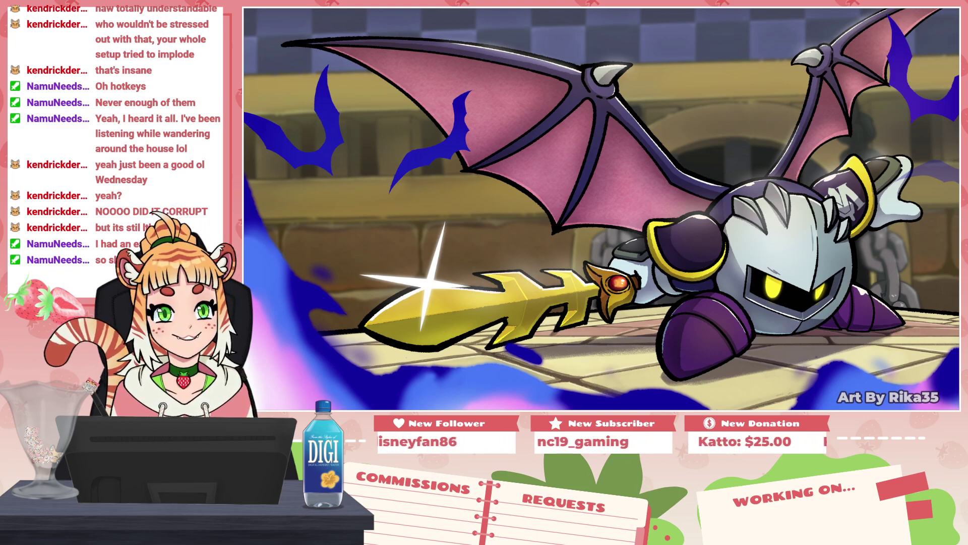
# Step: Bring the Live2D Cubism Editor window into view, maximize it and open the second recently used model, the rika_1_version file
pyautogui.moveTo(958, 50); pyautogui.dragTo(626, 10)
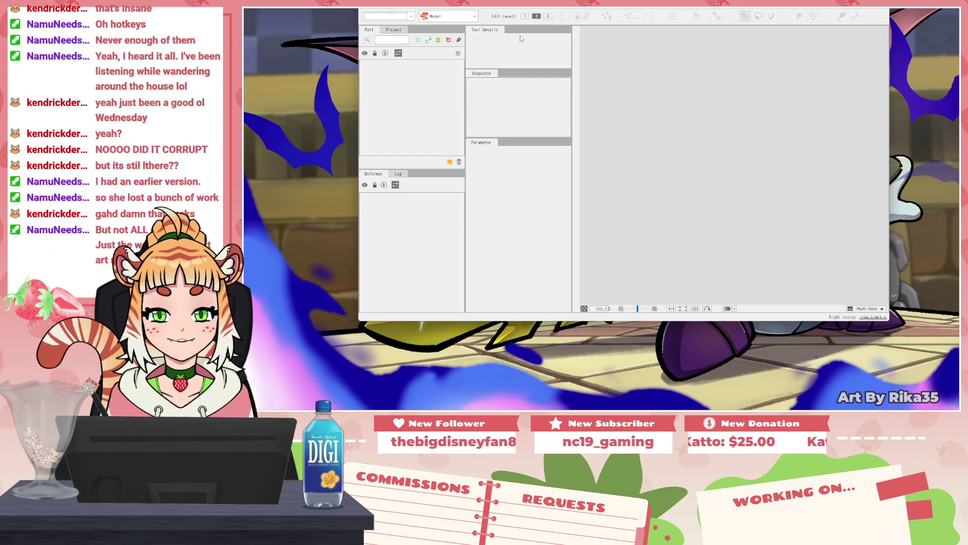
pyautogui.click(780, 217)
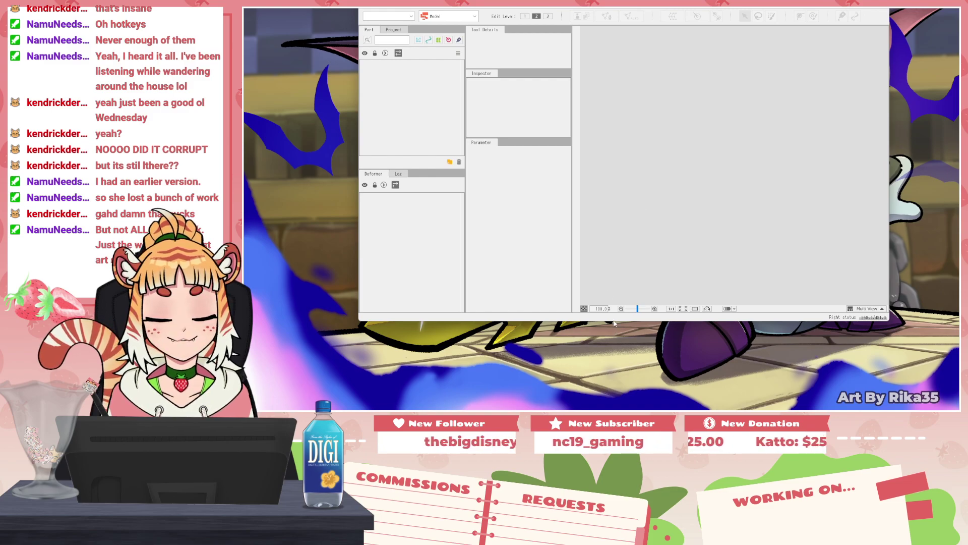
pyautogui.moveTo(614, 322); pyautogui.dragTo(591, 409)
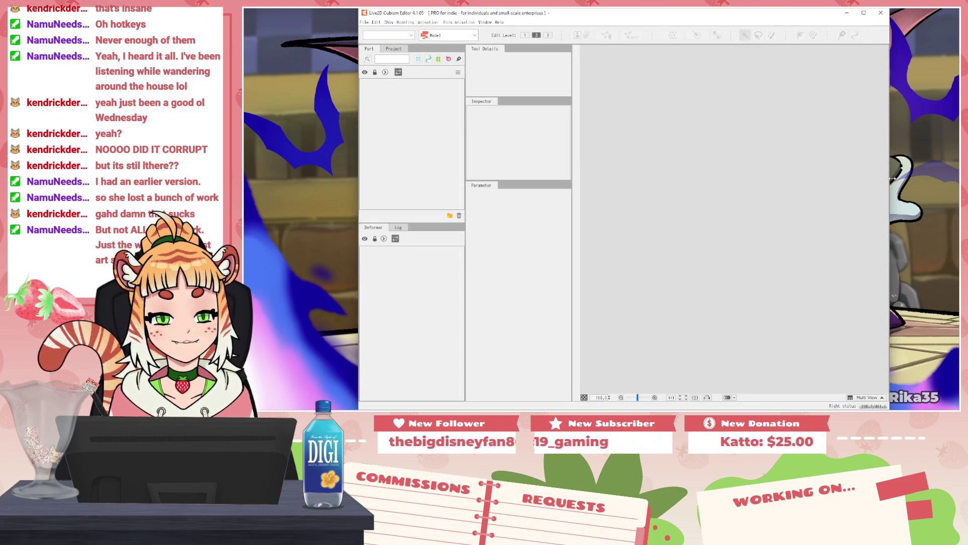
pyautogui.click(864, 12)
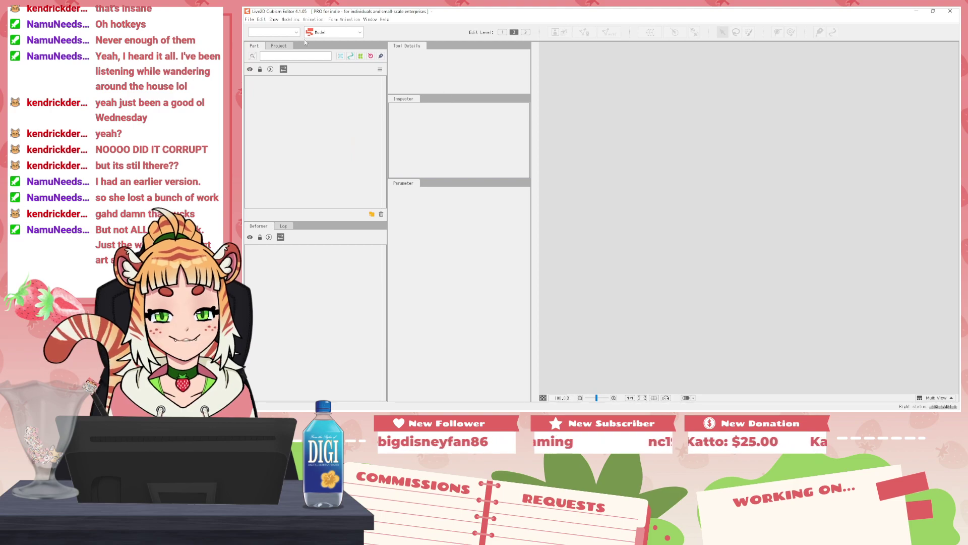
pyautogui.click(249, 19)
pyautogui.moveTo(271, 53)
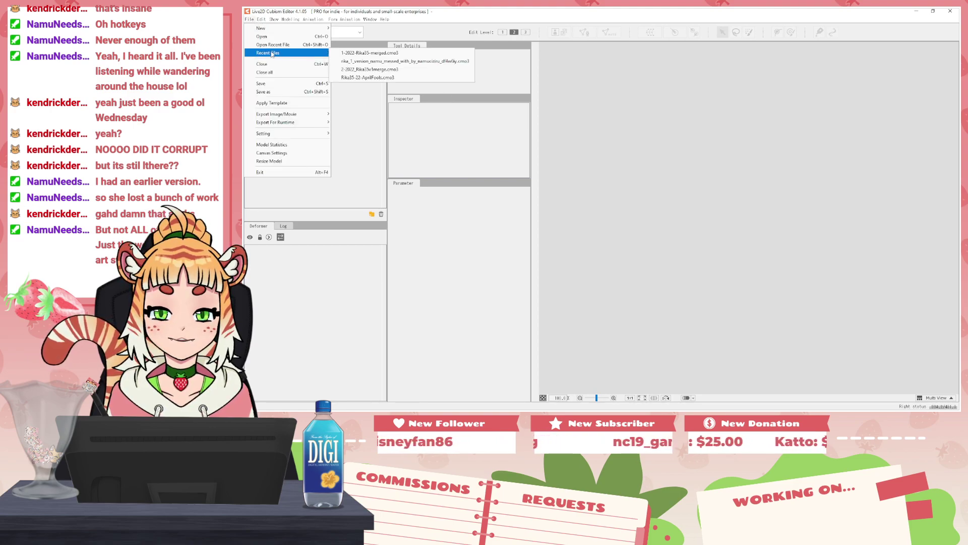
pyautogui.click(394, 61)
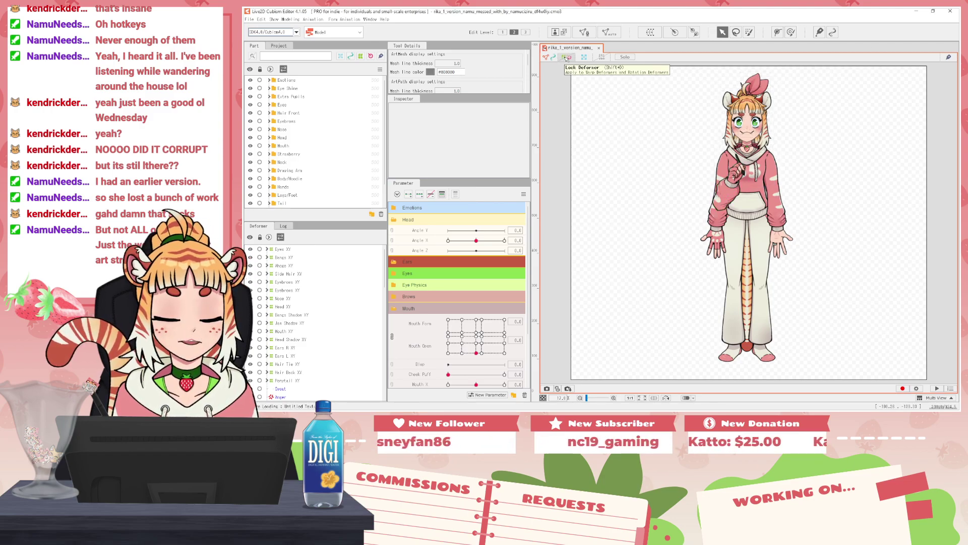
# Step: Examine the loaded character's face, hair and upper body up close
pyautogui.scroll(3, 802, 163)
pyautogui.moveTo(748, 155); pyautogui.dragTo(755, 251)
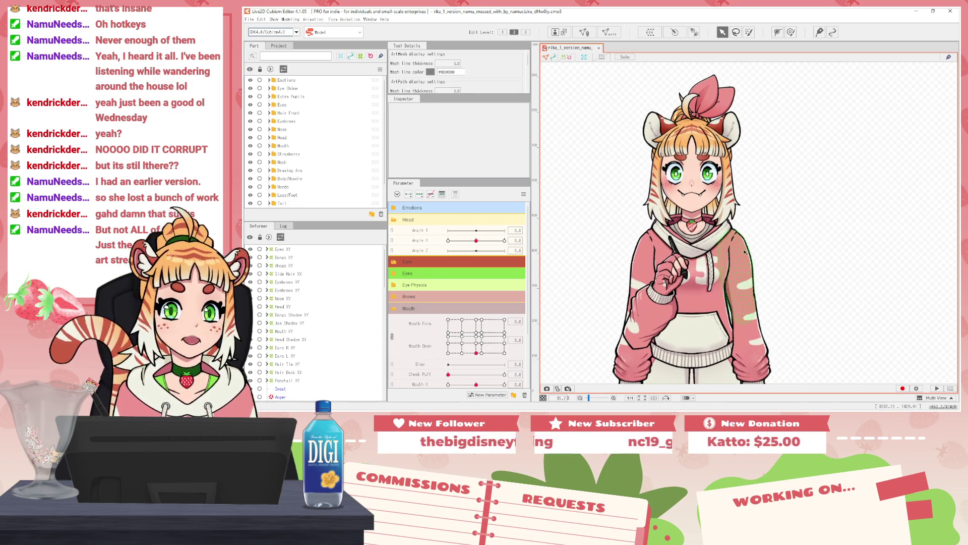
pyautogui.scroll(6, 718, 203)
pyautogui.moveTo(623, 68); pyautogui.dragTo(646, 142)
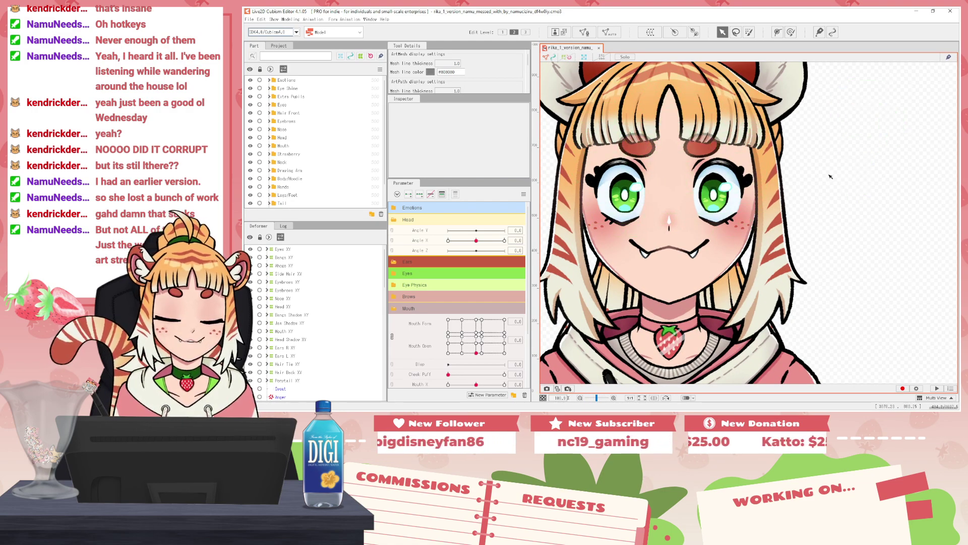
pyautogui.scroll(-5, 830, 176)
pyautogui.scroll(2, 830, 177)
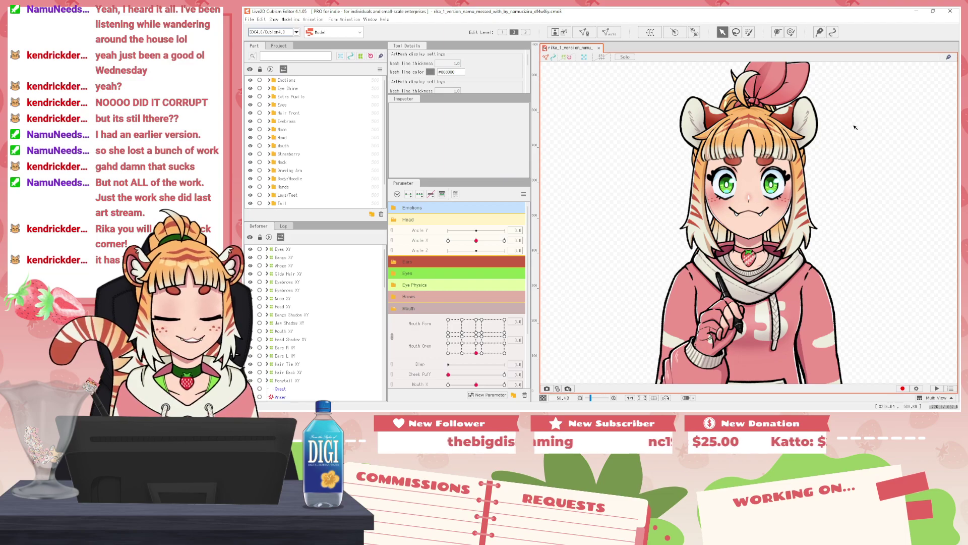
# Step: Try pasting a copy of the right hair tie ear and moving it beside the head, and undo both changes
pyautogui.scroll(-2, 855, 128)
pyautogui.click(741, 125)
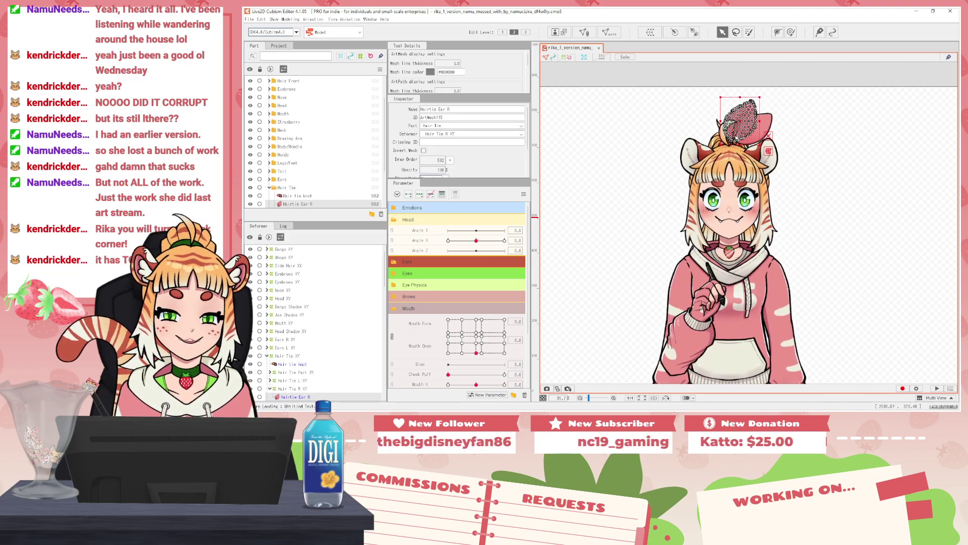
pyautogui.click(736, 139)
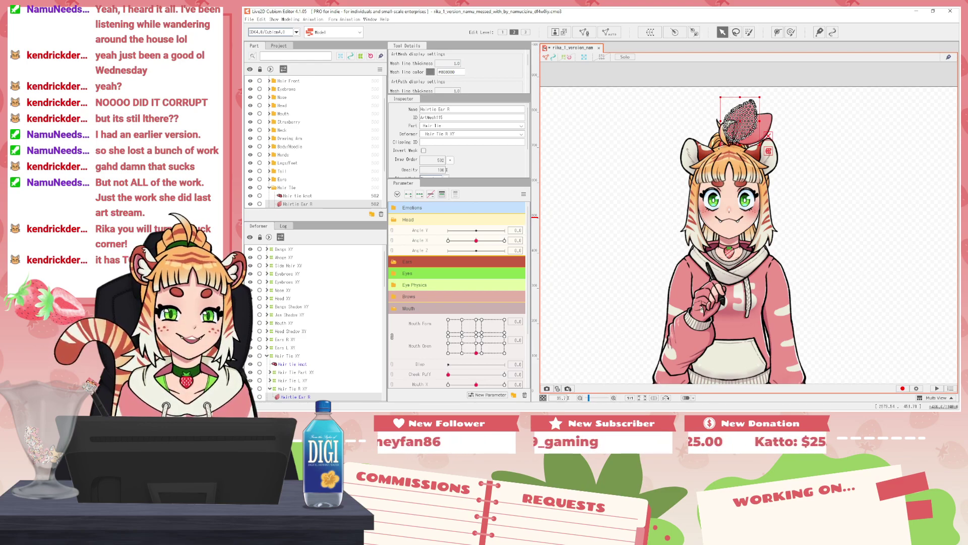
pyautogui.hotkey('ctrl', 'v')
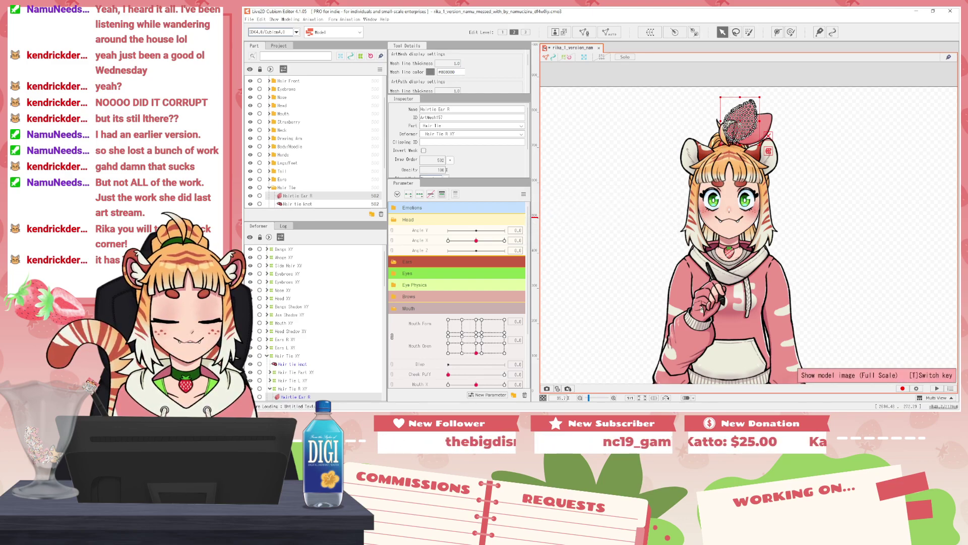
pyautogui.moveTo(741, 124); pyautogui.dragTo(648, 139)
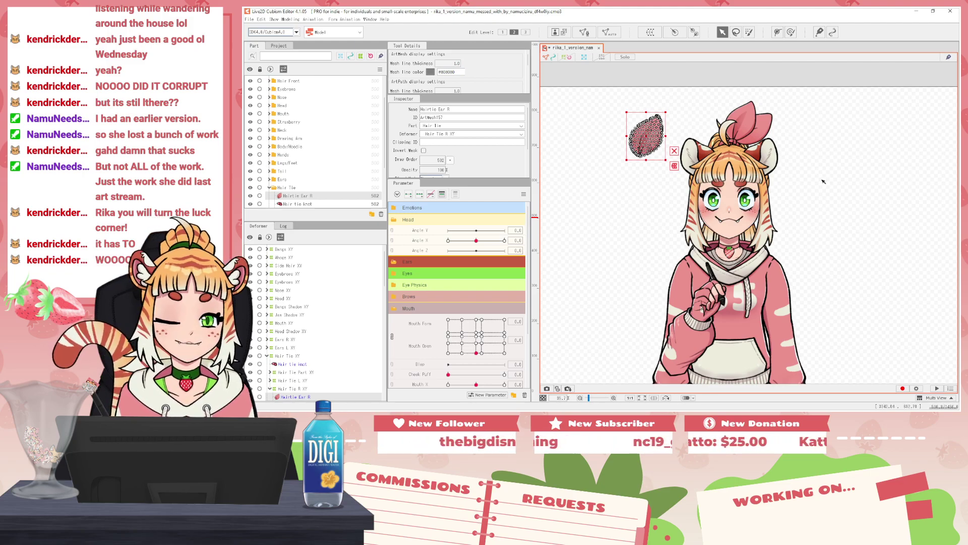
pyautogui.hotkey('ctrl', 'z')
pyautogui.hotkey('ctrl', 'z')
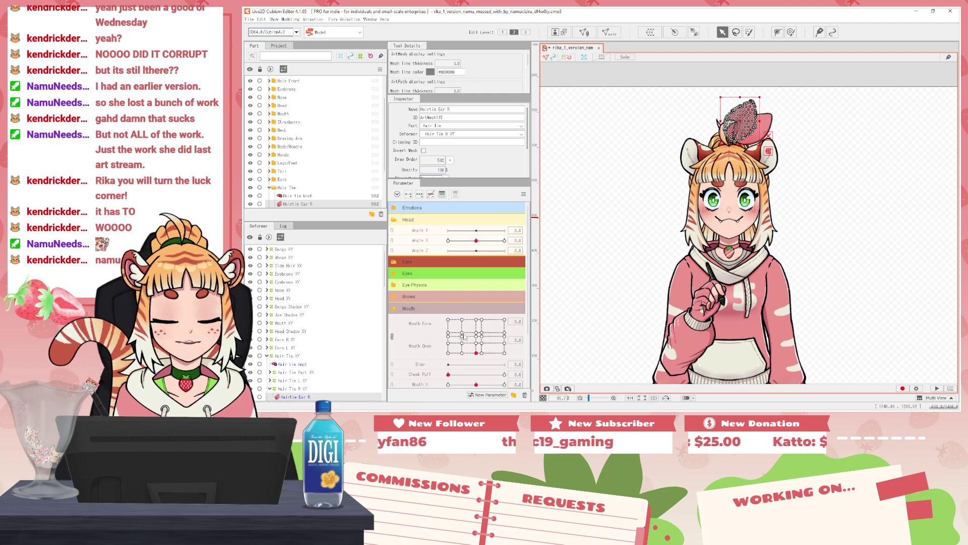
# Step: Open the character's mouth by setting Mouth Open to 1.0 with Mouth Form at 0, and inspect the mouth closely
pyautogui.moveTo(476, 352); pyautogui.dragTo(476, 319)
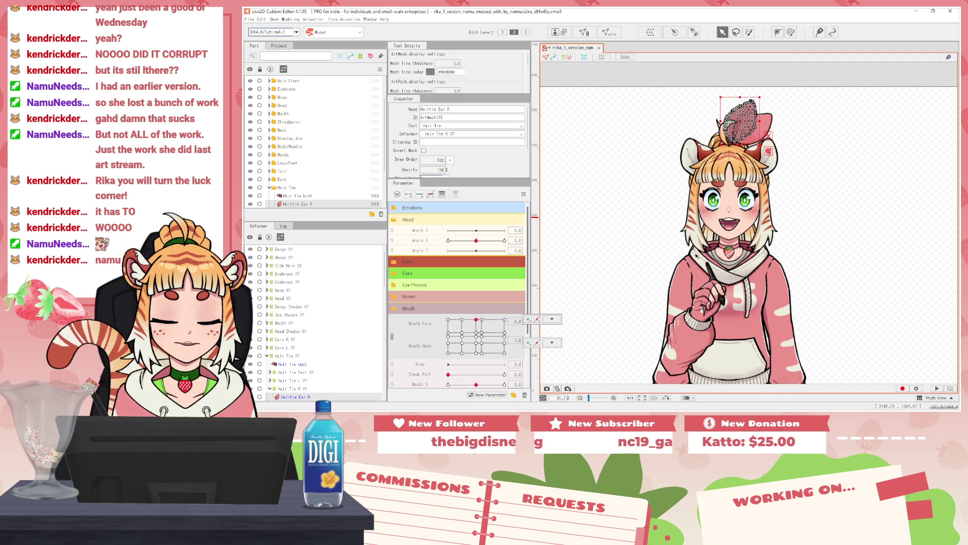
pyautogui.scroll(5, 728, 216)
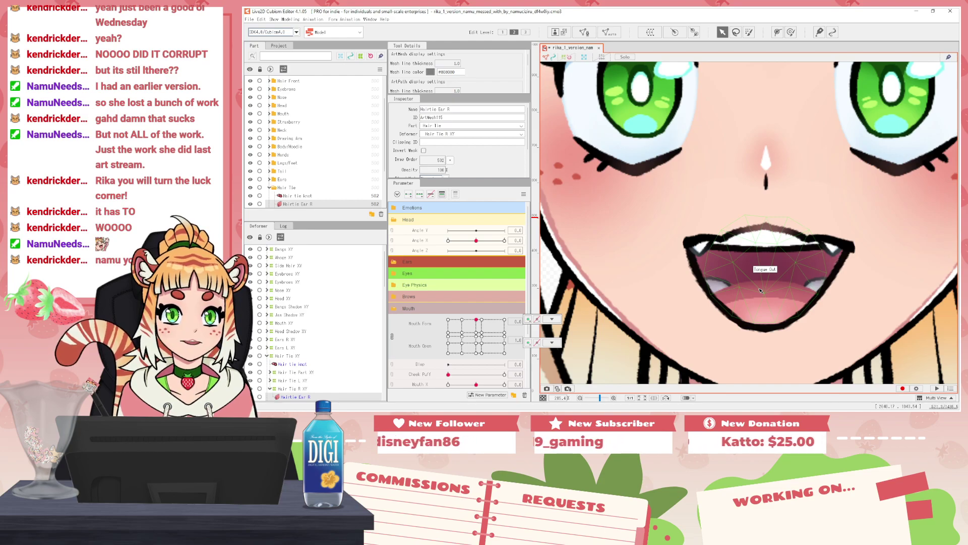
pyautogui.moveTo(476, 320)
pyautogui.mouseDown()
pyautogui.moveTo(444, 317)
pyautogui.moveTo(476, 319)
pyautogui.mouseUp()
# Step: Preview the open mouth with the head turned to its minimum horizontal angle, and return the head angle to 0
pyautogui.moveTo(476, 240); pyautogui.dragTo(440, 242)
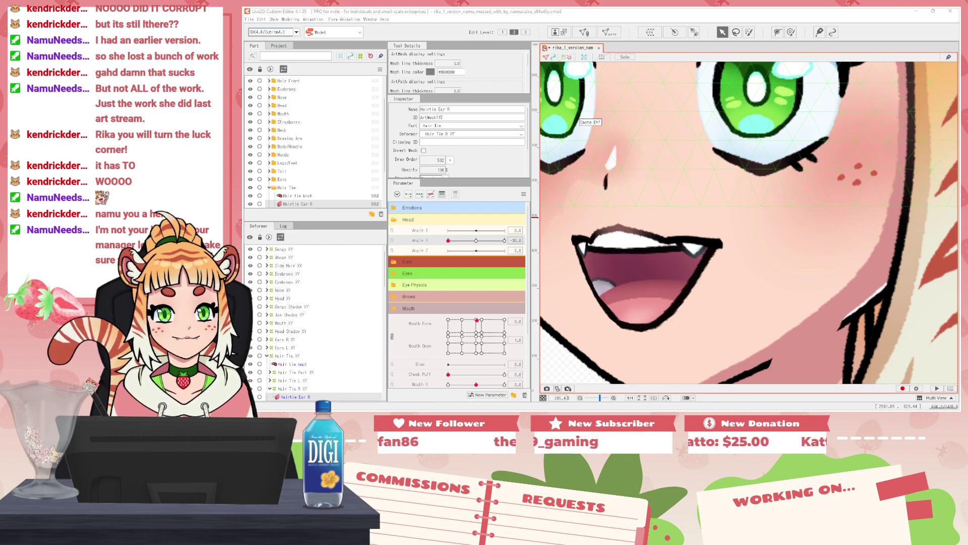
pyautogui.moveTo(449, 240); pyautogui.dragTo(475, 241)
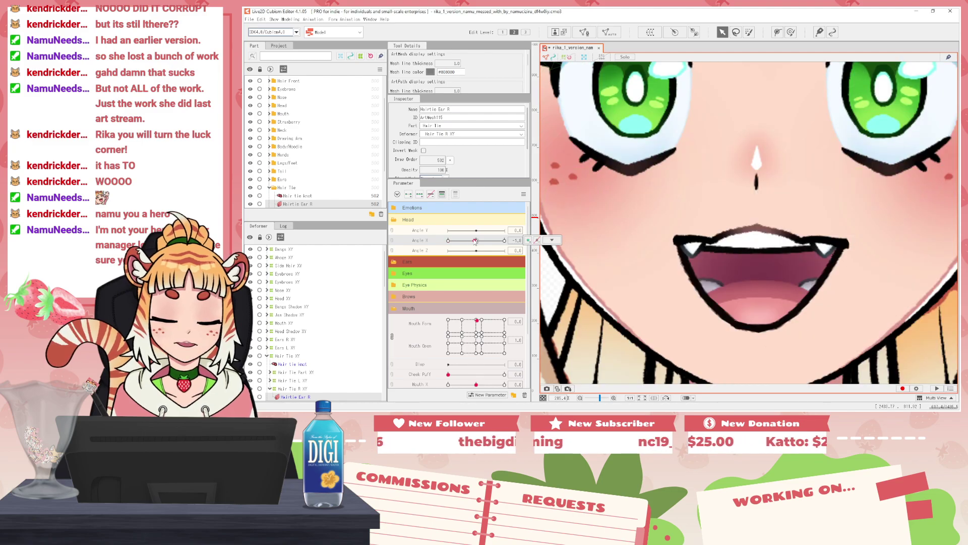
pyautogui.scroll(-5, 802, 250)
pyautogui.moveTo(812, 242); pyautogui.dragTo(720, 201)
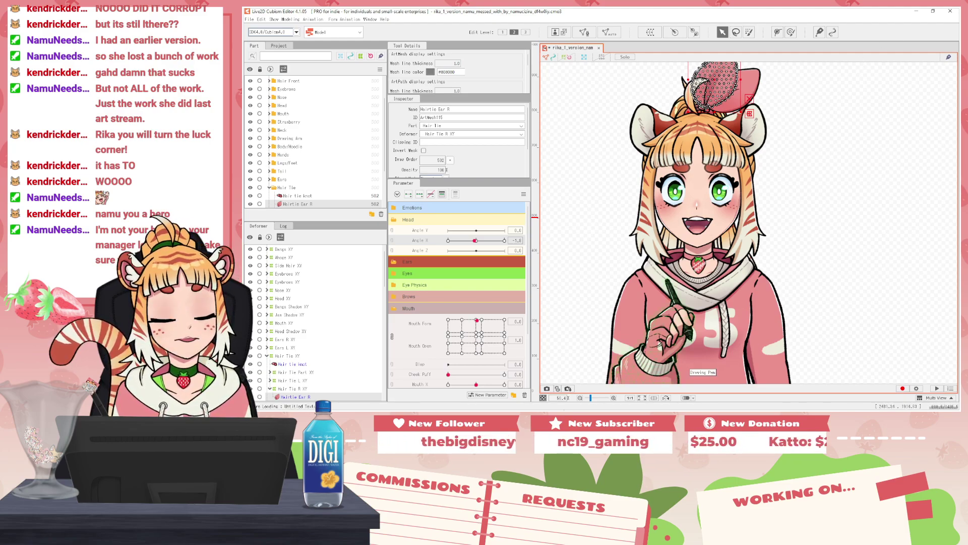
pyautogui.click(476, 240)
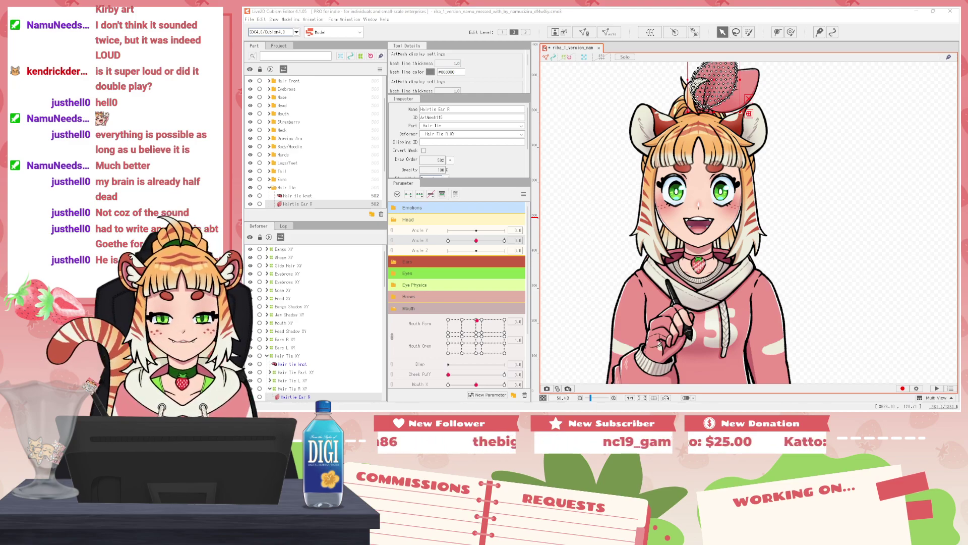
# Step: Deselect the hair tie ear, save the model and close the Live2D editor
pyautogui.click(639, 85)
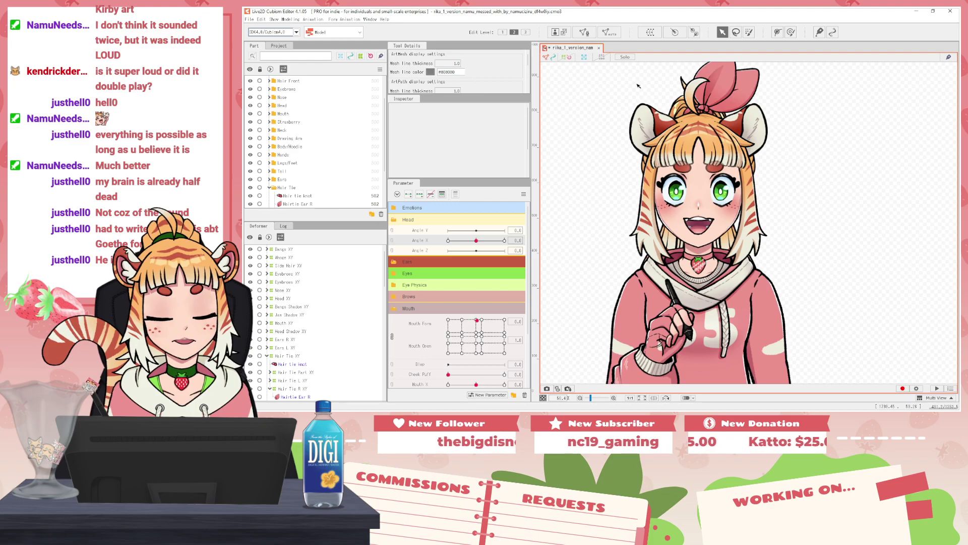
pyautogui.hotkey('ctrl', 's')
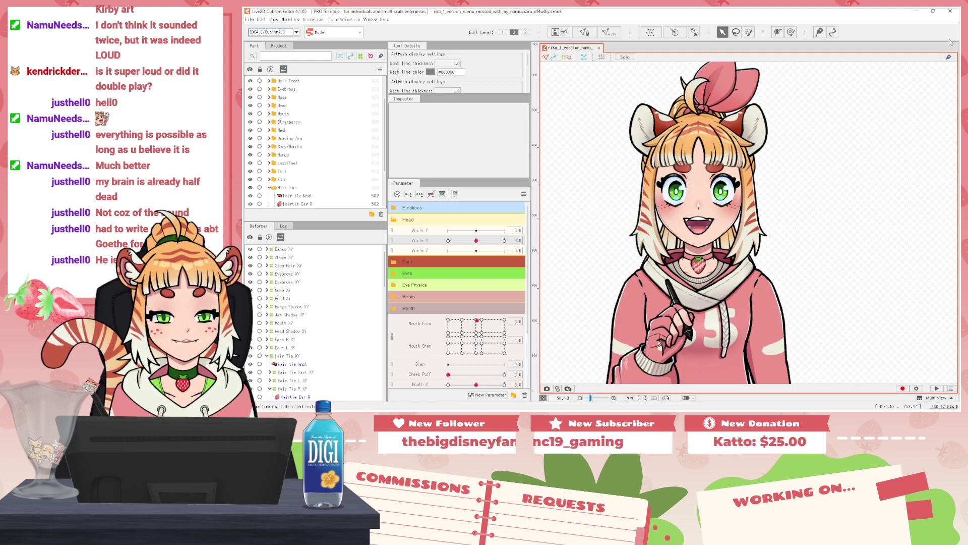
pyautogui.click(950, 15)
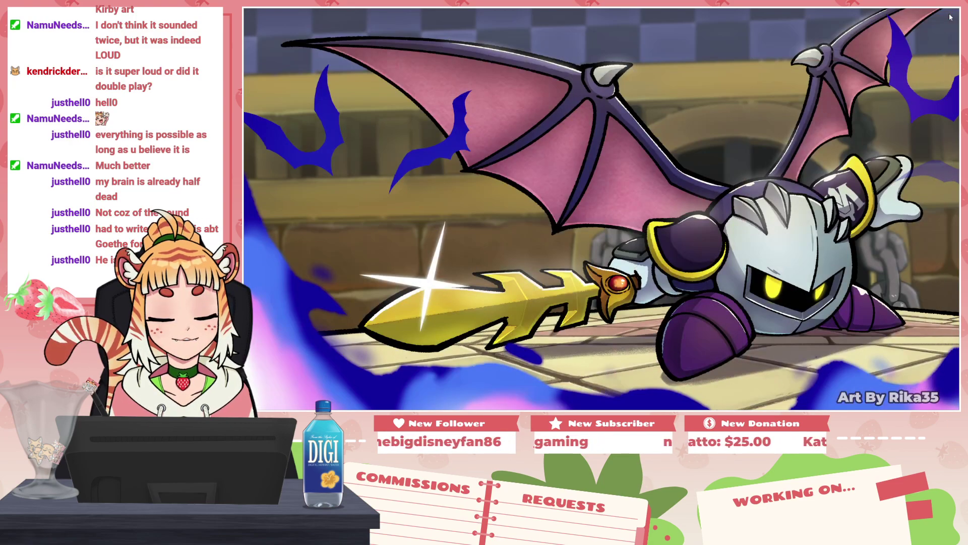
# Step: Switch to Clip Studio Paint and close the Drawing.png overlay document, leaving the sketch illustration open
pyautogui.hotkey('alt', 'Tab')
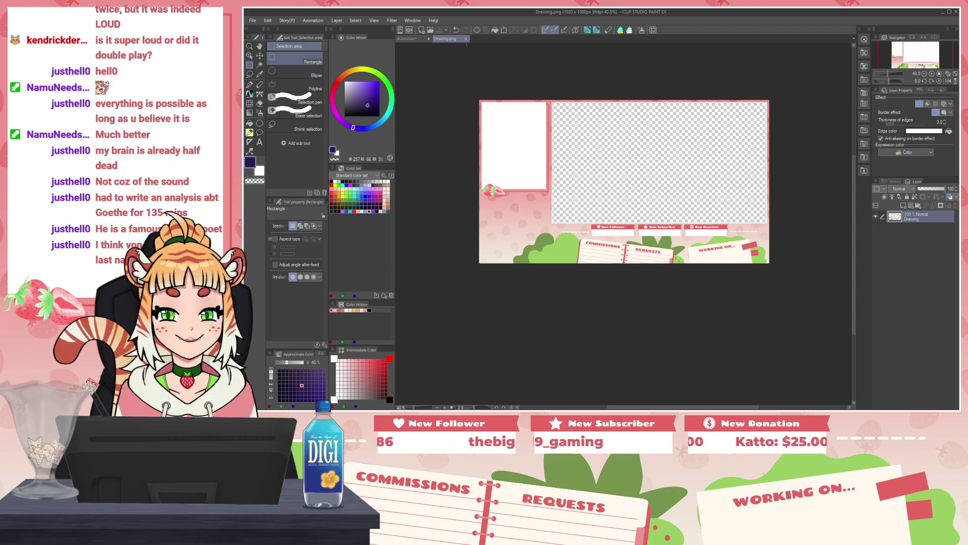
pyautogui.click(467, 38)
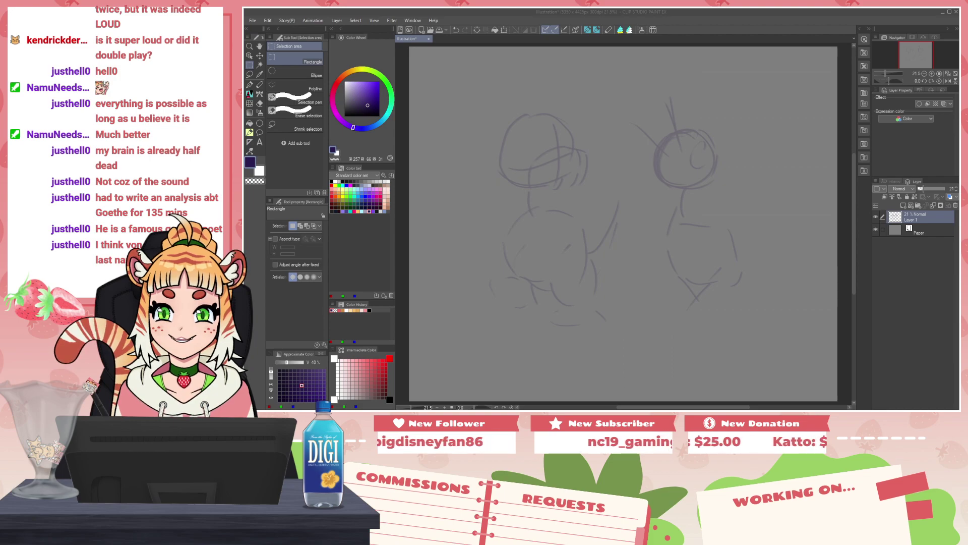
# Step: Paste the copied picture of the teal dragon and blue bird stickers onto the sketch canvas and view it up close
pyautogui.click(634, 240)
pyautogui.hotkey('ctrl', 'v')
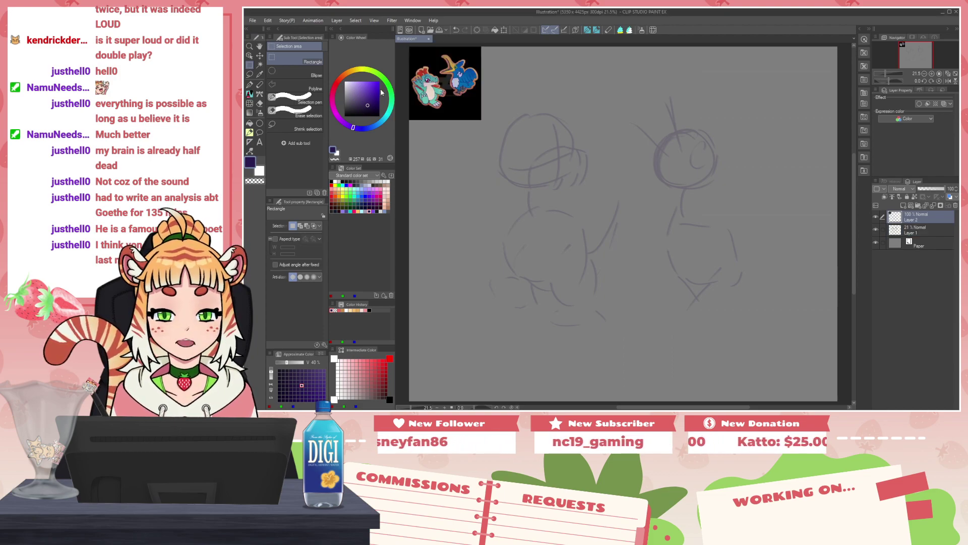
pyautogui.scroll(2, 458, 91)
pyautogui.scroll(5, 636, 230)
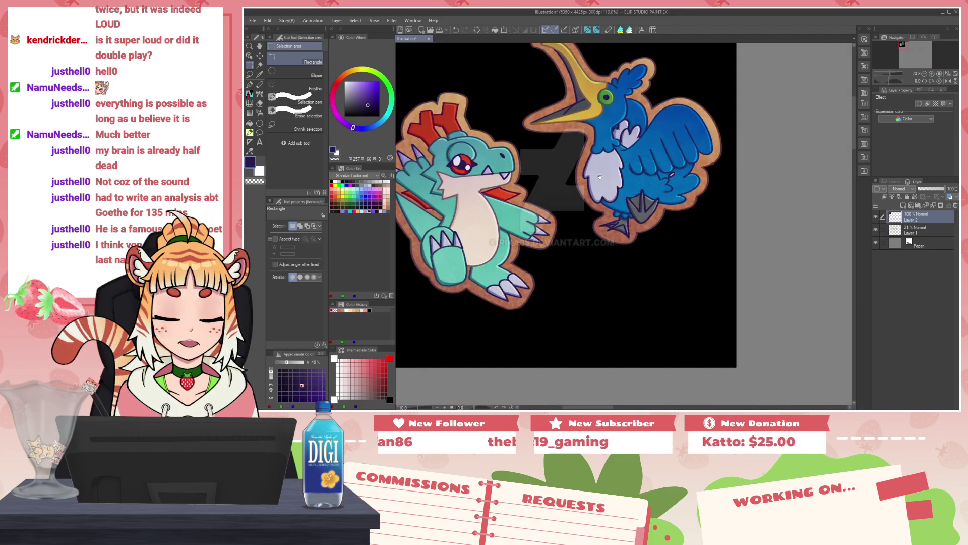
pyautogui.scroll(-1, 636, 230)
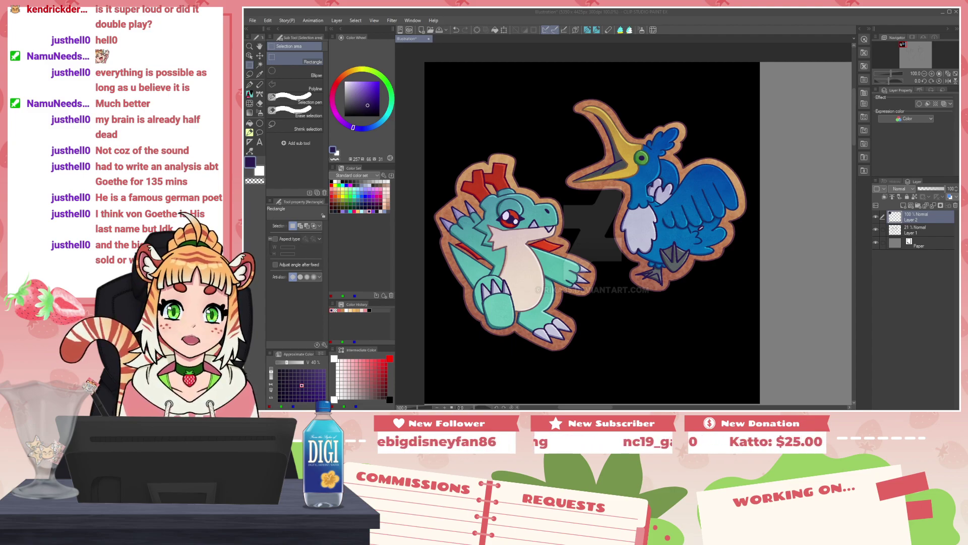
# Step: Undo the pasted sticker picture and return to the full sketch canvas
pyautogui.click(825, 163)
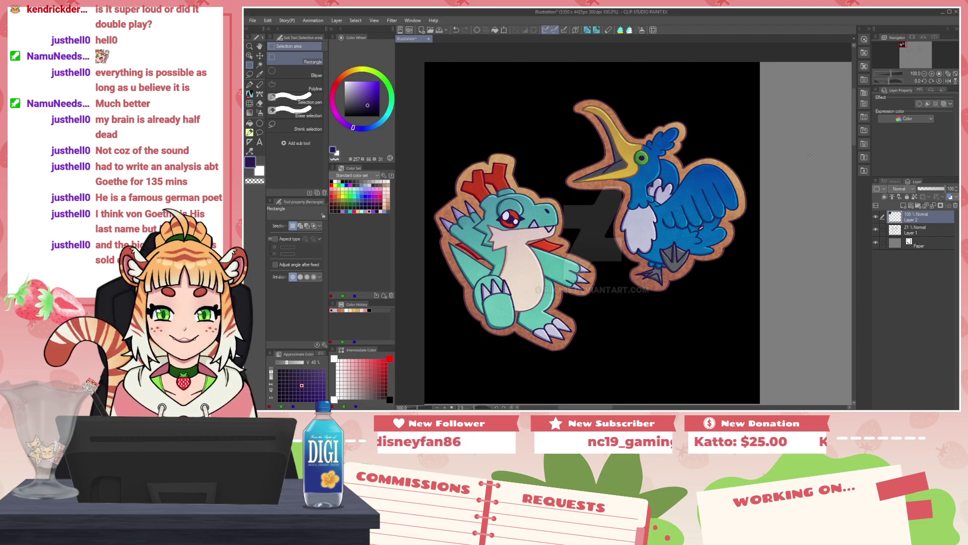
pyautogui.hotkey('ctrl', 'z')
pyautogui.scroll(-10, 787, 212)
pyautogui.moveTo(785, 229); pyautogui.dragTo(706, 182)
pyautogui.moveTo(850, 254); pyautogui.dragTo(686, 196)
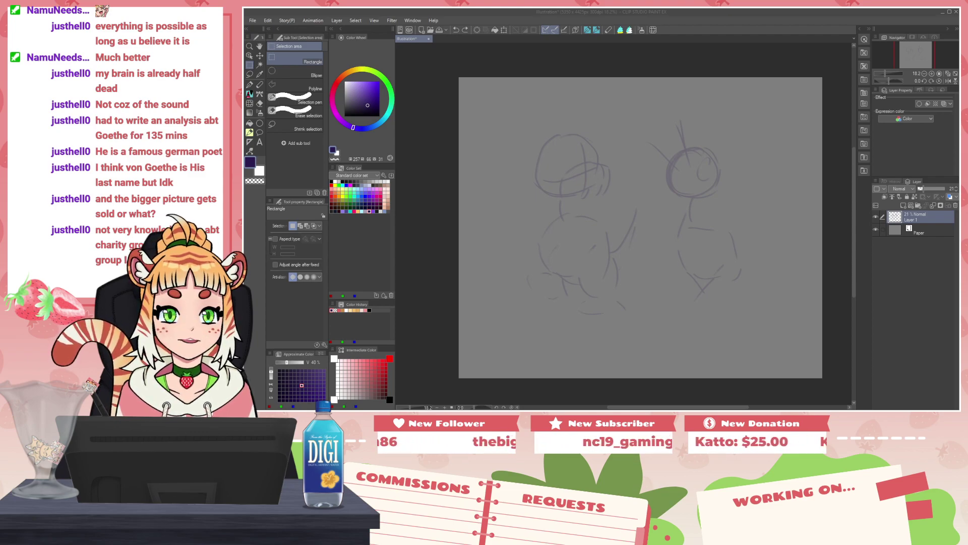
# Step: Bring up the reference board with the Cramorant and teal dragon images over the canvas, review it and move it away again
pyautogui.moveTo(959, 9)
pyautogui.mouseDown()
pyautogui.moveTo(754, 249)
pyautogui.moveTo(725, 260)
pyautogui.moveTo(725, 237)
pyautogui.moveTo(745, 232)
pyautogui.mouseUp()
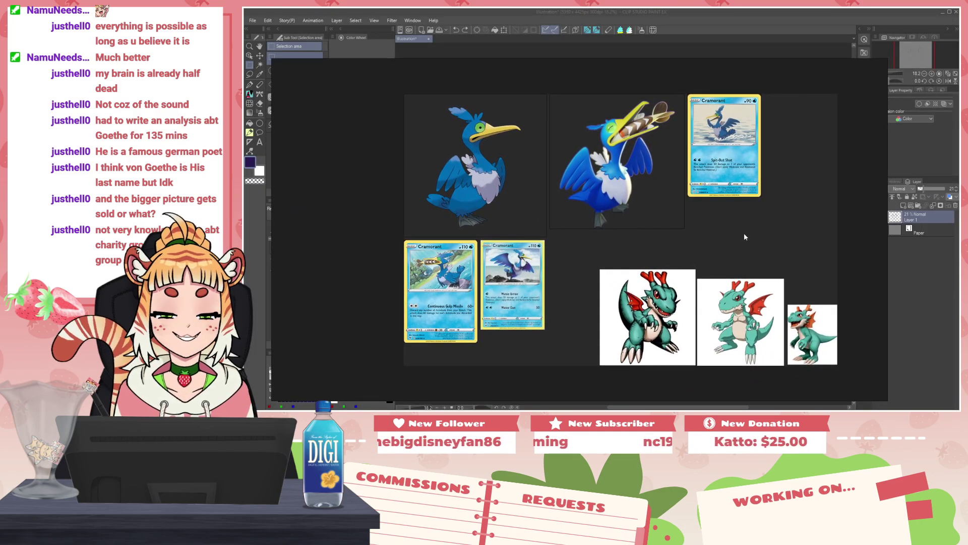
pyautogui.moveTo(745, 235)
pyautogui.mouseDown()
pyautogui.moveTo(739, 219)
pyautogui.moveTo(735, 239)
pyautogui.mouseUp()
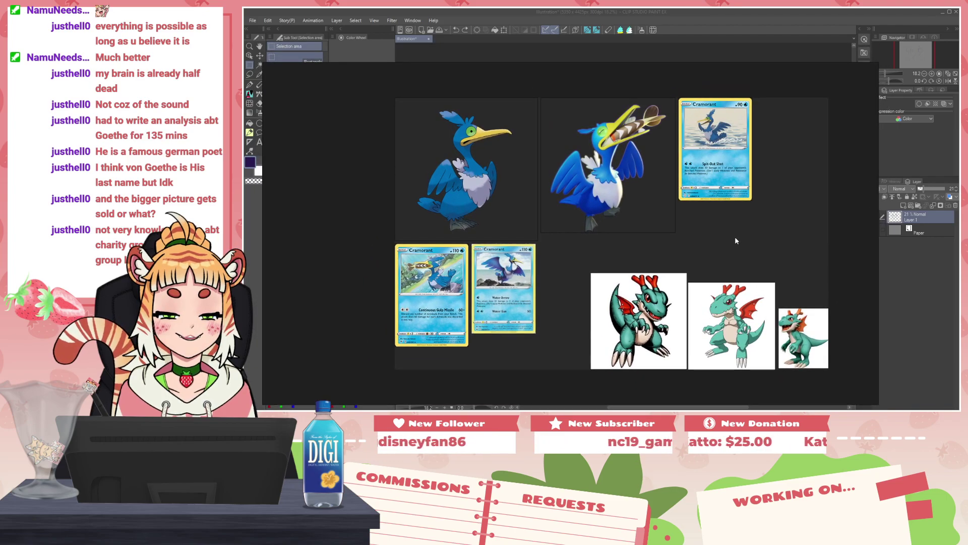
pyautogui.rightClick(735, 240)
pyautogui.click(739, 219)
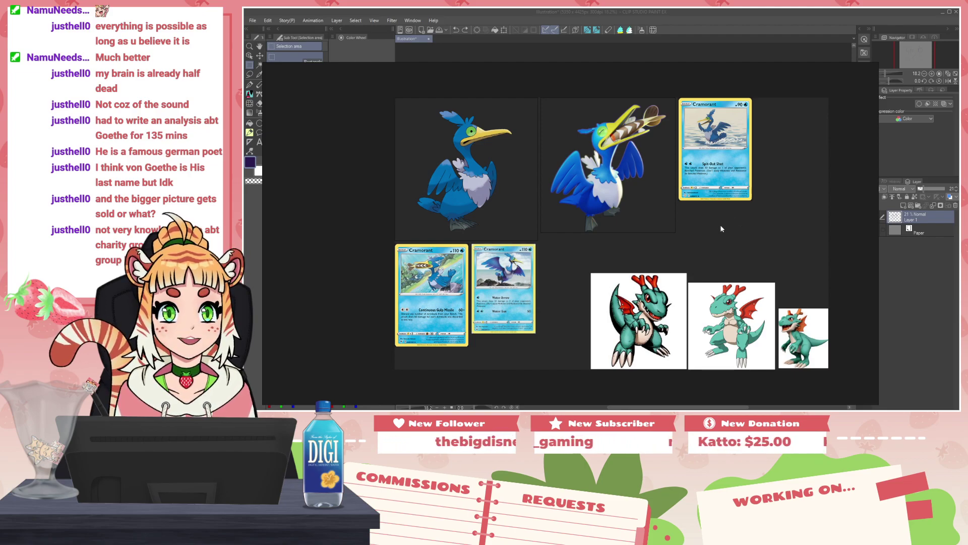
pyautogui.moveTo(707, 244); pyautogui.dragTo(959, 8)
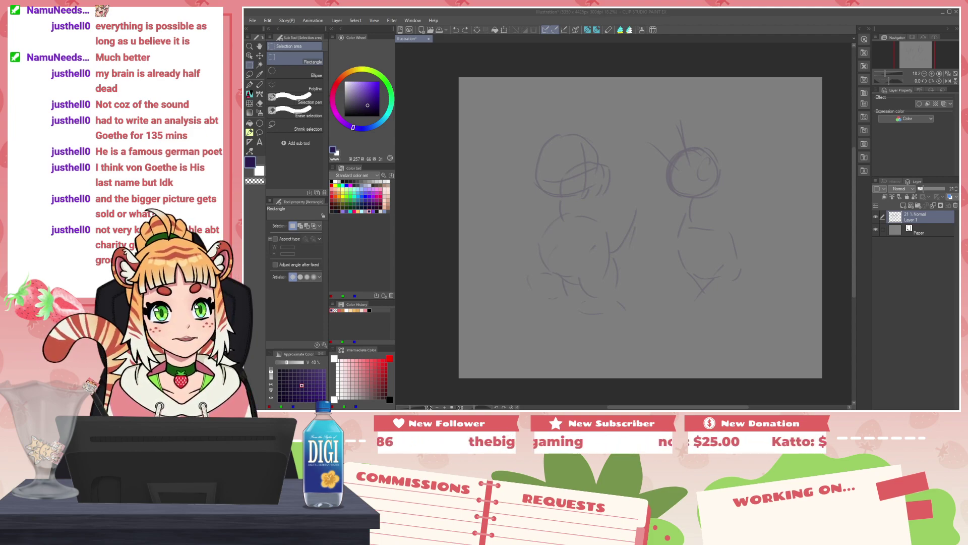
pyautogui.click(555, 145)
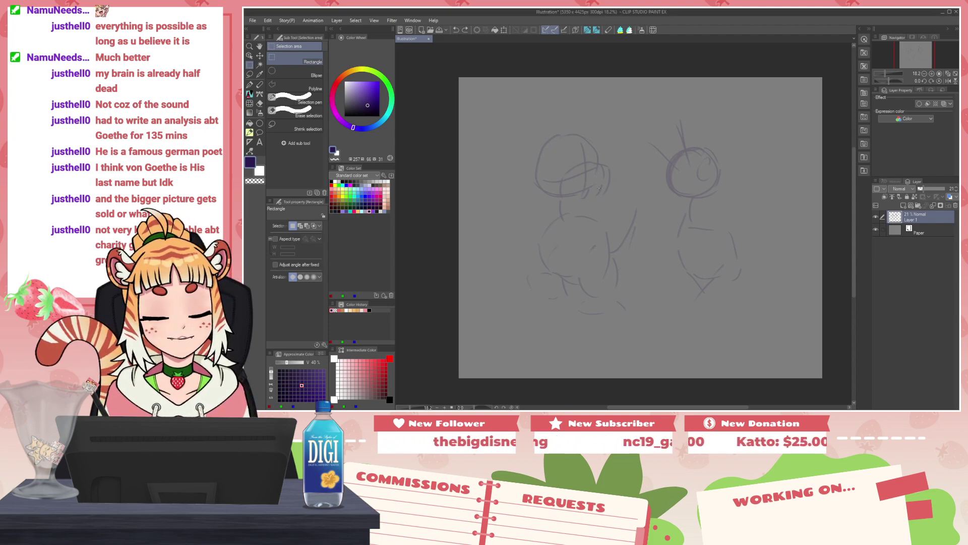
# Step: Choose the Chalk pencil, mirror the canvas view and add a new layer above the faint rough sketch
pyautogui.press('p')
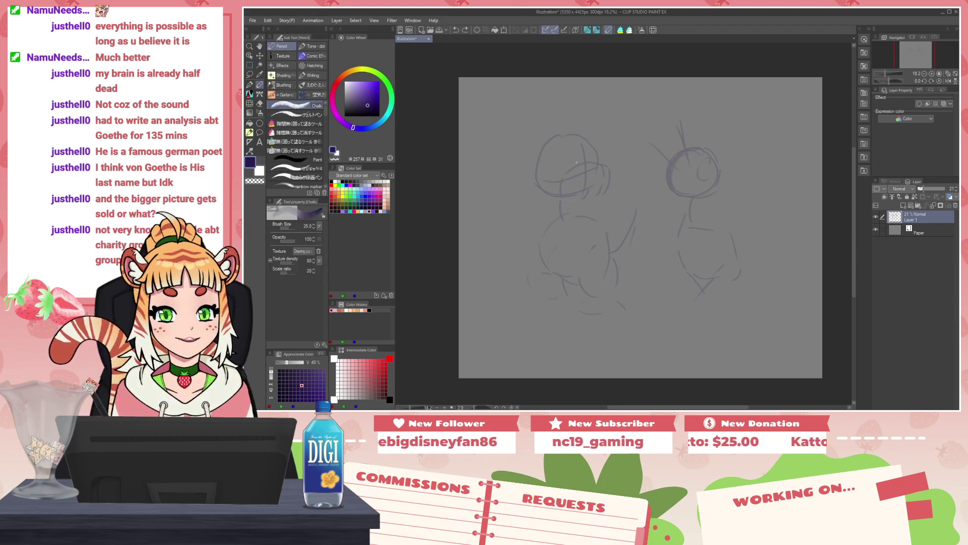
pyautogui.scroll(3, 578, 162)
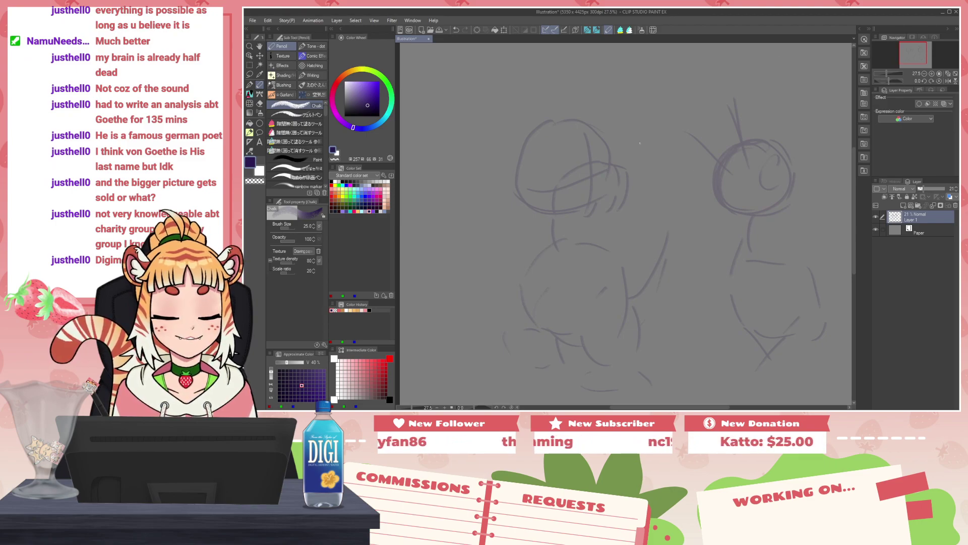
pyautogui.press('h')
pyautogui.scroll(2, 671, 155)
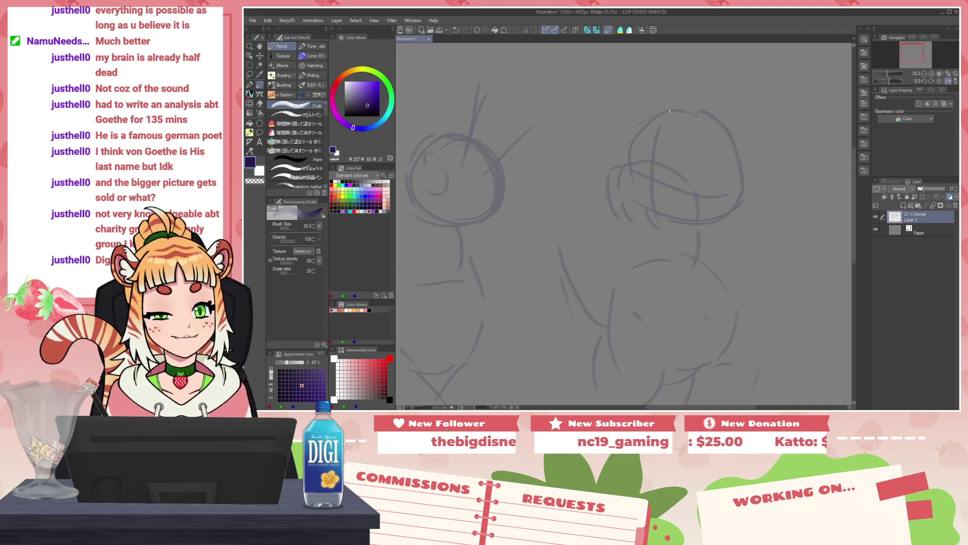
pyautogui.hotkey('ctrl', 'shift', 'n')
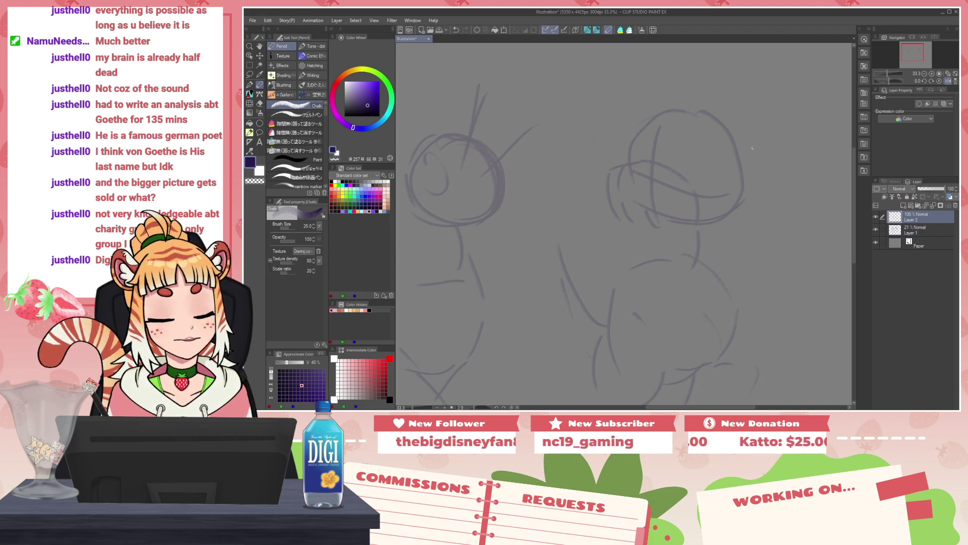
pyautogui.moveTo(641, 146); pyautogui.dragTo(679, 108)
pyautogui.moveTo(632, 150); pyautogui.dragTo(678, 105)
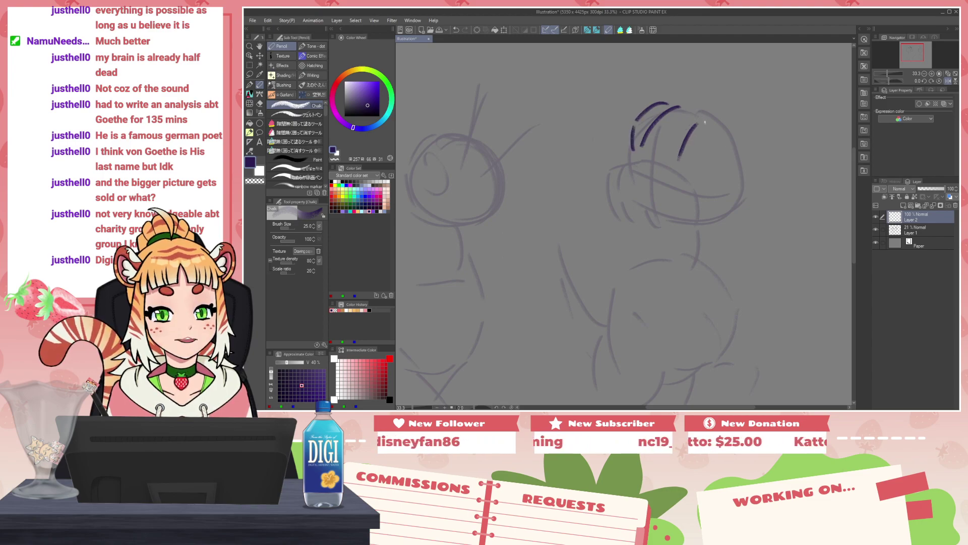
pyautogui.hotkey('ctrl', 'z')
pyautogui.hotkey('ctrl', 'z')
# Step: Sketch the dragon's snout top, forehead and back of the head over the rough circle, with a curve marking the eye area
pyautogui.moveTo(633, 149)
pyautogui.mouseDown()
pyautogui.moveTo(657, 116)
pyautogui.moveTo(700, 119)
pyautogui.moveTo(652, 113)
pyautogui.moveTo(708, 116)
pyautogui.moveTo(682, 110)
pyautogui.moveTo(640, 131)
pyautogui.moveTo(621, 153)
pyautogui.moveTo(632, 150)
pyautogui.moveTo(589, 176)
pyautogui.moveTo(582, 194)
pyautogui.mouseUp()
pyautogui.press('c')
pyautogui.moveTo(686, 204)
pyautogui.mouseDown()
pyautogui.moveTo(721, 149)
pyautogui.moveTo(750, 187)
pyautogui.mouseUp()
pyautogui.moveTo(714, 117); pyautogui.dragTo(747, 166)
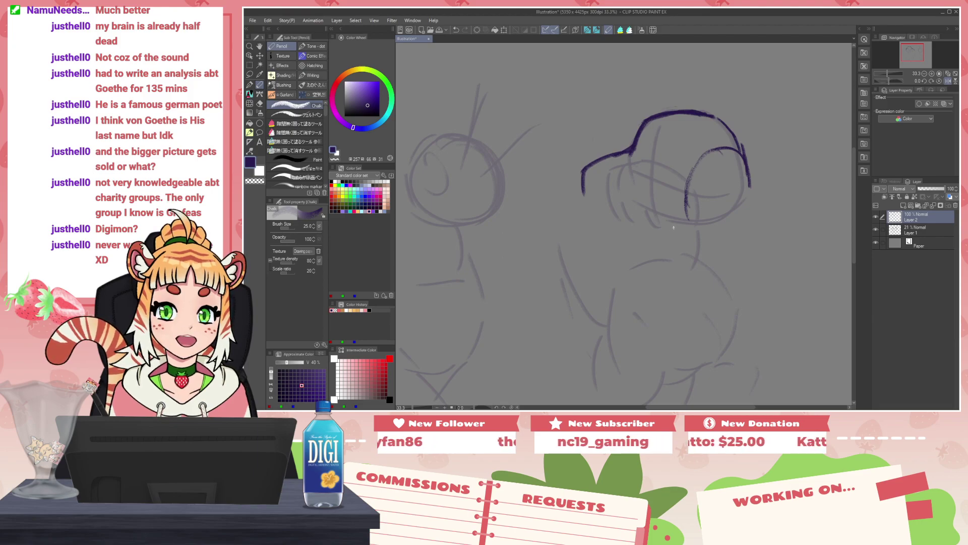
# Step: Try to replace the eye-area curve with an oval at the lower back of the dragon's head
pyautogui.press('c')
pyautogui.moveTo(701, 156)
pyautogui.mouseDown()
pyautogui.moveTo(688, 203)
pyautogui.moveTo(739, 178)
pyautogui.moveTo(710, 236)
pyautogui.mouseUp()
pyautogui.press('c')
pyautogui.moveTo(750, 181); pyautogui.dragTo(741, 223)
pyautogui.press('c')
pyautogui.moveTo(714, 185)
pyautogui.mouseDown()
pyautogui.moveTo(700, 230)
pyautogui.moveTo(710, 236)
pyautogui.mouseUp()
pyautogui.press('c')
pyautogui.moveTo(751, 190); pyautogui.dragTo(730, 236)
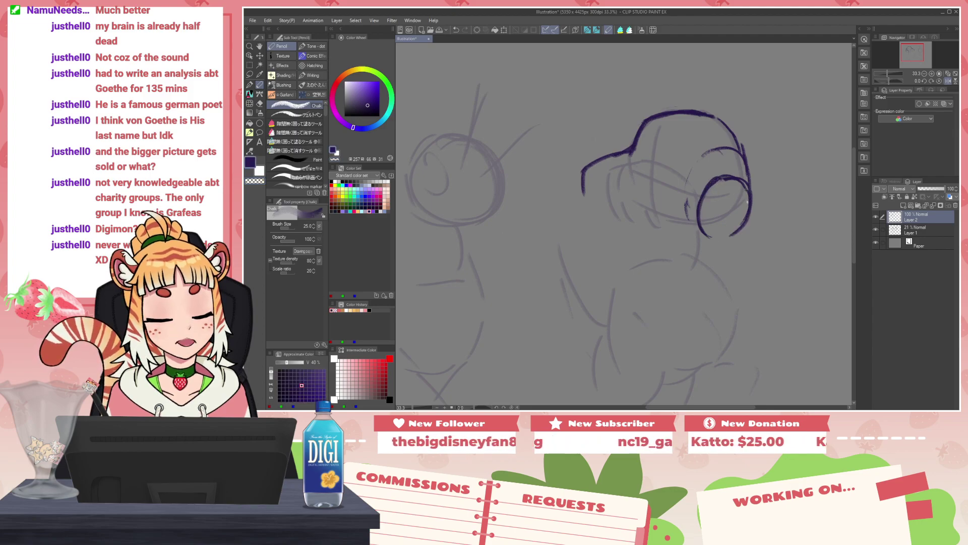
pyautogui.press('c')
pyautogui.moveTo(751, 203); pyautogui.dragTo(734, 234)
pyautogui.moveTo(751, 217)
pyautogui.mouseDown()
pyautogui.moveTo(749, 187)
pyautogui.moveTo(740, 231)
pyautogui.moveTo(715, 242)
pyautogui.mouseUp()
pyautogui.press('c')
pyautogui.press('c')
pyautogui.moveTo(748, 194)
pyautogui.mouseDown()
pyautogui.moveTo(743, 228)
pyautogui.moveTo(751, 210)
pyautogui.moveTo(739, 229)
pyautogui.moveTo(712, 241)
pyautogui.mouseUp()
pyautogui.press('c')
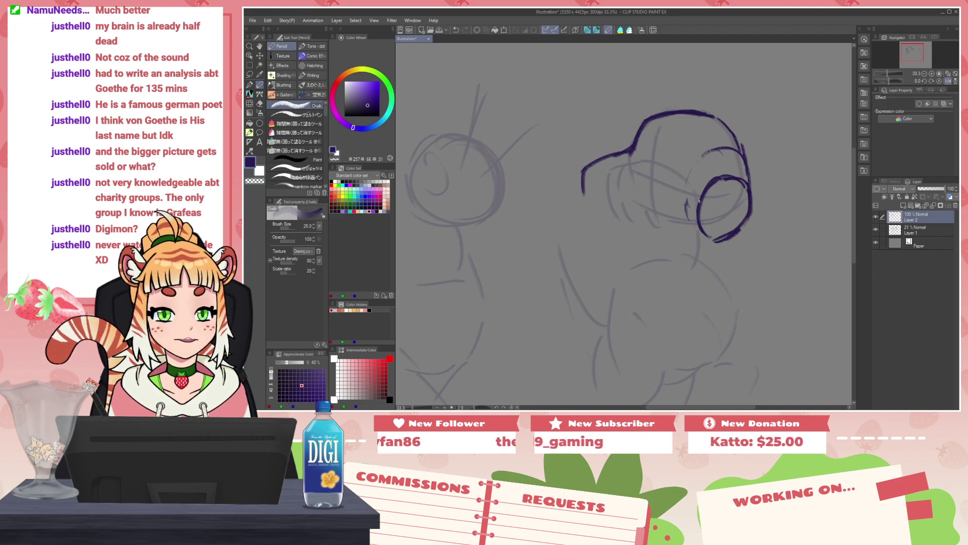
# Step: Undo the oval at the back of the head and restore the eye-area curve
pyautogui.hotkey('ctrl', 'z')
pyautogui.hotkey('ctrl', 'z')
pyautogui.hotkey('ctrl', 'z')
pyautogui.hotkey('ctrl', 'z')
pyautogui.hotkey('ctrl', 'z')
pyautogui.hotkey('ctrl', 'z')
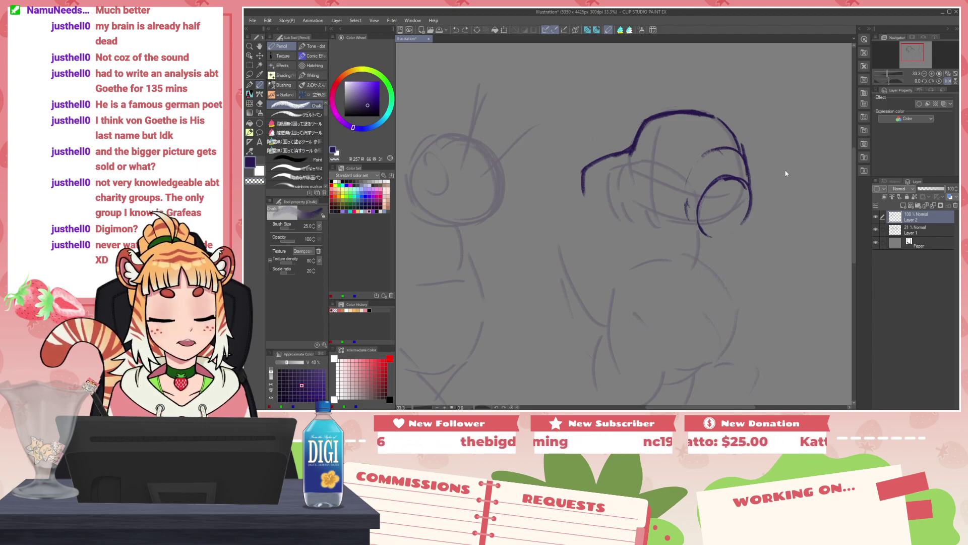
# Step: Reinforce the back of the head, outline the snout's front and add an inner contour along the snout and forehead
pyautogui.moveTo(715, 124)
pyautogui.mouseDown()
pyautogui.moveTo(745, 154)
pyautogui.moveTo(735, 144)
pyautogui.moveTo(749, 185)
pyautogui.mouseUp()
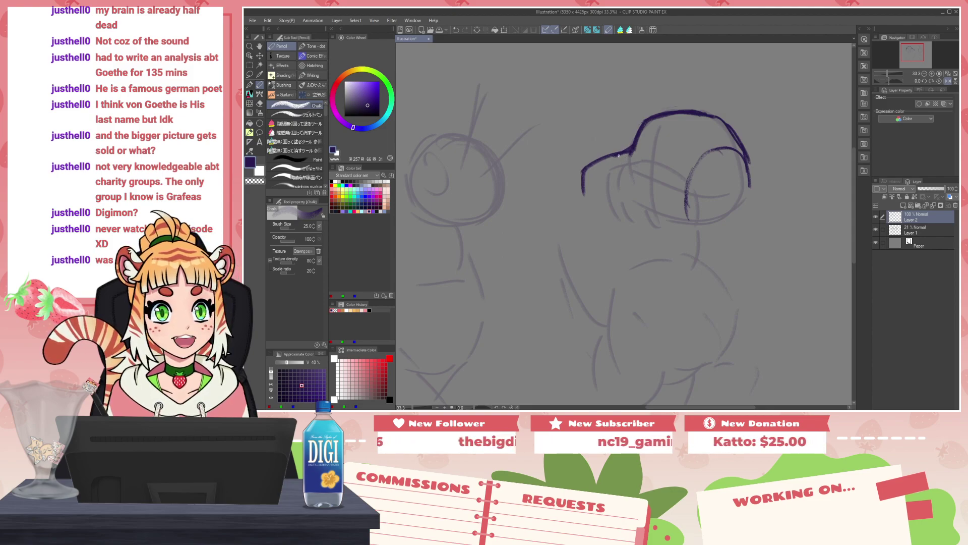
pyautogui.moveTo(597, 162)
pyautogui.mouseDown()
pyautogui.moveTo(580, 192)
pyautogui.moveTo(587, 206)
pyautogui.moveTo(645, 213)
pyautogui.mouseUp()
pyautogui.hotkey('ctrl', 'z')
pyautogui.hotkey('ctrl', 'z')
pyautogui.moveTo(584, 202); pyautogui.dragTo(610, 218)
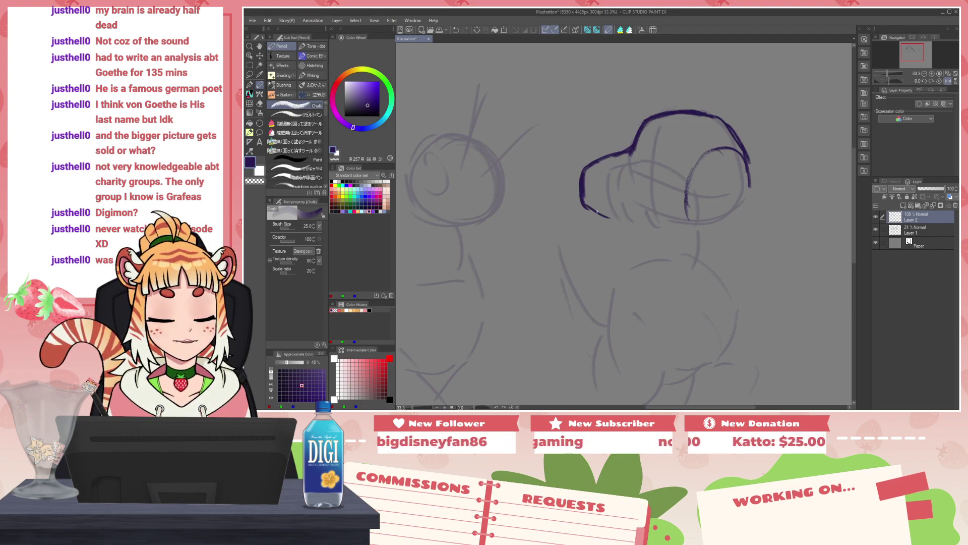
pyautogui.moveTo(593, 180)
pyautogui.mouseDown()
pyautogui.moveTo(642, 168)
pyautogui.moveTo(671, 122)
pyautogui.mouseUp()
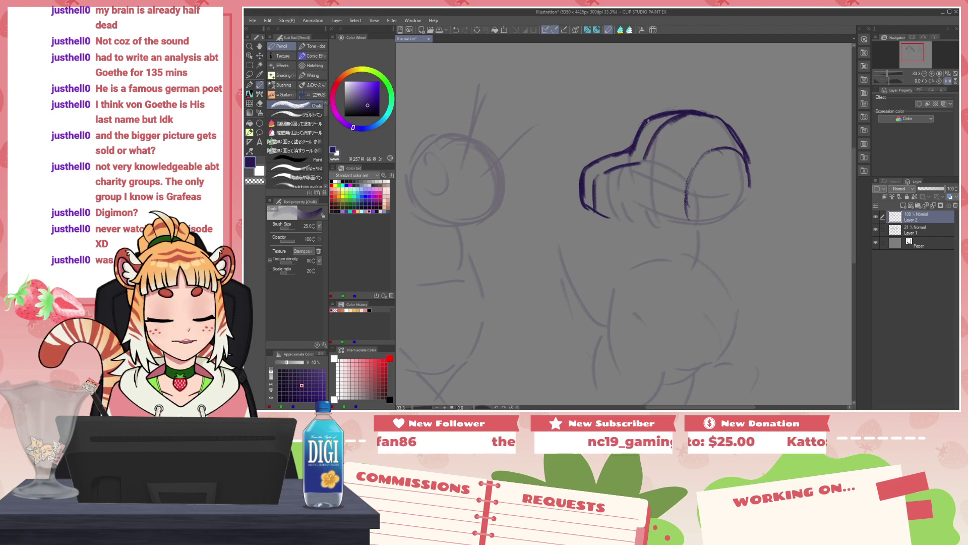
# Step: Add the far brow contour and shape a heavy brow ridge above the dragon's near eye
pyautogui.moveTo(628, 146)
pyautogui.mouseDown()
pyautogui.moveTo(666, 107)
pyautogui.moveTo(672, 113)
pyautogui.mouseUp()
pyautogui.moveTo(685, 170)
pyautogui.mouseDown()
pyautogui.moveTo(702, 134)
pyautogui.moveTo(744, 132)
pyautogui.mouseUp()
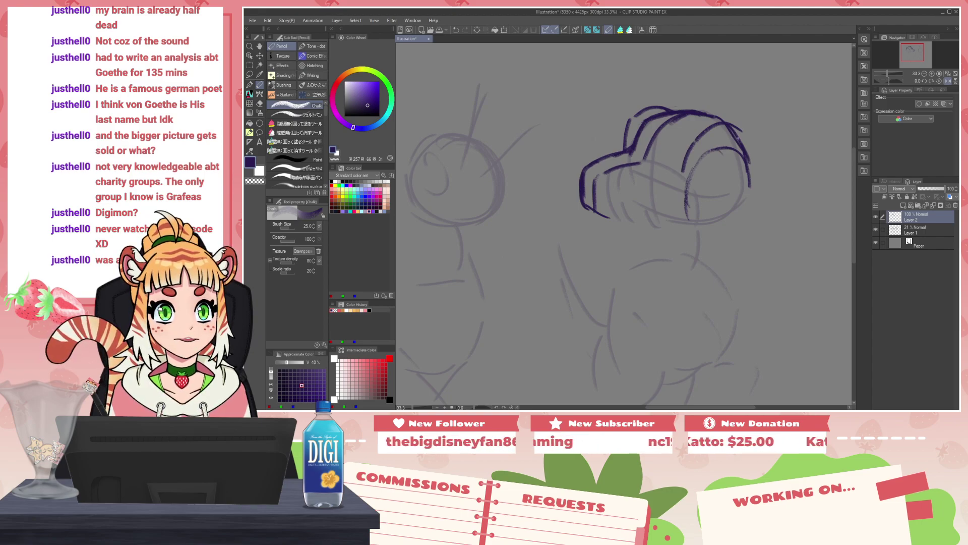
pyautogui.moveTo(740, 131); pyautogui.dragTo(749, 161)
pyautogui.moveTo(685, 154)
pyautogui.mouseDown()
pyautogui.moveTo(688, 176)
pyautogui.moveTo(704, 158)
pyautogui.moveTo(680, 164)
pyautogui.moveTo(711, 119)
pyautogui.moveTo(739, 124)
pyautogui.moveTo(707, 127)
pyautogui.moveTo(675, 173)
pyautogui.moveTo(711, 152)
pyautogui.moveTo(745, 152)
pyautogui.moveTo(731, 129)
pyautogui.mouseUp()
pyautogui.press('c')
pyautogui.moveTo(730, 126)
pyautogui.mouseDown()
pyautogui.moveTo(695, 142)
pyautogui.moveTo(696, 129)
pyautogui.moveTo(676, 157)
pyautogui.moveTo(700, 136)
pyautogui.mouseUp()
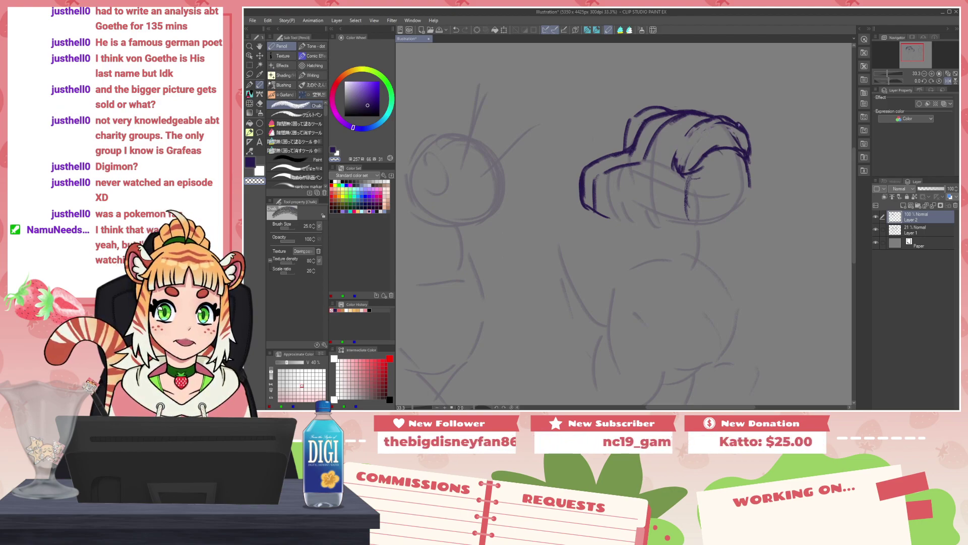
pyautogui.moveTo(737, 142)
pyautogui.mouseDown()
pyautogui.moveTo(715, 122)
pyautogui.moveTo(741, 135)
pyautogui.mouseUp()
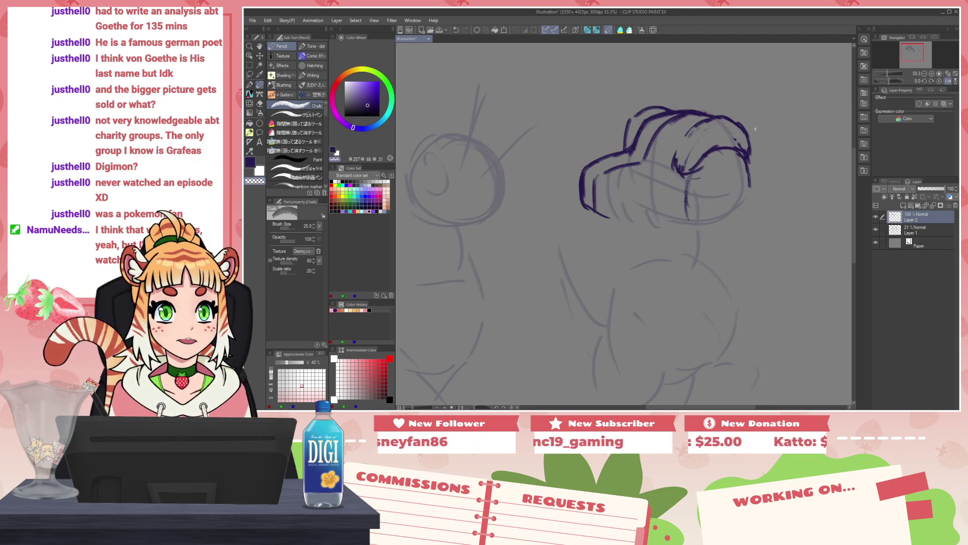
# Step: Sketch rounded bumps along the top of the dragon's head
pyautogui.press('c')
pyautogui.moveTo(650, 118)
pyautogui.mouseDown()
pyautogui.moveTo(716, 104)
pyautogui.moveTo(733, 120)
pyautogui.moveTo(653, 119)
pyautogui.moveTo(687, 114)
pyautogui.moveTo(668, 120)
pyautogui.mouseUp()
pyautogui.press('c')
pyautogui.press('c')
pyautogui.press('c')
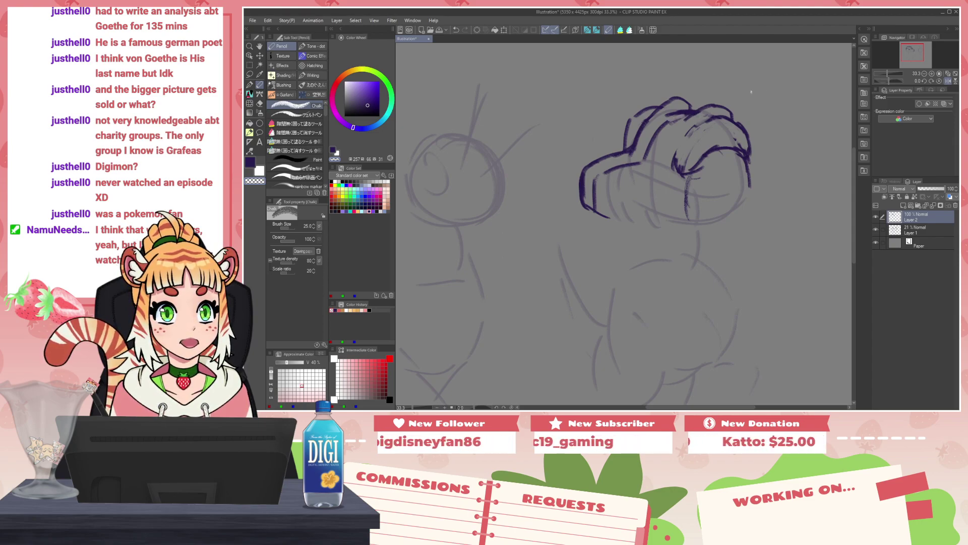
# Step: Erase the rounded bumps and draw a short, blocky horn at the back of the dragon's head
pyautogui.press('c')
pyautogui.moveTo(677, 150)
pyautogui.mouseDown()
pyautogui.moveTo(701, 123)
pyautogui.moveTo(673, 114)
pyautogui.moveTo(718, 117)
pyautogui.moveTo(685, 115)
pyautogui.moveTo(712, 115)
pyautogui.mouseUp()
pyautogui.press('c')
pyautogui.press('c')
pyautogui.moveTo(684, 112)
pyautogui.mouseDown()
pyautogui.moveTo(640, 124)
pyautogui.moveTo(681, 106)
pyautogui.moveTo(665, 101)
pyautogui.moveTo(736, 107)
pyautogui.moveTo(729, 101)
pyautogui.moveTo(718, 104)
pyautogui.moveTo(746, 123)
pyautogui.mouseUp()
pyautogui.press('c')
pyautogui.press('c')
pyautogui.moveTo(654, 113)
pyautogui.mouseDown()
pyautogui.moveTo(677, 94)
pyautogui.moveTo(693, 106)
pyautogui.moveTo(635, 117)
pyautogui.moveTo(625, 149)
pyautogui.mouseUp()
pyautogui.hotkey('ctrl', 'z')
pyautogui.hotkey('ctrl', 'z')
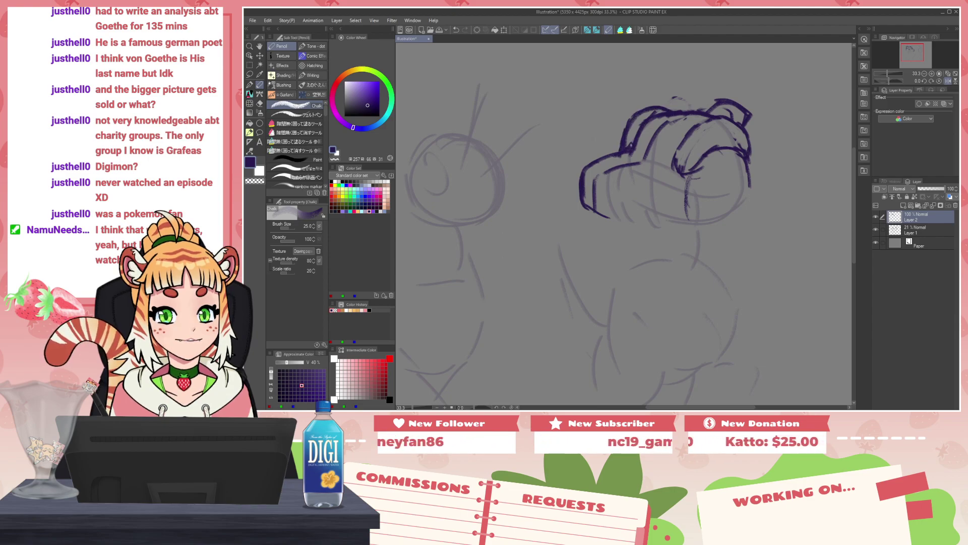
# Step: Draw a second short, blocky horn on top of the head in front of the first one
pyautogui.moveTo(666, 107); pyautogui.dragTo(705, 89)
pyautogui.moveTo(706, 90)
pyautogui.mouseDown()
pyautogui.moveTo(697, 111)
pyautogui.moveTo(681, 92)
pyautogui.moveTo(703, 98)
pyautogui.mouseUp()
pyautogui.press('c')
pyautogui.moveTo(704, 98); pyautogui.dragTo(695, 110)
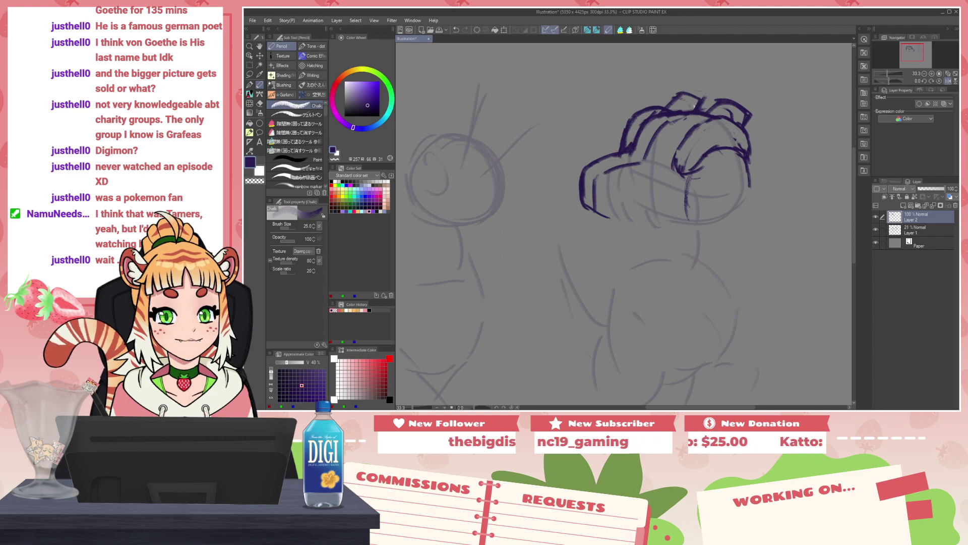
# Step: Draw the round eye beneath the brow ridge and a curved cheek shape below it
pyautogui.moveTo(696, 172)
pyautogui.mouseDown()
pyautogui.moveTo(733, 153)
pyautogui.moveTo(735, 173)
pyautogui.moveTo(697, 177)
pyautogui.moveTo(729, 185)
pyautogui.mouseUp()
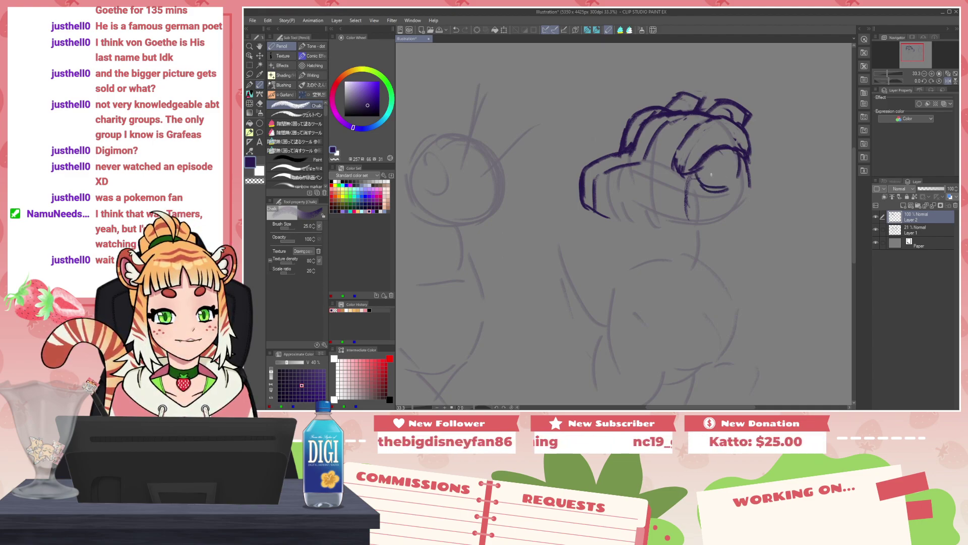
pyautogui.moveTo(732, 148)
pyautogui.mouseDown()
pyautogui.moveTo(731, 190)
pyautogui.moveTo(703, 187)
pyautogui.moveTo(744, 177)
pyautogui.moveTo(703, 249)
pyautogui.mouseUp()
pyautogui.moveTo(726, 204); pyautogui.dragTo(722, 244)
# Step: Draw the lower edge of the upper jaw from the snout's tip toward the cheek
pyautogui.moveTo(605, 216); pyautogui.dragTo(658, 215)
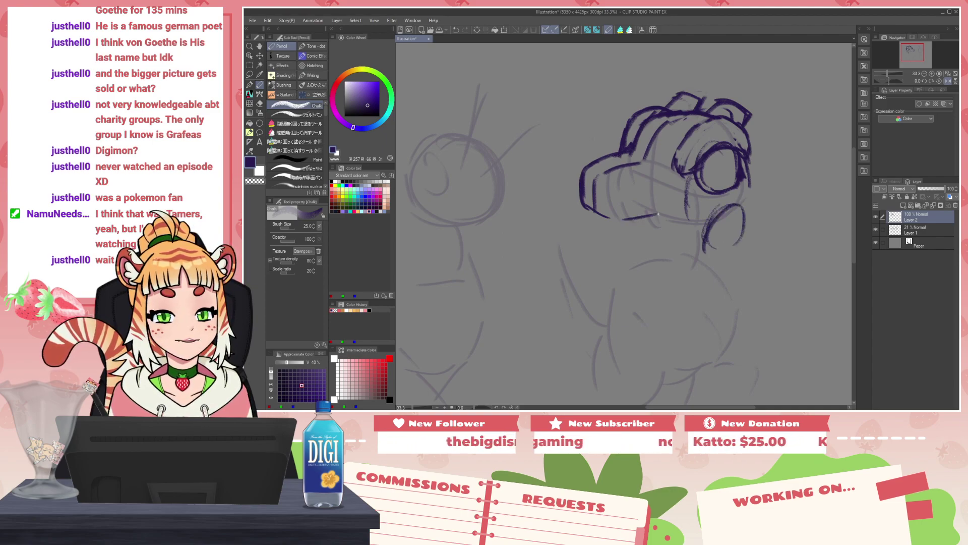
pyautogui.moveTo(586, 207)
pyautogui.mouseDown()
pyautogui.moveTo(646, 218)
pyautogui.moveTo(699, 204)
pyautogui.moveTo(712, 216)
pyautogui.mouseUp()
pyautogui.moveTo(626, 221)
pyautogui.mouseDown()
pyautogui.moveTo(603, 236)
pyautogui.moveTo(608, 256)
pyautogui.moveTo(595, 249)
pyautogui.moveTo(626, 261)
pyautogui.moveTo(699, 231)
pyautogui.mouseUp()
# Step: Sketch the dragon's open lower jaw with its pointed tip, running back to the cheek
pyautogui.press('c')
pyautogui.moveTo(591, 247)
pyautogui.mouseDown()
pyautogui.moveTo(634, 253)
pyautogui.moveTo(634, 270)
pyautogui.moveTo(612, 262)
pyautogui.moveTo(633, 271)
pyautogui.mouseUp()
pyautogui.press('c')
pyautogui.hotkey('ctrl', 'z')
pyautogui.hotkey('ctrl', 'z')
pyautogui.hotkey('ctrl', 'z')
pyautogui.moveTo(641, 271); pyautogui.dragTo(708, 245)
pyautogui.moveTo(701, 209)
pyautogui.mouseDown()
pyautogui.moveTo(639, 249)
pyautogui.moveTo(697, 232)
pyautogui.mouseUp()
pyautogui.press('c')
pyautogui.moveTo(633, 255); pyautogui.dragTo(666, 234)
pyautogui.moveTo(605, 243); pyautogui.dragTo(642, 250)
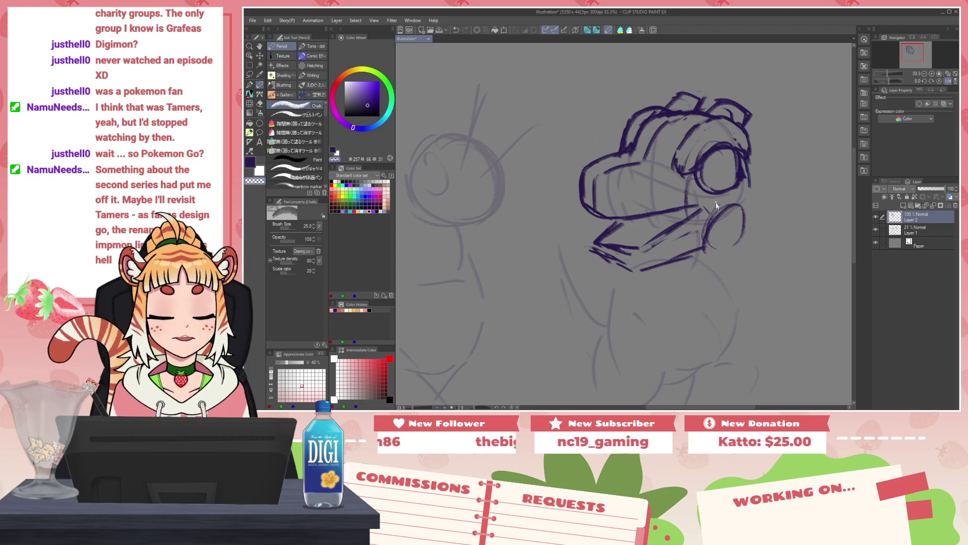
# Step: Mirror the canvas view and clean up the tip of the lower jaw
pyautogui.press('h')
pyautogui.press('c')
pyautogui.moveTo(629, 268)
pyautogui.mouseDown()
pyautogui.moveTo(654, 249)
pyautogui.moveTo(609, 271)
pyautogui.moveTo(631, 271)
pyautogui.mouseUp()
pyautogui.hotkey('ctrl', 'z')
pyautogui.press('c')
pyautogui.press('c')
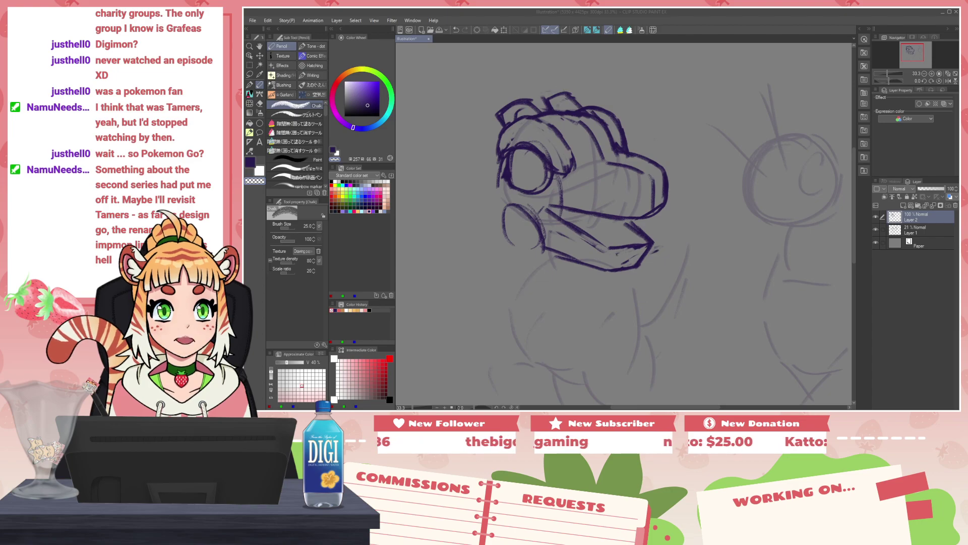
# Step: Bring up the reference board and arrange the yellow fox, purple imp and cream long-eared creature images beside the Cramorant pictures
pyautogui.moveTo(918, 8)
pyautogui.mouseDown()
pyautogui.moveTo(900, 8)
pyautogui.moveTo(639, 260)
pyautogui.moveTo(600, 220)
pyautogui.mouseUp()
pyautogui.scroll(8, 580, 93)
pyautogui.scroll(-3, 698, 180)
pyautogui.moveTo(498, 224); pyautogui.dragTo(458, 234)
pyautogui.moveTo(630, 228); pyautogui.dragTo(627, 254)
pyautogui.moveTo(564, 100)
pyautogui.mouseDown()
pyautogui.moveTo(545, 114)
pyautogui.moveTo(555, 108)
pyautogui.mouseUp()
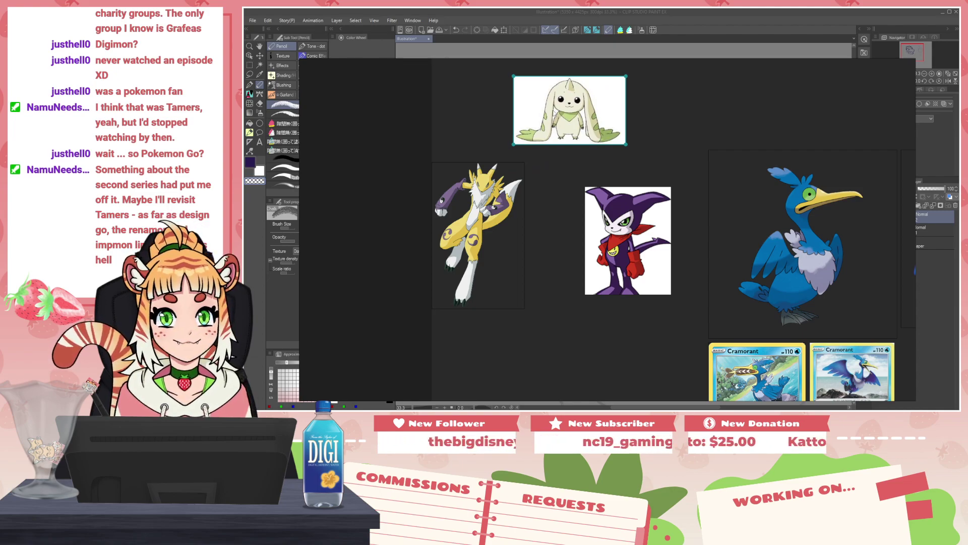
pyautogui.moveTo(578, 107)
pyautogui.mouseDown()
pyautogui.moveTo(561, 120)
pyautogui.moveTo(578, 125)
pyautogui.mouseUp()
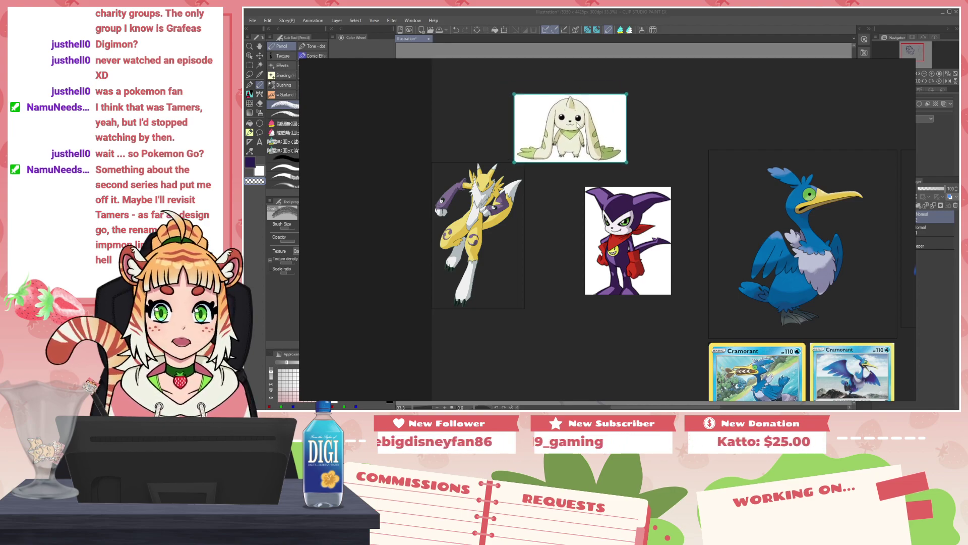
pyautogui.scroll(-3, 692, 116)
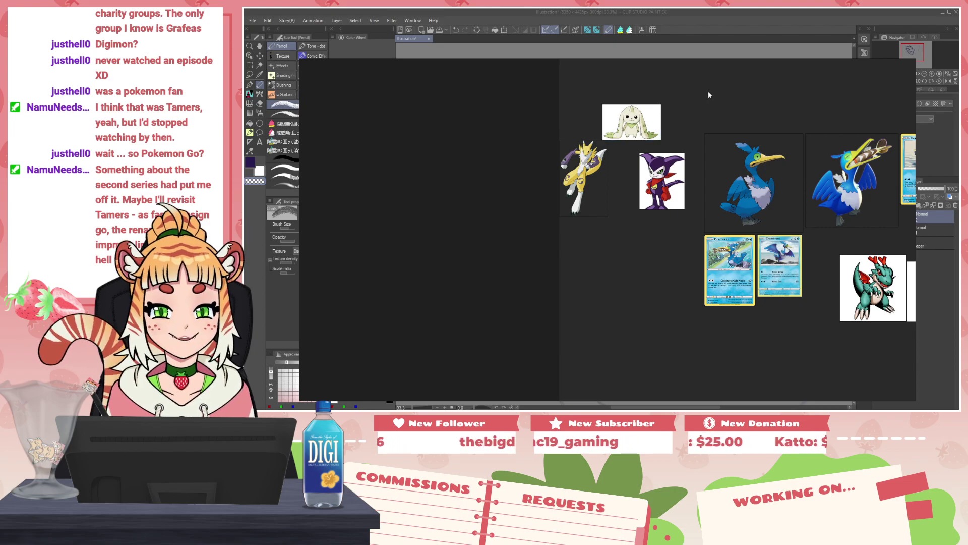
# Step: Paste the picture of two long-eared creatures below the fox and imp references and return to the Clip Studio Paint sketch
pyautogui.hotkey('ctrl', 'v')
pyautogui.scroll(-2, 725, 103)
pyautogui.scroll(-3, 724, 103)
pyautogui.moveTo(725, 103); pyautogui.dragTo(685, 180)
pyautogui.scroll(6, 697, 196)
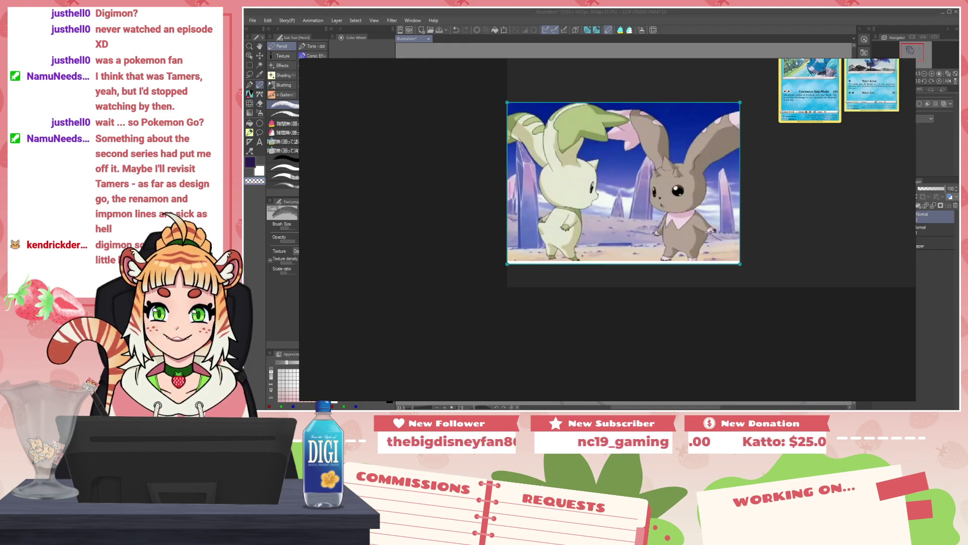
pyautogui.scroll(-6, 724, 176)
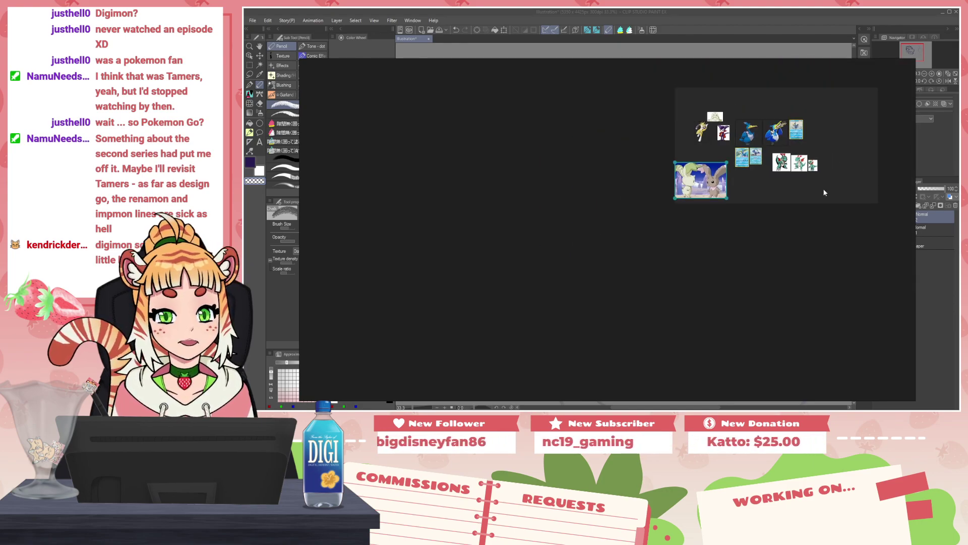
pyautogui.hotkey('alt', 'Tab')
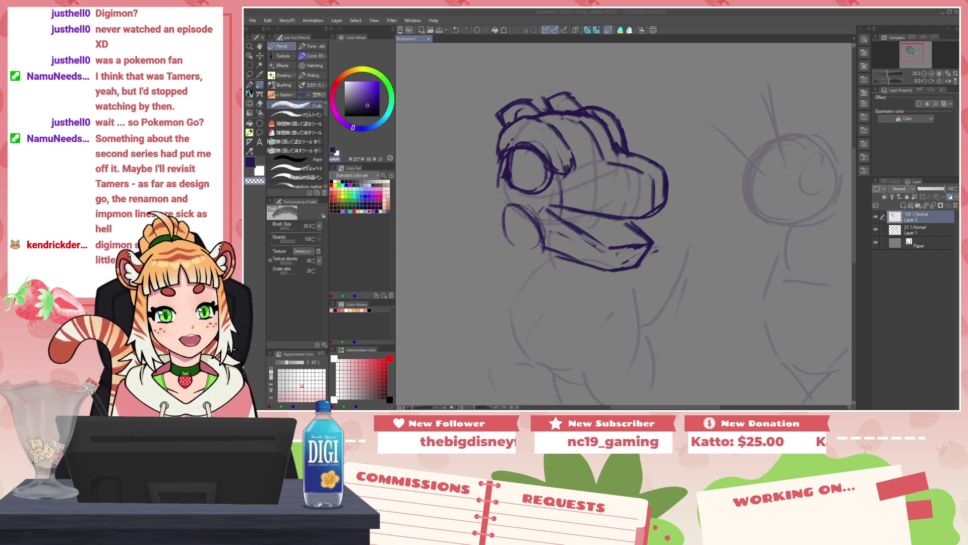
pyautogui.click(690, 233)
# Step: Mirror the view back and rework the lower jaw with a heavier outline wrapping around the cheek, undoing the neck stroke
pyautogui.press('h')
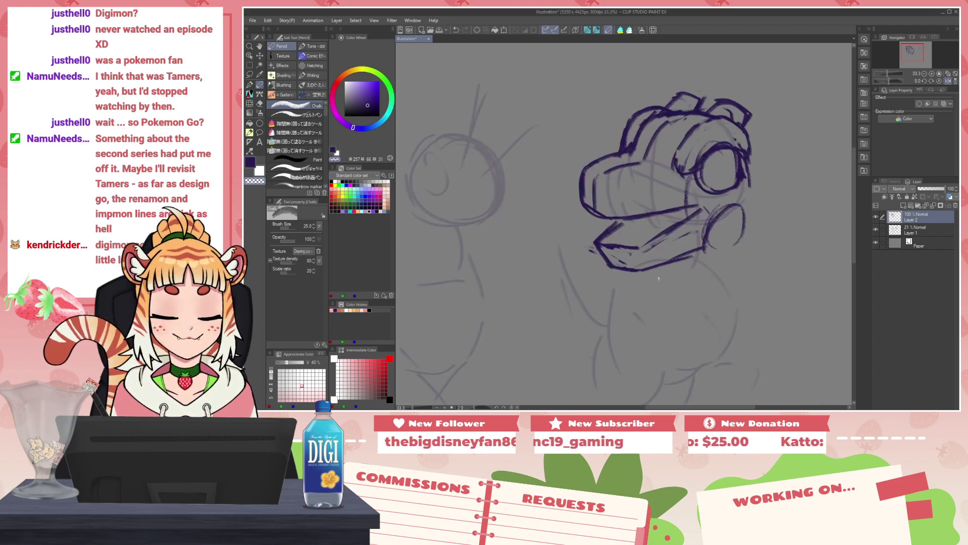
pyautogui.press('c')
pyautogui.moveTo(603, 242); pyautogui.dragTo(638, 251)
pyautogui.moveTo(603, 239)
pyautogui.mouseDown()
pyautogui.moveTo(639, 244)
pyautogui.moveTo(614, 270)
pyautogui.moveTo(599, 242)
pyautogui.moveTo(608, 255)
pyautogui.moveTo(638, 255)
pyautogui.moveTo(630, 274)
pyautogui.moveTo(746, 235)
pyautogui.moveTo(720, 248)
pyautogui.moveTo(712, 276)
pyautogui.mouseUp()
pyautogui.press('c')
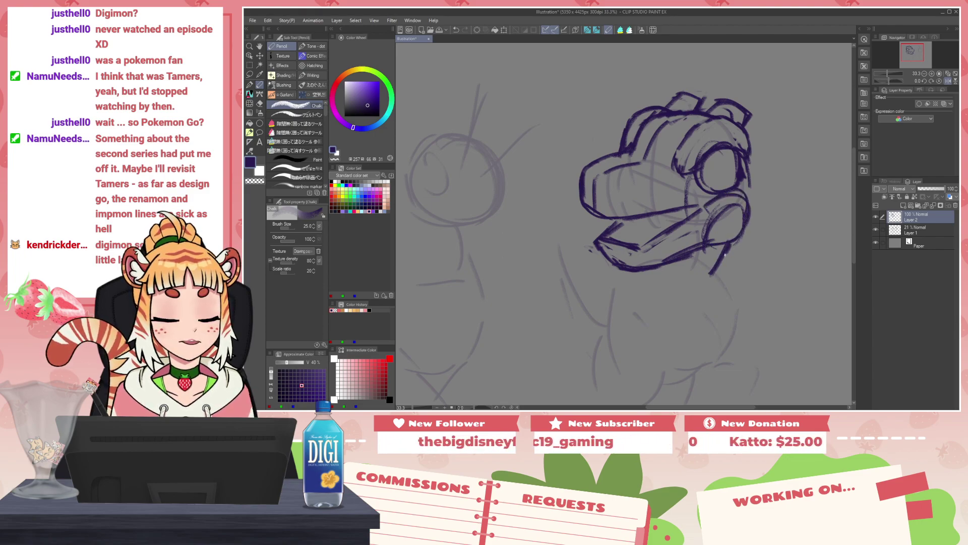
pyautogui.moveTo(734, 244); pyautogui.dragTo(716, 273)
pyautogui.hotkey('ctrl', 'z')
pyautogui.hotkey('ctrl', 'z')
# Step: Thicken the dragon's eye outline and draw the pupil with a small highlight
pyautogui.moveTo(699, 170); pyautogui.dragTo(718, 194)
pyautogui.moveTo(726, 153)
pyautogui.mouseDown()
pyautogui.moveTo(704, 184)
pyautogui.moveTo(736, 178)
pyautogui.moveTo(730, 184)
pyautogui.mouseUp()
pyautogui.hotkey('ctrl', 'z')
pyautogui.hotkey('ctrl', 'z')
pyautogui.moveTo(718, 153)
pyautogui.mouseDown()
pyautogui.moveTo(704, 175)
pyautogui.moveTo(711, 195)
pyautogui.moveTo(716, 171)
pyautogui.mouseUp()
pyautogui.hotkey('ctrl', 'z')
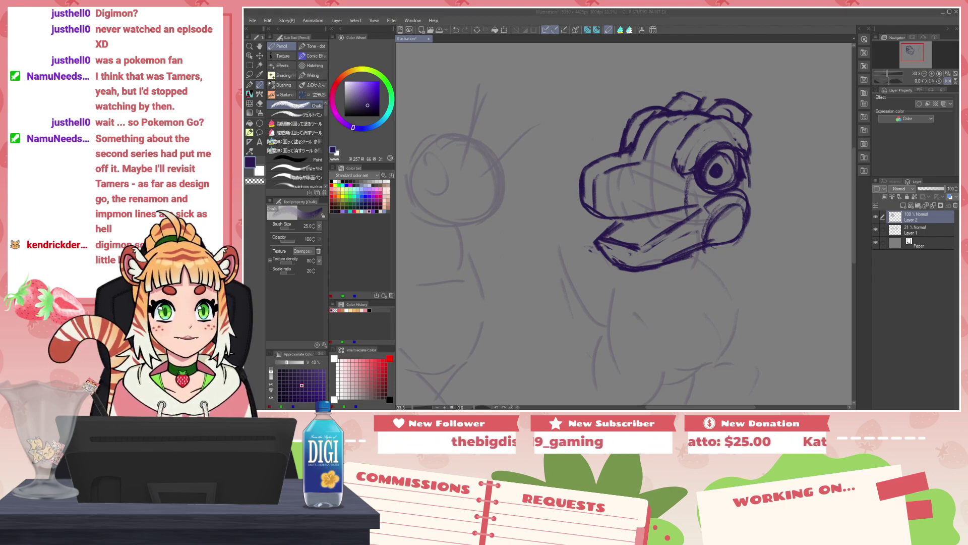
pyautogui.click(726, 167)
pyautogui.moveTo(724, 153); pyautogui.dragTo(730, 168)
pyautogui.press('c')
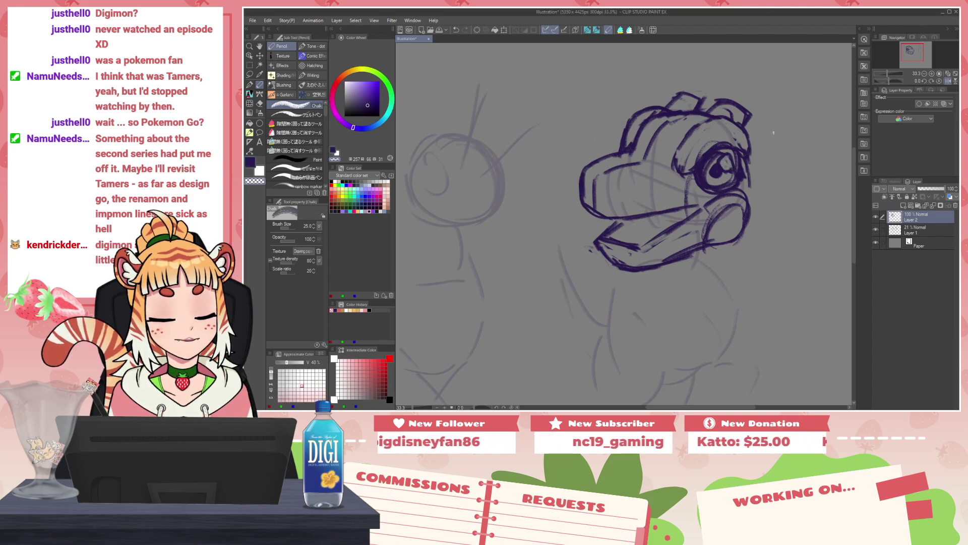
# Step: Refine the inner edge of the lower jaw and erase the cheek line where it crosses the jaw
pyautogui.press('c')
pyautogui.moveTo(668, 233)
pyautogui.mouseDown()
pyautogui.moveTo(624, 252)
pyautogui.moveTo(606, 240)
pyautogui.moveTo(670, 226)
pyautogui.mouseUp()
pyautogui.hotkey('ctrl', 'z')
pyautogui.press('c')
pyautogui.press('c')
pyautogui.moveTo(639, 247)
pyautogui.mouseDown()
pyautogui.moveTo(672, 226)
pyautogui.moveTo(660, 227)
pyautogui.mouseUp()
pyautogui.press('c')
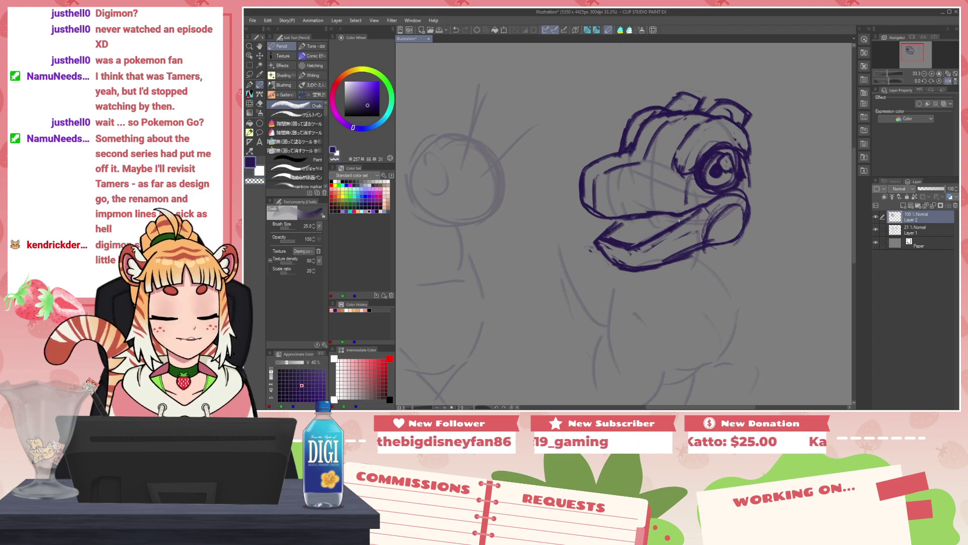
pyautogui.moveTo(634, 246); pyautogui.dragTo(701, 209)
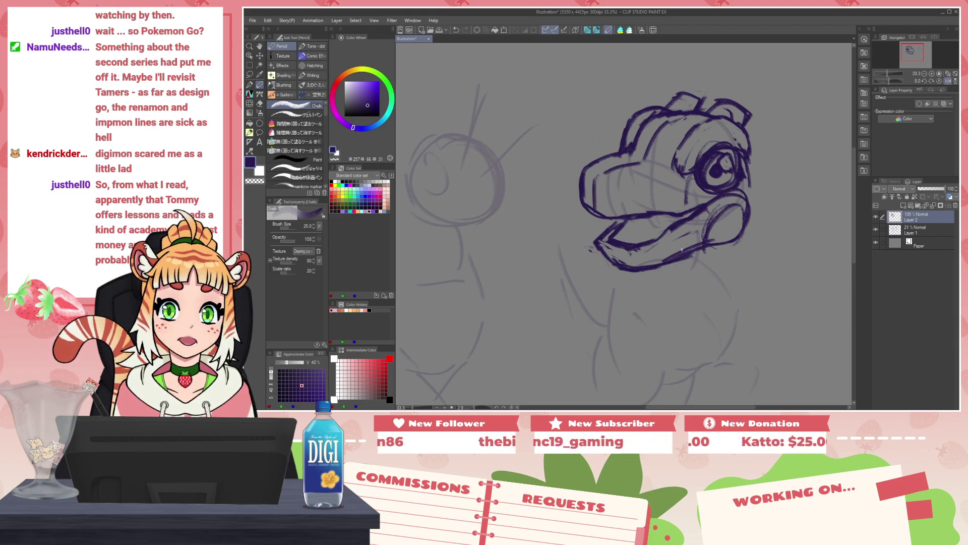
pyautogui.press('c')
pyautogui.moveTo(673, 253)
pyautogui.mouseDown()
pyautogui.moveTo(716, 238)
pyautogui.moveTo(706, 233)
pyautogui.mouseUp()
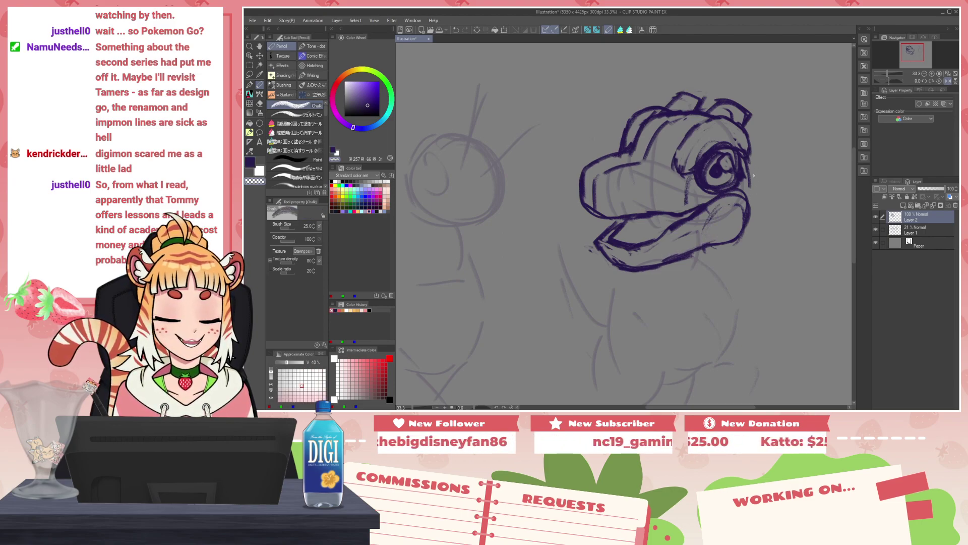
# Step: Redraw the back curve of the dragon's head behind the eye and add two pointed spikes along it
pyautogui.press('c')
pyautogui.moveTo(753, 140); pyautogui.dragTo(758, 179)
pyautogui.hotkey('ctrl', 'z')
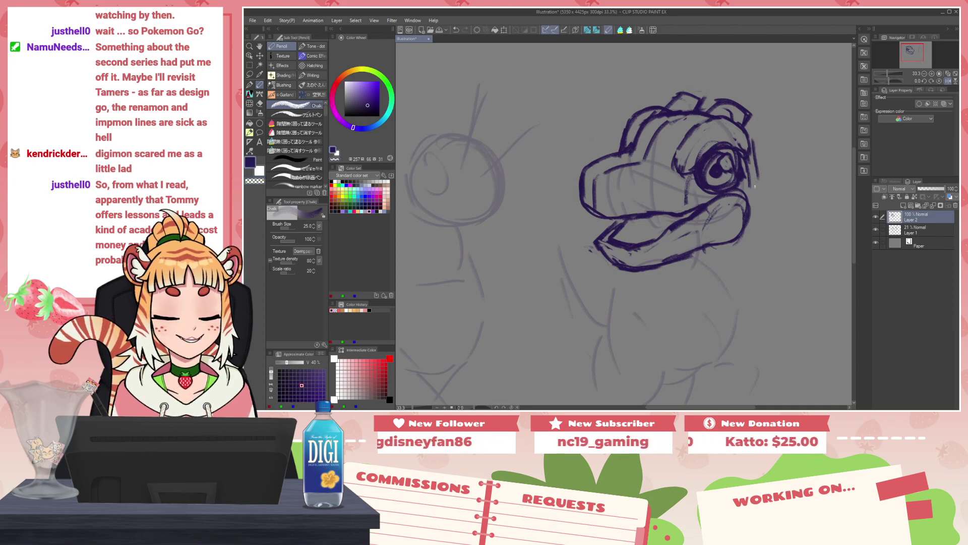
pyautogui.hotkey('ctrl', 'z')
pyautogui.moveTo(750, 136)
pyautogui.mouseDown()
pyautogui.moveTo(759, 184)
pyautogui.moveTo(763, 176)
pyautogui.moveTo(750, 217)
pyautogui.mouseUp()
pyautogui.hotkey('ctrl', 'z')
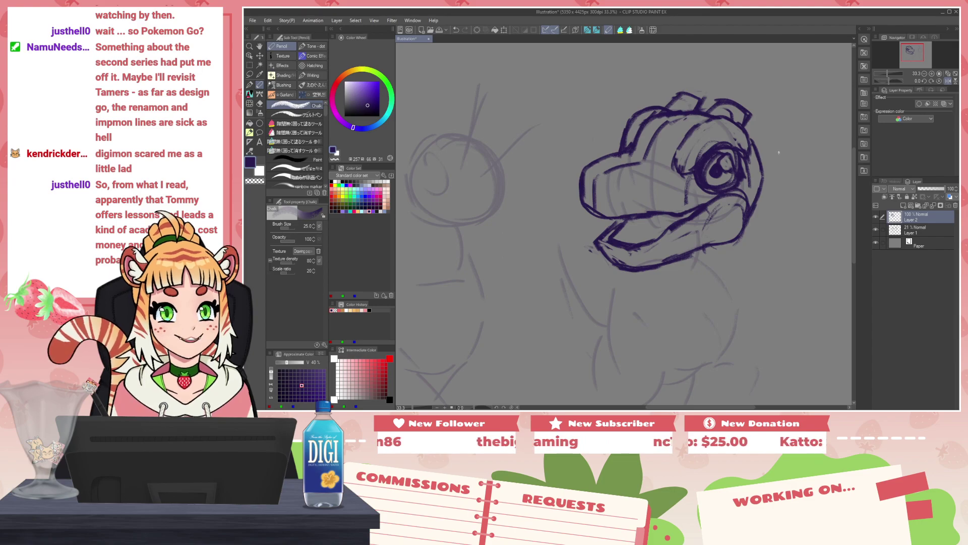
pyautogui.moveTo(755, 151)
pyautogui.mouseDown()
pyautogui.moveTo(779, 150)
pyautogui.moveTo(759, 181)
pyautogui.moveTo(779, 204)
pyautogui.moveTo(756, 206)
pyautogui.mouseUp()
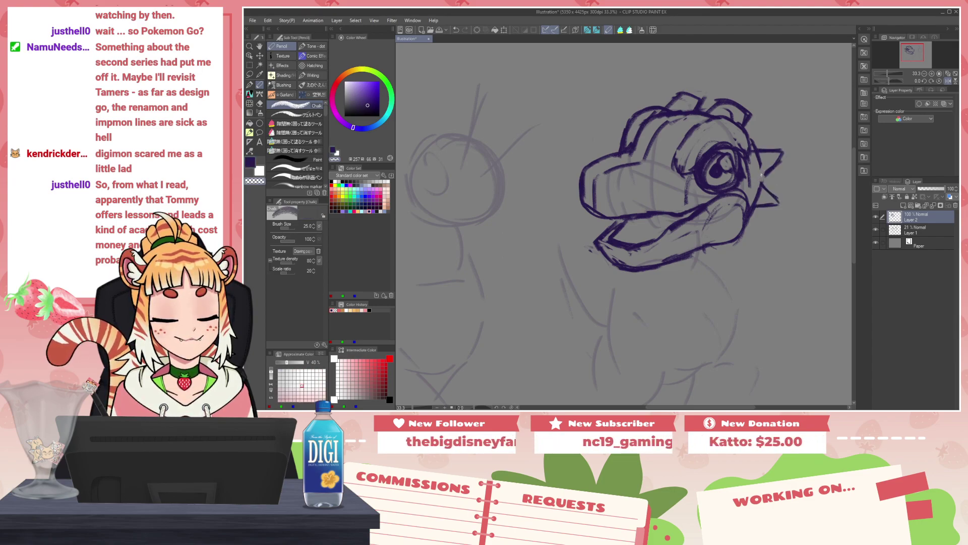
pyautogui.keyDown('alt'); pyautogui.click(761, 171); pyautogui.keyUp('alt')
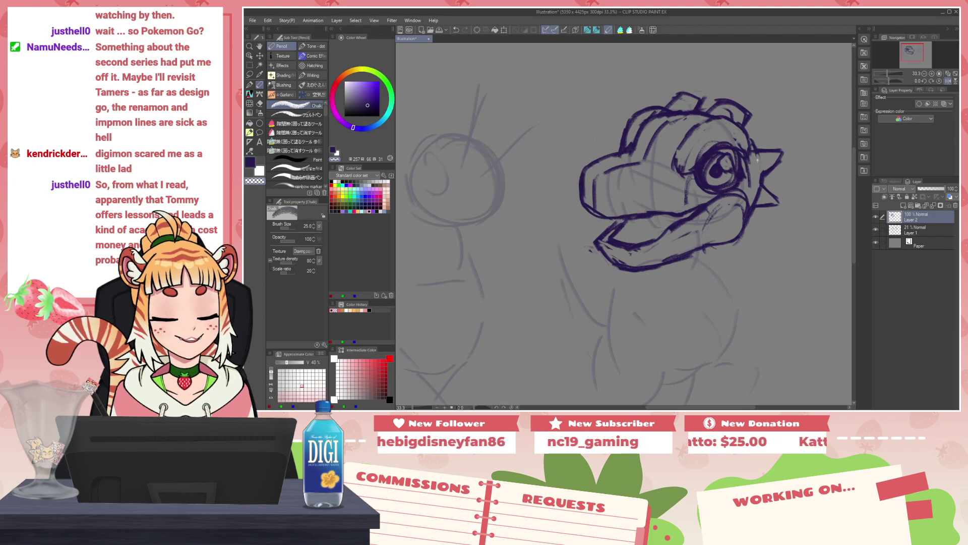
# Step: Reshape the upper spike behind the eye into a narrower point, erasing the excess lines along its edges
pyautogui.moveTo(749, 135)
pyautogui.mouseDown()
pyautogui.moveTo(767, 158)
pyautogui.moveTo(788, 152)
pyautogui.moveTo(761, 149)
pyautogui.moveTo(787, 155)
pyautogui.mouseUp()
pyautogui.press('c')
pyautogui.press('c')
pyautogui.press('c')
pyautogui.press('c')
pyautogui.moveTo(787, 156)
pyautogui.mouseDown()
pyautogui.moveTo(767, 174)
pyautogui.moveTo(780, 166)
pyautogui.mouseUp()
pyautogui.press('c')
pyautogui.moveTo(780, 157); pyautogui.dragTo(768, 168)
pyautogui.moveTo(761, 154); pyautogui.dragTo(774, 151)
pyautogui.press('c')
pyautogui.moveTo(786, 158); pyautogui.dragTo(768, 175)
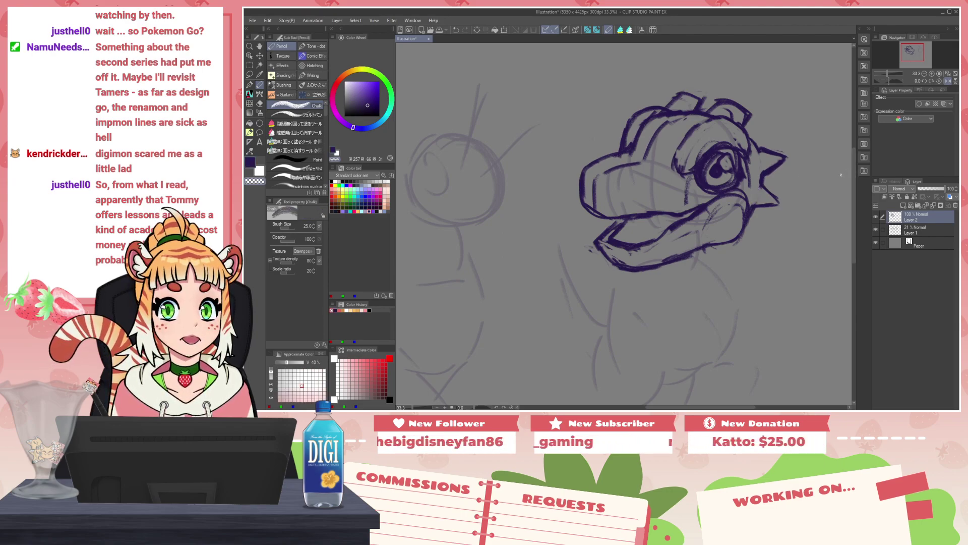
# Step: Touch up the jaw corner just below the lower spike, redoing the stroke there
pyautogui.press('c')
pyautogui.moveTo(745, 203)
pyautogui.mouseDown()
pyautogui.moveTo(735, 232)
pyautogui.moveTo(742, 224)
pyautogui.mouseUp()
pyautogui.hotkey('ctrl', 'z')
pyautogui.moveTo(765, 205)
pyautogui.mouseDown()
pyautogui.moveTo(746, 244)
pyautogui.moveTo(730, 227)
pyautogui.moveTo(735, 235)
pyautogui.mouseUp()
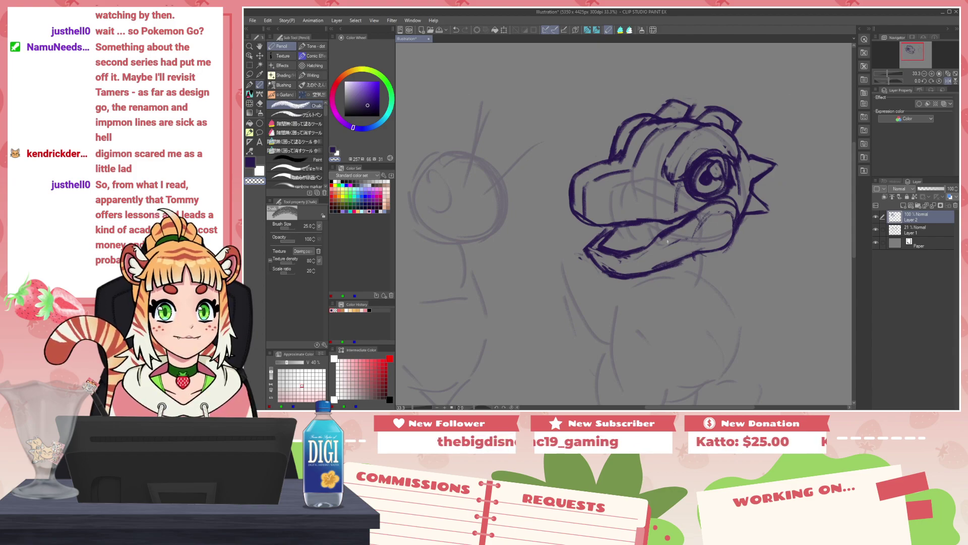
# Step: Refine the inner line of the open mouth and draw a small nostril on the snout
pyautogui.moveTo(623, 228)
pyautogui.mouseDown()
pyautogui.moveTo(626, 223)
pyautogui.moveTo(607, 246)
pyautogui.moveTo(658, 221)
pyautogui.moveTo(645, 222)
pyautogui.moveTo(634, 230)
pyautogui.moveTo(664, 239)
pyautogui.mouseUp()
pyautogui.press('c')
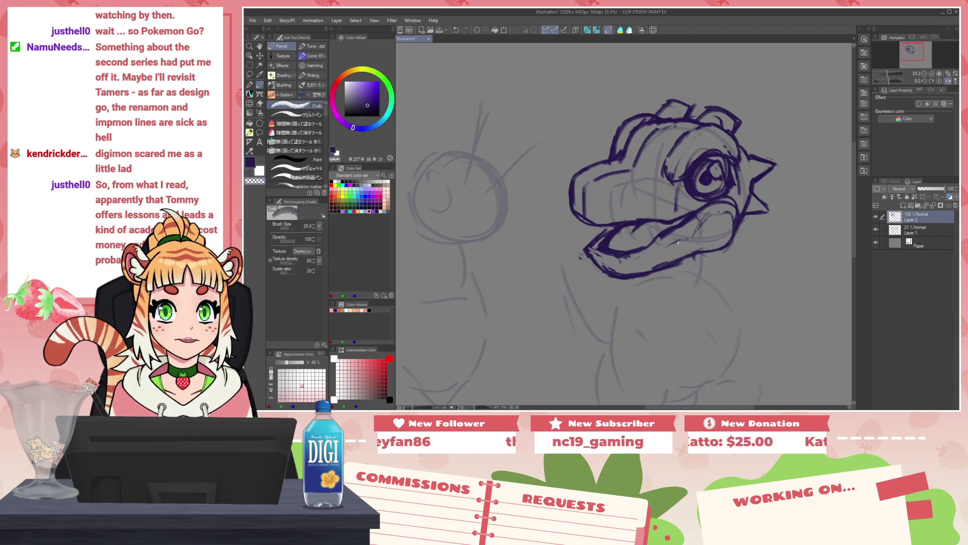
pyautogui.moveTo(601, 197)
pyautogui.mouseDown()
pyautogui.moveTo(611, 188)
pyautogui.moveTo(574, 186)
pyautogui.mouseUp()
pyautogui.press('c')
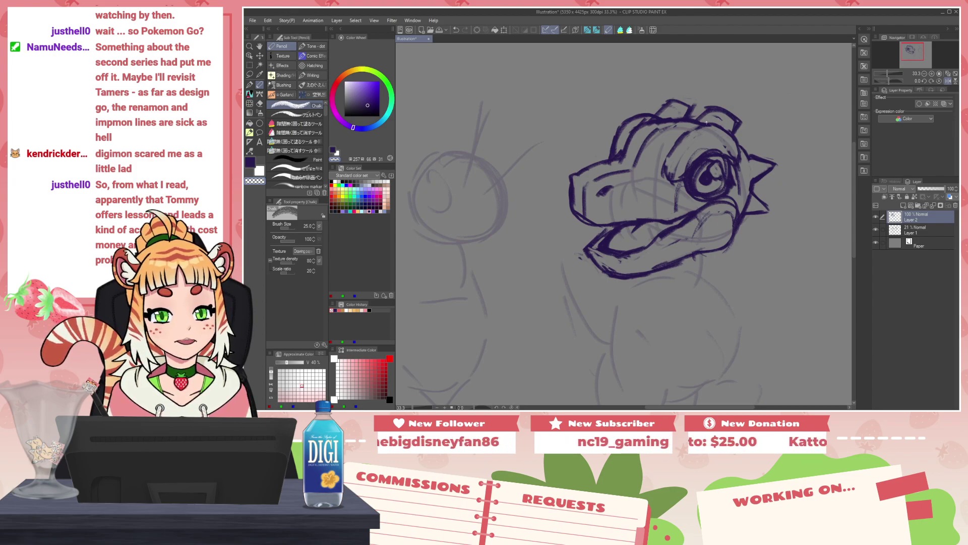
# Step: Clean up the overlapping lines on the two bumps on top of the dragon's head
pyautogui.moveTo(683, 101)
pyautogui.mouseDown()
pyautogui.moveTo(698, 106)
pyautogui.moveTo(689, 119)
pyautogui.moveTo(663, 114)
pyautogui.mouseUp()
pyautogui.press('c')
pyautogui.press('c')
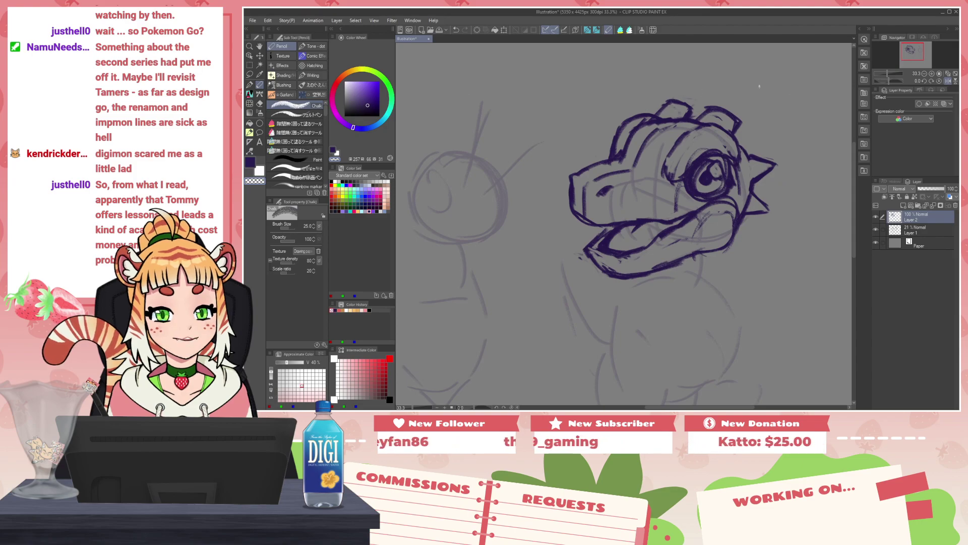
pyautogui.click(706, 112)
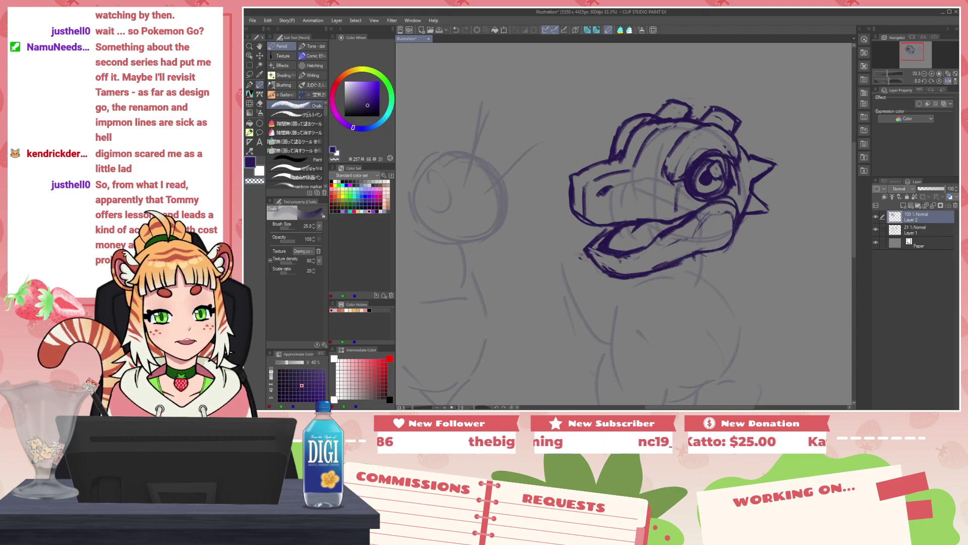
pyautogui.press('c')
pyautogui.moveTo(737, 127); pyautogui.dragTo(695, 133)
# Step: Sketch slanted horn strokes rising from the two head bumps, undoing the misplaced ones
pyautogui.press('c')
pyautogui.moveTo(637, 126)
pyautogui.mouseDown()
pyautogui.moveTo(654, 107)
pyautogui.moveTo(672, 120)
pyautogui.mouseUp()
pyautogui.moveTo(595, 121)
pyautogui.mouseDown()
pyautogui.moveTo(609, 101)
pyautogui.moveTo(655, 121)
pyautogui.mouseUp()
pyautogui.hotkey('ctrl', 'z')
pyautogui.hotkey('ctrl', 'z')
pyautogui.press('c')
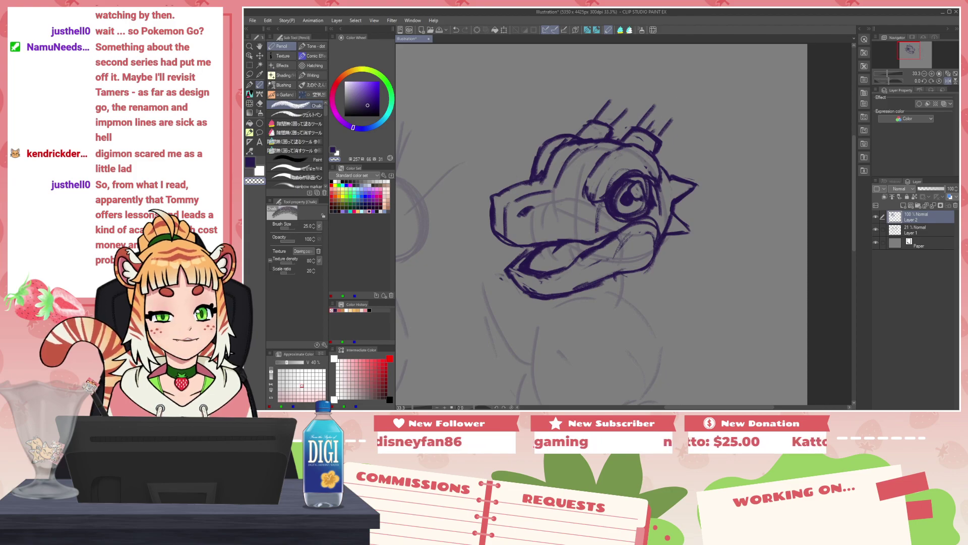
# Step: Try a small tooth at the front of the lower jaw and a fang under the snout tip
pyautogui.moveTo(664, 279); pyautogui.dragTo(671, 221)
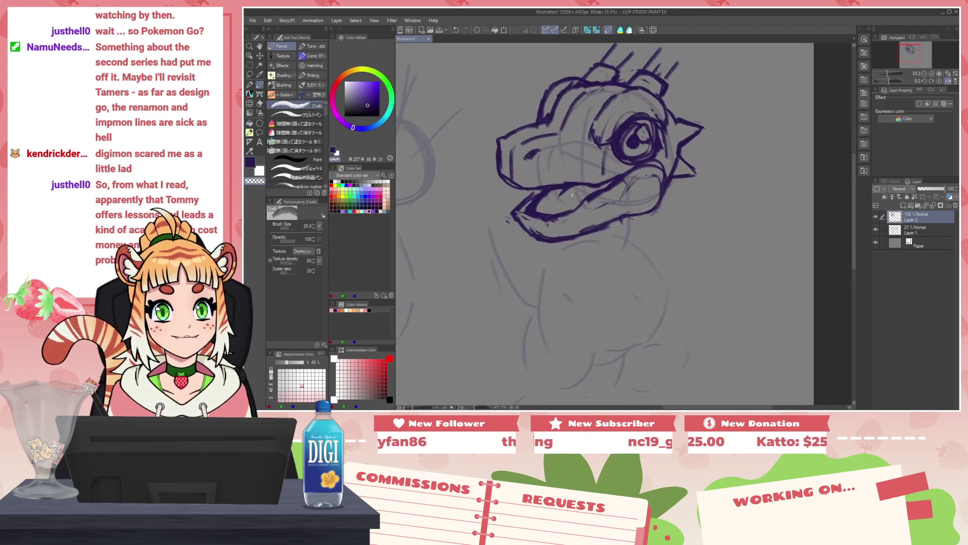
pyautogui.moveTo(530, 191); pyautogui.dragTo(534, 197)
pyautogui.press('c')
pyautogui.press('c')
pyautogui.press('c')
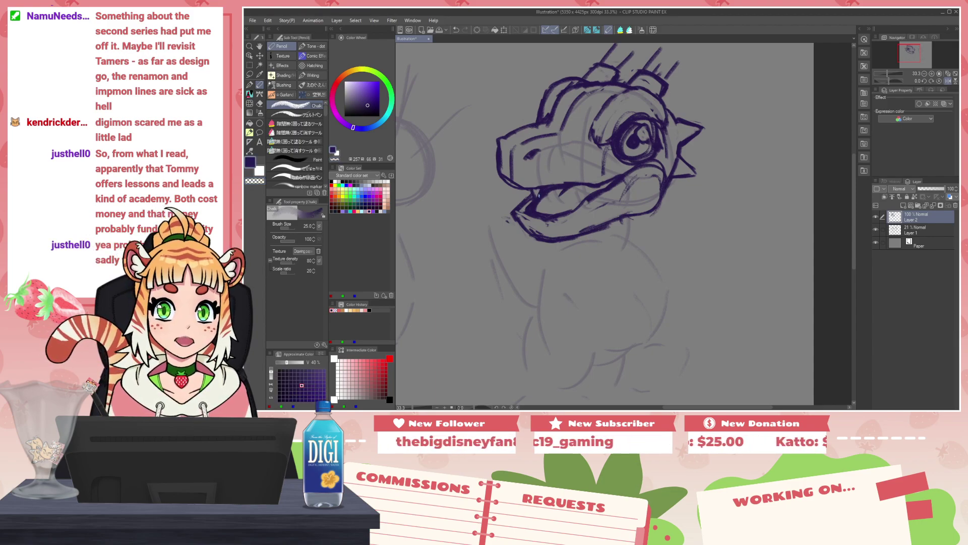
pyautogui.press('c')
pyautogui.moveTo(536, 190)
pyautogui.mouseDown()
pyautogui.moveTo(545, 189)
pyautogui.moveTo(509, 190)
pyautogui.mouseUp()
pyautogui.press('c')
pyautogui.press('c')
pyautogui.press('c')
pyautogui.press('c')
pyautogui.hotkey('ctrl', 'z')
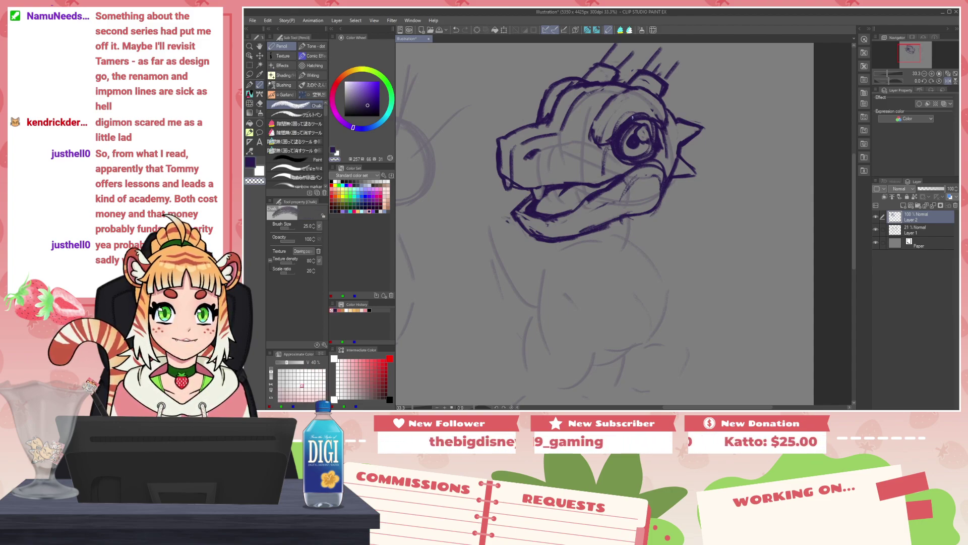
pyautogui.moveTo(512, 183)
pyautogui.mouseDown()
pyautogui.moveTo(527, 192)
pyautogui.moveTo(518, 188)
pyautogui.mouseUp()
pyautogui.press('c')
pyautogui.press('c')
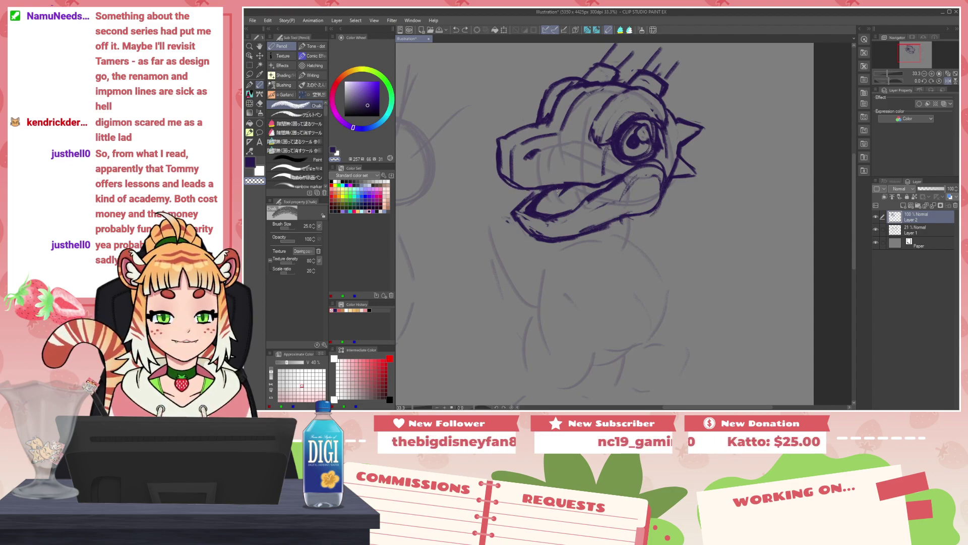
# Step: Draw a small tooth at the front of the lower jaw and a fang further back on the upper jaw
pyautogui.press('c')
pyautogui.moveTo(533, 191)
pyautogui.mouseDown()
pyautogui.moveTo(539, 199)
pyautogui.moveTo(542, 189)
pyautogui.moveTo(520, 187)
pyautogui.mouseUp()
pyautogui.press('c')
pyautogui.press('c')
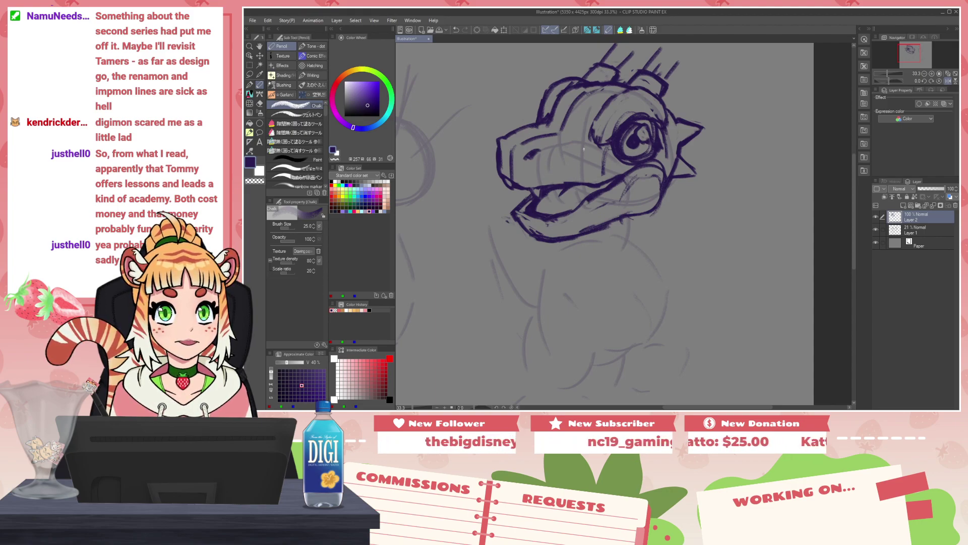
pyautogui.moveTo(600, 187); pyautogui.dragTo(608, 184)
pyautogui.press('c')
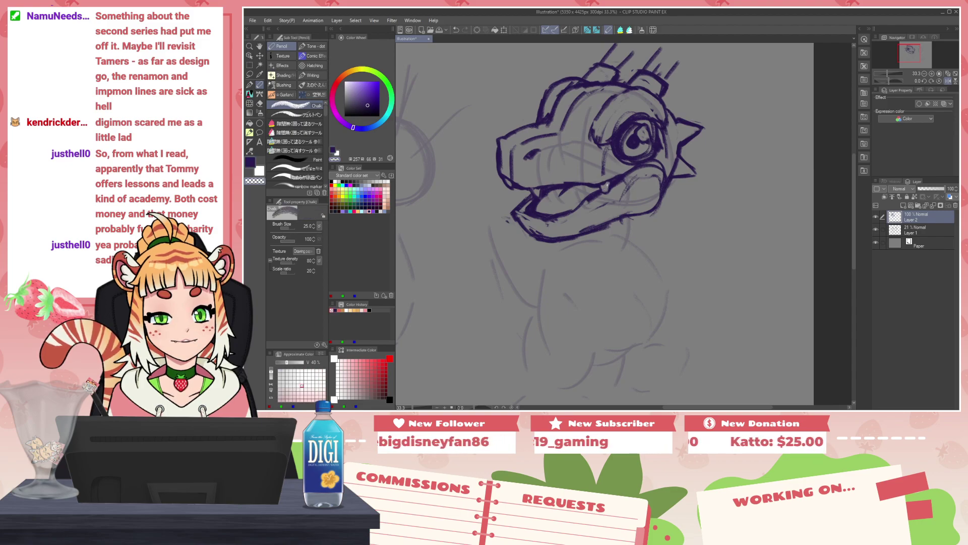
pyautogui.keyDown('alt'); pyautogui.click(608, 185); pyautogui.keyUp('alt')
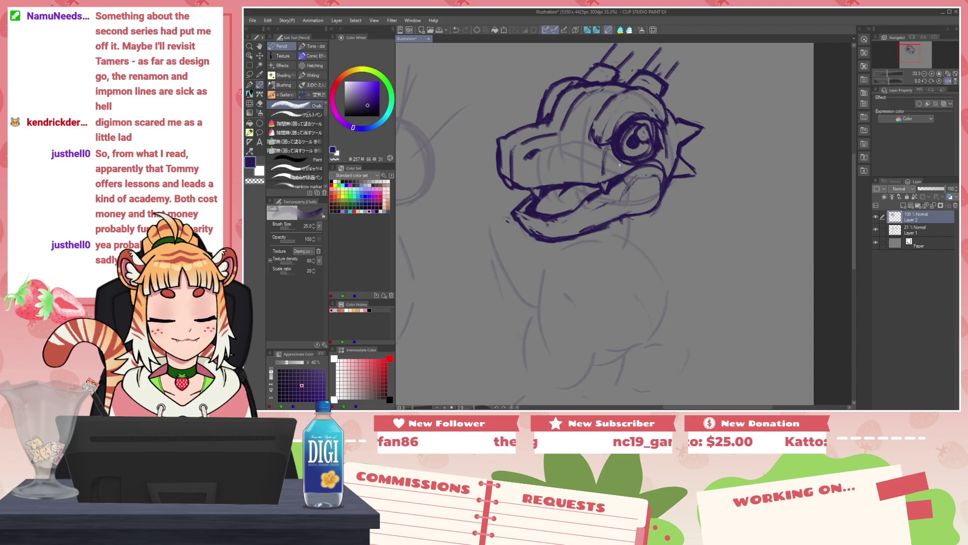
# Step: Draw the tongue inside the open mouth, alternating between strokes and erasing to clean its edges
pyautogui.moveTo(592, 187)
pyautogui.mouseDown()
pyautogui.moveTo(586, 208)
pyautogui.moveTo(561, 199)
pyautogui.moveTo(576, 189)
pyautogui.moveTo(545, 201)
pyautogui.mouseUp()
pyautogui.hotkey('ctrl', 'z')
pyautogui.press('c')
pyautogui.press('c')
pyautogui.press('c')
pyautogui.press('c')
pyautogui.press('c')
pyautogui.press('c')
pyautogui.press('c')
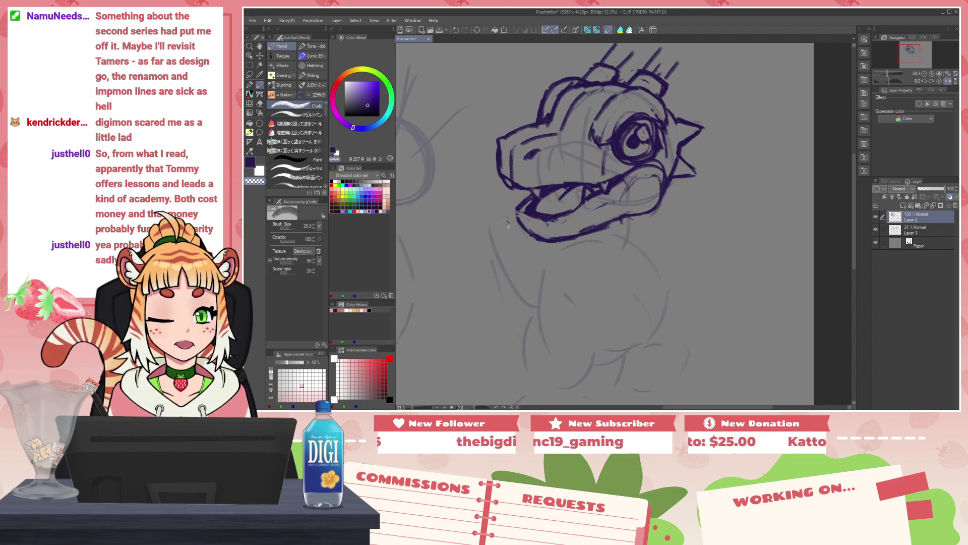
# Step: Tidy the front of the lower jaw and erase the stray marks beside the chin
pyautogui.press('c')
pyautogui.moveTo(518, 209)
pyautogui.mouseDown()
pyautogui.moveTo(534, 235)
pyautogui.moveTo(562, 220)
pyautogui.moveTo(538, 215)
pyautogui.moveTo(558, 215)
pyautogui.moveTo(558, 191)
pyautogui.moveTo(572, 185)
pyautogui.moveTo(557, 189)
pyautogui.mouseUp()
pyautogui.press('c')
pyautogui.press('c')
pyautogui.press('c')
pyautogui.press('c')
pyautogui.press('c')
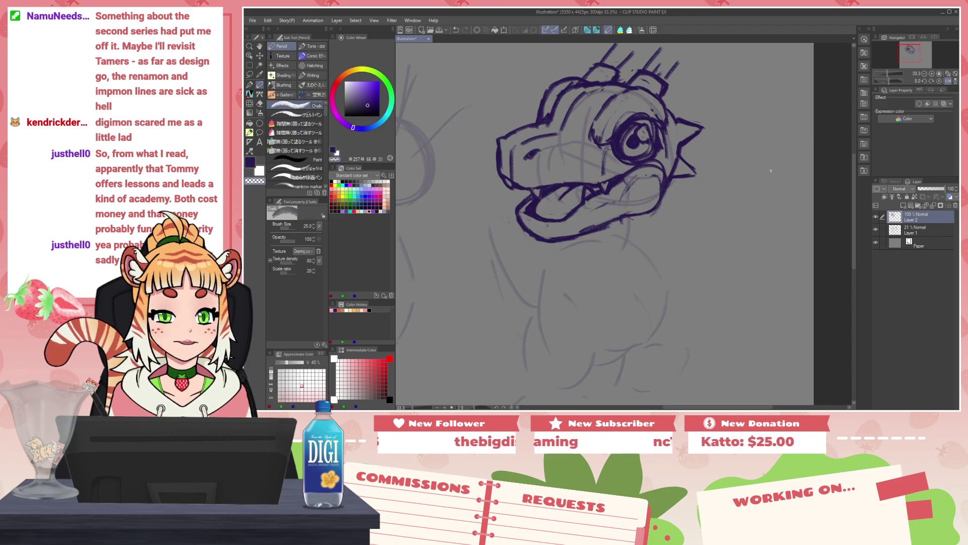
# Step: Erase the inner jaw line across the cheek and add a third small spike at the jaw corner
pyautogui.moveTo(626, 189); pyautogui.dragTo(622, 198)
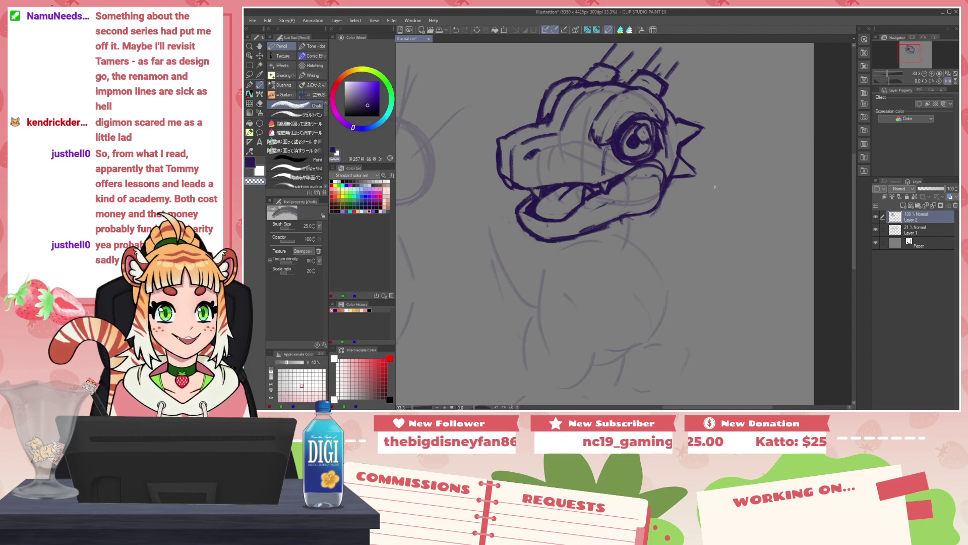
pyautogui.press('c')
pyautogui.moveTo(647, 164)
pyautogui.mouseDown()
pyautogui.moveTo(674, 157)
pyautogui.moveTo(651, 170)
pyautogui.moveTo(673, 177)
pyautogui.moveTo(660, 184)
pyautogui.moveTo(685, 189)
pyautogui.mouseUp()
pyautogui.press('c')
pyautogui.press('c')
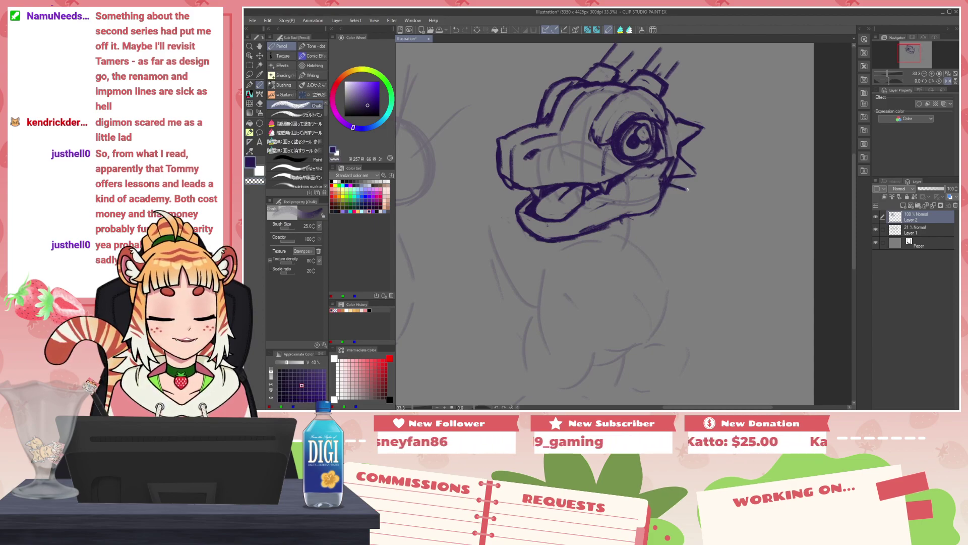
# Step: Mirror the view and finish the lowest spike, cleaning up where it meets the jaw corner
pyautogui.press('h')
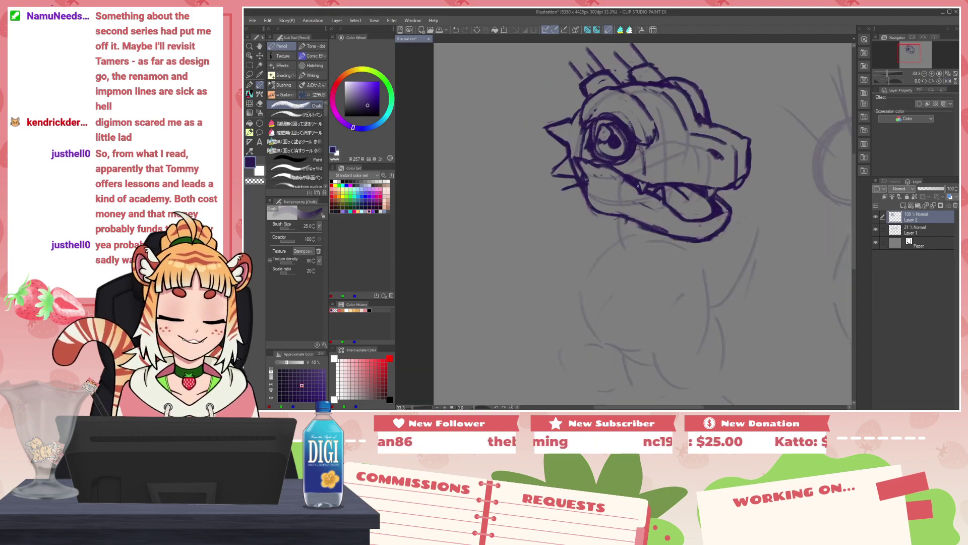
pyautogui.moveTo(581, 185)
pyautogui.mouseDown()
pyautogui.moveTo(562, 190)
pyautogui.moveTo(587, 193)
pyautogui.mouseUp()
pyautogui.press('c')
pyautogui.moveTo(582, 190); pyautogui.dragTo(593, 194)
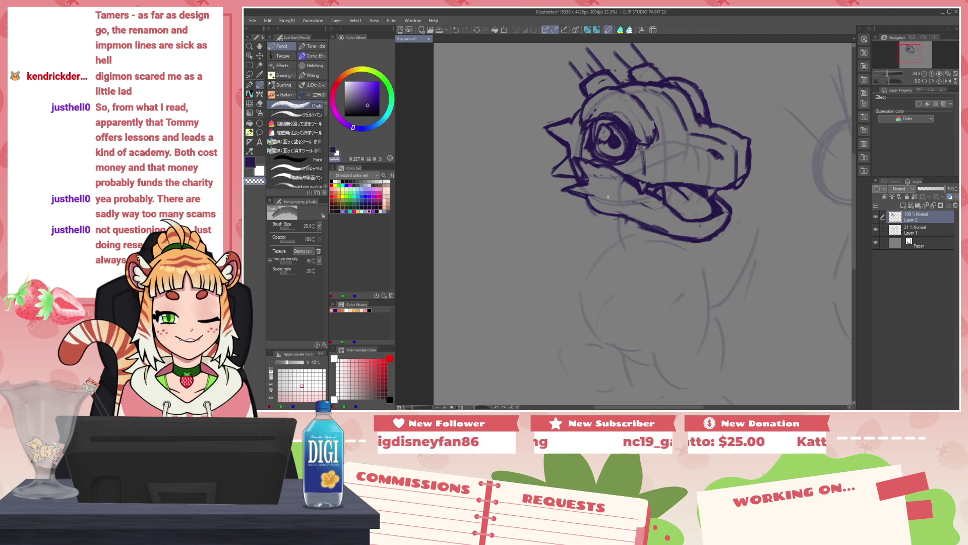
# Step: Connect the lower spikes to the cheek and sharpen their outlines, undoing the faulty stroke
pyautogui.press('c')
pyautogui.moveTo(582, 166)
pyautogui.mouseDown()
pyautogui.moveTo(590, 179)
pyautogui.moveTo(597, 167)
pyautogui.moveTo(592, 177)
pyautogui.mouseUp()
pyautogui.hotkey('ctrl', 'z')
pyautogui.press('c')
pyautogui.press('c')
pyautogui.press('c')
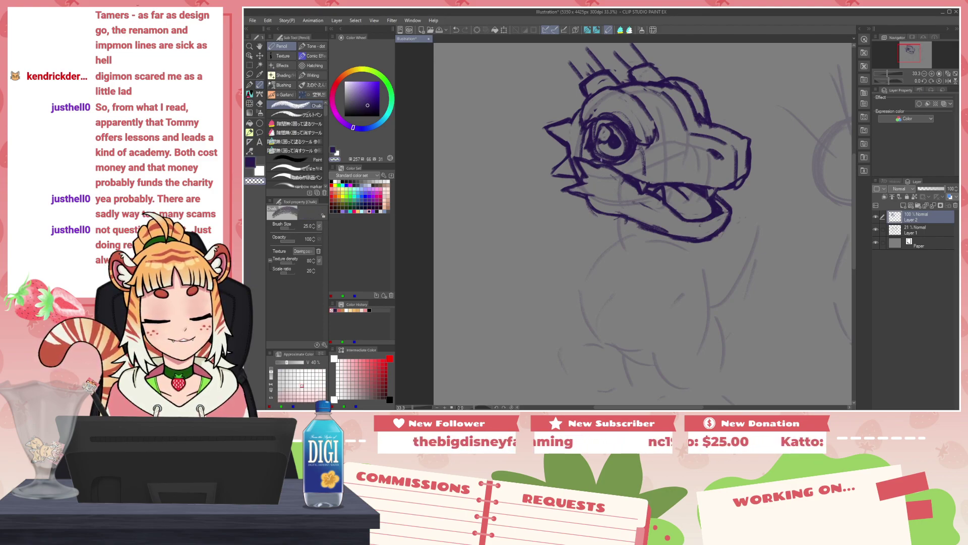
pyautogui.press('c')
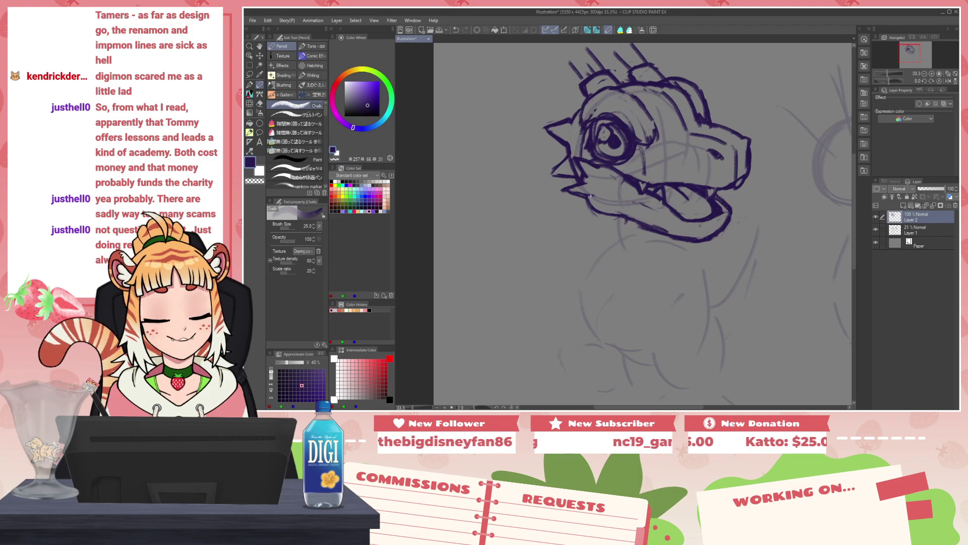
pyautogui.press('c')
pyautogui.press('c')
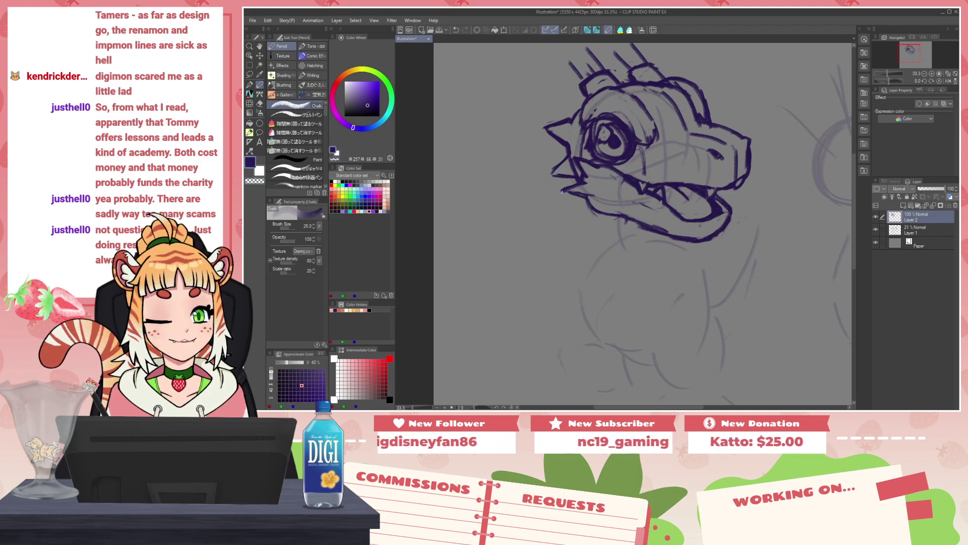
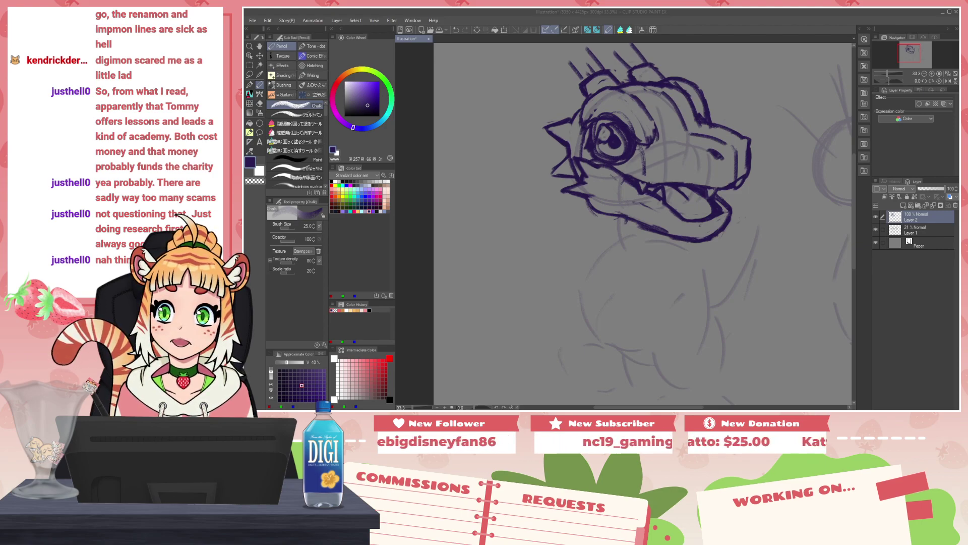
# Step: Tidy the lines on top of the head and rework the rearmost horn stroke
pyautogui.moveTo(676, 142); pyautogui.dragTo(637, 191)
pyautogui.press('c')
pyautogui.moveTo(510, 173)
pyautogui.mouseDown()
pyautogui.moveTo(534, 165)
pyautogui.moveTo(511, 177)
pyautogui.moveTo(532, 168)
pyautogui.moveTo(518, 175)
pyautogui.moveTo(531, 196)
pyautogui.mouseUp()
pyautogui.press('c')
pyautogui.press('c')
pyautogui.moveTo(700, 163); pyautogui.dragTo(646, 194)
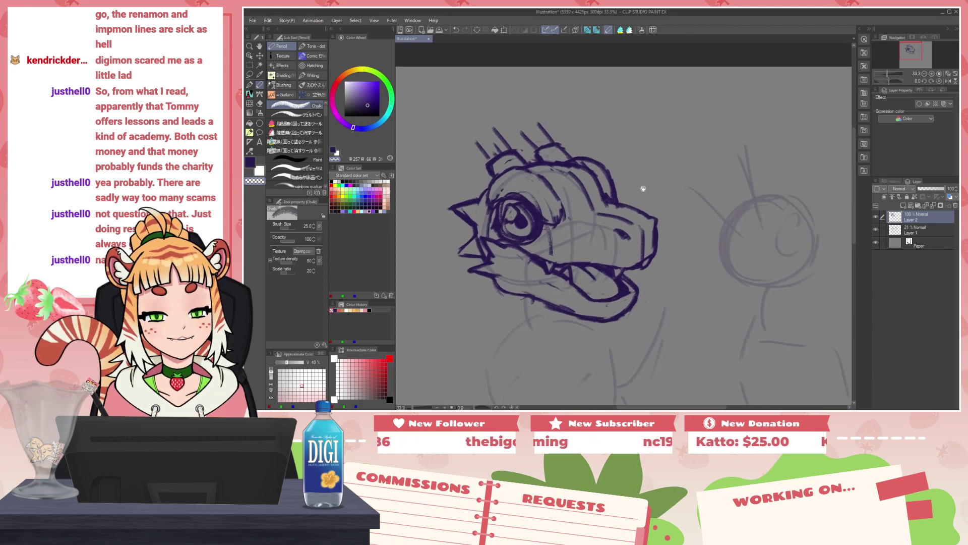
pyautogui.moveTo(477, 144); pyautogui.dragTo(488, 160)
pyautogui.press('c')
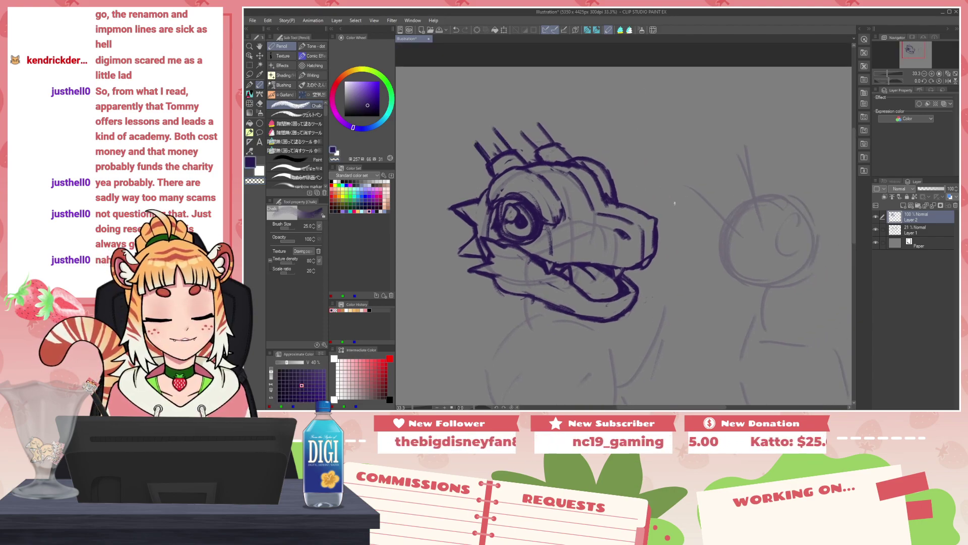
# Step: Fill the dragon's eye with solid dark colour and mirror the view back
pyautogui.press('c')
pyautogui.moveTo(508, 207)
pyautogui.mouseDown()
pyautogui.moveTo(534, 232)
pyautogui.moveTo(514, 214)
pyautogui.moveTo(528, 239)
pyautogui.moveTo(524, 206)
pyautogui.moveTo(525, 236)
pyautogui.moveTo(527, 211)
pyautogui.moveTo(518, 211)
pyautogui.moveTo(522, 222)
pyautogui.mouseUp()
pyautogui.press('c')
pyautogui.press('h')
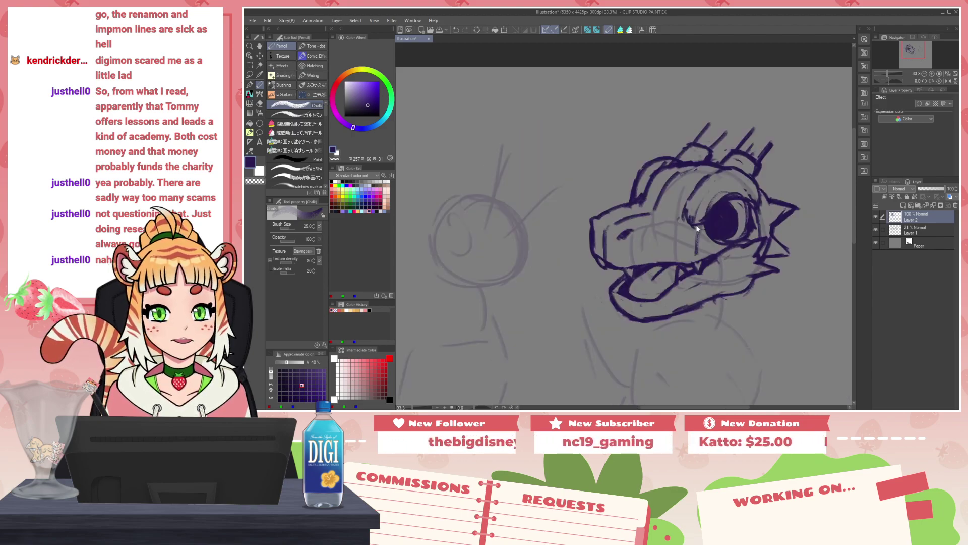
# Step: Carve the iris ring and highlight out of the filled eye and redraw the dark pupil
pyautogui.press('c')
pyautogui.moveTo(716, 239)
pyautogui.mouseDown()
pyautogui.moveTo(746, 237)
pyautogui.moveTo(752, 211)
pyautogui.moveTo(715, 237)
pyautogui.moveTo(743, 236)
pyautogui.mouseUp()
pyautogui.press('c')
pyautogui.moveTo(727, 240); pyautogui.dragTo(753, 210)
pyautogui.moveTo(737, 237)
pyautogui.mouseDown()
pyautogui.moveTo(751, 211)
pyautogui.moveTo(740, 233)
pyautogui.moveTo(726, 217)
pyautogui.moveTo(737, 210)
pyautogui.moveTo(725, 215)
pyautogui.moveTo(731, 220)
pyautogui.mouseUp()
pyautogui.press('c')
pyautogui.press('c')
pyautogui.press('c')
pyautogui.press('c')
pyautogui.press('c')
pyautogui.moveTo(731, 221)
pyautogui.mouseDown()
pyautogui.moveTo(735, 212)
pyautogui.moveTo(730, 234)
pyautogui.moveTo(712, 220)
pyautogui.moveTo(715, 232)
pyautogui.mouseUp()
pyautogui.press('c')
pyautogui.press('c')
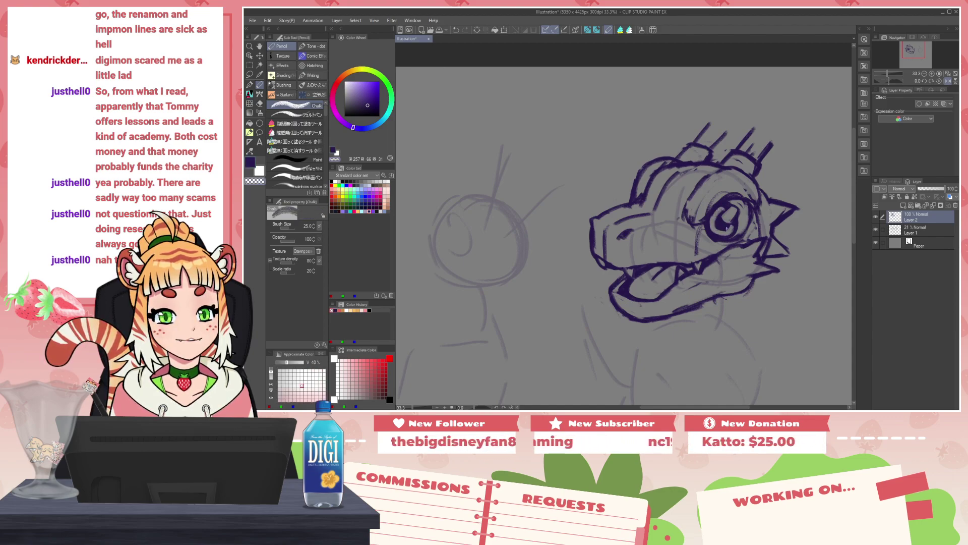
# Step: Try reshaping the rear rim of the eye and undo the strokes
pyautogui.press('c')
pyautogui.moveTo(746, 204)
pyautogui.mouseDown()
pyautogui.moveTo(745, 235)
pyautogui.moveTo(715, 241)
pyautogui.moveTo(741, 237)
pyautogui.moveTo(753, 221)
pyautogui.moveTo(745, 234)
pyautogui.mouseUp()
pyautogui.press('c')
pyautogui.press('c')
pyautogui.hotkey('ctrl', 'z')
pyautogui.hotkey('ctrl', 'z')
pyautogui.press('c')
pyautogui.press('c')
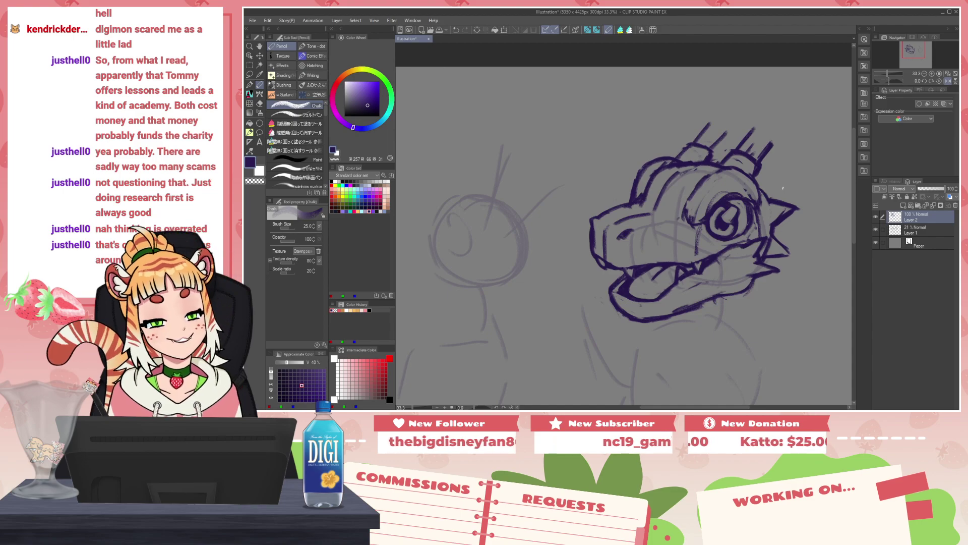
# Step: Undo the short brow stroke and erase the eyelid arc above the front of the eye
pyautogui.moveTo(686, 205)
pyautogui.mouseDown()
pyautogui.moveTo(707, 174)
pyautogui.moveTo(684, 210)
pyautogui.mouseUp()
pyautogui.hotkey('ctrl', 'z')
pyautogui.press('c')
pyautogui.moveTo(690, 216)
pyautogui.mouseDown()
pyautogui.moveTo(724, 187)
pyautogui.moveTo(711, 175)
pyautogui.moveTo(694, 204)
pyautogui.moveTo(698, 183)
pyautogui.moveTo(717, 170)
pyautogui.moveTo(736, 174)
pyautogui.moveTo(716, 173)
pyautogui.mouseUp()
pyautogui.press('c')
pyautogui.press('c')
# Step: Redraw the ridge line from the snout over the forehead and erase the overlapping lines inside it
pyautogui.moveTo(650, 176); pyautogui.dragTo(669, 161)
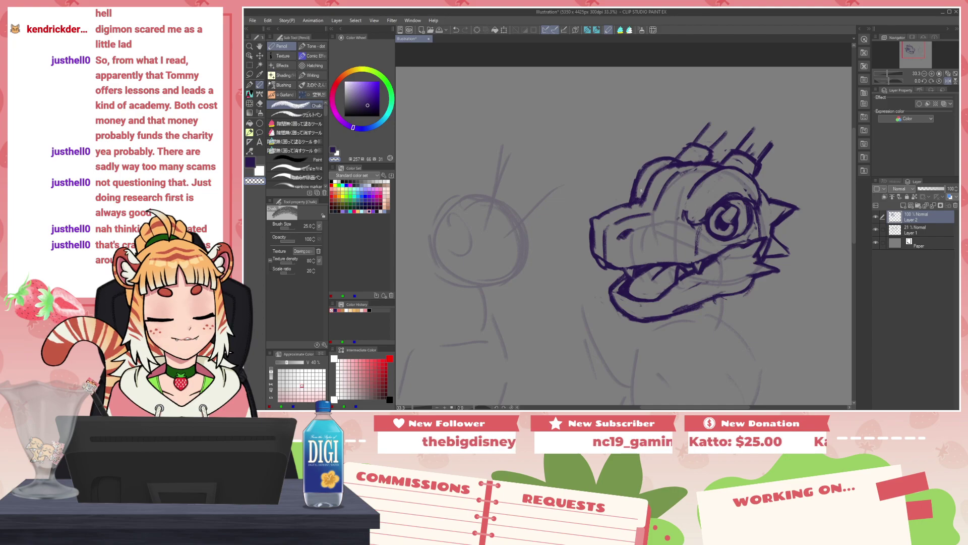
pyautogui.press('x')
pyautogui.moveTo(635, 203)
pyautogui.mouseDown()
pyautogui.moveTo(639, 193)
pyautogui.moveTo(645, 203)
pyautogui.mouseUp()
pyautogui.press('x')
pyautogui.moveTo(688, 166)
pyautogui.mouseDown()
pyautogui.moveTo(672, 171)
pyautogui.moveTo(679, 177)
pyautogui.mouseUp()
pyautogui.press('c')
pyautogui.moveTo(643, 212); pyautogui.dragTo(665, 189)
pyautogui.press('c')
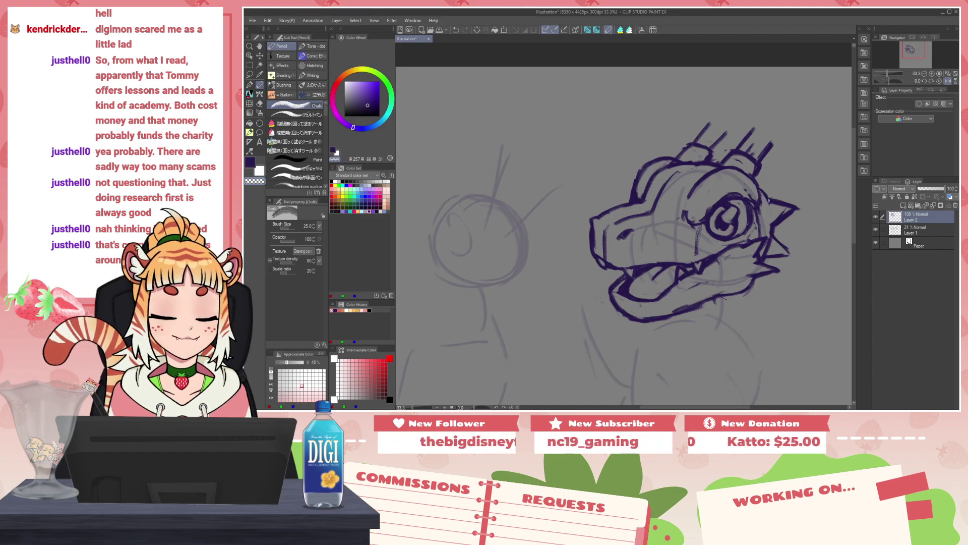
# Step: Erase stray lines where the snout meets the forehead and at the front corner of the lower jaw
pyautogui.press('c')
pyautogui.moveTo(648, 189)
pyautogui.mouseDown()
pyautogui.moveTo(643, 196)
pyautogui.moveTo(663, 171)
pyautogui.mouseUp()
pyautogui.press('c')
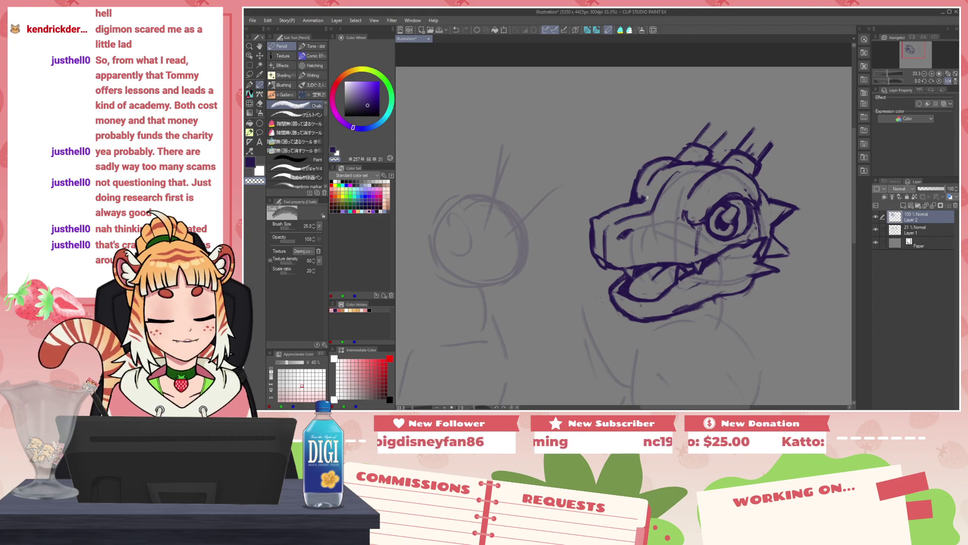
pyautogui.moveTo(746, 292); pyautogui.dragTo(726, 217)
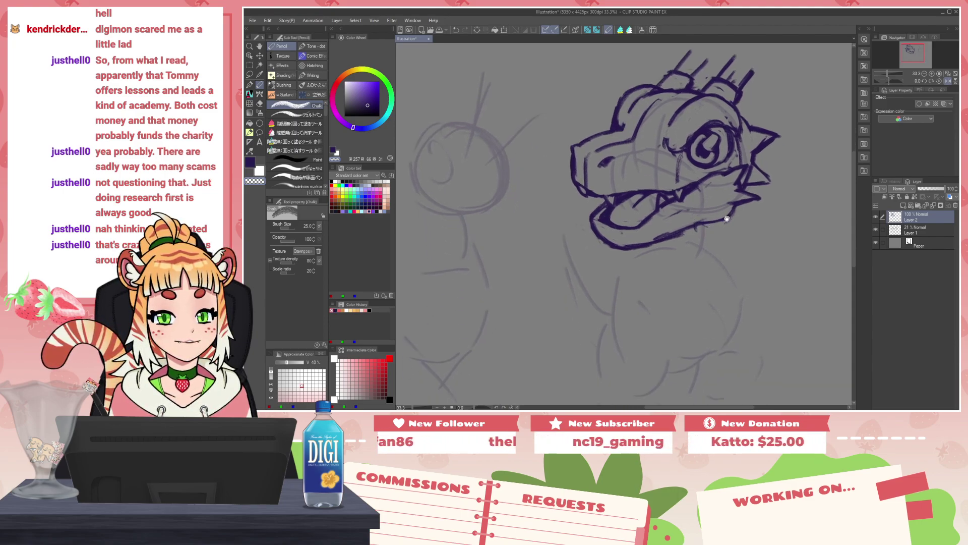
pyautogui.press('c')
pyautogui.moveTo(587, 194); pyautogui.dragTo(599, 202)
pyautogui.press('c')
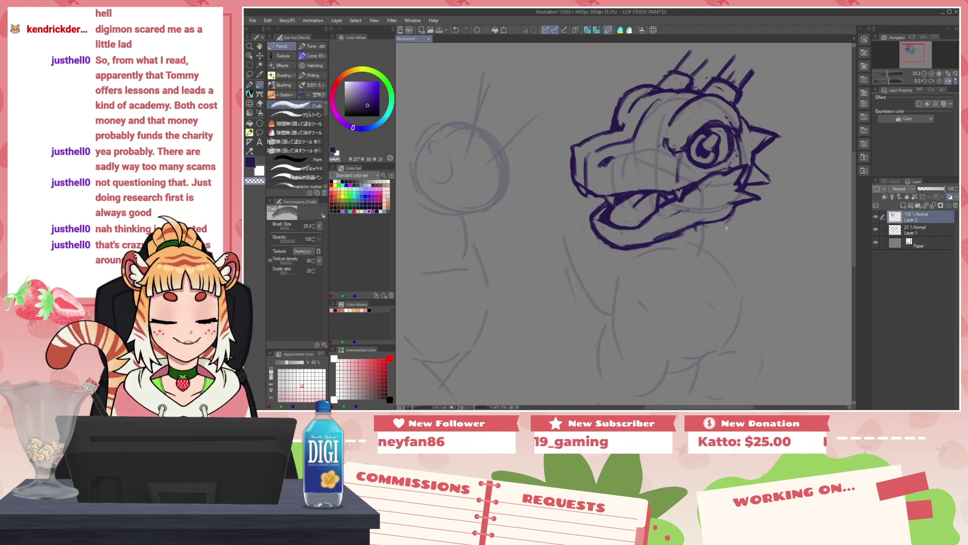
# Step: Scale the dragon's head down to about 85% and position it over the rough layout
pyautogui.moveTo(731, 215)
pyautogui.mouseDown()
pyautogui.moveTo(707, 257)
pyautogui.moveTo(717, 246)
pyautogui.mouseUp()
pyautogui.scroll(-4, 746, 212)
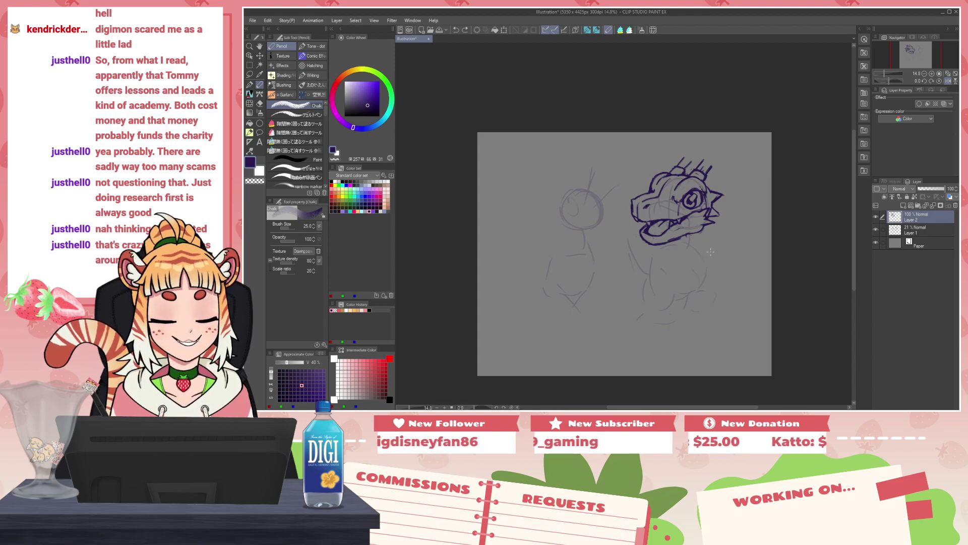
pyautogui.scroll(2, 711, 252)
pyautogui.moveTo(707, 215)
pyautogui.mouseDown()
pyautogui.moveTo(713, 208)
pyautogui.moveTo(706, 227)
pyautogui.mouseUp()
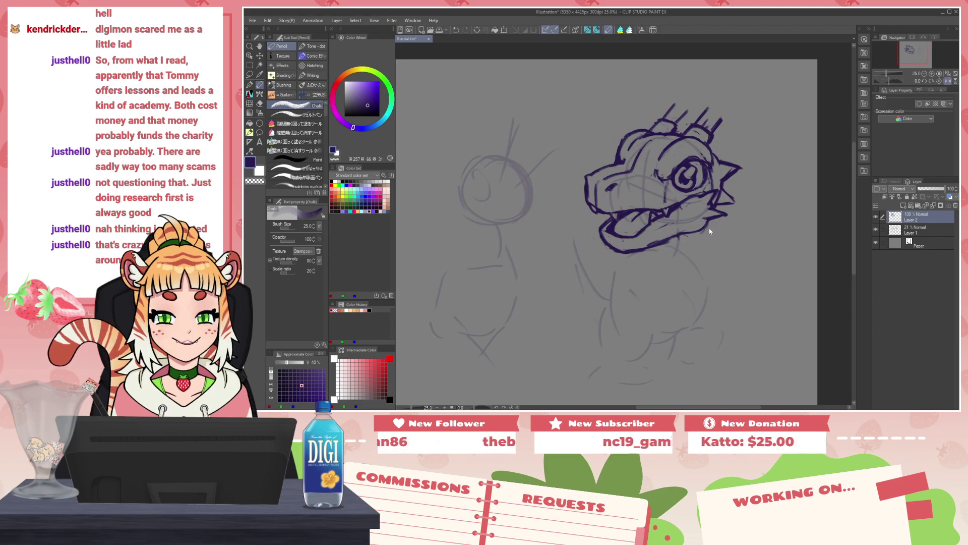
pyautogui.hotkey('ctrl', 't')
pyautogui.moveTo(584, 255); pyautogui.dragTo(617, 228)
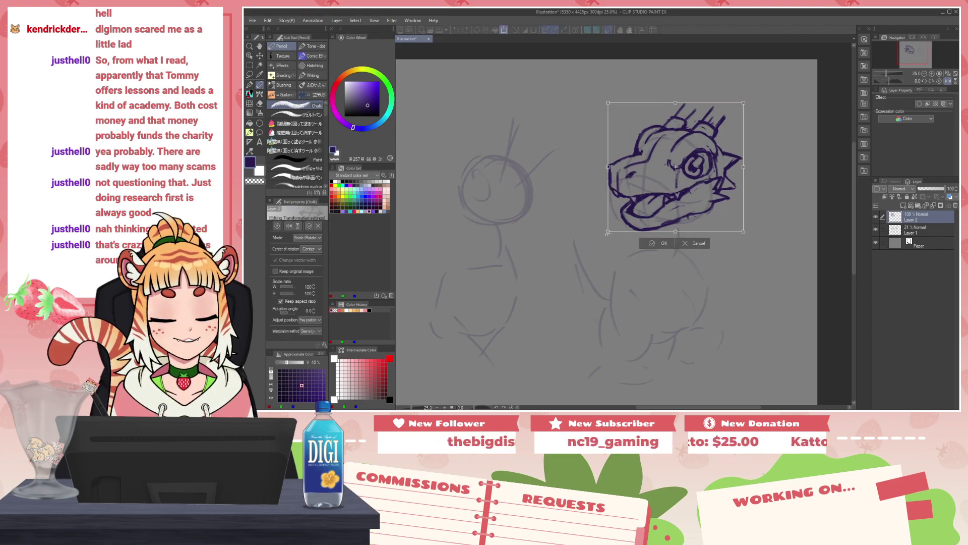
pyautogui.moveTo(710, 201); pyautogui.dragTo(699, 219)
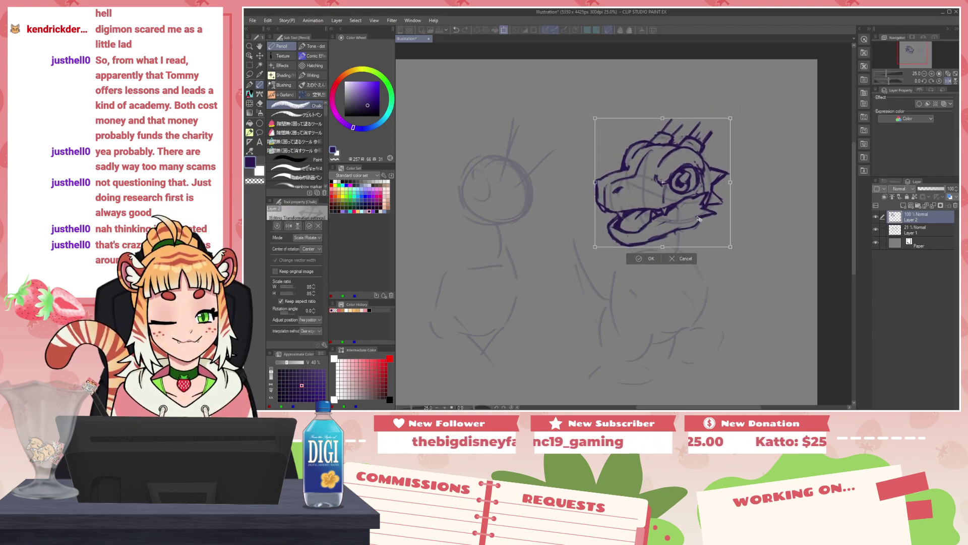
pyautogui.press('Return')
pyautogui.scroll(1, 776, 240)
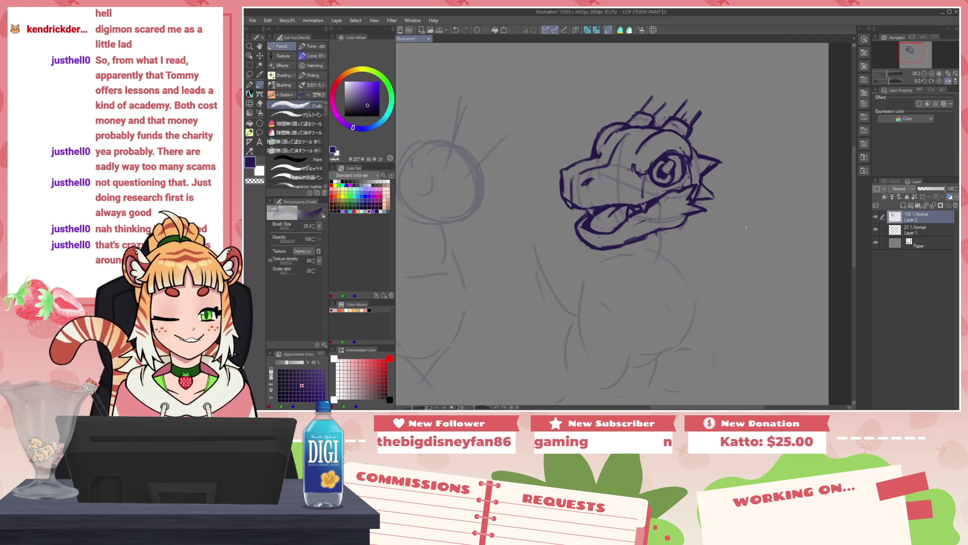
pyautogui.moveTo(694, 216)
pyautogui.mouseDown()
pyautogui.moveTo(668, 259)
pyautogui.moveTo(656, 257)
pyautogui.mouseUp()
pyautogui.hotkey('ctrl', 'z')
pyautogui.hotkey('ctrl', 'z')
# Step: Draw the front and rear neck lines below the jaw and a shoulder line across the base of the neck
pyautogui.moveTo(693, 217); pyautogui.dragTo(670, 262)
pyautogui.moveTo(683, 244); pyautogui.dragTo(674, 260)
pyautogui.moveTo(618, 249)
pyautogui.mouseDown()
pyautogui.moveTo(628, 274)
pyautogui.moveTo(656, 284)
pyautogui.mouseUp()
pyautogui.moveTo(677, 261)
pyautogui.mouseDown()
pyautogui.moveTo(665, 283)
pyautogui.moveTo(659, 275)
pyautogui.mouseUp()
pyautogui.moveTo(676, 257); pyautogui.dragTo(661, 281)
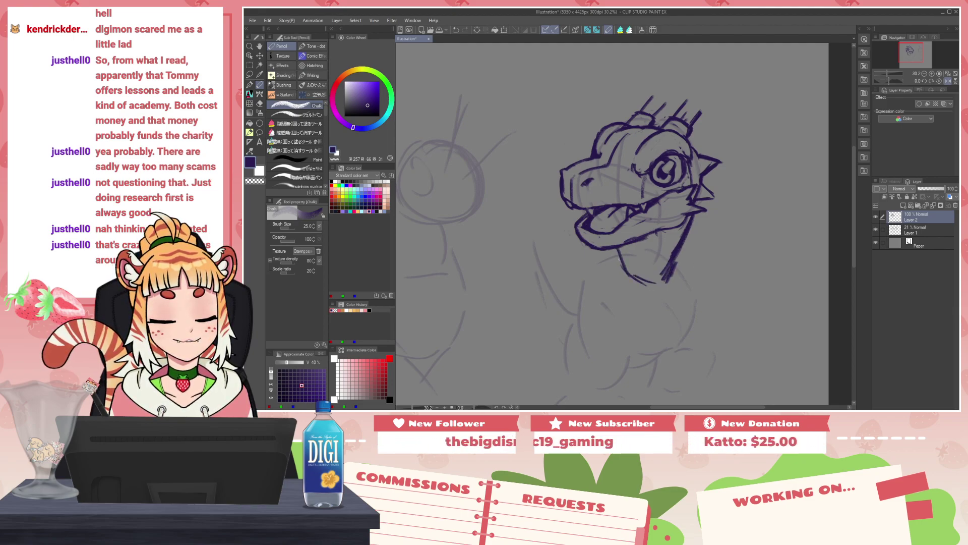
pyautogui.moveTo(589, 266)
pyautogui.mouseDown()
pyautogui.moveTo(663, 257)
pyautogui.moveTo(703, 267)
pyautogui.mouseUp()
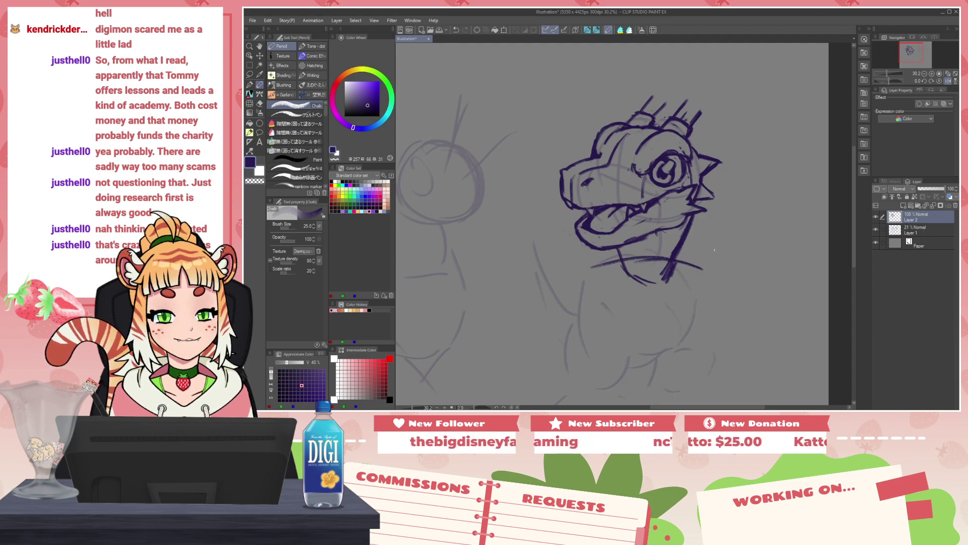
# Step: Scale the head and neck sketch down to about 86% above the rough body
pyautogui.scroll(-3, 714, 250)
pyautogui.hotkey('ctrl', 't')
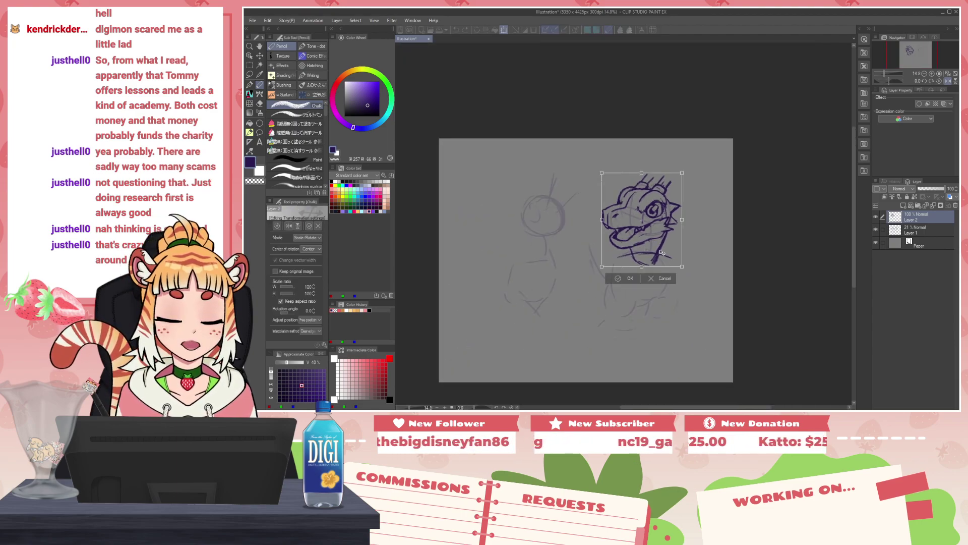
pyautogui.moveTo(682, 265); pyautogui.dragTo(665, 244)
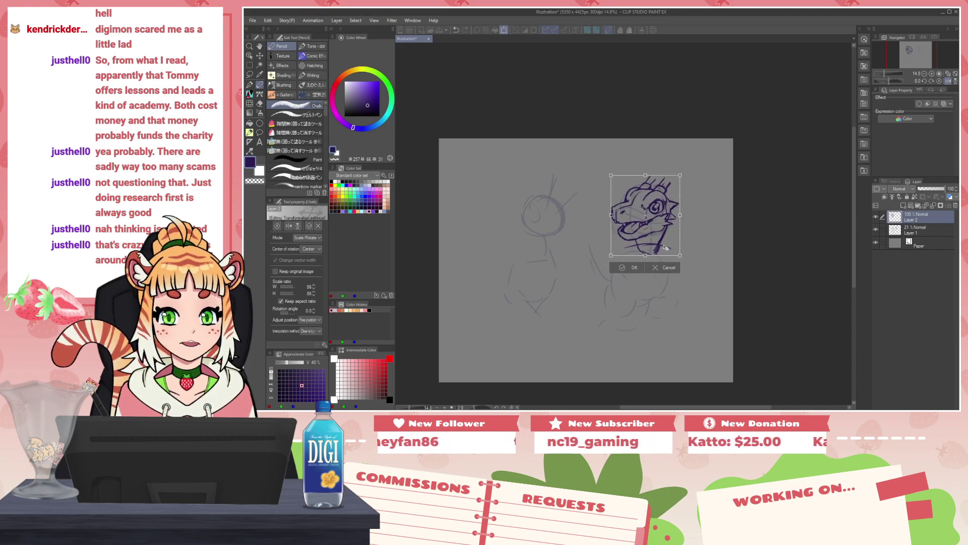
pyautogui.press('Return')
pyautogui.scroll(2, 664, 250)
pyautogui.moveTo(614, 254); pyautogui.dragTo(682, 240)
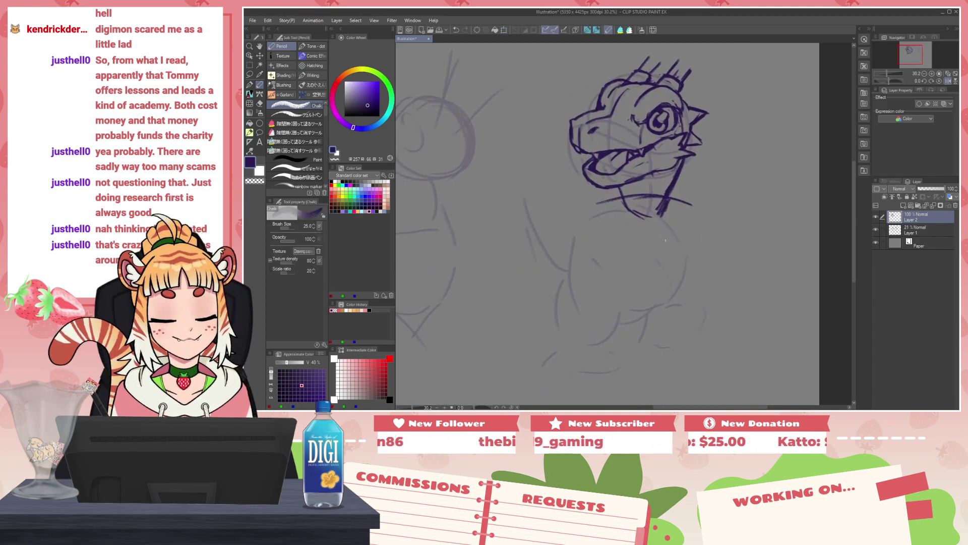
# Step: Erase the shoulder line crossing the inside of the neck and redraw the rear neck line below the cheek spikes
pyautogui.moveTo(629, 195)
pyautogui.mouseDown()
pyautogui.moveTo(657, 196)
pyautogui.moveTo(658, 210)
pyautogui.moveTo(679, 173)
pyautogui.moveTo(667, 206)
pyautogui.mouseUp()
pyautogui.press('c')
pyautogui.hotkey('ctrl', 'z')
pyautogui.moveTo(685, 158); pyautogui.dragTo(663, 209)
pyautogui.moveTo(681, 176); pyautogui.dragTo(667, 203)
pyautogui.press('c')
pyautogui.moveTo(686, 144); pyautogui.dragTo(683, 150)
pyautogui.press('c')
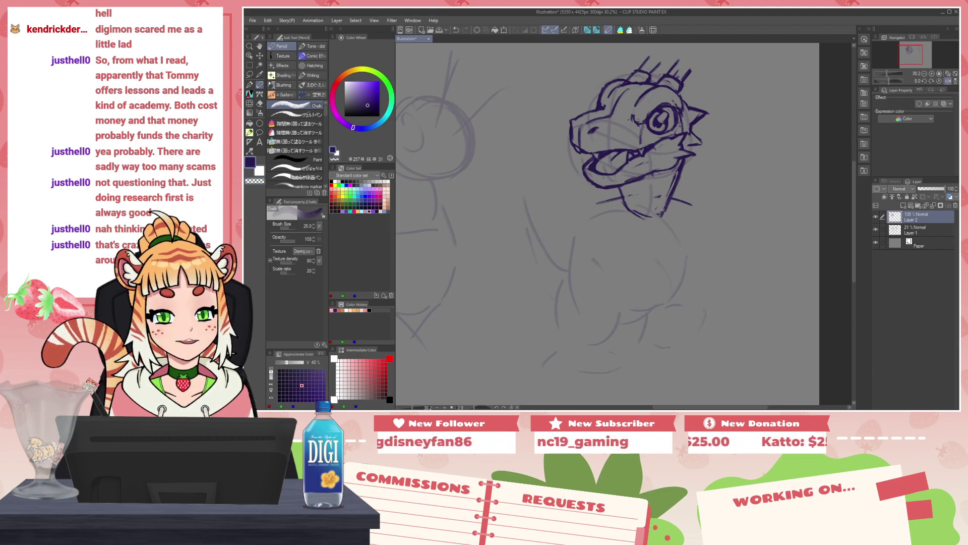
# Step: Undo the last touch-ups and redraw the back of the head between the eye and the upper rear spike
pyautogui.hotkey('ctrl', 'z')
pyautogui.hotkey('ctrl', 'z')
pyautogui.moveTo(680, 91); pyautogui.dragTo(687, 108)
pyautogui.press('c')
pyautogui.press('c')
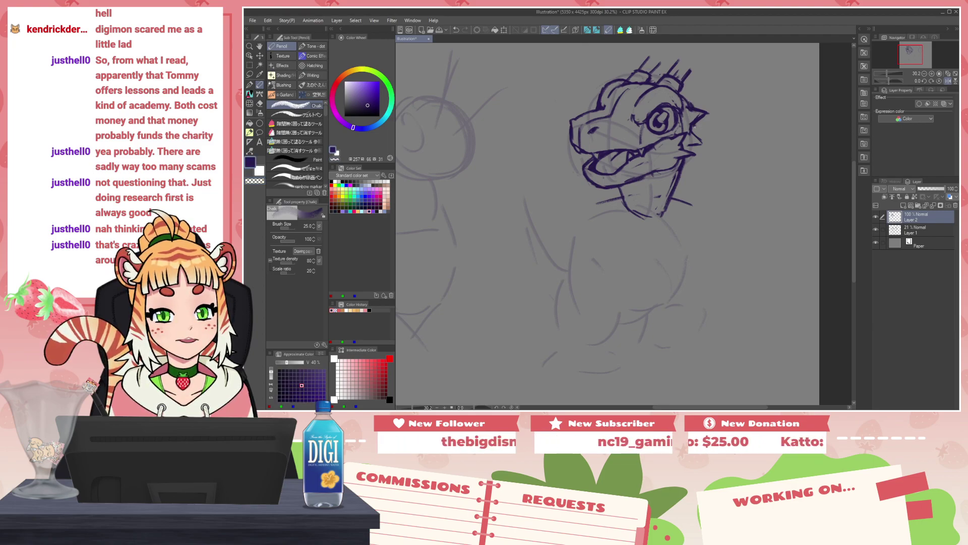
# Step: Erase and redraw the upper end of the rear neck line and refine the edge behind the eye
pyautogui.moveTo(690, 156)
pyautogui.mouseDown()
pyautogui.moveTo(667, 170)
pyautogui.moveTo(685, 162)
pyautogui.mouseUp()
pyautogui.press('c')
pyautogui.press('c')
pyautogui.press('c')
pyautogui.press('c')
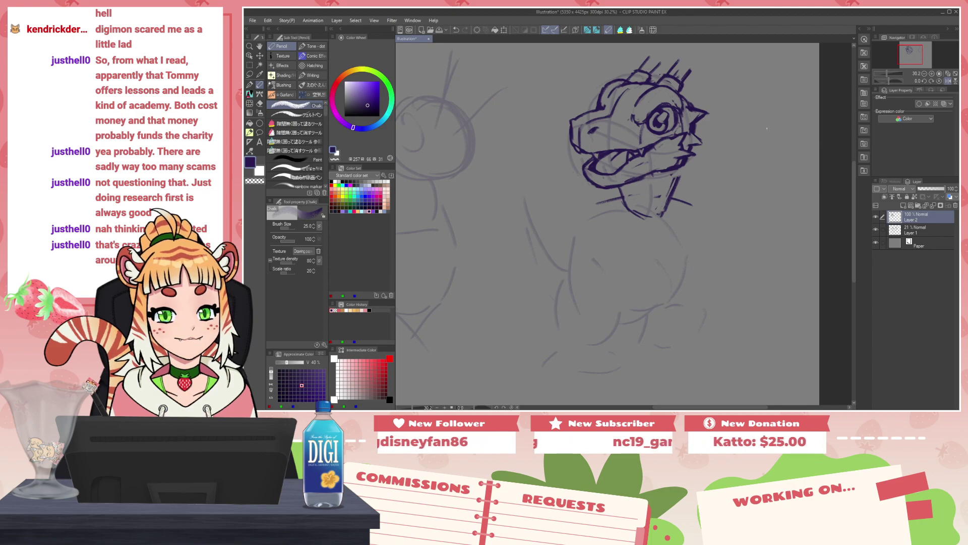
pyautogui.moveTo(682, 95)
pyautogui.mouseDown()
pyautogui.moveTo(691, 106)
pyautogui.moveTo(684, 100)
pyautogui.mouseUp()
pyautogui.press('c')
pyautogui.moveTo(668, 191); pyautogui.dragTo(682, 166)
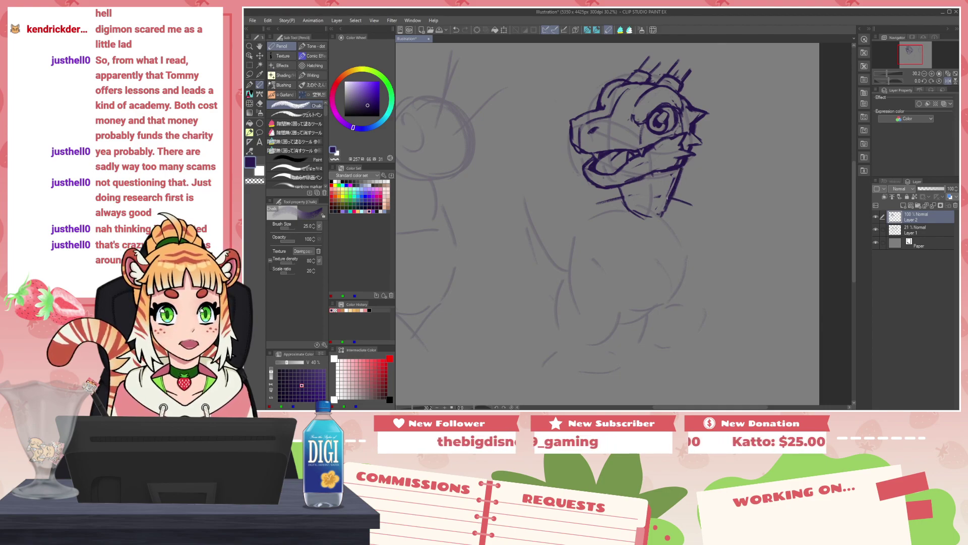
# Step: Sketch rounded shoulders on both sides of the neck and reinforce the line at the neck's base
pyautogui.moveTo(675, 202)
pyautogui.mouseDown()
pyautogui.moveTo(684, 189)
pyautogui.moveTo(693, 204)
pyautogui.mouseUp()
pyautogui.moveTo(617, 192)
pyautogui.mouseDown()
pyautogui.moveTo(594, 204)
pyautogui.moveTo(617, 224)
pyautogui.mouseUp()
pyautogui.moveTo(683, 196); pyautogui.dragTo(687, 225)
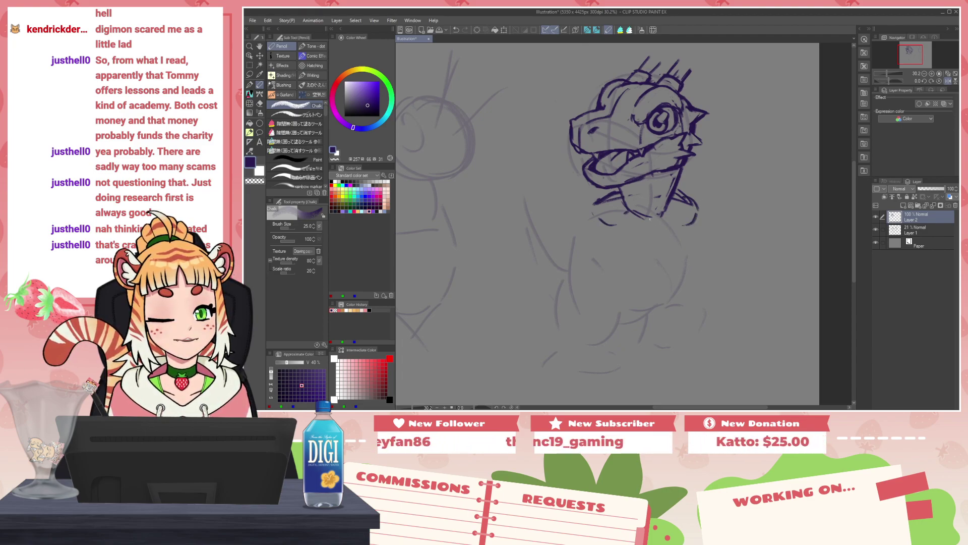
pyautogui.moveTo(631, 211); pyautogui.dragTo(660, 217)
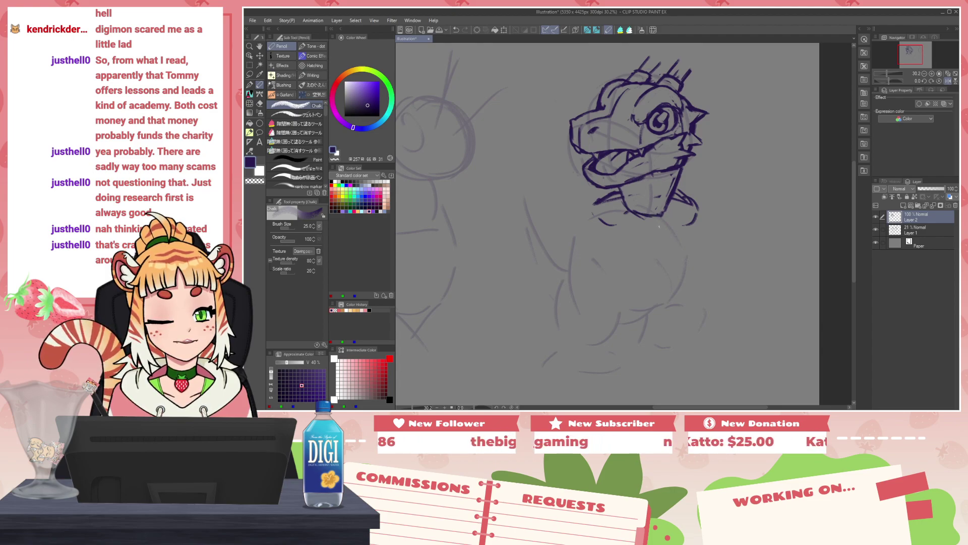
# Step: Draw the collarbone marks and outline the rounded torso over the rough body, redoing the front belly curve
pyautogui.moveTo(618, 207)
pyautogui.mouseDown()
pyautogui.moveTo(647, 217)
pyautogui.moveTo(677, 205)
pyautogui.moveTo(653, 216)
pyautogui.moveTo(656, 236)
pyautogui.moveTo(644, 247)
pyautogui.moveTo(680, 237)
pyautogui.moveTo(694, 269)
pyautogui.moveTo(676, 308)
pyautogui.moveTo(642, 324)
pyautogui.moveTo(650, 329)
pyautogui.moveTo(690, 241)
pyautogui.mouseUp()
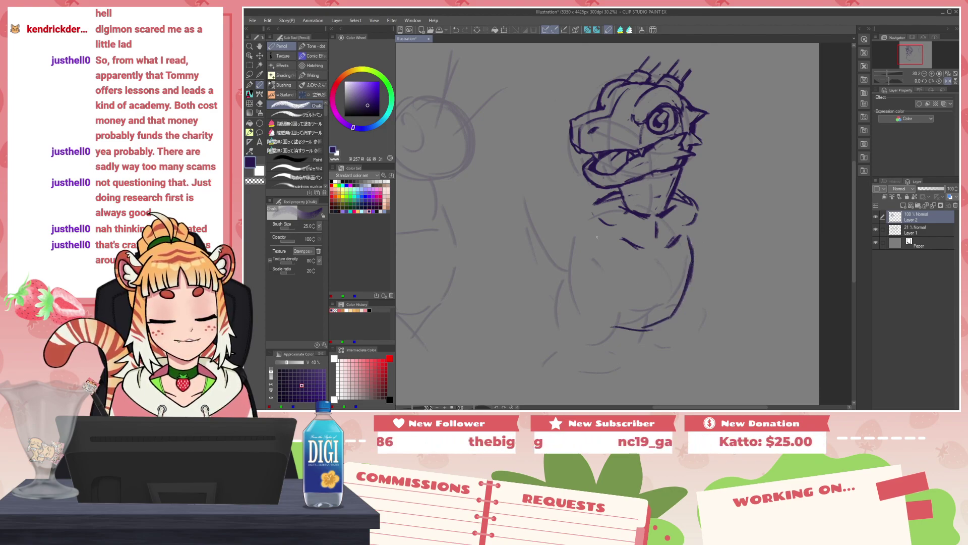
pyautogui.moveTo(591, 230); pyautogui.dragTo(575, 270)
pyautogui.moveTo(574, 280)
pyautogui.mouseDown()
pyautogui.moveTo(589, 310)
pyautogui.moveTo(616, 327)
pyautogui.moveTo(659, 327)
pyautogui.mouseUp()
pyautogui.press('h')
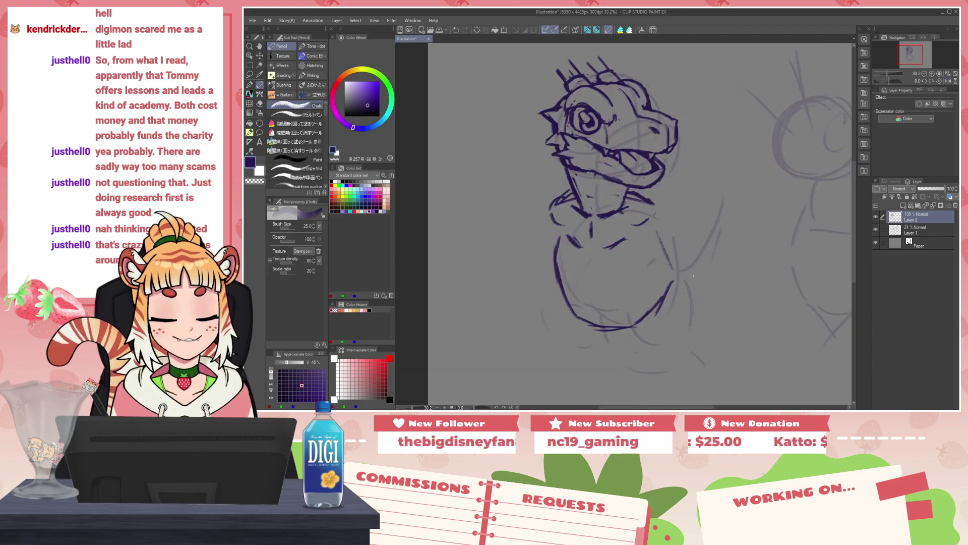
pyautogui.moveTo(652, 223)
pyautogui.mouseDown()
pyautogui.moveTo(671, 278)
pyautogui.moveTo(662, 307)
pyautogui.mouseUp()
pyautogui.hotkey('ctrl', 'z')
pyautogui.moveTo(668, 280); pyautogui.dragTo(648, 321)
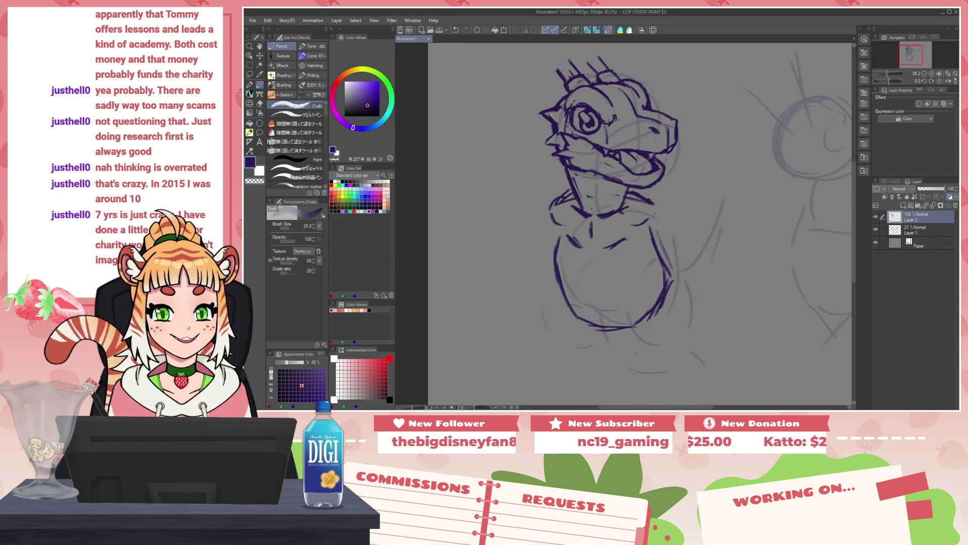
# Step: Try touching up the line behind the eye, undo it and return the canvas to its unmirrored view
pyautogui.press('c')
pyautogui.moveTo(559, 105)
pyautogui.mouseDown()
pyautogui.moveTo(570, 93)
pyautogui.moveTo(557, 103)
pyautogui.mouseUp()
pyautogui.press('c')
pyautogui.hotkey('ctrl', 'z')
pyautogui.press('c')
pyautogui.press('h')
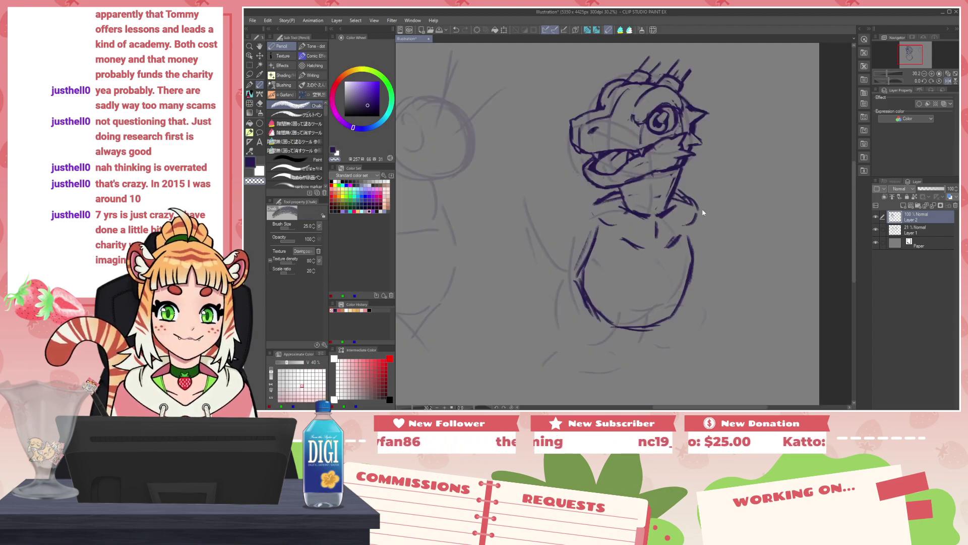
# Step: Clean up the front shoulder where it overlaps the neck and draw a V-shaped collar line between the shoulders
pyautogui.moveTo(609, 198)
pyautogui.mouseDown()
pyautogui.moveTo(595, 203)
pyautogui.moveTo(602, 224)
pyautogui.moveTo(626, 216)
pyautogui.mouseUp()
pyautogui.press('c')
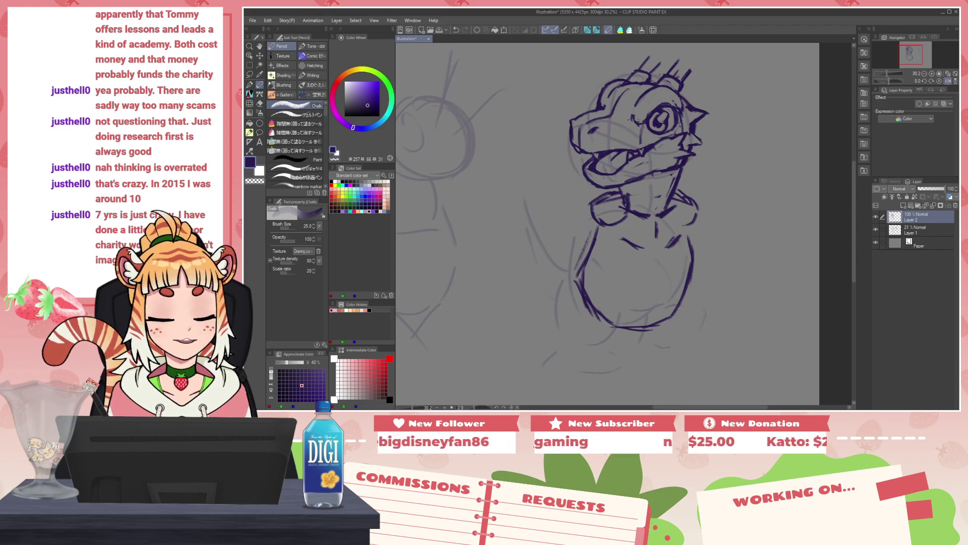
pyautogui.press('x')
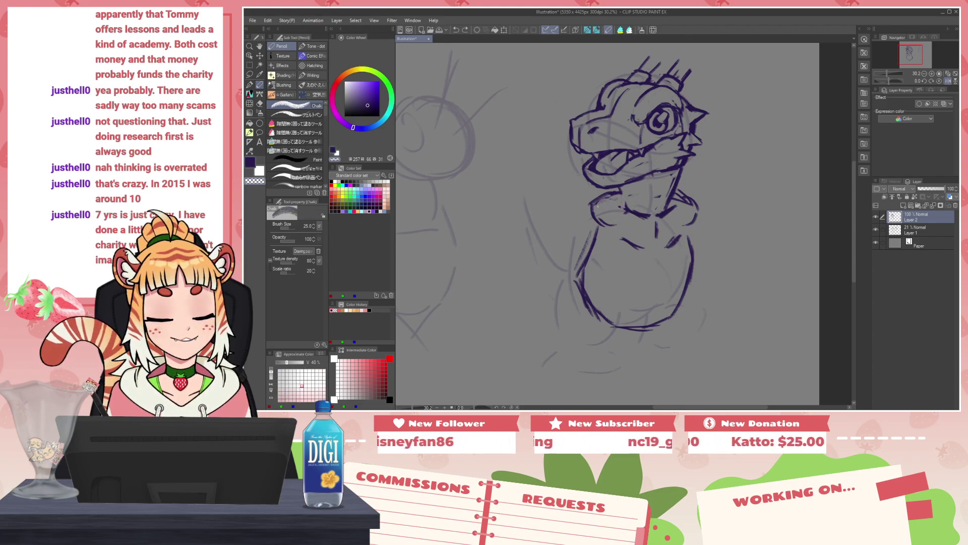
pyautogui.moveTo(614, 196)
pyautogui.mouseDown()
pyautogui.moveTo(592, 205)
pyautogui.moveTo(600, 223)
pyautogui.moveTo(634, 213)
pyautogui.moveTo(648, 221)
pyautogui.mouseUp()
pyautogui.press('c')
pyautogui.press('c')
pyautogui.press('c')
pyautogui.press('c')
pyautogui.press('x')
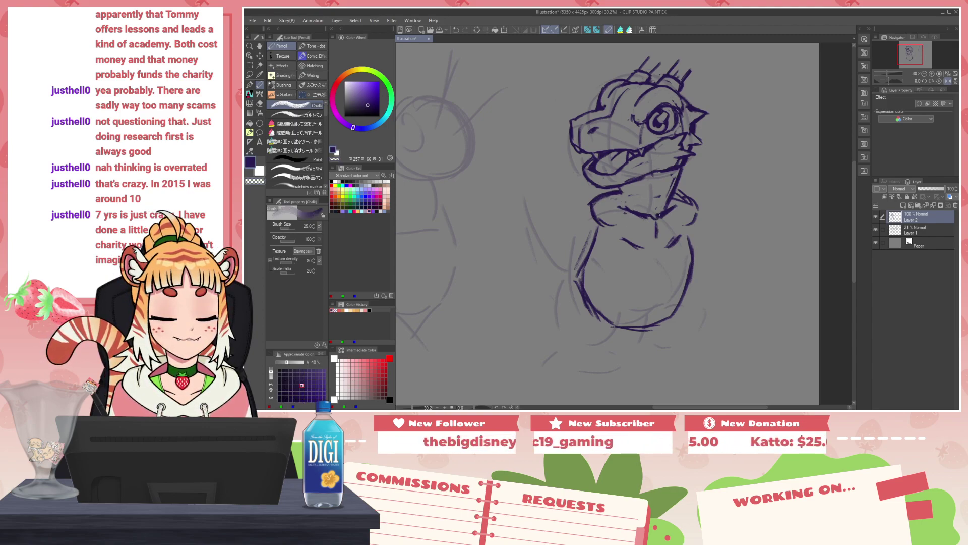
# Step: Rework the front and rear neck lines between the jaw and the collar, undoing unwanted strokes
pyautogui.press('x')
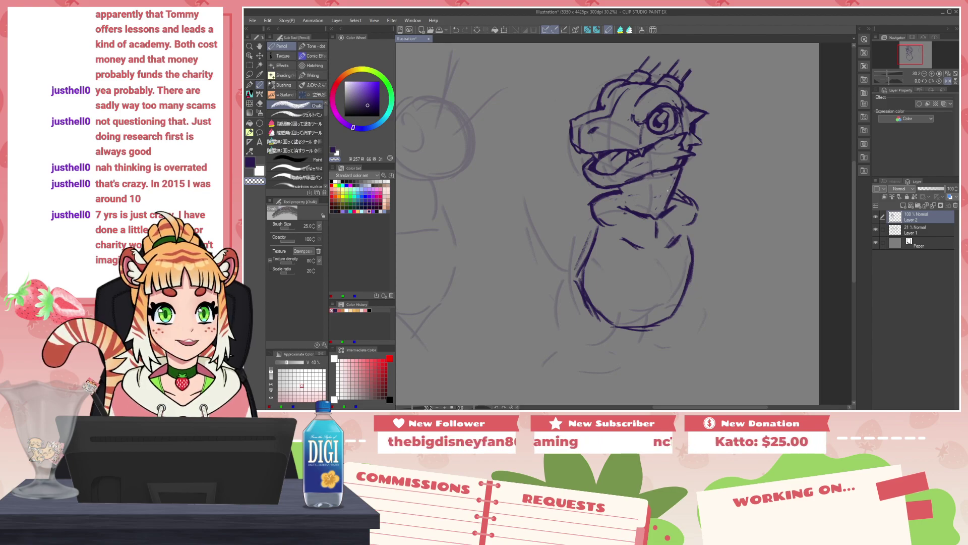
pyautogui.press('x')
pyautogui.moveTo(671, 175); pyautogui.dragTo(661, 202)
pyautogui.hotkey('ctrl', 'z')
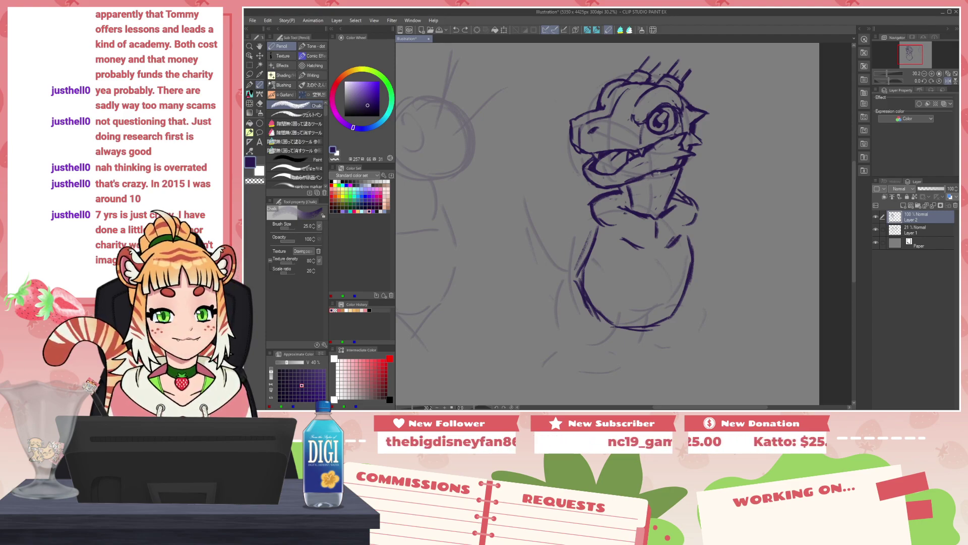
pyautogui.press('c')
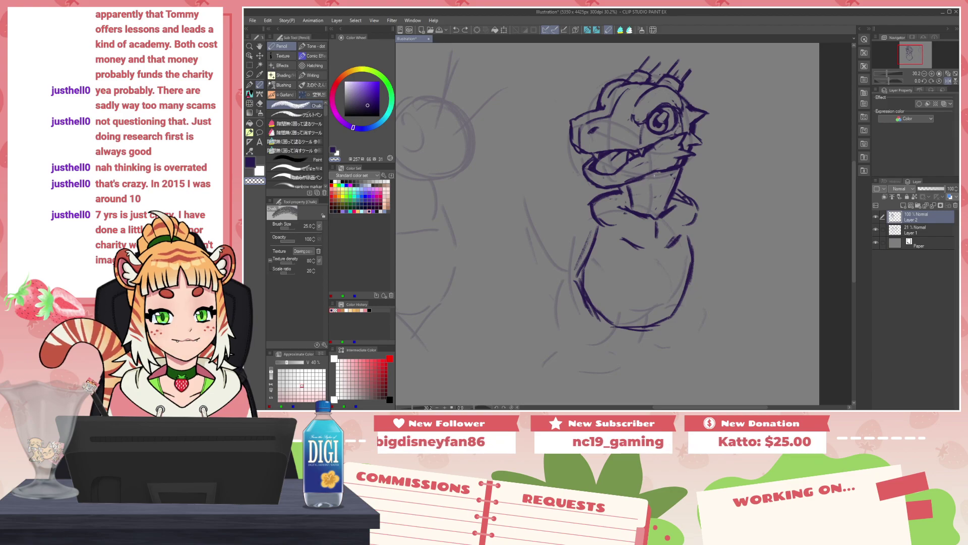
pyautogui.press('c')
pyautogui.moveTo(636, 185)
pyautogui.mouseDown()
pyautogui.moveTo(654, 181)
pyautogui.moveTo(641, 199)
pyautogui.moveTo(648, 207)
pyautogui.moveTo(631, 196)
pyautogui.moveTo(630, 204)
pyautogui.moveTo(637, 194)
pyautogui.moveTo(627, 209)
pyautogui.mouseUp()
pyautogui.hotkey('ctrl', 'z')
pyautogui.press('c')
pyautogui.press('c')
pyautogui.hotkey('ctrl', 'z')
pyautogui.press('c')
pyautogui.press('c')
pyautogui.hotkey('ctrl', 'z')
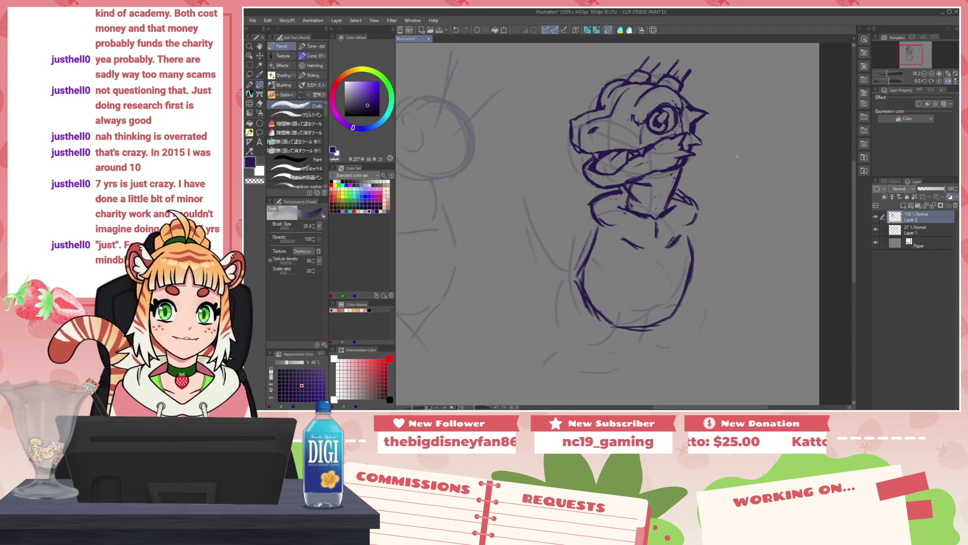
# Step: Draw an oval upper arm hanging from the front shoulder beside the torso
pyautogui.moveTo(590, 206)
pyautogui.mouseDown()
pyautogui.moveTo(562, 239)
pyautogui.moveTo(580, 245)
pyautogui.mouseUp()
pyautogui.moveTo(590, 208); pyautogui.dragTo(595, 244)
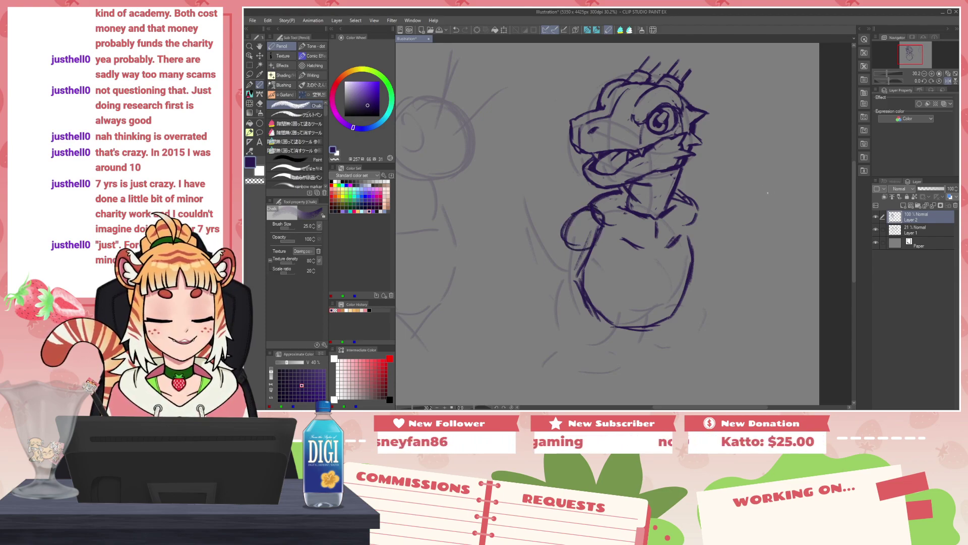
pyautogui.moveTo(755, 195); pyautogui.dragTo(736, 235)
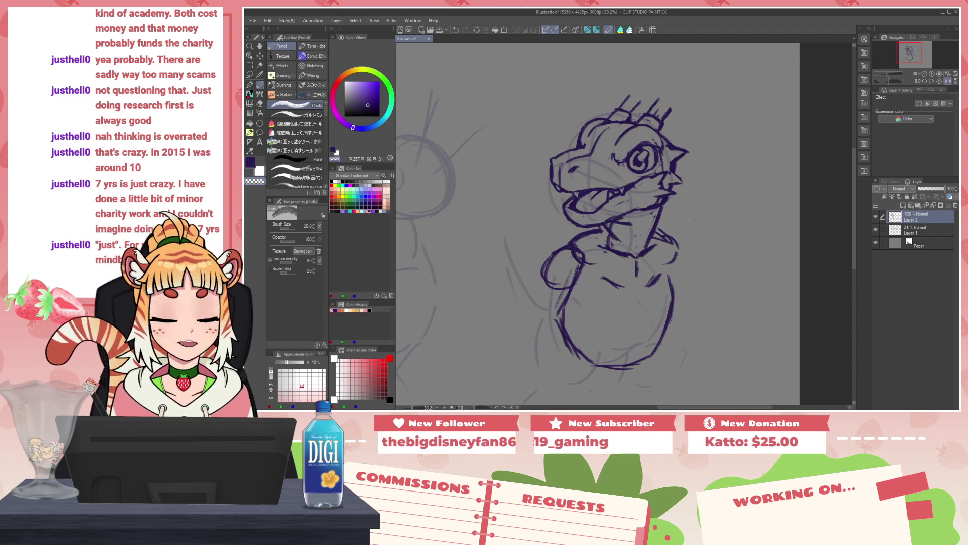
# Step: Mirror the canvas and retouch the rear rim and the front corner of the dragon's eye
pyautogui.press('h')
pyautogui.moveTo(701, 276); pyautogui.dragTo(660, 246)
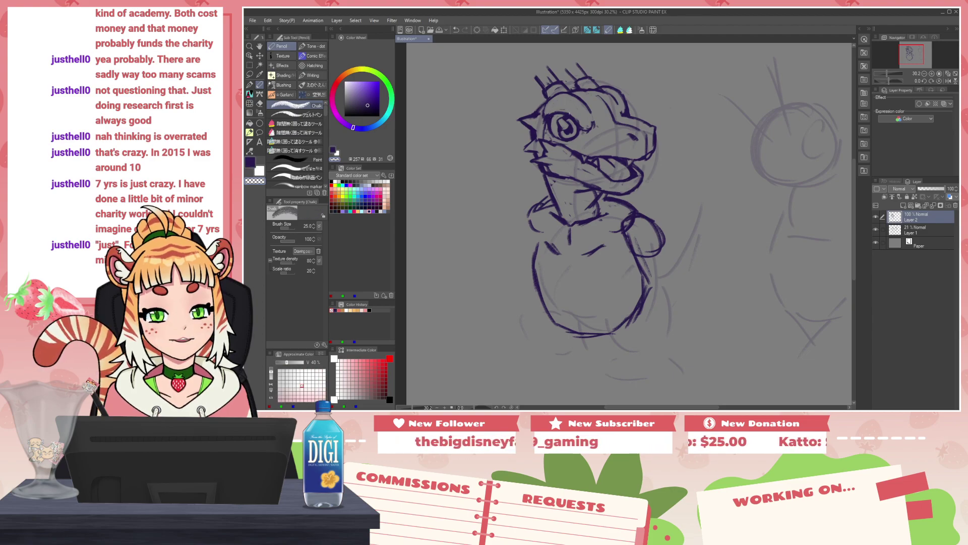
pyautogui.press('c')
pyautogui.moveTo(549, 119); pyautogui.dragTo(546, 130)
pyautogui.press('c')
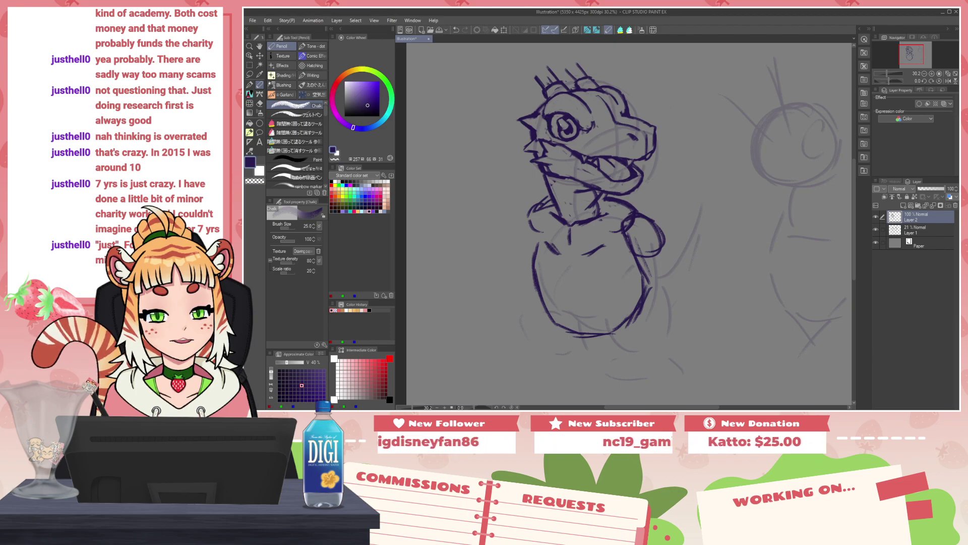
pyautogui.moveTo(581, 128); pyautogui.dragTo(586, 132)
pyautogui.press('c')
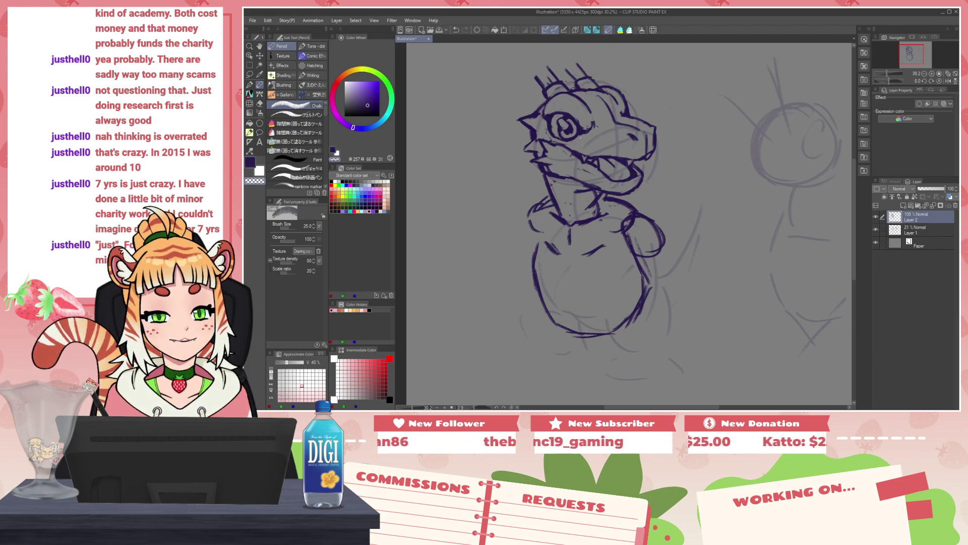
# Step: Retouch the inner area of the dragon's eye and, on the mirrored canvas, the bridge of its snout
pyautogui.moveTo(547, 128)
pyautogui.mouseDown()
pyautogui.moveTo(577, 137)
pyautogui.moveTo(566, 143)
pyautogui.mouseUp()
pyautogui.press('c')
pyautogui.press('c')
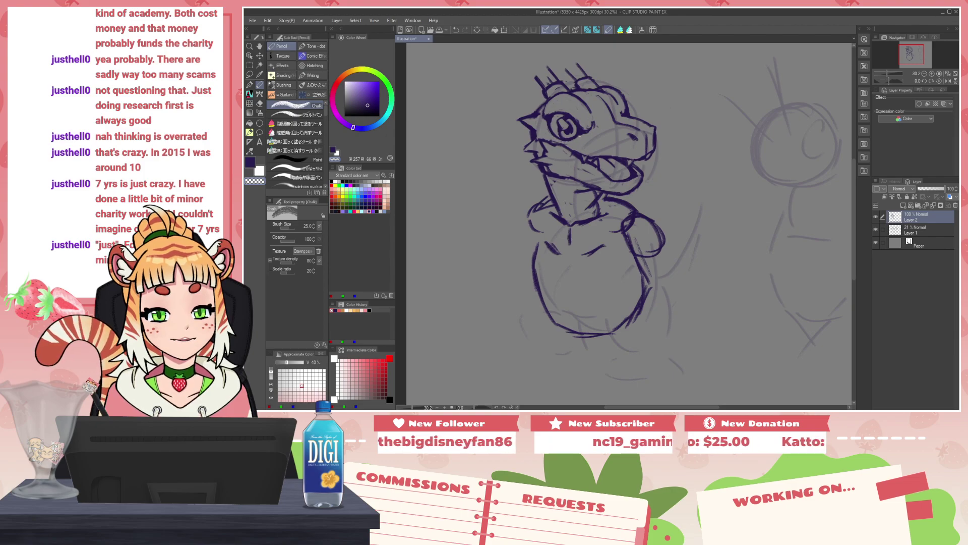
pyautogui.press('h')
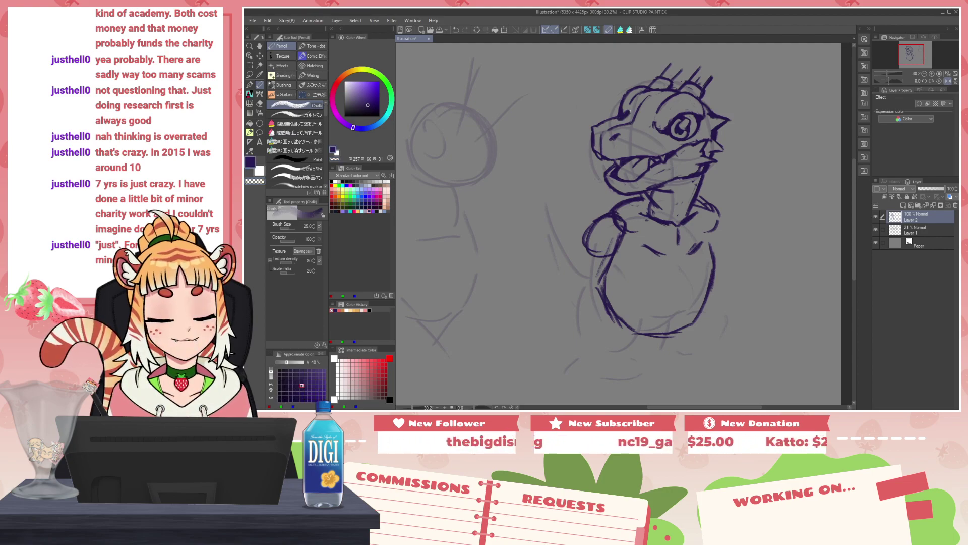
pyautogui.press('c')
pyautogui.moveTo(607, 121); pyautogui.dragTo(620, 115)
pyautogui.press('c')
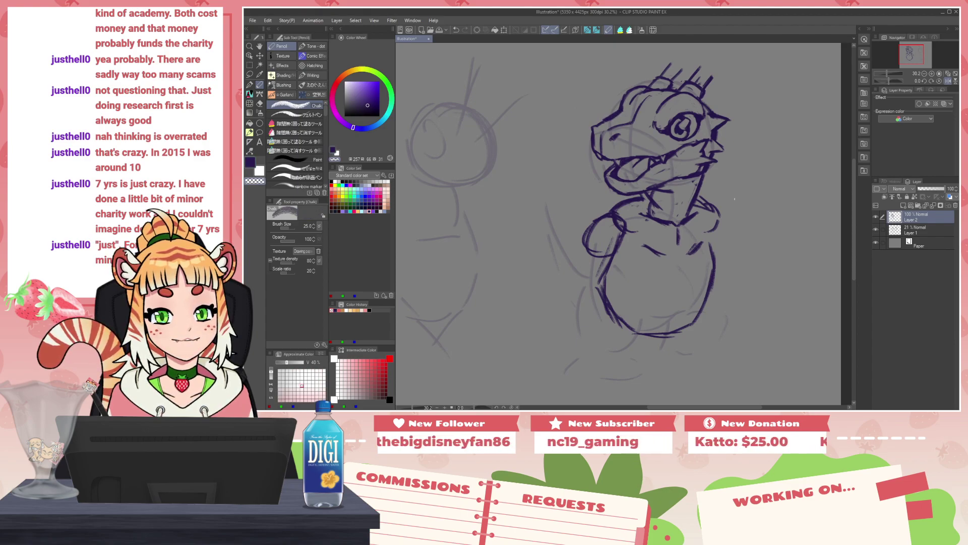
# Step: Draw a curved centre line down the dragon's torso and an oval thigh overlapping the front of its lower belly
pyautogui.moveTo(745, 239); pyautogui.dragTo(734, 202)
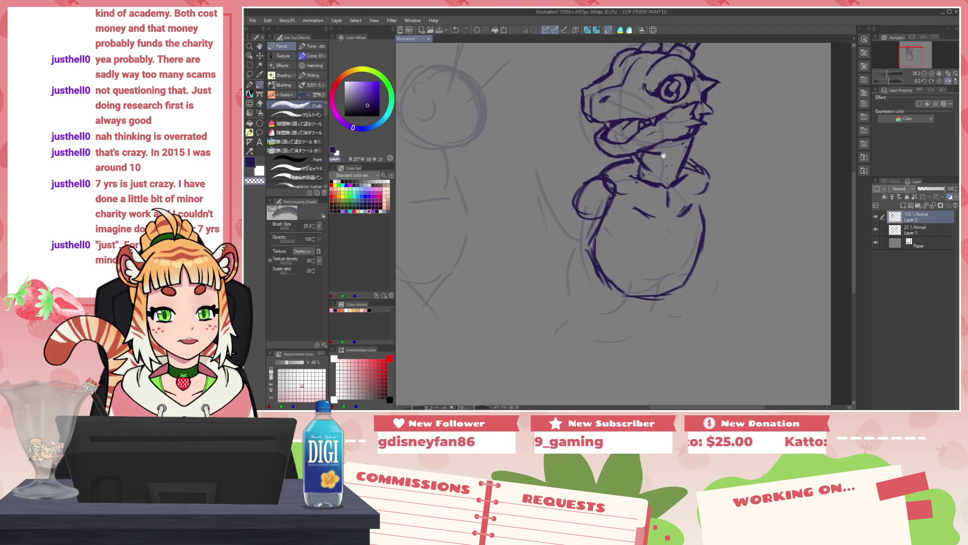
pyautogui.moveTo(660, 136); pyautogui.dragTo(639, 97)
pyautogui.moveTo(654, 185); pyautogui.dragTo(642, 248)
pyautogui.press('h')
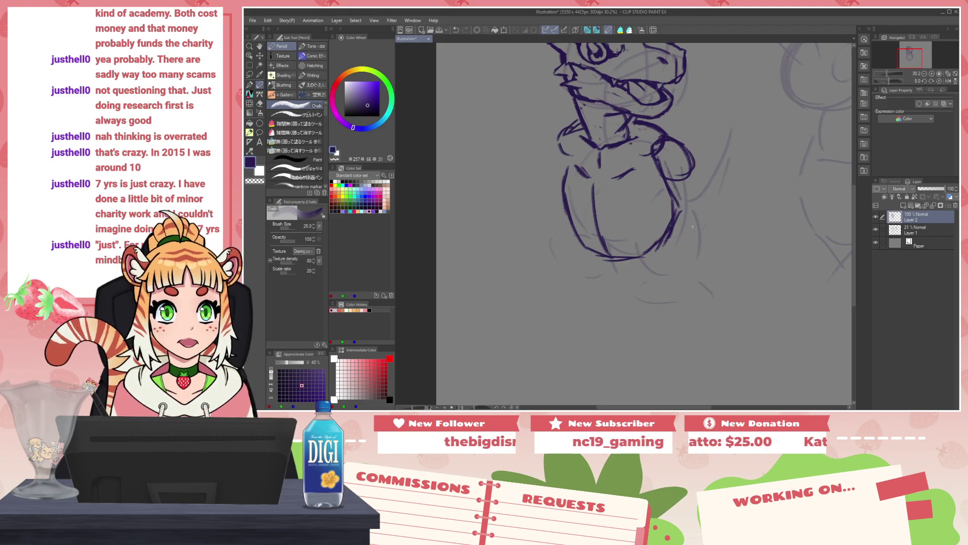
pyautogui.moveTo(708, 222); pyautogui.dragTo(682, 221)
pyautogui.moveTo(638, 185)
pyautogui.mouseDown()
pyautogui.moveTo(608, 239)
pyautogui.moveTo(655, 226)
pyautogui.moveTo(652, 193)
pyautogui.moveTo(651, 250)
pyautogui.moveTo(634, 271)
pyautogui.mouseUp()
pyautogui.moveTo(622, 199)
pyautogui.mouseDown()
pyautogui.moveTo(602, 255)
pyautogui.moveTo(606, 275)
pyautogui.mouseUp()
pyautogui.moveTo(614, 239); pyautogui.dragTo(617, 281)
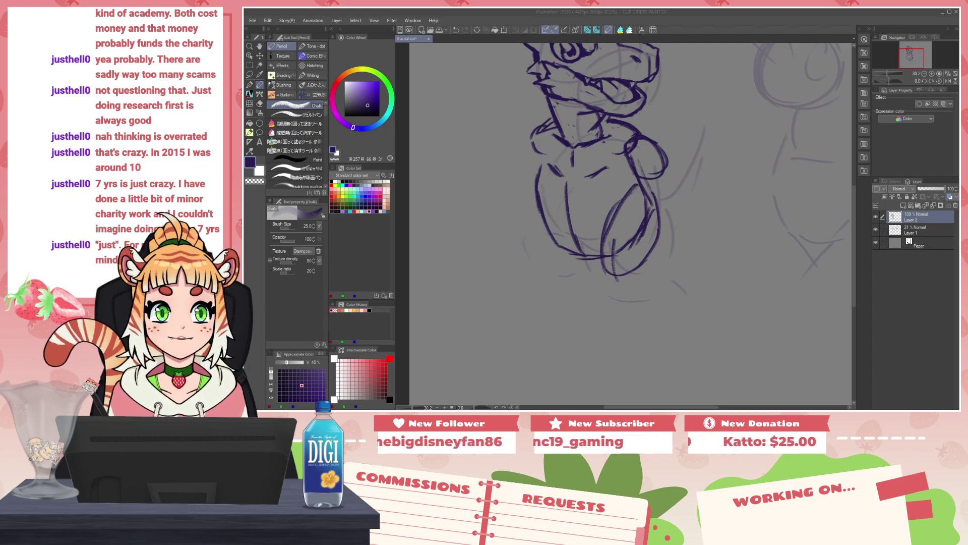
# Step: Draw a long tapering line that rises from the dragon's front shoulder and sweeps outward past the jaw, cleaning up its base
pyautogui.click(693, 122)
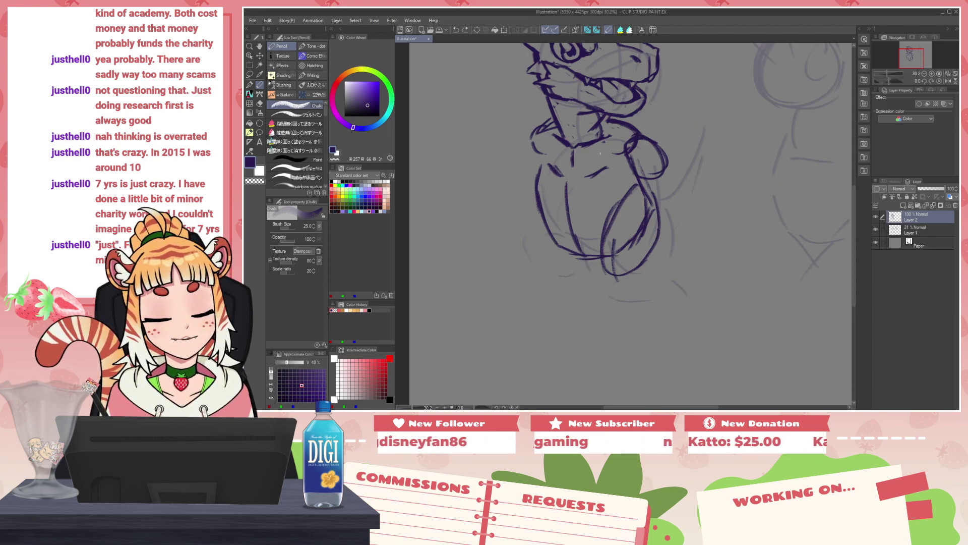
pyautogui.moveTo(646, 113)
pyautogui.mouseDown()
pyautogui.moveTo(718, 76)
pyautogui.moveTo(748, 73)
pyautogui.moveTo(655, 113)
pyautogui.mouseUp()
pyautogui.moveTo(725, 77)
pyautogui.mouseDown()
pyautogui.moveTo(654, 114)
pyautogui.moveTo(728, 76)
pyautogui.moveTo(703, 89)
pyautogui.moveTo(683, 83)
pyautogui.moveTo(737, 72)
pyautogui.moveTo(657, 111)
pyautogui.moveTo(647, 135)
pyautogui.mouseUp()
pyautogui.press('c')
pyautogui.press('c')
pyautogui.press('c')
pyautogui.press('c')
pyautogui.press('c')
pyautogui.moveTo(657, 111); pyautogui.dragTo(651, 133)
pyautogui.moveTo(699, 82)
pyautogui.mouseDown()
pyautogui.moveTo(663, 103)
pyautogui.moveTo(694, 82)
pyautogui.moveTo(673, 87)
pyautogui.moveTo(712, 74)
pyautogui.moveTo(656, 112)
pyautogui.moveTo(647, 139)
pyautogui.mouseUp()
pyautogui.press('c')
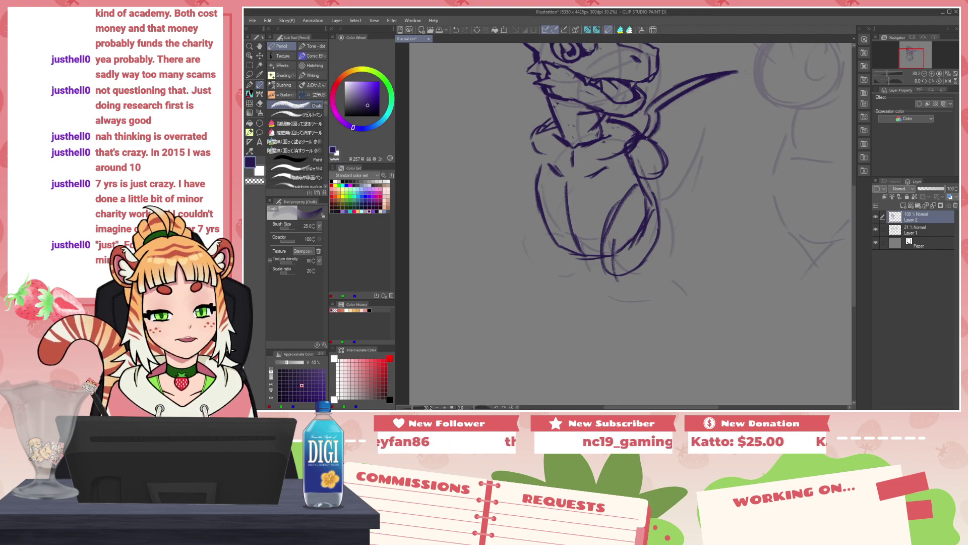
pyautogui.moveTo(536, 205)
pyautogui.mouseDown()
pyautogui.moveTo(522, 252)
pyautogui.moveTo(565, 259)
pyautogui.mouseUp()
pyautogui.hotkey('ctrl', 'z')
pyautogui.moveTo(533, 199)
pyautogui.mouseDown()
pyautogui.moveTo(521, 243)
pyautogui.moveTo(578, 251)
pyautogui.moveTo(535, 241)
pyautogui.moveTo(561, 292)
pyautogui.mouseUp()
pyautogui.hotkey('ctrl', 'z')
pyautogui.hotkey('ctrl', 'z')
pyautogui.hotkey('ctrl', 'z')
pyautogui.hotkey('ctrl', 'z')
pyautogui.moveTo(567, 284); pyautogui.dragTo(541, 250)
pyautogui.moveTo(518, 239); pyautogui.dragTo(536, 260)
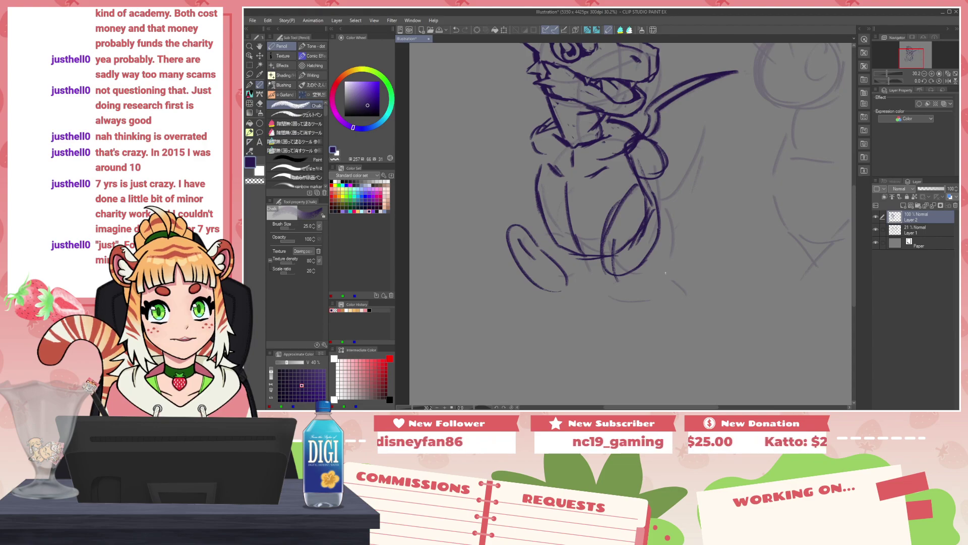
pyautogui.hotkey('ctrl', 'z')
pyautogui.hotkey('ctrl', 'z')
pyautogui.hotkey('ctrl', 'z')
# Step: Draw a flat oval for the dragon's rear foot, and a front lower leg ending in a wedge-shaped foot
pyautogui.moveTo(512, 256)
pyautogui.mouseDown()
pyautogui.moveTo(584, 267)
pyautogui.moveTo(505, 274)
pyautogui.moveTo(575, 280)
pyautogui.mouseUp()
pyautogui.hotkey('ctrl', 'z')
pyautogui.hotkey('ctrl', 'z')
pyautogui.moveTo(674, 241)
pyautogui.mouseDown()
pyautogui.moveTo(678, 277)
pyautogui.moveTo(670, 269)
pyautogui.moveTo(621, 288)
pyautogui.mouseUp()
pyautogui.moveTo(621, 290)
pyautogui.mouseDown()
pyautogui.moveTo(682, 278)
pyautogui.moveTo(617, 292)
pyautogui.moveTo(691, 298)
pyautogui.mouseUp()
pyautogui.moveTo(650, 241)
pyautogui.mouseDown()
pyautogui.moveTo(670, 221)
pyautogui.moveTo(684, 237)
pyautogui.mouseUp()
pyautogui.moveTo(683, 237)
pyautogui.mouseDown()
pyautogui.moveTo(670, 273)
pyautogui.moveTo(686, 287)
pyautogui.mouseUp()
pyautogui.moveTo(655, 255)
pyautogui.mouseDown()
pyautogui.moveTo(636, 280)
pyautogui.moveTo(663, 292)
pyautogui.mouseUp()
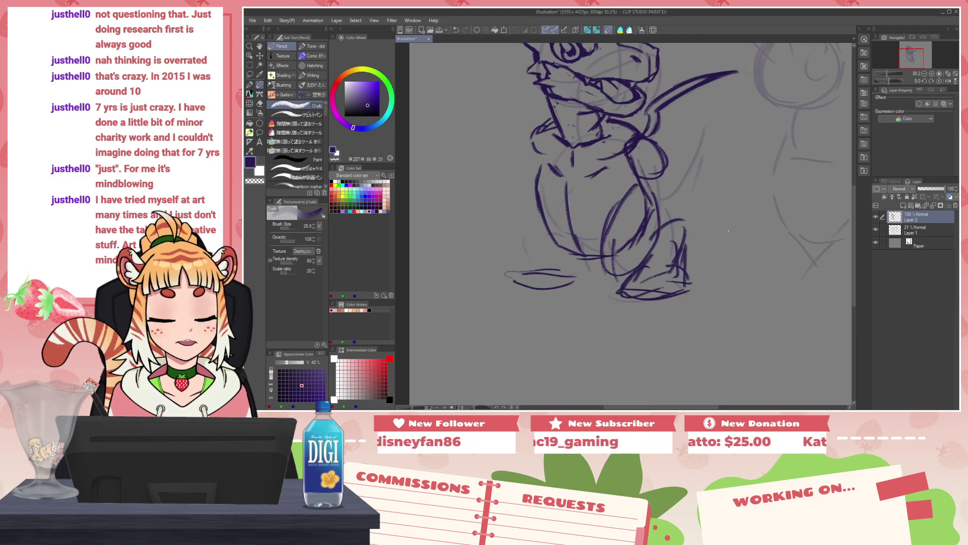
pyautogui.moveTo(681, 220); pyautogui.dragTo(666, 297)
# Step: Redraw the dragon's front thigh as a large, loose oval across the lower belly, undoing the first attempts
pyautogui.moveTo(678, 260)
pyautogui.mouseDown()
pyautogui.moveTo(684, 281)
pyautogui.moveTo(687, 222)
pyautogui.mouseUp()
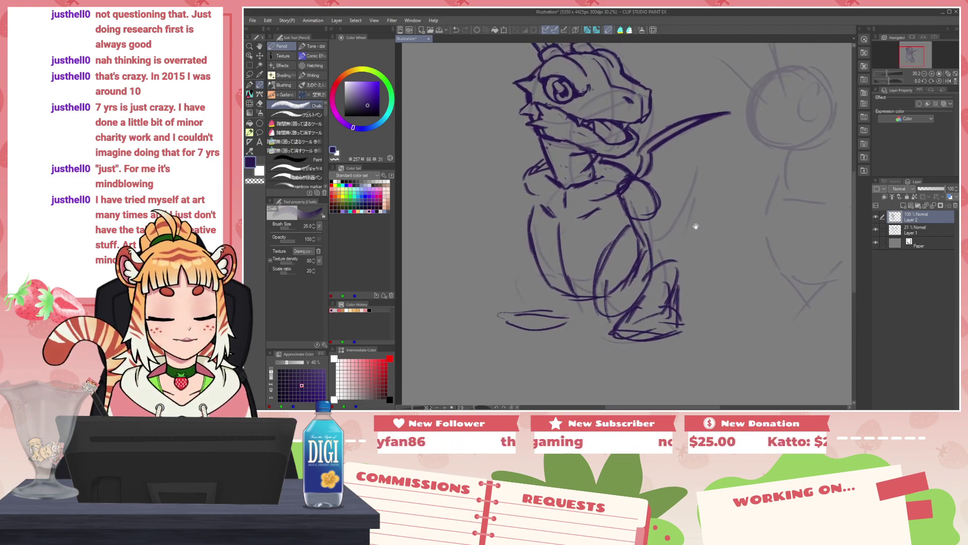
pyautogui.moveTo(643, 193); pyautogui.dragTo(598, 255)
pyautogui.moveTo(639, 213); pyautogui.dragTo(608, 259)
pyautogui.hotkey('ctrl', 'z')
pyautogui.hotkey('ctrl', 'z')
pyautogui.moveTo(642, 196)
pyautogui.mouseDown()
pyautogui.moveTo(638, 237)
pyautogui.moveTo(600, 268)
pyautogui.mouseUp()
pyautogui.moveTo(630, 222); pyautogui.dragTo(570, 283)
# Step: Draw the dragon's rear thigh as overlapping oval strokes along the back of the torso and reinforce the front thigh
pyautogui.moveTo(525, 189)
pyautogui.mouseDown()
pyautogui.moveTo(505, 227)
pyautogui.moveTo(507, 267)
pyautogui.mouseUp()
pyautogui.moveTo(504, 230)
pyautogui.mouseDown()
pyautogui.moveTo(547, 240)
pyautogui.moveTo(540, 305)
pyautogui.moveTo(549, 243)
pyautogui.moveTo(523, 281)
pyautogui.moveTo(513, 230)
pyautogui.moveTo(554, 294)
pyautogui.mouseUp()
pyautogui.hotkey('ctrl', 'z')
pyautogui.moveTo(611, 220)
pyautogui.mouseDown()
pyautogui.moveTo(596, 222)
pyautogui.moveTo(581, 289)
pyautogui.mouseUp()
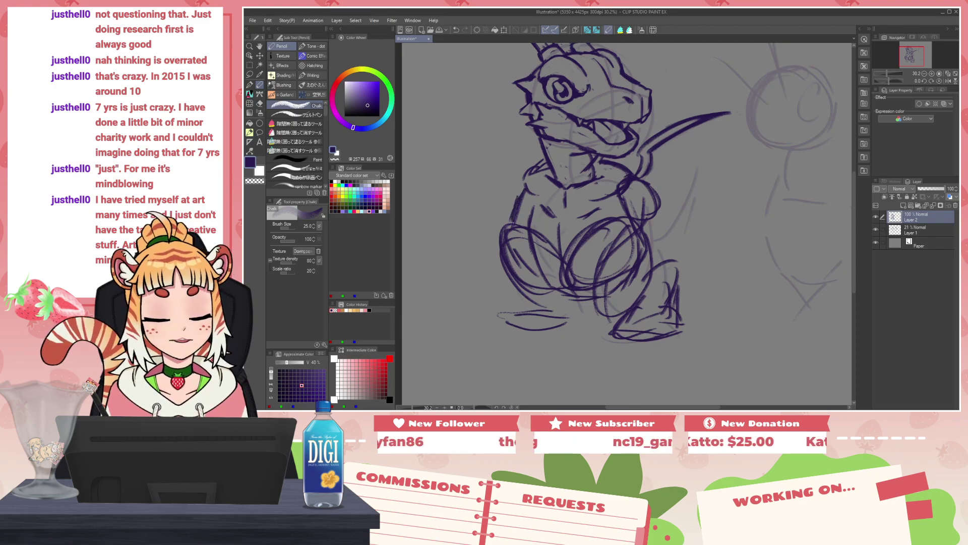
pyautogui.moveTo(524, 192)
pyautogui.mouseDown()
pyautogui.moveTo(502, 262)
pyautogui.moveTo(560, 287)
pyautogui.mouseUp()
pyautogui.moveTo(533, 220); pyautogui.dragTo(558, 250)
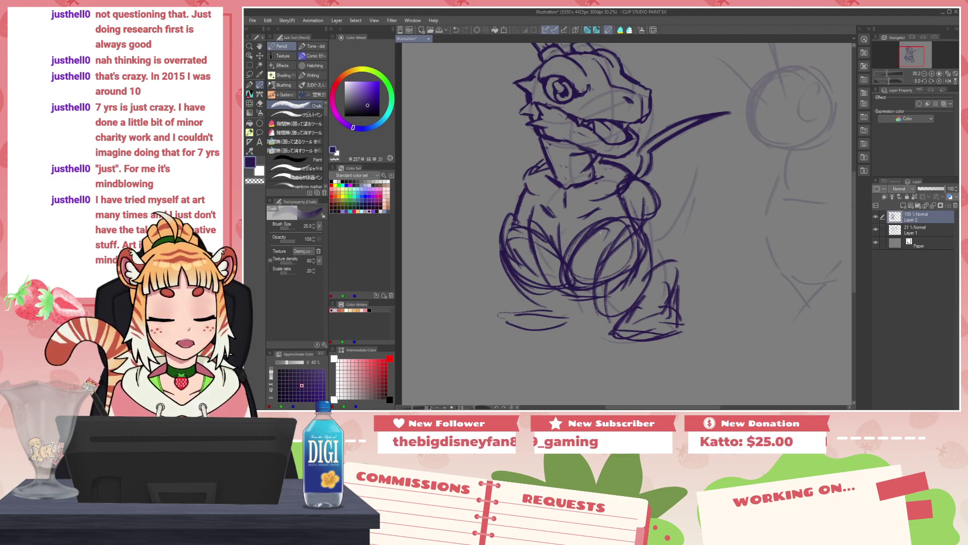
# Step: Draw a small heart shape between the dragon's thighs and spiky lines fanning upward behind its rear side
pyautogui.moveTo(565, 223)
pyautogui.mouseDown()
pyautogui.moveTo(544, 253)
pyautogui.moveTo(570, 228)
pyautogui.moveTo(585, 234)
pyautogui.moveTo(553, 235)
pyautogui.mouseUp()
pyautogui.hotkey('ctrl', 'z')
pyautogui.press('c')
pyautogui.moveTo(559, 233)
pyautogui.mouseDown()
pyautogui.moveTo(551, 253)
pyautogui.moveTo(549, 204)
pyautogui.moveTo(528, 236)
pyautogui.moveTo(561, 219)
pyautogui.moveTo(505, 182)
pyautogui.moveTo(498, 149)
pyautogui.mouseUp()
pyautogui.press('c')
pyautogui.hotkey('ctrl', 'z')
pyautogui.hotkey('ctrl', 'z')
pyautogui.moveTo(496, 153)
pyautogui.mouseDown()
pyautogui.moveTo(532, 206)
pyautogui.moveTo(470, 169)
pyautogui.moveTo(531, 210)
pyautogui.moveTo(510, 159)
pyautogui.moveTo(532, 209)
pyautogui.moveTo(520, 229)
pyautogui.moveTo(556, 204)
pyautogui.mouseUp()
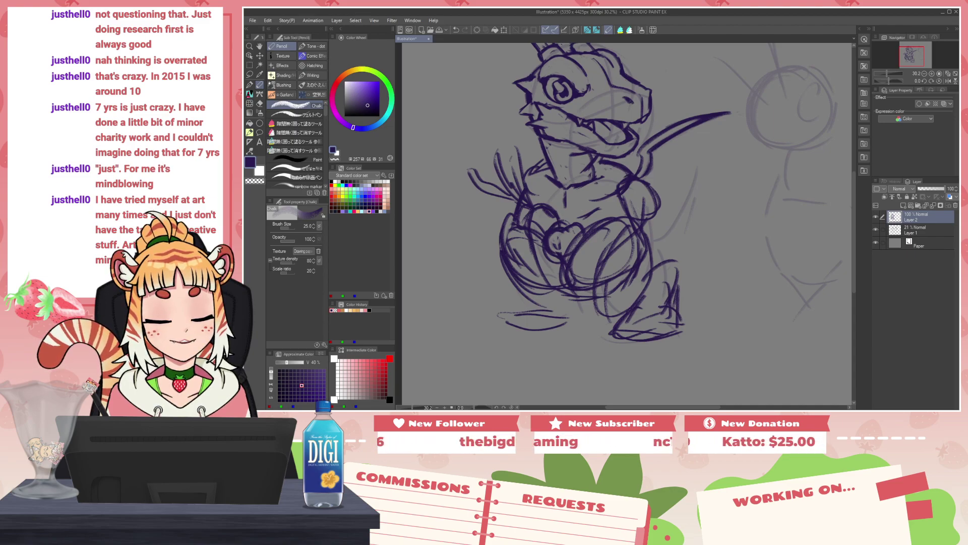
# Step: Build up the dragon's front shoulder and arm with overlapping oval strokes, and add dark loops below the heart shape
pyautogui.press('c')
pyautogui.moveTo(560, 244)
pyautogui.mouseDown()
pyautogui.moveTo(600, 209)
pyautogui.moveTo(588, 229)
pyautogui.moveTo(596, 203)
pyautogui.moveTo(618, 195)
pyautogui.mouseUp()
pyautogui.press('c')
pyautogui.moveTo(621, 195)
pyautogui.mouseDown()
pyautogui.moveTo(644, 183)
pyautogui.moveTo(651, 197)
pyautogui.mouseUp()
pyautogui.moveTo(593, 210); pyautogui.dragTo(624, 204)
pyautogui.moveTo(626, 201); pyautogui.dragTo(652, 203)
pyautogui.moveTo(592, 202); pyautogui.dragTo(619, 182)
pyautogui.moveTo(606, 217); pyautogui.dragTo(615, 219)
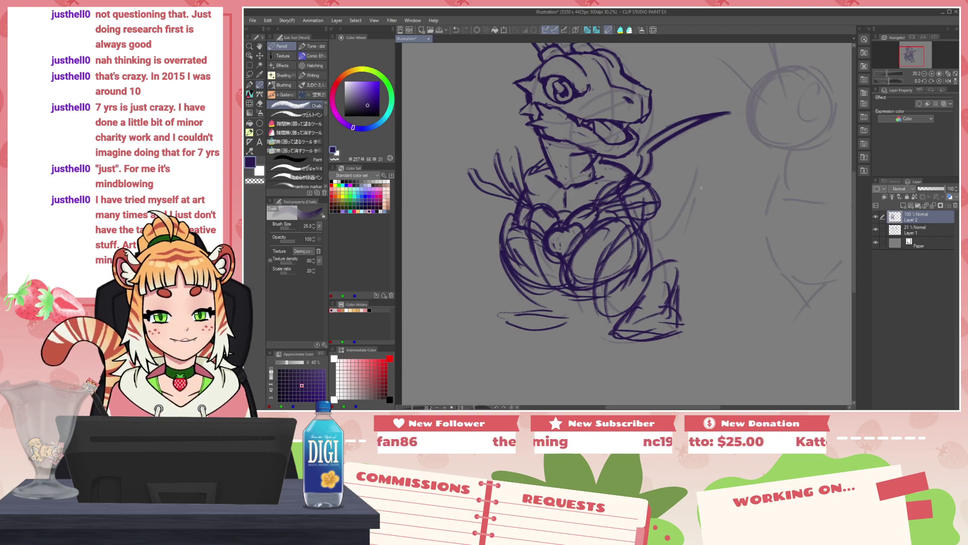
pyautogui.moveTo(566, 256)
pyautogui.mouseDown()
pyautogui.moveTo(564, 284)
pyautogui.moveTo(556, 274)
pyautogui.mouseUp()
pyautogui.moveTo(572, 237)
pyautogui.mouseDown()
pyautogui.moveTo(556, 281)
pyautogui.moveTo(562, 255)
pyautogui.moveTo(539, 289)
pyautogui.mouseUp()
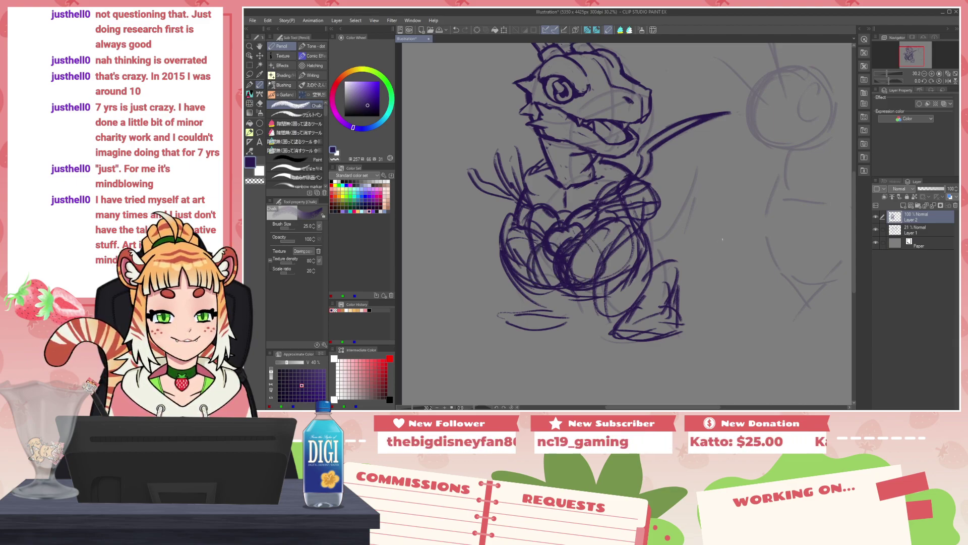
# Step: Draw the bird's round head over the rough circle, with a pointed corner at the lower back
pyautogui.moveTo(723, 235); pyautogui.dragTo(665, 258)
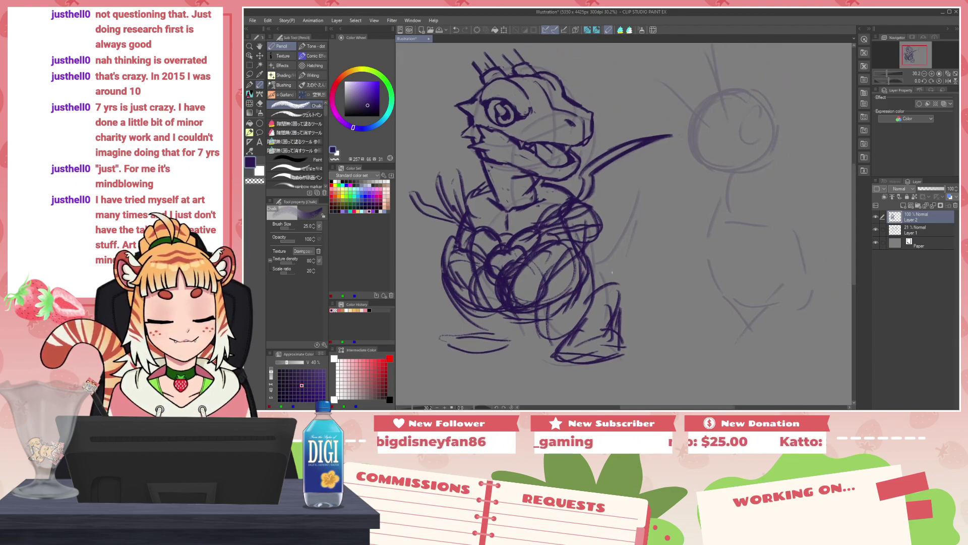
pyautogui.moveTo(797, 219); pyautogui.dragTo(731, 241)
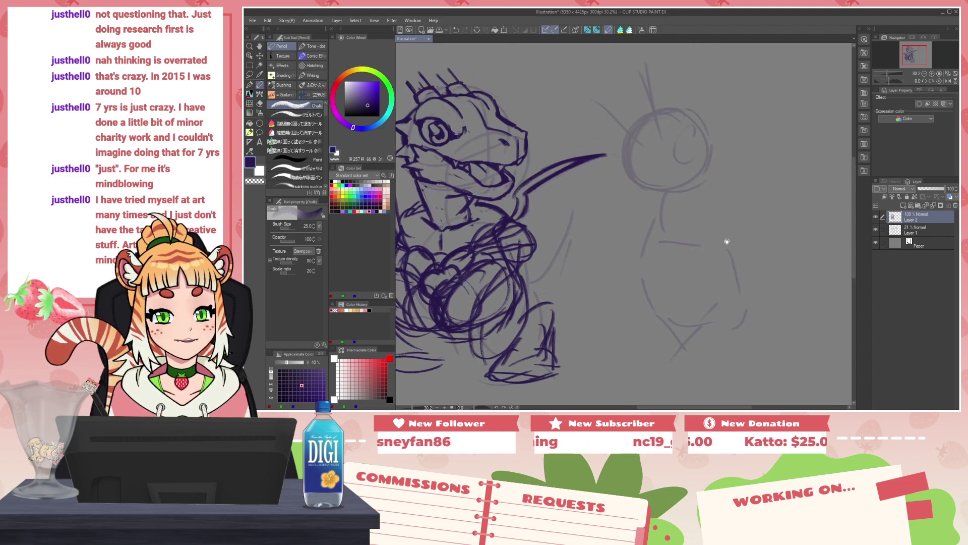
pyautogui.moveTo(687, 118)
pyautogui.mouseDown()
pyautogui.moveTo(704, 185)
pyautogui.moveTo(682, 116)
pyautogui.moveTo(643, 179)
pyautogui.mouseUp()
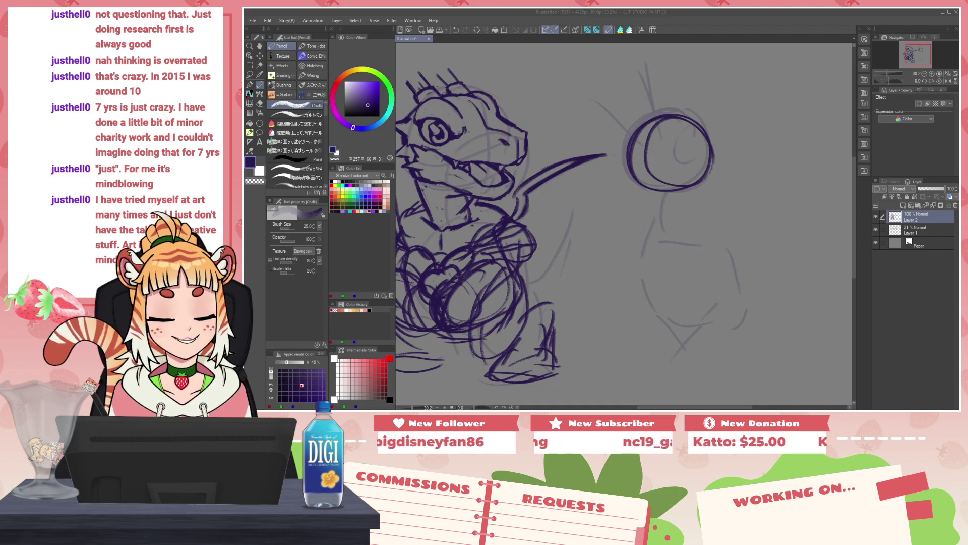
pyautogui.moveTo(708, 139)
pyautogui.mouseDown()
pyautogui.moveTo(724, 175)
pyautogui.moveTo(695, 183)
pyautogui.mouseUp()
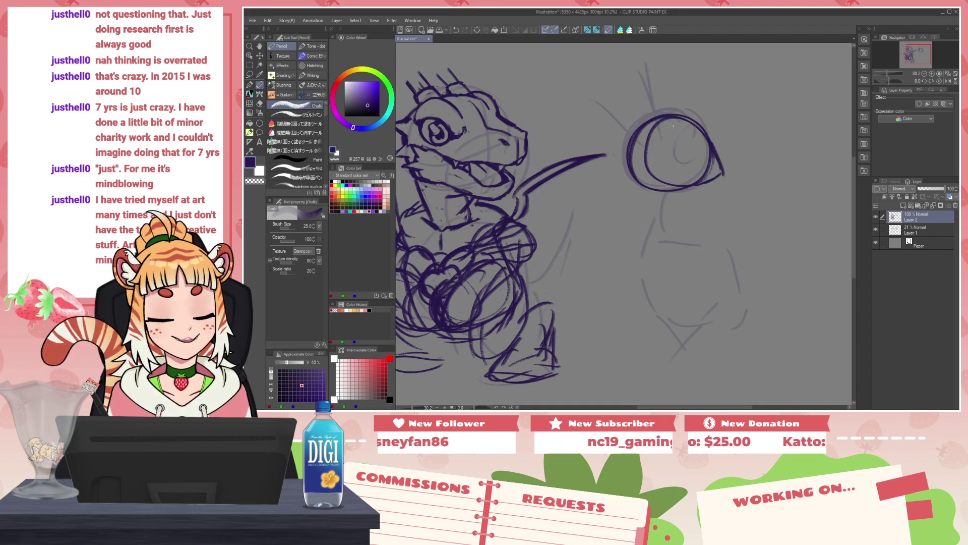
# Step: Draw the bird's round eye with a pupil and a raised upper beak with a hooked tip
pyautogui.moveTo(631, 66)
pyautogui.mouseDown()
pyautogui.moveTo(673, 150)
pyautogui.moveTo(667, 141)
pyautogui.moveTo(634, 172)
pyautogui.mouseUp()
pyautogui.hotkey('ctrl', 'z')
pyautogui.hotkey('ctrl', 'z')
pyautogui.moveTo(655, 132); pyautogui.dragTo(633, 172)
pyautogui.moveTo(660, 138)
pyautogui.mouseDown()
pyautogui.moveTo(613, 74)
pyautogui.moveTo(636, 131)
pyautogui.mouseUp()
pyautogui.moveTo(612, 72)
pyautogui.mouseDown()
pyautogui.moveTo(601, 93)
pyautogui.moveTo(637, 83)
pyautogui.moveTo(702, 155)
pyautogui.moveTo(697, 147)
pyautogui.mouseUp()
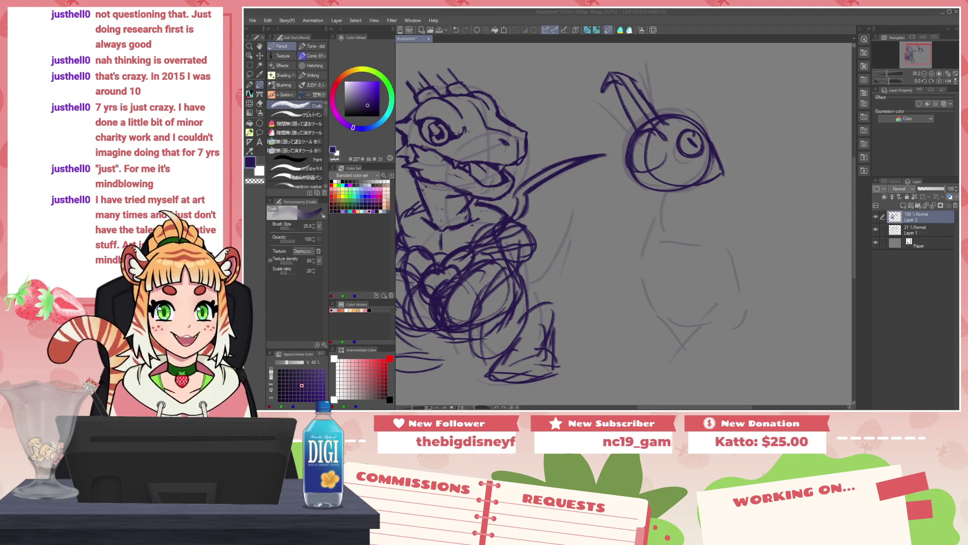
pyautogui.click(737, 156)
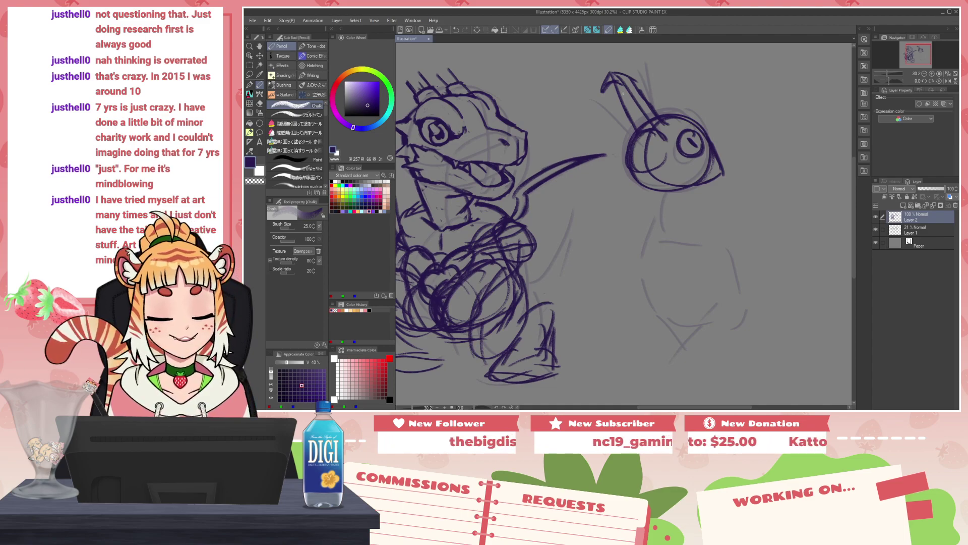
# Step: Clean up the bird's upper beak, rounding the hooked tip and redrawing its edges down to the head
pyautogui.press('c')
pyautogui.moveTo(625, 83)
pyautogui.mouseDown()
pyautogui.moveTo(610, 85)
pyautogui.moveTo(620, 73)
pyautogui.moveTo(635, 82)
pyautogui.moveTo(665, 123)
pyautogui.mouseUp()
pyautogui.press('c')
pyautogui.press('c')
pyautogui.moveTo(650, 111); pyautogui.dragTo(666, 124)
pyautogui.moveTo(606, 75)
pyautogui.mouseDown()
pyautogui.moveTo(603, 93)
pyautogui.moveTo(609, 75)
pyautogui.moveTo(605, 88)
pyautogui.moveTo(624, 89)
pyautogui.moveTo(616, 70)
pyautogui.moveTo(649, 101)
pyautogui.mouseUp()
pyautogui.press('c')
pyautogui.press('c')
pyautogui.press('c')
pyautogui.press('c')
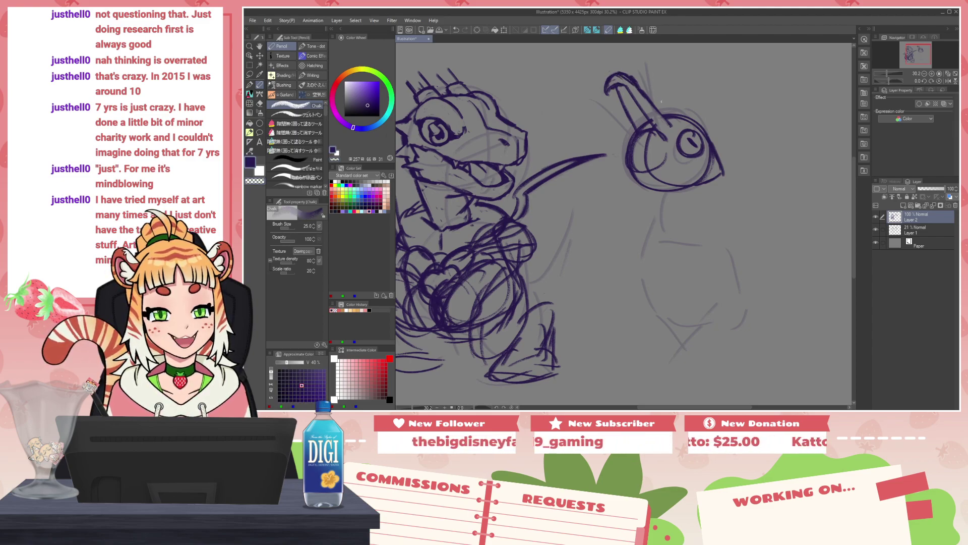
# Step: Connect the upper beak's base to the bird's brow and mouth corner, and clear the overlapping head lines
pyautogui.moveTo(678, 115); pyautogui.dragTo(674, 131)
pyautogui.moveTo(658, 129); pyautogui.dragTo(669, 148)
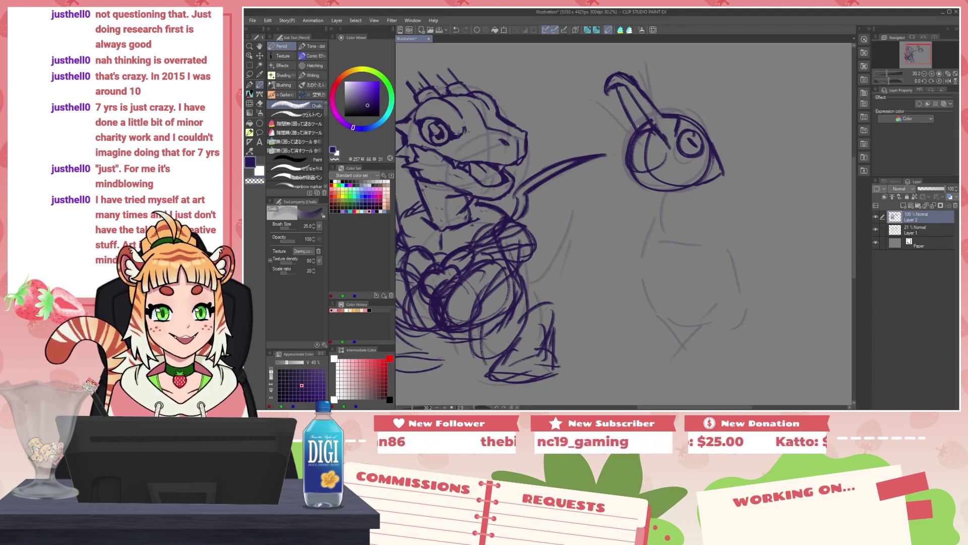
pyautogui.moveTo(626, 108)
pyautogui.mouseDown()
pyautogui.moveTo(662, 146)
pyautogui.moveTo(644, 117)
pyautogui.moveTo(672, 149)
pyautogui.mouseUp()
pyautogui.press('c')
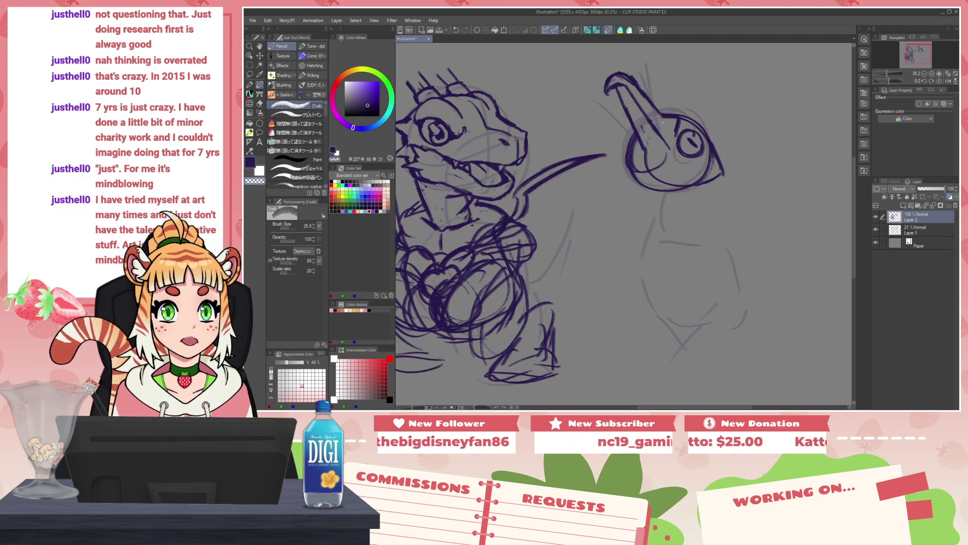
pyautogui.moveTo(633, 153); pyautogui.dragTo(590, 174)
pyautogui.press('c')
pyautogui.moveTo(641, 154)
pyautogui.mouseDown()
pyautogui.moveTo(589, 175)
pyautogui.moveTo(657, 165)
pyautogui.mouseUp()
pyautogui.hotkey('ctrl', 'z')
pyautogui.hotkey('ctrl', 'z')
pyautogui.hotkey('ctrl', 'z')
pyautogui.hotkey('ctrl', 'z')
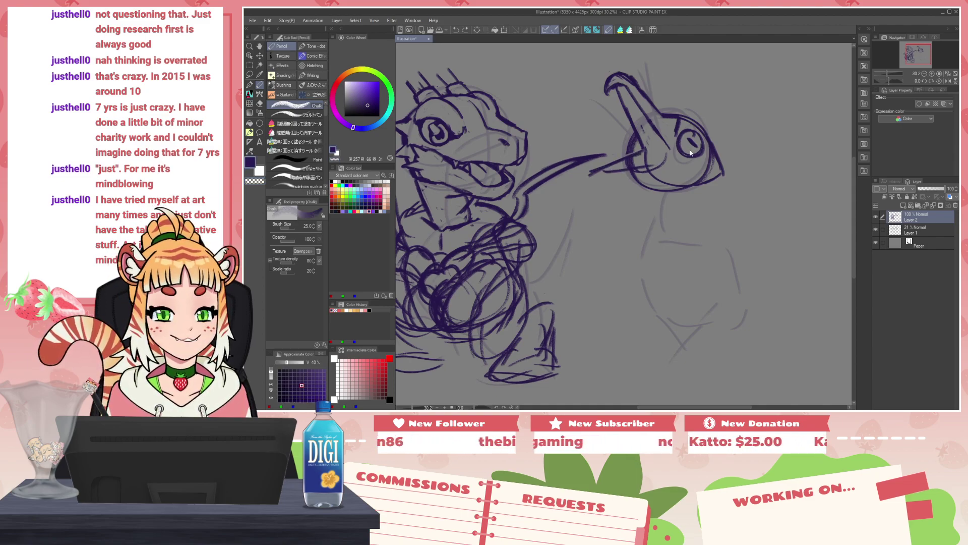
pyautogui.moveTo(643, 148)
pyautogui.mouseDown()
pyautogui.moveTo(613, 122)
pyautogui.moveTo(659, 157)
pyautogui.moveTo(633, 105)
pyautogui.moveTo(666, 152)
pyautogui.moveTo(624, 105)
pyautogui.moveTo(619, 123)
pyautogui.moveTo(659, 159)
pyautogui.mouseUp()
pyautogui.hotkey('ctrl', 'z')
pyautogui.hotkey('ctrl', 'z')
# Step: Draw a narrow lower beak with a dark mouth opening beneath the bird's upper beak
pyautogui.press('c')
pyautogui.press('c')
pyautogui.moveTo(620, 104)
pyautogui.mouseDown()
pyautogui.moveTo(618, 119)
pyautogui.moveTo(661, 150)
pyautogui.mouseUp()
pyautogui.hotkey('ctrl', 'z')
pyautogui.hotkey('ctrl', 'z')
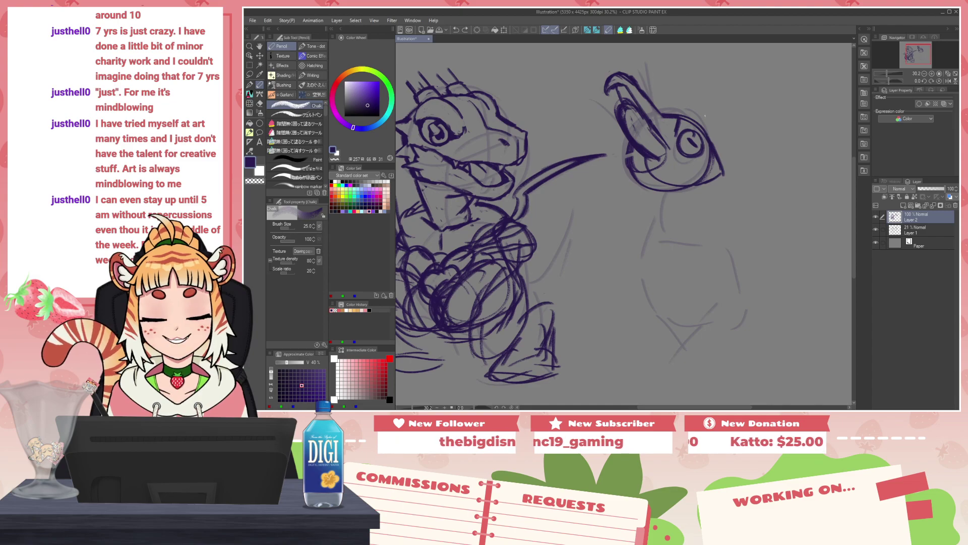
# Step: Mirror the canvas and draw the bird's throat and two neck lines below the head
pyautogui.press('h')
pyautogui.press('c')
pyautogui.moveTo(536, 152)
pyautogui.mouseDown()
pyautogui.moveTo(545, 180)
pyautogui.moveTo(527, 177)
pyautogui.moveTo(558, 190)
pyautogui.moveTo(539, 190)
pyautogui.moveTo(566, 189)
pyautogui.moveTo(567, 227)
pyautogui.mouseUp()
pyautogui.press('c')
pyautogui.moveTo(593, 190); pyautogui.dragTo(596, 227)
pyautogui.moveTo(601, 192)
pyautogui.mouseDown()
pyautogui.moveTo(599, 227)
pyautogui.moveTo(600, 199)
pyautogui.mouseUp()
pyautogui.press('c')
pyautogui.press('c')
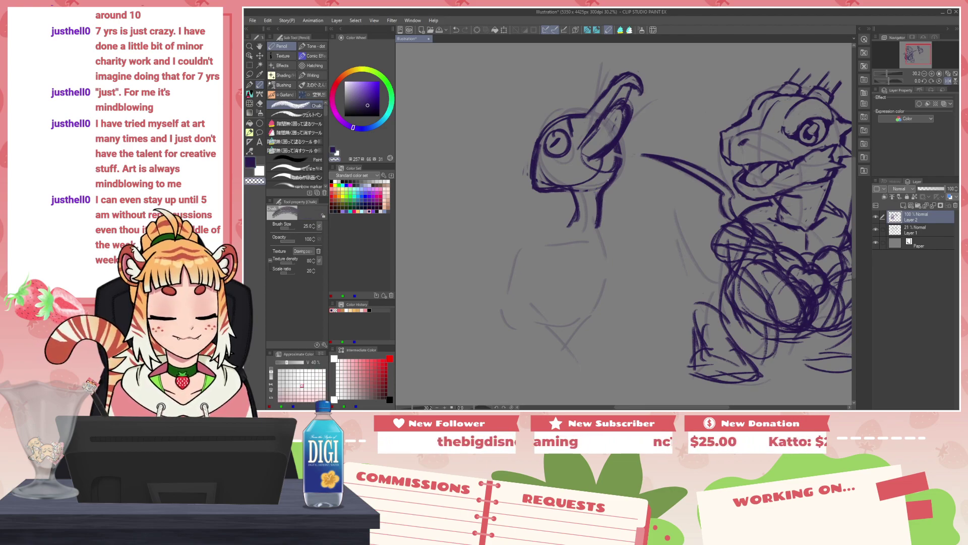
# Step: Rework the bird's upper beak, extending its base toward the eye and roughening the edge along the mouth
pyautogui.moveTo(578, 155)
pyautogui.mouseDown()
pyautogui.moveTo(617, 95)
pyautogui.moveTo(584, 148)
pyautogui.mouseUp()
pyautogui.moveTo(630, 79); pyautogui.dragTo(564, 147)
pyautogui.press('c')
pyautogui.moveTo(594, 121); pyautogui.dragTo(573, 146)
pyautogui.moveTo(595, 124); pyautogui.dragTo(589, 144)
pyautogui.press('c')
pyautogui.moveTo(597, 107)
pyautogui.mouseDown()
pyautogui.moveTo(560, 150)
pyautogui.moveTo(604, 102)
pyautogui.mouseUp()
pyautogui.moveTo(569, 141)
pyautogui.mouseDown()
pyautogui.moveTo(600, 104)
pyautogui.moveTo(617, 109)
pyautogui.moveTo(619, 120)
pyautogui.moveTo(610, 114)
pyautogui.moveTo(572, 154)
pyautogui.mouseUp()
pyautogui.moveTo(607, 116)
pyautogui.mouseDown()
pyautogui.moveTo(589, 149)
pyautogui.moveTo(580, 142)
pyautogui.moveTo(600, 144)
pyautogui.mouseUp()
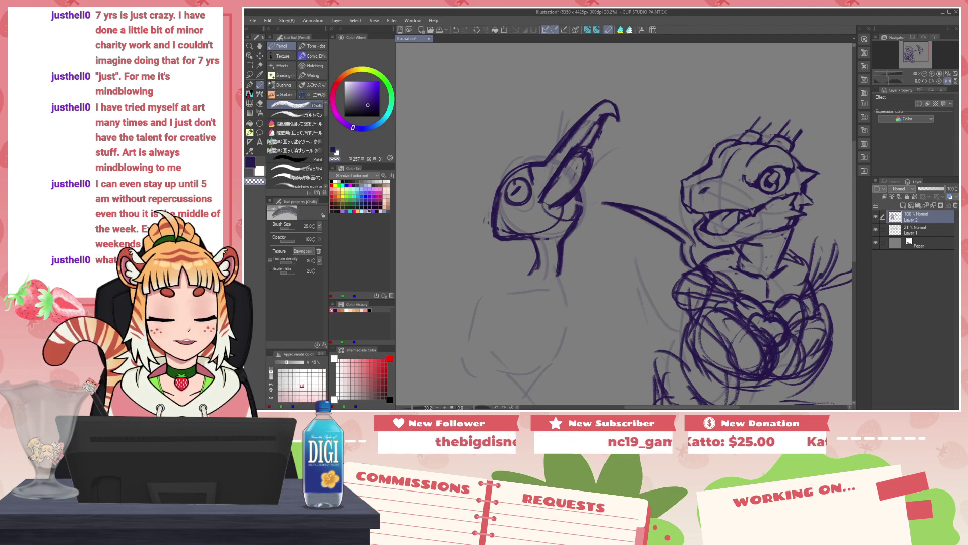
# Step: Draw a curved cheek line below the bird's eye and lengthen the lower beak to a sharp point
pyautogui.press('c')
pyautogui.moveTo(534, 179)
pyautogui.mouseDown()
pyautogui.moveTo(532, 206)
pyautogui.moveTo(548, 225)
pyautogui.moveTo(569, 226)
pyautogui.mouseUp()
pyautogui.moveTo(579, 180); pyautogui.dragTo(548, 211)
pyautogui.hotkey('ctrl', 'z')
pyautogui.moveTo(580, 178)
pyautogui.mouseDown()
pyautogui.moveTo(562, 194)
pyautogui.moveTo(619, 148)
pyautogui.mouseUp()
pyautogui.hotkey('ctrl', 'z')
pyautogui.moveTo(594, 161)
pyautogui.mouseDown()
pyautogui.moveTo(627, 142)
pyautogui.moveTo(592, 190)
pyautogui.mouseUp()
pyautogui.moveTo(623, 146); pyautogui.dragTo(587, 200)
pyautogui.moveTo(616, 156)
pyautogui.mouseDown()
pyautogui.moveTo(581, 205)
pyautogui.moveTo(562, 208)
pyautogui.mouseUp()
# Step: Clean up the overlap at the beak base and add pointed feather tufts on top of the bird's head
pyautogui.press('c')
pyautogui.moveTo(588, 174)
pyautogui.mouseDown()
pyautogui.moveTo(563, 203)
pyautogui.moveTo(552, 176)
pyautogui.moveTo(535, 209)
pyautogui.moveTo(575, 142)
pyautogui.moveTo(561, 165)
pyautogui.mouseUp()
pyautogui.moveTo(555, 175)
pyautogui.mouseDown()
pyautogui.moveTo(588, 118)
pyautogui.moveTo(537, 163)
pyautogui.moveTo(531, 184)
pyautogui.moveTo(503, 187)
pyautogui.moveTo(526, 153)
pyautogui.mouseUp()
pyautogui.press('c')
pyautogui.press('c')
pyautogui.press('c')
pyautogui.press('c')
pyautogui.press('c')
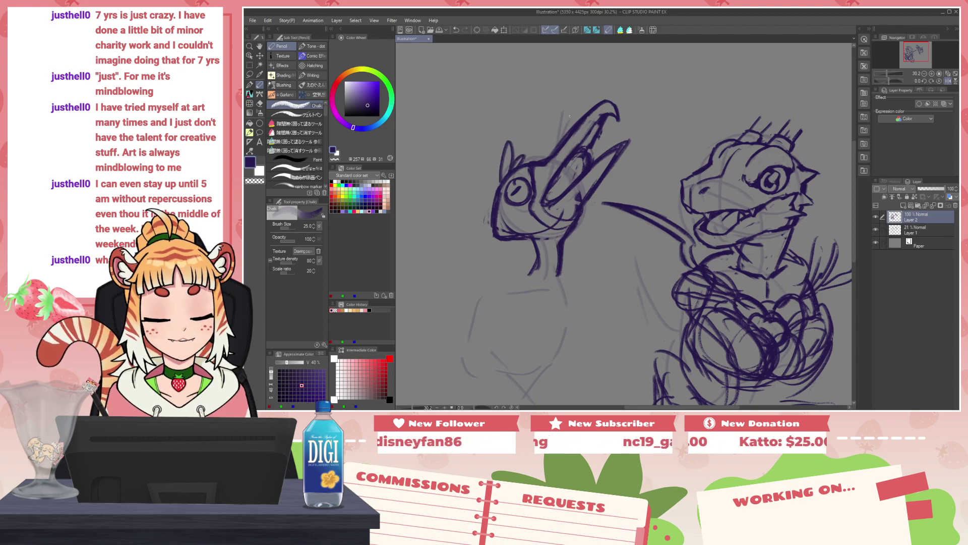
# Step: Mirror the canvas and draw a rounded plume behind the bird's head, breaking its upper edge into feather tips
pyautogui.press('h')
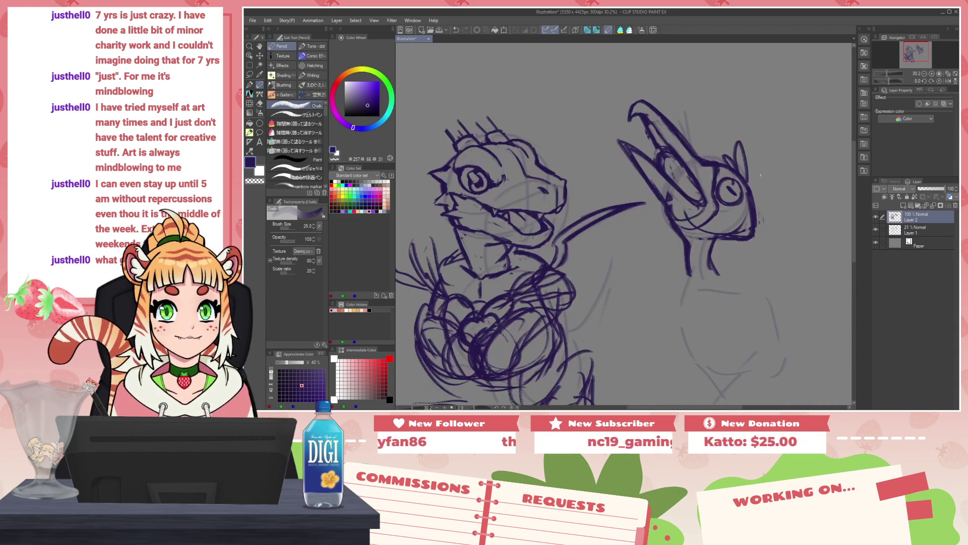
pyautogui.moveTo(757, 195)
pyautogui.mouseDown()
pyautogui.moveTo(677, 185)
pyautogui.moveTo(705, 146)
pyautogui.moveTo(739, 173)
pyautogui.mouseUp()
pyautogui.moveTo(676, 182); pyautogui.dragTo(735, 187)
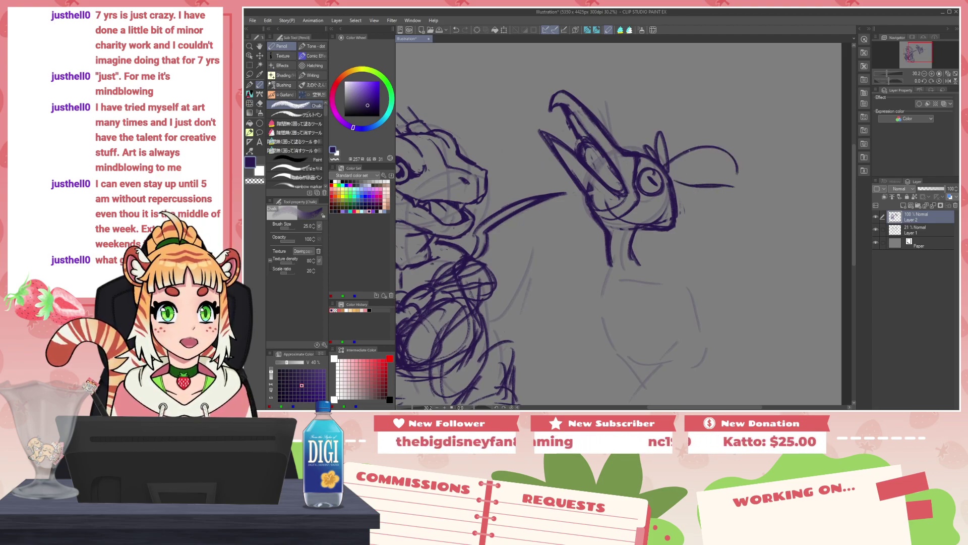
pyautogui.moveTo(667, 163)
pyautogui.mouseDown()
pyautogui.moveTo(686, 146)
pyautogui.moveTo(679, 157)
pyautogui.moveTo(706, 145)
pyautogui.moveTo(693, 151)
pyautogui.moveTo(740, 163)
pyautogui.mouseUp()
pyautogui.press('c')
pyautogui.press('c')
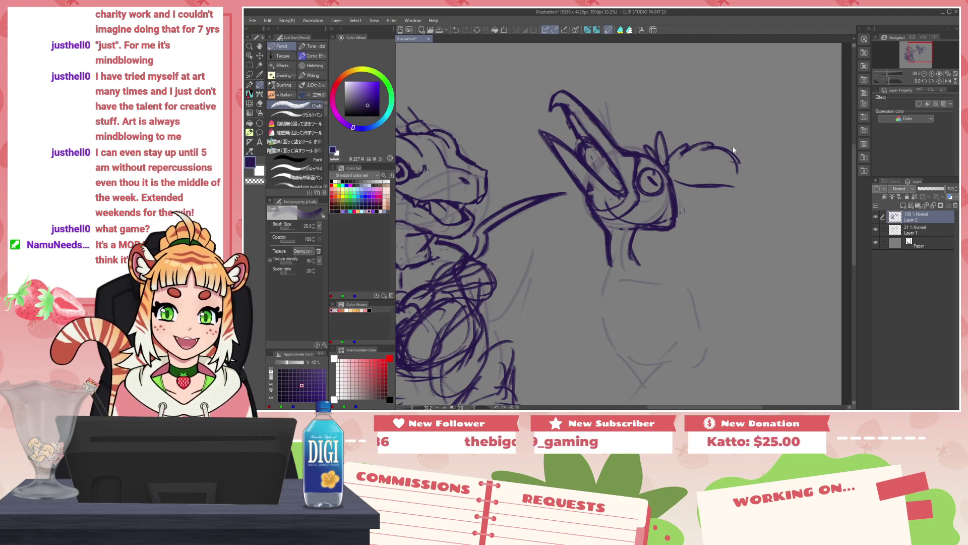
# Step: Flip the view and reshape the back of the bird's head into a rounder curve flowing into the neck
pyautogui.press('h')
pyautogui.press('c')
pyautogui.moveTo(649, 258)
pyautogui.mouseDown()
pyautogui.moveTo(651, 240)
pyautogui.moveTo(621, 207)
pyautogui.moveTo(589, 207)
pyautogui.moveTo(587, 192)
pyautogui.mouseUp()
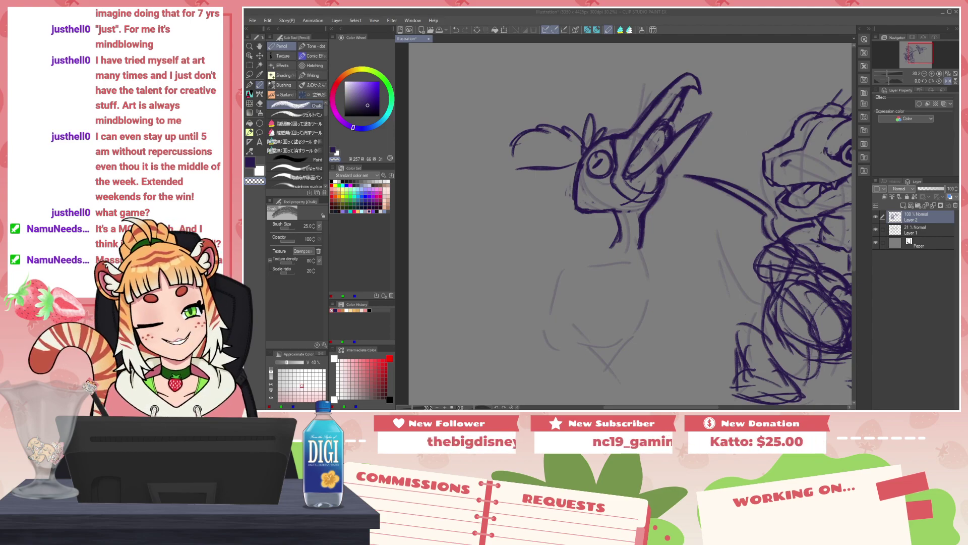
pyautogui.moveTo(574, 184)
pyautogui.mouseDown()
pyautogui.moveTo(579, 214)
pyautogui.moveTo(568, 192)
pyautogui.moveTo(582, 196)
pyautogui.moveTo(581, 162)
pyautogui.moveTo(582, 196)
pyautogui.moveTo(610, 218)
pyautogui.moveTo(578, 190)
pyautogui.moveTo(581, 211)
pyautogui.mouseUp()
pyautogui.press('c')
pyautogui.press('c')
pyautogui.press('c')
pyautogui.moveTo(580, 198); pyautogui.dragTo(620, 216)
pyautogui.press('c')
pyautogui.press('c')
pyautogui.press('c')
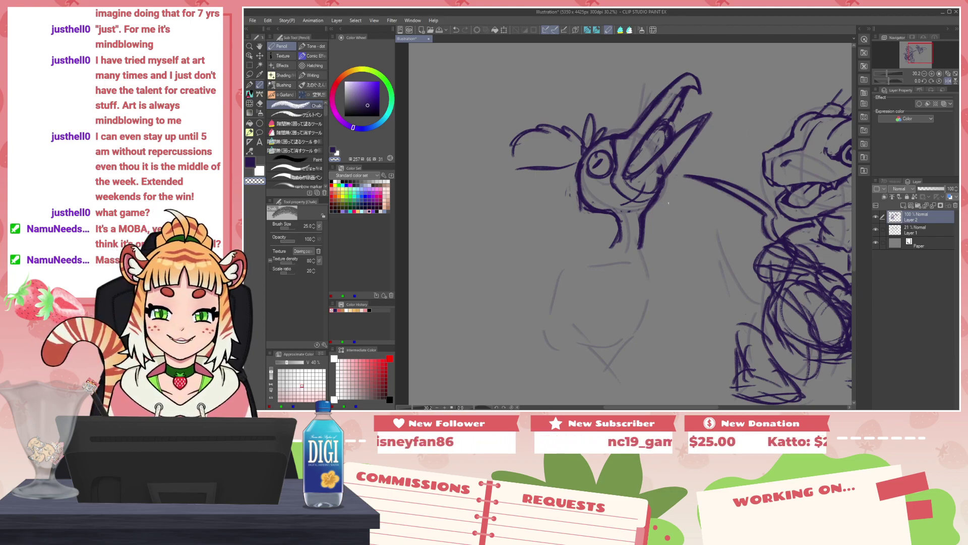
# Step: Mirror the canvas and extend the bird's neck lines to the base of the neck
pyautogui.press('h')
pyautogui.moveTo(634, 225)
pyautogui.mouseDown()
pyautogui.moveTo(637, 248)
pyautogui.moveTo(614, 266)
pyautogui.moveTo(636, 247)
pyautogui.moveTo(627, 228)
pyautogui.moveTo(632, 240)
pyautogui.mouseUp()
pyautogui.press('c')
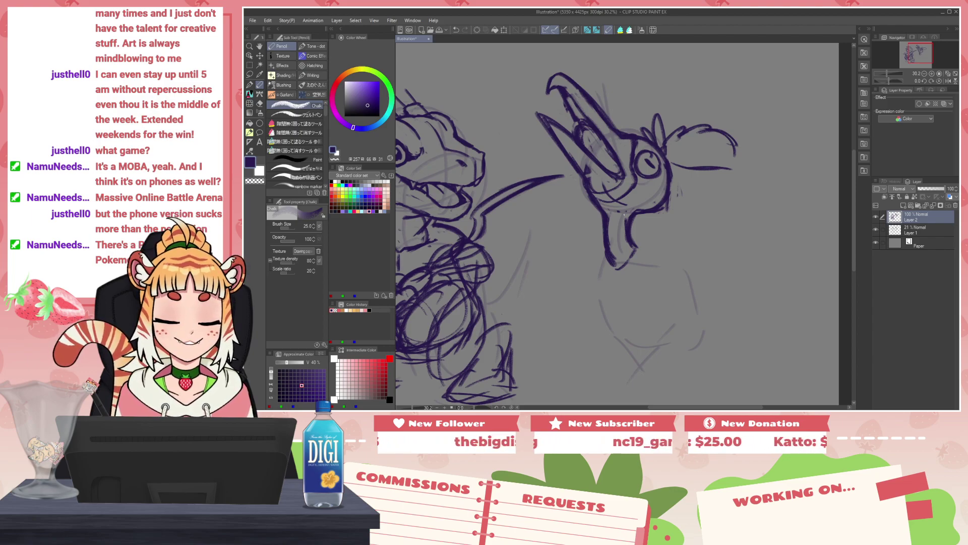
# Step: Outline the bird's rounded body below the neck with chest, back, rear and belly strokes
pyautogui.moveTo(608, 256)
pyautogui.mouseDown()
pyautogui.moveTo(611, 286)
pyautogui.moveTo(601, 288)
pyautogui.moveTo(612, 330)
pyautogui.moveTo(649, 355)
pyautogui.mouseUp()
pyautogui.moveTo(637, 247); pyautogui.dragTo(676, 265)
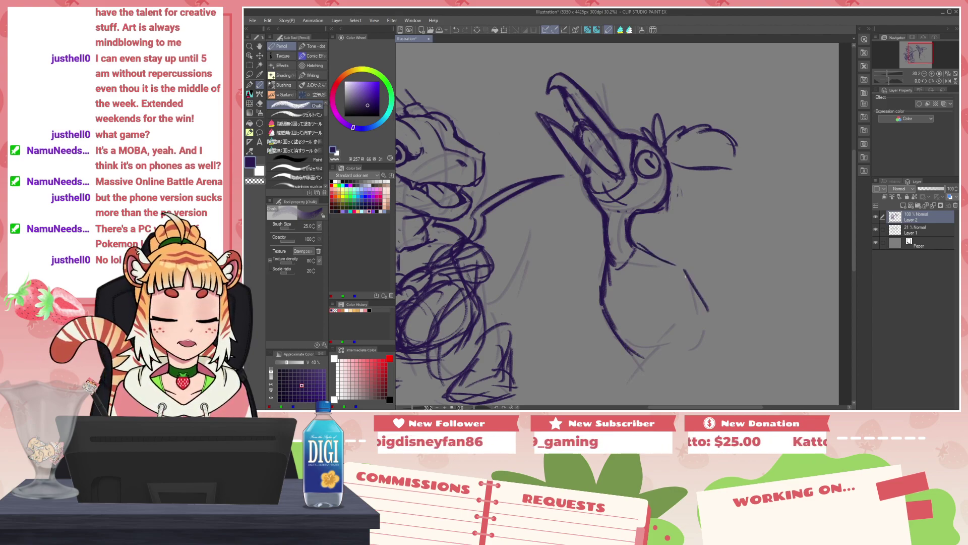
pyautogui.moveTo(634, 240)
pyautogui.mouseDown()
pyautogui.moveTo(698, 265)
pyautogui.moveTo(729, 327)
pyautogui.mouseUp()
pyautogui.moveTo(639, 371)
pyautogui.mouseDown()
pyautogui.moveTo(702, 362)
pyautogui.moveTo(731, 344)
pyautogui.mouseUp()
pyautogui.moveTo(725, 342)
pyautogui.mouseDown()
pyautogui.moveTo(718, 352)
pyautogui.moveTo(732, 321)
pyautogui.moveTo(694, 271)
pyautogui.mouseUp()
pyautogui.moveTo(587, 222)
pyautogui.mouseDown()
pyautogui.moveTo(621, 309)
pyautogui.moveTo(635, 319)
pyautogui.mouseUp()
pyautogui.moveTo(615, 192); pyautogui.dragTo(683, 224)
# Step: Try larger shapes for the rear and belly of the bird's body in the flipped view
pyautogui.press('h')
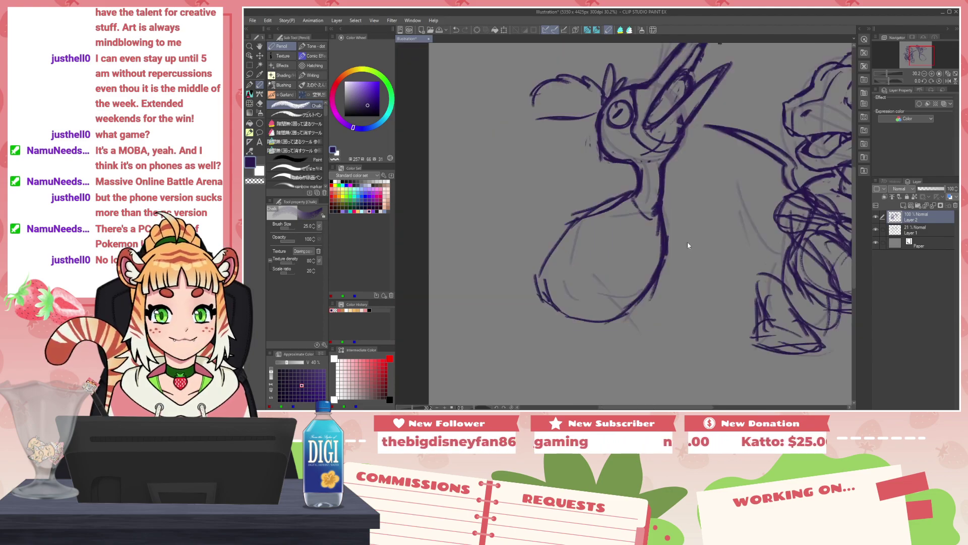
pyautogui.moveTo(630, 189); pyautogui.dragTo(544, 241)
pyautogui.hotkey('ctrl', 'z')
pyautogui.moveTo(619, 200)
pyautogui.mouseDown()
pyautogui.moveTo(525, 246)
pyautogui.moveTo(569, 309)
pyautogui.mouseUp()
pyautogui.moveTo(530, 277)
pyautogui.mouseDown()
pyautogui.moveTo(568, 316)
pyautogui.moveTo(562, 233)
pyautogui.moveTo(554, 308)
pyautogui.moveTo(616, 317)
pyautogui.mouseUp()
pyautogui.press('c')
pyautogui.press('c')
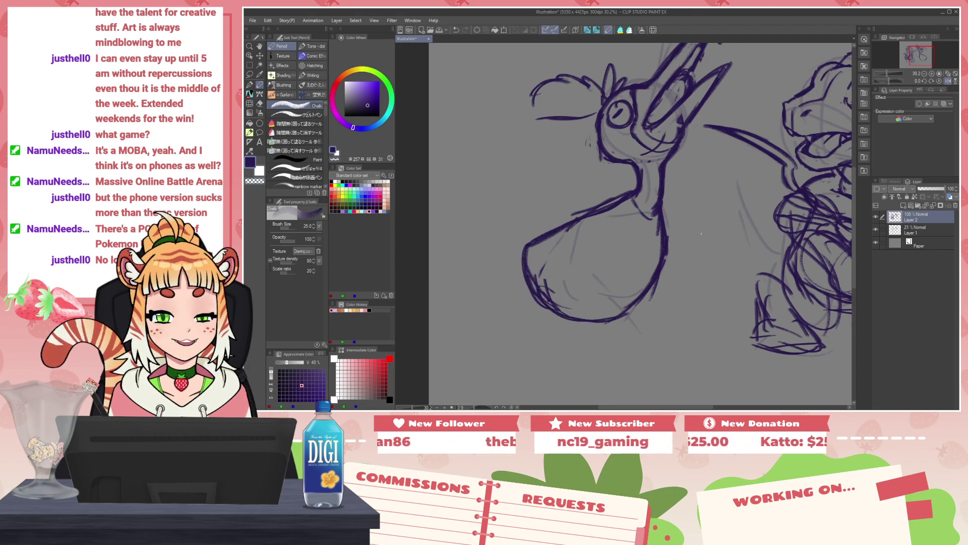
pyautogui.hotkey('ctrl', 'z')
pyautogui.hotkey('ctrl', 'z')
pyautogui.hotkey('ctrl', 'z')
pyautogui.hotkey('ctrl', 'z')
pyautogui.hotkey('ctrl', 'z')
pyautogui.hotkey('ctrl', 'z')
pyautogui.moveTo(538, 274)
pyautogui.mouseDown()
pyautogui.moveTo(612, 204)
pyautogui.moveTo(580, 220)
pyautogui.moveTo(530, 273)
pyautogui.moveTo(560, 324)
pyautogui.moveTo(635, 310)
pyautogui.moveTo(666, 222)
pyautogui.moveTo(650, 300)
pyautogui.mouseUp()
pyautogui.moveTo(673, 242)
pyautogui.mouseDown()
pyautogui.moveTo(631, 311)
pyautogui.moveTo(665, 242)
pyautogui.mouseUp()
# Step: Mirror the canvas, erase most of the bird's body outline and redraw the chest, back and belly
pyautogui.press('h')
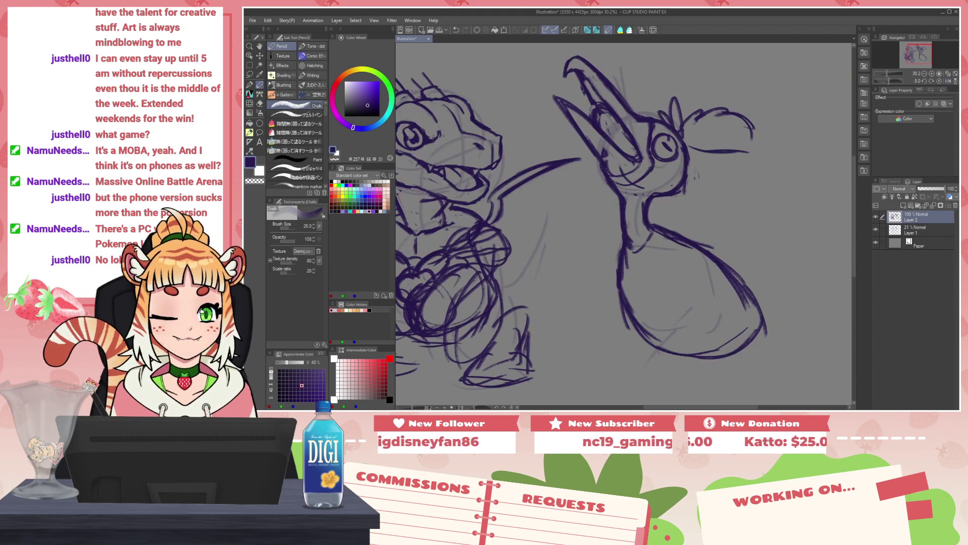
pyautogui.moveTo(722, 266); pyautogui.dragTo(688, 232)
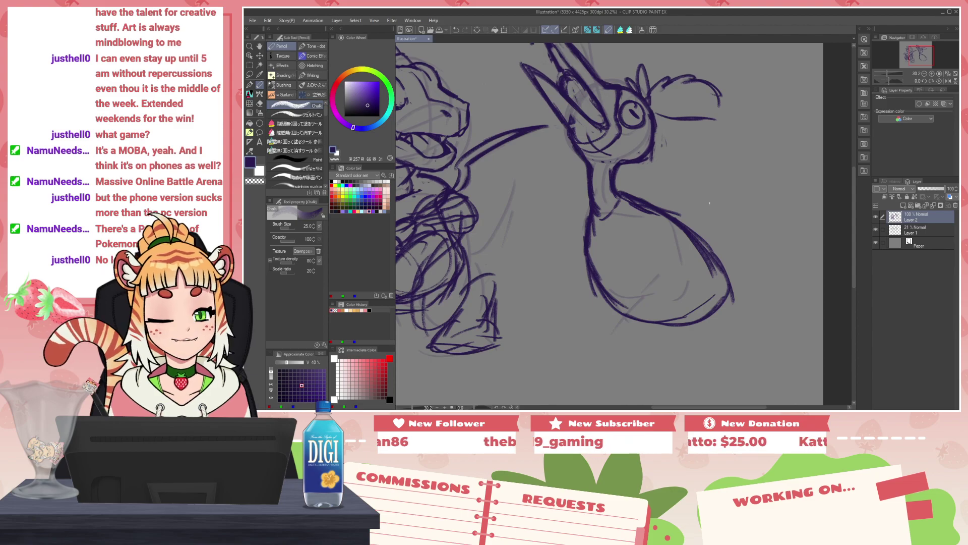
pyautogui.moveTo(665, 208)
pyautogui.mouseDown()
pyautogui.moveTo(716, 252)
pyautogui.moveTo(595, 275)
pyautogui.moveTo(655, 281)
pyautogui.mouseUp()
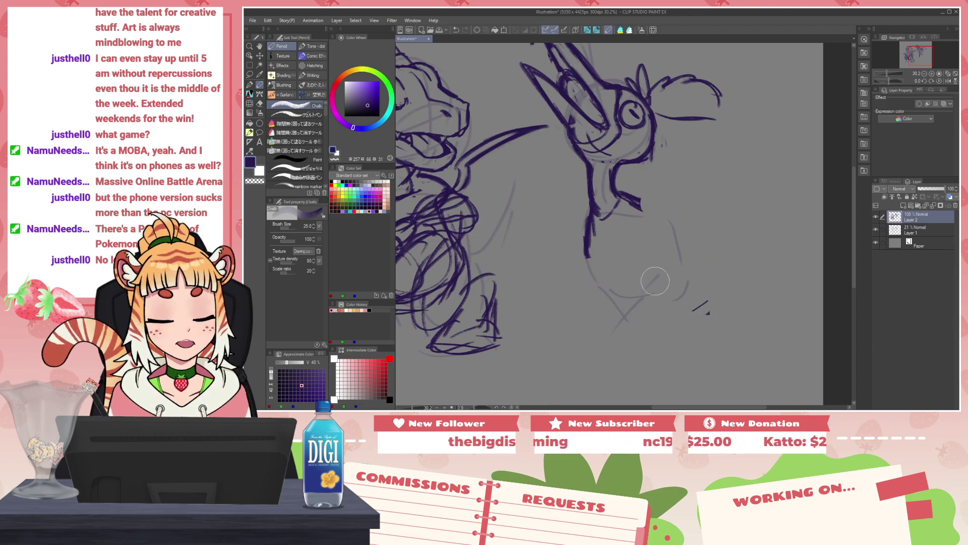
pyautogui.moveTo(587, 256)
pyautogui.mouseDown()
pyautogui.moveTo(590, 293)
pyautogui.moveTo(645, 318)
pyautogui.mouseUp()
pyautogui.moveTo(638, 195); pyautogui.dragTo(703, 266)
pyautogui.moveTo(625, 194); pyautogui.dragTo(699, 245)
pyautogui.moveTo(588, 206)
pyautogui.mouseDown()
pyautogui.moveTo(585, 301)
pyautogui.moveTo(630, 330)
pyautogui.moveTo(687, 309)
pyautogui.moveTo(703, 277)
pyautogui.moveTo(693, 315)
pyautogui.mouseUp()
pyautogui.moveTo(658, 330); pyautogui.dragTo(704, 278)
pyautogui.moveTo(676, 326)
pyautogui.mouseDown()
pyautogui.moveTo(706, 297)
pyautogui.moveTo(693, 308)
pyautogui.mouseUp()
# Step: Draw an upturned, rounded tail rising from the rear of the bird's body
pyautogui.moveTo(686, 224); pyautogui.dragTo(717, 192)
pyautogui.moveTo(718, 195)
pyautogui.mouseDown()
pyautogui.moveTo(759, 231)
pyautogui.moveTo(710, 296)
pyautogui.mouseUp()
pyautogui.hotkey('ctrl', 'z')
pyautogui.hotkey('ctrl', 'z')
pyautogui.hotkey('ctrl', 'z')
pyautogui.moveTo(691, 255)
pyautogui.mouseDown()
pyautogui.moveTo(728, 203)
pyautogui.moveTo(727, 271)
pyautogui.mouseUp()
pyautogui.moveTo(747, 243); pyautogui.dragTo(706, 301)
pyautogui.moveTo(697, 266); pyautogui.dragTo(763, 345)
pyautogui.moveTo(703, 341); pyautogui.dragTo(742, 276)
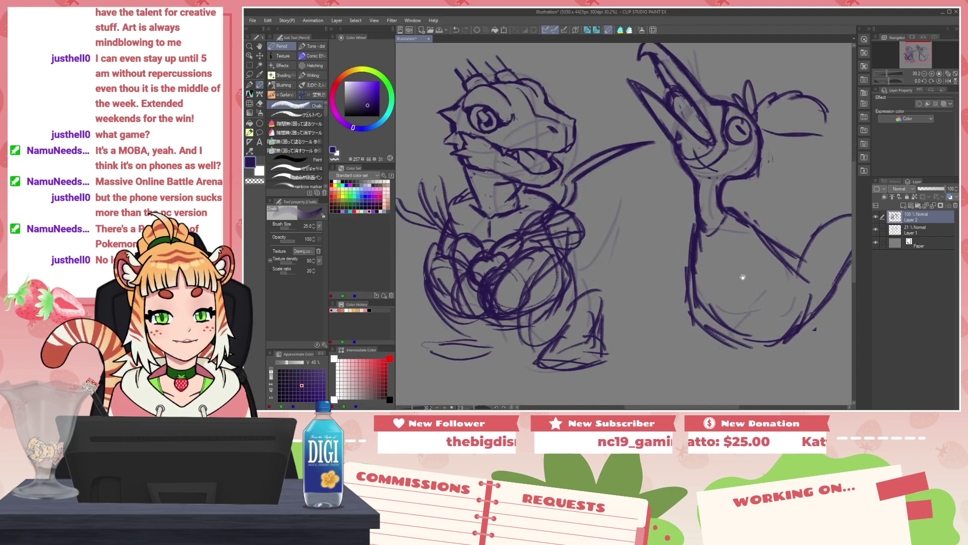
# Step: Lasso the whole bird, scale it down to about 78%, reposition it beside the dragon and deselect it
pyautogui.scroll(-3, 578, 270)
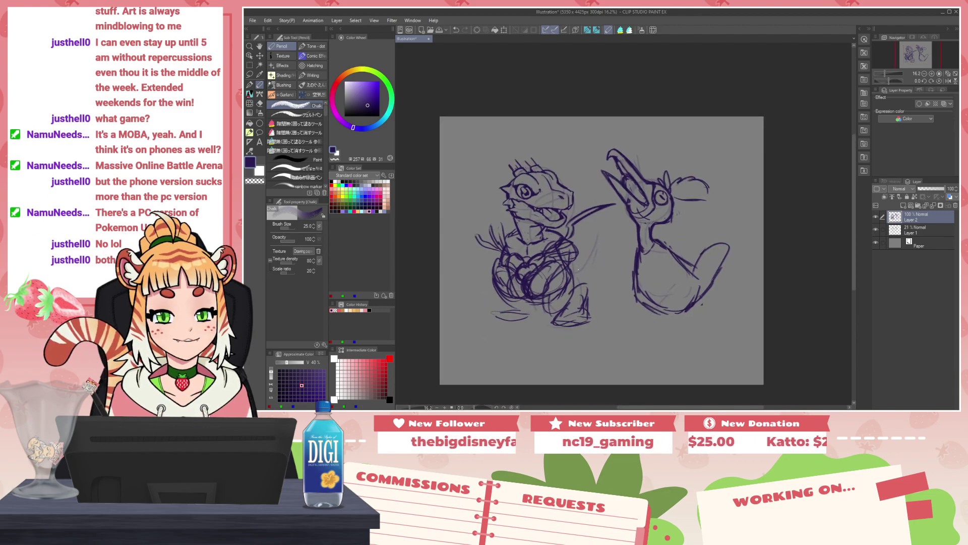
pyautogui.press('m')
pyautogui.moveTo(689, 142)
pyautogui.mouseDown()
pyautogui.moveTo(617, 134)
pyautogui.moveTo(621, 201)
pyautogui.moveTo(763, 301)
pyautogui.moveTo(754, 197)
pyautogui.mouseUp()
pyautogui.hotkey('ctrl', 't')
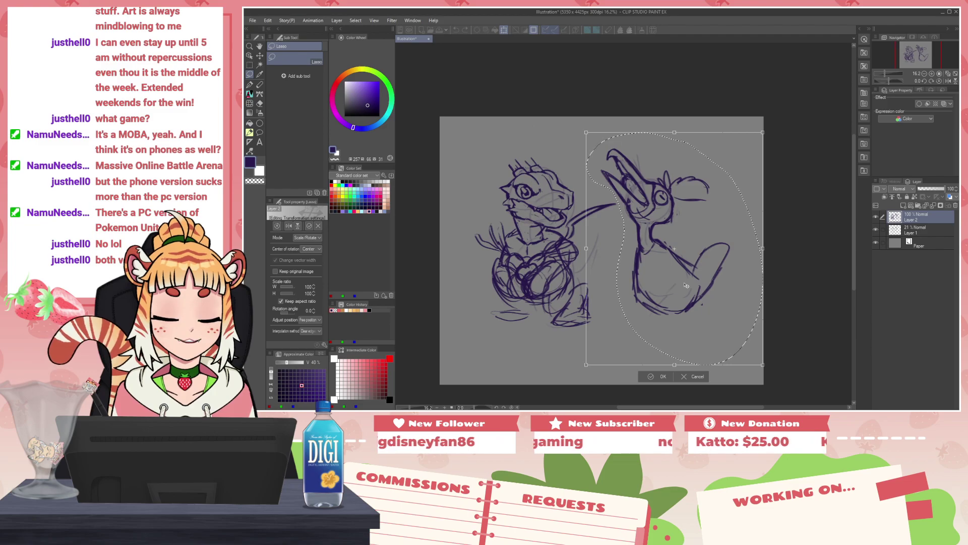
pyautogui.moveTo(588, 363); pyautogui.dragTo(625, 313)
pyautogui.moveTo(723, 257); pyautogui.dragTo(697, 292)
pyautogui.press('Return')
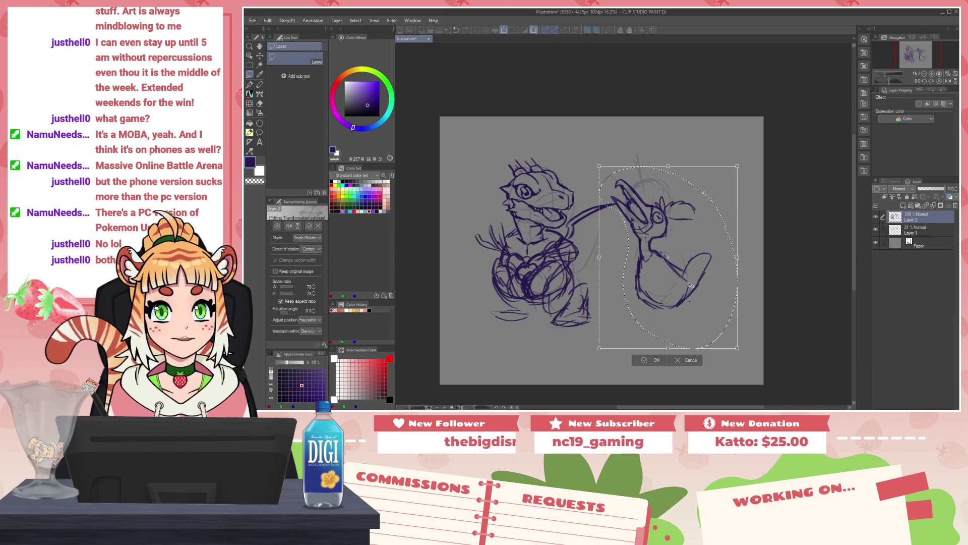
pyautogui.press('h')
pyautogui.scroll(3, 616, 214)
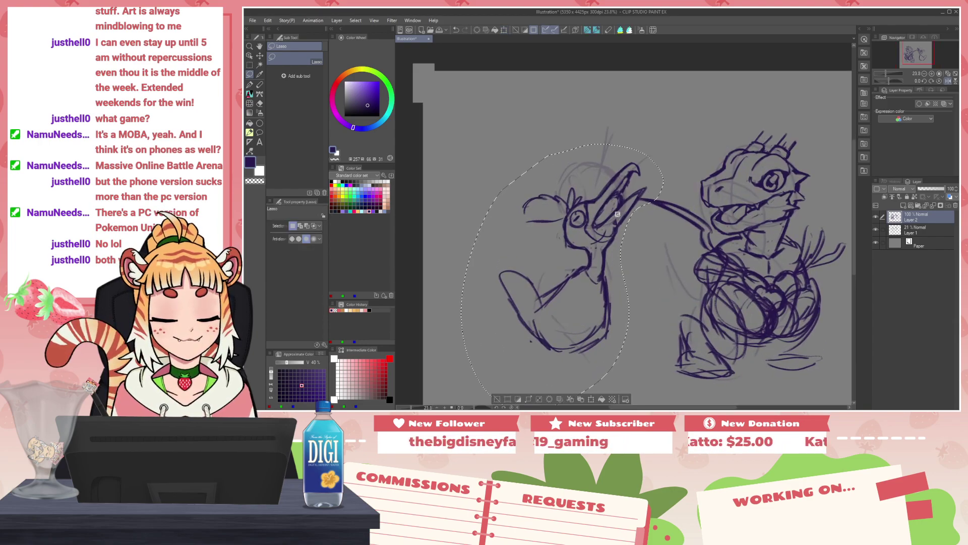
pyautogui.hotkey('ctrl', 'd')
# Step: Clean up the lines inside the bird's open beak and redraw the mouth and lower beak edges
pyautogui.press('p')
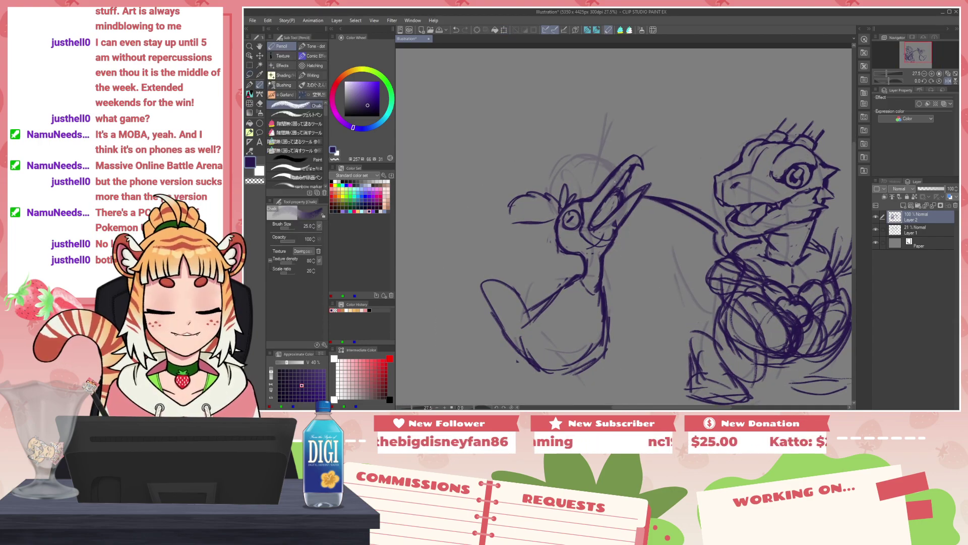
pyautogui.moveTo(618, 202)
pyautogui.mouseDown()
pyautogui.moveTo(639, 182)
pyautogui.moveTo(628, 198)
pyautogui.moveTo(617, 188)
pyautogui.moveTo(600, 210)
pyautogui.mouseUp()
pyautogui.press('c')
pyautogui.press('c')
pyautogui.press('c')
pyautogui.moveTo(602, 207); pyautogui.dragTo(609, 193)
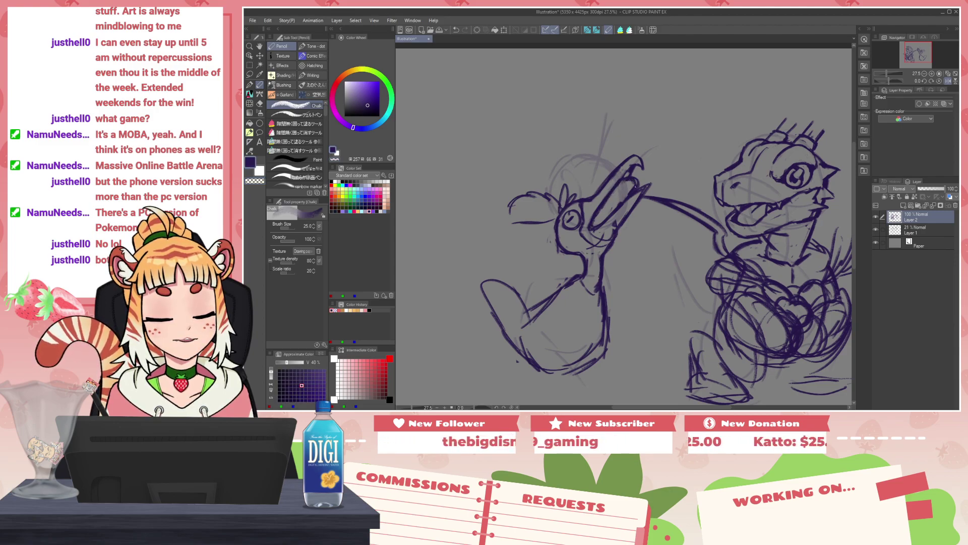
pyautogui.press('c')
pyautogui.moveTo(635, 185)
pyautogui.mouseDown()
pyautogui.moveTo(622, 204)
pyautogui.moveTo(643, 193)
pyautogui.moveTo(622, 218)
pyautogui.mouseUp()
pyautogui.press('c')
pyautogui.moveTo(642, 193); pyautogui.dragTo(631, 208)
pyautogui.moveTo(626, 221); pyautogui.dragTo(618, 231)
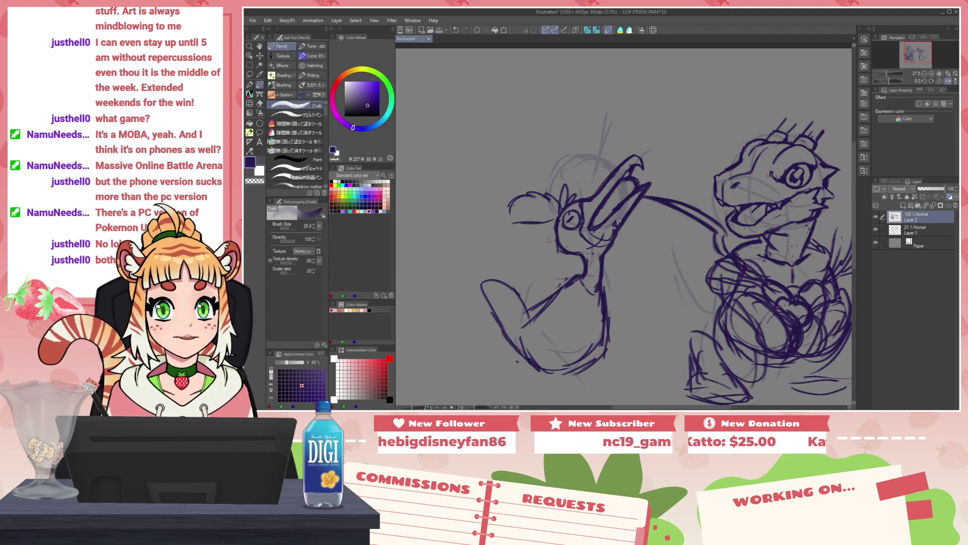
# Step: Refine the corner of the bird's mouth where the lower beak meets the cheek and throat
pyautogui.moveTo(584, 241)
pyautogui.mouseDown()
pyautogui.moveTo(614, 228)
pyautogui.moveTo(597, 241)
pyautogui.moveTo(608, 241)
pyautogui.moveTo(613, 226)
pyautogui.moveTo(594, 240)
pyautogui.moveTo(610, 232)
pyautogui.mouseUp()
pyautogui.press('c')
pyautogui.press('c')
pyautogui.moveTo(598, 237); pyautogui.dragTo(614, 233)
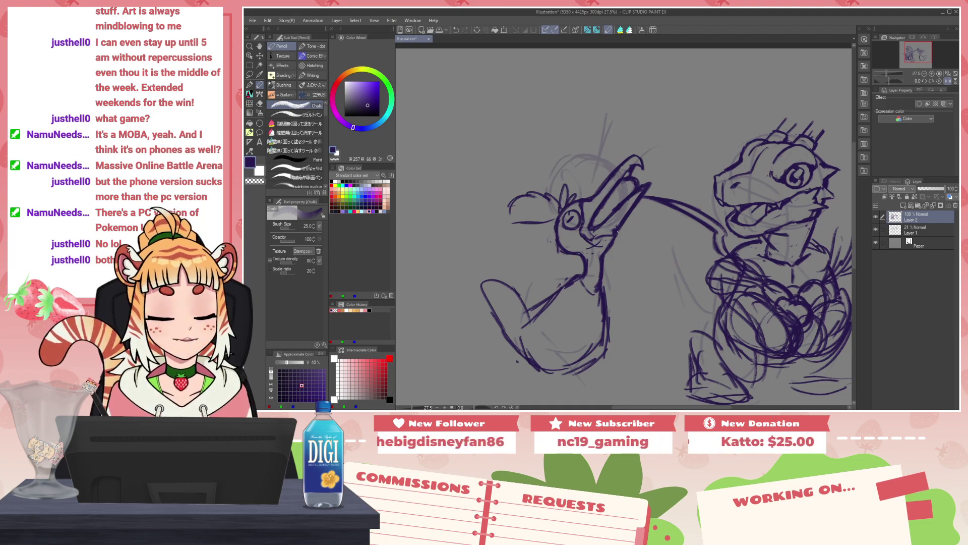
pyautogui.moveTo(594, 238)
pyautogui.mouseDown()
pyautogui.moveTo(615, 226)
pyautogui.moveTo(598, 246)
pyautogui.moveTo(609, 250)
pyautogui.moveTo(609, 227)
pyautogui.mouseUp()
pyautogui.press('c')
pyautogui.press('c')
pyautogui.press('c')
pyautogui.press('c')
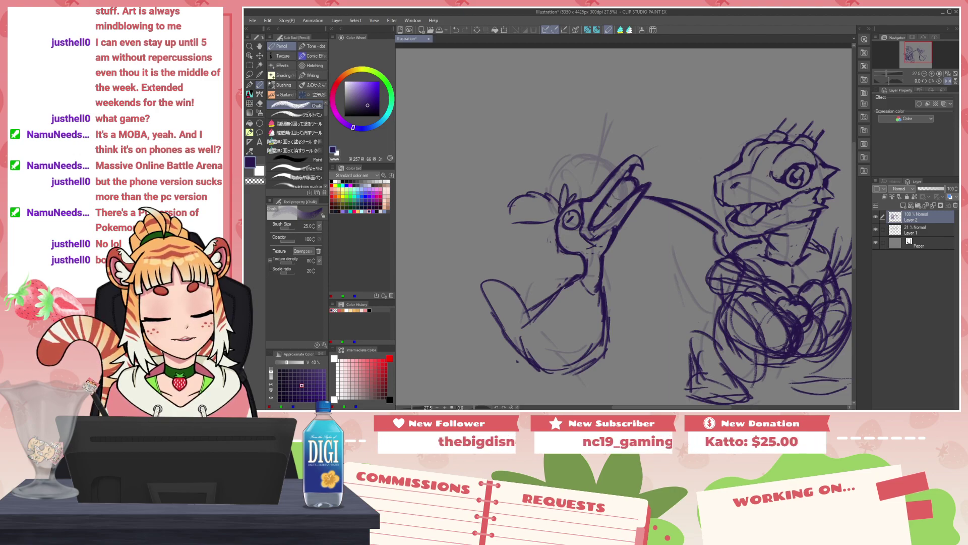
# Step: Try a stroke extending outward from the bird's beak, then undo it
pyautogui.moveTo(635, 174); pyautogui.dragTo(701, 143)
pyautogui.hotkey('ctrl', 'z')
pyautogui.moveTo(636, 176)
pyautogui.mouseDown()
pyautogui.moveTo(694, 133)
pyautogui.moveTo(698, 141)
pyautogui.moveTo(637, 177)
pyautogui.mouseUp()
pyautogui.hotkey('ctrl', 'z')
pyautogui.hotkey('ctrl', 'z')
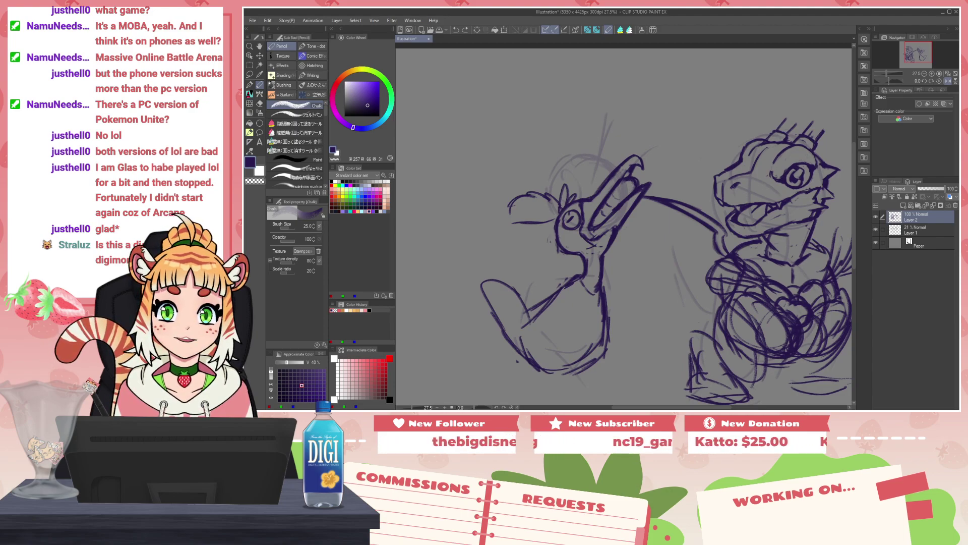
# Step: Switch to the reference board, examine the Cramorant artwork, cards and teal dragon images, and return to the drawing
pyautogui.scroll(-2, 717, 236)
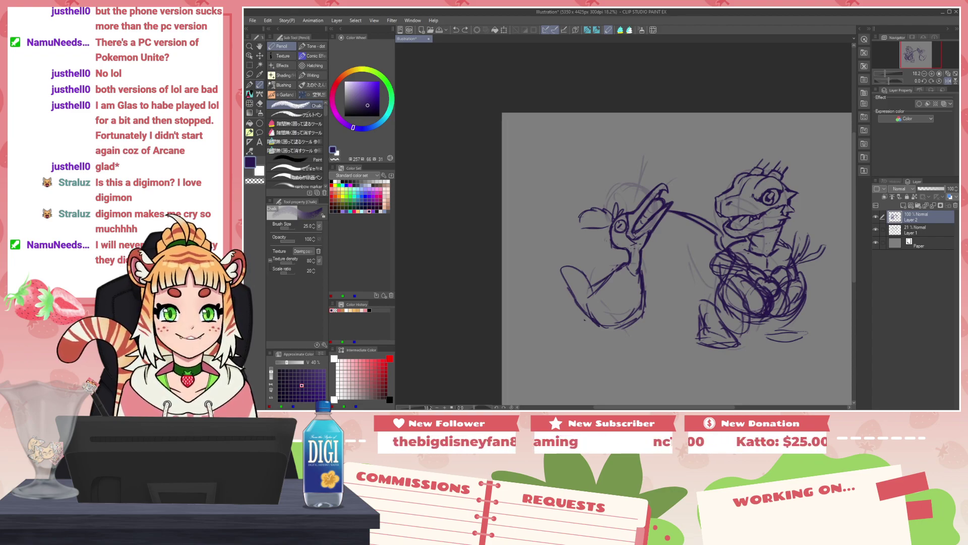
pyautogui.moveTo(958, 8); pyautogui.dragTo(679, 257)
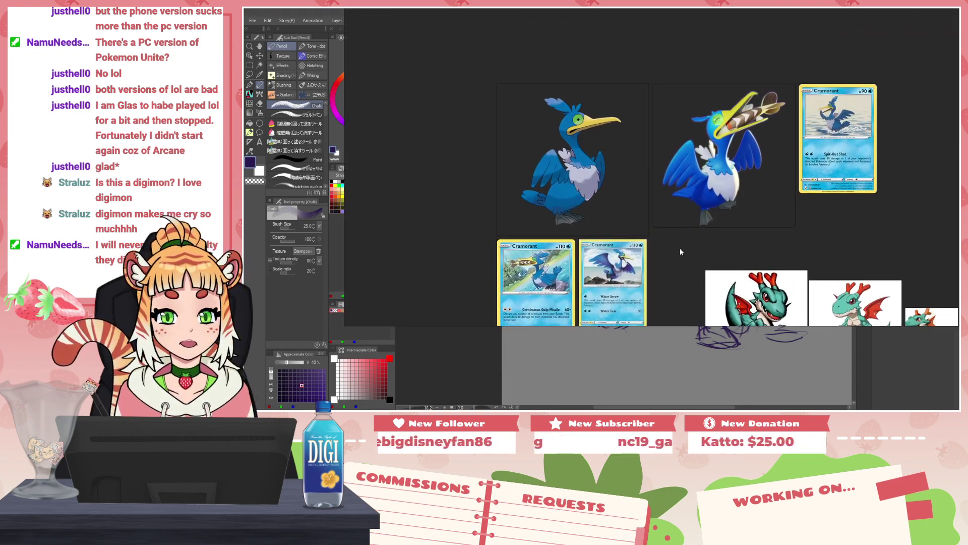
pyautogui.scroll(-3, 744, 248)
pyautogui.moveTo(793, 246); pyautogui.dragTo(682, 163)
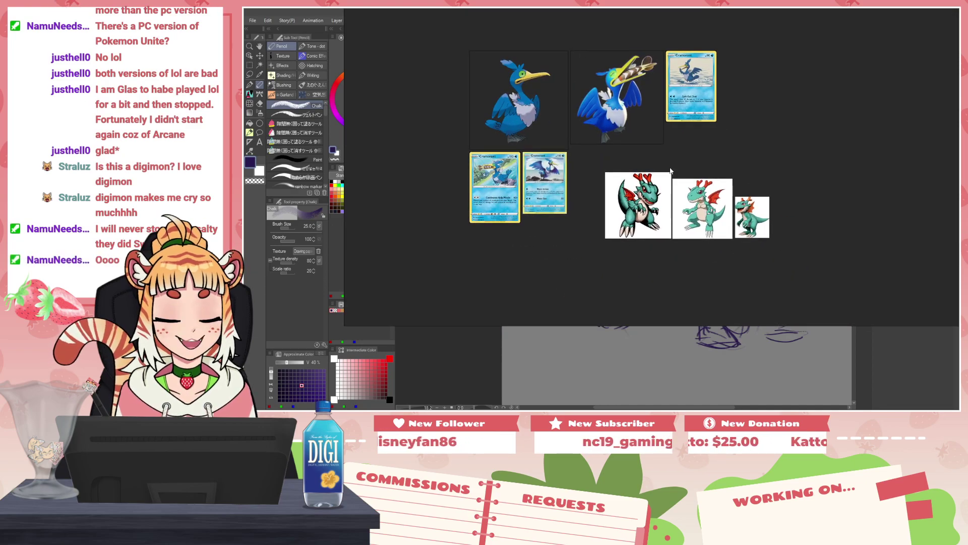
pyautogui.hotkey('alt', 'Tab')
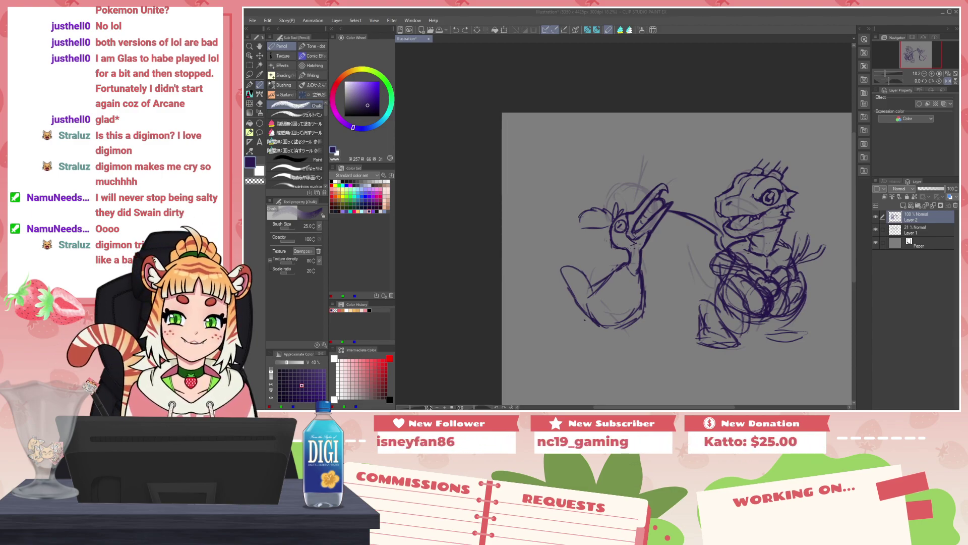
# Step: Mirror the canvas and redraw the bird's back line down to the rear so the tail sits behind the body
pyautogui.scroll(3, 657, 292)
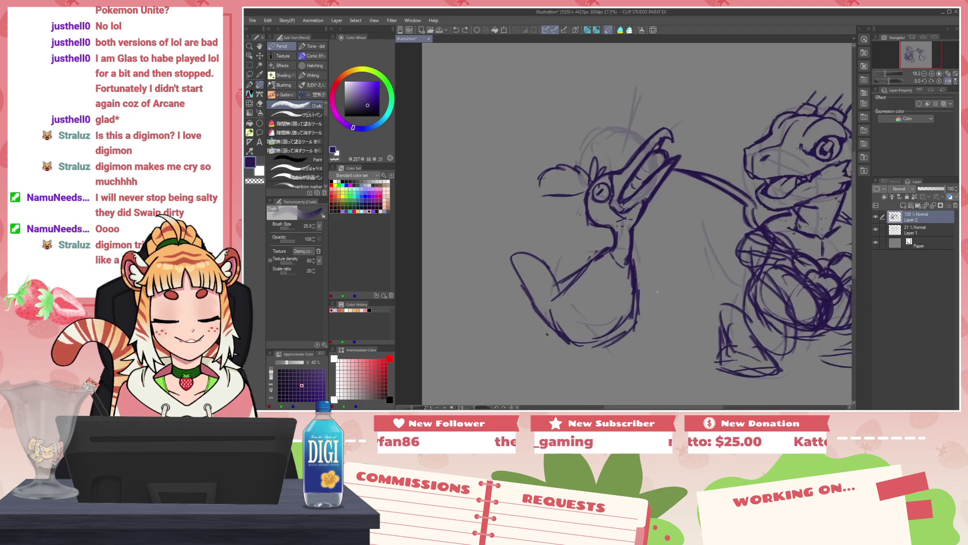
pyautogui.press('h')
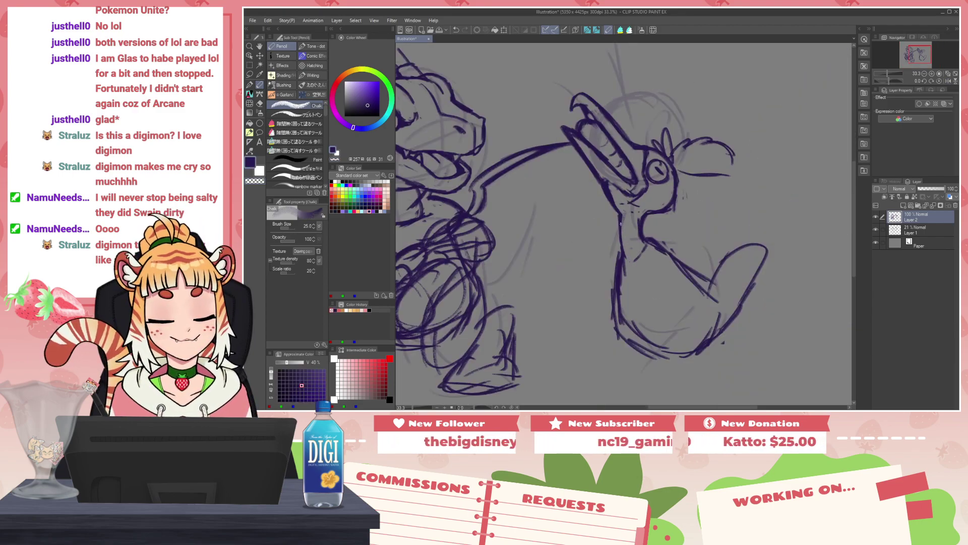
pyautogui.moveTo(642, 227)
pyautogui.mouseDown()
pyautogui.moveTo(652, 256)
pyautogui.moveTo(647, 216)
pyautogui.moveTo(652, 246)
pyautogui.moveTo(624, 236)
pyautogui.moveTo(650, 231)
pyautogui.moveTo(636, 223)
pyautogui.moveTo(664, 227)
pyautogui.moveTo(648, 239)
pyautogui.moveTo(730, 298)
pyautogui.moveTo(731, 341)
pyautogui.mouseUp()
pyautogui.hotkey('ctrl', 'z')
pyautogui.press('c')
pyautogui.press('c')
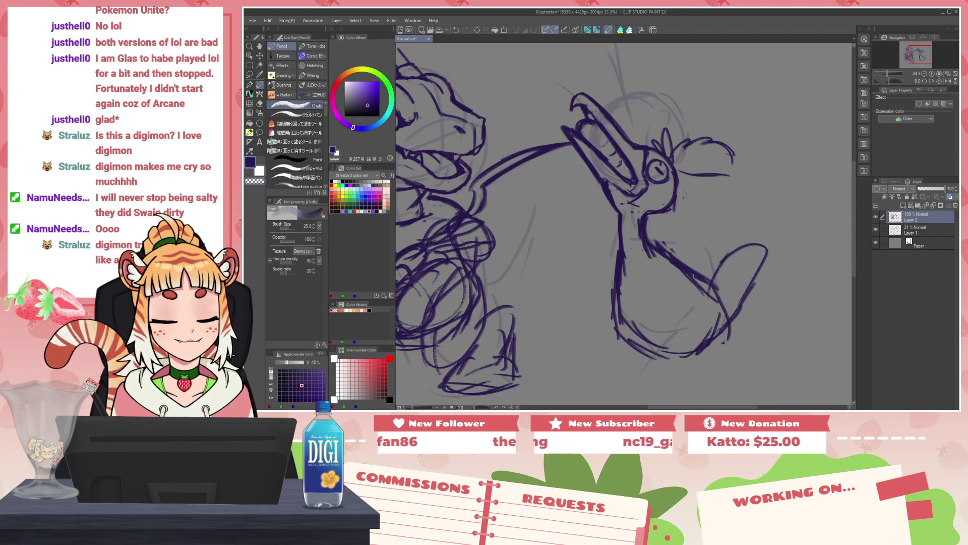
# Step: Sketch the bird's spread wings, one arching over the back and tail and a narrower one beyond the chest
pyautogui.moveTo(658, 265)
pyautogui.mouseDown()
pyautogui.moveTo(744, 203)
pyautogui.moveTo(777, 327)
pyautogui.mouseUp()
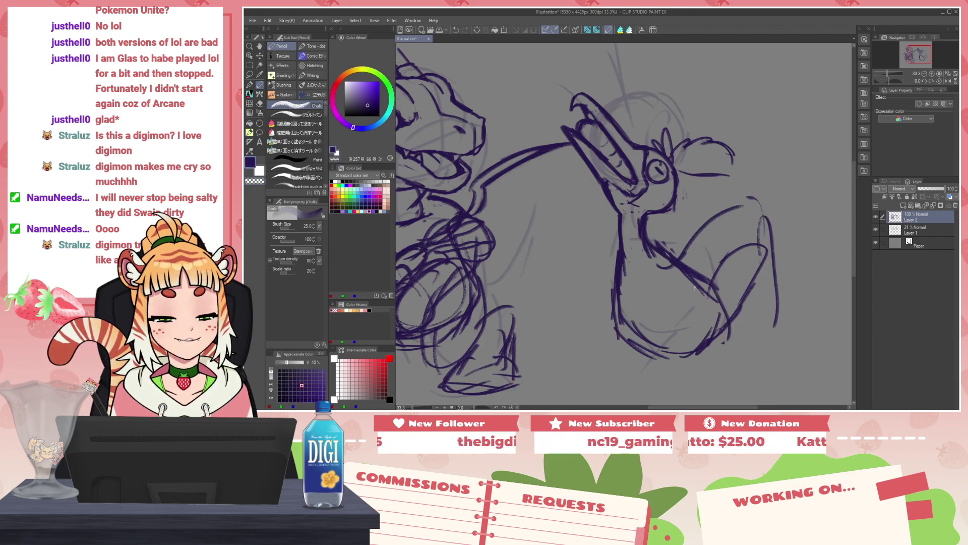
pyautogui.moveTo(663, 302)
pyautogui.mouseDown()
pyautogui.moveTo(708, 293)
pyautogui.moveTo(773, 341)
pyautogui.mouseUp()
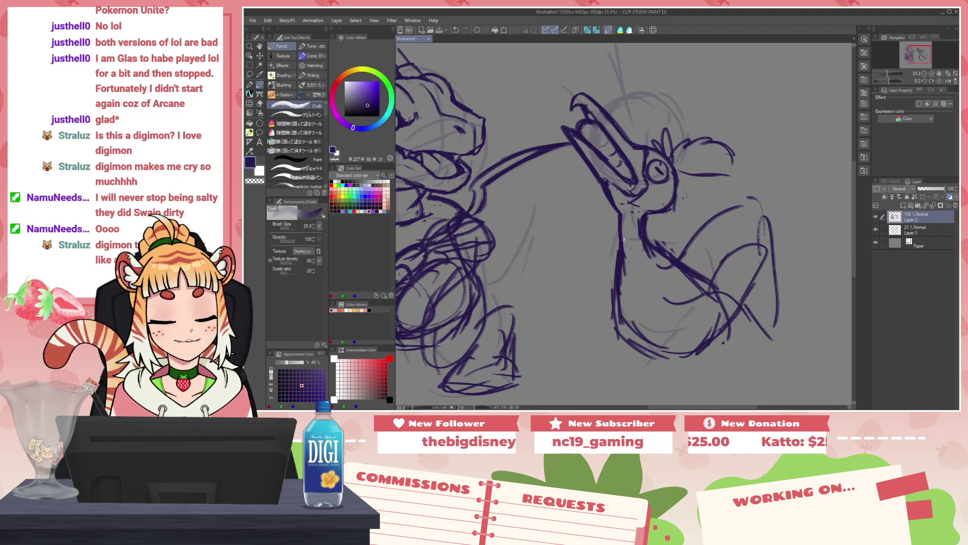
pyautogui.moveTo(615, 250)
pyautogui.mouseDown()
pyautogui.moveTo(611, 222)
pyautogui.moveTo(574, 308)
pyautogui.mouseUp()
pyautogui.moveTo(580, 245); pyautogui.dragTo(568, 329)
pyautogui.moveTo(583, 291)
pyautogui.mouseDown()
pyautogui.moveTo(593, 313)
pyautogui.moveTo(611, 305)
pyautogui.mouseUp()
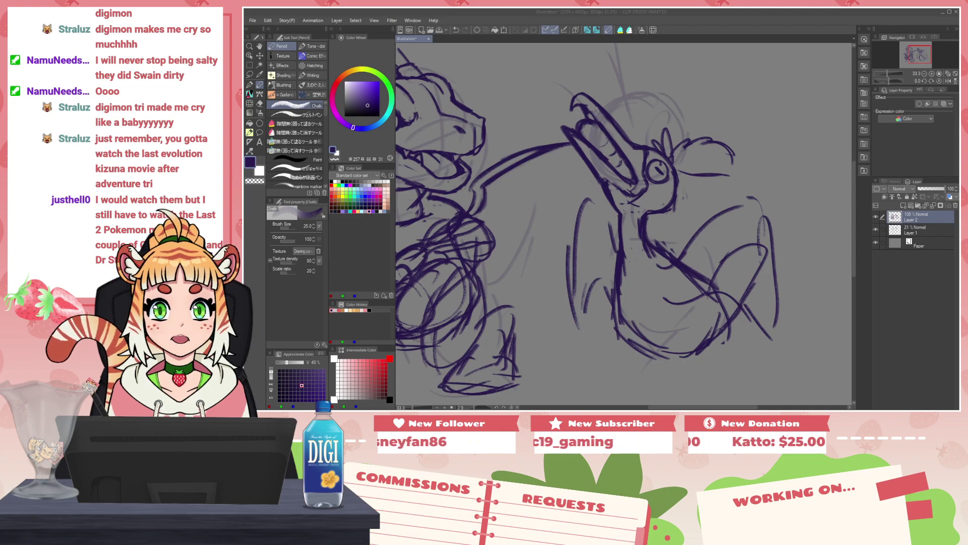
# Step: Switch to VTube Studio and set Blink Sensitivity to 72 and Mouth Open Sensitivity to 46
pyautogui.doubleClick(114, 405)
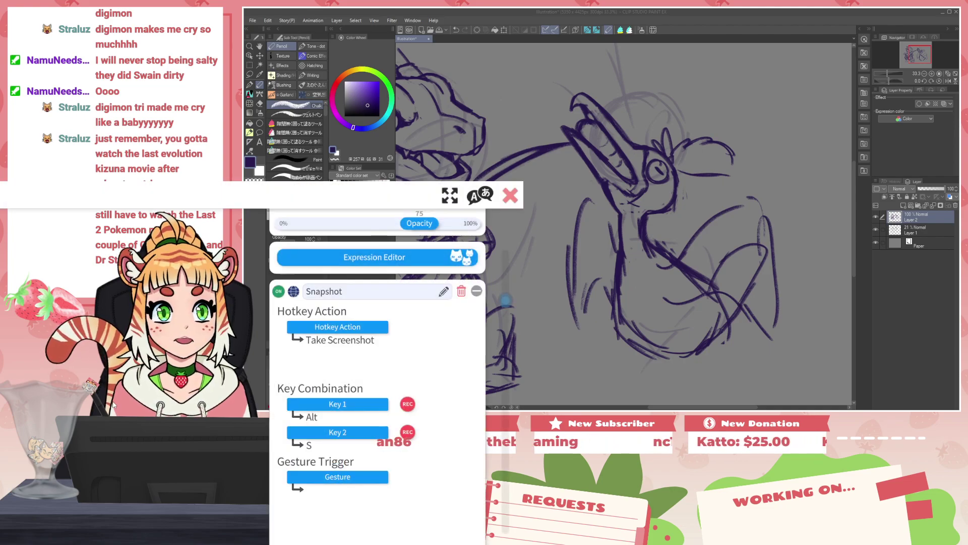
pyautogui.click(477, 291)
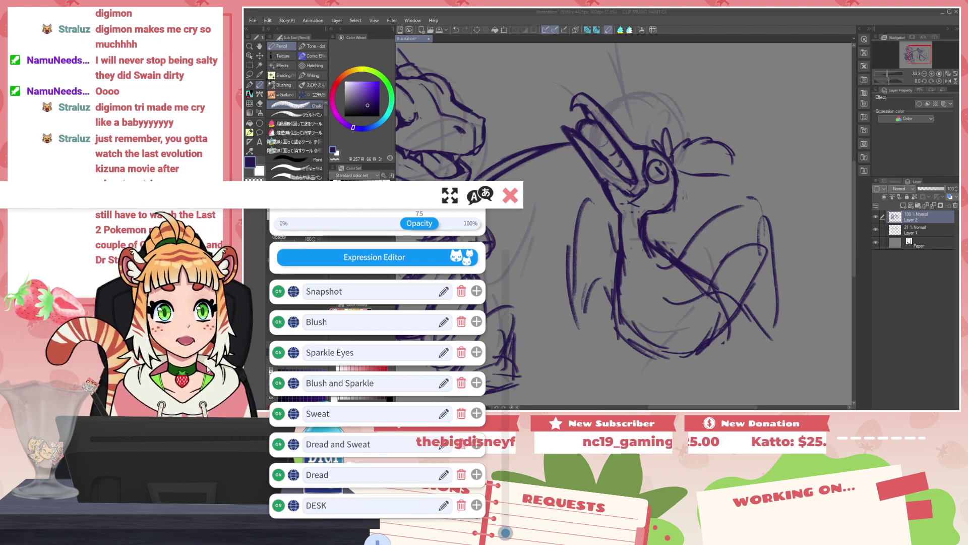
pyautogui.click(5, 195)
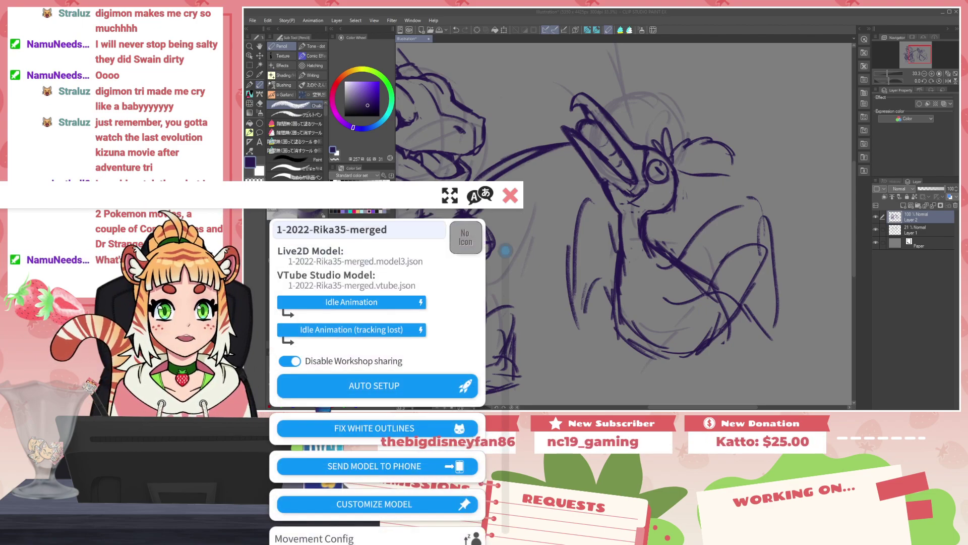
pyautogui.moveTo(505, 250); pyautogui.dragTo(511, 372)
pyautogui.click(4, 196)
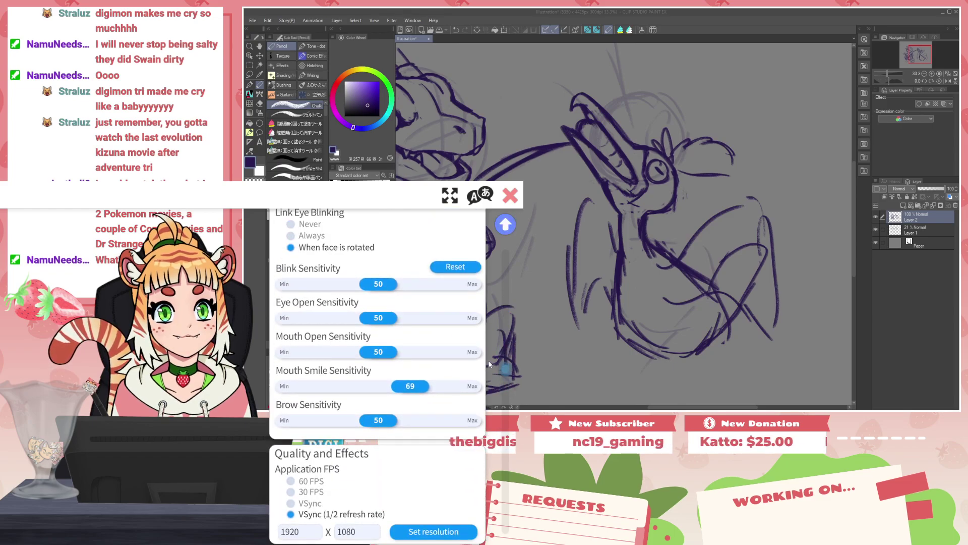
pyautogui.moveTo(414, 291); pyautogui.dragTo(428, 295)
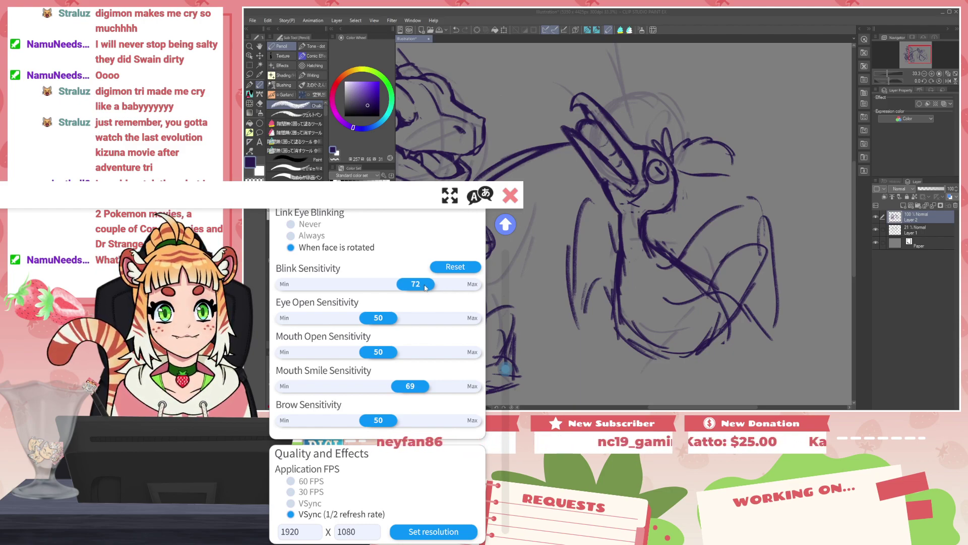
pyautogui.moveTo(372, 357)
pyautogui.mouseDown()
pyautogui.moveTo(332, 359)
pyautogui.moveTo(363, 357)
pyautogui.mouseUp()
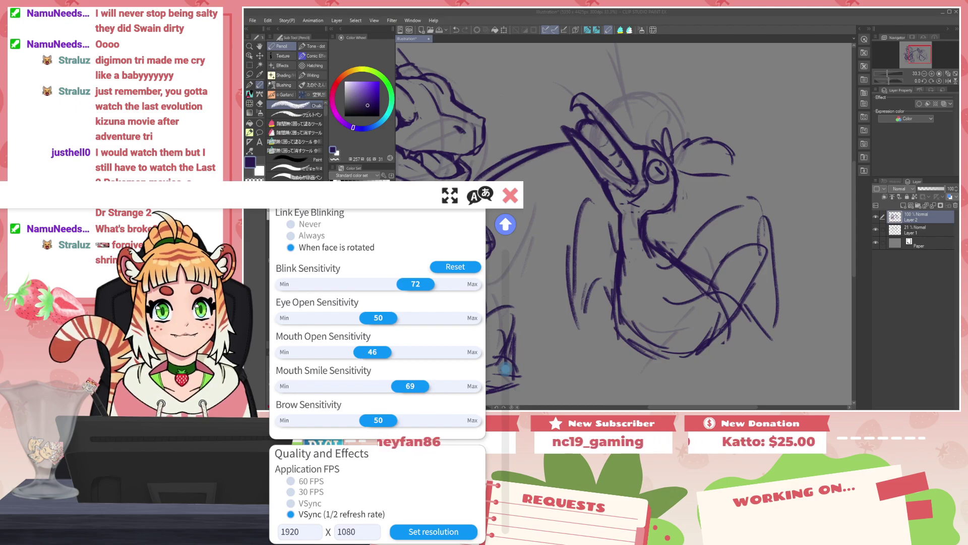
# Step: Set the lower input value of the avatar's Mouth Open parameter to .01 and close the settings
pyautogui.click(505, 224)
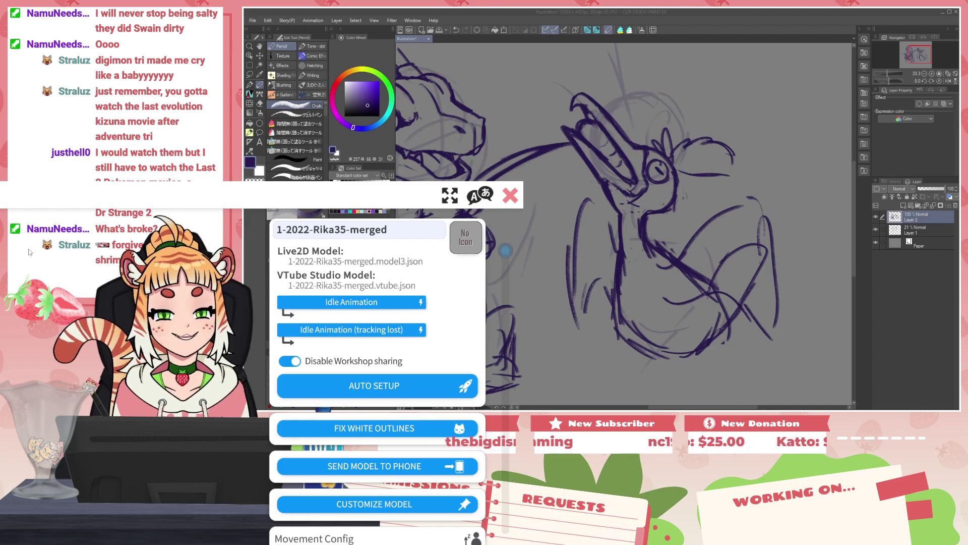
pyautogui.moveTo(510, 256); pyautogui.dragTo(523, 486)
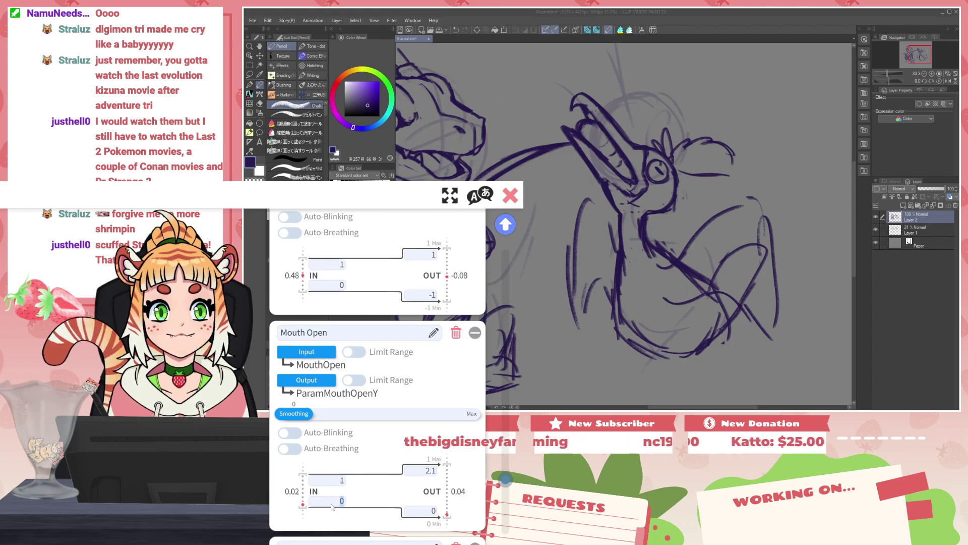
pyautogui.write('.')
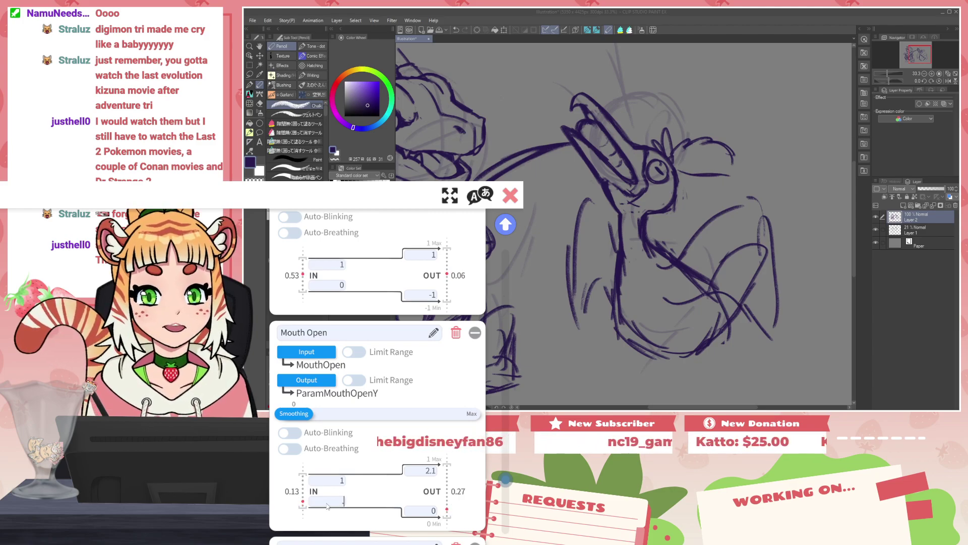
pyautogui.write('.01')
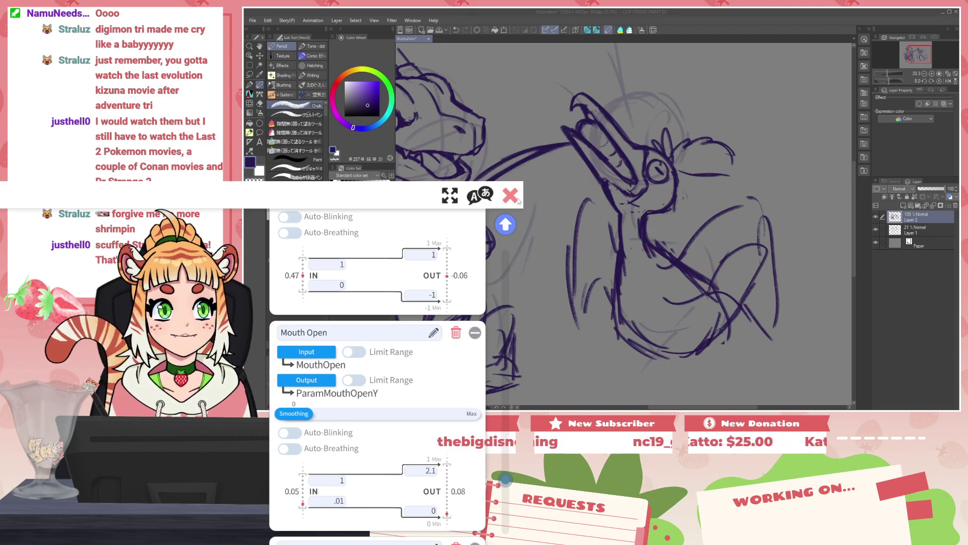
pyautogui.click(510, 195)
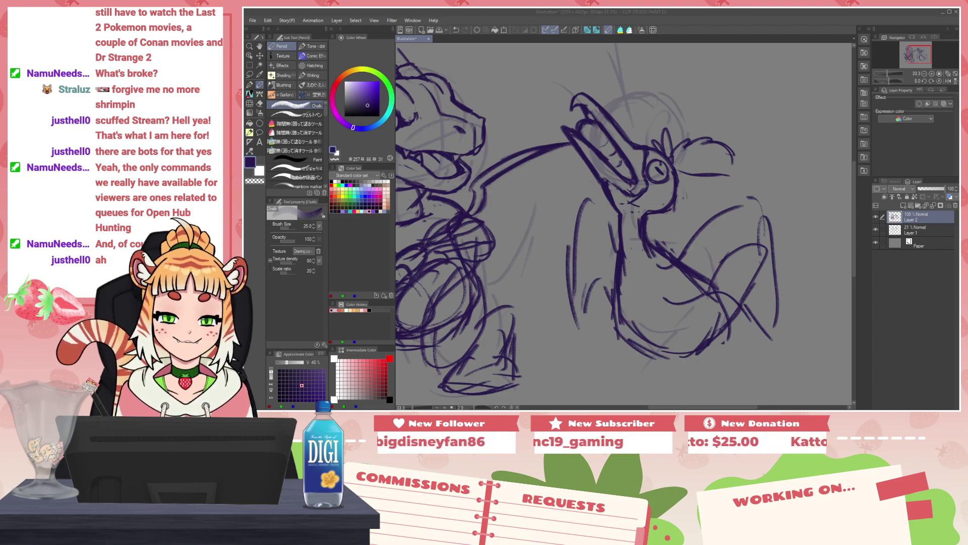
# Step: Return to the drawing and clean up the lower tip of the bird's open beak by erasing and redrawing its lines
pyautogui.click(645, 105)
pyautogui.press('c')
pyautogui.moveTo(565, 130); pyautogui.dragTo(589, 163)
pyautogui.press('c')
pyautogui.moveTo(572, 138)
pyautogui.mouseDown()
pyautogui.moveTo(599, 180)
pyautogui.moveTo(571, 129)
pyautogui.moveTo(607, 159)
pyautogui.mouseUp()
pyautogui.press('c')
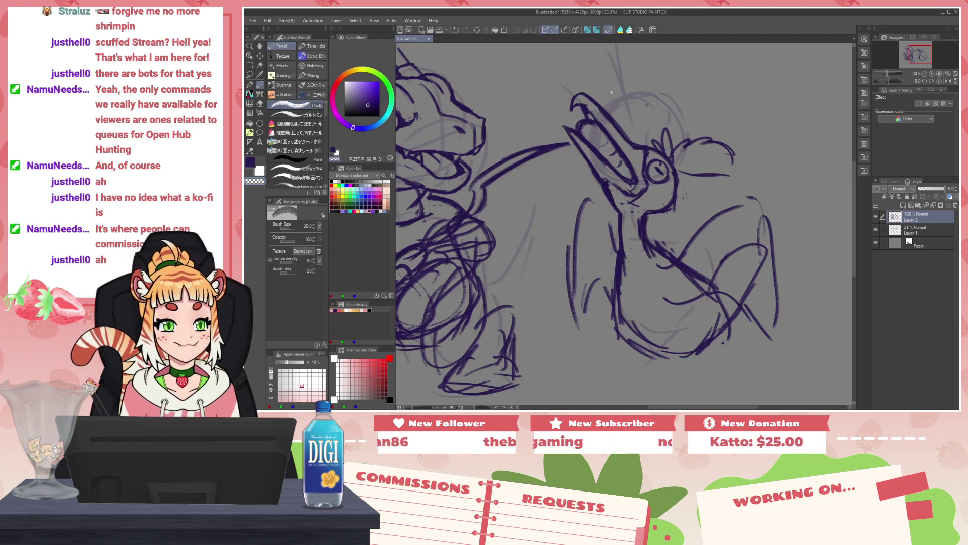
# Step: Set the drawing colour to the dark Ultramarine black from the standard colour set
pyautogui.keyDown('alt'); pyautogui.click(597, 87); pyautogui.keyUp('alt')
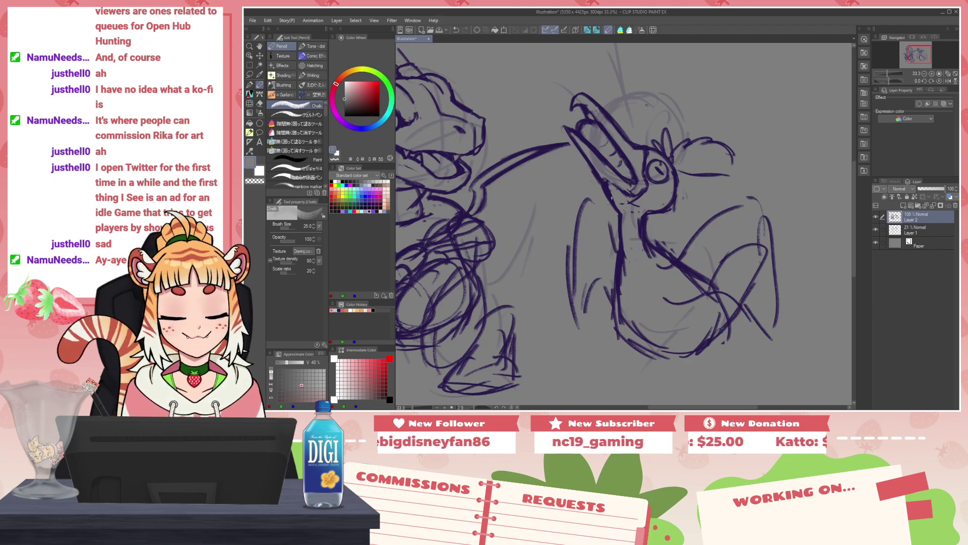
pyautogui.press('c')
pyautogui.press('c')
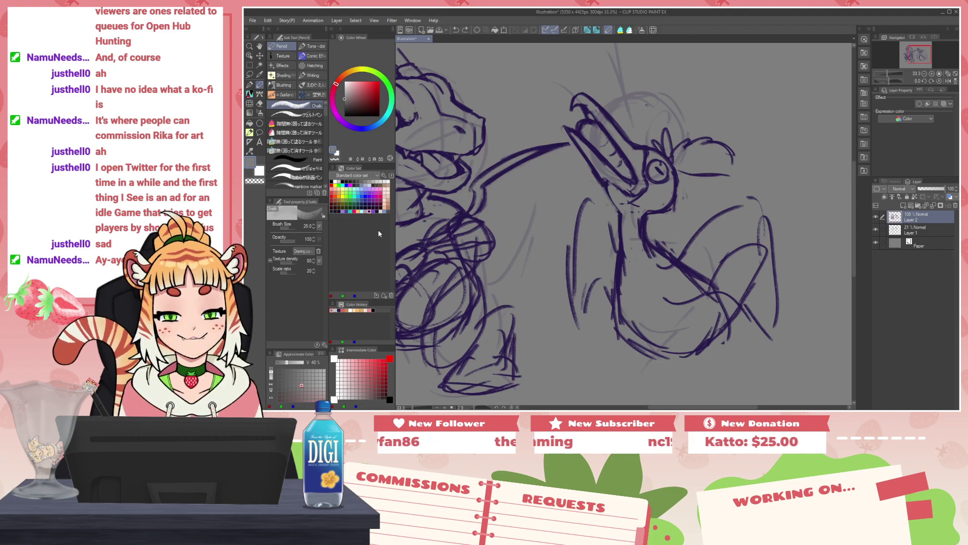
pyautogui.click(370, 209)
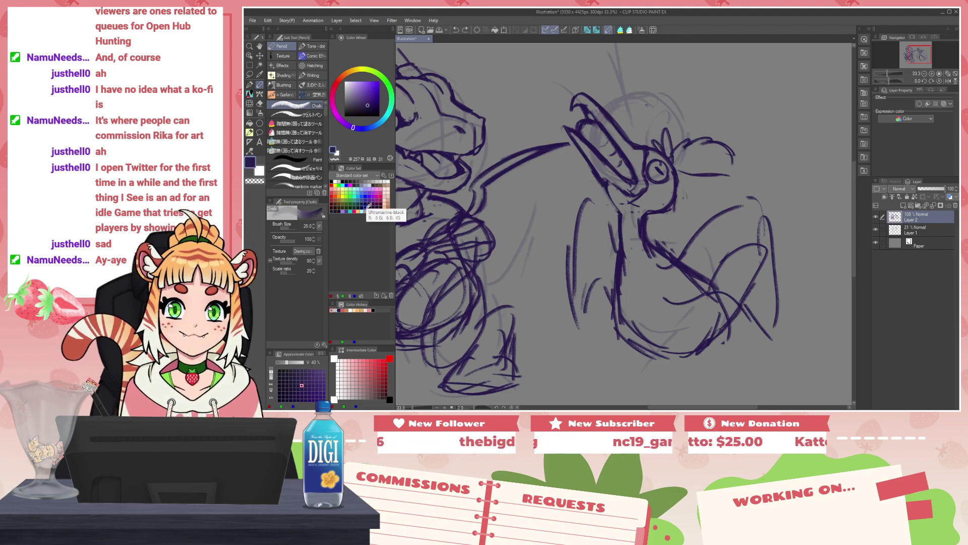
# Step: Start saving the illustration and browse to the Art 2022 folder on the SSD Main Art Drive (E:)
pyautogui.hotkey('ctrl', 's')
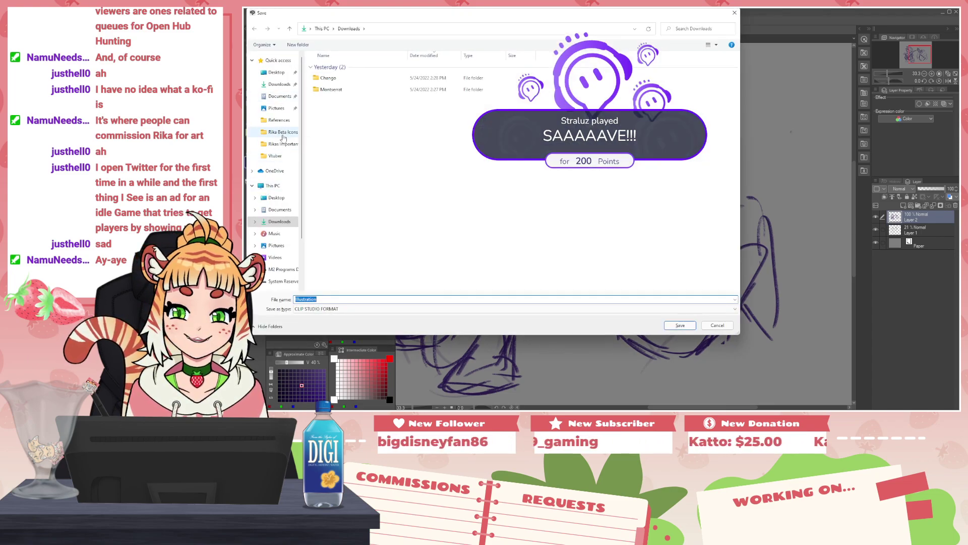
pyautogui.click(279, 120)
pyautogui.click(290, 28)
pyautogui.click(290, 28)
pyautogui.doubleClick(353, 68)
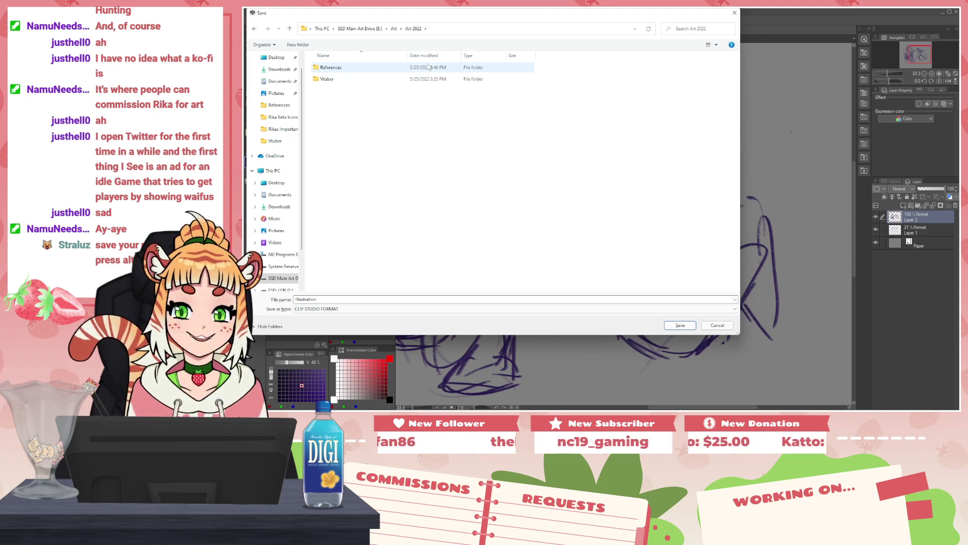
pyautogui.moveTo(509, 19); pyautogui.dragTo(639, 58)
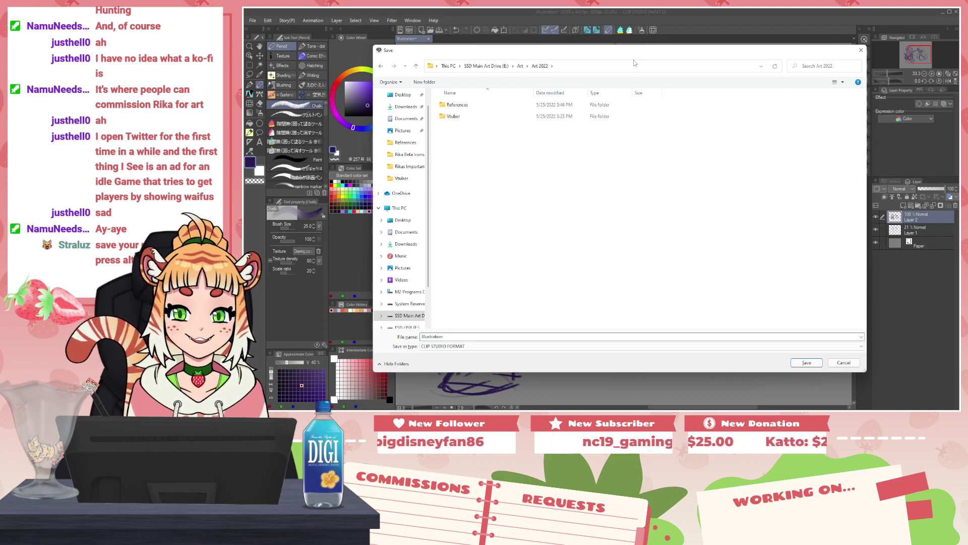
pyautogui.moveTo(432, 169); pyautogui.dragTo(384, 172)
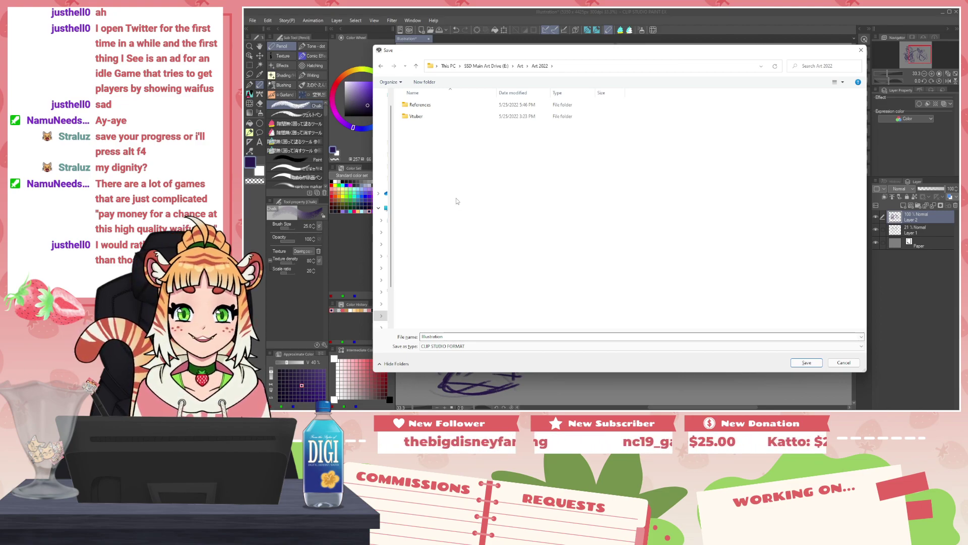
# Step: Create a folder named Doodles inside Art 2022 and open it
pyautogui.rightClick(455, 192)
pyautogui.moveTo(487, 271)
pyautogui.click(566, 270)
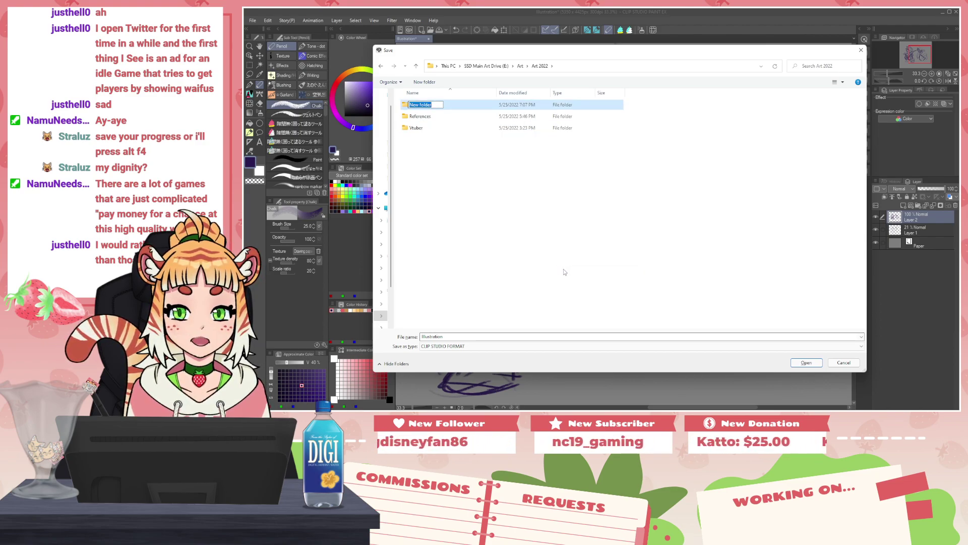
pyautogui.write('Doodles')
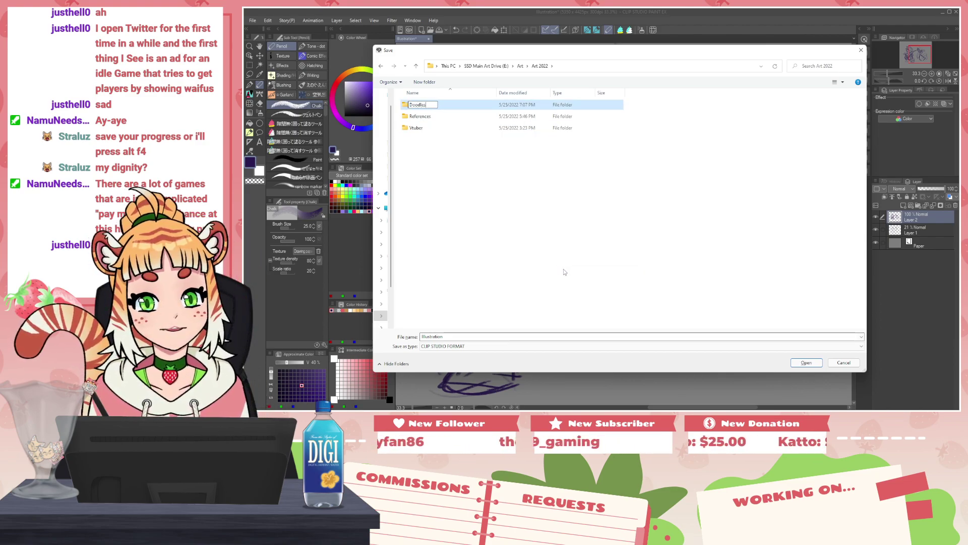
pyautogui.press('Return')
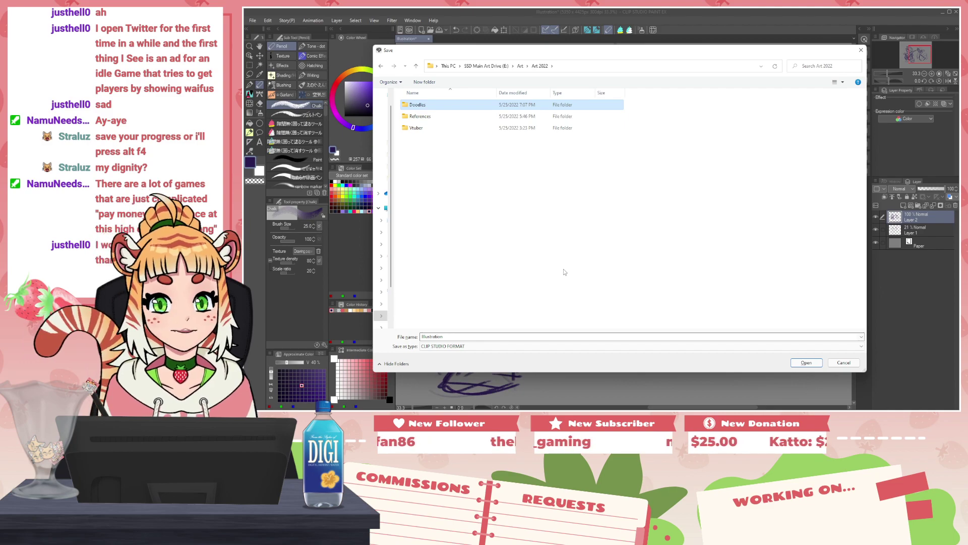
pyautogui.doubleClick(459, 105)
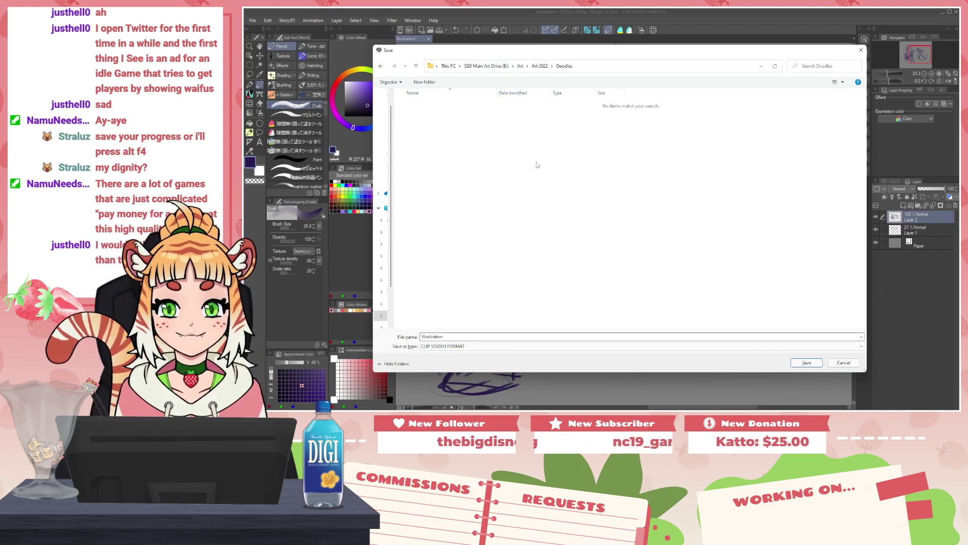
# Step: Name the file 5-2022_CharityDracomonCramorant and save it in CLIP STUDIO FORMAT
pyautogui.doubleClick(446, 336)
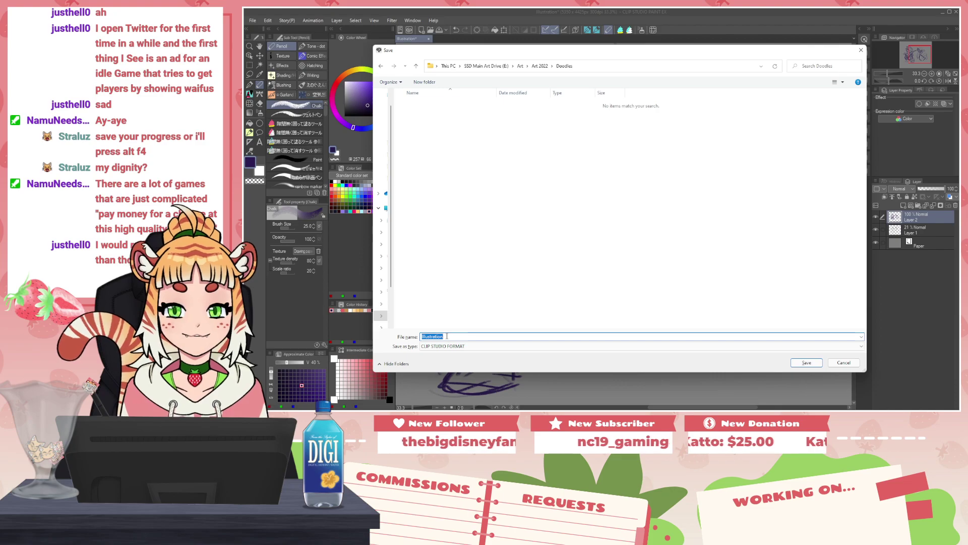
pyautogui.write('5')
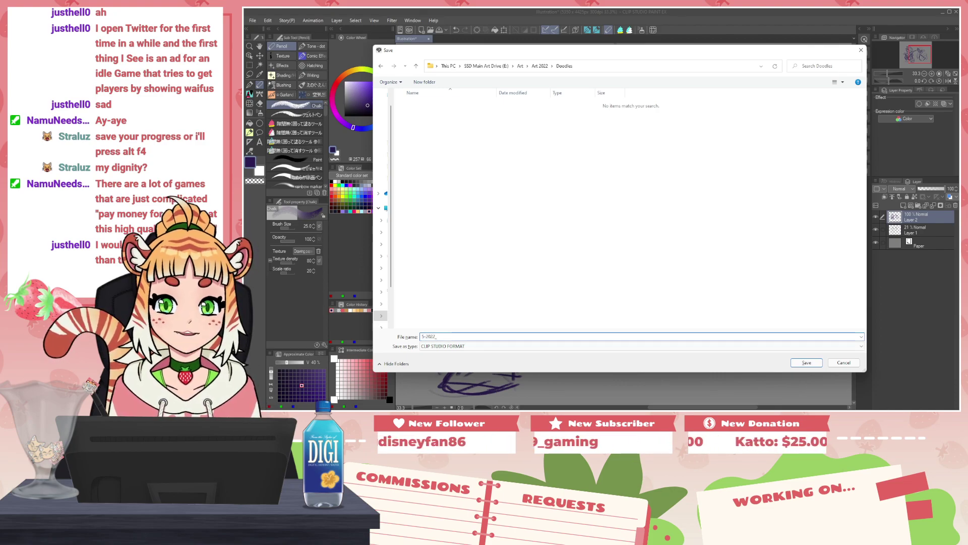
pyautogui.write('-2022_')
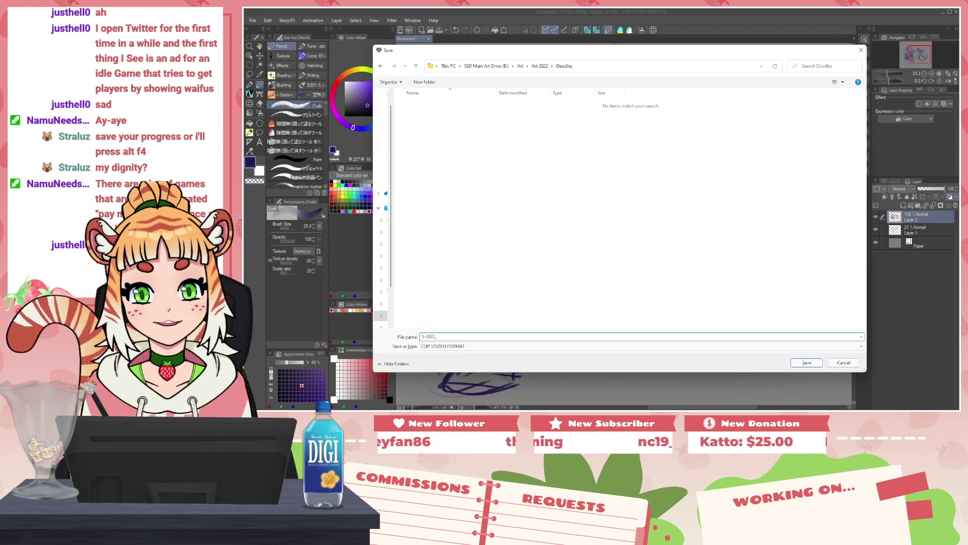
pyautogui.write('Charity')
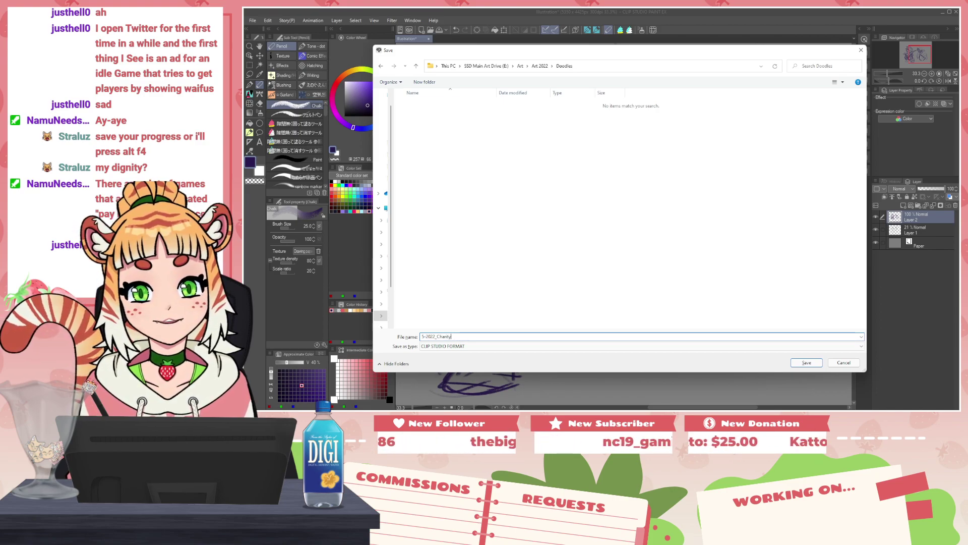
pyautogui.write('Dar')
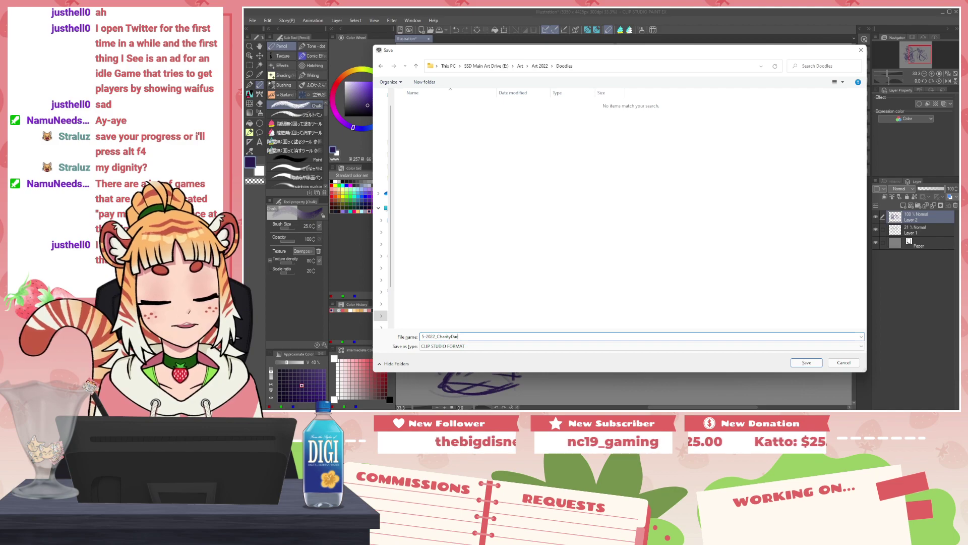
pyautogui.press('BackSpace')
pyautogui.press('BackSpace')
pyautogui.write('racom')
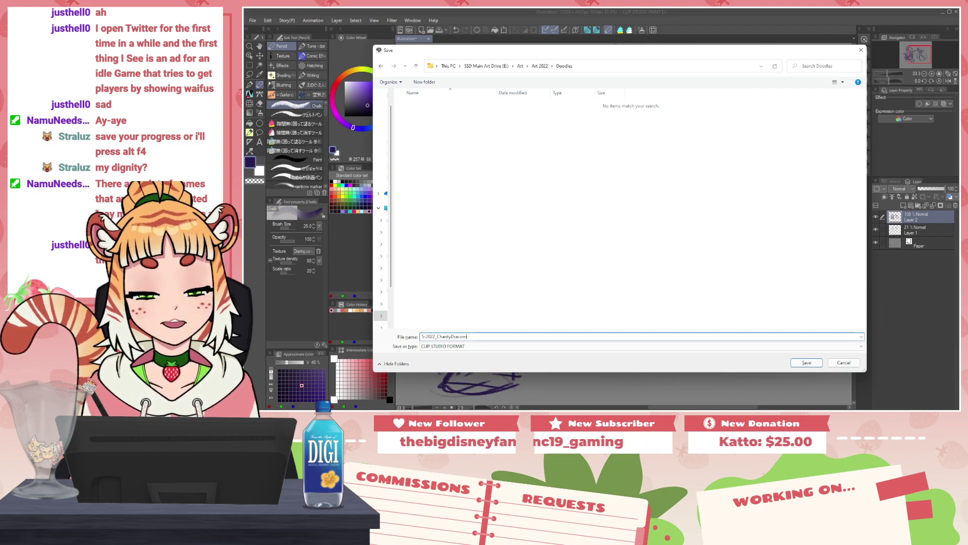
pyautogui.write('onCram')
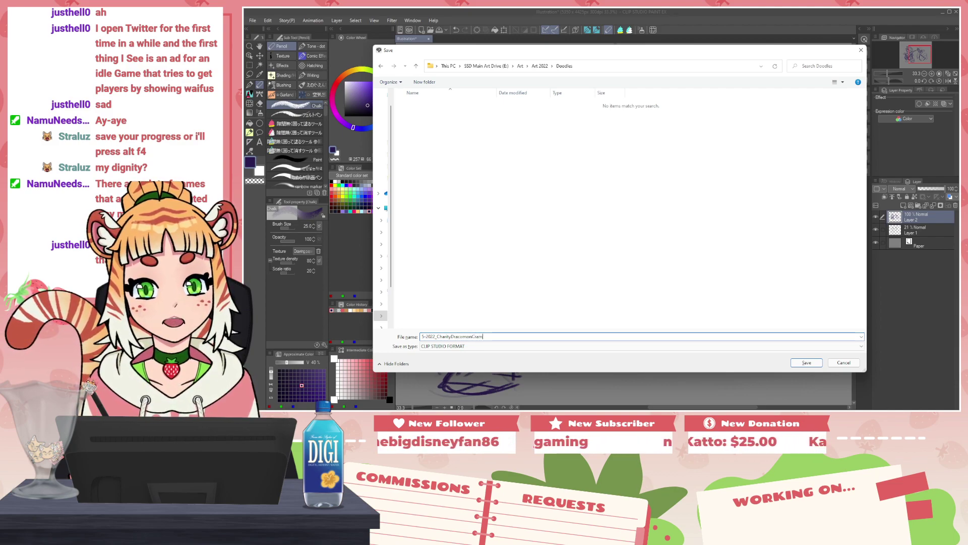
pyautogui.write('orant')
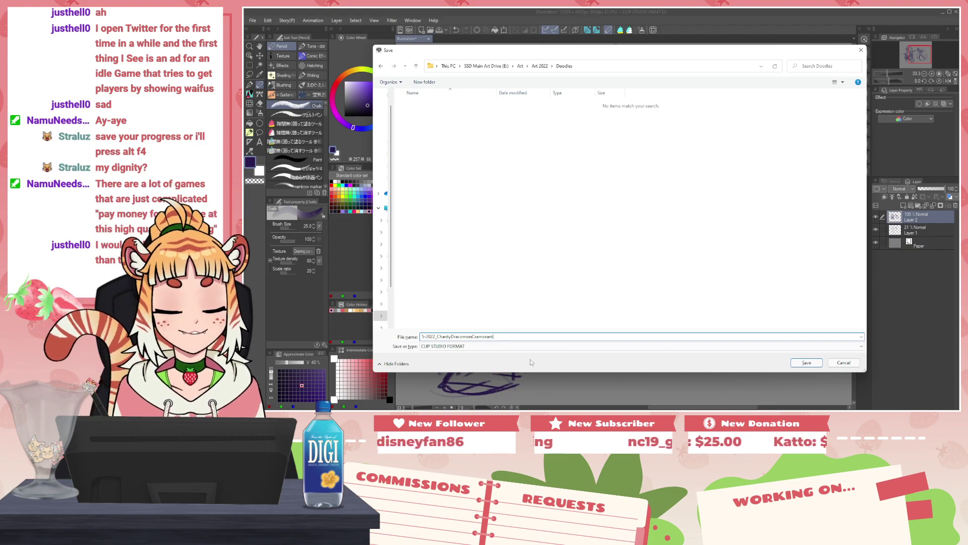
pyautogui.click(807, 363)
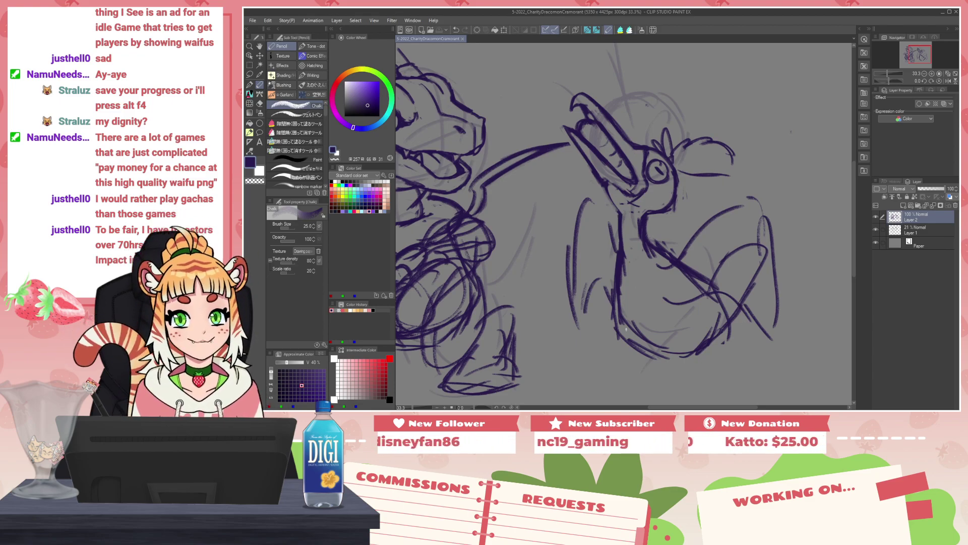
# Step: Refine the bird's throat beneath the beak, erasing stray marks and touching up the line into the neck
pyautogui.moveTo(609, 199); pyautogui.dragTo(618, 212)
pyautogui.hotkey('ctrl', 'z')
pyautogui.press('c')
pyautogui.moveTo(607, 179); pyautogui.dragTo(634, 193)
pyautogui.press('c')
pyautogui.press('c')
pyautogui.keyDown('alt'); pyautogui.click(634, 192); pyautogui.keyUp('alt')
pyautogui.press('c')
pyautogui.press('c')
pyautogui.moveTo(618, 185); pyautogui.dragTo(647, 191)
pyautogui.keyDown('alt'); pyautogui.click(618, 180); pyautogui.keyUp('alt')
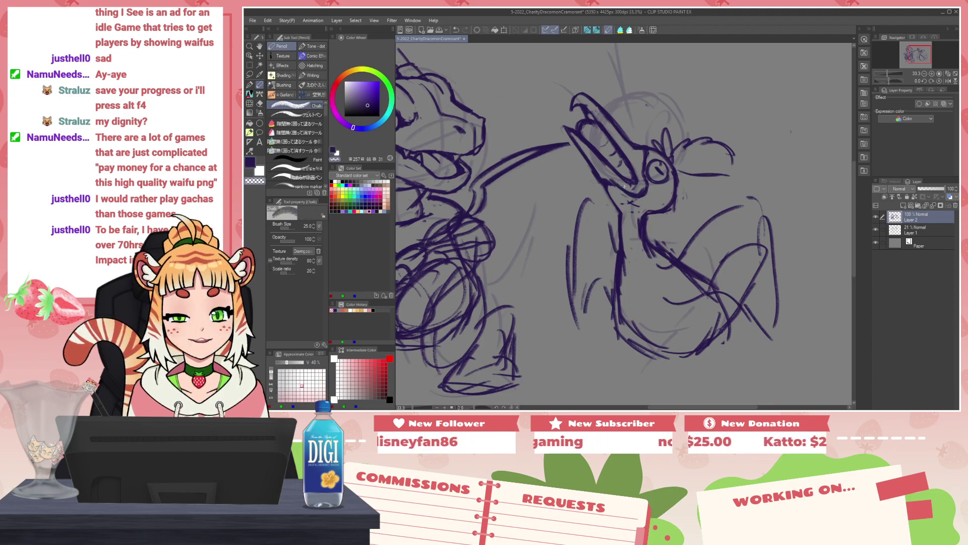
pyautogui.keyDown('alt'); pyautogui.click(608, 183); pyautogui.keyUp('alt')
pyautogui.keyDown('alt'); pyautogui.click(618, 185); pyautogui.keyUp('alt')
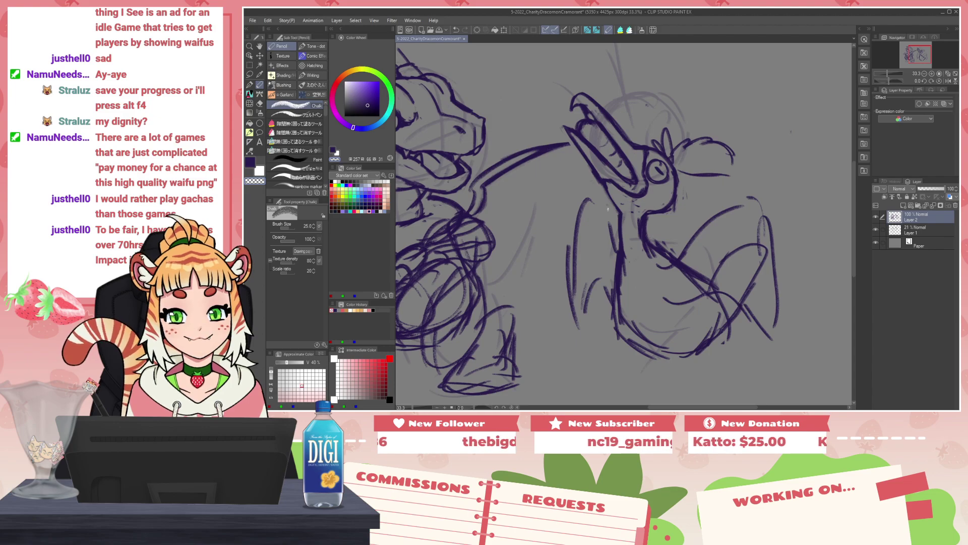
pyautogui.keyDown('alt'); pyautogui.click(614, 201); pyautogui.keyUp('alt')
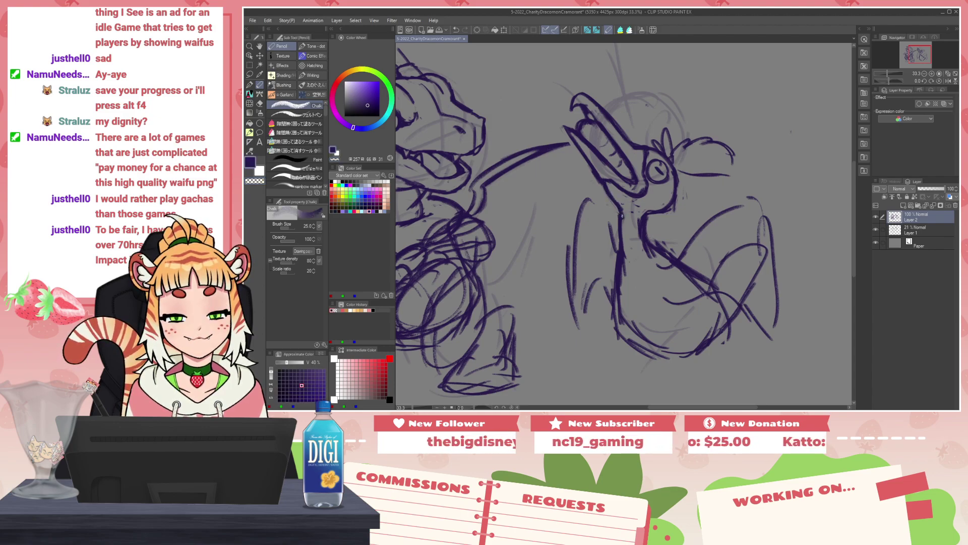
# Step: Erase stray marks around the bird's neck and touch up the line at the back of its head
pyautogui.keyDown('alt'); pyautogui.click(624, 200); pyautogui.keyUp('alt')
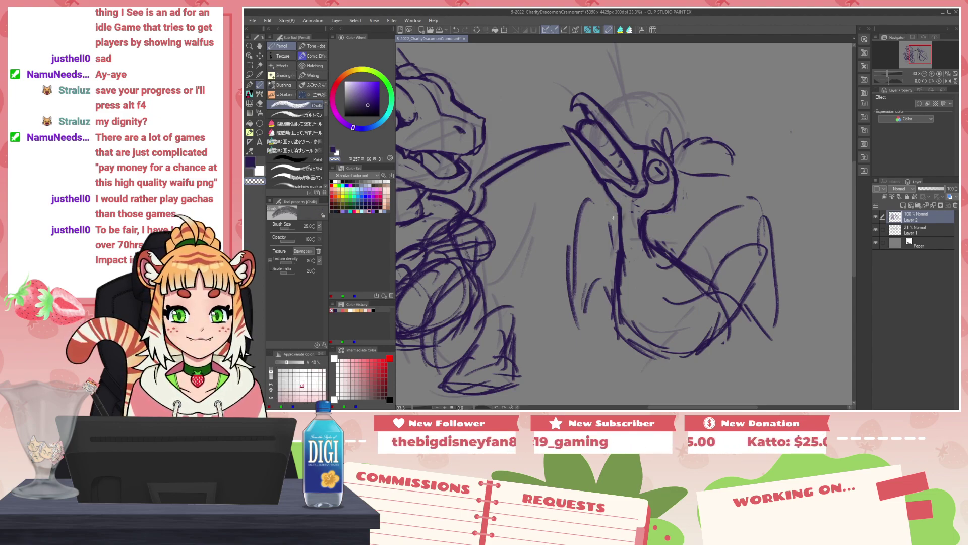
pyautogui.keyDown('alt'); pyautogui.click(613, 236); pyautogui.keyUp('alt')
pyautogui.keyDown('alt'); pyautogui.click(621, 234); pyautogui.keyUp('alt')
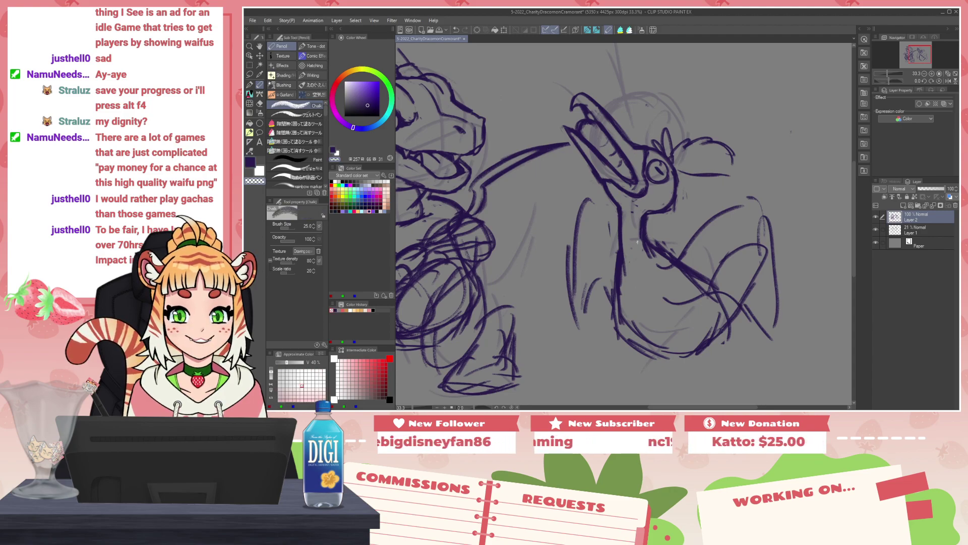
pyautogui.press('c')
pyautogui.moveTo(655, 210)
pyautogui.mouseDown()
pyautogui.moveTo(646, 211)
pyautogui.moveTo(660, 214)
pyautogui.mouseUp()
pyautogui.press('c')
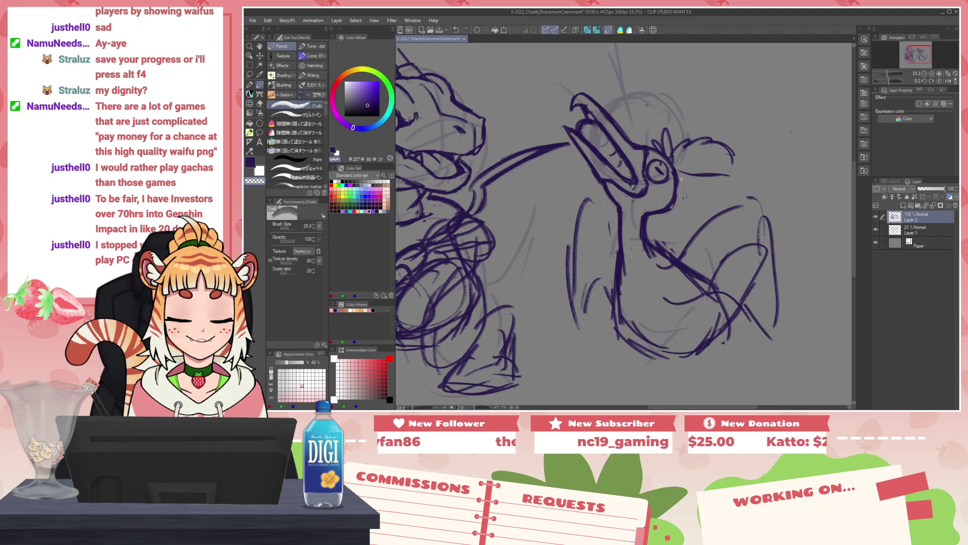
pyautogui.keyDown('alt'); pyautogui.click(675, 202); pyautogui.keyUp('alt')
pyautogui.keyDown('alt'); pyautogui.click(671, 208); pyautogui.keyUp('alt')
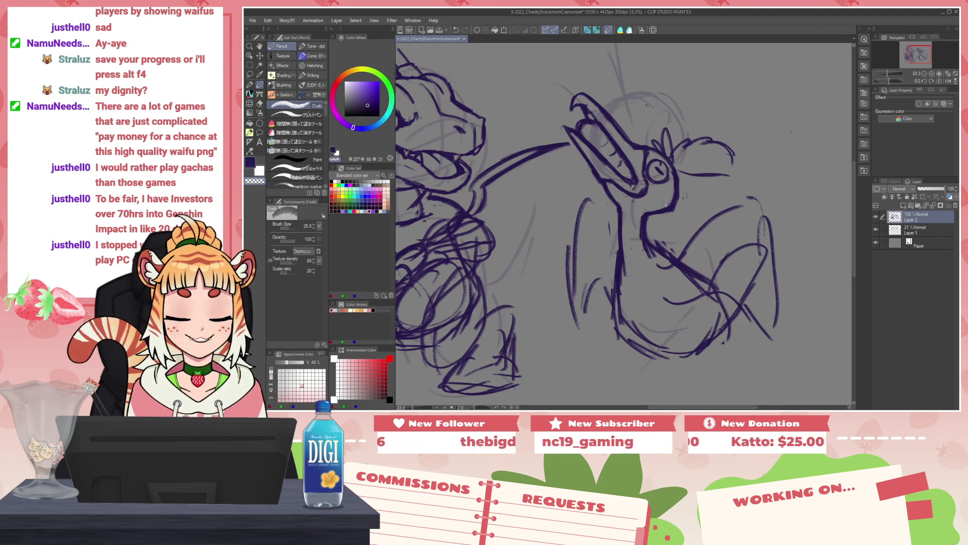
pyautogui.keyDown('alt'); pyautogui.click(672, 206); pyautogui.keyUp('alt')
pyautogui.moveTo(674, 198); pyautogui.dragTo(669, 208)
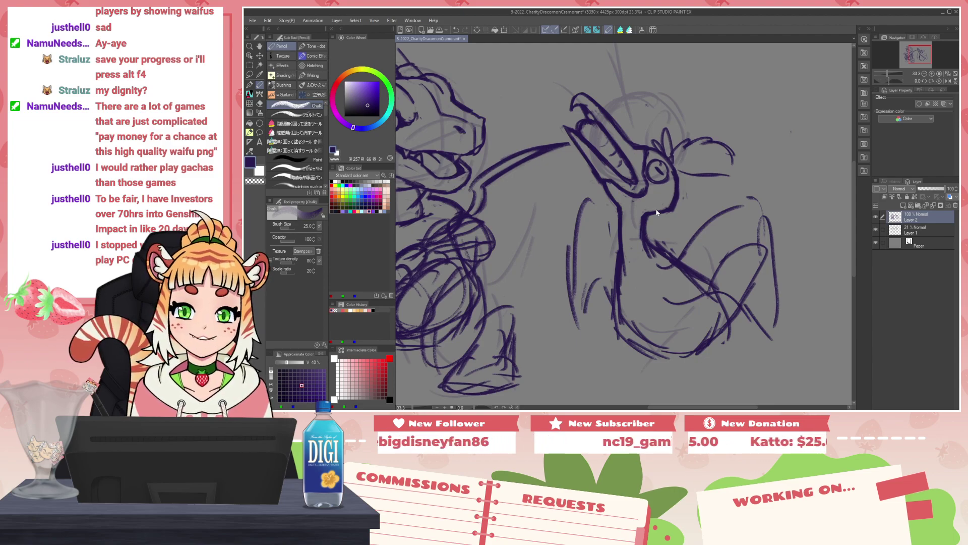
# Step: Darken the bird's back line from the nape down toward the wing and clean up its edge
pyautogui.press('h')
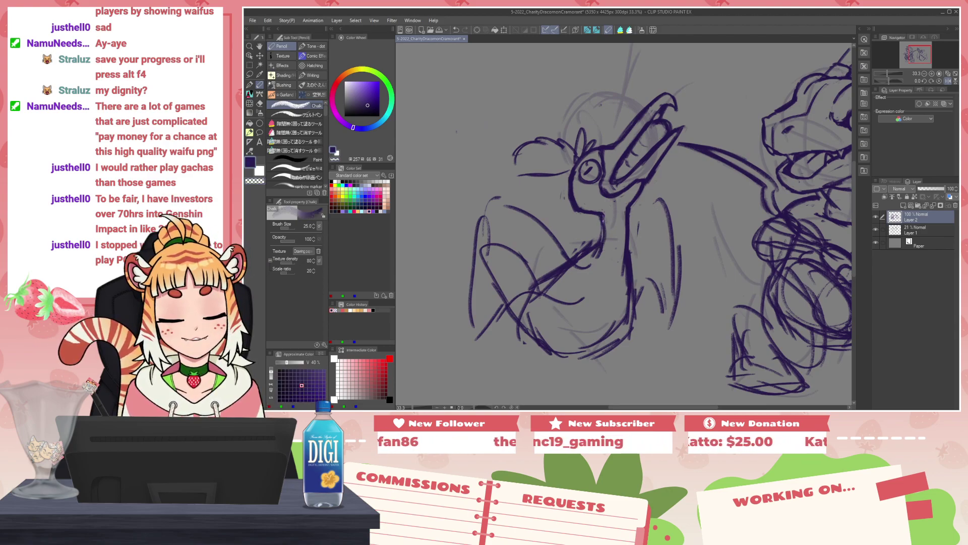
pyautogui.moveTo(601, 242); pyautogui.dragTo(538, 281)
pyautogui.press('c')
pyautogui.moveTo(593, 241); pyautogui.dragTo(568, 257)
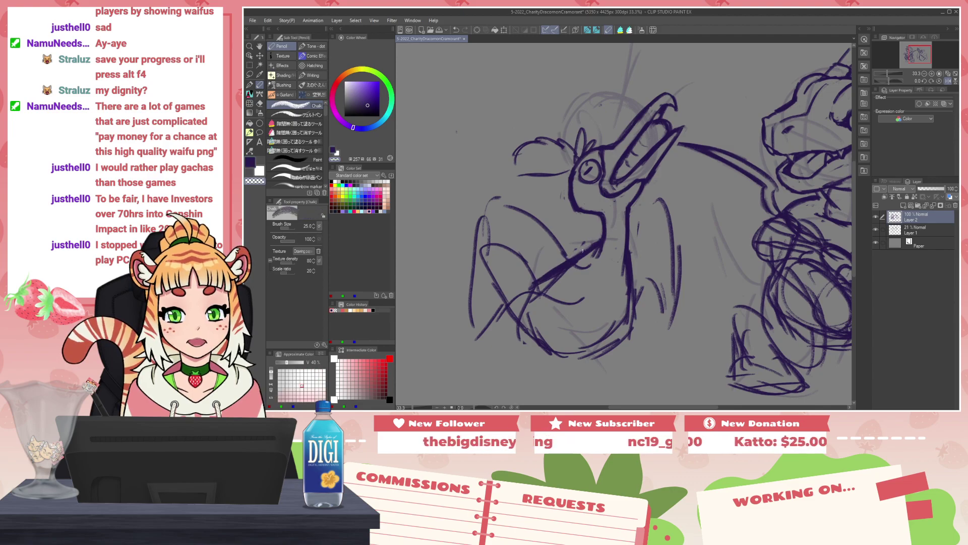
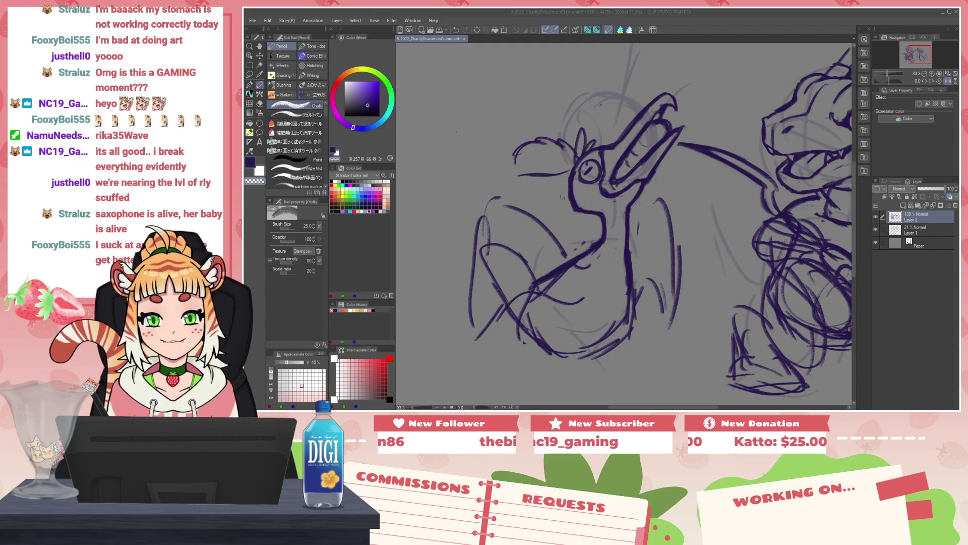
# Step: Add short feather strokes at the base of the bird's crest, behind the eye
pyautogui.scroll(-1, 652, 175)
pyautogui.moveTo(626, 407); pyautogui.dragTo(644, 408)
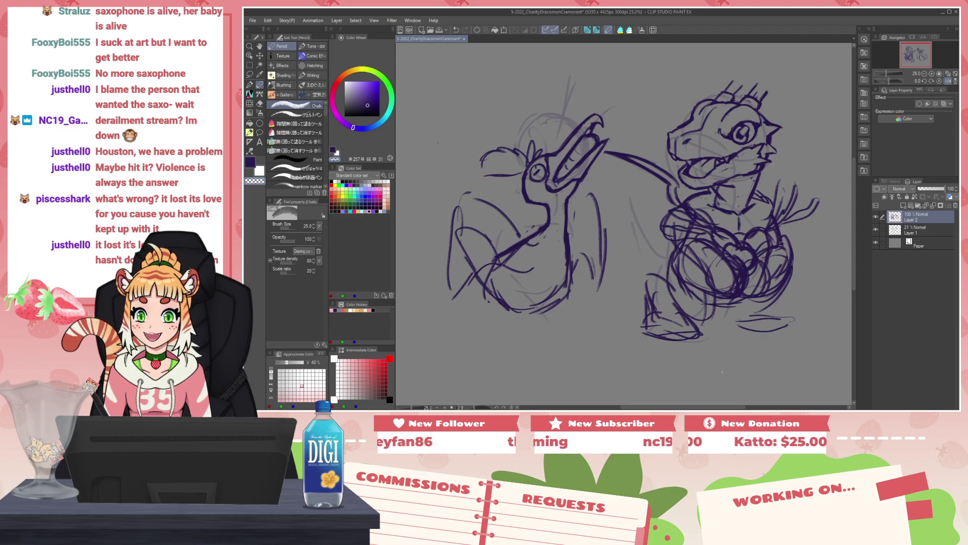
pyautogui.hotkey('alt', 'Tab')
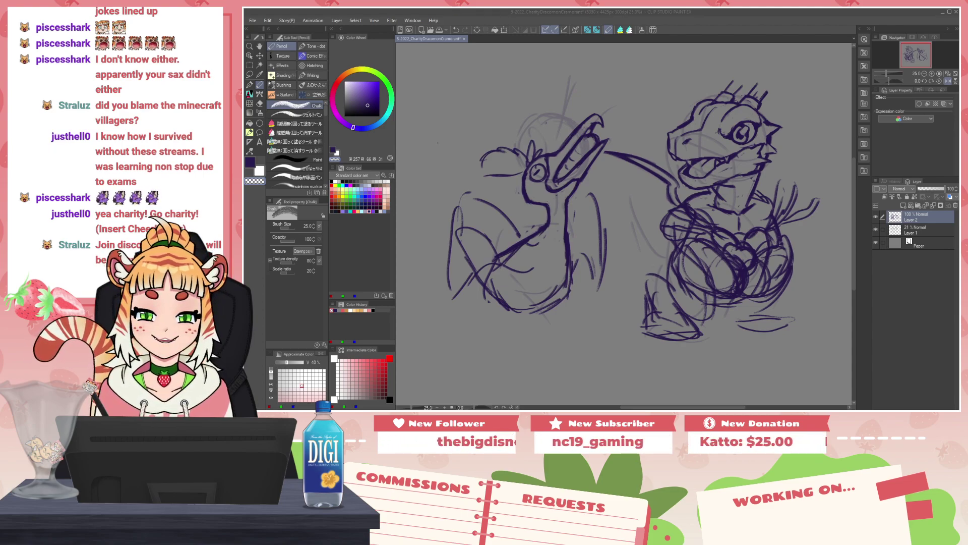
pyautogui.click(948, 81)
pyautogui.scroll(2, 685, 129)
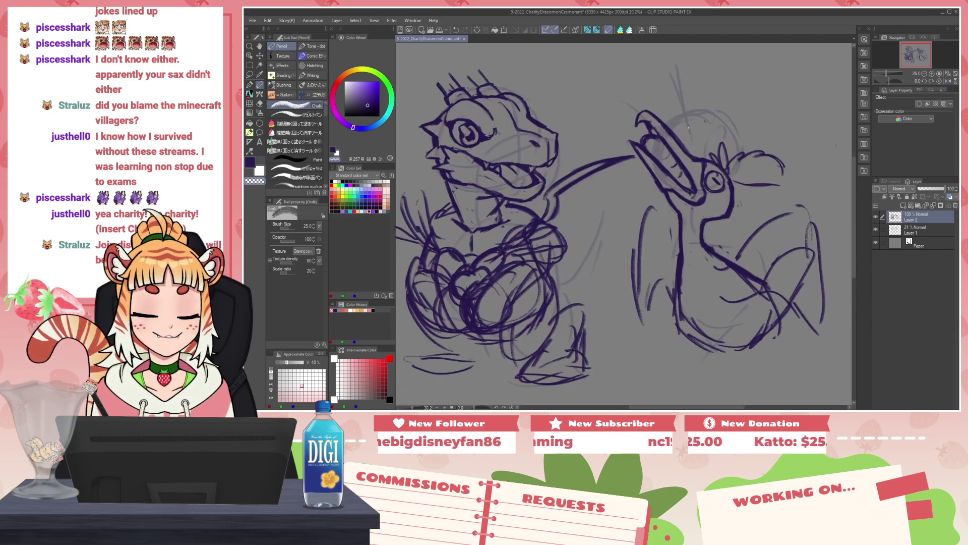
pyautogui.scroll(1, 688, 128)
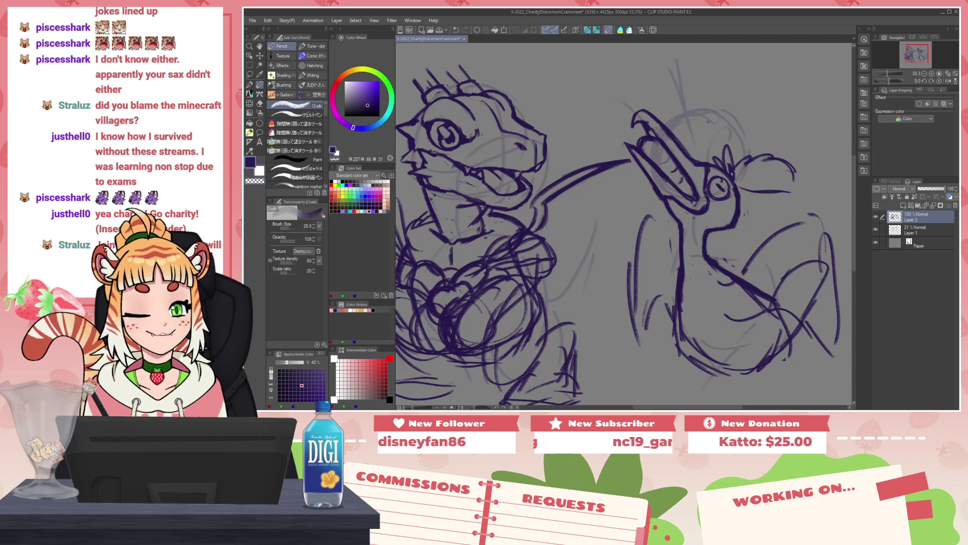
pyautogui.moveTo(735, 173)
pyautogui.mouseDown()
pyautogui.moveTo(730, 147)
pyautogui.moveTo(762, 197)
pyautogui.moveTo(744, 186)
pyautogui.mouseUp()
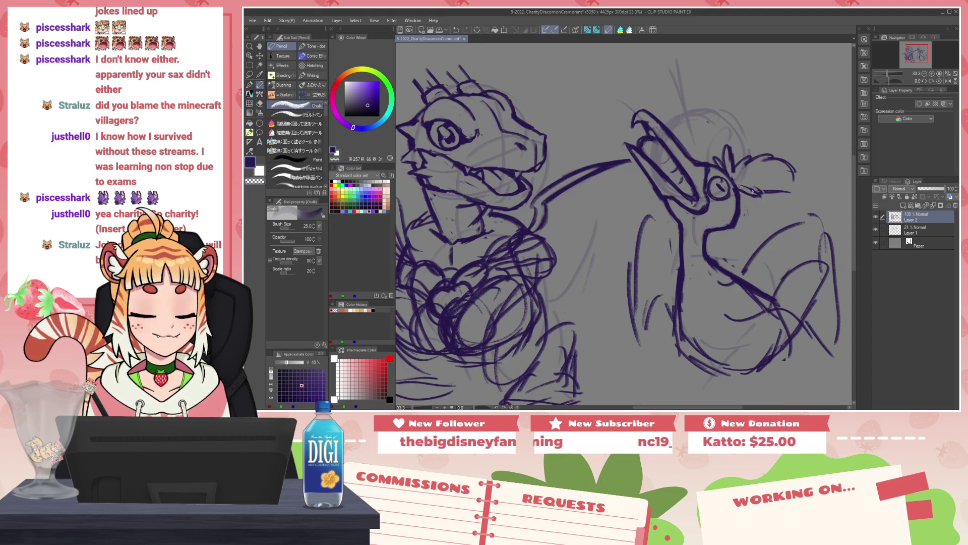
# Step: Refine the bird's front neck line down into the chest, erasing and redrawing the strokes along the breast
pyautogui.press('h')
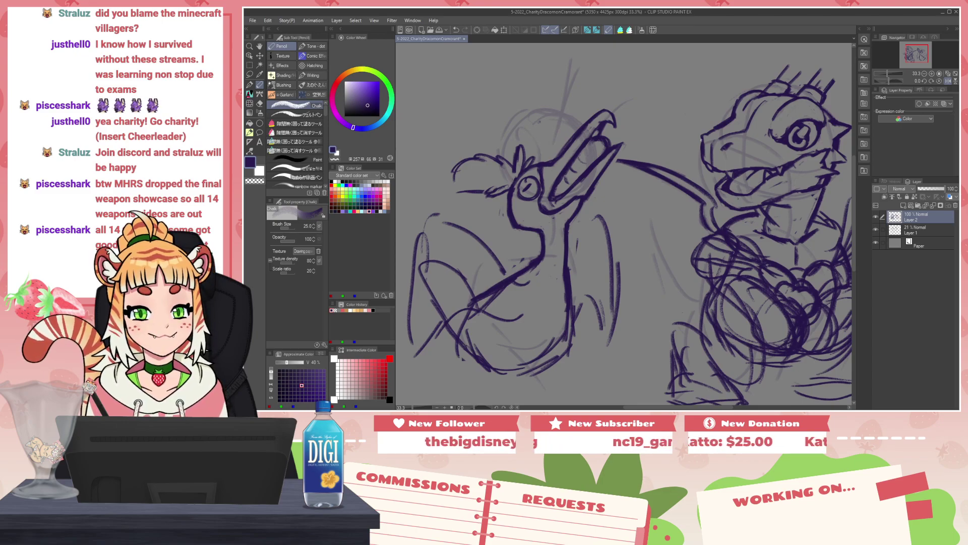
pyautogui.press('c')
pyautogui.moveTo(599, 183)
pyautogui.mouseDown()
pyautogui.moveTo(562, 243)
pyautogui.moveTo(564, 271)
pyautogui.mouseUp()
pyautogui.press('c')
pyautogui.press('c')
pyautogui.press('c')
pyautogui.moveTo(568, 225)
pyautogui.mouseDown()
pyautogui.moveTo(561, 272)
pyautogui.moveTo(574, 252)
pyautogui.moveTo(569, 270)
pyautogui.moveTo(532, 317)
pyautogui.moveTo(564, 324)
pyautogui.mouseUp()
pyautogui.press('c')
pyautogui.press('c')
pyautogui.moveTo(571, 275); pyautogui.dragTo(577, 307)
pyautogui.moveTo(569, 268)
pyautogui.mouseDown()
pyautogui.moveTo(584, 313)
pyautogui.moveTo(576, 322)
pyautogui.mouseUp()
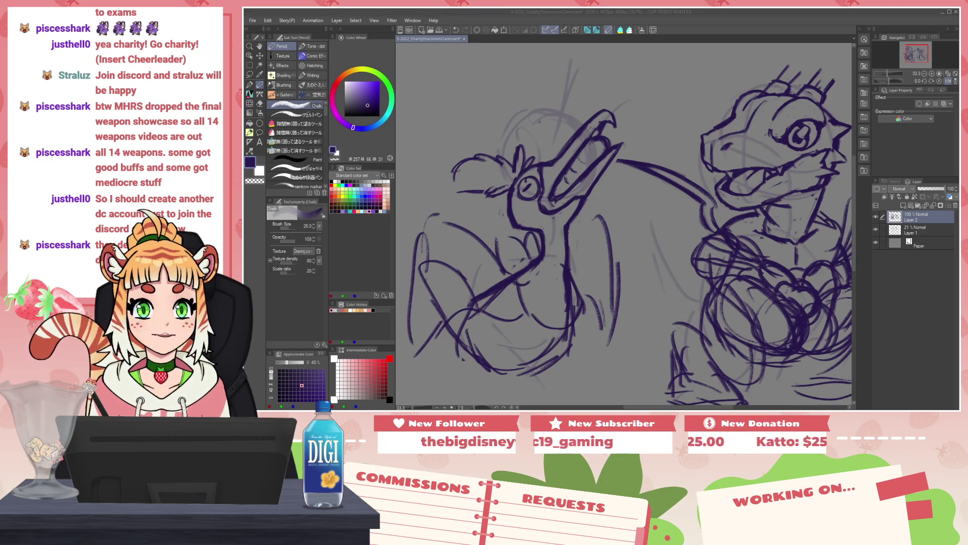
# Step: Bring up the reference board and examine the Cramorant and teal dragon images for pose and anatomy
pyautogui.moveTo(958, 10); pyautogui.dragTo(862, 175)
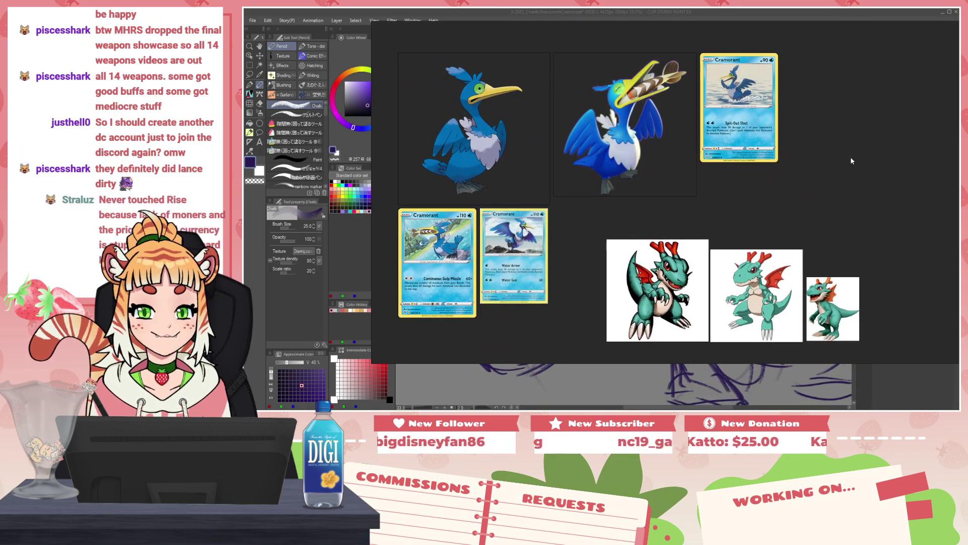
pyautogui.moveTo(423, 28); pyautogui.dragTo(800, 117)
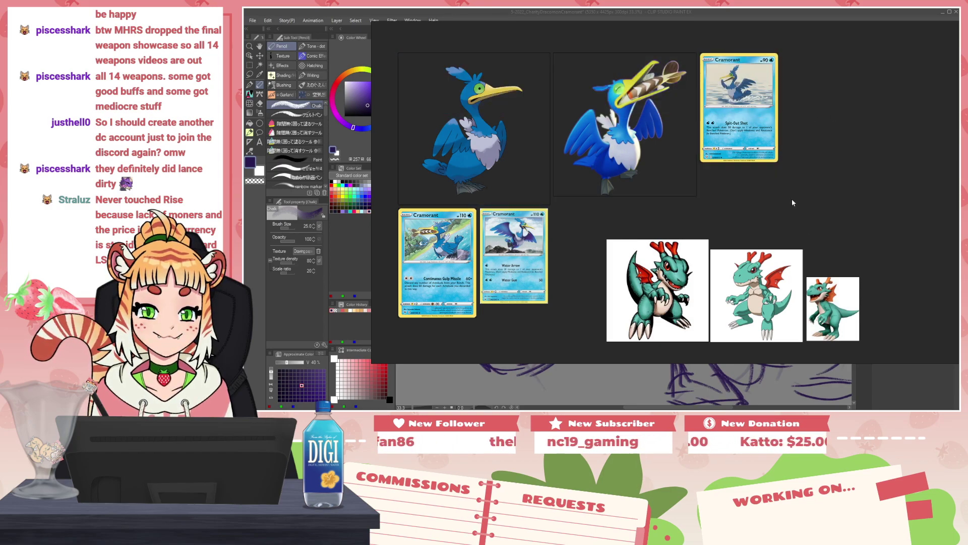
pyautogui.moveTo(620, 221); pyautogui.dragTo(889, 306)
pyautogui.moveTo(787, 311); pyautogui.dragTo(784, 314)
pyautogui.click(846, 179)
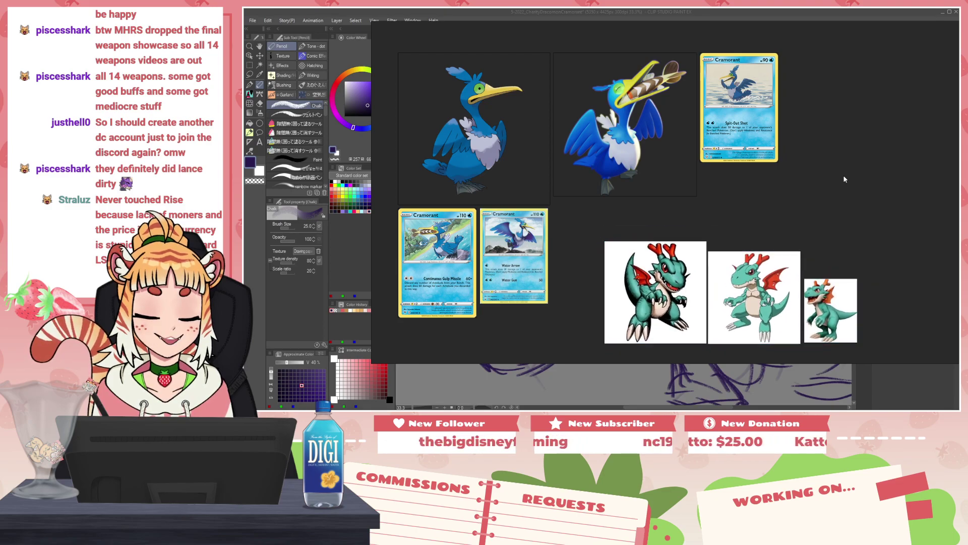
pyautogui.moveTo(825, 197)
pyautogui.mouseDown()
pyautogui.moveTo(813, 200)
pyautogui.moveTo(816, 178)
pyautogui.moveTo(815, 192)
pyautogui.mouseUp()
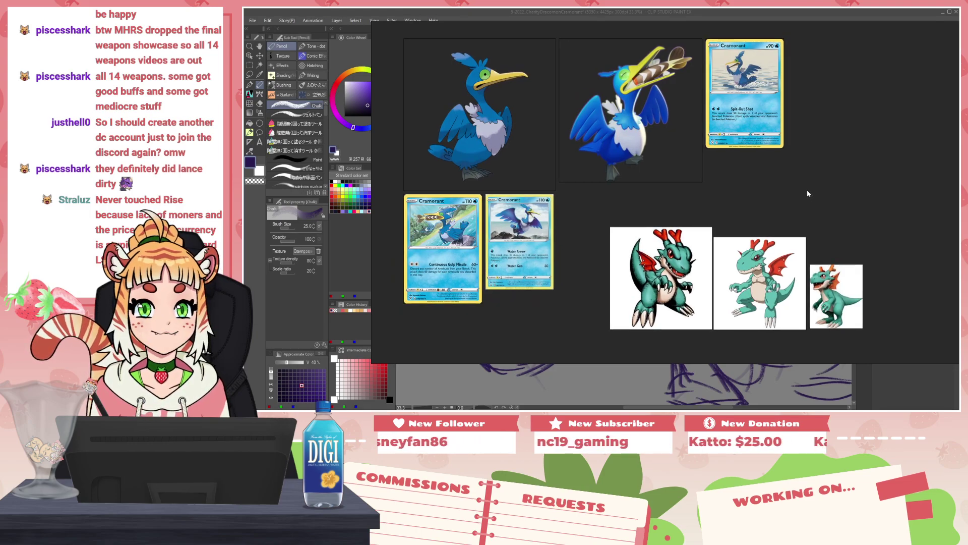
pyautogui.moveTo(800, 188); pyautogui.dragTo(877, 8)
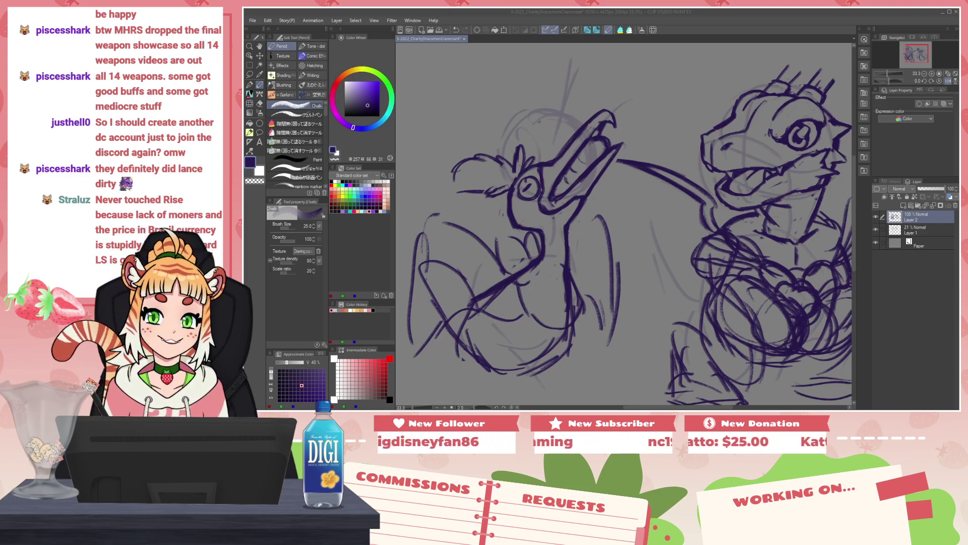
# Step: Clean up and redraw the inner edge of the bird's open lower beak
pyautogui.click(640, 191)
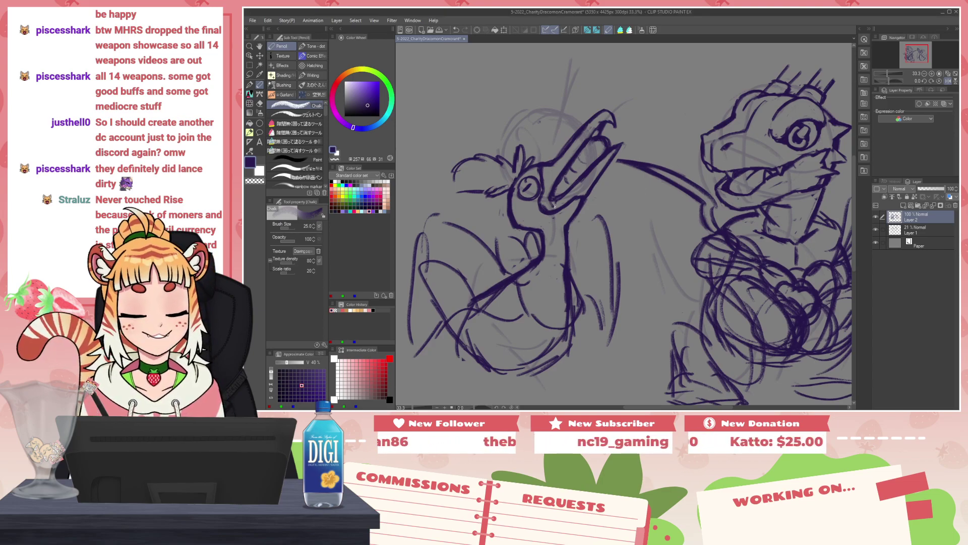
pyautogui.press('c')
pyautogui.moveTo(552, 204); pyautogui.dragTo(608, 156)
pyautogui.press('c')
pyautogui.moveTo(580, 174); pyautogui.dragTo(615, 150)
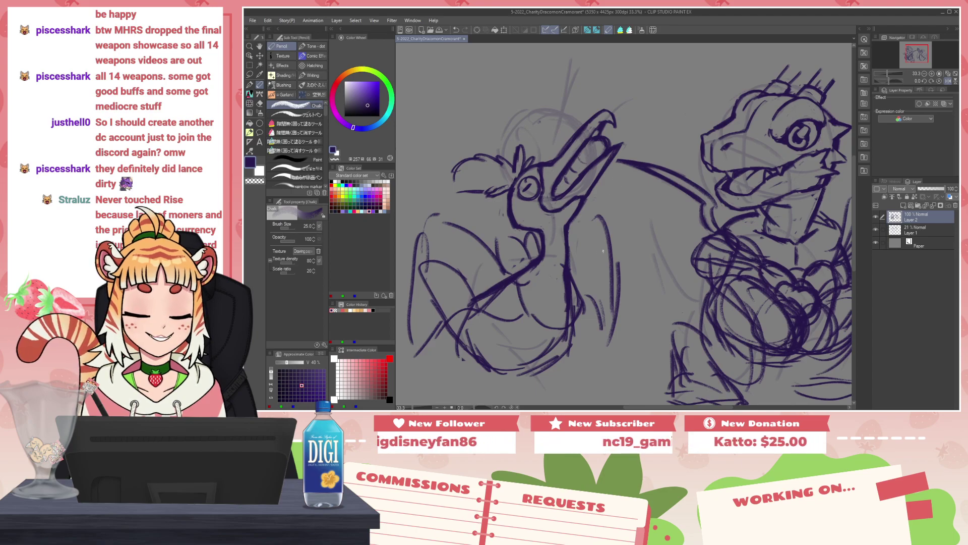
# Step: Sketch a rounded tail extending behind the bird's body and erase parts of the overlapping wing outline
pyautogui.press('h')
pyautogui.scroll(-3, 680, 222)
pyautogui.moveTo(701, 264); pyautogui.dragTo(629, 217)
pyautogui.scroll(3, 629, 217)
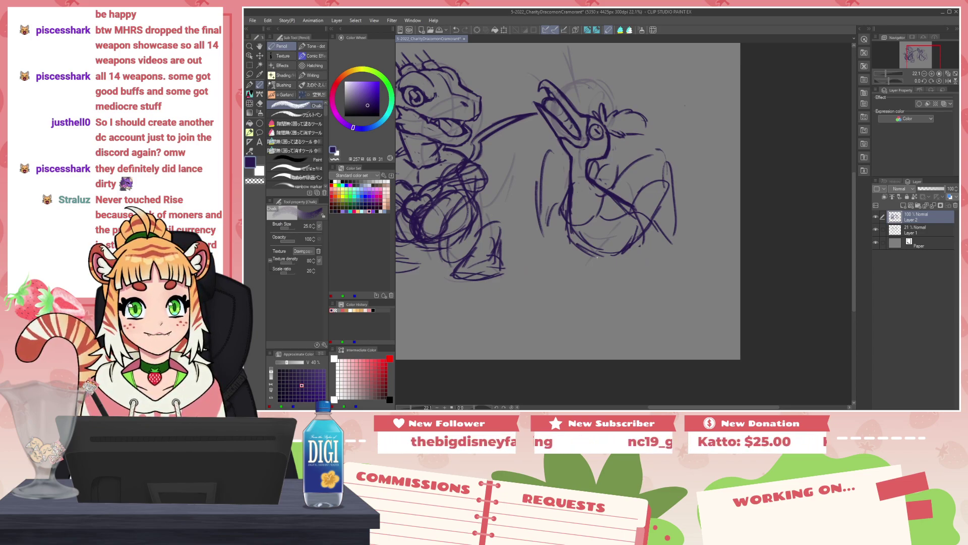
pyautogui.moveTo(565, 194)
pyautogui.mouseDown()
pyautogui.moveTo(569, 247)
pyautogui.moveTo(625, 260)
pyautogui.moveTo(645, 249)
pyautogui.moveTo(643, 212)
pyautogui.moveTo(653, 235)
pyautogui.moveTo(634, 251)
pyautogui.moveTo(699, 221)
pyautogui.moveTo(654, 235)
pyautogui.moveTo(679, 235)
pyautogui.moveTo(632, 206)
pyautogui.moveTo(666, 188)
pyautogui.moveTo(649, 183)
pyautogui.mouseUp()
pyautogui.press('c')
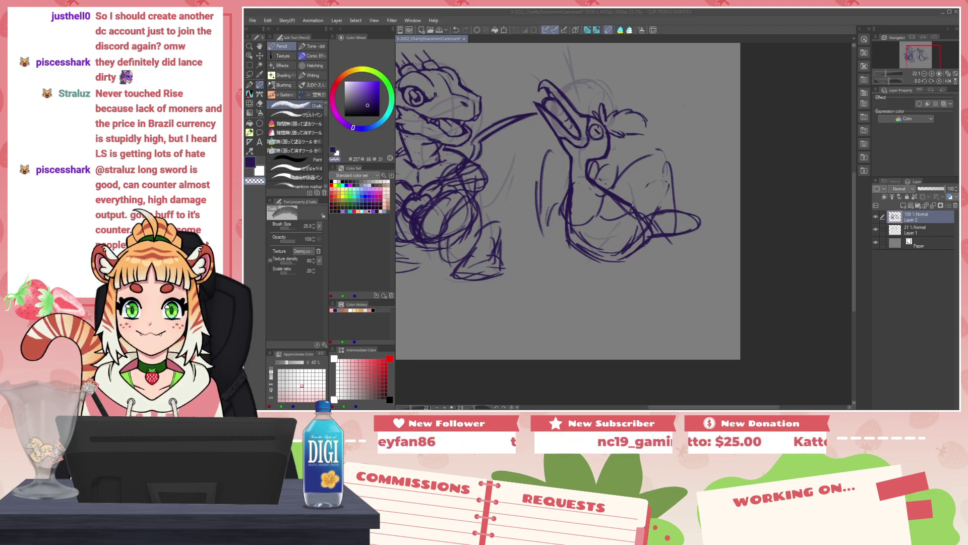
# Step: Rework the hooked tip of the bird's upper beak and shade it in dark
pyautogui.click(544, 95)
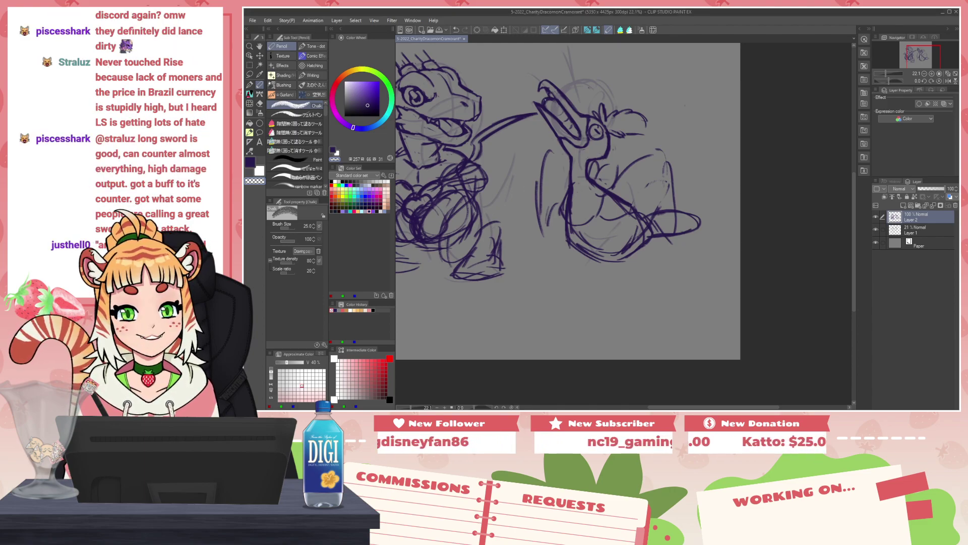
pyautogui.moveTo(546, 86)
pyautogui.mouseDown()
pyautogui.moveTo(532, 95)
pyautogui.moveTo(542, 99)
pyautogui.moveTo(530, 95)
pyautogui.mouseUp()
pyautogui.hotkey('ctrl', 'z')
pyautogui.press('c')
pyautogui.press('c')
pyautogui.press('c')
pyautogui.press('c')
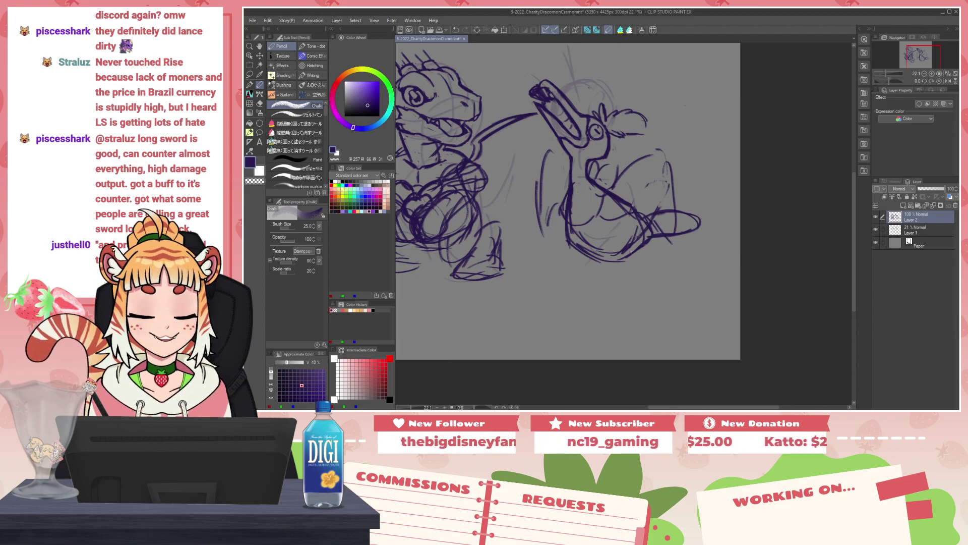
# Step: Erase stray marks along the lower outline of the bird's belly
pyautogui.scroll(1, 631, 252)
pyautogui.press('c')
pyautogui.moveTo(565, 227)
pyautogui.mouseDown()
pyautogui.moveTo(597, 252)
pyautogui.moveTo(564, 232)
pyautogui.mouseUp()
pyautogui.moveTo(618, 252); pyautogui.dragTo(623, 250)
pyautogui.press('c')
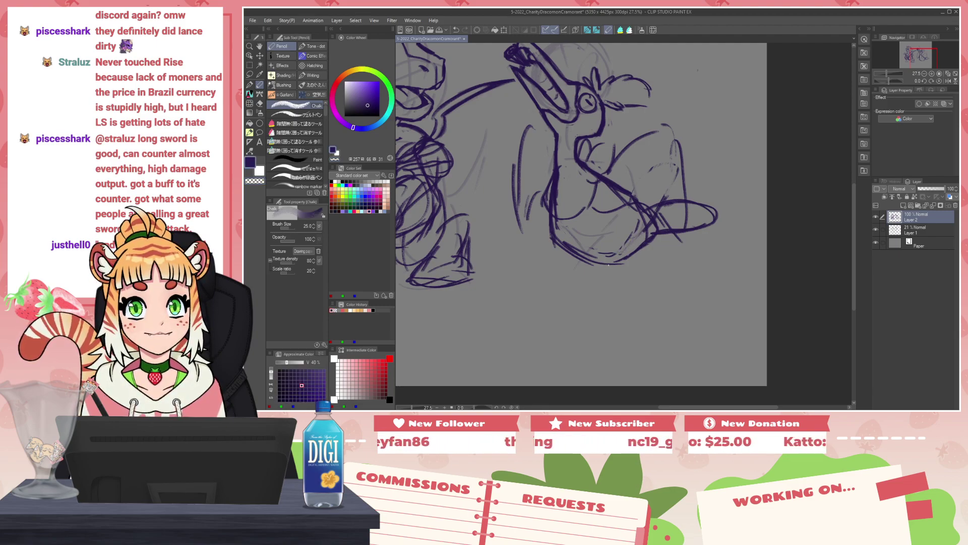
# Step: Sketch two short legs with webbed feet beneath the bird's body
pyautogui.moveTo(608, 262)
pyautogui.mouseDown()
pyautogui.moveTo(621, 274)
pyautogui.moveTo(593, 287)
pyautogui.mouseUp()
pyautogui.moveTo(589, 290); pyautogui.dragTo(628, 288)
pyautogui.moveTo(623, 271); pyautogui.dragTo(634, 284)
pyautogui.moveTo(580, 256)
pyautogui.mouseDown()
pyautogui.moveTo(598, 271)
pyautogui.moveTo(567, 274)
pyautogui.mouseUp()
pyautogui.moveTo(560, 277); pyautogui.dragTo(684, 293)
pyautogui.moveTo(556, 234)
pyautogui.mouseDown()
pyautogui.moveTo(581, 273)
pyautogui.moveTo(607, 182)
pyautogui.moveTo(572, 294)
pyautogui.mouseUp()
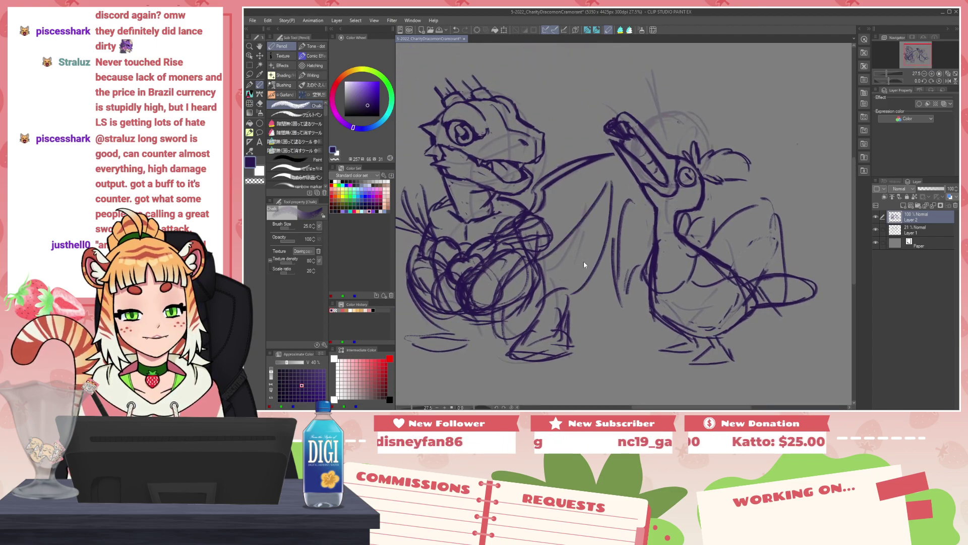
# Step: Sketch the dragon's thick tail curving up from behind its leg to a point beside the bird, undoing unwanted strokes
pyautogui.hotkey('ctrl', 'z')
pyautogui.hotkey('ctrl', 'z')
pyautogui.moveTo(491, 276); pyautogui.dragTo(597, 245)
pyautogui.moveTo(549, 263); pyautogui.dragTo(602, 201)
pyautogui.moveTo(558, 258); pyautogui.dragTo(586, 281)
pyautogui.moveTo(583, 242); pyautogui.dragTo(605, 269)
pyautogui.moveTo(594, 215); pyautogui.dragTo(615, 202)
pyautogui.moveTo(541, 263)
pyautogui.mouseDown()
pyautogui.moveTo(616, 190)
pyautogui.moveTo(603, 212)
pyautogui.moveTo(613, 237)
pyautogui.moveTo(569, 314)
pyautogui.mouseUp()
pyautogui.hotkey('ctrl', 'z')
pyautogui.hotkey('ctrl', 'z')
pyautogui.moveTo(510, 318)
pyautogui.mouseDown()
pyautogui.moveTo(560, 315)
pyautogui.moveTo(597, 283)
pyautogui.mouseUp()
pyautogui.moveTo(561, 314); pyautogui.dragTo(603, 260)
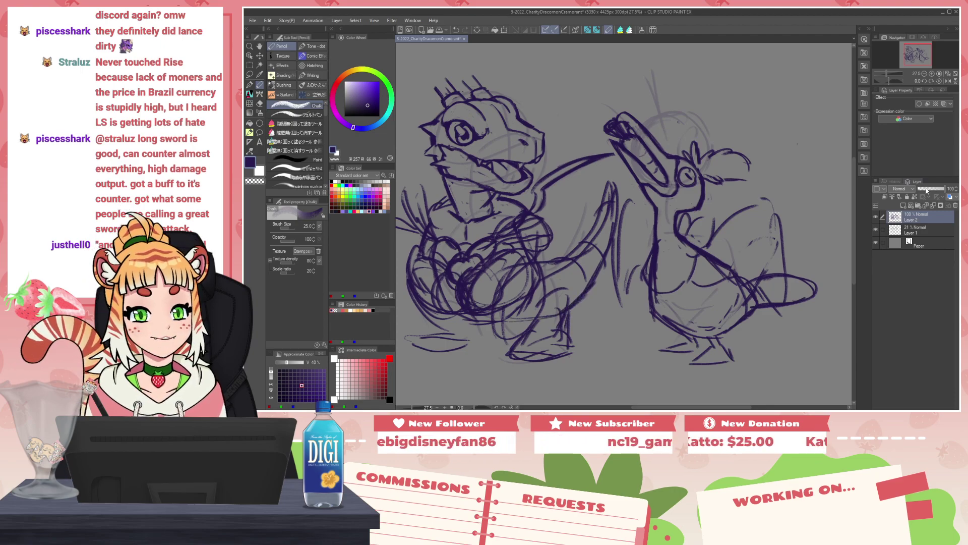
# Step: Add a new raster layer above the sketch and lower Layer 2's opacity to 30%
pyautogui.click(905, 207)
pyautogui.click(918, 231)
pyautogui.moveTo(931, 189); pyautogui.dragTo(927, 189)
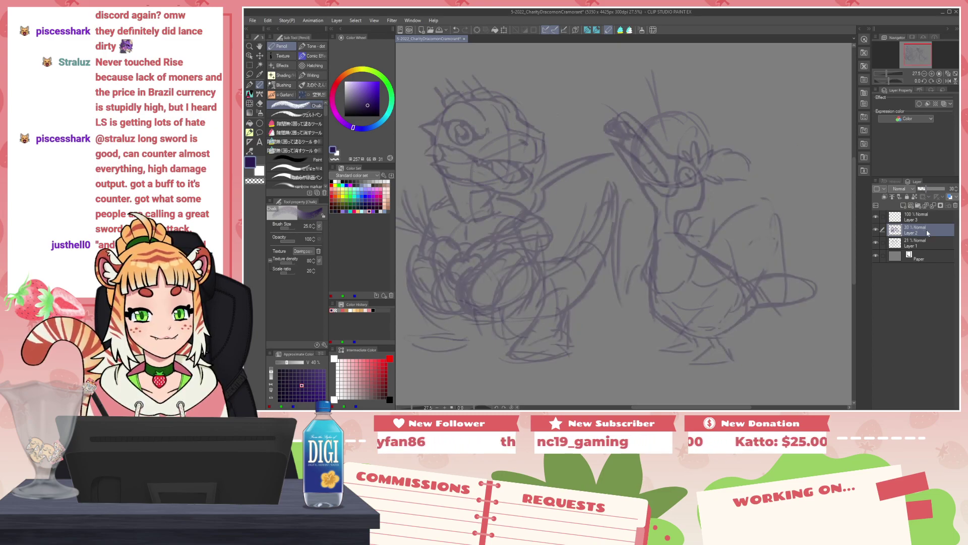
# Step: Set Layer 1's opacity to 12% and make the empty Layer 3 active for drawing over the bird's head
pyautogui.click(921, 243)
pyautogui.moveTo(924, 190); pyautogui.dragTo(922, 190)
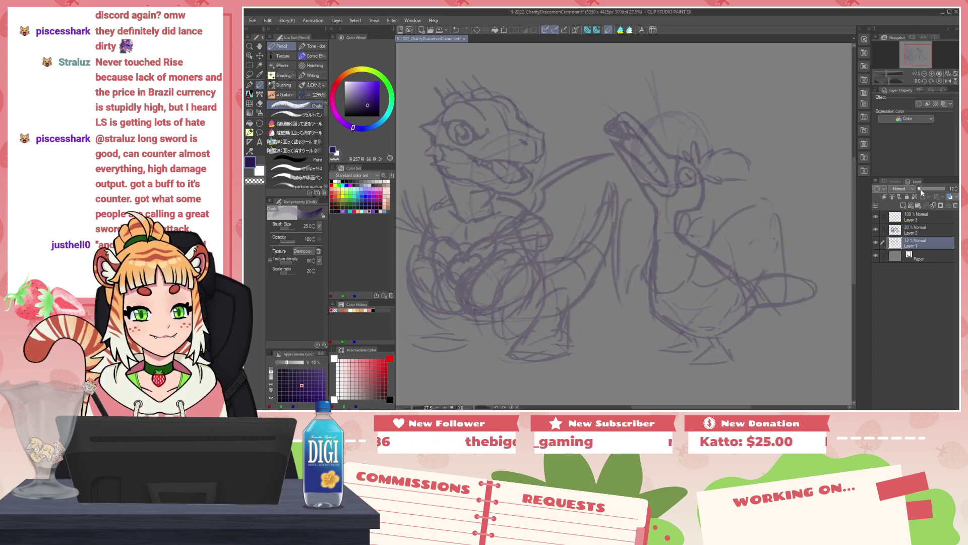
pyautogui.click(925, 216)
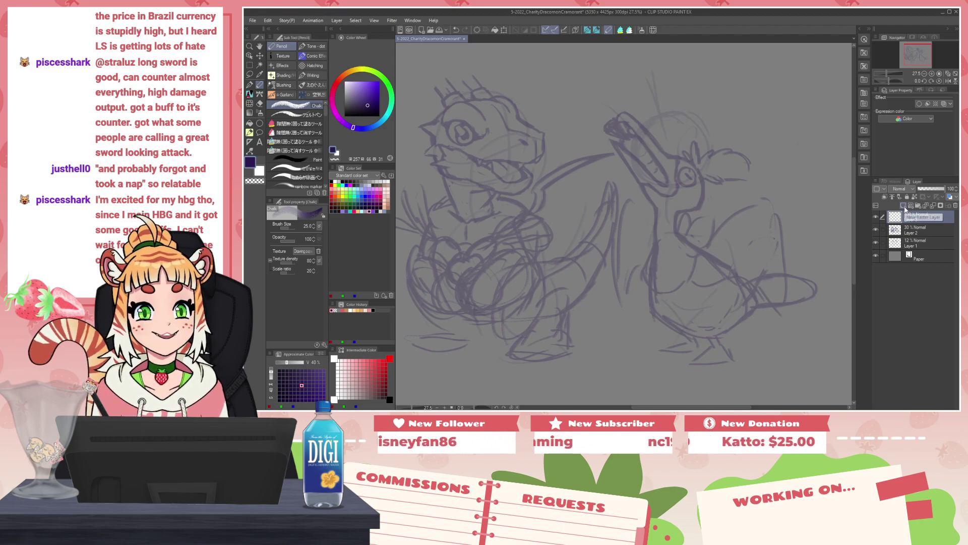
pyautogui.click(904, 207)
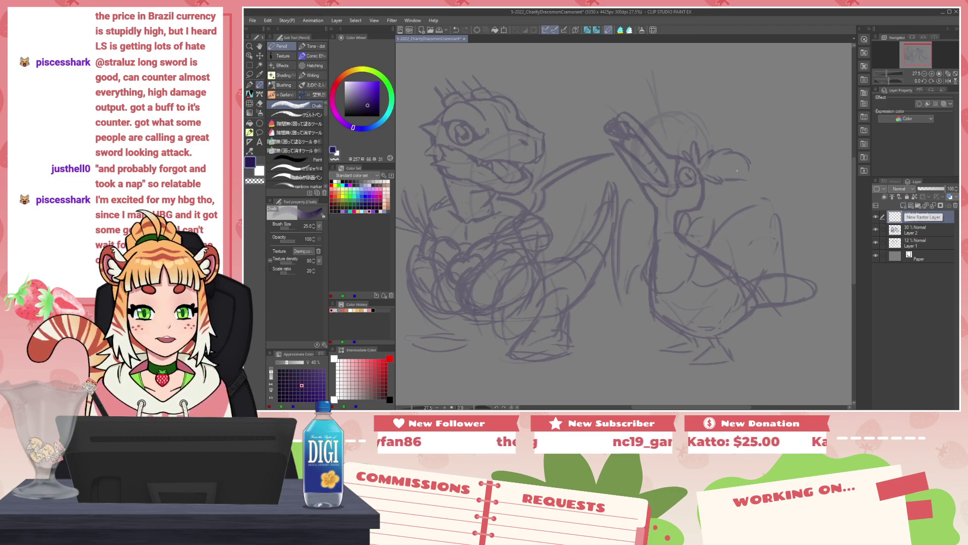
pyautogui.press('h')
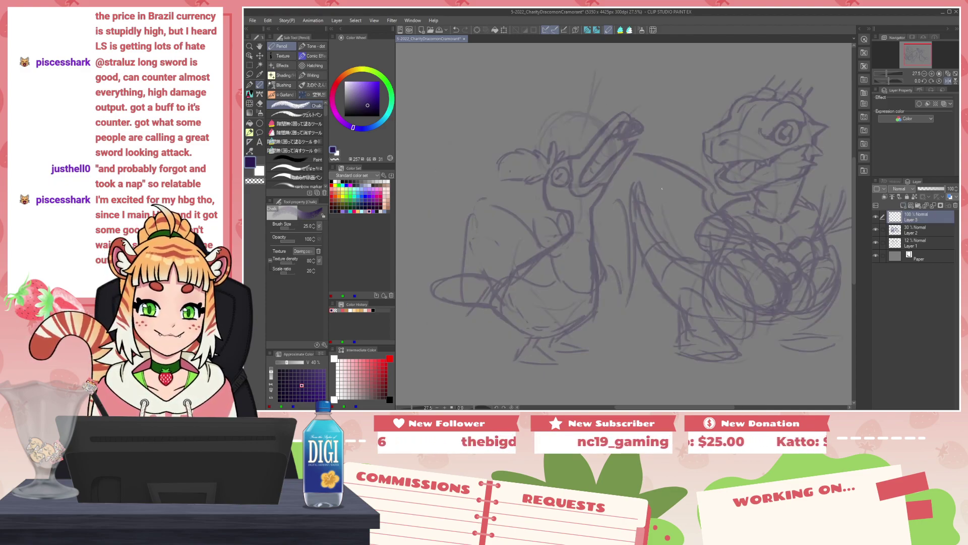
pyautogui.scroll(6, 575, 194)
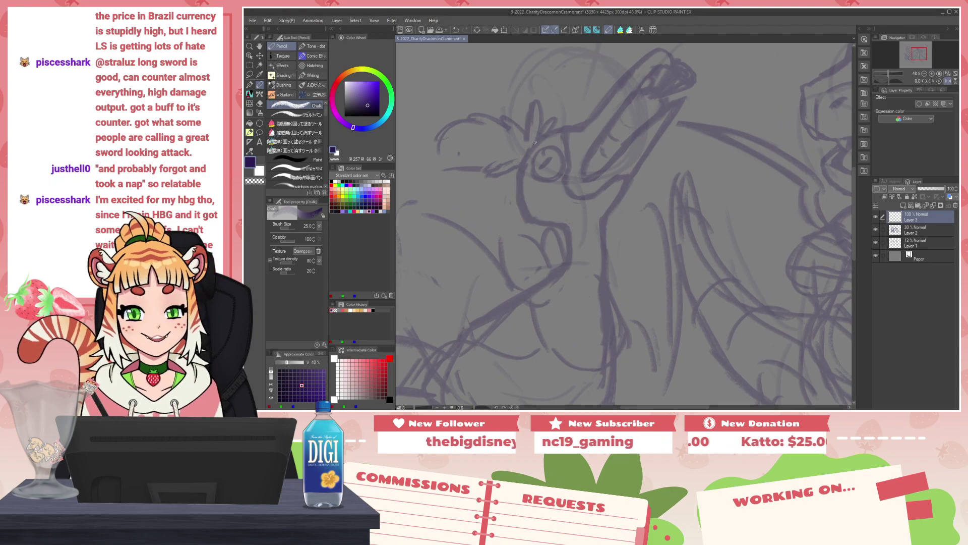
# Step: Reduce the brush size to 17 and draw the bird's round eye outline on Layer 3 over the faded sketch
pyautogui.moveTo(554, 141)
pyautogui.mouseDown()
pyautogui.moveTo(532, 165)
pyautogui.moveTo(559, 155)
pyautogui.moveTo(535, 175)
pyautogui.moveTo(536, 154)
pyautogui.moveTo(556, 180)
pyautogui.moveTo(556, 143)
pyautogui.moveTo(571, 162)
pyautogui.mouseUp()
pyautogui.hotkey('ctrl', 'z')
pyautogui.press('[')
pyautogui.press('[')
pyautogui.hotkey('ctrl', 'z')
pyautogui.moveTo(543, 148)
pyautogui.mouseDown()
pyautogui.moveTo(571, 154)
pyautogui.moveTo(565, 138)
pyautogui.moveTo(579, 197)
pyautogui.mouseUp()
# Step: Draw the bird's lower beak line and the front edge of its neck, cleaning up the neck line
pyautogui.moveTo(605, 129)
pyautogui.mouseDown()
pyautogui.moveTo(573, 174)
pyautogui.moveTo(592, 187)
pyautogui.moveTo(656, 115)
pyautogui.mouseUp()
pyautogui.hotkey('ctrl', 'z')
pyautogui.moveTo(573, 194)
pyautogui.mouseDown()
pyautogui.moveTo(635, 171)
pyautogui.moveTo(603, 218)
pyautogui.moveTo(605, 230)
pyautogui.moveTo(613, 207)
pyautogui.moveTo(601, 277)
pyautogui.mouseUp()
pyautogui.moveTo(607, 224); pyautogui.dragTo(599, 286)
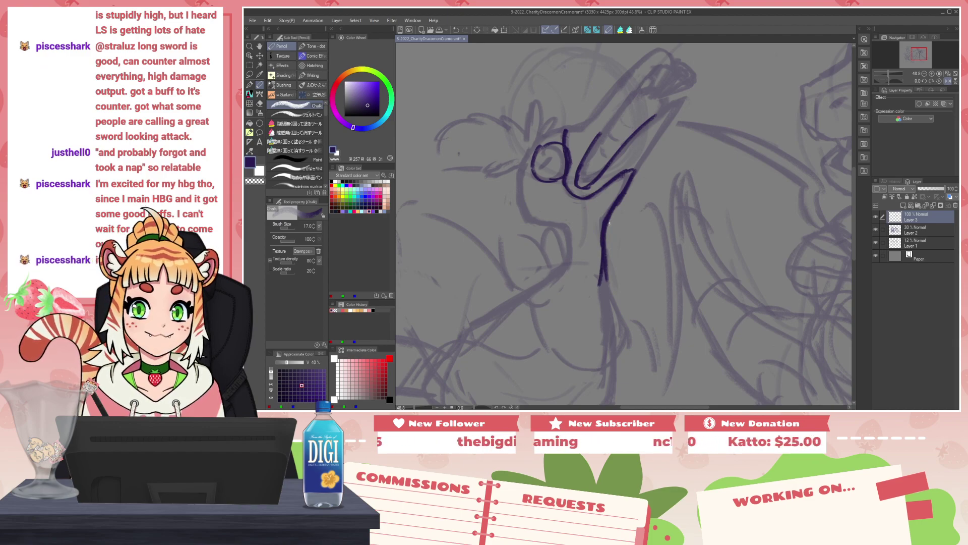
pyautogui.press('c')
pyautogui.moveTo(609, 256); pyautogui.dragTo(607, 285)
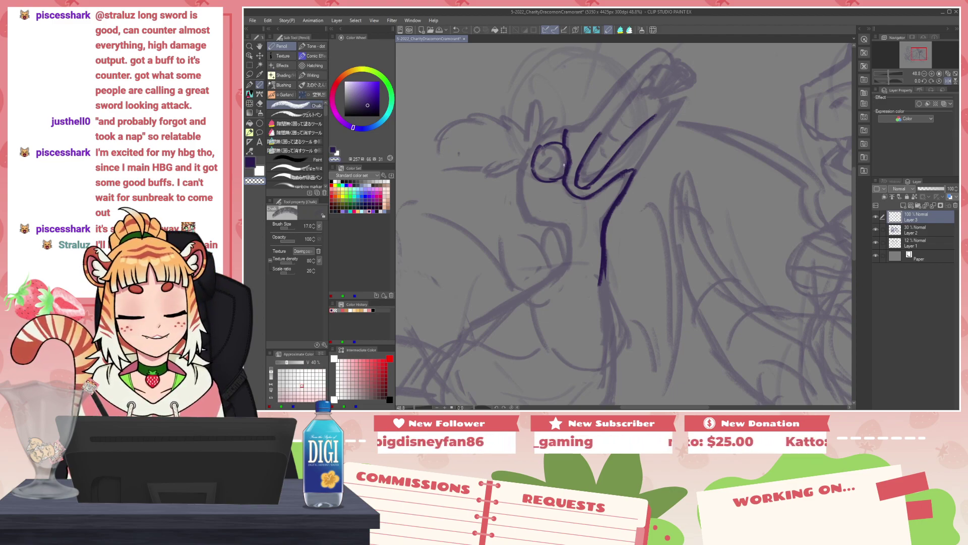
# Step: Add the slit pupil inside the bird's eye and clean up the eye outline next to the beak
pyautogui.press('c')
pyautogui.moveTo(541, 168)
pyautogui.mouseDown()
pyautogui.moveTo(560, 151)
pyautogui.moveTo(572, 165)
pyautogui.mouseUp()
pyautogui.press('c')
pyautogui.hotkey('ctrl', 'z')
pyautogui.press('c')
pyautogui.hotkey('ctrl', 'z')
pyautogui.press('c')
pyautogui.moveTo(568, 146); pyautogui.dragTo(570, 168)
pyautogui.press('c')
pyautogui.press('c')
pyautogui.moveTo(566, 146); pyautogui.dragTo(567, 183)
pyautogui.press('c')
pyautogui.moveTo(564, 146); pyautogui.dragTo(566, 180)
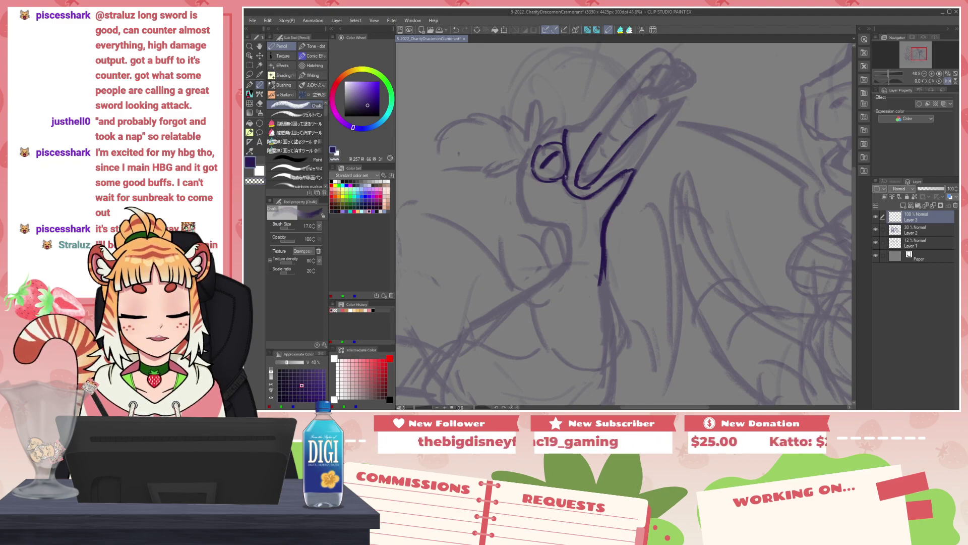
# Step: Draw the forehead line from the eye to the base of the upper beak, erasing stray marks around it
pyautogui.press('c')
pyautogui.press('c')
pyautogui.moveTo(554, 143)
pyautogui.mouseDown()
pyautogui.moveTo(564, 151)
pyautogui.moveTo(532, 161)
pyautogui.moveTo(540, 176)
pyautogui.moveTo(555, 142)
pyautogui.moveTo(535, 153)
pyautogui.moveTo(555, 144)
pyautogui.moveTo(563, 172)
pyautogui.moveTo(550, 141)
pyautogui.moveTo(538, 151)
pyautogui.moveTo(561, 146)
pyautogui.mouseUp()
pyautogui.press('c')
pyautogui.press('c')
pyautogui.press('c')
pyautogui.press('c')
pyautogui.press('c')
pyautogui.press('c')
pyautogui.moveTo(549, 144)
pyautogui.mouseDown()
pyautogui.moveTo(566, 153)
pyautogui.moveTo(587, 123)
pyautogui.mouseUp()
pyautogui.press('c')
pyautogui.press('c')
pyautogui.press('c')
pyautogui.press('h')
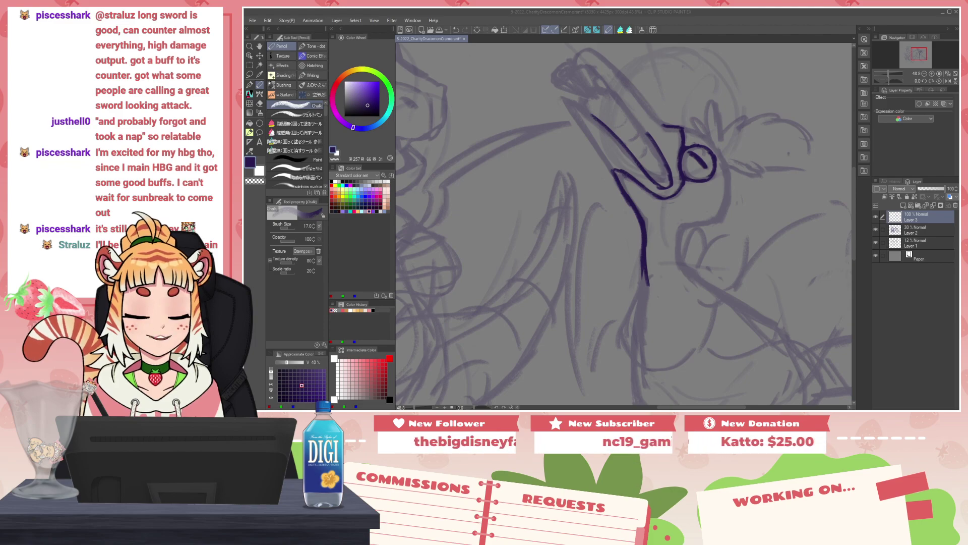
pyautogui.moveTo(653, 145); pyautogui.dragTo(652, 269)
pyautogui.moveTo(583, 170)
pyautogui.mouseDown()
pyautogui.moveTo(568, 187)
pyautogui.moveTo(589, 167)
pyautogui.mouseUp()
pyautogui.hotkey('ctrl', 'z')
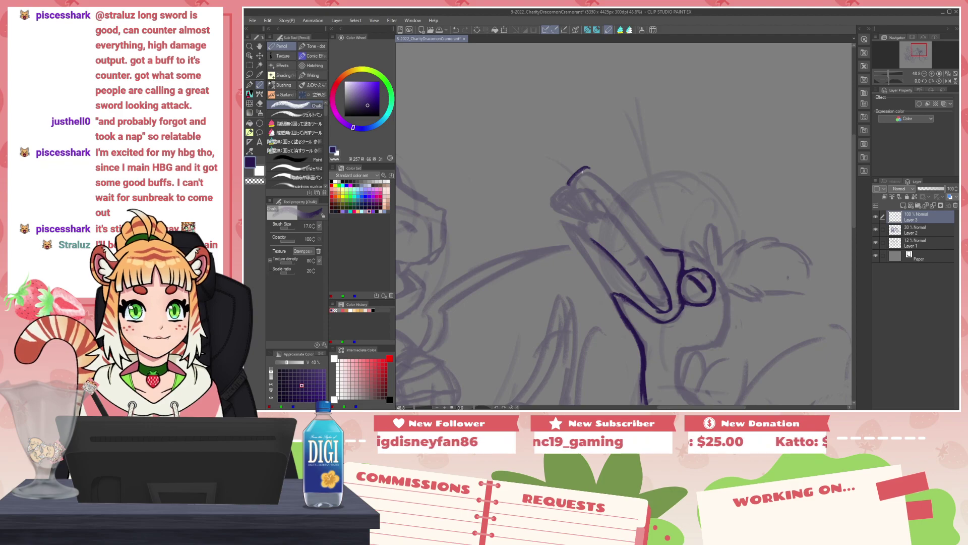
pyautogui.hotkey('ctrl', 'z')
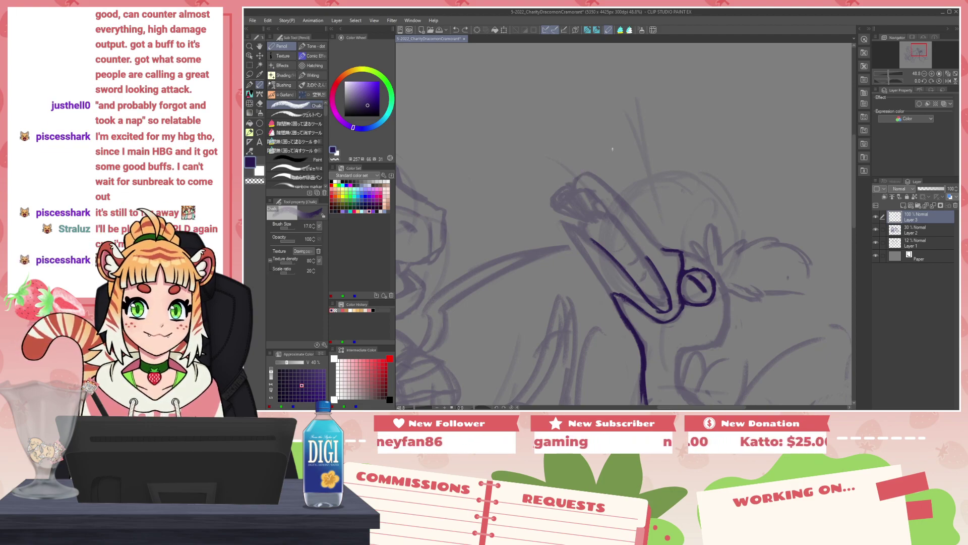
pyautogui.press('h')
# Step: Draw the outer edge of the upper beak up to a hooked tip, undoing unwanted strokes
pyautogui.moveTo(580, 249); pyautogui.dragTo(636, 193)
pyautogui.hotkey('ctrl', 'z')
pyautogui.moveTo(601, 233)
pyautogui.mouseDown()
pyautogui.moveTo(660, 169)
pyautogui.moveTo(680, 185)
pyautogui.mouseUp()
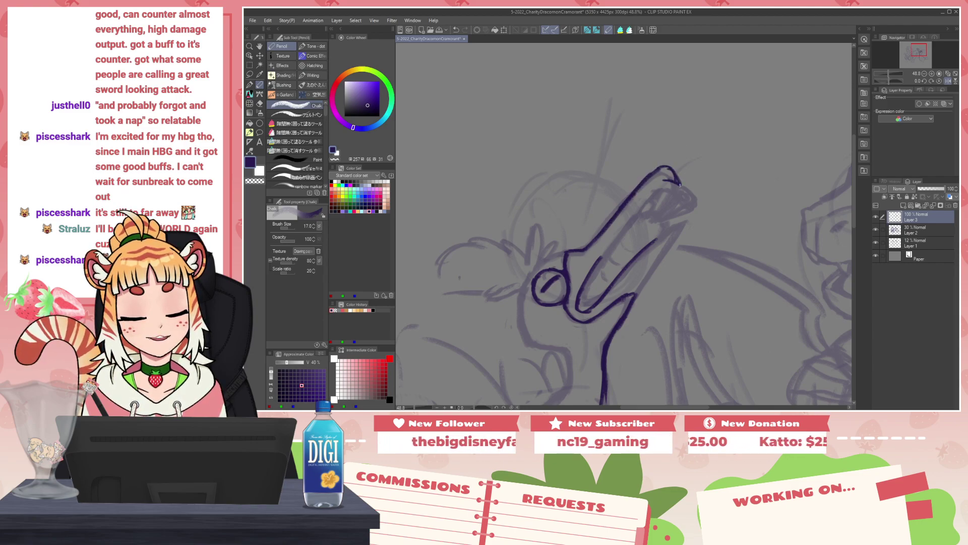
pyautogui.hotkey('ctrl', 'z')
pyautogui.moveTo(609, 253); pyautogui.dragTo(664, 180)
pyautogui.hotkey('ctrl', 'z')
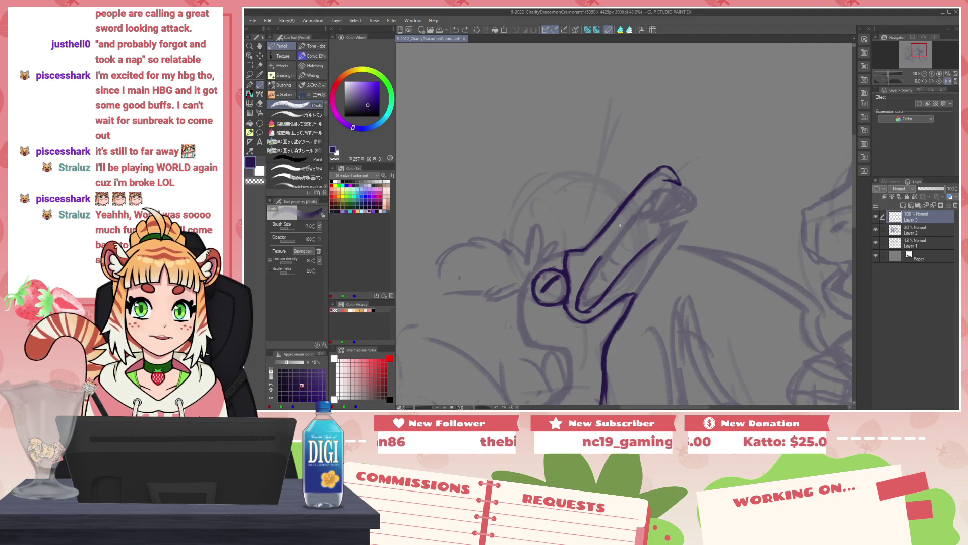
# Step: Draw the inner edge of the upper beak parallel to its outer line and trim it near the hook
pyautogui.moveTo(599, 262); pyautogui.dragTo(654, 191)
pyautogui.moveTo(617, 231); pyautogui.dragTo(663, 181)
pyautogui.moveTo(632, 211)
pyautogui.mouseDown()
pyautogui.moveTo(654, 185)
pyautogui.moveTo(617, 223)
pyautogui.mouseUp()
pyautogui.press('c')
pyautogui.moveTo(659, 187)
pyautogui.mouseDown()
pyautogui.moveTo(652, 195)
pyautogui.moveTo(660, 194)
pyautogui.mouseUp()
pyautogui.press('c')
pyautogui.press('c')
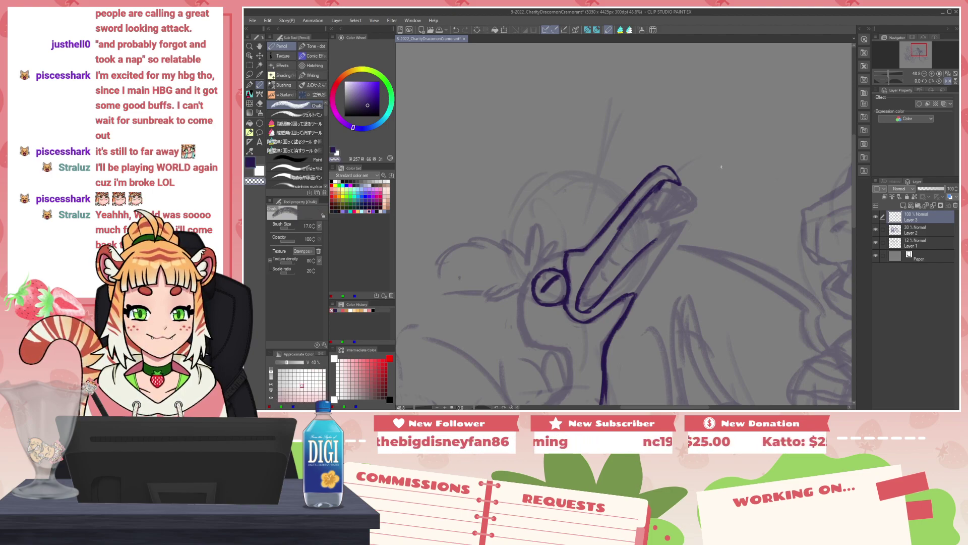
# Step: Outline the lower beak to a pointed tip and clean up its edge
pyautogui.press('c')
pyautogui.moveTo(645, 247); pyautogui.dragTo(682, 221)
pyautogui.hotkey('ctrl', 'z')
pyautogui.moveTo(660, 238); pyautogui.dragTo(687, 220)
pyautogui.moveTo(687, 221); pyautogui.dragTo(635, 293)
pyautogui.moveTo(649, 268)
pyautogui.mouseDown()
pyautogui.moveTo(634, 302)
pyautogui.moveTo(645, 278)
pyautogui.mouseUp()
pyautogui.press('c')
pyautogui.moveTo(673, 234); pyautogui.dragTo(641, 281)
pyautogui.press('c')
# Step: Draw the lower back edge of the neck and a scalloped feather collar around its base
pyautogui.moveTo(640, 325); pyautogui.dragTo(708, 224)
pyautogui.moveTo(673, 296); pyautogui.dragTo(644, 265)
pyautogui.press('c')
pyautogui.press('c')
pyautogui.moveTo(606, 217)
pyautogui.mouseDown()
pyautogui.moveTo(605, 258)
pyautogui.moveTo(589, 263)
pyautogui.moveTo(601, 278)
pyautogui.moveTo(587, 291)
pyautogui.moveTo(638, 295)
pyautogui.moveTo(657, 281)
pyautogui.moveTo(636, 298)
pyautogui.mouseUp()
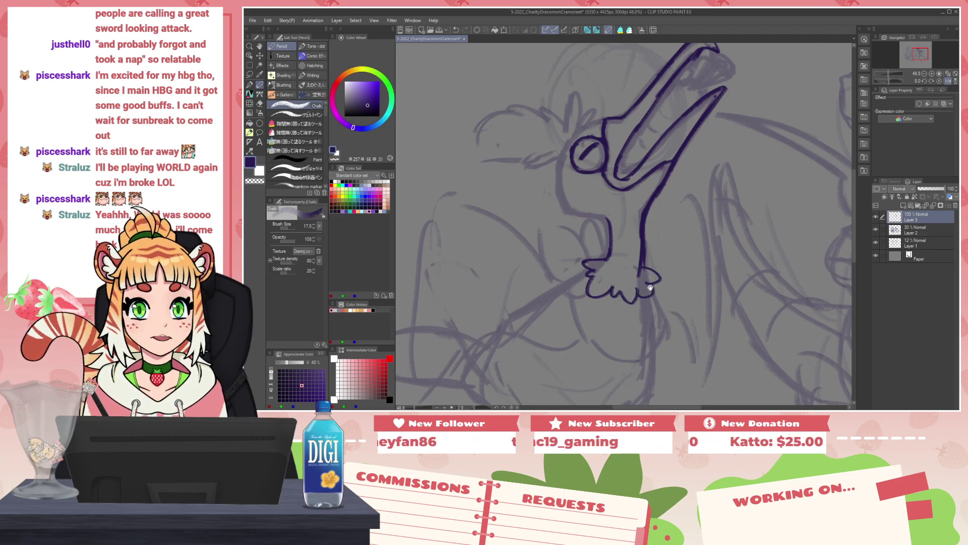
# Step: Draw the jagged chest feathers hanging beneath the neck collar
pyautogui.scroll(-2, 650, 285)
pyautogui.moveTo(571, 269)
pyautogui.mouseDown()
pyautogui.moveTo(580, 314)
pyautogui.moveTo(596, 307)
pyautogui.moveTo(587, 308)
pyautogui.moveTo(613, 335)
pyautogui.moveTo(620, 326)
pyautogui.moveTo(646, 332)
pyautogui.mouseUp()
pyautogui.moveTo(655, 268)
pyautogui.mouseDown()
pyautogui.moveTo(665, 315)
pyautogui.moveTo(671, 307)
pyautogui.moveTo(650, 344)
pyautogui.mouseUp()
pyautogui.hotkey('ctrl', 'z')
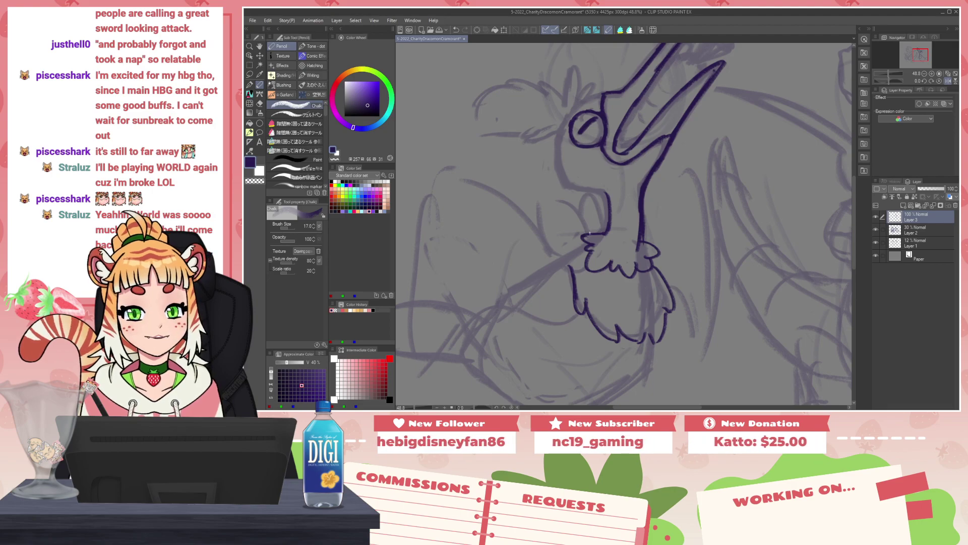
# Step: Draw the small feathered wing tuft behind the neck and the curved back of the head down to the neck
pyautogui.moveTo(581, 243)
pyautogui.mouseDown()
pyautogui.moveTo(559, 254)
pyautogui.moveTo(548, 237)
pyautogui.moveTo(564, 243)
pyautogui.moveTo(550, 213)
pyautogui.moveTo(558, 197)
pyautogui.moveTo(586, 233)
pyautogui.mouseUp()
pyautogui.hotkey('ctrl', 'z')
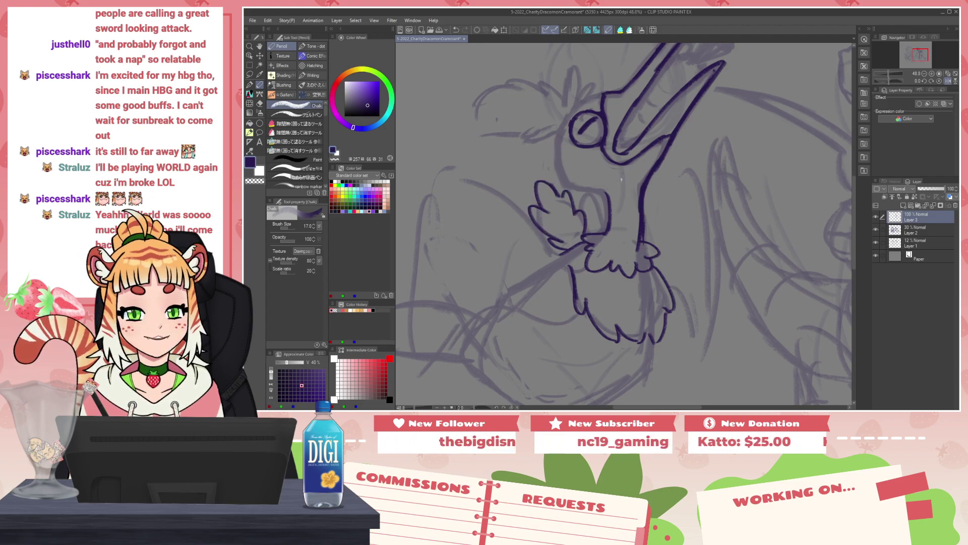
pyautogui.moveTo(561, 130); pyautogui.dragTo(560, 166)
pyautogui.hotkey('ctrl', 'z')
pyautogui.moveTo(560, 163)
pyautogui.mouseDown()
pyautogui.moveTo(574, 192)
pyautogui.moveTo(608, 201)
pyautogui.moveTo(607, 261)
pyautogui.mouseUp()
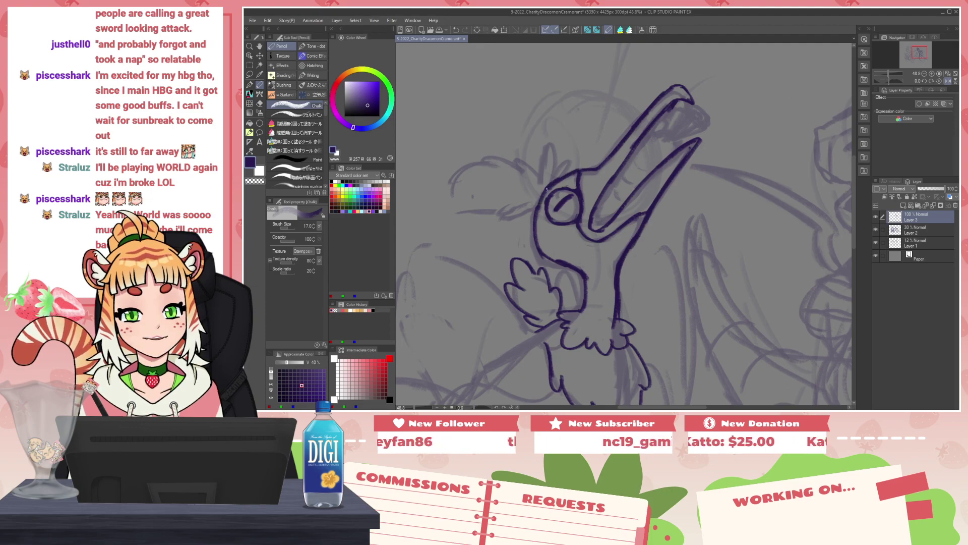
# Step: Draw the feathery crest sweeping back from the bird's head, with short tufts above the eye
pyautogui.press('h')
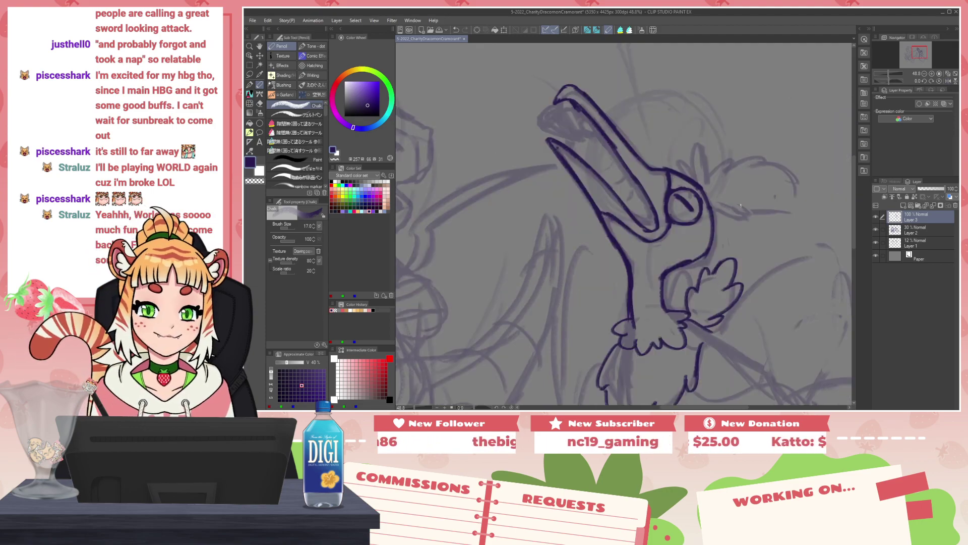
pyautogui.press('c')
pyautogui.moveTo(668, 166); pyautogui.dragTo(708, 191)
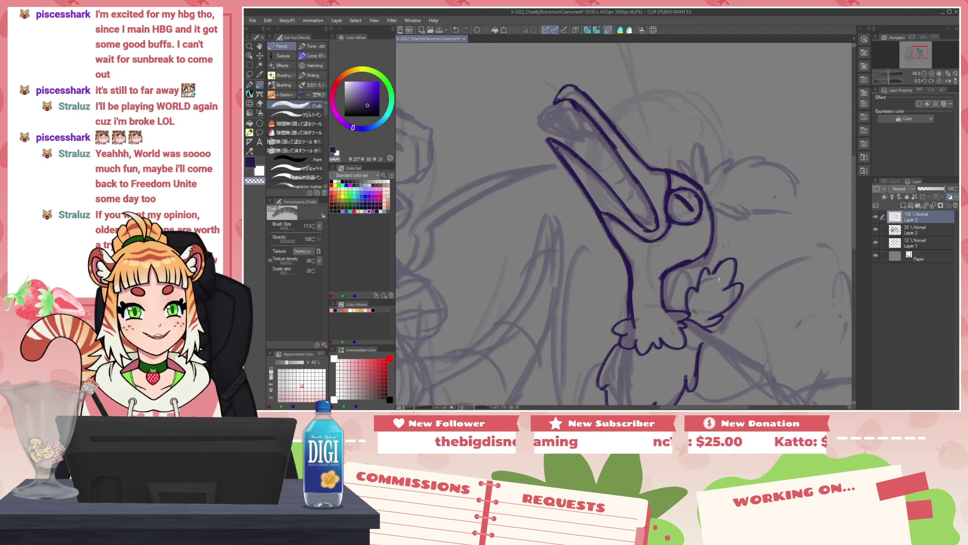
pyautogui.press('h')
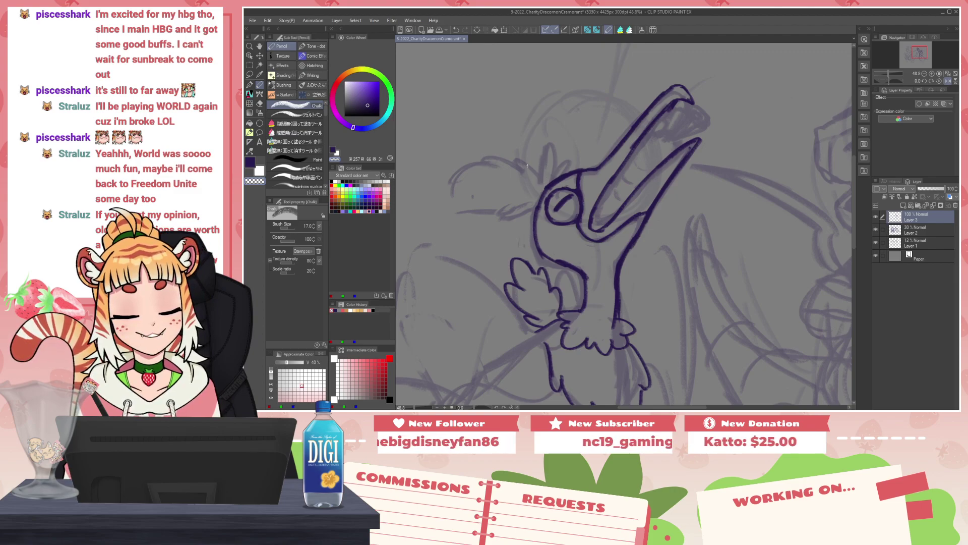
pyautogui.press('c')
pyautogui.moveTo(545, 182)
pyautogui.mouseDown()
pyautogui.moveTo(513, 158)
pyautogui.moveTo(482, 159)
pyautogui.moveTo(451, 188)
pyautogui.moveTo(478, 187)
pyautogui.mouseUp()
pyautogui.hotkey('ctrl', 'z')
pyautogui.press('h')
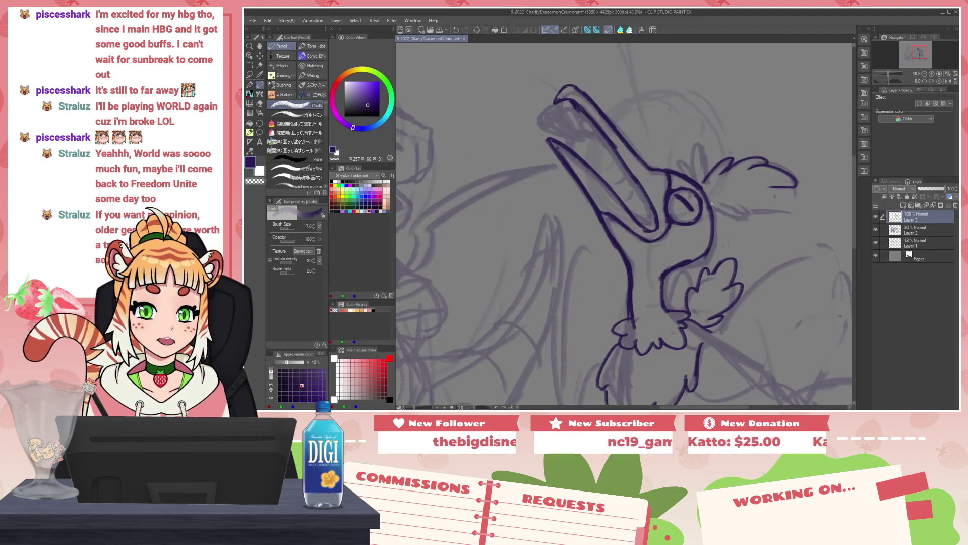
pyautogui.moveTo(787, 187)
pyautogui.mouseDown()
pyautogui.moveTo(712, 168)
pyautogui.moveTo(697, 180)
pyautogui.moveTo(698, 153)
pyautogui.mouseUp()
pyautogui.moveTo(717, 206); pyautogui.dragTo(746, 216)
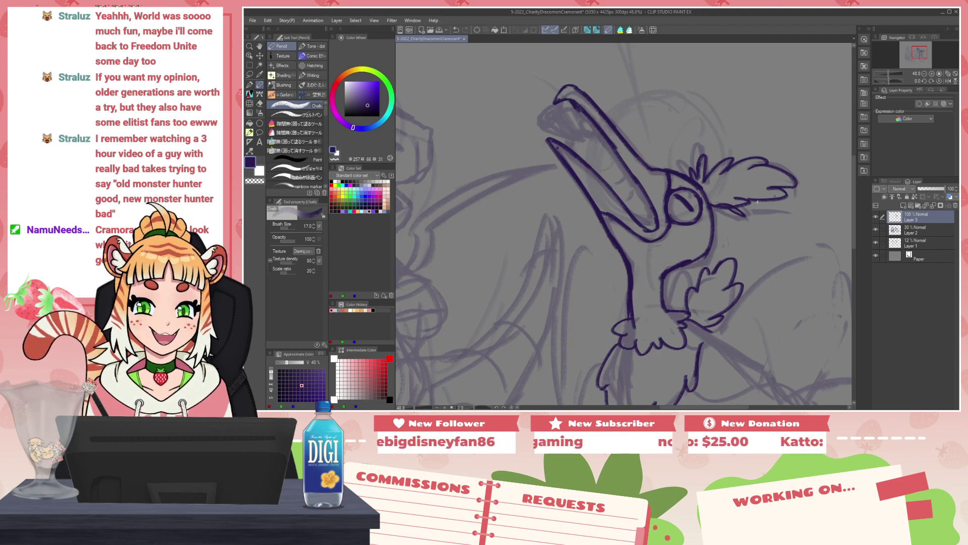
# Step: Erase stray marks and refine the inner line of the upper beak
pyautogui.press('h')
pyautogui.press('c')
pyautogui.moveTo(676, 163); pyautogui.dragTo(672, 168)
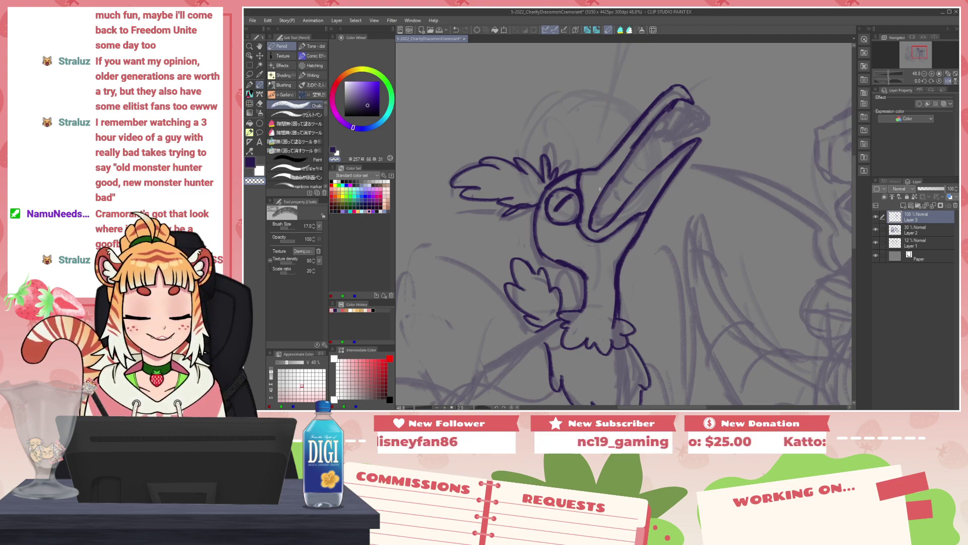
pyautogui.moveTo(597, 207)
pyautogui.mouseDown()
pyautogui.moveTo(592, 227)
pyautogui.moveTo(633, 145)
pyautogui.mouseUp()
pyautogui.press('c')
pyautogui.press('c')
pyautogui.press('c')
pyautogui.moveTo(606, 184); pyautogui.dragTo(630, 149)
pyautogui.press('c')
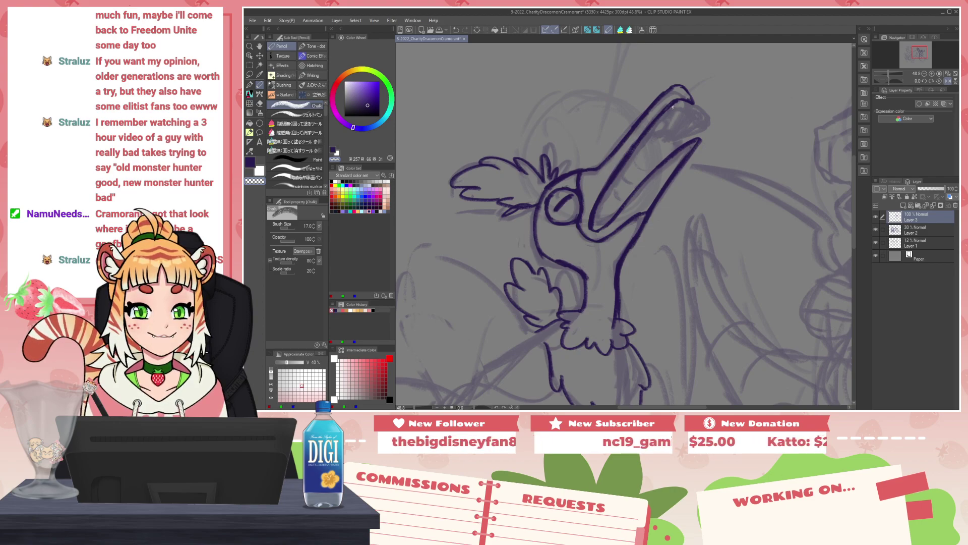
# Step: Thicken and reshape the hooked tip of the upper beak, erasing the excess line
pyautogui.keyDown('alt'); pyautogui.click(671, 107); pyautogui.keyUp('alt')
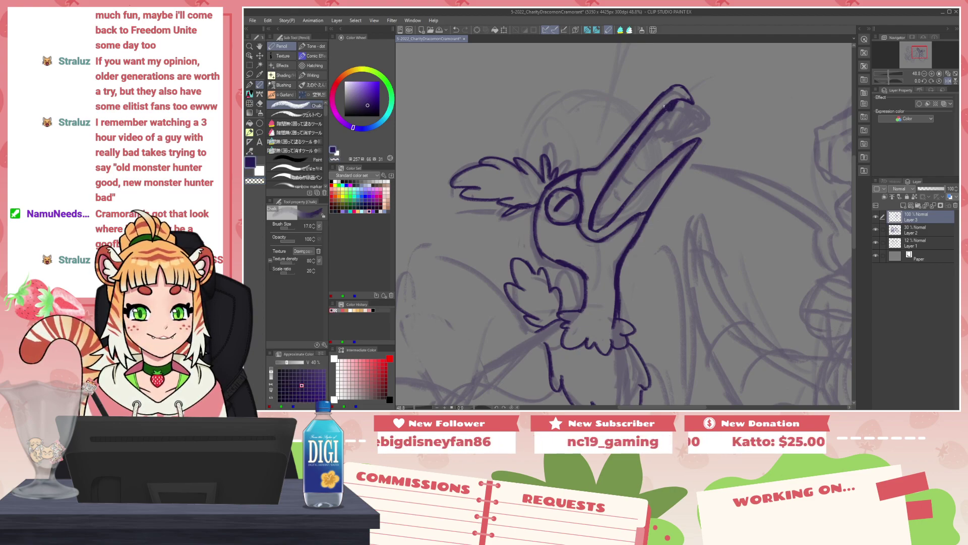
pyautogui.keyDown('alt'); pyautogui.click(668, 96); pyautogui.keyUp('alt')
pyautogui.moveTo(667, 91); pyautogui.dragTo(682, 85)
pyautogui.press('c')
pyautogui.moveTo(644, 114)
pyautogui.mouseDown()
pyautogui.moveTo(676, 86)
pyautogui.moveTo(693, 100)
pyautogui.mouseUp()
pyautogui.press('c')
pyautogui.press('c')
pyautogui.press('c')
pyautogui.keyDown('alt'); pyautogui.click(691, 91); pyautogui.keyUp('alt')
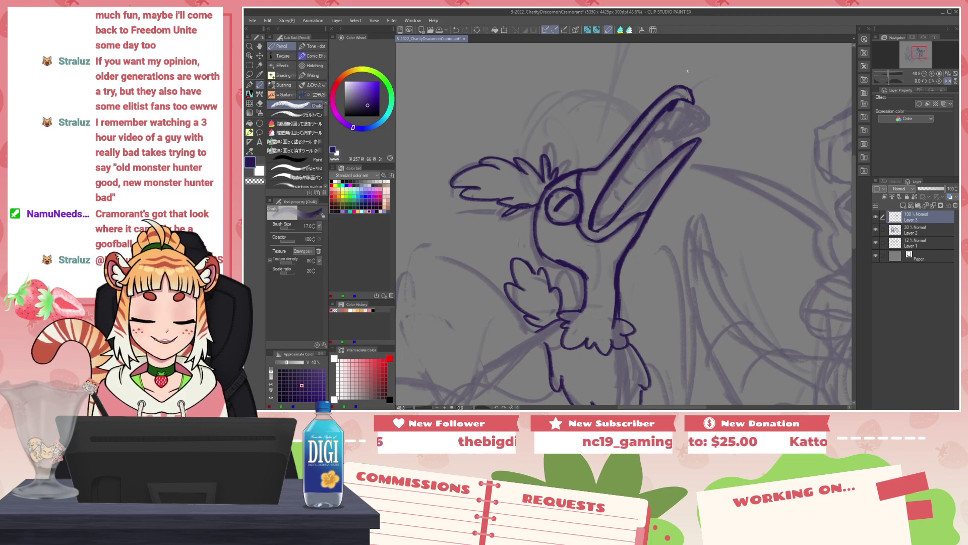
# Step: Clean up and touch up the crest feathers where they meet the bird's head
pyautogui.press('h')
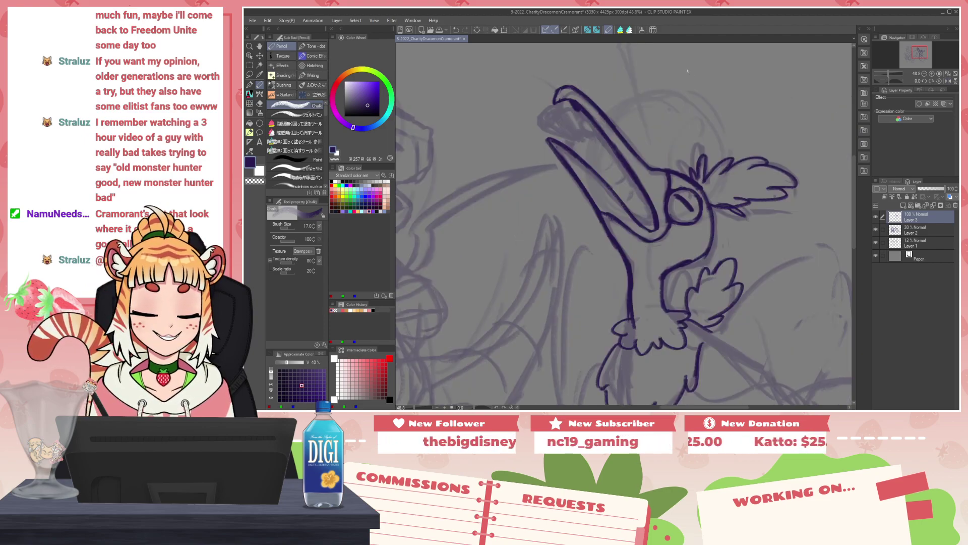
pyautogui.press('c')
pyautogui.moveTo(716, 206)
pyautogui.mouseDown()
pyautogui.moveTo(743, 215)
pyautogui.moveTo(713, 210)
pyautogui.mouseUp()
pyautogui.press('c')
pyautogui.press('c')
pyautogui.press('c')
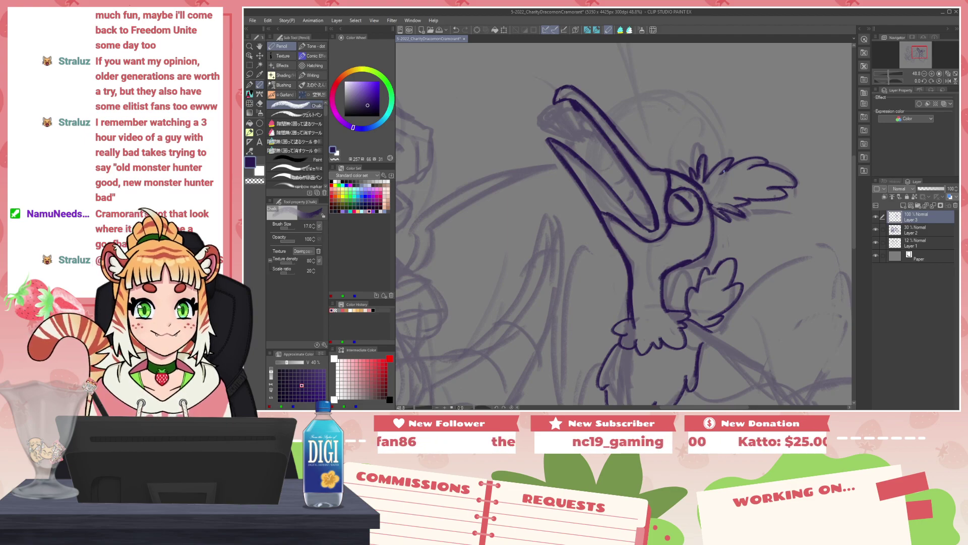
pyautogui.press('c')
pyautogui.moveTo(700, 158)
pyautogui.mouseDown()
pyautogui.moveTo(704, 179)
pyautogui.moveTo(707, 166)
pyautogui.moveTo(734, 160)
pyautogui.moveTo(720, 173)
pyautogui.moveTo(701, 156)
pyautogui.moveTo(707, 172)
pyautogui.moveTo(728, 162)
pyautogui.mouseUp()
pyautogui.press('c')
pyautogui.press('c')
pyautogui.press('c')
pyautogui.press('c')
pyautogui.press('c')
pyautogui.press('c')
pyautogui.press('c')
pyautogui.press('h')
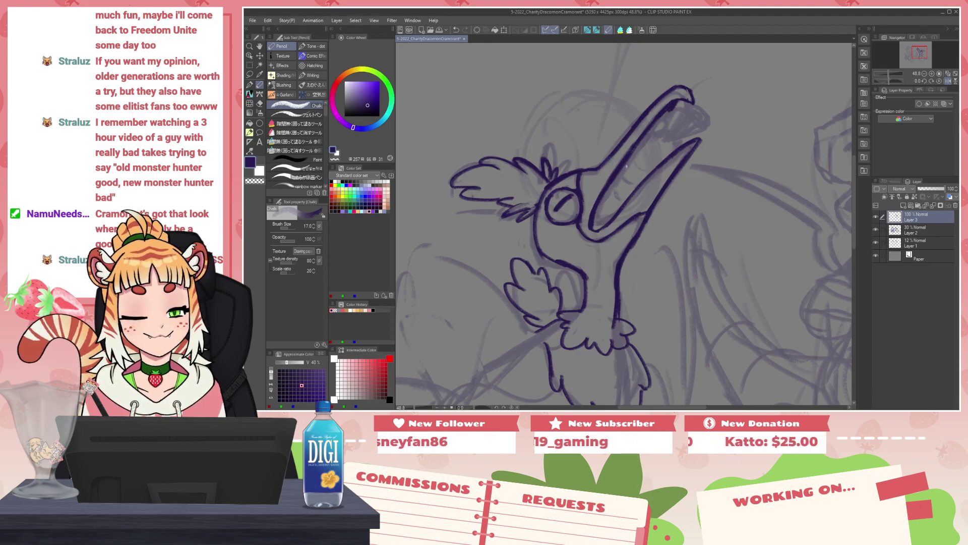
pyautogui.press('h')
pyautogui.press('h')
pyautogui.press('h')
pyautogui.press('h')
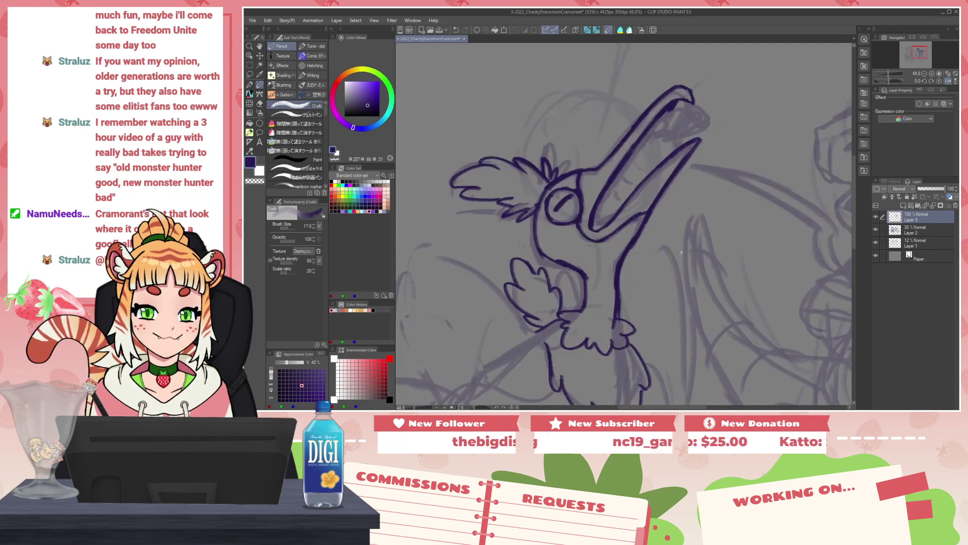
# Step: Draw the rounded shape inside the open beak and add a row of short ridge strokes along it
pyautogui.moveTo(642, 140)
pyautogui.mouseDown()
pyautogui.moveTo(654, 130)
pyautogui.moveTo(680, 134)
pyautogui.mouseUp()
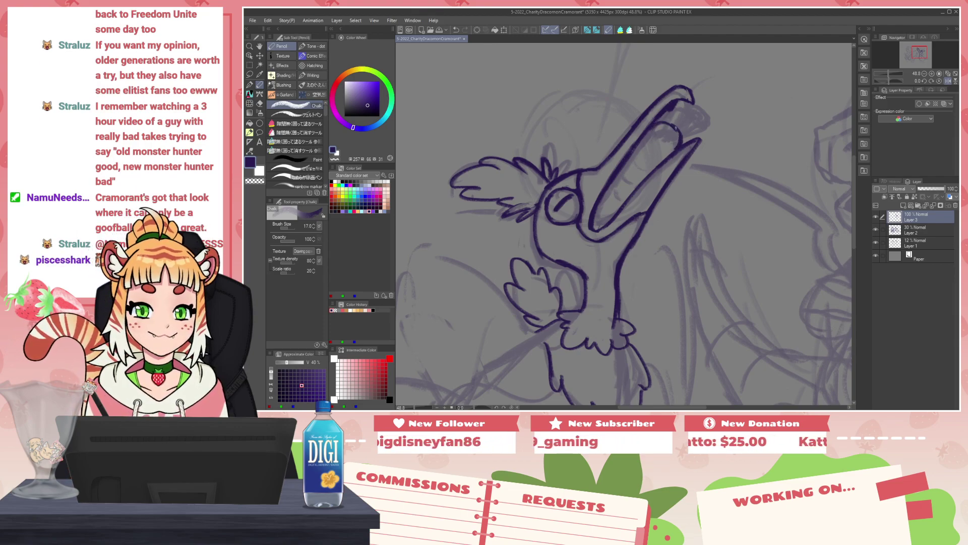
pyautogui.moveTo(654, 132)
pyautogui.mouseDown()
pyautogui.moveTo(658, 149)
pyautogui.moveTo(632, 173)
pyautogui.mouseUp()
pyautogui.moveTo(633, 175); pyautogui.dragTo(614, 196)
pyautogui.moveTo(614, 194); pyautogui.dragTo(609, 202)
pyautogui.moveTo(611, 204); pyautogui.dragTo(605, 209)
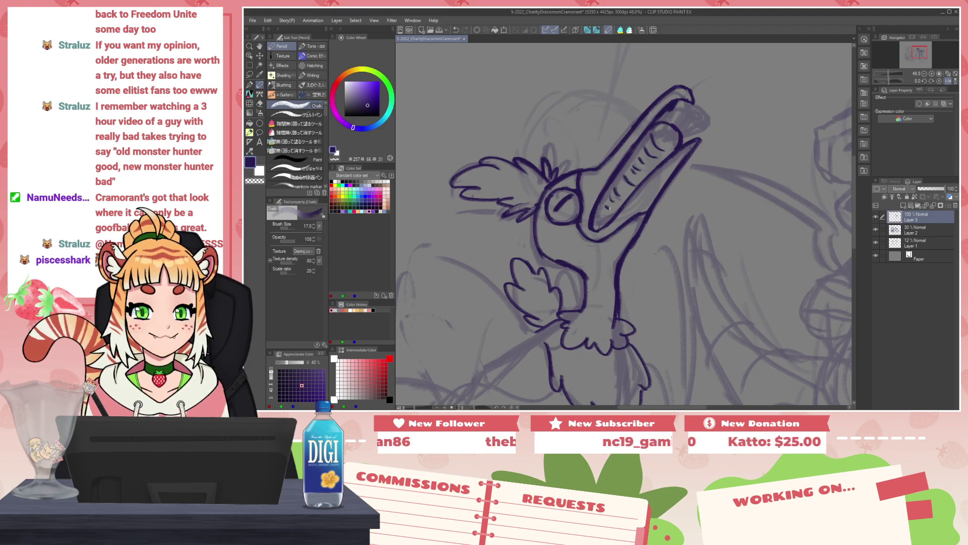
# Step: Add a cluster of short dark strokes at the end of the shape in the beak, beneath the hook
pyautogui.moveTo(667, 128)
pyautogui.mouseDown()
pyautogui.moveTo(691, 97)
pyautogui.moveTo(702, 102)
pyautogui.moveTo(697, 93)
pyautogui.moveTo(681, 119)
pyautogui.moveTo(708, 108)
pyautogui.moveTo(695, 120)
pyautogui.moveTo(669, 127)
pyautogui.moveTo(677, 102)
pyautogui.moveTo(657, 123)
pyautogui.moveTo(681, 103)
pyautogui.moveTo(694, 122)
pyautogui.moveTo(680, 129)
pyautogui.moveTo(702, 116)
pyautogui.moveTo(676, 135)
pyautogui.moveTo(684, 117)
pyautogui.moveTo(674, 126)
pyautogui.moveTo(701, 115)
pyautogui.moveTo(676, 133)
pyautogui.moveTo(688, 115)
pyautogui.mouseUp()
pyautogui.hotkey('ctrl', 'z')
pyautogui.hotkey('ctrl', 'z')
pyautogui.press('c')
pyautogui.press('c')
pyautogui.press('c')
pyautogui.press('c')
pyautogui.press('c')
pyautogui.press('c')
pyautogui.press('c')
pyautogui.press('c')
pyautogui.moveTo(673, 131); pyautogui.dragTo(694, 109)
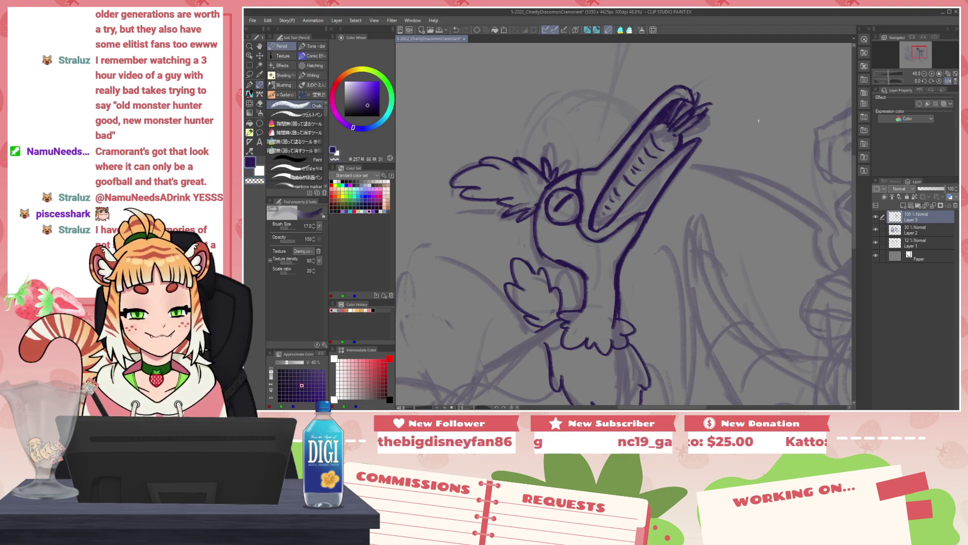
# Step: Redraw the front edge of the chest feathers with bolder, fuller points and clean up the overlapping lines
pyautogui.scroll(-5, 758, 121)
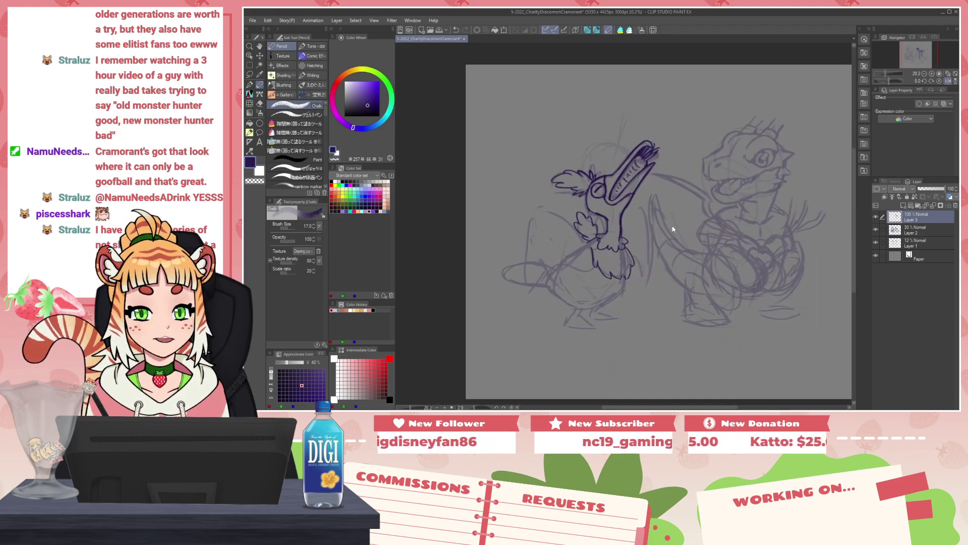
pyautogui.scroll(5, 672, 229)
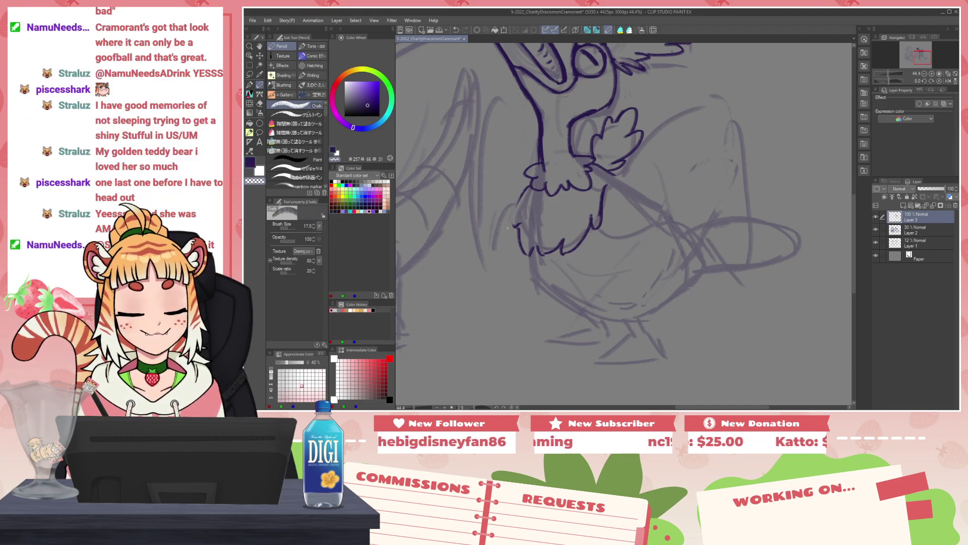
pyautogui.hotkey('ctrl', 'z')
pyautogui.moveTo(529, 184)
pyautogui.mouseDown()
pyautogui.moveTo(512, 231)
pyautogui.moveTo(522, 217)
pyautogui.moveTo(527, 254)
pyautogui.mouseUp()
pyautogui.press('c')
pyautogui.press('c')
pyautogui.press('c')
pyautogui.moveTo(522, 218)
pyautogui.mouseDown()
pyautogui.moveTo(528, 257)
pyautogui.moveTo(537, 242)
pyautogui.moveTo(552, 256)
pyautogui.mouseUp()
pyautogui.press('c')
pyautogui.press('c')
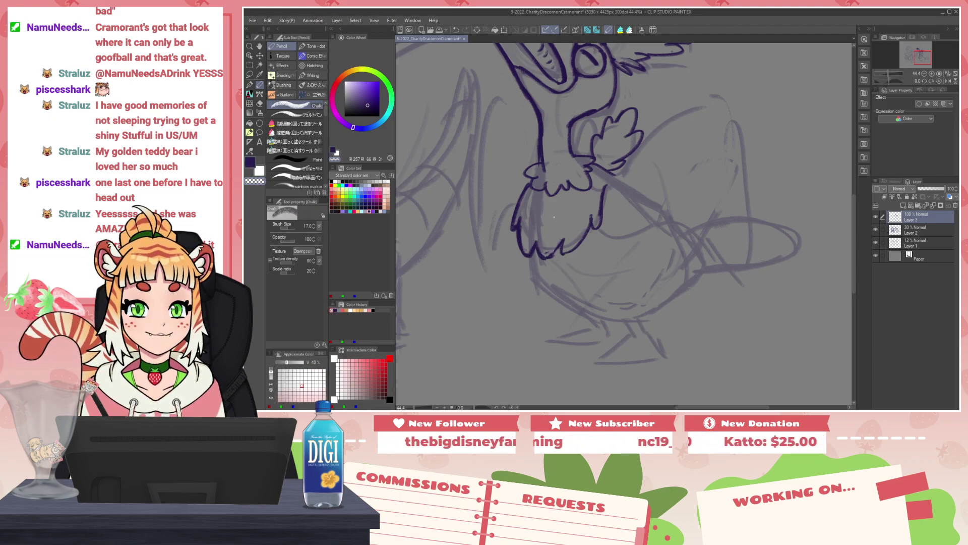
# Step: Draw longer, overlapping feather points at the lower tip of the chest feathers and clean up their lines
pyautogui.press('h')
pyautogui.moveTo(720, 257)
pyautogui.mouseDown()
pyautogui.moveTo(614, 266)
pyautogui.moveTo(626, 248)
pyautogui.moveTo(635, 256)
pyautogui.moveTo(643, 236)
pyautogui.moveTo(624, 265)
pyautogui.moveTo(626, 251)
pyautogui.moveTo(626, 273)
pyautogui.moveTo(625, 258)
pyautogui.moveTo(601, 258)
pyautogui.moveTo(603, 246)
pyautogui.moveTo(616, 276)
pyautogui.moveTo(626, 272)
pyautogui.mouseUp()
pyautogui.press('c')
pyautogui.hotkey('ctrl', 'z')
pyautogui.press('c')
pyautogui.press('c')
pyautogui.hotkey('ctrl', 'z')
pyautogui.hotkey('ctrl', 'z')
pyautogui.press('c')
pyautogui.press('c')
pyautogui.moveTo(624, 274)
pyautogui.mouseDown()
pyautogui.moveTo(642, 249)
pyautogui.moveTo(636, 272)
pyautogui.moveTo(631, 261)
pyautogui.mouseUp()
pyautogui.press('c')
pyautogui.moveTo(641, 242)
pyautogui.mouseDown()
pyautogui.moveTo(631, 259)
pyautogui.moveTo(638, 273)
pyautogui.moveTo(614, 274)
pyautogui.moveTo(624, 260)
pyautogui.moveTo(628, 273)
pyautogui.mouseUp()
pyautogui.press('c')
pyautogui.press('c')
pyautogui.press('c')
pyautogui.press('c')
pyautogui.moveTo(631, 265)
pyautogui.mouseDown()
pyautogui.moveTo(628, 277)
pyautogui.moveTo(640, 261)
pyautogui.moveTo(630, 281)
pyautogui.moveTo(639, 258)
pyautogui.mouseUp()
pyautogui.press('c')
pyautogui.press('c')
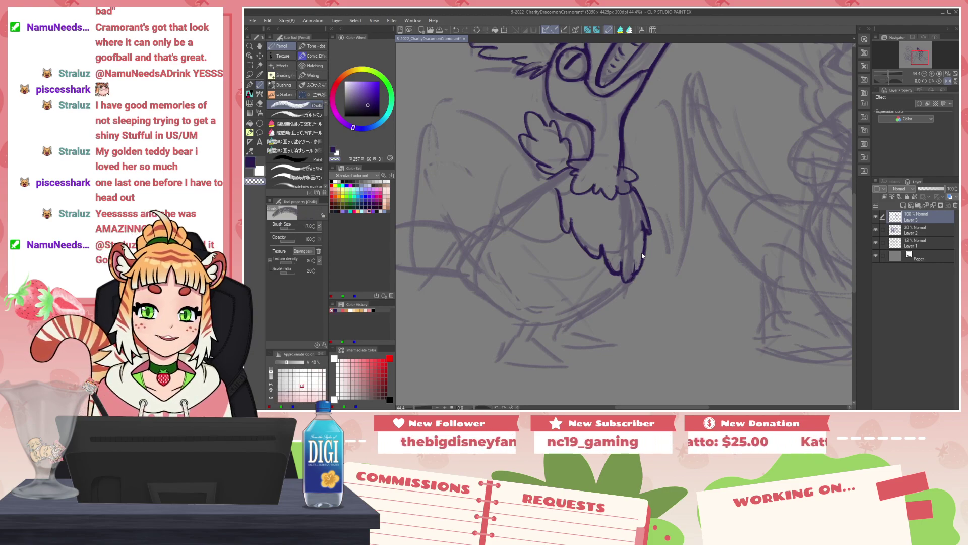
# Step: Redraw the outer front edge of the chest feathers with small pointed notches
pyautogui.press('h')
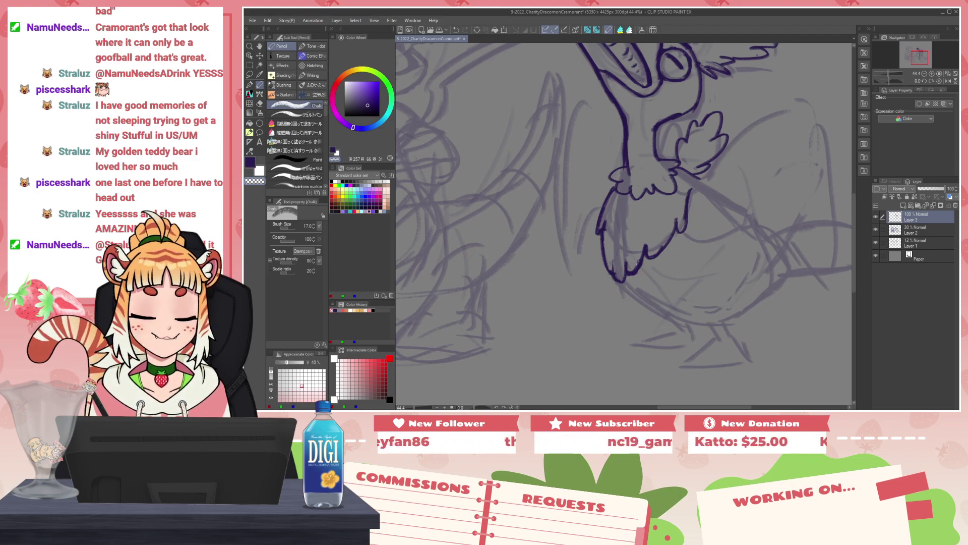
pyautogui.press('c')
pyautogui.moveTo(602, 234); pyautogui.dragTo(601, 260)
pyautogui.hotkey('ctrl', 'z')
pyautogui.press('c')
pyautogui.press('c')
pyautogui.hotkey('ctrl', 'z')
pyautogui.press('c')
pyautogui.moveTo(604, 221); pyautogui.dragTo(603, 236)
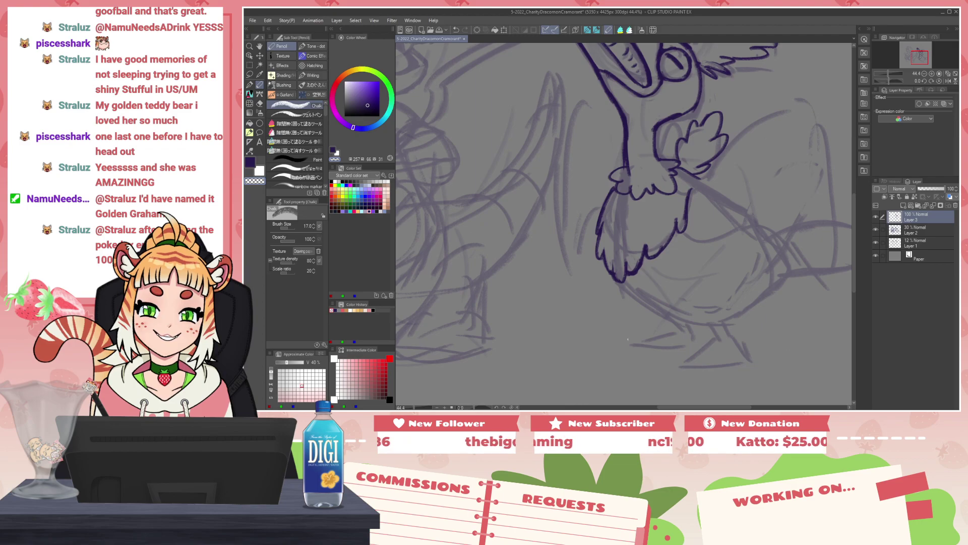
# Step: Touch up the short feather lines at the bottom of the chest feathers
pyautogui.press('c')
pyautogui.moveTo(613, 262)
pyautogui.mouseDown()
pyautogui.moveTo(621, 282)
pyautogui.moveTo(637, 266)
pyautogui.mouseUp()
pyautogui.press('c')
pyautogui.press('c')
pyautogui.press('c')
pyautogui.press('c')
pyautogui.press('c')
pyautogui.press('c')
pyautogui.press('c')
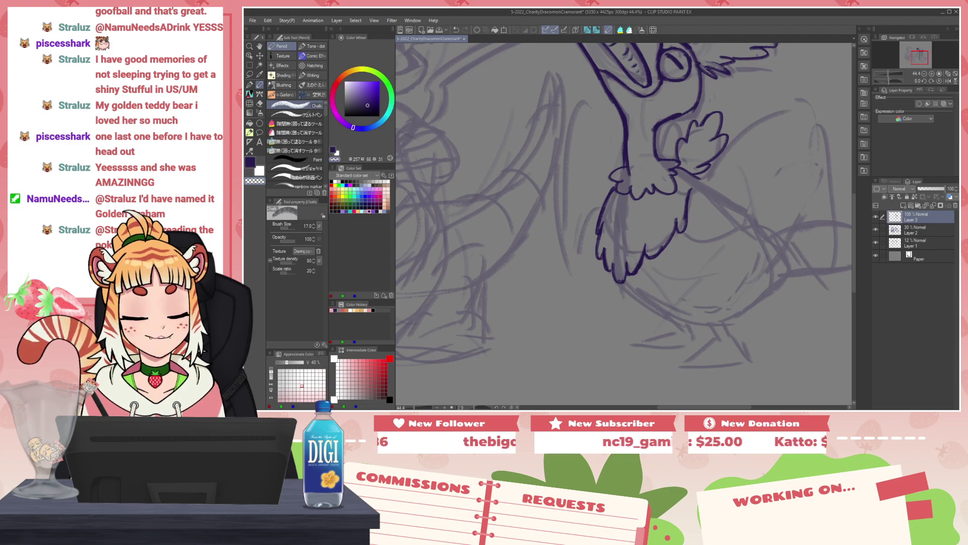
# Step: Add an inner row of feather points inside the small tuft behind the neck and clean up its lines
pyautogui.press('h')
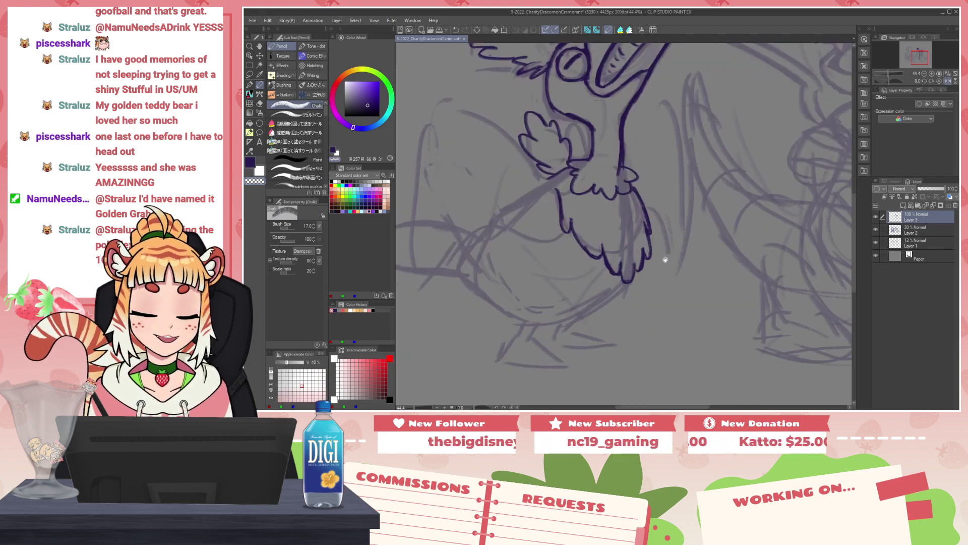
pyautogui.moveTo(684, 212); pyautogui.dragTo(665, 262)
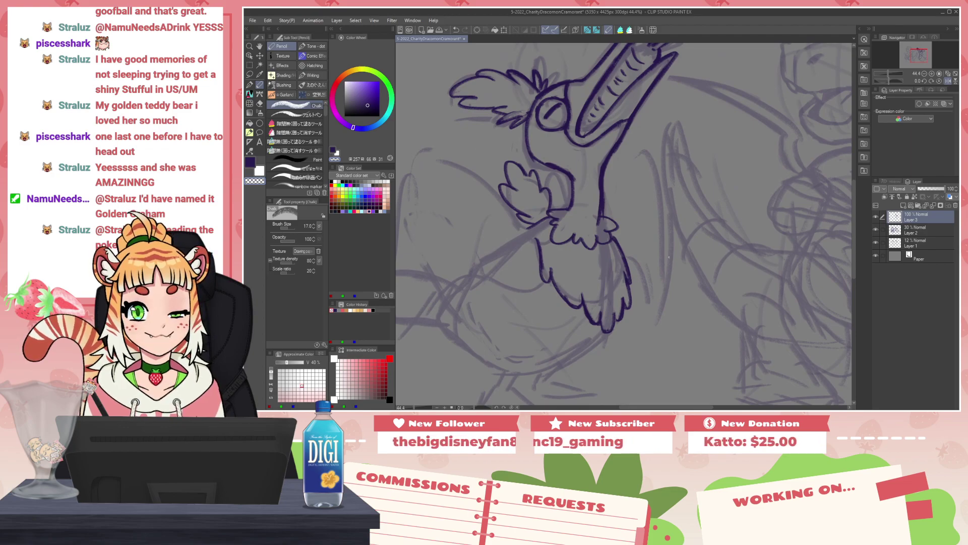
pyautogui.moveTo(575, 275); pyautogui.dragTo(642, 311)
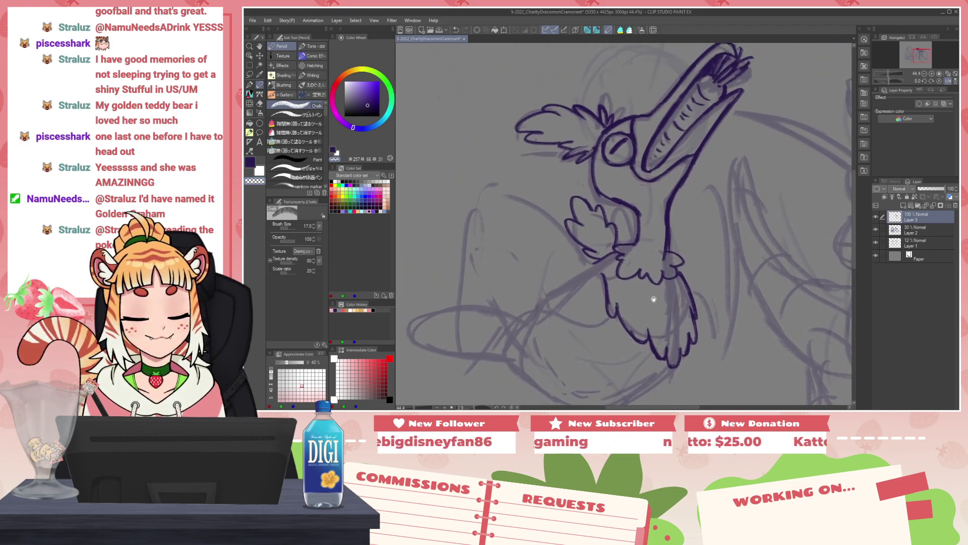
pyautogui.press('c')
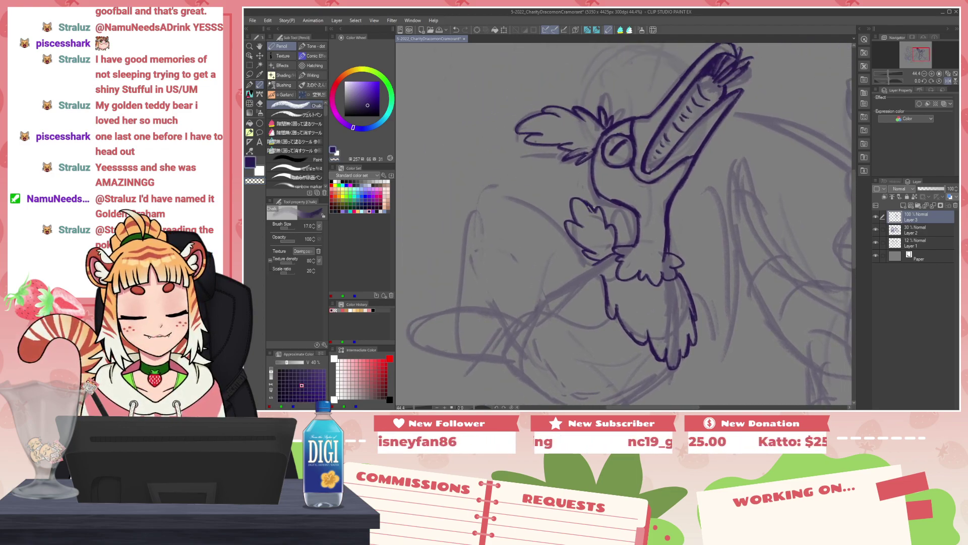
pyautogui.moveTo(583, 195)
pyautogui.mouseDown()
pyautogui.moveTo(622, 213)
pyautogui.moveTo(623, 245)
pyautogui.moveTo(638, 233)
pyautogui.moveTo(617, 218)
pyautogui.moveTo(624, 245)
pyautogui.mouseUp()
pyautogui.hotkey('ctrl', 'z')
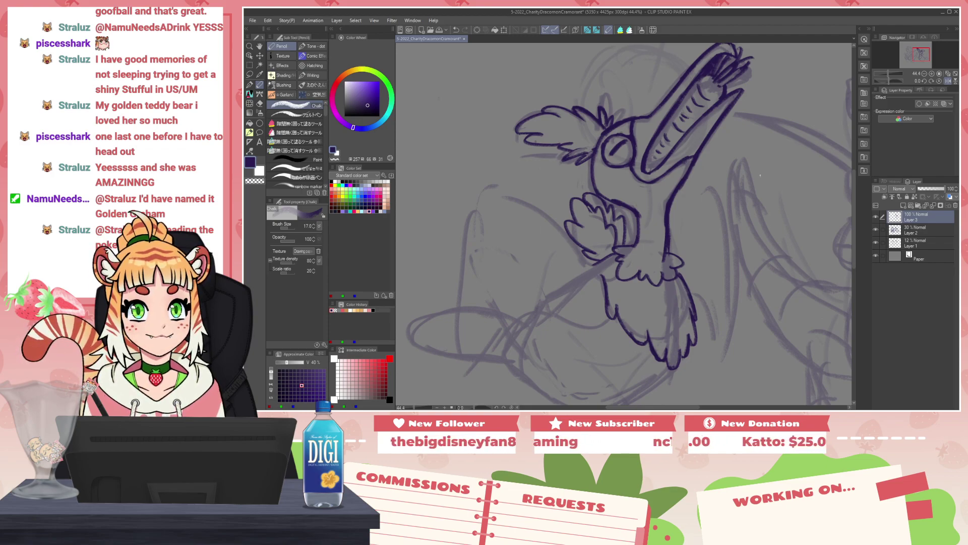
pyautogui.press('c')
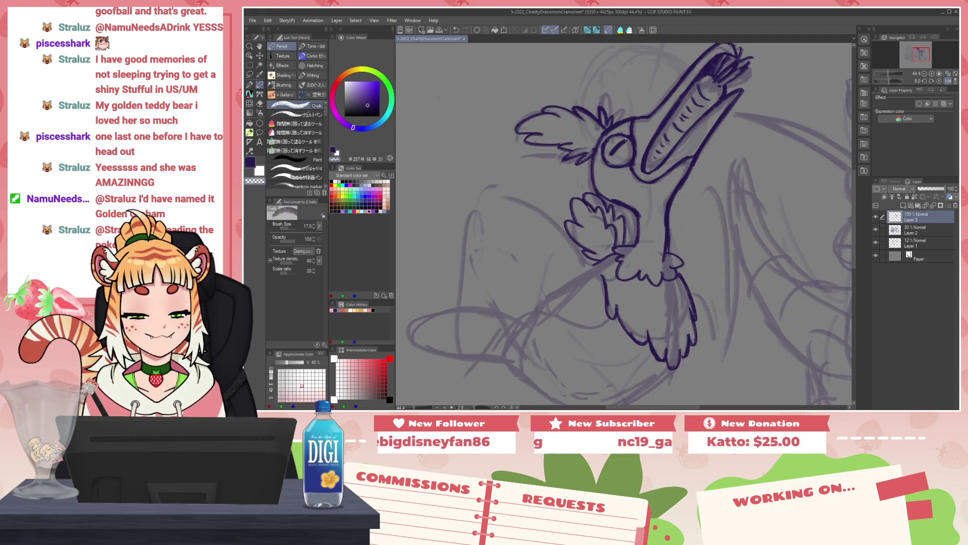
pyautogui.press('c')
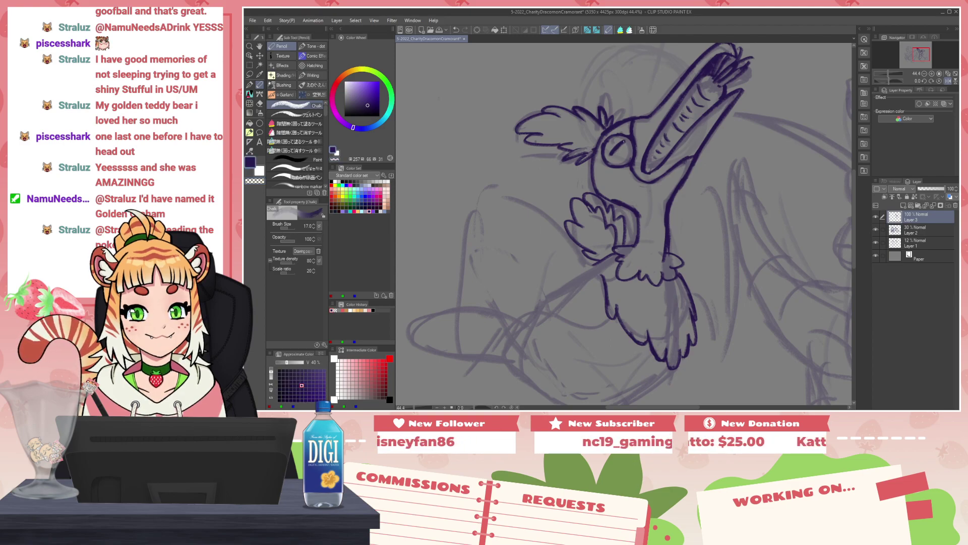
pyautogui.press('c')
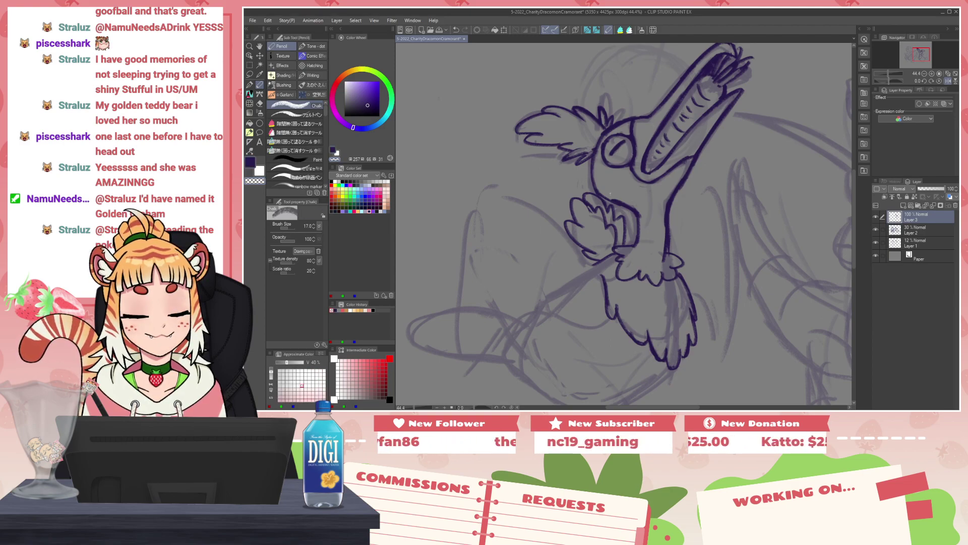
pyautogui.press('c')
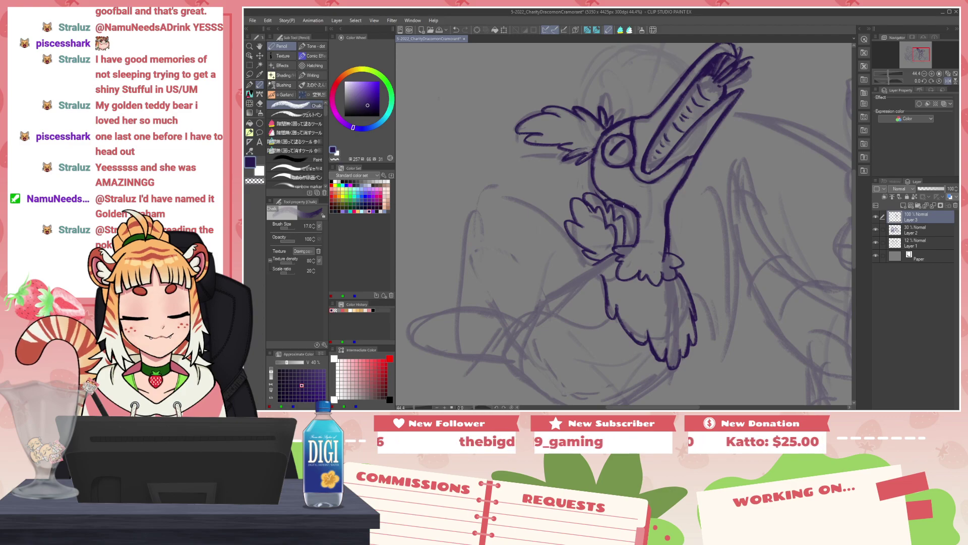
pyautogui.press('c')
pyautogui.press('c')
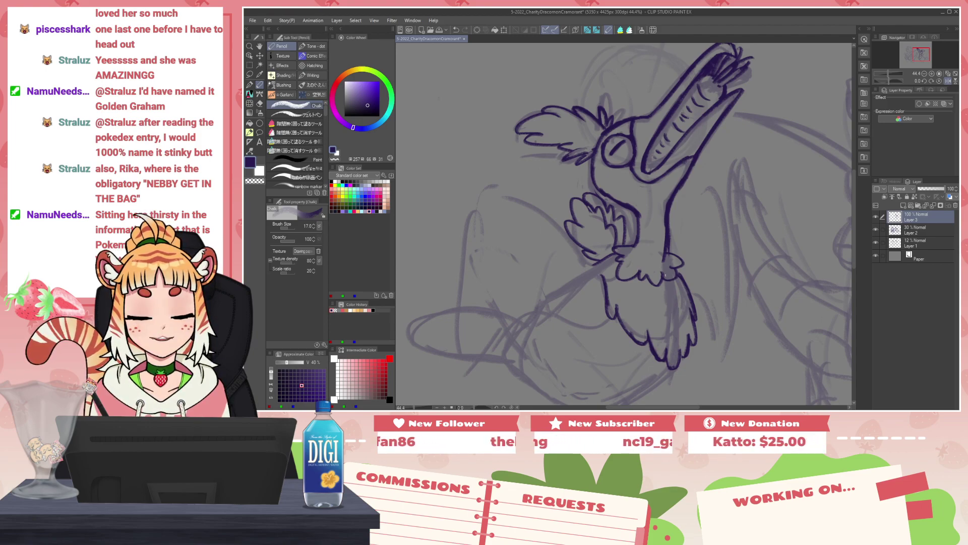
# Step: Draw the near wing's upper edge, rising from the base of the neck tuft to the wing's rounded peak
pyautogui.press('h')
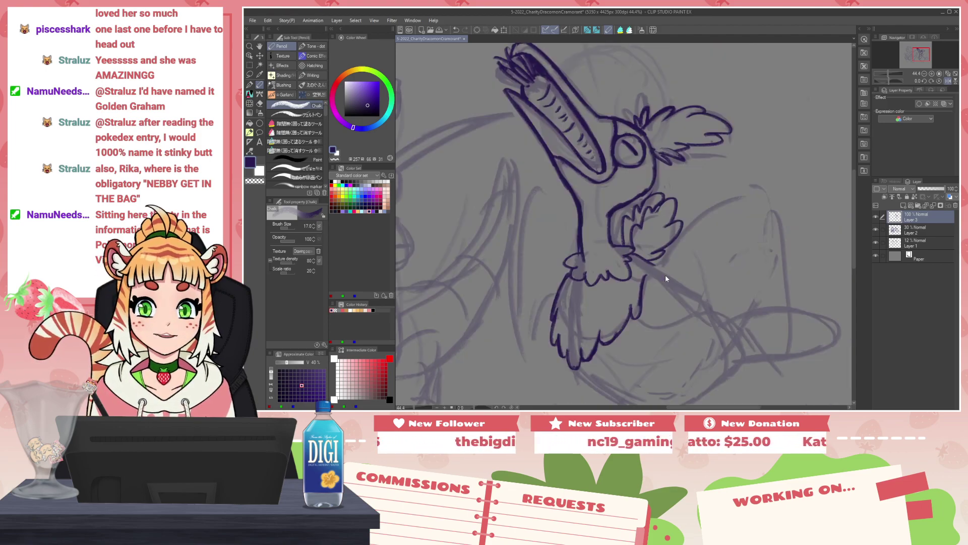
pyautogui.moveTo(683, 289); pyautogui.dragTo(606, 240)
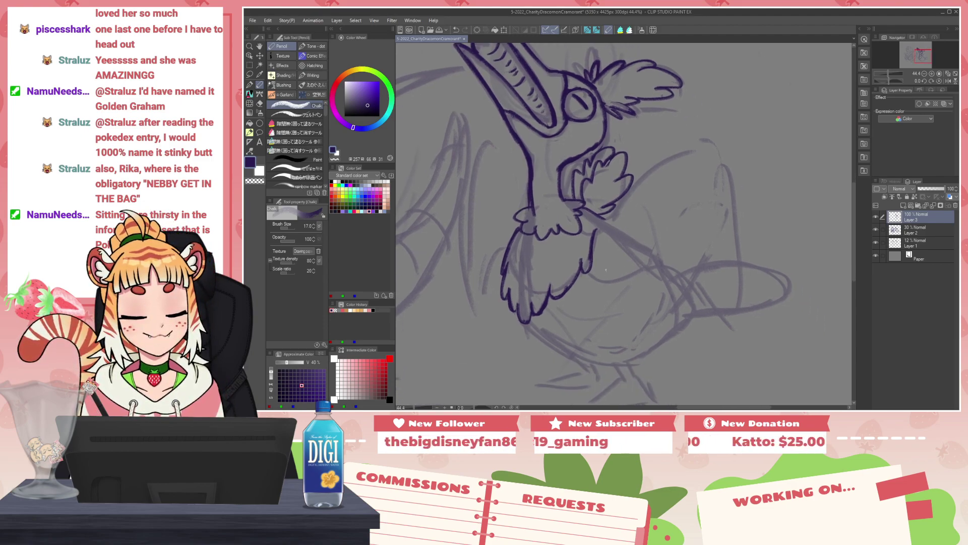
pyautogui.moveTo(597, 227); pyautogui.dragTo(708, 139)
pyautogui.moveTo(625, 210)
pyautogui.mouseDown()
pyautogui.moveTo(683, 152)
pyautogui.moveTo(668, 159)
pyautogui.moveTo(707, 141)
pyautogui.moveTo(722, 156)
pyautogui.mouseUp()
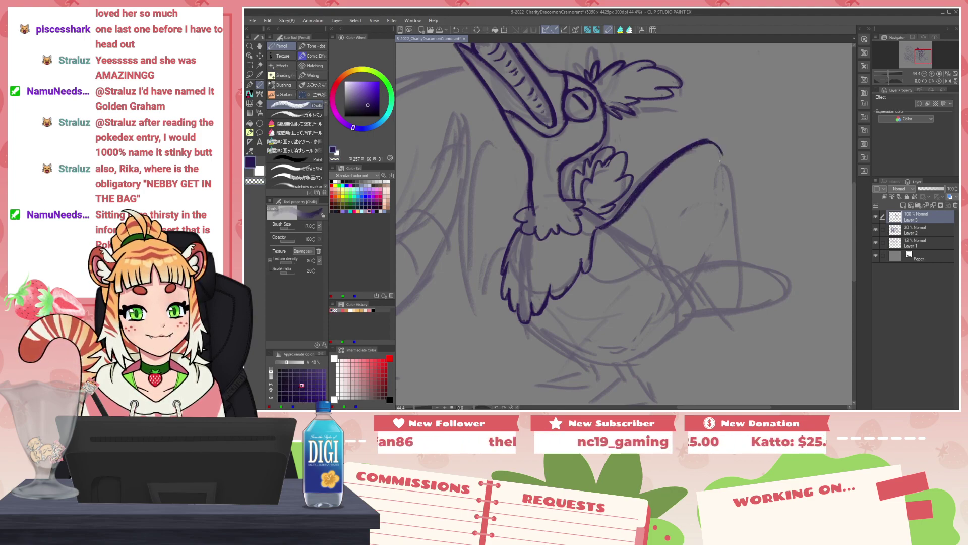
# Step: Draw the near wing's long outer edge curving down from the peak and smooth it with repeated strokes
pyautogui.press('h')
pyautogui.moveTo(530, 146)
pyautogui.mouseDown()
pyautogui.moveTo(504, 252)
pyautogui.moveTo(506, 224)
pyautogui.mouseUp()
pyautogui.moveTo(527, 151)
pyautogui.mouseDown()
pyautogui.moveTo(504, 264)
pyautogui.moveTo(510, 240)
pyautogui.mouseUp()
pyautogui.press('c')
pyautogui.moveTo(520, 172); pyautogui.dragTo(506, 263)
pyautogui.press('c')
pyautogui.moveTo(506, 208)
pyautogui.mouseDown()
pyautogui.moveTo(507, 295)
pyautogui.moveTo(501, 245)
pyautogui.mouseUp()
pyautogui.press('c')
pyautogui.moveTo(514, 190); pyautogui.dragTo(506, 269)
pyautogui.moveTo(510, 207); pyautogui.dragTo(506, 247)
pyautogui.press('c')
pyautogui.moveTo(519, 180); pyautogui.dragTo(507, 289)
pyautogui.moveTo(520, 169)
pyautogui.mouseDown()
pyautogui.moveTo(504, 243)
pyautogui.moveTo(509, 194)
pyautogui.mouseUp()
pyautogui.moveTo(526, 150)
pyautogui.mouseDown()
pyautogui.moveTo(511, 181)
pyautogui.moveTo(518, 162)
pyautogui.moveTo(506, 275)
pyautogui.mouseUp()
pyautogui.press('c')
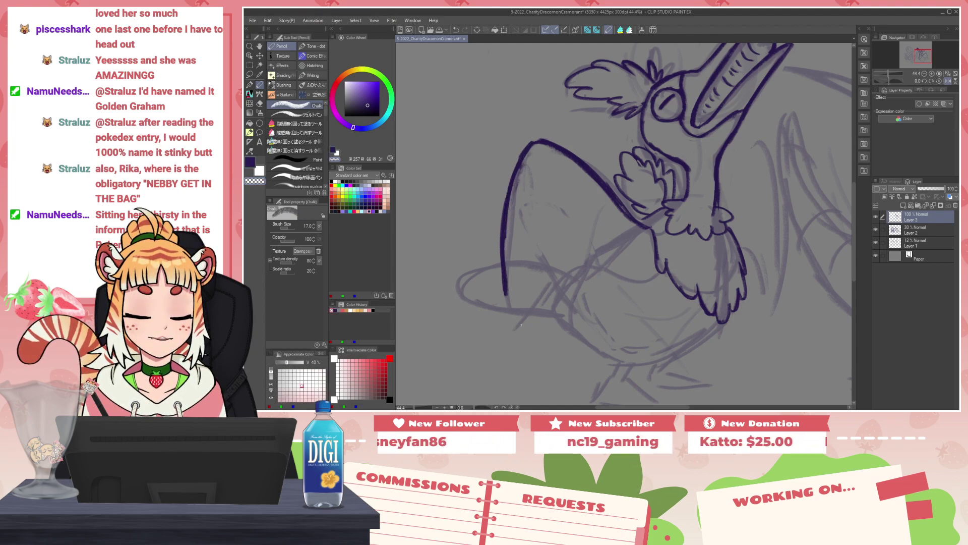
# Step: Extend the lower end of the wing's outer edge and even out its line thickness
pyautogui.press('c')
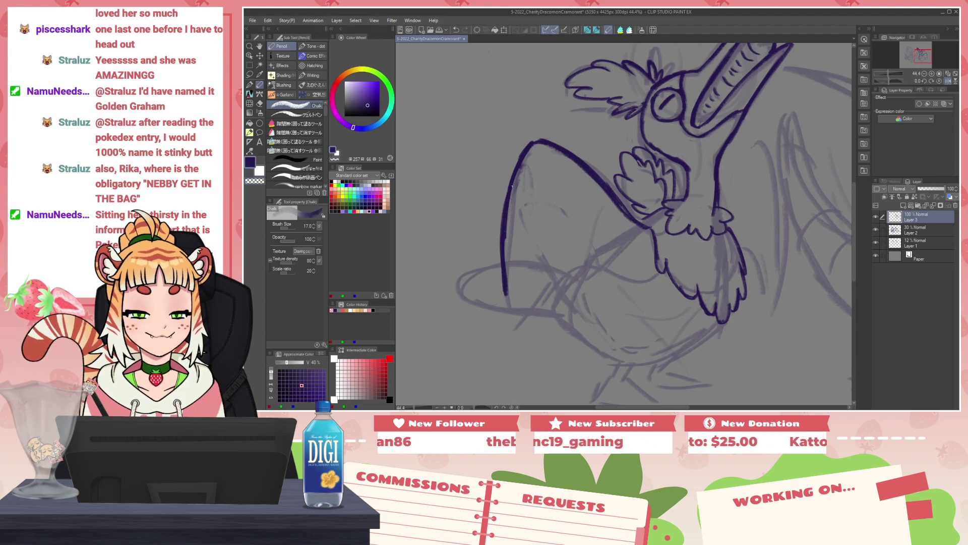
pyautogui.moveTo(501, 232); pyautogui.dragTo(503, 298)
pyautogui.moveTo(501, 259); pyautogui.dragTo(506, 306)
pyautogui.press('c')
pyautogui.moveTo(509, 210); pyautogui.dragTo(507, 298)
pyautogui.moveTo(507, 268); pyautogui.dragTo(507, 295)
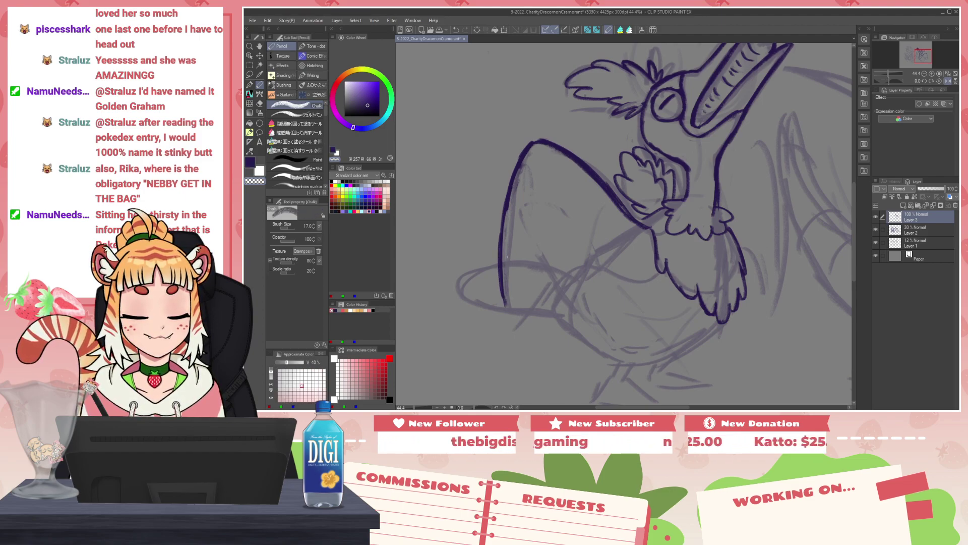
pyautogui.press('c')
pyautogui.moveTo(506, 211); pyautogui.dragTo(506, 306)
pyautogui.moveTo(506, 276); pyautogui.dragTo(507, 305)
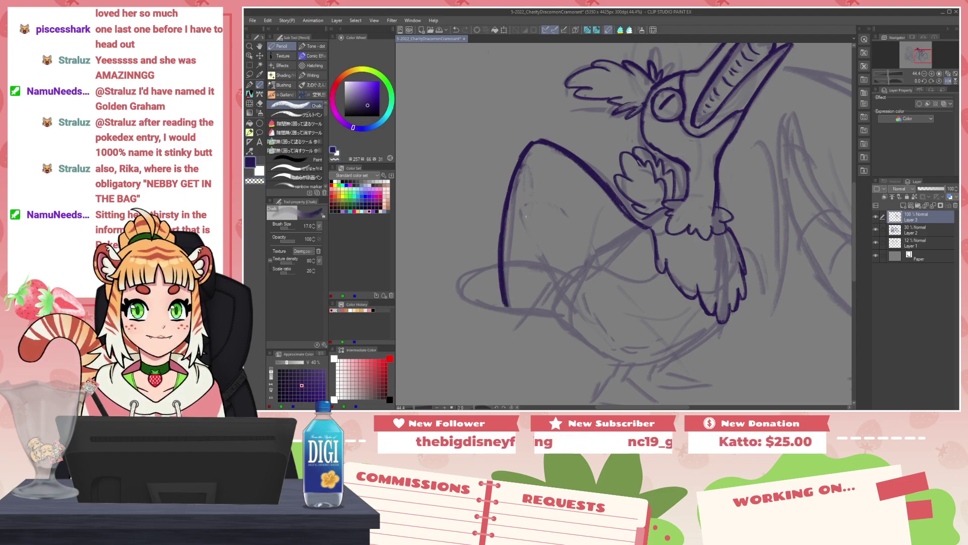
# Step: Draw a row of long, near-vertical strokes inside the wing to divide the feathers, shortening toward the body
pyautogui.moveTo(547, 178)
pyautogui.mouseDown()
pyautogui.moveTo(529, 304)
pyautogui.moveTo(531, 281)
pyautogui.moveTo(530, 291)
pyautogui.mouseUp()
pyautogui.hotkey('ctrl', 'z')
pyautogui.hotkey('ctrl', 'z')
pyautogui.moveTo(572, 203); pyautogui.dragTo(554, 332)
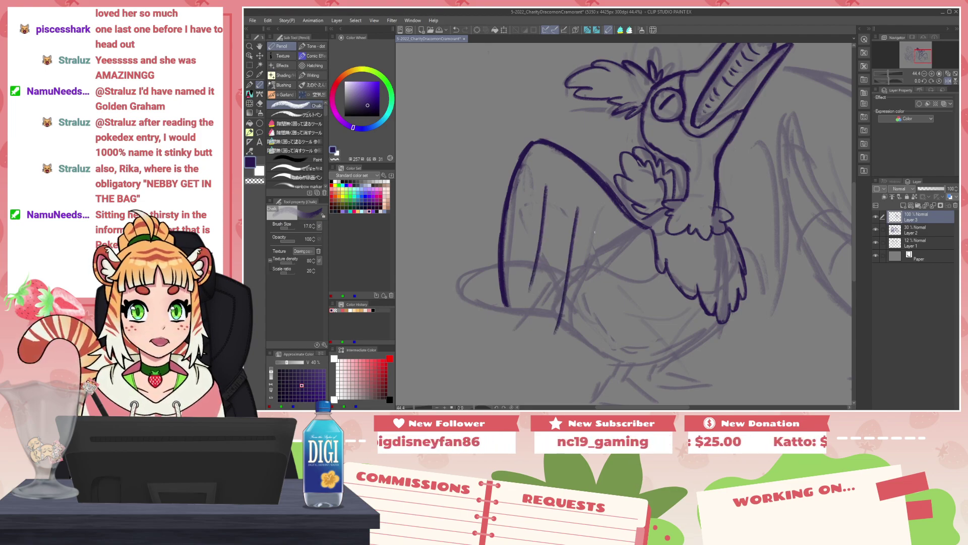
pyautogui.moveTo(601, 228); pyautogui.dragTo(591, 305)
pyautogui.hotkey('ctrl', 'z')
pyautogui.moveTo(624, 247)
pyautogui.mouseDown()
pyautogui.moveTo(617, 301)
pyautogui.moveTo(635, 283)
pyautogui.mouseUp()
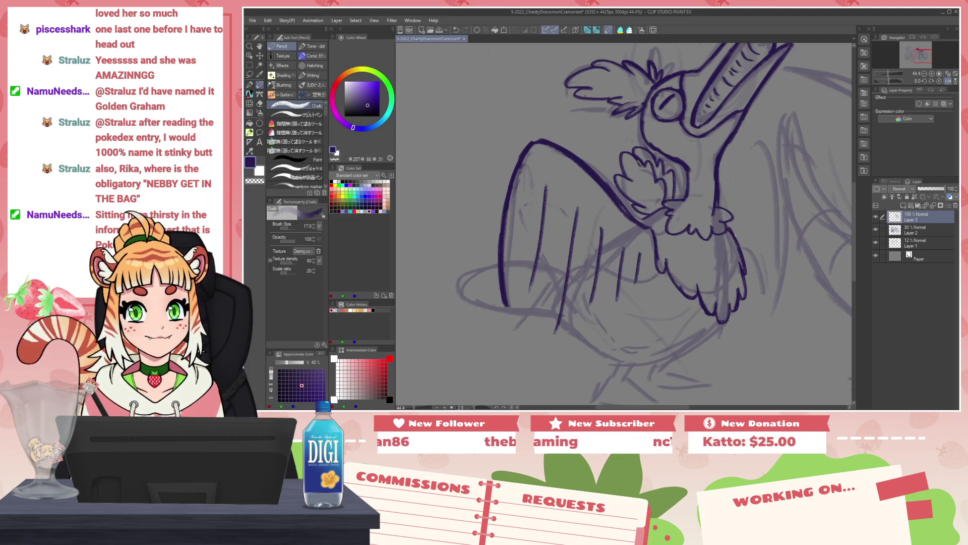
# Step: Draw the tip of the outermost wing feather and extend the first dividing line down to meet it
pyautogui.moveTo(506, 303); pyautogui.dragTo(526, 339)
pyautogui.moveTo(532, 290); pyautogui.dragTo(532, 335)
pyautogui.moveTo(532, 273); pyautogui.dragTo(528, 320)
pyautogui.moveTo(535, 263)
pyautogui.mouseDown()
pyautogui.moveTo(527, 315)
pyautogui.moveTo(531, 267)
pyautogui.mouseUp()
pyautogui.press('c')
pyautogui.moveTo(538, 256); pyautogui.dragTo(529, 323)
pyautogui.press('c')
pyautogui.moveTo(540, 246); pyautogui.dragTo(528, 338)
pyautogui.moveTo(544, 183); pyautogui.dragTo(548, 187)
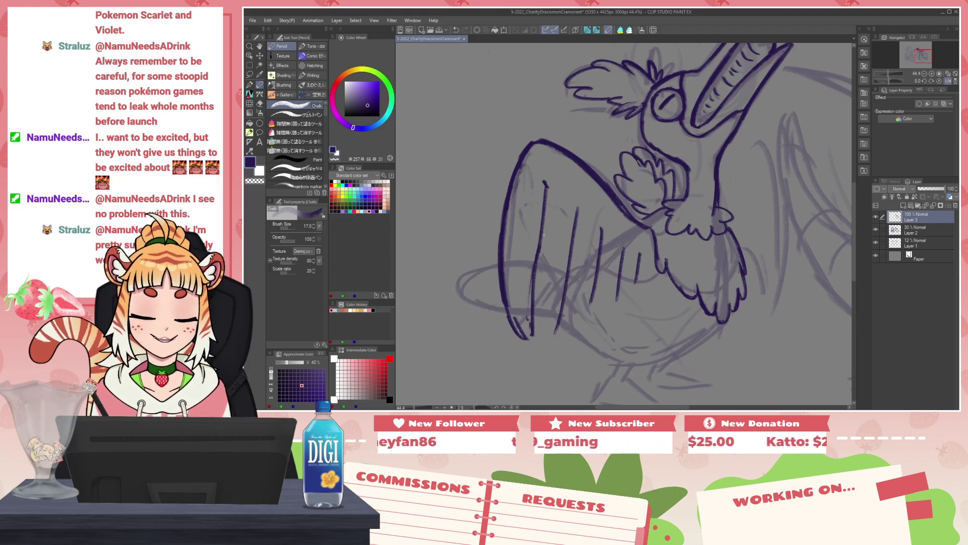
# Step: Clean up the outermost wing feather's inner edge and round off its tip with a bolder line
pyautogui.press('c')
pyautogui.moveTo(533, 257); pyautogui.dragTo(532, 301)
pyautogui.press('c')
pyautogui.moveTo(543, 225); pyautogui.dragTo(534, 308)
pyautogui.moveTo(538, 250)
pyautogui.mouseDown()
pyautogui.moveTo(533, 337)
pyautogui.moveTo(536, 310)
pyautogui.moveTo(522, 330)
pyautogui.mouseUp()
pyautogui.press('c')
pyautogui.press('c')
pyautogui.moveTo(505, 275)
pyautogui.mouseDown()
pyautogui.moveTo(513, 323)
pyautogui.moveTo(528, 339)
pyautogui.mouseUp()
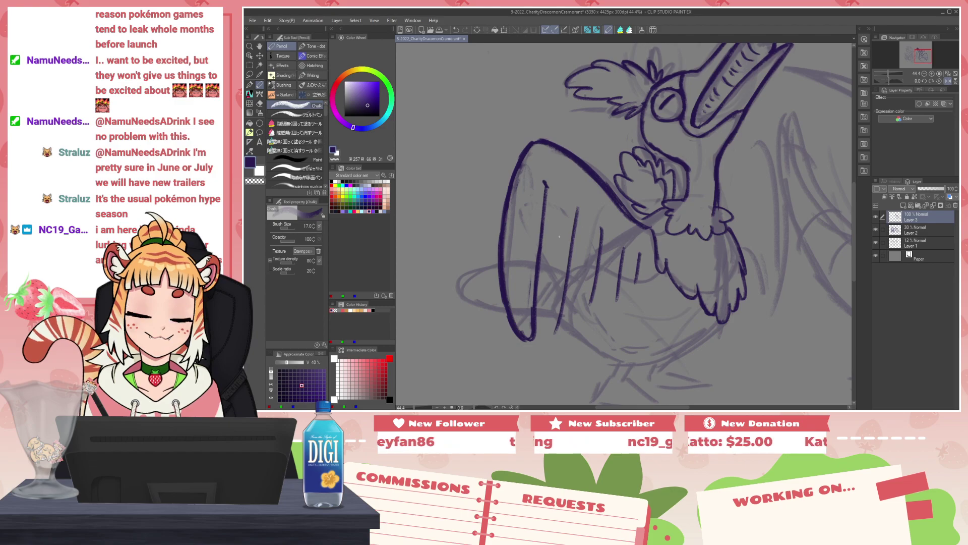
# Step: Draw the curved tips of the remaining wing feathers, joining the dividing strokes one after another toward the body
pyautogui.press('c')
pyautogui.moveTo(559, 310); pyautogui.dragTo(556, 332)
pyautogui.press('c')
pyautogui.moveTo(539, 268); pyautogui.dragTo(553, 335)
pyautogui.moveTo(538, 300); pyautogui.dragTo(545, 334)
pyautogui.moveTo(567, 275)
pyautogui.mouseDown()
pyautogui.moveTo(556, 334)
pyautogui.moveTo(571, 276)
pyautogui.moveTo(569, 329)
pyautogui.mouseUp()
pyautogui.moveTo(596, 277)
pyautogui.mouseDown()
pyautogui.moveTo(585, 328)
pyautogui.moveTo(609, 317)
pyautogui.mouseUp()
pyautogui.moveTo(626, 275); pyautogui.dragTo(619, 301)
pyautogui.moveTo(640, 272); pyautogui.dragTo(628, 298)
pyautogui.moveTo(646, 249)
pyautogui.mouseDown()
pyautogui.moveTo(644, 279)
pyautogui.moveTo(624, 303)
pyautogui.moveTo(632, 303)
pyautogui.moveTo(624, 298)
pyautogui.mouseUp()
pyautogui.hotkey('ctrl', 'z')
pyautogui.hotkey('ctrl', 'z')
# Step: Redraw the dividing line between the two outermost wing feathers bolder and clean up its lower end
pyautogui.press('c')
pyautogui.press('c')
pyautogui.press('c')
pyautogui.moveTo(546, 178); pyautogui.dragTo(542, 241)
pyautogui.press('c')
pyautogui.hotkey('ctrl', 'z')
pyautogui.moveTo(547, 188); pyautogui.dragTo(543, 314)
pyautogui.press('c')
pyautogui.moveTo(536, 277); pyautogui.dragTo(537, 333)
pyautogui.press('c')
pyautogui.moveTo(537, 299); pyautogui.dragTo(537, 325)
pyautogui.press('c')
pyautogui.moveTo(534, 272); pyautogui.dragTo(534, 323)
pyautogui.press('c')
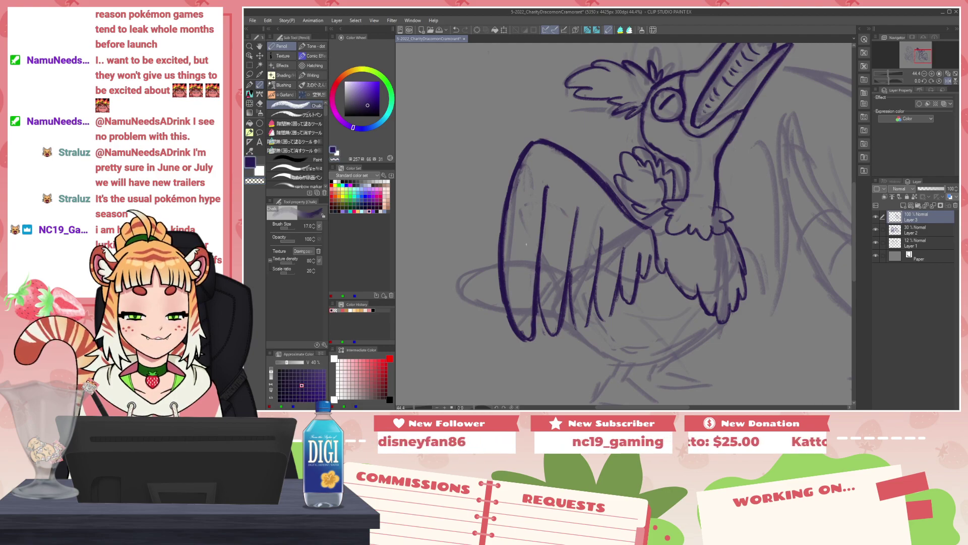
# Step: Thicken and smooth the near wing's outer edge below its peak
pyautogui.press('c')
pyautogui.moveTo(514, 195)
pyautogui.mouseDown()
pyautogui.moveTo(536, 143)
pyautogui.moveTo(510, 187)
pyautogui.mouseUp()
pyautogui.press('c')
pyautogui.press('c')
pyautogui.press('c')
pyautogui.moveTo(528, 153)
pyautogui.mouseDown()
pyautogui.moveTo(504, 234)
pyautogui.moveTo(506, 286)
pyautogui.mouseUp()
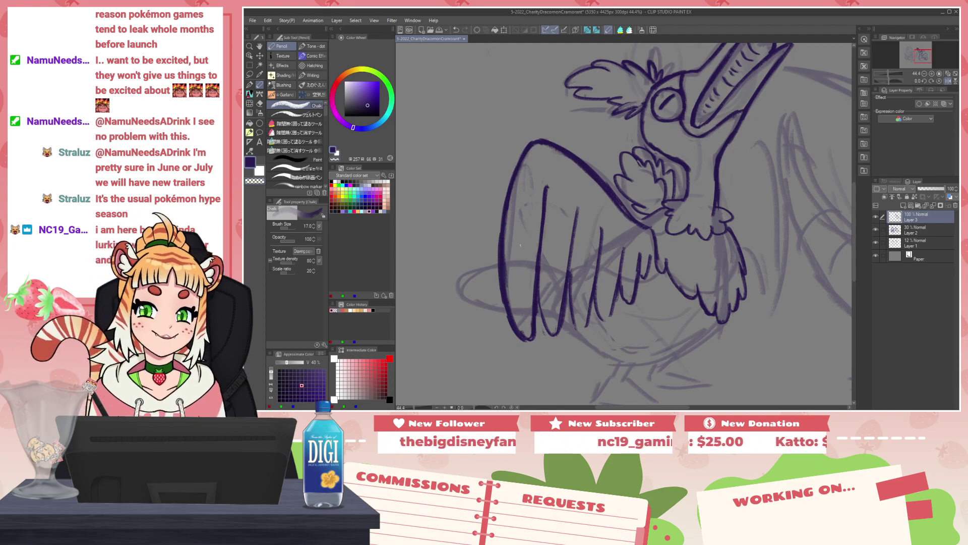
pyautogui.press('c')
pyautogui.moveTo(506, 244); pyautogui.dragTo(506, 265)
# Step: Try to draw the far wing in front of the chest with a curved outline and long feather strokes
pyautogui.press('h')
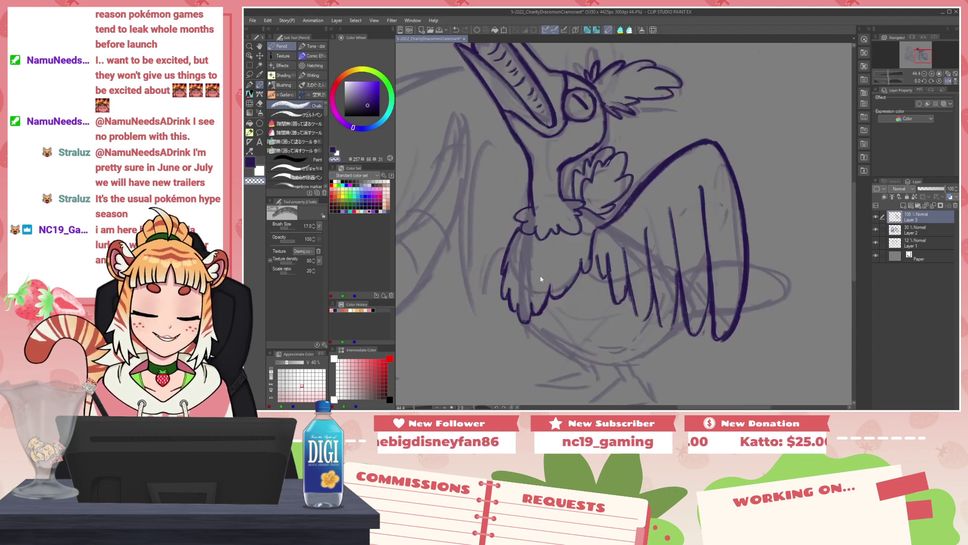
pyautogui.press('c')
pyautogui.moveTo(530, 190)
pyautogui.mouseDown()
pyautogui.moveTo(502, 130)
pyautogui.moveTo(471, 204)
pyautogui.moveTo(465, 292)
pyautogui.mouseUp()
pyautogui.hotkey('ctrl', 'z')
pyautogui.moveTo(476, 203); pyautogui.dragTo(474, 314)
pyautogui.moveTo(485, 315)
pyautogui.mouseDown()
pyautogui.moveTo(486, 208)
pyautogui.moveTo(500, 304)
pyautogui.mouseUp()
pyautogui.hotkey('ctrl', 'z')
pyautogui.moveTo(485, 206); pyautogui.dragTo(488, 306)
pyautogui.moveTo(491, 241); pyautogui.dragTo(501, 298)
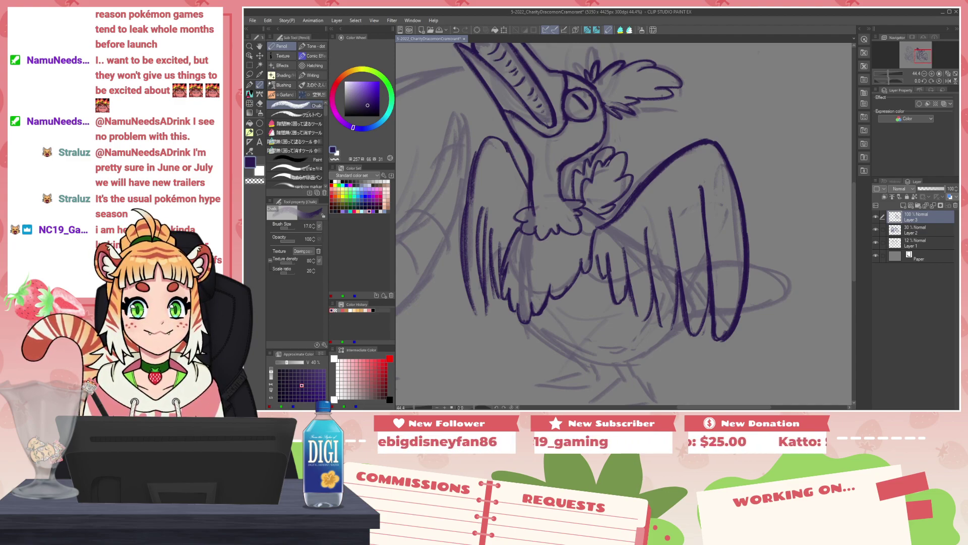
# Step: Undo all strokes of the far wing
pyautogui.hotkey('ctrl', 'z')
pyautogui.hotkey('ctrl', 'z')
pyautogui.hotkey('ctrl', 'z')
pyautogui.hotkey('ctrl', 'z')
pyautogui.hotkey('ctrl', 'z')
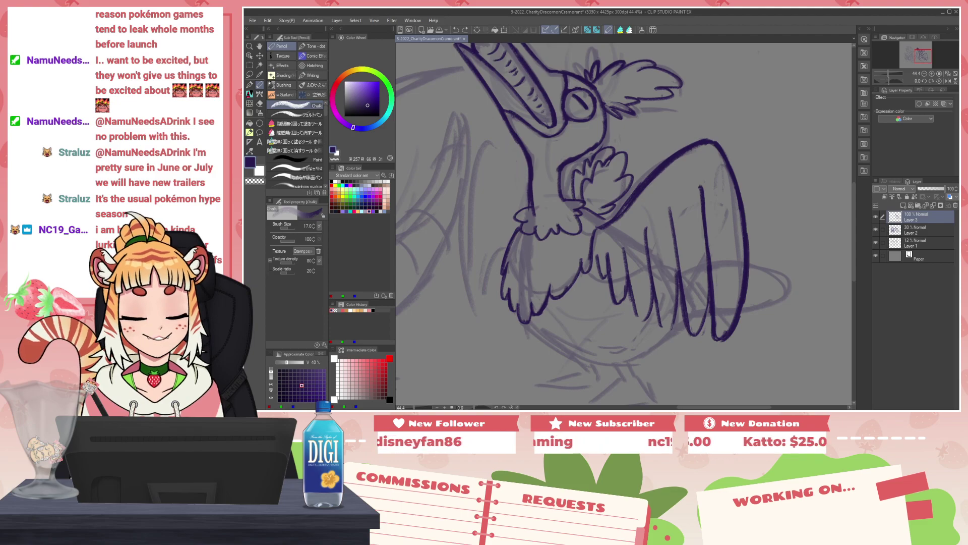
# Step: Draw the far wing beside the neck with a tall curved outline and long feather strokes down to its lower tips
pyautogui.hotkey('ctrl', 'z')
pyautogui.moveTo(530, 191)
pyautogui.mouseDown()
pyautogui.moveTo(498, 135)
pyautogui.moveTo(489, 148)
pyautogui.moveTo(486, 251)
pyautogui.mouseUp()
pyautogui.moveTo(484, 180); pyautogui.dragTo(499, 298)
pyautogui.hotkey('ctrl', 'z')
pyautogui.moveTo(487, 176); pyautogui.dragTo(478, 241)
pyautogui.moveTo(501, 278); pyautogui.dragTo(504, 309)
pyautogui.moveTo(502, 200)
pyautogui.mouseDown()
pyautogui.moveTo(506, 251)
pyautogui.moveTo(515, 241)
pyautogui.mouseUp()
pyautogui.hotkey('ctrl', 'z')
pyautogui.press('c')
pyautogui.moveTo(483, 202); pyautogui.dragTo(487, 251)
pyautogui.press('c')
pyautogui.moveTo(490, 158); pyautogui.dragTo(499, 312)
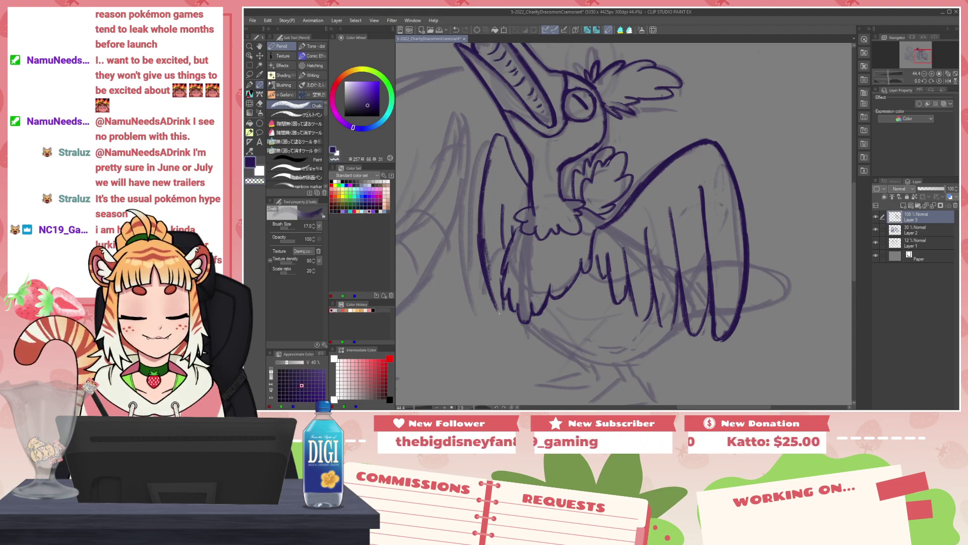
# Step: Clean up and thicken the far wing's narrow peak and its inner edge toward the neck, checking it in a mirrored view
pyautogui.press('c')
pyautogui.press('c')
pyautogui.moveTo(490, 158)
pyautogui.mouseDown()
pyautogui.moveTo(485, 256)
pyautogui.moveTo(494, 133)
pyautogui.moveTo(517, 180)
pyautogui.mouseUp()
pyautogui.moveTo(508, 152); pyautogui.dragTo(528, 184)
pyautogui.press('c')
pyautogui.press('c')
pyautogui.press('c')
pyautogui.press('c')
pyautogui.moveTo(491, 151)
pyautogui.mouseDown()
pyautogui.moveTo(486, 175)
pyautogui.moveTo(497, 135)
pyautogui.mouseUp()
pyautogui.moveTo(484, 170)
pyautogui.mouseDown()
pyautogui.moveTo(488, 147)
pyautogui.moveTo(524, 179)
pyautogui.mouseUp()
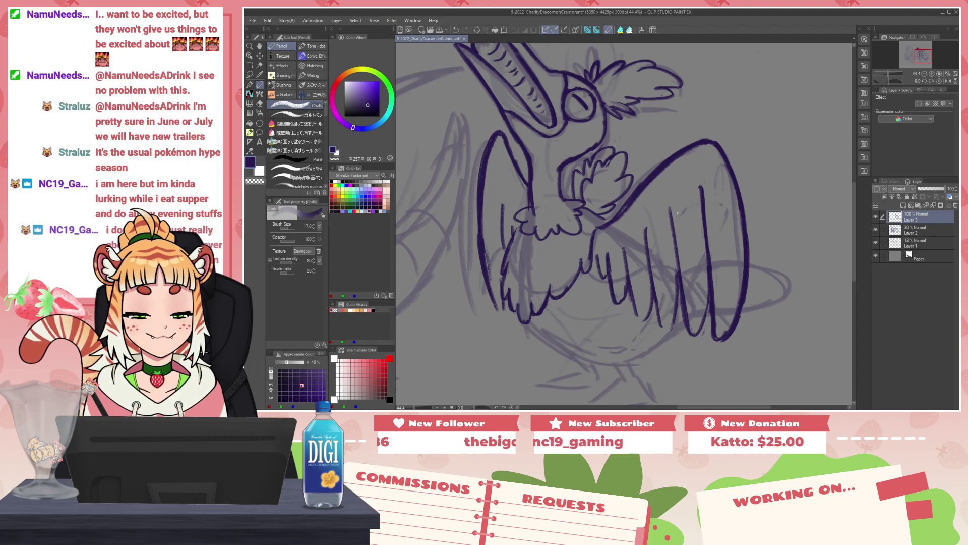
pyautogui.press('h')
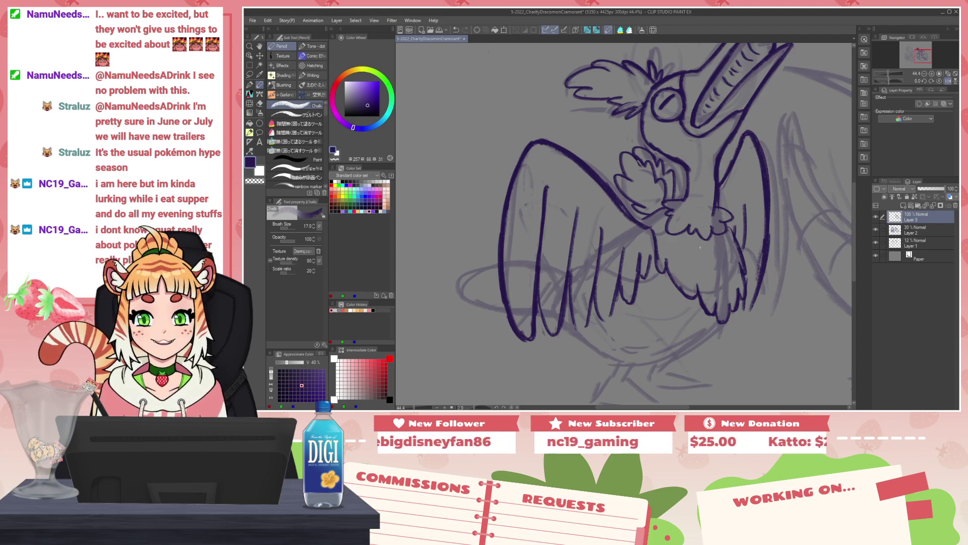
pyautogui.press('h')
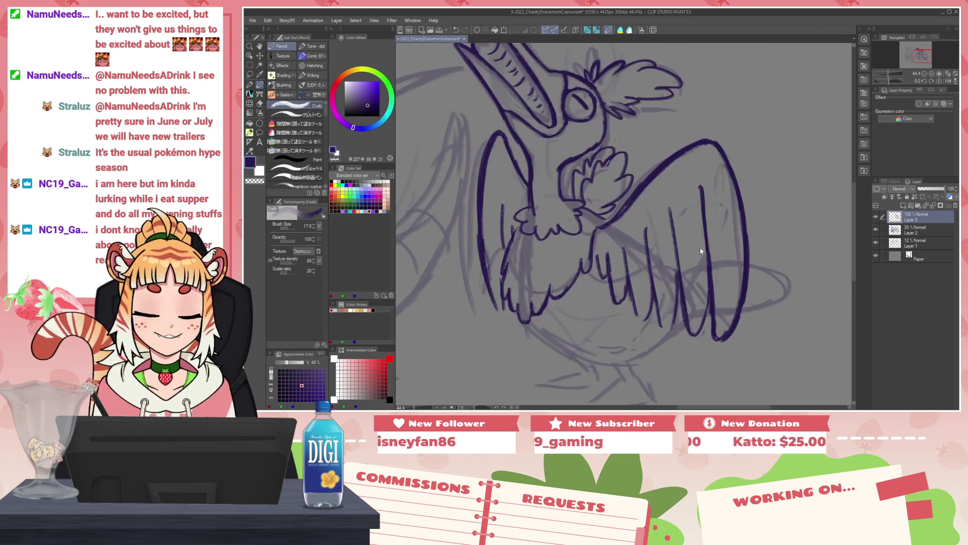
# Step: Draw the rounded belly line from the chest feathers to the near wing and clean up its underside
pyautogui.moveTo(530, 320)
pyautogui.mouseDown()
pyautogui.moveTo(555, 346)
pyautogui.moveTo(535, 330)
pyautogui.moveTo(567, 349)
pyautogui.moveTo(620, 357)
pyautogui.moveTo(596, 315)
pyautogui.moveTo(609, 353)
pyautogui.moveTo(587, 358)
pyautogui.moveTo(674, 333)
pyautogui.mouseUp()
pyautogui.press('c')
pyautogui.moveTo(625, 361)
pyautogui.mouseDown()
pyautogui.moveTo(655, 347)
pyautogui.moveTo(614, 362)
pyautogui.moveTo(549, 333)
pyautogui.moveTo(634, 354)
pyautogui.mouseUp()
pyautogui.press('c')
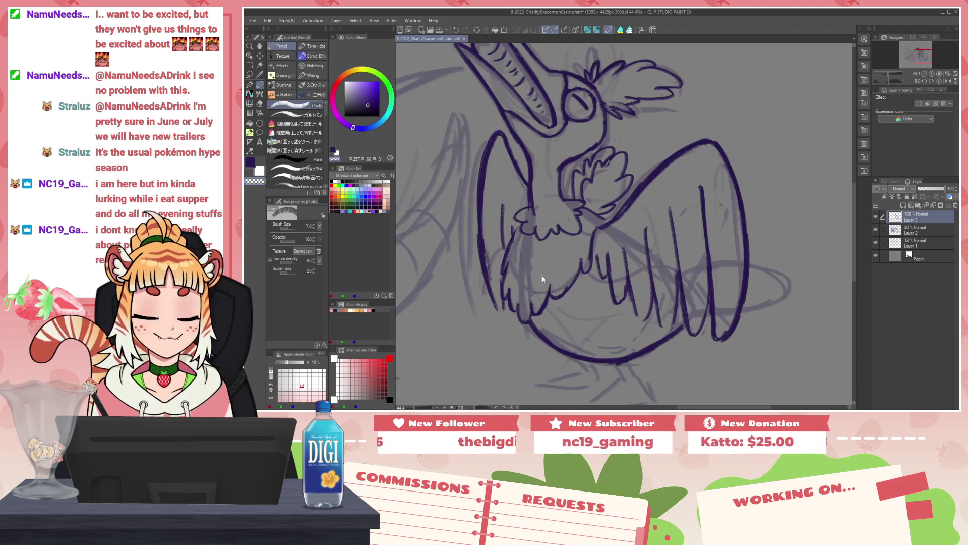
# Step: Draw a small tuft of pointed leg feathers at the bottom of the belly and erase the belly line around it
pyautogui.press('h')
pyautogui.moveTo(649, 362)
pyautogui.mouseDown()
pyautogui.moveTo(646, 304)
pyautogui.moveTo(603, 309)
pyautogui.mouseUp()
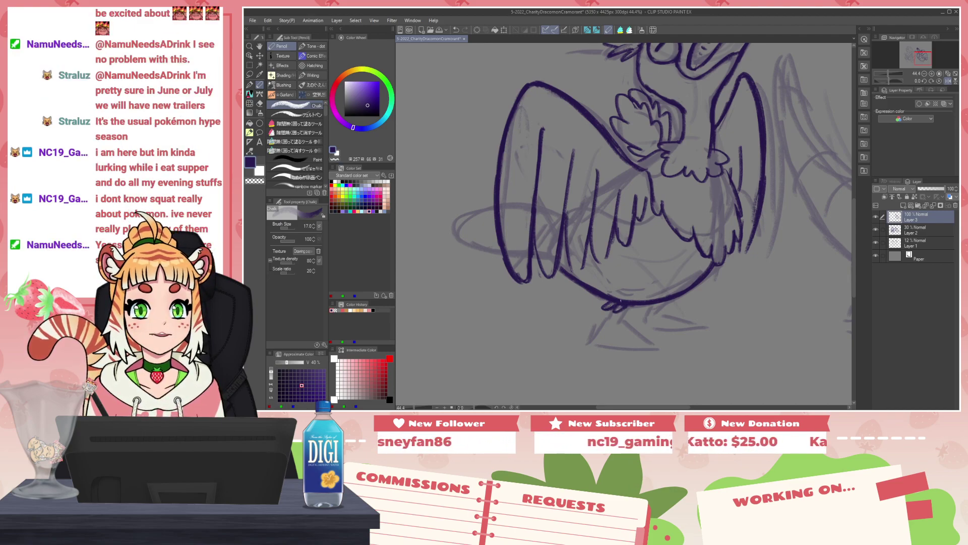
pyautogui.press('c')
pyautogui.moveTo(618, 298)
pyautogui.mouseDown()
pyautogui.moveTo(609, 306)
pyautogui.moveTo(619, 306)
pyautogui.mouseUp()
pyautogui.moveTo(624, 300)
pyautogui.mouseDown()
pyautogui.moveTo(615, 311)
pyautogui.moveTo(627, 311)
pyautogui.moveTo(602, 310)
pyautogui.moveTo(618, 309)
pyautogui.mouseUp()
pyautogui.press('c')
pyautogui.press('c')
pyautogui.press('c')
pyautogui.press('c')
pyautogui.moveTo(630, 299); pyautogui.dragTo(629, 313)
pyautogui.press('c')
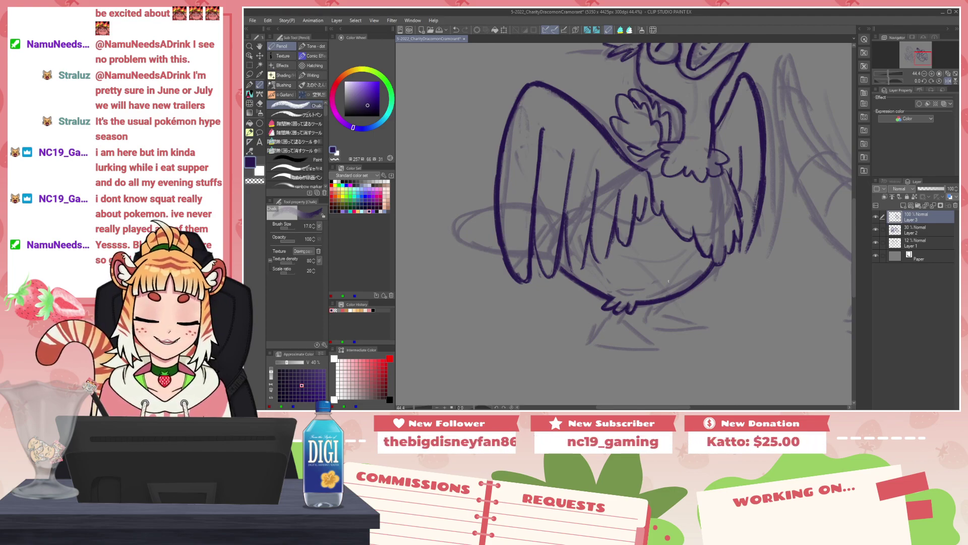
# Step: Touch up the leg feathers where they meet the belly line with the canvas flipped back
pyautogui.press('h')
pyautogui.moveTo(617, 307)
pyautogui.mouseDown()
pyautogui.moveTo(590, 287)
pyautogui.moveTo(591, 272)
pyautogui.moveTo(600, 295)
pyautogui.moveTo(614, 294)
pyautogui.mouseUp()
pyautogui.press('c')
pyautogui.press('c')
pyautogui.press('c')
pyautogui.press('c')
pyautogui.hotkey('ctrl', 'z')
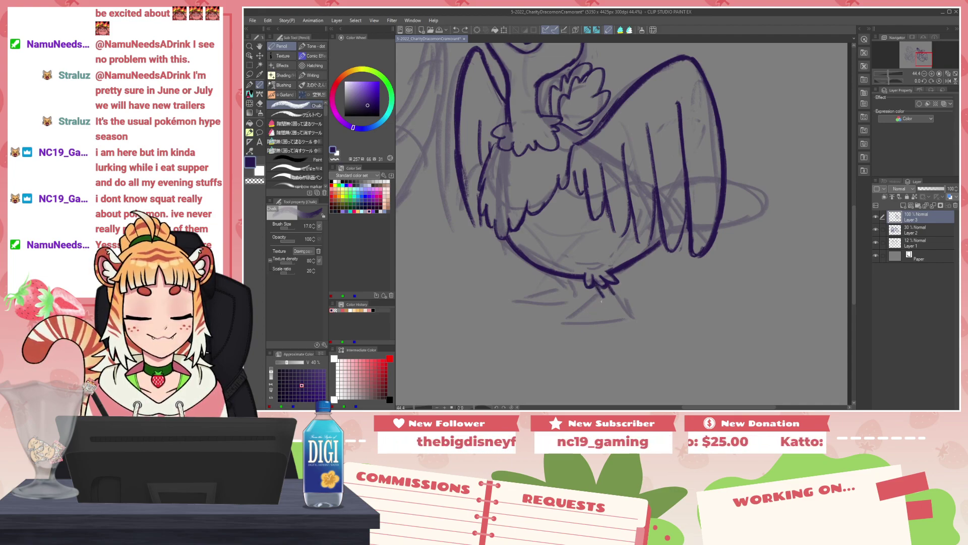
# Step: Draw the short near leg with two long toes slanting down from the leg feathers
pyautogui.moveTo(598, 302)
pyautogui.mouseDown()
pyautogui.moveTo(573, 327)
pyautogui.moveTo(607, 300)
pyautogui.mouseUp()
pyautogui.hotkey('ctrl', 'z')
pyautogui.moveTo(570, 333)
pyautogui.mouseDown()
pyautogui.moveTo(606, 303)
pyautogui.moveTo(556, 326)
pyautogui.mouseUp()
pyautogui.hotkey('ctrl', 'z')
pyautogui.moveTo(596, 296); pyautogui.dragTo(555, 323)
pyautogui.moveTo(555, 323)
pyautogui.mouseDown()
pyautogui.moveTo(584, 308)
pyautogui.moveTo(556, 323)
pyautogui.mouseUp()
pyautogui.hotkey('ctrl', 'z')
pyautogui.hotkey('ctrl', 'z')
pyautogui.moveTo(557, 324)
pyautogui.mouseDown()
pyautogui.moveTo(595, 301)
pyautogui.moveTo(558, 320)
pyautogui.mouseUp()
pyautogui.press('c')
pyautogui.press('c')
pyautogui.press('c')
pyautogui.press('c')
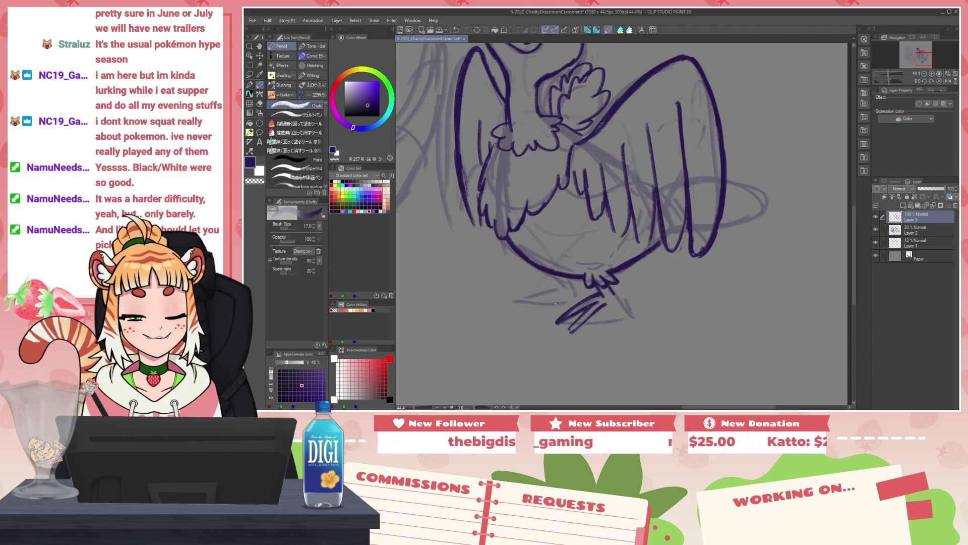
# Step: Reduce the brush size to 12 and refine the near foot's first two toes and their join to the leg
pyautogui.scroll(2, 556, 303)
pyautogui.moveTo(587, 306); pyautogui.dragTo(608, 295)
pyautogui.press('[')
pyautogui.press('[')
pyautogui.moveTo(548, 329)
pyautogui.mouseDown()
pyautogui.moveTo(569, 314)
pyautogui.moveTo(546, 330)
pyautogui.mouseUp()
pyautogui.press('c')
pyautogui.moveTo(608, 295)
pyautogui.mouseDown()
pyautogui.moveTo(557, 352)
pyautogui.moveTo(616, 304)
pyautogui.moveTo(614, 281)
pyautogui.mouseUp()
pyautogui.press('c')
pyautogui.press('c')
pyautogui.press('c')
pyautogui.press('c')
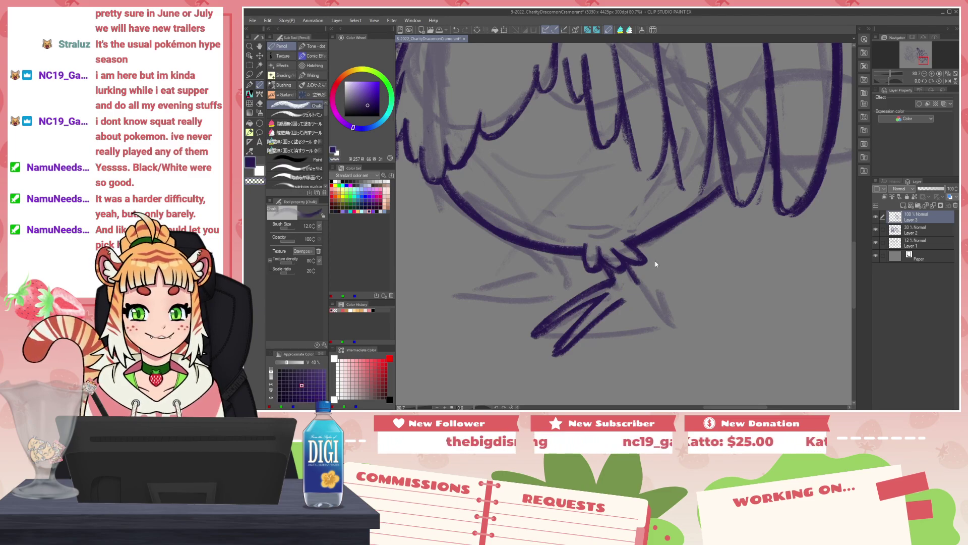
# Step: Try to draw the near leg's other edge and the last toe in the mirrored view
pyautogui.press('h')
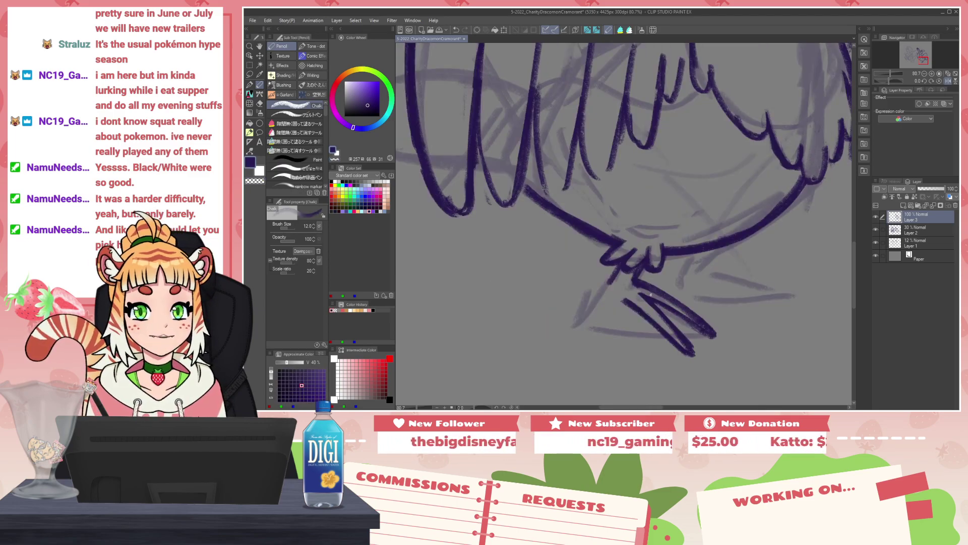
pyautogui.moveTo(608, 289); pyautogui.dragTo(587, 357)
pyautogui.hotkey('ctrl', 'z')
pyautogui.moveTo(611, 281)
pyautogui.mouseDown()
pyautogui.moveTo(601, 359)
pyautogui.moveTo(604, 292)
pyautogui.moveTo(590, 328)
pyautogui.mouseUp()
pyautogui.hotkey('ctrl', 'z')
pyautogui.hotkey('ctrl', 'z')
pyautogui.moveTo(610, 286)
pyautogui.mouseDown()
pyautogui.moveTo(590, 324)
pyautogui.moveTo(607, 351)
pyautogui.mouseUp()
pyautogui.moveTo(592, 330); pyautogui.dragTo(620, 364)
pyautogui.hotkey('ctrl', 'z')
pyautogui.hotkey('ctrl', 'z')
pyautogui.press('h')
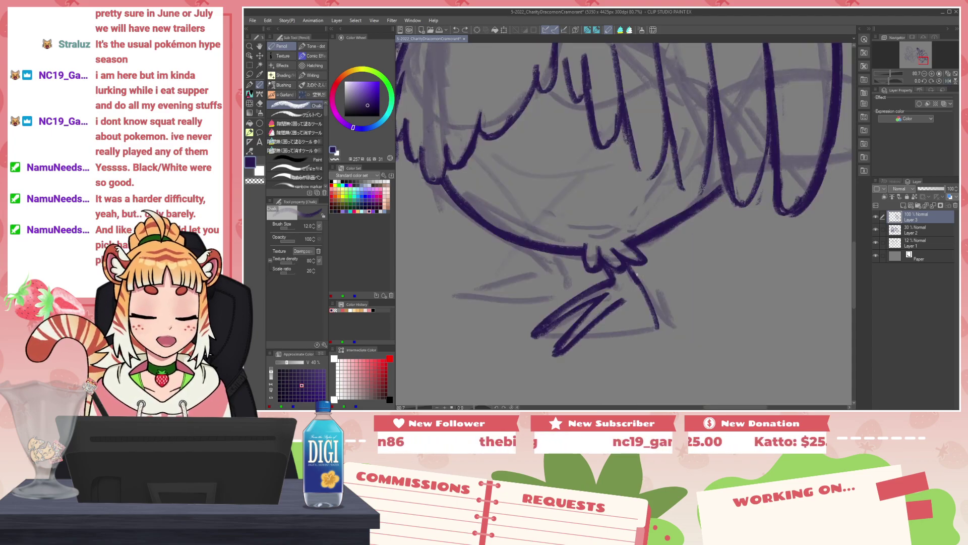
# Step: Draw the near foot's bent heel edge and last toe, joined to the other toes by curved webbing
pyautogui.moveTo(547, 330)
pyautogui.mouseDown()
pyautogui.moveTo(565, 355)
pyautogui.moveTo(620, 347)
pyautogui.mouseUp()
pyautogui.hotkey('ctrl', 'z')
pyautogui.moveTo(625, 300)
pyautogui.mouseDown()
pyautogui.moveTo(622, 374)
pyautogui.moveTo(645, 293)
pyautogui.mouseUp()
pyautogui.moveTo(626, 373)
pyautogui.mouseDown()
pyautogui.moveTo(644, 297)
pyautogui.moveTo(658, 328)
pyautogui.mouseUp()
pyautogui.press('c')
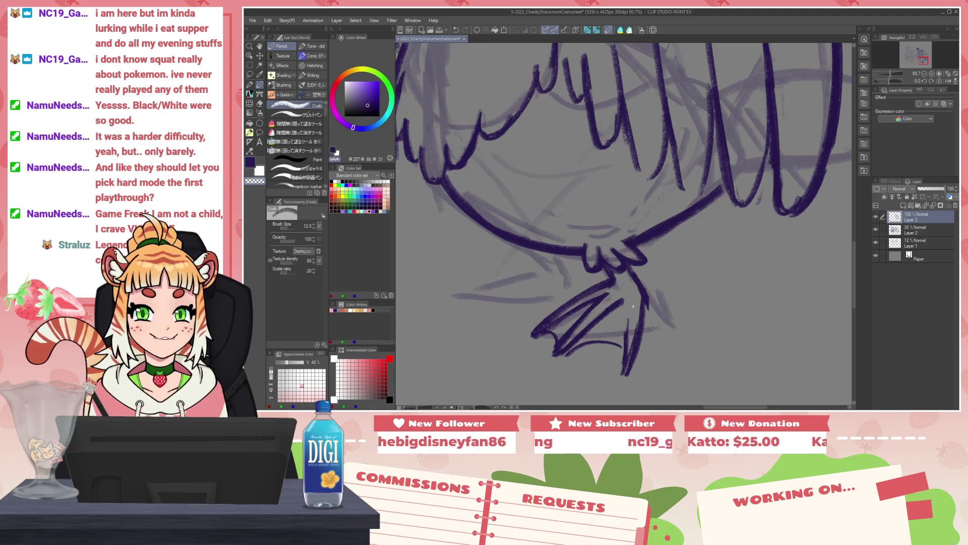
# Step: Redraw the near foot's last toe with a sharper tip and a clean inner and outer edge
pyautogui.press('c')
pyautogui.moveTo(622, 300); pyautogui.dragTo(624, 378)
pyautogui.press('c')
pyautogui.moveTo(631, 330); pyautogui.dragTo(622, 381)
pyautogui.press('c')
pyautogui.moveTo(633, 354); pyautogui.dragTo(622, 381)
pyautogui.moveTo(645, 304); pyautogui.dragTo(630, 372)
pyautogui.press('c')
pyautogui.moveTo(647, 304)
pyautogui.mouseDown()
pyautogui.moveTo(634, 350)
pyautogui.moveTo(634, 318)
pyautogui.moveTo(624, 376)
pyautogui.mouseUp()
pyautogui.moveTo(631, 319)
pyautogui.mouseDown()
pyautogui.moveTo(622, 379)
pyautogui.moveTo(630, 376)
pyautogui.mouseUp()
pyautogui.press('c')
pyautogui.press('c')
pyautogui.moveTo(649, 306); pyautogui.dragTo(637, 362)
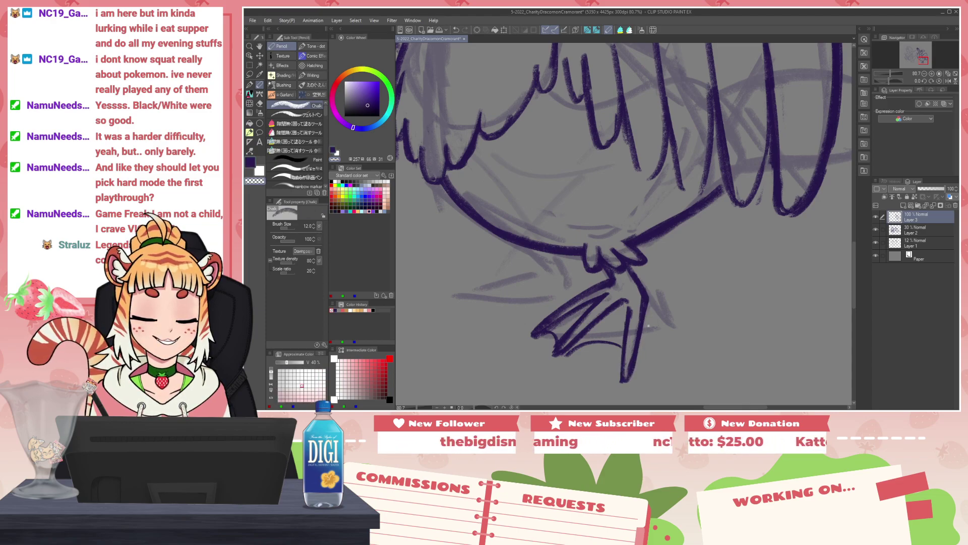
# Step: Try to redraw the webbing lines between the near foot's toes
pyautogui.scroll(-8, 623, 348)
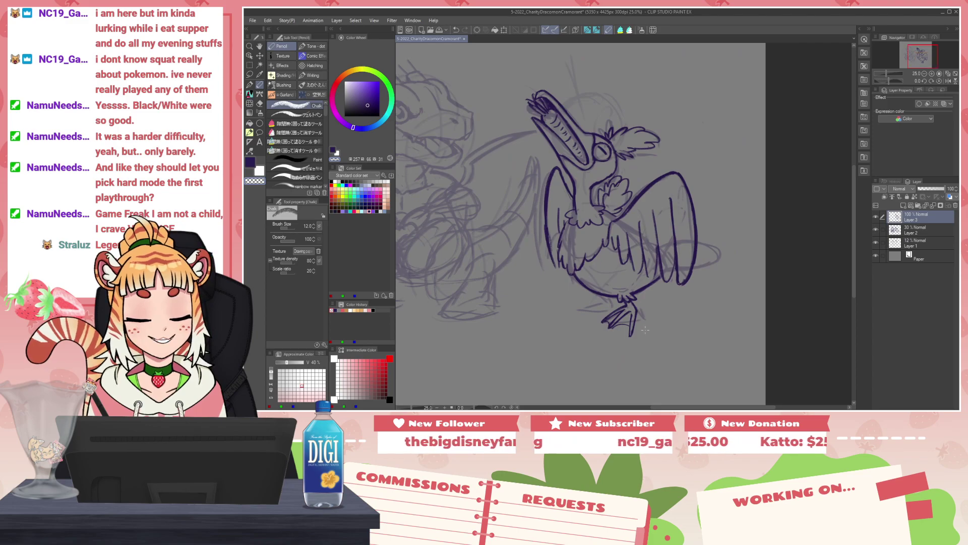
pyautogui.scroll(9, 643, 317)
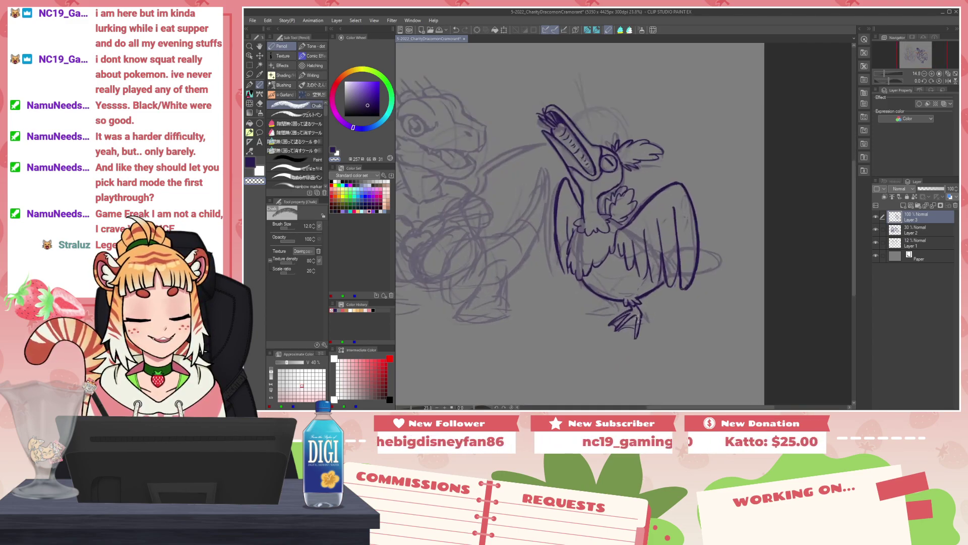
pyautogui.press('c')
pyautogui.moveTo(613, 321)
pyautogui.mouseDown()
pyautogui.moveTo(583, 329)
pyautogui.moveTo(604, 318)
pyautogui.moveTo(554, 337)
pyautogui.moveTo(621, 360)
pyautogui.mouseUp()
pyautogui.hotkey('ctrl', 'z')
pyautogui.press('c')
pyautogui.press('c')
pyautogui.hotkey('ctrl', 'z')
pyautogui.moveTo(556, 335)
pyautogui.mouseDown()
pyautogui.moveTo(620, 358)
pyautogui.moveTo(615, 352)
pyautogui.moveTo(624, 371)
pyautogui.moveTo(623, 355)
pyautogui.moveTo(624, 377)
pyautogui.mouseUp()
pyautogui.hotkey('ctrl', 'z')
# Step: Clean up the last toe's tip and smooth the near foot's heel and outer edge
pyautogui.press('c')
pyautogui.press('c')
pyautogui.moveTo(624, 377)
pyautogui.mouseDown()
pyautogui.moveTo(641, 322)
pyautogui.moveTo(628, 378)
pyautogui.moveTo(624, 367)
pyautogui.mouseUp()
pyautogui.press('c')
pyautogui.moveTo(645, 271)
pyautogui.mouseDown()
pyautogui.moveTo(637, 321)
pyautogui.moveTo(654, 284)
pyautogui.mouseUp()
pyautogui.moveTo(645, 311)
pyautogui.mouseDown()
pyautogui.moveTo(645, 293)
pyautogui.moveTo(636, 327)
pyautogui.mouseUp()
pyautogui.press('c')
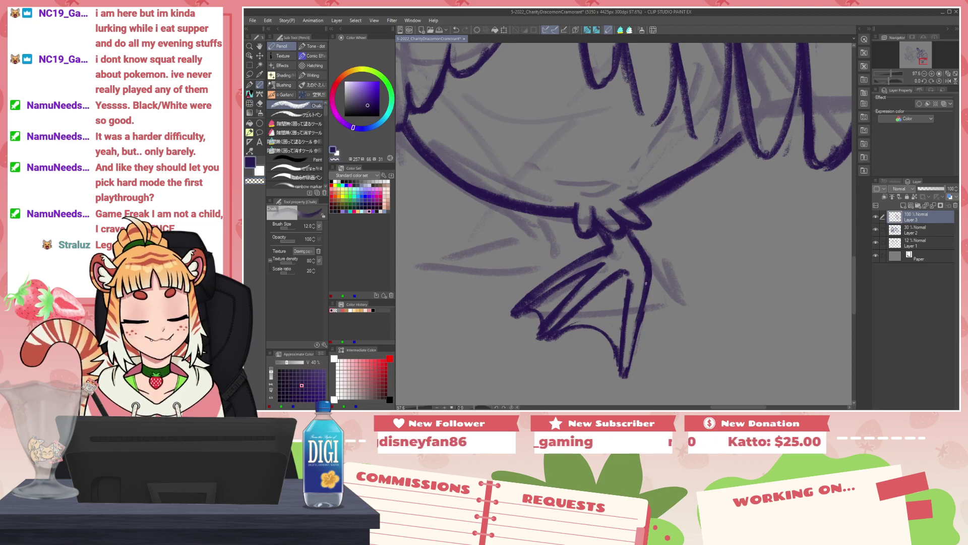
pyautogui.moveTo(651, 286); pyautogui.dragTo(631, 361)
pyautogui.moveTo(636, 320); pyautogui.dragTo(624, 374)
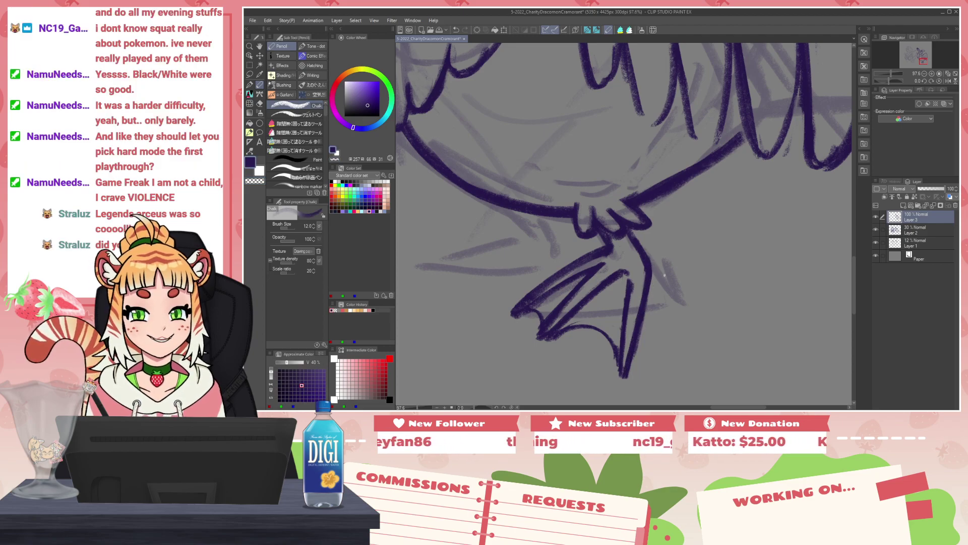
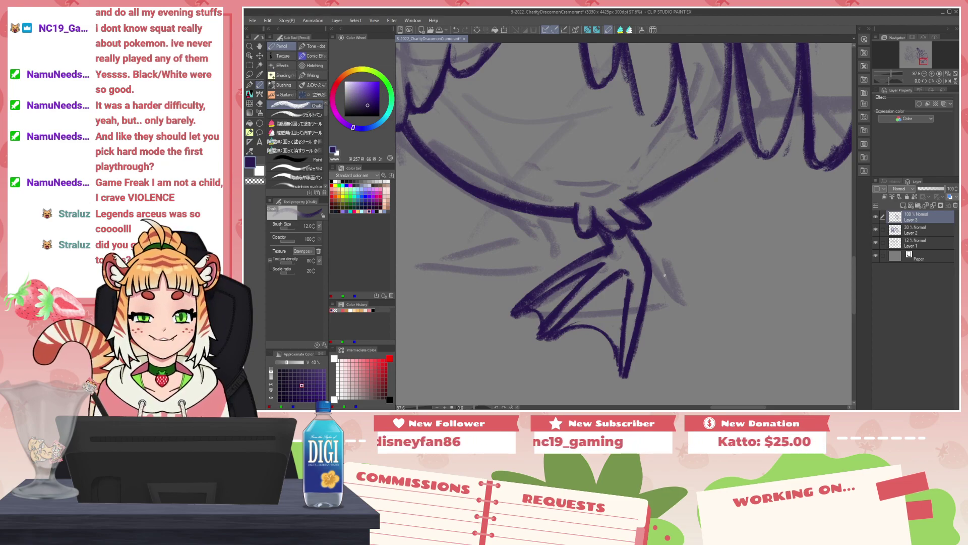
# Step: Adjust the small bend where the near leg meets the first toe, using the mirrored view
pyautogui.press('h')
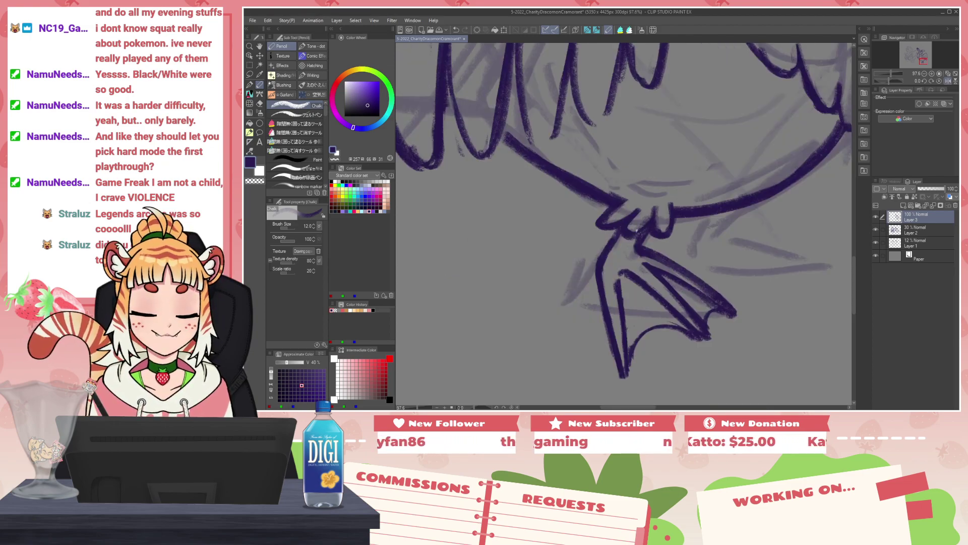
pyautogui.moveTo(639, 243); pyautogui.dragTo(635, 252)
pyautogui.press('c')
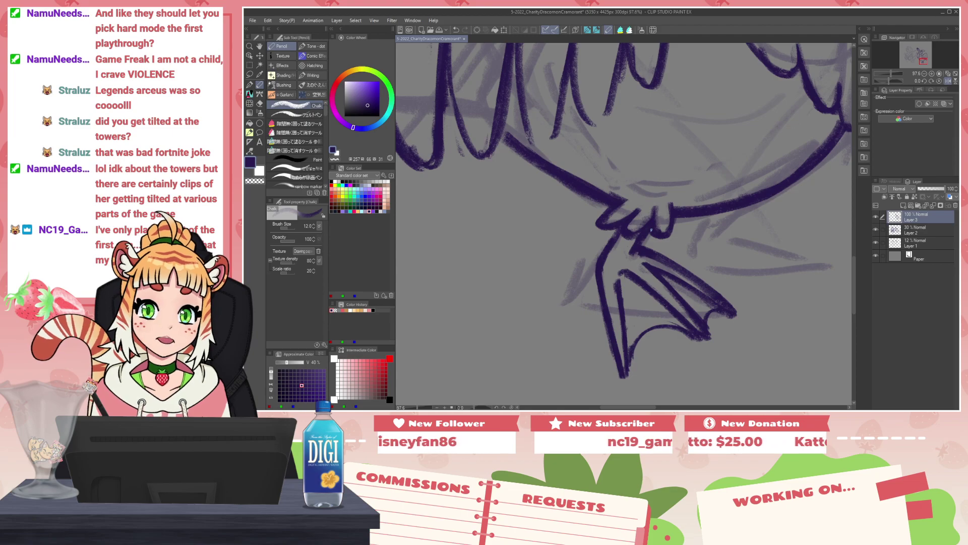
pyautogui.press('h')
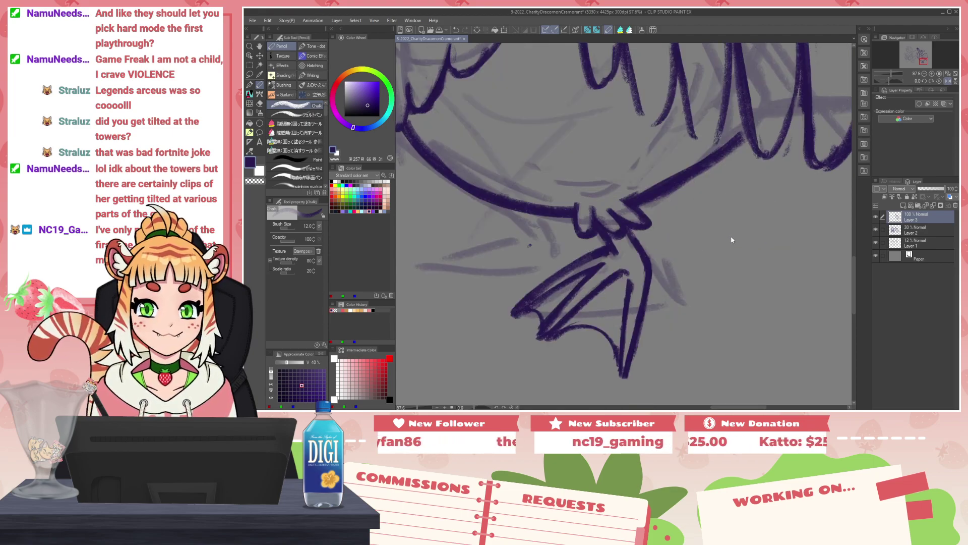
# Step: Rework the upper edge of the near foot's first toe and trim it where it joins the leg
pyautogui.press('c')
pyautogui.moveTo(609, 253)
pyautogui.mouseDown()
pyautogui.moveTo(592, 264)
pyautogui.moveTo(579, 257)
pyautogui.moveTo(514, 308)
pyautogui.mouseUp()
pyautogui.press('c')
pyautogui.moveTo(597, 252); pyautogui.dragTo(513, 310)
pyautogui.hotkey('ctrl', 'z')
pyautogui.moveTo(606, 253)
pyautogui.mouseDown()
pyautogui.moveTo(534, 294)
pyautogui.moveTo(572, 269)
pyautogui.mouseUp()
pyautogui.press('c')
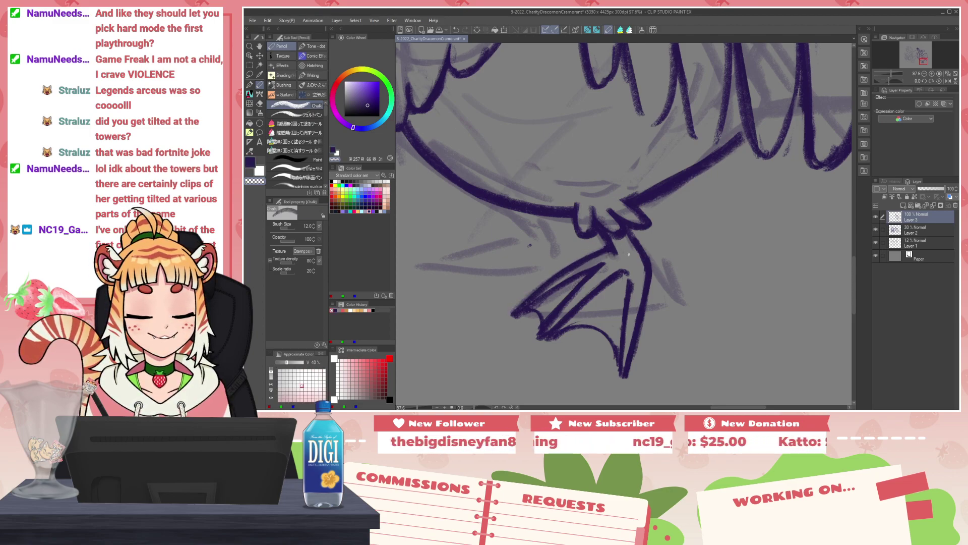
# Step: Draw a second tuft of leg feathers under the belly for the far leg
pyautogui.press('x')
pyautogui.press('x')
pyautogui.press('x')
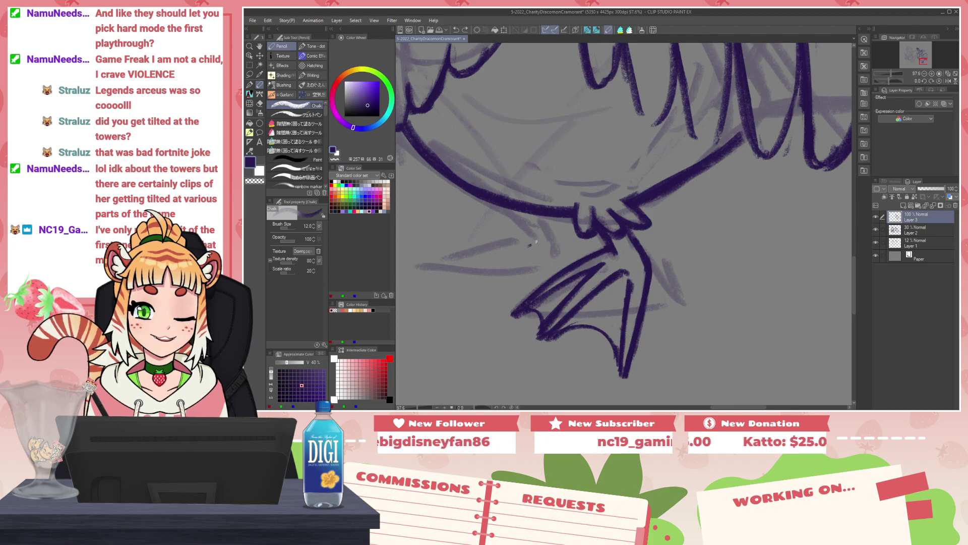
pyautogui.moveTo(499, 206)
pyautogui.mouseDown()
pyautogui.moveTo(554, 216)
pyautogui.moveTo(533, 236)
pyautogui.moveTo(554, 234)
pyautogui.moveTo(461, 287)
pyautogui.mouseUp()
pyautogui.hotkey('ctrl', 'z')
pyautogui.hotkey('ctrl', 'z')
pyautogui.hotkey('ctrl', 'z')
pyautogui.hotkey('ctrl', 'z')
# Step: Try to draw the far foot's first toe slanting down from the second feather tuft
pyautogui.moveTo(531, 239)
pyautogui.mouseDown()
pyautogui.moveTo(463, 283)
pyautogui.moveTo(538, 243)
pyautogui.moveTo(473, 276)
pyautogui.mouseUp()
pyautogui.press('c')
pyautogui.moveTo(470, 279)
pyautogui.mouseDown()
pyautogui.moveTo(536, 238)
pyautogui.moveTo(461, 284)
pyautogui.mouseUp()
pyautogui.press('c')
pyautogui.moveTo(469, 282)
pyautogui.mouseDown()
pyautogui.moveTo(520, 275)
pyautogui.moveTo(499, 306)
pyautogui.mouseUp()
pyautogui.hotkey('ctrl', 'z')
# Step: Try to draw the far foot's remaining toes reaching behind the near foot
pyautogui.moveTo(541, 246); pyautogui.dragTo(507, 292)
pyautogui.hotkey('ctrl', 'z')
pyautogui.moveTo(541, 246)
pyautogui.mouseDown()
pyautogui.moveTo(491, 293)
pyautogui.moveTo(517, 280)
pyautogui.mouseUp()
pyautogui.moveTo(510, 278)
pyautogui.mouseDown()
pyautogui.moveTo(554, 256)
pyautogui.moveTo(495, 288)
pyautogui.mouseUp()
pyautogui.hotkey('ctrl', 'z')
pyautogui.hotkey('ctrl', 'z')
pyautogui.hotkey('ctrl', 'z')
pyautogui.moveTo(527, 258)
pyautogui.mouseDown()
pyautogui.moveTo(484, 301)
pyautogui.moveTo(541, 264)
pyautogui.mouseUp()
pyautogui.moveTo(495, 292); pyautogui.dragTo(556, 256)
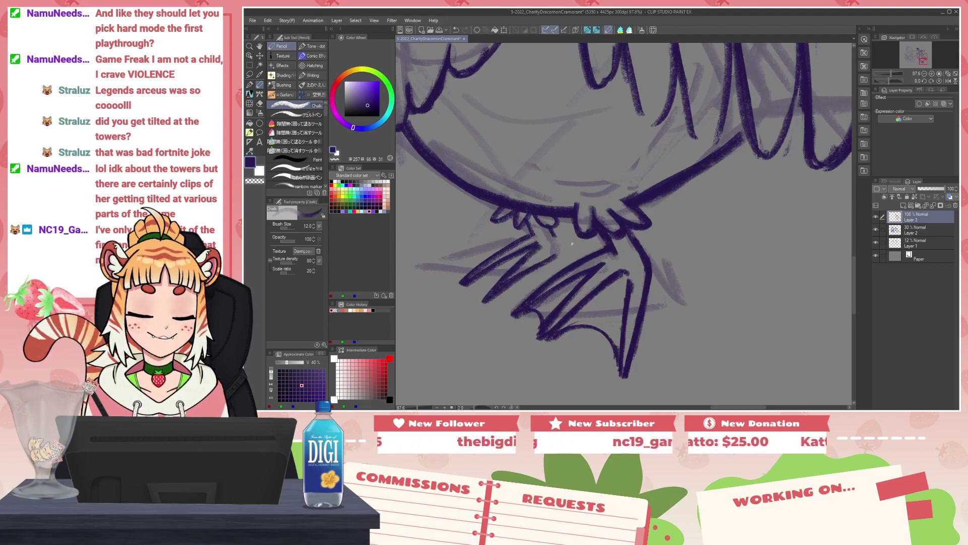
pyautogui.scroll(-6, 571, 243)
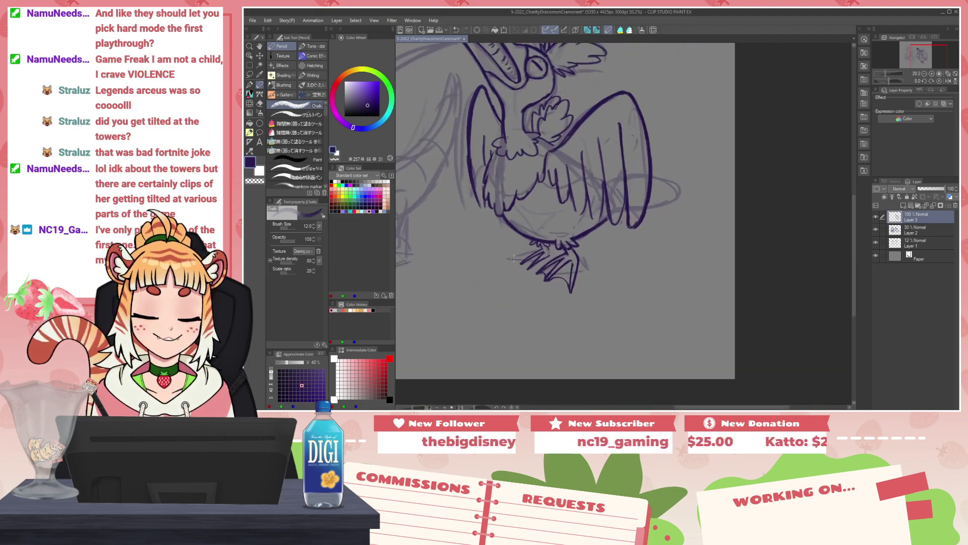
pyautogui.scroll(2, 513, 258)
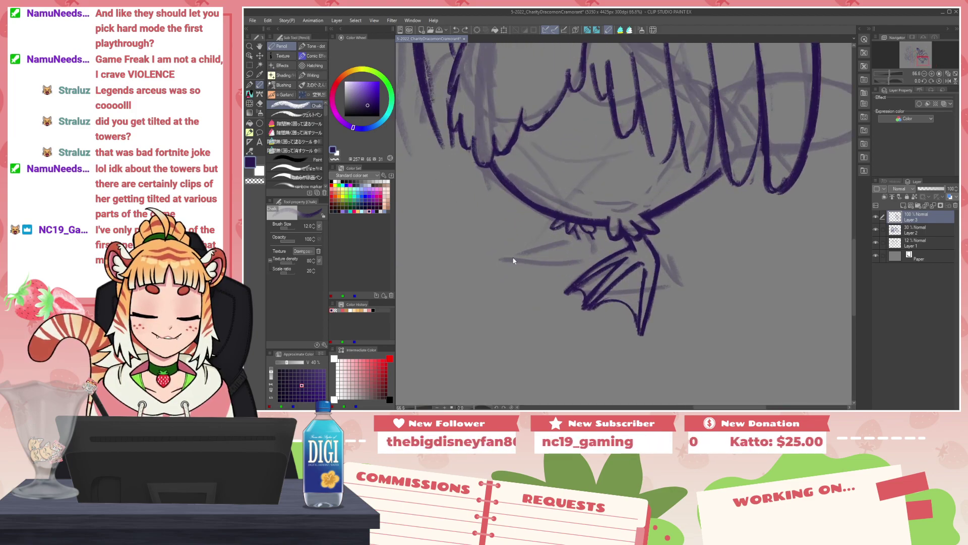
# Step: Draw the far foot's short leg and long slanting toes beneath the second feather tuft
pyautogui.scroll(2, 505, 223)
pyautogui.moveTo(534, 267); pyautogui.dragTo(600, 272)
pyautogui.moveTo(496, 265)
pyautogui.mouseDown()
pyautogui.moveTo(488, 262)
pyautogui.moveTo(599, 231)
pyautogui.mouseUp()
pyautogui.hotkey('ctrl', 'z')
pyautogui.moveTo(488, 264); pyautogui.dragTo(600, 231)
pyautogui.hotkey('ctrl', 'z')
pyautogui.moveTo(511, 254)
pyautogui.mouseDown()
pyautogui.moveTo(612, 225)
pyautogui.moveTo(537, 270)
pyautogui.moveTo(608, 244)
pyautogui.moveTo(593, 266)
pyautogui.moveTo(628, 247)
pyautogui.moveTo(638, 226)
pyautogui.mouseUp()
pyautogui.hotkey('ctrl', 'z')
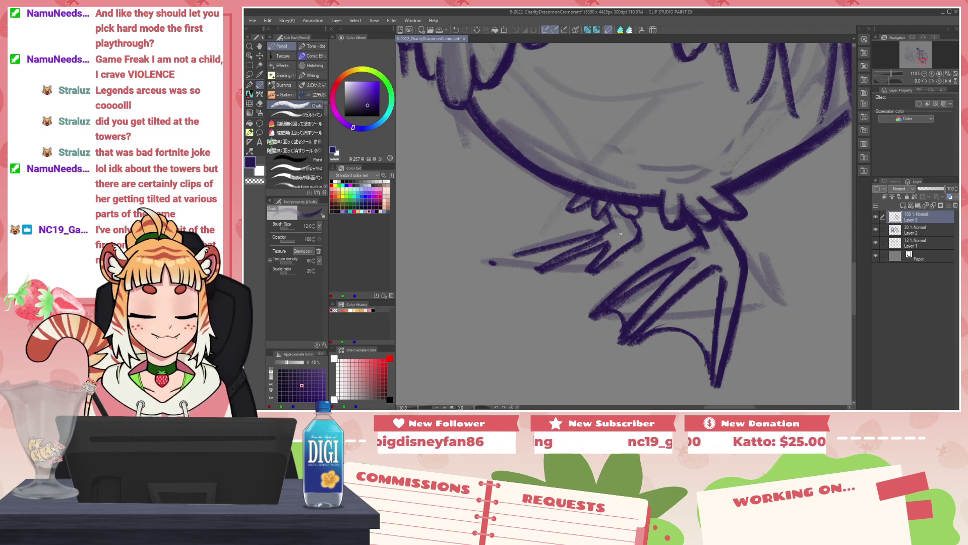
# Step: Draw the lower edge of the far foot's innermost toe up to where it meets the leg
pyautogui.scroll(-10, 620, 234)
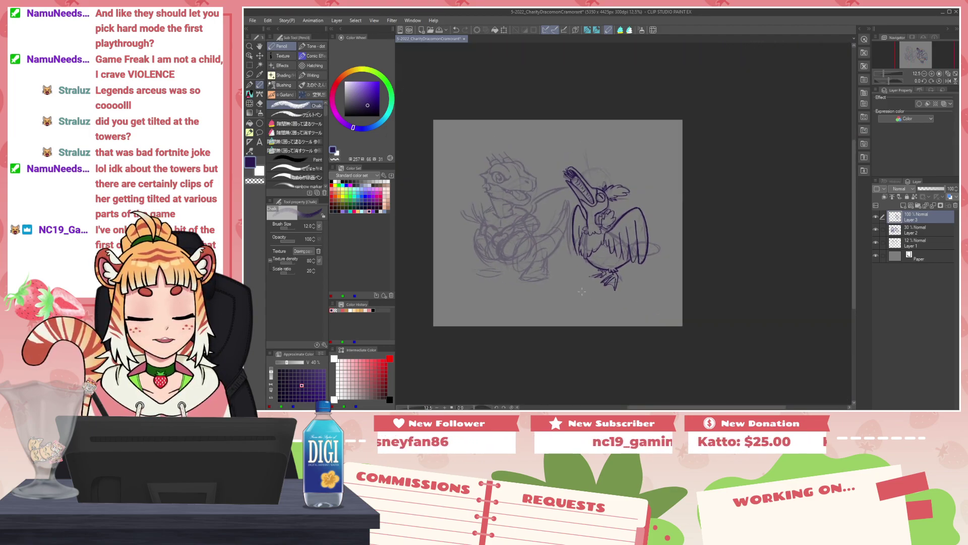
pyautogui.scroll(8, 581, 291)
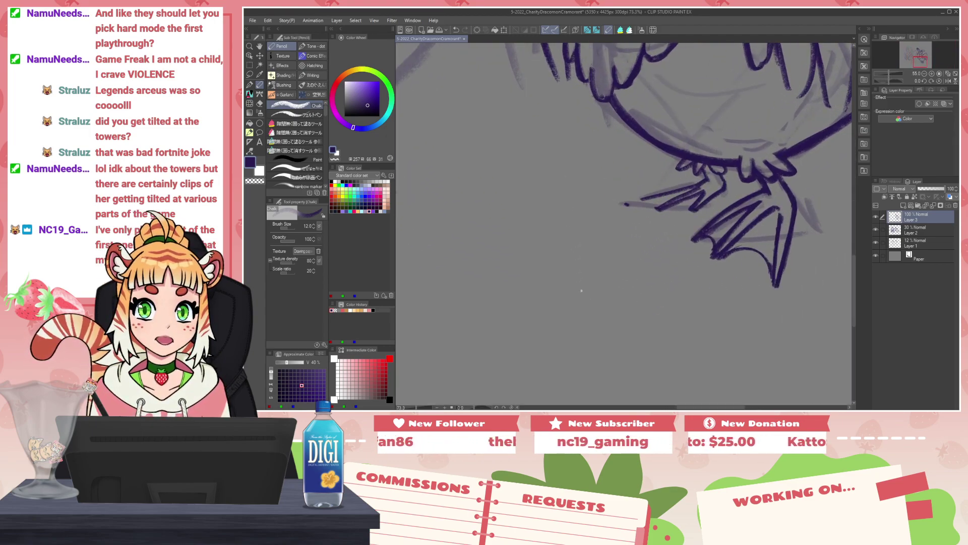
pyautogui.scroll(3, 581, 291)
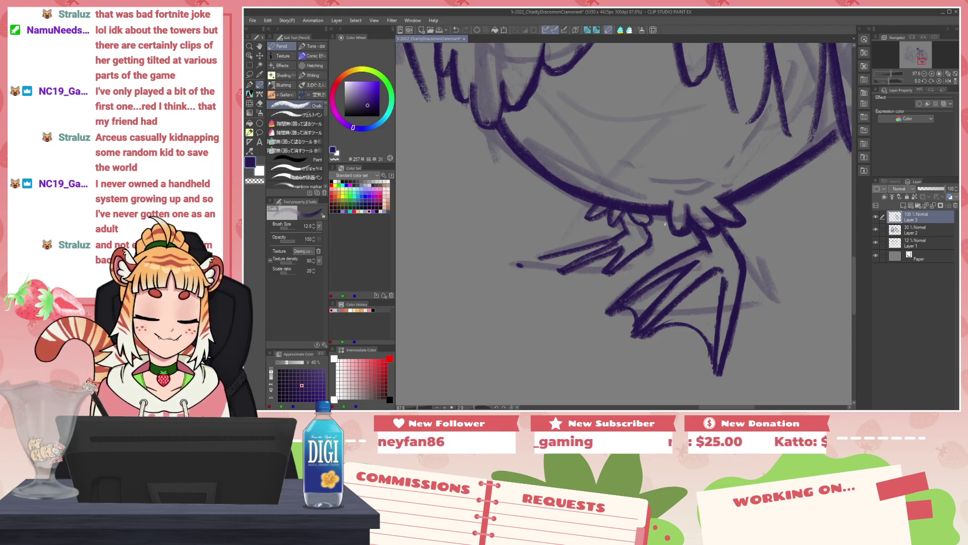
pyautogui.moveTo(634, 239)
pyautogui.mouseDown()
pyautogui.moveTo(612, 264)
pyautogui.moveTo(629, 253)
pyautogui.mouseUp()
pyautogui.hotkey('ctrl', 'z')
pyautogui.moveTo(596, 280); pyautogui.dragTo(638, 251)
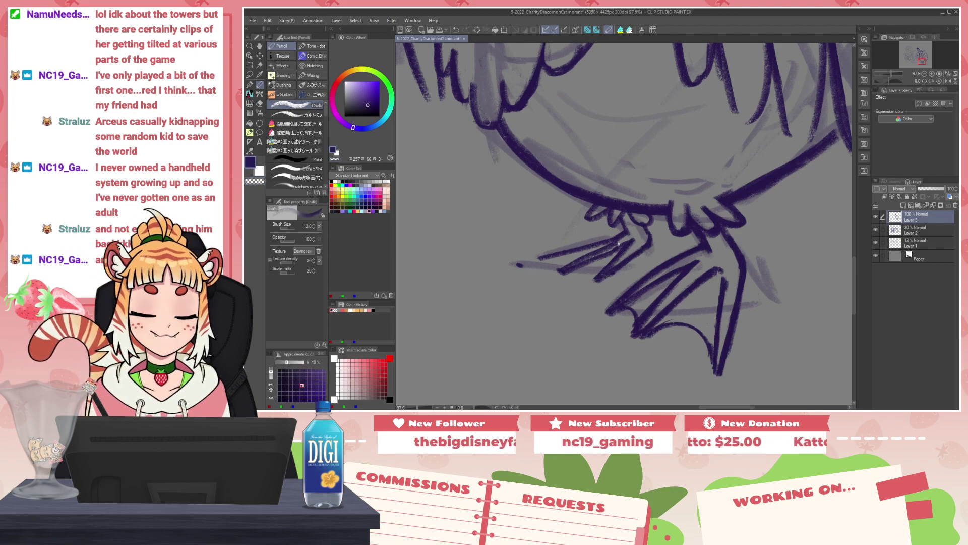
# Step: Redraw the far foot's longest toe, erase its overlong tip to shorten it, and join the toe ends with webbing
pyautogui.moveTo(536, 261); pyautogui.dragTo(623, 237)
pyautogui.press('c')
pyautogui.moveTo(569, 269)
pyautogui.mouseDown()
pyautogui.moveTo(627, 243)
pyautogui.moveTo(562, 273)
pyautogui.moveTo(626, 244)
pyautogui.moveTo(609, 243)
pyautogui.moveTo(561, 273)
pyautogui.moveTo(512, 266)
pyautogui.mouseUp()
pyautogui.press('c')
pyautogui.press('c')
pyautogui.press('c')
pyautogui.press('c')
pyautogui.press('c')
pyautogui.moveTo(594, 265)
pyautogui.mouseDown()
pyautogui.moveTo(580, 275)
pyautogui.moveTo(546, 269)
pyautogui.mouseUp()
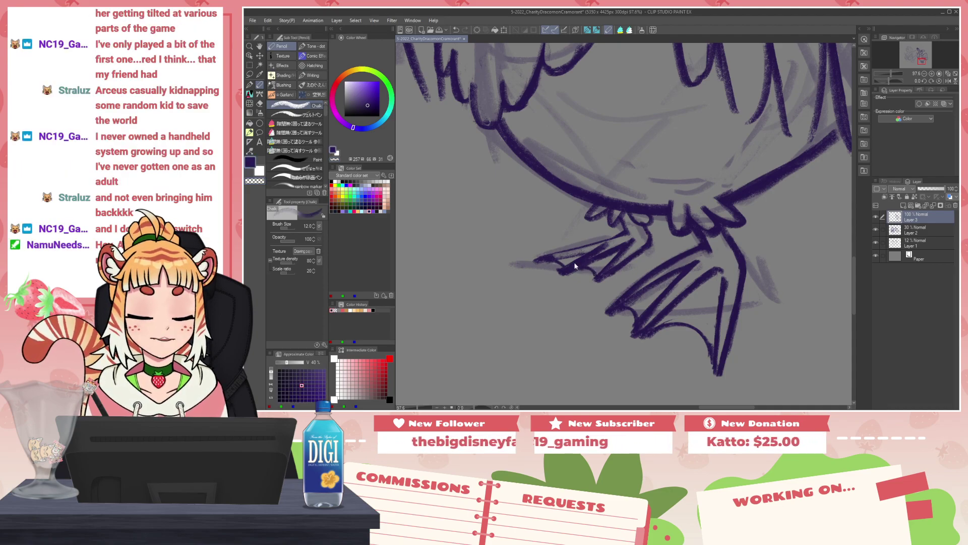
# Step: Reduce the brush size to 8 and refine the far foot's inner toe lines and webbing, erasing stray overlaps
pyautogui.press('h')
pyautogui.press('[')
pyautogui.press('[')
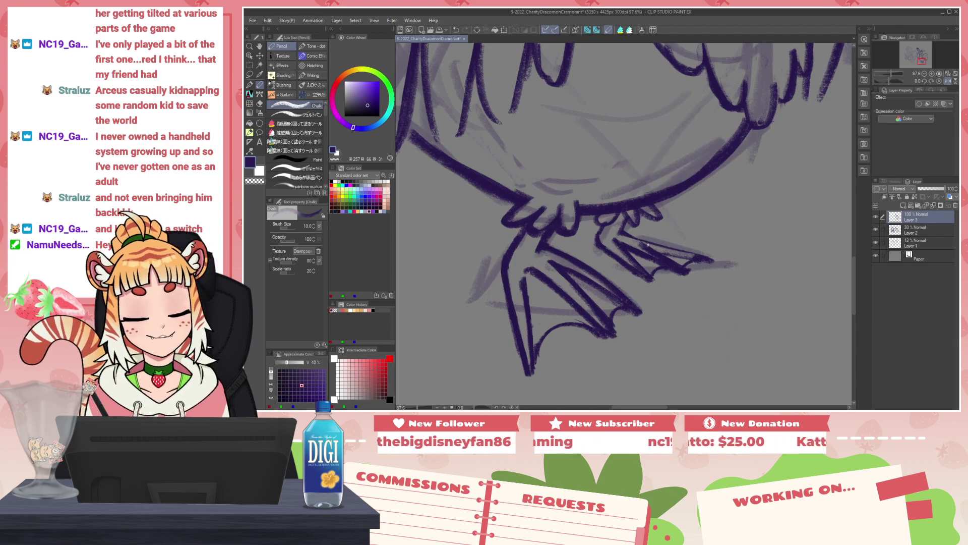
pyautogui.press('c')
pyautogui.moveTo(639, 242); pyautogui.dragTo(654, 253)
pyautogui.moveTo(640, 247); pyautogui.dragTo(680, 269)
pyautogui.press('c')
pyautogui.press('c')
pyautogui.moveTo(661, 259)
pyautogui.mouseDown()
pyautogui.moveTo(681, 271)
pyautogui.moveTo(653, 273)
pyautogui.mouseUp()
pyautogui.press('c')
pyautogui.press('c')
pyautogui.press('c')
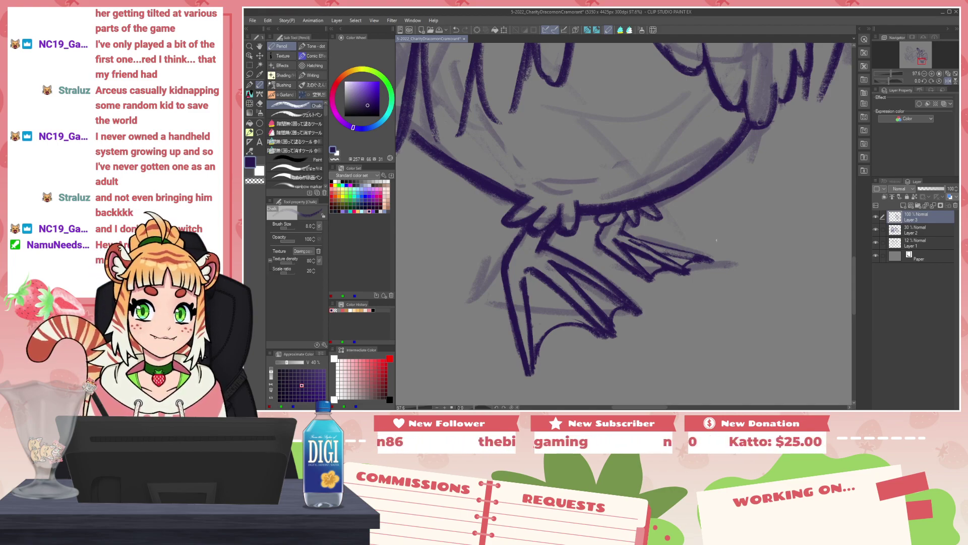
pyautogui.press('h')
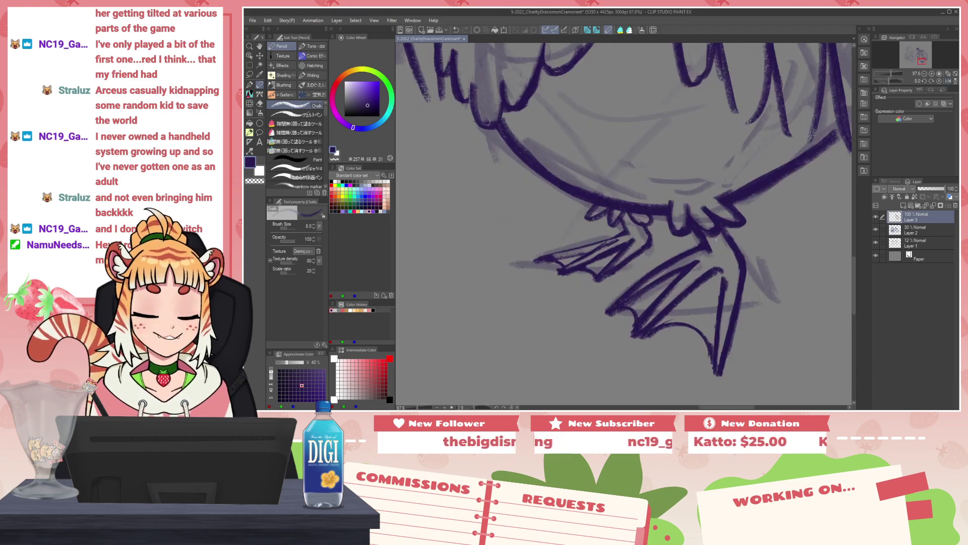
# Step: Erase both webbed feet beneath the bird's belly, keeping the feather tufts above them
pyautogui.scroll(-6, 527, 292)
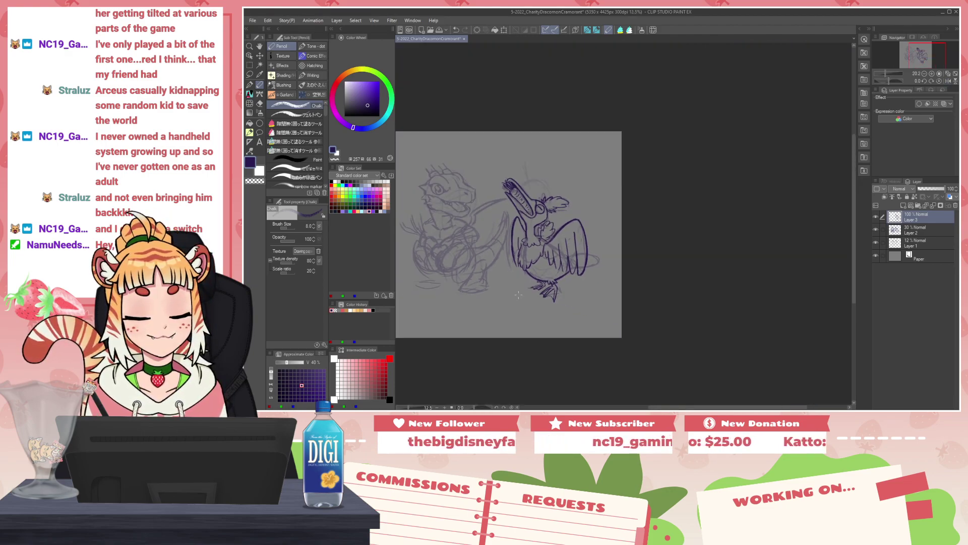
pyautogui.moveTo(516, 297); pyautogui.dragTo(580, 300)
pyautogui.scroll(6, 580, 300)
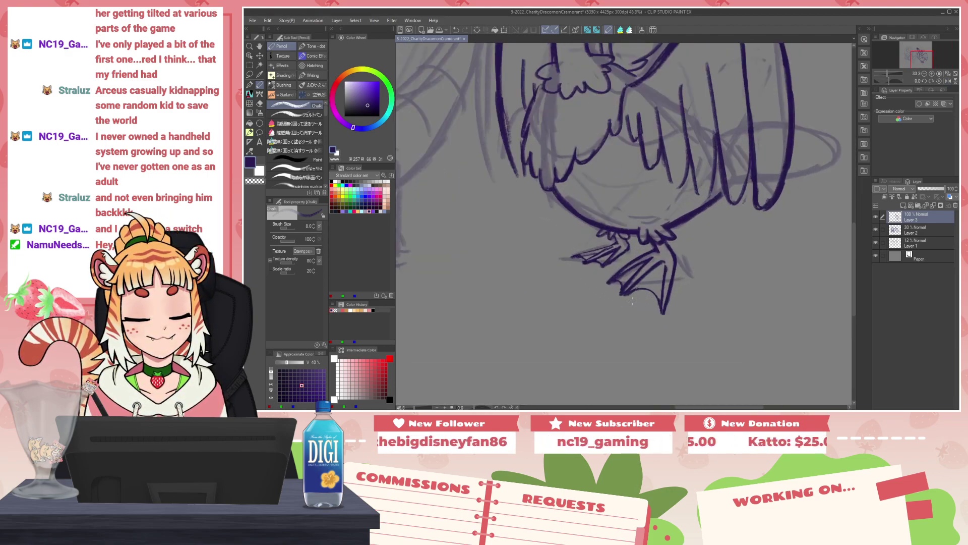
pyautogui.scroll(4, 633, 292)
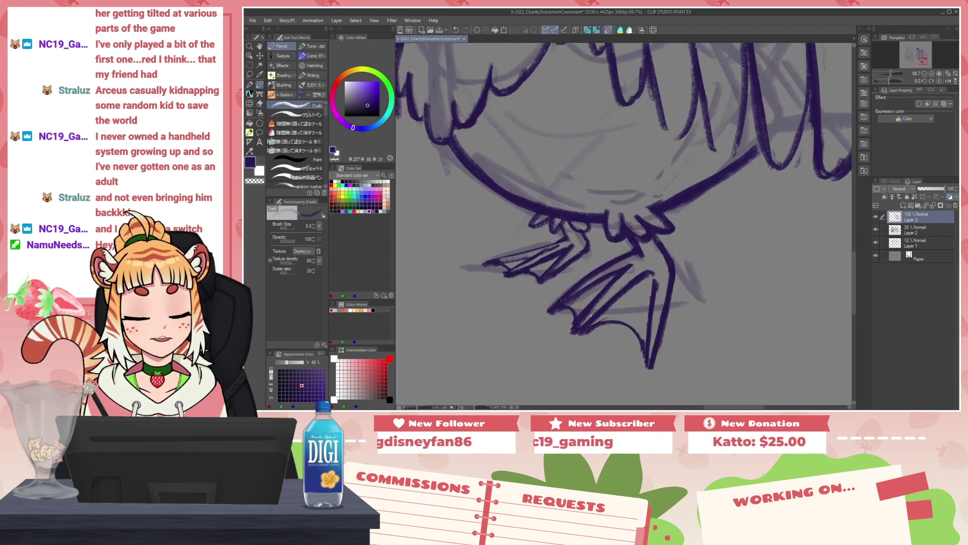
pyautogui.moveTo(574, 301)
pyautogui.mouseDown()
pyautogui.moveTo(515, 274)
pyautogui.moveTo(552, 285)
pyautogui.moveTo(494, 285)
pyautogui.moveTo(566, 297)
pyautogui.moveTo(575, 309)
pyautogui.moveTo(499, 287)
pyautogui.moveTo(606, 291)
pyautogui.moveTo(709, 323)
pyautogui.moveTo(608, 356)
pyautogui.moveTo(664, 303)
pyautogui.mouseUp()
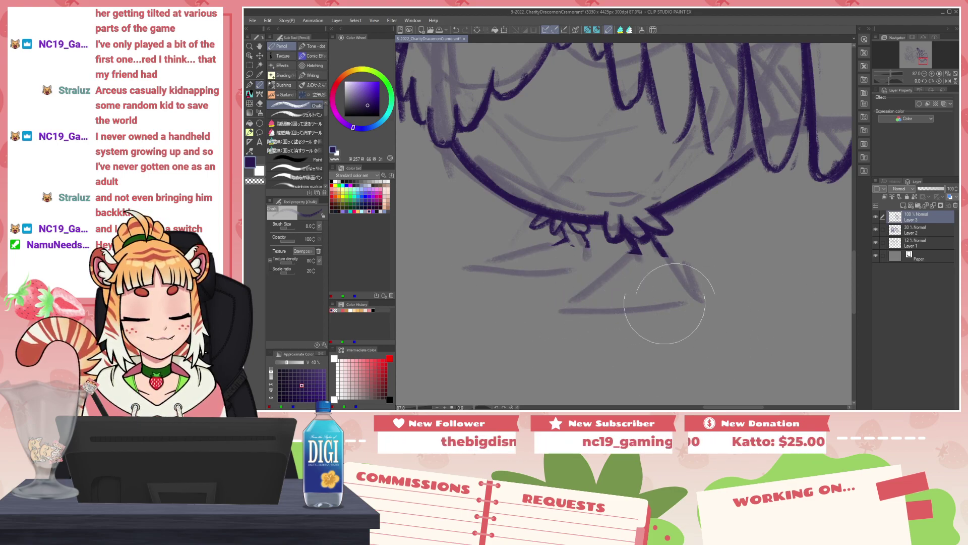
# Step: Set the brush size to 15 and draw the near foot as a flat triangular outline below the tufts
pyautogui.press(']')
pyautogui.press(']')
pyautogui.moveTo(637, 253)
pyautogui.mouseDown()
pyautogui.moveTo(554, 293)
pyautogui.moveTo(673, 291)
pyautogui.mouseUp()
pyautogui.moveTo(551, 295); pyautogui.dragTo(714, 296)
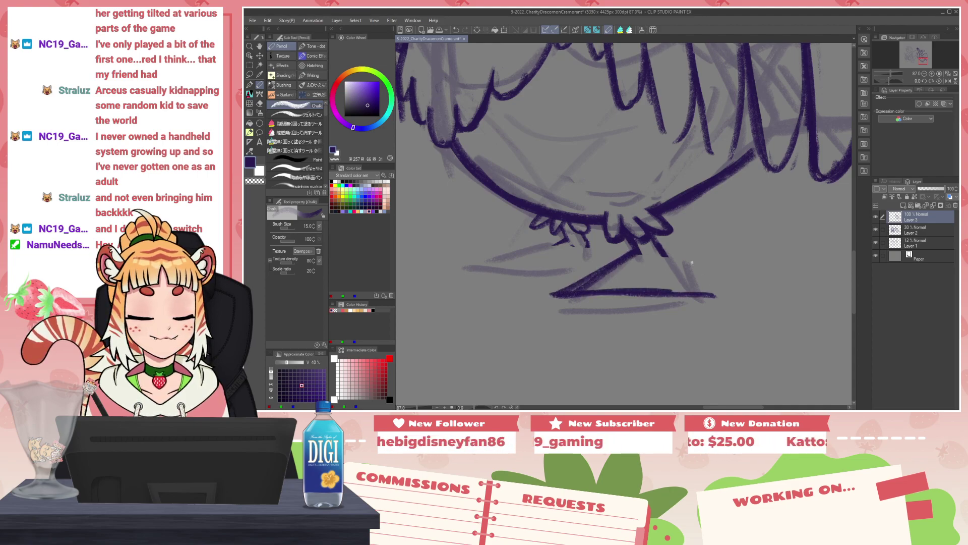
pyautogui.moveTo(665, 256); pyautogui.dragTo(714, 292)
# Step: Draw the far leg and the long pointed toe outline of the far foot, redoing the leg stroke until it fits
pyautogui.moveTo(590, 247); pyautogui.dragTo(536, 281)
pyautogui.hotkey('ctrl', 'z')
pyautogui.moveTo(589, 245); pyautogui.dragTo(517, 295)
pyautogui.hotkey('ctrl', 'z')
pyautogui.moveTo(588, 250); pyautogui.dragTo(518, 289)
pyautogui.moveTo(563, 239); pyautogui.dragTo(452, 271)
pyautogui.moveTo(452, 270); pyautogui.dragTo(531, 282)
# Step: Reduce the brush size to 8 and draw the inner toe lines of the far foot
pyautogui.press('[')
pyautogui.press('[')
pyautogui.press('[')
pyautogui.moveTo(475, 272); pyautogui.dragTo(534, 256)
pyautogui.hotkey('ctrl', 'z')
pyautogui.moveTo(463, 271)
pyautogui.mouseDown()
pyautogui.moveTo(557, 252)
pyautogui.moveTo(507, 293)
pyautogui.mouseUp()
pyautogui.moveTo(562, 259); pyautogui.dragTo(531, 279)
# Step: Clean up the far foot's web edge and toe tip, alternating between erasing and drawing
pyautogui.press('c')
pyautogui.moveTo(470, 275); pyautogui.dragTo(507, 281)
pyautogui.moveTo(480, 276); pyautogui.dragTo(513, 281)
pyautogui.press('c')
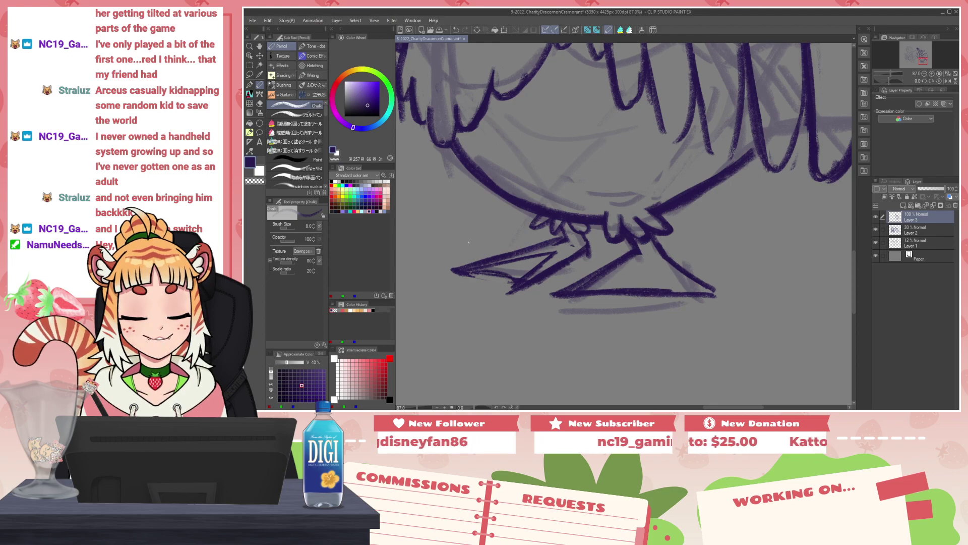
pyautogui.press('c')
pyautogui.moveTo(456, 276); pyautogui.dragTo(477, 278)
pyautogui.moveTo(456, 275); pyautogui.dragTo(471, 277)
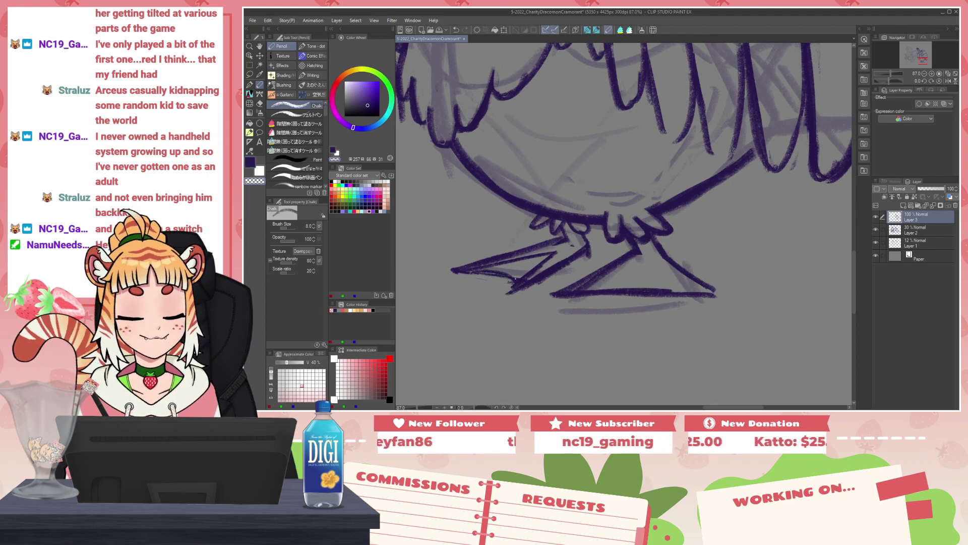
pyautogui.press('c')
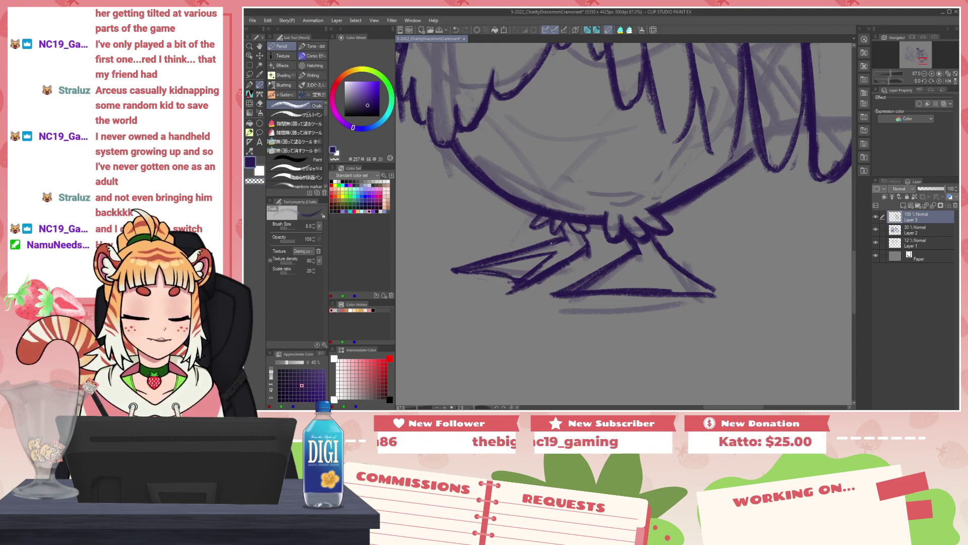
# Step: Shorten the far foot's front toe tip and redraw the web edge beside it in the mirrored view
pyautogui.press('h')
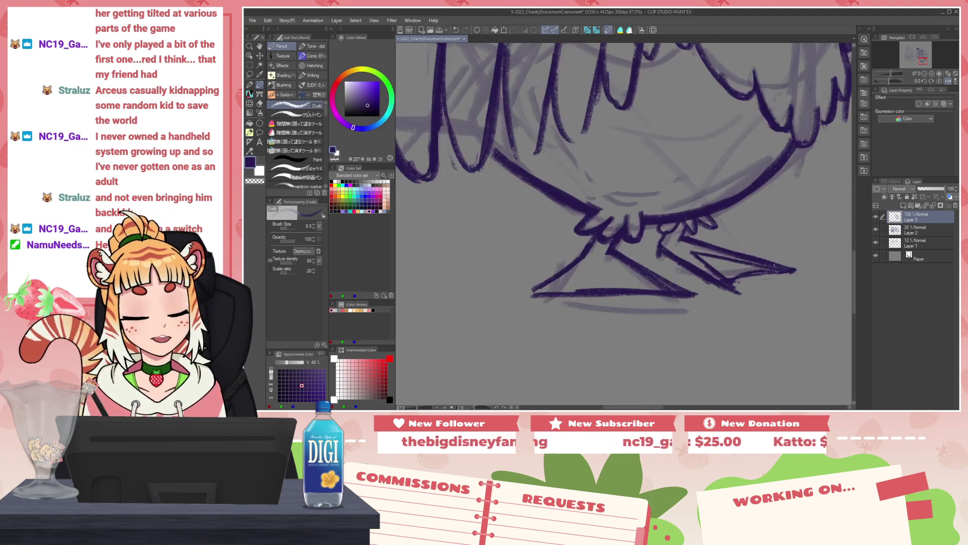
pyautogui.press('c')
pyautogui.moveTo(797, 269)
pyautogui.mouseDown()
pyautogui.moveTo(738, 280)
pyautogui.moveTo(769, 269)
pyautogui.mouseUp()
pyautogui.press('c')
pyautogui.press('c')
pyautogui.press('c')
pyautogui.moveTo(758, 270); pyautogui.dragTo(738, 277)
pyautogui.press('c')
# Step: Draw the toe lines inside the near foot's triangle and trim its front end
pyautogui.moveTo(547, 296)
pyautogui.mouseDown()
pyautogui.moveTo(588, 264)
pyautogui.moveTo(537, 292)
pyautogui.moveTo(590, 263)
pyautogui.moveTo(622, 290)
pyautogui.moveTo(615, 273)
pyautogui.moveTo(626, 292)
pyautogui.moveTo(676, 289)
pyautogui.mouseUp()
pyautogui.hotkey('ctrl', 'z')
pyautogui.press('c')
pyautogui.press('c')
pyautogui.press('c')
pyautogui.press('c')
pyautogui.moveTo(631, 268); pyautogui.dragTo(667, 285)
pyautogui.moveTo(620, 261)
pyautogui.mouseDown()
pyautogui.moveTo(664, 282)
pyautogui.moveTo(647, 268)
pyautogui.mouseUp()
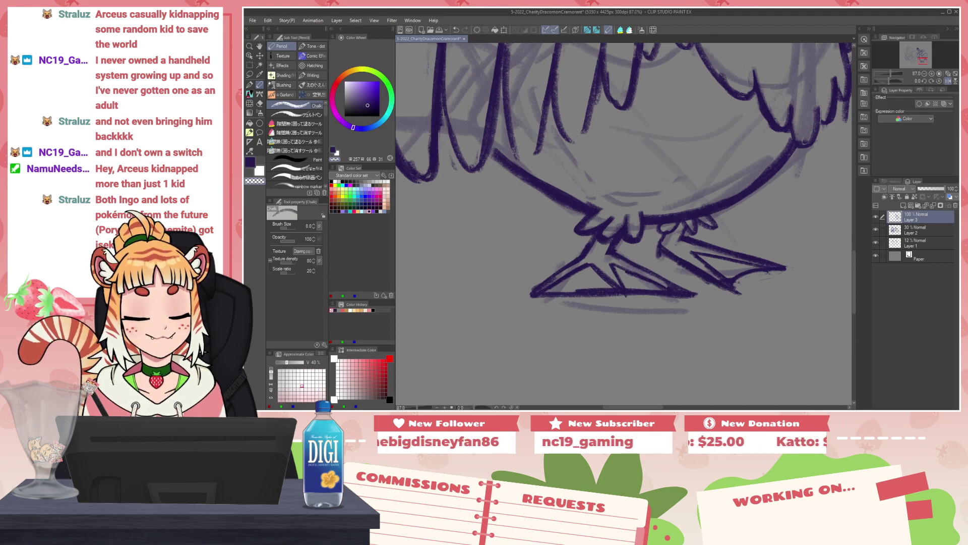
pyautogui.moveTo(701, 294); pyautogui.dragTo(661, 288)
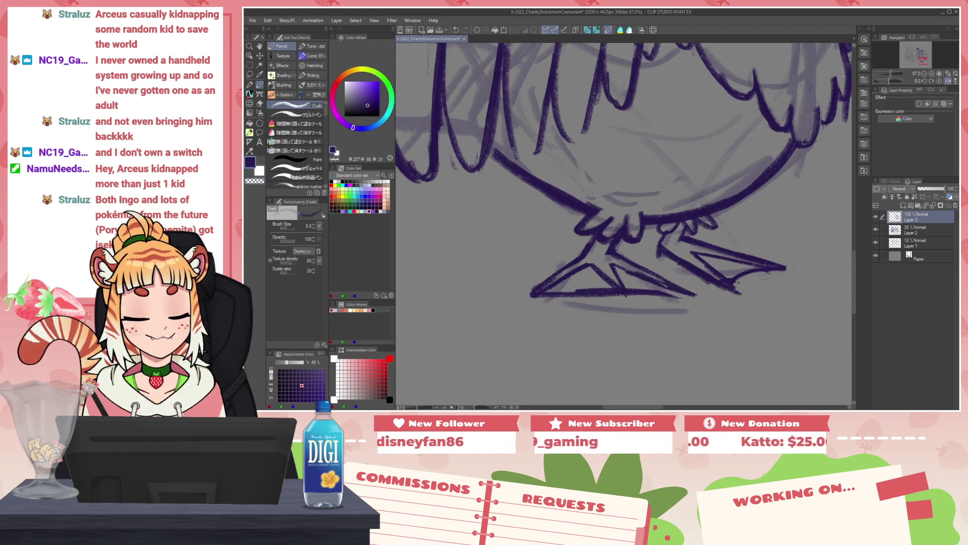
pyautogui.press('h')
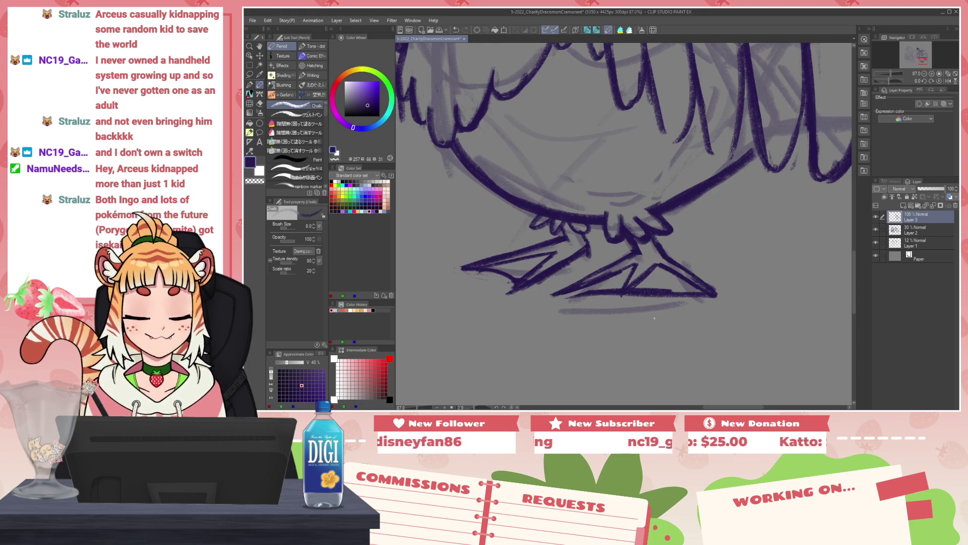
# Step: Extend the near foot's middle toe past the bottom edge and clean up the lines around it
pyautogui.press('c')
pyautogui.moveTo(636, 263); pyautogui.dragTo(617, 302)
pyautogui.press('c')
pyautogui.moveTo(645, 269); pyautogui.dragTo(624, 294)
pyautogui.moveTo(636, 281)
pyautogui.mouseDown()
pyautogui.moveTo(627, 290)
pyautogui.moveTo(657, 267)
pyautogui.moveTo(634, 287)
pyautogui.mouseUp()
pyautogui.press('c')
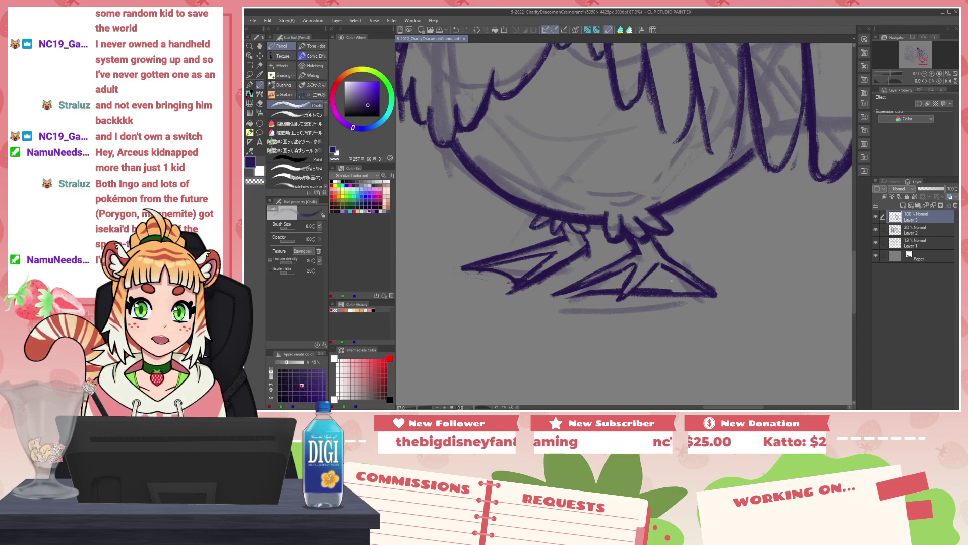
# Step: Trim the near foot's front toe tip and touch up the top of its middle toe
pyautogui.moveTo(562, 288); pyautogui.dragTo(553, 295)
pyautogui.moveTo(565, 292)
pyautogui.mouseDown()
pyautogui.moveTo(555, 297)
pyautogui.moveTo(563, 293)
pyautogui.mouseUp()
pyautogui.press('c')
pyautogui.moveTo(631, 267)
pyautogui.mouseDown()
pyautogui.moveTo(616, 272)
pyautogui.moveTo(622, 267)
pyautogui.mouseUp()
pyautogui.press('c')
# Step: Try to rework the near foot's lower web edge near the front toe, and undo the last three strokes
pyautogui.press('c')
pyautogui.moveTo(576, 296); pyautogui.dragTo(603, 290)
pyautogui.moveTo(586, 294)
pyautogui.mouseDown()
pyautogui.moveTo(622, 286)
pyautogui.moveTo(609, 291)
pyautogui.mouseUp()
pyautogui.press('c')
pyautogui.hotkey('ctrl', 'z')
pyautogui.hotkey('ctrl', 'z')
pyautogui.hotkey('ctrl', 'z')
pyautogui.press('c')
pyautogui.press('h')
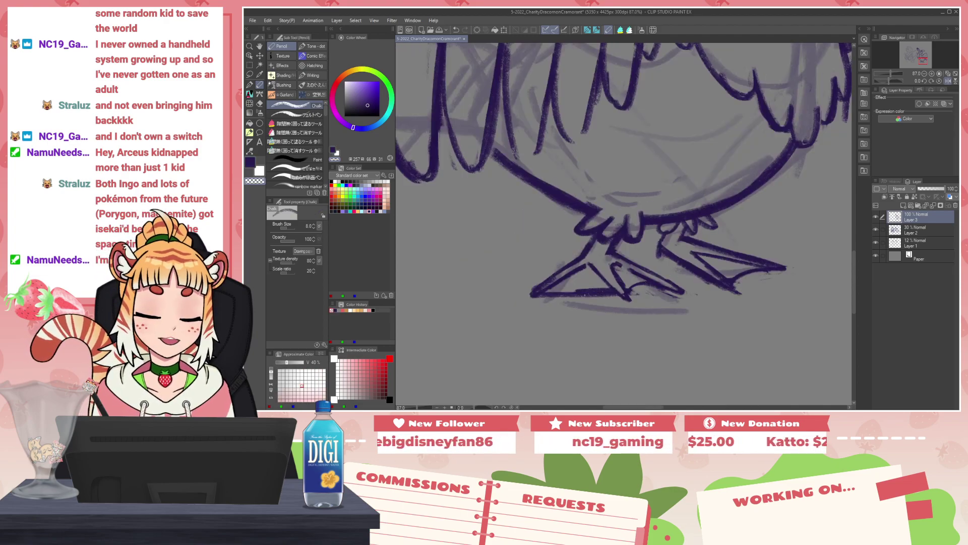
pyautogui.press('c')
pyautogui.moveTo(566, 262); pyautogui.dragTo(525, 302)
pyautogui.hotkey('ctrl', 'z')
pyautogui.press('c')
pyautogui.moveTo(568, 266)
pyautogui.mouseDown()
pyautogui.moveTo(544, 289)
pyautogui.moveTo(555, 295)
pyautogui.moveTo(547, 303)
pyautogui.moveTo(570, 279)
pyautogui.moveTo(562, 289)
pyautogui.mouseUp()
pyautogui.press('c')
pyautogui.hotkey('ctrl', 'z')
pyautogui.hotkey('ctrl', 'z')
pyautogui.hotkey('ctrl', 'z')
pyautogui.hotkey('ctrl', 'z')
# Step: Redraw the near foot's rear toe shorter and steeper in the mirrored view
pyautogui.press('c')
pyautogui.moveTo(577, 275); pyautogui.dragTo(548, 305)
pyautogui.press('c')
pyautogui.moveTo(580, 274); pyautogui.dragTo(559, 294)
pyautogui.moveTo(597, 258); pyautogui.dragTo(587, 268)
pyautogui.hotkey('ctrl', 'z')
pyautogui.hotkey('ctrl', 'z')
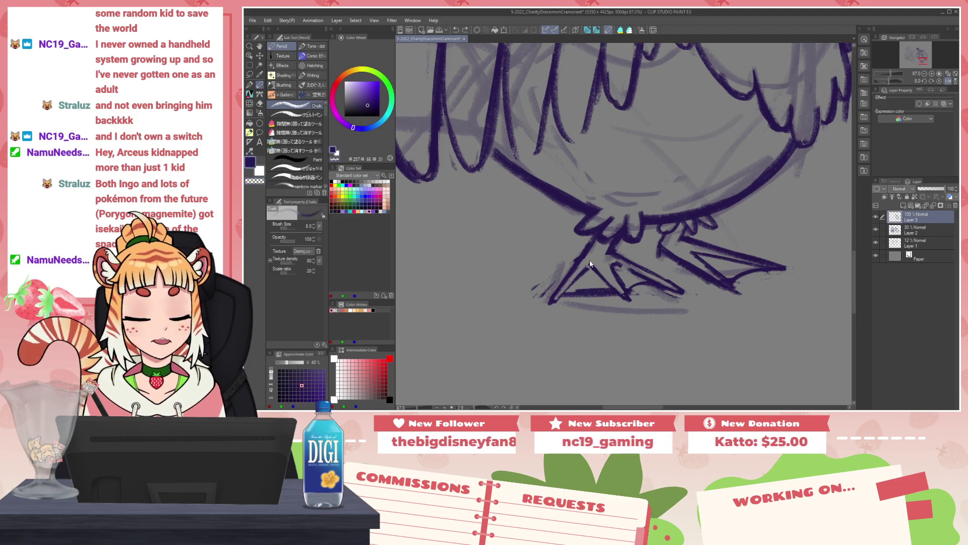
pyautogui.press('h')
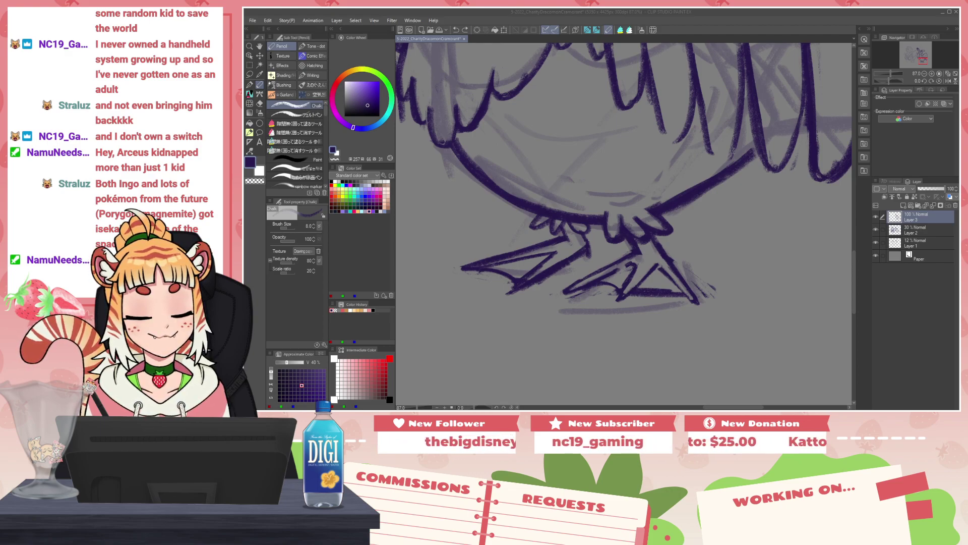
# Step: Erase both redrawn feet up to the feather tufts
pyautogui.moveTo(690, 298); pyautogui.dragTo(634, 293)
pyautogui.hotkey('ctrl', 'z')
pyautogui.moveTo(697, 301)
pyautogui.mouseDown()
pyautogui.moveTo(587, 304)
pyautogui.moveTo(610, 291)
pyautogui.moveTo(500, 279)
pyautogui.mouseUp()
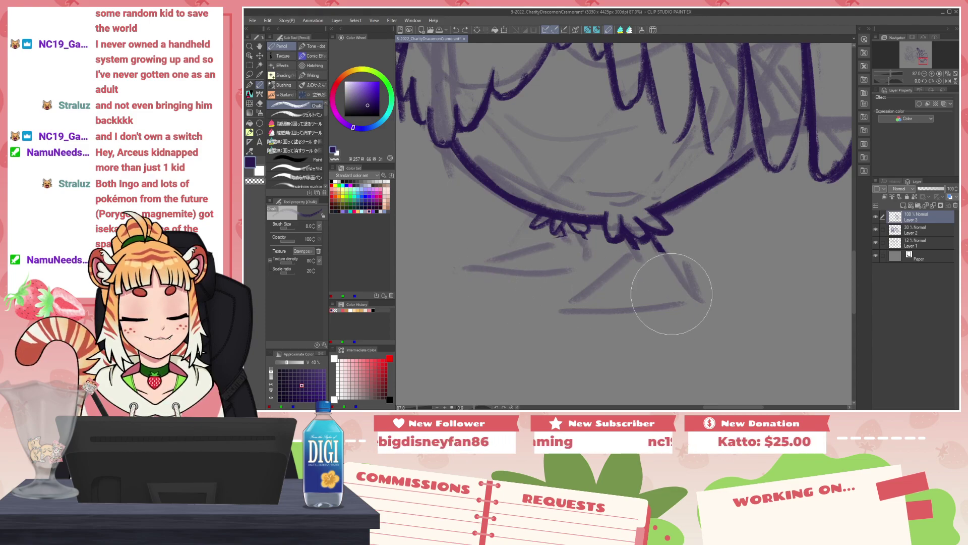
# Step: Hide Layer 1 and lower Layer 2's opacity to 16%
pyautogui.click(875, 230)
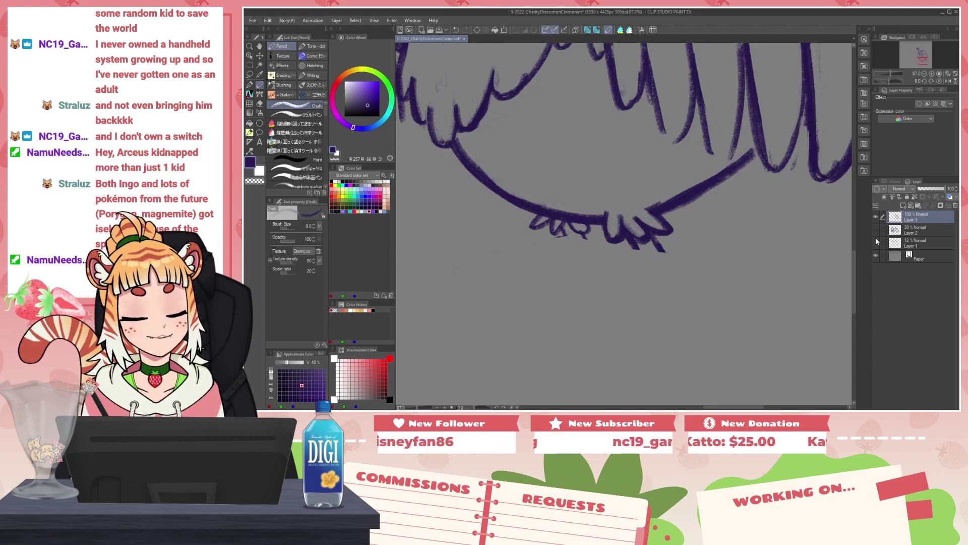
pyautogui.click(875, 230)
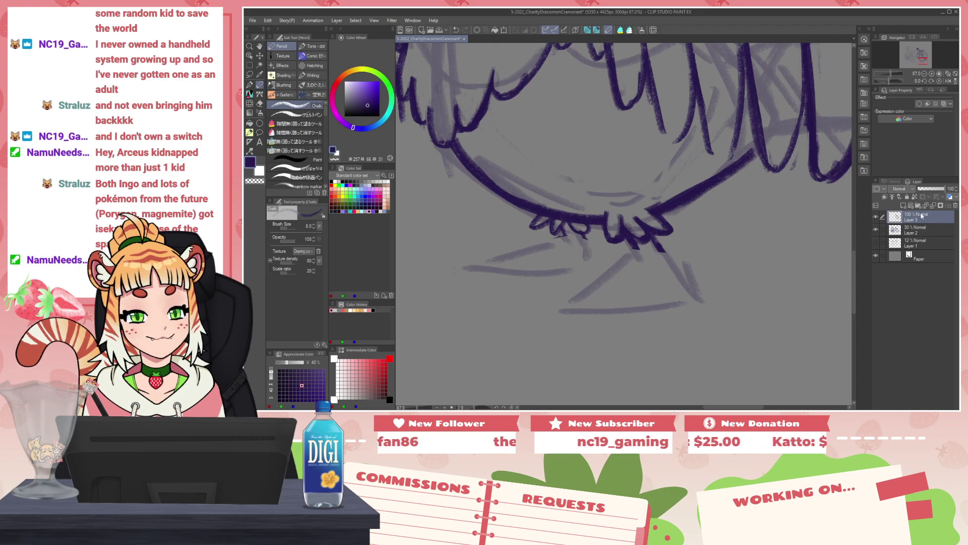
pyautogui.click(910, 230)
pyautogui.moveTo(923, 190); pyautogui.dragTo(918, 190)
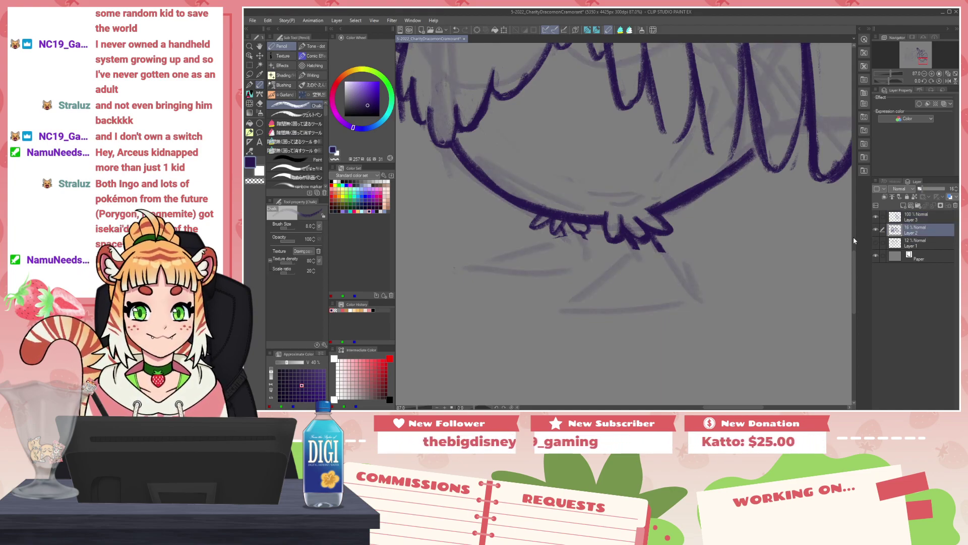
# Step: Set the brush size to 15 and make Layer 3 the active layer
pyautogui.press('h')
pyautogui.press(']')
pyautogui.press(']')
pyautogui.press(']')
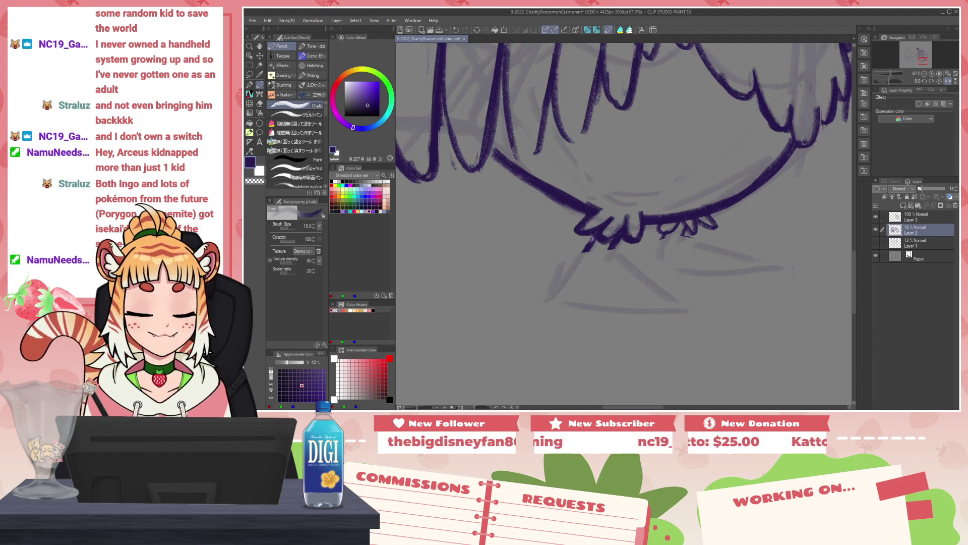
pyautogui.click(914, 220)
# Step: Draw the near leg with two short strokes and outline the foot's front toe and flat bottom edge
pyautogui.moveTo(595, 236)
pyautogui.mouseDown()
pyautogui.moveTo(578, 268)
pyautogui.moveTo(598, 275)
pyautogui.mouseUp()
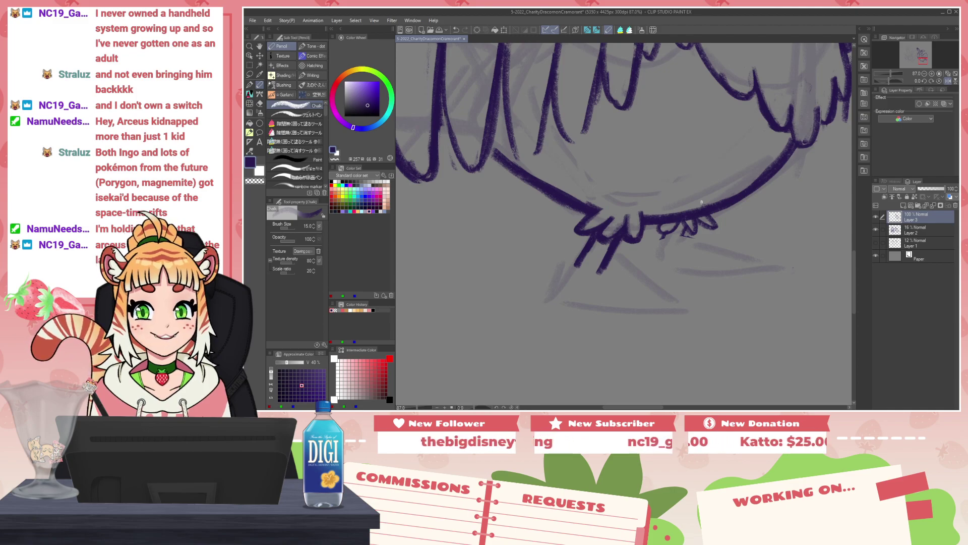
pyautogui.press('h')
pyautogui.press('c')
pyautogui.moveTo(642, 250)
pyautogui.mouseDown()
pyautogui.moveTo(650, 278)
pyautogui.moveTo(642, 249)
pyautogui.moveTo(638, 276)
pyautogui.moveTo(617, 263)
pyautogui.moveTo(574, 290)
pyautogui.moveTo(645, 248)
pyautogui.moveTo(537, 307)
pyautogui.moveTo(648, 305)
pyautogui.mouseUp()
pyautogui.press('c')
pyautogui.hotkey('ctrl', 'z')
pyautogui.press('c')
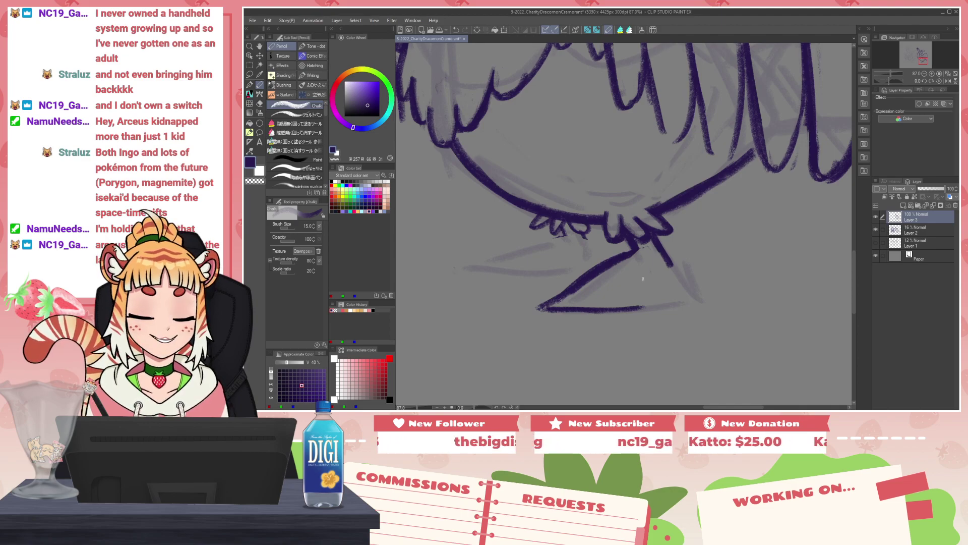
# Step: Try different strokes for the near foot's rear toe, undoing the misplaced ones and angling it down from the ankle
pyautogui.moveTo(632, 260)
pyautogui.mouseDown()
pyautogui.moveTo(585, 314)
pyautogui.moveTo(633, 310)
pyautogui.moveTo(627, 325)
pyautogui.mouseUp()
pyautogui.hotkey('ctrl', 'z')
pyautogui.hotkey('ctrl', 'z')
pyautogui.moveTo(654, 266)
pyautogui.mouseDown()
pyautogui.moveTo(626, 335)
pyautogui.moveTo(676, 267)
pyautogui.moveTo(677, 287)
pyautogui.moveTo(601, 354)
pyautogui.mouseUp()
pyautogui.hotkey('ctrl', 'z')
pyautogui.hotkey('ctrl', 'z')
pyautogui.moveTo(651, 276)
pyautogui.mouseDown()
pyautogui.moveTo(602, 353)
pyautogui.moveTo(654, 283)
pyautogui.moveTo(617, 331)
pyautogui.mouseUp()
# Step: Erase the rough side of the rear toe and redraw it down to a point with brush size 8
pyautogui.press('c')
pyautogui.moveTo(652, 289)
pyautogui.mouseDown()
pyautogui.moveTo(624, 323)
pyautogui.moveTo(648, 276)
pyautogui.moveTo(602, 345)
pyautogui.moveTo(638, 285)
pyautogui.moveTo(651, 275)
pyautogui.moveTo(607, 348)
pyautogui.mouseUp()
pyautogui.press('[')
pyautogui.press('[')
pyautogui.press('[')
pyautogui.press('c')
pyautogui.moveTo(643, 287); pyautogui.dragTo(602, 353)
pyautogui.moveTo(602, 356)
pyautogui.mouseDown()
pyautogui.moveTo(645, 314)
pyautogui.moveTo(620, 330)
pyautogui.moveTo(627, 326)
pyautogui.mouseUp()
# Step: Draw the near foot's middle toe between the front and rear toes
pyautogui.press('c')
pyautogui.press('c')
pyautogui.press('c')
pyautogui.moveTo(625, 270)
pyautogui.mouseDown()
pyautogui.moveTo(566, 338)
pyautogui.moveTo(590, 308)
pyautogui.moveTo(575, 327)
pyautogui.mouseUp()
pyautogui.press('c')
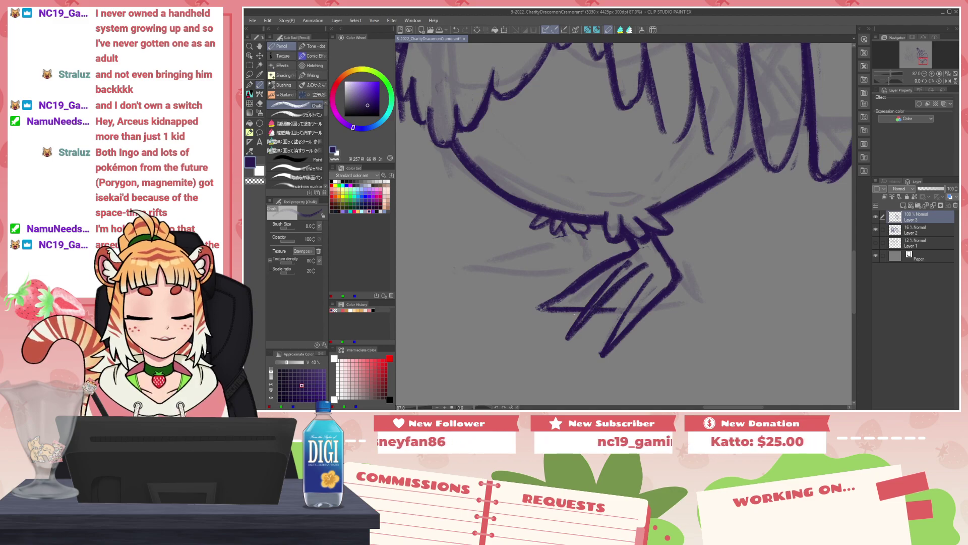
# Step: Examine the whole bird in the mirrored view to judge the new foot against the body
pyautogui.scroll(-7, 655, 317)
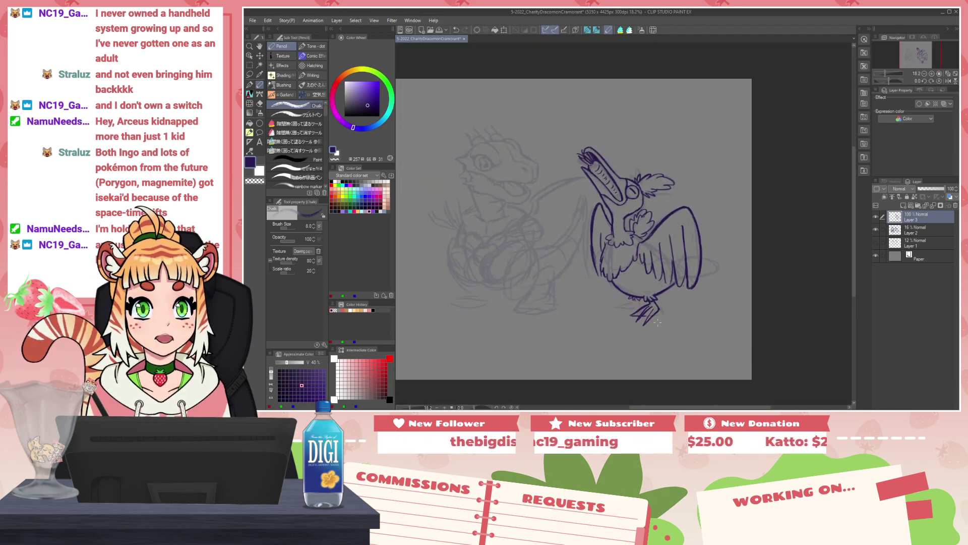
pyautogui.press('h')
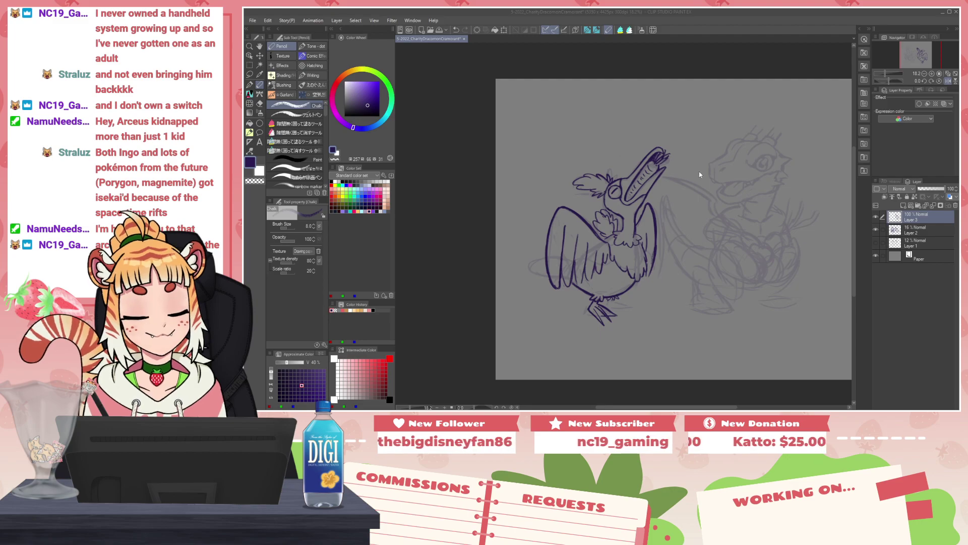
pyautogui.scroll(5, 611, 295)
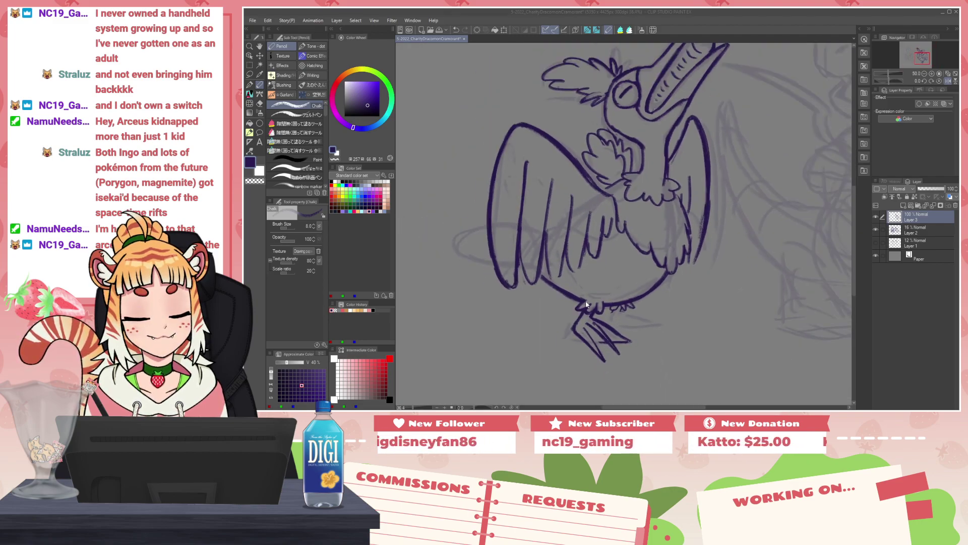
pyautogui.scroll(-2, 586, 303)
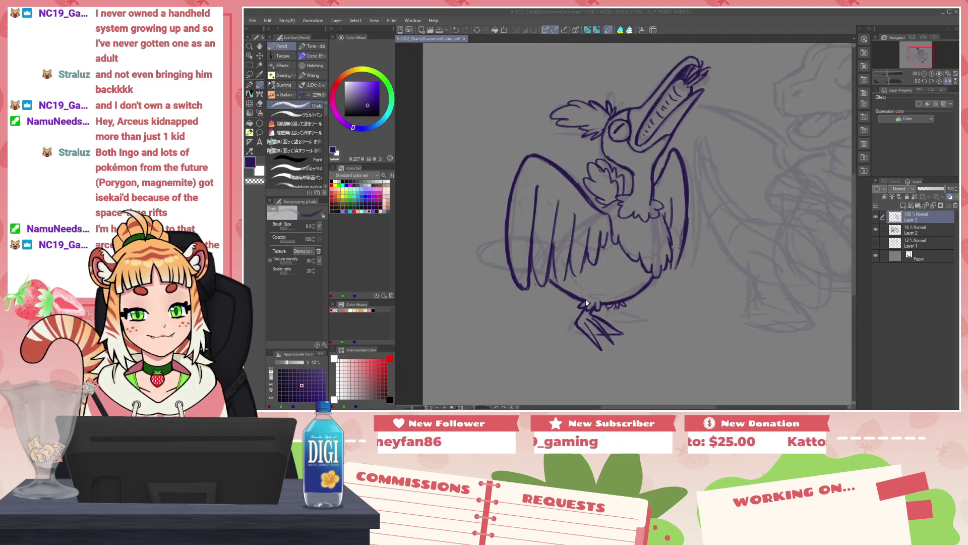
pyautogui.scroll(2, 586, 303)
pyautogui.scroll(-4, 586, 303)
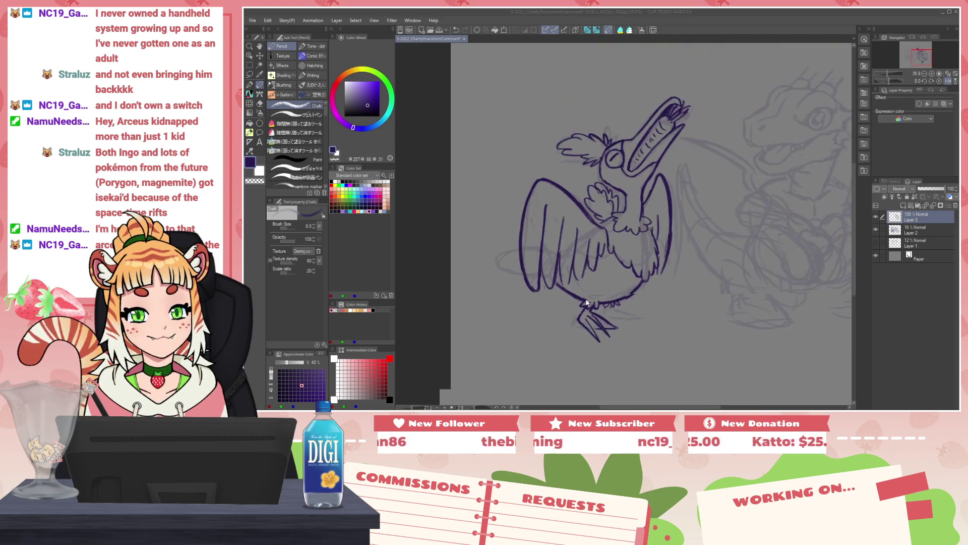
pyautogui.scroll(7, 586, 303)
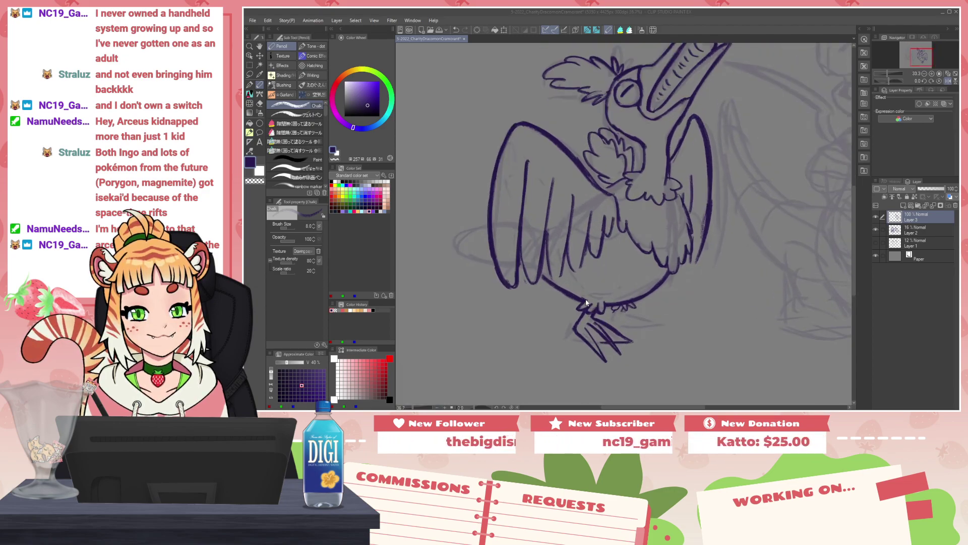
# Step: Erase the three-toed near foot and its leg below the feather tufts
pyautogui.moveTo(637, 344); pyautogui.dragTo(573, 205)
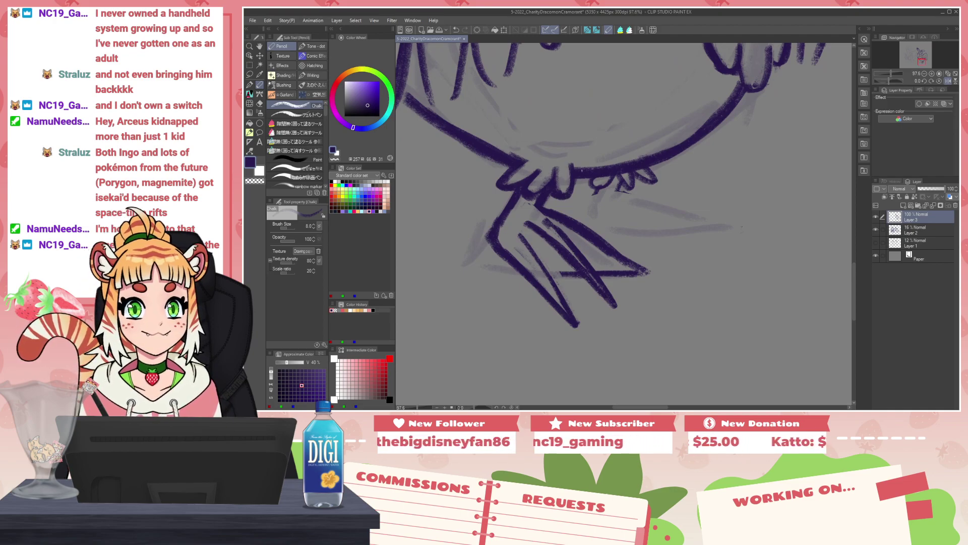
pyautogui.click(496, 238)
pyautogui.moveTo(496, 238)
pyautogui.mouseDown()
pyautogui.moveTo(563, 278)
pyautogui.moveTo(562, 251)
pyautogui.moveTo(534, 235)
pyautogui.moveTo(558, 264)
pyautogui.moveTo(616, 268)
pyautogui.moveTo(648, 303)
pyautogui.mouseUp()
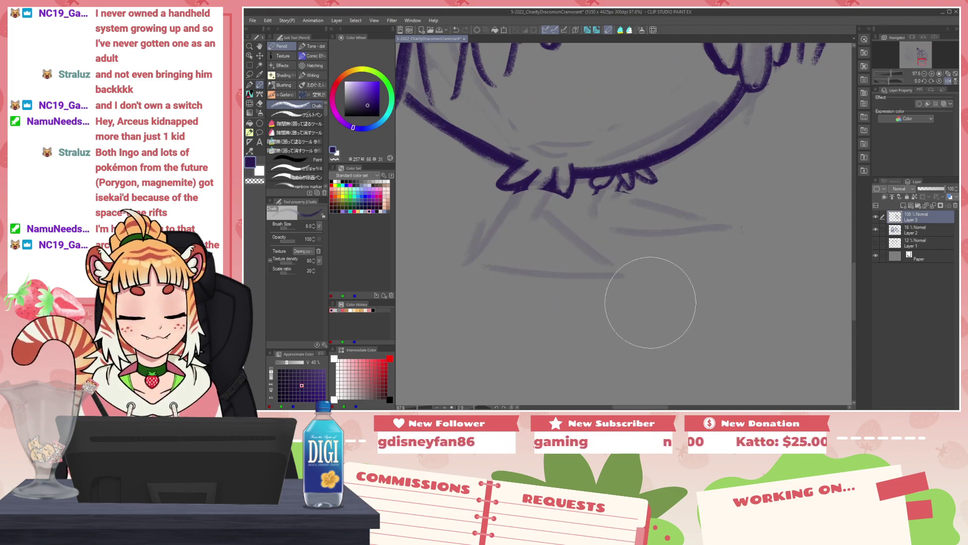
# Step: Draw the near leg and its outer toe line below the feather tufts in the flipped view
pyautogui.press('h')
pyautogui.moveTo(679, 200)
pyautogui.mouseDown()
pyautogui.moveTo(690, 179)
pyautogui.moveTo(683, 197)
pyautogui.moveTo(698, 180)
pyautogui.moveTo(727, 182)
pyautogui.moveTo(679, 187)
pyautogui.moveTo(592, 248)
pyautogui.moveTo(701, 262)
pyautogui.mouseUp()
pyautogui.moveTo(588, 265); pyautogui.dragTo(676, 275)
pyautogui.moveTo(736, 192)
pyautogui.mouseDown()
pyautogui.moveTo(704, 262)
pyautogui.moveTo(707, 278)
pyautogui.mouseUp()
pyautogui.moveTo(664, 199)
pyautogui.mouseDown()
pyautogui.moveTo(581, 264)
pyautogui.moveTo(699, 276)
pyautogui.mouseUp()
pyautogui.moveTo(691, 207)
pyautogui.mouseDown()
pyautogui.moveTo(630, 266)
pyautogui.moveTo(642, 256)
pyautogui.moveTo(694, 258)
pyautogui.moveTo(693, 274)
pyautogui.mouseUp()
pyautogui.hotkey('ctrl', 'z')
pyautogui.hotkey('ctrl', 'z')
pyautogui.hotkey('ctrl', 'z')
pyautogui.hotkey('ctrl', 'z')
# Step: Draw the near foot's pointed toes with arched webbing between them
pyautogui.moveTo(659, 256); pyautogui.dragTo(699, 275)
pyautogui.moveTo(633, 265); pyautogui.dragTo(678, 214)
pyautogui.moveTo(637, 267)
pyautogui.mouseDown()
pyautogui.moveTo(686, 204)
pyautogui.moveTo(640, 265)
pyautogui.mouseUp()
pyautogui.hotkey('ctrl', 'z')
pyautogui.moveTo(650, 256)
pyautogui.mouseDown()
pyautogui.moveTo(698, 212)
pyautogui.moveTo(706, 266)
pyautogui.moveTo(742, 198)
pyautogui.mouseUp()
pyautogui.moveTo(678, 206); pyautogui.dragTo(605, 250)
pyautogui.moveTo(609, 250)
pyautogui.mouseDown()
pyautogui.moveTo(678, 204)
pyautogui.moveTo(655, 250)
pyautogui.mouseUp()
# Step: Block in the far foot behind the near one with solid dark purple strokes at brush size 17
pyautogui.press('c')
pyautogui.moveTo(630, 191)
pyautogui.mouseDown()
pyautogui.moveTo(522, 227)
pyautogui.moveTo(613, 222)
pyautogui.moveTo(631, 212)
pyautogui.moveTo(550, 224)
pyautogui.moveTo(649, 201)
pyautogui.moveTo(616, 196)
pyautogui.moveTo(634, 183)
pyautogui.moveTo(643, 189)
pyautogui.moveTo(632, 185)
pyautogui.mouseUp()
pyautogui.press('c')
pyautogui.moveTo(525, 230)
pyautogui.mouseDown()
pyautogui.moveTo(573, 225)
pyautogui.moveTo(525, 227)
pyautogui.moveTo(568, 215)
pyautogui.moveTo(572, 231)
pyautogui.moveTo(620, 221)
pyautogui.moveTo(598, 233)
pyautogui.moveTo(563, 229)
pyautogui.moveTo(595, 212)
pyautogui.mouseUp()
pyautogui.press('c')
pyautogui.press('c')
pyautogui.press(']')
pyautogui.press(']')
pyautogui.press(']')
pyautogui.press(']')
pyautogui.press('c')
pyautogui.moveTo(557, 240)
pyautogui.mouseDown()
pyautogui.moveTo(590, 221)
pyautogui.moveTo(604, 229)
pyautogui.moveTo(630, 217)
pyautogui.mouseUp()
pyautogui.moveTo(529, 231)
pyautogui.mouseDown()
pyautogui.moveTo(620, 193)
pyautogui.moveTo(632, 197)
pyautogui.mouseUp()
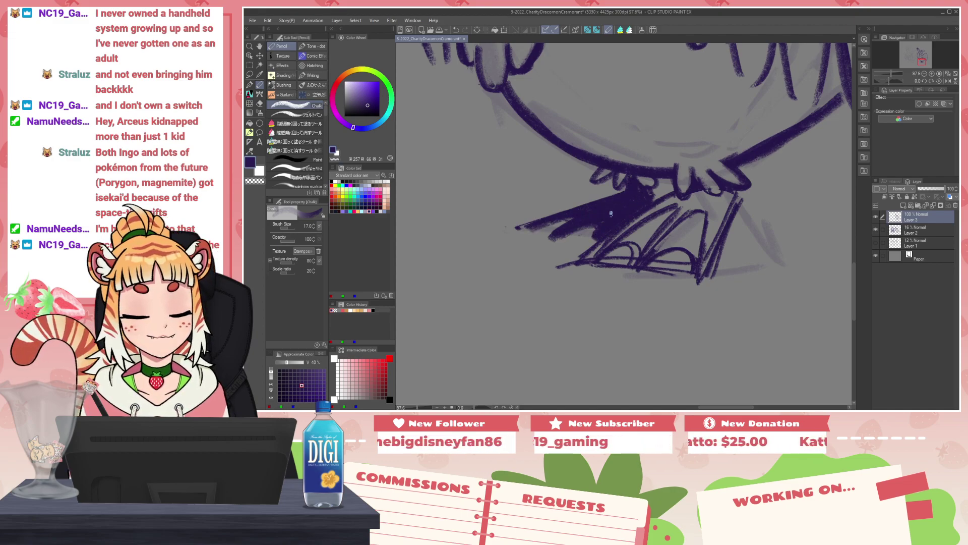
# Step: Erase the ragged outer edges of the dark far foot and fill the gaps to define its toes
pyautogui.press('c')
pyautogui.moveTo(518, 228); pyautogui.dragTo(566, 216)
pyautogui.press('c')
pyautogui.moveTo(618, 198)
pyautogui.mouseDown()
pyautogui.moveTo(626, 189)
pyautogui.moveTo(655, 198)
pyautogui.moveTo(630, 188)
pyautogui.moveTo(540, 219)
pyautogui.mouseUp()
pyautogui.press('c')
pyautogui.press('c')
pyautogui.press('c')
pyautogui.press('c')
pyautogui.hotkey('ctrl', 'z')
pyautogui.moveTo(615, 177); pyautogui.dragTo(534, 224)
pyautogui.moveTo(612, 190)
pyautogui.mouseDown()
pyautogui.moveTo(523, 227)
pyautogui.moveTo(562, 219)
pyautogui.mouseUp()
pyautogui.press('c')
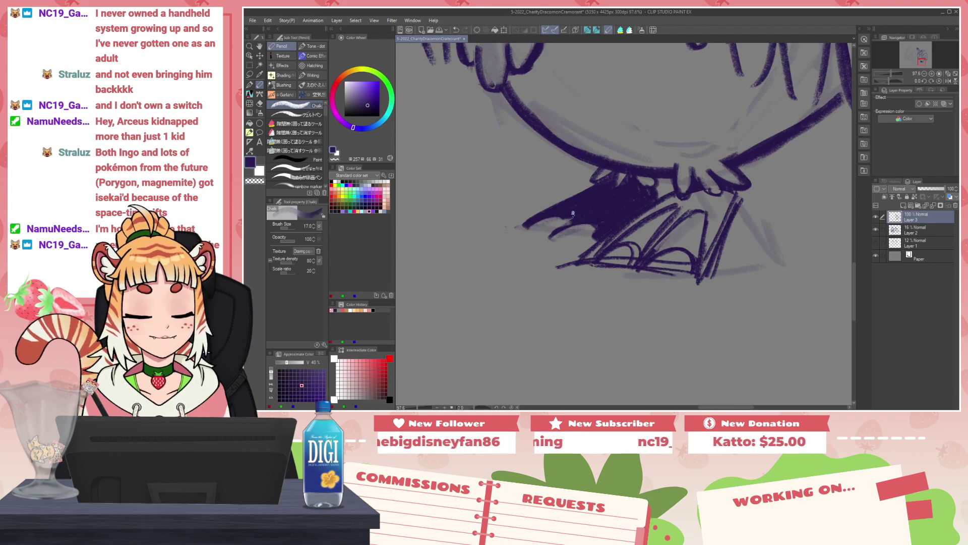
pyautogui.press('c')
pyautogui.moveTo(592, 230)
pyautogui.mouseDown()
pyautogui.moveTo(591, 241)
pyautogui.moveTo(604, 225)
pyautogui.mouseUp()
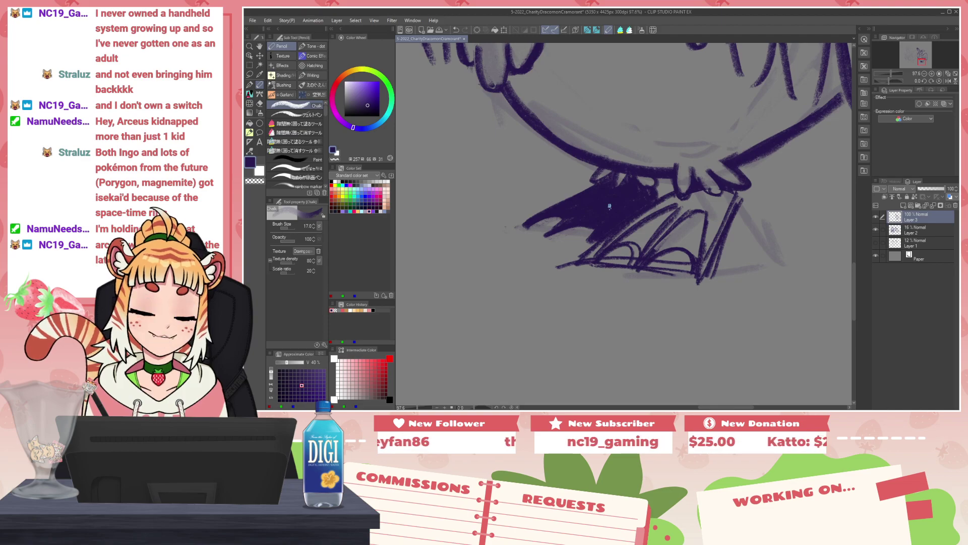
# Step: Trim the far foot's toe tips and the webbing edge between them
pyautogui.press('c')
pyautogui.moveTo(527, 226)
pyautogui.mouseDown()
pyautogui.moveTo(562, 217)
pyautogui.moveTo(537, 234)
pyautogui.moveTo(526, 223)
pyautogui.moveTo(575, 214)
pyautogui.moveTo(552, 233)
pyautogui.mouseUp()
pyautogui.press('c')
pyautogui.moveTo(551, 232)
pyautogui.mouseDown()
pyautogui.moveTo(571, 218)
pyautogui.moveTo(595, 233)
pyautogui.moveTo(583, 248)
pyautogui.mouseUp()
pyautogui.press('c')
pyautogui.press('c')
pyautogui.moveTo(585, 248)
pyautogui.mouseDown()
pyautogui.moveTo(603, 228)
pyautogui.moveTo(591, 240)
pyautogui.moveTo(553, 238)
pyautogui.moveTo(587, 237)
pyautogui.mouseUp()
pyautogui.press('c')
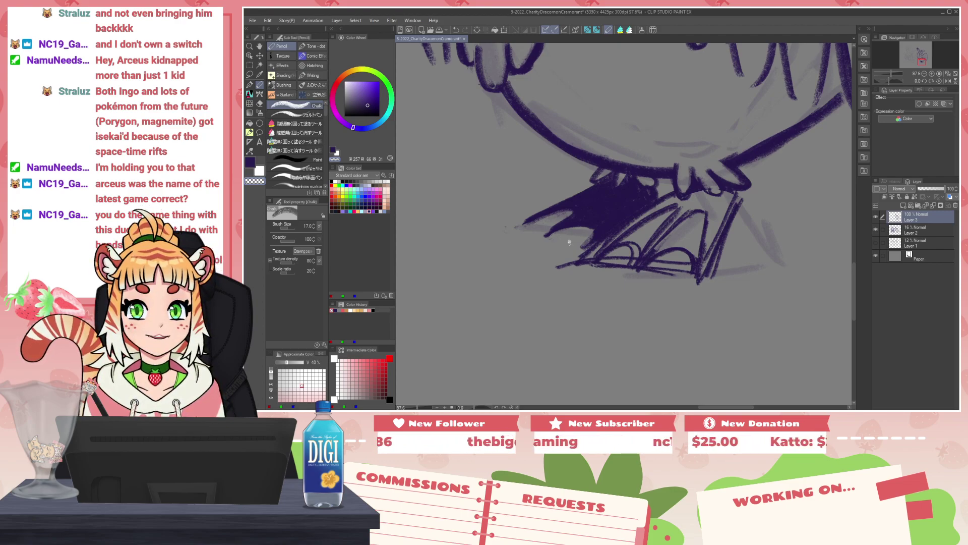
# Step: Clean up the near foot's toe tips and the lower edge of its webbing
pyautogui.press('c')
pyautogui.moveTo(620, 249)
pyautogui.mouseDown()
pyautogui.moveTo(602, 267)
pyautogui.moveTo(625, 253)
pyautogui.moveTo(605, 270)
pyautogui.moveTo(619, 269)
pyautogui.moveTo(564, 268)
pyautogui.mouseUp()
pyautogui.hotkey('ctrl', 'z')
pyautogui.press('c')
pyautogui.hotkey('ctrl', 'z')
pyautogui.press('c')
pyautogui.press('c')
pyautogui.moveTo(670, 268); pyautogui.dragTo(686, 262)
pyautogui.moveTo(651, 270)
pyautogui.mouseDown()
pyautogui.moveTo(685, 261)
pyautogui.moveTo(666, 296)
pyautogui.moveTo(743, 206)
pyautogui.moveTo(717, 275)
pyautogui.moveTo(748, 201)
pyautogui.moveTo(735, 194)
pyautogui.moveTo(700, 271)
pyautogui.mouseUp()
pyautogui.press('c')
# Step: Lasso the bird's feet and transform them to a slightly larger size under the body
pyautogui.scroll(-7, 628, 248)
pyautogui.scroll(-3, 625, 250)
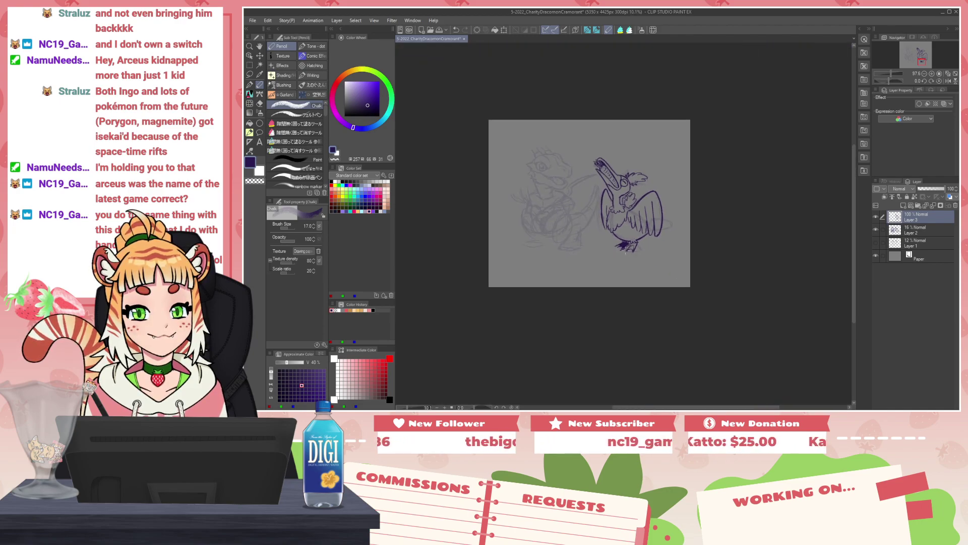
pyautogui.scroll(5, 638, 245)
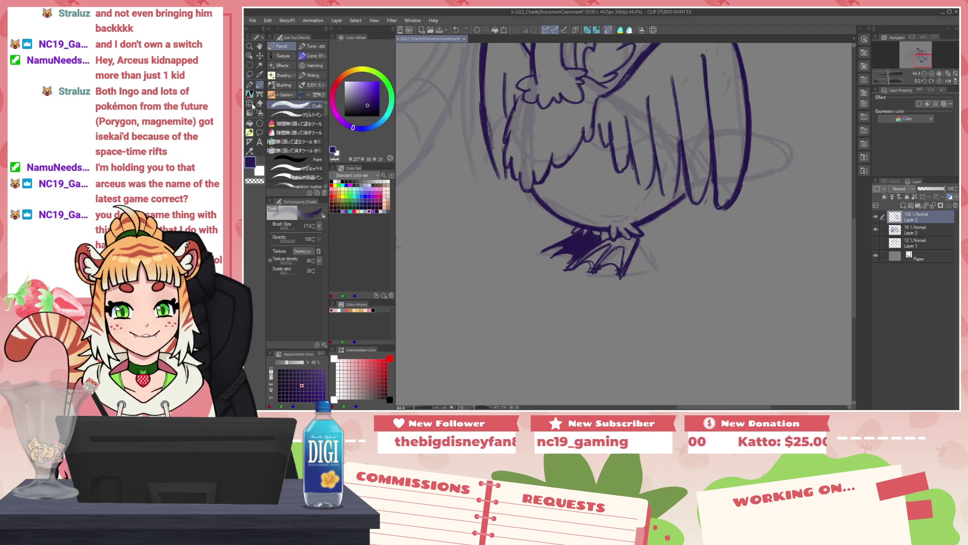
pyautogui.click(249, 74)
pyautogui.moveTo(657, 238)
pyautogui.mouseDown()
pyautogui.moveTo(581, 233)
pyautogui.moveTo(526, 317)
pyautogui.moveTo(656, 242)
pyautogui.mouseUp()
pyautogui.hotkey('ctrl', 't')
pyautogui.moveTo(672, 333); pyautogui.dragTo(707, 353)
pyautogui.moveTo(678, 314); pyautogui.dragTo(652, 305)
pyautogui.press('Return')
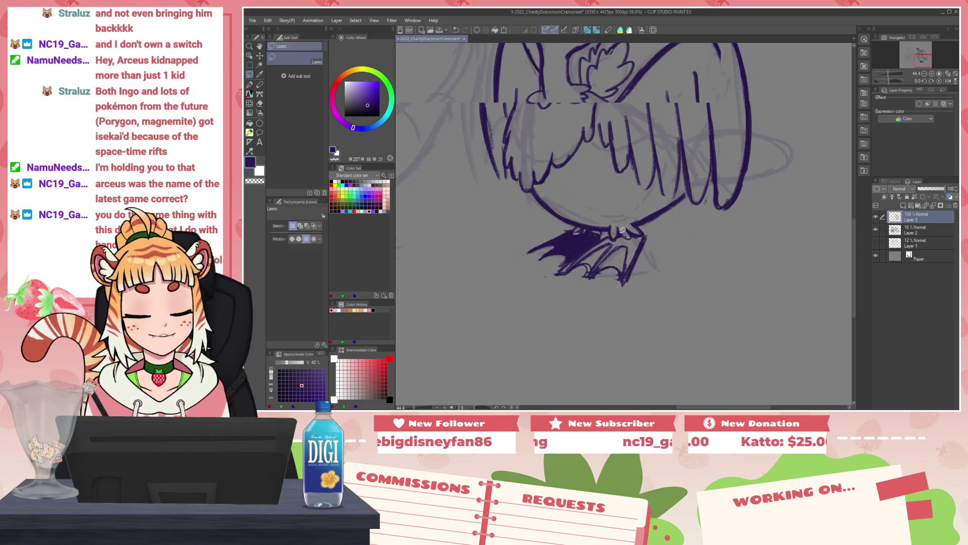
# Step: Try out the dragon character's neck line below the jaw with the Pencil over the faded sketch
pyautogui.scroll(-5, 666, 282)
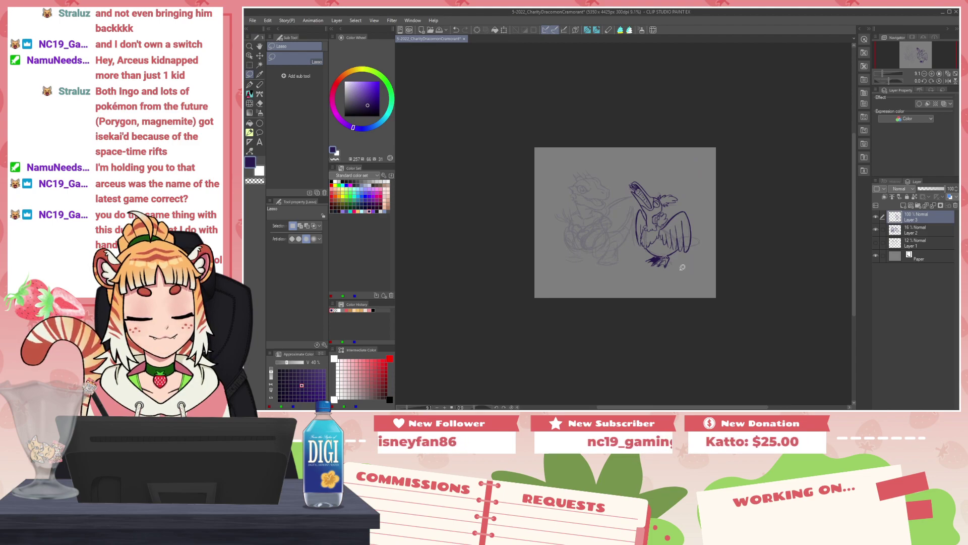
pyautogui.scroll(4, 681, 265)
pyautogui.moveTo(666, 234); pyautogui.dragTo(738, 276)
pyautogui.scroll(3, 640, 172)
pyautogui.moveTo(607, 140); pyautogui.dragTo(622, 203)
pyautogui.press('p')
pyautogui.scroll(2, 619, 204)
pyautogui.scroll(-2, 622, 216)
pyautogui.moveTo(630, 261); pyautogui.dragTo(626, 175)
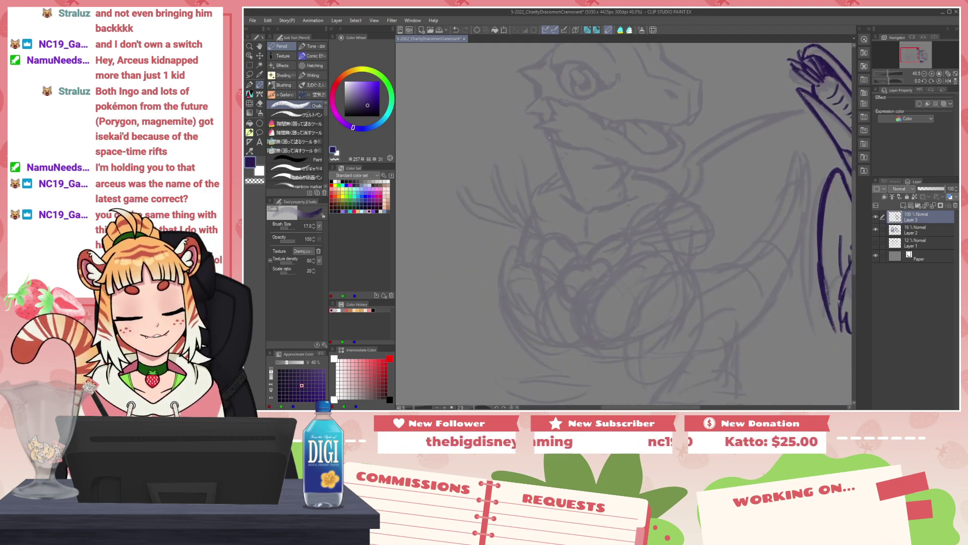
pyautogui.moveTo(545, 131)
pyautogui.mouseDown()
pyautogui.moveTo(567, 147)
pyautogui.moveTo(576, 195)
pyautogui.mouseUp()
pyautogui.moveTo(556, 147); pyautogui.dragTo(578, 198)
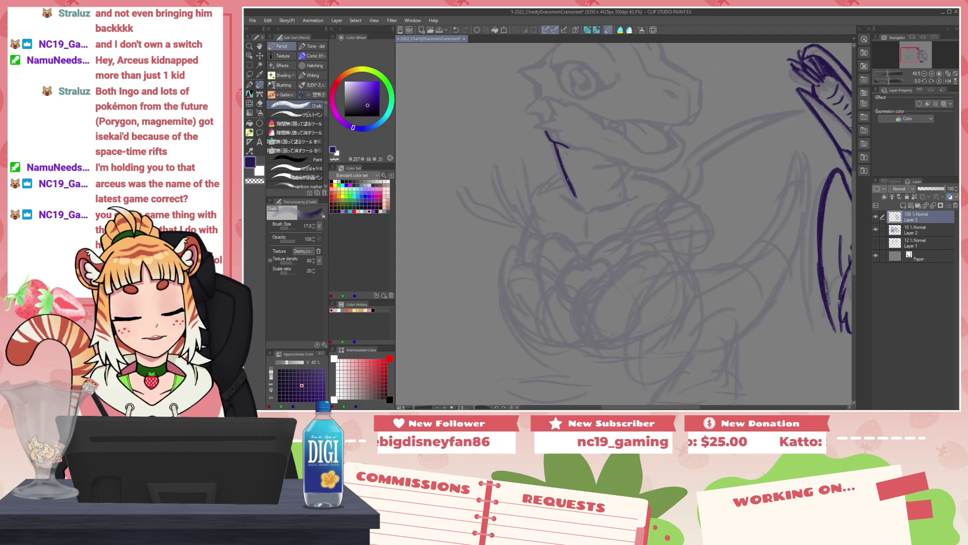
pyautogui.moveTo(561, 160); pyautogui.dragTo(585, 202)
pyautogui.hotkey('ctrl', 'z')
pyautogui.hotkey('ctrl', 'z')
pyautogui.hotkey('ctrl', 'z')
# Step: Redraw the lower end of the dragon's neck line and refine it where it meets the chest
pyautogui.press('c')
pyautogui.press('c')
pyautogui.moveTo(560, 163)
pyautogui.mouseDown()
pyautogui.moveTo(575, 198)
pyautogui.moveTo(581, 192)
pyautogui.mouseUp()
pyautogui.moveTo(561, 159); pyautogui.dragTo(585, 194)
pyautogui.moveTo(558, 156); pyautogui.dragTo(575, 202)
pyautogui.moveTo(562, 172)
pyautogui.mouseDown()
pyautogui.moveTo(575, 200)
pyautogui.moveTo(585, 193)
pyautogui.mouseUp()
pyautogui.press('c')
pyautogui.moveTo(569, 170)
pyautogui.mouseDown()
pyautogui.moveTo(584, 194)
pyautogui.moveTo(530, 205)
pyautogui.moveTo(530, 220)
pyautogui.moveTo(582, 205)
pyautogui.mouseUp()
pyautogui.press('c')
pyautogui.press('c')
pyautogui.press('c')
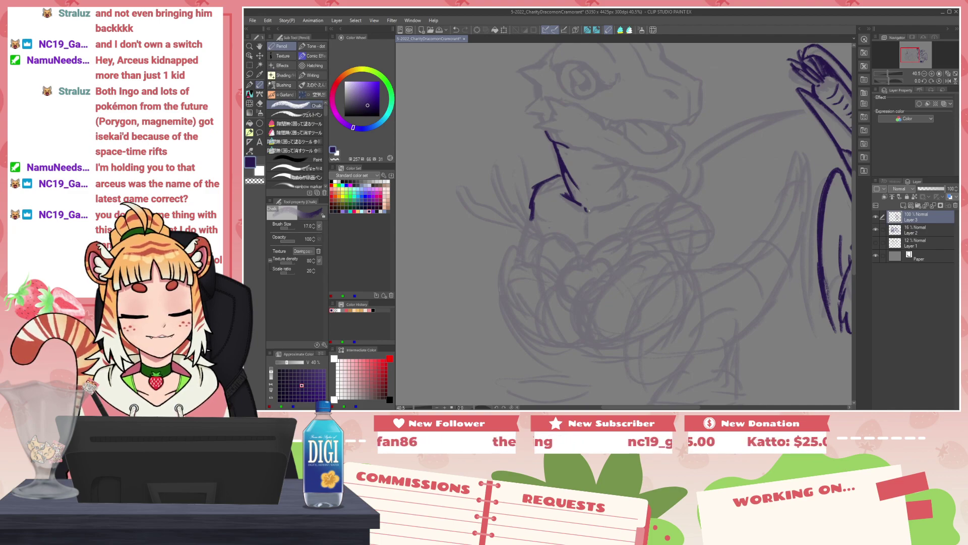
# Step: Draw the line across the base of the dragon's neck and the corner under its jaw
pyautogui.moveTo(585, 209); pyautogui.dragTo(636, 195)
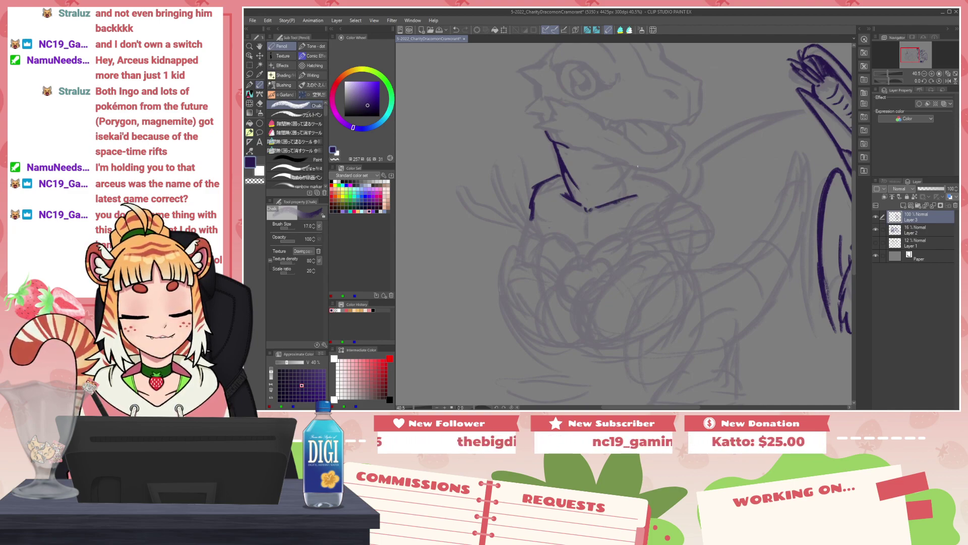
pyautogui.press('c')
pyautogui.moveTo(558, 151); pyautogui.dragTo(573, 196)
pyautogui.press('c')
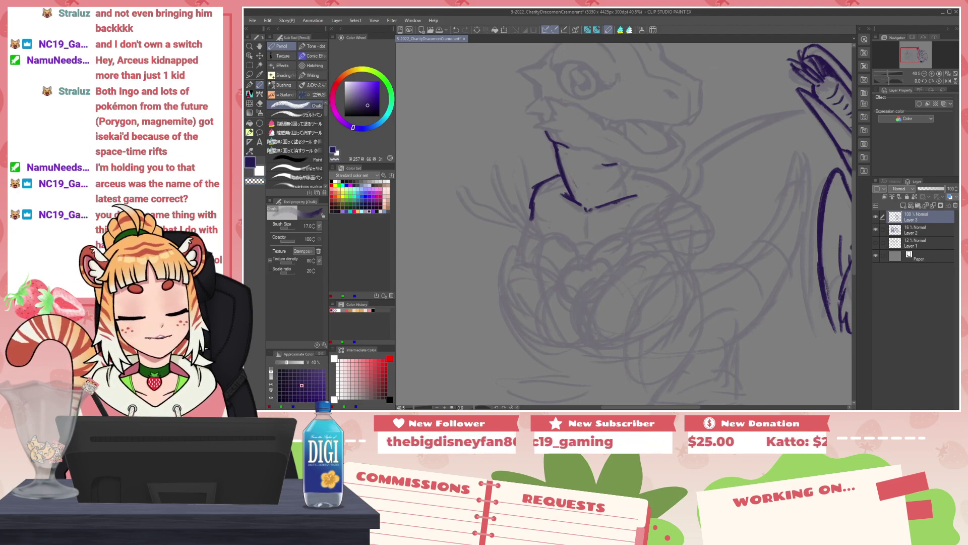
pyautogui.moveTo(621, 171)
pyautogui.mouseDown()
pyautogui.moveTo(652, 168)
pyautogui.moveTo(613, 190)
pyautogui.moveTo(635, 192)
pyautogui.moveTo(610, 188)
pyautogui.mouseUp()
pyautogui.hotkey('ctrl', 'z')
pyautogui.hotkey('ctrl', 'z')
pyautogui.press('c')
pyautogui.press('c')
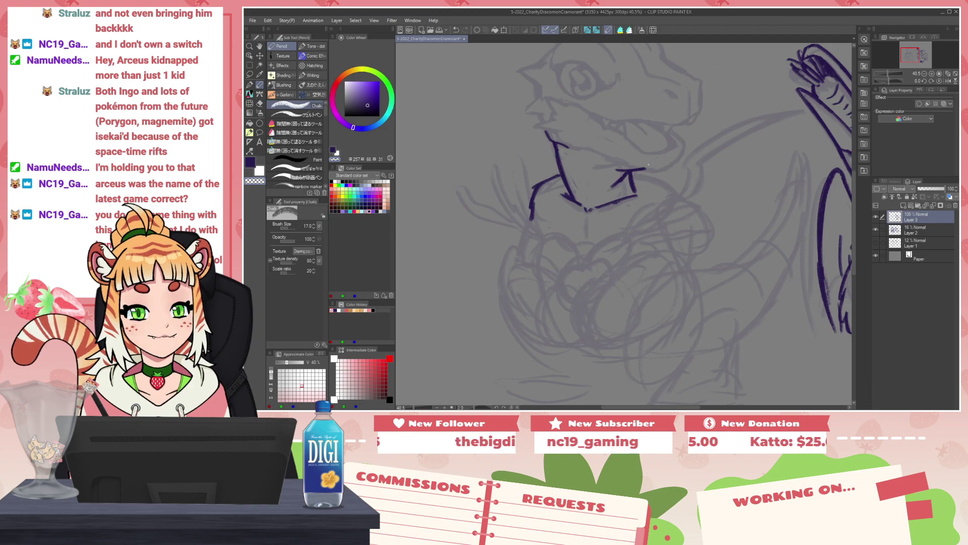
# Step: Draw the dragon's shoulder, outer upper arm and inner arm lines in the flipped view
pyautogui.press('h')
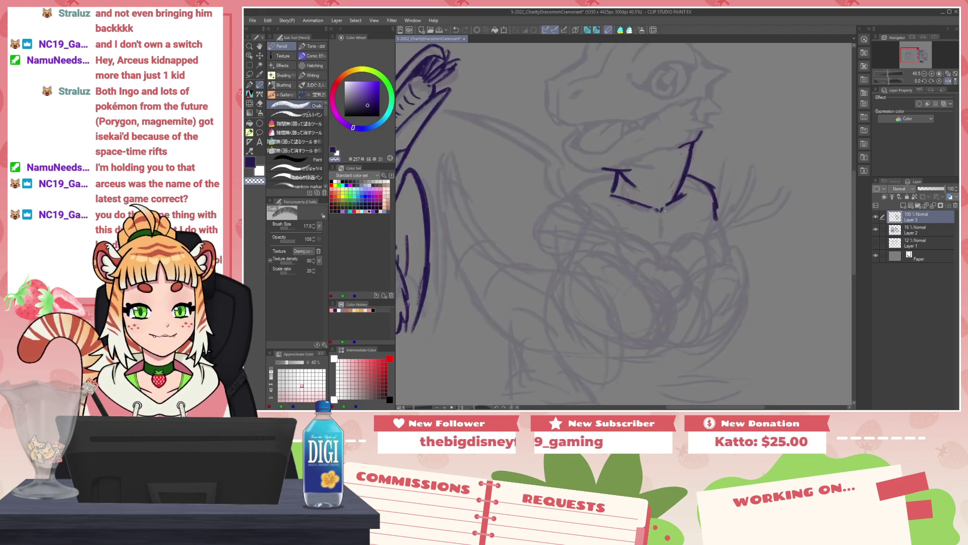
pyautogui.moveTo(616, 174)
pyautogui.mouseDown()
pyautogui.moveTo(591, 177)
pyautogui.moveTo(567, 208)
pyautogui.mouseUp()
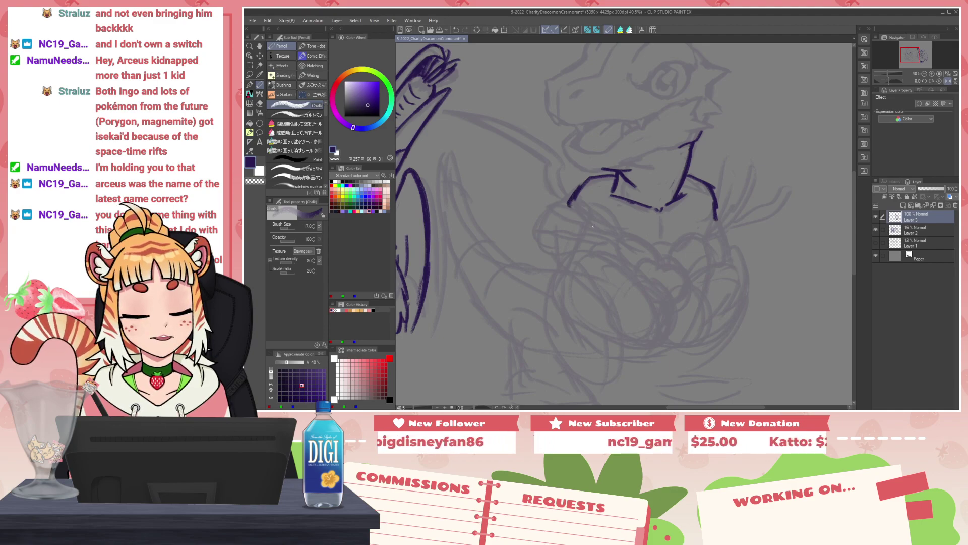
pyautogui.moveTo(597, 222)
pyautogui.mouseDown()
pyautogui.moveTo(635, 258)
pyautogui.moveTo(651, 255)
pyautogui.mouseUp()
pyautogui.press('c')
pyautogui.moveTo(571, 203)
pyautogui.mouseDown()
pyautogui.moveTo(549, 233)
pyautogui.moveTo(559, 212)
pyautogui.moveTo(562, 265)
pyautogui.mouseUp()
pyautogui.hotkey('ctrl', 'z')
pyautogui.moveTo(594, 223); pyautogui.dragTo(588, 253)
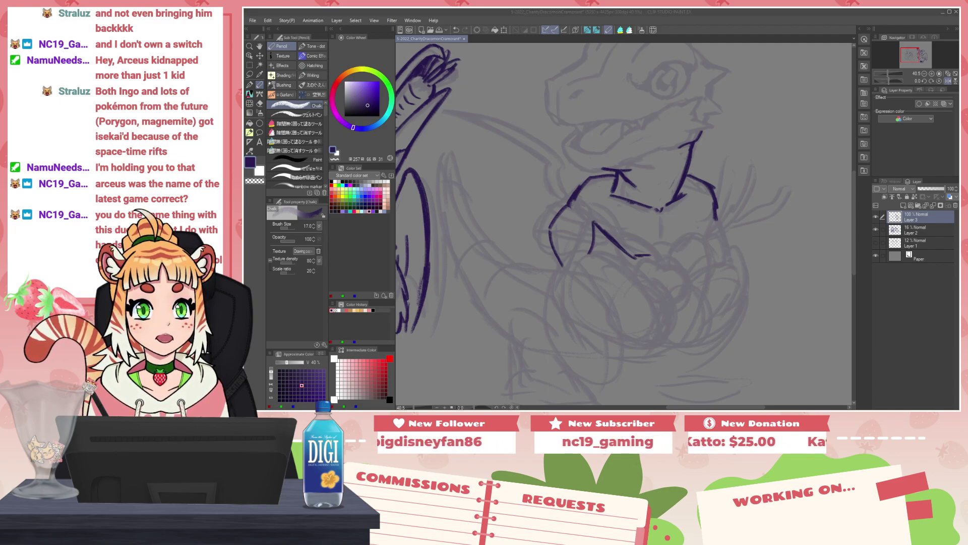
# Step: Smooth and thicken the dragon's outer upper arm curve and rework the inner arm line
pyautogui.click(576, 216)
pyautogui.moveTo(575, 191)
pyautogui.mouseDown()
pyautogui.moveTo(554, 218)
pyautogui.moveTo(550, 246)
pyautogui.mouseUp()
pyautogui.press('c')
pyautogui.press('c')
pyautogui.press('c')
pyautogui.moveTo(562, 207); pyautogui.dragTo(549, 241)
pyautogui.press('c')
pyautogui.moveTo(566, 203); pyautogui.dragTo(554, 253)
pyautogui.moveTo(557, 216); pyautogui.dragTo(560, 265)
pyautogui.moveTo(594, 224); pyautogui.dragTo(595, 256)
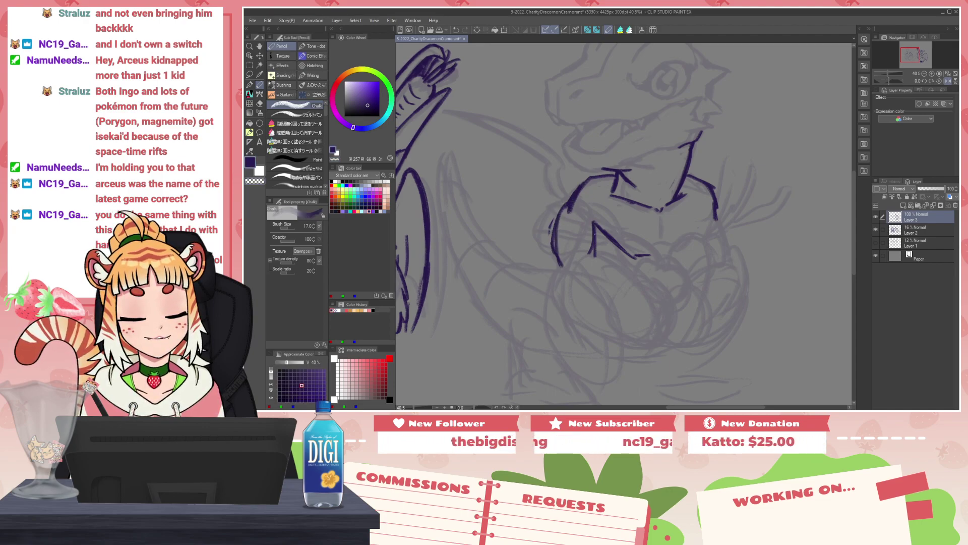
pyautogui.moveTo(583, 216)
pyautogui.mouseDown()
pyautogui.moveTo(594, 256)
pyautogui.moveTo(559, 270)
pyautogui.mouseUp()
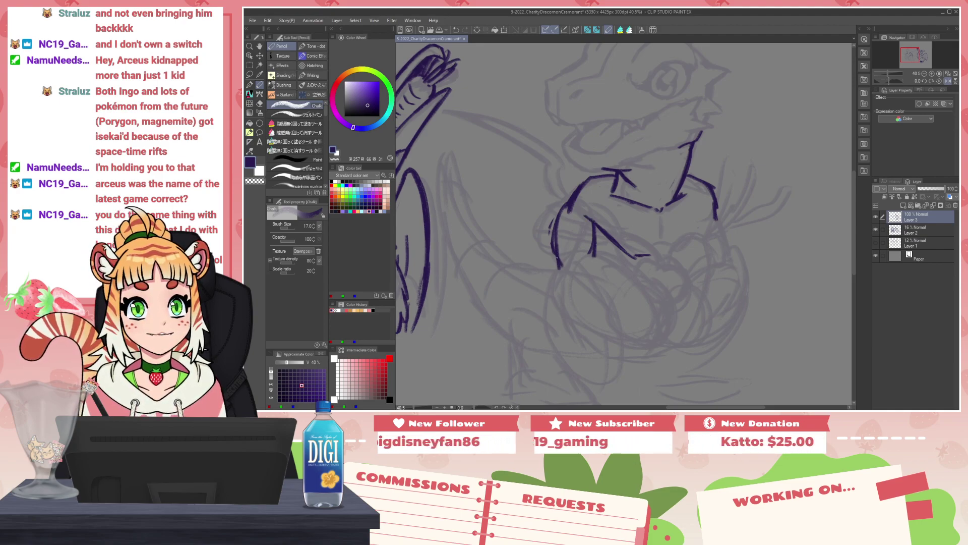
# Step: Draw the dragon's hand with round fingers and connect it to the arm with the forearm outline
pyautogui.moveTo(658, 279)
pyautogui.mouseDown()
pyautogui.moveTo(670, 293)
pyautogui.moveTo(665, 341)
pyautogui.mouseUp()
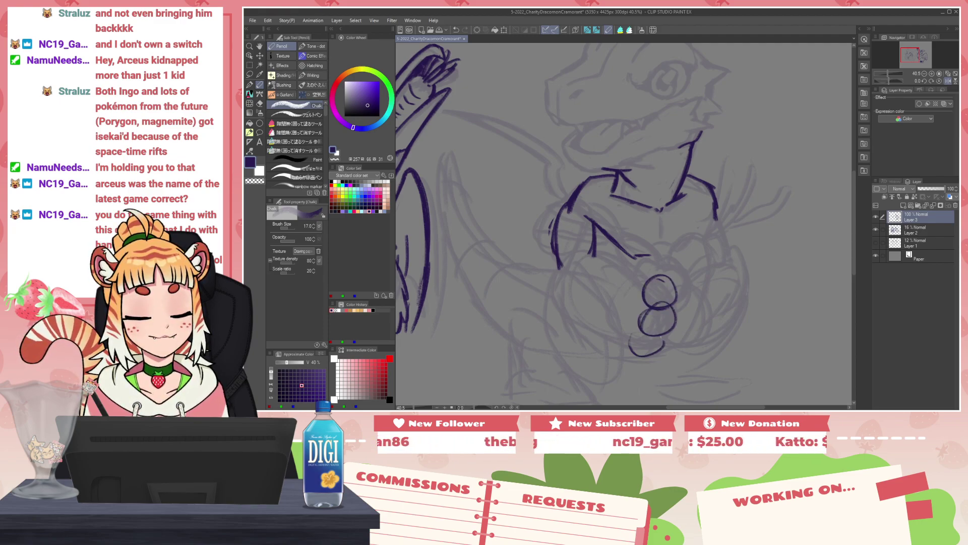
pyautogui.moveTo(639, 278)
pyautogui.mouseDown()
pyautogui.moveTo(612, 275)
pyautogui.moveTo(620, 342)
pyautogui.mouseUp()
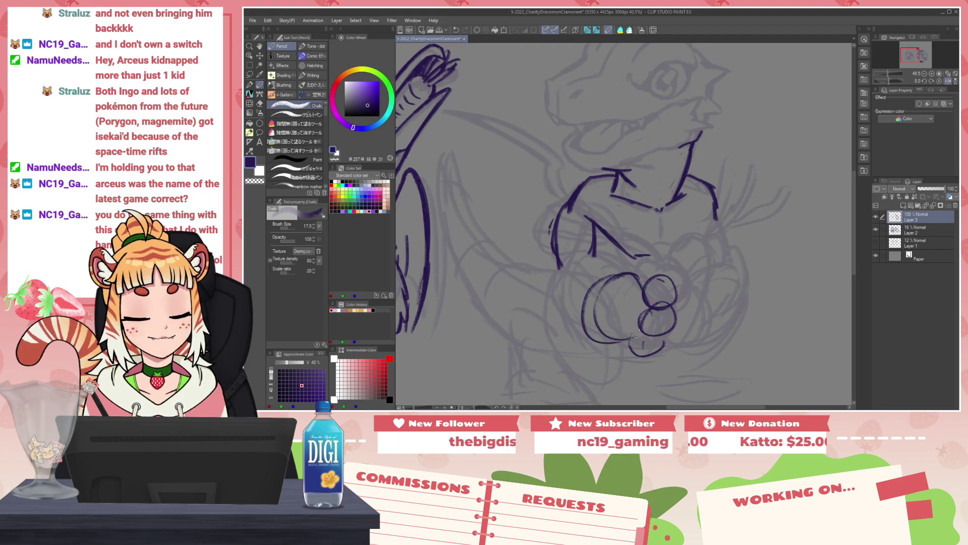
pyautogui.moveTo(558, 256); pyautogui.dragTo(581, 316)
pyautogui.moveTo(590, 257); pyautogui.dragTo(647, 288)
pyautogui.moveTo(571, 297); pyautogui.dragTo(640, 346)
pyautogui.moveTo(614, 343); pyautogui.dragTo(638, 353)
# Step: Erase the overlapping construction lines inside the dragon's hand and forearm
pyautogui.press('c')
pyautogui.moveTo(599, 279); pyautogui.dragTo(595, 319)
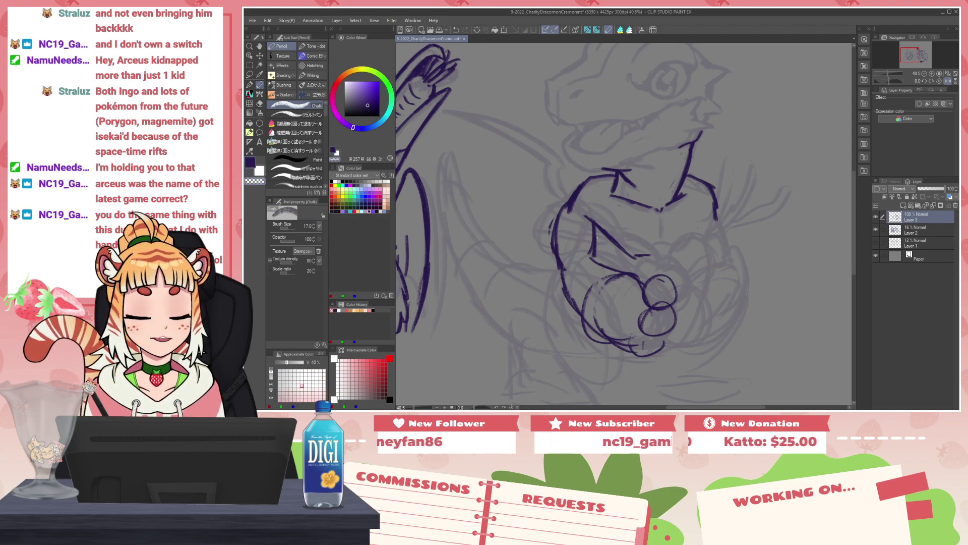
pyautogui.moveTo(595, 229)
pyautogui.mouseDown()
pyautogui.moveTo(592, 256)
pyautogui.moveTo(571, 253)
pyautogui.mouseUp()
pyautogui.press('c')
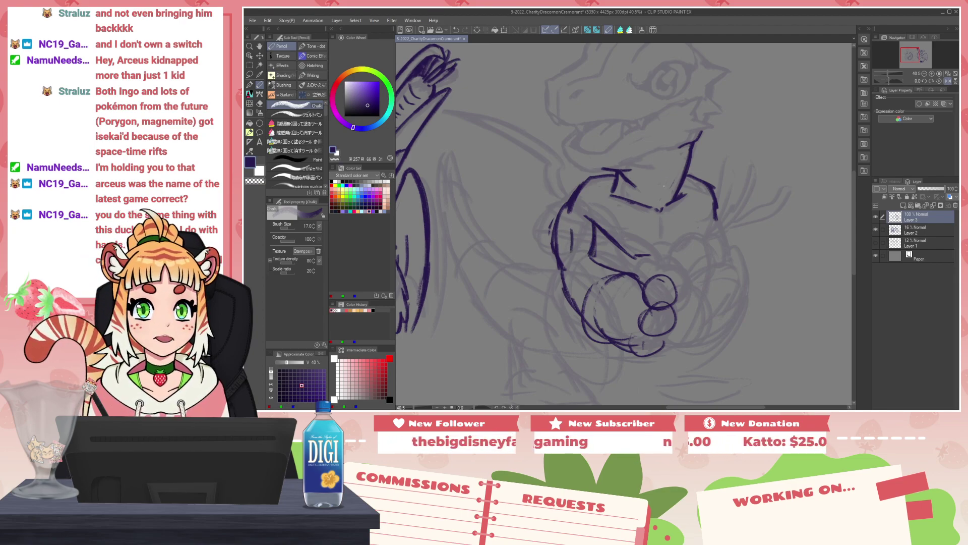
# Step: Adjust the top of the dragon's inner arm line with a short crease stroke
pyautogui.press('c')
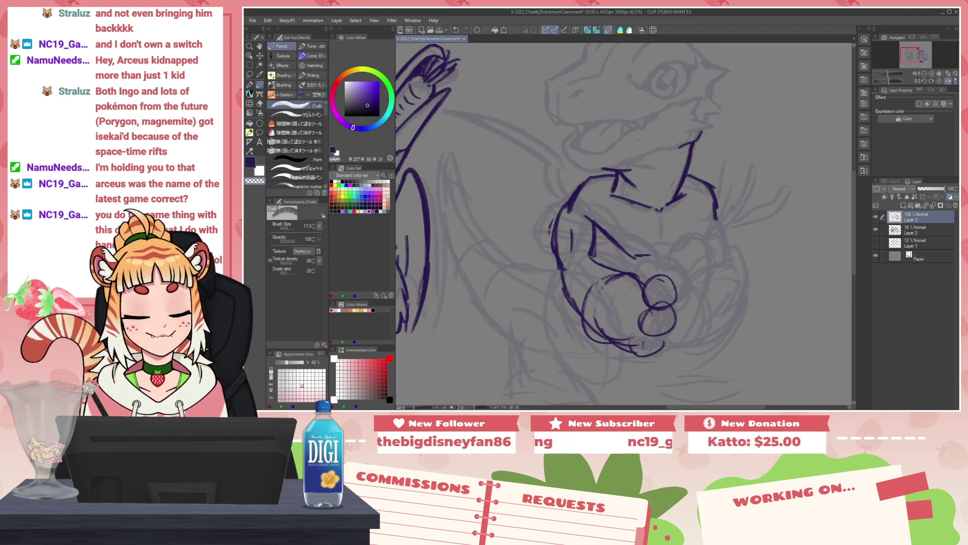
pyautogui.moveTo(586, 217)
pyautogui.mouseDown()
pyautogui.moveTo(609, 239)
pyautogui.moveTo(611, 218)
pyautogui.mouseUp()
pyautogui.press('c')
pyautogui.moveTo(592, 227); pyautogui.dragTo(615, 217)
pyautogui.hotkey('ctrl', 'z')
pyautogui.hotkey('ctrl', 'z')
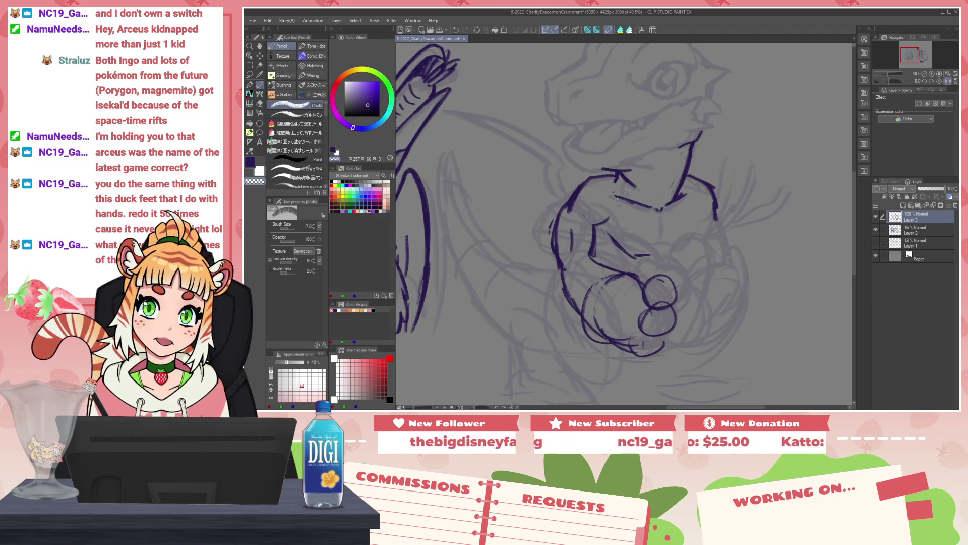
pyautogui.scroll(-4, 577, 218)
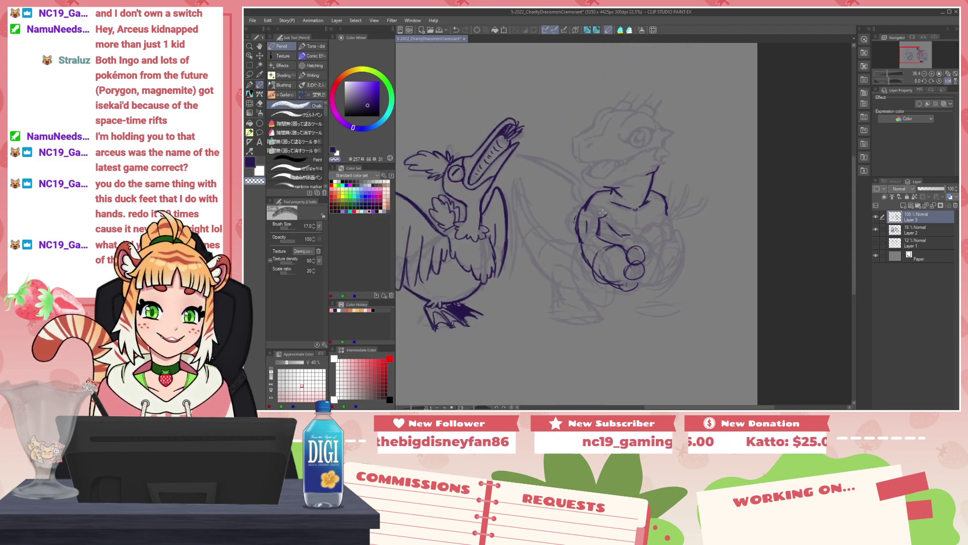
pyautogui.moveTo(461, 109); pyautogui.dragTo(470, 135)
pyautogui.moveTo(462, 122); pyautogui.dragTo(470, 135)
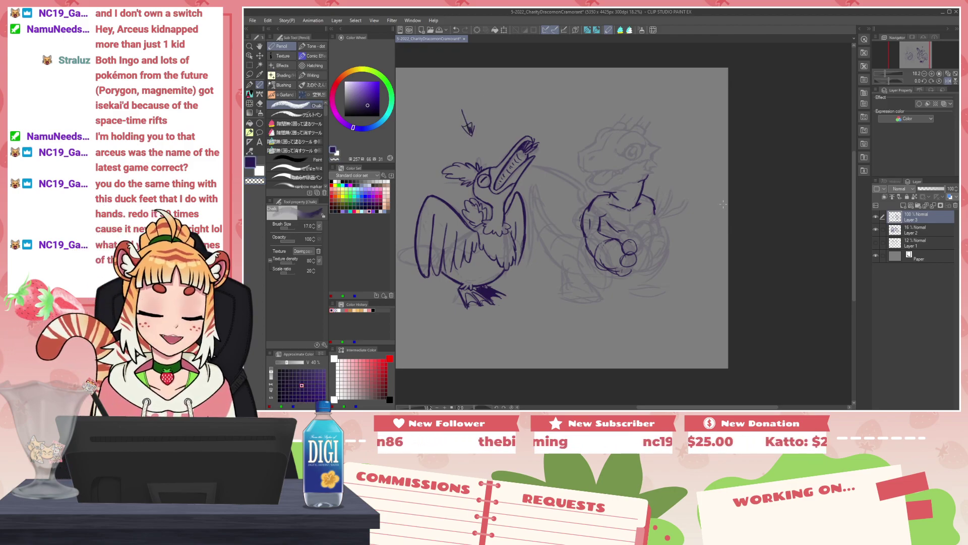
pyautogui.moveTo(696, 102)
pyautogui.mouseDown()
pyautogui.moveTo(679, 132)
pyautogui.moveTo(691, 120)
pyautogui.mouseUp()
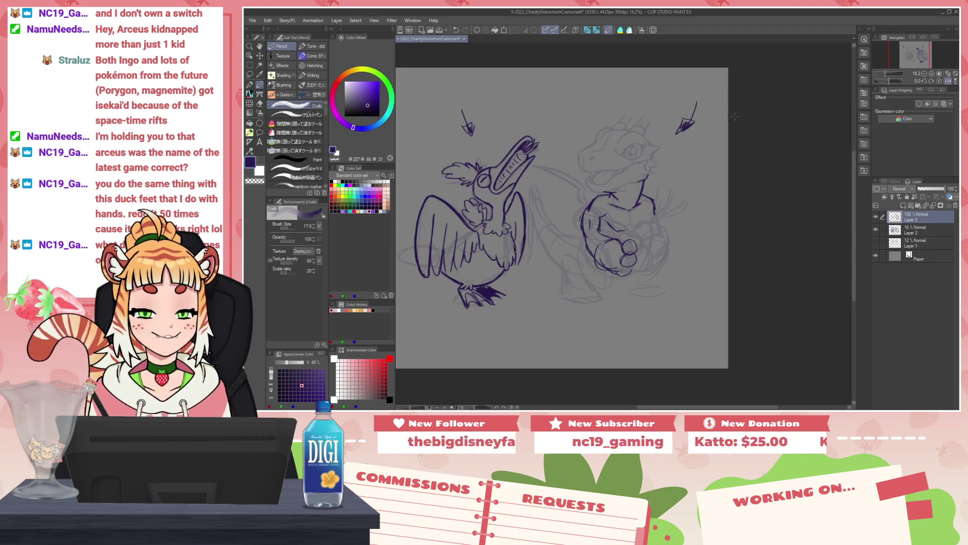
pyautogui.hotkey('ctrl', 'z')
pyautogui.hotkey('ctrl', 'z')
pyautogui.hotkey('ctrl', 'z')
pyautogui.hotkey('ctrl', 'z')
pyautogui.hotkey('ctrl', 'z')
pyautogui.hotkey('ctrl', 'z')
pyautogui.hotkey('ctrl', 'z')
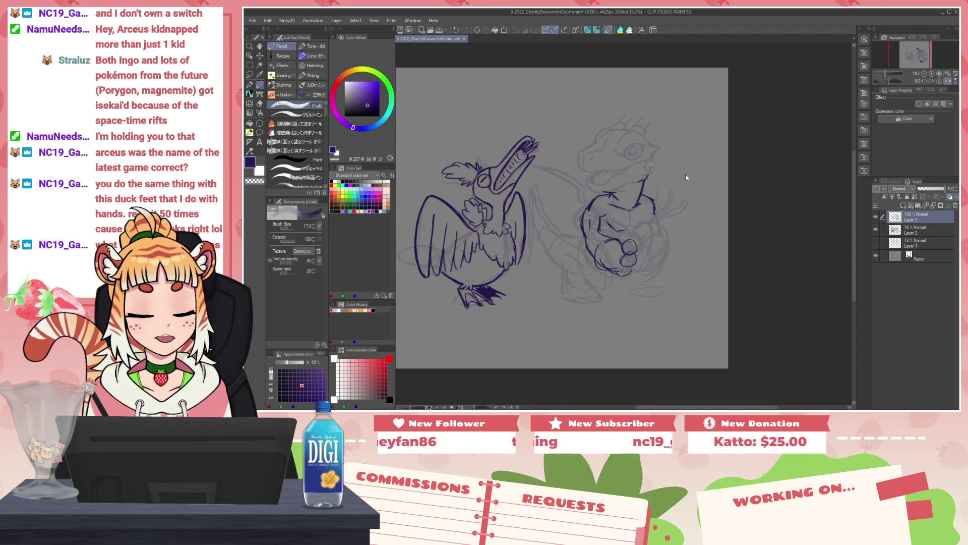
# Step: Sketch the curved base band of the near horn on top of the dragon's head, with a first stem line
pyautogui.press('h')
pyautogui.scroll(4, 669, 172)
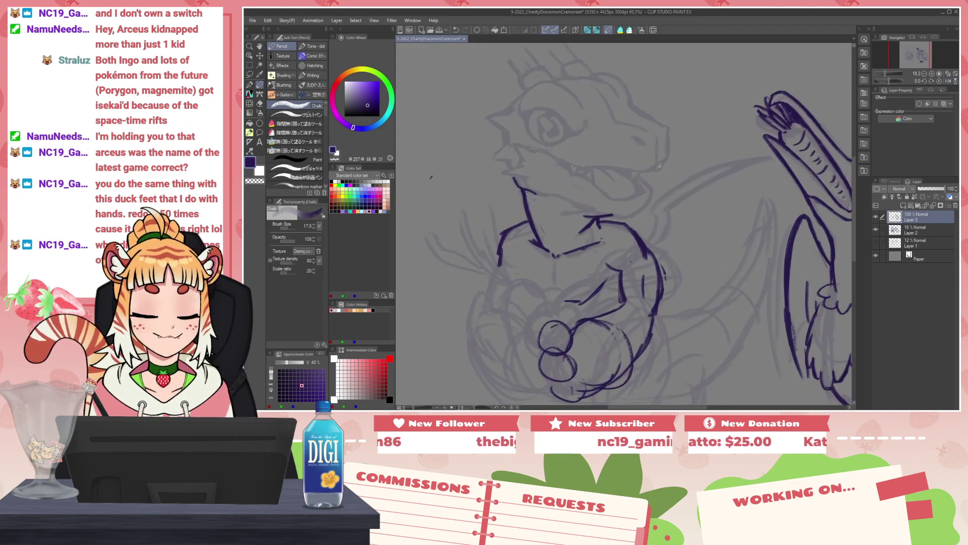
pyautogui.press('h')
pyautogui.scroll(3, 653, 104)
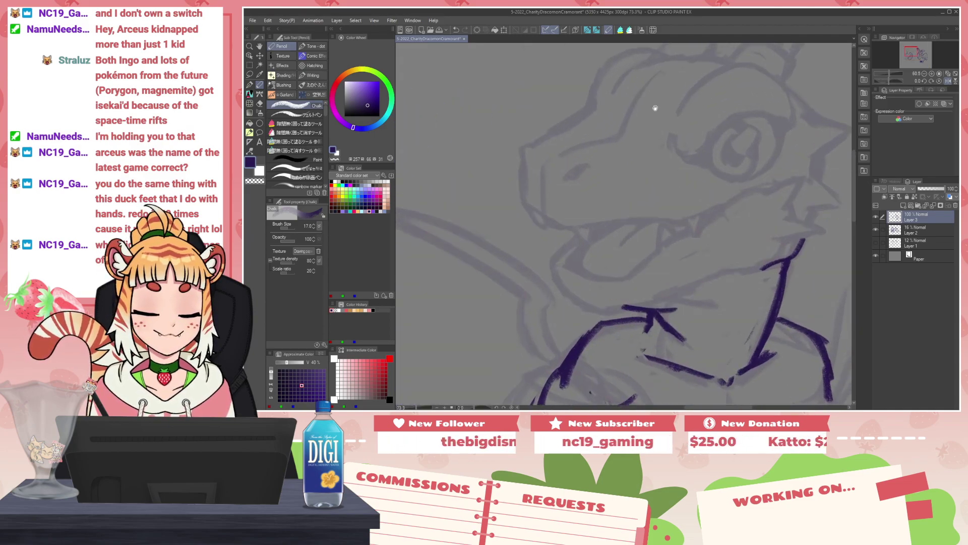
pyautogui.moveTo(634, 164)
pyautogui.mouseDown()
pyautogui.moveTo(676, 170)
pyautogui.moveTo(683, 185)
pyautogui.mouseUp()
pyautogui.hotkey('ctrl', 'z')
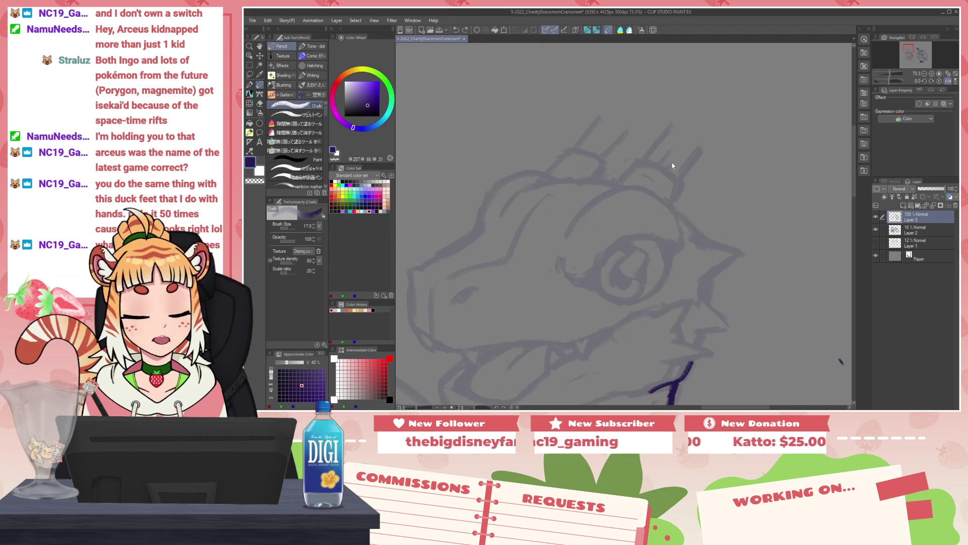
pyautogui.moveTo(636, 161); pyautogui.dragTo(681, 183)
pyautogui.hotkey('ctrl', 'z')
pyautogui.moveTo(635, 162); pyautogui.dragTo(689, 185)
pyautogui.hotkey('ctrl', 'z')
pyautogui.hotkey('ctrl', 'z')
pyautogui.moveTo(635, 161)
pyautogui.mouseDown()
pyautogui.moveTo(687, 183)
pyautogui.moveTo(672, 206)
pyautogui.moveTo(620, 183)
pyautogui.moveTo(581, 211)
pyautogui.moveTo(626, 161)
pyautogui.mouseUp()
pyautogui.moveTo(595, 194); pyautogui.dragTo(655, 133)
pyautogui.hotkey('ctrl', 'z')
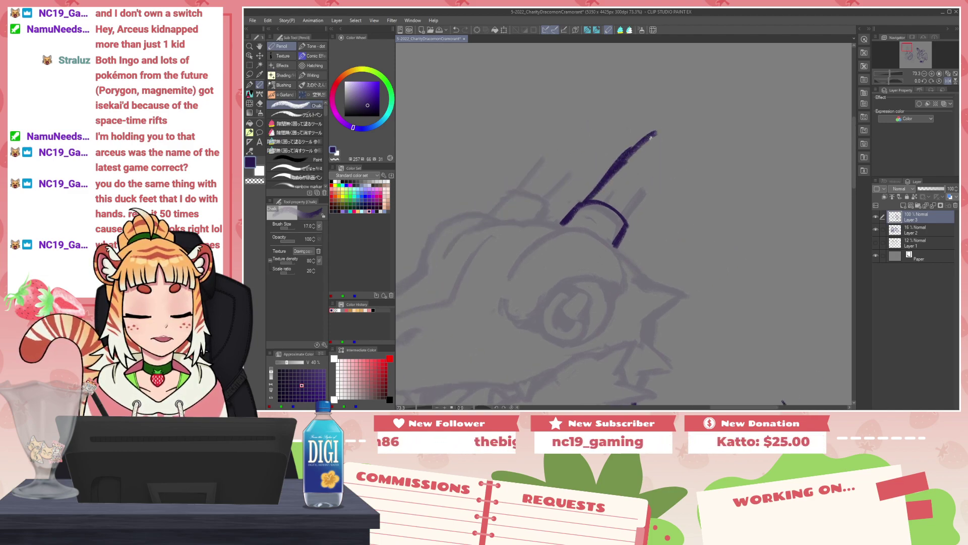
# Step: Draw the near horn as a thick forked antler with a short front prong and a longer rear prong
pyautogui.hotkey('ctrl', 'z')
pyautogui.moveTo(617, 169)
pyautogui.mouseDown()
pyautogui.moveTo(642, 142)
pyautogui.moveTo(629, 216)
pyautogui.mouseUp()
pyautogui.moveTo(649, 109)
pyautogui.mouseDown()
pyautogui.moveTo(656, 127)
pyautogui.moveTo(695, 93)
pyautogui.mouseUp()
pyautogui.hotkey('ctrl', 'z')
pyautogui.moveTo(657, 127)
pyautogui.mouseDown()
pyautogui.moveTo(714, 114)
pyautogui.moveTo(717, 149)
pyautogui.moveTo(656, 174)
pyautogui.mouseUp()
pyautogui.moveTo(650, 110)
pyautogui.mouseDown()
pyautogui.moveTo(634, 98)
pyautogui.moveTo(612, 131)
pyautogui.moveTo(620, 155)
pyautogui.mouseUp()
pyautogui.moveTo(621, 133); pyautogui.dragTo(631, 160)
pyautogui.hotkey('ctrl', 'z')
pyautogui.hotkey('ctrl', 'z')
pyautogui.moveTo(614, 120)
pyautogui.mouseDown()
pyautogui.moveTo(633, 149)
pyautogui.moveTo(646, 145)
pyautogui.moveTo(662, 161)
pyautogui.mouseUp()
pyautogui.press('c')
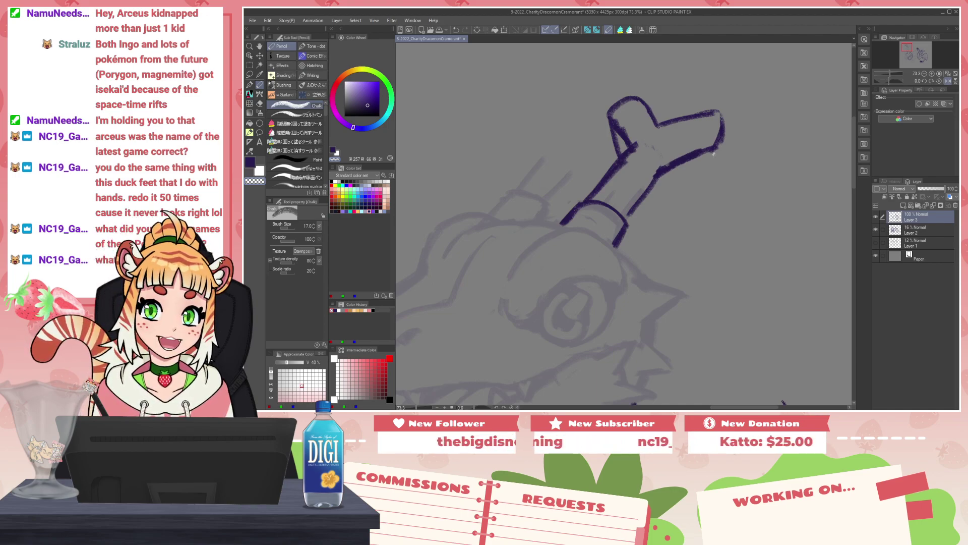
# Step: Clean up the near antler's stem edges and reshape the outline of its front prong
pyautogui.press('c')
pyautogui.moveTo(661, 177)
pyautogui.mouseDown()
pyautogui.moveTo(664, 170)
pyautogui.moveTo(627, 218)
pyautogui.mouseUp()
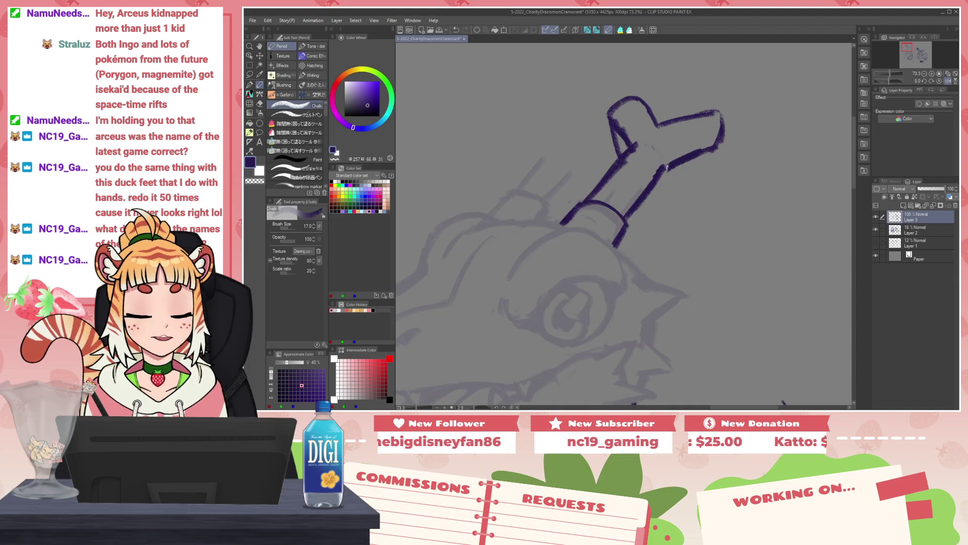
pyautogui.press('c')
pyautogui.moveTo(625, 161)
pyautogui.mouseDown()
pyautogui.moveTo(624, 130)
pyautogui.moveTo(635, 151)
pyautogui.mouseUp()
pyautogui.press('c')
pyautogui.moveTo(611, 112)
pyautogui.mouseDown()
pyautogui.moveTo(618, 134)
pyautogui.moveTo(615, 111)
pyautogui.moveTo(640, 97)
pyautogui.moveTo(656, 124)
pyautogui.moveTo(637, 100)
pyautogui.moveTo(611, 112)
pyautogui.moveTo(640, 96)
pyautogui.moveTo(610, 105)
pyautogui.moveTo(640, 91)
pyautogui.mouseUp()
pyautogui.press('c')
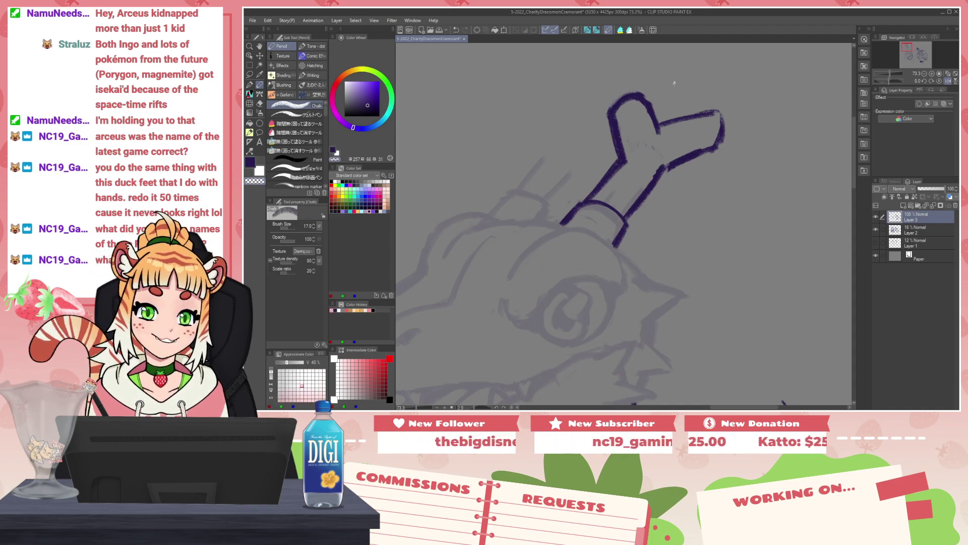
# Step: Lengthen the near antler's rear prong, redraw its blunt tip and erase the old end strokes
pyautogui.moveTo(659, 125)
pyautogui.mouseDown()
pyautogui.moveTo(702, 110)
pyautogui.moveTo(667, 122)
pyautogui.moveTo(726, 116)
pyautogui.moveTo(726, 151)
pyautogui.mouseUp()
pyautogui.hotkey('ctrl', 'z')
pyautogui.press('c')
pyautogui.moveTo(729, 129)
pyautogui.mouseDown()
pyautogui.moveTo(714, 151)
pyautogui.moveTo(667, 167)
pyautogui.mouseUp()
pyautogui.press('c')
pyautogui.moveTo(717, 151)
pyautogui.mouseDown()
pyautogui.moveTo(690, 161)
pyautogui.moveTo(716, 144)
pyautogui.moveTo(726, 114)
pyautogui.moveTo(730, 124)
pyautogui.mouseUp()
pyautogui.press('c')
pyautogui.moveTo(722, 111); pyautogui.dragTo(726, 150)
pyautogui.press('c')
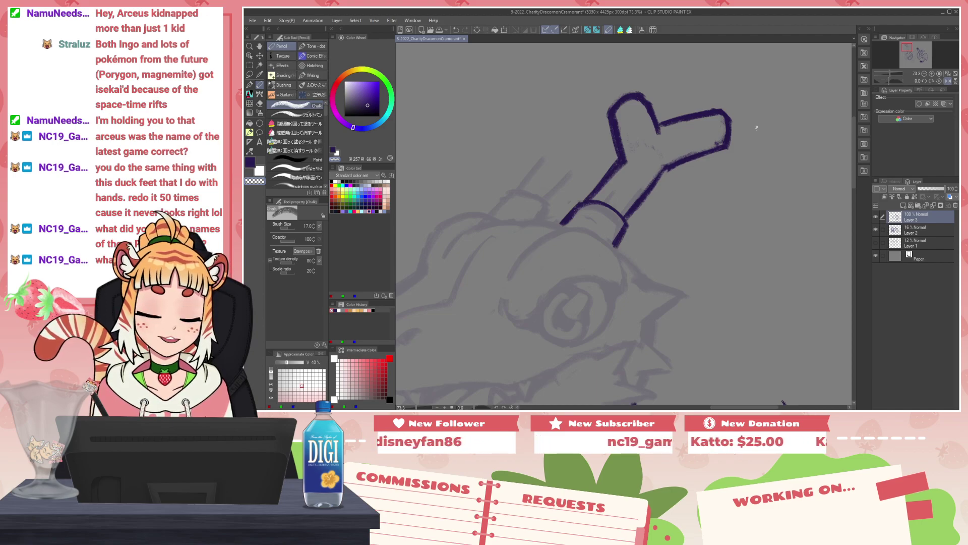
# Step: Select the upper part of the near antler and shift it slightly closer to its base band
pyautogui.click(249, 74)
pyautogui.moveTo(599, 151)
pyautogui.mouseDown()
pyautogui.moveTo(642, 73)
pyautogui.moveTo(612, 169)
pyautogui.mouseUp()
pyautogui.moveTo(726, 135); pyautogui.dragTo(718, 146)
pyautogui.hotkey('ctrl', 'd')
pyautogui.scroll(-6, 689, 189)
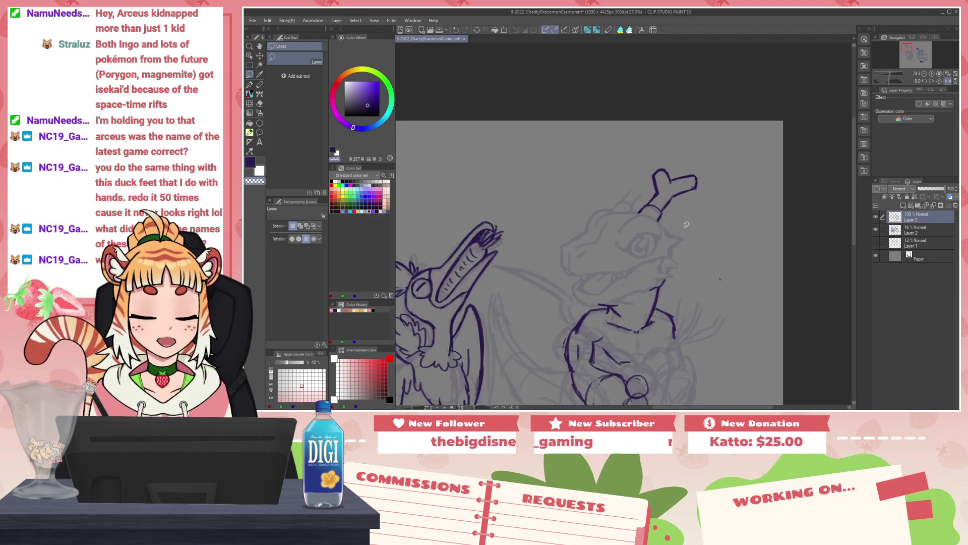
pyautogui.moveTo(707, 313); pyautogui.dragTo(699, 214)
pyautogui.scroll(4, 644, 108)
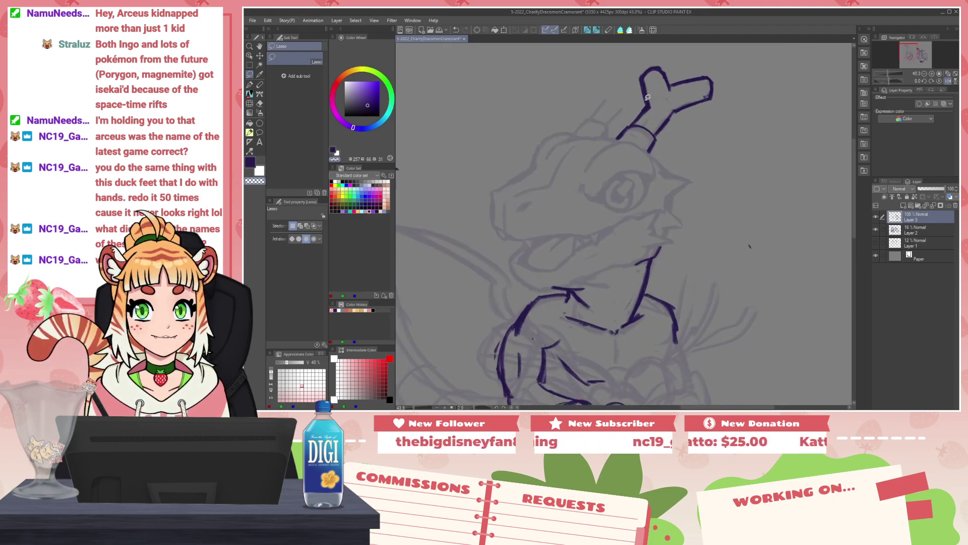
# Step: Draw the top line of the dragon's forehead and the rounded base of the far horn above it
pyautogui.press('p')
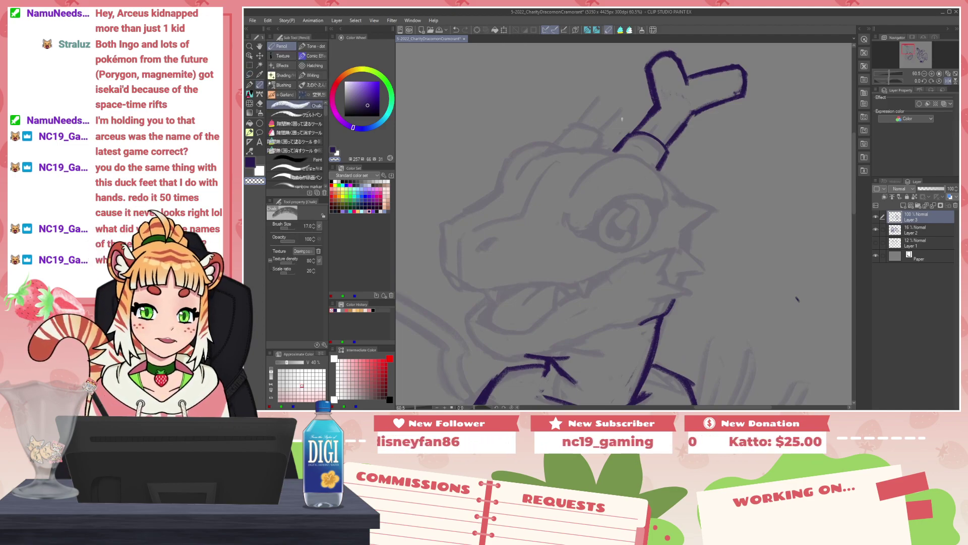
pyautogui.moveTo(520, 173)
pyautogui.mouseDown()
pyautogui.moveTo(562, 150)
pyautogui.moveTo(614, 157)
pyautogui.moveTo(599, 152)
pyautogui.moveTo(625, 148)
pyautogui.moveTo(600, 151)
pyautogui.moveTo(613, 152)
pyautogui.moveTo(570, 125)
pyautogui.mouseUp()
pyautogui.hotkey('ctrl', 'z')
pyautogui.moveTo(568, 126); pyautogui.dragTo(597, 132)
pyautogui.hotkey('ctrl', 'z')
pyautogui.moveTo(586, 124)
pyautogui.mouseDown()
pyautogui.moveTo(604, 136)
pyautogui.moveTo(600, 149)
pyautogui.mouseUp()
pyautogui.press('c')
pyautogui.press('c')
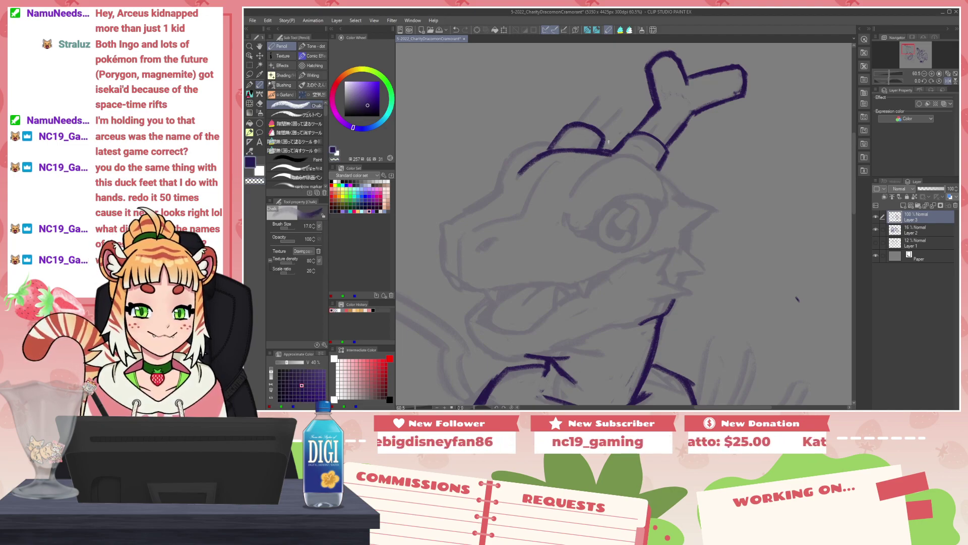
# Step: Draw the dragon's arched brow ridge with its hooked curve around the eye and the pointed spikes behind the cheek
pyautogui.moveTo(567, 198)
pyautogui.mouseDown()
pyautogui.moveTo(605, 156)
pyautogui.moveTo(647, 154)
pyautogui.moveTo(665, 200)
pyautogui.mouseUp()
pyautogui.press('c')
pyautogui.press('c')
pyautogui.moveTo(643, 158); pyautogui.dragTo(664, 187)
pyautogui.press('c')
pyautogui.moveTo(567, 212); pyautogui.dragTo(584, 233)
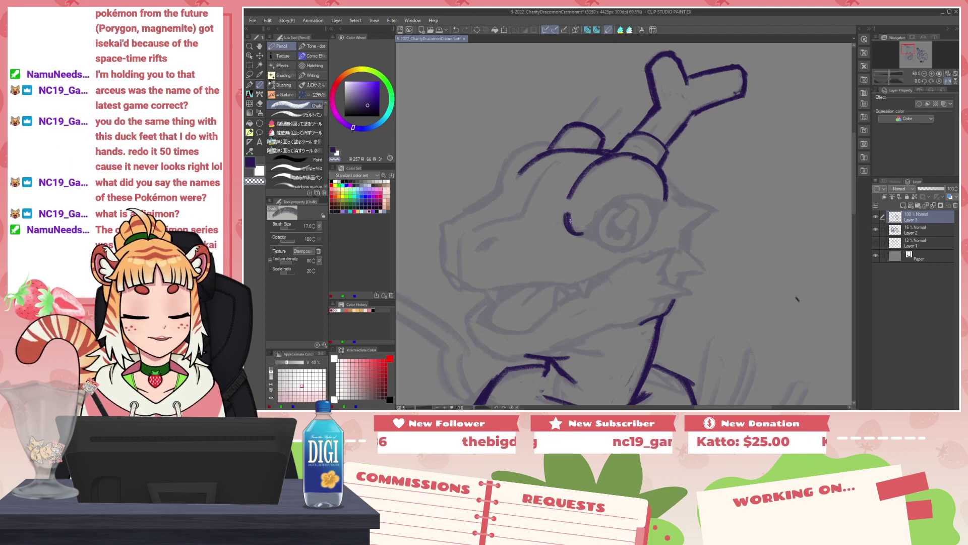
pyautogui.moveTo(581, 174); pyautogui.dragTo(569, 200)
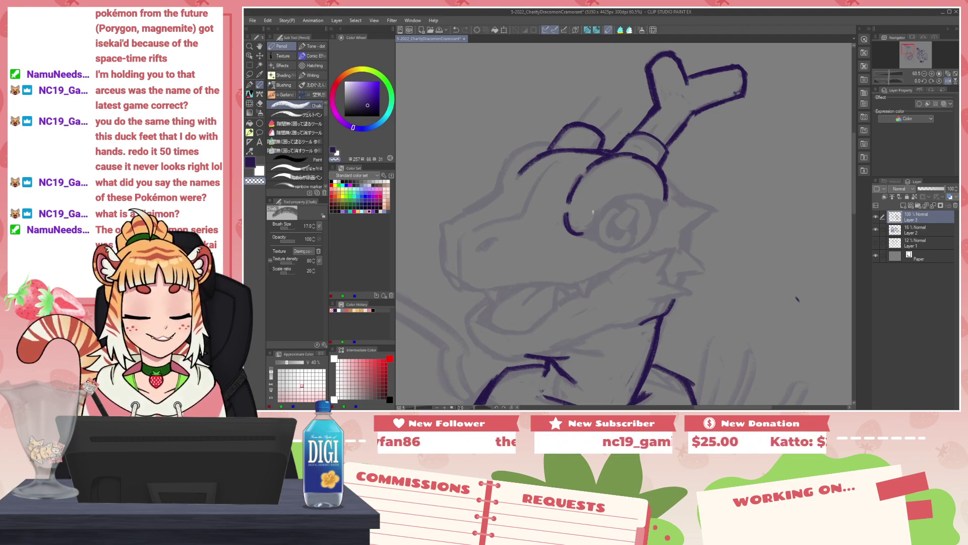
pyautogui.moveTo(578, 233)
pyautogui.mouseDown()
pyautogui.moveTo(621, 197)
pyautogui.moveTo(663, 205)
pyautogui.moveTo(647, 197)
pyautogui.moveTo(664, 204)
pyautogui.moveTo(677, 188)
pyautogui.moveTo(707, 209)
pyautogui.moveTo(683, 230)
pyautogui.moveTo(705, 268)
pyautogui.moveTo(678, 286)
pyautogui.mouseUp()
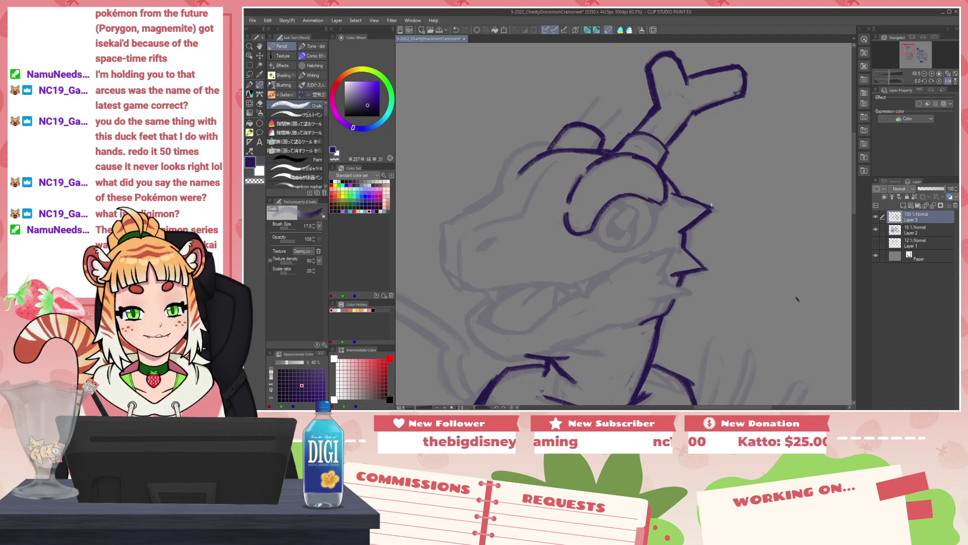
# Step: Round the tip of the near antler's rear prong and add short groove lines inside both prongs
pyautogui.moveTo(684, 133); pyautogui.dragTo(646, 244)
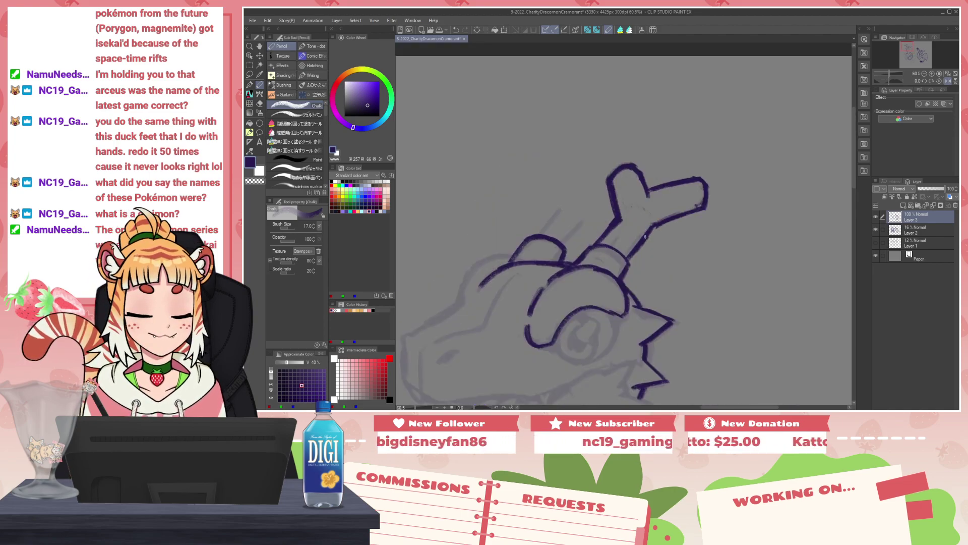
pyautogui.press('c')
pyautogui.moveTo(700, 182); pyautogui.dragTo(709, 210)
pyautogui.hotkey('ctrl', 'z')
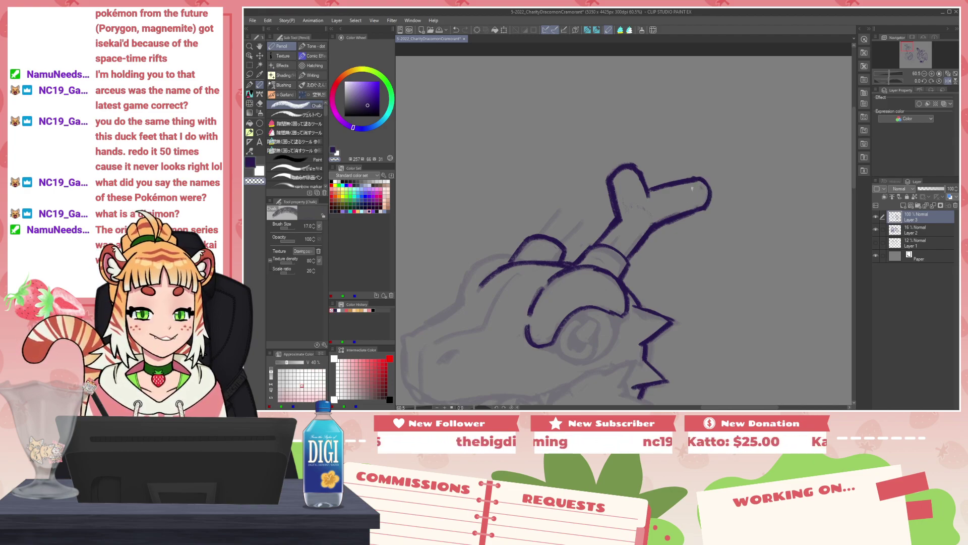
pyautogui.moveTo(621, 170); pyautogui.dragTo(637, 194)
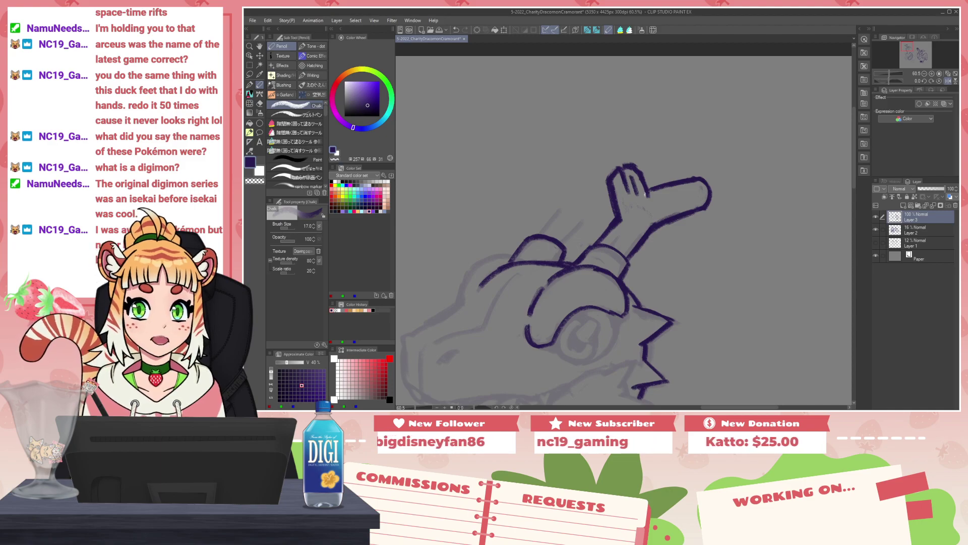
pyautogui.moveTo(685, 194)
pyautogui.mouseDown()
pyautogui.moveTo(709, 185)
pyautogui.moveTo(704, 192)
pyautogui.mouseUp()
pyautogui.press('c')
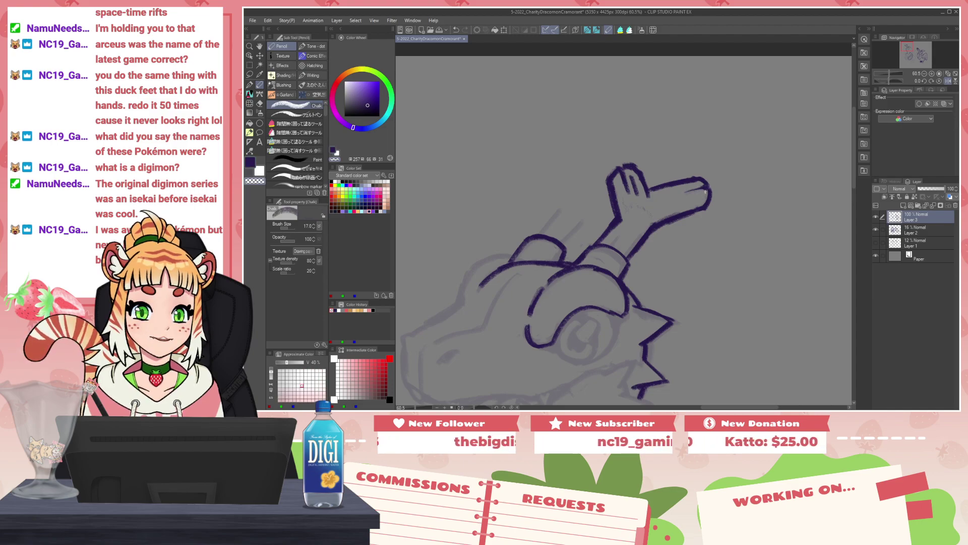
# Step: Add groove lines to the near antler's rear prong and lower stem, trimming the excess strokes
pyautogui.moveTo(628, 175)
pyautogui.mouseDown()
pyautogui.moveTo(636, 195)
pyautogui.moveTo(699, 200)
pyautogui.mouseUp()
pyautogui.press('c')
pyautogui.hotkey('ctrl', 'z')
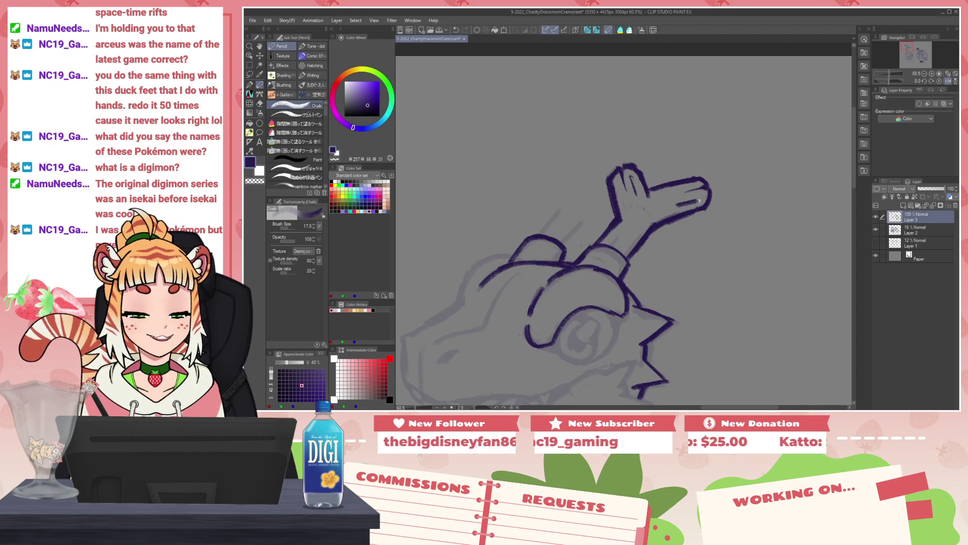
pyautogui.hotkey('ctrl', 'z')
pyautogui.press('c')
pyautogui.moveTo(617, 249); pyautogui.dragTo(632, 232)
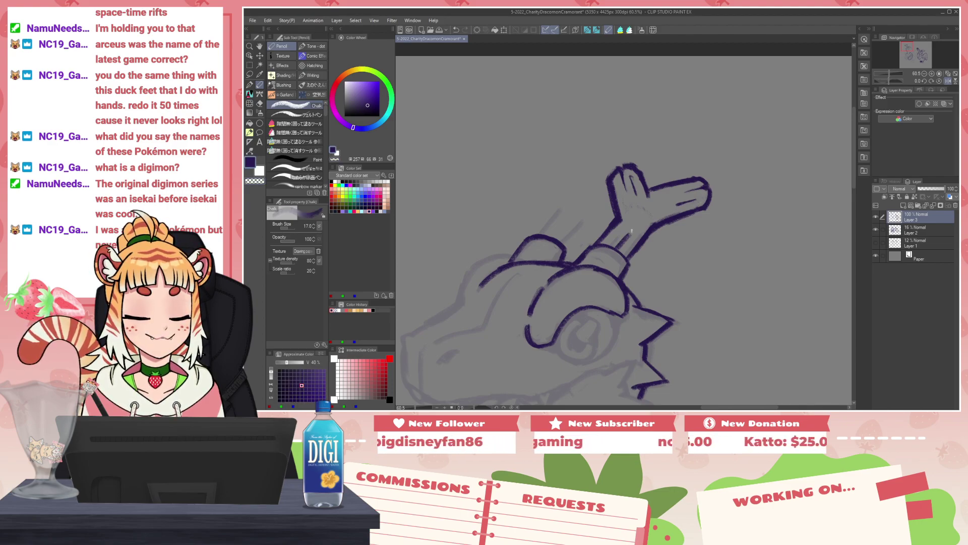
pyautogui.hotkey('ctrl', 'z')
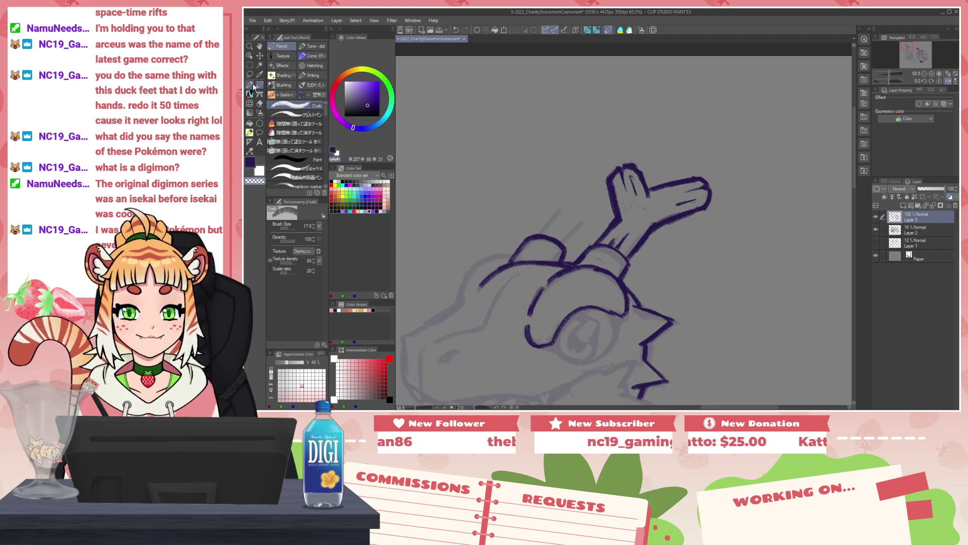
# Step: Duplicate the selected near antler onto a new layer and move the copy over the far horn's base
pyautogui.click(249, 74)
pyautogui.moveTo(638, 150)
pyautogui.mouseDown()
pyautogui.moveTo(591, 235)
pyautogui.moveTo(640, 258)
pyautogui.moveTo(743, 163)
pyautogui.moveTo(584, 216)
pyautogui.moveTo(595, 242)
pyautogui.moveTo(651, 258)
pyautogui.moveTo(742, 167)
pyautogui.mouseUp()
pyautogui.hotkey('ctrl', 'z')
pyautogui.hotkey('ctrl', 'c')
pyautogui.hotkey('ctrl', 'v')
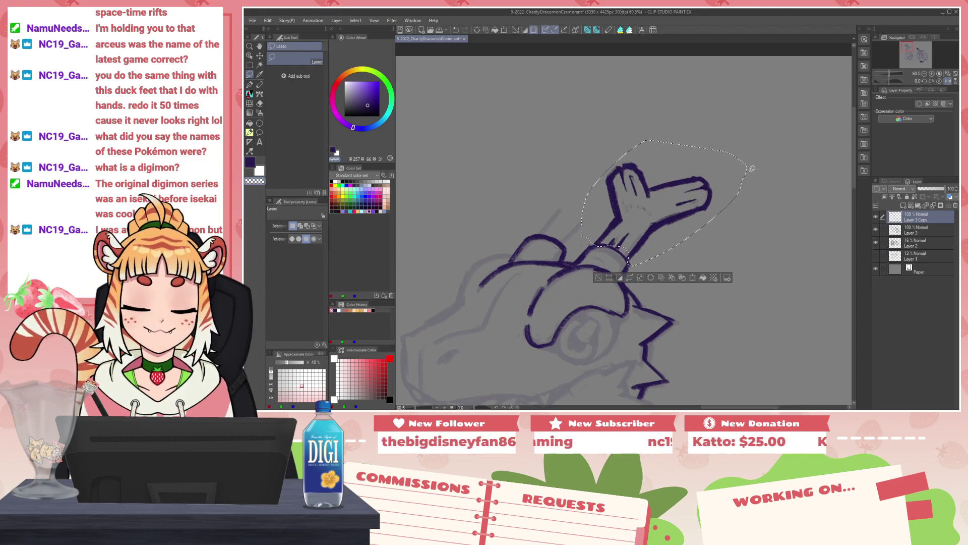
pyautogui.moveTo(684, 217); pyautogui.dragTo(619, 200)
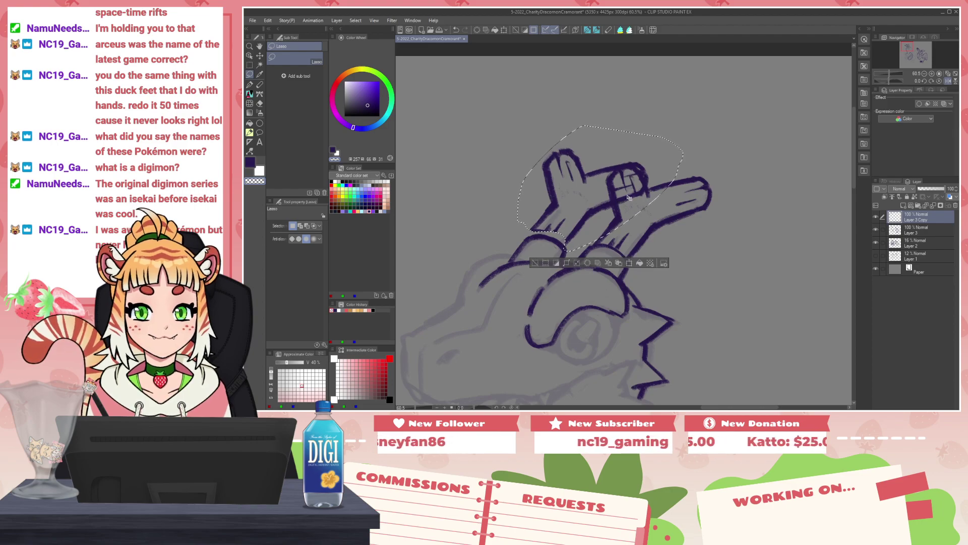
# Step: Scale the antler copy to 94% and fit it onto the far horn's base
pyautogui.hotkey('ctrl', 't')
pyautogui.moveTo(650, 139); pyautogui.dragTo(673, 120)
pyautogui.moveTo(626, 182); pyautogui.dragTo(627, 186)
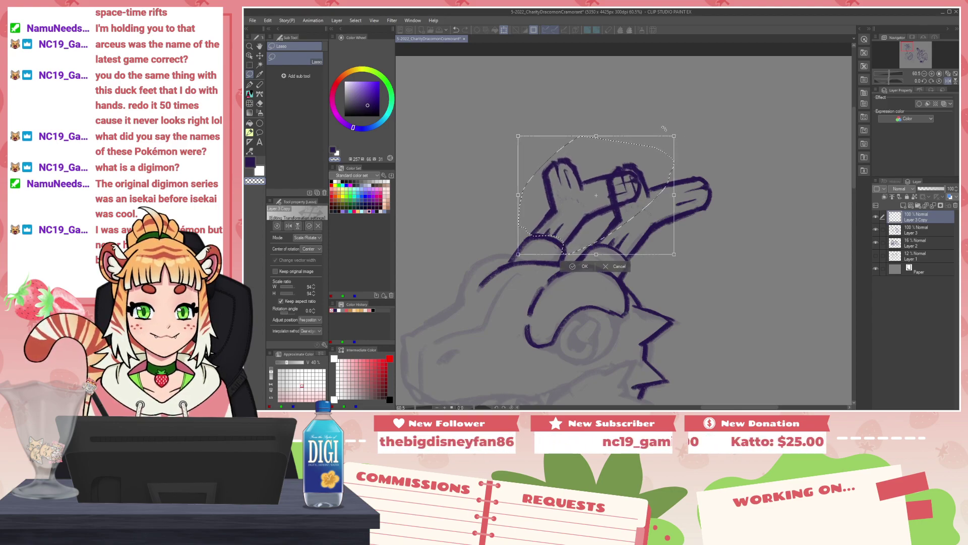
pyautogui.press('Return')
pyautogui.scroll(-2, 639, 162)
pyautogui.scroll(-2, 639, 161)
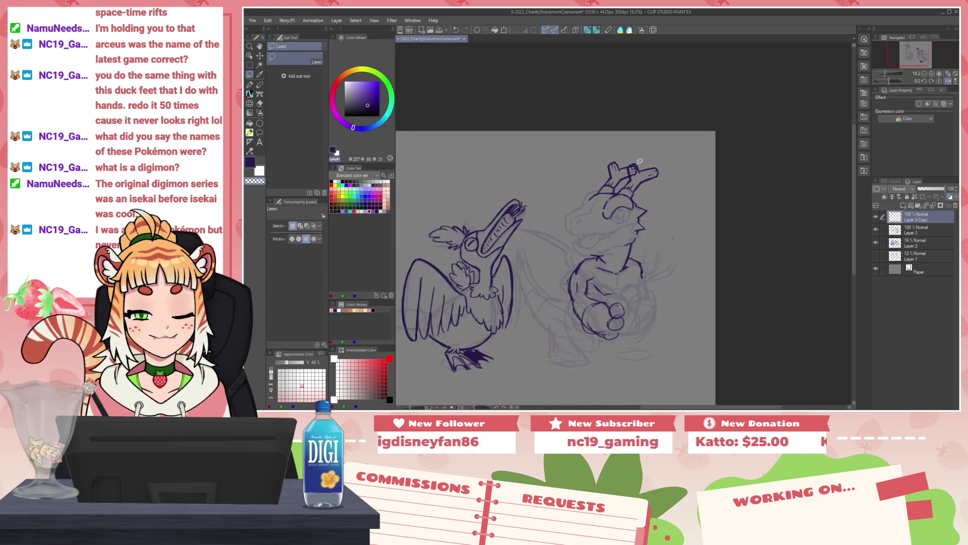
# Step: Undo the scaling, moving and pasting of the antler copy and clear the selection
pyautogui.hotkey('ctrl', 'z')
pyautogui.hotkey('ctrl', 'z')
pyautogui.hotkey('ctrl', 'z')
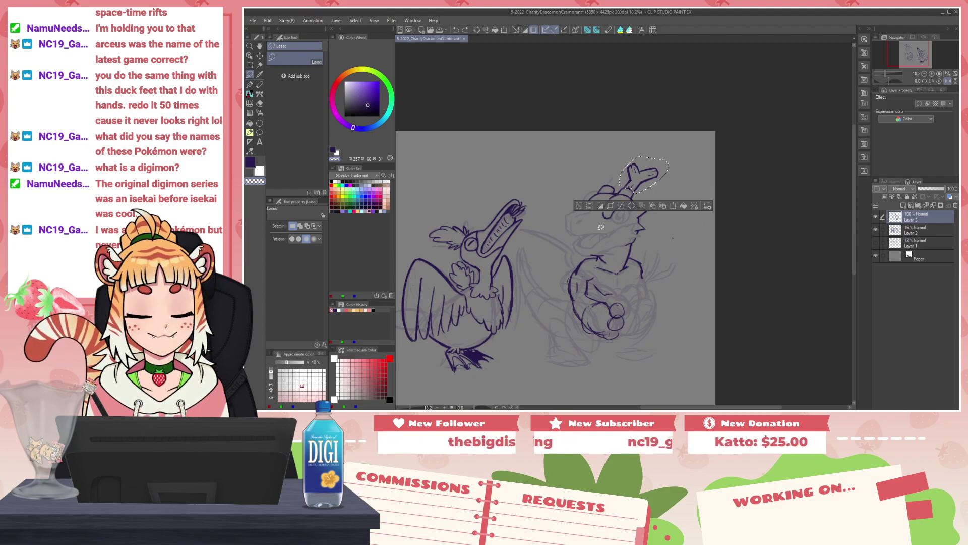
pyautogui.hotkey('ctrl', 'd')
# Step: Erase the near antler and both horn bases from the top of the dragon's head, keeping the brow and forehead lines
pyautogui.scroll(4, 658, 174)
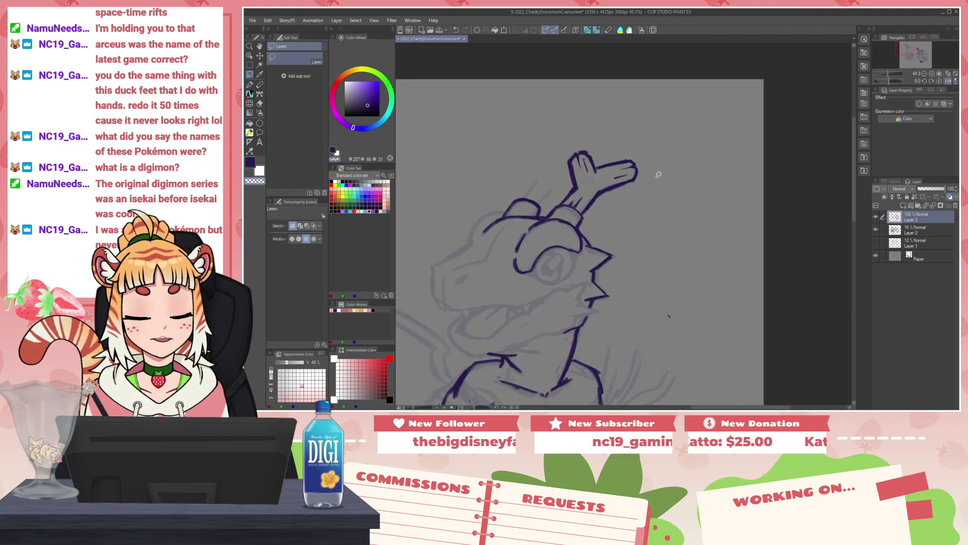
pyautogui.moveTo(542, 214)
pyautogui.mouseDown()
pyautogui.moveTo(578, 194)
pyautogui.moveTo(587, 205)
pyautogui.moveTo(589, 167)
pyautogui.moveTo(612, 168)
pyautogui.moveTo(599, 185)
pyautogui.moveTo(520, 190)
pyautogui.moveTo(558, 178)
pyautogui.mouseUp()
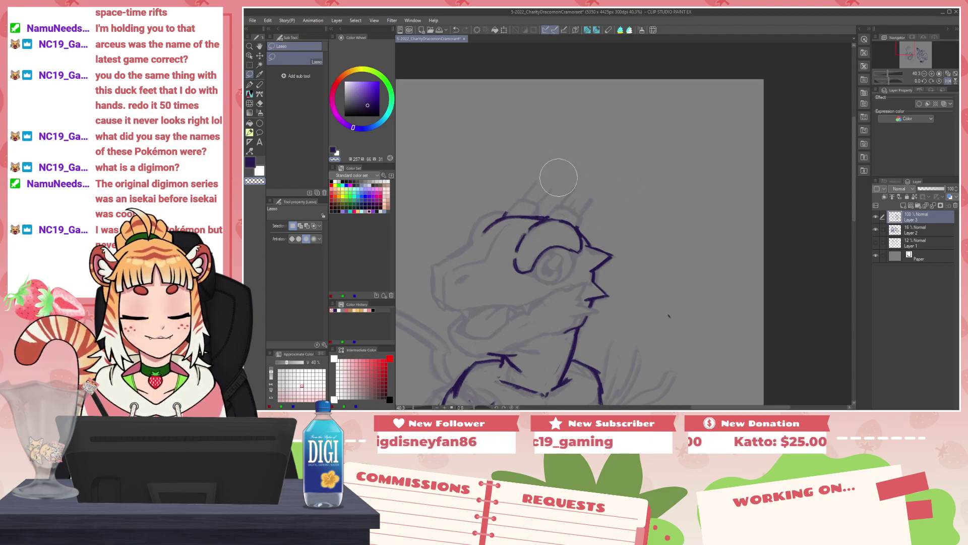
pyautogui.moveTo(569, 212); pyautogui.dragTo(571, 210)
pyautogui.hotkey('ctrl', 'd')
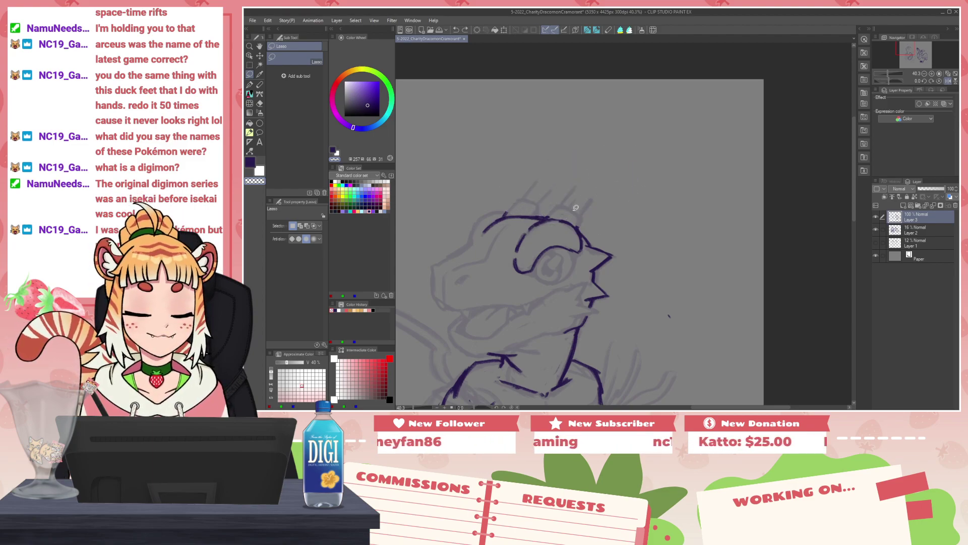
# Step: Redraw smaller curved bases for both horns on top of the dragon's head
pyautogui.press('p')
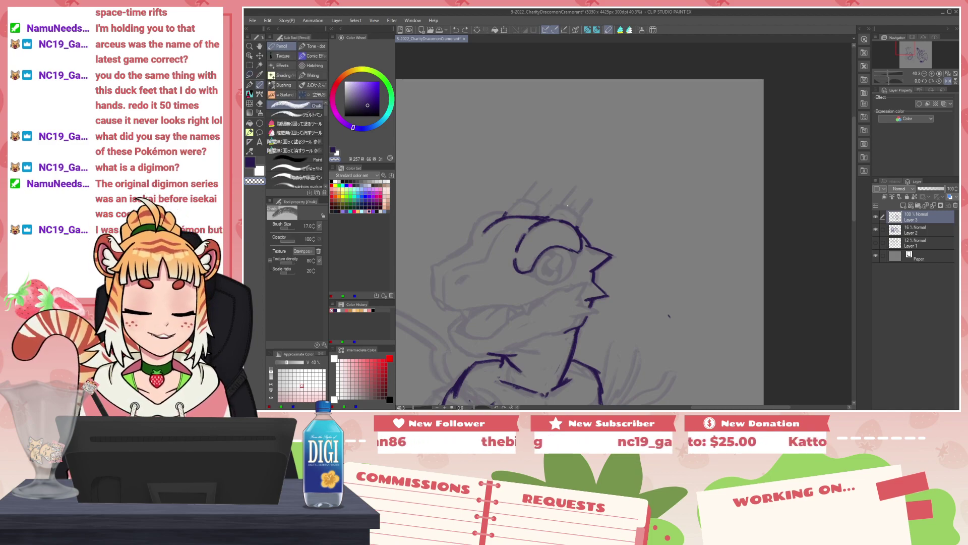
pyautogui.press('c')
pyautogui.moveTo(568, 209)
pyautogui.mouseDown()
pyautogui.moveTo(556, 222)
pyautogui.moveTo(587, 237)
pyautogui.moveTo(590, 223)
pyautogui.mouseUp()
pyautogui.hotkey('ctrl', 'z')
pyautogui.moveTo(500, 218)
pyautogui.mouseDown()
pyautogui.moveTo(508, 204)
pyautogui.moveTo(529, 210)
pyautogui.moveTo(511, 202)
pyautogui.moveTo(530, 211)
pyautogui.moveTo(520, 185)
pyautogui.moveTo(530, 206)
pyautogui.mouseUp()
pyautogui.press('c')
pyautogui.press('c')
# Step: Draw a slim Y-shaped antler rising from each horn base
pyautogui.moveTo(521, 186); pyautogui.dragTo(512, 204)
pyautogui.moveTo(582, 196)
pyautogui.mouseDown()
pyautogui.moveTo(574, 206)
pyautogui.moveTo(580, 195)
pyautogui.moveTo(599, 203)
pyautogui.mouseUp()
pyautogui.moveTo(517, 178)
pyautogui.mouseDown()
pyautogui.moveTo(524, 154)
pyautogui.moveTo(535, 169)
pyautogui.moveTo(552, 150)
pyautogui.moveTo(563, 152)
pyautogui.moveTo(565, 171)
pyautogui.moveTo(539, 182)
pyautogui.mouseUp()
pyautogui.hotkey('ctrl', 'z')
pyautogui.hotkey('ctrl', 'z')
pyautogui.moveTo(539, 182)
pyautogui.mouseDown()
pyautogui.moveTo(541, 192)
pyautogui.moveTo(582, 168)
pyautogui.moveTo(595, 176)
pyautogui.moveTo(622, 162)
pyautogui.moveTo(628, 180)
pyautogui.moveTo(597, 211)
pyautogui.mouseUp()
pyautogui.hotkey('ctrl', 'z')
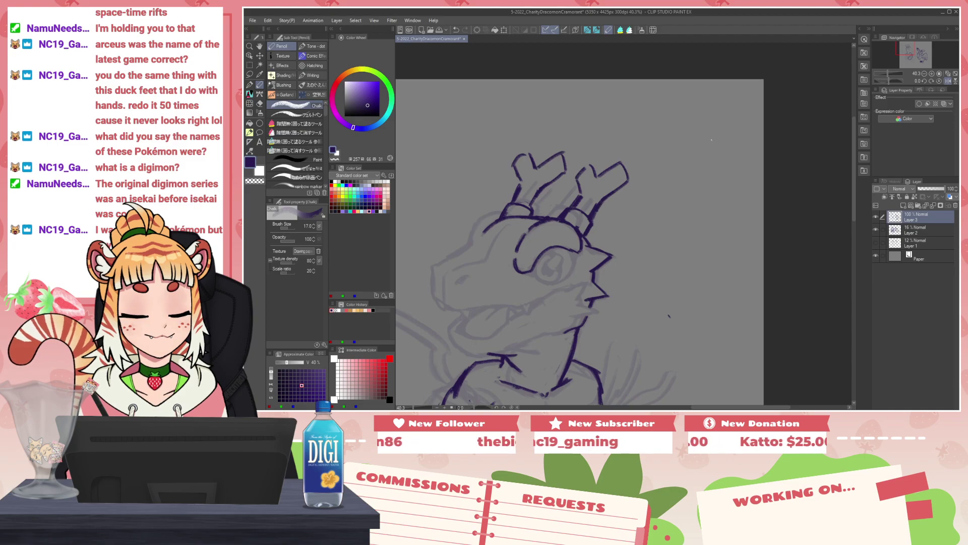
# Step: Add a short stroke at the upper end of the dragon's inner arm line
pyautogui.scroll(-5, 600, 292)
pyautogui.moveTo(607, 327); pyautogui.dragTo(631, 205)
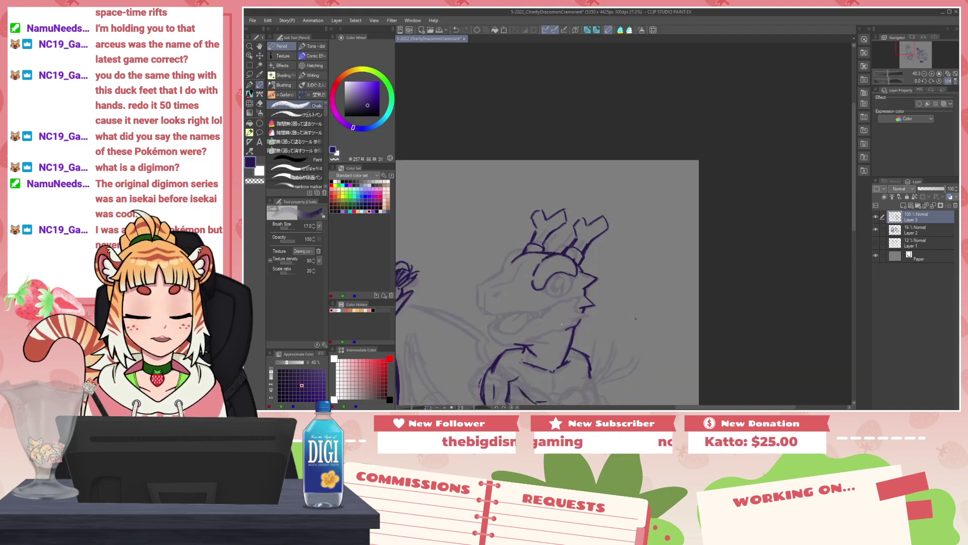
pyautogui.scroll(2, 626, 238)
pyautogui.scroll(2, 621, 237)
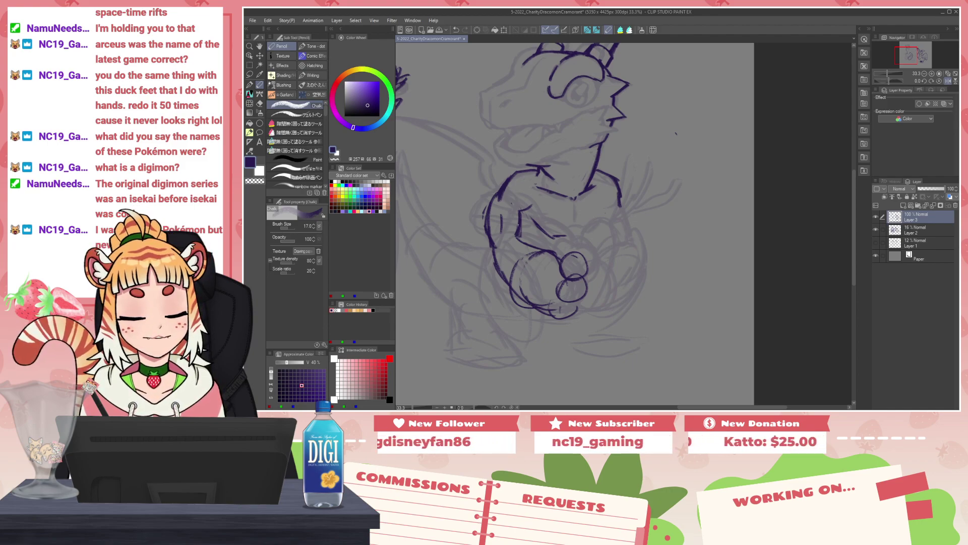
pyautogui.moveTo(525, 206); pyautogui.dragTo(536, 222)
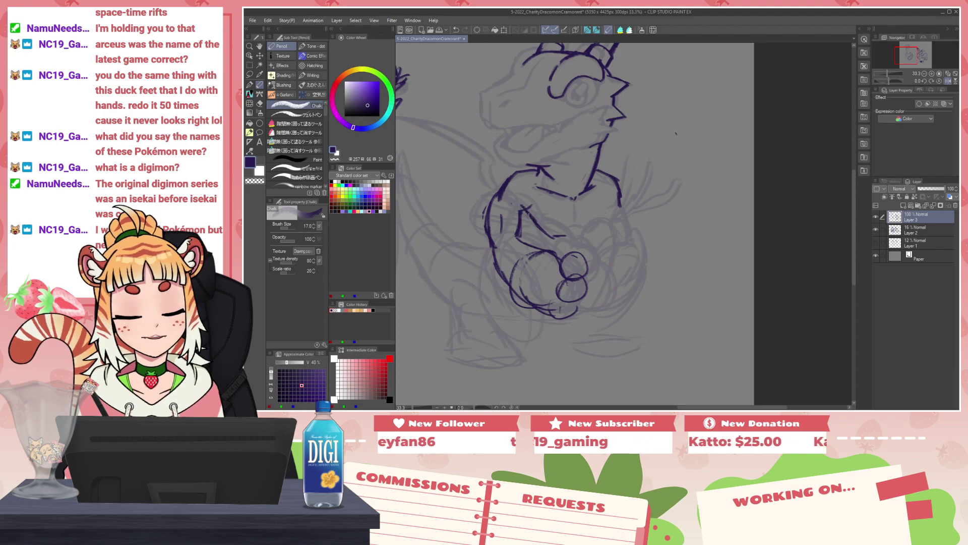
# Step: Erase the doubled strokes along the outer contour of the dragon's near upper arm and touch up the lines around it
pyautogui.press('c')
pyautogui.press('c')
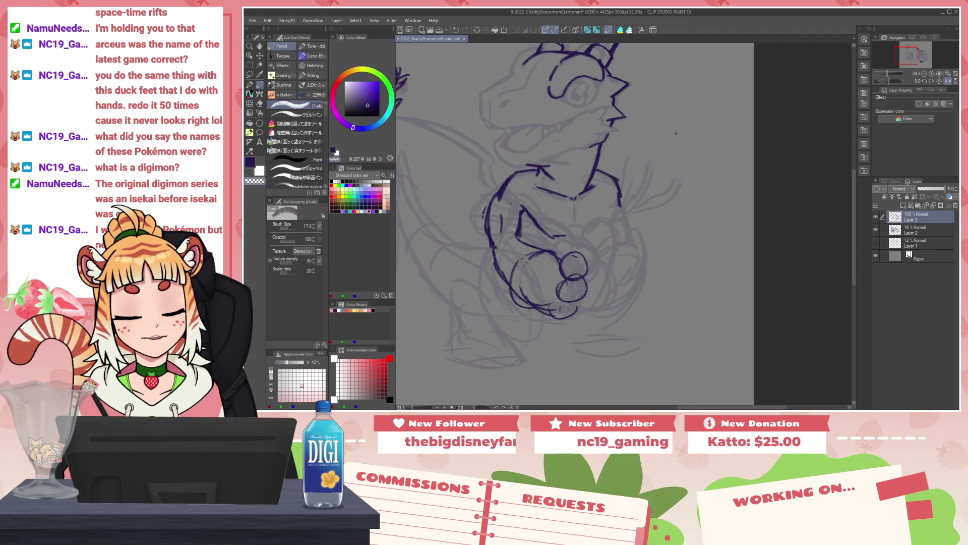
pyautogui.moveTo(518, 239); pyautogui.dragTo(545, 251)
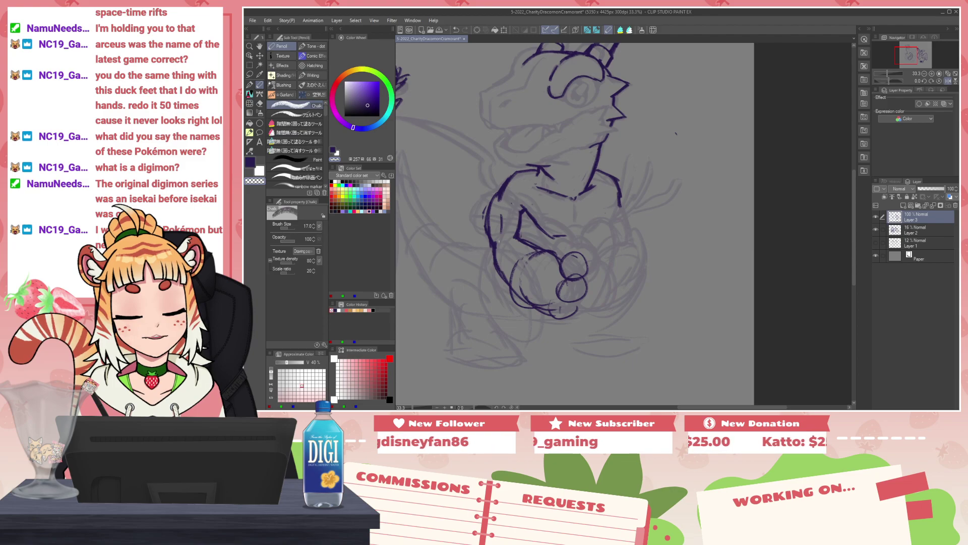
pyautogui.moveTo(492, 203)
pyautogui.mouseDown()
pyautogui.moveTo(487, 246)
pyautogui.moveTo(486, 230)
pyautogui.mouseUp()
pyautogui.press('c')
pyautogui.press('c')
pyautogui.press('c')
pyautogui.moveTo(496, 202); pyautogui.dragTo(500, 231)
pyautogui.press('c')
pyautogui.press('c')
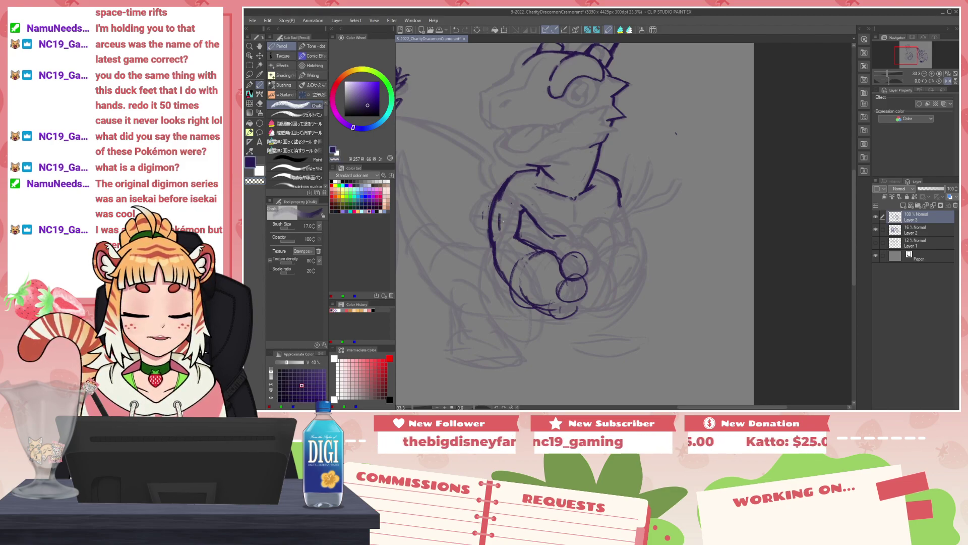
pyautogui.press('c')
pyautogui.moveTo(556, 180); pyautogui.dragTo(553, 175)
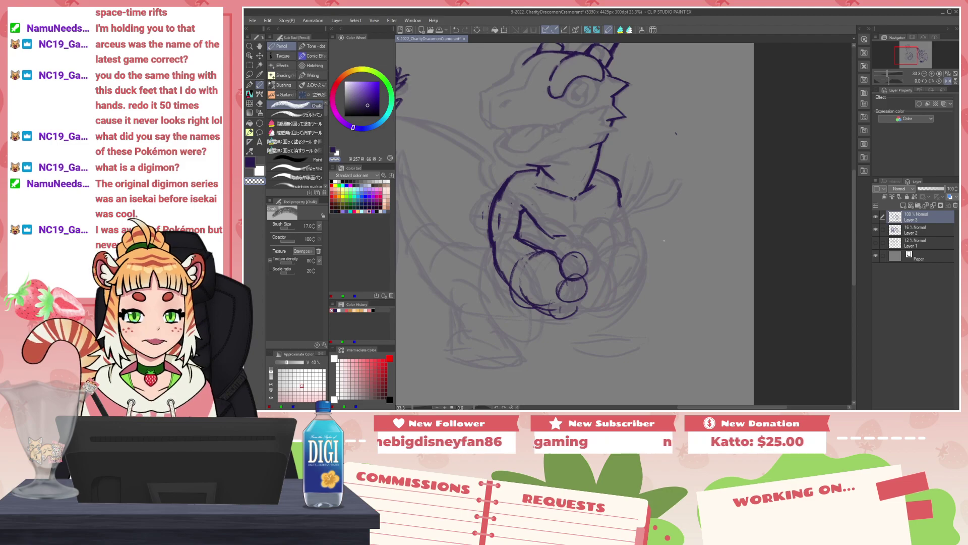
# Step: Mirror the canvas view and clean up small stray marks around the dragon's upper arm and inner forearm
pyautogui.press('h')
pyautogui.moveTo(755, 228)
pyautogui.mouseDown()
pyautogui.moveTo(662, 244)
pyautogui.moveTo(658, 236)
pyautogui.mouseUp()
pyautogui.press('c')
pyautogui.press('c')
pyautogui.press('c')
pyautogui.press('c')
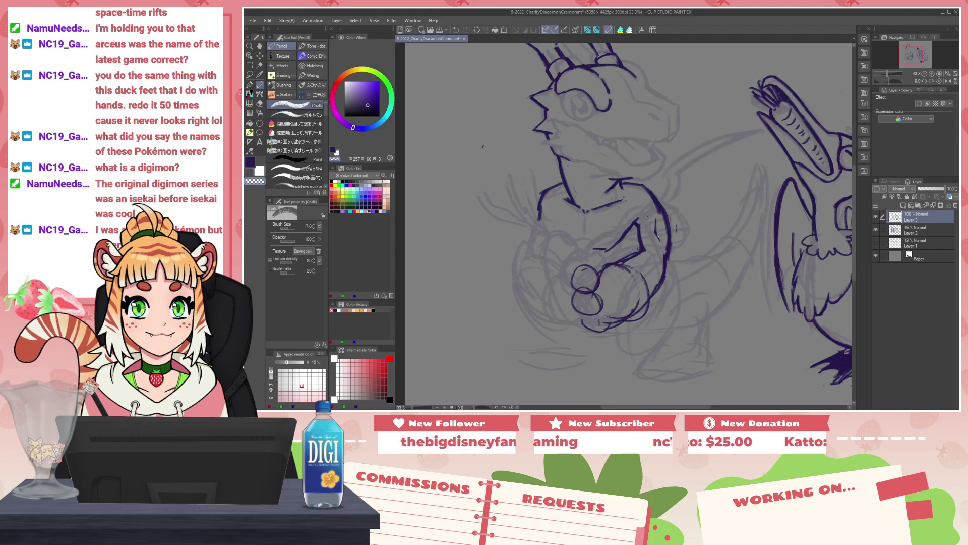
pyautogui.moveTo(679, 228); pyautogui.dragTo(676, 230)
pyautogui.press('c')
pyautogui.press('c')
pyautogui.moveTo(635, 256)
pyautogui.mouseDown()
pyautogui.moveTo(603, 275)
pyautogui.moveTo(631, 255)
pyautogui.mouseUp()
pyautogui.press('c')
pyautogui.press('c')
pyautogui.press('c')
# Step: Draw the forearm's lower curve from the elbow toward the hand, redoing the first strokes, and restore the unmirrored view
pyautogui.moveTo(656, 287)
pyautogui.mouseDown()
pyautogui.moveTo(666, 252)
pyautogui.moveTo(665, 286)
pyautogui.moveTo(638, 295)
pyautogui.mouseUp()
pyautogui.moveTo(664, 282); pyautogui.dragTo(618, 309)
pyautogui.hotkey('ctrl', 'z')
pyautogui.hotkey('ctrl', 'z')
pyautogui.hotkey('ctrl', 'z')
pyautogui.moveTo(668, 266)
pyautogui.mouseDown()
pyautogui.moveTo(628, 304)
pyautogui.moveTo(655, 296)
pyautogui.moveTo(618, 309)
pyautogui.mouseUp()
pyautogui.moveTo(665, 288)
pyautogui.mouseDown()
pyautogui.moveTo(611, 311)
pyautogui.moveTo(659, 292)
pyautogui.mouseUp()
pyautogui.moveTo(638, 299); pyautogui.dragTo(619, 305)
pyautogui.press('h')
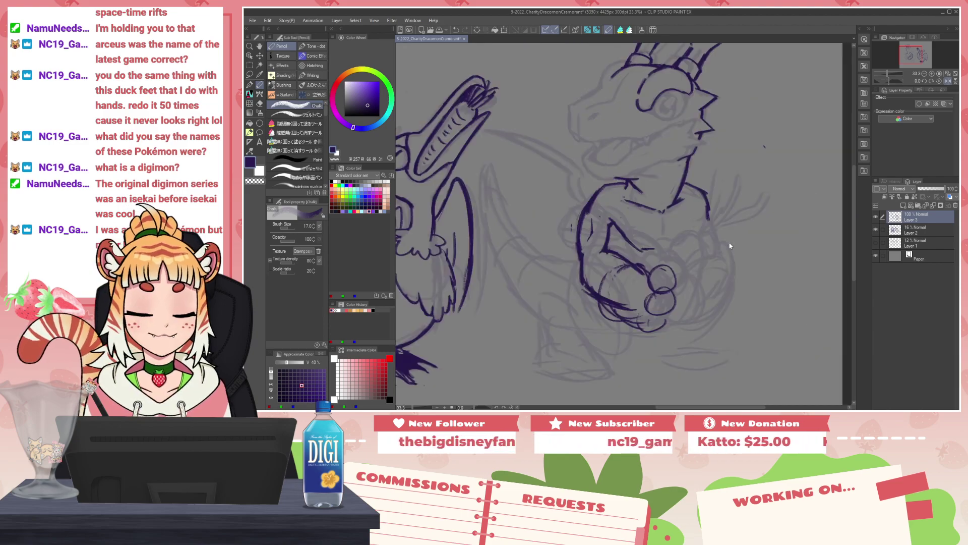
# Step: Erase the construction circle and the doubled strokes inside the forearm's lower curve, between the elbow and the hand
pyautogui.press('c')
pyautogui.moveTo(580, 269)
pyautogui.mouseDown()
pyautogui.moveTo(591, 292)
pyautogui.moveTo(582, 250)
pyautogui.moveTo(587, 279)
pyautogui.moveTo(633, 313)
pyautogui.moveTo(590, 278)
pyautogui.moveTo(622, 309)
pyautogui.mouseUp()
pyautogui.press('c')
pyautogui.press('c')
pyautogui.moveTo(594, 294); pyautogui.dragTo(629, 310)
pyautogui.press('c')
pyautogui.moveTo(585, 274); pyautogui.dragTo(623, 303)
pyautogui.press('c')
pyautogui.moveTo(587, 273)
pyautogui.mouseDown()
pyautogui.moveTo(569, 224)
pyautogui.moveTo(618, 301)
pyautogui.moveTo(586, 270)
pyautogui.moveTo(604, 297)
pyautogui.mouseUp()
pyautogui.press('c')
# Step: Redraw the elbow with a more angular outer contour running into the forearm, and mirror the canvas view
pyautogui.moveTo(585, 252); pyautogui.dragTo(581, 273)
pyautogui.press('x')
pyautogui.moveTo(579, 250); pyautogui.dragTo(580, 269)
pyautogui.press('x')
pyautogui.moveTo(576, 258)
pyautogui.mouseDown()
pyautogui.moveTo(579, 262)
pyautogui.moveTo(578, 247)
pyautogui.moveTo(600, 291)
pyautogui.mouseUp()
pyautogui.press('c')
pyautogui.press('c')
pyautogui.press('c')
pyautogui.press('x')
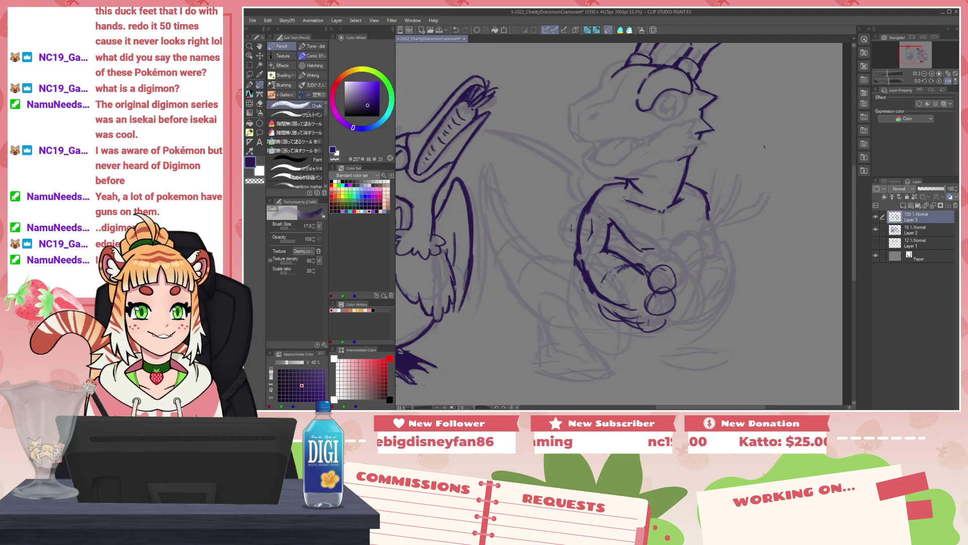
pyautogui.press('h')
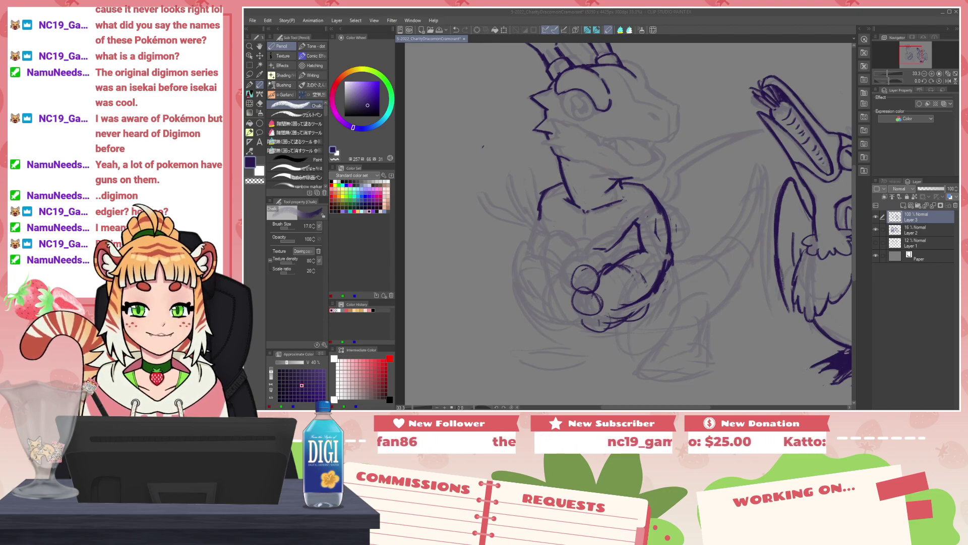
# Step: Bring the Beelzemon evolution chart onto the reference board and examine its Digimon figures up close
pyautogui.moveTo(958, 9); pyautogui.dragTo(755, 261)
pyautogui.scroll(6, 744, 171)
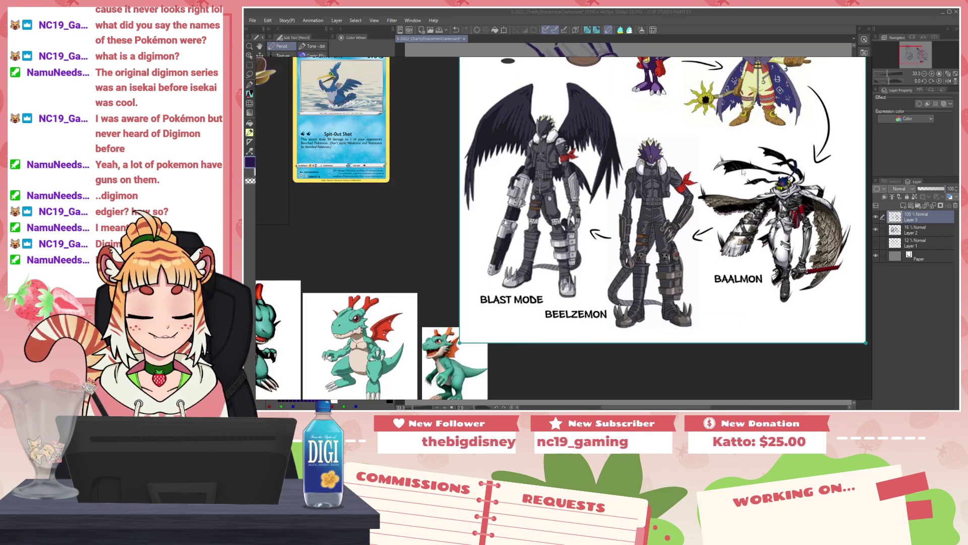
pyautogui.scroll(-4, 741, 173)
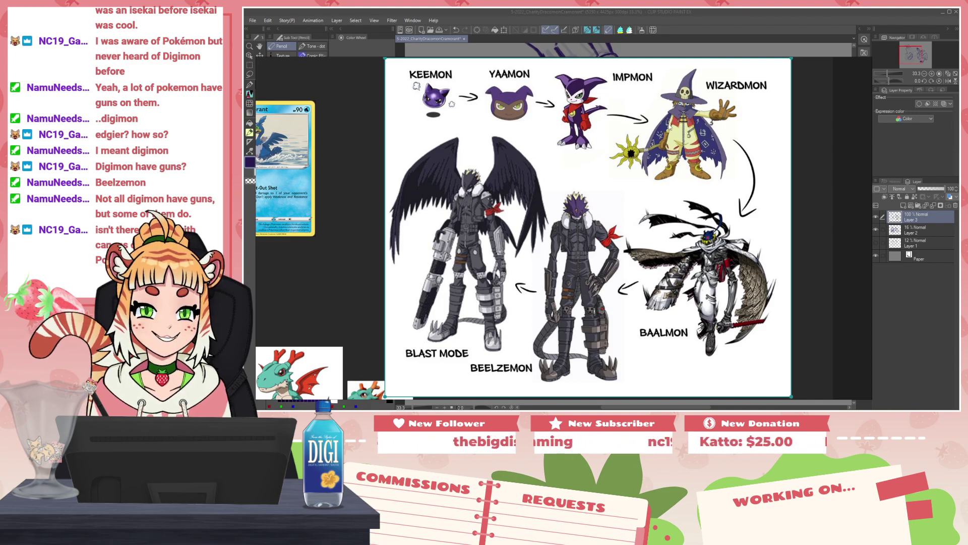
pyautogui.scroll(3, 594, 261)
pyautogui.scroll(-1, 585, 260)
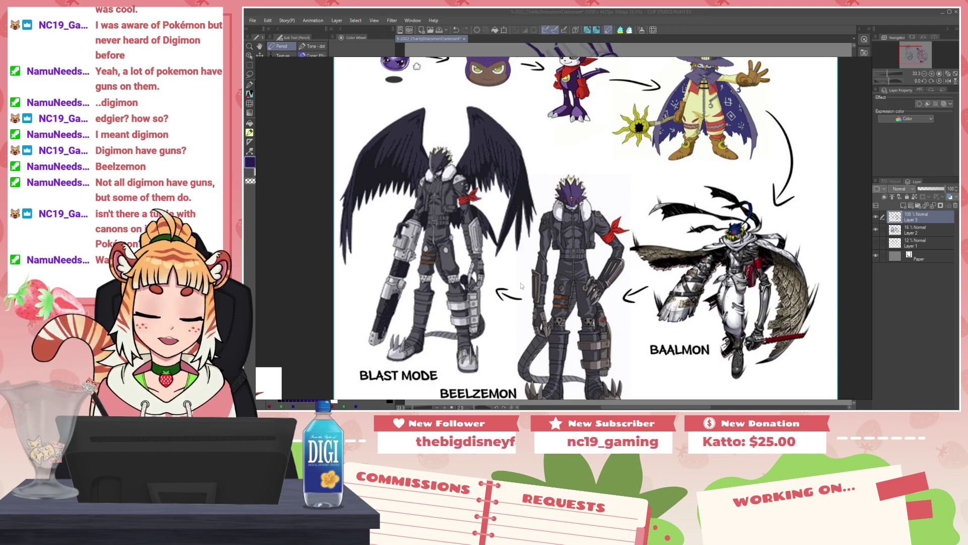
pyautogui.scroll(-5, 523, 287)
pyautogui.scroll(2, 530, 260)
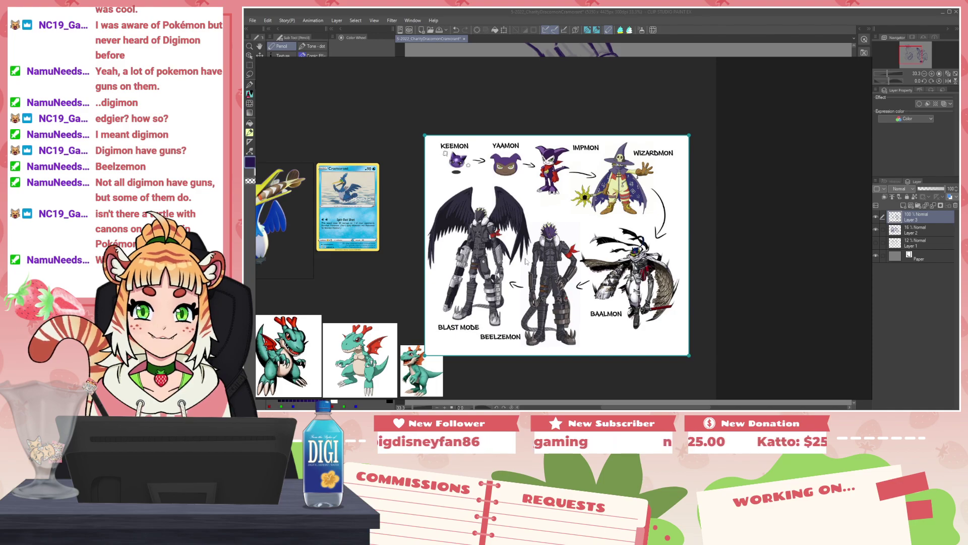
pyautogui.scroll(-3, 526, 255)
pyautogui.scroll(3, 526, 249)
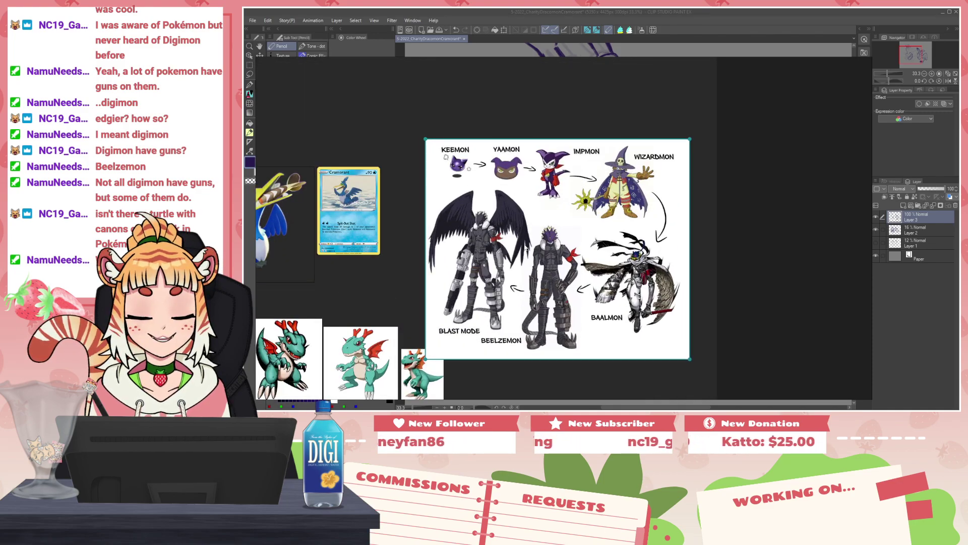
pyautogui.scroll(1, 523, 242)
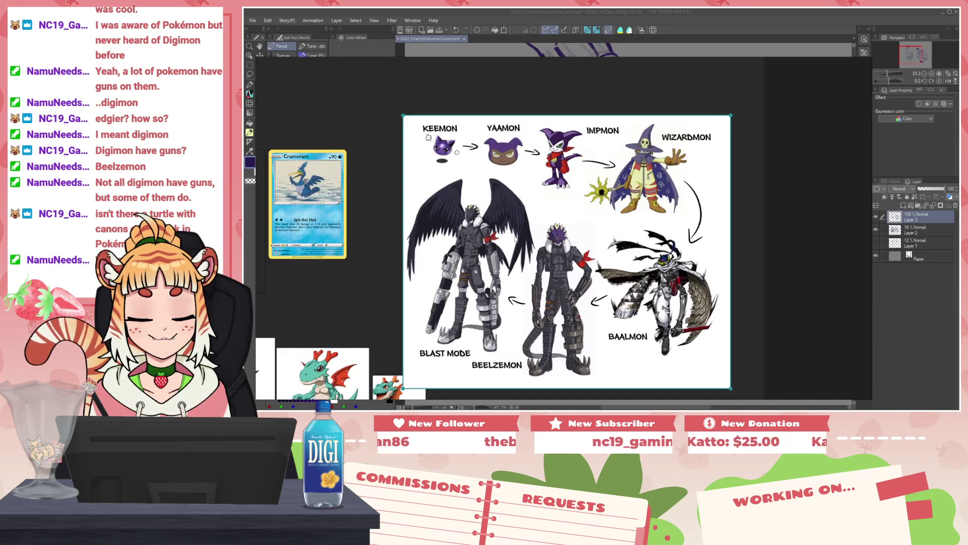
# Step: Undo adding the evolution chart to the reference board and return to the Clip Studio Paint drawing
pyautogui.moveTo(557, 229); pyautogui.dragTo(574, 197)
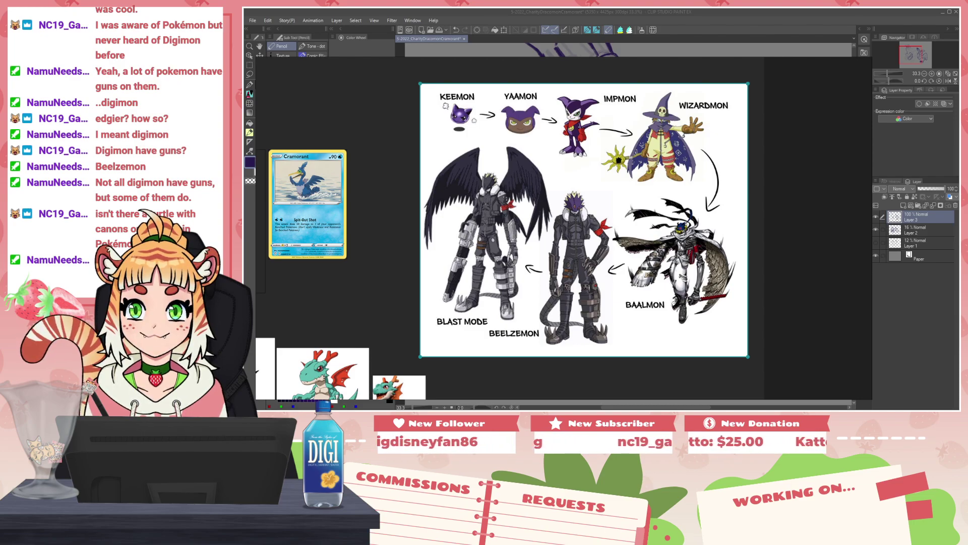
pyautogui.click(385, 221)
pyautogui.scroll(5, 610, 255)
pyautogui.scroll(-2, 474, 270)
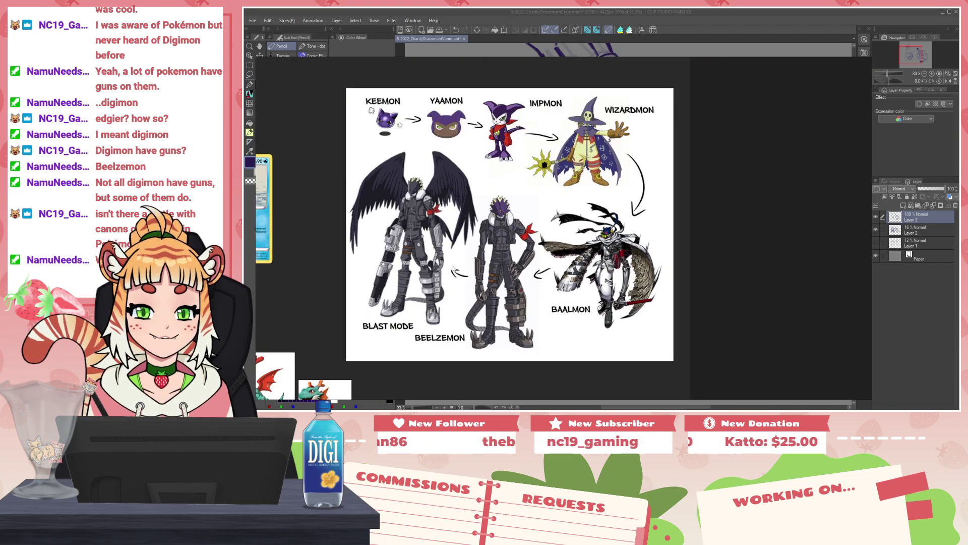
pyautogui.hotkey('ctrl', 'z')
pyautogui.hotkey('ctrl', 'z')
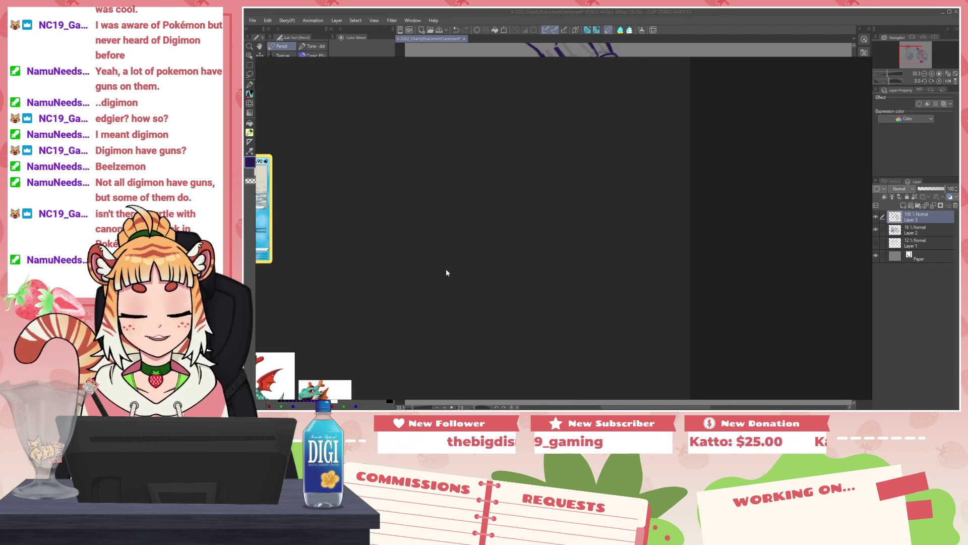
pyautogui.hotkey('alt', 'Tab')
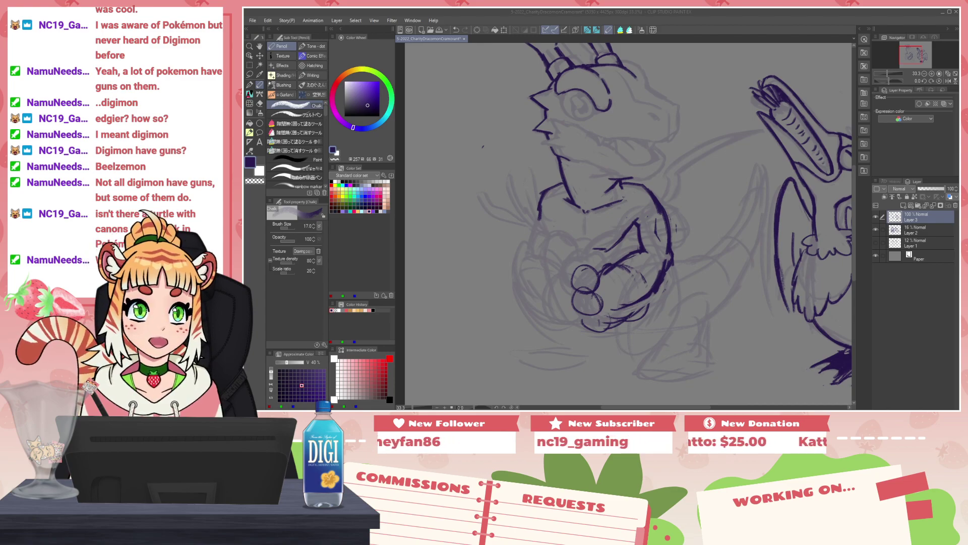
# Step: Sketch the dragon's near hand with overlapping rounded finger shapes over the two circles at the end of the forearm
pyautogui.moveTo(595, 286)
pyautogui.mouseDown()
pyautogui.moveTo(579, 297)
pyautogui.moveTo(601, 311)
pyautogui.mouseUp()
pyautogui.moveTo(608, 260)
pyautogui.mouseDown()
pyautogui.moveTo(589, 280)
pyautogui.moveTo(605, 278)
pyautogui.mouseUp()
pyautogui.moveTo(584, 317)
pyautogui.mouseDown()
pyautogui.moveTo(617, 311)
pyautogui.moveTo(611, 331)
pyautogui.moveTo(618, 326)
pyautogui.mouseUp()
pyautogui.hotkey('ctrl', 'z')
pyautogui.moveTo(581, 286); pyautogui.dragTo(563, 283)
pyautogui.moveTo(564, 283)
pyautogui.mouseDown()
pyautogui.moveTo(576, 308)
pyautogui.moveTo(566, 301)
pyautogui.moveTo(579, 305)
pyautogui.moveTo(563, 305)
pyautogui.moveTo(576, 312)
pyautogui.mouseUp()
pyautogui.hotkey('ctrl', 'z')
pyautogui.hotkey('ctrl', 'z')
pyautogui.press('c')
pyautogui.press('c')
pyautogui.hotkey('ctrl', 'z')
pyautogui.hotkey('ctrl', 'z')
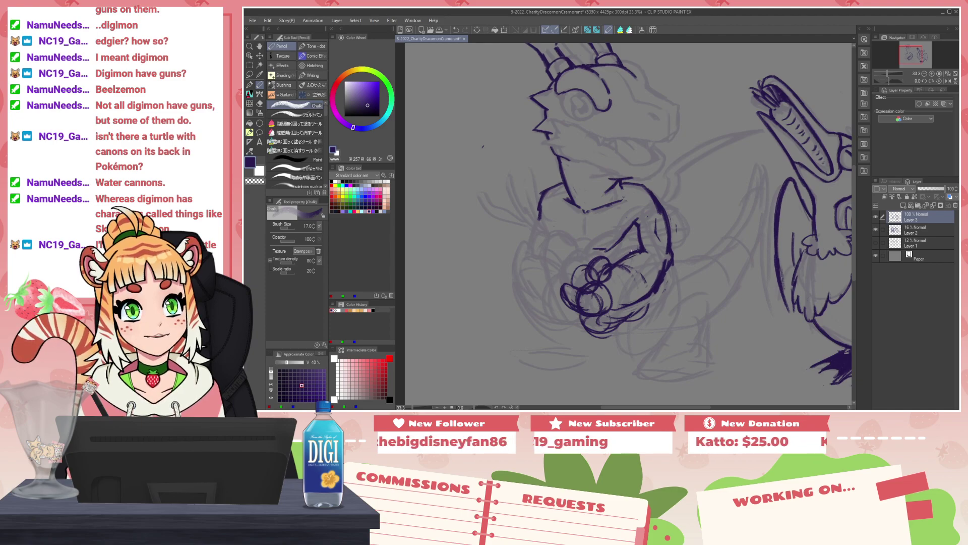
# Step: Add more overlapping knuckle loops at the top of the hand and retouch the forearm's inner lines
pyautogui.moveTo(604, 262)
pyautogui.mouseDown()
pyautogui.moveTo(589, 280)
pyautogui.moveTo(578, 281)
pyautogui.moveTo(575, 268)
pyautogui.moveTo(582, 276)
pyautogui.moveTo(570, 275)
pyautogui.moveTo(607, 282)
pyautogui.moveTo(597, 257)
pyautogui.moveTo(602, 268)
pyautogui.mouseUp()
pyautogui.hotkey('ctrl', 'z')
pyautogui.press('c')
pyautogui.press('c')
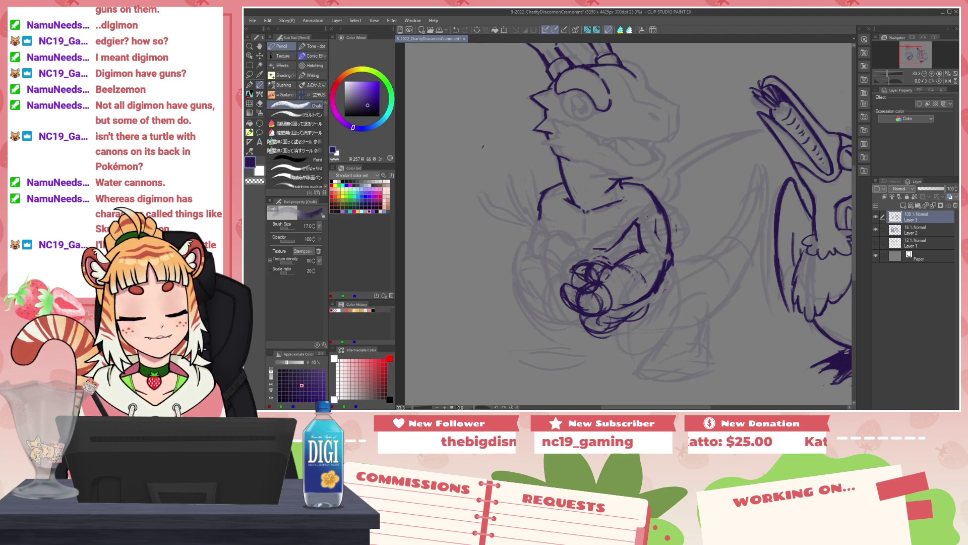
pyautogui.press('c')
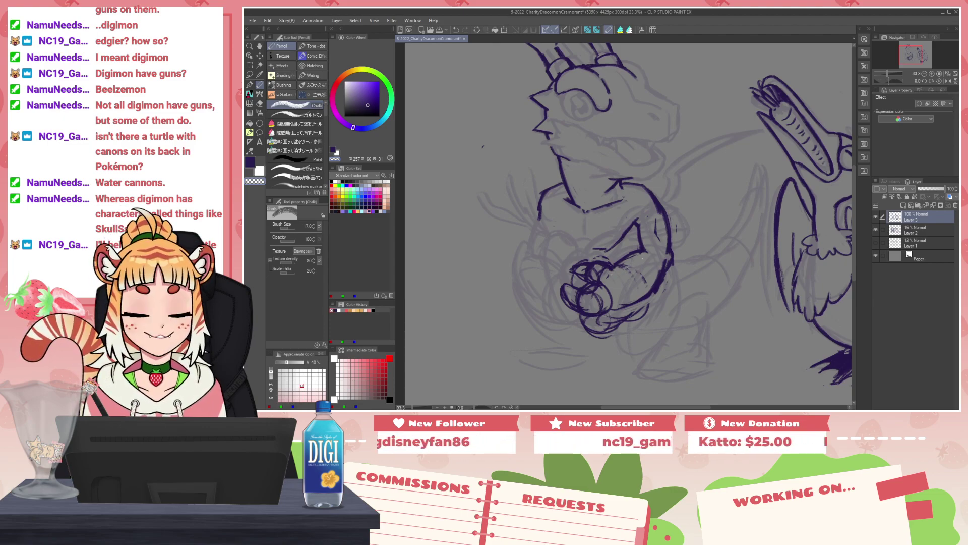
pyautogui.press('c')
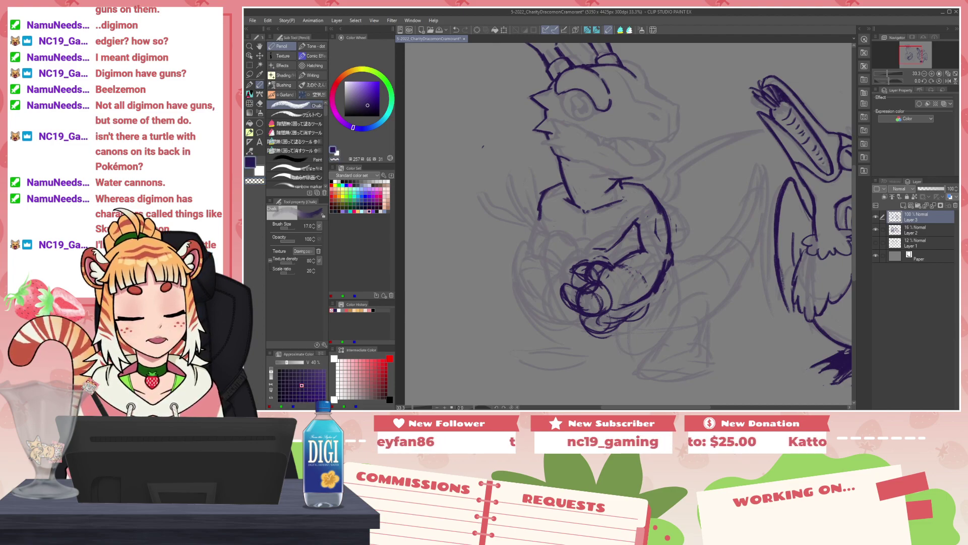
pyautogui.moveTo(636, 226); pyautogui.dragTo(632, 243)
pyautogui.hotkey('ctrl', 'z')
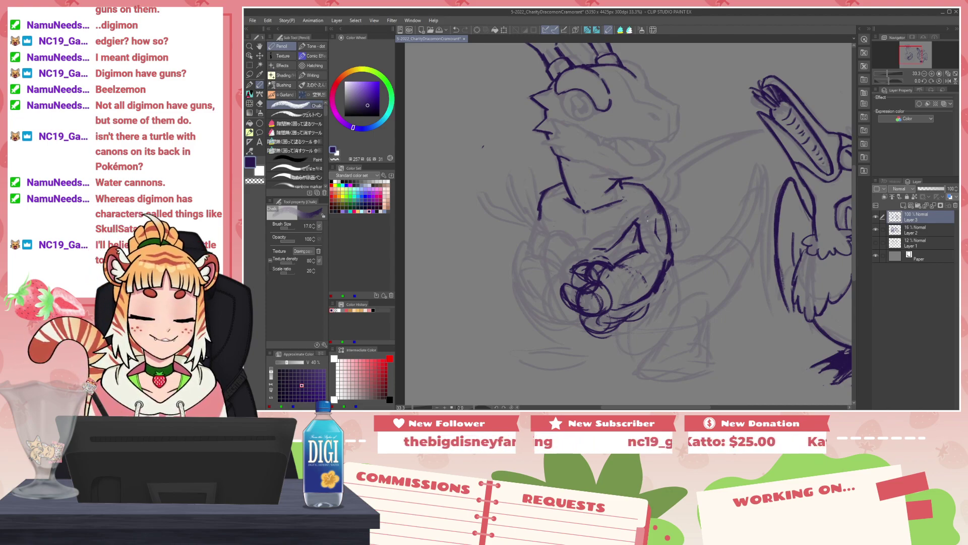
# Step: Draw the chest's centre line and the curved lower pectoral lines, and extend the collar and shoulder strokes
pyautogui.moveTo(585, 220); pyautogui.dragTo(586, 243)
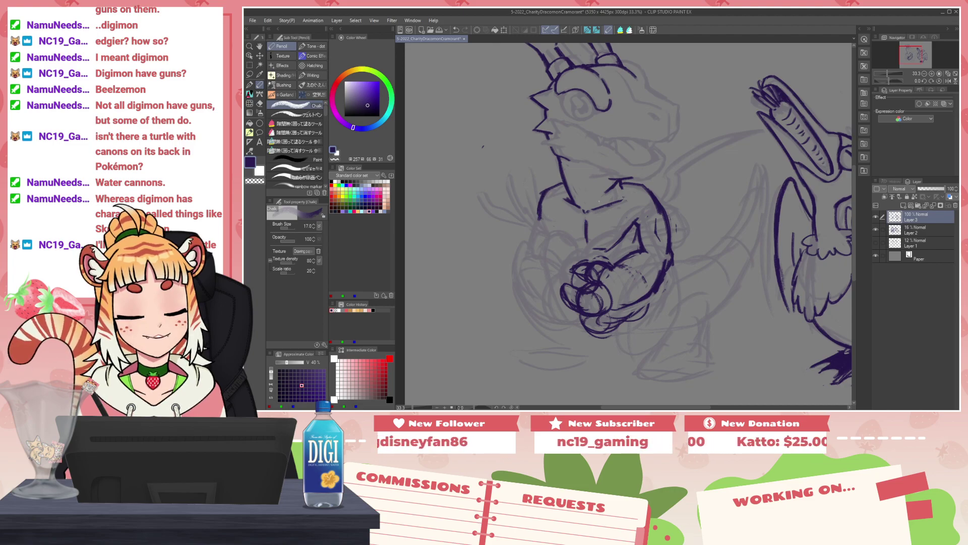
pyautogui.moveTo(565, 199); pyautogui.dragTo(575, 206)
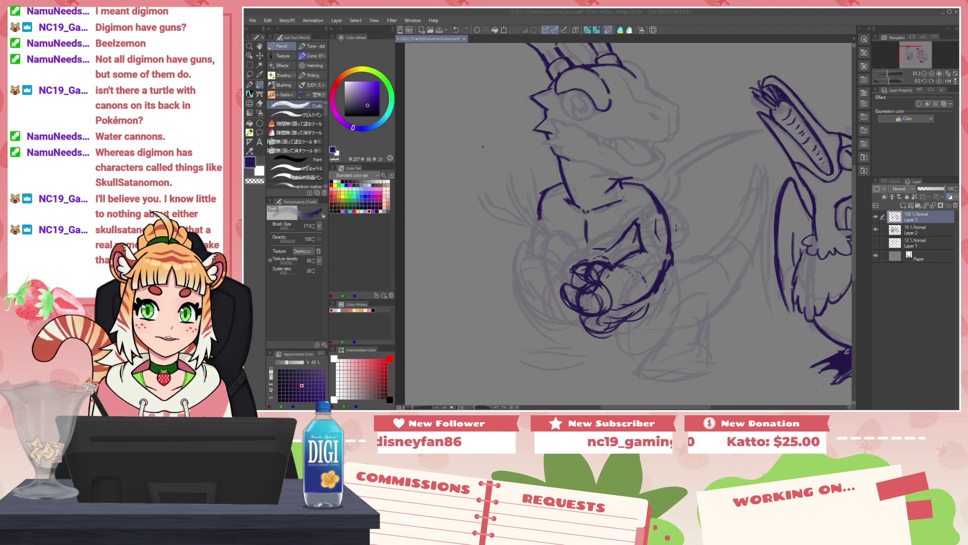
pyautogui.click(578, 243)
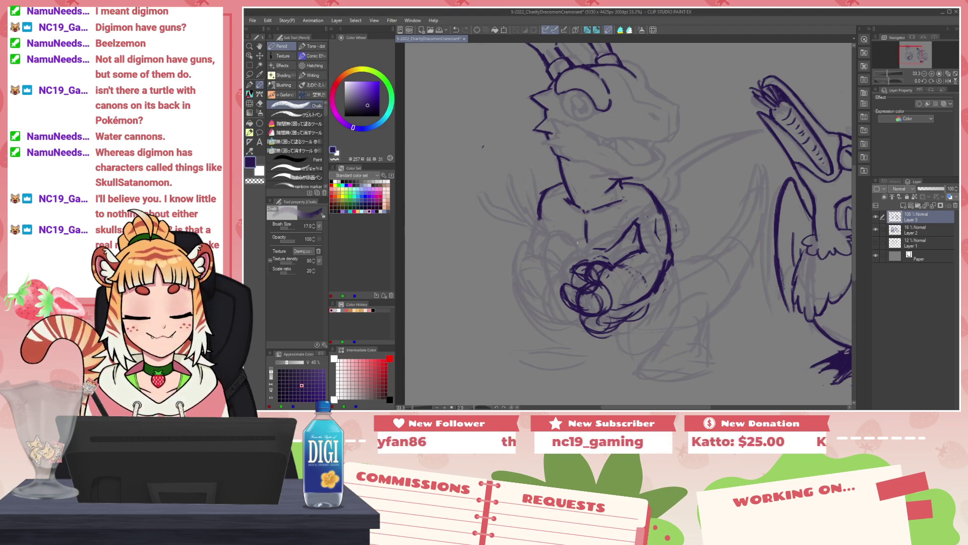
pyautogui.moveTo(555, 227); pyautogui.dragTo(588, 249)
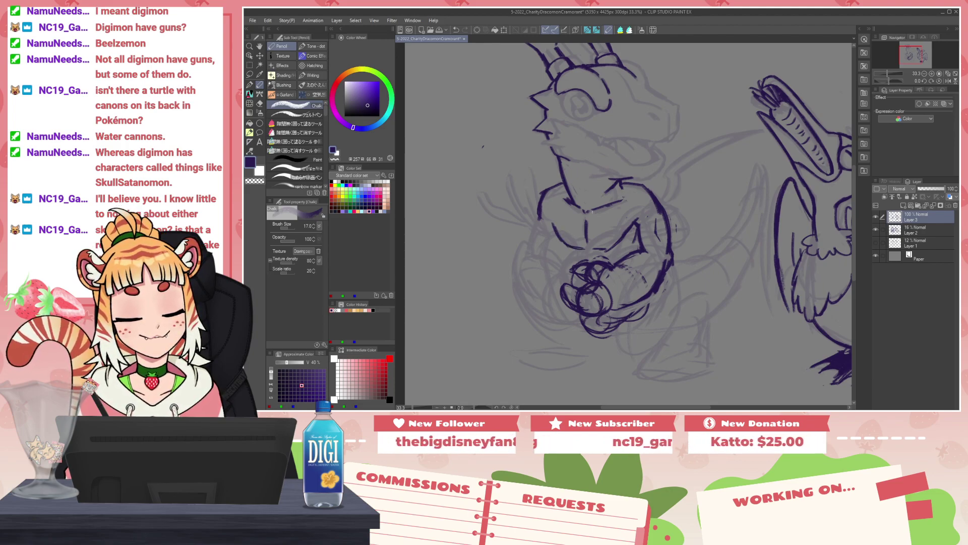
pyautogui.press('c')
pyautogui.moveTo(610, 247); pyautogui.dragTo(627, 236)
pyautogui.press('c')
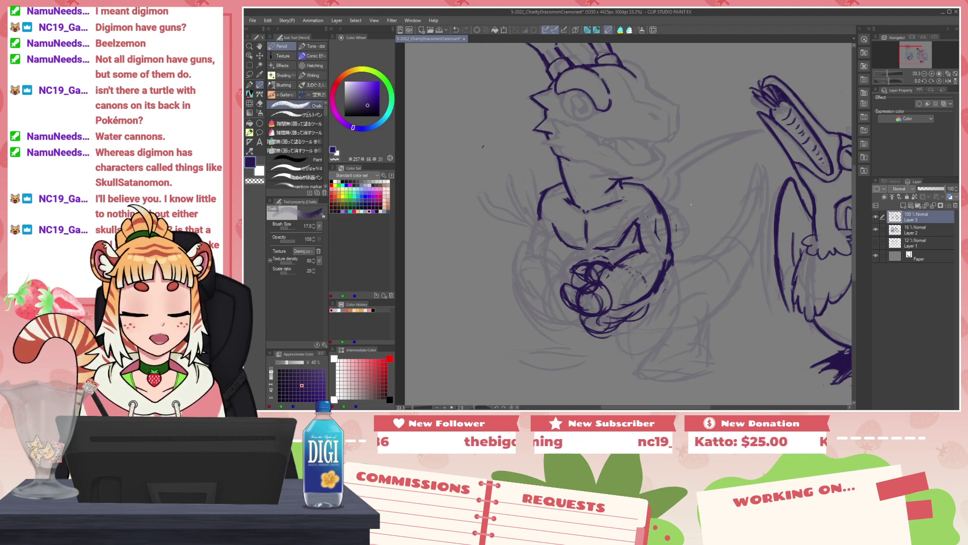
pyautogui.moveTo(626, 184); pyautogui.dragTo(647, 188)
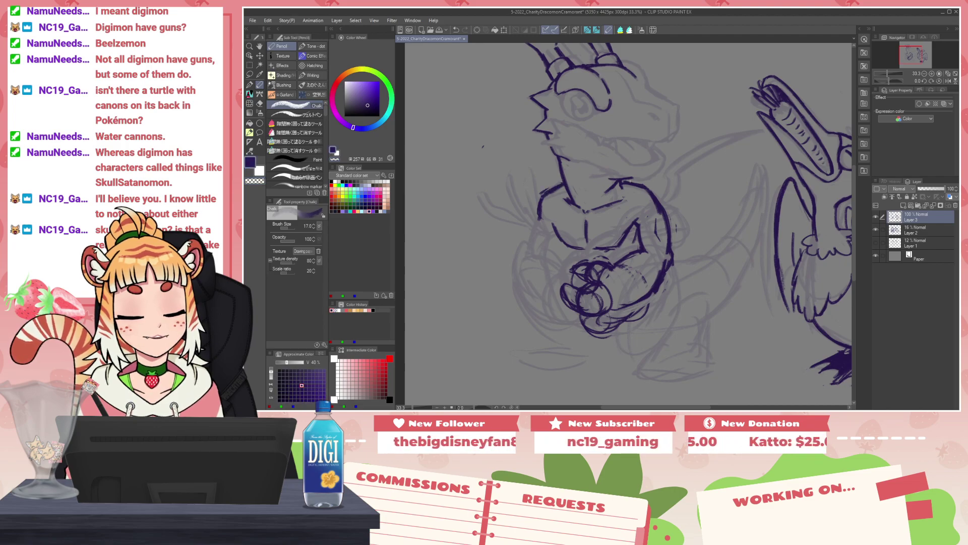
# Step: Draw the torso's far side down from the chest and curve it around beneath the hand as the rounded belly
pyautogui.moveTo(551, 230); pyautogui.dragTo(550, 302)
pyautogui.hotkey('ctrl', 'z')
pyautogui.hotkey('ctrl', 'z')
pyautogui.moveTo(550, 229); pyautogui.dragTo(559, 272)
pyautogui.hotkey('ctrl', 'z')
pyautogui.hotkey('ctrl', 'z')
pyautogui.moveTo(550, 229); pyautogui.dragTo(557, 271)
pyautogui.moveTo(550, 235); pyautogui.dragTo(553, 287)
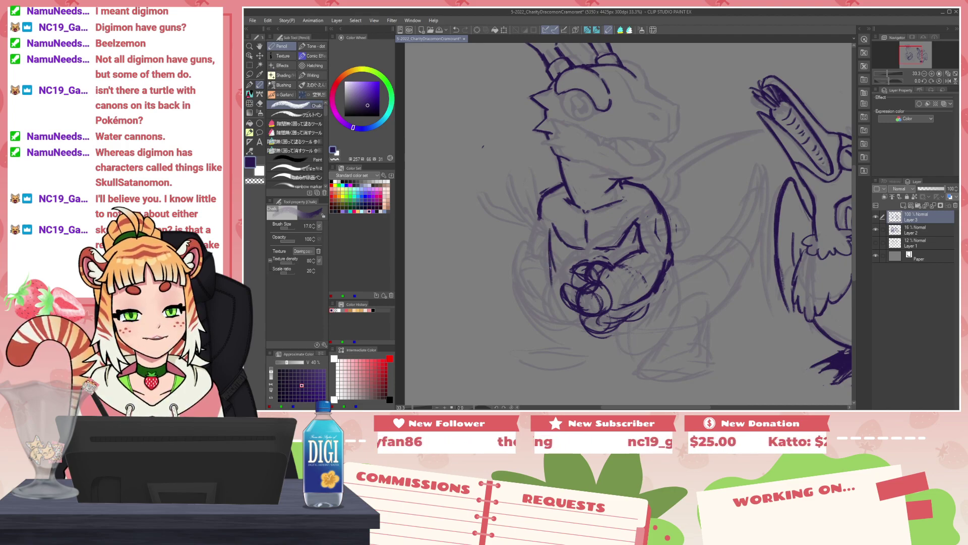
pyautogui.hotkey('ctrl', 'z')
pyautogui.hotkey('ctrl', 'z')
pyautogui.moveTo(550, 232)
pyautogui.mouseDown()
pyautogui.moveTo(551, 306)
pyautogui.moveTo(556, 293)
pyautogui.moveTo(562, 326)
pyautogui.mouseUp()
pyautogui.moveTo(552, 305)
pyautogui.mouseDown()
pyautogui.moveTo(563, 329)
pyautogui.moveTo(576, 336)
pyautogui.moveTo(618, 340)
pyautogui.moveTo(628, 335)
pyautogui.moveTo(592, 342)
pyautogui.moveTo(656, 325)
pyautogui.mouseUp()
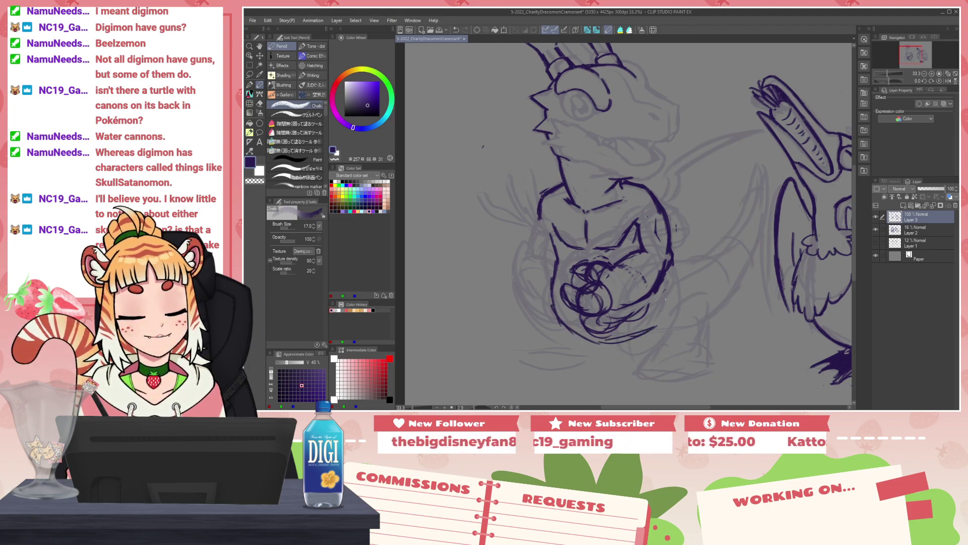
pyautogui.moveTo(638, 303); pyautogui.dragTo(625, 337)
pyautogui.hotkey('ctrl', 'z')
pyautogui.moveTo(636, 303)
pyautogui.mouseDown()
pyautogui.moveTo(639, 352)
pyautogui.moveTo(657, 344)
pyautogui.mouseUp()
pyautogui.moveTo(673, 269); pyautogui.dragTo(680, 303)
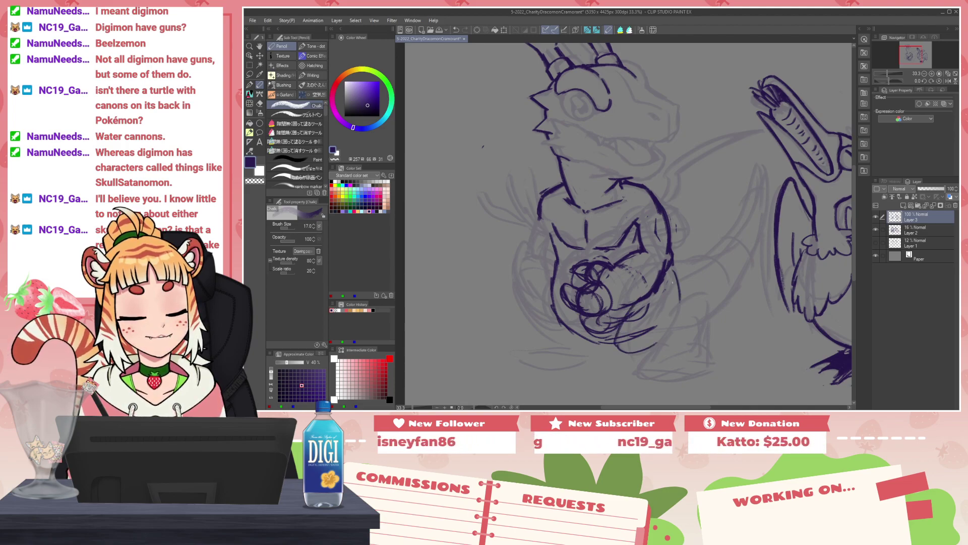
pyautogui.hotkey('ctrl', 'z')
pyautogui.hotkey('ctrl', 'z')
pyautogui.hotkey('ctrl', 'z')
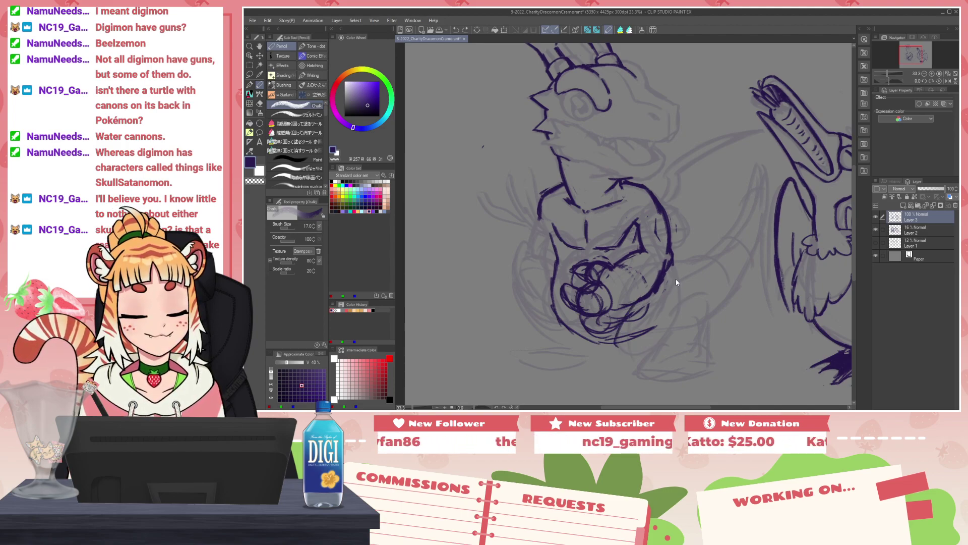
# Step: Sketch the dragon's near leg beside the belly, with a rounded thigh, bent lower leg and long angular foot
pyautogui.moveTo(633, 305); pyautogui.dragTo(625, 349)
pyautogui.moveTo(672, 274)
pyautogui.mouseDown()
pyautogui.moveTo(662, 341)
pyautogui.moveTo(689, 318)
pyautogui.moveTo(649, 352)
pyautogui.mouseUp()
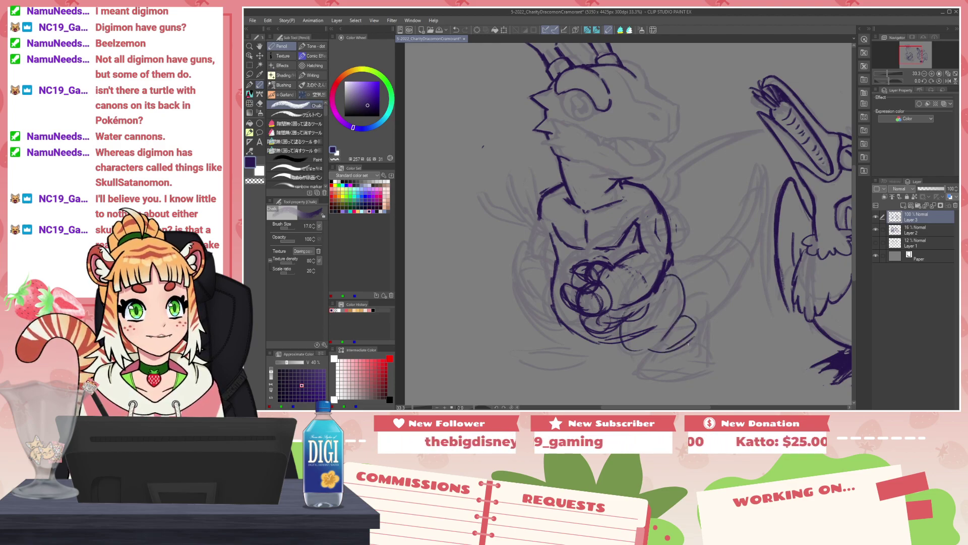
pyautogui.scroll(-2, 688, 345)
pyautogui.moveTo(652, 314); pyautogui.dragTo(628, 346)
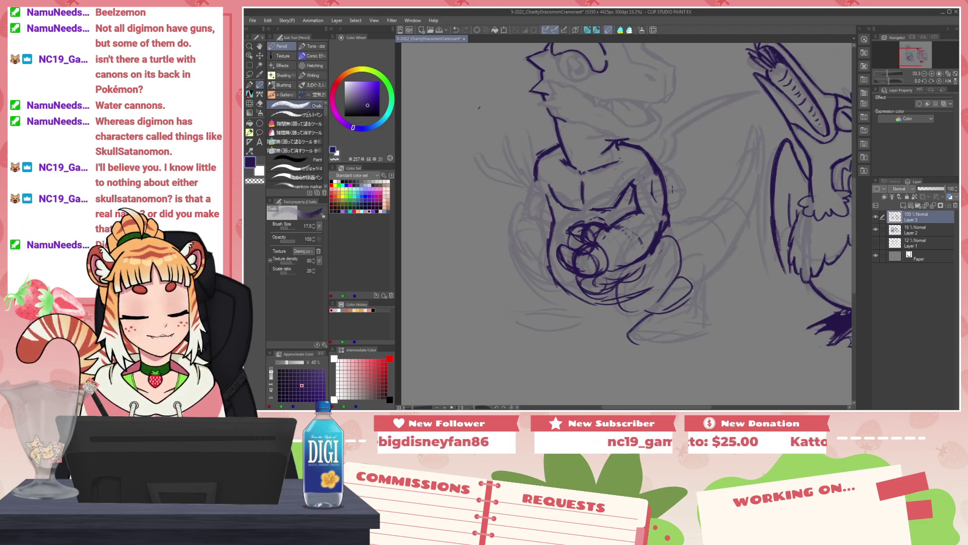
pyautogui.moveTo(649, 309)
pyautogui.mouseDown()
pyautogui.moveTo(683, 318)
pyautogui.moveTo(691, 305)
pyautogui.moveTo(696, 319)
pyautogui.moveTo(657, 355)
pyautogui.moveTo(607, 348)
pyautogui.moveTo(661, 352)
pyautogui.moveTo(618, 356)
pyautogui.moveTo(637, 360)
pyautogui.moveTo(663, 336)
pyautogui.mouseUp()
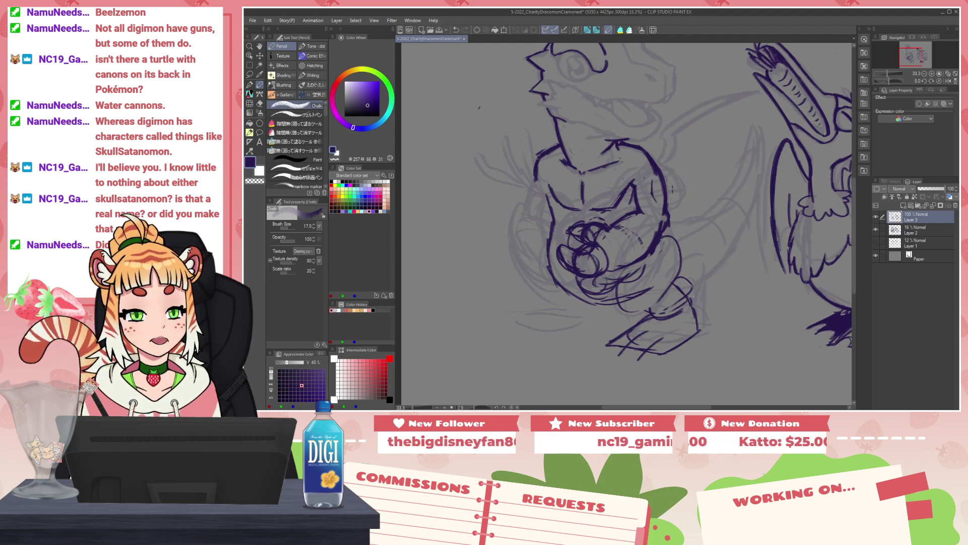
pyautogui.moveTo(624, 269)
pyautogui.mouseDown()
pyautogui.moveTo(634, 313)
pyautogui.moveTo(664, 308)
pyautogui.mouseUp()
pyautogui.moveTo(663, 234); pyautogui.dragTo(673, 267)
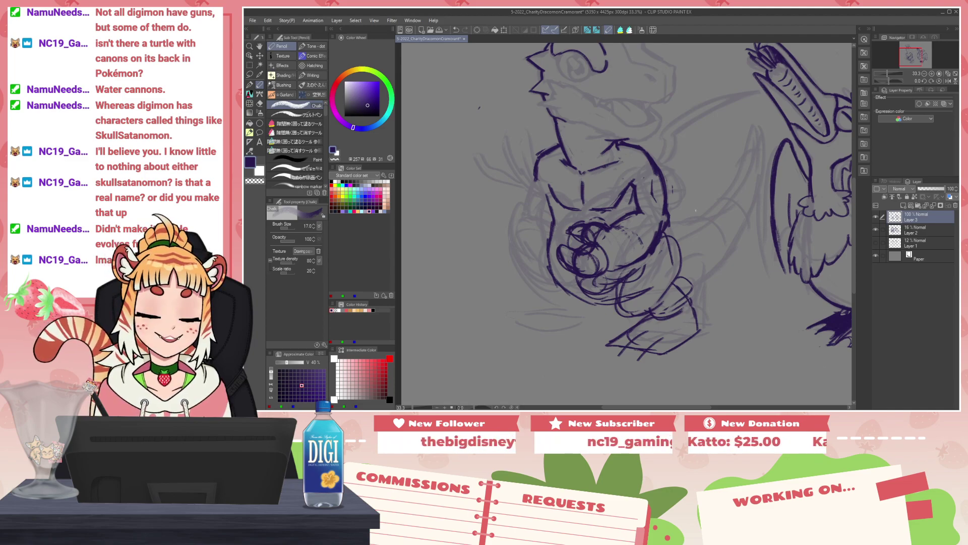
# Step: Draw the dragon's far leg on the other side of the belly as a bent thigh loop with a short shin line
pyautogui.moveTo(549, 226)
pyautogui.mouseDown()
pyautogui.moveTo(504, 277)
pyautogui.moveTo(559, 291)
pyautogui.mouseUp()
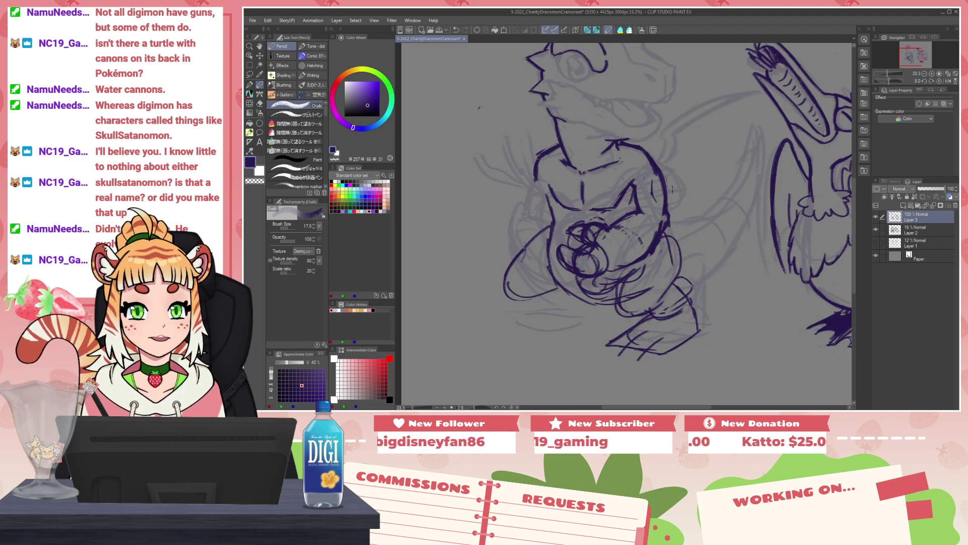
pyautogui.moveTo(547, 226)
pyautogui.mouseDown()
pyautogui.moveTo(506, 271)
pyautogui.moveTo(510, 279)
pyautogui.moveTo(555, 287)
pyautogui.moveTo(568, 277)
pyautogui.moveTo(547, 298)
pyautogui.moveTo(526, 298)
pyautogui.moveTo(584, 313)
pyautogui.mouseUp()
pyautogui.hotkey('ctrl', 'z')
pyautogui.moveTo(576, 300)
pyautogui.mouseDown()
pyautogui.moveTo(554, 306)
pyautogui.moveTo(555, 322)
pyautogui.moveTo(577, 301)
pyautogui.moveTo(569, 308)
pyautogui.moveTo(598, 333)
pyautogui.mouseUp()
pyautogui.hotkey('ctrl', 'z')
pyautogui.hotkey('ctrl', 'z')
pyautogui.hotkey('ctrl', 'z')
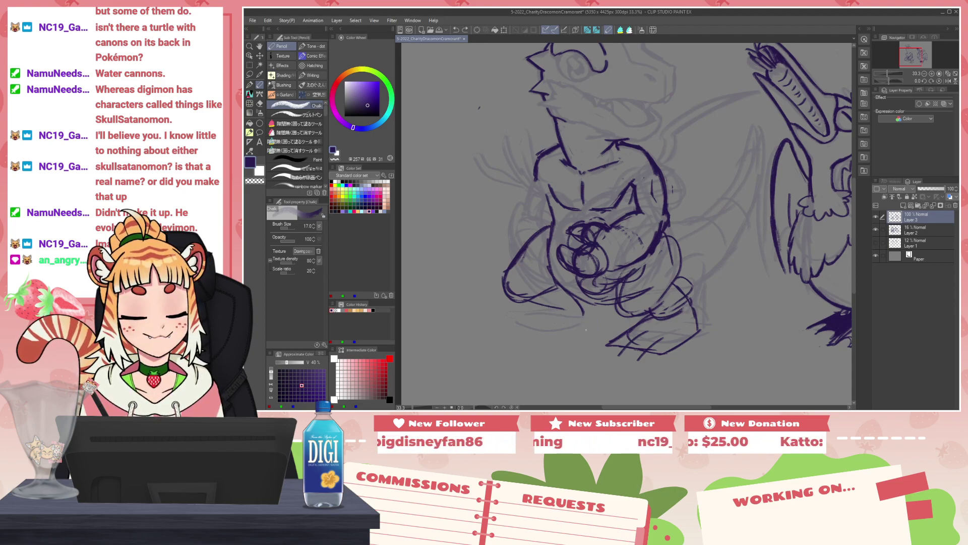
# Step: Go over the near foot's outline again, reinforcing its instep, sole and heel
pyautogui.moveTo(645, 309)
pyautogui.mouseDown()
pyautogui.moveTo(694, 298)
pyautogui.moveTo(702, 333)
pyautogui.moveTo(661, 321)
pyautogui.moveTo(667, 312)
pyautogui.moveTo(608, 349)
pyautogui.mouseUp()
pyautogui.moveTo(648, 349)
pyautogui.mouseDown()
pyautogui.moveTo(672, 351)
pyautogui.moveTo(701, 323)
pyautogui.mouseUp()
pyautogui.moveTo(705, 256)
pyautogui.mouseDown()
pyautogui.moveTo(645, 361)
pyautogui.moveTo(728, 245)
pyautogui.mouseUp()
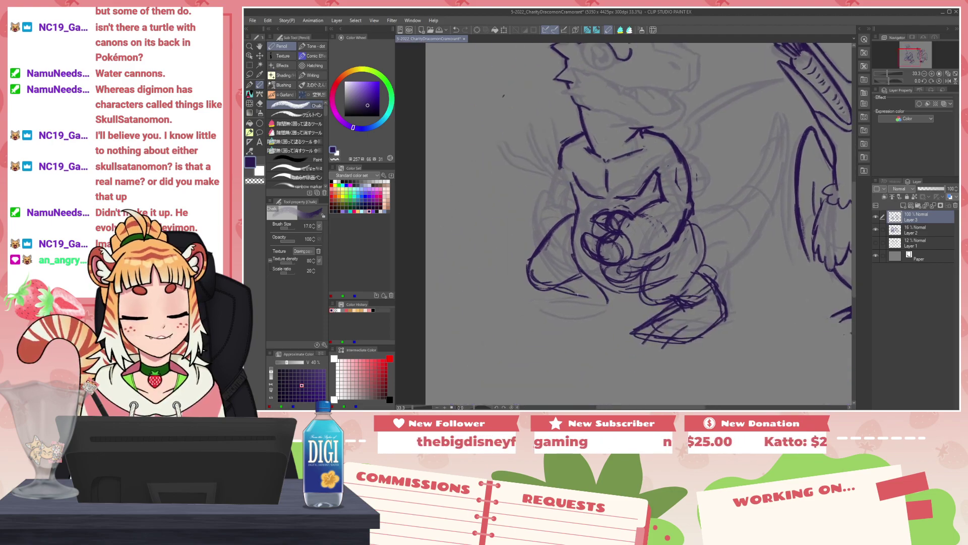
pyautogui.moveTo(575, 297)
pyautogui.mouseDown()
pyautogui.moveTo(524, 326)
pyautogui.moveTo(587, 331)
pyautogui.mouseUp()
pyautogui.moveTo(610, 305); pyautogui.dragTo(591, 335)
pyautogui.moveTo(579, 295); pyautogui.dragTo(545, 313)
pyautogui.moveTo(570, 295)
pyautogui.mouseDown()
pyautogui.moveTo(524, 321)
pyautogui.moveTo(575, 333)
pyautogui.mouseUp()
pyautogui.hotkey('ctrl', 'z')
pyautogui.hotkey('ctrl', 'z')
pyautogui.hotkey('ctrl', 'z')
pyautogui.hotkey('ctrl', 'z')
# Step: Draw the far leg's long flat foot and add curved strokes over the top of the near hand
pyautogui.moveTo(576, 297)
pyautogui.mouseDown()
pyautogui.moveTo(521, 320)
pyautogui.moveTo(566, 330)
pyautogui.moveTo(521, 329)
pyautogui.mouseUp()
pyautogui.moveTo(703, 264); pyautogui.dragTo(668, 317)
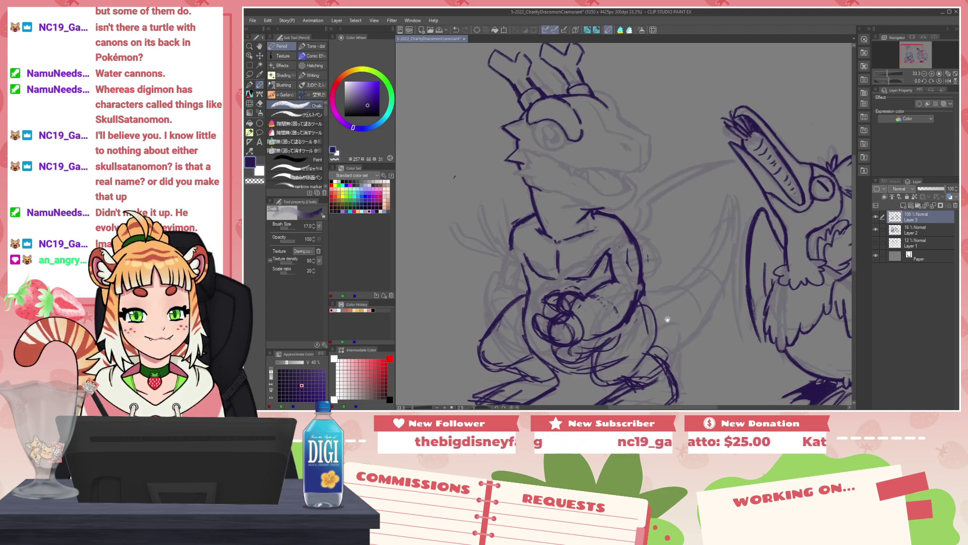
pyautogui.moveTo(555, 287)
pyautogui.mouseDown()
pyautogui.moveTo(533, 311)
pyautogui.moveTo(538, 320)
pyautogui.moveTo(551, 287)
pyautogui.moveTo(572, 281)
pyautogui.mouseUp()
pyautogui.hotkey('ctrl', 'z')
pyautogui.hotkey('ctrl', 'z')
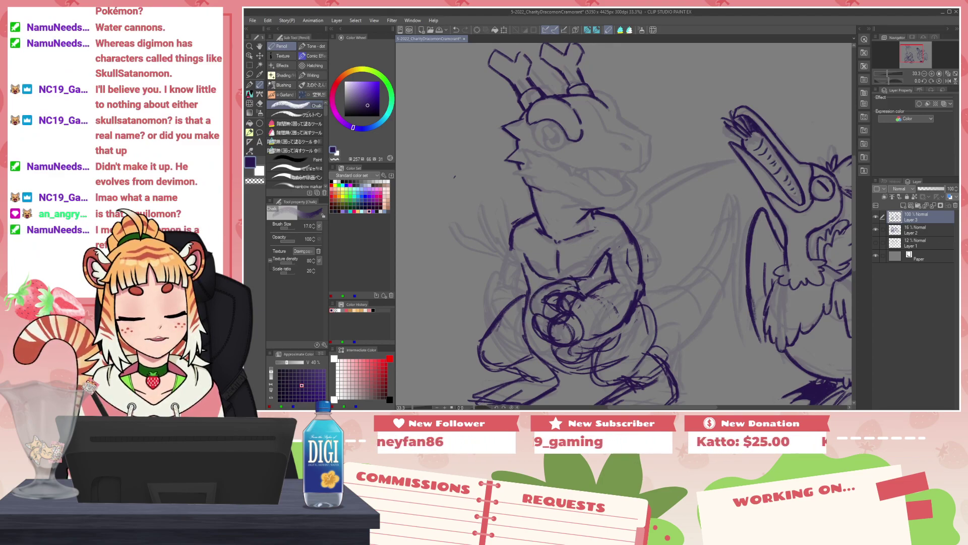
# Step: Draw the dragon's far upper arm from the shoulder down to a rounded elbow above the far thigh
pyautogui.moveTo(514, 249)
pyautogui.mouseDown()
pyautogui.moveTo(496, 289)
pyautogui.moveTo(522, 276)
pyautogui.moveTo(481, 326)
pyautogui.mouseUp()
pyautogui.moveTo(493, 331); pyautogui.dragTo(501, 343)
pyautogui.moveTo(492, 296); pyautogui.dragTo(528, 348)
pyautogui.hotkey('ctrl', 'z')
pyautogui.moveTo(514, 284)
pyautogui.mouseDown()
pyautogui.moveTo(512, 347)
pyautogui.moveTo(554, 351)
pyautogui.moveTo(531, 350)
pyautogui.mouseUp()
pyautogui.moveTo(539, 356)
pyautogui.mouseDown()
pyautogui.moveTo(552, 358)
pyautogui.moveTo(512, 347)
pyautogui.moveTo(554, 355)
pyautogui.mouseUp()
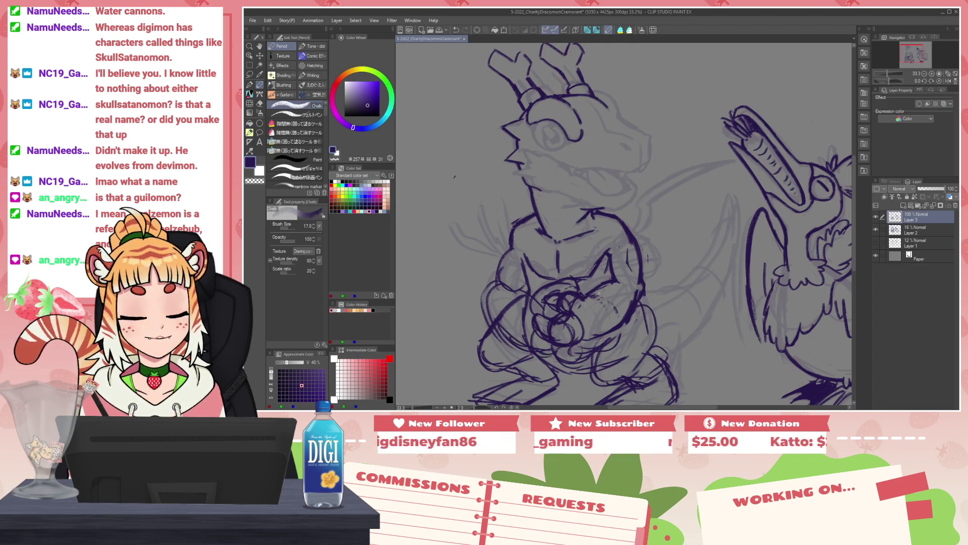
pyautogui.moveTo(529, 303); pyautogui.dragTo(555, 291)
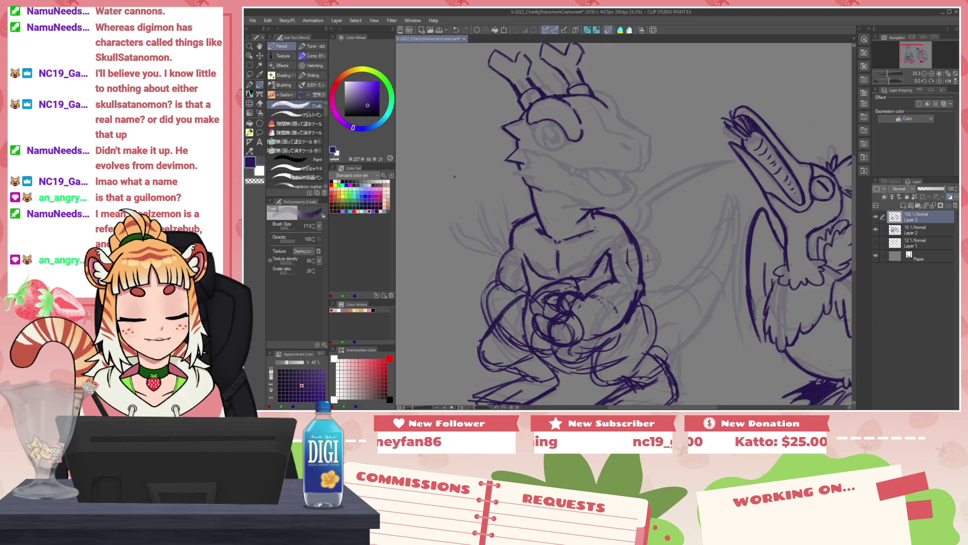
pyautogui.hotkey('ctrl', 'z')
pyautogui.hotkey('ctrl', 'z')
pyautogui.hotkey('ctrl', 'z')
pyautogui.hotkey('ctrl', 'z')
pyautogui.hotkey('ctrl', 'z')
pyautogui.hotkey('ctrl', 'z')
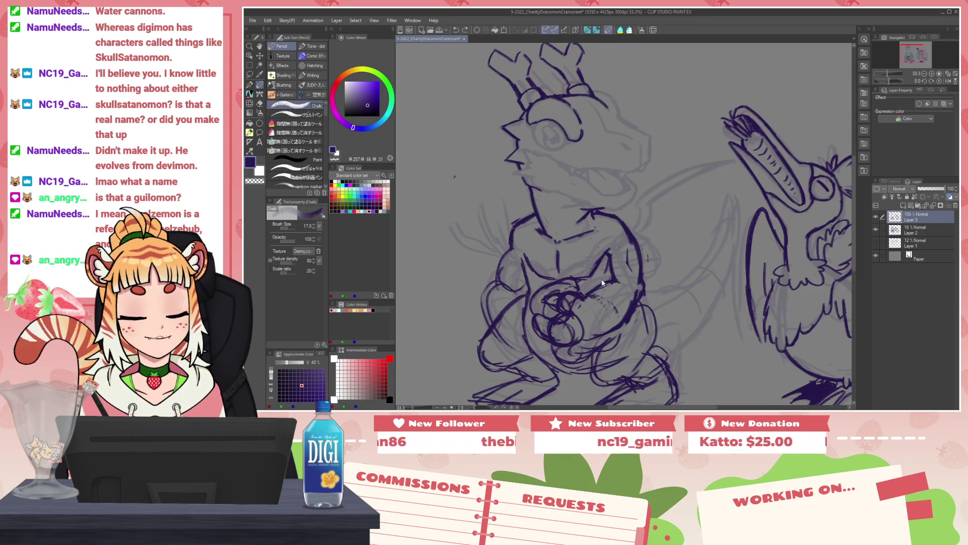
# Step: Mirror the canvas view, lasso the near forearm and hand, shift them slightly, and clear the selection
pyautogui.press('h')
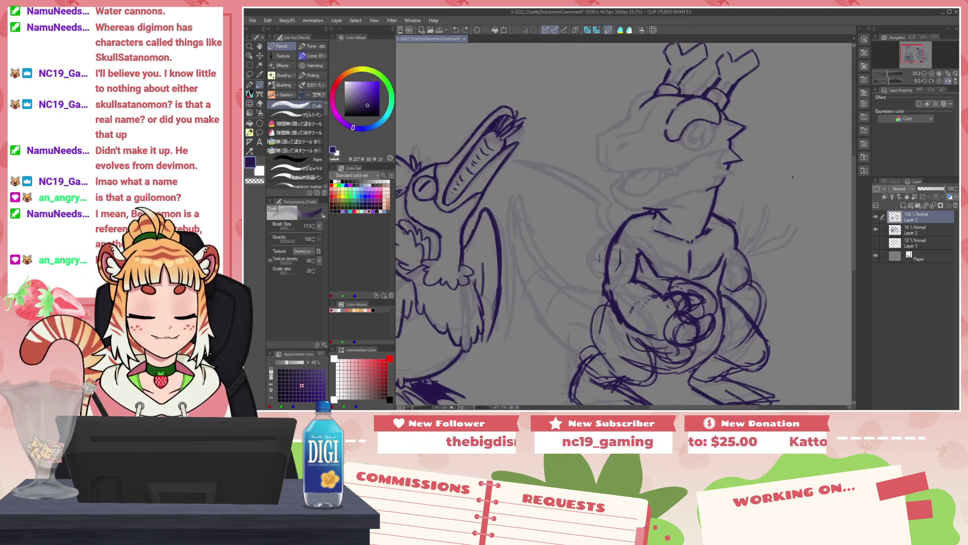
pyautogui.scroll(1, 686, 308)
pyautogui.moveTo(686, 309); pyautogui.dragTo(606, 279)
pyautogui.scroll(-1, 605, 279)
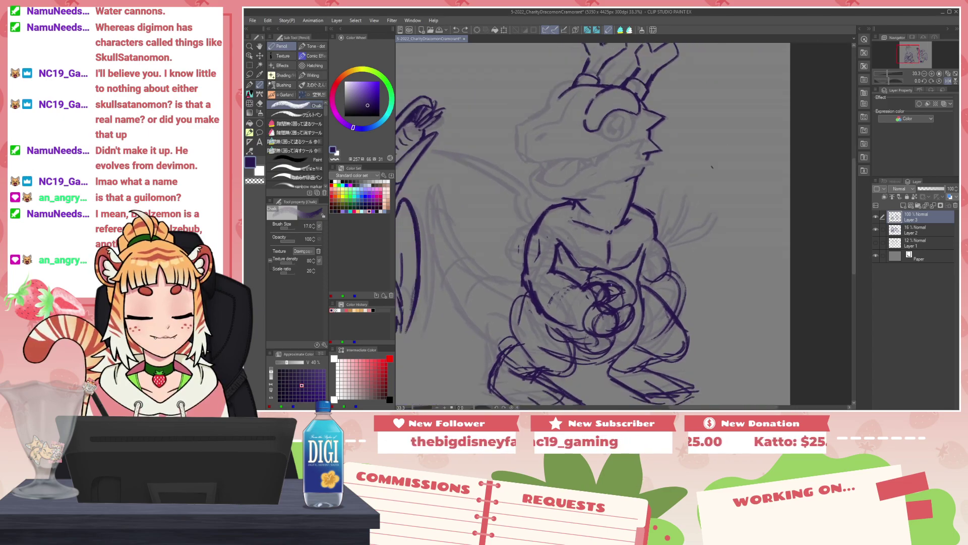
pyautogui.scroll(2, 604, 279)
pyautogui.click(250, 75)
pyautogui.moveTo(554, 260)
pyautogui.mouseDown()
pyautogui.moveTo(522, 266)
pyautogui.moveTo(507, 282)
pyautogui.moveTo(533, 329)
pyautogui.moveTo(583, 352)
pyautogui.moveTo(634, 338)
pyautogui.mouseUp()
pyautogui.moveTo(554, 261)
pyautogui.mouseDown()
pyautogui.moveTo(505, 266)
pyautogui.moveTo(579, 351)
pyautogui.moveTo(637, 336)
pyautogui.moveTo(630, 299)
pyautogui.moveTo(559, 264)
pyautogui.mouseUp()
pyautogui.moveTo(621, 315)
pyautogui.mouseDown()
pyautogui.moveTo(634, 316)
pyautogui.moveTo(621, 315)
pyautogui.mouseUp()
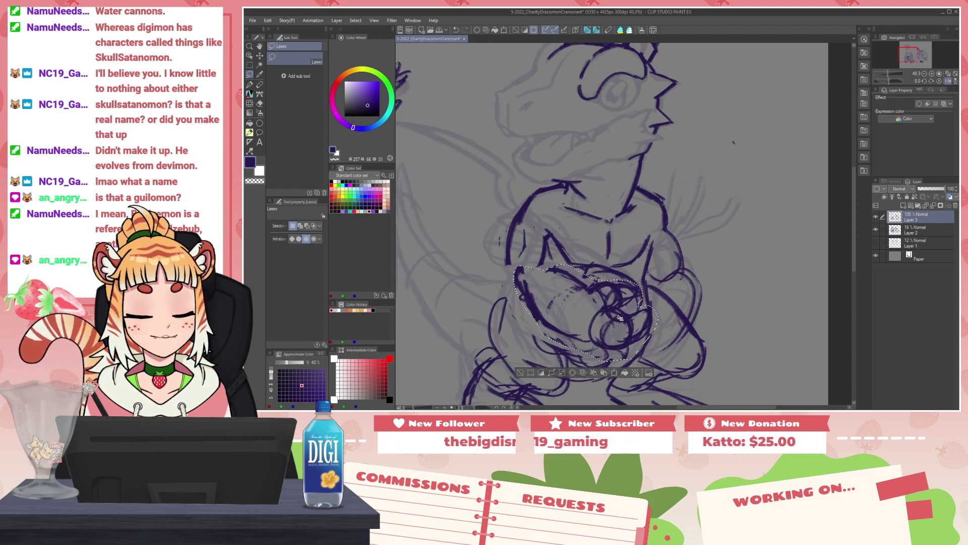
pyautogui.hotkey('ctrl', 'd')
# Step: Rework the near elbow with the pencil, erasing stray lines and reconnecting the upper arm to the shifted forearm
pyautogui.press('p')
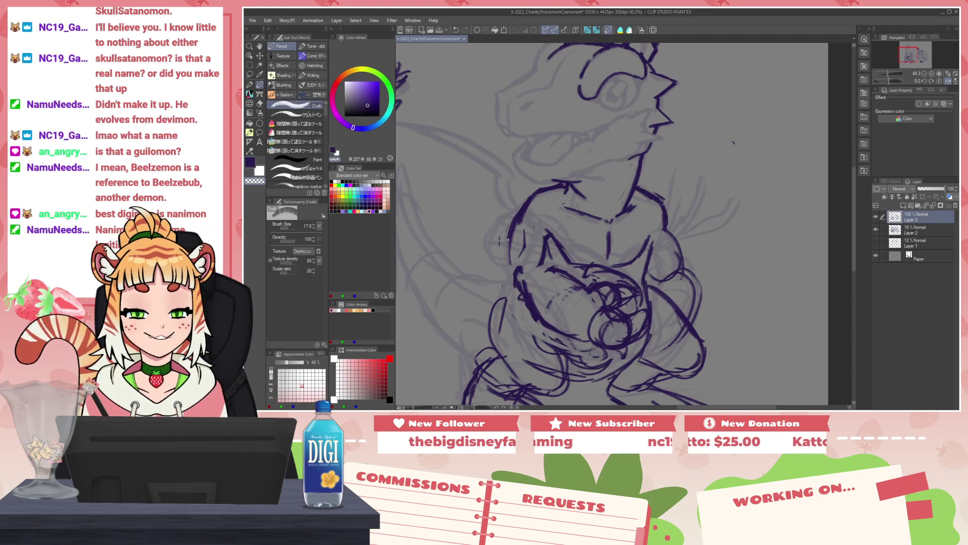
pyautogui.moveTo(547, 245)
pyautogui.mouseDown()
pyautogui.moveTo(550, 269)
pyautogui.moveTo(539, 266)
pyautogui.moveTo(547, 245)
pyautogui.moveTo(549, 267)
pyautogui.moveTo(521, 274)
pyautogui.moveTo(519, 288)
pyautogui.mouseUp()
pyautogui.press('c')
pyautogui.press('c')
pyautogui.press('c')
pyautogui.moveTo(516, 280)
pyautogui.mouseDown()
pyautogui.moveTo(511, 256)
pyautogui.moveTo(522, 296)
pyautogui.mouseUp()
pyautogui.press('c')
pyautogui.press('c')
pyautogui.moveTo(517, 264); pyautogui.dragTo(516, 277)
pyautogui.press('c')
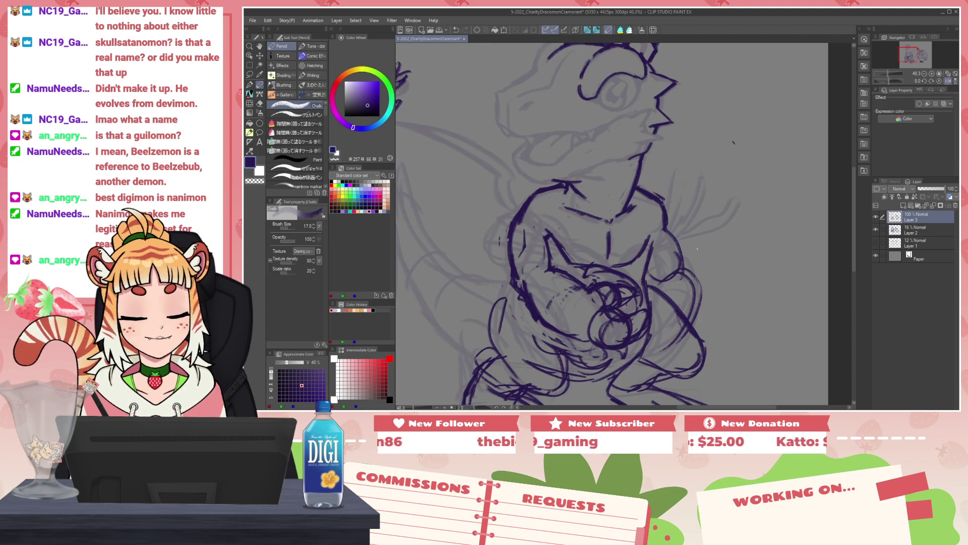
# Step: Add another rounded finger loop to the near hand and retouch the belly line beneath the forearm
pyautogui.press('c')
pyautogui.moveTo(633, 290)
pyautogui.mouseDown()
pyautogui.moveTo(642, 294)
pyautogui.moveTo(625, 299)
pyautogui.moveTo(643, 295)
pyautogui.moveTo(627, 313)
pyautogui.mouseUp()
pyautogui.press('c')
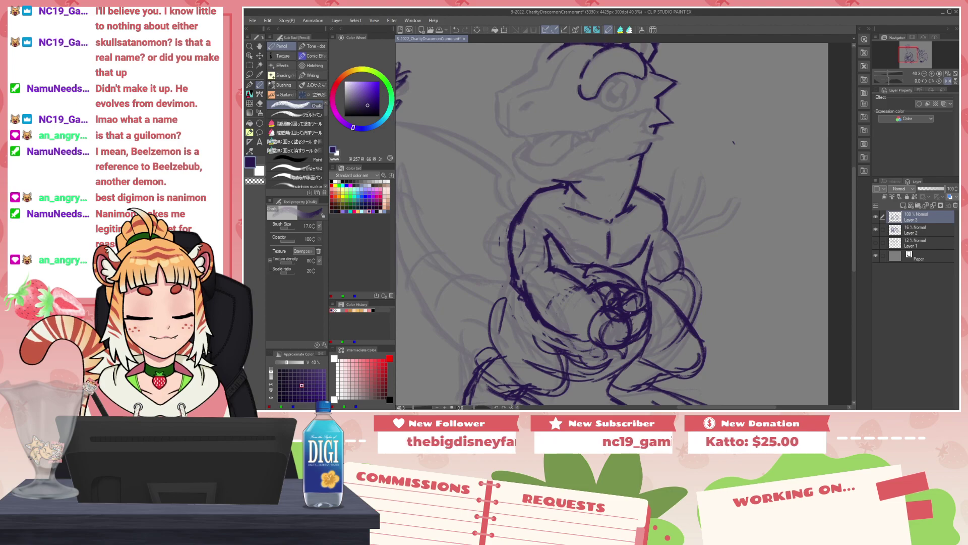
pyautogui.moveTo(549, 328)
pyautogui.mouseDown()
pyautogui.moveTo(593, 355)
pyautogui.moveTo(586, 348)
pyautogui.mouseUp()
# Step: Lower Layer 3's opacity to 34% and Layer 2's to 10%, and add a new layer above Layer 3
pyautogui.scroll(-7, 636, 299)
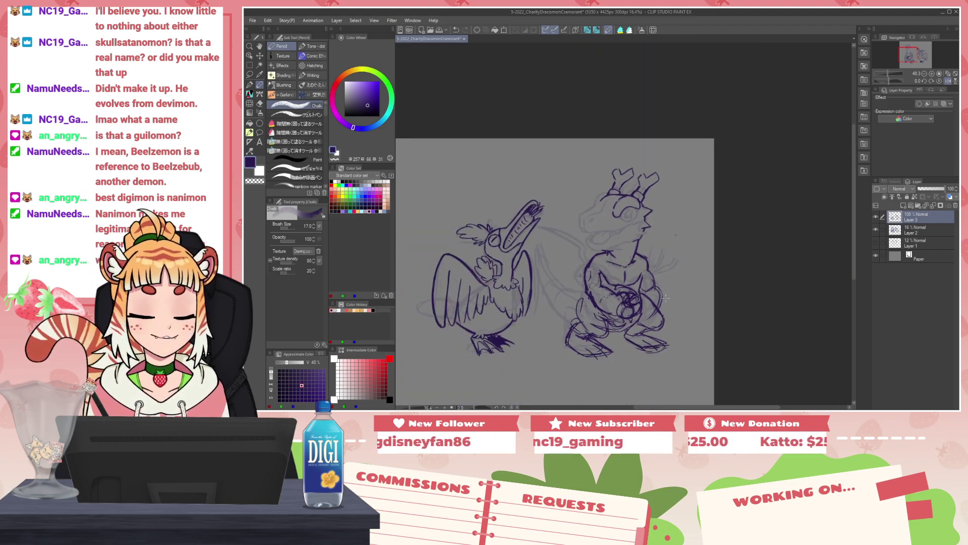
pyautogui.click(930, 190)
pyautogui.click(926, 189)
pyautogui.click(920, 231)
pyautogui.click(921, 187)
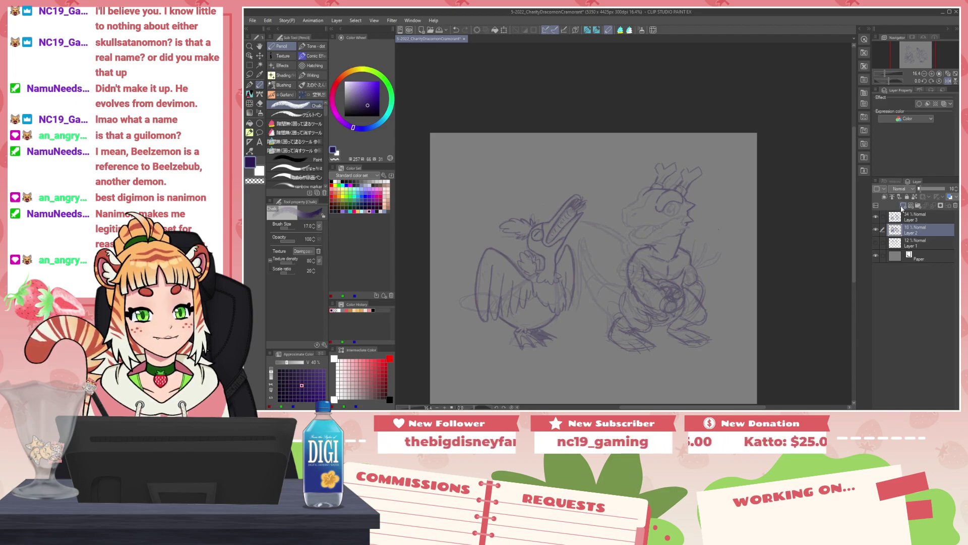
pyautogui.click(903, 206)
pyautogui.moveTo(917, 221); pyautogui.dragTo(917, 213)
# Step: Draw the near shoulder's outer curve down into the upper arm on Layer 4, following the faded sketch
pyautogui.scroll(6, 698, 252)
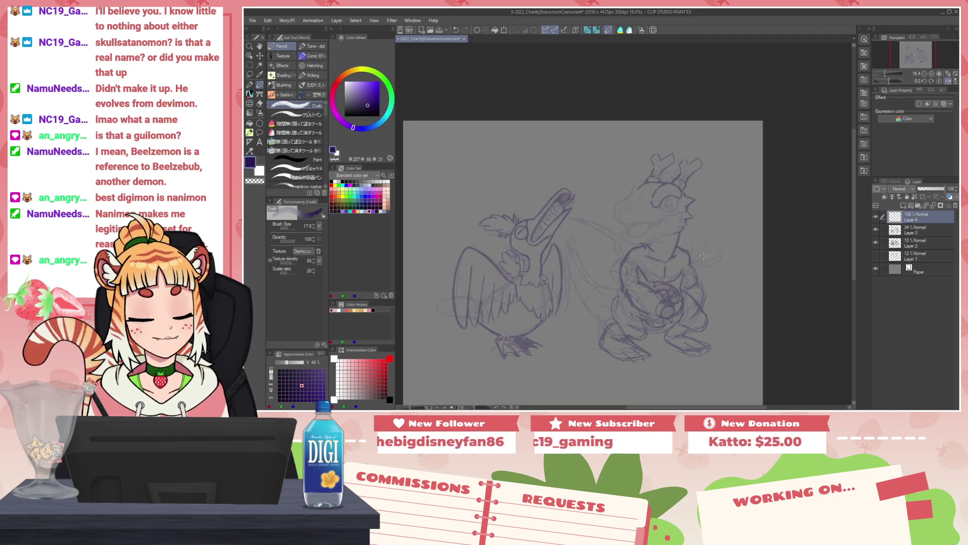
pyautogui.moveTo(696, 291); pyautogui.dragTo(701, 243)
pyautogui.scroll(1, 701, 243)
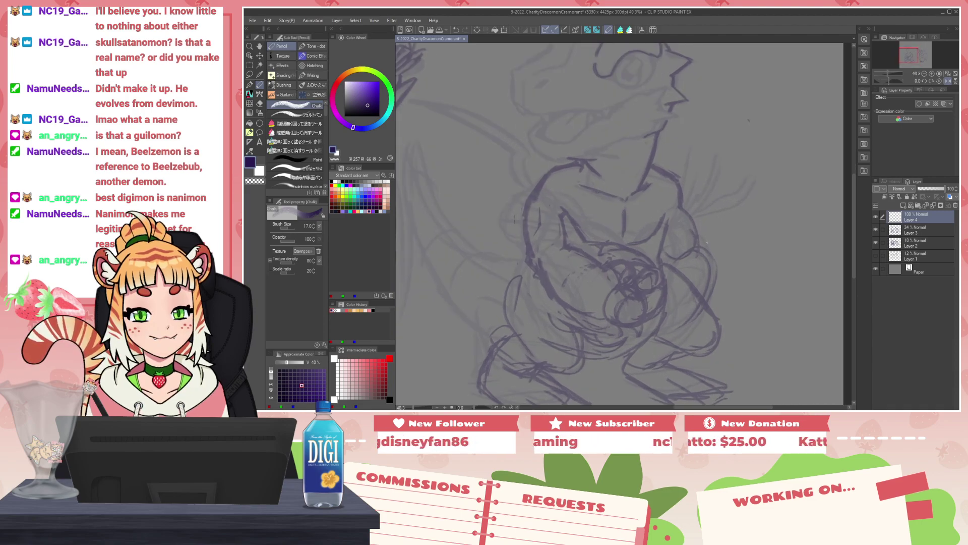
pyautogui.moveTo(537, 194)
pyautogui.mouseDown()
pyautogui.moveTo(557, 167)
pyautogui.moveTo(583, 165)
pyautogui.moveTo(534, 202)
pyautogui.moveTo(529, 228)
pyautogui.mouseUp()
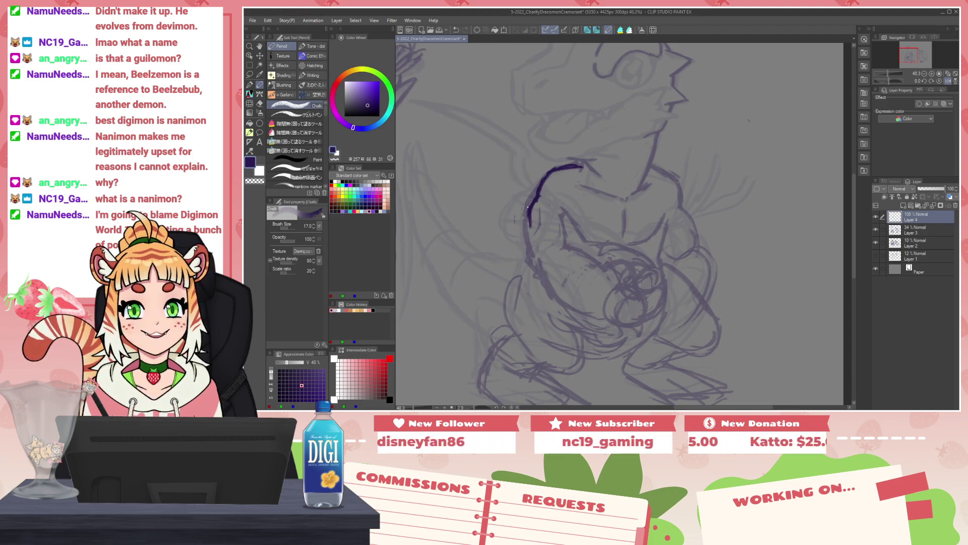
pyautogui.hotkey('ctrl', 'g')
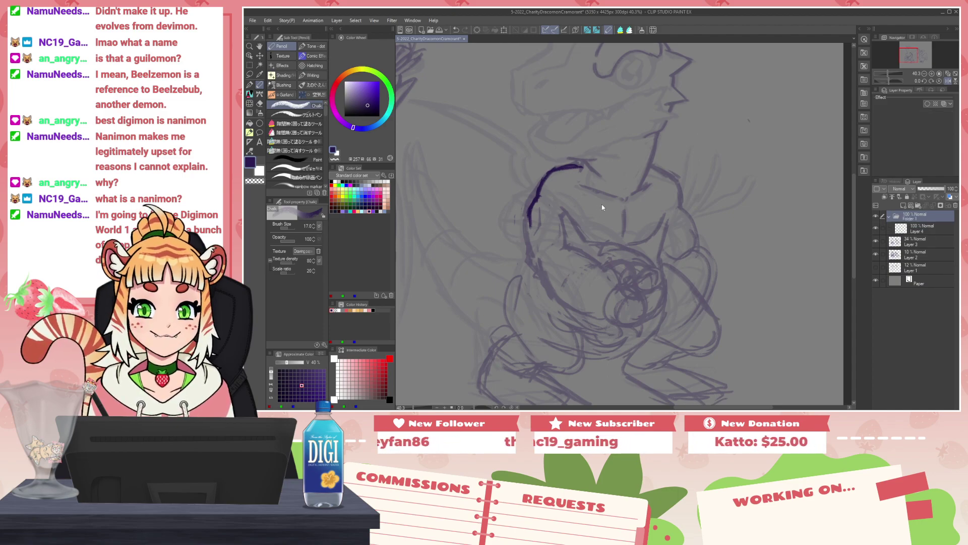
pyautogui.hotkey('ctrl', 'z')
pyautogui.moveTo(528, 217); pyautogui.dragTo(530, 228)
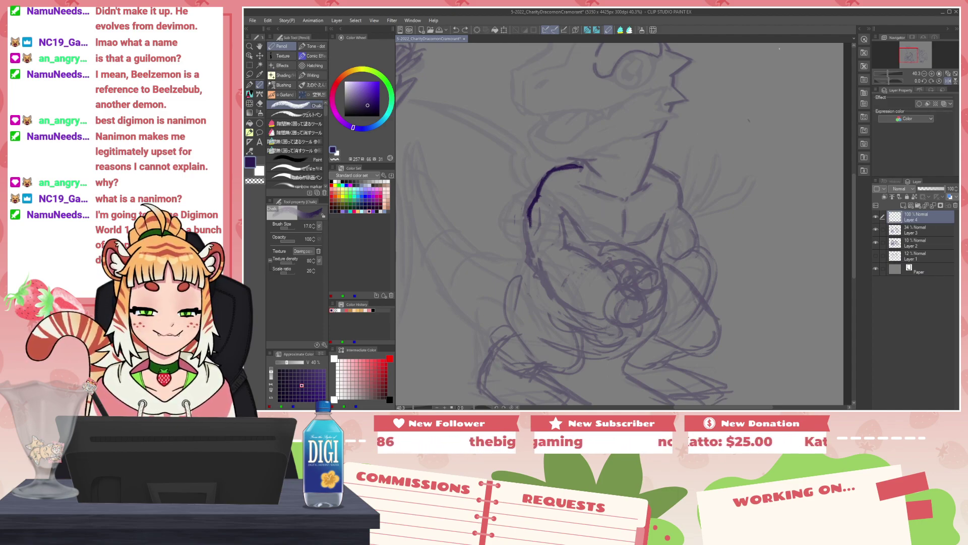
# Step: Open the reference board and examine the dragon and Cramorant images
pyautogui.moveTo(961, 8); pyautogui.dragTo(788, 185)
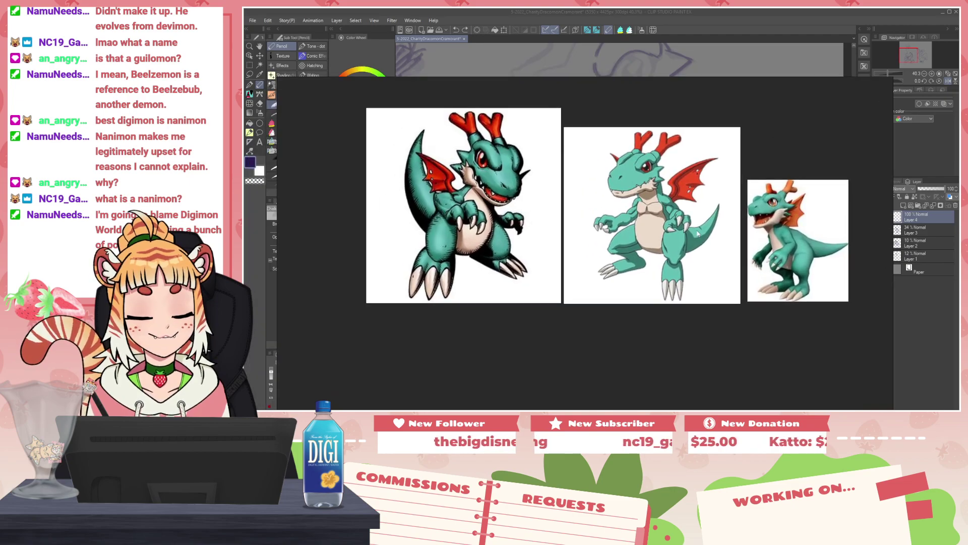
pyautogui.scroll(-5, 686, 234)
pyautogui.scroll(5, 683, 231)
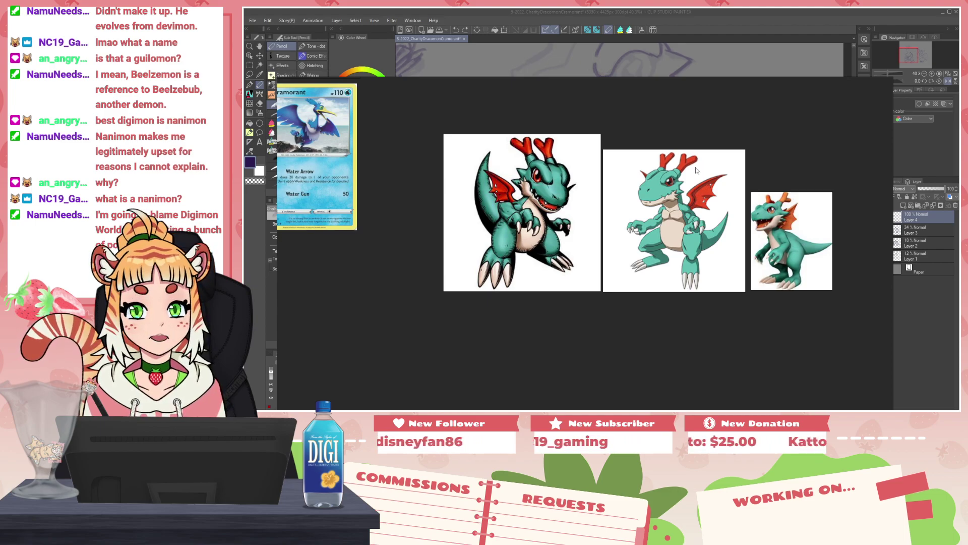
pyautogui.scroll(-4, 684, 135)
pyautogui.moveTo(682, 132); pyautogui.dragTo(618, 255)
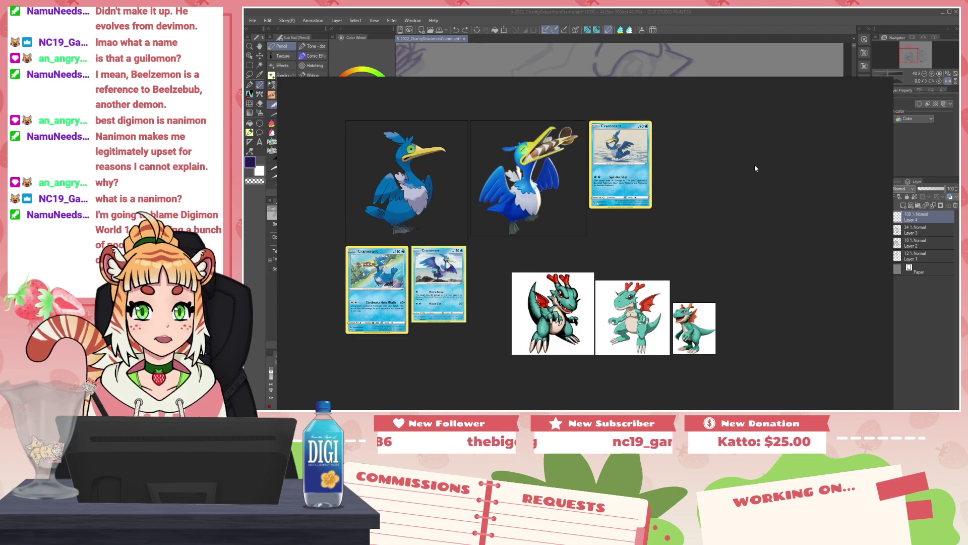
pyautogui.scroll(-2, 677, 207)
pyautogui.moveTo(677, 207)
pyautogui.mouseDown()
pyautogui.moveTo(800, 45)
pyautogui.moveTo(663, 236)
pyautogui.moveTo(834, 2)
pyautogui.moveTo(852, 0)
pyautogui.mouseUp()
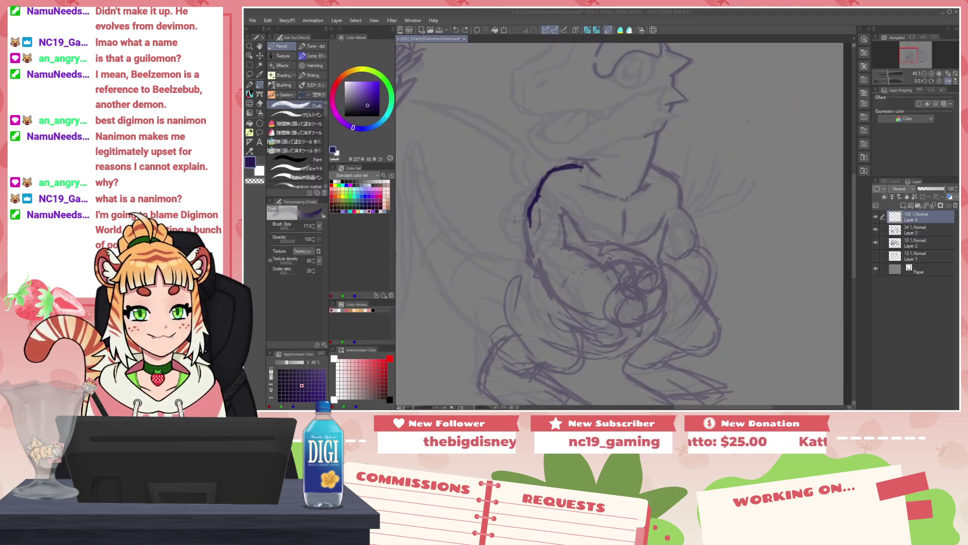
# Step: Flip the canvas view back and draw the lowest rounded finger of the near hand on Layer 4
pyautogui.scroll(1, 650, 294)
pyautogui.click(649, 294)
pyautogui.press('h')
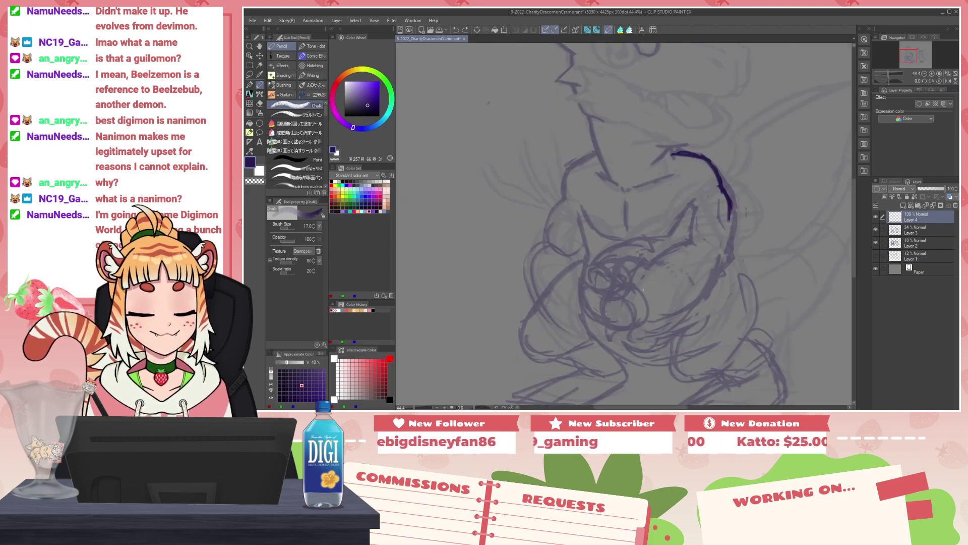
pyautogui.moveTo(626, 292); pyautogui.dragTo(624, 324)
pyautogui.hotkey('ctrl', 'z')
pyautogui.moveTo(629, 289)
pyautogui.mouseDown()
pyautogui.moveTo(608, 298)
pyautogui.moveTo(605, 322)
pyautogui.moveTo(631, 326)
pyautogui.moveTo(616, 327)
pyautogui.mouseUp()
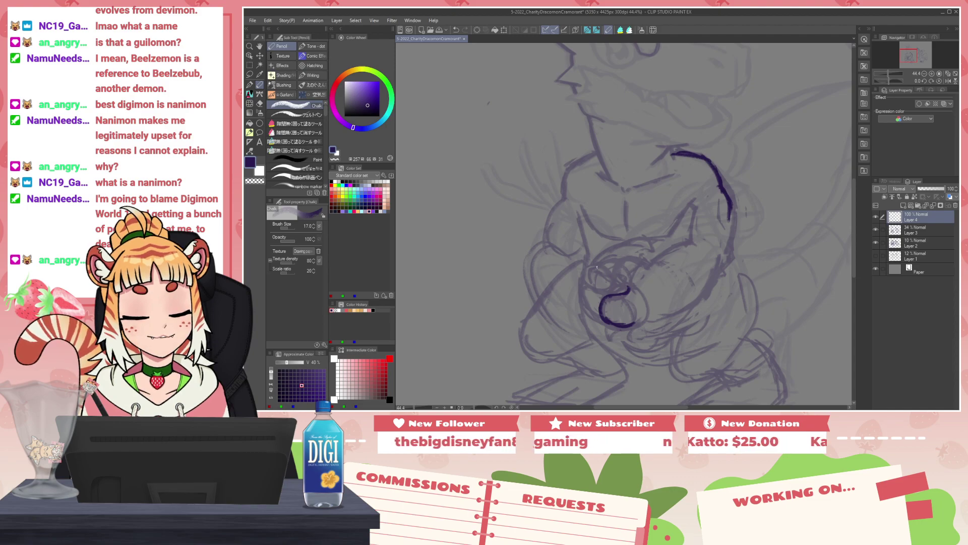
# Step: Draw the near hand's middle and upper fingers above the lowest one, and mirror the canvas view
pyautogui.moveTo(586, 276)
pyautogui.mouseDown()
pyautogui.moveTo(621, 286)
pyautogui.moveTo(615, 275)
pyautogui.moveTo(609, 293)
pyautogui.moveTo(630, 289)
pyautogui.moveTo(611, 293)
pyautogui.moveTo(630, 280)
pyautogui.moveTo(614, 291)
pyautogui.moveTo(626, 257)
pyautogui.moveTo(612, 271)
pyautogui.moveTo(595, 269)
pyautogui.moveTo(614, 260)
pyautogui.moveTo(590, 271)
pyautogui.moveTo(620, 256)
pyautogui.mouseUp()
pyautogui.hotkey('ctrl', 'z')
pyautogui.hotkey('ctrl', 'z')
pyautogui.hotkey('ctrl', 'z')
pyautogui.hotkey('ctrl', 'z')
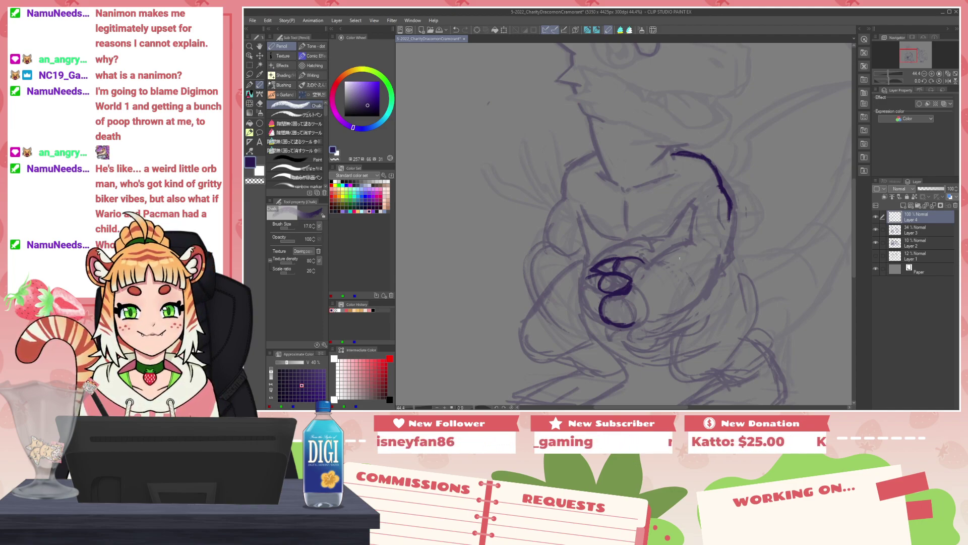
pyautogui.press('h')
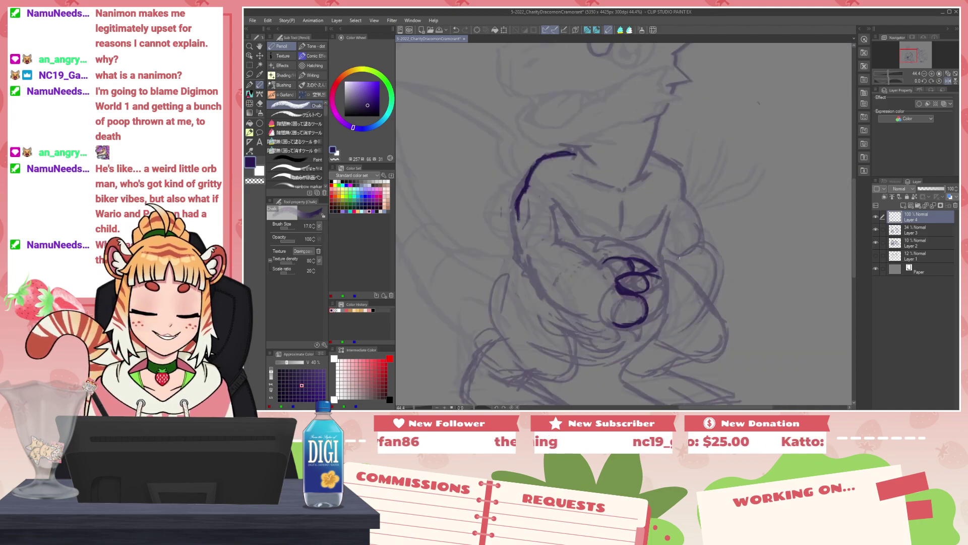
# Step: Draw the dragon's far shoulder, neck line, chest centre line and lower chest edge on Layer 4
pyautogui.moveTo(695, 300); pyautogui.dragTo(661, 294)
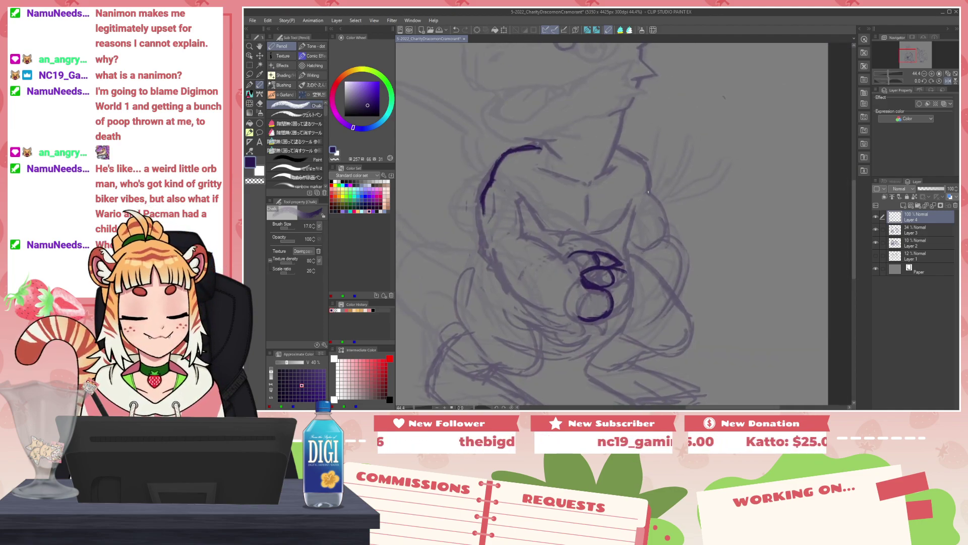
pyautogui.moveTo(617, 149)
pyautogui.mouseDown()
pyautogui.moveTo(646, 171)
pyautogui.moveTo(645, 198)
pyautogui.moveTo(631, 198)
pyautogui.moveTo(637, 189)
pyautogui.moveTo(612, 229)
pyautogui.moveTo(582, 230)
pyautogui.moveTo(623, 223)
pyautogui.mouseUp()
pyautogui.moveTo(589, 192); pyautogui.dragTo(589, 221)
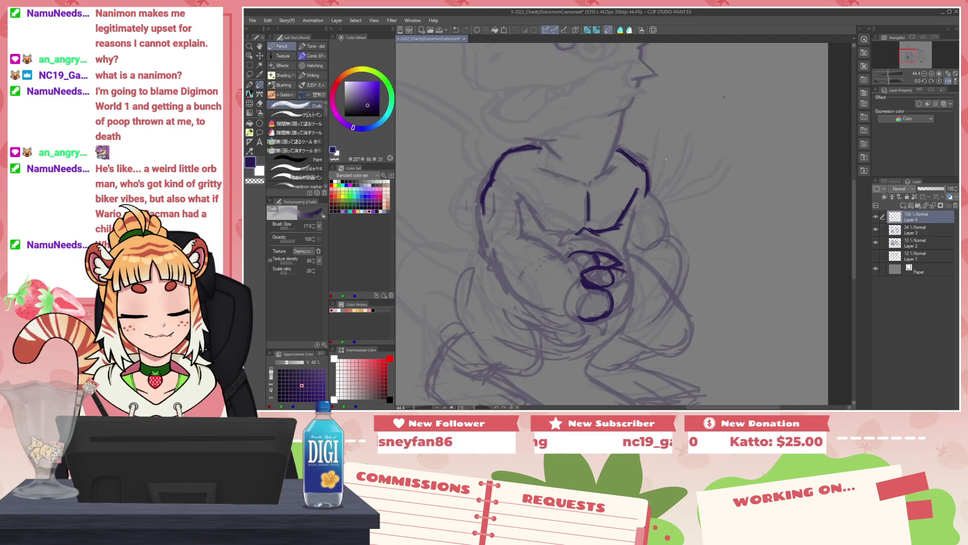
pyautogui.hotkey('ctrl', 'z')
pyautogui.moveTo(537, 168)
pyautogui.mouseDown()
pyautogui.moveTo(590, 184)
pyautogui.moveTo(616, 163)
pyautogui.moveTo(623, 114)
pyautogui.moveTo(609, 157)
pyautogui.moveTo(629, 263)
pyautogui.moveTo(664, 151)
pyautogui.mouseUp()
pyautogui.moveTo(697, 178)
pyautogui.mouseDown()
pyautogui.moveTo(666, 242)
pyautogui.moveTo(663, 168)
pyautogui.moveTo(613, 219)
pyautogui.mouseUp()
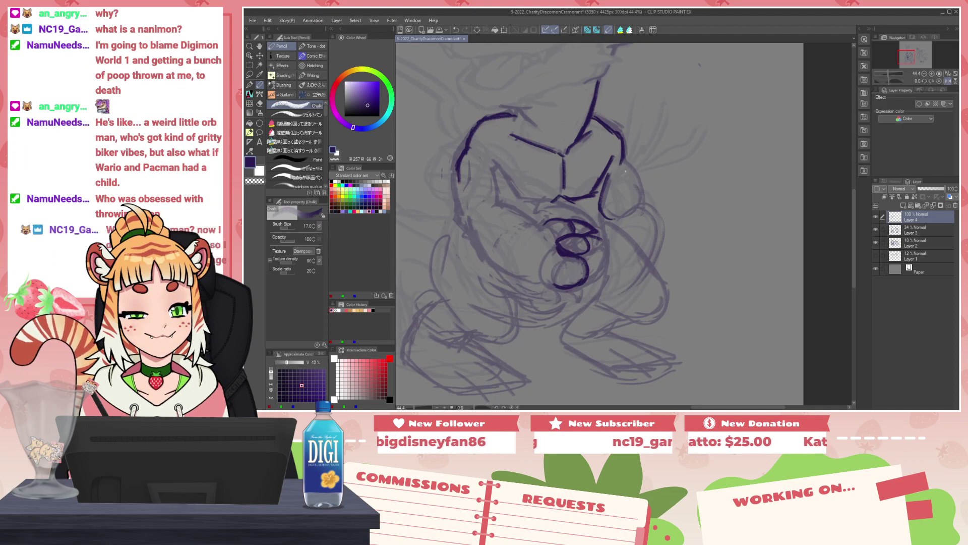
# Step: Draw the inner and outer edges of the far upper arm below the shoulder, and mirror the canvas view
pyautogui.moveTo(614, 174)
pyautogui.mouseDown()
pyautogui.moveTo(608, 218)
pyautogui.moveTo(629, 166)
pyautogui.moveTo(639, 206)
pyautogui.mouseUp()
pyautogui.moveTo(631, 192)
pyautogui.mouseDown()
pyautogui.moveTo(637, 205)
pyautogui.moveTo(626, 166)
pyautogui.moveTo(633, 187)
pyautogui.mouseUp()
pyautogui.press('c')
pyautogui.press('c')
pyautogui.moveTo(630, 177); pyautogui.dragTo(635, 201)
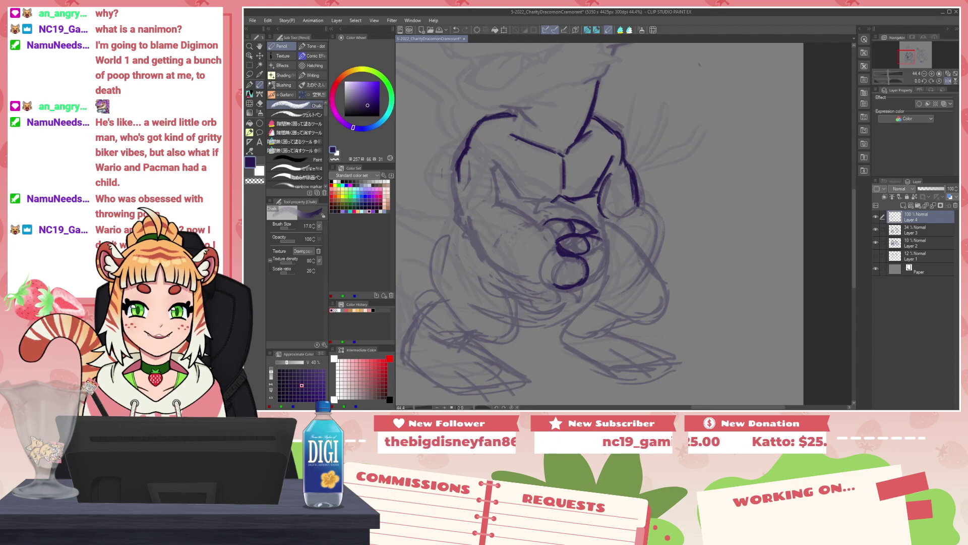
pyautogui.press('h')
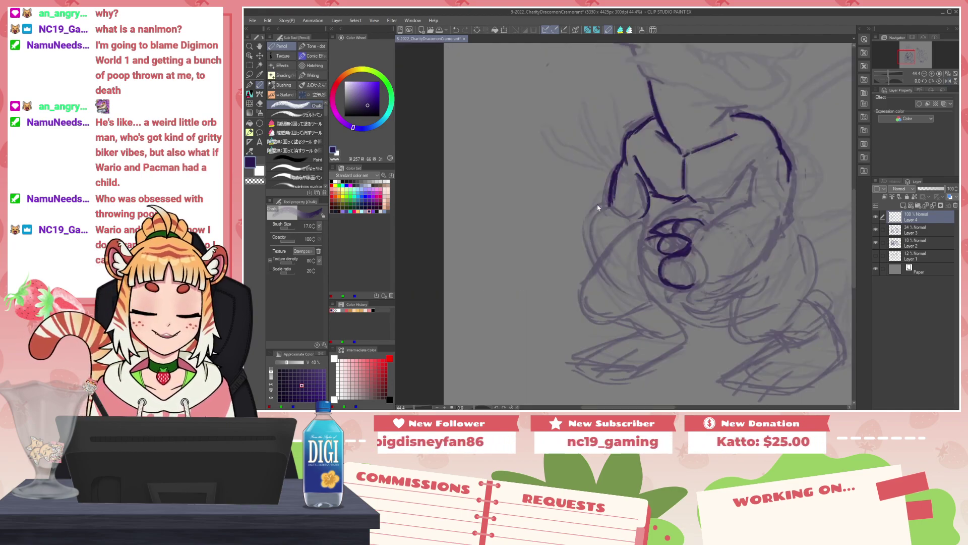
# Step: Draw the near forearm's upper edge from the hand toward the elbow and the outer elbow line, undoing unwanted strokes
pyautogui.moveTo(727, 220)
pyautogui.mouseDown()
pyautogui.moveTo(654, 234)
pyautogui.moveTo(693, 217)
pyautogui.mouseUp()
pyautogui.moveTo(686, 218); pyautogui.dragTo(704, 216)
pyautogui.hotkey('ctrl', 'z')
pyautogui.hotkey('ctrl', 'z')
pyautogui.hotkey('ctrl', 'z')
pyautogui.moveTo(650, 233)
pyautogui.mouseDown()
pyautogui.moveTo(706, 216)
pyautogui.moveTo(713, 258)
pyautogui.mouseUp()
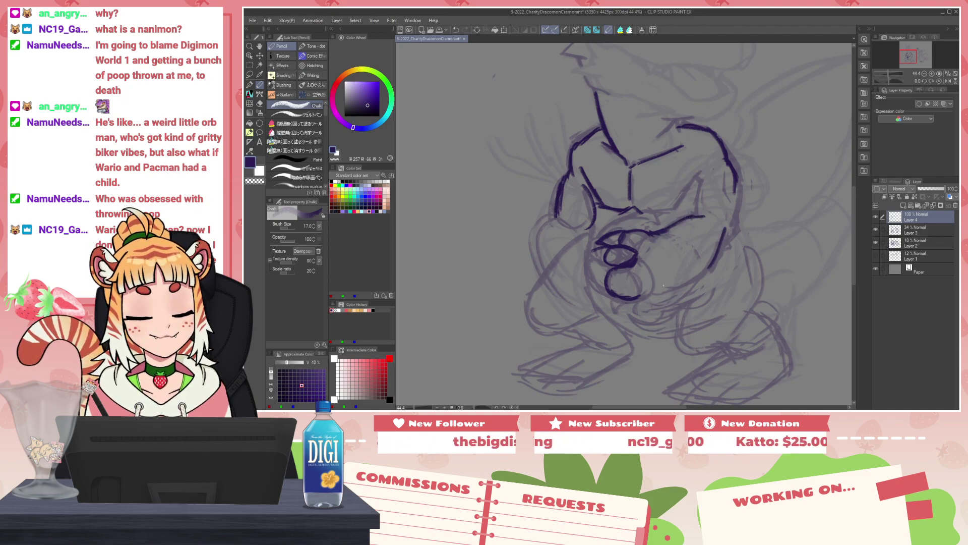
# Step: Refine the near hand's finger outlines by erasing overlapping lines and redrawing the gaps between fingers, and flip the view
pyautogui.moveTo(611, 267)
pyautogui.mouseDown()
pyautogui.moveTo(591, 269)
pyautogui.moveTo(606, 285)
pyautogui.moveTo(610, 269)
pyautogui.moveTo(592, 267)
pyautogui.moveTo(594, 280)
pyautogui.moveTo(608, 285)
pyautogui.moveTo(621, 256)
pyautogui.mouseUp()
pyautogui.hotkey('ctrl', 'z')
pyautogui.press('c')
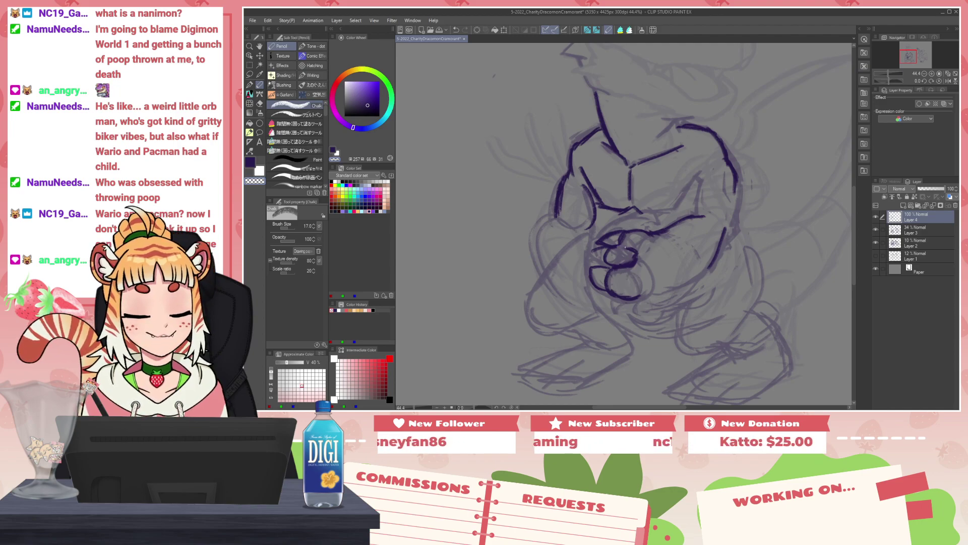
pyautogui.moveTo(628, 247)
pyautogui.mouseDown()
pyautogui.moveTo(616, 252)
pyautogui.moveTo(630, 261)
pyautogui.moveTo(616, 262)
pyautogui.moveTo(629, 260)
pyautogui.mouseUp()
pyautogui.press('c')
pyautogui.moveTo(638, 260); pyautogui.dragTo(634, 266)
pyautogui.press('c')
pyautogui.hotkey('ctrl', 'z')
pyautogui.press('c')
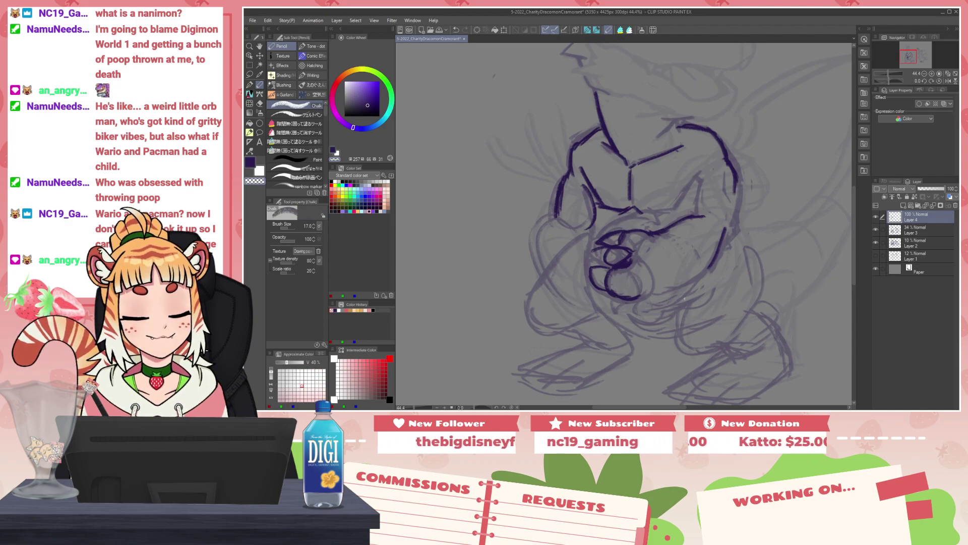
pyautogui.press('c')
pyautogui.press('h')
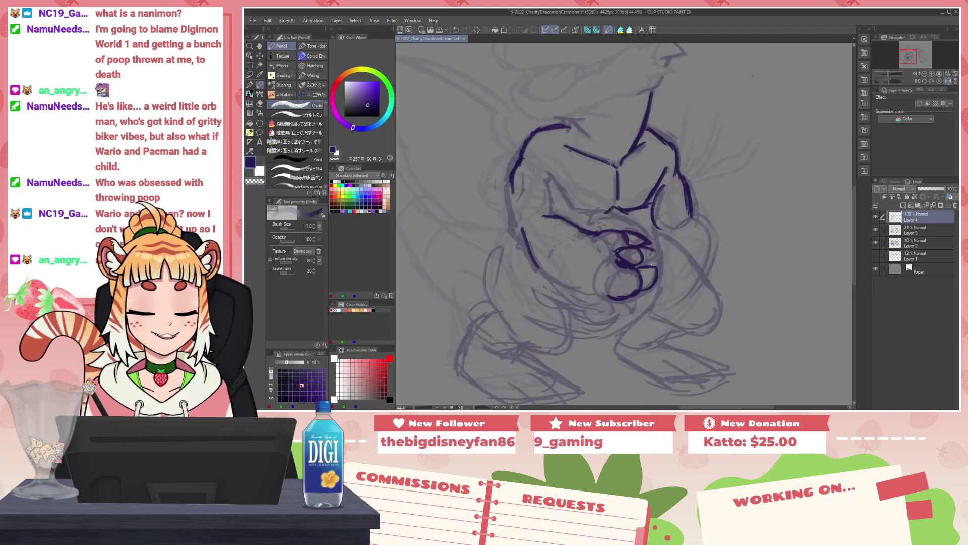
# Step: Draw the near forearm's underside curving from the elbow to the hand, extend the curve past the fingers, and mirror the view
pyautogui.moveTo(640, 266)
pyautogui.mouseDown()
pyautogui.moveTo(657, 270)
pyautogui.moveTo(642, 293)
pyautogui.mouseUp()
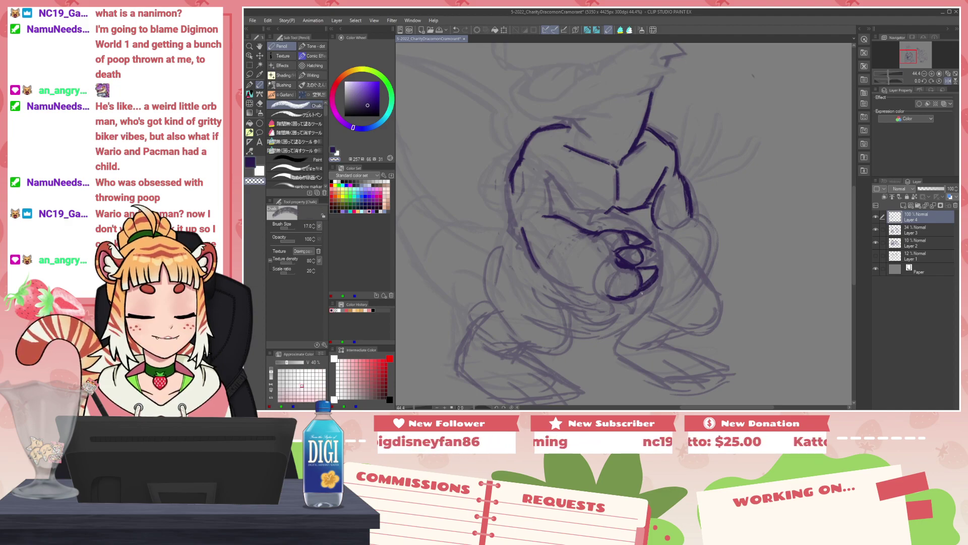
pyautogui.moveTo(538, 267)
pyautogui.mouseDown()
pyautogui.moveTo(606, 309)
pyautogui.moveTo(548, 276)
pyautogui.moveTo(589, 302)
pyautogui.moveTo(630, 301)
pyautogui.moveTo(615, 309)
pyautogui.moveTo(660, 280)
pyautogui.moveTo(647, 295)
pyautogui.mouseUp()
pyautogui.hotkey('ctrl', 'z')
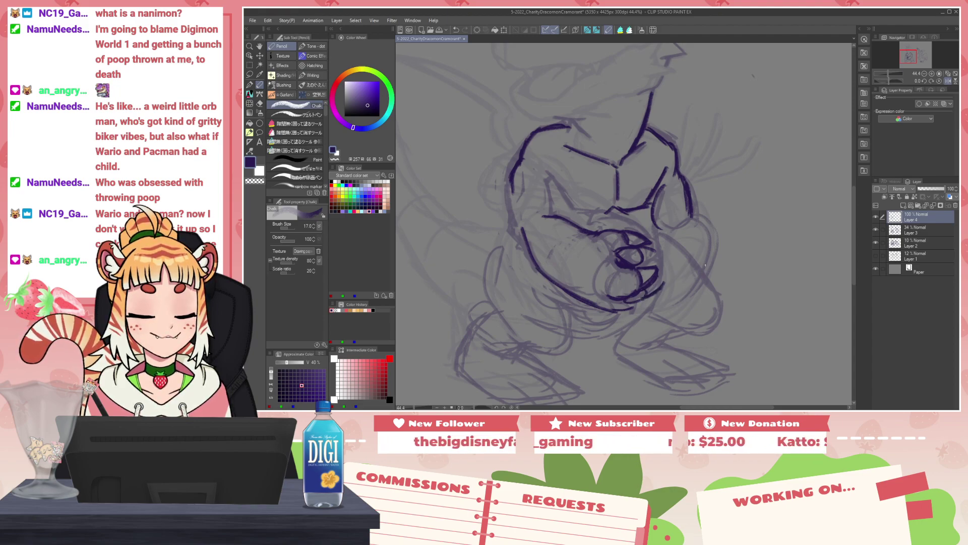
pyautogui.press('c')
pyautogui.moveTo(664, 283)
pyautogui.mouseDown()
pyautogui.moveTo(641, 299)
pyautogui.moveTo(670, 281)
pyautogui.moveTo(656, 302)
pyautogui.moveTo(627, 300)
pyautogui.mouseUp()
pyautogui.press('c')
pyautogui.moveTo(623, 302)
pyautogui.mouseDown()
pyautogui.moveTo(647, 307)
pyautogui.moveTo(642, 300)
pyautogui.mouseUp()
pyautogui.press('c')
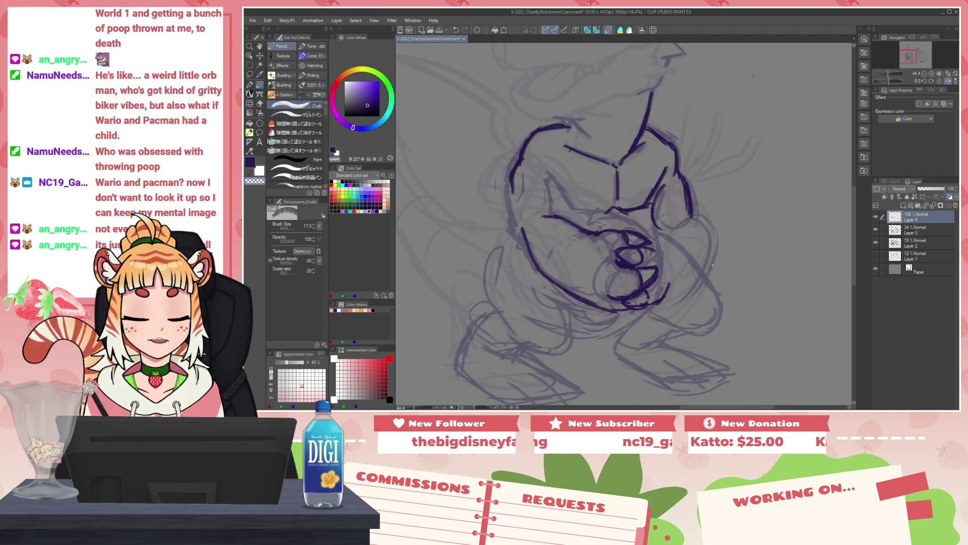
pyautogui.press('h')
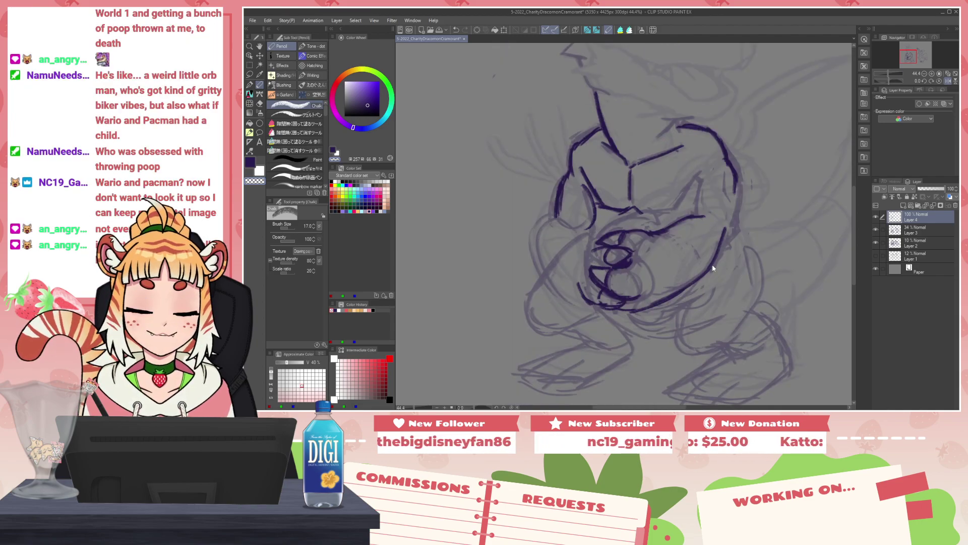
# Step: Rework the upper fingers of the clasped hand, erasing parts of the old outlines
pyautogui.press('c')
pyautogui.moveTo(592, 250)
pyautogui.mouseDown()
pyautogui.moveTo(630, 244)
pyautogui.moveTo(600, 247)
pyautogui.moveTo(622, 242)
pyautogui.moveTo(645, 251)
pyautogui.moveTo(628, 263)
pyautogui.moveTo(634, 251)
pyautogui.moveTo(615, 257)
pyautogui.moveTo(633, 244)
pyautogui.moveTo(625, 258)
pyautogui.moveTo(610, 247)
pyautogui.moveTo(620, 243)
pyautogui.moveTo(604, 257)
pyautogui.moveTo(588, 242)
pyautogui.mouseUp()
pyautogui.press('c')
pyautogui.press('c')
pyautogui.hotkey('ctrl', 'z')
pyautogui.press('x')
pyautogui.press('c')
pyautogui.press('c')
pyautogui.press('c')
pyautogui.press('c')
pyautogui.press('c')
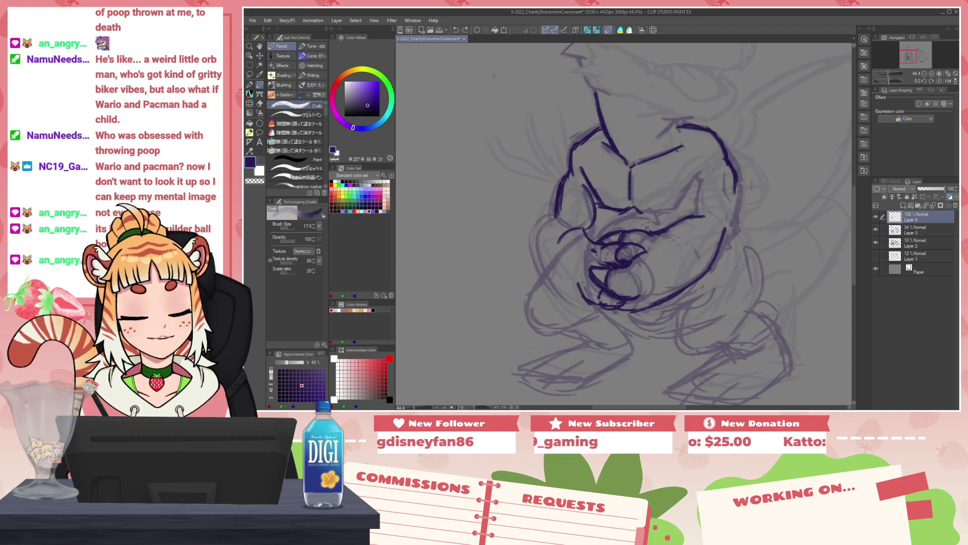
# Step: Draw the far forearm's rounded outer curve and elbow, checking it in mirrored view and cleaning up its edge
pyautogui.moveTo(548, 262); pyautogui.dragTo(595, 304)
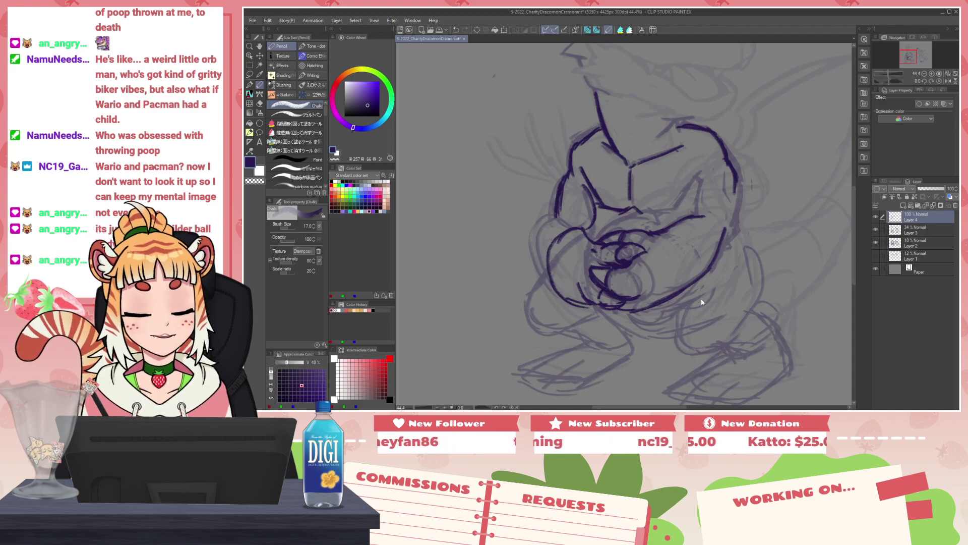
pyautogui.press('h')
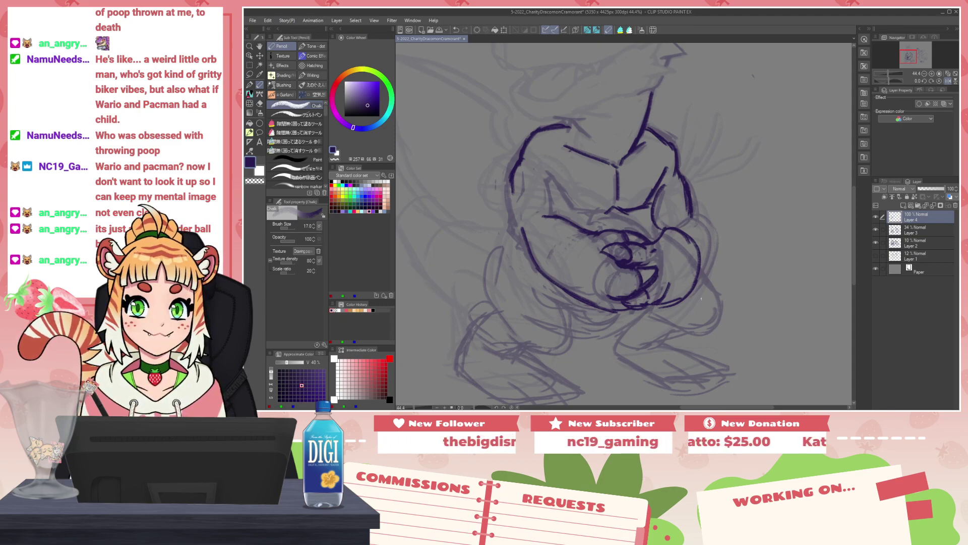
pyautogui.press('c')
pyautogui.moveTo(698, 277); pyautogui.dragTo(664, 307)
pyautogui.press('c')
pyautogui.moveTo(697, 250); pyautogui.dragTo(661, 303)
pyautogui.moveTo(694, 261)
pyautogui.mouseDown()
pyautogui.moveTo(658, 302)
pyautogui.moveTo(666, 293)
pyautogui.mouseUp()
pyautogui.press('c')
pyautogui.press('c')
pyautogui.moveTo(692, 220); pyautogui.dragTo(697, 250)
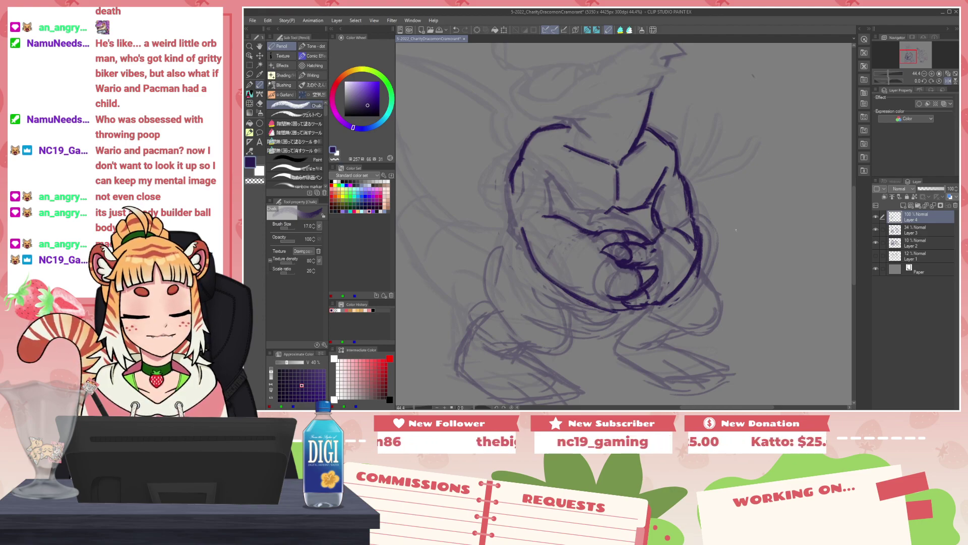
# Step: Erase stray marks around the fingers and redraw the underside where the two forearms meet, and mirror the view
pyautogui.press('c')
pyautogui.moveTo(652, 245); pyautogui.dragTo(638, 249)
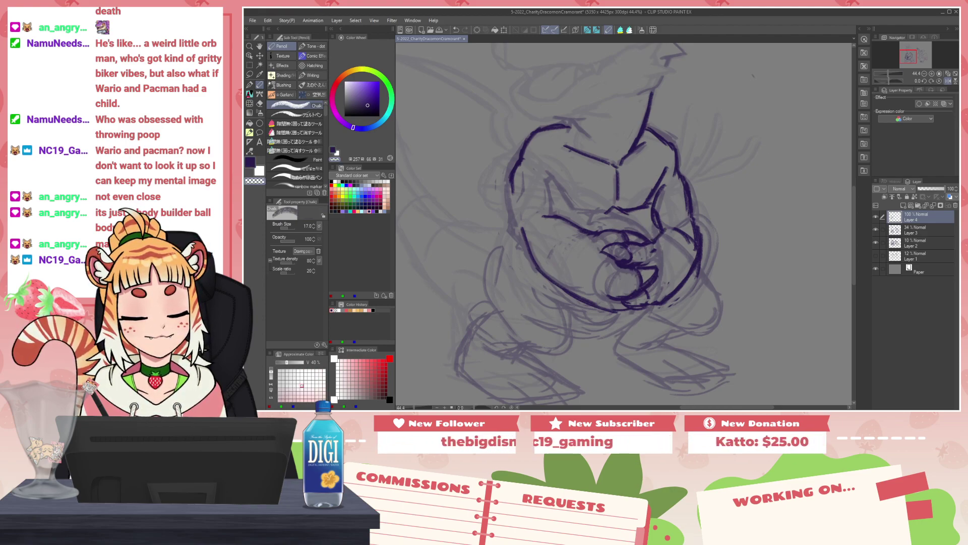
pyautogui.press('x')
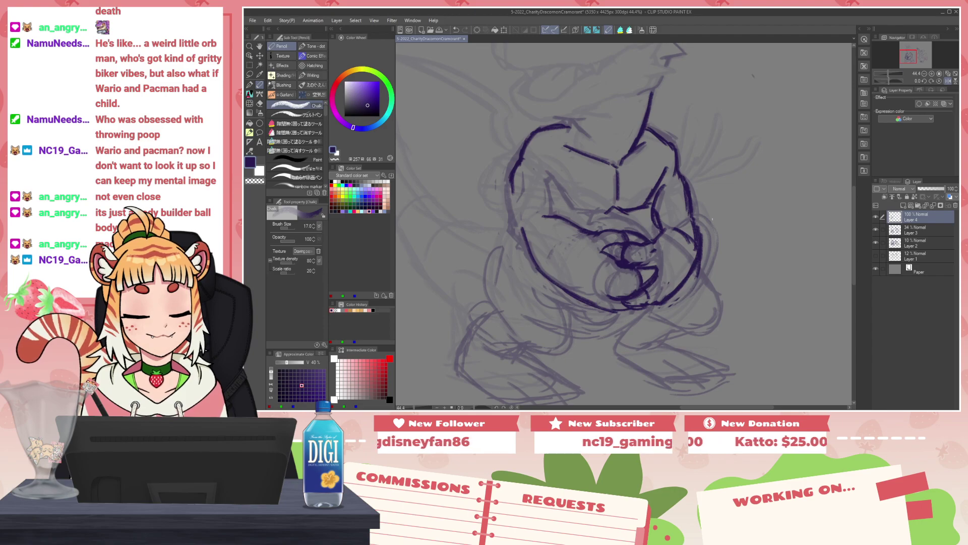
pyautogui.press('c')
pyautogui.press('c')
pyautogui.moveTo(654, 311); pyautogui.dragTo(663, 306)
pyautogui.press('x')
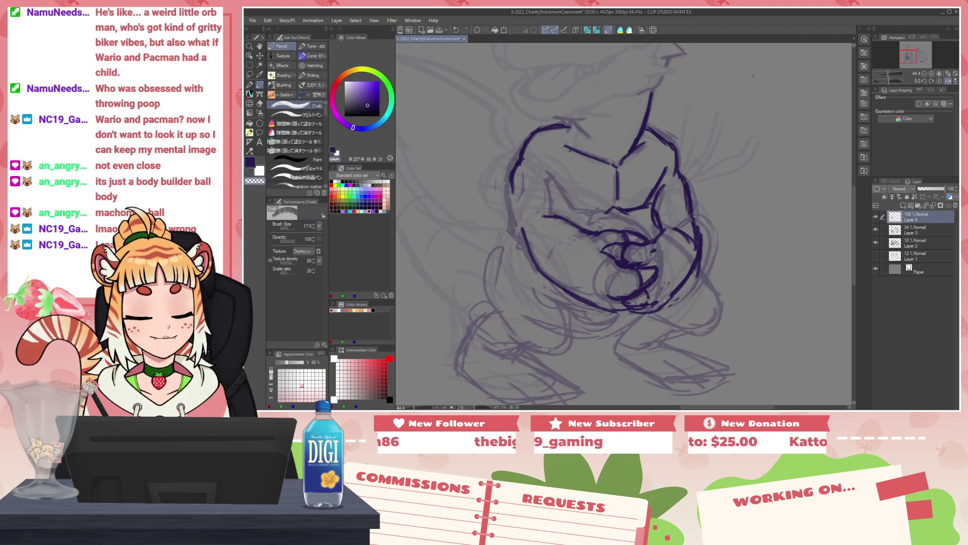
pyautogui.press('x')
pyautogui.moveTo(658, 306); pyautogui.dragTo(630, 312)
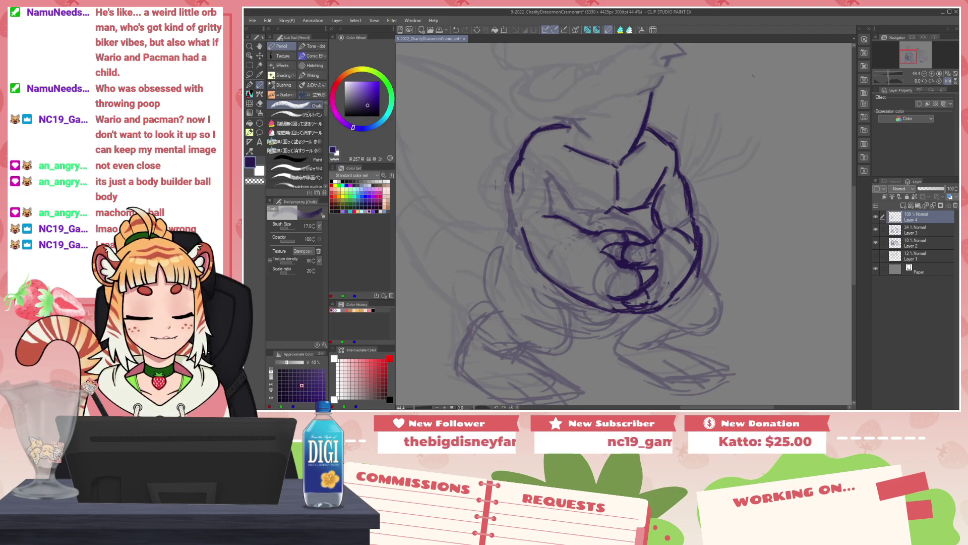
pyautogui.press('h')
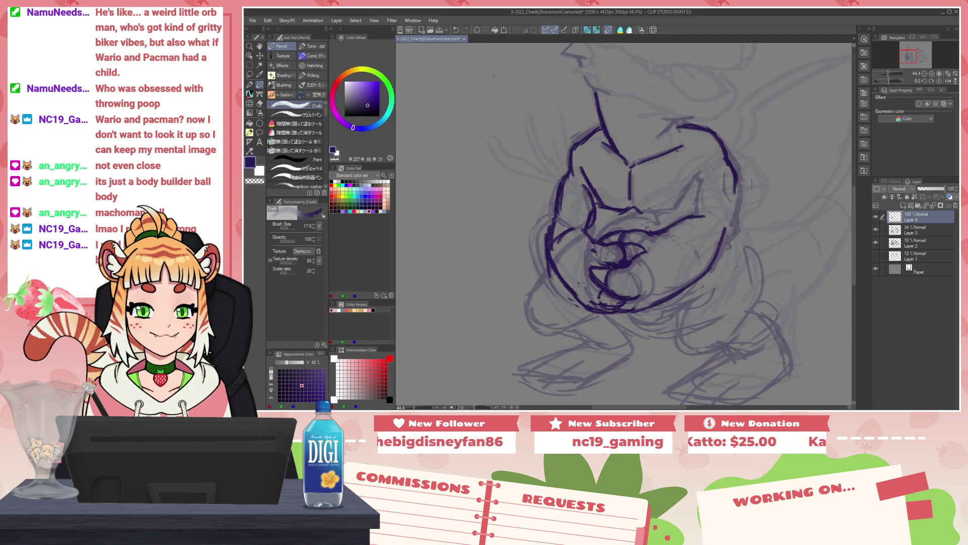
# Step: Draw the near arm's inner edge and elbow crease beside the chest, thin the upper arm's outer line, and flip the view
pyautogui.scroll(-3, 613, 261)
pyautogui.scroll(4, 632, 261)
pyautogui.moveTo(667, 205)
pyautogui.mouseDown()
pyautogui.moveTo(660, 242)
pyautogui.moveTo(697, 224)
pyautogui.moveTo(666, 245)
pyautogui.moveTo(657, 236)
pyautogui.moveTo(669, 234)
pyautogui.mouseUp()
pyautogui.moveTo(666, 241)
pyautogui.mouseDown()
pyautogui.moveTo(684, 264)
pyautogui.moveTo(672, 278)
pyautogui.mouseUp()
pyautogui.press('c')
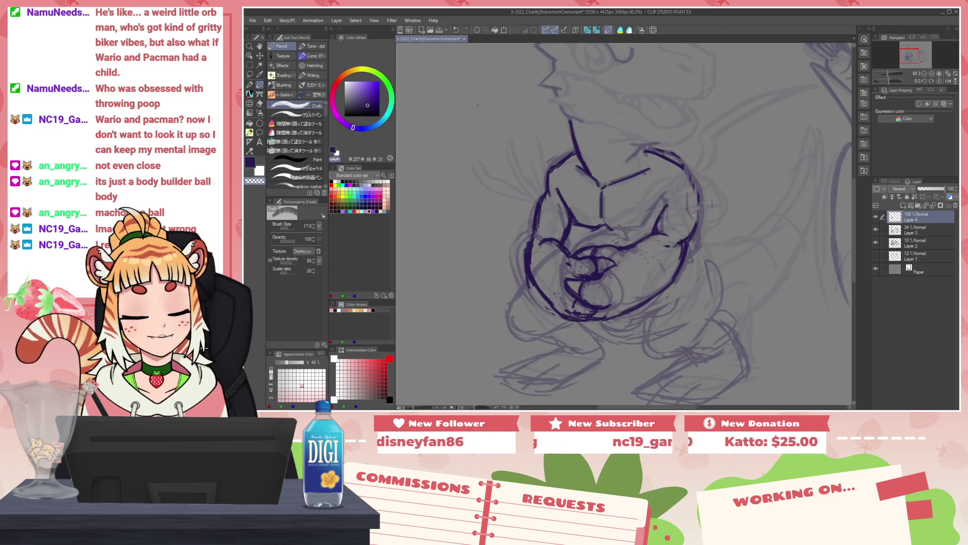
pyautogui.moveTo(691, 194); pyautogui.dragTo(691, 234)
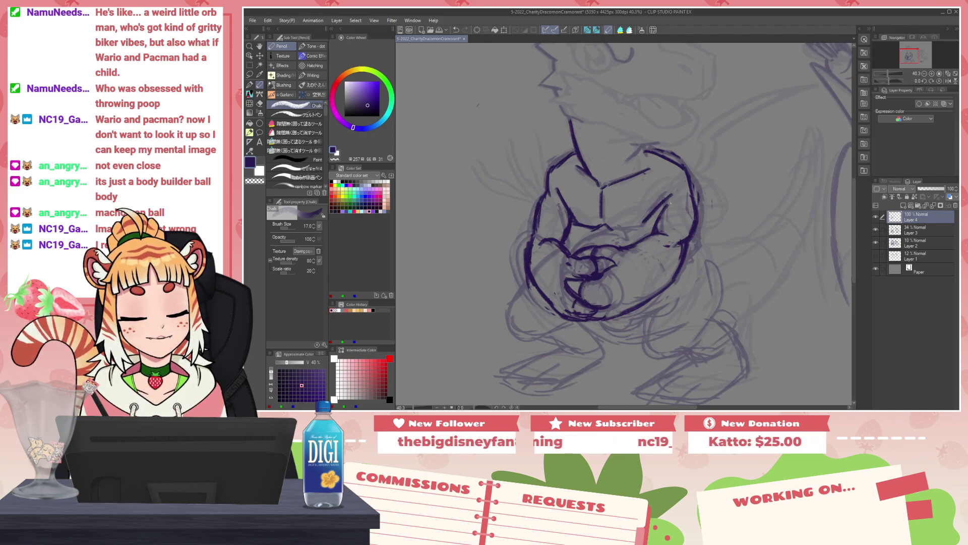
pyautogui.moveTo(667, 200)
pyautogui.mouseDown()
pyautogui.moveTo(658, 230)
pyautogui.moveTo(642, 224)
pyautogui.mouseUp()
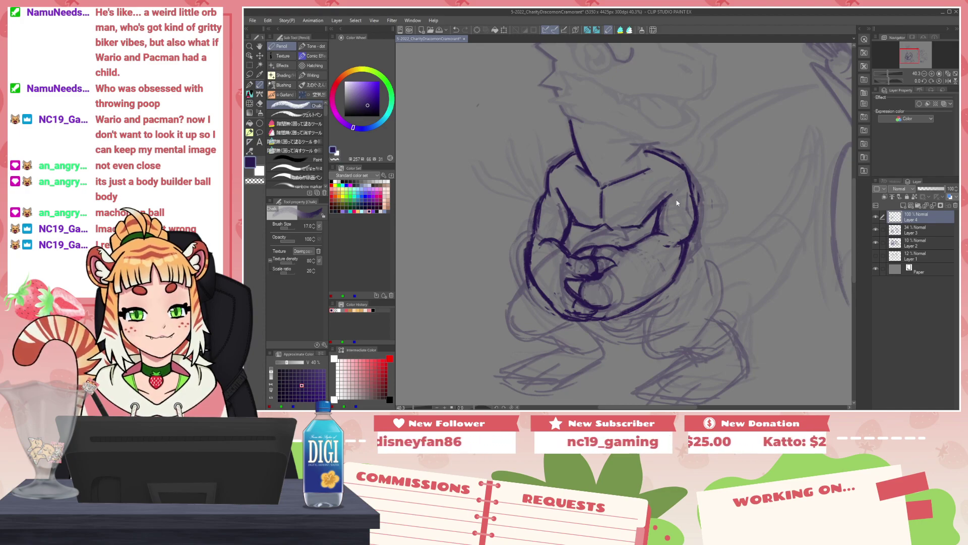
pyautogui.press('h')
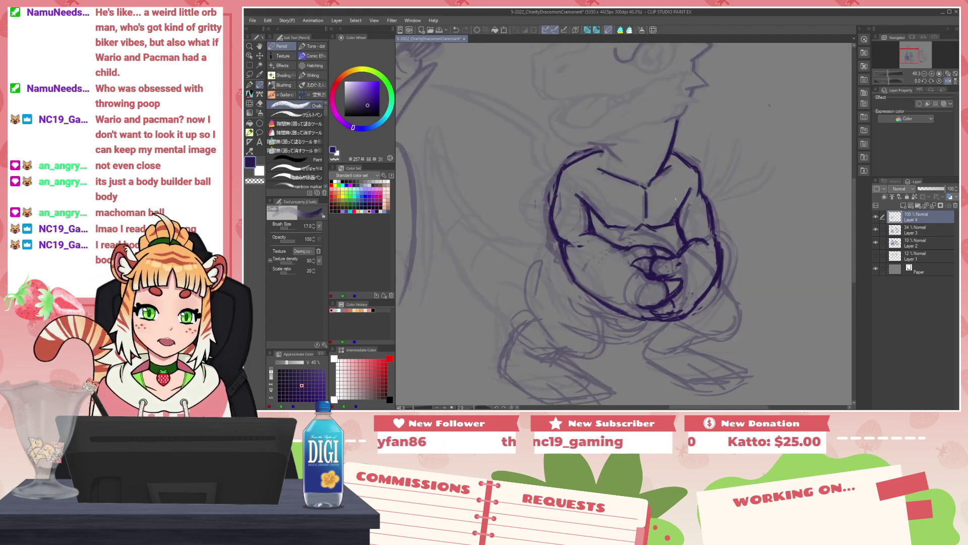
# Step: Adjust the shape of the dragon's arms and torso lines using Liquify with a brush size of 700
pyautogui.scroll(-10, 658, 266)
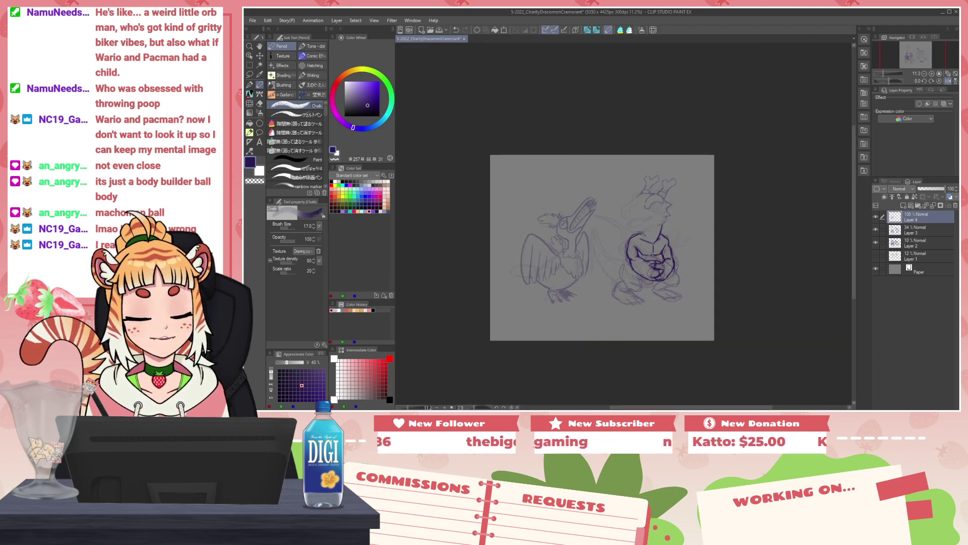
pyautogui.scroll(8, 679, 256)
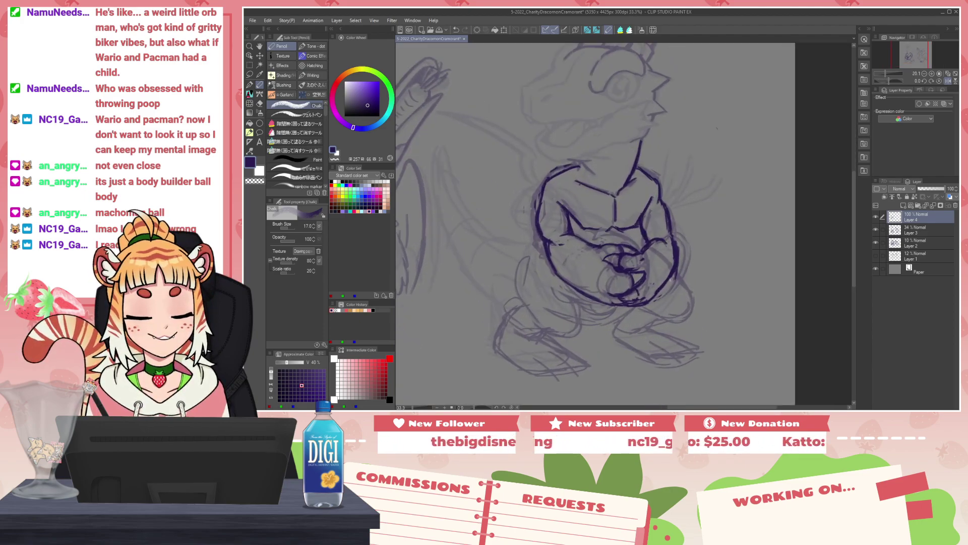
pyautogui.click(653, 30)
pyautogui.press(']')
pyautogui.press(']')
pyautogui.press(']')
pyautogui.press(']')
pyautogui.press(']')
pyautogui.press(']')
pyautogui.press(']')
pyautogui.moveTo(629, 301); pyautogui.dragTo(628, 304)
pyautogui.hotkey('ctrl', 'z')
pyautogui.click(279, 238)
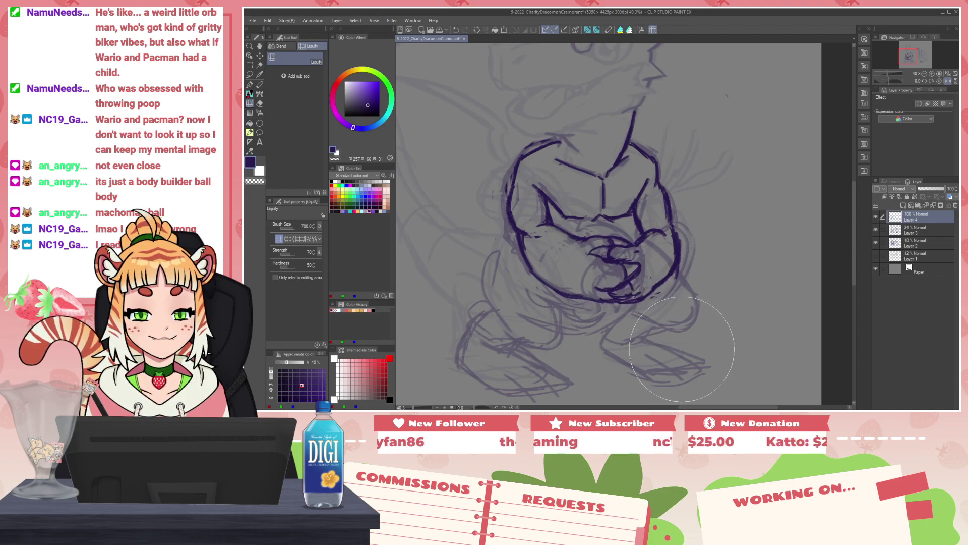
pyautogui.scroll(-2, 792, 304)
pyautogui.moveTo(730, 291)
pyautogui.mouseDown()
pyautogui.moveTo(708, 317)
pyautogui.moveTo(656, 298)
pyautogui.moveTo(672, 286)
pyautogui.moveTo(661, 280)
pyautogui.moveTo(731, 292)
pyautogui.moveTo(724, 299)
pyautogui.mouseUp()
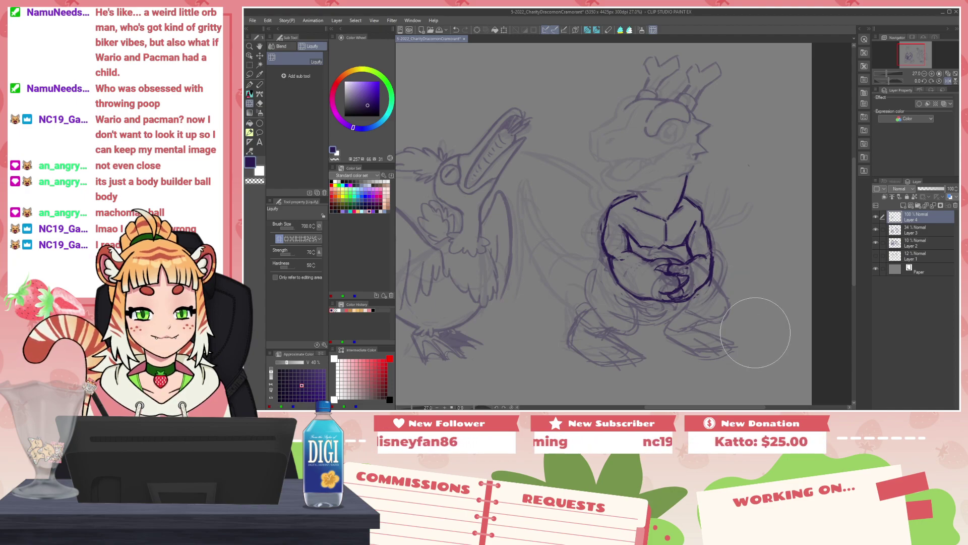
# Step: Mirror the view and draw the dragon's belly curve below the arms and the tail's upper edge with the Chalk pencil
pyautogui.press('h')
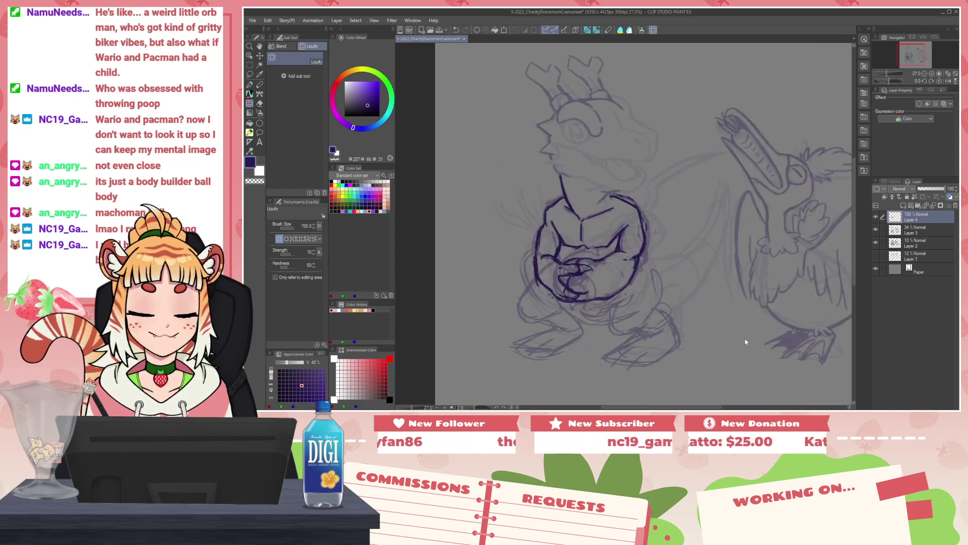
pyautogui.moveTo(678, 301); pyautogui.dragTo(677, 338)
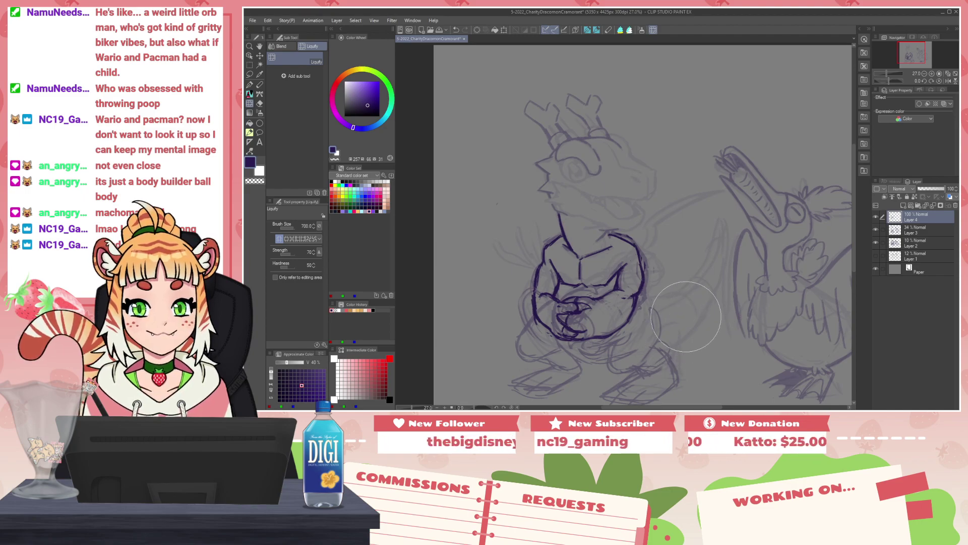
pyautogui.press('p')
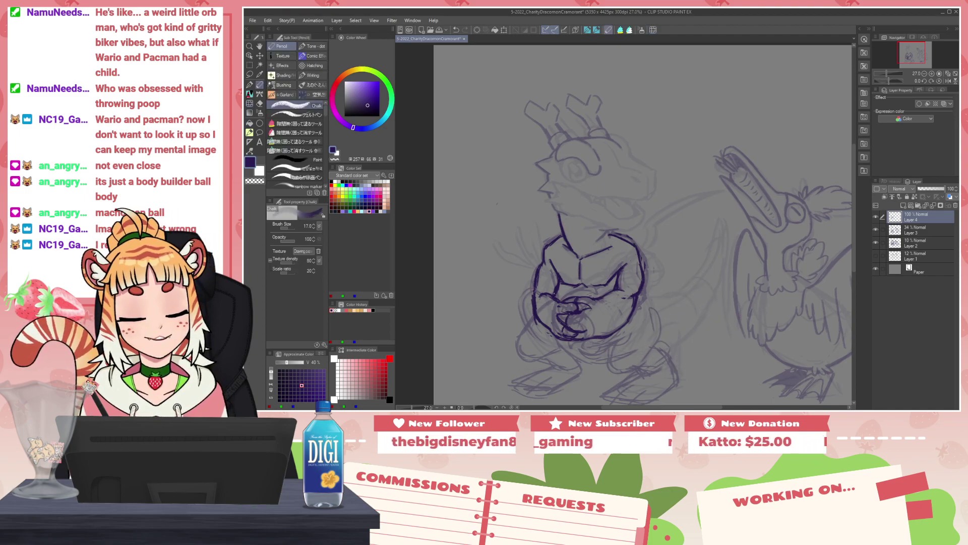
pyautogui.moveTo(553, 301)
pyautogui.mouseDown()
pyautogui.moveTo(551, 331)
pyautogui.moveTo(575, 360)
pyautogui.moveTo(623, 356)
pyautogui.moveTo(655, 343)
pyautogui.moveTo(734, 235)
pyautogui.mouseUp()
pyautogui.moveTo(708, 269); pyautogui.dragTo(737, 227)
pyautogui.moveTo(643, 293)
pyautogui.mouseDown()
pyautogui.moveTo(658, 333)
pyautogui.moveTo(646, 356)
pyautogui.moveTo(637, 352)
pyautogui.mouseUp()
pyautogui.hotkey('ctrl', 'z')
pyautogui.moveTo(648, 292)
pyautogui.mouseDown()
pyautogui.moveTo(684, 253)
pyautogui.moveTo(741, 220)
pyautogui.mouseUp()
pyautogui.moveTo(695, 288); pyautogui.dragTo(714, 253)
pyautogui.press('c')
pyautogui.moveTo(694, 288); pyautogui.dragTo(707, 266)
pyautogui.press('c')
pyautogui.moveTo(698, 299)
pyautogui.mouseDown()
pyautogui.moveTo(716, 257)
pyautogui.moveTo(674, 328)
pyautogui.moveTo(740, 216)
pyautogui.mouseUp()
pyautogui.hotkey('ctrl', 'z')
# Step: Draw the tail's lower edge sweeping from the belly up to the pointed tip, erasing overlapping strokes
pyautogui.press('c')
pyautogui.press('c')
pyautogui.moveTo(695, 245)
pyautogui.mouseDown()
pyautogui.moveTo(744, 216)
pyautogui.moveTo(706, 265)
pyautogui.mouseUp()
pyautogui.moveTo(732, 226)
pyautogui.mouseDown()
pyautogui.moveTo(705, 262)
pyautogui.moveTo(741, 217)
pyautogui.moveTo(727, 234)
pyautogui.mouseUp()
pyautogui.press('c')
pyautogui.moveTo(712, 268)
pyautogui.mouseDown()
pyautogui.moveTo(741, 224)
pyautogui.moveTo(713, 261)
pyautogui.mouseUp()
pyautogui.press('c')
pyautogui.moveTo(734, 227); pyautogui.dragTo(697, 298)
pyautogui.press('c')
pyautogui.moveTo(713, 261); pyautogui.dragTo(694, 303)
# Step: Refine the tail's upper edge from the body to the tip by erasing rough parts and redrawing the curve
pyautogui.moveTo(676, 265)
pyautogui.mouseDown()
pyautogui.moveTo(706, 233)
pyautogui.moveTo(691, 246)
pyautogui.mouseUp()
pyautogui.press('c')
pyautogui.moveTo(730, 219)
pyautogui.mouseDown()
pyautogui.moveTo(742, 216)
pyautogui.moveTo(721, 221)
pyautogui.mouseUp()
pyautogui.press('c')
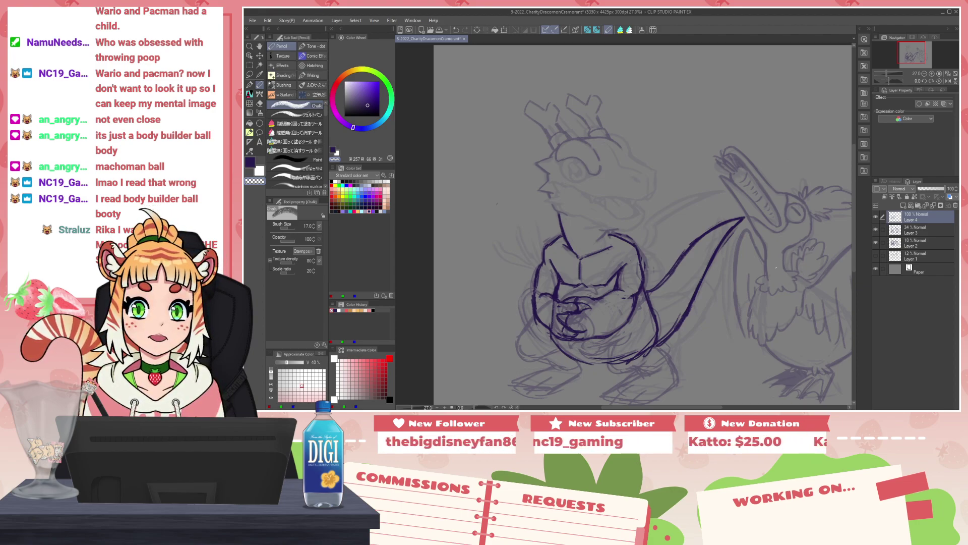
pyautogui.press('c')
pyautogui.moveTo(674, 260); pyautogui.dragTo(701, 233)
pyautogui.press('c')
pyautogui.press('c')
pyautogui.moveTo(654, 289); pyautogui.dragTo(696, 239)
pyautogui.press('c')
pyautogui.moveTo(649, 291); pyautogui.dragTo(647, 298)
pyautogui.press('c')
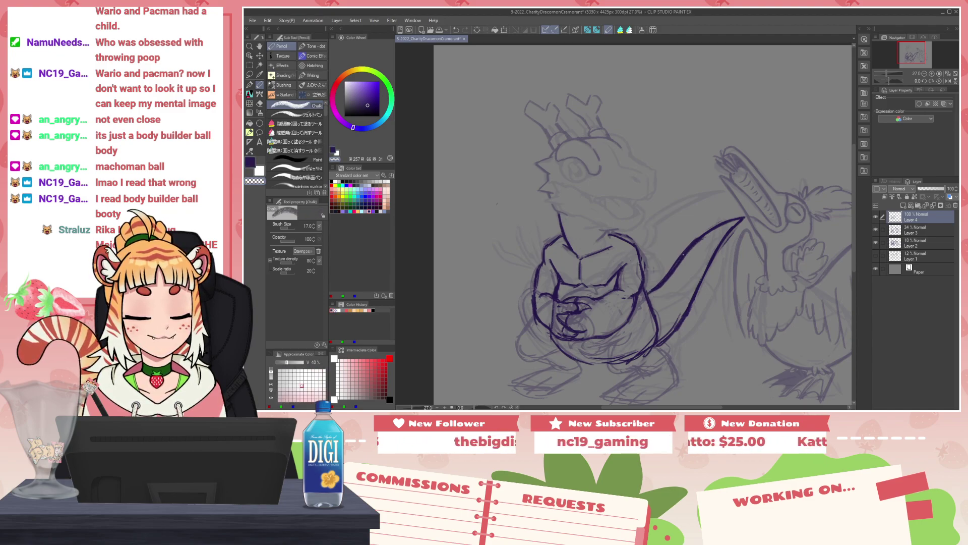
# Step: Draw the curve of the dragon's thigh beside the tail base and erase the overlapping belly strokes
pyautogui.moveTo(687, 337); pyautogui.dragTo(696, 254)
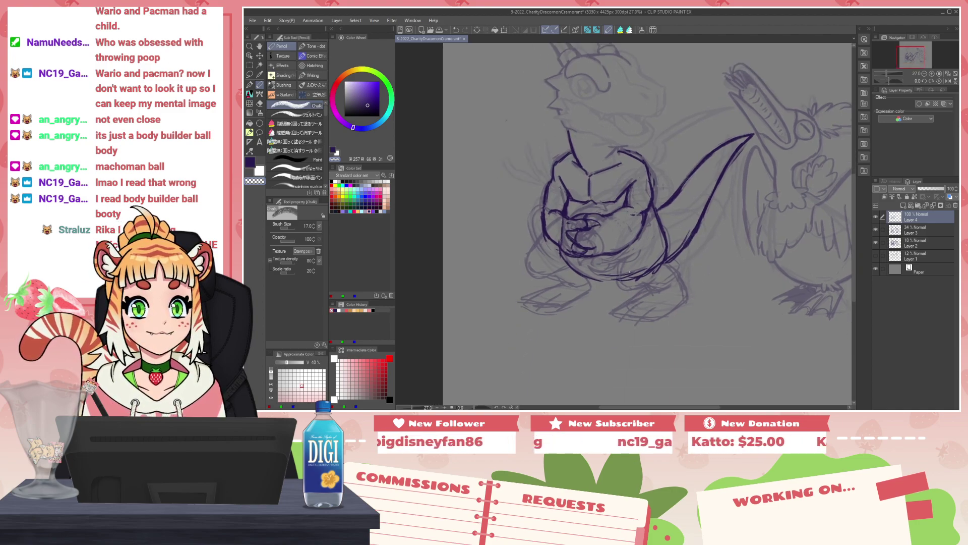
pyautogui.moveTo(661, 216)
pyautogui.mouseDown()
pyautogui.moveTo(671, 253)
pyautogui.moveTo(663, 270)
pyautogui.mouseUp()
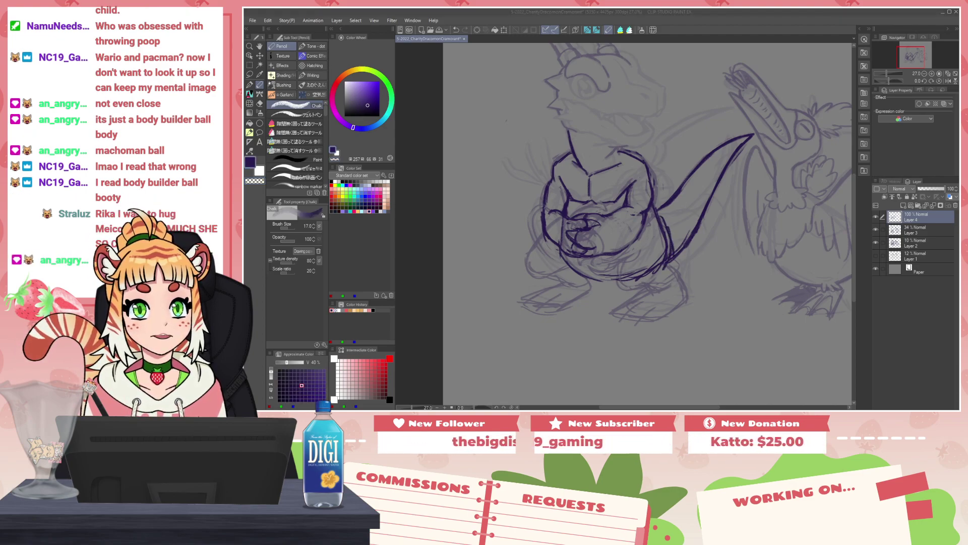
pyautogui.hotkey('ctrl', 'z')
pyautogui.moveTo(634, 240)
pyautogui.mouseDown()
pyautogui.moveTo(620, 283)
pyautogui.moveTo(657, 286)
pyautogui.moveTo(657, 265)
pyautogui.mouseUp()
pyautogui.press('c')
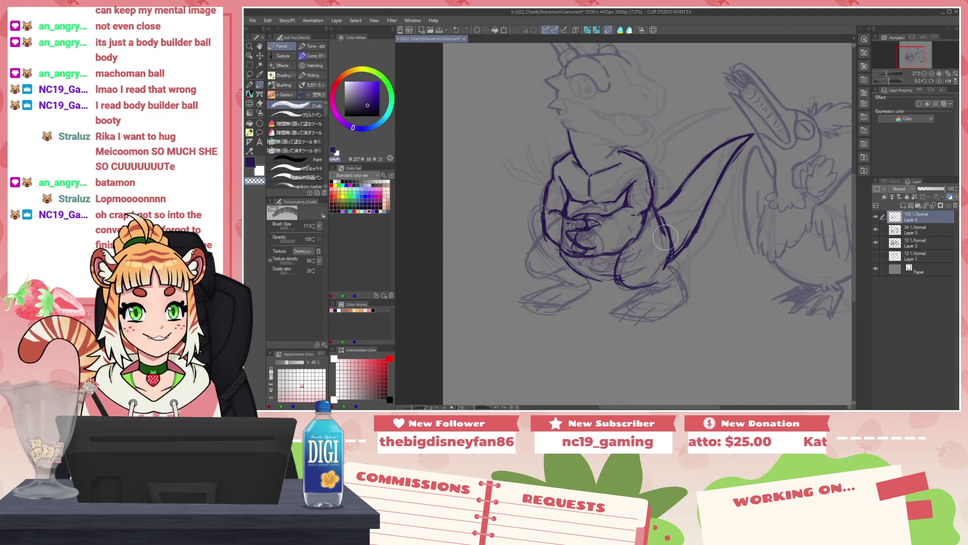
pyautogui.moveTo(646, 287)
pyautogui.mouseDown()
pyautogui.moveTo(620, 278)
pyautogui.moveTo(636, 288)
pyautogui.mouseUp()
pyautogui.press('c')
# Step: Draw the dragon's other thigh, on the side away from the tail, and add the lower-leg lines on both legs
pyautogui.moveTo(544, 235)
pyautogui.mouseDown()
pyautogui.moveTo(532, 278)
pyautogui.moveTo(572, 273)
pyautogui.moveTo(572, 285)
pyautogui.mouseUp()
pyautogui.hotkey('ctrl', 'z')
pyautogui.moveTo(553, 283); pyautogui.dragTo(577, 272)
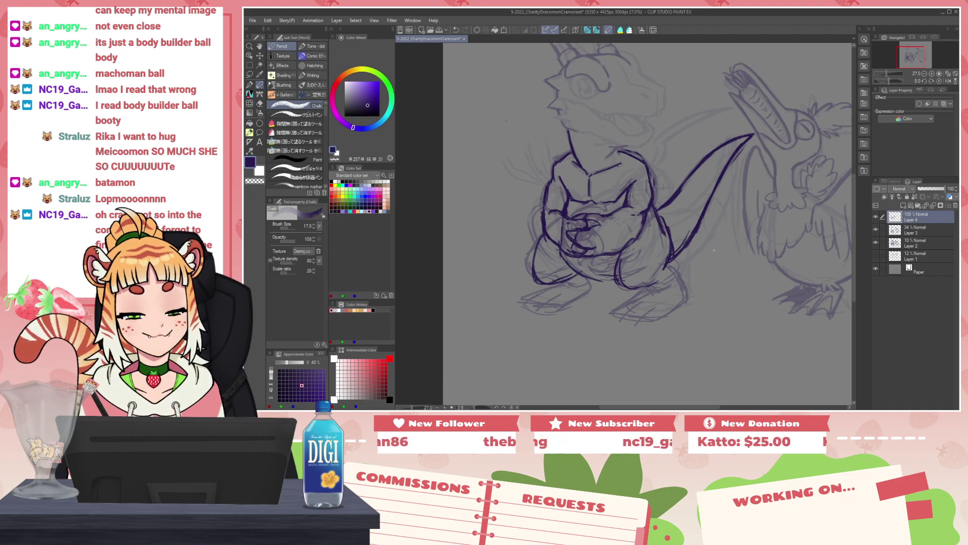
pyautogui.moveTo(639, 287)
pyautogui.mouseDown()
pyautogui.moveTo(674, 269)
pyautogui.moveTo(683, 281)
pyautogui.moveTo(650, 288)
pyautogui.moveTo(675, 293)
pyautogui.mouseUp()
pyautogui.moveTo(562, 282)
pyautogui.mouseDown()
pyautogui.moveTo(591, 299)
pyautogui.moveTo(581, 300)
pyautogui.moveTo(596, 285)
pyautogui.mouseUp()
pyautogui.moveTo(591, 296); pyautogui.dragTo(597, 280)
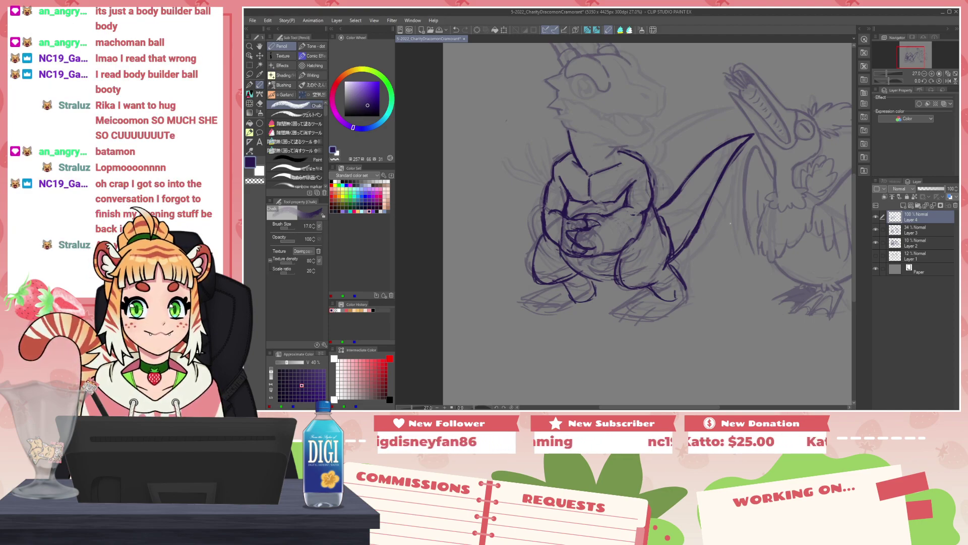
# Step: Outline both of the dragon's feet, redrawing the foot away from the tail with its heel, toes and sole
pyautogui.moveTo(692, 291)
pyautogui.mouseDown()
pyautogui.moveTo(695, 304)
pyautogui.moveTo(680, 318)
pyautogui.moveTo(628, 317)
pyautogui.moveTo(647, 332)
pyautogui.moveTo(686, 316)
pyautogui.mouseUp()
pyautogui.moveTo(566, 289); pyautogui.dragTo(528, 317)
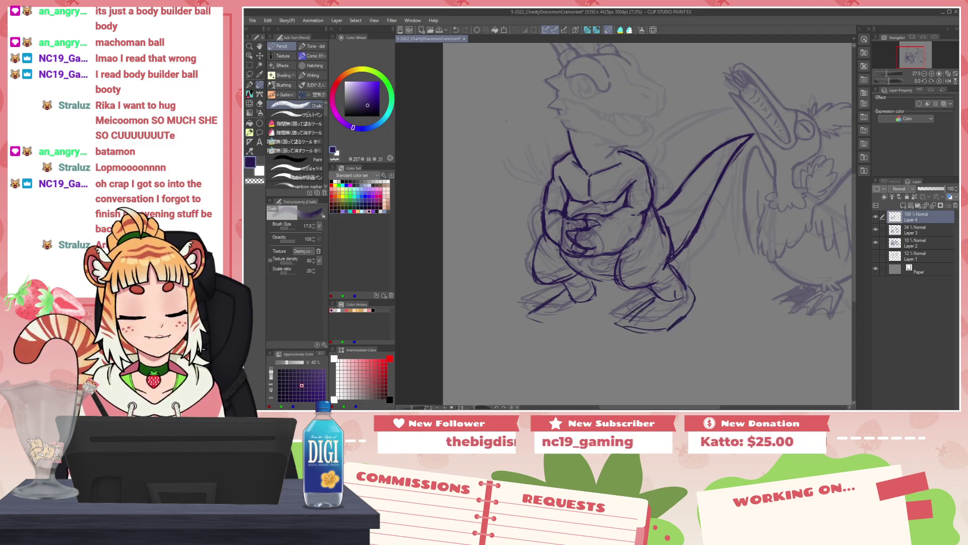
pyautogui.hotkey('ctrl', 'z')
pyautogui.moveTo(598, 293)
pyautogui.mouseDown()
pyautogui.moveTo(576, 320)
pyautogui.moveTo(568, 294)
pyautogui.moveTo(531, 316)
pyautogui.mouseUp()
pyautogui.moveTo(527, 322); pyautogui.dragTo(559, 331)
pyautogui.moveTo(560, 292)
pyautogui.mouseDown()
pyautogui.moveTo(527, 317)
pyautogui.moveTo(574, 325)
pyautogui.mouseUp()
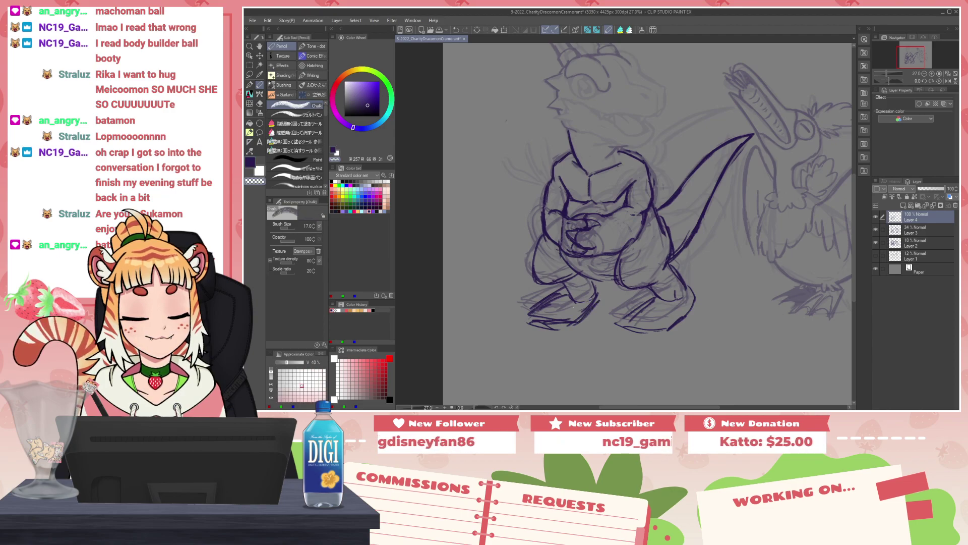
pyautogui.moveTo(570, 281)
pyautogui.mouseDown()
pyautogui.moveTo(570, 296)
pyautogui.moveTo(541, 306)
pyautogui.mouseUp()
pyautogui.moveTo(601, 288); pyautogui.dragTo(575, 324)
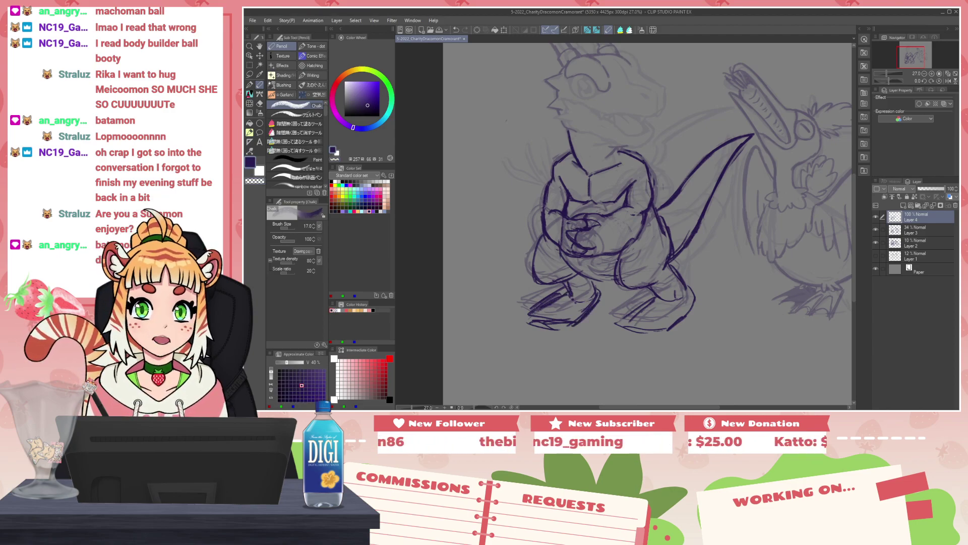
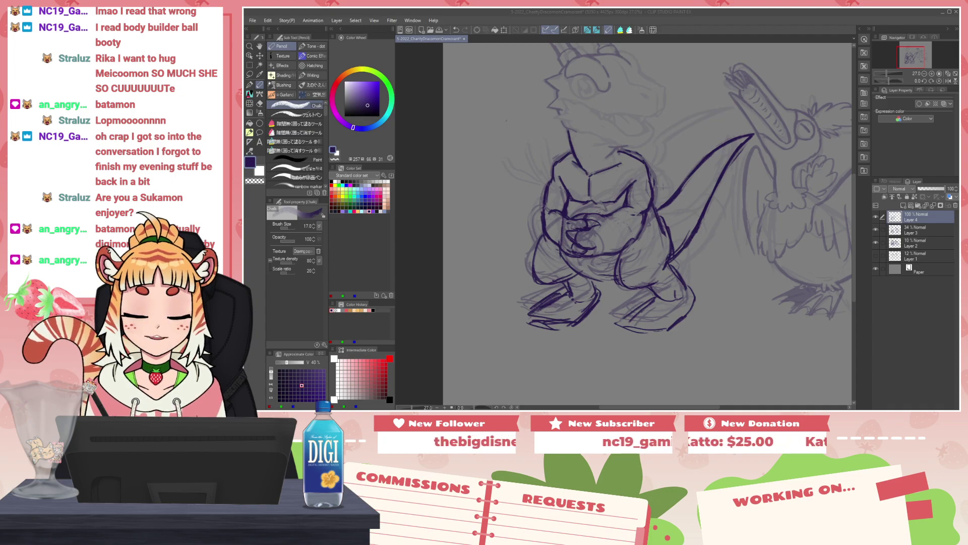
# Step: Clean up the outer edge of the dragon's thigh on the side away from the tail
pyautogui.click(538, 247)
pyautogui.moveTo(544, 238)
pyautogui.mouseDown()
pyautogui.moveTo(531, 281)
pyautogui.moveTo(541, 281)
pyautogui.mouseUp()
pyautogui.press('c')
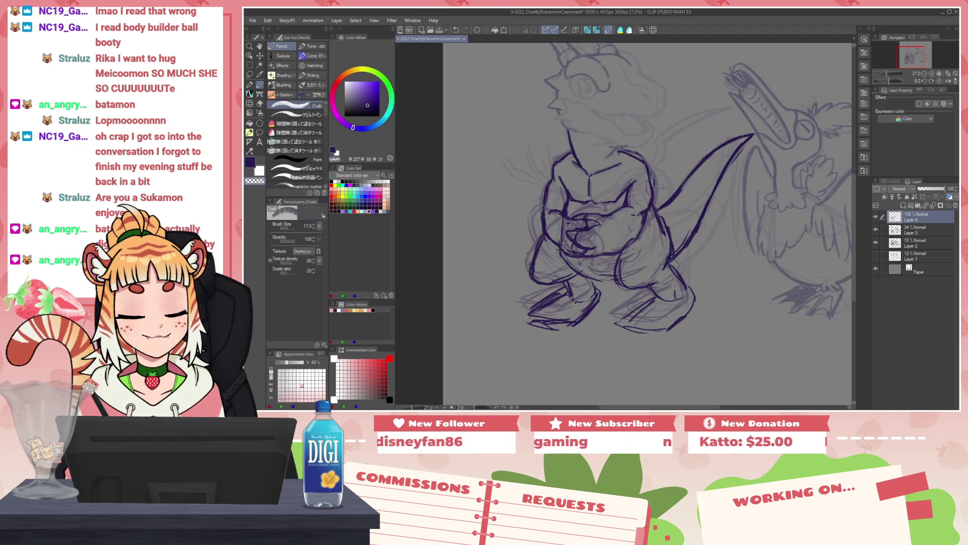
pyautogui.press('c')
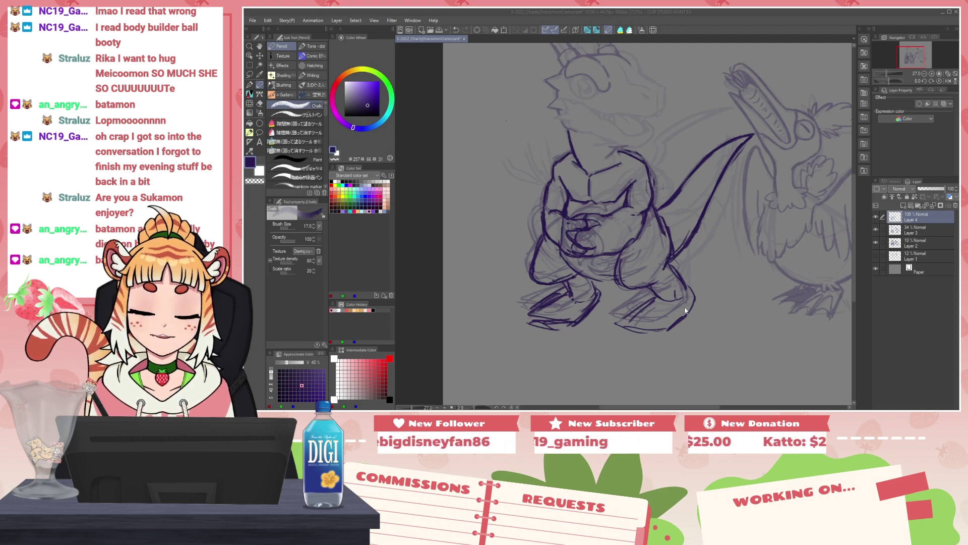
# Step: Paste the colored reference picture of the bird and dragon as a new layer and place it above the bird's beak
pyautogui.scroll(-3, 685, 246)
pyautogui.moveTo(685, 246); pyautogui.dragTo(629, 228)
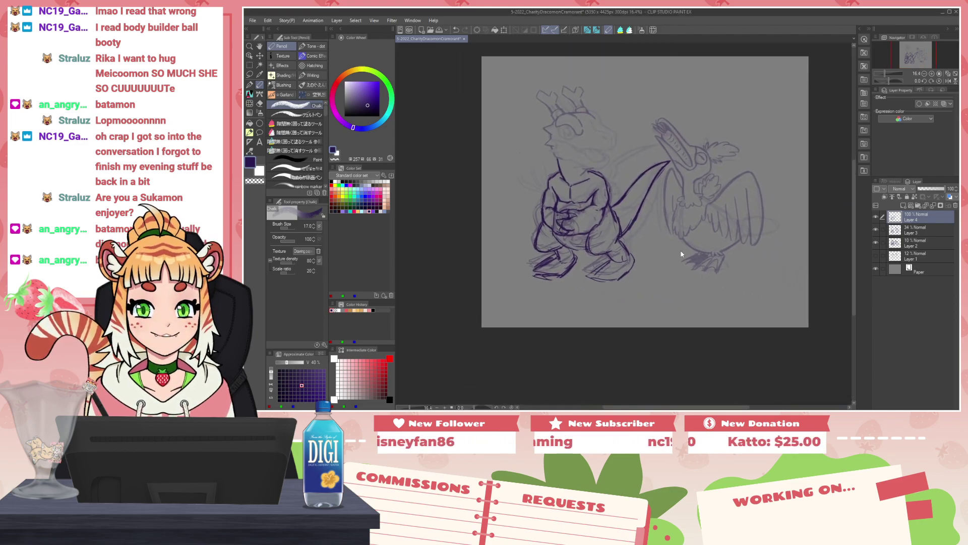
pyautogui.hotkey('ctrl', 'v')
pyautogui.moveTo(517, 79); pyautogui.dragTo(663, 118)
pyautogui.scroll(1, 668, 115)
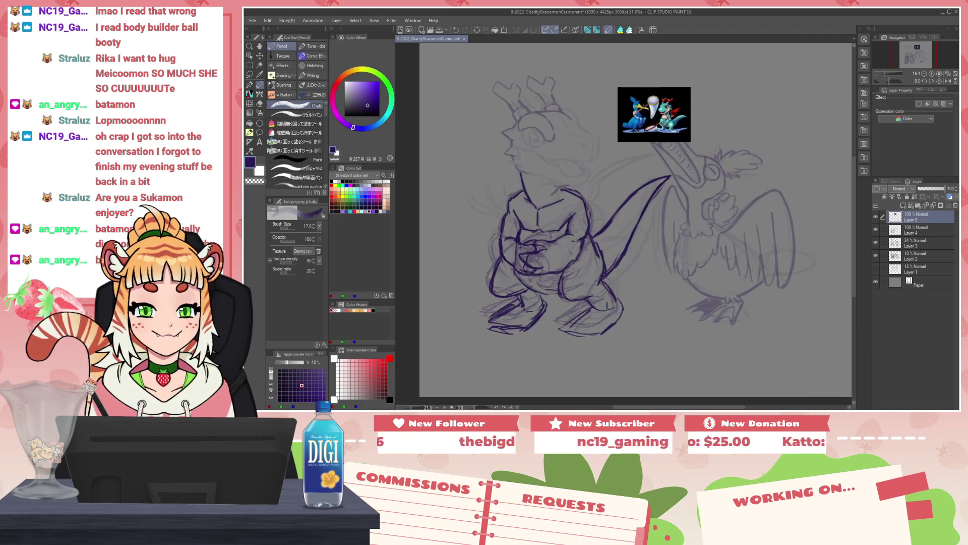
# Step: Compare the pose and proportions of the reference picture's dragon with the sketch, and delete the reference layer
pyautogui.scroll(6, 668, 116)
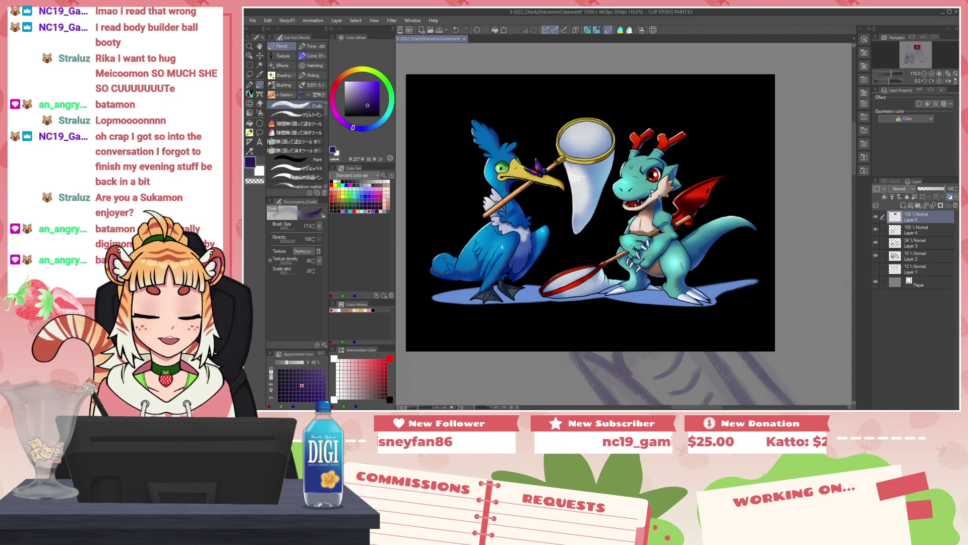
pyautogui.scroll(2, 664, 187)
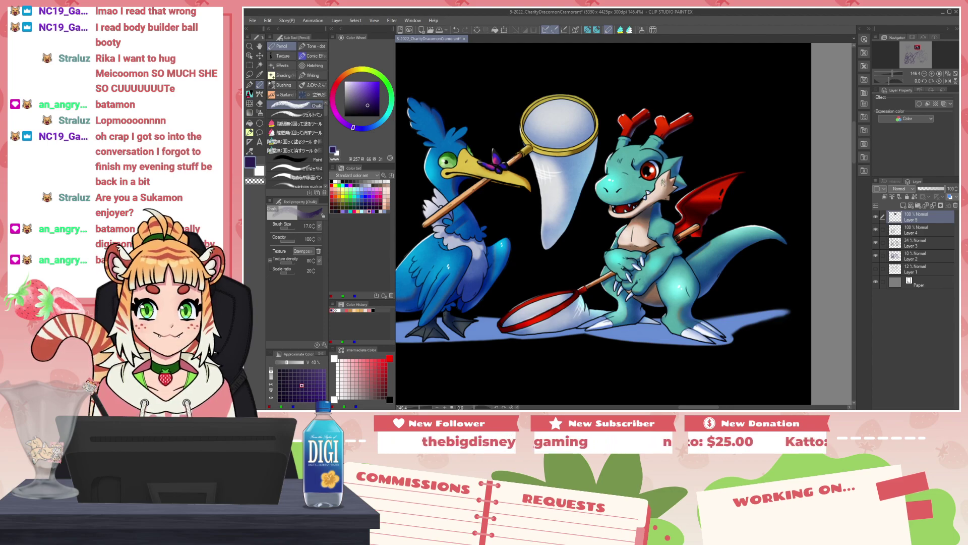
pyautogui.scroll(-10, 663, 183)
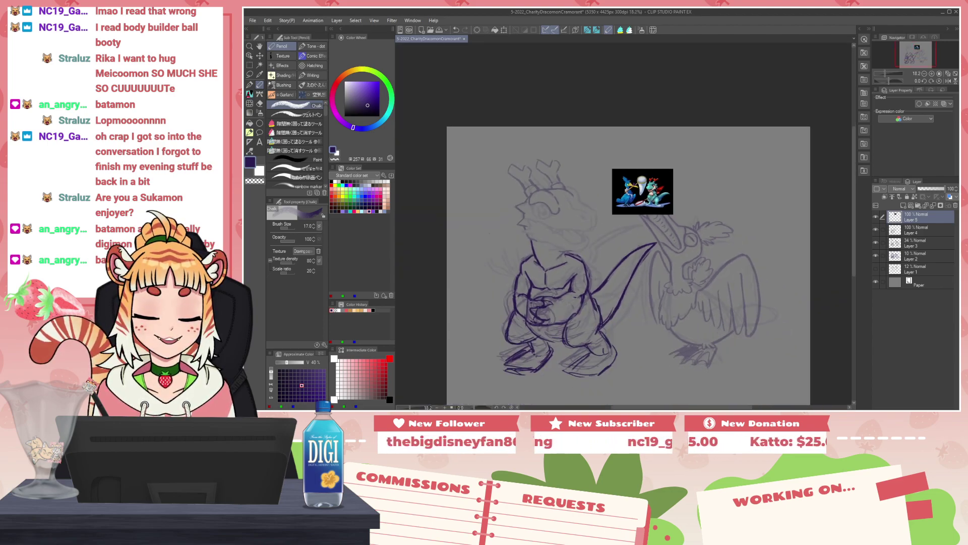
pyautogui.scroll(10, 633, 216)
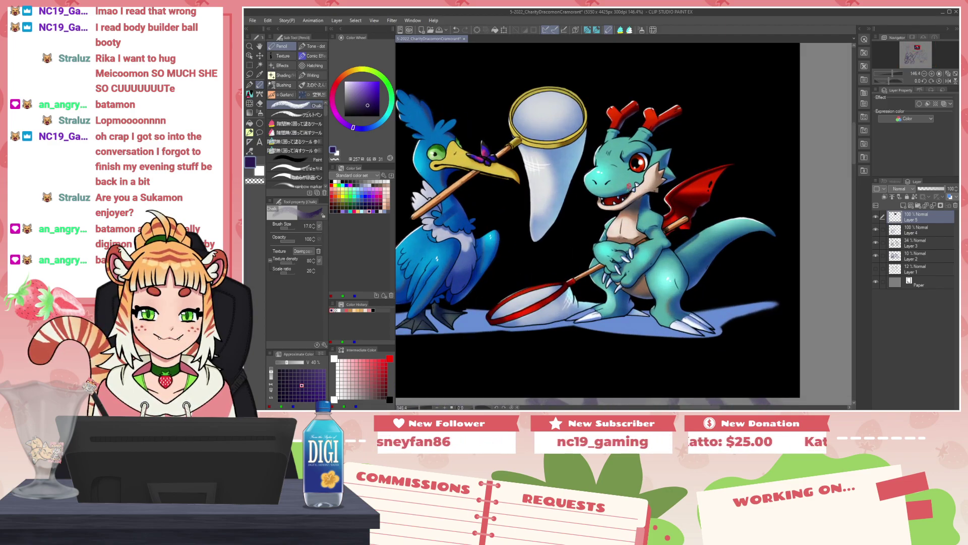
pyautogui.scroll(-10, 629, 187)
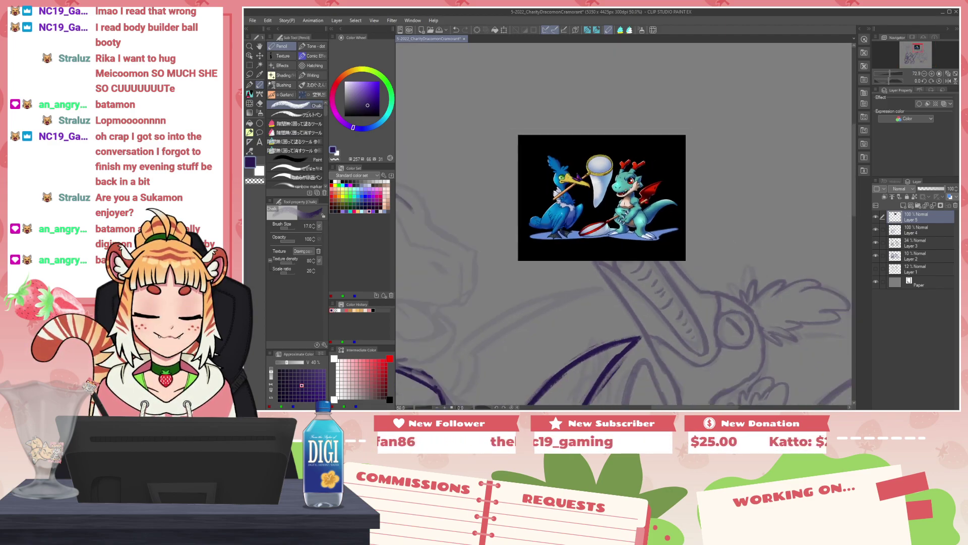
pyautogui.scroll(6, 616, 193)
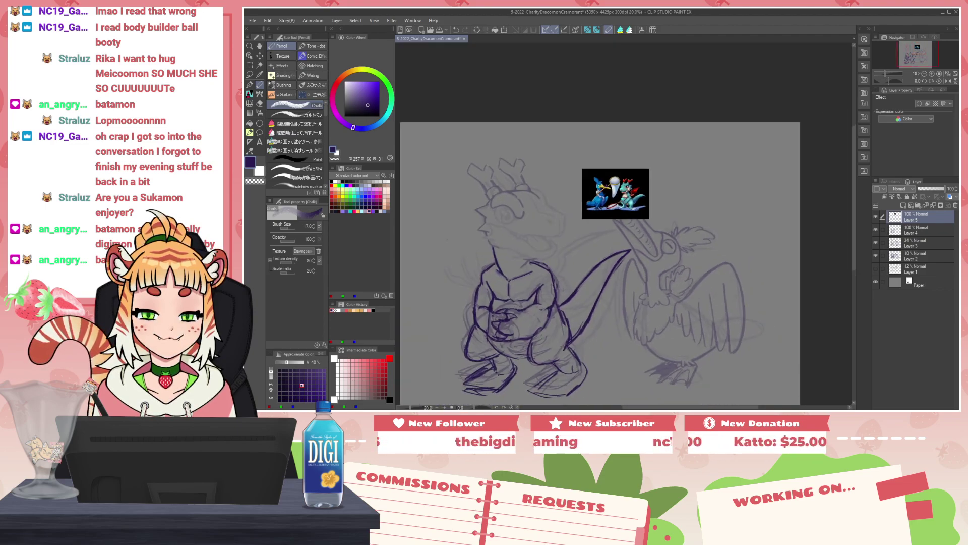
pyautogui.scroll(3, 623, 197)
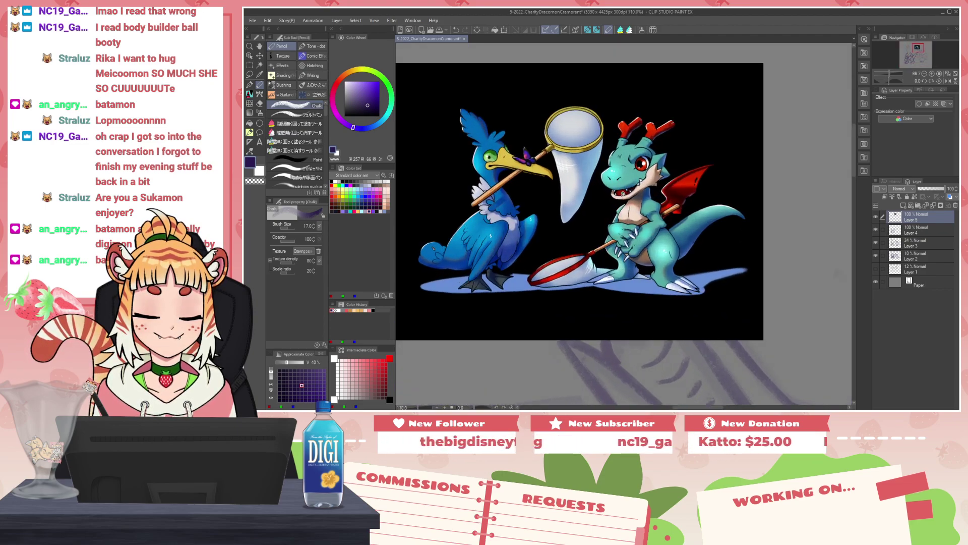
pyautogui.scroll(-7, 623, 193)
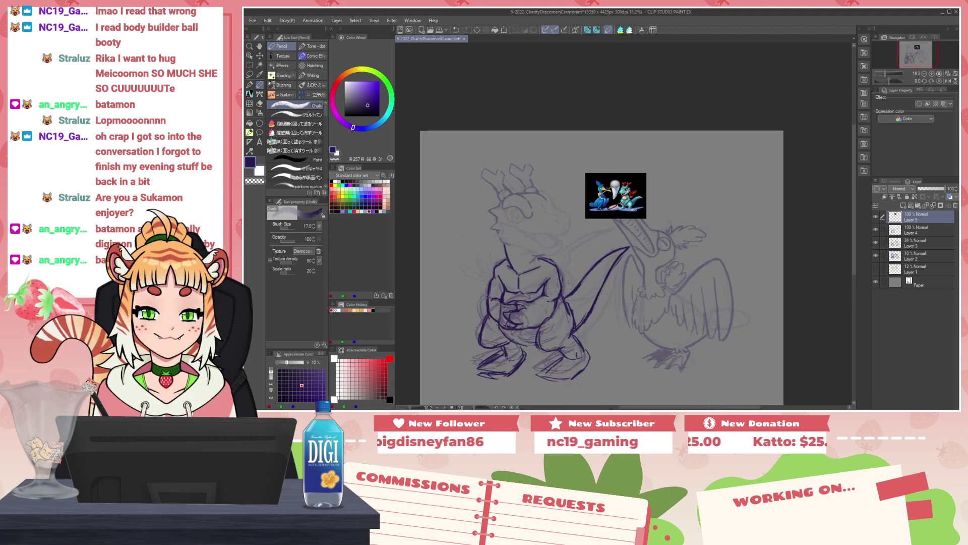
pyautogui.scroll(5, 618, 202)
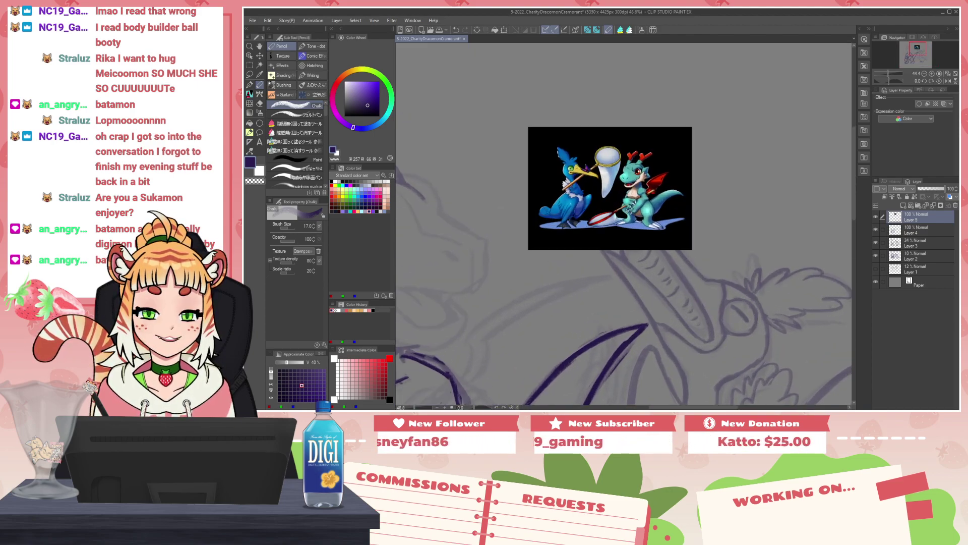
pyautogui.scroll(2, 617, 230)
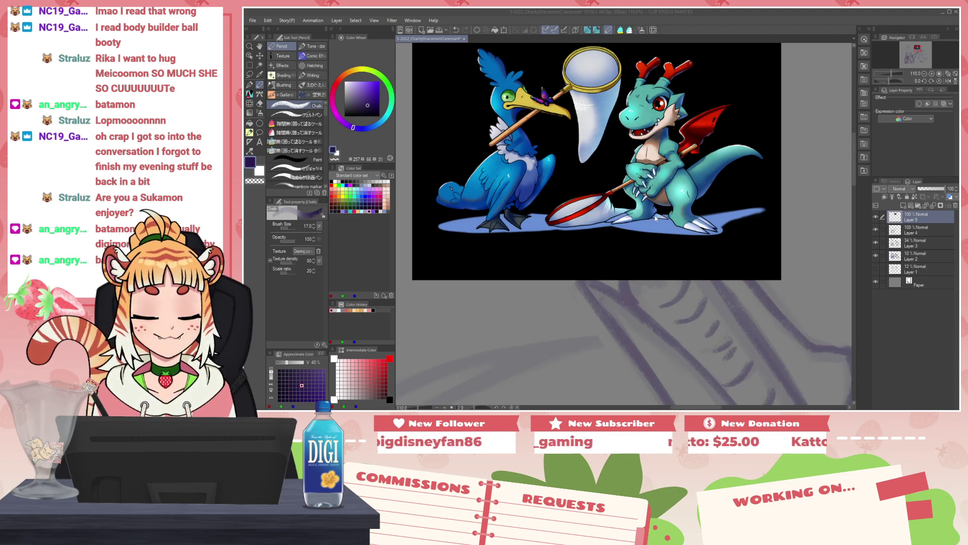
pyautogui.scroll(-2, 671, 207)
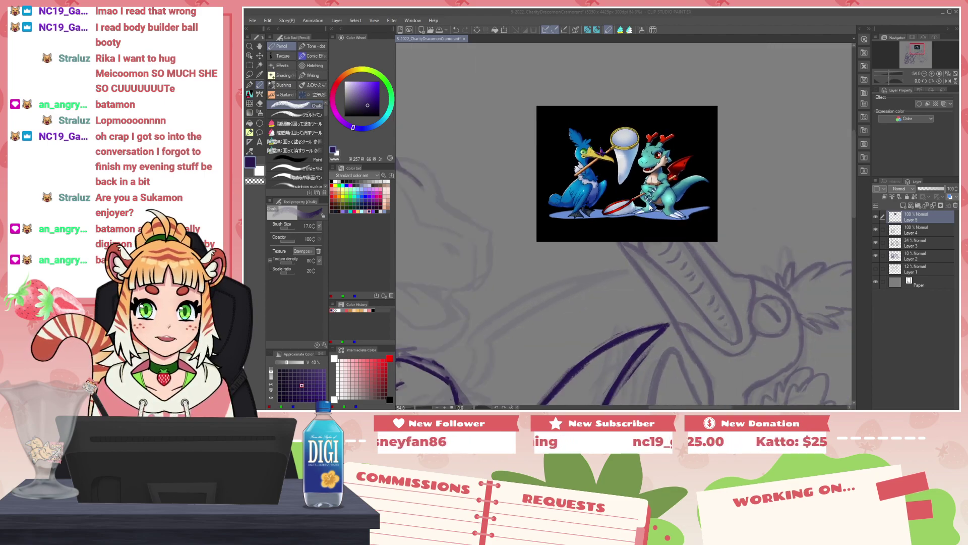
pyautogui.scroll(-2, 651, 207)
pyautogui.scroll(-4, 642, 207)
pyautogui.scroll(5, 647, 202)
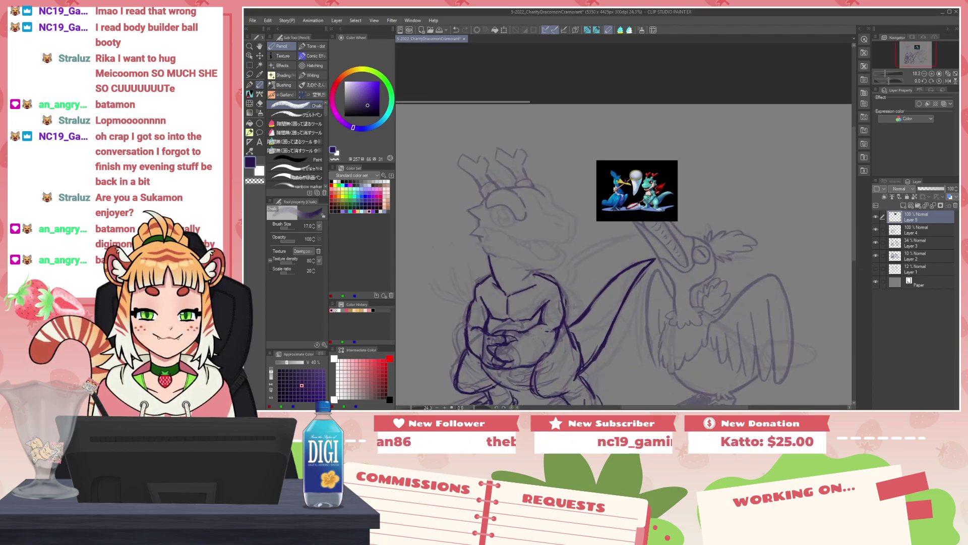
pyautogui.scroll(2, 547, 347)
pyautogui.scroll(-2, 547, 347)
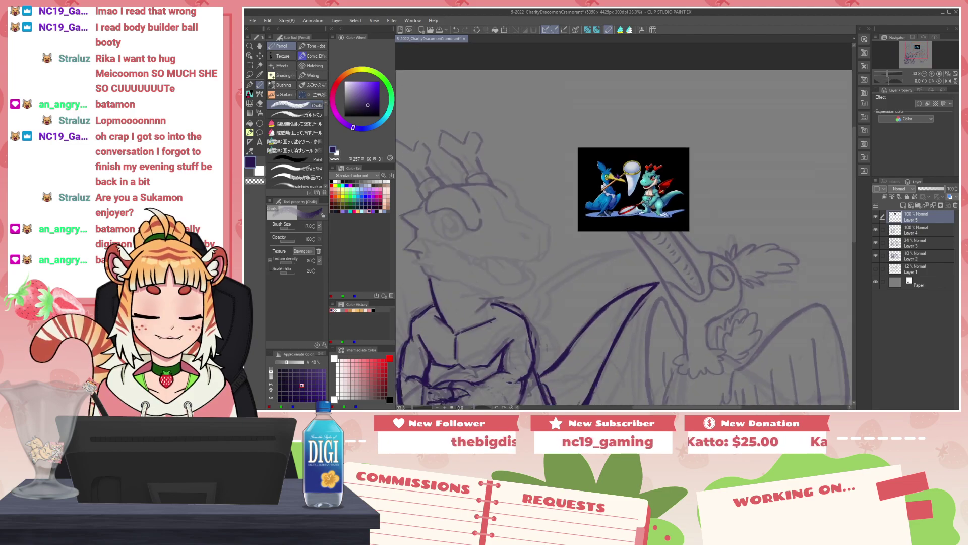
pyautogui.scroll(-2, 621, 237)
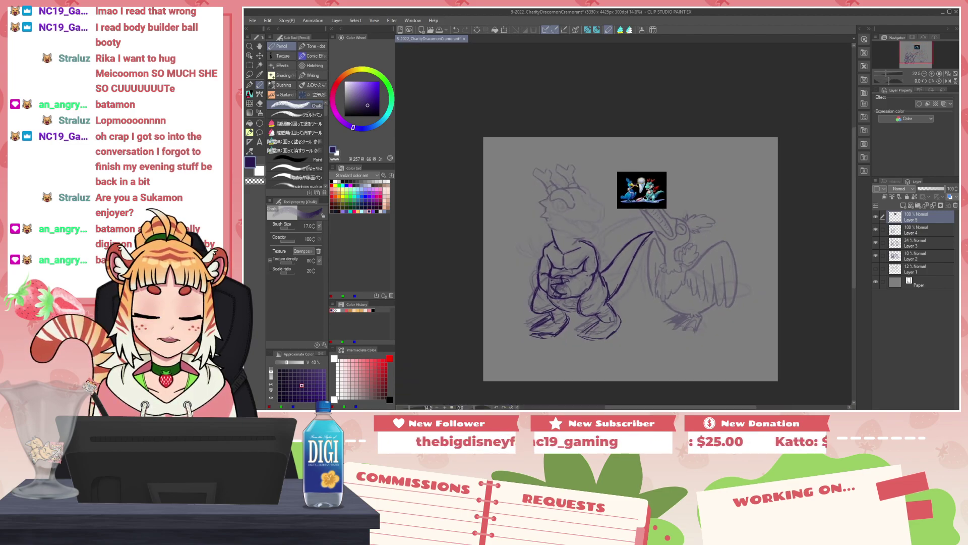
pyautogui.scroll(1, 648, 192)
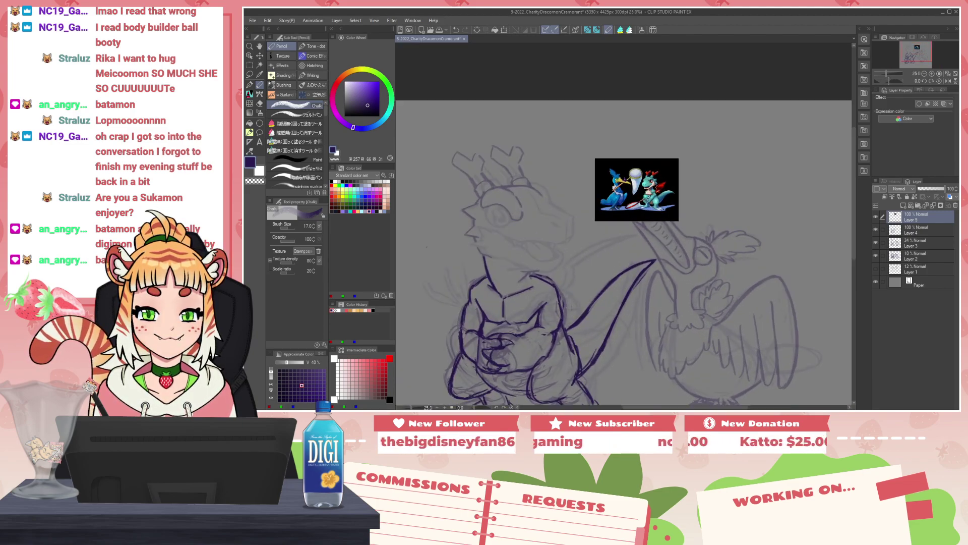
pyautogui.scroll(4, 650, 191)
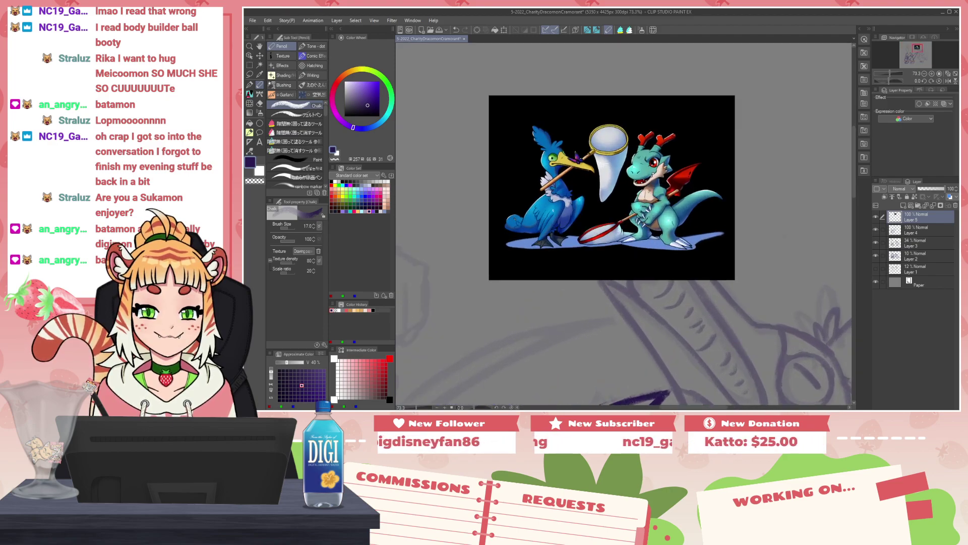
pyautogui.scroll(-3, 632, 190)
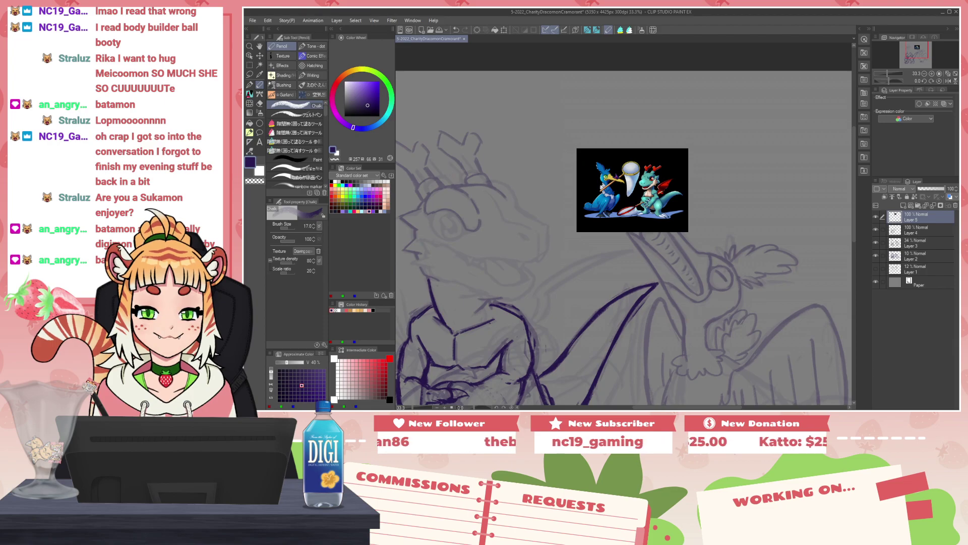
pyautogui.scroll(-2, 697, 190)
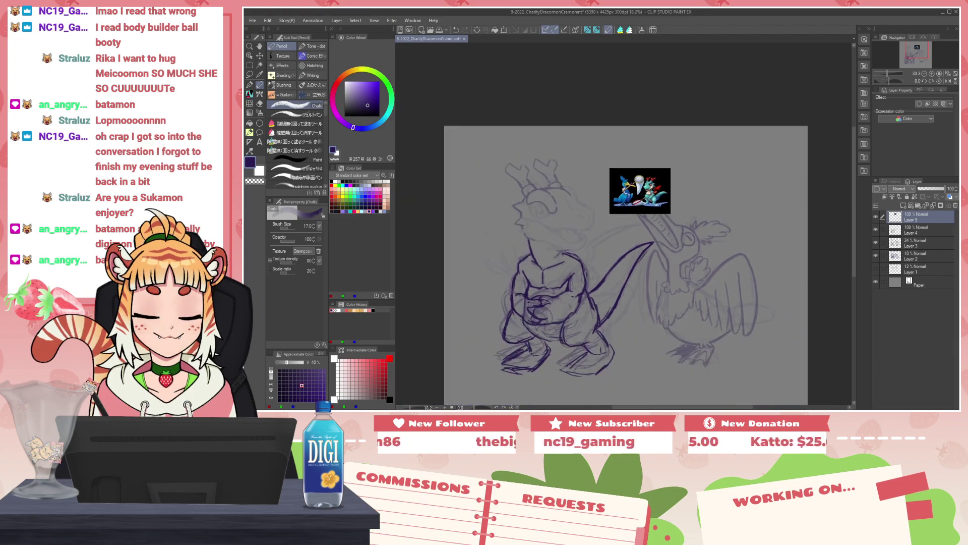
pyautogui.click(955, 205)
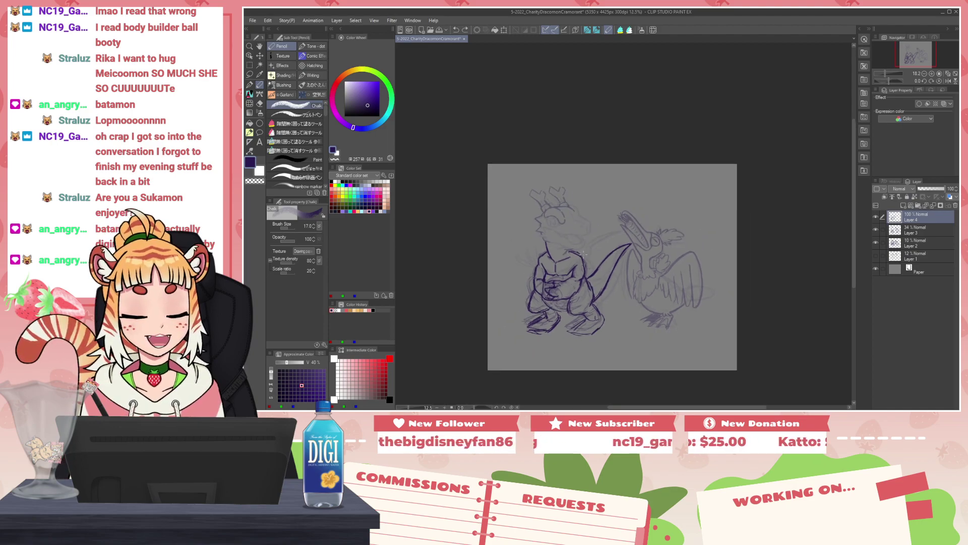
# Step: Scale the dragon's body drawing on Layer 4 to 91% and reposition it under the sketched head
pyautogui.scroll(2, 554, 270)
pyautogui.hotkey('ctrl', 't')
pyautogui.scroll(-2, 609, 232)
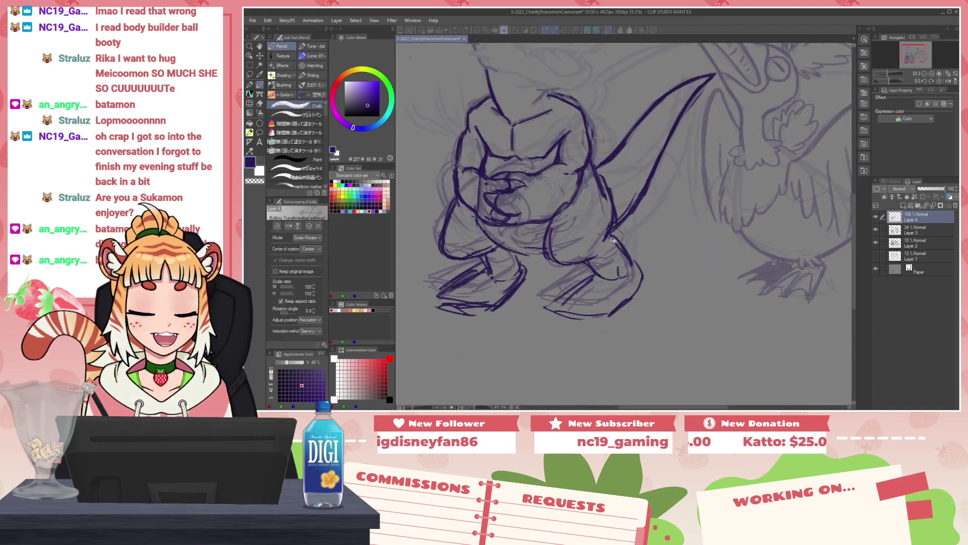
pyautogui.moveTo(490, 295); pyautogui.dragTo(508, 280)
pyautogui.moveTo(609, 220)
pyautogui.mouseDown()
pyautogui.moveTo(589, 220)
pyautogui.moveTo(600, 222)
pyautogui.mouseUp()
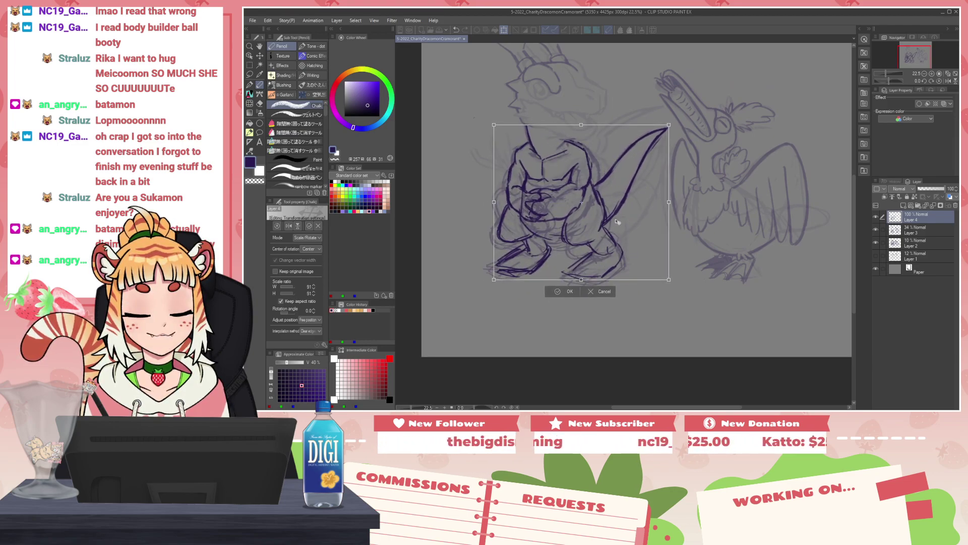
pyautogui.scroll(-2, 618, 221)
pyautogui.scroll(1, 619, 221)
pyautogui.moveTo(539, 257); pyautogui.dragTo(581, 241)
pyautogui.press('Return')
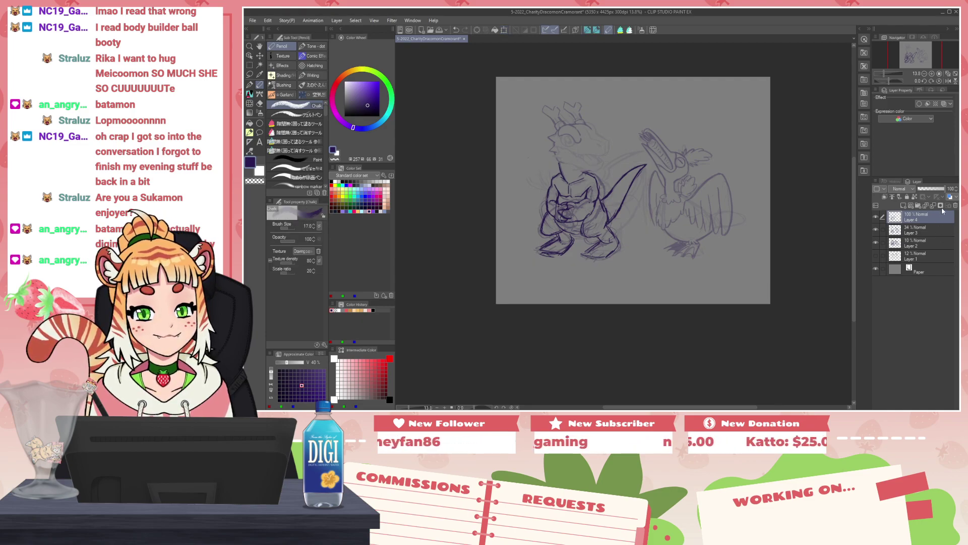
# Step: Group the four sketch layers, Layer 1 to Layer 4, into a folder and lower the folder's opacity to 25%
pyautogui.click(928, 188)
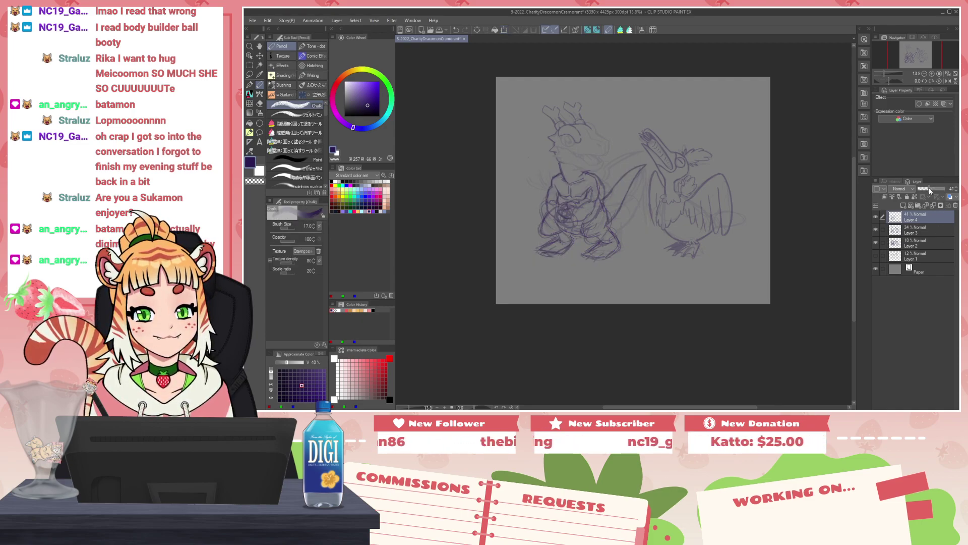
pyautogui.hotkey('ctrl', 'z')
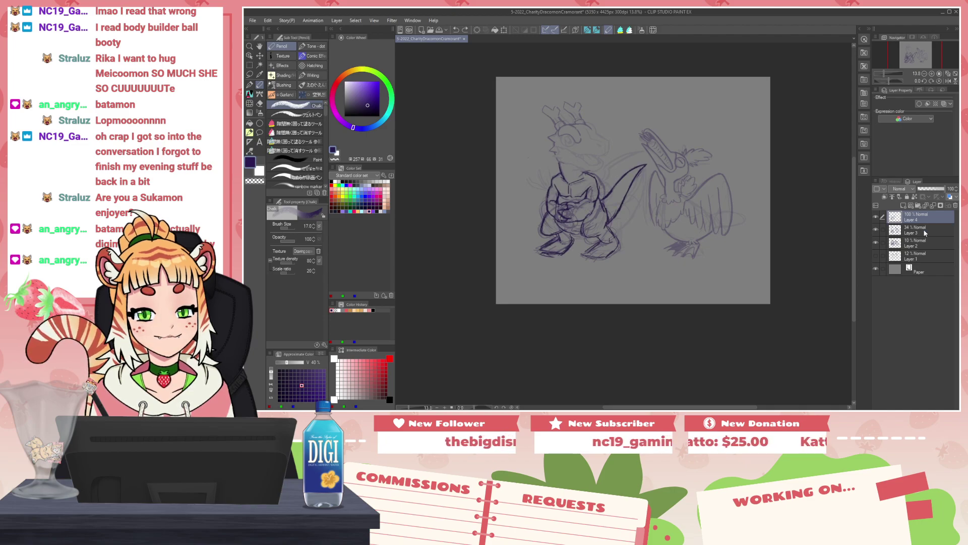
pyautogui.keyDown('shift'); pyautogui.click(922, 255); pyautogui.keyUp('shift')
pyautogui.hotkey('ctrl', 'g')
pyautogui.click(890, 216)
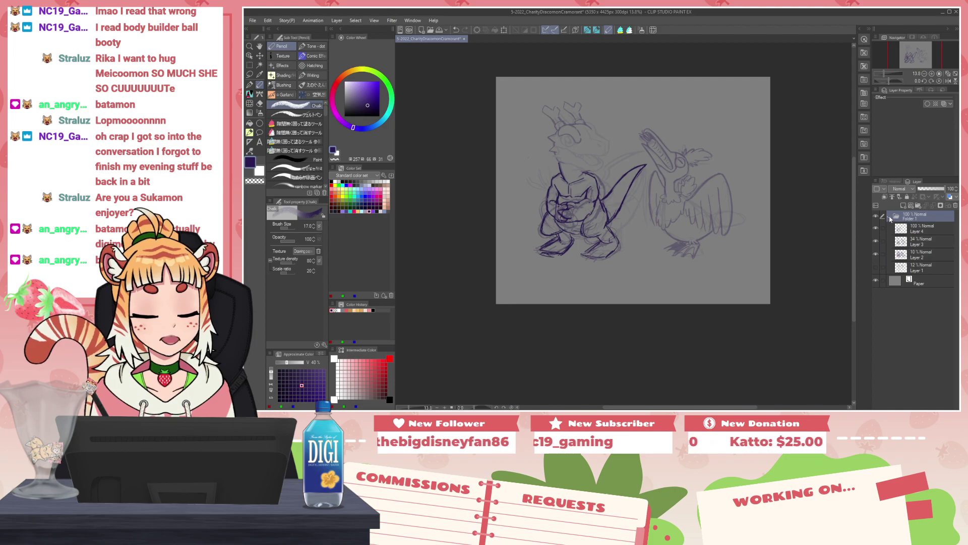
pyautogui.moveTo(940, 188); pyautogui.dragTo(926, 189)
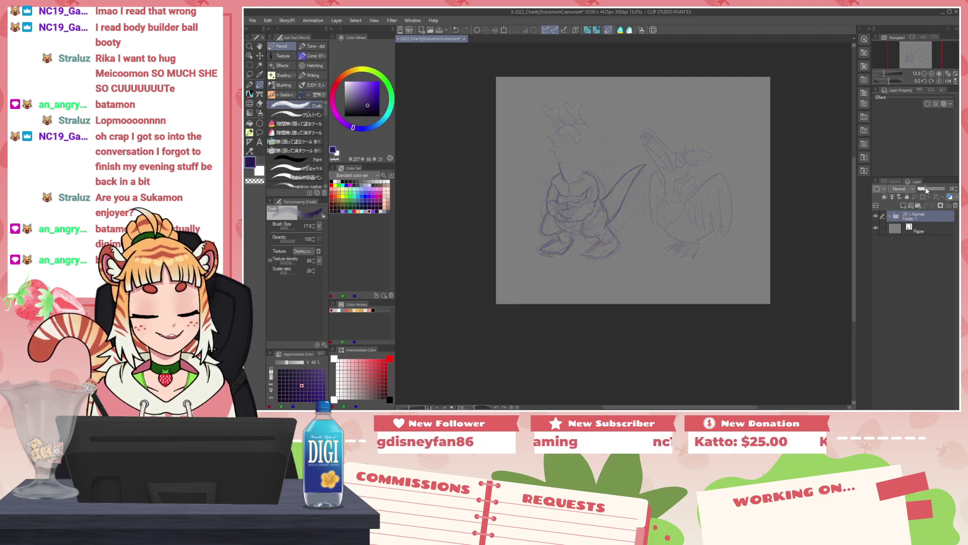
# Step: Add a new layer above the sketch folder and draw the curved middle finger and lower edge of the dragon's hand
pyautogui.scroll(10, 595, 211)
pyautogui.moveTo(573, 225); pyautogui.dragTo(627, 239)
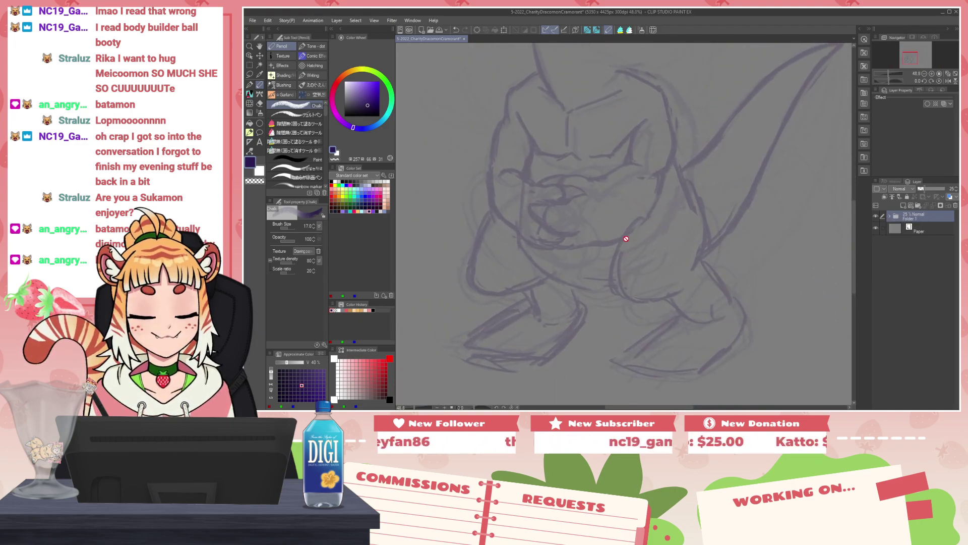
pyautogui.click(903, 205)
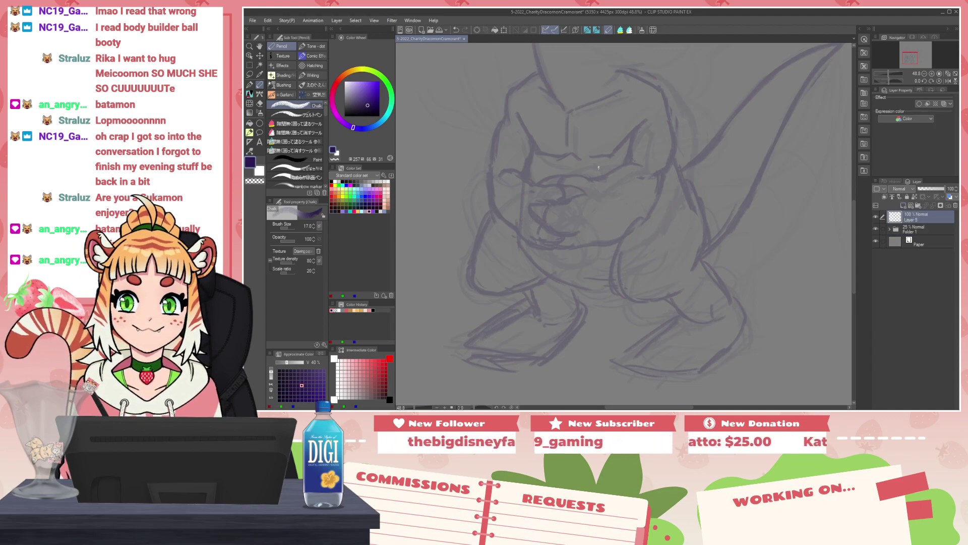
pyautogui.moveTo(563, 201)
pyautogui.mouseDown()
pyautogui.moveTo(547, 210)
pyautogui.moveTo(545, 228)
pyautogui.moveTo(568, 235)
pyautogui.mouseUp()
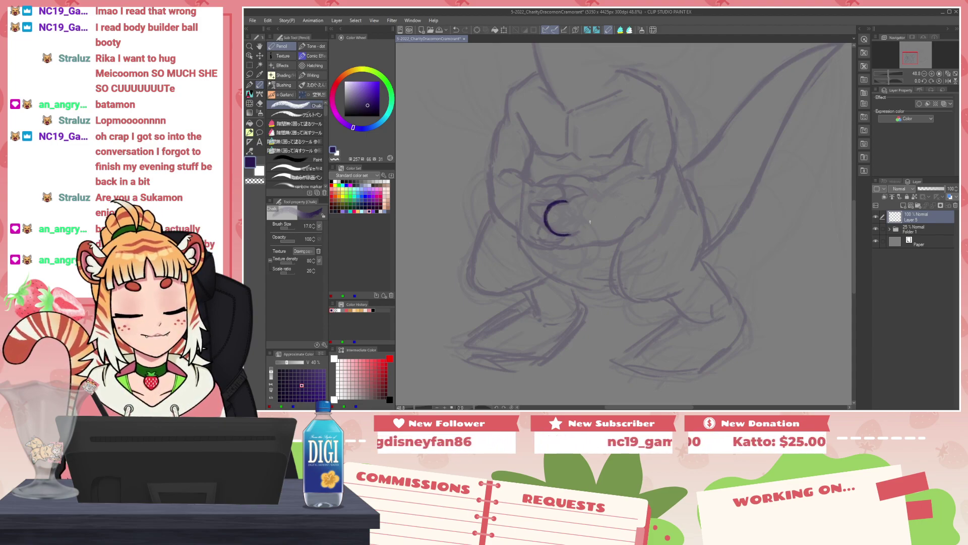
pyautogui.hotkey('ctrl', 'z')
pyautogui.hotkey('ctrl', 'z')
pyautogui.hotkey('ctrl', 'z')
pyautogui.moveTo(561, 201)
pyautogui.mouseDown()
pyautogui.moveTo(561, 234)
pyautogui.moveTo(531, 244)
pyautogui.moveTo(566, 240)
pyautogui.mouseUp()
pyautogui.hotkey('ctrl', 'z')
pyautogui.hotkey('ctrl', 'z')
pyautogui.hotkey('ctrl', 'z')
pyautogui.moveTo(563, 231); pyautogui.dragTo(558, 248)
pyautogui.hotkey('ctrl', 'z')
pyautogui.hotkey('ctrl', 'z')
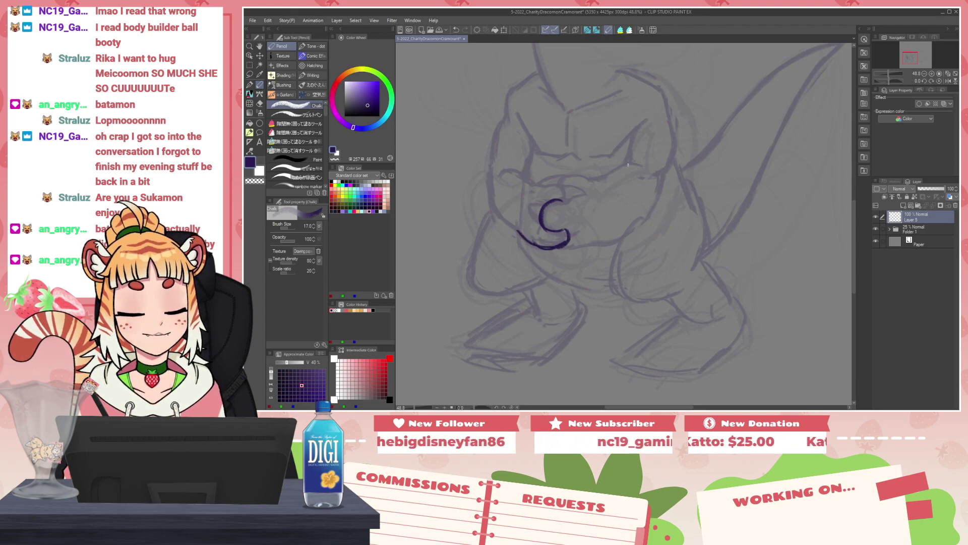
# Step: Draw the top and bottom fingers of the dragon's hand over its belly and refine the curve between the fingers
pyautogui.moveTo(544, 186)
pyautogui.mouseDown()
pyautogui.moveTo(572, 202)
pyautogui.moveTo(563, 203)
pyautogui.moveTo(587, 179)
pyautogui.moveTo(551, 181)
pyautogui.mouseUp()
pyautogui.hotkey('ctrl', 'z')
pyautogui.hotkey('ctrl', 'z')
pyautogui.hotkey('ctrl', 'z')
pyautogui.moveTo(550, 250); pyautogui.dragTo(586, 248)
pyautogui.hotkey('ctrl', 'z')
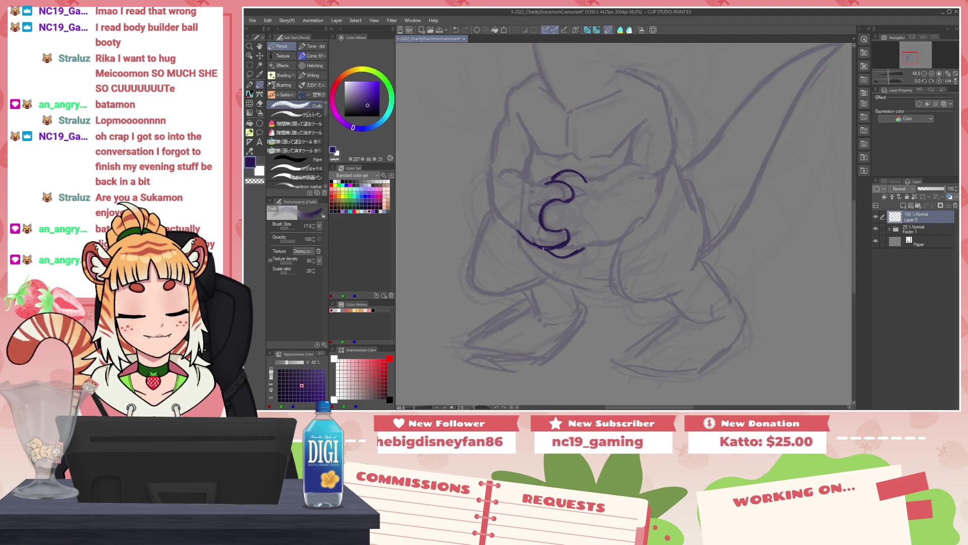
pyautogui.hotkey('ctrl', 'z')
pyautogui.hotkey('ctrl', 'z')
pyautogui.moveTo(527, 237)
pyautogui.mouseDown()
pyautogui.moveTo(571, 253)
pyautogui.moveTo(597, 238)
pyautogui.moveTo(533, 240)
pyautogui.moveTo(567, 263)
pyautogui.moveTo(546, 256)
pyautogui.moveTo(587, 254)
pyautogui.moveTo(598, 242)
pyautogui.moveTo(584, 226)
pyautogui.moveTo(567, 246)
pyautogui.mouseUp()
pyautogui.press('c')
pyautogui.press('c')
pyautogui.hotkey('ctrl', 'z')
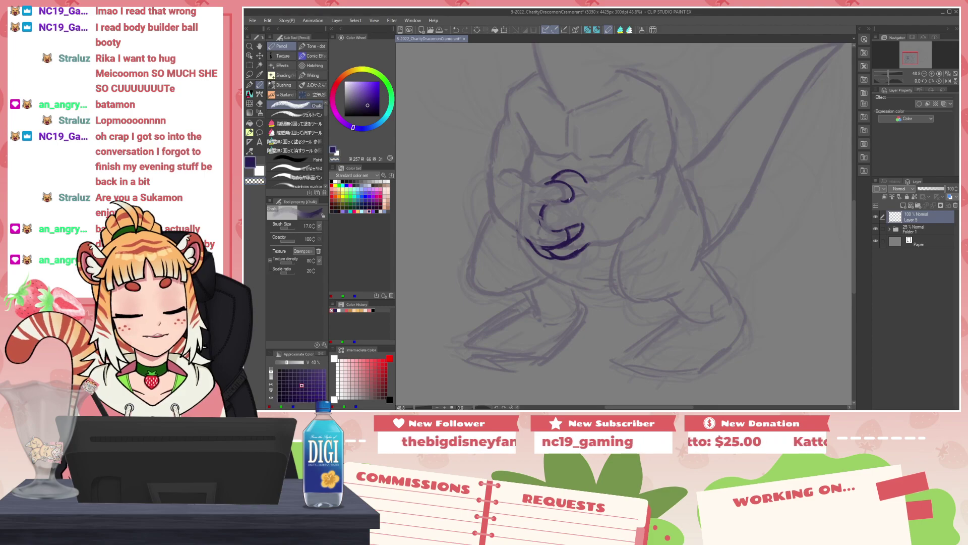
pyautogui.moveTo(543, 219)
pyautogui.mouseDown()
pyautogui.moveTo(565, 231)
pyautogui.moveTo(555, 231)
pyautogui.mouseUp()
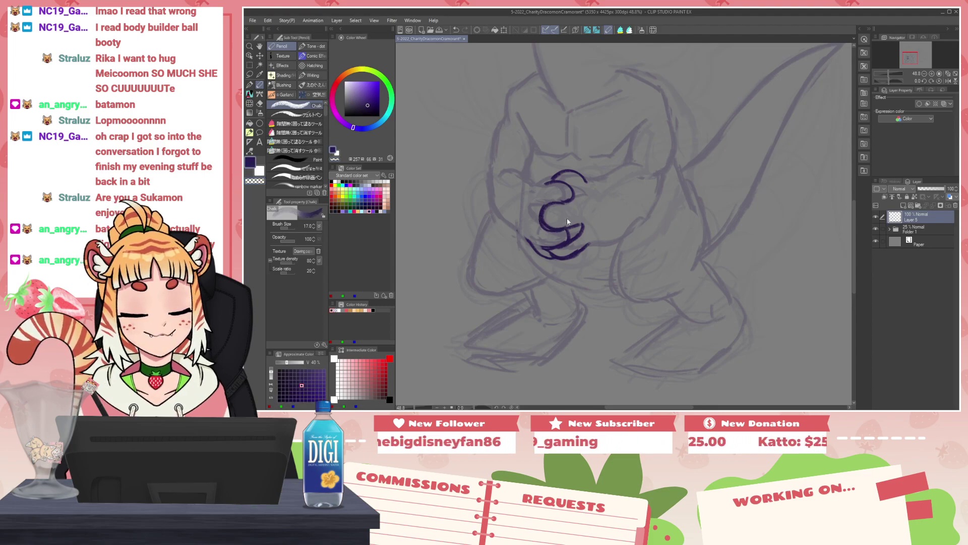
# Step: Draw pointed claws on the three fingers of the dragon's hand
pyautogui.press('h')
pyautogui.moveTo(700, 208)
pyautogui.mouseDown()
pyautogui.moveTo(721, 205)
pyautogui.moveTo(707, 226)
pyautogui.mouseUp()
pyautogui.moveTo(684, 182); pyautogui.dragTo(659, 193)
pyautogui.moveTo(658, 194)
pyautogui.mouseDown()
pyautogui.moveTo(677, 200)
pyautogui.moveTo(689, 174)
pyautogui.moveTo(712, 187)
pyautogui.mouseUp()
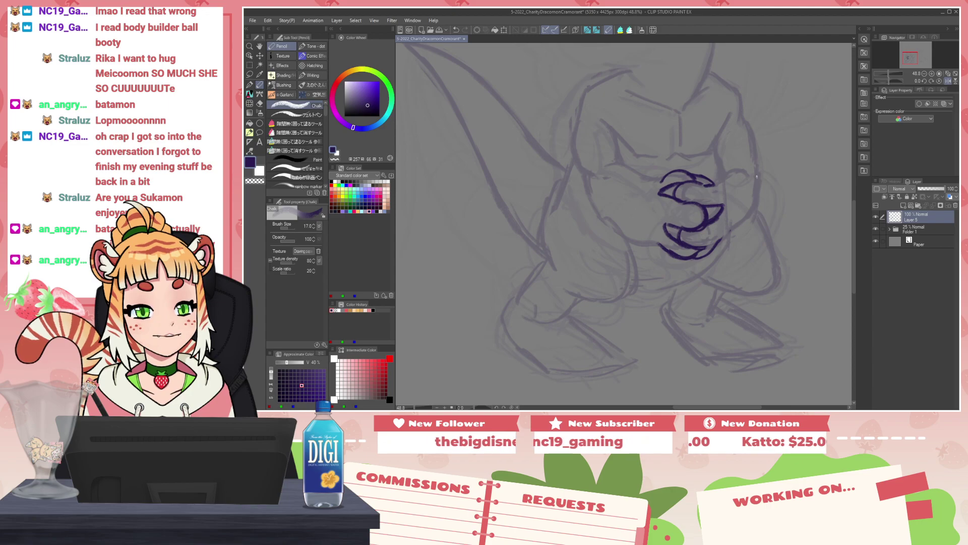
# Step: Draw the back of the dragon's hand and the forearm running out to the elbow, cleaning up the overlapping lines
pyautogui.moveTo(704, 186)
pyautogui.mouseDown()
pyautogui.moveTo(729, 171)
pyautogui.moveTo(750, 175)
pyautogui.mouseUp()
pyautogui.hotkey('ctrl', 'z')
pyautogui.moveTo(737, 173)
pyautogui.mouseDown()
pyautogui.moveTo(749, 175)
pyautogui.moveTo(725, 177)
pyautogui.moveTo(748, 171)
pyautogui.moveTo(766, 194)
pyautogui.moveTo(706, 254)
pyautogui.mouseUp()
pyautogui.press('c')
pyautogui.press('c')
pyautogui.hotkey('ctrl', 'z')
pyautogui.press('c')
pyautogui.press('c')
pyautogui.moveTo(735, 231)
pyautogui.mouseDown()
pyautogui.moveTo(711, 251)
pyautogui.moveTo(717, 242)
pyautogui.mouseUp()
pyautogui.press('c')
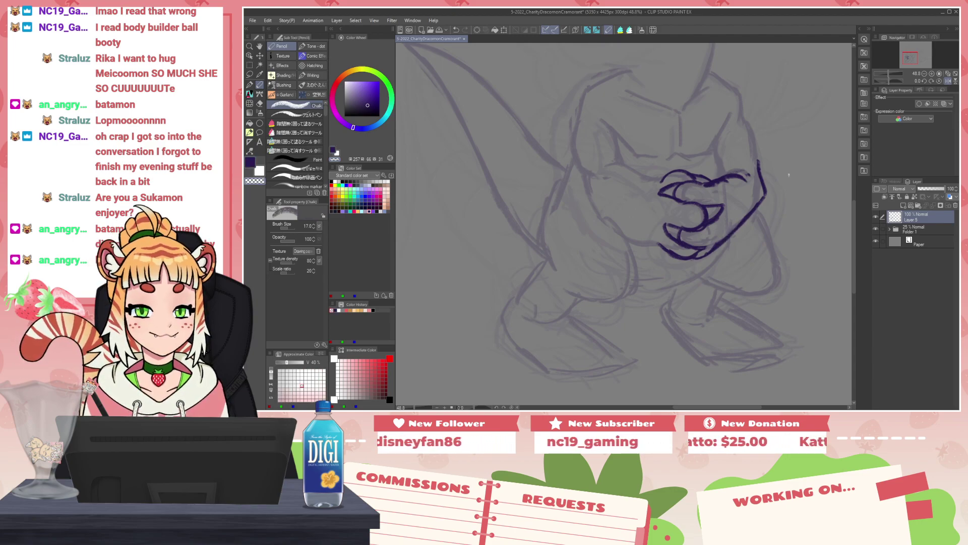
# Step: Touch up the finger and claw lines on the upper part of the dragon's hand
pyautogui.press('h')
pyautogui.moveTo(605, 200)
pyautogui.mouseDown()
pyautogui.moveTo(661, 206)
pyautogui.moveTo(630, 209)
pyautogui.moveTo(602, 231)
pyautogui.moveTo(628, 206)
pyautogui.mouseUp()
pyautogui.press('c')
pyautogui.press('c')
pyautogui.press('c')
pyautogui.moveTo(623, 211); pyautogui.dragTo(629, 200)
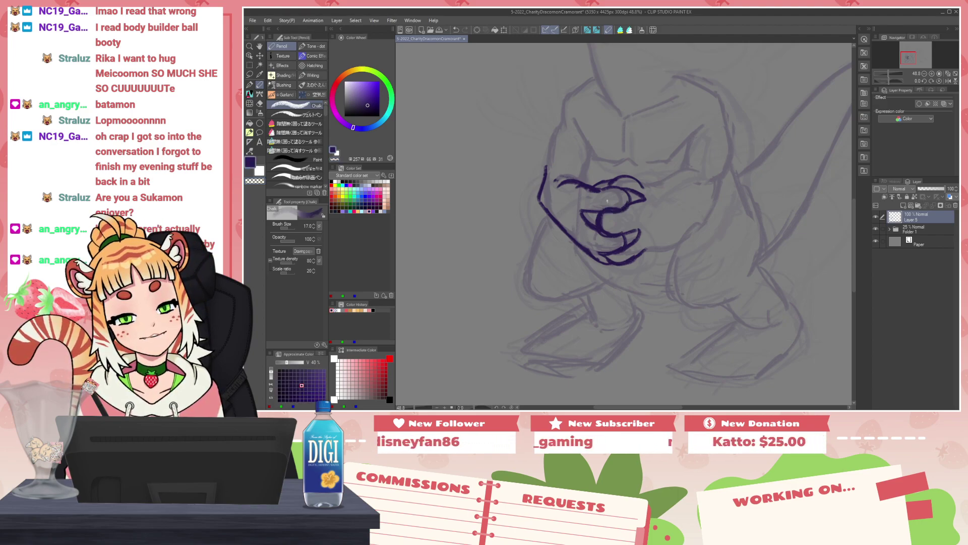
pyautogui.moveTo(715, 155); pyautogui.dragTo(668, 261)
pyautogui.moveTo(672, 202)
pyautogui.mouseDown()
pyautogui.moveTo(654, 273)
pyautogui.moveTo(642, 253)
pyautogui.moveTo(644, 216)
pyautogui.mouseUp()
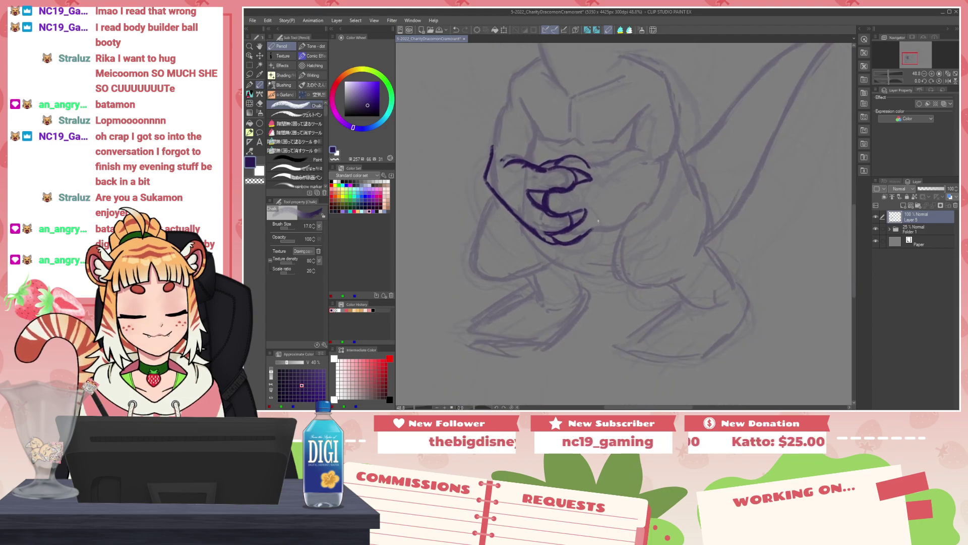
# Step: Draw the lower belly curve and the outline of the bent leg below the elbow, from thigh to ankle
pyautogui.moveTo(513, 216)
pyautogui.mouseDown()
pyautogui.moveTo(541, 255)
pyautogui.moveTo(594, 278)
pyautogui.mouseUp()
pyautogui.moveTo(498, 197)
pyautogui.mouseDown()
pyautogui.moveTo(483, 228)
pyautogui.moveTo(486, 257)
pyautogui.moveTo(533, 280)
pyautogui.mouseUp()
pyautogui.hotkey('ctrl', 'z')
pyautogui.moveTo(484, 238); pyautogui.dragTo(543, 290)
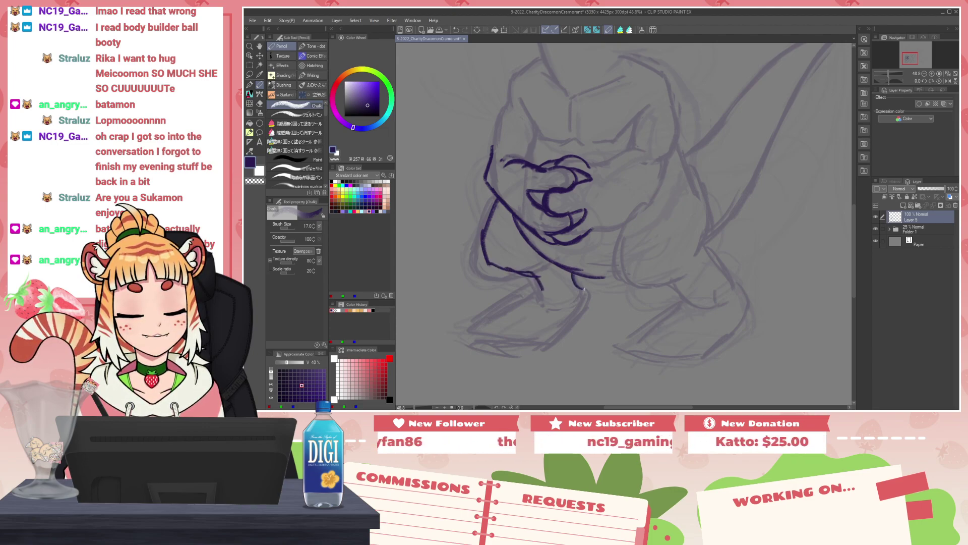
pyautogui.moveTo(537, 277); pyautogui.dragTo(540, 293)
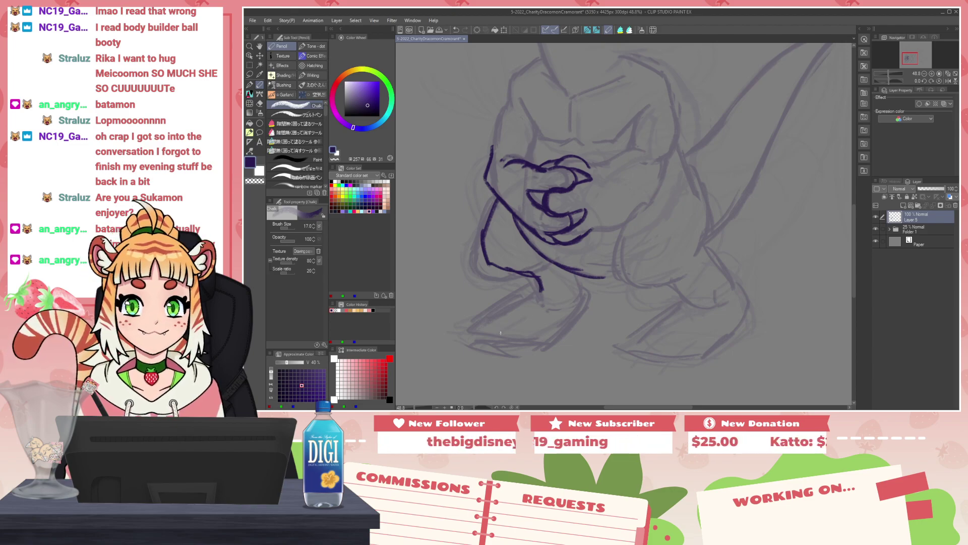
# Step: Draw the top of the dragon's foot below the elbow with its first two clawed toes, erasing stray line ends
pyautogui.moveTo(500, 330); pyautogui.dragTo(521, 337)
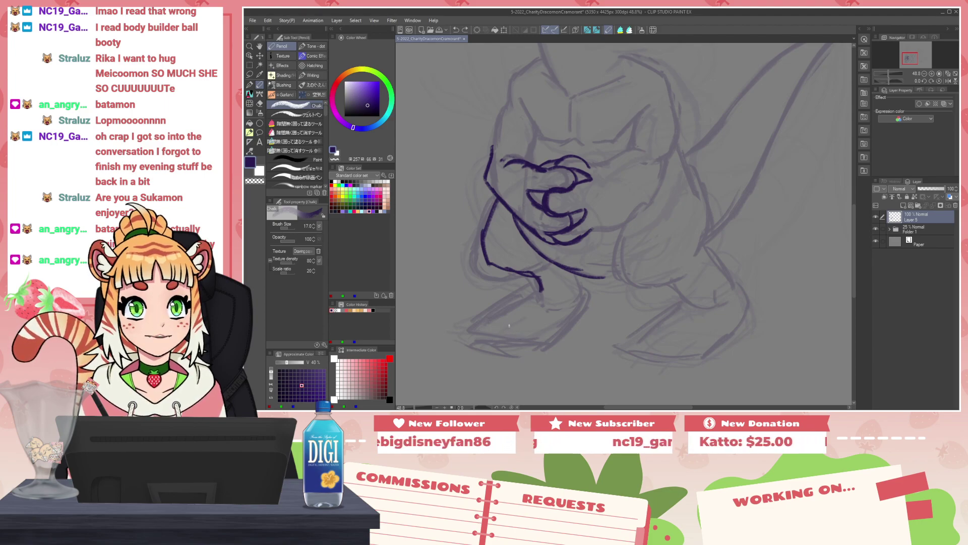
pyautogui.moveTo(501, 334)
pyautogui.mouseDown()
pyautogui.moveTo(521, 321)
pyautogui.moveTo(504, 312)
pyautogui.moveTo(540, 290)
pyautogui.mouseUp()
pyautogui.moveTo(505, 323)
pyautogui.mouseDown()
pyautogui.moveTo(483, 350)
pyautogui.moveTo(512, 323)
pyautogui.moveTo(486, 349)
pyautogui.moveTo(504, 325)
pyautogui.moveTo(482, 352)
pyautogui.moveTo(526, 333)
pyautogui.moveTo(514, 344)
pyautogui.moveTo(502, 330)
pyautogui.moveTo(475, 359)
pyautogui.mouseUp()
pyautogui.hotkey('ctrl', 'z')
pyautogui.hotkey('ctrl', 'z')
pyautogui.press('c')
pyautogui.press('c')
pyautogui.moveTo(474, 359)
pyautogui.mouseDown()
pyautogui.moveTo(511, 341)
pyautogui.moveTo(487, 321)
pyautogui.moveTo(503, 325)
pyautogui.moveTo(463, 348)
pyautogui.moveTo(502, 326)
pyautogui.moveTo(502, 310)
pyautogui.moveTo(489, 317)
pyautogui.moveTo(504, 326)
pyautogui.moveTo(475, 359)
pyautogui.mouseUp()
pyautogui.press('c')
pyautogui.press('c')
pyautogui.press('c')
pyautogui.press('c')
pyautogui.press('c')
pyautogui.press('c')
pyautogui.press('c')
pyautogui.press('c')
pyautogui.press('c')
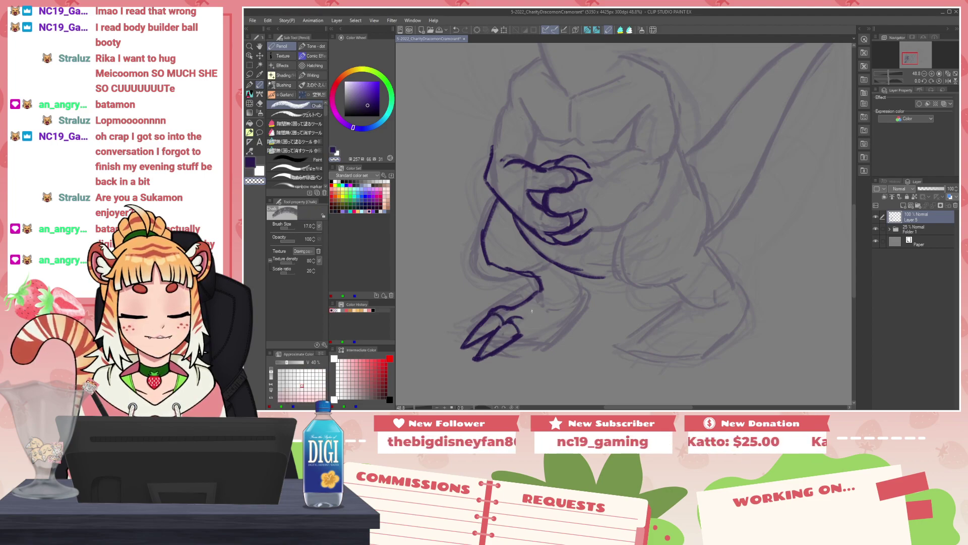
# Step: Clean up the knuckle and toe lines where the first two toes join the dragon's foot
pyautogui.moveTo(533, 309); pyautogui.dragTo(526, 316)
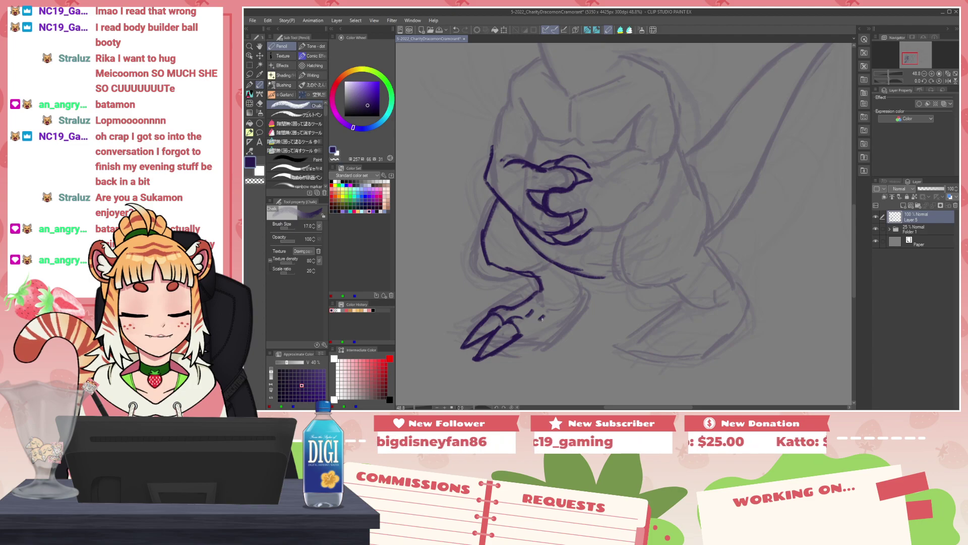
pyautogui.press('c')
pyautogui.moveTo(522, 315); pyautogui.dragTo(524, 319)
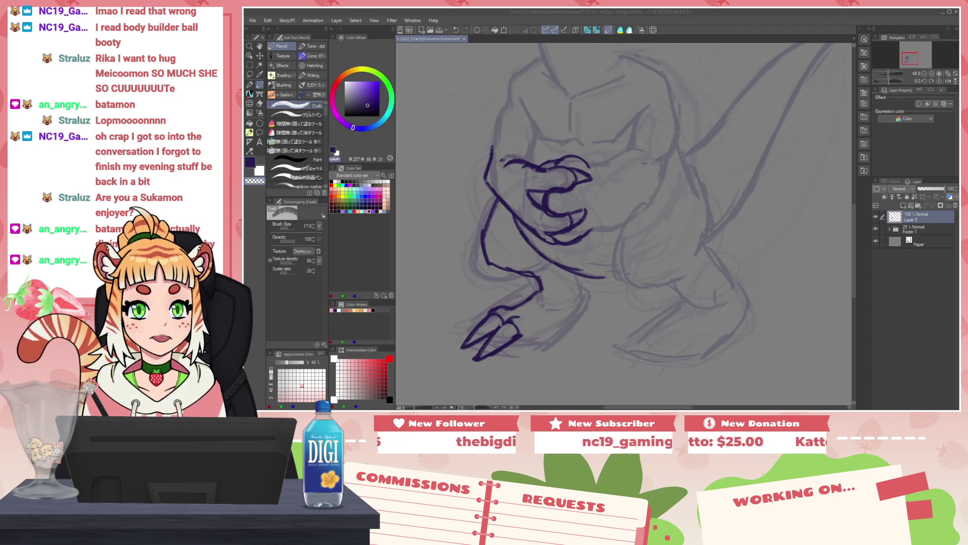
pyautogui.click(510, 320)
pyautogui.press('c')
pyautogui.moveTo(510, 319)
pyautogui.mouseDown()
pyautogui.moveTo(522, 310)
pyautogui.moveTo(506, 322)
pyautogui.mouseUp()
pyautogui.press('c')
pyautogui.press('c')
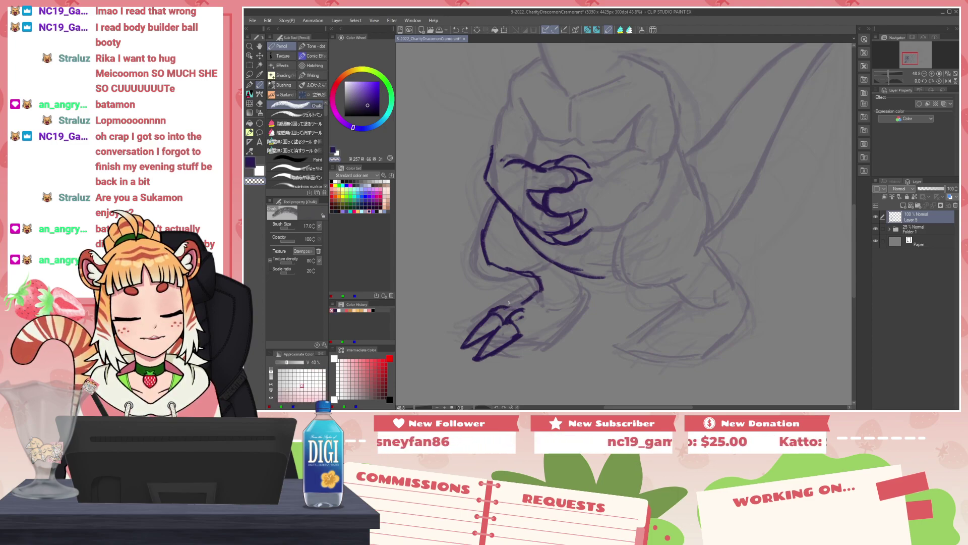
pyautogui.hotkey('ctrl', 'z')
pyautogui.moveTo(499, 305)
pyautogui.mouseDown()
pyautogui.moveTo(534, 295)
pyautogui.moveTo(506, 322)
pyautogui.moveTo(517, 331)
pyautogui.mouseUp()
pyautogui.press('c')
pyautogui.press('c')
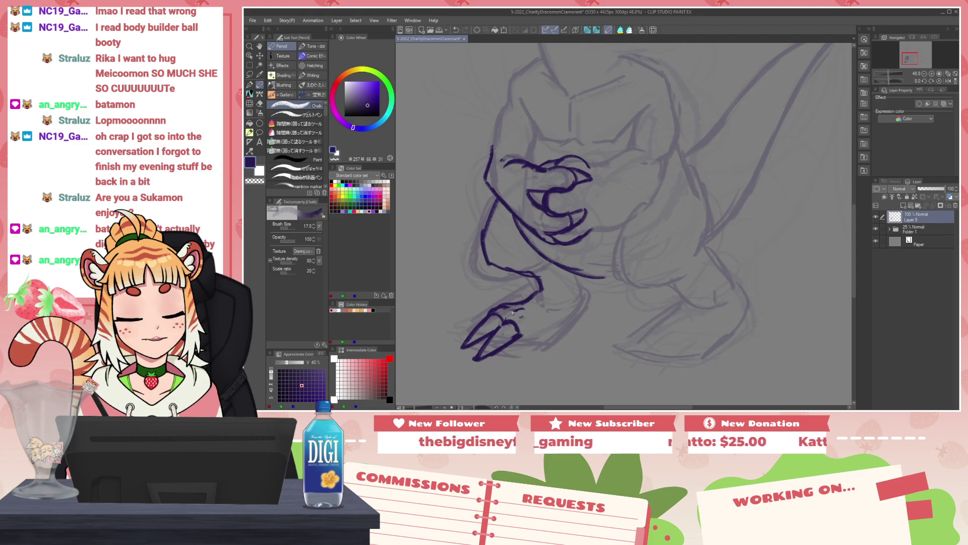
pyautogui.press('c')
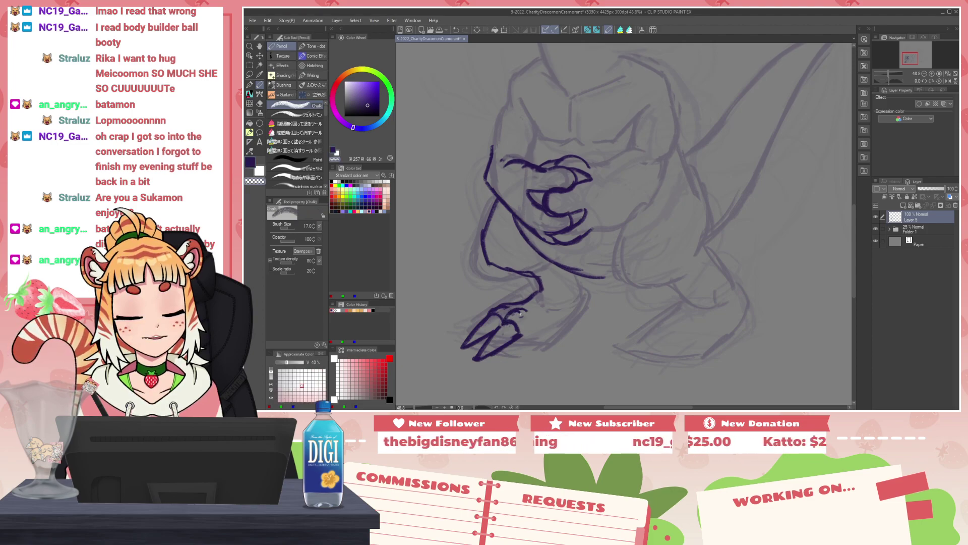
pyautogui.moveTo(498, 308); pyautogui.dragTo(494, 312)
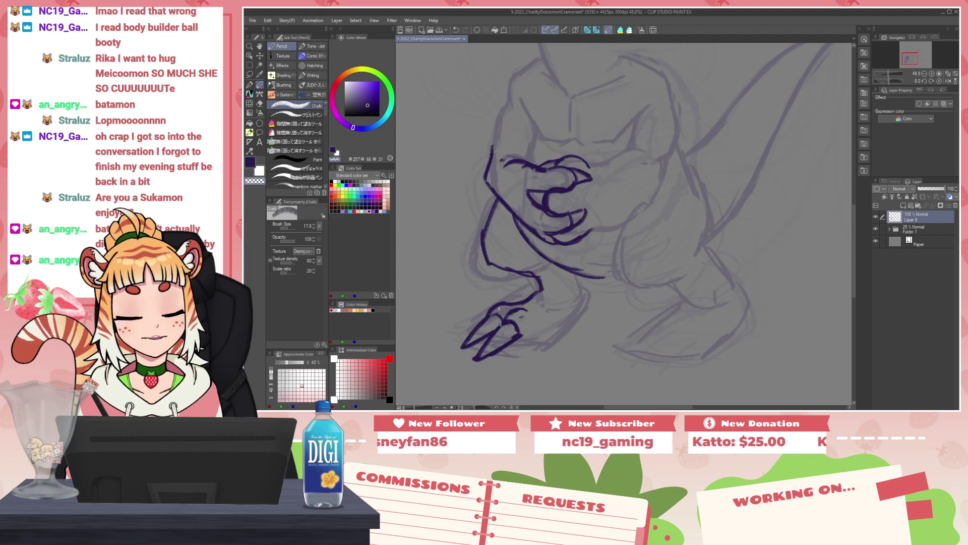
# Step: Draw the third toe with its pointed claw on the same foot
pyautogui.press('c')
pyautogui.moveTo(543, 317)
pyautogui.mouseDown()
pyautogui.moveTo(525, 336)
pyautogui.moveTo(544, 329)
pyautogui.moveTo(526, 335)
pyautogui.mouseUp()
pyautogui.hotkey('ctrl', 'z')
pyautogui.moveTo(527, 328); pyautogui.dragTo(509, 364)
pyautogui.moveTo(547, 335); pyautogui.dragTo(512, 366)
pyautogui.moveTo(543, 335); pyautogui.dragTo(522, 349)
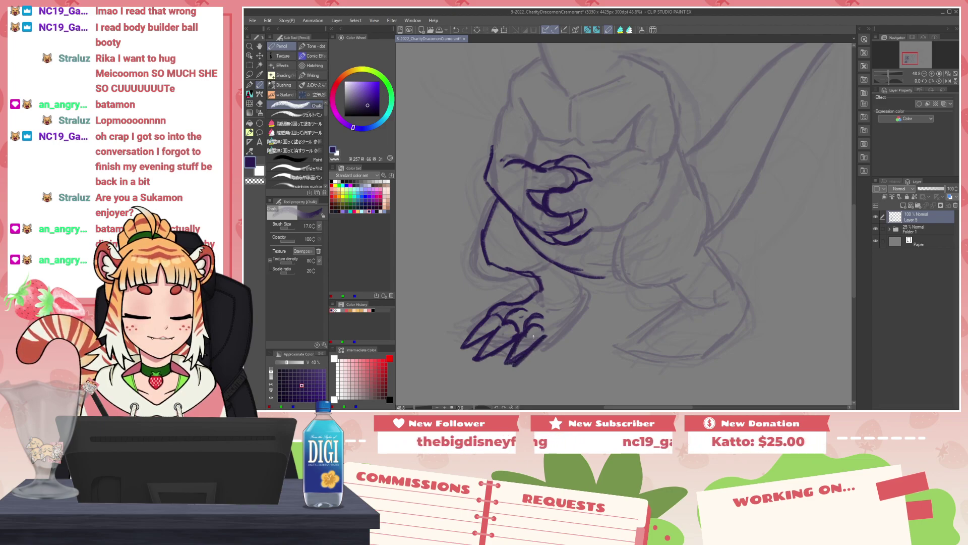
# Step: Draw the rear edge of the lower leg and foot from the belly down to the third toe's claw
pyautogui.press('h')
pyautogui.scroll(-6, 648, 302)
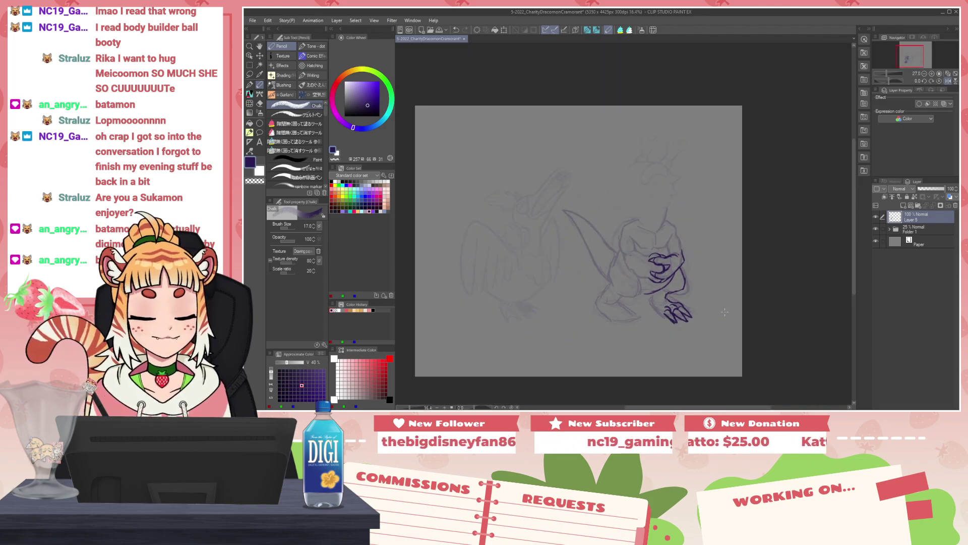
pyautogui.scroll(5, 709, 303)
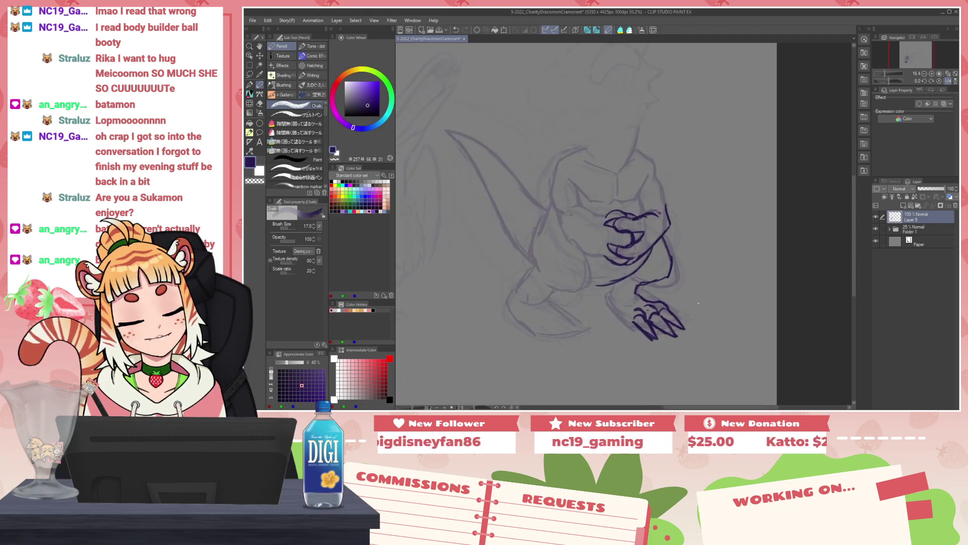
pyautogui.moveTo(544, 251)
pyautogui.mouseDown()
pyautogui.moveTo(521, 298)
pyautogui.moveTo(591, 349)
pyautogui.mouseUp()
pyautogui.press('h')
pyautogui.moveTo(674, 326)
pyautogui.mouseDown()
pyautogui.moveTo(648, 273)
pyautogui.moveTo(588, 320)
pyautogui.mouseUp()
pyautogui.press('c')
pyautogui.press('c')
pyautogui.moveTo(607, 285); pyautogui.dragTo(582, 325)
pyautogui.moveTo(583, 324); pyautogui.dragTo(628, 290)
pyautogui.press('c')
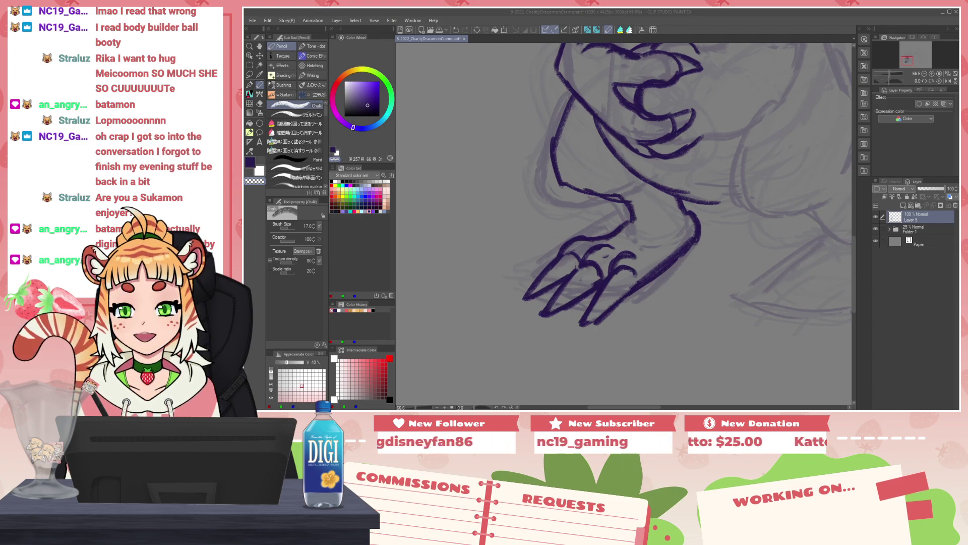
pyautogui.click(730, 251)
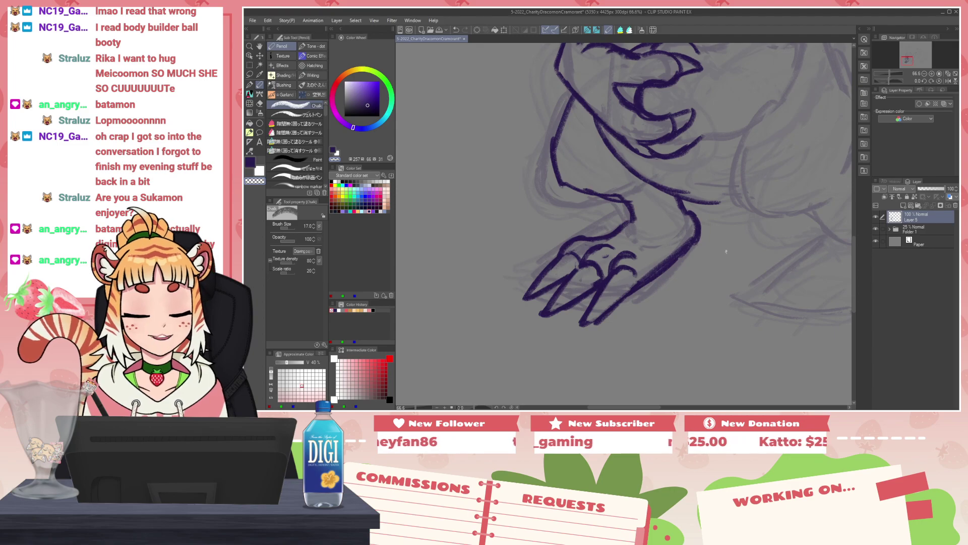
# Step: Redraw the line from the knee to the front of the ankle and erase its rough parts
pyautogui.moveTo(591, 194); pyautogui.dragTo(640, 197)
pyautogui.press('c')
pyautogui.hotkey('ctrl', 'z')
pyautogui.moveTo(563, 181)
pyautogui.mouseDown()
pyautogui.moveTo(638, 190)
pyautogui.moveTo(620, 201)
pyautogui.moveTo(638, 193)
pyautogui.moveTo(634, 220)
pyautogui.mouseUp()
pyautogui.press('c')
pyautogui.press('c')
# Step: Draw the rounded knuckle outline of the dragon's other hand just above the clawed fingers
pyautogui.moveTo(722, 262); pyautogui.dragTo(556, 273)
pyautogui.scroll(-2, 593, 243)
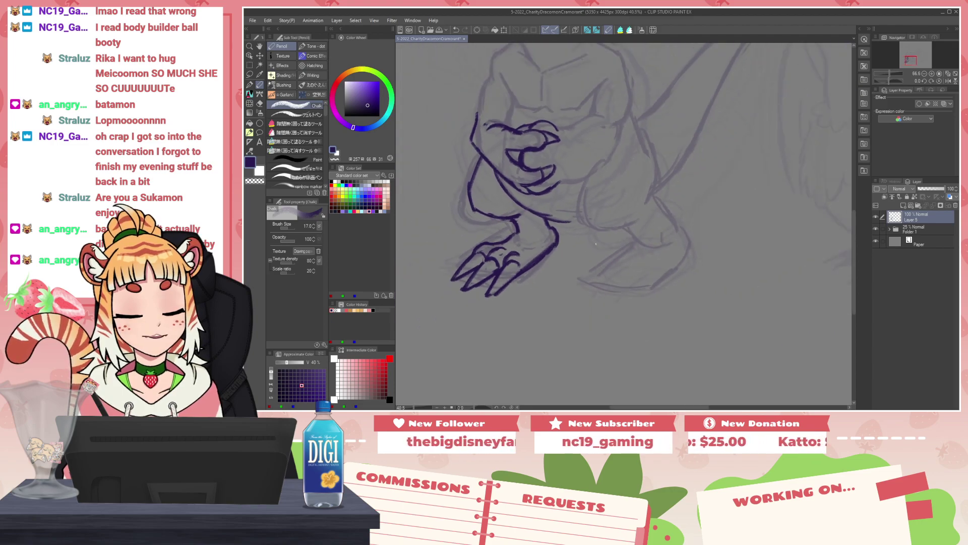
pyautogui.scroll(-5, 593, 243)
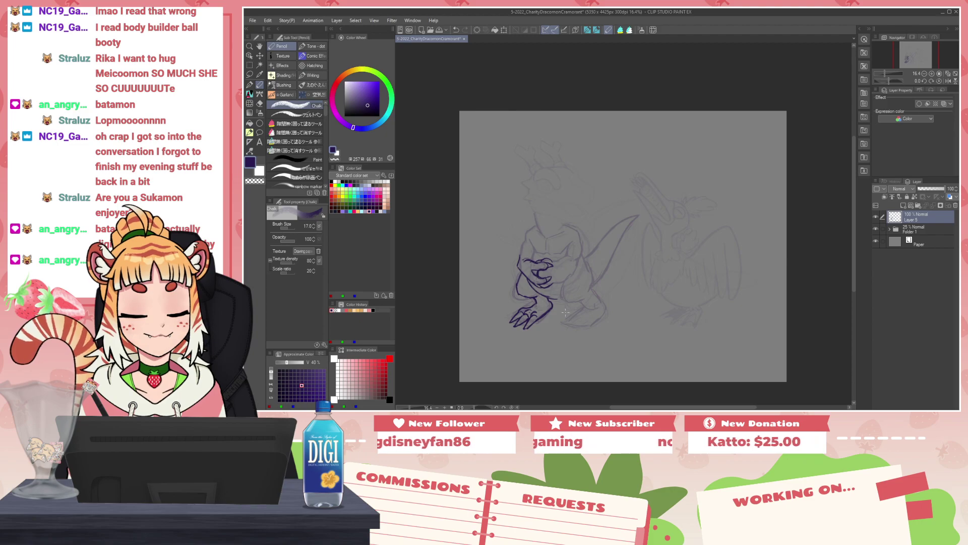
pyautogui.scroll(5, 565, 312)
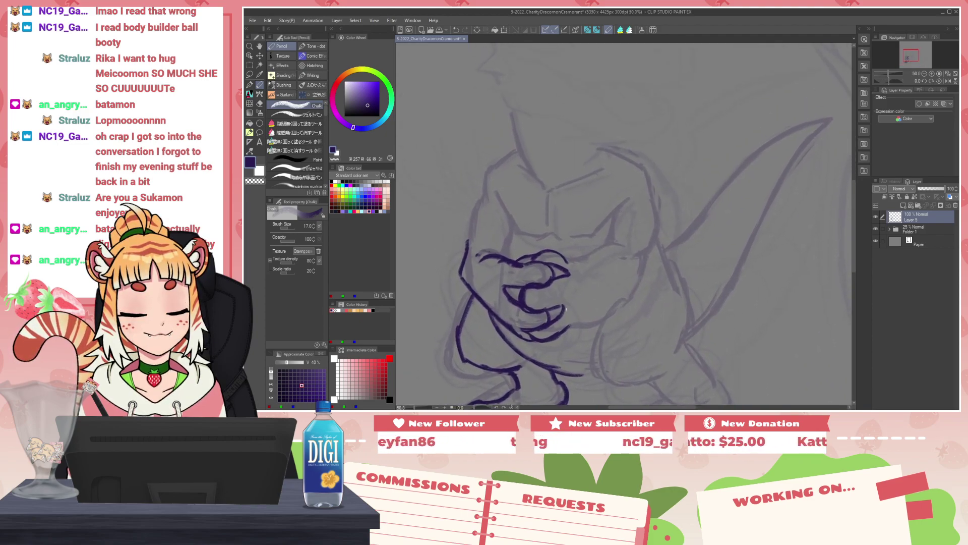
pyautogui.moveTo(540, 251)
pyautogui.mouseDown()
pyautogui.moveTo(584, 236)
pyautogui.moveTo(592, 255)
pyautogui.mouseUp()
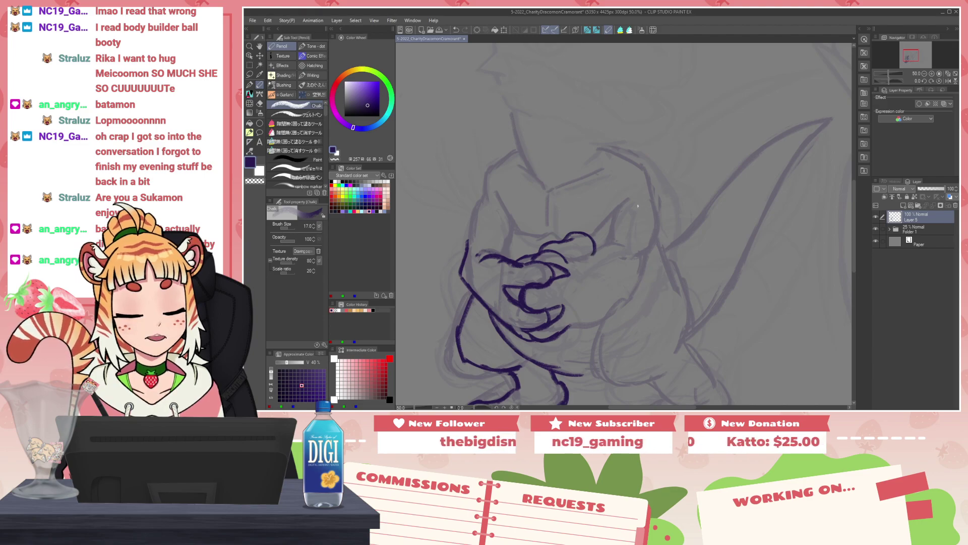
# Step: Draw a round shape above the back of the dragon's clawed hand and a short arm line leading up from it
pyautogui.moveTo(508, 223)
pyautogui.mouseDown()
pyautogui.moveTo(496, 253)
pyautogui.moveTo(519, 220)
pyautogui.moveTo(538, 253)
pyautogui.mouseUp()
pyautogui.hotkey('ctrl', 'z')
pyautogui.hotkey('ctrl', 'z')
pyautogui.moveTo(518, 220)
pyautogui.mouseDown()
pyautogui.moveTo(538, 255)
pyautogui.moveTo(527, 227)
pyautogui.moveTo(489, 196)
pyautogui.mouseUp()
pyautogui.hotkey('ctrl', 'z')
pyautogui.moveTo(488, 192)
pyautogui.mouseDown()
pyautogui.moveTo(502, 212)
pyautogui.moveTo(470, 149)
pyautogui.moveTo(434, 126)
pyautogui.moveTo(454, 169)
pyautogui.moveTo(503, 223)
pyautogui.mouseUp()
pyautogui.moveTo(492, 203)
pyautogui.mouseDown()
pyautogui.moveTo(402, 175)
pyautogui.moveTo(406, 191)
pyautogui.moveTo(488, 205)
pyautogui.moveTo(502, 222)
pyautogui.moveTo(486, 108)
pyautogui.mouseUp()
pyautogui.hotkey('ctrl', 'z')
pyautogui.hotkey('ctrl', 'z')
pyautogui.hotkey('ctrl', 'z')
pyautogui.hotkey('ctrl', 'z')
pyautogui.hotkey('ctrl', 'z')
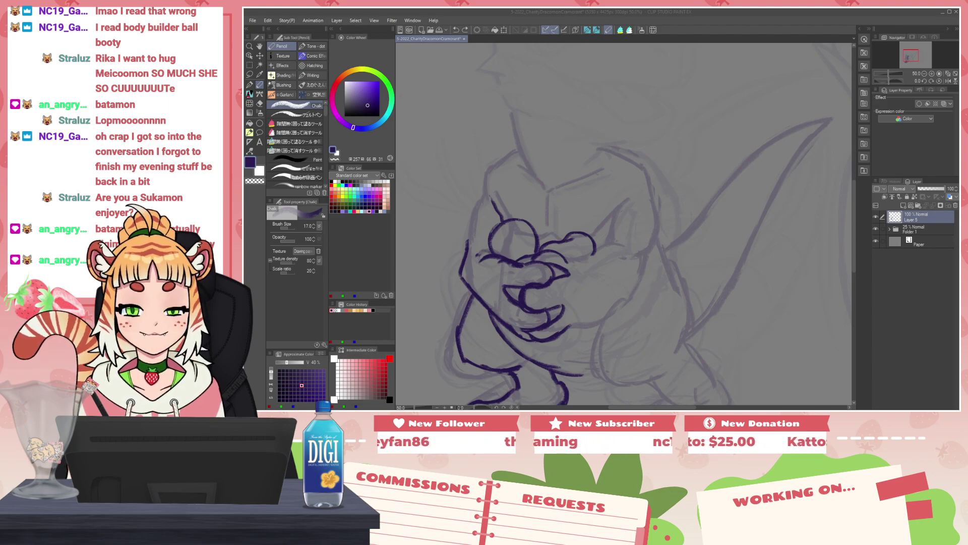
# Step: Redraw the round vegetable above the dragon's clawed hand with a cleaner outline and erase the rough parts around it
pyautogui.moveTo(489, 238)
pyautogui.mouseDown()
pyautogui.moveTo(515, 227)
pyautogui.moveTo(498, 224)
pyautogui.moveTo(487, 254)
pyautogui.mouseUp()
pyautogui.moveTo(519, 220)
pyautogui.mouseDown()
pyautogui.moveTo(543, 238)
pyautogui.moveTo(538, 222)
pyautogui.moveTo(536, 249)
pyautogui.moveTo(531, 223)
pyautogui.moveTo(491, 242)
pyautogui.moveTo(537, 225)
pyautogui.moveTo(530, 219)
pyautogui.moveTo(490, 236)
pyautogui.moveTo(483, 252)
pyautogui.moveTo(486, 229)
pyautogui.moveTo(488, 253)
pyautogui.mouseUp()
pyautogui.press('c')
pyautogui.press('c')
pyautogui.press('c')
pyautogui.press('c')
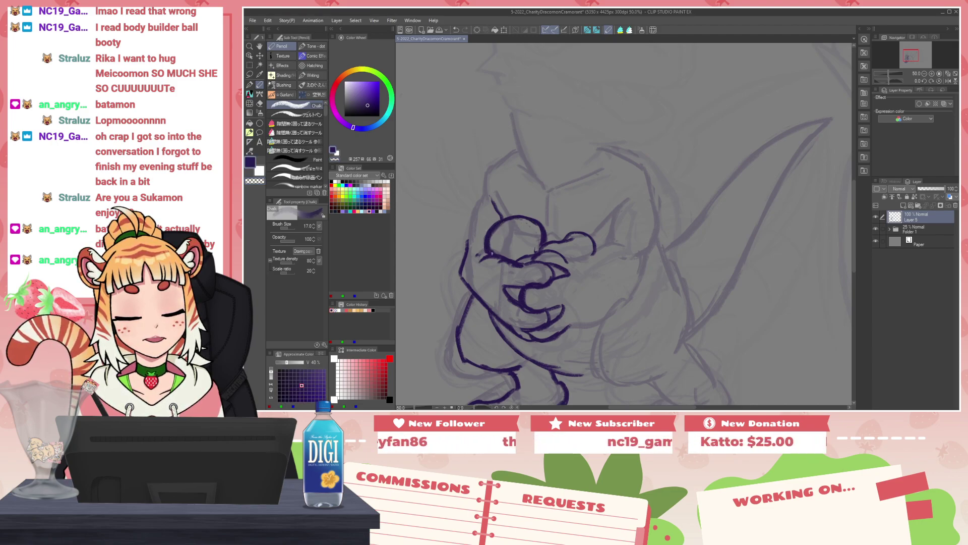
# Step: Draw a stem rising from the round vegetable and ending in a long pointed leaf that leans outward
pyautogui.moveTo(505, 217); pyautogui.dragTo(459, 167)
pyautogui.hotkey('ctrl', 'z')
pyautogui.moveTo(506, 220)
pyautogui.mouseDown()
pyautogui.moveTo(422, 127)
pyautogui.moveTo(504, 217)
pyautogui.mouseUp()
pyautogui.moveTo(483, 185)
pyautogui.mouseDown()
pyautogui.moveTo(439, 101)
pyautogui.moveTo(406, 127)
pyautogui.moveTo(476, 188)
pyautogui.mouseUp()
pyautogui.hotkey('ctrl', 'z')
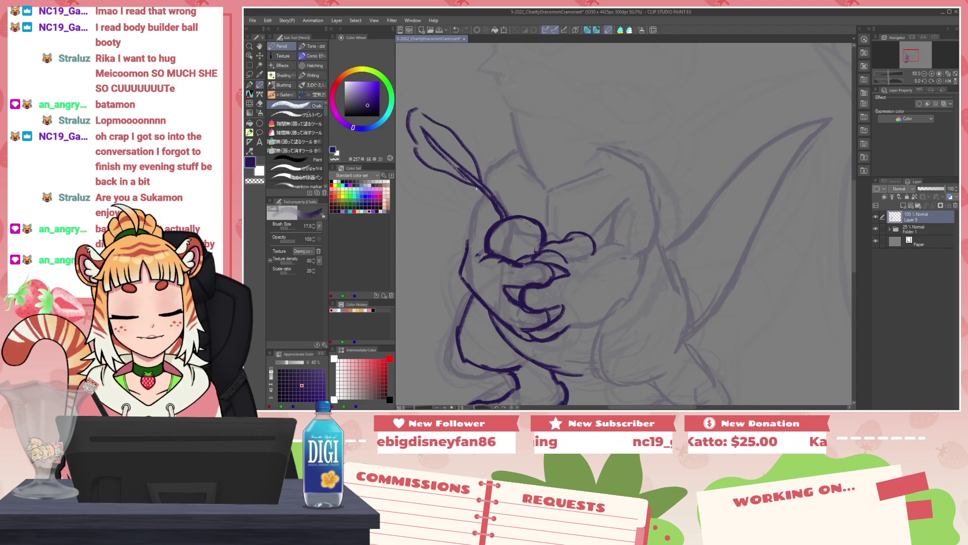
# Step: Add a second, taller leaf and a shorter leafy stalk growing upright from the round vegetable beside the first leaf
pyautogui.moveTo(513, 216); pyautogui.dragTo(481, 121)
pyautogui.moveTo(497, 198); pyautogui.dragTo(482, 133)
pyautogui.moveTo(493, 178); pyautogui.dragTo(487, 170)
pyautogui.moveTo(487, 173); pyautogui.dragTo(477, 164)
pyautogui.moveTo(443, 130)
pyautogui.mouseDown()
pyautogui.moveTo(453, 88)
pyautogui.moveTo(487, 110)
pyautogui.moveTo(512, 216)
pyautogui.mouseUp()
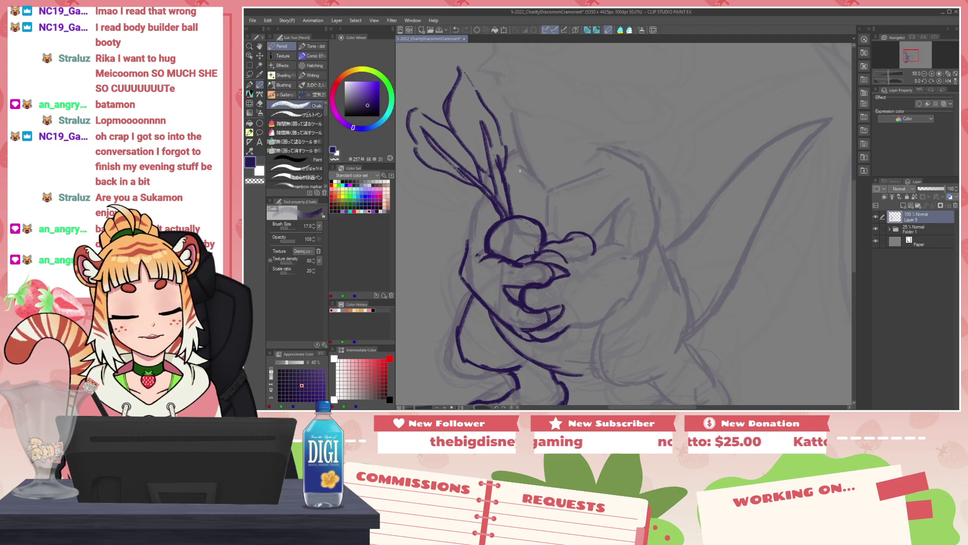
pyautogui.scroll(-5, 624, 150)
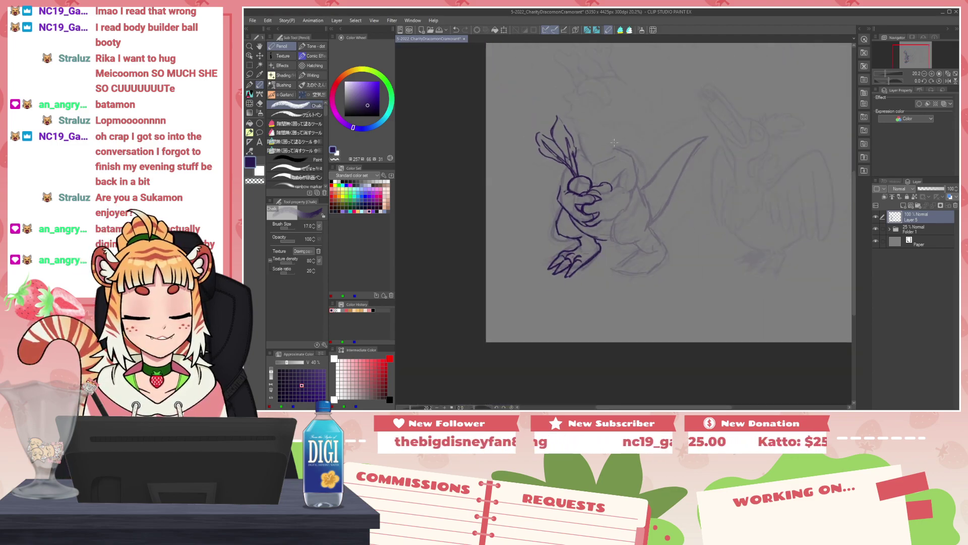
pyautogui.scroll(5, 612, 136)
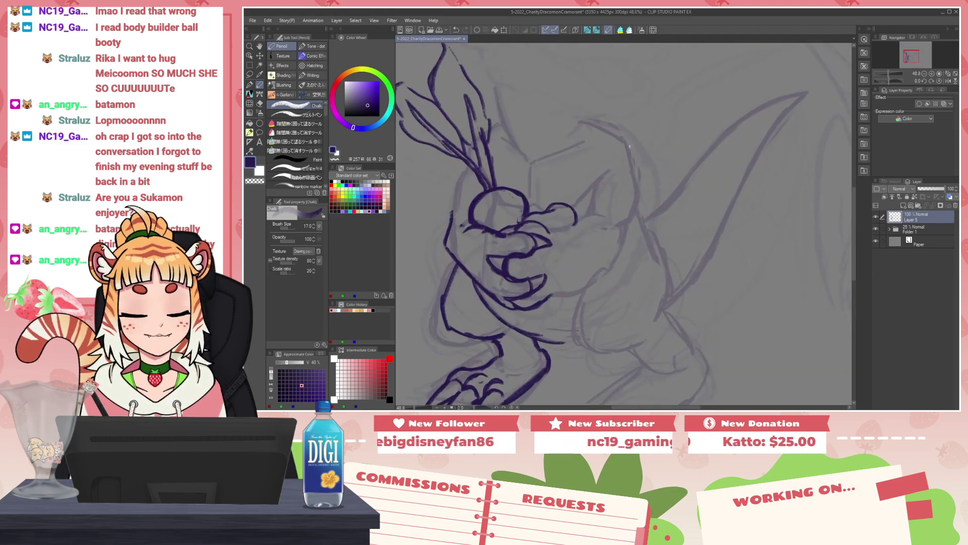
# Step: Draw the finger bumps of the dragon's other hand between the round vegetable and the knuckles
pyautogui.moveTo(509, 186); pyautogui.dragTo(552, 204)
pyautogui.press('c')
pyautogui.press('c')
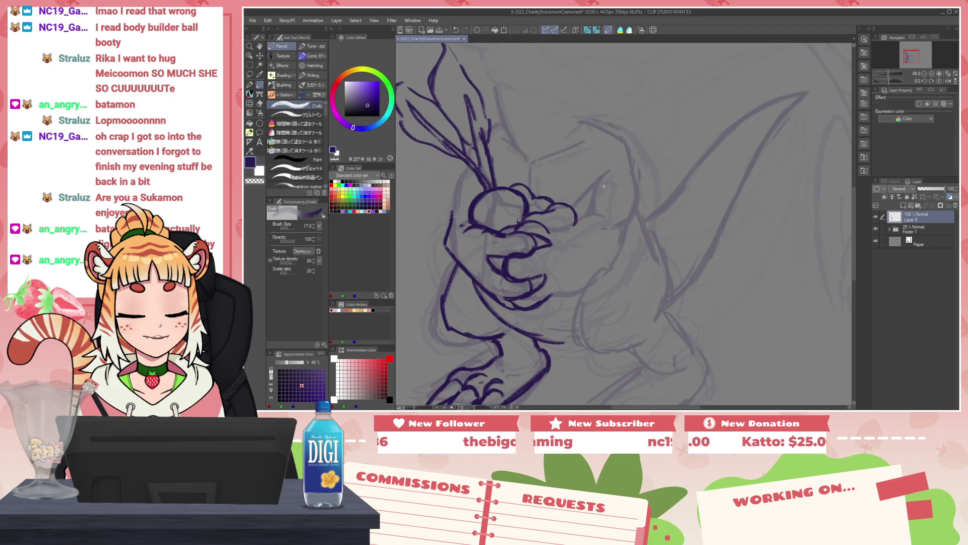
# Step: Draw a slim carrot-shaped vegetable sticking up at an angle behind the dragon's knuckles and tidy its edges
pyautogui.moveTo(606, 173); pyautogui.dragTo(579, 198)
pyautogui.moveTo(541, 233)
pyautogui.mouseDown()
pyautogui.moveTo(570, 198)
pyautogui.moveTo(560, 203)
pyautogui.moveTo(582, 205)
pyautogui.moveTo(556, 241)
pyautogui.mouseUp()
pyautogui.moveTo(573, 223)
pyautogui.mouseDown()
pyautogui.moveTo(553, 241)
pyautogui.moveTo(566, 198)
pyautogui.moveTo(583, 208)
pyautogui.moveTo(561, 202)
pyautogui.moveTo(567, 193)
pyautogui.moveTo(585, 208)
pyautogui.moveTo(562, 240)
pyautogui.mouseUp()
pyautogui.press('c')
pyautogui.press('c')
pyautogui.press('c')
pyautogui.press('c')
# Step: Draw a fan of short stem lines at the upper end of the carrot-shaped vegetable
pyautogui.moveTo(573, 192); pyautogui.dragTo(580, 180)
pyautogui.moveTo(578, 190); pyautogui.dragTo(588, 169)
pyautogui.hotkey('ctrl', 'z')
pyautogui.moveTo(588, 170); pyautogui.dragTo(580, 192)
pyautogui.moveTo(587, 171)
pyautogui.mouseDown()
pyautogui.moveTo(600, 173)
pyautogui.moveTo(582, 194)
pyautogui.moveTo(600, 177)
pyautogui.moveTo(605, 194)
pyautogui.moveTo(587, 200)
pyautogui.mouseUp()
# Step: Rework the long side of the carrot-shaped vegetable and clean up where it meets the knuckles
pyautogui.moveTo(542, 227); pyautogui.dragTo(563, 192)
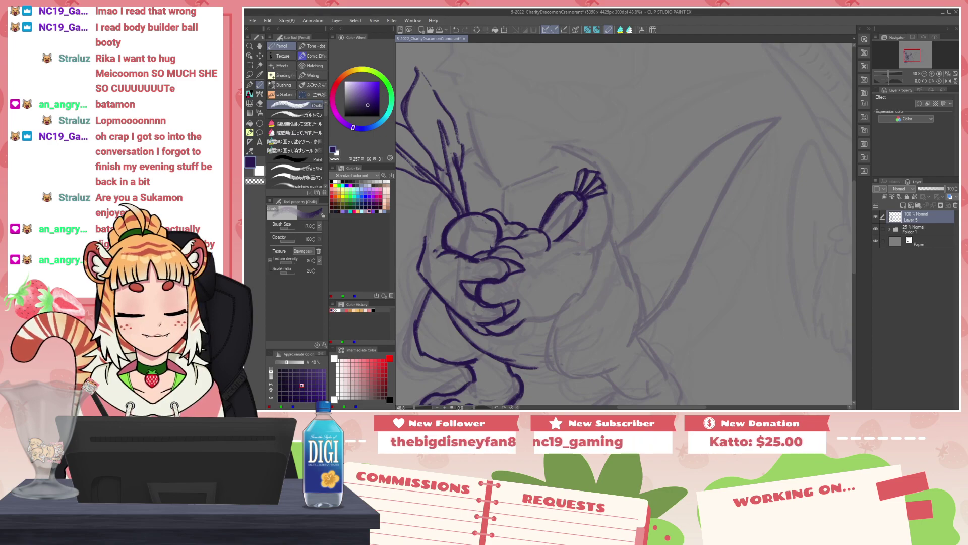
pyautogui.press('c')
pyautogui.press('c')
pyautogui.moveTo(546, 226); pyautogui.dragTo(561, 199)
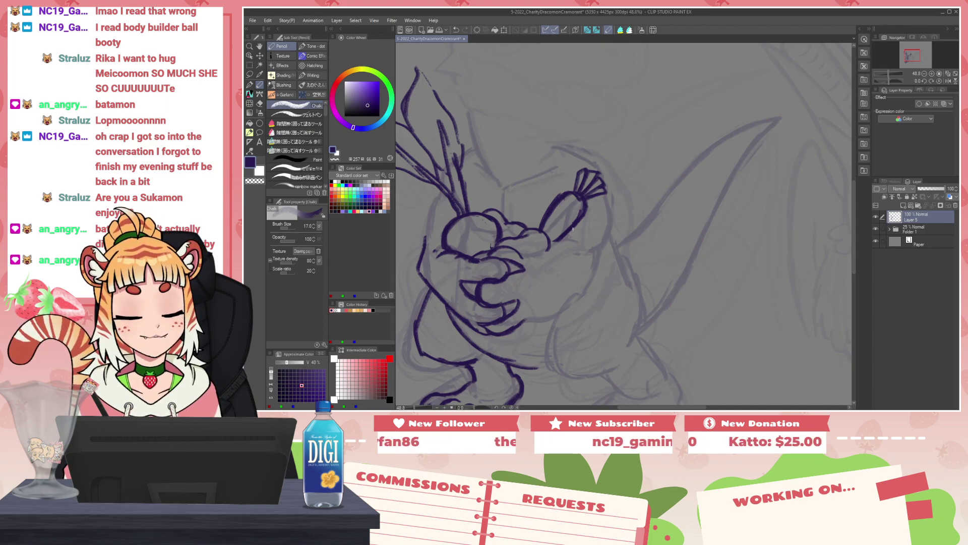
pyautogui.scroll(-5, 514, 205)
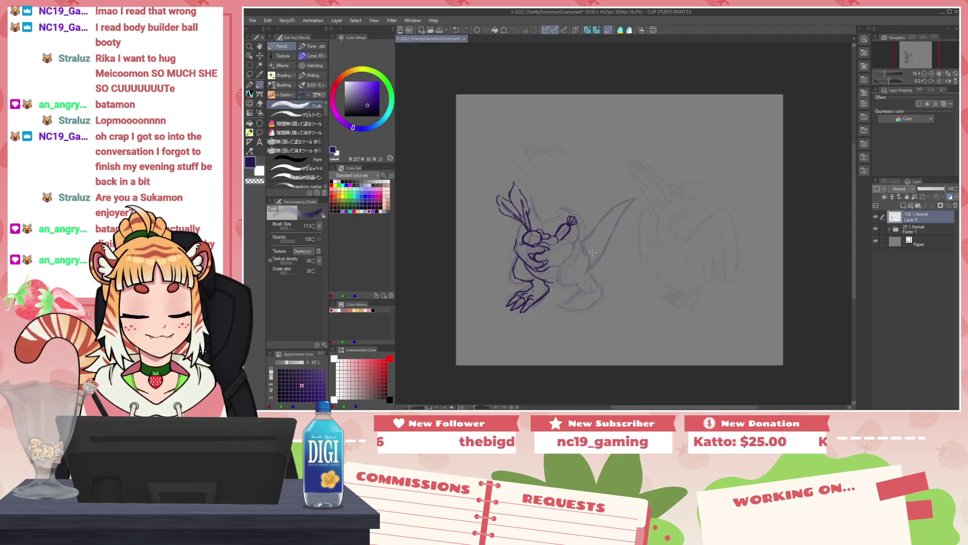
pyautogui.scroll(1, 558, 255)
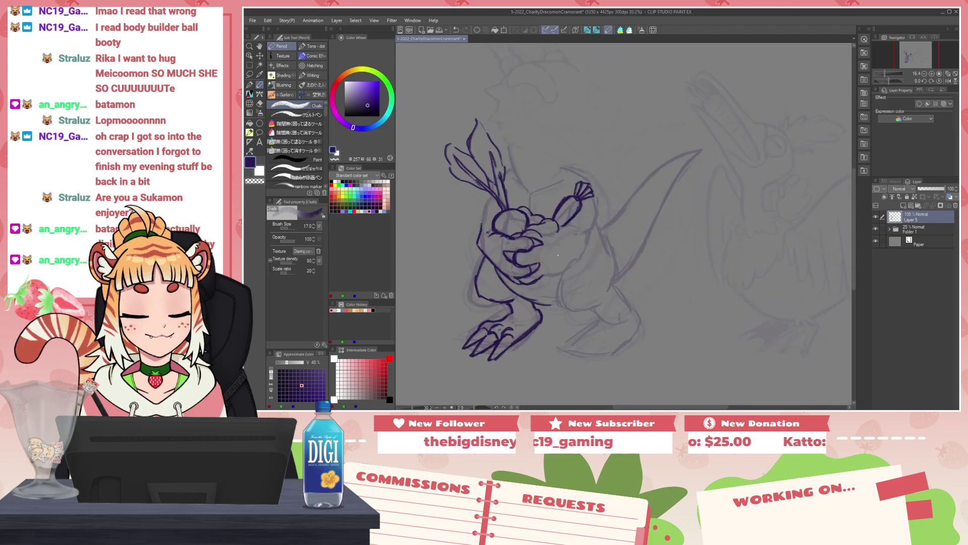
pyautogui.scroll(3, 575, 300)
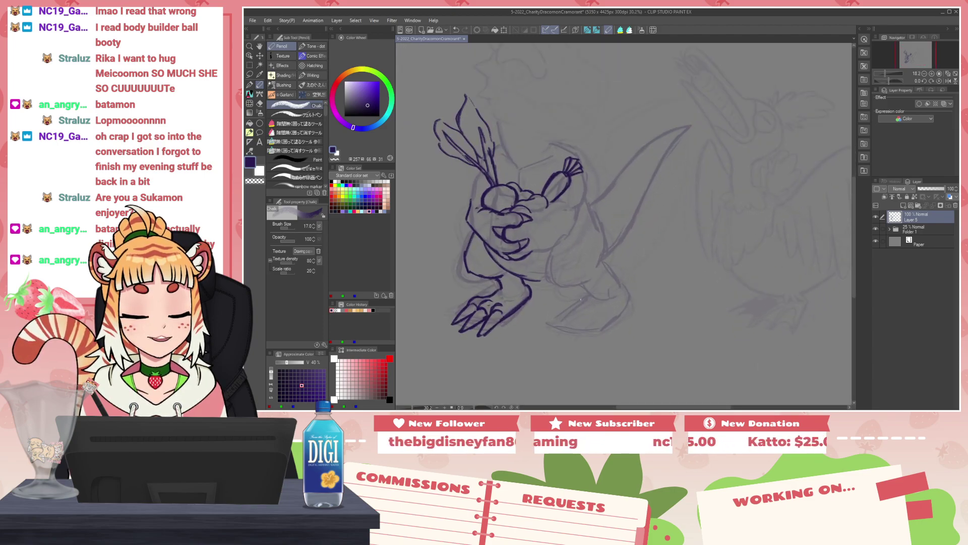
# Step: Lasso the dragon's front leg and foot, scale them to 110 percent, apply the transformation and deselect
pyautogui.click(249, 73)
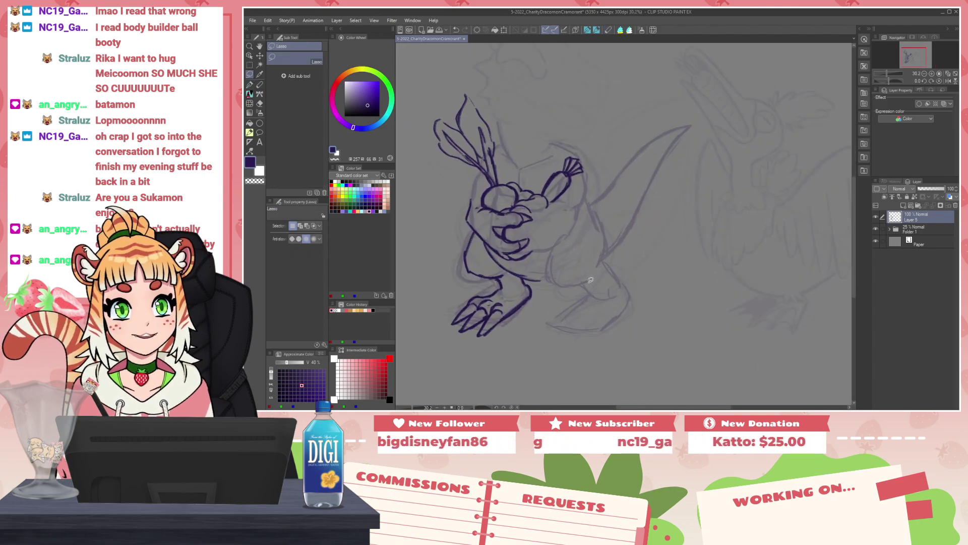
pyautogui.moveTo(539, 295)
pyautogui.mouseDown()
pyautogui.moveTo(465, 230)
pyautogui.moveTo(446, 358)
pyautogui.moveTo(539, 294)
pyautogui.mouseUp()
pyautogui.hotkey('ctrl', 't')
pyautogui.moveTo(431, 368); pyautogui.dragTo(418, 383)
pyautogui.moveTo(514, 334); pyautogui.dragTo(518, 320)
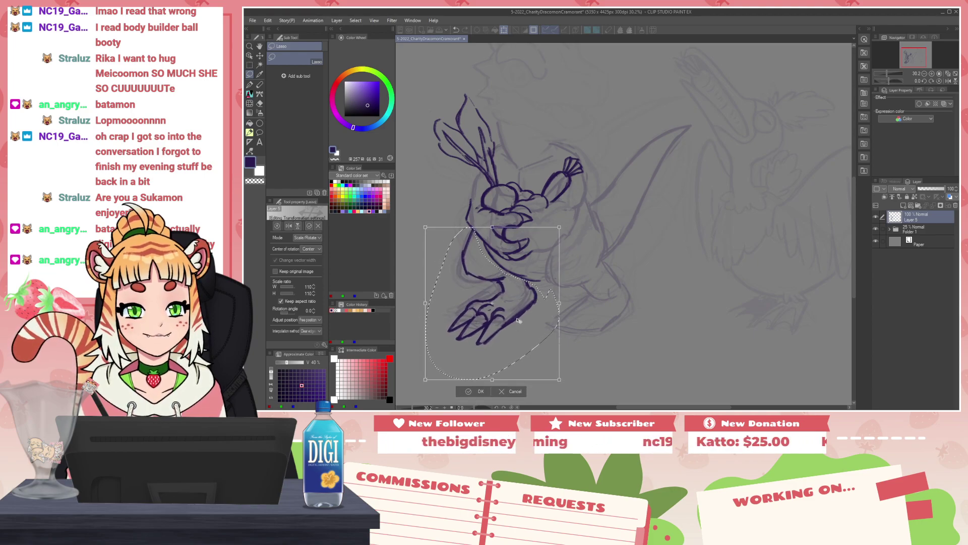
pyautogui.press('Return')
pyautogui.hotkey('ctrl', 'd')
pyautogui.press('p')
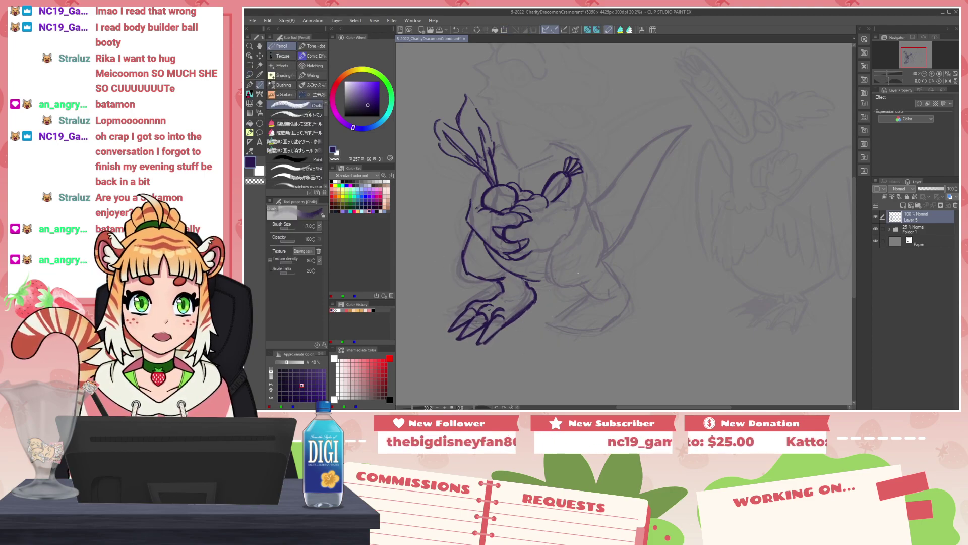
# Step: Redraw the underside of the belly above the enlarged front leg so that it joins the leg lines
pyautogui.moveTo(521, 275)
pyautogui.mouseDown()
pyautogui.moveTo(547, 276)
pyautogui.moveTo(533, 278)
pyautogui.mouseUp()
pyautogui.press('c')
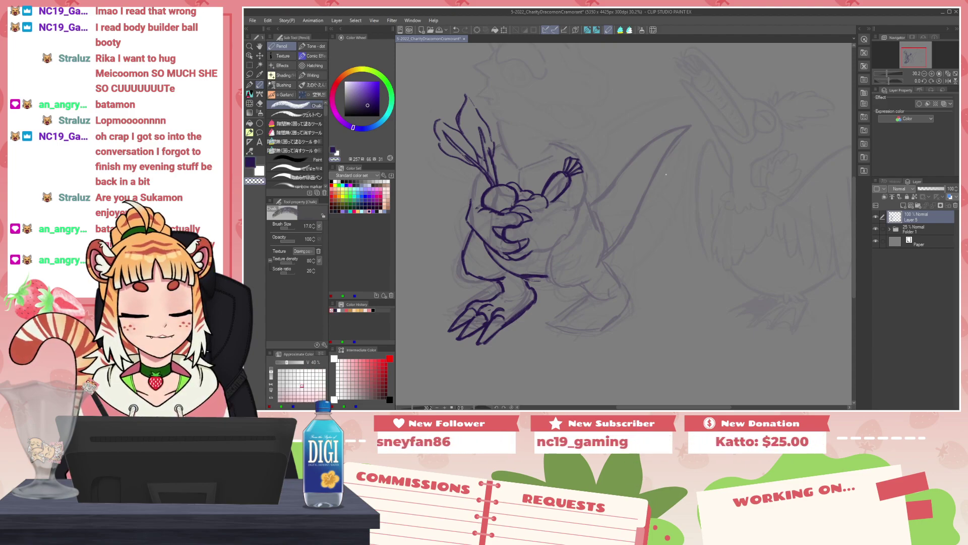
pyautogui.press('x')
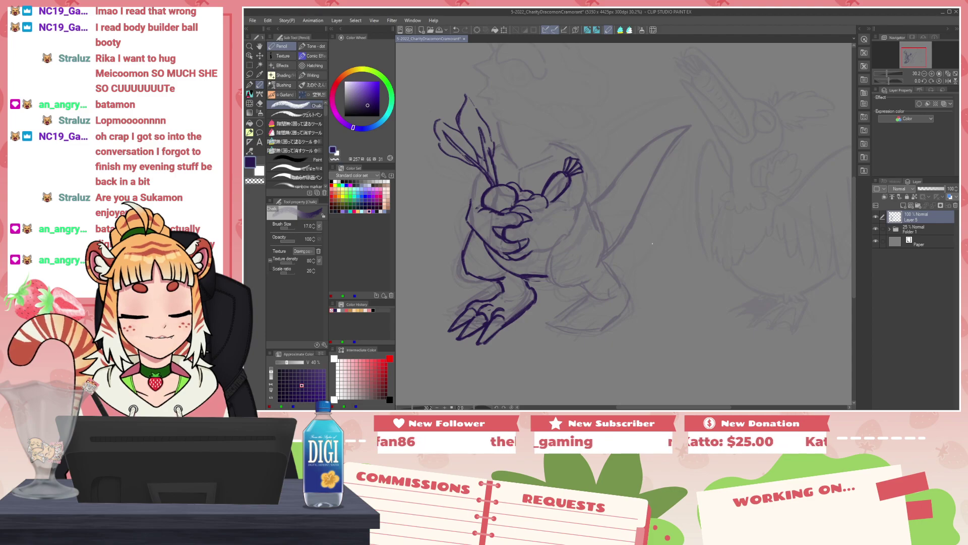
# Step: Draw the dragon's lower back, rear leg and clawed foot, plus the rounded front edge of the thigh
pyautogui.moveTo(592, 213)
pyautogui.mouseDown()
pyautogui.moveTo(604, 242)
pyautogui.moveTo(603, 232)
pyautogui.moveTo(599, 265)
pyautogui.moveTo(617, 284)
pyautogui.moveTo(590, 294)
pyautogui.moveTo(605, 298)
pyautogui.moveTo(639, 270)
pyautogui.moveTo(606, 331)
pyautogui.mouseUp()
pyautogui.moveTo(599, 297)
pyautogui.mouseDown()
pyautogui.moveTo(556, 327)
pyautogui.moveTo(577, 316)
pyautogui.moveTo(575, 328)
pyautogui.moveTo(558, 326)
pyautogui.moveTo(610, 328)
pyautogui.mouseUp()
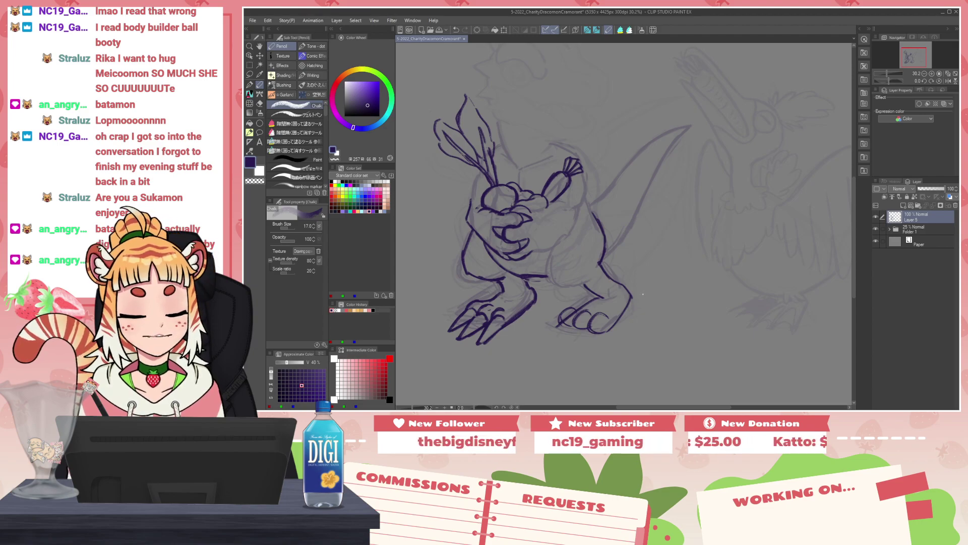
pyautogui.moveTo(554, 242)
pyautogui.mouseDown()
pyautogui.moveTo(552, 290)
pyautogui.moveTo(580, 289)
pyautogui.mouseUp()
pyautogui.hotkey('ctrl', 'z')
pyautogui.hotkey('ctrl', 'z')
pyautogui.moveTo(559, 240)
pyautogui.mouseDown()
pyautogui.moveTo(573, 275)
pyautogui.moveTo(592, 280)
pyautogui.mouseUp()
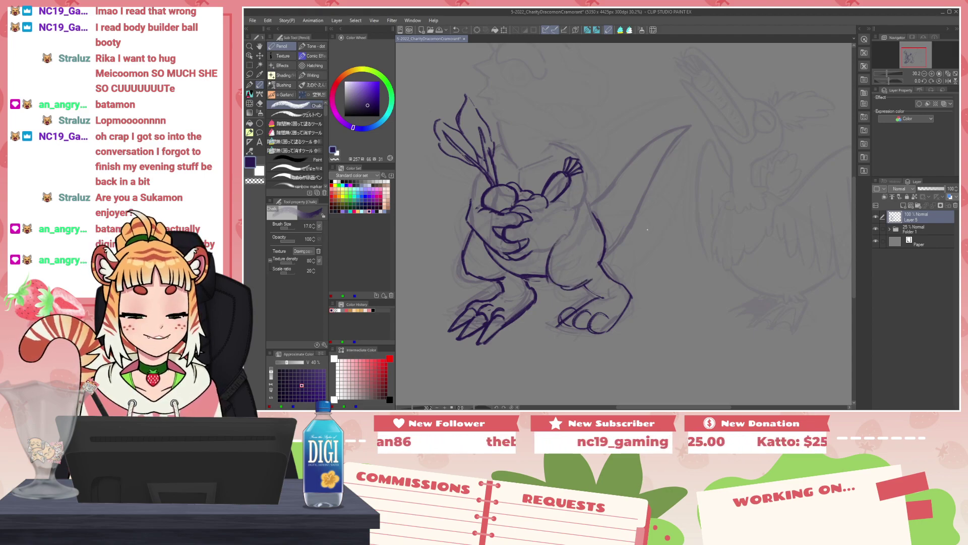
# Step: Draw the dragon's other arm from the clawed hand around the elbow and up beside the carrot-shaped vegetable, and clean up the elbow
pyautogui.moveTo(624, 214)
pyautogui.mouseDown()
pyautogui.moveTo(639, 273)
pyautogui.moveTo(626, 234)
pyautogui.mouseUp()
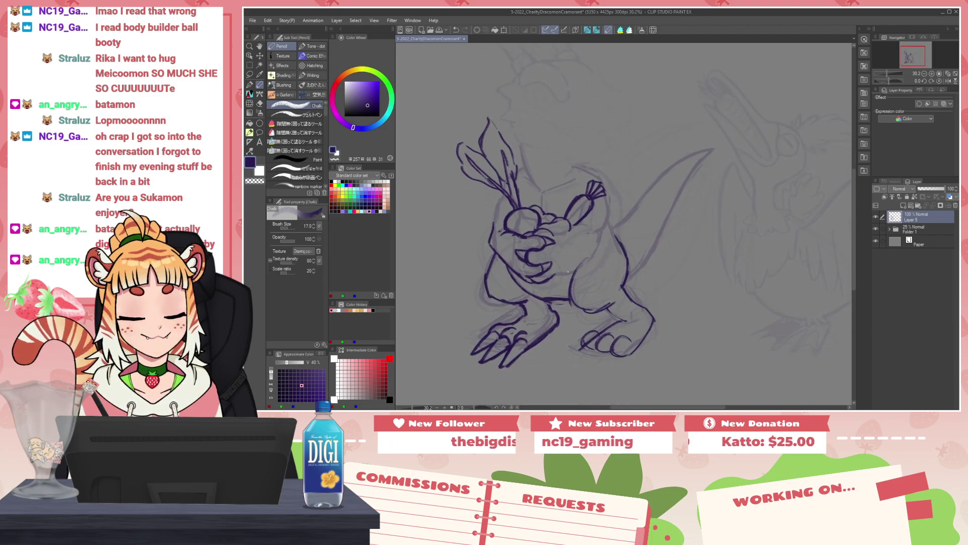
pyautogui.moveTo(557, 273)
pyautogui.mouseDown()
pyautogui.moveTo(598, 246)
pyautogui.moveTo(568, 229)
pyautogui.moveTo(586, 225)
pyautogui.mouseUp()
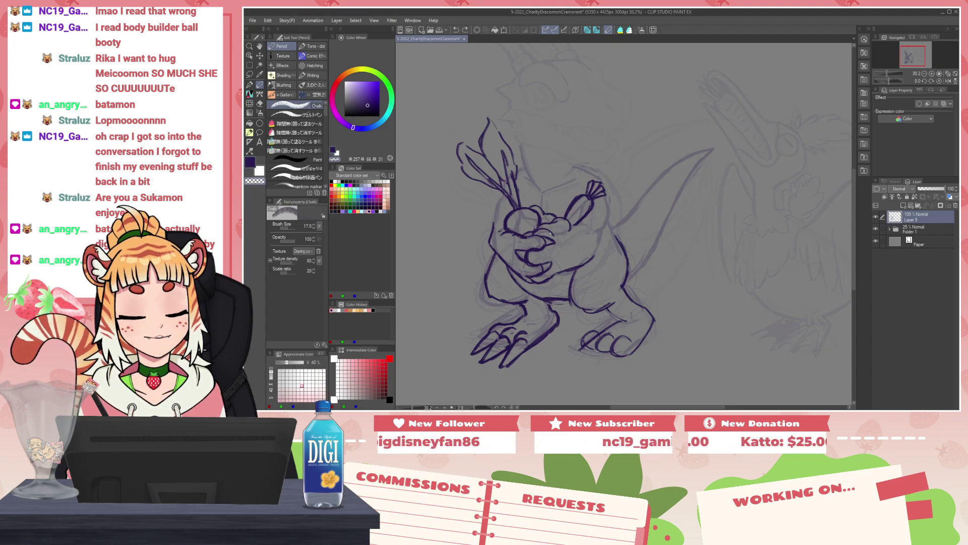
pyautogui.moveTo(556, 233); pyautogui.dragTo(594, 222)
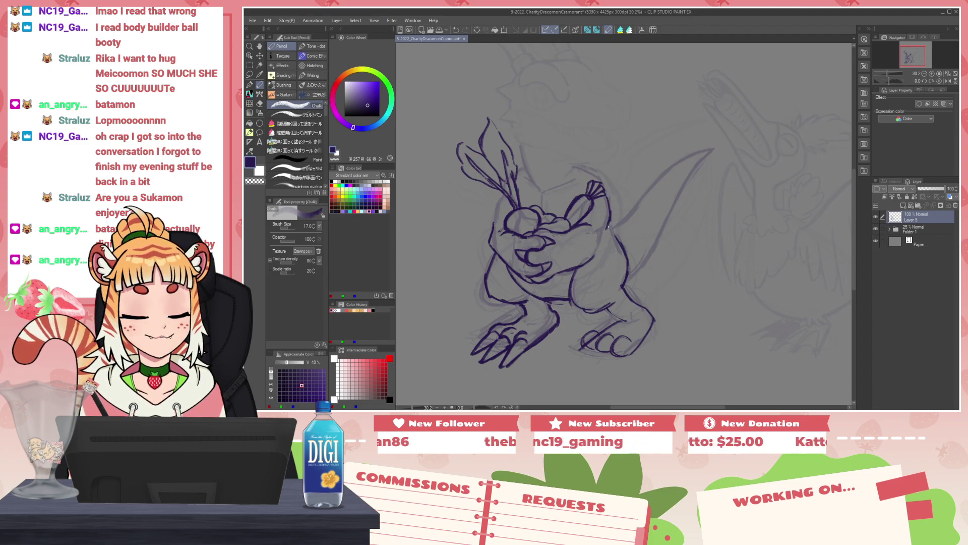
pyautogui.moveTo(602, 246)
pyautogui.mouseDown()
pyautogui.moveTo(587, 261)
pyautogui.moveTo(606, 241)
pyautogui.mouseUp()
pyautogui.press('c')
pyautogui.press('c')
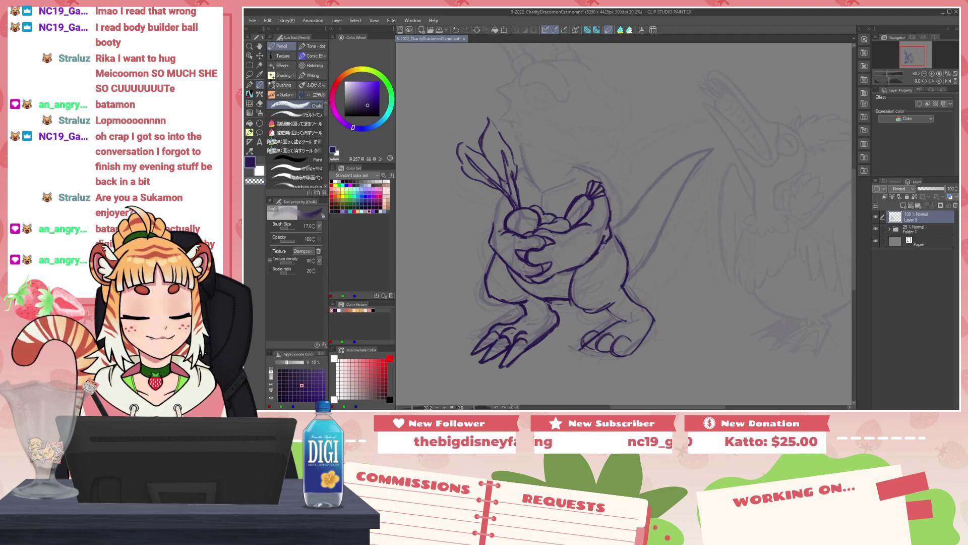
pyautogui.press('c')
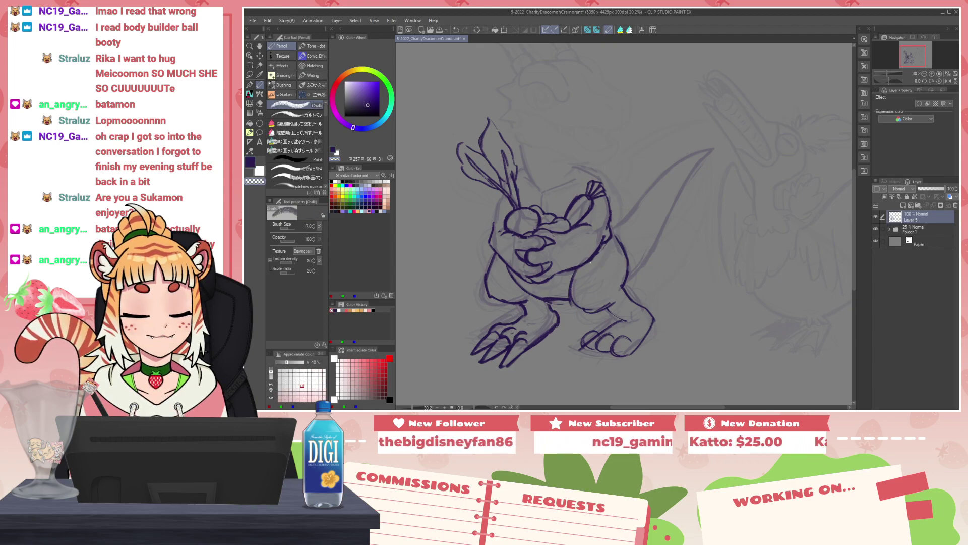
# Step: Flip the canvas view horizontally and draw the shoulder curve above the carrot-shaped vegetable and the angled chest lines
pyautogui.press('h')
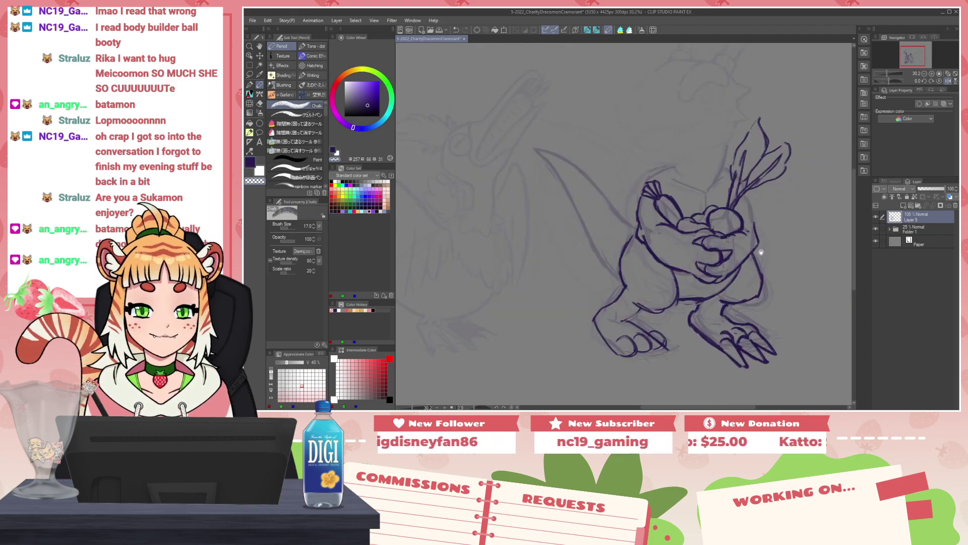
pyautogui.moveTo(772, 220); pyautogui.dragTo(687, 258)
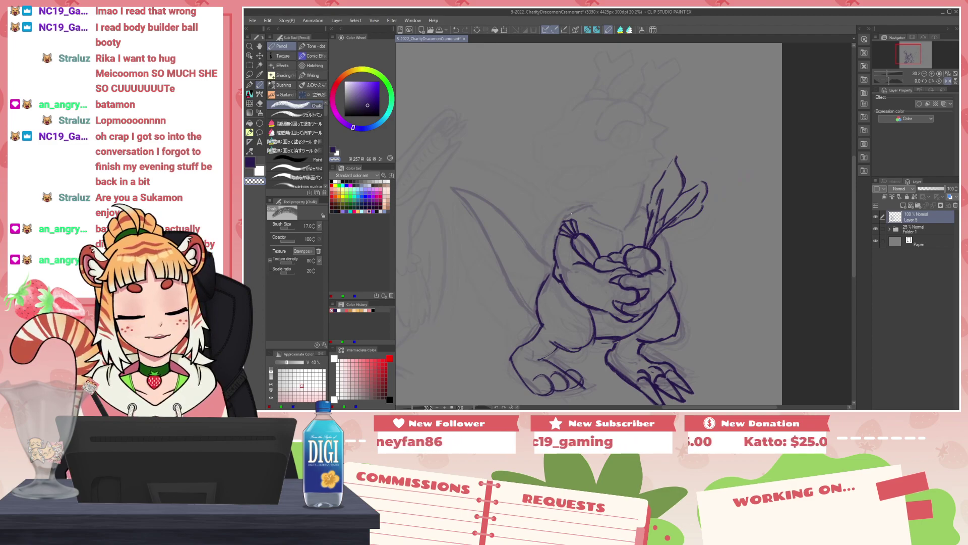
pyautogui.press('c')
pyautogui.moveTo(566, 218); pyautogui.dragTo(585, 206)
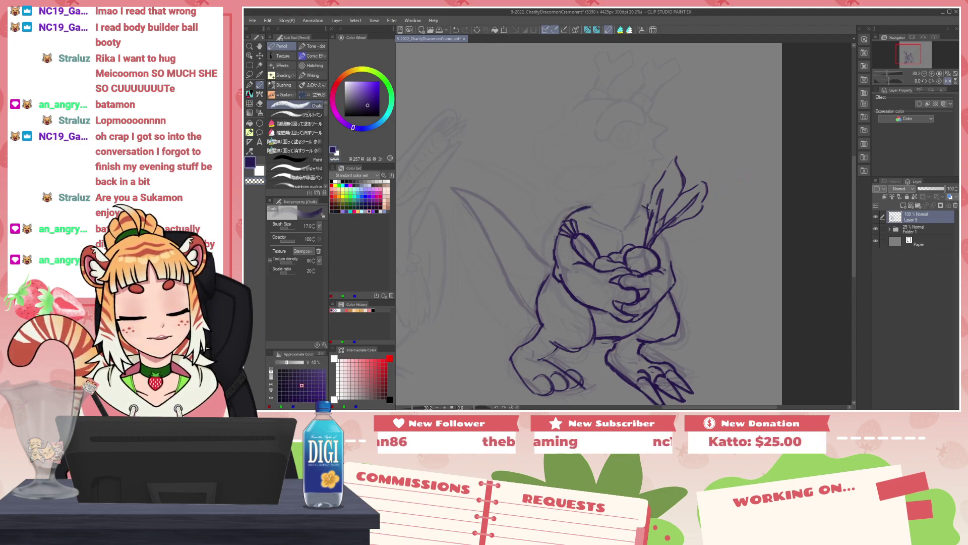
pyautogui.hotkey('ctrl', 'z')
pyautogui.moveTo(593, 220)
pyautogui.mouseDown()
pyautogui.moveTo(617, 231)
pyautogui.moveTo(601, 222)
pyautogui.moveTo(615, 228)
pyautogui.moveTo(645, 207)
pyautogui.mouseUp()
pyautogui.hotkey('ctrl', 'z')
pyautogui.hotkey('ctrl', 'z')
pyautogui.hotkey('ctrl', 'z')
pyautogui.hotkey('ctrl', 'z')
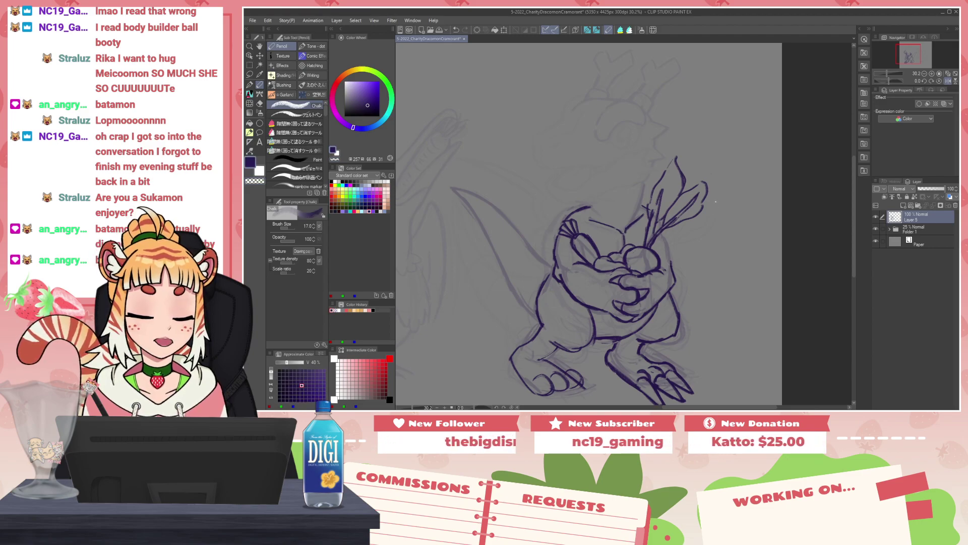
# Step: Flip the view back, draw a long leafy top bending away from the carrot-shaped vegetable, and add a round vegetable behind it
pyautogui.press('h')
pyautogui.scroll(-2, 631, 248)
pyautogui.moveTo(628, 273); pyautogui.dragTo(616, 248)
pyautogui.scroll(2, 615, 250)
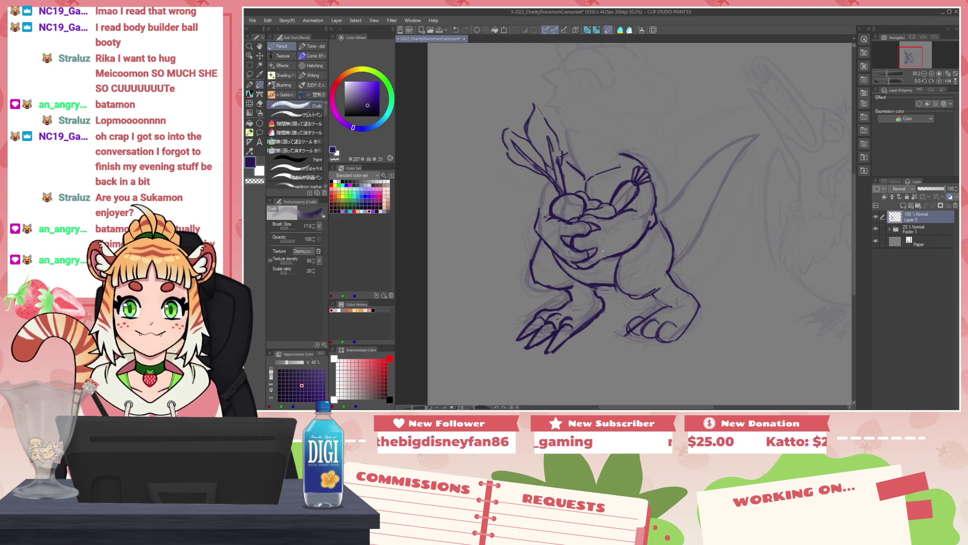
pyautogui.scroll(1, 603, 250)
pyautogui.moveTo(585, 187)
pyautogui.mouseDown()
pyautogui.moveTo(618, 167)
pyautogui.moveTo(569, 218)
pyautogui.moveTo(630, 170)
pyautogui.moveTo(649, 168)
pyautogui.mouseUp()
pyautogui.hotkey('ctrl', 'z')
pyautogui.moveTo(576, 215)
pyautogui.mouseDown()
pyautogui.moveTo(600, 175)
pyautogui.moveTo(631, 158)
pyautogui.moveTo(678, 172)
pyautogui.moveTo(590, 196)
pyautogui.mouseUp()
pyautogui.press('c')
pyautogui.moveTo(648, 168)
pyautogui.mouseDown()
pyautogui.moveTo(591, 194)
pyautogui.moveTo(596, 186)
pyautogui.moveTo(637, 165)
pyautogui.moveTo(575, 214)
pyautogui.moveTo(614, 168)
pyautogui.moveTo(604, 173)
pyautogui.moveTo(675, 162)
pyautogui.moveTo(692, 178)
pyautogui.moveTo(623, 164)
pyautogui.moveTo(649, 151)
pyautogui.moveTo(690, 174)
pyautogui.moveTo(600, 185)
pyautogui.mouseUp()
pyautogui.press('c')
pyautogui.press('c')
pyautogui.press('c')
pyautogui.press('c')
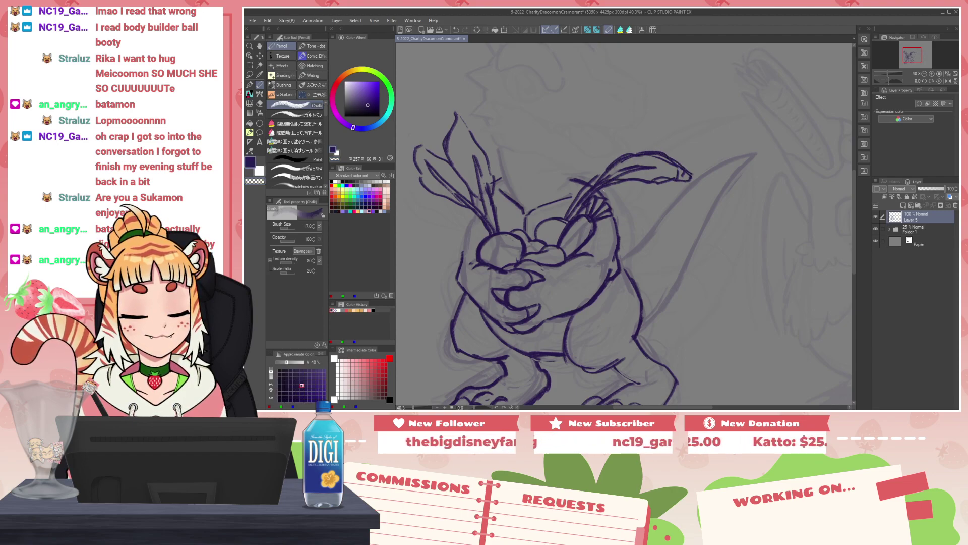
# Step: Erase the rear lower leg and clawed foot, keeping the thigh lines
pyautogui.scroll(-5, 692, 184)
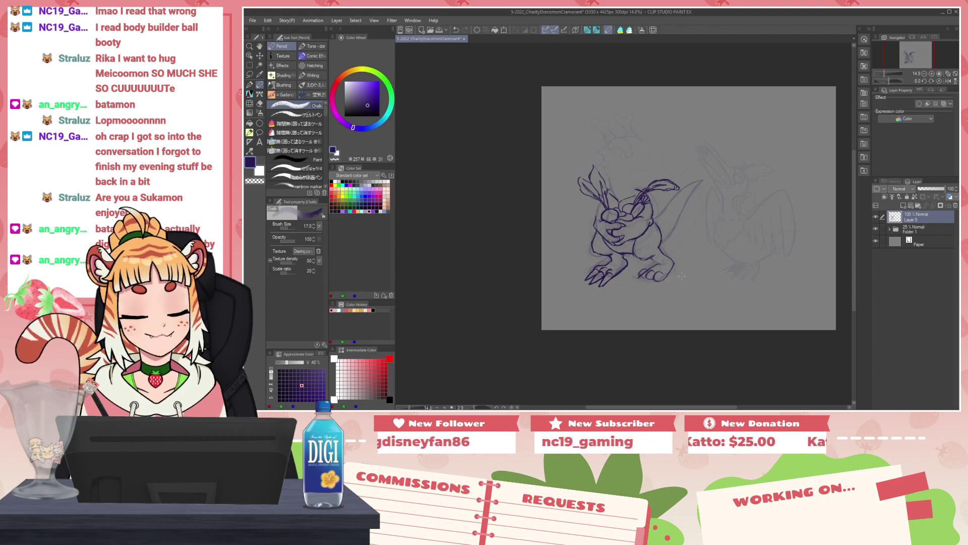
pyautogui.scroll(4, 681, 275)
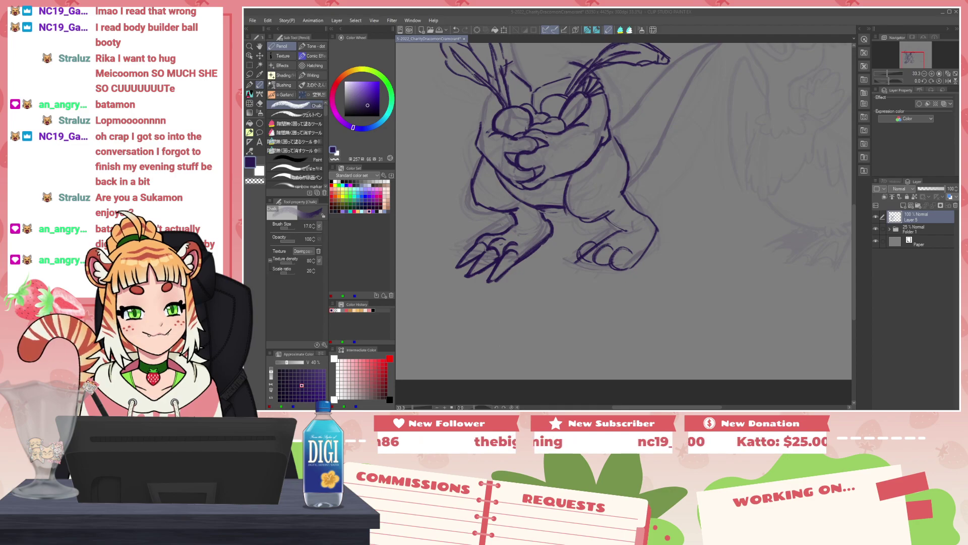
pyautogui.moveTo(605, 217)
pyautogui.mouseDown()
pyautogui.moveTo(627, 264)
pyautogui.moveTo(598, 300)
pyautogui.moveTo(572, 246)
pyautogui.mouseUp()
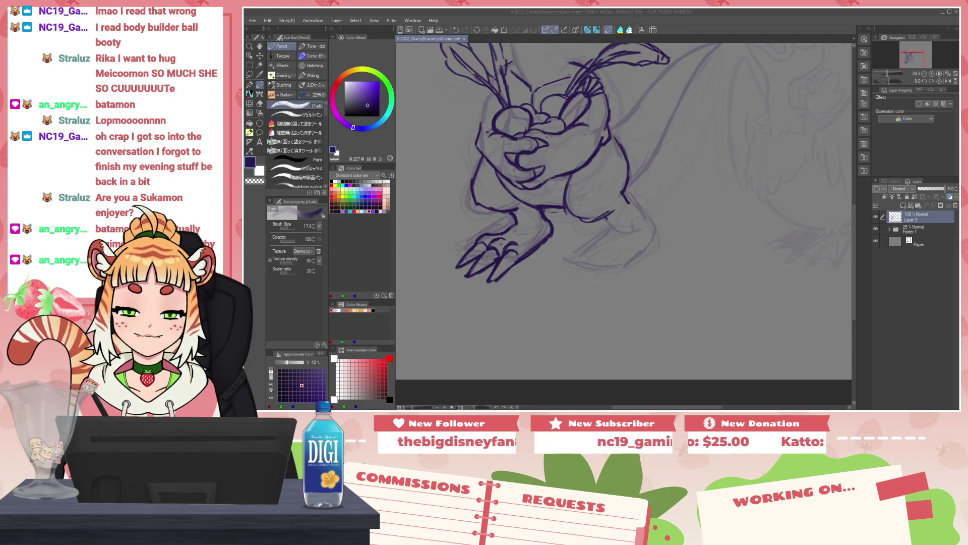
pyautogui.scroll(-3, 581, 107)
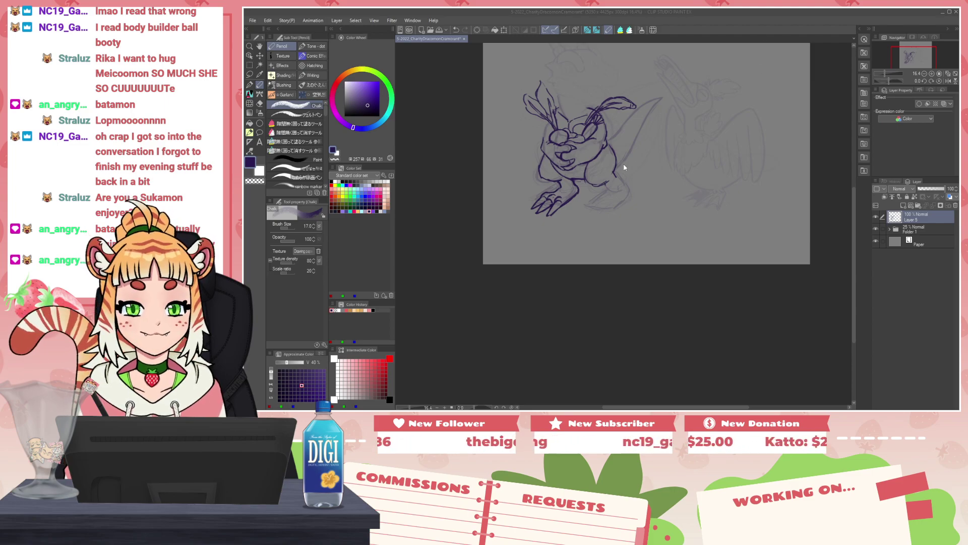
pyautogui.scroll(4, 635, 131)
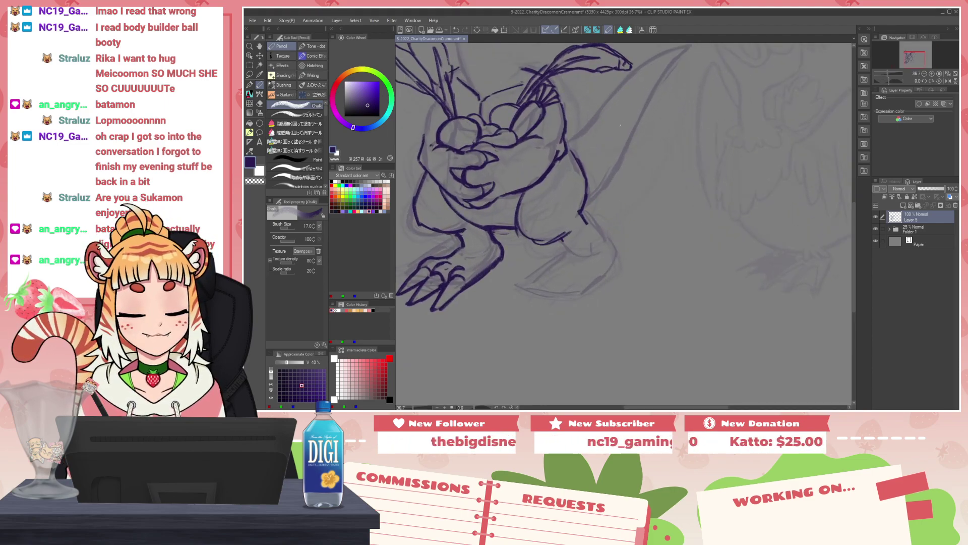
pyautogui.moveTo(488, 270); pyautogui.dragTo(540, 274)
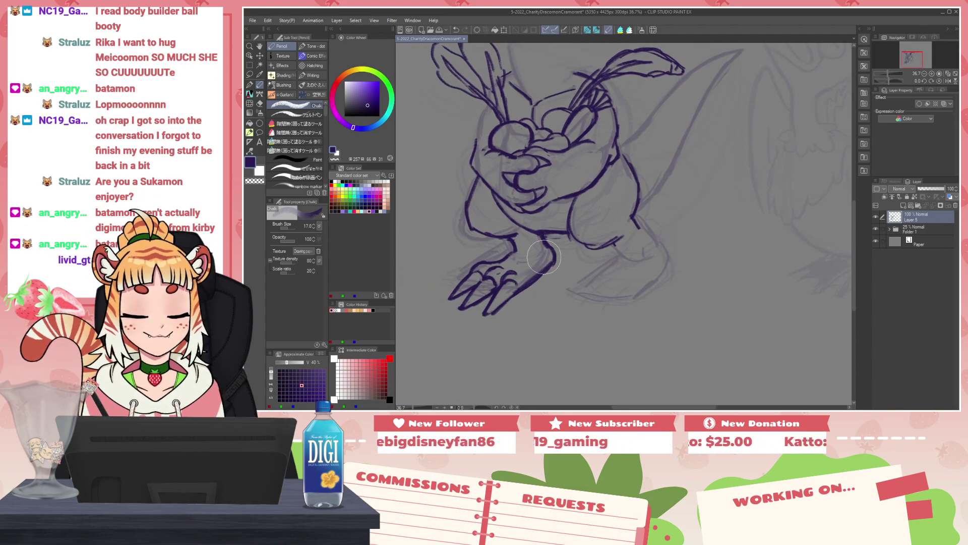
# Step: Lasso the front clawed foot, move it up closer to the belly, and clean up the lines where the leg meets the body
pyautogui.press('m')
pyautogui.moveTo(560, 240)
pyautogui.mouseDown()
pyautogui.moveTo(509, 237)
pyautogui.moveTo(436, 330)
pyautogui.moveTo(578, 260)
pyautogui.moveTo(538, 261)
pyautogui.mouseUp()
pyautogui.hotkey('ctrl', 'd')
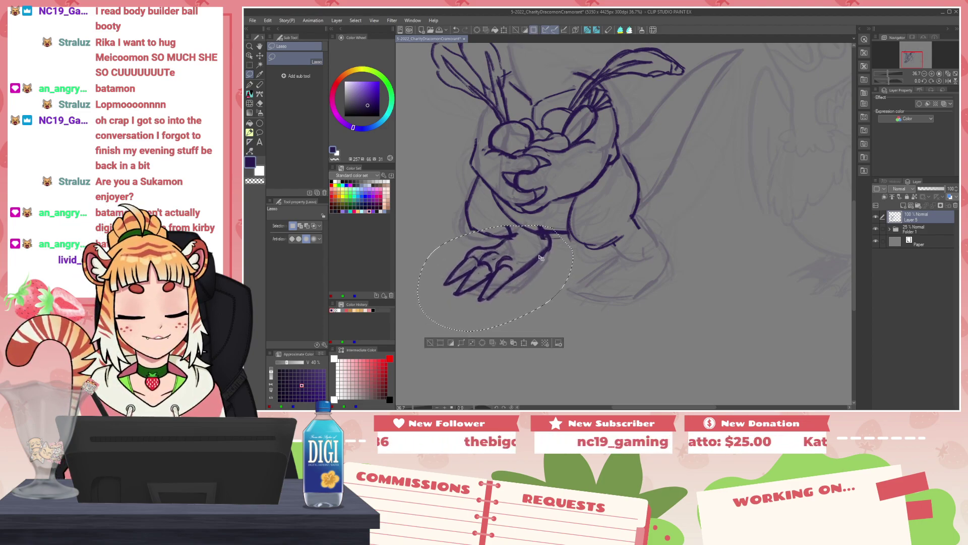
pyautogui.press('p')
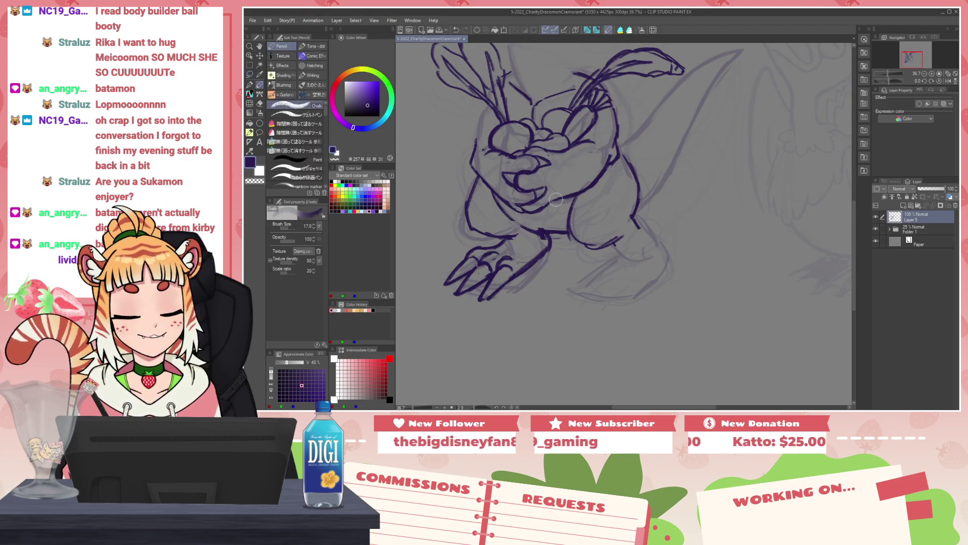
pyautogui.press('c')
pyautogui.moveTo(493, 194)
pyautogui.mouseDown()
pyautogui.moveTo(514, 222)
pyautogui.moveTo(543, 228)
pyautogui.mouseUp()
pyautogui.press('c')
pyautogui.press('c')
pyautogui.press('c')
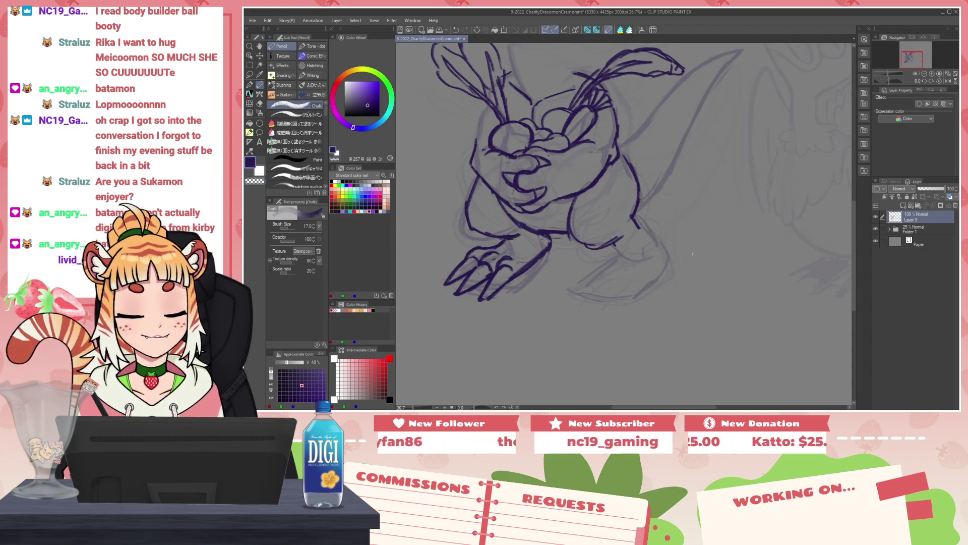
pyautogui.press('c')
pyautogui.moveTo(489, 251); pyautogui.dragTo(503, 240)
pyautogui.press('c')
pyautogui.hotkey('ctrl', 'z')
pyautogui.hotkey('ctrl', 'z')
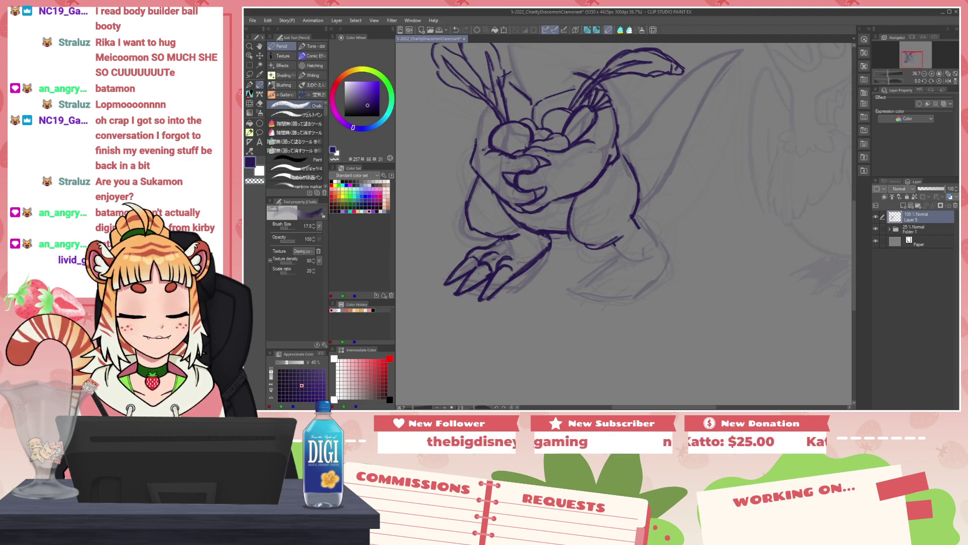
# Step: Draw the outline of the rear foot from the heel along the sole to the front, and clean up the ankle below the thigh
pyautogui.press('c')
pyautogui.moveTo(690, 238); pyautogui.dragTo(650, 233)
pyautogui.press('c')
pyautogui.moveTo(578, 259)
pyautogui.mouseDown()
pyautogui.moveTo(653, 245)
pyautogui.moveTo(651, 282)
pyautogui.moveTo(608, 305)
pyautogui.moveTo(570, 290)
pyautogui.moveTo(615, 301)
pyautogui.mouseUp()
pyautogui.press('c')
pyautogui.press('c')
pyautogui.press('c')
pyautogui.moveTo(622, 251); pyautogui.dragTo(613, 250)
pyautogui.moveTo(629, 232); pyautogui.dragTo(621, 253)
pyautogui.press('c')
pyautogui.press('c')
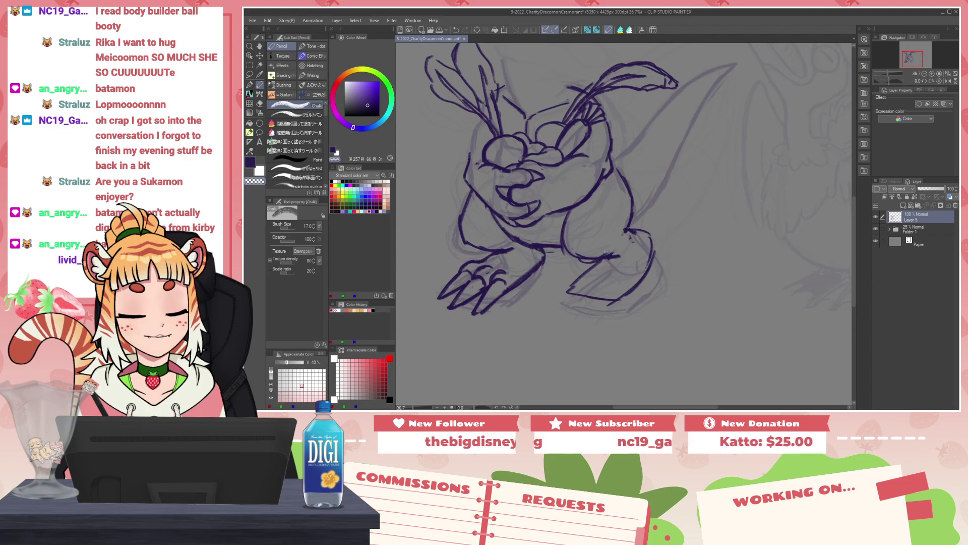
# Step: Try a toe line on the rear foot, undo it, and touch up the upper edge of the front foot
pyautogui.moveTo(689, 212)
pyautogui.mouseDown()
pyautogui.moveTo(667, 312)
pyautogui.moveTo(674, 221)
pyautogui.mouseUp()
pyautogui.press('c')
pyautogui.moveTo(594, 286); pyautogui.dragTo(616, 288)
pyautogui.hotkey('ctrl', 'z')
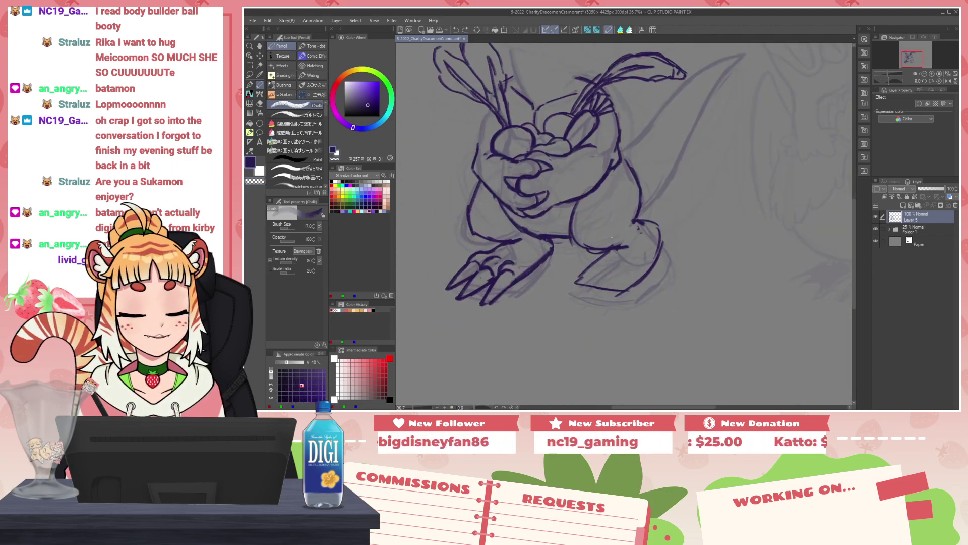
pyautogui.press('c')
pyautogui.moveTo(471, 256)
pyautogui.mouseDown()
pyautogui.moveTo(525, 257)
pyautogui.moveTo(496, 275)
pyautogui.moveTo(485, 265)
pyautogui.moveTo(499, 248)
pyautogui.moveTo(494, 256)
pyautogui.mouseUp()
pyautogui.press('c')
pyautogui.press('c')
pyautogui.press('c')
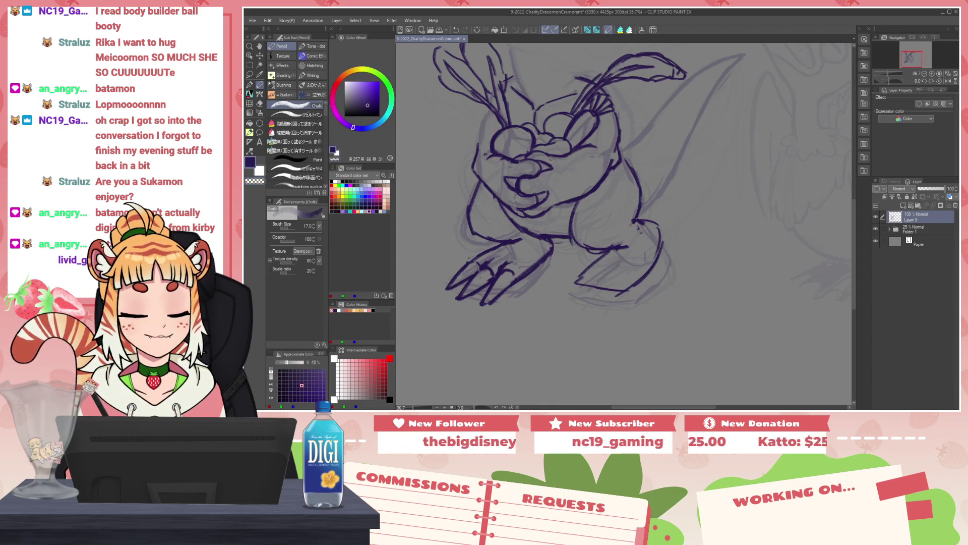
pyautogui.moveTo(593, 286)
pyautogui.mouseDown()
pyautogui.moveTo(612, 276)
pyautogui.moveTo(580, 309)
pyautogui.mouseUp()
pyautogui.moveTo(591, 287)
pyautogui.mouseDown()
pyautogui.moveTo(576, 316)
pyautogui.moveTo(624, 275)
pyautogui.moveTo(608, 287)
pyautogui.mouseUp()
pyautogui.moveTo(607, 292); pyautogui.dragTo(596, 313)
pyautogui.hotkey('ctrl', 'z')
pyautogui.hotkey('ctrl', 'z')
pyautogui.hotkey('ctrl', 'z')
pyautogui.hotkey('ctrl', 'z')
pyautogui.hotkey('ctrl', 'z')
pyautogui.hotkey('ctrl', 'z')
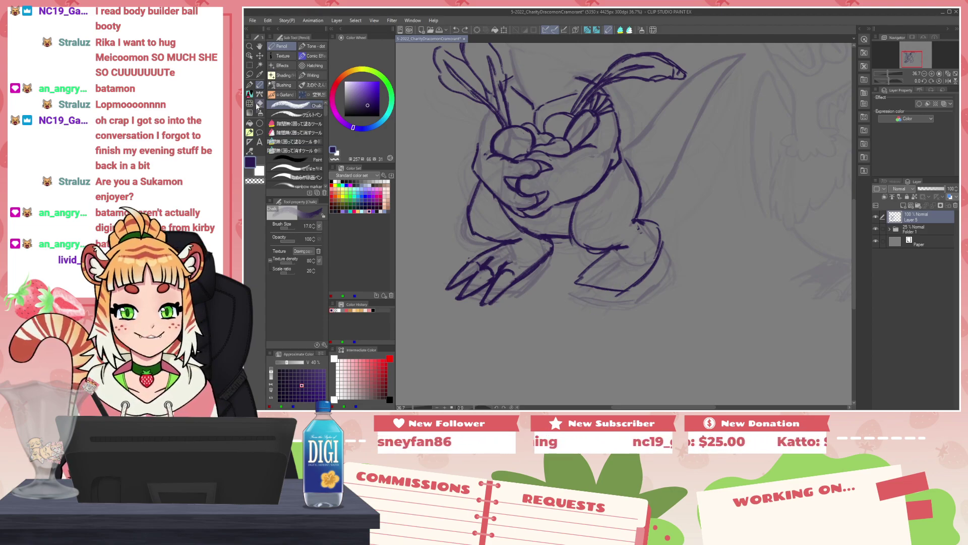
# Step: Copy the front foot's clawed toes and paste them onto the front end of the rear foot
pyautogui.click(250, 74)
pyautogui.moveTo(539, 278)
pyautogui.mouseDown()
pyautogui.moveTo(442, 292)
pyautogui.moveTo(481, 318)
pyautogui.moveTo(535, 278)
pyautogui.moveTo(633, 285)
pyautogui.moveTo(629, 293)
pyautogui.mouseUp()
pyautogui.hotkey('ctrl', 'c')
pyautogui.hotkey('ctrl', 'v')
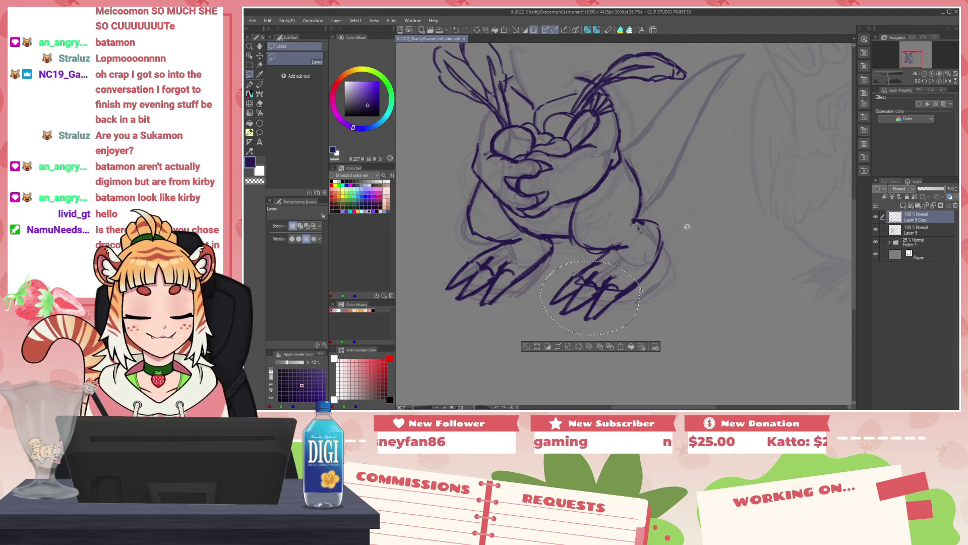
pyautogui.hotkey('ctrl', 'd')
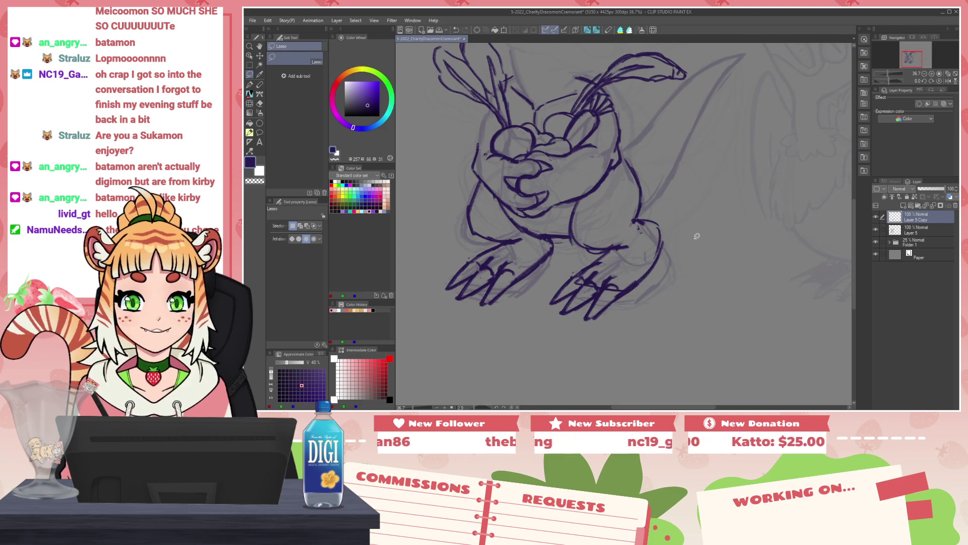
pyautogui.press('p')
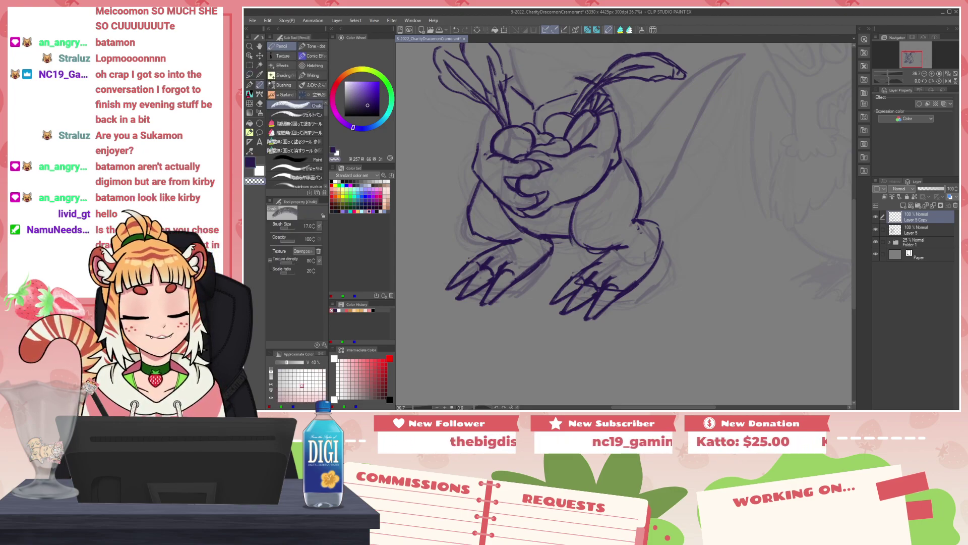
# Step: Merge the pasted toes layer with the line layer below
pyautogui.rightClick(915, 222)
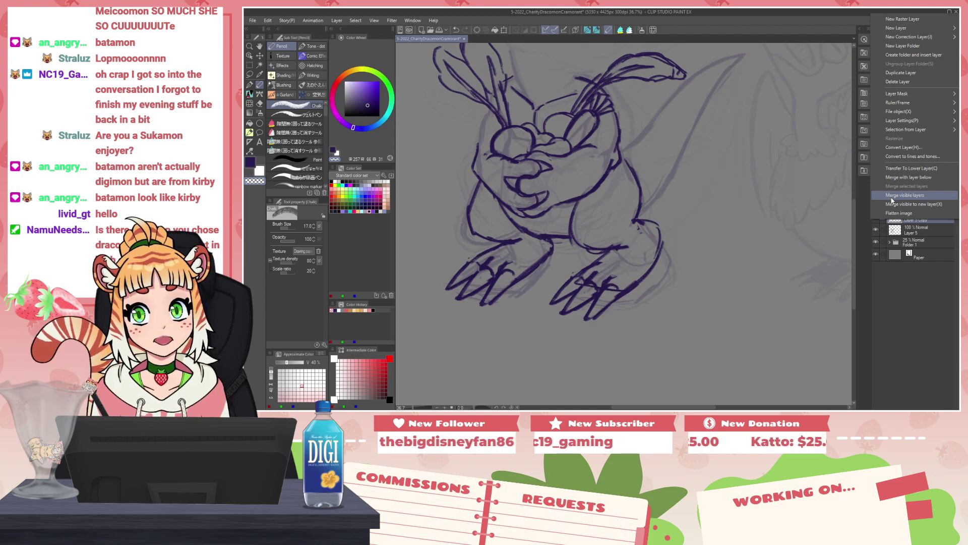
pyautogui.click(917, 228)
pyautogui.rightClick(917, 226)
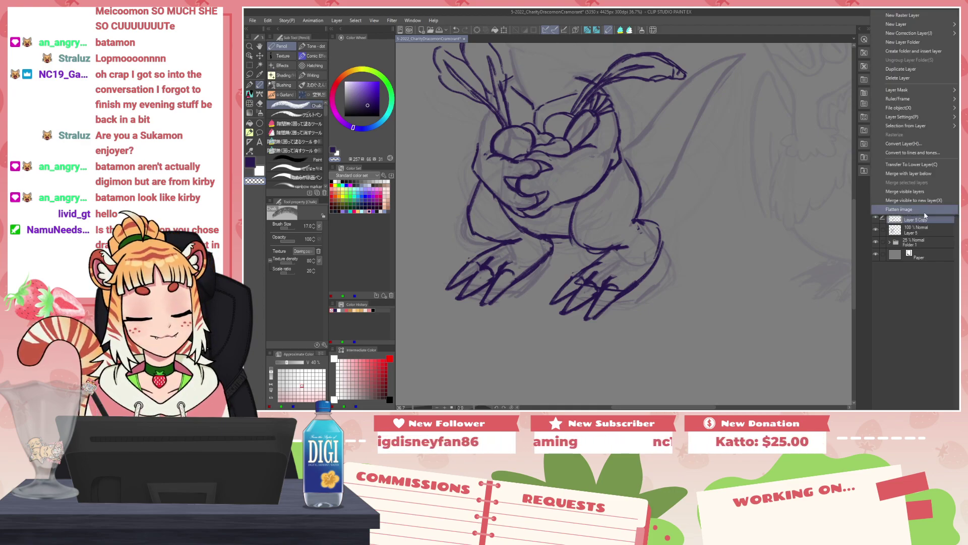
# Step: Erase parts of the rear foot's heel and ankle line
pyautogui.press('c')
pyautogui.moveTo(644, 217)
pyautogui.mouseDown()
pyautogui.moveTo(659, 260)
pyautogui.moveTo(658, 238)
pyautogui.moveTo(661, 251)
pyautogui.mouseUp()
pyautogui.hotkey('ctrl', 'z')
pyautogui.press('c')
pyautogui.press('c')
pyautogui.hotkey('ctrl', 'z')
pyautogui.hotkey('ctrl', 'z')
pyautogui.hotkey('ctrl', 'z')
pyautogui.press('c')
pyautogui.moveTo(640, 218)
pyautogui.mouseDown()
pyautogui.moveTo(563, 262)
pyautogui.moveTo(636, 324)
pyautogui.moveTo(620, 289)
pyautogui.moveTo(681, 313)
pyautogui.moveTo(680, 323)
pyautogui.moveTo(692, 295)
pyautogui.mouseUp()
# Step: Lasso the front clawed foot and adjust its position slightly toward the rear foot
pyautogui.click(249, 75)
pyautogui.hotkey('ctrl', 'd')
pyautogui.moveTo(598, 302)
pyautogui.mouseDown()
pyautogui.moveTo(530, 275)
pyautogui.moveTo(594, 314)
pyautogui.mouseUp()
pyautogui.hotkey('ctrl', 'd')
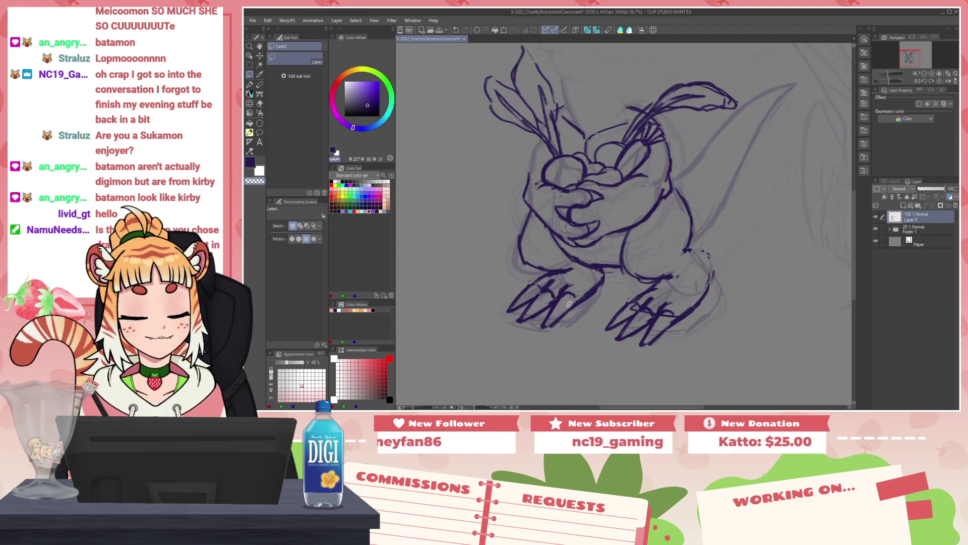
pyautogui.moveTo(740, 309); pyautogui.dragTo(691, 286)
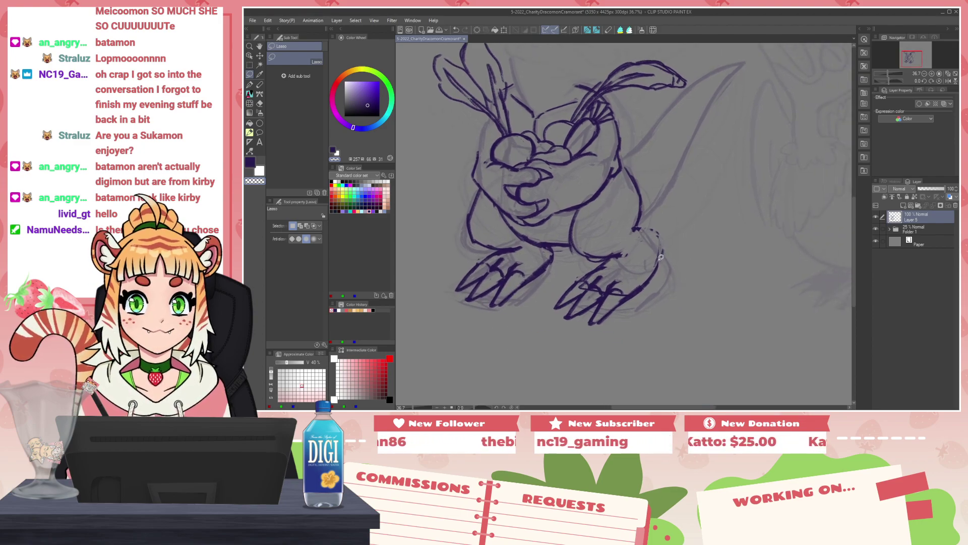
pyautogui.press('p')
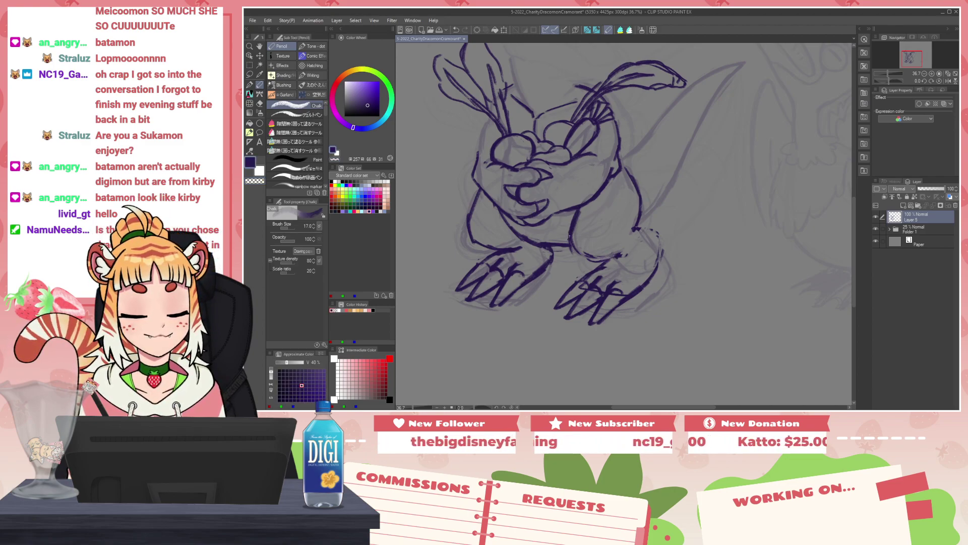
# Step: Redraw the rear foot's ankle, the rounded heel and the outer edge running down to the toes
pyautogui.moveTo(614, 256); pyautogui.dragTo(628, 248)
pyautogui.moveTo(643, 212)
pyautogui.mouseDown()
pyautogui.moveTo(635, 236)
pyautogui.moveTo(656, 255)
pyautogui.moveTo(623, 296)
pyautogui.mouseUp()
pyautogui.press('c')
pyautogui.moveTo(658, 269); pyautogui.dragTo(628, 300)
pyautogui.moveTo(651, 278); pyautogui.dragTo(623, 303)
pyautogui.scroll(-7, 623, 256)
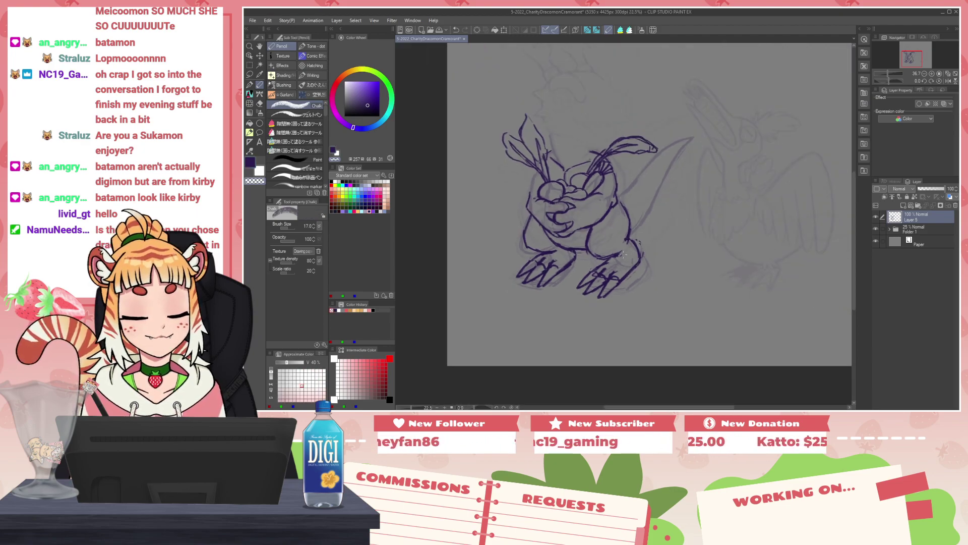
pyautogui.scroll(3, 658, 276)
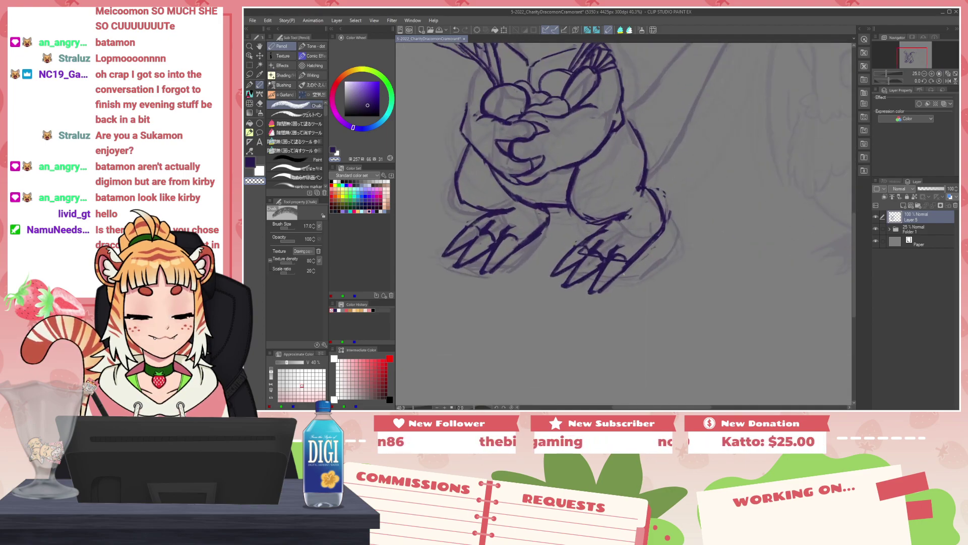
# Step: Erase the stray marks around the rear foot's heel and clean up the lines at the ankle and toes
pyautogui.press('c')
pyautogui.moveTo(620, 223)
pyautogui.mouseDown()
pyautogui.moveTo(586, 239)
pyautogui.moveTo(629, 217)
pyautogui.mouseUp()
pyautogui.press('c')
pyautogui.press('c')
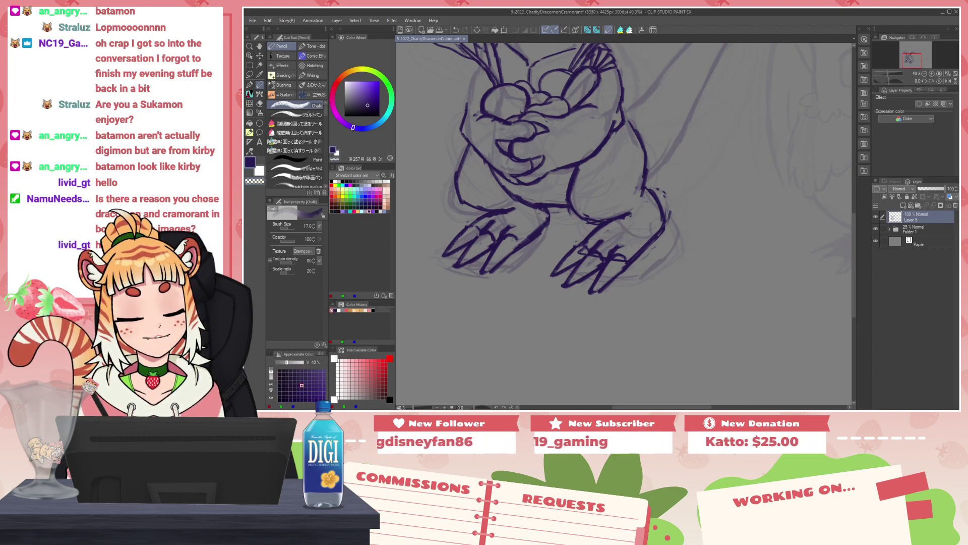
pyautogui.press('c')
pyautogui.moveTo(648, 190); pyautogui.dragTo(667, 222)
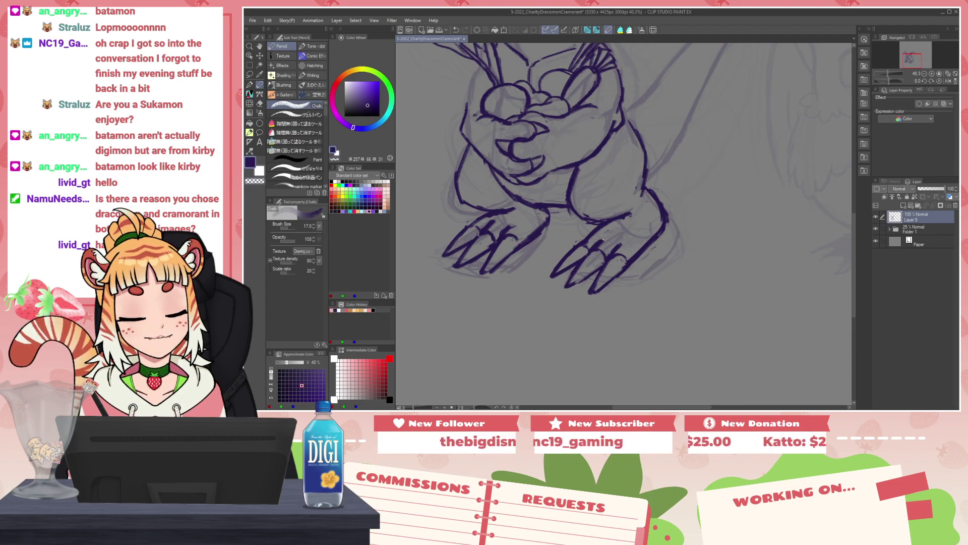
# Step: Touch up the back of the front foot's ankle just below the belly line
pyautogui.scroll(-10, 594, 244)
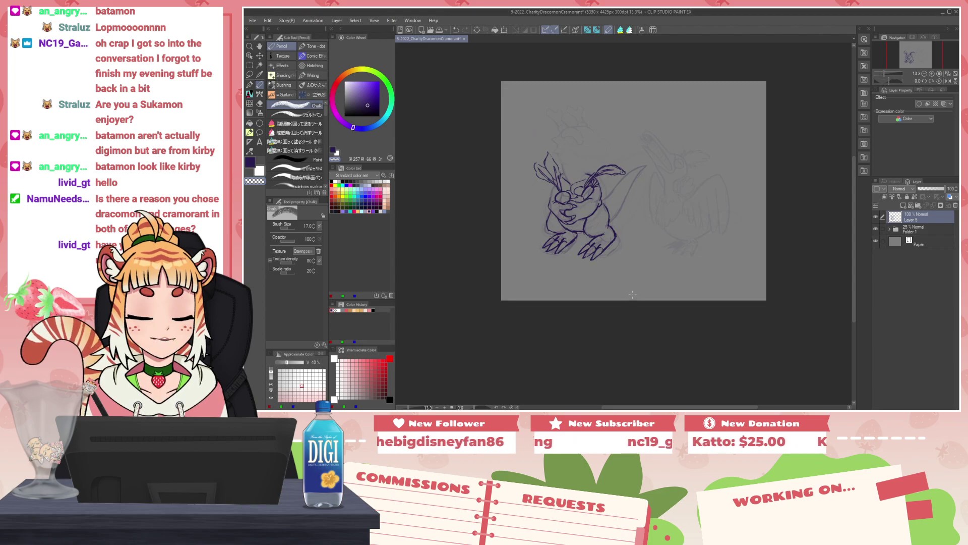
pyautogui.hotkey('ctrl', '+')
pyautogui.hotkey('ctrl', '+')
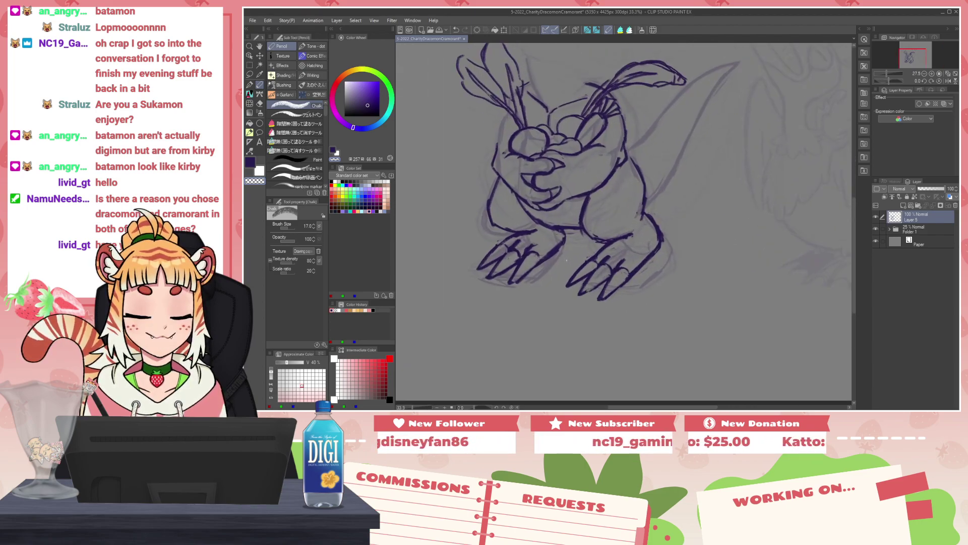
pyautogui.press('c')
pyautogui.press('c')
pyautogui.moveTo(565, 233)
pyautogui.mouseDown()
pyautogui.moveTo(565, 242)
pyautogui.moveTo(576, 225)
pyautogui.moveTo(574, 245)
pyautogui.moveTo(560, 253)
pyautogui.mouseUp()
pyautogui.press('c')
pyautogui.press('c')
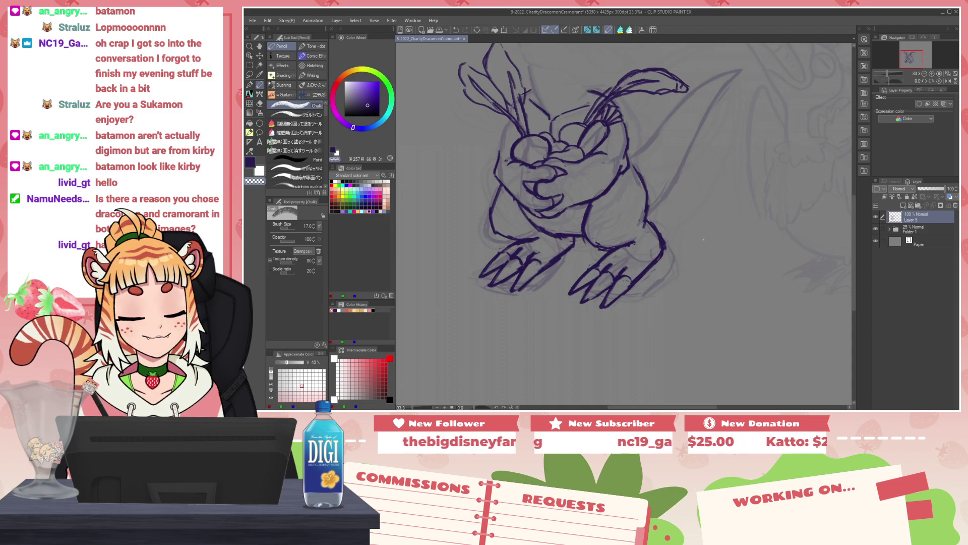
# Step: Paste the artwork of the red and green dragons onto the canvas and examine it up close
pyautogui.scroll(-4, 689, 243)
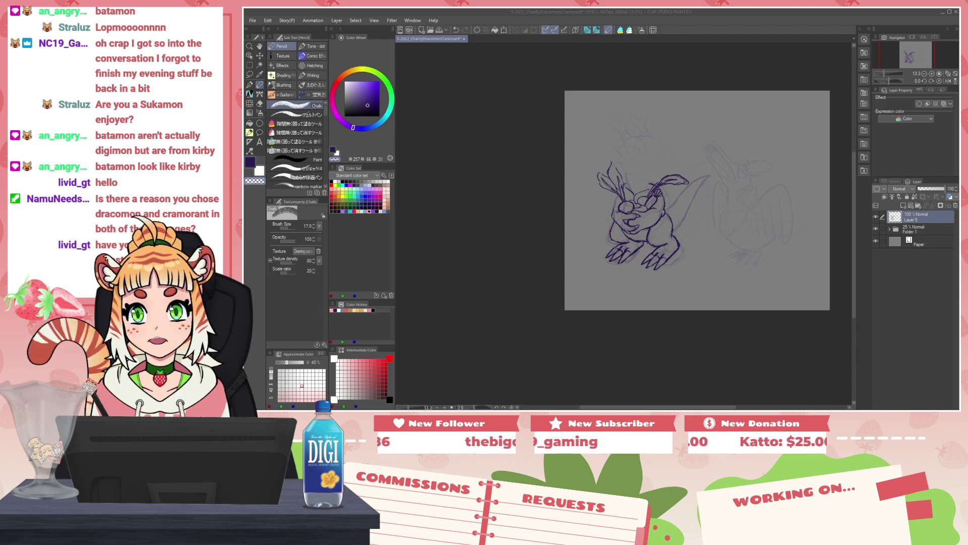
pyautogui.click(490, 207)
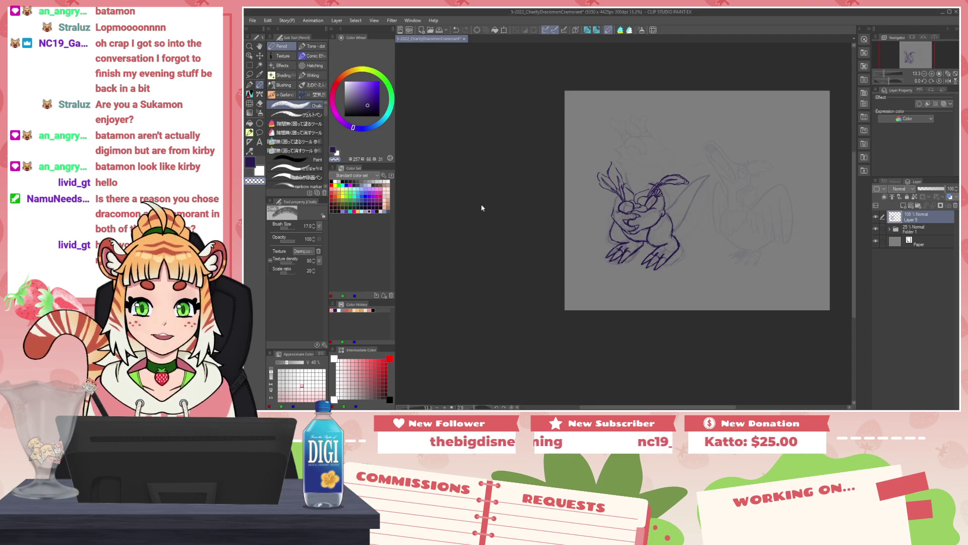
pyautogui.hotkey('ctrl', 'v')
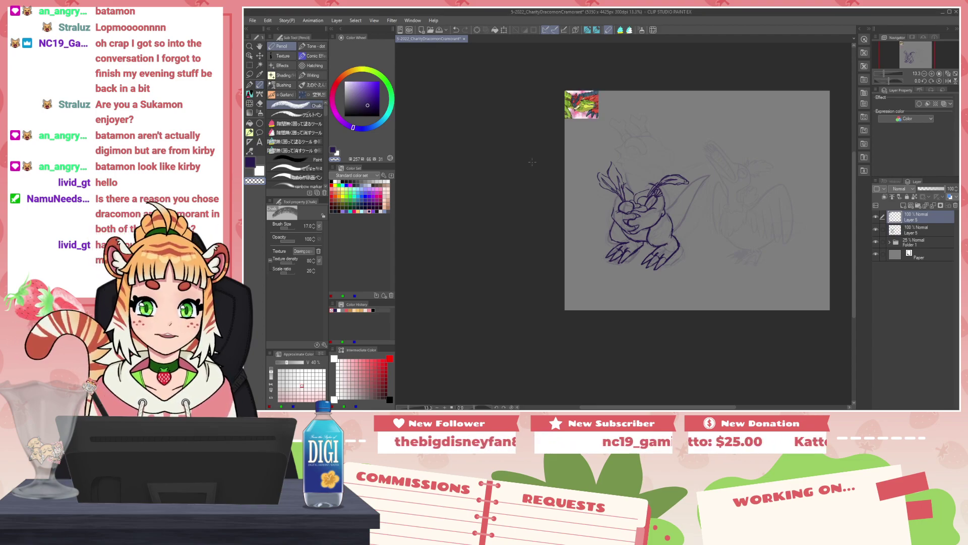
pyautogui.scroll(10, 575, 103)
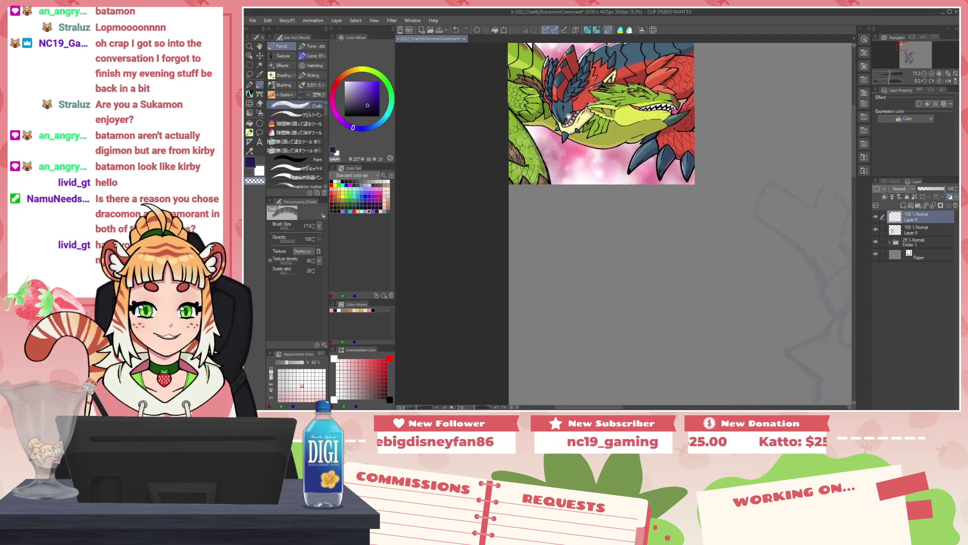
pyautogui.scroll(3, 570, 109)
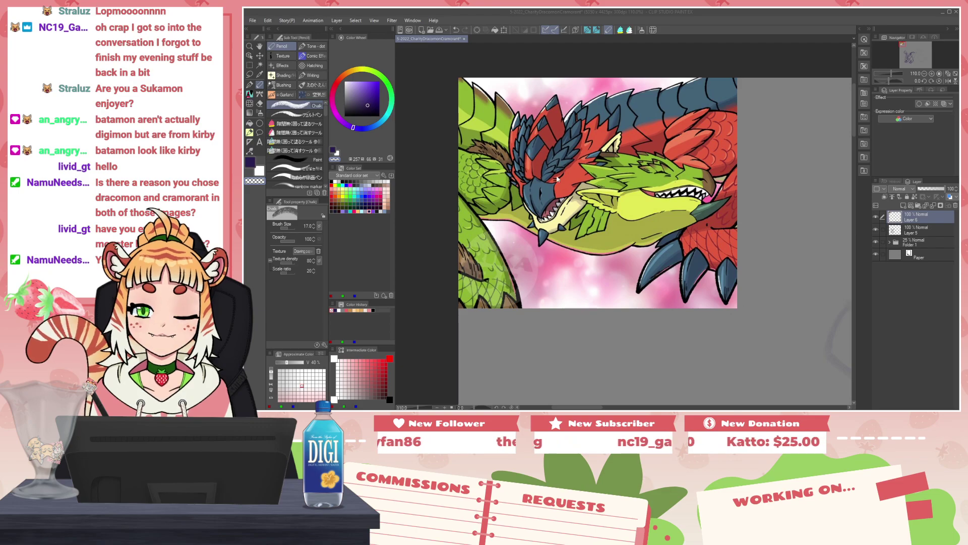
# Step: Paste the commission artwork of the winged monster with its blue rider, examine it, and undo both pasted artworks
pyautogui.hotkey('ctrl', 'v')
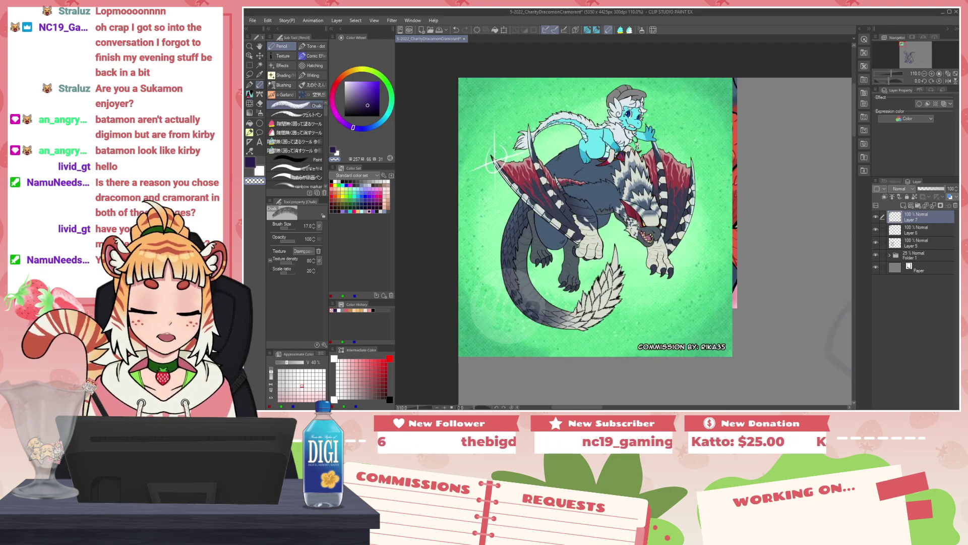
pyautogui.scroll(2, 633, 244)
pyautogui.scroll(-1, 641, 240)
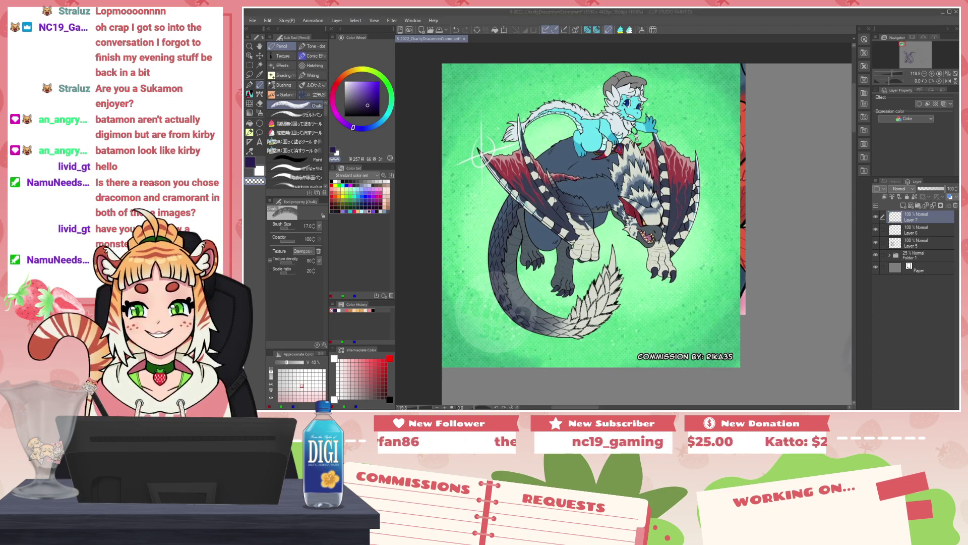
pyautogui.click(790, 212)
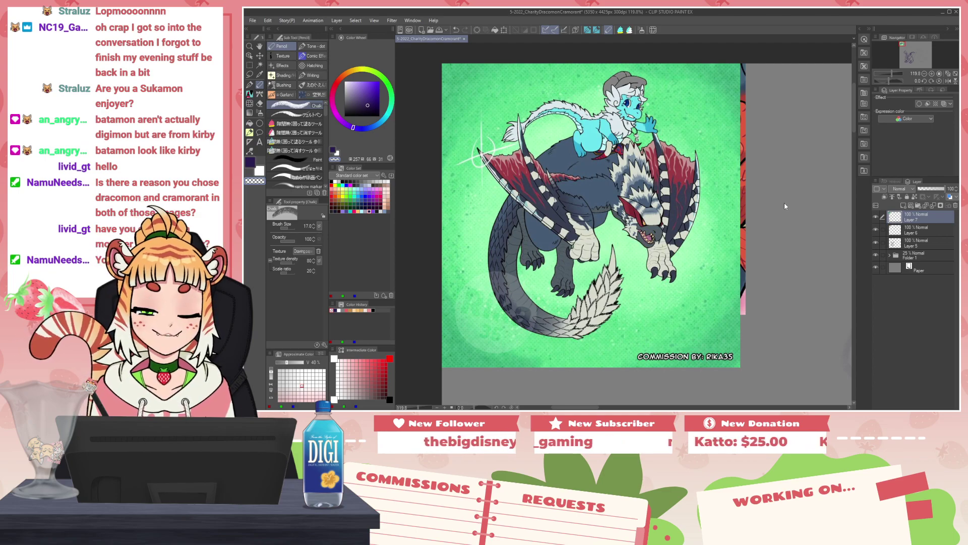
pyautogui.hotkey('ctrl', 'z')
pyautogui.hotkey('ctrl', 'z')
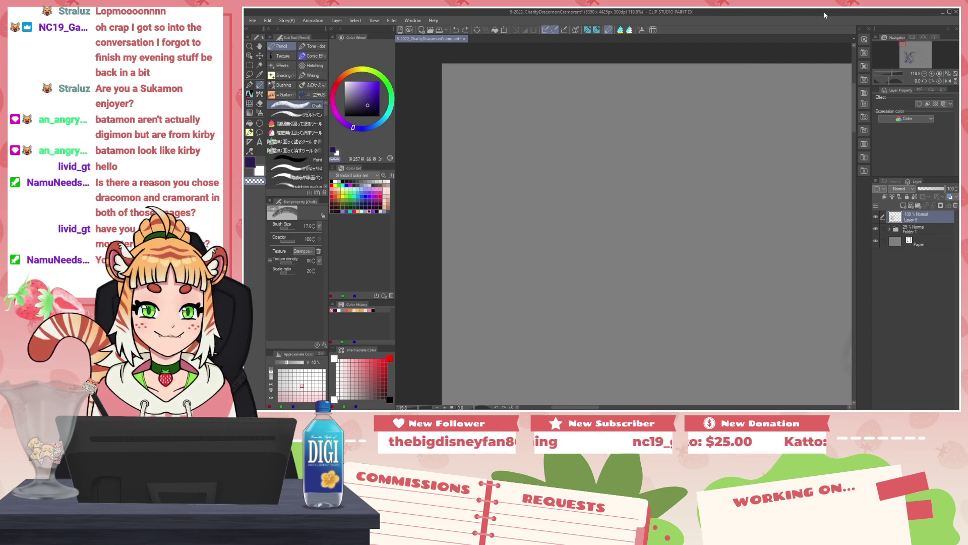
# Step: Switch to the reference board and paste the artwork of the horned black monster into its empty area for a close look
pyautogui.hotkey('alt', 'Tab')
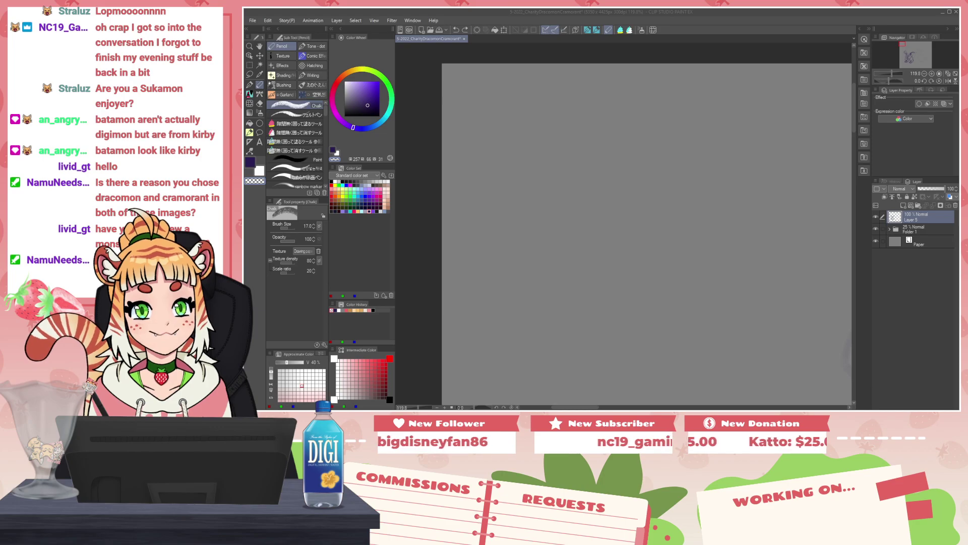
pyautogui.moveTo(958, 10); pyautogui.dragTo(661, 197)
pyautogui.scroll(3, 737, 160)
pyautogui.moveTo(736, 159); pyautogui.dragTo(627, 139)
pyautogui.hotkey('ctrl', 'v')
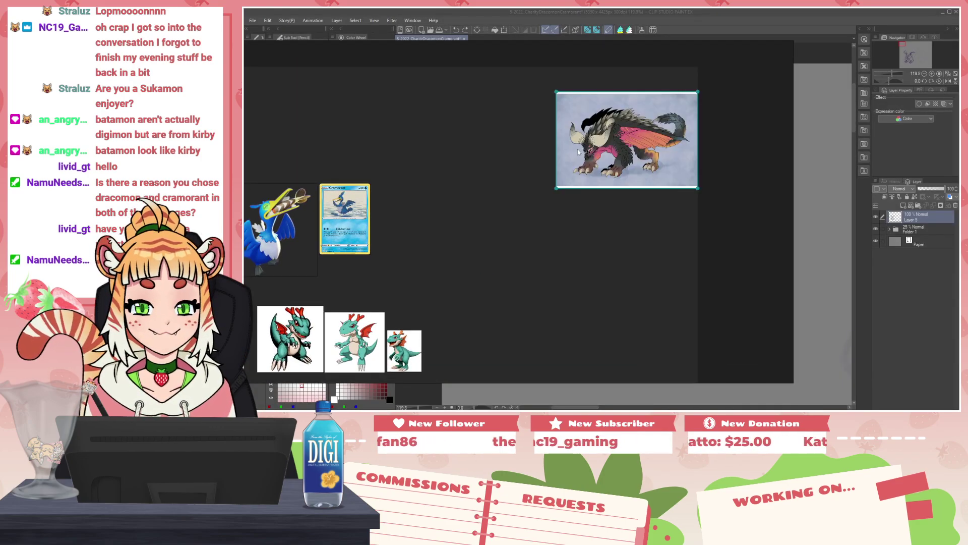
pyautogui.scroll(3, 636, 142)
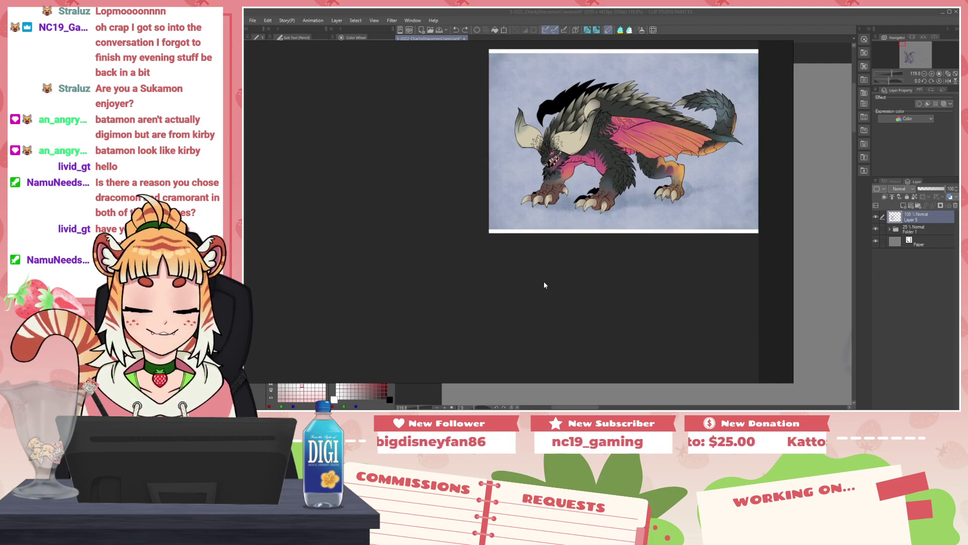
# Step: Paste the artwork of the red and green dragons onto the reference board and place it above the horned black monster
pyautogui.scroll(-3, 544, 281)
pyautogui.moveTo(552, 346); pyautogui.dragTo(461, 271)
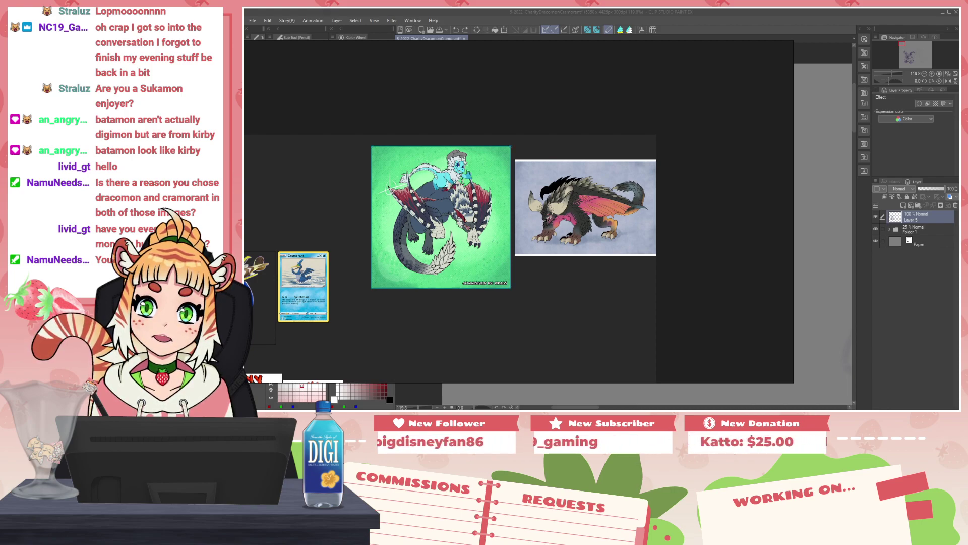
pyautogui.click(681, 154)
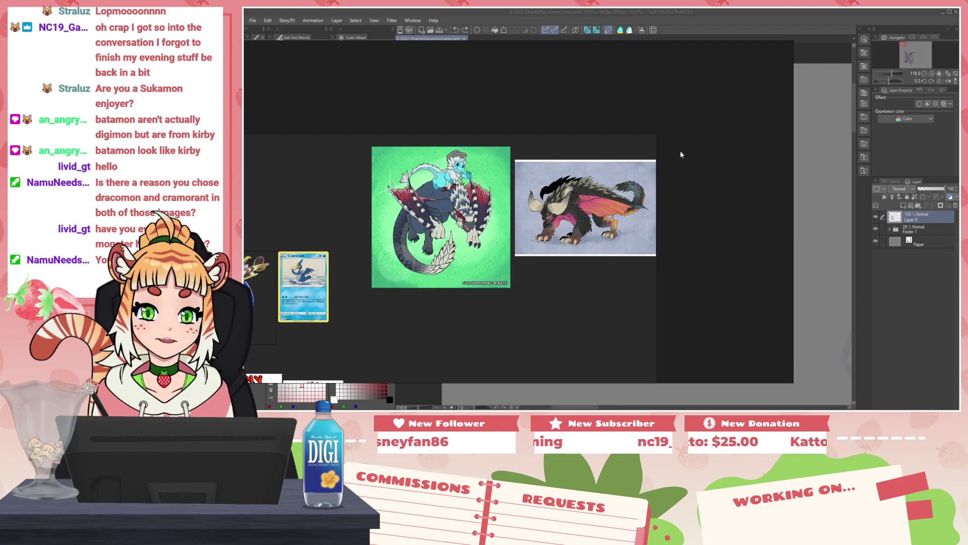
pyautogui.hotkey('ctrl', 'v')
pyautogui.moveTo(685, 152); pyautogui.dragTo(579, 99)
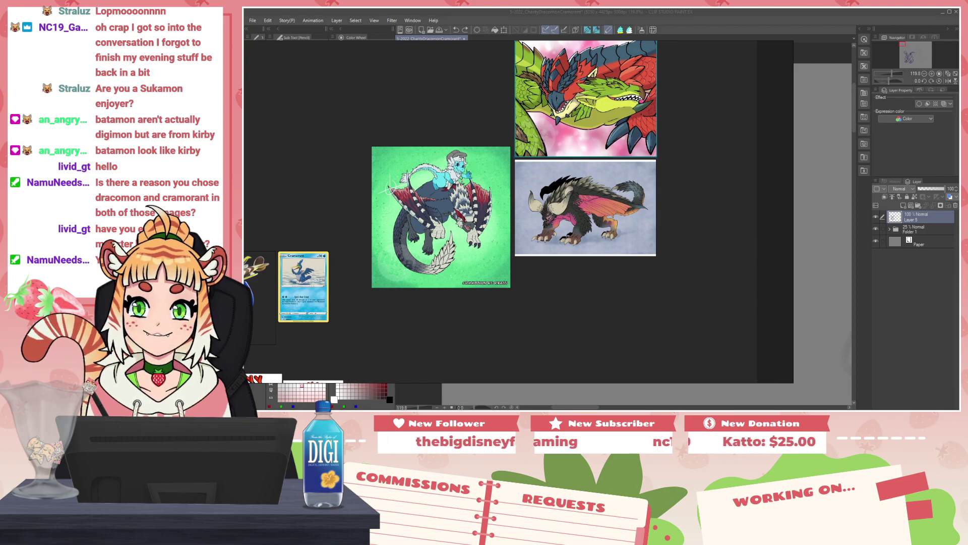
# Step: Paste the artworks of the red-feathered green dragon head and the blue sea dragon beside the other pieces
pyautogui.click(710, 170)
pyautogui.hotkey('ctrl', 'v')
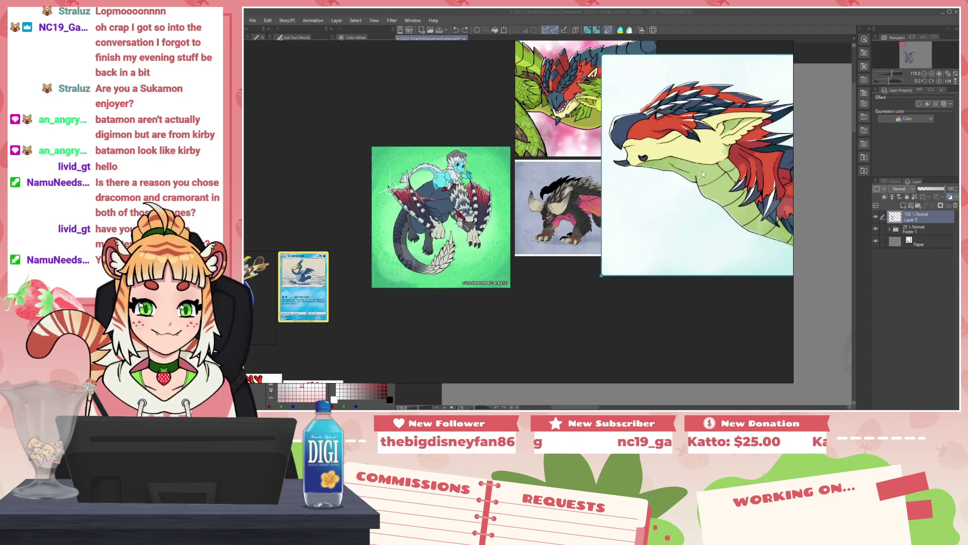
pyautogui.scroll(-5, 703, 171)
pyautogui.scroll(4, 739, 177)
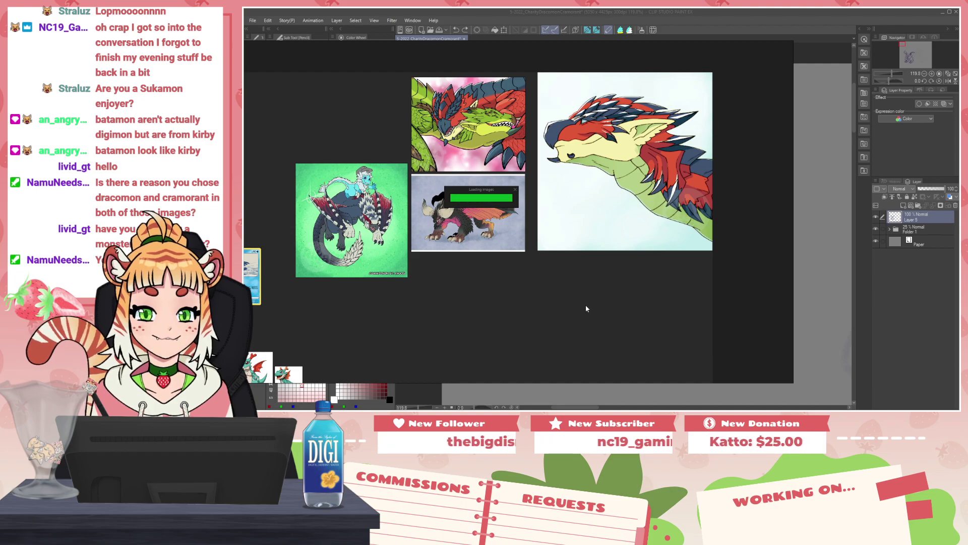
pyautogui.scroll(-5, 586, 305)
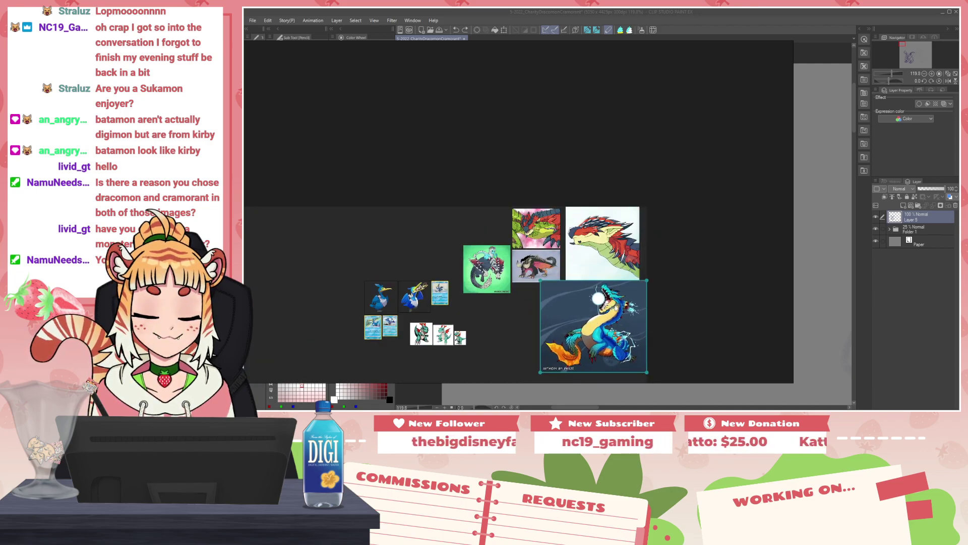
pyautogui.scroll(4, 600, 327)
pyautogui.moveTo(612, 290); pyautogui.dragTo(594, 255)
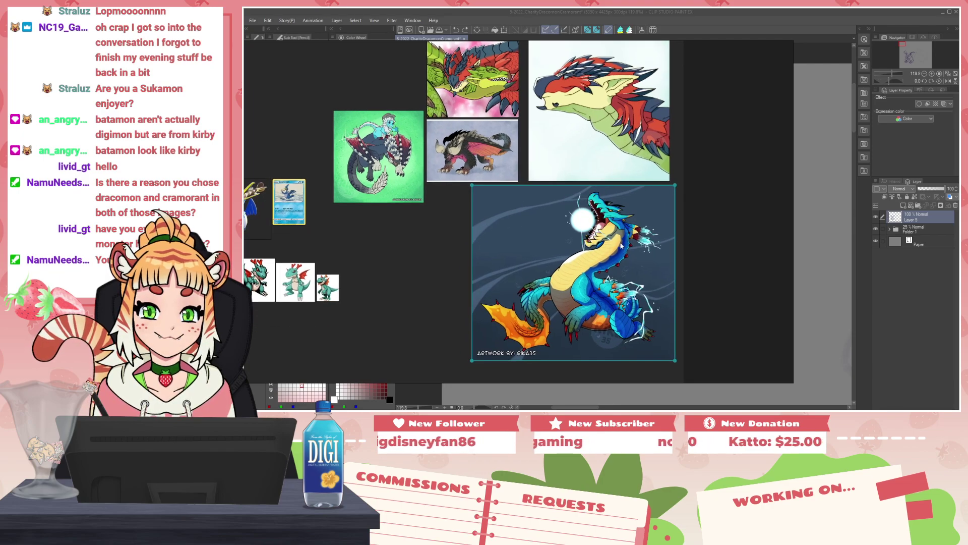
# Step: Examine the blue sea dragon artwork up close, including its scaled arm, belly, hind leg, clawed foot and lightning effects
pyautogui.scroll(5, 646, 252)
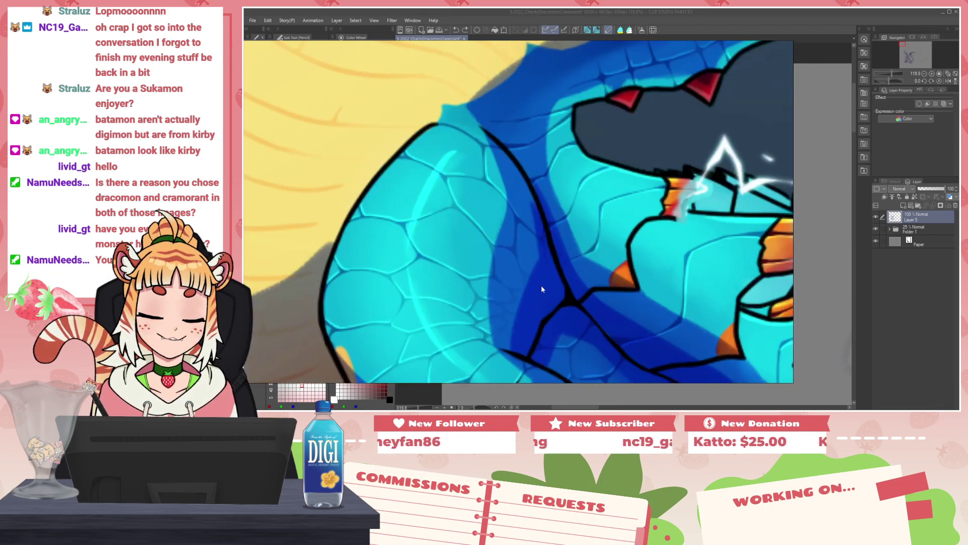
pyautogui.scroll(-3, 500, 260)
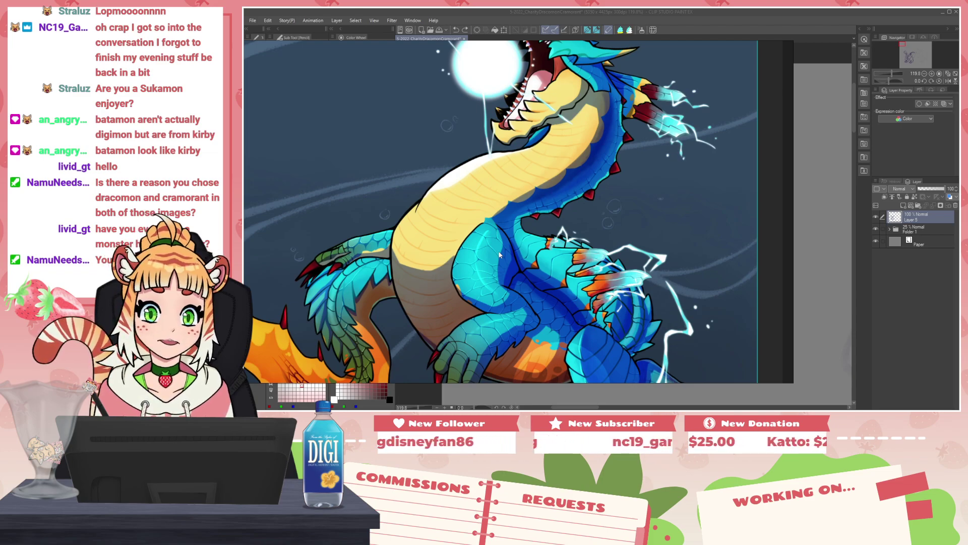
pyautogui.scroll(-2, 579, 252)
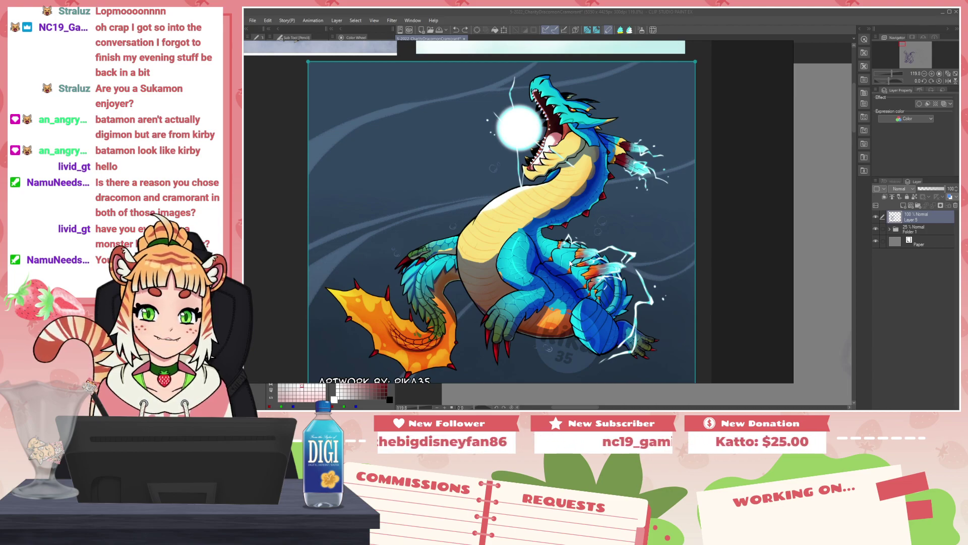
pyautogui.scroll(5, 676, 324)
pyautogui.scroll(-3, 623, 331)
pyautogui.scroll(3, 612, 331)
pyautogui.moveTo(602, 331); pyautogui.dragTo(597, 308)
pyautogui.scroll(-3, 598, 311)
pyautogui.scroll(1, 575, 267)
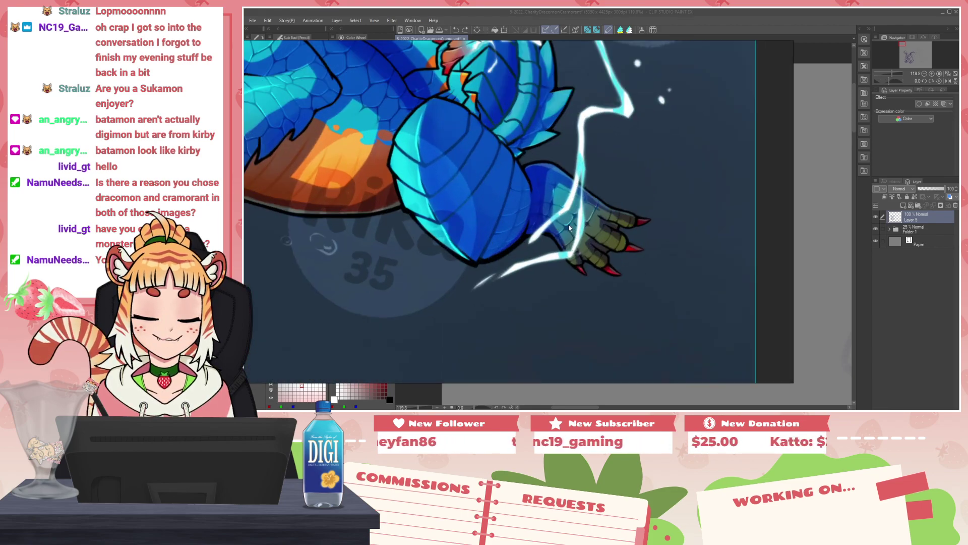
pyautogui.scroll(-1, 553, 222)
pyautogui.moveTo(477, 186); pyautogui.dragTo(519, 221)
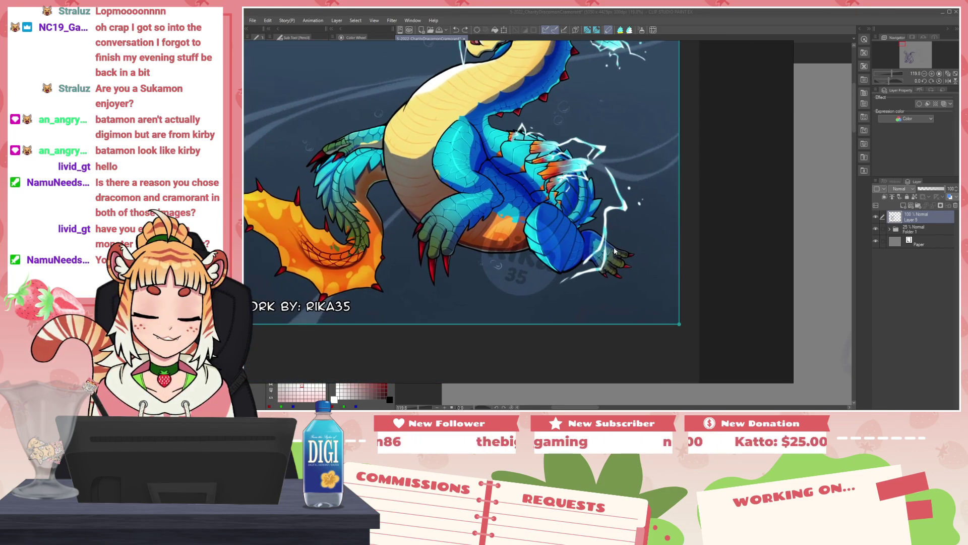
pyautogui.scroll(2, 603, 183)
pyautogui.moveTo(596, 156); pyautogui.dragTo(613, 258)
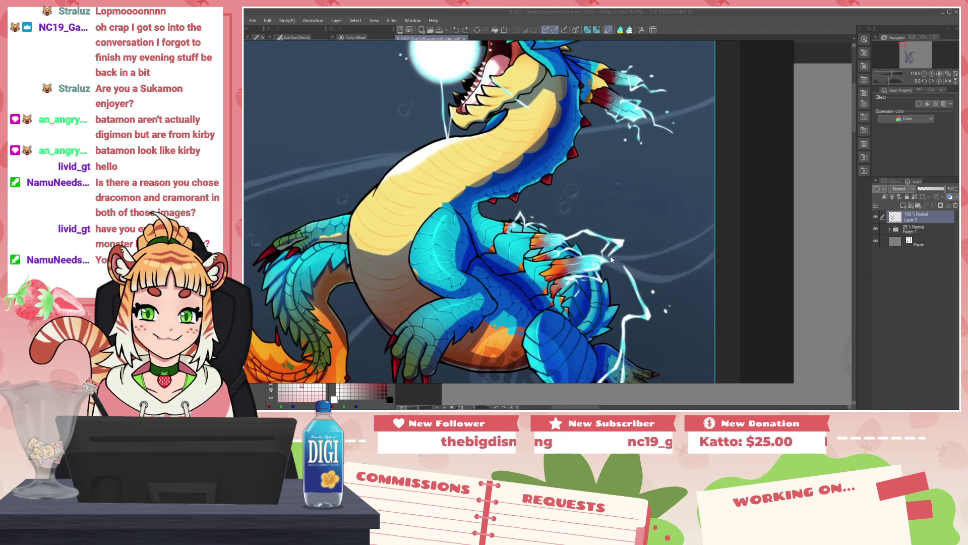
pyautogui.scroll(-2, 562, 244)
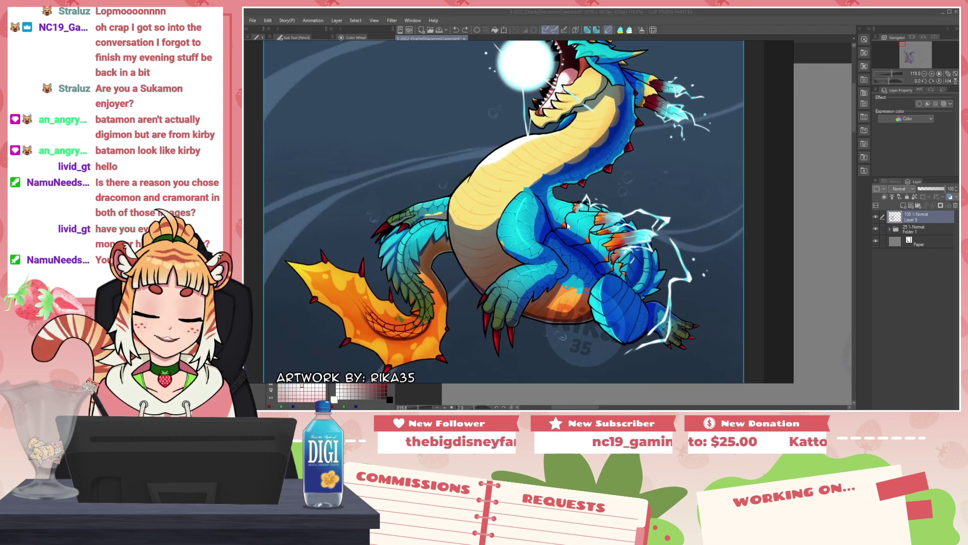
# Step: Look over the collected monster artworks on the reference board as a group
pyautogui.scroll(-3, 568, 227)
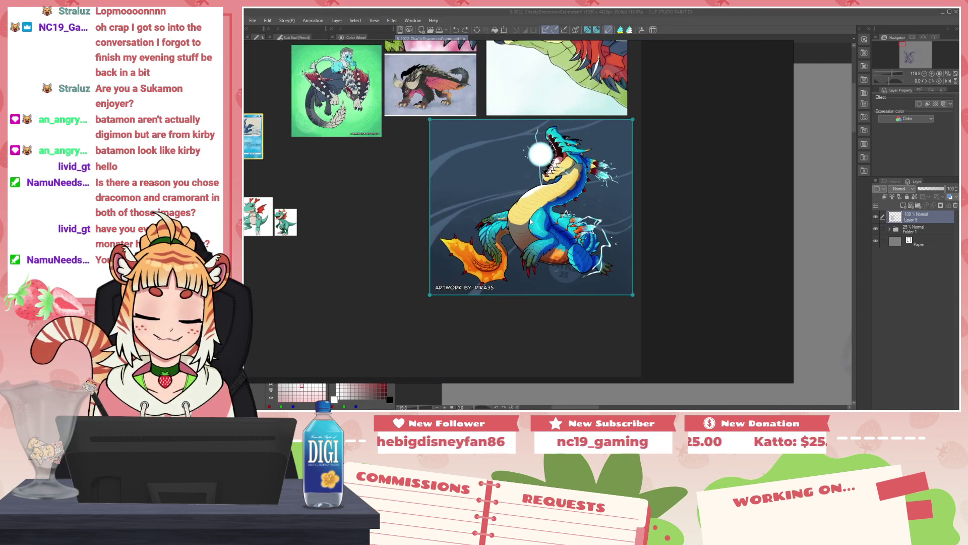
pyautogui.scroll(-1, 530, 201)
pyautogui.scroll(1, 560, 262)
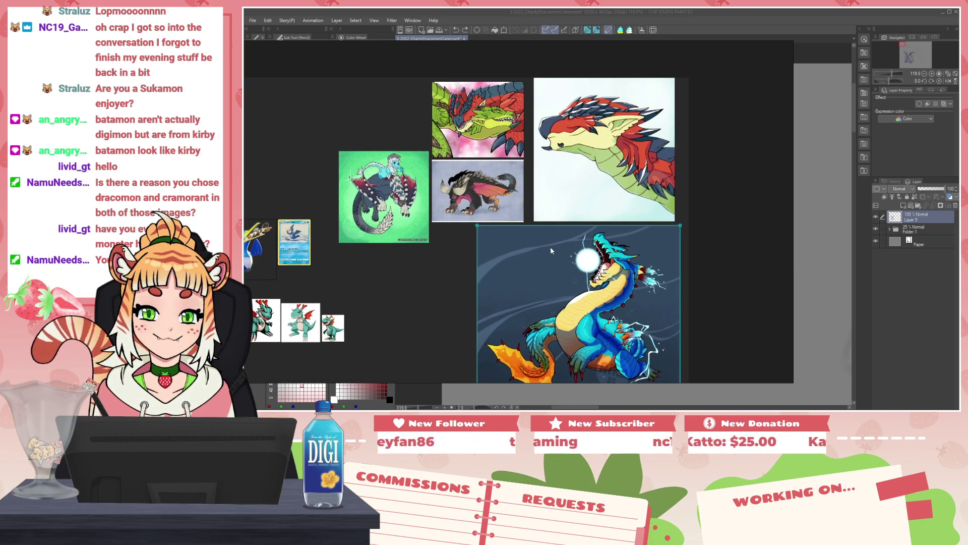
pyautogui.scroll(3, 550, 247)
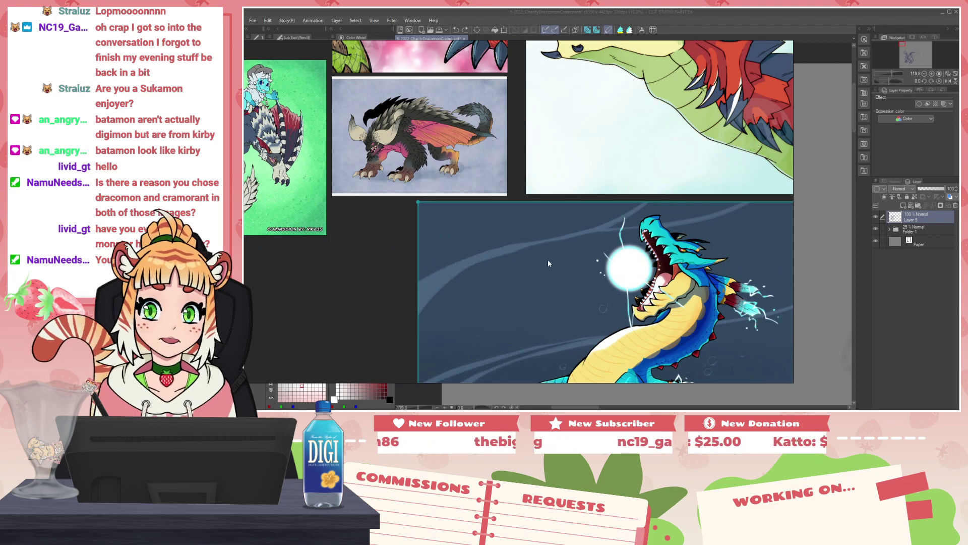
pyautogui.scroll(-3, 585, 224)
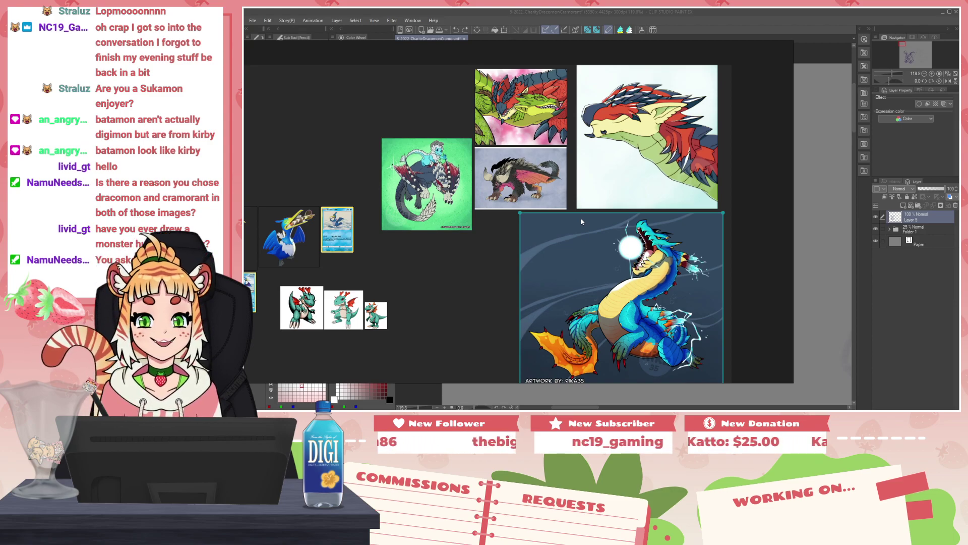
# Step: Return to the dragon drawing, raise the faded sketch folder's opacity to 48%, and reselect the line layer above it
pyautogui.click(822, 167)
pyautogui.moveTo(689, 218)
pyautogui.mouseDown()
pyautogui.moveTo(614, 192)
pyautogui.moveTo(605, 168)
pyautogui.mouseUp()
pyautogui.scroll(-8, 639, 193)
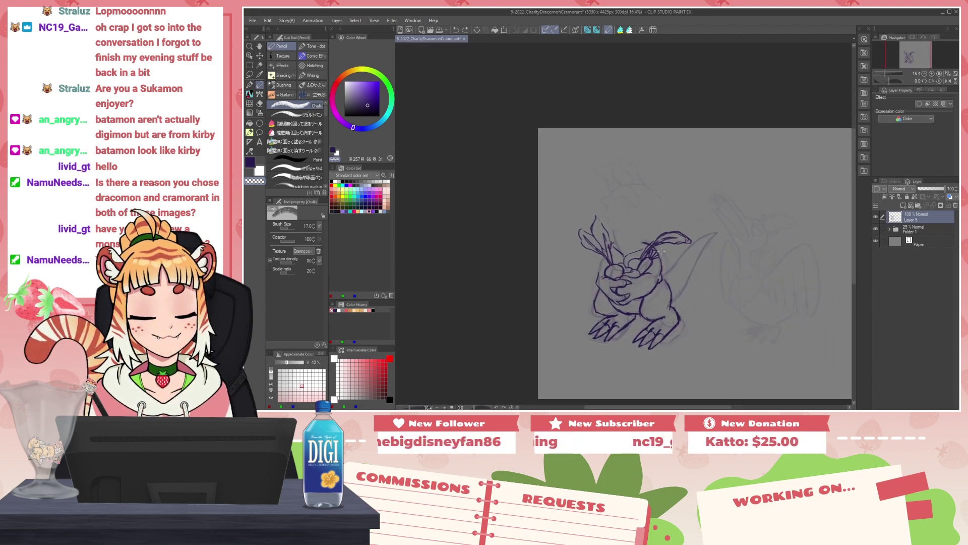
pyautogui.scroll(4, 662, 252)
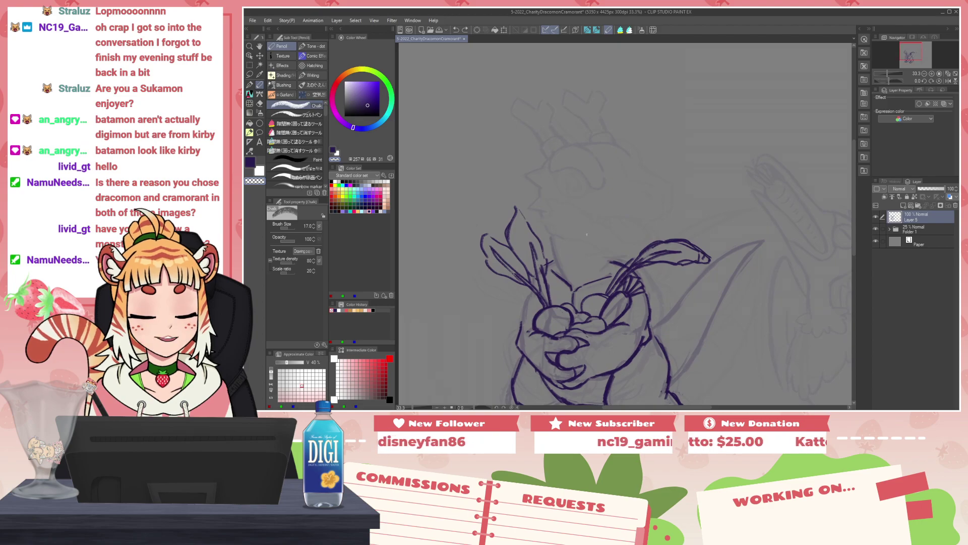
pyautogui.scroll(1, 587, 234)
pyautogui.click(913, 229)
pyautogui.click(931, 189)
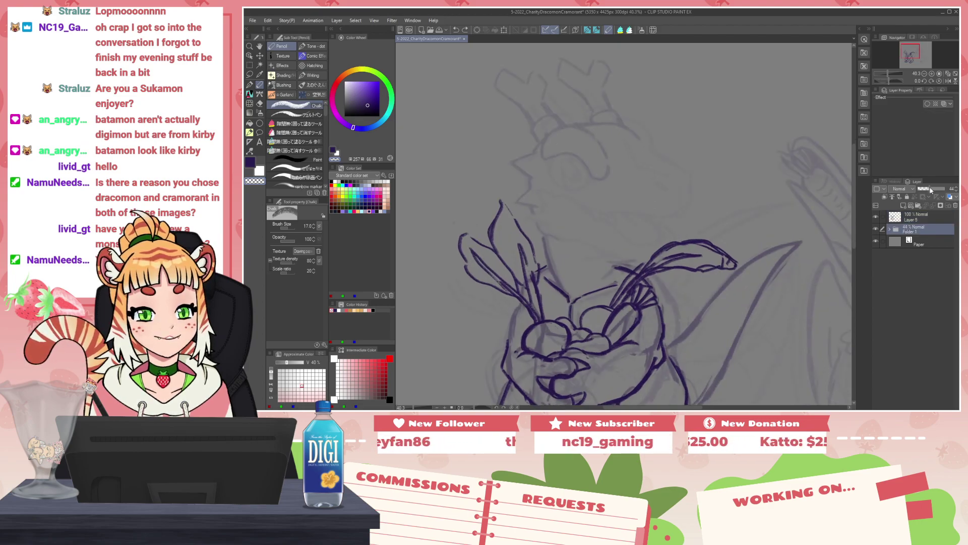
pyautogui.moveTo(632, 243); pyautogui.dragTo(626, 241)
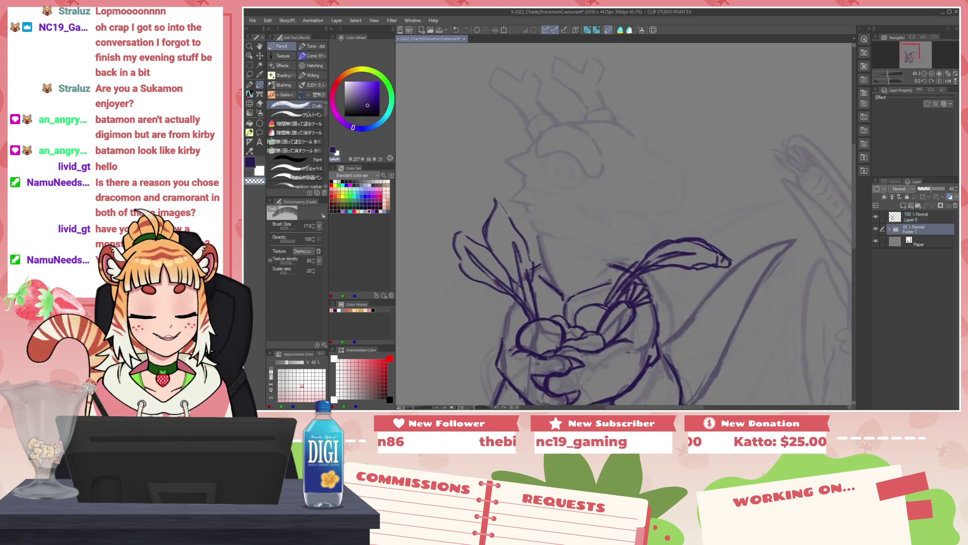
pyautogui.click(933, 220)
# Step: Try out a higher raised wing behind the dragon's arm, with a curved upper edge and a pointed tip
pyautogui.moveTo(694, 292); pyautogui.dragTo(672, 279)
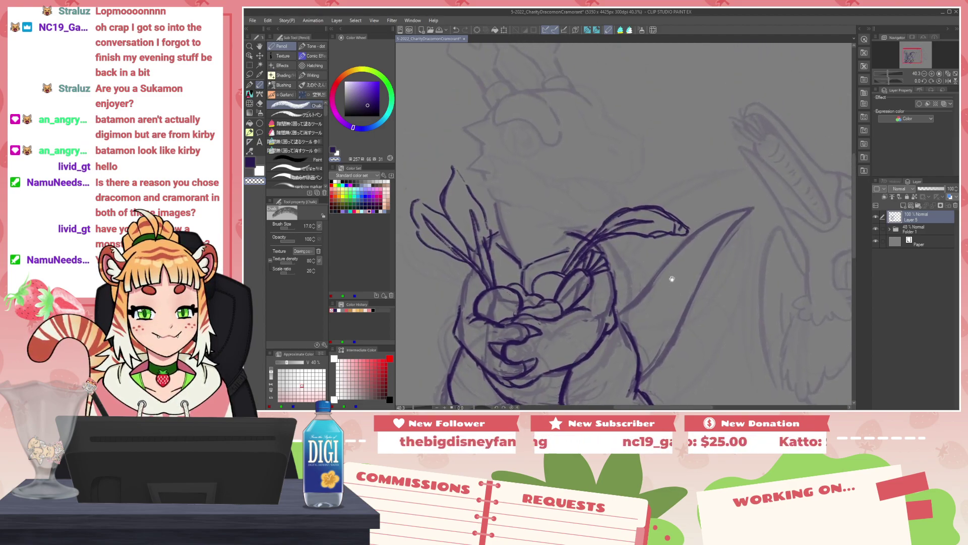
pyautogui.scroll(1, 676, 273)
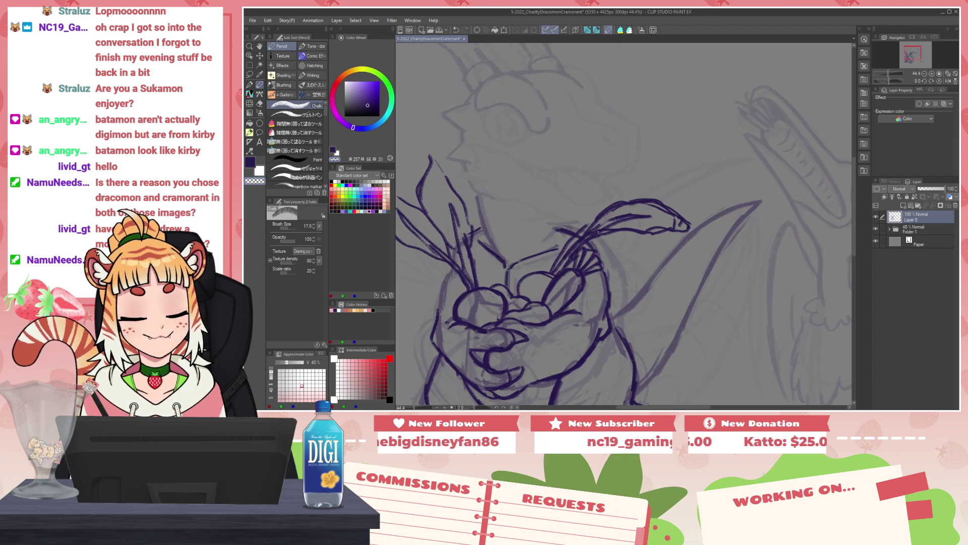
pyautogui.press('c')
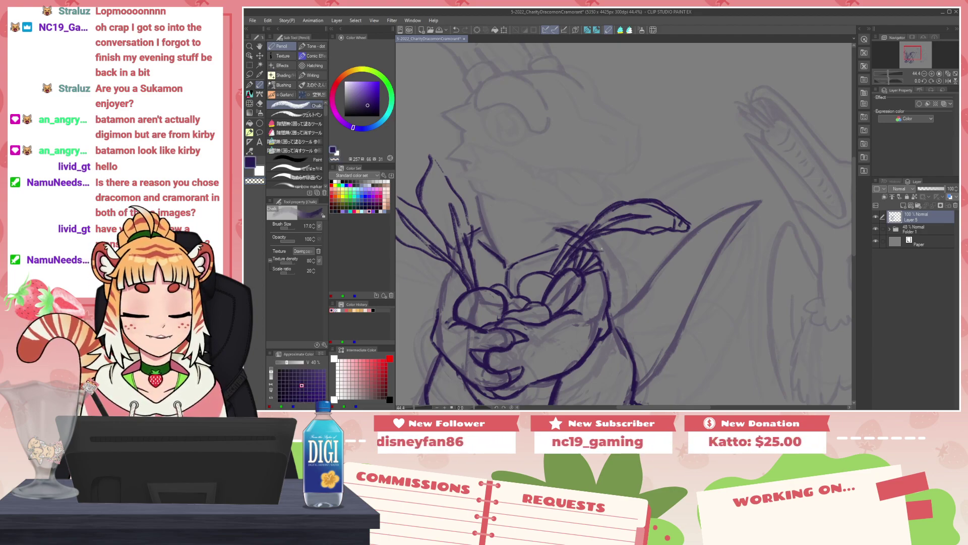
pyautogui.moveTo(585, 256); pyautogui.dragTo(686, 156)
pyautogui.moveTo(647, 188)
pyautogui.mouseDown()
pyautogui.moveTo(695, 154)
pyautogui.moveTo(735, 142)
pyautogui.mouseUp()
pyautogui.hotkey('ctrl', 'z')
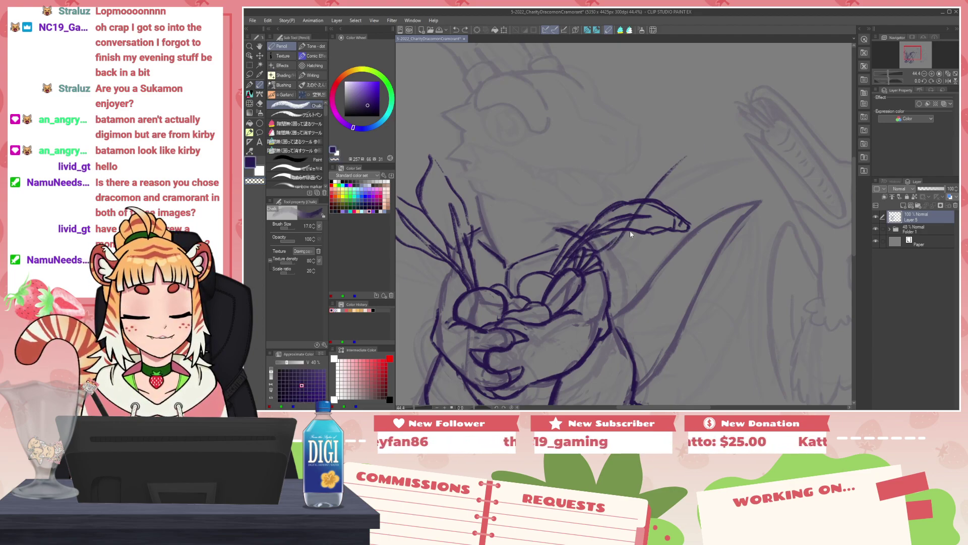
pyautogui.hotkey('ctrl', 'z')
pyautogui.moveTo(633, 246)
pyautogui.mouseDown()
pyautogui.moveTo(638, 178)
pyautogui.moveTo(744, 132)
pyautogui.moveTo(655, 178)
pyautogui.moveTo(640, 262)
pyautogui.moveTo(643, 248)
pyautogui.moveTo(619, 258)
pyautogui.mouseUp()
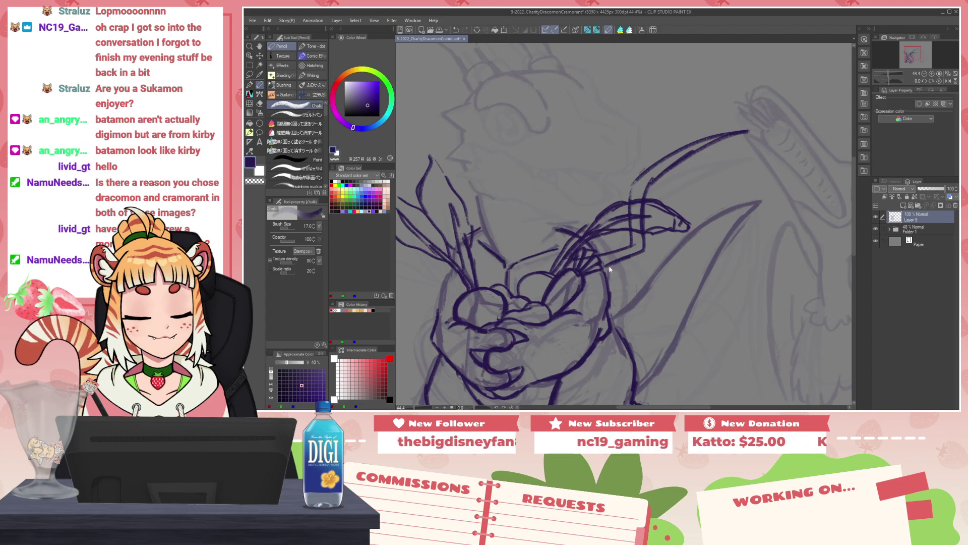
pyautogui.moveTo(597, 257); pyautogui.dragTo(650, 267)
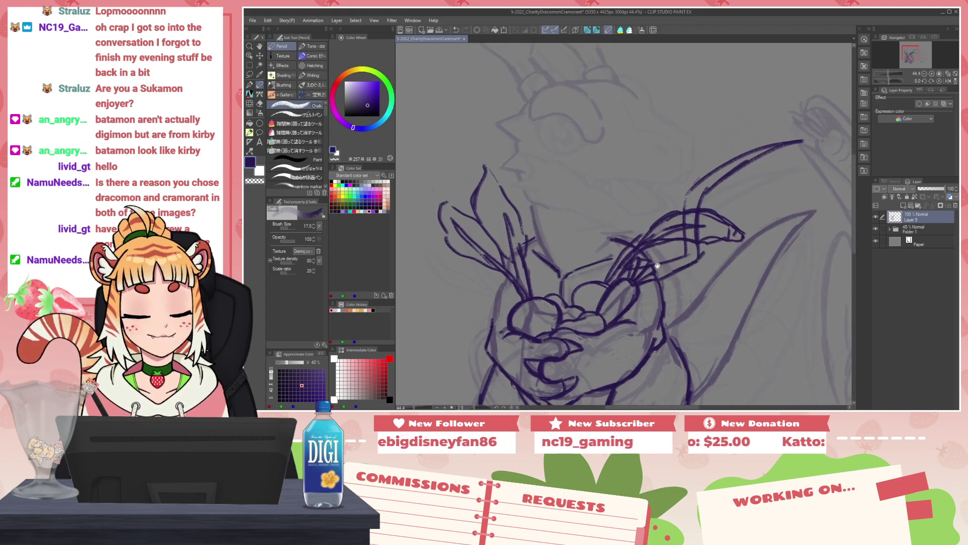
pyautogui.moveTo(762, 233); pyautogui.dragTo(688, 233)
pyautogui.moveTo(726, 144)
pyautogui.mouseDown()
pyautogui.moveTo(707, 193)
pyautogui.moveTo(708, 244)
pyautogui.mouseUp()
pyautogui.hotkey('ctrl', 'z')
pyautogui.moveTo(726, 144); pyautogui.dragTo(677, 252)
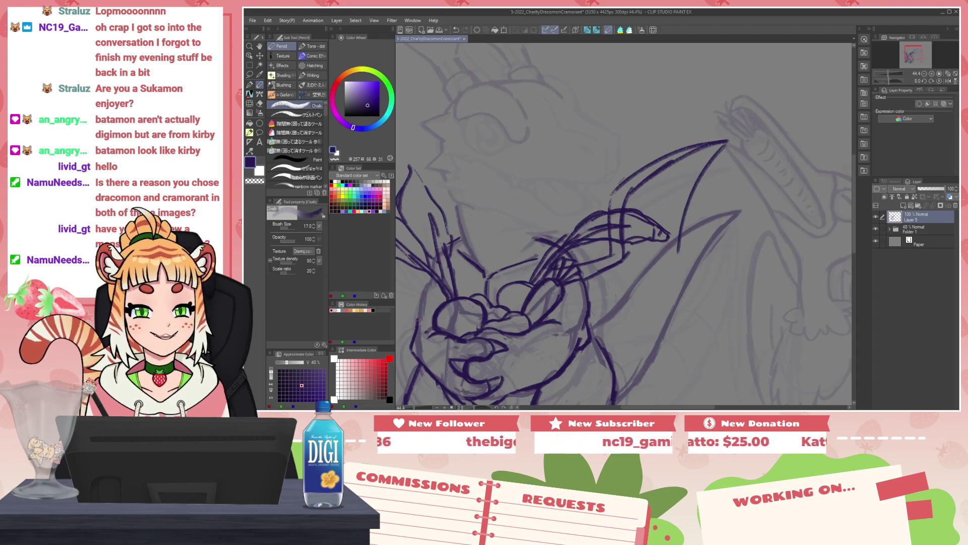
# Step: Undo all strokes of the raised wing attempt
pyautogui.hotkey('alt', 'Tab')
pyautogui.hotkey('alt', 'Tab')
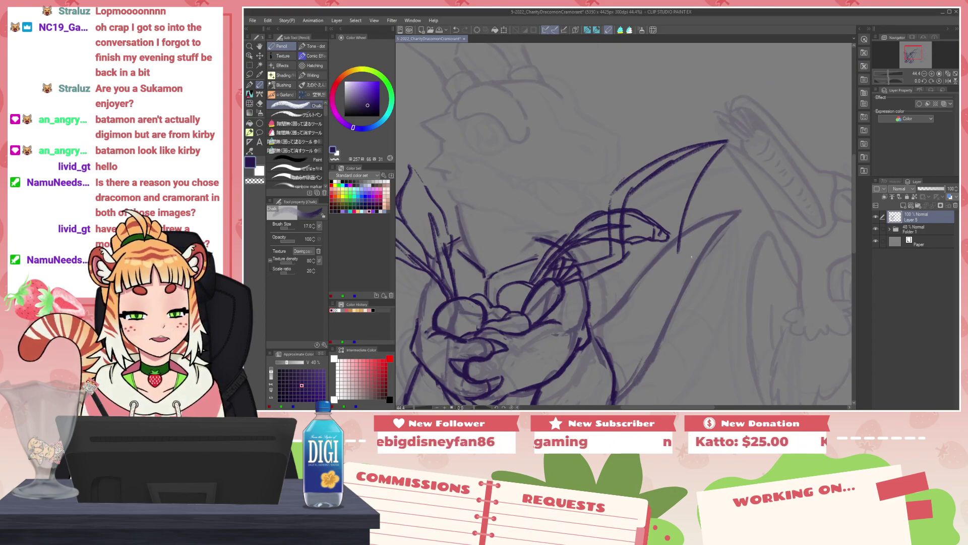
pyautogui.hotkey('ctrl', 'z')
pyautogui.hotkey('ctrl', 'z')
pyautogui.hotkey('ctrl', 'z')
pyautogui.hotkey('ctrl', 'z')
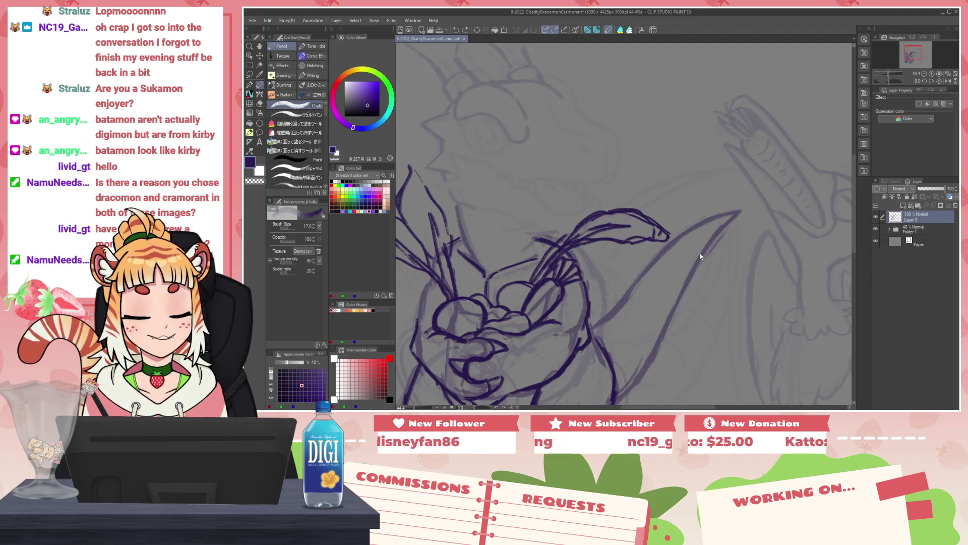
# Step: Redraw the wing's upper edge rising from behind the dragon's shoulder past the vegetable leaves
pyautogui.moveTo(517, 272)
pyautogui.mouseDown()
pyautogui.moveTo(600, 253)
pyautogui.moveTo(562, 217)
pyautogui.mouseUp()
pyautogui.hotkey('ctrl', 'z')
pyautogui.hotkey('ctrl', 'z')
pyautogui.moveTo(591, 254)
pyautogui.mouseDown()
pyautogui.moveTo(637, 169)
pyautogui.moveTo(710, 138)
pyautogui.mouseUp()
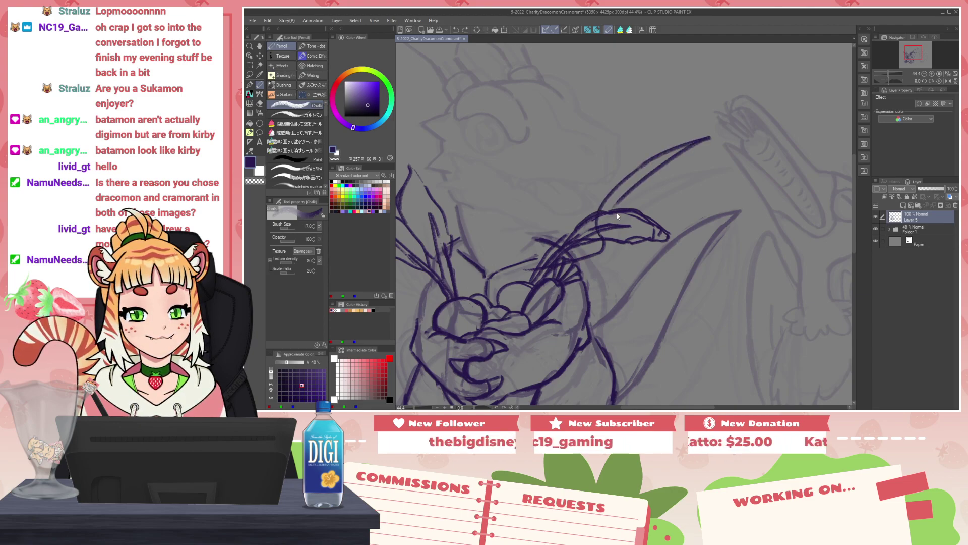
pyautogui.hotkey('ctrl', 'z')
pyautogui.hotkey('ctrl', 'z')
pyautogui.moveTo(562, 273); pyautogui.dragTo(609, 232)
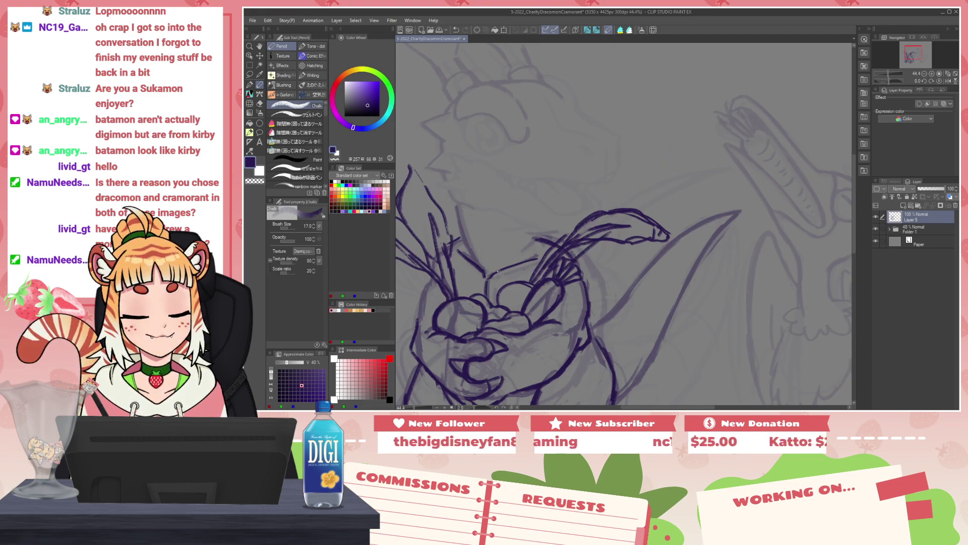
# Step: Undo the last stroke and redraw the short neckline strokes between Dracomon's shoulders
pyautogui.hotkey('ctrl', 'z')
pyautogui.moveTo(510, 277); pyautogui.dragTo(533, 268)
pyautogui.moveTo(474, 271); pyautogui.dragTo(480, 280)
pyautogui.moveTo(458, 246); pyautogui.dragTo(426, 175)
pyautogui.moveTo(450, 224); pyautogui.dragTo(513, 193)
pyautogui.moveTo(492, 151)
pyautogui.mouseDown()
pyautogui.moveTo(458, 84)
pyautogui.moveTo(494, 207)
pyautogui.mouseUp()
pyautogui.hotkey('ctrl', 'z')
pyautogui.hotkey('ctrl', 'z')
pyautogui.hotkey('ctrl', 'z')
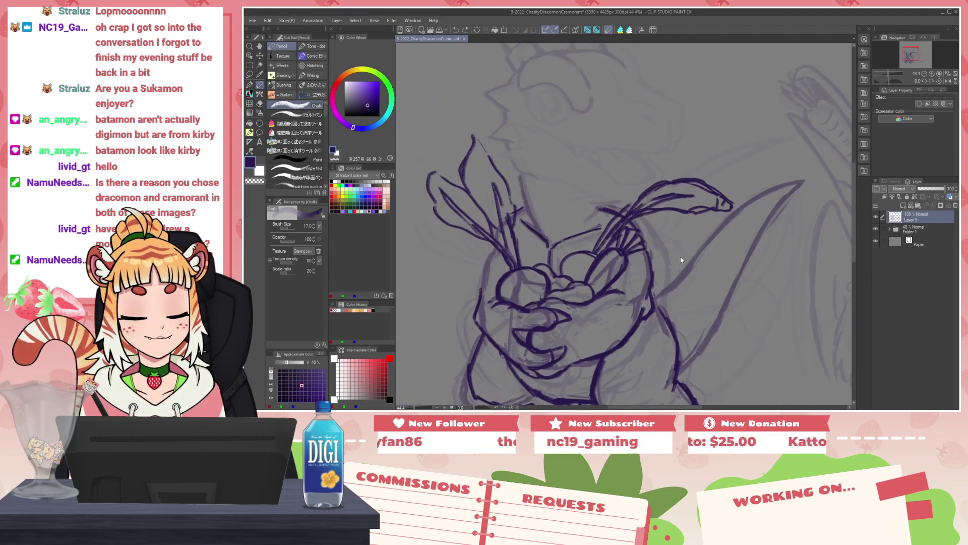
# Step: Lower the opacity of Layer 5 to 38% and add a new raster layer above it
pyautogui.click(928, 192)
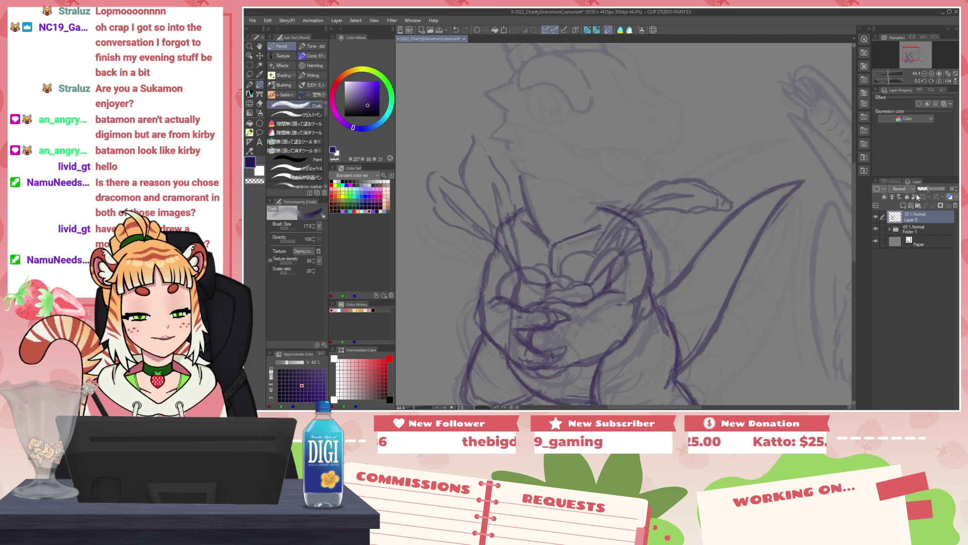
pyautogui.click(903, 206)
pyautogui.moveTo(687, 256); pyautogui.dragTo(643, 274)
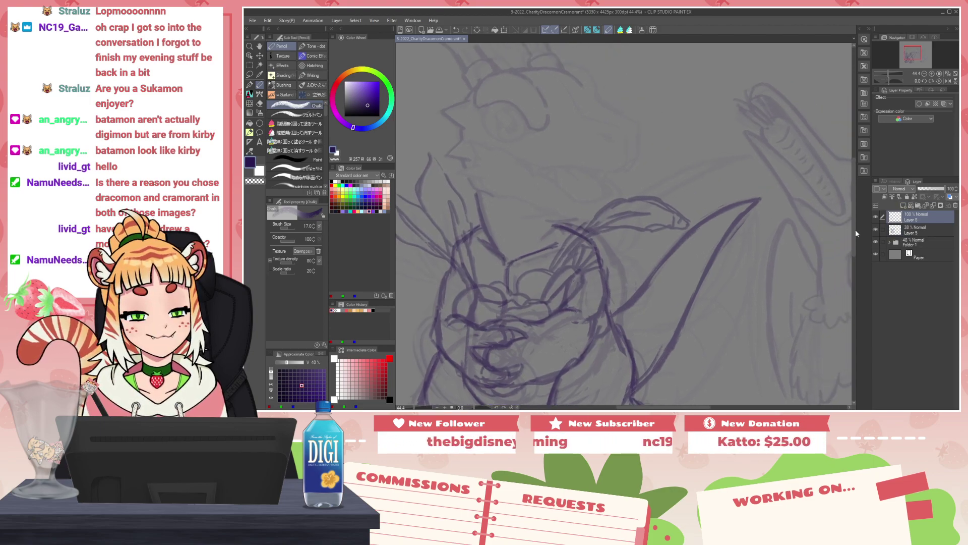
# Step: Sketch the two converging shoulder lines at the base of Dracomon's neck on the new layer
pyautogui.moveTo(475, 246); pyautogui.dragTo(504, 269)
pyautogui.hotkey('ctrl', 'z')
pyautogui.moveTo(519, 269); pyautogui.dragTo(586, 233)
pyautogui.hotkey('ctrl', 'z')
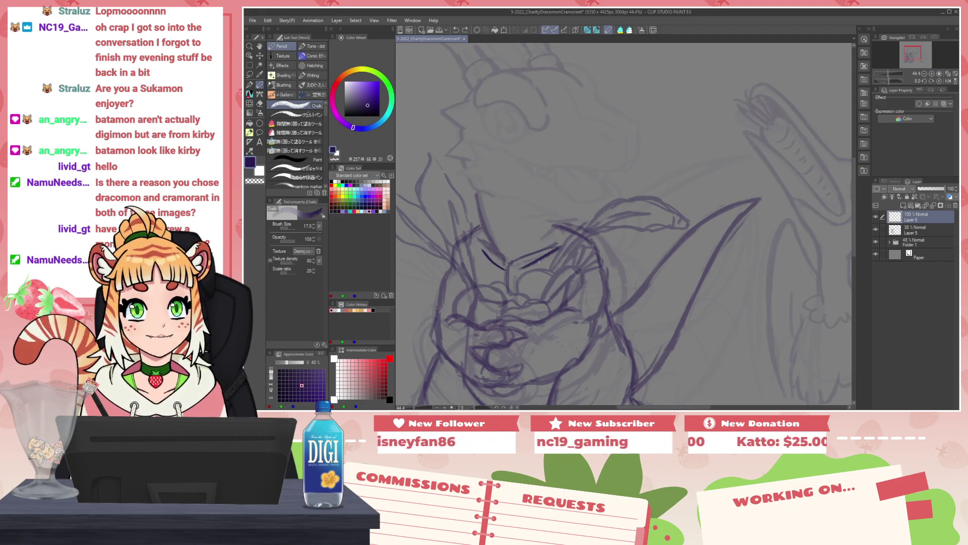
pyautogui.moveTo(535, 263); pyautogui.dragTo(590, 234)
pyautogui.moveTo(460, 216); pyautogui.dragTo(501, 267)
# Step: Rough out the arm of Dracomon's larger wing, rising from the shoulder and sweeping outward
pyautogui.moveTo(590, 234)
pyautogui.mouseDown()
pyautogui.moveTo(583, 217)
pyautogui.moveTo(668, 155)
pyautogui.mouseUp()
pyautogui.moveTo(597, 204)
pyautogui.mouseDown()
pyautogui.moveTo(710, 138)
pyautogui.moveTo(605, 209)
pyautogui.moveTo(602, 234)
pyautogui.mouseUp()
pyautogui.moveTo(540, 270)
pyautogui.mouseDown()
pyautogui.moveTo(606, 235)
pyautogui.moveTo(600, 213)
pyautogui.moveTo(639, 169)
pyautogui.mouseUp()
pyautogui.press('c')
pyautogui.moveTo(594, 202); pyautogui.dragTo(635, 167)
pyautogui.moveTo(663, 152); pyautogui.dragTo(631, 170)
pyautogui.press('c')
pyautogui.moveTo(584, 212); pyautogui.dragTo(667, 154)
pyautogui.hotkey('ctrl', 'z')
# Step: Extend the wing arm to a pointed tip and rework its underside down to the shoulder
pyautogui.moveTo(616, 182)
pyautogui.mouseDown()
pyautogui.moveTo(714, 140)
pyautogui.moveTo(635, 176)
pyautogui.mouseUp()
pyautogui.press('c')
pyautogui.moveTo(691, 146)
pyautogui.mouseDown()
pyautogui.moveTo(642, 164)
pyautogui.moveTo(703, 139)
pyautogui.mouseUp()
pyautogui.press('c')
pyautogui.moveTo(709, 140)
pyautogui.mouseDown()
pyautogui.moveTo(609, 199)
pyautogui.moveTo(602, 222)
pyautogui.mouseUp()
pyautogui.press('c')
pyautogui.moveTo(603, 209)
pyautogui.mouseDown()
pyautogui.moveTo(609, 234)
pyautogui.moveTo(594, 249)
pyautogui.moveTo(604, 240)
pyautogui.mouseUp()
pyautogui.press('c')
pyautogui.moveTo(551, 269)
pyautogui.mouseDown()
pyautogui.moveTo(587, 248)
pyautogui.moveTo(544, 267)
pyautogui.mouseUp()
# Step: Clean up the wing's elbow and shoulder joint by erasing stray lines and redrawing the inner contour
pyautogui.press('c')
pyautogui.moveTo(588, 245)
pyautogui.mouseDown()
pyautogui.moveTo(553, 264)
pyautogui.moveTo(587, 236)
pyautogui.moveTo(585, 215)
pyautogui.moveTo(573, 240)
pyautogui.moveTo(580, 214)
pyautogui.moveTo(666, 159)
pyautogui.moveTo(606, 205)
pyautogui.mouseUp()
pyautogui.press('c')
pyautogui.press('c')
pyautogui.moveTo(618, 190)
pyautogui.mouseDown()
pyautogui.moveTo(609, 212)
pyautogui.moveTo(640, 179)
pyautogui.moveTo(610, 208)
pyautogui.moveTo(609, 231)
pyautogui.mouseUp()
pyautogui.press('c')
pyautogui.moveTo(655, 173)
pyautogui.mouseDown()
pyautogui.moveTo(616, 208)
pyautogui.moveTo(655, 179)
pyautogui.mouseUp()
pyautogui.press('c')
pyautogui.moveTo(613, 219)
pyautogui.mouseDown()
pyautogui.moveTo(601, 240)
pyautogui.moveTo(608, 219)
pyautogui.mouseUp()
pyautogui.press('c')
pyautogui.press('c')
pyautogui.press('c')
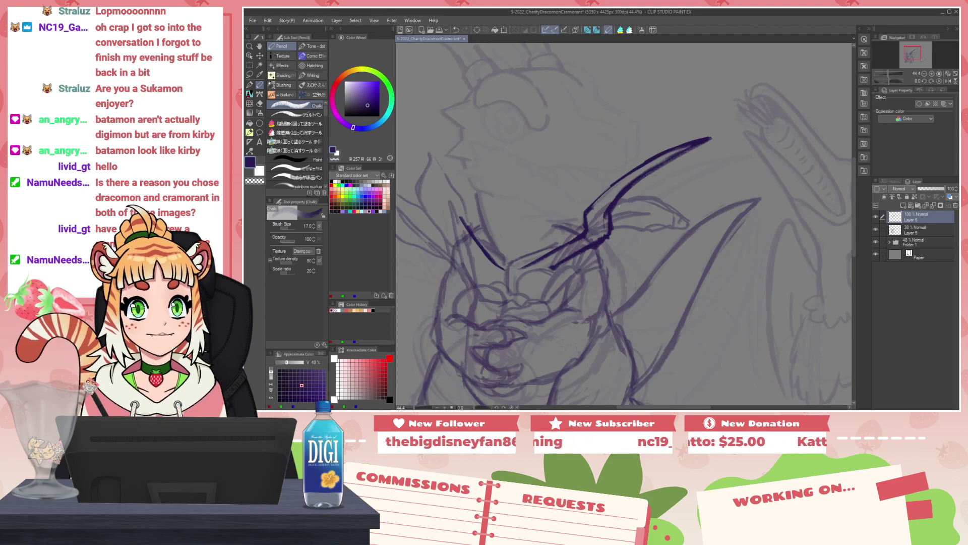
pyautogui.press('c')
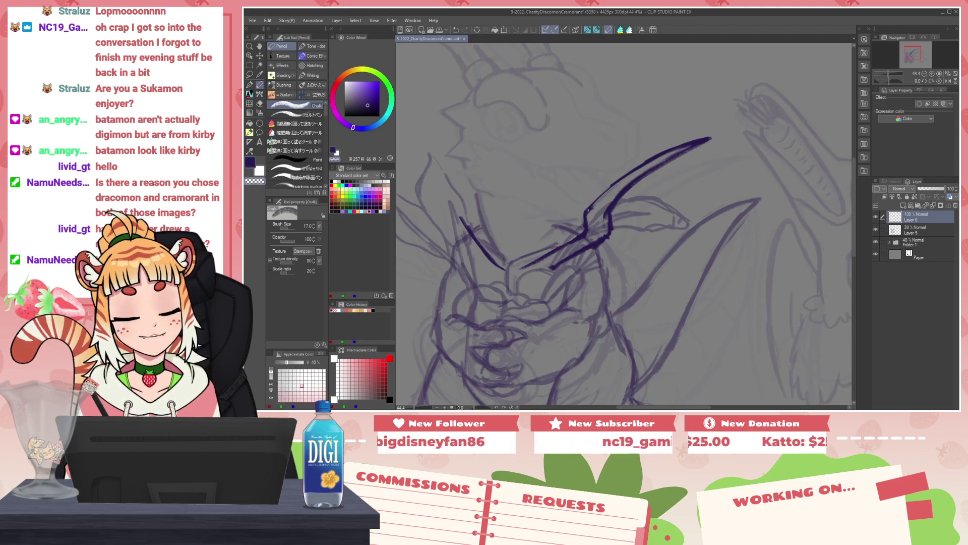
pyautogui.press('c')
# Step: Sketch the scalloped membrane edge from the tip of the larger wing down toward Dracomon's body
pyautogui.moveTo(588, 208)
pyautogui.mouseDown()
pyautogui.moveTo(630, 170)
pyautogui.moveTo(682, 148)
pyautogui.moveTo(672, 217)
pyautogui.mouseUp()
pyautogui.hotkey('ctrl', 'z')
pyautogui.moveTo(707, 142); pyautogui.dragTo(671, 233)
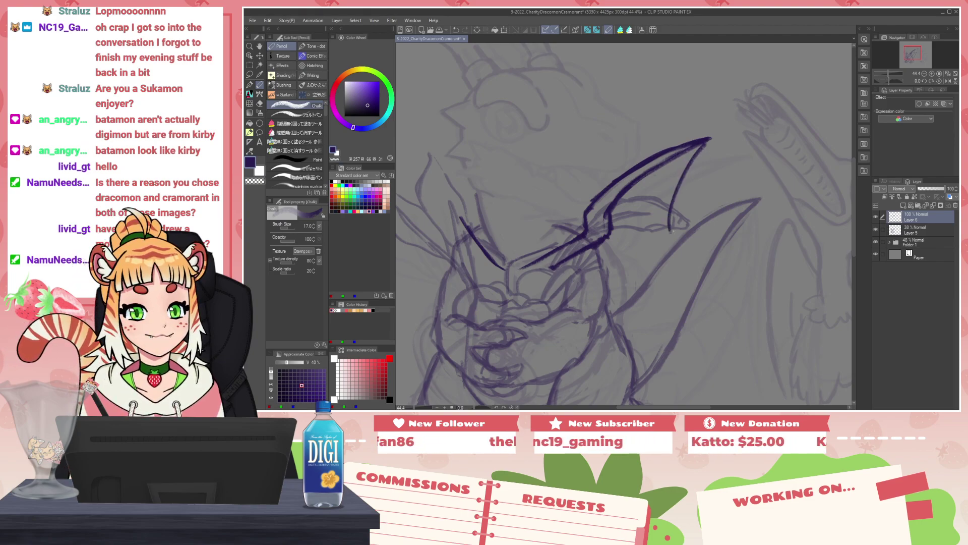
pyautogui.hotkey('ctrl', 'z')
pyautogui.moveTo(705, 144)
pyautogui.mouseDown()
pyautogui.moveTo(685, 210)
pyautogui.moveTo(691, 219)
pyautogui.mouseUp()
pyautogui.moveTo(693, 218)
pyautogui.mouseDown()
pyautogui.moveTo(662, 223)
pyautogui.moveTo(631, 281)
pyautogui.moveTo(666, 228)
pyautogui.moveTo(643, 273)
pyautogui.moveTo(604, 297)
pyautogui.moveTo(640, 285)
pyautogui.moveTo(655, 238)
pyautogui.mouseUp()
pyautogui.hotkey('ctrl', 'z')
pyautogui.hotkey('ctrl', 'z')
pyautogui.press('c')
pyautogui.press('c')
pyautogui.moveTo(640, 286); pyautogui.dragTo(694, 219)
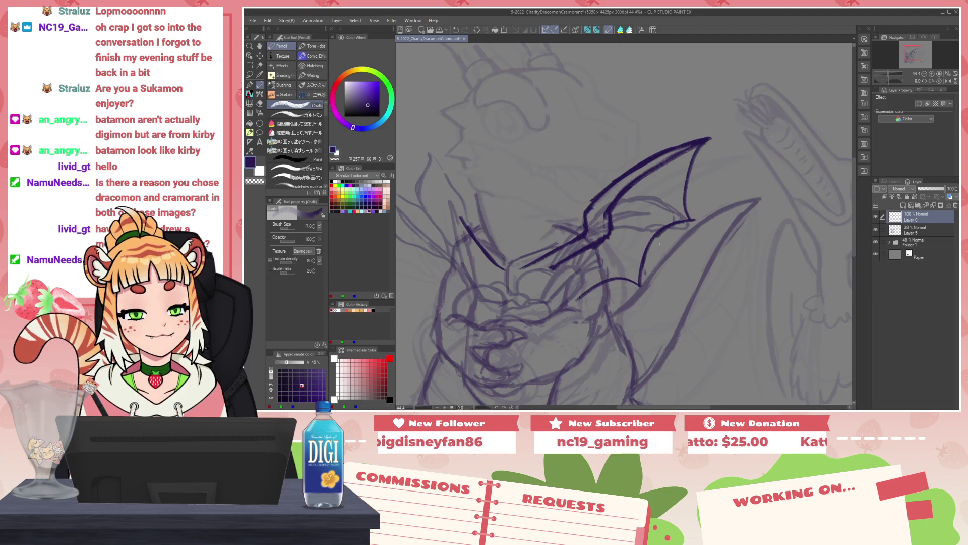
# Step: Clean up and thicken the lower scallops of the wing membrane
pyautogui.press('c')
pyautogui.moveTo(582, 294)
pyautogui.mouseDown()
pyautogui.moveTo(648, 280)
pyautogui.moveTo(639, 284)
pyautogui.moveTo(694, 219)
pyautogui.mouseUp()
pyautogui.press('c')
pyautogui.moveTo(661, 233); pyautogui.dragTo(686, 225)
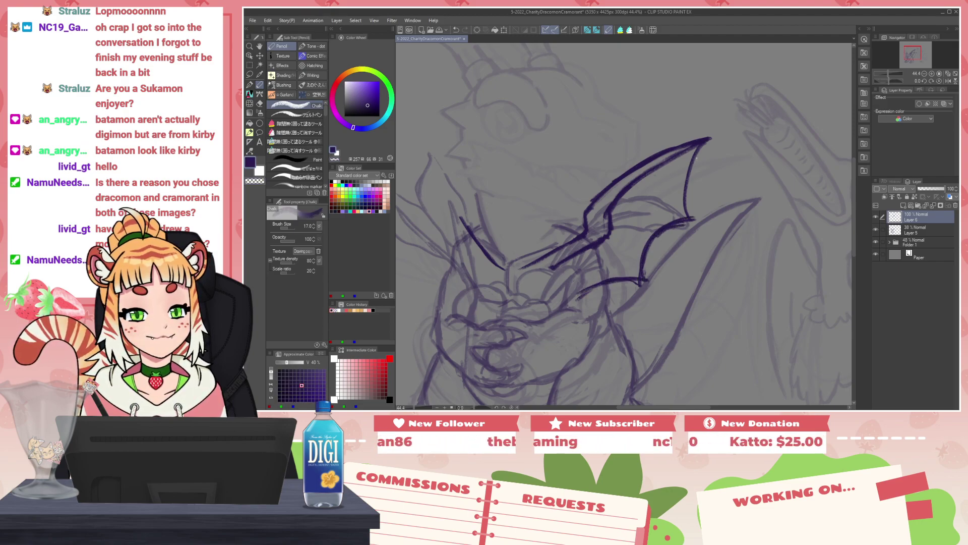
# Step: Erase the outermost membrane edge and redraw it with a deeper inward curve below the wing tip
pyautogui.press('c')
pyautogui.moveTo(695, 161); pyautogui.dragTo(686, 211)
pyautogui.press('c')
pyautogui.moveTo(703, 144)
pyautogui.mouseDown()
pyautogui.moveTo(662, 180)
pyautogui.moveTo(678, 210)
pyautogui.mouseUp()
pyautogui.hotkey('ctrl', 'z')
pyautogui.moveTo(666, 185); pyautogui.dragTo(693, 215)
pyautogui.hotkey('ctrl', 'z')
pyautogui.hotkey('ctrl', 'z')
pyautogui.hotkey('ctrl', 'z')
pyautogui.moveTo(702, 146)
pyautogui.mouseDown()
pyautogui.moveTo(665, 184)
pyautogui.moveTo(690, 216)
pyautogui.mouseUp()
pyautogui.moveTo(674, 195); pyautogui.dragTo(687, 212)
pyautogui.moveTo(670, 175); pyautogui.dragTo(664, 193)
# Step: Erase the leftover strokes around the outer membrane and refine the line at the wing tip
pyautogui.press('c')
pyautogui.moveTo(687, 158)
pyautogui.mouseDown()
pyautogui.moveTo(669, 180)
pyautogui.moveTo(688, 214)
pyautogui.moveTo(673, 172)
pyautogui.moveTo(691, 153)
pyautogui.moveTo(675, 189)
pyautogui.moveTo(686, 157)
pyautogui.moveTo(671, 180)
pyautogui.moveTo(692, 213)
pyautogui.mouseUp()
pyautogui.press('c')
pyautogui.press('c')
pyautogui.press('c')
pyautogui.moveTo(707, 144); pyautogui.dragTo(693, 162)
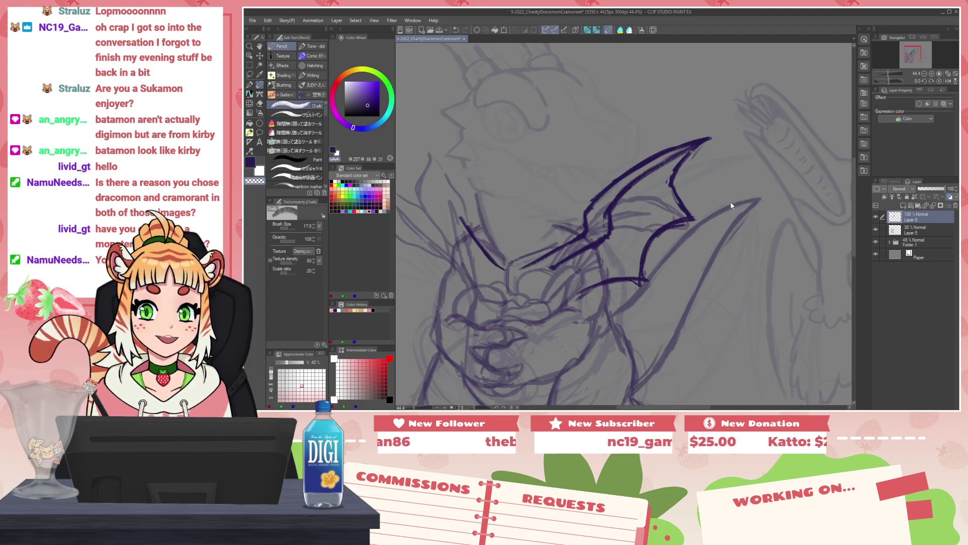
# Step: Flip the canvas view horizontally and sketch the arm of Dracomon's second wing up to its tip
pyautogui.press('h')
pyautogui.moveTo(772, 230); pyautogui.dragTo(730, 233)
pyautogui.moveTo(792, 246)
pyautogui.mouseDown()
pyautogui.moveTo(737, 227)
pyautogui.moveTo(737, 241)
pyautogui.mouseUp()
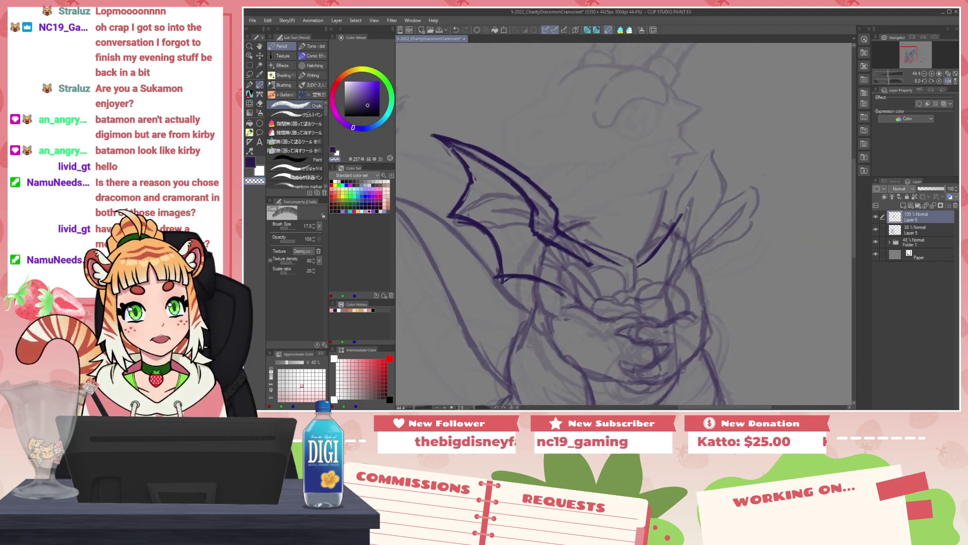
pyautogui.moveTo(674, 227)
pyautogui.mouseDown()
pyautogui.moveTo(650, 256)
pyautogui.moveTo(680, 221)
pyautogui.moveTo(674, 202)
pyautogui.moveTo(728, 159)
pyautogui.mouseUp()
pyautogui.press('c')
pyautogui.moveTo(686, 185); pyautogui.dragTo(769, 141)
# Step: Draw the membrane edge of the second wing and clean up its overlapping lines
pyautogui.moveTo(739, 154)
pyautogui.mouseDown()
pyautogui.moveTo(707, 179)
pyautogui.moveTo(686, 221)
pyautogui.mouseUp()
pyautogui.hotkey('ctrl', 'z')
pyautogui.moveTo(733, 159)
pyautogui.mouseDown()
pyautogui.moveTo(690, 202)
pyautogui.moveTo(669, 250)
pyautogui.mouseUp()
pyautogui.press('c')
pyautogui.moveTo(769, 143)
pyautogui.mouseDown()
pyautogui.moveTo(738, 152)
pyautogui.moveTo(769, 144)
pyautogui.moveTo(745, 192)
pyautogui.moveTo(764, 153)
pyautogui.moveTo(753, 190)
pyautogui.moveTo(691, 265)
pyautogui.mouseUp()
pyautogui.press('c')
pyautogui.hotkey('ctrl', 'z')
# Step: Move the wing sketch slightly toward the bird so the wings sit better on Dracomon's shoulders
pyautogui.scroll(-5, 628, 261)
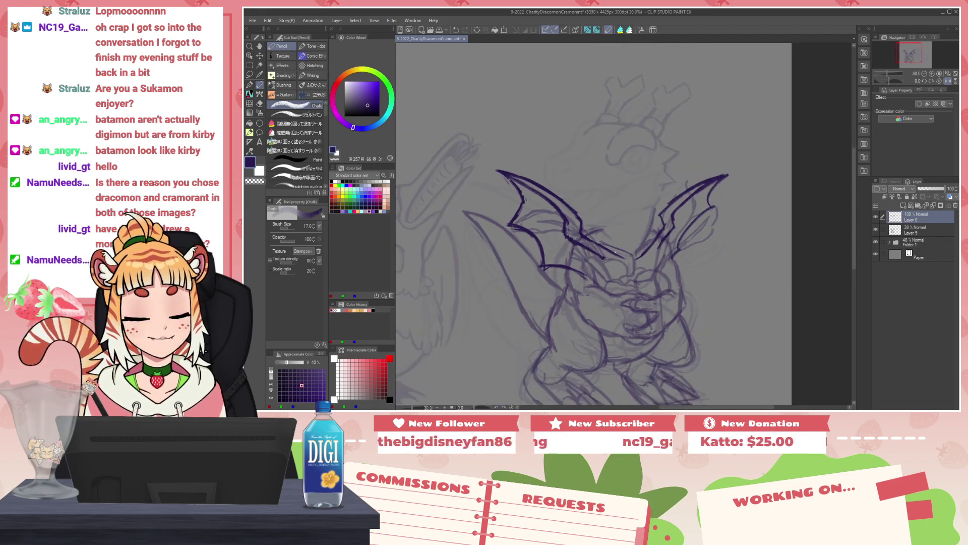
pyautogui.scroll(3, 626, 261)
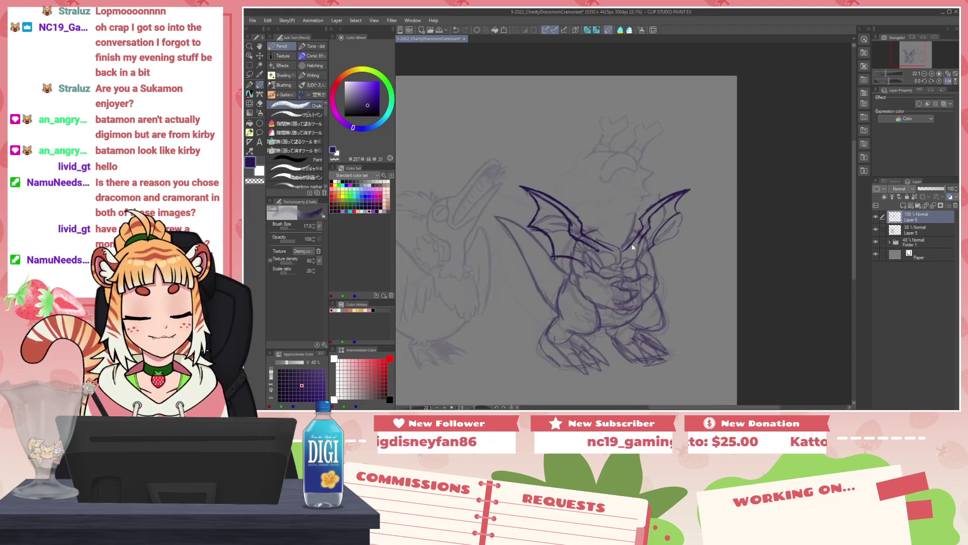
pyautogui.moveTo(622, 243); pyautogui.dragTo(624, 242)
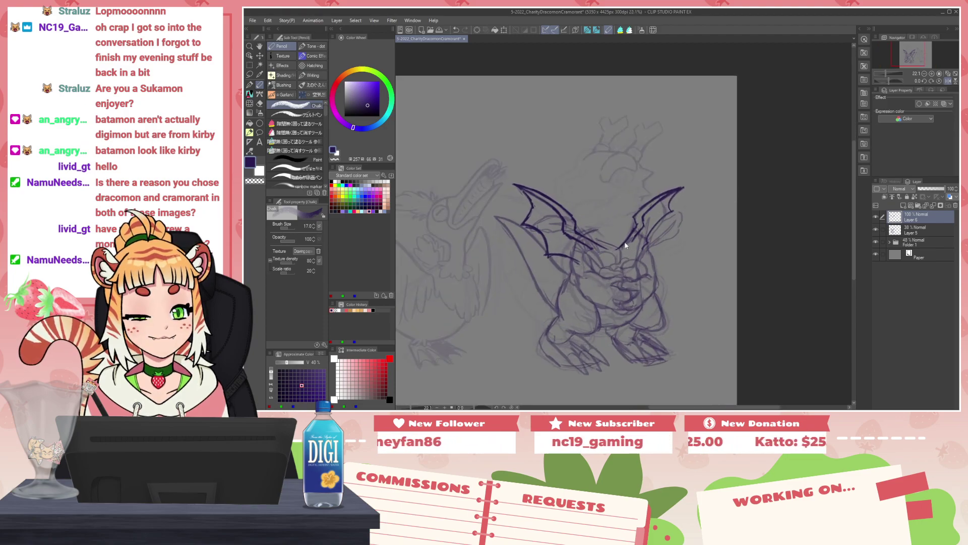
# Step: Set the opacity of the wing layer to 30%, Layer 5 to 100%, and the rough sketch folder to 66%
pyautogui.moveTo(943, 189)
pyautogui.mouseDown()
pyautogui.moveTo(926, 191)
pyautogui.moveTo(953, 187)
pyautogui.mouseUp()
pyautogui.click(922, 231)
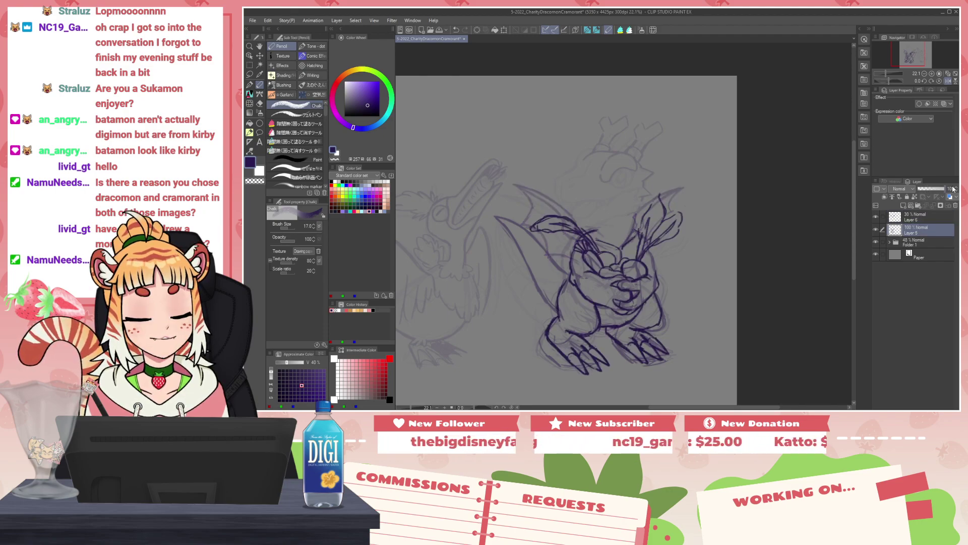
pyautogui.click(928, 242)
pyautogui.moveTo(930, 189); pyautogui.dragTo(937, 188)
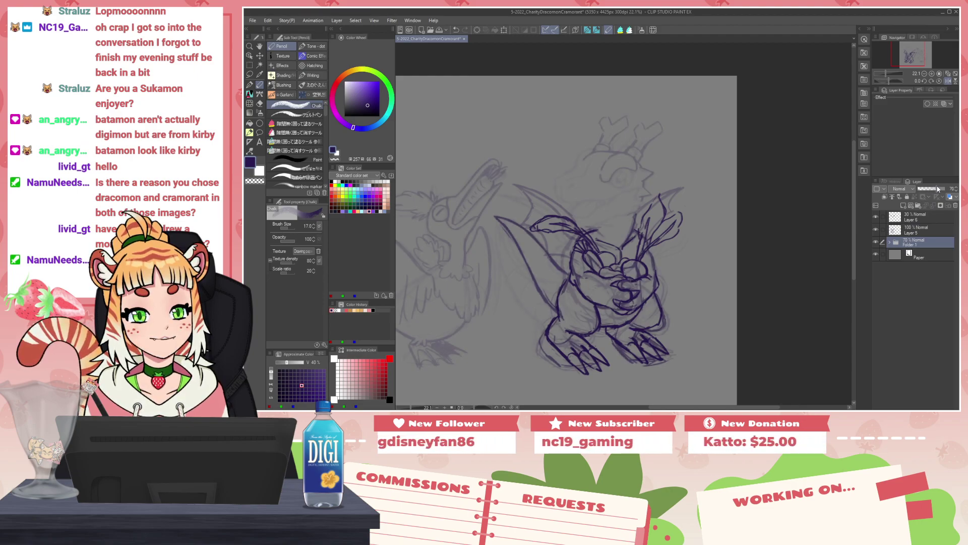
# Step: Examine both characters' poses, with the canvas view flipped horizontally, and inspect Cramorant's wing and tail area closely
pyautogui.scroll(-2, 528, 284)
pyautogui.moveTo(514, 289); pyautogui.dragTo(612, 265)
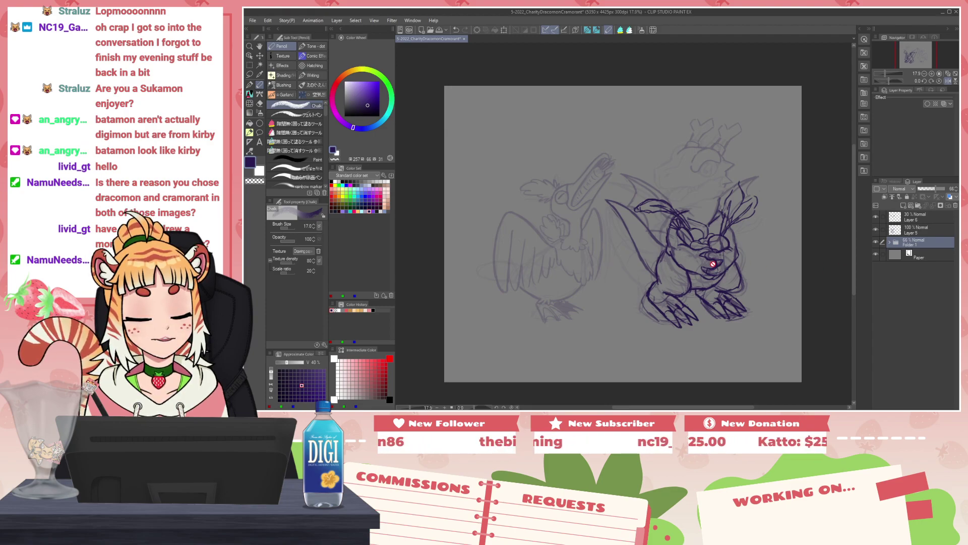
pyautogui.scroll(1, 711, 264)
pyautogui.scroll(1, 708, 267)
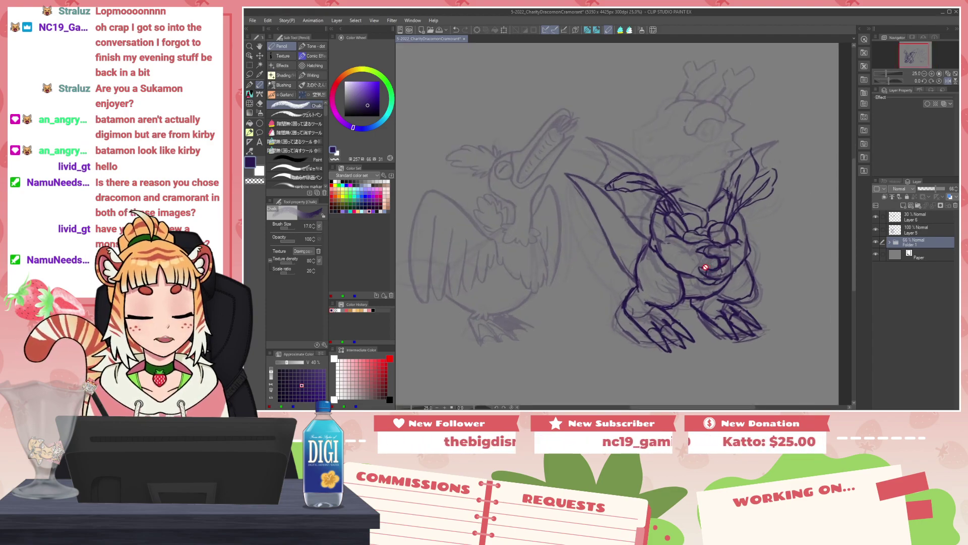
pyautogui.scroll(1, 623, 241)
pyautogui.press('h')
pyautogui.moveTo(809, 197); pyautogui.dragTo(731, 233)
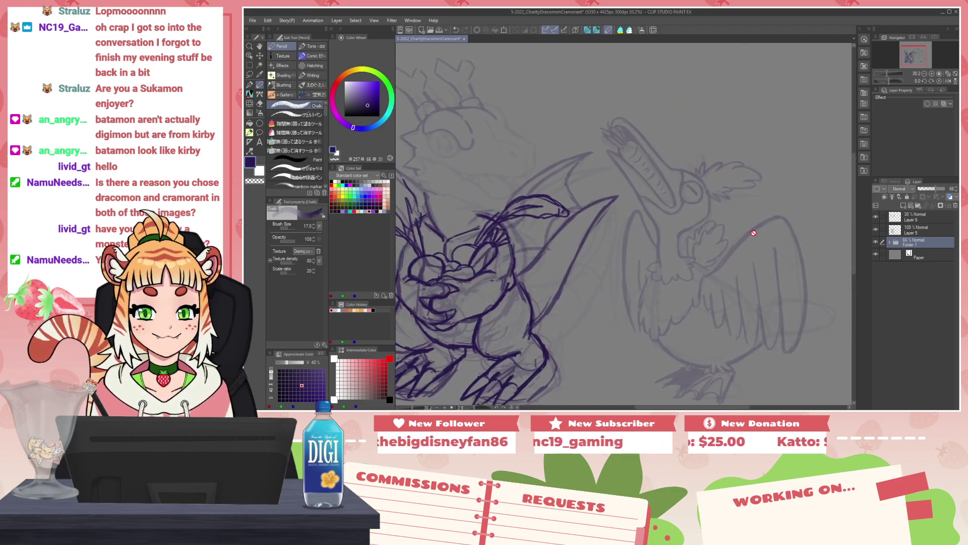
pyautogui.scroll(4, 741, 287)
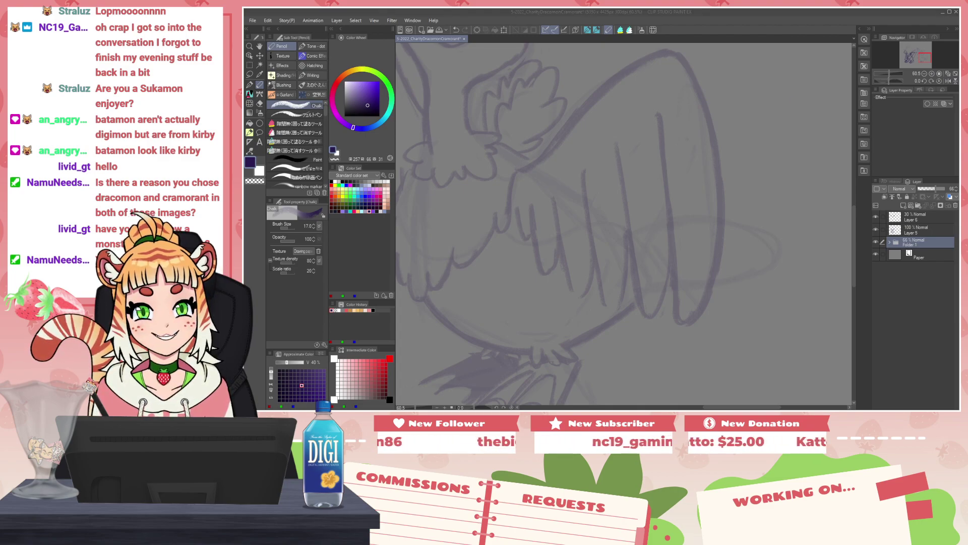
pyautogui.click(638, 302)
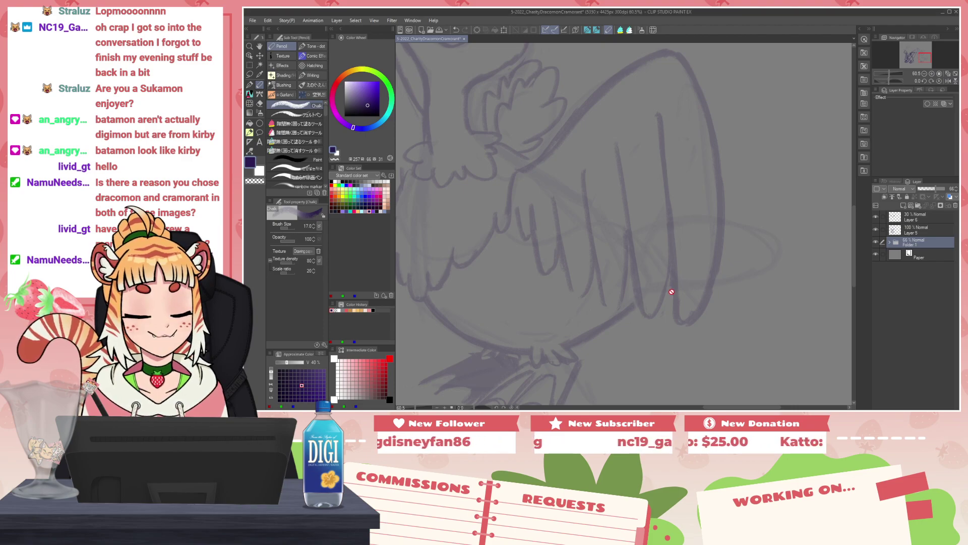
# Step: Draw Cramorant's rounded tail on Layer 5 as a large lobe over a smaller one beside the wing tips
pyautogui.click(915, 229)
pyautogui.press('c')
pyautogui.moveTo(637, 301)
pyautogui.mouseDown()
pyautogui.moveTo(742, 276)
pyautogui.moveTo(673, 299)
pyautogui.moveTo(646, 293)
pyautogui.mouseUp()
pyautogui.hotkey('ctrl', 'z')
pyautogui.hotkey('ctrl', 'z')
pyautogui.moveTo(633, 237)
pyautogui.mouseDown()
pyautogui.moveTo(783, 238)
pyautogui.moveTo(777, 275)
pyautogui.moveTo(752, 279)
pyautogui.mouseUp()
pyautogui.hotkey('ctrl', 'z')
pyautogui.hotkey('ctrl', 'z')
pyautogui.moveTo(785, 239)
pyautogui.mouseDown()
pyautogui.moveTo(776, 272)
pyautogui.moveTo(752, 281)
pyautogui.mouseUp()
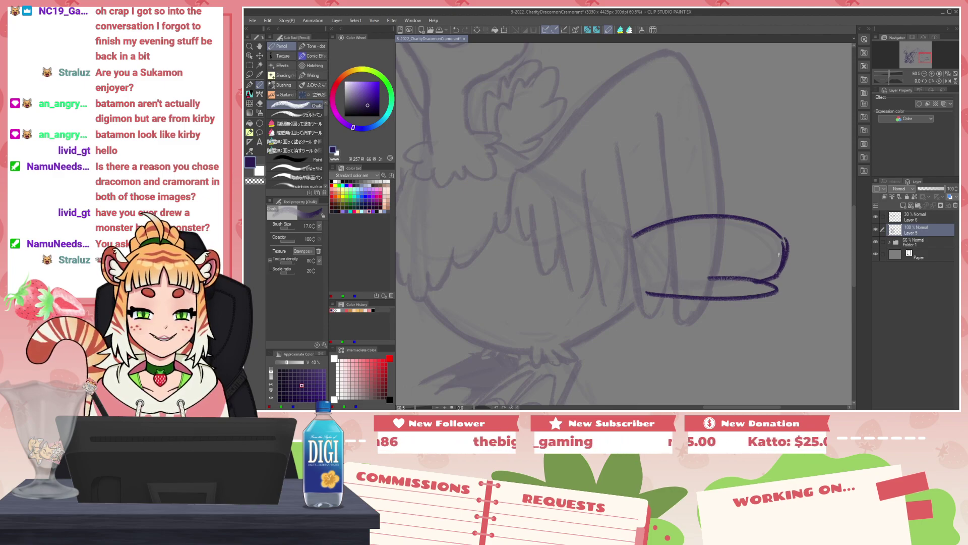
# Step: Erase the stray doubled lines at the rounded end of Cramorant's tail
pyautogui.press('c')
pyautogui.moveTo(787, 238)
pyautogui.mouseDown()
pyautogui.moveTo(780, 275)
pyautogui.moveTo(786, 254)
pyautogui.moveTo(760, 280)
pyautogui.moveTo(776, 278)
pyautogui.mouseUp()
pyautogui.press('c')
pyautogui.hotkey('ctrl', 'z')
pyautogui.press('c')
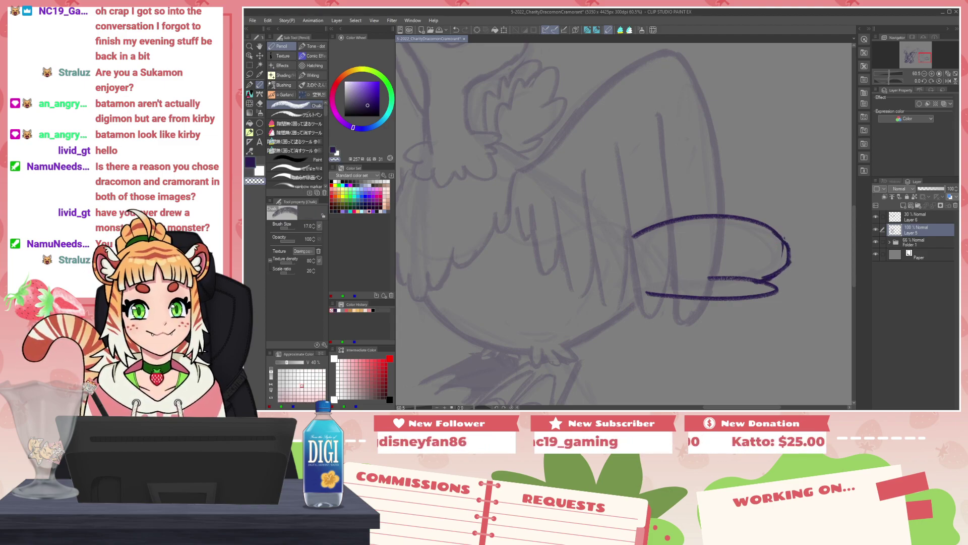
pyautogui.moveTo(584, 276); pyautogui.dragTo(588, 216)
pyautogui.scroll(-2, 587, 216)
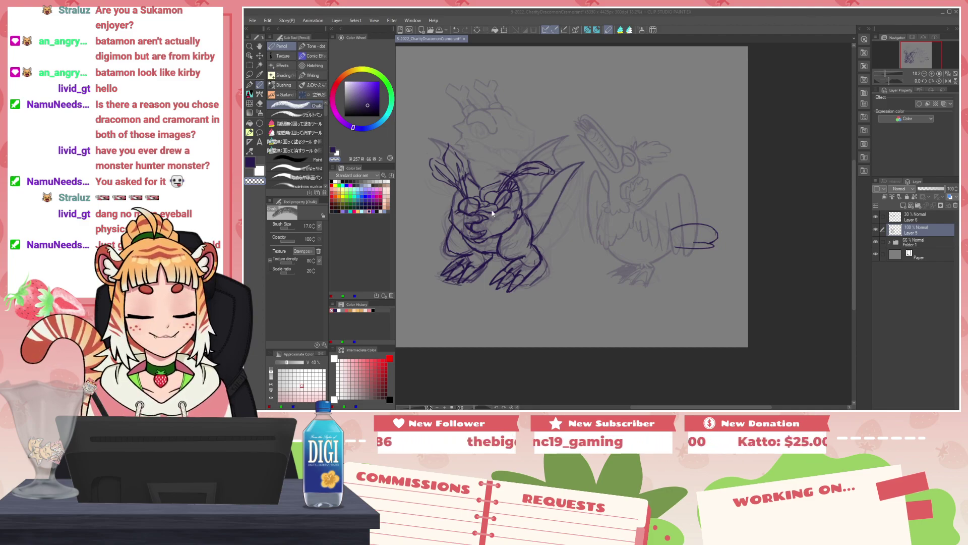
pyautogui.scroll(4, 499, 213)
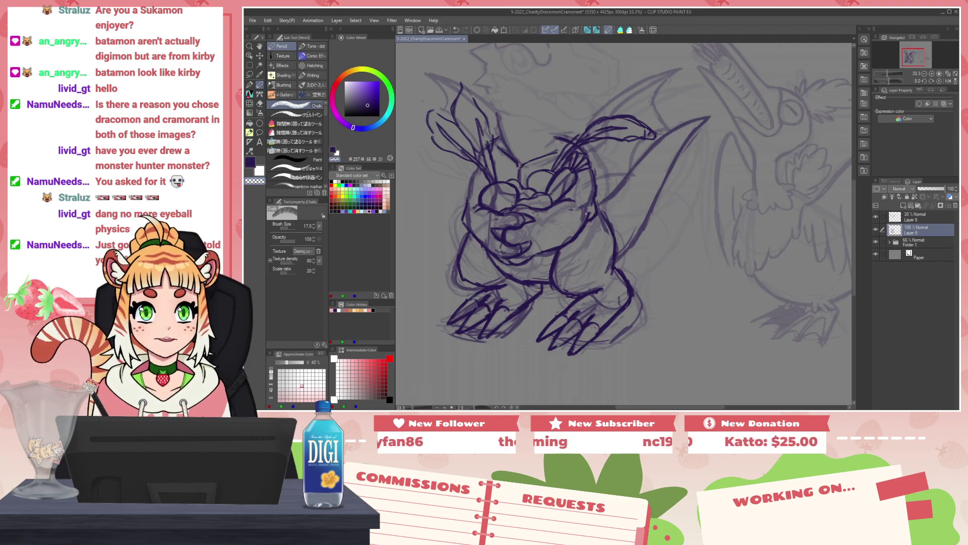
pyautogui.scroll(-2, 623, 207)
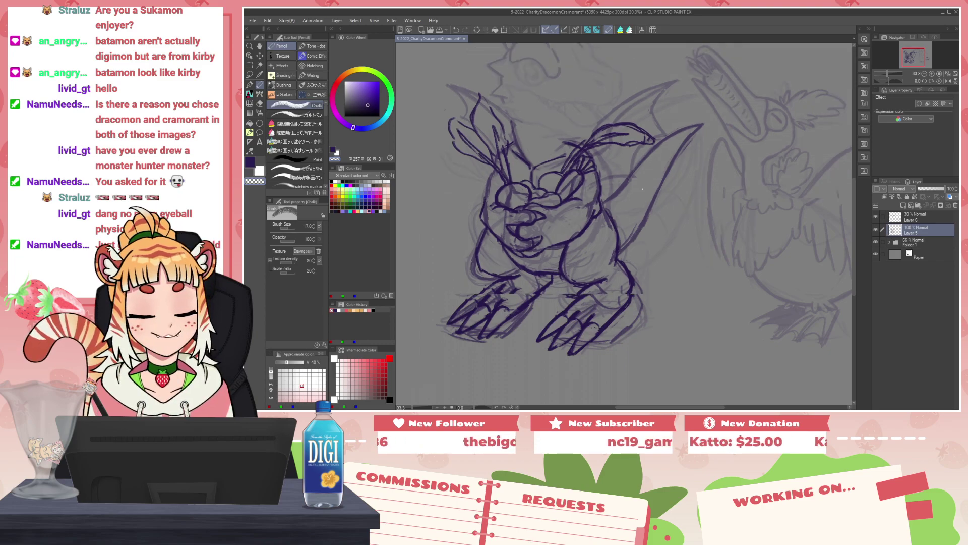
pyautogui.moveTo(550, 139); pyautogui.dragTo(601, 210)
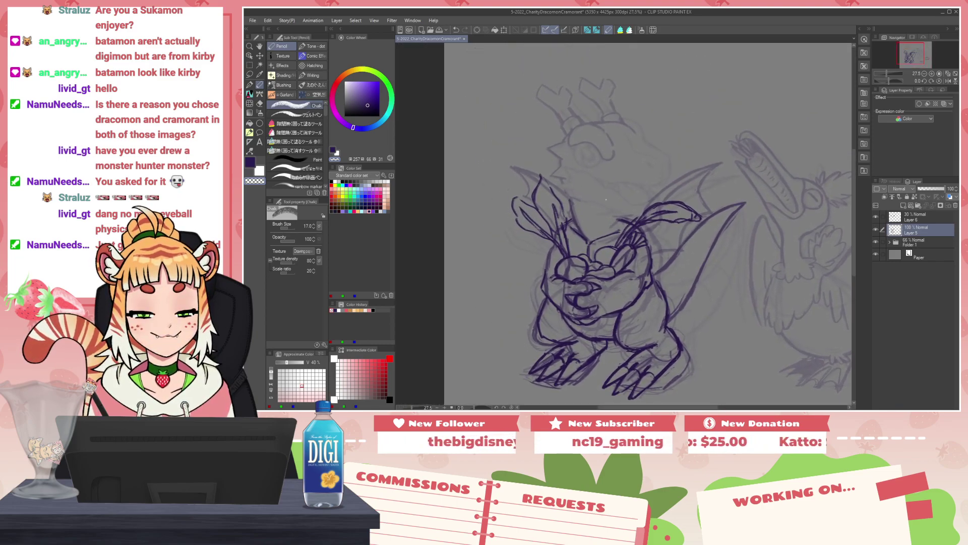
# Step: Reduce the brush size to 12 and sketch Dracomon's long curved mouth line
pyautogui.scroll(3, 680, 139)
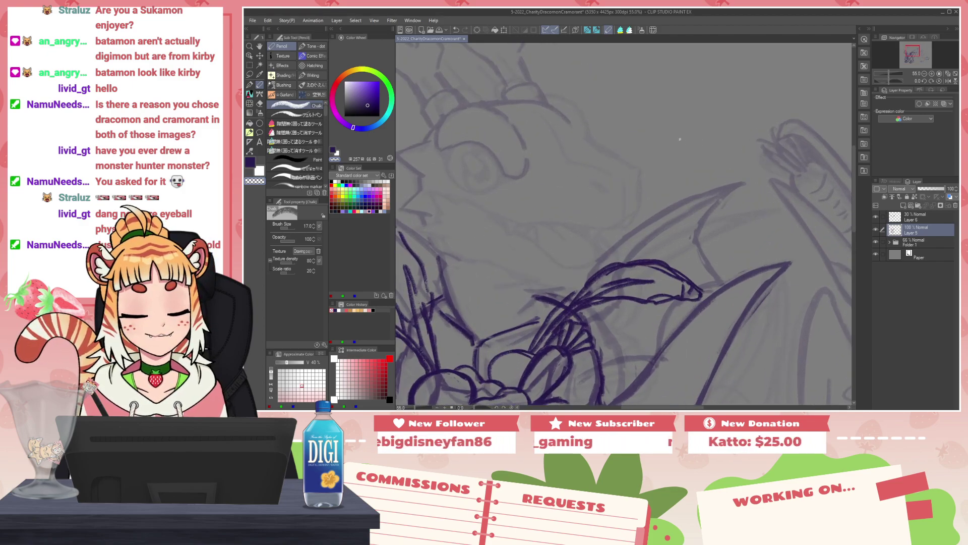
pyautogui.moveTo(491, 210)
pyautogui.mouseDown()
pyautogui.moveTo(522, 226)
pyautogui.moveTo(606, 230)
pyautogui.moveTo(595, 230)
pyautogui.moveTo(639, 213)
pyautogui.moveTo(603, 231)
pyautogui.moveTo(639, 215)
pyautogui.moveTo(605, 236)
pyautogui.moveTo(614, 229)
pyautogui.mouseUp()
pyautogui.hotkey('ctrl', 'z')
pyautogui.hotkey('ctrl', 'z')
pyautogui.hotkey('ctrl', 'z')
pyautogui.hotkey('ctrl', 'z')
pyautogui.press('[')
pyautogui.press('[')
pyautogui.hotkey('ctrl', 'z')
pyautogui.hotkey('ctrl', 'z')
pyautogui.hotkey('ctrl', 'z')
pyautogui.moveTo(613, 231); pyautogui.dragTo(622, 231)
pyautogui.press('c')
pyautogui.press('c')
pyautogui.press('c')
pyautogui.press('c')
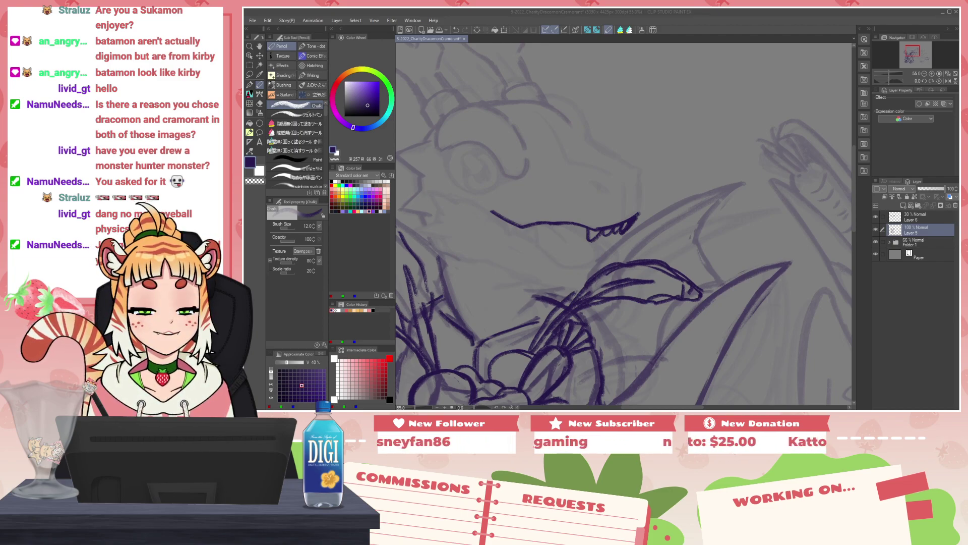
pyautogui.click(673, 218)
pyautogui.hotkey('ctrl', 'z')
pyautogui.hotkey('ctrl', 'z')
pyautogui.hotkey('ctrl', 'z')
pyautogui.hotkey('ctrl', 'z')
pyautogui.hotkey('ctrl', 'z')
pyautogui.hotkey('ctrl', 'y')
# Step: Draw a single fang and a darkened corner on Dracomon's mouth, and flip the canvas view horizontally
pyautogui.moveTo(633, 218); pyautogui.dragTo(588, 240)
pyautogui.moveTo(637, 217); pyautogui.dragTo(620, 230)
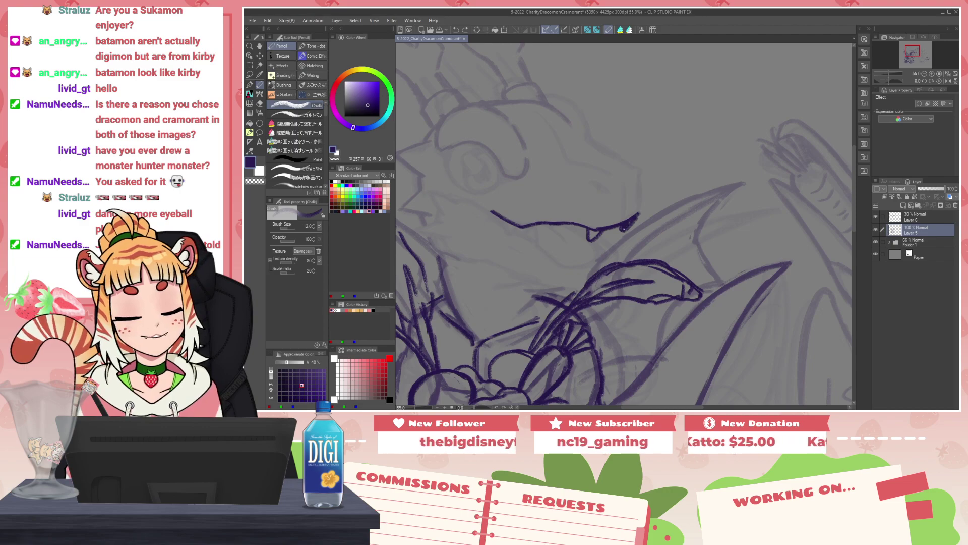
pyautogui.moveTo(624, 224); pyautogui.dragTo(626, 229)
pyautogui.press('h')
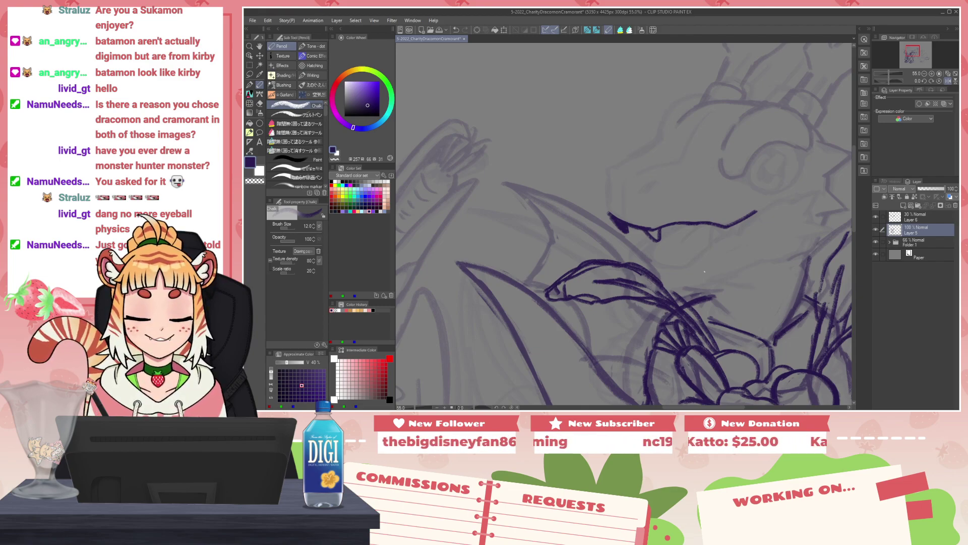
# Step: Add another upper fang and a row of small lower teeth to Dracomon's mouth, and draw its long curved jawline with brush size 20
pyautogui.moveTo(732, 242)
pyautogui.mouseDown()
pyautogui.moveTo(671, 235)
pyautogui.moveTo(674, 222)
pyautogui.moveTo(675, 237)
pyautogui.moveTo(652, 255)
pyautogui.mouseUp()
pyautogui.hotkey('ctrl', 'z')
pyautogui.hotkey('ctrl', 'z')
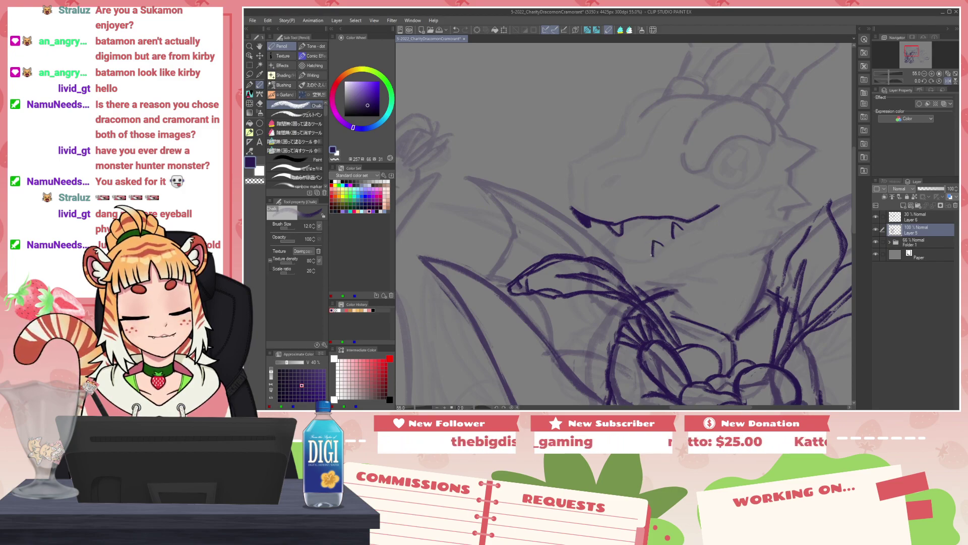
pyautogui.moveTo(637, 257)
pyautogui.mouseDown()
pyautogui.moveTo(610, 240)
pyautogui.moveTo(600, 258)
pyautogui.moveTo(653, 281)
pyautogui.moveTo(750, 252)
pyautogui.moveTo(766, 237)
pyautogui.moveTo(752, 253)
pyautogui.mouseUp()
pyautogui.press(']')
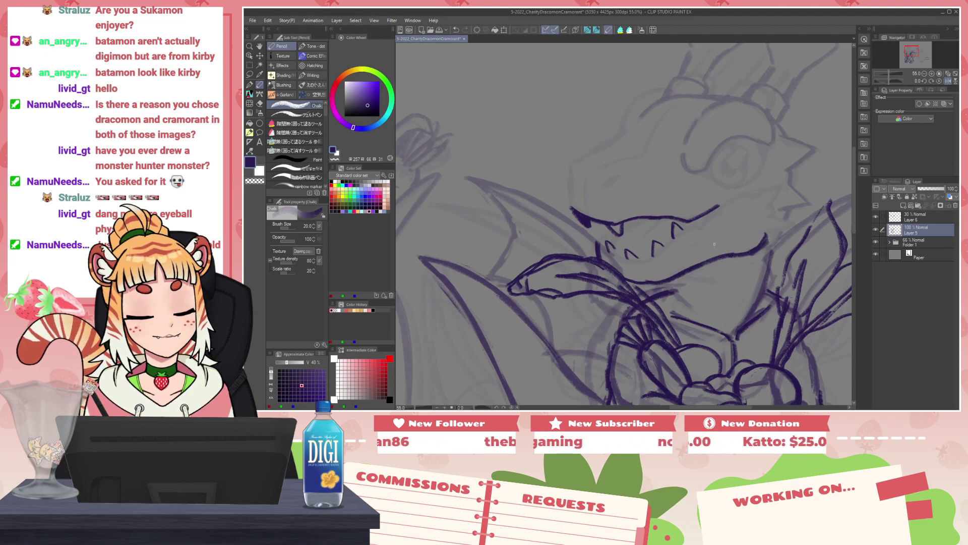
# Step: Outline the lower edge of Dracomon's open mouth up to its far corner, and shape that corner with a small crease
pyautogui.moveTo(615, 252)
pyautogui.mouseDown()
pyautogui.moveTo(646, 259)
pyautogui.moveTo(721, 205)
pyautogui.moveTo(700, 228)
pyautogui.moveTo(708, 217)
pyautogui.mouseUp()
pyautogui.press('c')
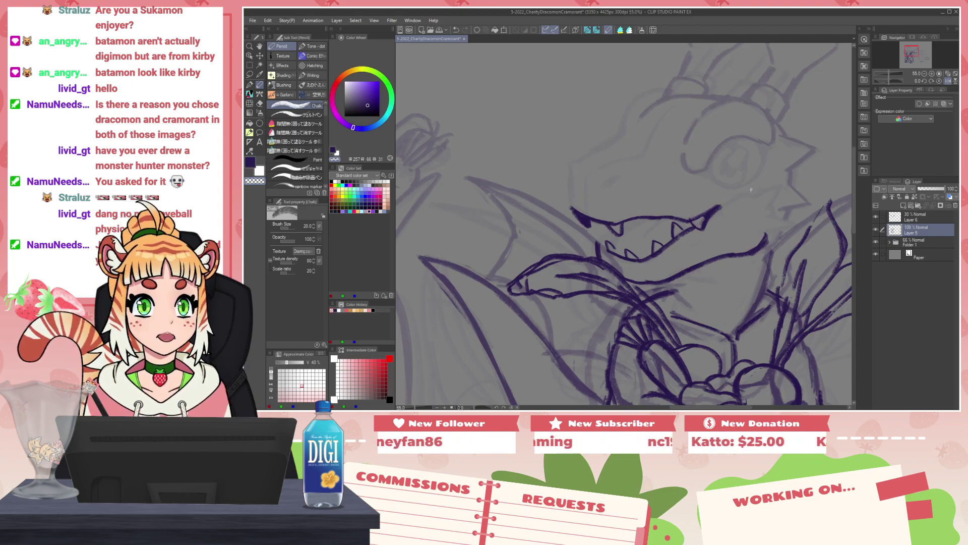
pyautogui.moveTo(711, 208)
pyautogui.mouseDown()
pyautogui.moveTo(707, 217)
pyautogui.moveTo(718, 198)
pyautogui.moveTo(722, 207)
pyautogui.mouseUp()
pyautogui.press('c')
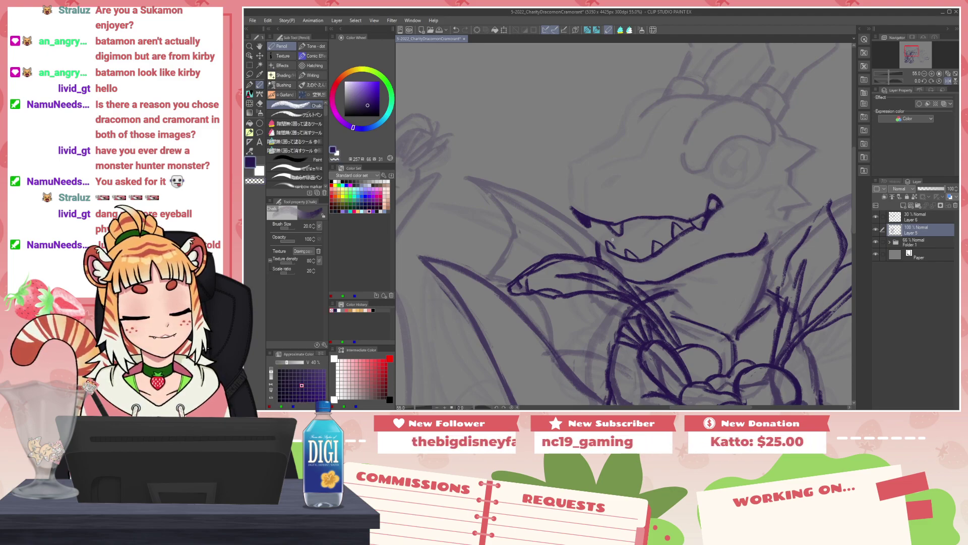
# Step: Touch up the tooth and lip lines of Dracomon's mouth, alternating between drawing and erasing
pyautogui.moveTo(624, 232)
pyautogui.mouseDown()
pyautogui.moveTo(641, 220)
pyautogui.moveTo(598, 251)
pyautogui.mouseUp()
pyautogui.moveTo(636, 220)
pyautogui.mouseDown()
pyautogui.moveTo(614, 246)
pyautogui.moveTo(613, 237)
pyautogui.moveTo(627, 252)
pyautogui.moveTo(663, 220)
pyautogui.mouseUp()
pyautogui.hotkey('ctrl', 'z')
pyautogui.press('c')
pyautogui.press('c')
pyautogui.moveTo(635, 257)
pyautogui.mouseDown()
pyautogui.moveTo(670, 239)
pyautogui.moveTo(639, 252)
pyautogui.moveTo(657, 272)
pyautogui.moveTo(622, 229)
pyautogui.mouseUp()
pyautogui.scroll(-5, 680, 252)
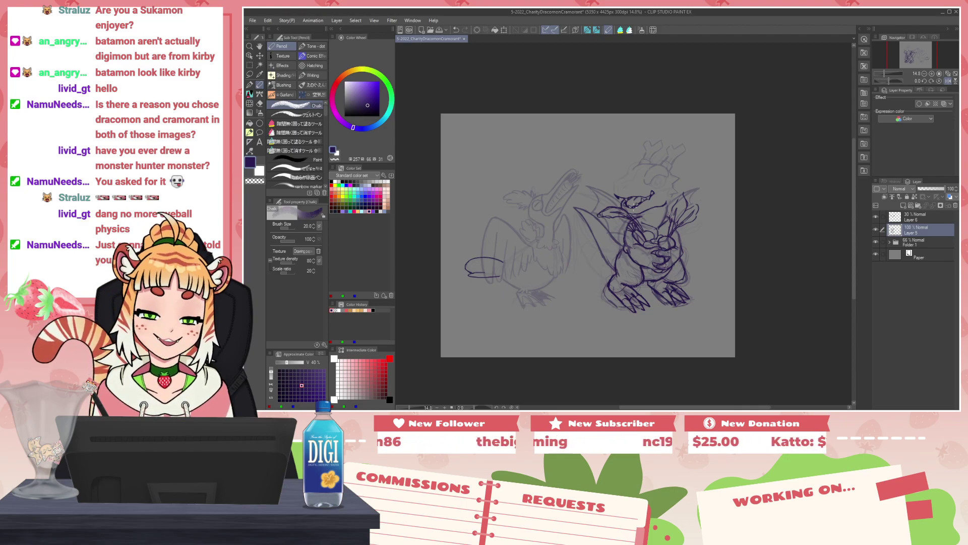
# Step: Select Layer 6, Layer 5 and Folder 1 together
pyautogui.click(936, 218)
pyautogui.keyDown('shift'); pyautogui.click(939, 243); pyautogui.keyUp('shift')
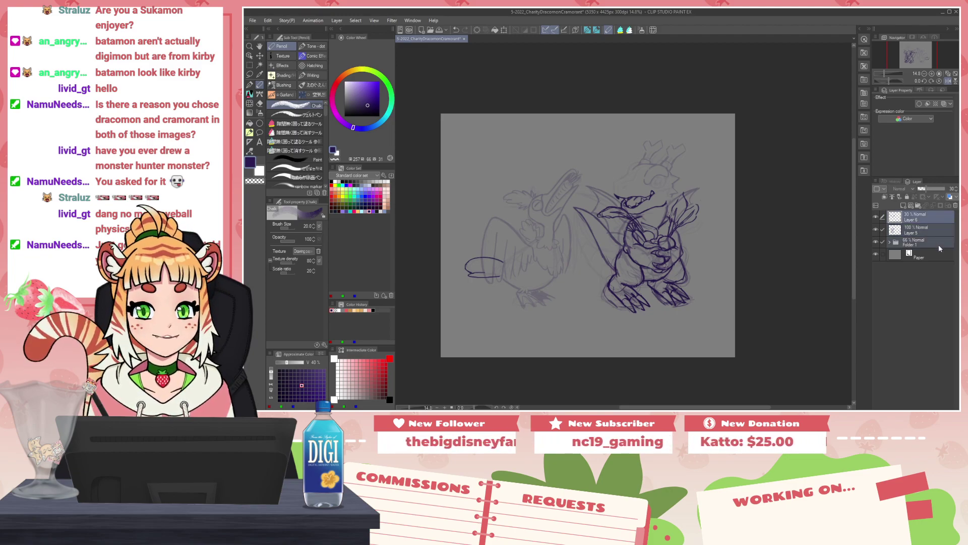
# Step: Compare the whole sketch mirrored and unmirrored to check the balance of both characters
pyautogui.press('h')
pyautogui.press('h')
pyautogui.press('h')
pyautogui.press('h')
pyautogui.press('h')
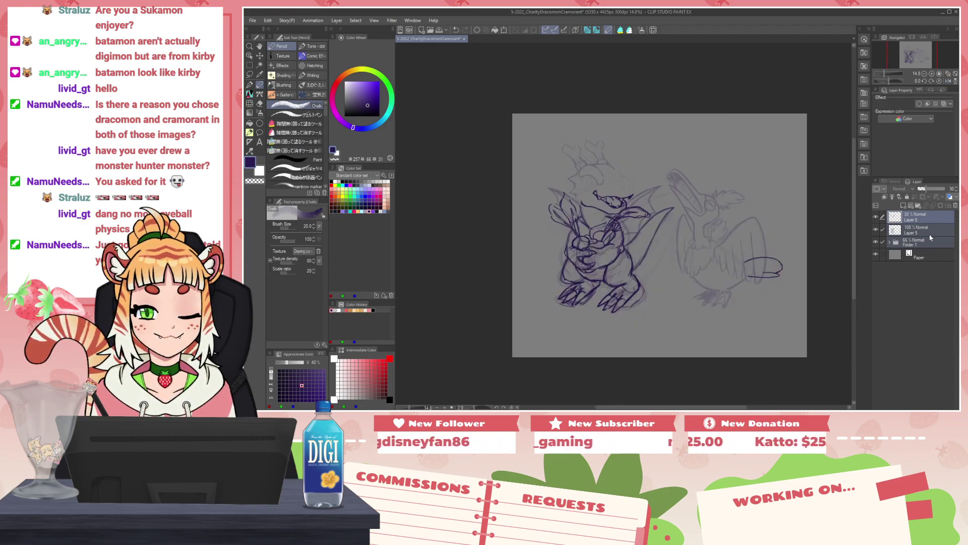
pyautogui.press('h')
pyautogui.press('h')
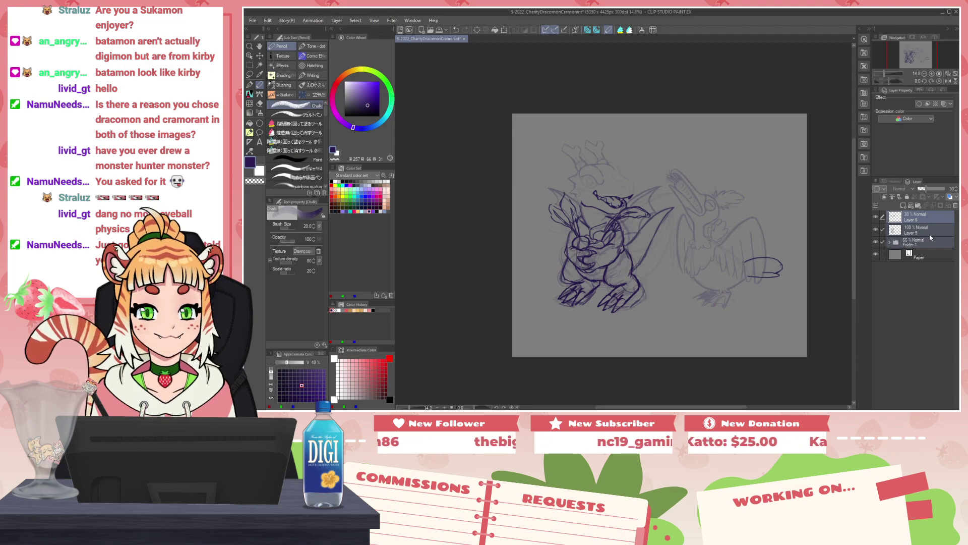
pyautogui.press('h')
pyautogui.hotkey('ctrl', '+')
pyautogui.hotkey('ctrl', '+')
pyautogui.hotkey('ctrl', '+')
pyautogui.hotkey('ctrl', '+')
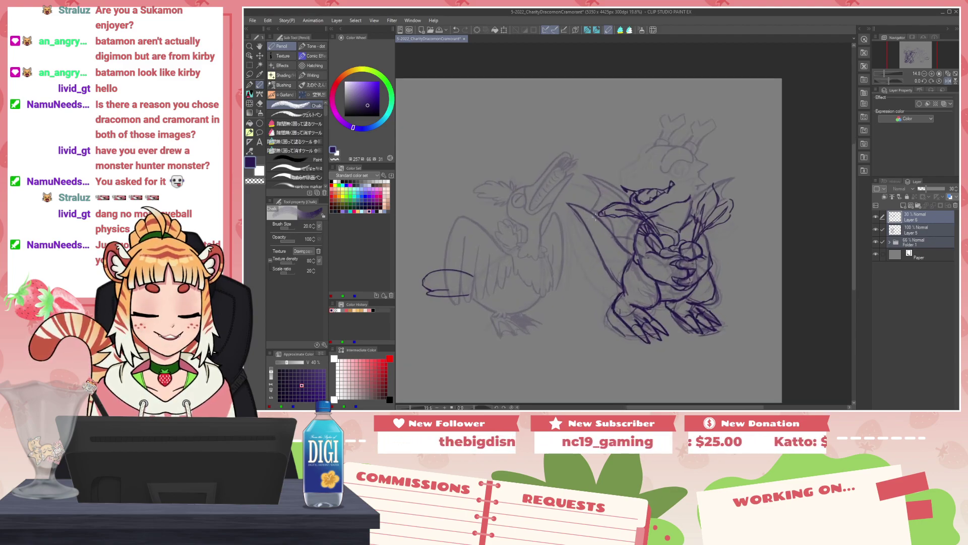
pyautogui.hotkey('ctrl', '+')
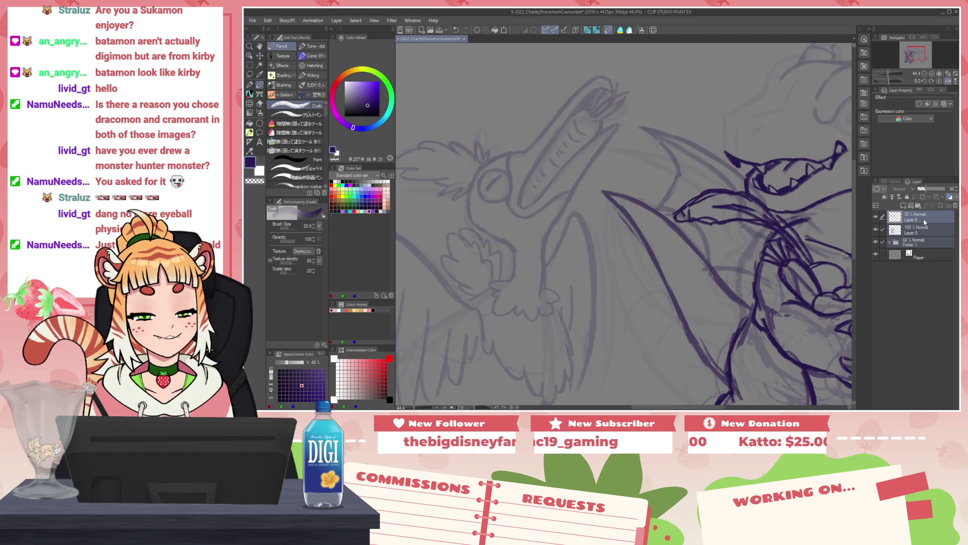
# Step: Group the selected layers into a new folder, collapse it, and lower its opacity to 25%
pyautogui.hotkey('ctrl', 'g')
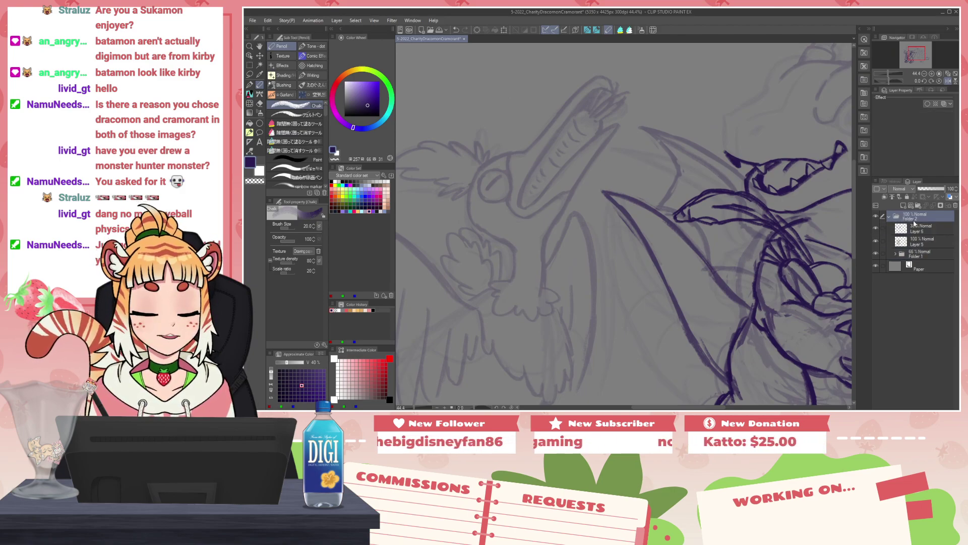
pyautogui.click(890, 216)
pyautogui.click(925, 189)
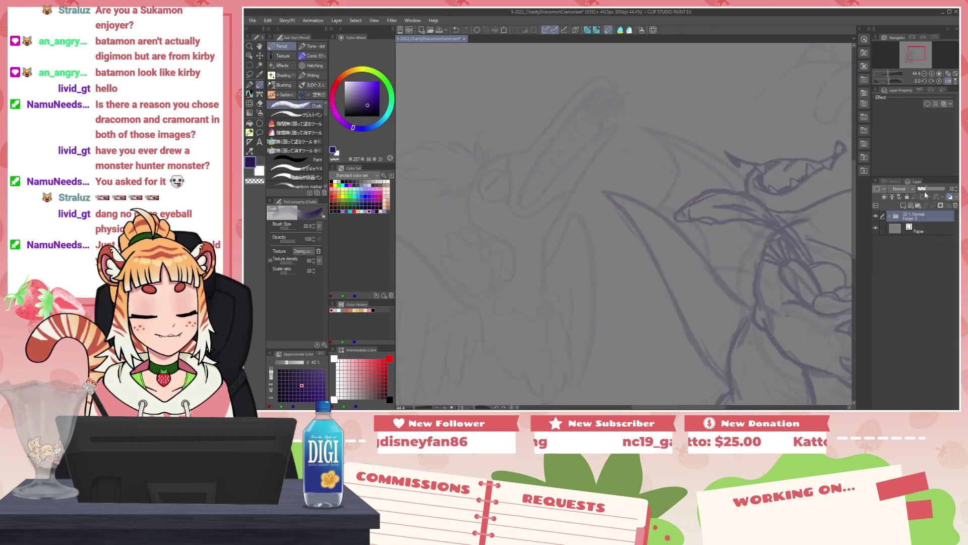
pyautogui.scroll(1, 591, 203)
pyautogui.moveTo(554, 186); pyautogui.dragTo(700, 230)
pyautogui.scroll(-1, 689, 215)
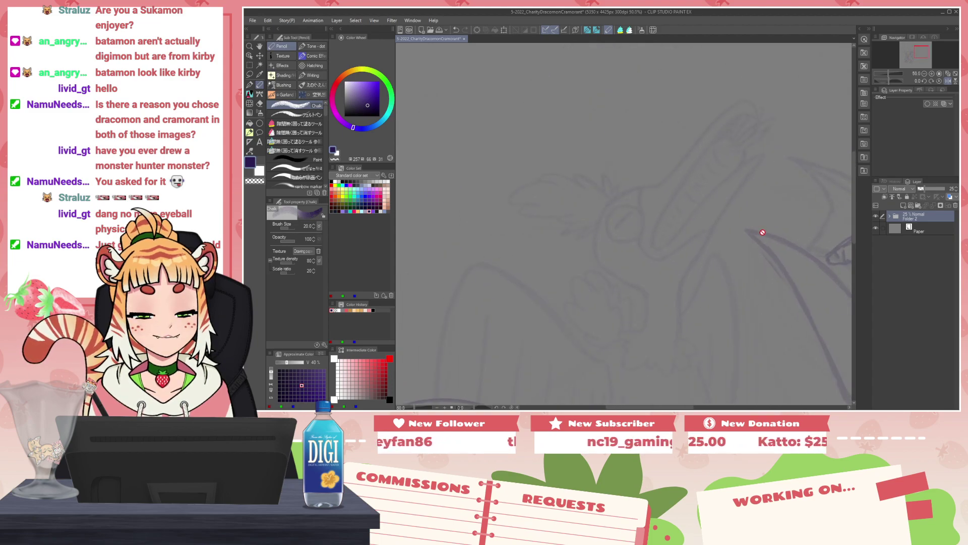
# Step: Add a new empty layer above the faded folder and flip the canvas view horizontally
pyautogui.click(903, 205)
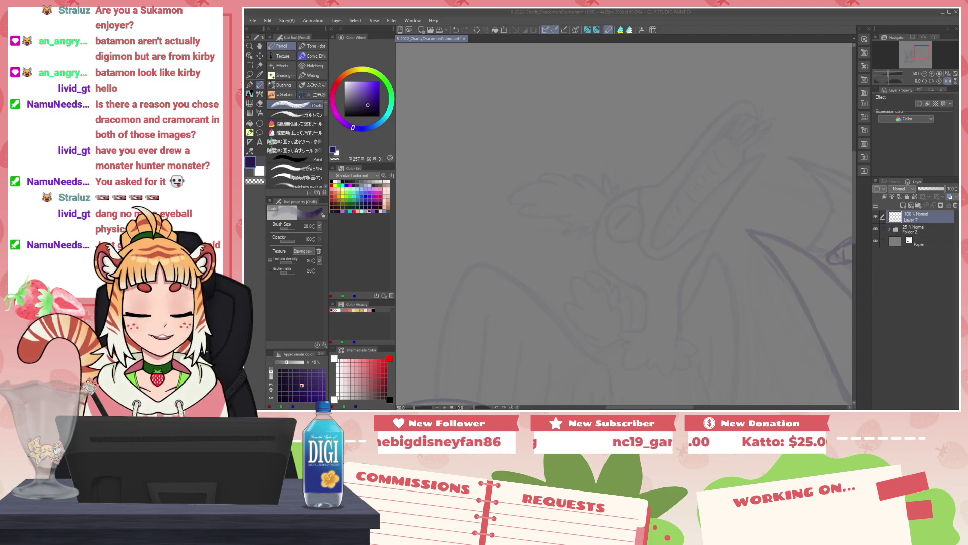
pyautogui.click(660, 183)
pyautogui.press('h')
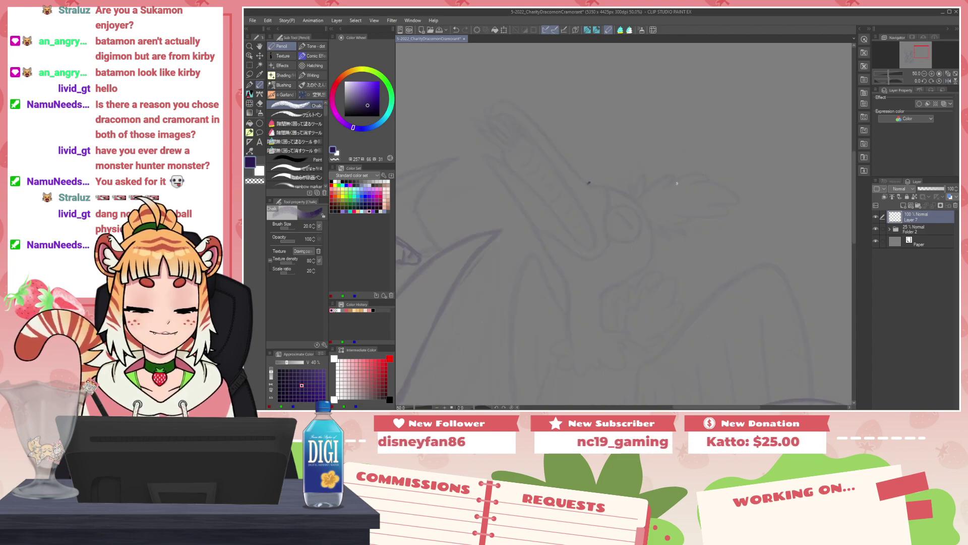
# Step: Draw the upper edge of Cramorant's beak and the rounded back of its head, with a short line at the beak's base
pyautogui.moveTo(539, 128); pyautogui.dragTo(579, 184)
pyautogui.hotkey('ctrl', 'z')
pyautogui.moveTo(545, 134)
pyautogui.mouseDown()
pyautogui.moveTo(586, 183)
pyautogui.moveTo(620, 187)
pyautogui.moveTo(606, 212)
pyautogui.moveTo(637, 204)
pyautogui.moveTo(644, 213)
pyautogui.moveTo(641, 203)
pyautogui.moveTo(643, 255)
pyautogui.moveTo(633, 271)
pyautogui.mouseUp()
pyautogui.hotkey('ctrl', 'z')
pyautogui.hotkey('ctrl', 'z')
pyautogui.hotkey('ctrl', 'z')
pyautogui.hotkey('ctrl', 'z')
pyautogui.moveTo(645, 209)
pyautogui.mouseDown()
pyautogui.moveTo(652, 252)
pyautogui.moveTo(609, 284)
pyautogui.mouseUp()
pyautogui.press('c')
pyautogui.press('c')
pyautogui.moveTo(609, 284); pyautogui.dragTo(647, 262)
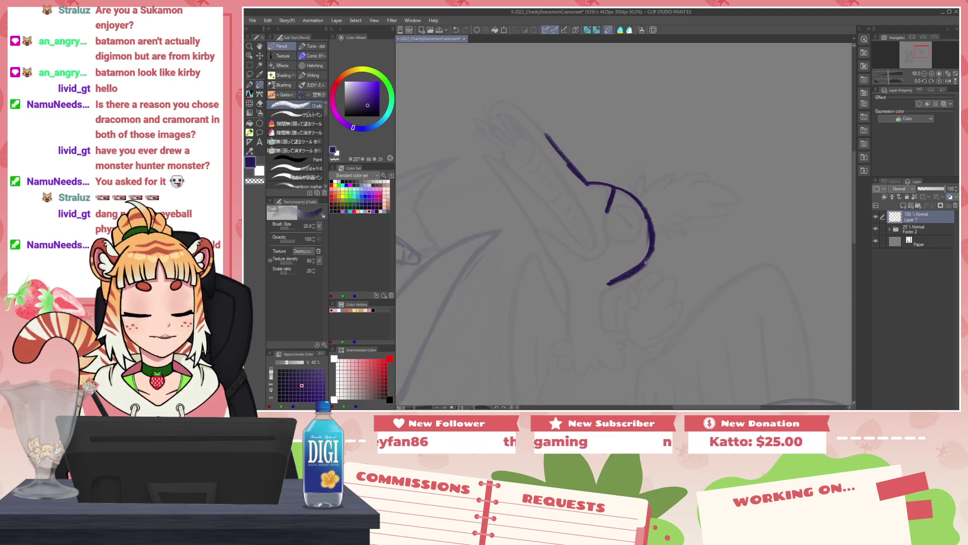
# Step: Mirror the view, clean up the head curve, and draw the V-shaped mouth corner inside Cramorant's beak
pyautogui.press('h')
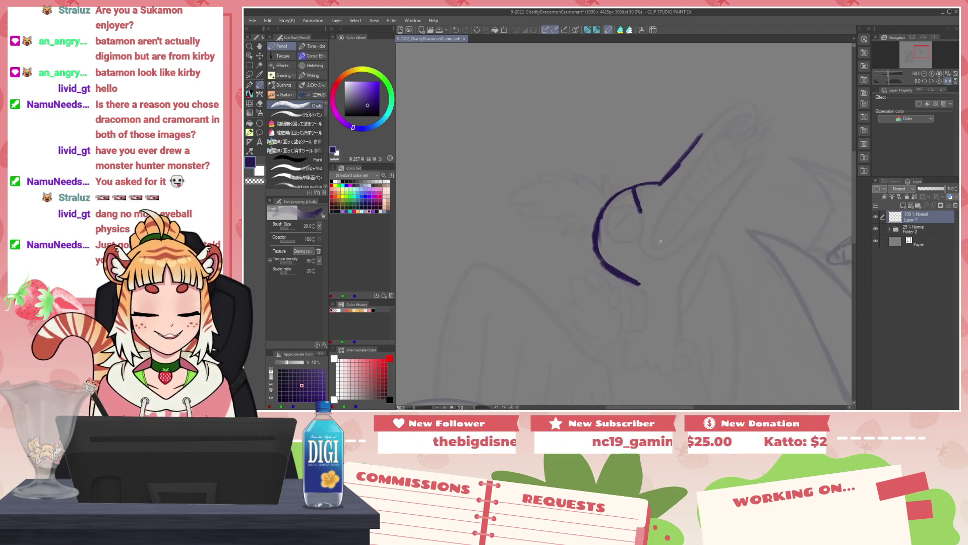
pyautogui.press('c')
pyautogui.moveTo(608, 209); pyautogui.dragTo(601, 249)
pyautogui.press('c')
pyautogui.moveTo(606, 204); pyautogui.dragTo(629, 190)
pyautogui.moveTo(670, 227)
pyautogui.mouseDown()
pyautogui.moveTo(634, 227)
pyautogui.moveTo(627, 216)
pyautogui.moveTo(621, 239)
pyautogui.mouseUp()
pyautogui.moveTo(629, 215)
pyautogui.mouseDown()
pyautogui.moveTo(623, 239)
pyautogui.moveTo(650, 222)
pyautogui.moveTo(629, 243)
pyautogui.moveTo(674, 150)
pyautogui.mouseUp()
pyautogui.hotkey('ctrl', 'z')
pyautogui.hotkey('ctrl', 'z')
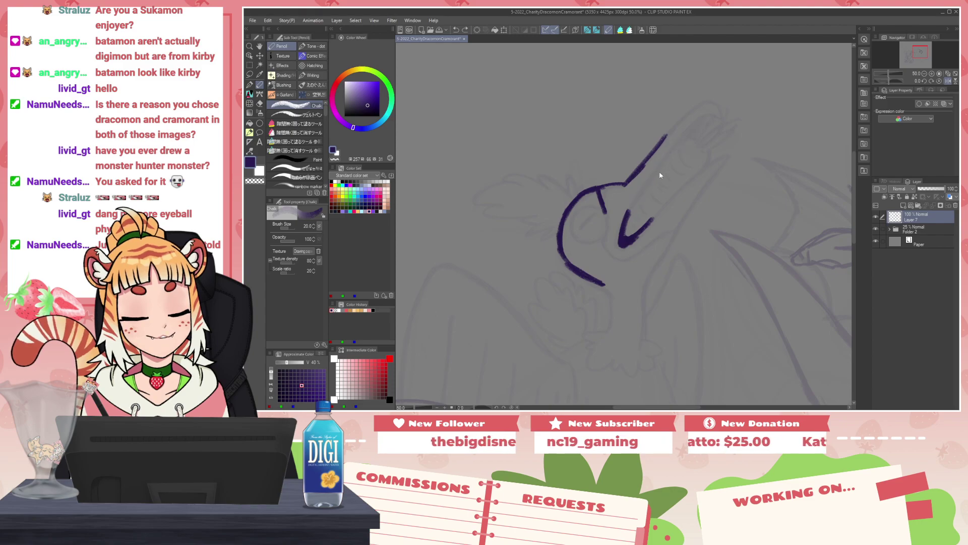
# Step: Draw the underside of Cramorant's upper beak and its hooked tip
pyautogui.moveTo(627, 214); pyautogui.dragTo(678, 146)
pyautogui.moveTo(649, 188)
pyautogui.mouseDown()
pyautogui.moveTo(686, 140)
pyautogui.moveTo(626, 210)
pyautogui.moveTo(701, 118)
pyautogui.moveTo(717, 116)
pyautogui.mouseUp()
pyautogui.hotkey('ctrl', 'z')
pyautogui.hotkey('ctrl', 'z')
pyautogui.hotkey('ctrl', 'z')
pyautogui.moveTo(661, 144)
pyautogui.mouseDown()
pyautogui.moveTo(708, 101)
pyautogui.moveTo(722, 120)
pyautogui.mouseUp()
pyautogui.hotkey('ctrl', 'z')
pyautogui.moveTo(716, 117); pyautogui.dragTo(723, 121)
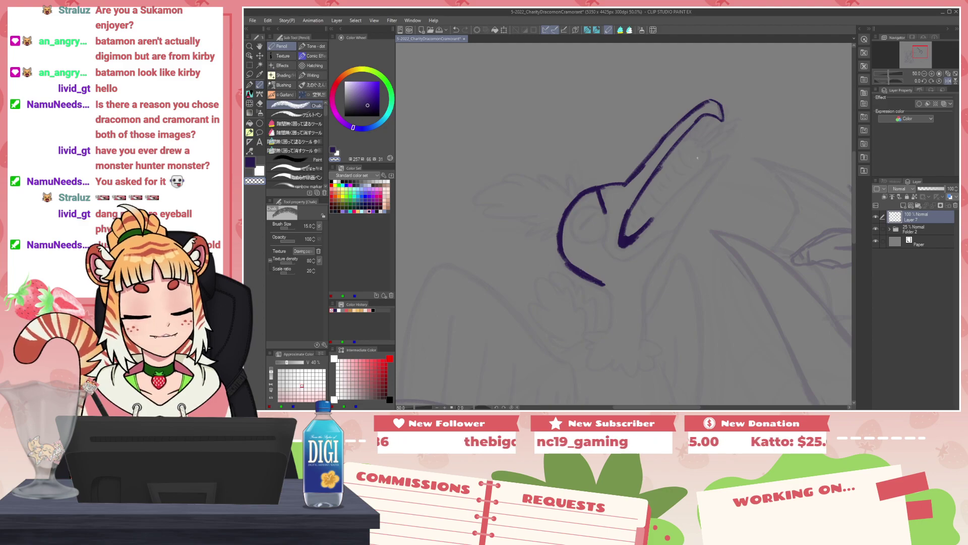
# Step: Refine and darken the inner mouth corner of Cramorant's beak with size 15 strokes
pyautogui.press('c')
pyautogui.moveTo(637, 203)
pyautogui.mouseDown()
pyautogui.moveTo(627, 233)
pyautogui.moveTo(638, 230)
pyautogui.mouseUp()
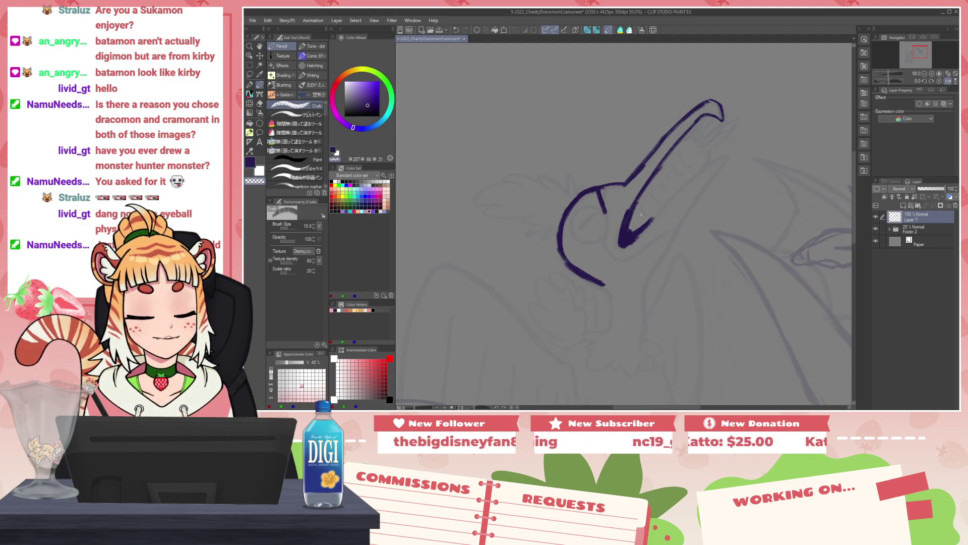
pyautogui.moveTo(632, 212); pyautogui.dragTo(630, 228)
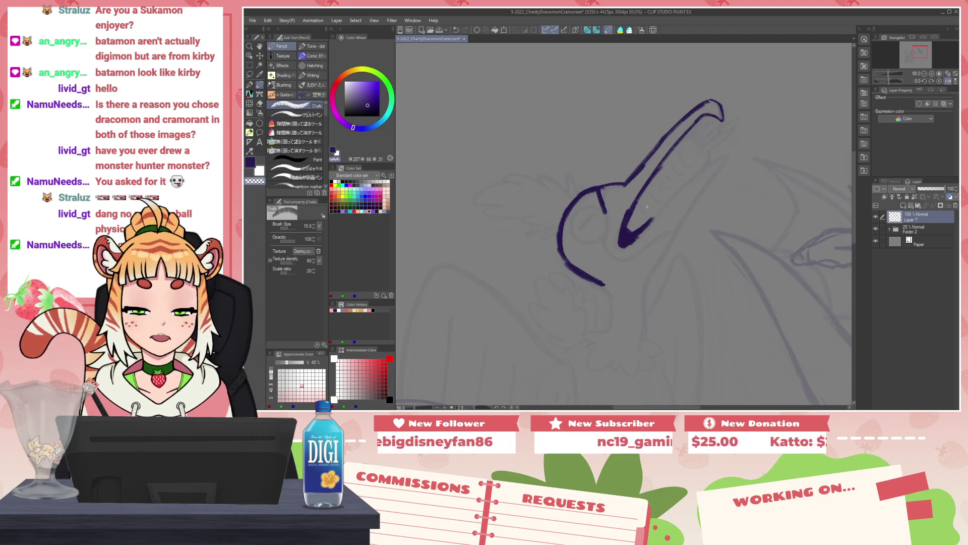
# Step: Mirror and rotate the view until the beak is upright, and draw the curve across the open beak and the lower beak's inner edge
pyautogui.press('h')
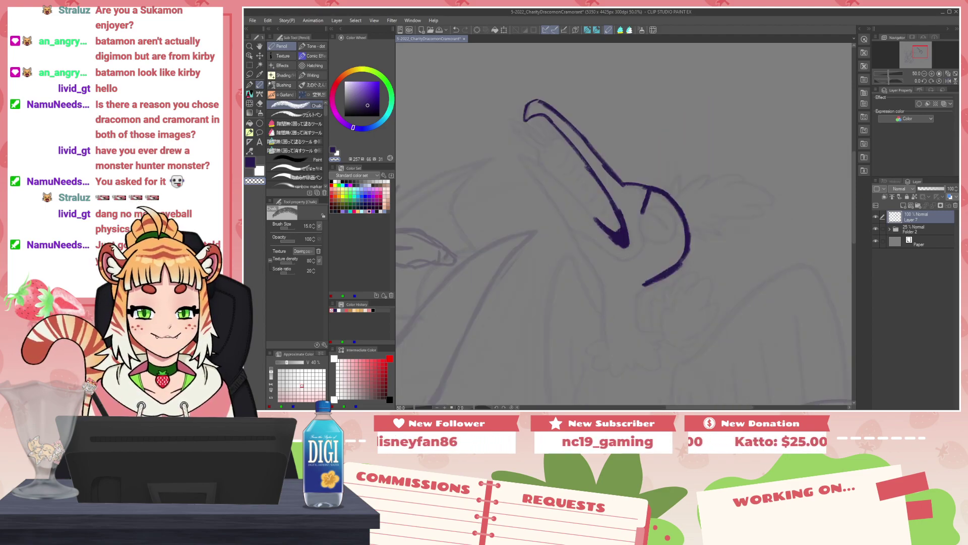
pyautogui.press('c')
pyautogui.moveTo(571, 145)
pyautogui.mouseDown()
pyautogui.moveTo(551, 173)
pyautogui.moveTo(571, 145)
pyautogui.moveTo(547, 163)
pyautogui.moveTo(570, 144)
pyautogui.moveTo(582, 158)
pyautogui.mouseUp()
pyautogui.hotkey('ctrl', 'z')
pyautogui.hotkey('ctrl', 'z')
pyautogui.press('r')
pyautogui.moveTo(666, 145); pyautogui.dragTo(702, 203)
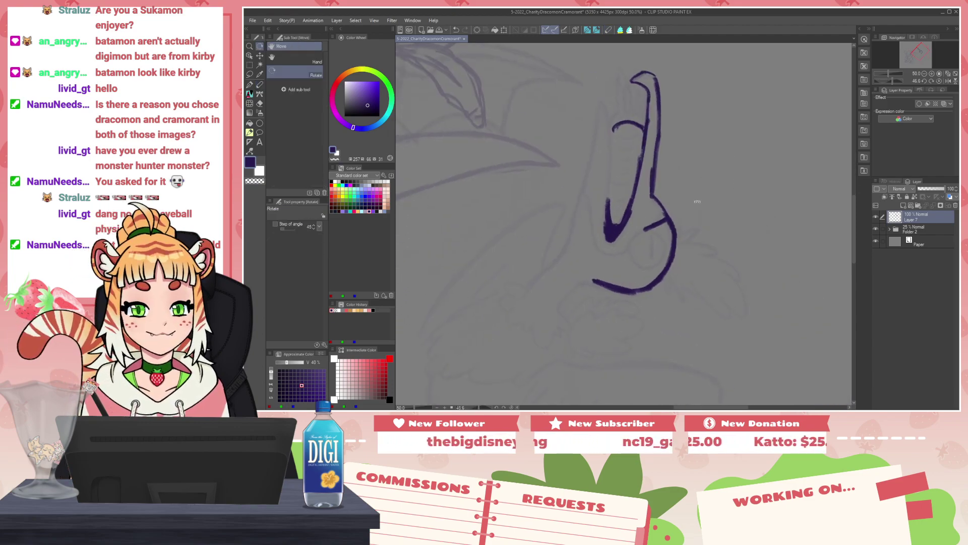
pyautogui.press('p')
pyautogui.moveTo(614, 126); pyautogui.dragTo(606, 200)
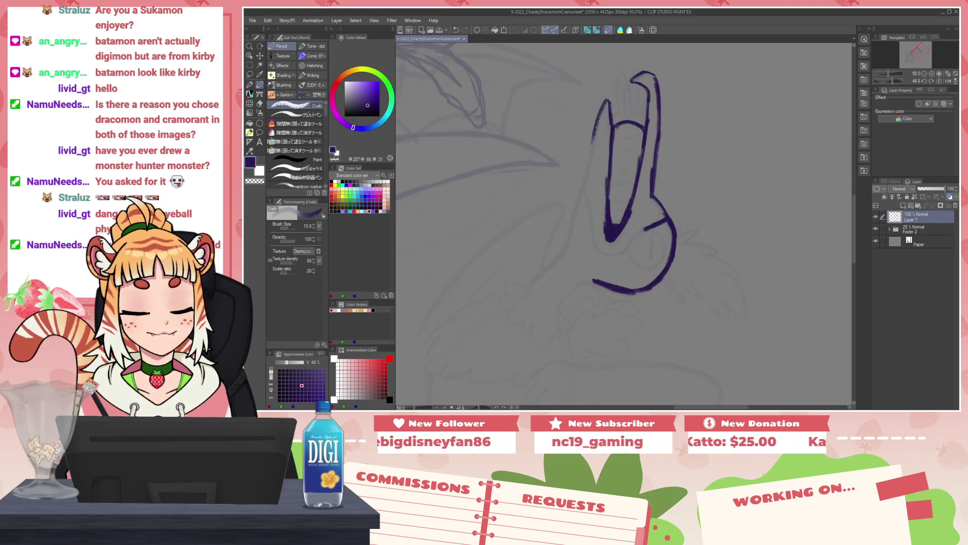
# Step: Redraw the outer edge of Cramorant's lower beak from its tip down towards the throat
pyautogui.moveTo(602, 109)
pyautogui.mouseDown()
pyautogui.moveTo(584, 183)
pyautogui.moveTo(606, 106)
pyautogui.mouseUp()
pyautogui.hotkey('ctrl', 'z')
pyautogui.hotkey('ctrl', 'z')
pyautogui.moveTo(583, 184); pyautogui.dragTo(601, 117)
pyautogui.moveTo(584, 181); pyautogui.dragTo(601, 116)
pyautogui.moveTo(597, 137)
pyautogui.mouseDown()
pyautogui.moveTo(609, 102)
pyautogui.moveTo(612, 128)
pyautogui.mouseUp()
pyautogui.moveTo(607, 100); pyautogui.dragTo(570, 238)
# Step: Draw the rounded base of Cramorant's lower beak, joining its outer edge to the line at the face
pyautogui.press('c')
pyautogui.press('c')
pyautogui.moveTo(587, 180); pyautogui.dragTo(592, 232)
pyautogui.moveTo(590, 215); pyautogui.dragTo(599, 242)
pyautogui.moveTo(594, 229); pyautogui.dragTo(600, 245)
pyautogui.hotkey('ctrl', 'z')
pyautogui.hotkey('ctrl', 'z')
pyautogui.hotkey('ctrl', 'z')
pyautogui.moveTo(589, 184)
pyautogui.mouseDown()
pyautogui.moveTo(598, 242)
pyautogui.moveTo(616, 250)
pyautogui.moveTo(636, 238)
pyautogui.moveTo(621, 250)
pyautogui.moveTo(647, 227)
pyautogui.mouseUp()
pyautogui.hotkey('ctrl', 'z')
# Step: Draw a fan-shaped tuft of lines between the beak tips and darken the gap beside the upper beak
pyautogui.moveTo(620, 131)
pyautogui.mouseDown()
pyautogui.moveTo(636, 133)
pyautogui.moveTo(623, 102)
pyautogui.moveTo(633, 86)
pyautogui.mouseUp()
pyautogui.hotkey('ctrl', 'z')
pyautogui.moveTo(624, 121)
pyautogui.mouseDown()
pyautogui.moveTo(613, 88)
pyautogui.moveTo(616, 97)
pyautogui.moveTo(644, 89)
pyautogui.mouseUp()
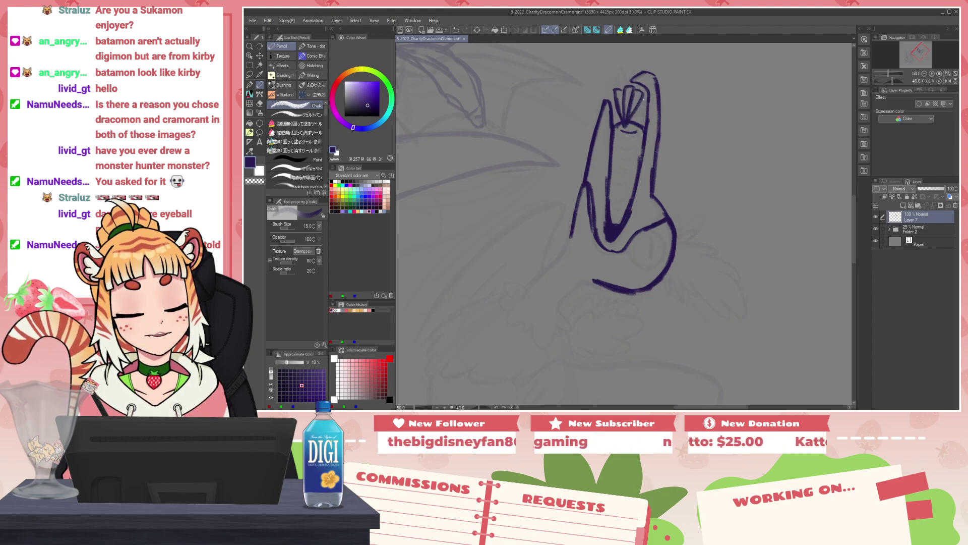
pyautogui.press('c')
pyautogui.moveTo(626, 125)
pyautogui.mouseDown()
pyautogui.moveTo(629, 95)
pyautogui.moveTo(646, 98)
pyautogui.moveTo(648, 110)
pyautogui.moveTo(650, 88)
pyautogui.mouseUp()
pyautogui.press('c')
pyautogui.press('c')
pyautogui.press('c')
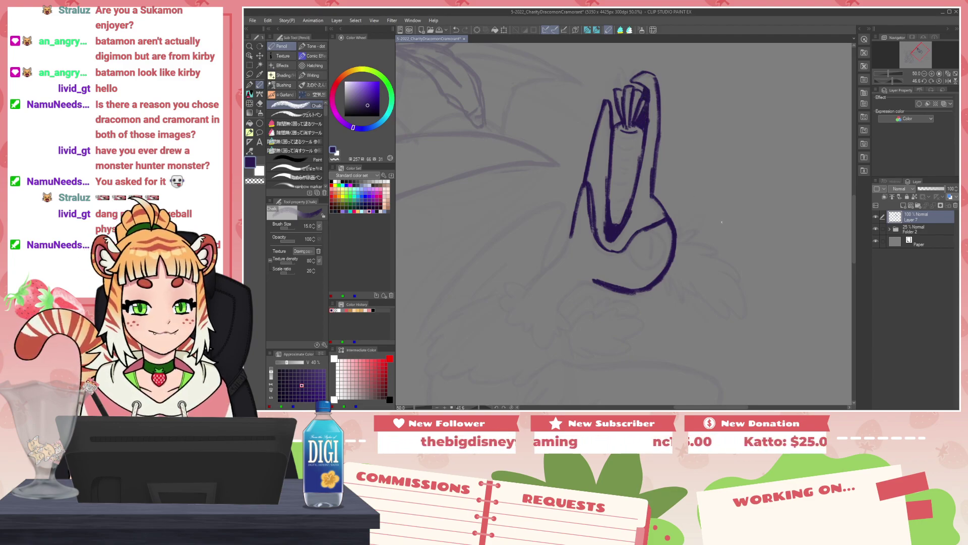
# Step: Reset the canvas rotation, extend the back of Cramorant's neck down from the head in a curve, and mirror the view
pyautogui.press('r')
pyautogui.doubleClick(696, 123)
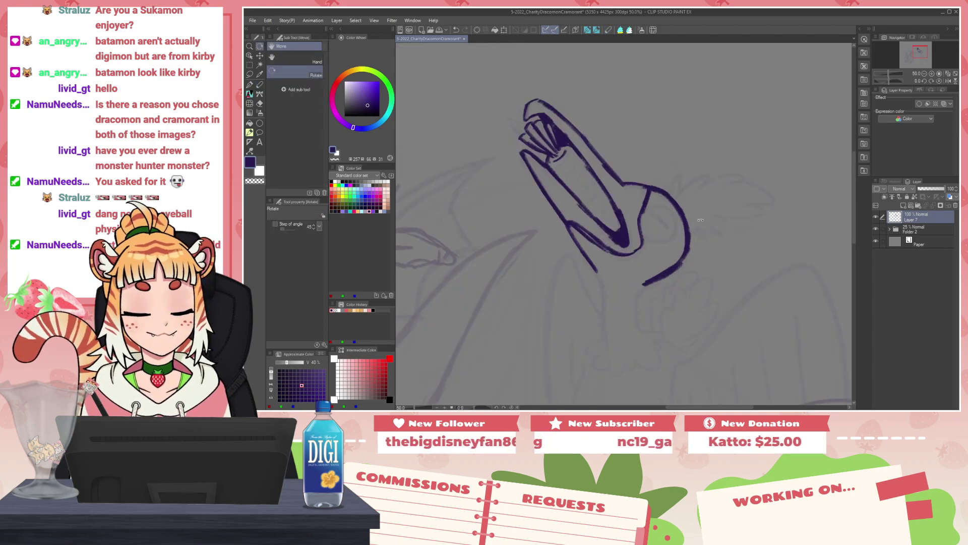
pyautogui.press('p')
pyautogui.moveTo(719, 244)
pyautogui.mouseDown()
pyautogui.moveTo(707, 193)
pyautogui.moveTo(668, 217)
pyautogui.mouseUp()
pyautogui.press('c')
pyautogui.moveTo(677, 178)
pyautogui.mouseDown()
pyautogui.moveTo(667, 213)
pyautogui.moveTo(621, 245)
pyautogui.moveTo(625, 271)
pyautogui.mouseUp()
pyautogui.moveTo(624, 244)
pyautogui.mouseDown()
pyautogui.moveTo(627, 274)
pyautogui.moveTo(624, 238)
pyautogui.moveTo(664, 220)
pyautogui.mouseUp()
pyautogui.press('c')
pyautogui.moveTo(678, 196); pyautogui.dragTo(664, 215)
pyautogui.press('c')
pyautogui.press('h')
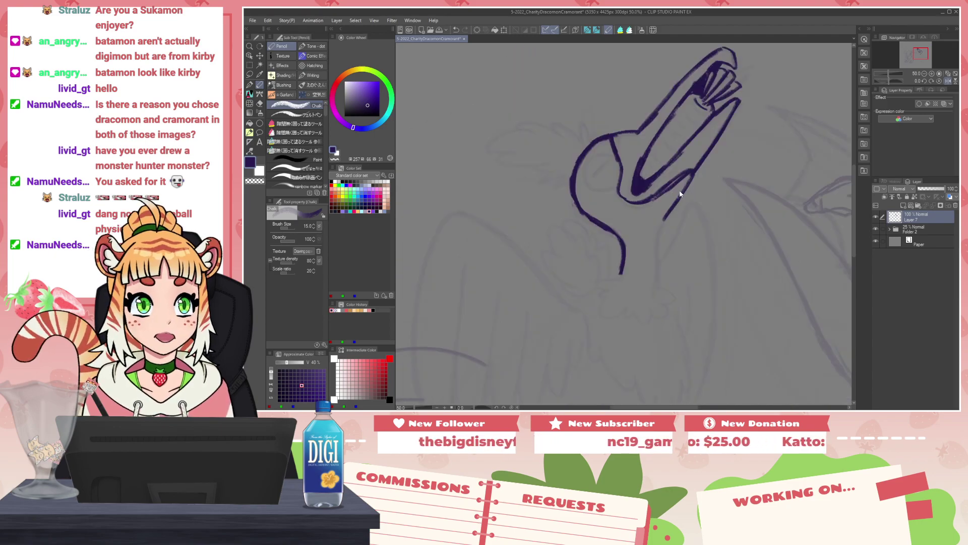
# Step: Draw Cramorant's round eye with a slanted pupil at brush size 20, tidying its edges with the eraser
pyautogui.moveTo(614, 151)
pyautogui.mouseDown()
pyautogui.moveTo(596, 153)
pyautogui.moveTo(586, 176)
pyautogui.mouseUp()
pyautogui.hotkey('ctrl', 'z')
pyautogui.scroll(4, 614, 151)
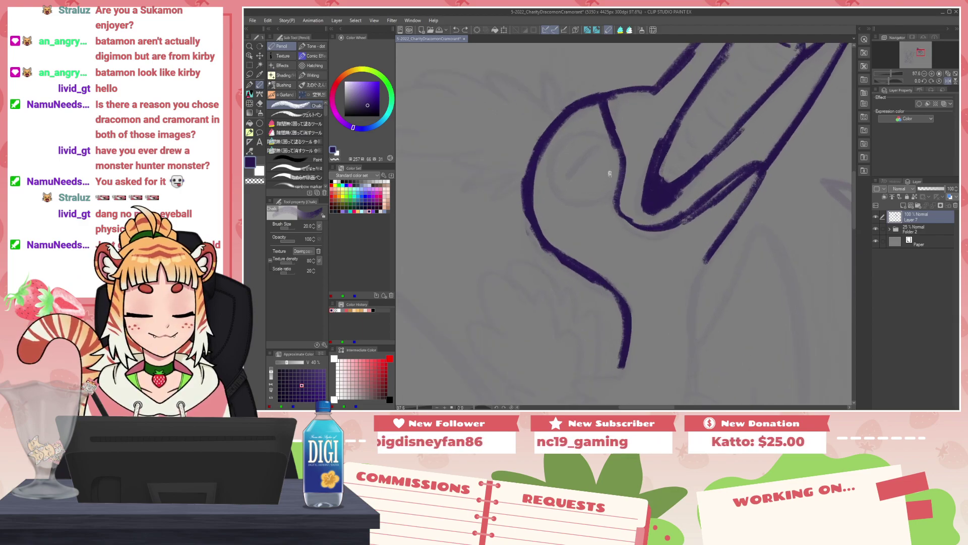
pyautogui.moveTo(608, 135)
pyautogui.mouseDown()
pyautogui.moveTo(572, 141)
pyautogui.moveTo(576, 128)
pyautogui.moveTo(549, 166)
pyautogui.moveTo(603, 195)
pyautogui.moveTo(625, 166)
pyautogui.mouseUp()
pyautogui.hotkey('ctrl', 'z')
pyautogui.press('c')
pyautogui.moveTo(571, 134)
pyautogui.mouseDown()
pyautogui.moveTo(552, 168)
pyautogui.moveTo(600, 129)
pyautogui.mouseUp()
pyautogui.press('c')
pyautogui.moveTo(562, 171)
pyautogui.mouseDown()
pyautogui.moveTo(605, 147)
pyautogui.moveTo(590, 146)
pyautogui.mouseUp()
pyautogui.moveTo(563, 176)
pyautogui.mouseDown()
pyautogui.moveTo(589, 146)
pyautogui.moveTo(580, 144)
pyautogui.moveTo(561, 180)
pyautogui.mouseUp()
pyautogui.press('c')
pyautogui.moveTo(598, 148)
pyautogui.mouseDown()
pyautogui.moveTo(564, 175)
pyautogui.moveTo(597, 146)
pyautogui.mouseUp()
pyautogui.press('c')
pyautogui.moveTo(564, 177); pyautogui.dragTo(595, 147)
pyautogui.scroll(-4, 687, 218)
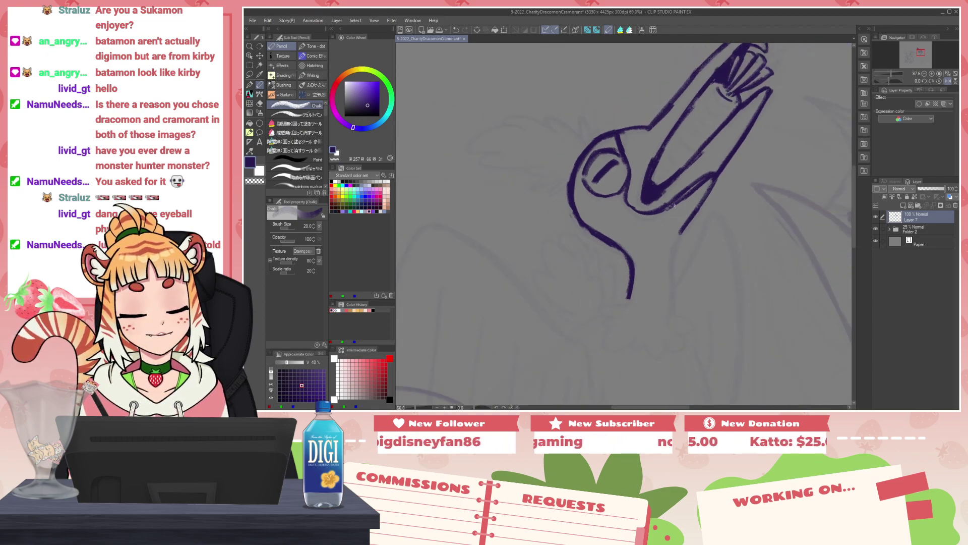
# Step: Draw the front line of Cramorant's neck from the lower beak downwards, cleaning up the stroke
pyautogui.scroll(-2, 688, 221)
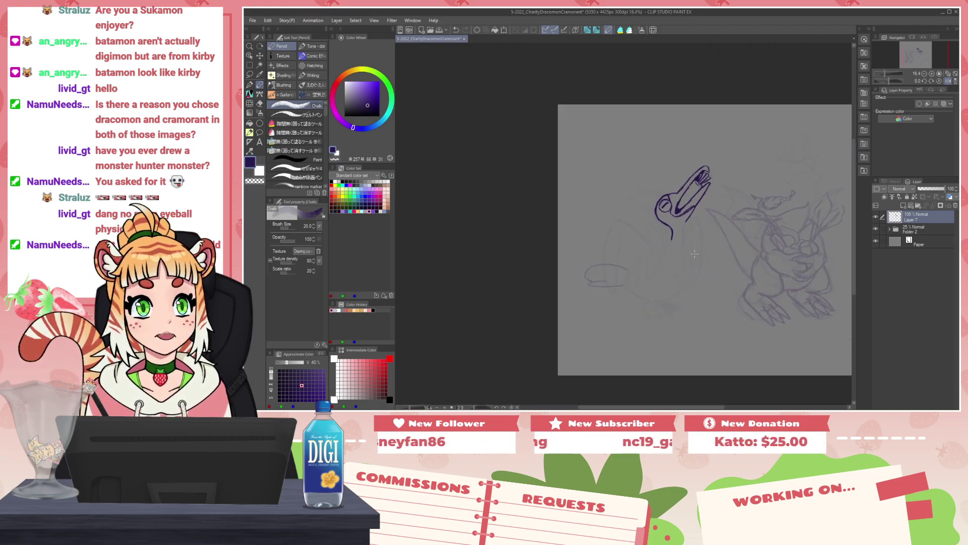
pyautogui.scroll(3, 693, 246)
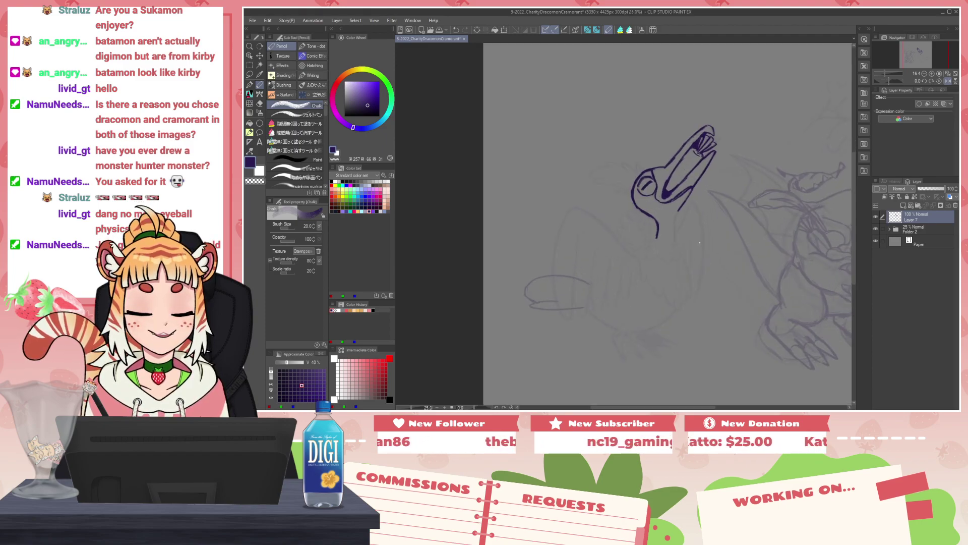
pyautogui.moveTo(665, 148); pyautogui.dragTo(652, 209)
pyautogui.moveTo(655, 165)
pyautogui.mouseDown()
pyautogui.moveTo(649, 216)
pyautogui.moveTo(669, 146)
pyautogui.moveTo(653, 166)
pyautogui.mouseUp()
pyautogui.press('c')
pyautogui.press('c')
pyautogui.moveTo(680, 129)
pyautogui.mouseDown()
pyautogui.moveTo(659, 165)
pyautogui.moveTo(656, 215)
pyautogui.mouseUp()
pyautogui.press('c')
pyautogui.moveTo(662, 173)
pyautogui.mouseDown()
pyautogui.moveTo(658, 203)
pyautogui.moveTo(659, 189)
pyautogui.moveTo(646, 208)
pyautogui.mouseUp()
pyautogui.press('c')
pyautogui.press('c')
pyautogui.moveTo(653, 164); pyautogui.dragTo(649, 206)
pyautogui.press('c')
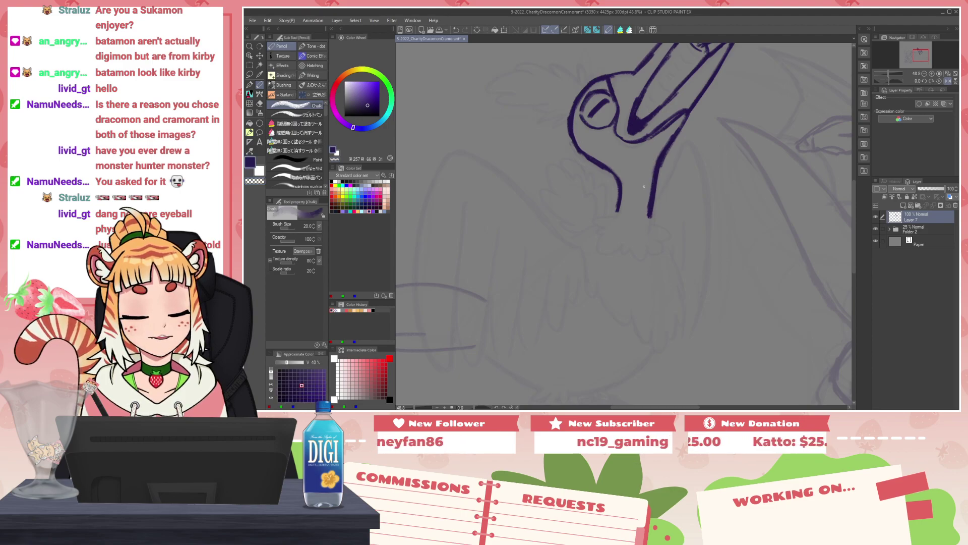
# Step: Draw the scalloped feather collar around the base of Cramorant's neck
pyautogui.moveTo(617, 210)
pyautogui.mouseDown()
pyautogui.moveTo(594, 221)
pyautogui.moveTo(621, 247)
pyautogui.moveTo(603, 226)
pyautogui.moveTo(611, 233)
pyautogui.moveTo(601, 250)
pyautogui.moveTo(625, 246)
pyautogui.moveTo(634, 259)
pyautogui.moveTo(629, 253)
pyautogui.moveTo(672, 236)
pyautogui.moveTo(657, 249)
pyautogui.mouseUp()
pyautogui.press('c')
pyautogui.press('c')
pyautogui.press('c')
pyautogui.press('c')
pyautogui.hotkey('ctrl', 'z')
# Step: Draw the jagged lower edge of the chest feather patch hanging beneath Cramorant's collar
pyautogui.moveTo(568, 239)
pyautogui.mouseDown()
pyautogui.moveTo(595, 222)
pyautogui.moveTo(584, 252)
pyautogui.moveTo(587, 292)
pyautogui.moveTo(601, 286)
pyautogui.moveTo(591, 295)
pyautogui.mouseUp()
pyautogui.hotkey('ctrl', 'z')
pyautogui.press('c')
pyautogui.press('c')
pyautogui.moveTo(585, 259)
pyautogui.mouseDown()
pyautogui.moveTo(596, 298)
pyautogui.moveTo(599, 286)
pyautogui.moveTo(619, 316)
pyautogui.moveTo(632, 310)
pyautogui.moveTo(642, 342)
pyautogui.moveTo(654, 326)
pyautogui.moveTo(661, 350)
pyautogui.moveTo(670, 325)
pyautogui.mouseUp()
pyautogui.press('c')
pyautogui.press('c')
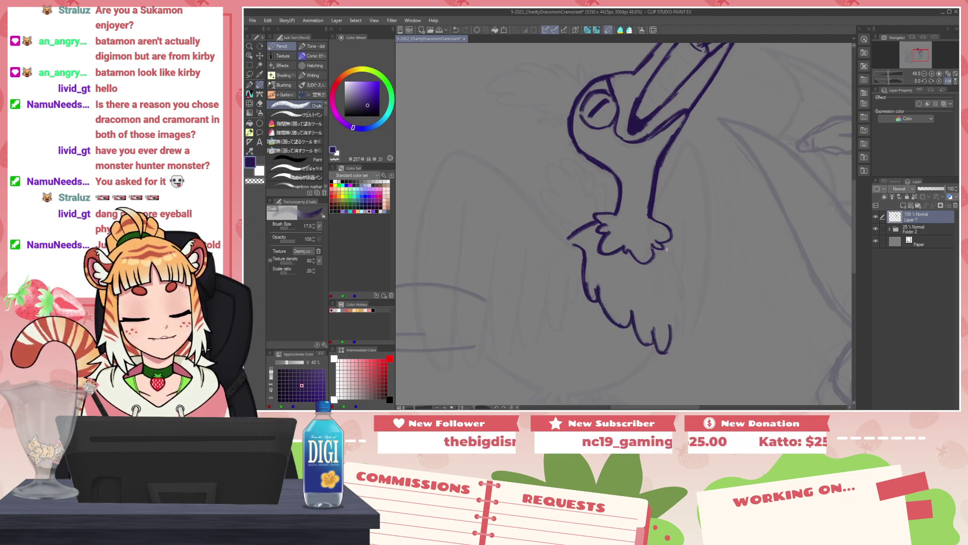
# Step: Mirror the view and draw the front edge of the chest feather patch, closing its outline below the collar
pyautogui.moveTo(667, 247); pyautogui.dragTo(684, 317)
pyautogui.hotkey('ctrl', 'z')
pyautogui.press('h')
pyautogui.moveTo(583, 244); pyautogui.dragTo(560, 297)
pyautogui.hotkey('ctrl', 'z')
pyautogui.moveTo(582, 243); pyautogui.dragTo(561, 293)
pyautogui.hotkey('ctrl', 'z')
pyautogui.moveTo(583, 244)
pyautogui.mouseDown()
pyautogui.moveTo(564, 298)
pyautogui.moveTo(566, 329)
pyautogui.mouseUp()
pyautogui.hotkey('ctrl', 'z')
pyautogui.moveTo(569, 286); pyautogui.dragTo(574, 339)
pyautogui.press('c')
pyautogui.press('c')
pyautogui.moveTo(569, 286); pyautogui.dragTo(575, 339)
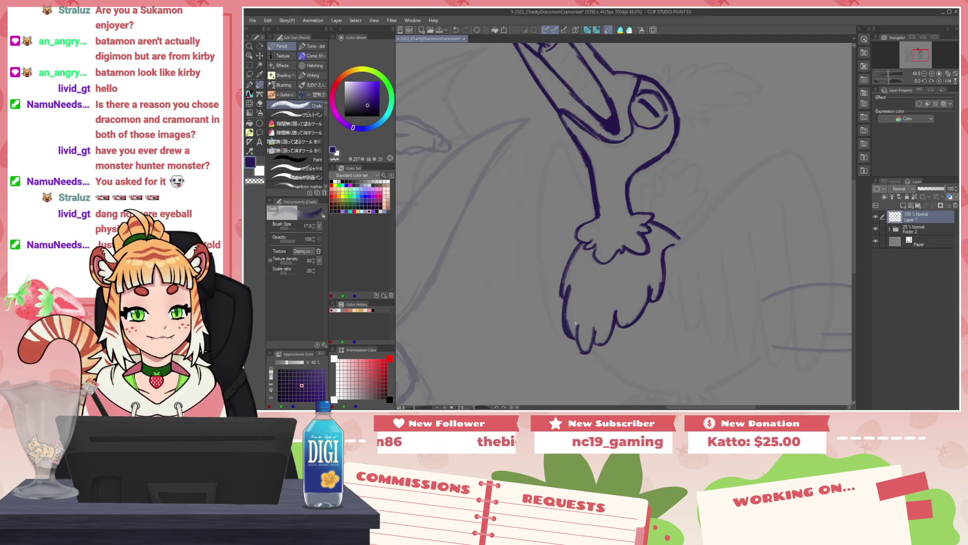
pyautogui.scroll(-5, 575, 322)
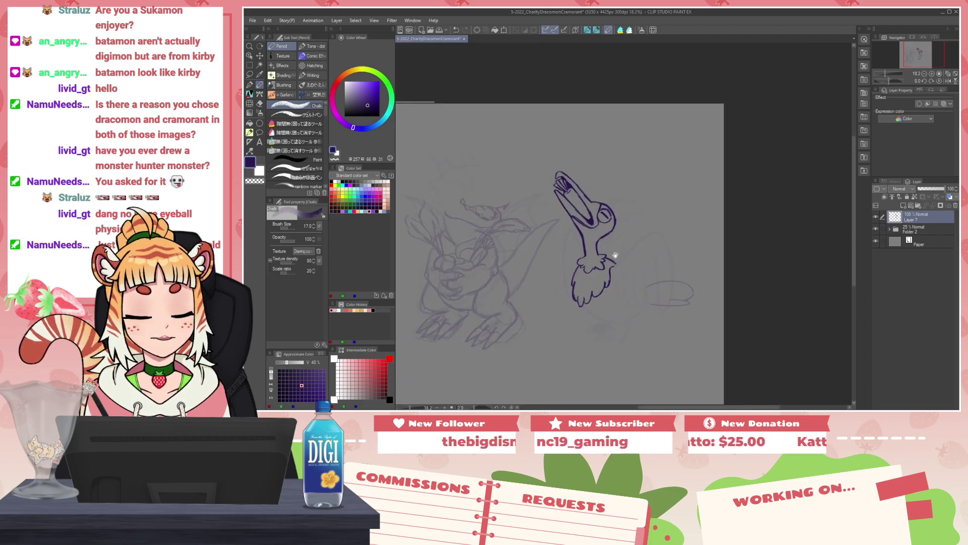
# Step: Draw the belly curve below the chest feathers down to the feet, and sketch Cramorant's far foot
pyautogui.scroll(5, 644, 272)
pyautogui.moveTo(537, 222)
pyautogui.mouseDown()
pyautogui.moveTo(580, 266)
pyautogui.moveTo(633, 279)
pyautogui.moveTo(604, 286)
pyautogui.moveTo(620, 279)
pyautogui.mouseUp()
pyautogui.hotkey('ctrl', 'z')
pyautogui.hotkey('ctrl', 'z')
pyautogui.moveTo(618, 278)
pyautogui.mouseDown()
pyautogui.moveTo(580, 290)
pyautogui.moveTo(551, 304)
pyautogui.moveTo(559, 311)
pyautogui.moveTo(552, 318)
pyautogui.moveTo(608, 285)
pyautogui.mouseUp()
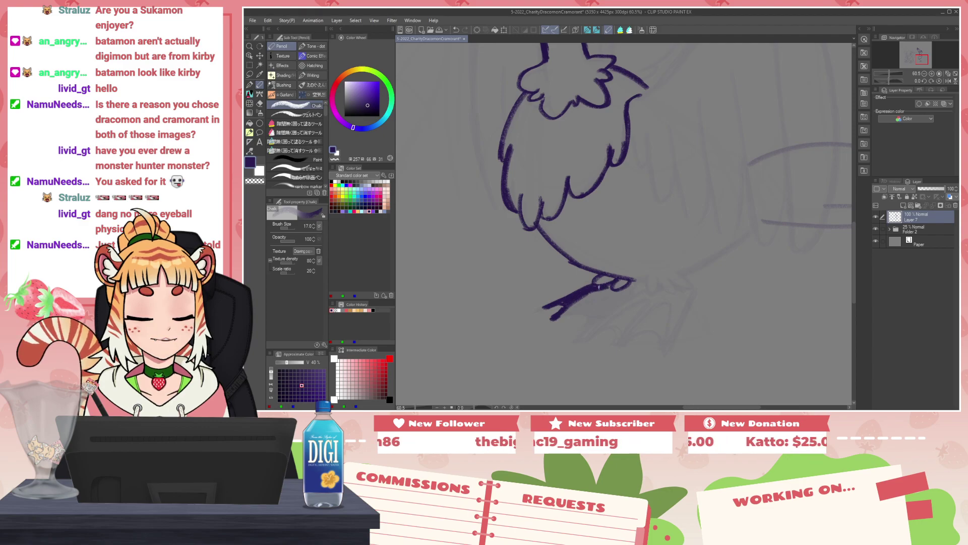
pyautogui.moveTo(554, 309)
pyautogui.mouseDown()
pyautogui.moveTo(585, 312)
pyautogui.moveTo(581, 330)
pyautogui.moveTo(600, 311)
pyautogui.moveTo(568, 309)
pyautogui.moveTo(598, 290)
pyautogui.moveTo(581, 307)
pyautogui.moveTo(609, 294)
pyautogui.moveTo(591, 303)
pyautogui.moveTo(587, 336)
pyautogui.mouseUp()
# Step: Draw the near webbed foot with its toes and webbing at brush size 12, undoing stray strokes
pyautogui.press('[')
pyautogui.press('[')
pyautogui.moveTo(644, 290); pyautogui.dragTo(586, 340)
pyautogui.moveTo(645, 301)
pyautogui.mouseDown()
pyautogui.moveTo(625, 319)
pyautogui.moveTo(636, 324)
pyautogui.moveTo(665, 304)
pyautogui.mouseUp()
pyautogui.hotkey('ctrl', 'z')
pyautogui.moveTo(610, 352)
pyautogui.mouseDown()
pyautogui.moveTo(666, 304)
pyautogui.moveTo(658, 360)
pyautogui.moveTo(694, 295)
pyautogui.moveTo(667, 327)
pyautogui.moveTo(668, 311)
pyautogui.moveTo(655, 375)
pyautogui.mouseUp()
pyautogui.hotkey('ctrl', 'z')
pyautogui.moveTo(669, 311)
pyautogui.mouseDown()
pyautogui.moveTo(651, 361)
pyautogui.moveTo(696, 289)
pyautogui.moveTo(685, 307)
pyautogui.mouseUp()
pyautogui.hotkey('ctrl', 'z')
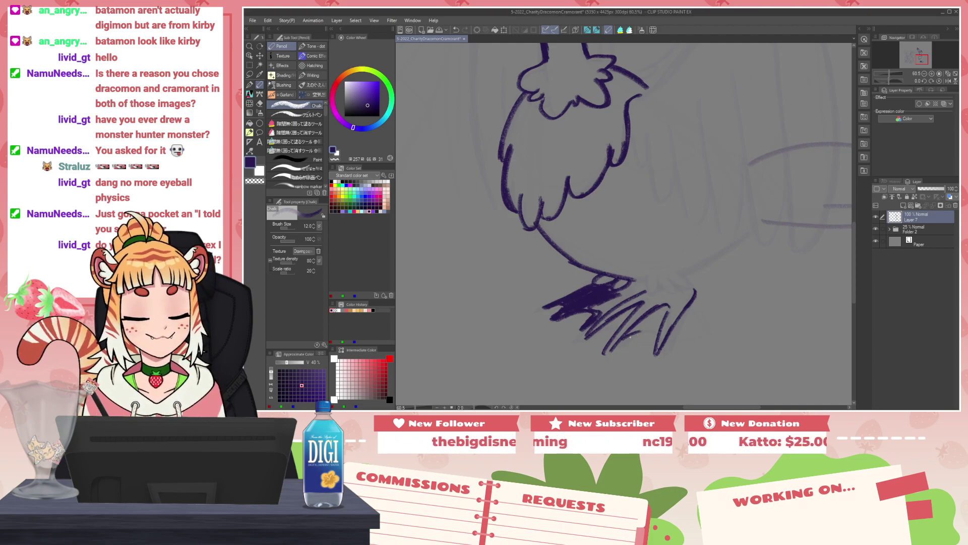
pyautogui.moveTo(600, 331); pyautogui.dragTo(613, 343)
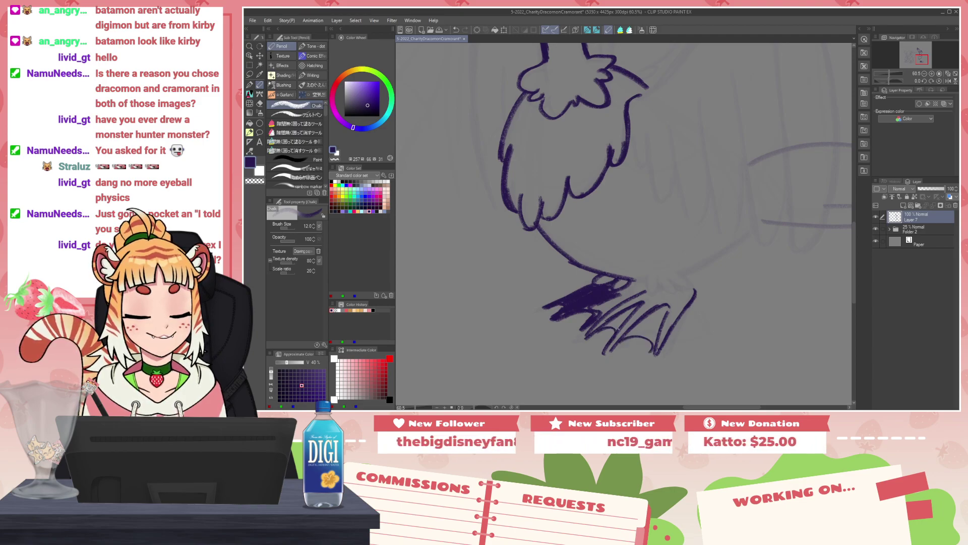
# Step: Draw the small feather scallops above the feet and tidy the dark far foot with transparent strokes
pyautogui.moveTo(599, 305)
pyautogui.mouseDown()
pyautogui.moveTo(589, 308)
pyautogui.moveTo(639, 281)
pyautogui.moveTo(638, 292)
pyautogui.moveTo(641, 282)
pyautogui.moveTo(686, 278)
pyautogui.moveTo(697, 292)
pyautogui.mouseUp()
pyautogui.hotkey('ctrl', 'z')
pyautogui.hotkey('ctrl', 'z')
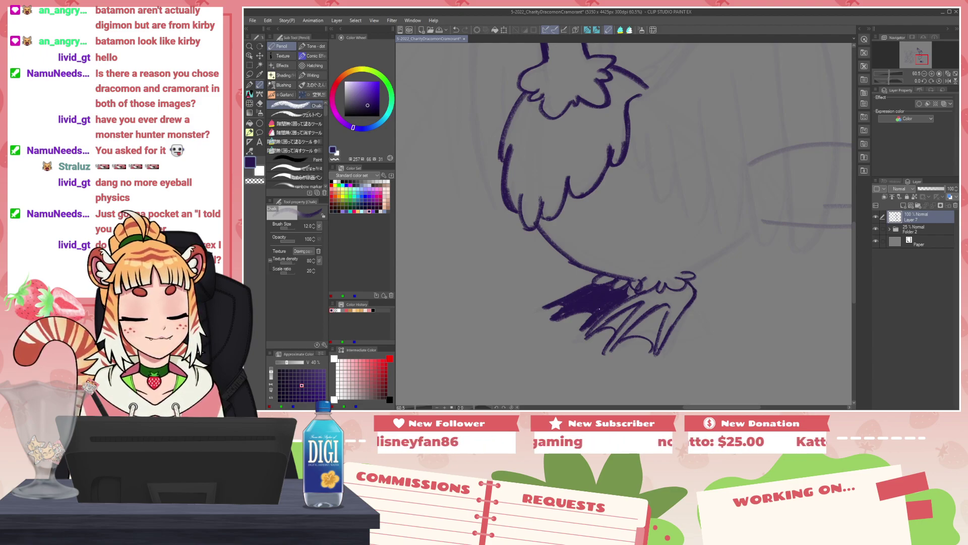
pyautogui.press('c')
pyautogui.moveTo(564, 307)
pyautogui.mouseDown()
pyautogui.moveTo(590, 321)
pyautogui.moveTo(558, 323)
pyautogui.moveTo(579, 319)
pyautogui.moveTo(570, 327)
pyautogui.moveTo(564, 305)
pyautogui.mouseUp()
pyautogui.press('c')
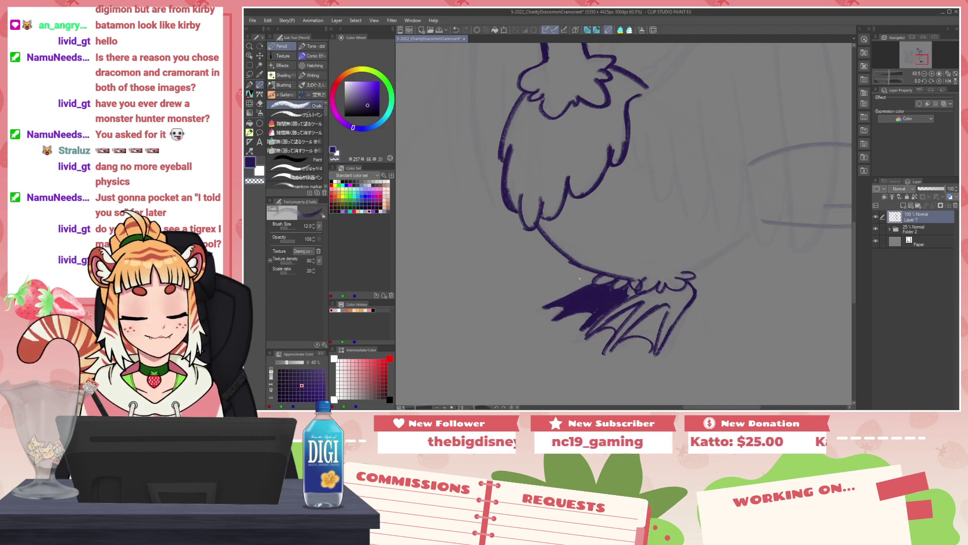
pyautogui.scroll(-8, 579, 278)
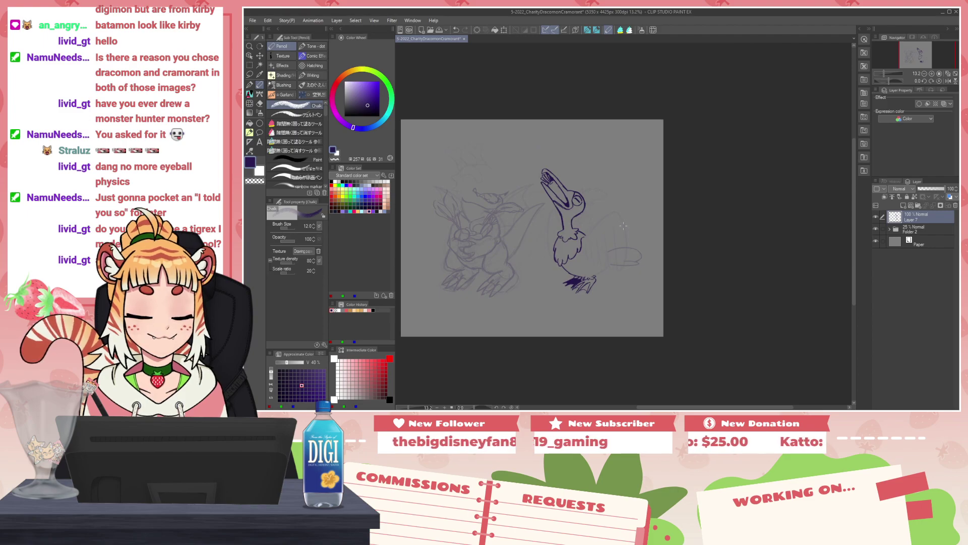
pyautogui.scroll(6, 578, 297)
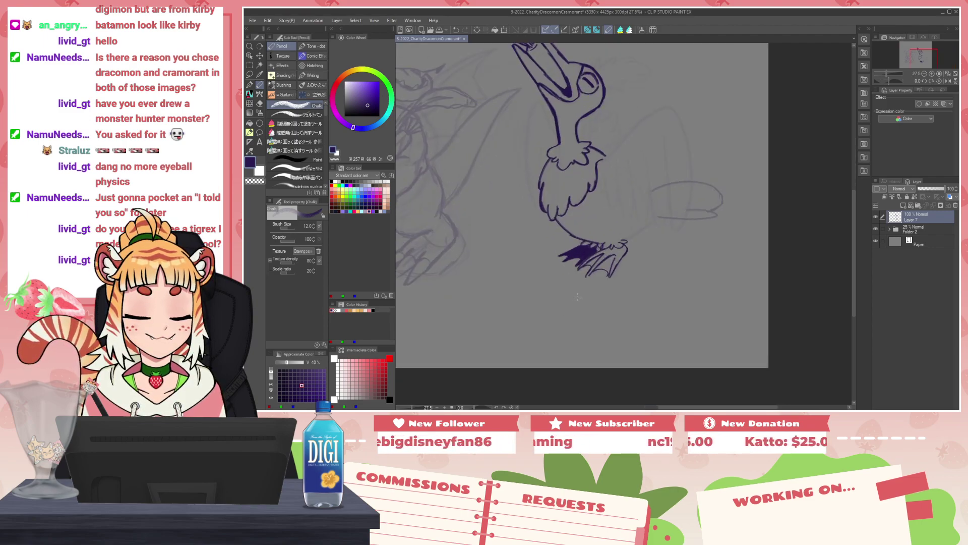
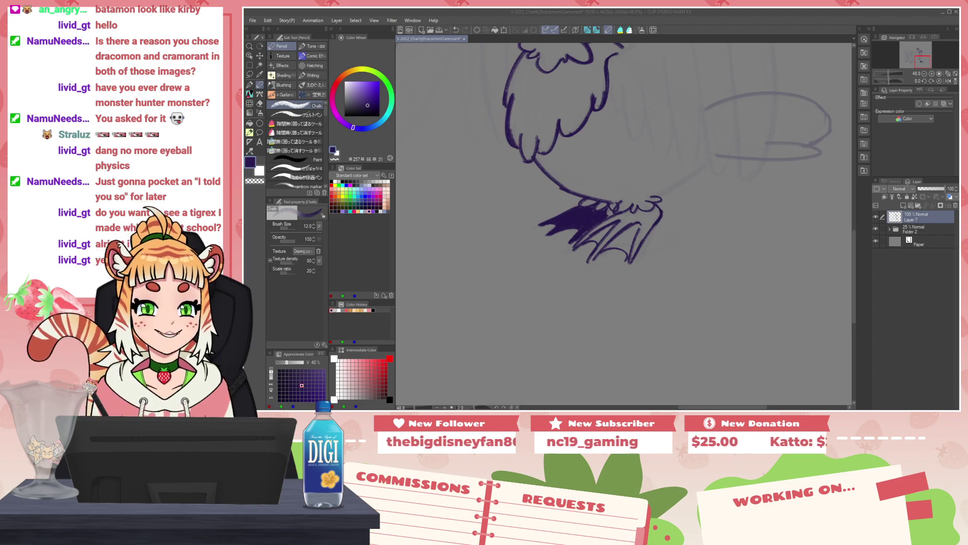
# Step: Switch to the reference board, look over the yellow Tigrex picture, and put the board away again
pyautogui.moveTo(896, 9); pyautogui.dragTo(773, 115)
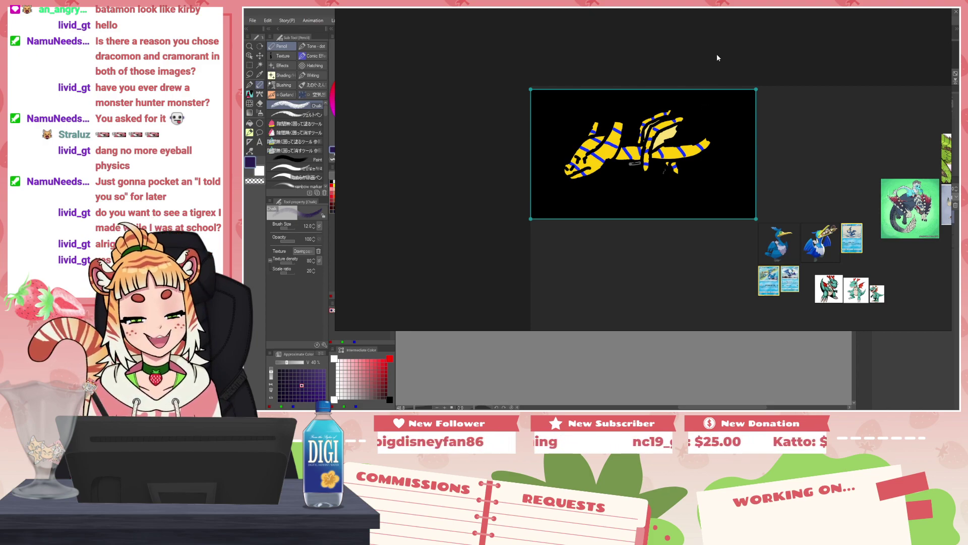
pyautogui.moveTo(655, 159); pyautogui.dragTo(667, 155)
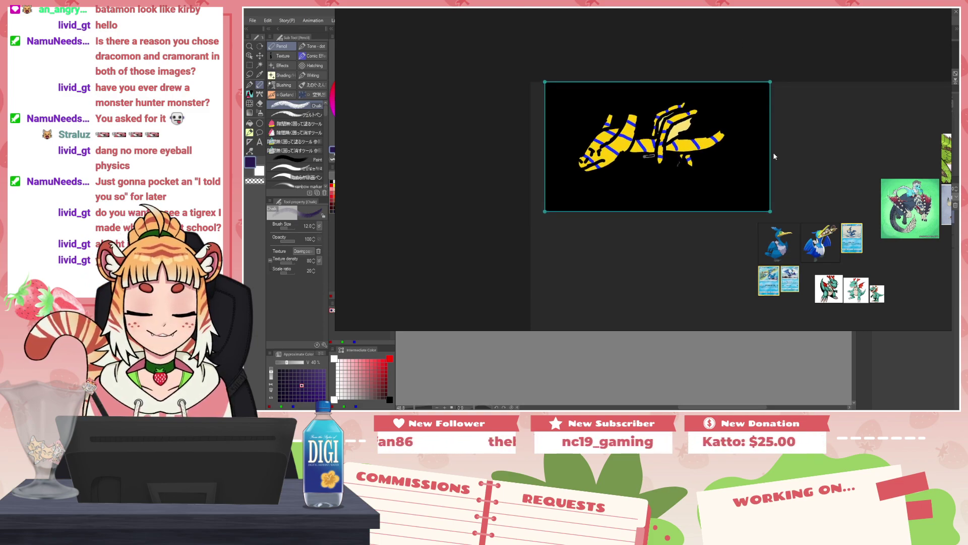
pyautogui.moveTo(824, 179); pyautogui.dragTo(924, 9)
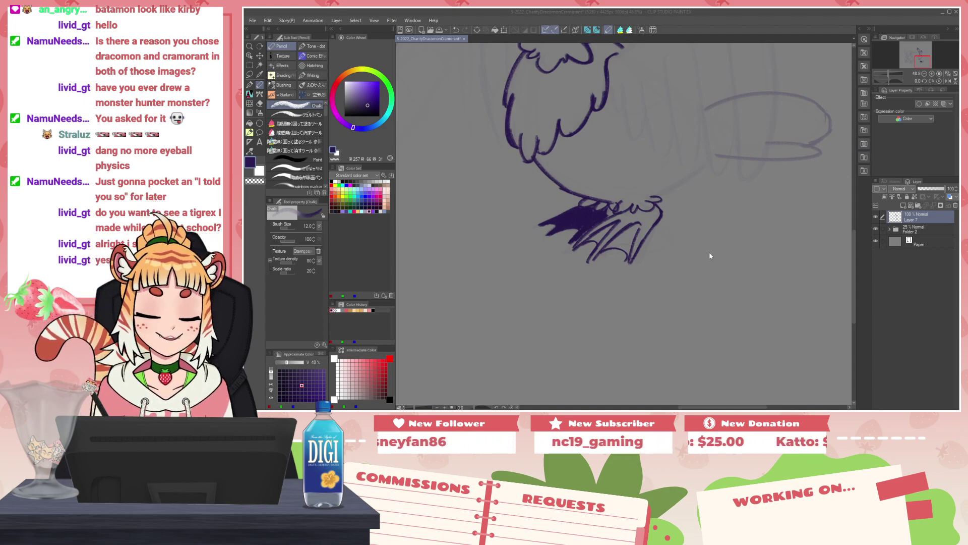
# Step: Draw the near wing's top edge rising from the shoulder at brush size 17, mirror the view, and add its outer edge
pyautogui.scroll(-3, 712, 262)
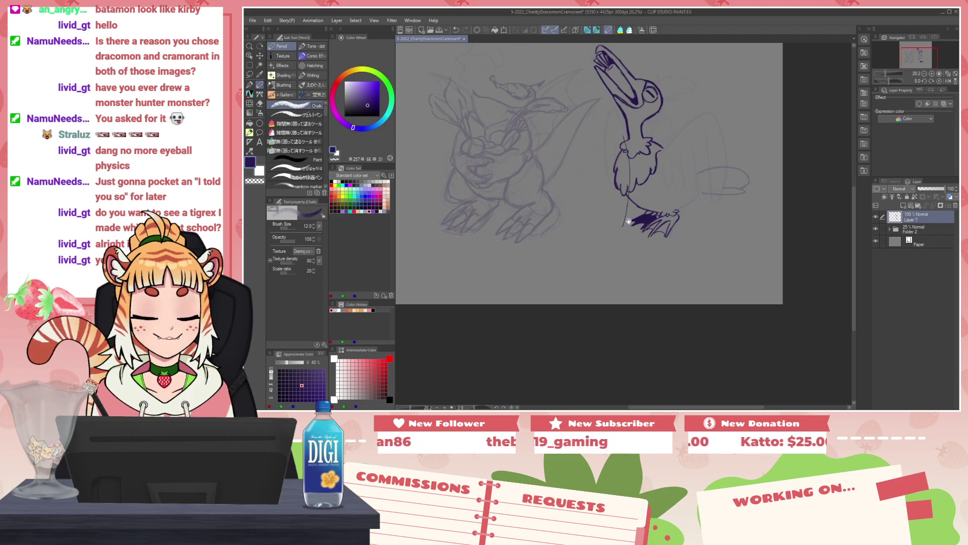
pyautogui.scroll(3, 624, 224)
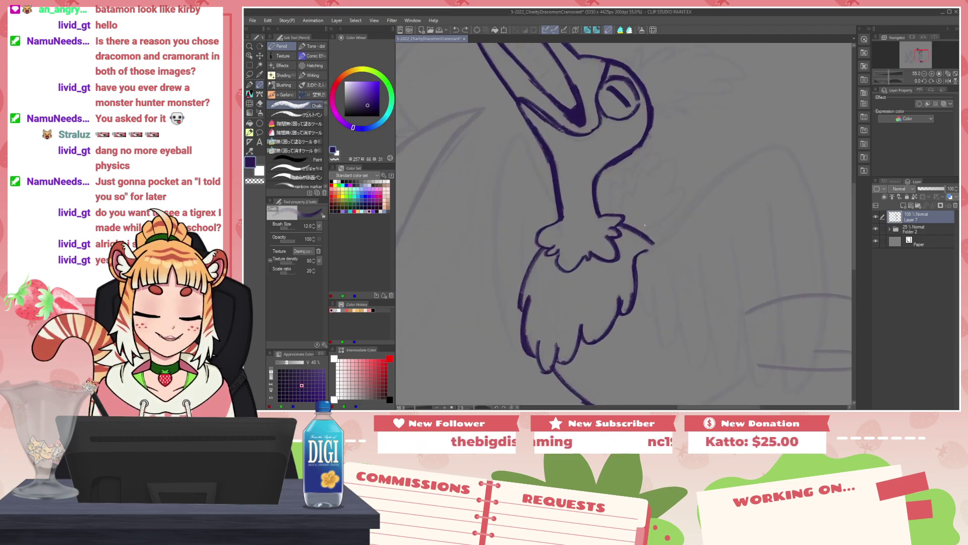
pyautogui.moveTo(699, 242)
pyautogui.mouseDown()
pyautogui.moveTo(624, 197)
pyautogui.moveTo(598, 241)
pyautogui.moveTo(694, 152)
pyautogui.moveTo(729, 152)
pyautogui.moveTo(681, 109)
pyautogui.moveTo(698, 180)
pyautogui.mouseUp()
pyautogui.hotkey('ctrl', 'z')
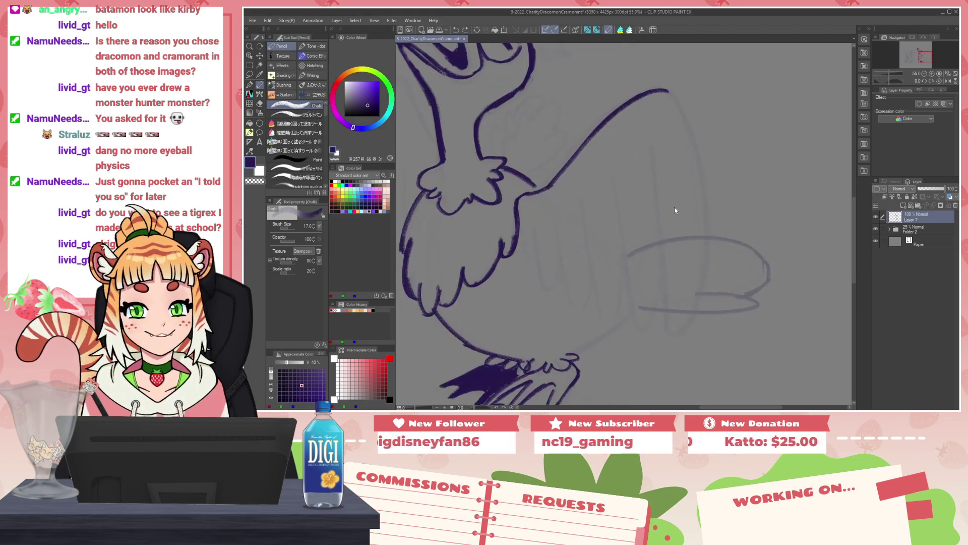
pyautogui.press('h')
pyautogui.moveTo(580, 92)
pyautogui.mouseDown()
pyautogui.moveTo(542, 180)
pyautogui.moveTo(552, 306)
pyautogui.mouseUp()
# Step: Draw the long outer feathers of the near wing, erasing overlaps and redoing weak strokes
pyautogui.moveTo(538, 247); pyautogui.dragTo(574, 331)
pyautogui.press('c')
pyautogui.moveTo(544, 150); pyautogui.dragTo(540, 253)
pyautogui.press('c')
pyautogui.moveTo(545, 172)
pyautogui.mouseDown()
pyautogui.moveTo(550, 295)
pyautogui.moveTo(581, 330)
pyautogui.mouseUp()
pyautogui.moveTo(595, 151)
pyautogui.mouseDown()
pyautogui.moveTo(585, 332)
pyautogui.moveTo(587, 317)
pyautogui.mouseUp()
pyautogui.hotkey('ctrl', 'z')
pyautogui.press('c')
pyautogui.press('c')
pyautogui.moveTo(587, 229); pyautogui.dragTo(605, 329)
pyautogui.moveTo(586, 293); pyautogui.dragTo(604, 325)
pyautogui.hotkey('ctrl', 'z')
pyautogui.moveTo(586, 230); pyautogui.dragTo(609, 327)
# Step: Draw the remaining, shorter feathers of the near wing towards the body
pyautogui.moveTo(634, 181); pyautogui.dragTo(609, 329)
pyautogui.moveTo(637, 216)
pyautogui.mouseDown()
pyautogui.moveTo(635, 307)
pyautogui.moveTo(654, 290)
pyautogui.mouseUp()
pyautogui.moveTo(667, 204); pyautogui.dragTo(650, 304)
pyautogui.moveTo(654, 272); pyautogui.dragTo(653, 286)
pyautogui.moveTo(664, 228)
pyautogui.mouseDown()
pyautogui.moveTo(655, 290)
pyautogui.moveTo(668, 307)
pyautogui.mouseUp()
pyautogui.moveTo(690, 236); pyautogui.dragTo(667, 309)
pyautogui.moveTo(694, 217); pyautogui.dragTo(675, 291)
pyautogui.moveTo(697, 246); pyautogui.dragTo(684, 295)
pyautogui.moveTo(713, 232)
pyautogui.mouseDown()
pyautogui.moveTo(700, 286)
pyautogui.moveTo(715, 260)
pyautogui.mouseUp()
pyautogui.moveTo(720, 256); pyautogui.dragTo(722, 229)
# Step: Draw the feathered crest behind Cramorant's head and undo the extra marks at its base
pyautogui.moveTo(772, 278)
pyautogui.mouseDown()
pyautogui.moveTo(728, 309)
pyautogui.moveTo(717, 289)
pyautogui.moveTo(709, 380)
pyautogui.mouseUp()
pyautogui.moveTo(602, 182)
pyautogui.mouseDown()
pyautogui.moveTo(579, 196)
pyautogui.moveTo(601, 187)
pyautogui.moveTo(597, 194)
pyautogui.mouseUp()
pyautogui.moveTo(622, 157)
pyautogui.mouseDown()
pyautogui.moveTo(582, 130)
pyautogui.moveTo(597, 142)
pyautogui.moveTo(534, 133)
pyautogui.moveTo(560, 142)
pyautogui.moveTo(541, 166)
pyautogui.moveTo(599, 180)
pyautogui.mouseUp()
pyautogui.moveTo(617, 137)
pyautogui.mouseDown()
pyautogui.moveTo(624, 157)
pyautogui.moveTo(620, 144)
pyautogui.mouseUp()
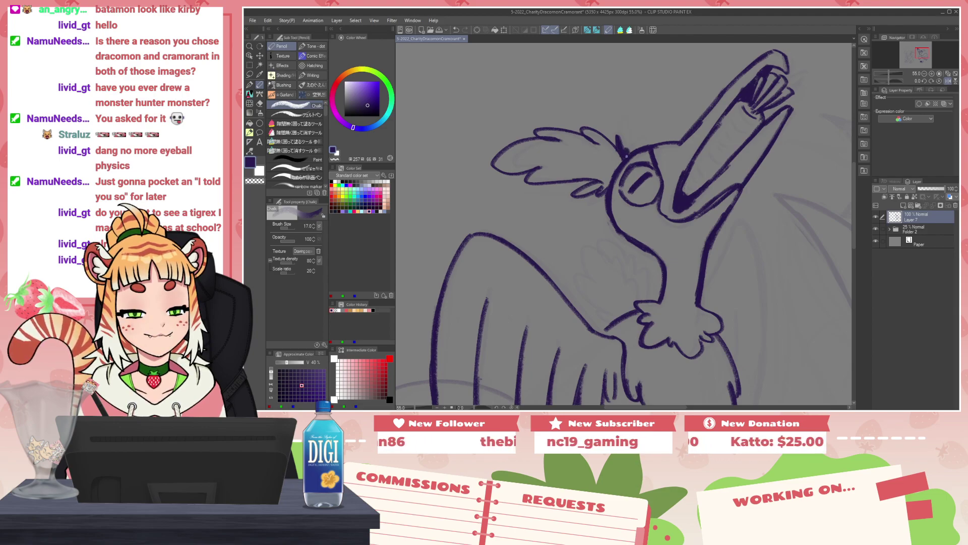
pyautogui.hotkey('ctrl', 'z')
pyautogui.hotkey('ctrl', 'z')
pyautogui.hotkey('ctrl', 'z')
pyautogui.moveTo(616, 147)
pyautogui.mouseDown()
pyautogui.moveTo(615, 131)
pyautogui.moveTo(625, 155)
pyautogui.mouseUp()
pyautogui.hotkey('ctrl', 'z')
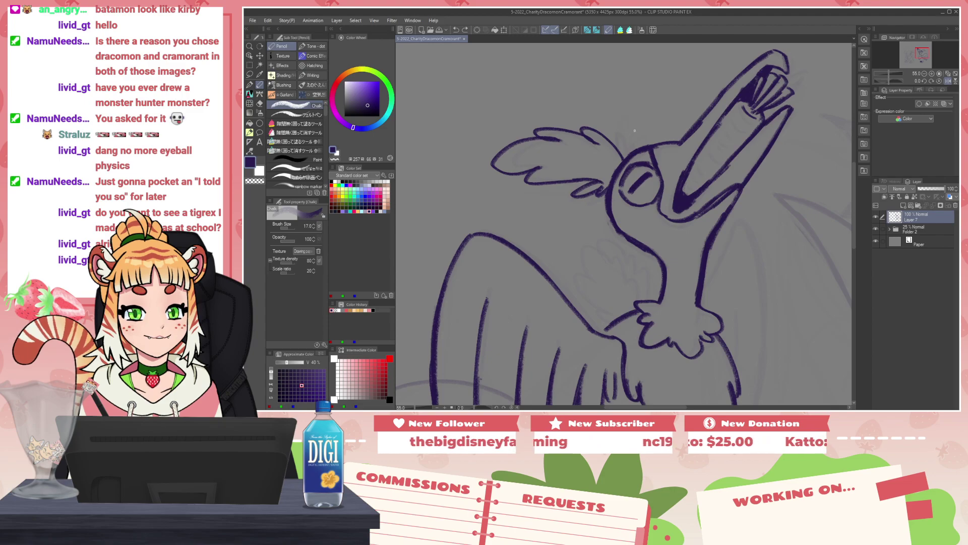
pyautogui.scroll(-10, 772, 180)
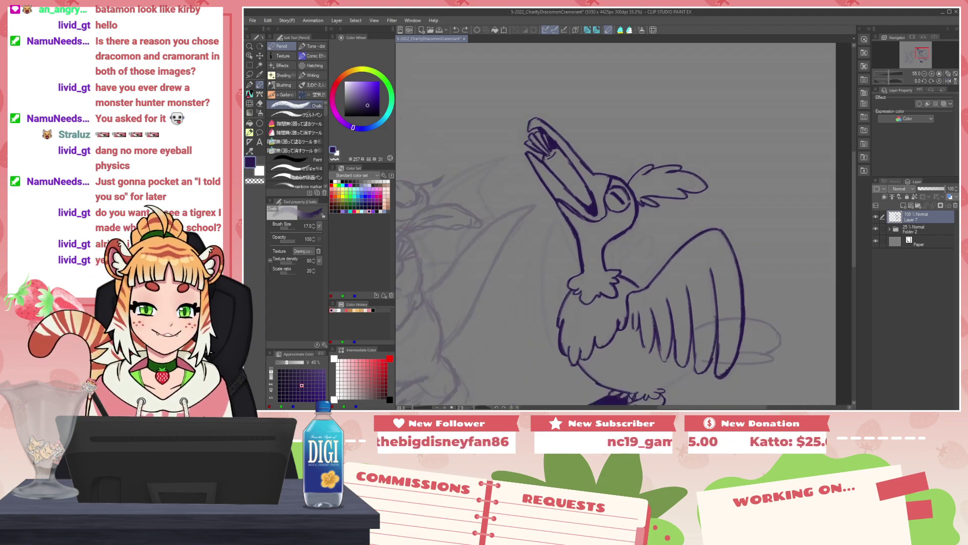
pyautogui.scroll(5, 605, 249)
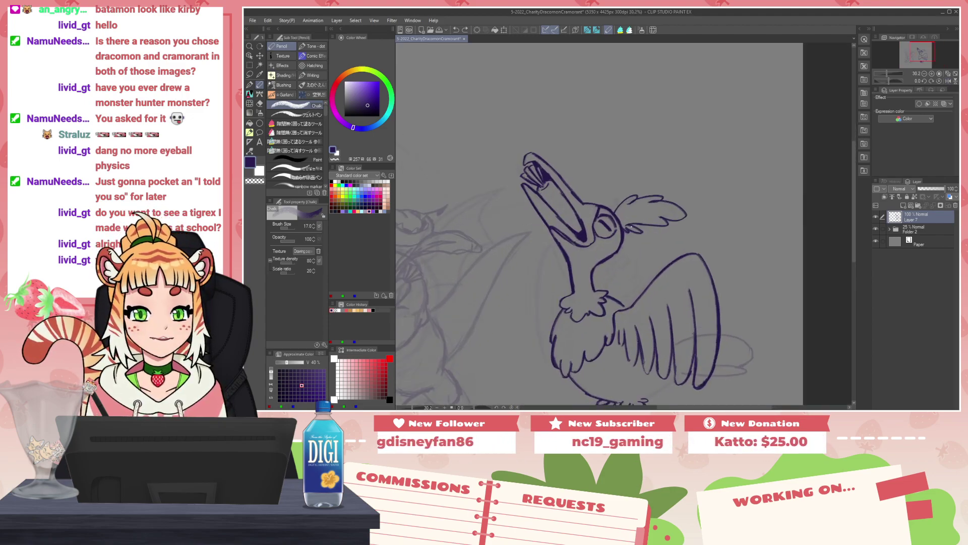
# Step: Draw the rear belly line from the near foot up to the wing feathers
pyautogui.moveTo(582, 294); pyautogui.dragTo(602, 180)
pyautogui.moveTo(688, 277); pyautogui.dragTo(604, 219)
pyautogui.moveTo(611, 279); pyautogui.dragTo(653, 256)
pyautogui.hotkey('ctrl', 'z')
pyautogui.moveTo(609, 278); pyautogui.dragTo(655, 252)
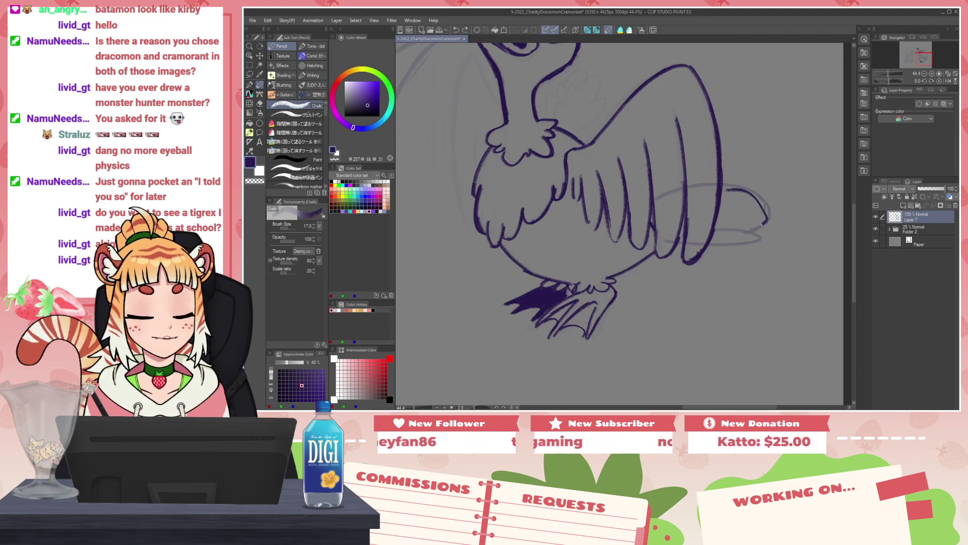
# Step: Draw the rounded tail behind the near wing in mirrored view, cleaning its outline with transparent strokes
pyautogui.press('h')
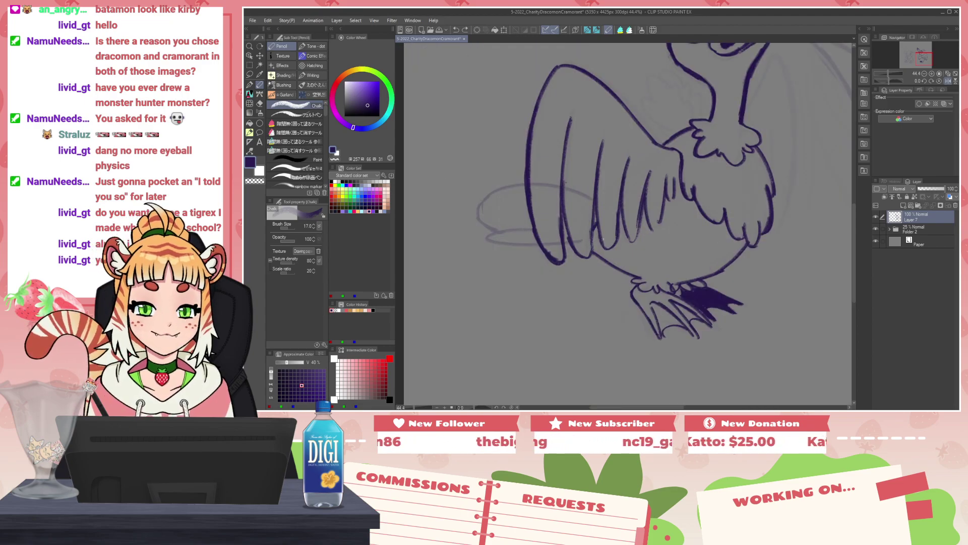
pyautogui.moveTo(540, 235); pyautogui.dragTo(650, 234)
pyautogui.moveTo(635, 189)
pyautogui.mouseDown()
pyautogui.moveTo(613, 236)
pyautogui.moveTo(659, 247)
pyautogui.mouseUp()
pyautogui.press('c')
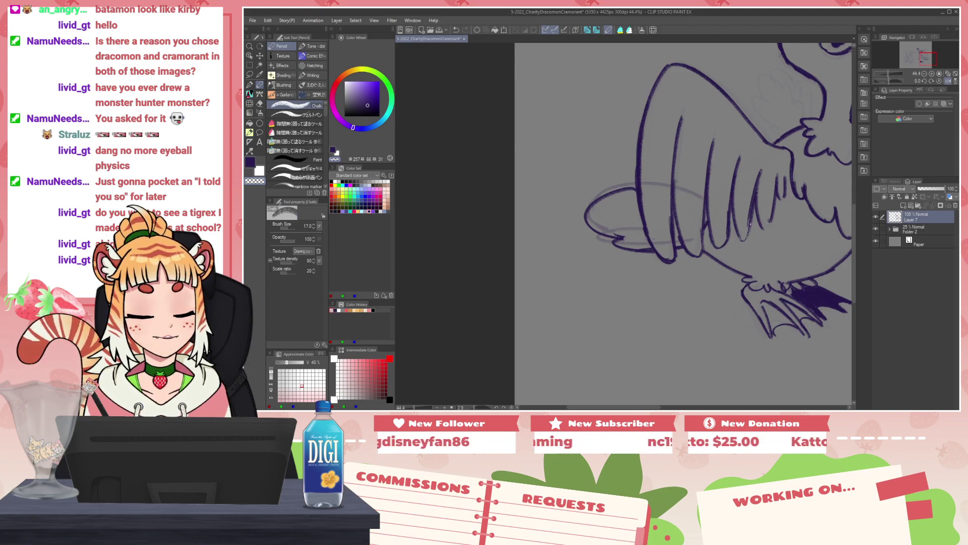
pyautogui.press('c')
pyautogui.moveTo(600, 200)
pyautogui.mouseDown()
pyautogui.moveTo(635, 188)
pyautogui.moveTo(592, 199)
pyautogui.moveTo(630, 189)
pyautogui.mouseUp()
pyautogui.press('c')
pyautogui.press('c')
pyautogui.press('c')
pyautogui.moveTo(626, 235); pyautogui.dragTo(632, 237)
pyautogui.press('h')
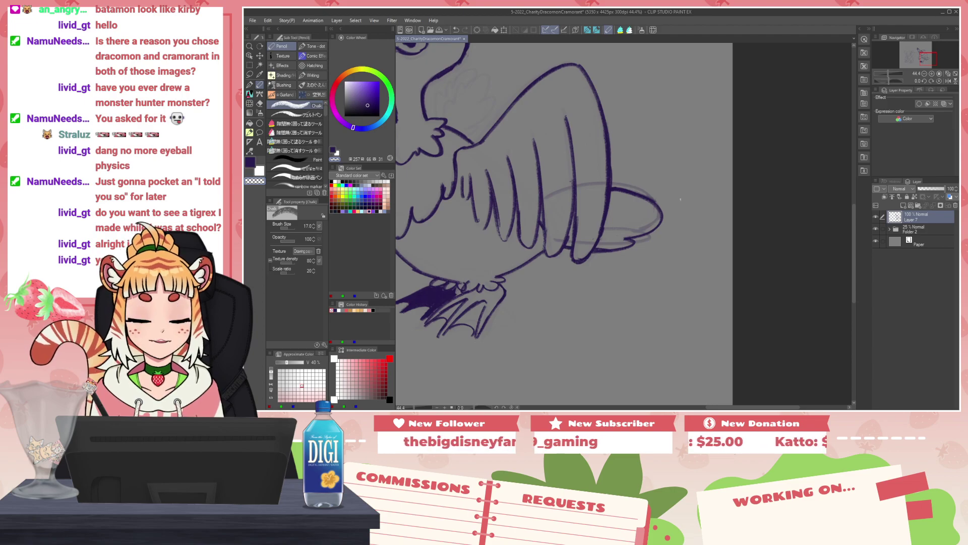
# Step: Draw the far wing's narrow outline in front of Cramorant's neck and chest
pyautogui.scroll(-2, 655, 199)
pyautogui.moveTo(507, 202); pyautogui.dragTo(597, 258)
pyautogui.scroll(2, 596, 218)
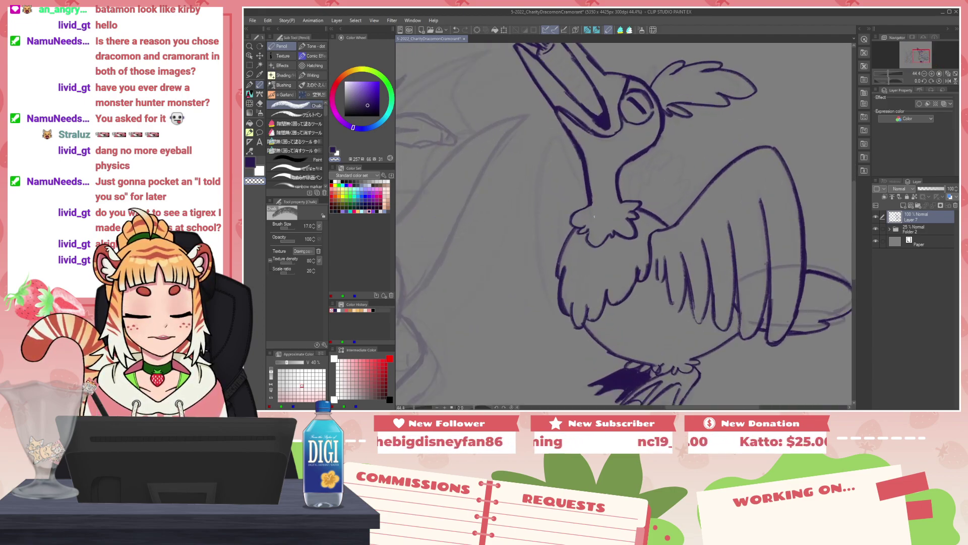
pyautogui.press('c')
pyautogui.moveTo(561, 140); pyautogui.dragTo(586, 190)
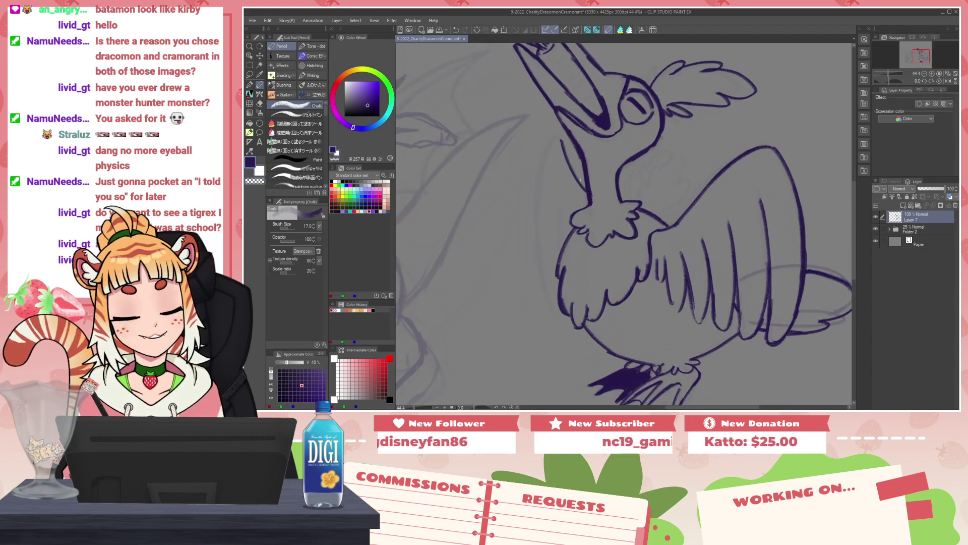
pyautogui.moveTo(555, 136); pyautogui.dragTo(531, 202)
pyautogui.moveTo(549, 148); pyautogui.dragTo(536, 270)
pyautogui.moveTo(531, 213); pyautogui.dragTo(556, 313)
pyautogui.moveTo(535, 267); pyautogui.dragTo(559, 315)
pyautogui.moveTo(557, 199); pyautogui.dragTo(560, 268)
pyautogui.moveTo(565, 227); pyautogui.dragTo(568, 240)
# Step: Draw a lobed feather tuft behind the neck, between the collar and the near wing, undoing unwanted strokes
pyautogui.moveTo(639, 200)
pyautogui.mouseDown()
pyautogui.moveTo(649, 176)
pyautogui.moveTo(692, 154)
pyautogui.mouseUp()
pyautogui.moveTo(677, 181); pyautogui.dragTo(694, 160)
pyautogui.hotkey('ctrl', 'z')
pyautogui.hotkey('ctrl', 'z')
pyautogui.hotkey('ctrl', 'z')
pyautogui.hotkey('ctrl', 'z')
pyautogui.hotkey('ctrl', 'z')
pyautogui.moveTo(637, 200)
pyautogui.mouseDown()
pyautogui.moveTo(665, 161)
pyautogui.moveTo(675, 165)
pyautogui.moveTo(678, 185)
pyautogui.moveTo(689, 176)
pyautogui.moveTo(668, 203)
pyautogui.mouseUp()
pyautogui.hotkey('ctrl', 'z')
pyautogui.moveTo(679, 201); pyautogui.dragTo(657, 217)
pyautogui.hotkey('ctrl', 'z')
pyautogui.hotkey('ctrl', 'z')
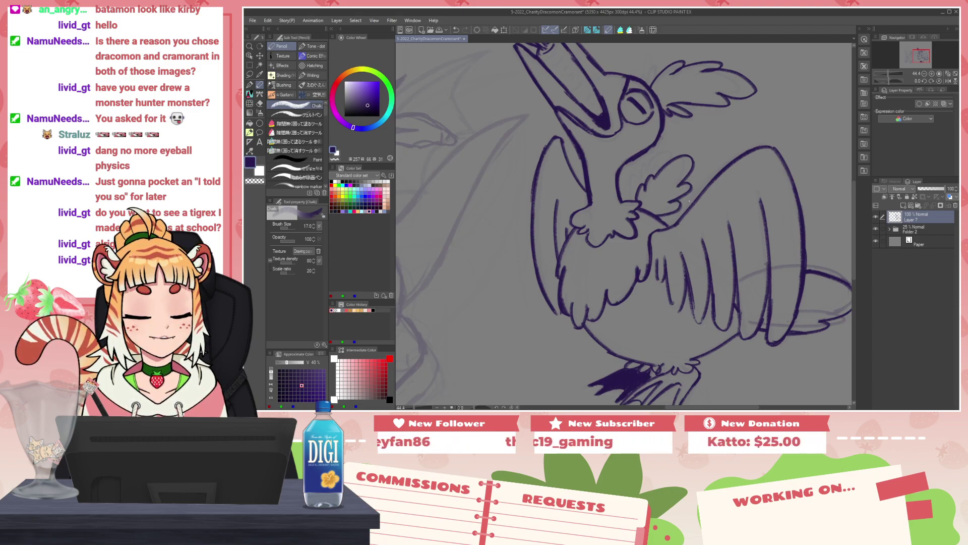
# Step: Add a second layer of feathers behind the neck tuft, along its side nearest the neck
pyautogui.moveTo(636, 170)
pyautogui.mouseDown()
pyautogui.moveTo(633, 200)
pyautogui.moveTo(653, 168)
pyautogui.mouseUp()
pyautogui.hotkey('ctrl', 'z')
pyautogui.hotkey('ctrl', 'z')
pyautogui.moveTo(630, 200)
pyautogui.mouseDown()
pyautogui.moveTo(649, 168)
pyautogui.moveTo(682, 146)
pyautogui.mouseUp()
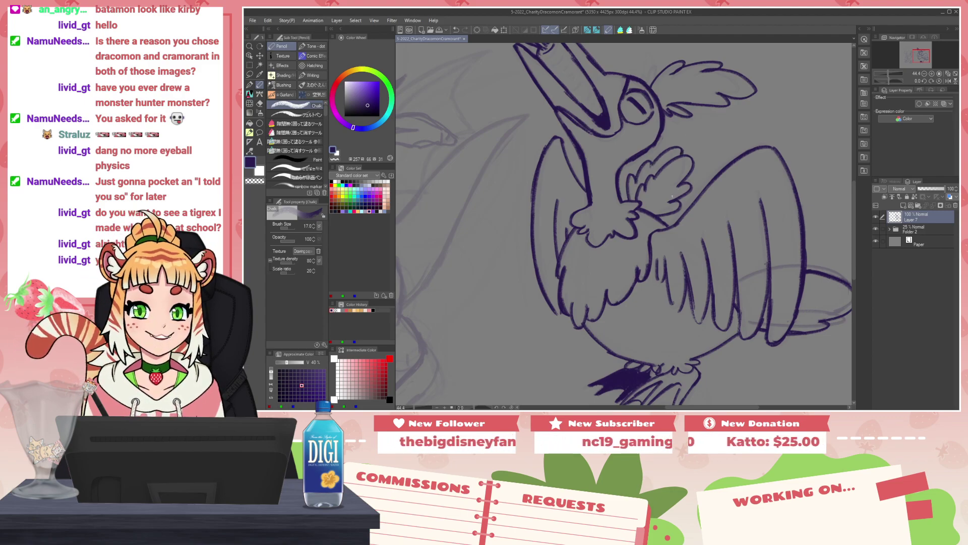
# Step: Fill the rear feather layer of the neck tuft with dark purple using the Refer other layers fill
pyautogui.press('g')
pyautogui.press('g')
pyautogui.click(655, 171)
pyautogui.click(633, 188)
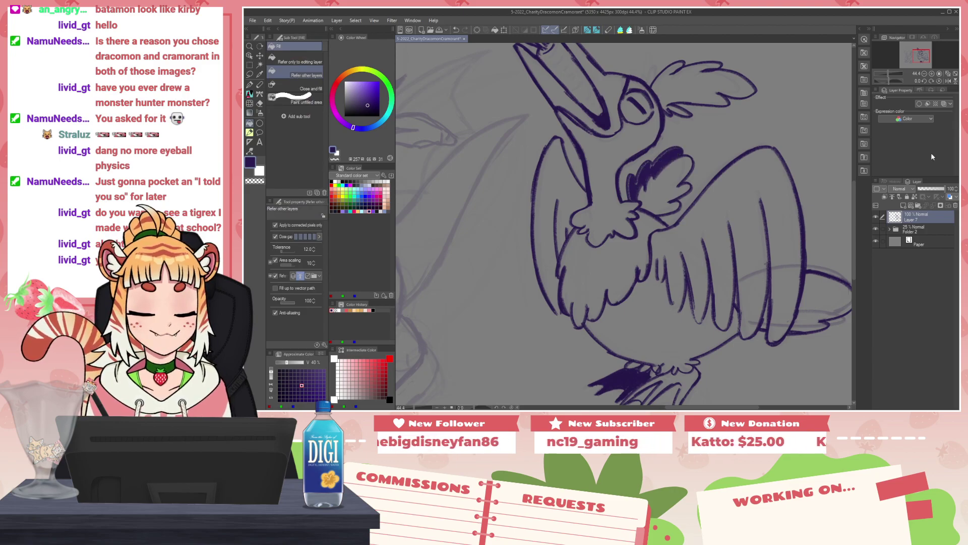
pyautogui.press('p')
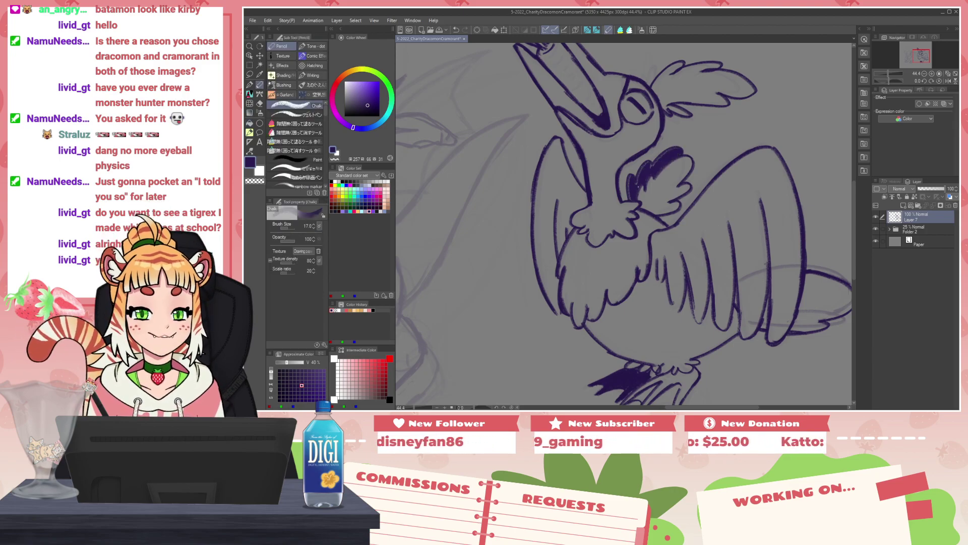
# Step: Smooth the edges of the dark feather fill with brush strokes and trim its overlaps with transparent strokes
pyautogui.scroll(5, 629, 150)
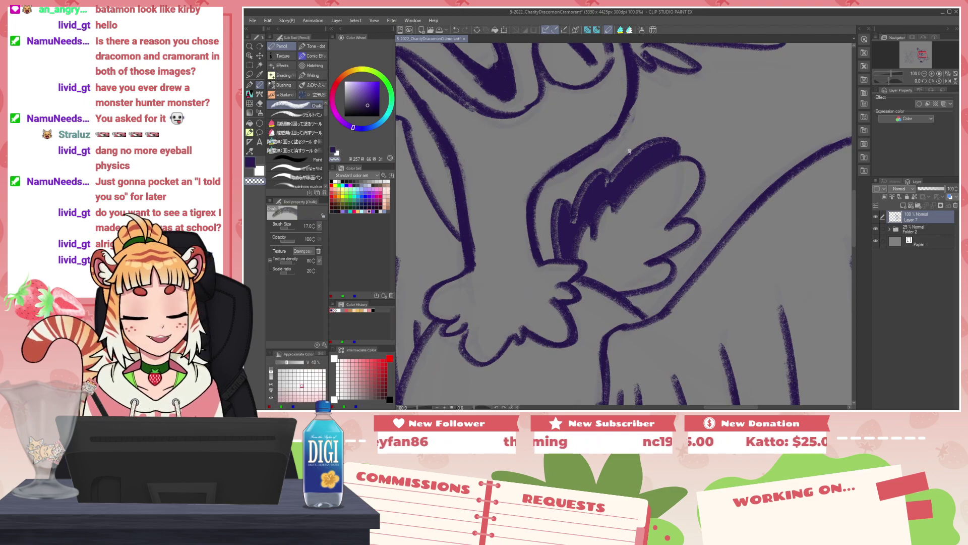
pyautogui.moveTo(673, 146)
pyautogui.mouseDown()
pyautogui.moveTo(631, 161)
pyautogui.moveTo(587, 194)
pyautogui.moveTo(576, 217)
pyautogui.mouseUp()
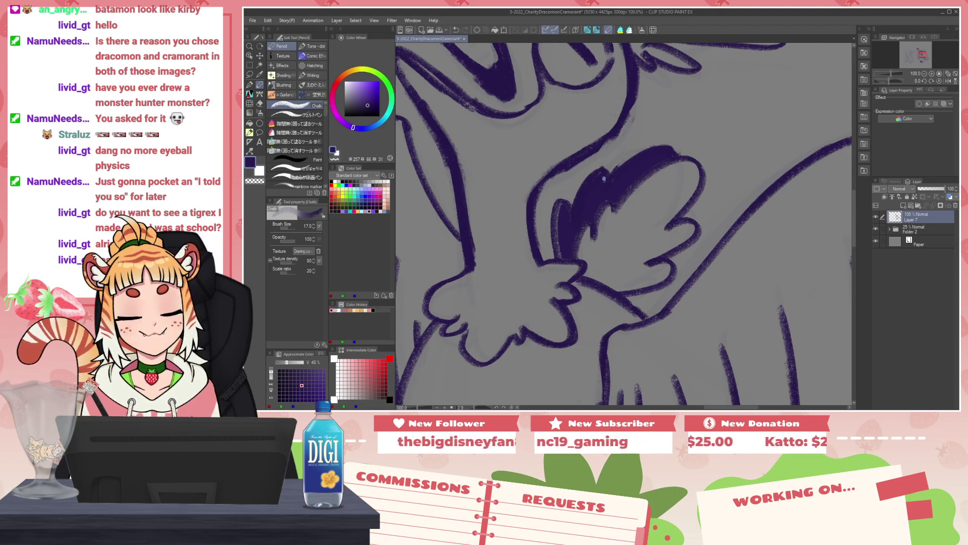
pyautogui.press('c')
pyautogui.moveTo(589, 176); pyautogui.dragTo(600, 168)
pyautogui.press('c')
pyautogui.moveTo(561, 206); pyautogui.dragTo(561, 260)
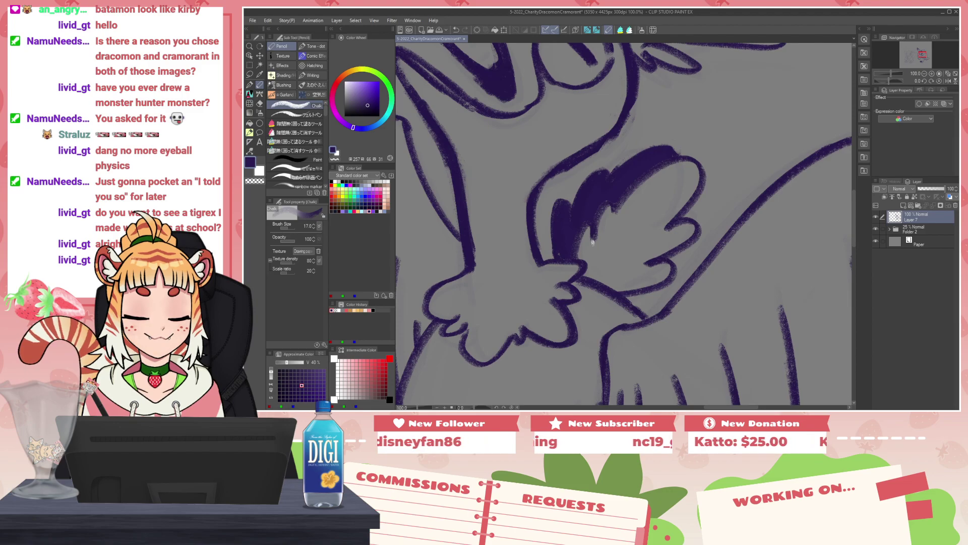
pyautogui.press('c')
pyautogui.moveTo(618, 207)
pyautogui.mouseDown()
pyautogui.moveTo(688, 158)
pyautogui.moveTo(597, 230)
pyautogui.mouseUp()
pyautogui.press('c')
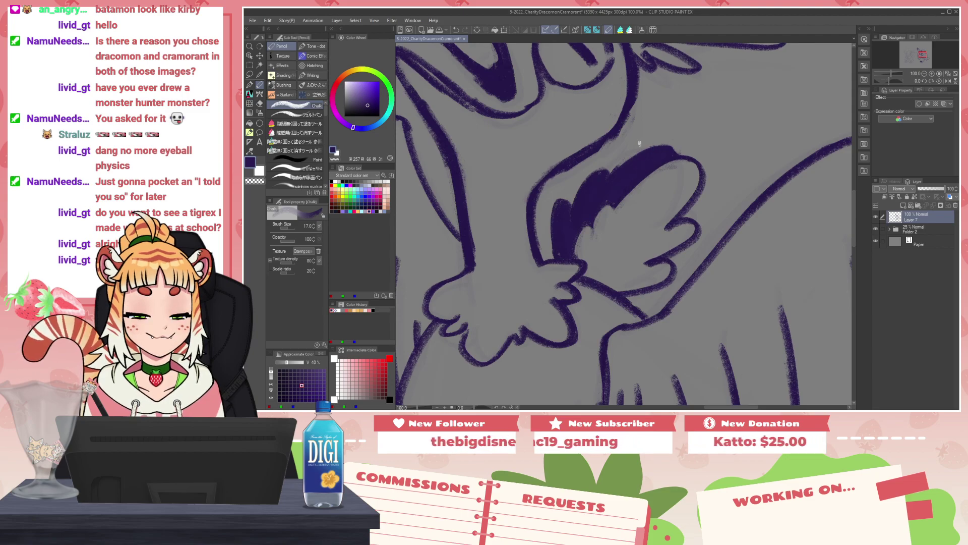
# Step: Trim the top edge of the neck tuft's dark feather with transparent strokes and touch up its outline, undoing an unwanted stroke
pyautogui.scroll(-5, 639, 143)
pyautogui.scroll(4, 631, 162)
pyautogui.moveTo(624, 172)
pyautogui.mouseDown()
pyautogui.moveTo(622, 187)
pyautogui.moveTo(655, 154)
pyautogui.moveTo(679, 149)
pyautogui.mouseUp()
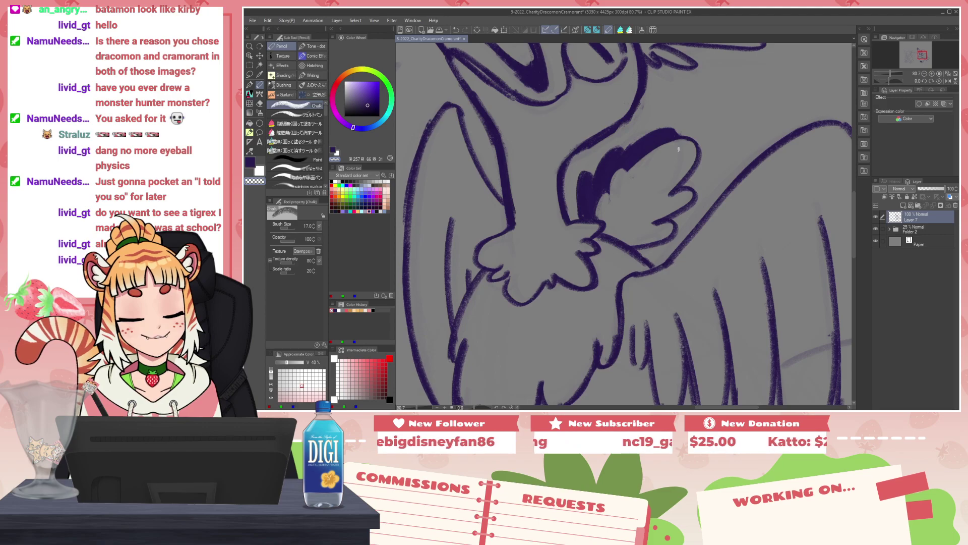
pyautogui.press('c')
pyautogui.moveTo(626, 180)
pyautogui.mouseDown()
pyautogui.moveTo(669, 140)
pyautogui.moveTo(642, 182)
pyautogui.moveTo(628, 182)
pyautogui.mouseUp()
pyautogui.press('c')
pyautogui.hotkey('ctrl', 'z')
pyautogui.moveTo(668, 144)
pyautogui.mouseDown()
pyautogui.moveTo(604, 198)
pyautogui.moveTo(666, 158)
pyautogui.moveTo(682, 132)
pyautogui.mouseUp()
pyautogui.press('c')
pyautogui.press('c')
pyautogui.moveTo(637, 141); pyautogui.dragTo(687, 135)
pyautogui.press('x')
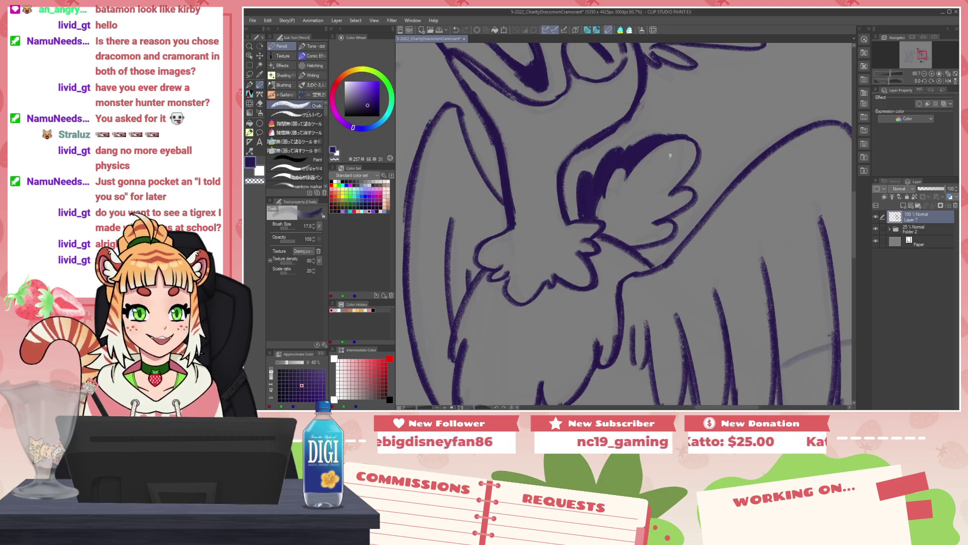
# Step: Carve back the upper part of the neck tuft's dark feather with transparent strokes and undo the last two strokes
pyautogui.press('h')
pyautogui.scroll(-8, 641, 200)
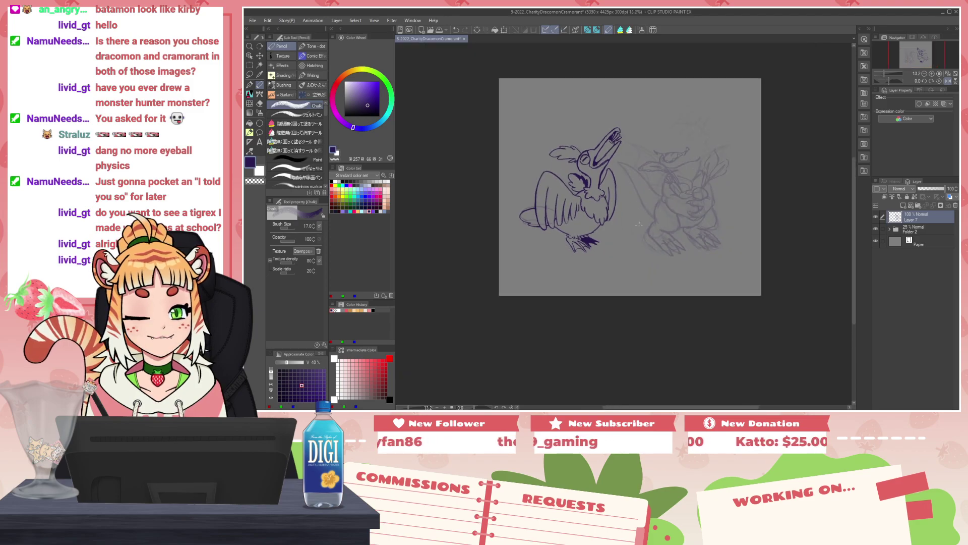
pyautogui.scroll(5, 638, 216)
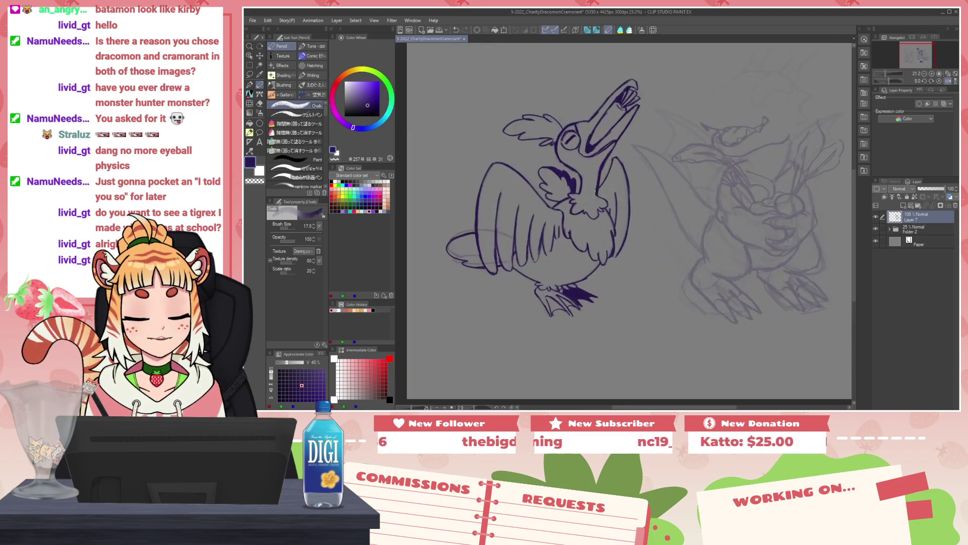
pyautogui.press('c')
pyautogui.moveTo(492, 138)
pyautogui.mouseDown()
pyautogui.moveTo(533, 164)
pyautogui.moveTo(544, 192)
pyautogui.moveTo(546, 183)
pyautogui.mouseUp()
pyautogui.moveTo(522, 146)
pyautogui.mouseDown()
pyautogui.moveTo(548, 181)
pyautogui.moveTo(547, 170)
pyautogui.mouseUp()
pyautogui.press('c')
pyautogui.moveTo(497, 134)
pyautogui.mouseDown()
pyautogui.moveTo(554, 180)
pyautogui.moveTo(554, 196)
pyautogui.moveTo(536, 193)
pyautogui.moveTo(537, 158)
pyautogui.moveTo(550, 188)
pyautogui.mouseUp()
pyautogui.hotkey('ctrl', 'z')
pyautogui.hotkey('ctrl', 'z')
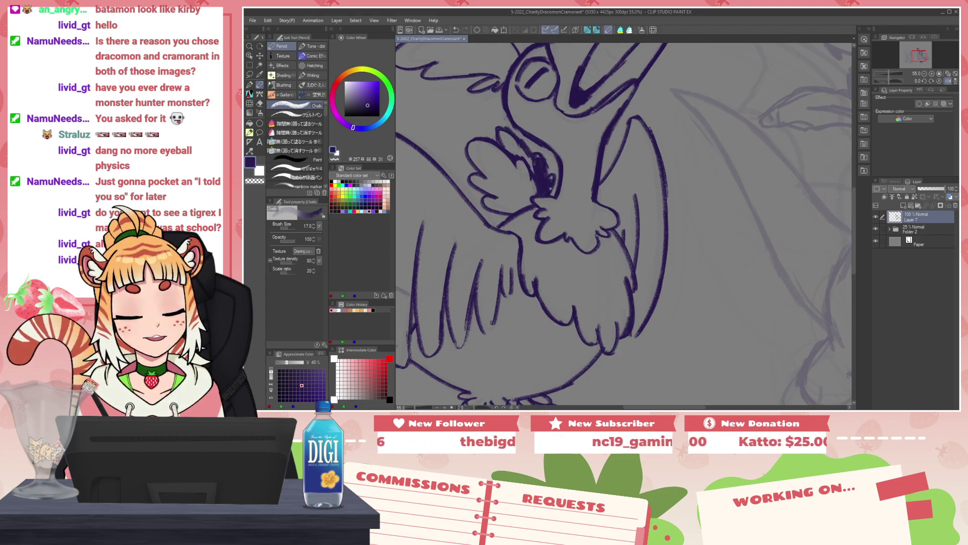
# Step: Repaint the upper lobe of the tuft's dark feather layer in purple and trim its edge with transparent strokes
pyautogui.moveTo(499, 130)
pyautogui.mouseDown()
pyautogui.moveTo(500, 143)
pyautogui.moveTo(536, 173)
pyautogui.mouseUp()
pyautogui.press('c')
pyautogui.moveTo(494, 129)
pyautogui.mouseDown()
pyautogui.moveTo(511, 128)
pyautogui.moveTo(549, 183)
pyautogui.mouseUp()
pyautogui.press('c')
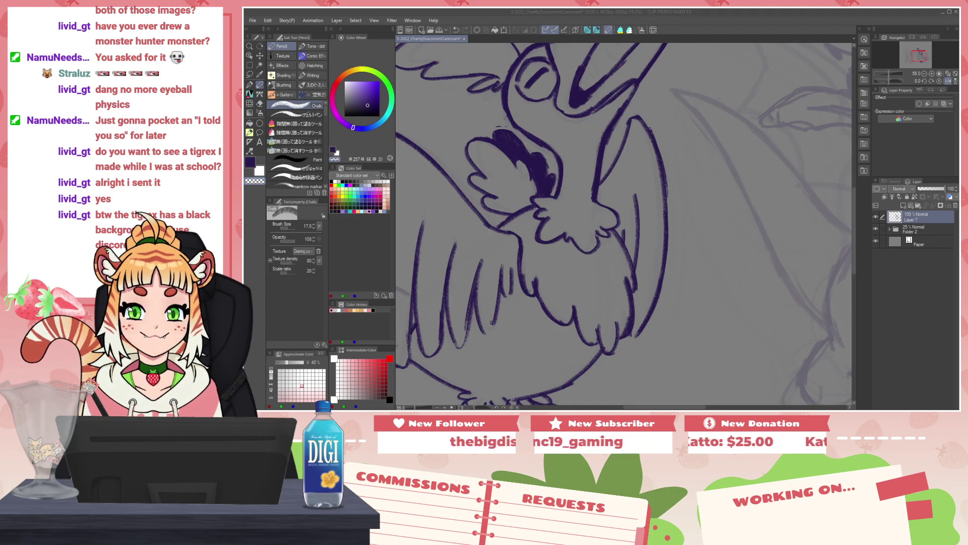
pyautogui.click(718, 195)
pyautogui.moveTo(499, 136); pyautogui.dragTo(514, 151)
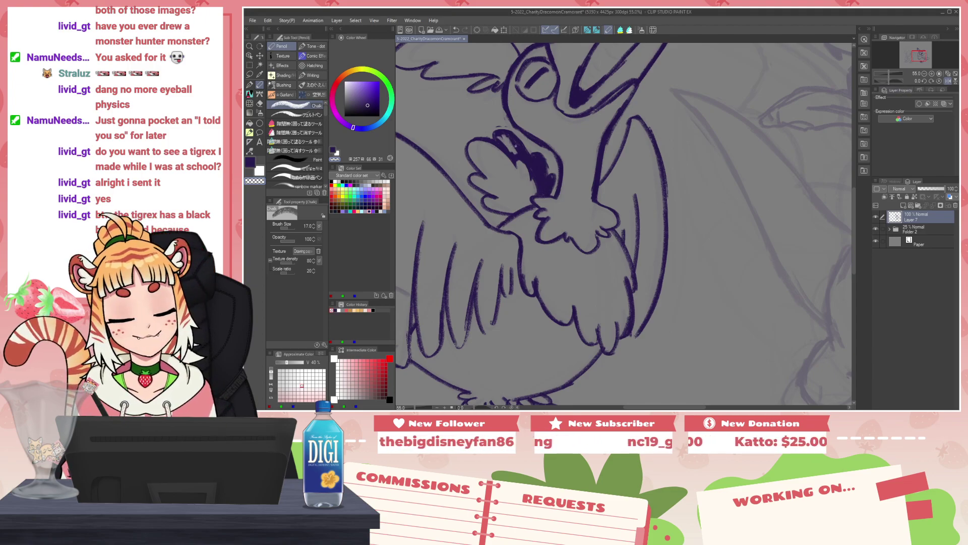
pyautogui.hotkey('ctrl', 'z')
pyautogui.press('c')
pyautogui.press('c')
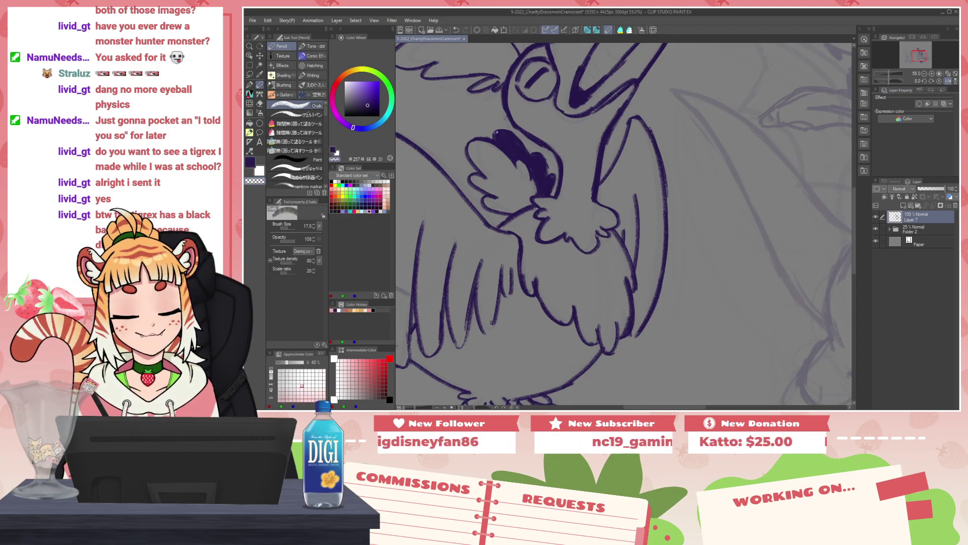
# Step: Pick up the dark purple and touch up the edge of the tuft's dark feather nearest the neck
pyautogui.keyDown('alt'); pyautogui.click(498, 133); pyautogui.keyUp('alt')
pyautogui.moveTo(536, 159); pyautogui.dragTo(544, 166)
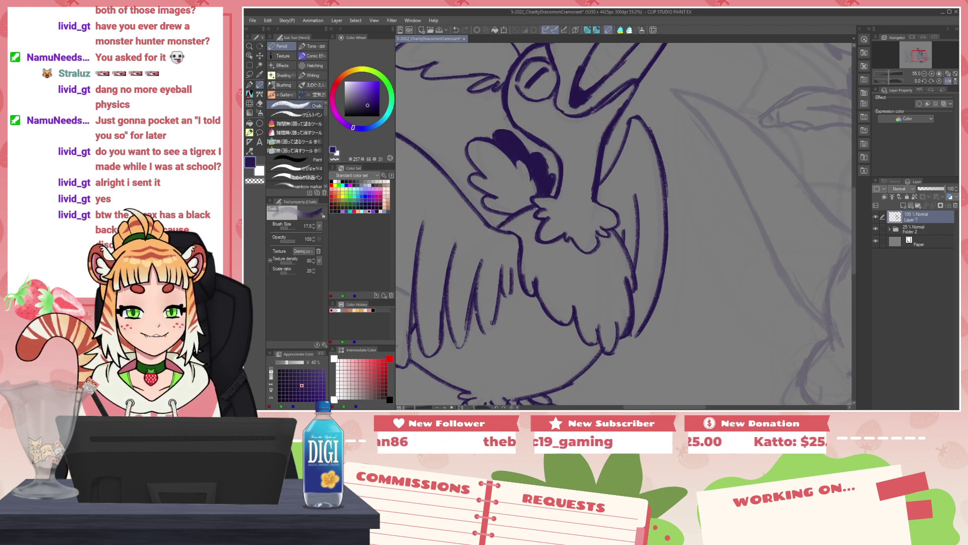
pyautogui.press('h')
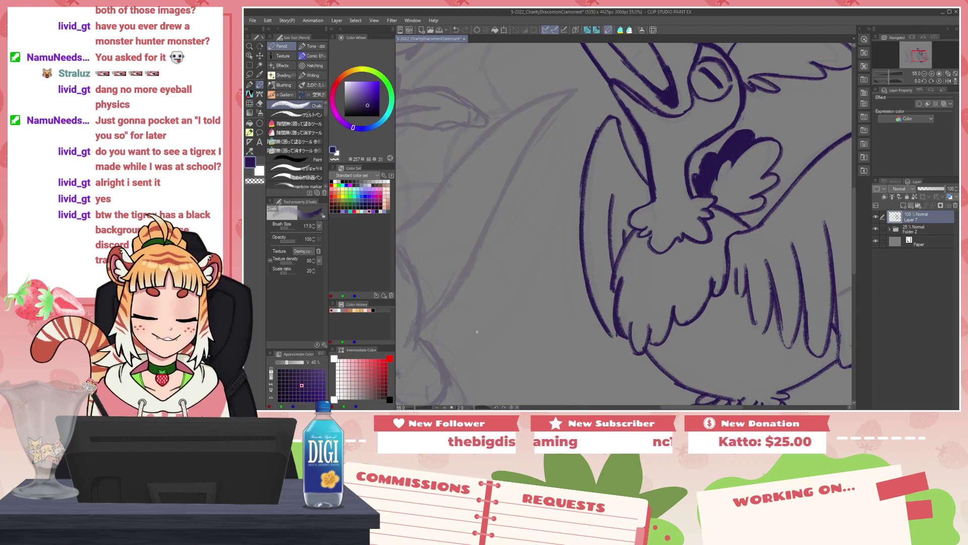
# Step: Touch up the top of the far wing and erase its inner feather line with transparent strokes
pyautogui.scroll(-5, 598, 251)
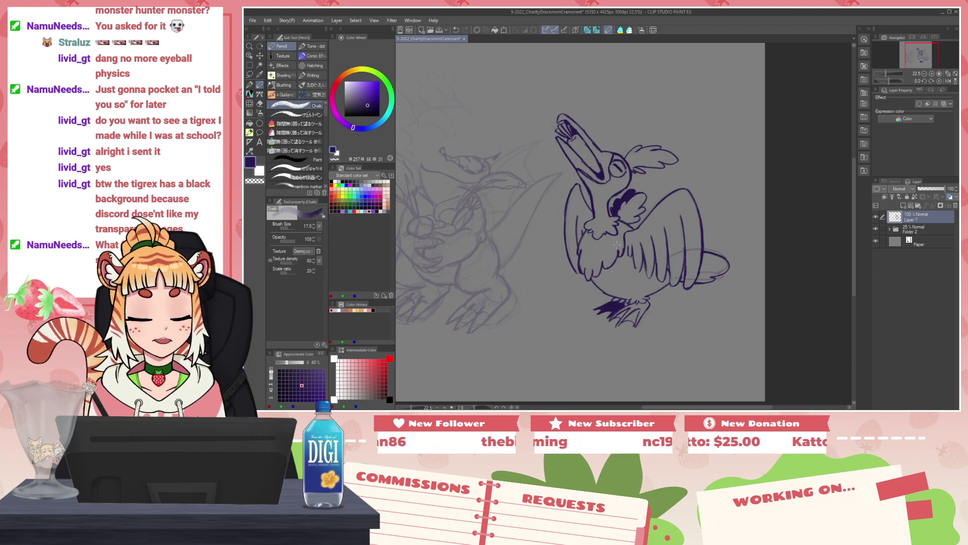
pyautogui.scroll(3, 616, 245)
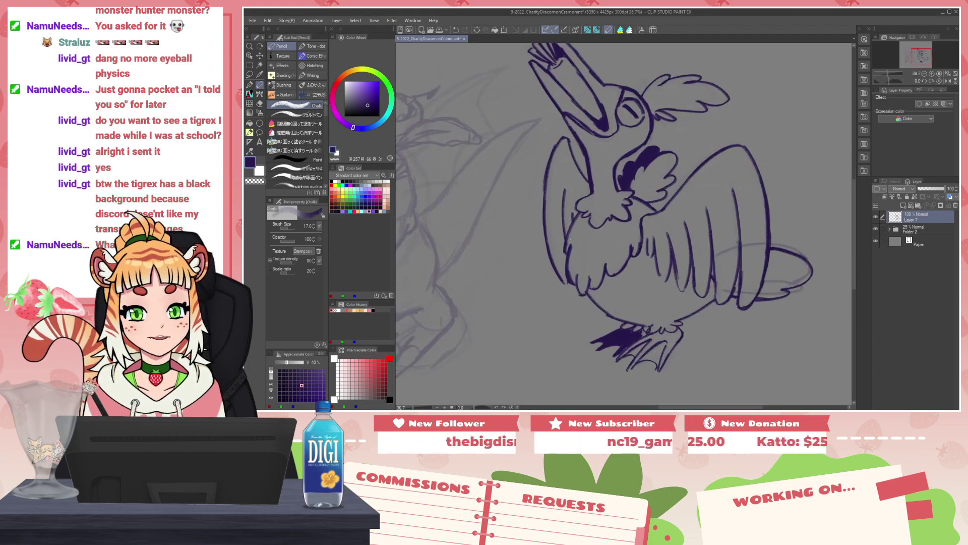
pyautogui.moveTo(563, 138); pyautogui.dragTo(581, 169)
pyautogui.press('c')
pyautogui.press('c')
pyautogui.press('c')
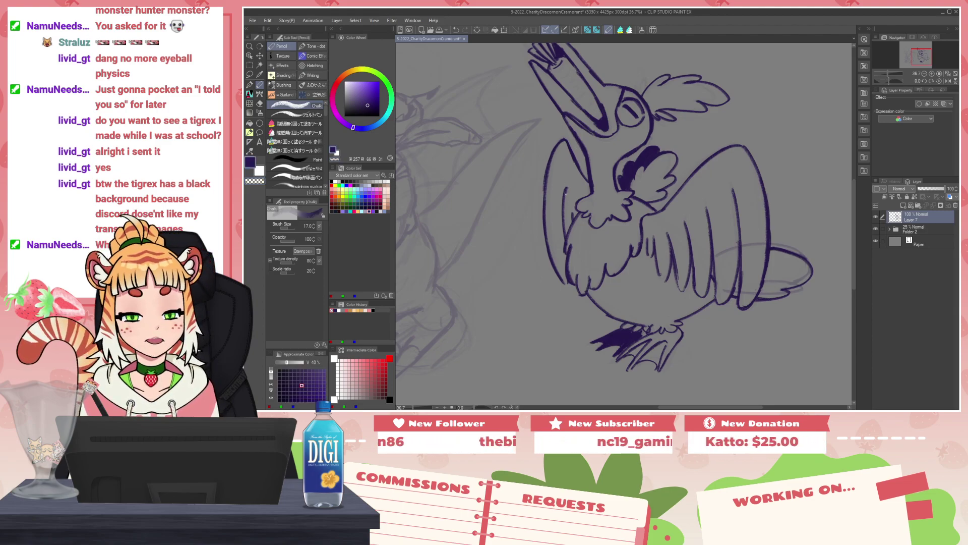
pyautogui.press('c')
pyautogui.moveTo(561, 197)
pyautogui.mouseDown()
pyautogui.moveTo(564, 234)
pyautogui.moveTo(565, 225)
pyautogui.mouseUp()
pyautogui.press('c')
pyautogui.press('c')
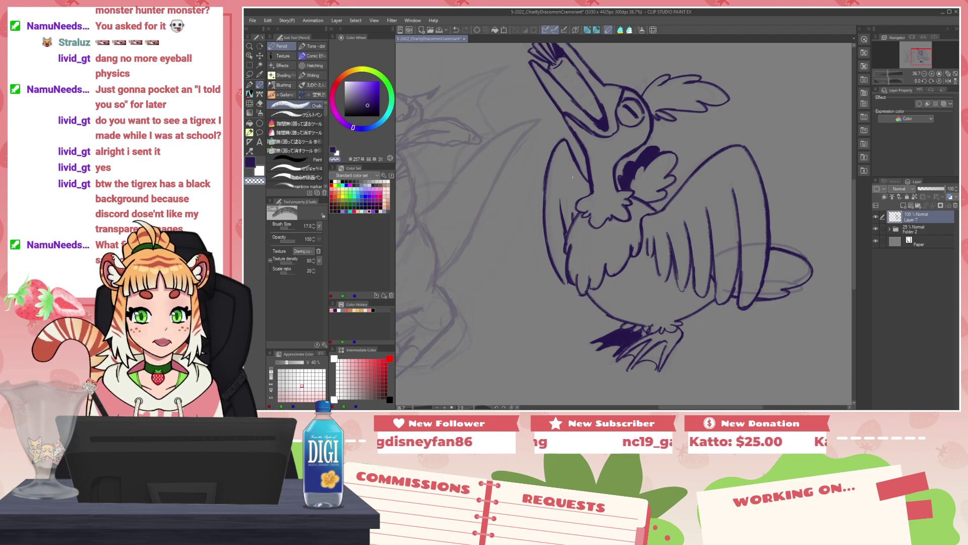
# Step: Redraw the lower outer edge of the far wing down to its tip, erasing the old line with transparent strokes
pyautogui.scroll(2, 558, 233)
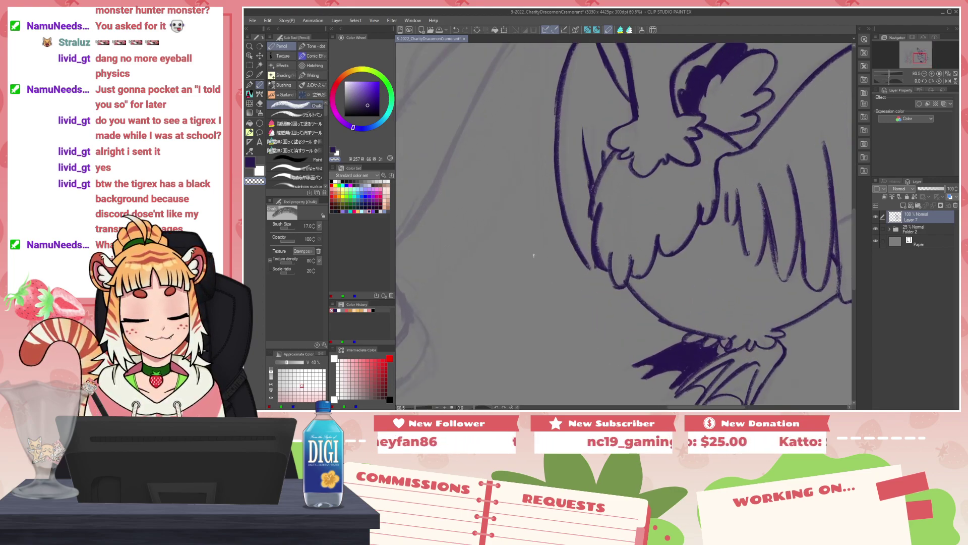
pyautogui.moveTo(573, 225); pyautogui.dragTo(598, 279)
pyautogui.hotkey('ctrl', 'z')
pyautogui.press('c')
pyautogui.moveTo(571, 232)
pyautogui.mouseDown()
pyautogui.moveTo(597, 283)
pyautogui.moveTo(564, 207)
pyautogui.moveTo(602, 283)
pyautogui.moveTo(583, 220)
pyautogui.moveTo(589, 270)
pyautogui.mouseUp()
pyautogui.press('c')
pyautogui.press('c')
pyautogui.moveTo(557, 181); pyautogui.dragTo(594, 281)
pyautogui.press('c')
pyautogui.moveTo(558, 200); pyautogui.dragTo(595, 280)
pyautogui.press('c')
# Step: Thicken the far wing's lower edge with overlapping strokes and trim it with a transparent stroke
pyautogui.press('c')
pyautogui.moveTo(559, 179); pyautogui.dragTo(580, 261)
pyautogui.moveTo(566, 219); pyautogui.dragTo(586, 266)
pyautogui.moveTo(576, 247); pyautogui.dragTo(591, 271)
pyautogui.press('c')
pyautogui.moveTo(562, 217); pyautogui.dragTo(594, 271)
pyautogui.press('c')
# Step: Thicken the long outer contour of the far wing and clean its outer side with transparent strokes
pyautogui.moveTo(558, 179)
pyautogui.mouseDown()
pyautogui.moveTo(576, 250)
pyautogui.moveTo(572, 237)
pyautogui.mouseUp()
pyautogui.moveTo(559, 167)
pyautogui.mouseDown()
pyautogui.moveTo(565, 220)
pyautogui.moveTo(566, 177)
pyautogui.moveTo(555, 258)
pyautogui.mouseUp()
pyautogui.press('c')
pyautogui.moveTo(546, 222); pyautogui.dragTo(559, 315)
pyautogui.moveTo(550, 262); pyautogui.dragTo(562, 322)
pyautogui.press('c')
pyautogui.moveTo(547, 214); pyautogui.dragTo(552, 290)
pyautogui.moveTo(548, 239); pyautogui.dragTo(557, 314)
pyautogui.press('c')
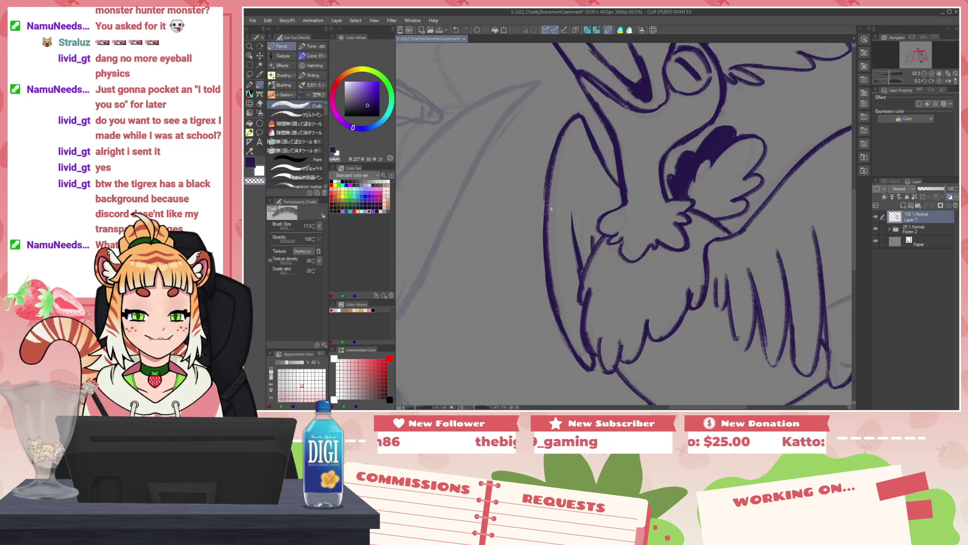
# Step: Hide the faded sketch's Folder 2 so that only the clean line drawing shows
pyautogui.moveTo(598, 230); pyautogui.dragTo(531, 231)
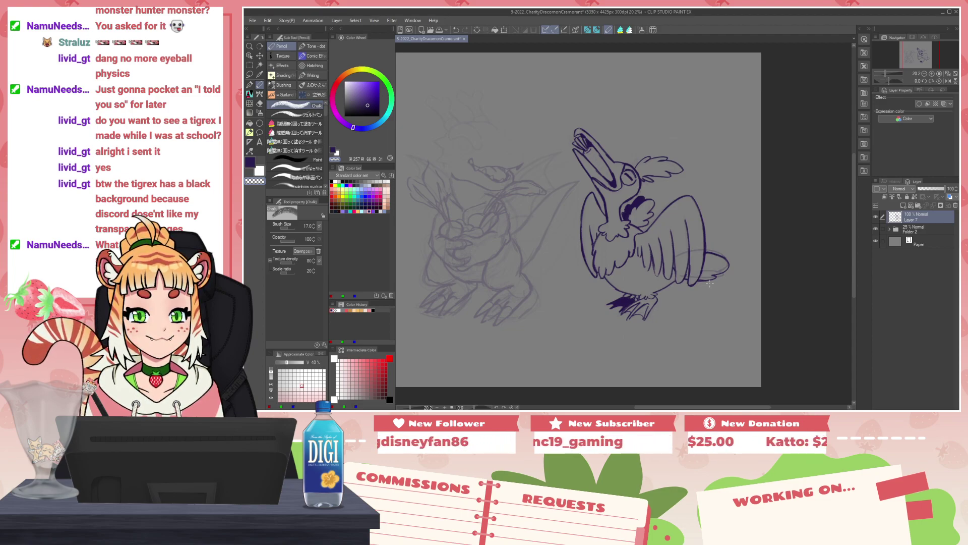
pyautogui.press('h')
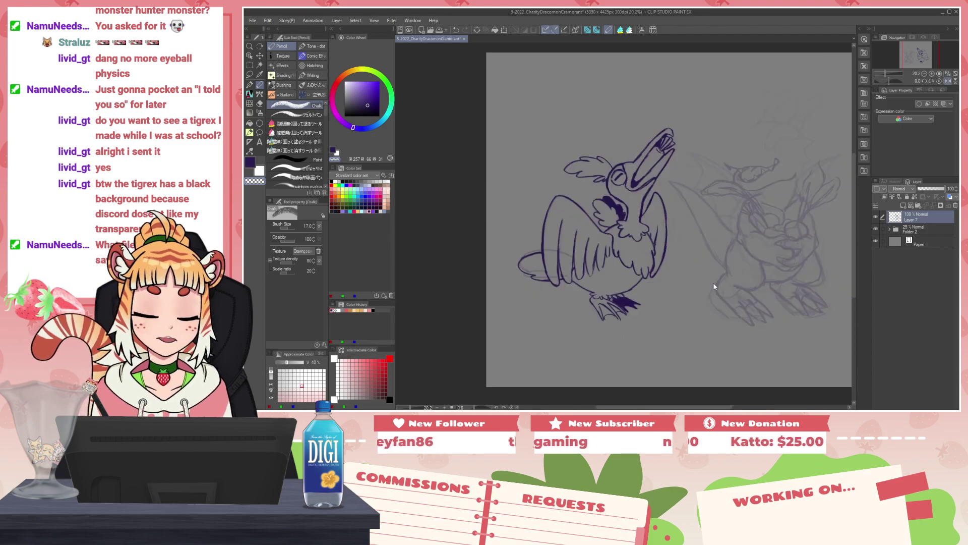
pyautogui.click(876, 229)
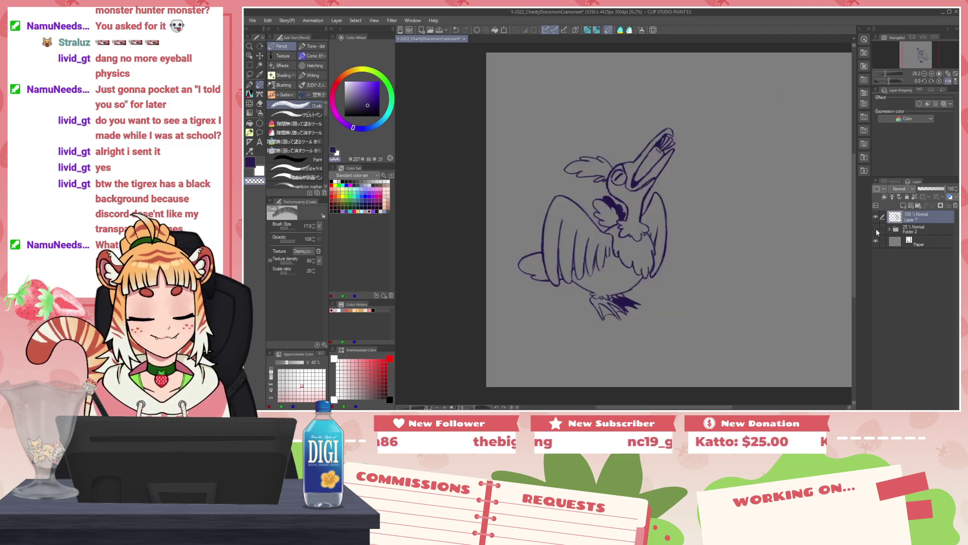
pyautogui.click(875, 229)
pyautogui.click(876, 229)
pyautogui.scroll(4, 591, 297)
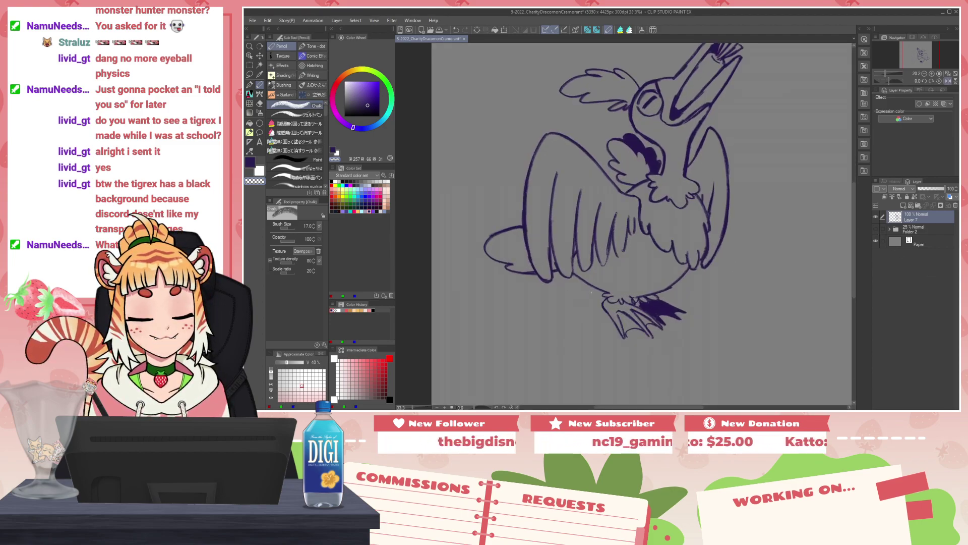
pyautogui.scroll(2, 648, 308)
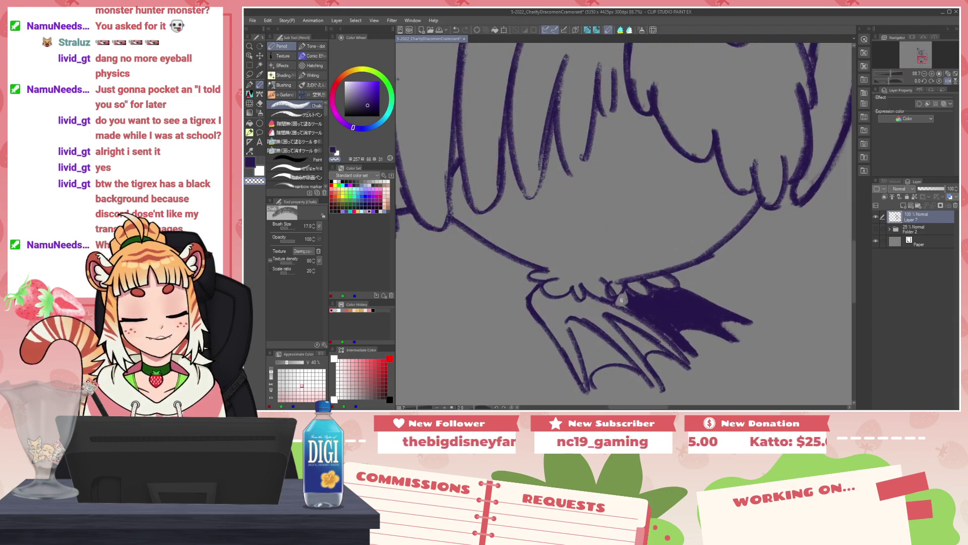
# Step: Reinforce the belly line above the dark far foot
pyautogui.moveTo(626, 294)
pyautogui.mouseDown()
pyautogui.moveTo(622, 269)
pyautogui.moveTo(605, 283)
pyautogui.moveTo(610, 298)
pyautogui.moveTo(632, 266)
pyautogui.moveTo(616, 281)
pyautogui.moveTo(694, 256)
pyautogui.mouseUp()
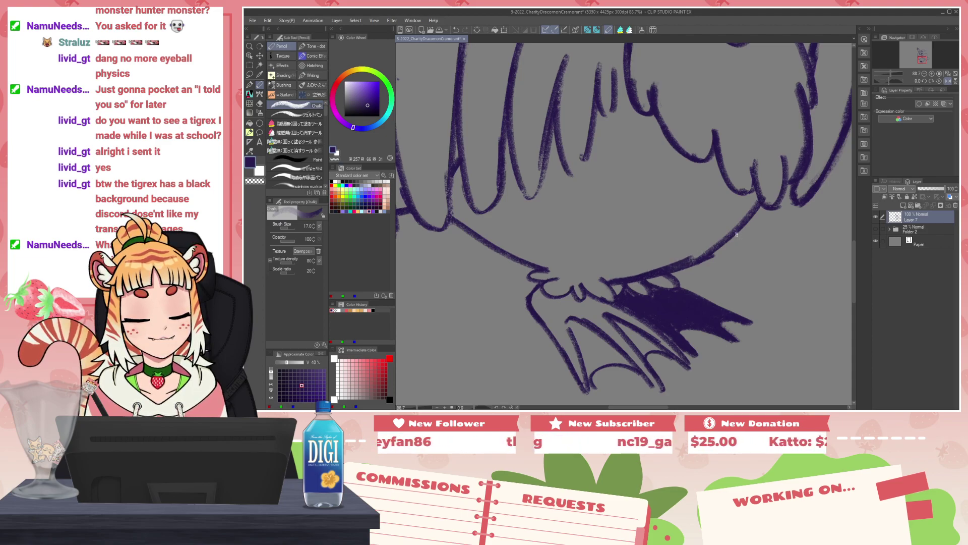
pyautogui.scroll(-8, 729, 256)
pyautogui.moveTo(746, 253); pyautogui.dragTo(661, 258)
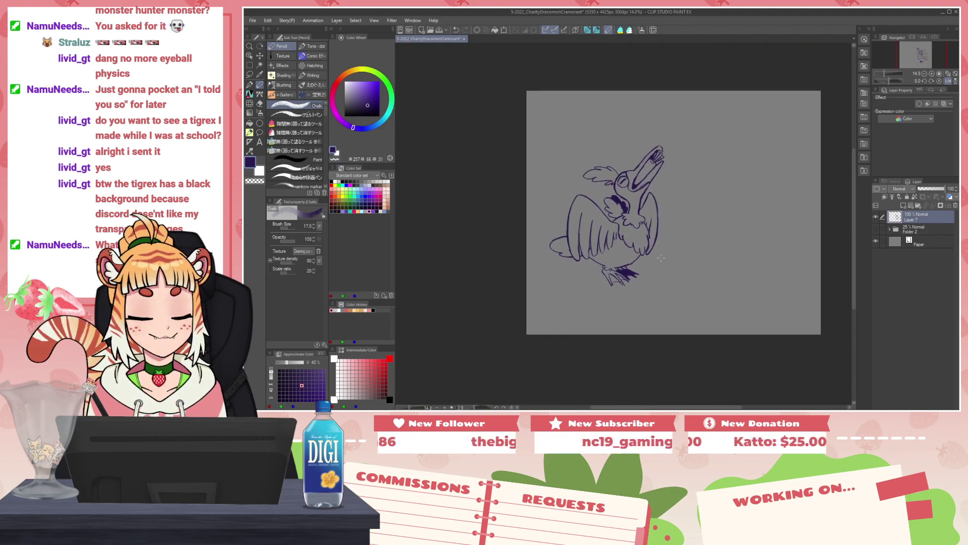
pyautogui.scroll(6, 658, 280)
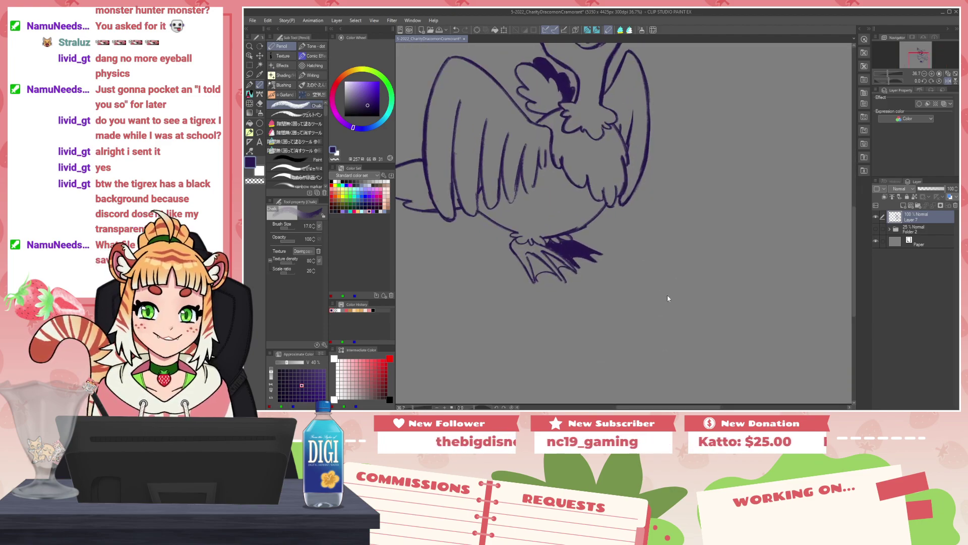
# Step: Reduce the brush size to 10 and cut into the dark fill of the far foot with transparent strokes
pyautogui.moveTo(654, 281); pyautogui.dragTo(596, 315)
pyautogui.press('[')
pyautogui.press('c')
pyautogui.moveTo(570, 261)
pyautogui.mouseDown()
pyautogui.moveTo(633, 222)
pyautogui.moveTo(564, 265)
pyautogui.mouseUp()
pyautogui.press('c')
pyautogui.moveTo(609, 232)
pyautogui.mouseDown()
pyautogui.moveTo(559, 264)
pyautogui.moveTo(630, 228)
pyautogui.moveTo(614, 249)
pyautogui.moveTo(643, 236)
pyautogui.moveTo(603, 275)
pyautogui.moveTo(644, 233)
pyautogui.moveTo(614, 241)
pyautogui.moveTo(621, 234)
pyautogui.moveTo(639, 233)
pyautogui.moveTo(628, 234)
pyautogui.moveTo(633, 227)
pyautogui.moveTo(638, 236)
pyautogui.moveTo(615, 259)
pyautogui.mouseUp()
pyautogui.press('c')
pyautogui.press('c')
pyautogui.press('c')
pyautogui.press('c')
pyautogui.press('c')
pyautogui.press('c')
# Step: Clean up the dark far foot where it meets the leg feathers, alternating transparent and purple strokes
pyautogui.moveTo(636, 235)
pyautogui.mouseDown()
pyautogui.moveTo(597, 277)
pyautogui.moveTo(631, 233)
pyautogui.moveTo(585, 256)
pyautogui.moveTo(634, 228)
pyautogui.moveTo(583, 239)
pyautogui.moveTo(601, 227)
pyautogui.moveTo(658, 223)
pyautogui.mouseUp()
pyautogui.press('c')
pyautogui.press('c')
pyautogui.press('c')
pyautogui.press('c')
pyautogui.press('c')
pyautogui.moveTo(646, 238)
pyautogui.mouseDown()
pyautogui.moveTo(661, 228)
pyautogui.moveTo(633, 228)
pyautogui.moveTo(653, 225)
pyautogui.mouseUp()
pyautogui.press('c')
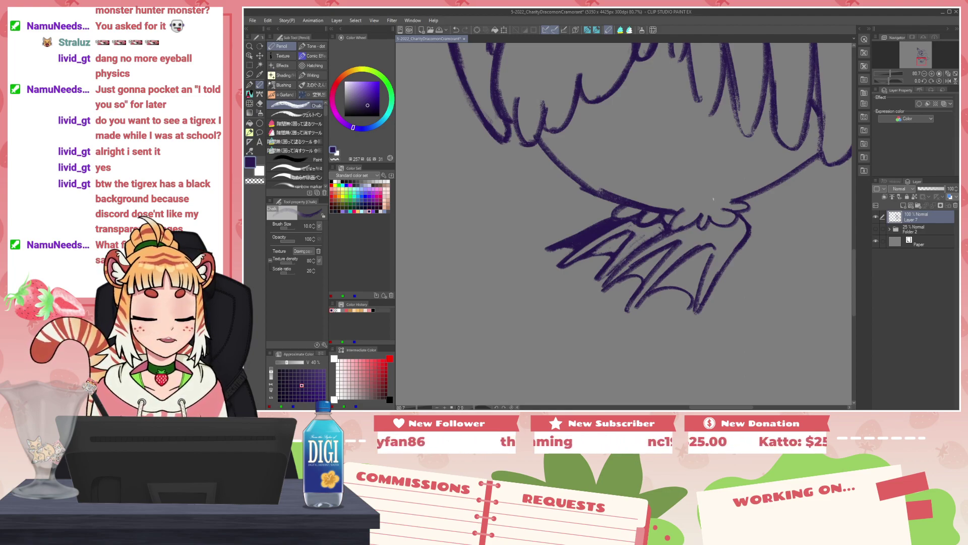
# Step: Separate the toes and webbing of the overlapping feet with transparent strokes and fine purple touch-ups
pyautogui.press('c')
pyautogui.moveTo(634, 233)
pyautogui.mouseDown()
pyautogui.moveTo(615, 254)
pyautogui.moveTo(629, 236)
pyautogui.moveTo(617, 246)
pyautogui.moveTo(653, 236)
pyautogui.moveTo(638, 250)
pyautogui.moveTo(651, 238)
pyautogui.moveTo(601, 290)
pyautogui.mouseUp()
pyautogui.press('c')
pyautogui.press('c')
pyautogui.press('c')
pyautogui.press('c')
pyautogui.press('c')
pyautogui.moveTo(661, 247)
pyautogui.mouseDown()
pyautogui.moveTo(609, 280)
pyautogui.moveTo(658, 249)
pyautogui.mouseUp()
pyautogui.press('c')
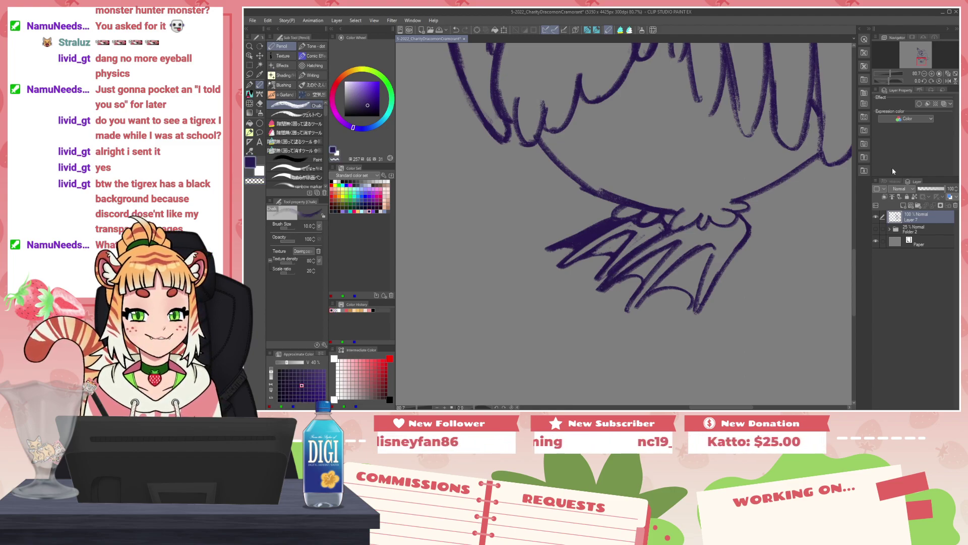
# Step: Trim the gap between the near foot's toes and the dark far foot with transparent strokes
pyautogui.press('h')
pyautogui.moveTo(729, 237); pyautogui.dragTo(584, 264)
pyautogui.press('c')
pyautogui.press('c')
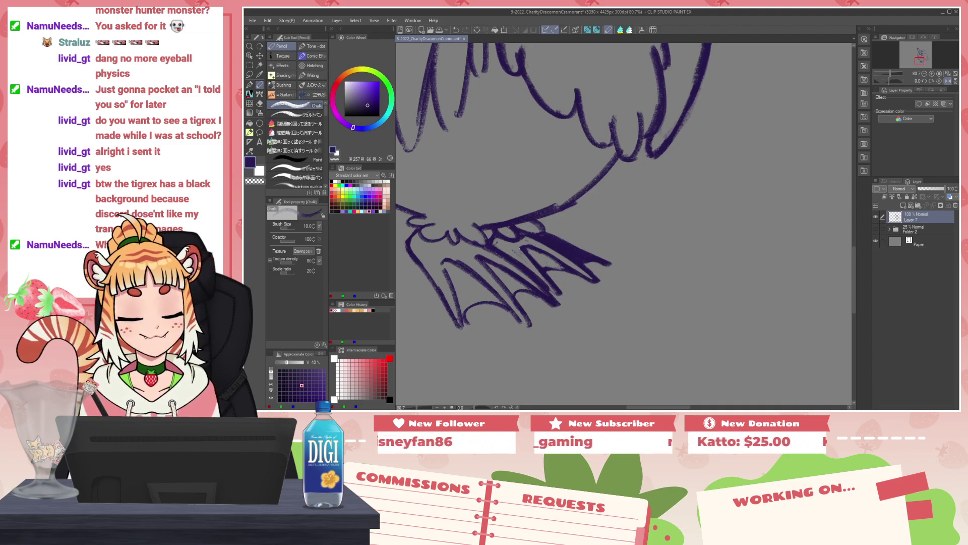
pyautogui.press('c')
pyautogui.moveTo(520, 246); pyautogui.dragTo(528, 261)
pyautogui.press('c')
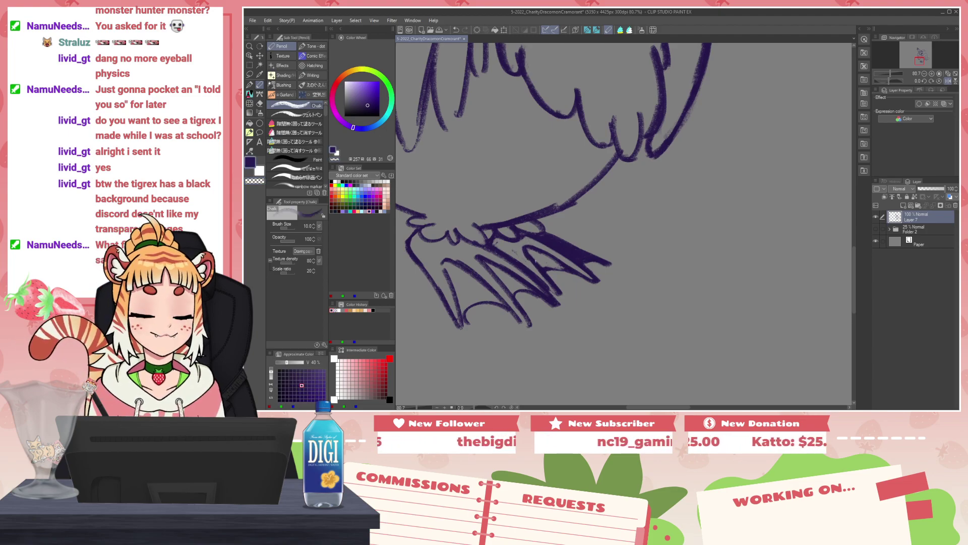
# Step: Smooth the bump in the belly line near the far foot with a transparent stroke
pyautogui.press('h')
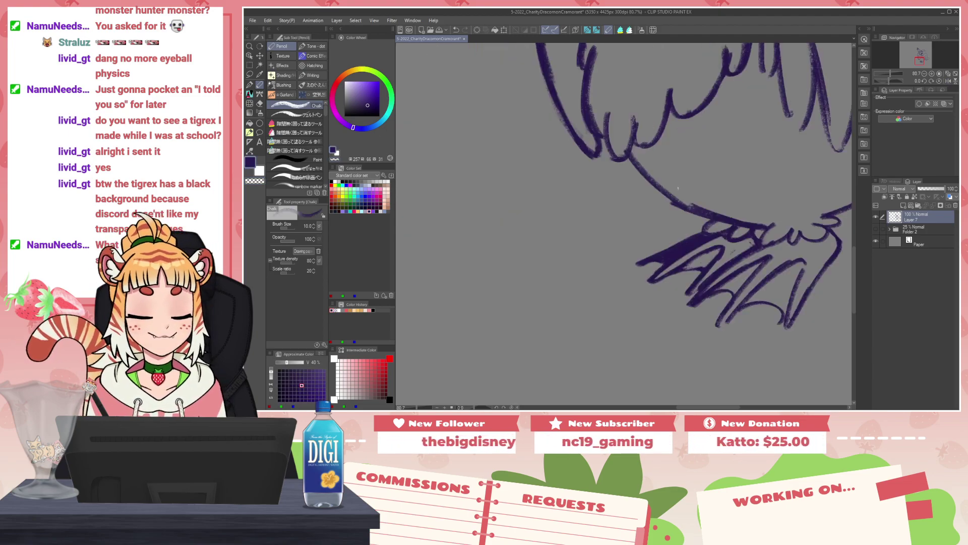
pyautogui.press('c')
pyautogui.moveTo(671, 202)
pyautogui.mouseDown()
pyautogui.moveTo(720, 213)
pyautogui.moveTo(694, 206)
pyautogui.mouseUp()
pyautogui.press('c')
pyautogui.press('c')
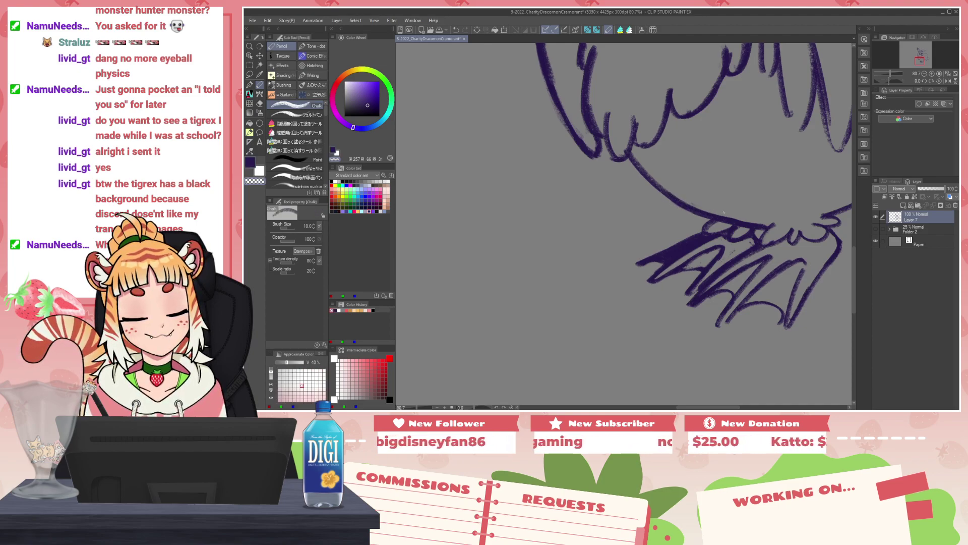
# Step: Show the faded sketch's Folder 2 again and bring the second creature's sketch into view
pyautogui.moveTo(719, 257); pyautogui.dragTo(676, 244)
pyautogui.click(876, 229)
pyautogui.scroll(3, 555, 99)
pyautogui.moveTo(555, 99); pyautogui.dragTo(607, 260)
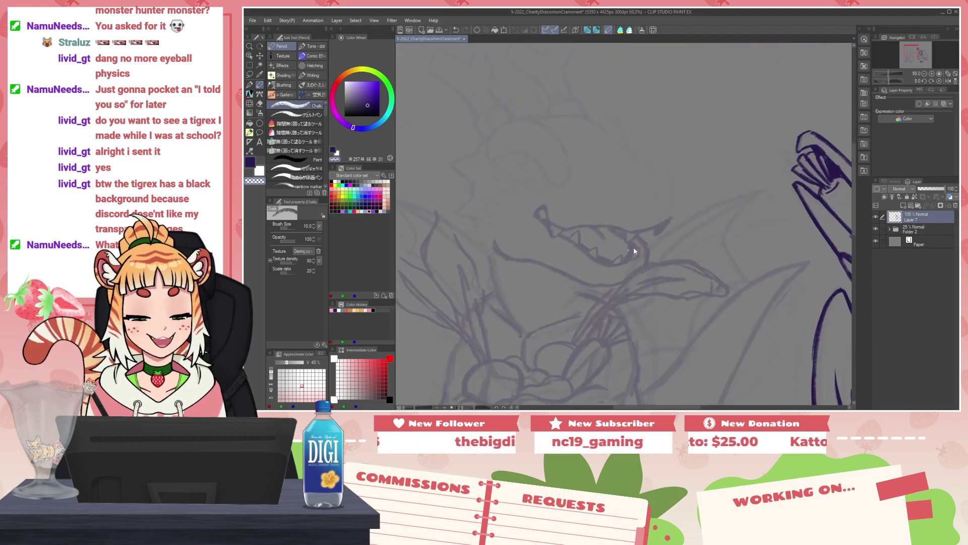
pyautogui.press('h')
pyautogui.scroll(-3, 689, 245)
pyautogui.scroll(-1, 689, 246)
pyautogui.moveTo(689, 246); pyautogui.dragTo(640, 211)
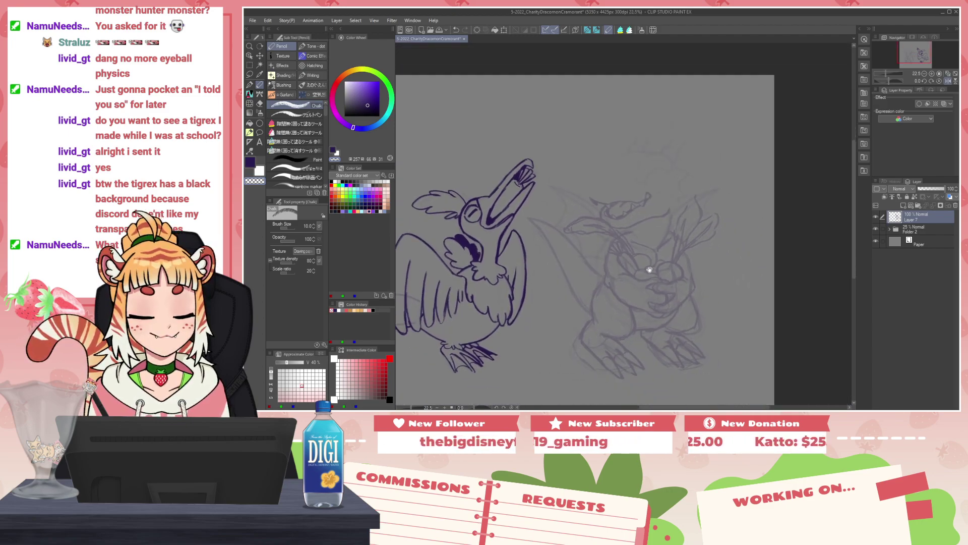
pyautogui.moveTo(629, 306); pyautogui.dragTo(621, 272)
pyautogui.moveTo(562, 281); pyautogui.dragTo(586, 290)
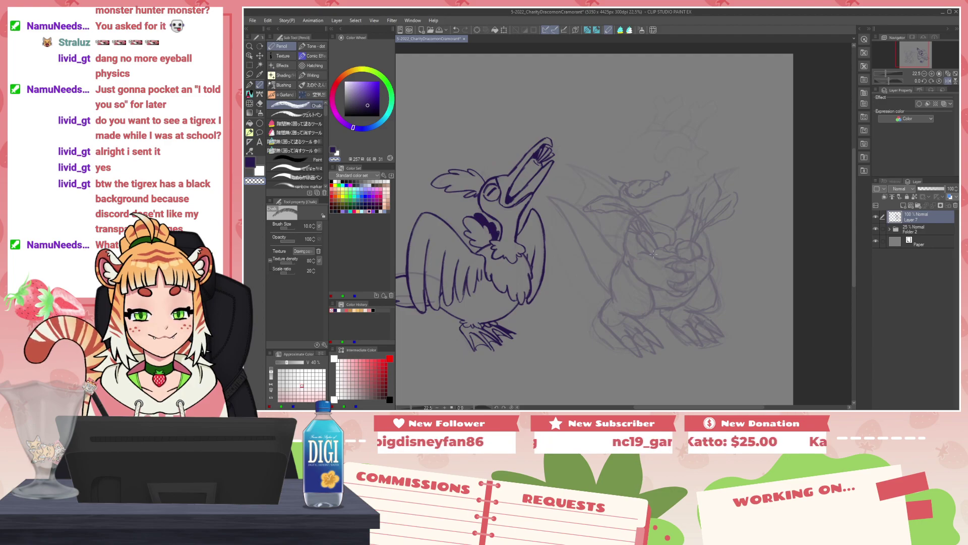
pyautogui.keyDown('ctrl'); pyautogui.click(931, 228); pyautogui.keyUp('ctrl')
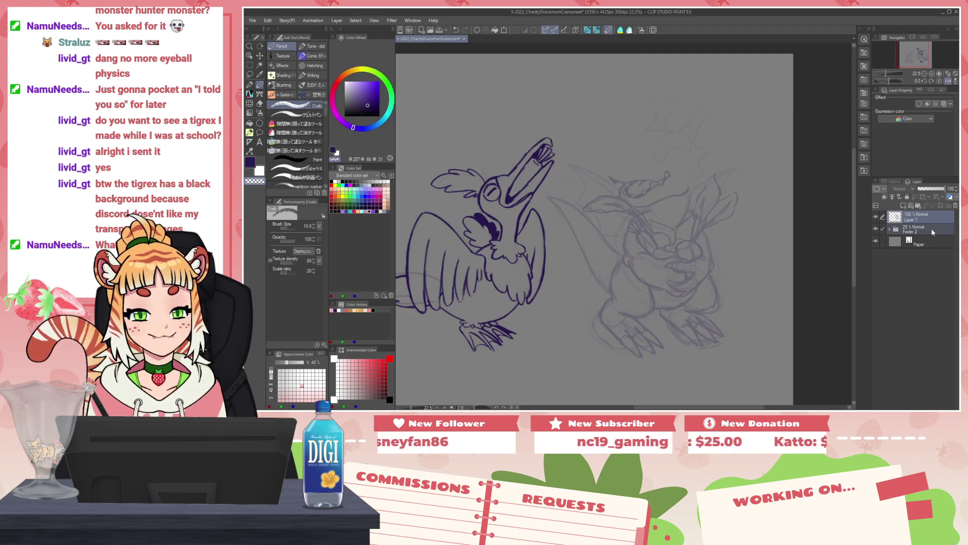
pyautogui.scroll(4, 665, 224)
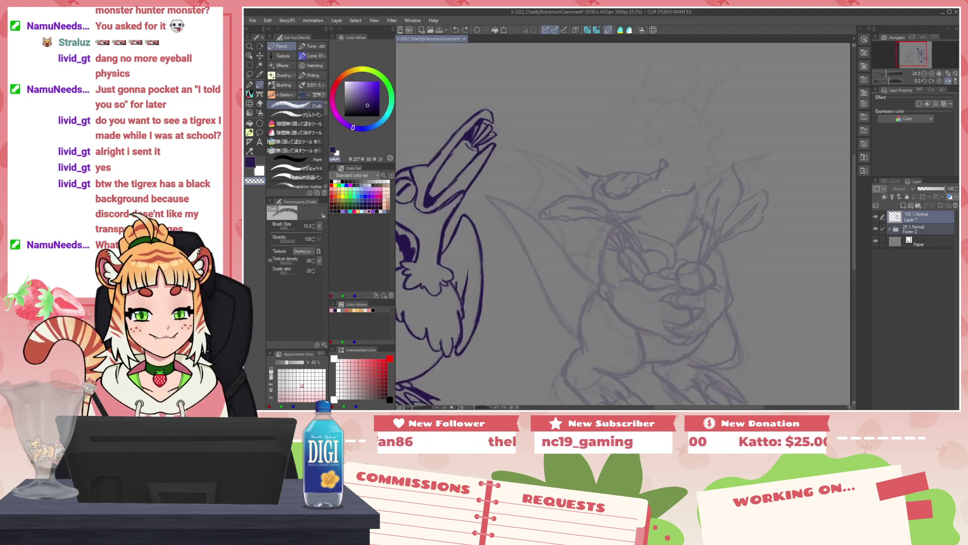
pyautogui.press('[')
pyautogui.press('[')
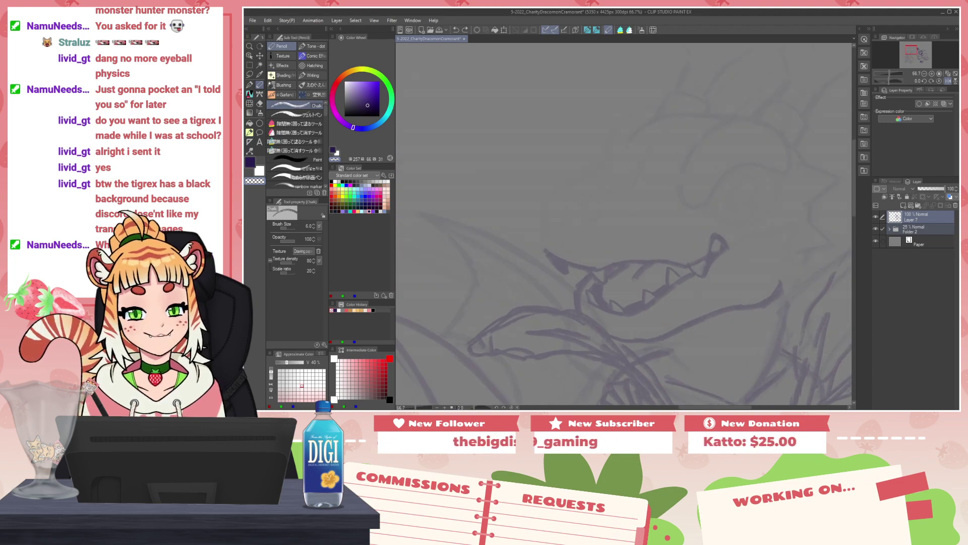
pyautogui.press(']')
pyautogui.press(']')
pyautogui.press(']')
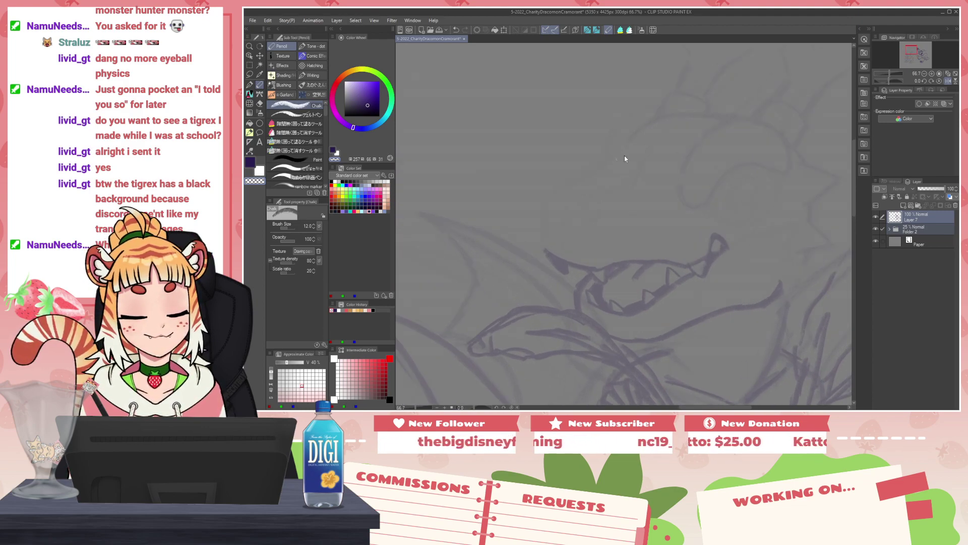
# Step: Raise the opacity of Folder 2 to about 60% and lower Layer 7's opacity to about 51%
pyautogui.click(929, 227)
pyautogui.moveTo(924, 191); pyautogui.dragTo(932, 188)
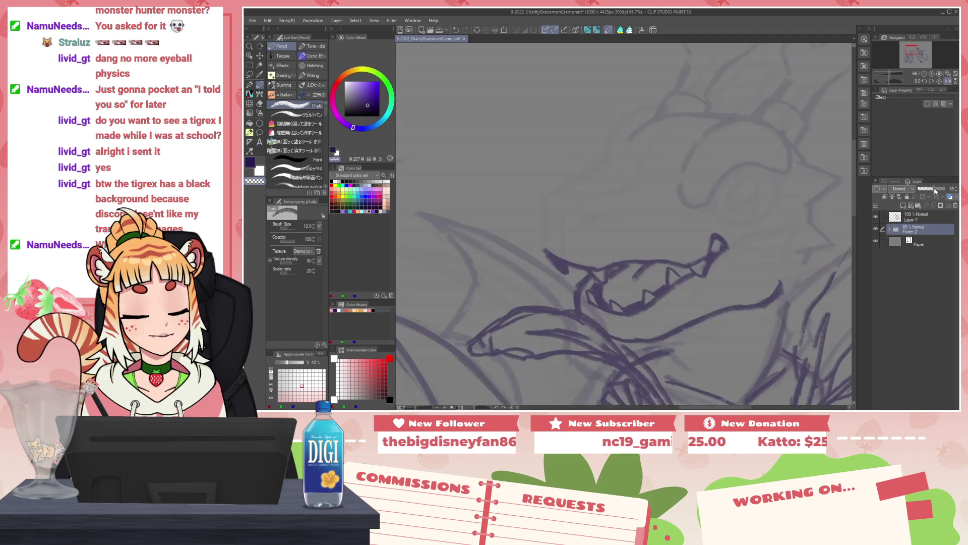
pyautogui.scroll(-5, 701, 186)
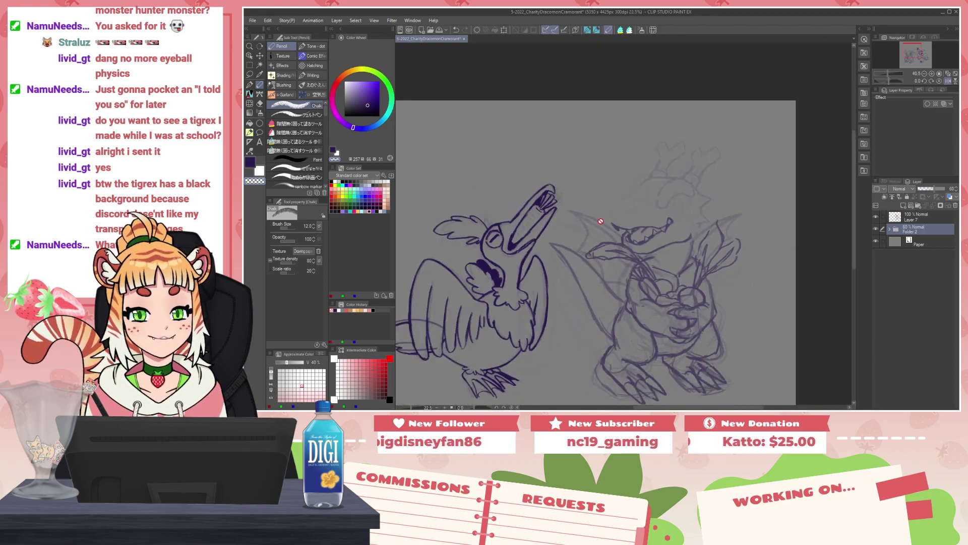
pyautogui.click(929, 217)
pyautogui.moveTo(943, 189); pyautogui.dragTo(932, 192)
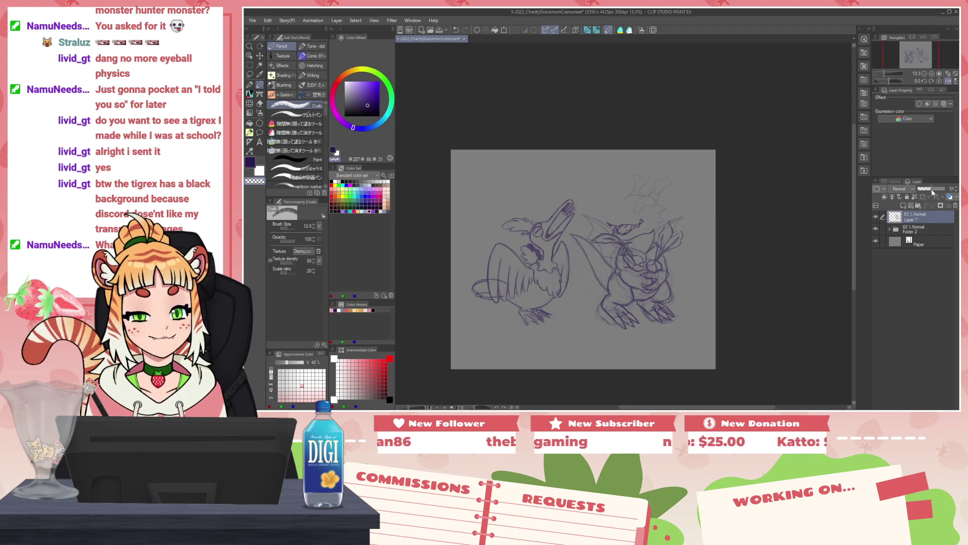
# Step: Group Layer 7 and Folder 2 into a new folder and collapse it
pyautogui.keyDown('ctrl'); pyautogui.click(925, 230); pyautogui.keyUp('ctrl')
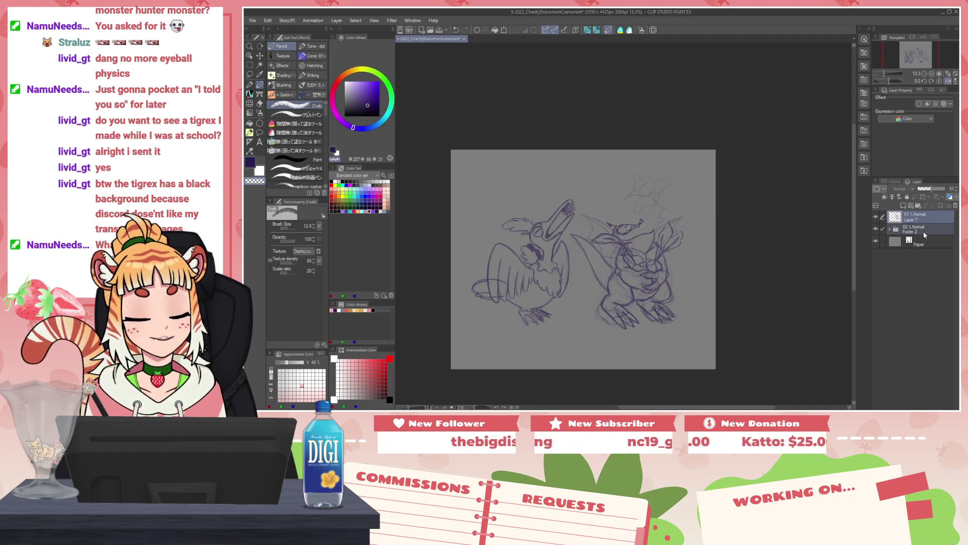
pyautogui.hotkey('ctrl', 'g')
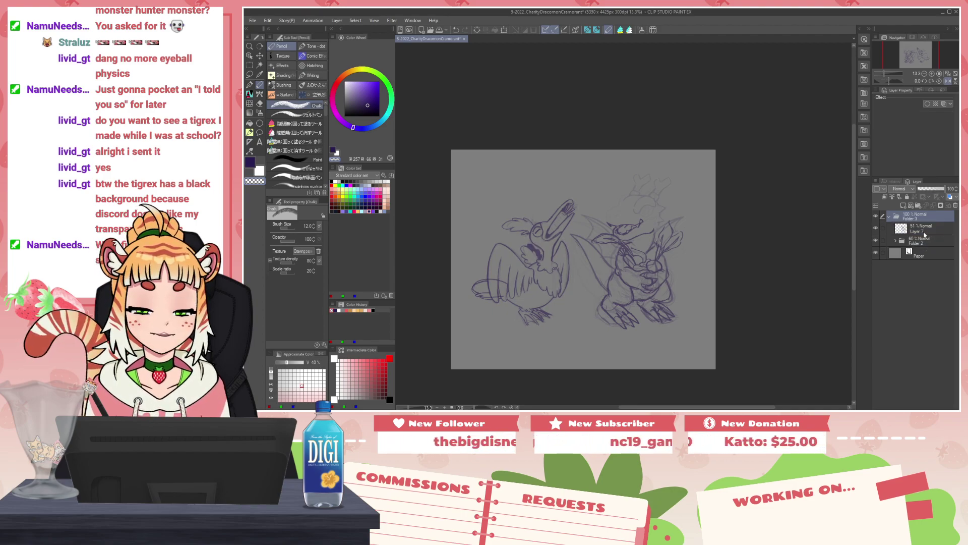
pyautogui.click(888, 217)
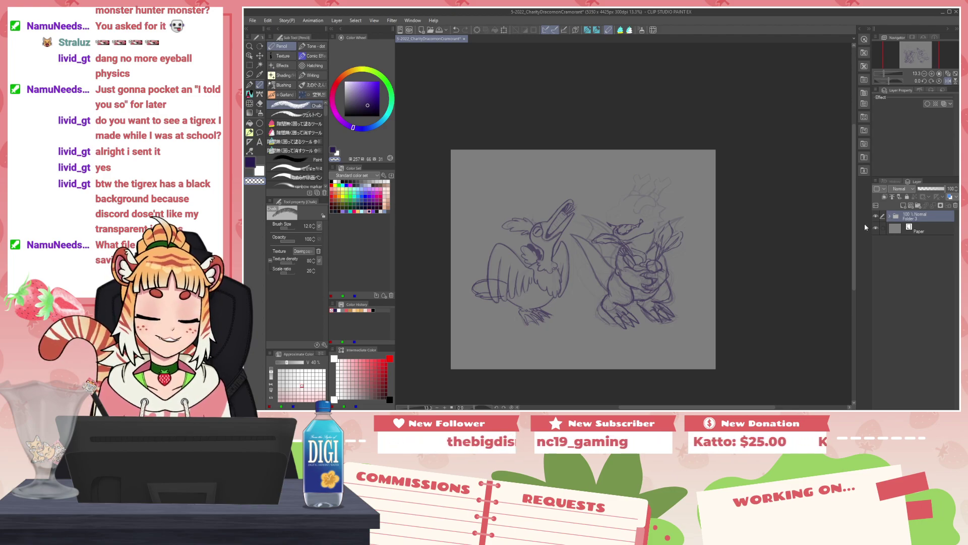
pyautogui.scroll(3, 649, 262)
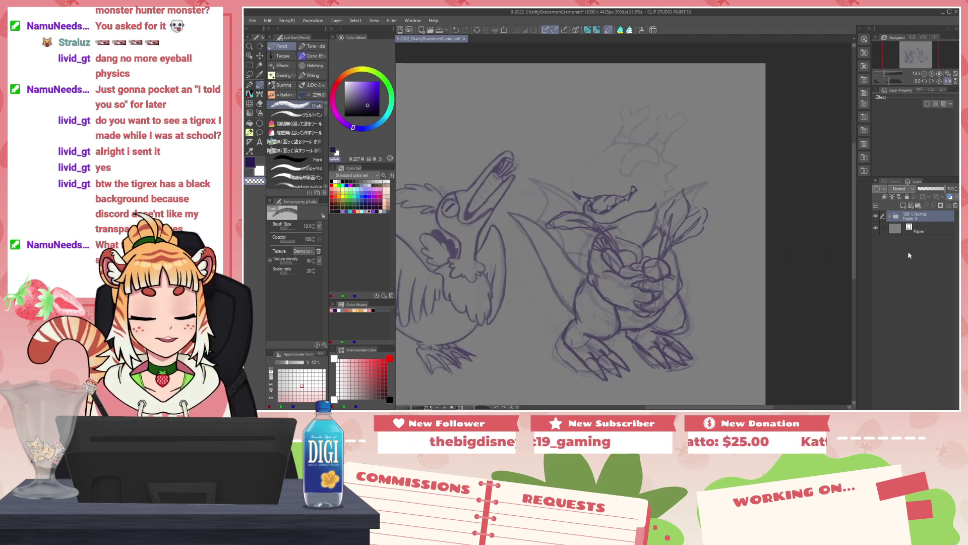
# Step: Add a new layer above the grouped sketches and set up the 夏至ペン 3 pen in black at size 50
pyautogui.click(903, 205)
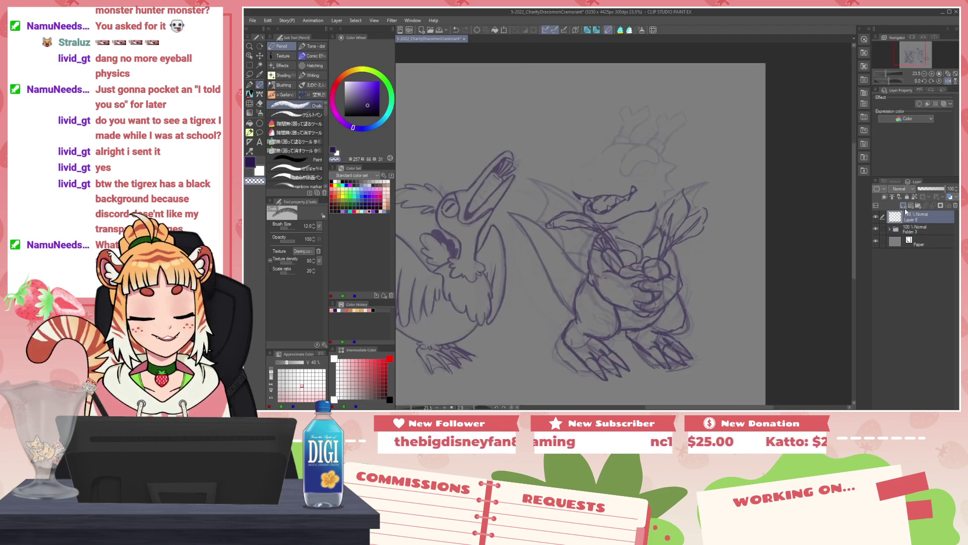
pyautogui.click(597, 29)
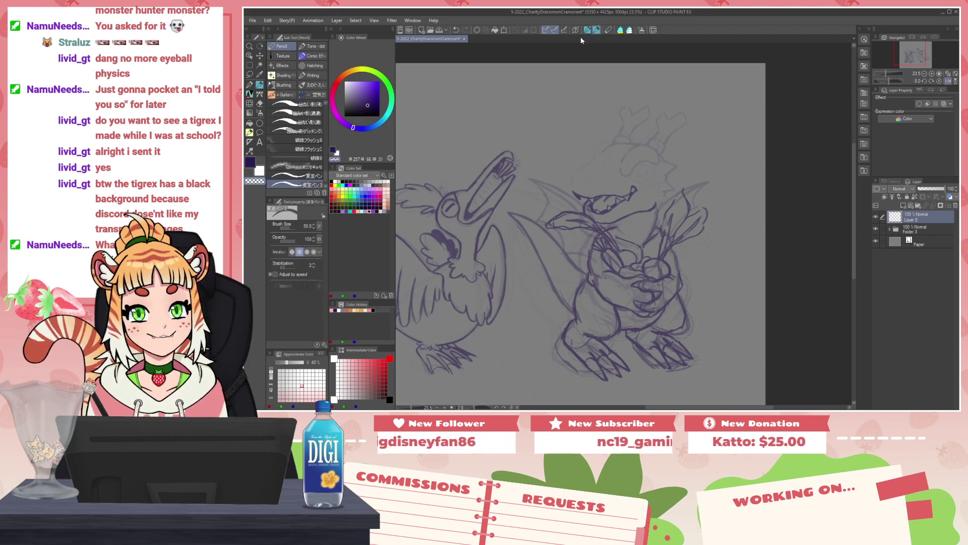
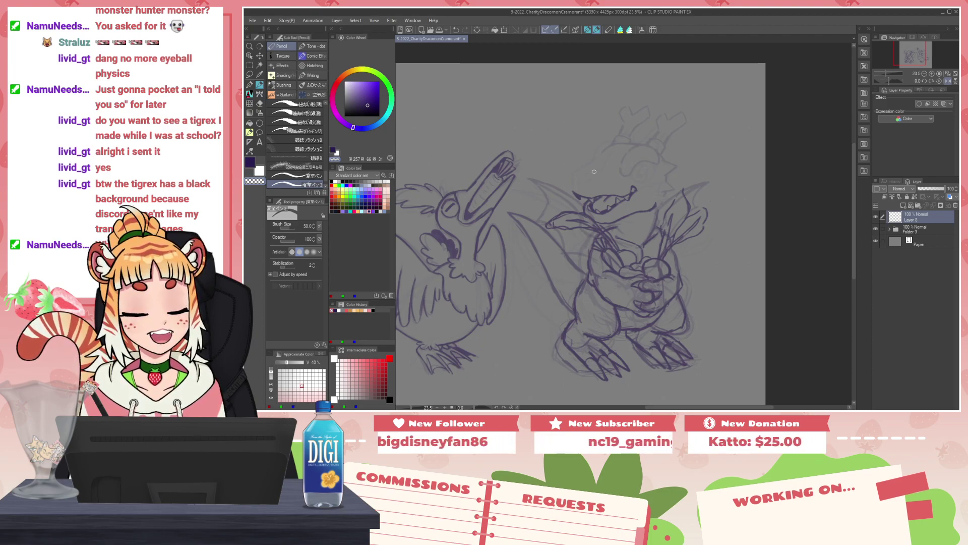
pyautogui.scroll(6, 578, 176)
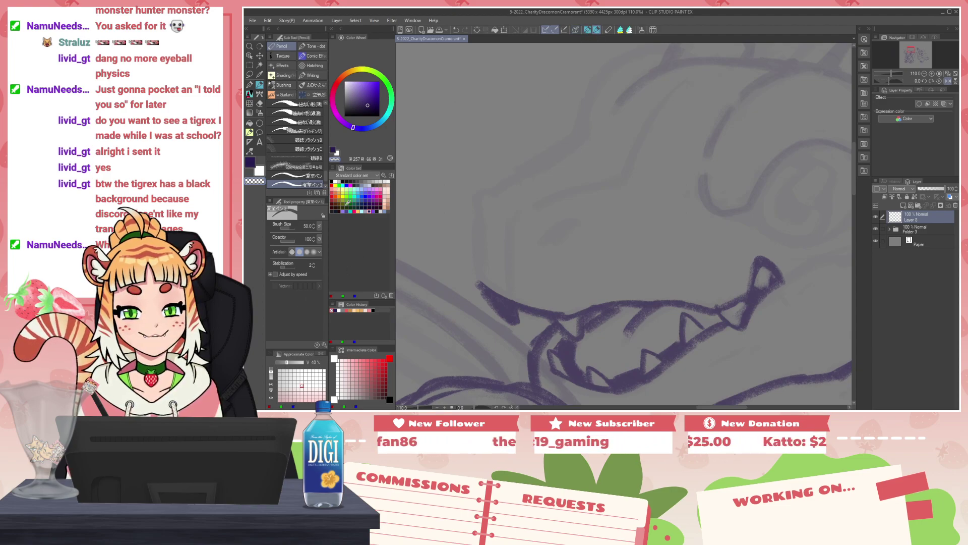
pyautogui.click(331, 182)
# Step: Ink the small curve in front of Dracomon's eye and the eye's arched upper lid in black over the faded sketch
pyautogui.moveTo(671, 250); pyautogui.dragTo(426, 279)
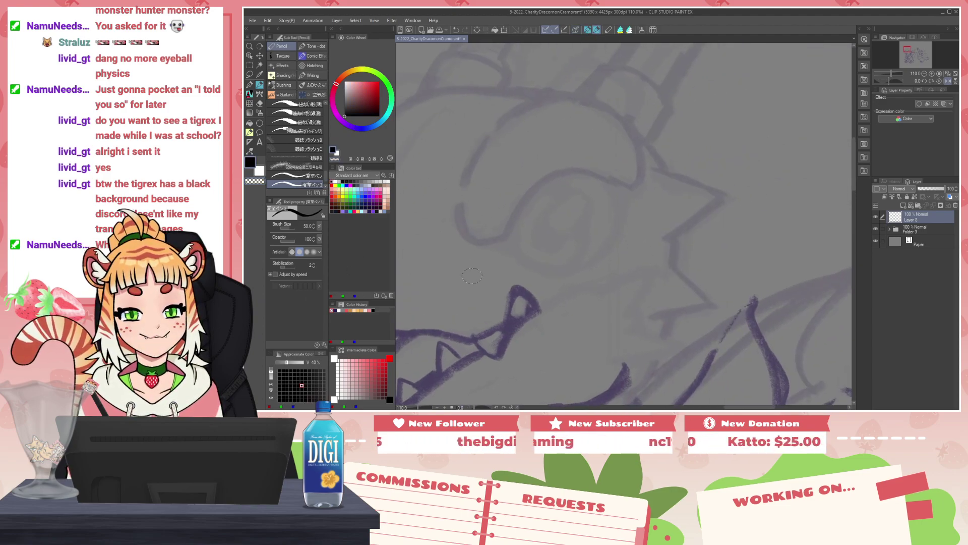
pyautogui.moveTo(458, 202); pyautogui.dragTo(474, 242)
pyautogui.moveTo(458, 204)
pyautogui.mouseDown()
pyautogui.moveTo(485, 240)
pyautogui.moveTo(508, 233)
pyautogui.moveTo(553, 180)
pyautogui.mouseUp()
pyautogui.hotkey('ctrl', 'z')
pyautogui.moveTo(507, 232)
pyautogui.mouseDown()
pyautogui.moveTo(557, 175)
pyautogui.moveTo(615, 184)
pyautogui.mouseUp()
pyautogui.moveTo(517, 217)
pyautogui.mouseDown()
pyautogui.moveTo(516, 255)
pyautogui.moveTo(509, 245)
pyautogui.moveTo(492, 278)
pyautogui.moveTo(517, 249)
pyautogui.moveTo(505, 260)
pyautogui.moveTo(514, 254)
pyautogui.moveTo(549, 276)
pyautogui.mouseUp()
pyautogui.hotkey('ctrl', 'z')
pyautogui.hotkey('ctrl', 'z')
# Step: Shape the pointed inner corner of Dracomon's eye with alternating black and transparent strokes
pyautogui.moveTo(509, 247)
pyautogui.mouseDown()
pyautogui.moveTo(560, 271)
pyautogui.moveTo(490, 284)
pyautogui.moveTo(505, 237)
pyautogui.moveTo(511, 246)
pyautogui.moveTo(492, 276)
pyautogui.moveTo(509, 270)
pyautogui.moveTo(495, 273)
pyautogui.mouseUp()
pyautogui.press('c')
pyautogui.press('c')
pyautogui.press('c')
pyautogui.press('c')
pyautogui.press('c')
pyautogui.press('c')
pyautogui.press('c')
pyautogui.moveTo(507, 257); pyautogui.dragTo(503, 268)
# Step: Flip the canvas horizontally and close the eye outline with a pointed outer corner and a curved lower lid in black
pyautogui.press('h')
pyautogui.moveTo(493, 82)
pyautogui.mouseDown()
pyautogui.moveTo(483, 190)
pyautogui.moveTo(559, 303)
pyautogui.mouseUp()
pyautogui.hotkey('ctrl', 'z')
pyautogui.moveTo(705, 256); pyautogui.dragTo(584, 266)
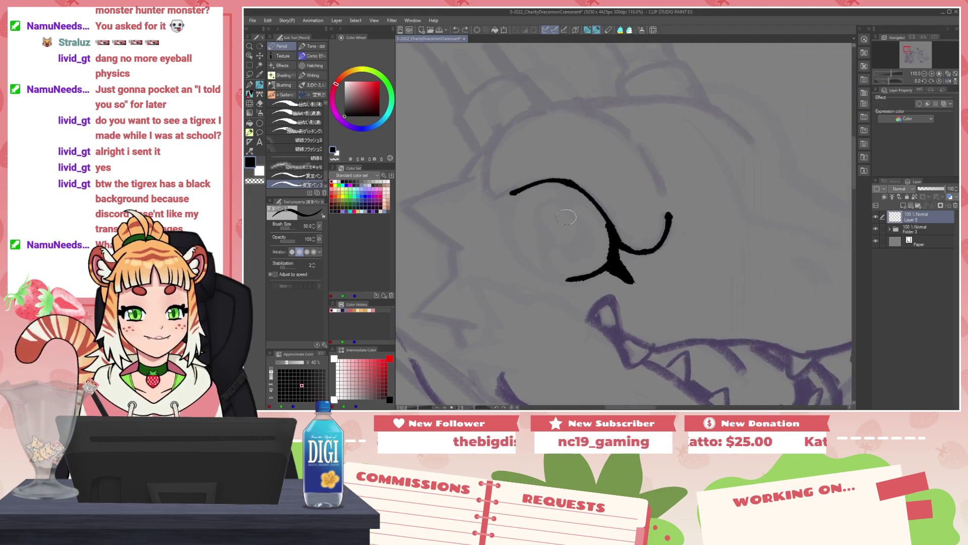
pyautogui.moveTo(509, 194)
pyautogui.mouseDown()
pyautogui.moveTo(495, 198)
pyautogui.moveTo(514, 193)
pyautogui.moveTo(499, 202)
pyautogui.moveTo(509, 242)
pyautogui.moveTo(514, 217)
pyautogui.moveTo(527, 257)
pyautogui.moveTo(557, 274)
pyautogui.mouseUp()
pyautogui.hotkey('ctrl', 'z')
pyautogui.moveTo(512, 241); pyautogui.dragTo(562, 279)
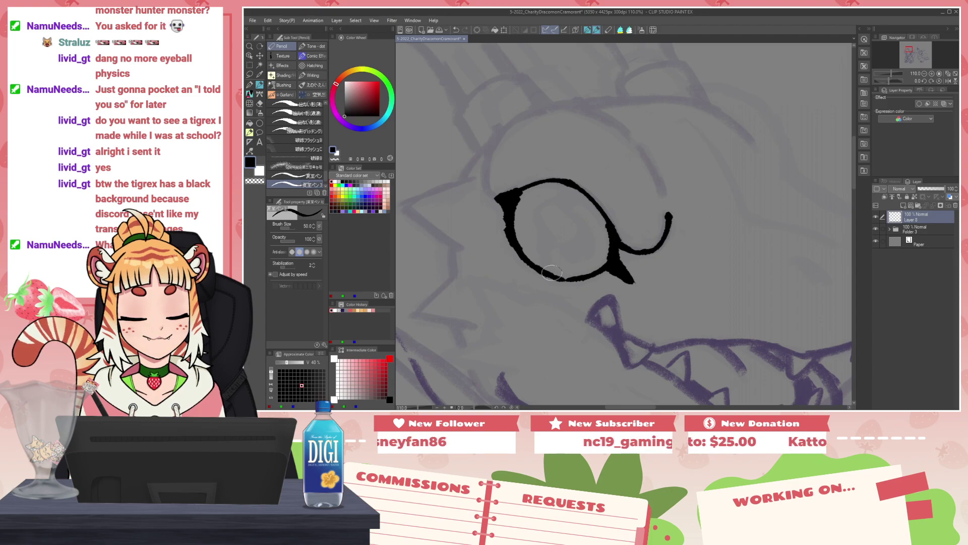
# Step: Refine the eye's outer side and lower lid with transparent strokes and small corrections, and flip the canvas back
pyautogui.press('c')
pyautogui.moveTo(503, 211); pyautogui.dragTo(514, 250)
pyautogui.moveTo(522, 195); pyautogui.dragTo(516, 212)
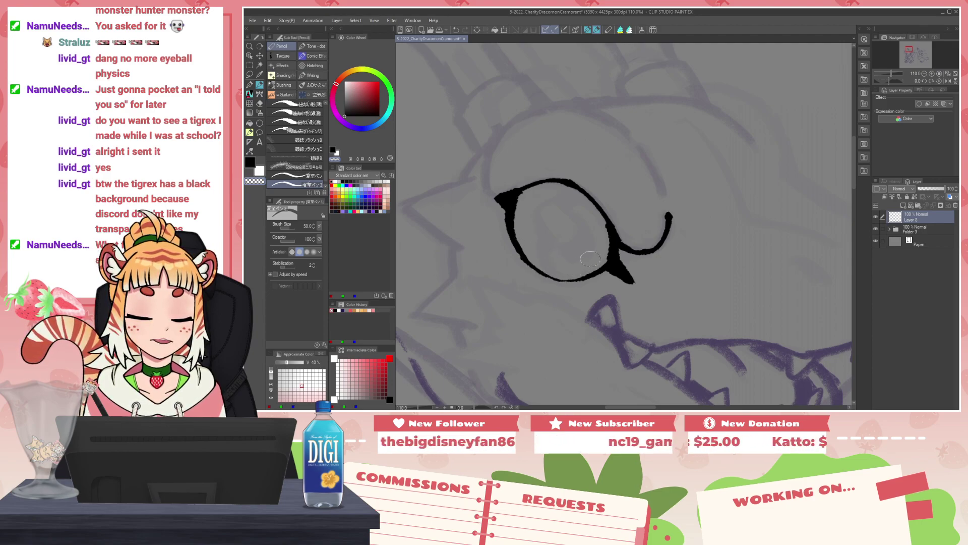
pyautogui.press('x')
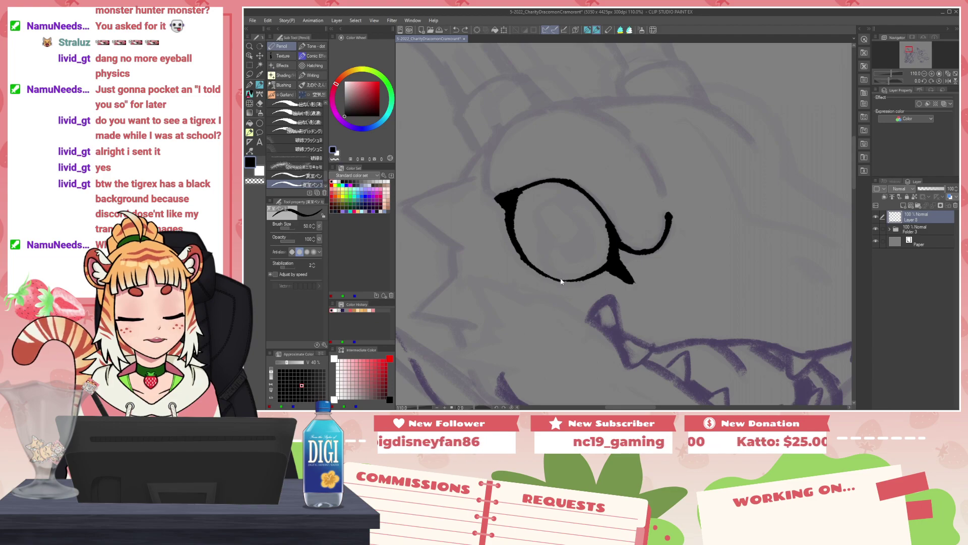
pyautogui.press('x')
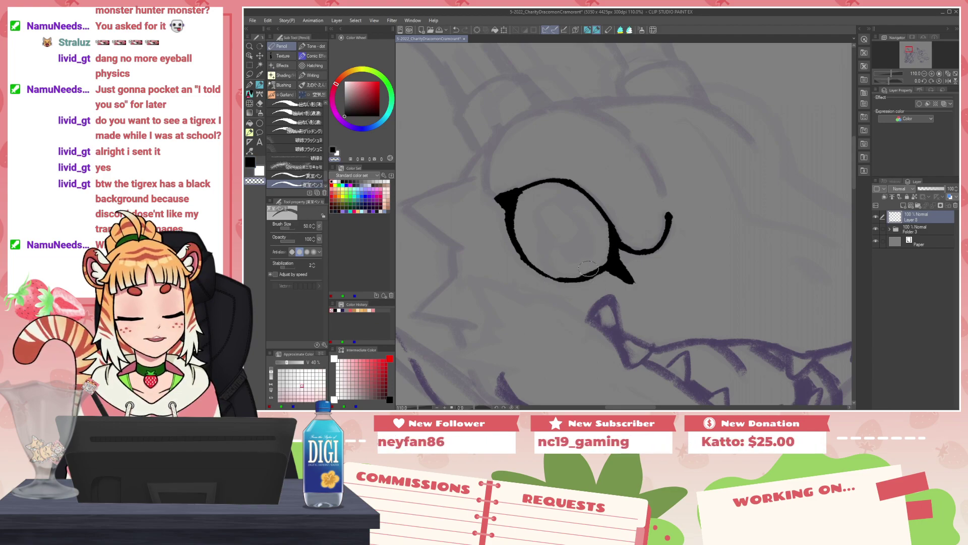
pyautogui.moveTo(575, 274)
pyautogui.mouseDown()
pyautogui.moveTo(598, 260)
pyautogui.moveTo(578, 277)
pyautogui.moveTo(550, 276)
pyautogui.moveTo(589, 278)
pyautogui.moveTo(610, 262)
pyautogui.moveTo(572, 277)
pyautogui.moveTo(553, 271)
pyautogui.moveTo(574, 275)
pyautogui.moveTo(554, 286)
pyautogui.moveTo(578, 291)
pyautogui.mouseUp()
pyautogui.press('c')
pyautogui.press('c')
pyautogui.press('h')
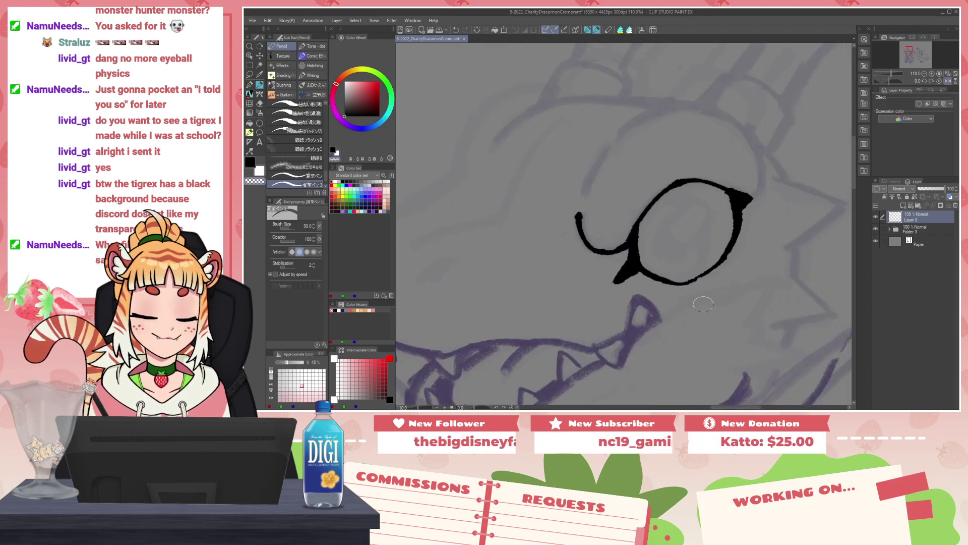
# Step: Touch up the lower outer edge of the eye outline with a short black stroke
pyautogui.scroll(-6, 747, 270)
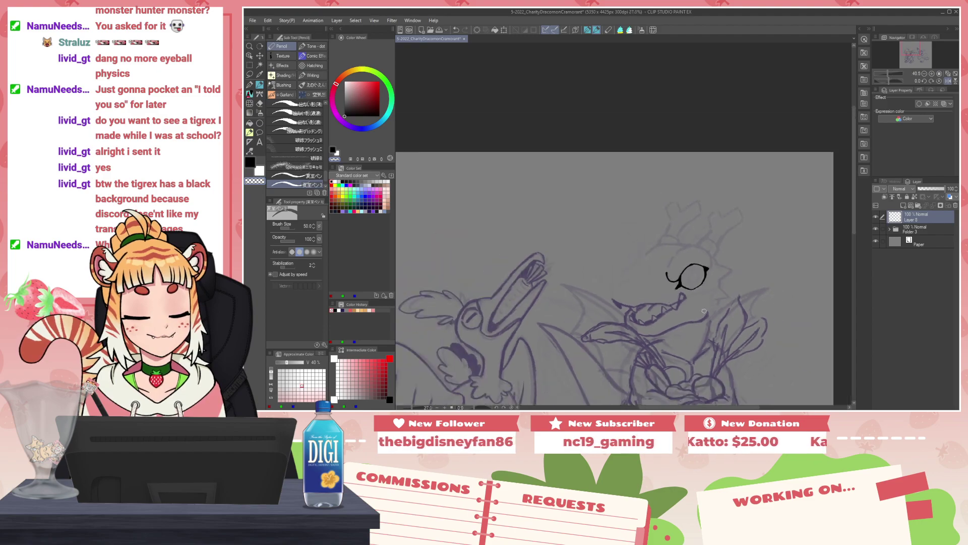
pyautogui.scroll(6, 708, 316)
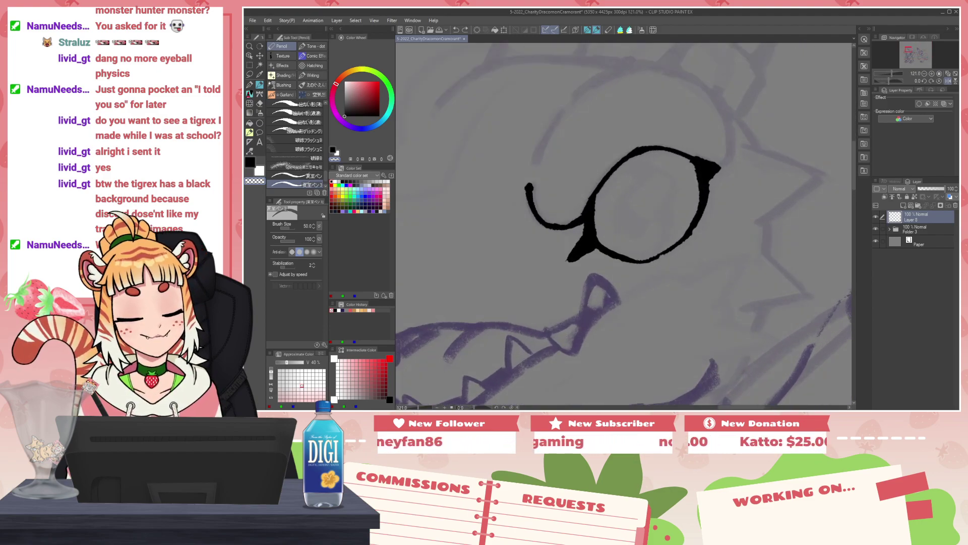
pyautogui.press('x')
pyautogui.moveTo(699, 213); pyautogui.dragTo(686, 231)
# Step: Draw the iris edge and a four-sided shape inside Dracomon's eye in black with the pen at size 25
pyautogui.press('[')
pyautogui.press('[')
pyautogui.press('[')
pyautogui.press('c')
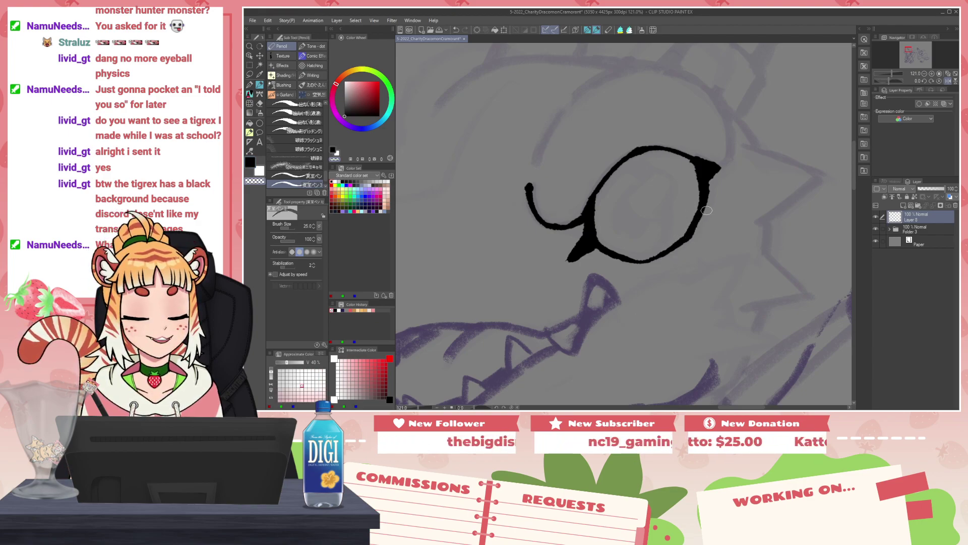
pyautogui.scroll(3, 803, 203)
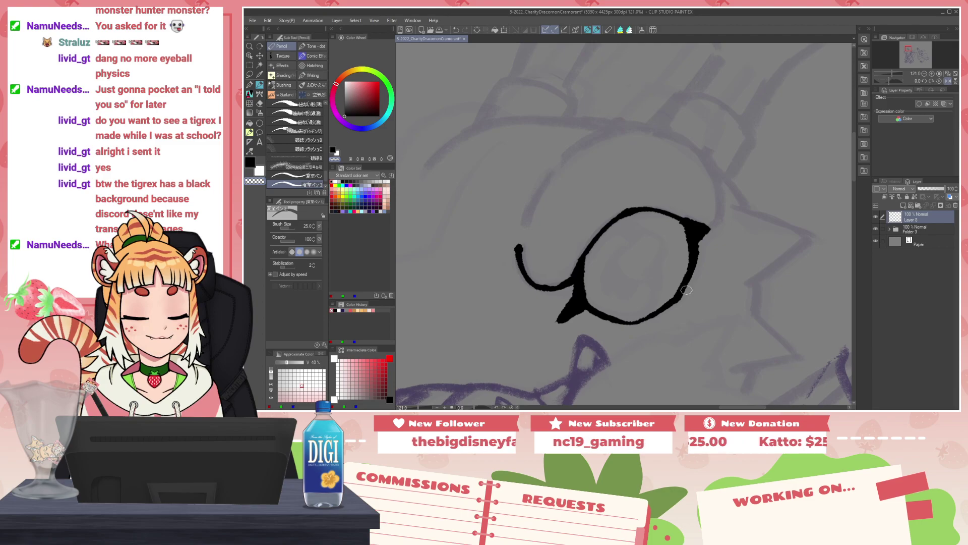
pyautogui.press('c')
pyautogui.moveTo(618, 216)
pyautogui.mouseDown()
pyautogui.moveTo(653, 241)
pyautogui.moveTo(651, 302)
pyautogui.mouseUp()
pyautogui.hotkey('ctrl', 'z')
pyautogui.moveTo(661, 251)
pyautogui.mouseDown()
pyautogui.moveTo(663, 296)
pyautogui.moveTo(647, 318)
pyautogui.mouseUp()
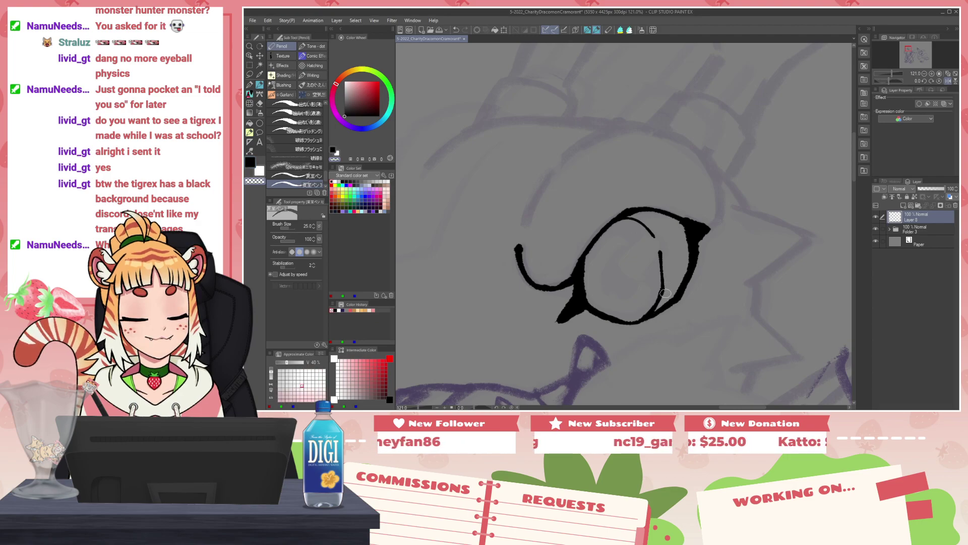
pyautogui.moveTo(655, 233)
pyautogui.mouseDown()
pyautogui.moveTo(664, 267)
pyautogui.moveTo(662, 230)
pyautogui.mouseUp()
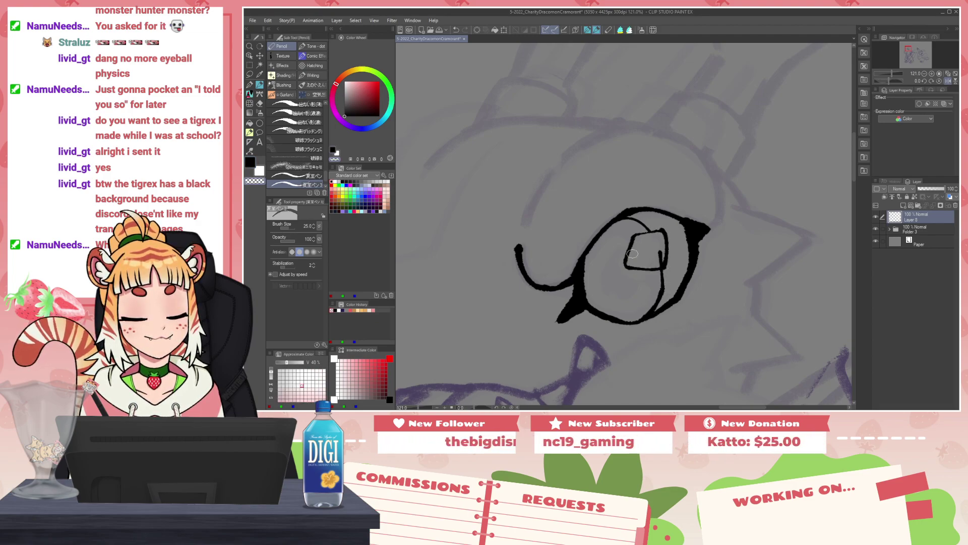
# Step: Open a second window of the same drawing, dock it beside the main canvas as a narrower pane, and show the sketches smaller there
pyautogui.click(412, 21)
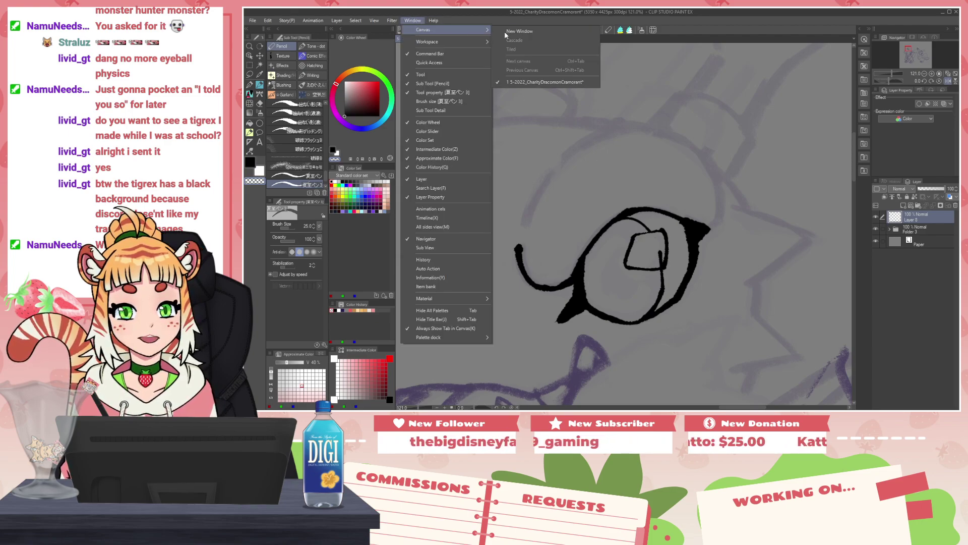
pyautogui.click(559, 32)
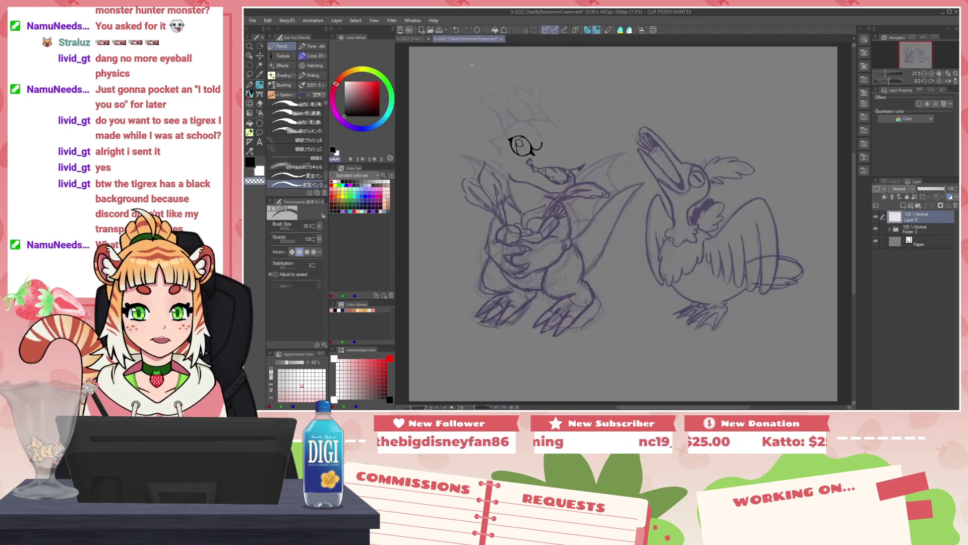
pyautogui.moveTo(474, 42); pyautogui.dragTo(851, 116)
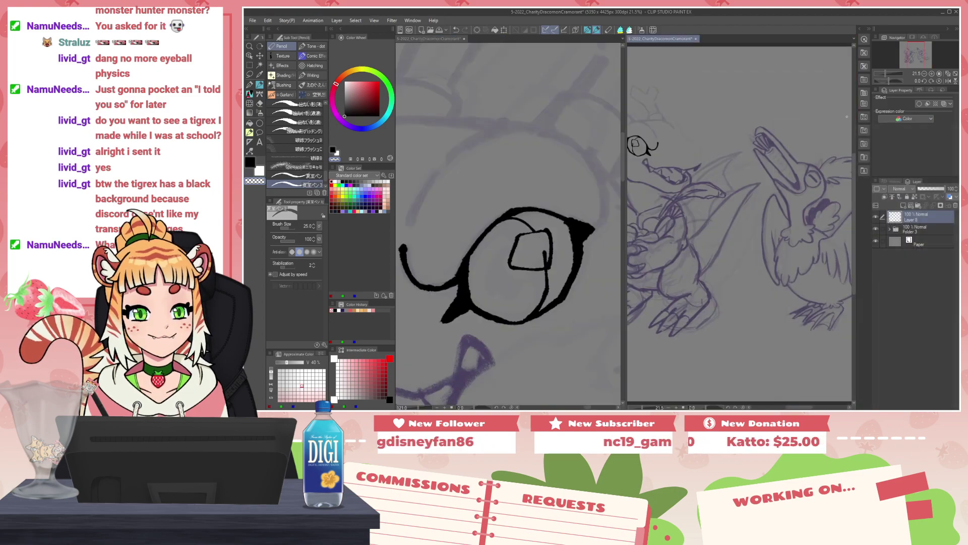
pyautogui.moveTo(625, 192); pyautogui.dragTo(671, 191)
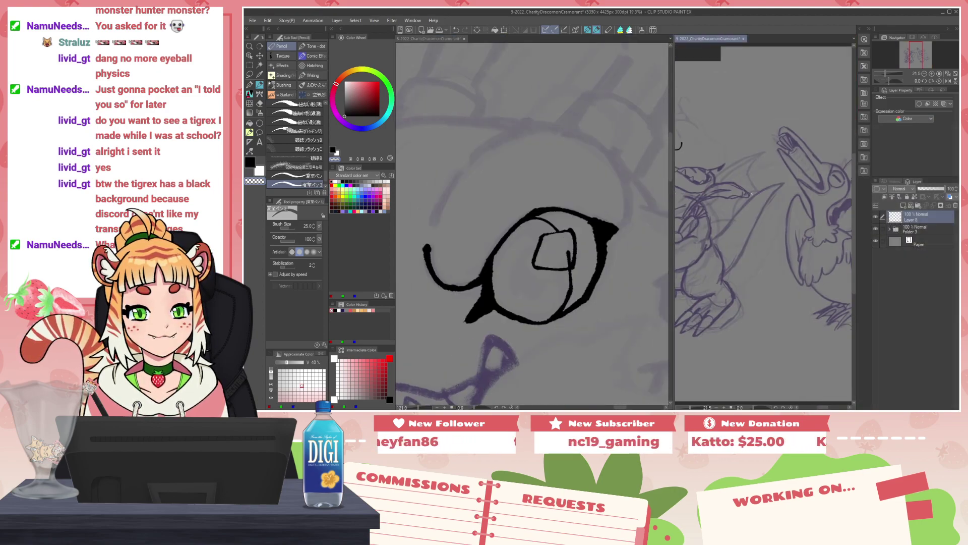
pyautogui.scroll(-2, 783, 186)
pyautogui.scroll(2, 564, 252)
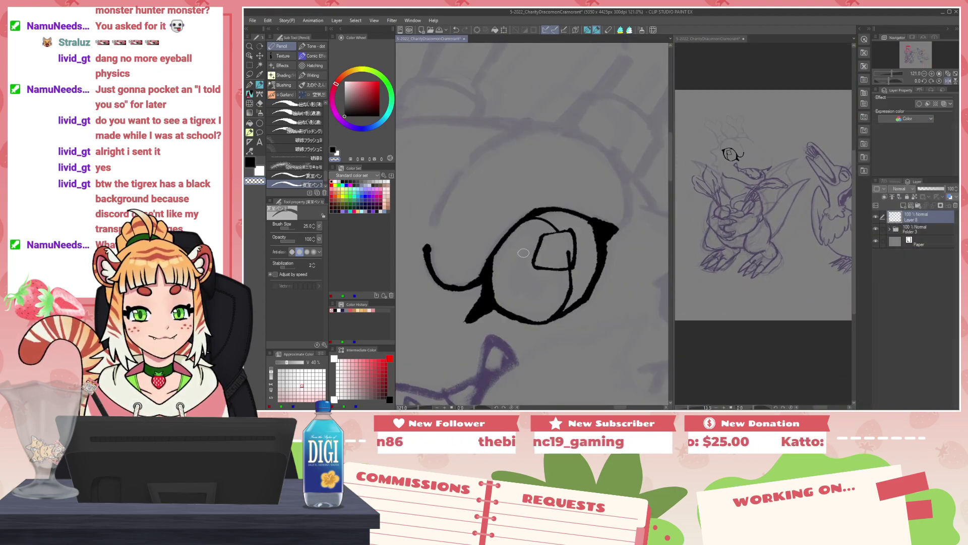
# Step: Refine the side and top edge of the four-sided highlight in Dracomon's eye with small transparent and black strokes
pyautogui.press('c')
pyautogui.moveTo(568, 247); pyautogui.dragTo(570, 260)
pyautogui.press('c')
pyautogui.moveTo(565, 228)
pyautogui.mouseDown()
pyautogui.moveTo(572, 218)
pyautogui.moveTo(558, 226)
pyautogui.mouseUp()
pyautogui.press('c')
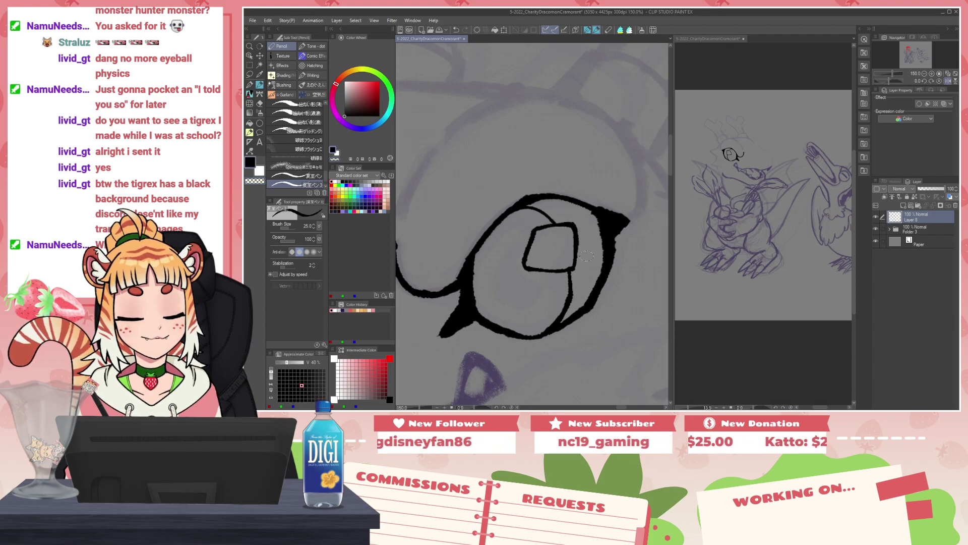
# Step: Outline the pupil around the lower corner of the eye highlight in black and fill it solid
pyautogui.moveTo(575, 247)
pyautogui.mouseDown()
pyautogui.moveTo(509, 249)
pyautogui.moveTo(502, 297)
pyautogui.mouseUp()
pyautogui.hotkey('ctrl', 'z')
pyautogui.moveTo(528, 244)
pyautogui.mouseDown()
pyautogui.moveTo(506, 292)
pyautogui.moveTo(536, 298)
pyautogui.moveTo(547, 273)
pyautogui.mouseUp()
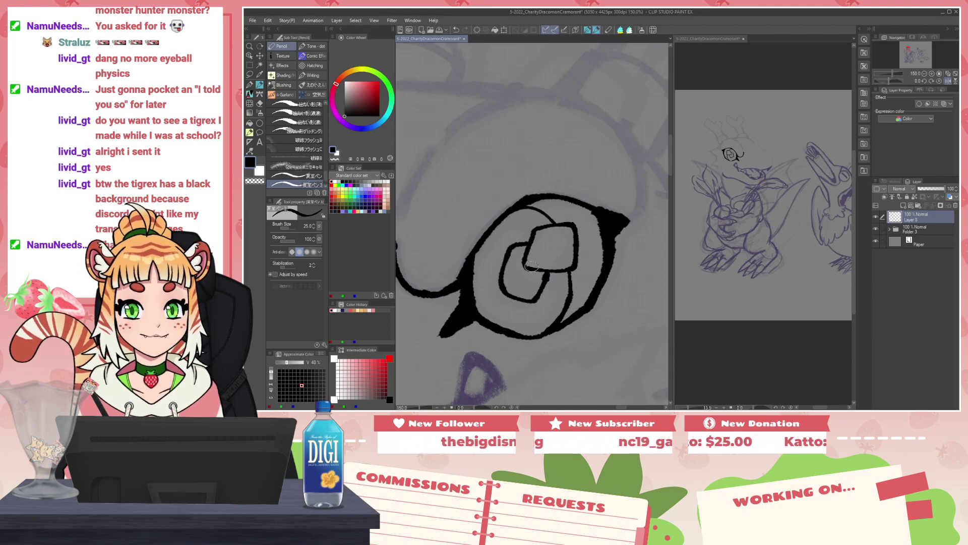
pyautogui.press('g')
pyautogui.click(517, 283)
pyautogui.press('p')
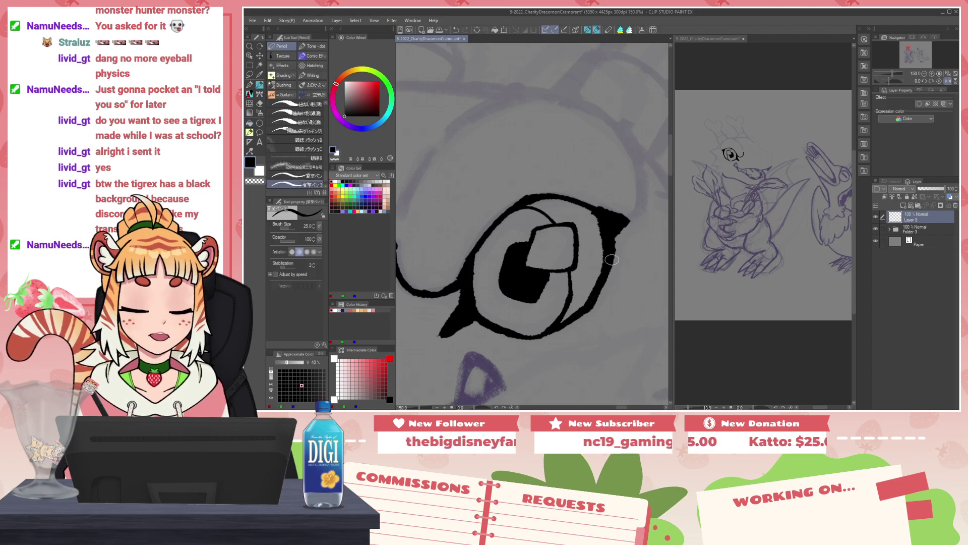
# Step: Clean up the highlight's top edge and the lower eye outline with small strokes, flip the canvas to check, and flip it back
pyautogui.press('c')
pyautogui.moveTo(535, 236)
pyautogui.mouseDown()
pyautogui.moveTo(526, 264)
pyautogui.moveTo(538, 232)
pyautogui.moveTo(572, 225)
pyautogui.mouseUp()
pyautogui.press('c')
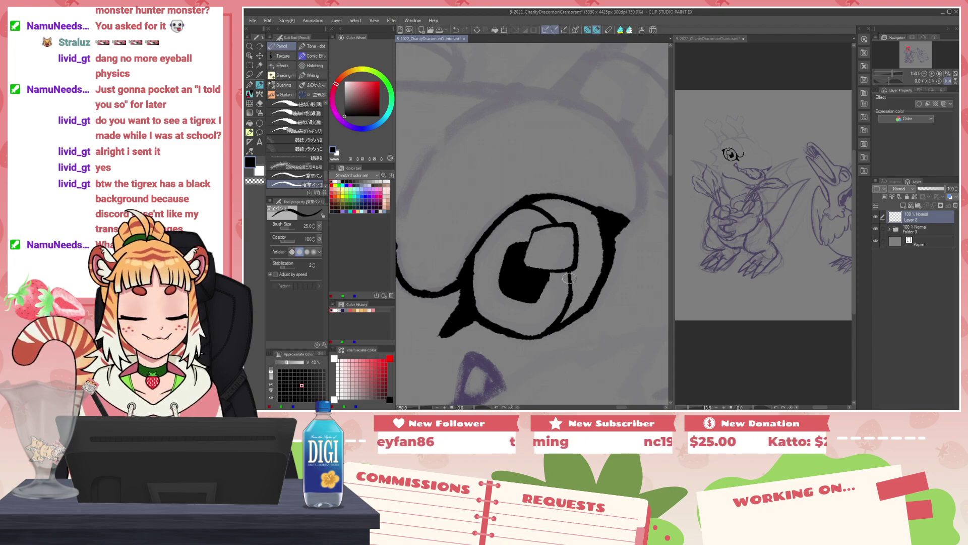
pyautogui.press('h')
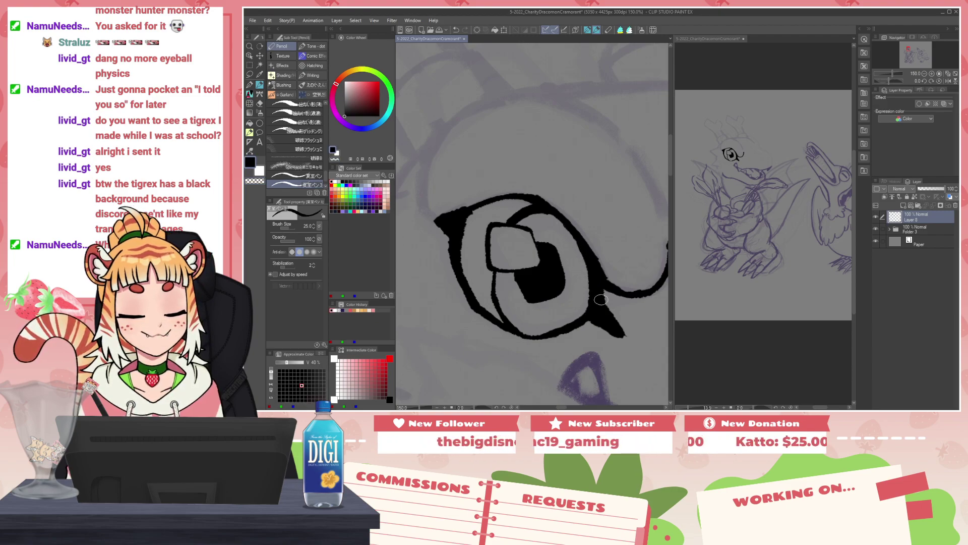
pyautogui.moveTo(547, 331); pyautogui.dragTo(588, 313)
pyautogui.press('c')
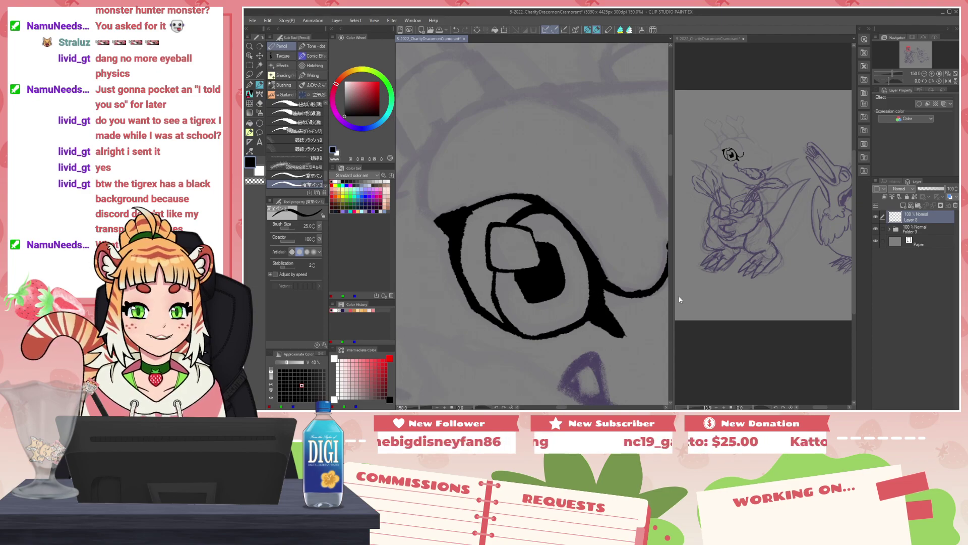
pyautogui.press('h')
# Step: Trim the iris line beside the pupil with transparent strokes and touch up the pupil in black
pyautogui.scroll(-10, 549, 243)
pyautogui.scroll(4, 546, 245)
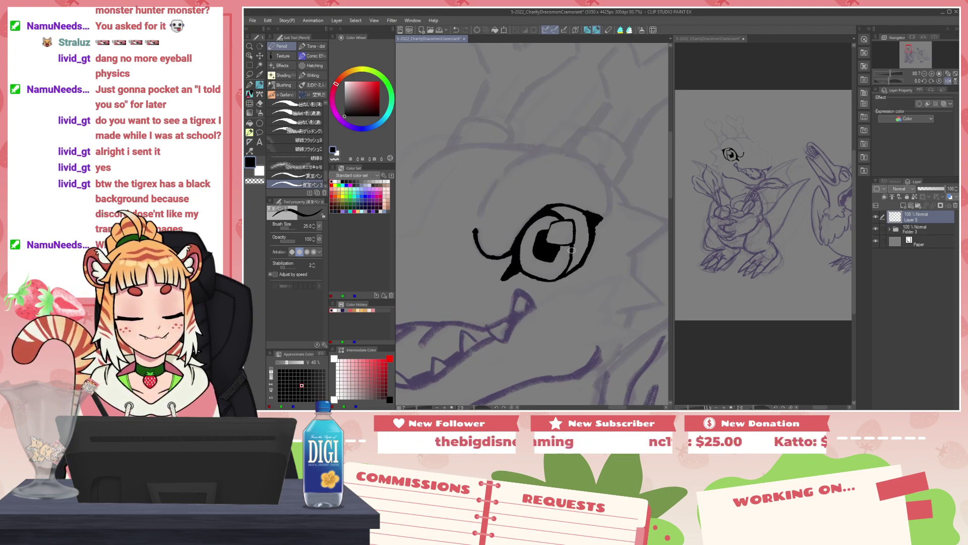
pyautogui.press('c')
pyautogui.moveTo(571, 261); pyautogui.dragTo(570, 268)
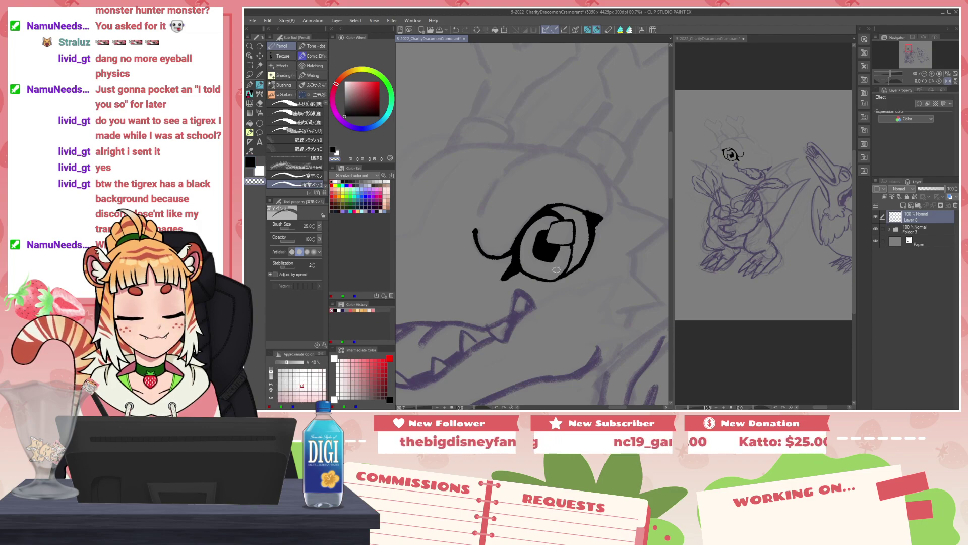
pyautogui.press('x')
pyautogui.moveTo(539, 242)
pyautogui.mouseDown()
pyautogui.moveTo(549, 263)
pyautogui.moveTo(558, 253)
pyautogui.mouseUp()
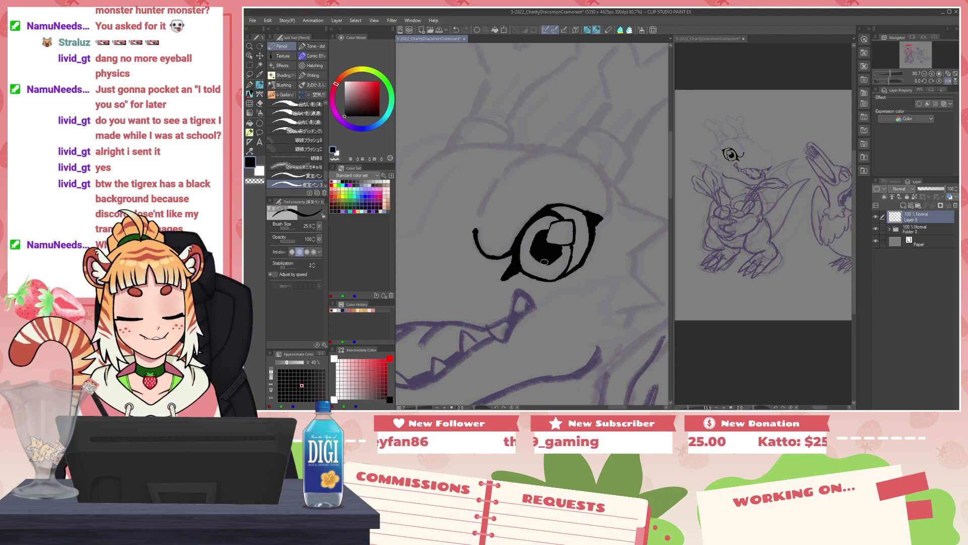
pyautogui.press('x')
# Step: Refine the curl in front of the eye and draw a tapered black curve rising above it along the eye socket
pyautogui.scroll(-8, 580, 223)
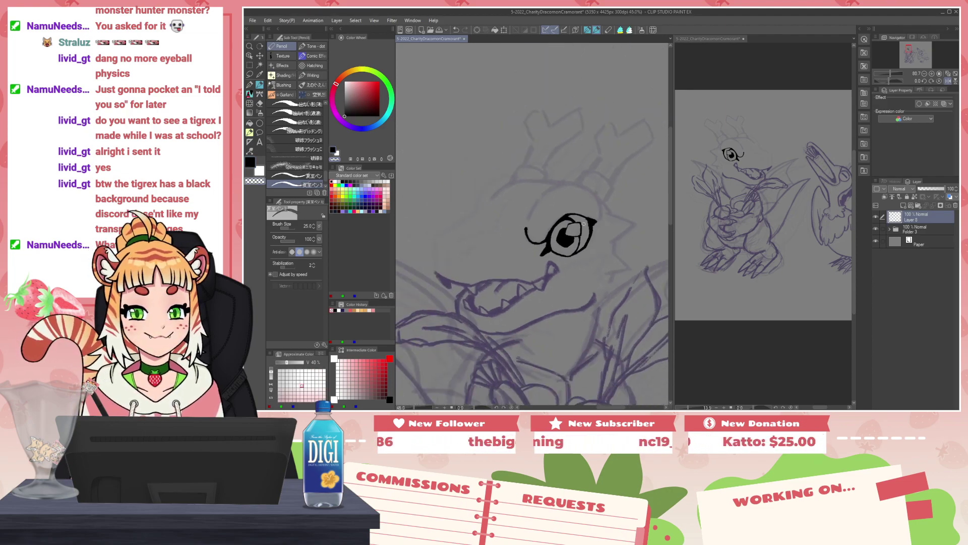
pyautogui.scroll(6, 549, 232)
pyautogui.scroll(3, 550, 235)
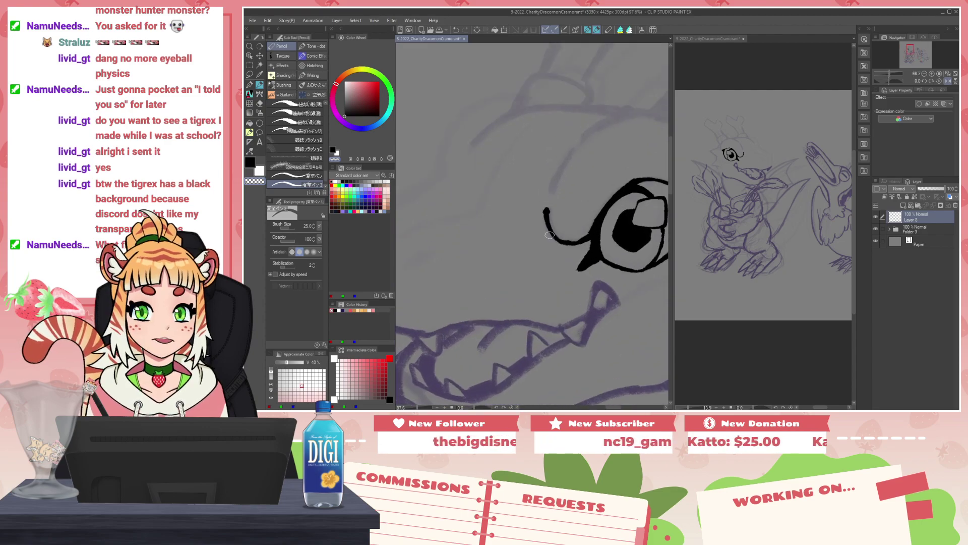
pyautogui.press('x')
pyautogui.moveTo(547, 203)
pyautogui.mouseDown()
pyautogui.moveTo(545, 239)
pyautogui.moveTo(559, 239)
pyautogui.moveTo(537, 278)
pyautogui.mouseUp()
pyautogui.press('x')
pyautogui.press('c')
pyautogui.moveTo(530, 230); pyautogui.dragTo(555, 183)
pyautogui.hotkey('ctrl', 'z')
pyautogui.moveTo(531, 228)
pyautogui.mouseDown()
pyautogui.moveTo(554, 187)
pyautogui.moveTo(528, 231)
pyautogui.mouseUp()
pyautogui.press('c')
pyautogui.moveTo(555, 196); pyautogui.dragTo(534, 226)
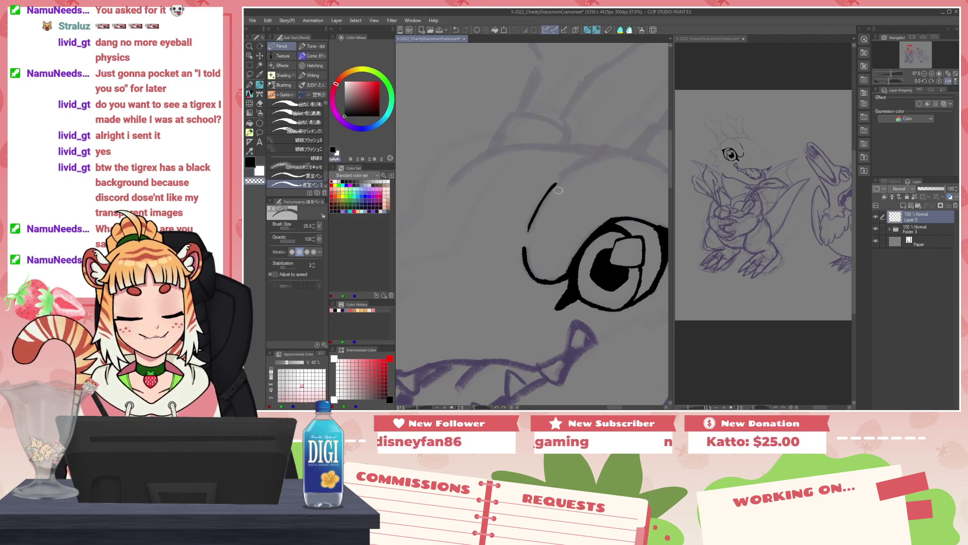
# Step: Ink the forehead and far brow ridge above the snout in black, checking the shape on the flipped canvas
pyautogui.scroll(-6, 589, 230)
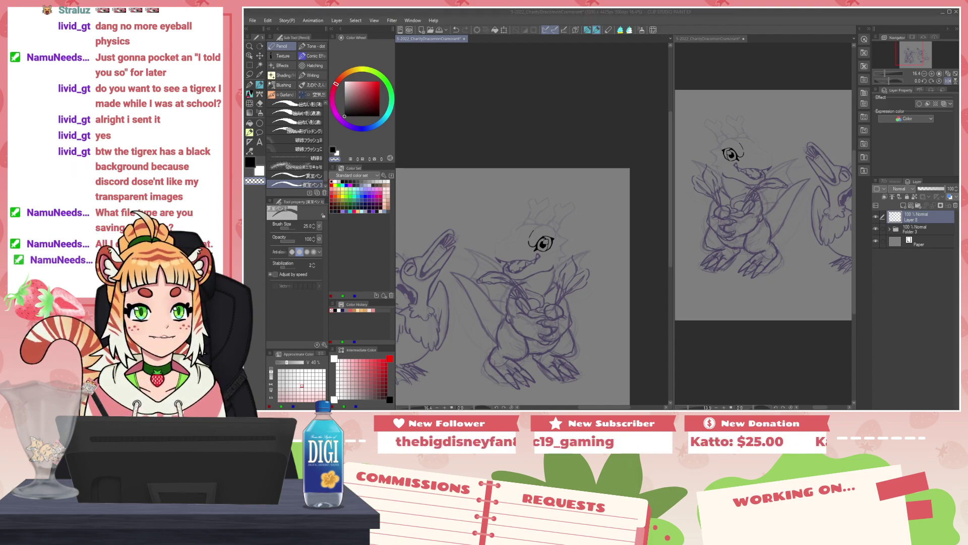
pyautogui.scroll(4, 515, 247)
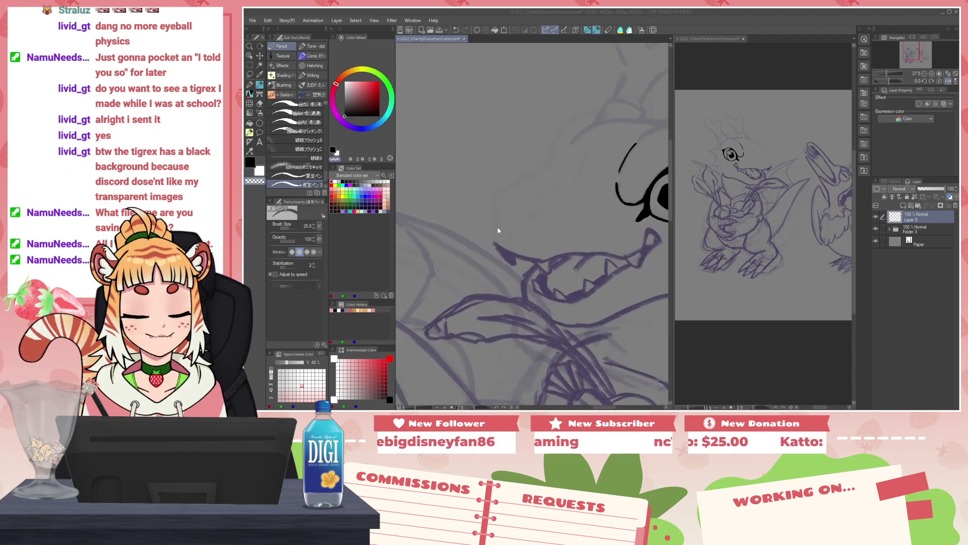
pyautogui.click(550, 156)
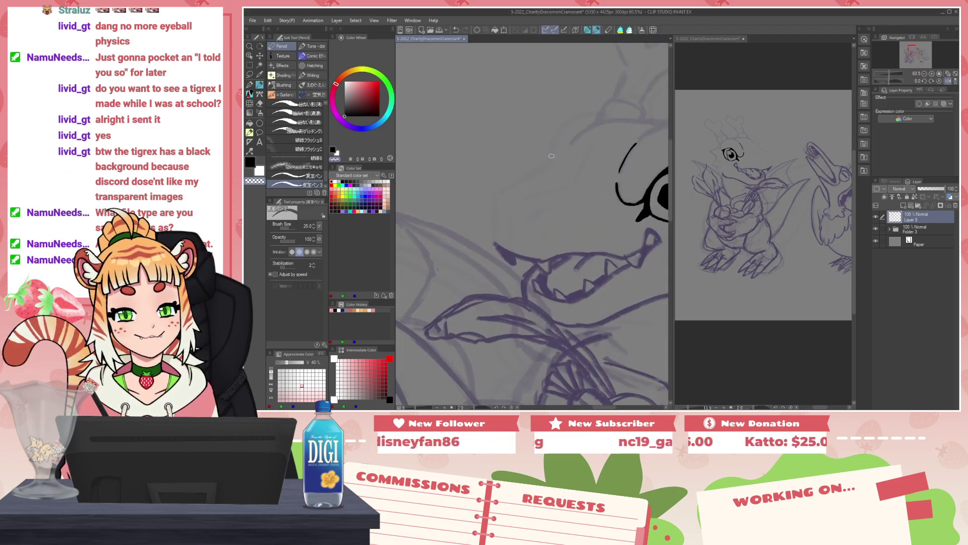
pyautogui.moveTo(550, 161)
pyautogui.mouseDown()
pyautogui.moveTo(552, 139)
pyautogui.moveTo(585, 109)
pyautogui.mouseUp()
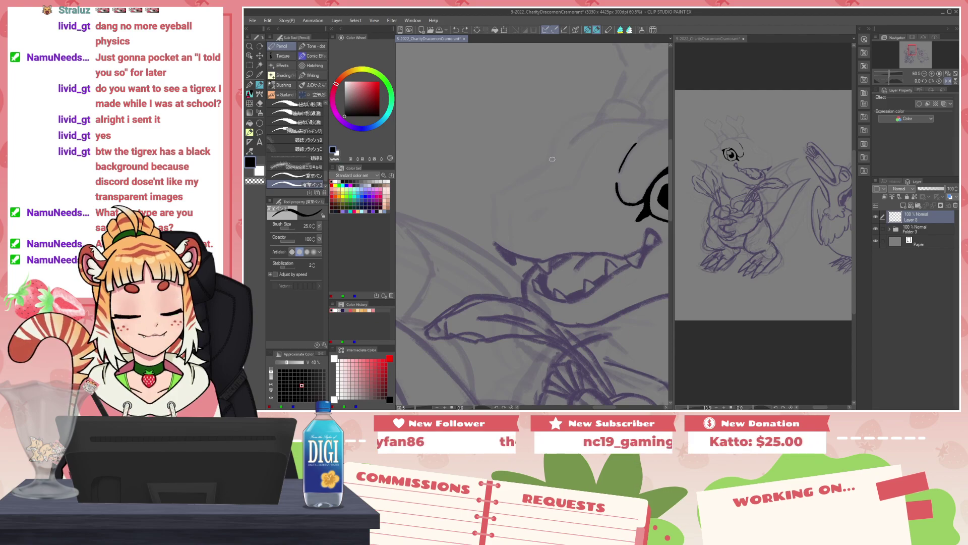
pyautogui.moveTo(550, 162)
pyautogui.mouseDown()
pyautogui.moveTo(557, 132)
pyautogui.moveTo(575, 117)
pyautogui.moveTo(555, 133)
pyautogui.moveTo(596, 113)
pyautogui.moveTo(555, 133)
pyautogui.moveTo(530, 132)
pyautogui.moveTo(553, 138)
pyautogui.mouseUp()
pyautogui.hotkey('ctrl', 'z')
pyautogui.press('c')
pyautogui.press('c')
pyautogui.moveTo(505, 161); pyautogui.dragTo(574, 135)
pyautogui.press('h')
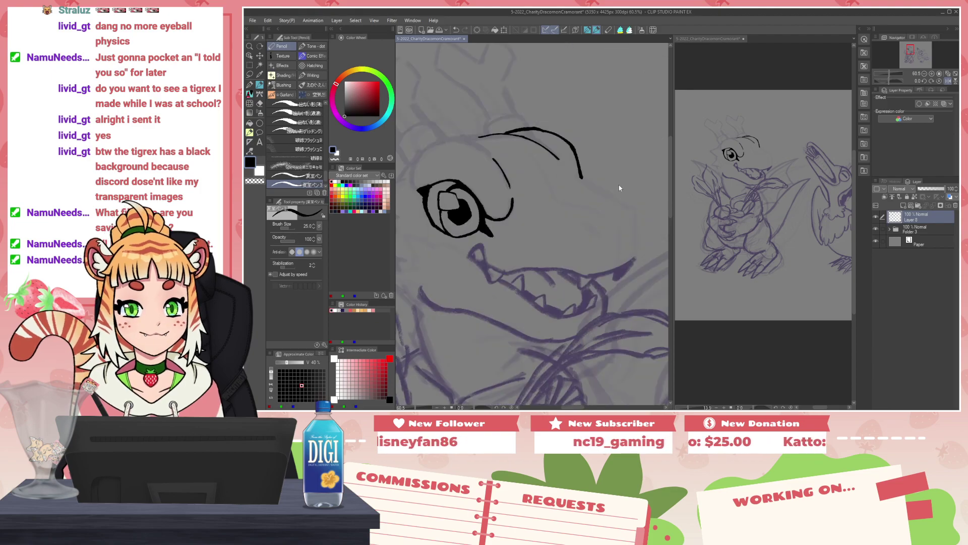
pyautogui.moveTo(526, 177); pyautogui.dragTo(600, 191)
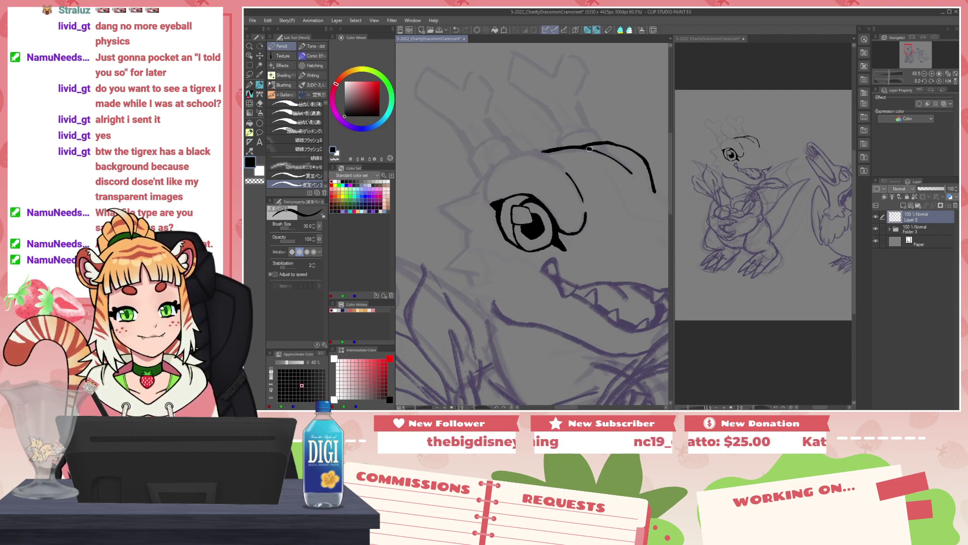
pyautogui.press('c')
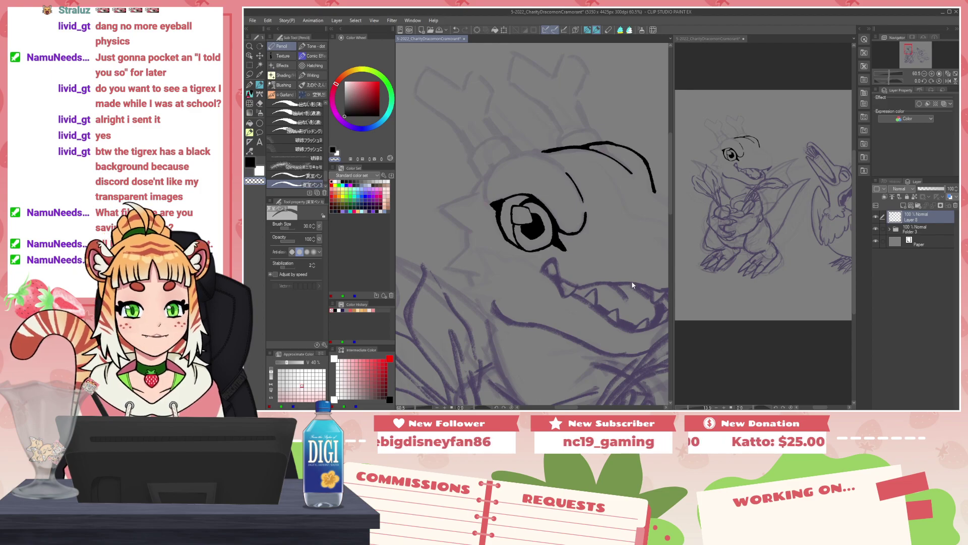
pyautogui.press('h')
# Step: Draw the top line of Dracomon's snout in black from the brow ridge down to the nose
pyautogui.moveTo(456, 227); pyautogui.dragTo(565, 204)
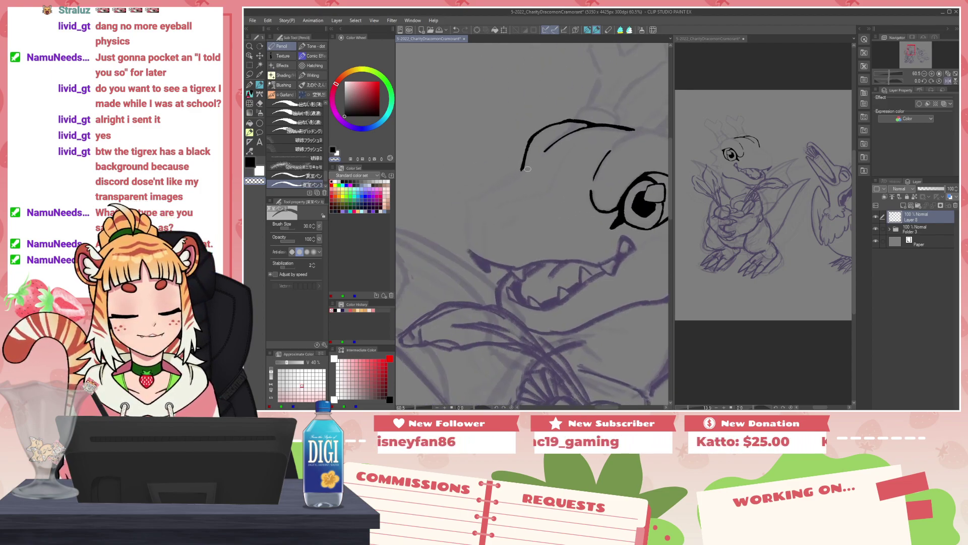
pyautogui.press('c')
pyautogui.moveTo(534, 164); pyautogui.dragTo(467, 201)
pyautogui.hotkey('ctrl', 'z')
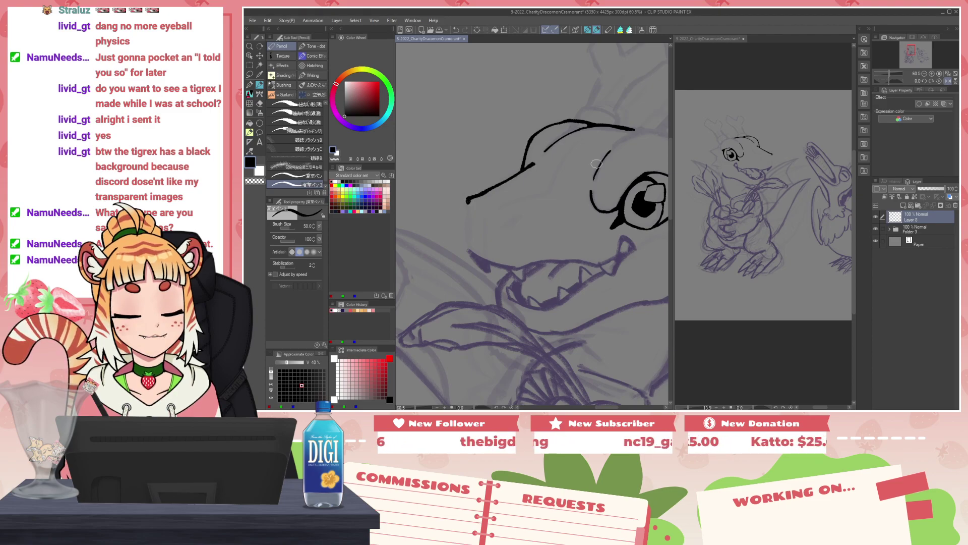
pyautogui.hotkey('ctrl', 'z')
pyautogui.scroll(3, 504, 174)
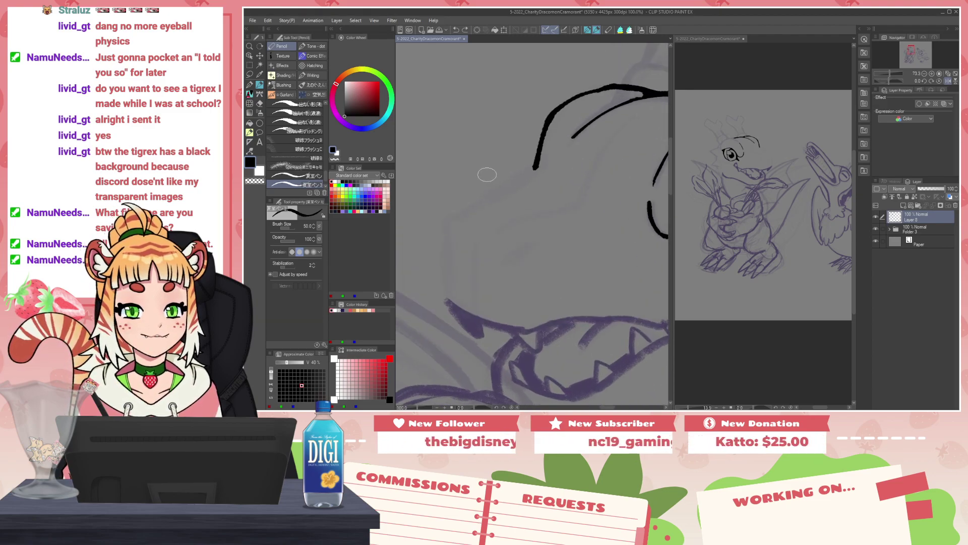
pyautogui.moveTo(464, 216); pyautogui.dragTo(537, 170)
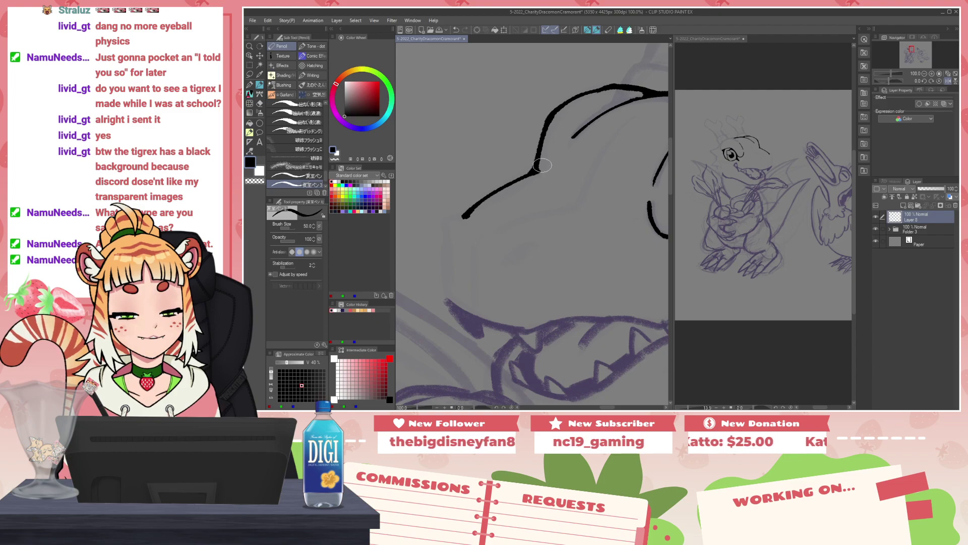
# Step: Ink the front of the snout, the upper lip line towards the mouth corner, and the short cheek line behind it
pyautogui.moveTo(463, 217)
pyautogui.mouseDown()
pyautogui.moveTo(445, 222)
pyautogui.moveTo(443, 301)
pyautogui.moveTo(528, 332)
pyautogui.moveTo(529, 277)
pyautogui.mouseUp()
pyautogui.moveTo(609, 321); pyautogui.dragTo(532, 307)
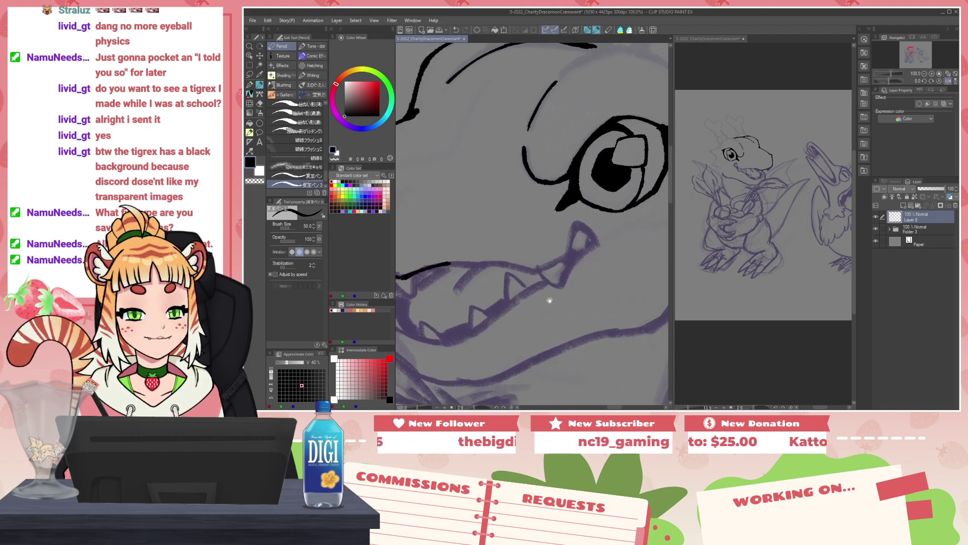
pyautogui.moveTo(457, 263)
pyautogui.mouseDown()
pyautogui.moveTo(532, 269)
pyautogui.moveTo(566, 256)
pyautogui.mouseUp()
pyautogui.moveTo(648, 243)
pyautogui.mouseDown()
pyautogui.moveTo(534, 256)
pyautogui.moveTo(586, 212)
pyautogui.mouseUp()
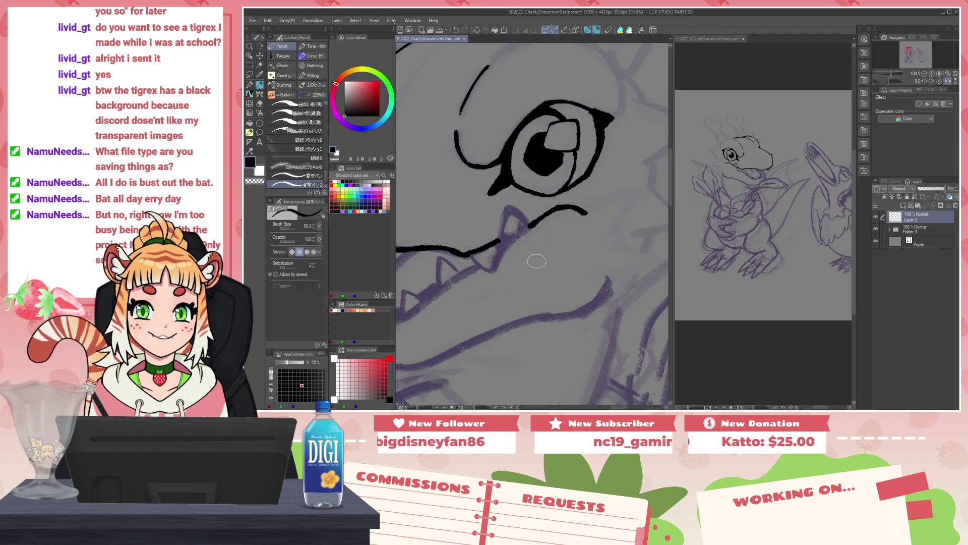
pyautogui.moveTo(498, 254)
pyautogui.mouseDown()
pyautogui.moveTo(522, 244)
pyautogui.moveTo(522, 260)
pyautogui.moveTo(534, 199)
pyautogui.moveTo(555, 217)
pyautogui.mouseUp()
pyautogui.hotkey('ctrl', 'z')
pyautogui.hotkey('ctrl', 'z')
pyautogui.hotkey('ctrl', 'z')
pyautogui.hotkey('ctrl', 'z')
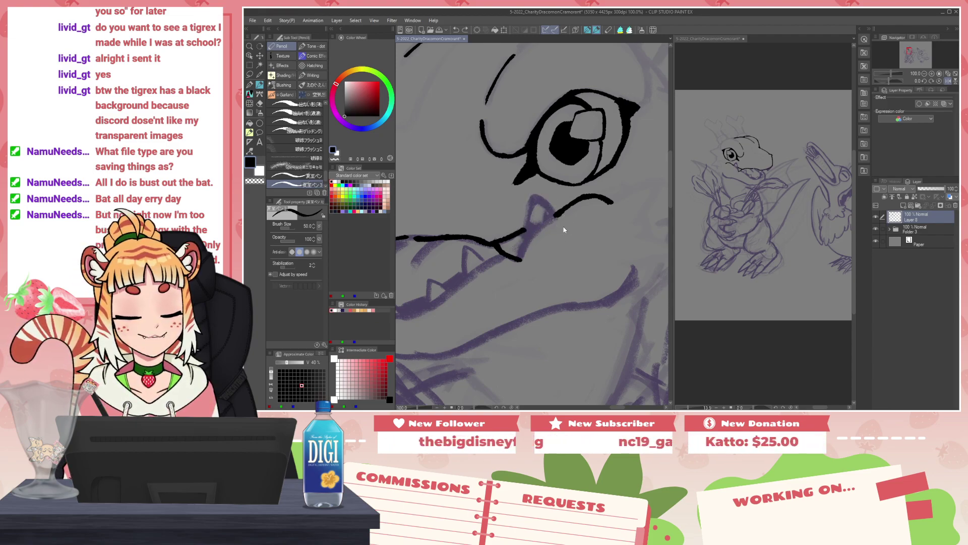
# Step: Draw the pointed tooth and the triangular fold at the mouth corner in black with the brush size reduced to 30
pyautogui.press('[')
pyautogui.press('[')
pyautogui.moveTo(497, 244); pyautogui.dragTo(522, 260)
pyautogui.hotkey('ctrl', 'z')
pyautogui.moveTo(496, 244); pyautogui.dragTo(523, 261)
pyautogui.moveTo(522, 261)
pyautogui.mouseDown()
pyautogui.moveTo(524, 236)
pyautogui.moveTo(563, 213)
pyautogui.moveTo(527, 231)
pyautogui.moveTo(542, 214)
pyautogui.moveTo(531, 230)
pyautogui.moveTo(538, 200)
pyautogui.moveTo(553, 211)
pyautogui.moveTo(539, 208)
pyautogui.moveTo(528, 230)
pyautogui.moveTo(540, 224)
pyautogui.moveTo(533, 218)
pyautogui.moveTo(525, 236)
pyautogui.moveTo(539, 200)
pyautogui.mouseUp()
pyautogui.hotkey('ctrl', 'z')
pyautogui.hotkey('ctrl', 'z')
pyautogui.press('c')
pyautogui.press('c')
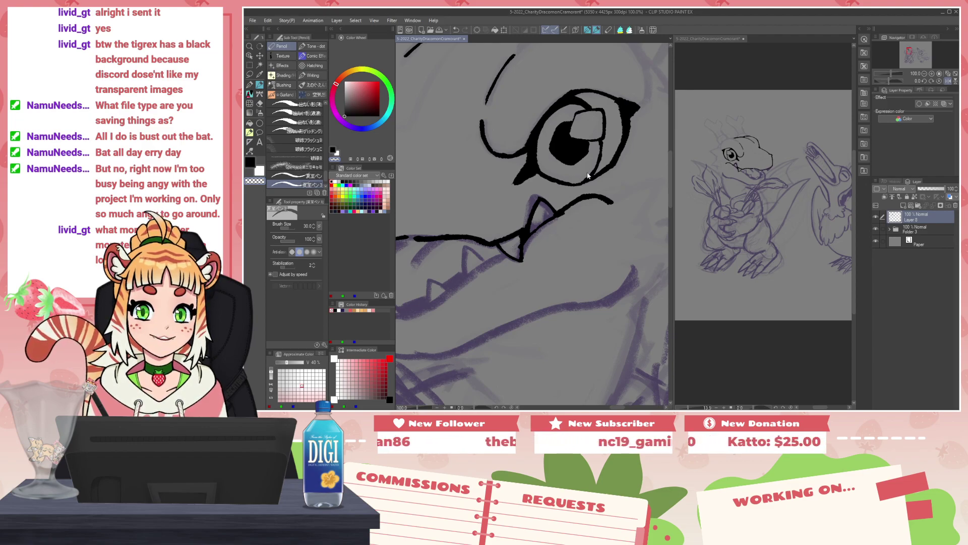
# Step: Touch up the mouth-corner tooth on the flipped canvas and flip the canvas back
pyautogui.press('h')
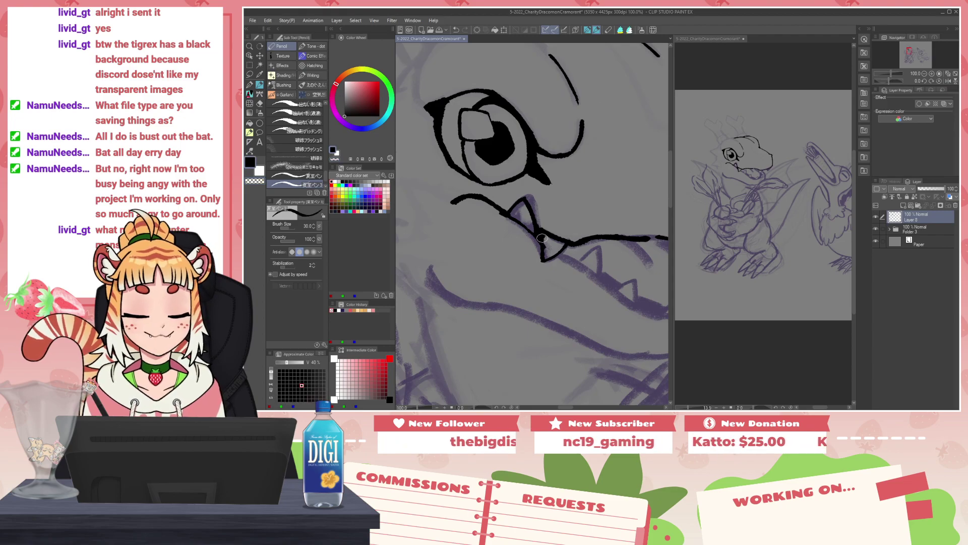
pyautogui.moveTo(542, 247); pyautogui.dragTo(539, 267)
pyautogui.press('c')
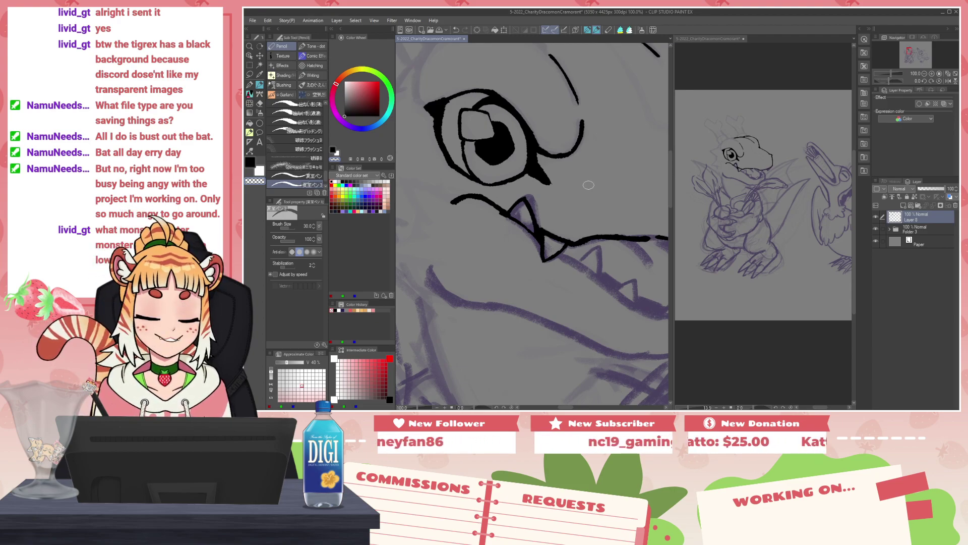
pyautogui.press('h')
# Step: Draw the two front lower teeth in black and fill the gap between them solid
pyautogui.moveTo(494, 284); pyautogui.dragTo(576, 251)
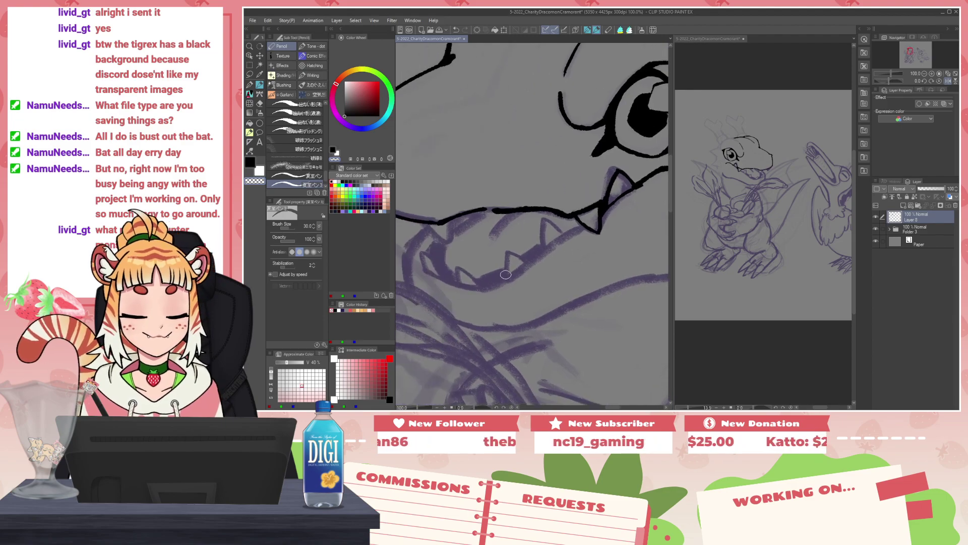
pyautogui.press('c')
pyautogui.moveTo(434, 265)
pyautogui.mouseDown()
pyautogui.moveTo(428, 272)
pyautogui.moveTo(448, 280)
pyautogui.mouseUp()
pyautogui.moveTo(439, 247)
pyautogui.mouseDown()
pyautogui.moveTo(437, 263)
pyautogui.moveTo(427, 251)
pyautogui.moveTo(434, 263)
pyautogui.moveTo(433, 245)
pyautogui.moveTo(449, 276)
pyautogui.moveTo(442, 266)
pyautogui.moveTo(478, 284)
pyautogui.mouseUp()
pyautogui.hotkey('ctrl', 'z')
pyautogui.moveTo(454, 266); pyautogui.dragTo(467, 284)
pyautogui.press('c')
pyautogui.press('x')
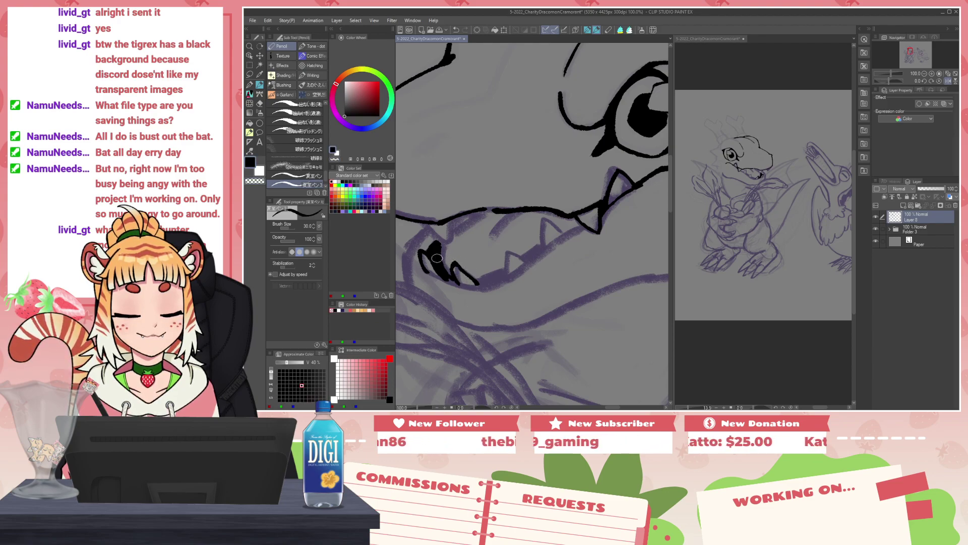
pyautogui.press('x')
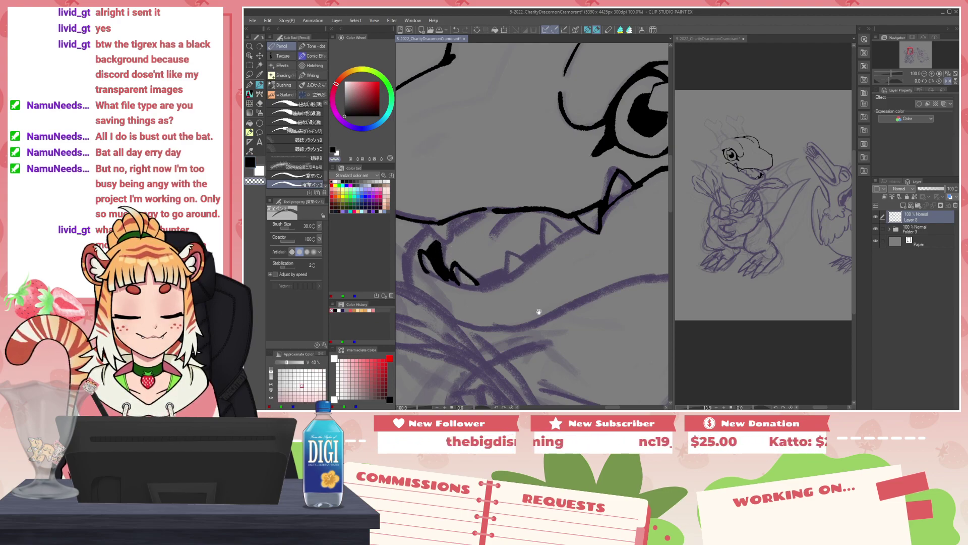
# Step: Ink a thick mouth line behind the front lower teeth and clean up the tooth edges with transparent strokes
pyautogui.moveTo(542, 311); pyautogui.dragTo(546, 291)
pyautogui.press('c')
pyautogui.moveTo(480, 261)
pyautogui.mouseDown()
pyautogui.moveTo(511, 251)
pyautogui.moveTo(484, 262)
pyautogui.moveTo(510, 251)
pyautogui.moveTo(494, 259)
pyautogui.moveTo(467, 251)
pyautogui.moveTo(477, 259)
pyautogui.moveTo(462, 259)
pyautogui.moveTo(473, 268)
pyautogui.mouseUp()
pyautogui.press('x')
pyautogui.press('c')
pyautogui.press('x')
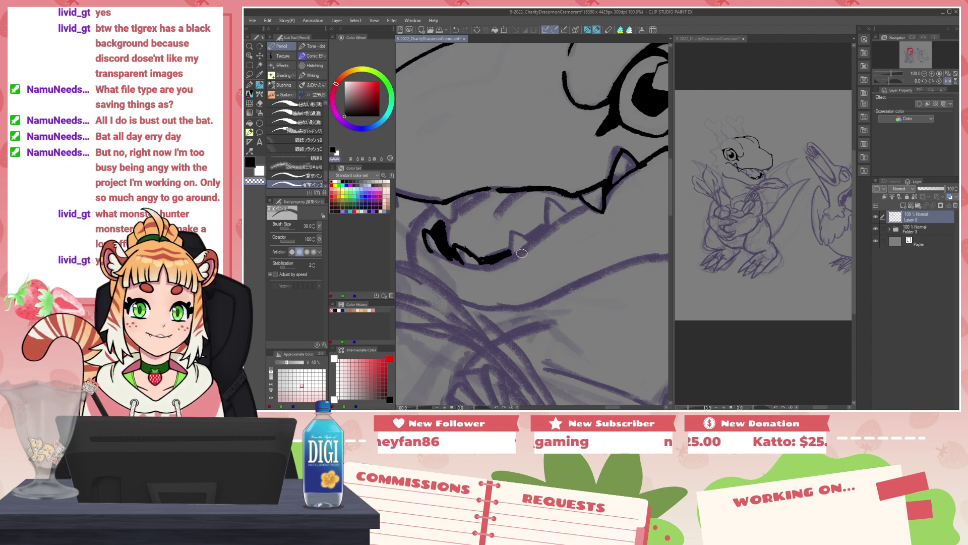
pyautogui.press('x')
pyautogui.moveTo(459, 244); pyautogui.dragTo(471, 257)
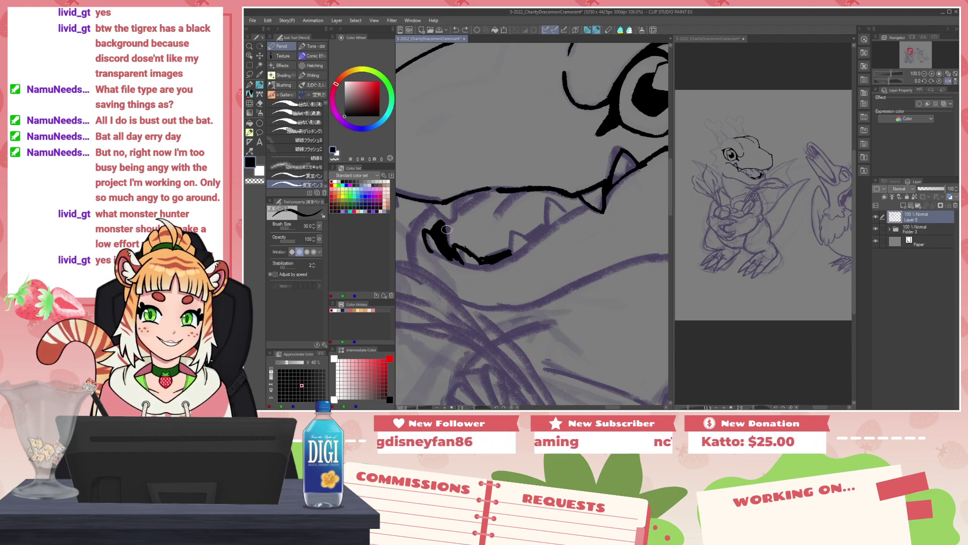
# Step: Draw the rest of the lower mouth edge with its pointed teeth up to the mouth corner in black
pyautogui.moveTo(509, 232)
pyautogui.mouseDown()
pyautogui.moveTo(532, 236)
pyautogui.moveTo(547, 220)
pyautogui.moveTo(546, 229)
pyautogui.moveTo(556, 205)
pyautogui.moveTo(587, 205)
pyautogui.mouseUp()
pyautogui.hotkey('ctrl', 'z')
pyautogui.hotkey('ctrl', 'z')
pyautogui.moveTo(535, 235); pyautogui.dragTo(585, 208)
pyautogui.moveTo(539, 233); pyautogui.dragTo(570, 213)
# Step: Ink the dark inner edge under the upper lip and the small fang at the tip of the snout
pyautogui.moveTo(506, 207)
pyautogui.mouseDown()
pyautogui.moveTo(534, 189)
pyautogui.moveTo(514, 203)
pyautogui.mouseUp()
pyautogui.press('c')
pyautogui.press('c')
pyautogui.moveTo(457, 214)
pyautogui.mouseDown()
pyautogui.moveTo(497, 190)
pyautogui.moveTo(484, 190)
pyautogui.moveTo(461, 207)
pyautogui.moveTo(458, 197)
pyautogui.moveTo(457, 215)
pyautogui.moveTo(546, 189)
pyautogui.mouseUp()
pyautogui.moveTo(463, 150); pyautogui.dragTo(494, 180)
pyautogui.hotkey('ctrl', 'z')
pyautogui.hotkey('ctrl', 'z')
pyautogui.moveTo(494, 180); pyautogui.dragTo(490, 177)
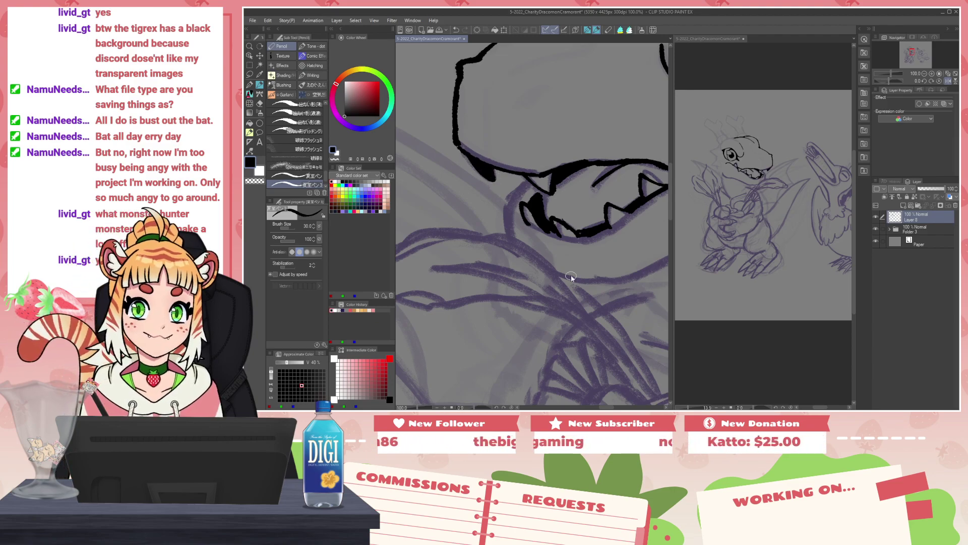
# Step: Ink the front edge of Dracomon's lower jaw in black, curving down ahead of the front teeth
pyautogui.press('h')
pyautogui.moveTo(555, 186)
pyautogui.mouseDown()
pyautogui.moveTo(580, 238)
pyautogui.moveTo(598, 203)
pyautogui.mouseUp()
pyautogui.press(']')
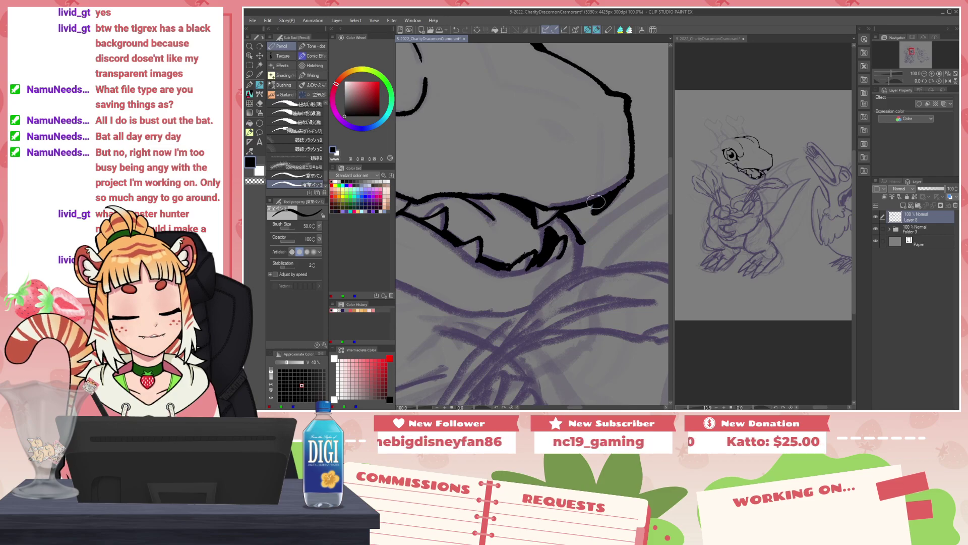
pyautogui.moveTo(582, 239); pyautogui.dragTo(579, 269)
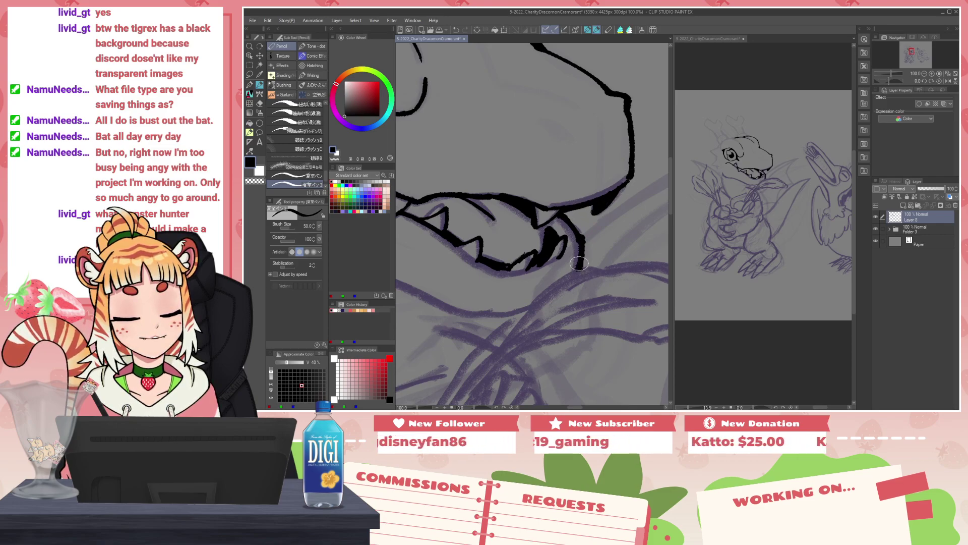
pyautogui.moveTo(509, 305); pyautogui.dragTo(601, 268)
pyautogui.moveTo(599, 220); pyautogui.dragTo(550, 245)
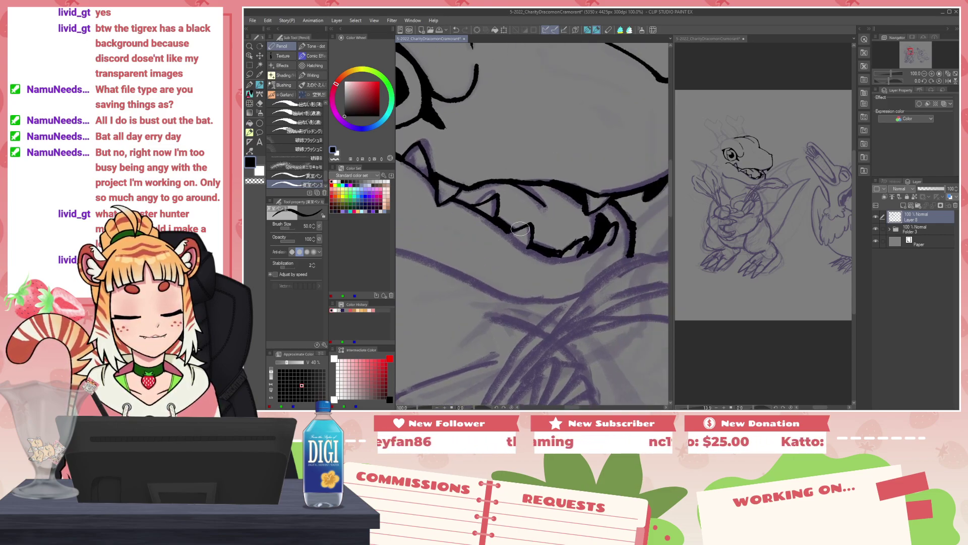
# Step: Thicken the lower mouth line beneath the pointed teeth in black and clean up the tooth edges with transparent strokes
pyautogui.moveTo(496, 227); pyautogui.dragTo(557, 255)
pyautogui.press('c')
pyautogui.moveTo(505, 240)
pyautogui.mouseDown()
pyautogui.moveTo(556, 267)
pyautogui.moveTo(500, 234)
pyautogui.moveTo(547, 260)
pyautogui.moveTo(511, 243)
pyautogui.moveTo(586, 240)
pyautogui.moveTo(560, 254)
pyautogui.moveTo(591, 250)
pyautogui.moveTo(571, 255)
pyautogui.moveTo(594, 248)
pyautogui.moveTo(567, 242)
pyautogui.moveTo(578, 237)
pyautogui.moveTo(571, 249)
pyautogui.moveTo(585, 241)
pyautogui.moveTo(574, 251)
pyautogui.moveTo(596, 251)
pyautogui.moveTo(572, 256)
pyautogui.moveTo(590, 237)
pyautogui.moveTo(584, 249)
pyautogui.moveTo(562, 251)
pyautogui.mouseUp()
pyautogui.press('c')
pyautogui.press('[')
pyautogui.press('[')
pyautogui.press('c')
pyautogui.press('c')
pyautogui.press('c')
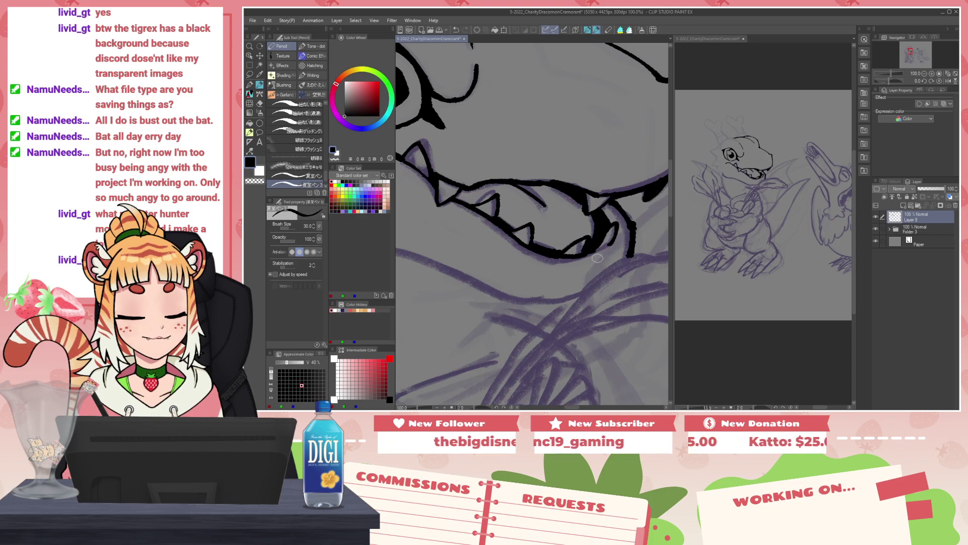
# Step: Ink a small black nostril near the front of Dracomon's snout
pyautogui.scroll(-4, 539, 240)
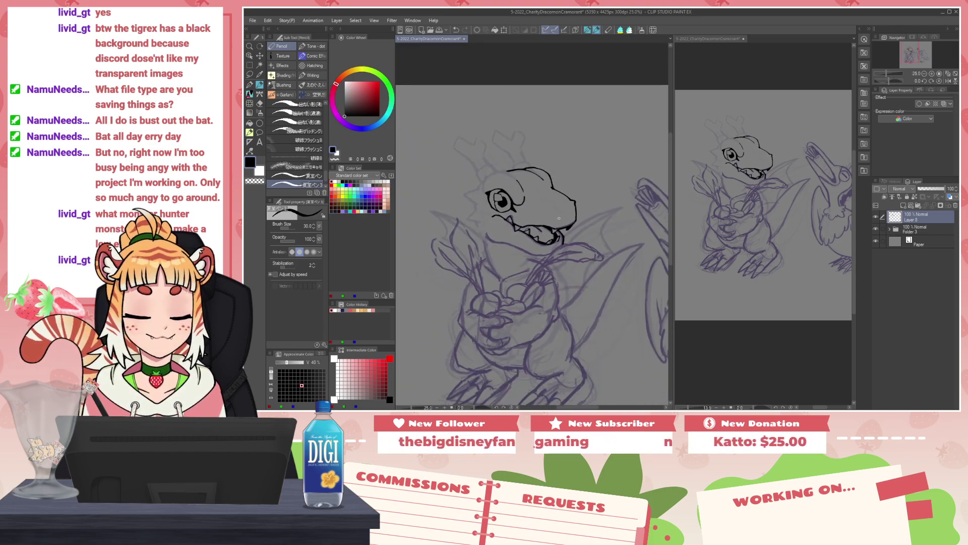
pyautogui.scroll(6, 558, 218)
pyautogui.moveTo(535, 190)
pyautogui.mouseDown()
pyautogui.moveTo(563, 209)
pyautogui.moveTo(550, 196)
pyautogui.mouseUp()
pyautogui.hotkey('ctrl', 'z')
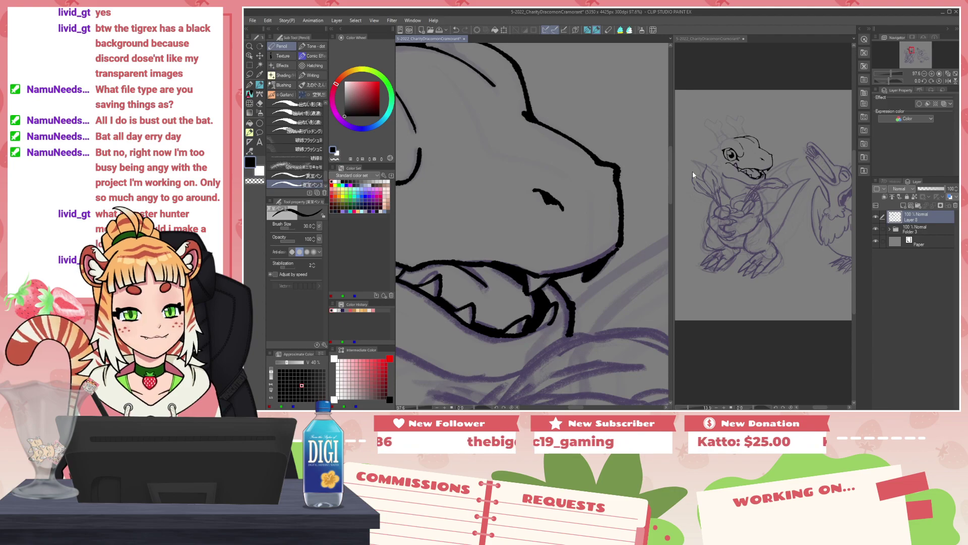
# Step: Lasso the iris, pupil and highlight inside Dracomon's eye, shift them slightly toward the snout, and deselect
pyautogui.press('h')
pyautogui.scroll(-5, 591, 214)
pyautogui.scroll(-4, 591, 213)
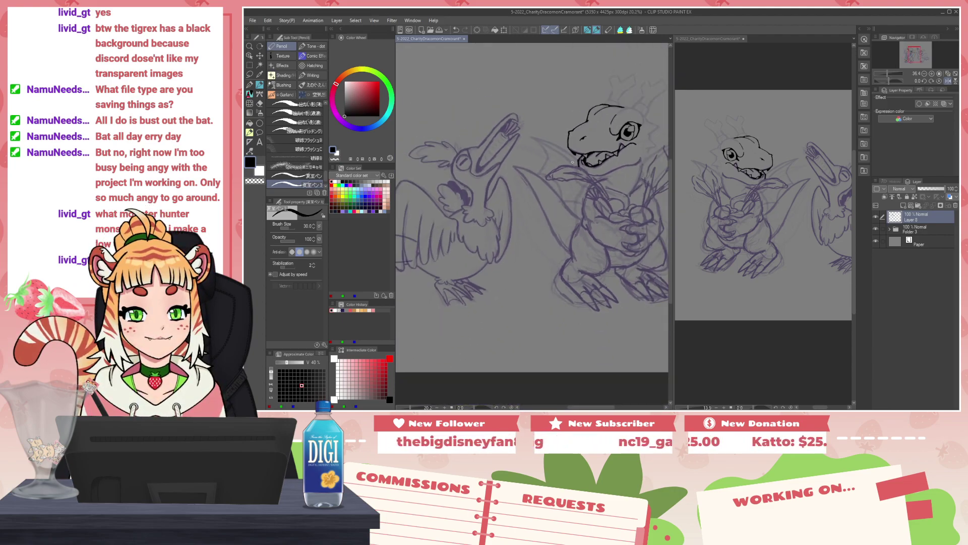
pyautogui.scroll(8, 623, 145)
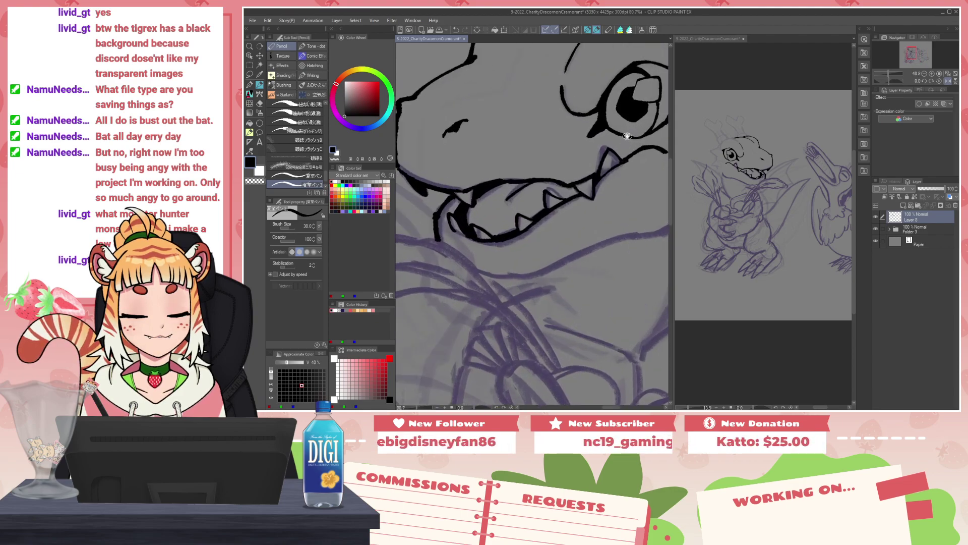
pyautogui.moveTo(549, 172); pyautogui.dragTo(524, 184)
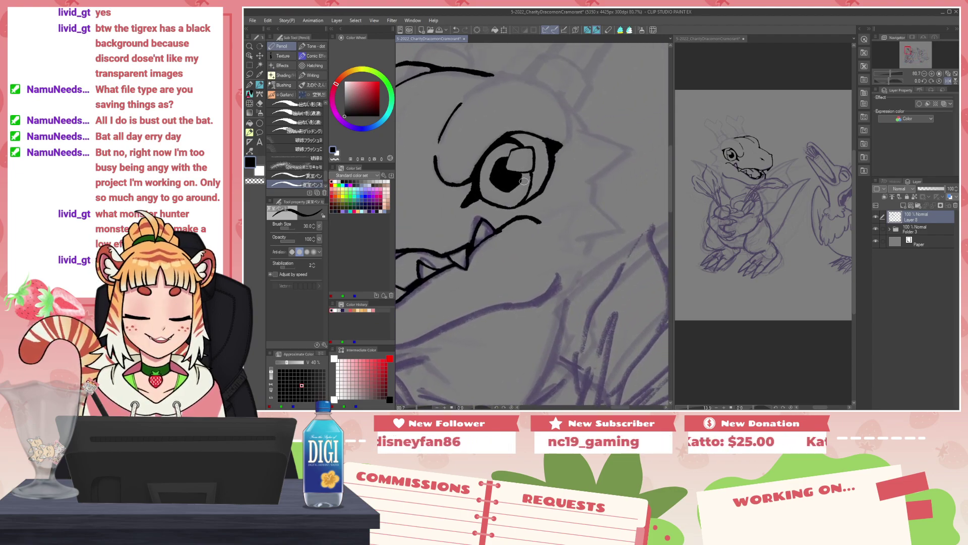
pyautogui.click(250, 75)
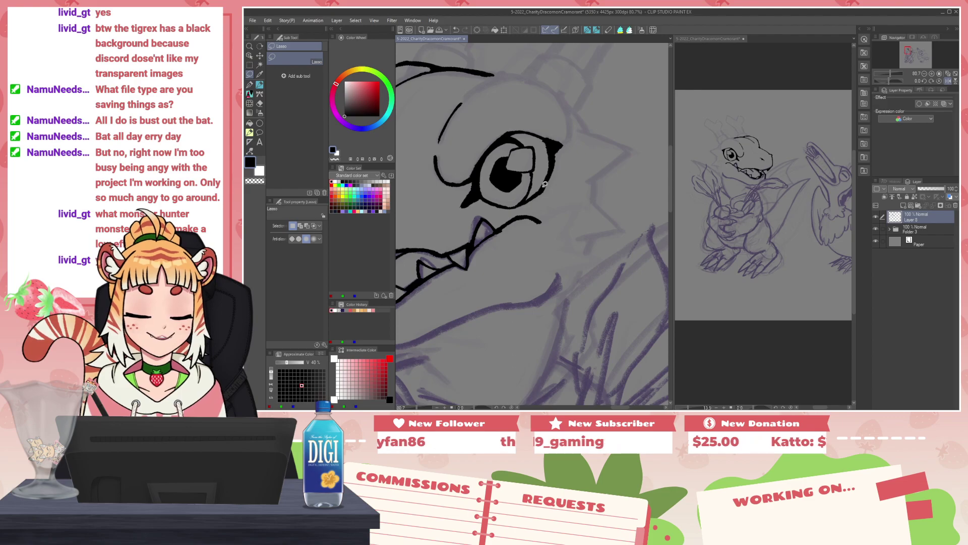
pyautogui.scroll(3, 524, 172)
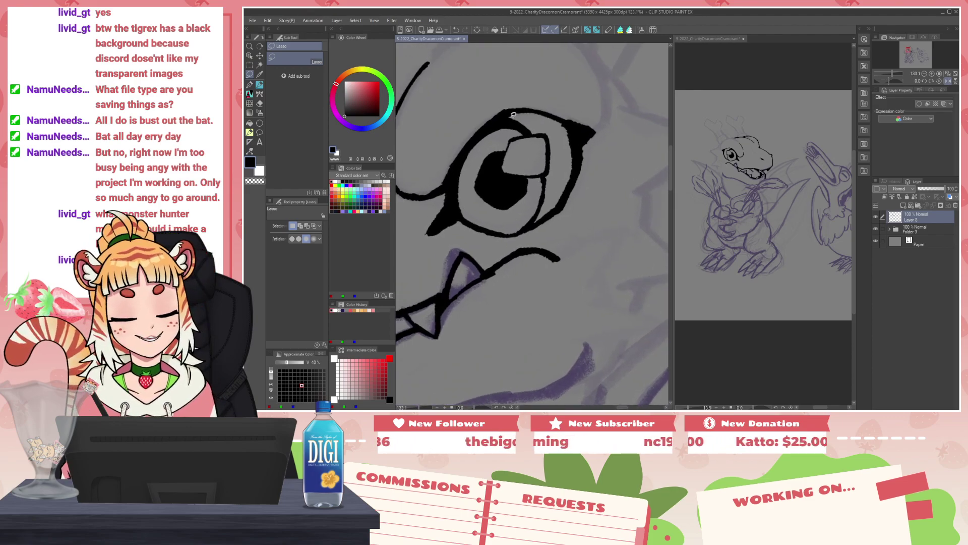
pyautogui.moveTo(512, 116); pyautogui.dragTo(480, 148)
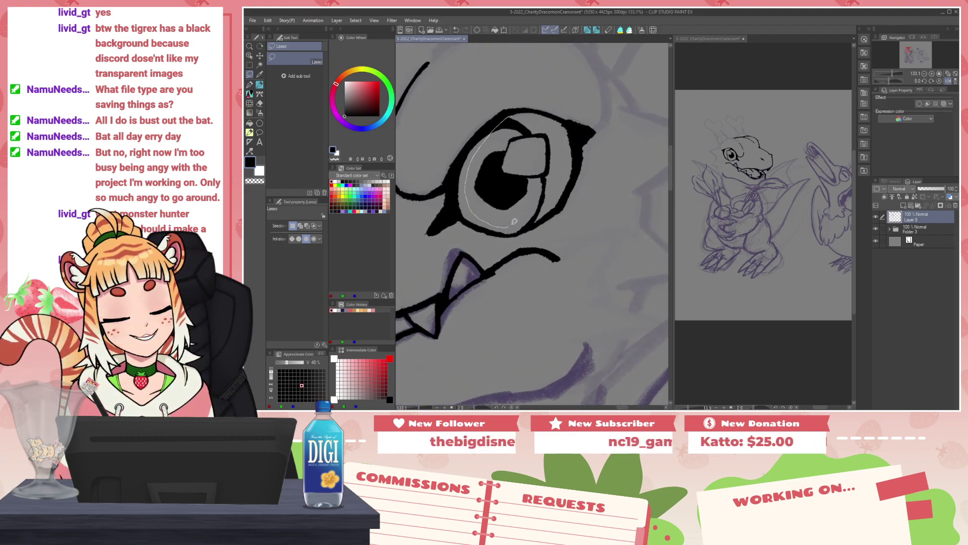
pyautogui.moveTo(565, 150); pyautogui.dragTo(547, 119)
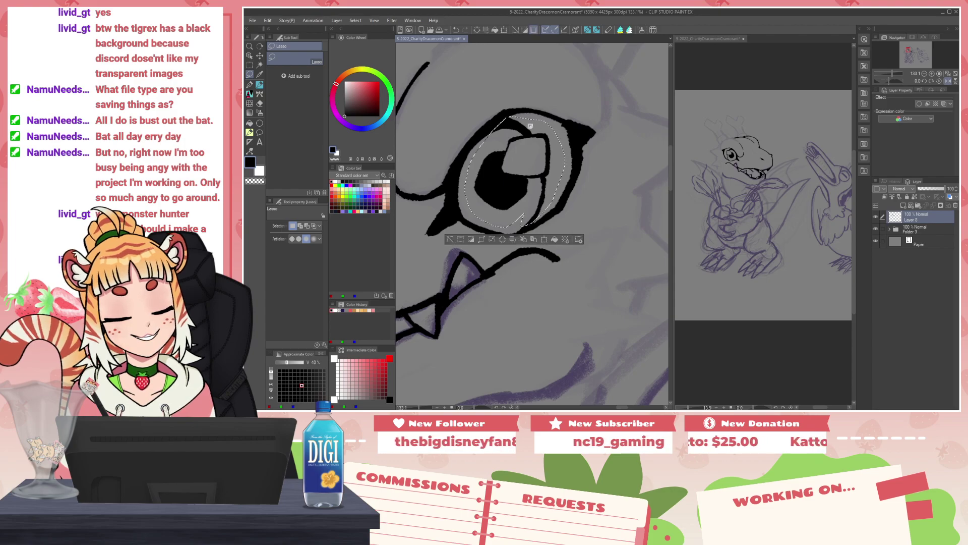
pyautogui.moveTo(549, 175); pyautogui.dragTo(537, 179)
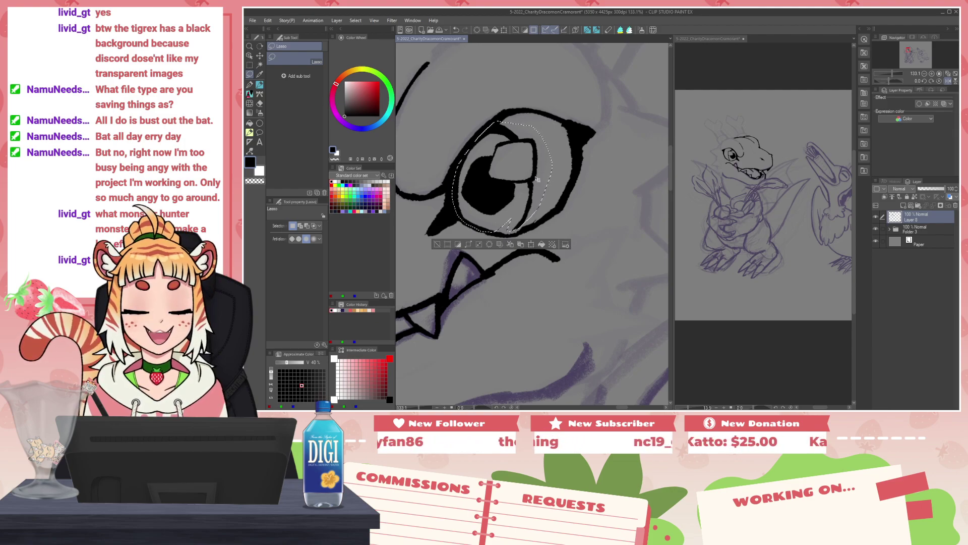
pyautogui.hotkey('ctrl', 'd')
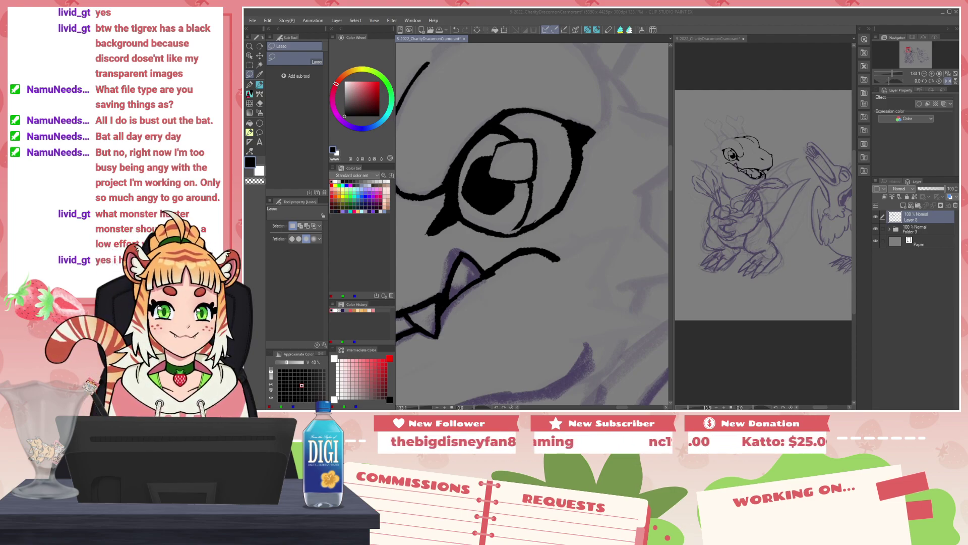
# Step: Redraw the rear iris line down to the lower eyelid in black and trim it with transparent strokes
pyautogui.click(524, 224)
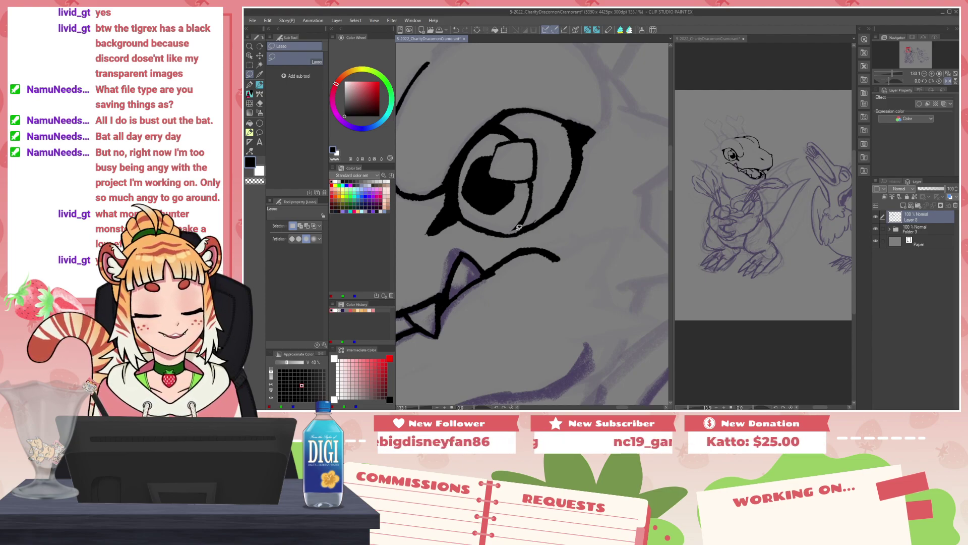
pyautogui.press('p')
pyautogui.moveTo(495, 230); pyautogui.dragTo(538, 216)
pyautogui.press('c')
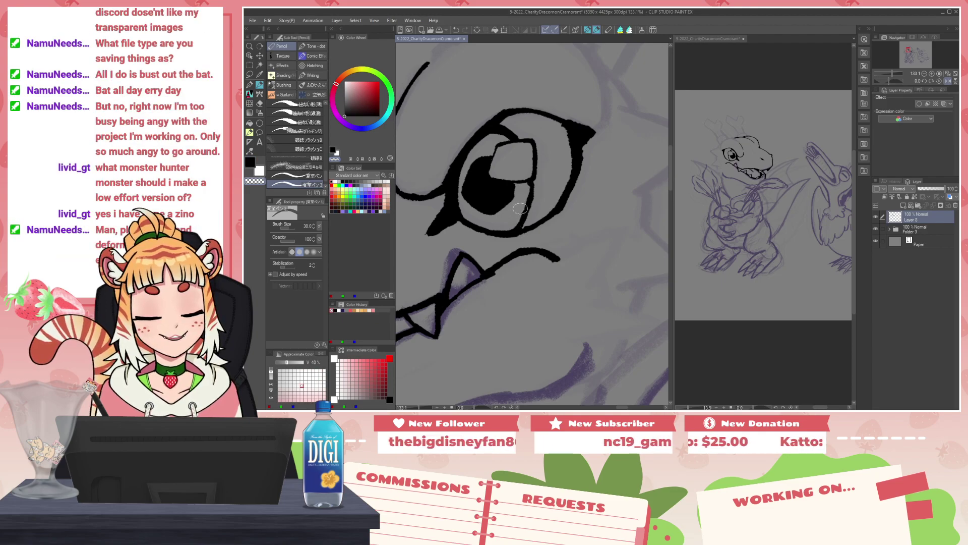
pyautogui.moveTo(527, 194); pyautogui.dragTo(517, 222)
pyautogui.press('c')
pyautogui.moveTo(532, 182); pyautogui.dragTo(530, 201)
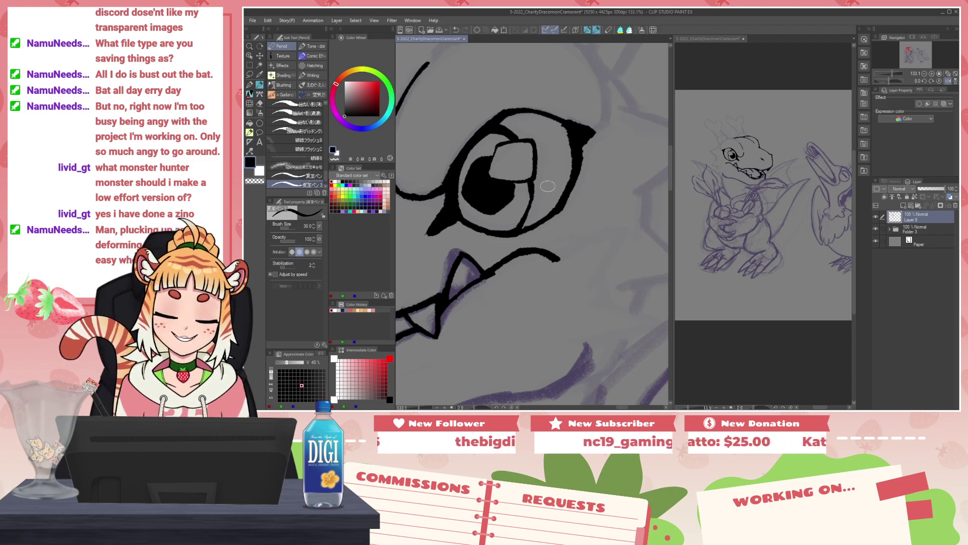
# Step: Ink the curved brow outline from the eye's rear corner up toward the top of the head and refine its thickness
pyautogui.moveTo(598, 147)
pyautogui.mouseDown()
pyautogui.moveTo(576, 200)
pyautogui.moveTo(597, 190)
pyautogui.mouseUp()
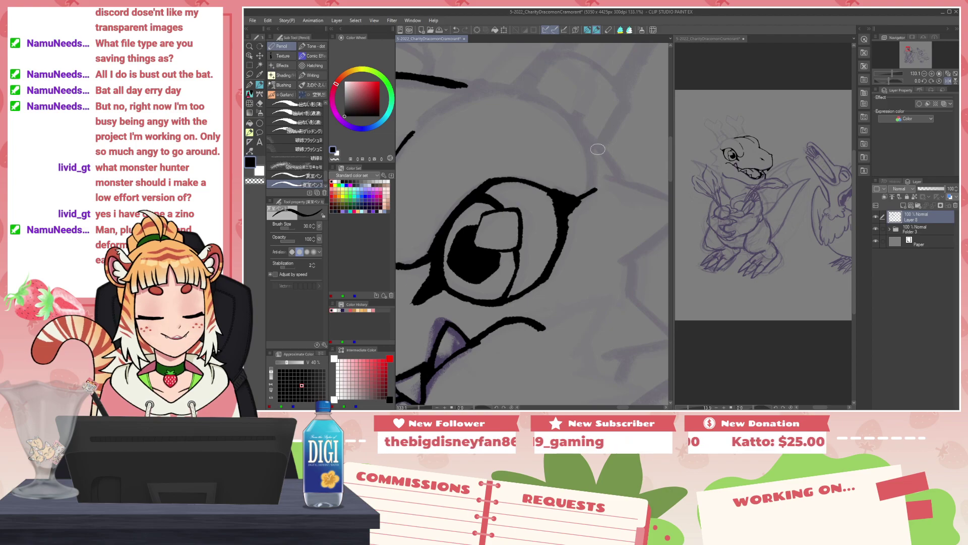
pyautogui.hotkey('ctrl', 'z')
pyautogui.moveTo(585, 131)
pyautogui.mouseDown()
pyautogui.moveTo(598, 190)
pyautogui.moveTo(600, 180)
pyautogui.moveTo(589, 194)
pyautogui.mouseUp()
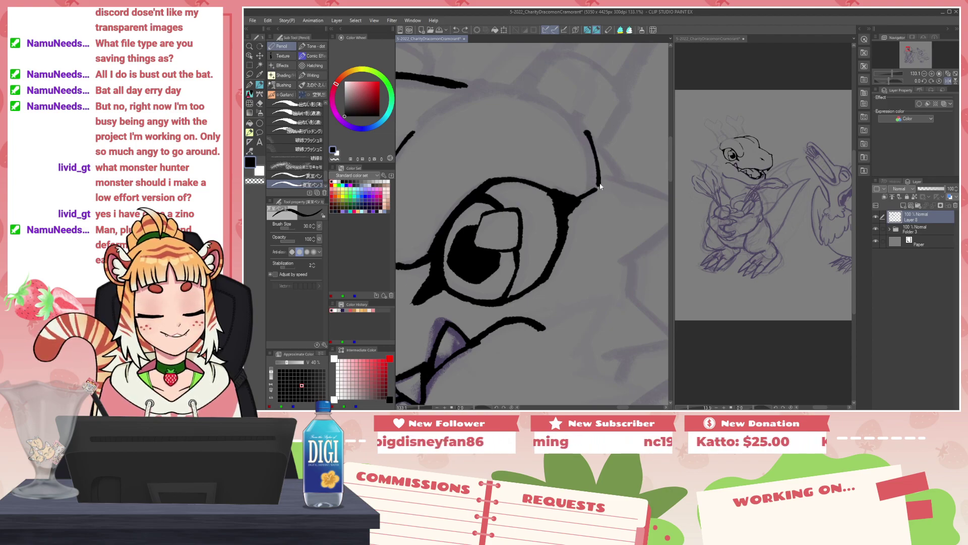
pyautogui.press('h')
pyautogui.moveTo(508, 171); pyautogui.dragTo(478, 195)
pyautogui.moveTo(446, 157)
pyautogui.mouseDown()
pyautogui.moveTo(494, 121)
pyautogui.moveTo(550, 110)
pyautogui.mouseUp()
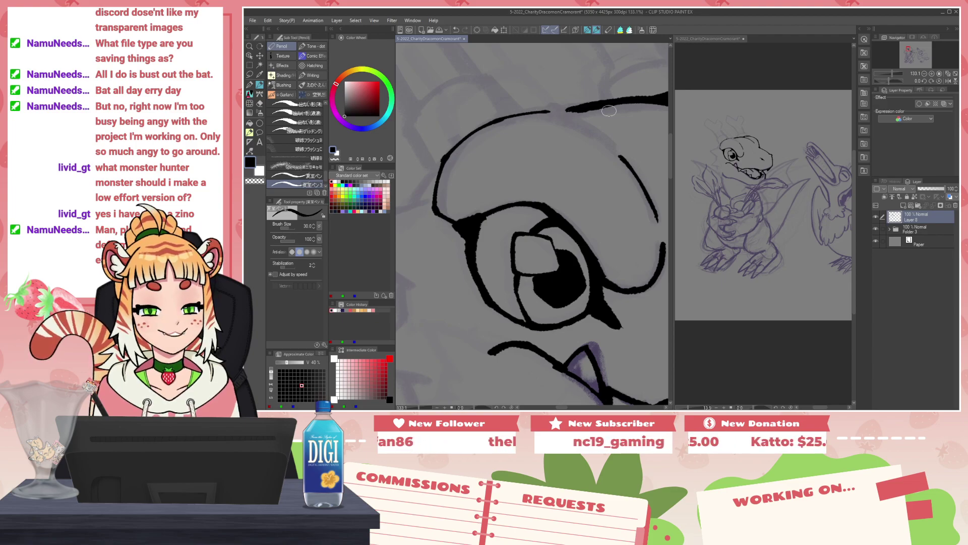
pyautogui.moveTo(453, 148)
pyautogui.mouseDown()
pyautogui.moveTo(533, 112)
pyautogui.moveTo(493, 119)
pyautogui.moveTo(548, 110)
pyautogui.mouseUp()
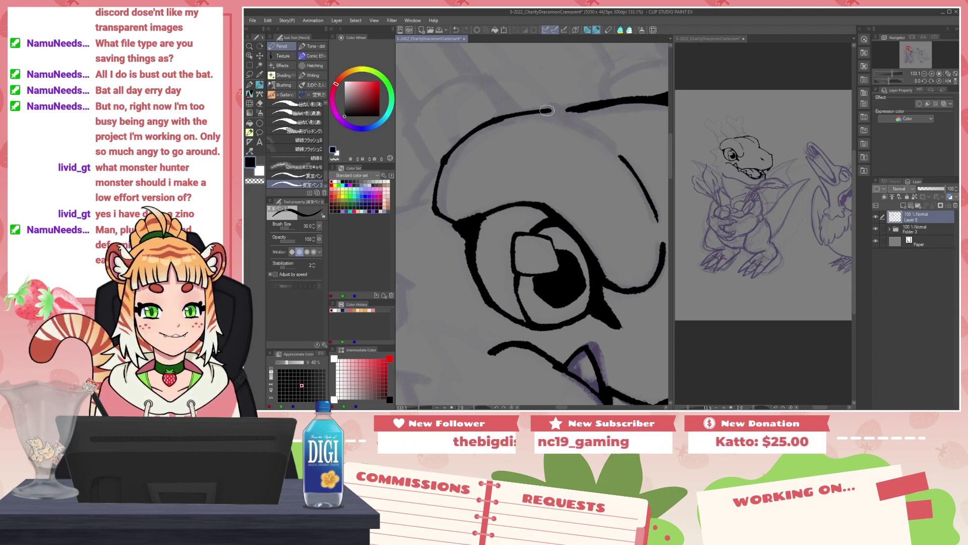
pyautogui.press('c')
pyautogui.moveTo(483, 129); pyautogui.dragTo(505, 123)
# Step: Ink the large pointed spikes along the back of Dracomon's head behind the eye in black
pyautogui.scroll(-7, 539, 92)
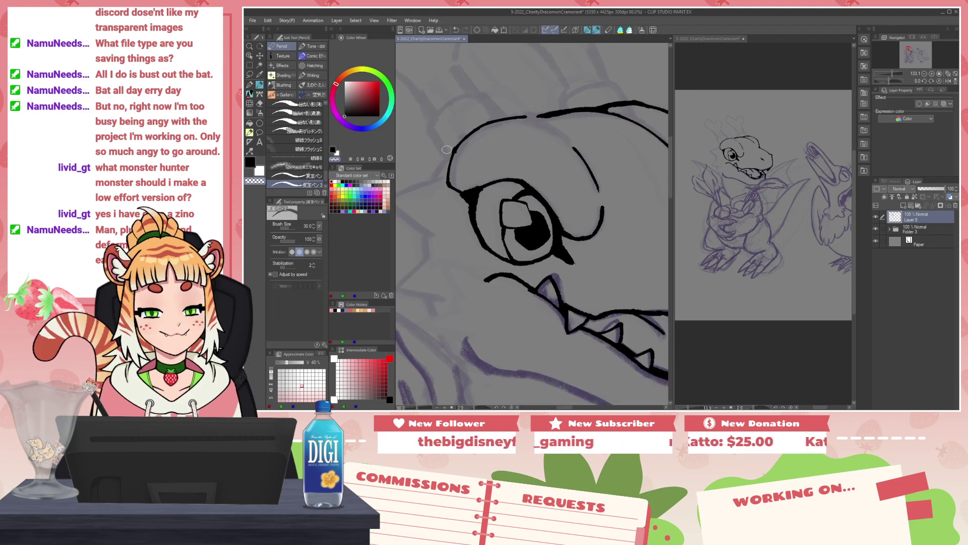
pyautogui.scroll(5, 526, 153)
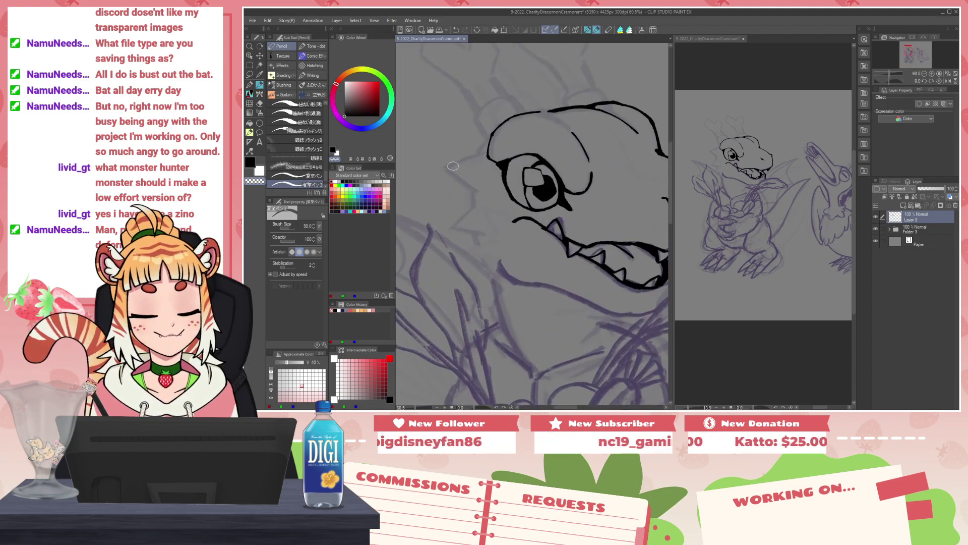
pyautogui.press('x')
pyautogui.moveTo(444, 167)
pyautogui.mouseDown()
pyautogui.moveTo(485, 152)
pyautogui.moveTo(480, 246)
pyautogui.mouseUp()
pyautogui.hotkey('ctrl', 'z')
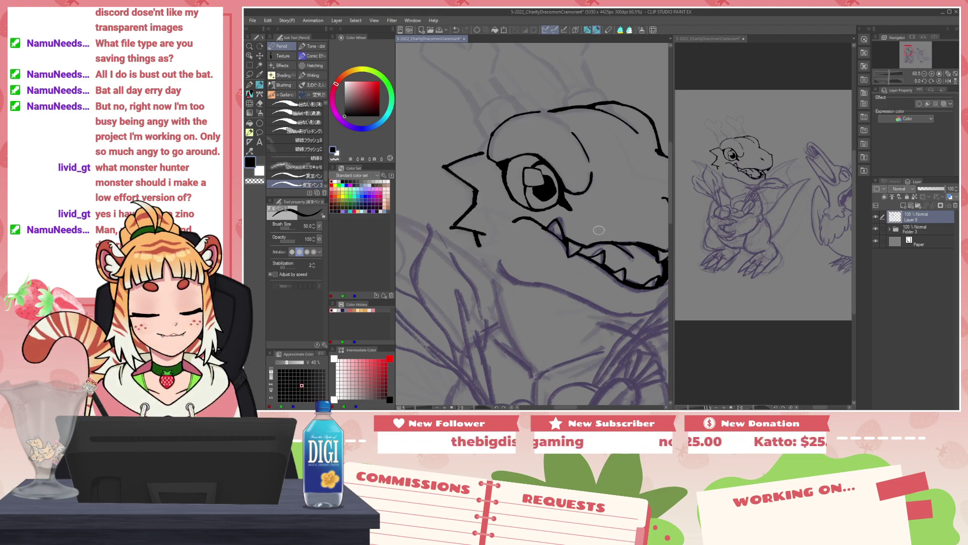
# Step: Ink the smaller cheek spikes behind the jaw and join them to the mouth corner, using the size 40 pen
pyautogui.moveTo(588, 308)
pyautogui.mouseDown()
pyautogui.moveTo(573, 212)
pyautogui.moveTo(582, 226)
pyautogui.mouseUp()
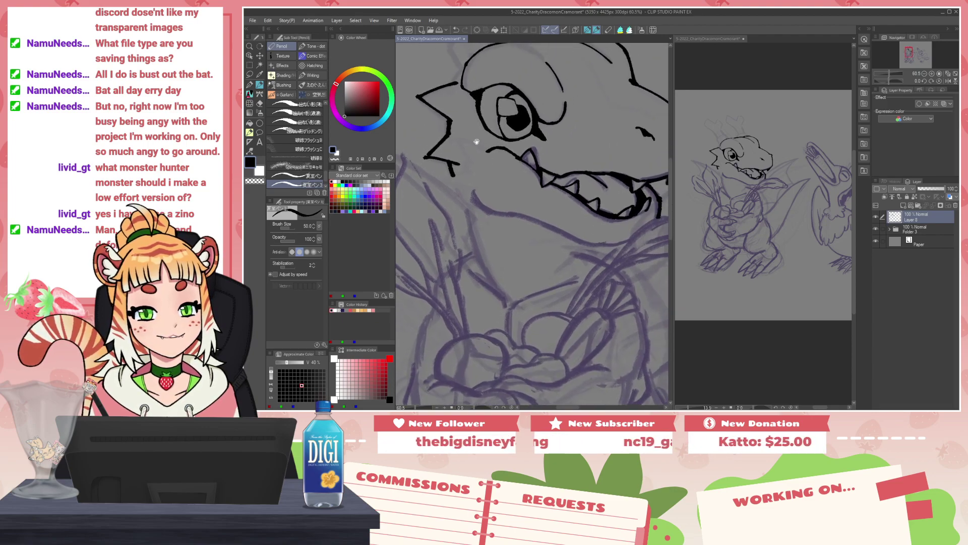
pyautogui.moveTo(476, 140); pyautogui.dragTo(477, 156)
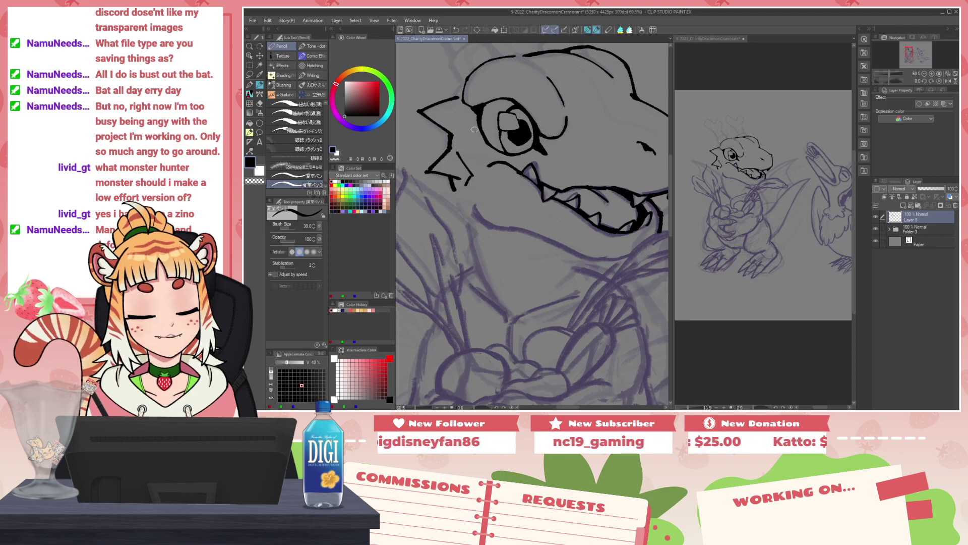
pyautogui.moveTo(458, 151); pyautogui.dragTo(477, 158)
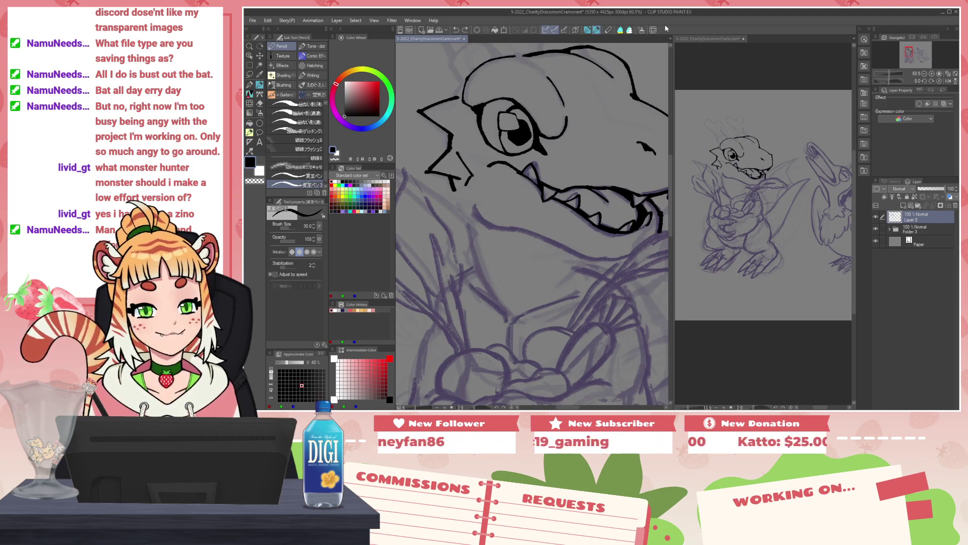
pyautogui.click(586, 30)
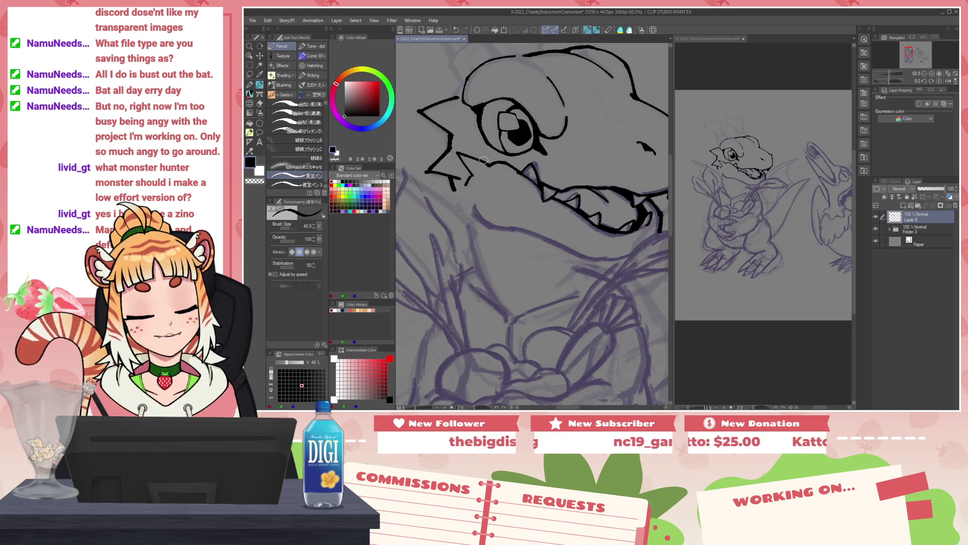
pyautogui.moveTo(439, 194); pyautogui.dragTo(475, 200)
pyautogui.hotkey('ctrl', 'z')
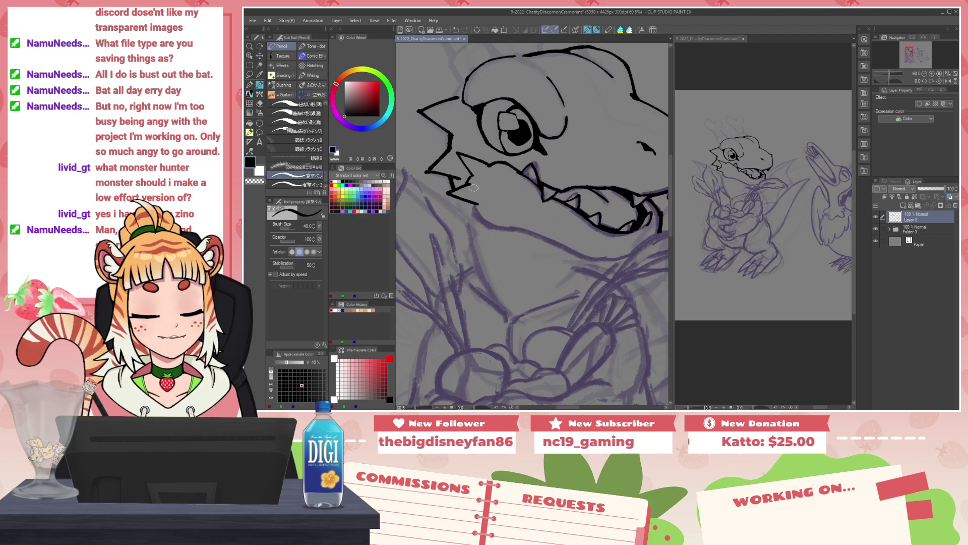
# Step: Clean up the cheek spike lines behind the mouth corner with transparent strokes and return to black
pyautogui.press('c')
pyautogui.press('c')
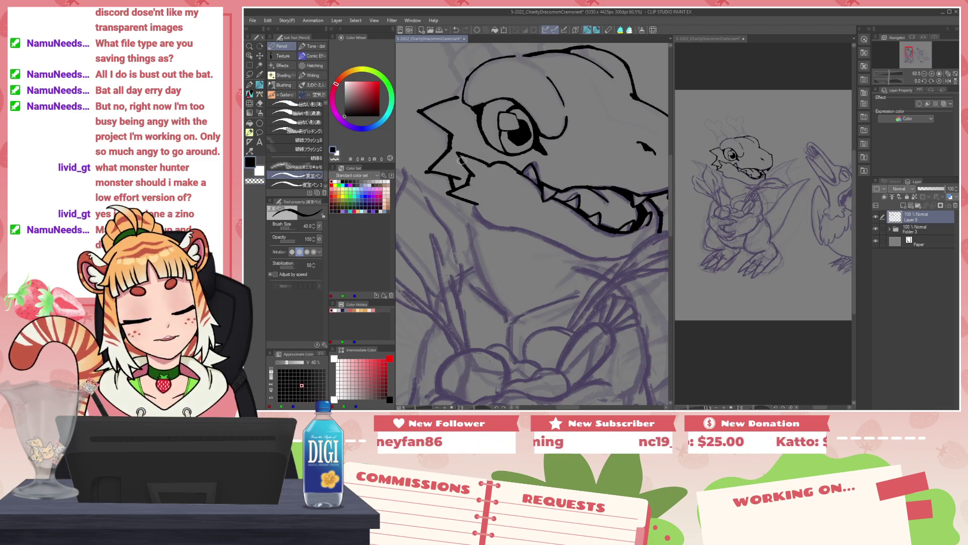
pyautogui.press('x')
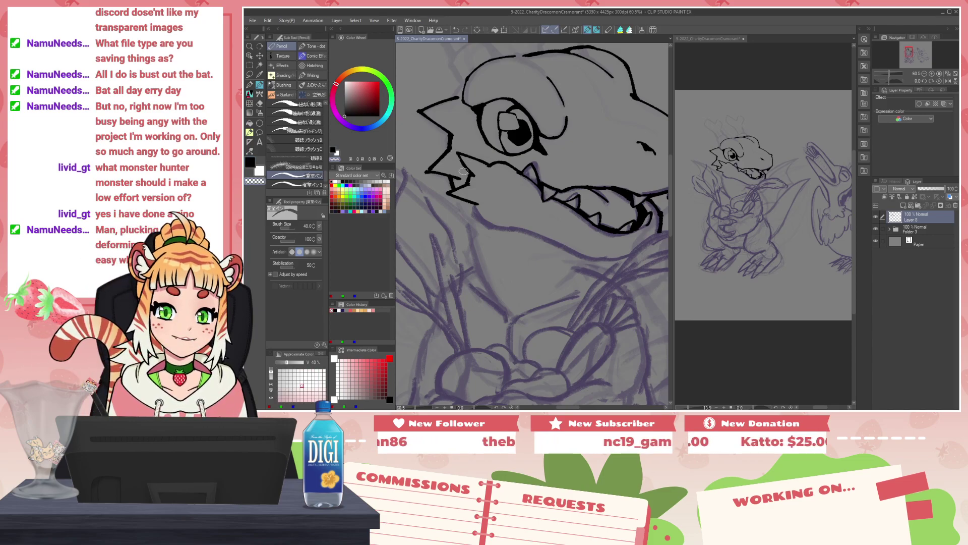
pyautogui.press('c')
pyautogui.moveTo(458, 155); pyautogui.dragTo(467, 167)
pyautogui.press('c')
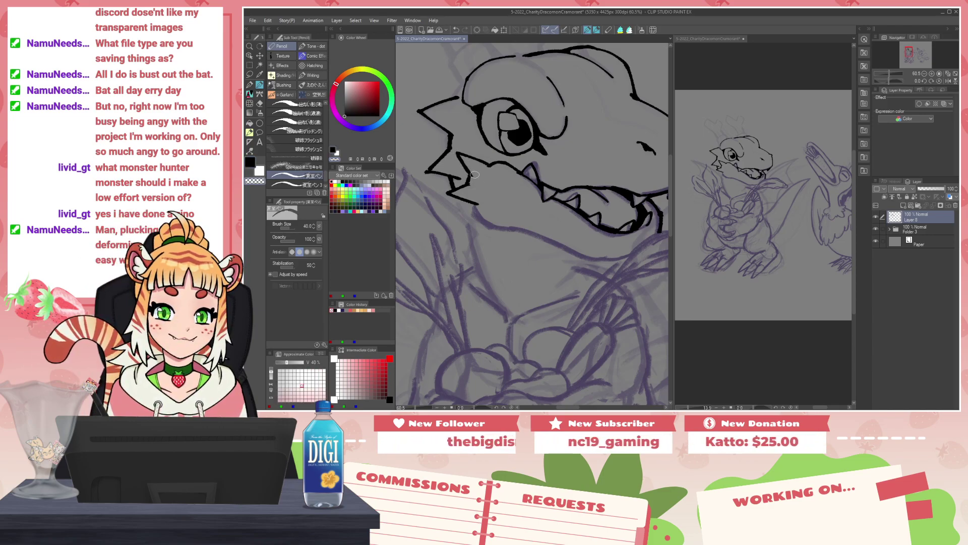
pyautogui.press('x')
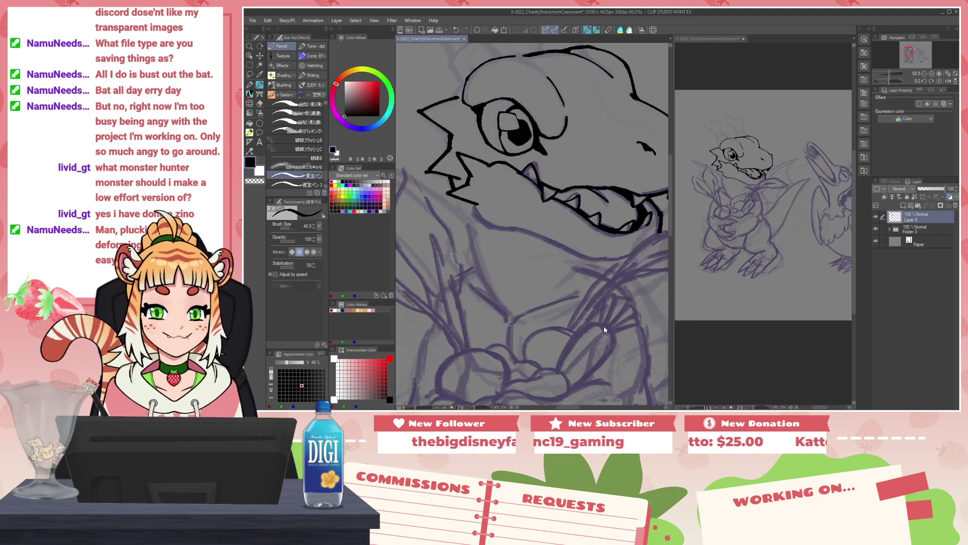
pyautogui.press('h')
pyautogui.moveTo(489, 259); pyautogui.dragTo(548, 257)
pyautogui.moveTo(600, 338); pyautogui.dragTo(479, 281)
pyautogui.moveTo(543, 182); pyautogui.dragTo(577, 262)
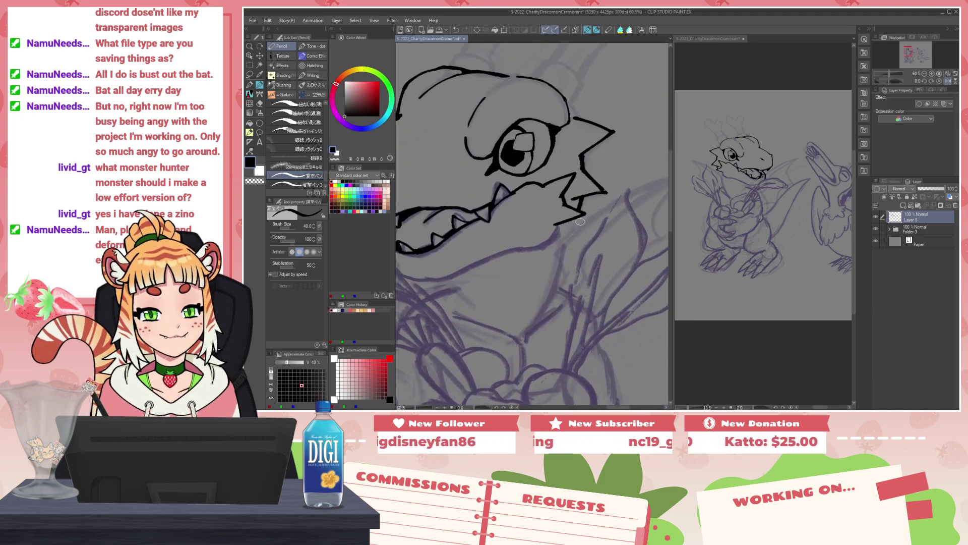
# Step: Ink the back of Dracomon's neck below the cheek spikes and the short fold lines at the throat in black
pyautogui.moveTo(581, 216)
pyautogui.mouseDown()
pyautogui.moveTo(554, 241)
pyautogui.moveTo(570, 227)
pyautogui.moveTo(540, 303)
pyautogui.mouseUp()
pyautogui.hotkey('ctrl', 'z')
pyautogui.hotkey('ctrl', 'z')
pyautogui.moveTo(565, 242); pyautogui.dragTo(536, 318)
pyautogui.moveTo(563, 239)
pyautogui.mouseDown()
pyautogui.moveTo(559, 274)
pyautogui.moveTo(613, 260)
pyautogui.mouseUp()
pyautogui.moveTo(513, 269)
pyautogui.mouseDown()
pyautogui.moveTo(557, 264)
pyautogui.moveTo(536, 302)
pyautogui.moveTo(530, 278)
pyautogui.moveTo(529, 302)
pyautogui.mouseUp()
pyautogui.hotkey('ctrl', 'z')
pyautogui.hotkey('ctrl', 'z')
pyautogui.hotkey('ctrl', 'z')
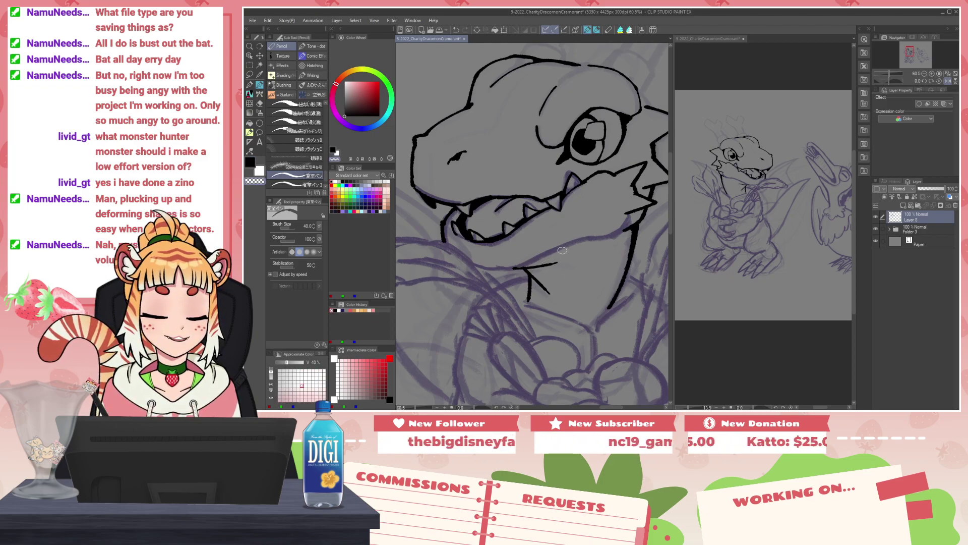
# Step: Ink the underside of the lower jaw as a curve from the chin back to the neck below the cheek spikes
pyautogui.moveTo(475, 267)
pyautogui.mouseDown()
pyautogui.moveTo(521, 269)
pyautogui.moveTo(627, 227)
pyautogui.mouseUp()
pyautogui.hotkey('ctrl', 'z')
pyautogui.hotkey('ctrl', 'z')
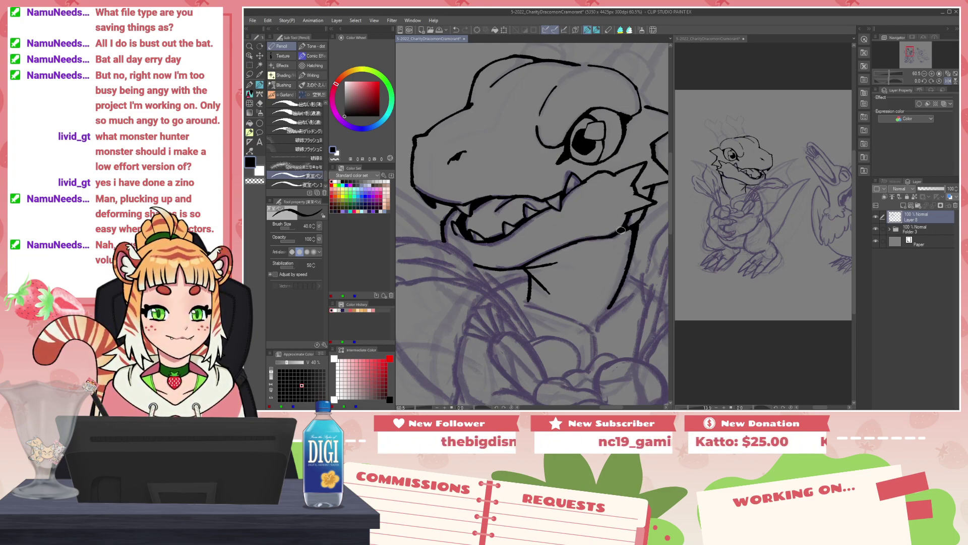
# Step: Trim the join between the brow and the first head spike with transparent strokes, and extend the brow crease toward the head's top outline
pyautogui.moveTo(652, 178); pyautogui.dragTo(575, 272)
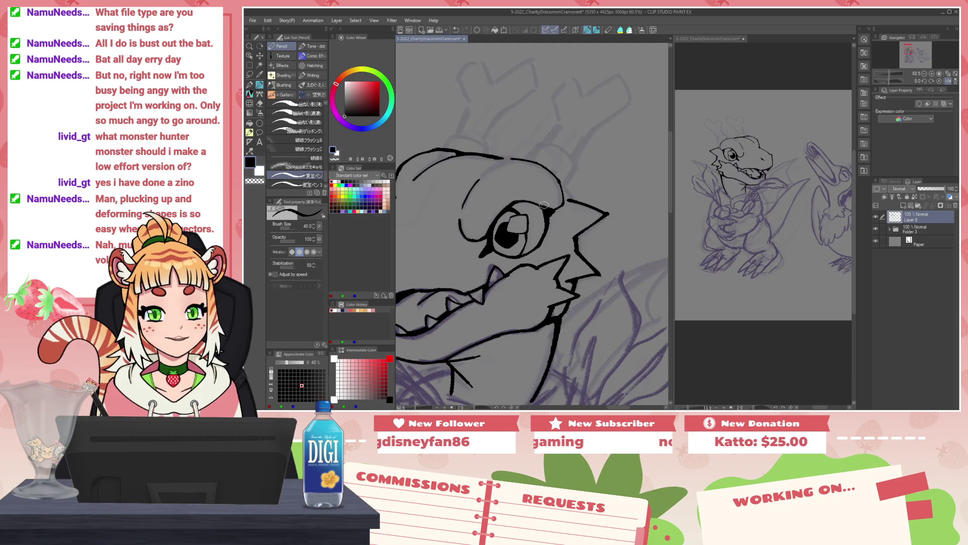
pyautogui.scroll(1, 537, 204)
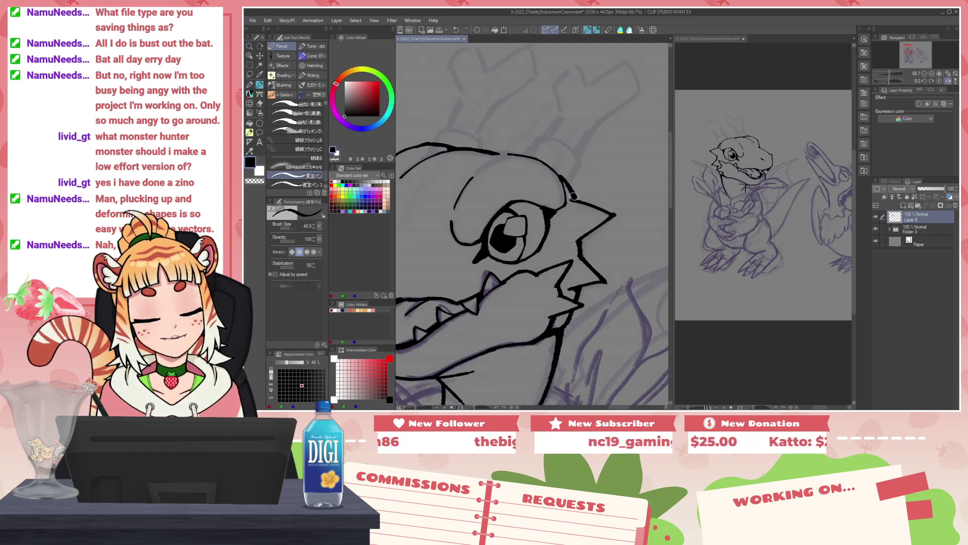
pyautogui.press('c')
pyautogui.moveTo(559, 181); pyautogui.dragTo(565, 195)
pyautogui.press('c')
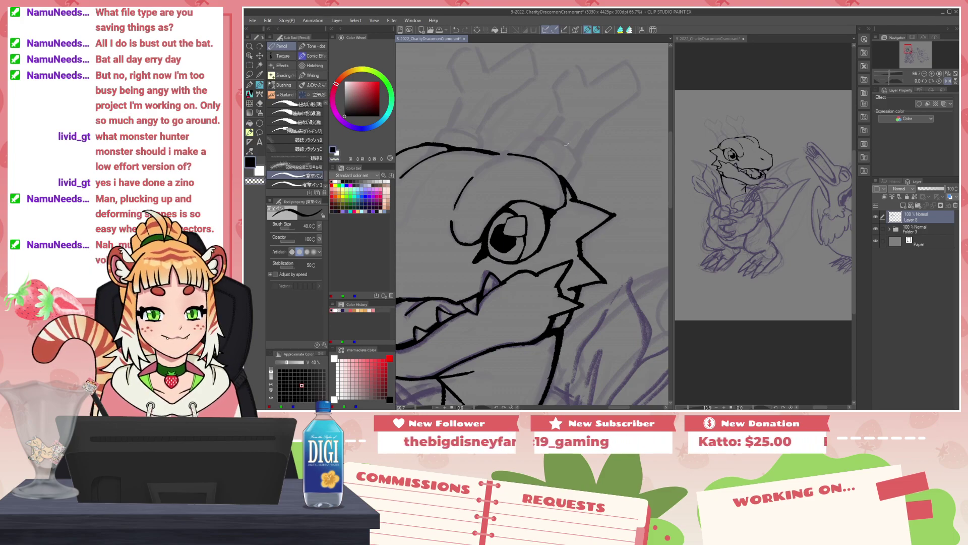
pyautogui.scroll(-5, 512, 190)
pyautogui.scroll(3, 507, 186)
pyautogui.scroll(2, 506, 187)
pyautogui.moveTo(463, 186)
pyautogui.mouseDown()
pyautogui.moveTo(501, 185)
pyautogui.moveTo(517, 169)
pyautogui.moveTo(507, 173)
pyautogui.mouseUp()
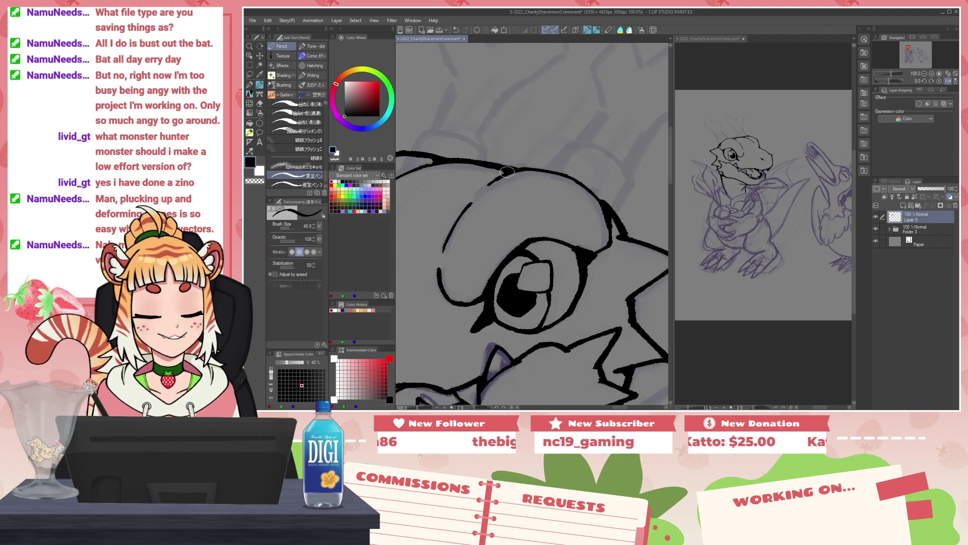
# Step: Ink the near horn's inner edge from the head up to a rounded short prong, plus a short line at its outer base
pyautogui.moveTo(459, 217); pyautogui.dragTo(399, 275)
pyautogui.moveTo(458, 228); pyautogui.dragTo(485, 201)
pyautogui.moveTo(527, 269); pyautogui.dragTo(544, 244)
pyautogui.moveTo(484, 201); pyautogui.dragTo(515, 168)
pyautogui.moveTo(506, 135)
pyautogui.mouseDown()
pyautogui.moveTo(513, 165)
pyautogui.moveTo(505, 128)
pyautogui.moveTo(514, 108)
pyautogui.moveTo(552, 100)
pyautogui.moveTo(555, 125)
pyautogui.moveTo(623, 85)
pyautogui.mouseUp()
pyautogui.hotkey('ctrl', 'z')
pyautogui.hotkey('ctrl', 'z')
pyautogui.moveTo(528, 118); pyautogui.dragTo(537, 152)
pyautogui.press('c')
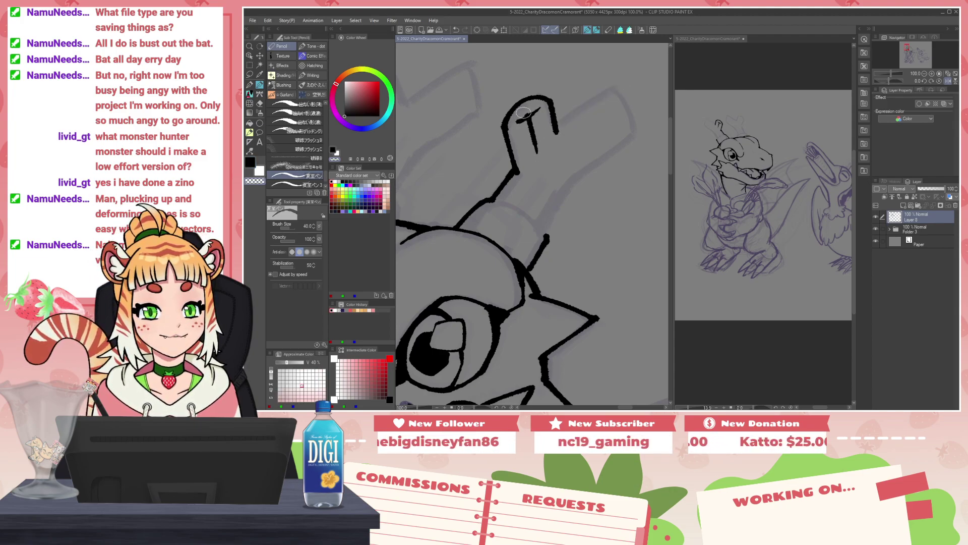
pyautogui.press('x')
pyautogui.moveTo(535, 115); pyautogui.dragTo(531, 121)
pyautogui.scroll(-1, 537, 152)
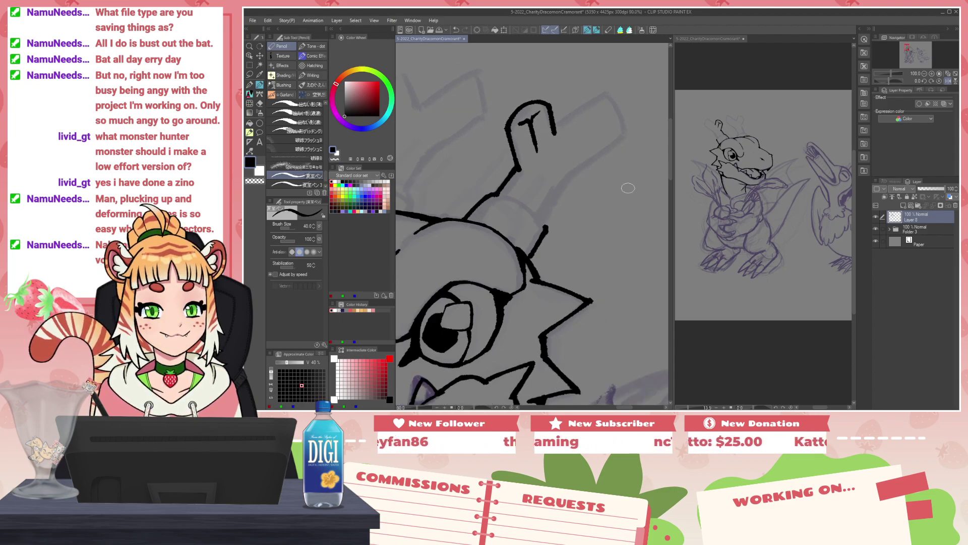
pyautogui.scroll(-3, 608, 177)
pyautogui.scroll(2, 620, 180)
pyautogui.hotkey('ctrl', 'z')
pyautogui.hotkey('ctrl', 'z')
pyautogui.scroll(3, 615, 182)
pyautogui.hotkey('ctrl', 'z')
# Step: Ink the near horn's longer rounded prong and continue its outer edge down toward the horn's base
pyautogui.moveTo(542, 160); pyautogui.dragTo(602, 118)
pyautogui.hotkey('ctrl', 'z')
pyautogui.moveTo(542, 161); pyautogui.dragTo(613, 118)
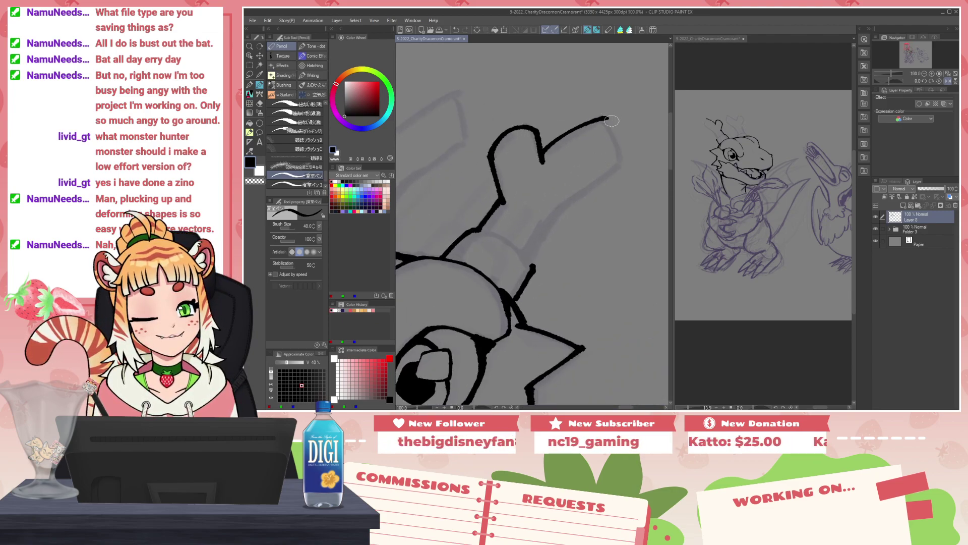
pyautogui.hotkey('ctrl', 'z')
pyautogui.moveTo(542, 160)
pyautogui.mouseDown()
pyautogui.moveTo(611, 118)
pyautogui.moveTo(595, 122)
pyautogui.moveTo(618, 137)
pyautogui.moveTo(624, 163)
pyautogui.moveTo(549, 225)
pyautogui.mouseUp()
pyautogui.hotkey('ctrl', 'z')
pyautogui.hotkey('ctrl', 'z')
pyautogui.moveTo(624, 162); pyautogui.dragTo(557, 209)
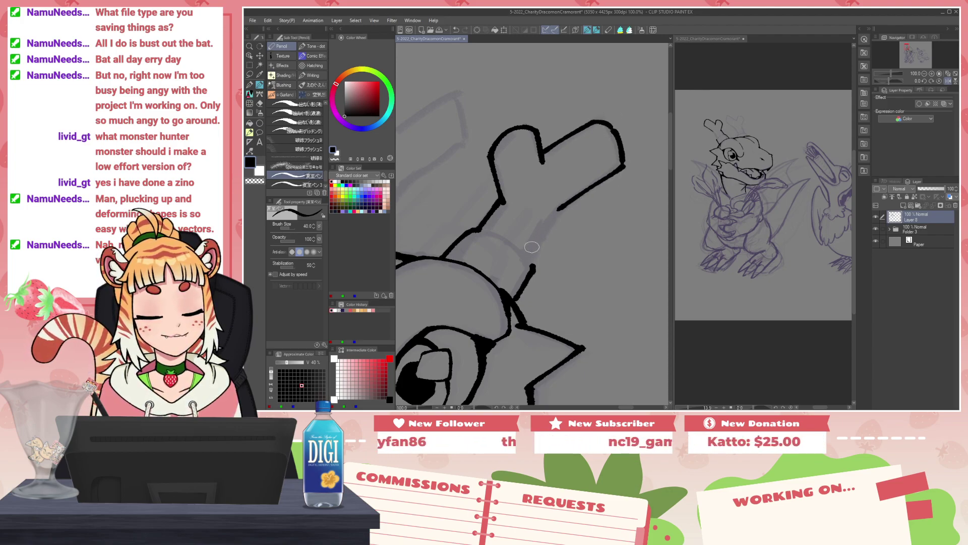
pyautogui.hotkey('ctrl', 'z')
pyautogui.moveTo(528, 255)
pyautogui.mouseDown()
pyautogui.moveTo(551, 223)
pyautogui.moveTo(527, 258)
pyautogui.mouseUp()
# Step: Reduce the pen size to 25 and try to ink a line across the near horn's base
pyautogui.press('[')
pyautogui.press('[')
pyautogui.moveTo(480, 230); pyautogui.dragTo(535, 257)
pyautogui.press('c')
pyautogui.hotkey('ctrl', 'z')
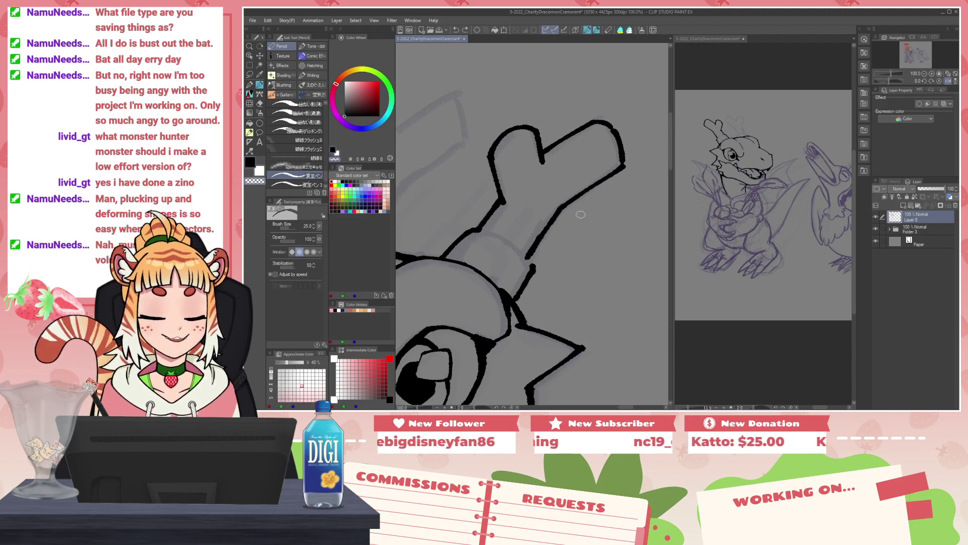
# Step: Lasso the short line at the near horn's outer base, shift it to meet the outer edge, deselect and return to the pen
pyautogui.click(249, 74)
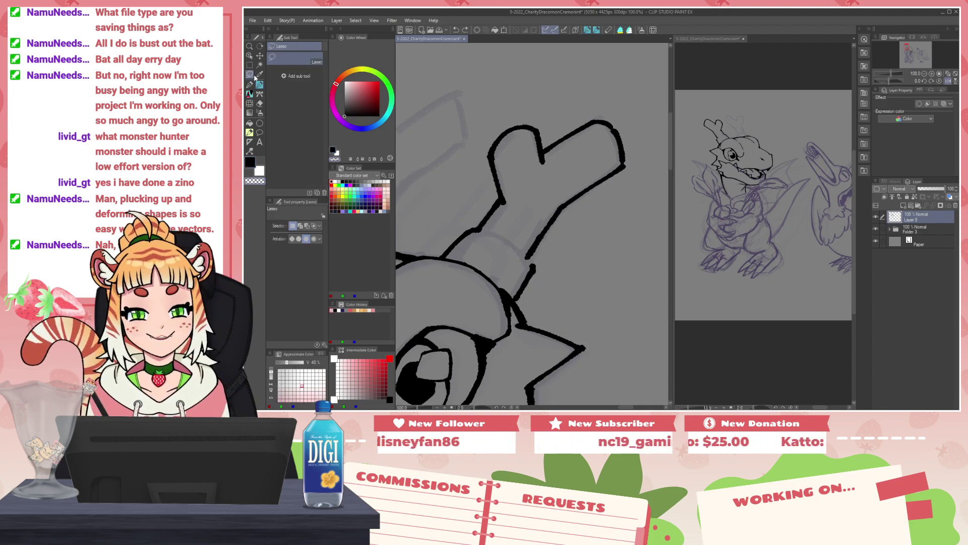
pyautogui.moveTo(540, 257)
pyautogui.mouseDown()
pyautogui.moveTo(517, 293)
pyautogui.moveTo(542, 255)
pyautogui.moveTo(518, 280)
pyautogui.mouseUp()
pyautogui.hotkey('ctrl', 'd')
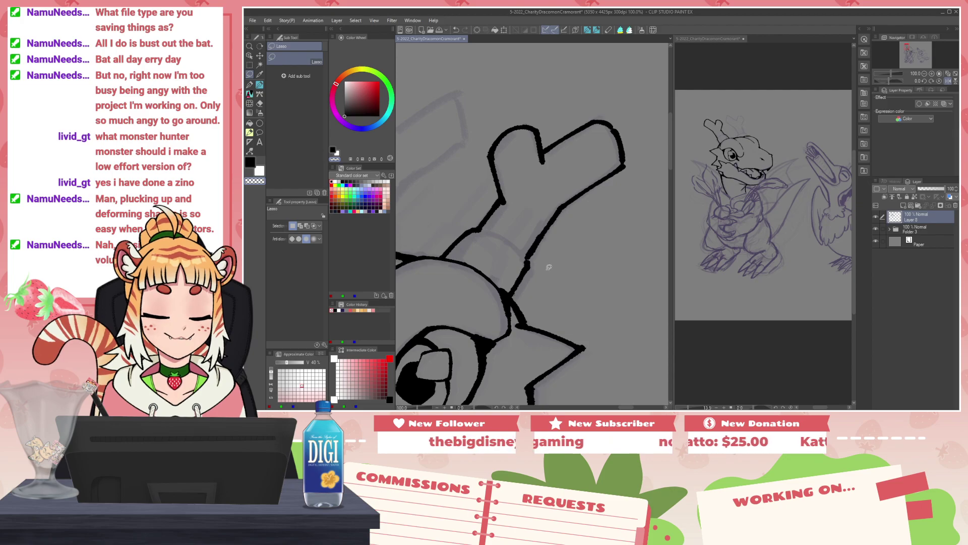
pyautogui.press('p')
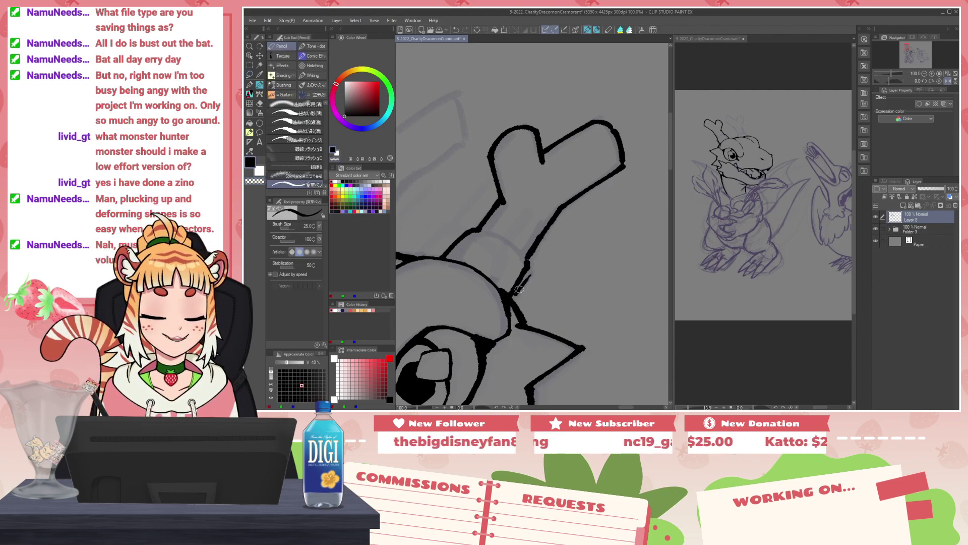
# Step: Smooth the joint in the near horn's outer edge with transparent strokes and return to black
pyautogui.press('c')
pyautogui.moveTo(528, 254)
pyautogui.mouseDown()
pyautogui.moveTo(518, 271)
pyautogui.moveTo(531, 264)
pyautogui.moveTo(524, 261)
pyautogui.moveTo(510, 298)
pyautogui.moveTo(529, 266)
pyautogui.mouseUp()
pyautogui.press('c')
pyautogui.press('c')
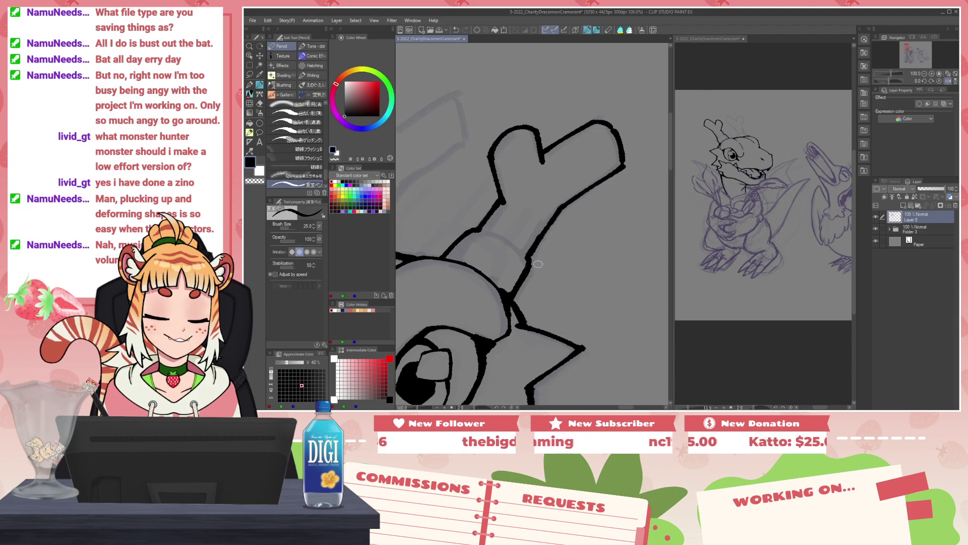
# Step: Mirror the canvas view and ink the curved band line across the near horn's base
pyautogui.press('h')
pyautogui.press('c')
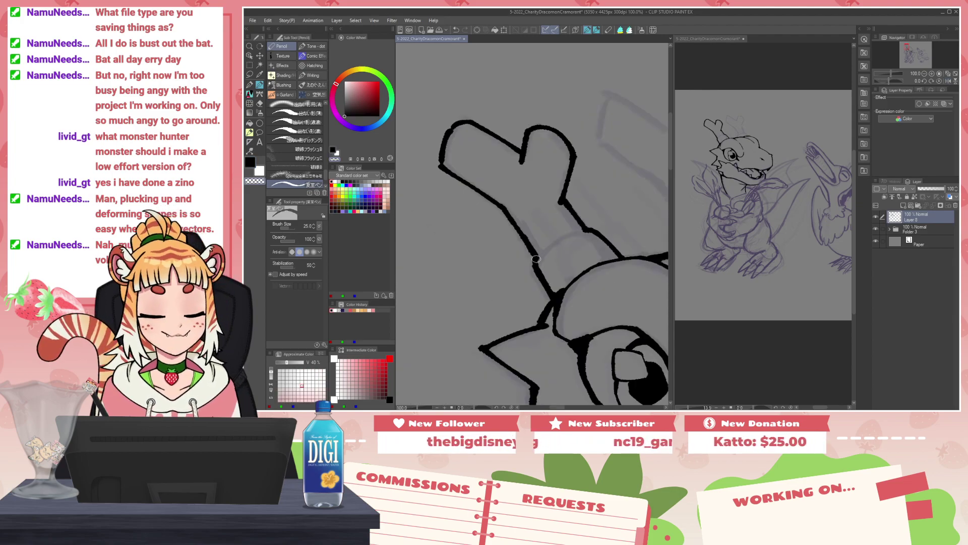
pyautogui.press('c')
pyautogui.moveTo(538, 256); pyautogui.dragTo(584, 230)
pyautogui.hotkey('ctrl', 'z')
pyautogui.hotkey('ctrl', 'z')
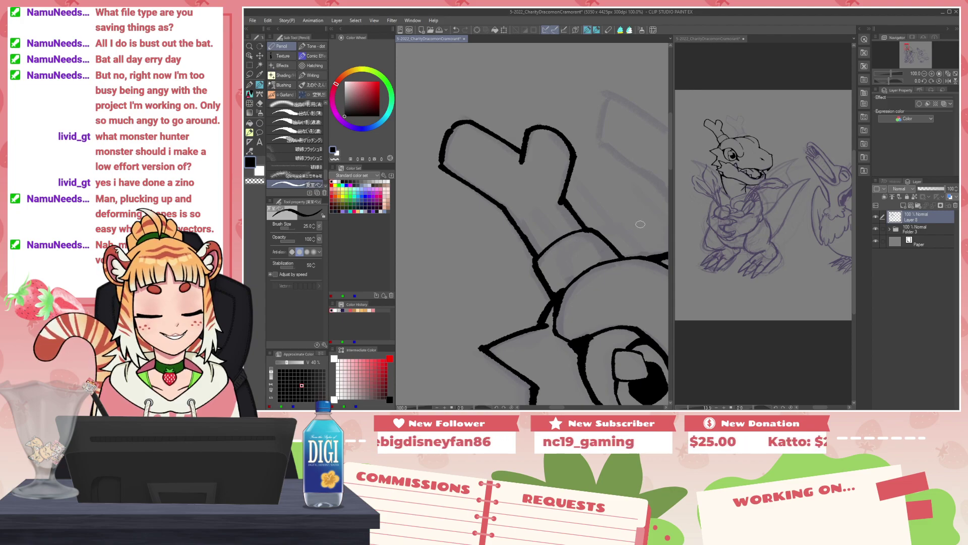
# Step: Refine the near horn's base outline around the band with alternating black and transparent strokes
pyautogui.press('x')
pyautogui.press('x')
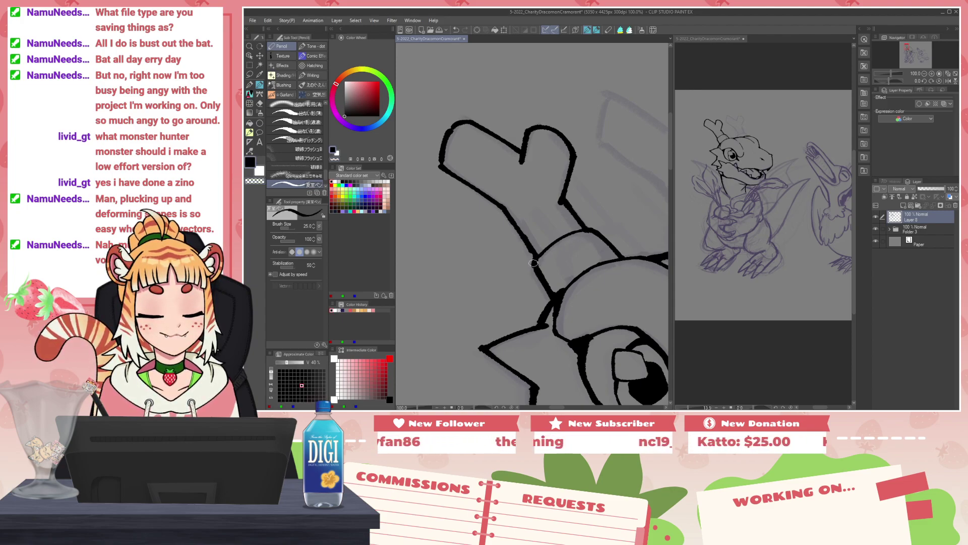
pyautogui.press('x')
pyautogui.press('x')
pyautogui.press('x')
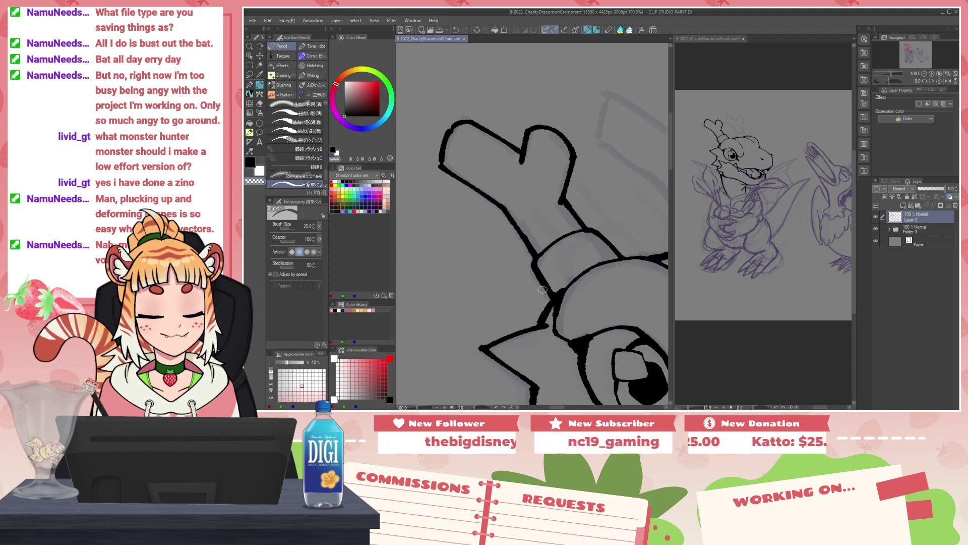
pyautogui.press('x')
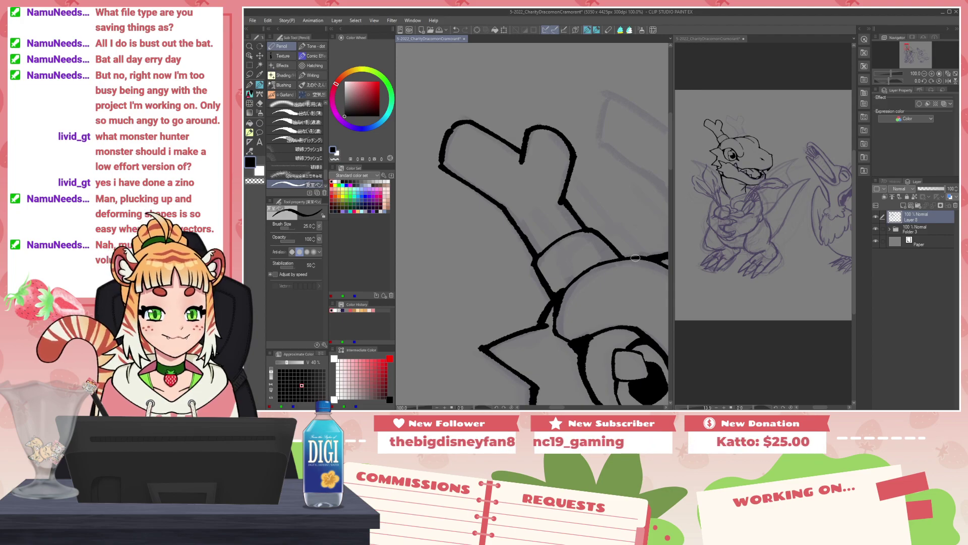
pyautogui.press('x')
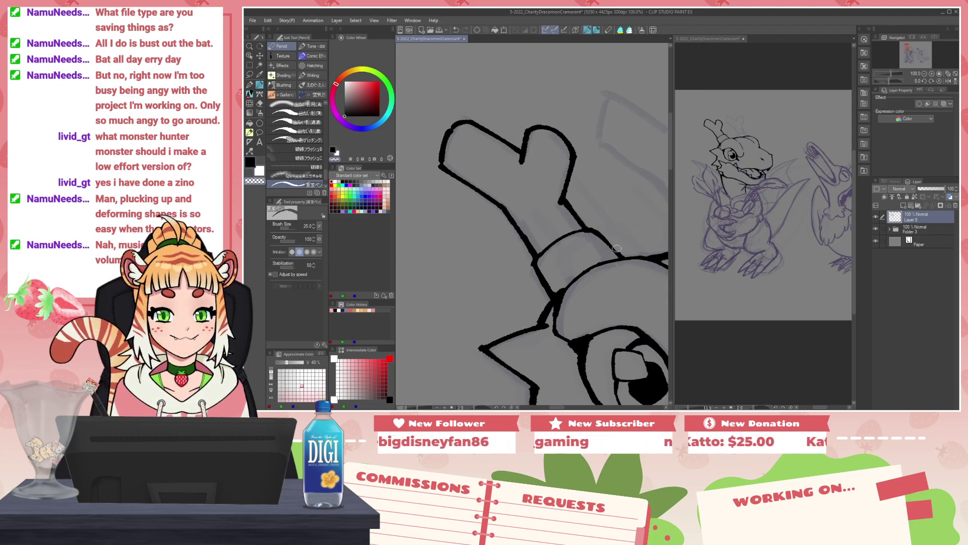
pyautogui.press('x')
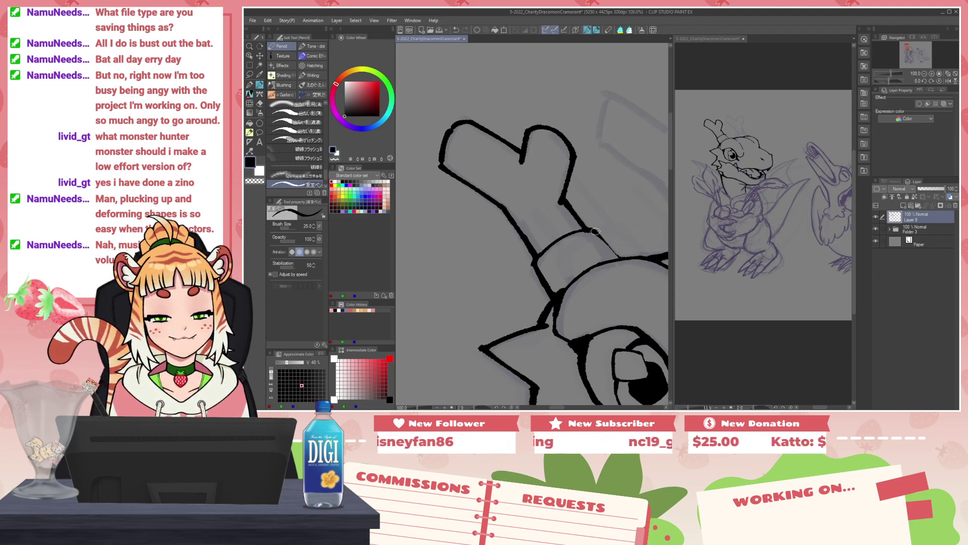
pyautogui.press('x')
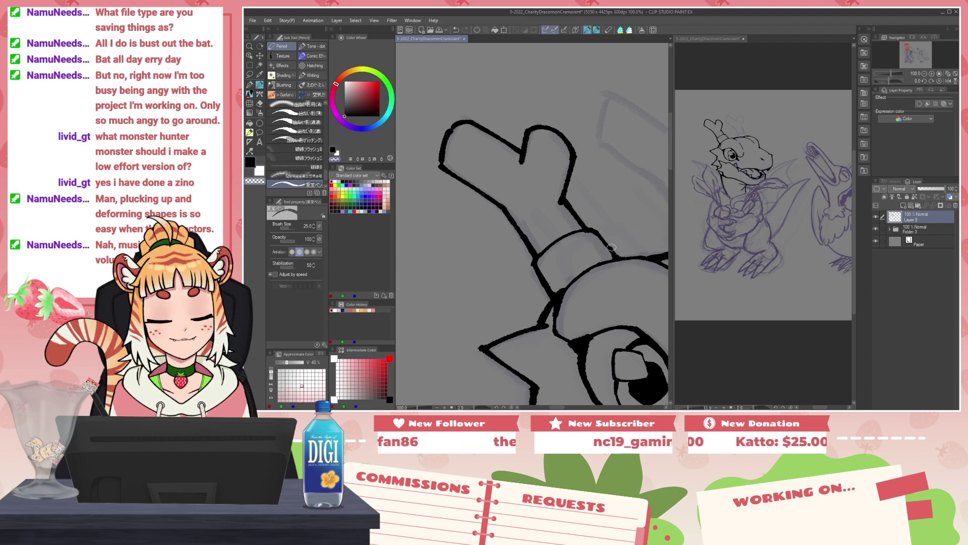
pyautogui.press('x')
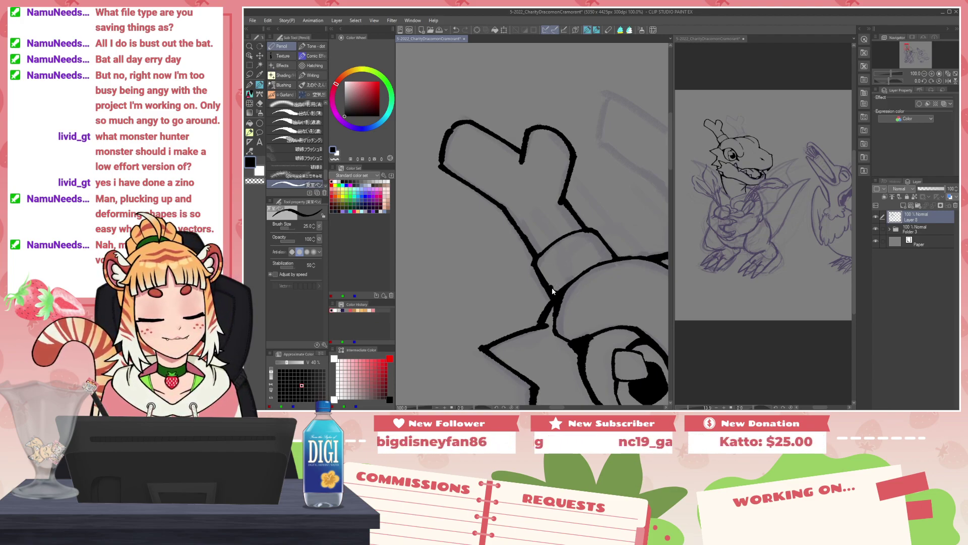
# Step: Thin the near horn's outer edge below the band with a transparent stroke and touch up its inner side in black
pyautogui.press('c')
pyautogui.moveTo(529, 265); pyautogui.dragTo(547, 292)
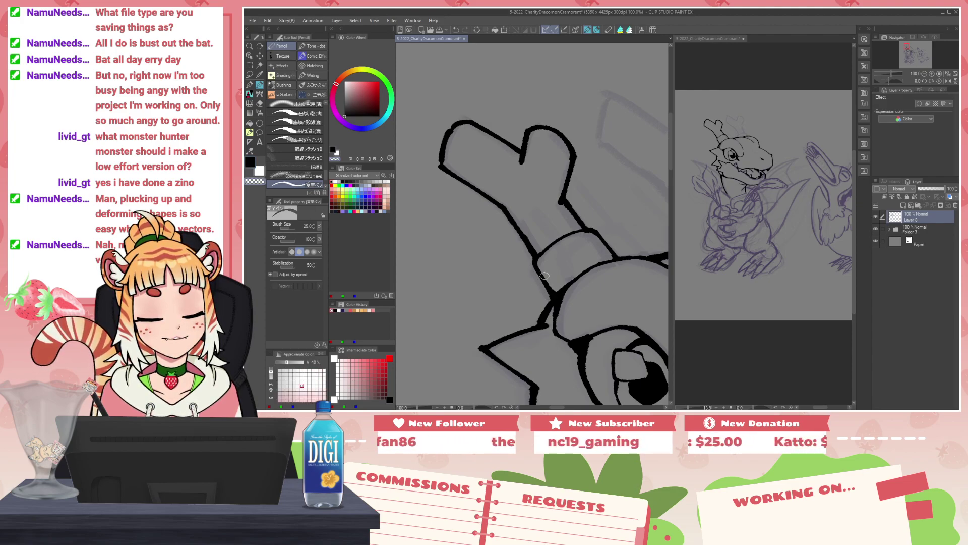
pyautogui.press('c')
pyautogui.moveTo(546, 281); pyautogui.dragTo(559, 290)
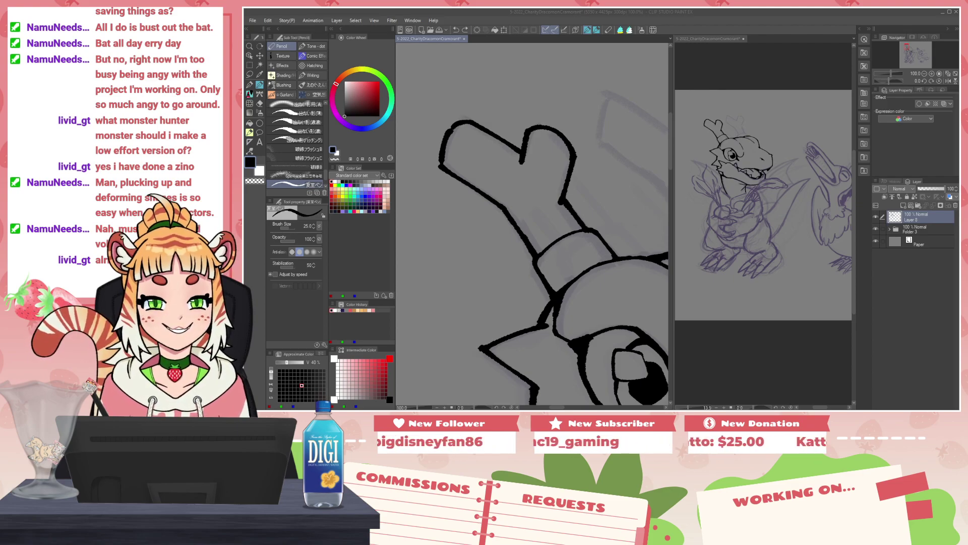
# Step: Open the reference board, examine the purple winged dragon drawing up close and as part of the whole board, and close the board again
pyautogui.moveTo(967, 5); pyautogui.dragTo(814, 161)
pyautogui.scroll(6, 595, 186)
pyautogui.scroll(-5, 567, 197)
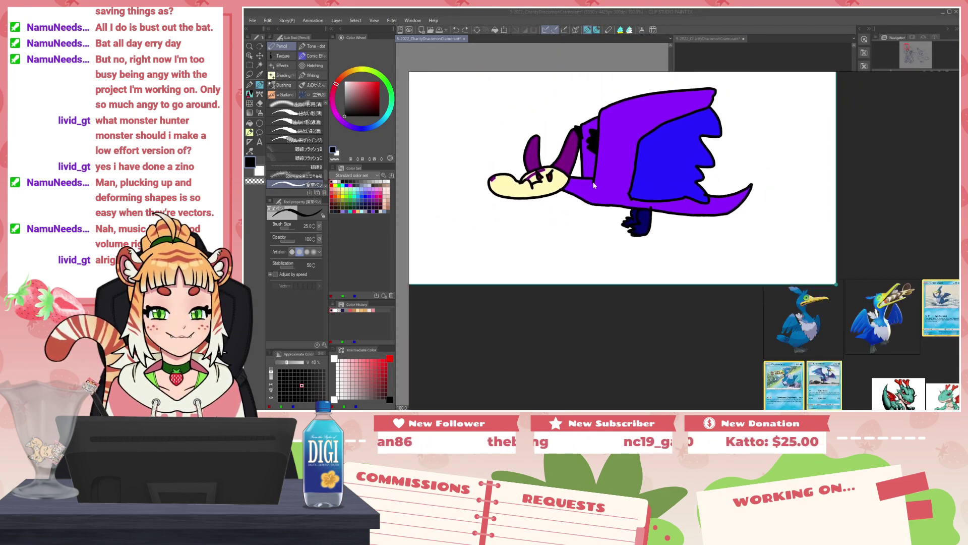
pyautogui.moveTo(503, 193); pyautogui.dragTo(539, 228)
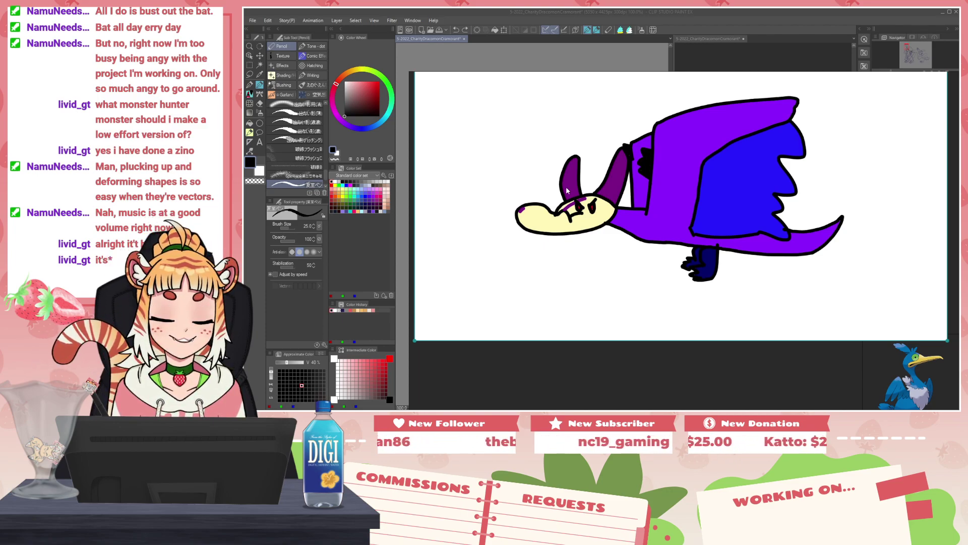
pyautogui.scroll(-5, 595, 223)
pyautogui.scroll(4, 596, 223)
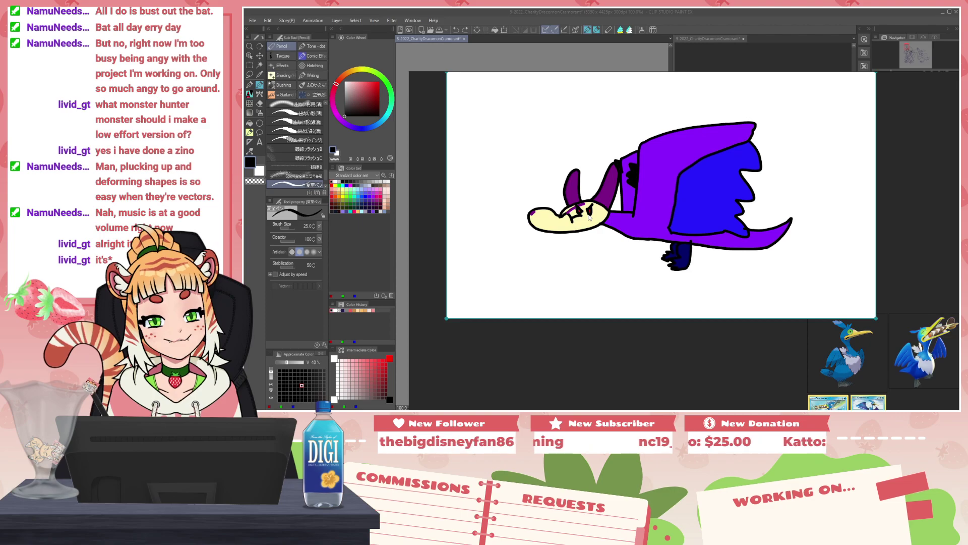
pyautogui.scroll(-3, 589, 215)
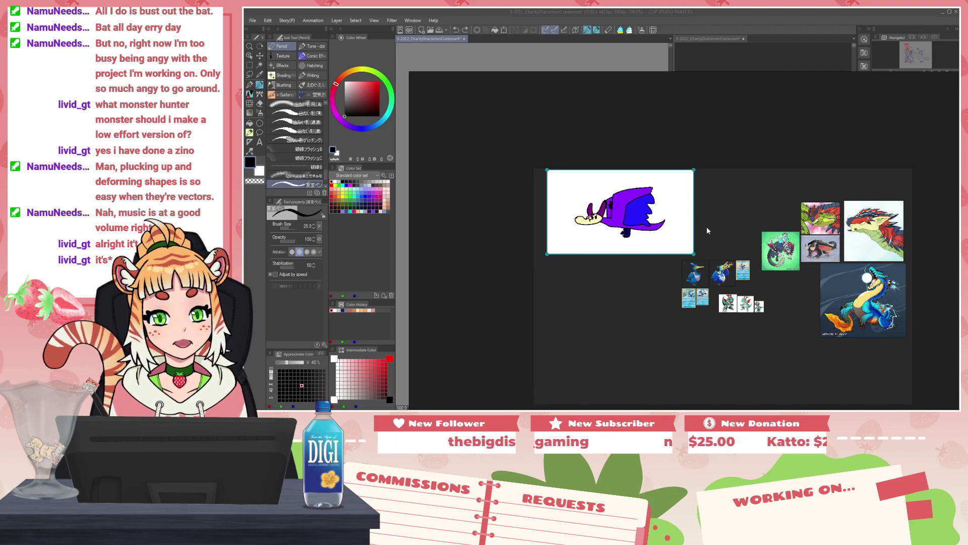
pyautogui.scroll(1, 609, 214)
pyautogui.scroll(4, 609, 214)
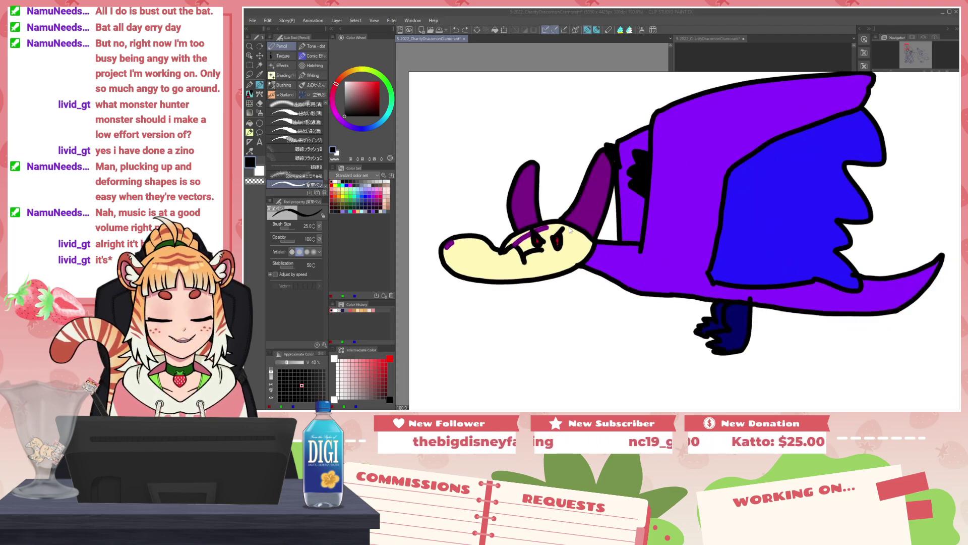
pyautogui.scroll(-6, 569, 227)
pyautogui.moveTo(727, 215); pyautogui.dragTo(959, 9)
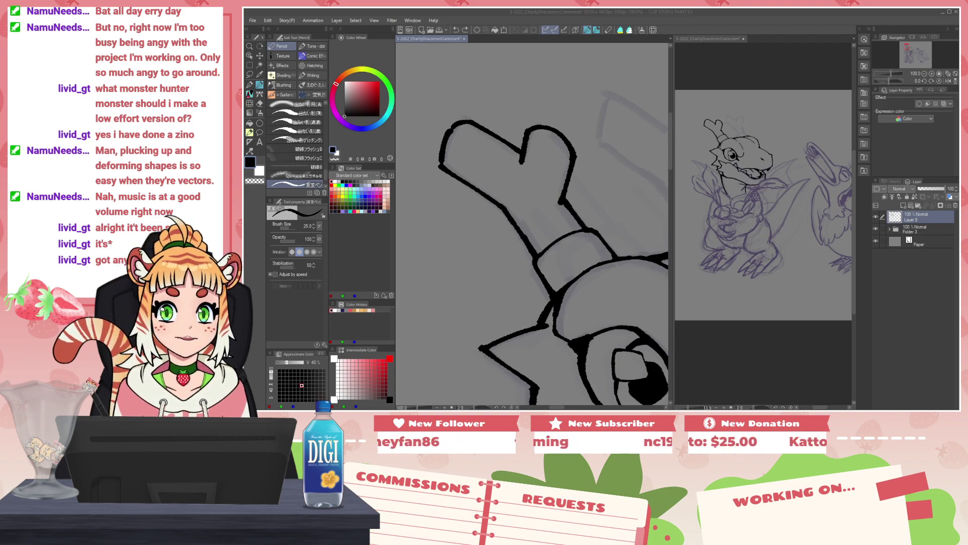
# Step: Return to the drawing and turn off the mirrored canvas view around Dracomon's brow and horns
pyautogui.click(605, 186)
pyautogui.press('h')
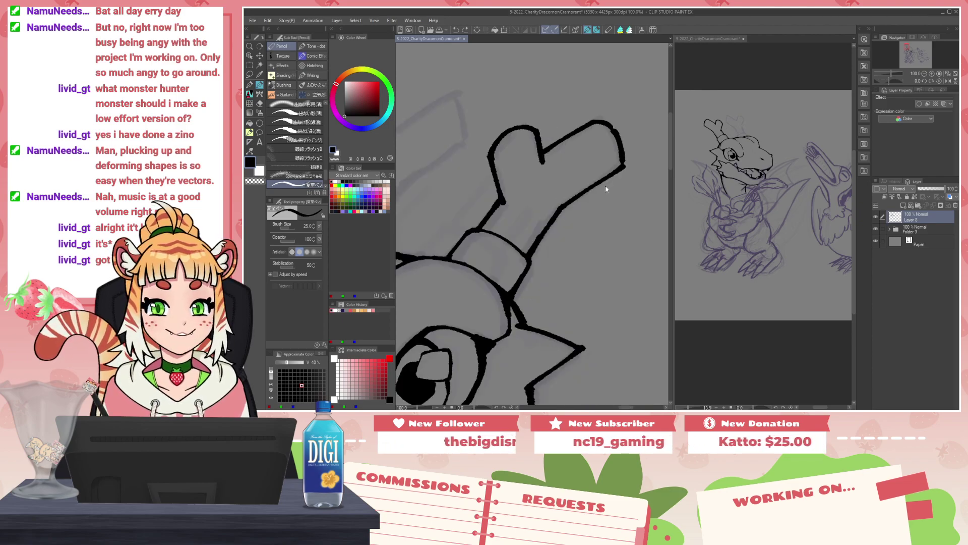
pyautogui.moveTo(465, 231); pyautogui.dragTo(525, 223)
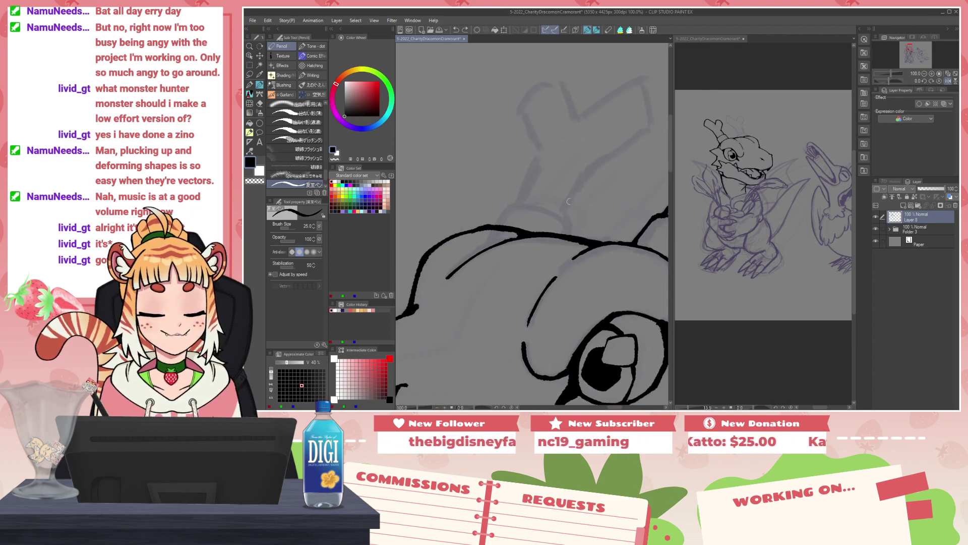
pyautogui.moveTo(629, 327); pyautogui.dragTo(565, 286)
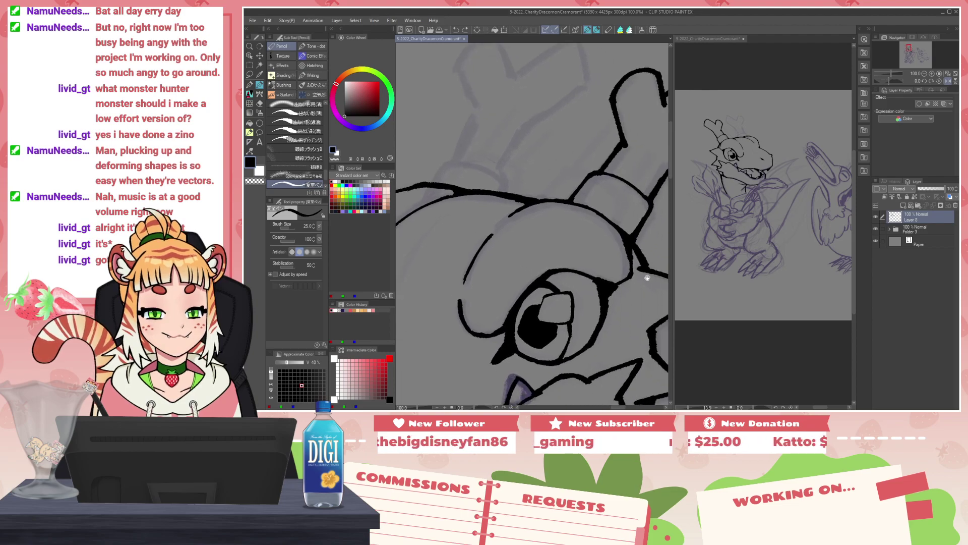
# Step: Select Dracomon's near horn with the lasso, shift it slightly up and toward the snout, and clear the selection
pyautogui.moveTo(655, 278); pyautogui.dragTo(595, 274)
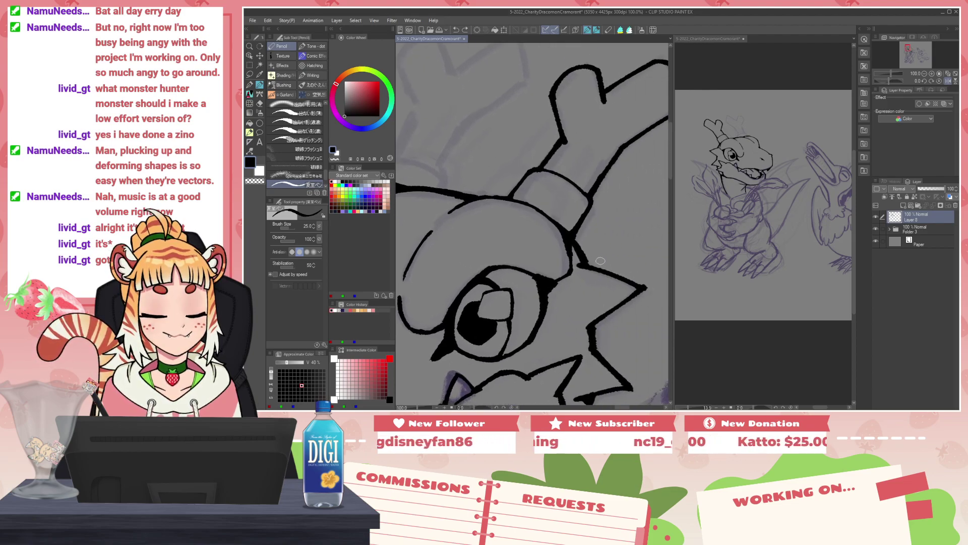
pyautogui.scroll(-6, 553, 248)
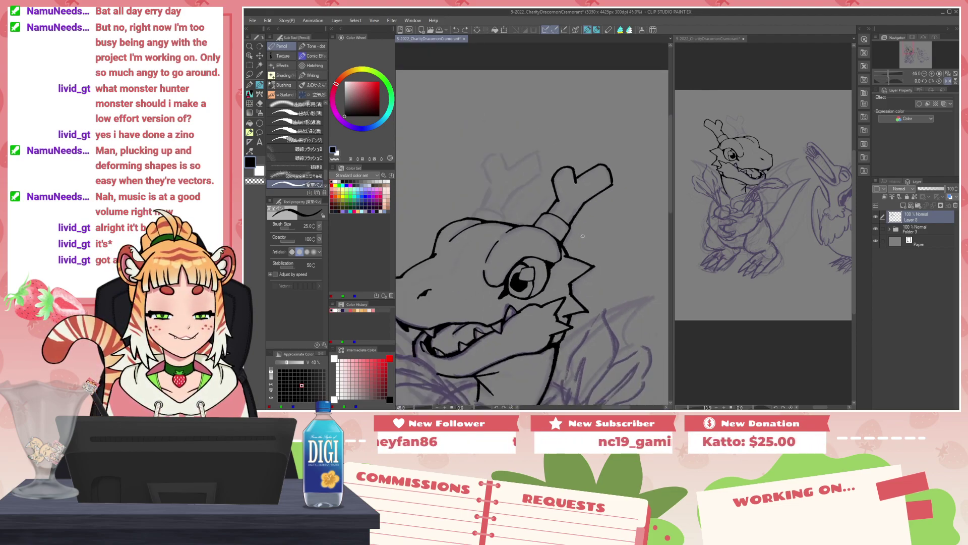
pyautogui.scroll(3, 583, 235)
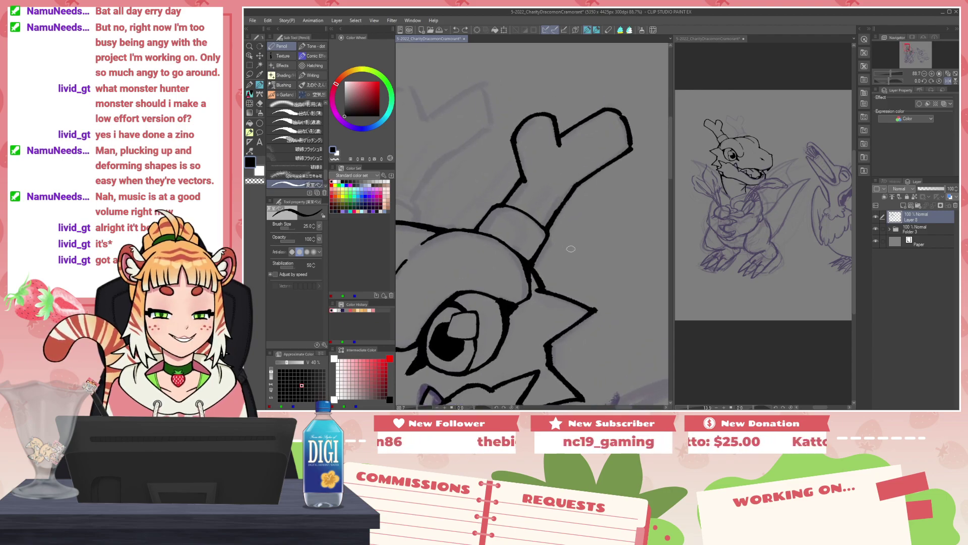
pyautogui.click(249, 74)
pyautogui.moveTo(541, 84)
pyautogui.mouseDown()
pyautogui.moveTo(516, 97)
pyautogui.moveTo(467, 222)
pyautogui.moveTo(496, 228)
pyautogui.moveTo(530, 255)
pyautogui.moveTo(588, 228)
pyautogui.moveTo(640, 111)
pyautogui.mouseUp()
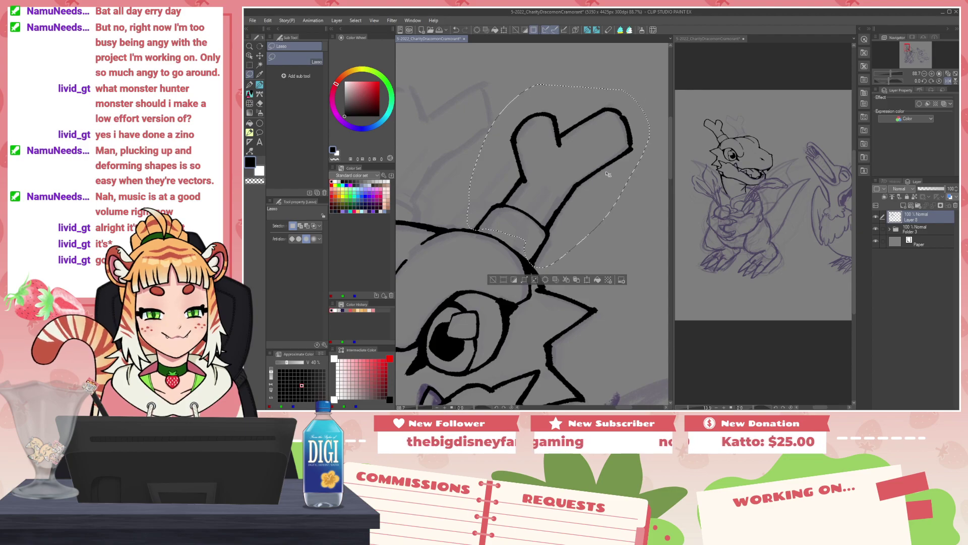
pyautogui.moveTo(580, 174); pyautogui.dragTo(574, 177)
pyautogui.hotkey('ctrl', 'd')
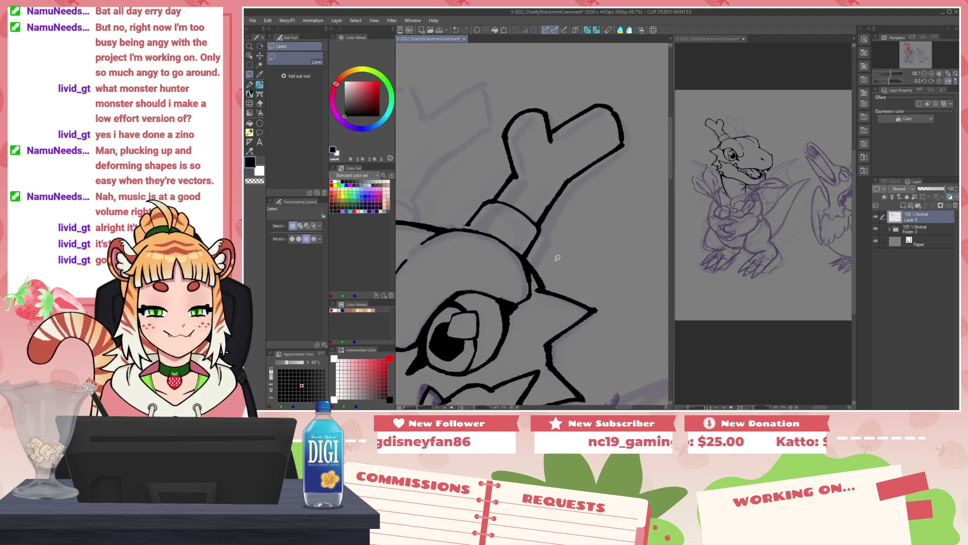
# Step: Ink two short black strokes with the pencil for the sides of the far horn's base on top of the head
pyautogui.press('p')
pyautogui.moveTo(471, 219)
pyautogui.mouseDown()
pyautogui.moveTo(462, 231)
pyautogui.moveTo(574, 225)
pyautogui.mouseUp()
pyautogui.press('c')
pyautogui.press('c')
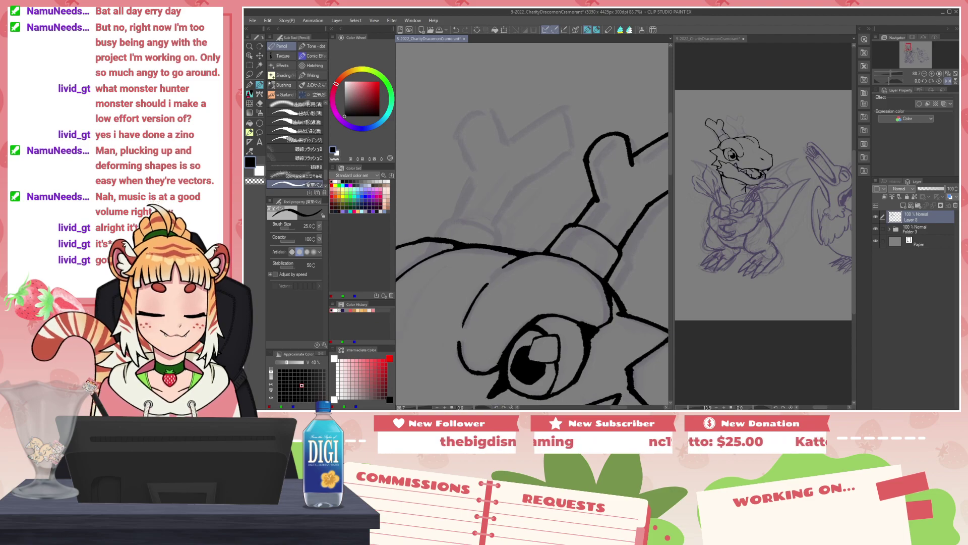
pyautogui.moveTo(449, 222); pyautogui.dragTo(440, 236)
pyautogui.moveTo(501, 238); pyautogui.dragTo(499, 246)
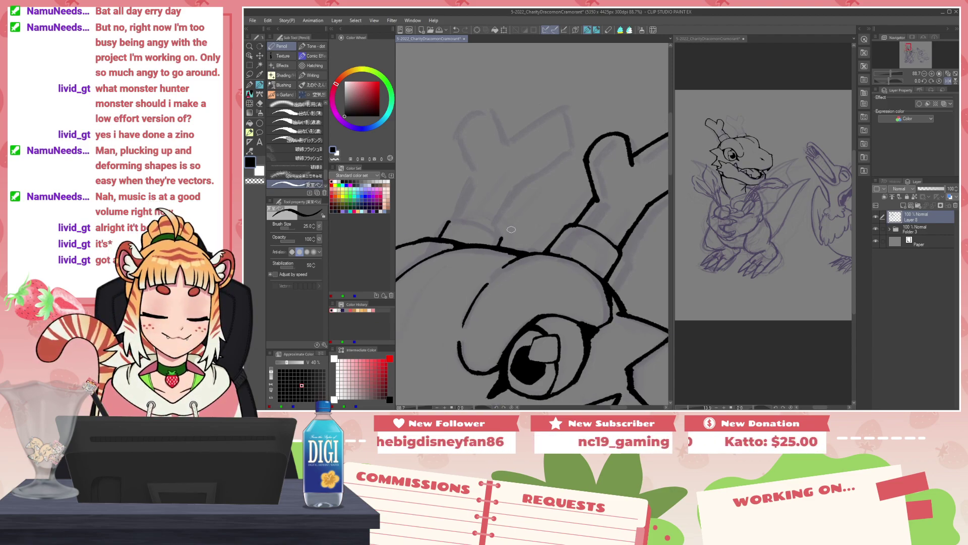
# Step: Mirror the canvas view and ink the far horn's curved base band and both lower sides of its shaft, redoing uneven strokes
pyautogui.press('h')
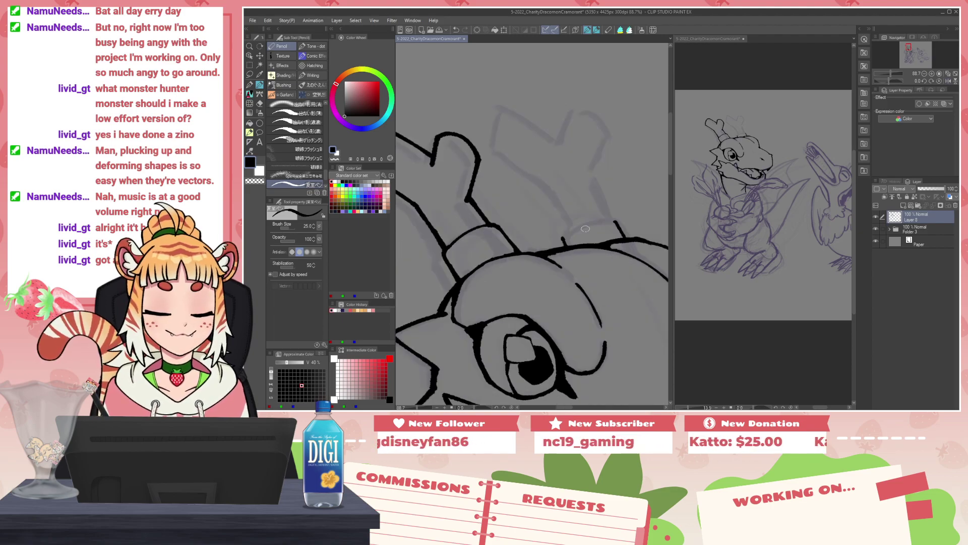
pyautogui.moveTo(563, 239)
pyautogui.mouseDown()
pyautogui.moveTo(577, 222)
pyautogui.moveTo(615, 217)
pyautogui.mouseUp()
pyautogui.hotkey('ctrl', 'z')
pyautogui.moveTo(562, 238)
pyautogui.mouseDown()
pyautogui.moveTo(600, 218)
pyautogui.moveTo(631, 220)
pyautogui.mouseUp()
pyautogui.moveTo(548, 199); pyautogui.dragTo(564, 241)
pyautogui.hotkey('ctrl', 'z')
pyautogui.moveTo(548, 201); pyautogui.dragTo(561, 228)
pyautogui.moveTo(595, 186); pyautogui.dragTo(625, 236)
pyautogui.hotkey('ctrl', 'z')
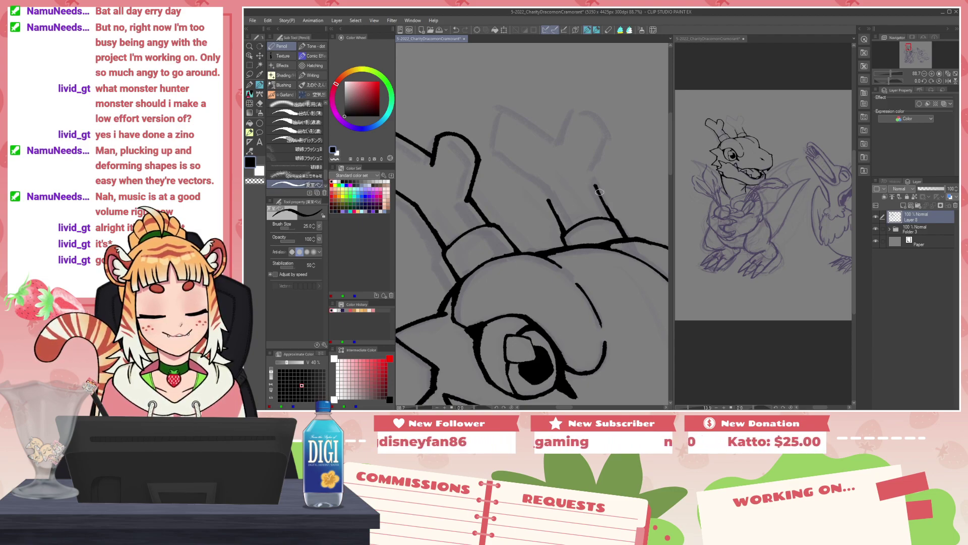
# Step: Turn off the mirrored view and ink the far horn's two prongs and the fork between them, redrawing strokes as needed
pyautogui.press('h')
pyautogui.moveTo(507, 185)
pyautogui.mouseDown()
pyautogui.moveTo(522, 248)
pyautogui.moveTo(483, 241)
pyautogui.moveTo(471, 217)
pyautogui.moveTo(494, 182)
pyautogui.moveTo(511, 215)
pyautogui.mouseUp()
pyautogui.hotkey('ctrl', 'z')
pyautogui.moveTo(493, 182); pyautogui.dragTo(519, 215)
pyautogui.hotkey('ctrl', 'z')
pyautogui.hotkey('ctrl', 'z')
pyautogui.moveTo(494, 182)
pyautogui.mouseDown()
pyautogui.moveTo(512, 205)
pyautogui.moveTo(556, 173)
pyautogui.mouseUp()
pyautogui.hotkey('ctrl', 'z')
pyautogui.moveTo(514, 210); pyautogui.dragTo(563, 172)
pyautogui.hotkey('ctrl', 'z')
pyautogui.moveTo(514, 209)
pyautogui.mouseDown()
pyautogui.moveTo(577, 168)
pyautogui.moveTo(585, 182)
pyautogui.moveTo(585, 211)
pyautogui.moveTo(527, 268)
pyautogui.mouseUp()
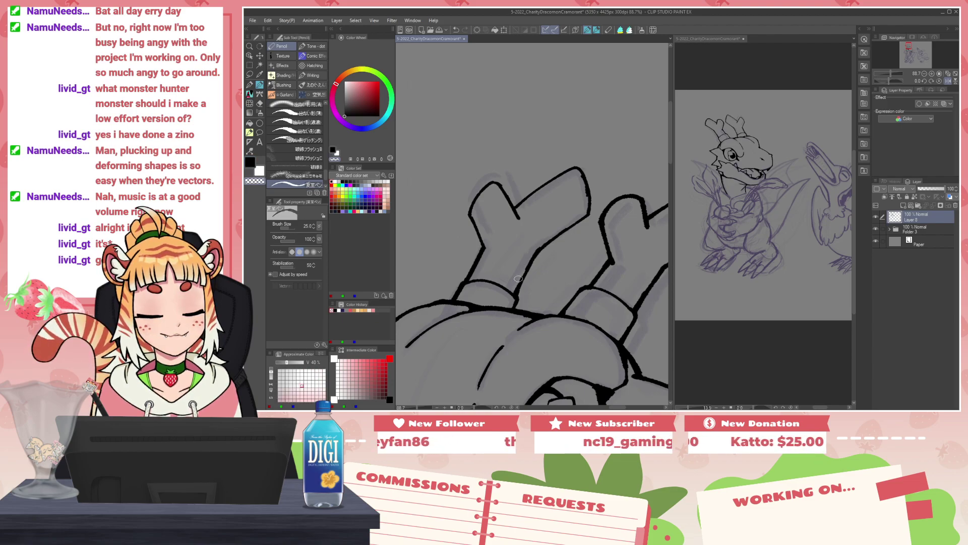
# Step: Select the tip of the far horn's longer prong with the lasso and clear the selection
pyautogui.scroll(-2, 561, 237)
pyautogui.scroll(-2, 561, 237)
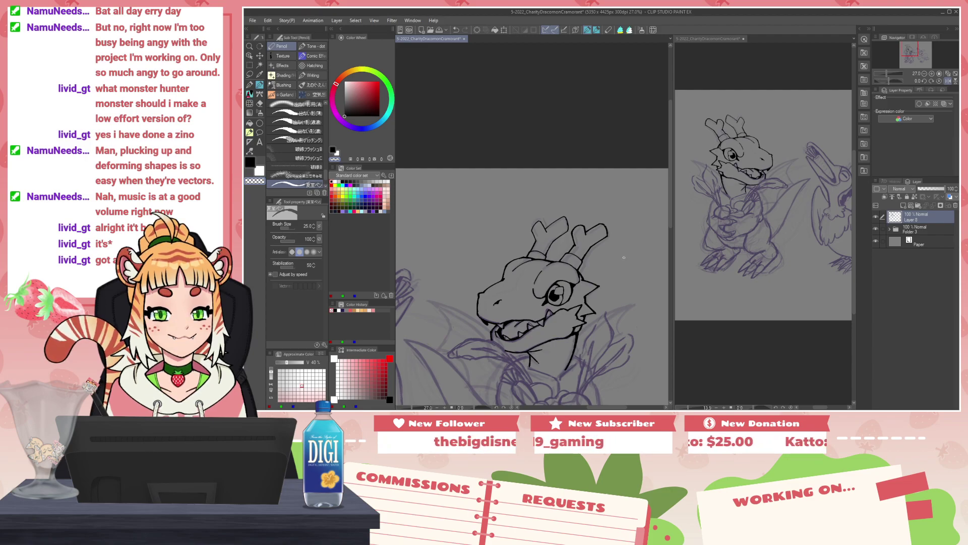
pyautogui.scroll(3, 625, 258)
pyautogui.click(250, 76)
pyautogui.moveTo(502, 145)
pyautogui.mouseDown()
pyautogui.moveTo(485, 150)
pyautogui.moveTo(521, 193)
pyautogui.moveTo(500, 144)
pyautogui.mouseUp()
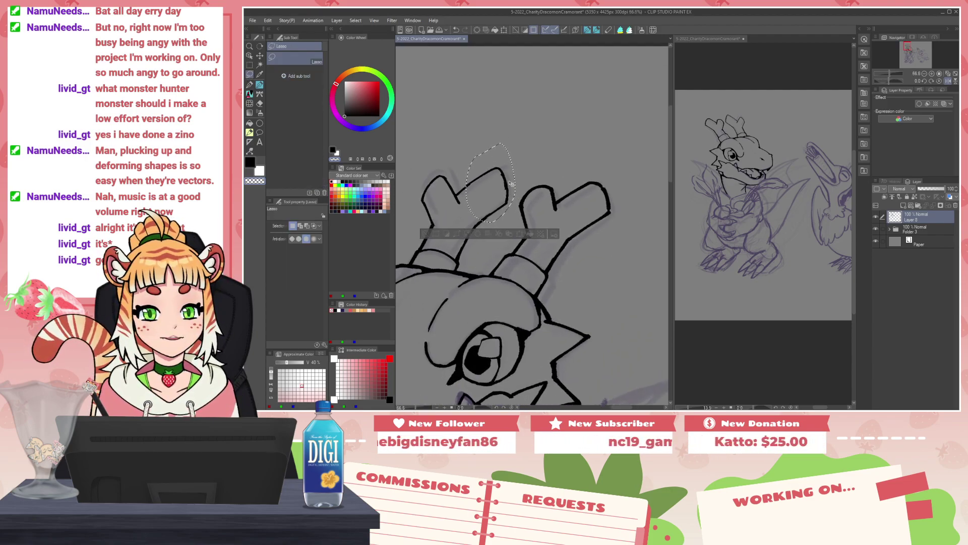
pyautogui.hotkey('ctrl', 'd')
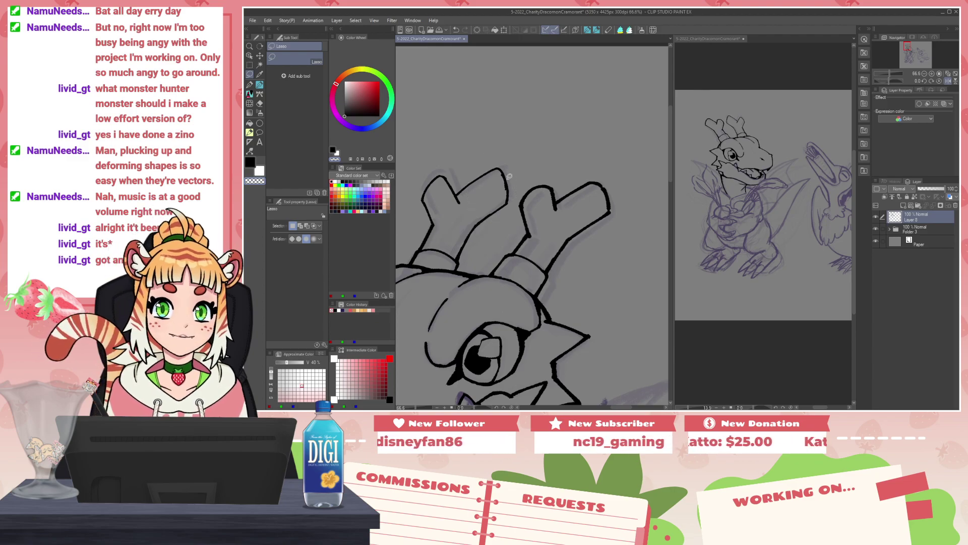
# Step: Review the inked head against both full character sketches, and return to Dracomon's neck and torso with the pencil
pyautogui.scroll(-4, 510, 176)
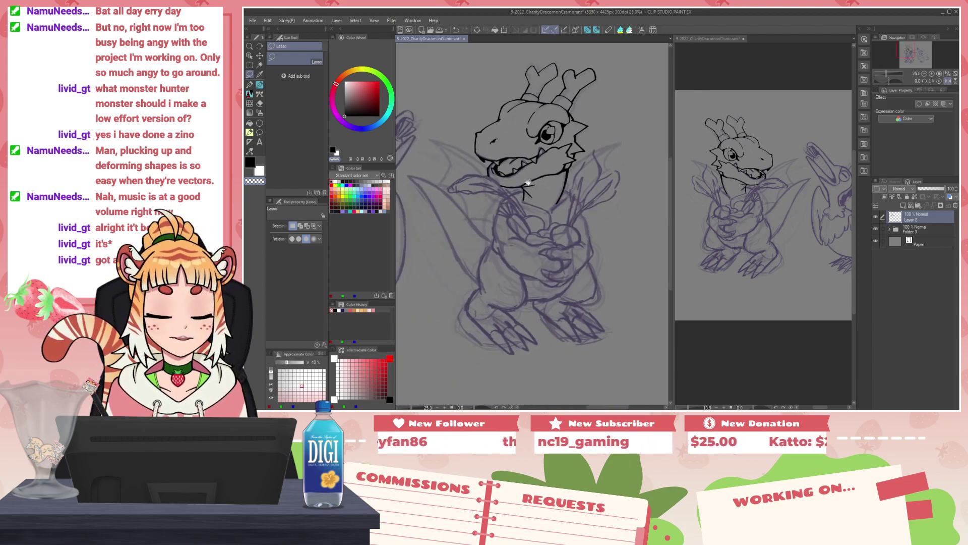
pyautogui.scroll(-1, 533, 202)
pyautogui.moveTo(485, 209); pyautogui.dragTo(555, 203)
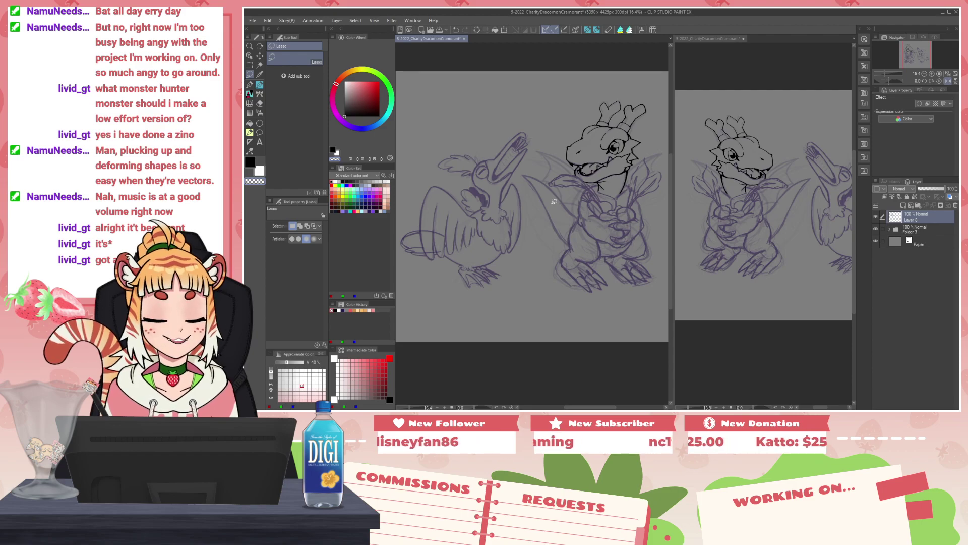
pyautogui.scroll(4, 554, 201)
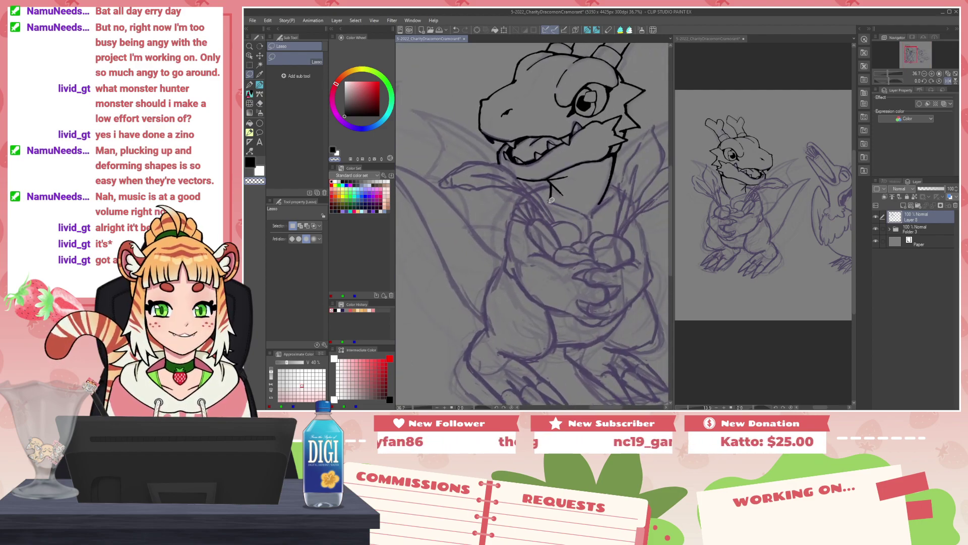
pyautogui.press('p')
pyautogui.scroll(3, 560, 201)
pyautogui.scroll(-2, 566, 201)
pyautogui.moveTo(567, 202); pyautogui.dragTo(525, 194)
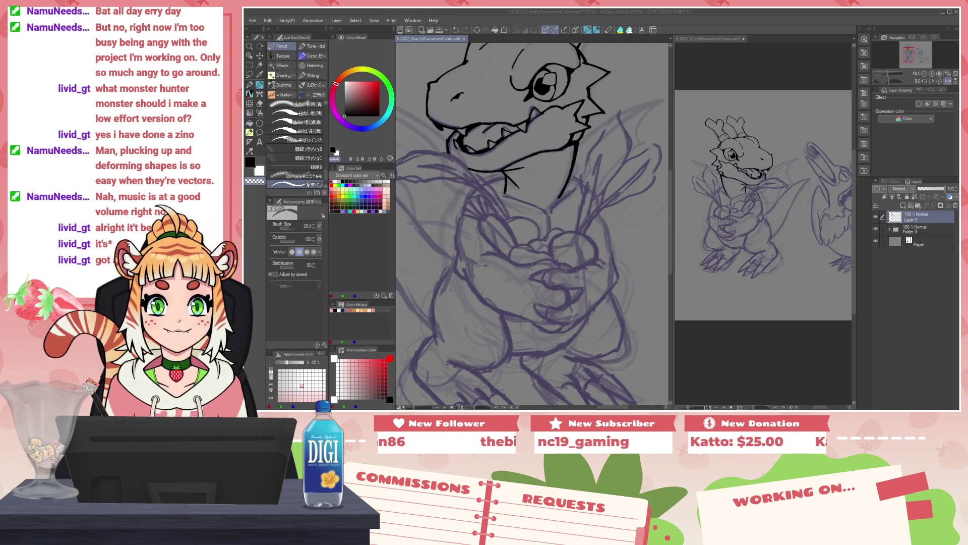
# Step: Open the 5-2022_SpringKingDedede illustration, examine its line art and shading up close, and close it again
pyautogui.click(252, 21)
pyautogui.moveTo(281, 57)
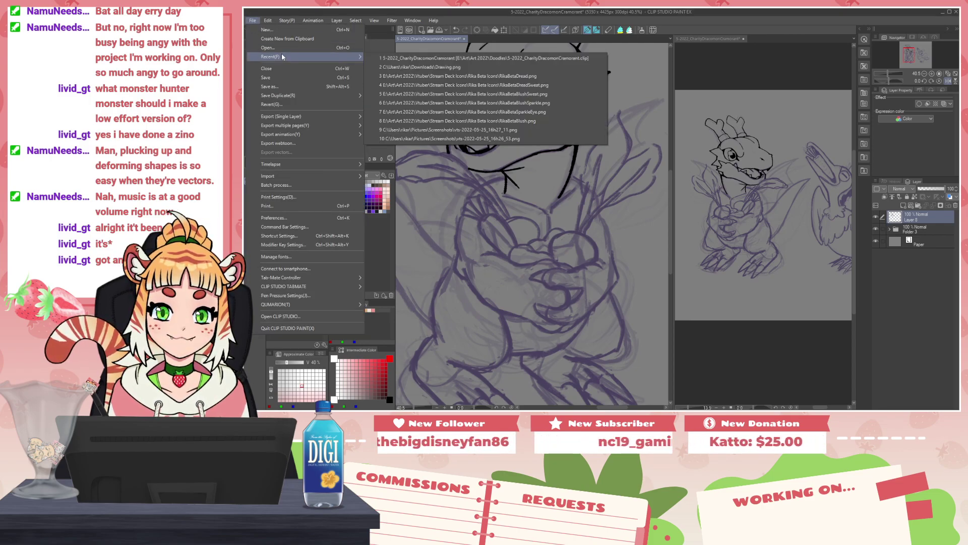
pyautogui.click(279, 47)
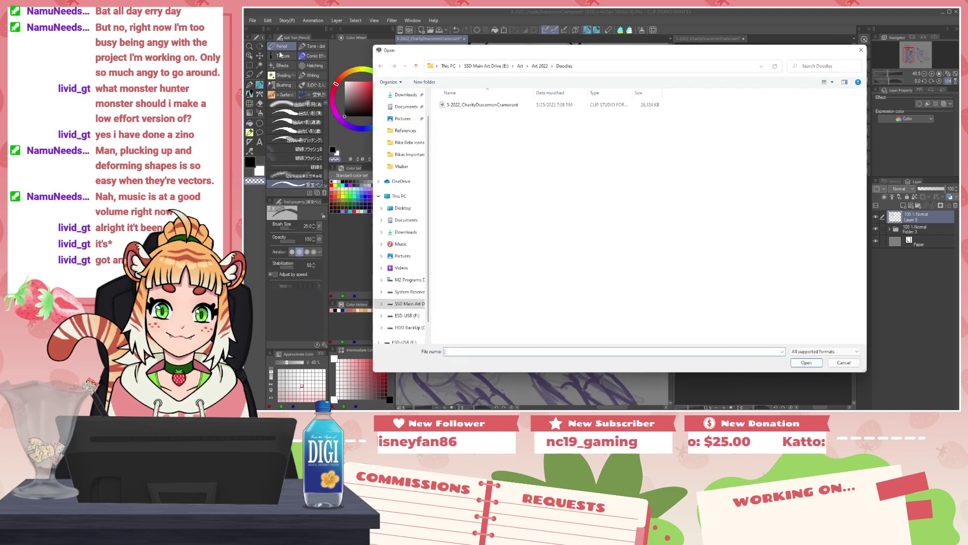
pyautogui.click(860, 50)
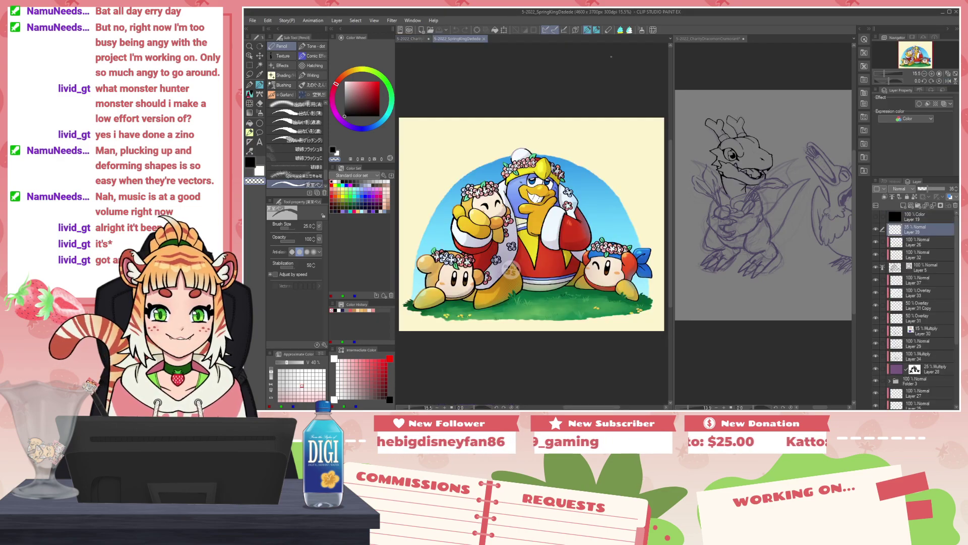
pyautogui.scroll(5, 558, 212)
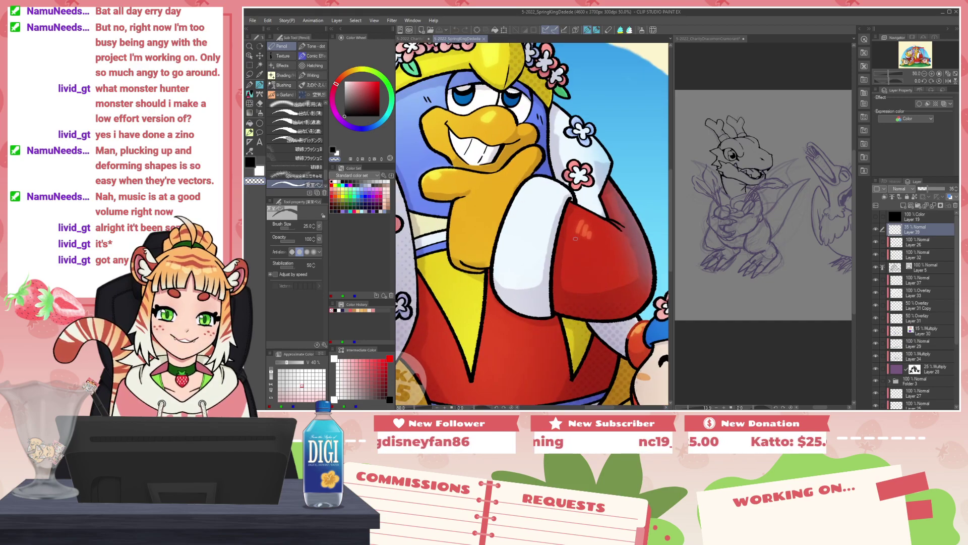
pyautogui.moveTo(590, 344); pyautogui.dragTo(554, 261)
pyautogui.moveTo(554, 326); pyautogui.dragTo(562, 250)
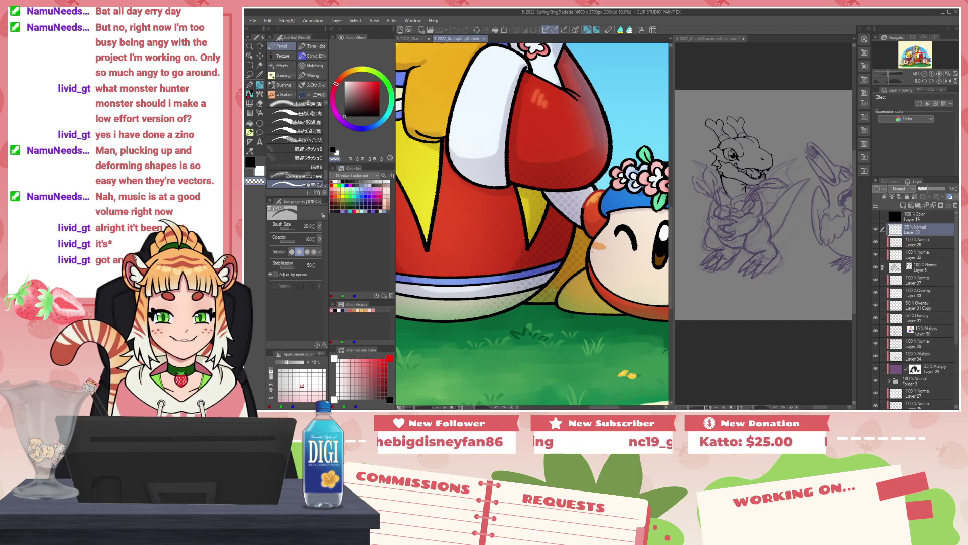
pyautogui.moveTo(508, 263); pyautogui.dragTo(606, 236)
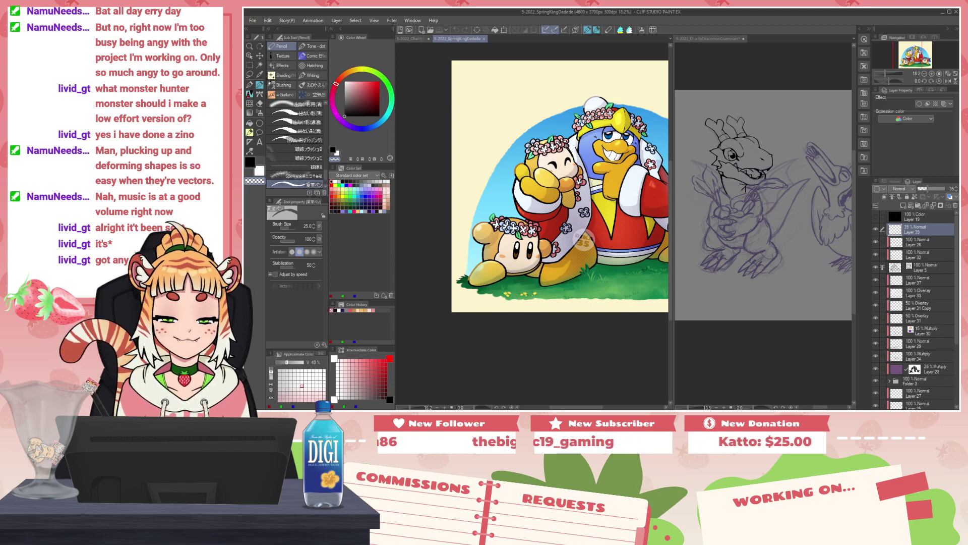
pyautogui.click(483, 40)
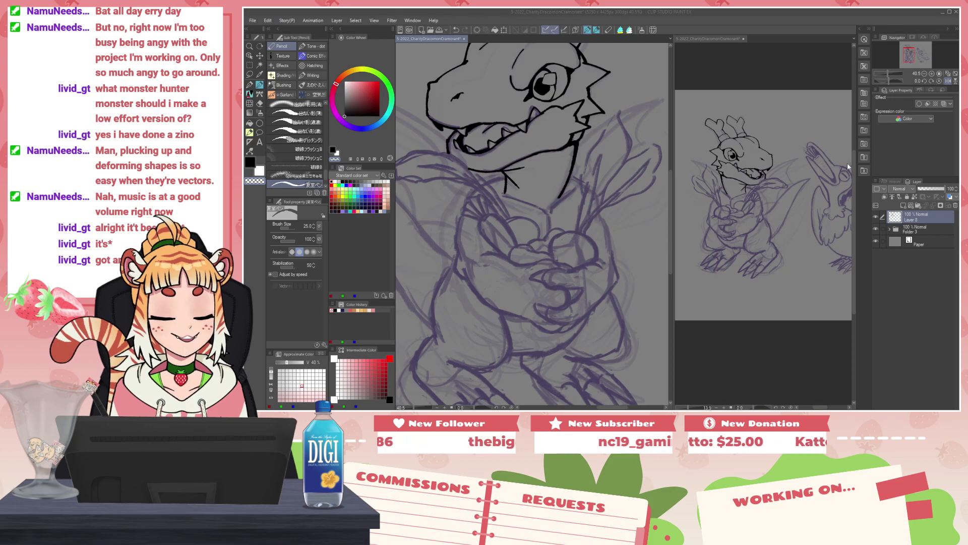
# Step: Open the downloaded materials and add the first five brushes to the comic brush group
pyautogui.click(864, 171)
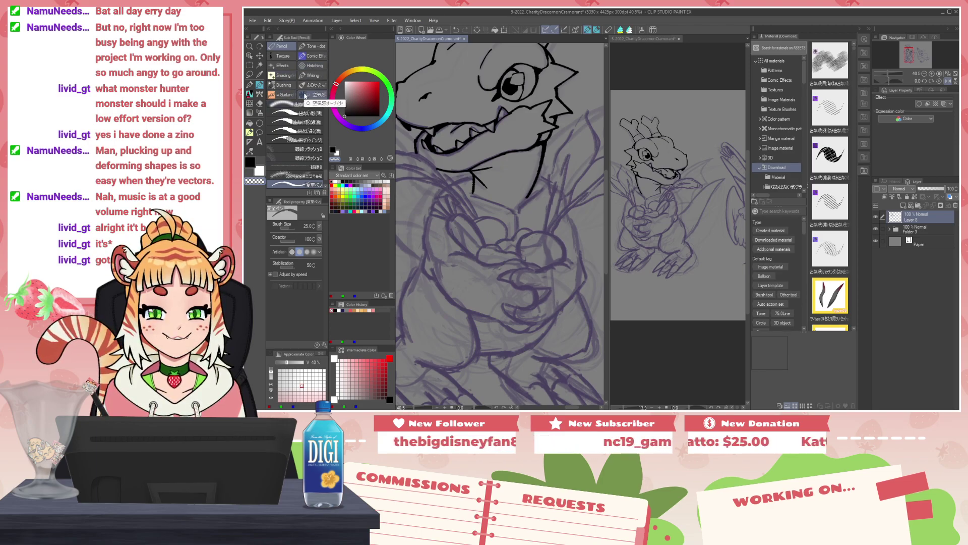
pyautogui.click(301, 60)
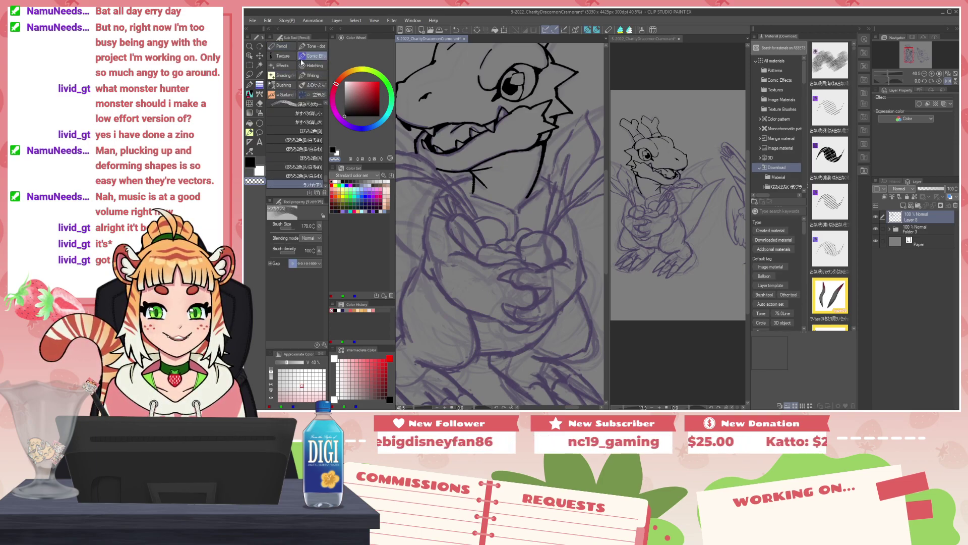
pyautogui.scroll(-2, 325, 184)
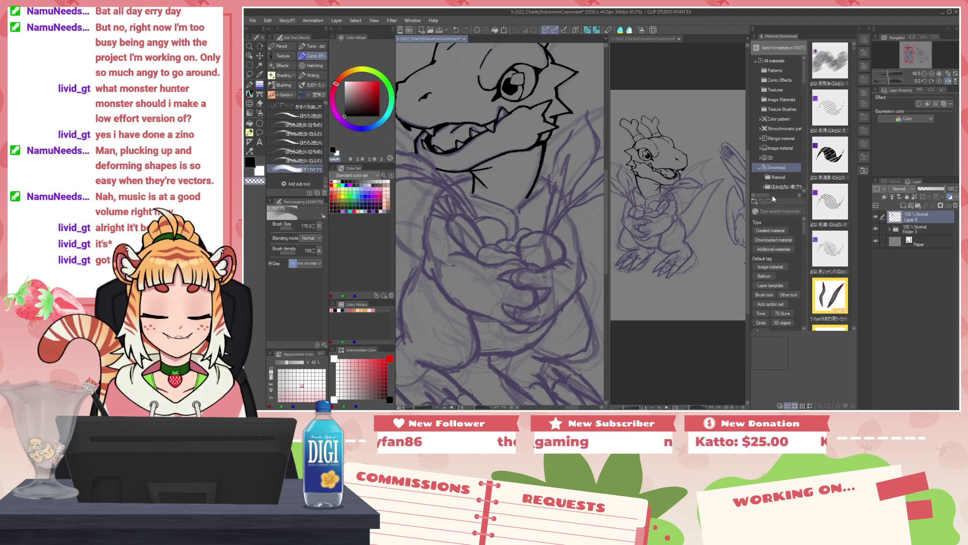
pyautogui.click(827, 250)
pyautogui.keyDown('shift'); pyautogui.click(822, 68); pyautogui.keyUp('shift')
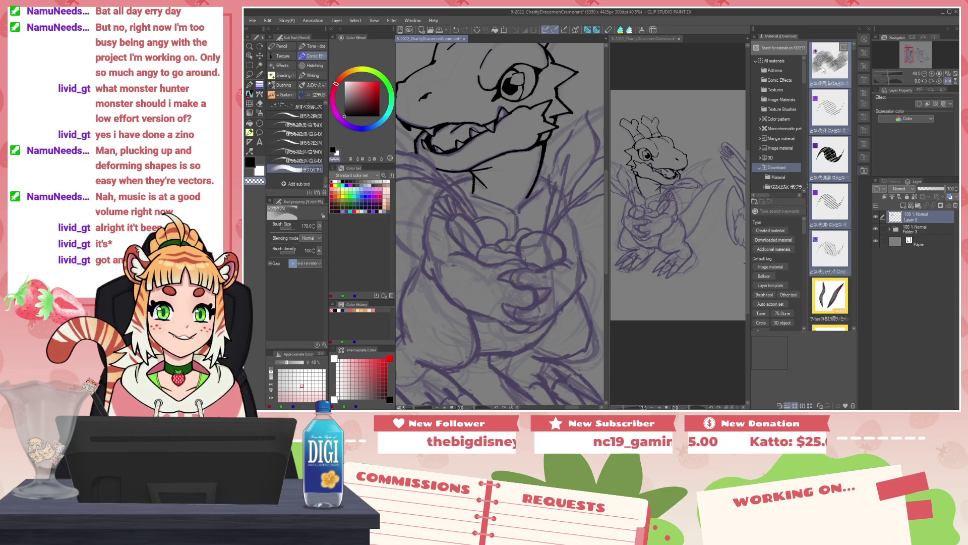
pyautogui.moveTo(823, 69); pyautogui.dragTo(315, 176)
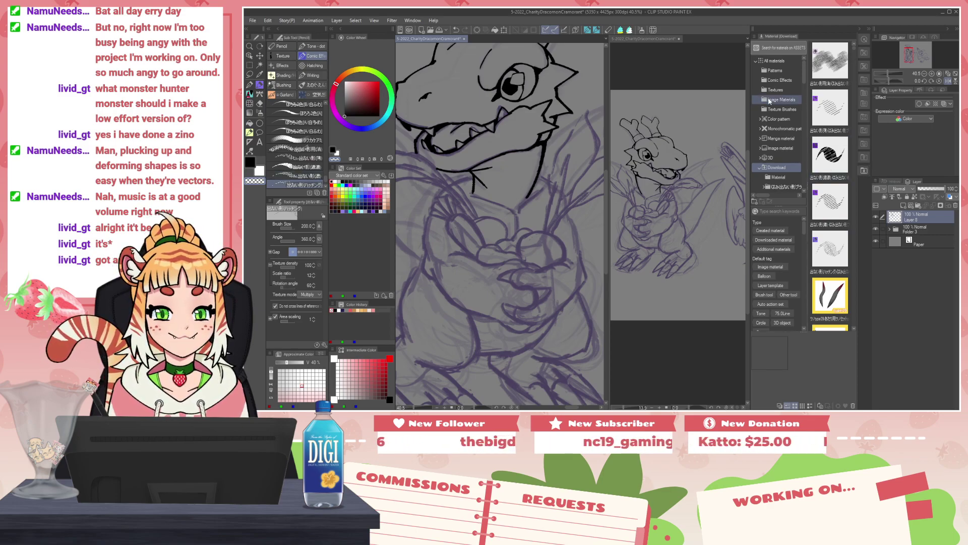
# Step: Browse the downloaded materials and the full material library, close the library, and return to the pencil line brush
pyautogui.scroll(-5, 832, 201)
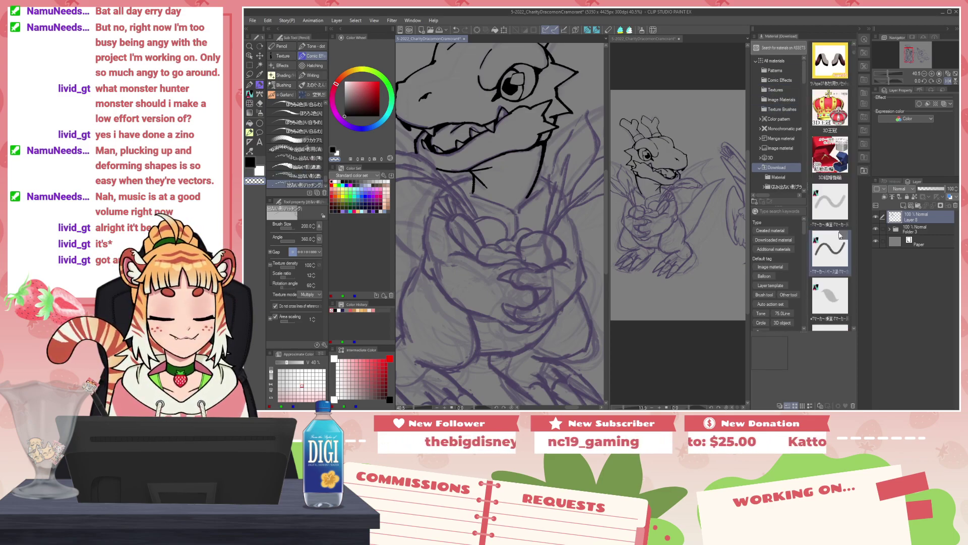
pyautogui.moveTo(854, 55)
pyautogui.mouseDown()
pyautogui.moveTo(862, 319)
pyautogui.moveTo(897, 271)
pyautogui.moveTo(875, 26)
pyautogui.mouseUp()
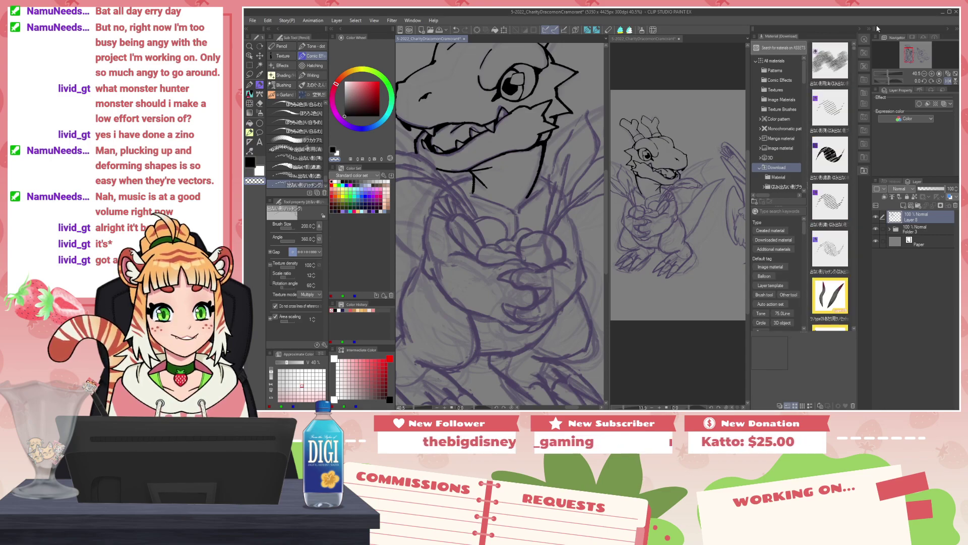
pyautogui.click(790, 64)
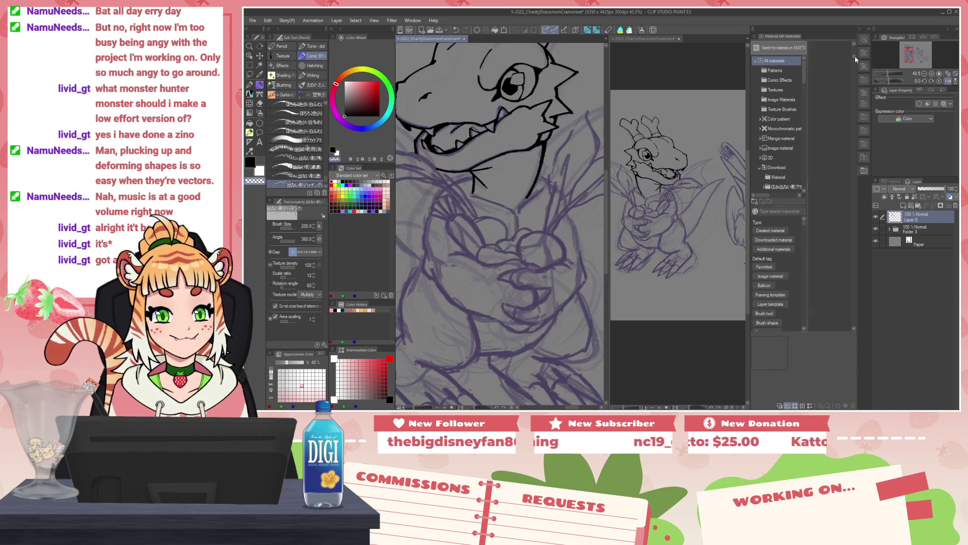
pyautogui.moveTo(855, 63); pyautogui.dragTo(851, 118)
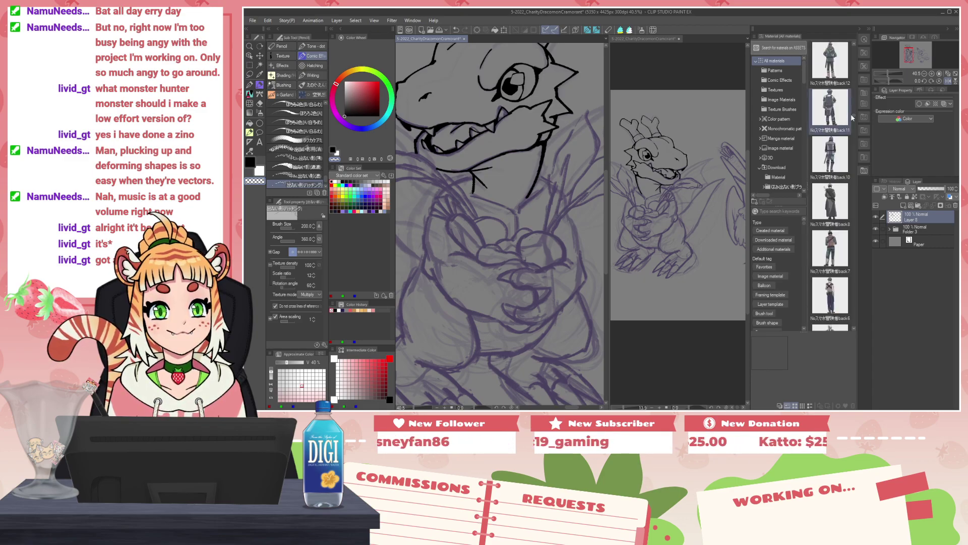
pyautogui.click(862, 172)
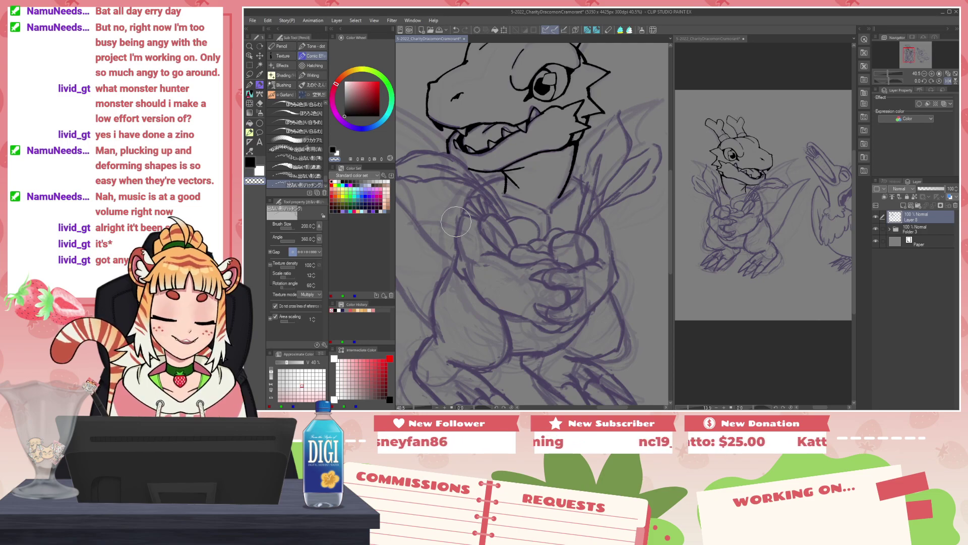
pyautogui.click(587, 31)
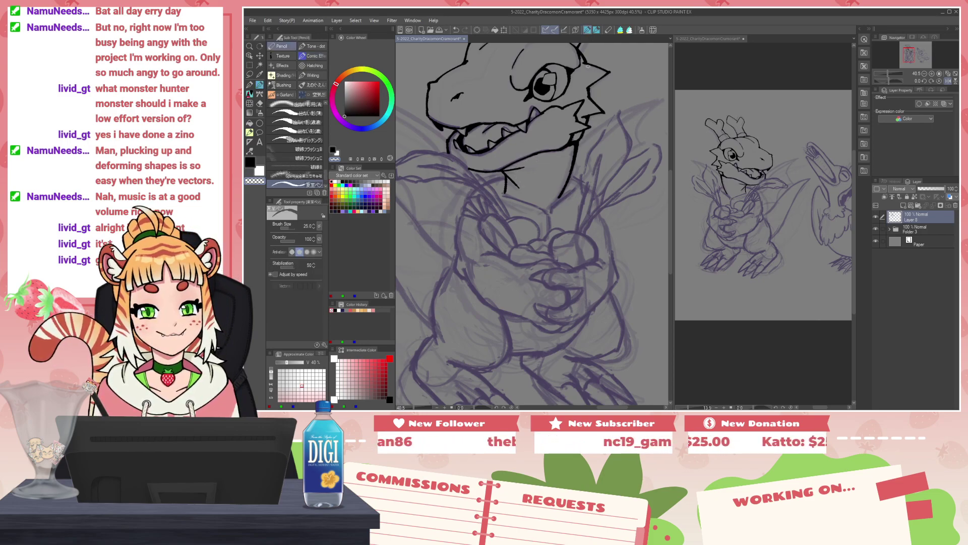
# Step: Ink the two converging chest lines where Dracomon's neck meets the torso
pyautogui.moveTo(510, 168)
pyautogui.mouseDown()
pyautogui.moveTo(503, 169)
pyautogui.moveTo(511, 167)
pyautogui.mouseUp()
pyautogui.press('c')
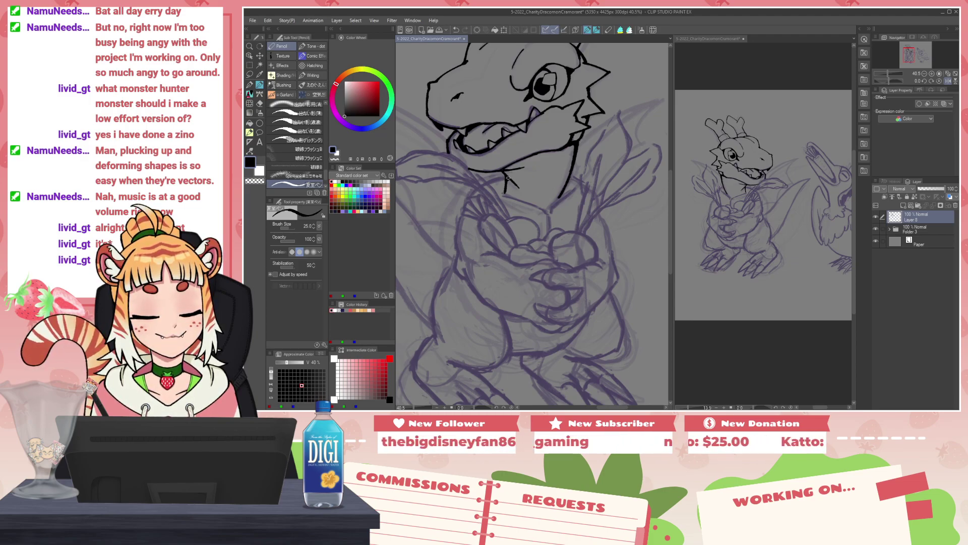
pyautogui.keyDown('alt'); pyautogui.click(514, 184); pyautogui.keyUp('alt')
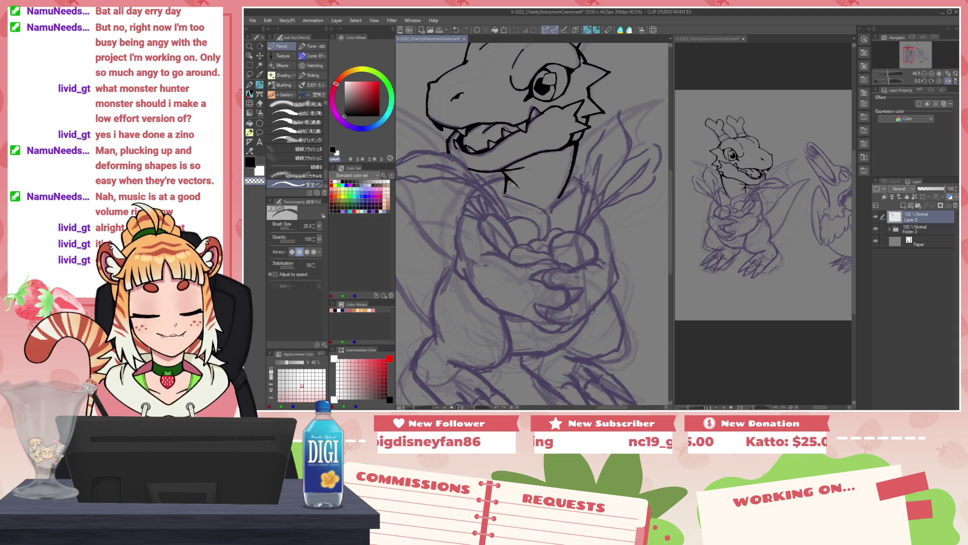
pyautogui.keyDown('alt'); pyautogui.click(557, 202); pyautogui.keyUp('alt')
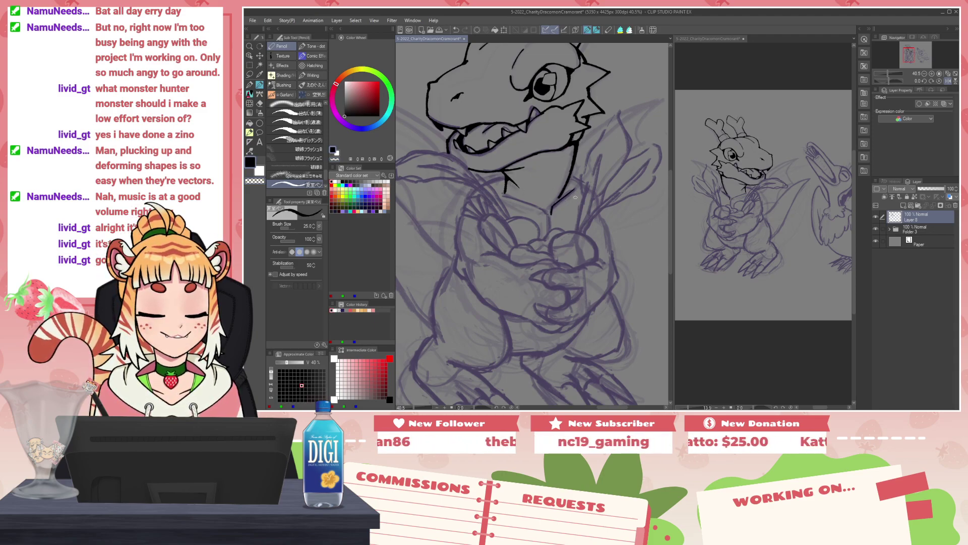
pyautogui.moveTo(503, 194)
pyautogui.mouseDown()
pyautogui.moveTo(541, 209)
pyautogui.moveTo(551, 230)
pyautogui.moveTo(543, 211)
pyautogui.moveTo(562, 231)
pyautogui.moveTo(602, 211)
pyautogui.moveTo(583, 237)
pyautogui.moveTo(554, 230)
pyautogui.mouseUp()
pyautogui.press('c')
pyautogui.press('c')
pyautogui.press('c')
# Step: Ink the short line down the chest and the rounded shapes cradled in Dracomon's arms at brush size 30
pyautogui.press(']')
pyautogui.press(']')
pyautogui.press(']')
pyautogui.press('c')
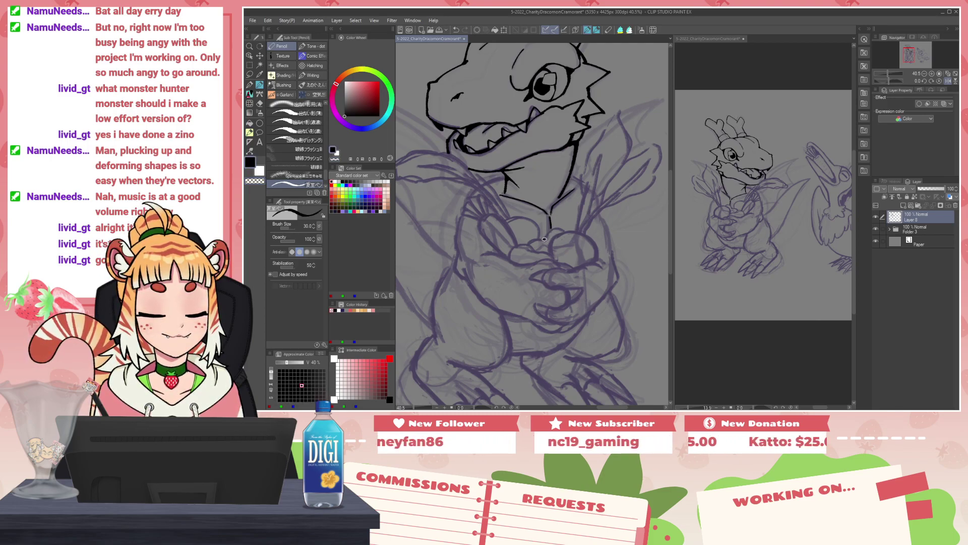
pyautogui.moveTo(544, 239); pyautogui.dragTo(544, 240)
pyautogui.press('c')
pyautogui.press('x')
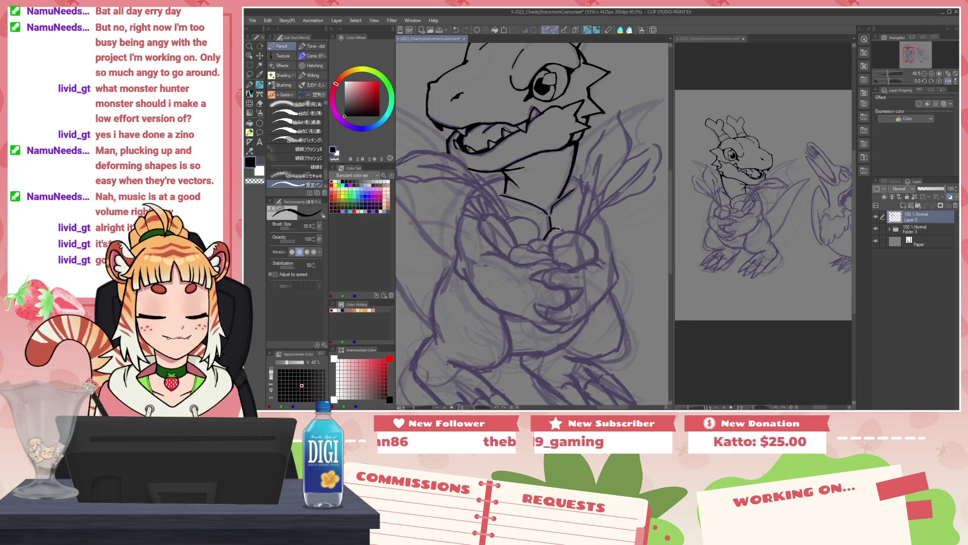
pyautogui.moveTo(545, 237)
pyautogui.mouseDown()
pyautogui.moveTo(511, 247)
pyautogui.moveTo(528, 243)
pyautogui.moveTo(556, 264)
pyautogui.mouseUp()
pyautogui.press('c')
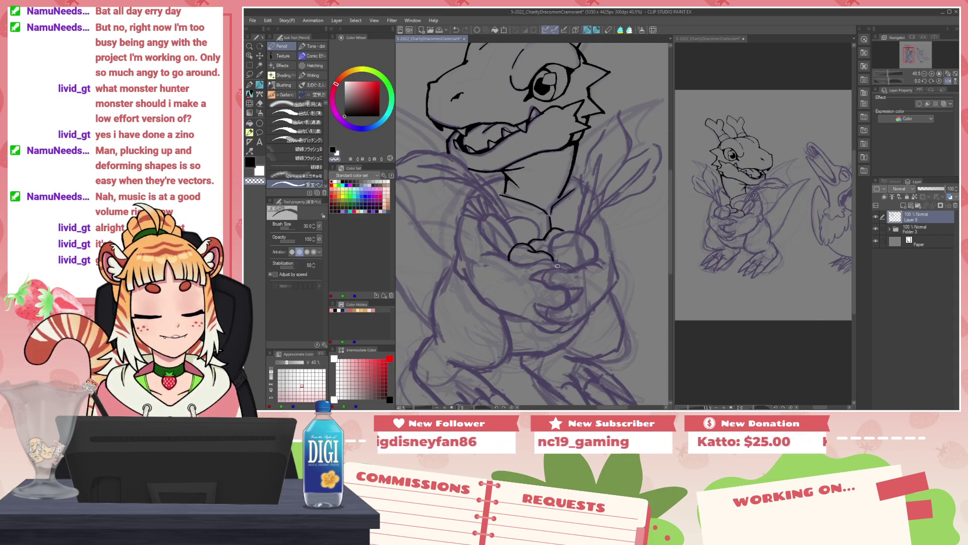
# Step: Ink the short shoulder line on the snout side of Dracomon's neck and thicken its end at brush size 50
pyautogui.scroll(5, 547, 207)
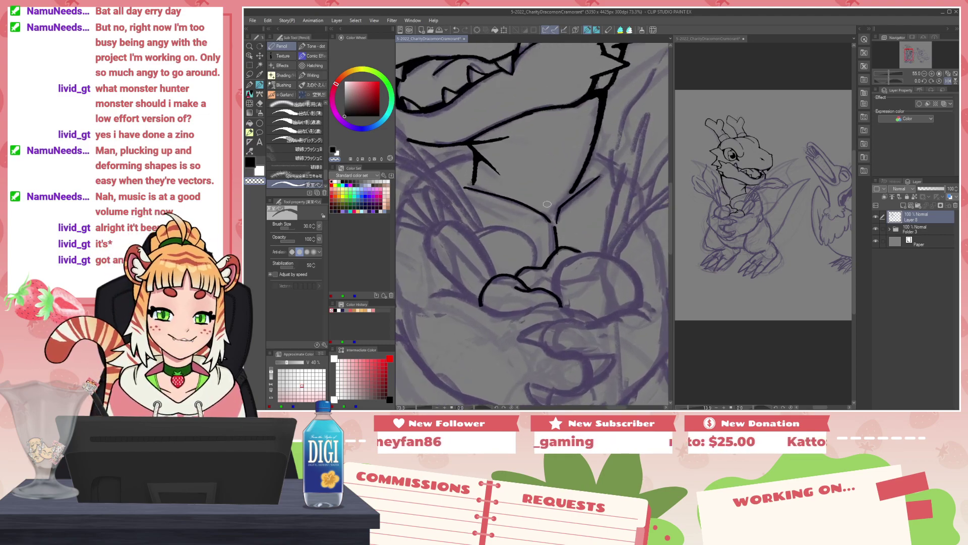
pyautogui.press('c')
pyautogui.moveTo(550, 215); pyautogui.dragTo(563, 178)
pyautogui.hotkey('ctrl', 'z')
pyautogui.press('c')
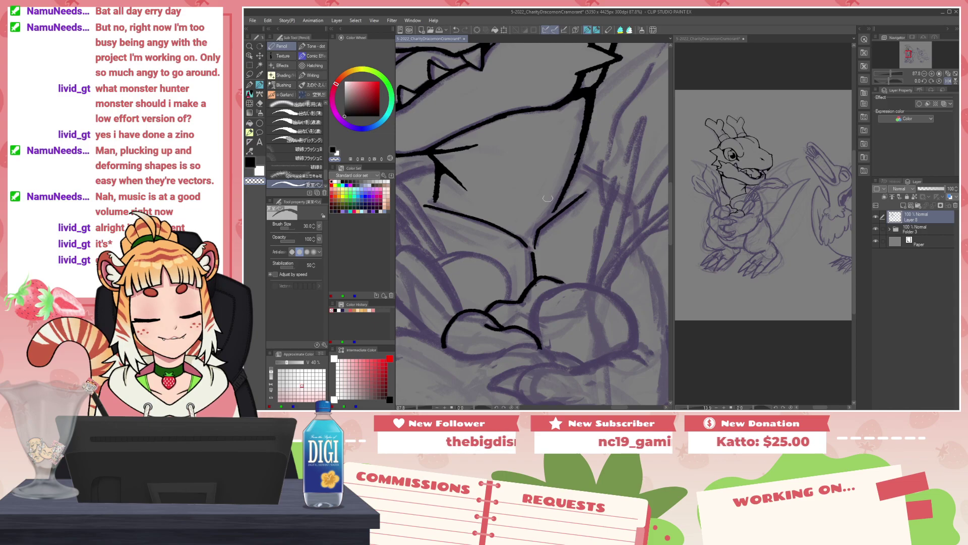
pyautogui.press('c')
pyautogui.moveTo(433, 188)
pyautogui.mouseDown()
pyautogui.moveTo(538, 174)
pyautogui.moveTo(540, 153)
pyautogui.mouseUp()
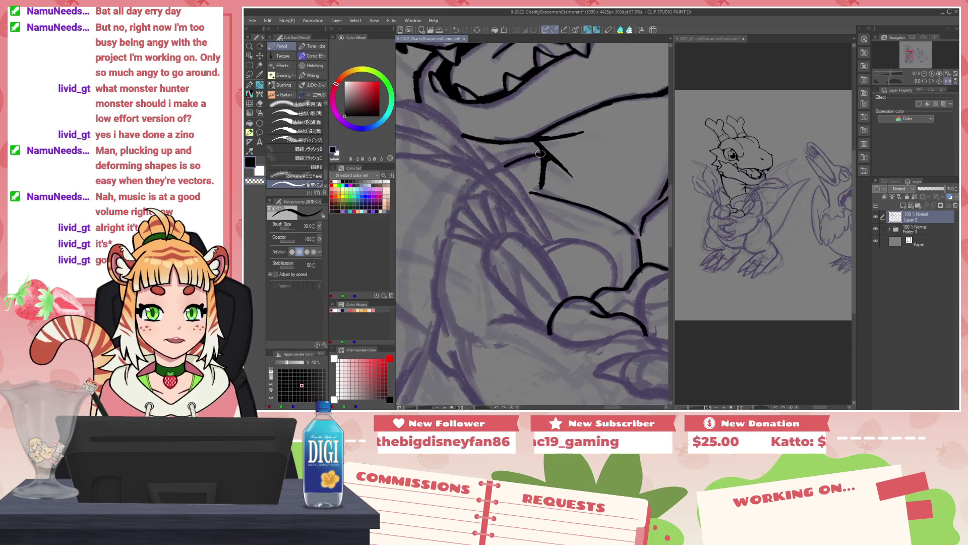
pyautogui.press(']')
pyautogui.press(']')
pyautogui.moveTo(507, 166); pyautogui.dragTo(542, 155)
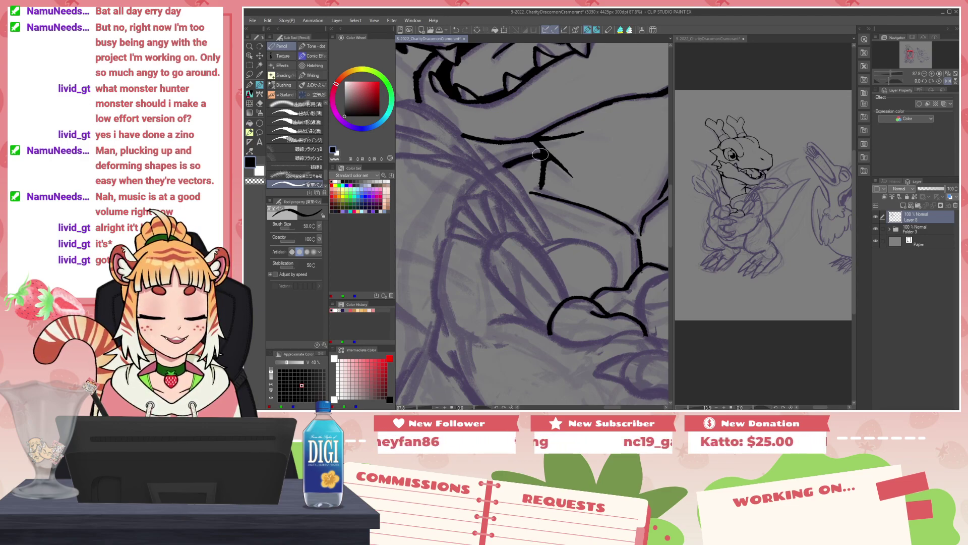
# Step: Ink the short shoulder line on the opposite side of Dracomon's neck and reduce the brush size to 25
pyautogui.moveTo(577, 212); pyautogui.dragTo(338, 275)
pyautogui.moveTo(445, 215)
pyautogui.mouseDown()
pyautogui.moveTo(467, 228)
pyautogui.moveTo(460, 223)
pyautogui.mouseUp()
pyautogui.press('c')
pyautogui.press('c')
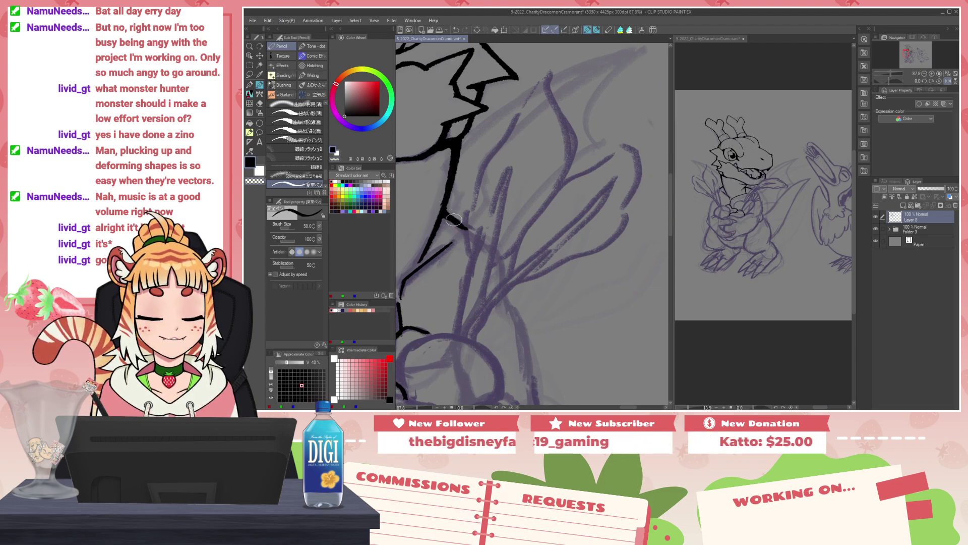
pyautogui.press('[')
pyautogui.scroll(-3, 561, 273)
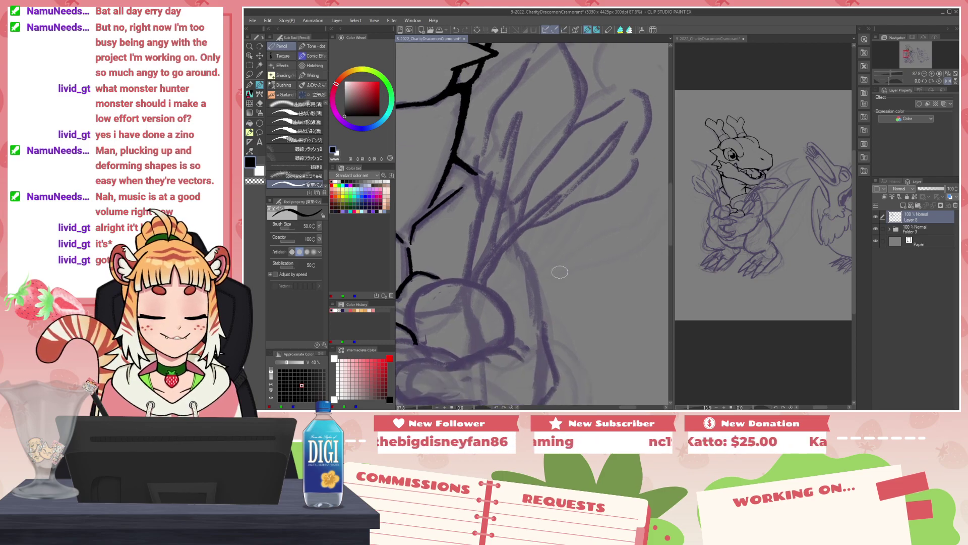
pyautogui.press('[')
pyautogui.press('[')
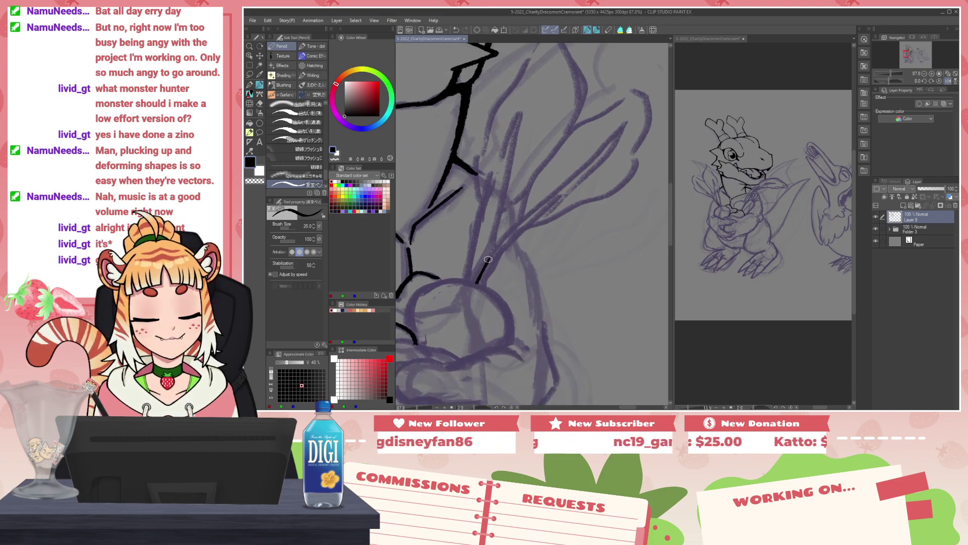
pyautogui.moveTo(477, 281)
pyautogui.mouseDown()
pyautogui.moveTo(533, 210)
pyautogui.moveTo(626, 125)
pyautogui.moveTo(598, 162)
pyautogui.mouseUp()
pyautogui.hotkey('ctrl', 'z')
pyautogui.hotkey('ctrl', 'z')
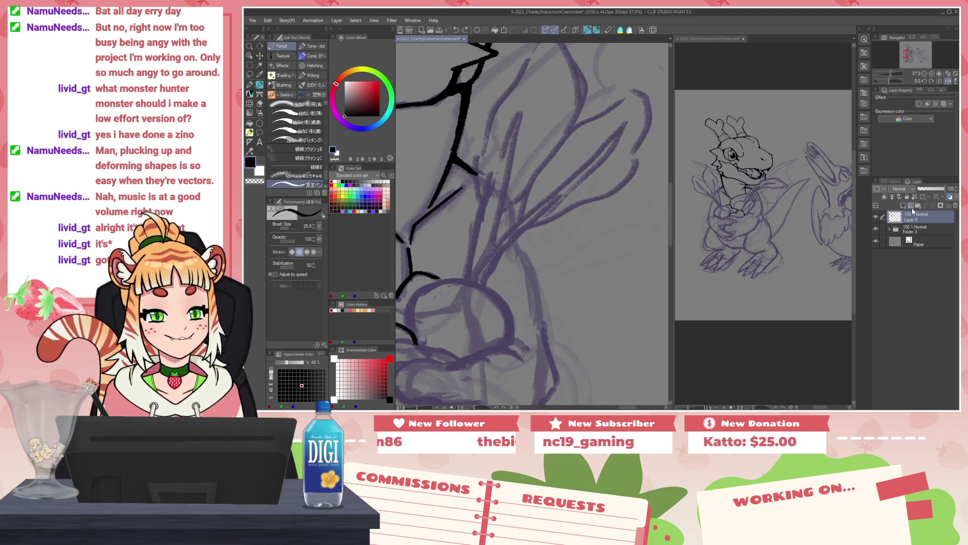
# Step: Add a vector layer and ink the outlines of two long stalks rising from the bundle in Dracomon's arms
pyautogui.click(911, 207)
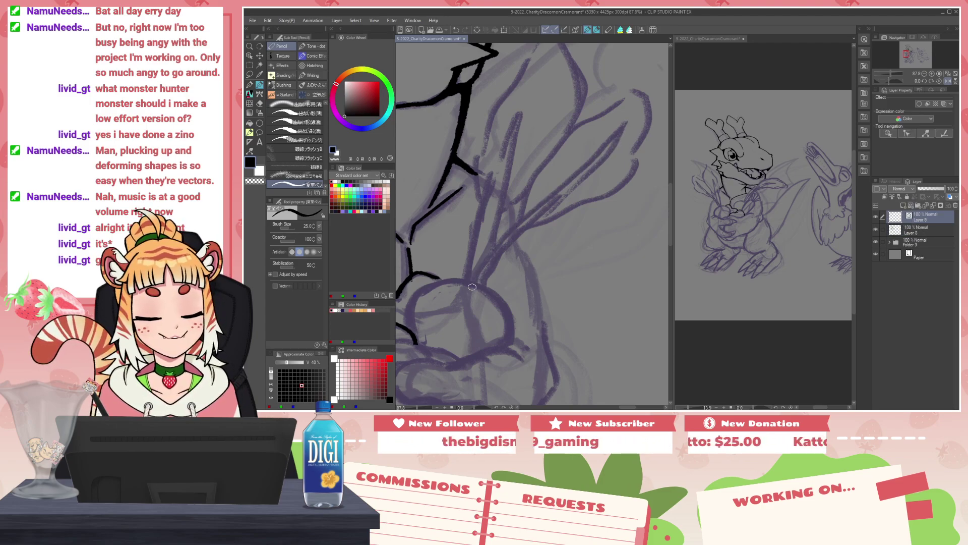
pyautogui.moveTo(472, 286)
pyautogui.mouseDown()
pyautogui.moveTo(520, 223)
pyautogui.moveTo(618, 130)
pyautogui.moveTo(503, 243)
pyautogui.moveTo(478, 289)
pyautogui.mouseUp()
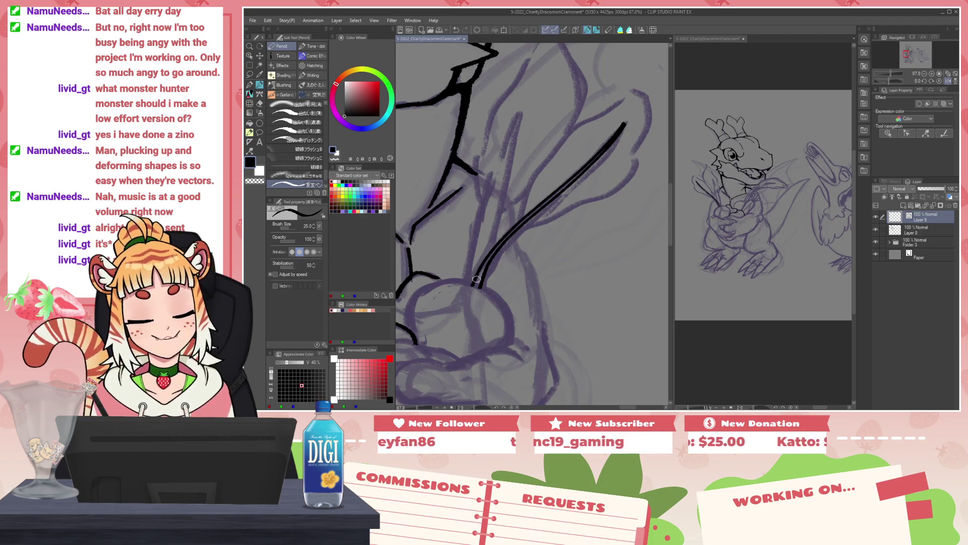
pyautogui.moveTo(469, 285)
pyautogui.mouseDown()
pyautogui.moveTo(527, 103)
pyautogui.moveTo(491, 245)
pyautogui.mouseUp()
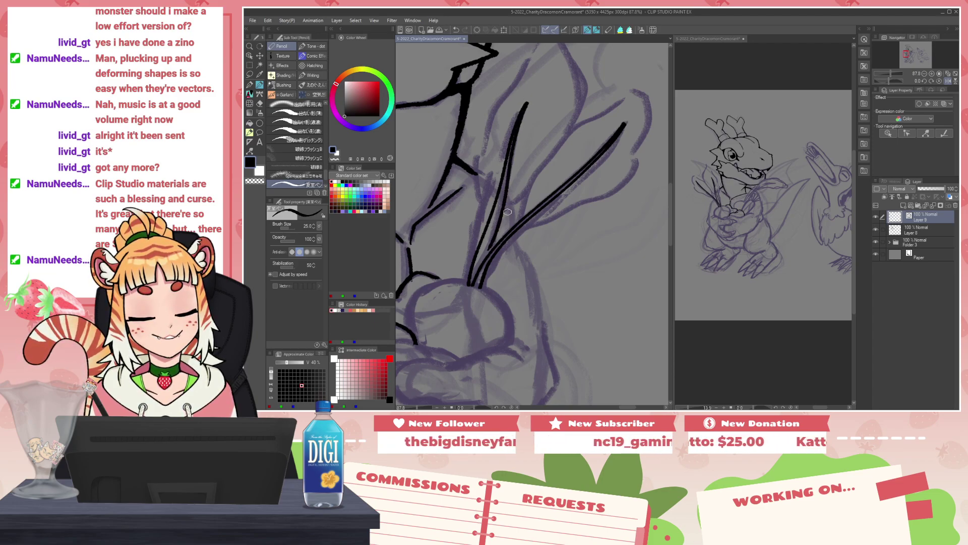
# Step: Try Connect vector line on the more upright stalk, and reshape its inner line with Pinch vector line
pyautogui.press('y')
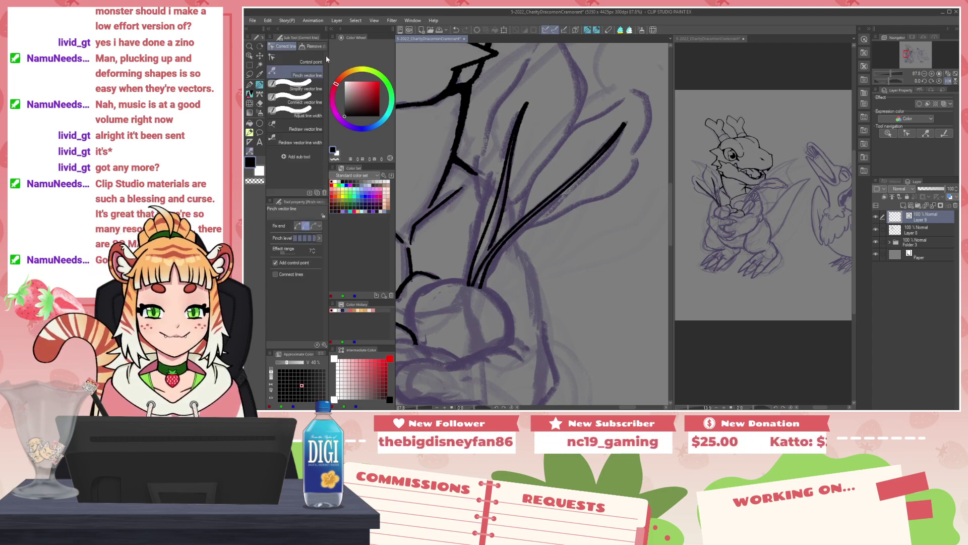
pyautogui.click(300, 101)
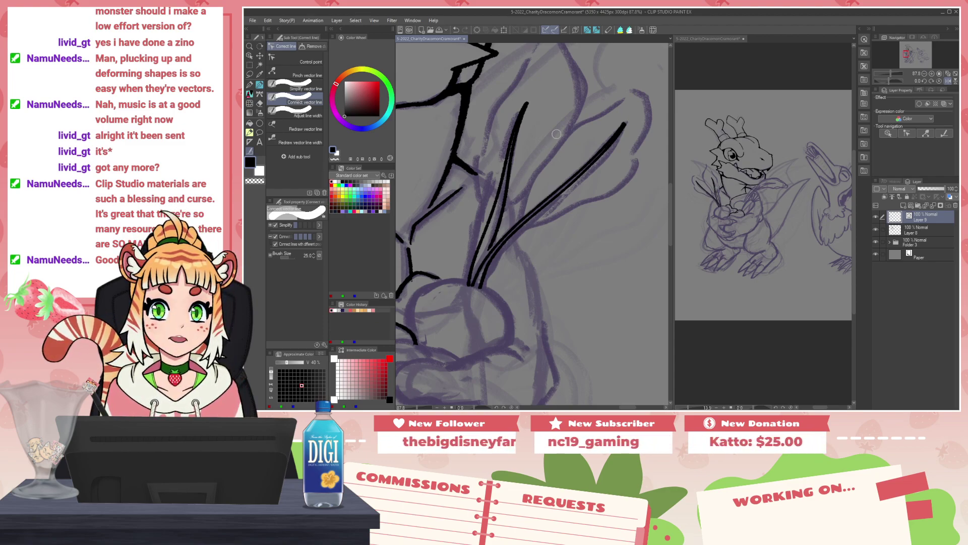
pyautogui.moveTo(498, 222); pyautogui.dragTo(498, 223)
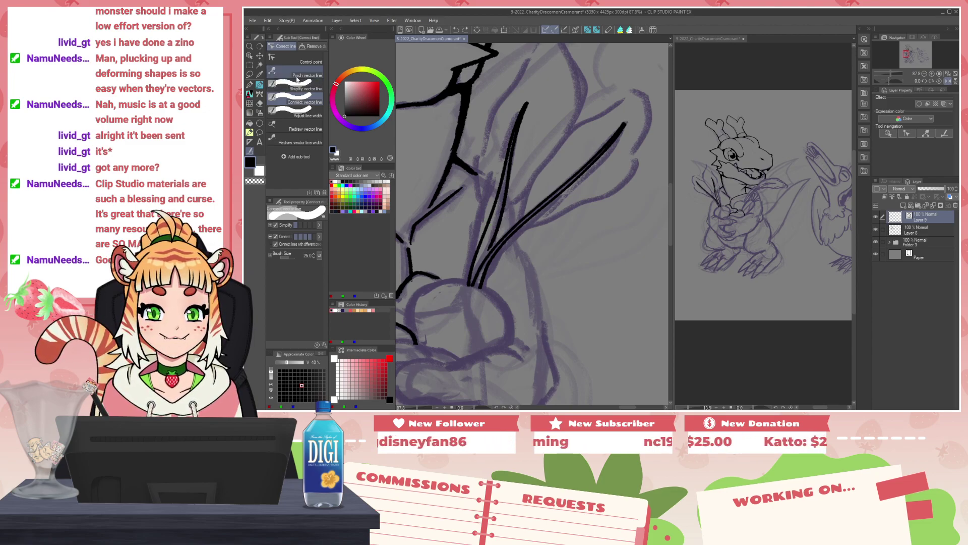
pyautogui.click(298, 74)
pyautogui.moveTo(498, 223); pyautogui.dragTo(487, 246)
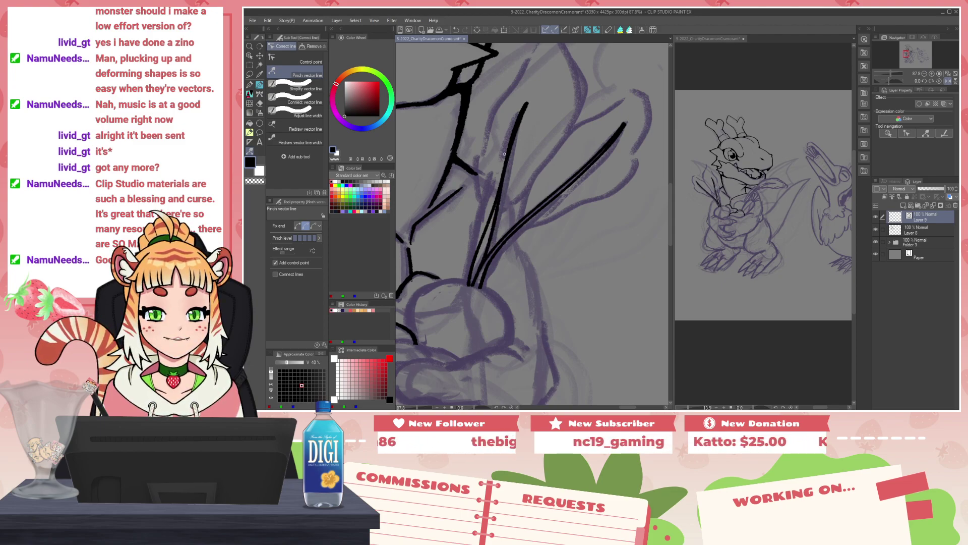
pyautogui.moveTo(505, 172); pyautogui.dragTo(506, 175)
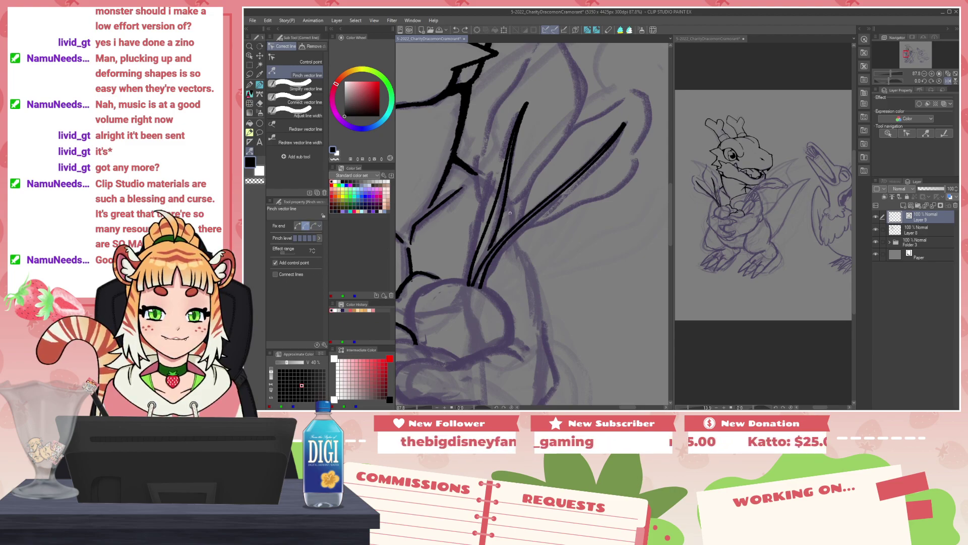
pyautogui.moveTo(499, 219); pyautogui.dragTo(493, 232)
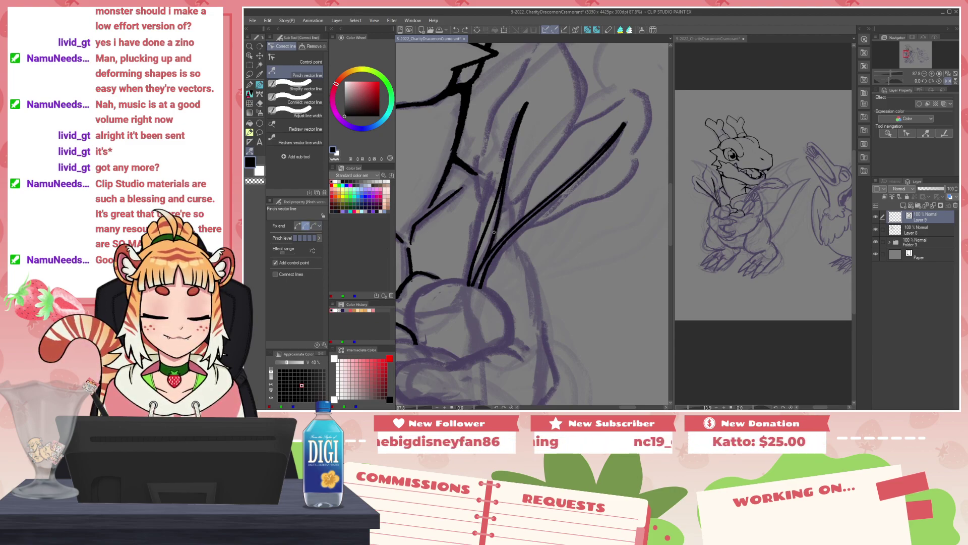
# Step: Set Fix end to its first option and the pinch level to three, and reshape the upright stalk's inner line
pyautogui.click(299, 226)
pyautogui.moveTo(506, 187); pyautogui.dragTo(500, 223)
pyautogui.click(301, 238)
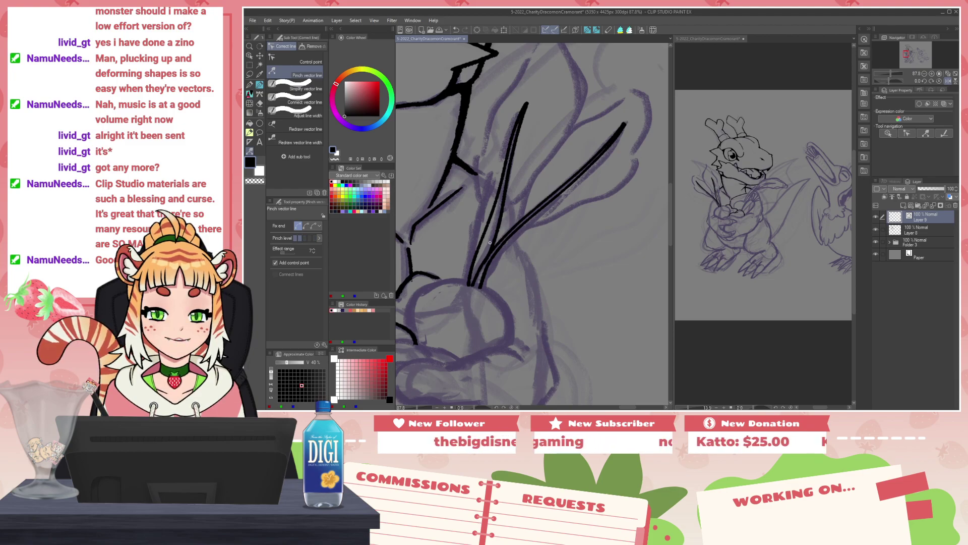
pyautogui.click(306, 238)
pyautogui.moveTo(500, 221); pyautogui.dragTo(501, 201)
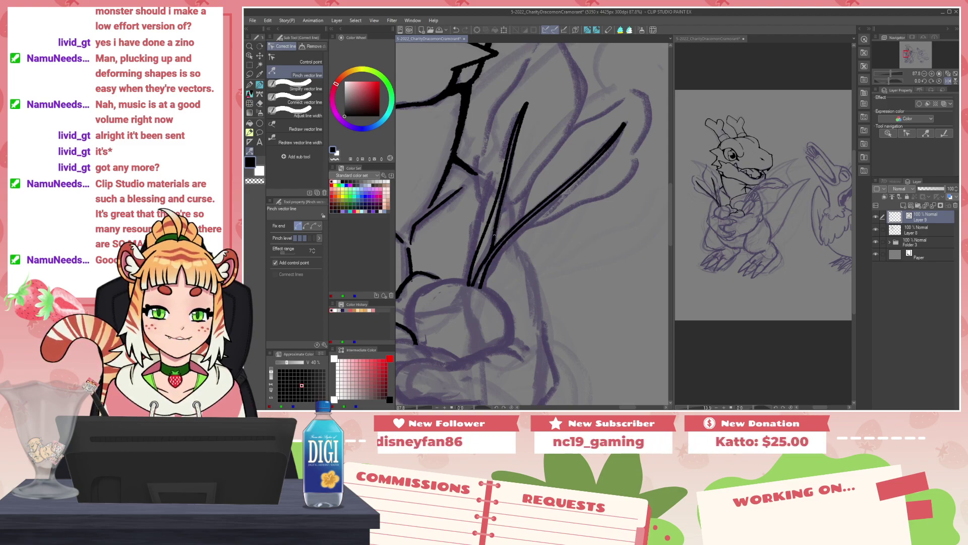
pyautogui.moveTo(493, 243)
pyautogui.mouseDown()
pyautogui.moveTo(484, 258)
pyautogui.moveTo(488, 249)
pyautogui.mouseUp()
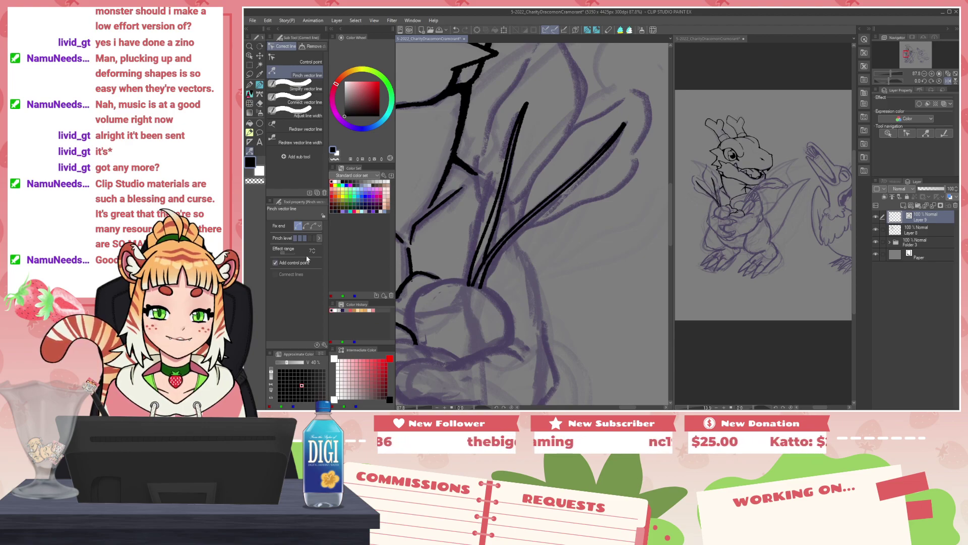
# Step: Return Fix end to its second option and pull the upright stalk's inner line into place near its base
pyautogui.click(305, 227)
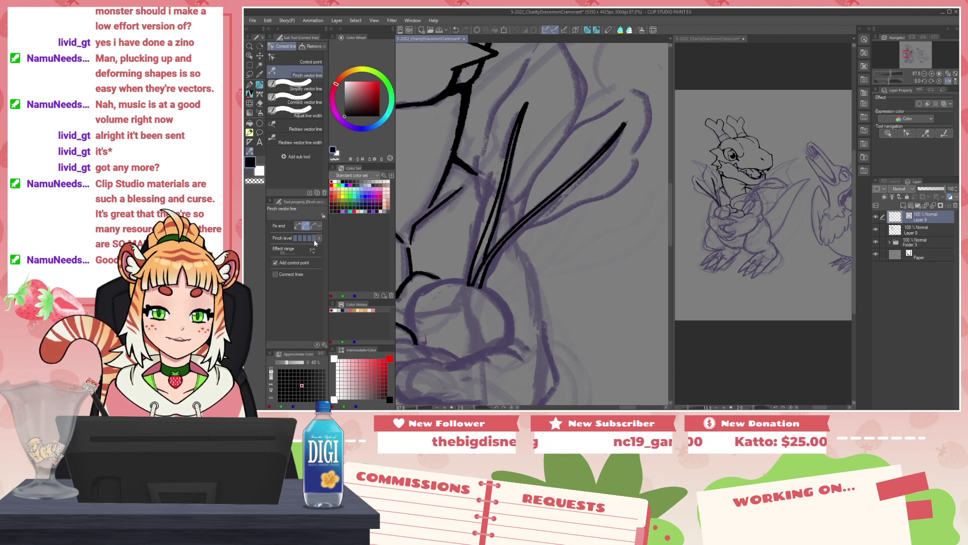
pyautogui.moveTo(484, 256); pyautogui.dragTo(483, 259)
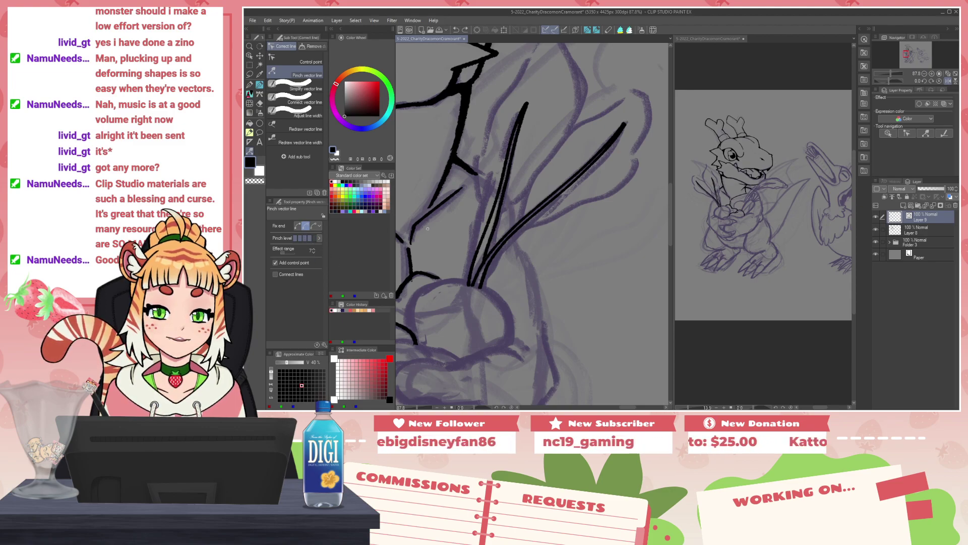
pyautogui.moveTo(487, 251); pyautogui.dragTo(483, 261)
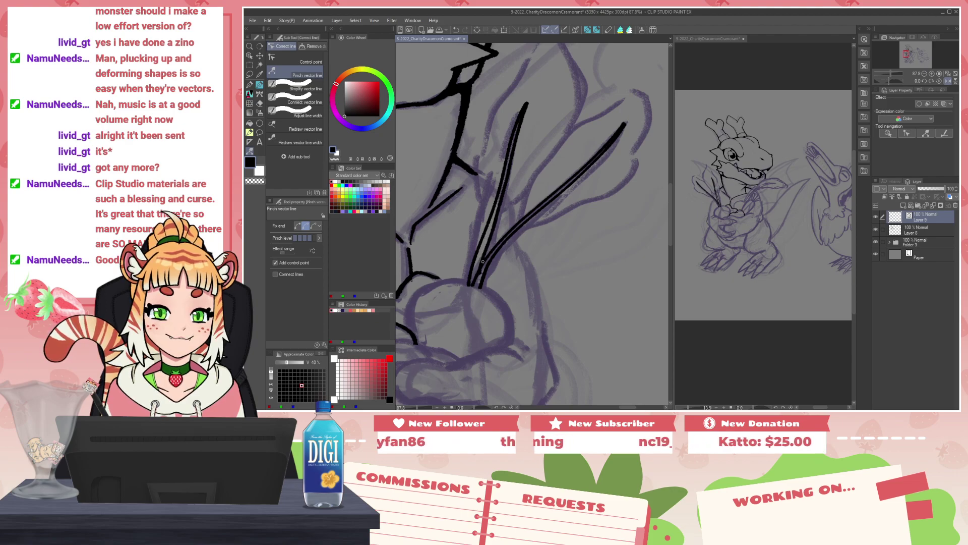
# Step: Hide the sketch folder and examine the inked line art alone, as a whole and up close at the head and stalks
pyautogui.scroll(-2, 547, 257)
pyautogui.scroll(2, 546, 256)
pyautogui.scroll(-4, 546, 255)
pyautogui.scroll(-1, 546, 254)
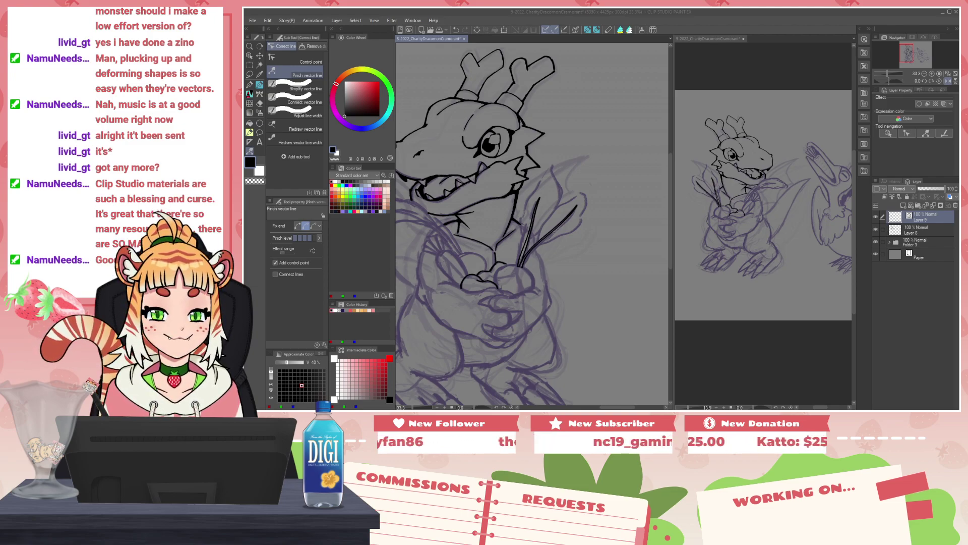
pyautogui.scroll(-1, 525, 281)
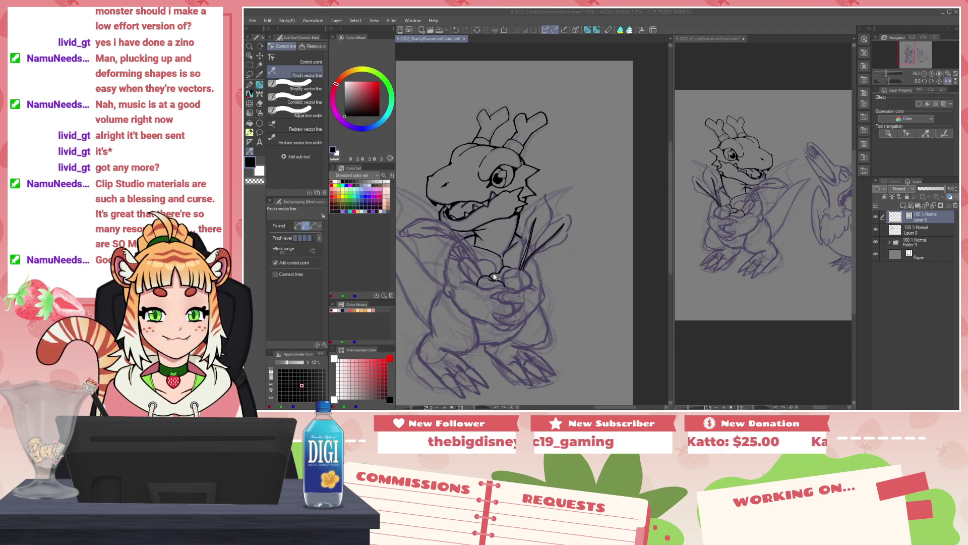
pyautogui.scroll(2, 494, 275)
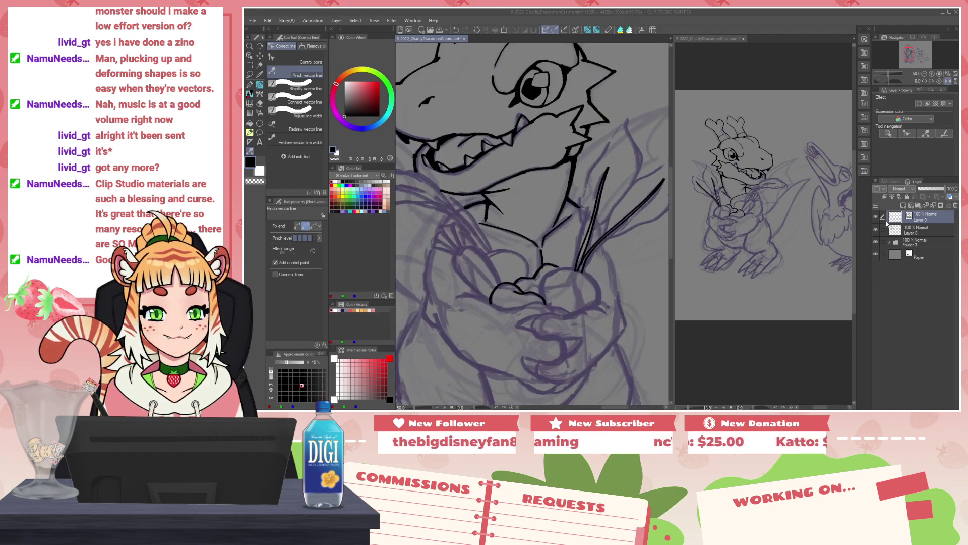
pyautogui.click(876, 244)
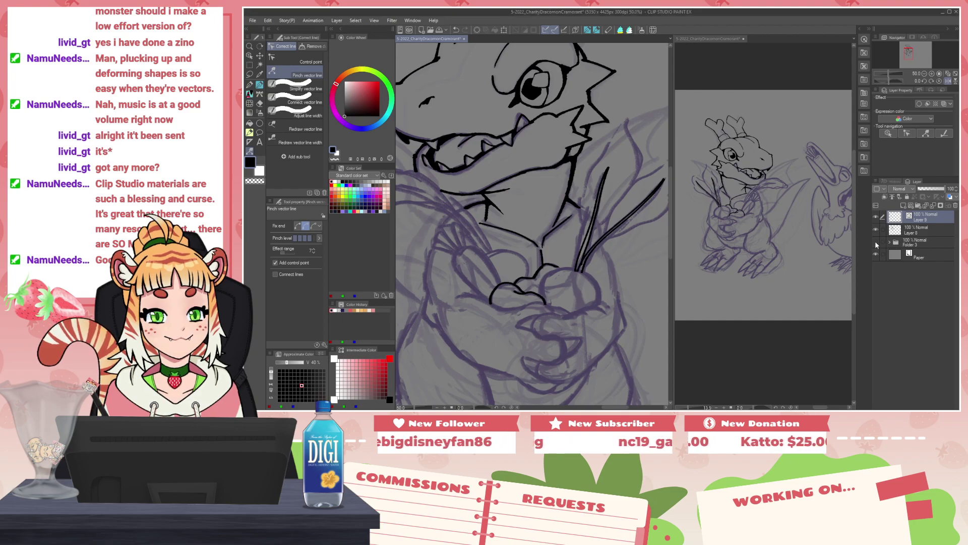
pyautogui.scroll(-3, 517, 246)
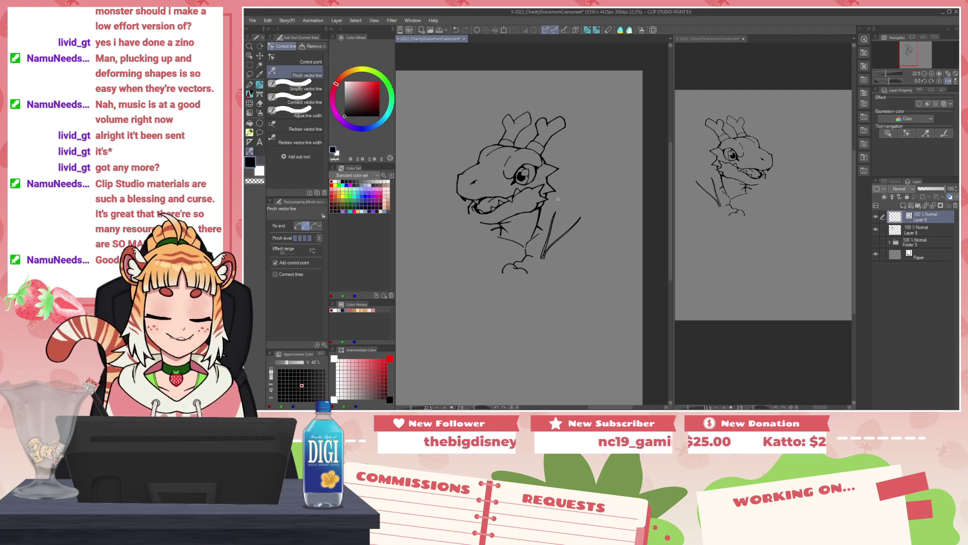
pyautogui.scroll(6, 559, 200)
pyautogui.moveTo(471, 212); pyautogui.dragTo(527, 244)
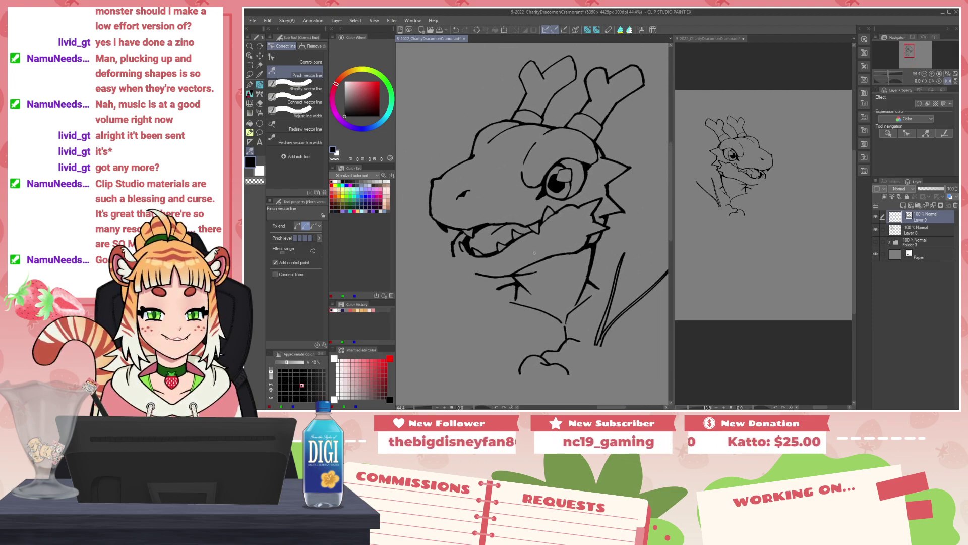
# Step: Show the sketch folder again, set its opacity to 70%, and return to the pencil on raster line layer Layer 8
pyautogui.scroll(2, 534, 253)
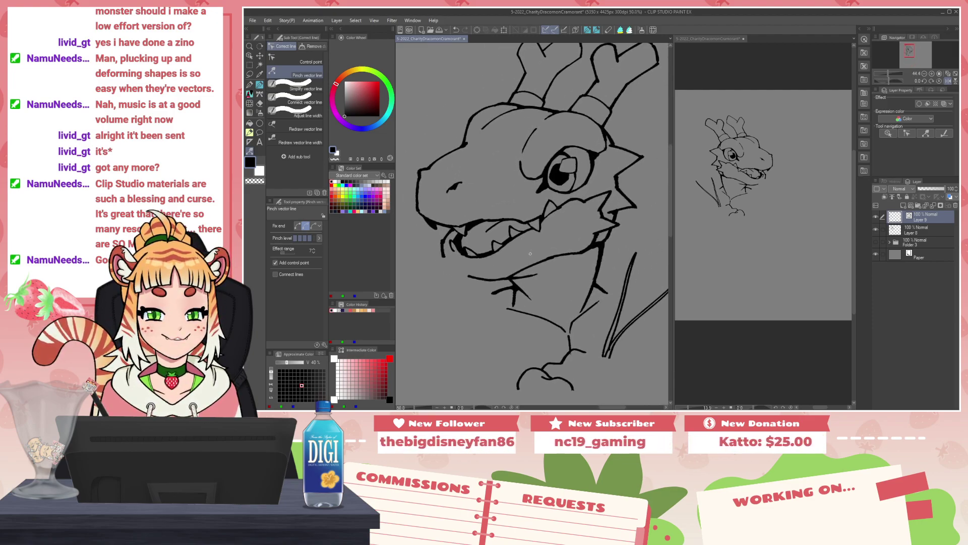
pyautogui.click(876, 243)
pyautogui.moveTo(526, 298); pyautogui.dragTo(530, 292)
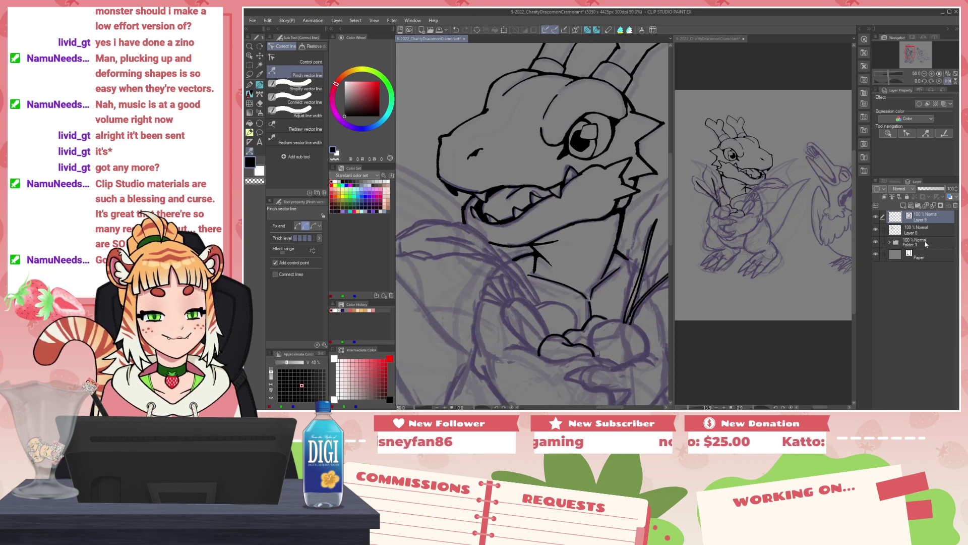
pyautogui.click(924, 242)
pyautogui.click(938, 189)
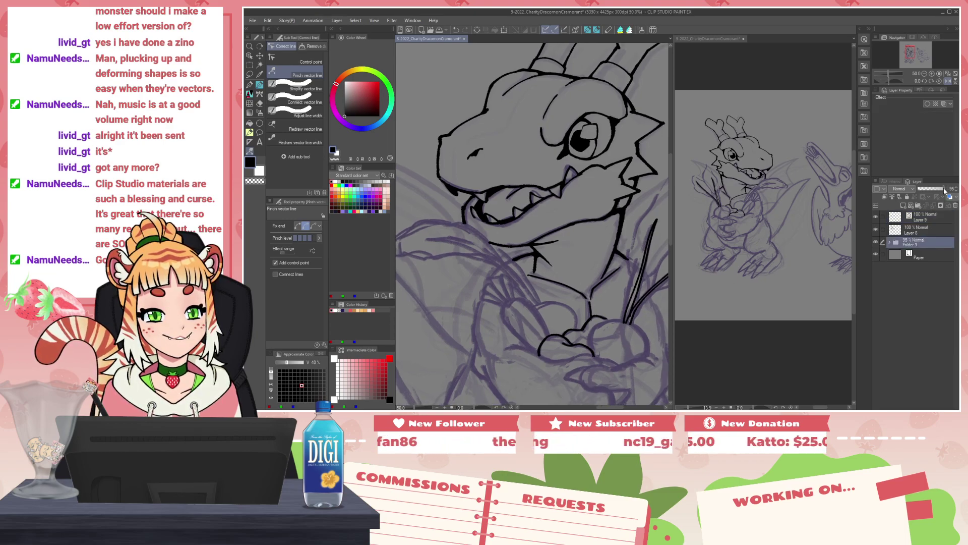
pyautogui.moveTo(570, 297); pyautogui.dragTo(561, 285)
pyautogui.scroll(-2, 520, 271)
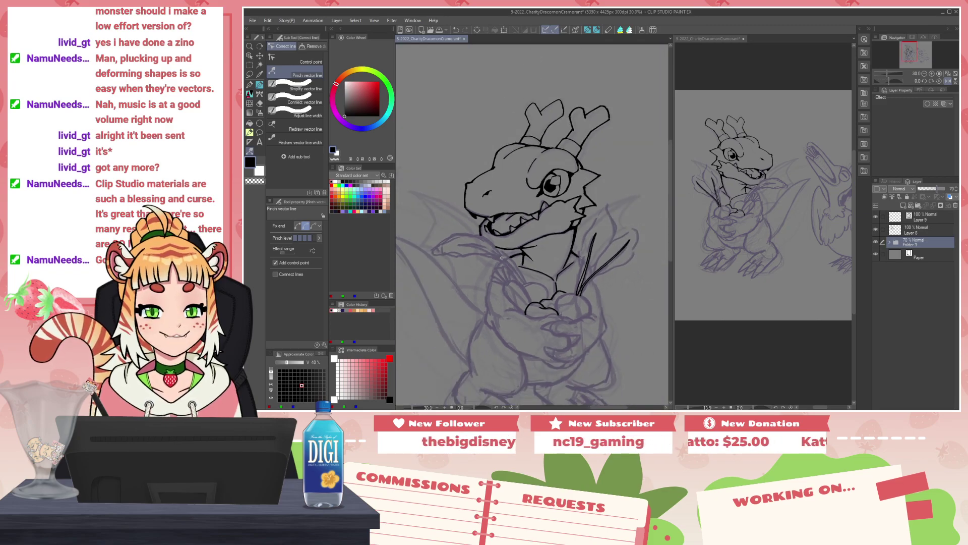
pyautogui.press('p')
pyautogui.click(917, 231)
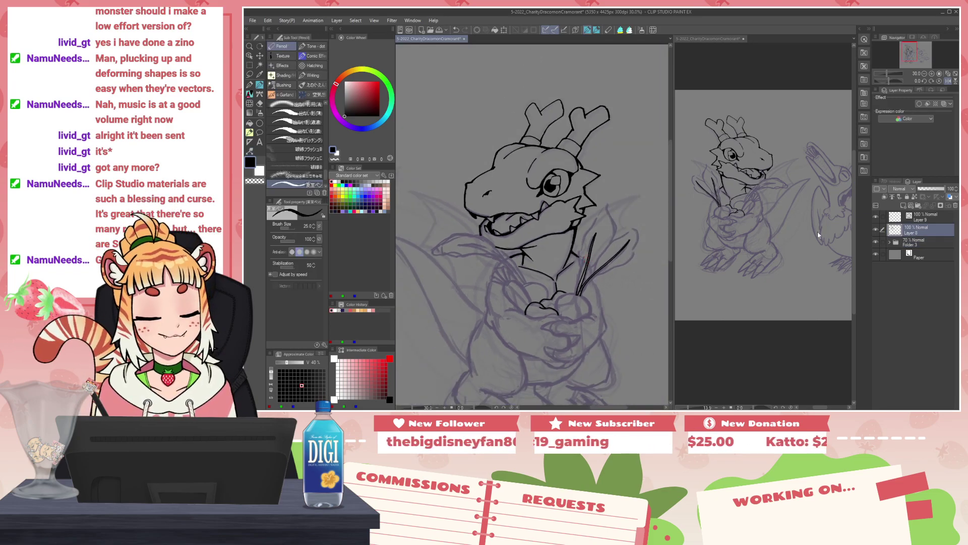
# Step: Try a pencil stroke over the sketch just beneath Dracomon's lower jaw, and undo it
pyautogui.scroll(5, 488, 219)
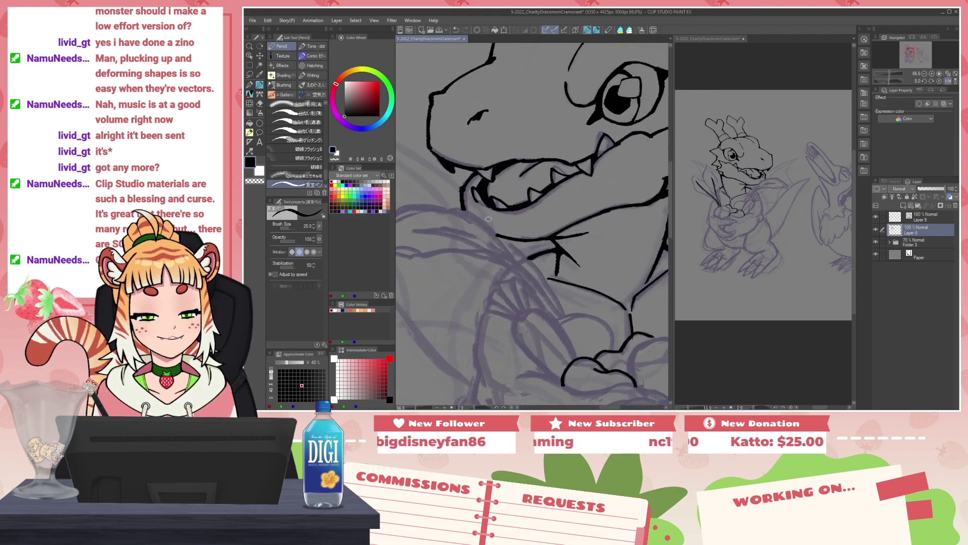
pyautogui.moveTo(462, 206); pyautogui.dragTo(504, 235)
pyautogui.press(']')
pyautogui.press(']')
pyautogui.hotkey('ctrl', 'z')
pyautogui.scroll(-3, 526, 209)
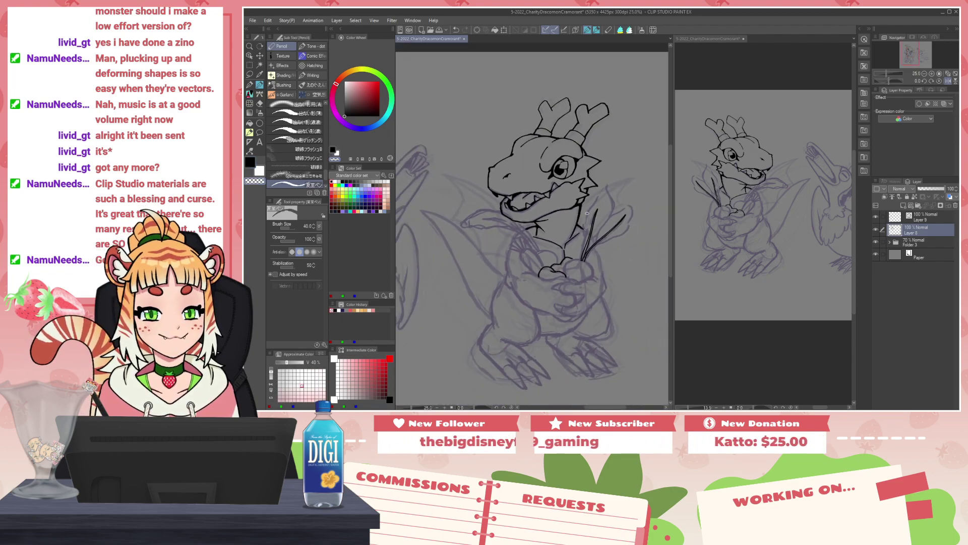
# Step: Ink the rounded outline of the held bulb at the base of the stalks with the size 25 pencil
pyautogui.scroll(2, 548, 276)
pyautogui.moveTo(599, 267); pyautogui.dragTo(555, 252)
pyautogui.scroll(4, 555, 252)
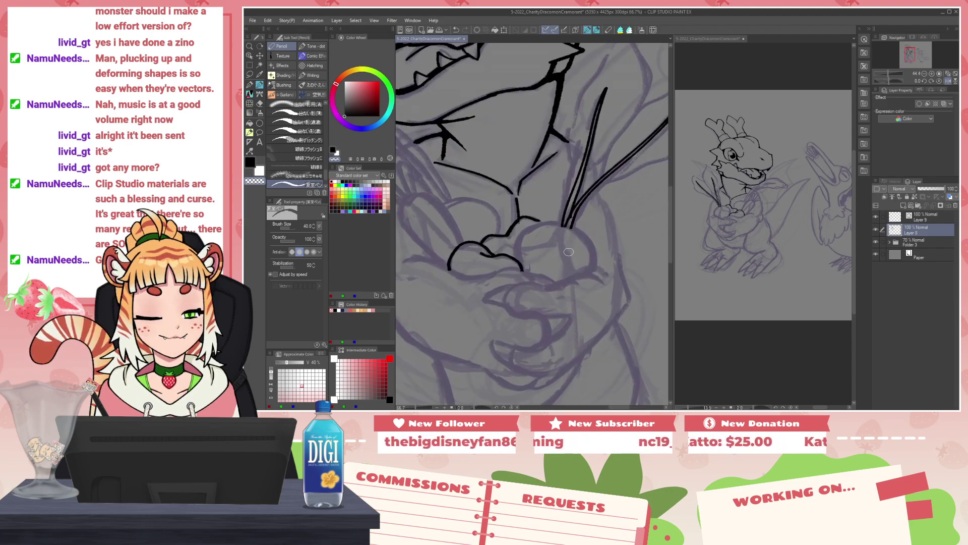
pyautogui.press('[')
pyautogui.press('[')
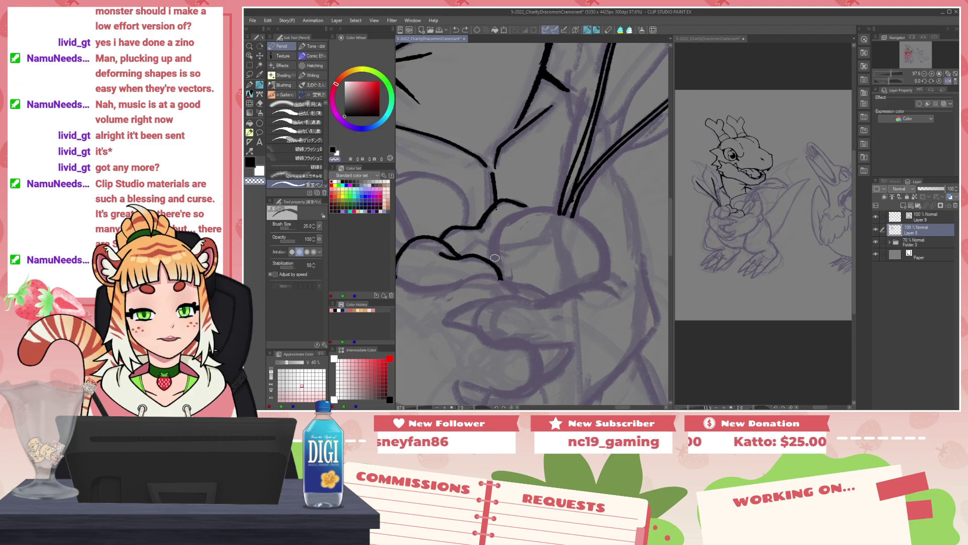
pyautogui.press('c')
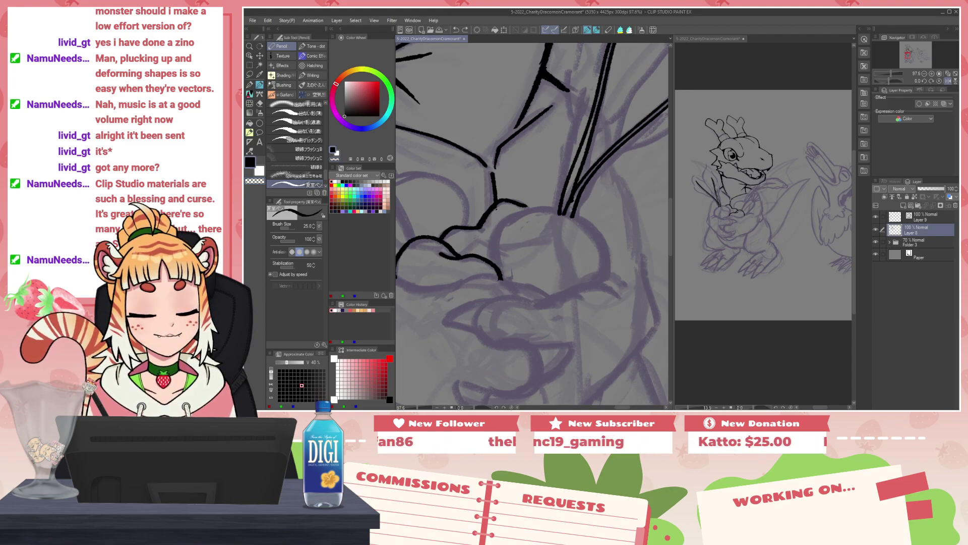
pyautogui.moveTo(491, 264)
pyautogui.mouseDown()
pyautogui.moveTo(497, 221)
pyautogui.moveTo(528, 205)
pyautogui.moveTo(600, 226)
pyautogui.moveTo(607, 270)
pyautogui.mouseUp()
pyautogui.hotkey('ctrl', 'z')
pyautogui.moveTo(595, 229)
pyautogui.mouseDown()
pyautogui.moveTo(610, 276)
pyautogui.moveTo(603, 286)
pyautogui.mouseUp()
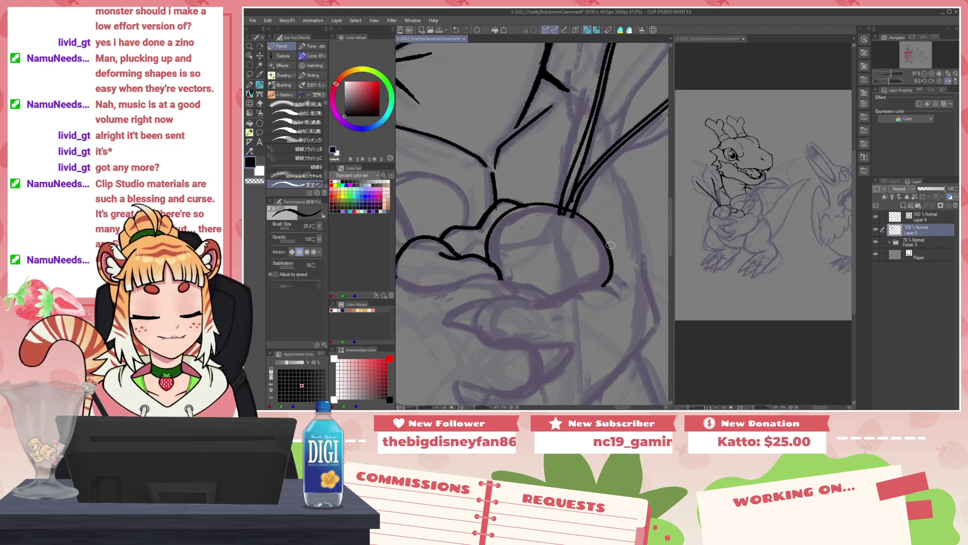
pyautogui.press('c')
pyautogui.moveTo(563, 211); pyautogui.dragTo(570, 221)
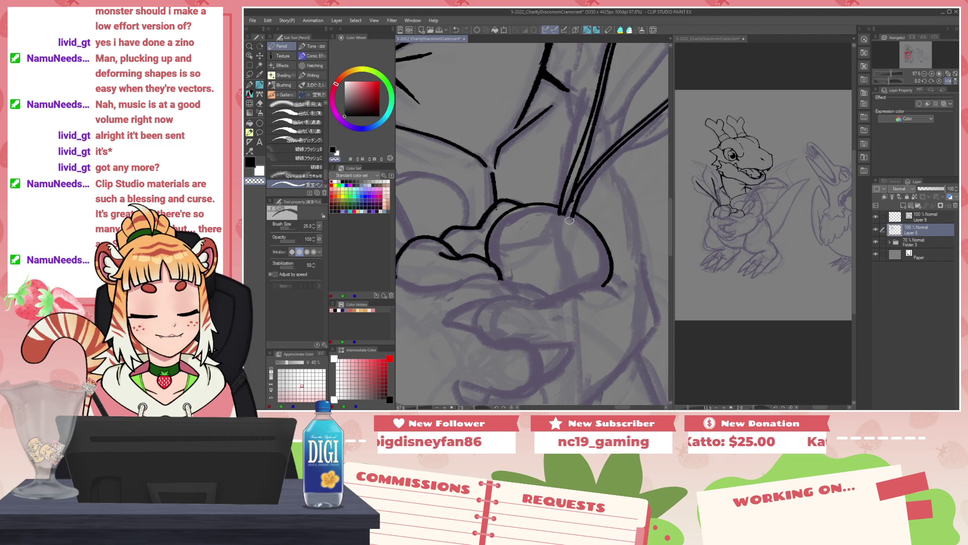
pyautogui.press('c')
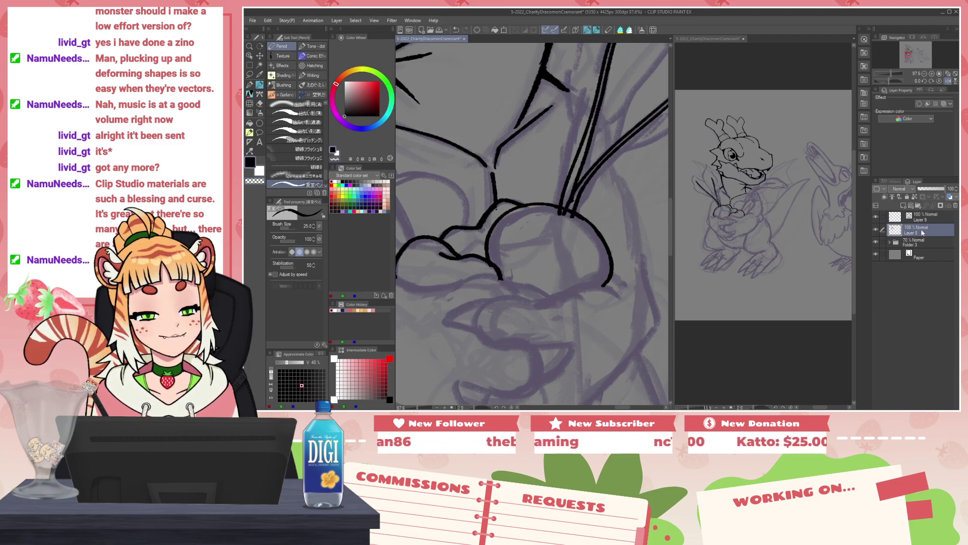
# Step: Move the stalks' vector layer slightly upward so the stalk bases sit on the bulb's outline
pyautogui.click(933, 219)
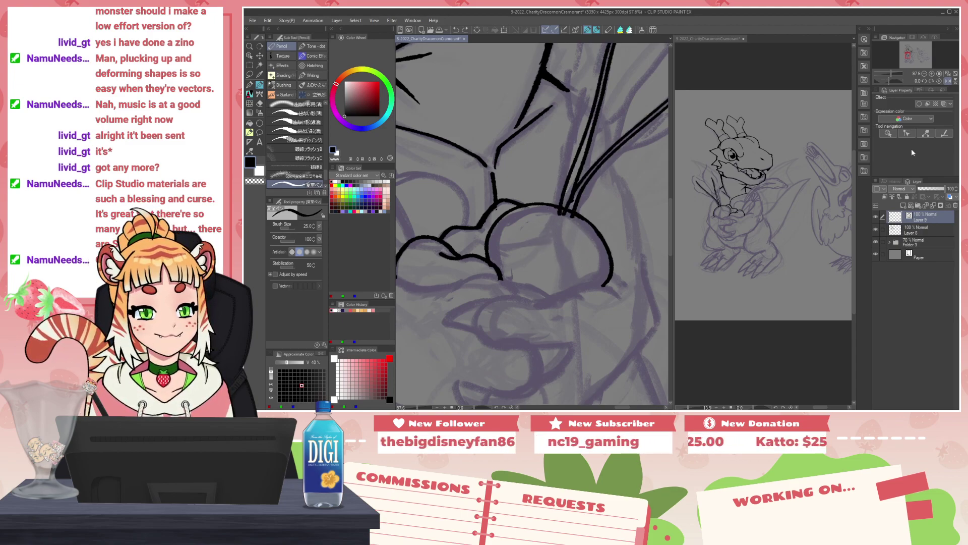
pyautogui.moveTo(574, 202); pyautogui.dragTo(575, 195)
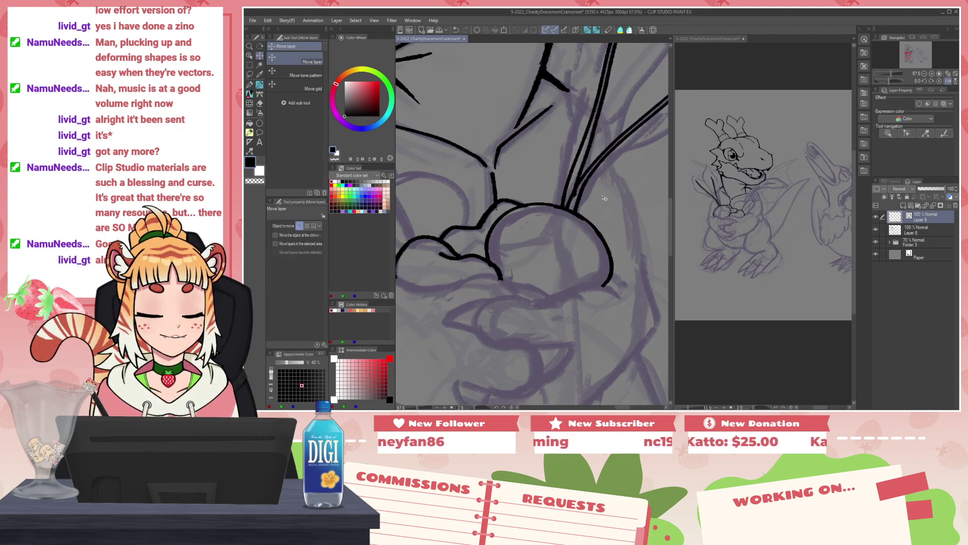
pyautogui.scroll(-6, 575, 196)
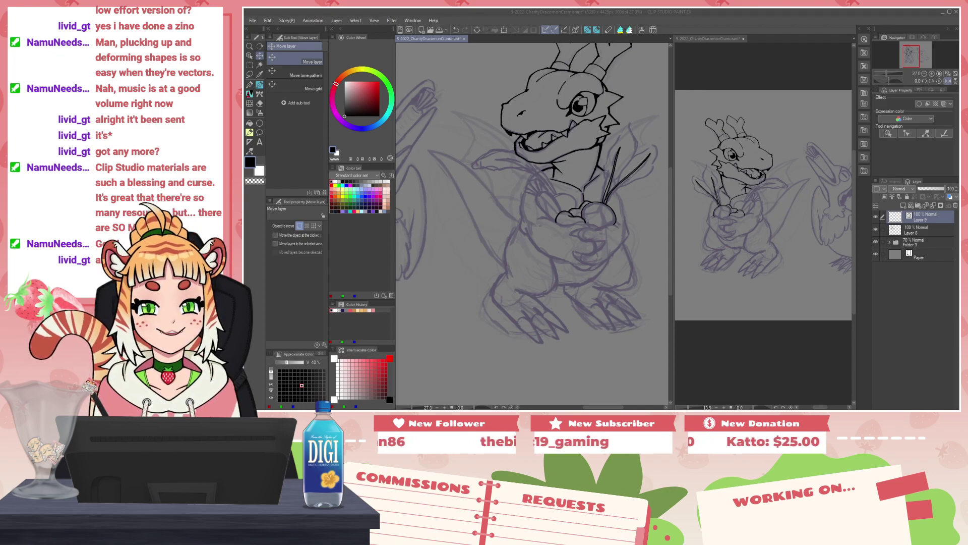
# Step: Switch to the reference board and examine the green and brown creature drawing with yellow horns, up close and among the other references
pyautogui.moveTo(931, 8); pyautogui.dragTo(670, 90)
pyautogui.scroll(4, 581, 211)
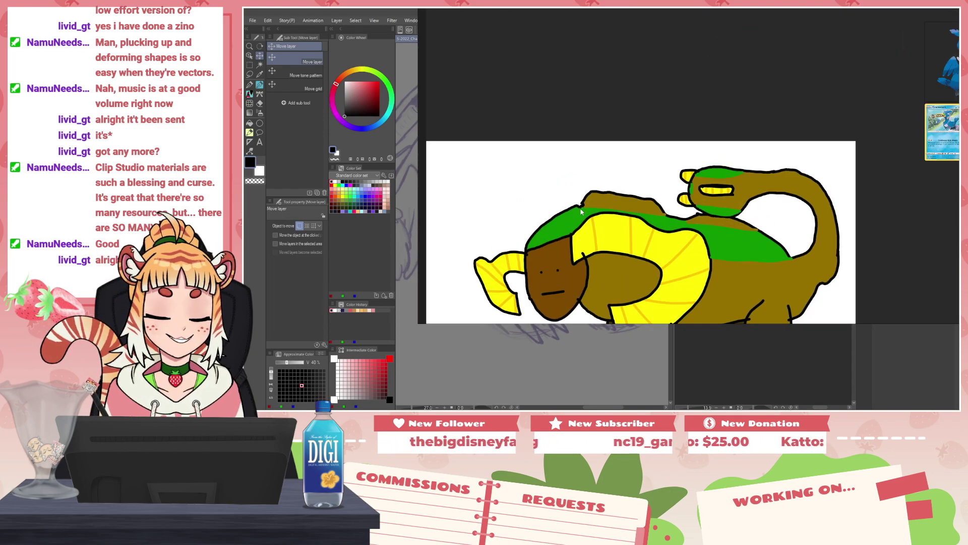
pyautogui.moveTo(610, 229); pyautogui.dragTo(589, 146)
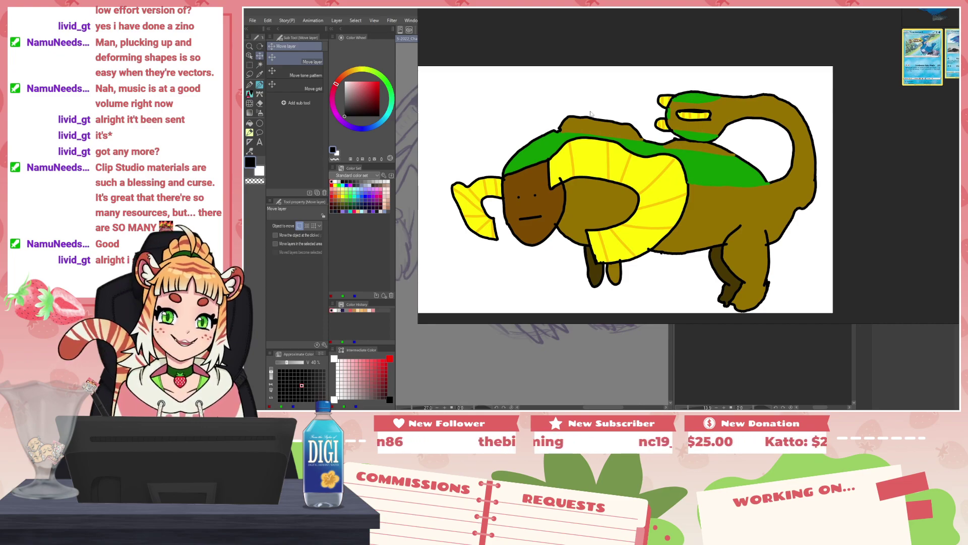
pyautogui.scroll(-5, 601, 114)
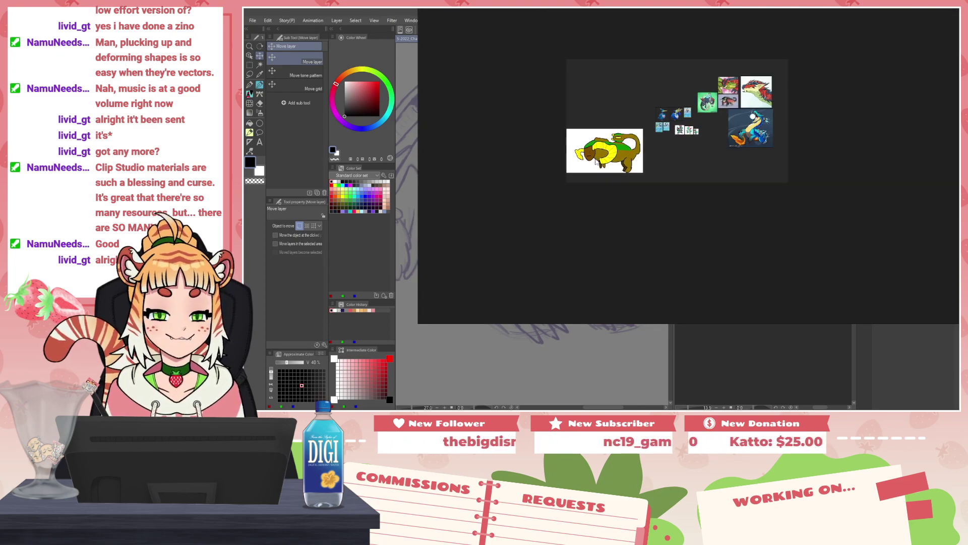
pyautogui.scroll(4, 583, 164)
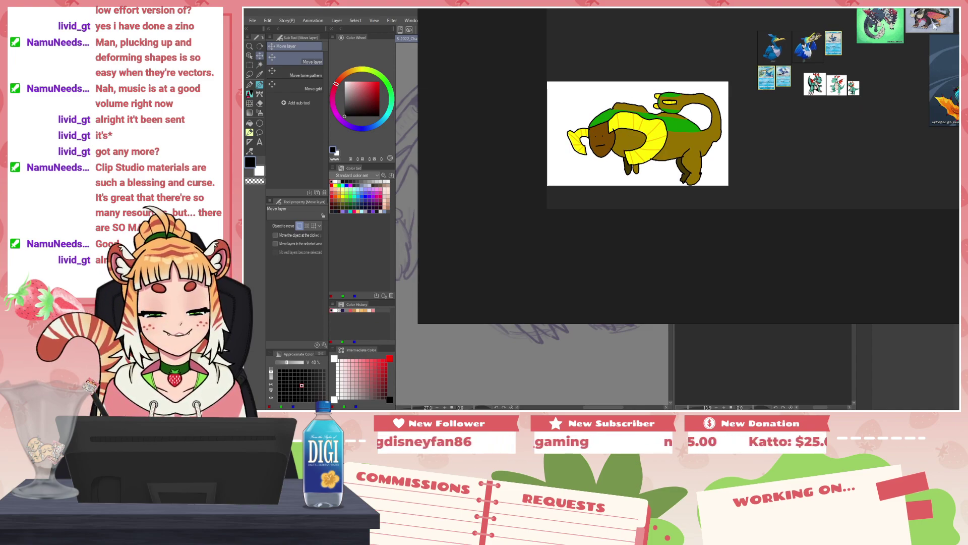
pyautogui.moveTo(761, 257); pyautogui.dragTo(902, 9)
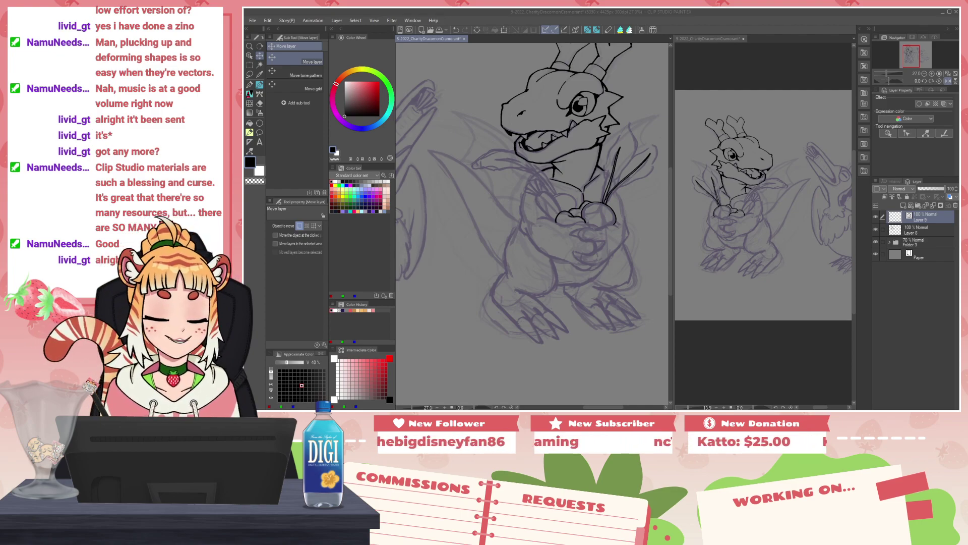
# Step: Return to the Clip Studio Paint canvas, select the stalks' vector layer, and reduce the Vector eraser's size to 7
pyautogui.scroll(2, 630, 230)
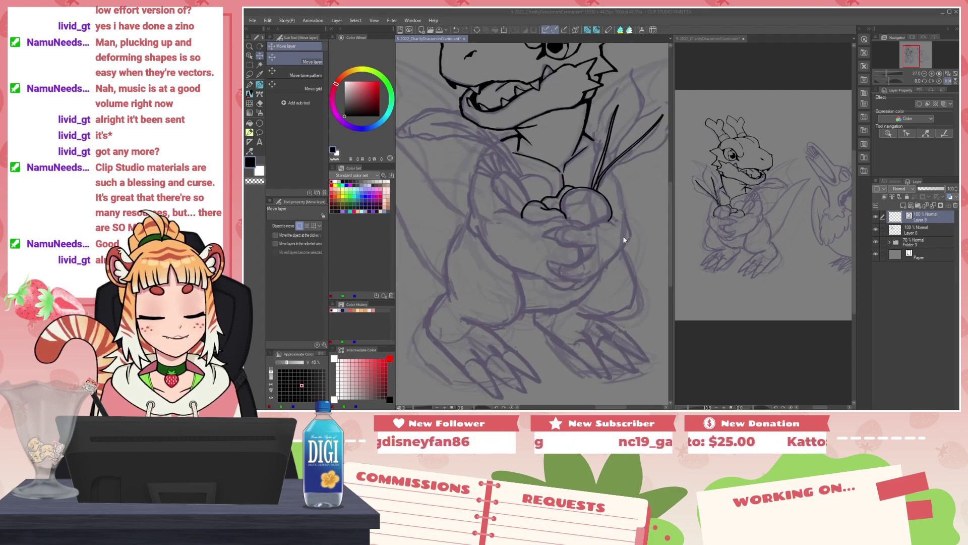
pyautogui.scroll(-1, 621, 240)
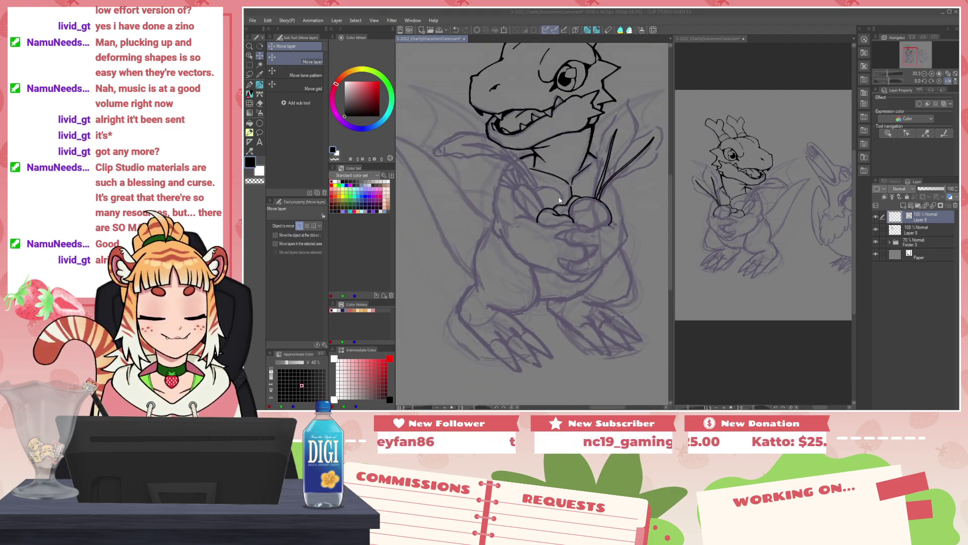
pyautogui.click(622, 210)
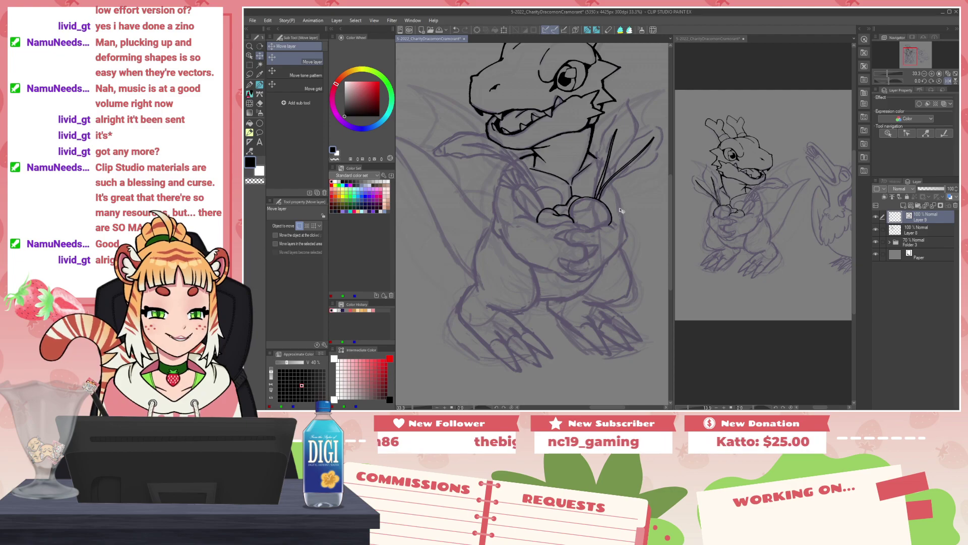
pyautogui.scroll(4, 623, 207)
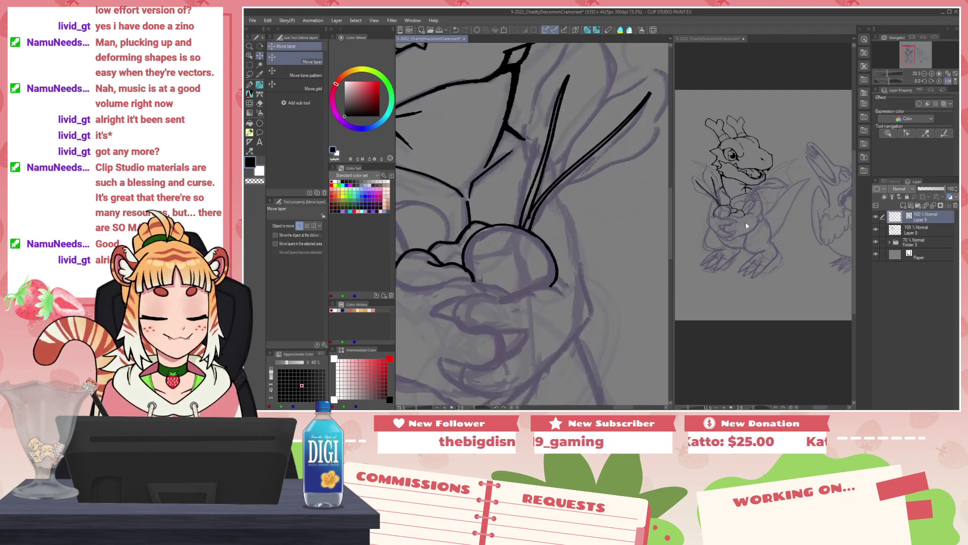
pyautogui.click(918, 230)
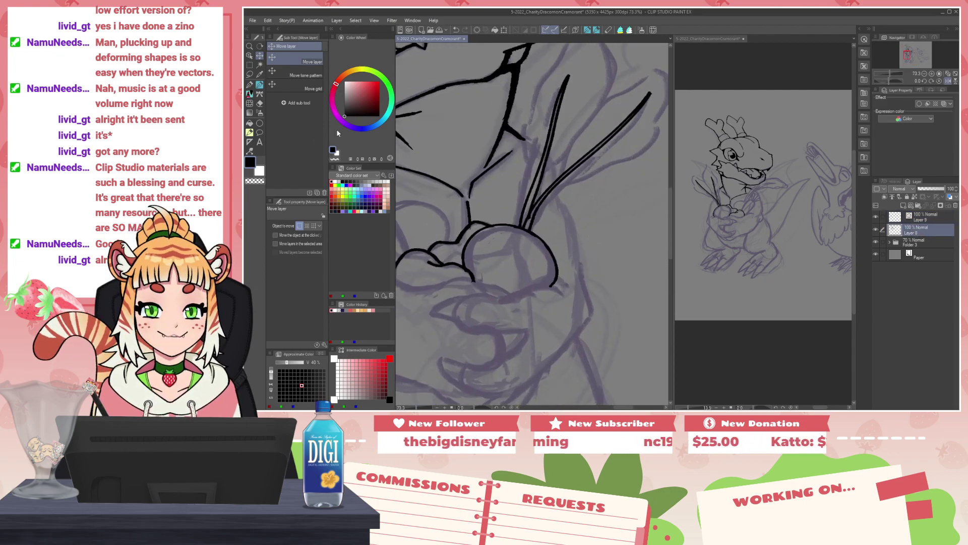
pyautogui.press('e')
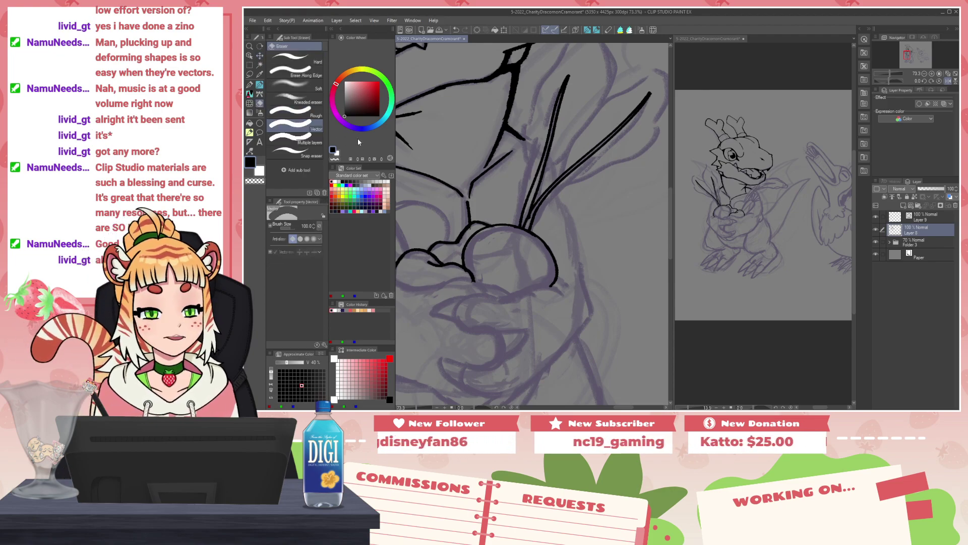
pyautogui.click(923, 218)
pyautogui.press('[')
pyautogui.press('[')
pyautogui.press('[')
pyautogui.press('[')
pyautogui.press('[')
pyautogui.press('[')
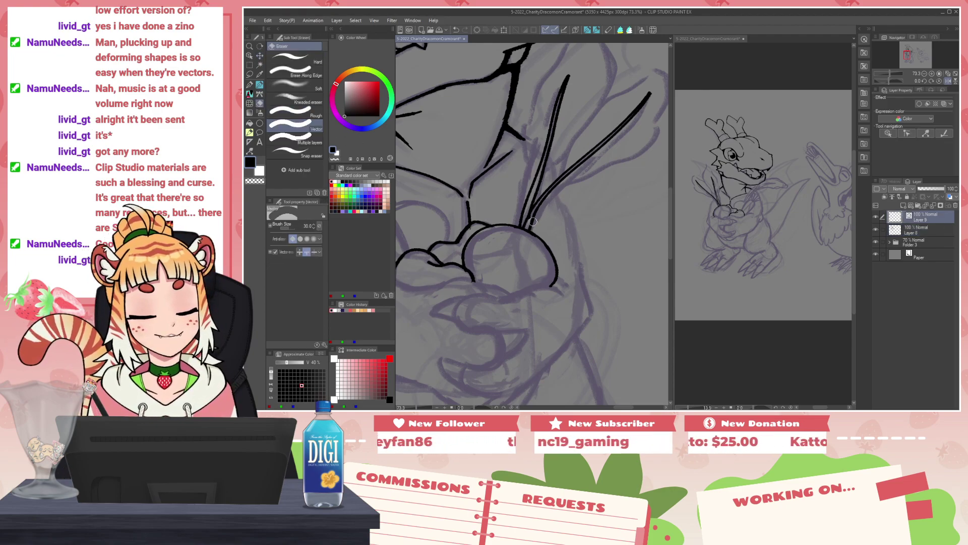
pyautogui.press('[')
pyautogui.press('[')
pyautogui.press('[')
pyautogui.press('[')
pyautogui.press('[')
pyautogui.press('[')
pyautogui.press('[')
pyautogui.press('[')
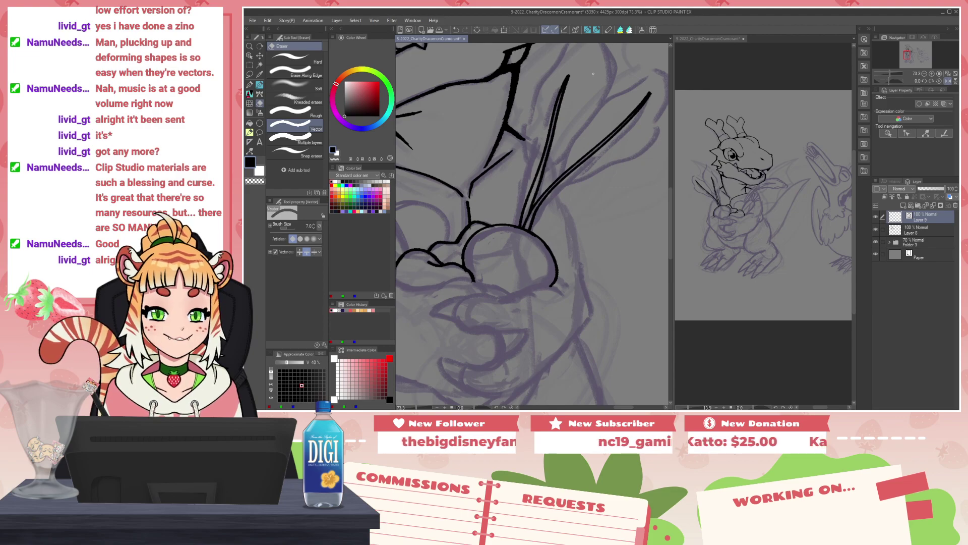
# Step: Ink a third stalk with the size 25 pencil on the vector layer, fanning out from the bulb below the other two
pyautogui.press('p')
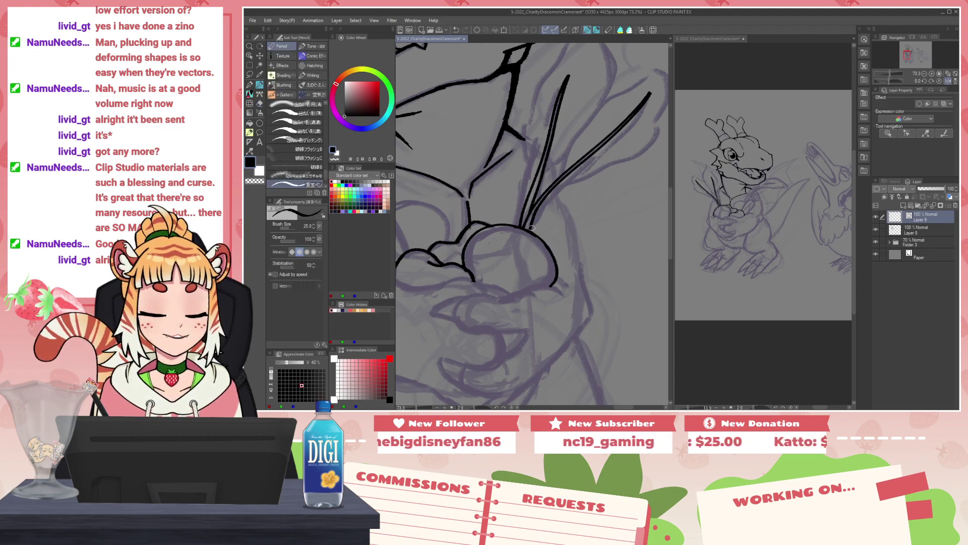
pyautogui.moveTo(532, 223)
pyautogui.mouseDown()
pyautogui.moveTo(654, 134)
pyautogui.moveTo(603, 176)
pyautogui.mouseUp()
pyautogui.hotkey('ctrl', 'z')
pyautogui.moveTo(488, 239)
pyautogui.mouseDown()
pyautogui.moveTo(595, 211)
pyautogui.moveTo(620, 222)
pyautogui.mouseUp()
pyautogui.hotkey('ctrl', 'z')
pyautogui.moveTo(489, 238)
pyautogui.mouseDown()
pyautogui.moveTo(527, 206)
pyautogui.moveTo(652, 164)
pyautogui.moveTo(575, 193)
pyautogui.mouseUp()
pyautogui.hotkey('ctrl', 'z')
pyautogui.moveTo(654, 165); pyautogui.dragTo(488, 242)
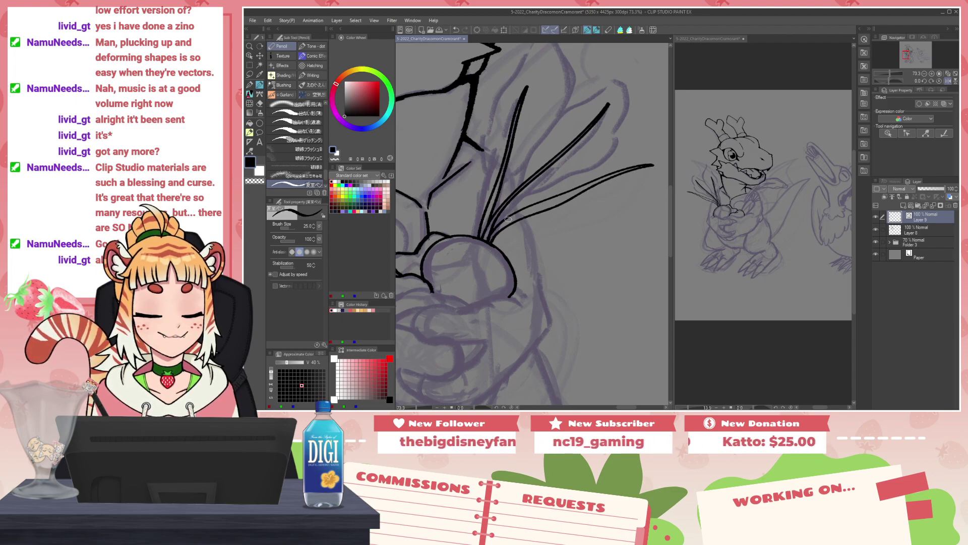
# Step: Reshape the lower line of the outermost leaf stem above the round vegetable with Pinch vector line
pyautogui.scroll(3, 576, 214)
pyautogui.scroll(-4, 565, 212)
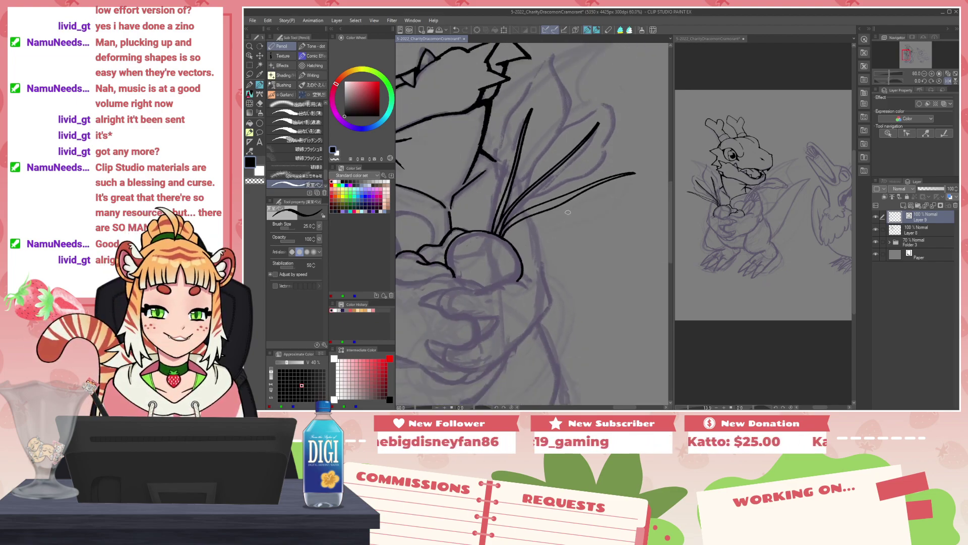
pyautogui.press('y')
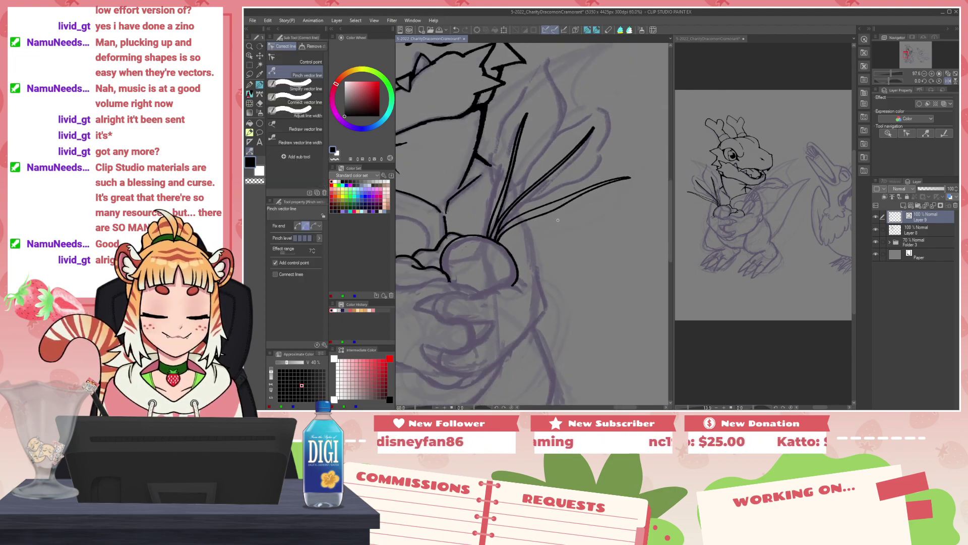
pyautogui.scroll(3, 557, 220)
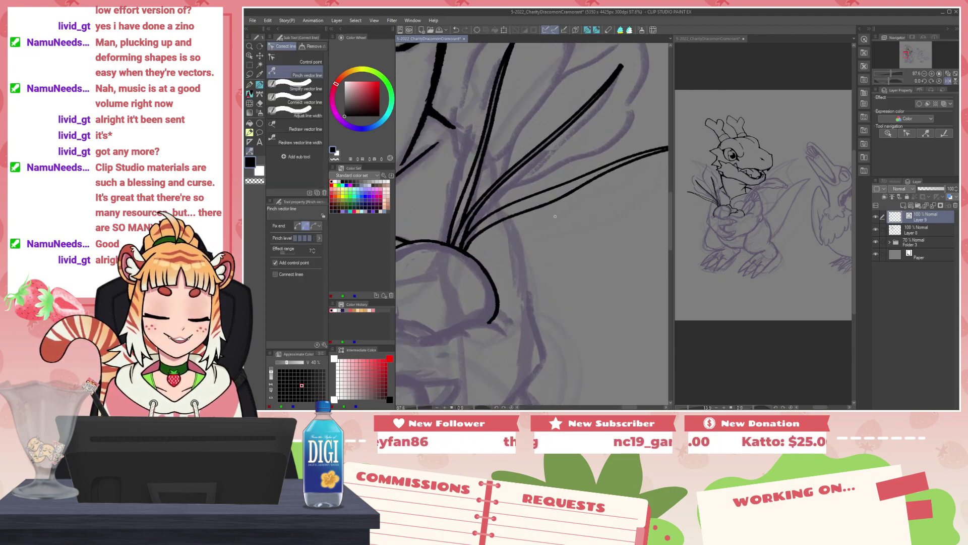
pyautogui.scroll(2, 525, 222)
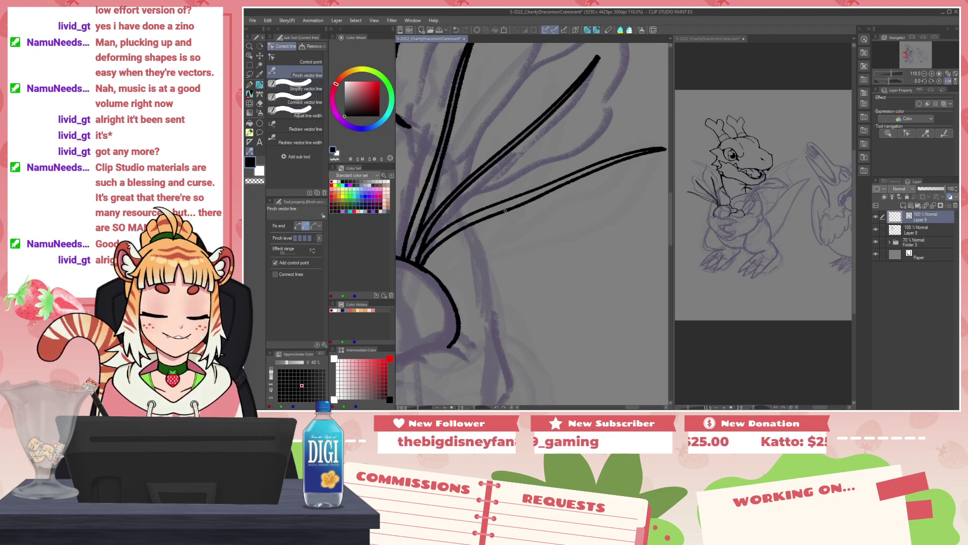
pyautogui.moveTo(425, 263); pyautogui.dragTo(427, 265)
pyautogui.scroll(-1, 550, 265)
pyautogui.scroll(-4, 550, 265)
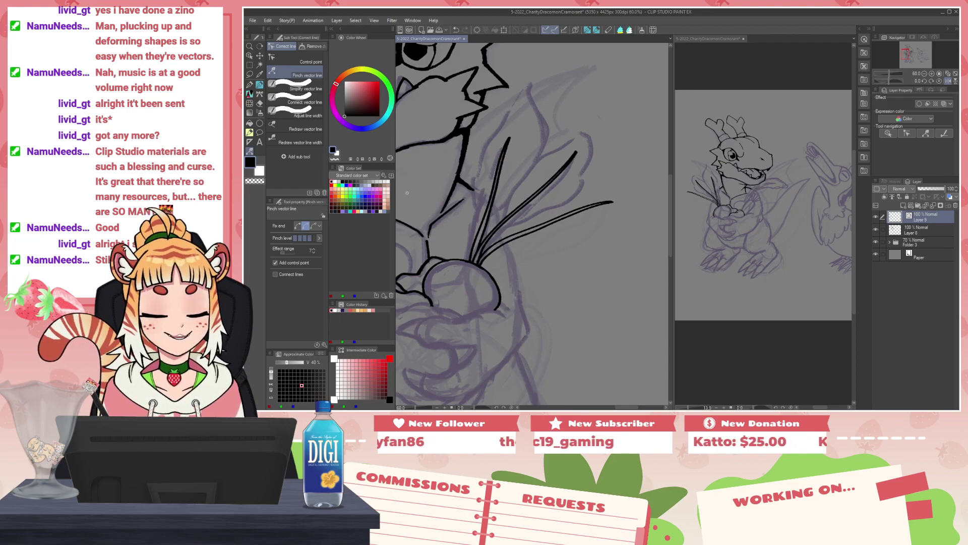
# Step: Make the line-art layer directly beneath the vector stem layer active for inking the leaves
pyautogui.click(917, 231)
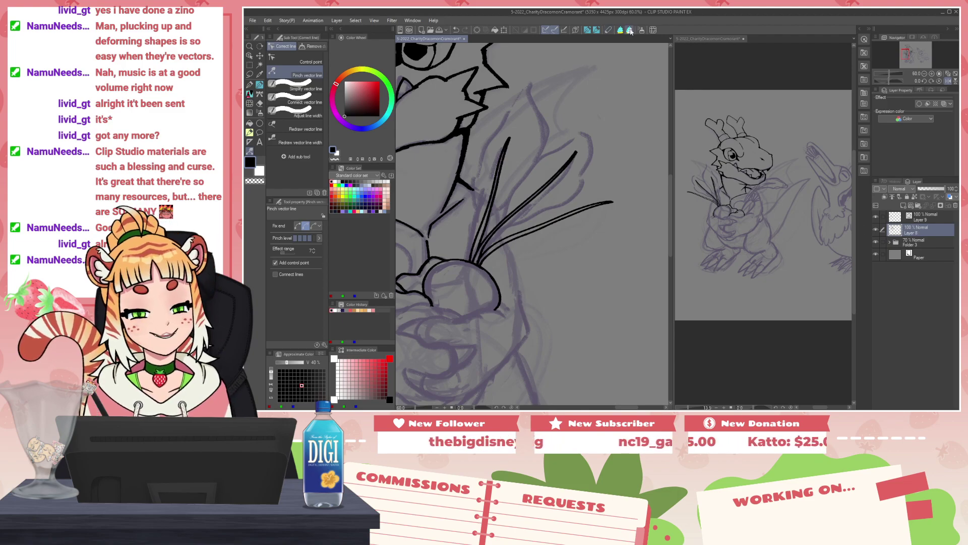
pyautogui.click(588, 30)
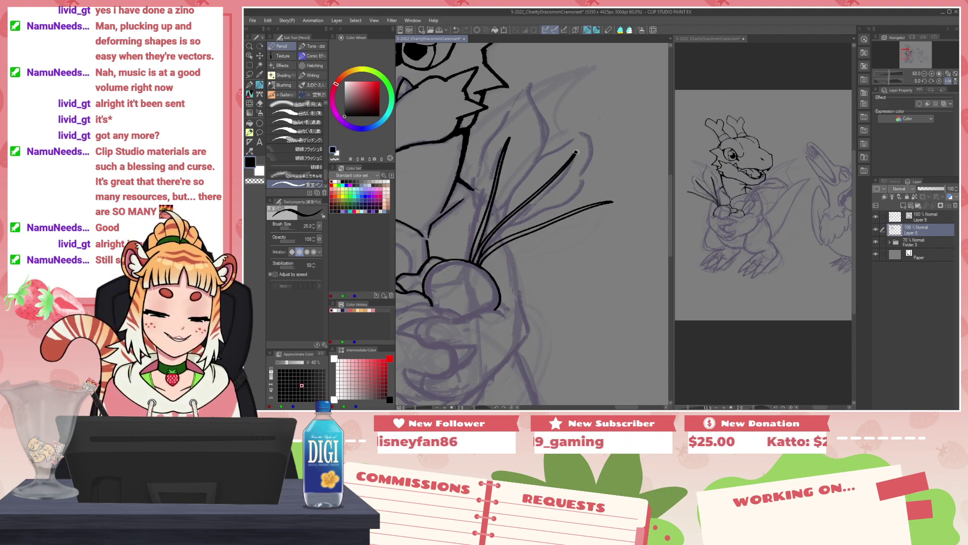
pyautogui.scroll(2, 523, 141)
pyautogui.moveTo(505, 180); pyautogui.dragTo(524, 191)
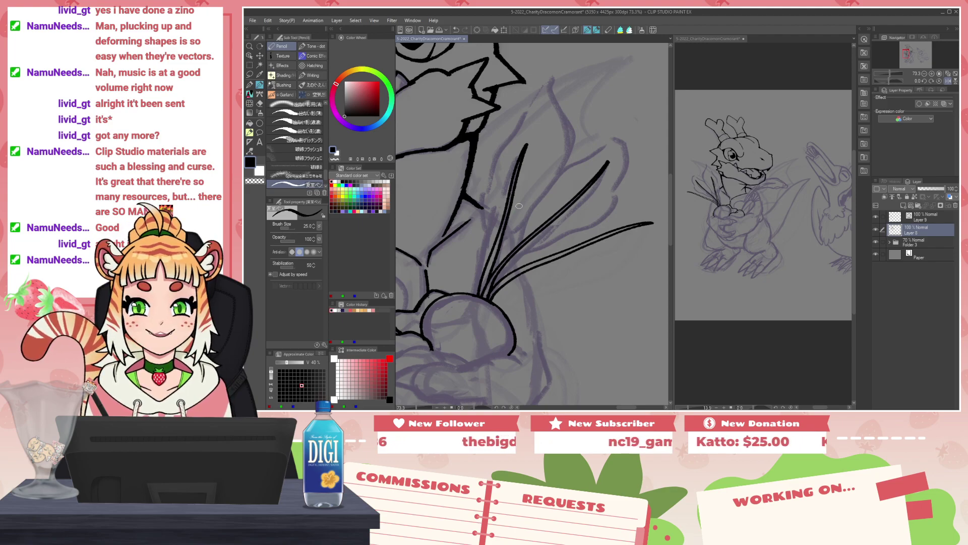
pyautogui.moveTo(487, 252); pyautogui.dragTo(481, 213)
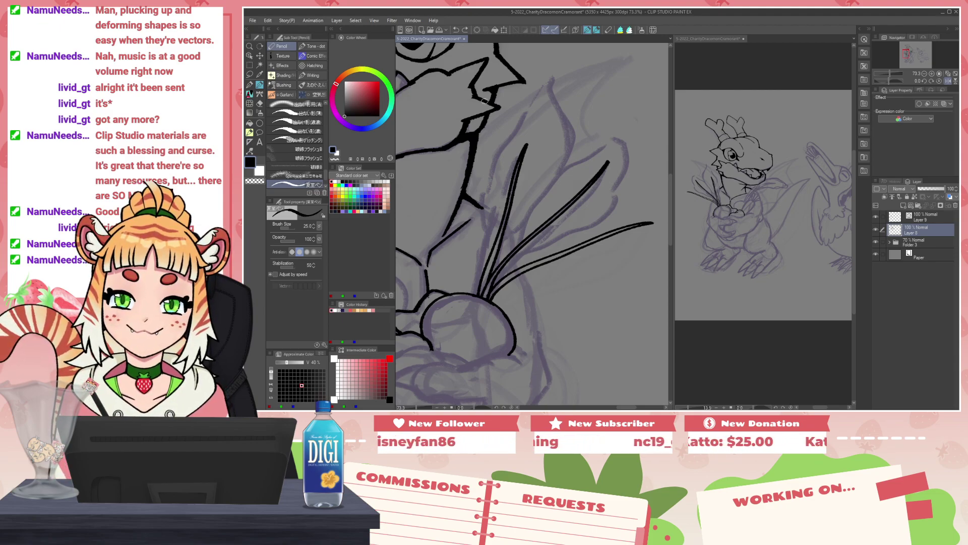
pyautogui.moveTo(554, 89)
pyautogui.mouseDown()
pyautogui.moveTo(511, 107)
pyautogui.moveTo(476, 175)
pyautogui.moveTo(479, 199)
pyautogui.moveTo(463, 230)
pyautogui.moveTo(482, 266)
pyautogui.mouseUp()
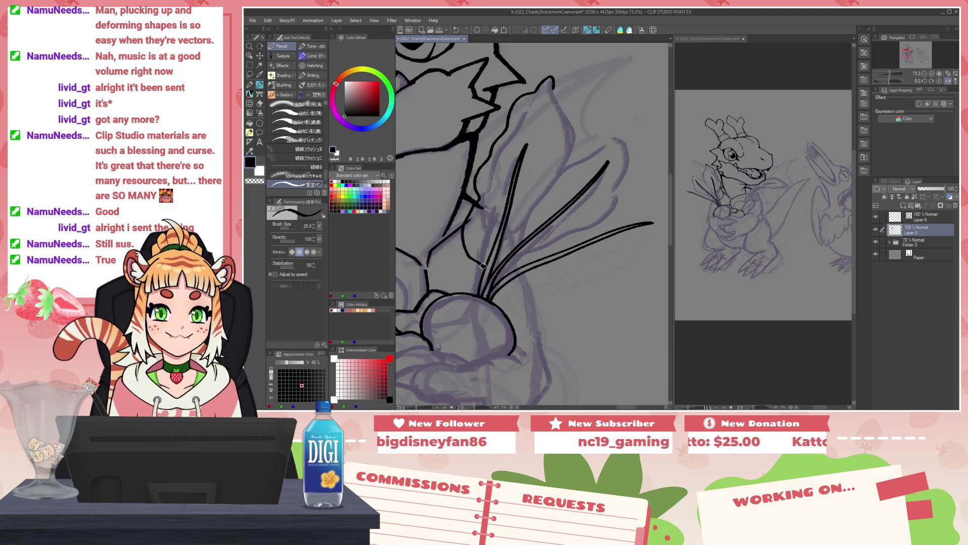
pyautogui.hotkey('ctrl', 'z')
pyautogui.hotkey('ctrl', 'z')
# Step: Ink wavy pointed outlines around the inner and middle stems with the Pencil to form two leaves
pyautogui.scroll(1, 521, 234)
pyautogui.scroll(1, 521, 235)
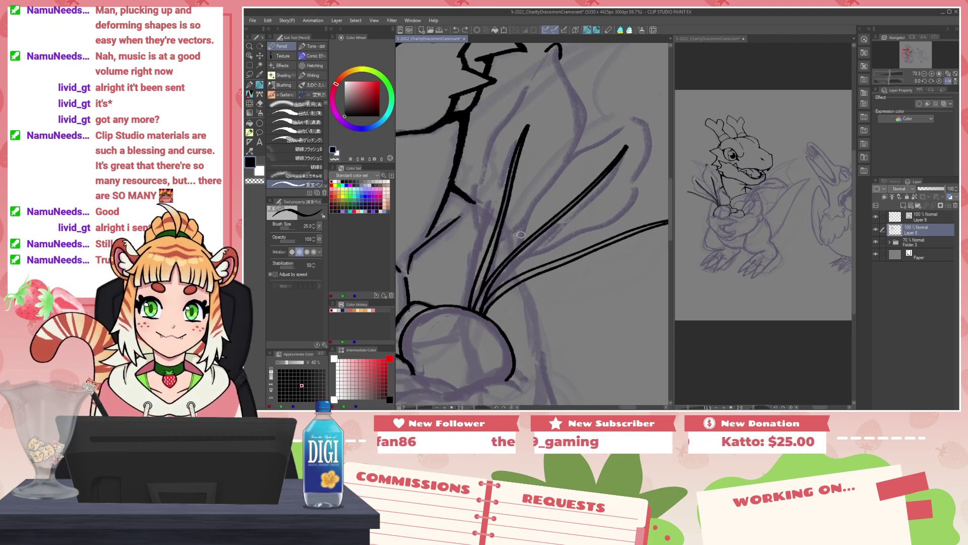
pyautogui.moveTo(482, 247)
pyautogui.mouseDown()
pyautogui.moveTo(471, 180)
pyautogui.moveTo(553, 49)
pyautogui.moveTo(576, 111)
pyautogui.moveTo(571, 156)
pyautogui.moveTo(532, 220)
pyautogui.moveTo(489, 255)
pyautogui.mouseUp()
pyautogui.moveTo(539, 197)
pyautogui.mouseDown()
pyautogui.moveTo(509, 259)
pyautogui.moveTo(535, 283)
pyautogui.moveTo(530, 247)
pyautogui.mouseUp()
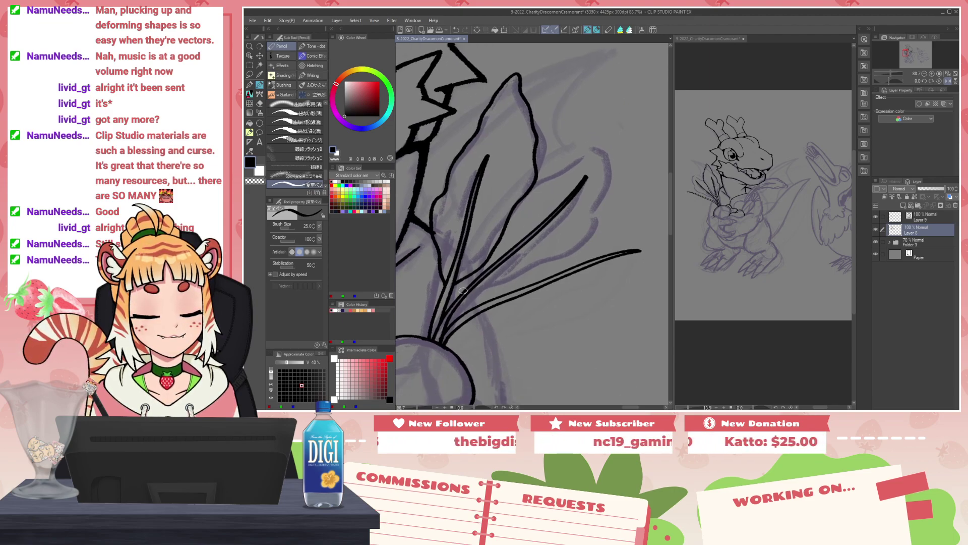
pyautogui.moveTo(462, 292)
pyautogui.mouseDown()
pyautogui.moveTo(481, 233)
pyautogui.moveTo(516, 199)
pyautogui.moveTo(621, 132)
pyautogui.moveTo(601, 211)
pyautogui.moveTo(555, 260)
pyautogui.moveTo(460, 296)
pyautogui.mouseUp()
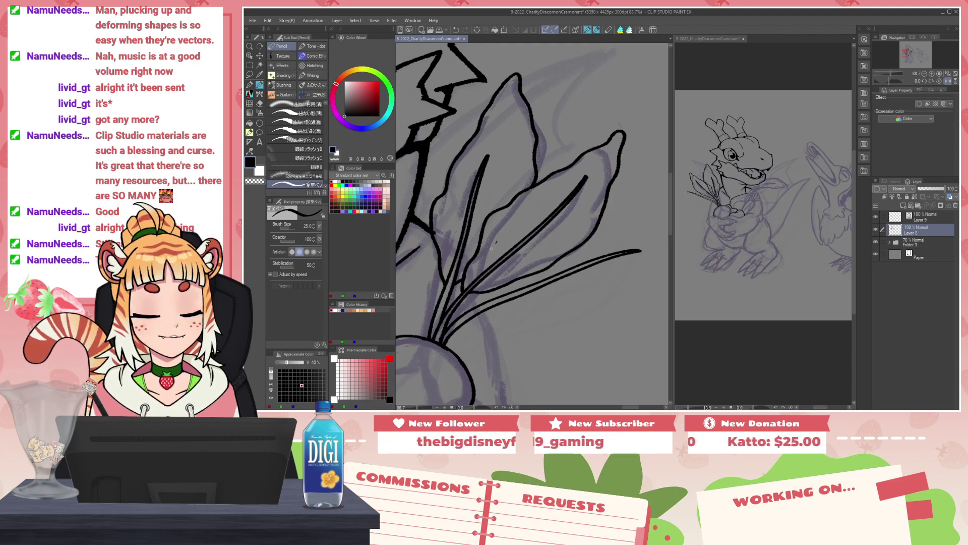
# Step: Set the brush size to 30 and thicken the outline of the inner leaf on both edges
pyautogui.scroll(-6, 512, 219)
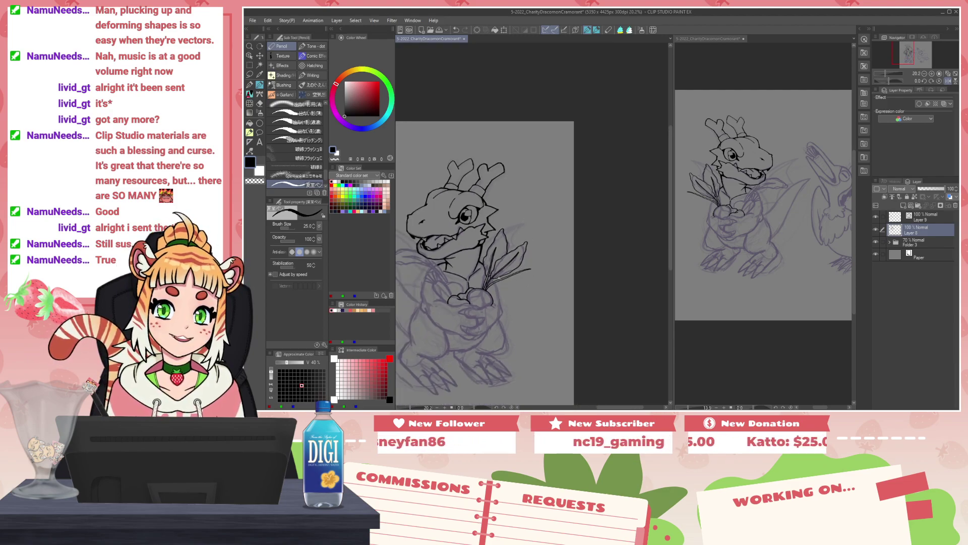
pyautogui.scroll(4, 496, 271)
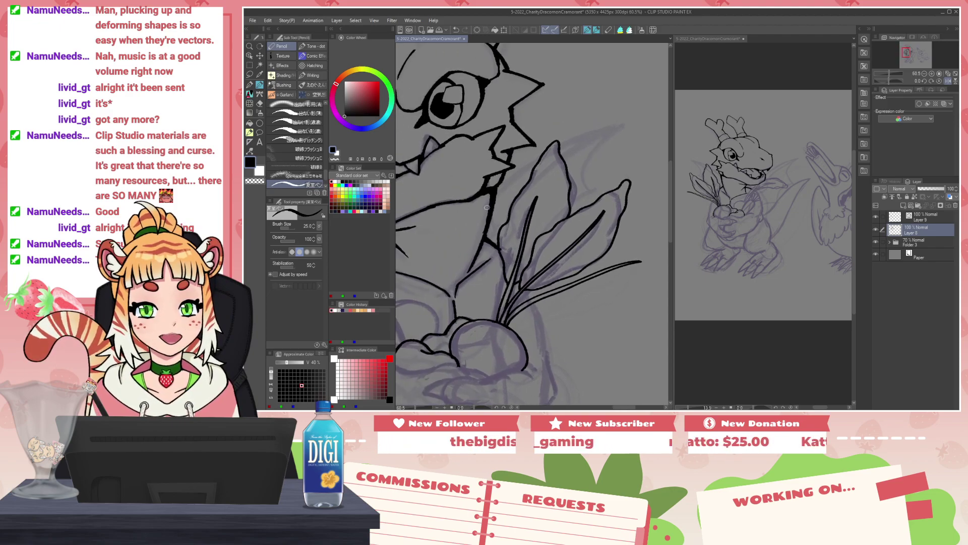
pyautogui.press('c')
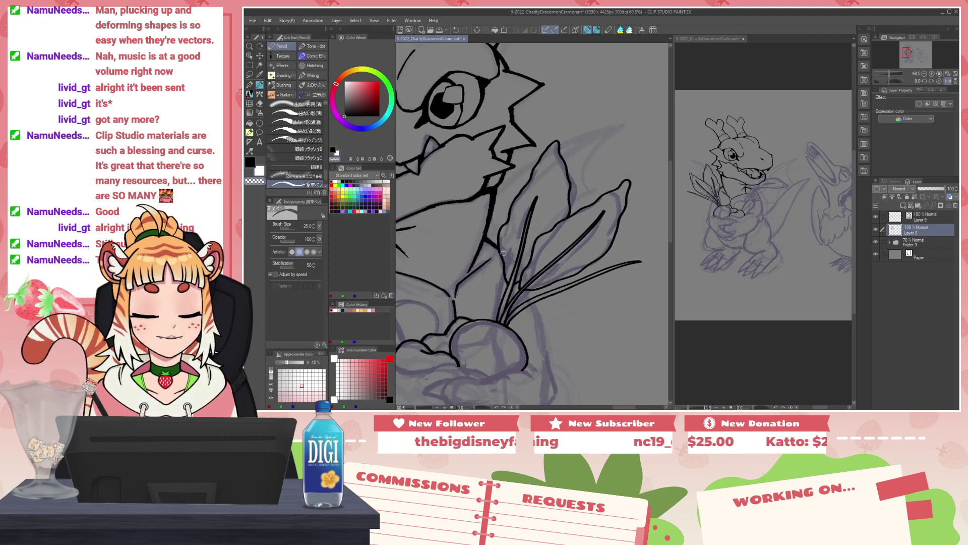
pyautogui.press(']')
pyautogui.press(']')
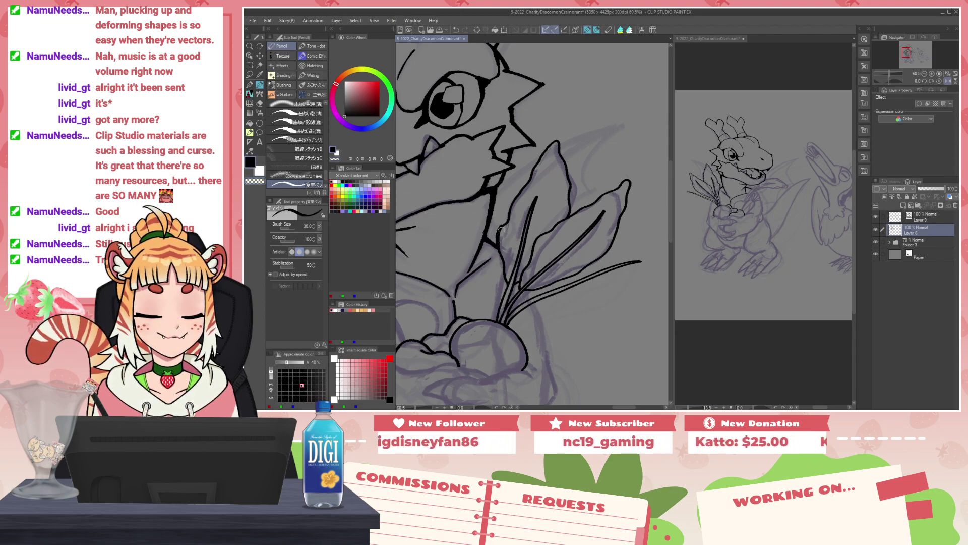
pyautogui.moveTo(502, 225); pyautogui.dragTo(539, 156)
pyautogui.hotkey('ctrl', 'z')
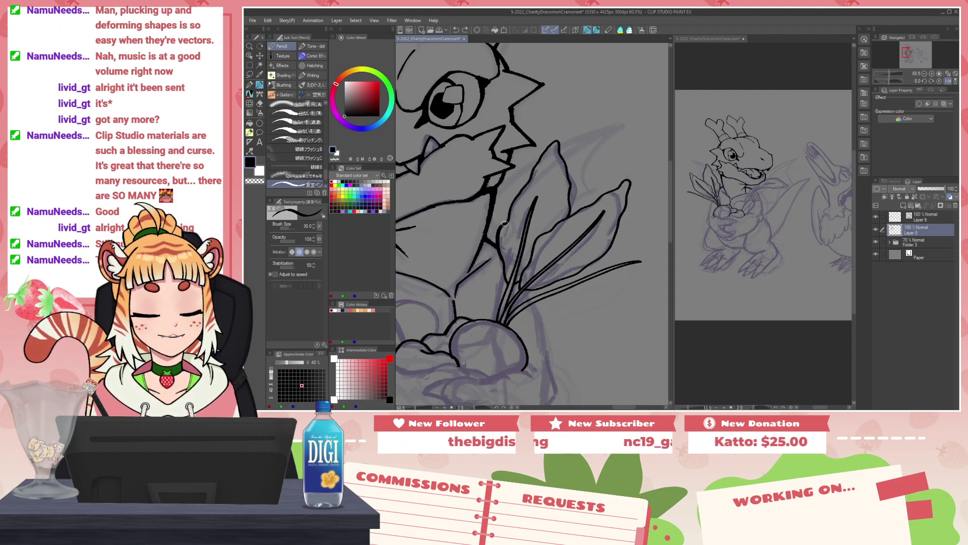
pyautogui.moveTo(509, 208); pyautogui.dragTo(538, 162)
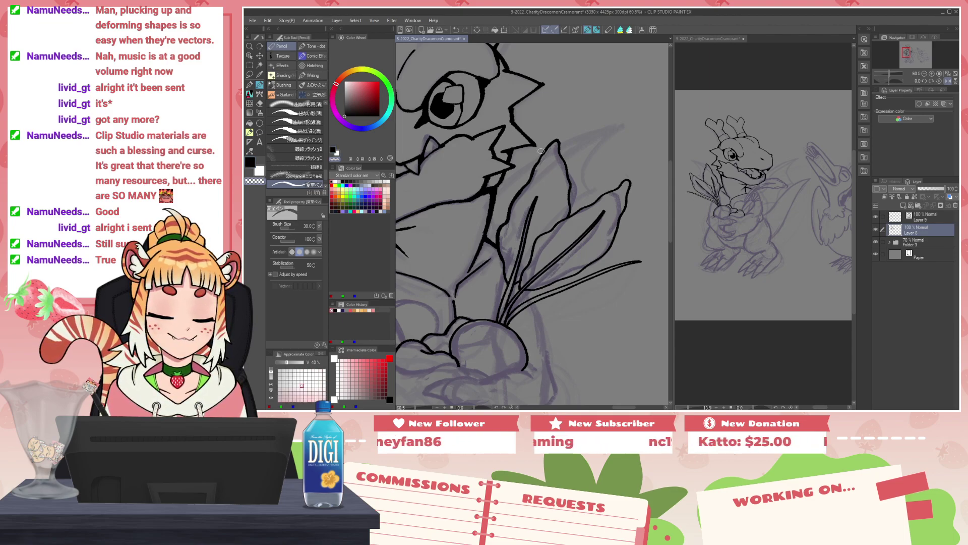
pyautogui.moveTo(558, 143)
pyautogui.mouseDown()
pyautogui.moveTo(569, 185)
pyautogui.moveTo(569, 215)
pyautogui.moveTo(557, 216)
pyautogui.mouseUp()
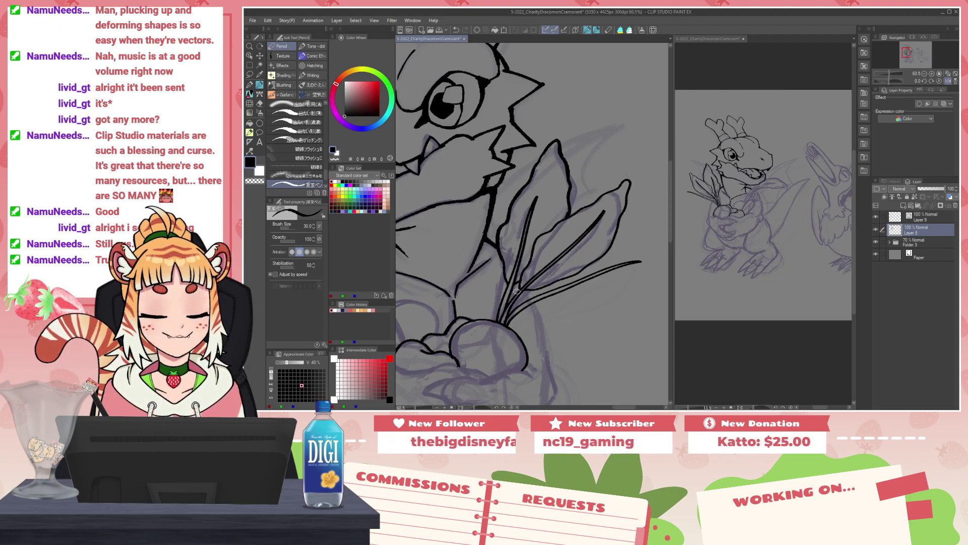
# Step: Thicken the middle leaf's outline from its base around the tip, refining the line with the transparent colour
pyautogui.moveTo(507, 304); pyautogui.dragTo(534, 246)
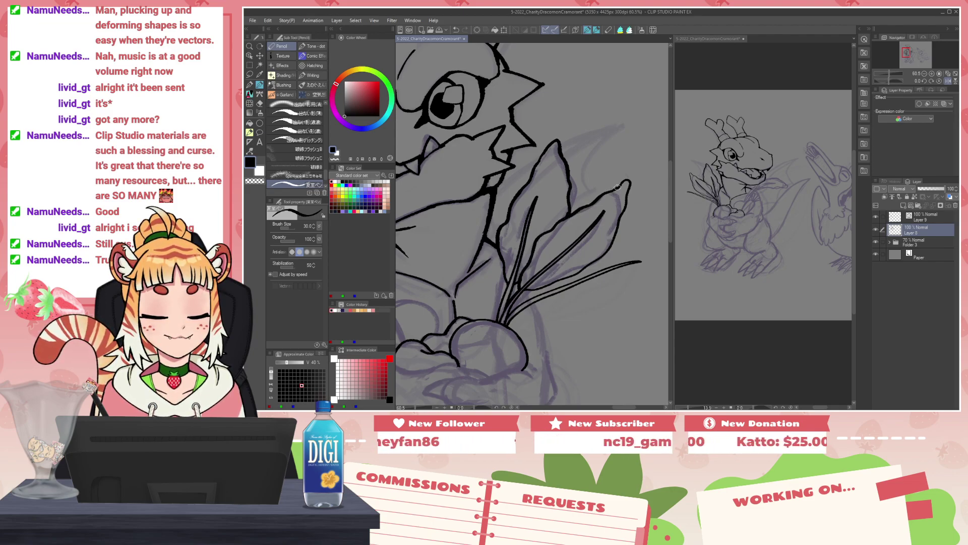
pyautogui.moveTo(629, 185)
pyautogui.mouseDown()
pyautogui.moveTo(603, 253)
pyautogui.moveTo(513, 300)
pyautogui.moveTo(517, 292)
pyautogui.mouseUp()
pyautogui.press('c')
pyautogui.press('c')
pyautogui.press('c')
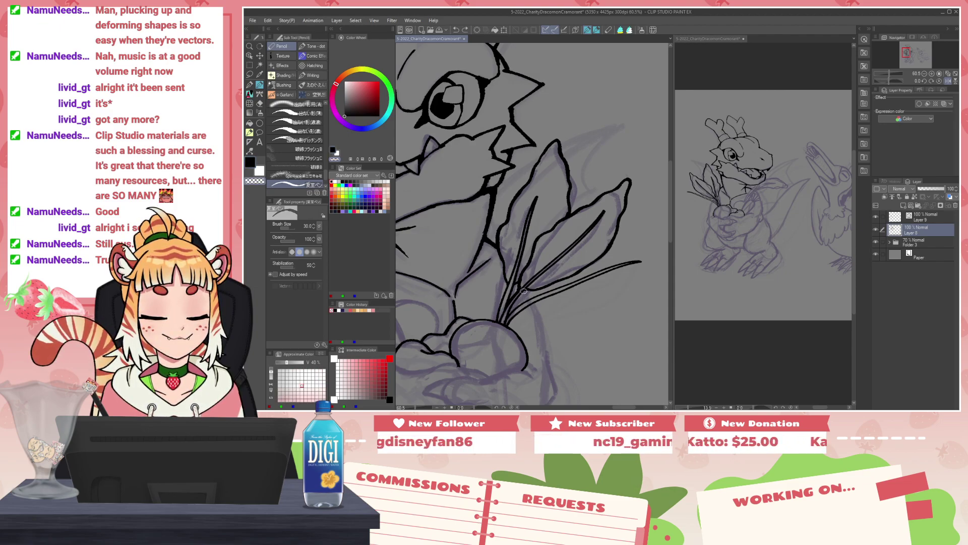
pyautogui.press('c')
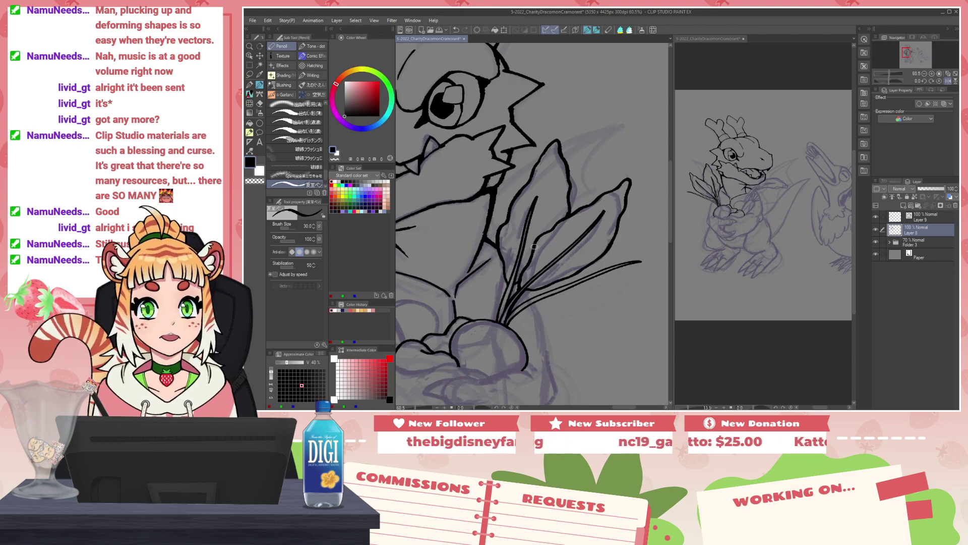
pyautogui.press('c')
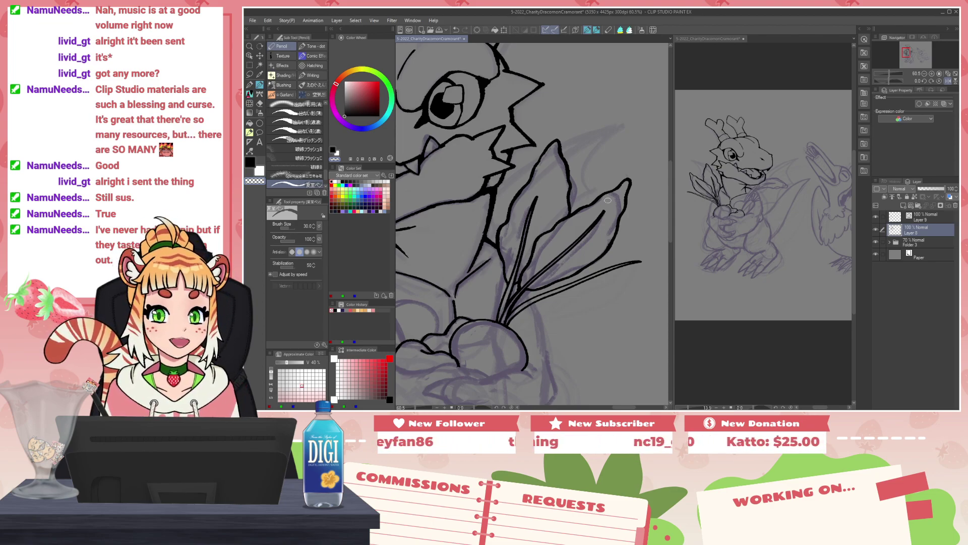
# Step: Ink a wavy pointed outline around the outermost stem and clean up its base with the transparent colour
pyautogui.scroll(-1, 585, 288)
pyautogui.moveTo(538, 276); pyautogui.dragTo(538, 277)
pyautogui.press('c')
pyautogui.moveTo(631, 248)
pyautogui.mouseDown()
pyautogui.moveTo(576, 240)
pyautogui.moveTo(583, 216)
pyautogui.moveTo(631, 235)
pyautogui.moveTo(546, 290)
pyautogui.moveTo(496, 294)
pyautogui.moveTo(476, 281)
pyautogui.mouseUp()
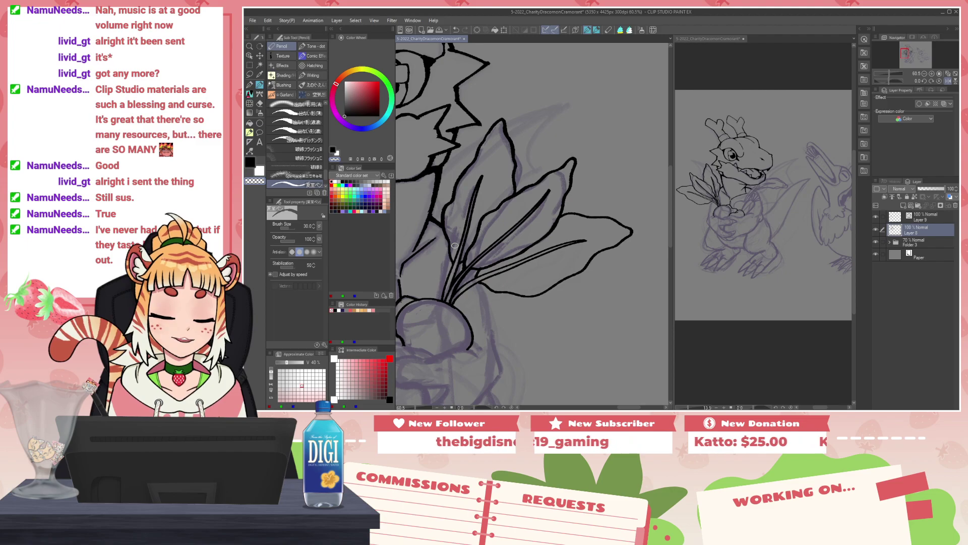
pyautogui.moveTo(478, 269); pyautogui.dragTo(474, 278)
pyautogui.press('c')
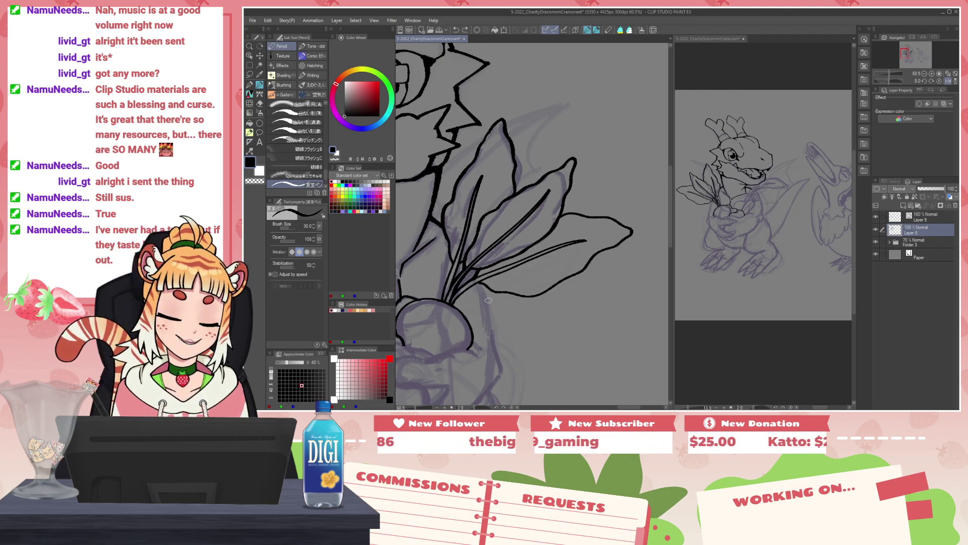
# Step: Lasso the tip of the outermost leaf in a mirrored, rotated view and move it inward to shorten the leaf
pyautogui.press('h')
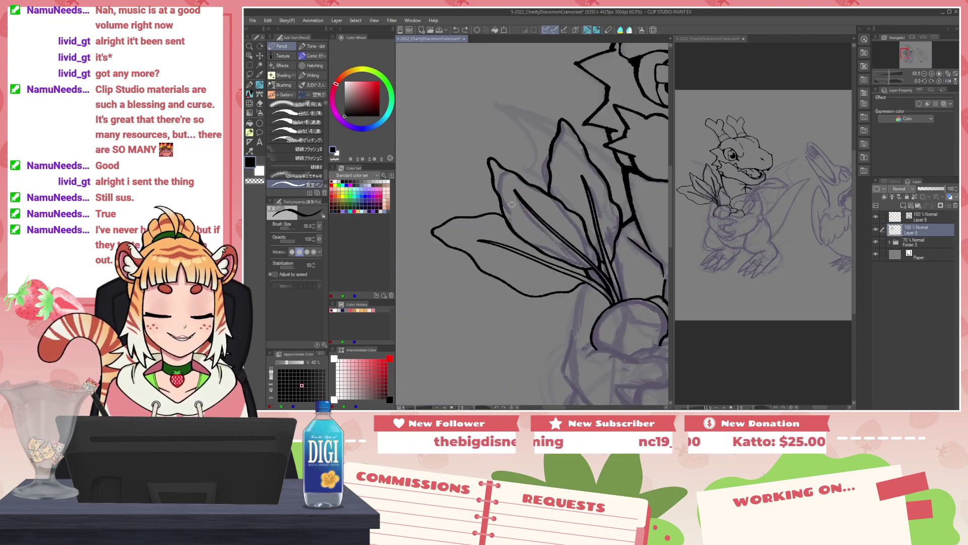
pyautogui.press('r')
pyautogui.moveTo(548, 242); pyautogui.dragTo(570, 312)
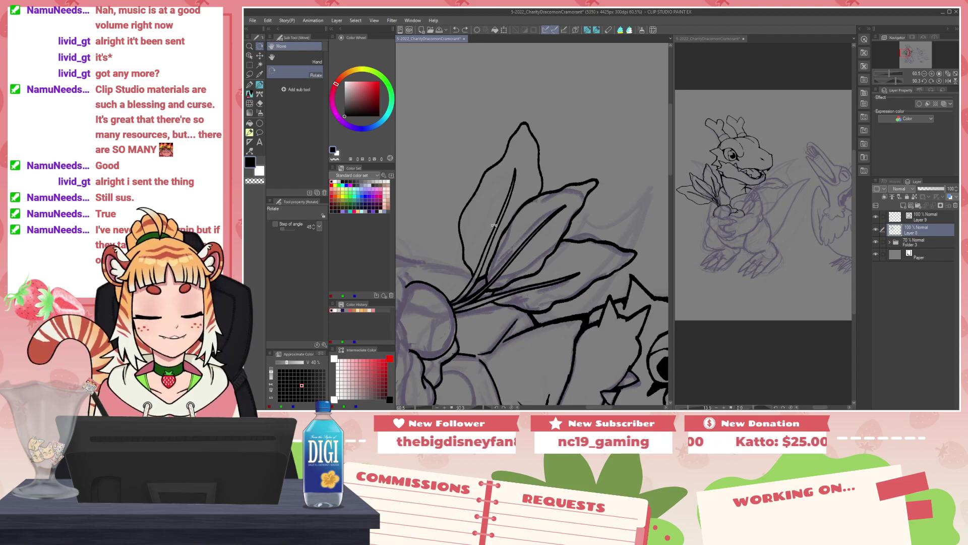
pyautogui.press('p')
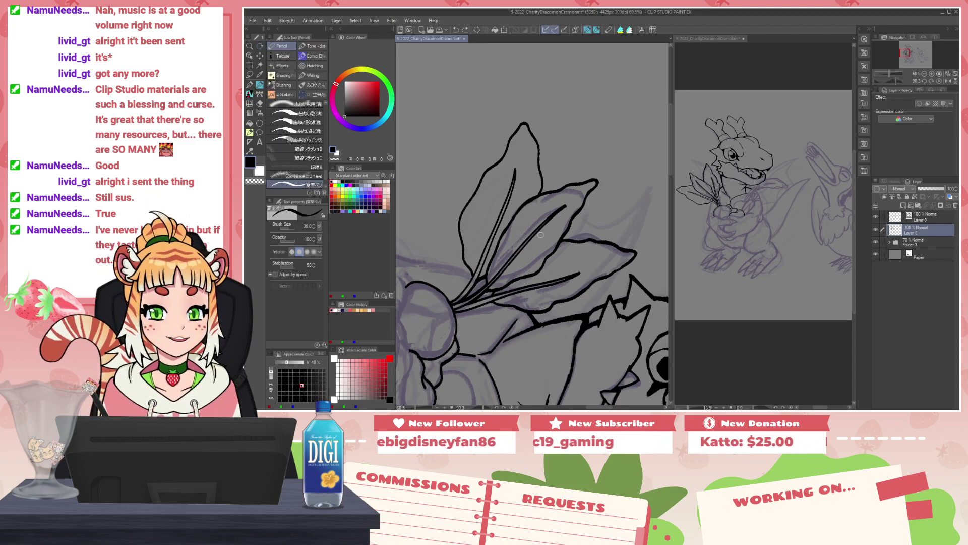
pyautogui.scroll(-5, 568, 224)
pyautogui.scroll(6, 554, 229)
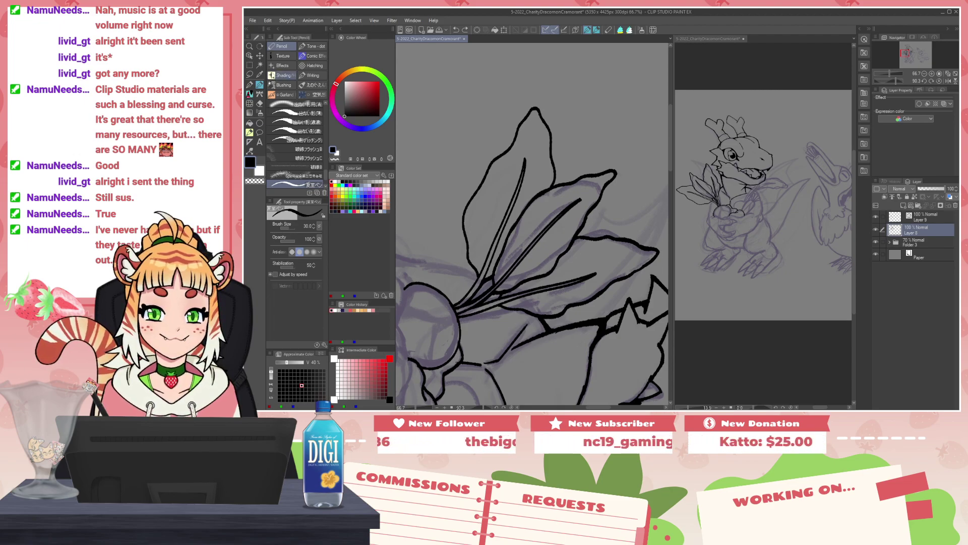
pyautogui.click(249, 75)
pyautogui.moveTo(522, 96)
pyautogui.mouseDown()
pyautogui.moveTo(458, 178)
pyautogui.moveTo(498, 194)
pyautogui.moveTo(548, 182)
pyautogui.moveTo(565, 104)
pyautogui.mouseUp()
pyautogui.moveTo(553, 144); pyautogui.dragTo(548, 161)
pyautogui.hotkey('ctrl', 'd')
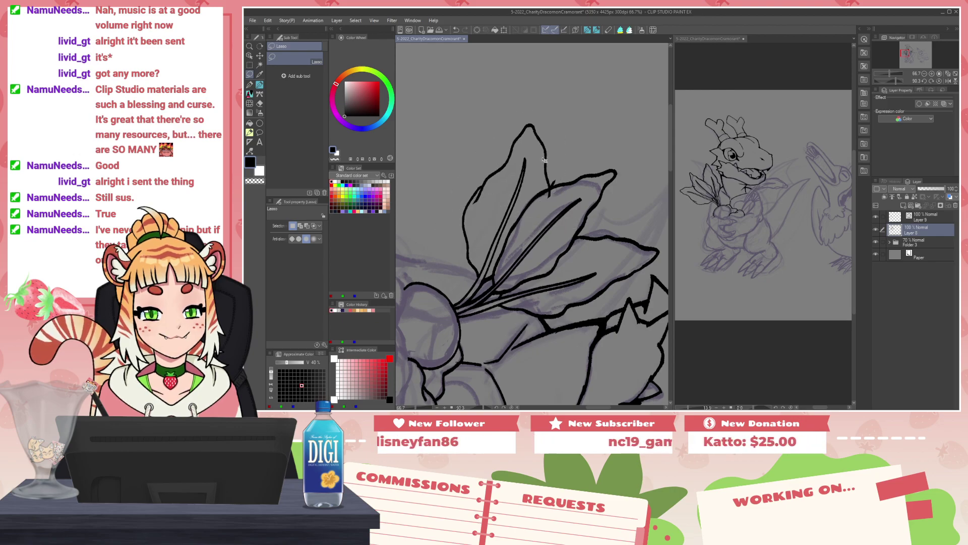
# Step: Redraw the outermost leaf's edge between the moved tip and the middle leaf with the Pencil to smooth the join
pyautogui.press('p')
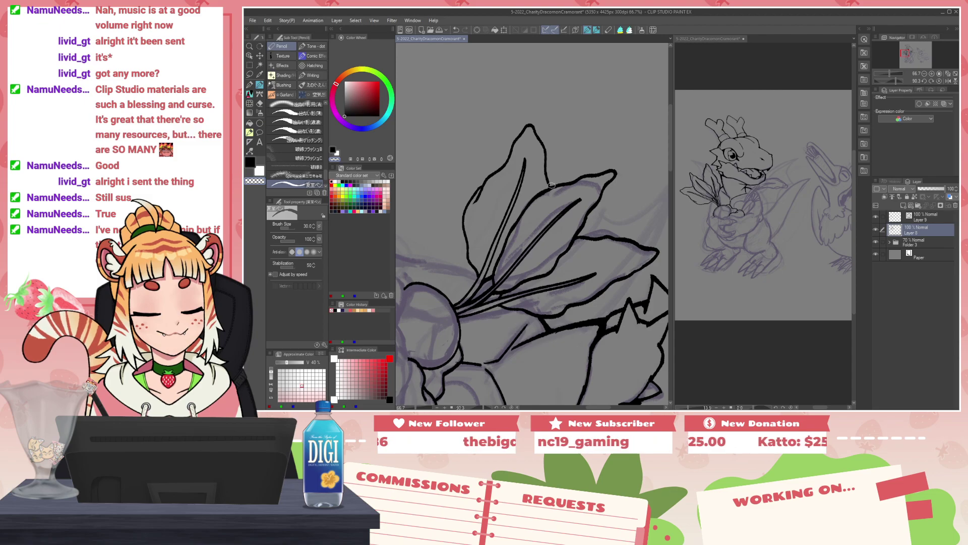
pyautogui.press('c')
pyautogui.moveTo(547, 174); pyautogui.dragTo(551, 182)
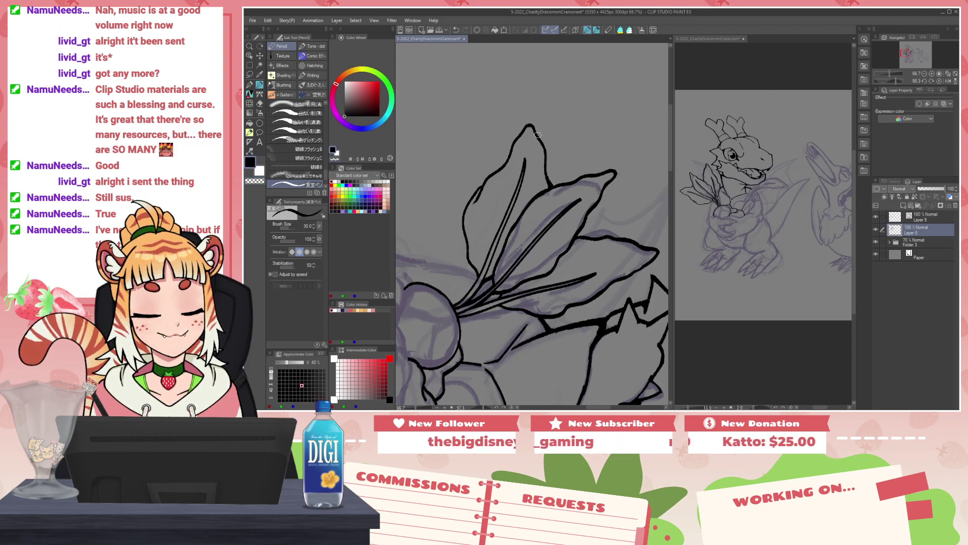
pyautogui.moveTo(540, 138); pyautogui.dragTo(549, 182)
# Step: Refine the outermost leaf's curved outer edge in a mirrored view, alternating the Pencil with the transparent colour
pyautogui.press('h')
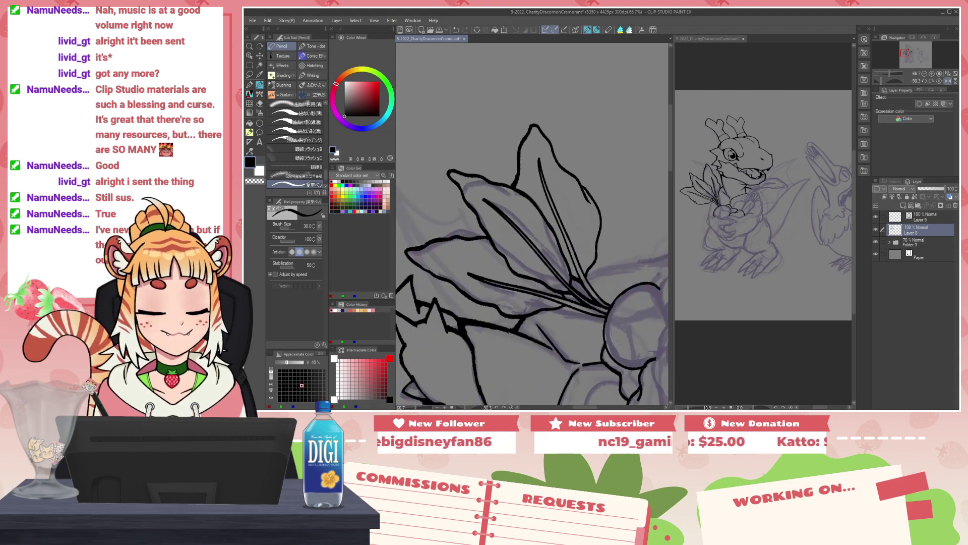
pyautogui.press('c')
pyautogui.moveTo(575, 182)
pyautogui.mouseDown()
pyautogui.moveTo(587, 200)
pyautogui.moveTo(582, 191)
pyautogui.mouseUp()
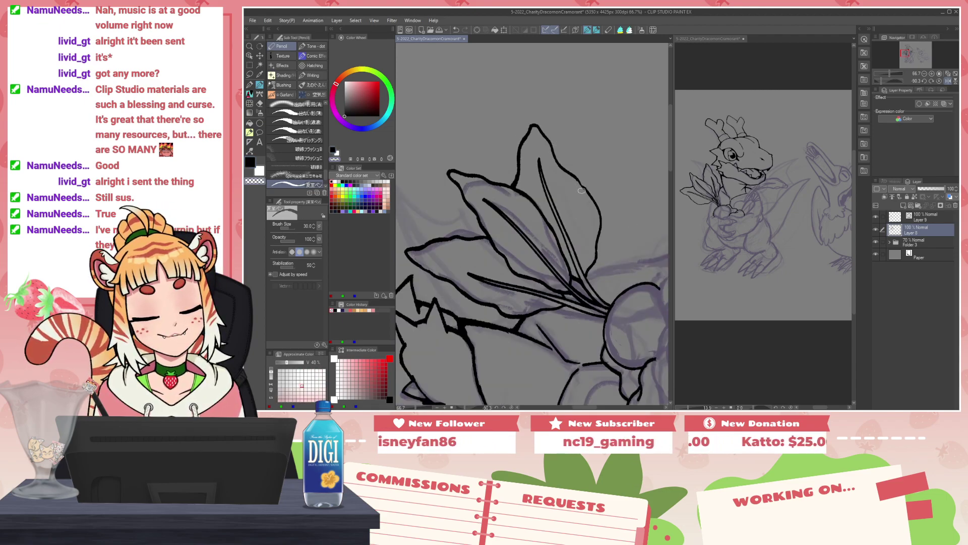
pyautogui.press('c')
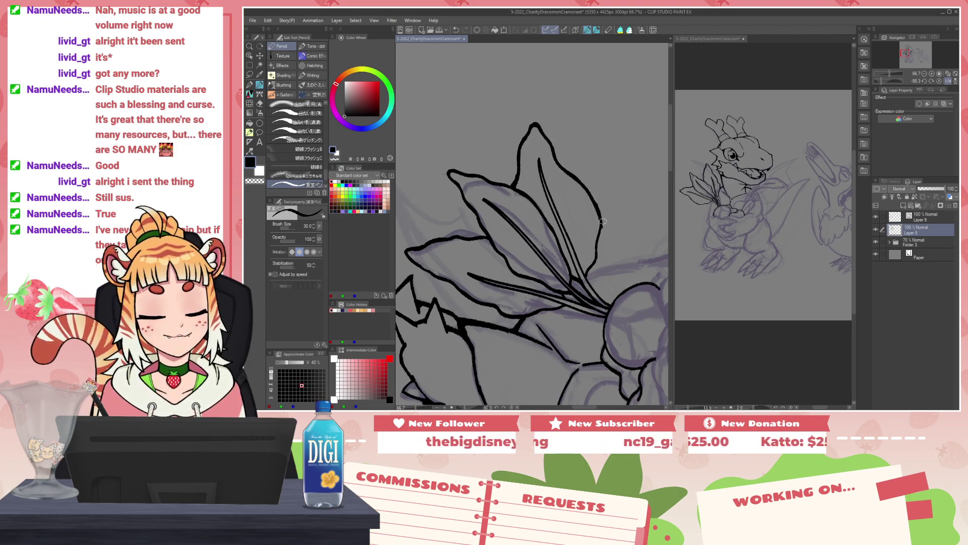
pyautogui.press('c')
pyautogui.press('c')
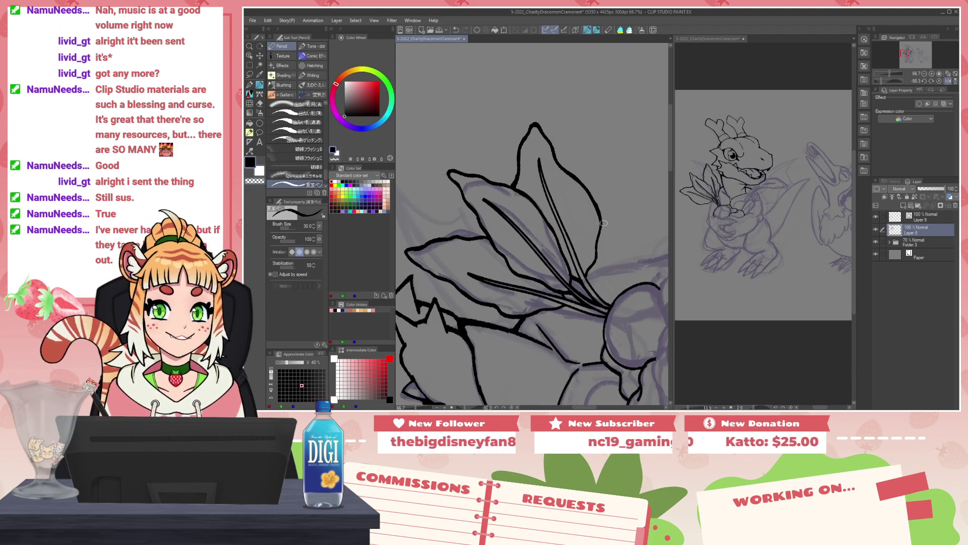
pyautogui.moveTo(604, 223); pyautogui.dragTo(589, 267)
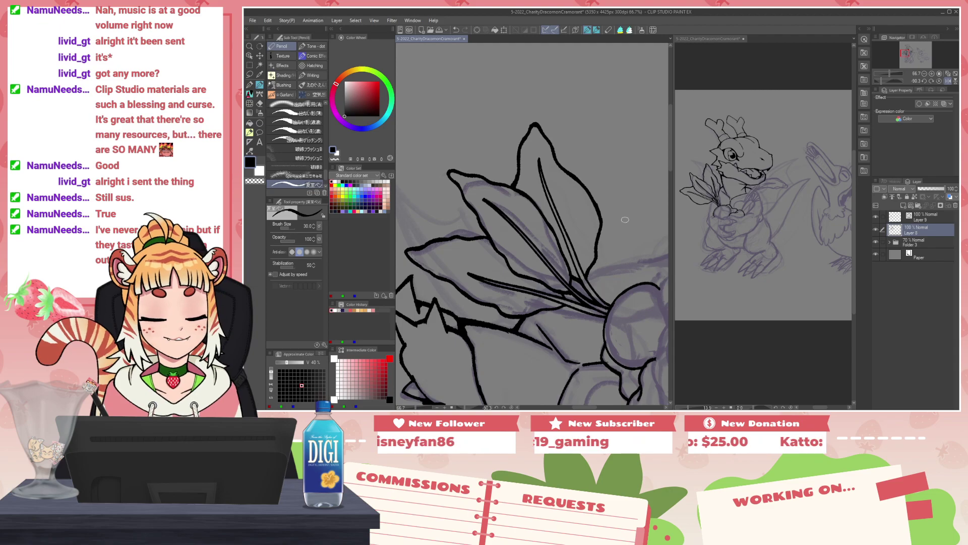
# Step: Return the canvas to upright and ink the arm's outer curve beside the round vegetable and the pointed claw below it
pyautogui.scroll(-3, 571, 232)
pyautogui.press('r')
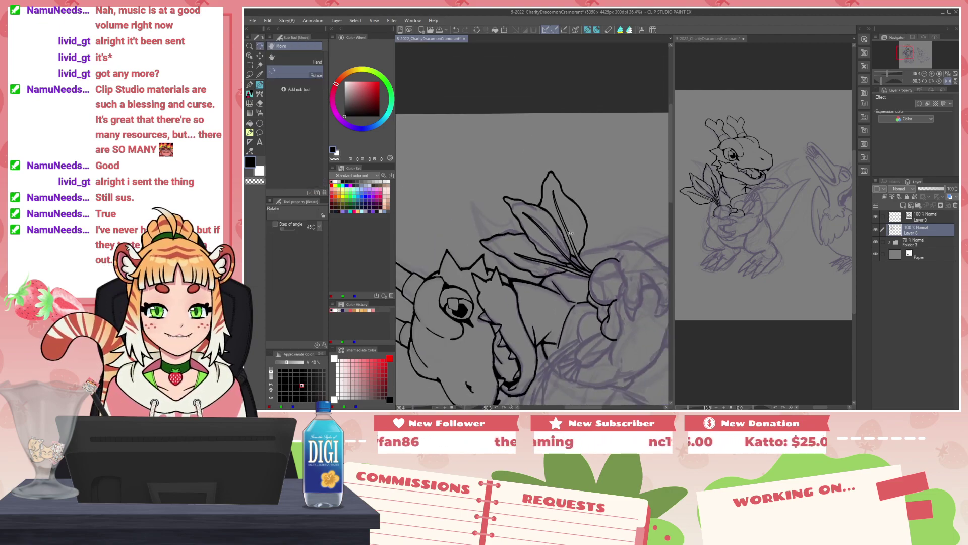
pyautogui.moveTo(571, 232); pyautogui.dragTo(575, 287)
pyautogui.scroll(-2, 575, 288)
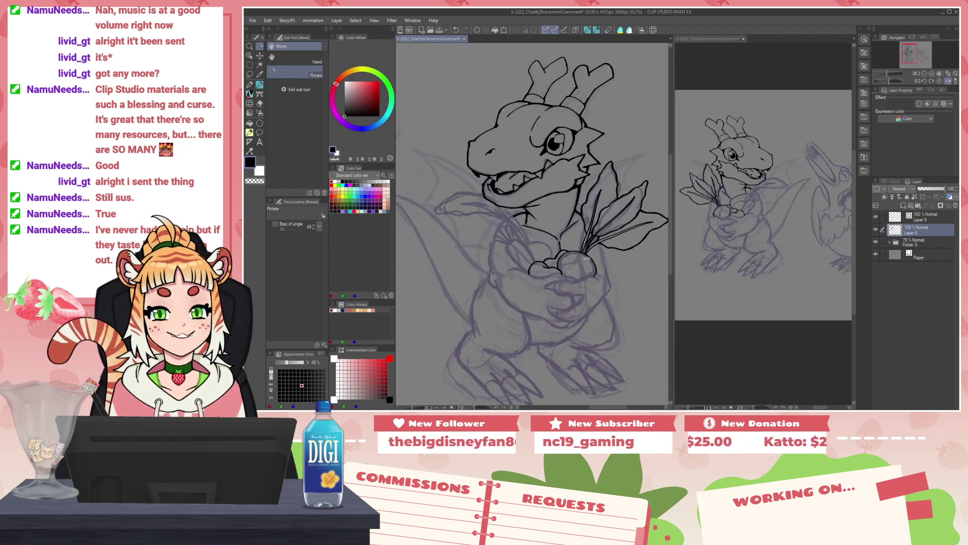
pyautogui.scroll(3, 568, 270)
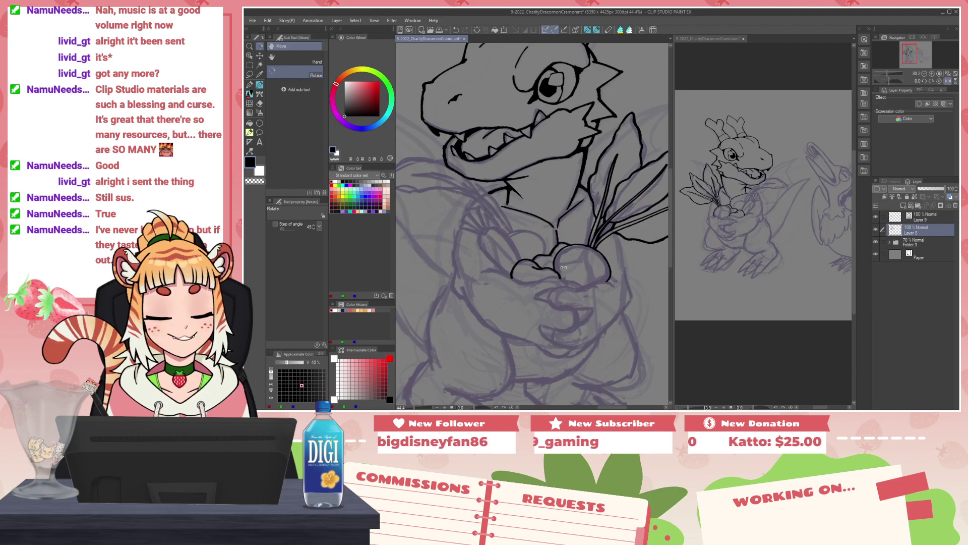
pyautogui.scroll(2, 593, 286)
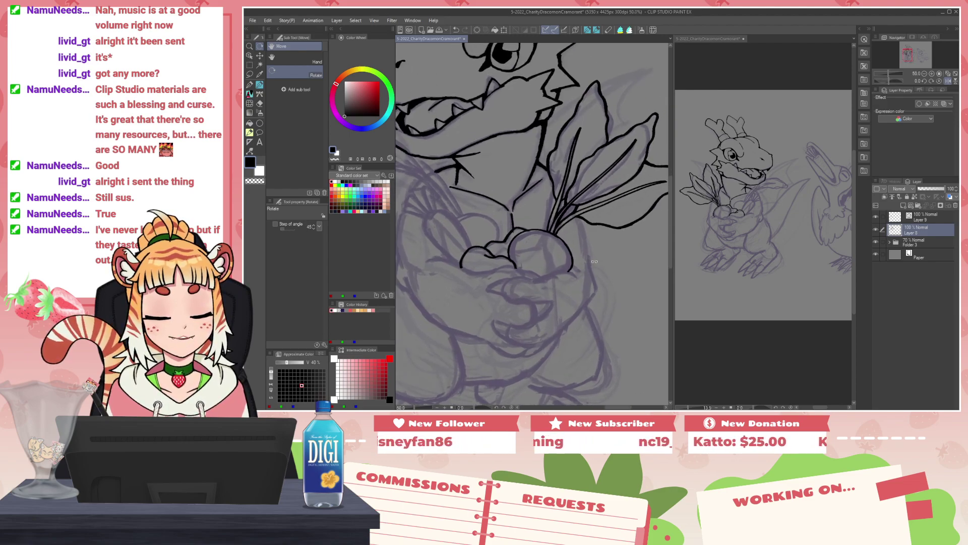
pyautogui.press('p')
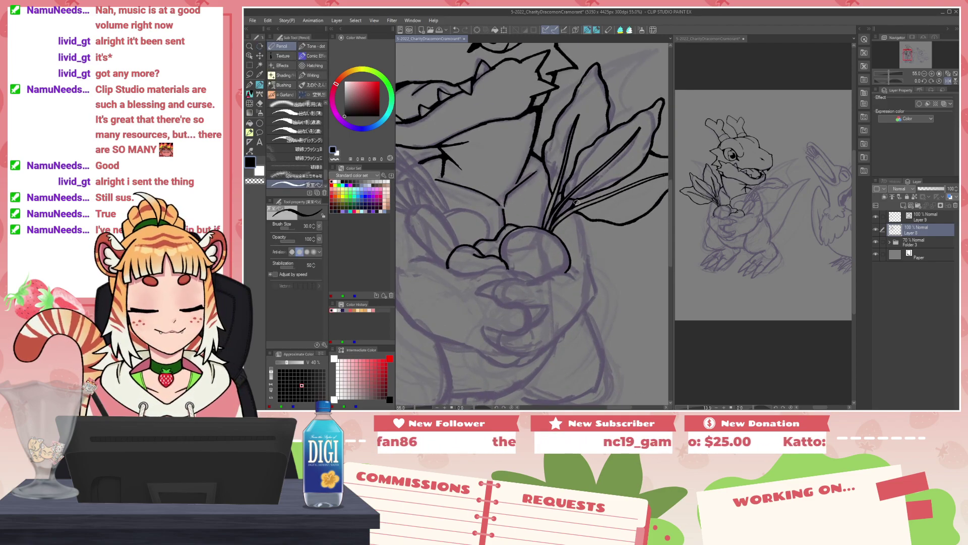
pyautogui.moveTo(580, 215)
pyautogui.mouseDown()
pyautogui.moveTo(595, 285)
pyautogui.moveTo(564, 325)
pyautogui.moveTo(556, 295)
pyautogui.moveTo(566, 287)
pyautogui.moveTo(550, 296)
pyautogui.moveTo(563, 287)
pyautogui.moveTo(561, 267)
pyautogui.moveTo(550, 265)
pyautogui.moveTo(564, 271)
pyautogui.moveTo(564, 288)
pyautogui.moveTo(585, 266)
pyautogui.moveTo(566, 285)
pyautogui.mouseUp()
pyautogui.press('c')
pyautogui.press('c')
pyautogui.hotkey('ctrl', 'z')
pyautogui.press('c')
pyautogui.press('c')
pyautogui.hotkey('ctrl', 'z')
pyautogui.hotkey('ctrl', 'z')
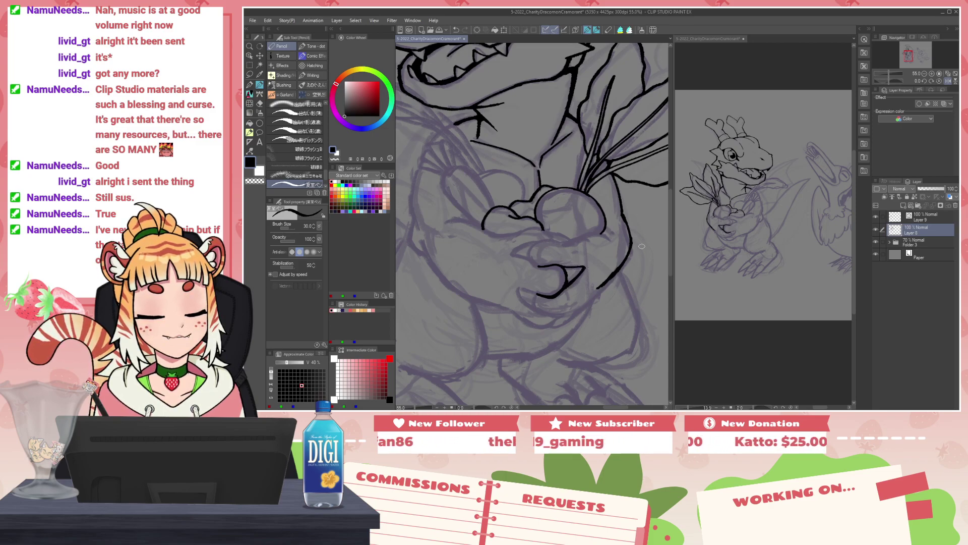
# Step: Add small spots to the two lumpy vegetables beside the round one with the Pencil in a mirrored view
pyautogui.press('h')
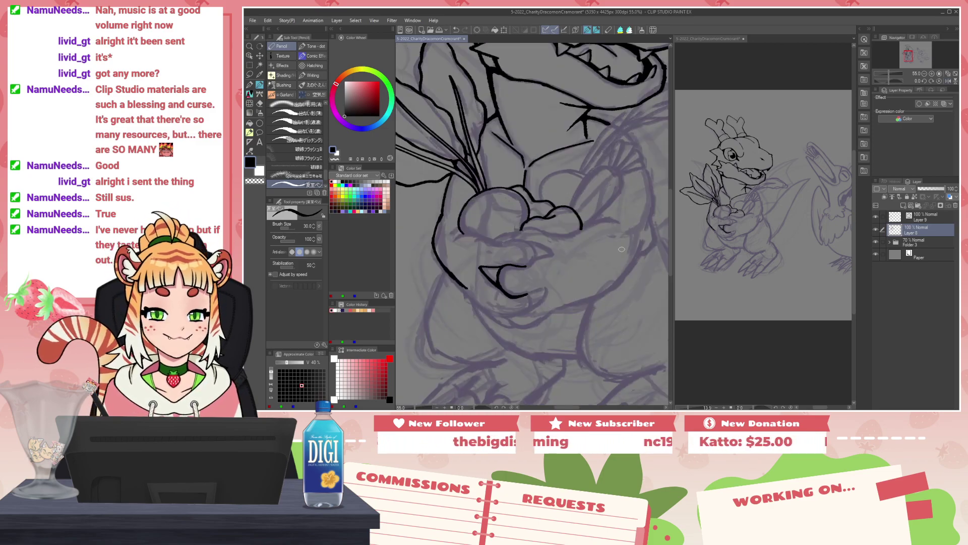
pyautogui.scroll(2, 580, 251)
pyautogui.moveTo(553, 195)
pyautogui.mouseDown()
pyautogui.moveTo(563, 193)
pyautogui.moveTo(543, 206)
pyautogui.moveTo(508, 199)
pyautogui.moveTo(554, 180)
pyautogui.mouseUp()
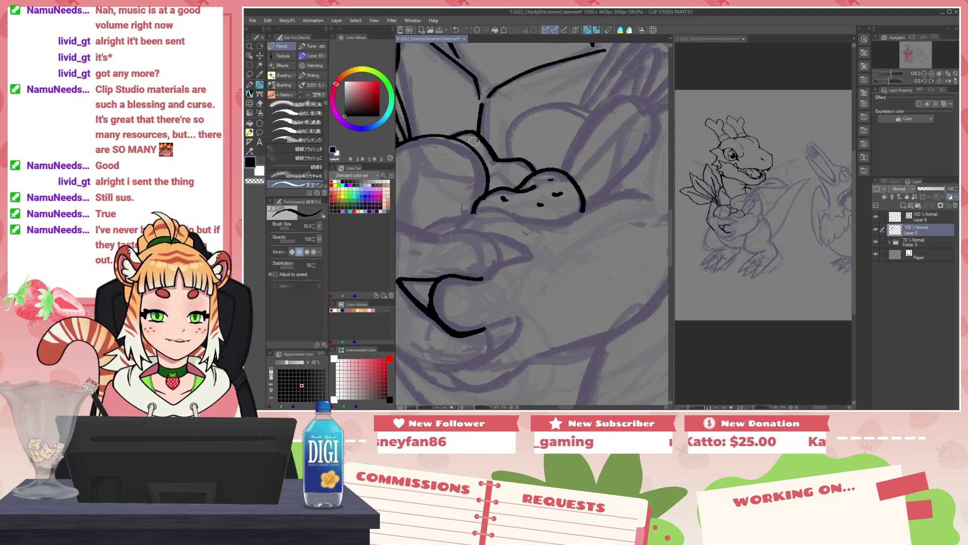
pyautogui.moveTo(495, 175); pyautogui.dragTo(502, 177)
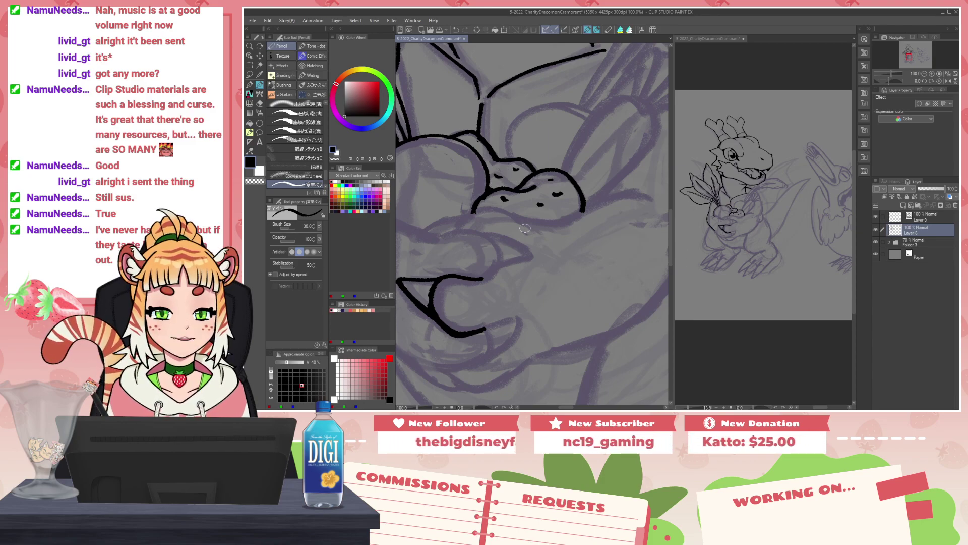
pyautogui.scroll(-7, 519, 218)
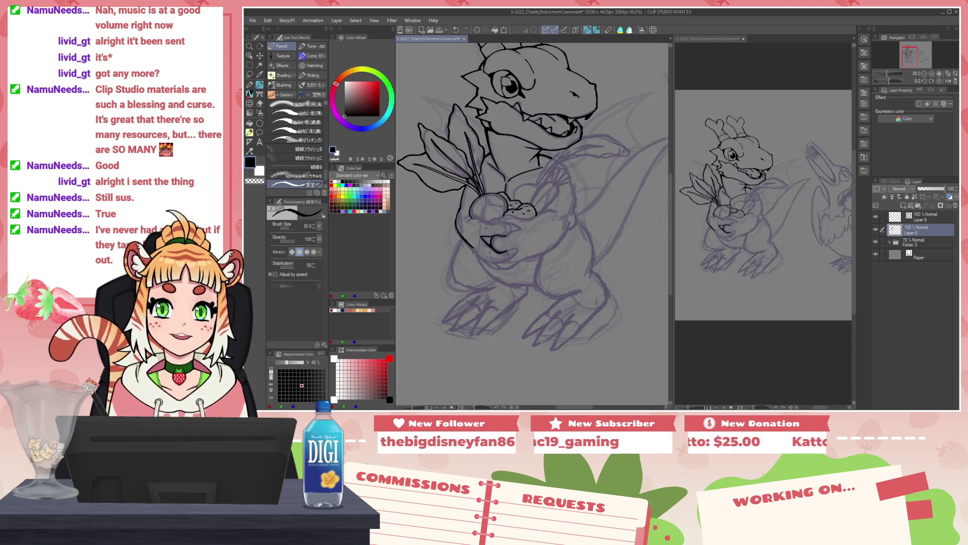
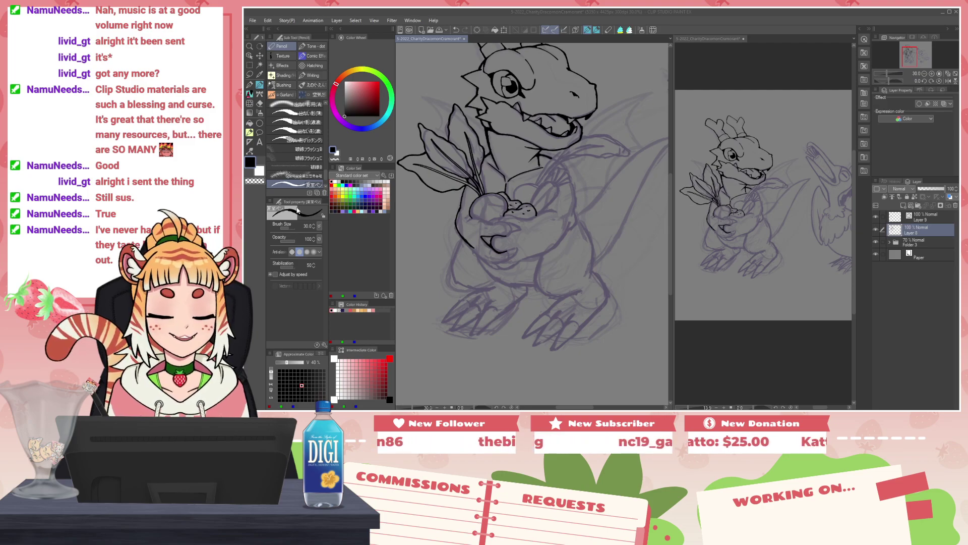
pyautogui.scroll(-3, 601, 205)
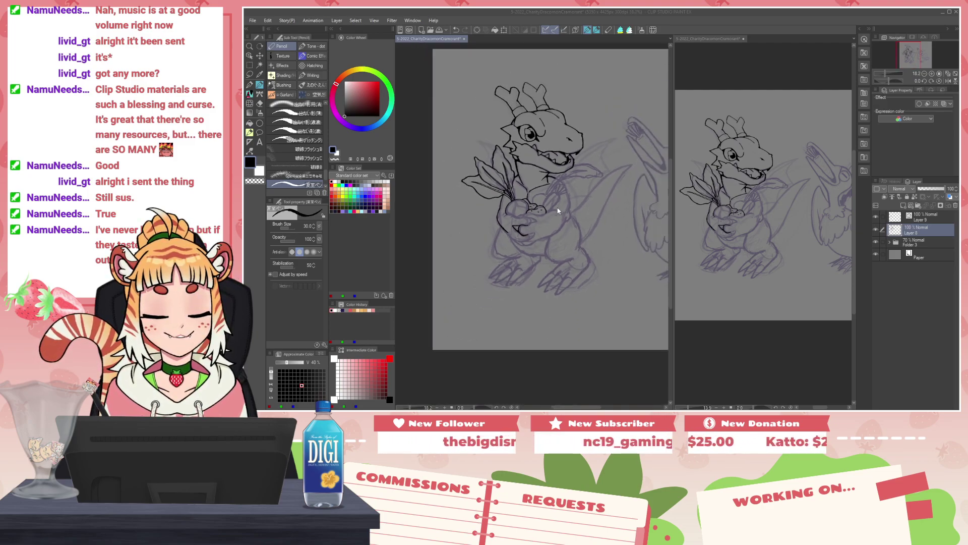
pyautogui.scroll(4, 557, 210)
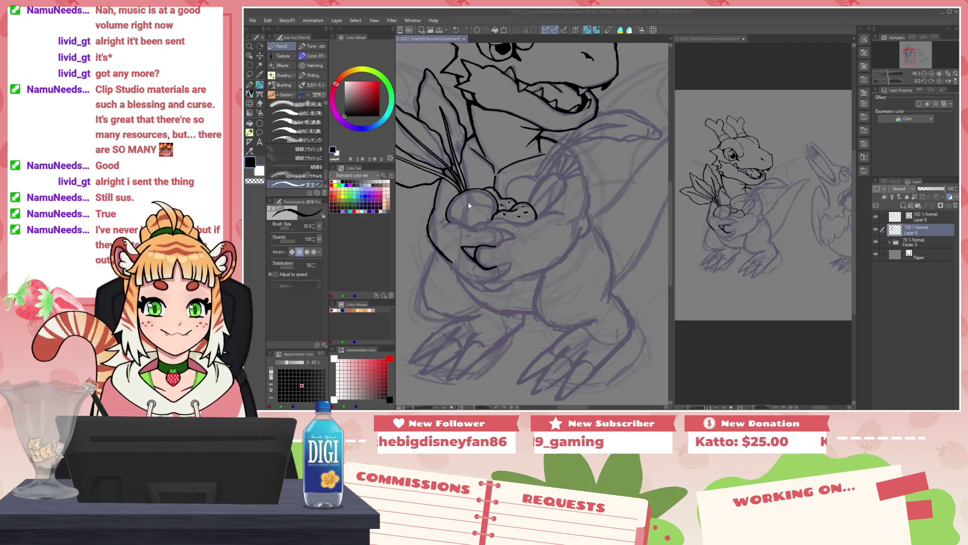
pyautogui.click(620, 256)
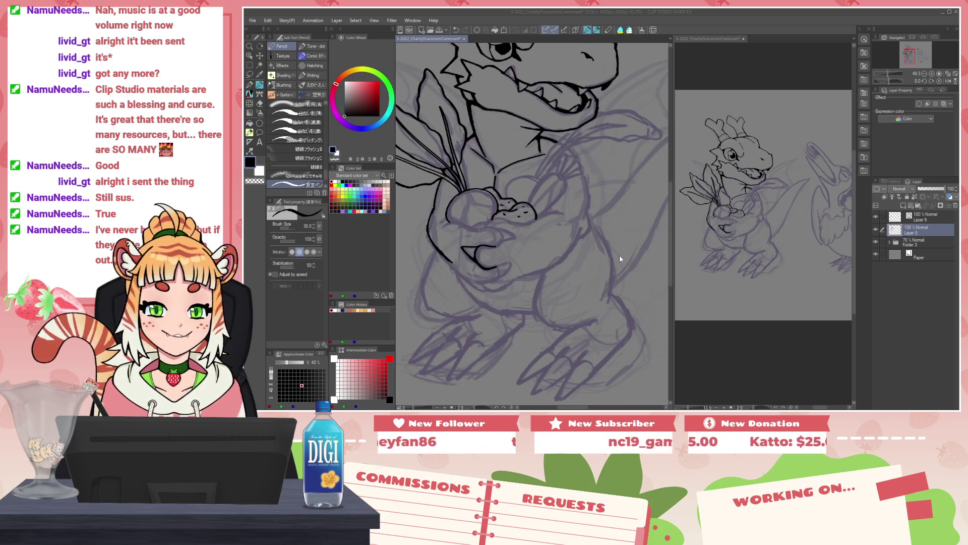
pyautogui.hotkey('ctrl', 'z')
pyautogui.press('h')
pyautogui.moveTo(535, 324)
pyautogui.mouseDown()
pyautogui.moveTo(553, 321)
pyautogui.moveTo(539, 318)
pyautogui.moveTo(533, 373)
pyautogui.mouseUp()
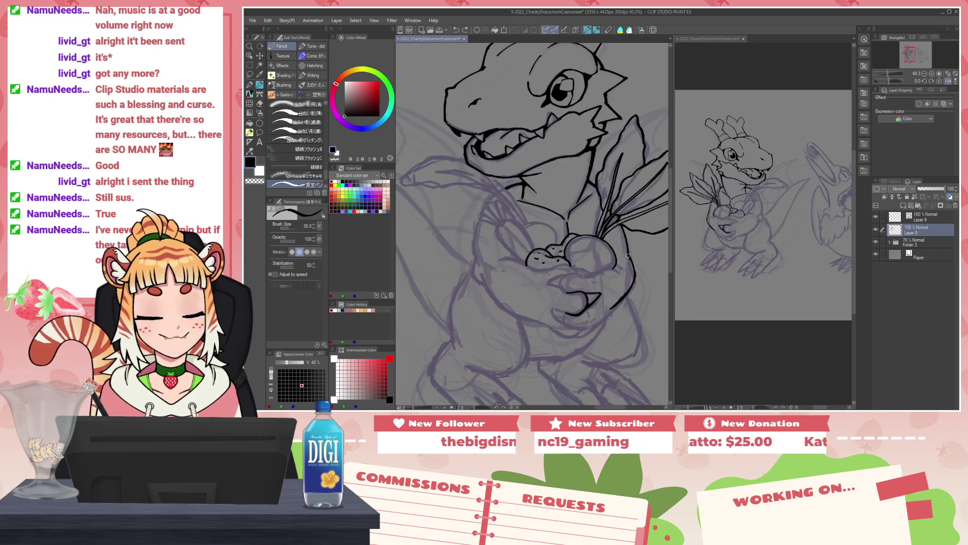
pyautogui.moveTo(633, 290); pyautogui.dragTo(612, 268)
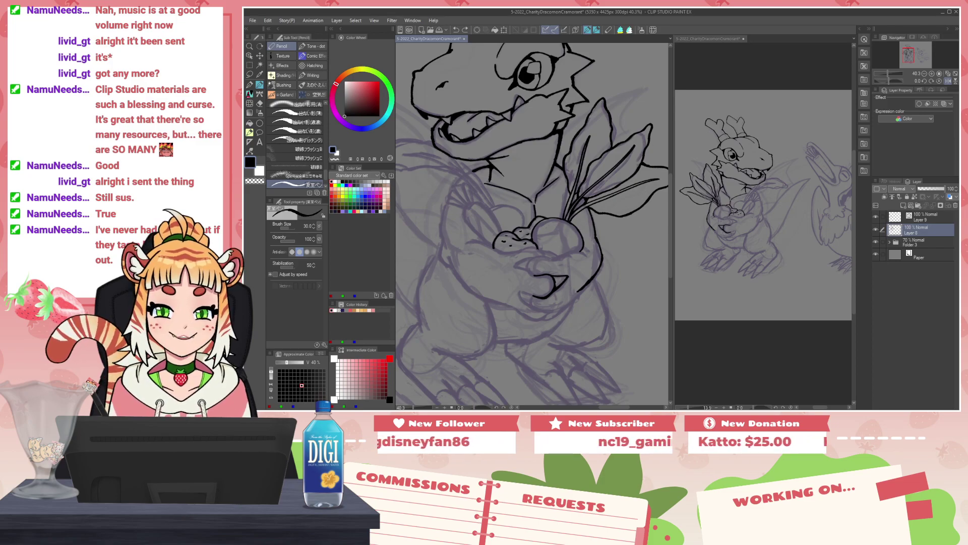
# Step: Open the timelapse export settings, turn off the Clip Studio Paint logo and enlarge the dialog's preview
pyautogui.click(252, 20)
pyautogui.moveTo(323, 164)
pyautogui.click(423, 174)
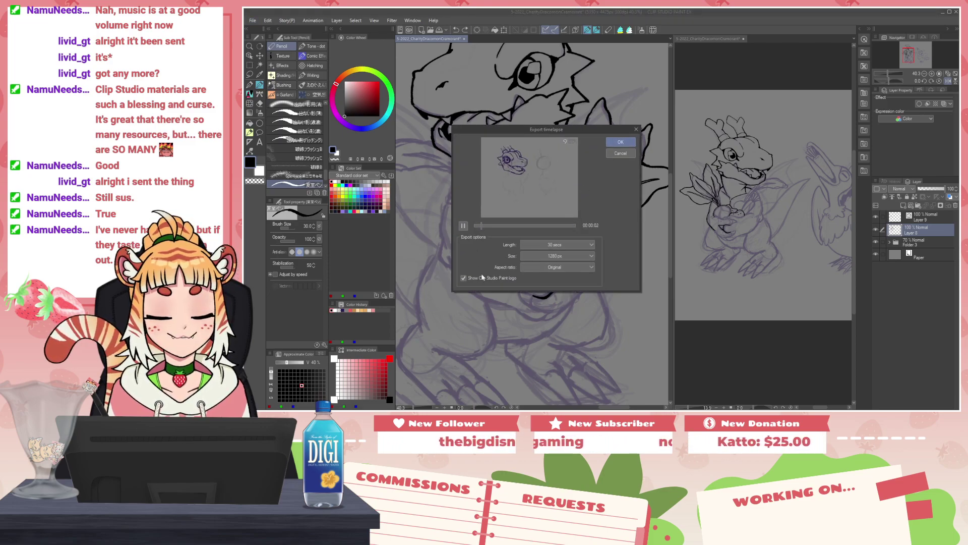
pyautogui.click(463, 277)
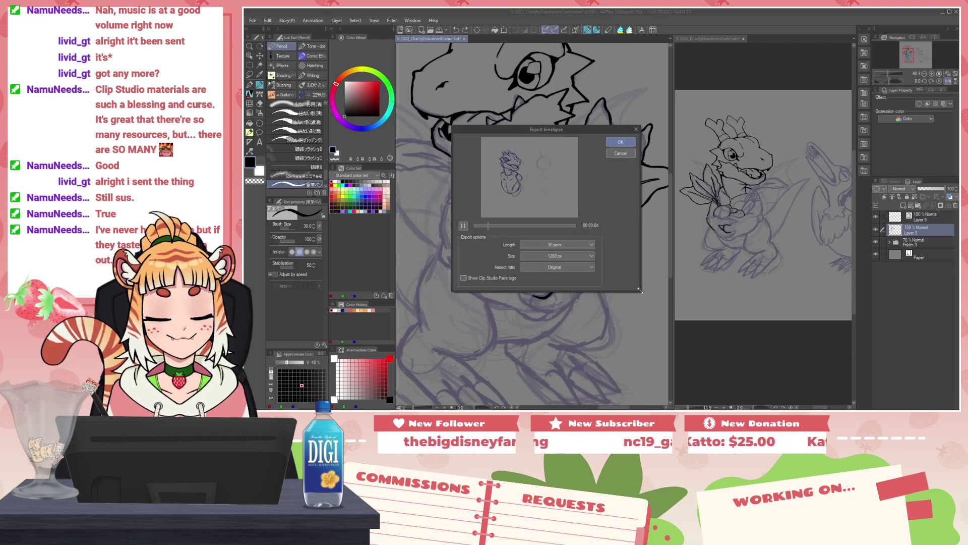
pyautogui.moveTo(640, 291); pyautogui.dragTo(826, 380)
pyautogui.moveTo(688, 128); pyautogui.dragTo(661, 62)
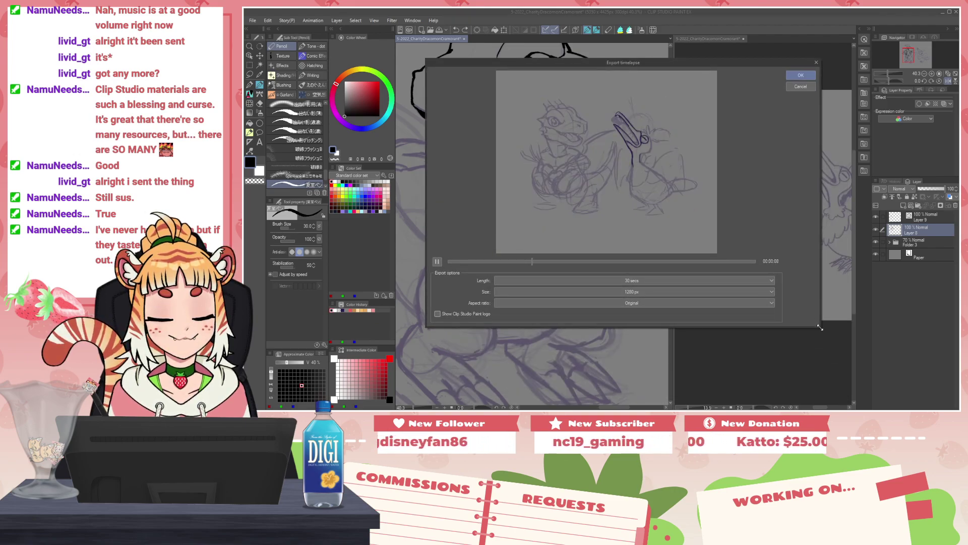
pyautogui.moveTo(819, 328); pyautogui.dragTo(858, 377)
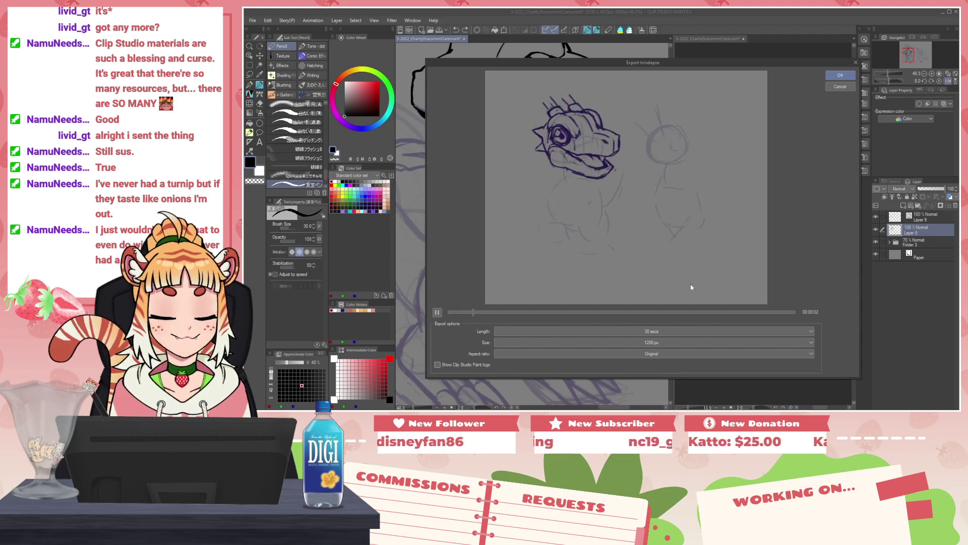
# Step: Set the timelapse length to All, scrub through the preview and cancel the export
pyautogui.click(677, 329)
pyautogui.click(513, 359)
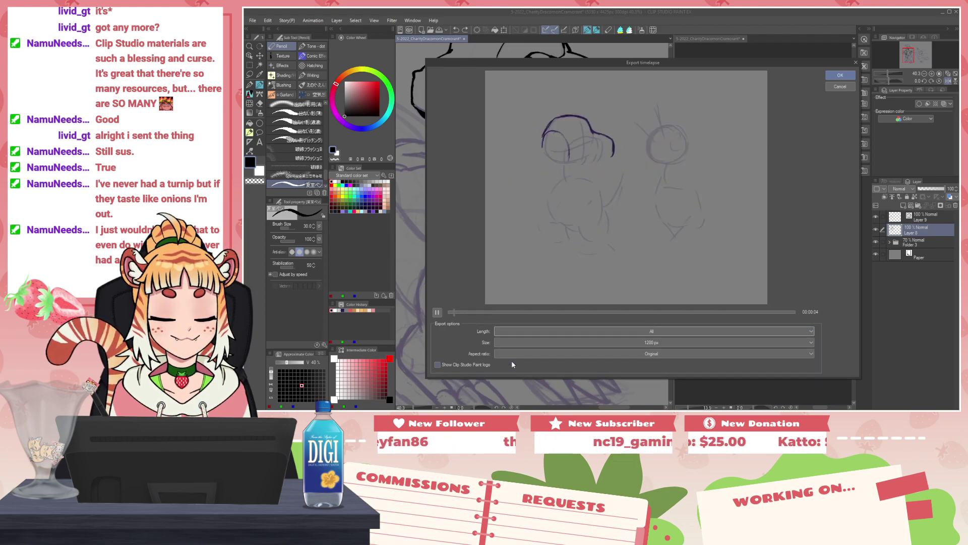
pyautogui.moveTo(459, 312)
pyautogui.mouseDown()
pyautogui.moveTo(729, 316)
pyautogui.moveTo(683, 317)
pyautogui.moveTo(719, 325)
pyautogui.moveTo(467, 314)
pyautogui.moveTo(767, 316)
pyautogui.mouseUp()
pyautogui.click(847, 87)
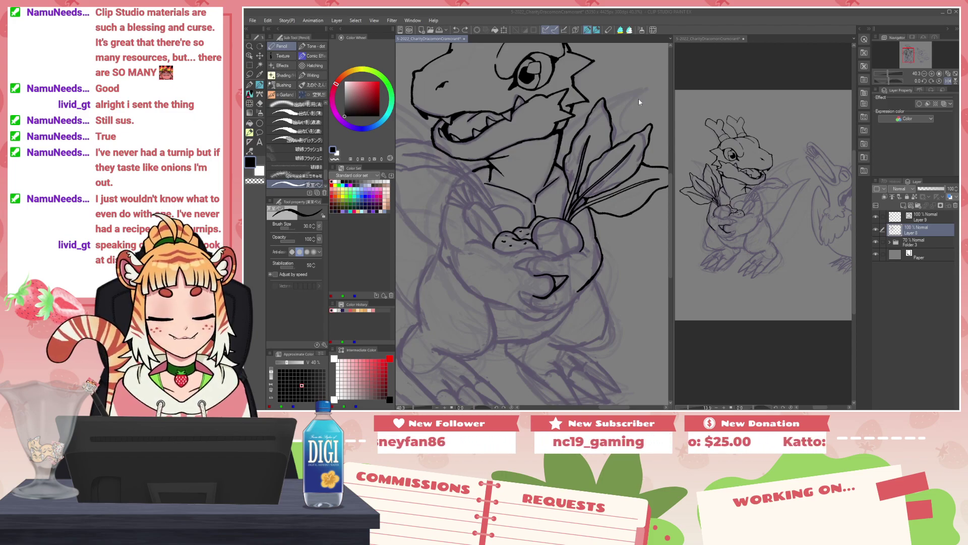
# Step: Set the brush size to 40 and ink the hand's upper edge across the round vegetable in a mirrored view
pyautogui.scroll(3, 531, 192)
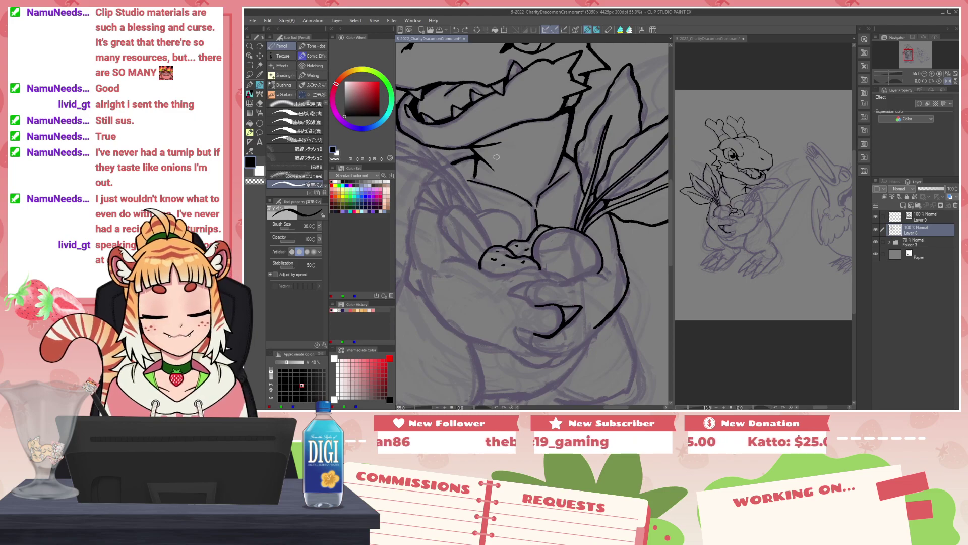
pyautogui.press('h')
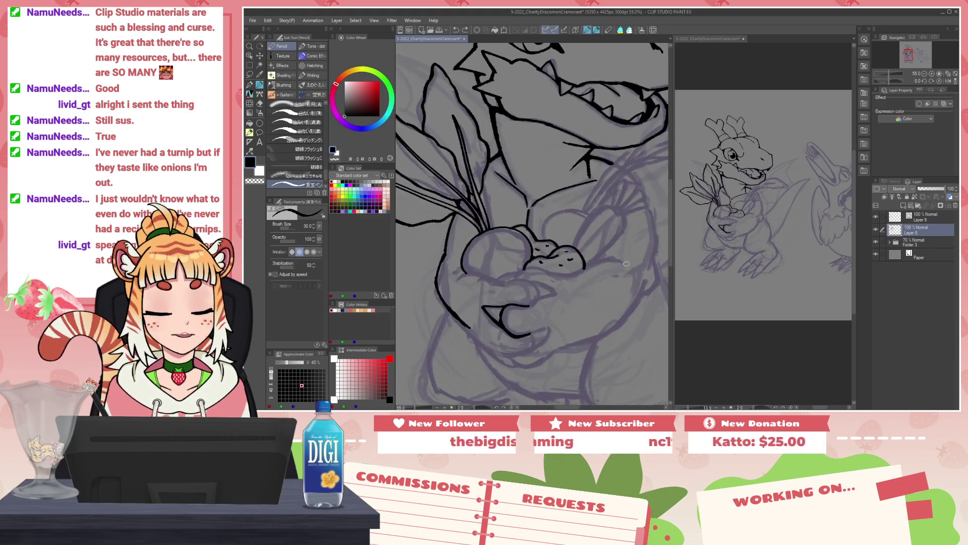
pyautogui.moveTo(633, 272)
pyautogui.mouseDown()
pyautogui.moveTo(565, 290)
pyautogui.moveTo(574, 259)
pyautogui.moveTo(550, 256)
pyautogui.mouseUp()
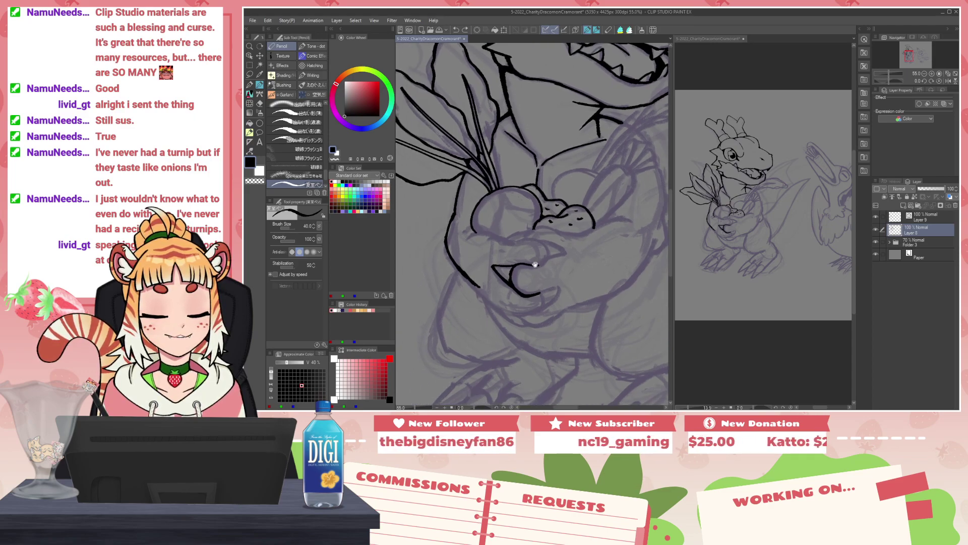
pyautogui.moveTo(468, 229)
pyautogui.mouseDown()
pyautogui.moveTo(510, 241)
pyautogui.moveTo(471, 230)
pyautogui.mouseUp()
pyautogui.hotkey('ctrl', 'z')
pyautogui.press('c')
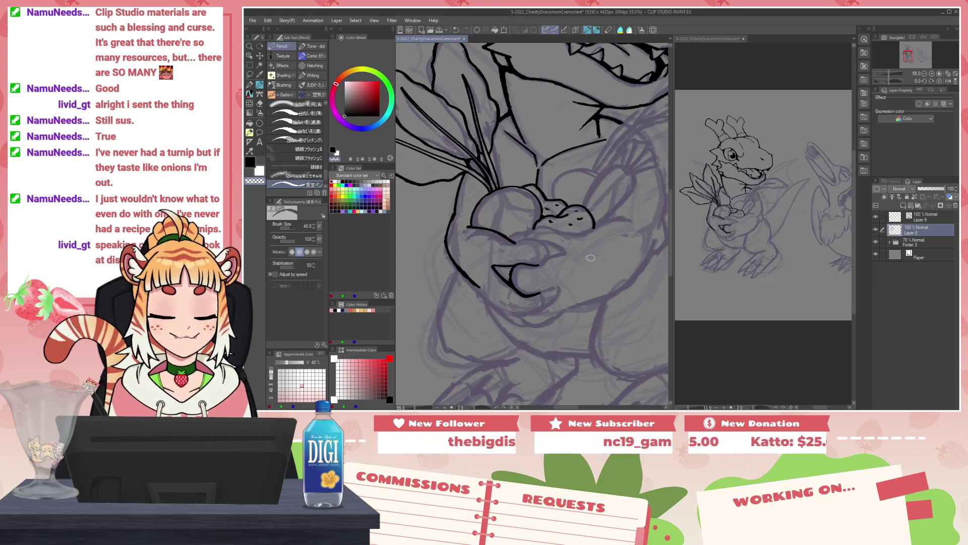
# Step: Ink the rounded upper finger between the hand's upper edge and the pointed claw
pyautogui.press('c')
pyautogui.moveTo(508, 242)
pyautogui.mouseDown()
pyautogui.moveTo(545, 249)
pyautogui.moveTo(545, 263)
pyautogui.moveTo(547, 245)
pyautogui.moveTo(539, 270)
pyautogui.mouseUp()
pyautogui.hotkey('ctrl', 'z')
pyautogui.press('c')
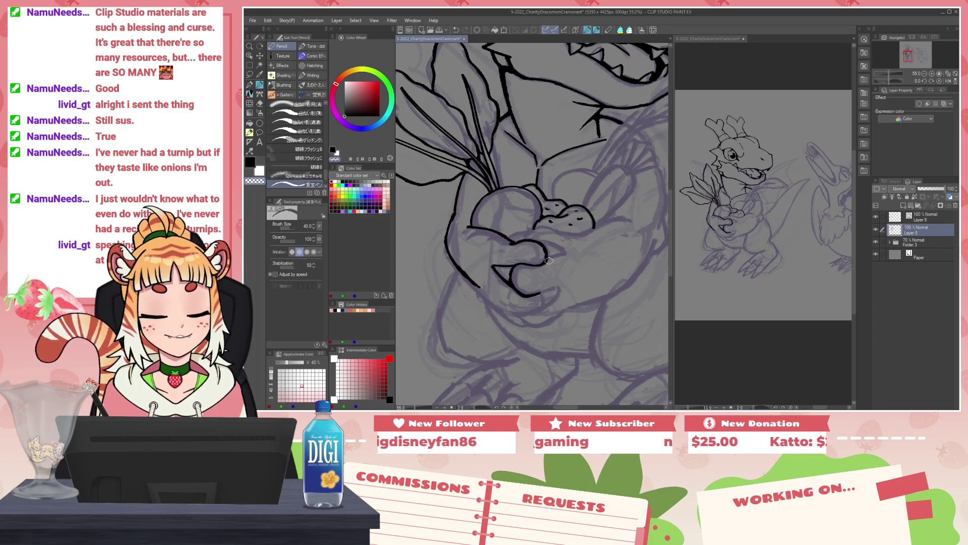
# Step: Complete the lower finger and ink the underside of the hand, joining it to the arm's outer curve
pyautogui.press('h')
pyautogui.press('c')
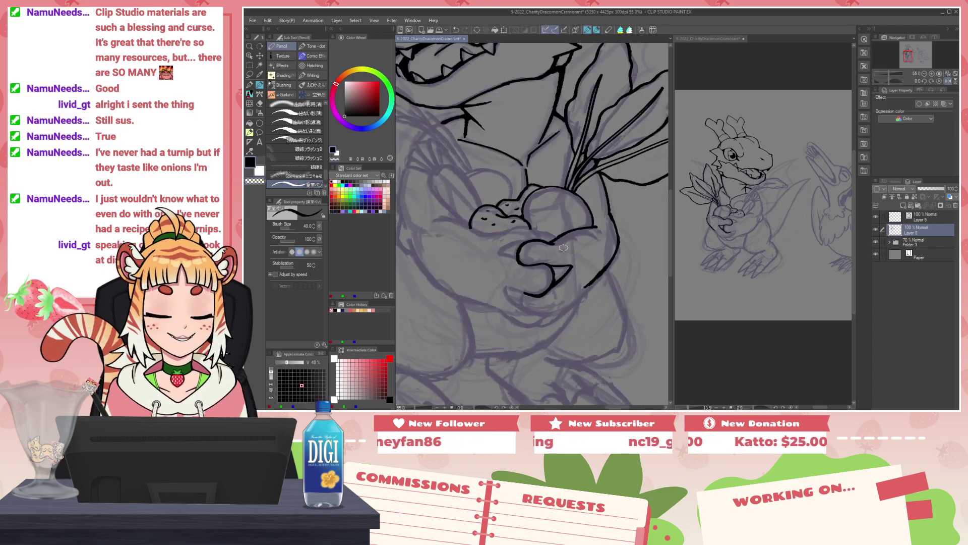
pyautogui.moveTo(574, 303)
pyautogui.mouseDown()
pyautogui.moveTo(583, 270)
pyautogui.moveTo(546, 272)
pyautogui.moveTo(572, 285)
pyautogui.moveTo(546, 265)
pyautogui.moveTo(547, 278)
pyautogui.moveTo(591, 275)
pyautogui.mouseUp()
pyautogui.hotkey('ctrl', 'z')
pyautogui.moveTo(527, 279)
pyautogui.mouseDown()
pyautogui.moveTo(559, 297)
pyautogui.moveTo(589, 284)
pyautogui.moveTo(627, 248)
pyautogui.mouseUp()
pyautogui.hotkey('ctrl', 'z')
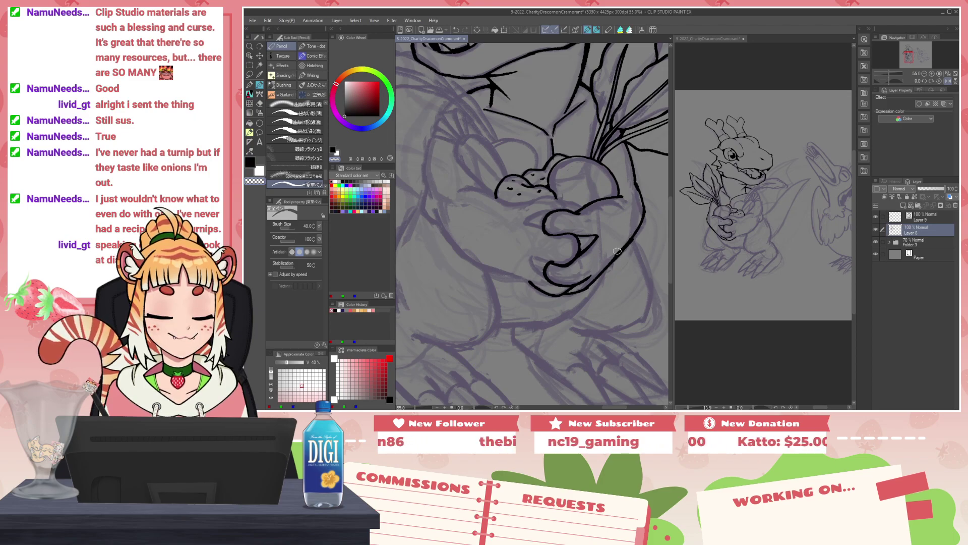
pyautogui.press('c')
pyautogui.moveTo(641, 222); pyautogui.dragTo(595, 279)
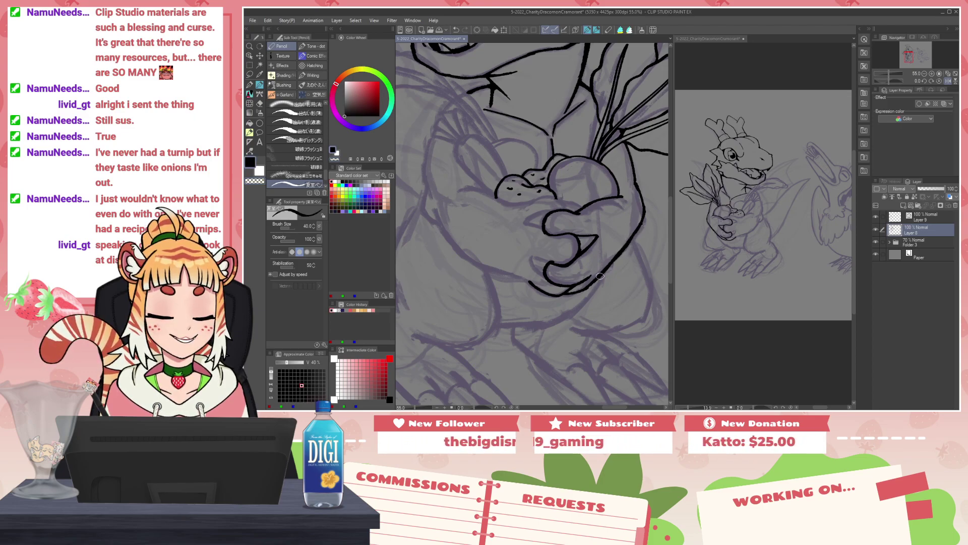
# Step: Ink the pointed claw at the tip of the lower finger
pyautogui.moveTo(652, 141)
pyautogui.mouseDown()
pyautogui.moveTo(592, 208)
pyautogui.moveTo(607, 252)
pyautogui.moveTo(597, 273)
pyautogui.mouseUp()
pyautogui.moveTo(541, 325); pyautogui.dragTo(631, 297)
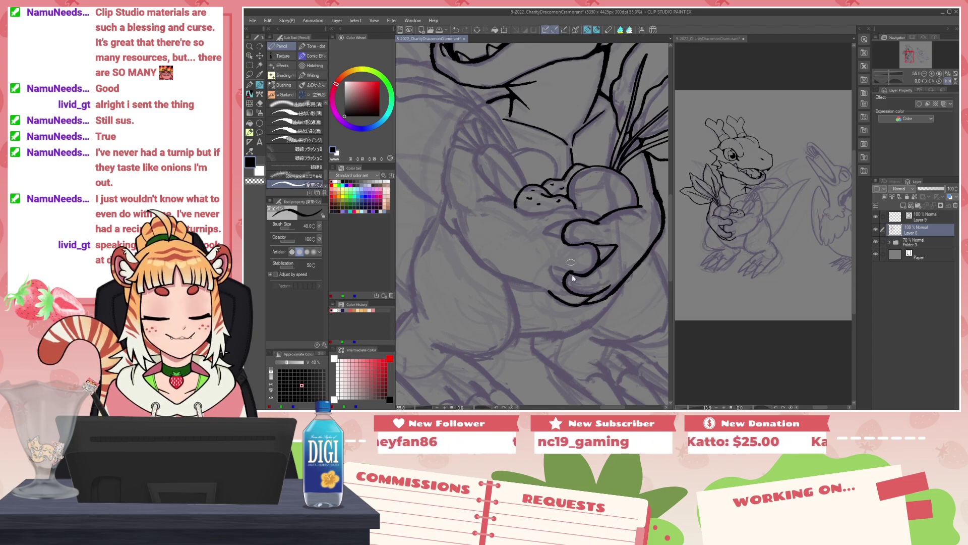
pyautogui.press('h')
pyautogui.moveTo(582, 285); pyautogui.dragTo(677, 257)
pyautogui.press('c')
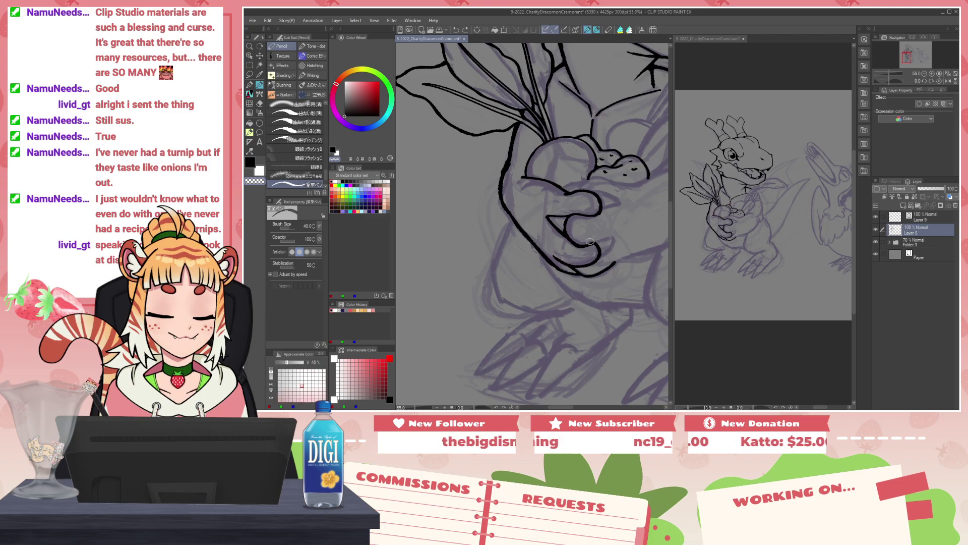
pyautogui.moveTo(588, 242)
pyautogui.mouseDown()
pyautogui.moveTo(616, 237)
pyautogui.moveTo(605, 258)
pyautogui.moveTo(617, 244)
pyautogui.mouseUp()
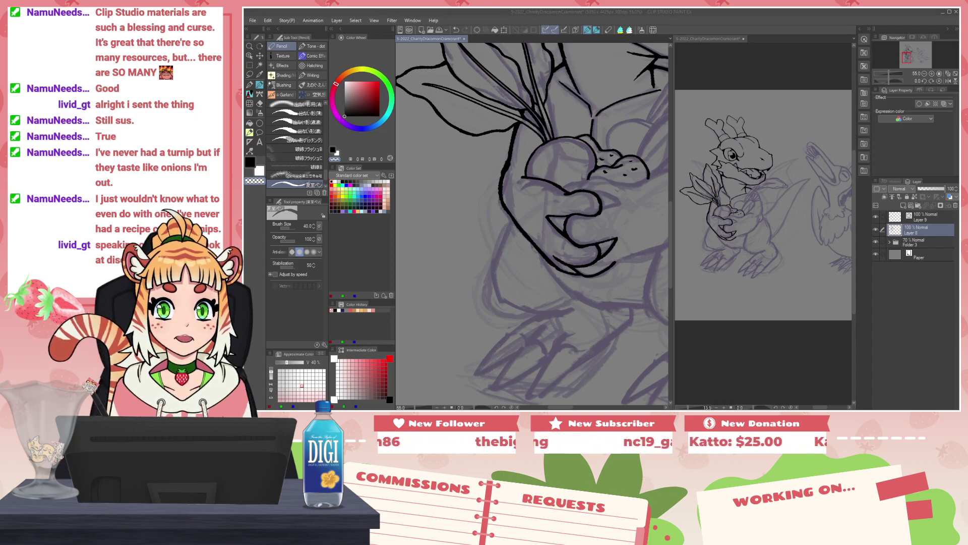
# Step: Ink a small pointed tip on the hand's underside where it meets the arm's outer line
pyautogui.scroll(5, 603, 244)
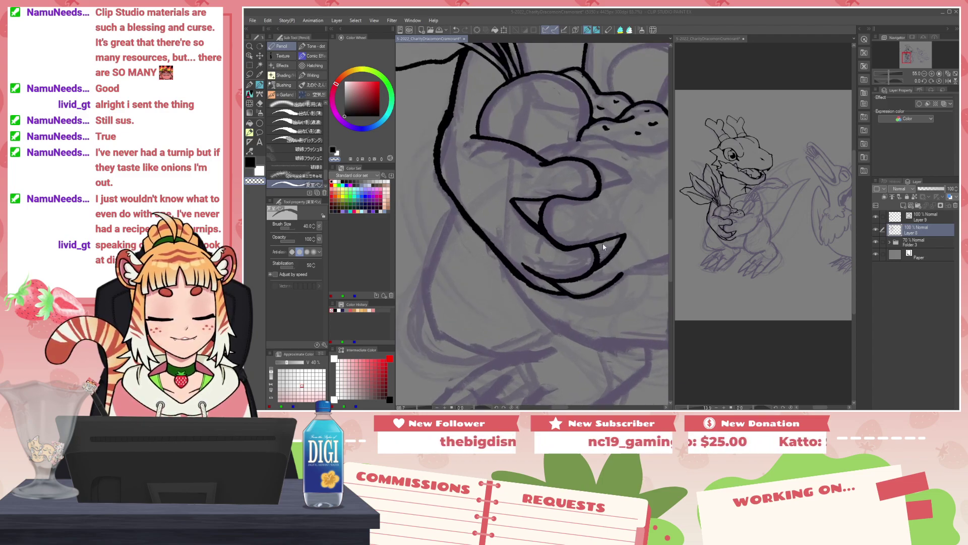
pyautogui.moveTo(570, 244); pyautogui.dragTo(534, 244)
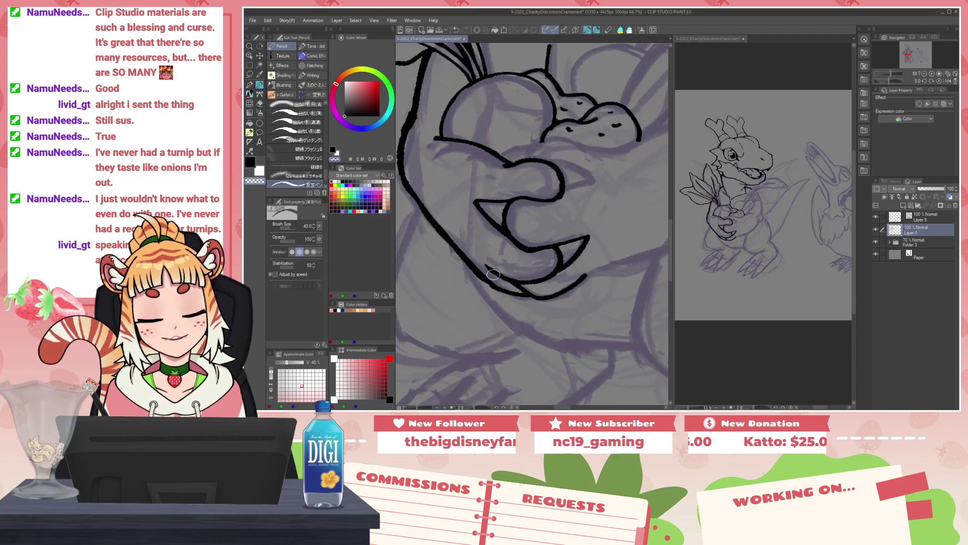
pyautogui.moveTo(487, 269)
pyautogui.mouseDown()
pyautogui.moveTo(528, 291)
pyautogui.moveTo(498, 284)
pyautogui.moveTo(529, 291)
pyautogui.mouseUp()
pyautogui.hotkey('ctrl', 'z')
pyautogui.hotkey('ctrl', 'z')
pyautogui.press('c')
pyautogui.press('c')
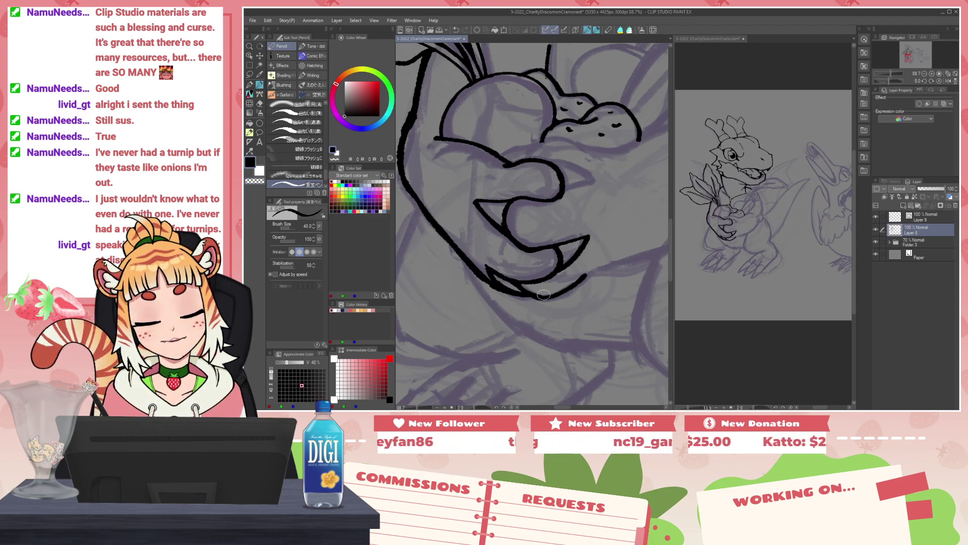
pyautogui.scroll(-2, 550, 270)
pyautogui.scroll(-3, 551, 270)
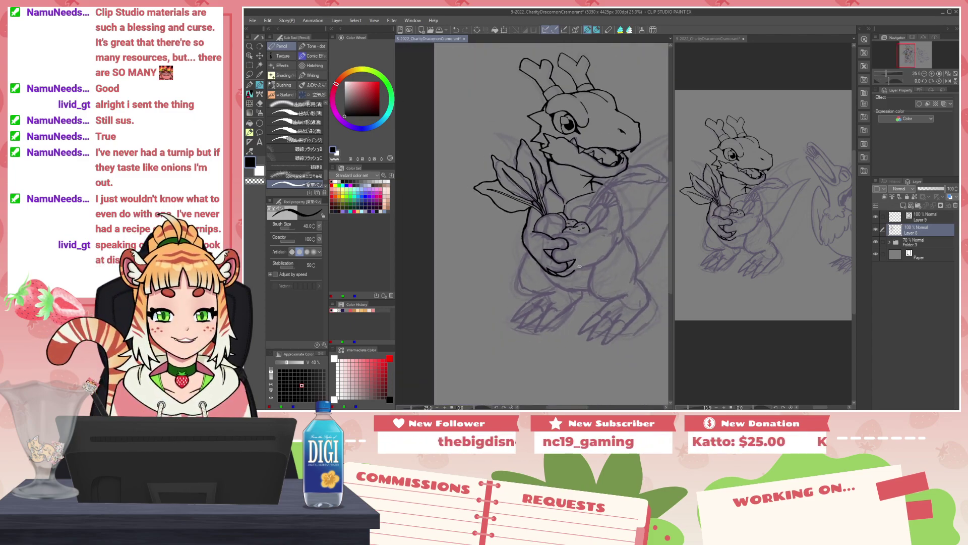
# Step: Ink the upper finger's pointed claw and the short edge between the finger and the spotted vegetable, checking in a mirrored view
pyautogui.scroll(5, 578, 266)
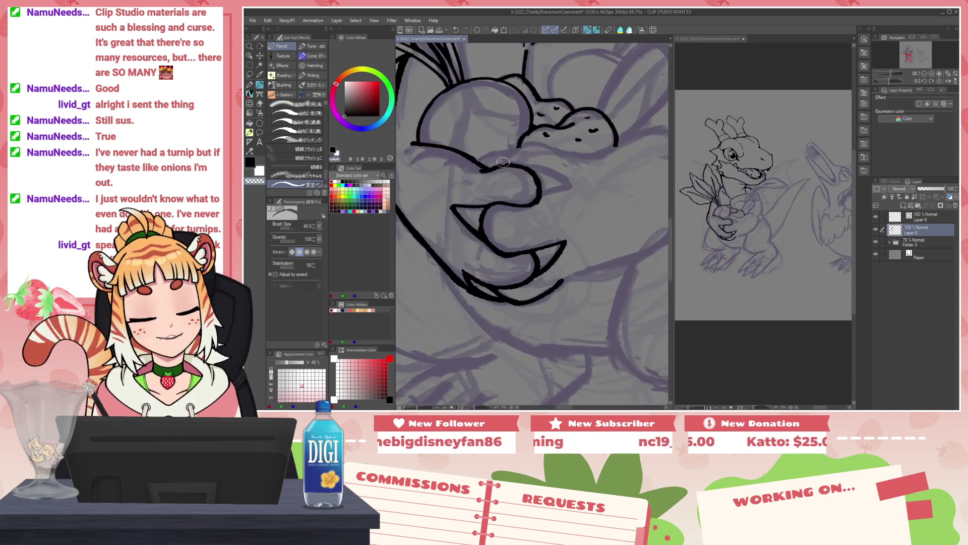
pyautogui.moveTo(529, 144)
pyautogui.mouseDown()
pyautogui.moveTo(565, 149)
pyautogui.moveTo(572, 184)
pyautogui.mouseUp()
pyautogui.press('h')
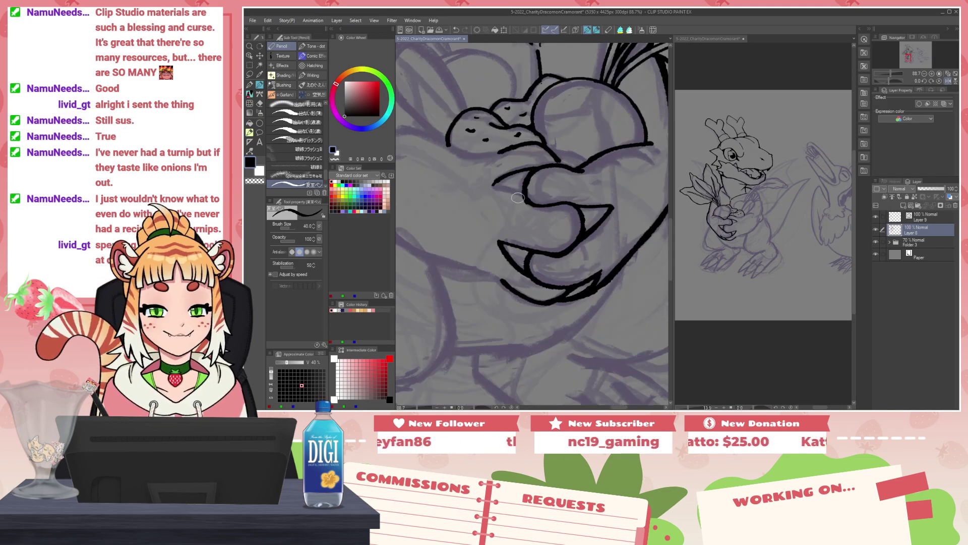
pyautogui.moveTo(495, 185)
pyautogui.mouseDown()
pyautogui.moveTo(531, 199)
pyautogui.moveTo(540, 176)
pyautogui.moveTo(528, 191)
pyautogui.moveTo(538, 204)
pyautogui.mouseUp()
pyautogui.hotkey('ctrl', 'z')
pyautogui.hotkey('ctrl', 'z')
pyautogui.hotkey('ctrl', 'z')
pyautogui.press('c')
pyautogui.press('c')
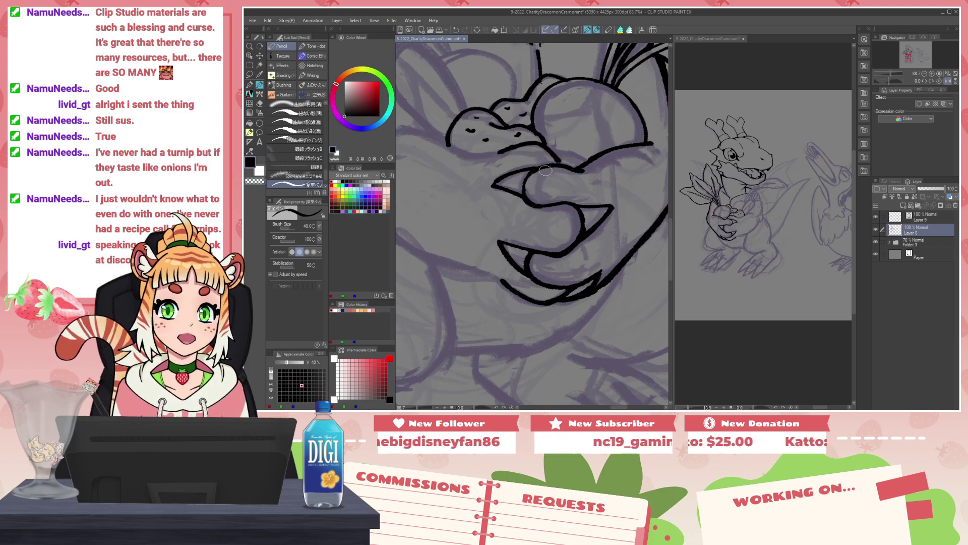
# Step: Clean up the lines where the upper finger meets the round and spotted vegetables
pyautogui.press('h')
pyautogui.moveTo(541, 196); pyautogui.dragTo(610, 218)
pyautogui.press('c')
pyautogui.moveTo(571, 183); pyautogui.dragTo(585, 167)
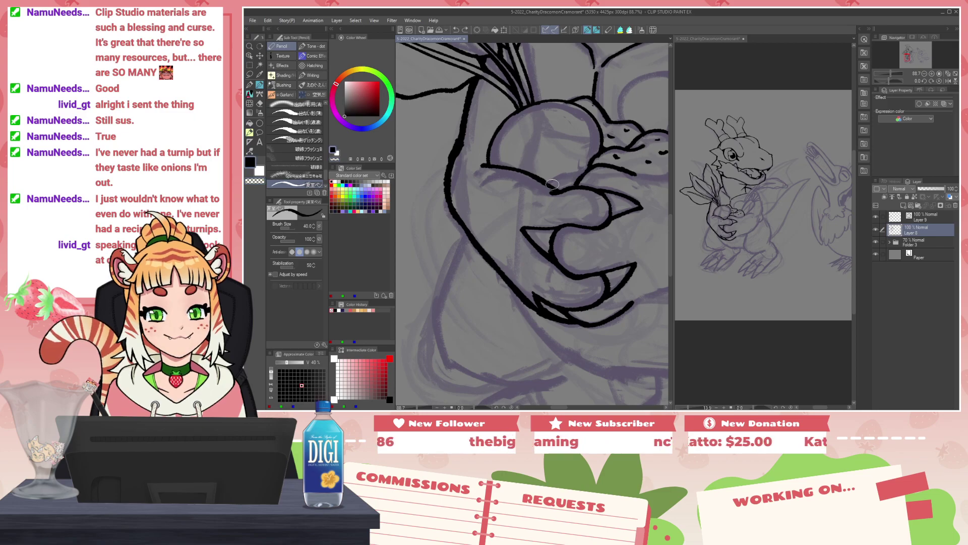
# Step: Ink the other forearm's upper edge outward from the spotted vegetable and tidy where the lines meet
pyautogui.moveTo(640, 201)
pyautogui.mouseDown()
pyautogui.moveTo(529, 245)
pyautogui.moveTo(512, 265)
pyautogui.mouseUp()
pyautogui.press('c')
pyautogui.moveTo(500, 219)
pyautogui.mouseDown()
pyautogui.moveTo(551, 229)
pyautogui.moveTo(540, 228)
pyautogui.moveTo(627, 198)
pyautogui.mouseUp()
pyautogui.hotkey('ctrl', 'z')
pyautogui.hotkey('ctrl', 'z')
pyautogui.hotkey('ctrl', 'z')
pyautogui.hotkey('ctrl', 'z')
pyautogui.moveTo(554, 225); pyautogui.dragTo(635, 201)
pyautogui.hotkey('ctrl', 'z')
pyautogui.moveTo(556, 225); pyautogui.dragTo(627, 207)
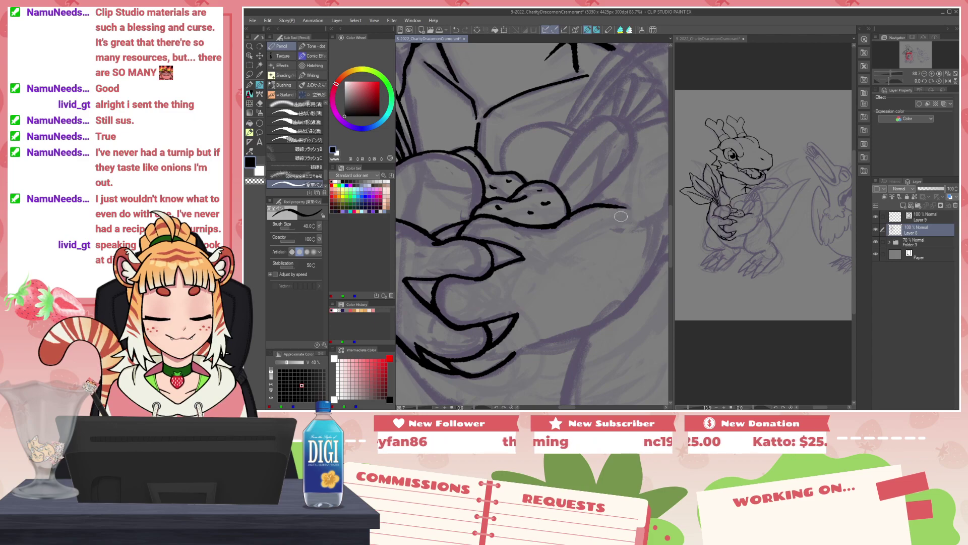
pyautogui.press('c')
pyautogui.moveTo(569, 223)
pyautogui.mouseDown()
pyautogui.moveTo(499, 219)
pyautogui.moveTo(544, 231)
pyautogui.moveTo(535, 231)
pyautogui.moveTo(498, 217)
pyautogui.moveTo(541, 226)
pyautogui.mouseUp()
pyautogui.press('c')
pyautogui.hotkey('ctrl', 'z')
pyautogui.press('c')
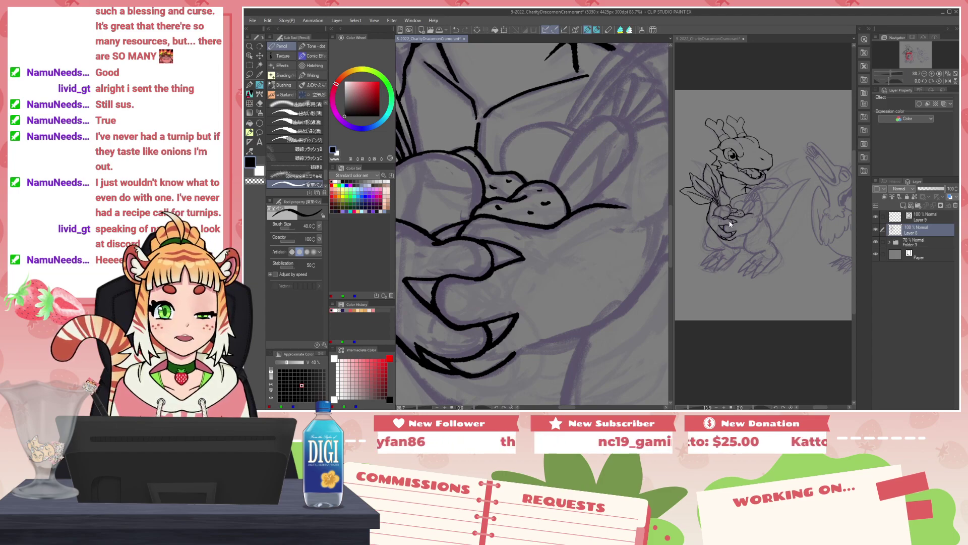
# Step: Ink the belly's outer curve from the arm down beneath the clawed hand
pyautogui.scroll(-3, 605, 230)
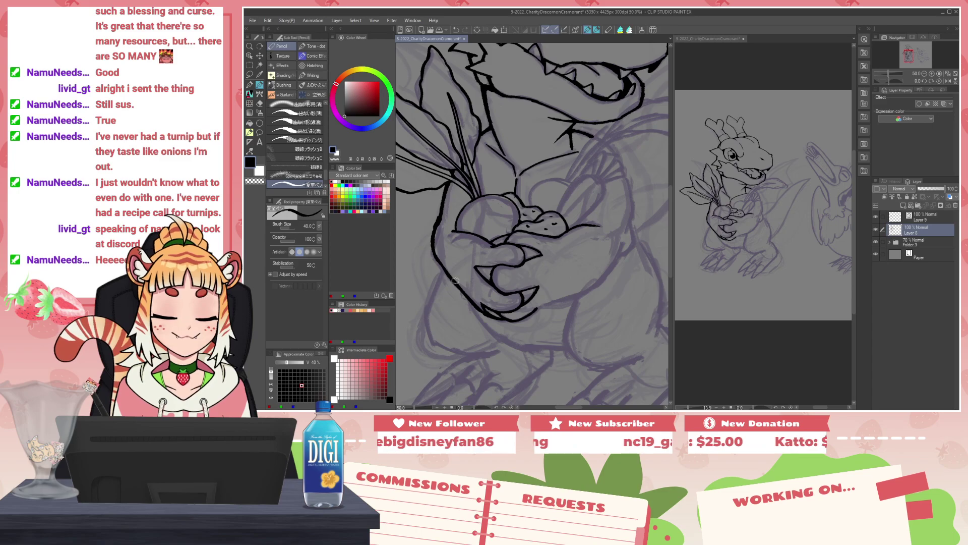
pyautogui.moveTo(445, 294); pyautogui.dragTo(456, 224)
pyautogui.hotkey('ctrl', '+')
pyautogui.moveTo(504, 288); pyautogui.dragTo(506, 265)
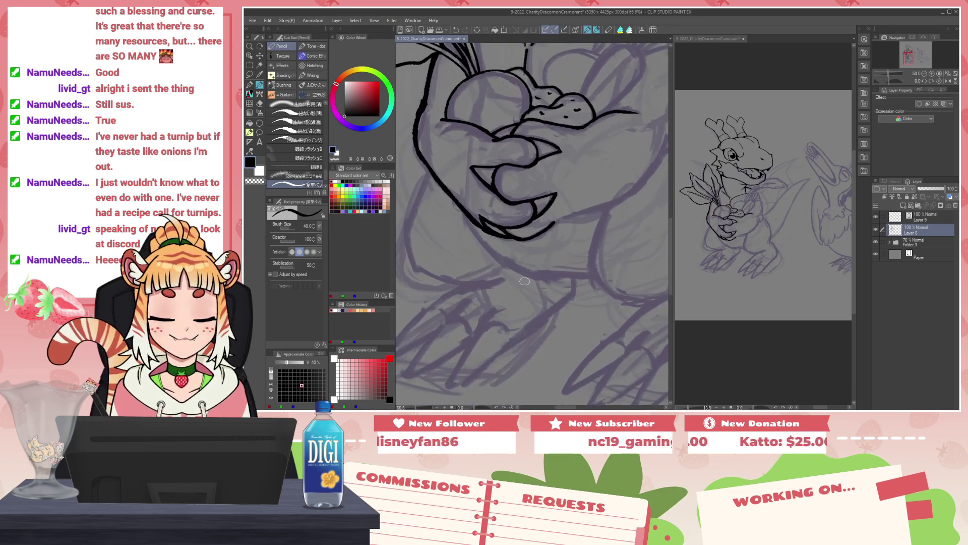
pyautogui.moveTo(459, 207); pyautogui.dragTo(498, 260)
pyautogui.hotkey('ctrl', 'z')
pyautogui.moveTo(471, 225)
pyautogui.mouseDown()
pyautogui.moveTo(500, 260)
pyautogui.moveTo(470, 222)
pyautogui.mouseUp()
# Step: Extend the belly line along its underside, thicken it and trim its edge
pyautogui.press('c')
pyautogui.press('x')
pyautogui.moveTo(499, 261); pyautogui.dragTo(592, 273)
pyautogui.moveTo(518, 270)
pyautogui.mouseDown()
pyautogui.moveTo(554, 276)
pyautogui.moveTo(506, 265)
pyautogui.moveTo(590, 274)
pyautogui.mouseUp()
pyautogui.moveTo(509, 269); pyautogui.dragTo(543, 276)
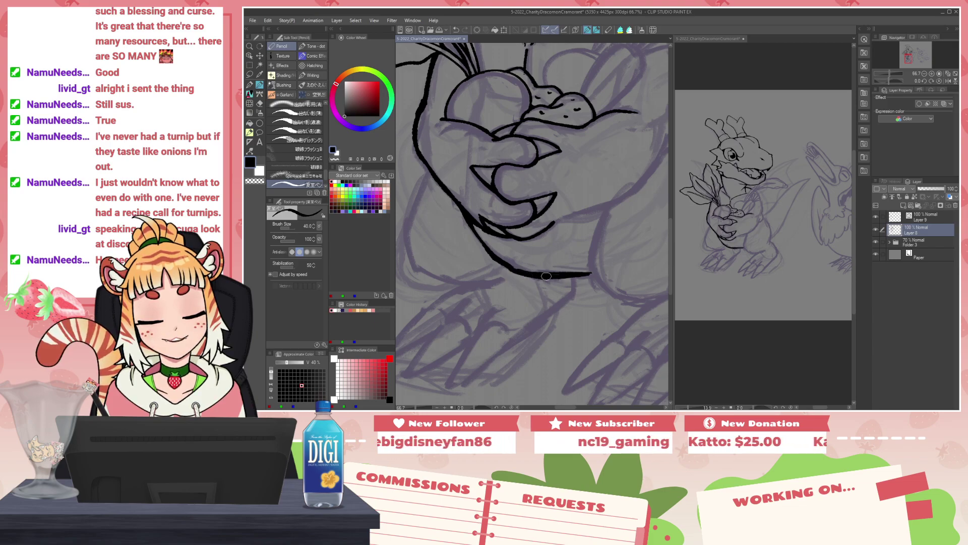
pyautogui.press('c')
pyautogui.moveTo(498, 249)
pyautogui.mouseDown()
pyautogui.moveTo(532, 276)
pyautogui.moveTo(560, 277)
pyautogui.mouseUp()
pyautogui.press('x')
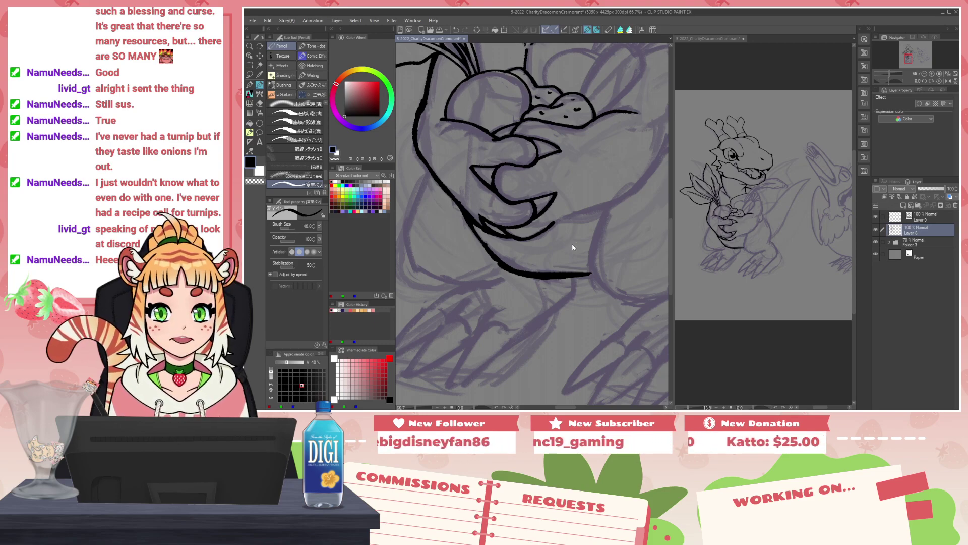
# Step: Refine the belly line between the arm and the belly's underside in a mirrored view
pyautogui.press('h')
pyautogui.press('c')
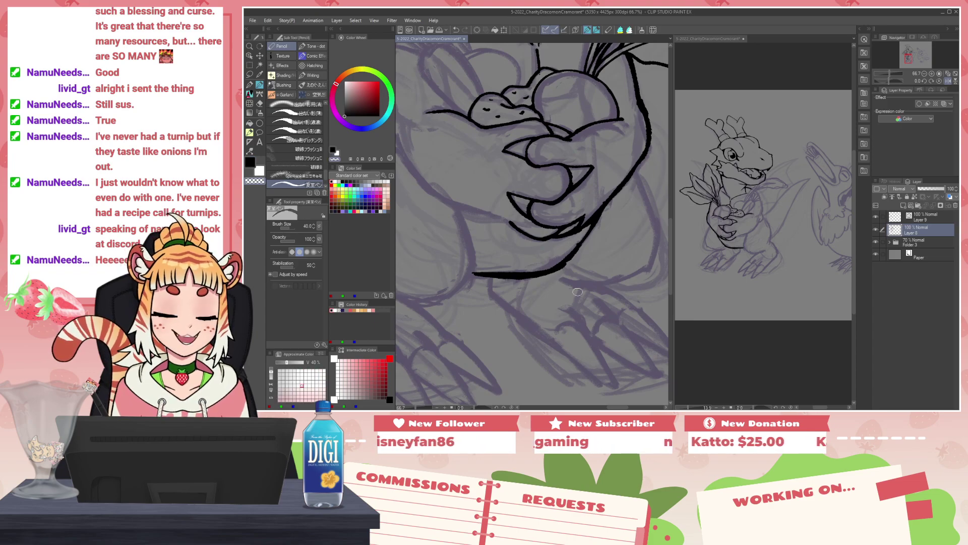
pyautogui.moveTo(536, 280)
pyautogui.mouseDown()
pyautogui.moveTo(587, 242)
pyautogui.moveTo(533, 282)
pyautogui.moveTo(574, 256)
pyautogui.moveTo(534, 274)
pyautogui.moveTo(592, 227)
pyautogui.mouseUp()
pyautogui.hotkey('ctrl', 'z')
pyautogui.press('c')
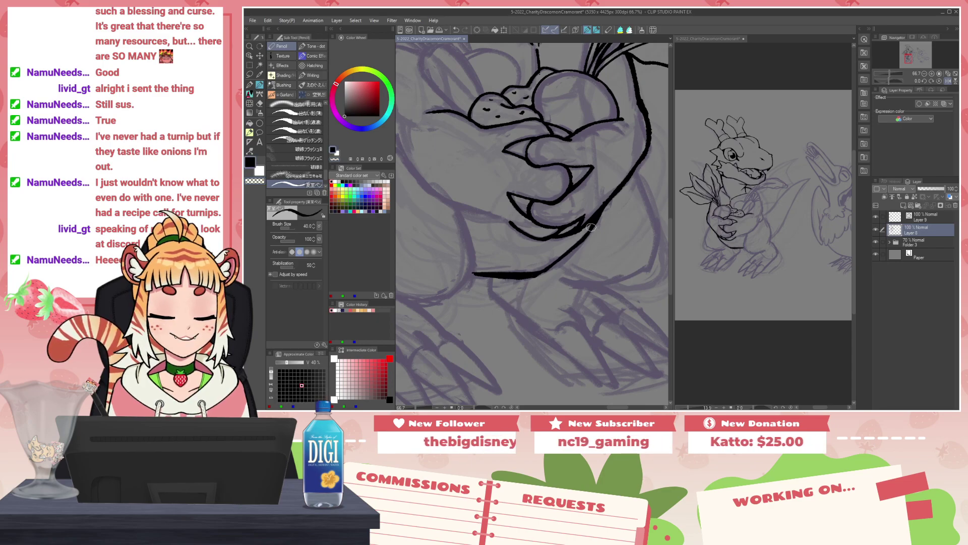
pyautogui.moveTo(542, 274)
pyautogui.mouseDown()
pyautogui.moveTo(571, 250)
pyautogui.moveTo(536, 281)
pyautogui.moveTo(555, 269)
pyautogui.mouseUp()
pyautogui.press('c')
pyautogui.keyDown('ctrl'); pyautogui.click(527, 282); pyautogui.keyUp('ctrl')
pyautogui.hotkey('ctrl', 'z')
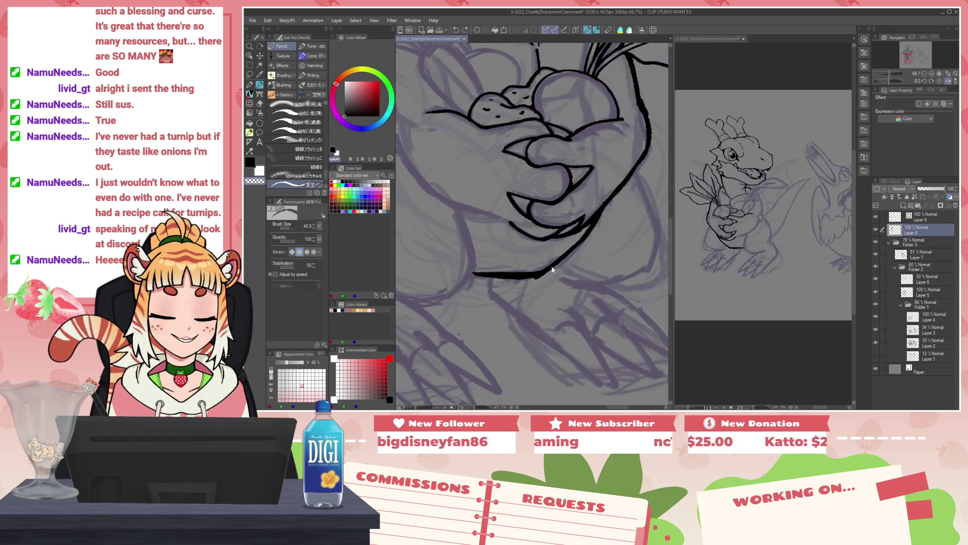
# Step: Collapse the sketch folder, reselect the line-art layer and trim the lower edge of the belly line
pyautogui.click(890, 240)
pyautogui.click(889, 242)
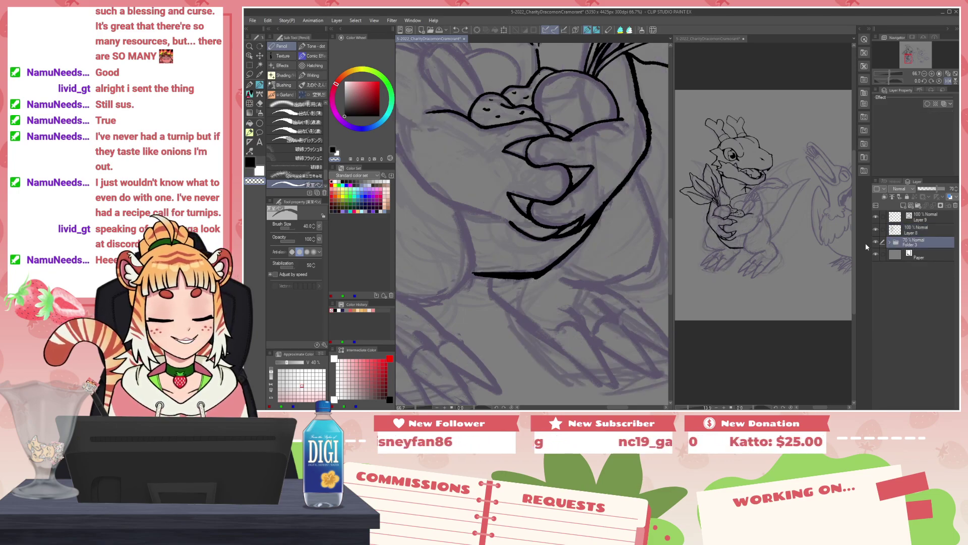
pyautogui.press('c')
pyautogui.click(917, 231)
pyautogui.press('c')
pyautogui.moveTo(529, 283); pyautogui.dragTo(547, 276)
pyautogui.press('c')
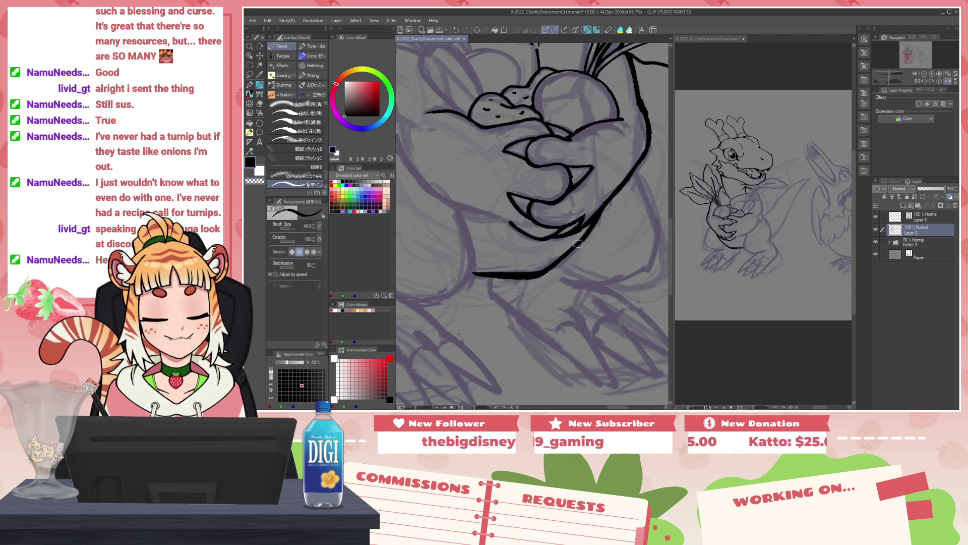
# Step: Reduce the brush size to 20 and ink the outline of the carrot and its cut stalks beside the spotted vegetable
pyautogui.scroll(-4, 572, 242)
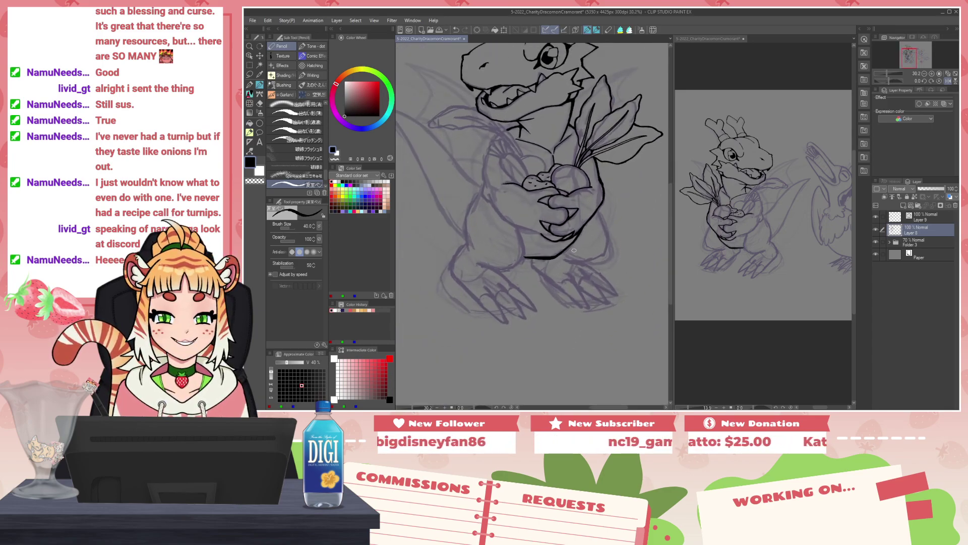
pyautogui.scroll(3, 598, 232)
pyautogui.moveTo(605, 149); pyautogui.dragTo(610, 248)
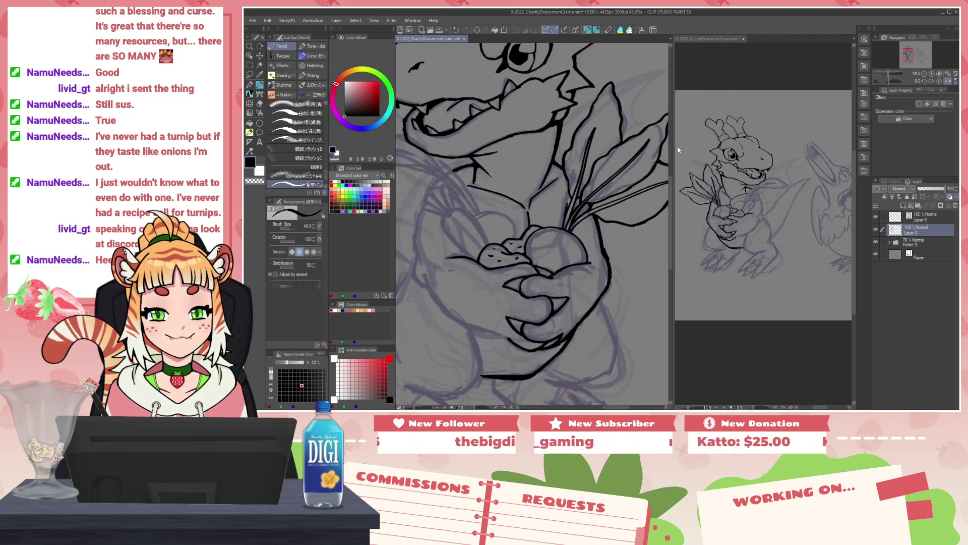
pyautogui.moveTo(556, 165); pyautogui.dragTo(572, 222)
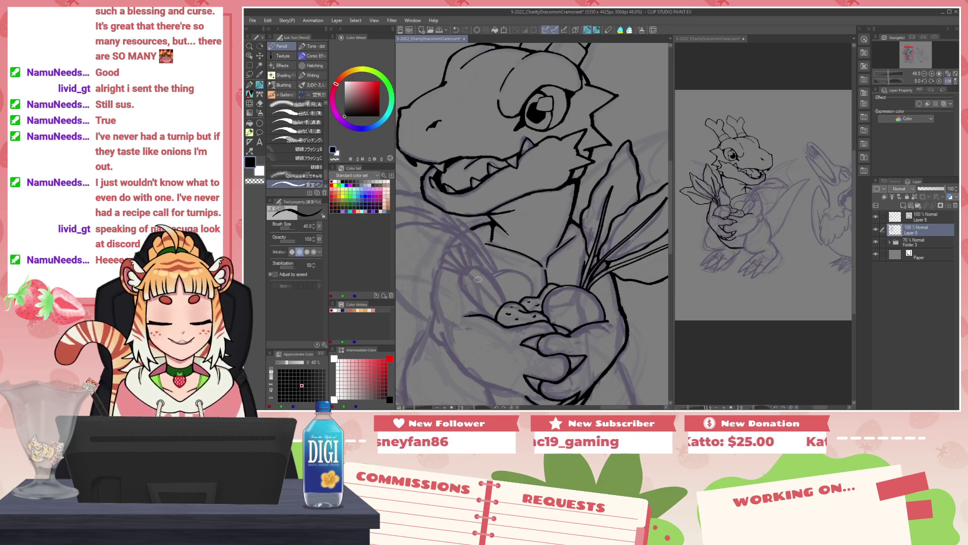
pyautogui.scroll(-3, 569, 229)
pyautogui.scroll(4, 568, 229)
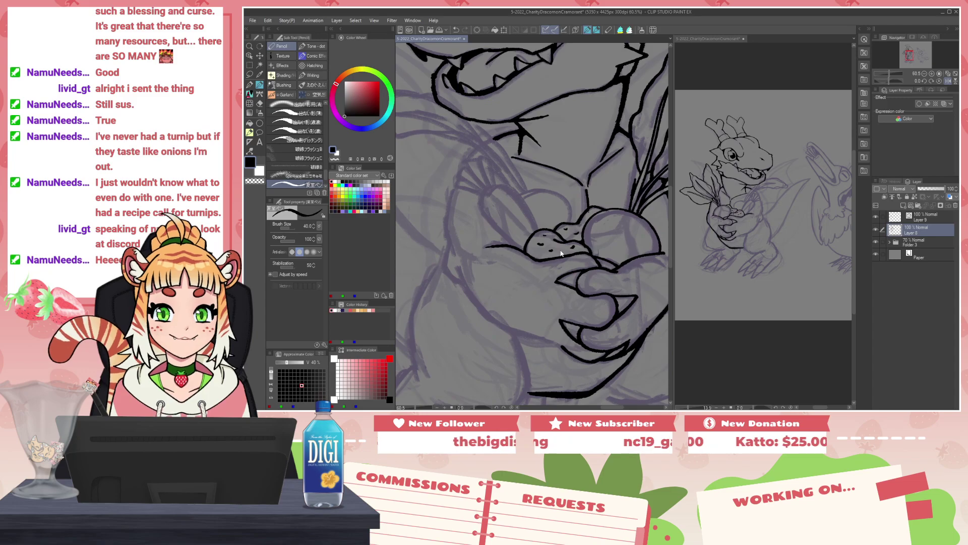
pyautogui.press('h')
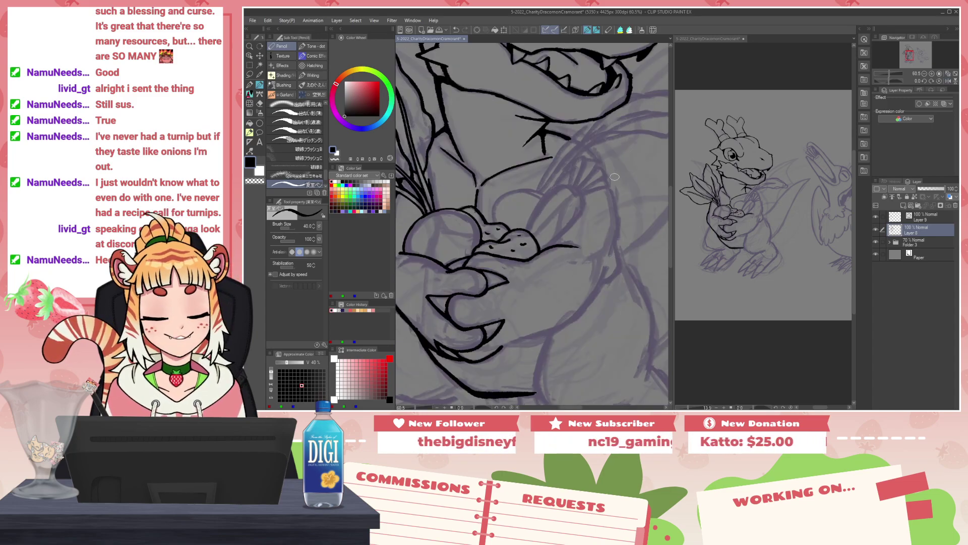
pyautogui.moveTo(535, 227)
pyautogui.mouseDown()
pyautogui.moveTo(564, 188)
pyautogui.moveTo(536, 226)
pyautogui.moveTo(573, 182)
pyautogui.moveTo(591, 189)
pyautogui.moveTo(598, 203)
pyautogui.moveTo(557, 241)
pyautogui.mouseUp()
pyautogui.hotkey('ctrl', 'z')
pyautogui.press('[')
pyautogui.hotkey('ctrl', 'z')
pyautogui.hotkey('ctrl', 'z')
pyautogui.moveTo(595, 200)
pyautogui.mouseDown()
pyautogui.moveTo(558, 243)
pyautogui.moveTo(595, 202)
pyautogui.moveTo(590, 152)
pyautogui.moveTo(615, 162)
pyautogui.moveTo(617, 182)
pyautogui.moveTo(595, 192)
pyautogui.moveTo(618, 182)
pyautogui.mouseUp()
pyautogui.hotkey('ctrl', 'z')
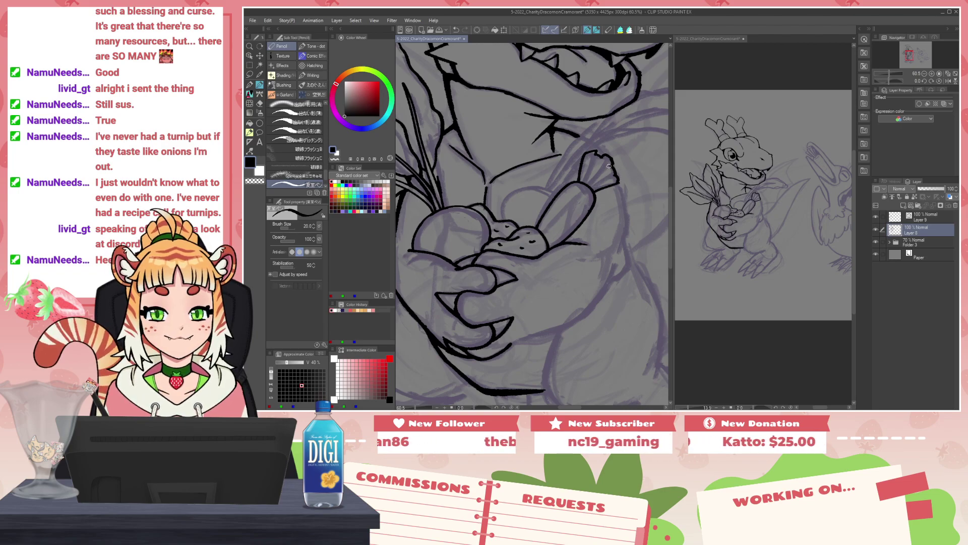
# Step: Ink the dividing lines that separate the carrot's cut stalks
pyautogui.scroll(5, 614, 162)
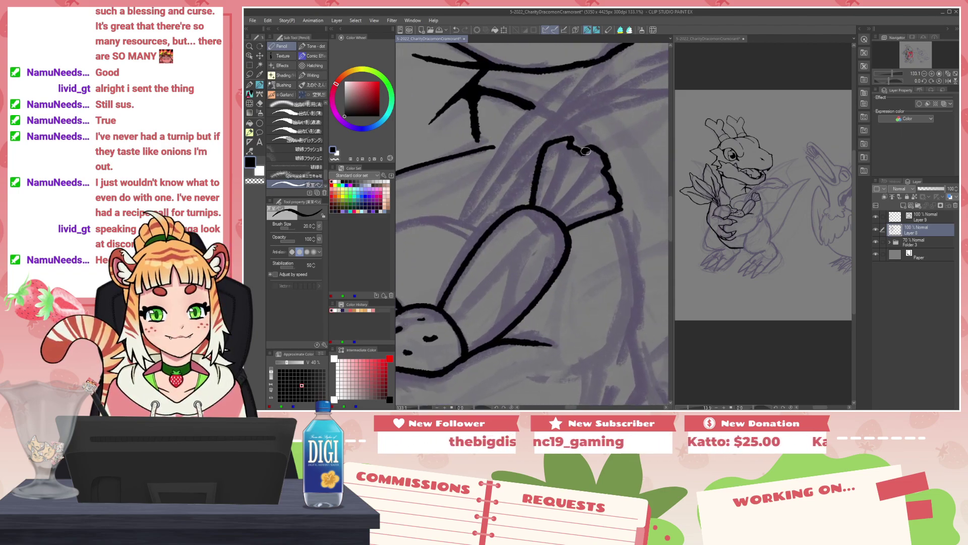
pyautogui.moveTo(568, 143); pyautogui.dragTo(542, 207)
pyautogui.moveTo(584, 147); pyautogui.dragTo(552, 211)
pyautogui.moveTo(607, 168)
pyautogui.mouseDown()
pyautogui.moveTo(558, 219)
pyautogui.moveTo(604, 201)
pyautogui.mouseUp()
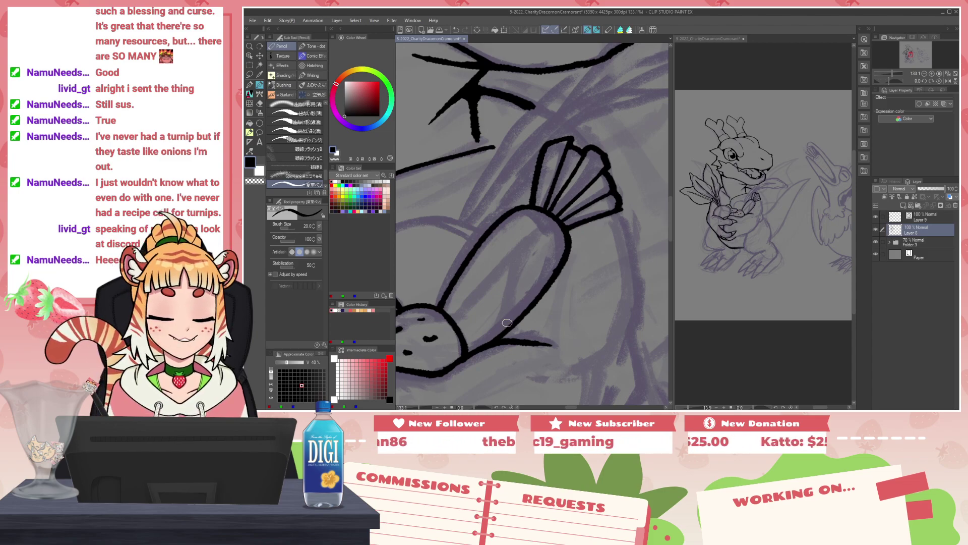
pyautogui.scroll(-6, 504, 325)
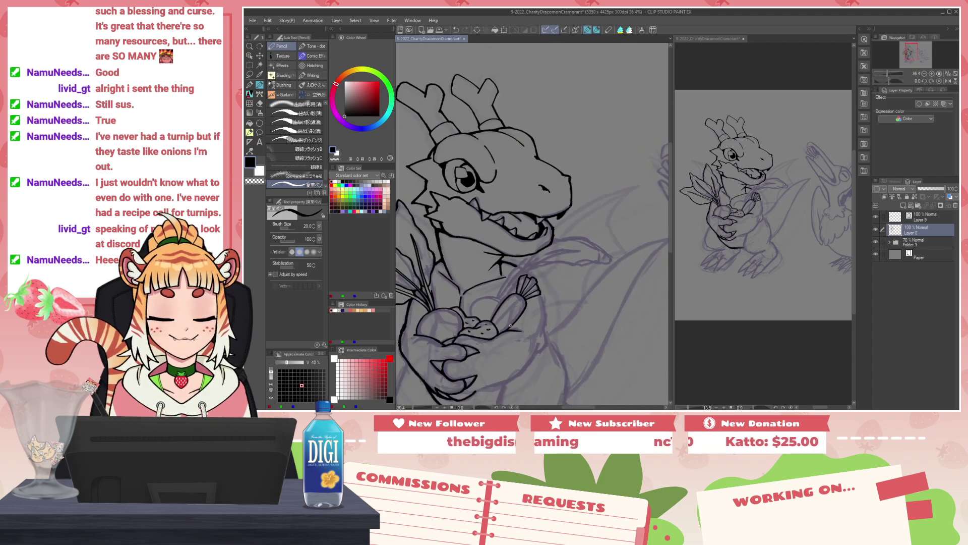
# Step: Restore the brush size to 40 and thin the line along the belly's underside
pyautogui.scroll(5, 545, 312)
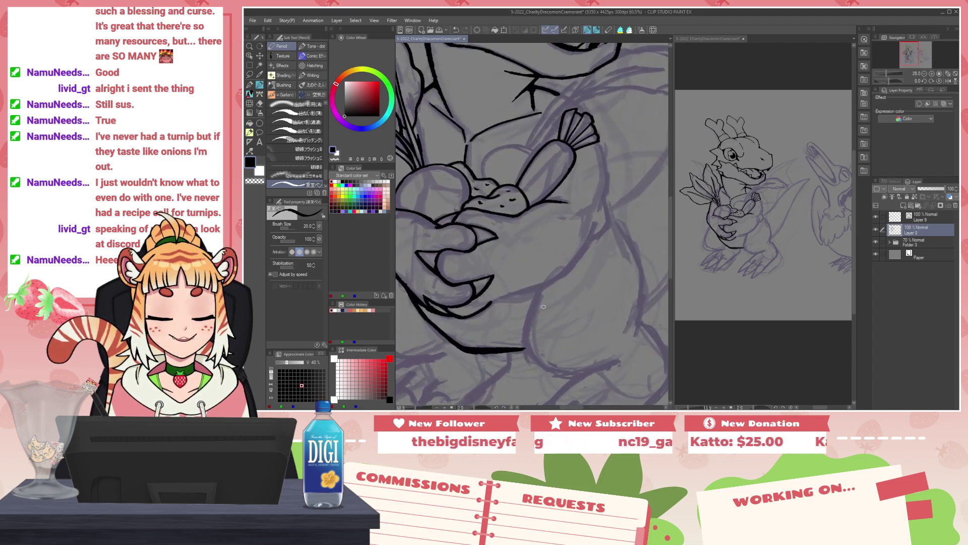
pyautogui.press(']')
pyautogui.moveTo(570, 298); pyautogui.dragTo(467, 225)
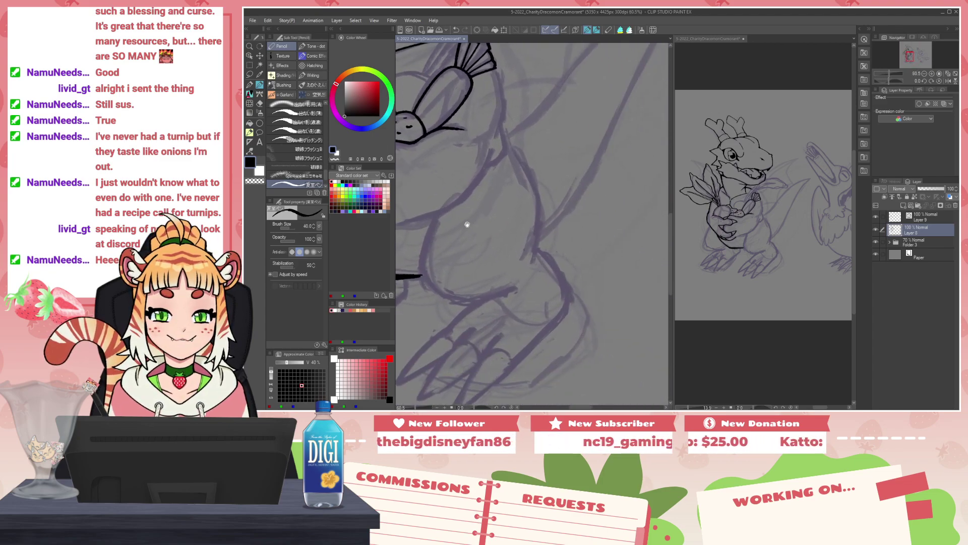
pyautogui.moveTo(507, 281); pyautogui.dragTo(566, 265)
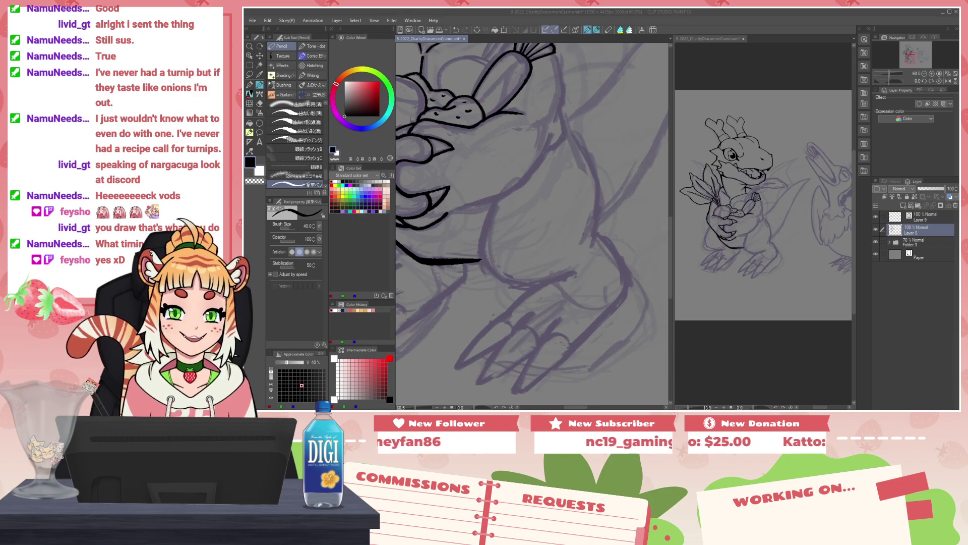
pyautogui.moveTo(483, 261); pyautogui.dragTo(555, 284)
pyautogui.press('c')
pyautogui.moveTo(471, 274)
pyautogui.mouseDown()
pyautogui.moveTo(528, 293)
pyautogui.moveTo(470, 277)
pyautogui.moveTo(558, 284)
pyautogui.mouseUp()
pyautogui.press('c')
pyautogui.press('c')
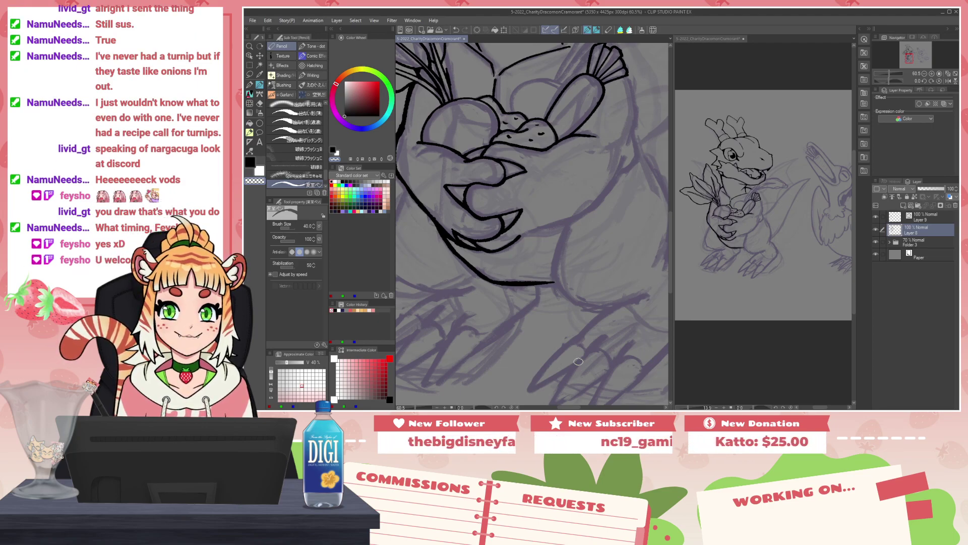
# Step: Ink the curved thigh outline from the forearm down and around beneath the belly
pyautogui.moveTo(466, 275); pyautogui.dragTo(558, 274)
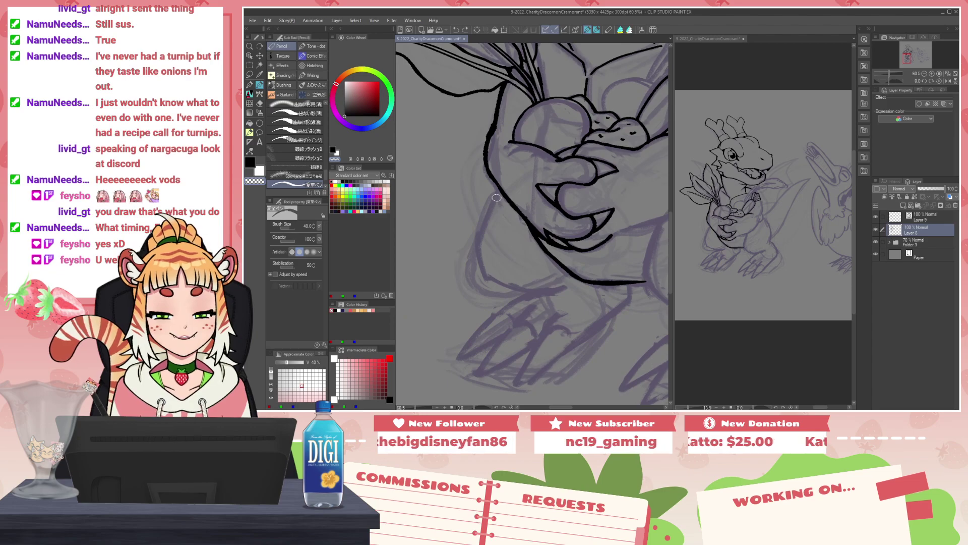
pyautogui.press('c')
pyautogui.moveTo(500, 190); pyautogui.dragTo(479, 263)
pyautogui.hotkey('ctrl', 'z')
pyautogui.moveTo(501, 189)
pyautogui.mouseDown()
pyautogui.moveTo(478, 257)
pyautogui.moveTo(490, 284)
pyautogui.moveTo(567, 292)
pyautogui.mouseUp()
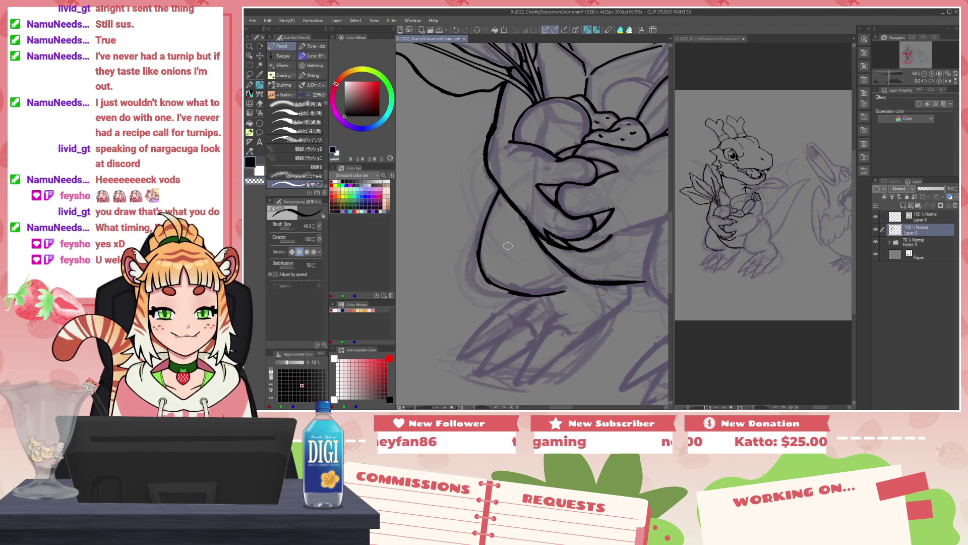
# Step: Trim the outer edge of the thigh outline at its lower curve
pyautogui.scroll(-5, 500, 207)
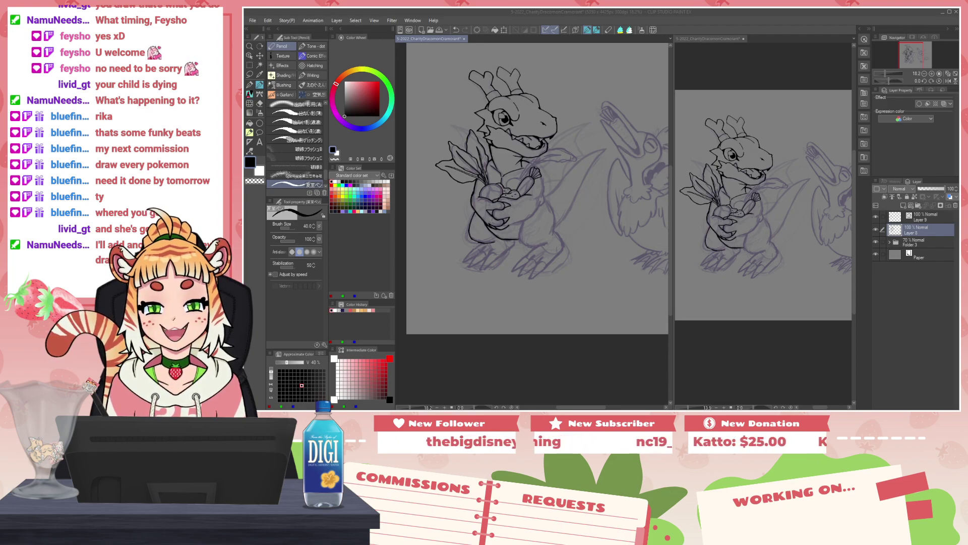
pyautogui.click(608, 245)
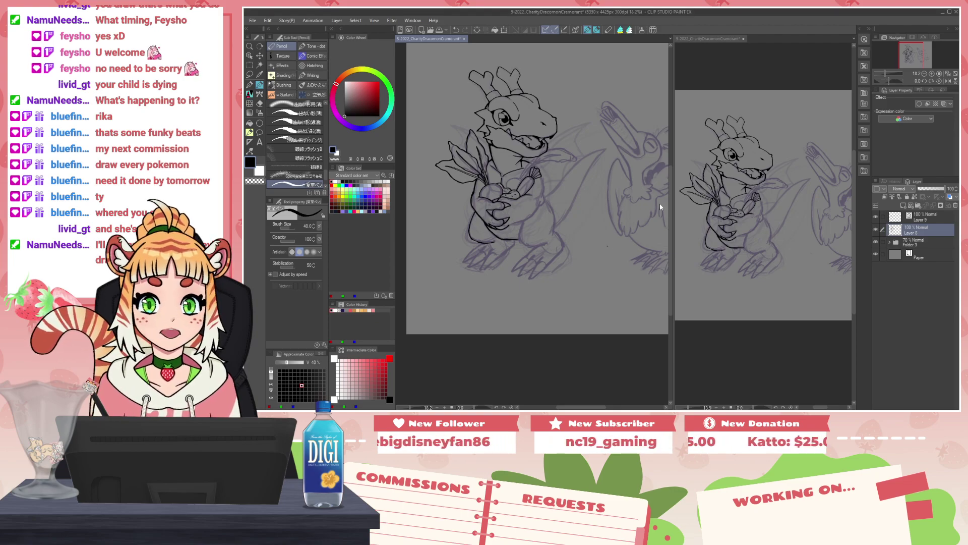
pyautogui.scroll(4, 498, 173)
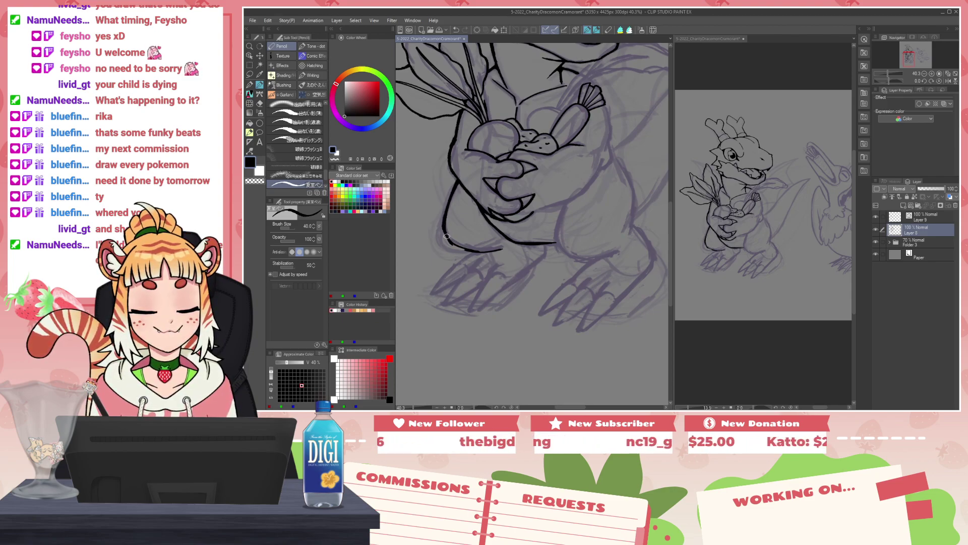
pyautogui.press('c')
pyautogui.moveTo(443, 239); pyautogui.dragTo(460, 253)
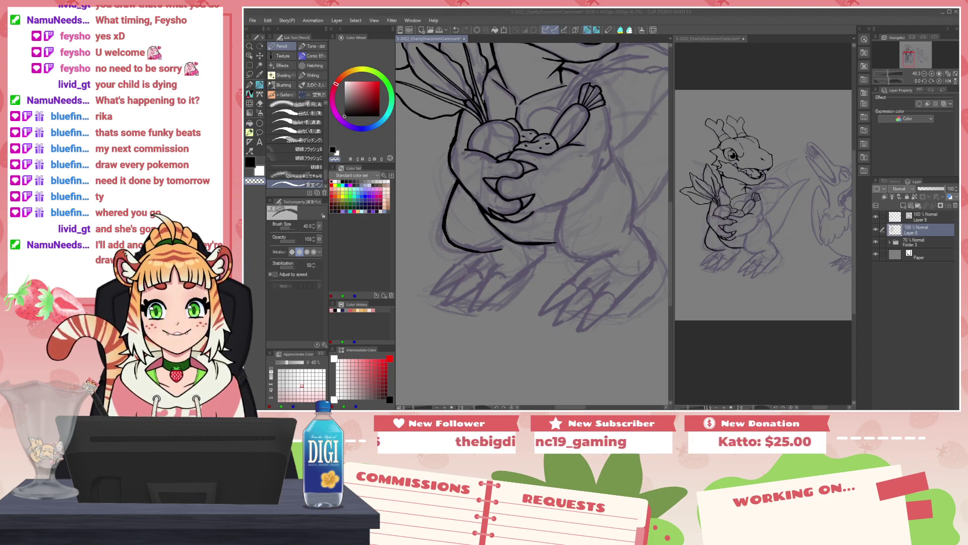
# Step: Ink the short ankle line below the belly and the foot's long inner edge running down to the toe tip
pyautogui.click(543, 244)
pyautogui.press('c')
pyautogui.moveTo(544, 245); pyautogui.dragTo(543, 257)
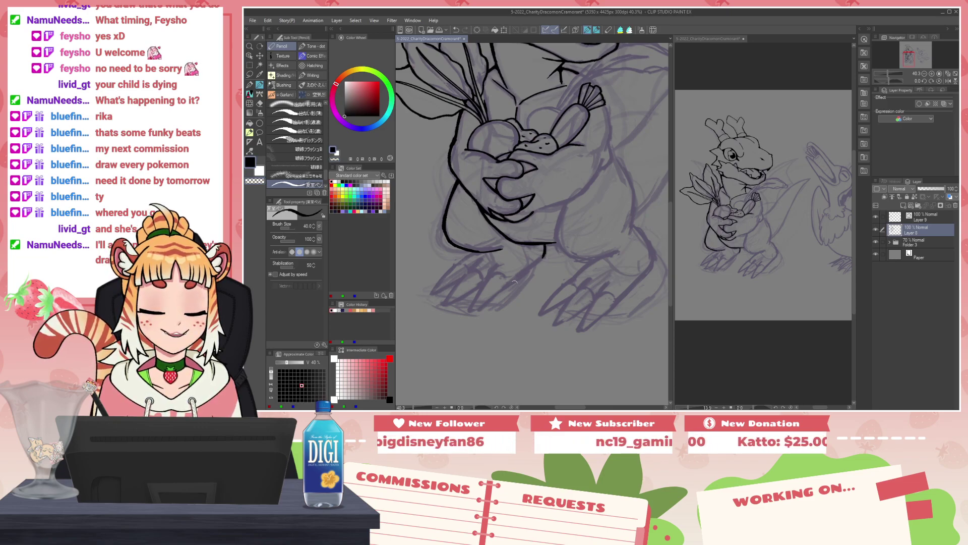
pyautogui.moveTo(473, 311); pyautogui.dragTo(541, 258)
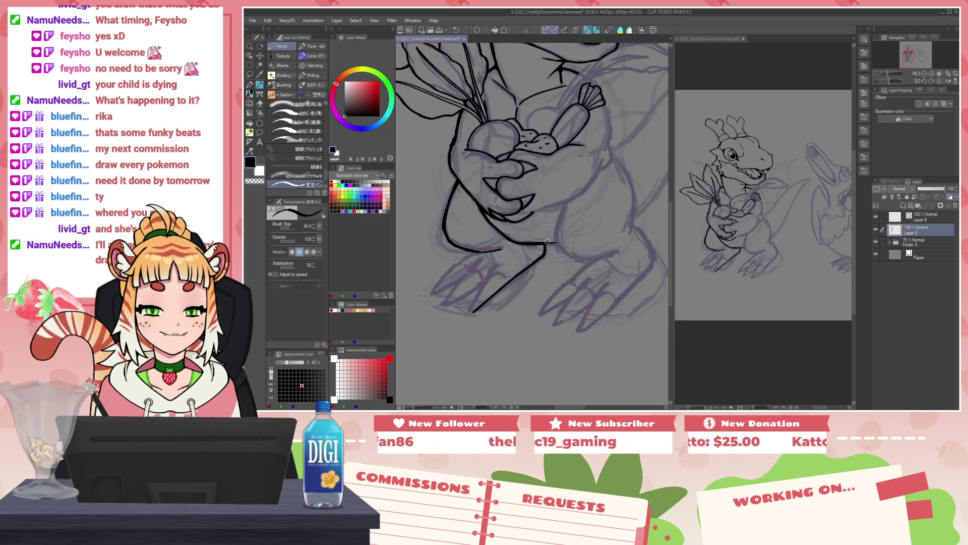
pyautogui.moveTo(473, 251); pyautogui.dragTo(504, 246)
pyautogui.press('c')
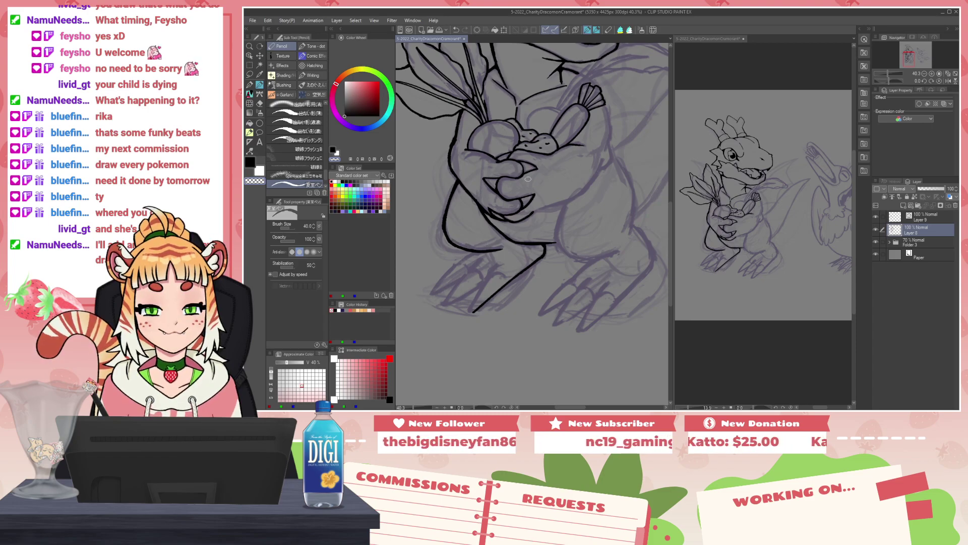
# Step: Ink the outermost pointed toe of the foot, starting just under the thigh line
pyautogui.scroll(3, 476, 315)
pyautogui.moveTo(443, 283); pyautogui.dragTo(513, 274)
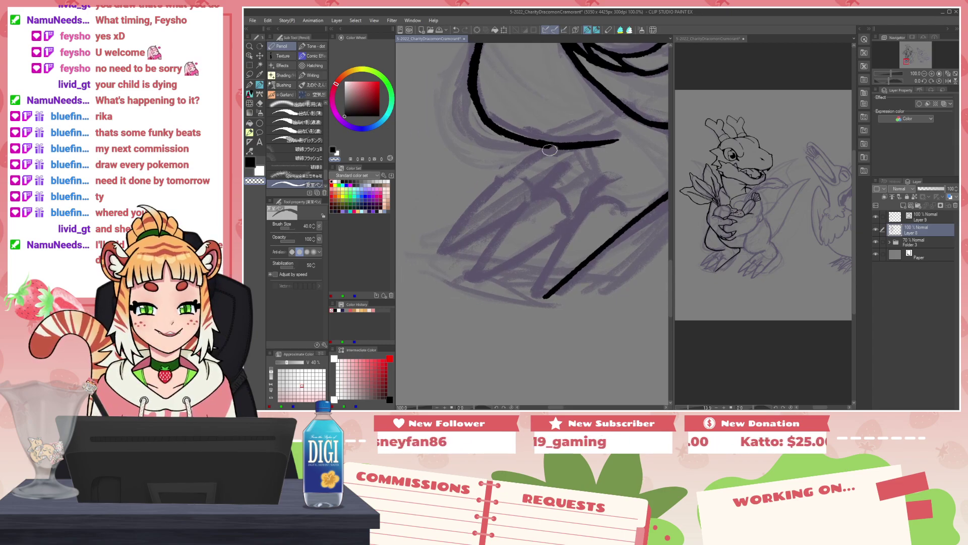
pyautogui.moveTo(562, 147)
pyautogui.mouseDown()
pyautogui.moveTo(499, 182)
pyautogui.moveTo(436, 247)
pyautogui.moveTo(511, 175)
pyautogui.moveTo(440, 250)
pyautogui.moveTo(514, 212)
pyautogui.mouseUp()
pyautogui.hotkey('ctrl', 'z')
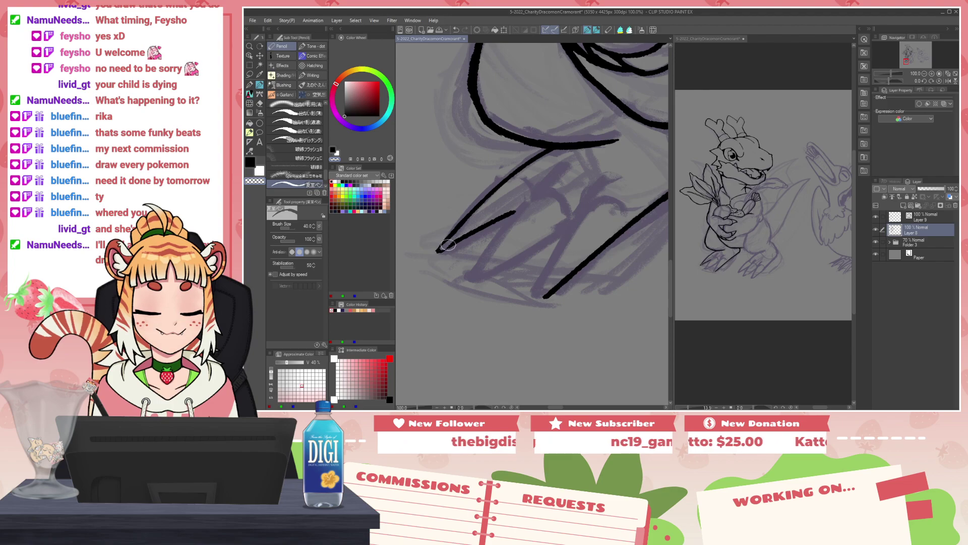
pyautogui.moveTo(441, 248); pyautogui.dragTo(519, 212)
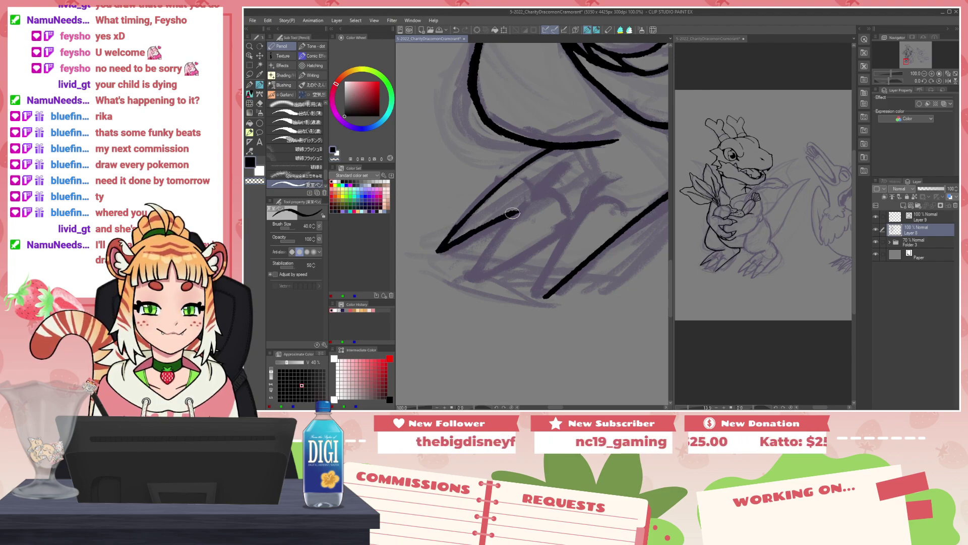
pyautogui.moveTo(438, 249); pyautogui.dragTo(555, 147)
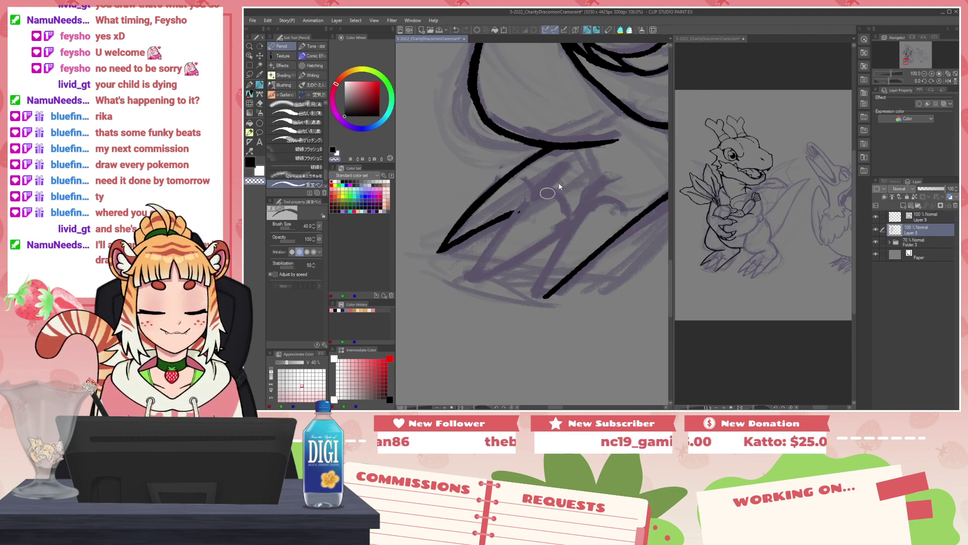
# Step: Ink the foot's second pointed toe and refine the upper edge of the outermost toe beneath the thigh line
pyautogui.moveTo(567, 163)
pyautogui.mouseDown()
pyautogui.moveTo(482, 265)
pyautogui.moveTo(489, 272)
pyautogui.moveTo(570, 228)
pyautogui.mouseUp()
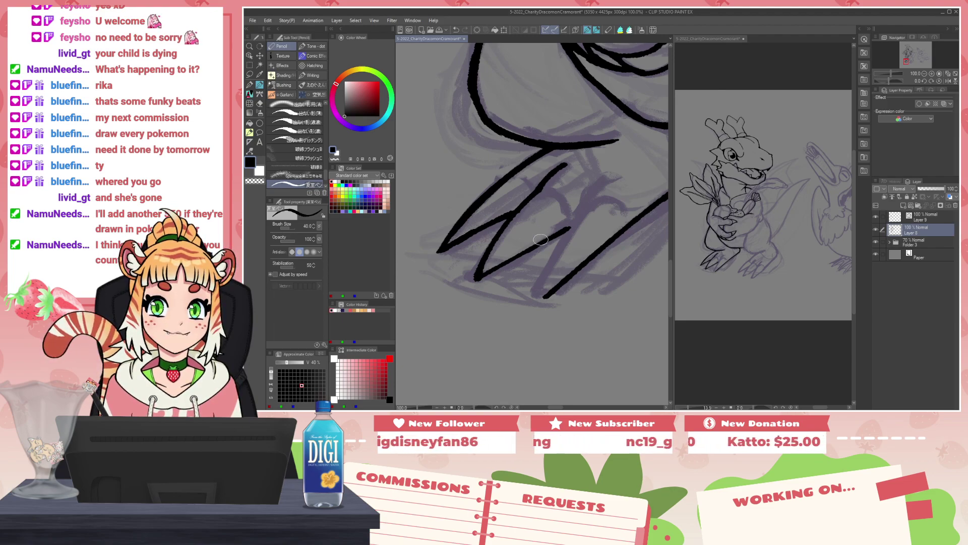
pyautogui.press('c')
pyautogui.moveTo(524, 169); pyautogui.dragTo(538, 161)
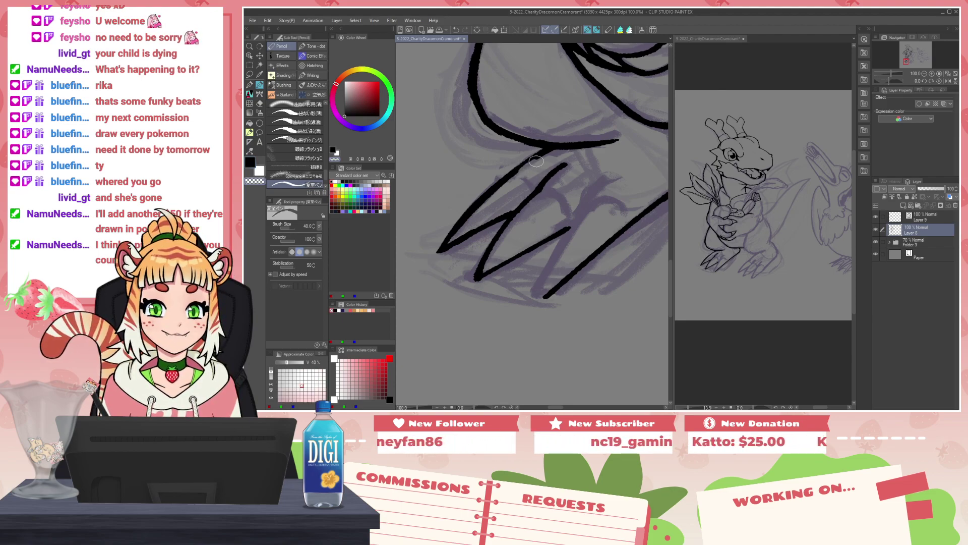
pyautogui.press('c')
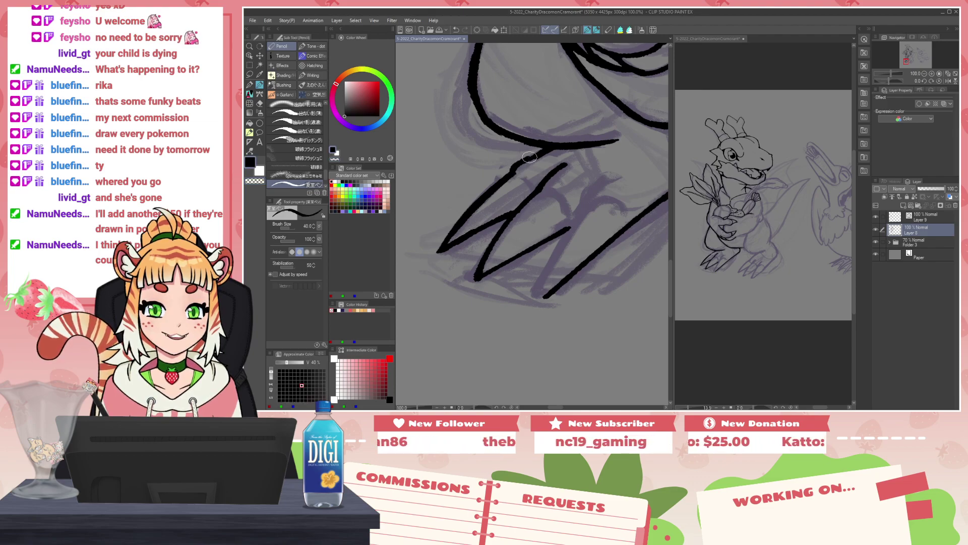
pyautogui.press('c')
pyautogui.press('c')
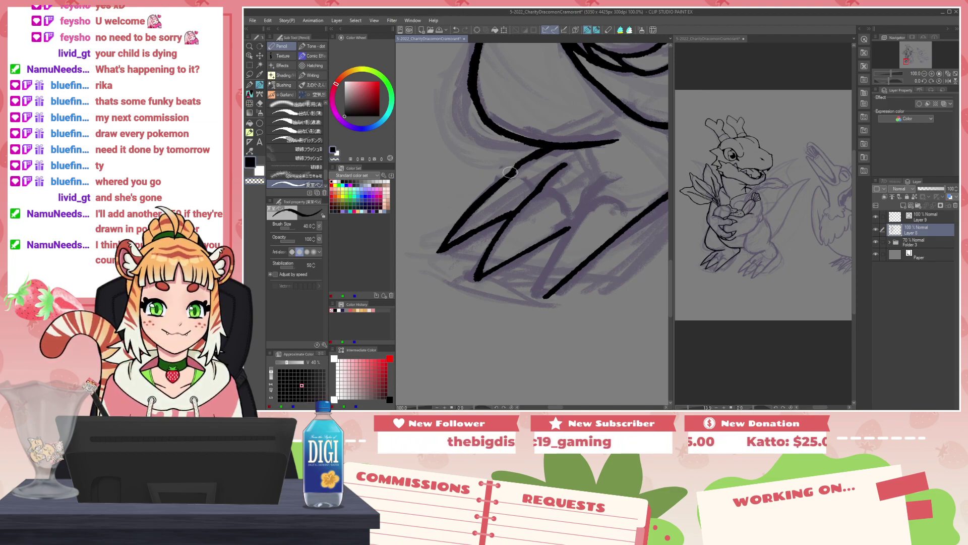
pyautogui.press('c')
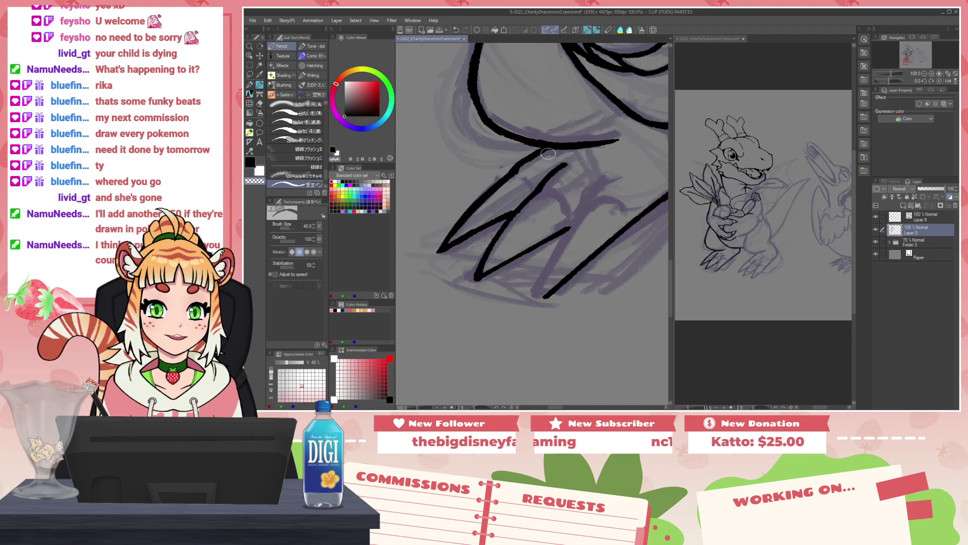
pyautogui.press('c')
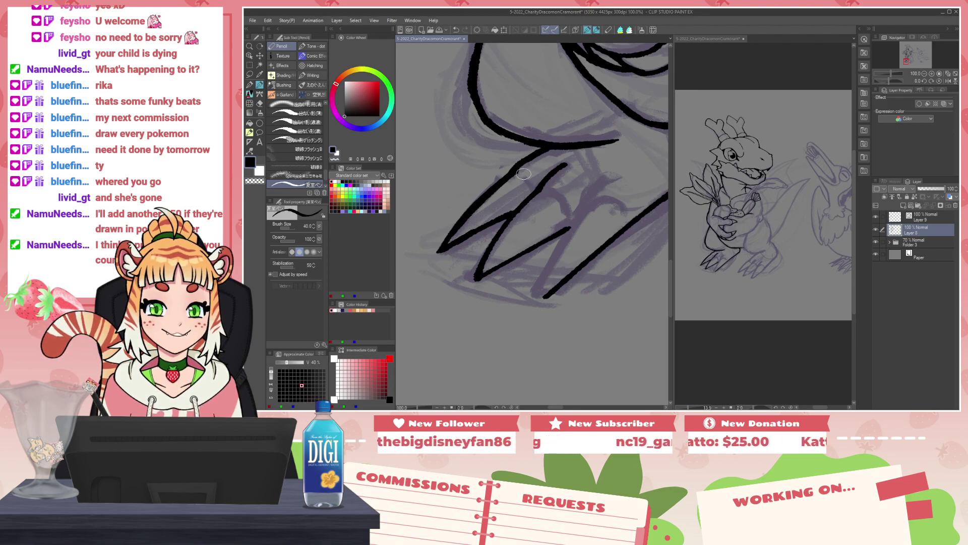
pyautogui.press('c')
pyautogui.press('c')
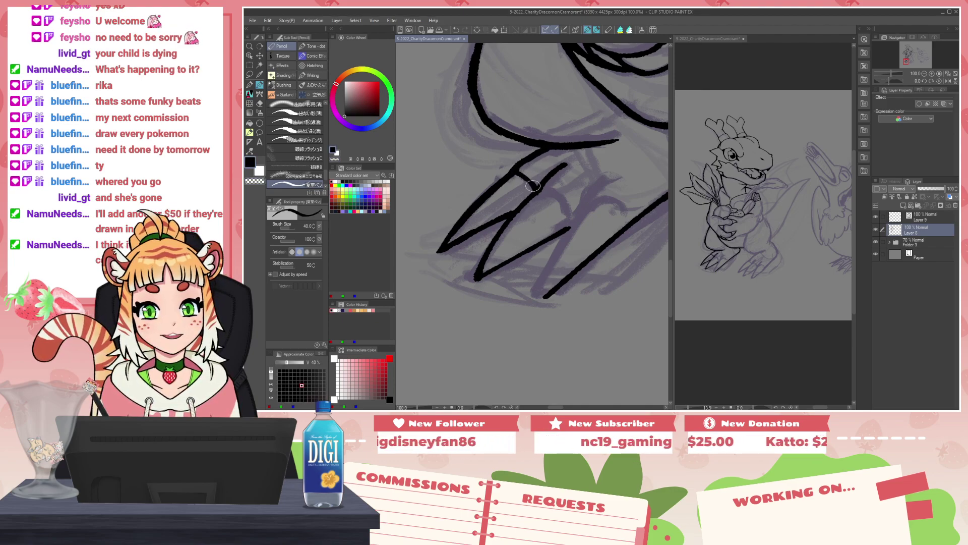
# Step: Reduce the brush size to 25 and ink the curved claw bases across the first two toes
pyautogui.moveTo(516, 172); pyautogui.dragTo(533, 191)
pyautogui.hotkey('ctrl', 'z')
pyautogui.press('[')
pyautogui.press('[')
pyautogui.press('c')
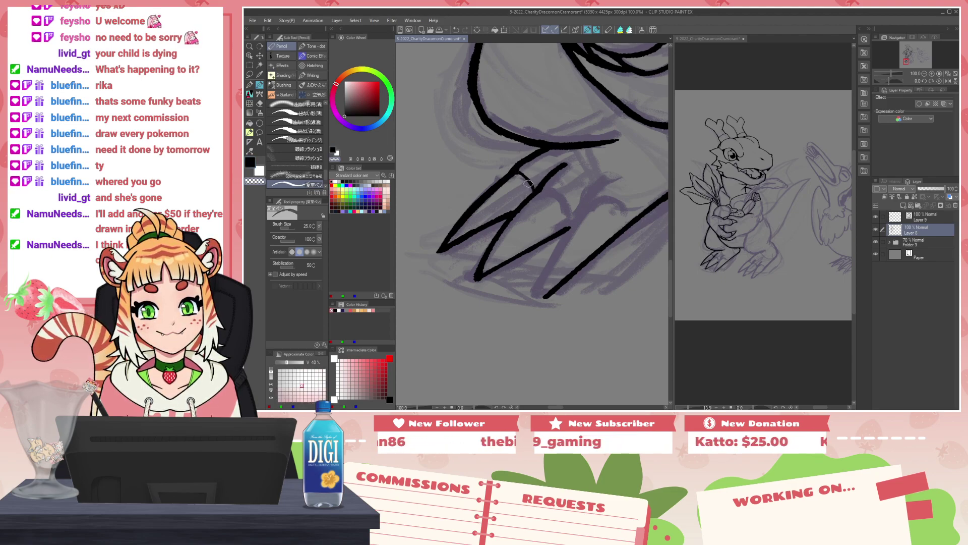
pyautogui.press('c')
pyautogui.press('c')
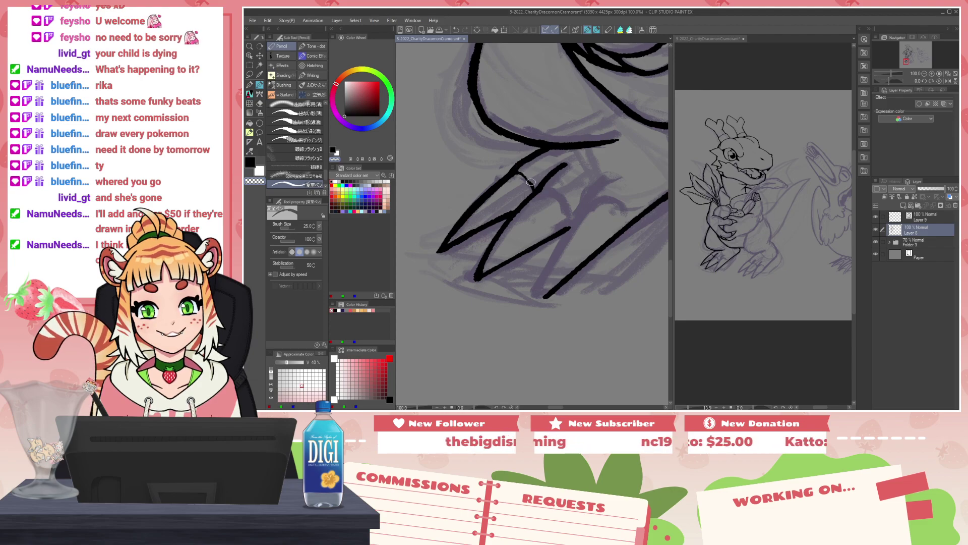
pyautogui.press('c')
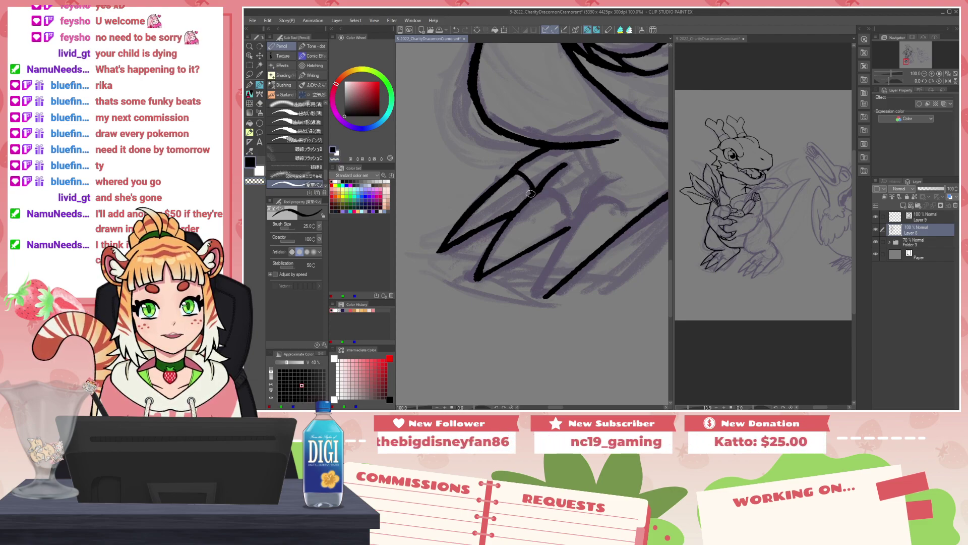
pyautogui.moveTo(542, 190); pyautogui.dragTo(571, 217)
pyautogui.hotkey('ctrl', 'z')
# Step: Restore the brush size to 40, ink the third toe and clean up its long inner edge down to the tip
pyautogui.press(']')
pyautogui.press(']')
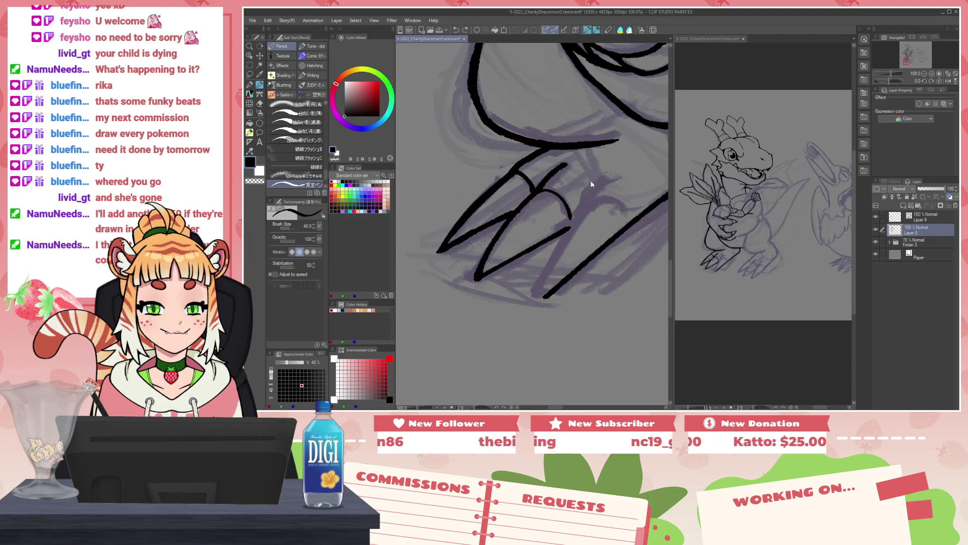
pyautogui.moveTo(606, 175); pyautogui.dragTo(532, 297)
pyautogui.hotkey('ctrl', 'z')
pyautogui.moveTo(585, 204)
pyautogui.mouseDown()
pyautogui.moveTo(533, 298)
pyautogui.moveTo(577, 267)
pyautogui.mouseUp()
pyautogui.press('c')
pyautogui.moveTo(537, 300); pyautogui.dragTo(580, 271)
pyautogui.moveTo(612, 256)
pyautogui.mouseDown()
pyautogui.moveTo(511, 292)
pyautogui.moveTo(575, 256)
pyautogui.mouseUp()
pyautogui.press('c')
pyautogui.moveTo(498, 307); pyautogui.dragTo(568, 251)
pyautogui.moveTo(495, 311); pyautogui.dragTo(564, 254)
pyautogui.press('c')
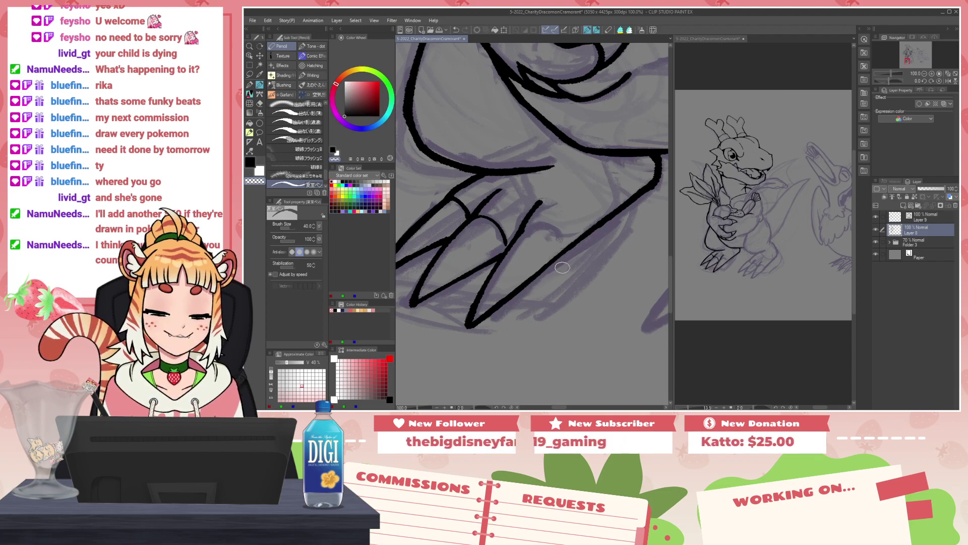
# Step: Reduce the brush size to 25 and thin the upper end of the line between the second and third toes
pyautogui.press('[')
pyautogui.press('[')
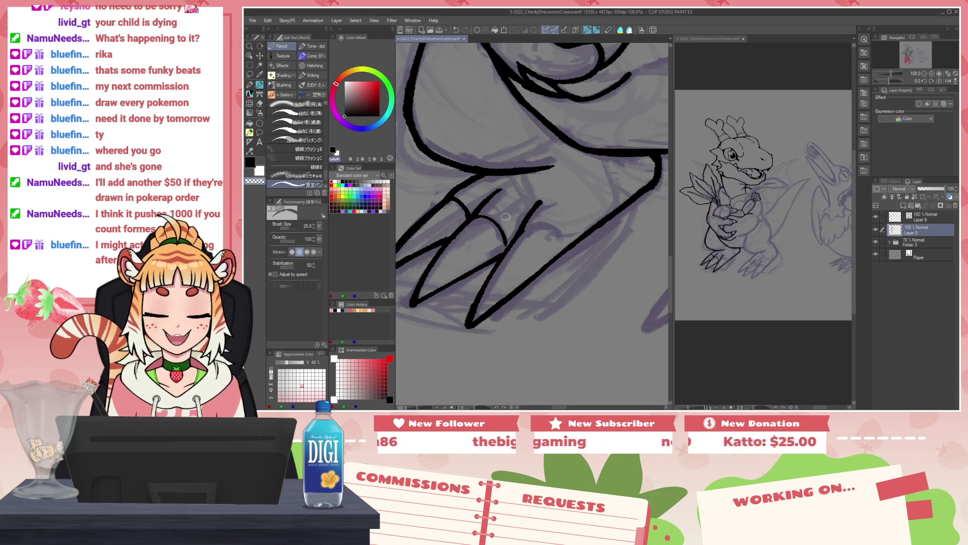
pyautogui.press('x')
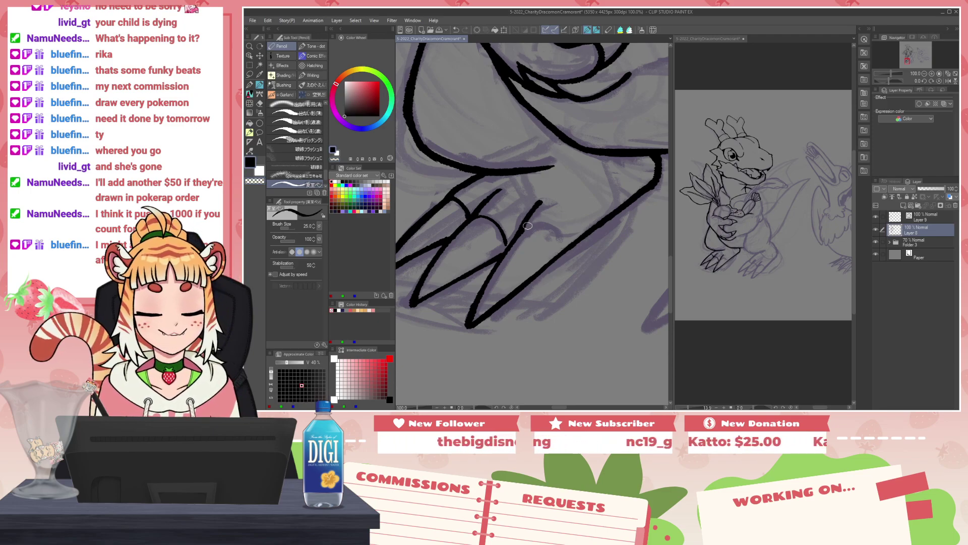
pyautogui.press('c')
pyautogui.moveTo(532, 218); pyautogui.dragTo(540, 207)
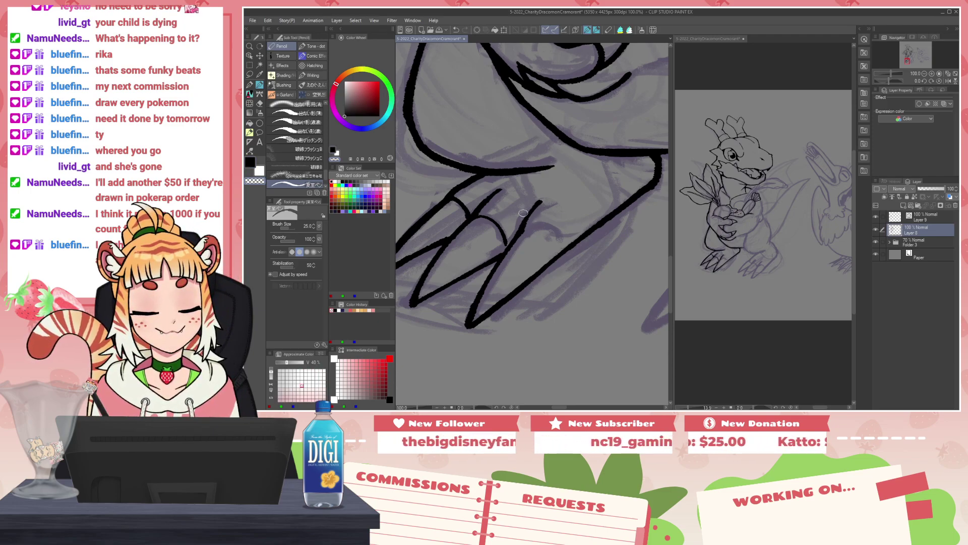
pyautogui.press('x')
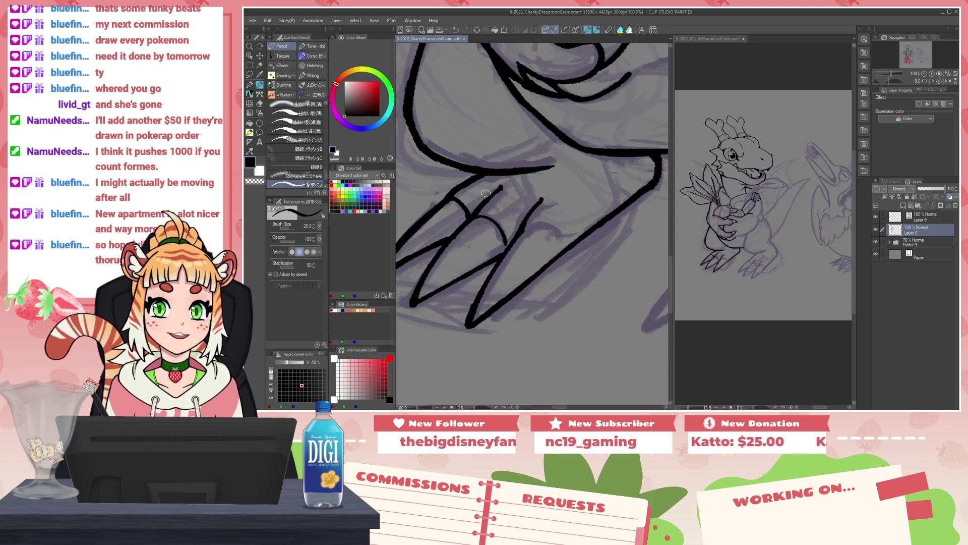
# Step: Flip the canvas view horizontally and clean up the junctions where the claw-base curves meet the toe lines
pyautogui.press('h')
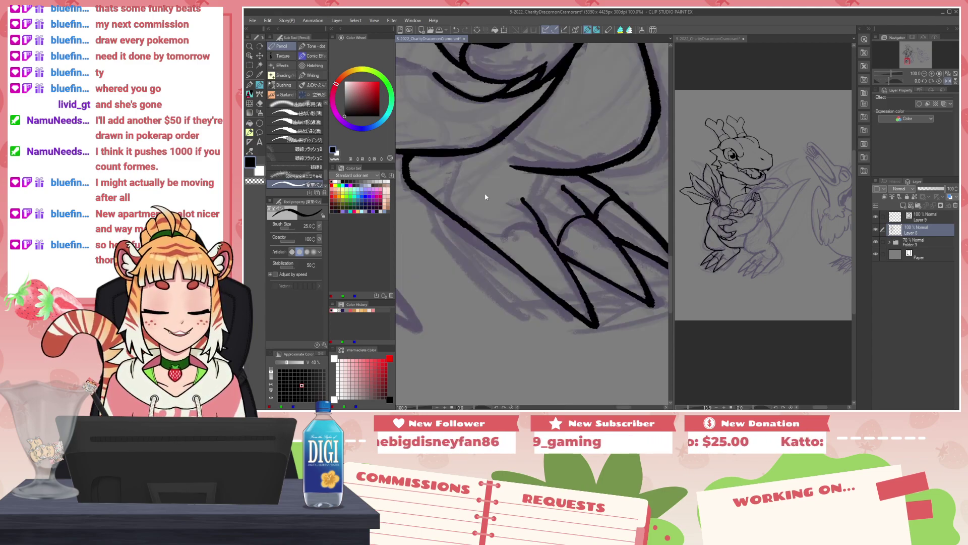
pyautogui.moveTo(555, 250); pyautogui.dragTo(560, 239)
pyautogui.press('c')
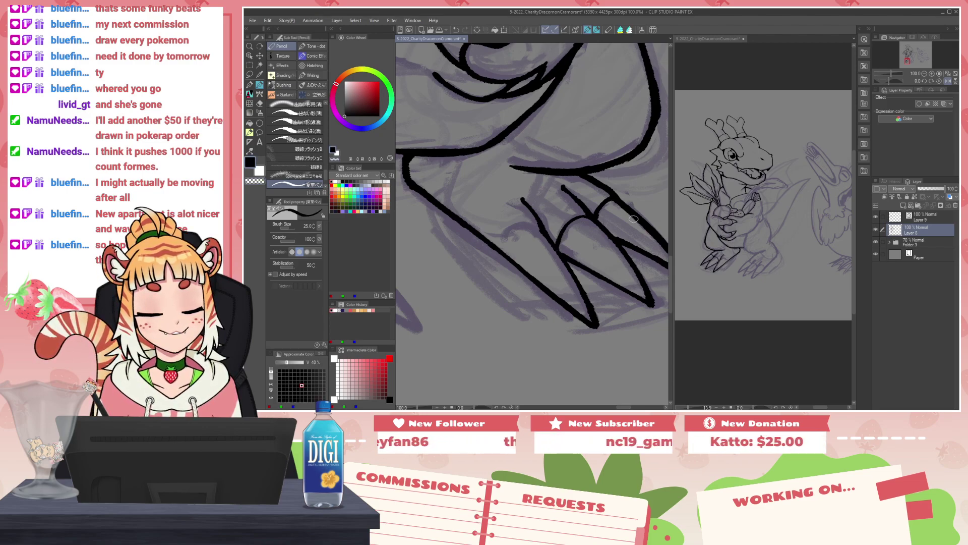
pyautogui.press('c')
pyautogui.moveTo(602, 213)
pyautogui.mouseDown()
pyautogui.moveTo(613, 203)
pyautogui.moveTo(574, 199)
pyautogui.moveTo(583, 211)
pyautogui.mouseUp()
pyautogui.press('c')
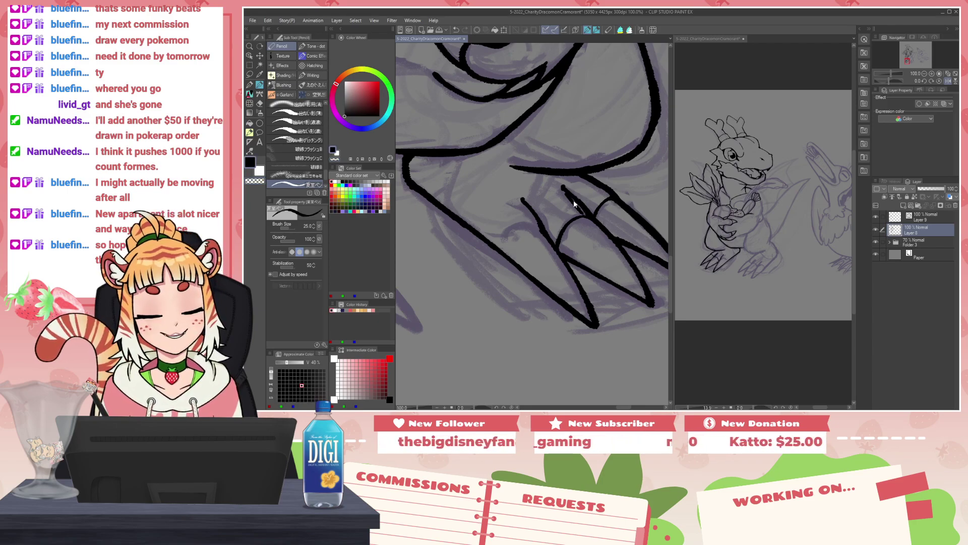
pyautogui.hotkey('ctrl', 'z')
pyautogui.press('c')
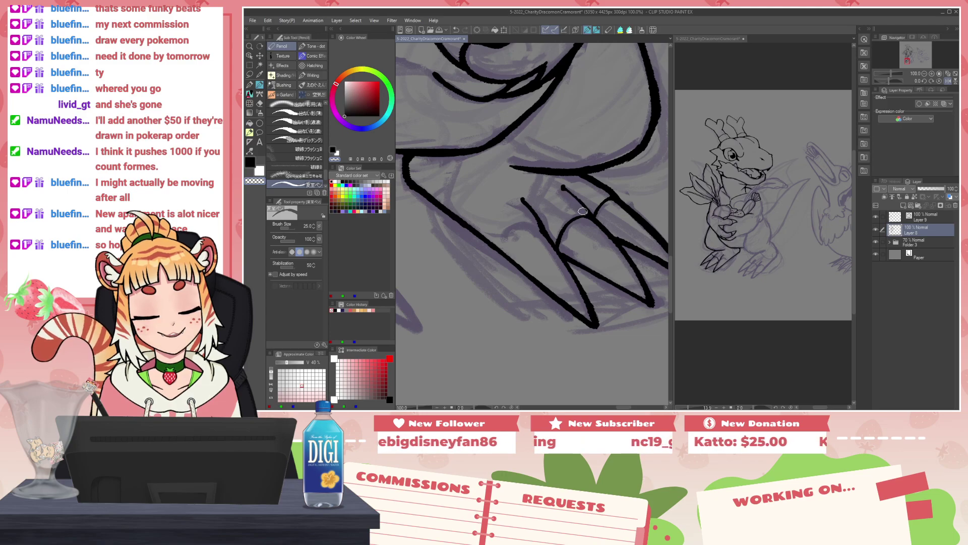
pyautogui.press('c')
pyautogui.press('c')
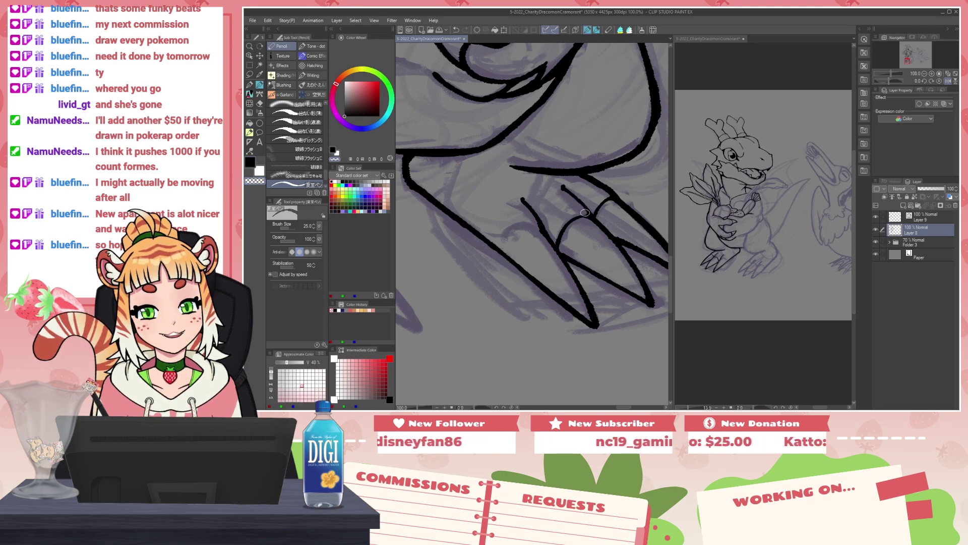
pyautogui.press('c')
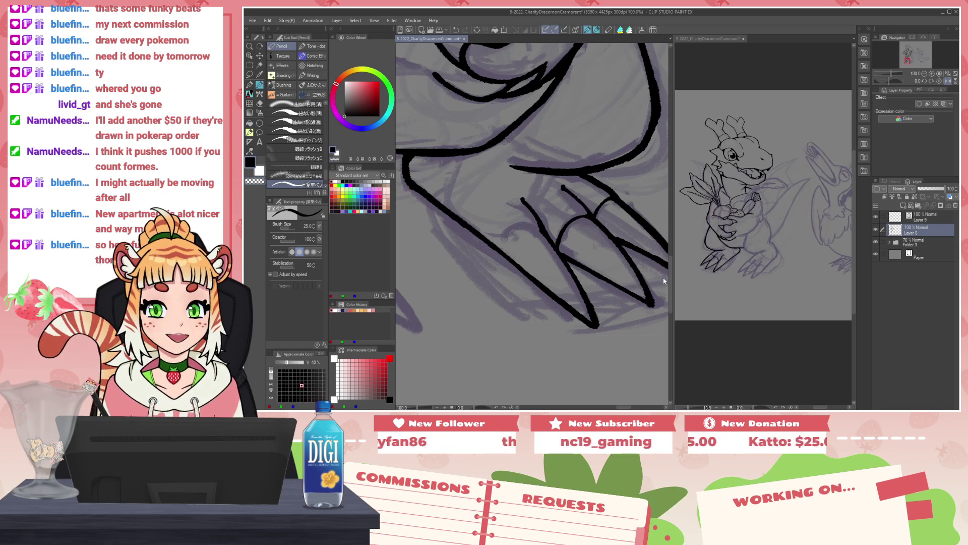
# Step: Flip the canvas view back and ink the curved claw base across the third toe
pyautogui.press('h')
pyautogui.moveTo(523, 234); pyautogui.dragTo(558, 255)
pyautogui.moveTo(524, 228)
pyautogui.mouseDown()
pyautogui.moveTo(541, 205)
pyautogui.moveTo(526, 217)
pyautogui.mouseUp()
pyautogui.press('c')
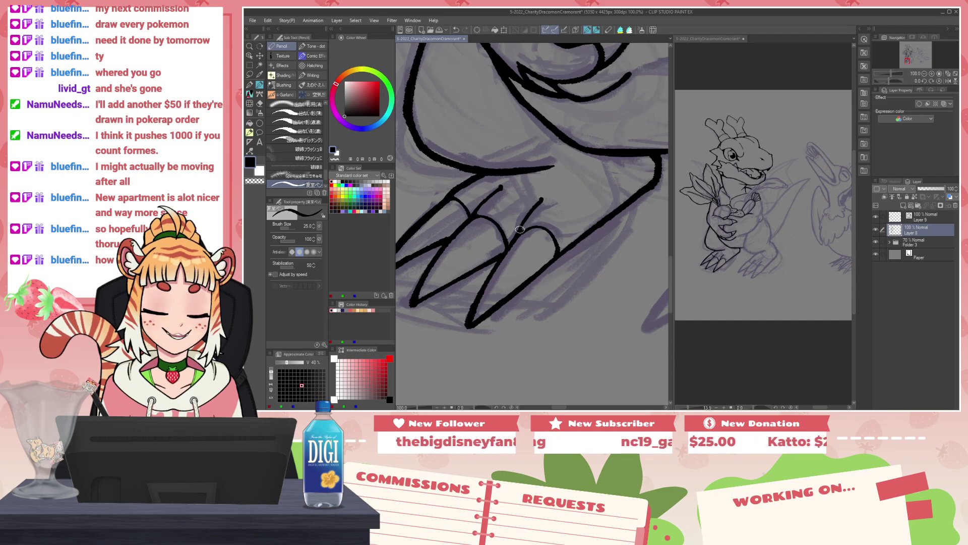
# Step: Set the brush size to 40 and ink the underside of the forearm beside the lower claw
pyautogui.scroll(-5, 515, 217)
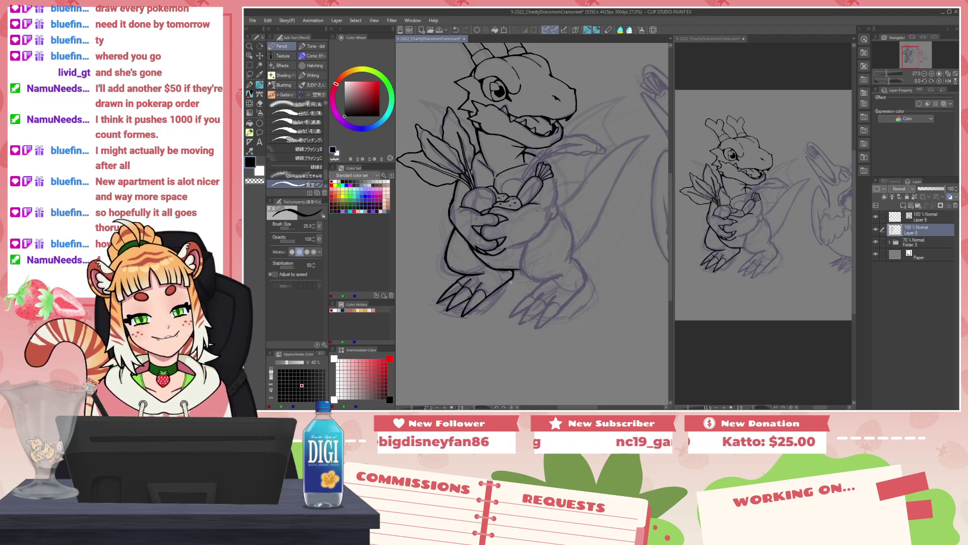
pyautogui.scroll(4, 494, 260)
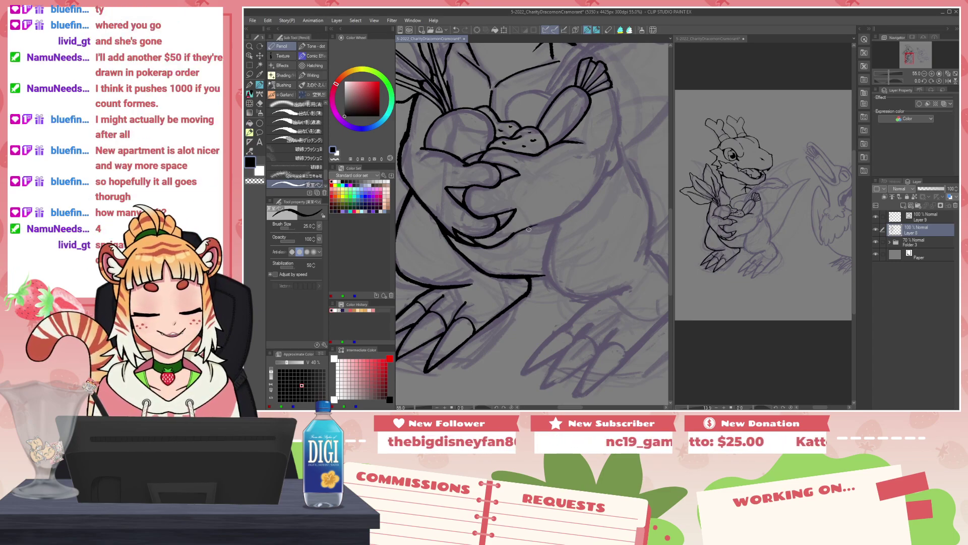
pyautogui.moveTo(529, 225); pyautogui.dragTo(538, 256)
pyautogui.press('c')
pyautogui.moveTo(488, 278)
pyautogui.mouseDown()
pyautogui.moveTo(508, 281)
pyautogui.moveTo(491, 278)
pyautogui.moveTo(553, 253)
pyautogui.mouseUp()
pyautogui.hotkey('ctrl', 'z')
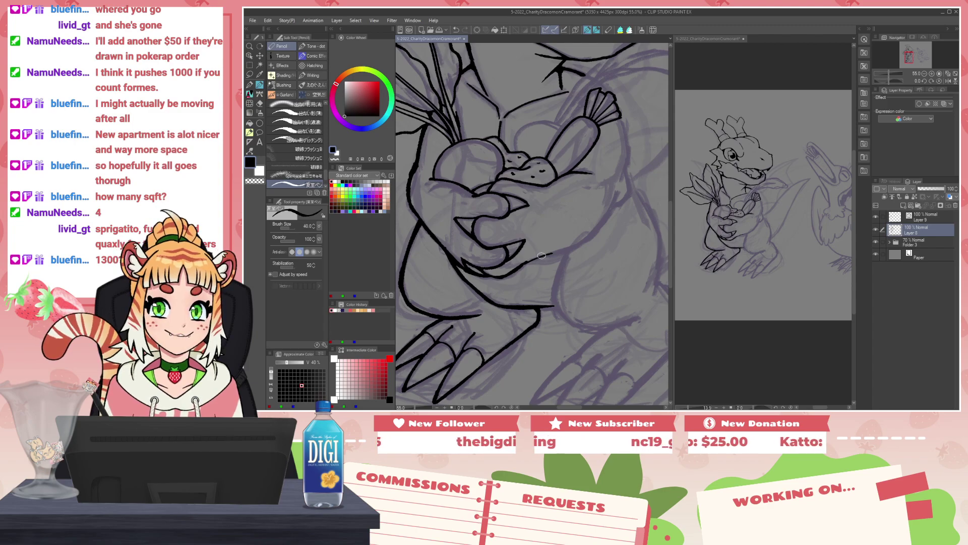
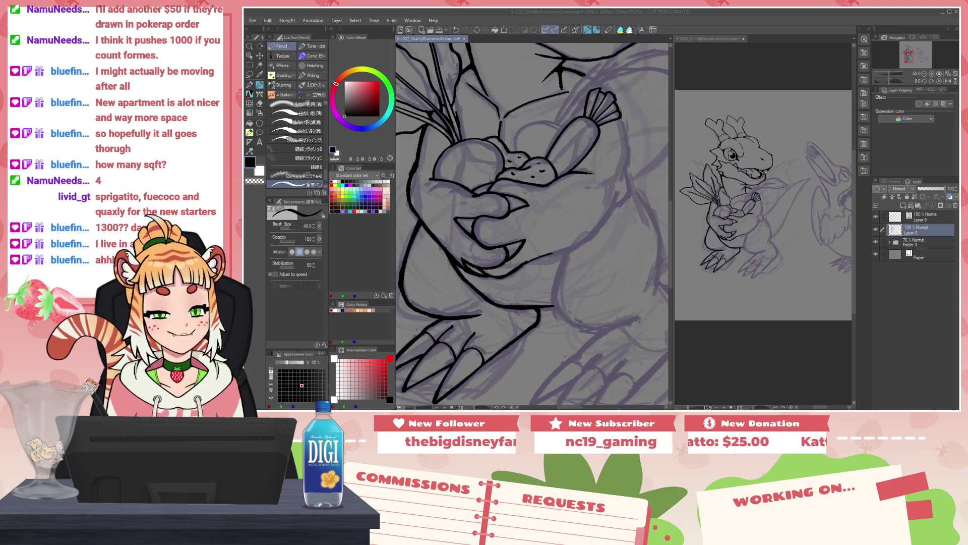
# Step: Ink the inner and lower contour of the second thigh from the forearm down to the ankle and trim the line's end
pyautogui.moveTo(562, 253); pyautogui.dragTo(553, 310)
pyautogui.hotkey('ctrl', 'z')
pyautogui.moveTo(564, 252)
pyautogui.mouseDown()
pyautogui.moveTo(553, 309)
pyautogui.moveTo(596, 334)
pyautogui.moveTo(631, 320)
pyautogui.mouseUp()
pyautogui.hotkey('ctrl', 'z')
pyautogui.hotkey('ctrl', 'z')
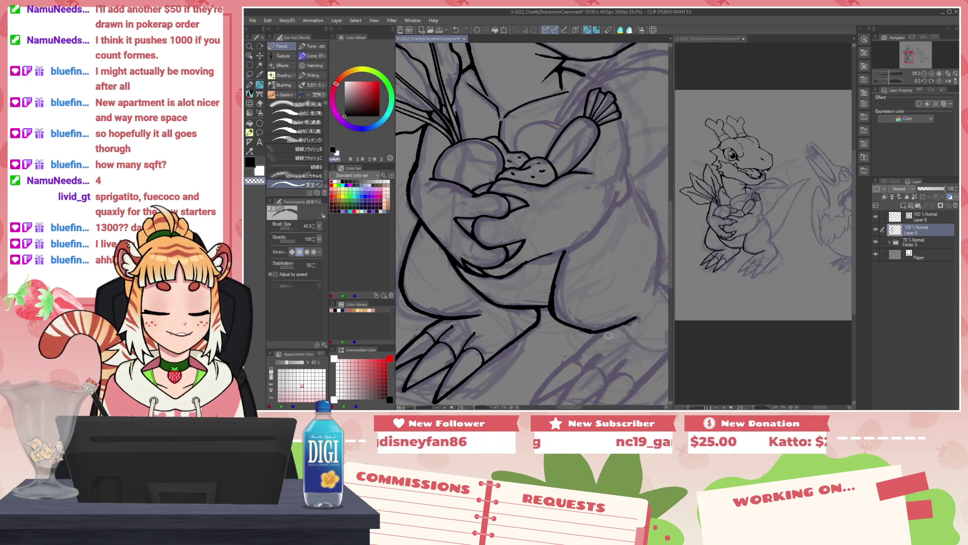
pyautogui.moveTo(638, 321)
pyautogui.mouseDown()
pyautogui.moveTo(612, 328)
pyautogui.moveTo(638, 317)
pyautogui.mouseUp()
pyautogui.press('c')
pyautogui.press('c')
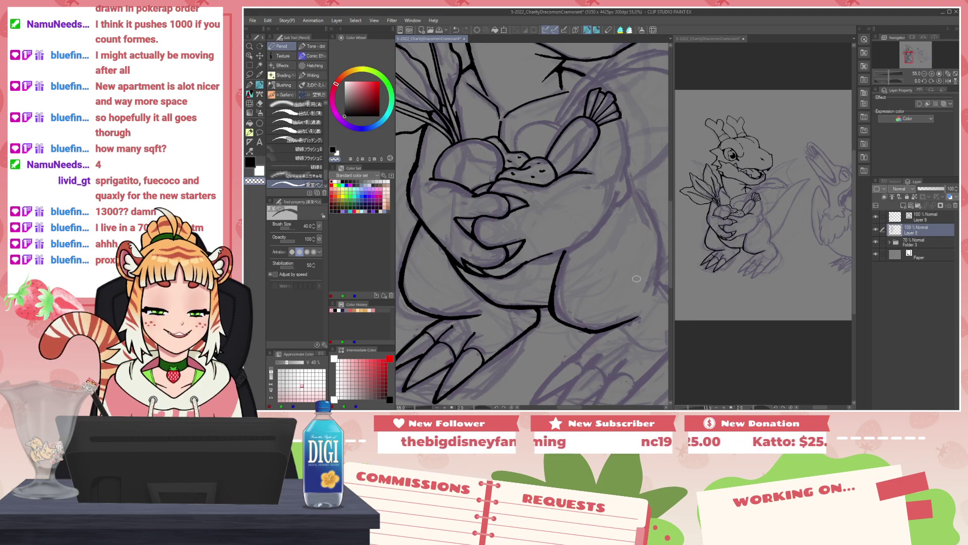
# Step: Flip the canvas view, thin the thick corner of the second thigh line and connect the belly line to it
pyautogui.press('h')
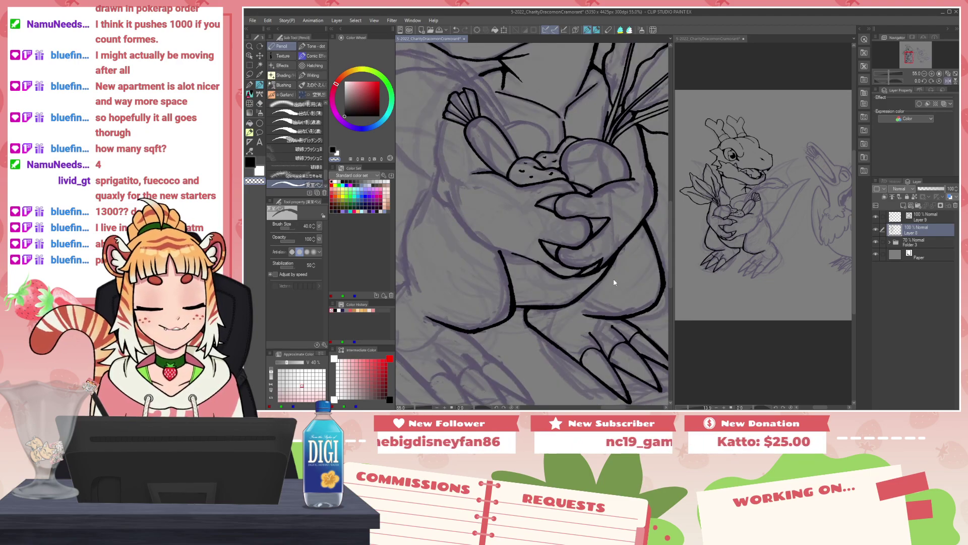
pyautogui.scroll(-2, 529, 272)
pyautogui.scroll(5, 527, 296)
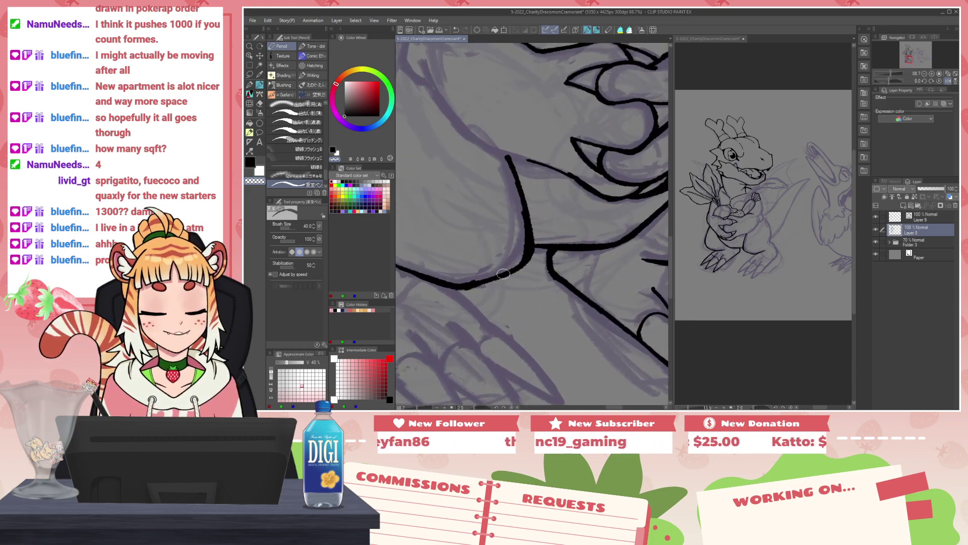
pyautogui.press('c')
pyautogui.moveTo(535, 229); pyautogui.dragTo(527, 262)
pyautogui.hotkey('ctrl', 'z')
pyautogui.moveTo(535, 229); pyautogui.dragTo(527, 256)
pyautogui.press('c')
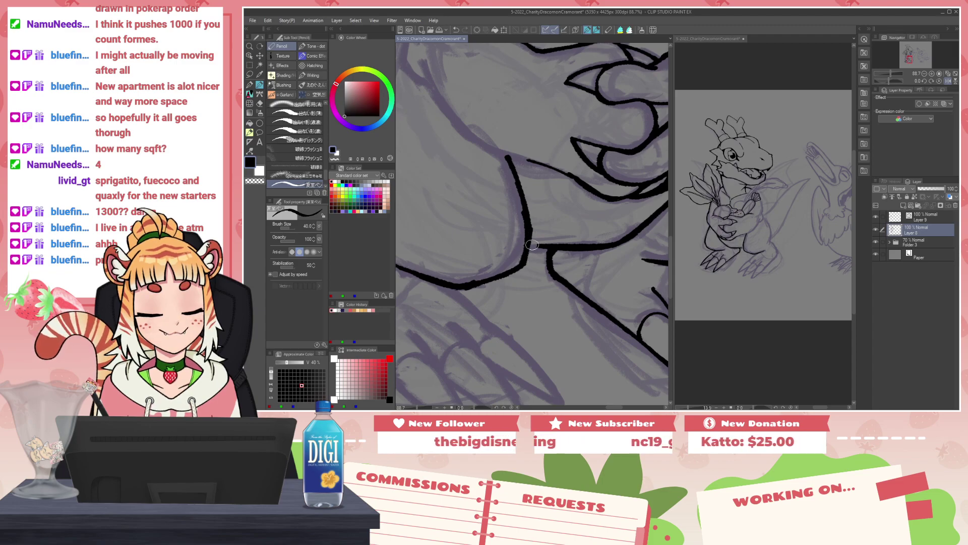
pyautogui.moveTo(529, 239); pyautogui.dragTo(558, 247)
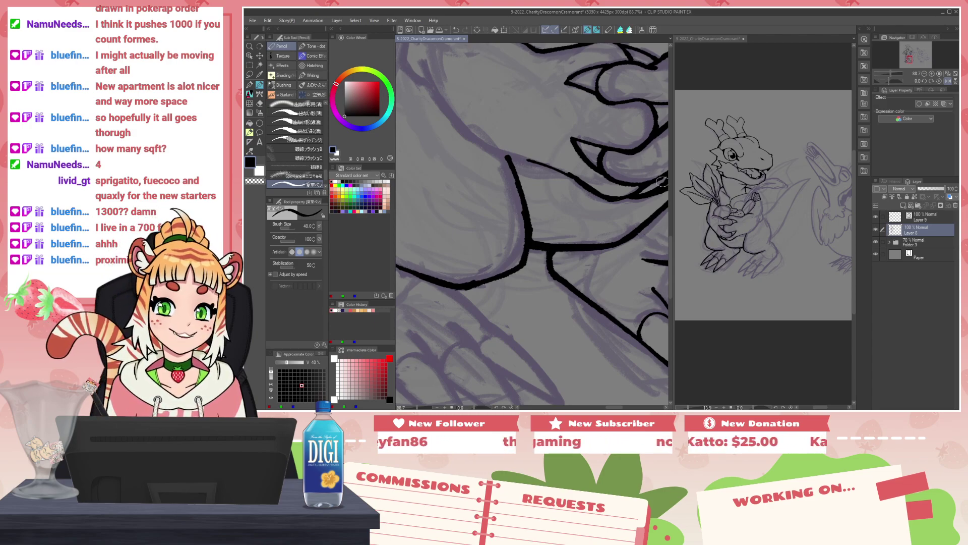
# Step: Flip the canvas view back and refine the second thigh's inner line between the forearm and the belly
pyautogui.press('h')
pyautogui.press('c')
pyautogui.moveTo(560, 152); pyautogui.dragTo(538, 253)
pyautogui.press('c')
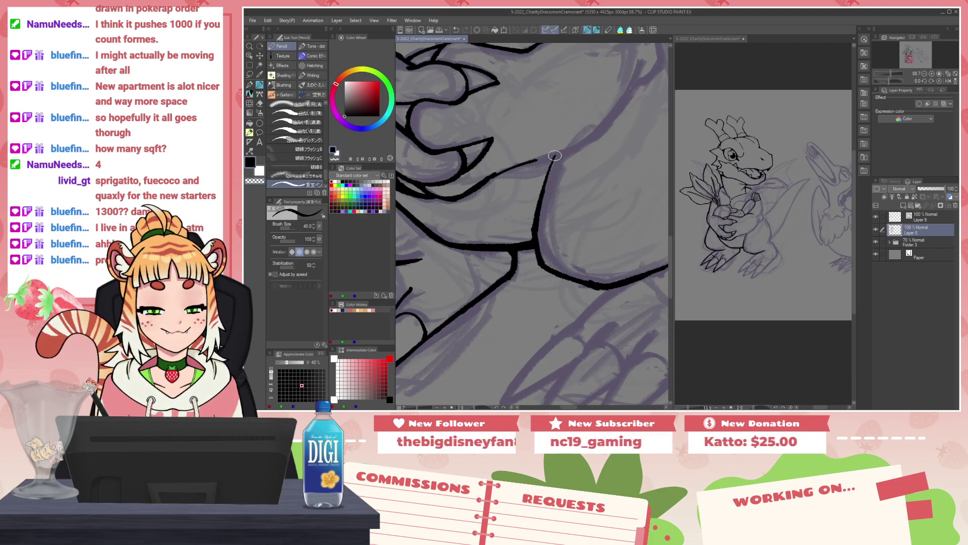
pyautogui.moveTo(555, 156); pyautogui.dragTo(535, 243)
pyautogui.press('c')
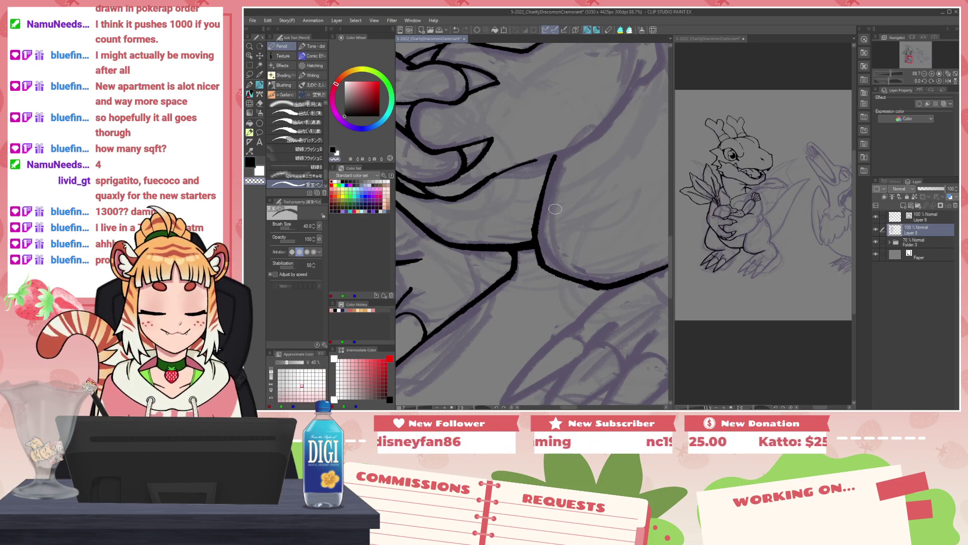
# Step: Ink the forearm's underside around the elbow and up the back of the arm, and taper the line's upper end
pyautogui.scroll(-5, 555, 209)
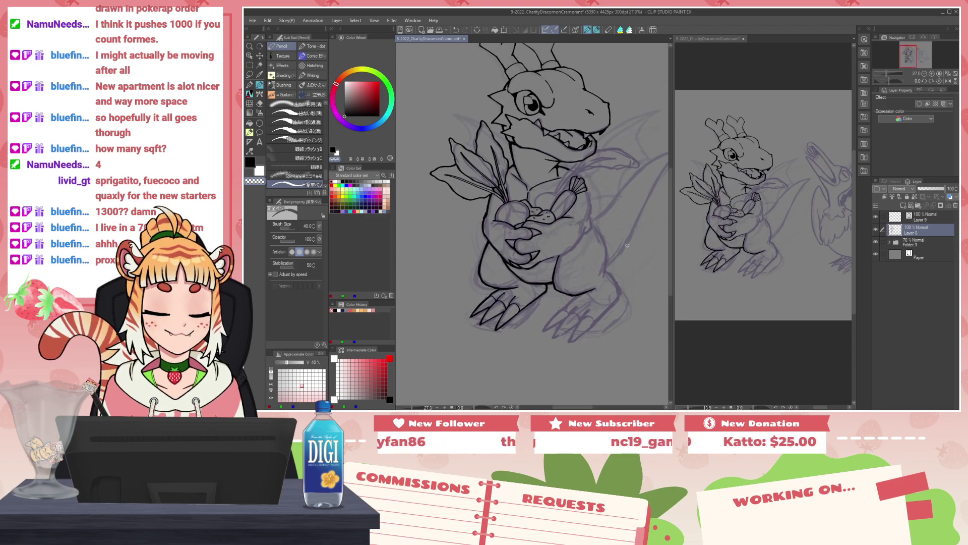
pyautogui.scroll(2, 626, 245)
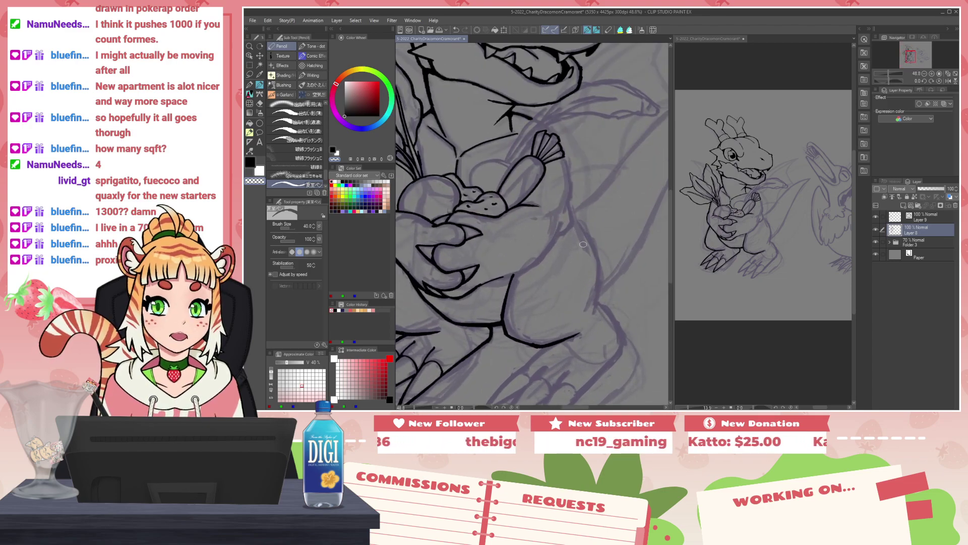
pyautogui.scroll(2, 441, 264)
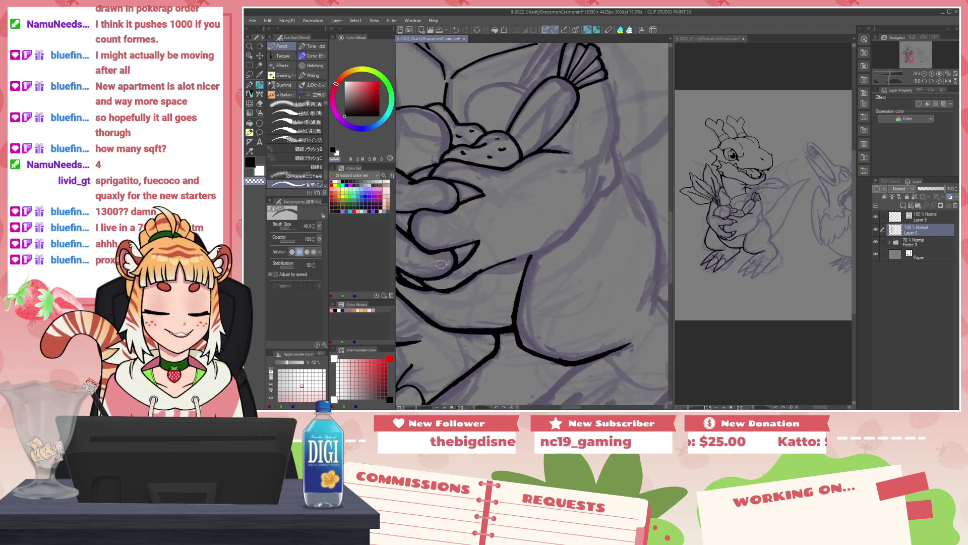
pyautogui.moveTo(474, 272)
pyautogui.mouseDown()
pyautogui.moveTo(563, 244)
pyautogui.moveTo(582, 212)
pyautogui.mouseUp()
pyautogui.moveTo(602, 179); pyautogui.dragTo(573, 235)
pyautogui.hotkey('ctrl', 'z')
pyautogui.moveTo(582, 214); pyautogui.dragTo(560, 245)
pyautogui.press('c')
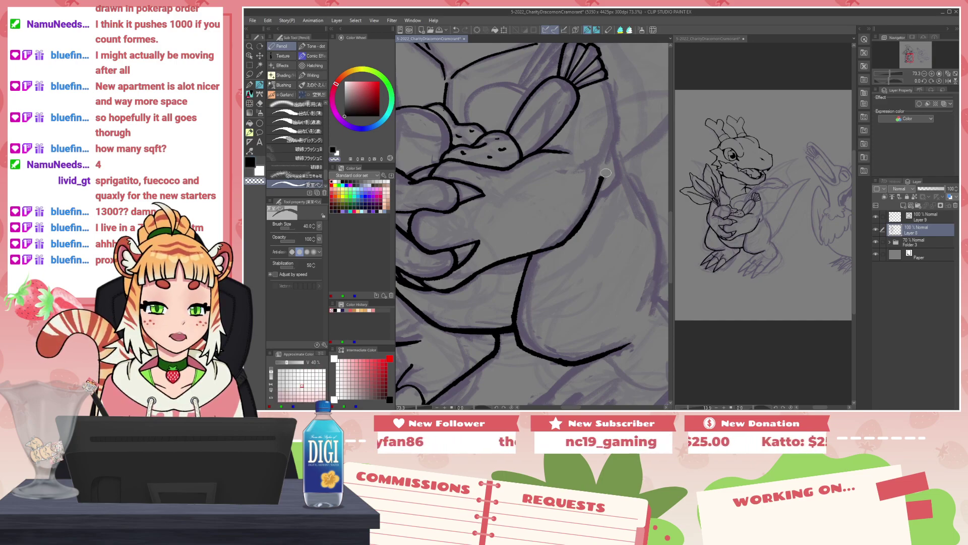
pyautogui.moveTo(606, 174); pyautogui.dragTo(574, 241)
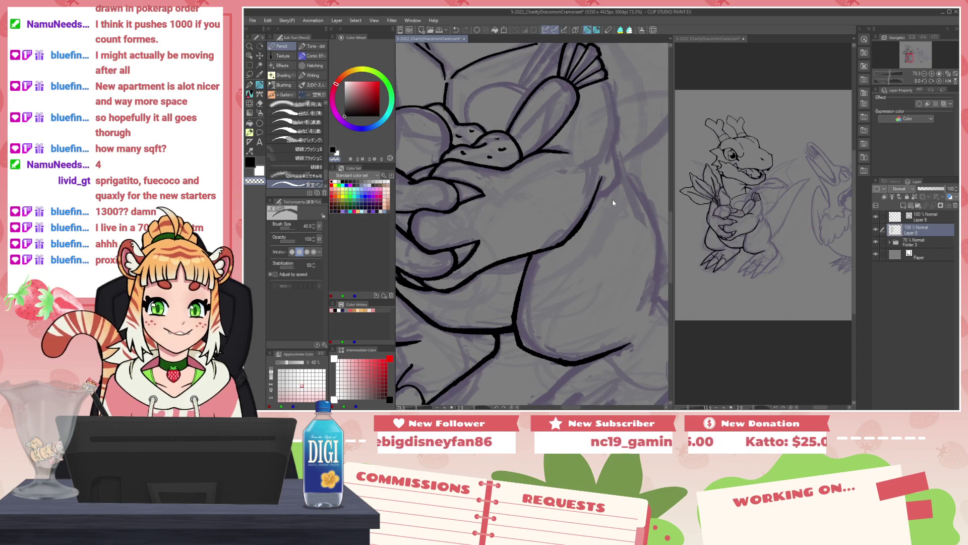
# Step: Flip the canvas view, reduce the brush size to 30 and ink the round vegetable behind the carrot
pyautogui.press('h')
pyautogui.moveTo(503, 196); pyautogui.dragTo(557, 320)
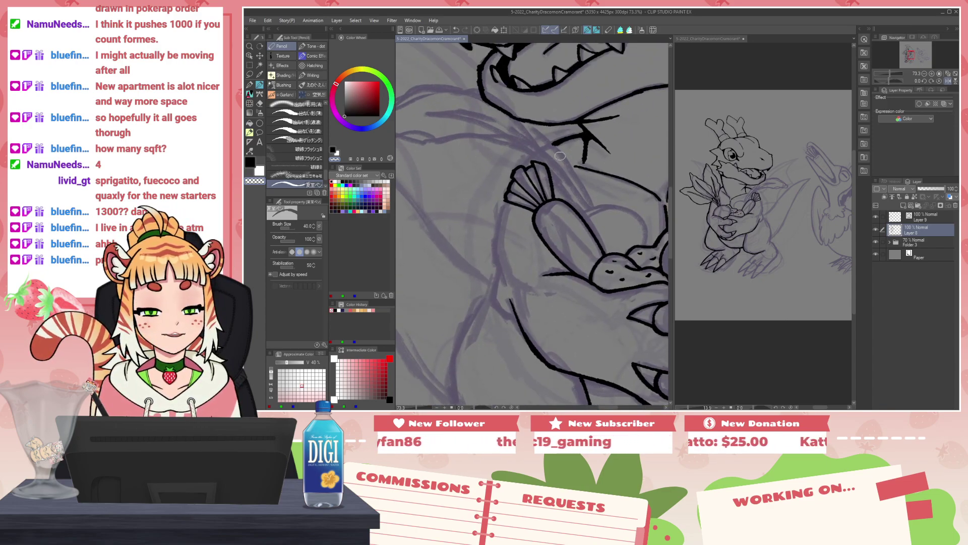
pyautogui.moveTo(634, 223); pyautogui.dragTo(577, 228)
pyautogui.press('[')
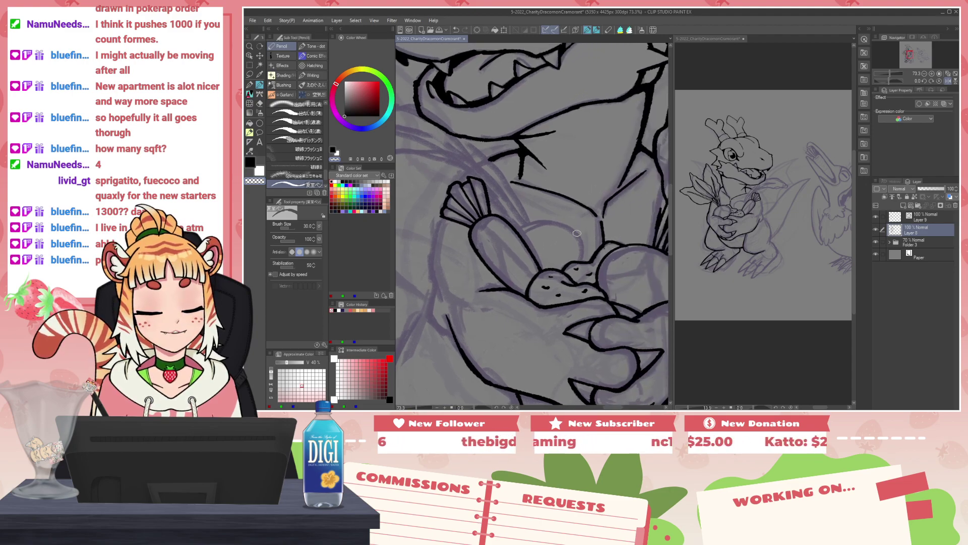
pyautogui.press('c')
pyautogui.moveTo(521, 230)
pyautogui.mouseDown()
pyautogui.moveTo(558, 224)
pyautogui.moveTo(584, 262)
pyautogui.mouseUp()
pyautogui.hotkey('ctrl', 'z')
pyautogui.moveTo(519, 231)
pyautogui.mouseDown()
pyautogui.moveTo(567, 221)
pyautogui.moveTo(585, 237)
pyautogui.moveTo(585, 257)
pyautogui.mouseUp()
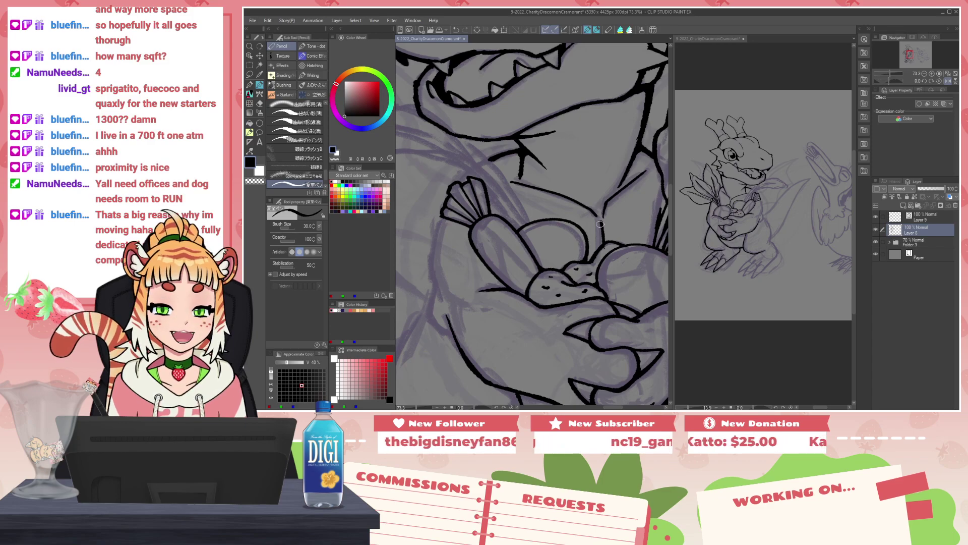
# Step: Look over the inked arms, the uninked foot, the wing sketch and the head with the view flipped back
pyautogui.press('h')
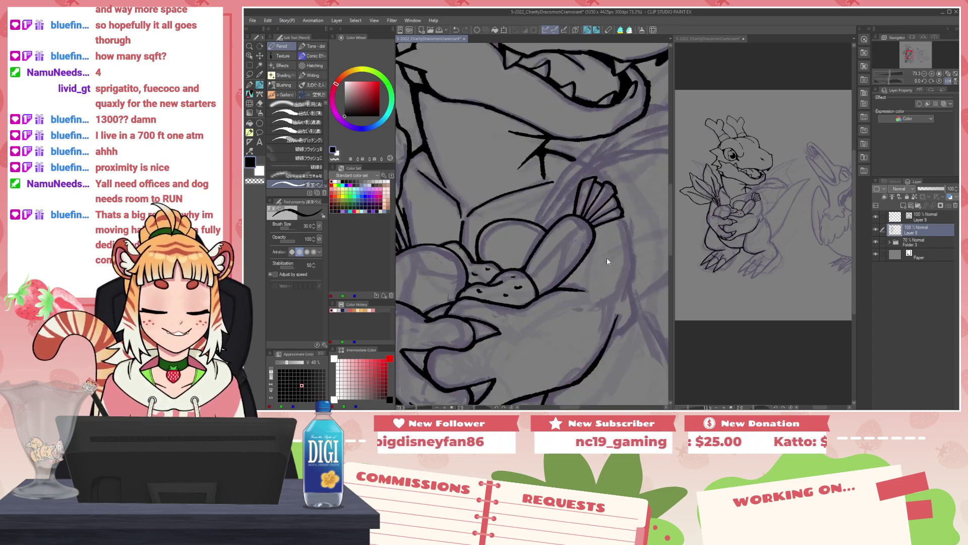
pyautogui.moveTo(608, 269); pyautogui.dragTo(608, 186)
pyautogui.moveTo(505, 272); pyautogui.dragTo(616, 229)
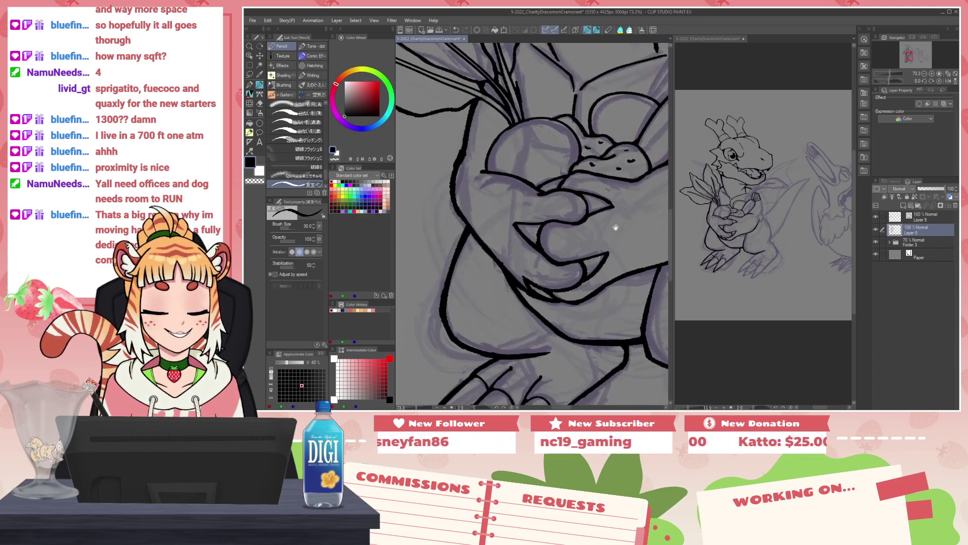
pyautogui.scroll(-4, 584, 256)
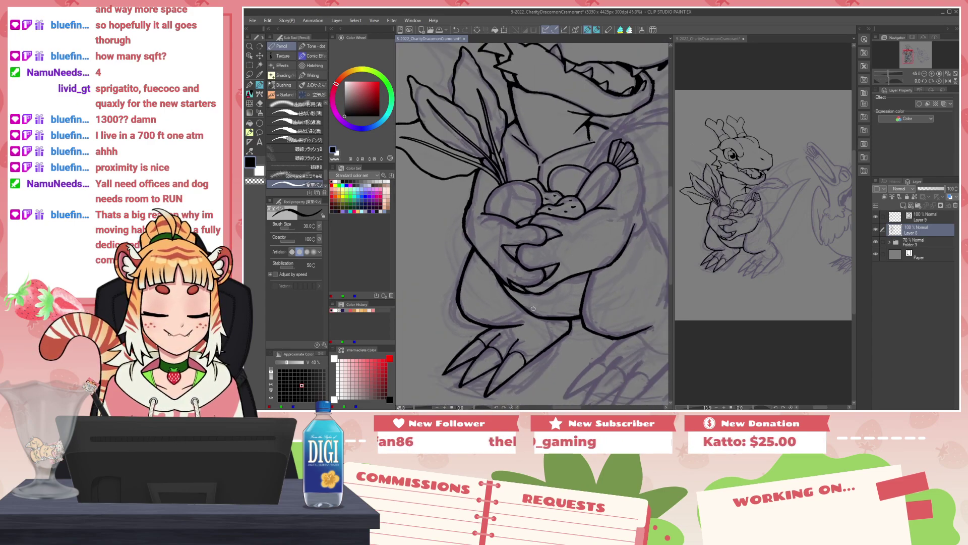
pyautogui.scroll(3, 628, 336)
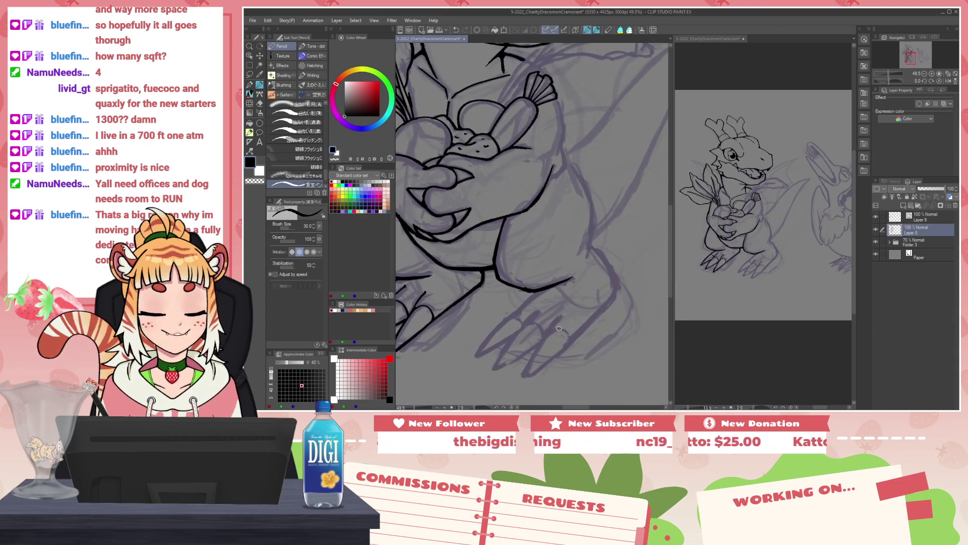
pyautogui.moveTo(518, 310)
pyautogui.mouseDown()
pyautogui.moveTo(511, 316)
pyautogui.moveTo(564, 312)
pyautogui.mouseUp()
pyautogui.moveTo(619, 240); pyautogui.dragTo(582, 345)
pyautogui.moveTo(576, 260)
pyautogui.mouseDown()
pyautogui.moveTo(569, 369)
pyautogui.moveTo(564, 359)
pyautogui.mouseUp()
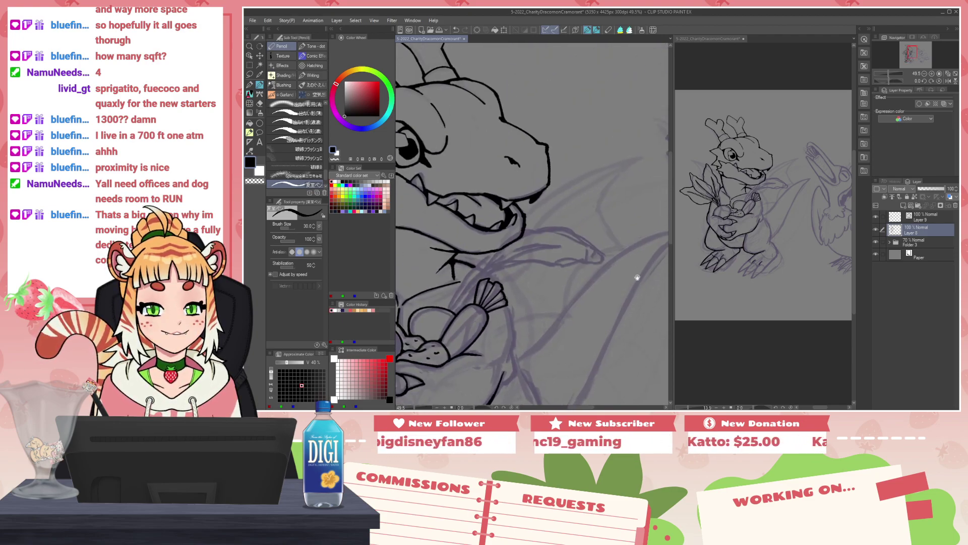
pyautogui.moveTo(498, 306); pyautogui.dragTo(638, 294)
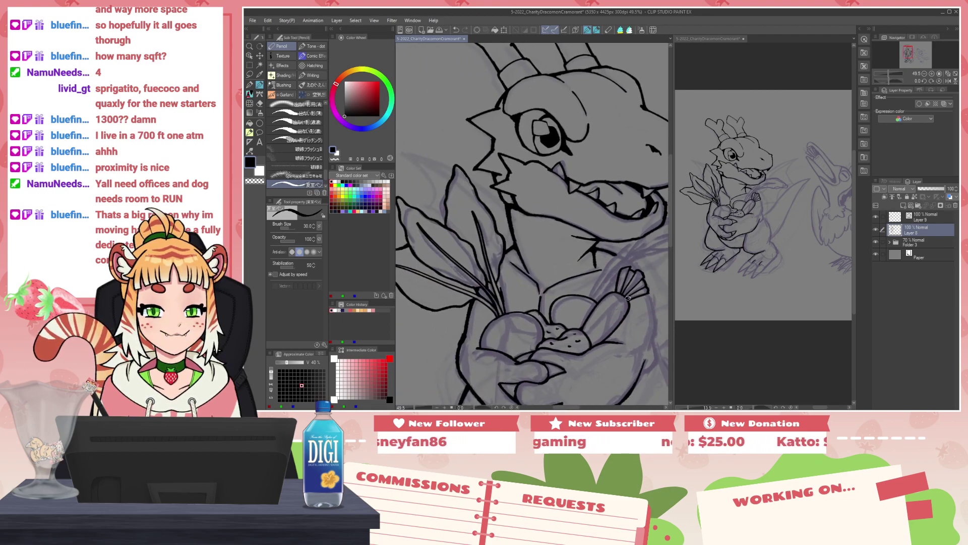
# Step: Flip the canvas view and ink the wing's upper edge extending out from behind the leaves
pyautogui.press('h')
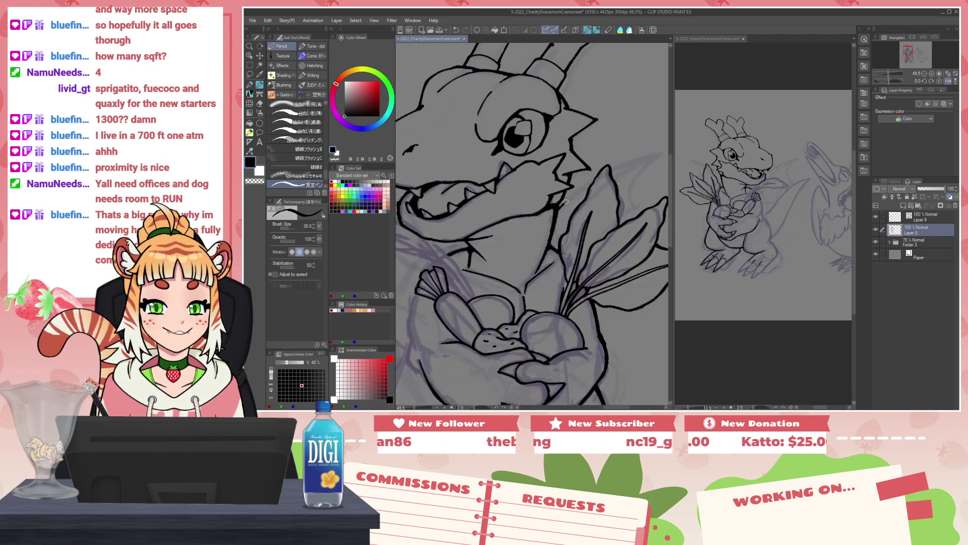
pyautogui.moveTo(653, 154); pyautogui.dragTo(596, 180)
pyautogui.hotkey('ctrl', 'z')
pyautogui.moveTo(559, 208); pyautogui.dragTo(595, 180)
pyautogui.hotkey('ctrl', 'z')
pyautogui.moveTo(558, 207)
pyautogui.mouseDown()
pyautogui.moveTo(600, 174)
pyautogui.moveTo(662, 151)
pyautogui.moveTo(614, 175)
pyautogui.mouseUp()
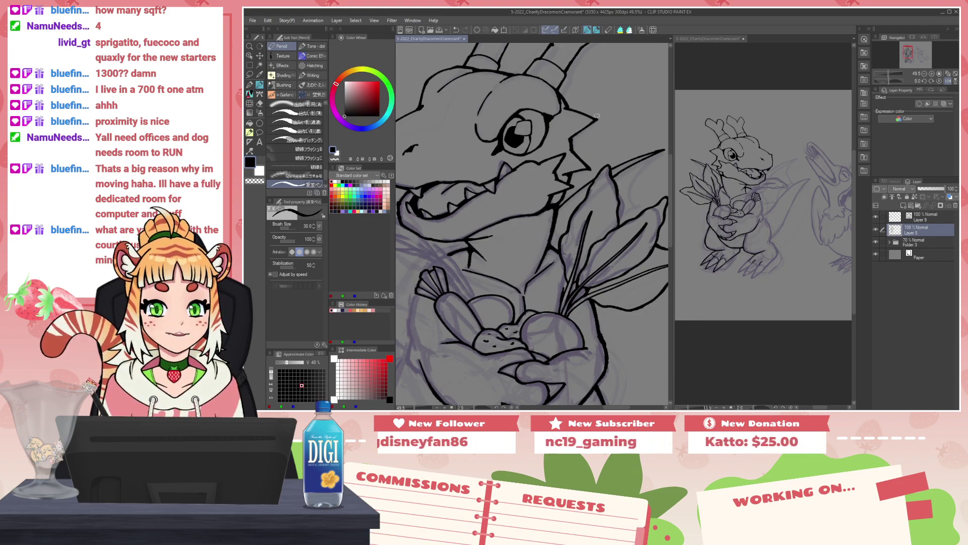
pyautogui.press('c')
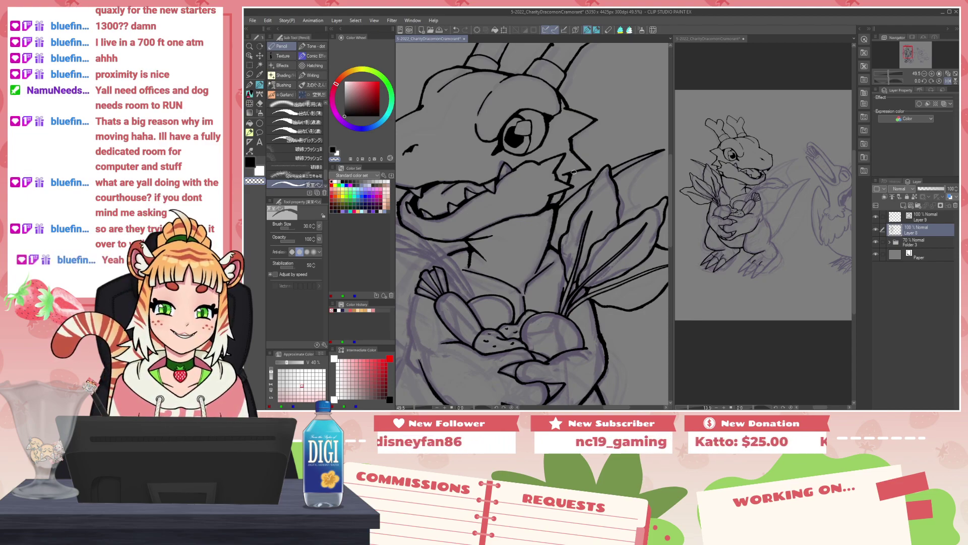
# Step: Clean up the outer edge of the near antler and the tip of the far antler
pyautogui.moveTo(580, 67); pyautogui.dragTo(568, 167)
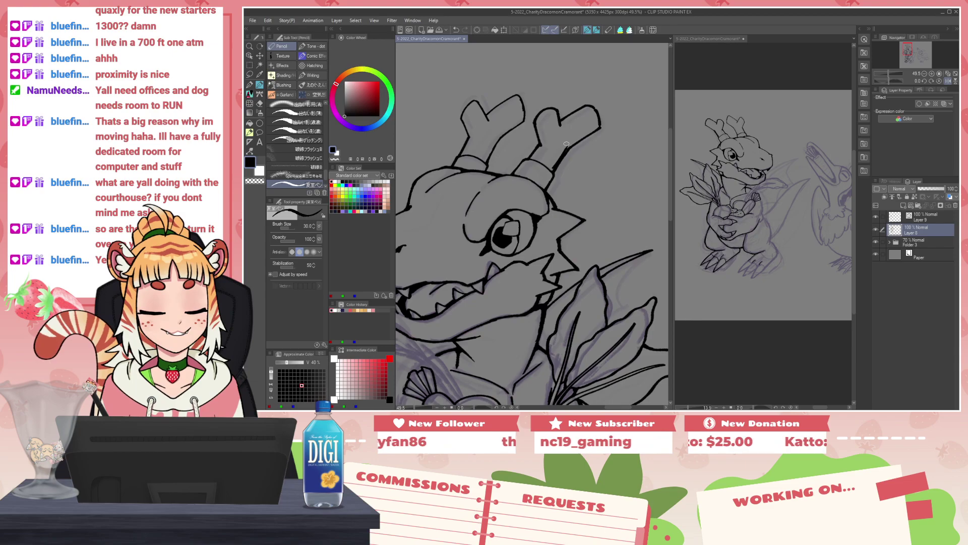
pyautogui.press('c')
pyautogui.moveTo(553, 173); pyautogui.dragTo(599, 130)
pyautogui.press('c')
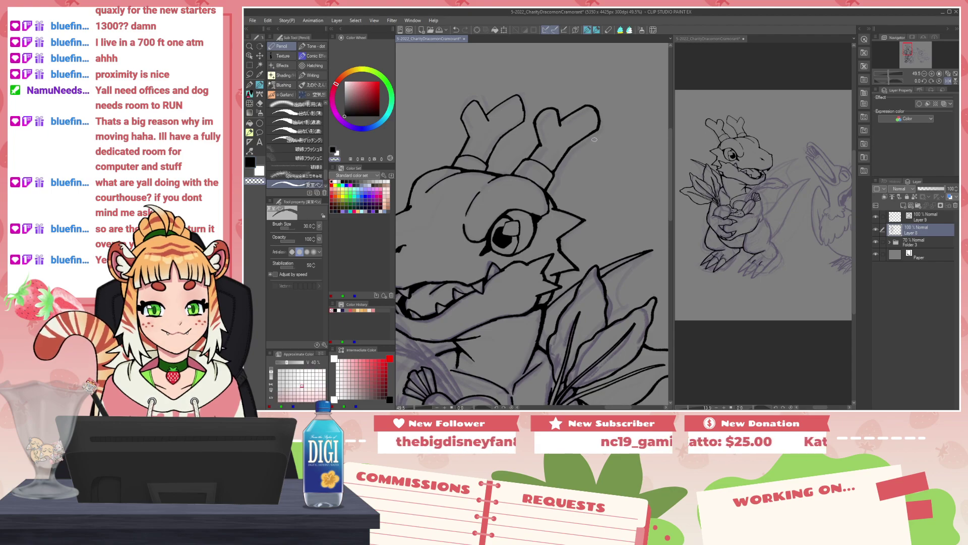
pyautogui.press('c')
pyautogui.moveTo(517, 96); pyautogui.dragTo(525, 114)
pyautogui.press('c')
pyautogui.press('c')
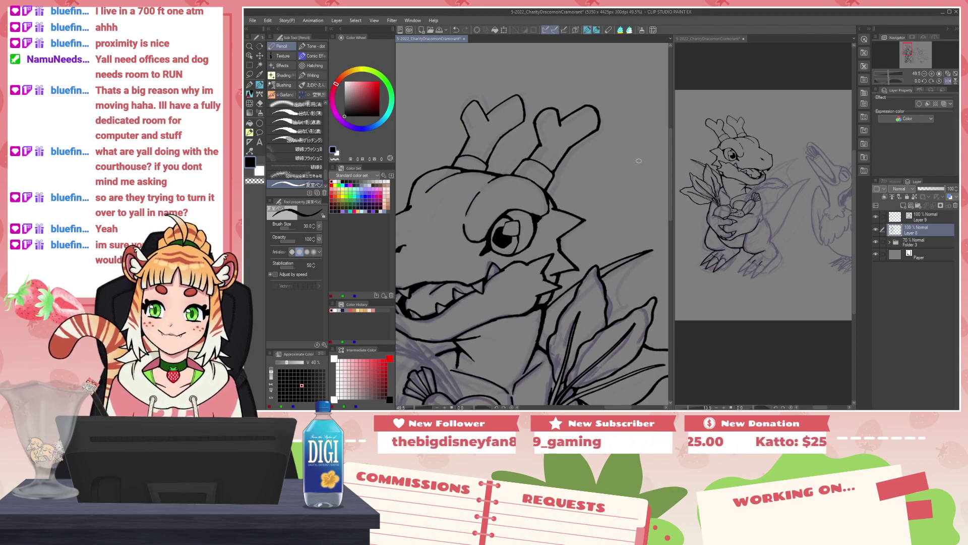
pyautogui.scroll(2, 585, 185)
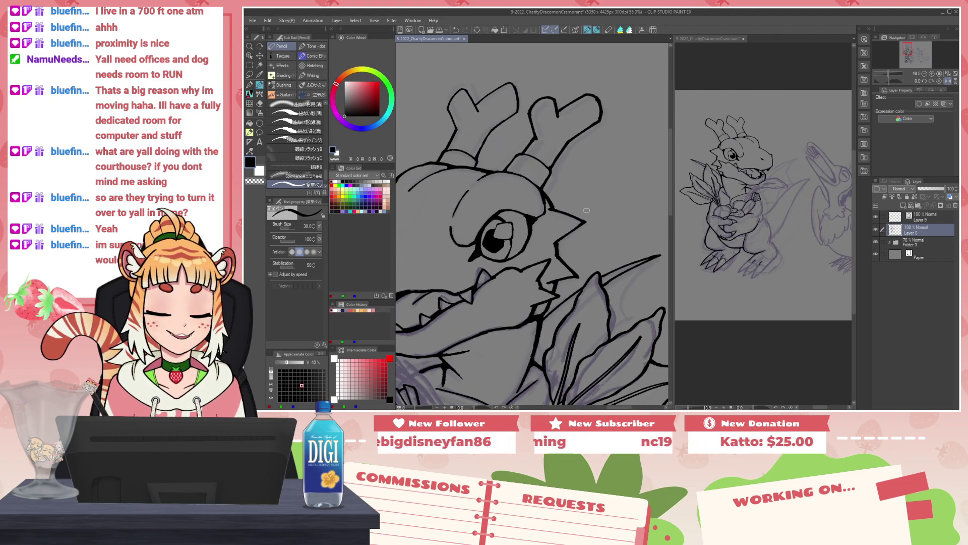
pyautogui.moveTo(592, 289); pyautogui.dragTo(687, 86)
pyautogui.scroll(-3, 572, 226)
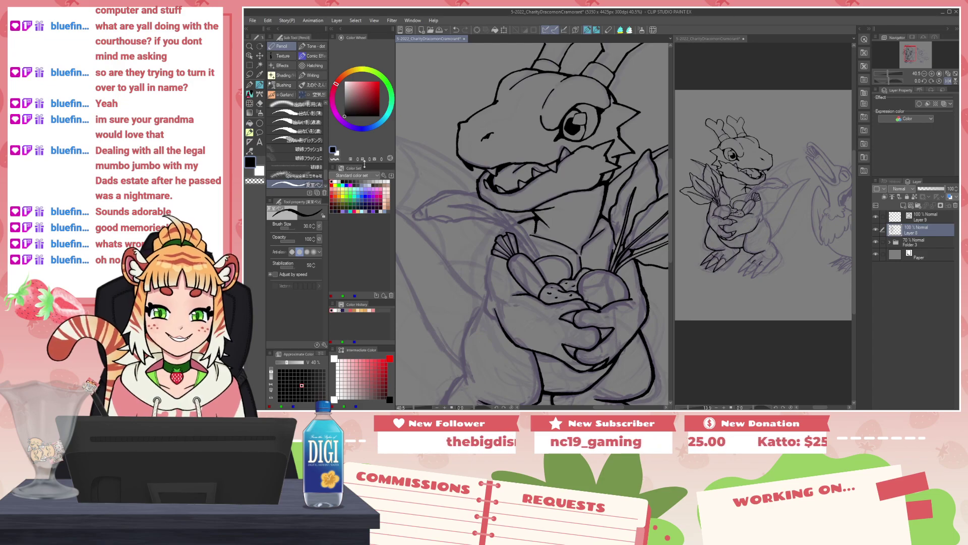
# Step: Flip the canvas view, raise the brush size to 40 and ink the uninked foot's first claw
pyautogui.hotkey('ctrl', '-')
pyautogui.moveTo(481, 265); pyautogui.dragTo(514, 210)
pyautogui.scroll(4, 514, 211)
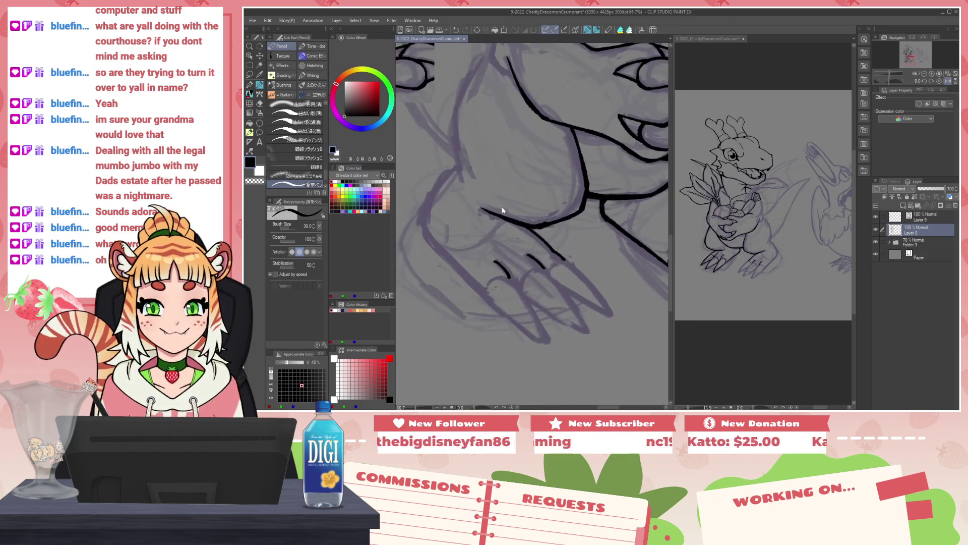
pyautogui.press('h')
pyautogui.moveTo(502, 259); pyautogui.dragTo(457, 312)
pyautogui.hotkey('ctrl', 'z')
pyautogui.press(']')
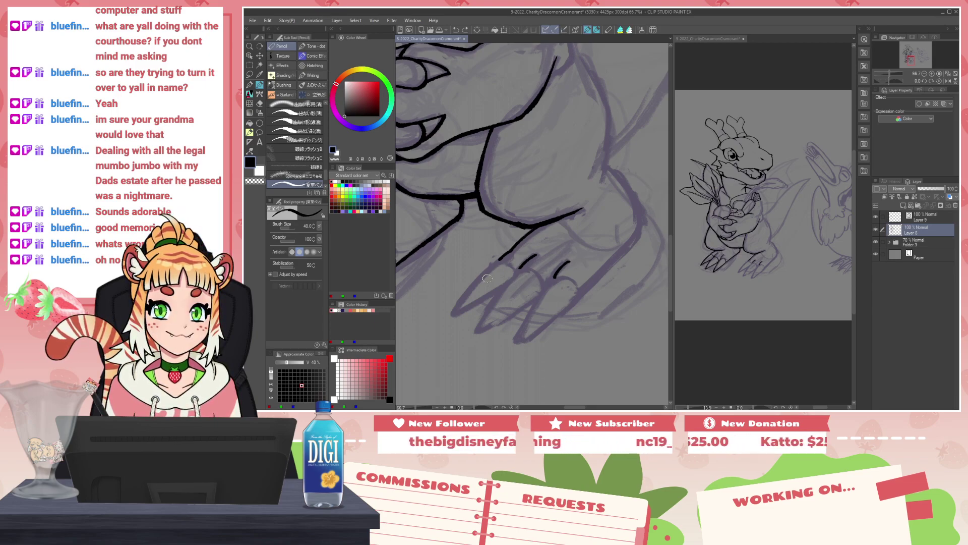
pyautogui.moveTo(500, 259); pyautogui.dragTo(453, 313)
pyautogui.hotkey('ctrl', 'z')
# Step: Ink both edges of the middle claw on the same foot
pyautogui.moveTo(502, 260)
pyautogui.mouseDown()
pyautogui.moveTo(453, 312)
pyautogui.moveTo(512, 284)
pyautogui.moveTo(512, 265)
pyautogui.moveTo(517, 273)
pyautogui.moveTo(473, 339)
pyautogui.mouseUp()
pyautogui.hotkey('ctrl', 'z')
pyautogui.hotkey('ctrl', 'z')
pyautogui.moveTo(518, 272)
pyautogui.mouseDown()
pyautogui.moveTo(479, 332)
pyautogui.moveTo(552, 277)
pyautogui.moveTo(497, 297)
pyautogui.moveTo(479, 330)
pyautogui.moveTo(543, 289)
pyautogui.mouseUp()
pyautogui.hotkey('ctrl', 'z')
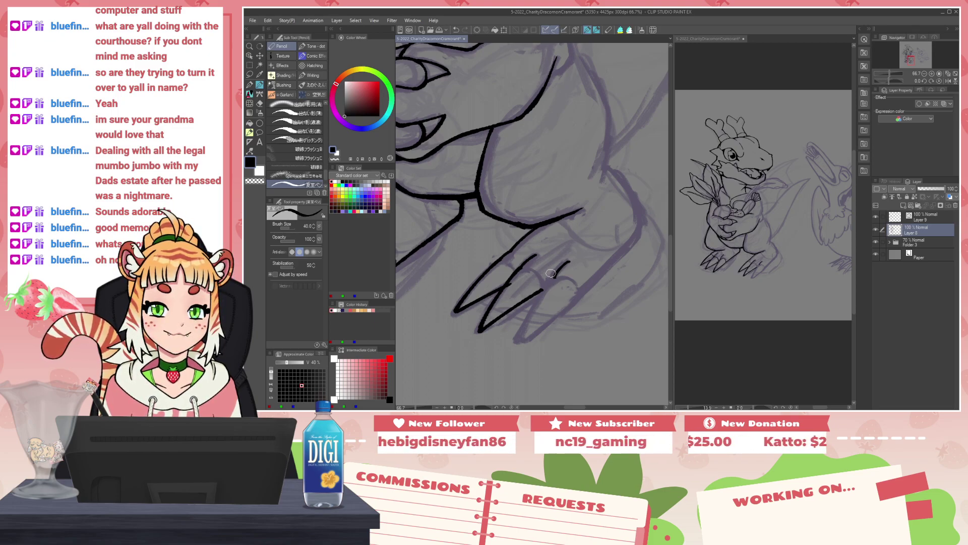
pyautogui.hotkey('ctrl', 'z')
# Step: Ink the foot's third claw as a pointed shape following the sketch
pyautogui.moveTo(520, 269)
pyautogui.mouseDown()
pyautogui.moveTo(482, 330)
pyautogui.moveTo(540, 290)
pyautogui.moveTo(522, 342)
pyautogui.mouseUp()
pyautogui.hotkey('ctrl', 'z')
pyautogui.hotkey('ctrl', 'z')
pyautogui.moveTo(552, 281)
pyautogui.mouseDown()
pyautogui.moveTo(515, 341)
pyautogui.moveTo(577, 298)
pyautogui.moveTo(537, 303)
pyautogui.moveTo(519, 342)
pyautogui.mouseUp()
pyautogui.hotkey('ctrl', 'z')
pyautogui.hotkey('ctrl', 'z')
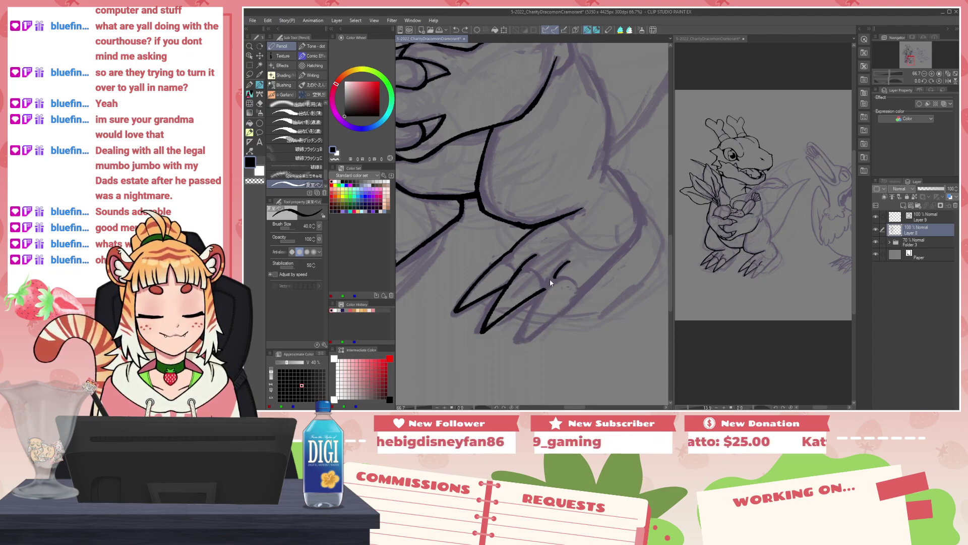
pyautogui.moveTo(555, 278)
pyautogui.mouseDown()
pyautogui.moveTo(518, 340)
pyautogui.moveTo(579, 292)
pyautogui.mouseUp()
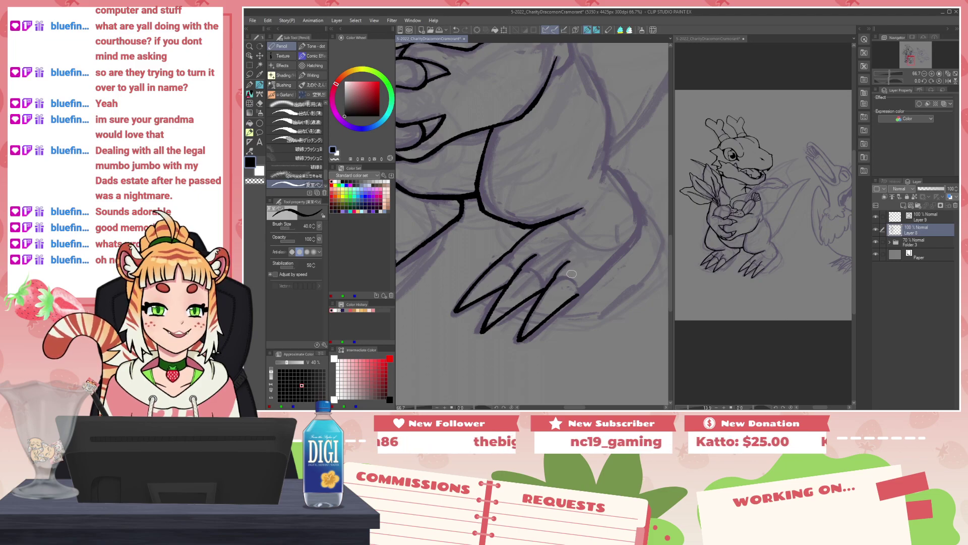
# Step: Reduce the brush size to 25 and ink the foot's top line from the thigh down to the first claw
pyautogui.press('[')
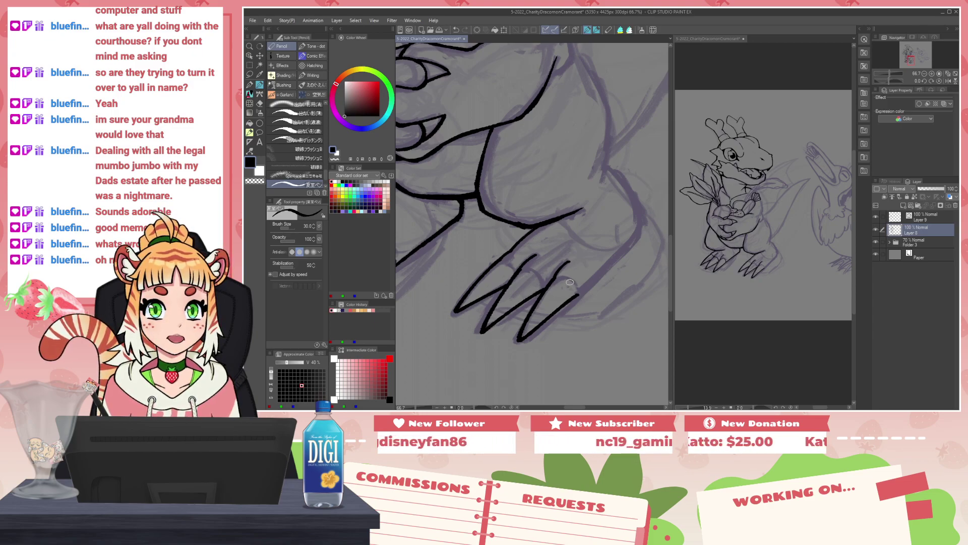
pyautogui.scroll(1, 571, 280)
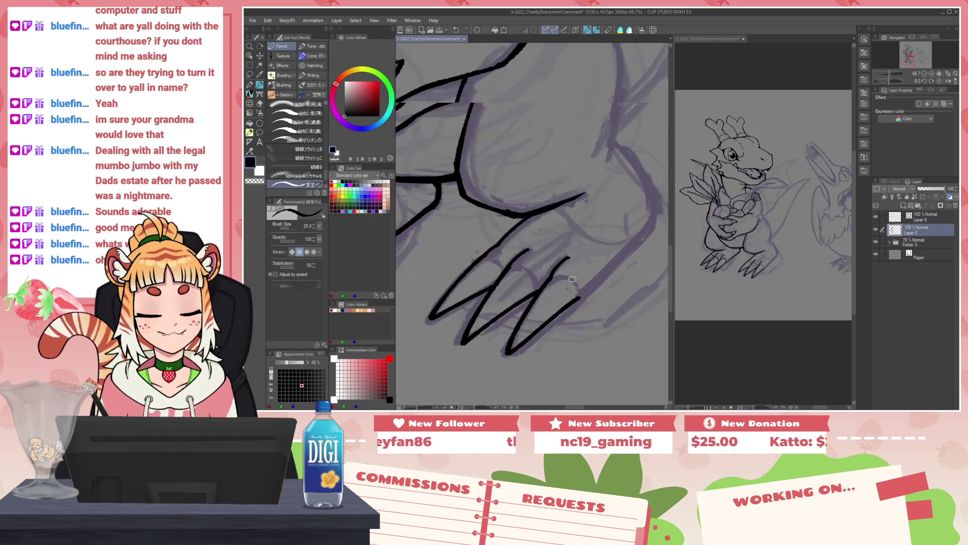
pyautogui.scroll(2, 572, 279)
pyautogui.moveTo(465, 239)
pyautogui.mouseDown()
pyautogui.moveTo(489, 256)
pyautogui.moveTo(487, 215)
pyautogui.moveTo(502, 192)
pyautogui.mouseUp()
pyautogui.hotkey('ctrl', 'z')
pyautogui.press('c')
pyautogui.press('c')
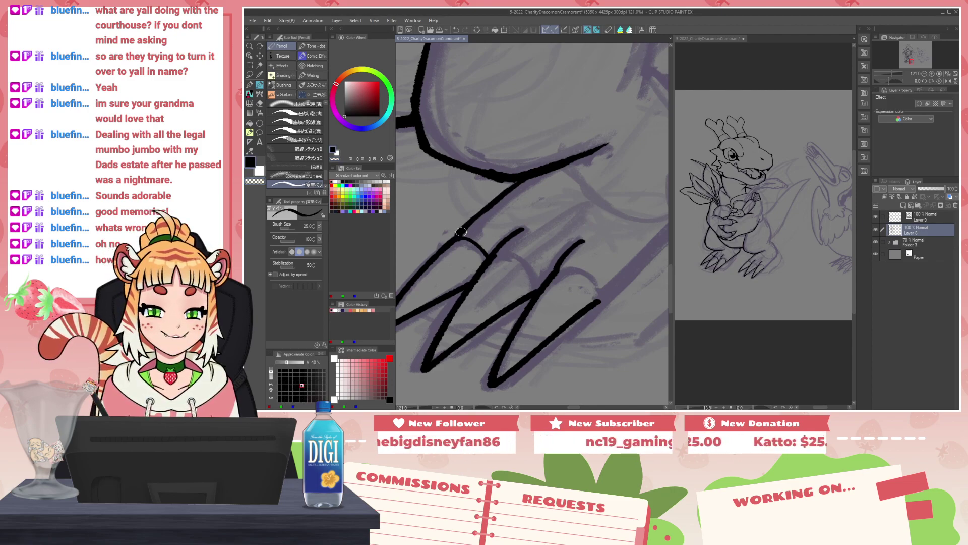
# Step: Ink the curved base of the middle claw and tidy where it meets the toe lines
pyautogui.press('c')
pyautogui.press('c')
pyautogui.moveTo(494, 253)
pyautogui.mouseDown()
pyautogui.moveTo(526, 268)
pyautogui.moveTo(534, 291)
pyautogui.mouseUp()
pyautogui.press('c')
pyautogui.moveTo(503, 250); pyautogui.dragTo(525, 225)
pyautogui.press('c')
pyautogui.press('c')
pyautogui.moveTo(495, 258)
pyautogui.mouseDown()
pyautogui.moveTo(503, 251)
pyautogui.moveTo(535, 284)
pyautogui.mouseUp()
pyautogui.press('c')
pyautogui.hotkey('ctrl', 'z')
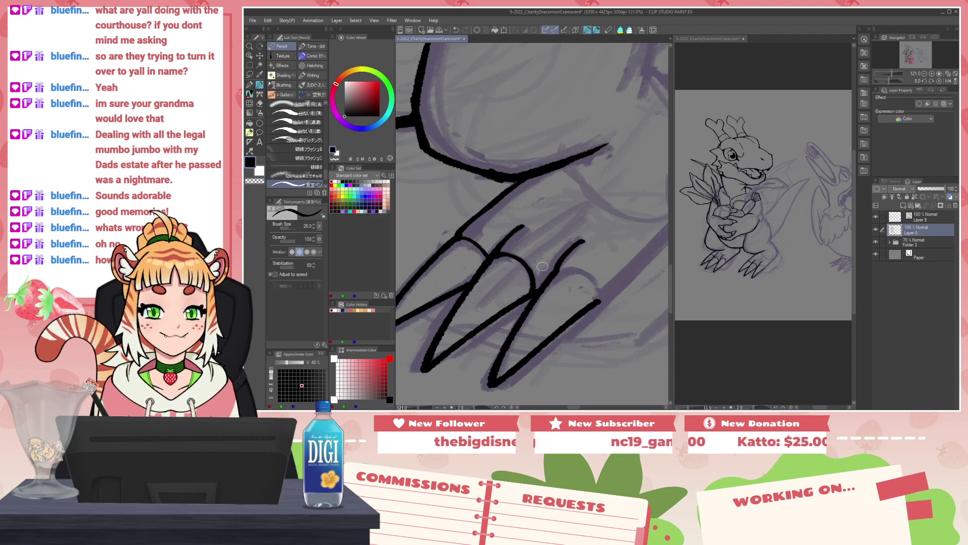
# Step: Ink the rounded base of the third claw, closing its outline
pyautogui.moveTo(593, 321); pyautogui.dragTo(517, 278)
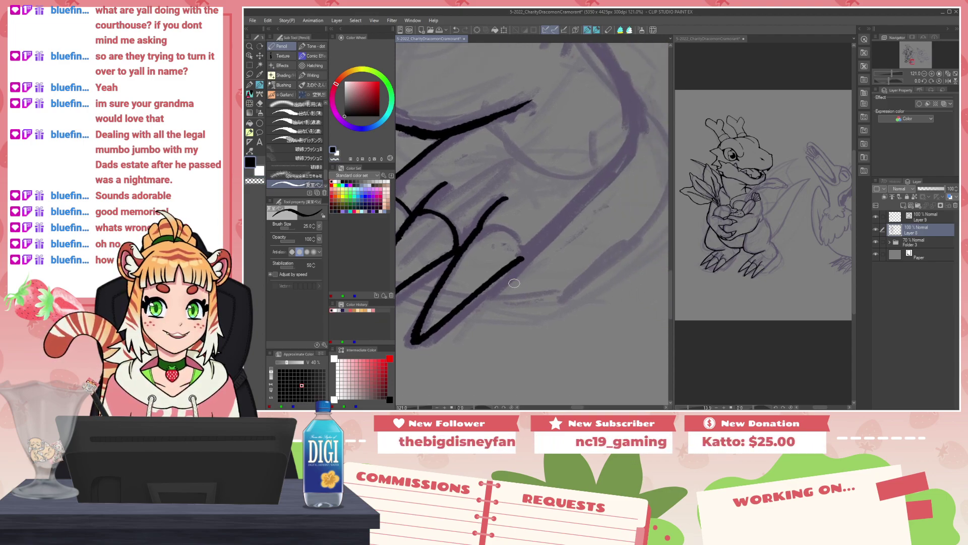
pyautogui.press('c')
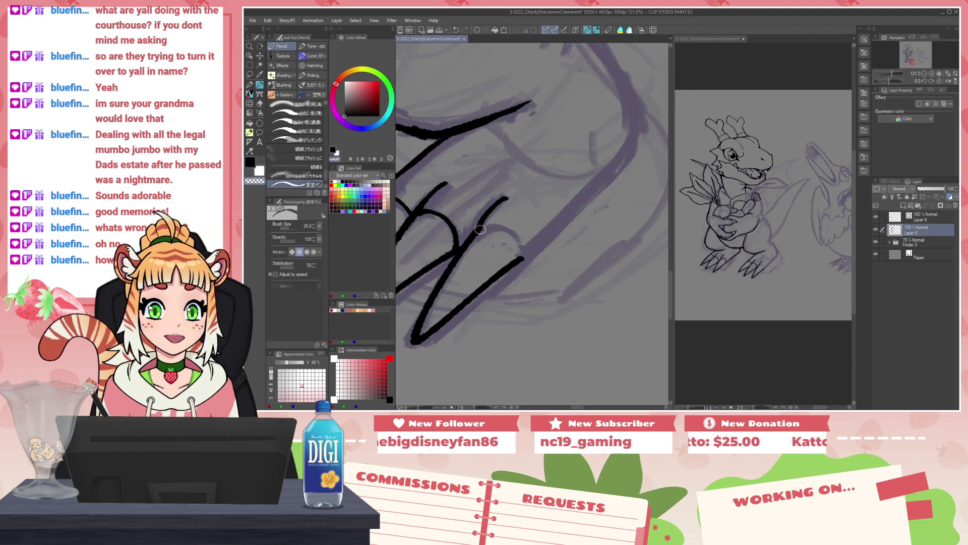
pyautogui.press('c')
pyautogui.moveTo(477, 233)
pyautogui.mouseDown()
pyautogui.moveTo(497, 223)
pyautogui.moveTo(525, 257)
pyautogui.mouseUp()
pyautogui.press('c')
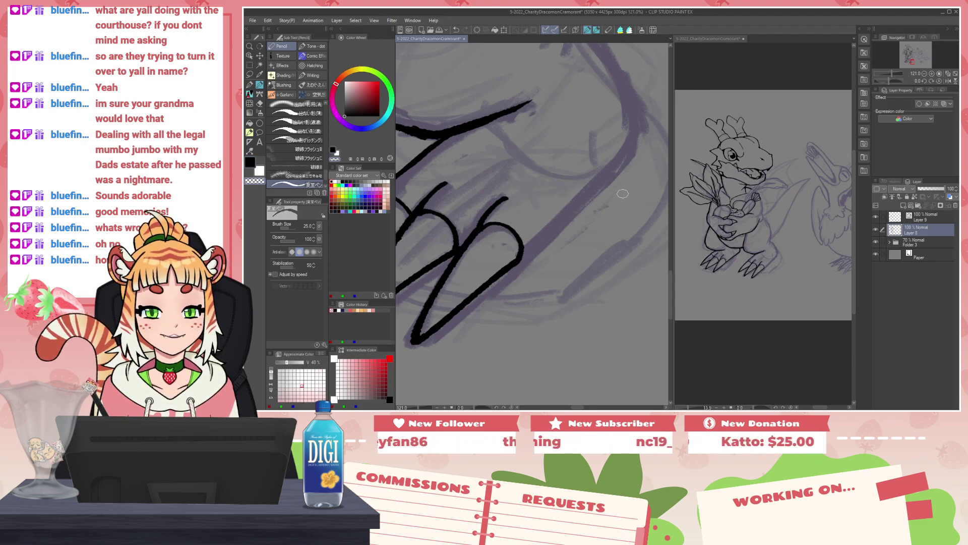
# Step: Flip the canvas view, set the brush size to 40 and ink the thigh's outer edge, the heel and the foot's outer side
pyautogui.press('h')
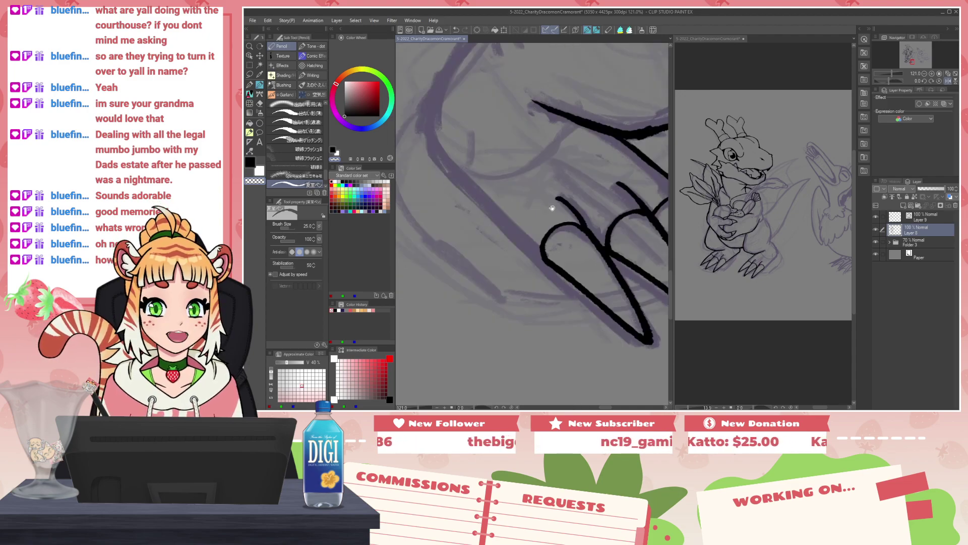
pyautogui.moveTo(552, 207); pyautogui.dragTo(534, 335)
pyautogui.press(']')
pyautogui.press(']')
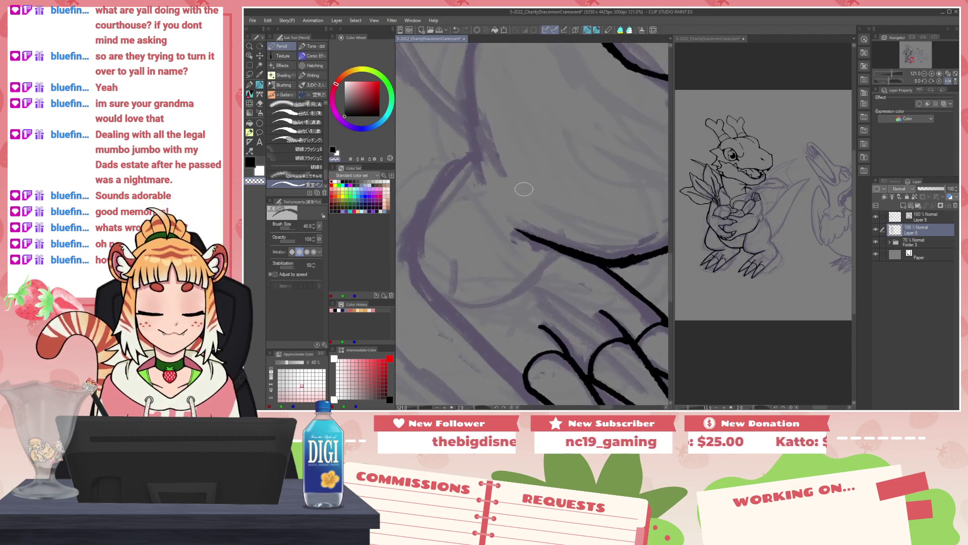
pyautogui.scroll(-4, 524, 190)
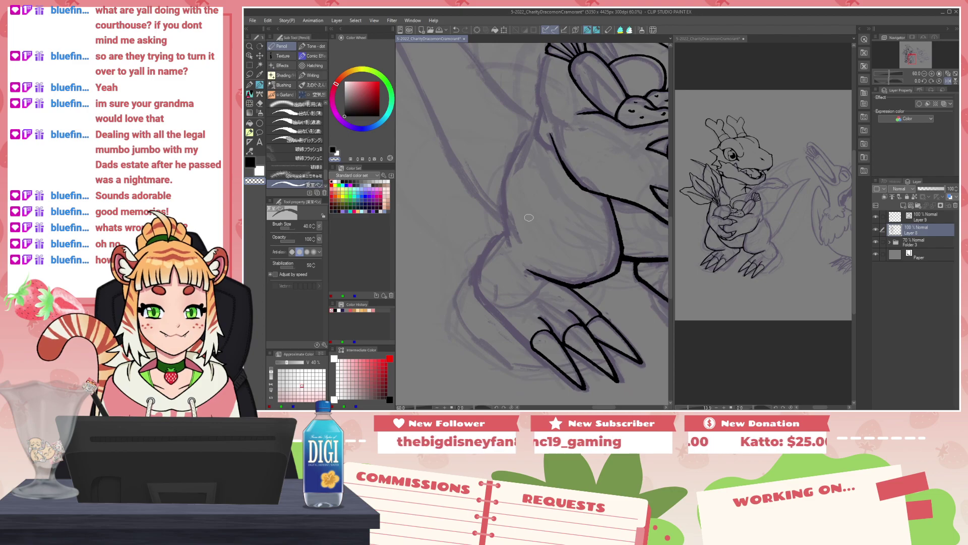
pyautogui.moveTo(527, 136)
pyautogui.mouseDown()
pyautogui.moveTo(503, 199)
pyautogui.moveTo(508, 243)
pyautogui.mouseUp()
pyautogui.press('c')
pyautogui.moveTo(507, 207)
pyautogui.mouseDown()
pyautogui.moveTo(511, 240)
pyautogui.moveTo(505, 230)
pyautogui.moveTo(478, 271)
pyautogui.mouseUp()
pyautogui.press('c')
pyautogui.press('c')
pyautogui.press('c')
pyautogui.hotkey('ctrl', 'z')
pyautogui.moveTo(506, 232)
pyautogui.mouseDown()
pyautogui.moveTo(476, 289)
pyautogui.moveTo(526, 343)
pyautogui.mouseUp()
pyautogui.moveTo(497, 314); pyautogui.dragTo(533, 350)
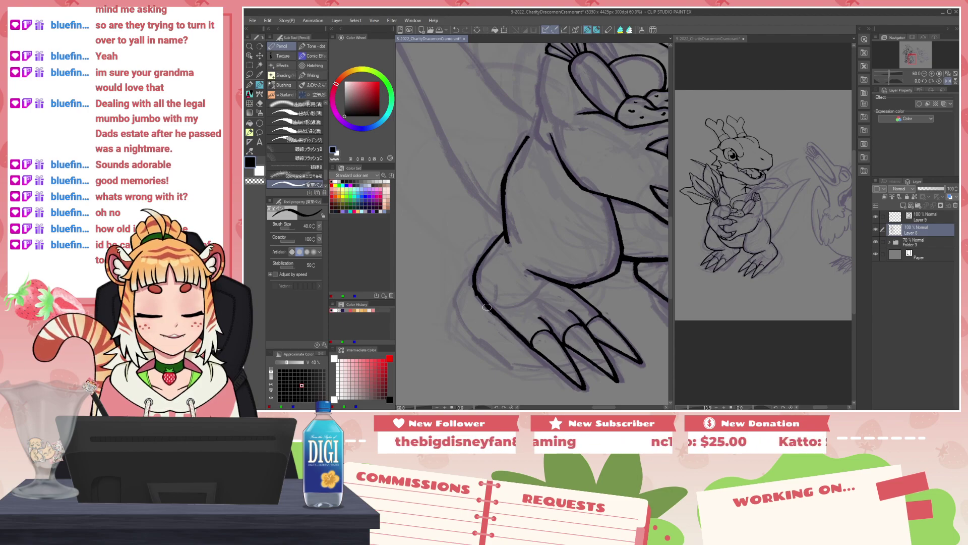
# Step: Clean up the heel's corner and sharpen the junction between the thigh and the foot
pyautogui.press('c')
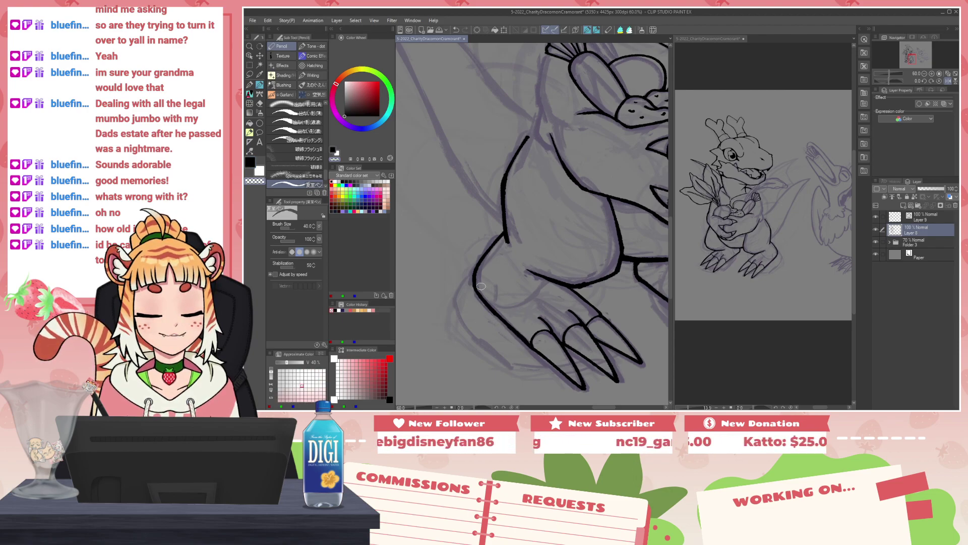
pyautogui.press('c')
pyautogui.moveTo(481, 263)
pyautogui.mouseDown()
pyautogui.moveTo(472, 285)
pyautogui.moveTo(492, 311)
pyautogui.mouseUp()
pyautogui.press('c')
pyautogui.moveTo(472, 279); pyautogui.dragTo(495, 241)
pyautogui.press('c')
pyautogui.hotkey('ctrl', 'z')
pyautogui.moveTo(473, 276)
pyautogui.mouseDown()
pyautogui.moveTo(505, 227)
pyautogui.moveTo(520, 255)
pyautogui.mouseUp()
pyautogui.press('c')
pyautogui.press('c')
pyautogui.press('c')
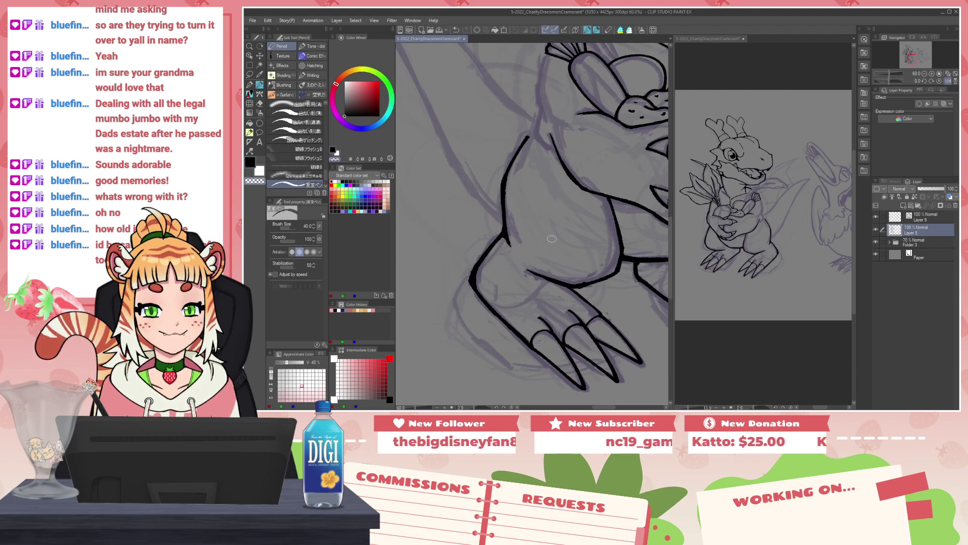
# Step: Flip the view back and ink the arm's outer edge from the carrot top down around the elbow
pyautogui.press('h')
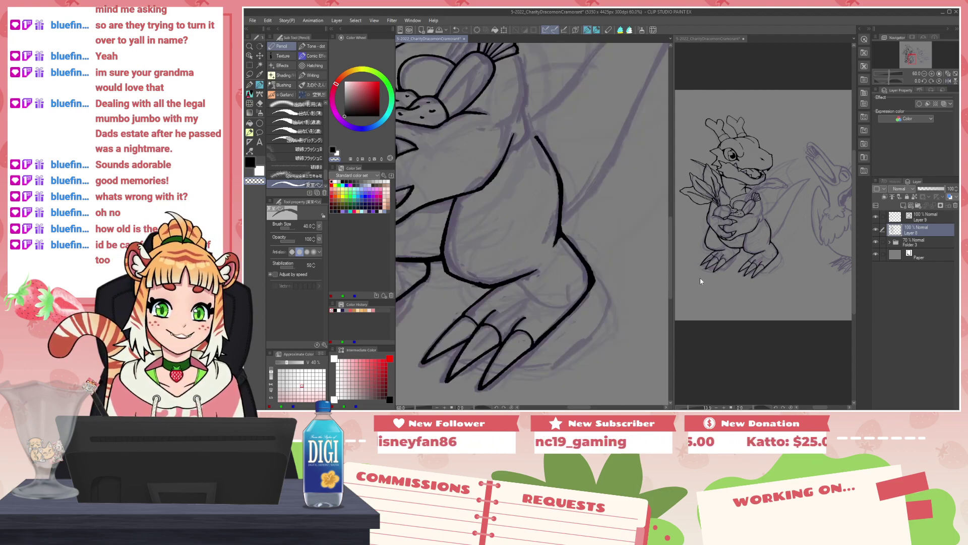
pyautogui.scroll(-4, 511, 268)
pyautogui.moveTo(509, 271); pyautogui.dragTo(544, 300)
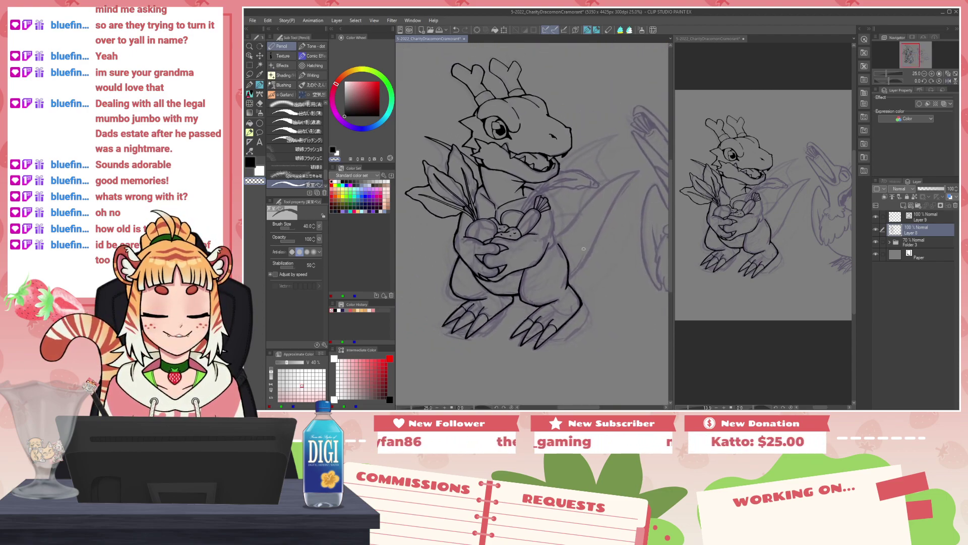
pyautogui.scroll(4, 583, 248)
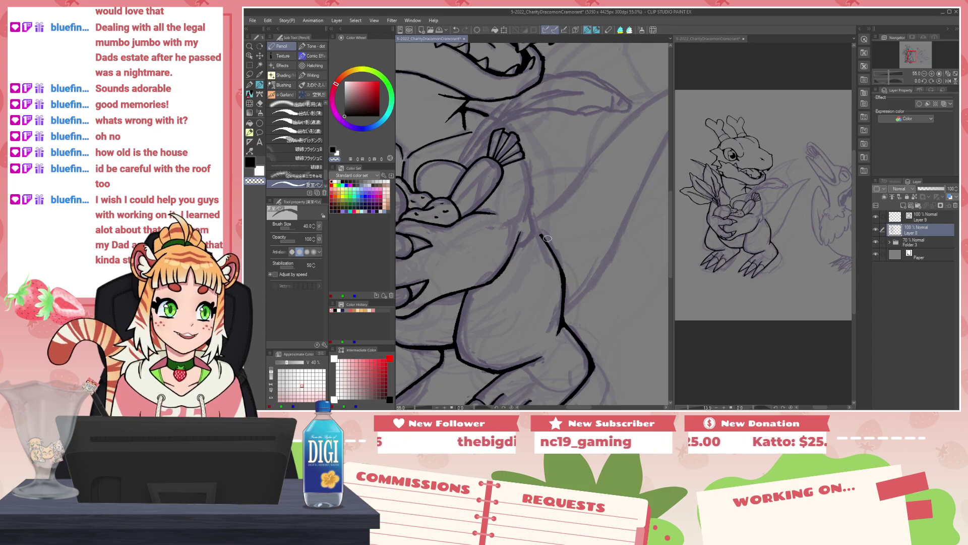
pyautogui.scroll(5, 547, 237)
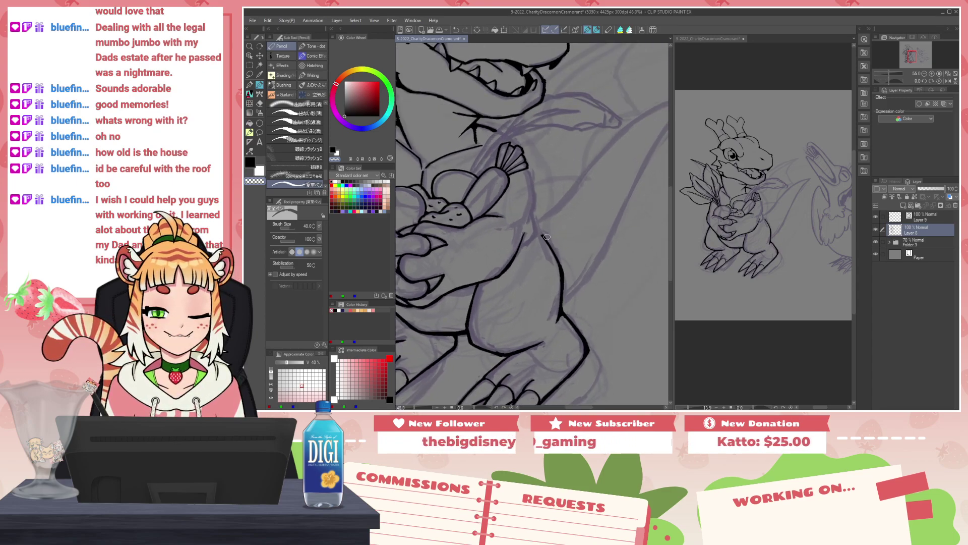
pyautogui.moveTo(533, 220); pyautogui.dragTo(552, 268)
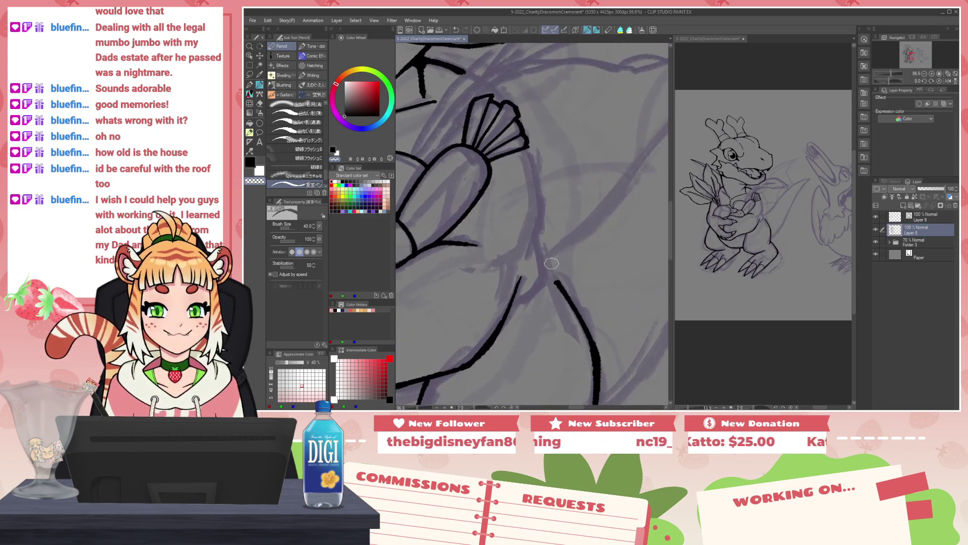
pyautogui.moveTo(525, 148)
pyautogui.mouseDown()
pyautogui.moveTo(530, 249)
pyautogui.moveTo(542, 276)
pyautogui.moveTo(502, 318)
pyautogui.moveTo(536, 276)
pyautogui.mouseUp()
pyautogui.press('c')
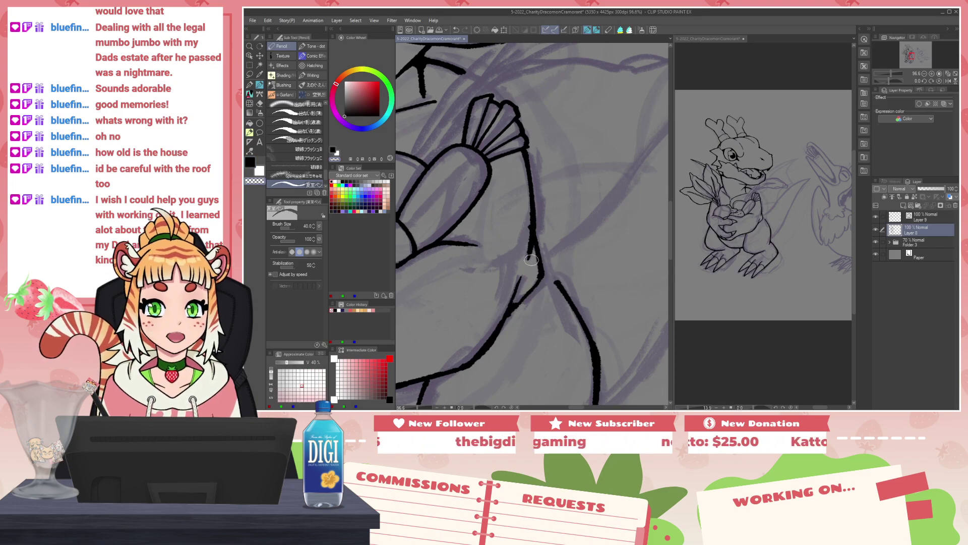
pyautogui.press('c')
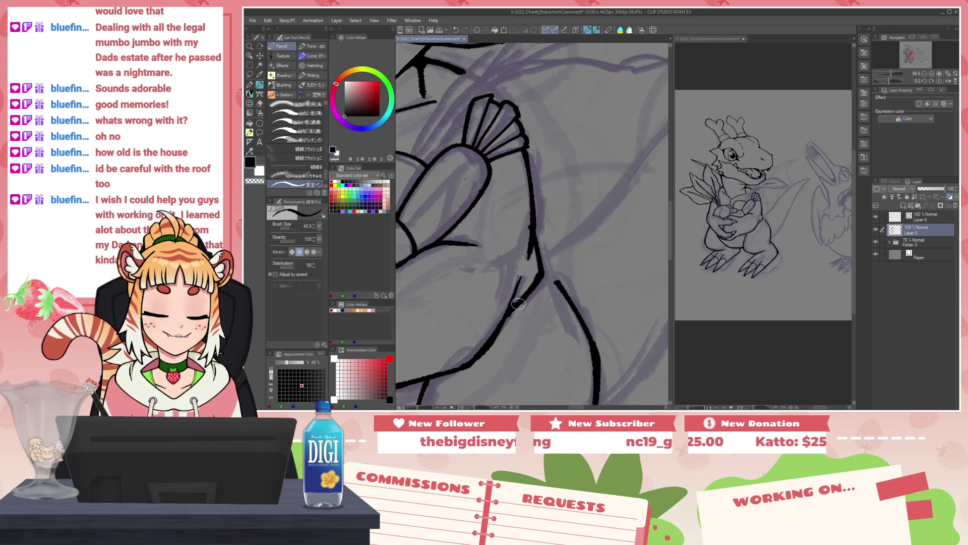
pyautogui.press('c')
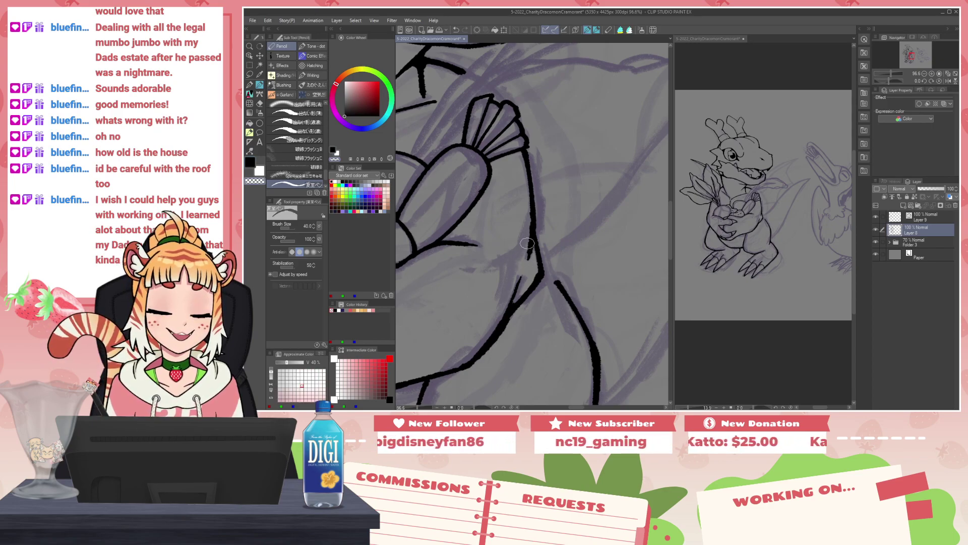
# Step: Extend the thigh's outer line up to meet the elbow
pyautogui.scroll(-5, 527, 243)
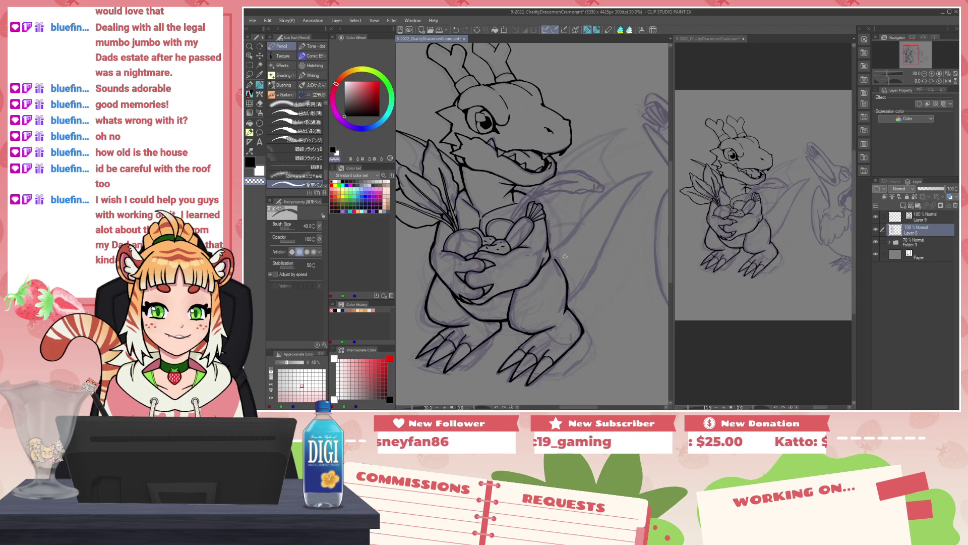
pyautogui.scroll(3, 565, 256)
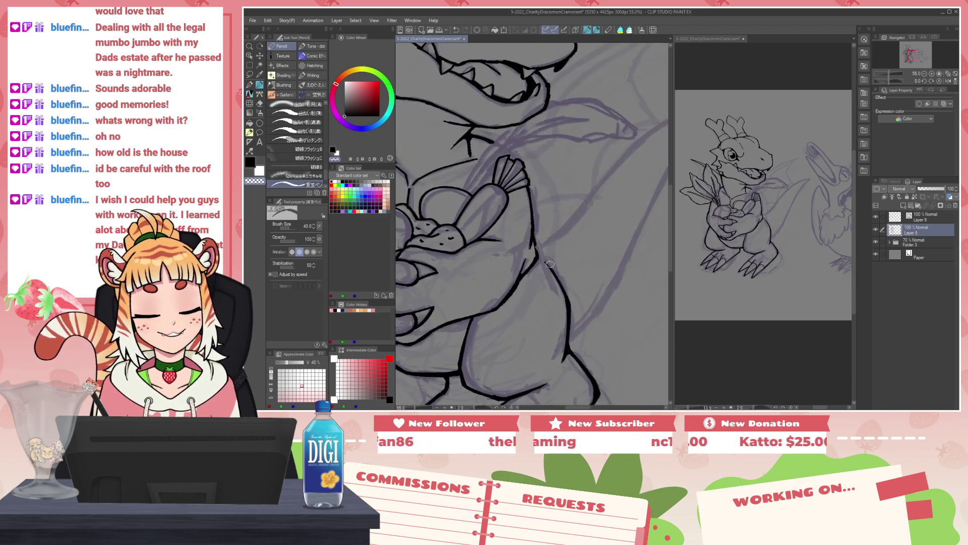
pyautogui.press('c')
pyautogui.moveTo(541, 259)
pyautogui.mouseDown()
pyautogui.moveTo(554, 272)
pyautogui.moveTo(537, 245)
pyautogui.mouseUp()
pyautogui.hotkey('ctrl', 'z')
pyautogui.press('c')
pyautogui.press('c')
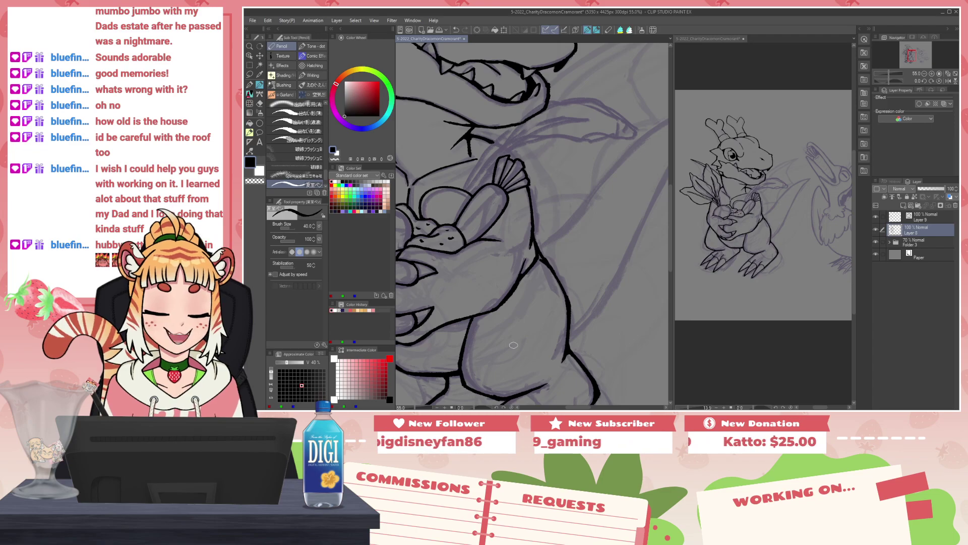
# Step: Ink the tail's lower edge and pointed tip at brush size 50, thickening the line where it meets the thigh
pyautogui.scroll(-3, 513, 345)
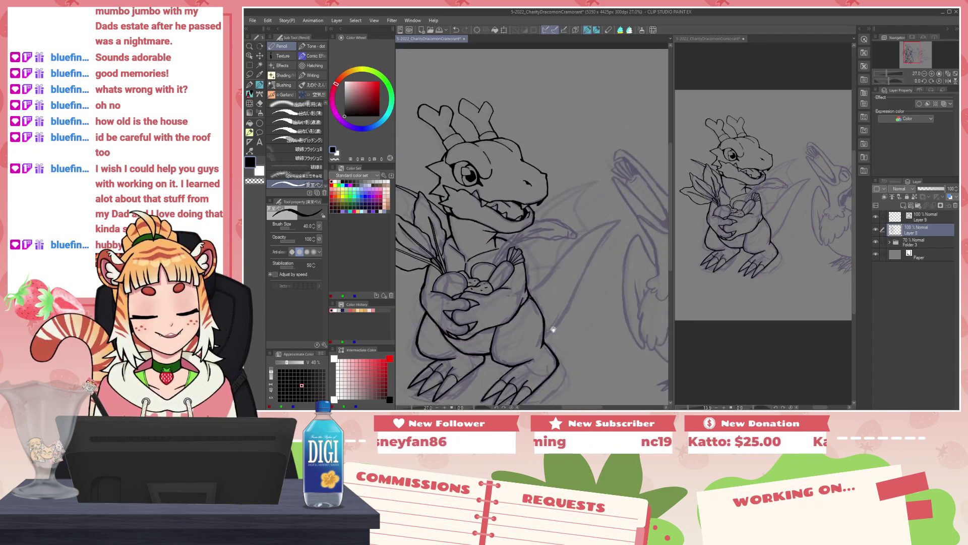
pyautogui.scroll(2, 553, 329)
pyautogui.press('c')
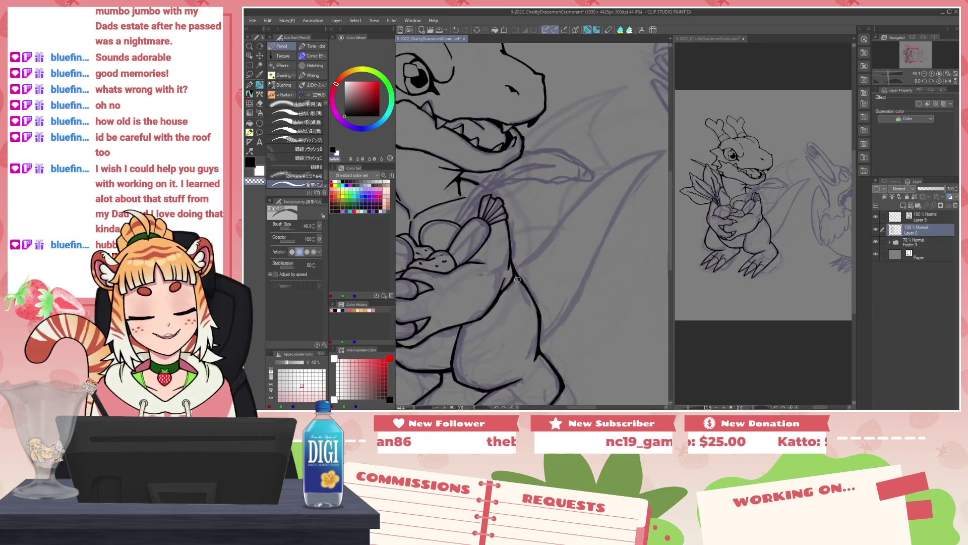
pyautogui.press('c')
pyautogui.moveTo(597, 294); pyautogui.dragTo(555, 291)
pyautogui.press('c')
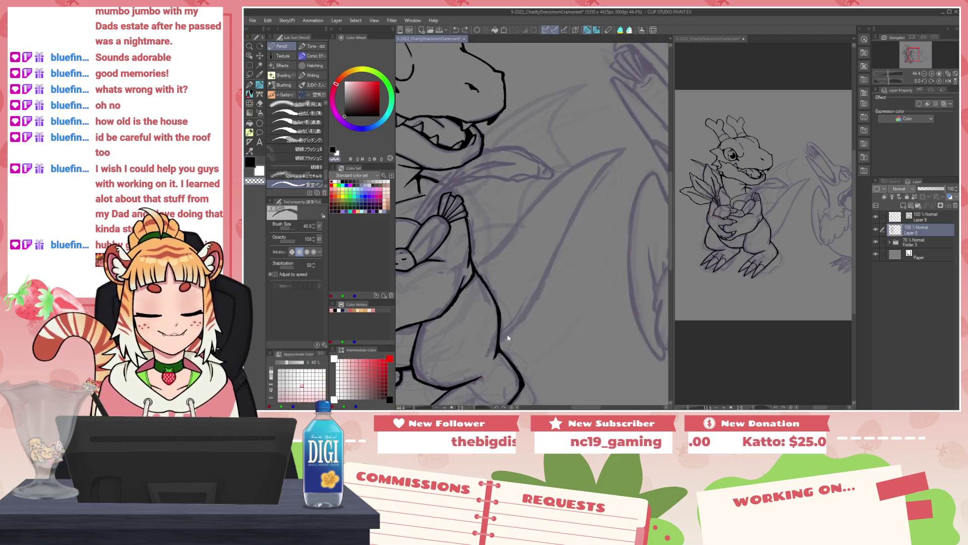
pyautogui.press('c')
pyautogui.moveTo(501, 337); pyautogui.dragTo(620, 152)
pyautogui.moveTo(476, 265)
pyautogui.mouseDown()
pyautogui.moveTo(582, 162)
pyautogui.moveTo(627, 148)
pyautogui.mouseUp()
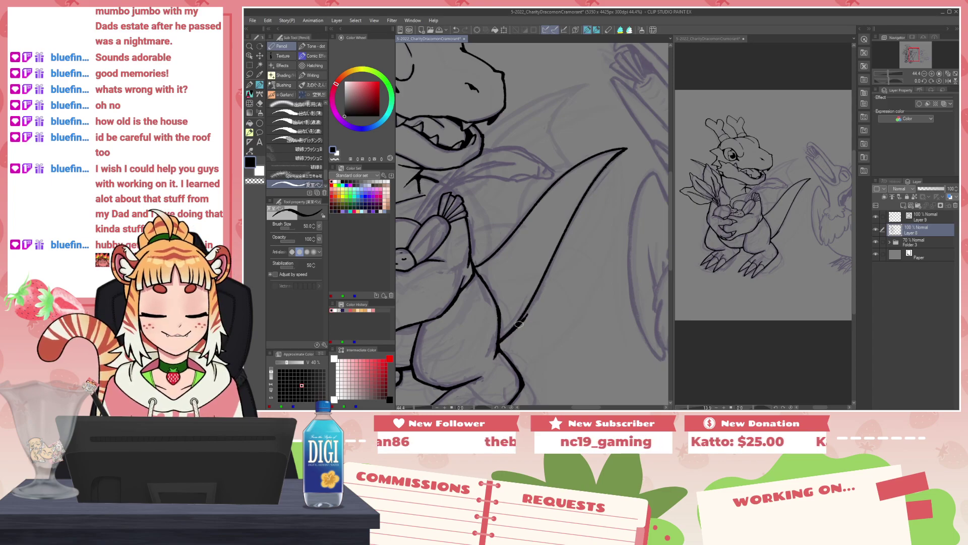
pyautogui.moveTo(498, 343); pyautogui.dragTo(543, 274)
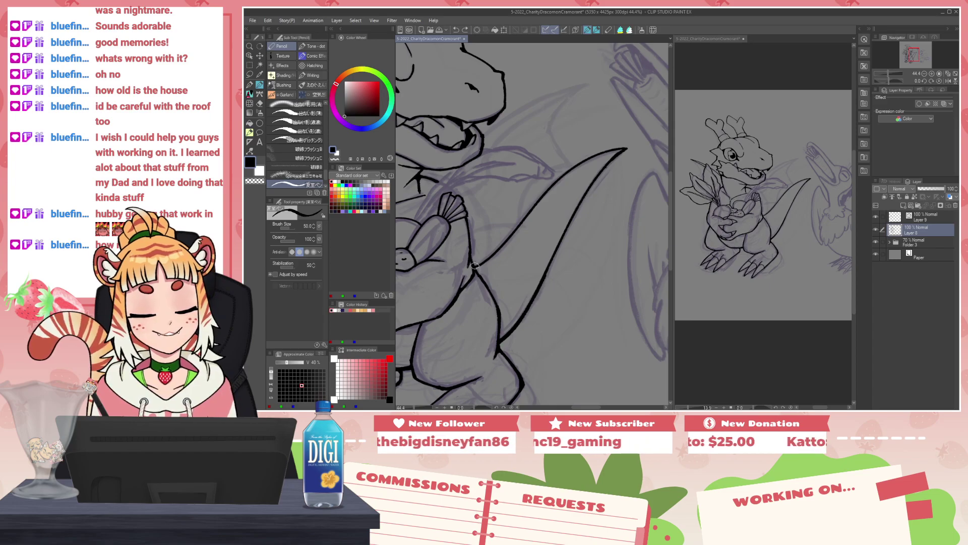
# Step: Ink the tail's upper edge from the elbow toward the tip and clean up the overlapping strokes
pyautogui.moveTo(474, 267); pyautogui.dragTo(507, 240)
pyautogui.hotkey('ctrl', 'z')
pyautogui.moveTo(474, 267); pyautogui.dragTo(529, 212)
pyautogui.hotkey('ctrl', 'z')
pyautogui.moveTo(474, 265); pyautogui.dragTo(557, 183)
pyautogui.moveTo(513, 231); pyautogui.dragTo(585, 165)
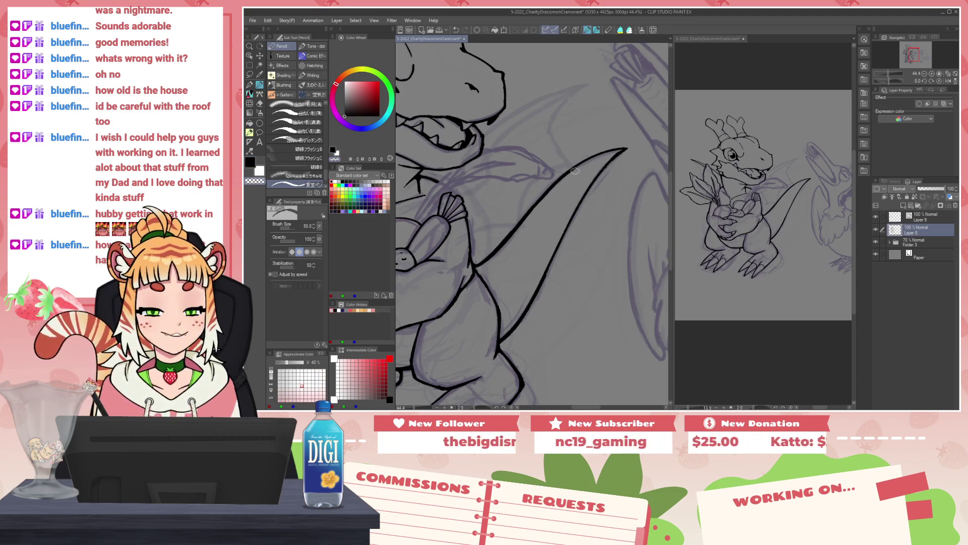
# Step: Refine the tail's upper edge just before its pointed tip, alternating between ink and transparent strokes
pyautogui.press('c')
pyautogui.moveTo(561, 178); pyautogui.dragTo(597, 157)
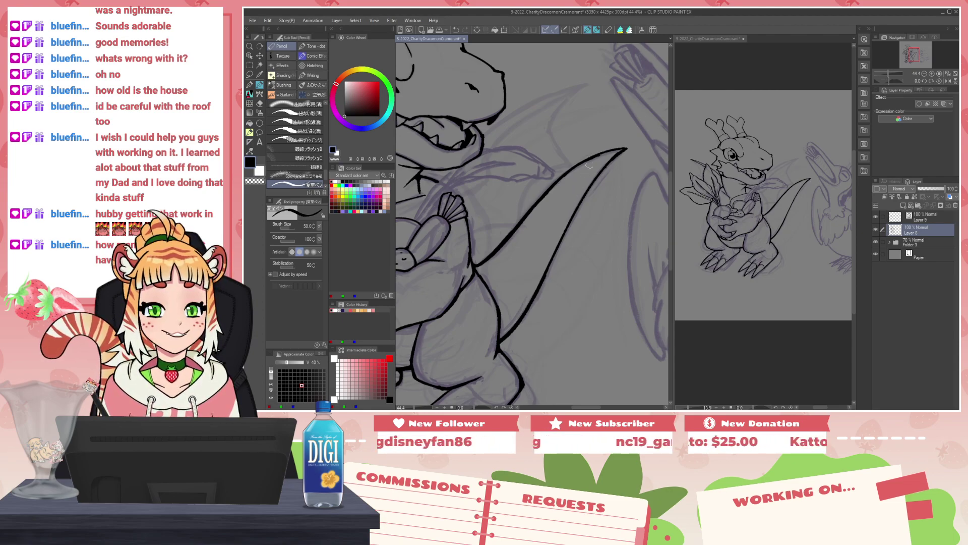
pyautogui.press('c')
pyautogui.moveTo(586, 163); pyautogui.dragTo(604, 154)
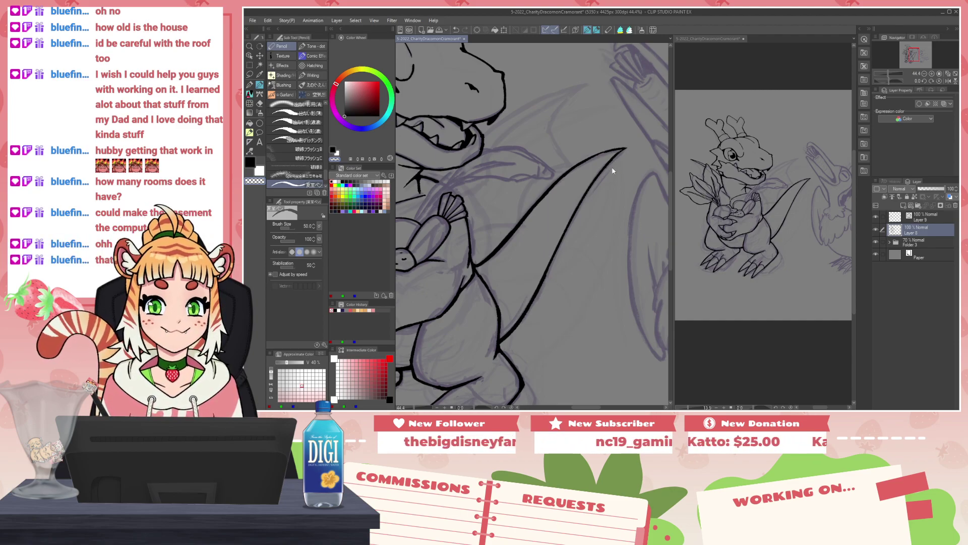
# Step: Flip the view and ink the jagged lower edge of the wing tip behind the vegetable leaves at brush size 40
pyautogui.press('h')
pyautogui.scroll(-2, 571, 196)
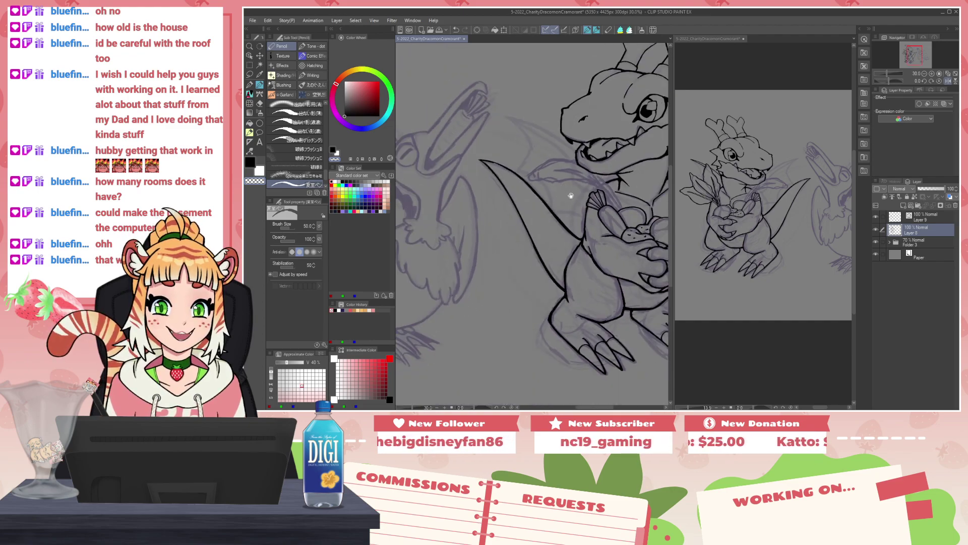
pyautogui.moveTo(570, 197); pyautogui.dragTo(463, 181)
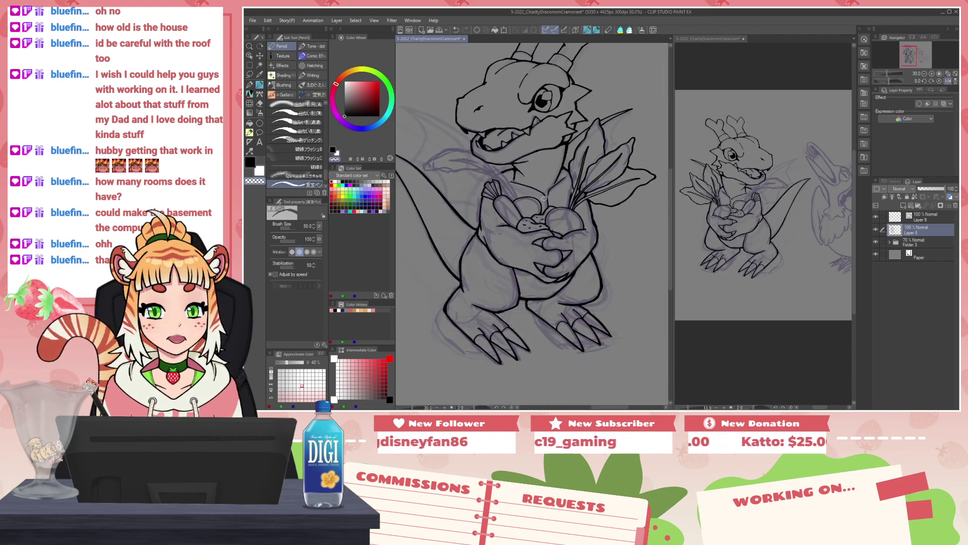
pyautogui.scroll(2, 588, 200)
pyautogui.scroll(-3, 525, 203)
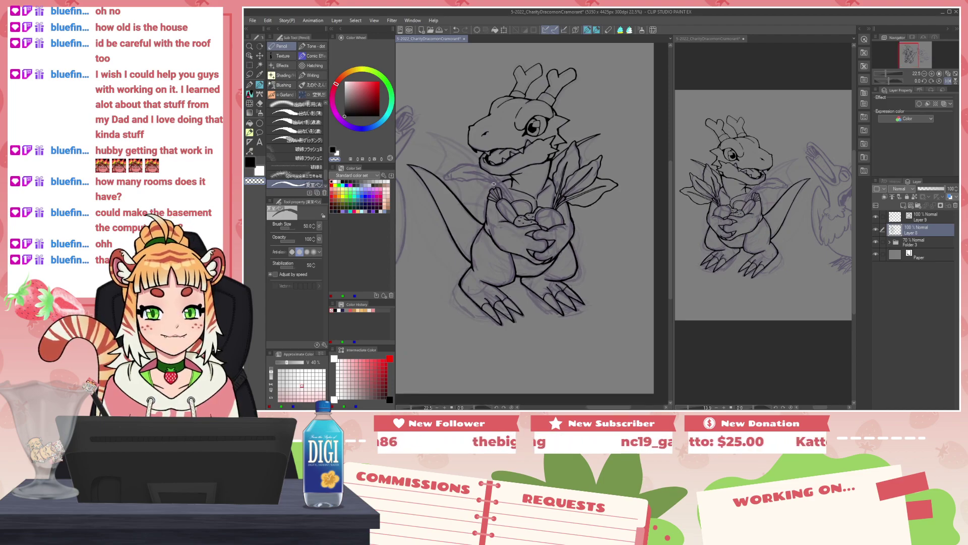
pyautogui.scroll(3, 493, 184)
pyautogui.moveTo(615, 151); pyautogui.dragTo(590, 193)
pyautogui.hotkey('ctrl', 'z')
pyautogui.press('[')
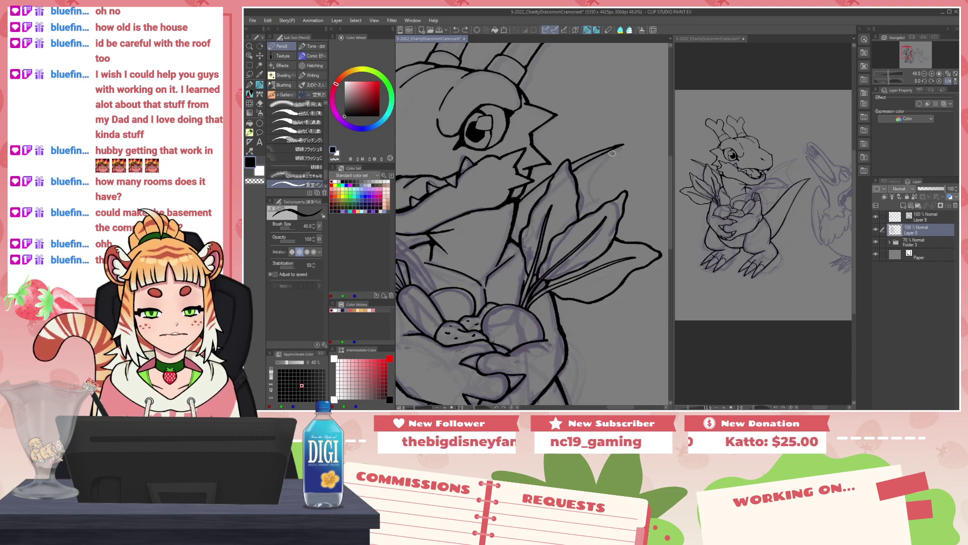
pyautogui.moveTo(617, 149)
pyautogui.mouseDown()
pyautogui.moveTo(591, 174)
pyautogui.moveTo(591, 193)
pyautogui.moveTo(605, 155)
pyautogui.moveTo(583, 183)
pyautogui.mouseUp()
pyautogui.hotkey('ctrl', 'z')
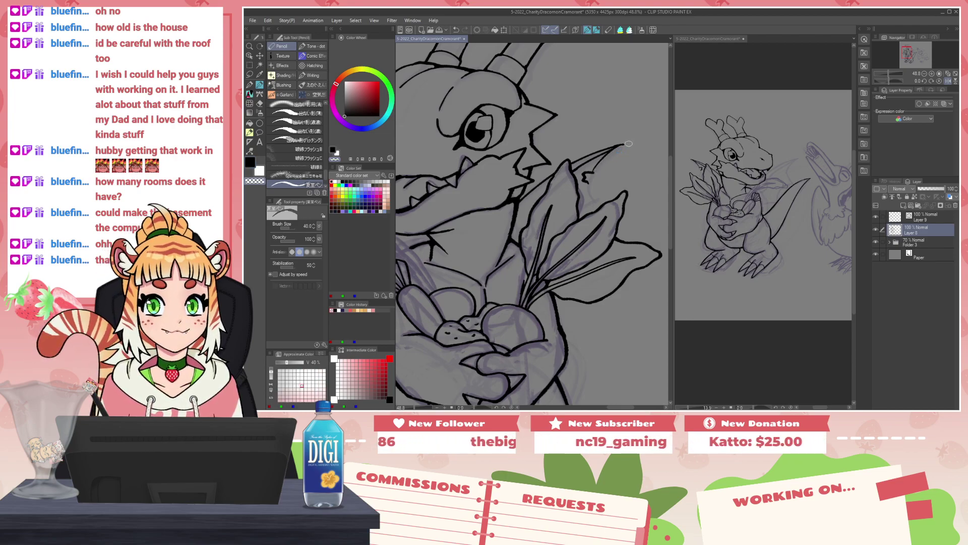
# Step: Clean up the wing tip's notch and point behind the leaves, checking the shape in the mirrored view
pyautogui.press('h')
pyautogui.press('c')
pyautogui.moveTo(471, 172); pyautogui.dragTo(480, 176)
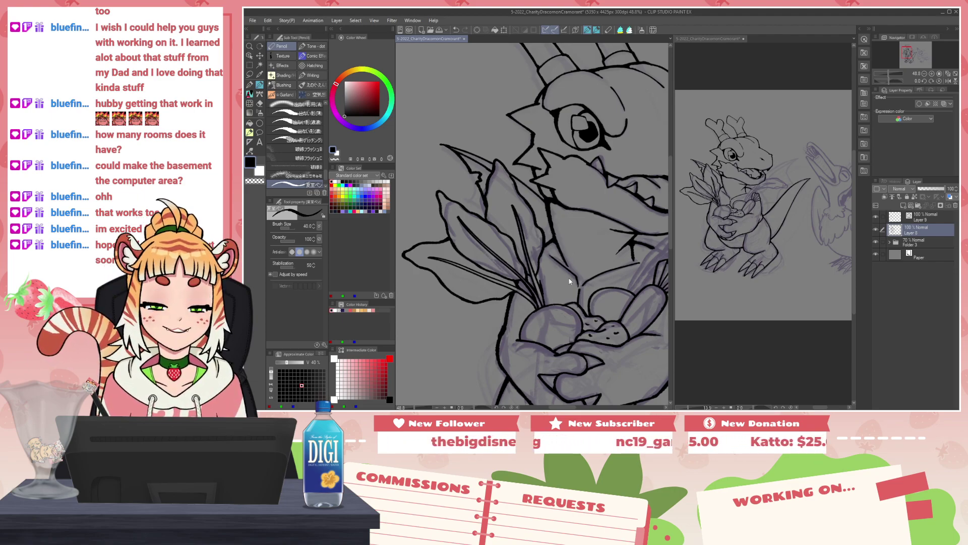
pyautogui.press('h')
pyautogui.moveTo(608, 149); pyautogui.dragTo(625, 144)
pyautogui.press('c')
pyautogui.hotkey('ctrl', 'z')
pyautogui.hotkey('ctrl', 'z')
pyautogui.hotkey('ctrl', 'z')
pyautogui.press('c')
pyautogui.press('c')
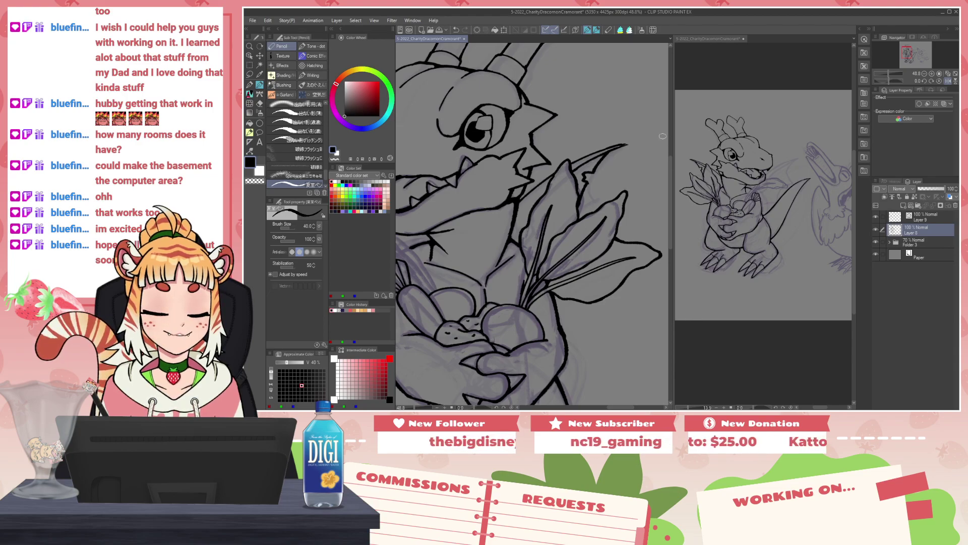
# Step: Touch up the inked line between the dragon's neck and the nearest vegetable leaf
pyautogui.press('c')
pyautogui.moveTo(532, 207)
pyautogui.mouseDown()
pyautogui.moveTo(520, 229)
pyautogui.moveTo(526, 214)
pyautogui.mouseUp()
pyautogui.press('c')
pyautogui.press('c')
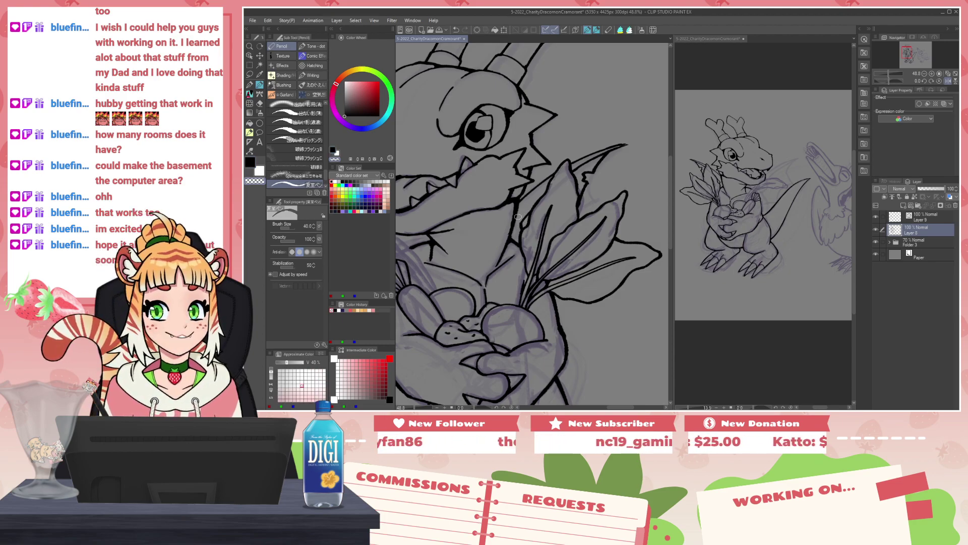
# Step: Examine the inked dragon as a whole and up close, in both mirrored and normal orientation
pyautogui.scroll(-5, 518, 217)
pyautogui.moveTo(512, 221); pyautogui.dragTo(536, 168)
pyautogui.scroll(-4, 537, 205)
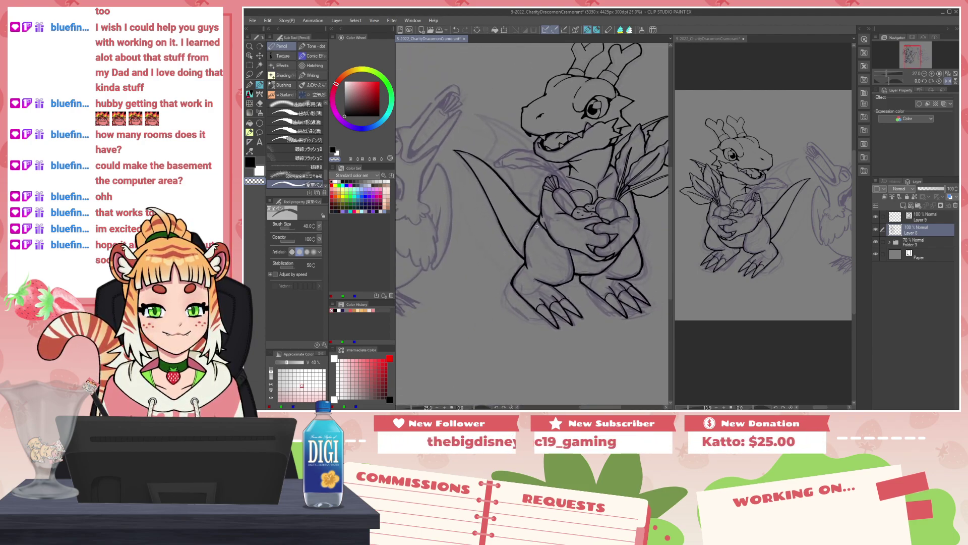
pyautogui.scroll(9, 538, 227)
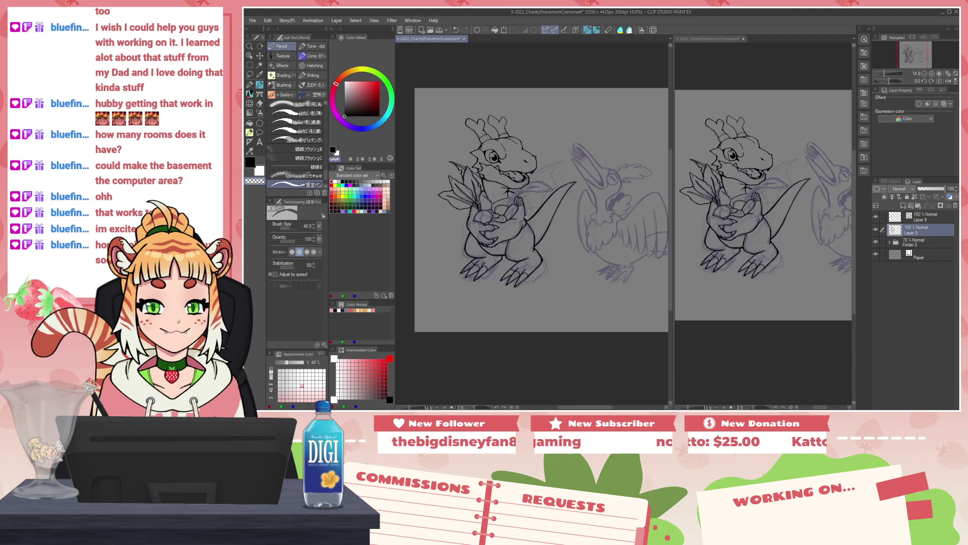
pyautogui.scroll(3, 502, 215)
pyautogui.moveTo(446, 190); pyautogui.dragTo(567, 241)
pyautogui.scroll(-4, 567, 242)
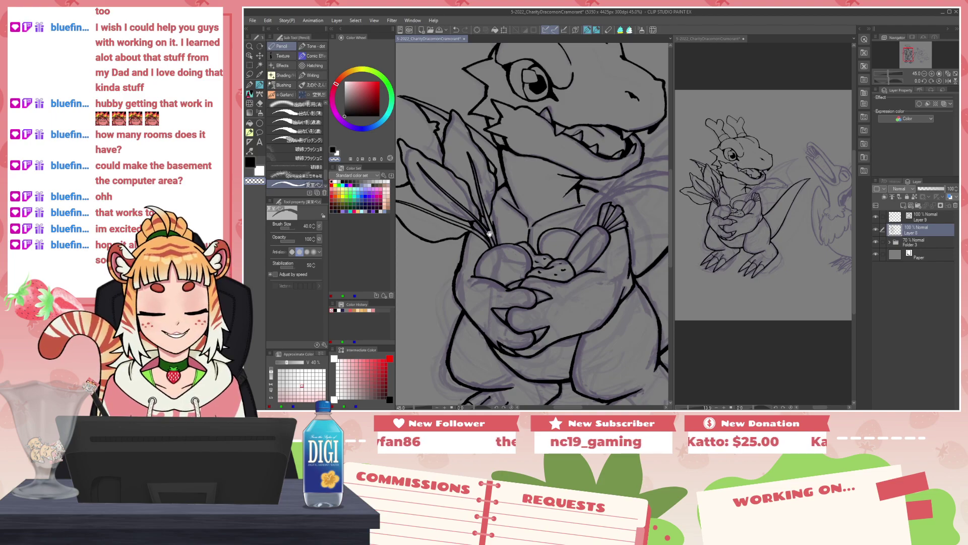
pyautogui.scroll(4, 600, 175)
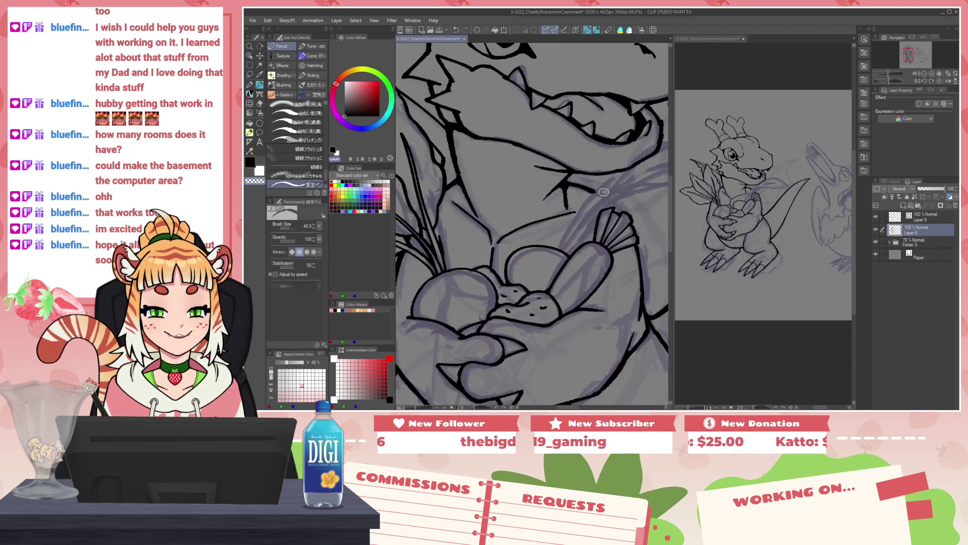
pyautogui.moveTo(596, 197); pyautogui.dragTo(562, 204)
pyautogui.scroll(-1, 566, 199)
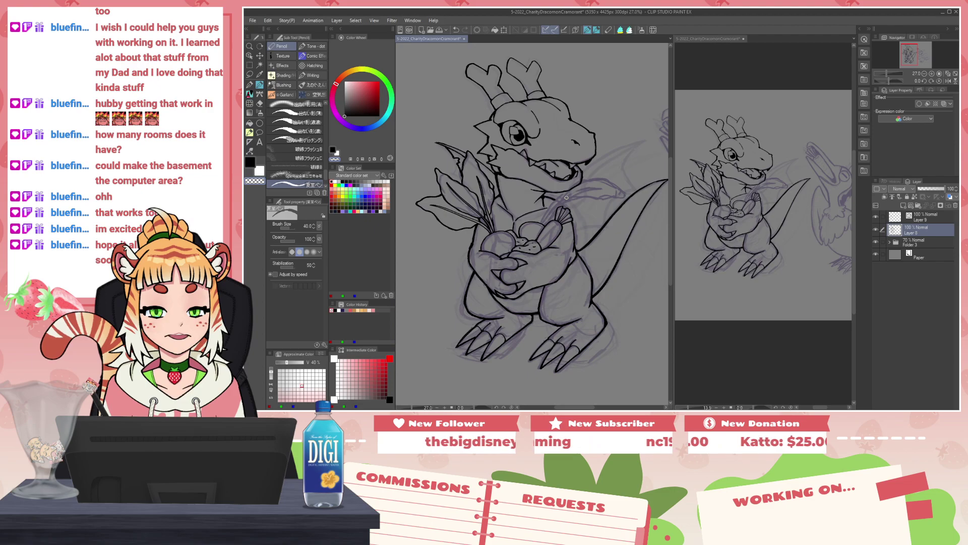
# Step: Ink another pointed tooth along the middle of the upper jaw at brush size 25 and erase its overlapping strokes
pyautogui.scroll(5, 567, 197)
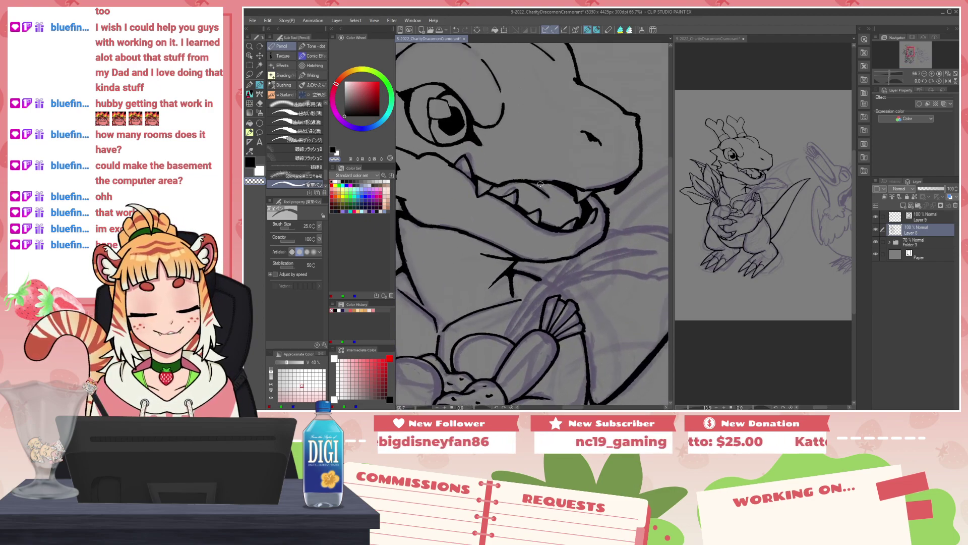
pyautogui.press('c')
pyautogui.moveTo(530, 182); pyautogui.dragTo(527, 193)
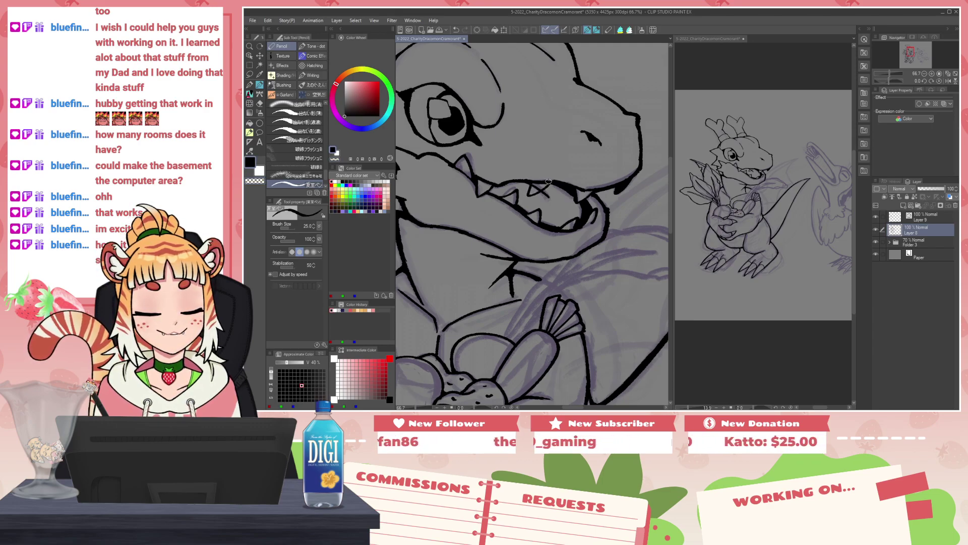
pyautogui.keyDown('alt'); pyautogui.click(533, 185); pyautogui.keyUp('alt')
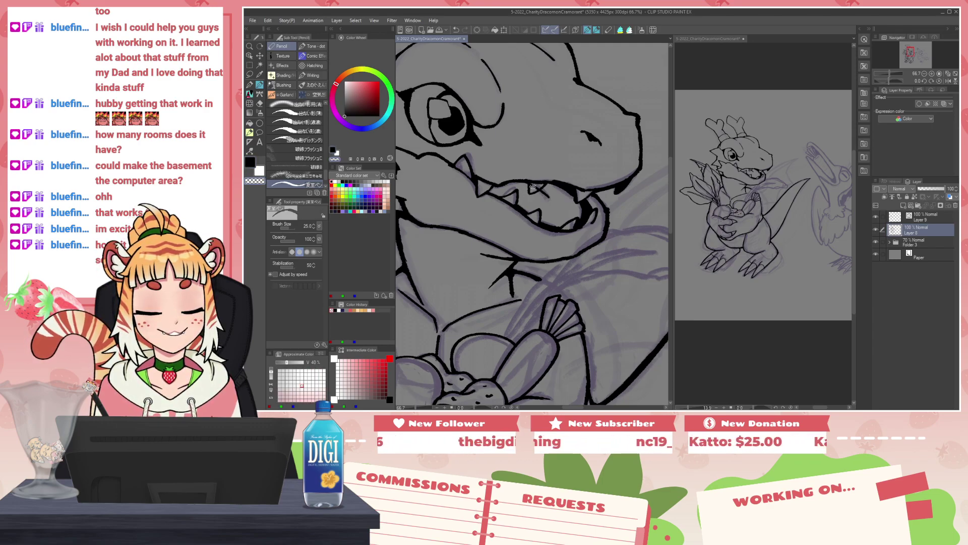
pyautogui.keyDown('alt'); pyautogui.click(532, 189); pyautogui.keyUp('alt')
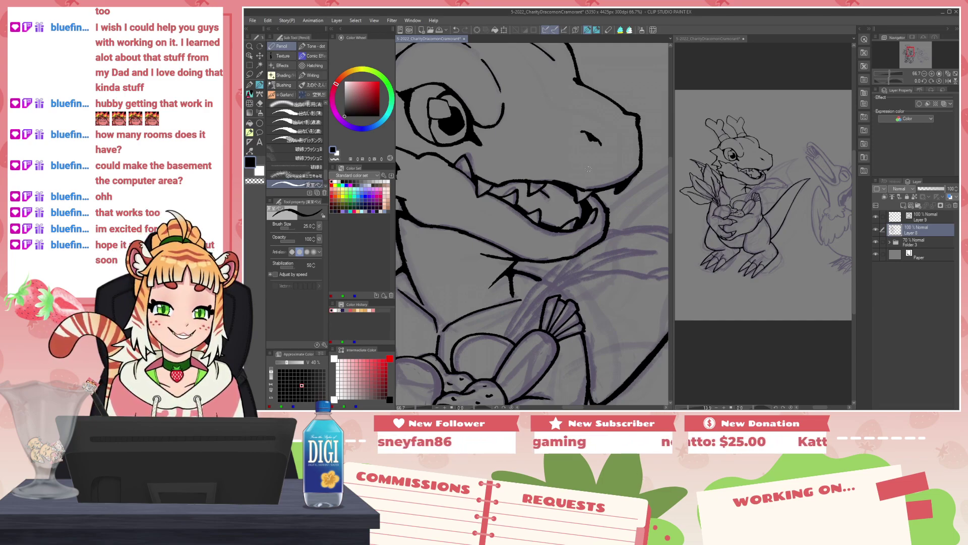
# Step: Ink the next upper tooth toward the snout and tidy where it joins the lip line
pyautogui.press('c')
pyautogui.moveTo(559, 185); pyautogui.dragTo(561, 191)
pyautogui.keyDown('alt'); pyautogui.click(558, 195); pyautogui.keyUp('alt')
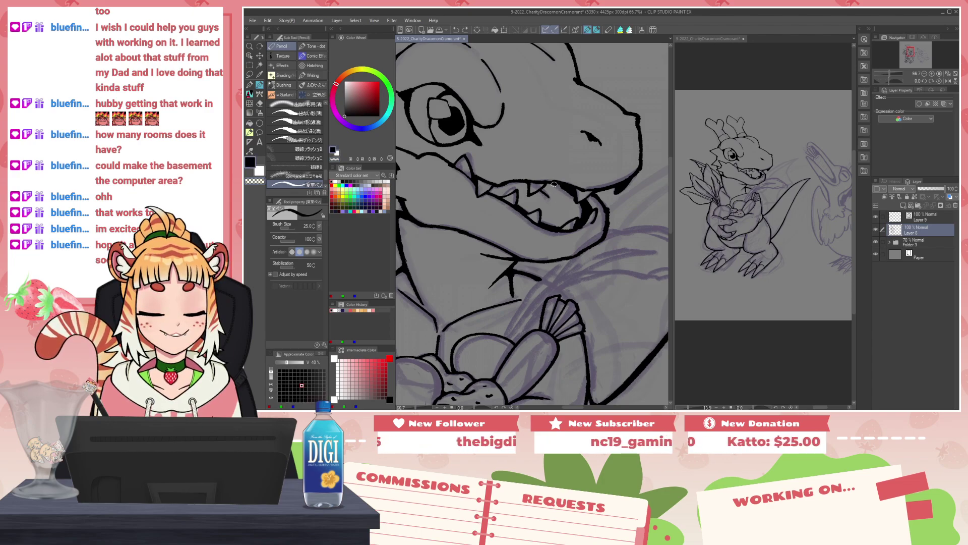
pyautogui.keyDown('alt'); pyautogui.click(565, 185); pyautogui.keyUp('alt')
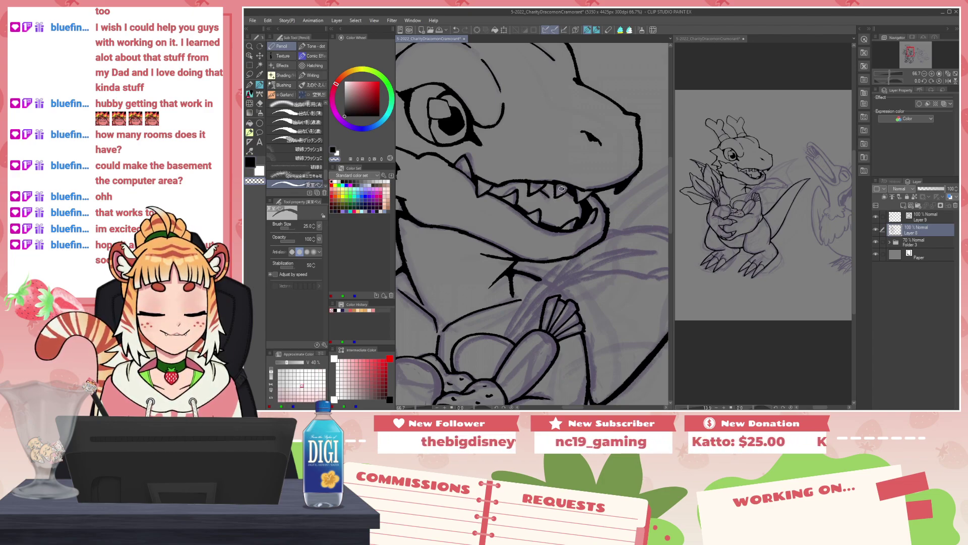
pyautogui.keyDown('alt'); pyautogui.click(554, 184); pyautogui.keyUp('alt')
pyautogui.moveTo(555, 184)
pyautogui.mouseDown()
pyautogui.moveTo(568, 187)
pyautogui.moveTo(566, 179)
pyautogui.mouseUp()
pyautogui.press('c')
pyautogui.press('c')
pyautogui.press('c')
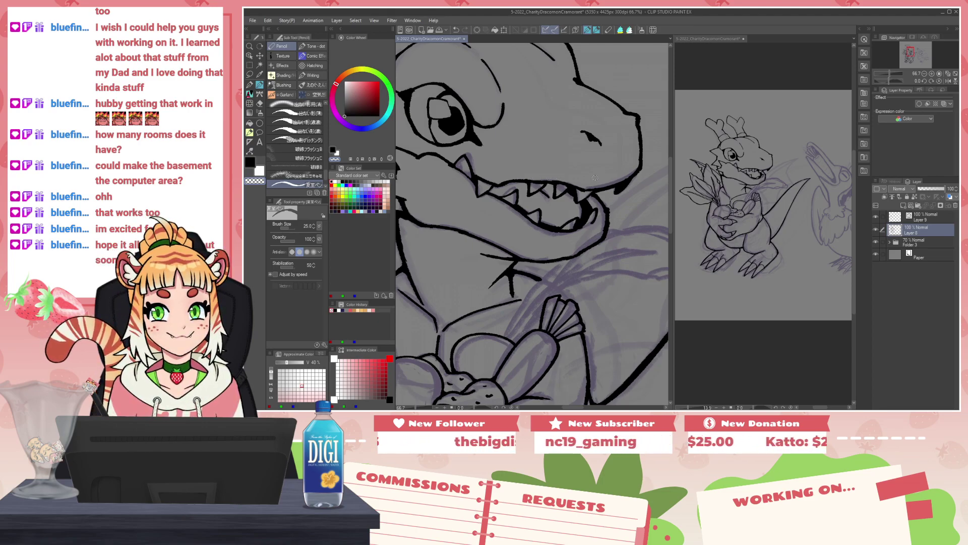
# Step: Thicken the line junctions where the tail's edges meet the thigh and the elbow
pyautogui.scroll(-3, 595, 178)
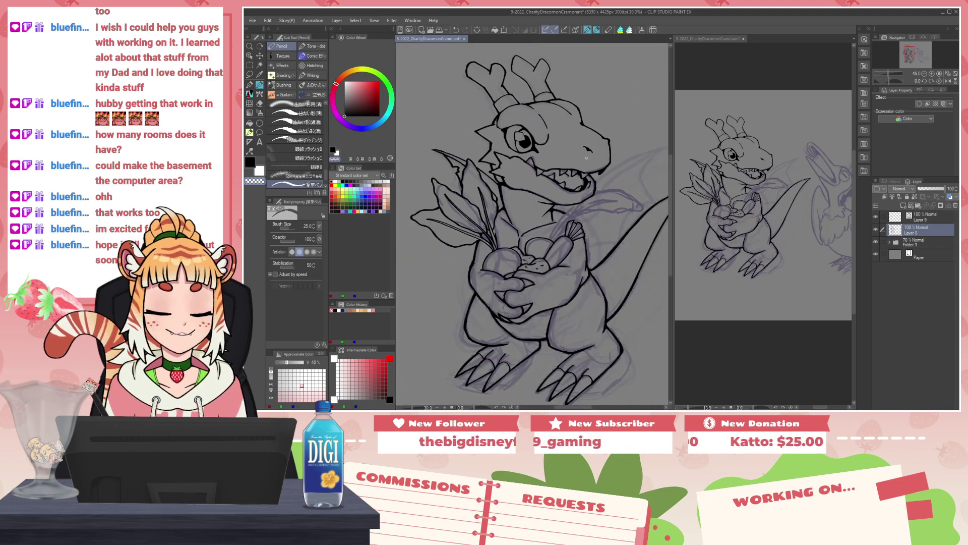
pyautogui.scroll(5, 594, 151)
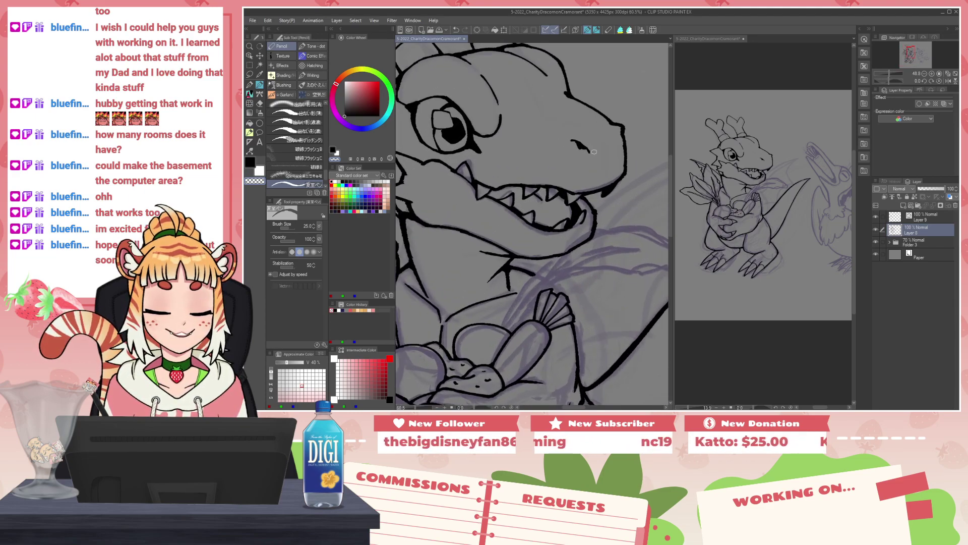
pyautogui.scroll(-2, 594, 151)
pyautogui.scroll(-1, 594, 151)
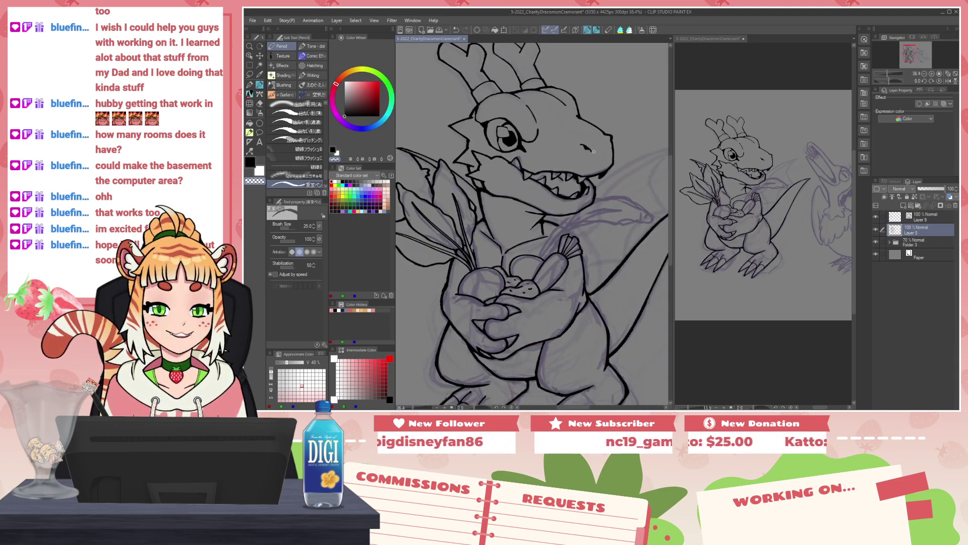
pyautogui.moveTo(615, 220); pyautogui.dragTo(535, 137)
pyautogui.moveTo(520, 187); pyautogui.dragTo(571, 169)
pyautogui.scroll(2, 574, 170)
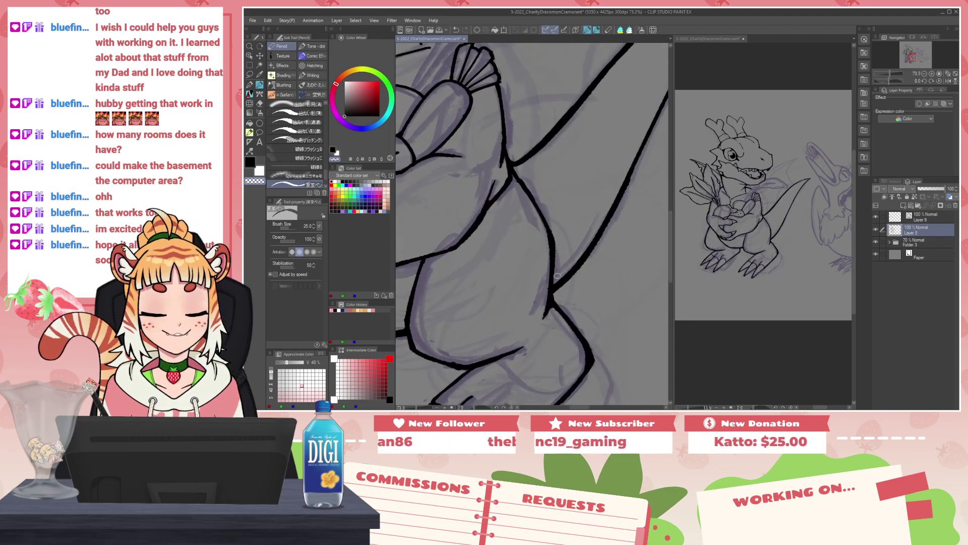
pyautogui.moveTo(552, 279); pyautogui.dragTo(563, 277)
pyautogui.moveTo(516, 168); pyautogui.dragTo(516, 180)
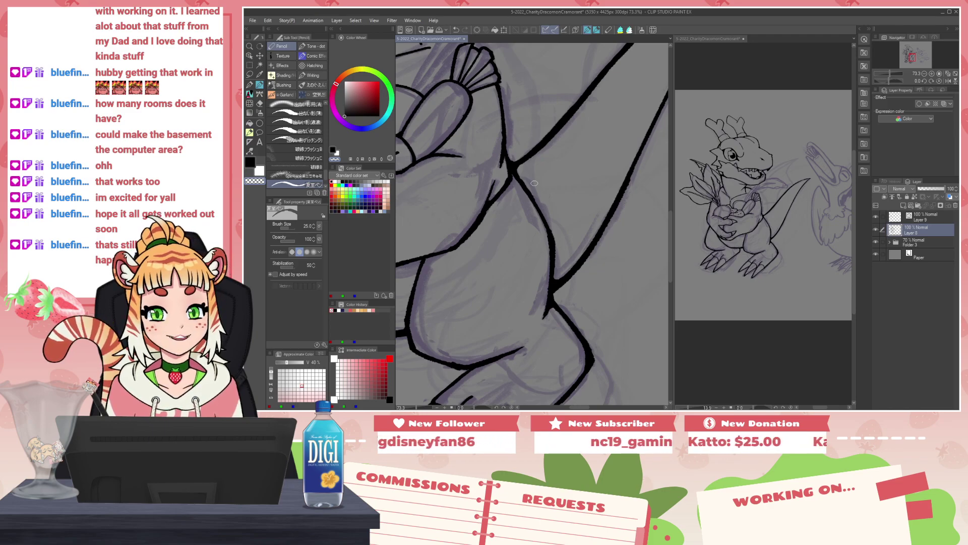
# Step: Browse the thumbnails of all materials in the material library, from the downloaded brush tips to the monochrome textures
pyautogui.scroll(5, 588, 181)
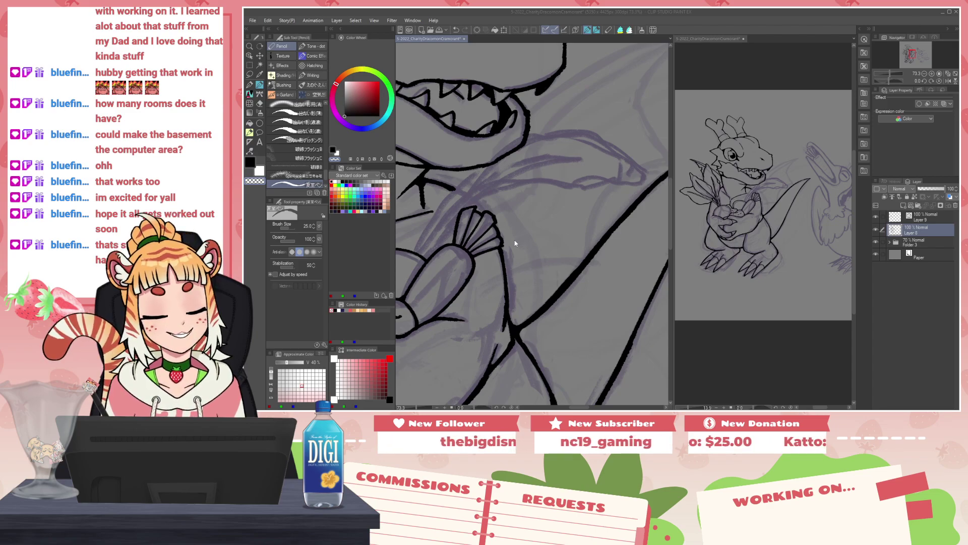
pyautogui.scroll(-4, 515, 244)
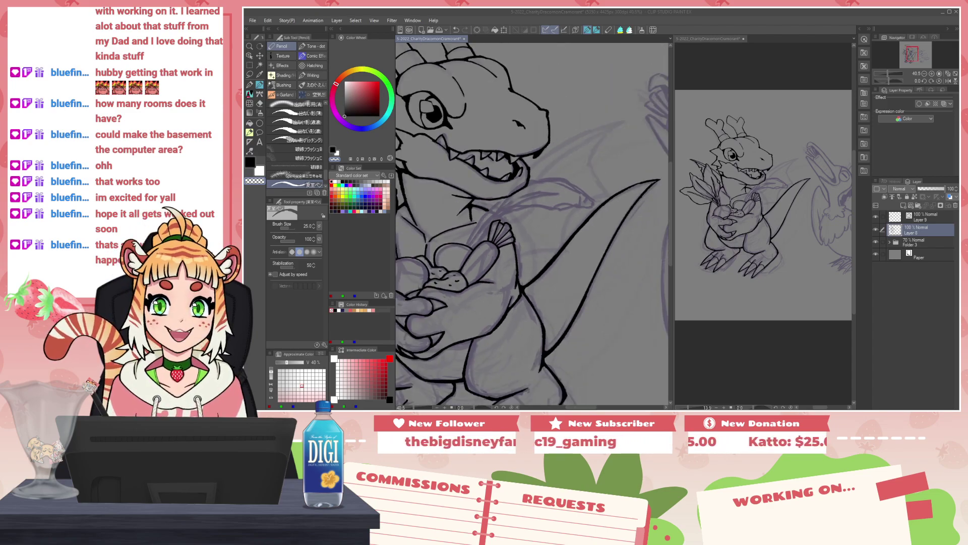
pyautogui.click(864, 170)
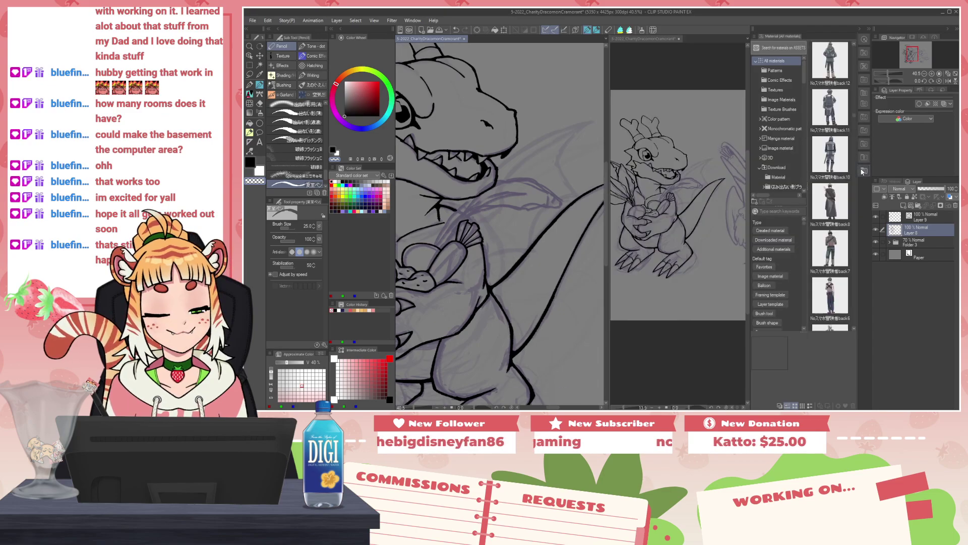
pyautogui.scroll(-5, 825, 173)
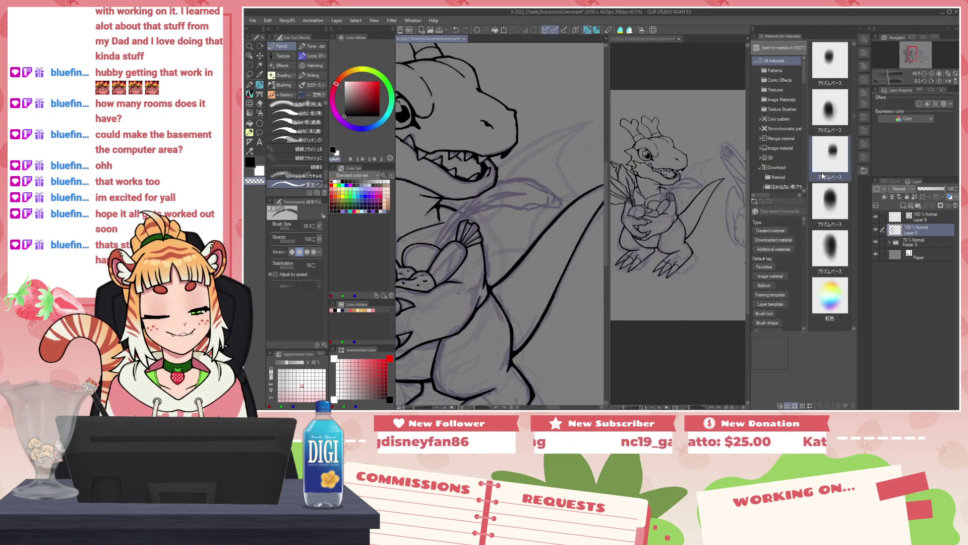
pyautogui.scroll(-8, 855, 121)
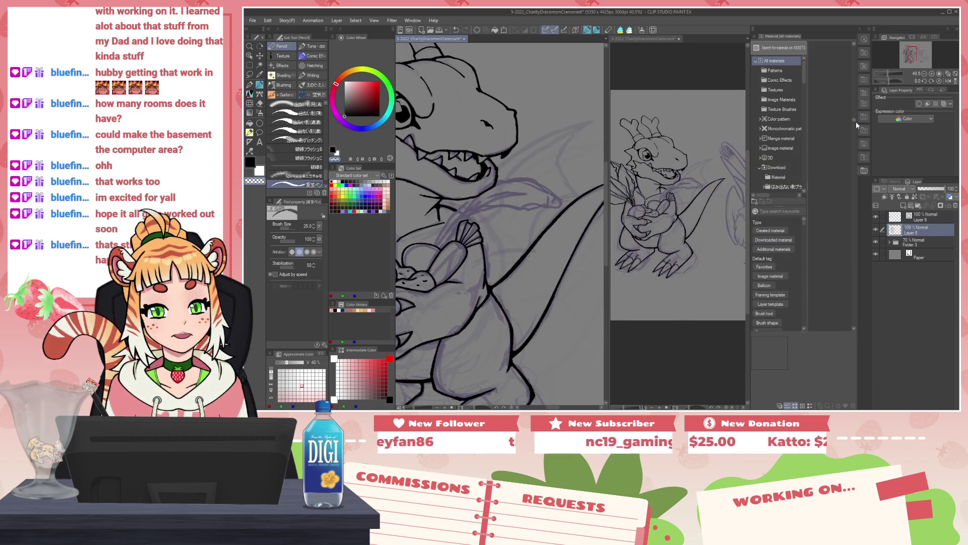
pyautogui.scroll(-6, 829, 165)
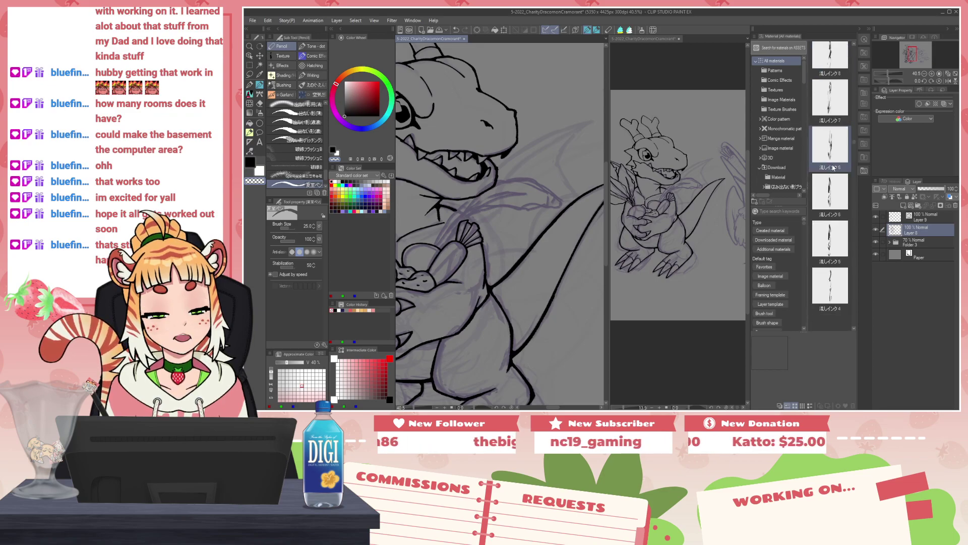
pyautogui.scroll(-6, 814, 159)
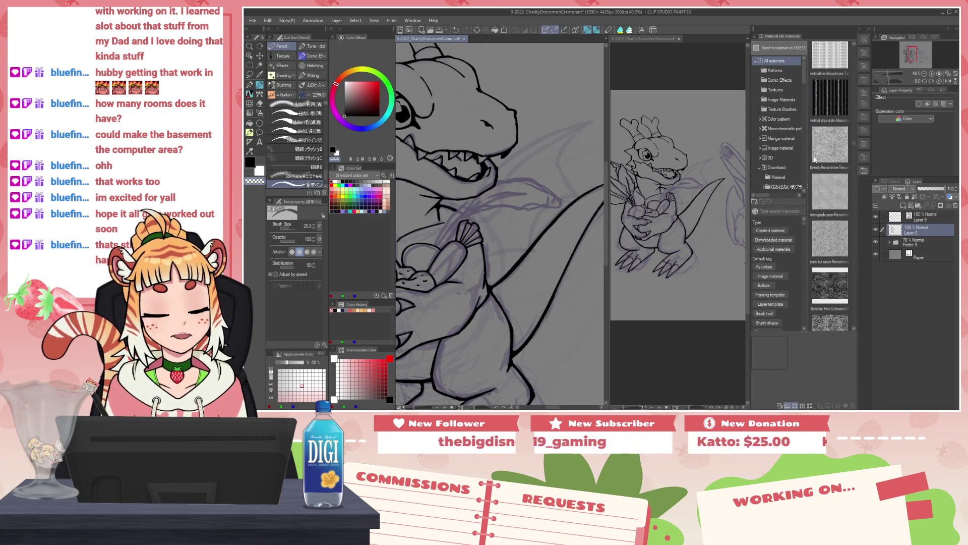
pyautogui.scroll(-6, 814, 161)
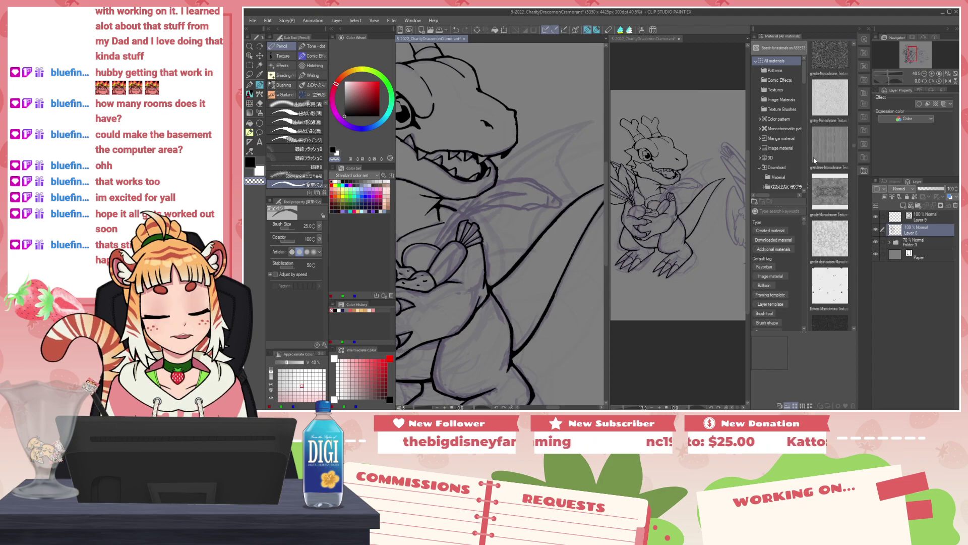
pyautogui.scroll(-3, 814, 165)
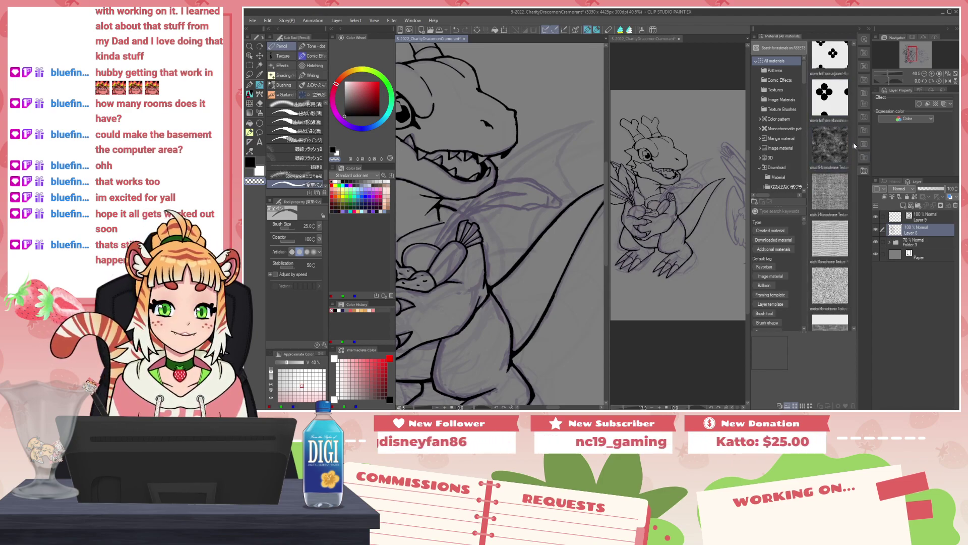
pyautogui.moveTo(853, 146); pyautogui.dragTo(856, 33)
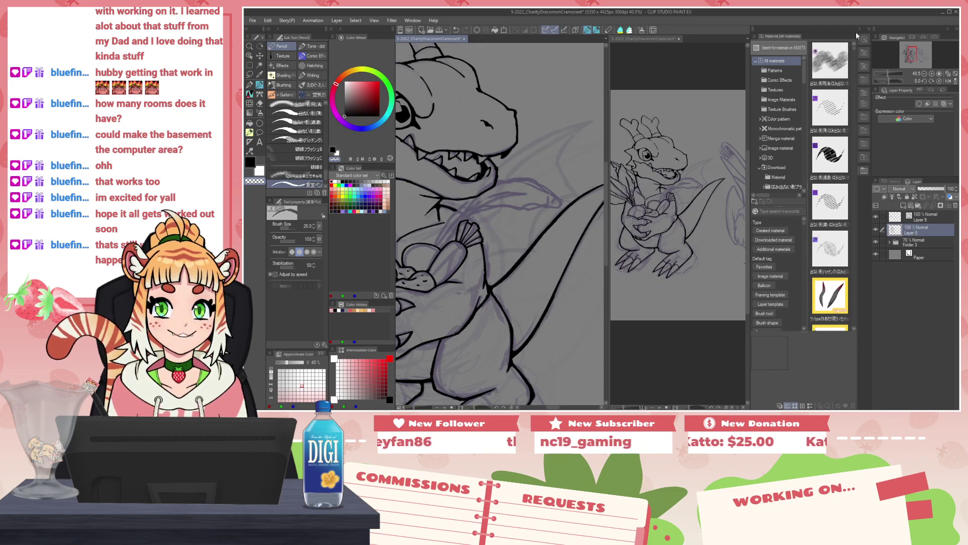
pyautogui.click(864, 171)
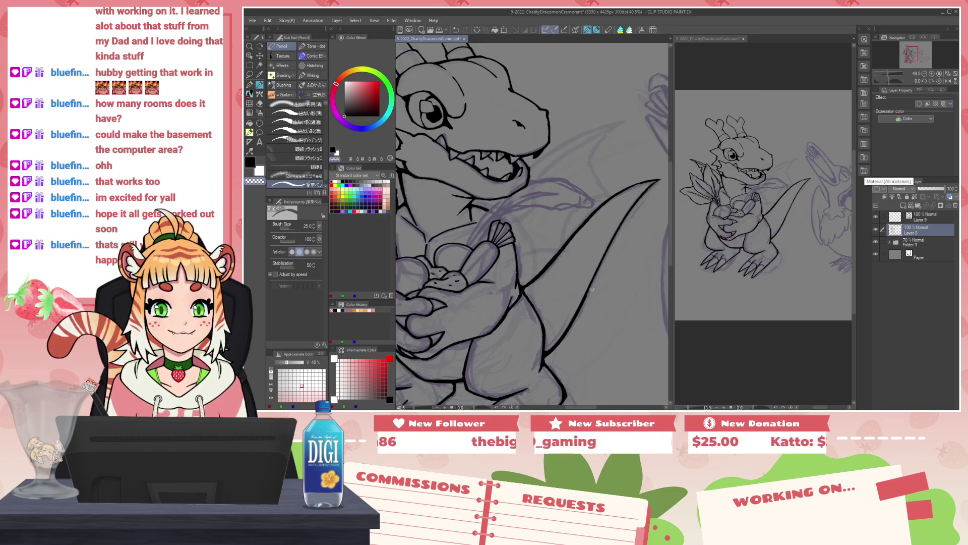
# Step: Touch up the line junction where the dragon's forearm meets its thigh, alternating the black ink with the transparent colour
pyautogui.scroll(3, 545, 294)
pyautogui.scroll(-7, 544, 294)
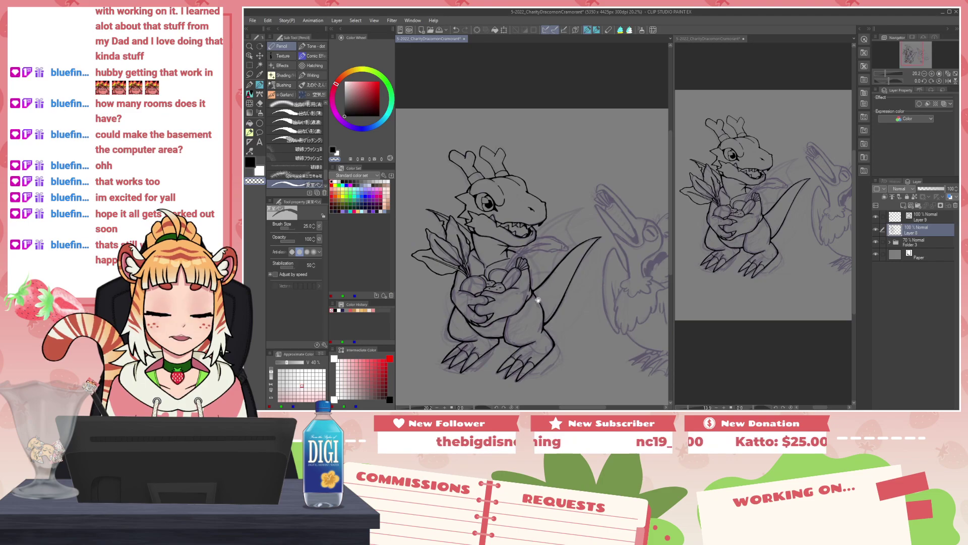
pyautogui.moveTo(538, 305); pyautogui.dragTo(563, 214)
pyautogui.scroll(4, 547, 256)
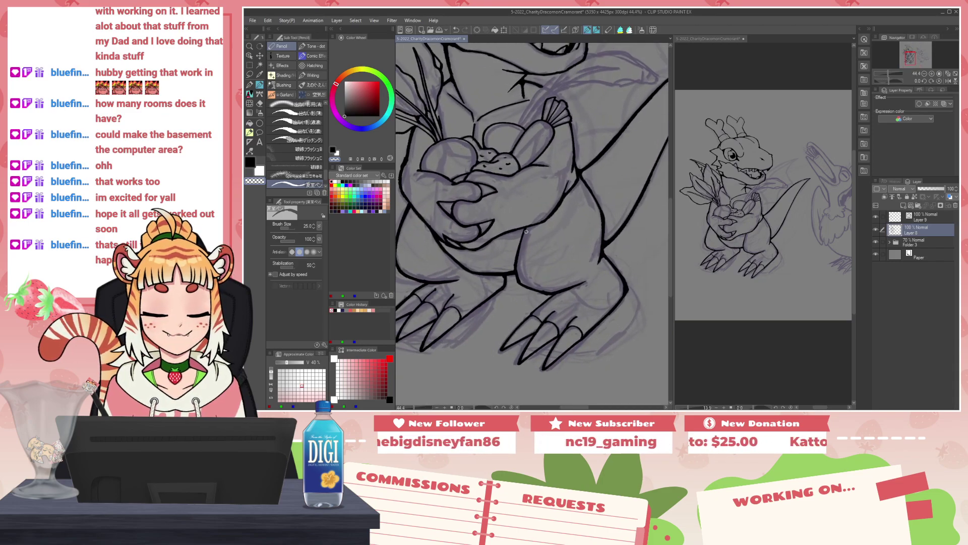
pyautogui.press('c')
pyautogui.moveTo(522, 228); pyautogui.dragTo(524, 232)
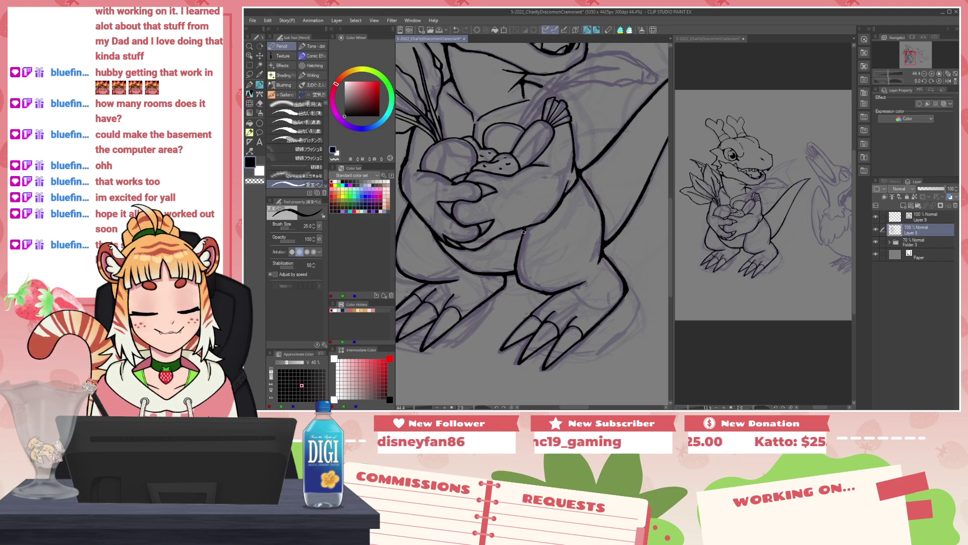
pyautogui.press('c')
pyautogui.press('c')
pyautogui.moveTo(525, 232); pyautogui.dragTo(524, 230)
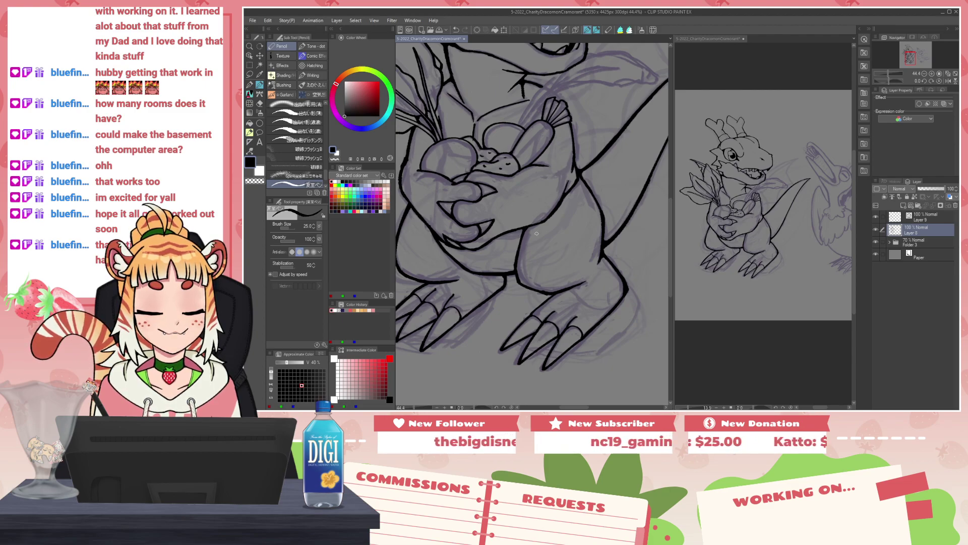
# Step: On vector Layer 9, ink a thin double-lined stalk curving up from behind the held vegetables toward the lower jaw, redoing unsatisfactory strokes
pyautogui.moveTo(622, 161); pyautogui.dragTo(585, 257)
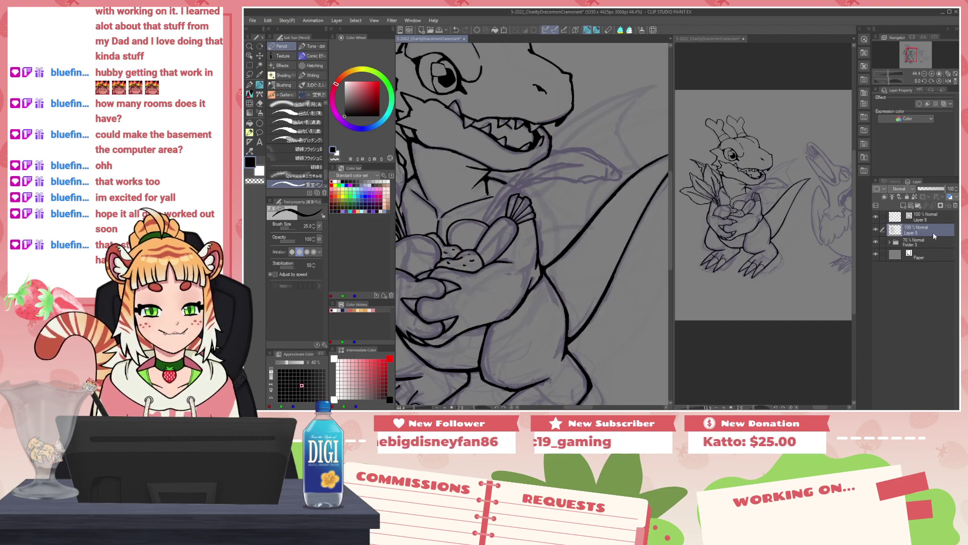
pyautogui.click(923, 222)
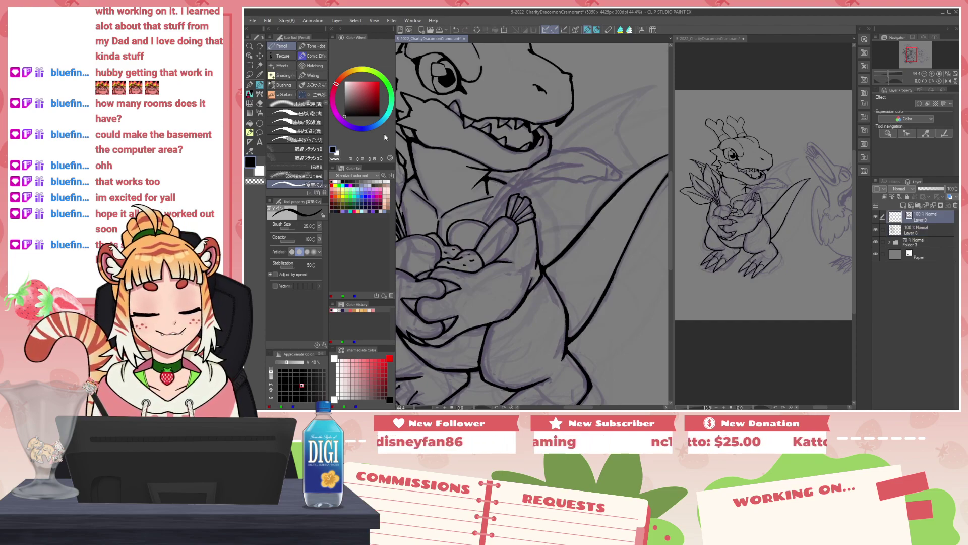
pyautogui.moveTo(485, 224)
pyautogui.mouseDown()
pyautogui.moveTo(515, 186)
pyautogui.moveTo(586, 164)
pyautogui.mouseUp()
pyautogui.hotkey('ctrl', 'z')
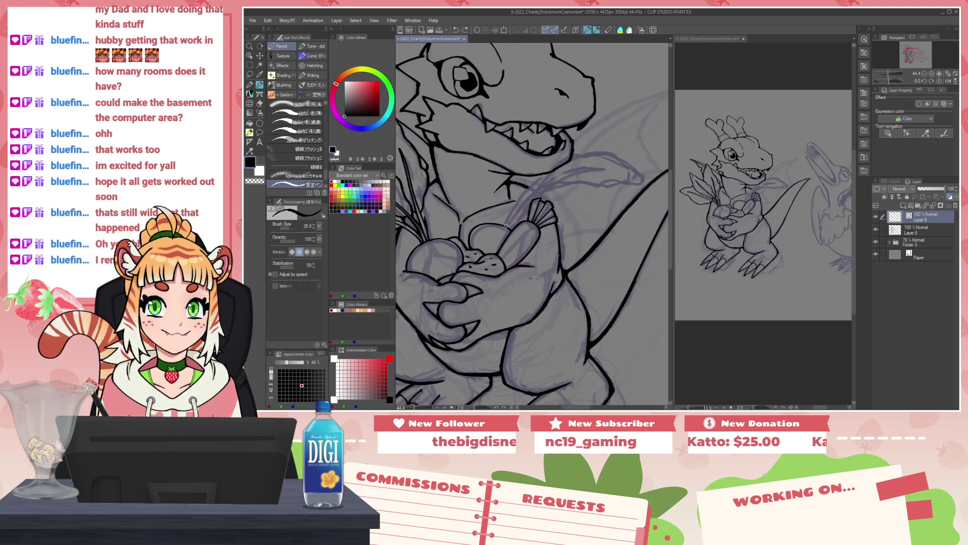
pyautogui.moveTo(505, 224)
pyautogui.mouseDown()
pyautogui.moveTo(543, 186)
pyautogui.moveTo(591, 171)
pyautogui.moveTo(512, 216)
pyautogui.mouseUp()
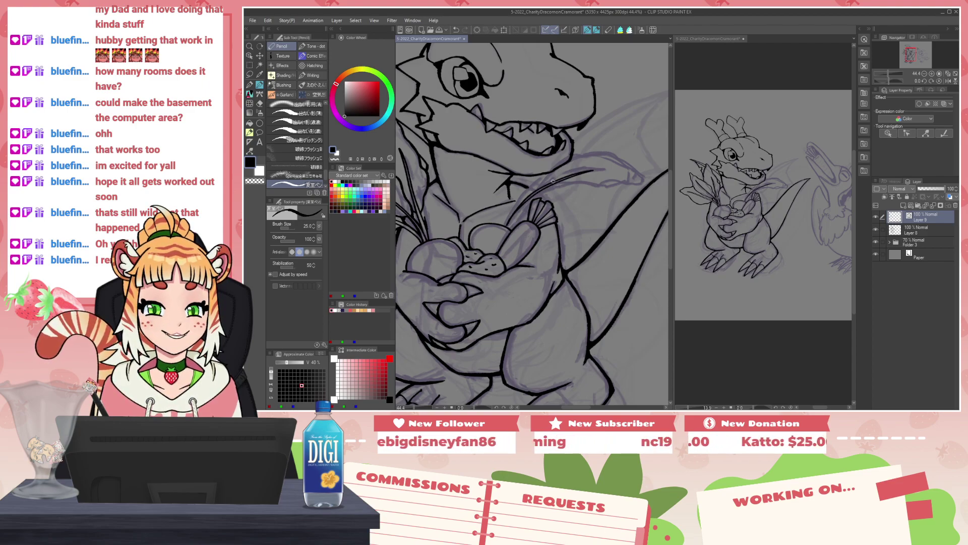
pyautogui.scroll(5, 552, 180)
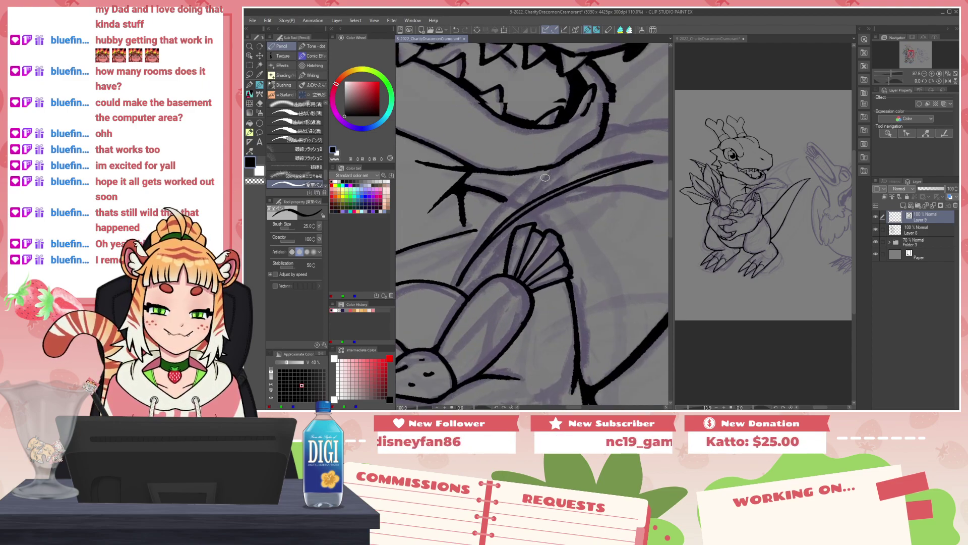
pyautogui.scroll(-3, 551, 187)
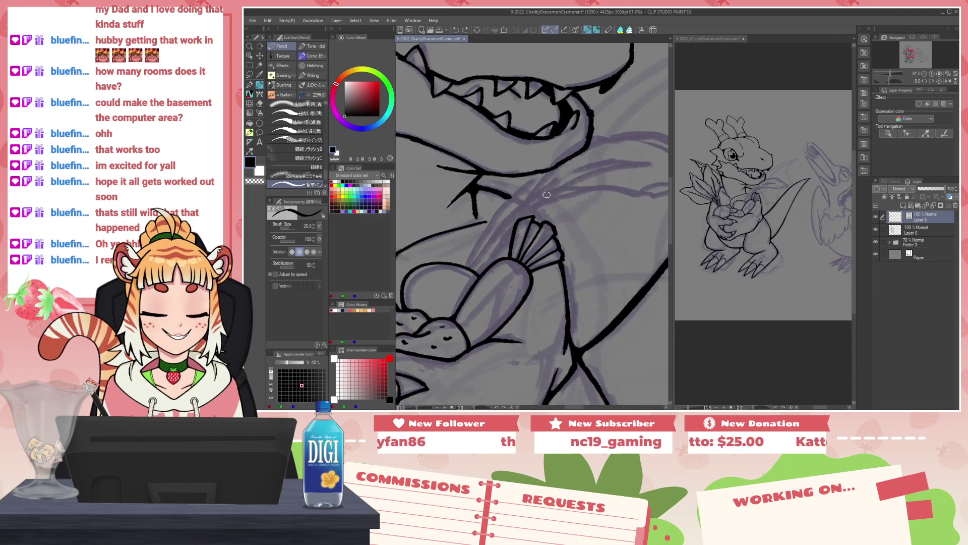
pyautogui.moveTo(474, 265)
pyautogui.mouseDown()
pyautogui.moveTo(522, 205)
pyautogui.moveTo(564, 183)
pyautogui.moveTo(633, 172)
pyautogui.moveTo(524, 216)
pyautogui.mouseUp()
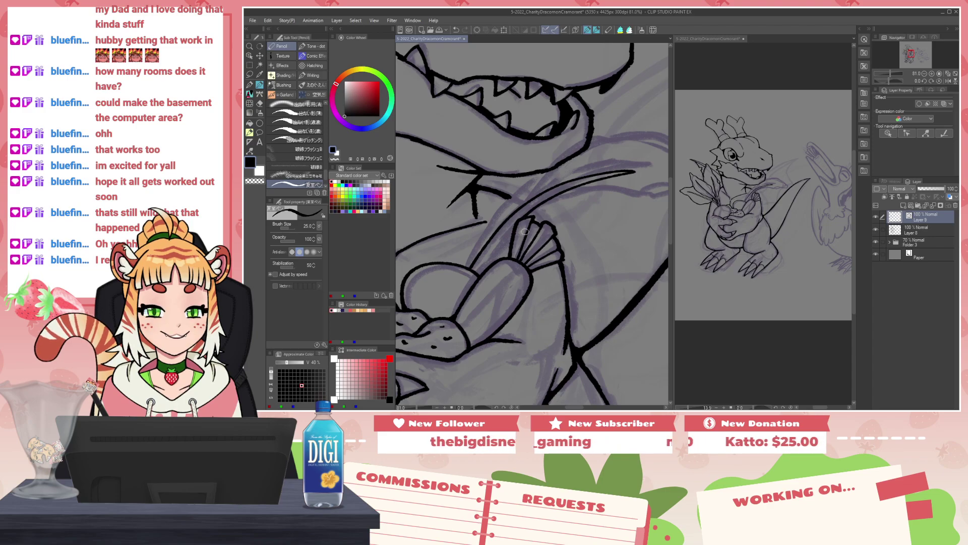
pyautogui.hotkey('ctrl', 'z')
pyautogui.moveTo(471, 267)
pyautogui.mouseDown()
pyautogui.moveTo(529, 199)
pyautogui.moveTo(575, 176)
pyautogui.moveTo(630, 166)
pyautogui.moveTo(554, 193)
pyautogui.moveTo(473, 266)
pyautogui.mouseUp()
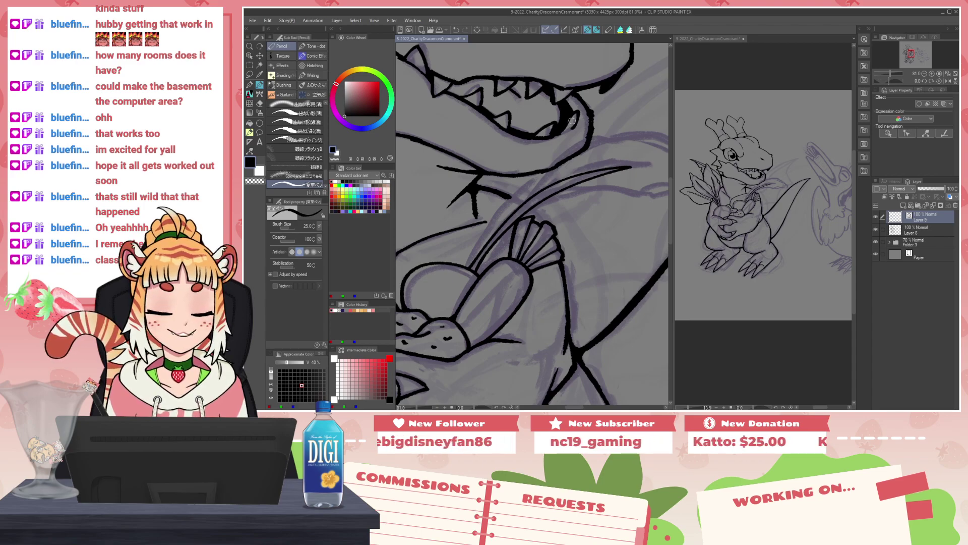
# Step: Refine the curve of the double-lined stalk with Pinch vector line and check its two vector strokes by selecting them
pyautogui.click(260, 65)
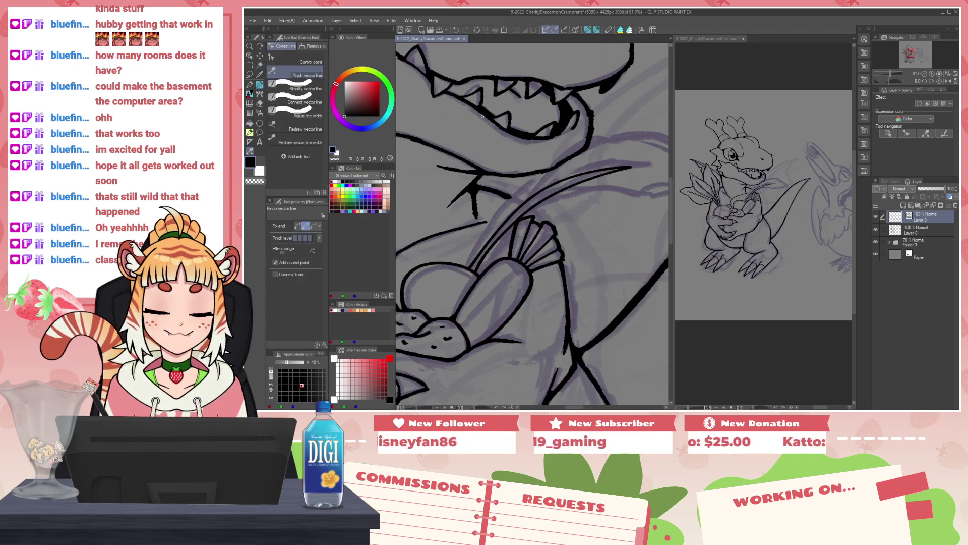
pyautogui.scroll(1, 515, 159)
pyautogui.moveTo(550, 190); pyautogui.dragTo(550, 194)
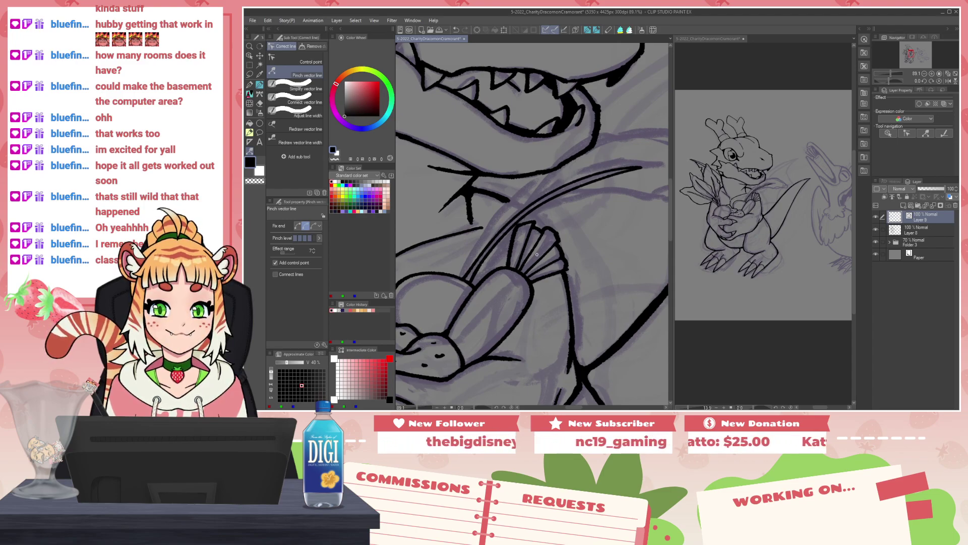
pyautogui.scroll(-2, 537, 252)
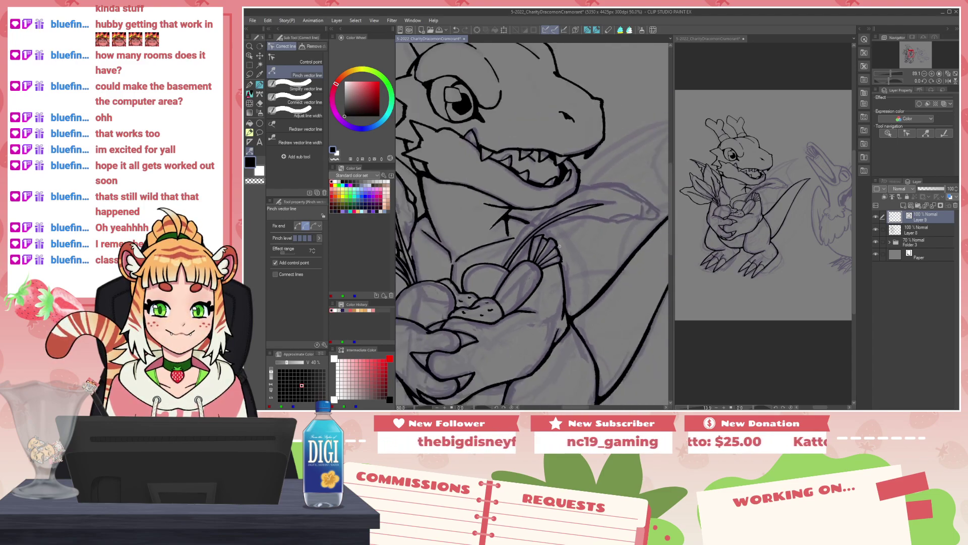
pyautogui.keyDown('ctrl'); pyautogui.click(533, 230); pyautogui.keyUp('ctrl')
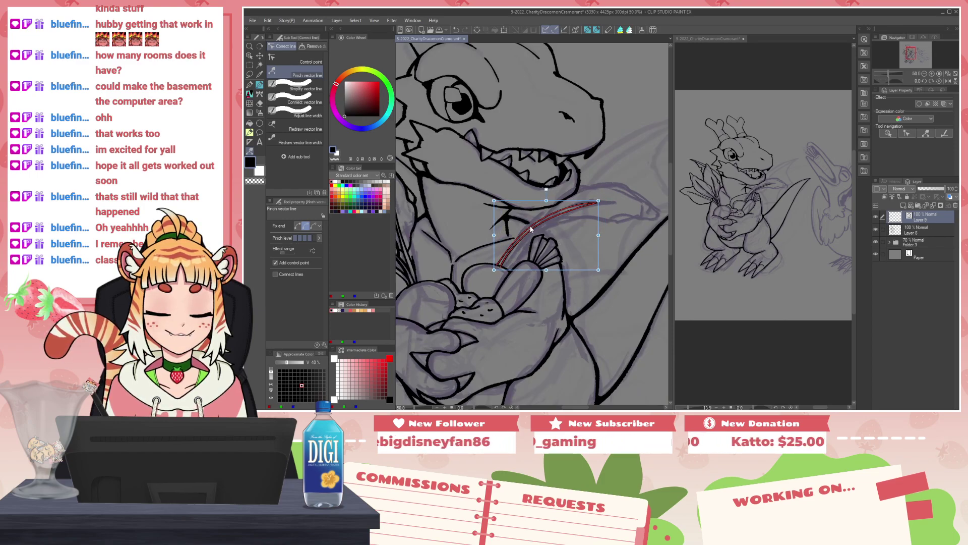
pyautogui.keyDown('ctrl'); pyautogui.click(580, 251); pyautogui.keyUp('ctrl')
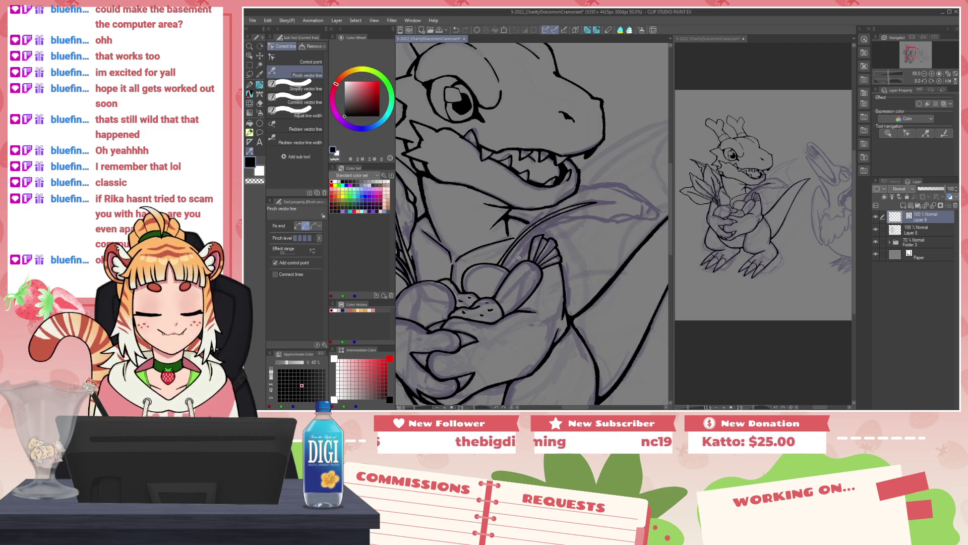
pyautogui.scroll(5, 514, 257)
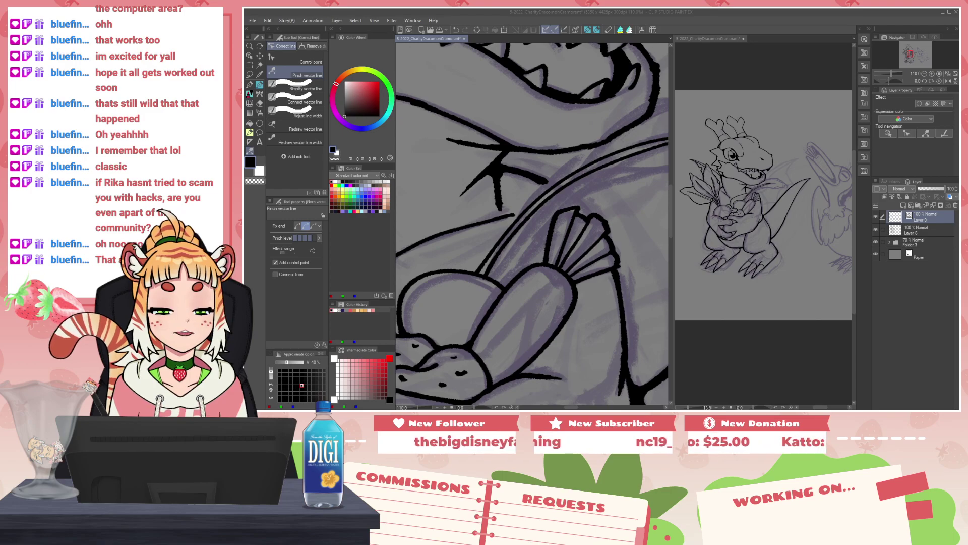
pyautogui.click(506, 269)
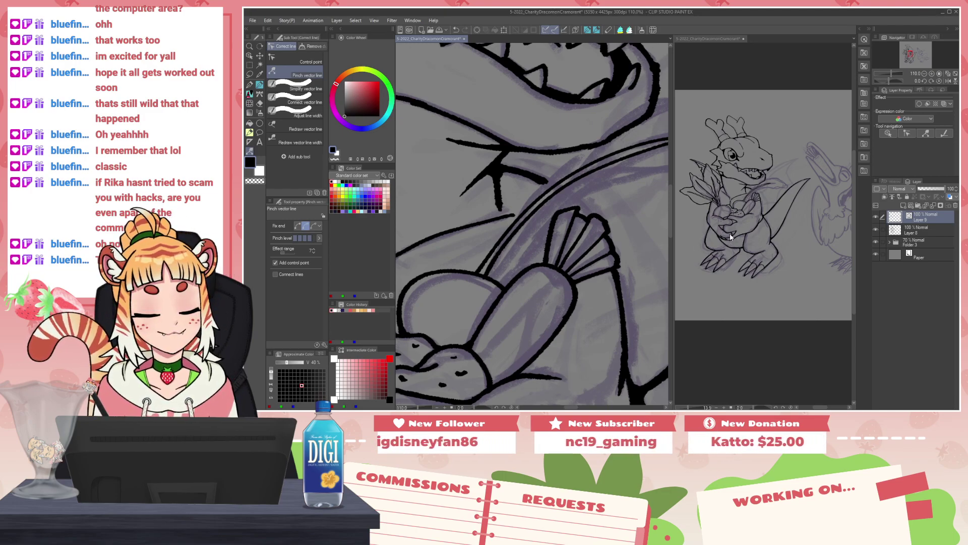
# Step: Ink a second tapering double-lined stalk below the first, fanning out above the end of the held vegetable
pyautogui.scroll(-5, 504, 227)
pyautogui.scroll(4, 495, 226)
pyautogui.scroll(1, 495, 226)
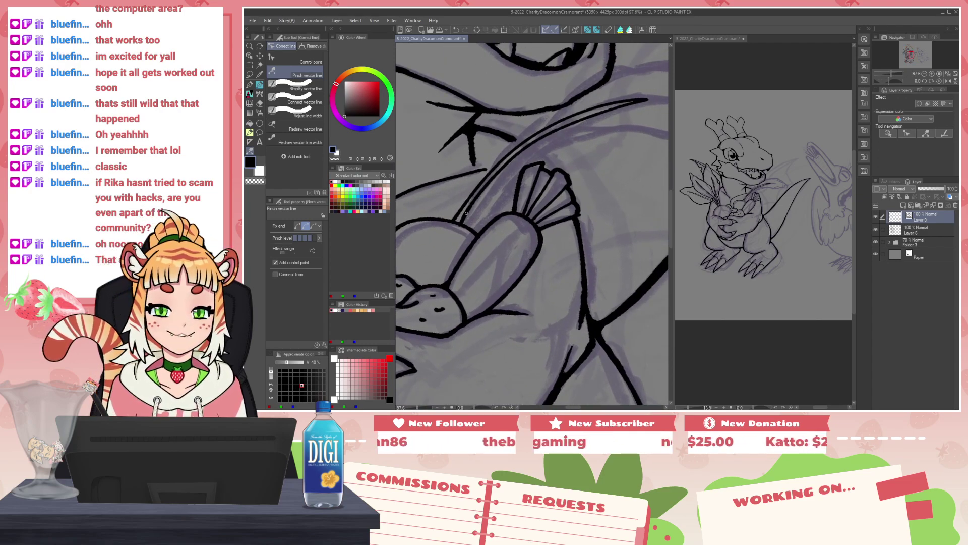
pyautogui.click(588, 30)
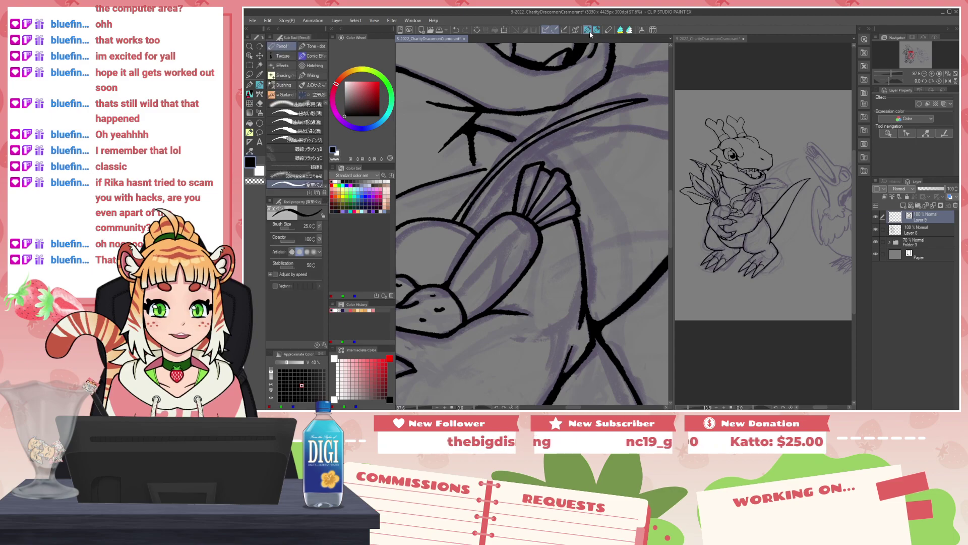
pyautogui.scroll(-3, 550, 173)
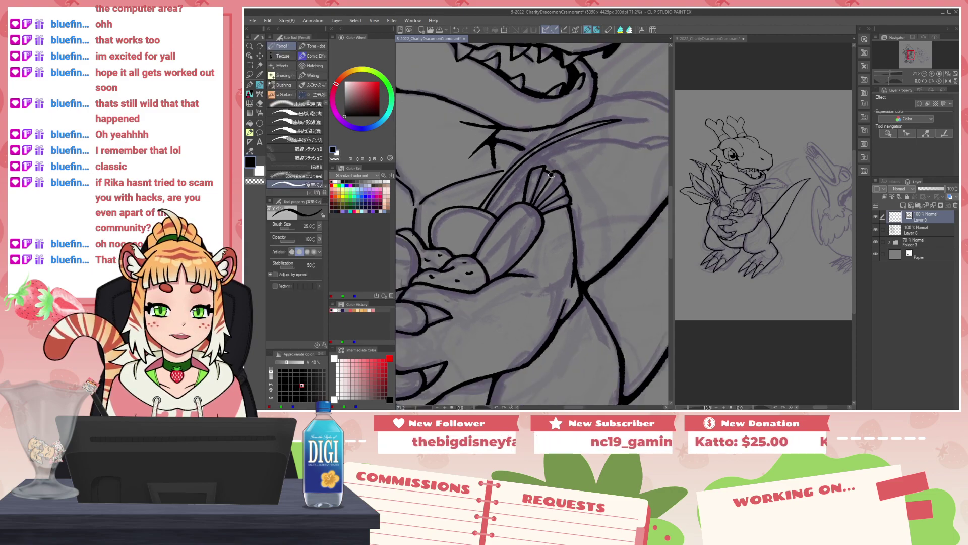
pyautogui.scroll(2, 552, 174)
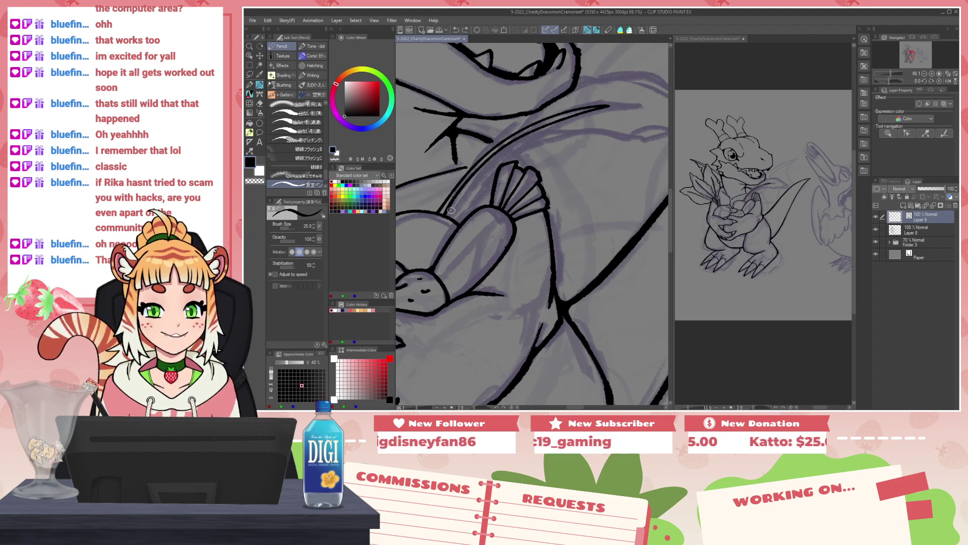
pyautogui.moveTo(448, 211)
pyautogui.mouseDown()
pyautogui.moveTo(620, 144)
pyautogui.moveTo(643, 151)
pyautogui.moveTo(587, 147)
pyautogui.moveTo(472, 184)
pyautogui.moveTo(444, 219)
pyautogui.mouseUp()
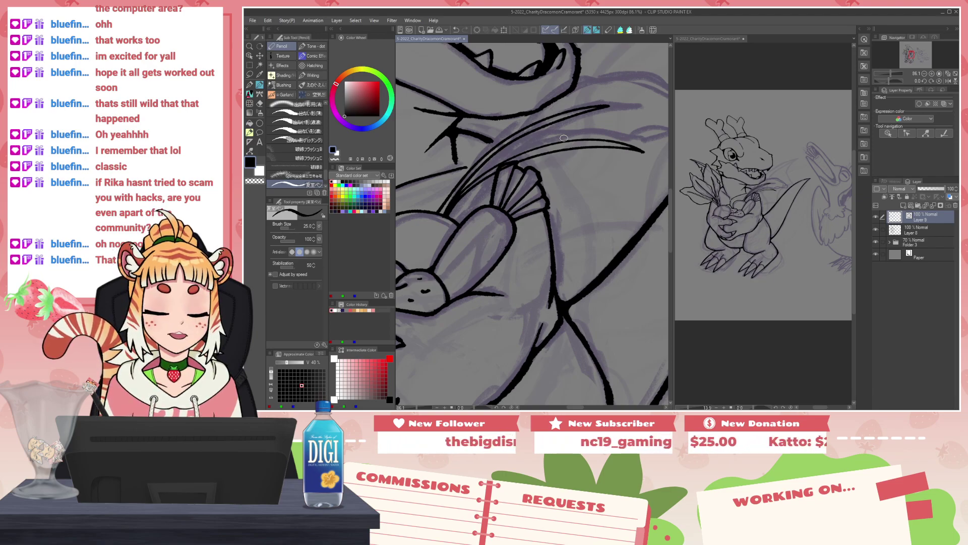
# Step: Refine the curves of the lower double-lined stalk behind the held vegetables with Pinch vector line
pyautogui.press('y')
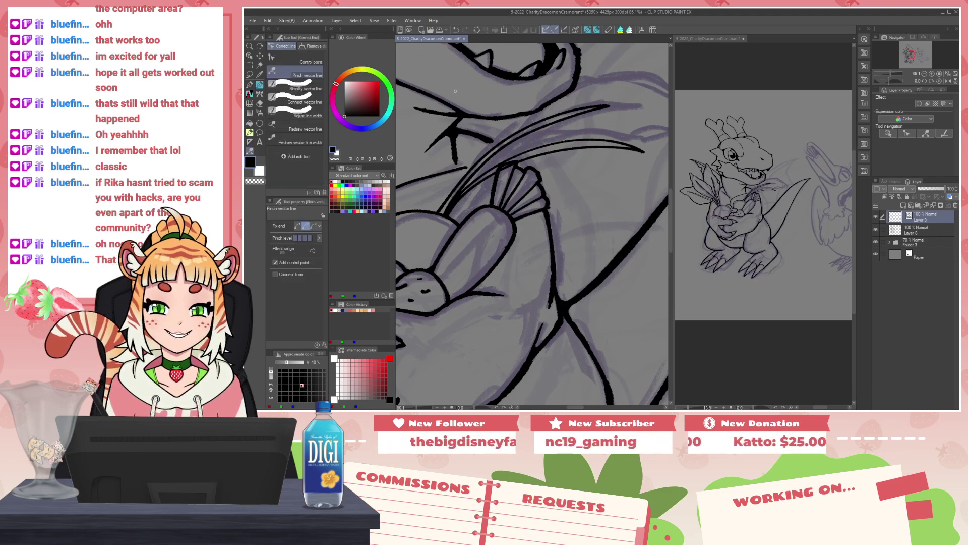
pyautogui.moveTo(464, 193); pyautogui.dragTo(464, 198)
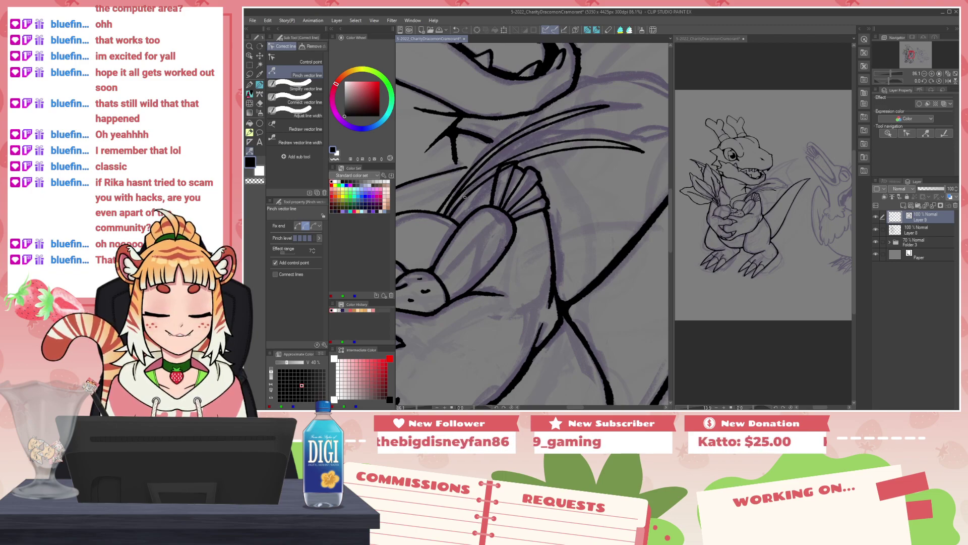
pyautogui.moveTo(555, 151); pyautogui.dragTo(555, 148)
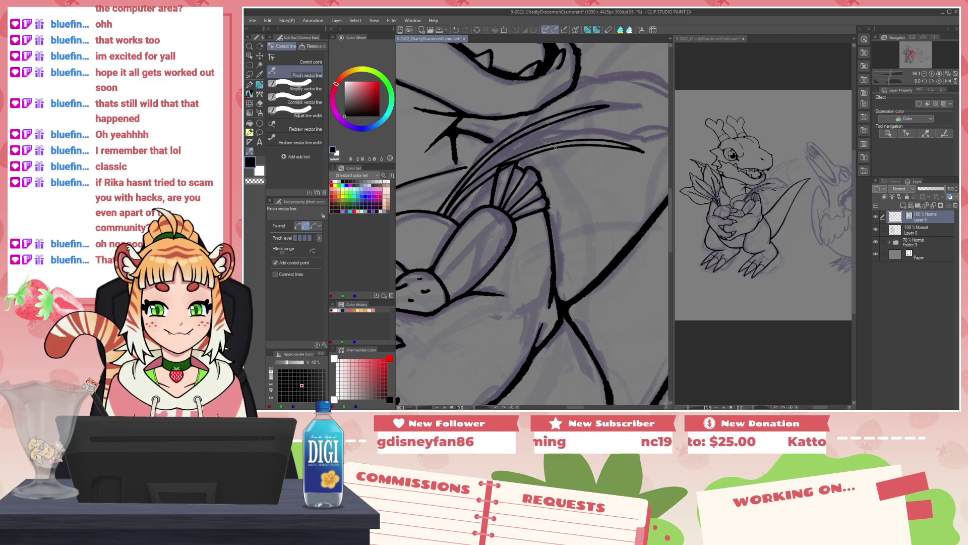
pyautogui.moveTo(488, 178); pyautogui.dragTo(487, 177)
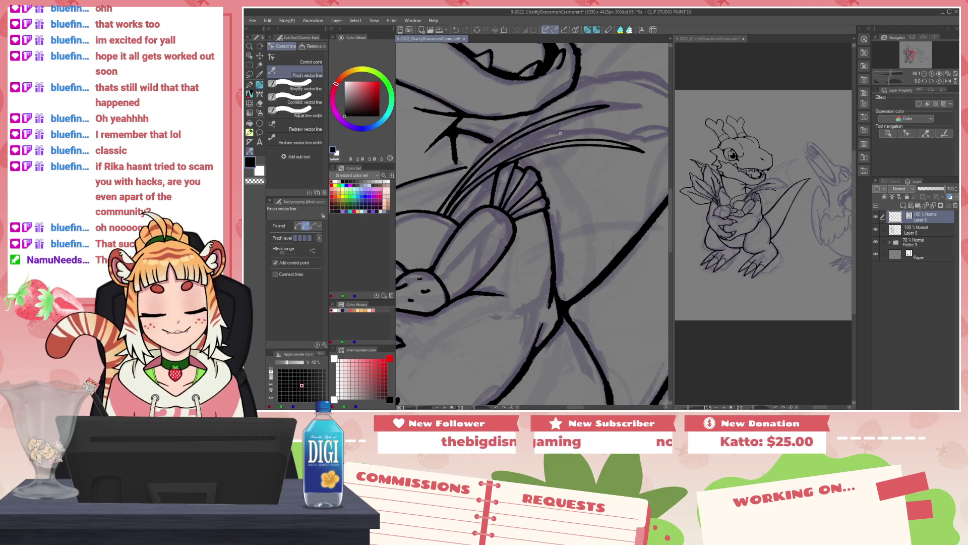
pyautogui.scroll(-8, 538, 178)
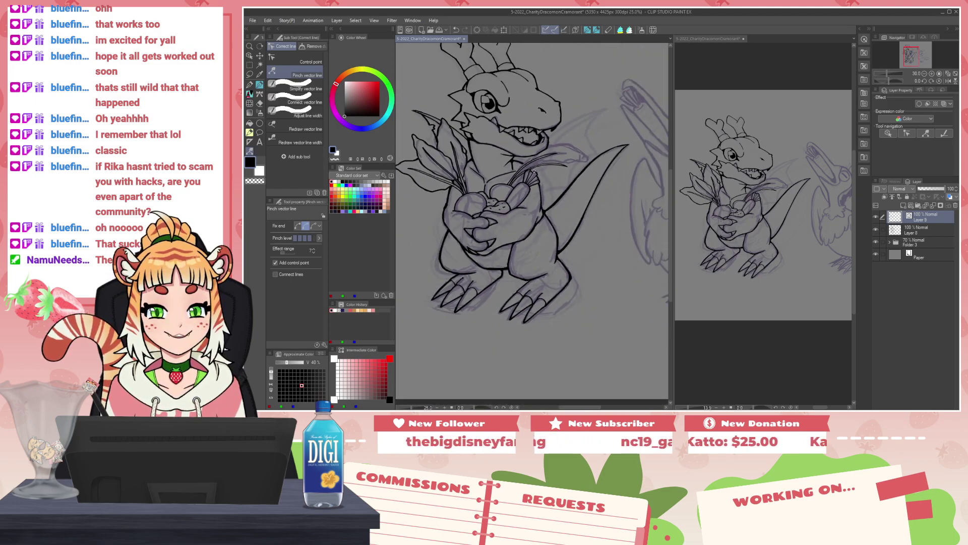
pyautogui.scroll(5, 527, 173)
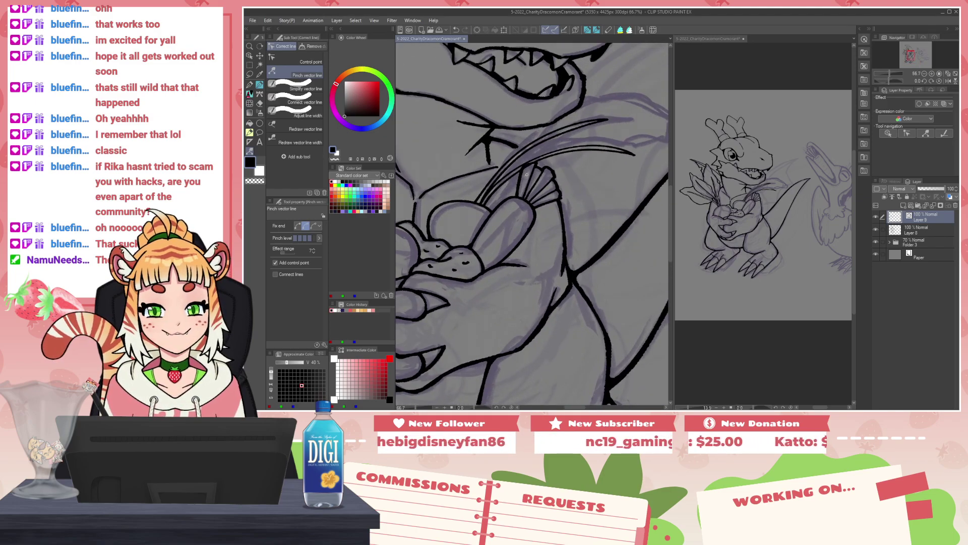
pyautogui.scroll(-2, 526, 173)
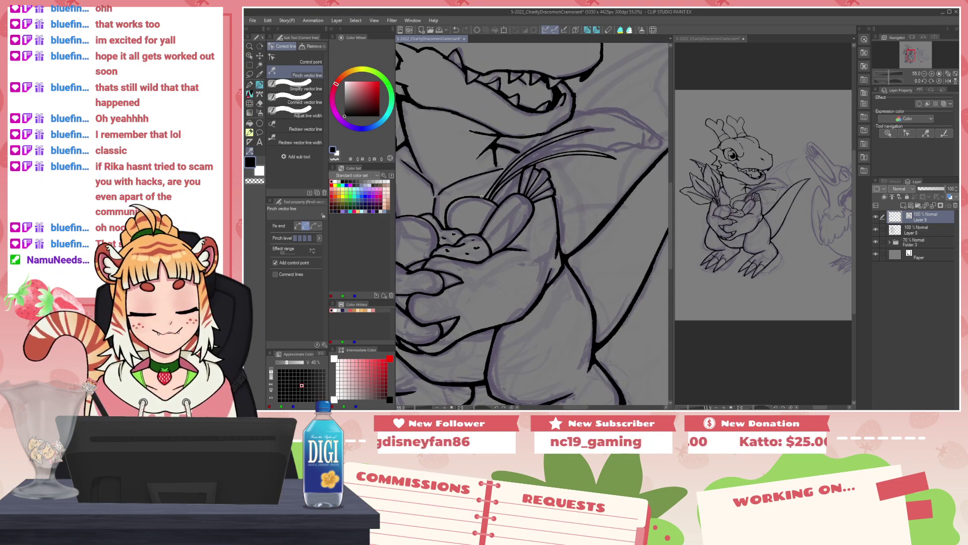
pyautogui.moveTo(503, 165); pyautogui.dragTo(490, 201)
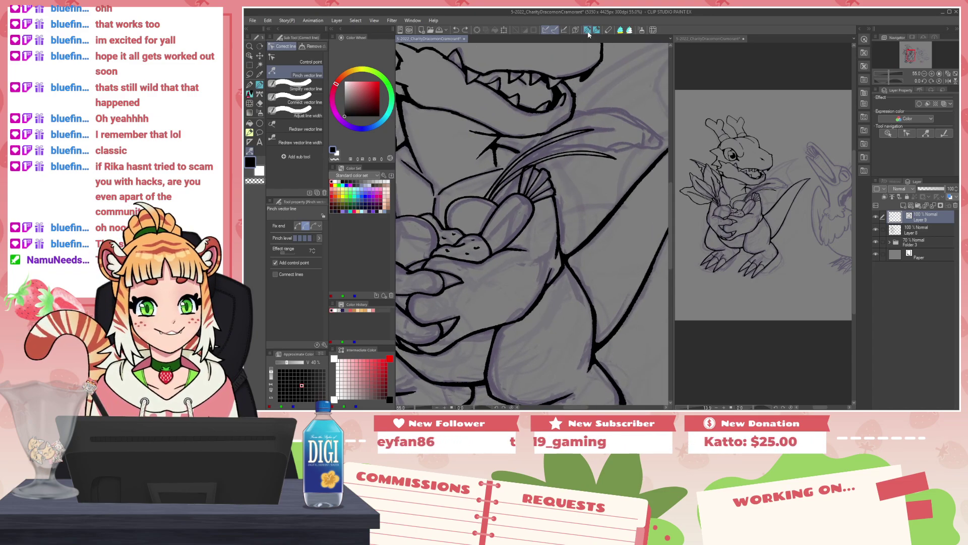
# Step: Ink an extra line along the upper stalk from its base behind the vegetables toward the tip, redoing it once, and pinch its curve
pyautogui.press('p')
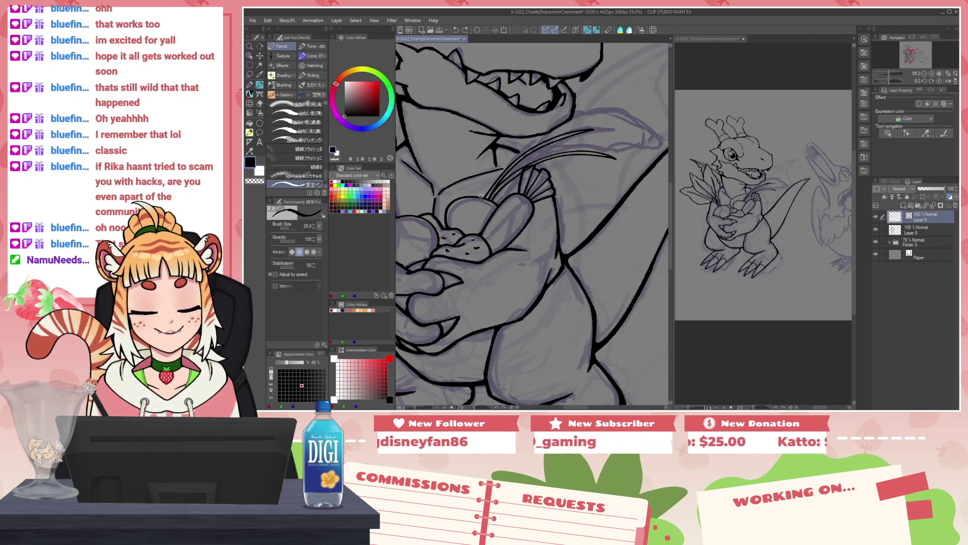
pyautogui.moveTo(482, 197)
pyautogui.mouseDown()
pyautogui.moveTo(527, 146)
pyautogui.moveTo(595, 128)
pyautogui.mouseUp()
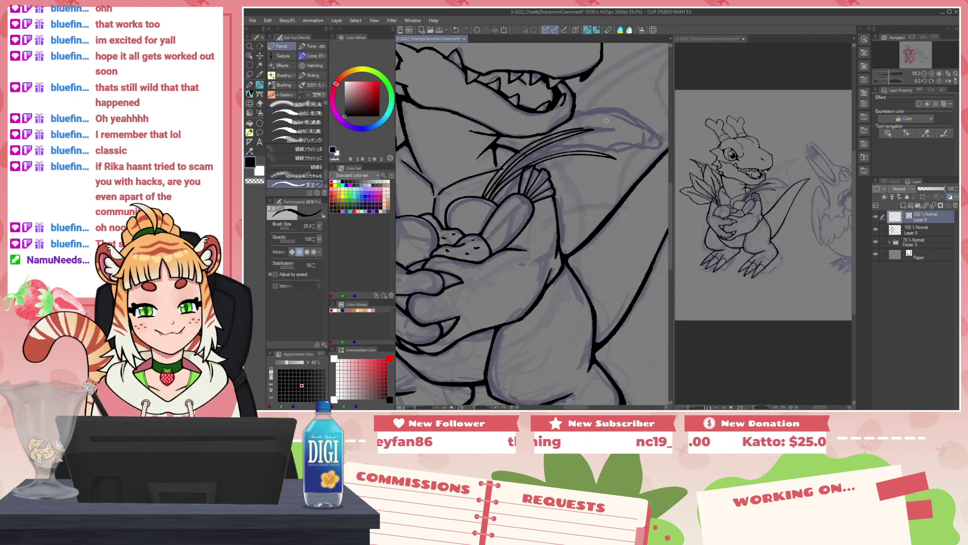
pyautogui.hotkey('ctrl', 'z')
pyautogui.moveTo(483, 199)
pyautogui.mouseDown()
pyautogui.moveTo(534, 145)
pyautogui.moveTo(585, 128)
pyautogui.mouseUp()
pyautogui.press('y')
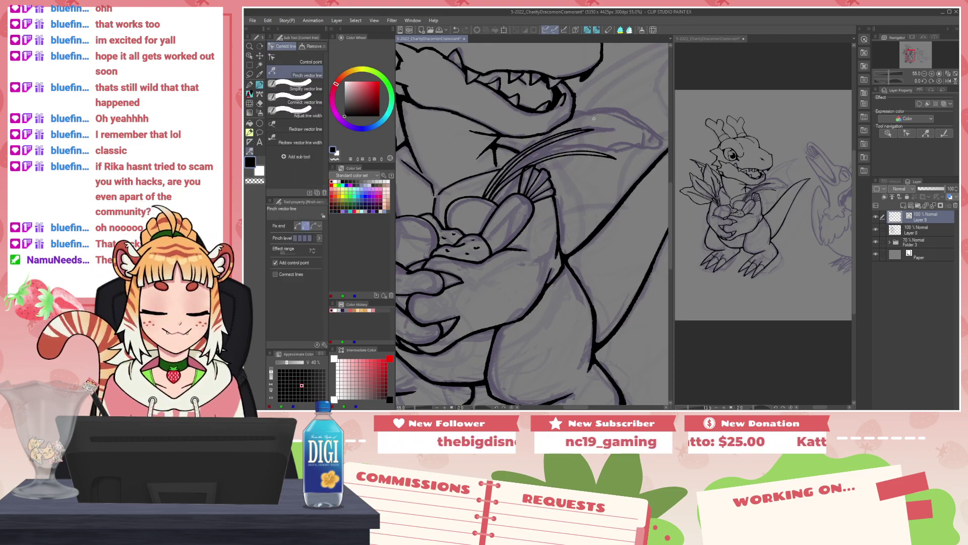
pyautogui.scroll(3, 580, 126)
pyautogui.moveTo(572, 130); pyautogui.dragTo(573, 133)
pyautogui.scroll(-1, 460, 213)
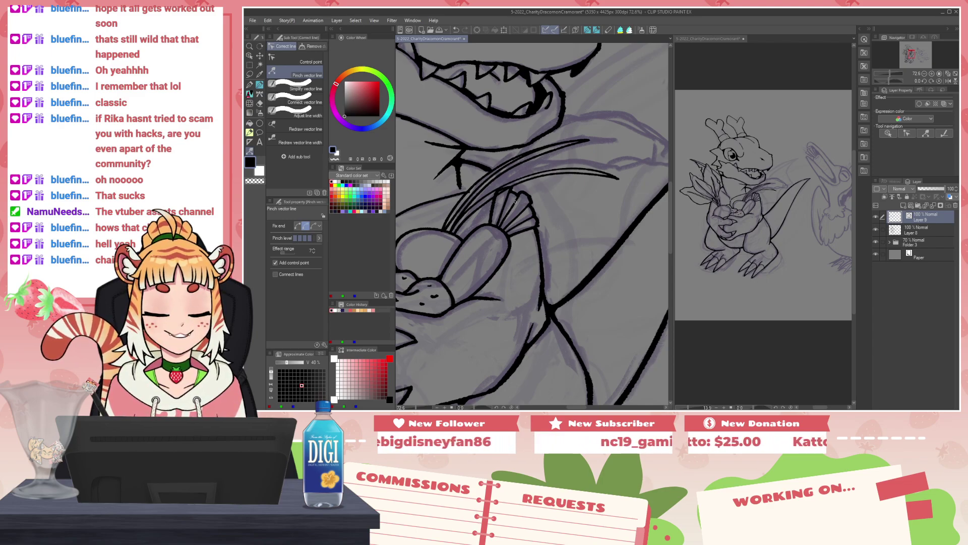
# Step: Review the inked stalks up close and against the whole dragon figure, with Layer 8 selected
pyautogui.scroll(-4, 514, 200)
pyautogui.moveTo(498, 211); pyautogui.dragTo(532, 207)
pyautogui.scroll(5, 529, 217)
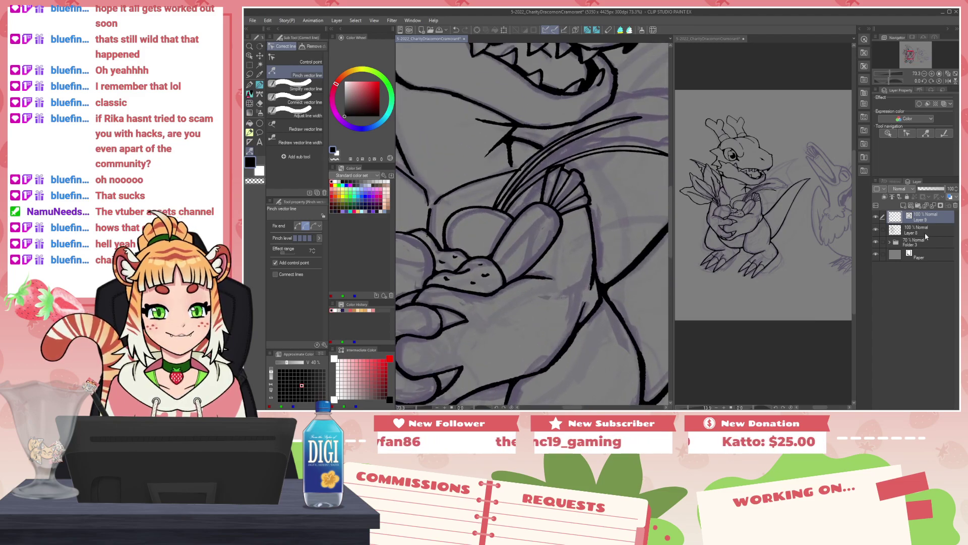
pyautogui.click(925, 233)
pyautogui.scroll(2, 592, 225)
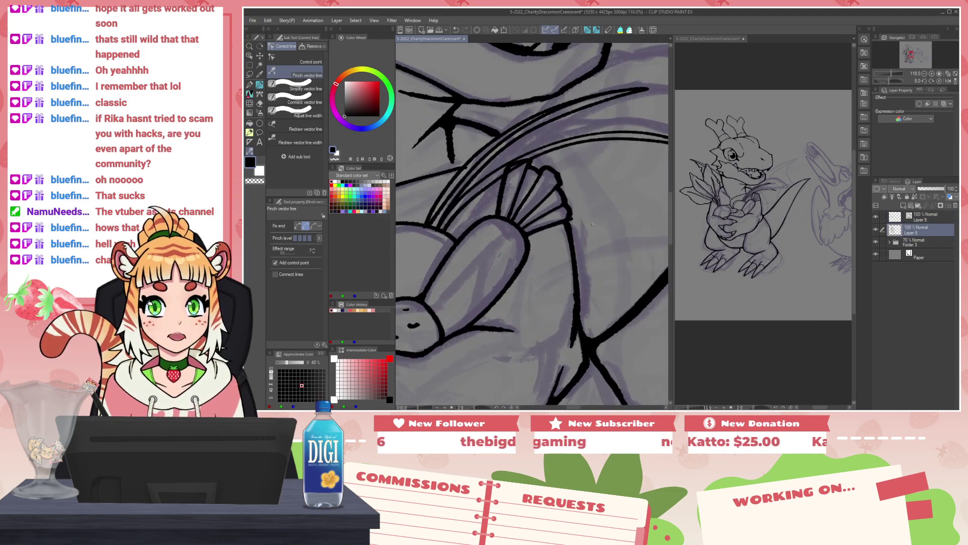
pyautogui.scroll(-5, 585, 199)
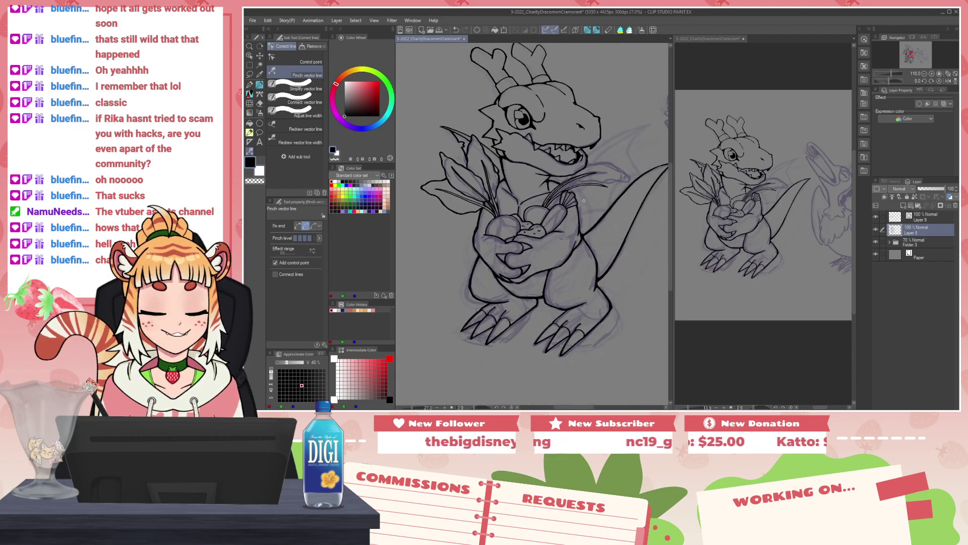
pyautogui.scroll(-2, 557, 221)
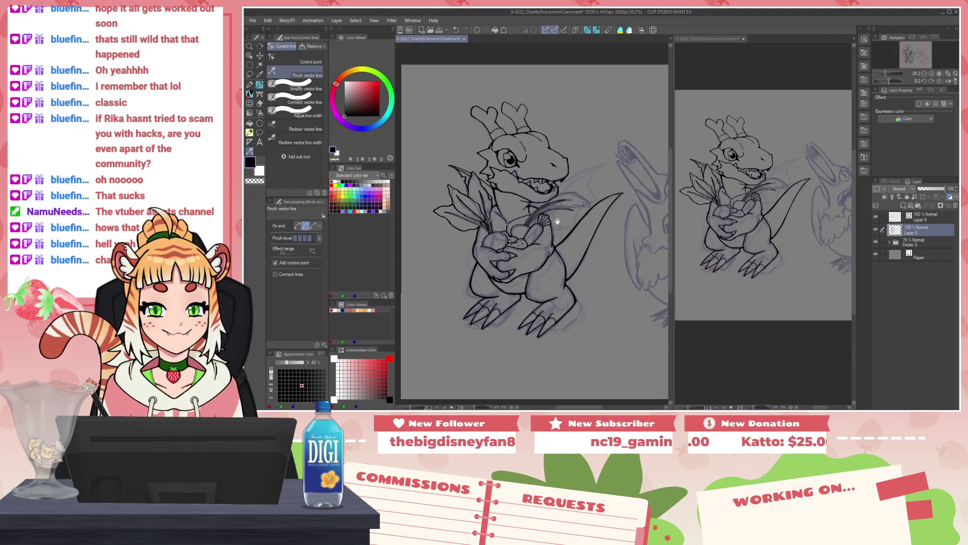
pyautogui.scroll(4, 559, 222)
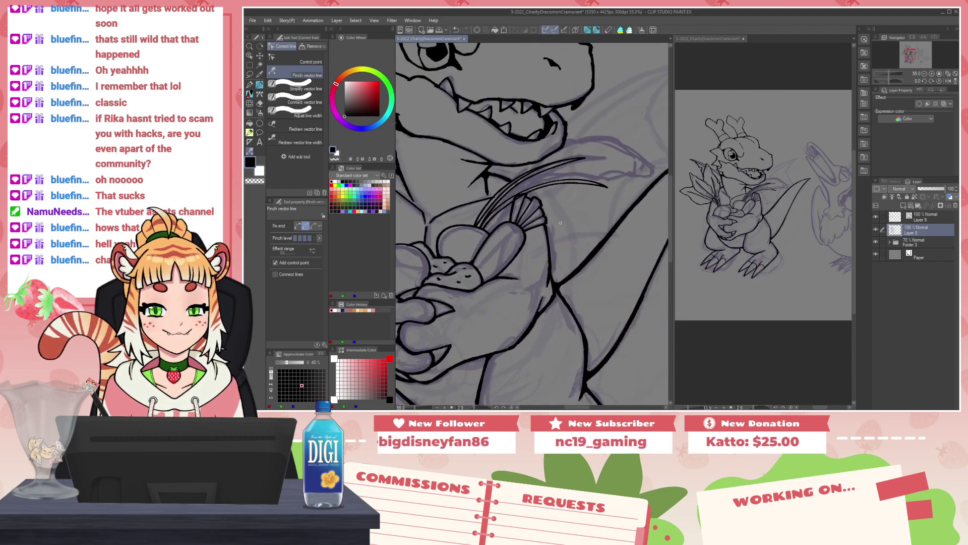
# Step: Undo the last edits on Layer 9 and make Layer 8 the active layer
pyautogui.hotkey('ctrl', 'z')
pyautogui.hotkey('ctrl', 'z')
pyautogui.hotkey('ctrl', 'z')
pyautogui.hotkey('ctrl', 'z')
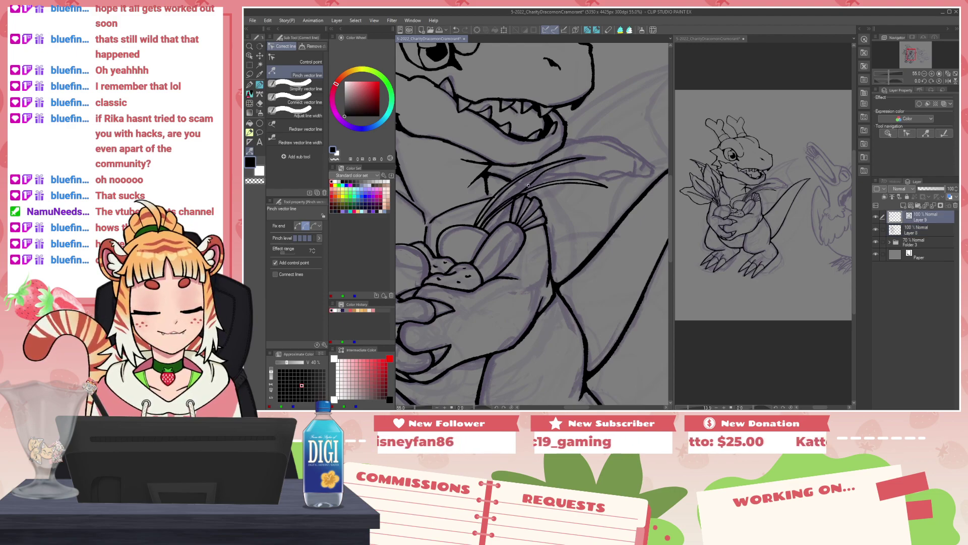
pyautogui.click(921, 235)
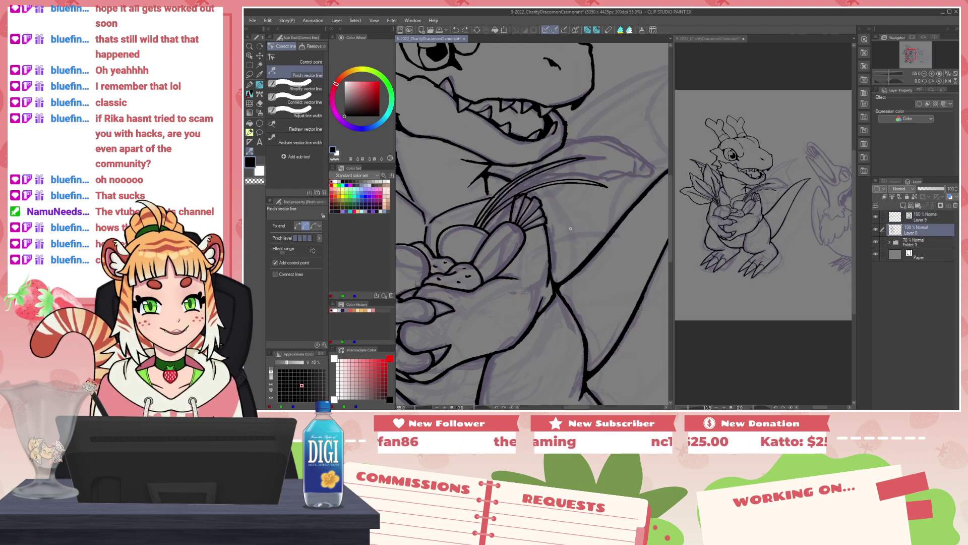
# Step: Check the line art in a mirrored view, restore the orientation, and ready the Pencil on Layer 8
pyautogui.hscroll(-3, 606, 254)
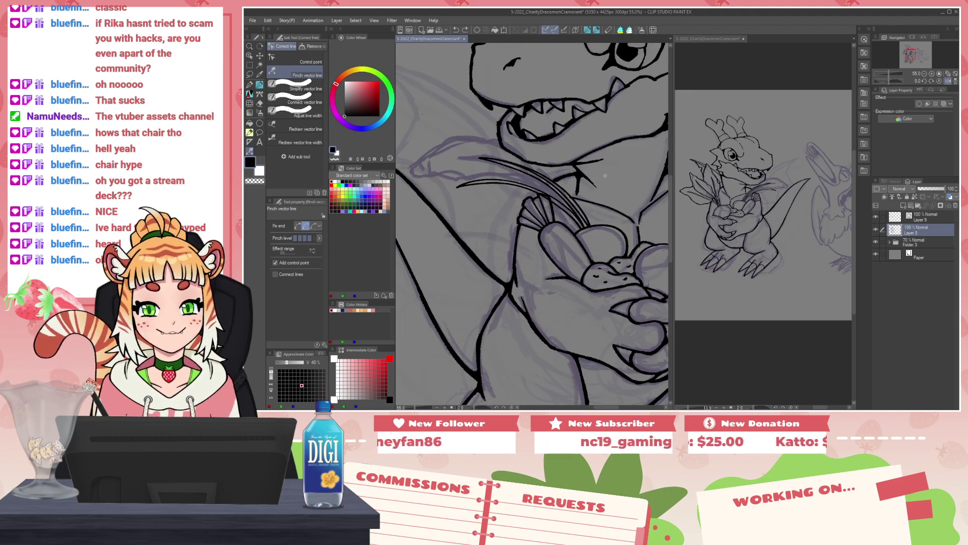
pyautogui.press('h')
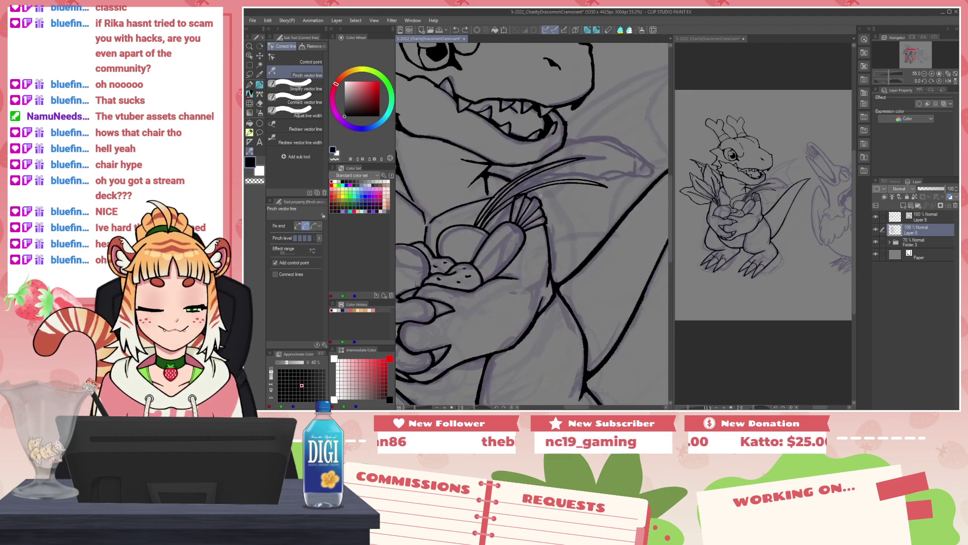
pyautogui.click(931, 218)
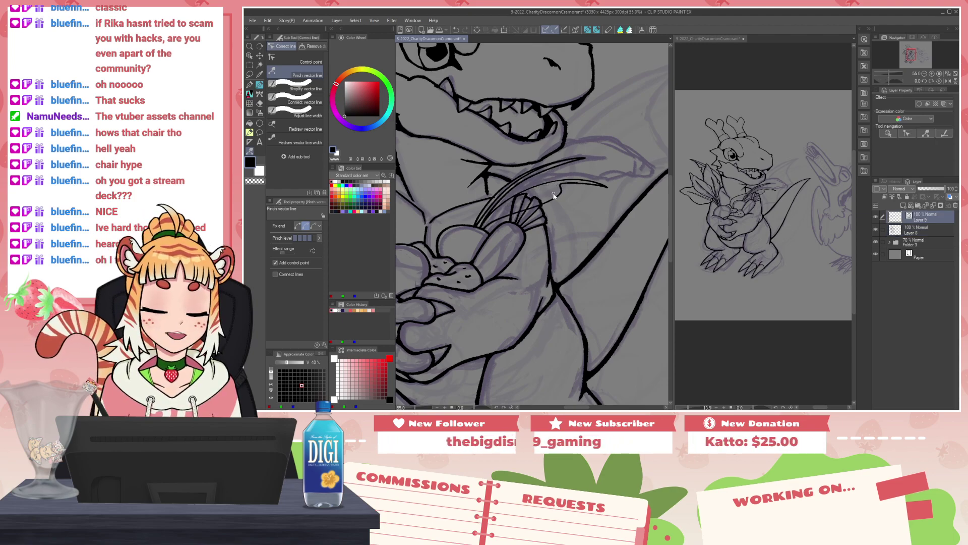
pyautogui.click(929, 228)
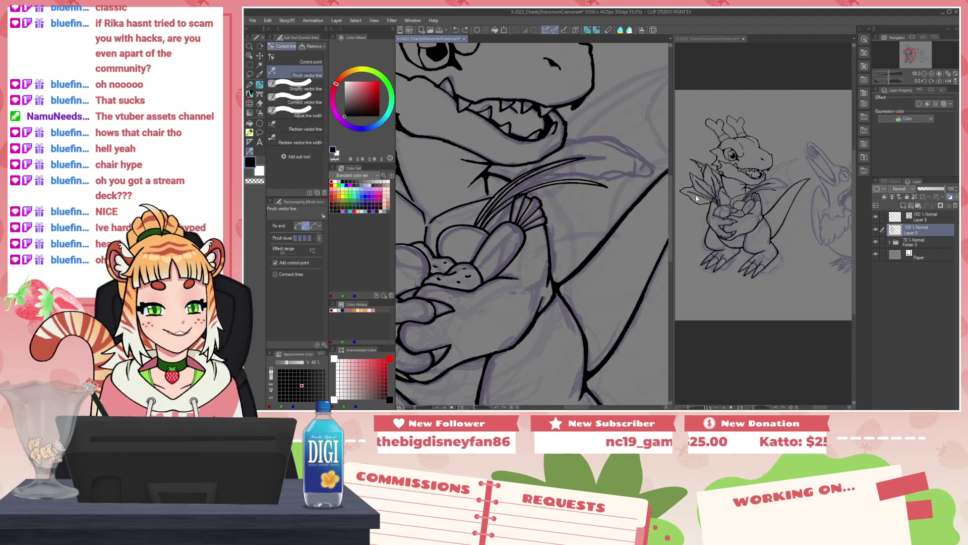
pyautogui.press('p')
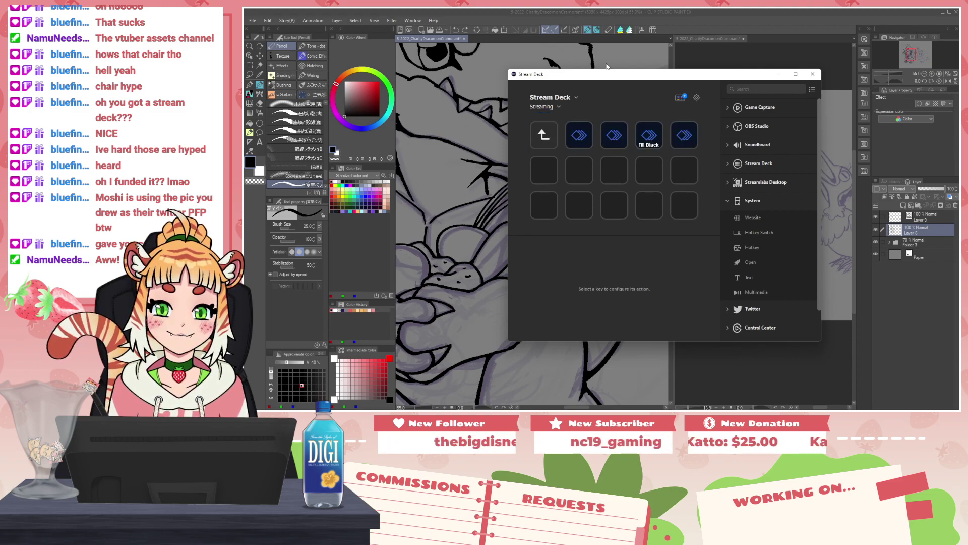
# Step: In the Stream Deck app, inspect the hotkey inside the folder's first multi action and return to the main key page
pyautogui.doubleClick(579, 135)
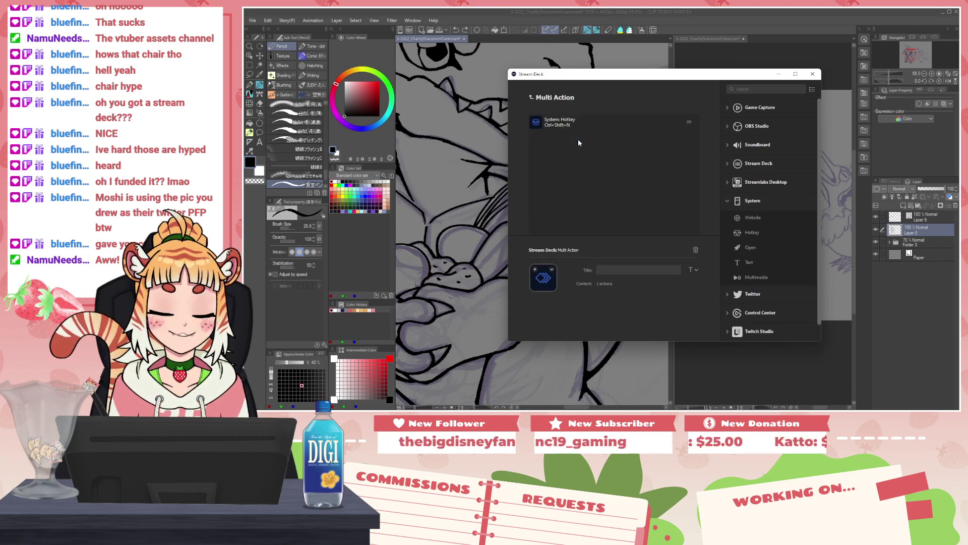
pyautogui.click(547, 97)
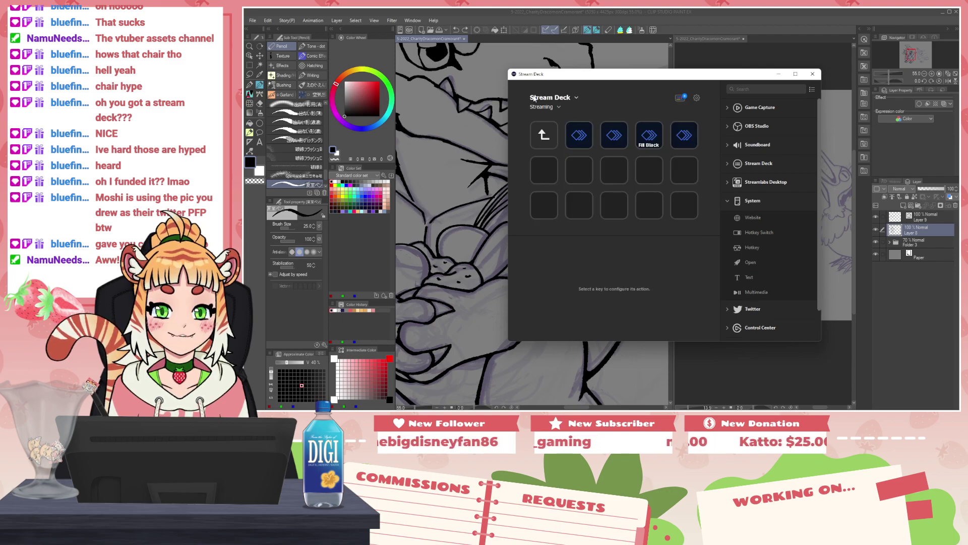
pyautogui.click(547, 132)
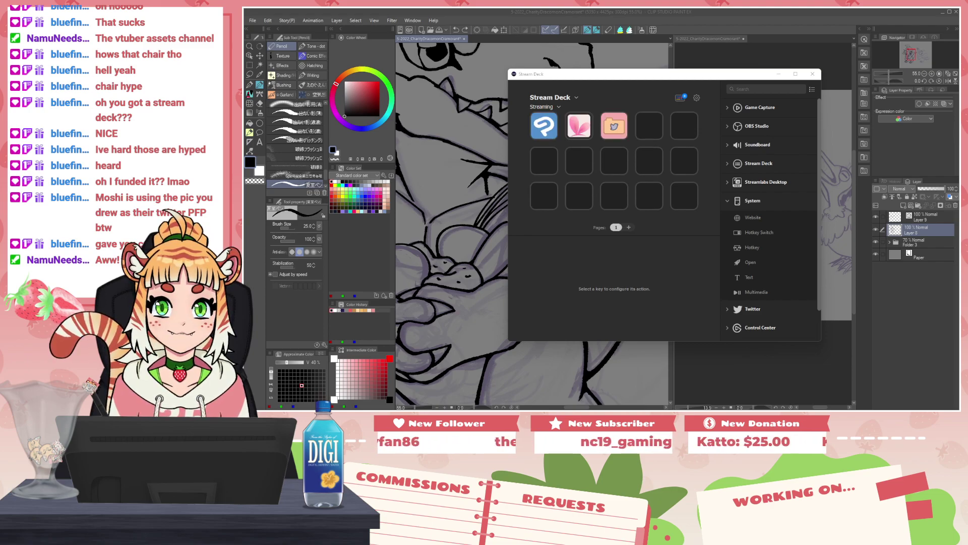
# Step: Collapse the System actions, browse the available Voicemod actions, and close the Stream Deck window
pyautogui.click(730, 201)
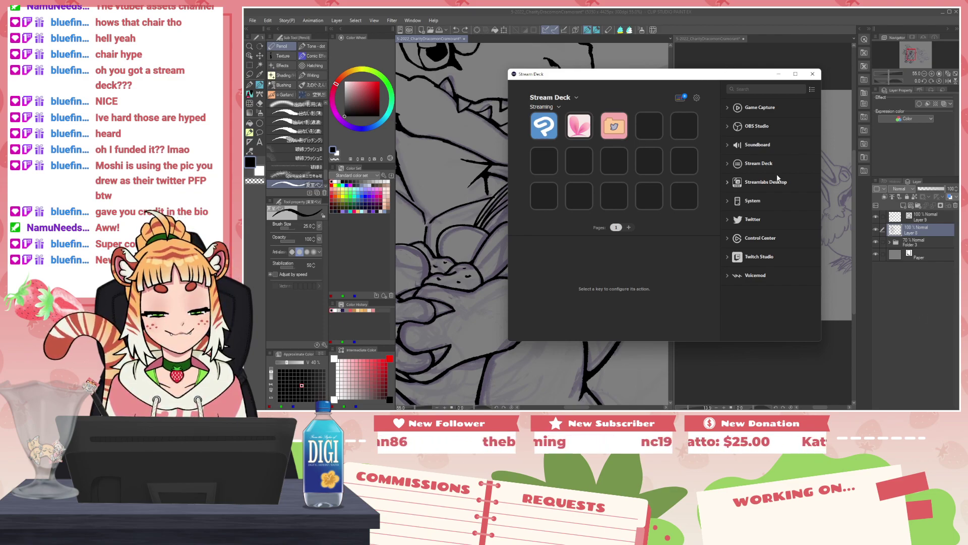
pyautogui.click(722, 276)
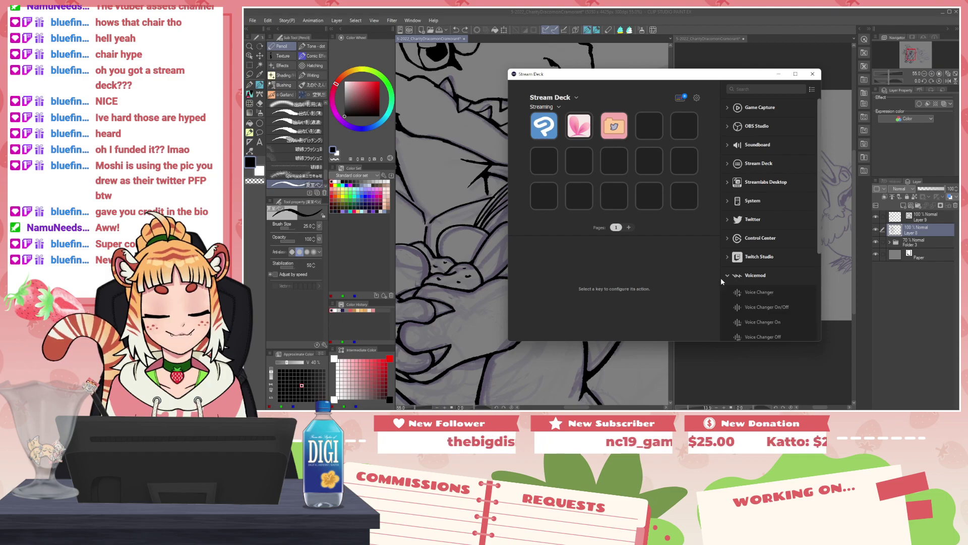
pyautogui.scroll(-3, 759, 285)
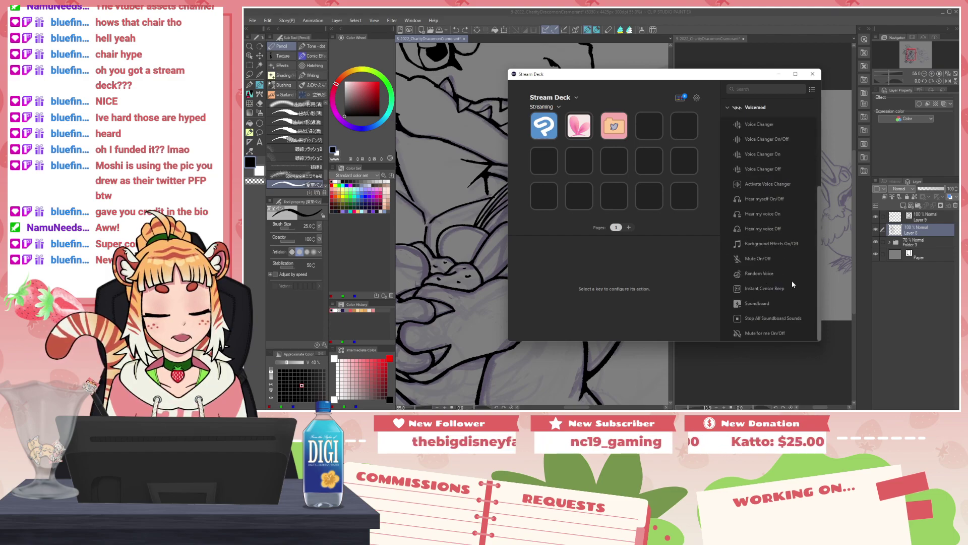
pyautogui.scroll(3, 788, 282)
pyautogui.click(730, 275)
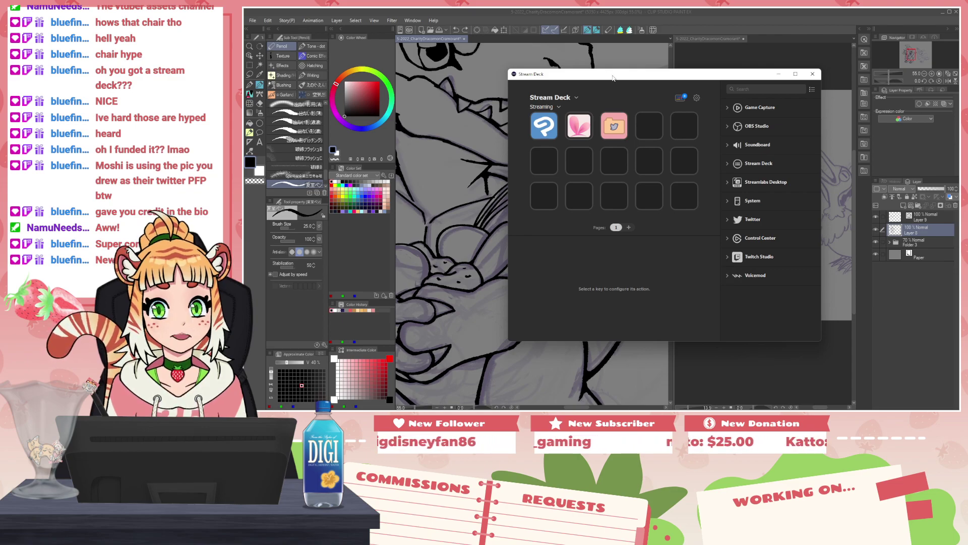
pyautogui.click(813, 74)
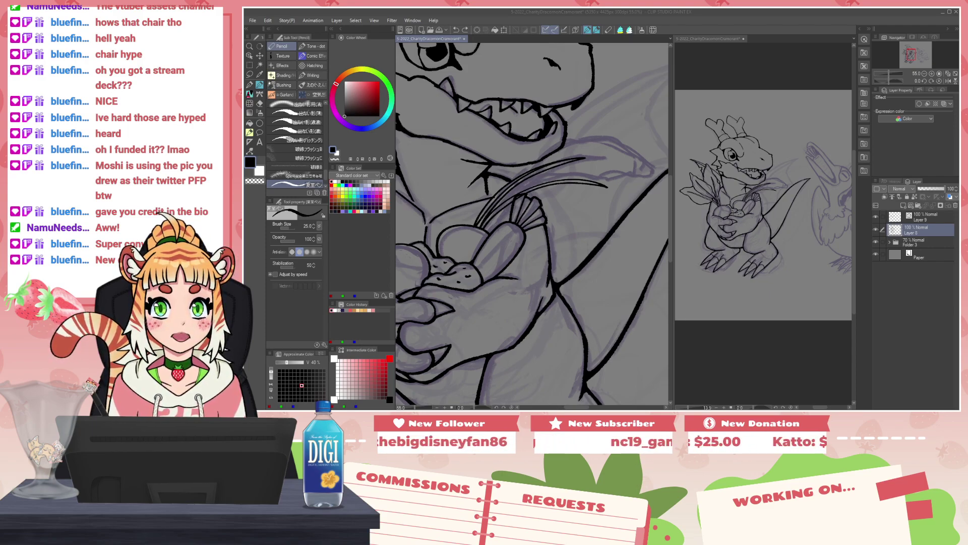
# Step: Reopen the Stream Deck window and inspect the hotkey in the multi action after Fill Black
pyautogui.moveTo(857, 9); pyautogui.dragTo(641, 95)
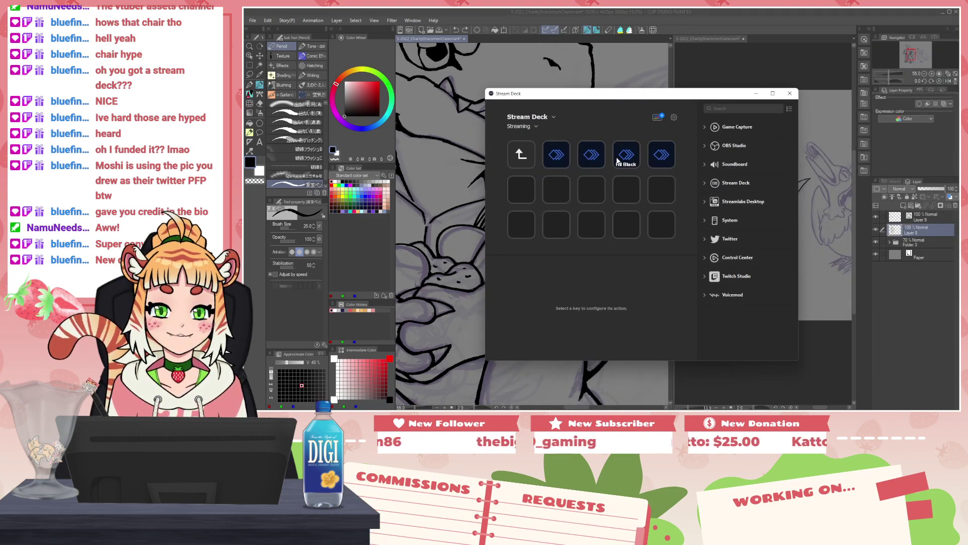
pyautogui.click(616, 160)
pyautogui.doubleClick(661, 158)
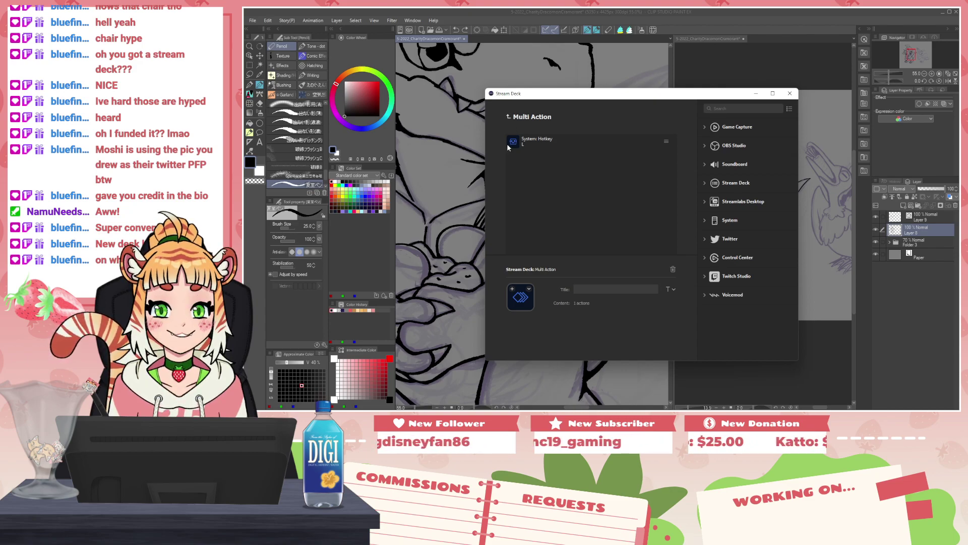
pyautogui.click(509, 117)
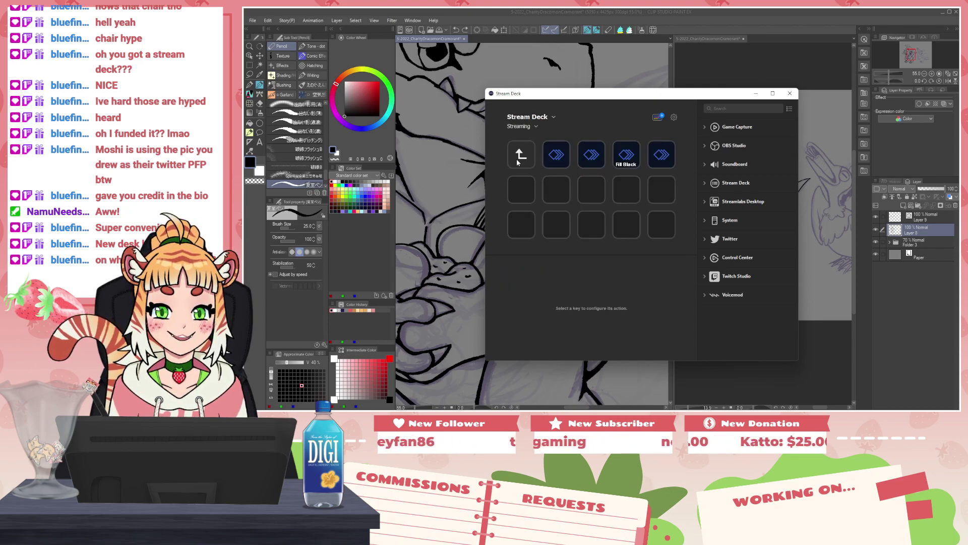
# Step: Return to the main Stream Deck key page, inspect the Clip Studio folder key, and dismiss the Stream Deck window
pyautogui.click(517, 159)
pyautogui.doubleClick(517, 161)
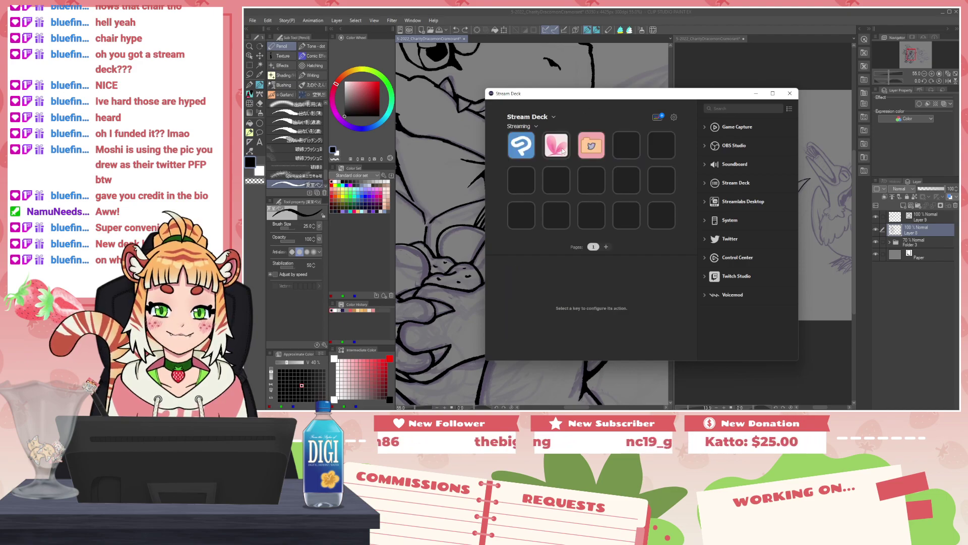
pyautogui.click(558, 148)
pyautogui.click(529, 150)
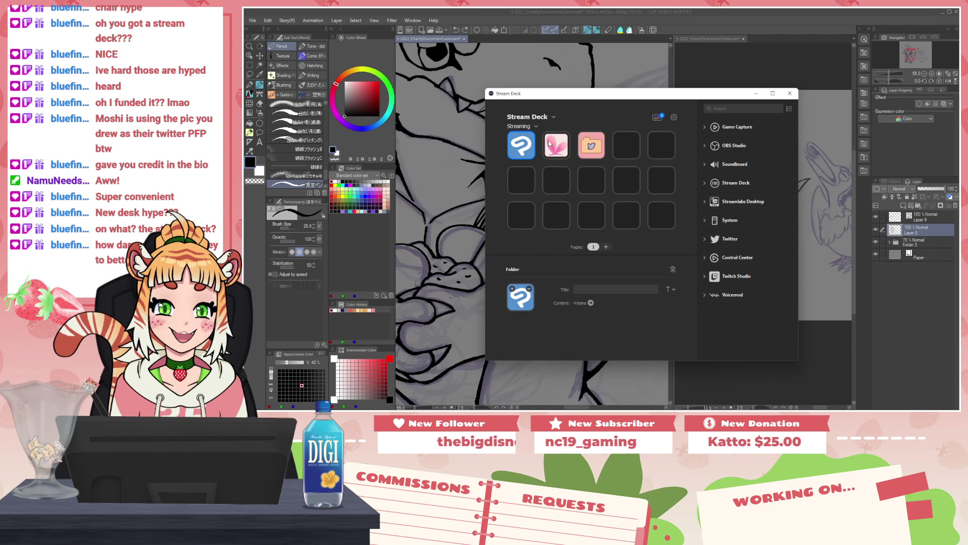
pyautogui.moveTo(649, 97); pyautogui.dragTo(958, 8)
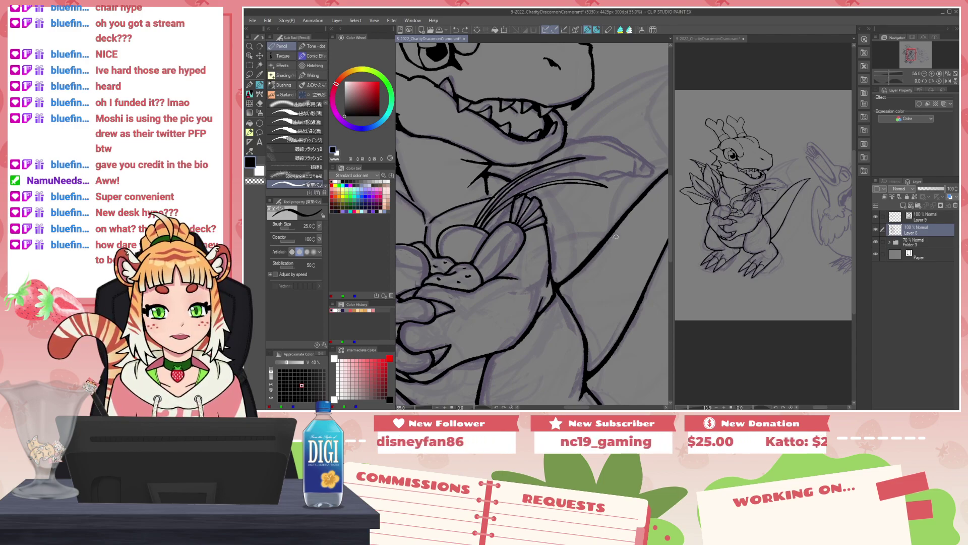
# Step: Review the dragon's line art across the whole figure and around the held vegetables and leafy stalks
pyautogui.scroll(-2, 603, 226)
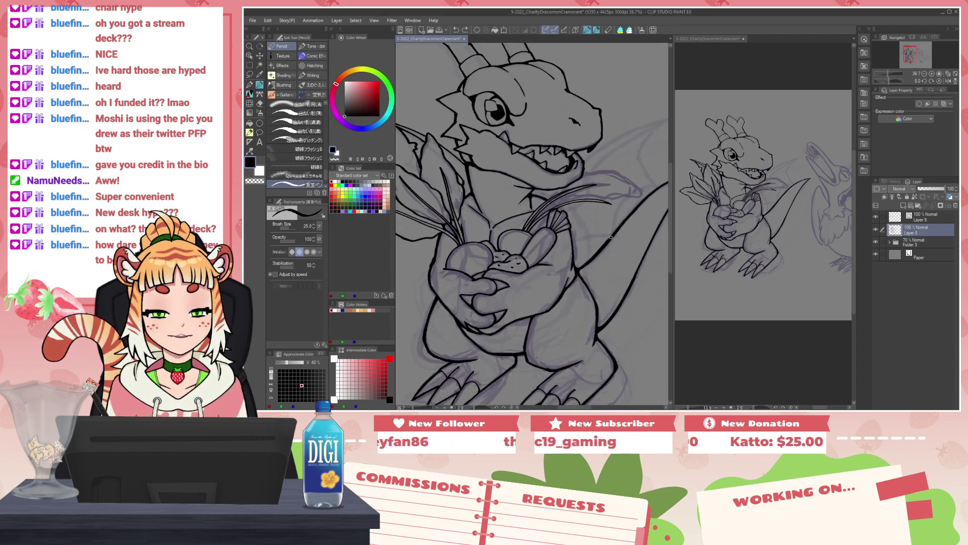
pyautogui.scroll(2, 610, 237)
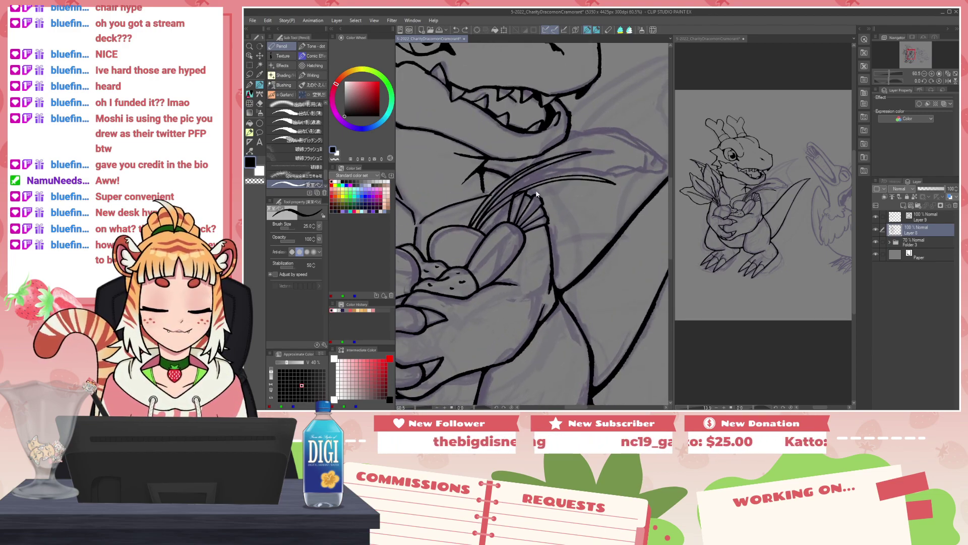
pyautogui.hotkey('ctrl', 'g')
pyautogui.hotkey('ctrl', 'z')
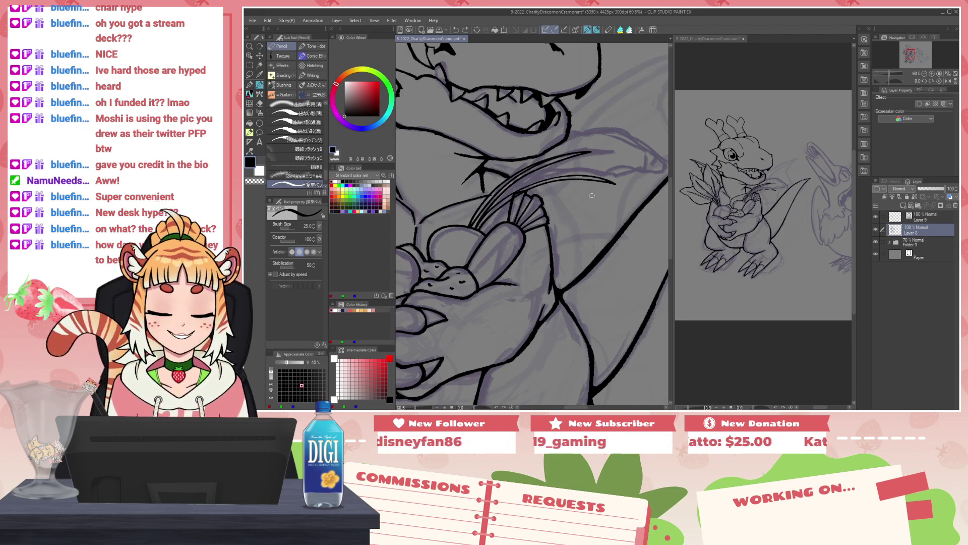
pyautogui.scroll(-4, 595, 192)
pyautogui.press('m')
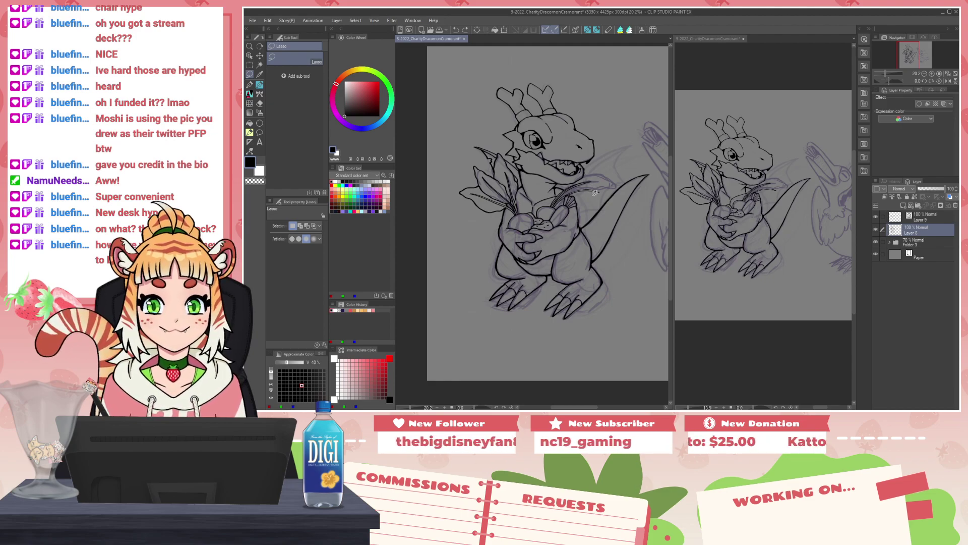
pyautogui.press('p')
pyautogui.scroll(1, 608, 223)
pyautogui.moveTo(614, 225); pyautogui.dragTo(573, 201)
pyautogui.scroll(-2, 574, 201)
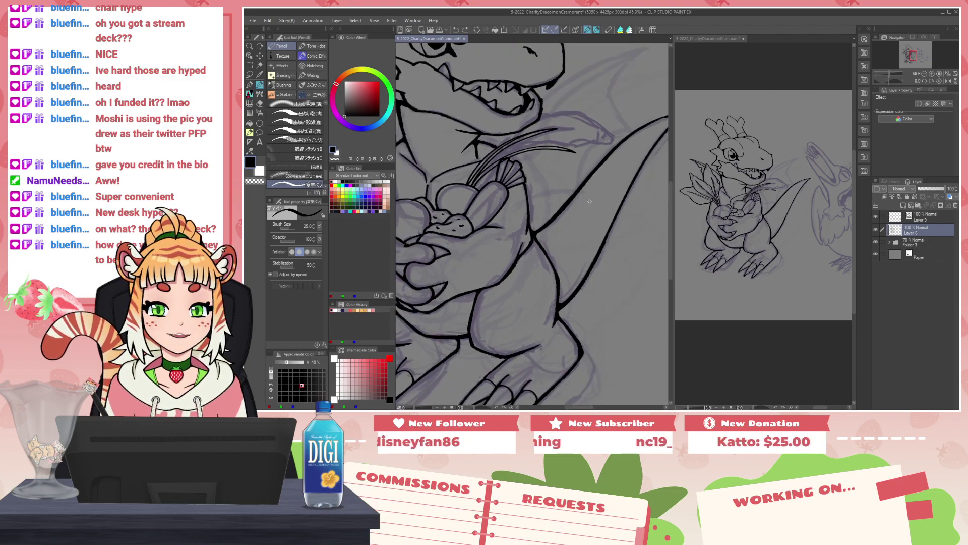
pyautogui.moveTo(532, 138); pyautogui.dragTo(518, 197)
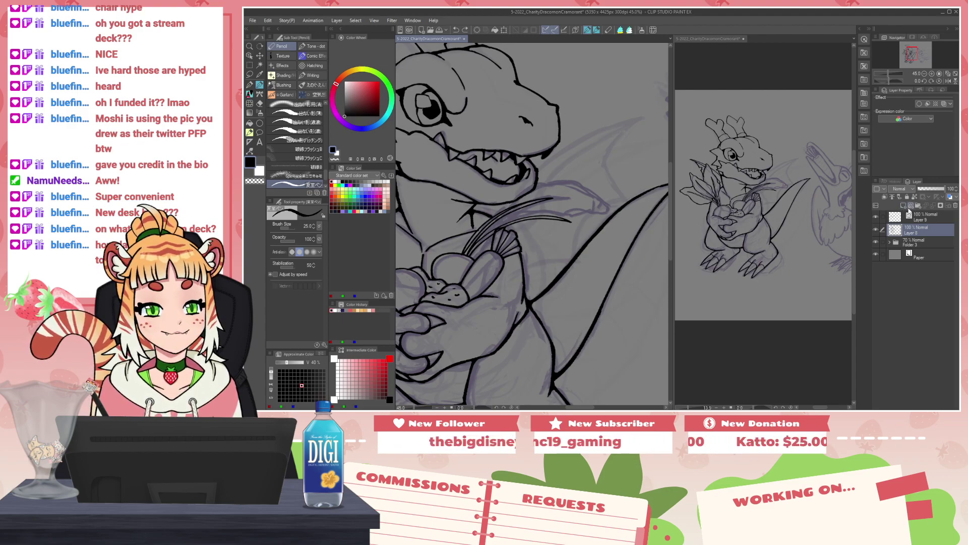
# Step: Create a new layer above Layer 8, check the stalks in a mirrored view, and restore the orientation
pyautogui.hotkey('ctrl', 'shift', 'n')
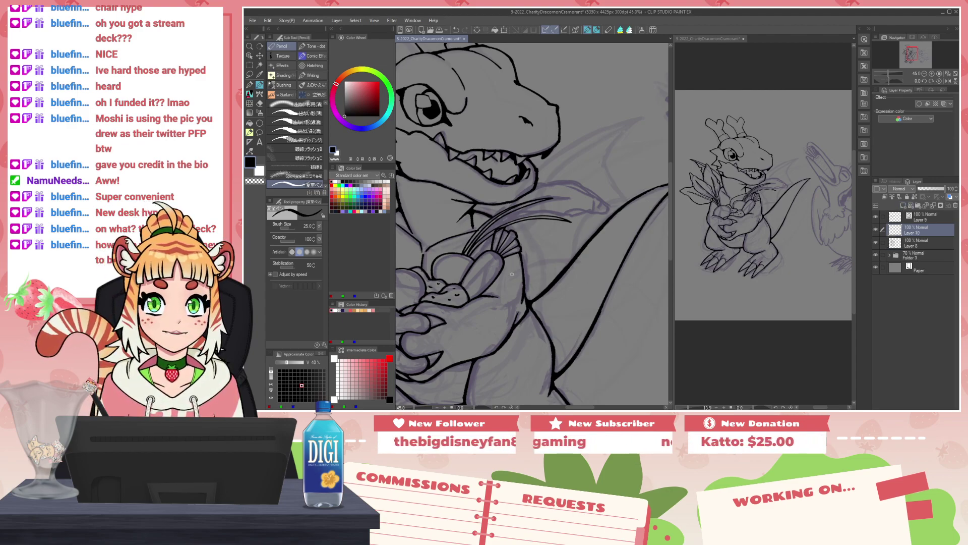
pyautogui.press('h')
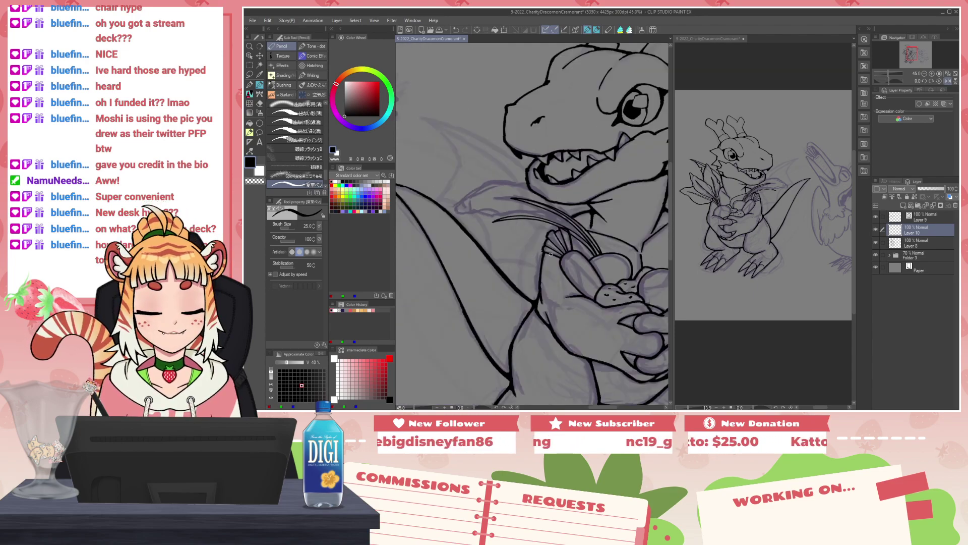
pyautogui.scroll(5, 550, 254)
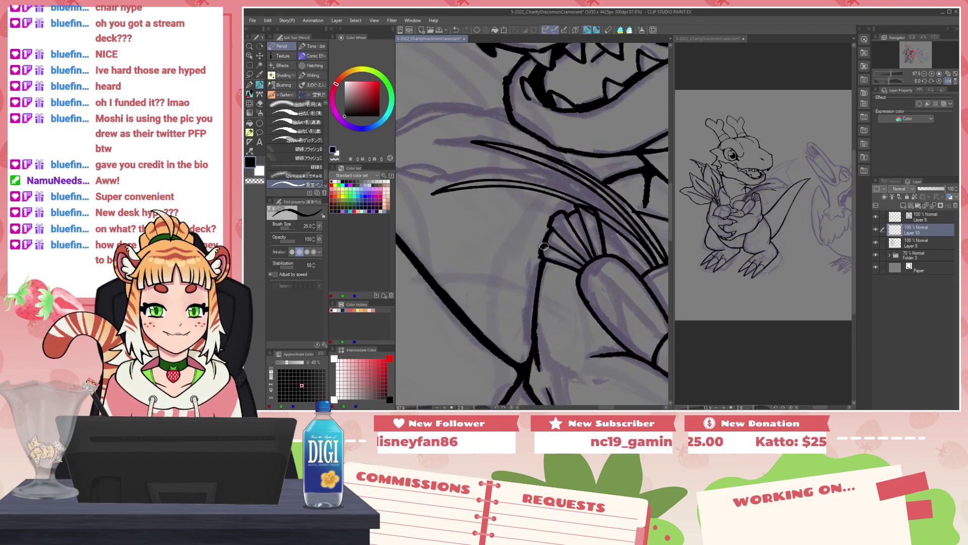
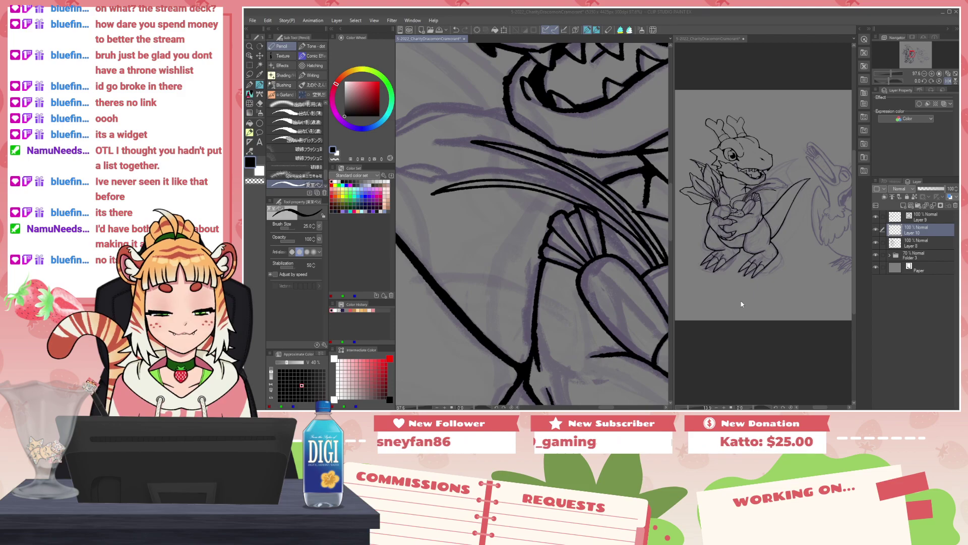
pyautogui.click(462, 181)
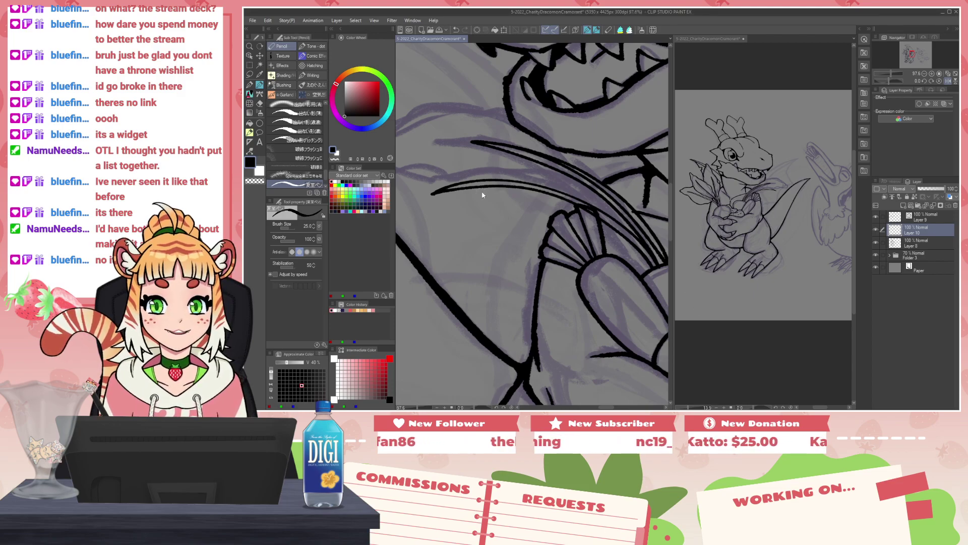
pyautogui.press('h')
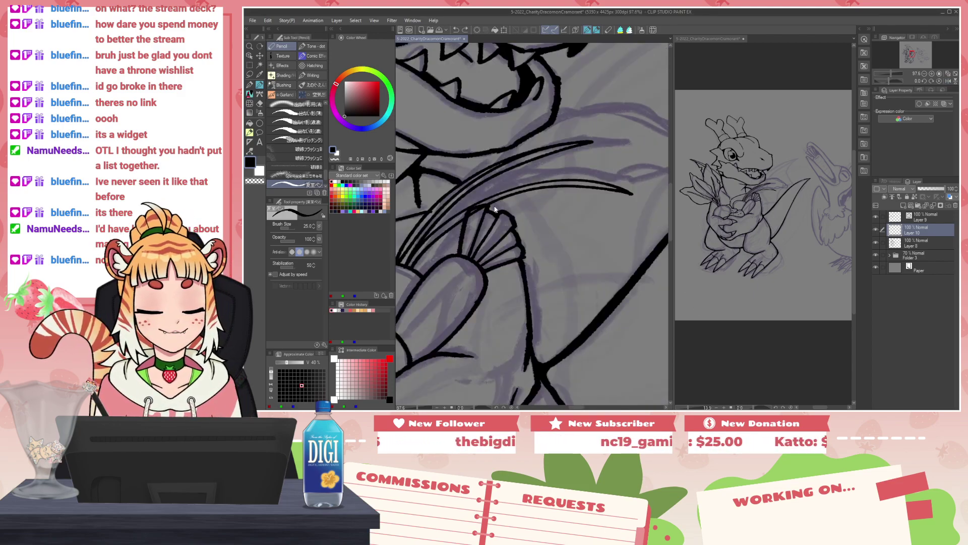
# Step: Ink the wavy lower edge of the leaf around the thin stalks on the new layer, undoing the upper-edge stroke
pyautogui.moveTo(477, 208)
pyautogui.mouseDown()
pyautogui.moveTo(658, 225)
pyautogui.moveTo(601, 218)
pyautogui.mouseUp()
pyautogui.moveTo(441, 198)
pyautogui.mouseDown()
pyautogui.moveTo(503, 163)
pyautogui.moveTo(471, 162)
pyautogui.moveTo(570, 138)
pyautogui.moveTo(655, 169)
pyautogui.moveTo(666, 194)
pyautogui.moveTo(638, 220)
pyautogui.moveTo(621, 219)
pyautogui.mouseUp()
pyautogui.hotkey('ctrl', 'z')
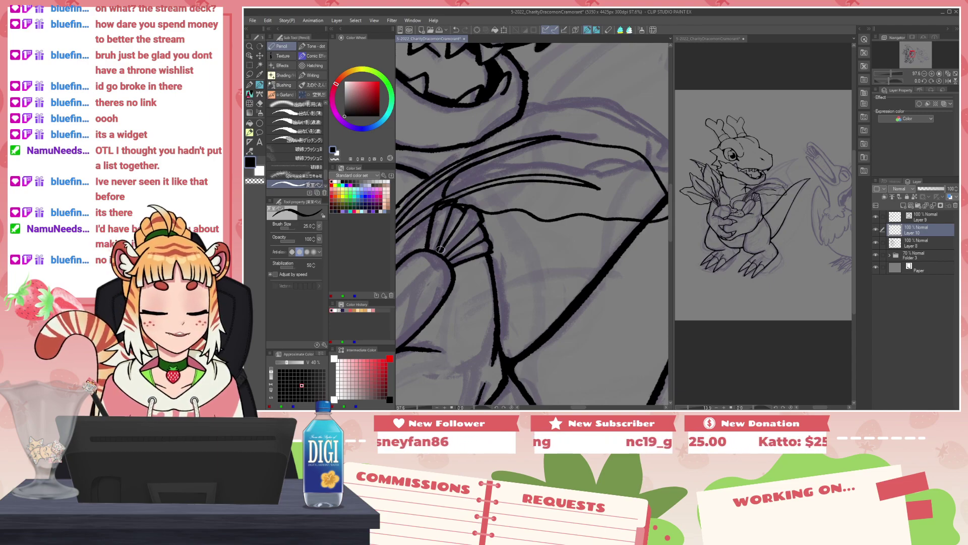
pyautogui.scroll(-1, 484, 204)
pyautogui.press('h')
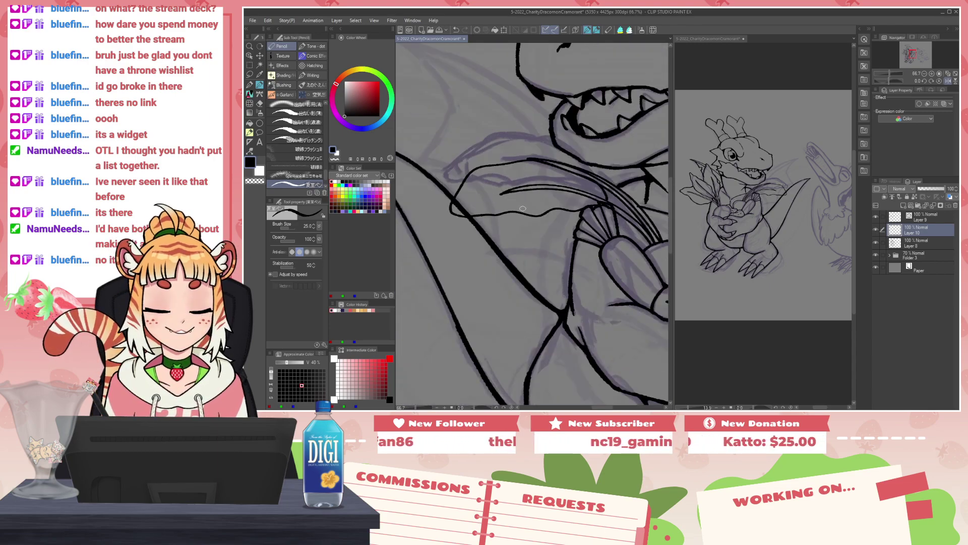
pyautogui.hotkey('ctrl', 'z')
pyautogui.scroll(2, 522, 207)
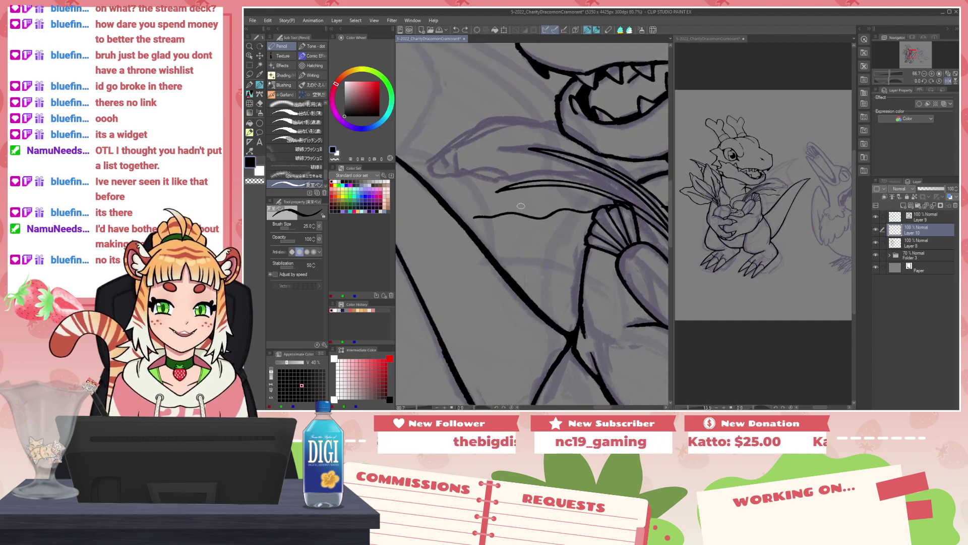
pyautogui.scroll(-2, 523, 207)
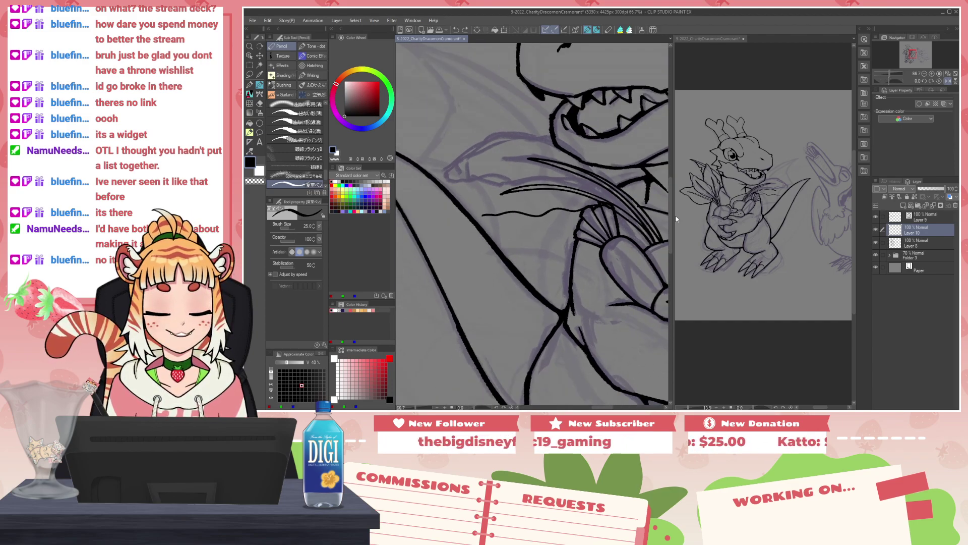
# Step: Widen and rotate the canvas view, ink the leaf's upper edge to close its outline, and trim the tip with transparent colour
pyautogui.moveTo(673, 217); pyautogui.dragTo(586, 264)
pyautogui.press('r')
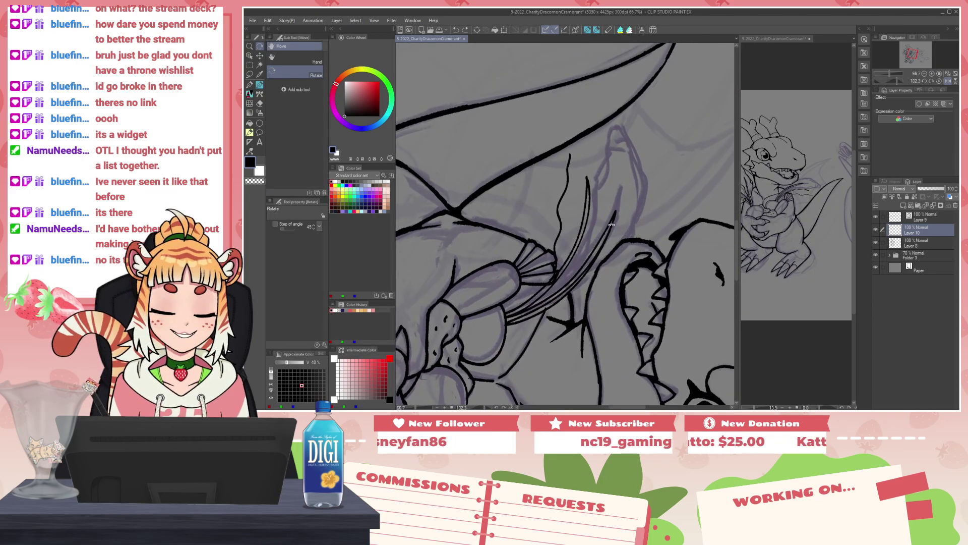
pyautogui.press('p')
pyautogui.moveTo(566, 154)
pyautogui.mouseDown()
pyautogui.moveTo(580, 130)
pyautogui.moveTo(594, 146)
pyautogui.moveTo(610, 216)
pyautogui.moveTo(588, 262)
pyautogui.moveTo(546, 282)
pyautogui.mouseUp()
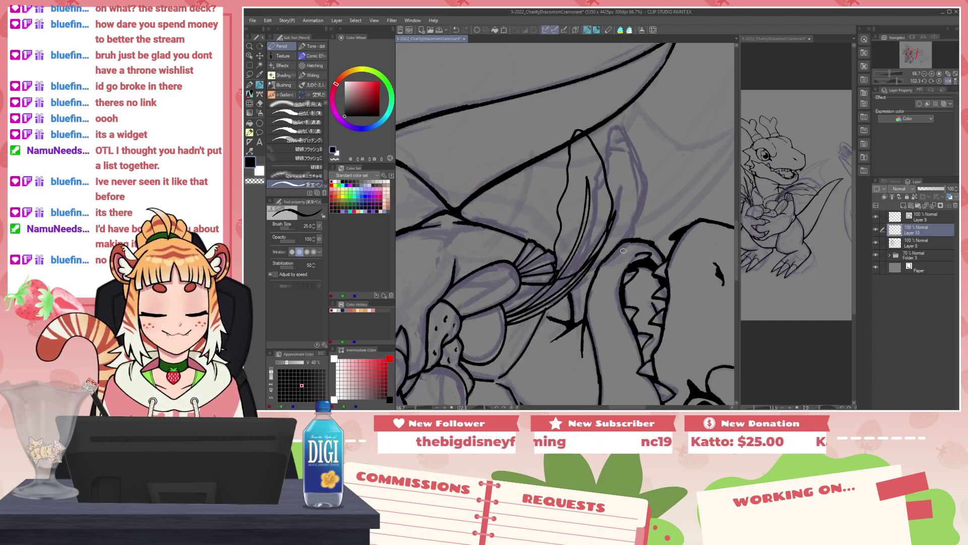
pyautogui.press('c')
pyautogui.moveTo(603, 230); pyautogui.dragTo(579, 268)
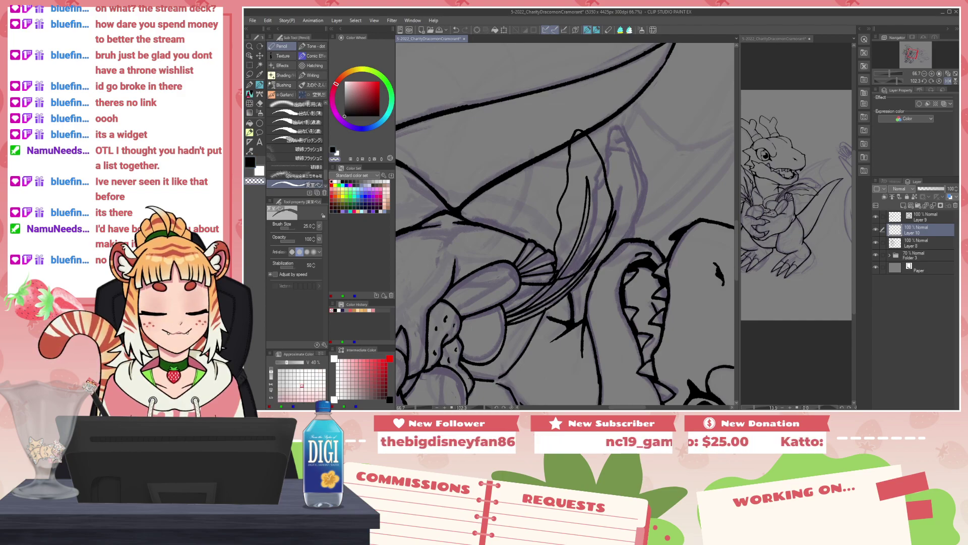
pyautogui.moveTo(612, 215); pyautogui.dragTo(599, 222)
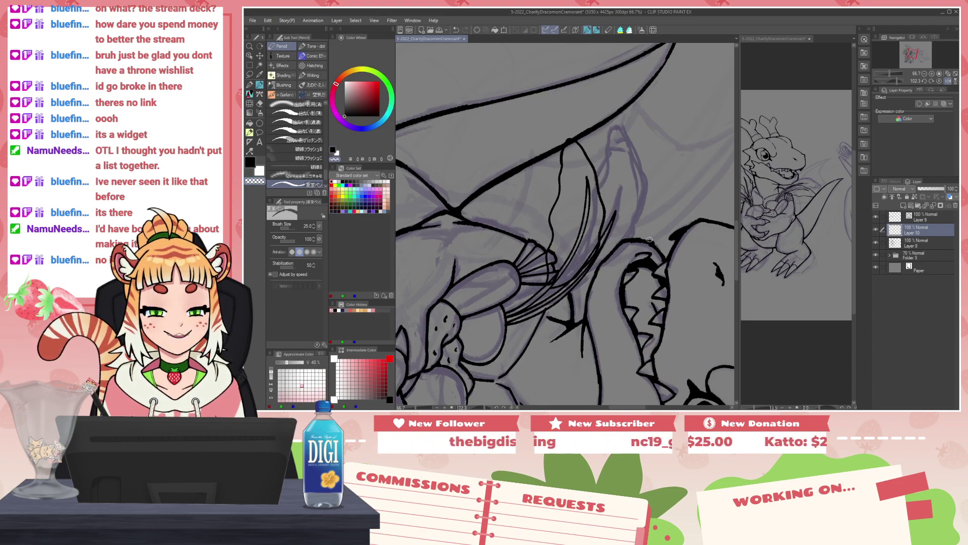
# Step: Ink the outline of a second leaf beside the first in the mirrored view, and flip the canvas back
pyautogui.press('h')
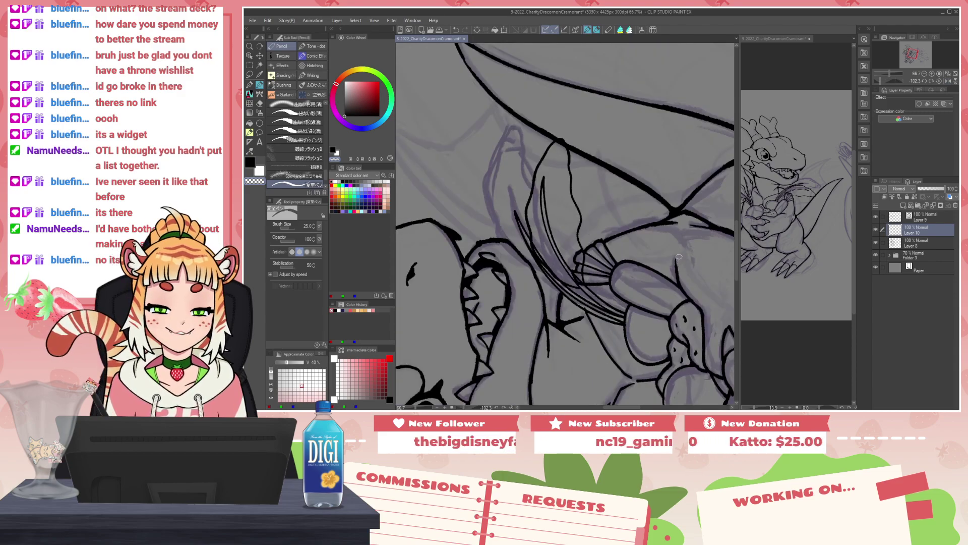
pyautogui.press('c')
pyautogui.click(548, 276)
pyautogui.hotkey('ctrl', 'z')
pyautogui.moveTo(547, 279)
pyautogui.mouseDown()
pyautogui.moveTo(519, 265)
pyautogui.moveTo(490, 203)
pyautogui.moveTo(486, 172)
pyautogui.moveTo(513, 121)
pyautogui.moveTo(532, 186)
pyautogui.mouseUp()
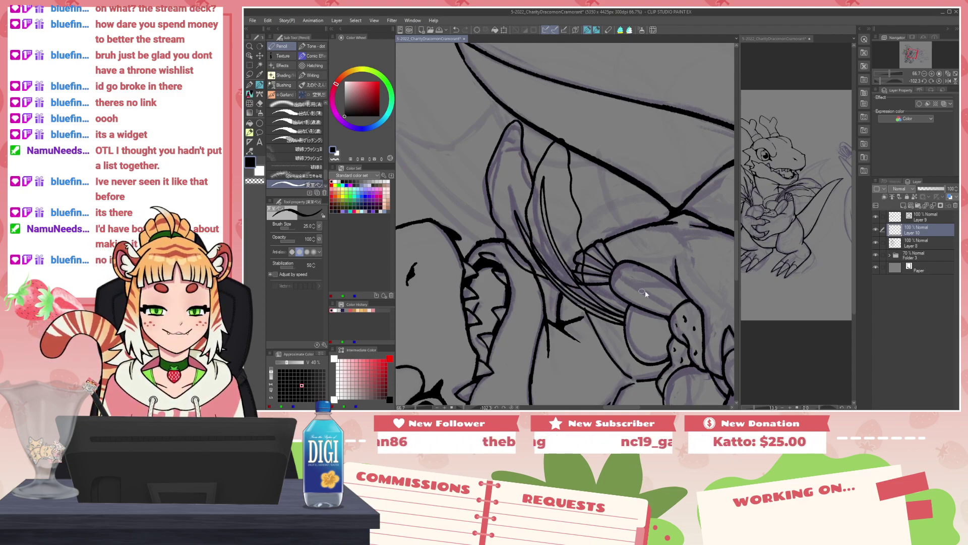
pyautogui.scroll(-1, 649, 291)
pyautogui.press('h')
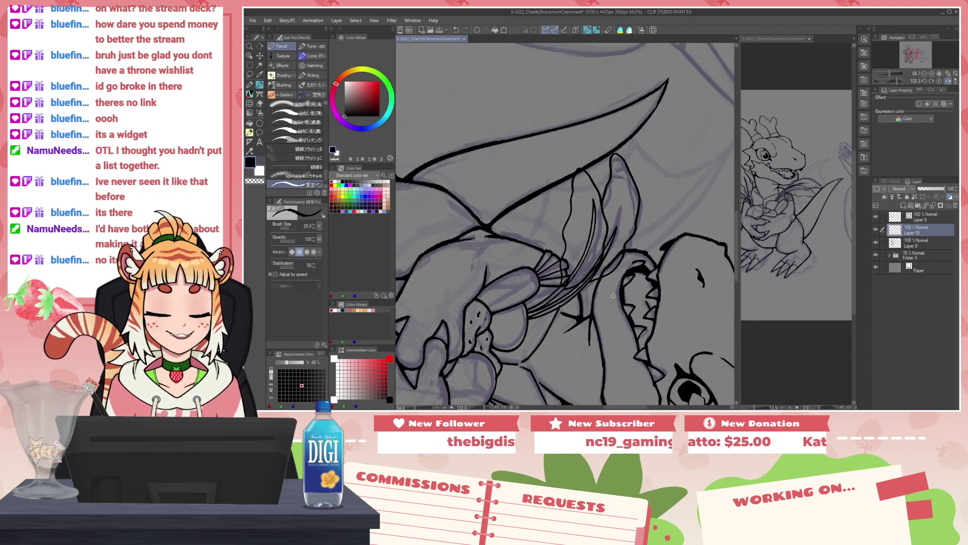
pyautogui.scroll(-1, 605, 296)
pyautogui.scroll(2, 595, 316)
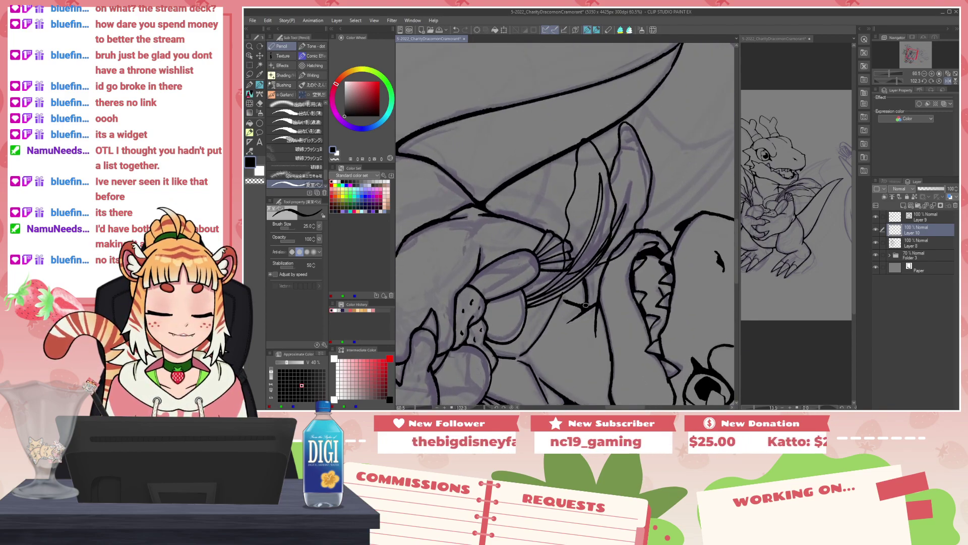
# Step: Ink a small rounded leaf tip in the gap between the two leaves, redrawing its stroke once
pyautogui.scroll(2, 585, 305)
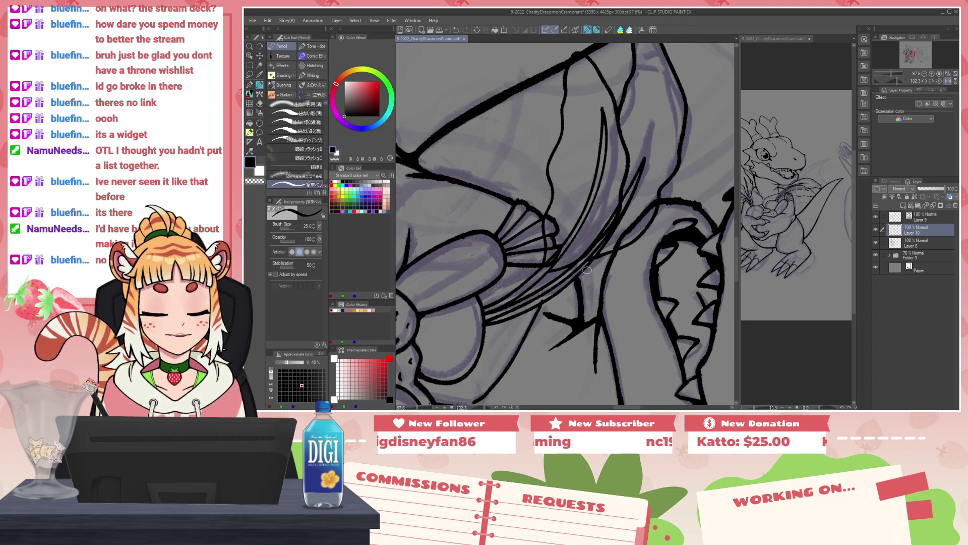
pyautogui.moveTo(613, 239); pyautogui.dragTo(590, 326)
pyautogui.moveTo(609, 137)
pyautogui.mouseDown()
pyautogui.moveTo(598, 108)
pyautogui.moveTo(577, 106)
pyautogui.moveTo(577, 143)
pyautogui.moveTo(579, 167)
pyautogui.mouseUp()
pyautogui.hotkey('ctrl', 'z')
pyautogui.moveTo(610, 134)
pyautogui.mouseDown()
pyautogui.moveTo(588, 111)
pyautogui.moveTo(578, 132)
pyautogui.moveTo(580, 157)
pyautogui.moveTo(602, 189)
pyautogui.moveTo(580, 174)
pyautogui.mouseUp()
pyautogui.press('c')
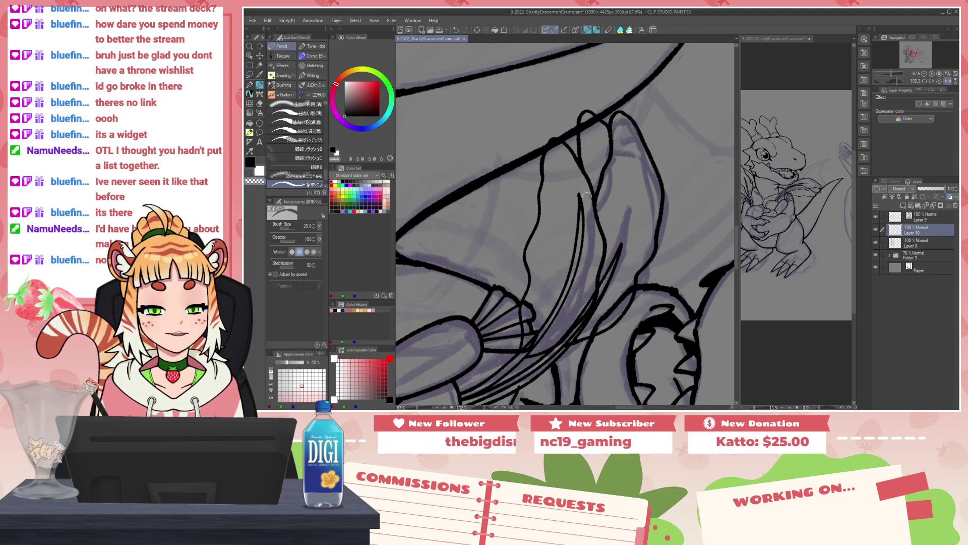
pyautogui.press('c')
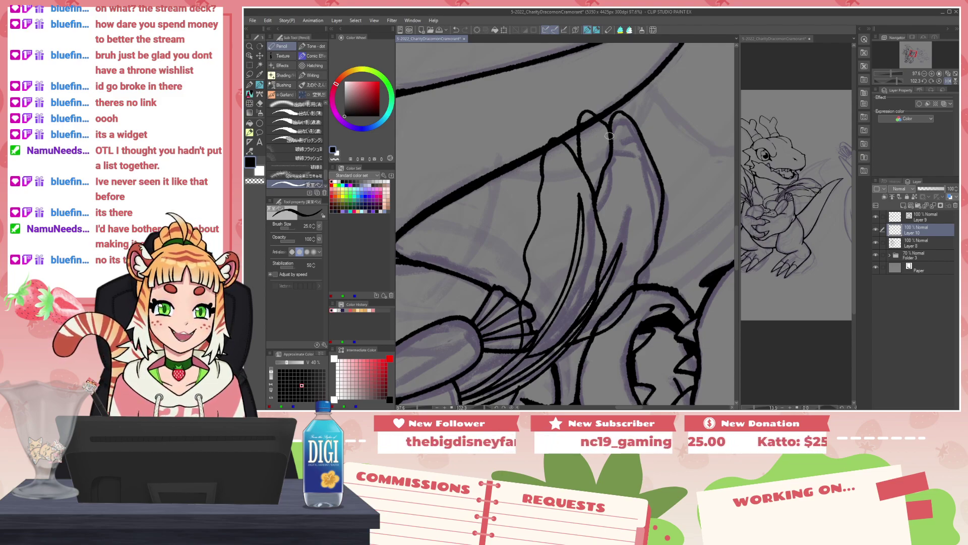
# Step: Reset the canvas rotation, select the body line layer, and erase the wing and tail line showing inside the two leaf tips with transparent colour
pyautogui.scroll(-5, 640, 192)
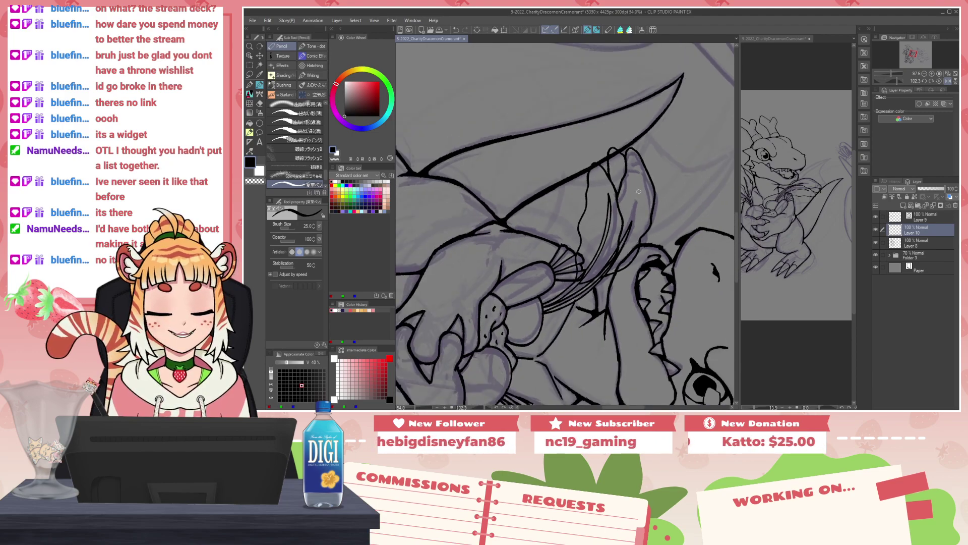
pyautogui.press('r')
pyautogui.moveTo(640, 191); pyautogui.dragTo(494, 92)
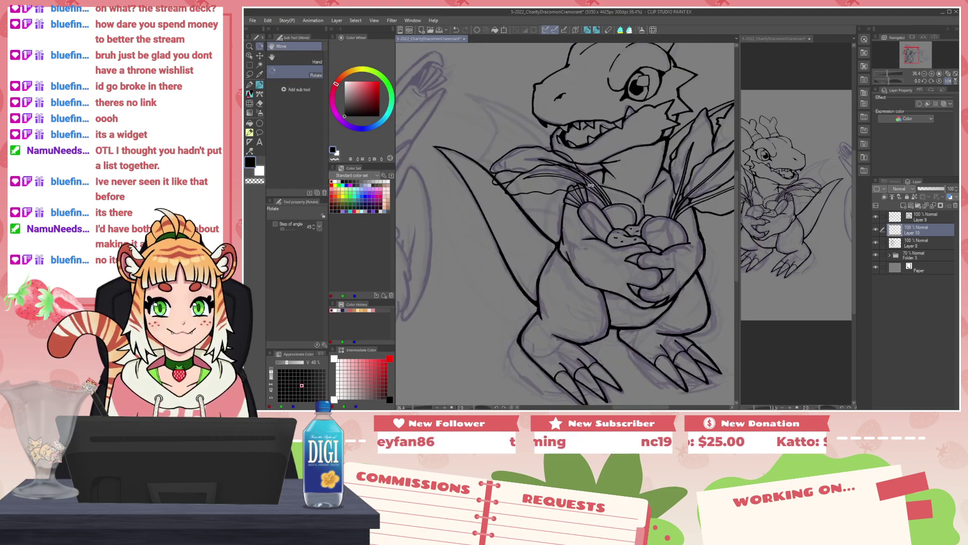
pyautogui.scroll(3, 598, 184)
pyautogui.moveTo(497, 177); pyautogui.dragTo(531, 174)
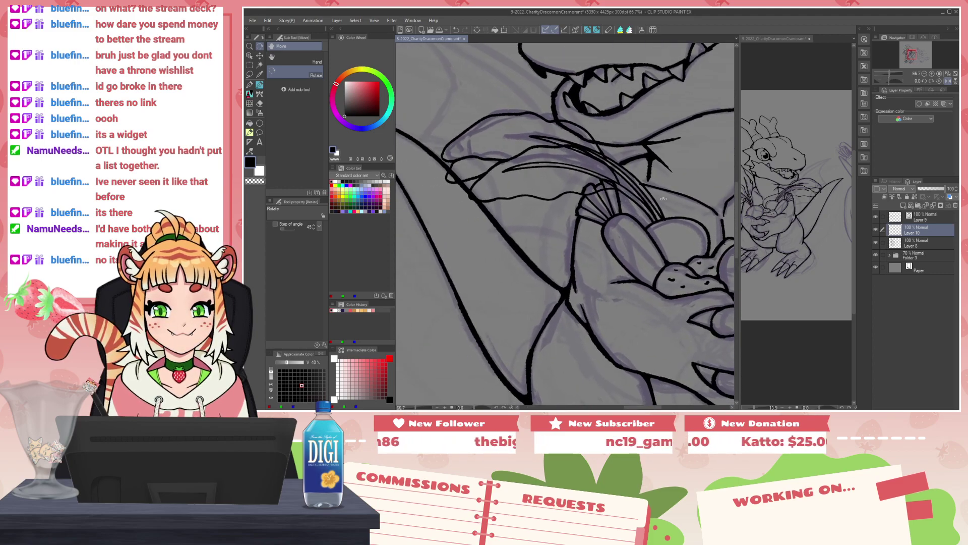
pyautogui.click(904, 244)
pyautogui.scroll(2, 448, 143)
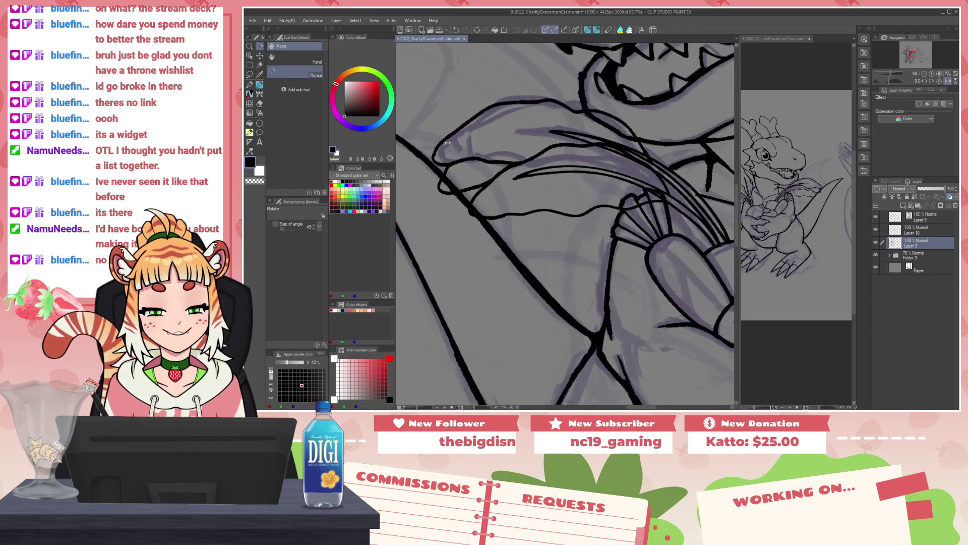
pyautogui.press('c')
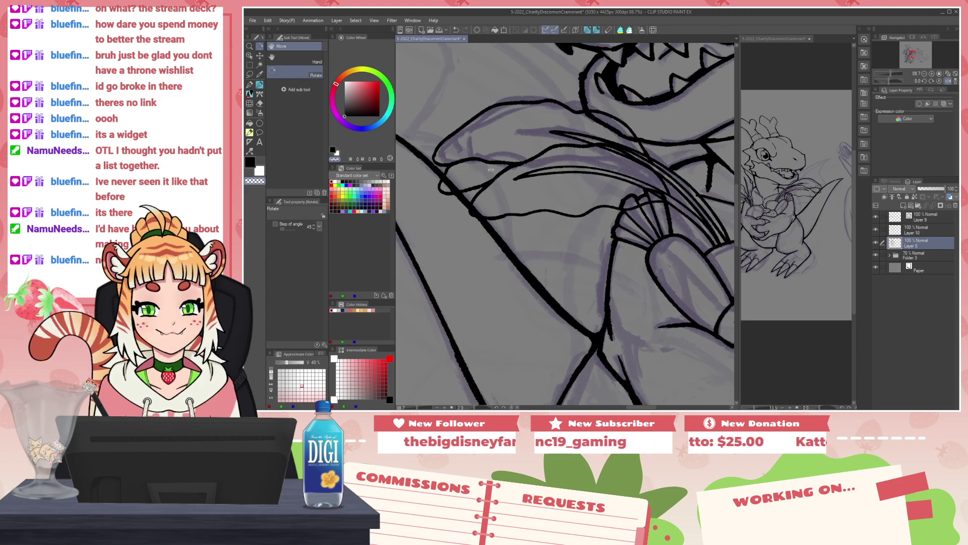
pyautogui.press('p')
pyautogui.press('c')
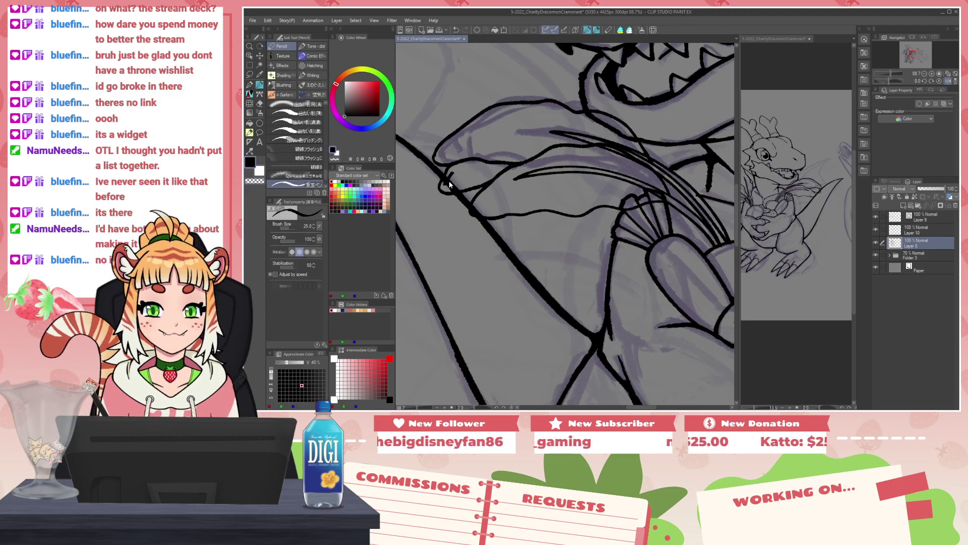
pyautogui.press('c')
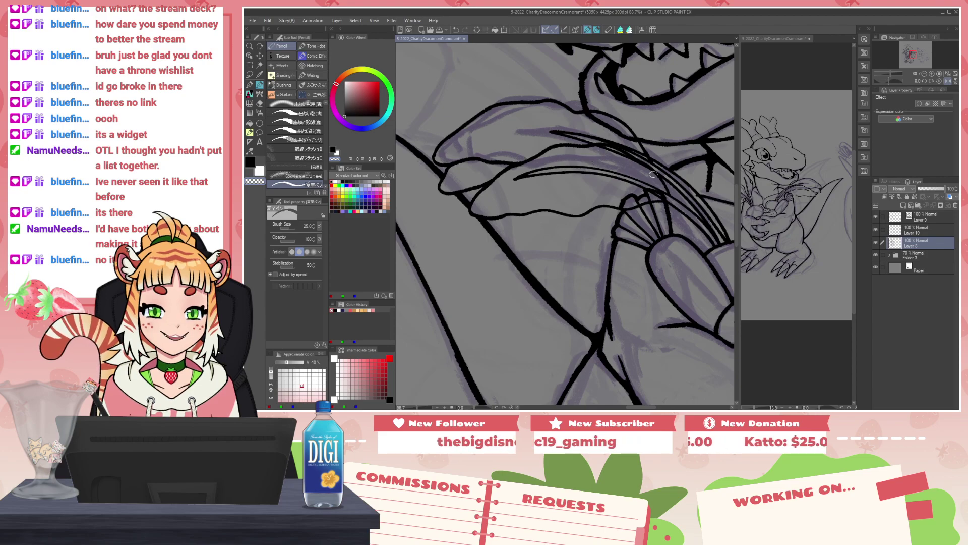
pyautogui.moveTo(661, 199); pyautogui.dragTo(574, 264)
pyautogui.moveTo(508, 176); pyautogui.dragTo(537, 191)
pyautogui.press('c')
pyautogui.hotkey('ctrl', 'z')
# Step: Mirror the canvas and toggle the leaf and body line layers' visibility to examine how their lines overlap
pyautogui.click(924, 233)
pyautogui.press('c')
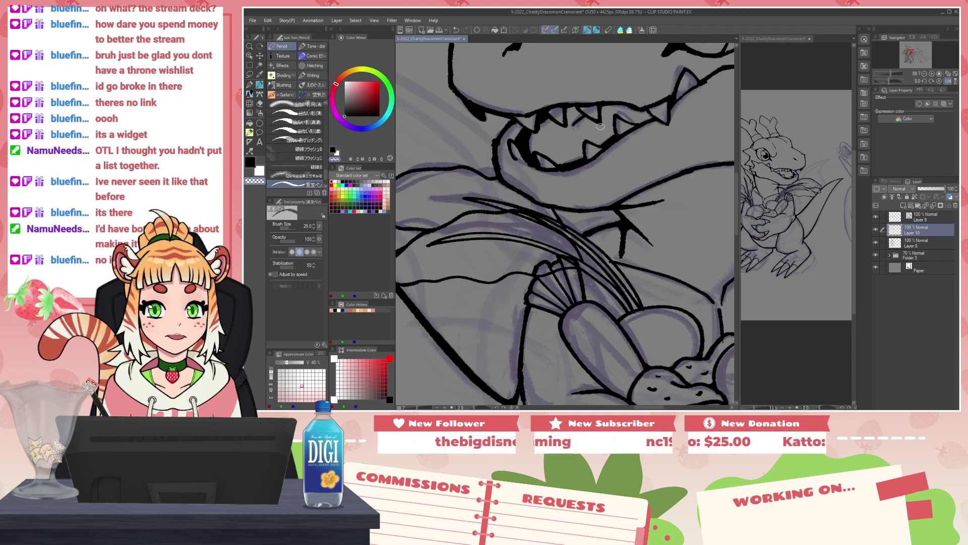
pyautogui.press('h')
pyautogui.moveTo(663, 209); pyautogui.dragTo(570, 175)
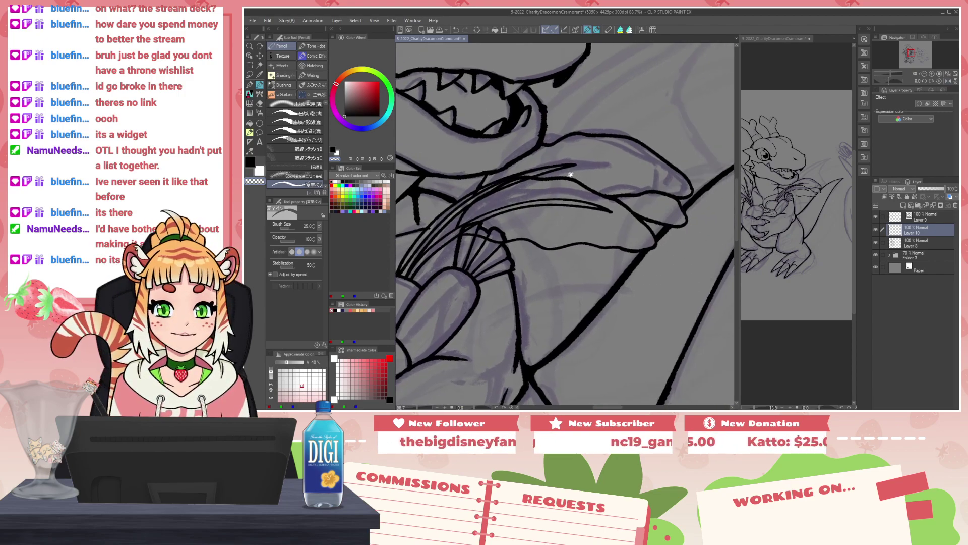
pyautogui.moveTo(497, 228); pyautogui.dragTo(566, 216)
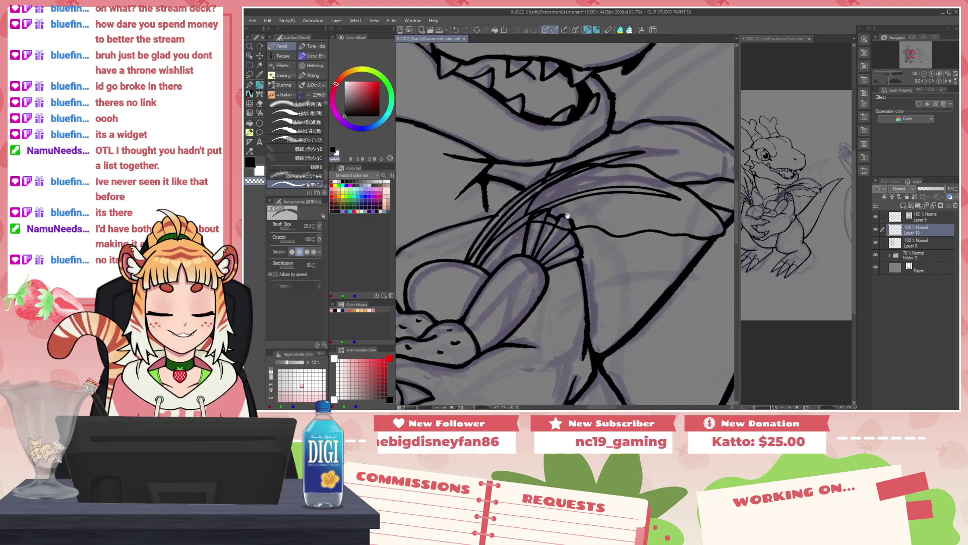
pyautogui.click(874, 243)
pyautogui.click(875, 243)
pyautogui.click(875, 229)
pyautogui.click(875, 229)
pyautogui.click(929, 219)
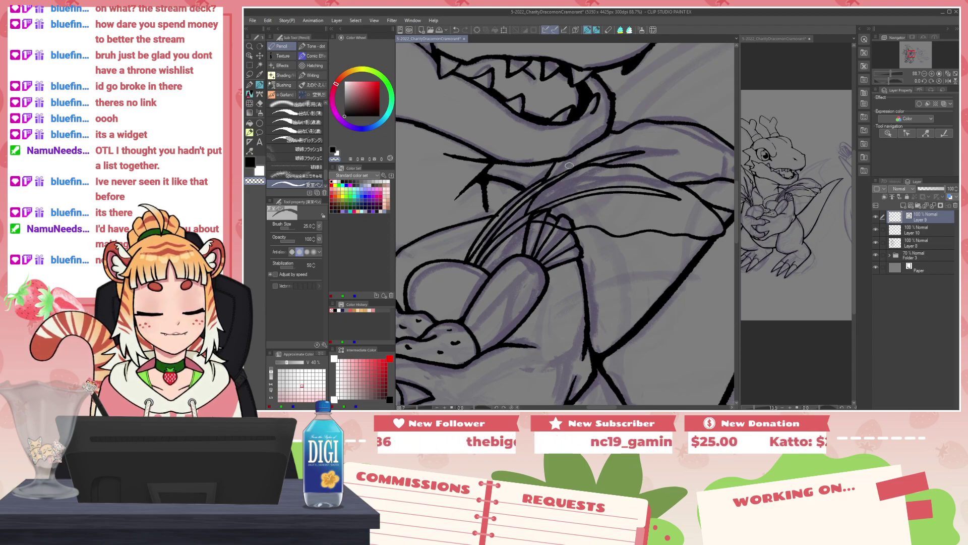
pyautogui.scroll(-4, 545, 207)
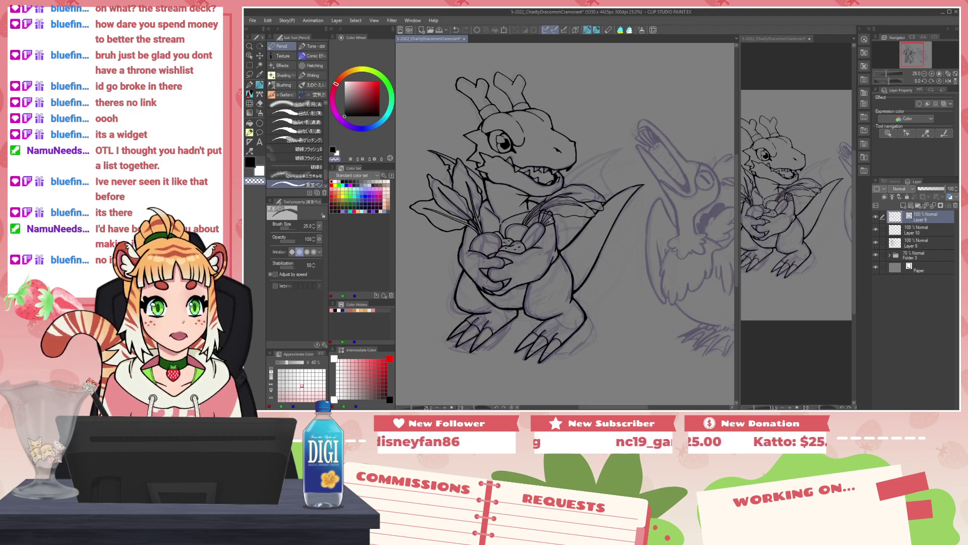
# Step: Erase the fan-shaped stalk tips that stick out past the leaf's lower edge on the body line layer
pyautogui.scroll(7, 546, 183)
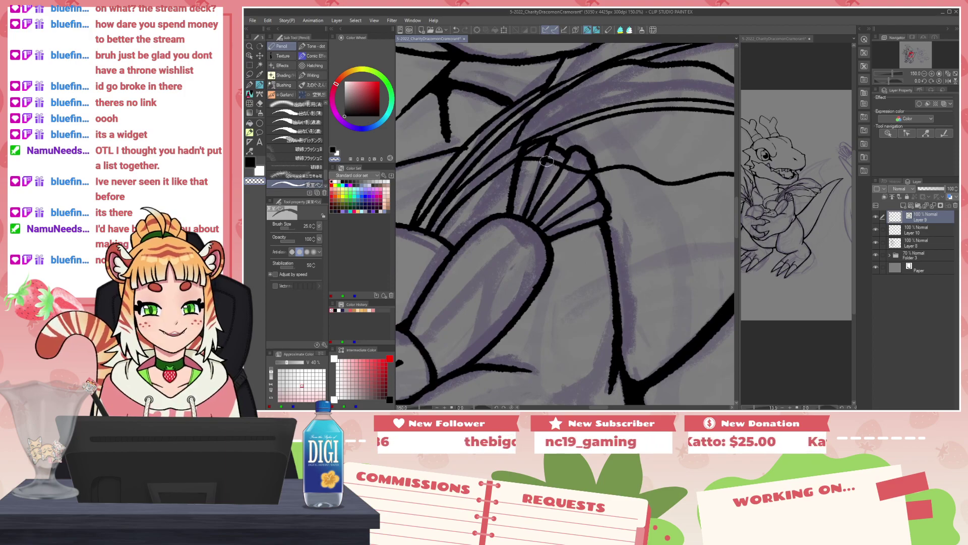
pyautogui.click(919, 244)
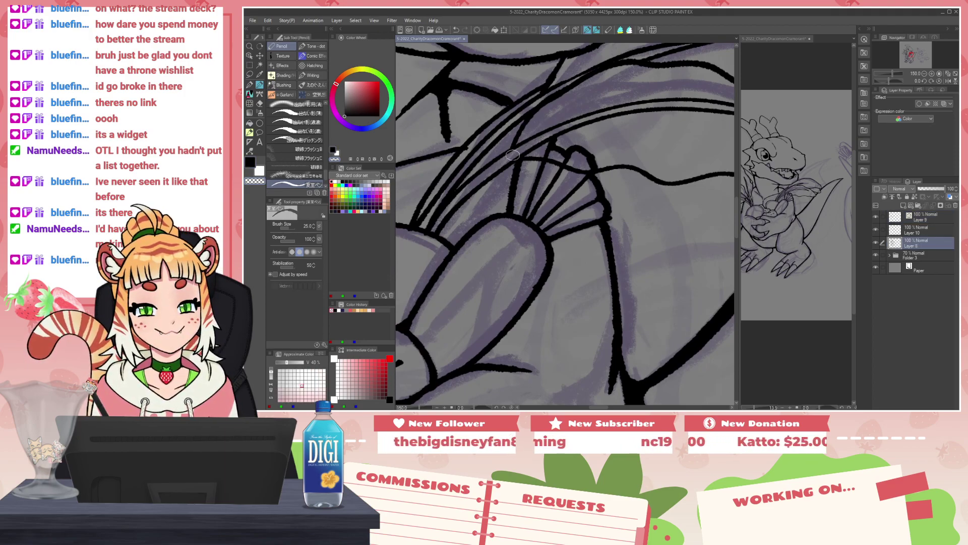
pyautogui.click(919, 231)
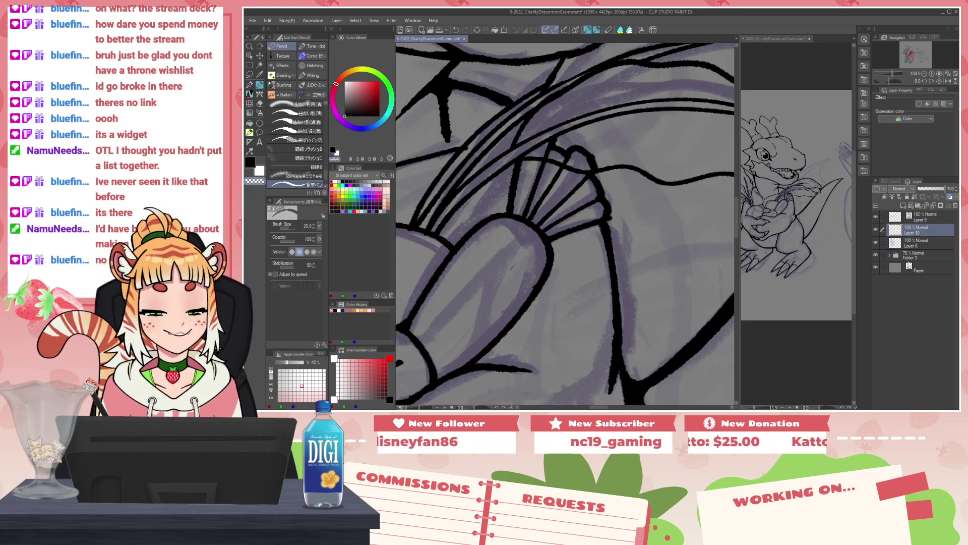
pyautogui.hotkey('alt', '[')
pyautogui.moveTo(552, 156)
pyautogui.mouseDown()
pyautogui.moveTo(597, 163)
pyautogui.moveTo(566, 144)
pyautogui.moveTo(590, 148)
pyautogui.moveTo(537, 139)
pyautogui.moveTo(569, 153)
pyautogui.moveTo(548, 158)
pyautogui.moveTo(569, 152)
pyautogui.mouseUp()
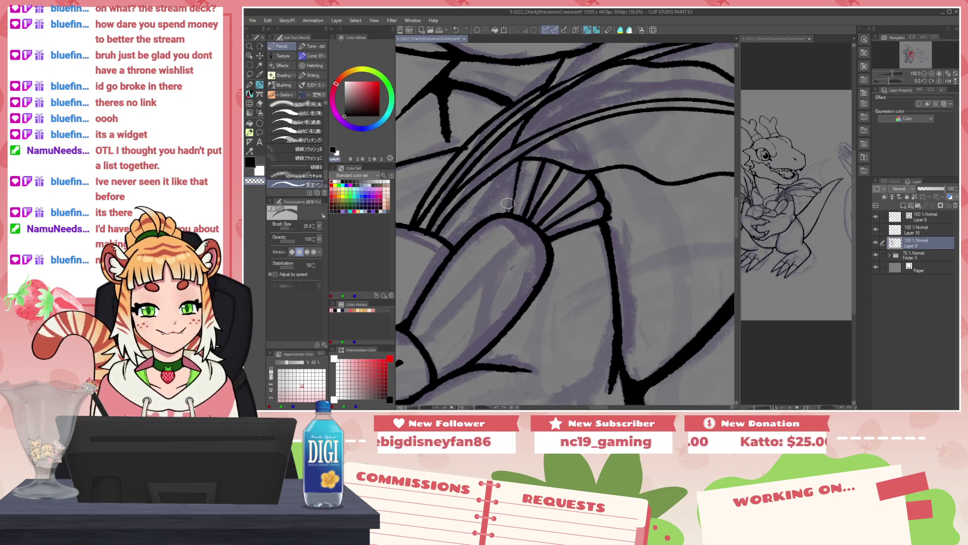
# Step: Clean up the outer edges of the fan-shaped stalks, alternating ink and transparent colour
pyautogui.press('c')
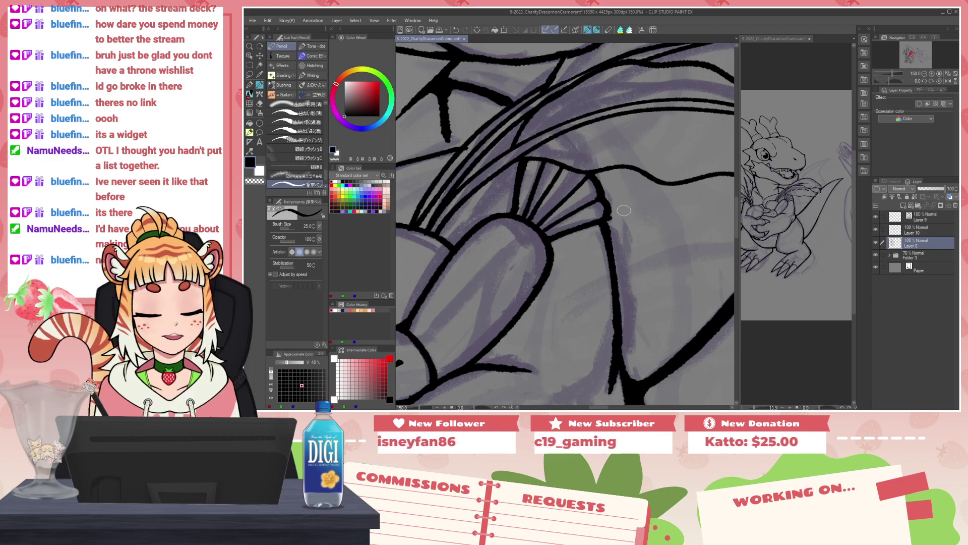
pyautogui.press('c')
pyautogui.moveTo(614, 214); pyautogui.dragTo(613, 228)
pyautogui.press('c')
pyautogui.press('c')
pyautogui.press('c')
pyautogui.moveTo(509, 174)
pyautogui.mouseDown()
pyautogui.moveTo(561, 246)
pyautogui.moveTo(520, 228)
pyautogui.mouseUp()
pyautogui.press('c')
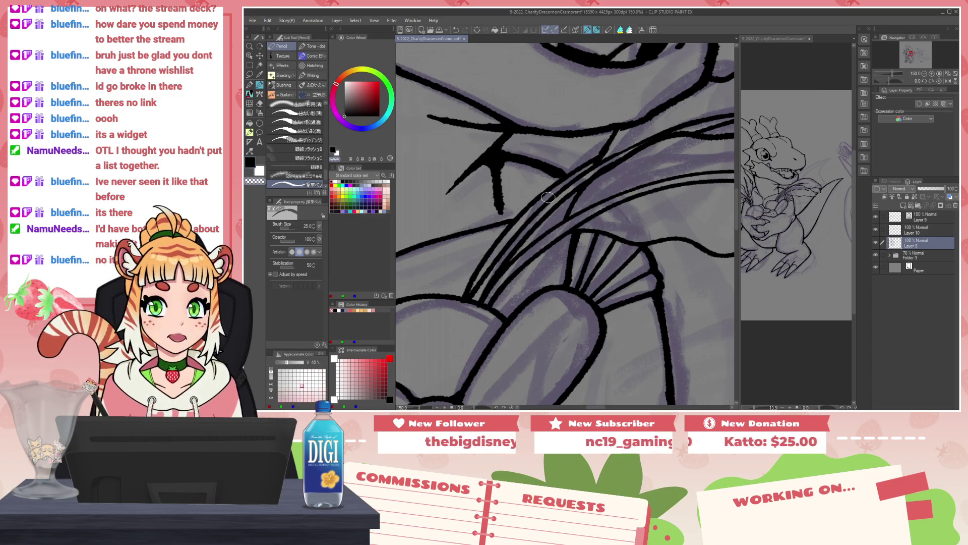
# Step: Ink short grain lines at the tip of the dragon's rear antler
pyautogui.scroll(-10, 548, 197)
pyautogui.moveTo(569, 279); pyautogui.dragTo(561, 295)
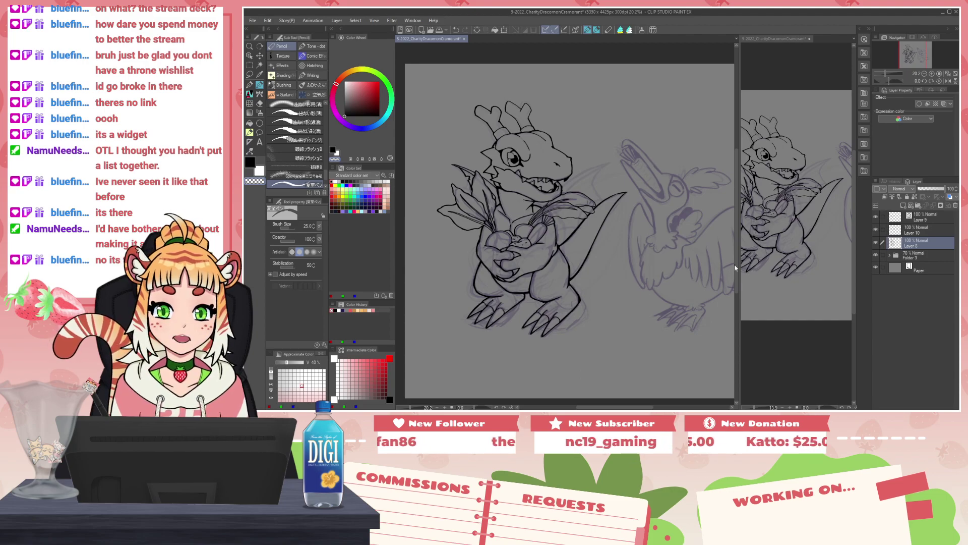
pyautogui.scroll(7, 483, 142)
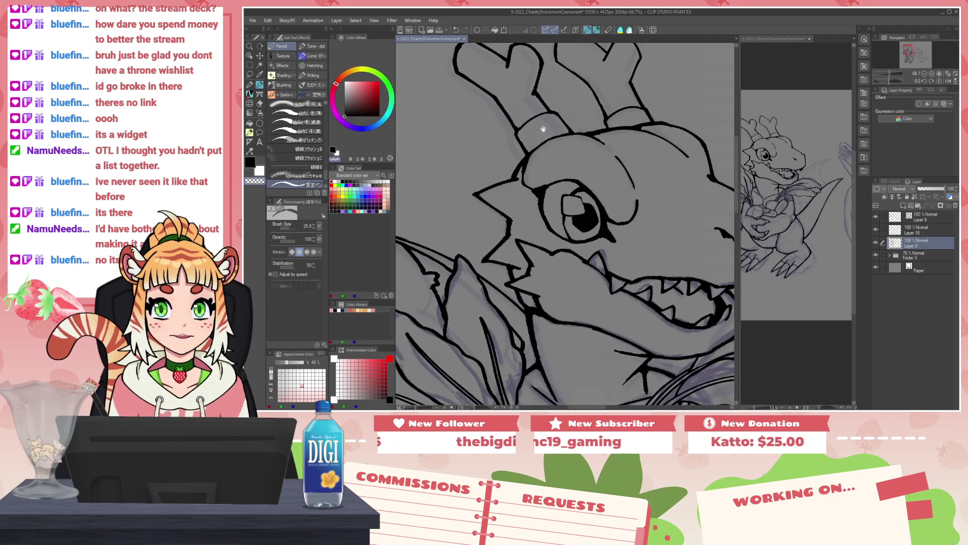
pyautogui.scroll(2, 599, 238)
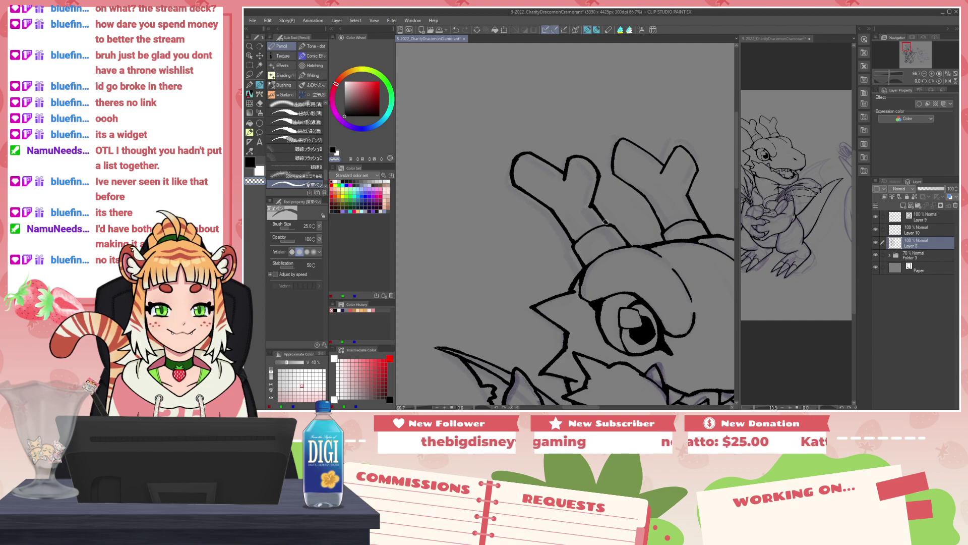
pyautogui.scroll(1, 603, 224)
pyautogui.moveTo(586, 195); pyautogui.dragTo(615, 208)
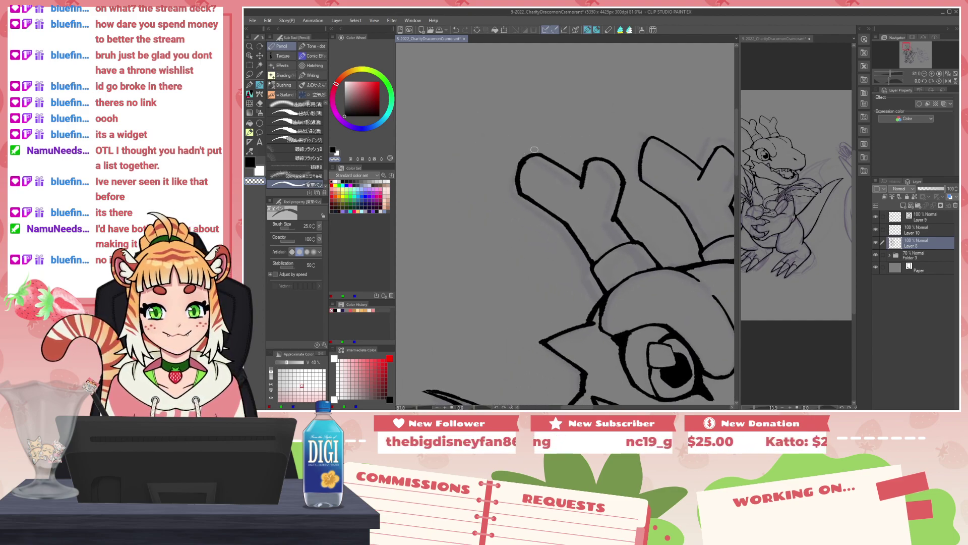
pyautogui.press('c')
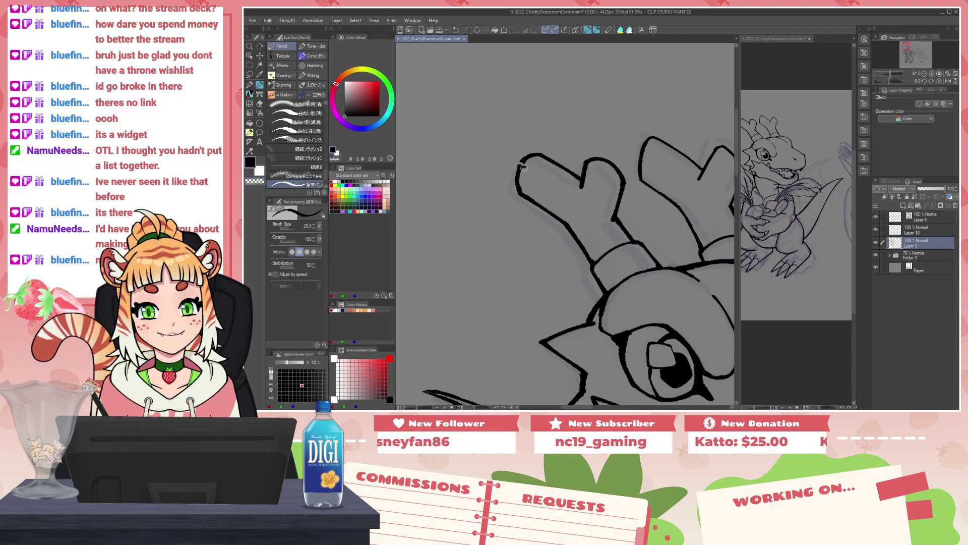
pyautogui.moveTo(523, 165)
pyautogui.mouseDown()
pyautogui.moveTo(551, 179)
pyautogui.moveTo(545, 187)
pyautogui.mouseUp()
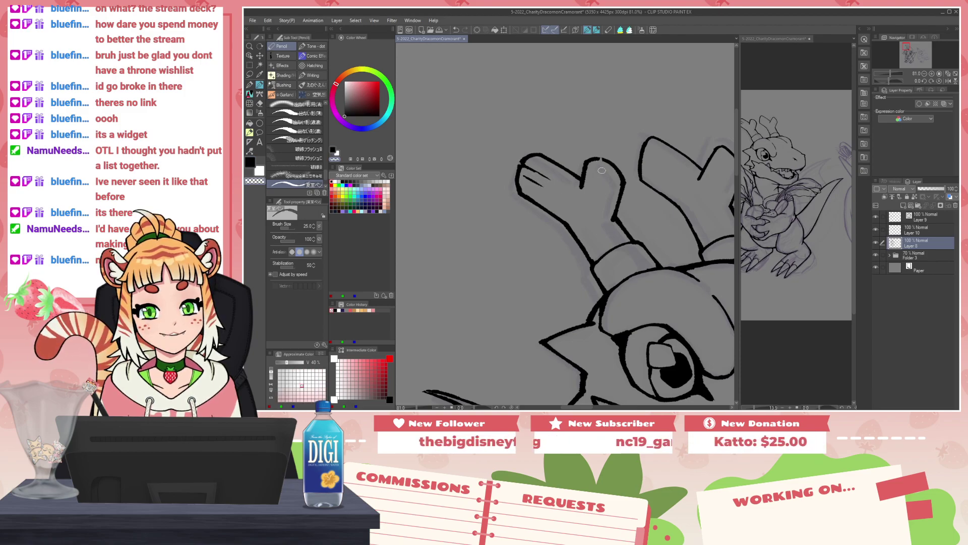
# Step: Ink grain lines along the side branch and base of the rear antler, tidying them with transparent colour
pyautogui.moveTo(600, 165)
pyautogui.mouseDown()
pyautogui.moveTo(598, 185)
pyautogui.moveTo(601, 156)
pyautogui.moveTo(591, 190)
pyautogui.moveTo(596, 168)
pyautogui.moveTo(595, 185)
pyautogui.moveTo(607, 176)
pyautogui.moveTo(604, 197)
pyautogui.moveTo(608, 169)
pyautogui.moveTo(605, 254)
pyautogui.moveTo(595, 236)
pyautogui.moveTo(612, 246)
pyautogui.mouseUp()
pyautogui.press('c')
pyautogui.press('c')
pyautogui.press('c')
pyautogui.press('c')
pyautogui.press('c')
pyautogui.press('c')
pyautogui.press('c')
pyautogui.press('c')
pyautogui.press('c')
pyautogui.press('c')
# Step: Ink matching grain lines at the tip of the other antler, redrawing the strokes after an undo
pyautogui.moveTo(723, 198); pyautogui.dragTo(584, 225)
pyautogui.press('c')
pyautogui.moveTo(490, 206)
pyautogui.mouseDown()
pyautogui.moveTo(551, 197)
pyautogui.moveTo(588, 221)
pyautogui.mouseUp()
pyautogui.press('c')
pyautogui.press('c')
pyautogui.press('c')
pyautogui.hotkey('ctrl', 'z')
pyautogui.moveTo(540, 189); pyautogui.dragTo(585, 218)
pyautogui.moveTo(538, 190); pyautogui.dragTo(585, 218)
pyautogui.press('c')
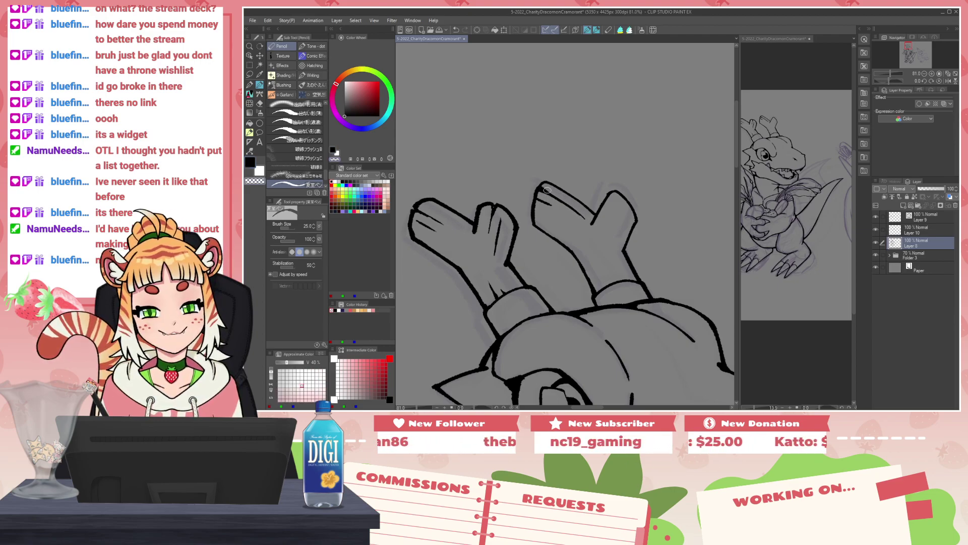
# Step: Ink grain lines down the side branch and base of the second antler, undoing one stroke
pyautogui.moveTo(628, 197)
pyautogui.mouseDown()
pyautogui.moveTo(607, 244)
pyautogui.moveTo(613, 235)
pyautogui.moveTo(609, 281)
pyautogui.mouseUp()
pyautogui.hotkey('ctrl', 'z')
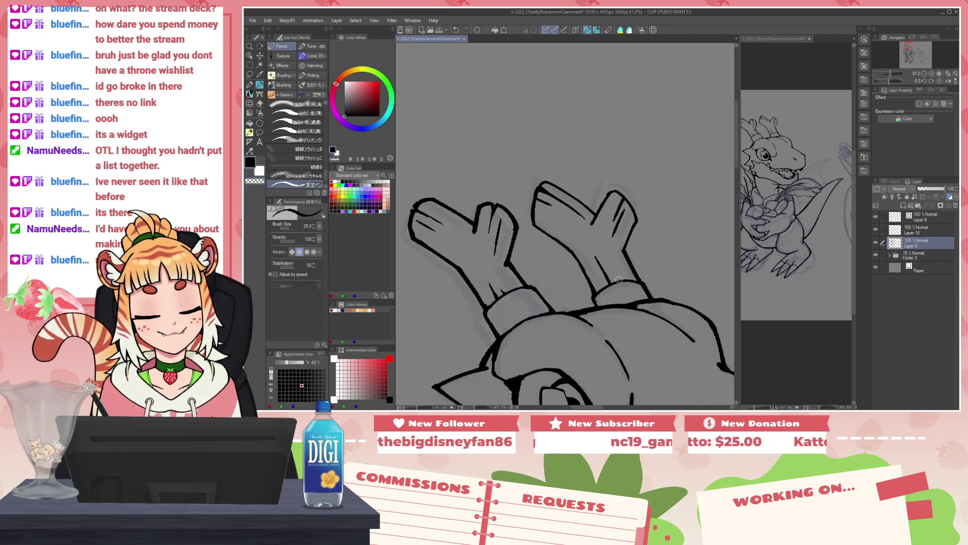
pyautogui.scroll(-5, 631, 247)
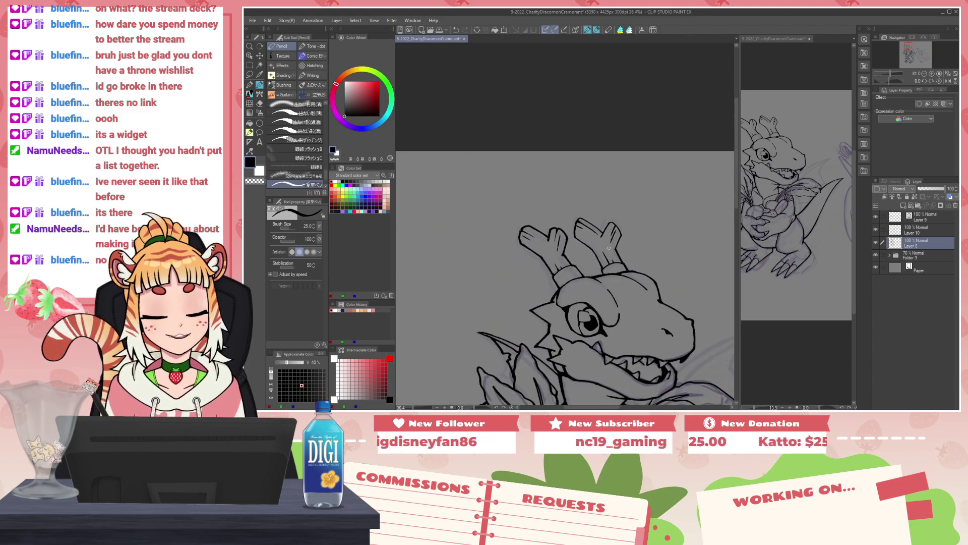
pyautogui.moveTo(619, 322); pyautogui.dragTo(588, 230)
pyautogui.moveTo(600, 284); pyautogui.dragTo(576, 260)
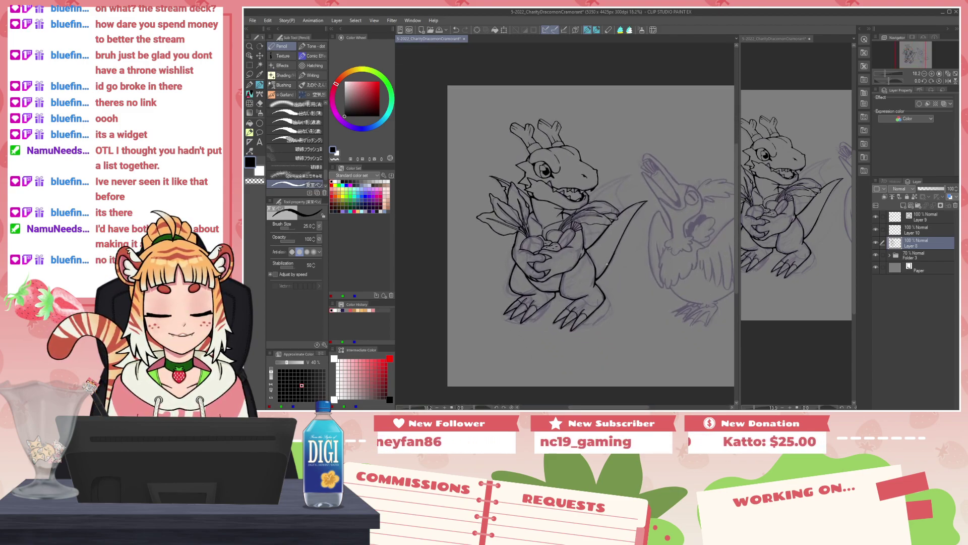
# Step: Ink the lower wing membrane edge from the arm to a point beneath the leaves, redrawing it after two undos
pyautogui.scroll(4, 631, 242)
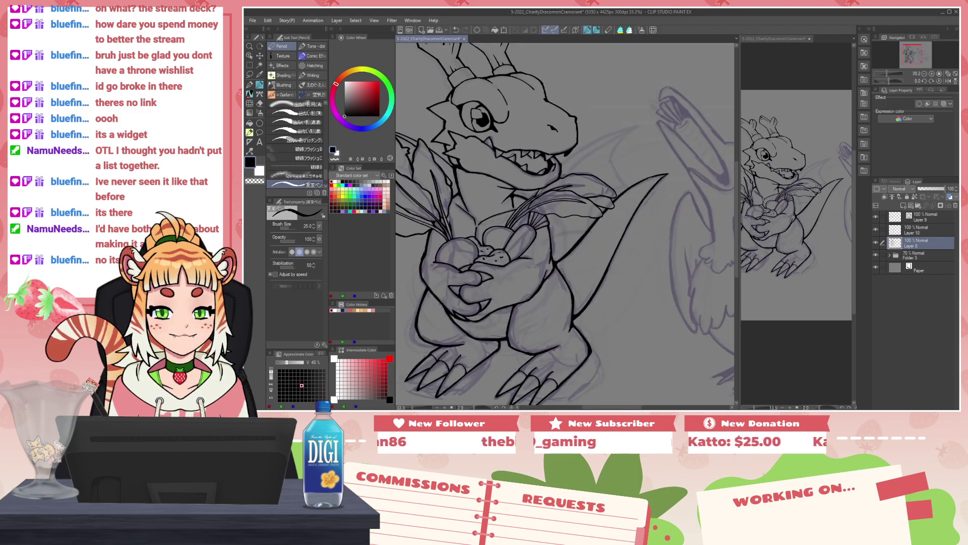
pyautogui.moveTo(553, 241); pyautogui.dragTo(569, 248)
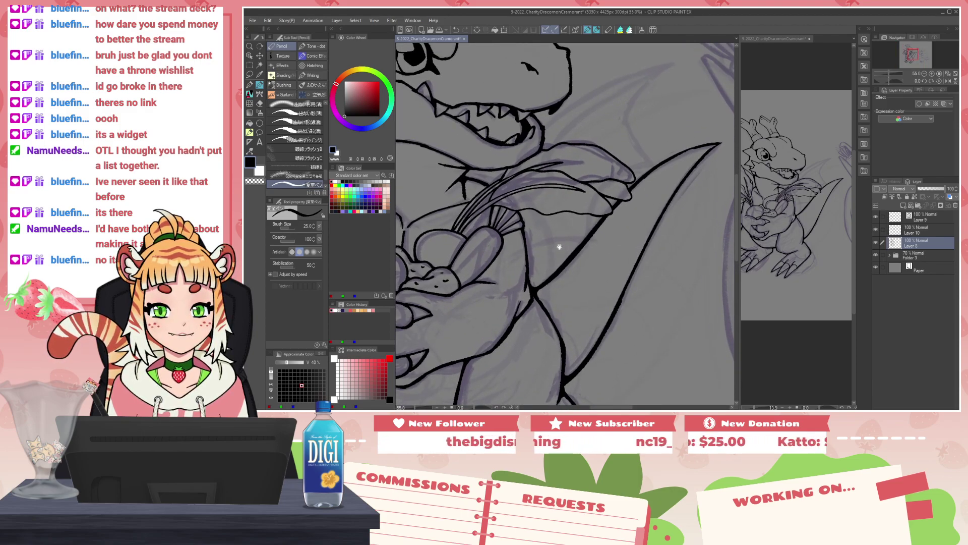
pyautogui.scroll(-2, 569, 248)
pyautogui.scroll(3, 587, 244)
pyautogui.scroll(1, 587, 244)
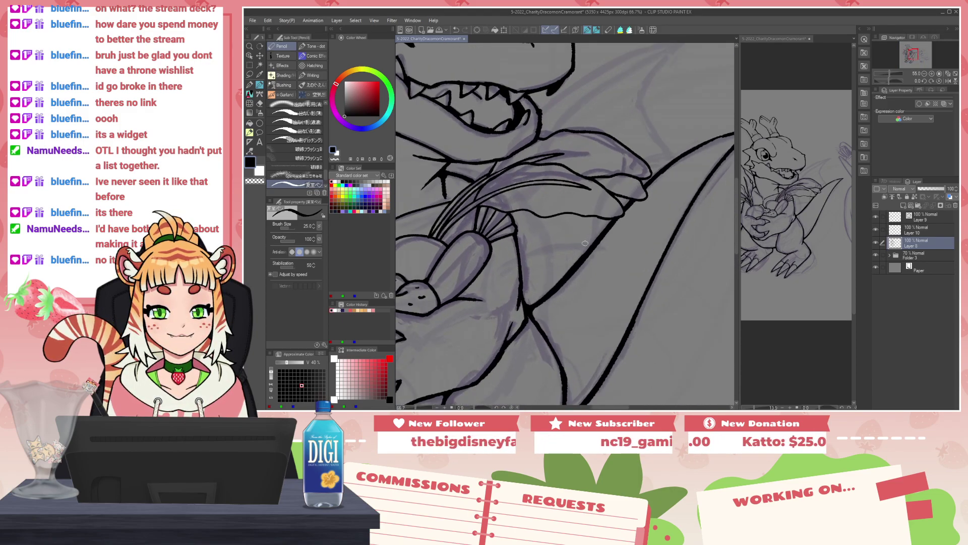
pyautogui.moveTo(520, 258); pyautogui.dragTo(596, 253)
pyautogui.moveTo(598, 220); pyautogui.dragTo(600, 254)
pyautogui.hotkey('ctrl', 'z')
pyautogui.hotkey('ctrl', 'z')
pyautogui.moveTo(521, 256); pyautogui.dragTo(608, 248)
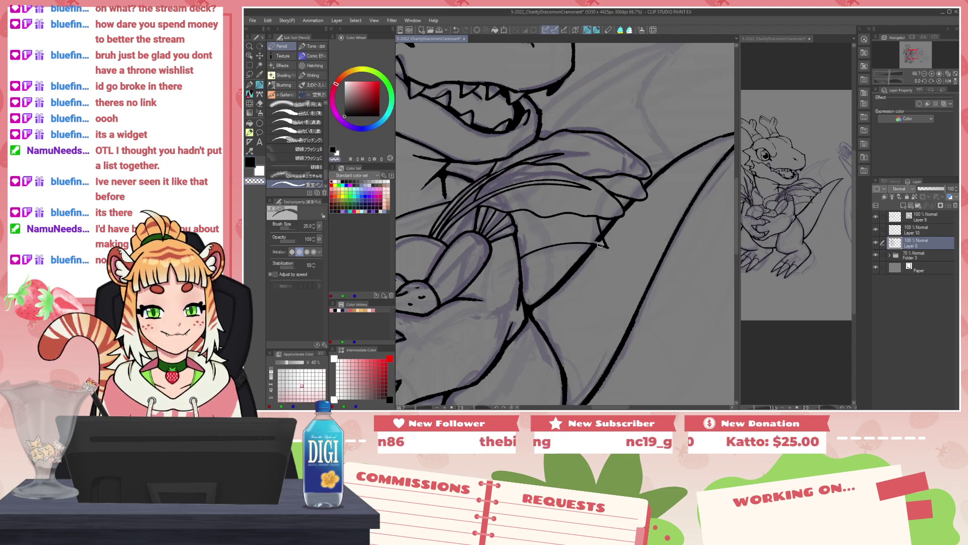
# Step: Refine the lower membrane's edge and pointed corner, redrawing the long curve and trimming stray ink with transparent colour
pyautogui.press('c')
pyautogui.moveTo(597, 218); pyautogui.dragTo(607, 244)
pyautogui.press('c')
pyautogui.moveTo(522, 259); pyautogui.dragTo(604, 248)
pyautogui.press('c')
pyautogui.moveTo(520, 260); pyautogui.dragTo(608, 247)
pyautogui.hotkey('ctrl', 'z')
pyautogui.moveTo(519, 259); pyautogui.dragTo(608, 244)
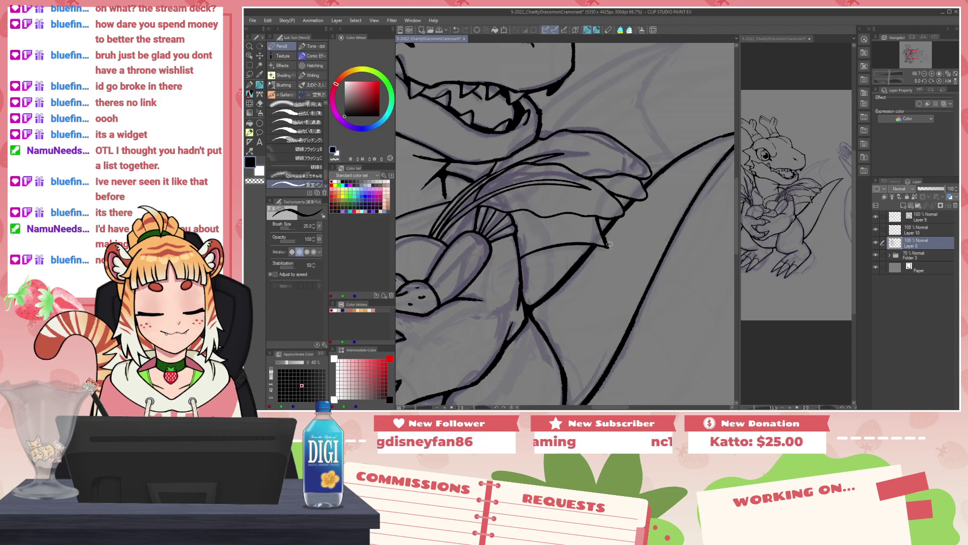
pyautogui.moveTo(531, 252); pyautogui.dragTo(589, 245)
pyautogui.hotkey('ctrl', 'z')
pyautogui.moveTo(522, 257); pyautogui.dragTo(602, 244)
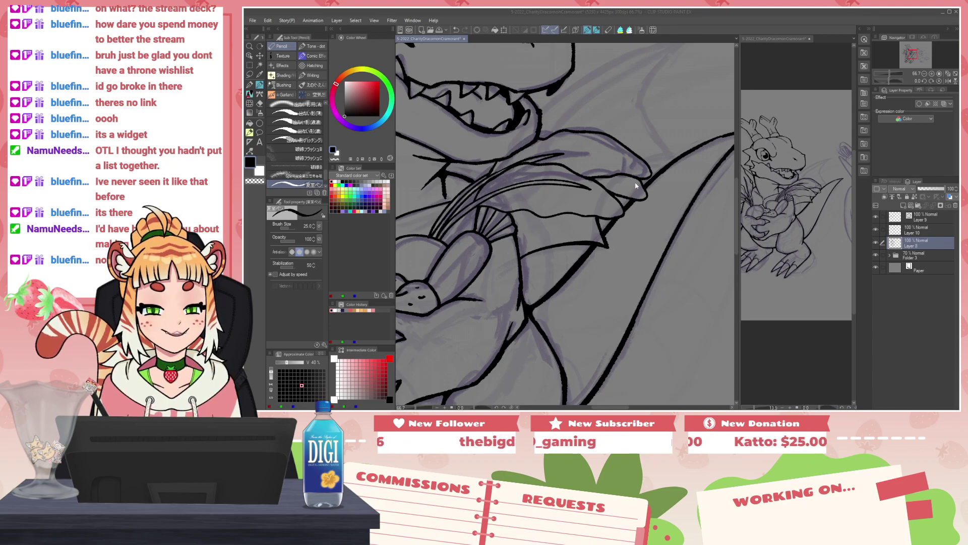
# Step: Ink the long pointed wing finger rising behind the dragon's jaw, enlarging the brush to 40 and redrawing its strokes
pyautogui.click(676, 164)
pyautogui.moveTo(645, 160)
pyautogui.mouseDown()
pyautogui.moveTo(672, 155)
pyautogui.moveTo(639, 185)
pyautogui.moveTo(577, 292)
pyautogui.mouseUp()
pyautogui.moveTo(614, 162)
pyautogui.mouseDown()
pyautogui.moveTo(597, 169)
pyautogui.moveTo(555, 237)
pyautogui.moveTo(585, 282)
pyautogui.mouseUp()
pyautogui.moveTo(489, 241); pyautogui.dragTo(665, 126)
pyautogui.press(']')
pyautogui.press(']')
pyautogui.hotkey('ctrl', 'z')
pyautogui.moveTo(525, 224)
pyautogui.mouseDown()
pyautogui.moveTo(627, 141)
pyautogui.moveTo(668, 128)
pyautogui.mouseUp()
pyautogui.moveTo(507, 203)
pyautogui.mouseDown()
pyautogui.moveTo(592, 151)
pyautogui.moveTo(652, 131)
pyautogui.mouseUp()
pyautogui.hotkey('ctrl', 'z')
pyautogui.moveTo(504, 213)
pyautogui.mouseDown()
pyautogui.moveTo(621, 134)
pyautogui.moveTo(672, 122)
pyautogui.moveTo(618, 161)
pyautogui.mouseUp()
# Step: Ink the curved membrane edge from the wing's pointed tip down toward the leaves, undoing unwanted strokes
pyautogui.press('c')
pyautogui.press('c')
pyautogui.hotkey('ctrl', 'z')
pyautogui.moveTo(658, 130)
pyautogui.mouseDown()
pyautogui.moveTo(620, 160)
pyautogui.moveTo(665, 128)
pyautogui.moveTo(603, 184)
pyautogui.moveTo(607, 216)
pyautogui.moveTo(635, 246)
pyautogui.moveTo(612, 253)
pyautogui.moveTo(638, 248)
pyautogui.moveTo(611, 253)
pyautogui.moveTo(638, 248)
pyautogui.mouseUp()
pyautogui.hotkey('ctrl', 'z')
pyautogui.hotkey('ctrl', 'z')
pyautogui.hotkey('ctrl', 'z')
pyautogui.hotkey('ctrl', 'z')
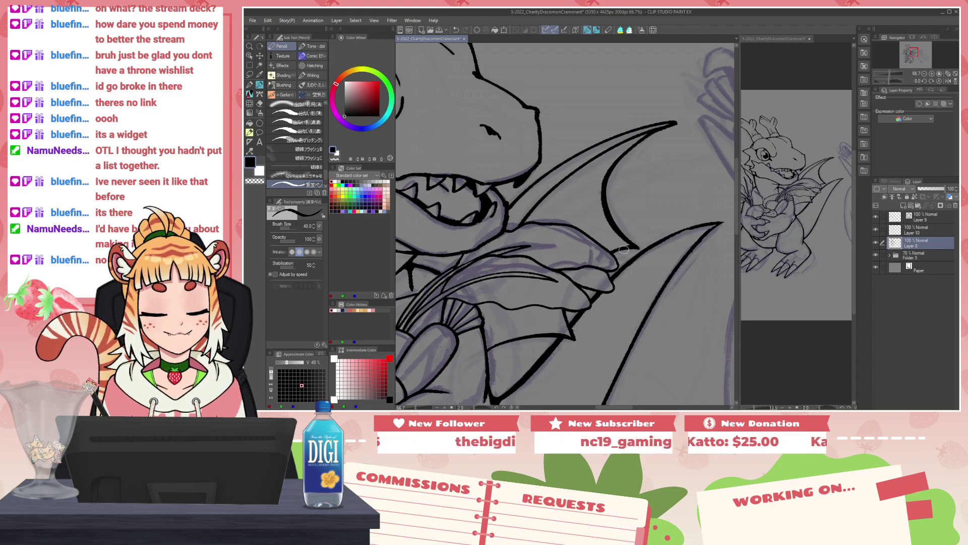
# Step: Mirror the canvas, set the brush size to 30, and tidy the membrane edge where it meets the upper leaf
pyautogui.press('h')
pyautogui.press('[')
pyautogui.moveTo(515, 257)
pyautogui.mouseDown()
pyautogui.moveTo(542, 233)
pyautogui.moveTo(582, 222)
pyautogui.moveTo(634, 242)
pyautogui.mouseUp()
pyautogui.press('c')
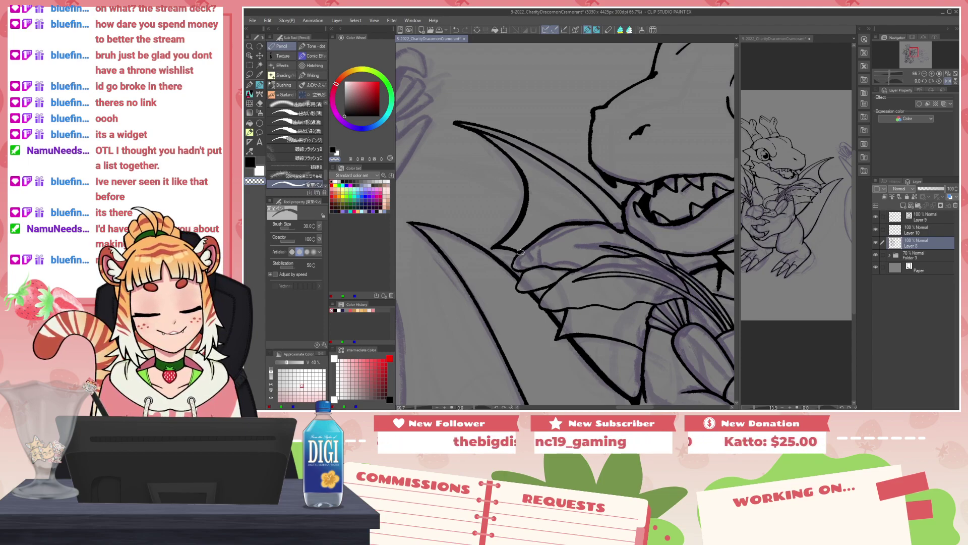
# Step: Clean up the ink lines where the vegetable leaves overlap the dragon's wing, erasing and redrawing the leaf edges
pyautogui.press('c')
pyautogui.moveTo(520, 252)
pyautogui.mouseDown()
pyautogui.moveTo(514, 288)
pyautogui.moveTo(552, 285)
pyautogui.moveTo(538, 308)
pyautogui.moveTo(575, 295)
pyautogui.moveTo(563, 309)
pyautogui.moveTo(612, 304)
pyautogui.mouseUp()
pyautogui.press('c')
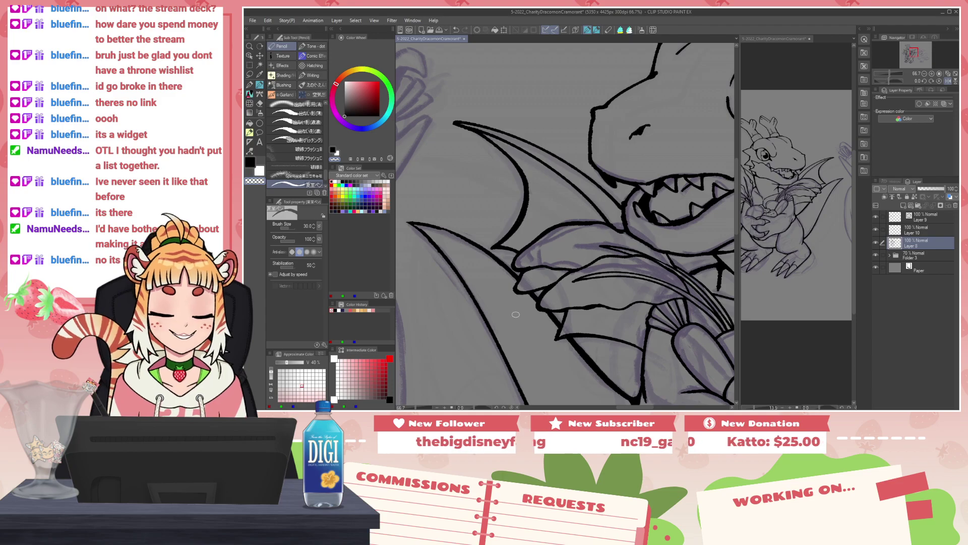
pyautogui.press('c')
pyautogui.moveTo(599, 307); pyautogui.dragTo(682, 299)
pyautogui.hotkey('ctrl', 'z')
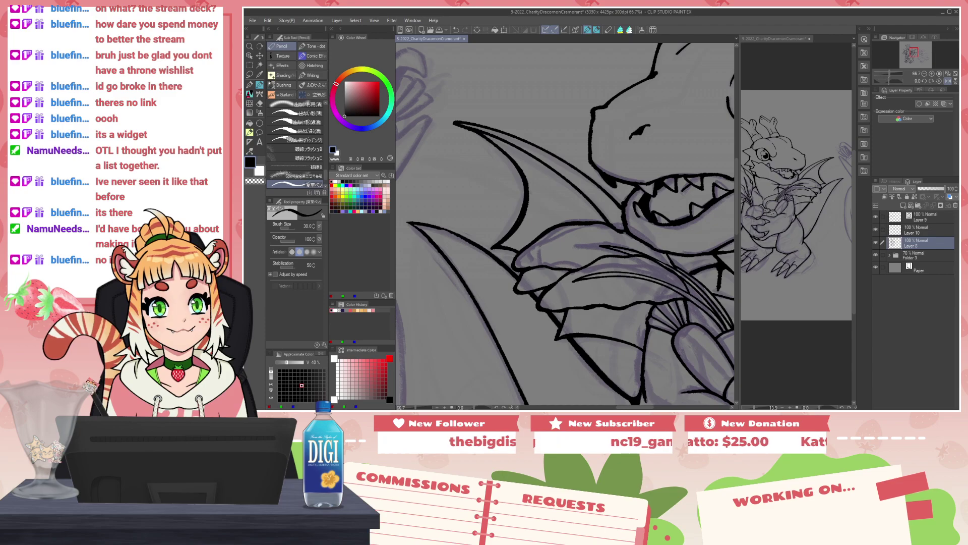
# Step: Hide the rough sketch in Folder 3 so the whole dragon shows as line art only
pyautogui.hotkey('ctrl', '-')
pyautogui.hotkey('ctrl', '-')
pyautogui.hotkey('ctrl', '-')
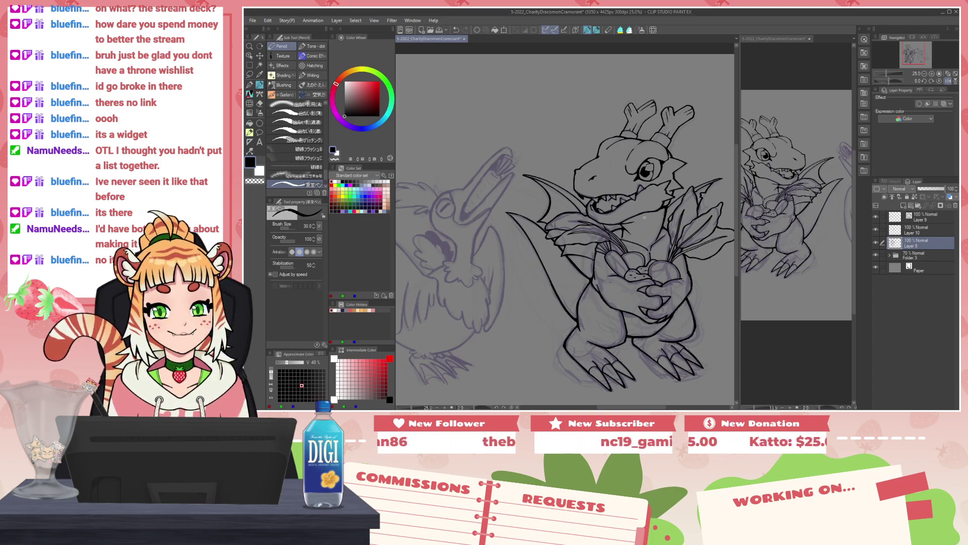
pyautogui.scroll(3, 643, 219)
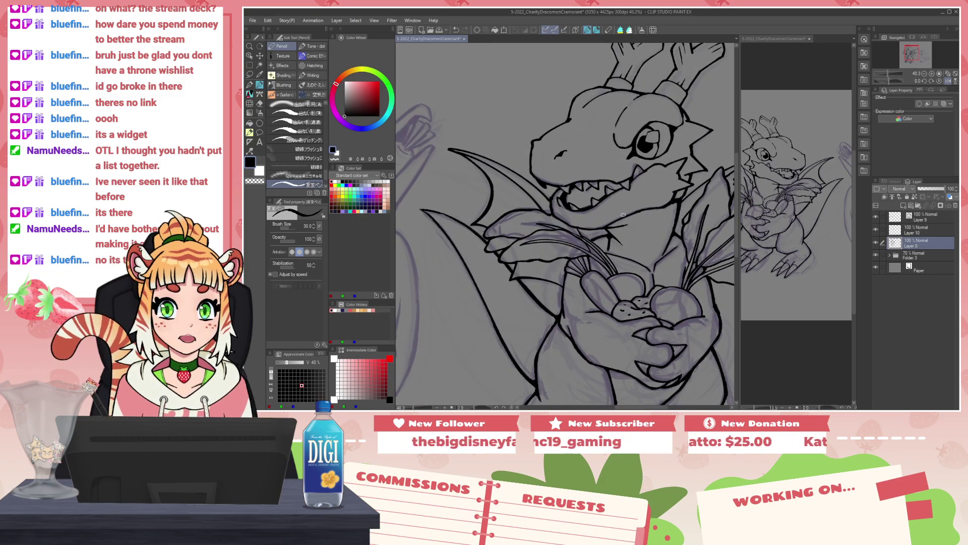
pyautogui.scroll(-3, 624, 214)
pyautogui.moveTo(599, 135); pyautogui.dragTo(615, 116)
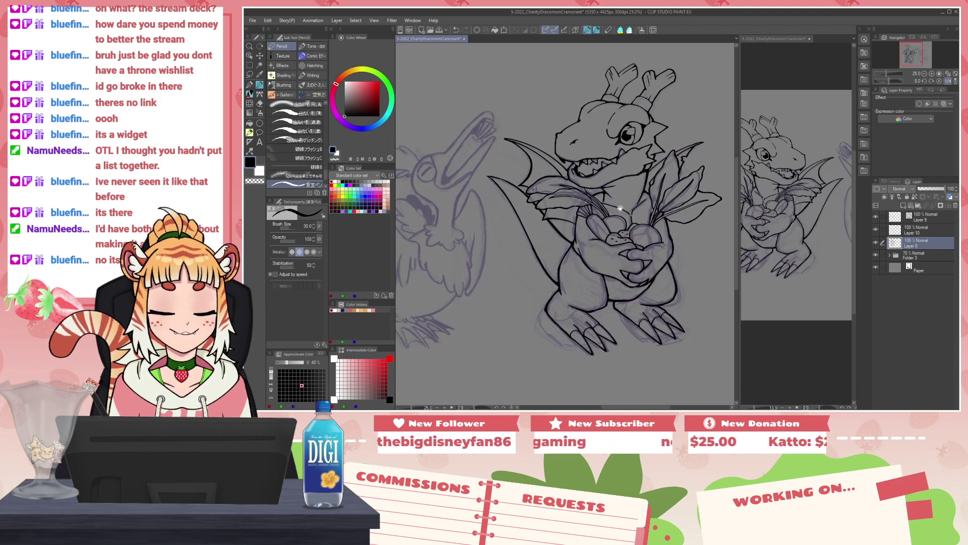
pyautogui.click(876, 256)
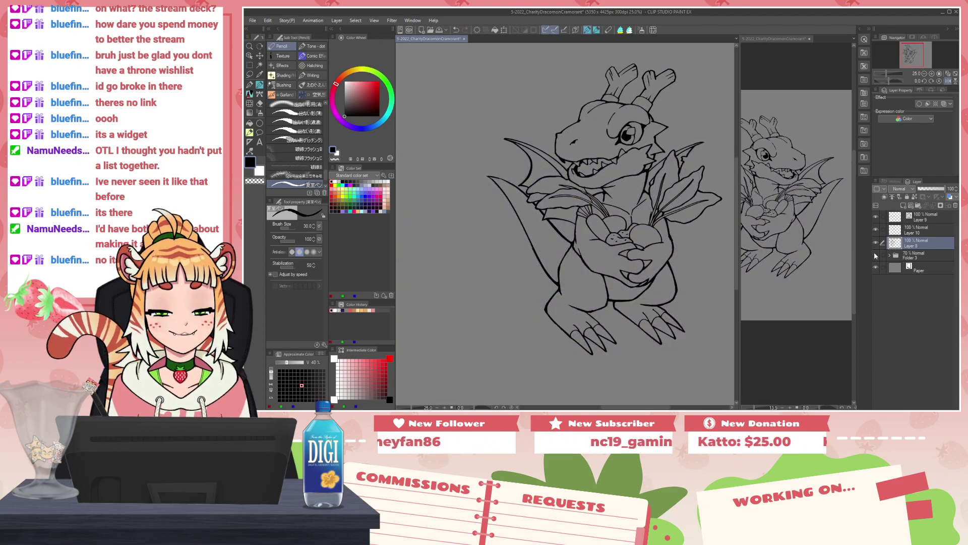
# Step: Ink the short centre line of the dragon's chest just above the potatoes in its arms
pyautogui.scroll(10, 576, 206)
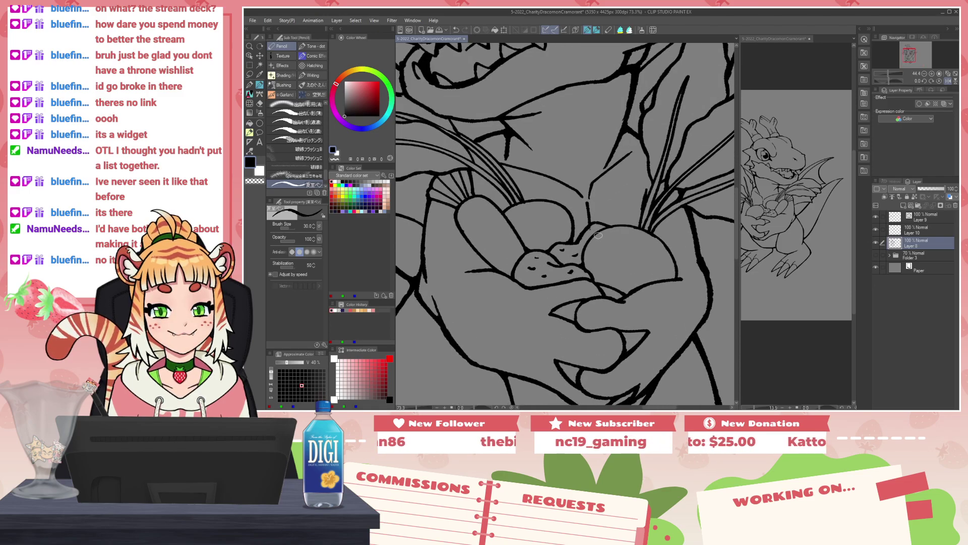
pyautogui.moveTo(584, 196); pyautogui.dragTo(588, 222)
pyautogui.press('c')
# Step: Set the brush size to 17 and trim the two upper spots on the front potato into thin curved marks
pyautogui.press('[')
pyautogui.press('[')
pyautogui.press('[')
pyautogui.press('x')
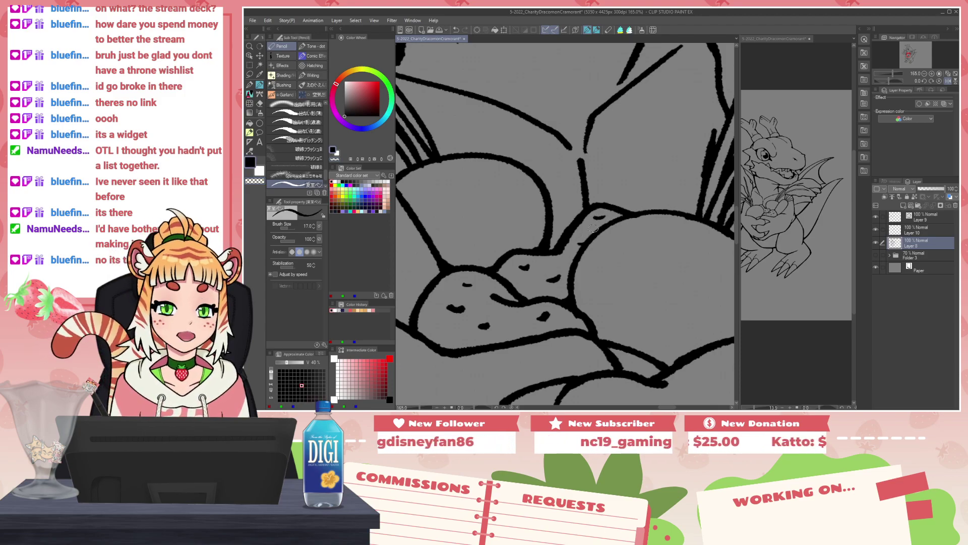
pyautogui.scroll(-9, 641, 209)
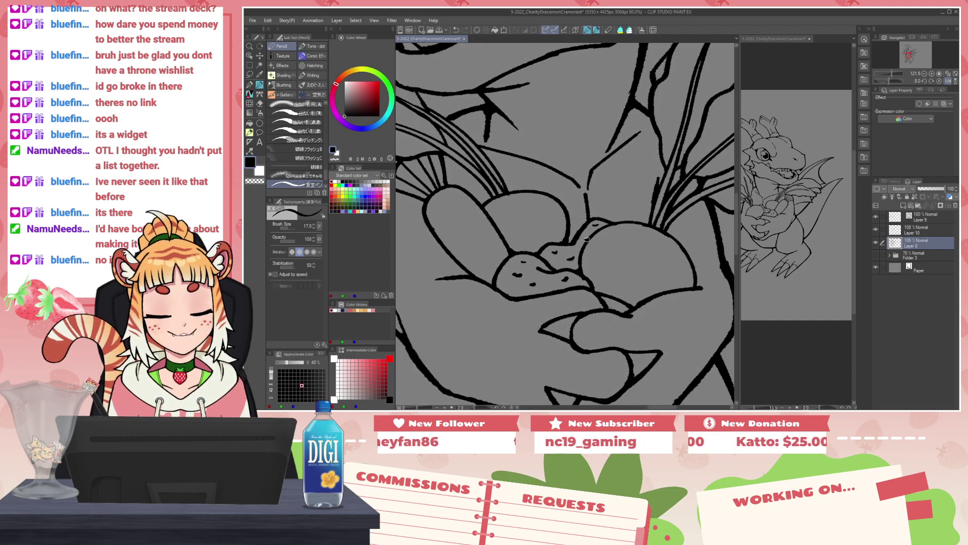
pyautogui.scroll(8, 617, 229)
pyautogui.press('x')
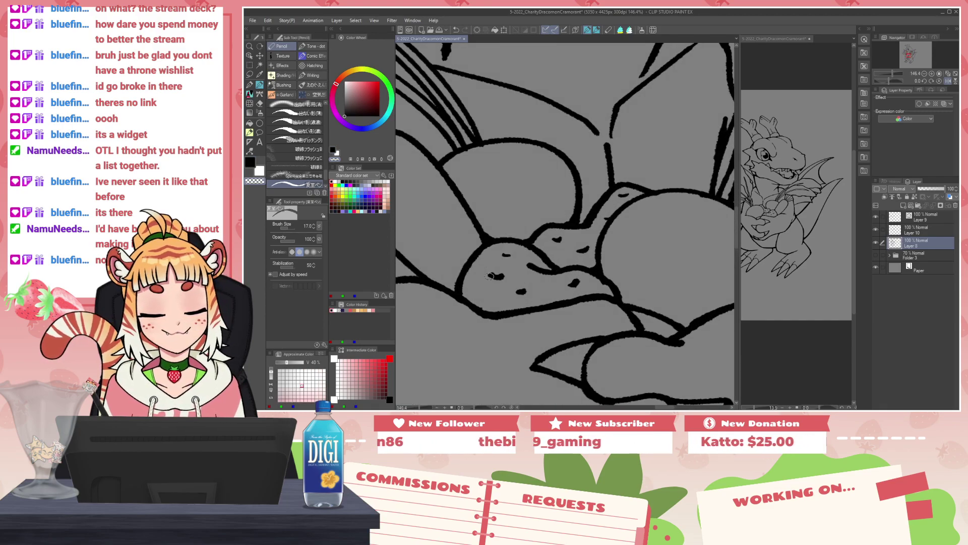
pyautogui.moveTo(487, 273)
pyautogui.mouseDown()
pyautogui.moveTo(506, 269)
pyautogui.moveTo(503, 279)
pyautogui.mouseUp()
pyautogui.press('x')
pyautogui.press('x')
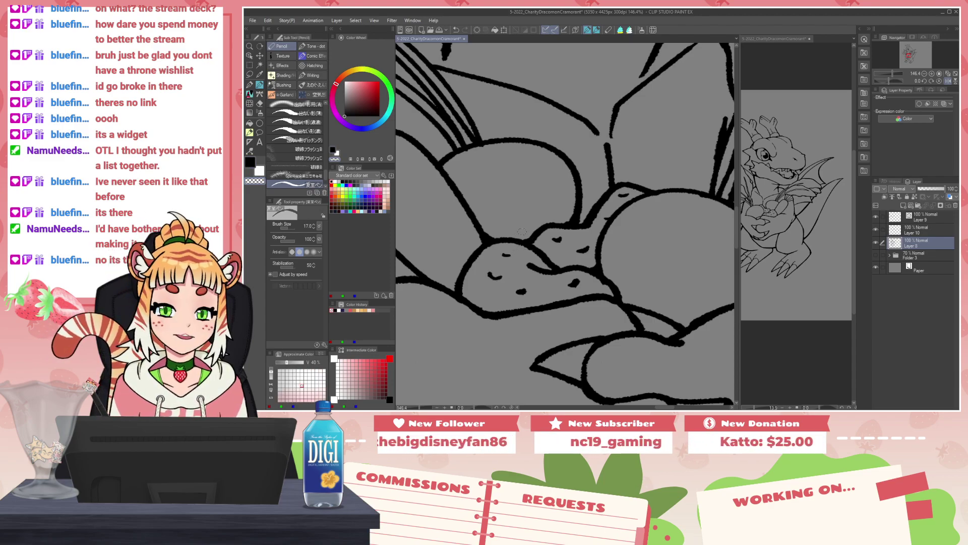
pyautogui.press('x')
pyautogui.moveTo(502, 253); pyautogui.dragTo(515, 256)
pyautogui.press('x')
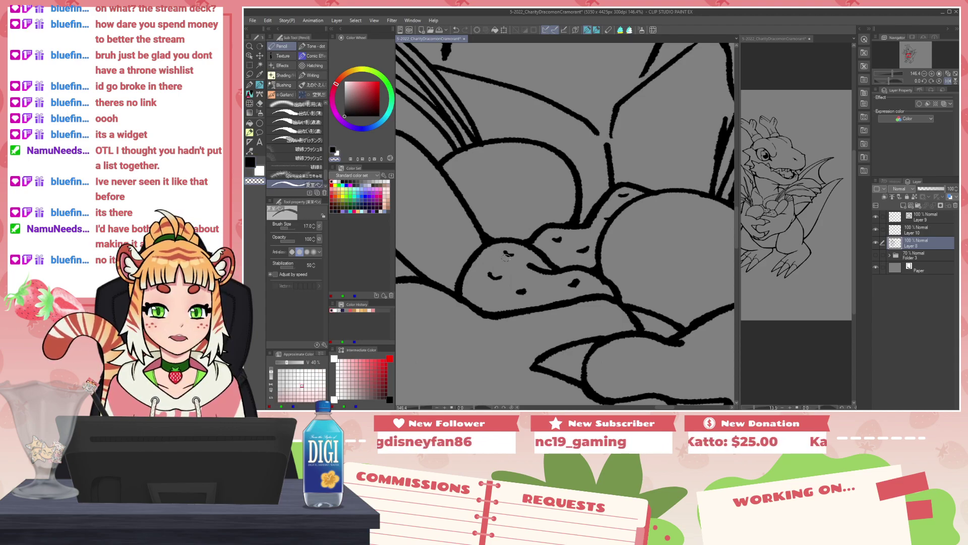
# Step: Add small curved marks near the front potato's side and lower edge, and thin its remaining blotchy spots
pyautogui.press('x')
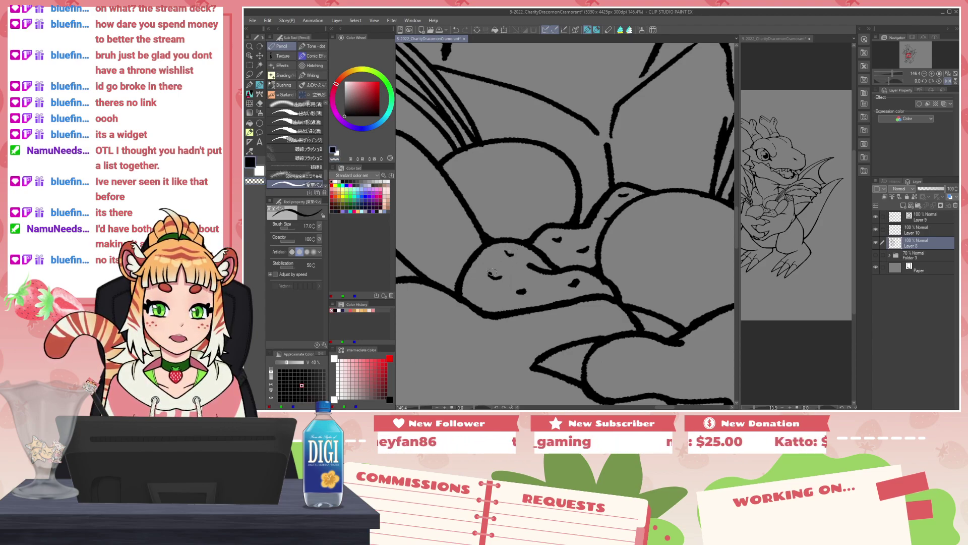
pyautogui.moveTo(484, 260); pyautogui.dragTo(487, 266)
pyautogui.press('x')
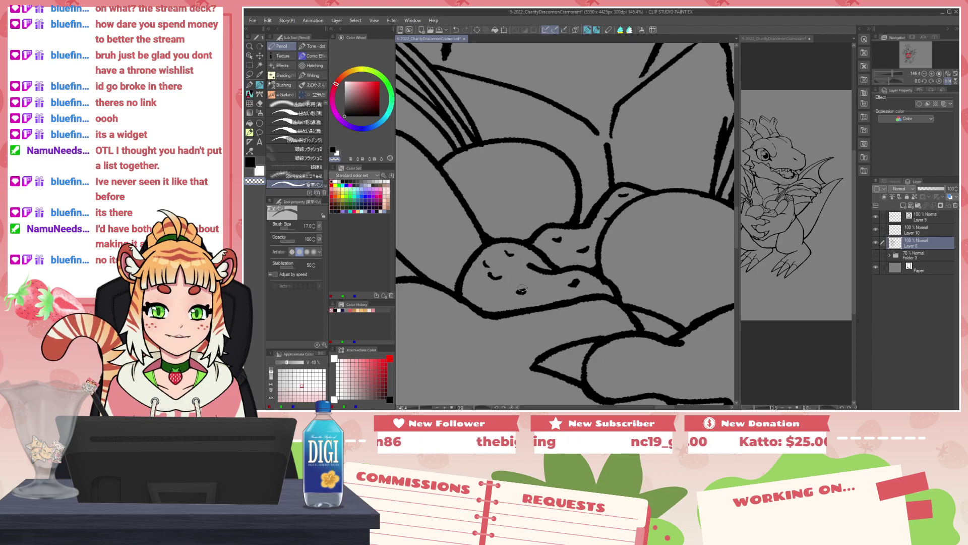
pyautogui.press('x')
pyautogui.moveTo(520, 289); pyautogui.dragTo(526, 293)
pyautogui.press('x')
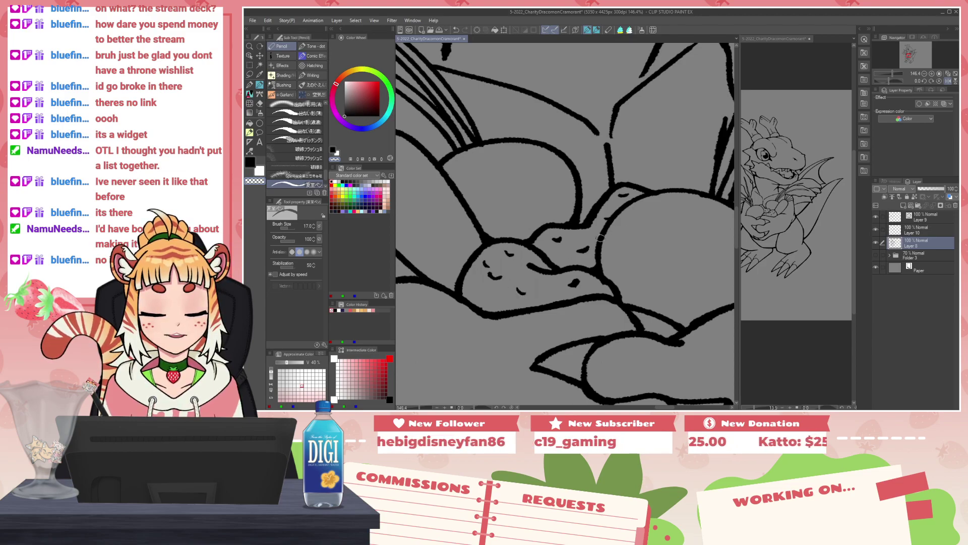
pyautogui.press('x')
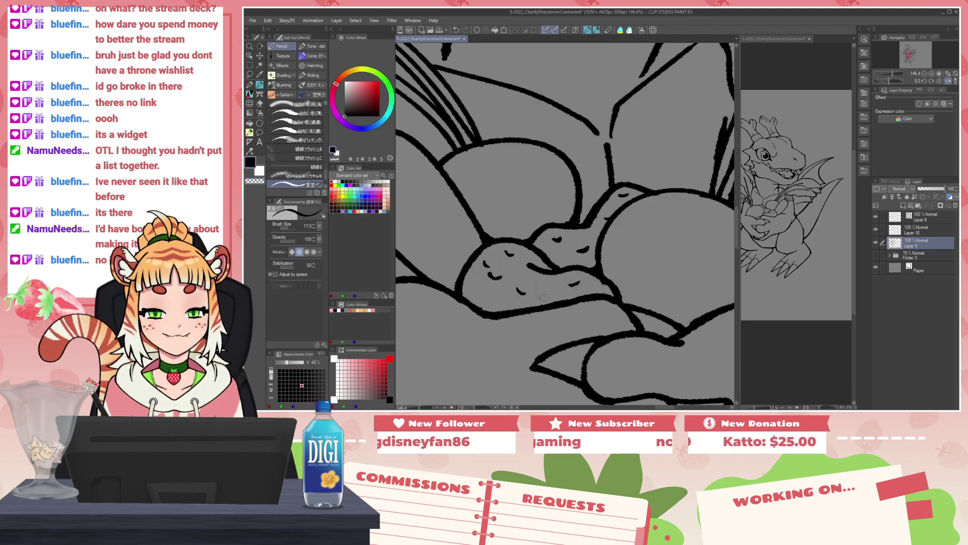
pyautogui.moveTo(482, 302); pyautogui.dragTo(494, 303)
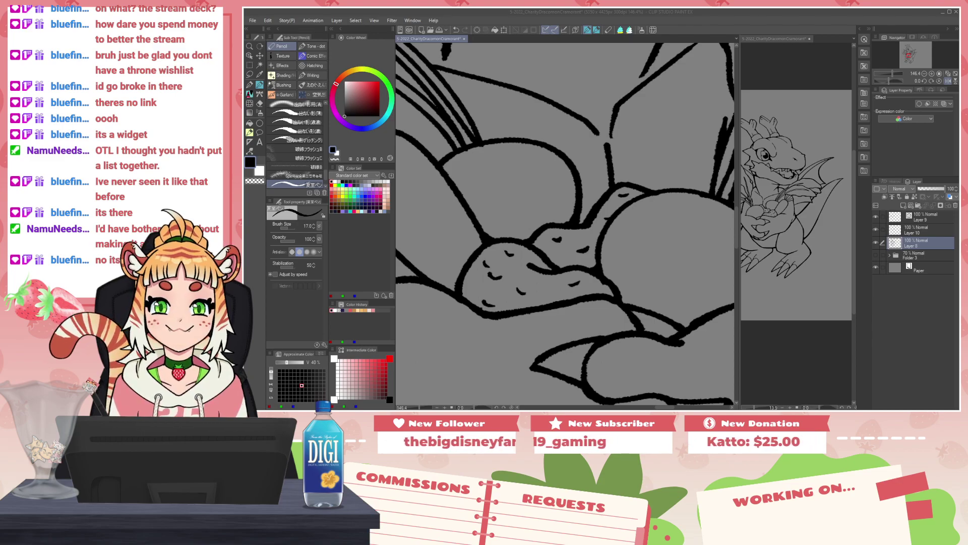
# Step: Show the Folder 3 sketch again and mirror the canvas view around the bird's open beak
pyautogui.scroll(-10, 654, 231)
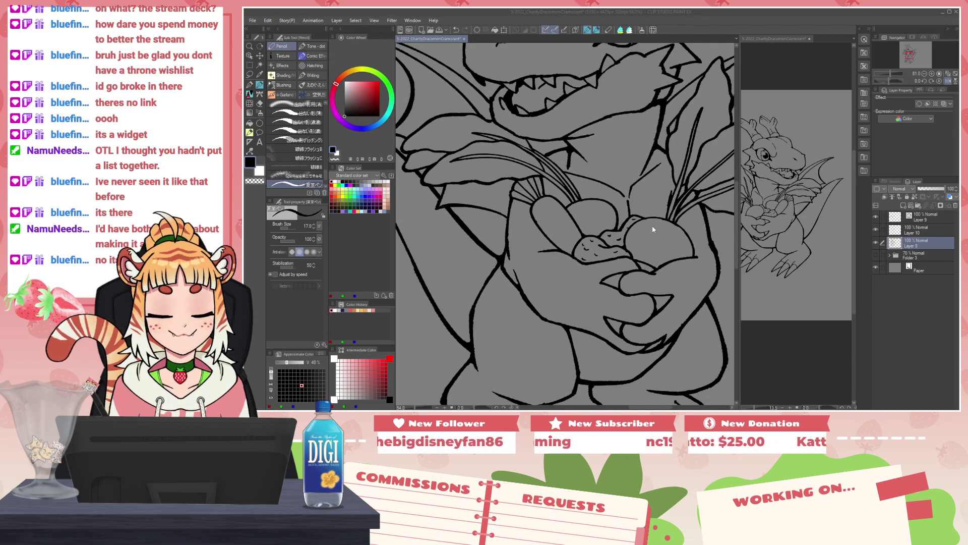
pyautogui.click(875, 255)
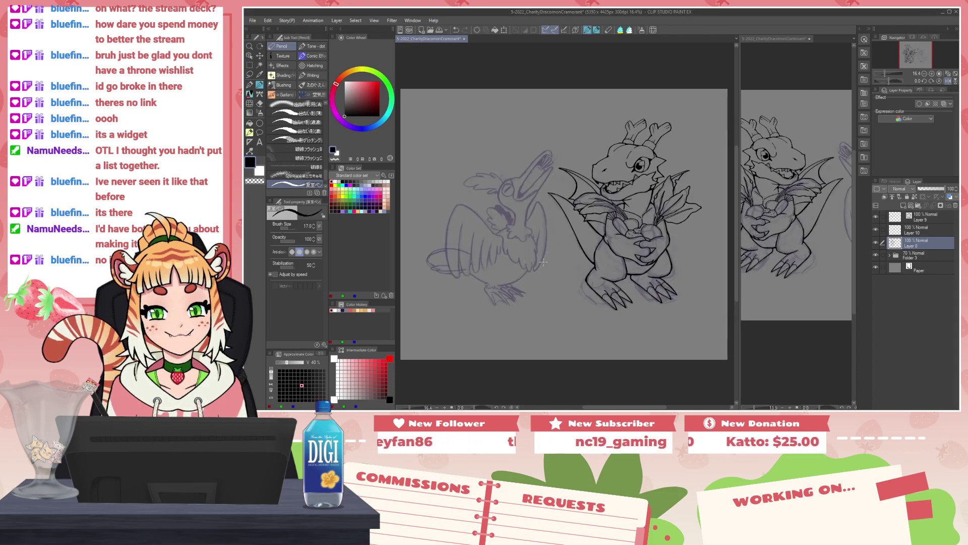
pyautogui.scroll(3, 543, 261)
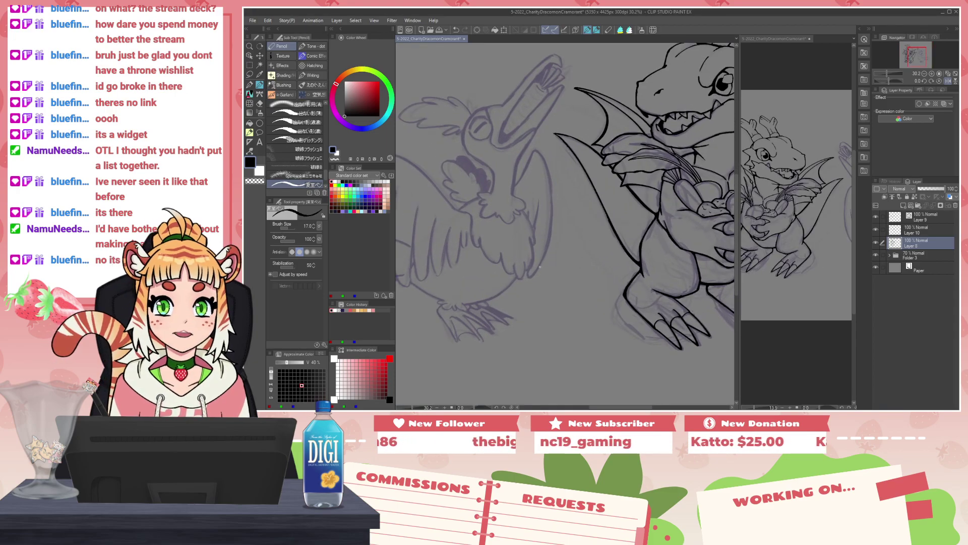
pyautogui.scroll(4, 538, 268)
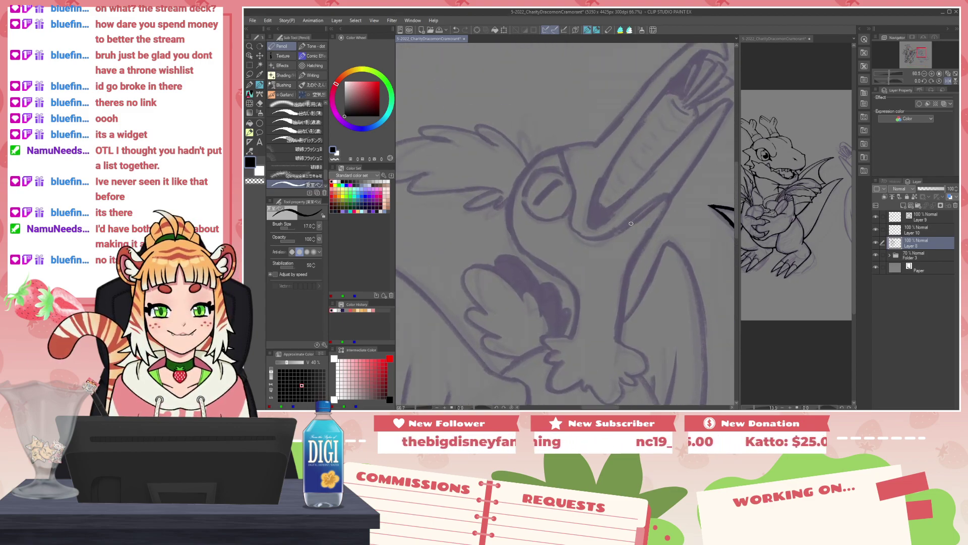
pyautogui.moveTo(630, 223); pyautogui.dragTo(584, 256)
pyautogui.press('h')
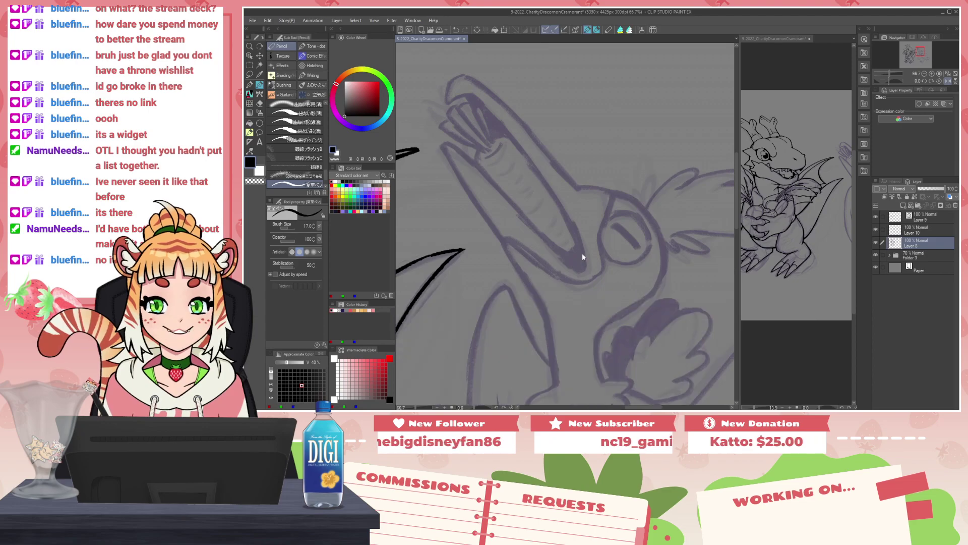
# Step: Set the brush size to 25, ink the bird's hooked beak tip and upper edge, and unmirror the view
pyautogui.moveTo(453, 81); pyautogui.dragTo(447, 100)
pyautogui.hotkey('ctrl', 'z')
pyautogui.press(']')
pyautogui.press(']')
pyautogui.hotkey('ctrl', 'z')
pyautogui.moveTo(447, 103)
pyautogui.mouseDown()
pyautogui.moveTo(451, 78)
pyautogui.moveTo(473, 72)
pyautogui.moveTo(448, 86)
pyautogui.moveTo(469, 77)
pyautogui.moveTo(577, 183)
pyautogui.mouseUp()
pyautogui.hotkey('ctrl', 'z')
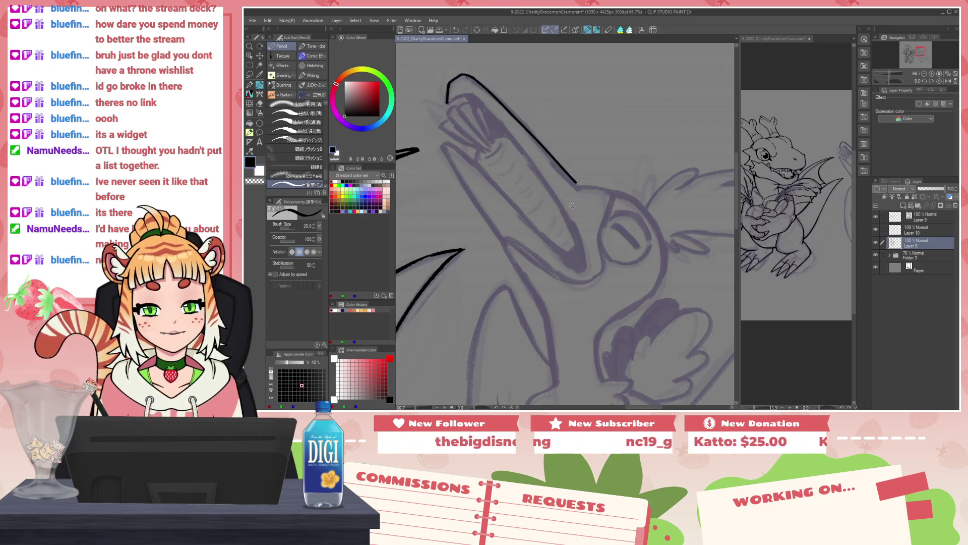
pyautogui.press('h')
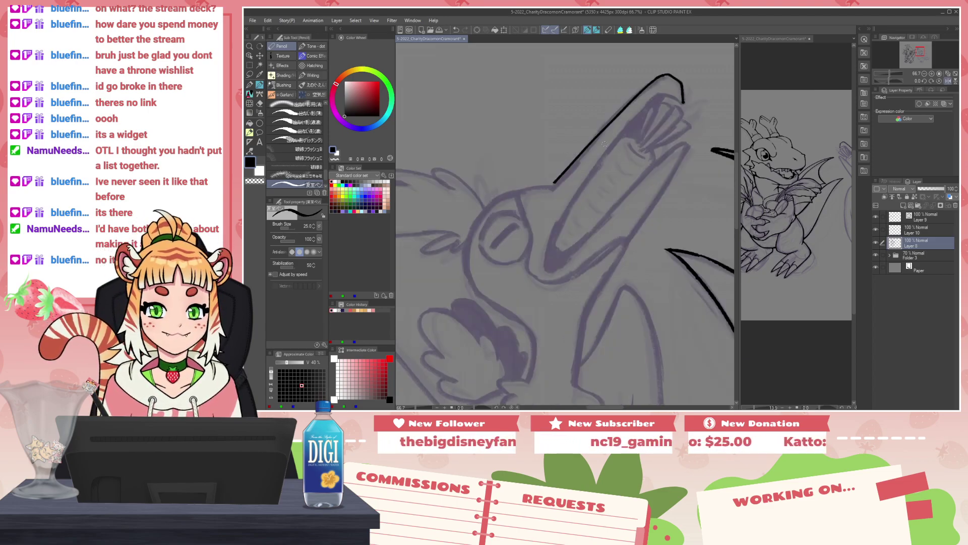
# Step: Undo the long upper beak line and try to redraw it in a single stroke towards the tip
pyautogui.hotkey('ctrl', 'z')
pyautogui.hotkey('ctrl', 'z')
pyautogui.moveTo(553, 185); pyautogui.dragTo(661, 79)
pyautogui.hotkey('ctrl', 'z')
pyautogui.moveTo(552, 186); pyautogui.dragTo(650, 85)
pyautogui.hotkey('ctrl', 'z')
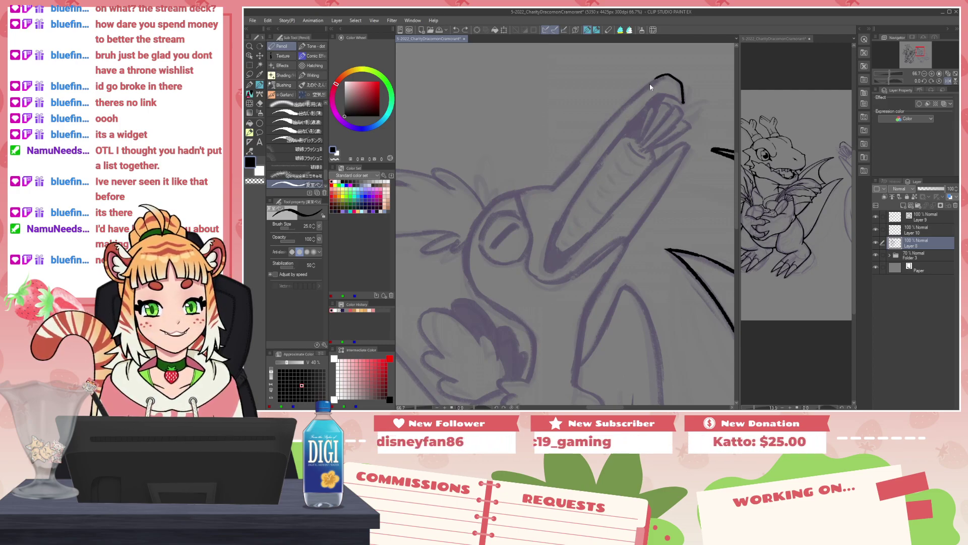
# Step: Ink the upper beak's outer edge in shorter joined strokes from its base to the hooked tip
pyautogui.moveTo(552, 185); pyautogui.dragTo(590, 145)
pyautogui.hotkey('ctrl', 'z')
pyautogui.moveTo(552, 187)
pyautogui.mouseDown()
pyautogui.moveTo(662, 78)
pyautogui.moveTo(619, 112)
pyautogui.mouseUp()
pyautogui.hotkey('ctrl', 'z')
pyautogui.moveTo(660, 77)
pyautogui.mouseDown()
pyautogui.moveTo(608, 121)
pyautogui.moveTo(658, 76)
pyautogui.moveTo(622, 108)
pyautogui.moveTo(660, 79)
pyautogui.moveTo(644, 92)
pyautogui.mouseUp()
pyautogui.hotkey('ctrl', 'z')
pyautogui.press('c')
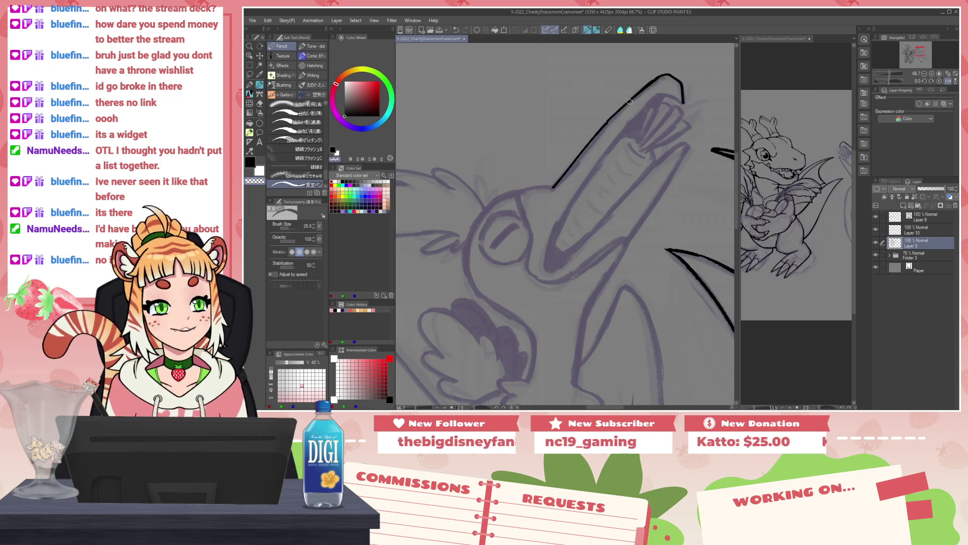
pyautogui.press('c')
pyautogui.hotkey('ctrl', 'z')
pyautogui.moveTo(610, 120); pyautogui.dragTo(662, 76)
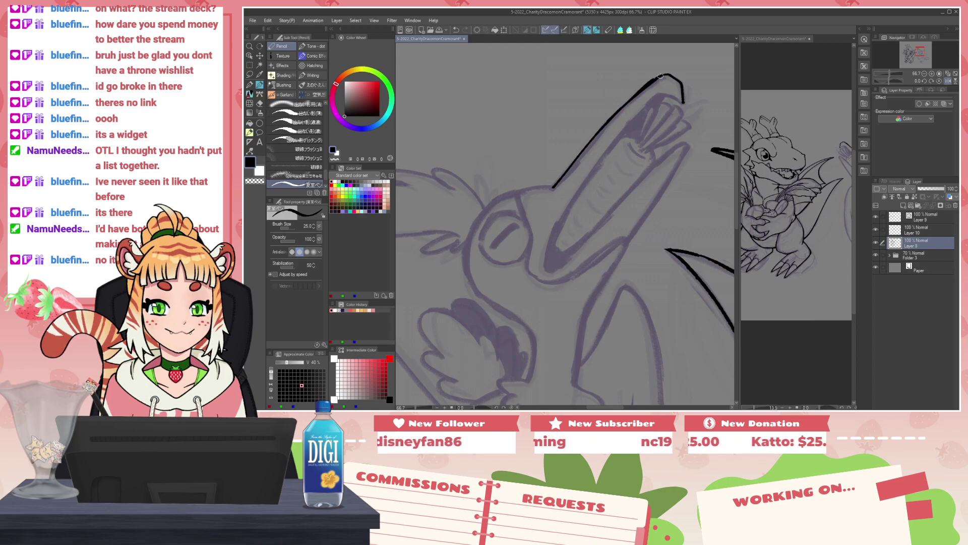
# Step: Smooth and thicken the upper beak's outer edge with eraser and ink, and touch up the hooked tip
pyautogui.press('c')
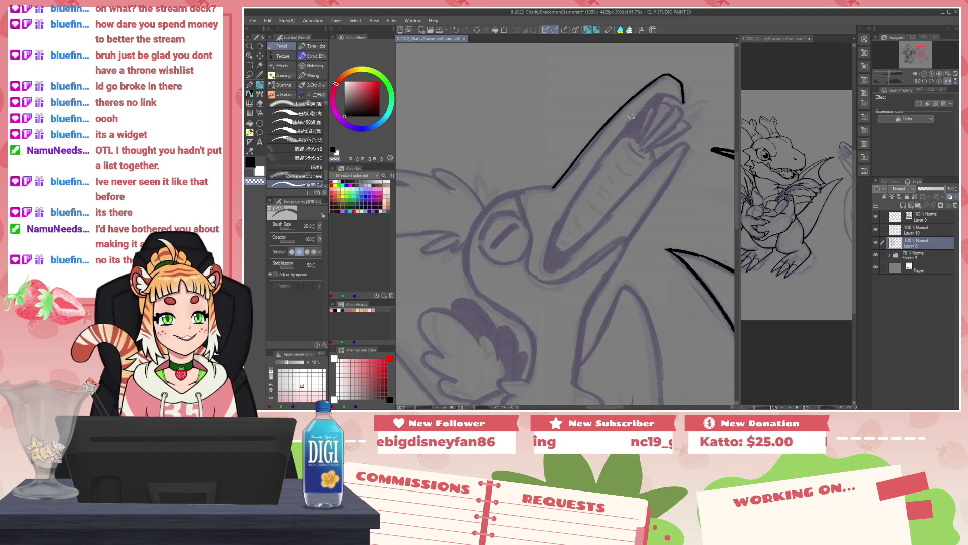
pyautogui.moveTo(555, 185); pyautogui.dragTo(584, 145)
pyautogui.hotkey('ctrl', 'z')
pyautogui.press('c')
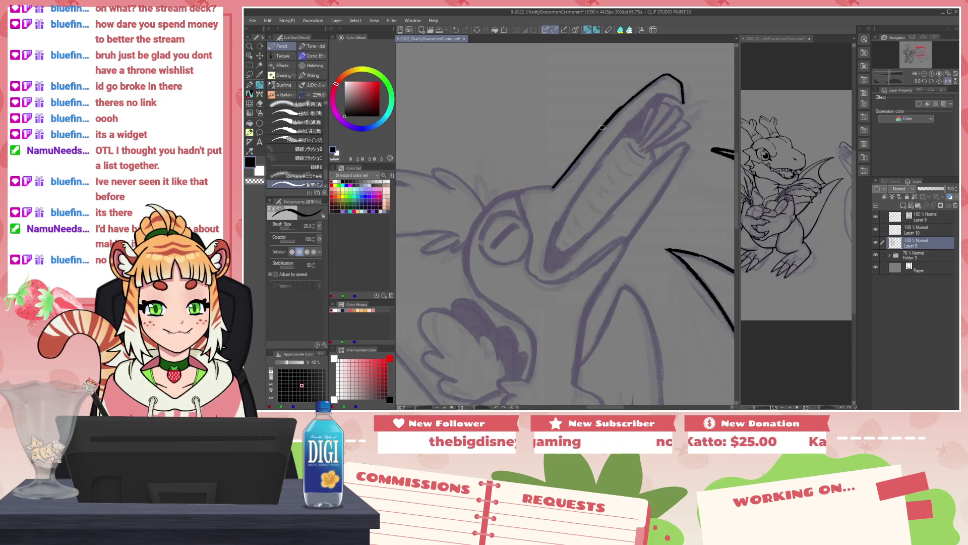
pyautogui.press('c')
pyautogui.moveTo(627, 101); pyautogui.dragTo(660, 75)
pyautogui.press('c')
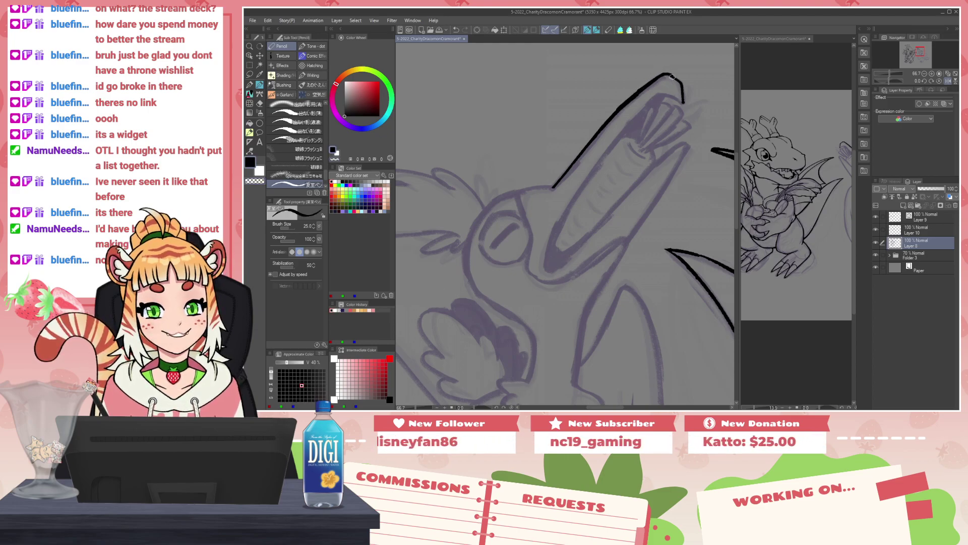
pyautogui.moveTo(681, 96); pyautogui.dragTo(683, 103)
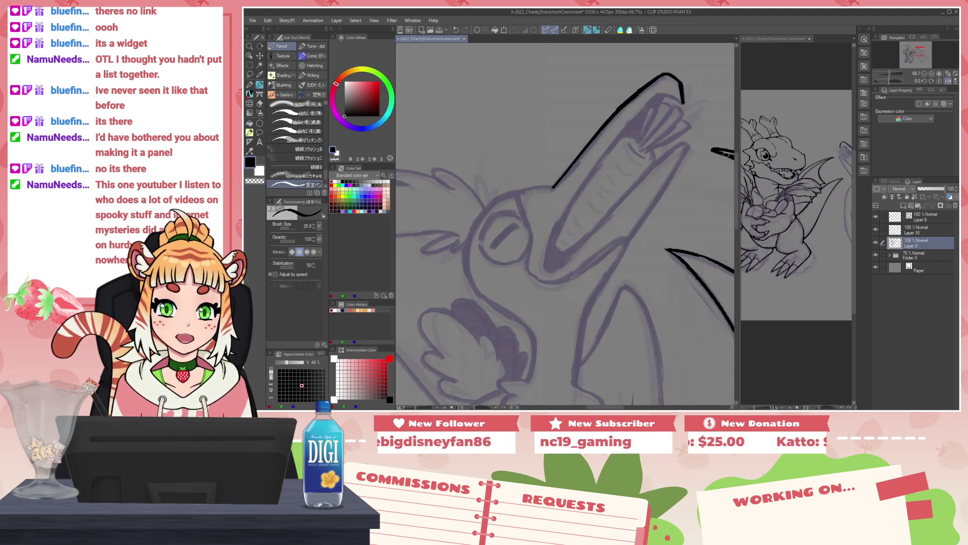
# Step: In mirrored view, ink the open beak's inner edges from the upper tip to the mouth corner and along the lower beak
pyautogui.press('h')
pyautogui.moveTo(447, 100)
pyautogui.mouseDown()
pyautogui.moveTo(475, 93)
pyautogui.moveTo(454, 98)
pyautogui.moveTo(473, 93)
pyautogui.moveTo(503, 131)
pyautogui.moveTo(485, 105)
pyautogui.moveTo(570, 227)
pyautogui.mouseUp()
pyautogui.hotkey('ctrl', 'z')
pyautogui.hotkey('ctrl', 'z')
pyautogui.hotkey('ctrl', 'z')
pyautogui.hotkey('ctrl', 'z')
pyautogui.moveTo(471, 93)
pyautogui.mouseDown()
pyautogui.moveTo(540, 176)
pyautogui.moveTo(580, 273)
pyautogui.mouseUp()
pyautogui.moveTo(446, 146); pyautogui.dragTo(504, 187)
pyautogui.hotkey('ctrl', 'z')
pyautogui.moveTo(443, 146)
pyautogui.mouseDown()
pyautogui.moveTo(506, 192)
pyautogui.moveTo(540, 229)
pyautogui.moveTo(452, 145)
pyautogui.moveTo(574, 267)
pyautogui.mouseUp()
pyautogui.hotkey('ctrl', 'z')
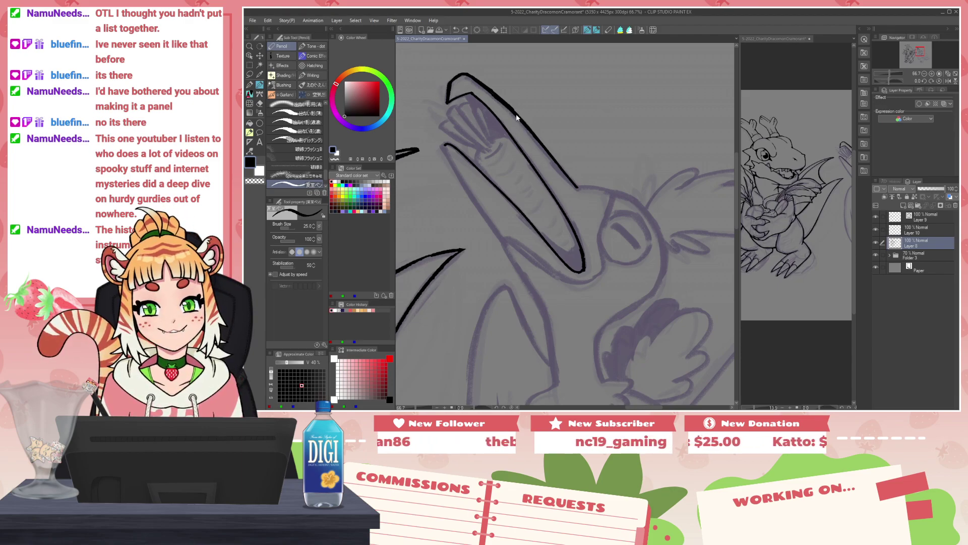
# Step: Extend the upper beak line to the bird's forehead marking and clean up the bend where the strokes join
pyautogui.moveTo(533, 135); pyautogui.dragTo(578, 188)
pyautogui.press('c')
pyautogui.moveTo(544, 153)
pyautogui.mouseDown()
pyautogui.moveTo(563, 177)
pyautogui.moveTo(611, 190)
pyautogui.mouseUp()
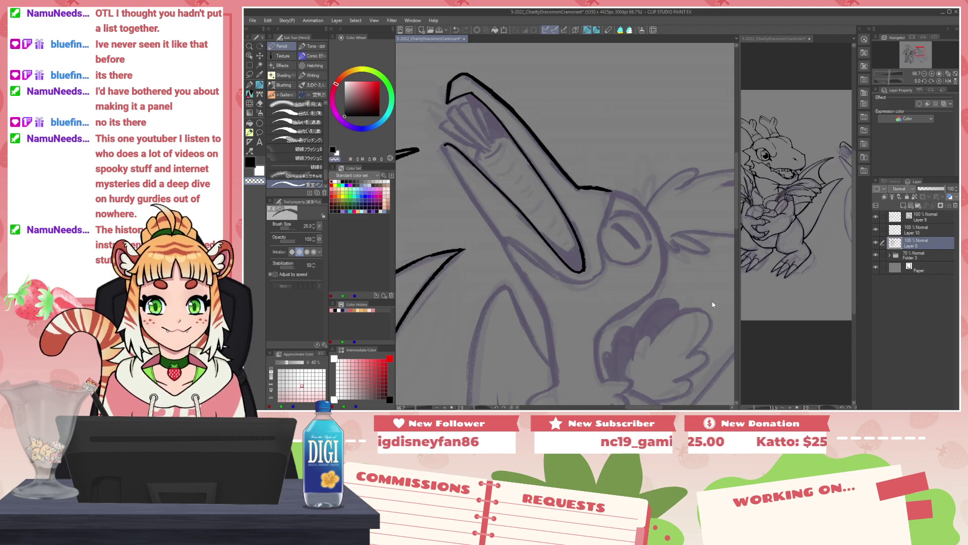
pyautogui.press('h')
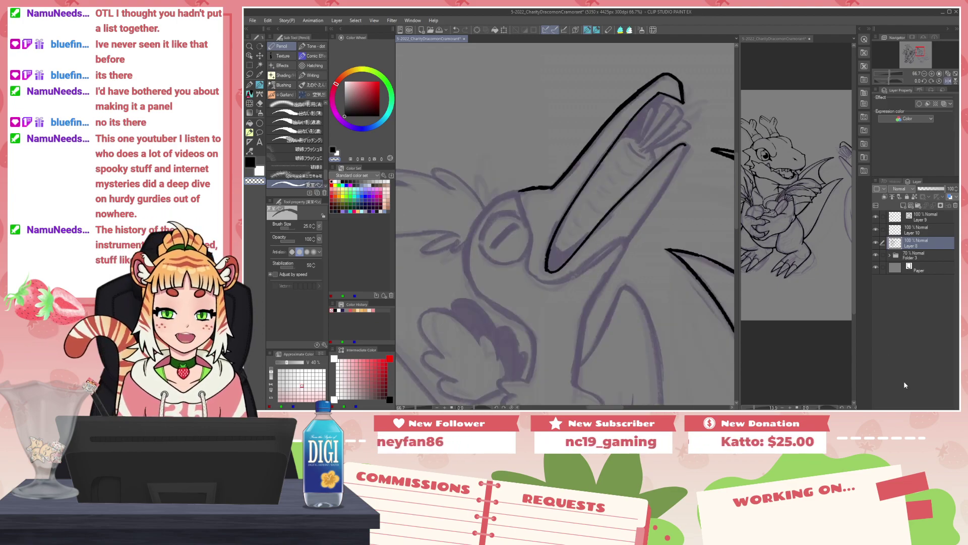
pyautogui.moveTo(533, 184)
pyautogui.mouseDown()
pyautogui.moveTo(560, 178)
pyautogui.moveTo(538, 191)
pyautogui.moveTo(559, 186)
pyautogui.moveTo(549, 186)
pyautogui.moveTo(569, 170)
pyautogui.mouseUp()
pyautogui.press('c')
pyautogui.press('c')
pyautogui.press('c')
pyautogui.hotkey('ctrl', 'z')
pyautogui.press('c')
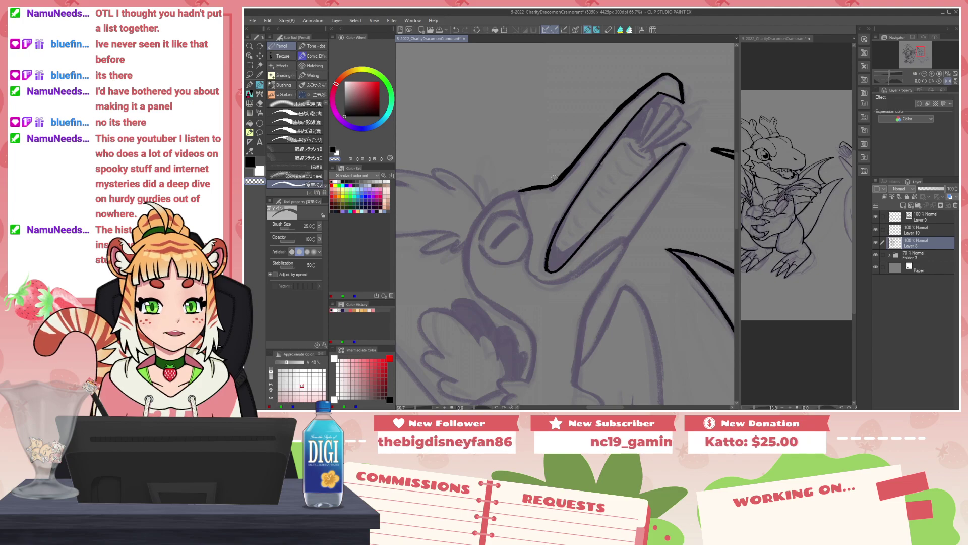
# Step: Ink the lower beak's outer edge from its pointed tip down to the beak's base
pyautogui.moveTo(631, 96); pyautogui.dragTo(612, 114)
pyautogui.hotkey('ctrl', 'z')
pyautogui.moveTo(660, 74)
pyautogui.mouseDown()
pyautogui.moveTo(624, 102)
pyautogui.moveTo(634, 94)
pyautogui.mouseUp()
pyautogui.press('c')
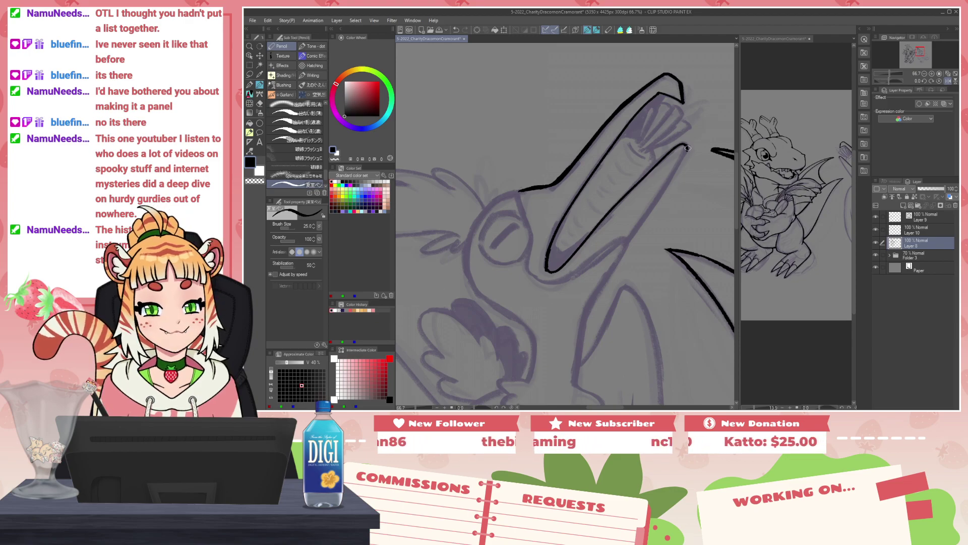
pyautogui.press('c')
pyautogui.moveTo(686, 146)
pyautogui.mouseDown()
pyautogui.moveTo(643, 209)
pyautogui.moveTo(692, 138)
pyautogui.moveTo(629, 243)
pyautogui.mouseUp()
pyautogui.press('c')
pyautogui.hotkey('ctrl', 'z')
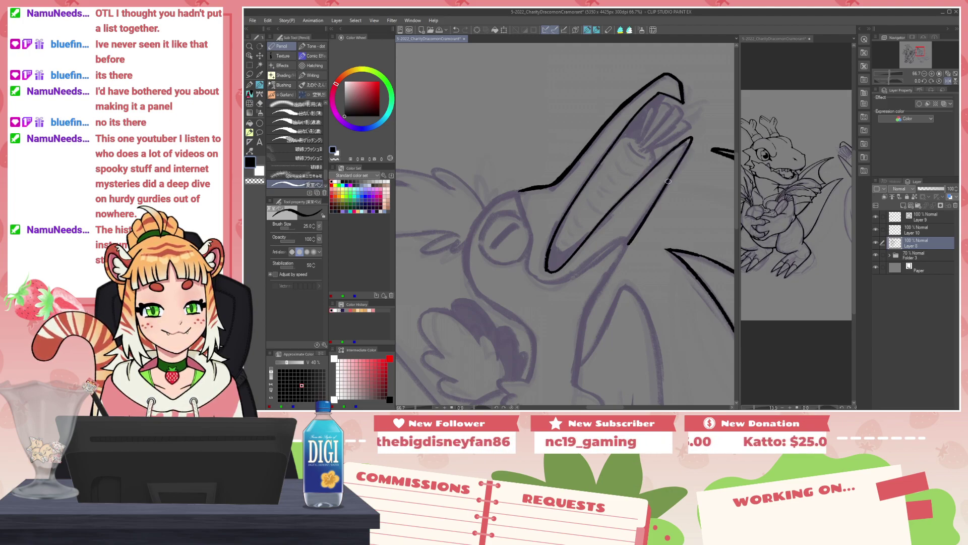
# Step: Set the brush size to 40 and thicken the black ink in the corner of the bird's open mouth
pyautogui.press(']')
pyautogui.press(']')
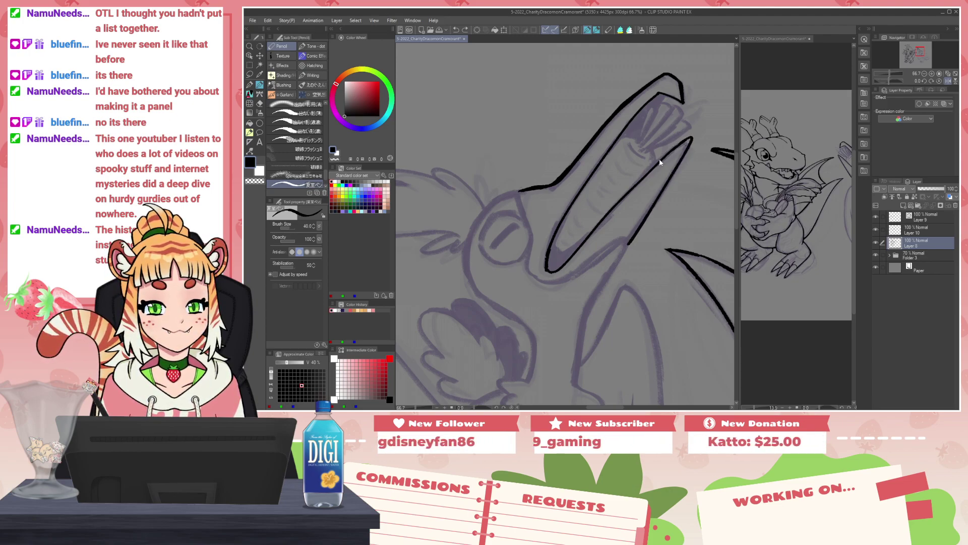
pyautogui.moveTo(635, 184)
pyautogui.mouseDown()
pyautogui.moveTo(690, 138)
pyautogui.moveTo(628, 243)
pyautogui.mouseUp()
pyautogui.moveTo(562, 222)
pyautogui.mouseDown()
pyautogui.moveTo(550, 252)
pyautogui.moveTo(560, 257)
pyautogui.moveTo(582, 241)
pyautogui.moveTo(567, 252)
pyautogui.moveTo(556, 245)
pyautogui.moveTo(570, 209)
pyautogui.moveTo(552, 269)
pyautogui.moveTo(574, 252)
pyautogui.moveTo(552, 260)
pyautogui.moveTo(580, 248)
pyautogui.moveTo(563, 270)
pyautogui.moveTo(577, 255)
pyautogui.moveTo(543, 245)
pyautogui.moveTo(547, 273)
pyautogui.moveTo(549, 255)
pyautogui.moveTo(562, 264)
pyautogui.moveTo(549, 266)
pyautogui.moveTo(586, 238)
pyautogui.mouseUp()
pyautogui.hotkey('ctrl', 'z')
pyautogui.press('c')
pyautogui.press('c')
pyautogui.press('c')
pyautogui.moveTo(559, 270)
pyautogui.mouseDown()
pyautogui.moveTo(584, 247)
pyautogui.moveTo(561, 238)
pyautogui.moveTo(555, 258)
pyautogui.moveTo(557, 236)
pyautogui.moveTo(556, 259)
pyautogui.mouseUp()
pyautogui.press('c')
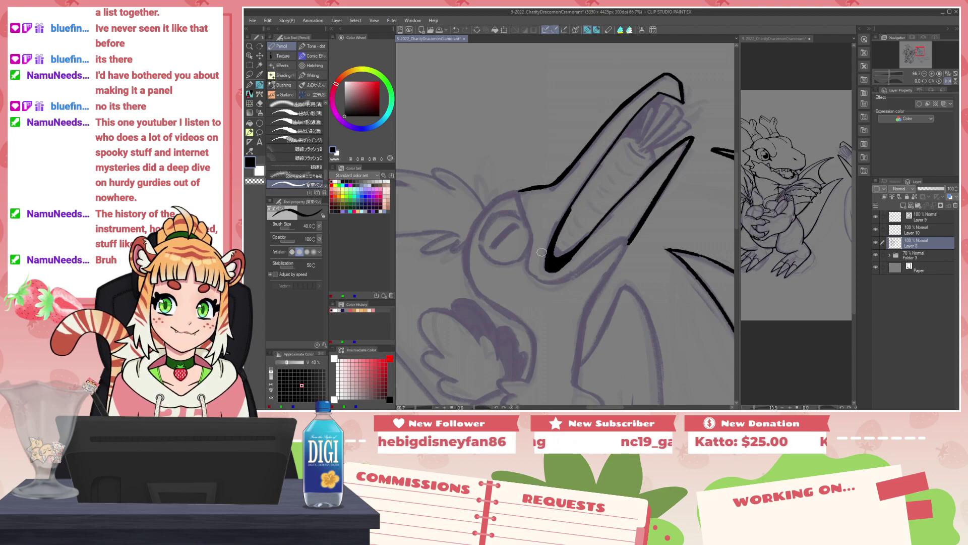
# Step: Ink both rounded shoulders at the top of the carrot held in the beak
pyautogui.press('x')
pyautogui.moveTo(595, 192)
pyautogui.mouseDown()
pyautogui.moveTo(556, 229)
pyautogui.moveTo(542, 228)
pyautogui.moveTo(578, 179)
pyautogui.moveTo(597, 176)
pyautogui.mouseUp()
pyautogui.press('c')
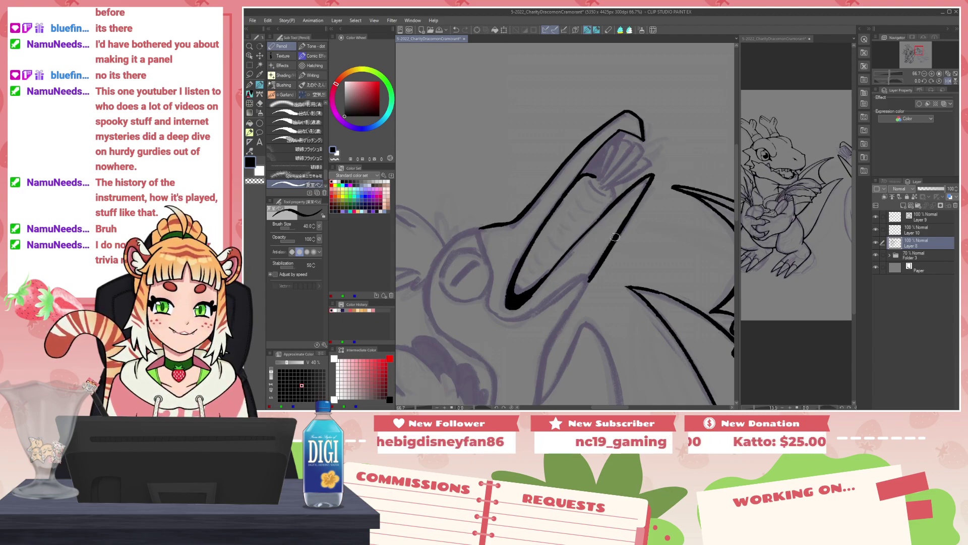
pyautogui.press('c')
pyautogui.press('c')
pyautogui.moveTo(614, 189); pyautogui.dragTo(610, 206)
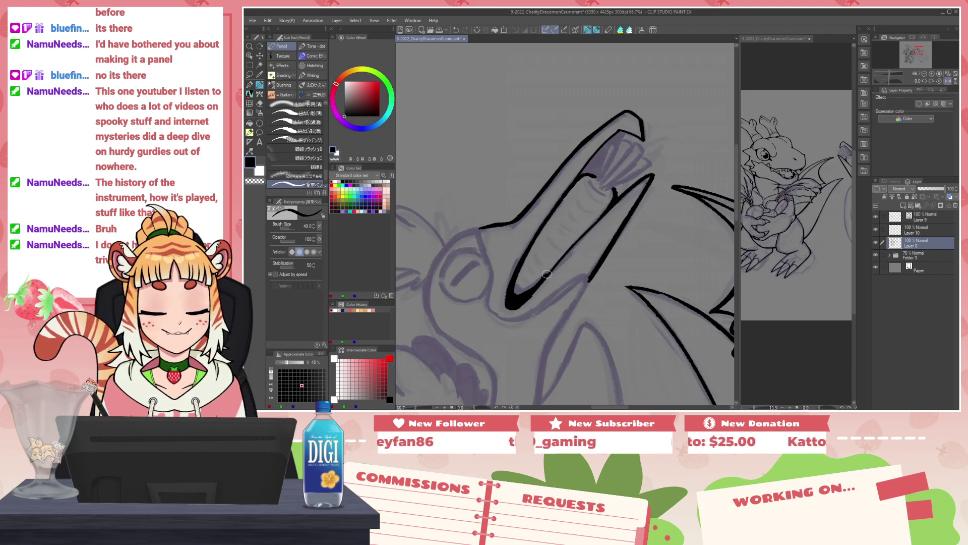
pyautogui.press('c')
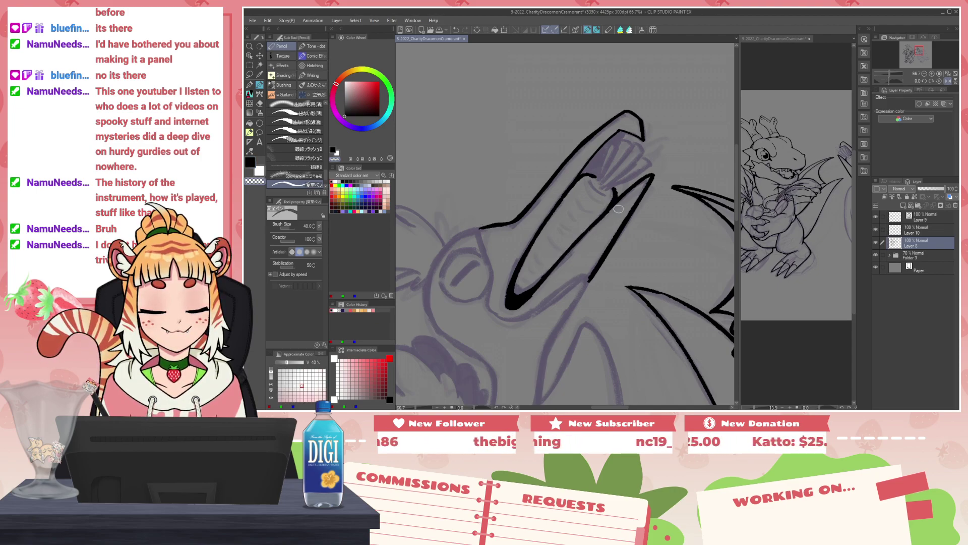
# Step: With brush size 25, outline the carrot's fan-shaped greens and ink the rim where they join the carrot
pyautogui.press('[')
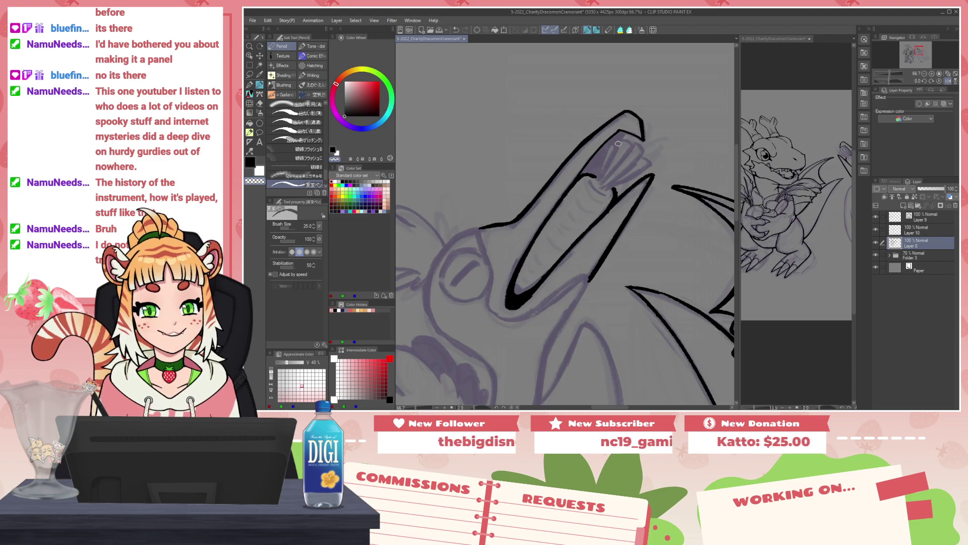
pyautogui.press('c')
pyautogui.moveTo(622, 141)
pyautogui.mouseDown()
pyautogui.moveTo(643, 154)
pyautogui.moveTo(633, 141)
pyautogui.mouseUp()
pyautogui.press('c')
pyautogui.press('c')
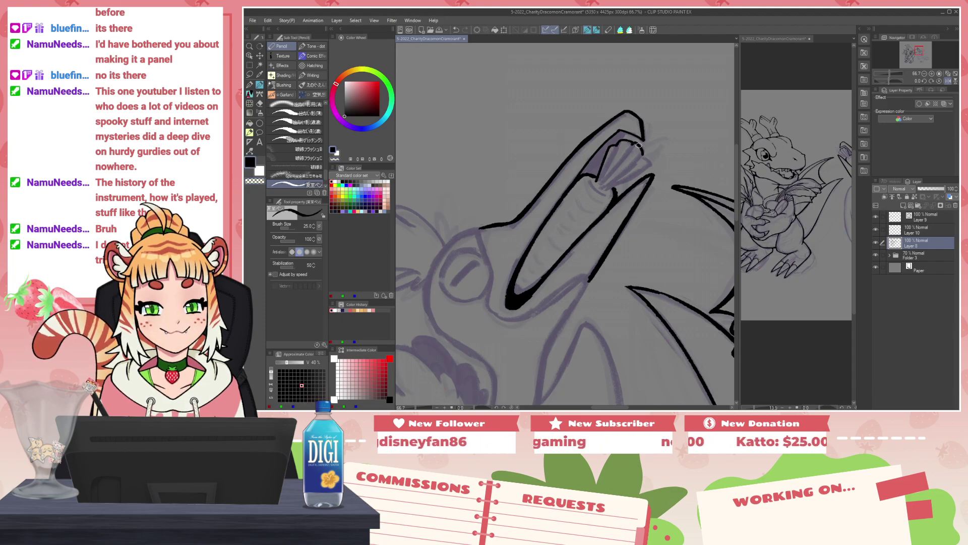
pyautogui.moveTo(646, 166); pyautogui.dragTo(613, 187)
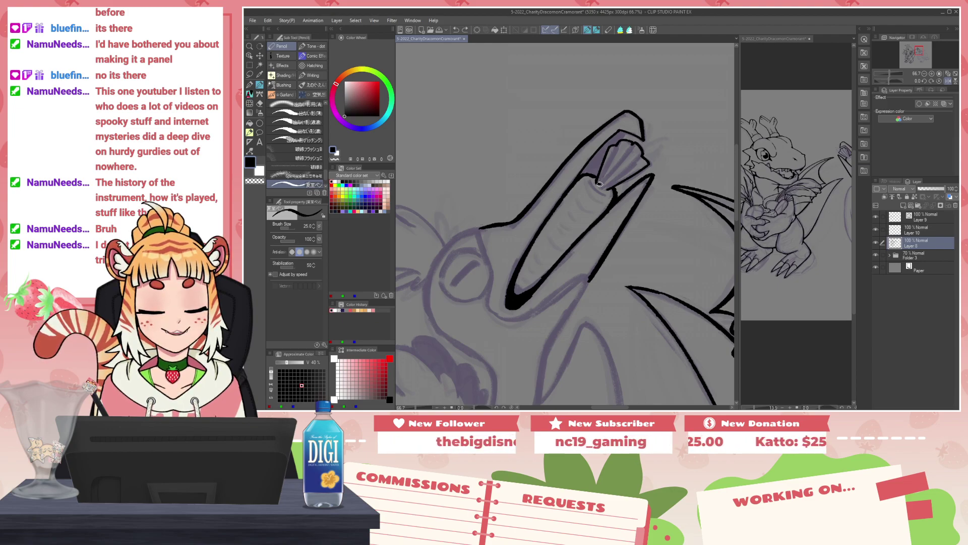
pyautogui.press('c')
pyautogui.moveTo(612, 187)
pyautogui.mouseDown()
pyautogui.moveTo(595, 174)
pyautogui.moveTo(590, 185)
pyautogui.moveTo(601, 195)
pyautogui.moveTo(589, 181)
pyautogui.moveTo(606, 193)
pyautogui.mouseUp()
pyautogui.press('c')
pyautogui.press('c')
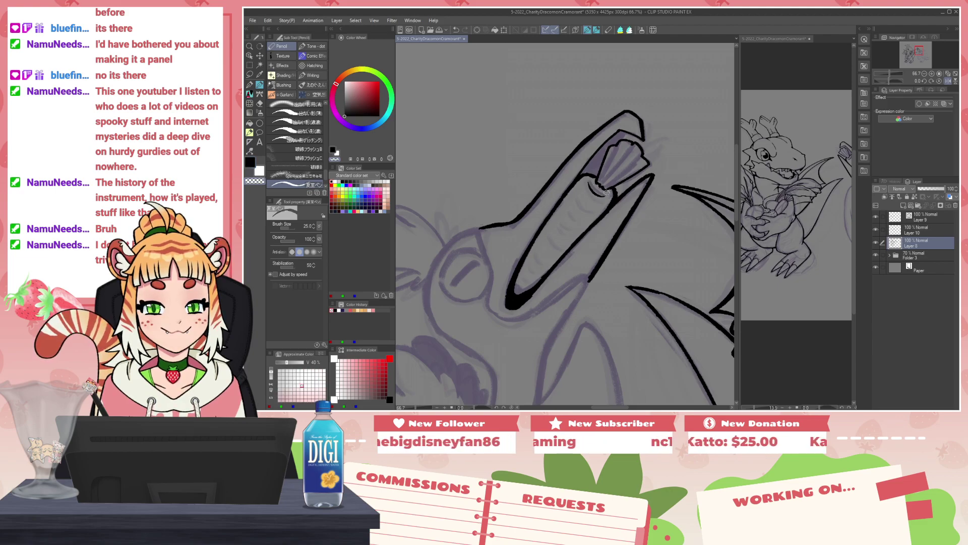
# Step: With brush size 17, ink the dividing lines between the stalks of the carrot greens
pyautogui.press('[')
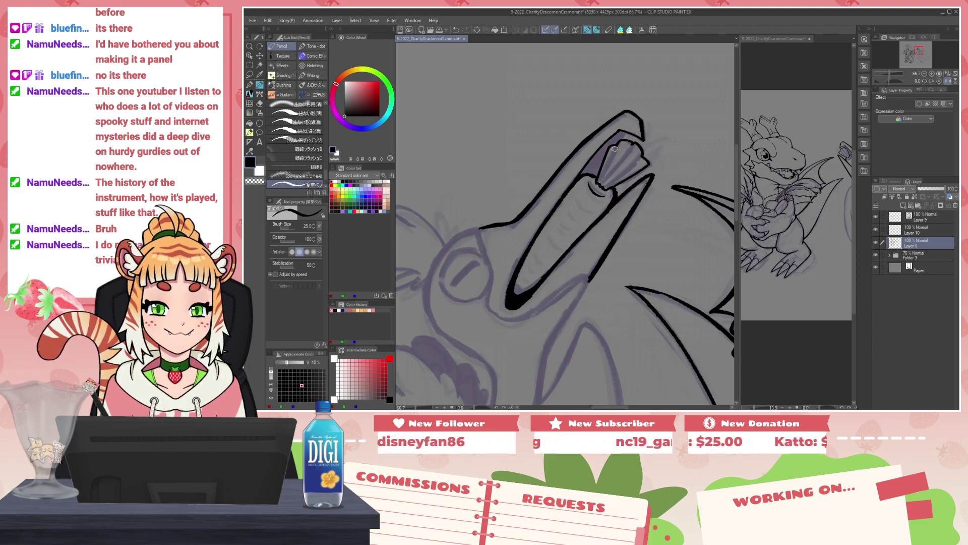
pyautogui.hotkey('ctrl', 'z')
pyautogui.moveTo(613, 155)
pyautogui.mouseDown()
pyautogui.moveTo(603, 180)
pyautogui.moveTo(615, 151)
pyautogui.moveTo(609, 172)
pyautogui.moveTo(629, 148)
pyautogui.mouseUp()
pyautogui.hotkey('ctrl', 'z')
pyautogui.moveTo(605, 187); pyautogui.dragTo(630, 167)
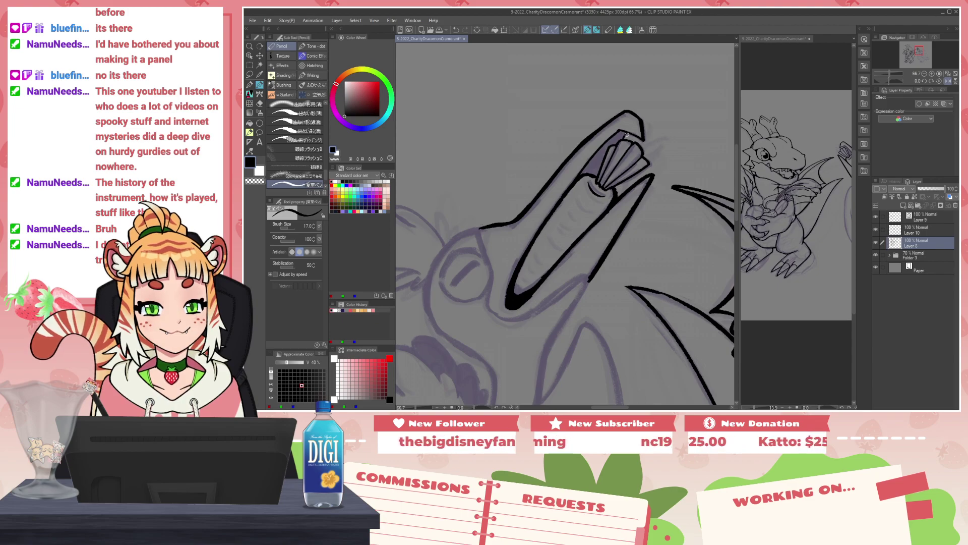
# Step: Fill the mouth gap between the carrot greens and the upper beak with solid black
pyautogui.press('g')
pyautogui.click(603, 156)
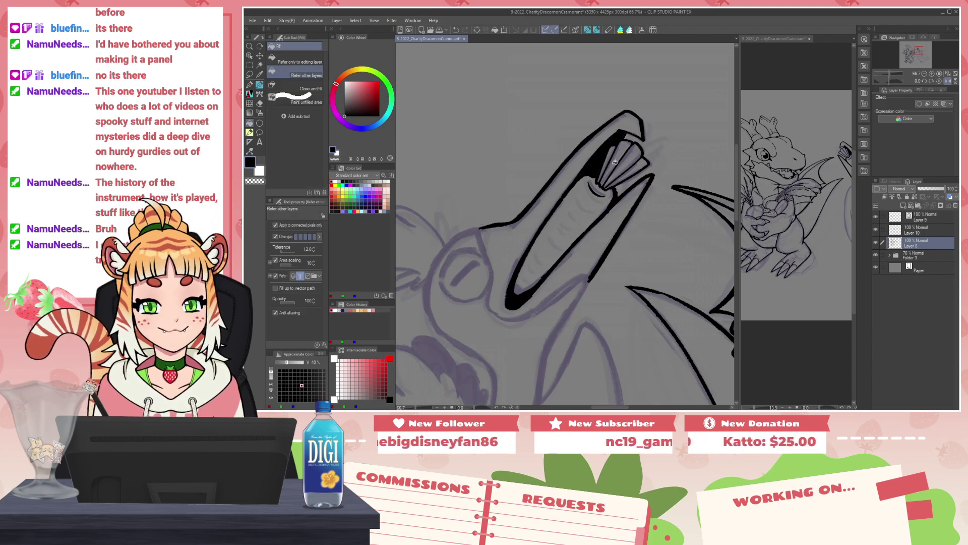
pyautogui.scroll(-10, 562, 188)
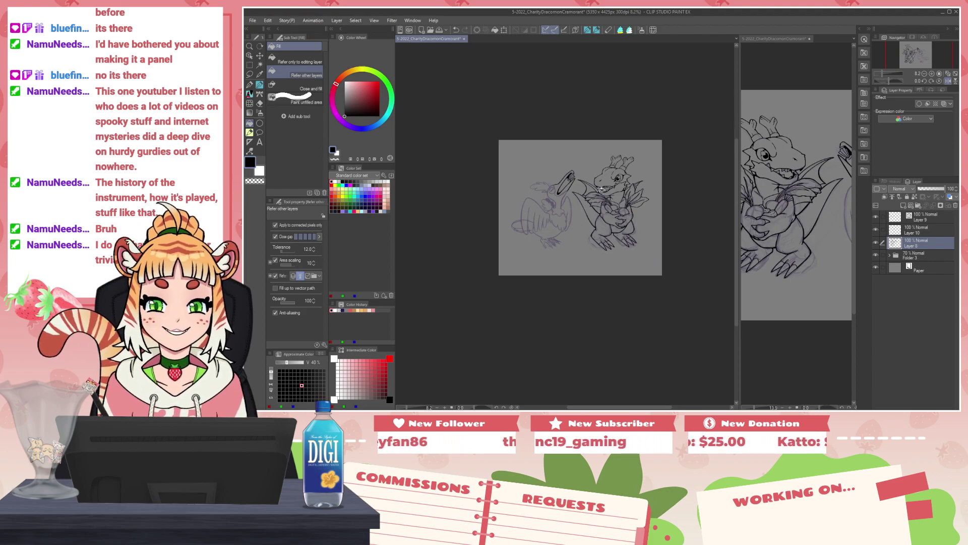
# Step: In mirrored view with brush size 50, ink the bird's head from the forehead around the back and down the neck to the chest ruff
pyautogui.press('p')
pyautogui.scroll(8, 590, 187)
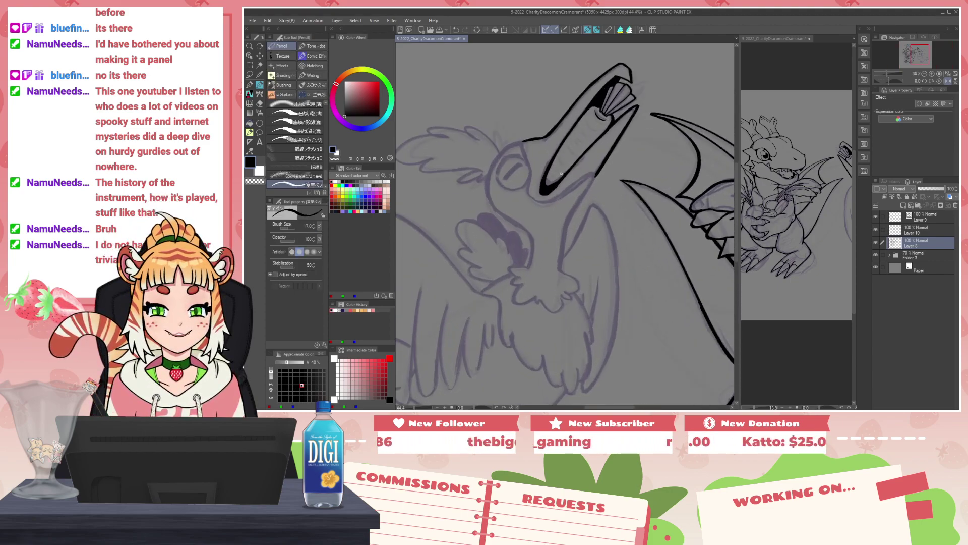
pyautogui.press('h')
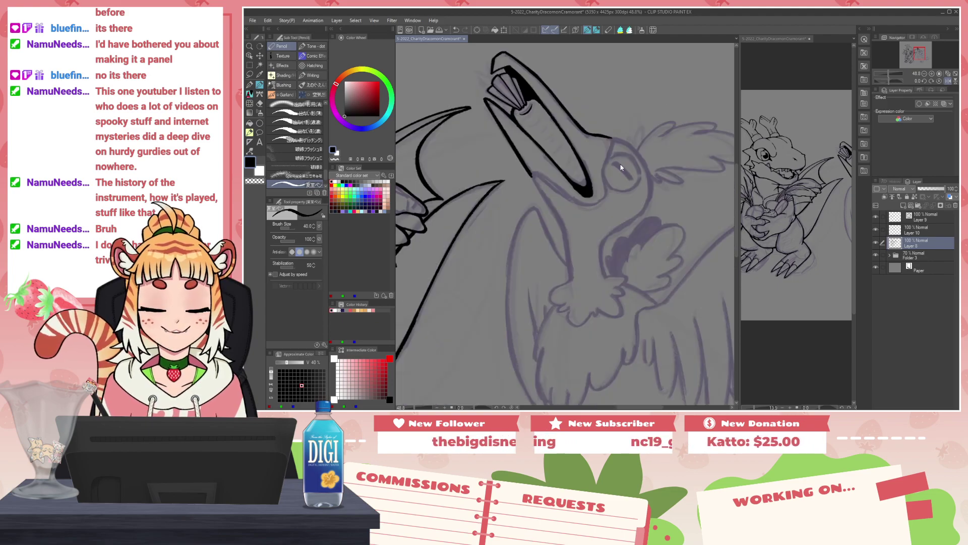
pyautogui.scroll(3, 628, 173)
pyautogui.press(']')
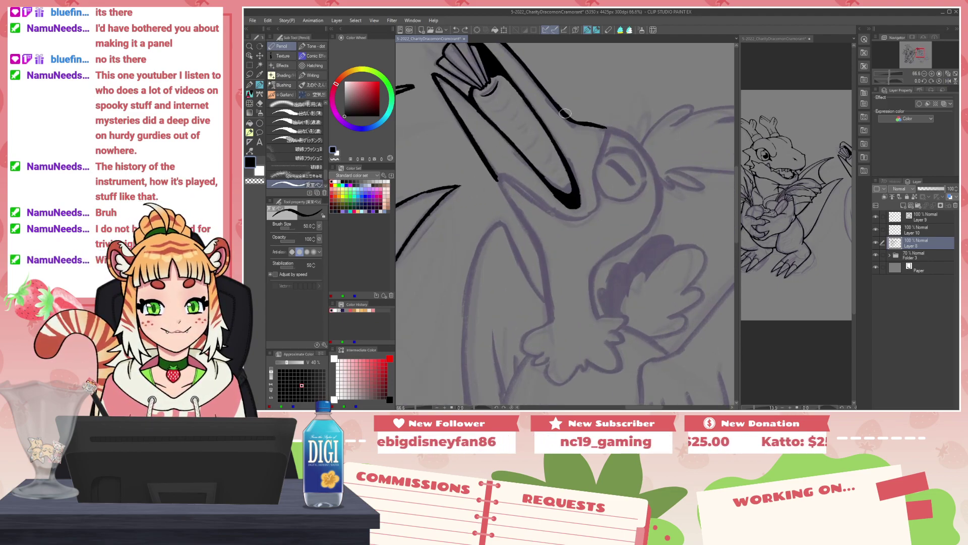
pyautogui.moveTo(603, 126)
pyautogui.mouseDown()
pyautogui.moveTo(641, 151)
pyautogui.moveTo(657, 193)
pyautogui.mouseUp()
pyautogui.hotkey('ctrl', 'z')
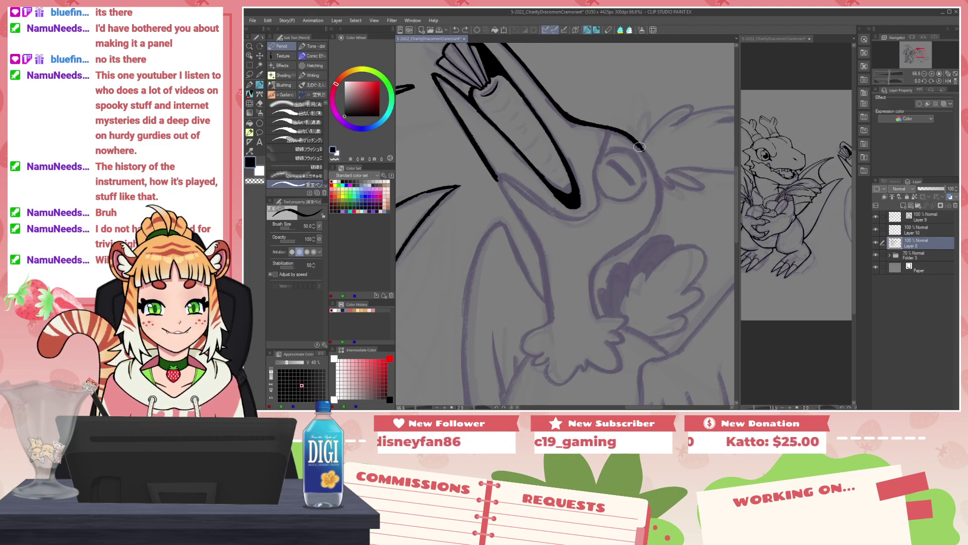
pyautogui.moveTo(635, 144); pyautogui.dragTo(660, 197)
pyautogui.hotkey('ctrl', 'z')
pyautogui.moveTo(635, 144)
pyautogui.mouseDown()
pyautogui.moveTo(656, 208)
pyautogui.moveTo(594, 273)
pyautogui.mouseUp()
pyautogui.hotkey('ctrl', 'z')
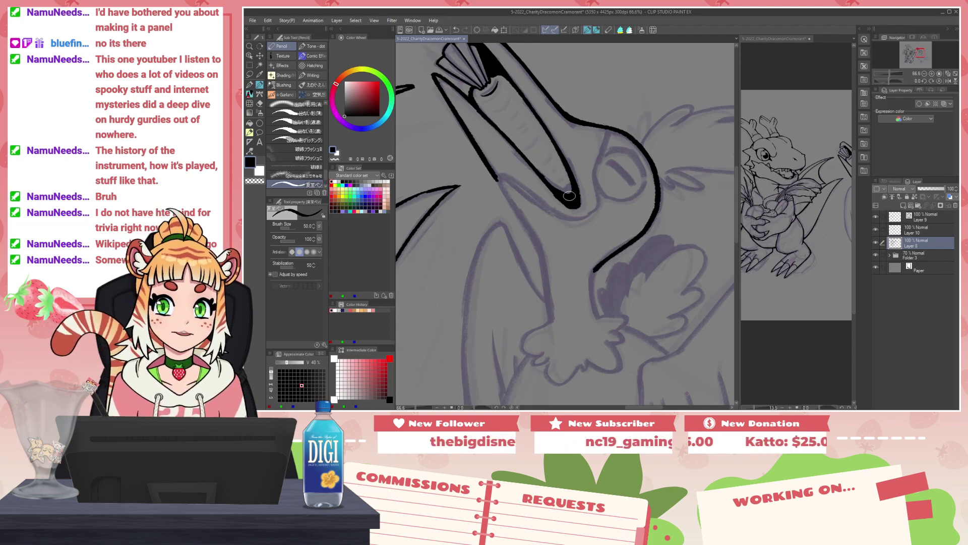
pyautogui.moveTo(594, 272); pyautogui.dragTo(595, 307)
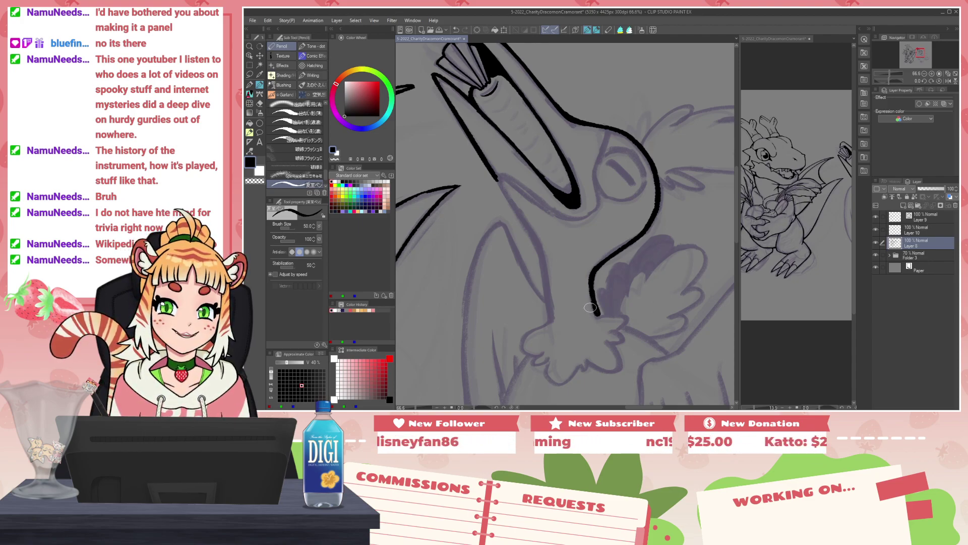
# Step: Ink the front line of the neck from the lower beak's base down to the chest ruff
pyautogui.moveTo(498, 176); pyautogui.dragTo(533, 237)
pyautogui.hotkey('ctrl', 'z')
pyautogui.moveTo(497, 178)
pyautogui.mouseDown()
pyautogui.moveTo(535, 233)
pyautogui.moveTo(551, 320)
pyautogui.mouseUp()
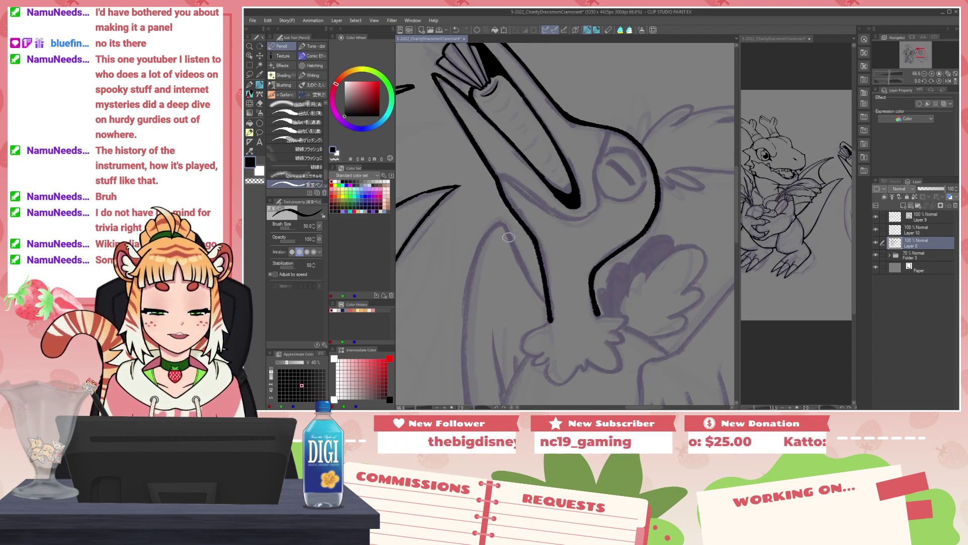
# Step: Ink the long curved outline of the far wing from beside the neck down to its lower tip
pyautogui.moveTo(502, 225); pyautogui.dragTo(546, 302)
pyautogui.moveTo(503, 229)
pyautogui.mouseDown()
pyautogui.moveTo(550, 137)
pyautogui.moveTo(537, 146)
pyautogui.moveTo(524, 346)
pyautogui.moveTo(545, 391)
pyautogui.mouseUp()
pyautogui.moveTo(536, 377)
pyautogui.mouseDown()
pyautogui.moveTo(506, 261)
pyautogui.moveTo(532, 290)
pyautogui.mouseUp()
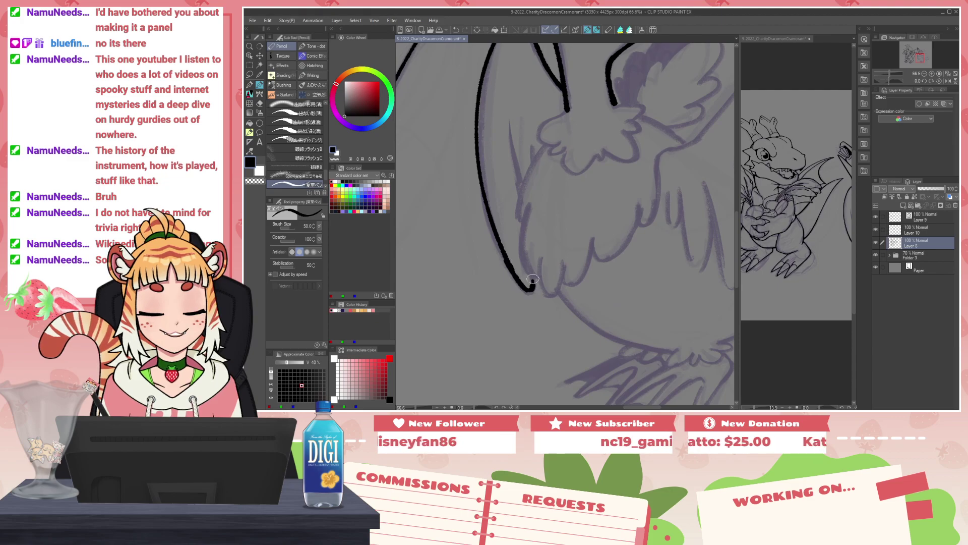
# Step: With brush size 30, ink the lobed feather tuft behind the neck and the short line from the ruff to the near wing
pyautogui.moveTo(667, 189); pyautogui.dragTo(572, 273)
pyautogui.moveTo(624, 172); pyautogui.dragTo(592, 264)
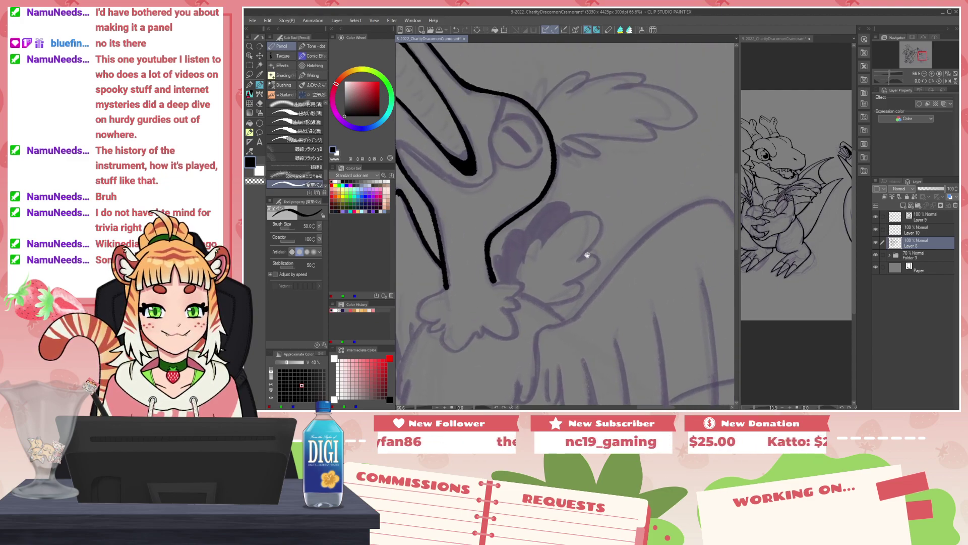
pyautogui.moveTo(513, 279)
pyautogui.mouseDown()
pyautogui.moveTo(528, 245)
pyautogui.moveTo(566, 219)
pyautogui.moveTo(598, 217)
pyautogui.moveTo(596, 251)
pyautogui.moveTo(581, 256)
pyautogui.moveTo(598, 263)
pyautogui.moveTo(582, 289)
pyautogui.moveTo(544, 305)
pyautogui.moveTo(526, 297)
pyautogui.moveTo(566, 322)
pyautogui.mouseUp()
pyautogui.press('c')
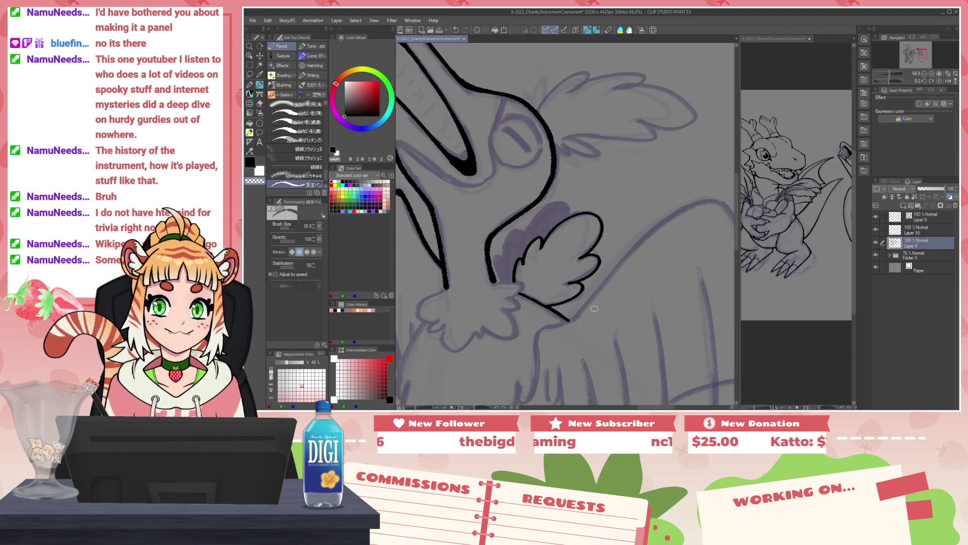
# Step: Ink the near wing's shoulder and its long outer edge with brush size 50
pyautogui.moveTo(595, 335)
pyautogui.mouseDown()
pyautogui.moveTo(535, 246)
pyautogui.moveTo(499, 235)
pyautogui.moveTo(581, 154)
pyautogui.moveTo(651, 112)
pyautogui.moveTo(673, 115)
pyautogui.moveTo(700, 297)
pyautogui.mouseUp()
pyautogui.press('c')
pyautogui.hotkey('ctrl', 'z')
pyautogui.hotkey('ctrl', 'z')
pyautogui.moveTo(654, 111)
pyautogui.mouseDown()
pyautogui.moveTo(679, 133)
pyautogui.moveTo(705, 237)
pyautogui.moveTo(697, 333)
pyautogui.mouseUp()
pyautogui.moveTo(695, 342)
pyautogui.mouseDown()
pyautogui.moveTo(687, 245)
pyautogui.moveTo(651, 305)
pyautogui.mouseUp()
pyautogui.hotkey('ctrl', 'z')
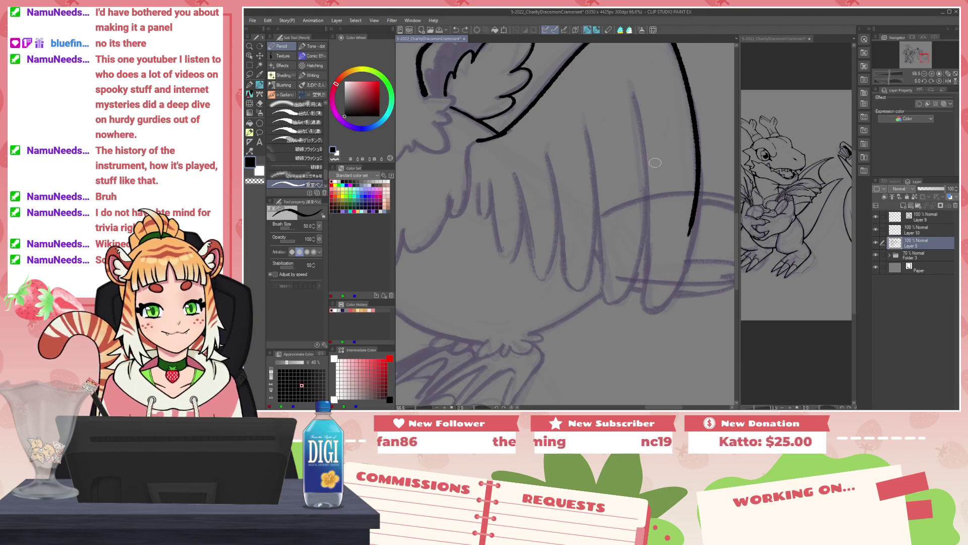
# Step: Ink the near wing's outermost long feather, with a rounded tip joining the wing's outer edge
pyautogui.moveTo(632, 94)
pyautogui.mouseDown()
pyautogui.moveTo(645, 201)
pyautogui.moveTo(641, 278)
pyautogui.moveTo(635, 106)
pyautogui.moveTo(650, 272)
pyautogui.moveTo(640, 114)
pyautogui.moveTo(648, 169)
pyautogui.moveTo(641, 303)
pyautogui.moveTo(664, 295)
pyautogui.moveTo(691, 245)
pyautogui.moveTo(700, 196)
pyautogui.moveTo(696, 218)
pyautogui.moveTo(700, 174)
pyautogui.moveTo(694, 229)
pyautogui.moveTo(694, 157)
pyautogui.moveTo(687, 237)
pyautogui.mouseUp()
pyautogui.hotkey('ctrl', 'z')
pyautogui.hotkey('ctrl', 'z')
# Step: Smooth the near wing's outer edge where it meets the outermost feather, alternating eraser and ink
pyautogui.press('c')
pyautogui.press('c')
pyautogui.moveTo(697, 141); pyautogui.dragTo(694, 221)
pyautogui.press('c')
pyautogui.moveTo(692, 137); pyautogui.dragTo(694, 167)
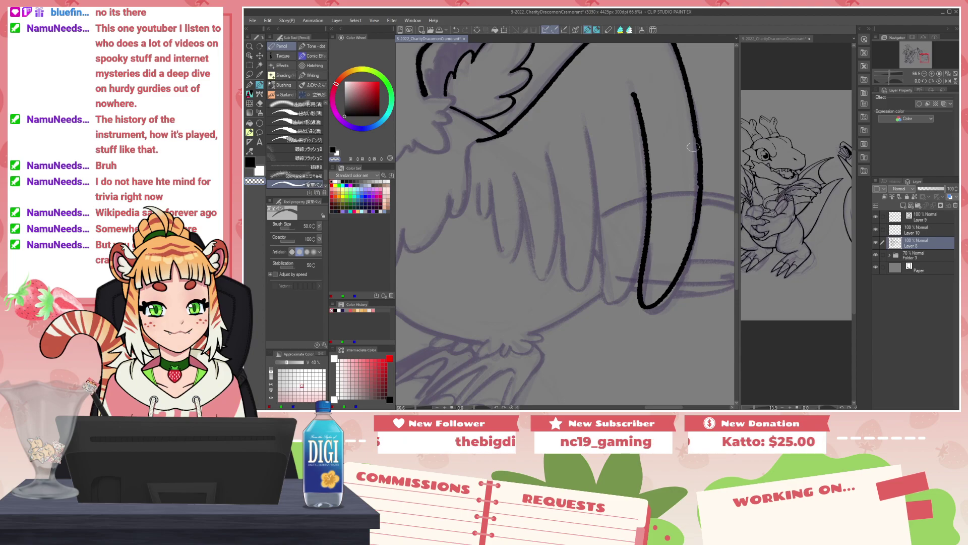
pyautogui.press('c')
pyautogui.moveTo(699, 132)
pyautogui.mouseDown()
pyautogui.moveTo(702, 171)
pyautogui.moveTo(696, 124)
pyautogui.moveTo(696, 230)
pyautogui.moveTo(707, 172)
pyautogui.moveTo(702, 208)
pyautogui.mouseUp()
pyautogui.press('c')
pyautogui.moveTo(699, 118); pyautogui.dragTo(702, 212)
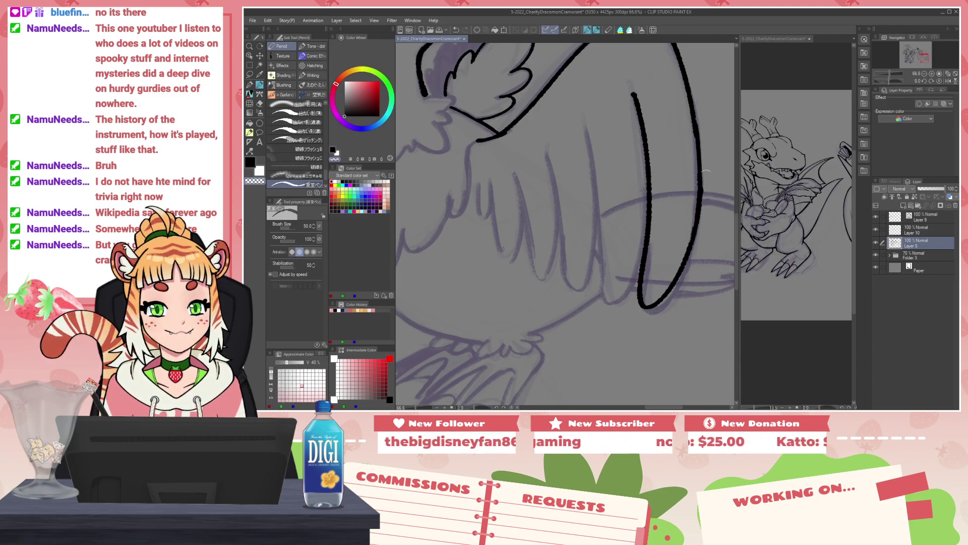
pyautogui.press('c')
pyautogui.moveTo(695, 120); pyautogui.dragTo(701, 217)
pyautogui.hotkey('ctrl', 'z')
pyautogui.hotkey('ctrl', 'z')
pyautogui.moveTo(692, 112); pyautogui.dragTo(697, 228)
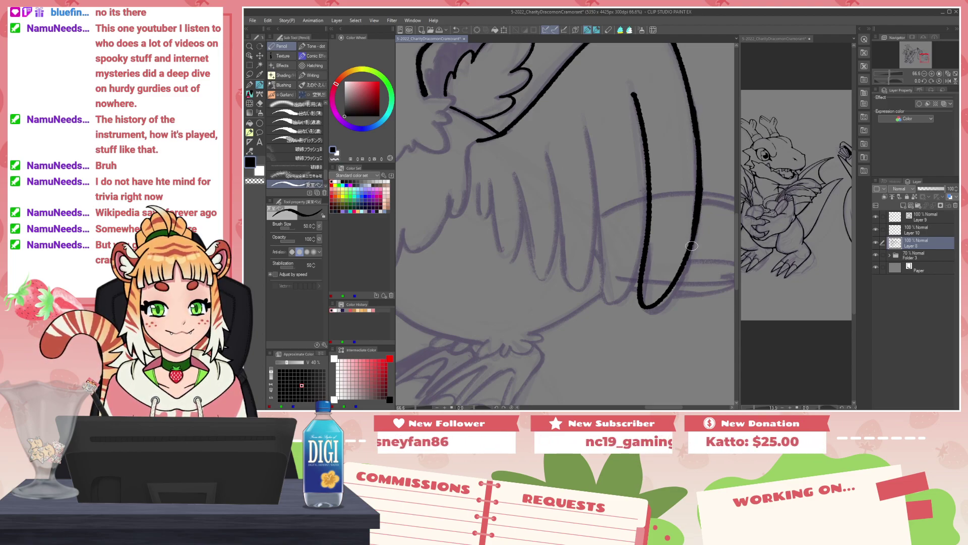
# Step: Taper the upper end of the outermost feather's inner line to a thin point
pyautogui.press('c')
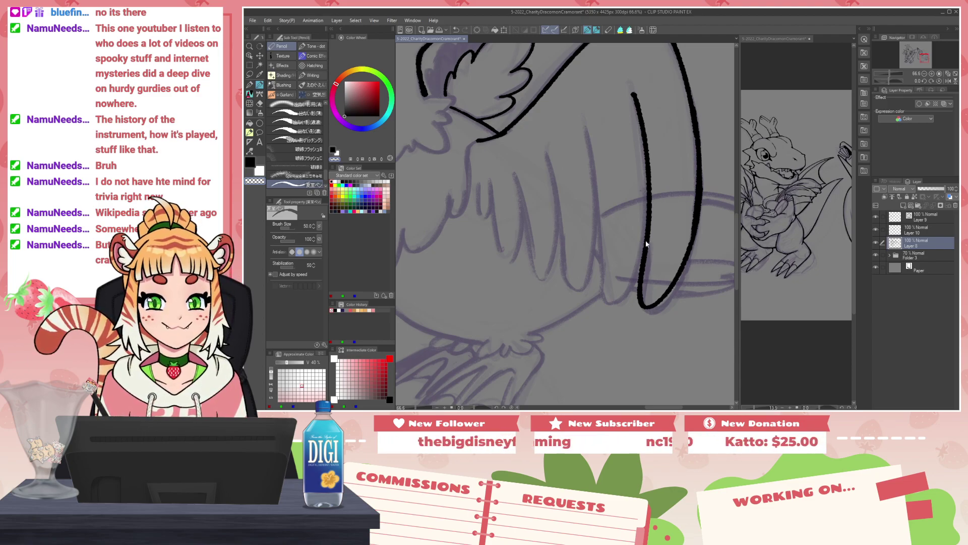
pyautogui.press('c')
pyautogui.moveTo(634, 92); pyautogui.dragTo(654, 216)
pyautogui.hotkey('ctrl', 'z')
pyautogui.press('c')
pyautogui.hotkey('ctrl', 'z')
pyautogui.moveTo(634, 92); pyautogui.dragTo(656, 199)
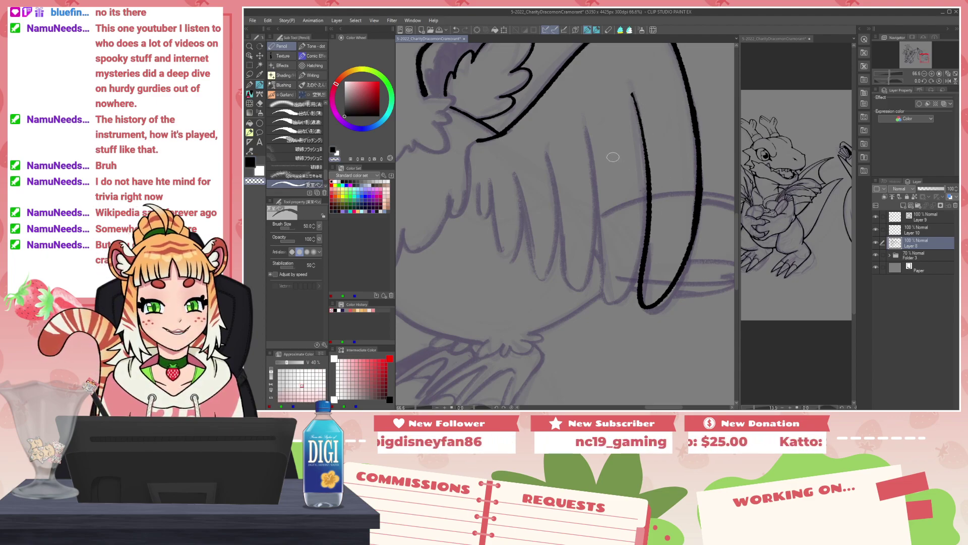
pyautogui.press('c')
pyautogui.press('c')
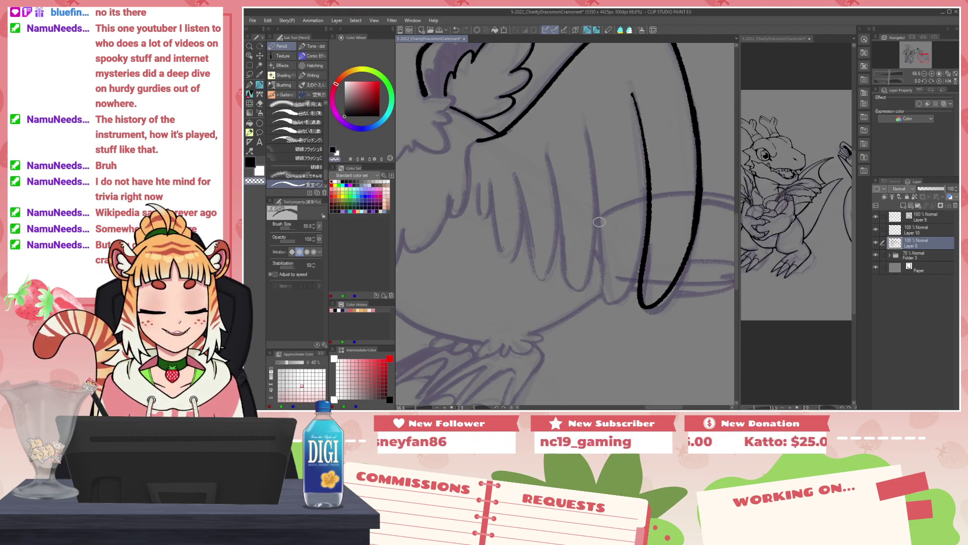
# Step: Ink the near wing's remaining feather tips as a row of rounded points running inward from the outermost feather
pyautogui.press('c')
pyautogui.moveTo(600, 204)
pyautogui.mouseDown()
pyautogui.moveTo(601, 285)
pyautogui.moveTo(614, 301)
pyautogui.moveTo(643, 242)
pyautogui.moveTo(604, 271)
pyautogui.moveTo(604, 298)
pyautogui.moveTo(620, 299)
pyautogui.moveTo(647, 252)
pyautogui.mouseUp()
pyautogui.hotkey('ctrl', 'z')
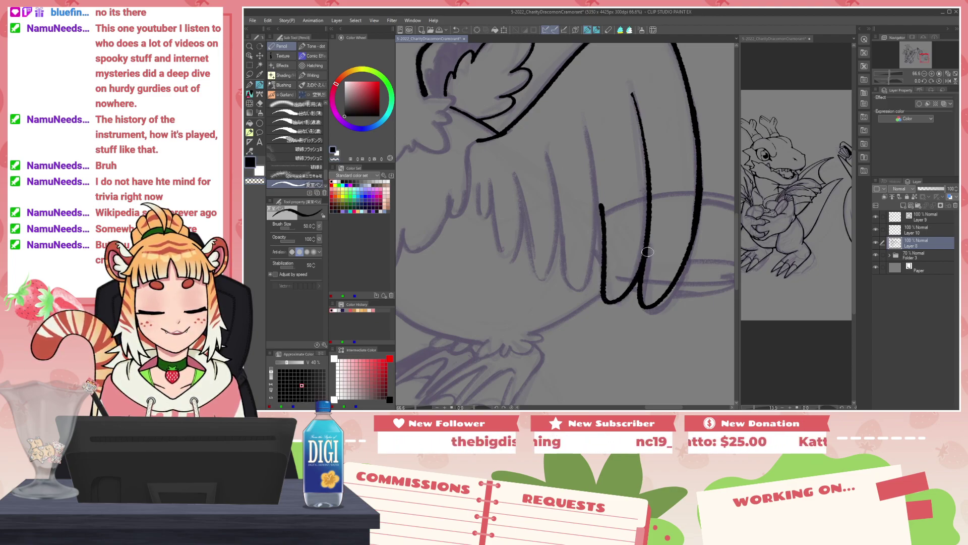
pyautogui.moveTo(558, 206)
pyautogui.mouseDown()
pyautogui.moveTo(569, 286)
pyautogui.moveTo(582, 288)
pyautogui.moveTo(601, 205)
pyautogui.mouseUp()
pyautogui.moveTo(526, 207)
pyautogui.mouseDown()
pyautogui.moveTo(541, 280)
pyautogui.moveTo(556, 225)
pyautogui.mouseUp()
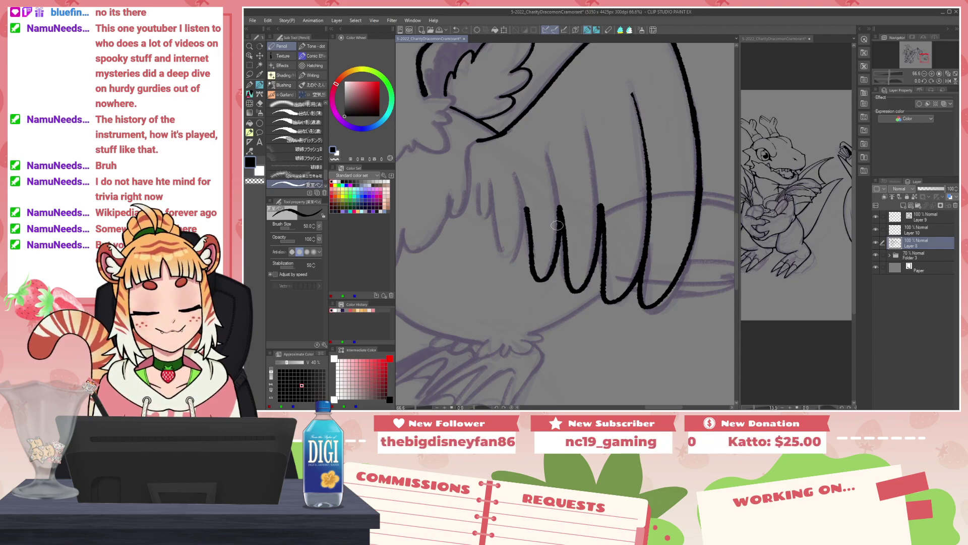
pyautogui.moveTo(493, 203)
pyautogui.mouseDown()
pyautogui.moveTo(501, 262)
pyautogui.moveTo(518, 249)
pyautogui.moveTo(528, 206)
pyautogui.mouseUp()
pyautogui.moveTo(476, 188)
pyautogui.mouseDown()
pyautogui.moveTo(482, 222)
pyautogui.moveTo(497, 201)
pyautogui.mouseUp()
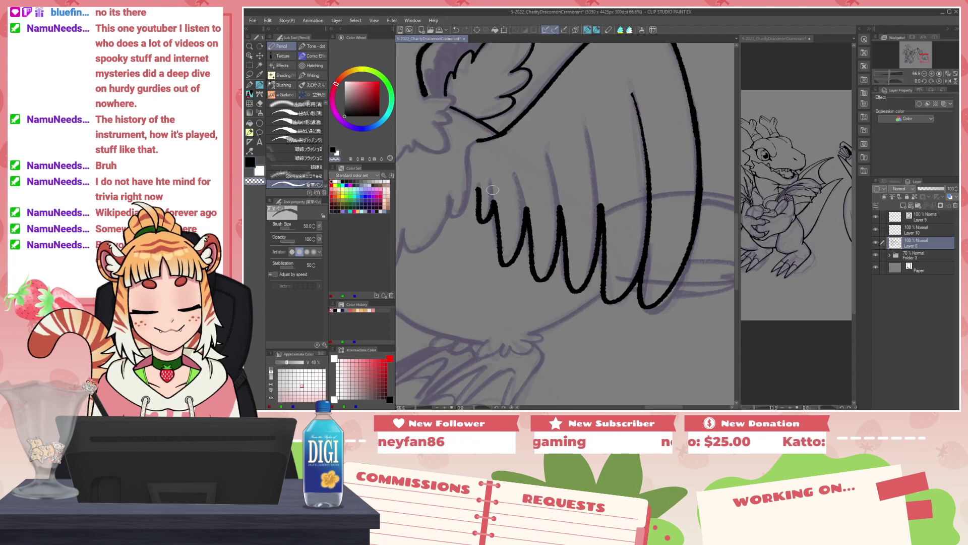
# Step: Reduce the brush size to 30 and extend the near wing's inner feather dividing lines upward, tapering them to thin points
pyautogui.press('[')
pyautogui.press('[')
pyautogui.moveTo(492, 198); pyautogui.dragTo(491, 206)
pyautogui.hotkey('ctrl', 'z')
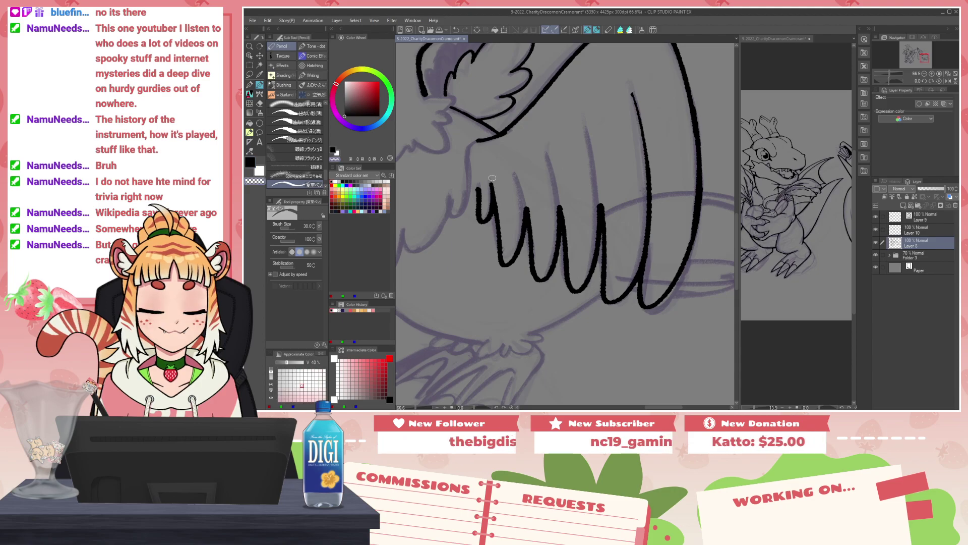
pyautogui.press('c')
pyautogui.moveTo(516, 174); pyautogui.dragTo(525, 207)
pyautogui.moveTo(516, 174)
pyautogui.mouseDown()
pyautogui.moveTo(524, 197)
pyautogui.moveTo(517, 174)
pyautogui.moveTo(530, 222)
pyautogui.mouseUp()
pyautogui.hotkey('ctrl', 'z')
pyautogui.hotkey('ctrl', 'z')
pyautogui.moveTo(548, 157); pyautogui.dragTo(567, 226)
pyautogui.press('c')
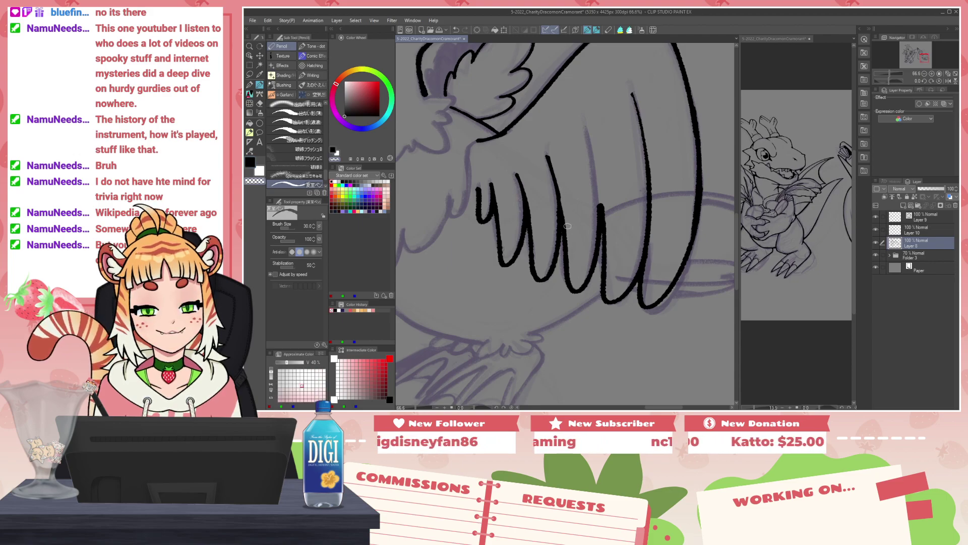
# Step: Extend the dividing line beside the near wing's outermost feathers upward, thickening its lower part into the existing line
pyautogui.press('c')
pyautogui.moveTo(587, 129); pyautogui.dragTo(599, 223)
pyautogui.hotkey('ctrl', 'z')
pyautogui.moveTo(586, 131); pyautogui.dragTo(601, 226)
pyautogui.hotkey('ctrl', 'z')
pyautogui.hotkey('ctrl', 'z')
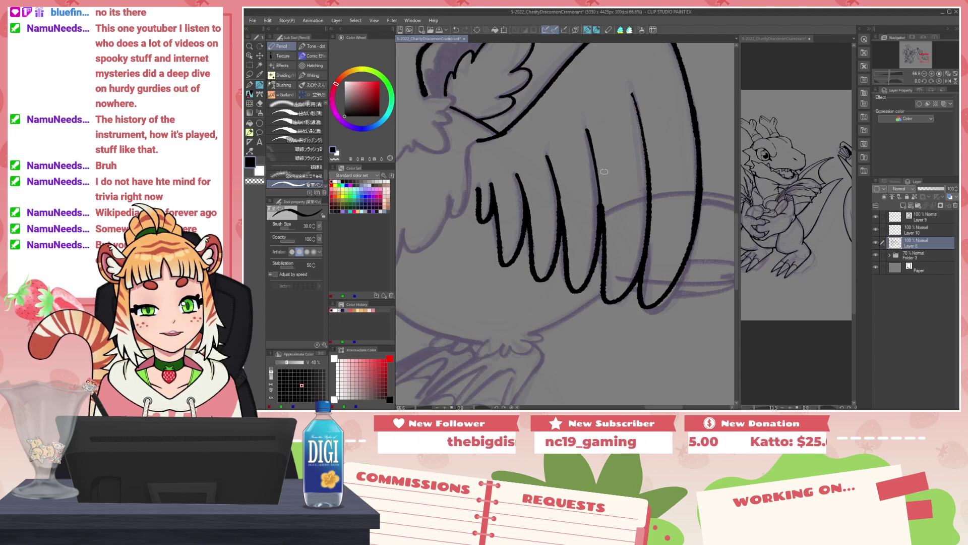
pyautogui.moveTo(588, 139); pyautogui.dragTo(600, 200)
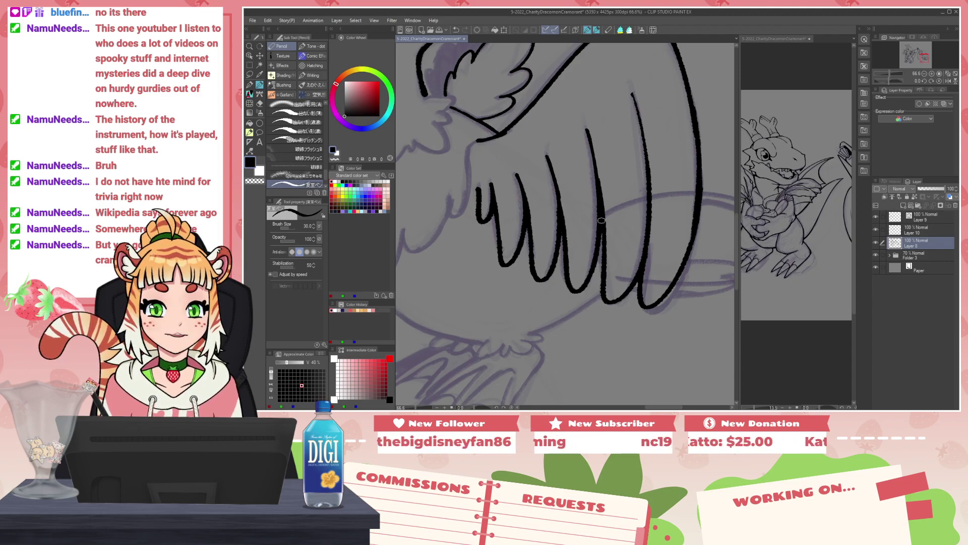
pyautogui.press('c')
pyautogui.hotkey('ctrl', 'z')
pyautogui.moveTo(599, 175); pyautogui.dragTo(608, 247)
pyautogui.hotkey('ctrl', 'z')
pyautogui.hotkey('ctrl', 'y')
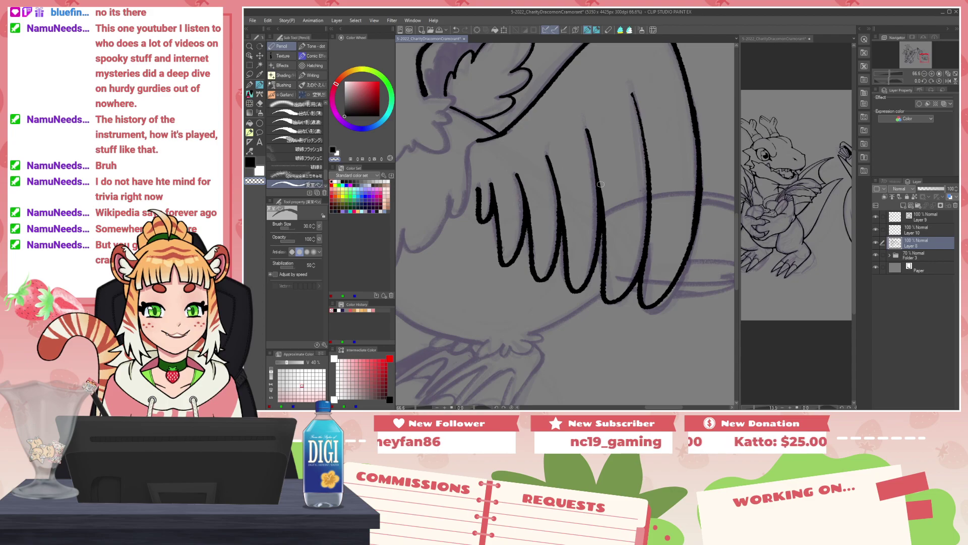
# Step: Refine the upper ends of the near wing's innermost feather lines, alternating eraser and ink
pyautogui.press('c')
pyautogui.moveTo(556, 189); pyautogui.dragTo(565, 235)
pyautogui.hotkey('ctrl', 'z')
pyautogui.hotkey('ctrl', 'z')
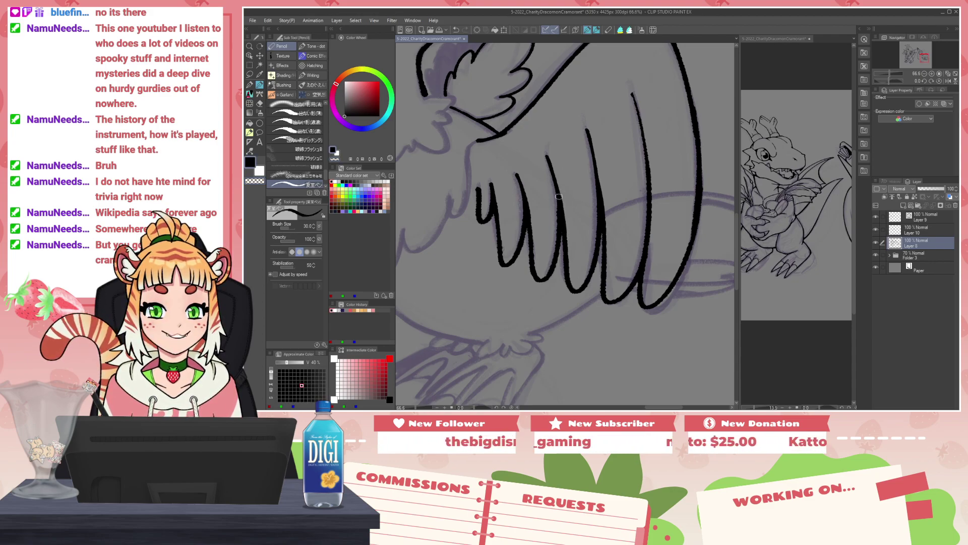
pyautogui.press('c')
pyautogui.moveTo(474, 183)
pyautogui.mouseDown()
pyautogui.moveTo(475, 214)
pyautogui.moveTo(483, 204)
pyautogui.mouseUp()
pyautogui.hotkey('ctrl', 'z')
pyautogui.press('c')
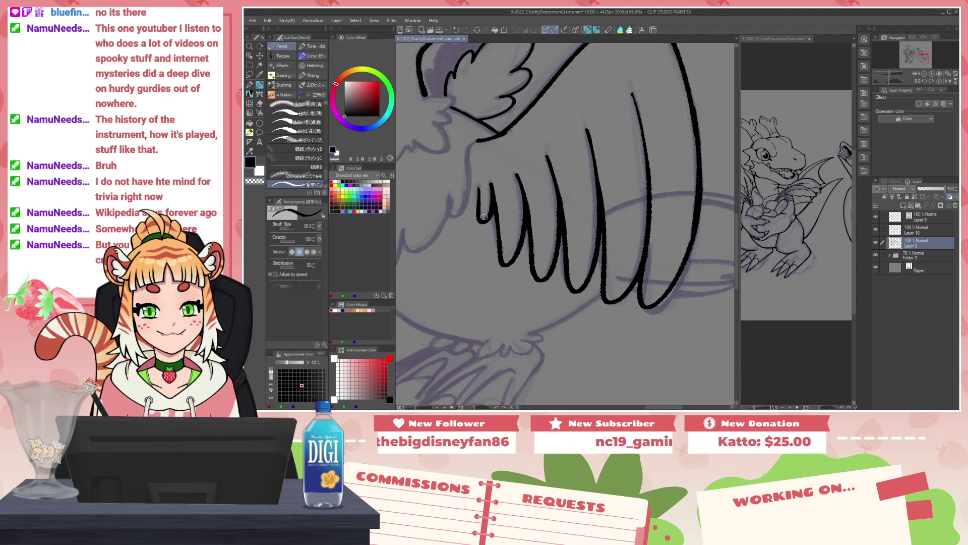
pyautogui.scroll(-5, 522, 182)
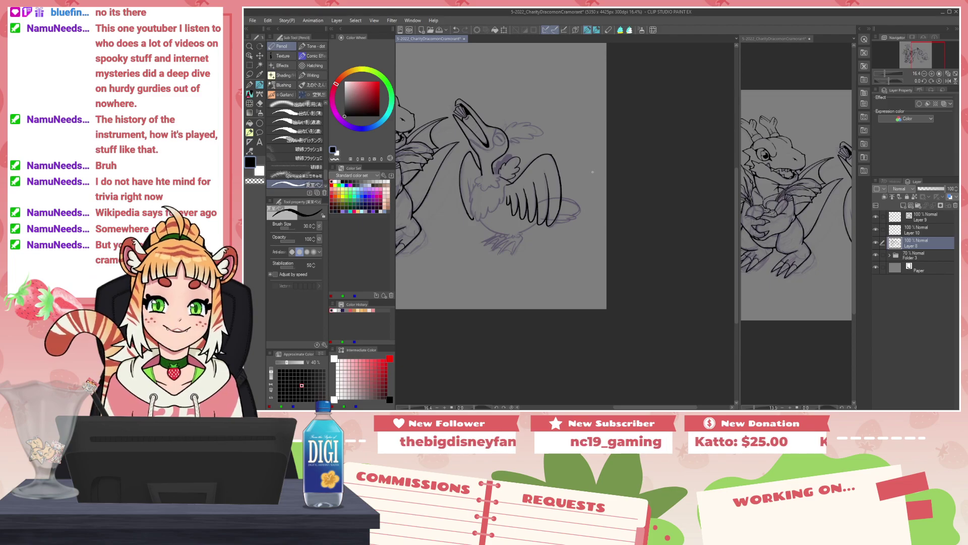
# Step: Ink the scalloped right and lower edges of the feather ruff at the base of the bird's neck
pyautogui.scroll(5, 528, 224)
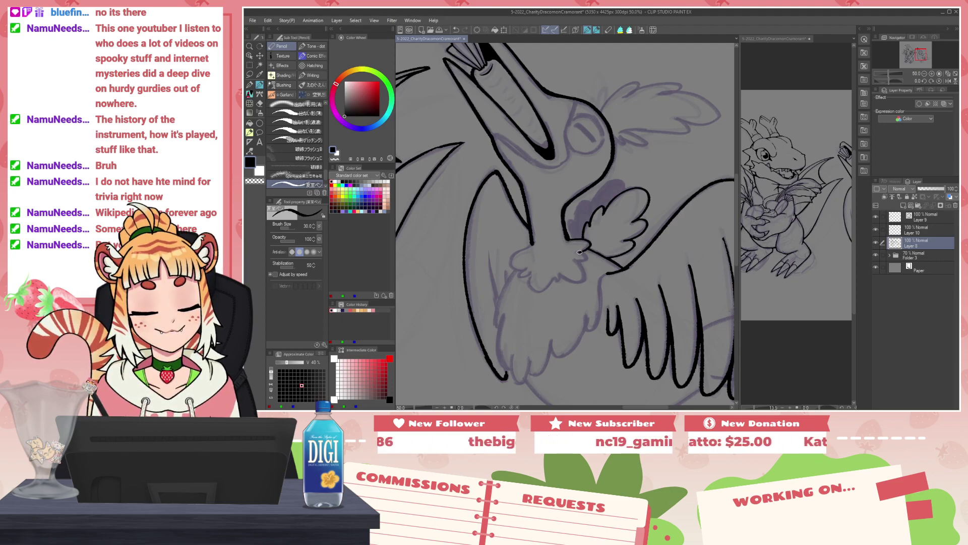
pyautogui.moveTo(578, 261); pyautogui.dragTo(569, 280)
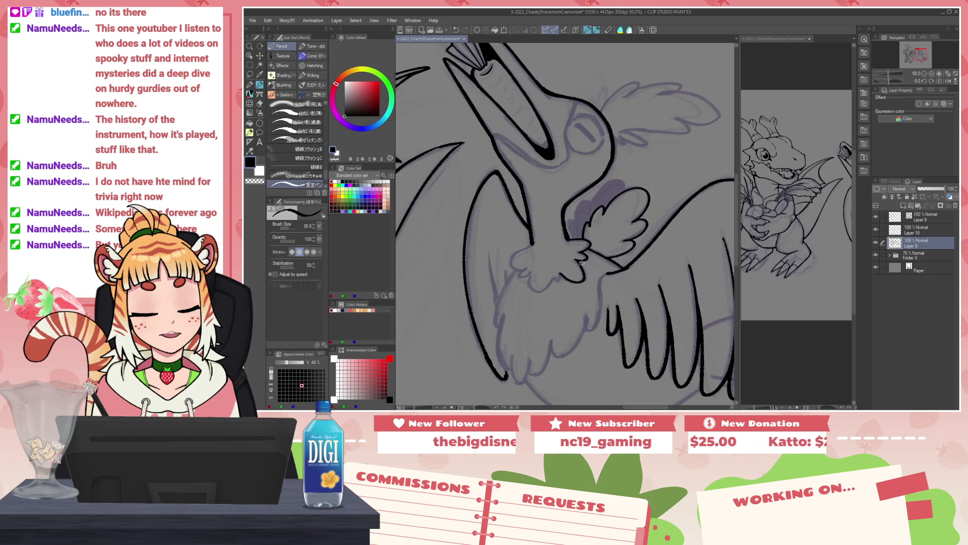
pyautogui.moveTo(528, 284); pyautogui.dragTo(550, 281)
pyautogui.hotkey('ctrl', 'z')
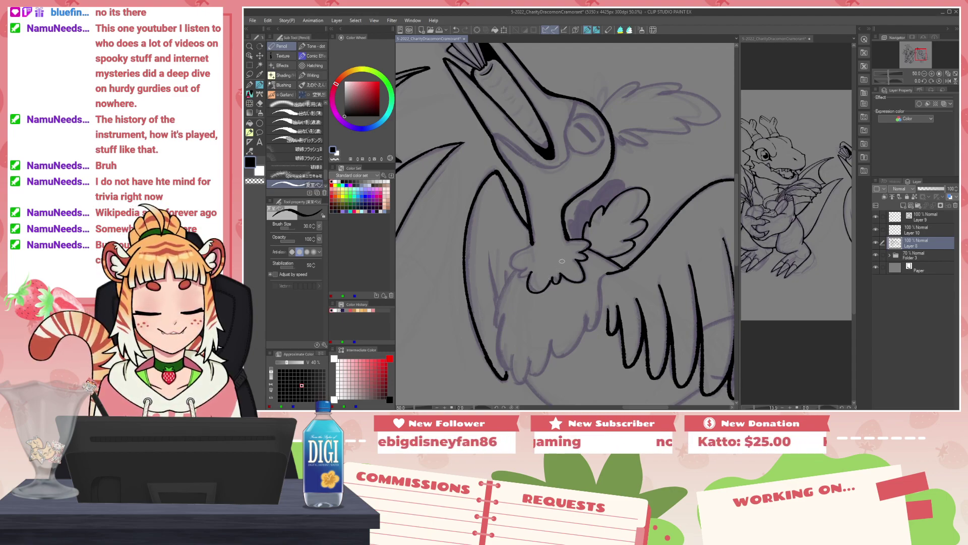
# Step: Close the ruff's left side and ink the jagged chest feathers below it, from the far wing across to the near wing
pyautogui.moveTo(531, 244)
pyautogui.mouseDown()
pyautogui.moveTo(512, 254)
pyautogui.moveTo(512, 268)
pyautogui.moveTo(526, 263)
pyautogui.moveTo(494, 285)
pyautogui.moveTo(502, 319)
pyautogui.mouseUp()
pyautogui.press('c')
pyautogui.press('c')
pyautogui.moveTo(512, 351); pyautogui.dragTo(496, 290)
pyautogui.press('c')
pyautogui.press('c')
pyautogui.moveTo(486, 257)
pyautogui.mouseDown()
pyautogui.moveTo(481, 296)
pyautogui.moveTo(498, 301)
pyautogui.moveTo(497, 319)
pyautogui.moveTo(508, 316)
pyautogui.moveTo(523, 299)
pyautogui.moveTo(514, 297)
pyautogui.moveTo(516, 313)
pyautogui.moveTo(550, 294)
pyautogui.moveTo(572, 257)
pyautogui.moveTo(573, 272)
pyautogui.moveTo(589, 214)
pyautogui.mouseUp()
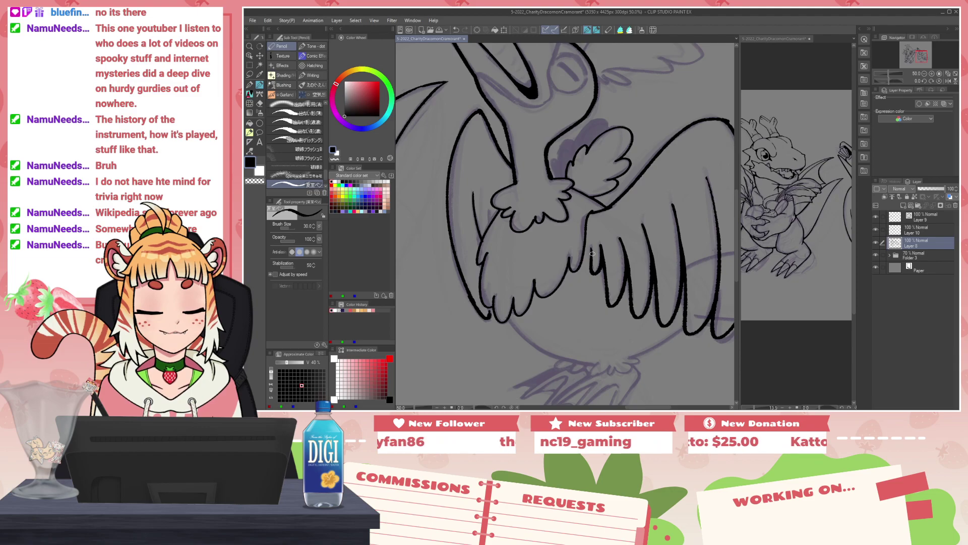
pyautogui.scroll(3, 584, 250)
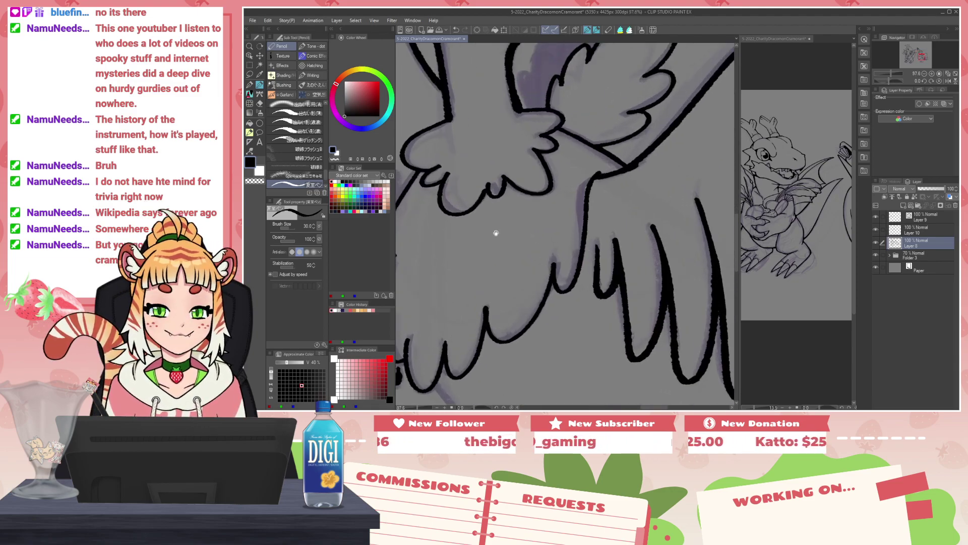
pyautogui.moveTo(585, 250); pyautogui.dragTo(706, 190)
pyautogui.press('c')
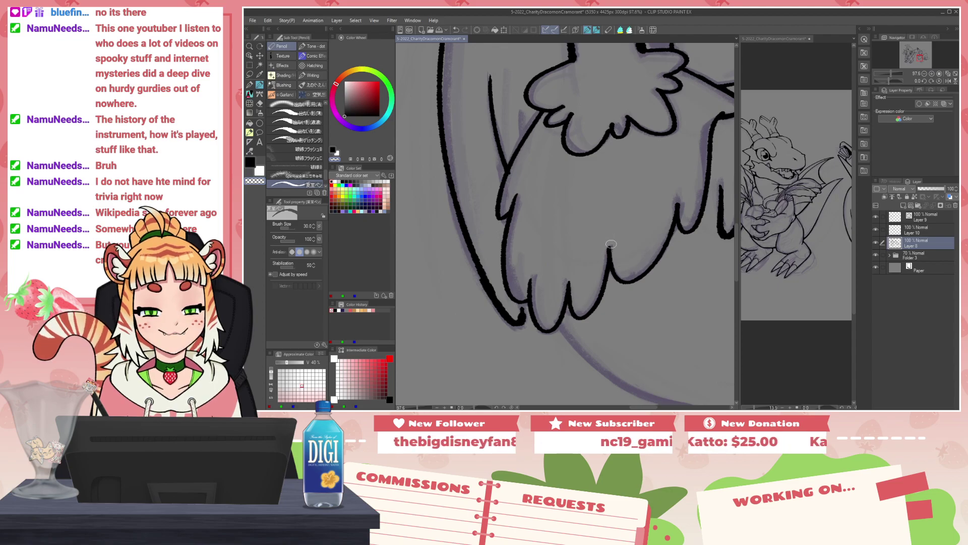
pyautogui.moveTo(532, 155); pyautogui.dragTo(521, 246)
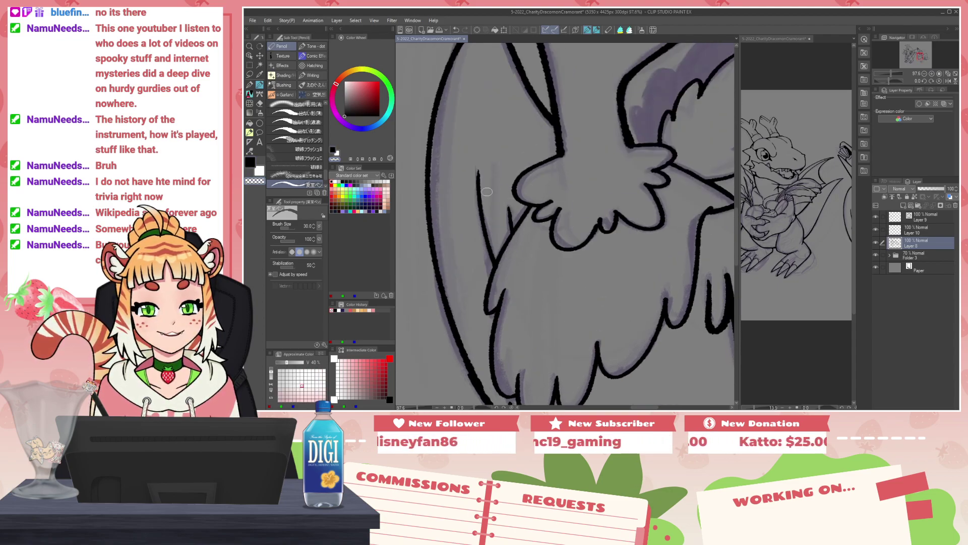
# Step: Ink the curved edge of the bird's face around the base of the beak, from the lower bill up to the forehead
pyautogui.scroll(-5, 492, 194)
pyautogui.moveTo(616, 261); pyautogui.dragTo(687, 275)
pyautogui.scroll(-4, 631, 229)
pyautogui.scroll(2, 631, 230)
pyautogui.scroll(6, 630, 230)
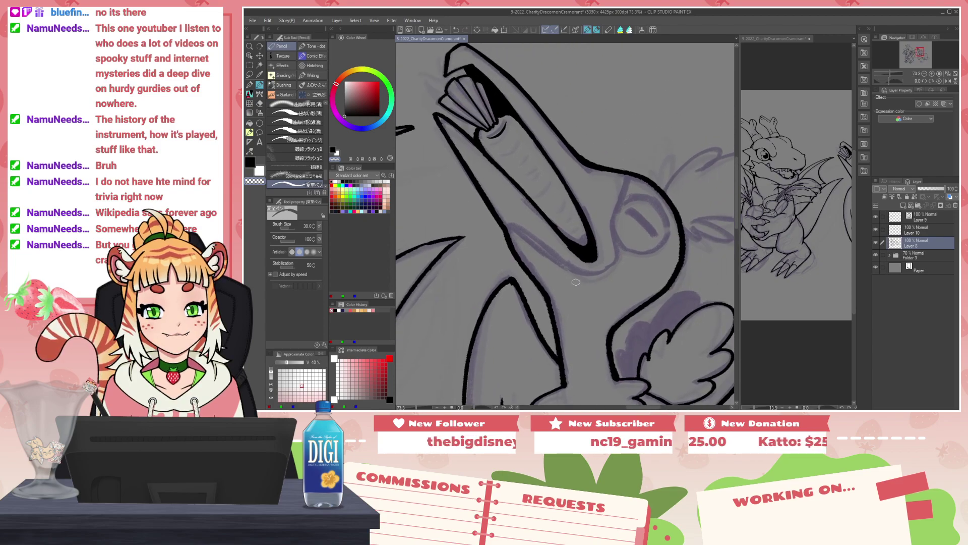
pyautogui.press('c')
pyautogui.moveTo(507, 234)
pyautogui.mouseDown()
pyautogui.moveTo(512, 227)
pyautogui.moveTo(604, 273)
pyautogui.moveTo(627, 175)
pyautogui.moveTo(621, 200)
pyautogui.mouseUp()
pyautogui.hotkey('ctrl', 'z')
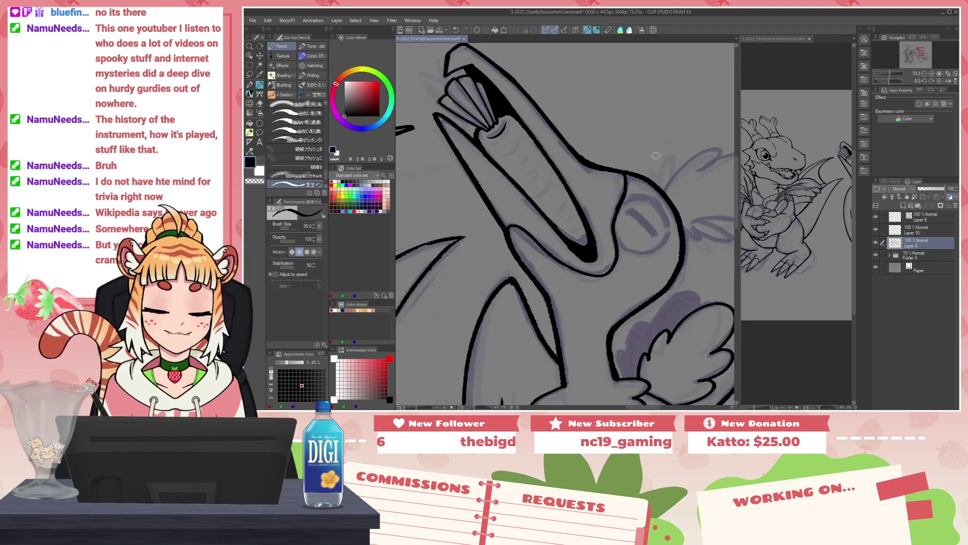
# Step: Ink the feathered crest at the back of the bird's head, including the small tuft beneath it
pyautogui.moveTo(675, 223); pyautogui.dragTo(550, 269)
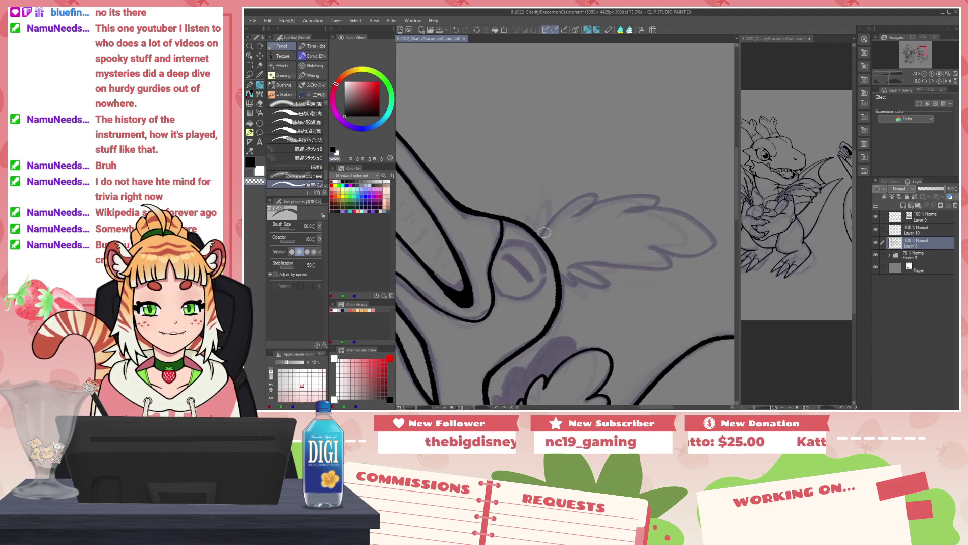
pyautogui.moveTo(538, 235); pyautogui.dragTo(585, 197)
pyautogui.hotkey('ctrl', 'z')
pyautogui.moveTo(538, 237)
pyautogui.mouseDown()
pyautogui.moveTo(591, 195)
pyautogui.moveTo(657, 195)
pyautogui.moveTo(656, 206)
pyautogui.moveTo(699, 215)
pyautogui.moveTo(713, 239)
pyautogui.moveTo(690, 255)
pyautogui.moveTo(652, 248)
pyautogui.moveTo(670, 262)
pyautogui.moveTo(651, 268)
pyautogui.moveTo(570, 270)
pyautogui.moveTo(586, 267)
pyautogui.moveTo(603, 284)
pyautogui.moveTo(563, 286)
pyautogui.mouseUp()
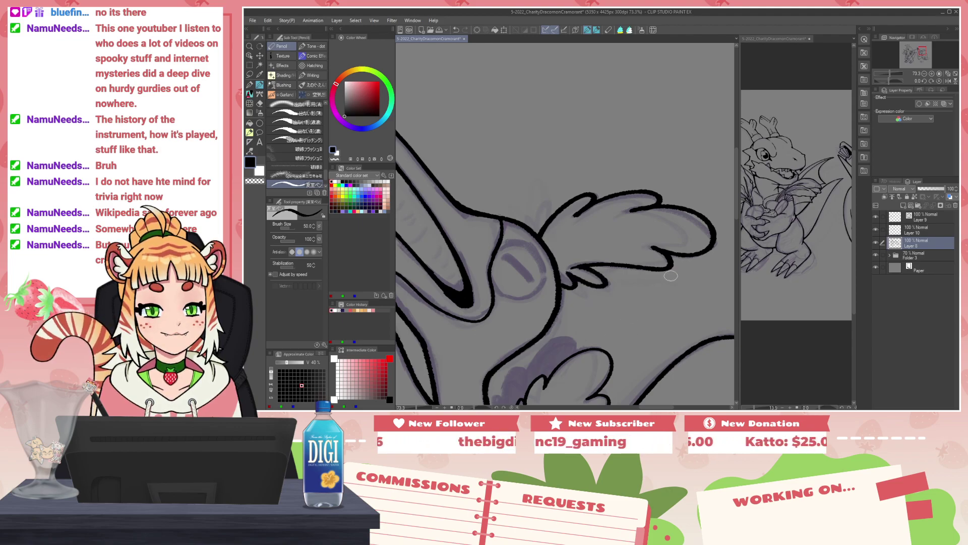
pyautogui.press('c')
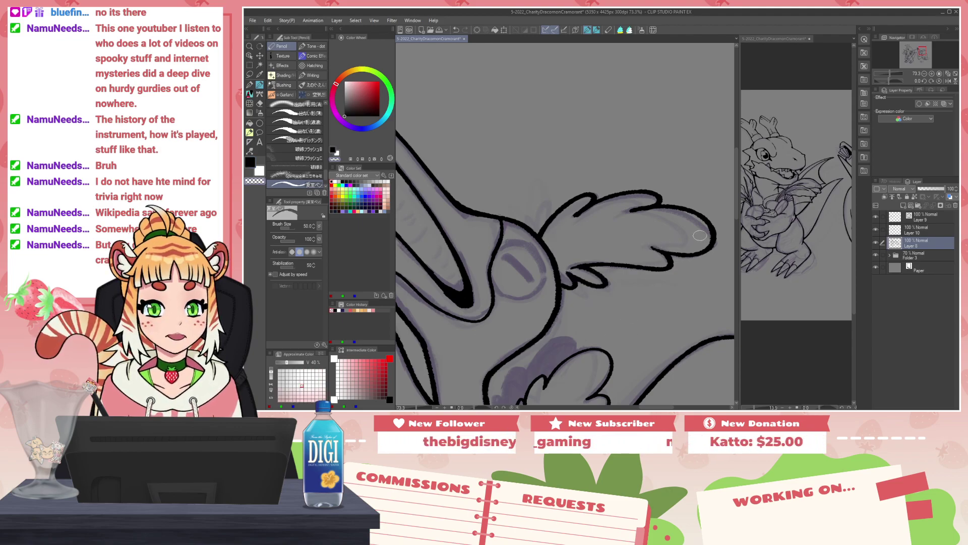
# Step: Set the brush size to 40, thicken the outline of the front feather tuft beside the bird's neck, and clean its upper edge
pyautogui.scroll(-10, 583, 261)
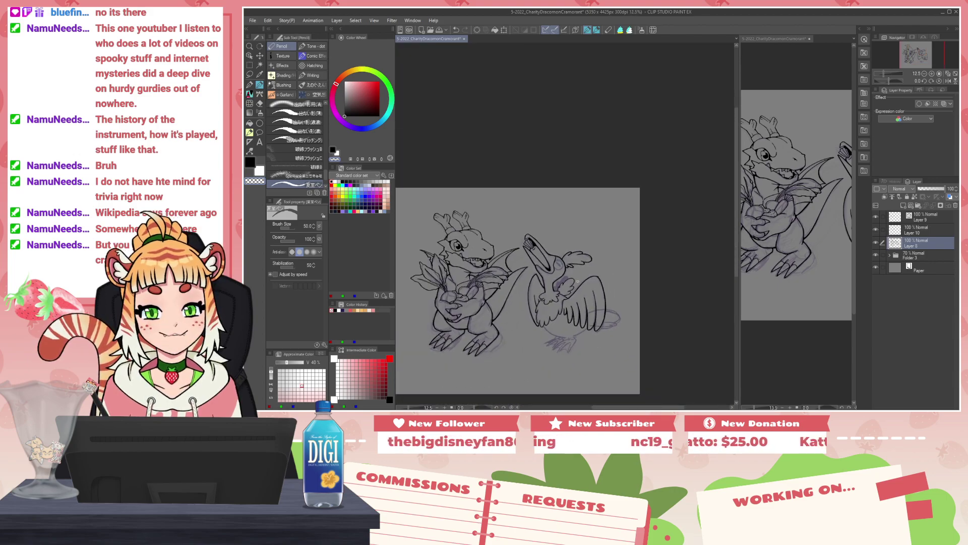
pyautogui.scroll(5, 586, 278)
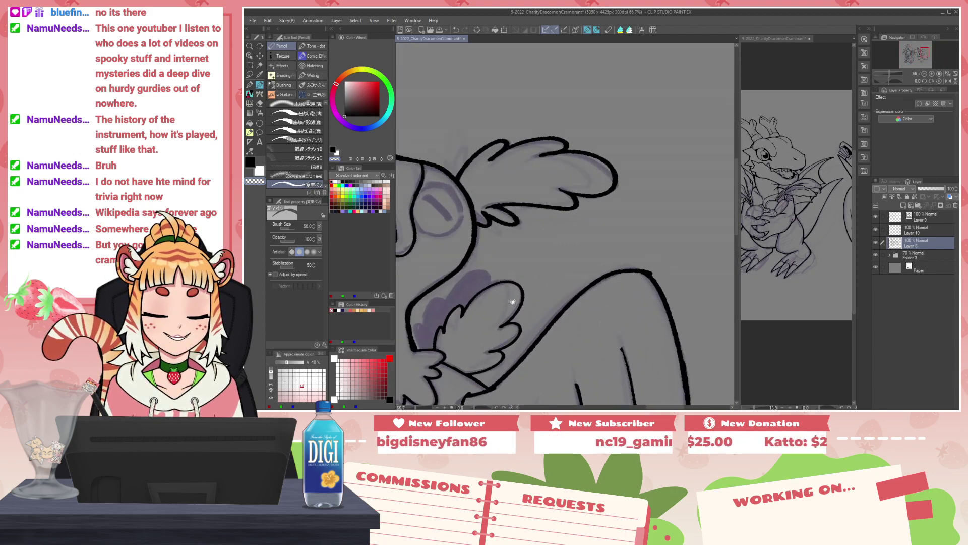
pyautogui.scroll(3, 542, 241)
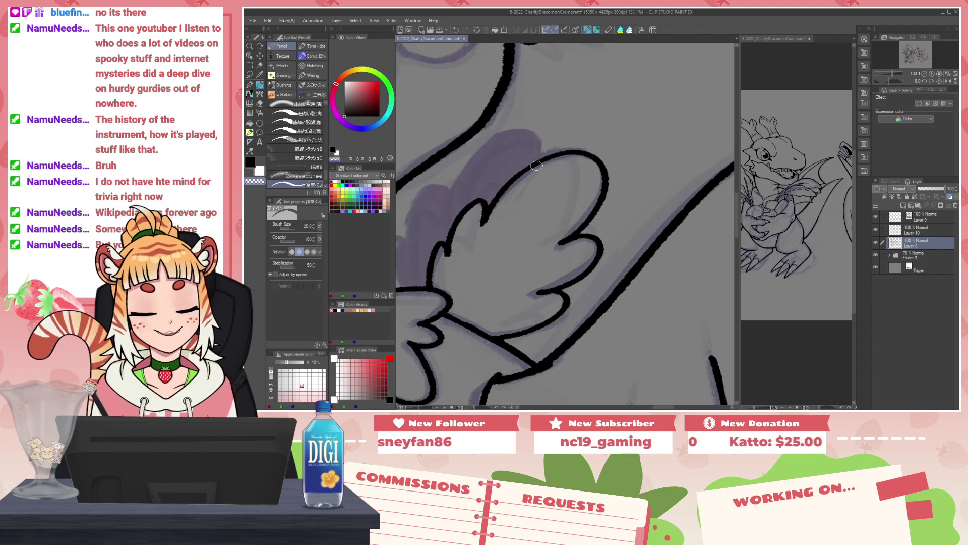
pyautogui.press(']')
pyautogui.press(']')
pyautogui.moveTo(523, 172); pyautogui.dragTo(582, 149)
pyautogui.hotkey('ctrl', 'z')
pyautogui.press('c')
pyautogui.moveTo(517, 174)
pyautogui.mouseDown()
pyautogui.moveTo(603, 162)
pyautogui.moveTo(598, 206)
pyautogui.moveTo(573, 234)
pyautogui.moveTo(598, 240)
pyautogui.moveTo(586, 273)
pyautogui.moveTo(590, 234)
pyautogui.moveTo(603, 261)
pyautogui.moveTo(555, 290)
pyautogui.mouseUp()
pyautogui.hotkey('ctrl', 'z')
pyautogui.moveTo(567, 239)
pyautogui.mouseDown()
pyautogui.moveTo(604, 244)
pyautogui.moveTo(581, 278)
pyautogui.moveTo(555, 290)
pyautogui.mouseUp()
pyautogui.moveTo(555, 291)
pyautogui.mouseDown()
pyautogui.moveTo(573, 297)
pyautogui.moveTo(513, 332)
pyautogui.mouseUp()
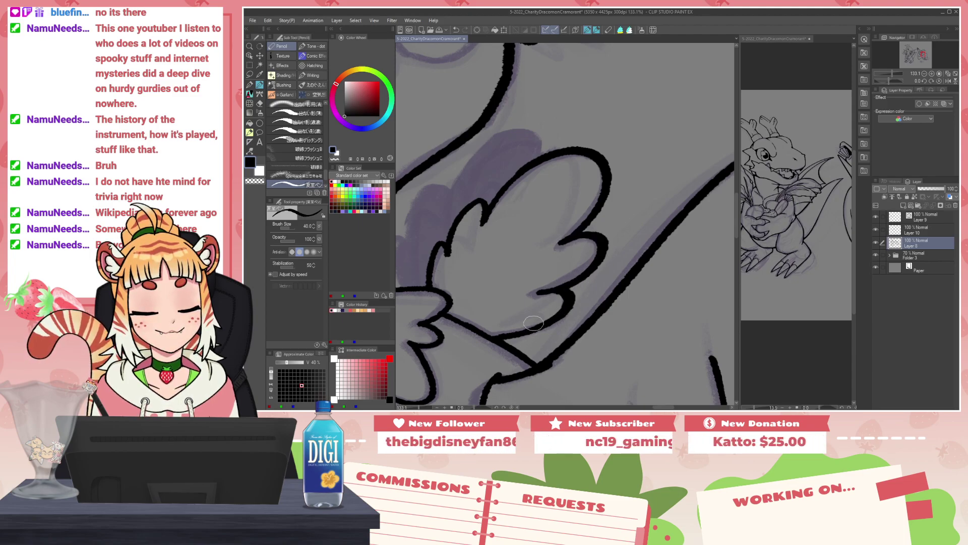
pyautogui.press('c')
pyautogui.moveTo(524, 164); pyautogui.dragTo(502, 181)
pyautogui.moveTo(563, 146)
pyautogui.mouseDown()
pyautogui.moveTo(522, 168)
pyautogui.moveTo(587, 165)
pyautogui.mouseUp()
pyautogui.press('c')
# Step: Ink the outline of the shaded tuft behind the front one and fill it with solid black
pyautogui.moveTo(466, 280)
pyautogui.mouseDown()
pyautogui.moveTo(461, 238)
pyautogui.moveTo(472, 239)
pyautogui.mouseUp()
pyautogui.hotkey('ctrl', 'z')
pyautogui.moveTo(471, 285)
pyautogui.mouseDown()
pyautogui.moveTo(458, 250)
pyautogui.moveTo(473, 240)
pyautogui.moveTo(471, 209)
pyautogui.moveTo(505, 181)
pyautogui.moveTo(510, 193)
pyautogui.moveTo(563, 131)
pyautogui.moveTo(609, 144)
pyautogui.mouseUp()
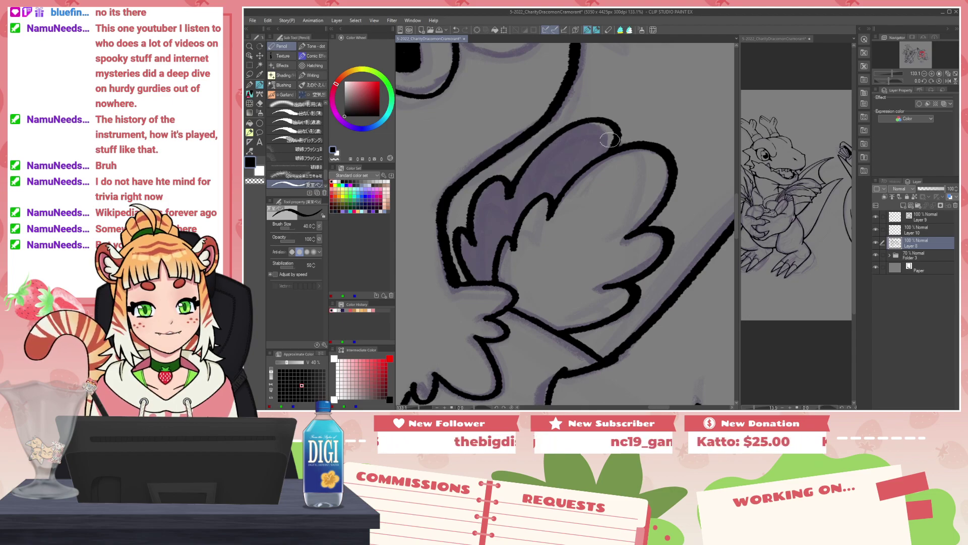
pyautogui.hotkey('ctrl', 'z')
pyautogui.moveTo(514, 194)
pyautogui.mouseDown()
pyautogui.moveTo(532, 154)
pyautogui.moveTo(591, 127)
pyautogui.moveTo(581, 166)
pyautogui.moveTo(511, 190)
pyautogui.moveTo(580, 128)
pyautogui.moveTo(605, 141)
pyautogui.moveTo(508, 197)
pyautogui.moveTo(550, 141)
pyautogui.moveTo(607, 147)
pyautogui.mouseUp()
pyautogui.hotkey('ctrl', 'z')
pyautogui.hotkey('ctrl', 'z')
pyautogui.press('g')
pyautogui.click(561, 165)
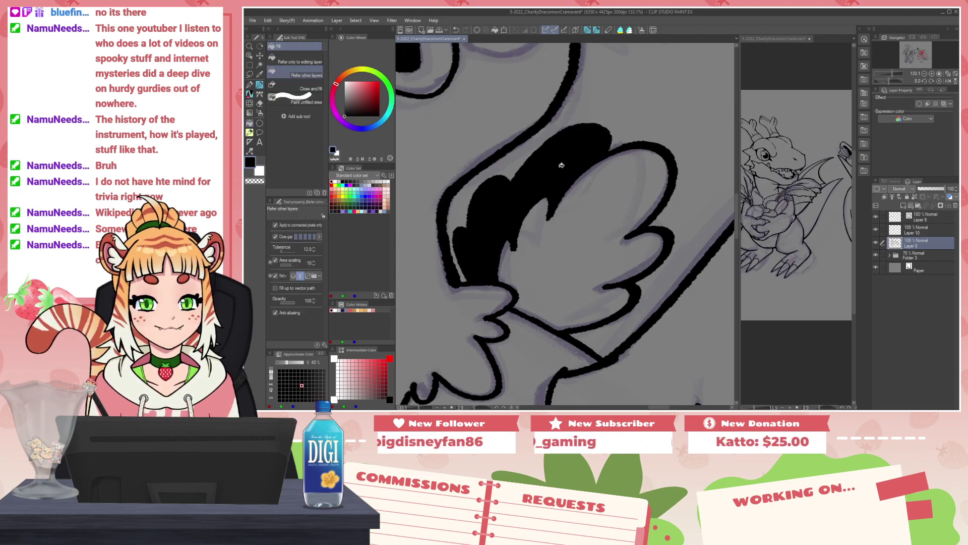
# Step: Erase the black notches along the inner edge of the front tuft to smooth where it meets the filled tuft
pyautogui.press('p')
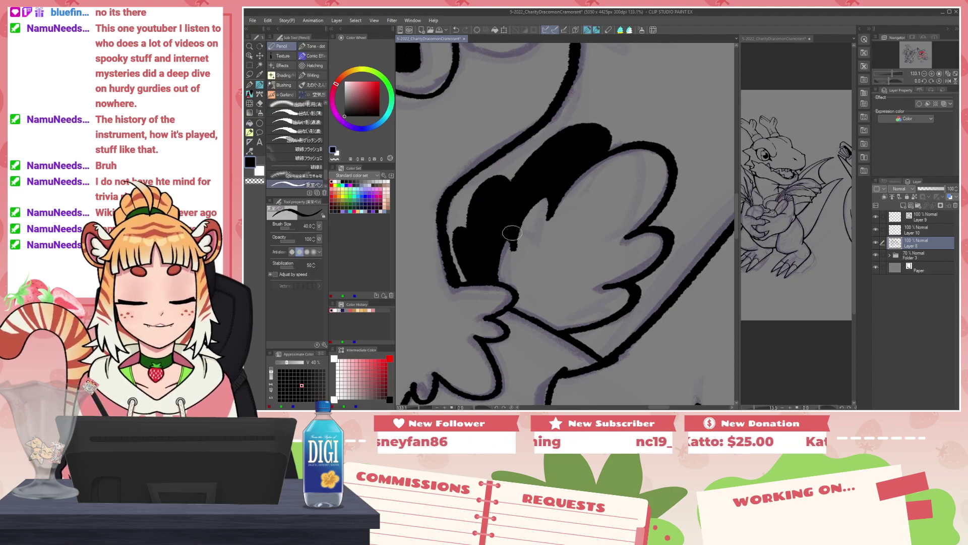
pyautogui.press('c')
pyautogui.moveTo(507, 276)
pyautogui.mouseDown()
pyautogui.moveTo(499, 248)
pyautogui.moveTo(524, 236)
pyautogui.moveTo(515, 253)
pyautogui.moveTo(542, 199)
pyautogui.moveTo(534, 241)
pyautogui.moveTo(552, 201)
pyautogui.moveTo(534, 218)
pyautogui.moveTo(543, 203)
pyautogui.moveTo(570, 194)
pyautogui.mouseUp()
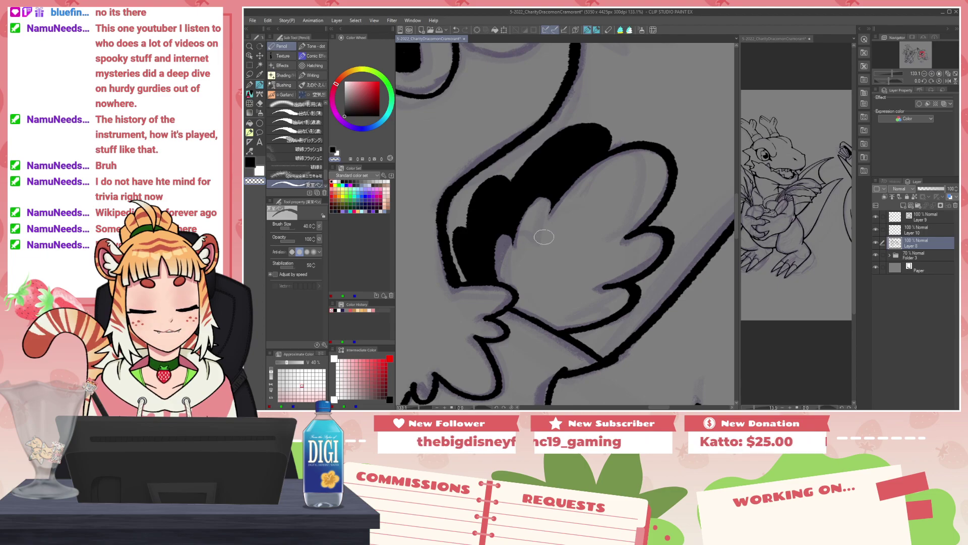
pyautogui.scroll(-10, 529, 239)
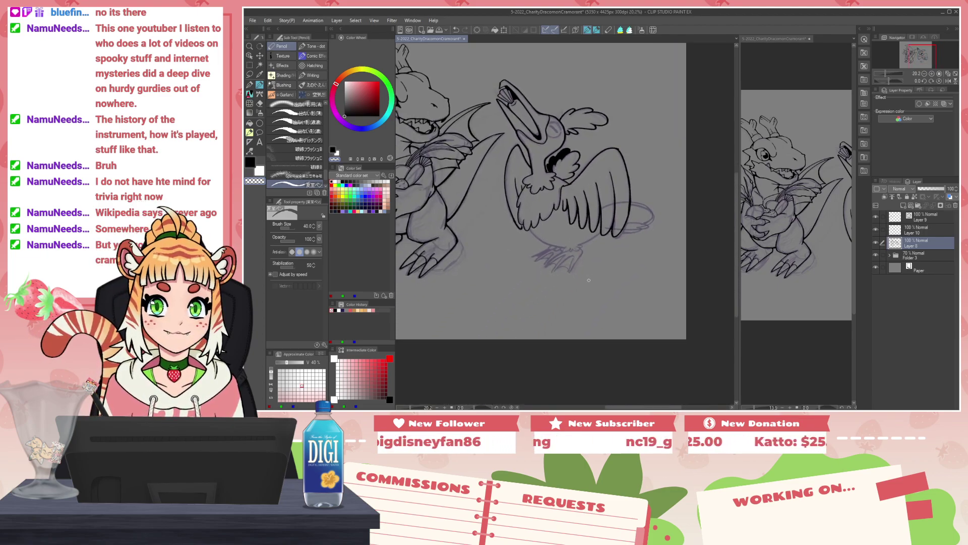
# Step: Touch up the far wing's lower tip with ink where it meets the chest feathers
pyautogui.scroll(1, 588, 279)
pyautogui.scroll(4, 578, 268)
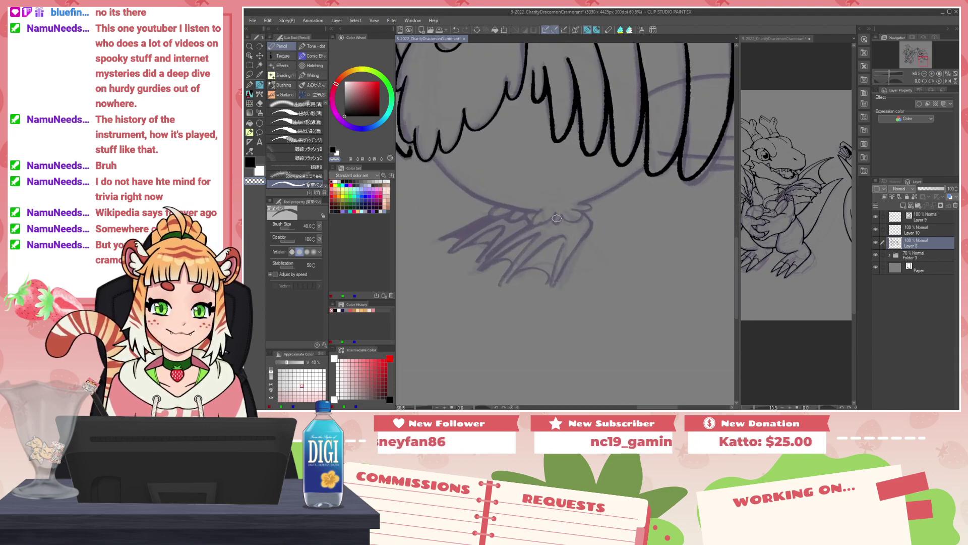
pyautogui.moveTo(529, 167); pyautogui.dragTo(649, 253)
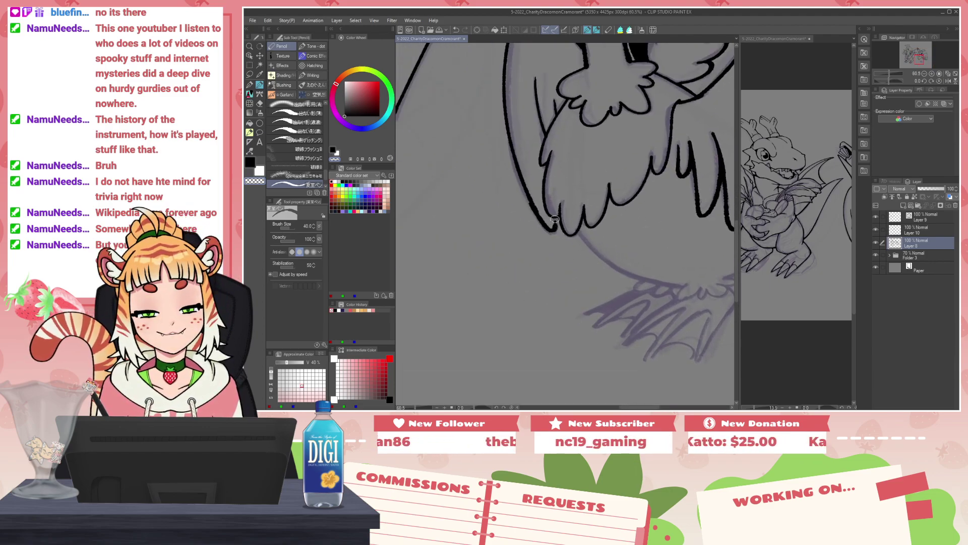
pyautogui.press('c')
pyautogui.moveTo(555, 220); pyautogui.dragTo(556, 226)
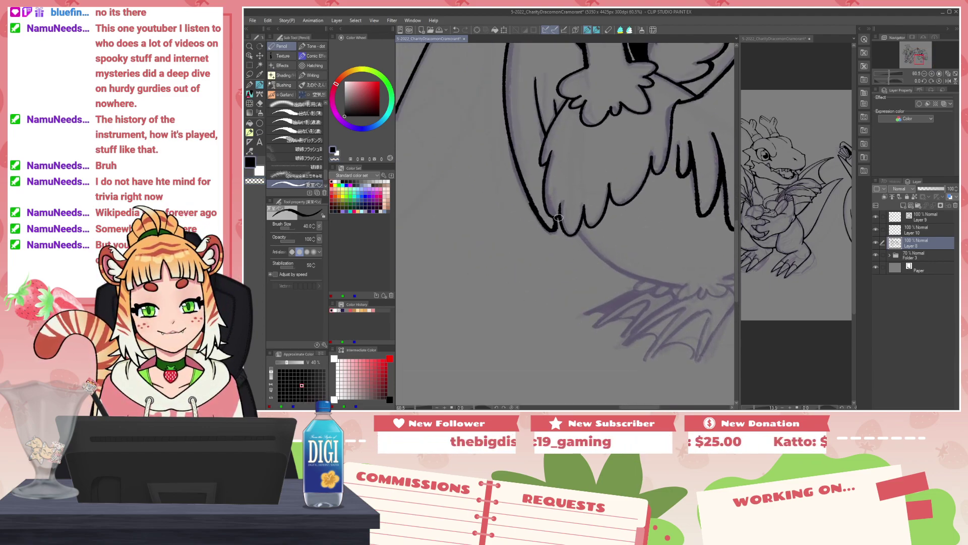
# Step: Ink the bird's belly curve from the chest feathers to the near wing, with a ragged feather tuft above the leg
pyautogui.moveTo(581, 235)
pyautogui.mouseDown()
pyautogui.moveTo(509, 223)
pyautogui.moveTo(538, 252)
pyautogui.moveTo(579, 264)
pyautogui.mouseUp()
pyautogui.hotkey('ctrl', 'z')
pyautogui.moveTo(494, 208)
pyautogui.mouseDown()
pyautogui.moveTo(553, 257)
pyautogui.moveTo(600, 264)
pyautogui.mouseUp()
pyautogui.moveTo(497, 212)
pyautogui.mouseDown()
pyautogui.moveTo(523, 242)
pyautogui.moveTo(596, 266)
pyautogui.mouseUp()
pyautogui.hotkey('ctrl', 'z')
pyautogui.moveTo(498, 213)
pyautogui.mouseDown()
pyautogui.moveTo(556, 258)
pyautogui.moveTo(604, 273)
pyautogui.moveTo(631, 276)
pyautogui.moveTo(657, 260)
pyautogui.moveTo(572, 290)
pyautogui.moveTo(648, 247)
pyautogui.mouseUp()
pyautogui.hotkey('ctrl', 'z')
pyautogui.press('c')
pyautogui.press('c')
pyautogui.moveTo(696, 226); pyautogui.dragTo(603, 252)
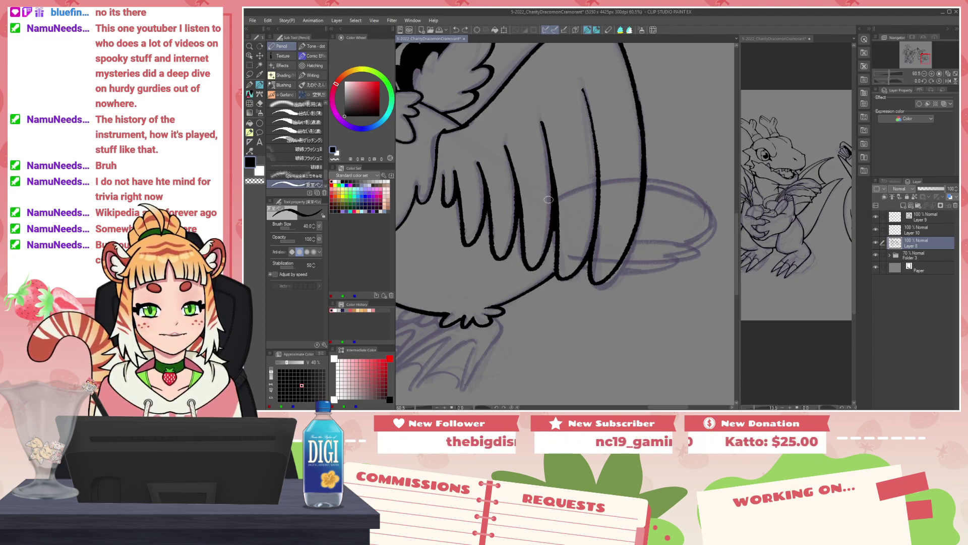
pyautogui.press('x')
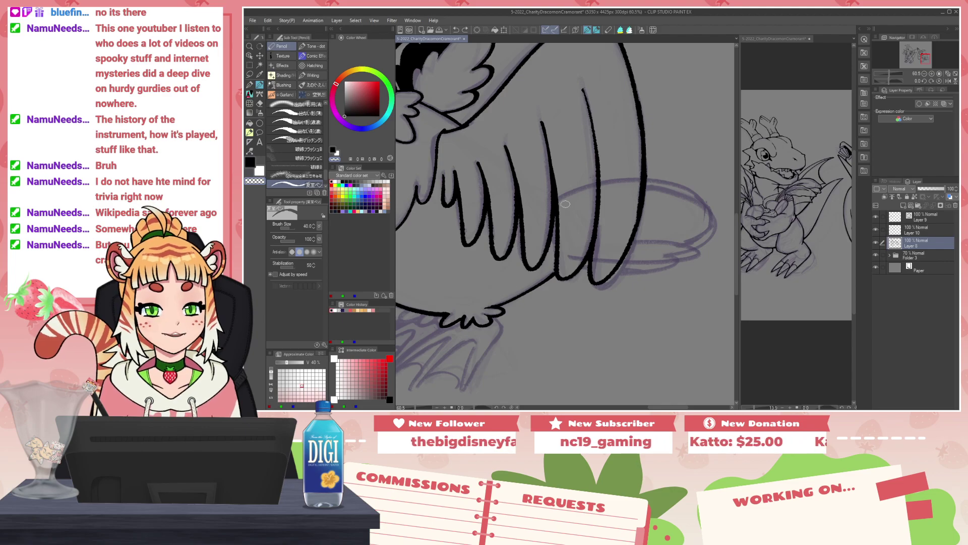
pyautogui.scroll(-6, 565, 203)
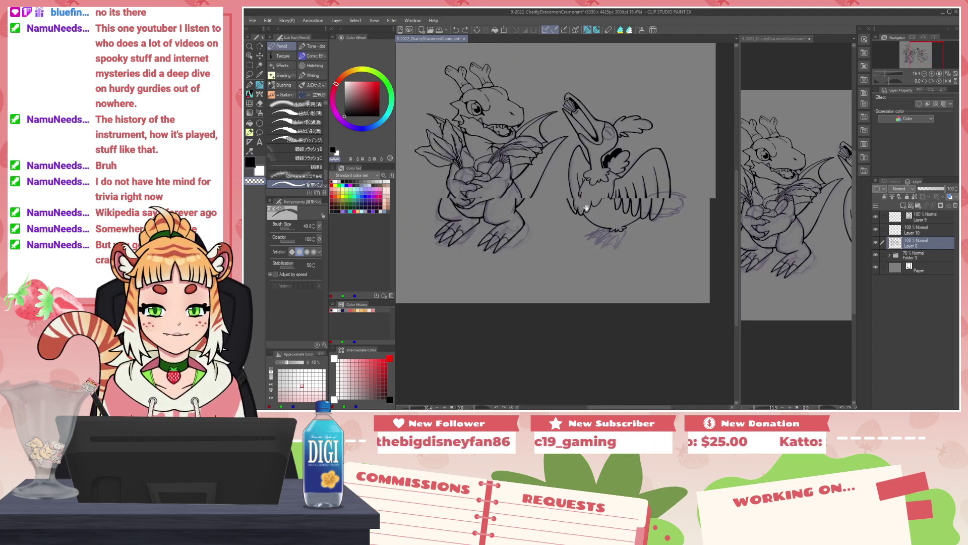
# Step: Ink the outer edge of the bird's near leg from the feather tuft down to the rear toe tip
pyautogui.moveTo(631, 196); pyautogui.dragTo(555, 249)
pyautogui.scroll(2, 575, 208)
pyautogui.moveTo(638, 294); pyautogui.dragTo(618, 210)
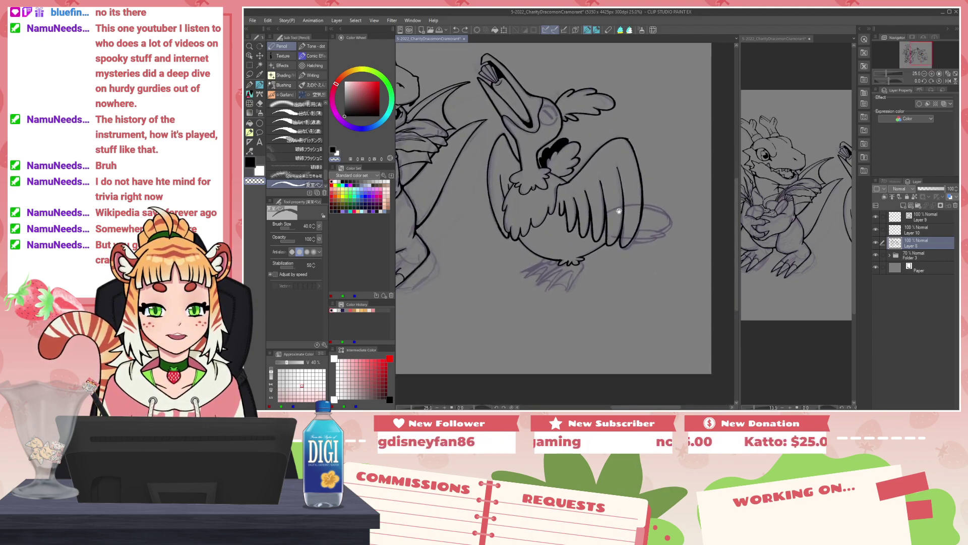
pyautogui.scroll(8, 616, 282)
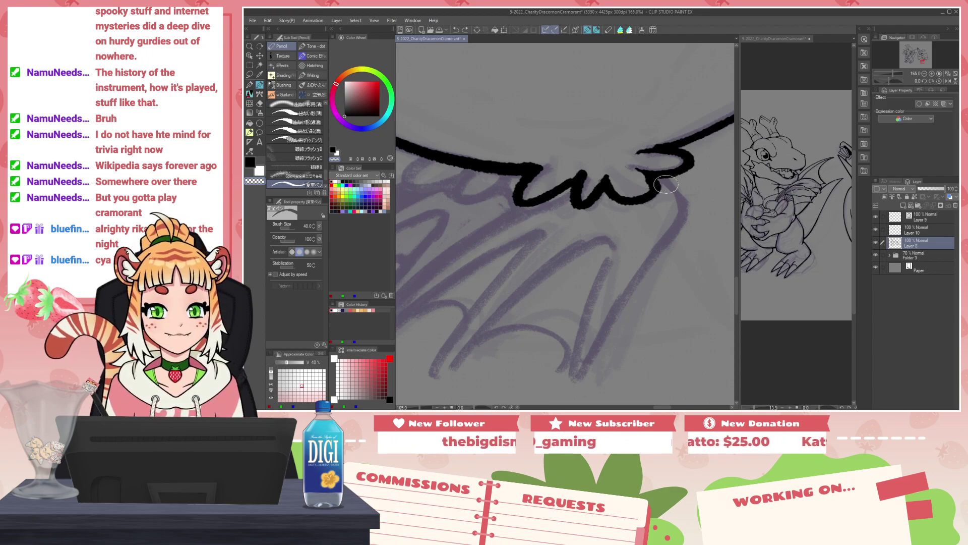
pyautogui.moveTo(656, 172); pyautogui.dragTo(681, 218)
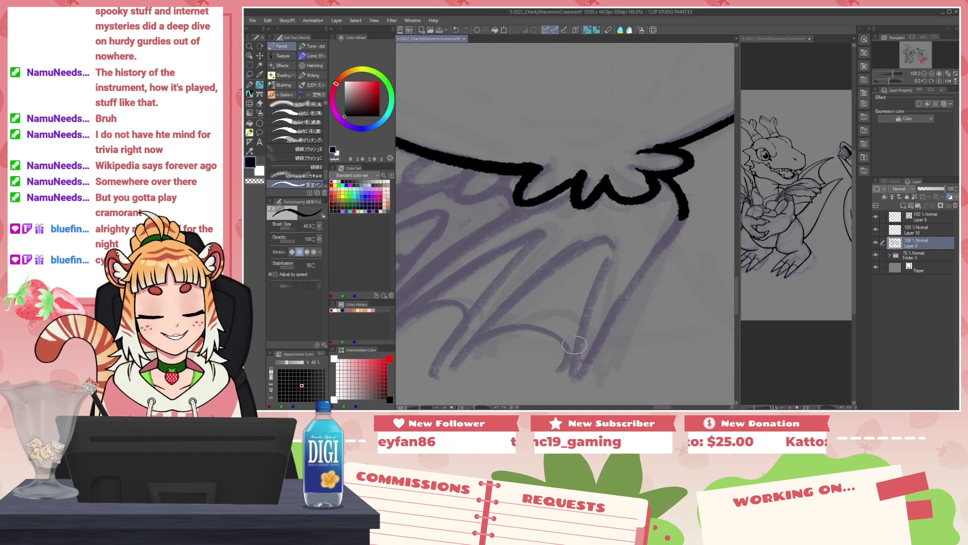
pyautogui.moveTo(585, 348)
pyautogui.mouseDown()
pyautogui.moveTo(552, 327)
pyautogui.moveTo(553, 335)
pyautogui.moveTo(565, 325)
pyautogui.moveTo(673, 161)
pyautogui.mouseUp()
pyautogui.hotkey('ctrl', 'z')
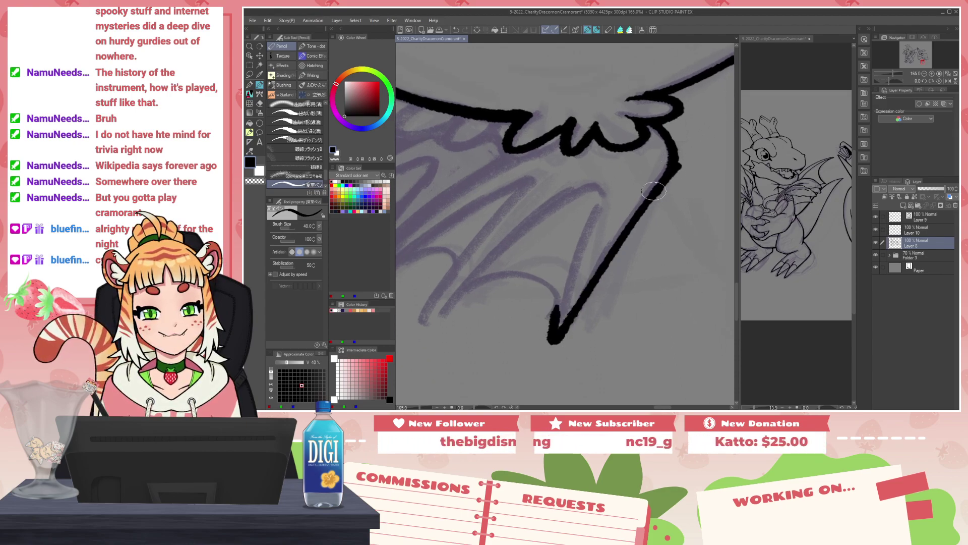
# Step: Ink the scalloped webbing between the near foot's toes and its front edge back up to the feather tuft
pyautogui.moveTo(478, 295)
pyautogui.mouseDown()
pyautogui.moveTo(515, 259)
pyautogui.moveTo(554, 247)
pyautogui.moveTo(587, 264)
pyautogui.moveTo(541, 247)
pyautogui.moveTo(592, 266)
pyautogui.moveTo(597, 305)
pyautogui.mouseUp()
pyautogui.hotkey('ctrl', 'z')
pyautogui.hotkey('ctrl', 'z')
pyautogui.moveTo(479, 295)
pyautogui.mouseDown()
pyautogui.moveTo(565, 242)
pyautogui.moveTo(600, 302)
pyautogui.moveTo(487, 288)
pyautogui.moveTo(595, 257)
pyautogui.moveTo(602, 288)
pyautogui.mouseUp()
pyautogui.hotkey('ctrl', 'z')
pyautogui.moveTo(497, 267)
pyautogui.mouseDown()
pyautogui.moveTo(547, 245)
pyautogui.moveTo(537, 240)
pyautogui.moveTo(516, 295)
pyautogui.mouseUp()
pyautogui.hotkey('ctrl', 'z')
pyautogui.moveTo(545, 233)
pyautogui.mouseDown()
pyautogui.moveTo(518, 294)
pyautogui.moveTo(569, 239)
pyautogui.mouseUp()
pyautogui.press('c')
pyautogui.press('c')
pyautogui.moveTo(461, 246)
pyautogui.mouseDown()
pyautogui.moveTo(494, 225)
pyautogui.moveTo(539, 245)
pyautogui.mouseUp()
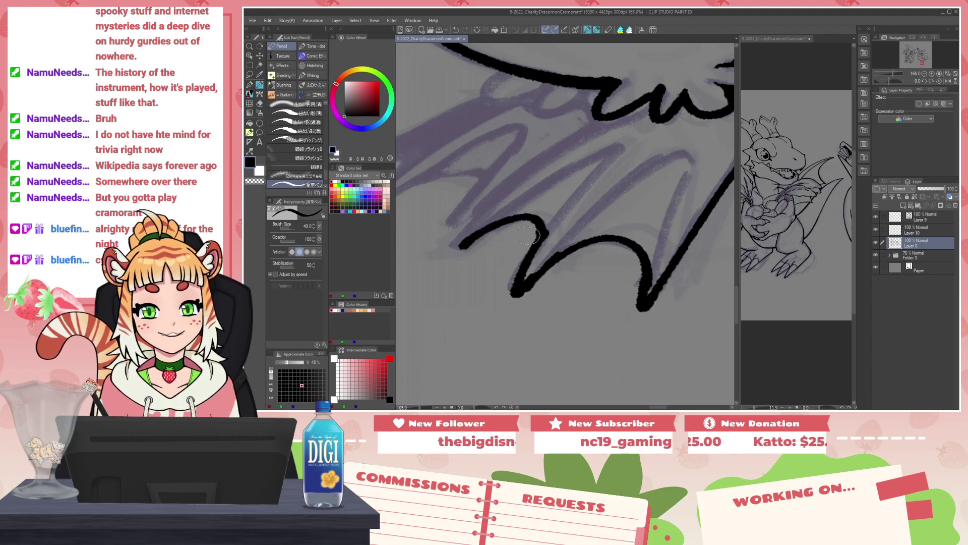
pyautogui.moveTo(457, 247); pyautogui.dragTo(599, 122)
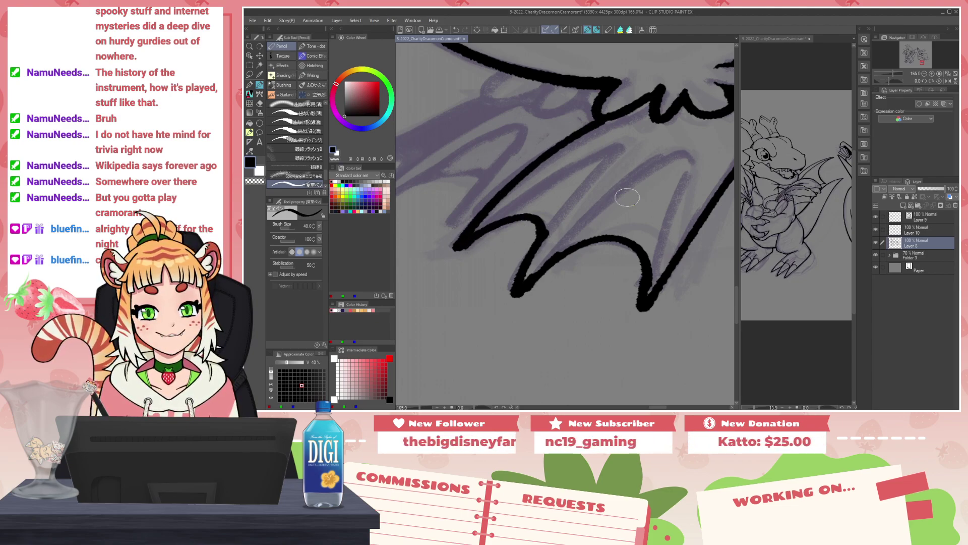
# Step: Ink the thin toe lines inside the near foot's webbing at brush size 25 and clean up the toe tips
pyautogui.moveTo(663, 160); pyautogui.dragTo(583, 231)
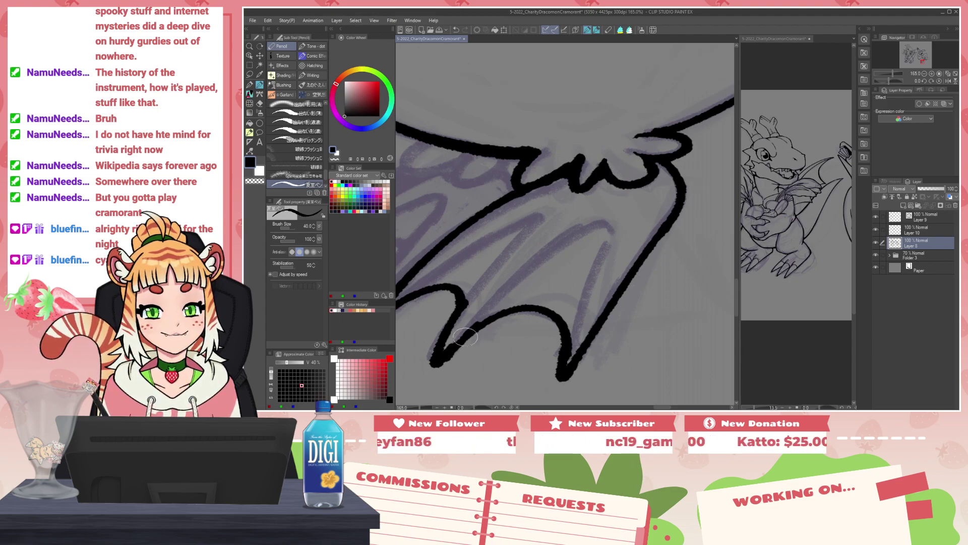
pyautogui.press('[')
pyautogui.press('[')
pyautogui.press('c')
pyautogui.moveTo(444, 352); pyautogui.dragTo(476, 322)
pyautogui.press('c')
pyautogui.press('x')
pyautogui.moveTo(441, 360); pyautogui.dragTo(470, 332)
pyautogui.hotkey('ctrl', 'z')
pyautogui.press('x')
pyautogui.moveTo(441, 360); pyautogui.dragTo(475, 327)
pyautogui.moveTo(440, 359)
pyautogui.mouseDown()
pyautogui.moveTo(544, 254)
pyautogui.moveTo(601, 220)
pyautogui.moveTo(608, 232)
pyautogui.moveTo(562, 378)
pyautogui.moveTo(597, 331)
pyautogui.mouseUp()
pyautogui.press('c')
pyautogui.moveTo(567, 372); pyautogui.dragTo(604, 318)
pyautogui.moveTo(518, 331); pyautogui.dragTo(604, 335)
pyautogui.press('c')
pyautogui.moveTo(474, 312)
pyautogui.mouseDown()
pyautogui.moveTo(552, 256)
pyautogui.moveTo(620, 229)
pyautogui.moveTo(534, 333)
pyautogui.mouseUp()
pyautogui.press('c')
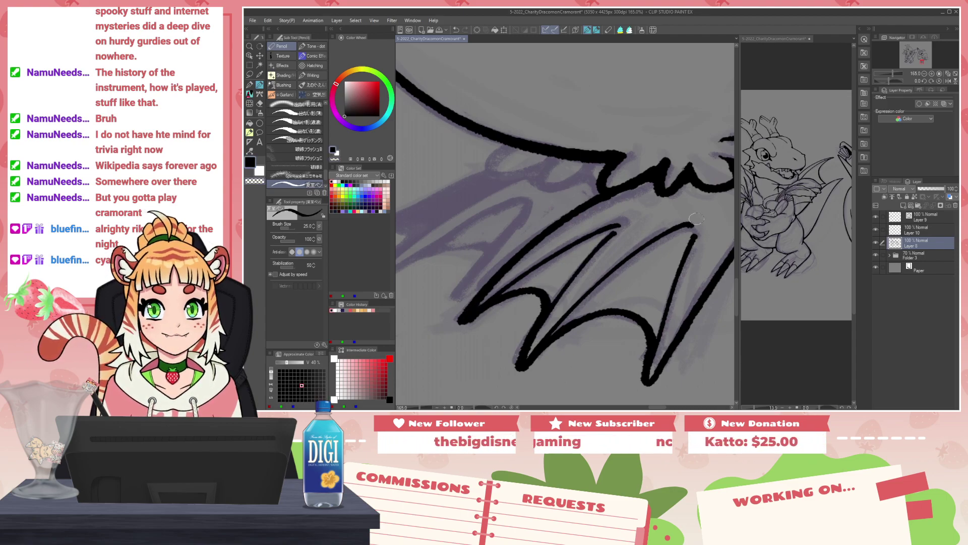
# Step: Ink the scalloped lower edge of the bird's far foot at brush size 30, connecting it to the near foot
pyautogui.scroll(-6, 695, 218)
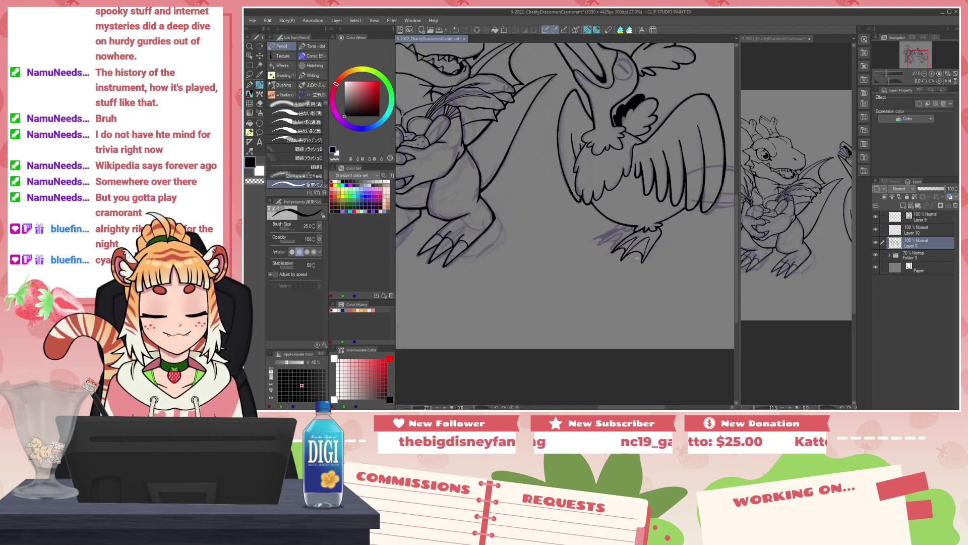
pyautogui.scroll(5, 637, 259)
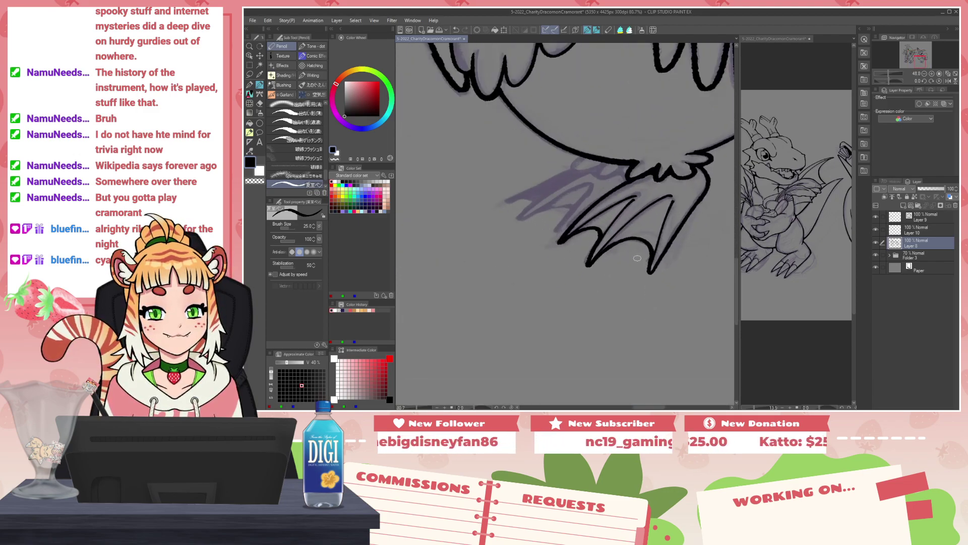
pyautogui.scroll(3, 635, 258)
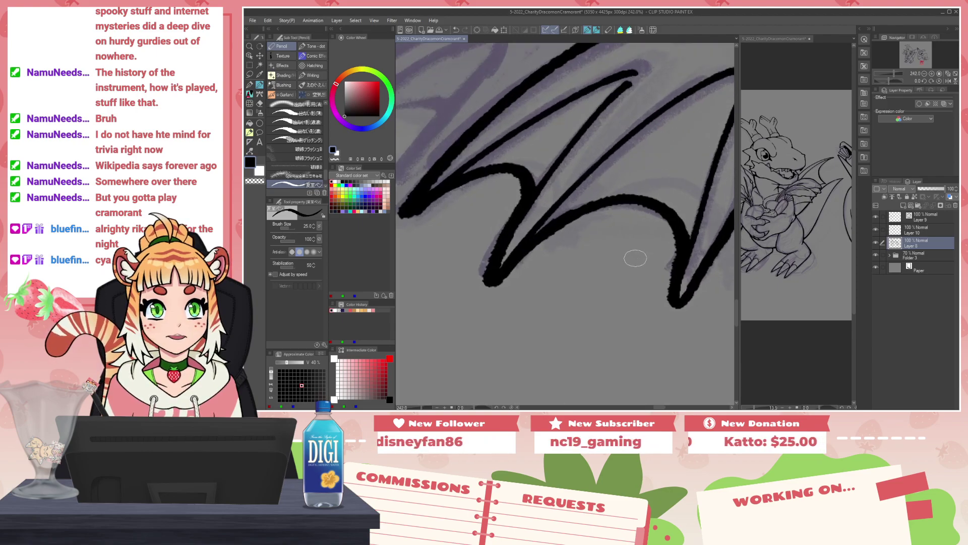
pyautogui.moveTo(615, 271); pyautogui.dragTo(661, 281)
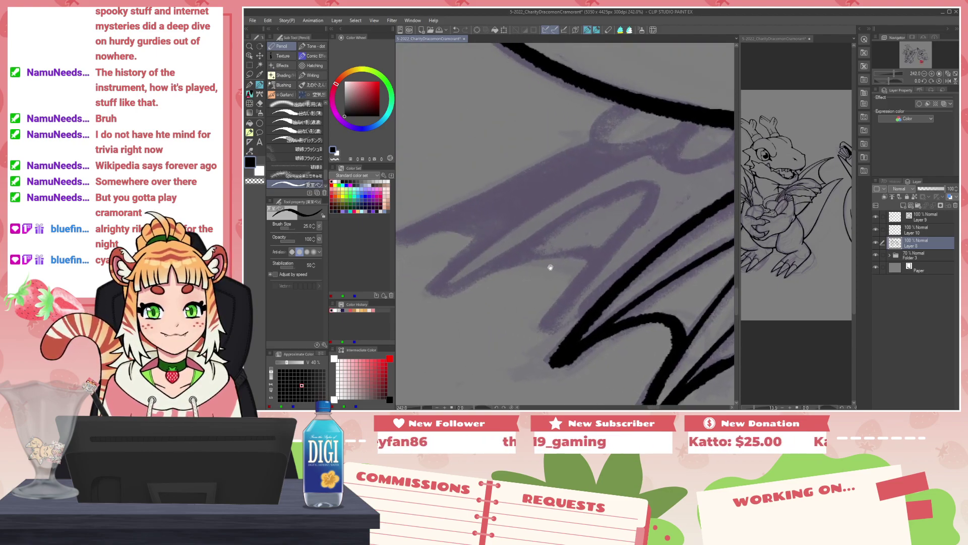
pyautogui.press(']')
pyautogui.moveTo(472, 244); pyautogui.dragTo(432, 288)
pyautogui.hotkey('ctrl', 'z')
pyautogui.moveTo(495, 234)
pyautogui.mouseDown()
pyautogui.moveTo(435, 290)
pyautogui.moveTo(542, 254)
pyautogui.moveTo(574, 268)
pyautogui.moveTo(538, 333)
pyautogui.moveTo(608, 290)
pyautogui.mouseUp()
pyautogui.hotkey('ctrl', 'z')
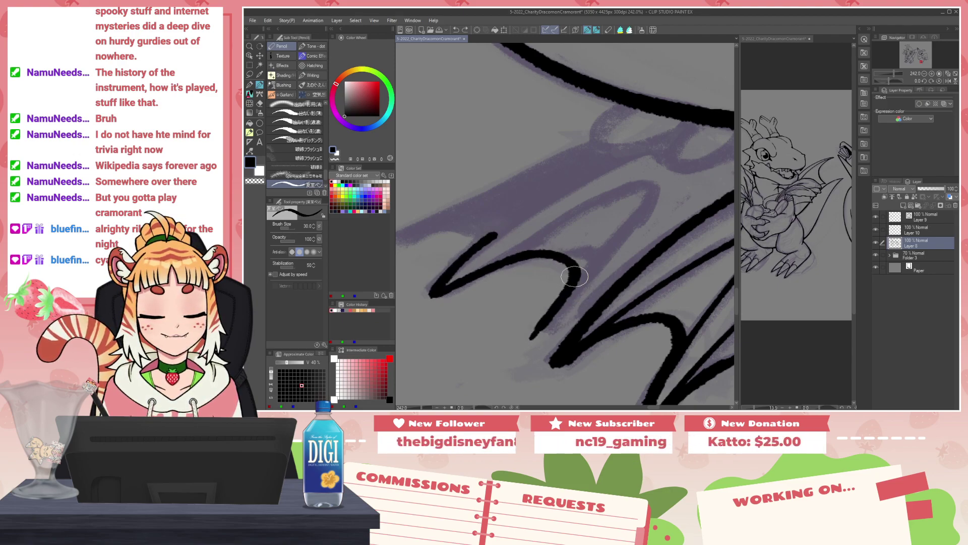
pyautogui.moveTo(534, 335); pyautogui.dragTo(604, 290)
# Step: Outline the outermost toe section of the far foot and fill it with solid black
pyautogui.moveTo(485, 267); pyautogui.dragTo(560, 288)
pyautogui.moveTo(616, 241)
pyautogui.mouseDown()
pyautogui.moveTo(530, 288)
pyautogui.moveTo(628, 216)
pyautogui.mouseUp()
pyautogui.moveTo(533, 268)
pyautogui.mouseDown()
pyautogui.moveTo(610, 248)
pyautogui.moveTo(472, 279)
pyautogui.moveTo(445, 297)
pyautogui.mouseUp()
pyautogui.moveTo(445, 297)
pyautogui.mouseDown()
pyautogui.moveTo(507, 277)
pyautogui.moveTo(541, 295)
pyautogui.mouseUp()
pyautogui.moveTo(512, 260)
pyautogui.mouseDown()
pyautogui.moveTo(569, 224)
pyautogui.moveTo(659, 188)
pyautogui.mouseUp()
pyautogui.press('g')
pyautogui.click(618, 220)
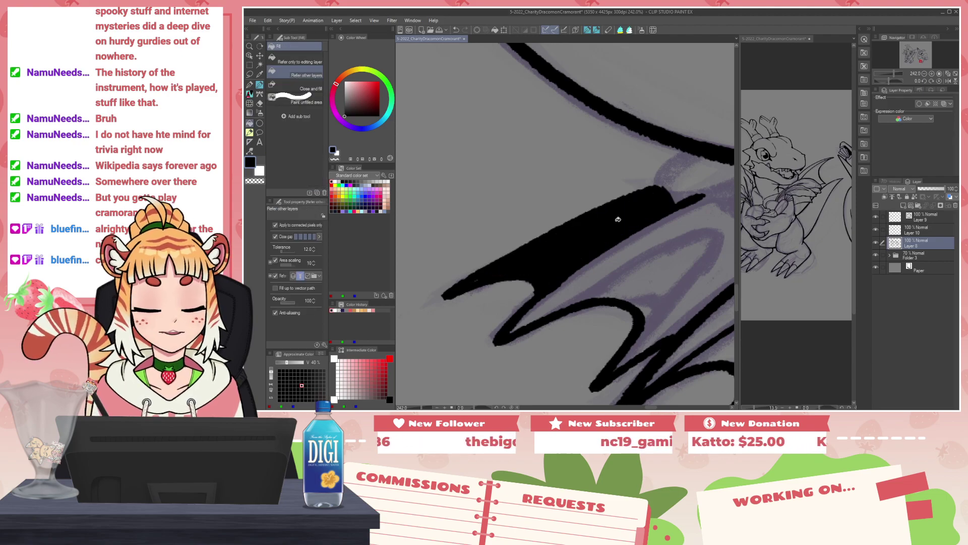
# Step: Ink the feather tuft above the far foot and add the toe line inside its webbing
pyautogui.scroll(-20, 580, 212)
pyautogui.scroll(11, 563, 214)
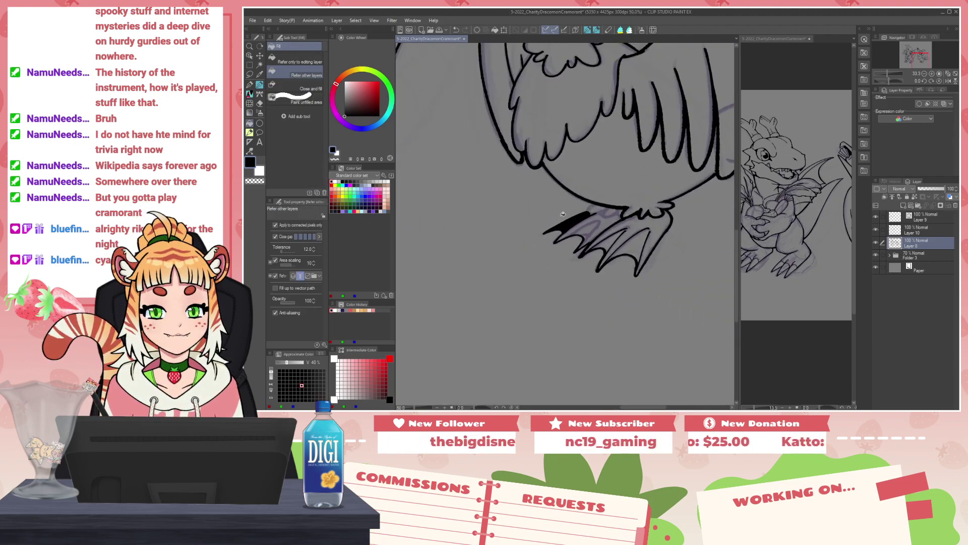
pyautogui.scroll(1, 563, 214)
pyautogui.press('p')
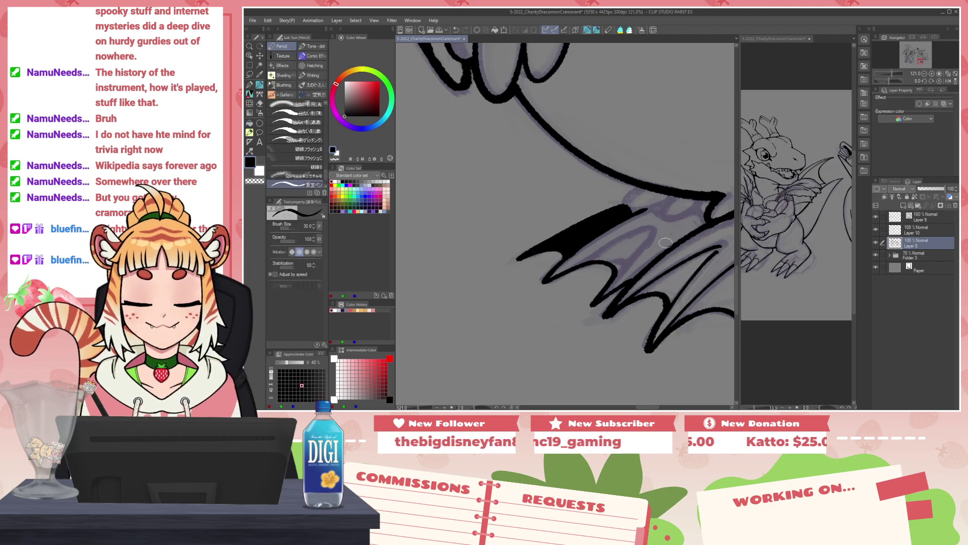
pyautogui.moveTo(657, 195)
pyautogui.mouseDown()
pyautogui.moveTo(588, 220)
pyautogui.moveTo(627, 209)
pyautogui.moveTo(619, 215)
pyautogui.moveTo(628, 212)
pyautogui.moveTo(570, 214)
pyautogui.moveTo(633, 206)
pyautogui.moveTo(612, 230)
pyautogui.moveTo(664, 211)
pyautogui.moveTo(652, 227)
pyautogui.moveTo(671, 205)
pyautogui.moveTo(611, 222)
pyautogui.mouseUp()
pyautogui.hotkey('ctrl', 'z')
pyautogui.press('c')
pyautogui.press('c')
pyautogui.moveTo(687, 247)
pyautogui.keyDown('space'); pyautogui.mouseDown()
pyautogui.moveTo(611, 267)
pyautogui.moveTo(646, 282)
pyautogui.mouseUp(); pyautogui.keyUp('space')
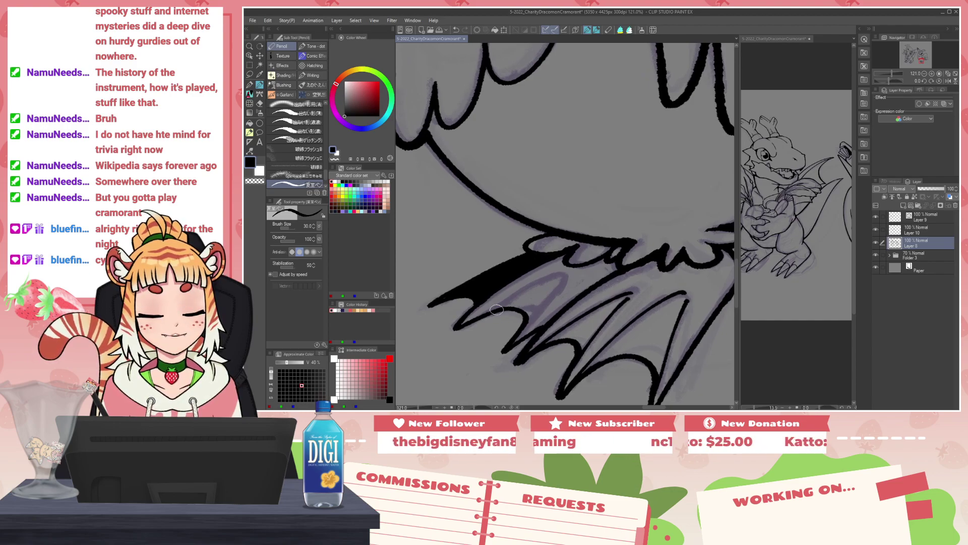
pyautogui.moveTo(495, 310); pyautogui.dragTo(569, 276)
pyautogui.scroll(-20, 561, 258)
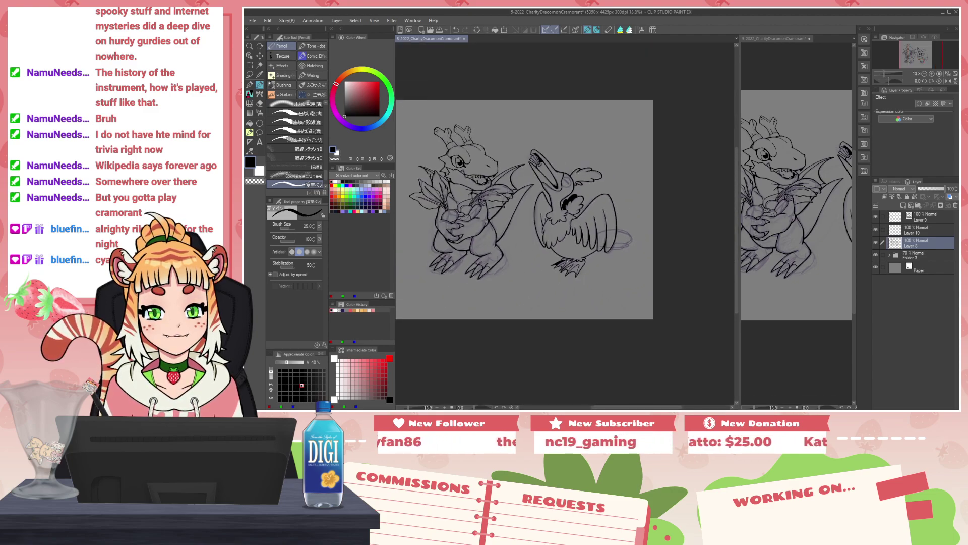
# Step: Ink the bird's rounded tail feathers behind the near wing's tip at brush size 40
pyautogui.scroll(5, 564, 260)
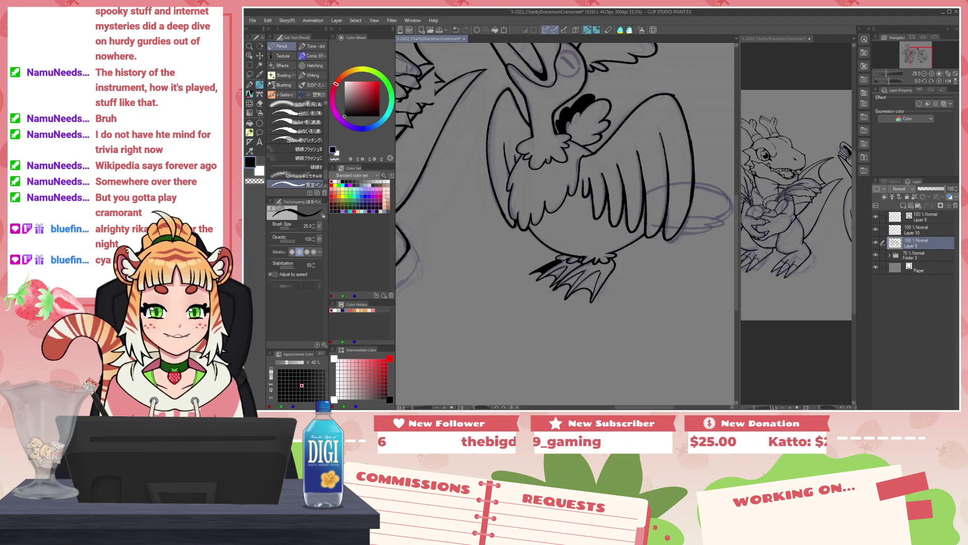
pyautogui.press('h')
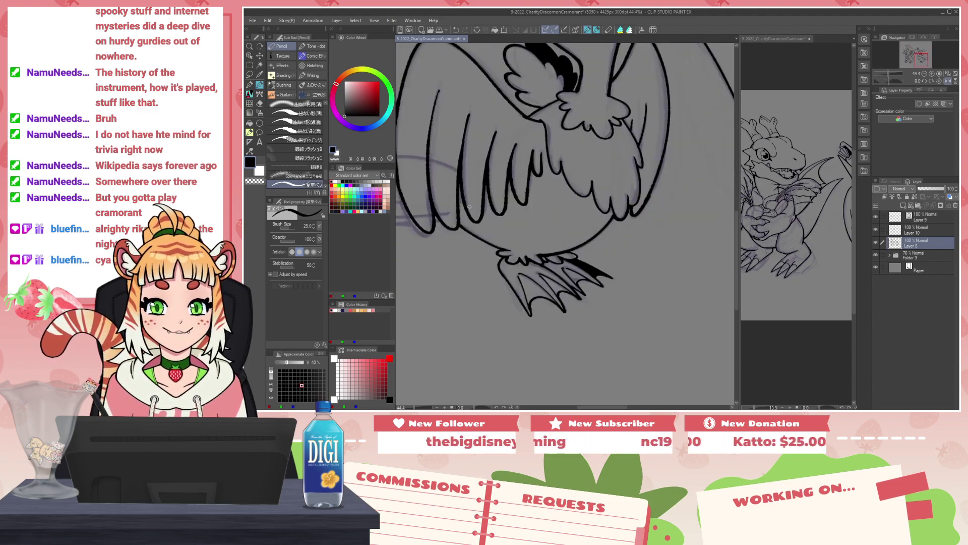
pyautogui.moveTo(478, 189); pyautogui.dragTo(652, 209)
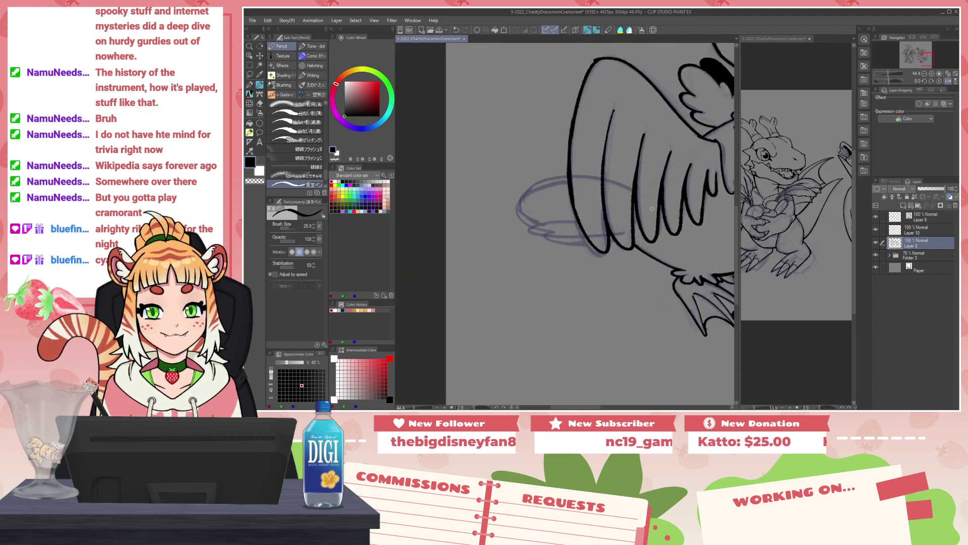
pyautogui.press('r')
pyautogui.moveTo(612, 169); pyautogui.dragTo(608, 230)
pyautogui.scroll(2, 608, 229)
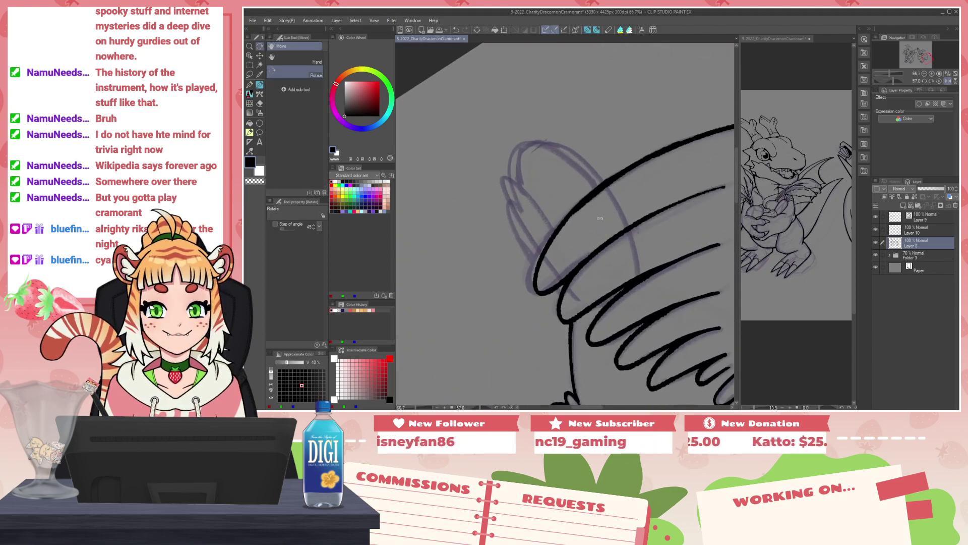
pyautogui.press('p')
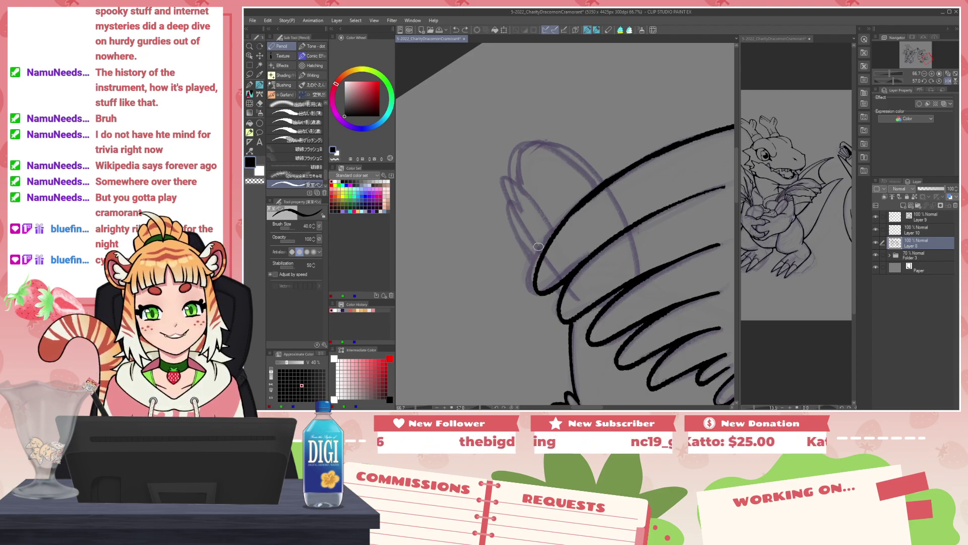
pyautogui.moveTo(543, 256)
pyautogui.mouseDown()
pyautogui.moveTo(507, 206)
pyautogui.moveTo(518, 192)
pyautogui.moveTo(507, 212)
pyautogui.moveTo(536, 212)
pyautogui.moveTo(512, 155)
pyautogui.moveTo(595, 174)
pyautogui.mouseUp()
pyautogui.hotkey('ctrl', 'z')
pyautogui.hotkey('ctrl', 'z')
pyautogui.moveTo(505, 191)
pyautogui.mouseDown()
pyautogui.moveTo(509, 165)
pyautogui.moveTo(540, 141)
pyautogui.moveTo(590, 165)
pyautogui.moveTo(607, 187)
pyautogui.mouseUp()
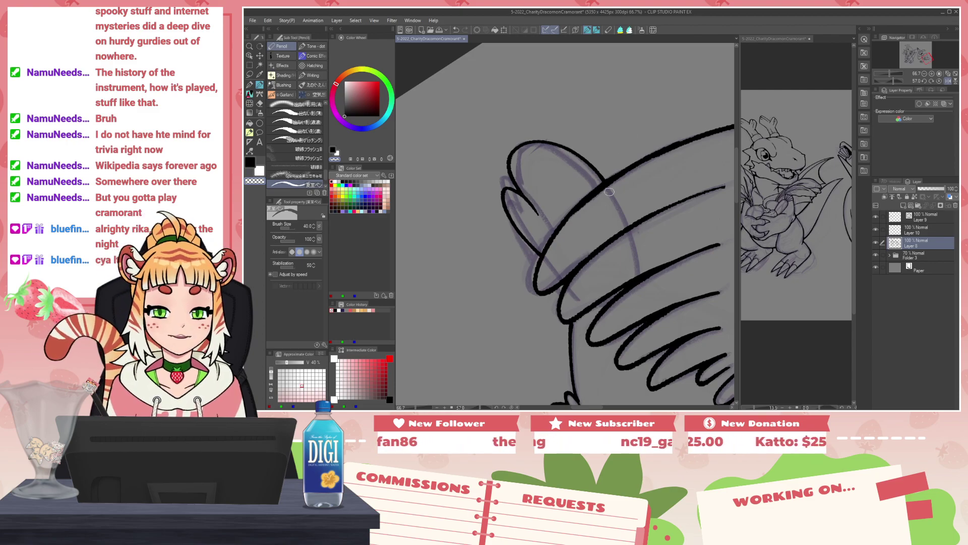
# Step: Examine the line art of both characters with the sketch folder temporarily hidden
pyautogui.hotkey('shift', 'space')
pyautogui.moveTo(648, 184); pyautogui.dragTo(631, 151)
pyautogui.scroll(-4, 668, 208)
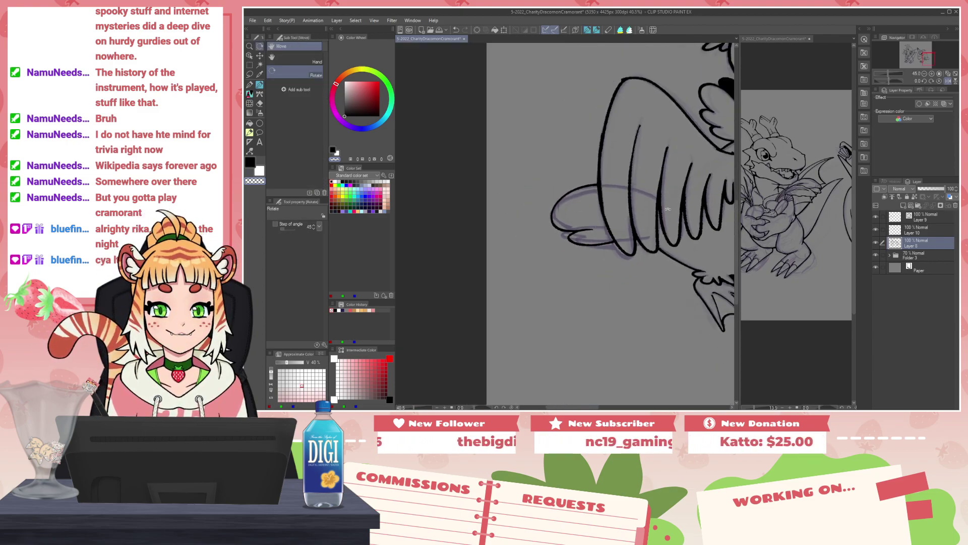
pyautogui.scroll(-10, 667, 206)
pyautogui.moveTo(666, 203); pyautogui.dragTo(548, 238)
pyautogui.moveTo(723, 229); pyautogui.dragTo(693, 235)
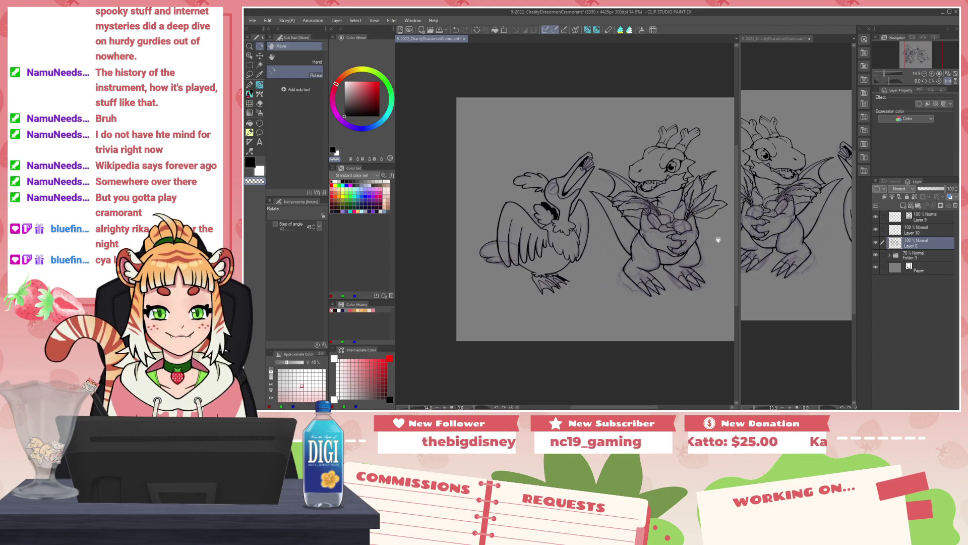
pyautogui.click(875, 256)
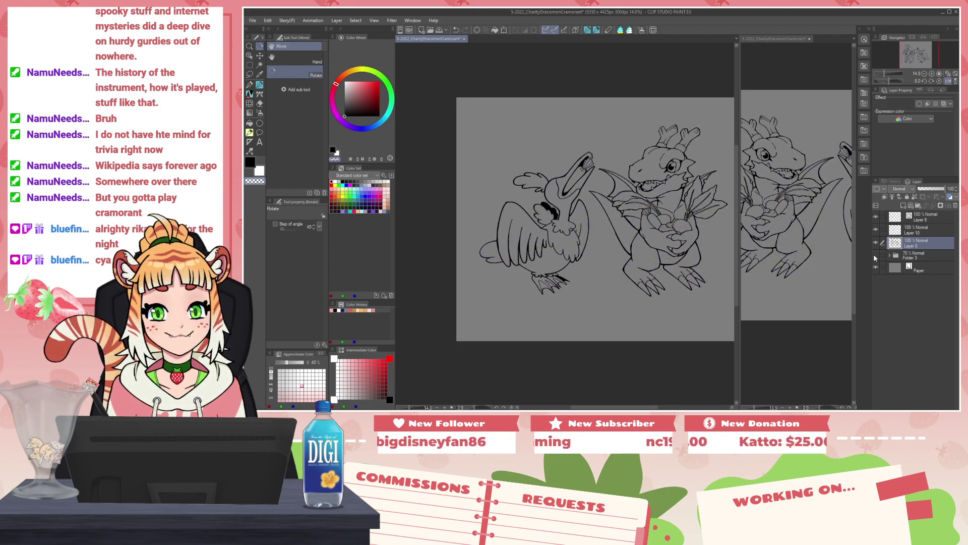
pyautogui.click(875, 256)
# Step: Ink the bird's round eye outline beside the beak and its slanted slit pupil, refining the eye's contour
pyautogui.scroll(8, 553, 167)
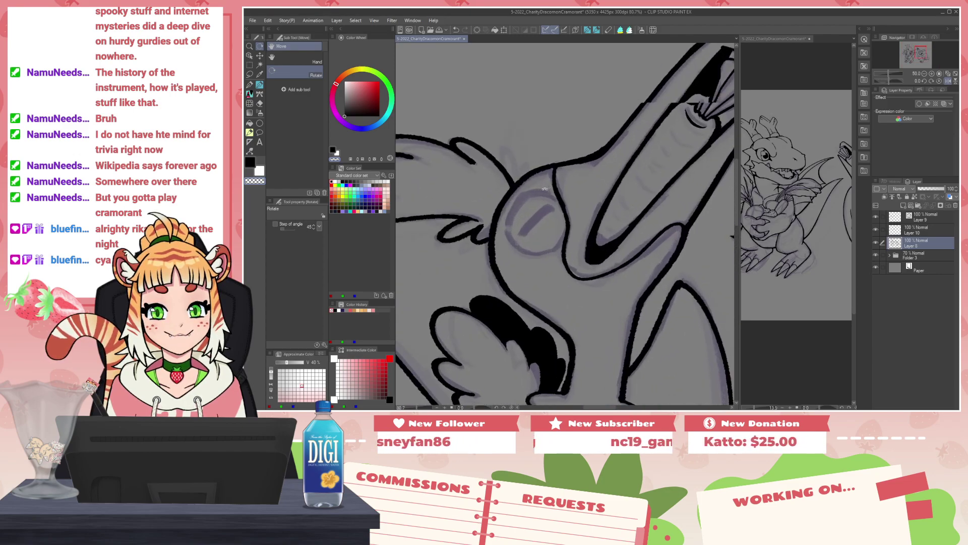
pyautogui.press('p')
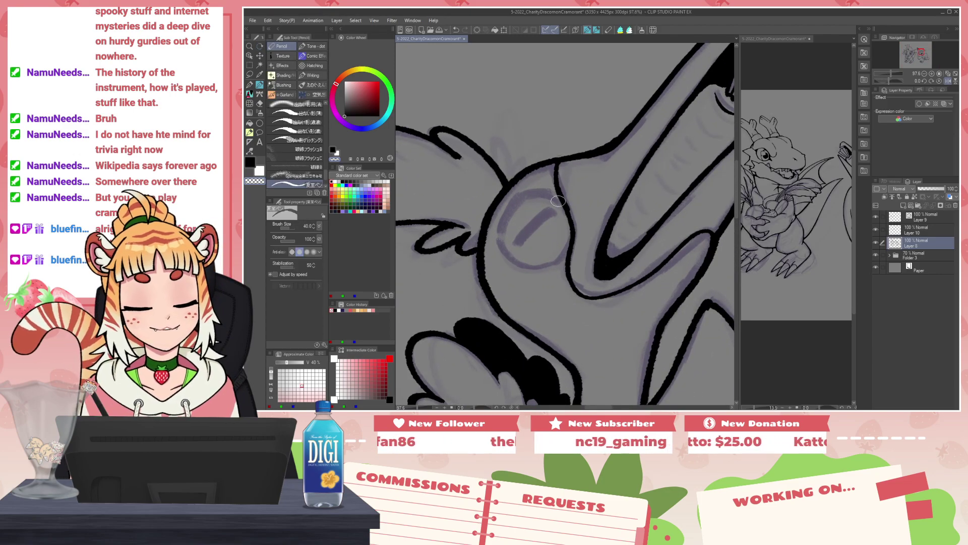
pyautogui.press('x')
pyautogui.moveTo(562, 204)
pyautogui.mouseDown()
pyautogui.moveTo(524, 193)
pyautogui.moveTo(499, 226)
pyautogui.moveTo(508, 261)
pyautogui.moveTo(543, 272)
pyautogui.moveTo(576, 230)
pyautogui.mouseUp()
pyautogui.press('x')
pyautogui.press('x')
pyautogui.moveTo(556, 199)
pyautogui.mouseDown()
pyautogui.moveTo(570, 240)
pyautogui.moveTo(515, 244)
pyautogui.moveTo(554, 208)
pyautogui.moveTo(508, 252)
pyautogui.moveTo(517, 245)
pyautogui.mouseUp()
pyautogui.press('c')
pyautogui.press('c')
pyautogui.press('c')
pyautogui.press('c')
pyautogui.press('c')
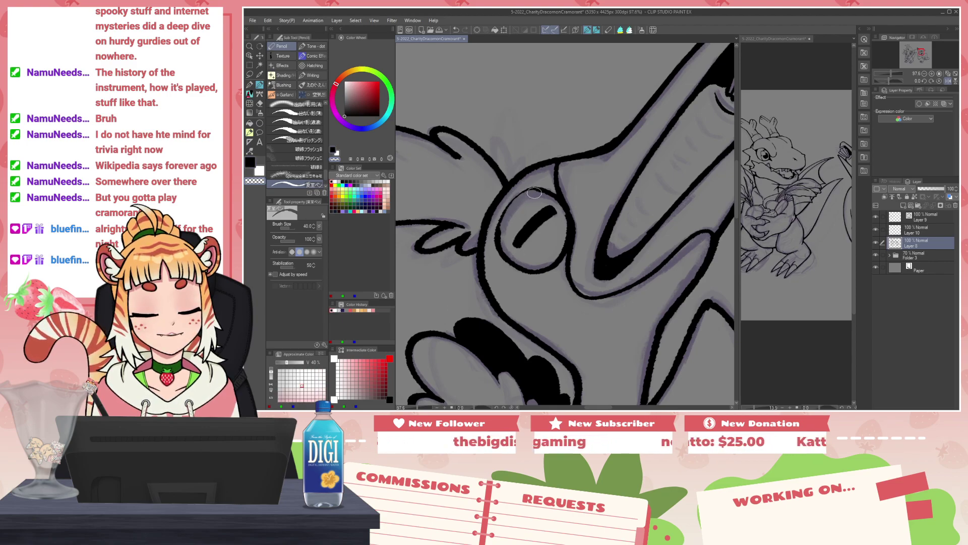
pyautogui.press('c')
pyautogui.press('c')
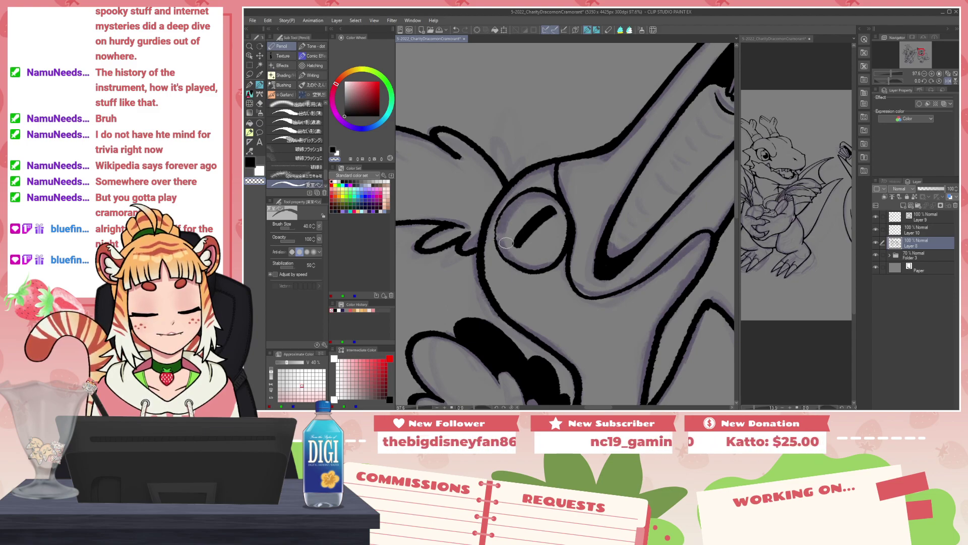
pyautogui.press('c')
pyautogui.press('c')
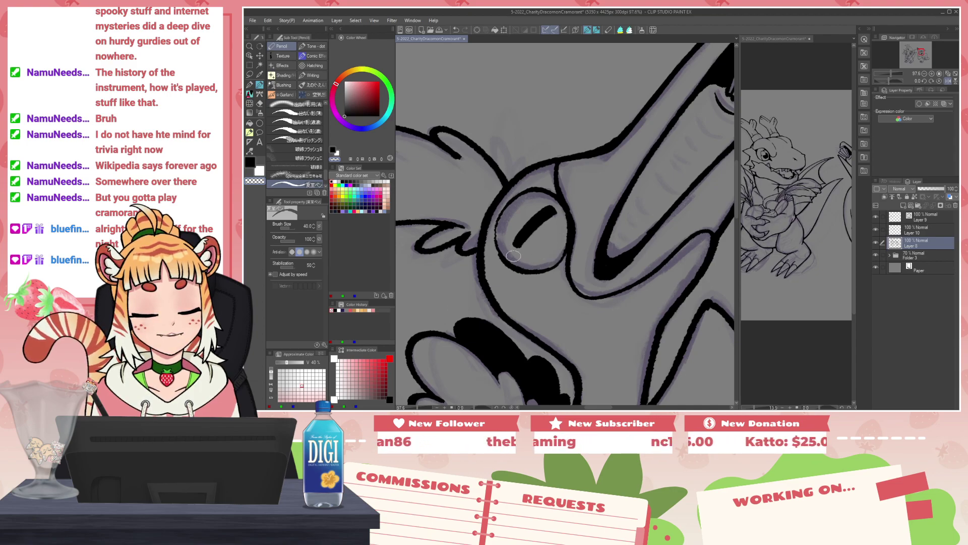
# Step: Hide the sketch folder so that only the inked line art of the two characters is displayed
pyautogui.scroll(-5, 520, 237)
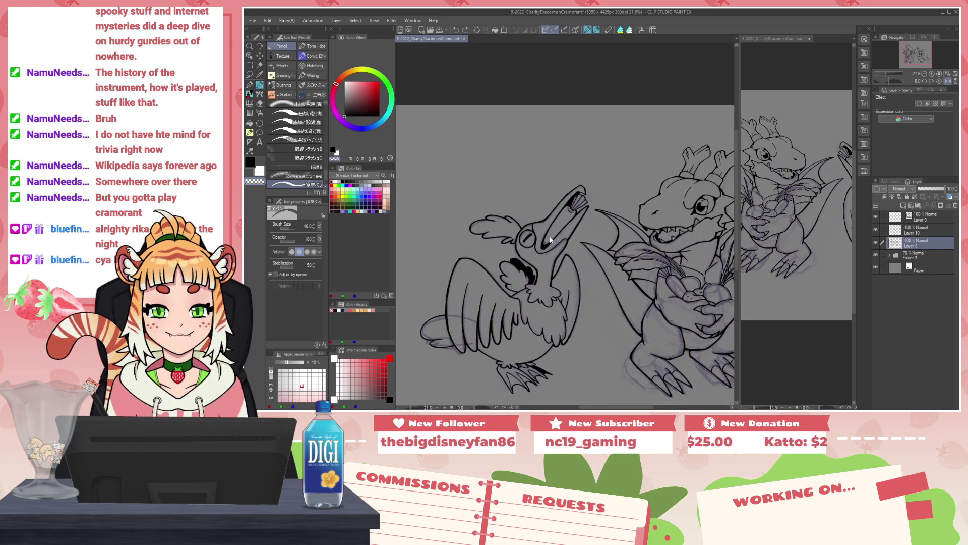
pyautogui.click(877, 256)
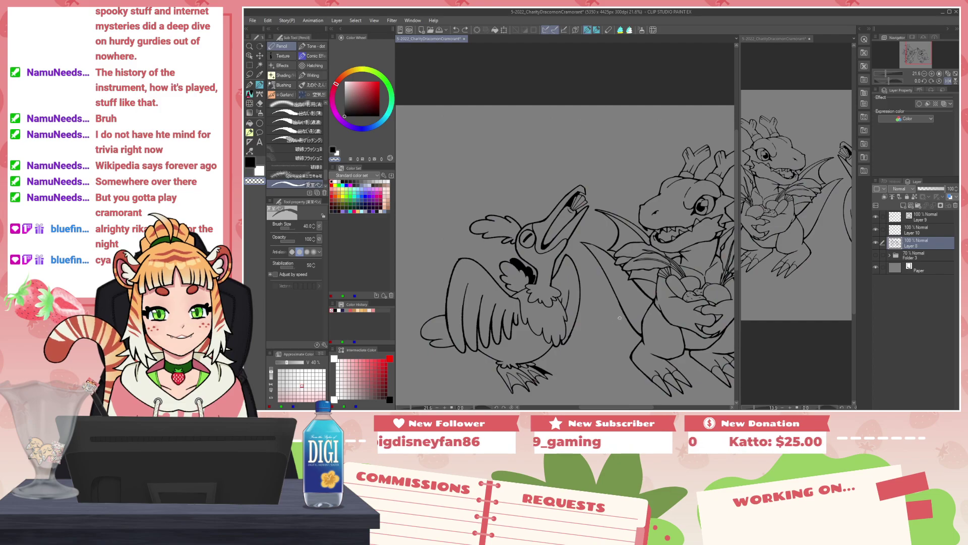
pyautogui.moveTo(620, 317); pyautogui.dragTo(594, 301)
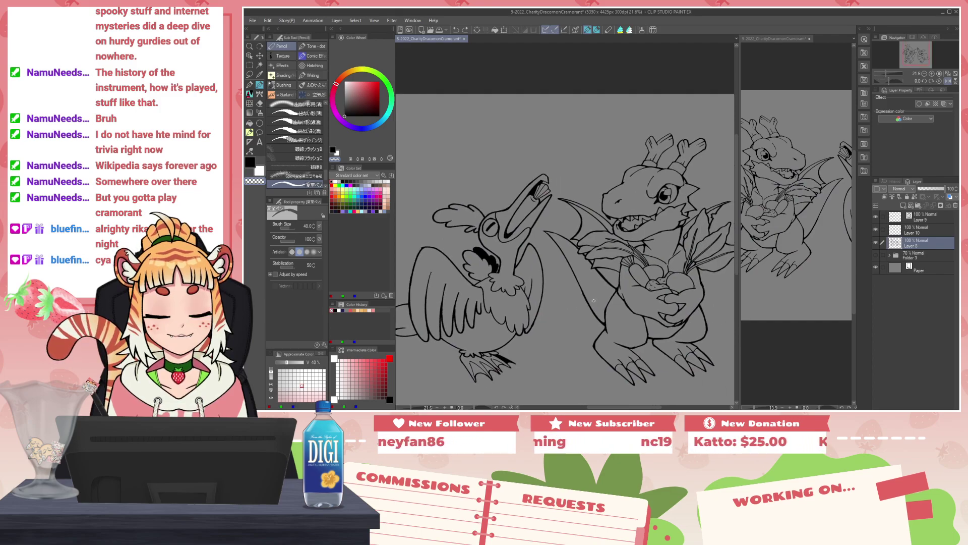
pyautogui.scroll(-2, 594, 300)
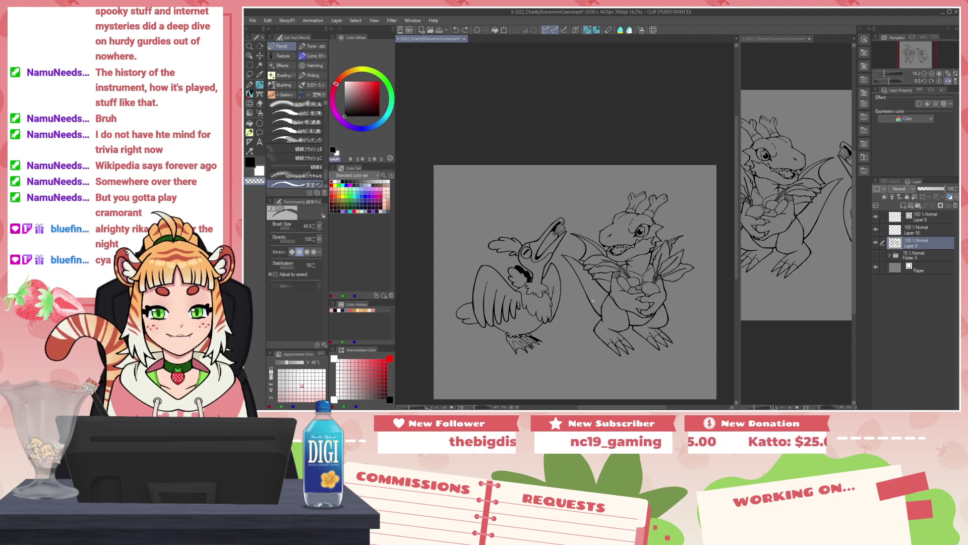
pyautogui.scroll(2, 499, 291)
pyautogui.press('x')
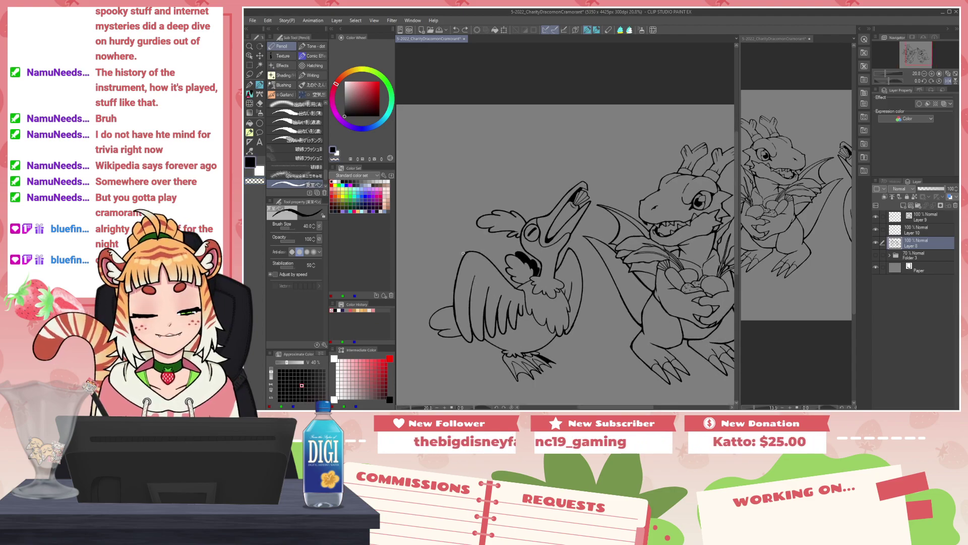
pyautogui.press('x')
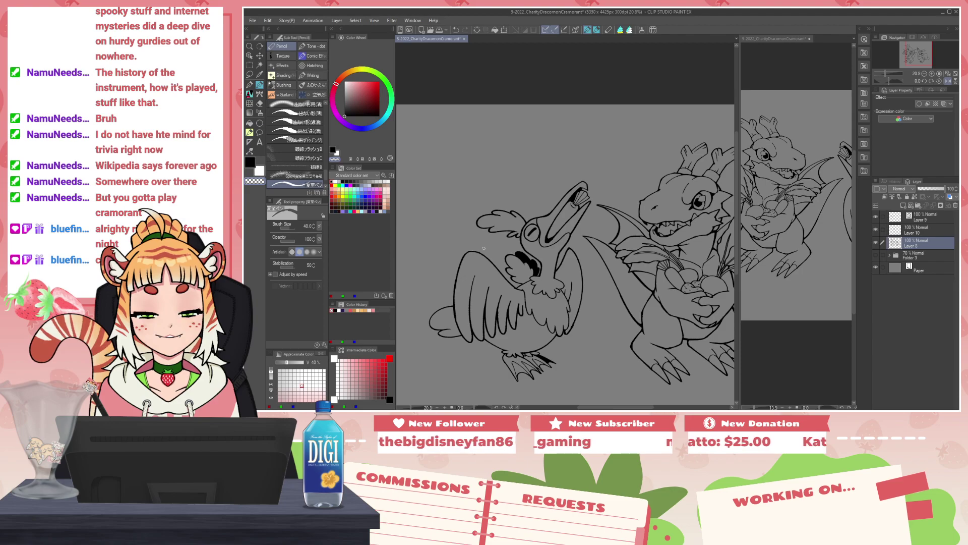
pyautogui.press('x')
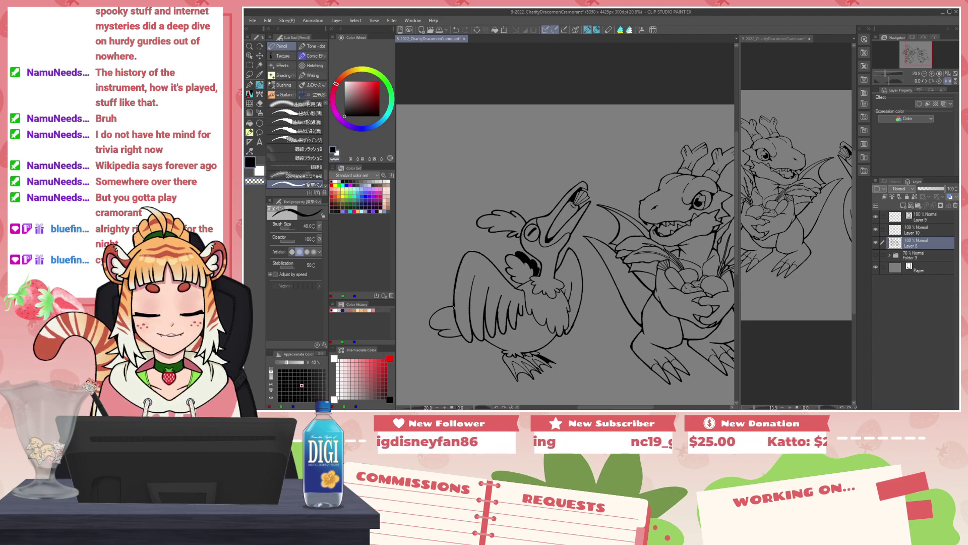
pyautogui.press('x')
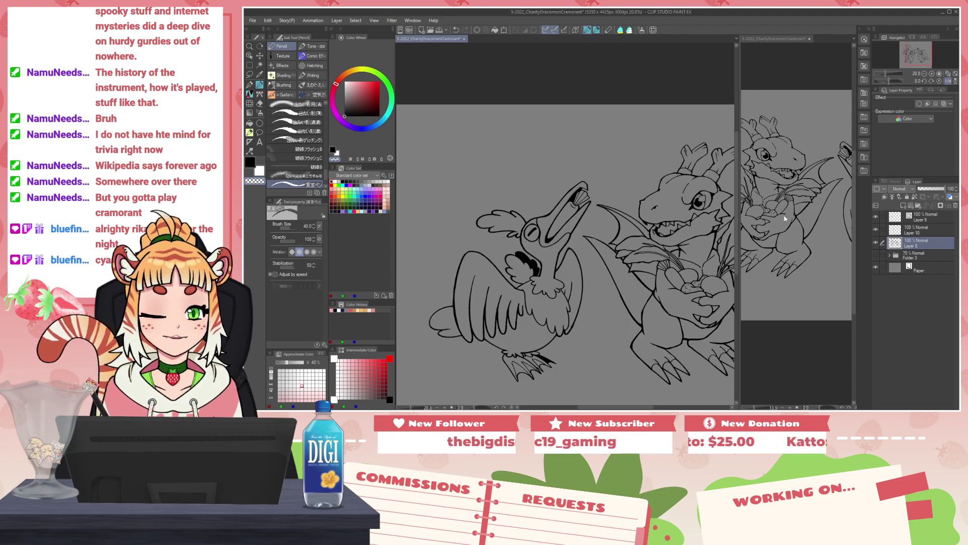
pyautogui.moveTo(619, 362); pyautogui.dragTo(614, 328)
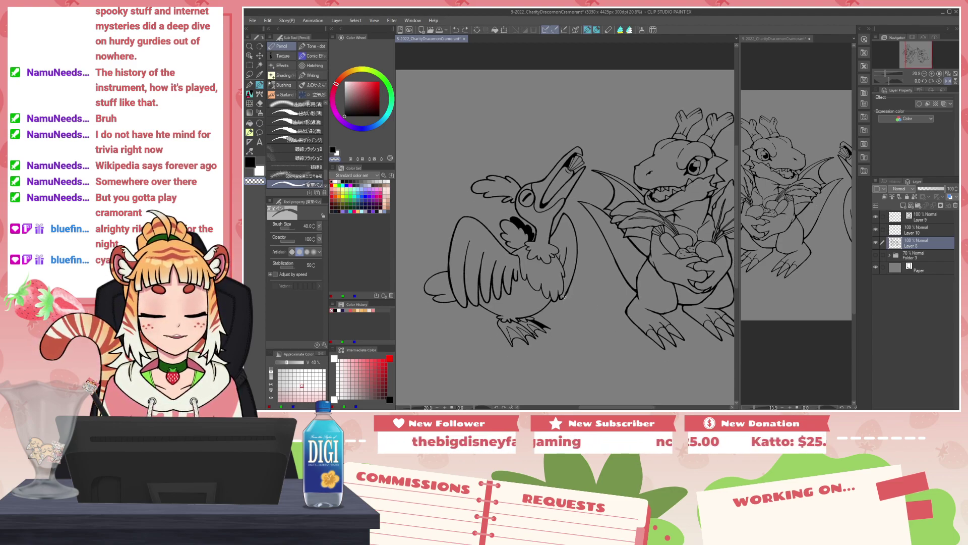
pyautogui.press('x')
pyautogui.press('x')
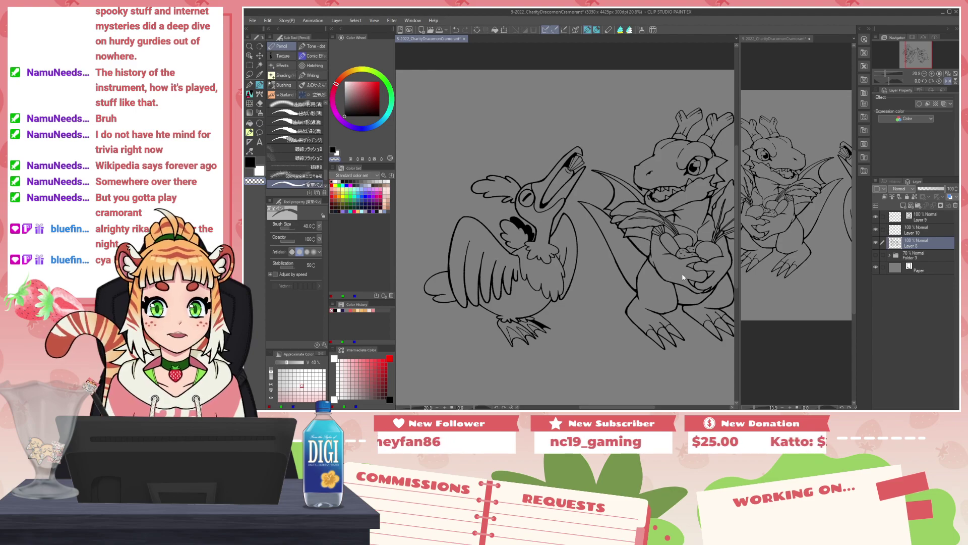
# Step: Save the drawing and merge the three line art layers into a single layer
pyautogui.hotkey('ctrl', 's')
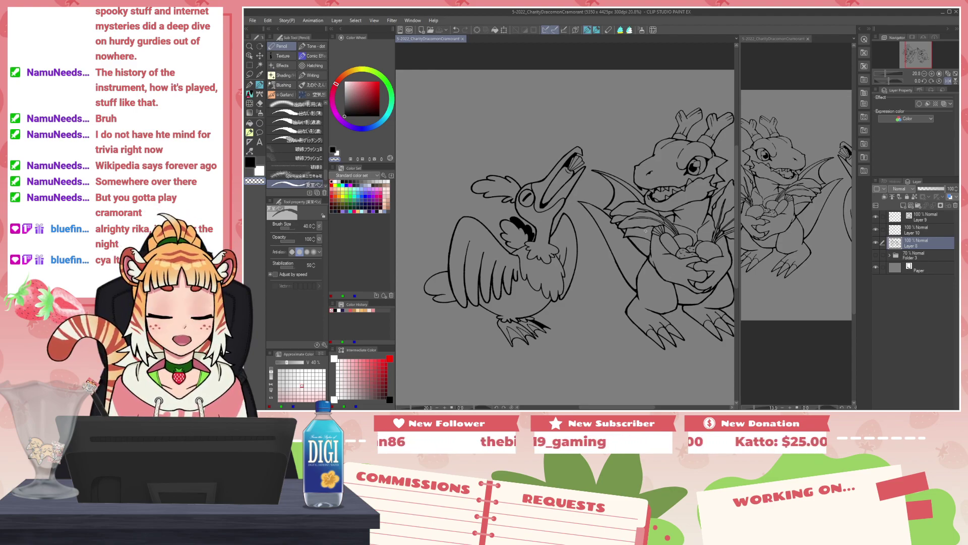
pyautogui.scroll(-1, 634, 230)
pyautogui.rightClick(921, 223)
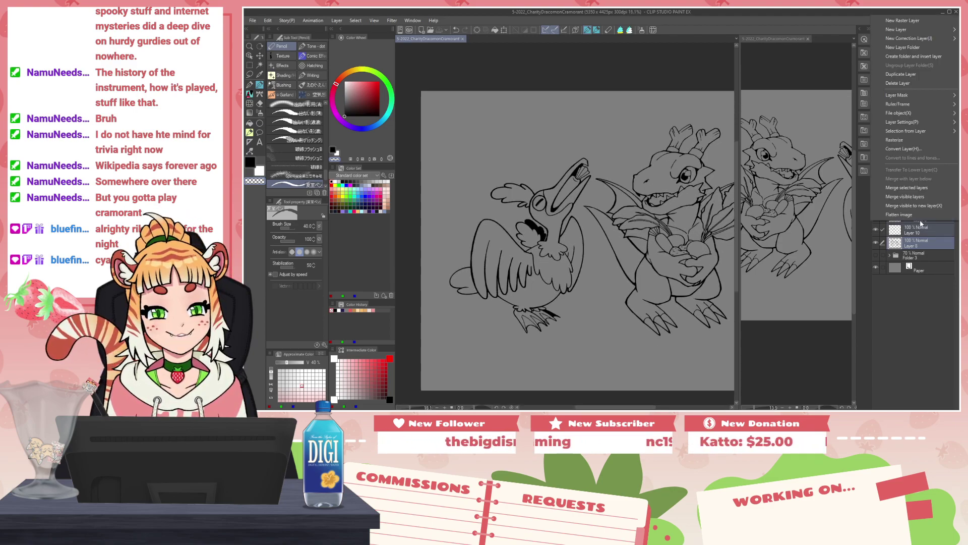
pyautogui.click(926, 188)
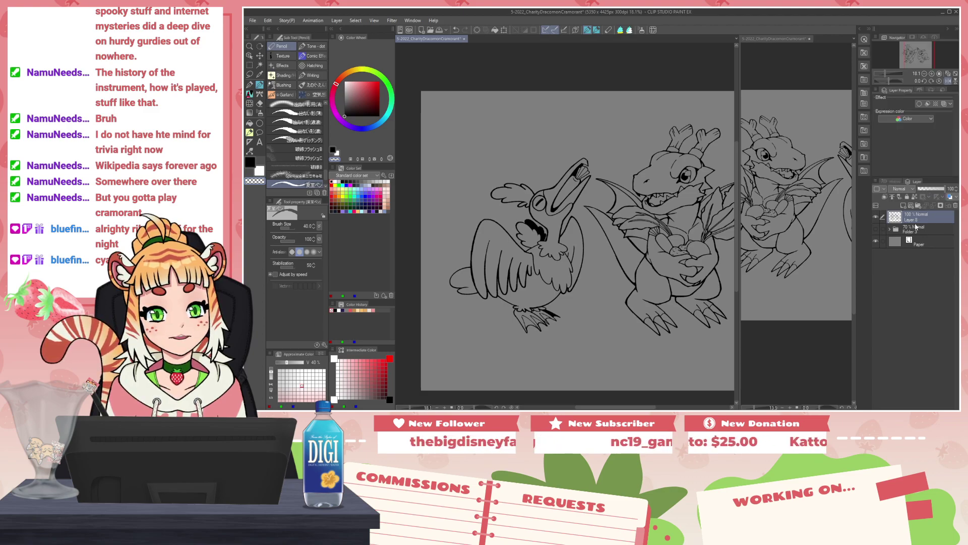
# Step: Add a raster layer above the merged line art and sketch a small flared shape with radiating lines above the bird at brush size 40
pyautogui.moveTo(685, 216); pyautogui.dragTo(644, 214)
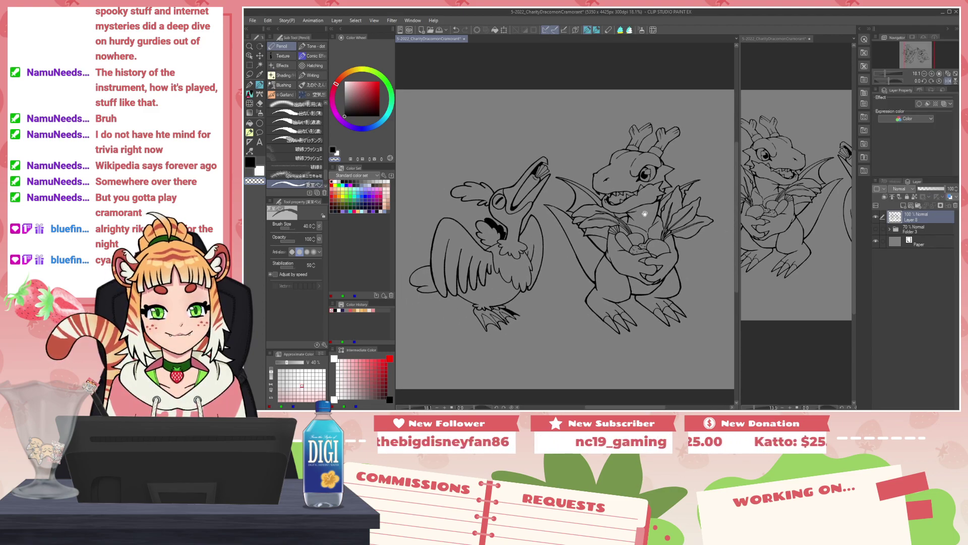
pyautogui.scroll(2, 626, 176)
pyautogui.scroll(-2, 624, 175)
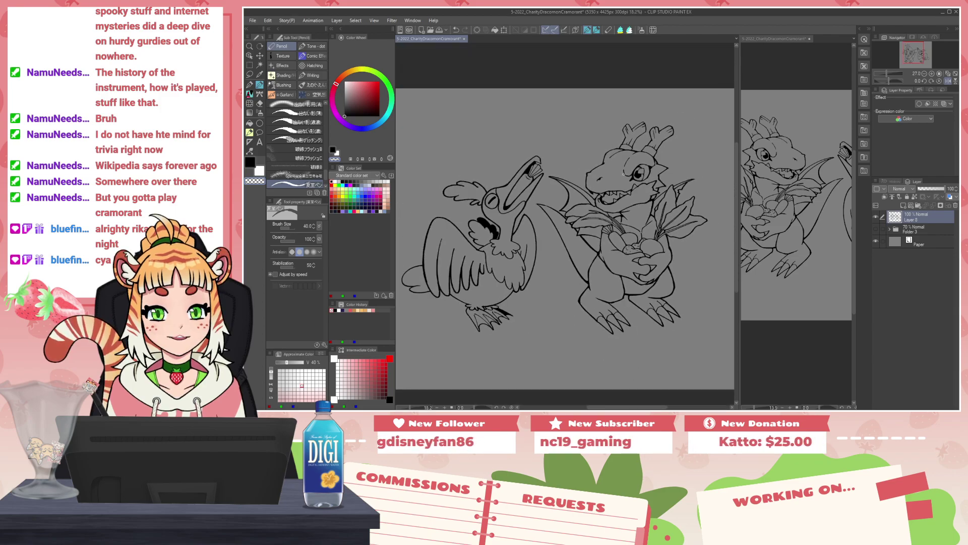
pyautogui.scroll(-2, 604, 186)
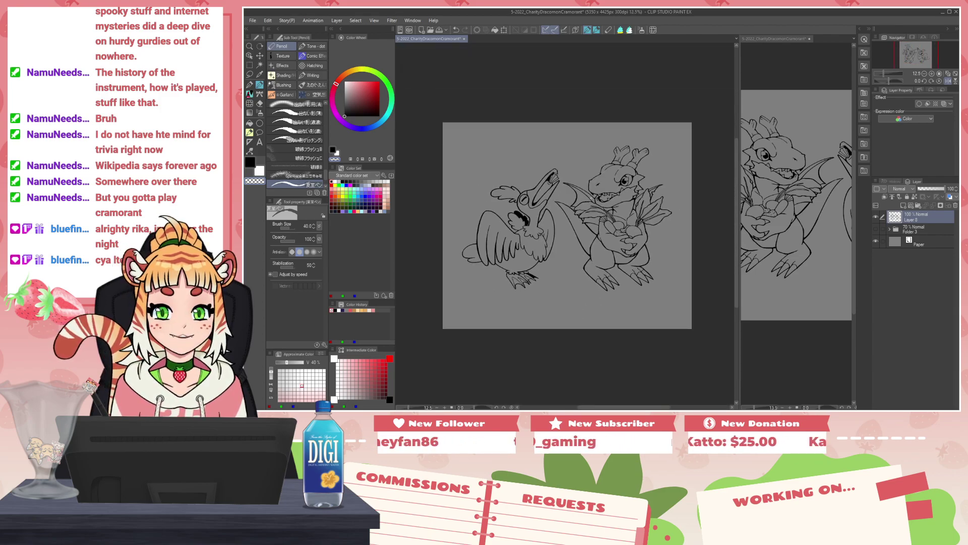
pyautogui.click(904, 205)
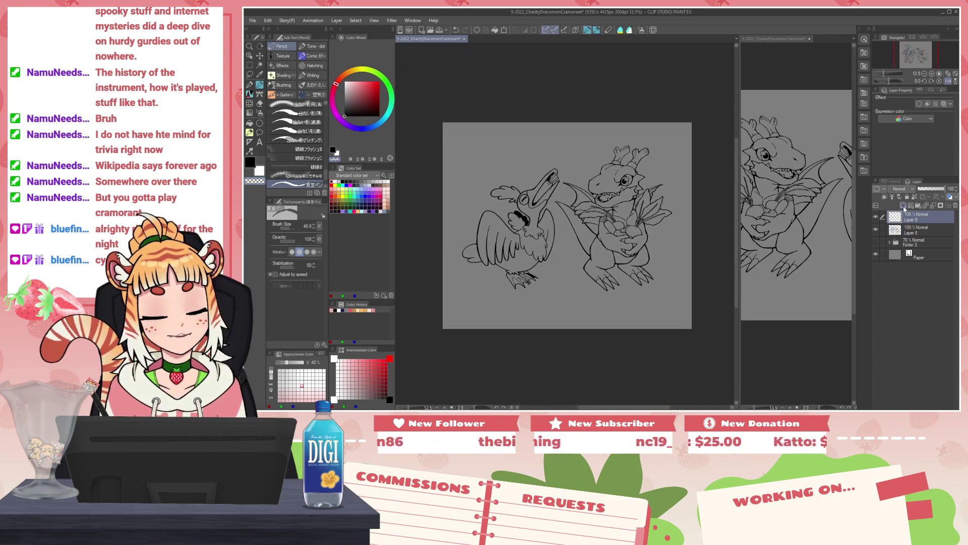
pyautogui.scroll(2, 556, 182)
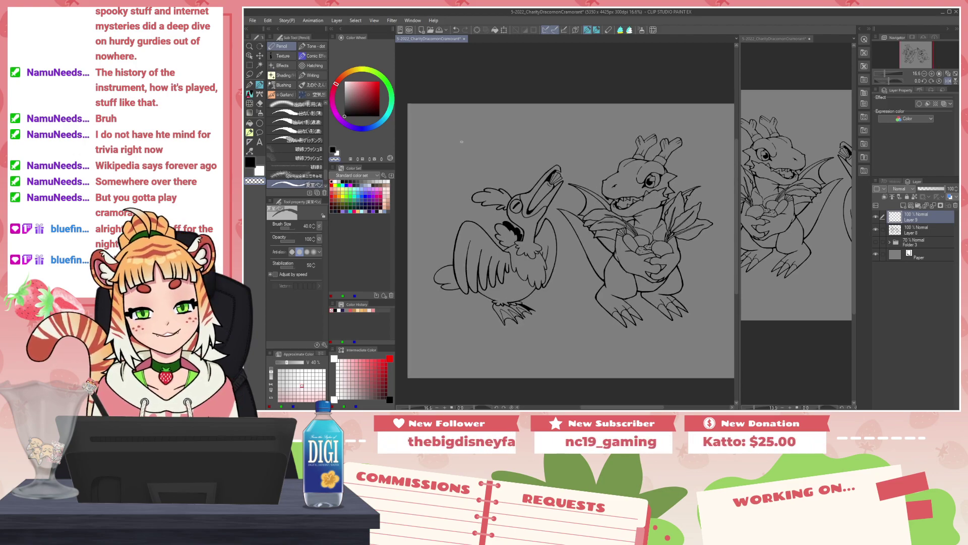
pyautogui.press('x')
pyautogui.moveTo(450, 152); pyautogui.dragTo(462, 136)
pyautogui.hotkey('ctrl', 'z')
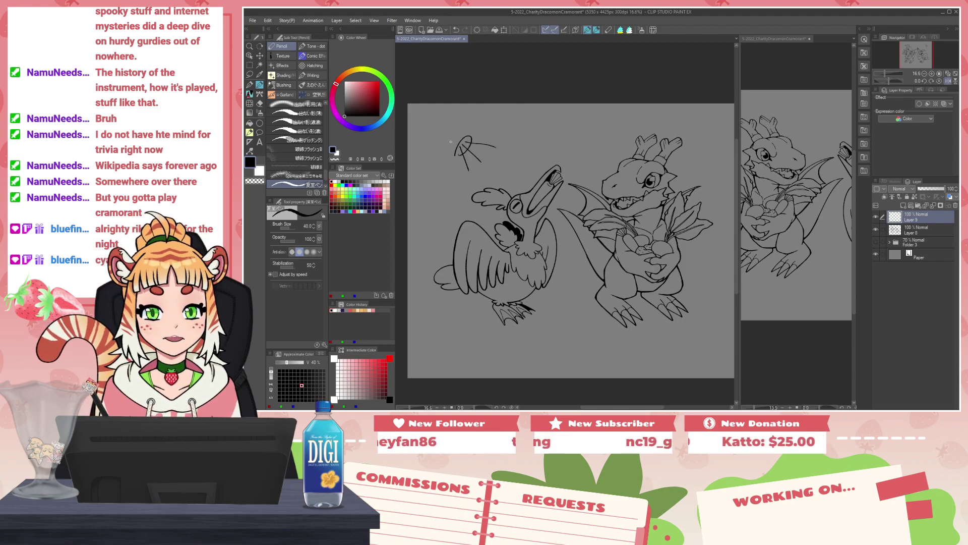
pyautogui.moveTo(446, 142); pyautogui.dragTo(460, 131)
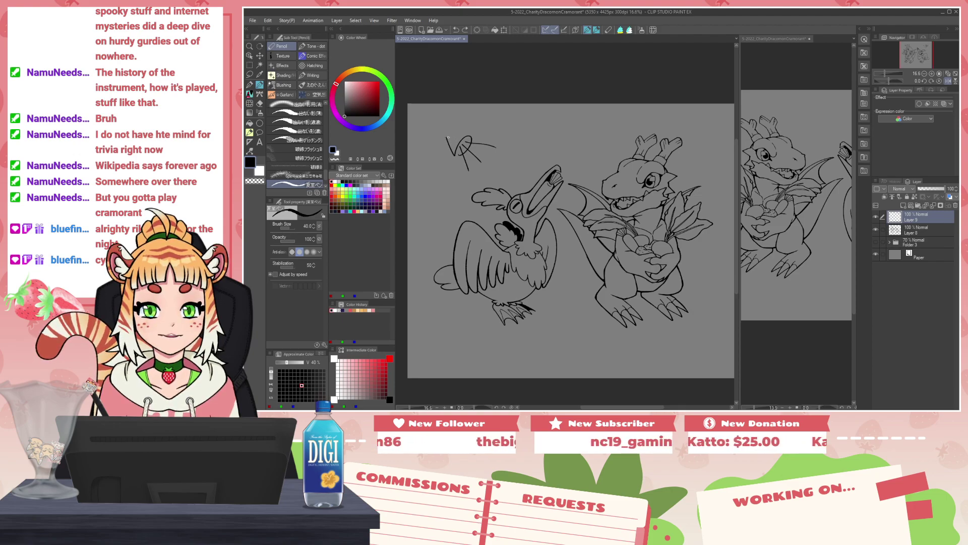
pyautogui.moveTo(457, 133)
pyautogui.mouseDown()
pyautogui.moveTo(448, 136)
pyautogui.moveTo(455, 125)
pyautogui.mouseUp()
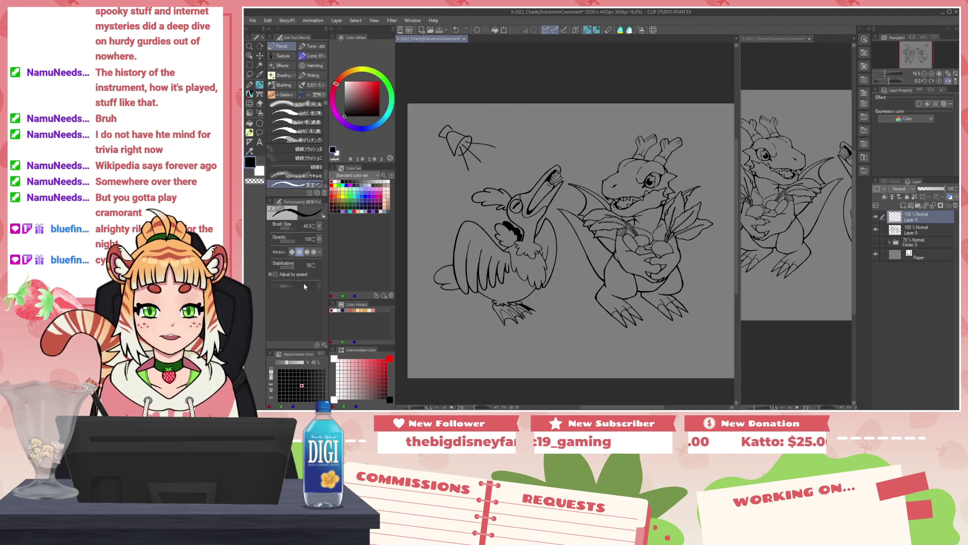
pyautogui.click(875, 217)
pyautogui.click(874, 216)
# Step: Set the merged line art as the reference layer and add a new raster layer directly beneath it
pyautogui.click(918, 230)
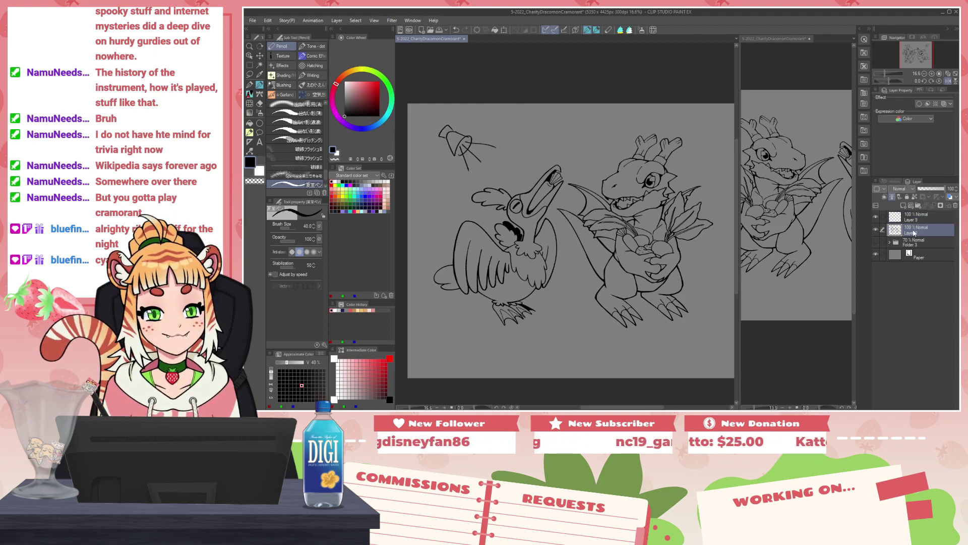
pyautogui.click(903, 205)
pyautogui.moveTo(922, 231); pyautogui.dragTo(924, 247)
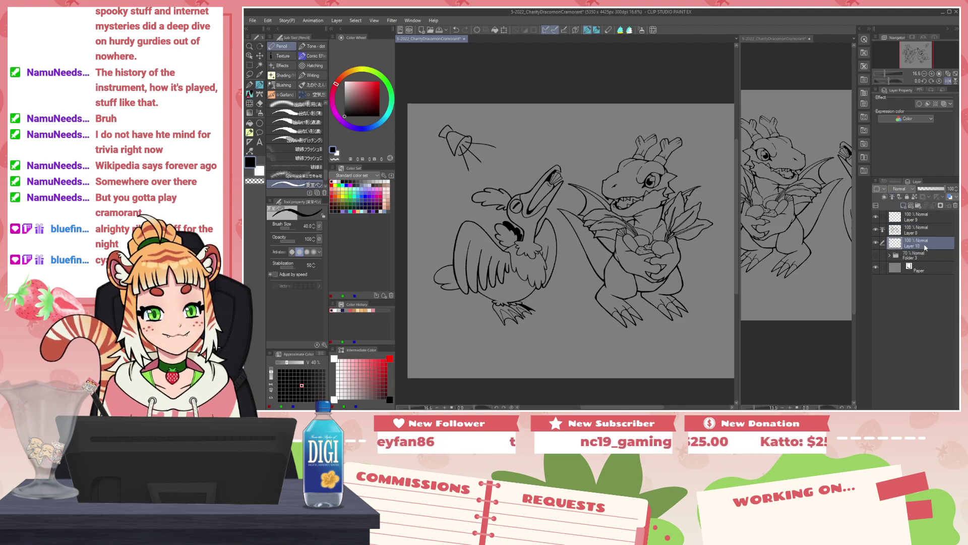
# Step: Enclose and fill the bird's line art with light blue on the new layer, undoing a first fill that covers both characters
pyautogui.click(620, 30)
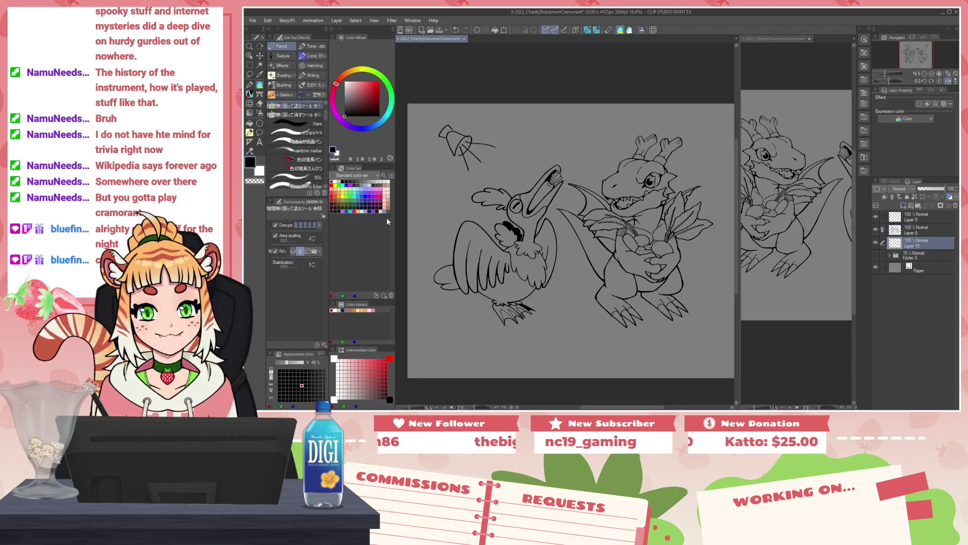
pyautogui.click(358, 189)
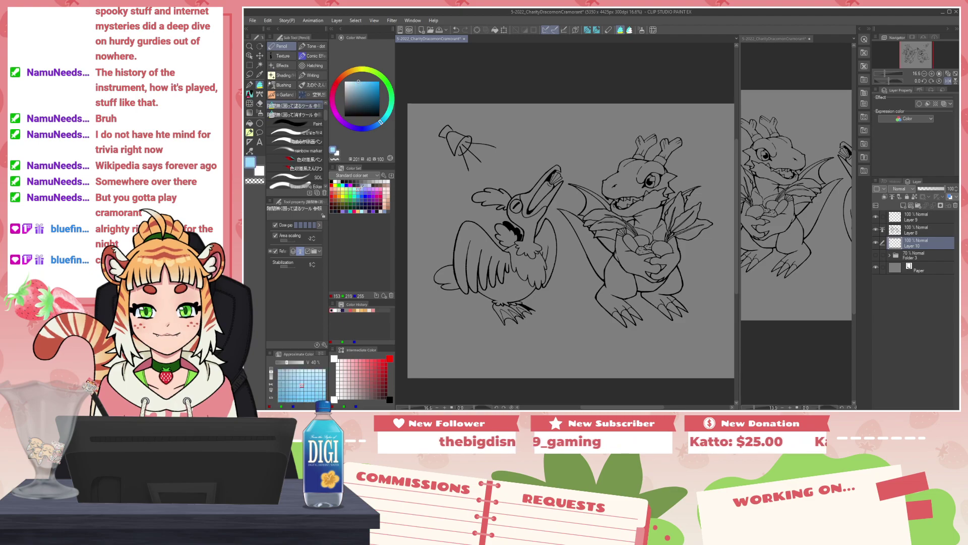
pyautogui.moveTo(660, 119)
pyautogui.mouseDown()
pyautogui.moveTo(453, 194)
pyautogui.moveTo(445, 363)
pyautogui.moveTo(666, 363)
pyautogui.moveTo(714, 300)
pyautogui.moveTo(704, 134)
pyautogui.moveTo(643, 117)
pyautogui.mouseUp()
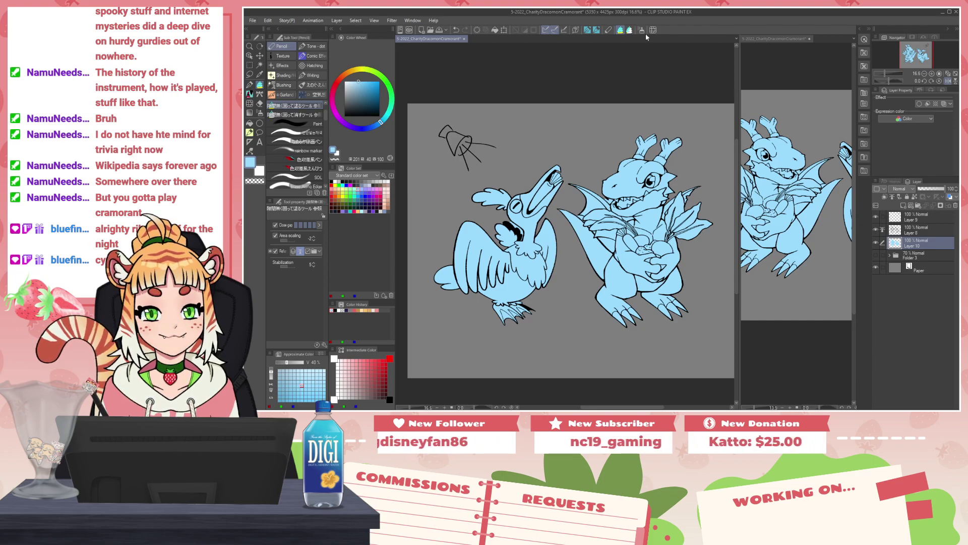
pyautogui.hotkey('ctrl', 'z')
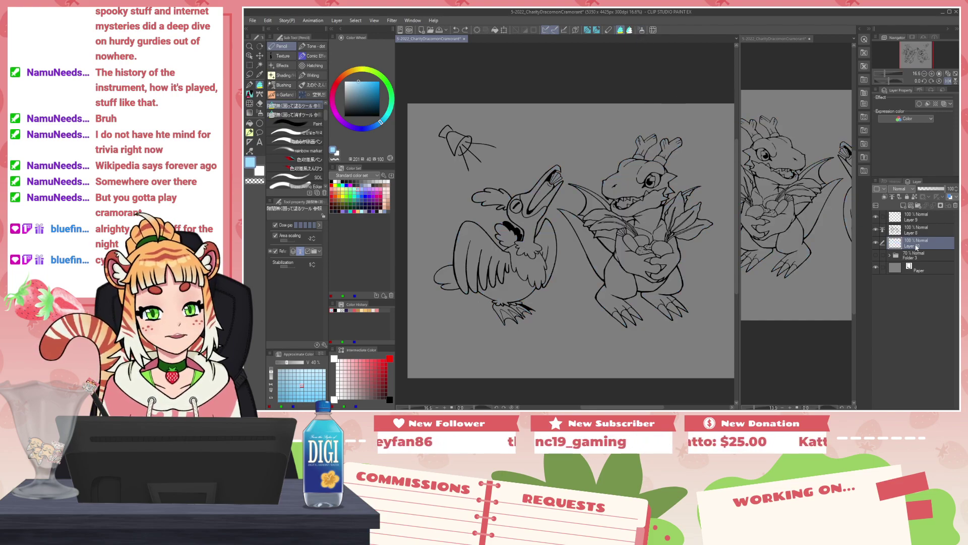
pyautogui.moveTo(536, 159)
pyautogui.mouseDown()
pyautogui.moveTo(433, 204)
pyautogui.moveTo(530, 368)
pyautogui.moveTo(570, 281)
pyautogui.moveTo(553, 216)
pyautogui.moveTo(570, 179)
pyautogui.moveTo(550, 138)
pyautogui.mouseUp()
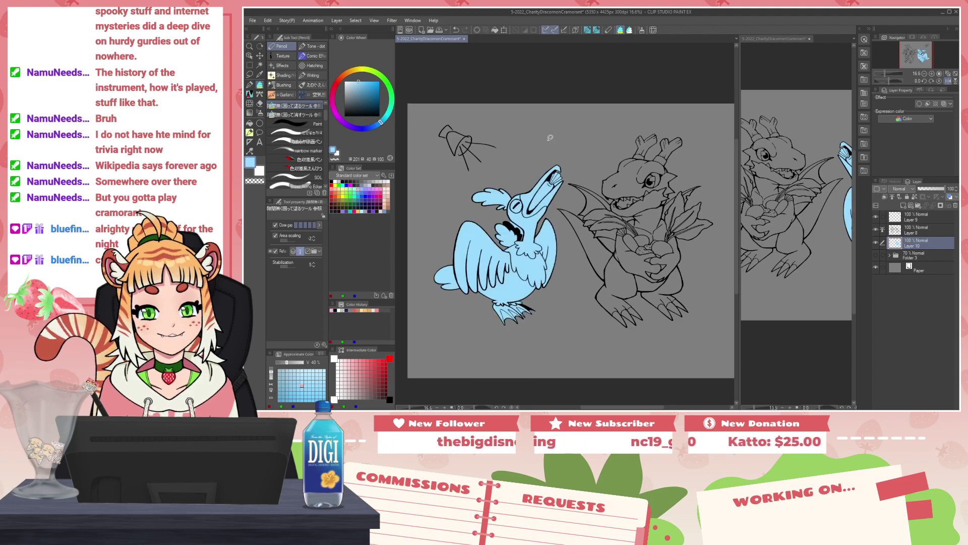
# Step: Clear the stray light blue from the gap between the bird's neck and black throat patch using a transparent fill that refers to other layers
pyautogui.click(630, 30)
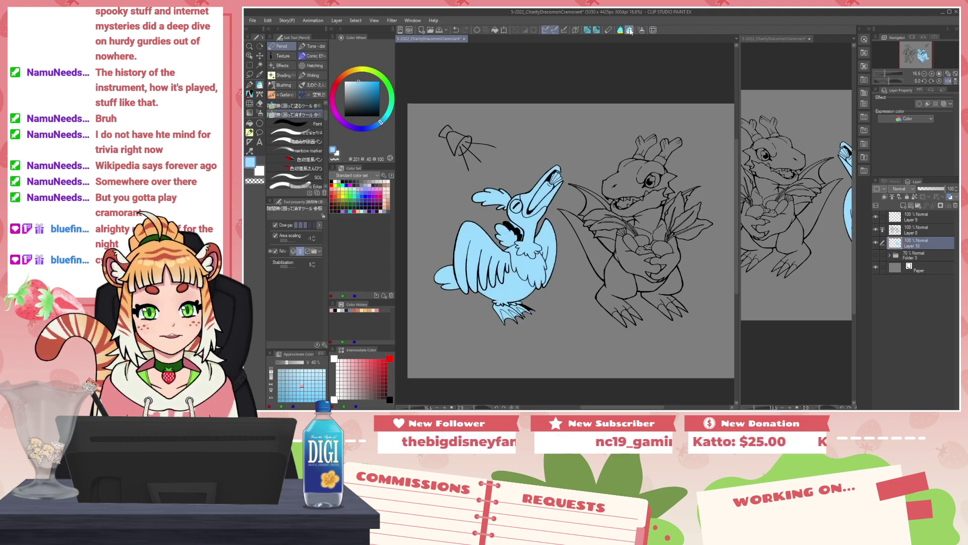
pyautogui.scroll(4, 524, 188)
pyautogui.moveTo(504, 259); pyautogui.dragTo(539, 191)
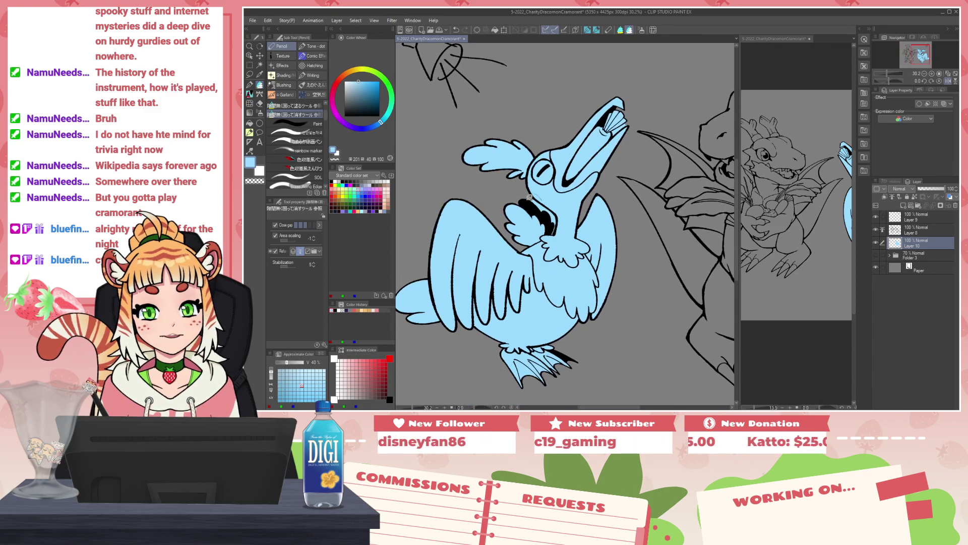
pyautogui.scroll(4, 572, 186)
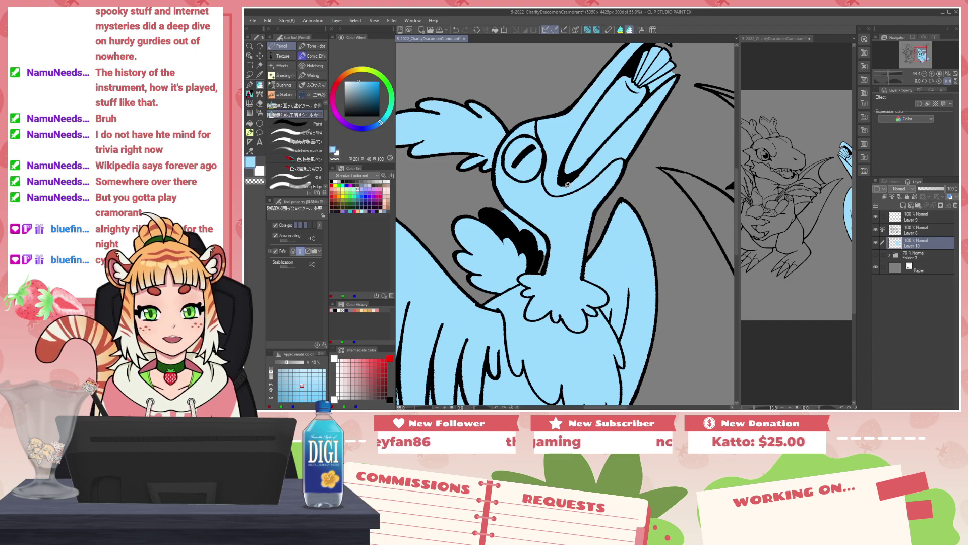
pyautogui.scroll(1, 568, 185)
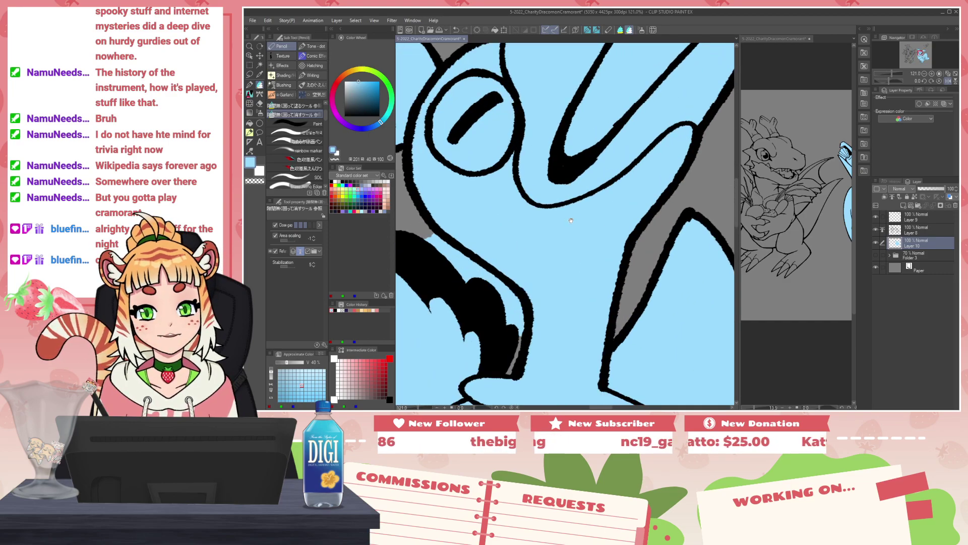
pyautogui.moveTo(567, 221); pyautogui.dragTo(579, 218)
pyautogui.press('g')
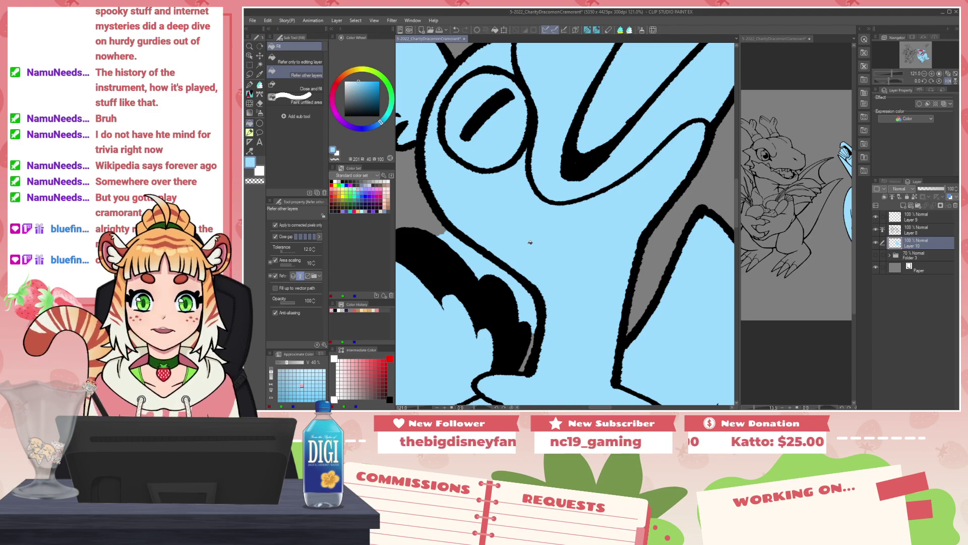
pyautogui.press('x')
pyautogui.click(480, 266)
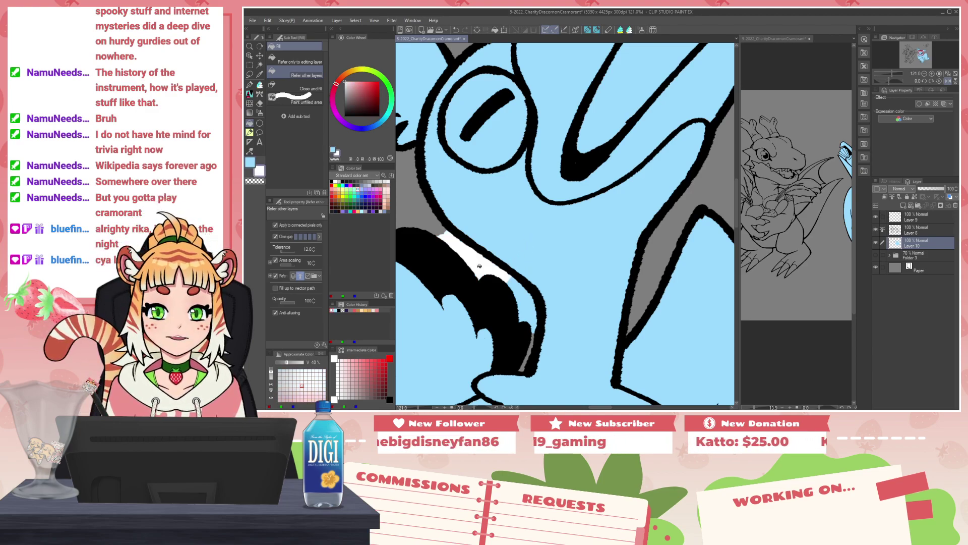
pyautogui.press('x')
pyautogui.hotkey('ctrl', 'z')
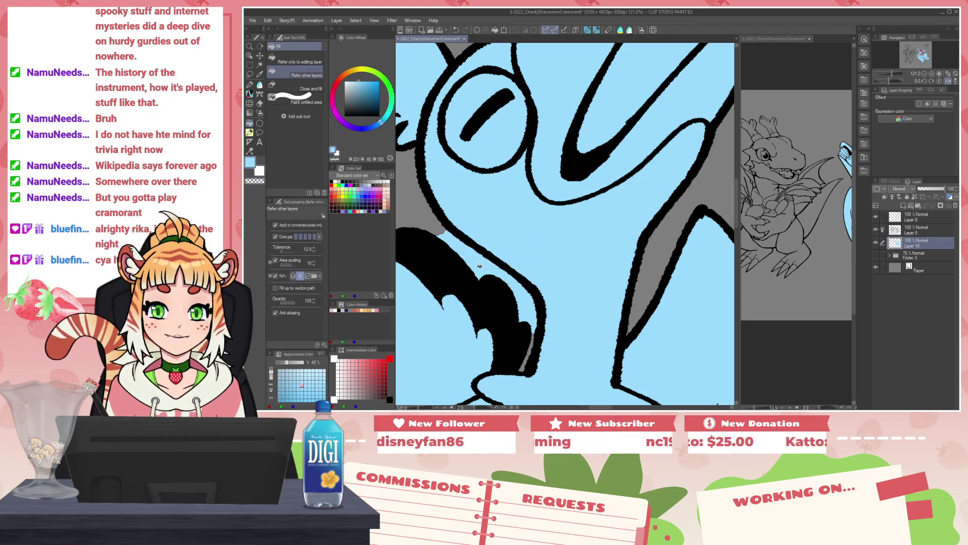
pyautogui.click(479, 265)
pyautogui.click(529, 302)
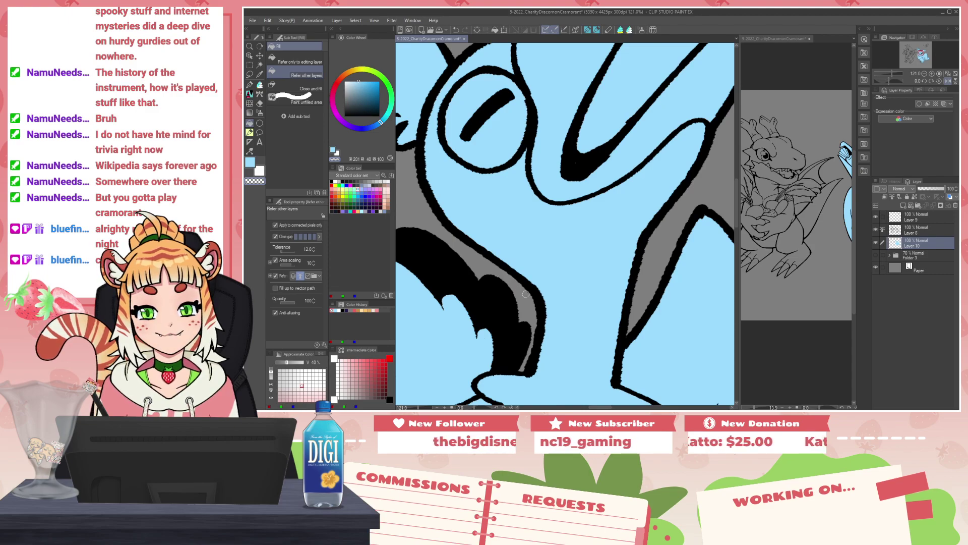
# Step: Clear the remaining stray light blue around the bird's beak tip and wing edge with the enclose-and-erase brush, adjusting its gap closing
pyautogui.scroll(-7, 532, 260)
pyautogui.scroll(3, 561, 245)
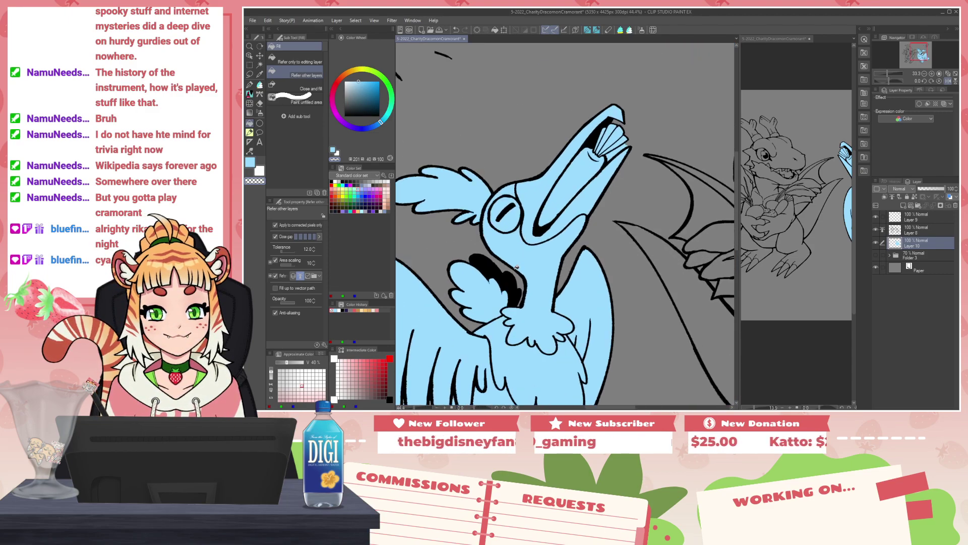
pyautogui.click(629, 30)
pyautogui.moveTo(673, 91); pyautogui.dragTo(595, 125)
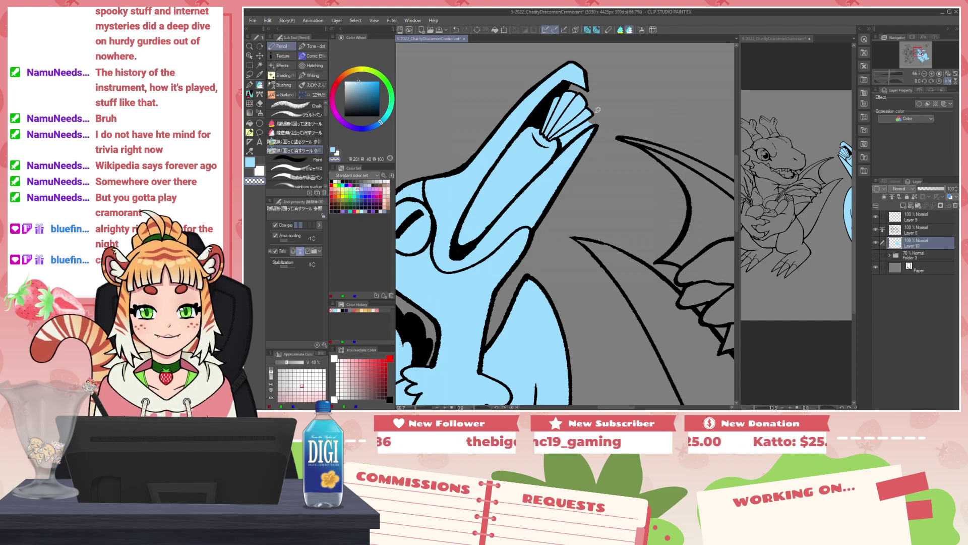
pyautogui.click(313, 226)
pyautogui.moveTo(601, 122); pyautogui.dragTo(619, 102)
pyautogui.scroll(-10, 689, 172)
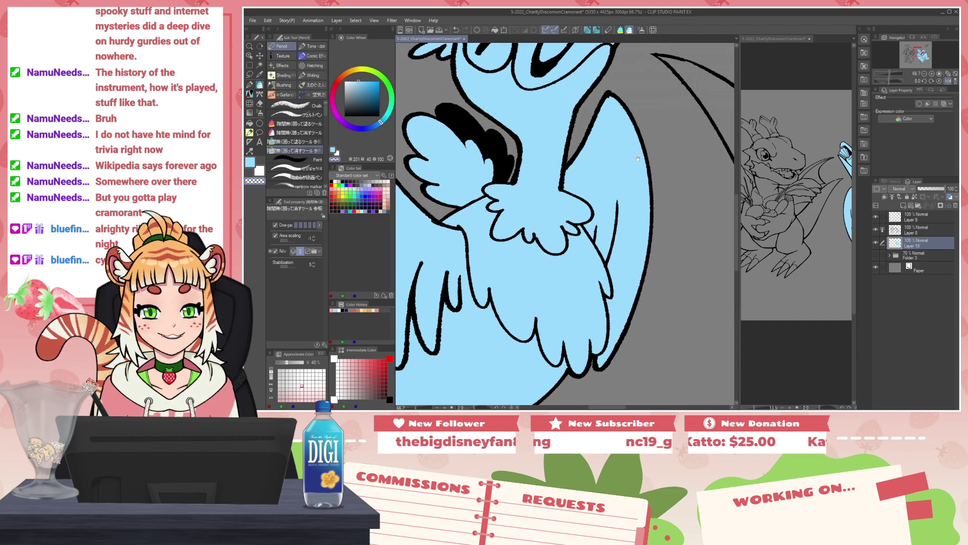
pyautogui.moveTo(625, 235); pyautogui.dragTo(592, 214)
pyautogui.moveTo(670, 286)
pyautogui.mouseDown()
pyautogui.moveTo(536, 275)
pyautogui.moveTo(546, 271)
pyautogui.moveTo(591, 354)
pyautogui.mouseUp()
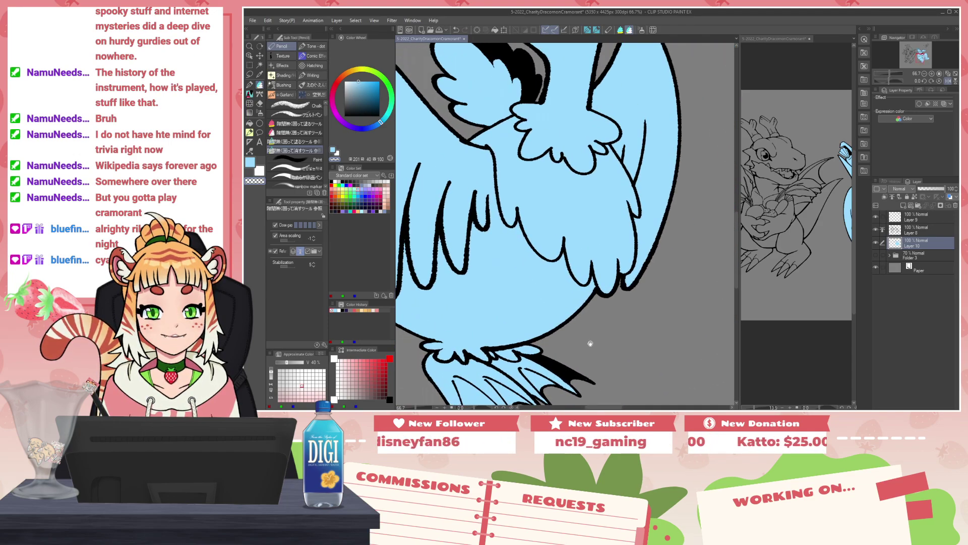
pyautogui.scroll(-8, 545, 325)
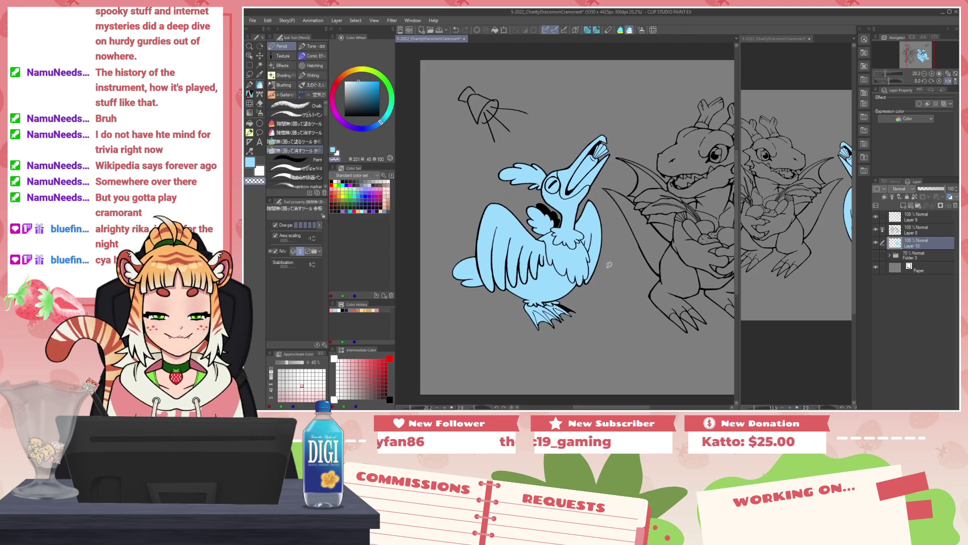
# Step: Lock the bird fill layer's transparent pixels and recolour the whole bird deeper blue with the enclose-and-fill brush, undoing a mistaken erase pass
pyautogui.press('i')
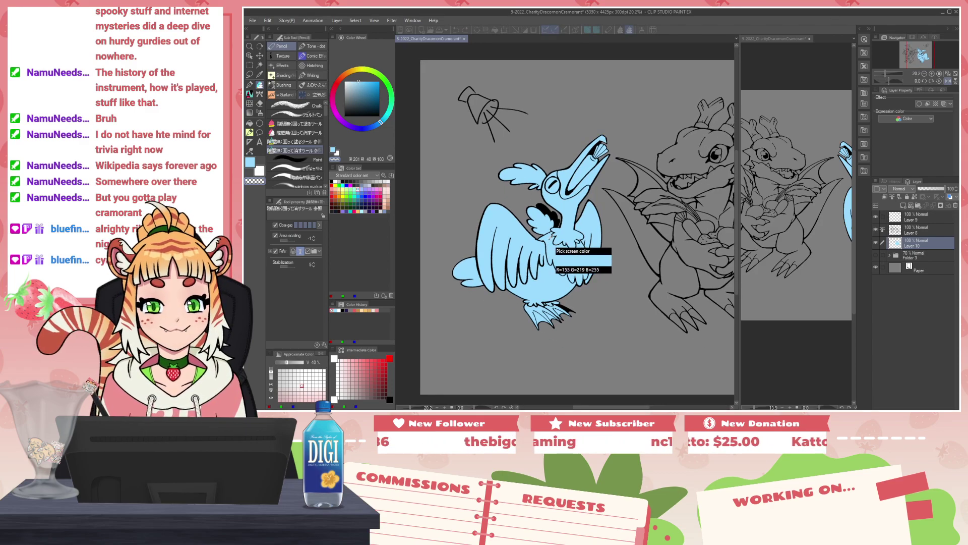
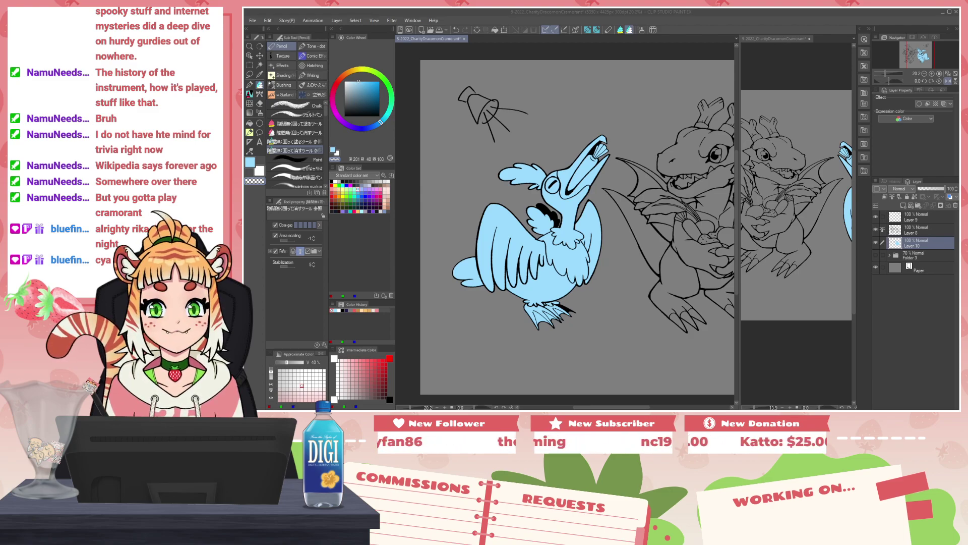
pyautogui.click(565, 147)
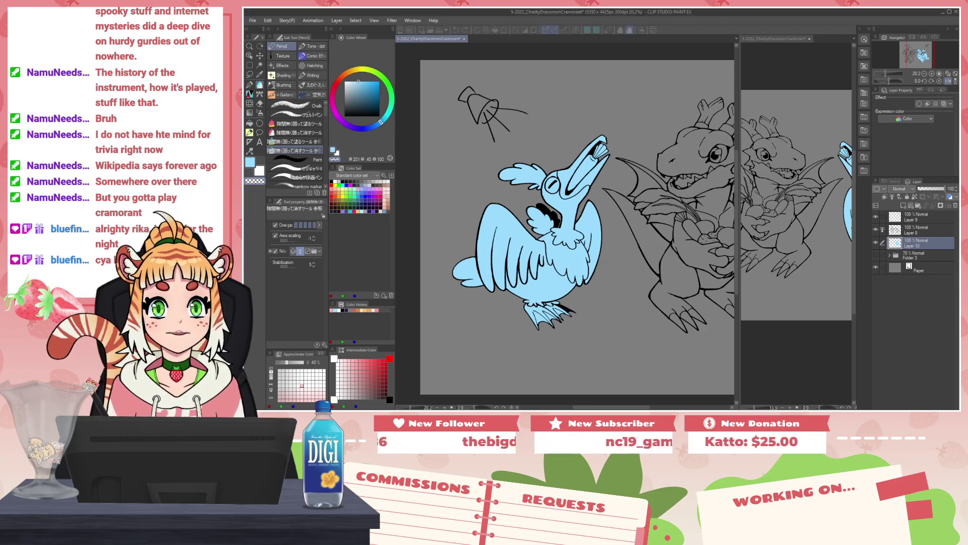
pyautogui.click(379, 91)
pyautogui.moveTo(562, 127)
pyautogui.mouseDown()
pyautogui.moveTo(483, 353)
pyautogui.moveTo(627, 271)
pyautogui.moveTo(600, 186)
pyautogui.moveTo(609, 119)
pyautogui.mouseUp()
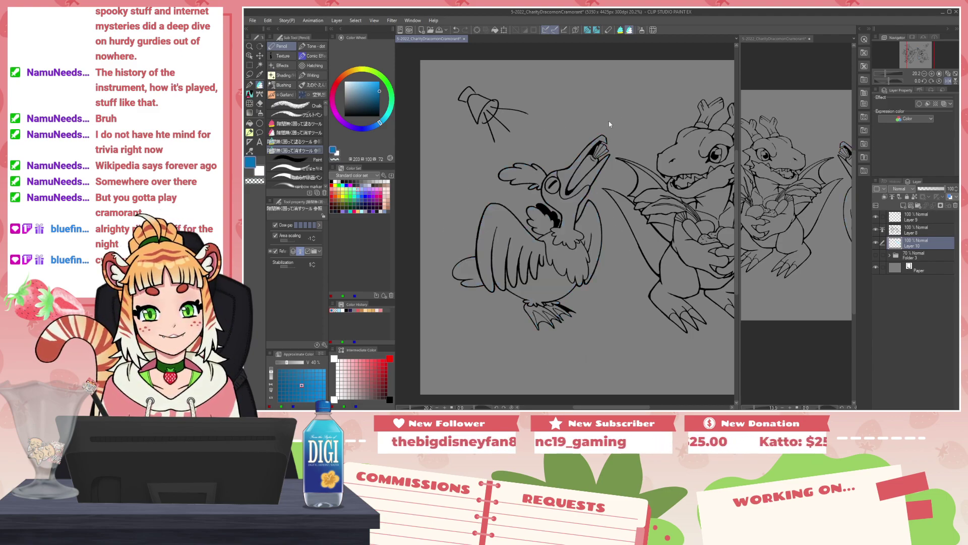
pyautogui.hotkey('ctrl', 'z')
pyautogui.click(915, 198)
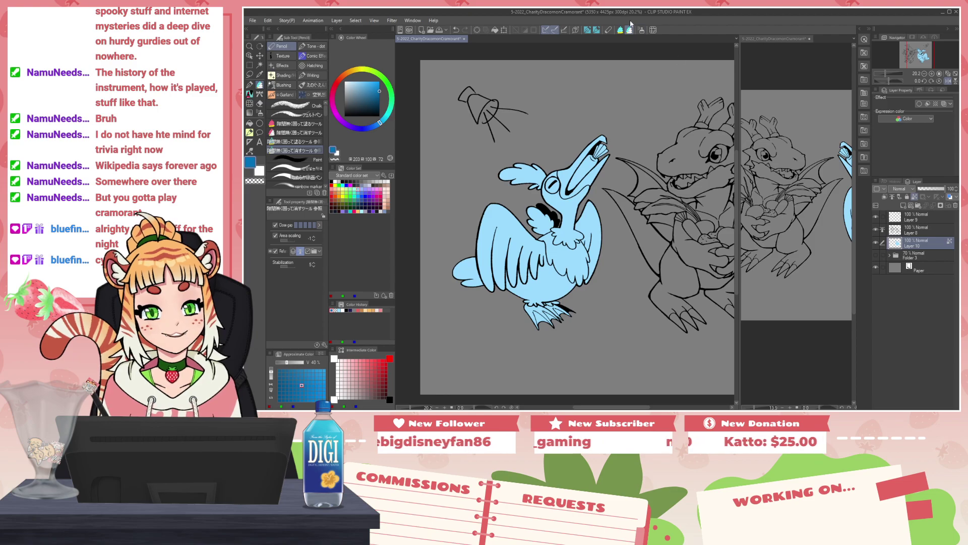
pyautogui.click(620, 30)
pyautogui.moveTo(572, 128)
pyautogui.mouseDown()
pyautogui.moveTo(444, 320)
pyautogui.moveTo(605, 206)
pyautogui.moveTo(615, 107)
pyautogui.mouseUp()
# Step: Add a raster layer clipped to the bird's blue base and fill the beak with yellow
pyautogui.click(903, 206)
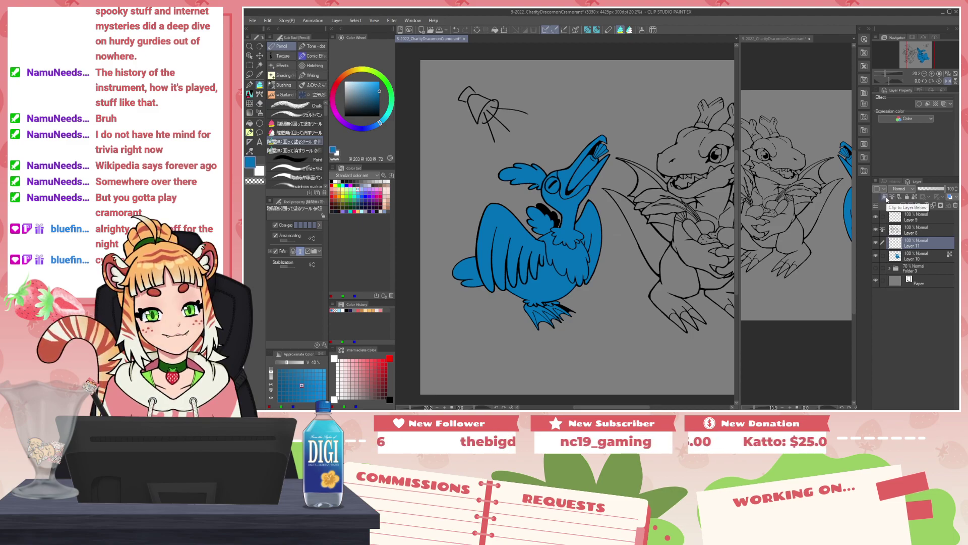
pyautogui.click(886, 199)
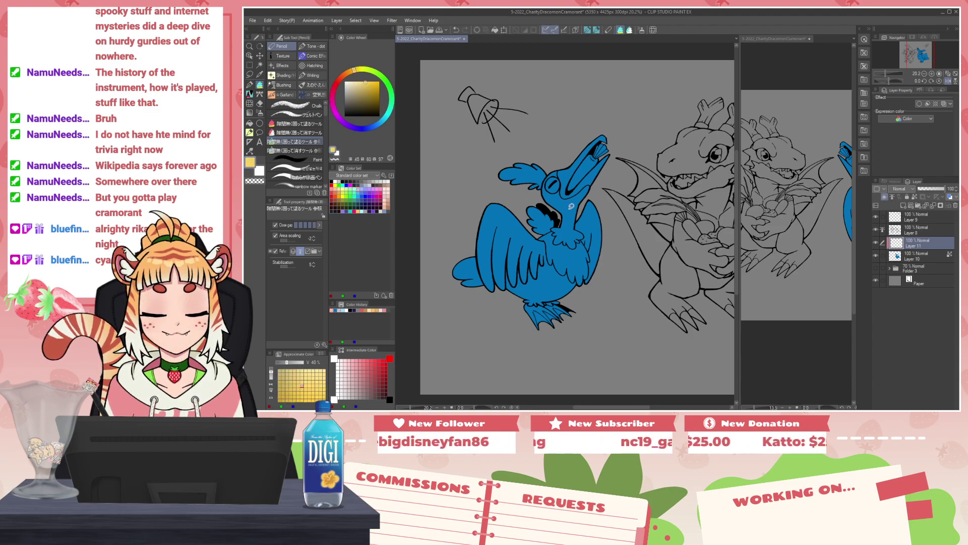
pyautogui.press('g')
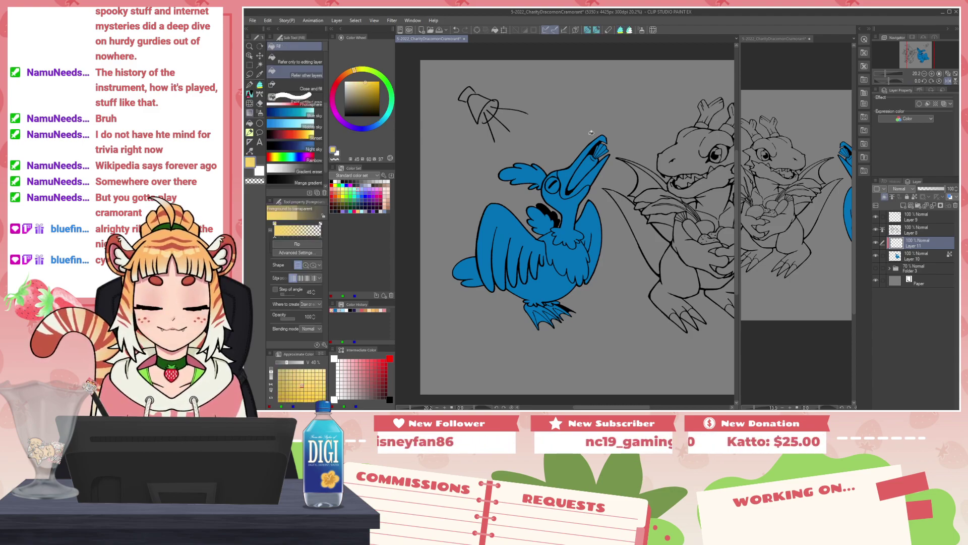
pyautogui.click(573, 170)
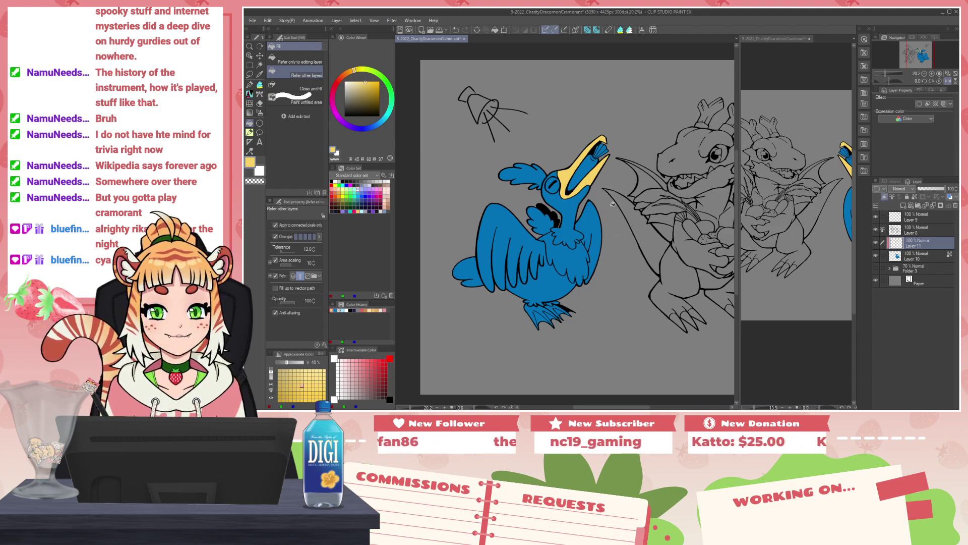
pyautogui.scroll(-2, 626, 200)
pyautogui.scroll(2, 625, 200)
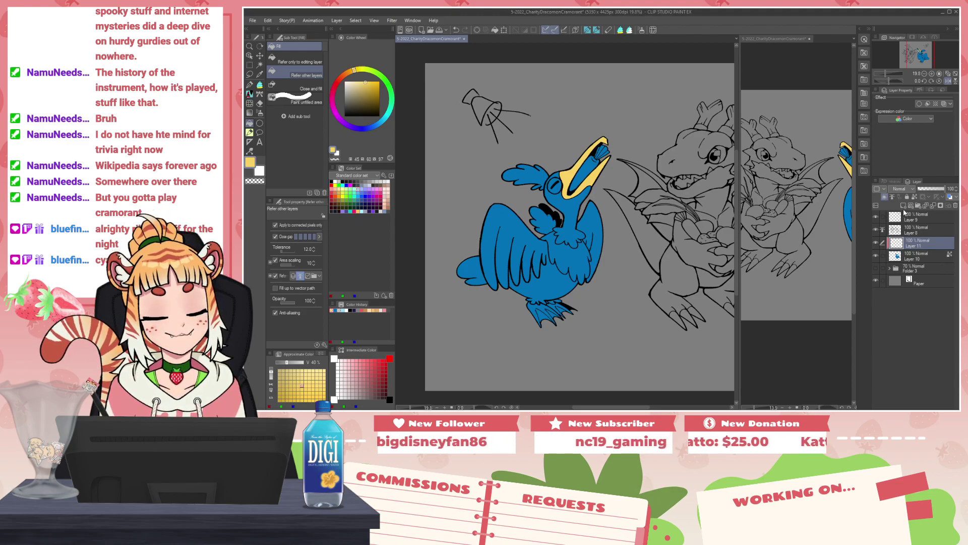
# Step: Add another clipped layer, fill the bird's chest and throat feathers with pale lavender, and save the file
pyautogui.click(903, 205)
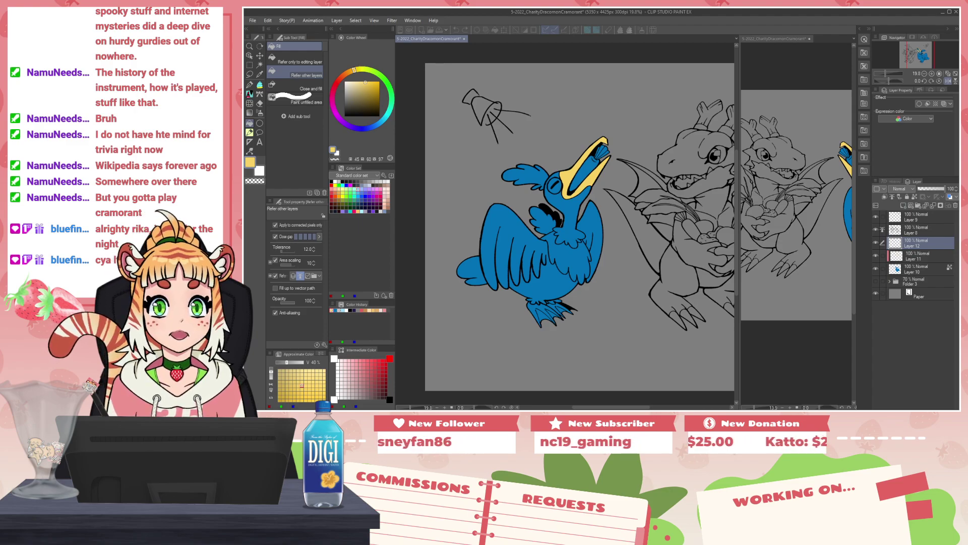
pyautogui.click(568, 250)
pyautogui.click(553, 227)
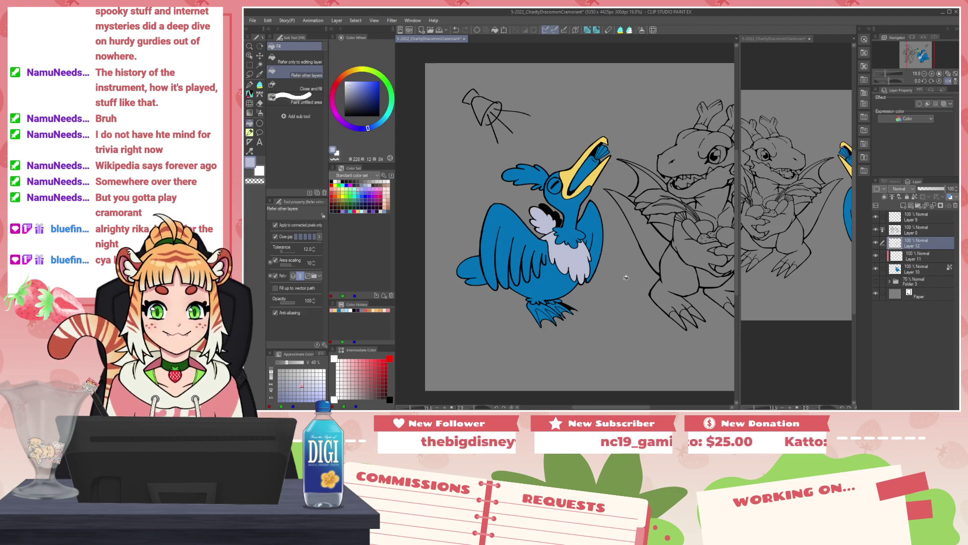
pyautogui.hotkey('ctrl', 's')
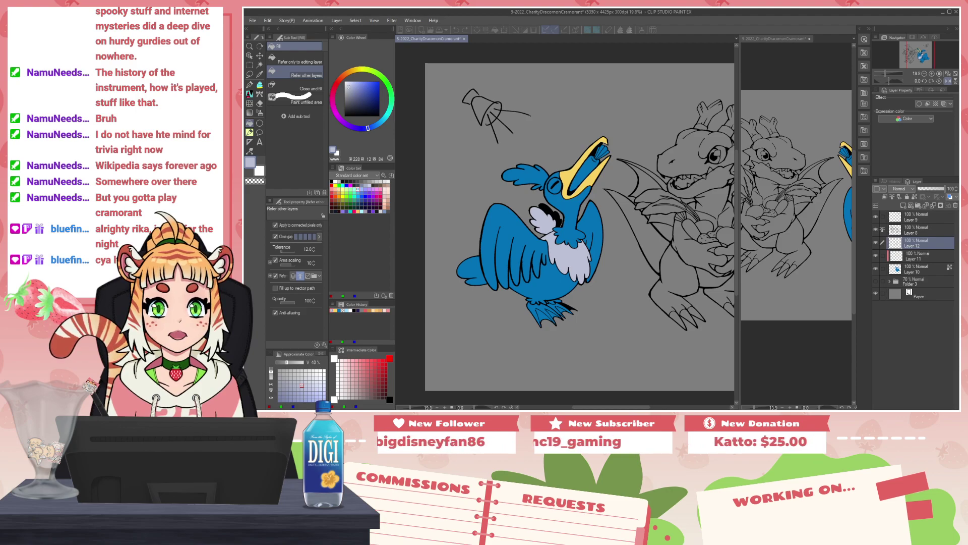
# Step: Fill the bird's webbed feet with dark grey on a new clipped layer above the lavender feather layer
pyautogui.click(552, 215)
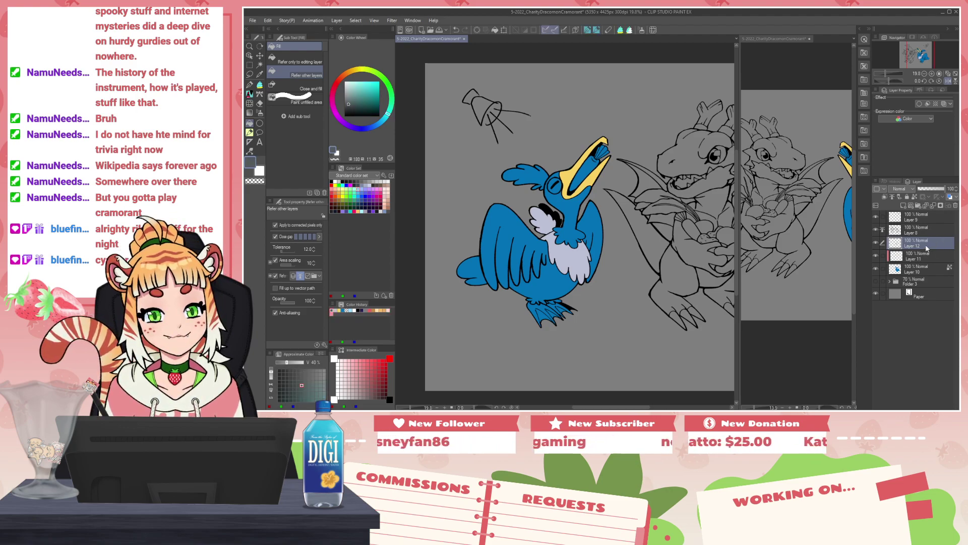
pyautogui.click(906, 207)
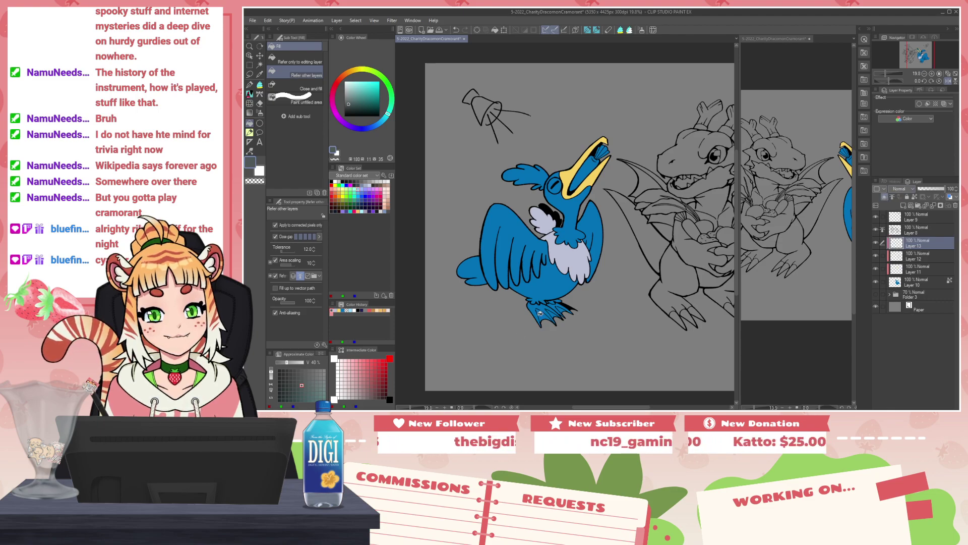
pyautogui.moveTo(536, 311); pyautogui.dragTo(564, 310)
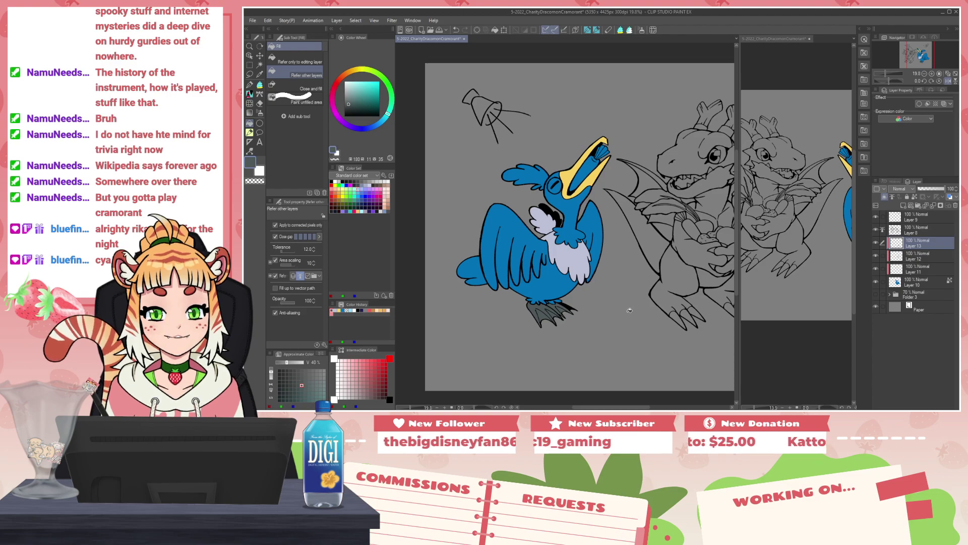
pyautogui.moveTo(630, 310); pyautogui.dragTo(581, 339)
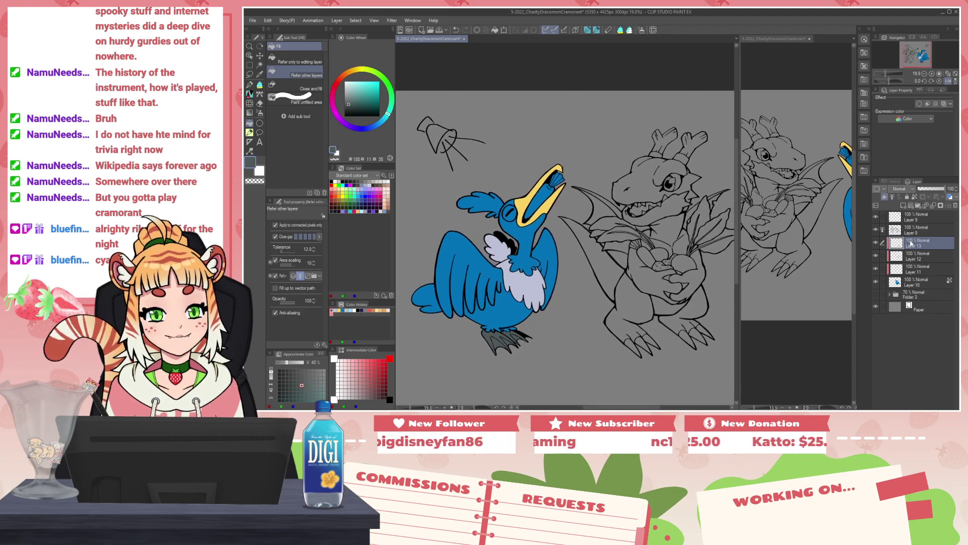
# Step: Add a clipped layer directly above the bird's blue base and fill the eye with green
pyautogui.click(918, 284)
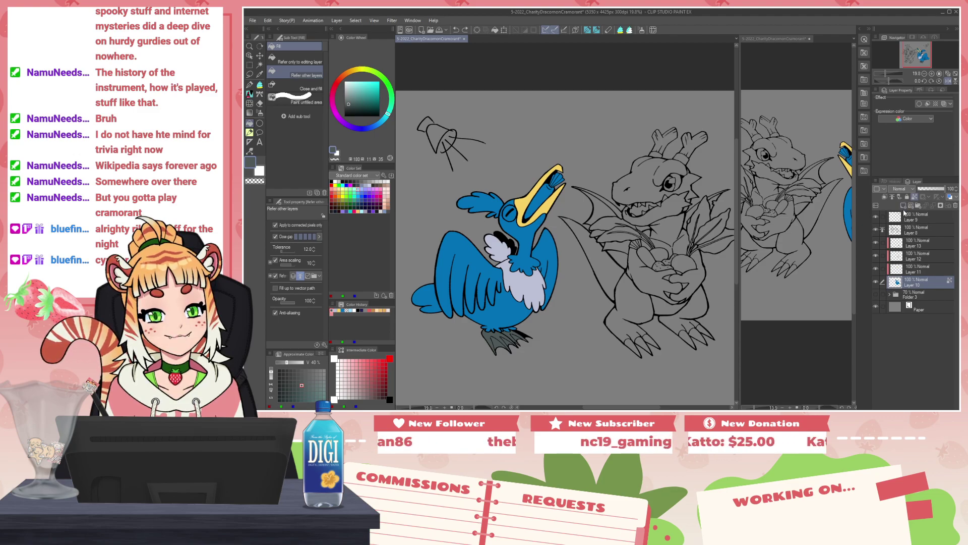
pyautogui.click(903, 207)
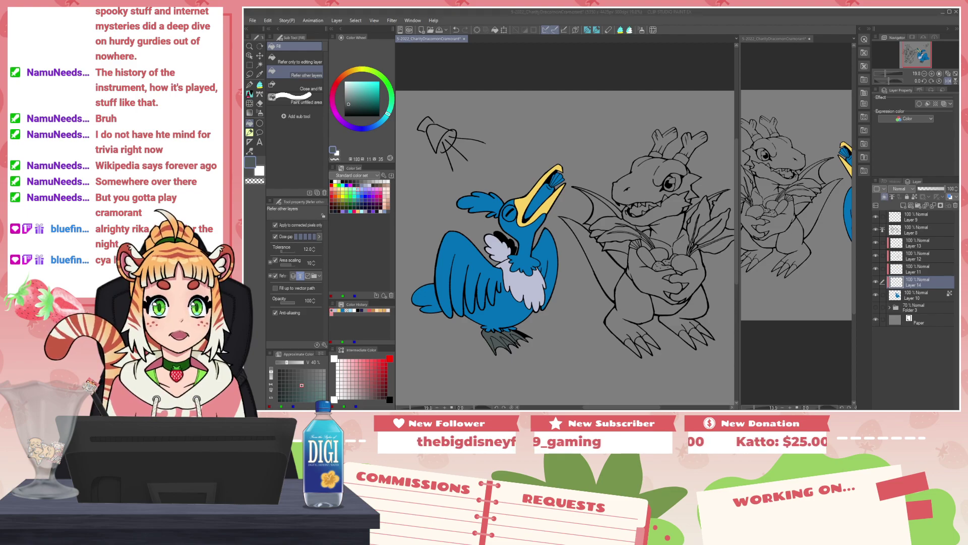
pyautogui.click(681, 239)
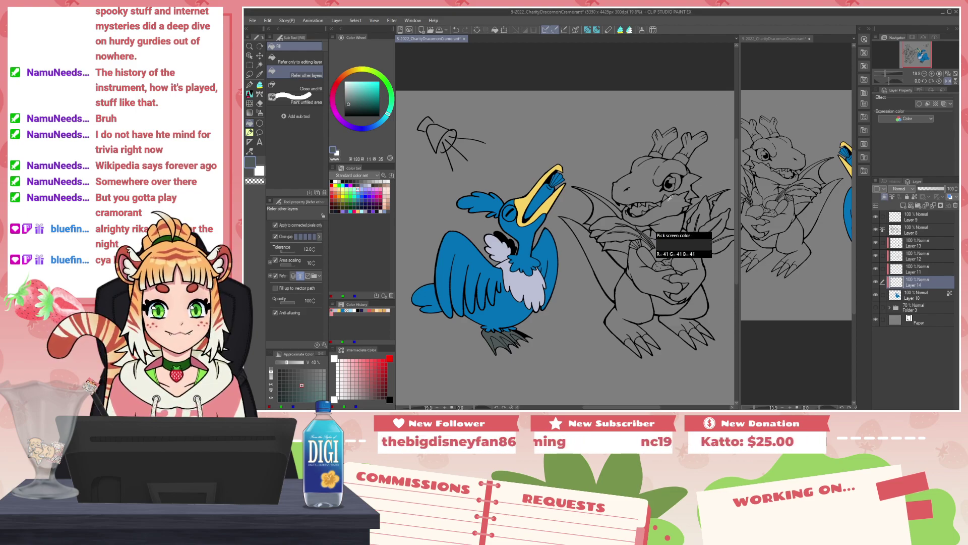
pyautogui.click(510, 214)
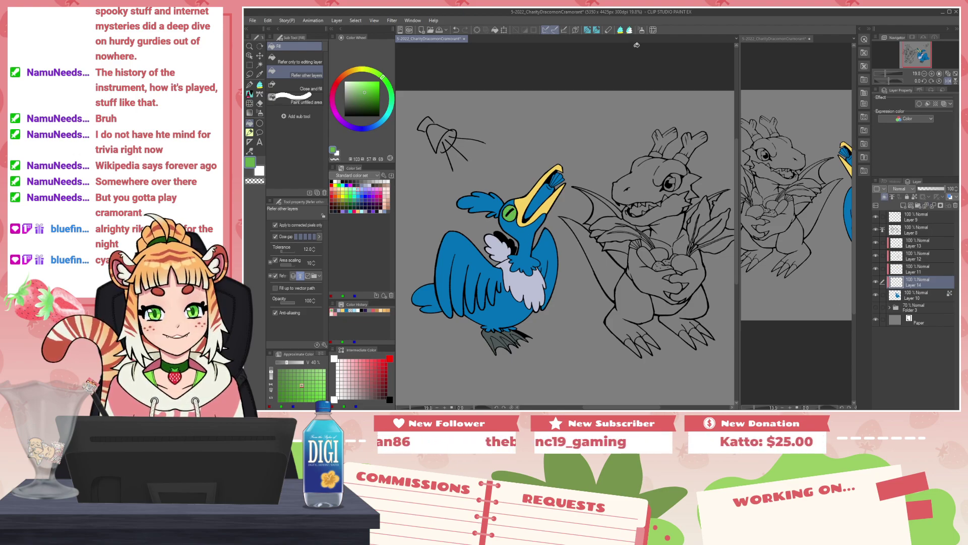
# Step: Paint a lighter green area inside the bird's eye with the pencil brush at size 70
pyautogui.press('p')
pyautogui.scroll(3, 489, 157)
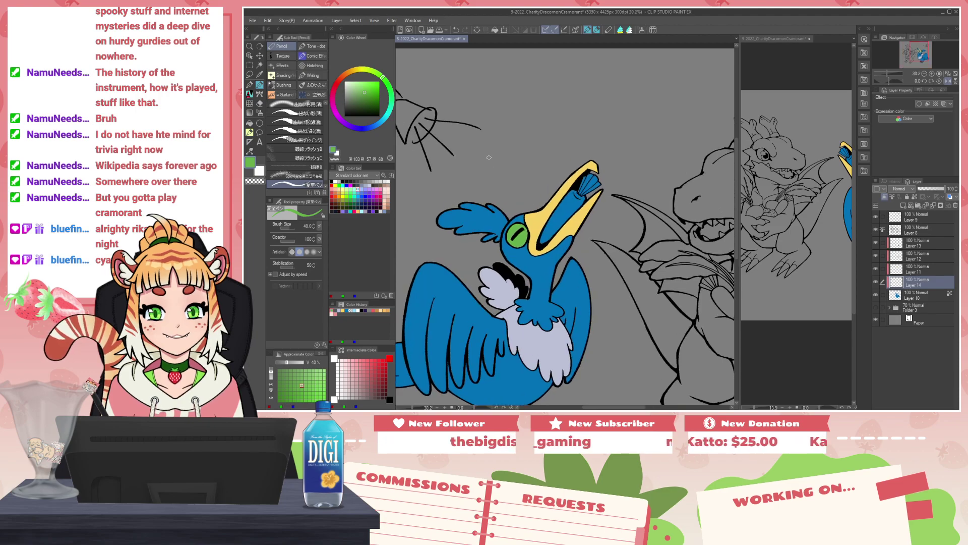
pyautogui.click(357, 89)
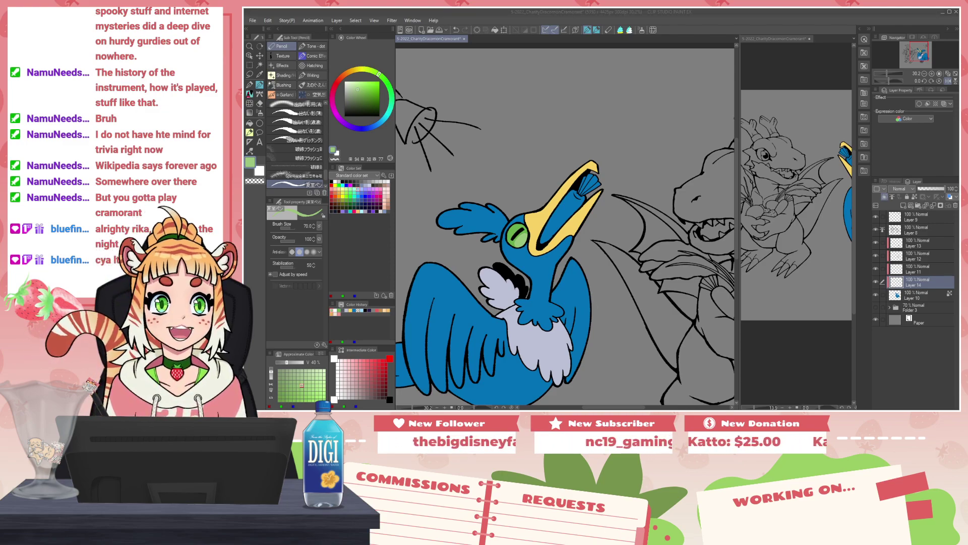
pyautogui.scroll(-3, 551, 252)
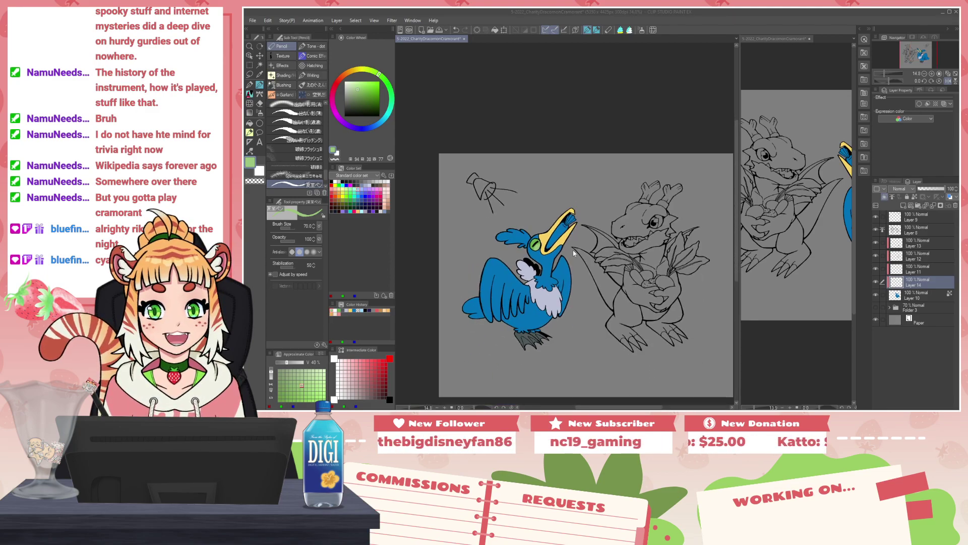
pyautogui.scroll(3, 576, 259)
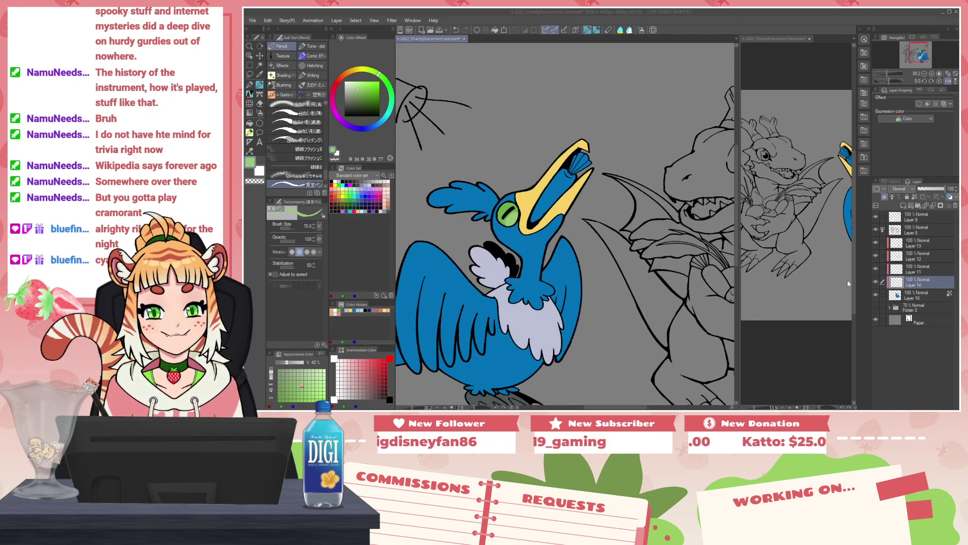
# Step: Add a clipped layer above the feet layer and fill the inside of the bird's lower beak with orange
pyautogui.click(917, 247)
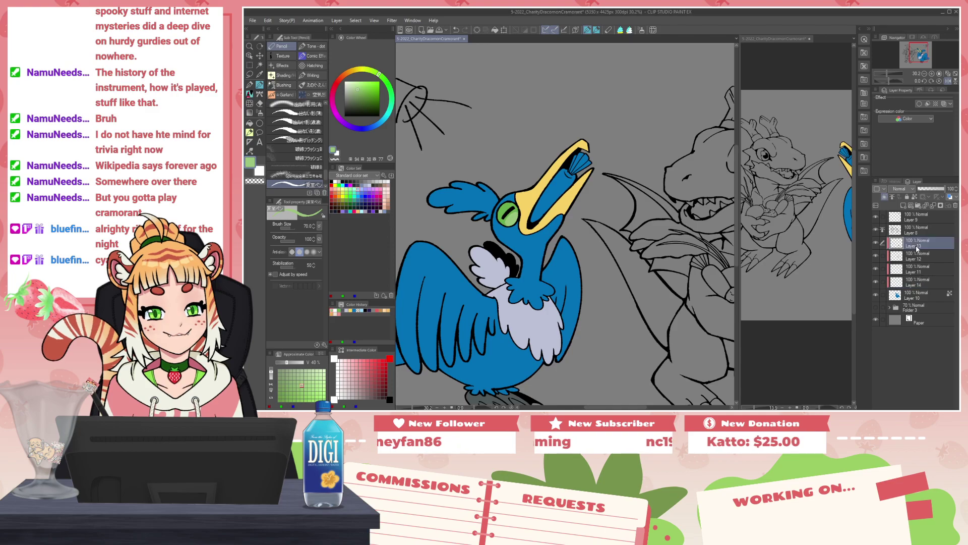
pyautogui.click(919, 205)
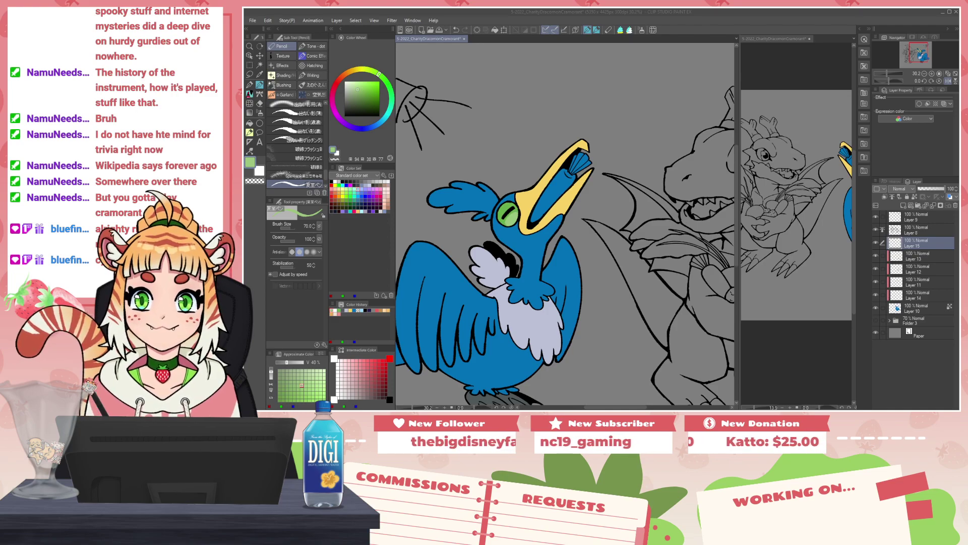
pyautogui.click(915, 245)
pyautogui.click(885, 198)
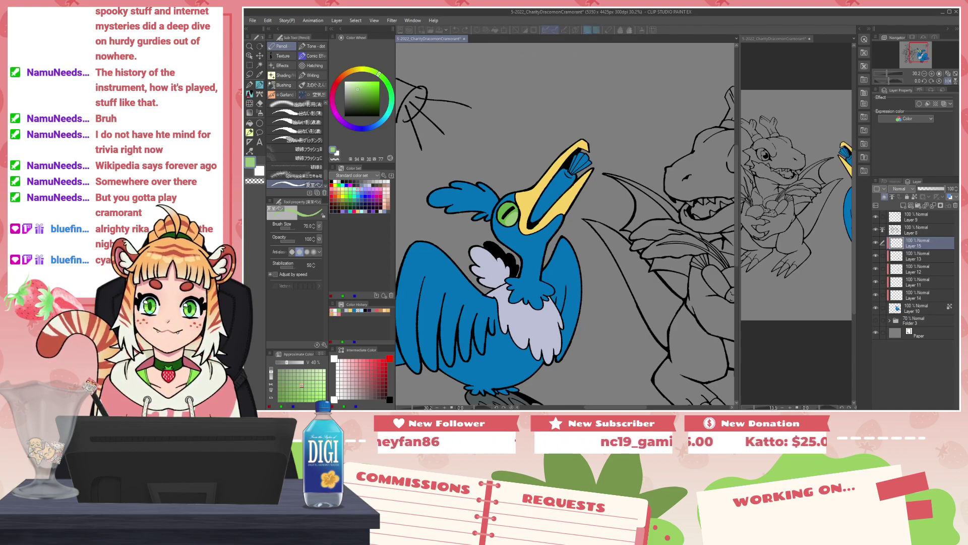
pyautogui.press('g')
pyautogui.click(569, 174)
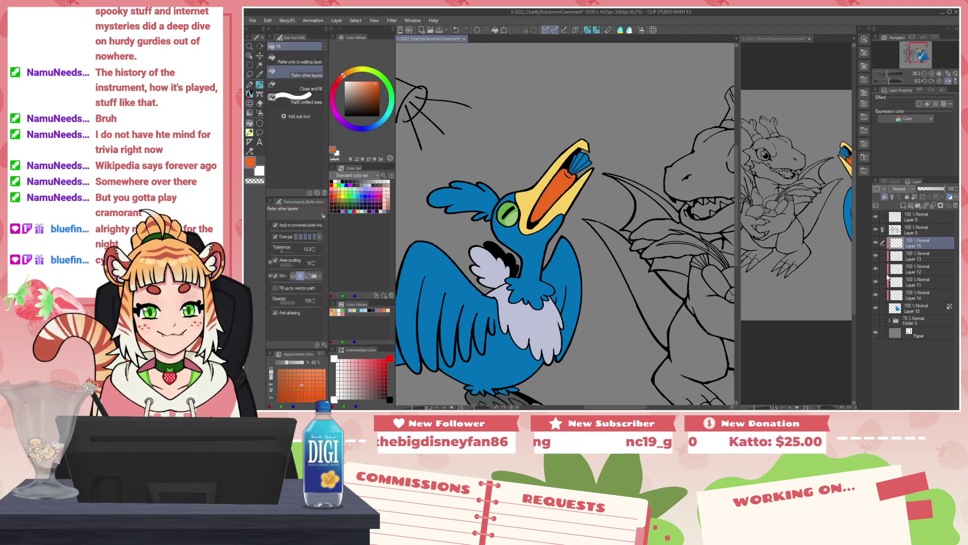
pyautogui.scroll(-3, 606, 232)
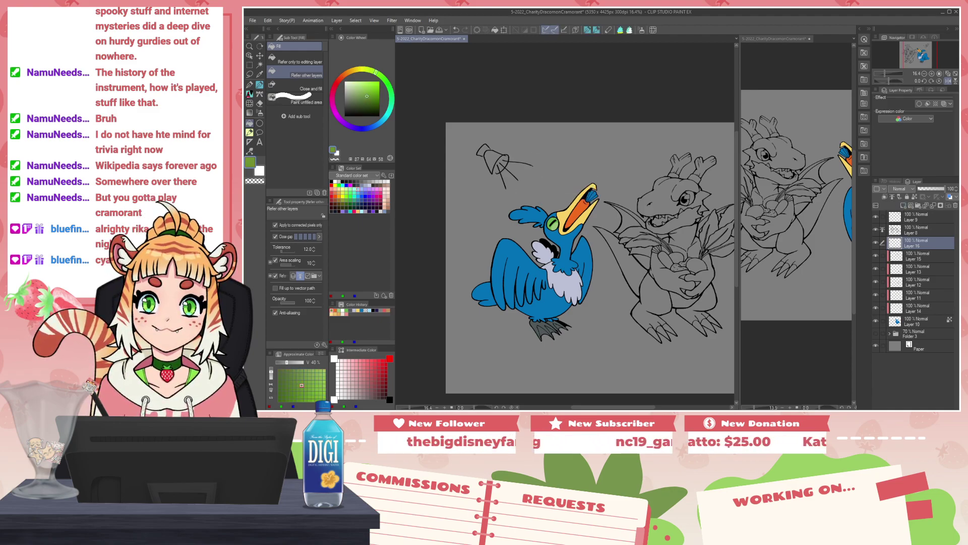
# Step: Fill the leafy top of the carrot in the bird's beak with green on the new layer above the orange layer
pyautogui.scroll(5, 598, 203)
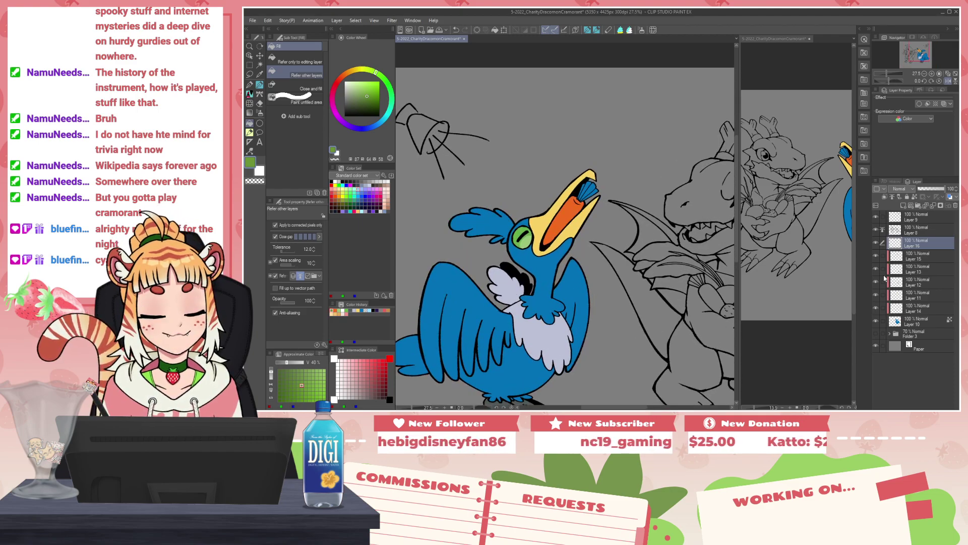
pyautogui.click(589, 190)
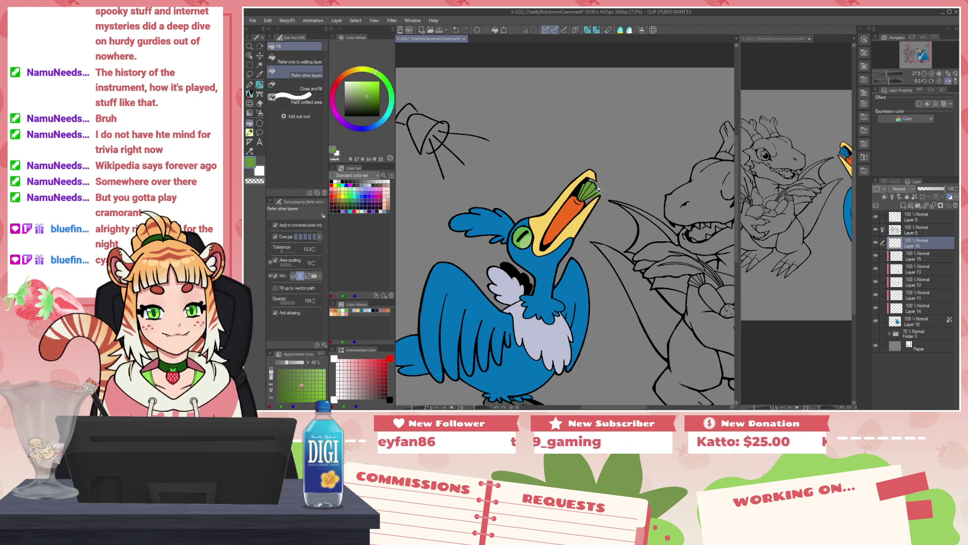
pyautogui.hotkey('ctrl', 'z')
pyautogui.scroll(5, 597, 189)
pyautogui.click(552, 177)
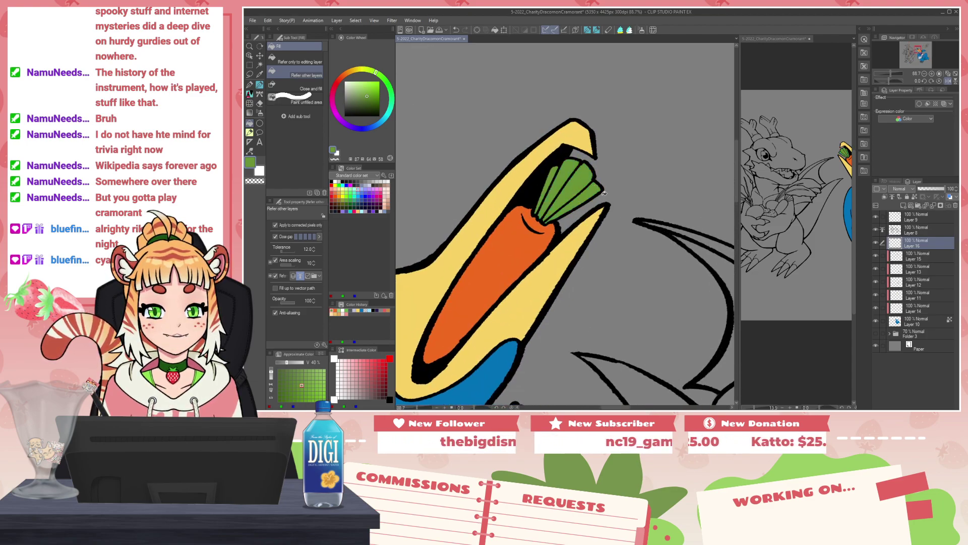
pyautogui.scroll(-2, 557, 273)
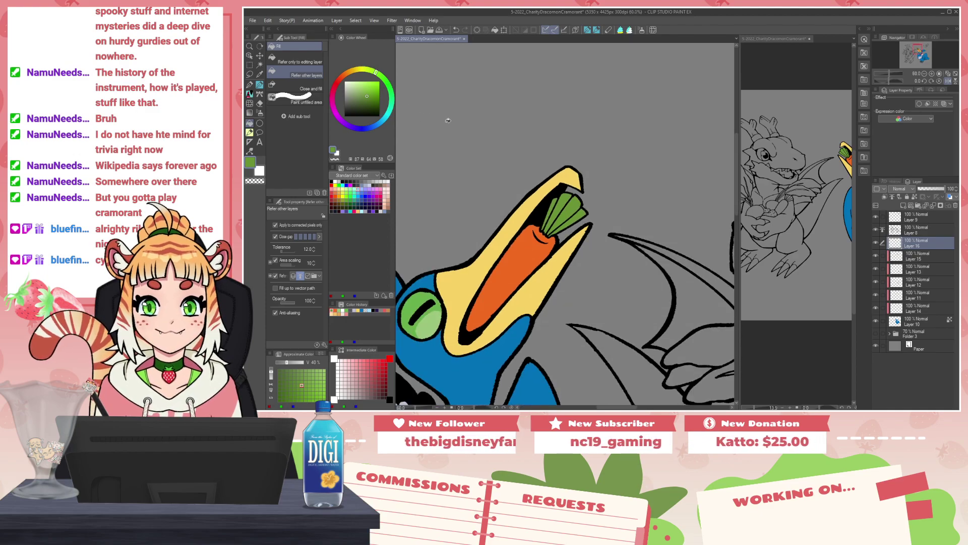
# Step: Add a black-filled layer at the top of the stack, set it to Color blending for a greyscale value check, and hide it
pyautogui.press('o')
pyautogui.moveTo(365, 93); pyautogui.dragTo(290, 149)
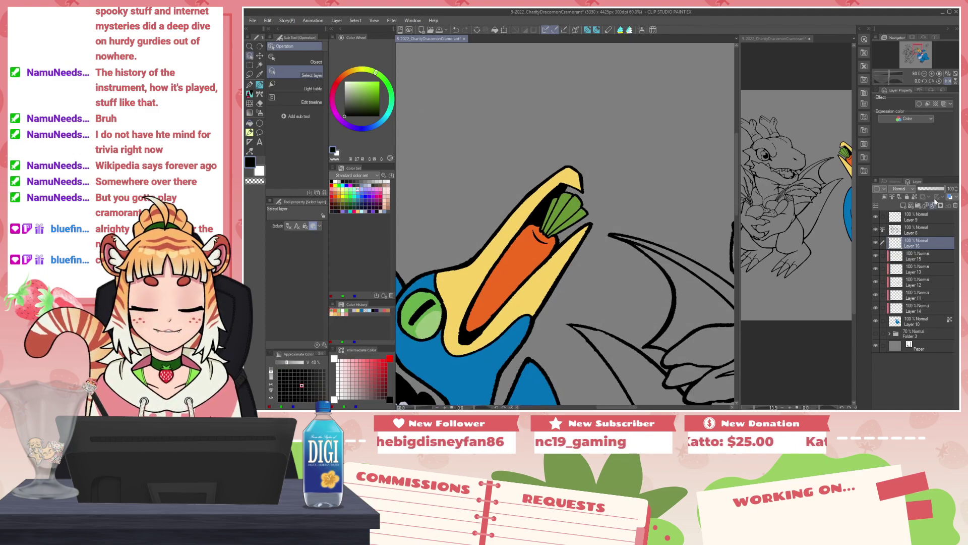
pyautogui.click(915, 218)
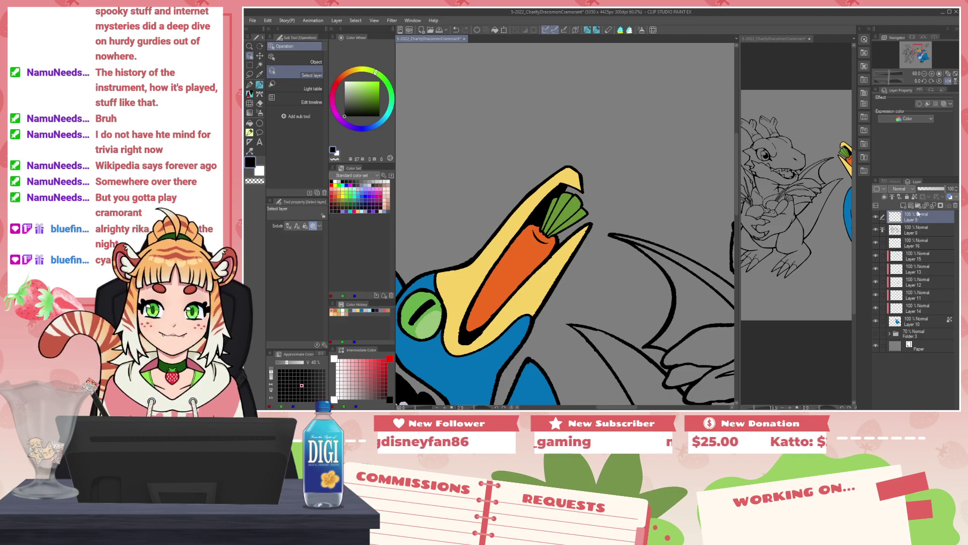
pyautogui.click(903, 205)
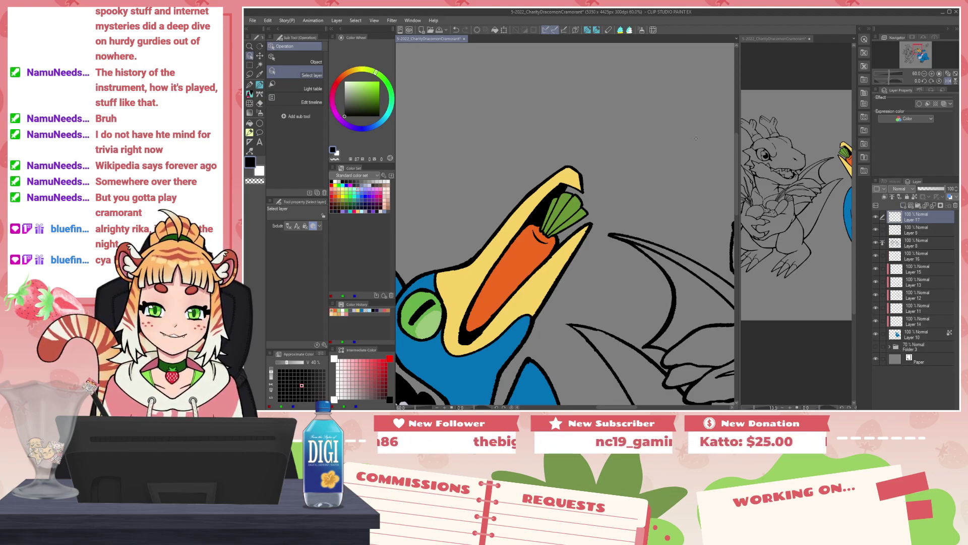
pyautogui.hotkey('alt', 'BackSpace')
pyautogui.scroll(-3, 663, 161)
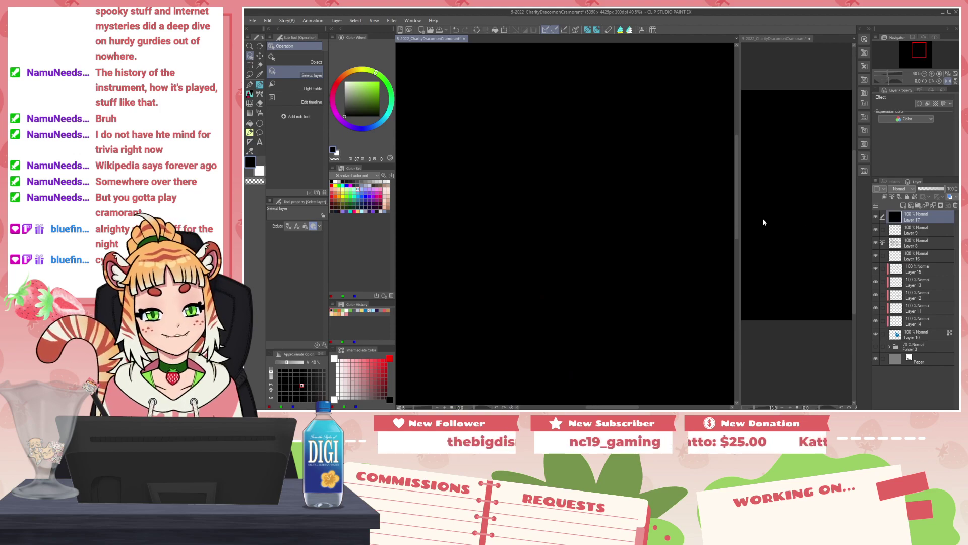
pyautogui.click(910, 190)
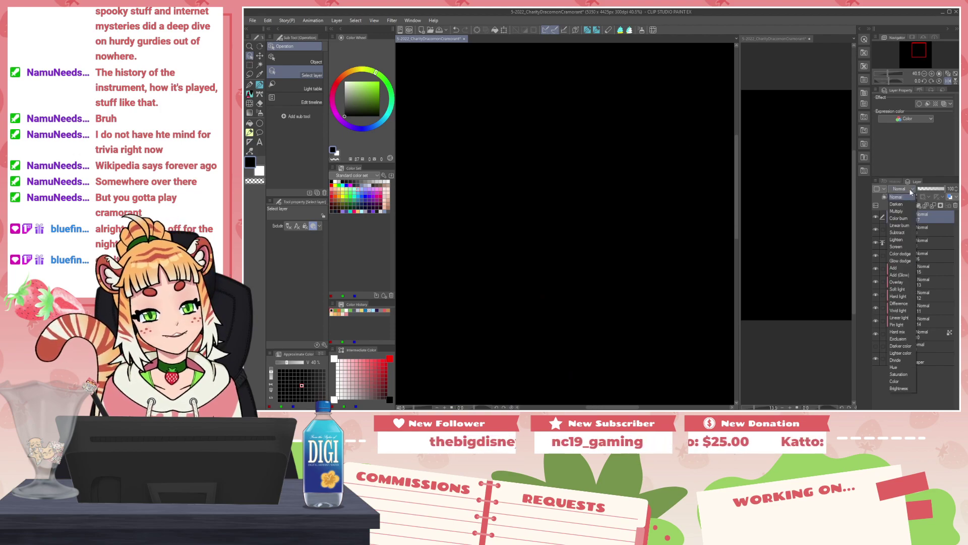
pyautogui.click(895, 381)
pyautogui.scroll(-3, 596, 260)
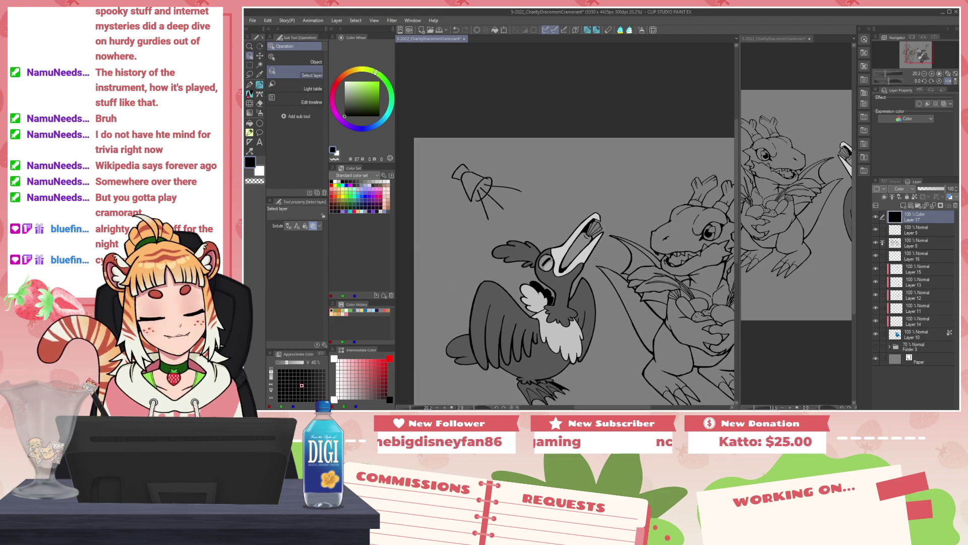
pyautogui.scroll(3, 599, 253)
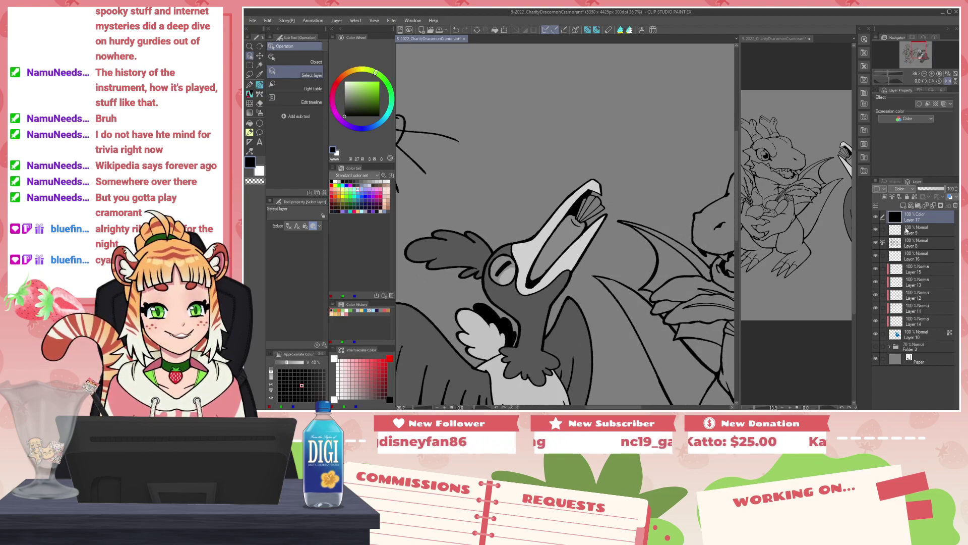
pyautogui.click(877, 218)
pyautogui.scroll(2, 609, 204)
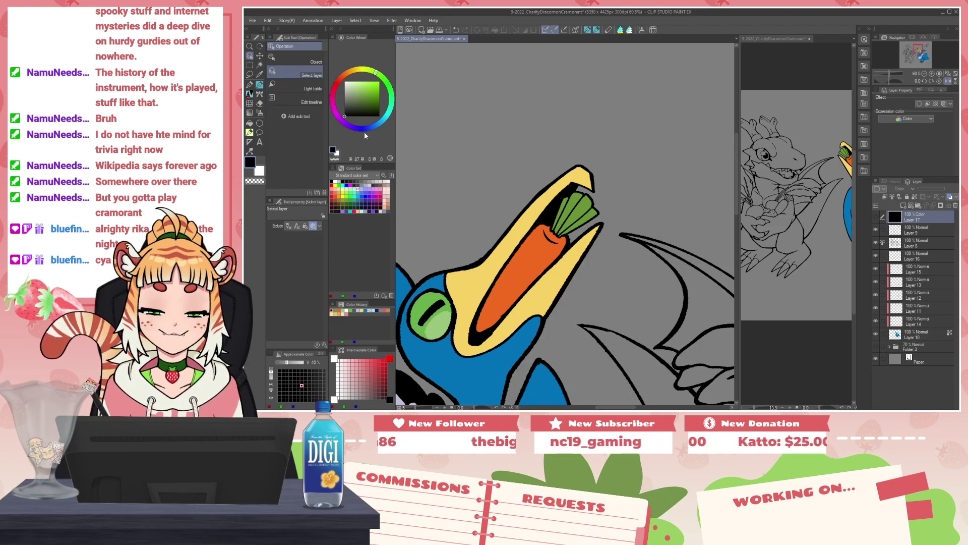
# Step: Load the 20 foliage palettes colour set and refill the carrot's leafy top with a darker, muted green
pyautogui.click(352, 175)
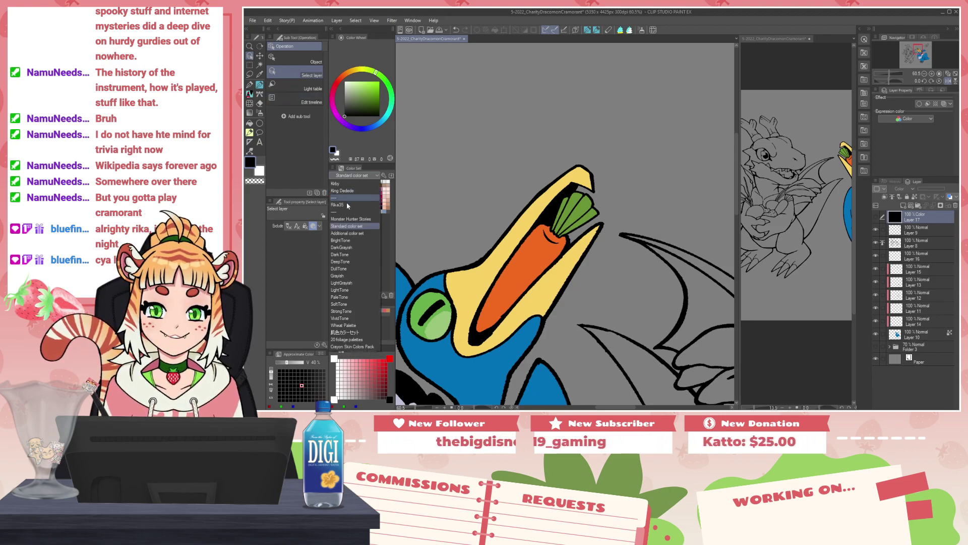
pyautogui.click(359, 340)
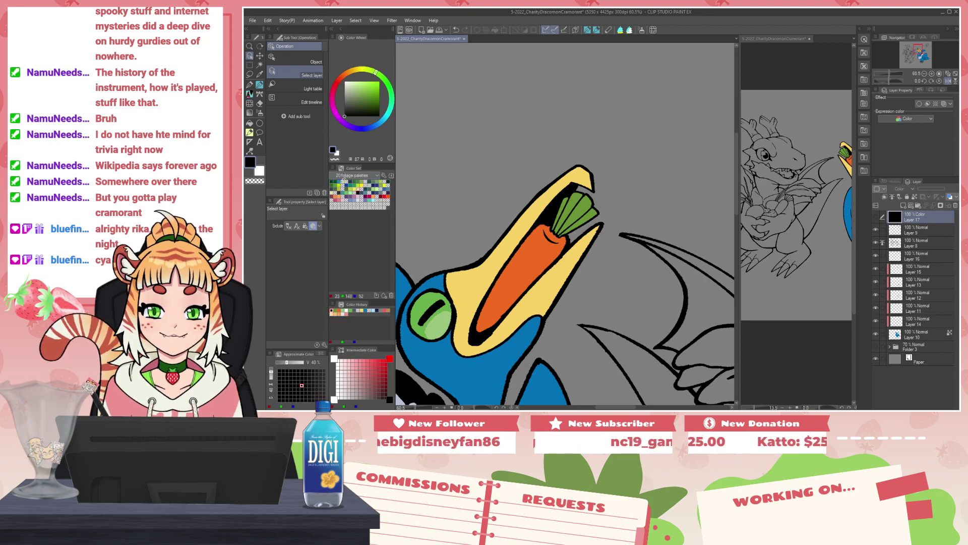
pyautogui.click(358, 182)
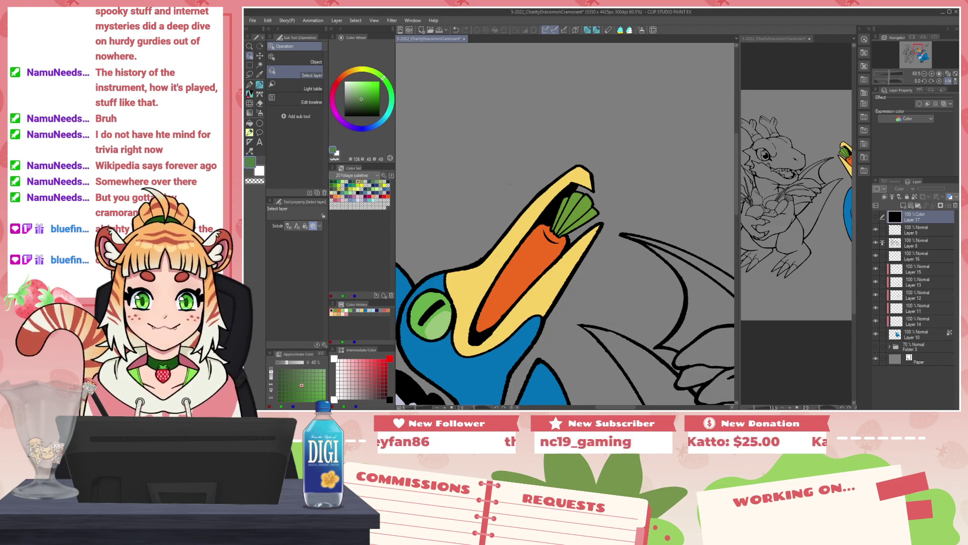
pyautogui.press('g')
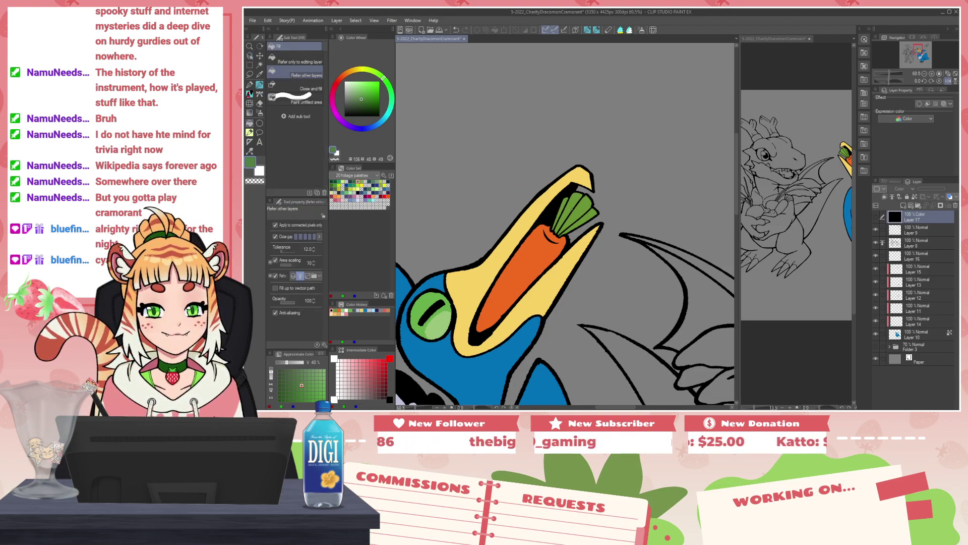
pyautogui.keyDown('ctrl'); pyautogui.keyDown('shift'); pyautogui.click(566, 204); pyautogui.keyUp('shift'); pyautogui.keyUp('ctrl')
pyautogui.click(565, 203)
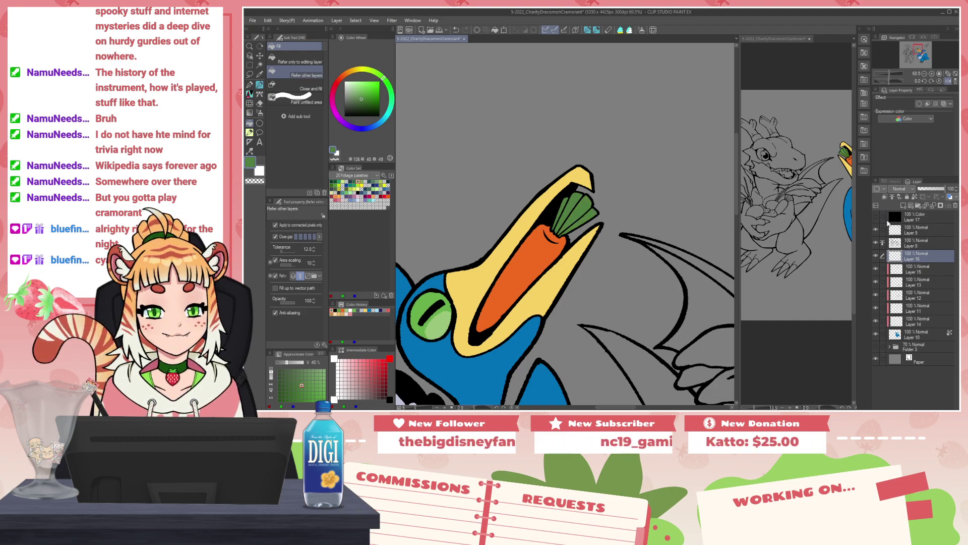
# Step: Raise the luminosity of the carrot's orange layer to about 13, comparing values with the greyscale check layer
pyautogui.click(878, 219)
pyautogui.click(878, 218)
pyautogui.scroll(-4, 585, 260)
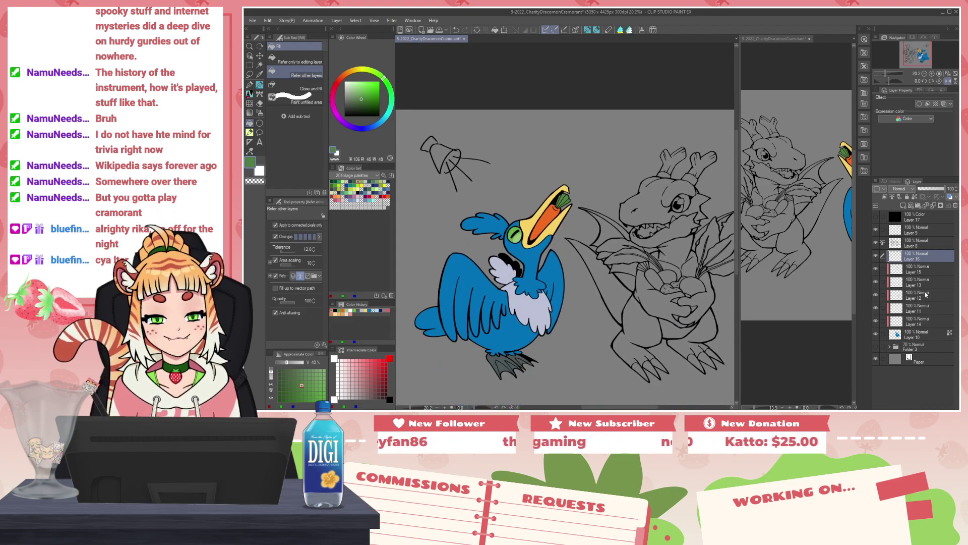
pyautogui.click(921, 273)
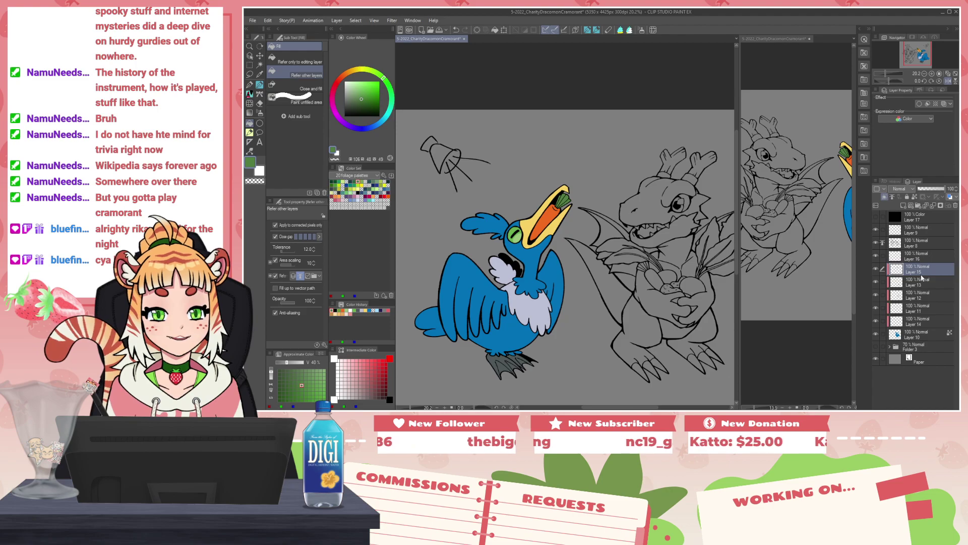
pyautogui.hotkey('ctrl', 'u')
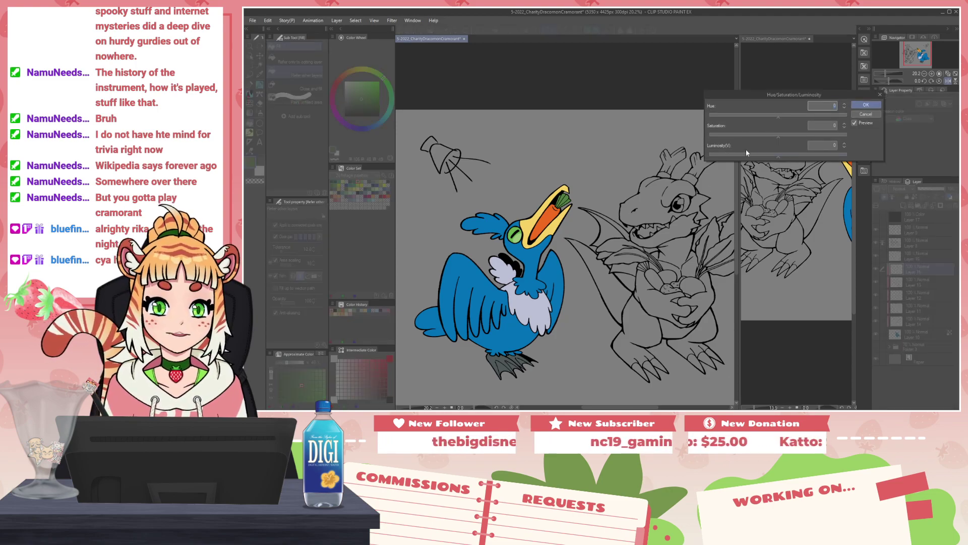
pyautogui.moveTo(780, 157); pyautogui.dragTo(789, 159)
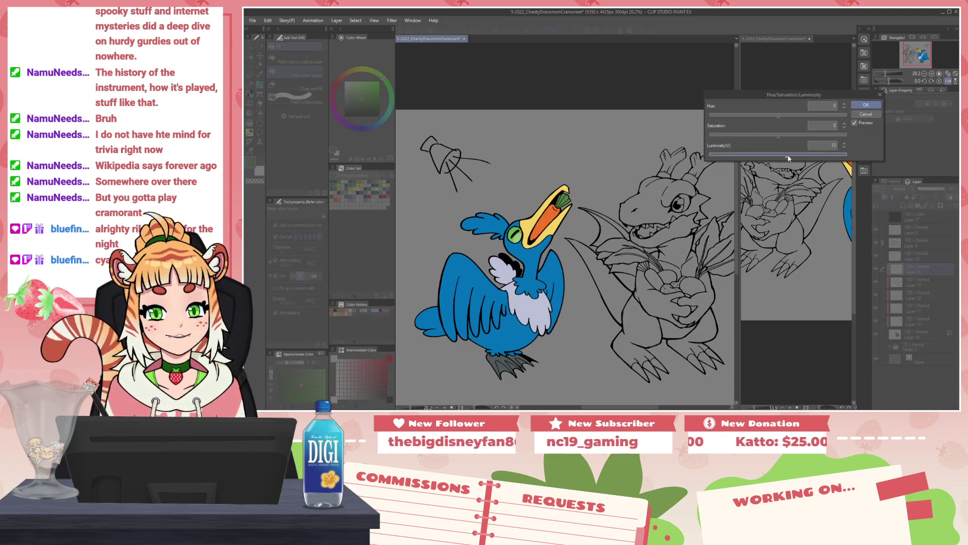
pyautogui.click(866, 104)
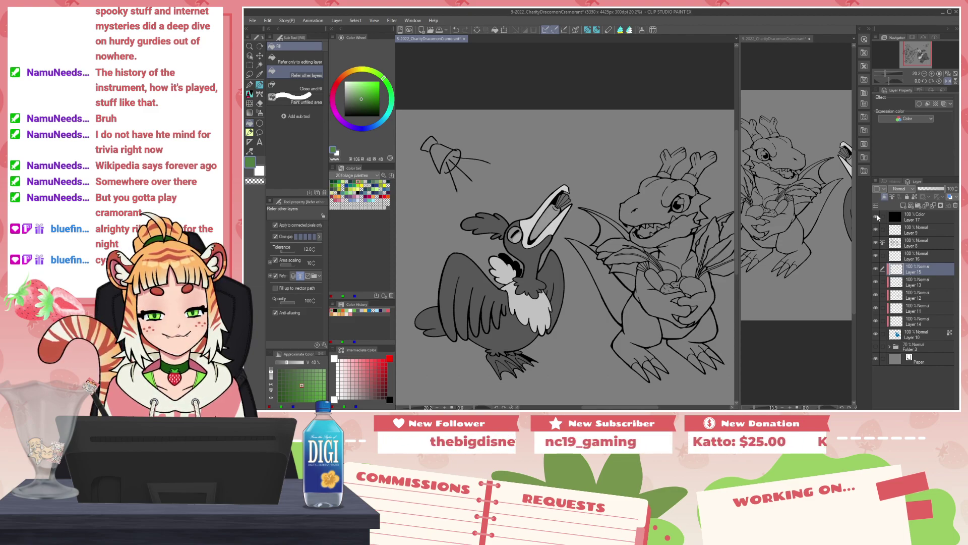
pyautogui.click(875, 217)
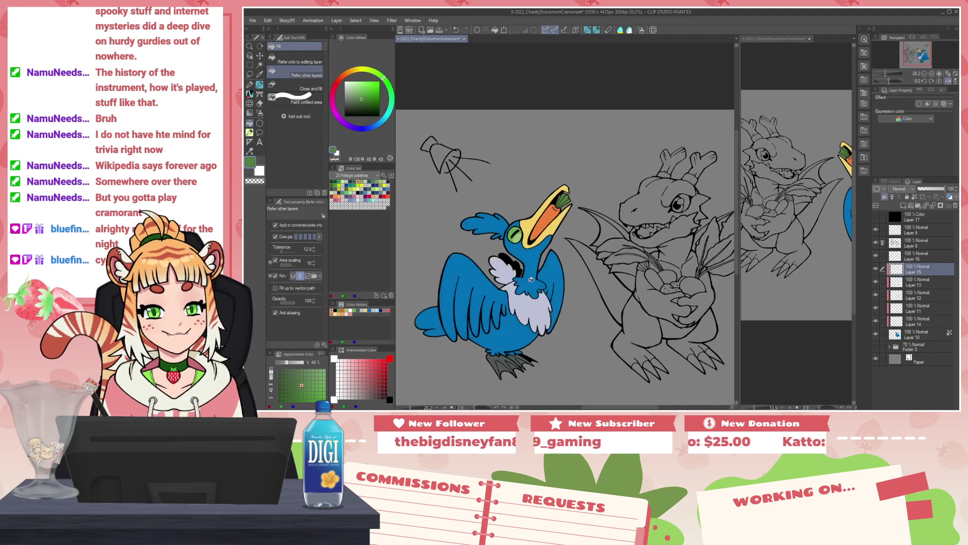
# Step: Group the bird's blue base and its clipped colour layers into one folder and collapse it
pyautogui.scroll(3, 534, 279)
pyautogui.moveTo(534, 278); pyautogui.dragTo(575, 231)
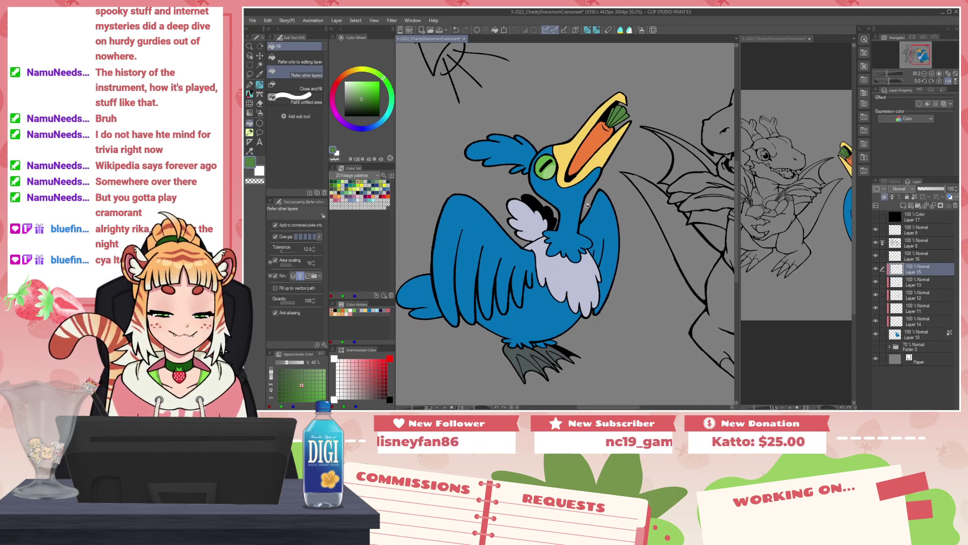
pyautogui.scroll(-3, 589, 226)
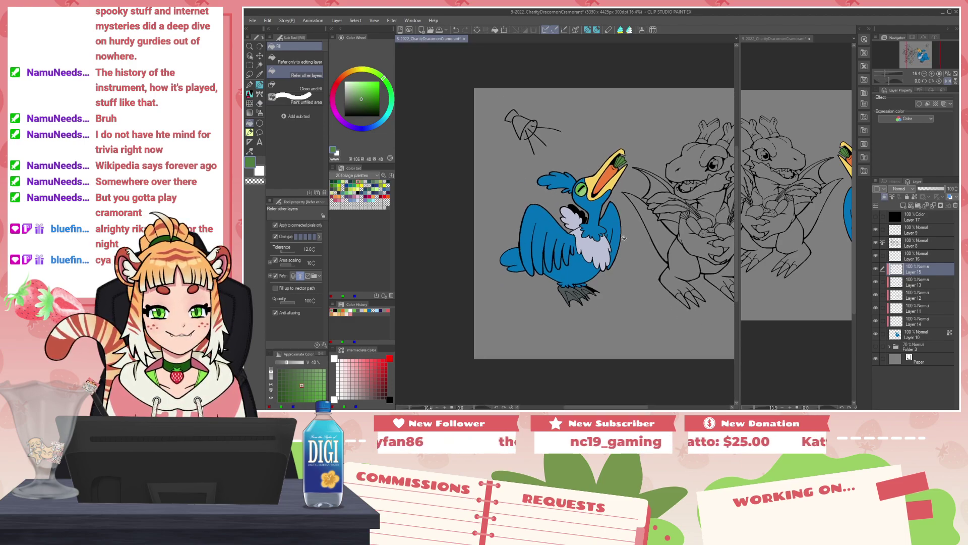
pyautogui.moveTo(674, 262); pyautogui.dragTo(634, 263)
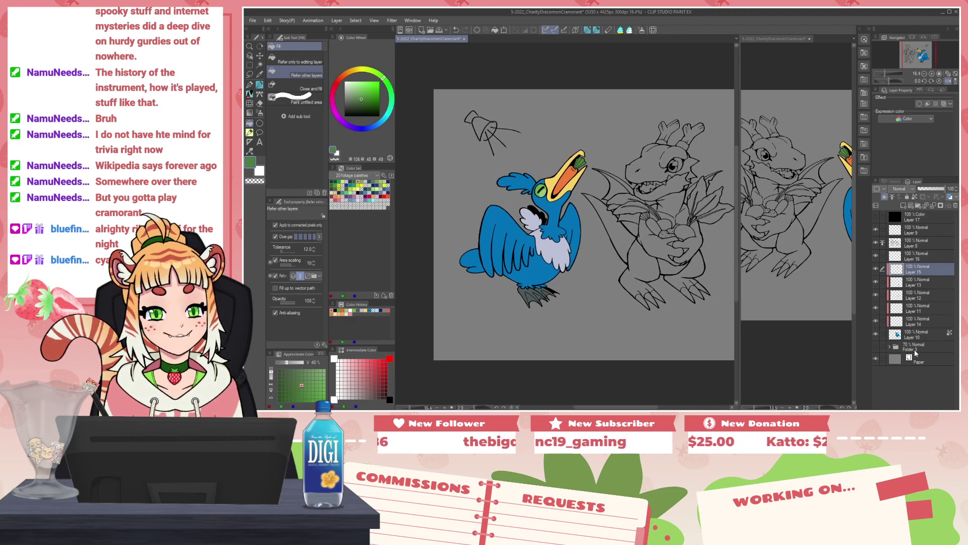
pyautogui.keyDown('shift'); pyautogui.click(915, 336); pyautogui.keyUp('shift')
pyautogui.hotkey('ctrl', 'g')
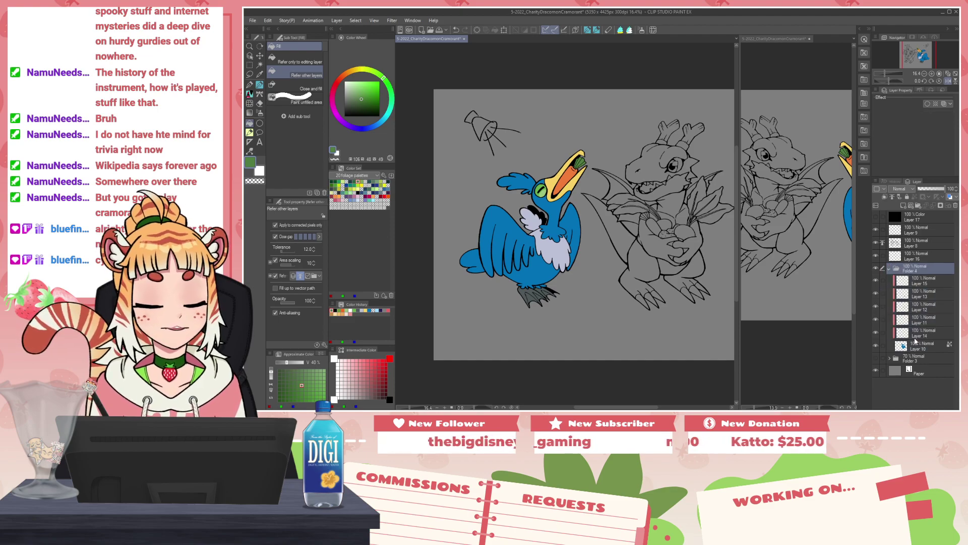
pyautogui.click(891, 269)
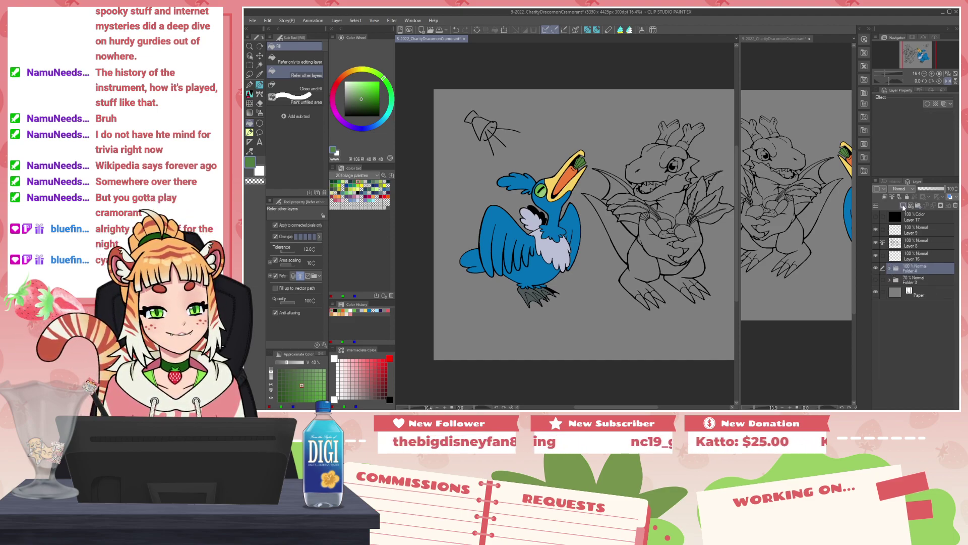
# Step: Add a layer above the bird's colour folder and fill the dragon's whole silhouette, vegetables included, with turquoise using the enclosed-area fill pen
pyautogui.click(903, 206)
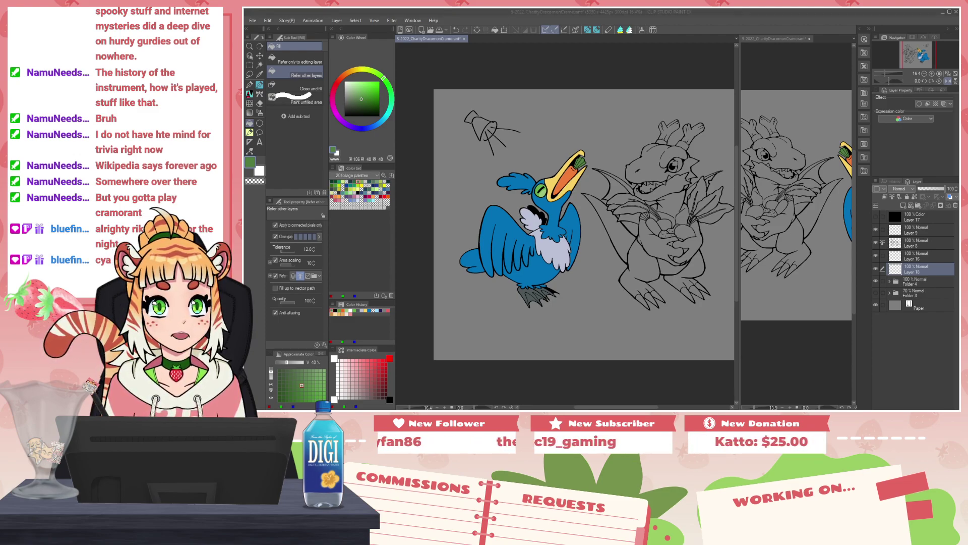
pyautogui.scroll(1, 659, 245)
pyautogui.moveTo(661, 245); pyautogui.dragTo(601, 260)
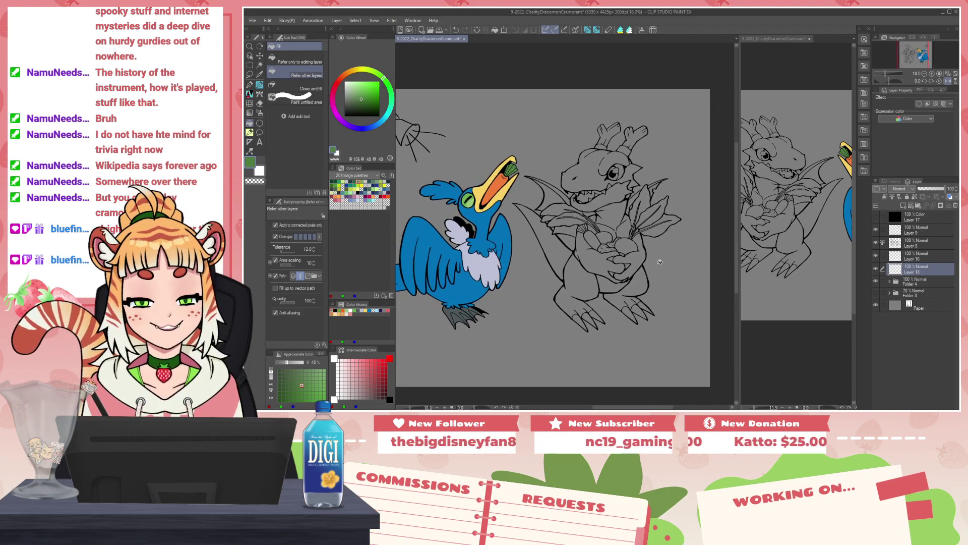
pyautogui.press('p')
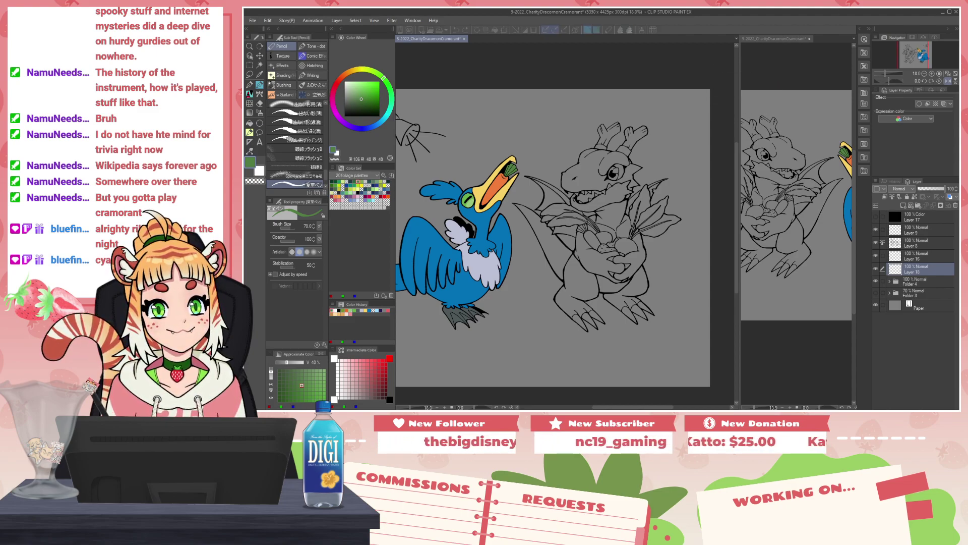
pyautogui.scroll(2, 630, 220)
pyautogui.moveTo(628, 222); pyautogui.dragTo(608, 199)
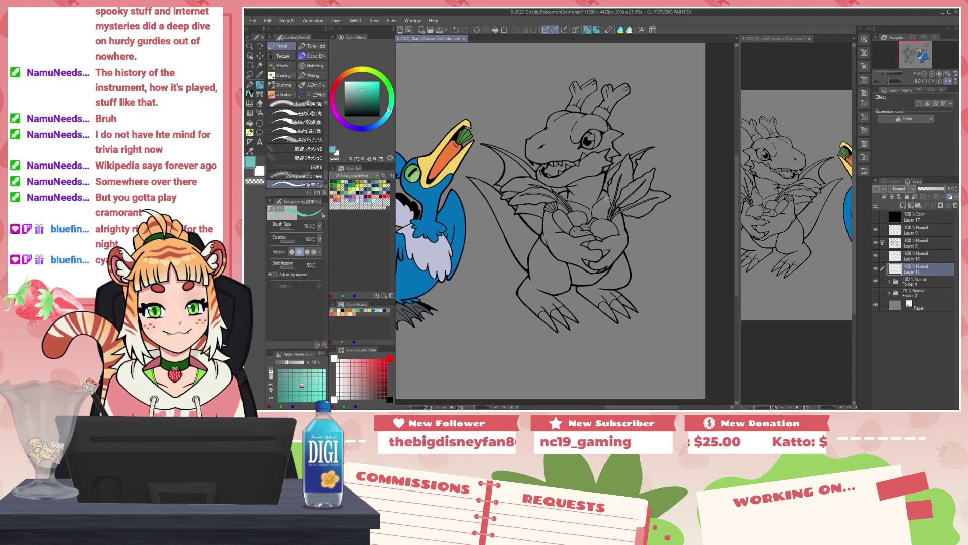
pyautogui.click(620, 30)
pyautogui.moveTo(554, 75)
pyautogui.mouseDown()
pyautogui.moveTo(493, 118)
pyautogui.moveTo(463, 180)
pyautogui.moveTo(494, 285)
pyautogui.moveTo(631, 362)
pyautogui.moveTo(692, 207)
pyautogui.moveTo(610, 68)
pyautogui.mouseUp()
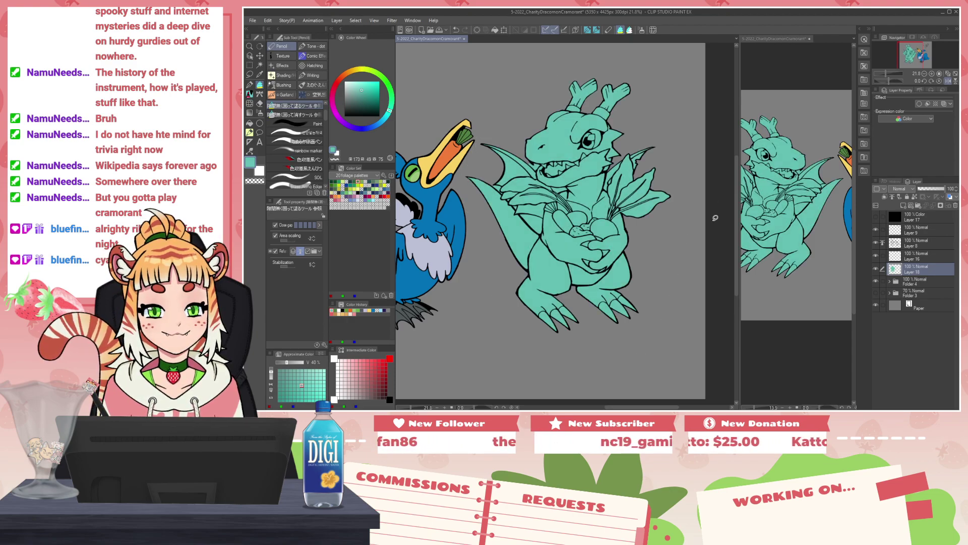
pyautogui.scroll(-3, 570, 248)
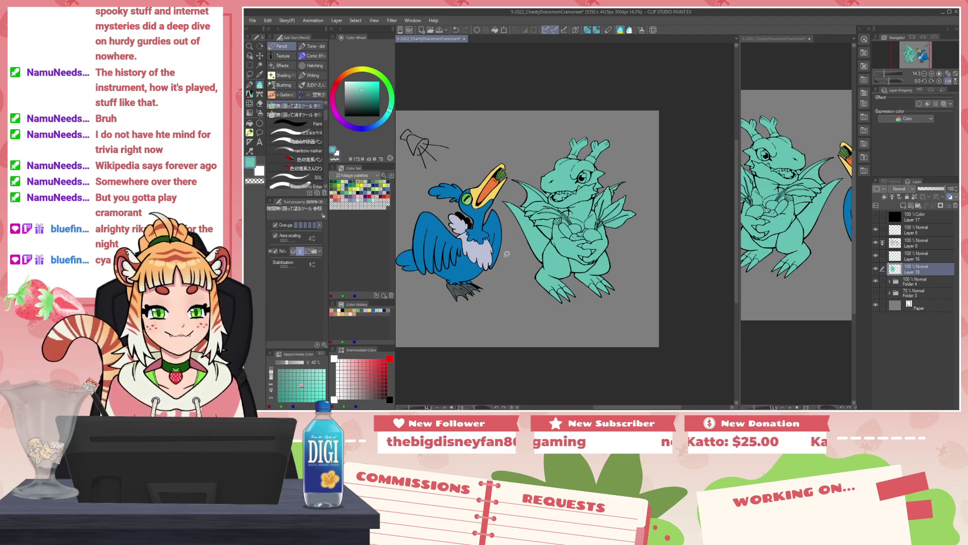
pyautogui.click(909, 246)
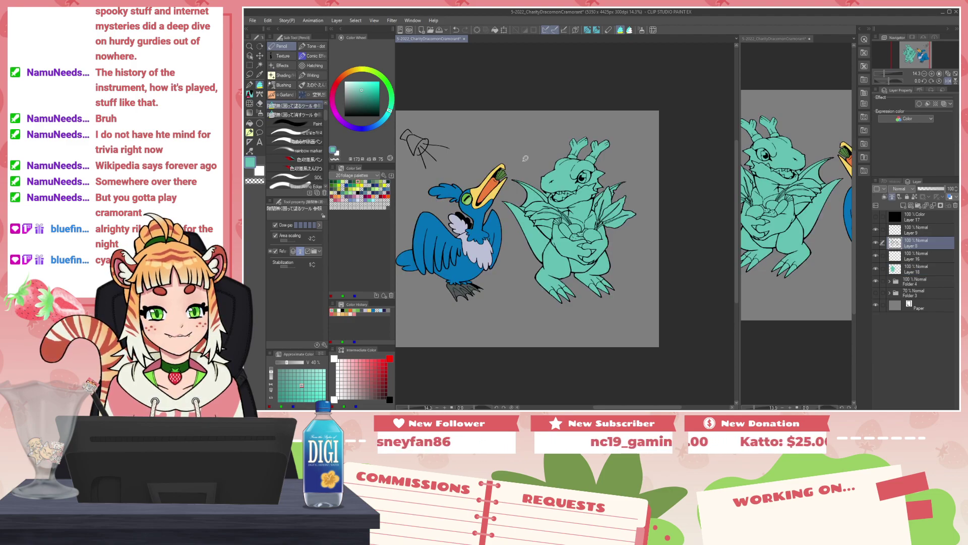
pyautogui.moveTo(577, 119)
pyautogui.mouseDown()
pyautogui.moveTo(515, 168)
pyautogui.moveTo(500, 203)
pyautogui.moveTo(525, 288)
pyautogui.moveTo(631, 307)
pyautogui.moveTo(639, 160)
pyautogui.moveTo(623, 107)
pyautogui.mouseUp()
pyautogui.hotkey('ctrl', 'x')
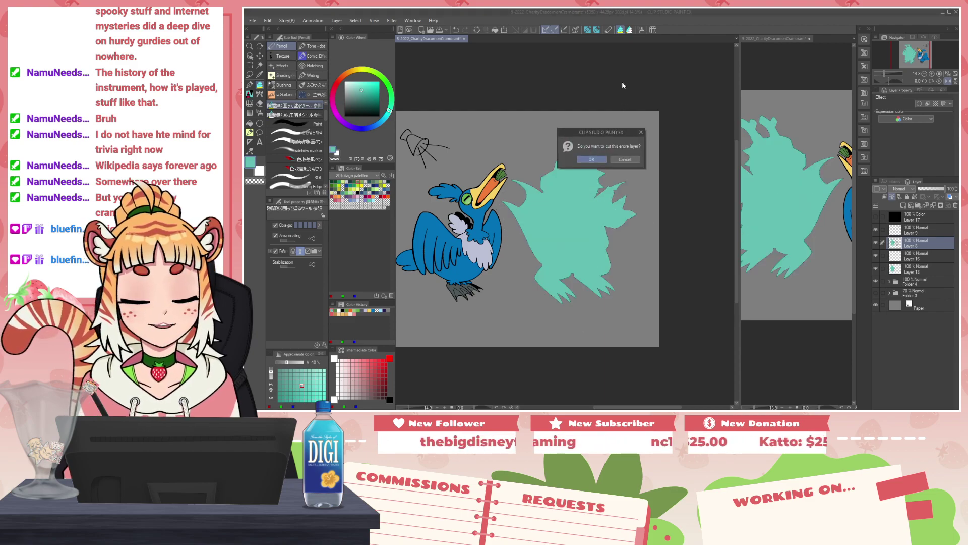
pyautogui.click(600, 159)
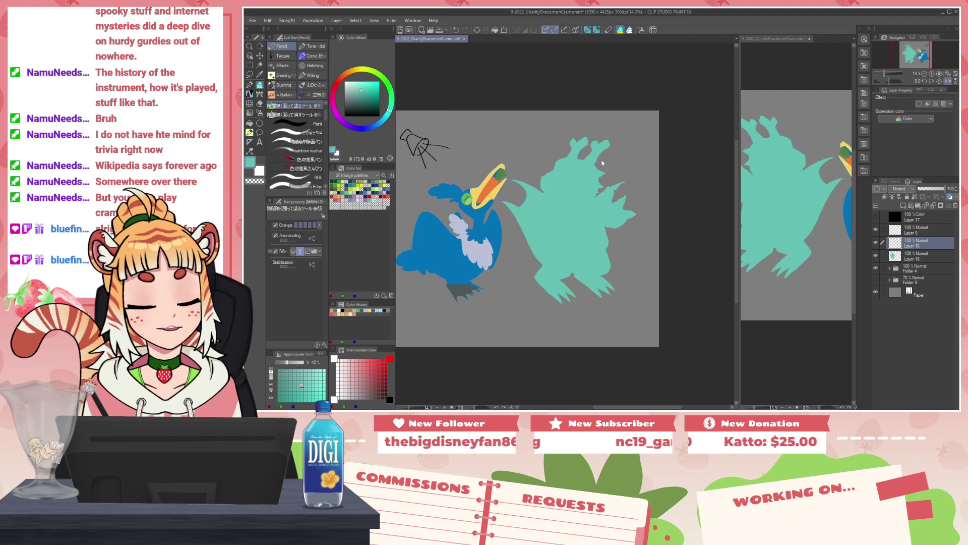
pyautogui.hotkey('ctrl', 'z')
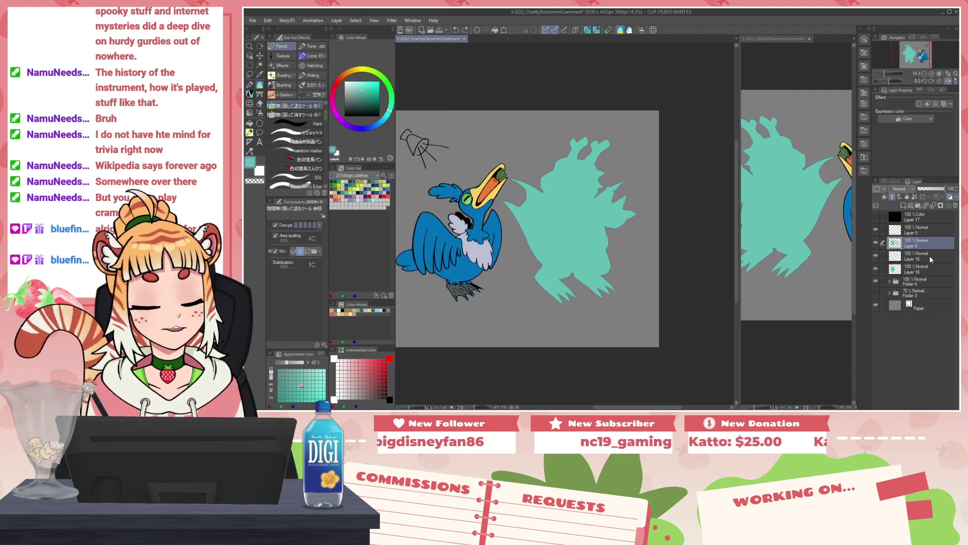
pyautogui.click(876, 243)
pyautogui.click(876, 243)
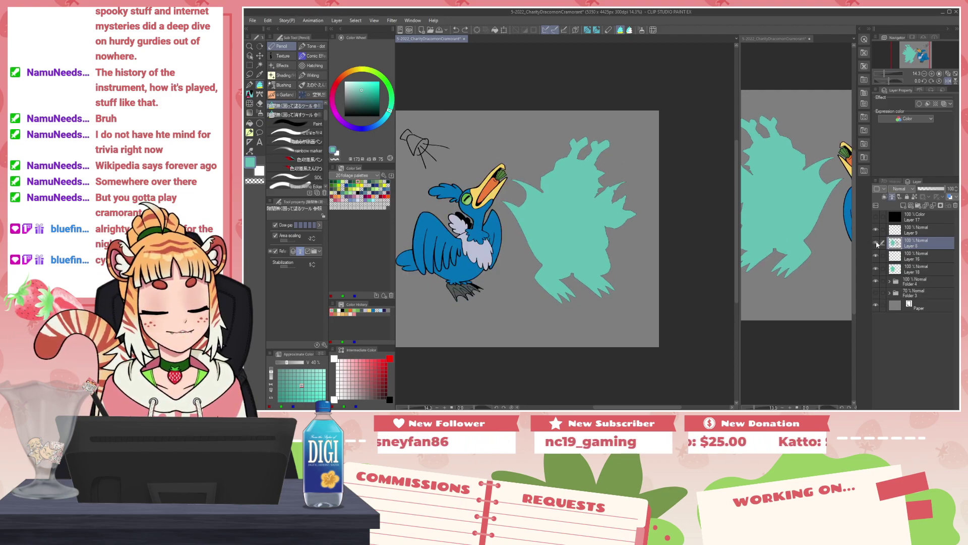
pyautogui.hotkey('ctrl', 'z')
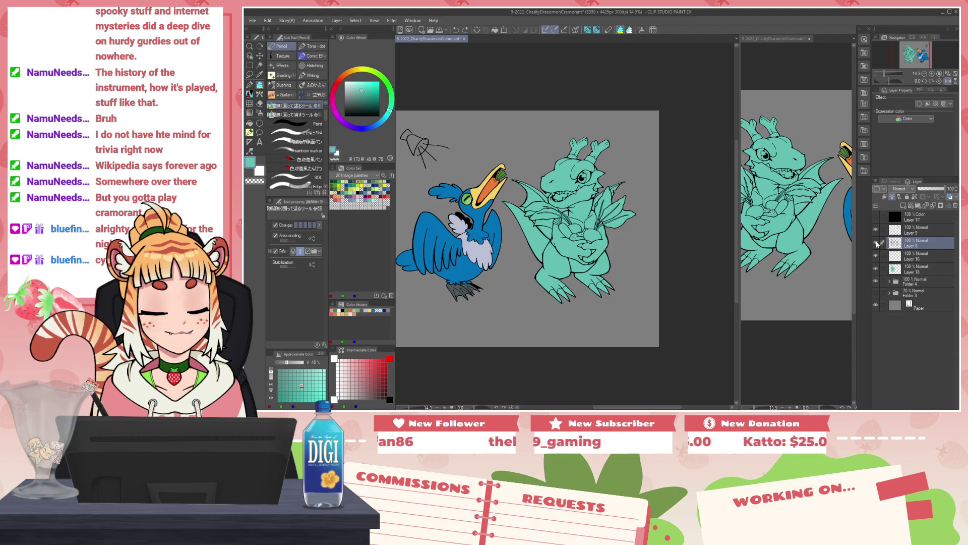
pyautogui.click(877, 243)
pyautogui.scroll(5, 592, 258)
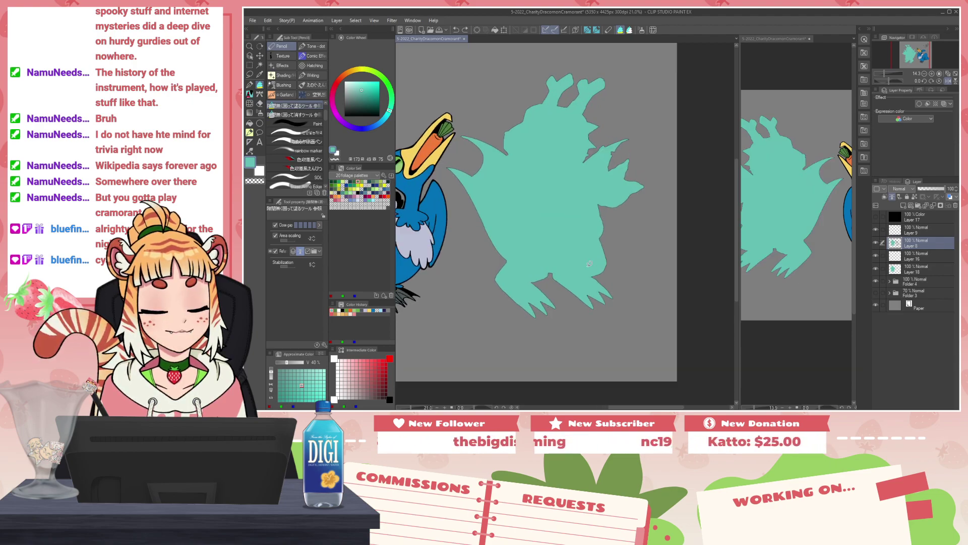
pyautogui.scroll(4, 591, 258)
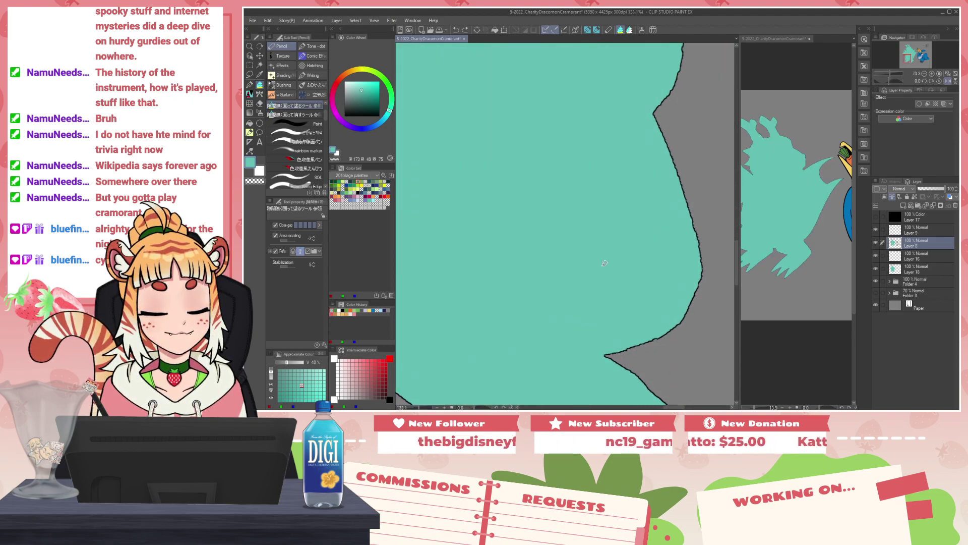
pyautogui.scroll(-9, 603, 263)
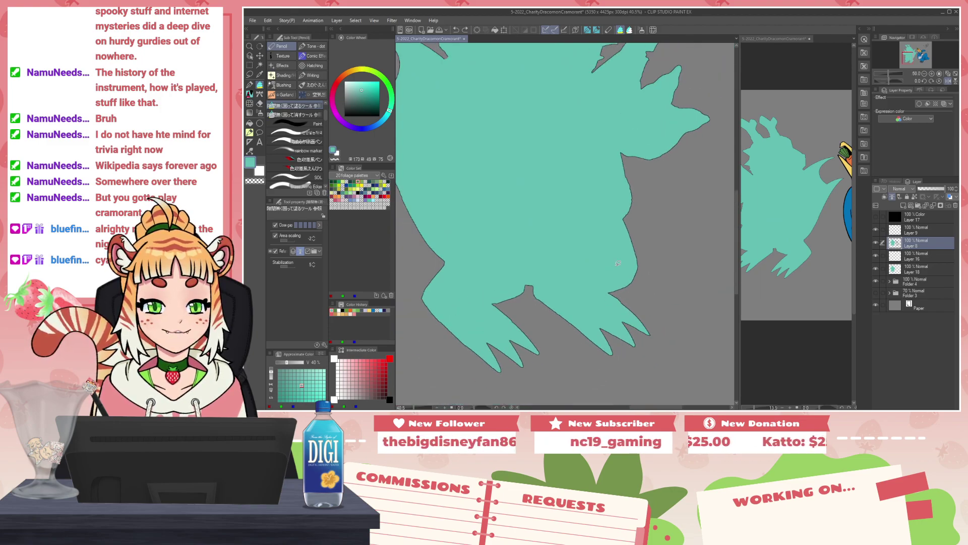
pyautogui.hotkey('ctrl', 'z')
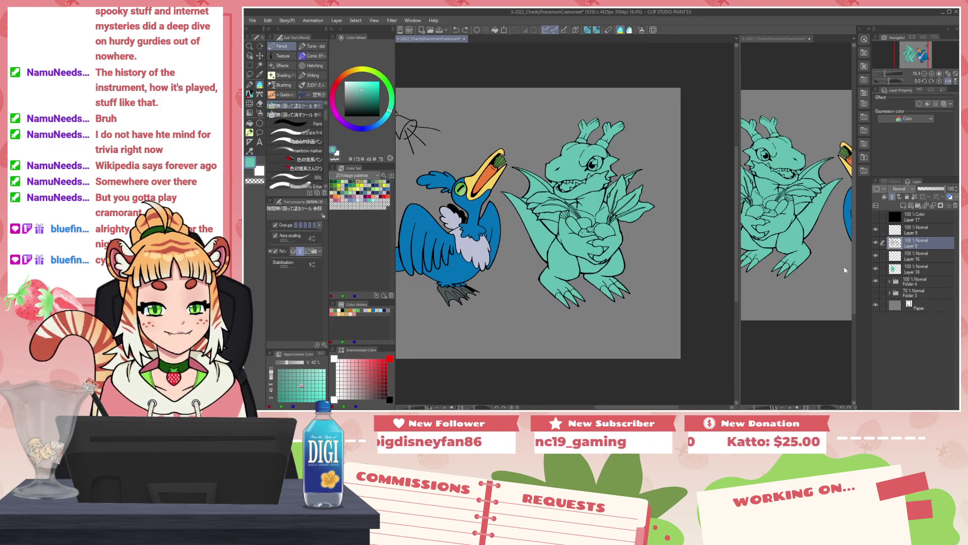
pyautogui.click(876, 243)
pyautogui.click(876, 243)
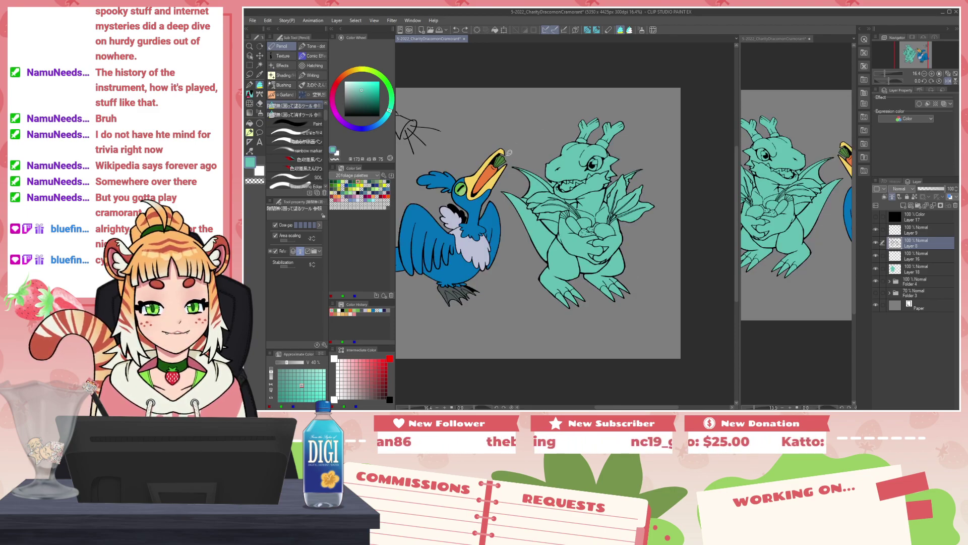
pyautogui.moveTo(545, 128)
pyautogui.mouseDown()
pyautogui.moveTo(516, 149)
pyautogui.moveTo(498, 184)
pyautogui.moveTo(520, 275)
pyautogui.moveTo(644, 291)
pyautogui.moveTo(607, 90)
pyautogui.mouseUp()
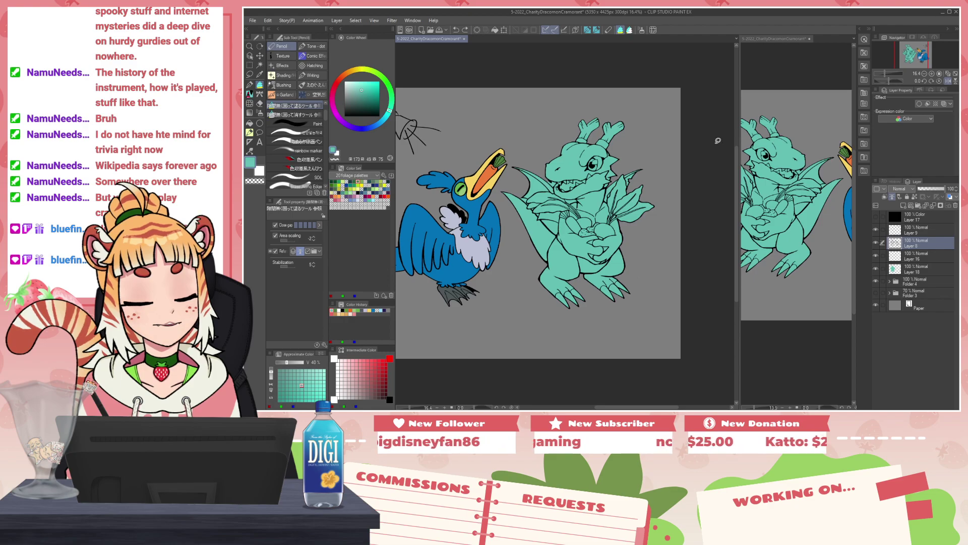
pyautogui.moveTo(628, 102)
pyautogui.mouseDown()
pyautogui.moveTo(512, 158)
pyautogui.moveTo(498, 194)
pyautogui.moveTo(520, 264)
pyautogui.moveTo(630, 348)
pyautogui.moveTo(662, 99)
pyautogui.moveTo(643, 88)
pyautogui.mouseUp()
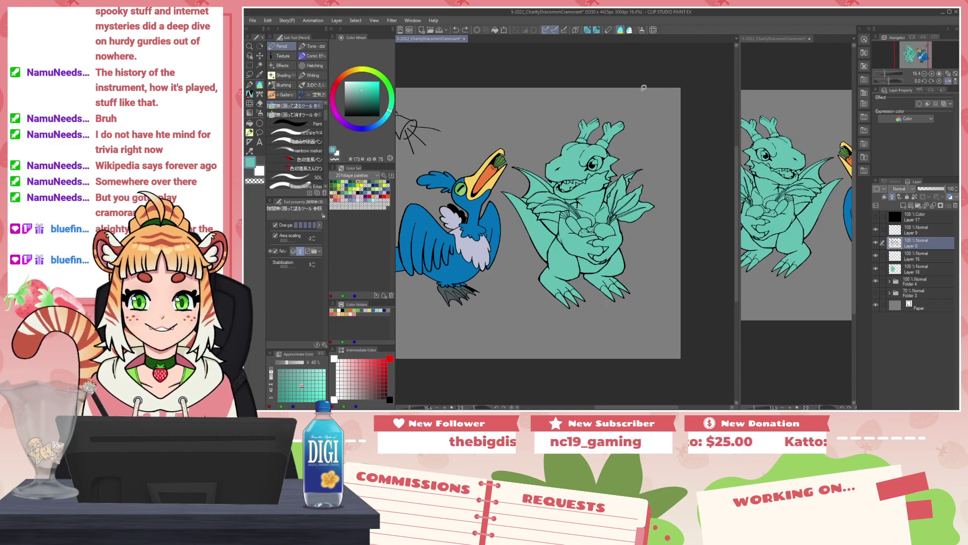
# Step: Lasso around the dragon and cut its line art out of the shared line layer, pasting it onto a layer of its own
pyautogui.press('m')
pyautogui.moveTo(615, 105)
pyautogui.mouseDown()
pyautogui.moveTo(539, 130)
pyautogui.moveTo(525, 153)
pyautogui.mouseUp()
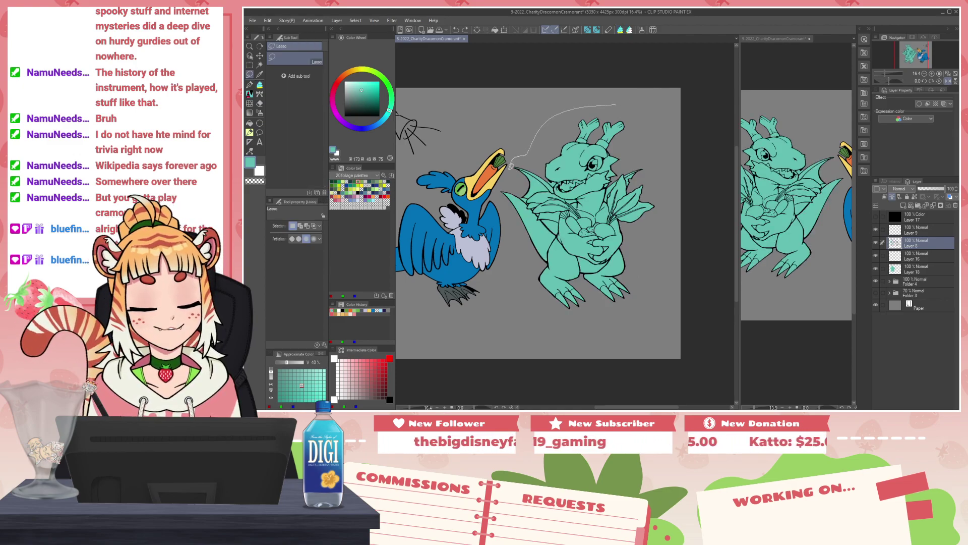
pyautogui.moveTo(649, 324); pyautogui.dragTo(620, 85)
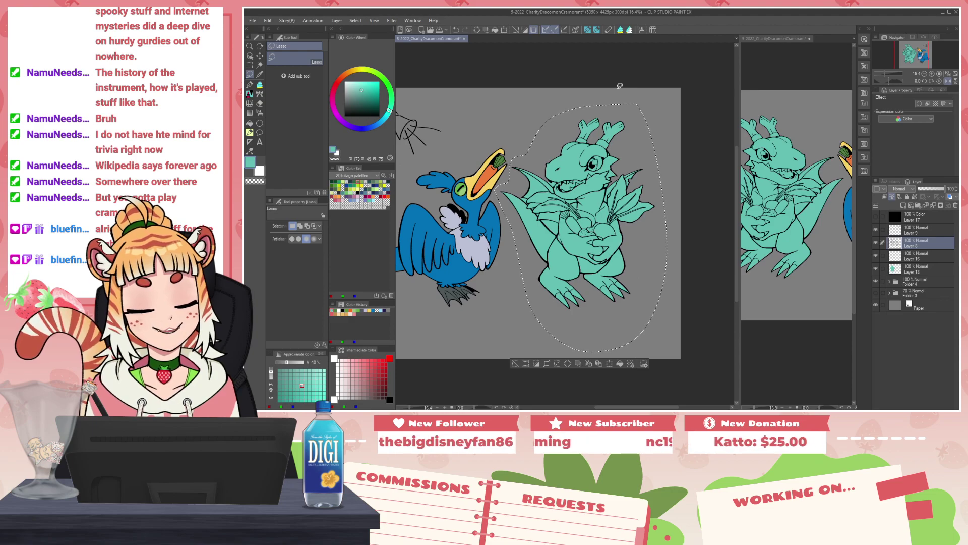
pyautogui.press('Delete')
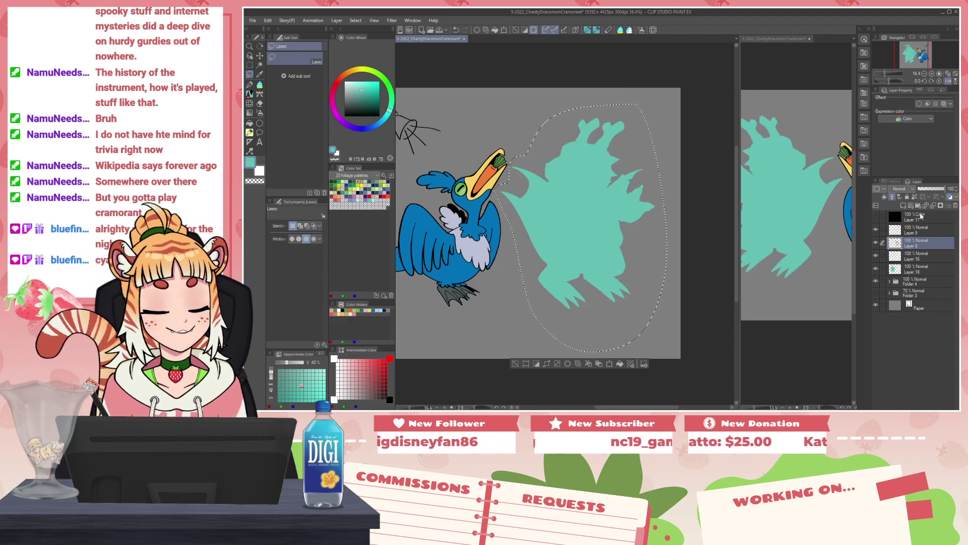
pyautogui.hotkey('ctrl', 'v')
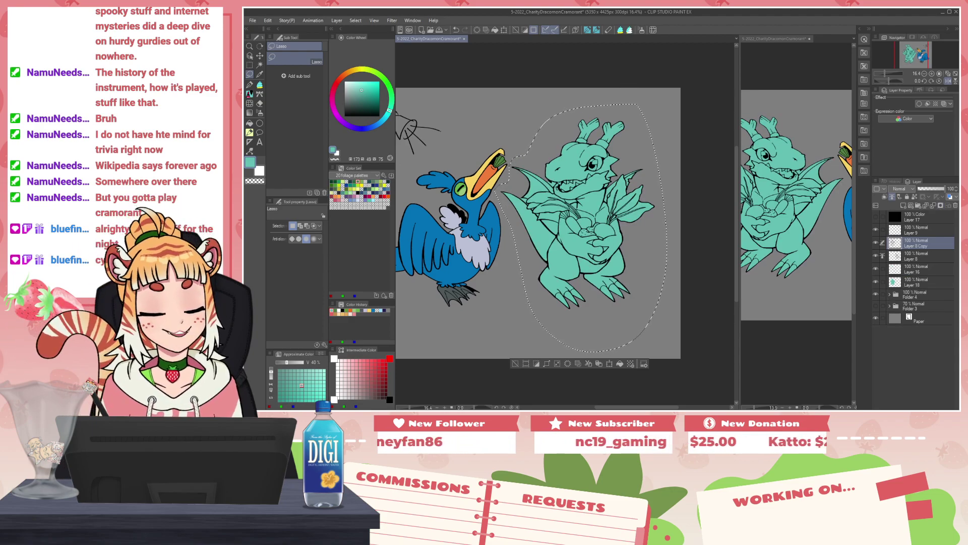
# Step: Move the bird's line art layer beneath the dragon's turquoise base, directly above the bird's colour folder
pyautogui.click(906, 266)
pyautogui.moveTo(915, 260); pyautogui.dragTo(918, 289)
pyautogui.click(876, 281)
pyautogui.click(876, 281)
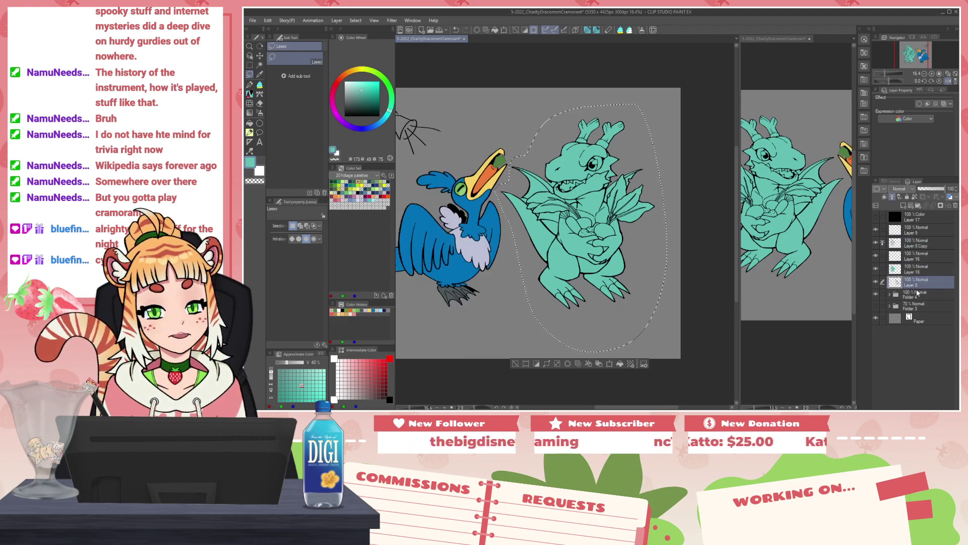
# Step: Move the carrot's green leafy-top layer into the bird's colour folder, at the top of its stack, and collapse the folder
pyautogui.click(907, 269)
pyautogui.click(893, 256)
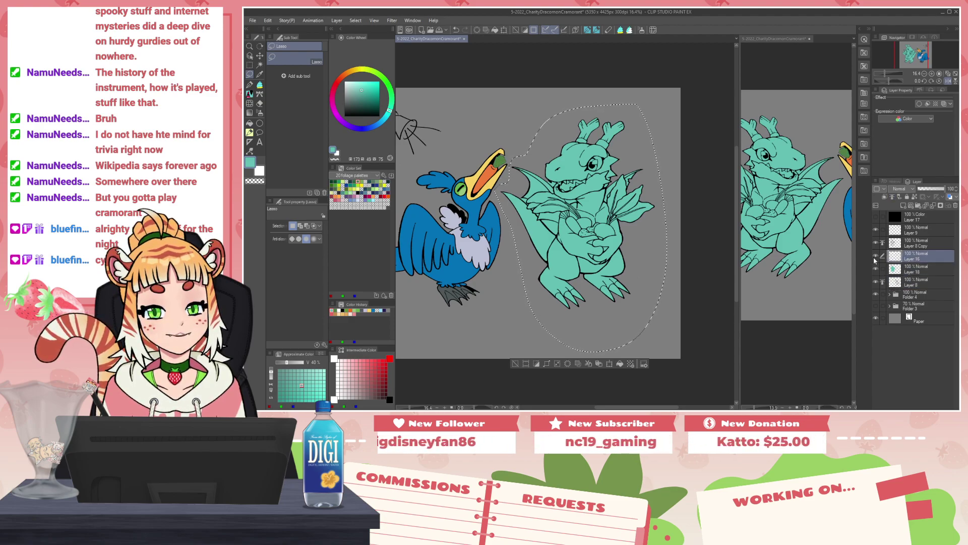
pyautogui.moveTo(881, 258); pyautogui.dragTo(913, 294)
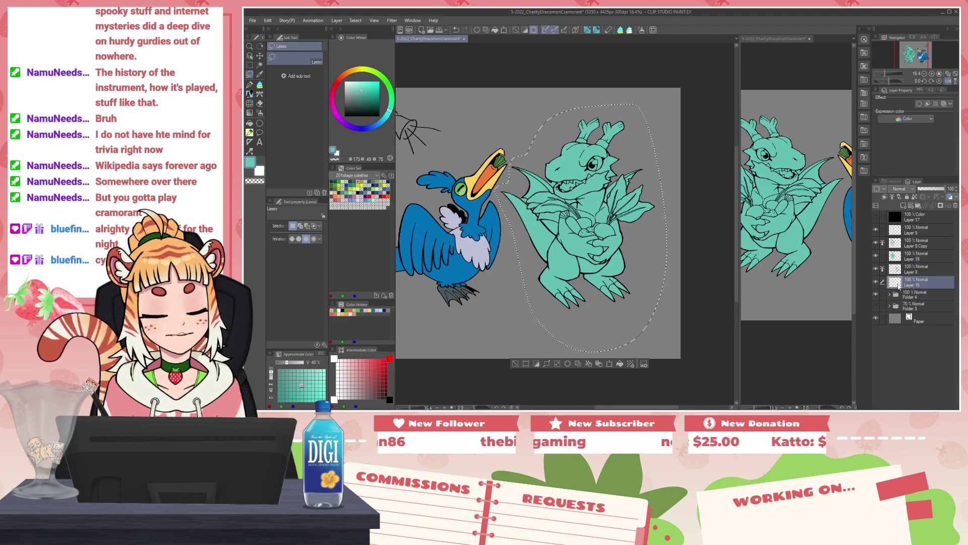
pyautogui.click(876, 283)
pyautogui.click(876, 282)
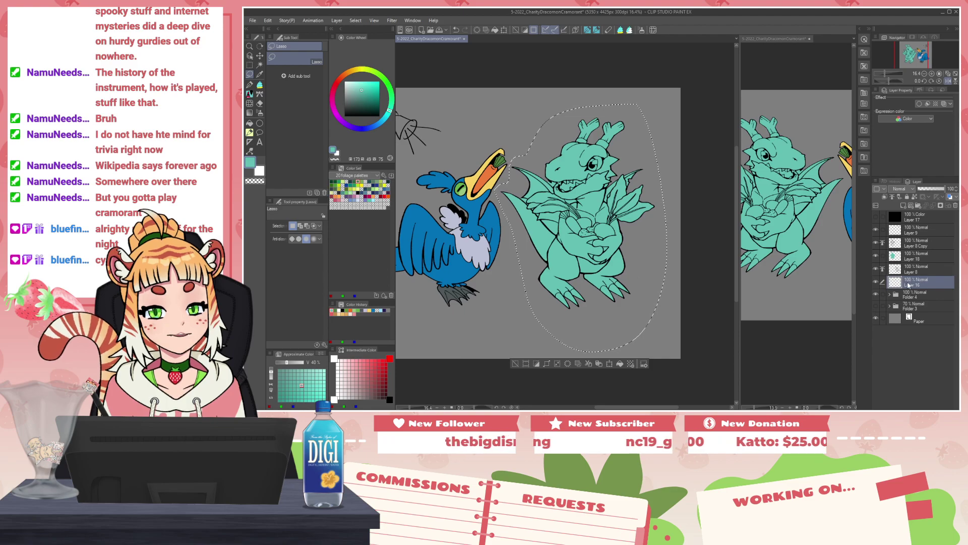
pyautogui.moveTo(915, 287); pyautogui.dragTo(912, 296)
pyautogui.click(875, 283)
pyautogui.click(876, 281)
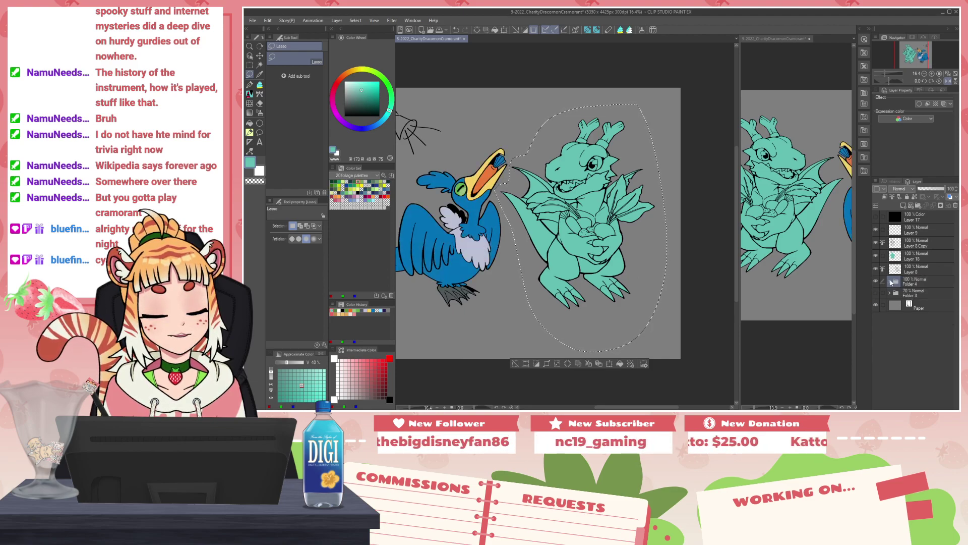
pyautogui.click(890, 281)
pyautogui.moveTo(926, 374); pyautogui.dragTo(917, 291)
pyautogui.click(885, 197)
pyautogui.click(889, 282)
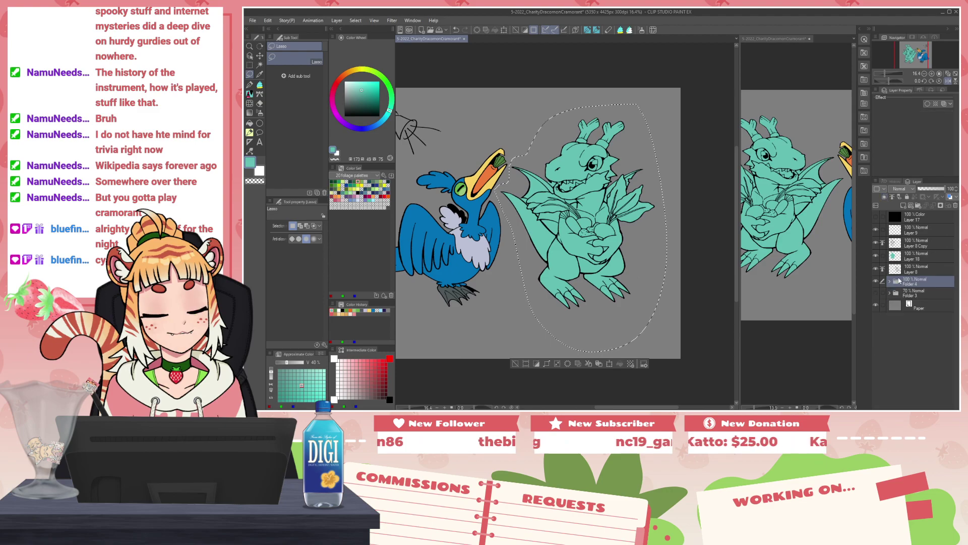
# Step: Clear the selection and move the dragon's line art and turquoise base together beneath the bird's colour folder
pyautogui.click(917, 244)
pyautogui.keyDown('ctrl'); pyautogui.click(919, 255); pyautogui.keyUp('ctrl')
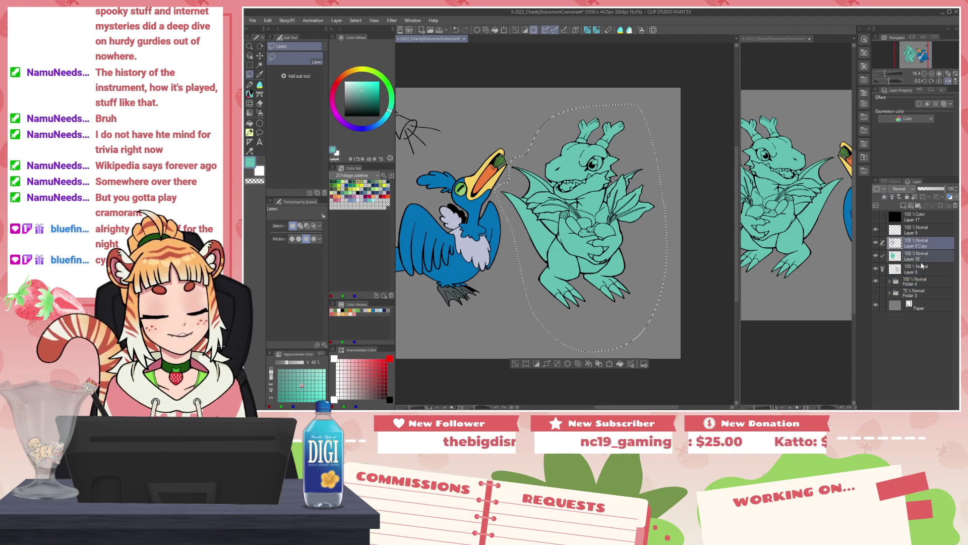
pyautogui.hotkey('ctrl', 'd')
pyautogui.moveTo(919, 248)
pyautogui.mouseDown()
pyautogui.moveTo(917, 305)
pyautogui.moveTo(916, 291)
pyautogui.mouseUp()
# Step: Shift the dragon's two layers closer to the bird so it stands slightly lower and partly behind it, and mirror the canvas view
pyautogui.press('k')
pyautogui.moveTo(583, 198); pyautogui.dragTo(558, 208)
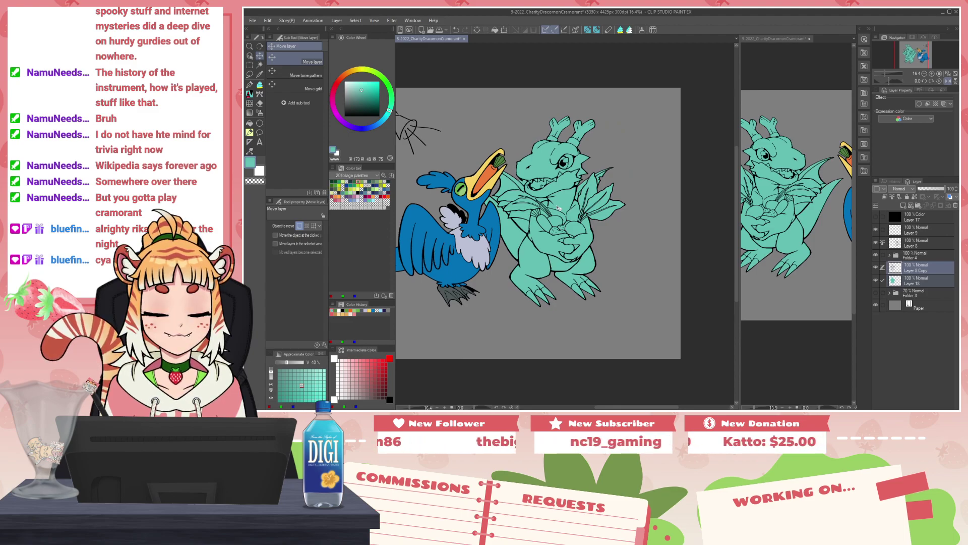
pyautogui.moveTo(559, 207)
pyautogui.mouseDown()
pyautogui.moveTo(540, 197)
pyautogui.moveTo(562, 213)
pyautogui.mouseUp()
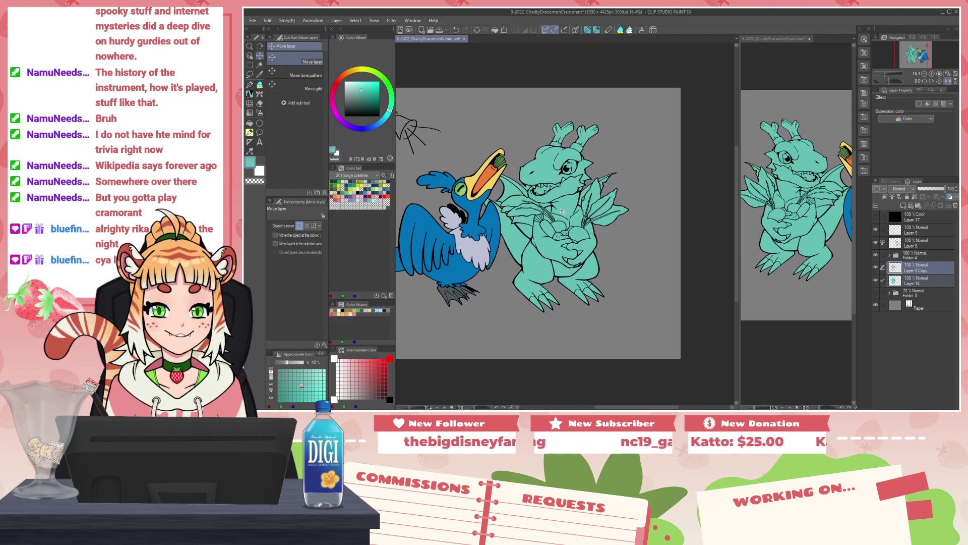
pyautogui.hotkey('ctrl', '-')
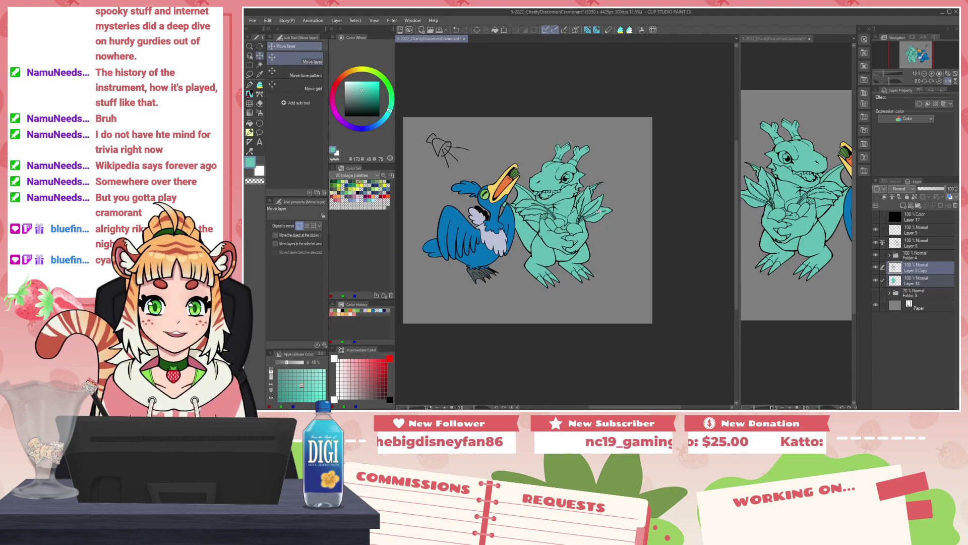
pyautogui.press('h')
pyautogui.press('h')
pyautogui.press('h')
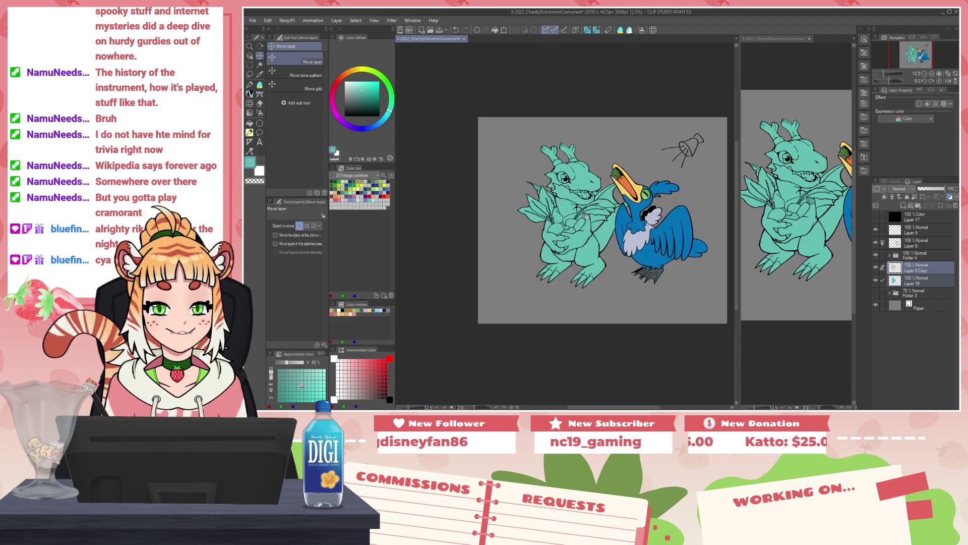
pyautogui.scroll(3, 587, 211)
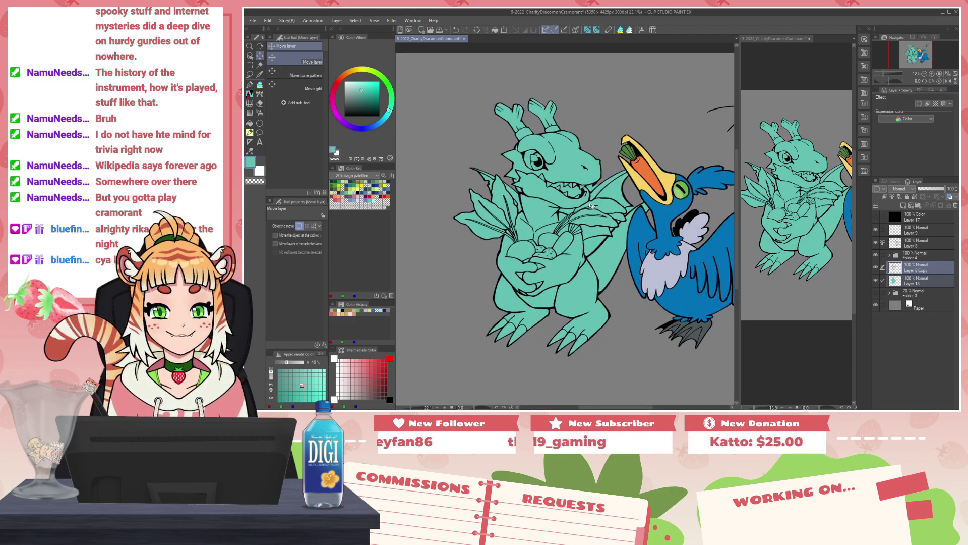
# Step: Add a new layer above the dragon's turquoise base and fill its first antler with red
pyautogui.click(911, 280)
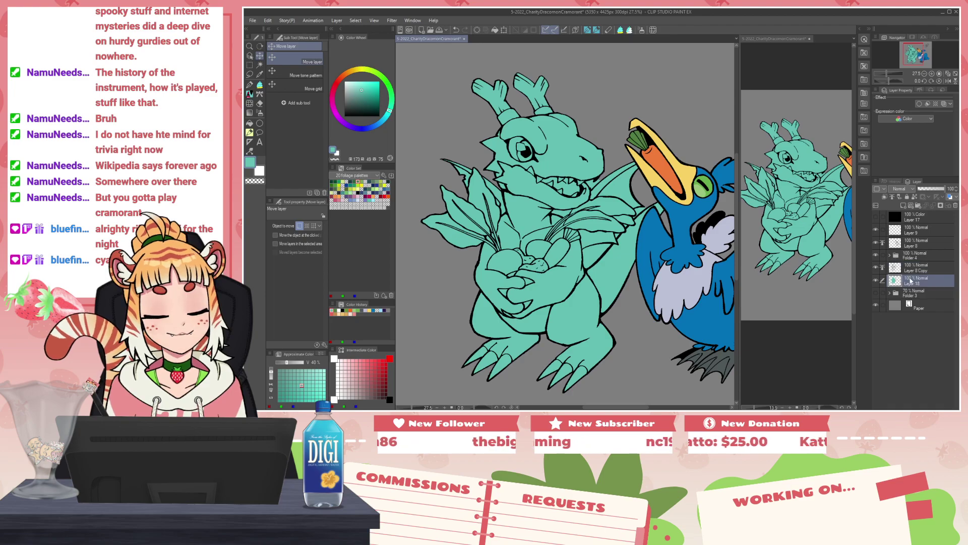
pyautogui.press('p')
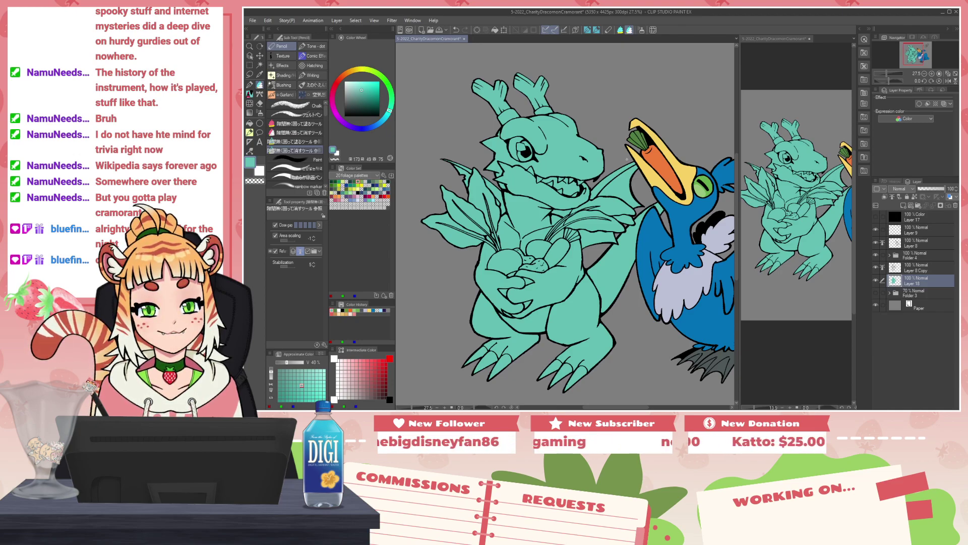
pyautogui.click(910, 206)
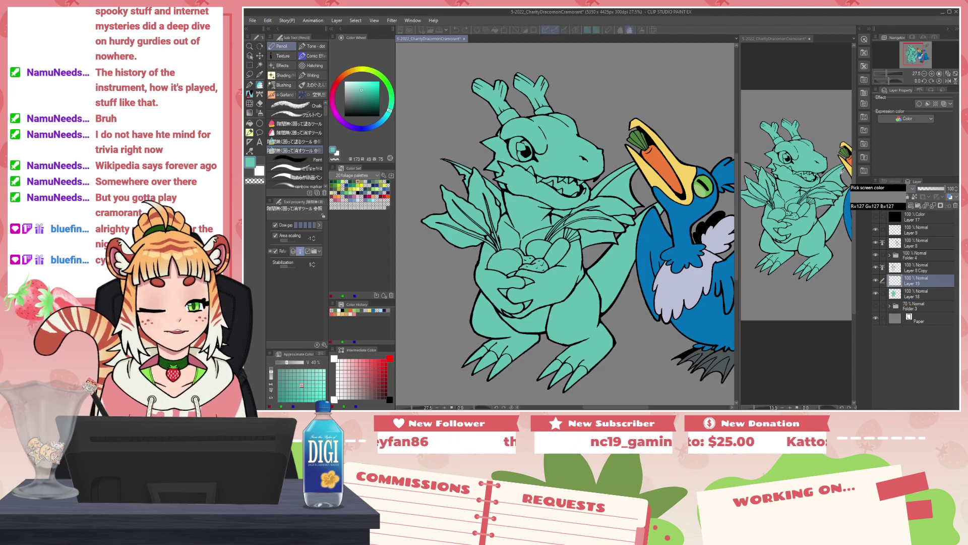
pyautogui.click(390, 358)
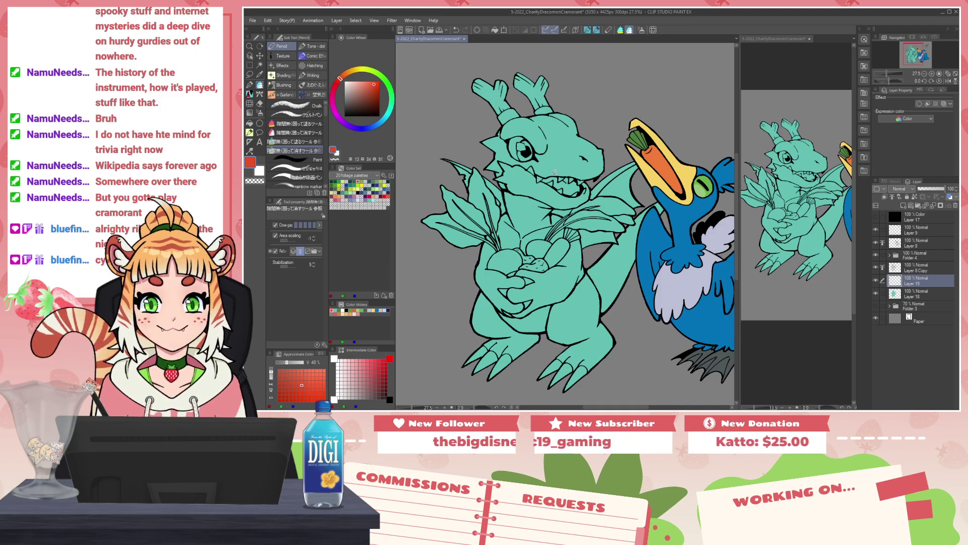
pyautogui.press('g')
pyautogui.click(497, 103)
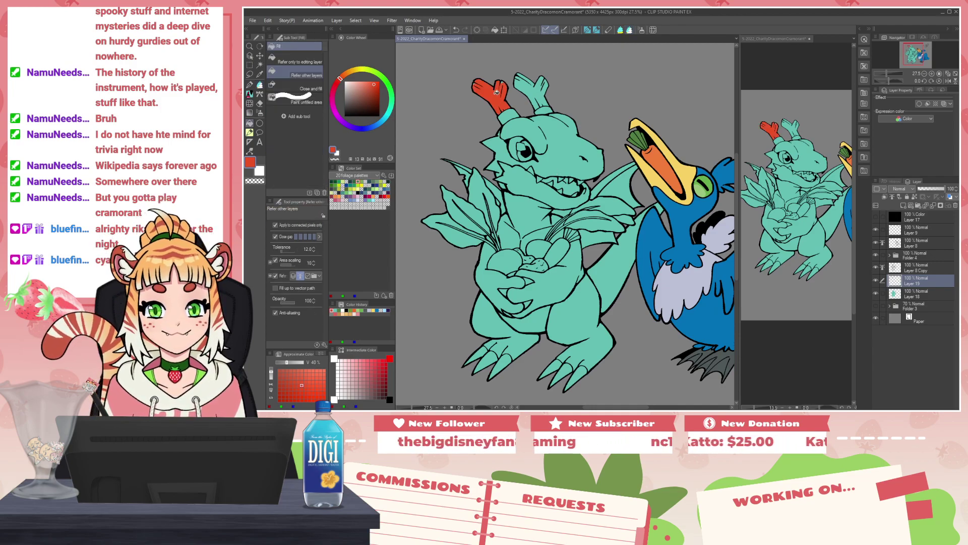
# Step: Fill the remaining gaps in the first antler and the whole second antler with red using the enclosed-area fill tool
pyautogui.scroll(5, 494, 98)
pyautogui.moveTo(477, 88); pyautogui.dragTo(492, 164)
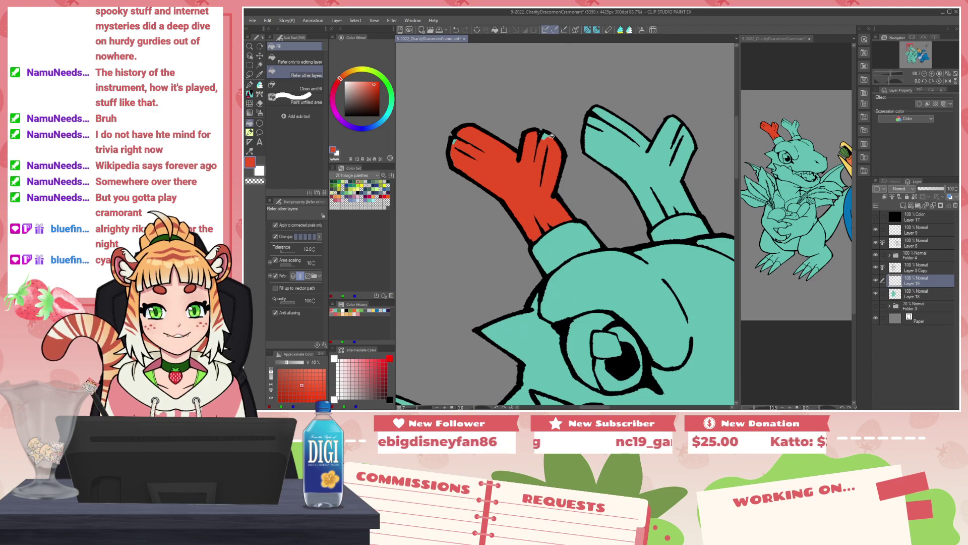
pyautogui.click(544, 136)
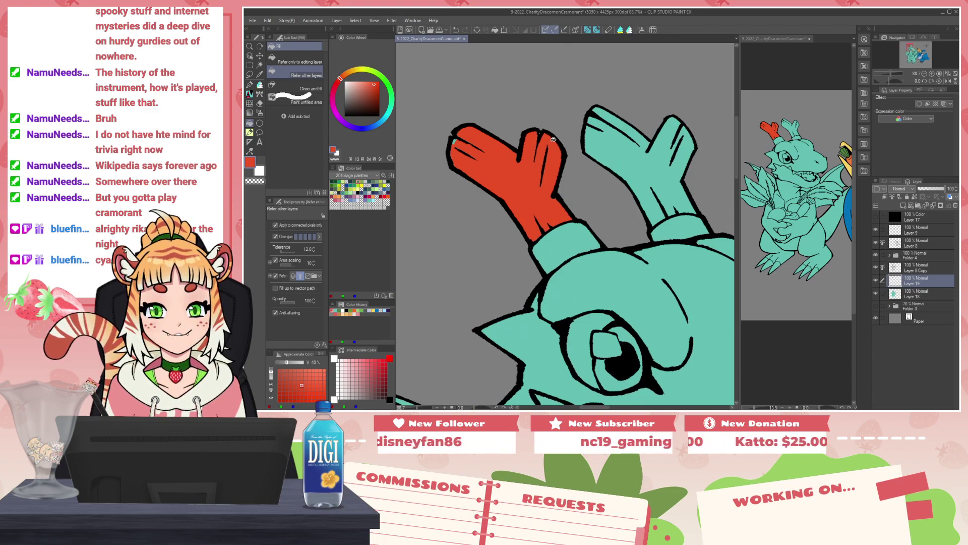
pyautogui.click(621, 32)
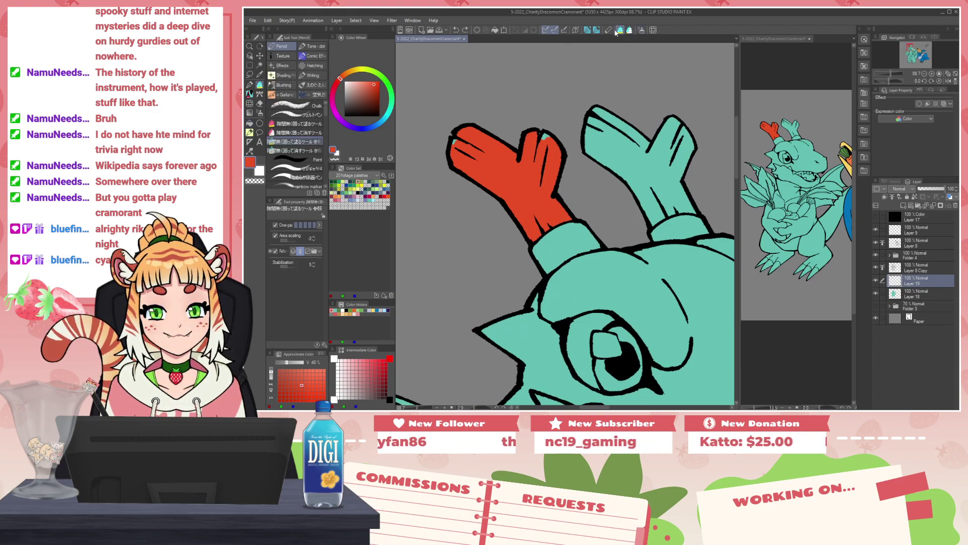
pyautogui.hotkey('ctrl', 'z')
pyautogui.moveTo(462, 100)
pyautogui.mouseDown()
pyautogui.moveTo(430, 160)
pyautogui.moveTo(486, 288)
pyautogui.moveTo(557, 243)
pyautogui.moveTo(594, 195)
pyautogui.moveTo(579, 136)
pyautogui.mouseUp()
pyautogui.moveTo(600, 84)
pyautogui.mouseDown()
pyautogui.moveTo(634, 233)
pyautogui.moveTo(653, 77)
pyautogui.moveTo(621, 79)
pyautogui.mouseUp()
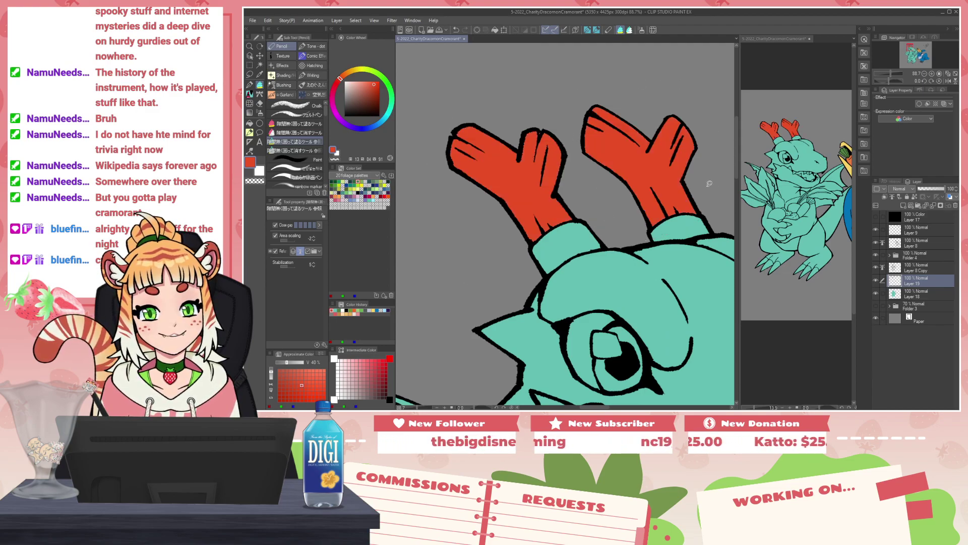
# Step: Clip the red layer to the turquoise base and fill the dragon's wings on both sides with red
pyautogui.moveTo(612, 348); pyautogui.dragTo(559, 348)
pyautogui.moveTo(625, 338); pyautogui.dragTo(503, 181)
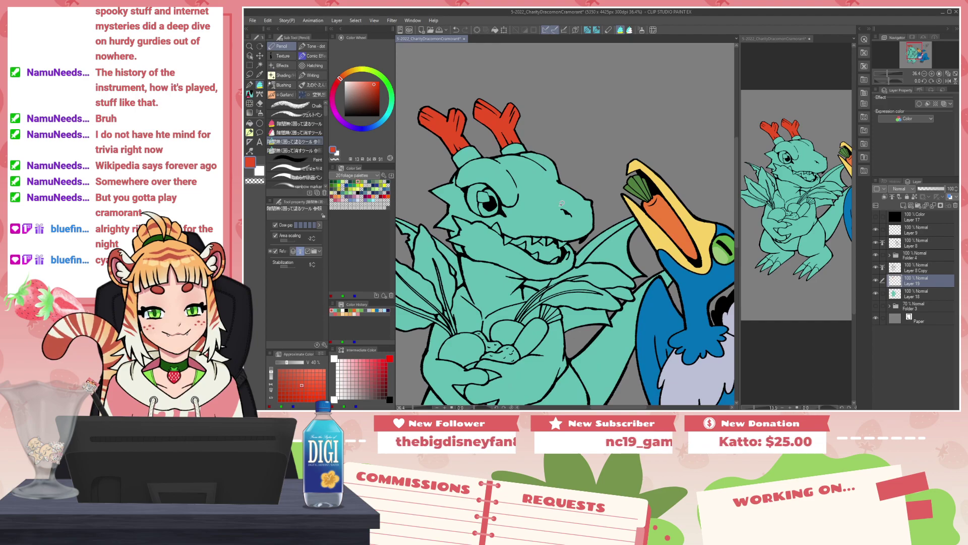
pyautogui.moveTo(637, 199)
pyautogui.mouseDown()
pyautogui.moveTo(570, 242)
pyautogui.moveTo(581, 270)
pyautogui.moveTo(632, 284)
pyautogui.moveTo(650, 273)
pyautogui.moveTo(636, 201)
pyautogui.mouseUp()
pyautogui.hotkey('ctrl', 'z')
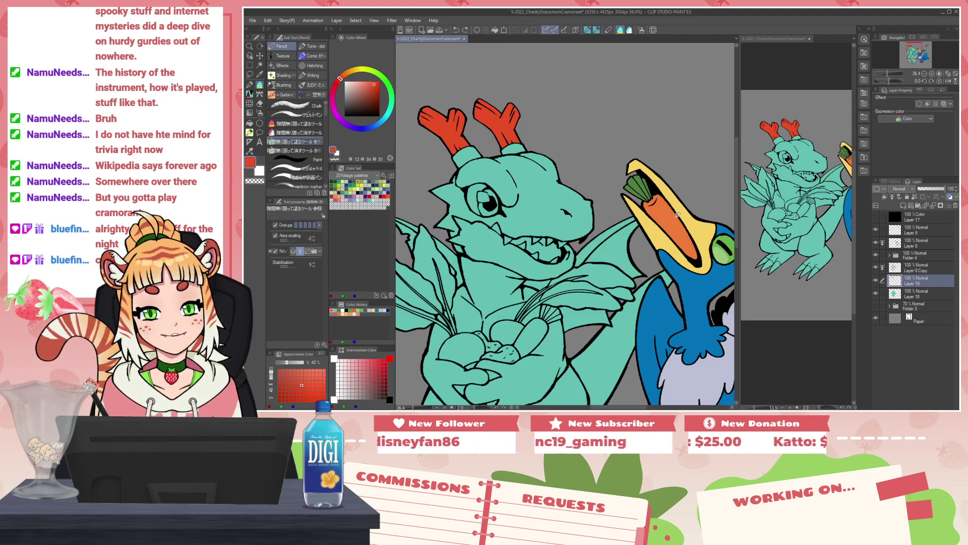
pyautogui.click(884, 197)
pyautogui.moveTo(662, 192)
pyautogui.mouseDown()
pyautogui.moveTo(593, 213)
pyautogui.moveTo(573, 242)
pyautogui.moveTo(624, 281)
pyautogui.moveTo(656, 217)
pyautogui.mouseUp()
pyautogui.moveTo(590, 306)
pyautogui.mouseDown()
pyautogui.moveTo(557, 300)
pyautogui.moveTo(574, 343)
pyautogui.moveTo(611, 333)
pyautogui.moveTo(603, 291)
pyautogui.mouseUp()
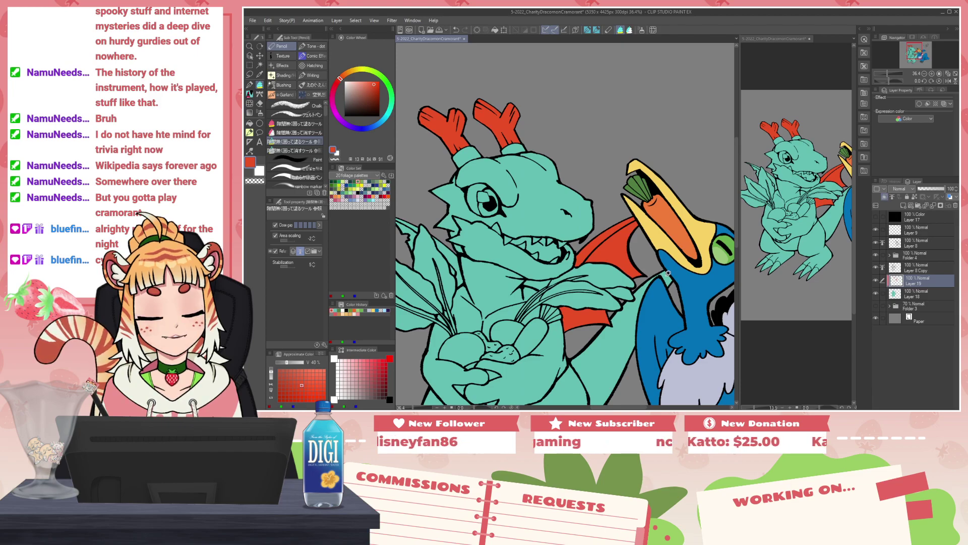
pyautogui.moveTo(526, 210); pyautogui.dragTo(628, 212)
pyautogui.moveTo(479, 194)
pyautogui.mouseDown()
pyautogui.moveTo(499, 248)
pyautogui.moveTo(530, 247)
pyautogui.moveTo(532, 231)
pyautogui.moveTo(551, 279)
pyautogui.moveTo(570, 288)
pyautogui.moveTo(563, 251)
pyautogui.moveTo(521, 200)
pyautogui.mouseUp()
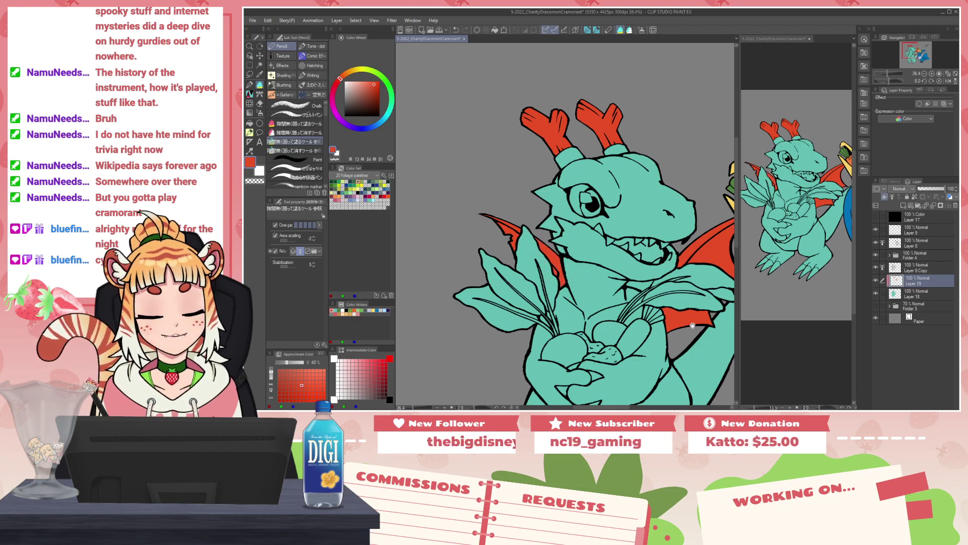
pyautogui.moveTo(696, 323); pyautogui.dragTo(643, 299)
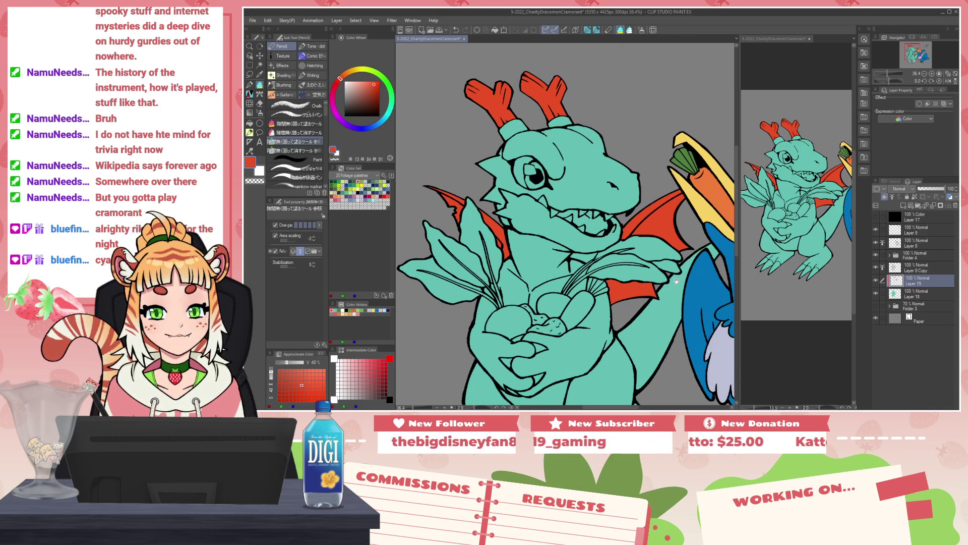
# Step: Erase the turquoise base from the small background gap between the dragon's chin and the vegetable leaves
pyautogui.click(912, 293)
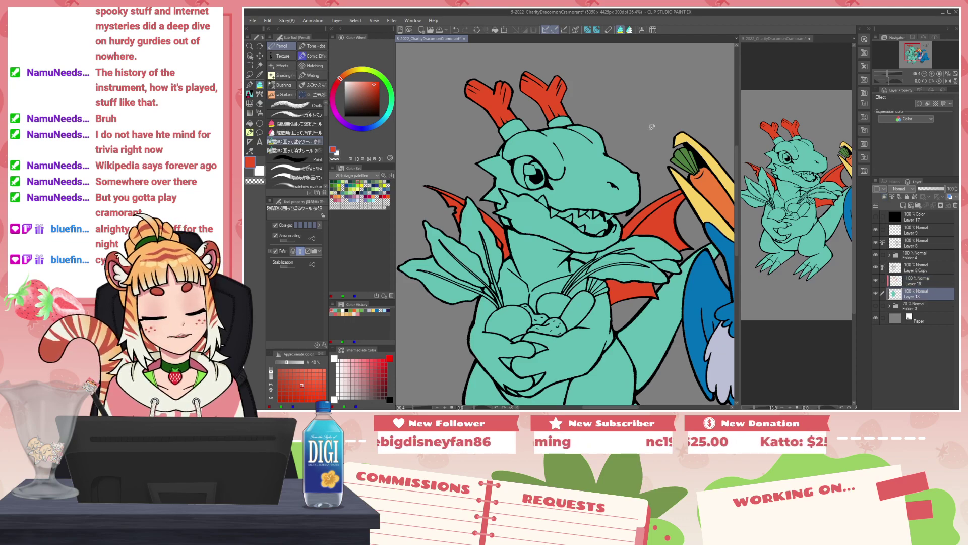
pyautogui.click(629, 30)
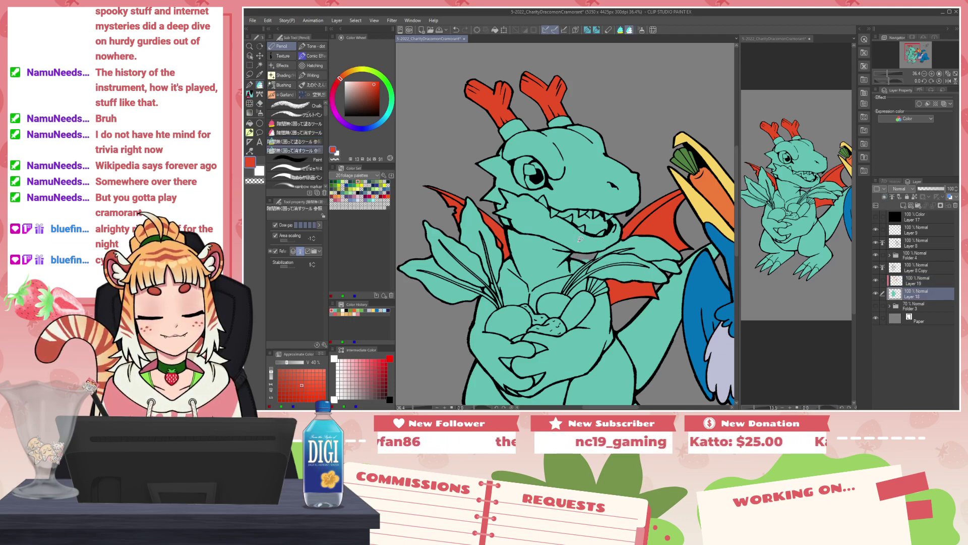
pyautogui.scroll(5, 580, 239)
pyautogui.moveTo(584, 266)
pyautogui.mouseDown()
pyautogui.moveTo(601, 274)
pyautogui.moveTo(592, 273)
pyautogui.mouseUp()
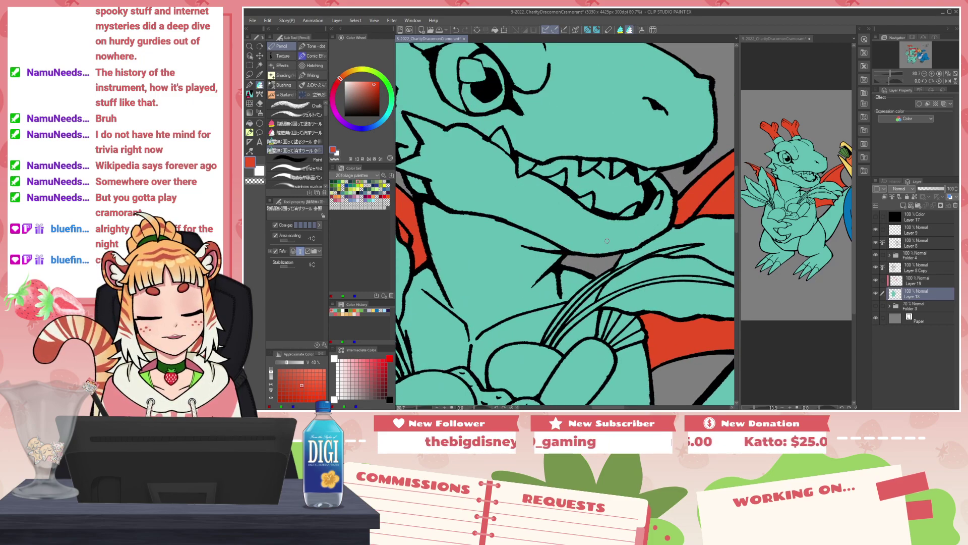
pyautogui.scroll(-6, 607, 241)
pyautogui.moveTo(588, 280); pyautogui.dragTo(540, 274)
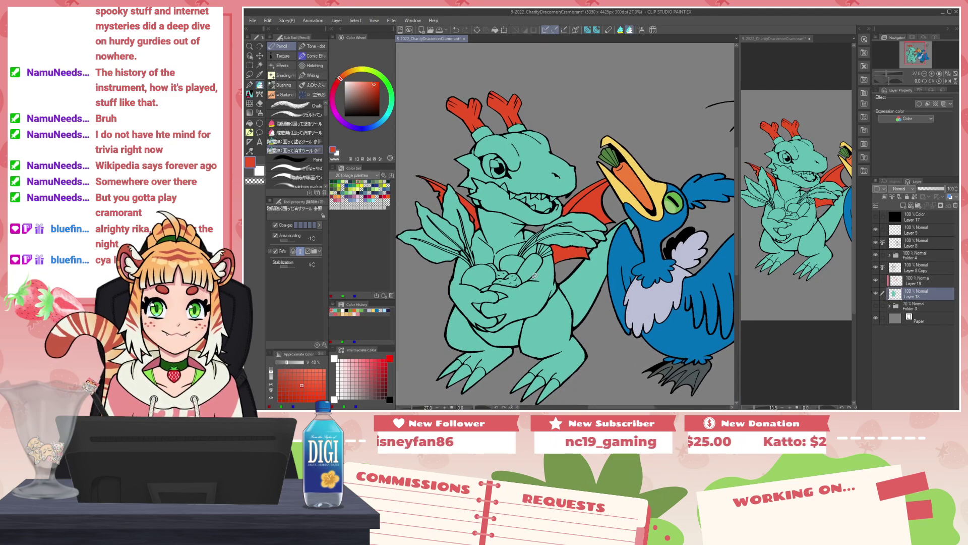
pyautogui.scroll(-2, 531, 274)
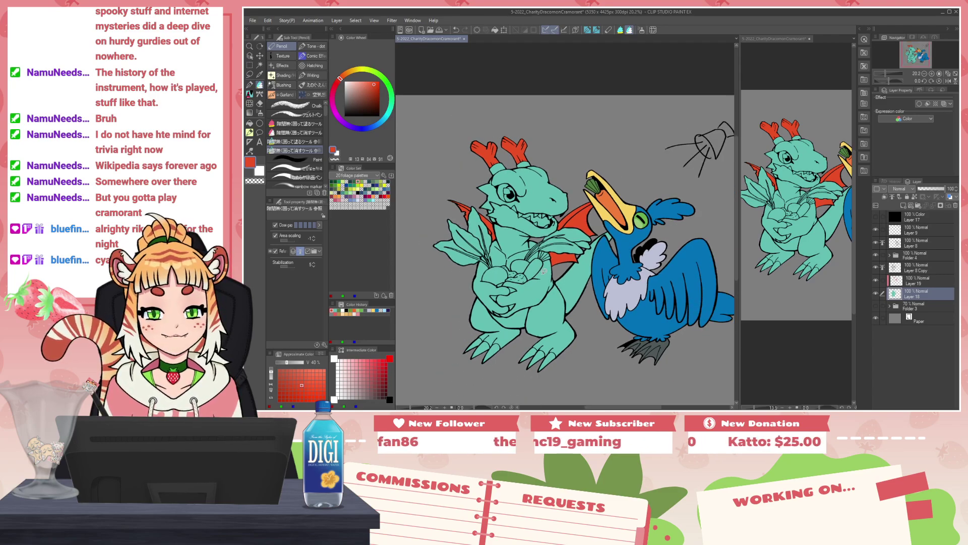
pyautogui.scroll(1, 543, 271)
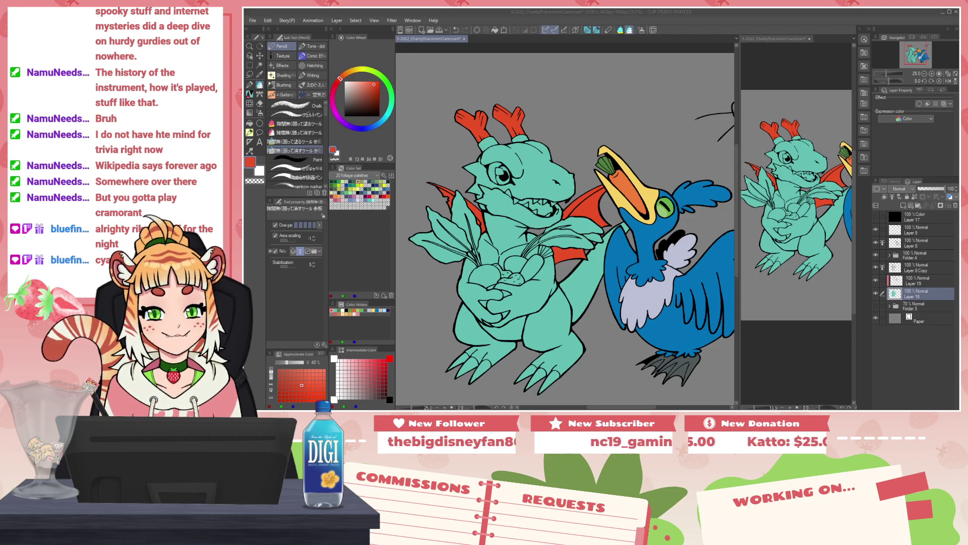
# Step: Draw thin belly-plate contour lines down the dragon's neck on its line art layer in black at brush size 15
pyautogui.click(915, 267)
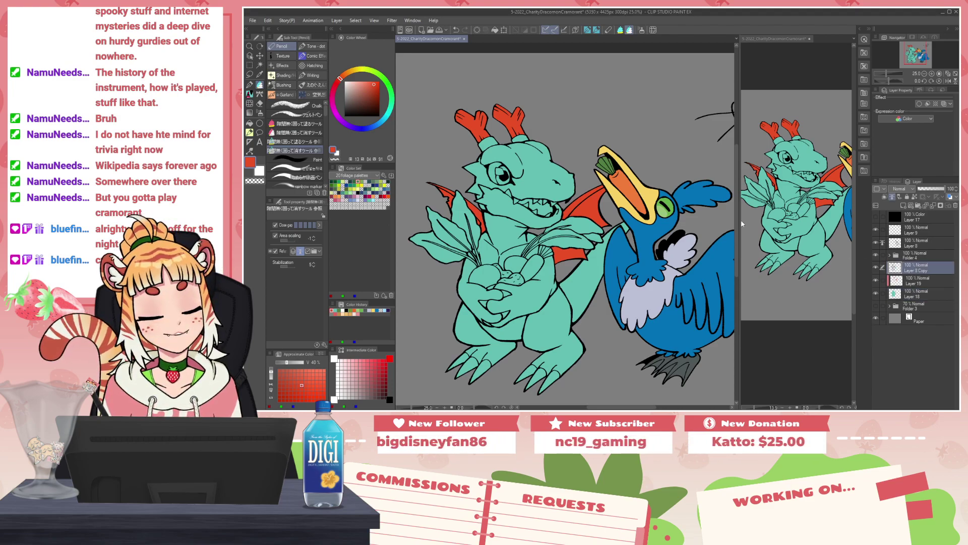
pyautogui.click(587, 31)
pyautogui.moveTo(352, 87); pyautogui.dragTo(344, 117)
pyautogui.scroll(5, 537, 230)
pyautogui.moveTo(536, 230); pyautogui.dragTo(600, 160)
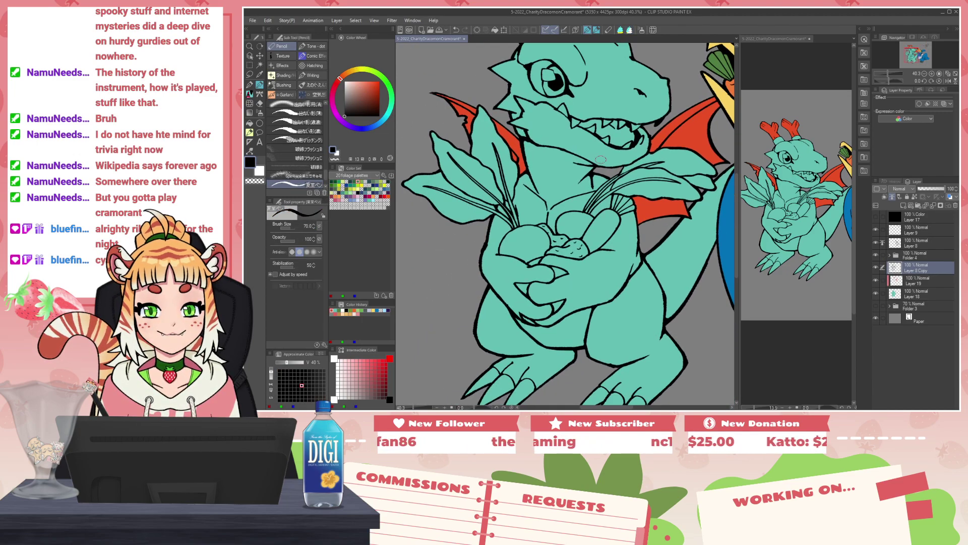
pyautogui.press('[')
pyautogui.press('[')
pyautogui.press('[')
pyautogui.press('[')
pyautogui.press('[')
pyautogui.press('[')
pyautogui.press('[')
pyautogui.moveTo(531, 142); pyautogui.dragTo(537, 182)
pyautogui.hotkey('ctrl', 'z')
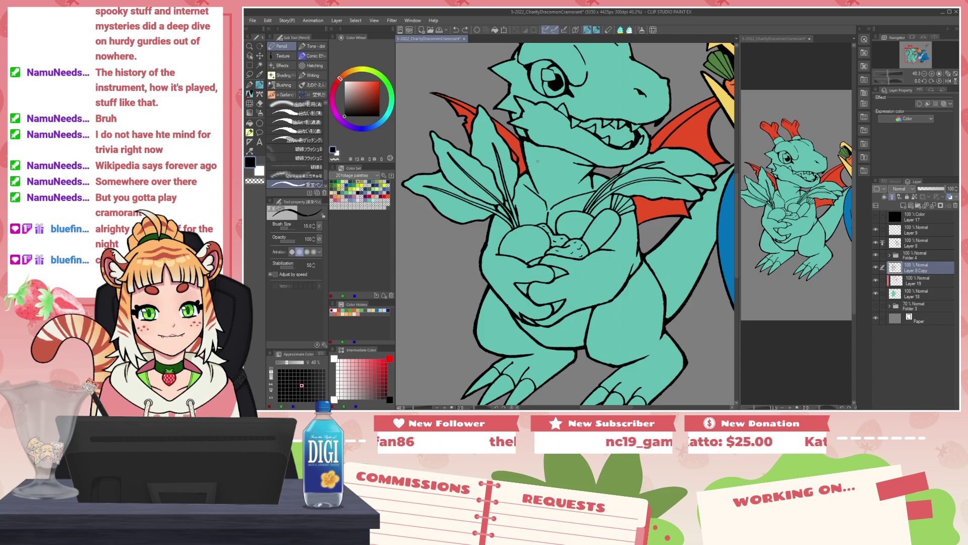
pyautogui.moveTo(527, 141)
pyautogui.mouseDown()
pyautogui.moveTo(540, 204)
pyautogui.moveTo(521, 219)
pyautogui.mouseUp()
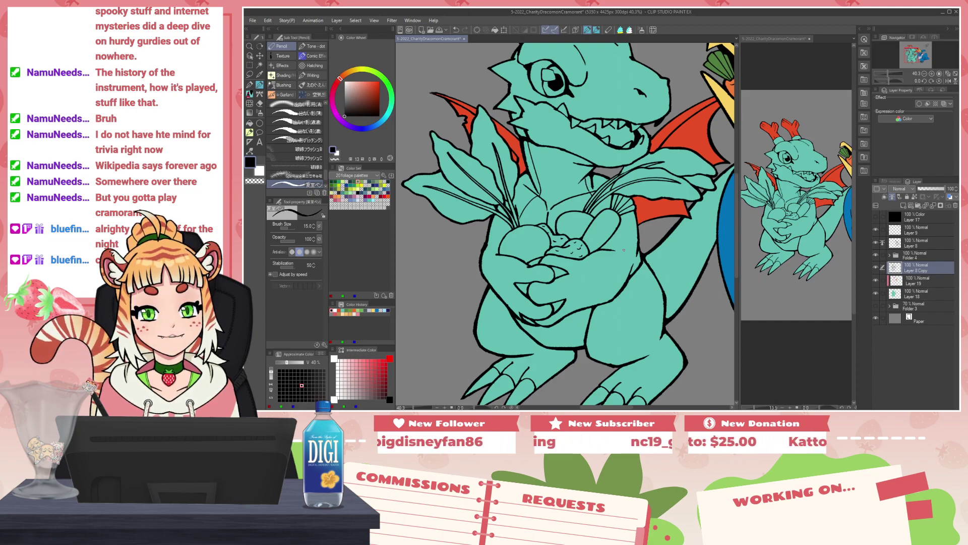
pyautogui.moveTo(602, 204); pyautogui.dragTo(598, 212)
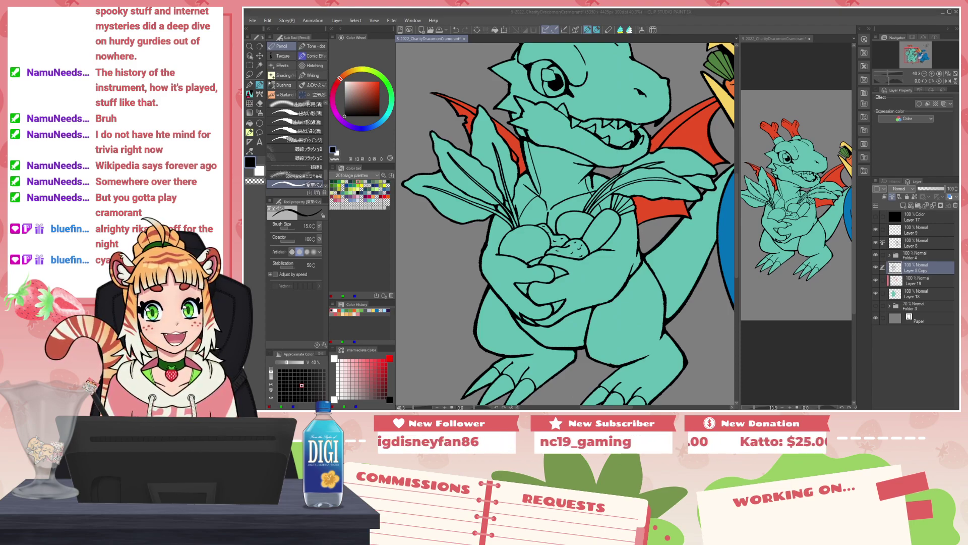
# Step: Sample the wing's red and fill the inside of the dragon's mouth with it on the red layer
pyautogui.hotkey('alt', 'Tab')
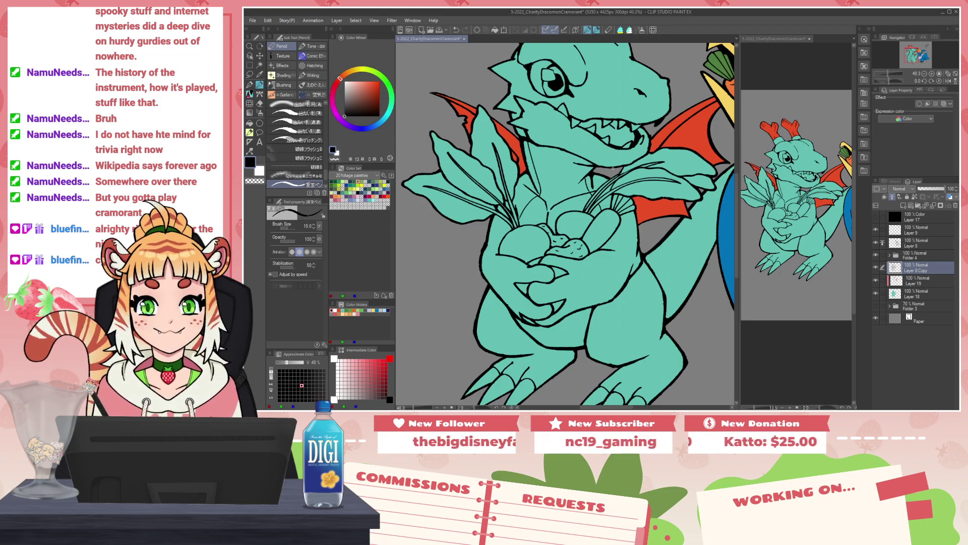
pyautogui.keyDown('alt'); pyautogui.click(703, 144); pyautogui.keyUp('alt')
pyautogui.press('g')
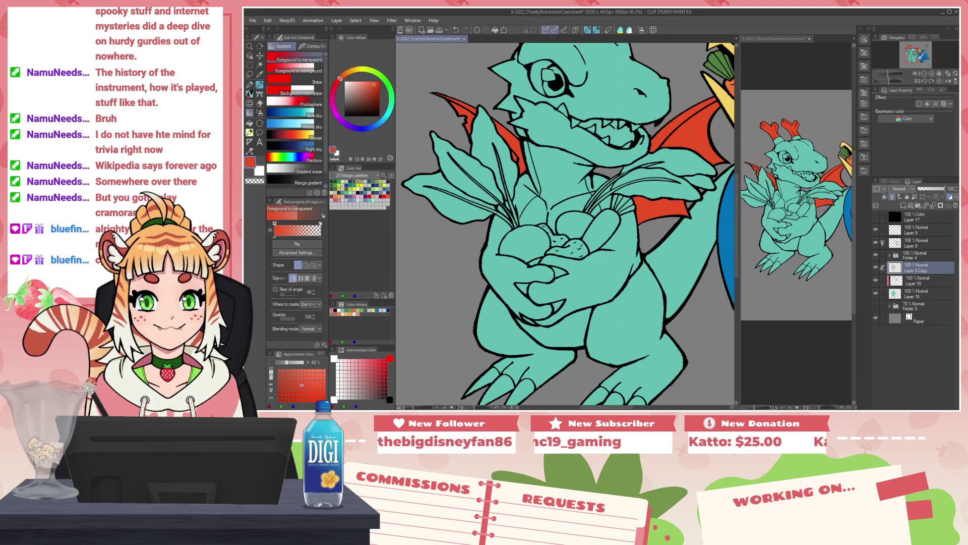
pyautogui.click(921, 279)
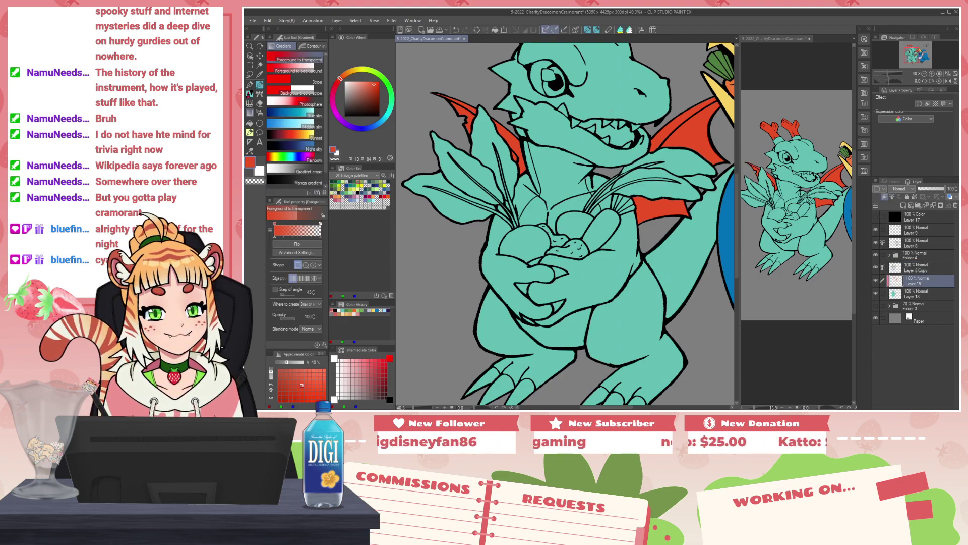
pyautogui.press('g')
pyautogui.click(630, 133)
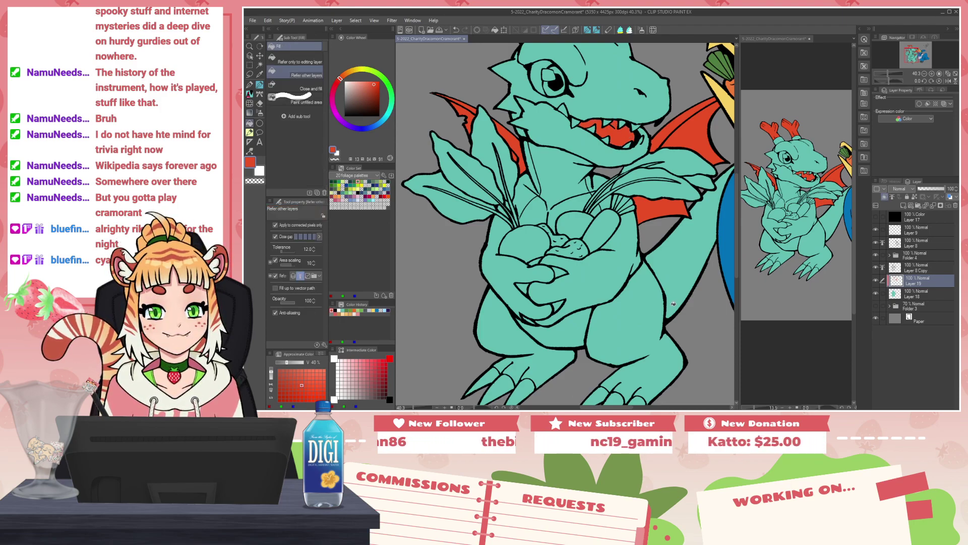
# Step: Sample the bird's pale lavender and fill the dragon's throat, chest and belly with it on a new clipped layer above the red
pyautogui.hotkey('ctrl', '-')
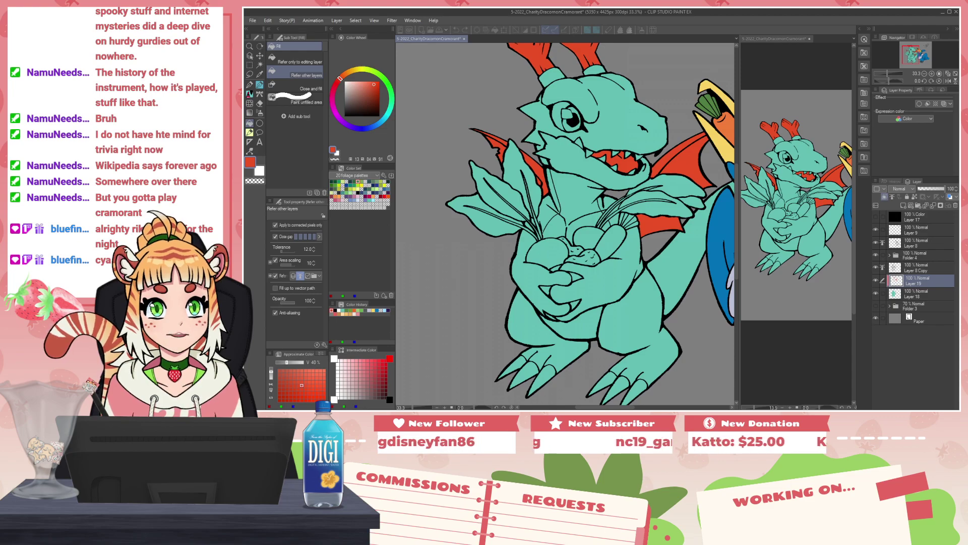
pyautogui.scroll(-3, 599, 224)
pyautogui.moveTo(681, 241); pyautogui.dragTo(629, 226)
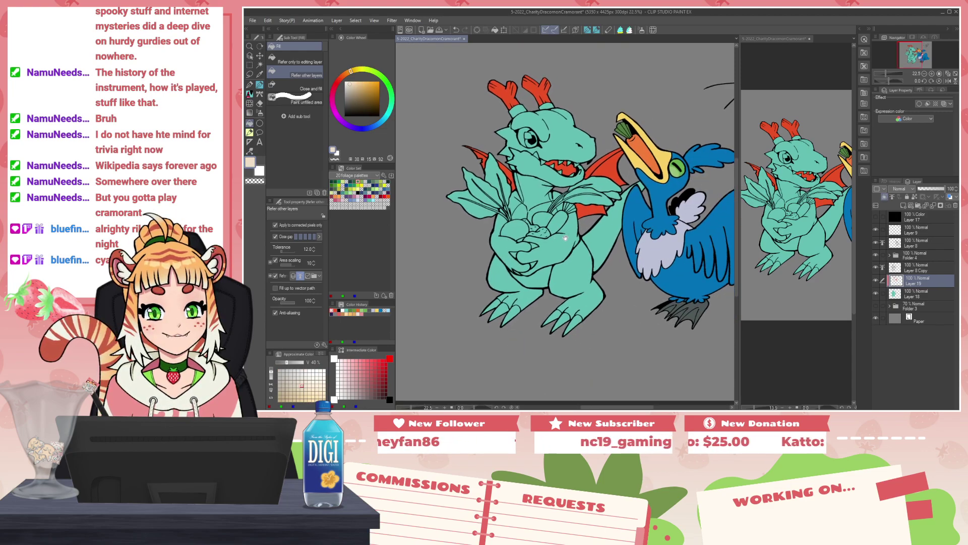
pyautogui.keyDown('alt'); pyautogui.click(657, 244); pyautogui.keyUp('alt')
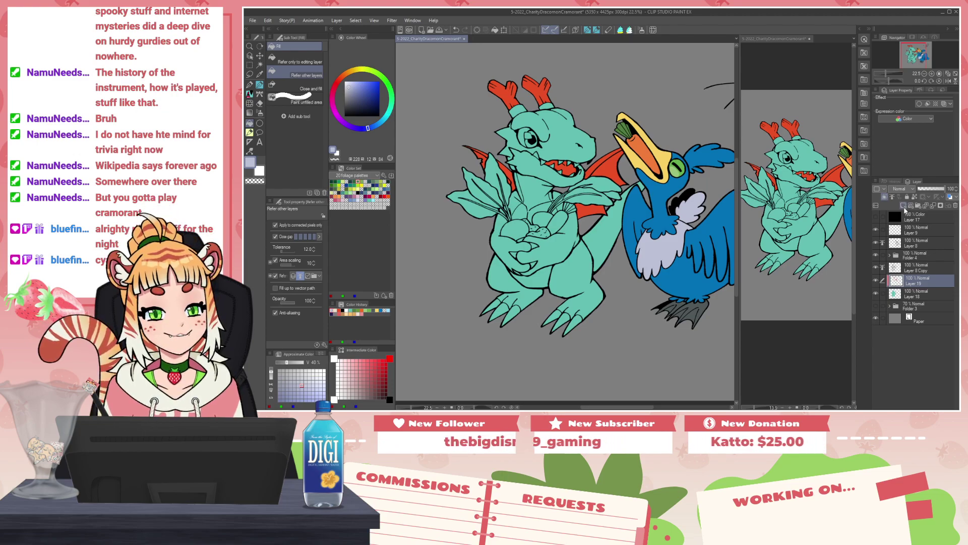
pyautogui.click(903, 206)
pyautogui.click(885, 198)
pyautogui.scroll(3, 504, 231)
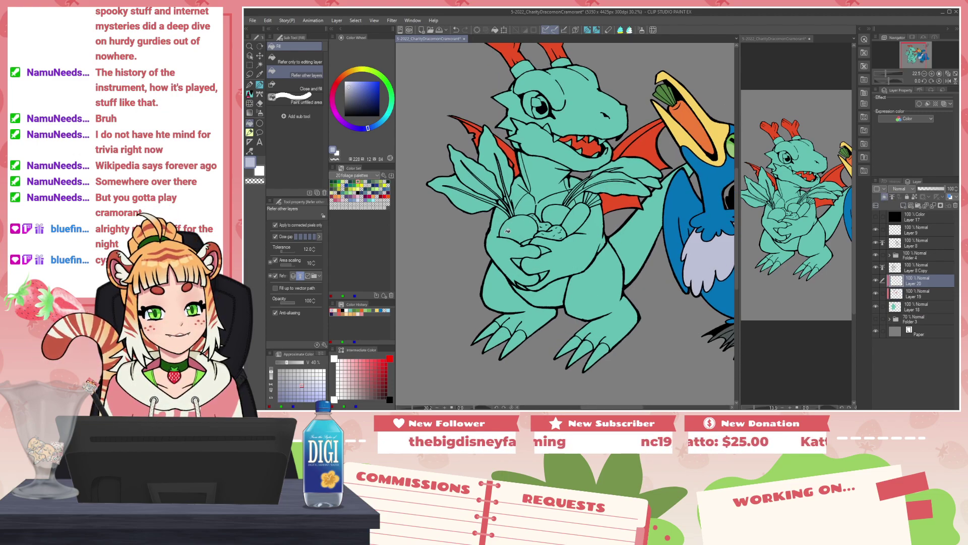
pyautogui.click(552, 196)
pyautogui.click(547, 170)
pyautogui.click(534, 199)
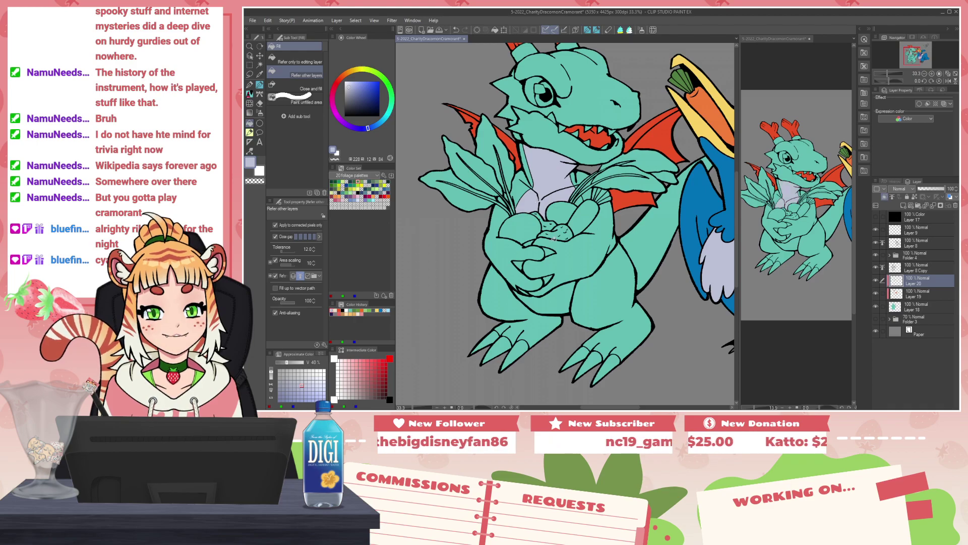
pyautogui.click(547, 295)
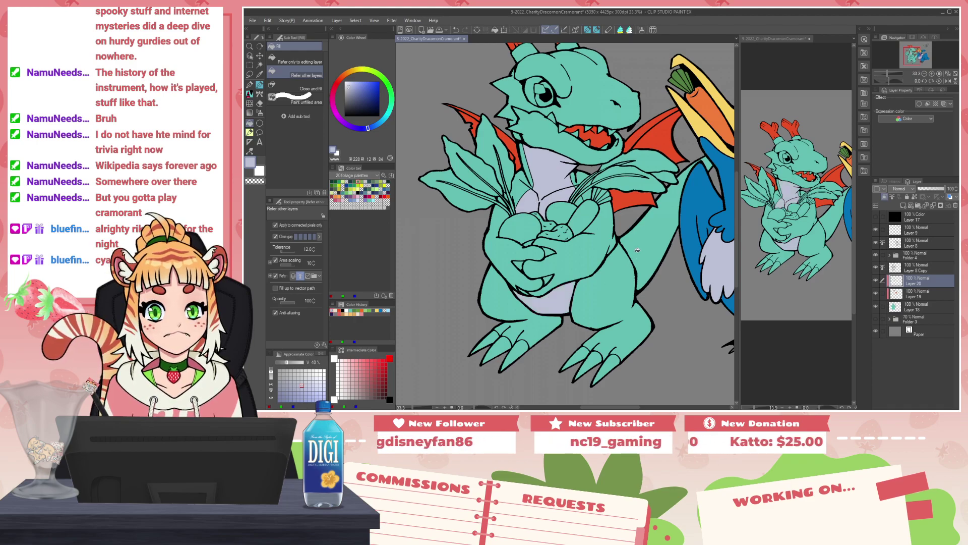
# Step: Check the artwork's values in greyscale by briefly showing the black Color-mode layer, and restore the colour view
pyautogui.scroll(-2, 637, 250)
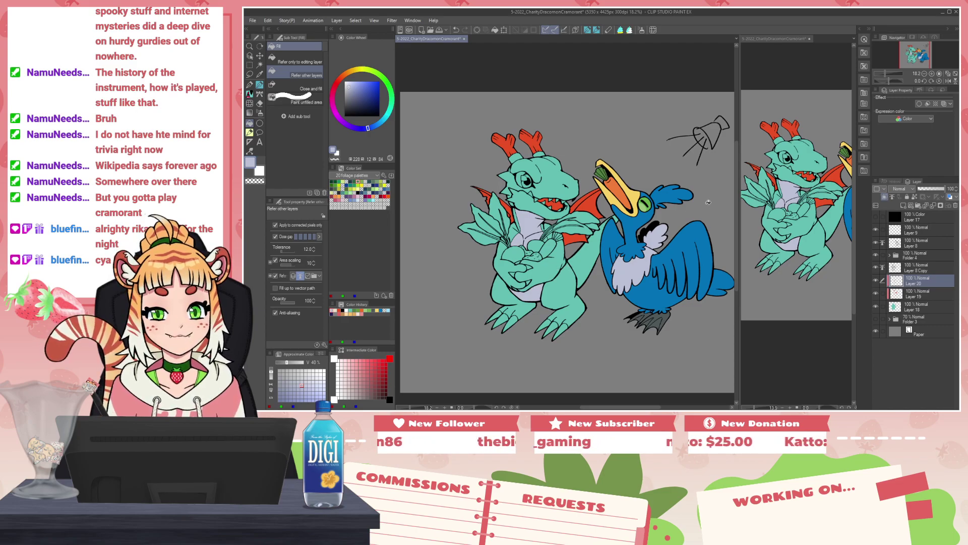
pyautogui.click(876, 217)
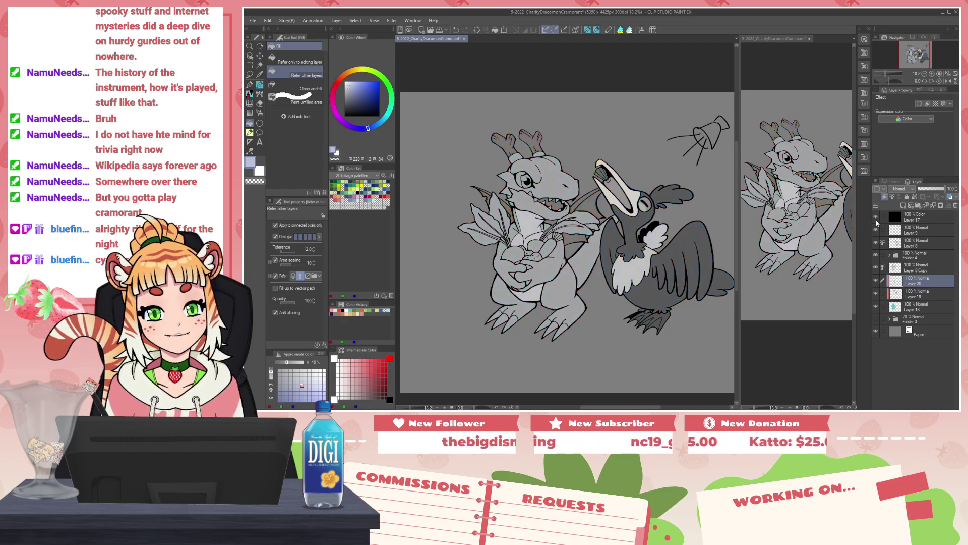
pyautogui.click(876, 220)
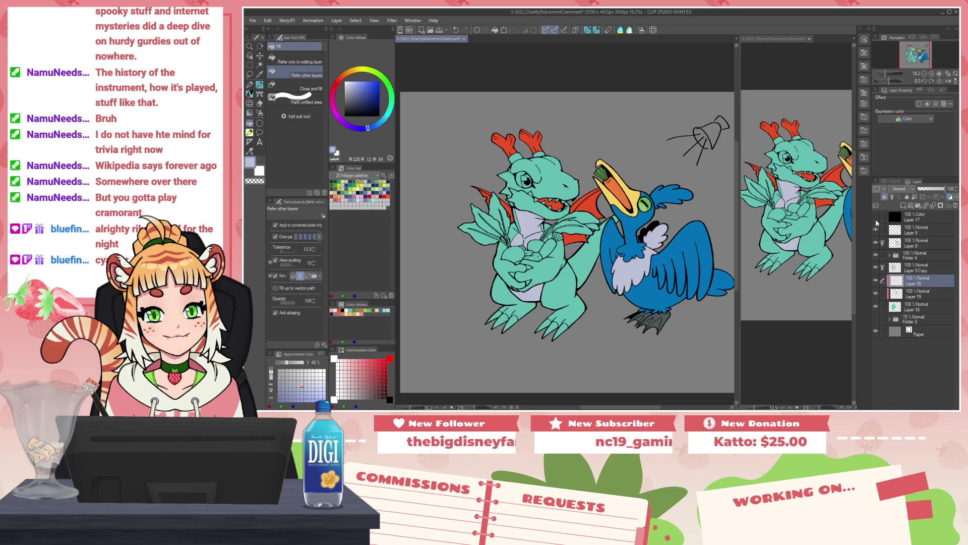
# Step: Fill the dragon's lower jaw and its hand and foot claws with the pale lavender
pyautogui.click(523, 200)
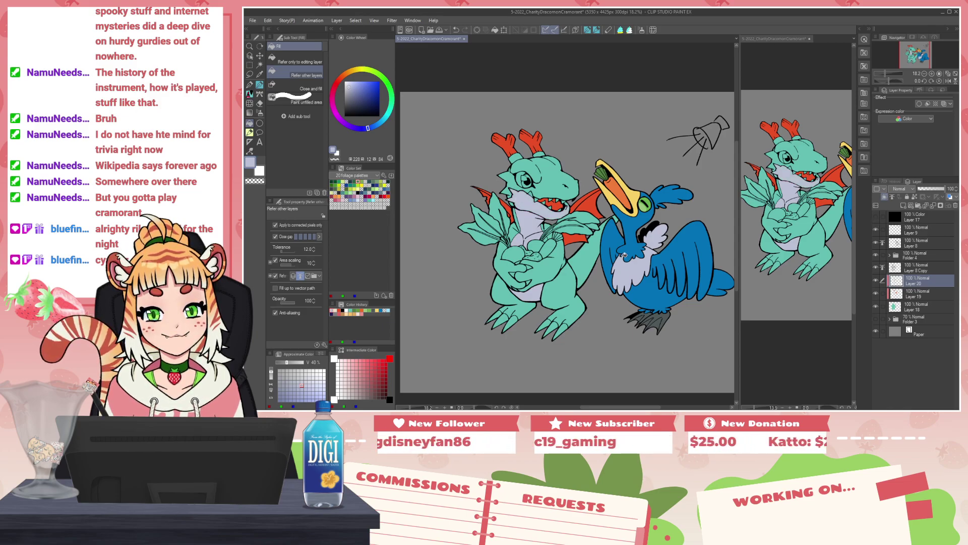
pyautogui.click(561, 330)
pyautogui.click(554, 326)
pyautogui.click(545, 325)
pyautogui.click(511, 322)
pyautogui.click(503, 319)
pyautogui.click(495, 315)
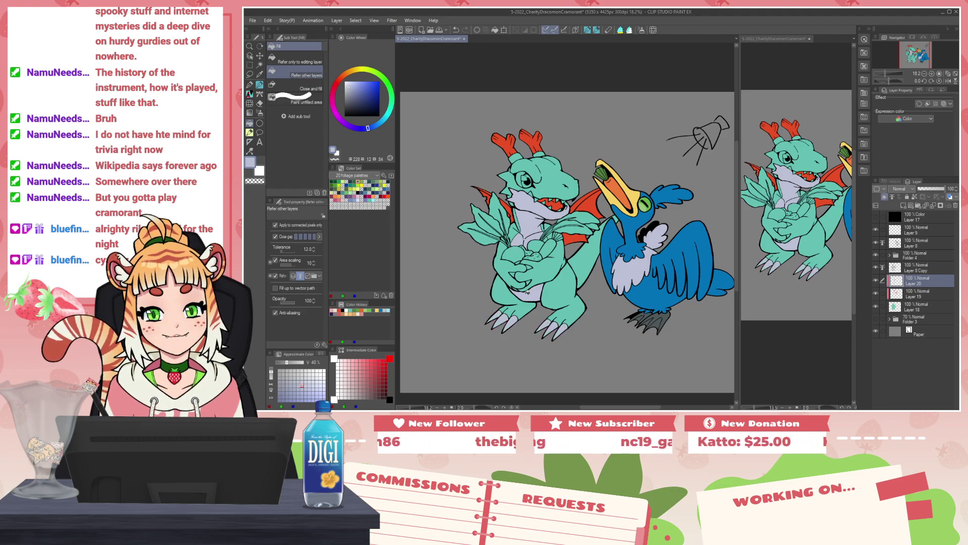
pyautogui.scroll(3, 516, 280)
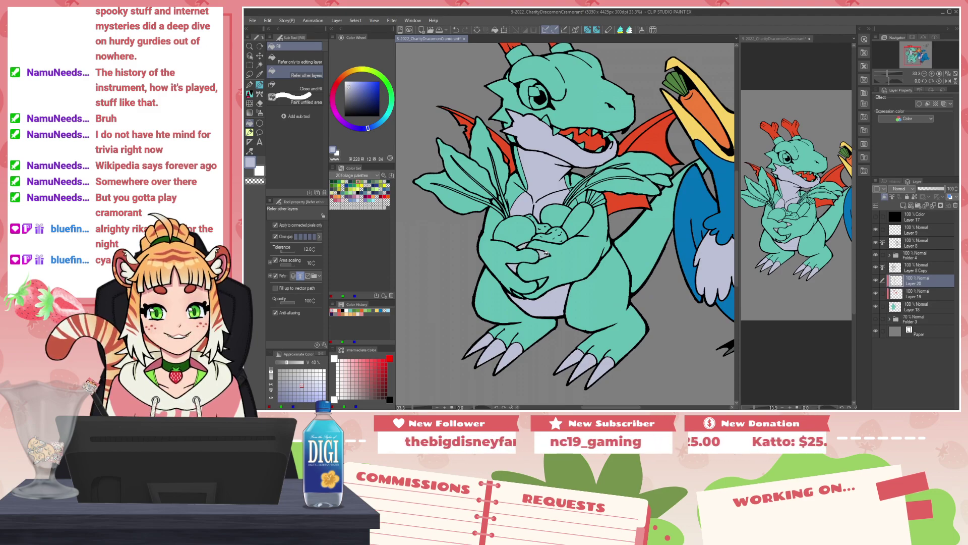
pyautogui.scroll(2, 540, 283)
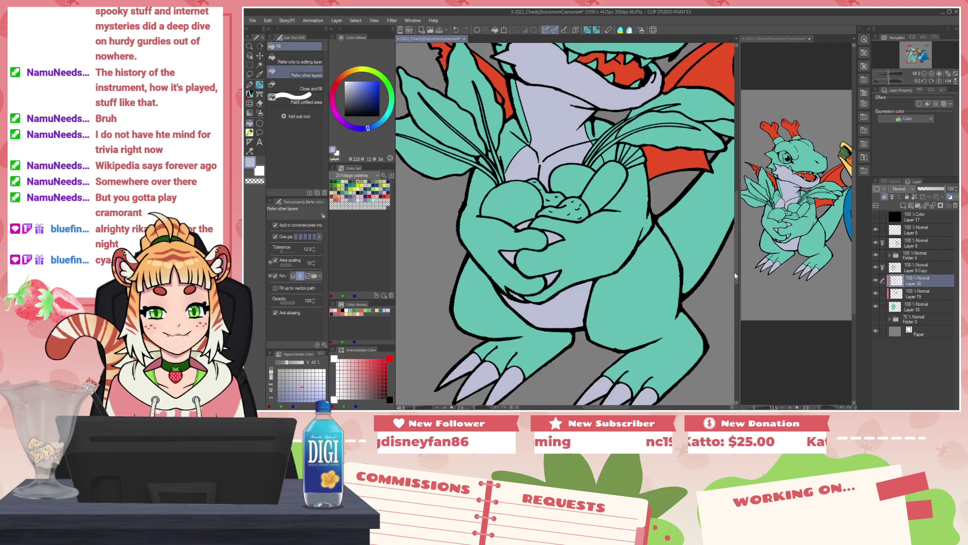
# Step: Add a new clipped layer above the lavender and fill the dragon's eye white and teeth with a near-white lavender
pyautogui.scroll(-6, 636, 274)
pyautogui.moveTo(620, 241); pyautogui.dragTo(540, 268)
pyautogui.scroll(1, 539, 266)
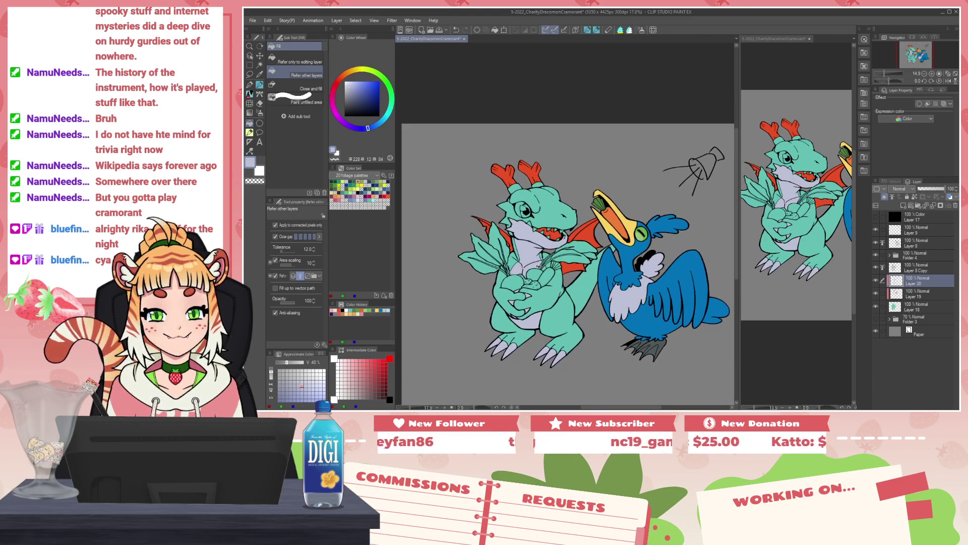
pyautogui.scroll(4, 533, 270)
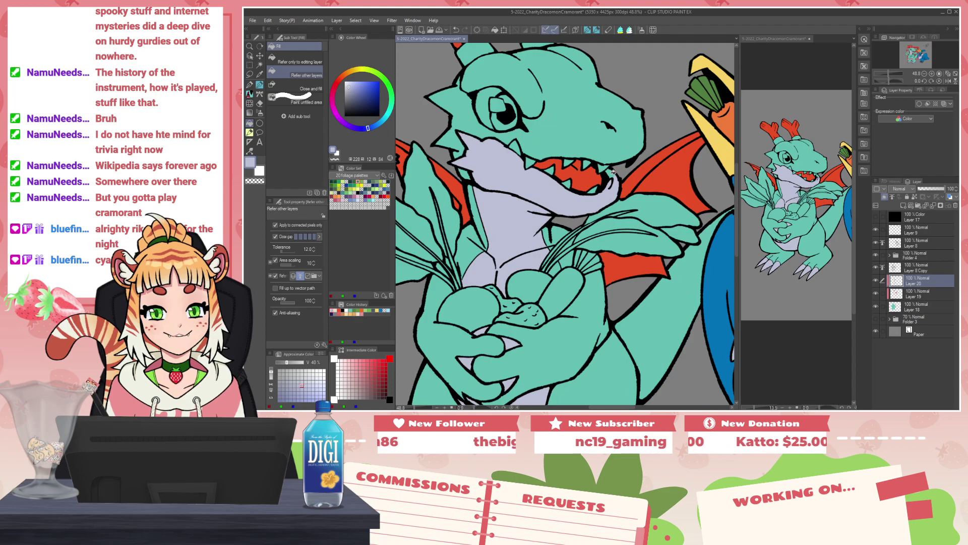
pyautogui.moveTo(613, 172); pyautogui.dragTo(614, 230)
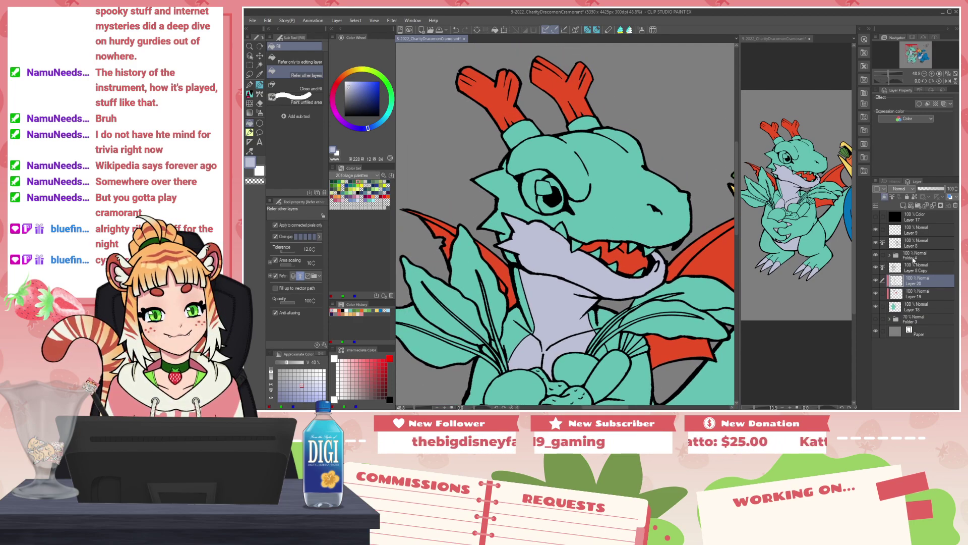
pyautogui.click(904, 206)
pyautogui.click(528, 244)
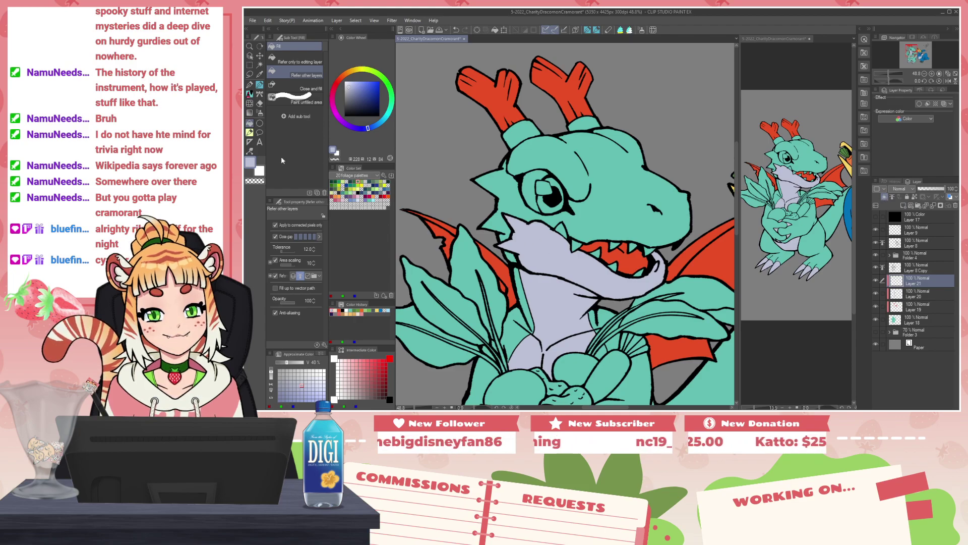
pyautogui.click(347, 78)
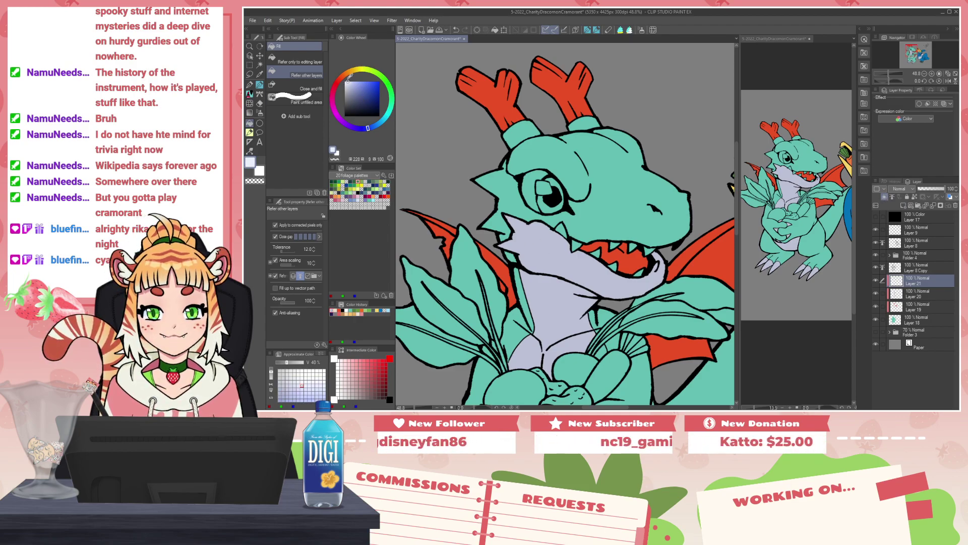
pyautogui.click(541, 195)
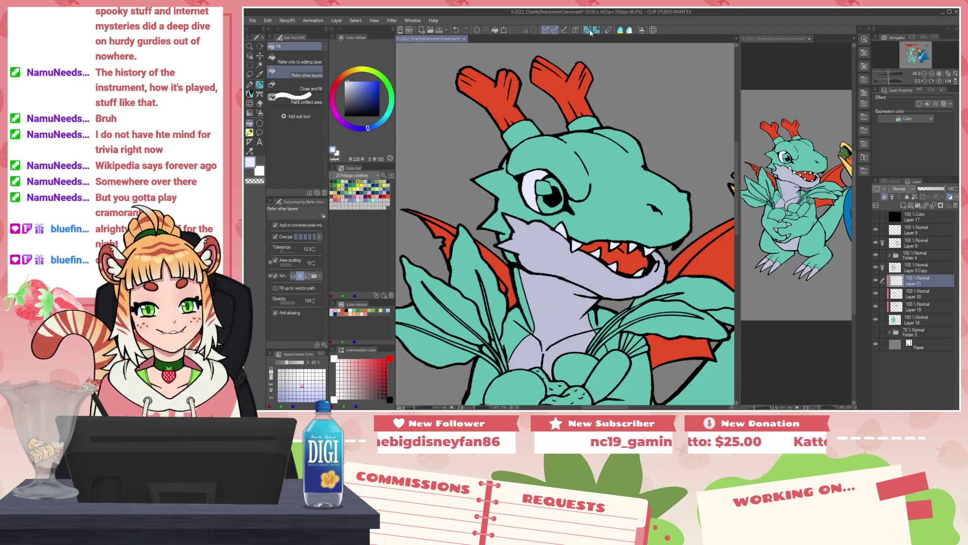
# Step: Choose pure white and fill the highlight in the dragon's eye with it
pyautogui.press('p')
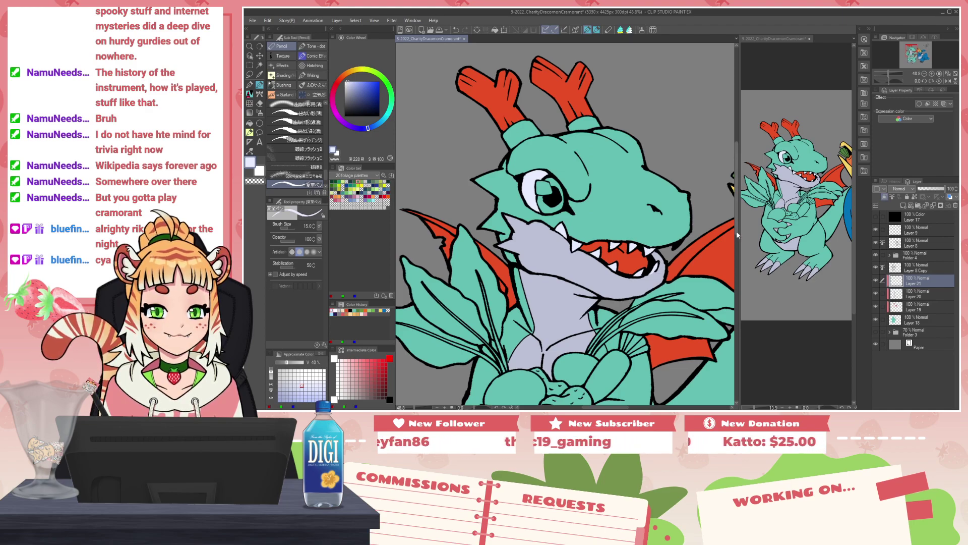
pyautogui.scroll(-5, 592, 218)
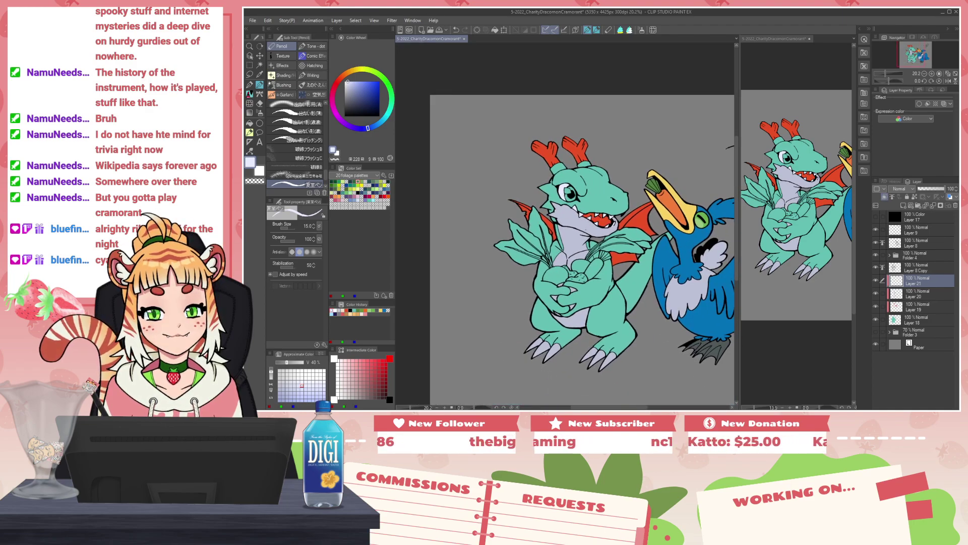
pyautogui.scroll(5, 572, 235)
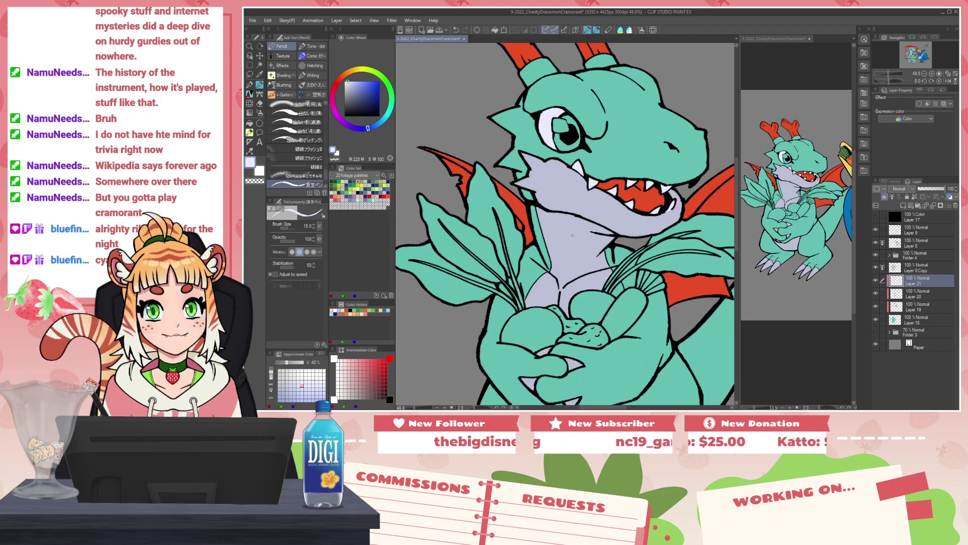
pyautogui.moveTo(348, 93); pyautogui.dragTo(345, 81)
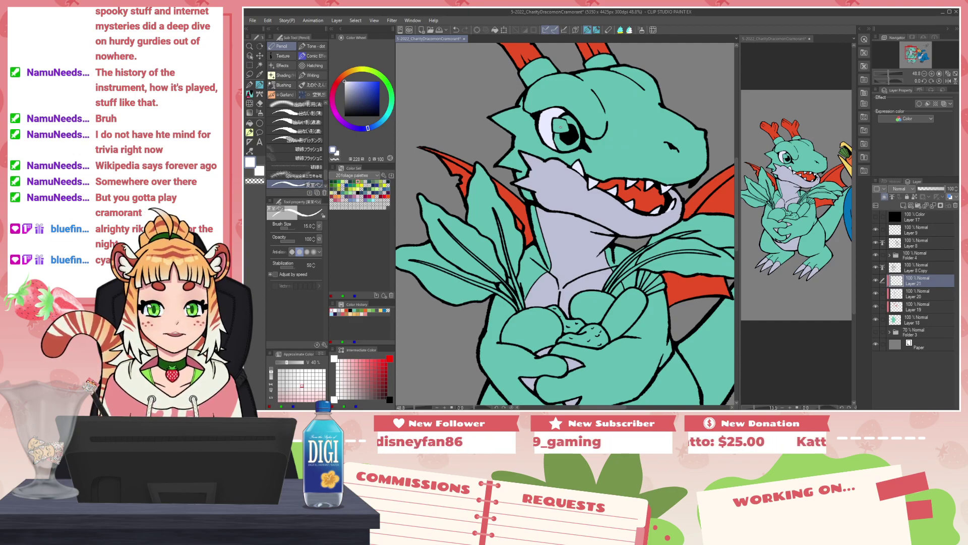
pyautogui.press('g')
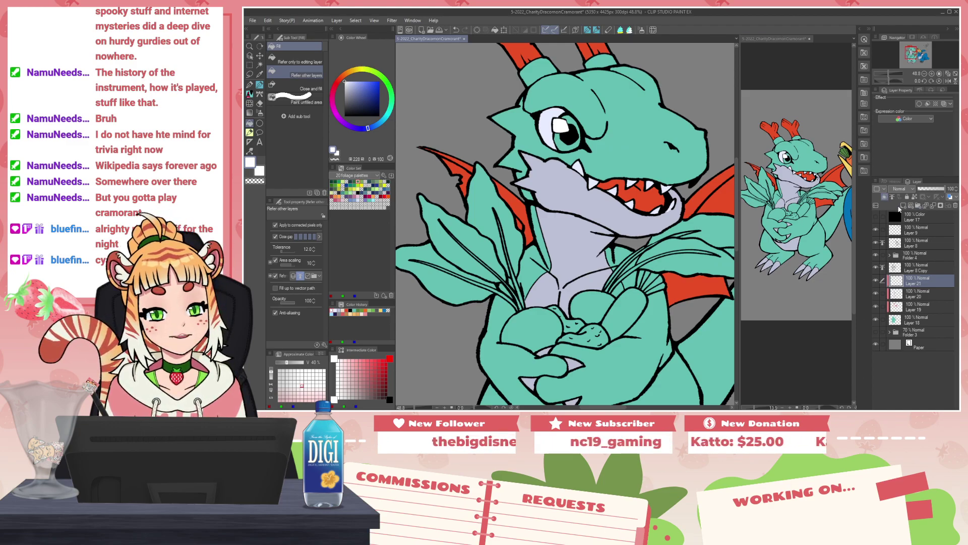
# Step: Add another clipped layer, sample the horn's red and fill the iris of the dragon's eye with it
pyautogui.click(903, 206)
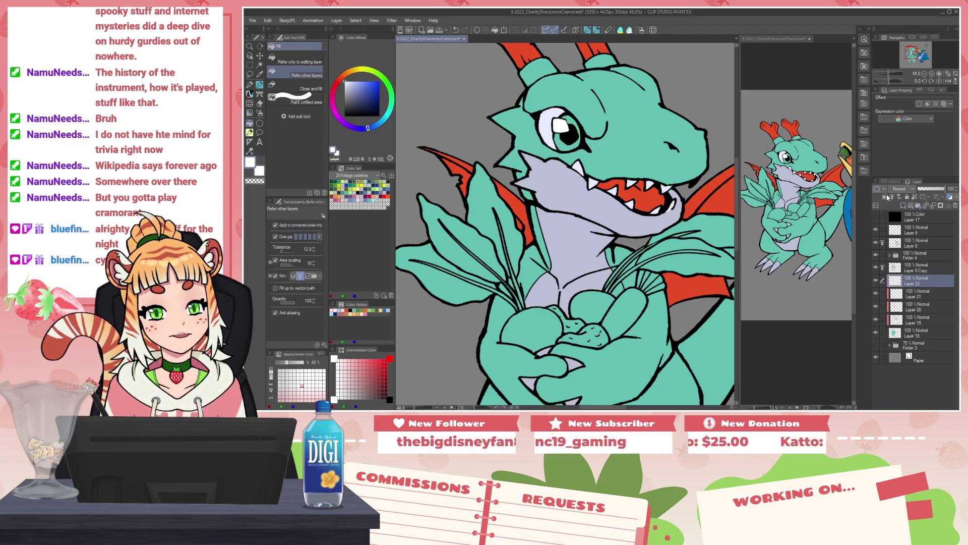
pyautogui.keyDown('alt'); pyautogui.click(525, 46); pyautogui.keyUp('alt')
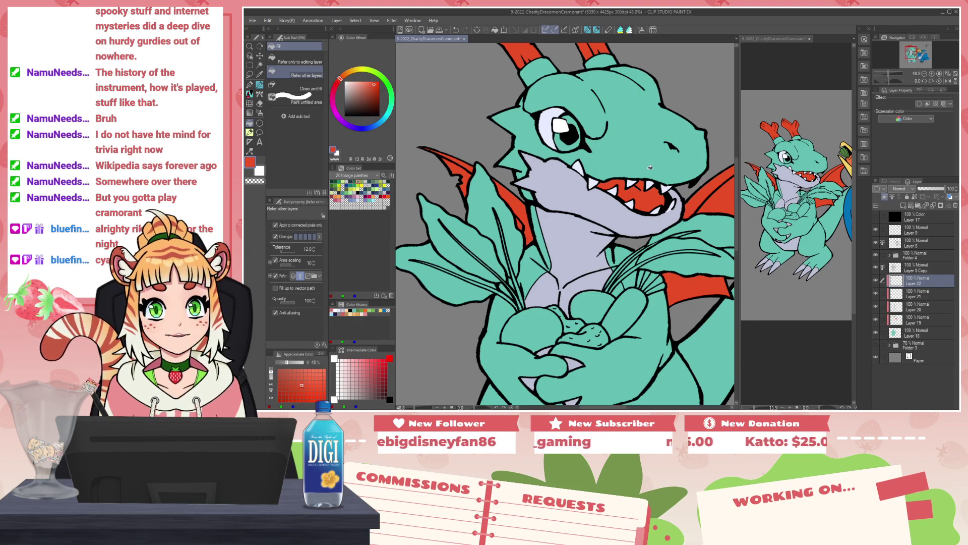
pyautogui.click(569, 143)
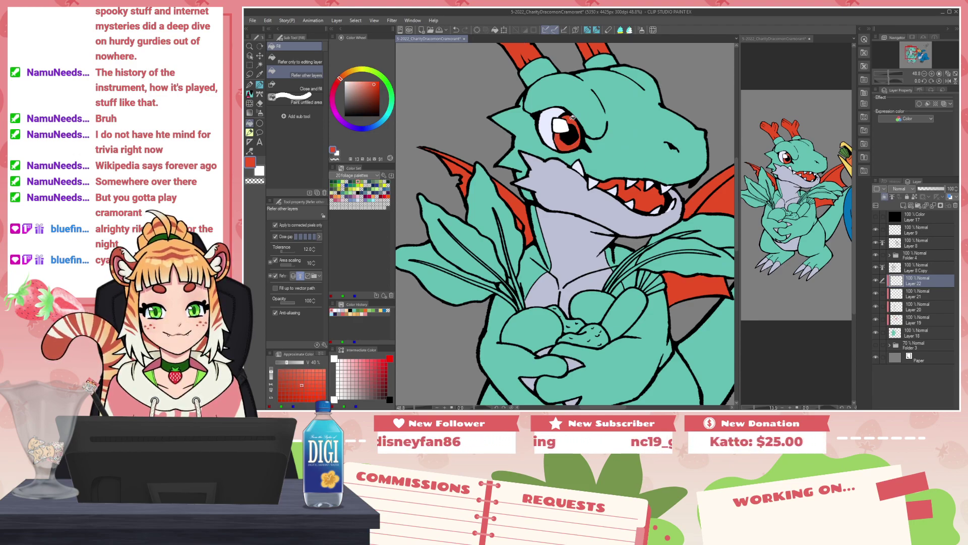
# Step: Mirror the view and paint a lighter red accent on the lower part of the dragon's iris at brush size 60
pyautogui.press('h')
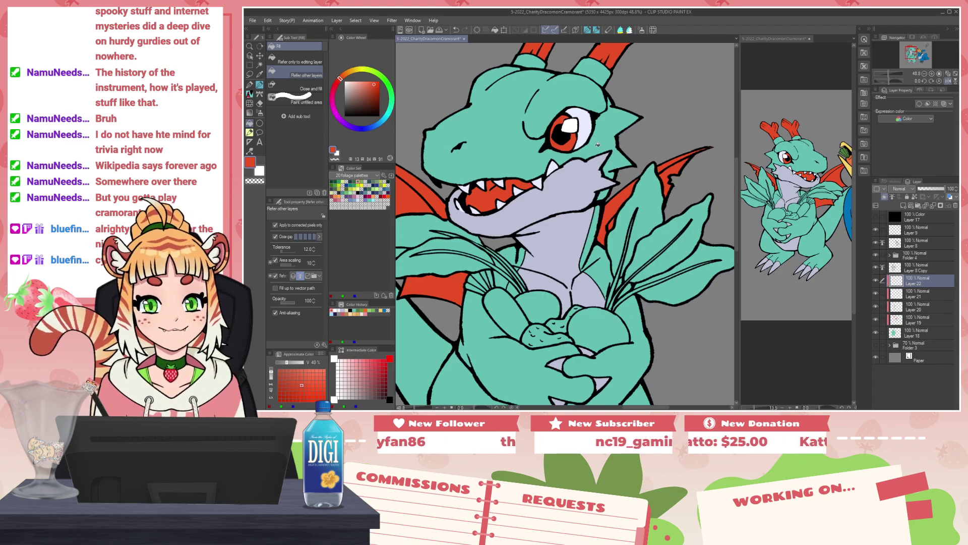
pyautogui.scroll(-12, 620, 169)
pyautogui.scroll(6, 645, 164)
pyautogui.scroll(4, 572, 175)
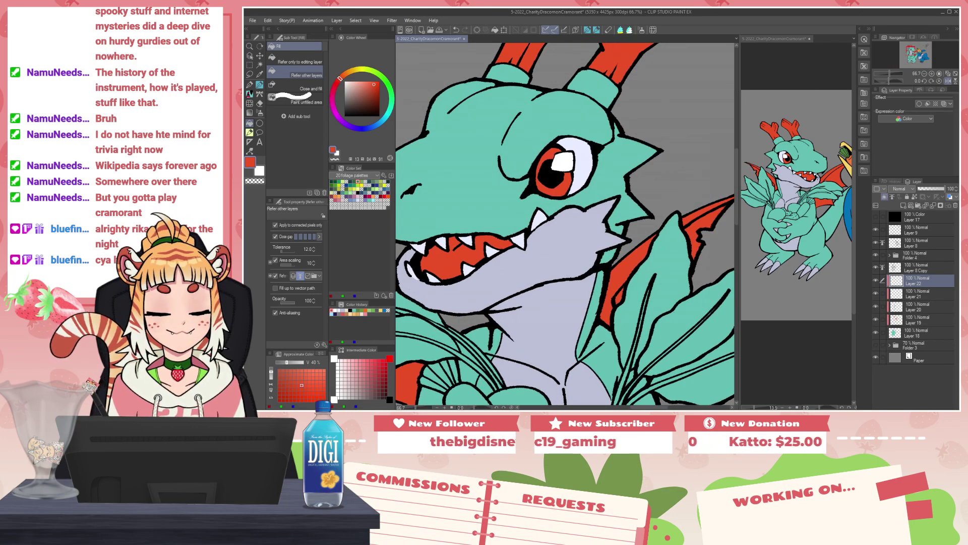
pyautogui.moveTo(372, 85); pyautogui.dragTo(367, 81)
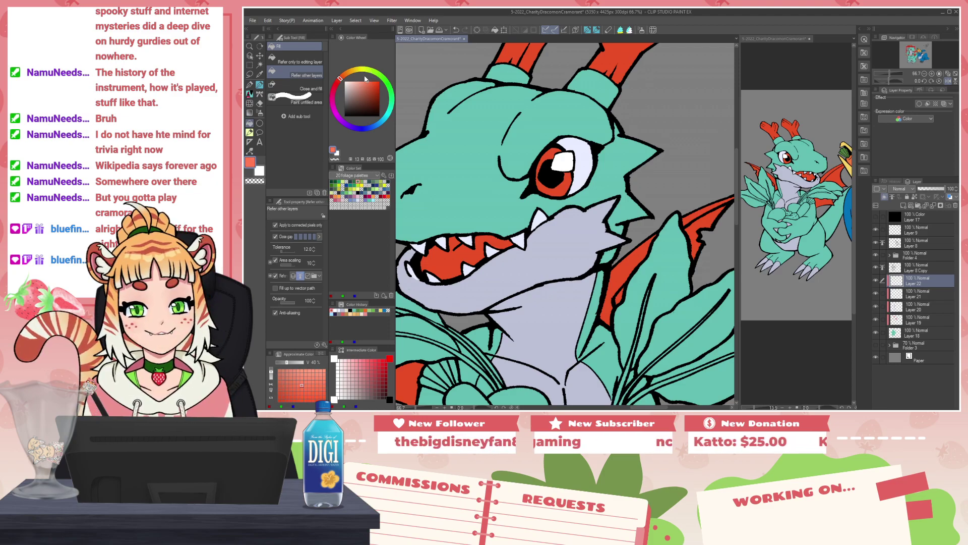
pyautogui.press('p')
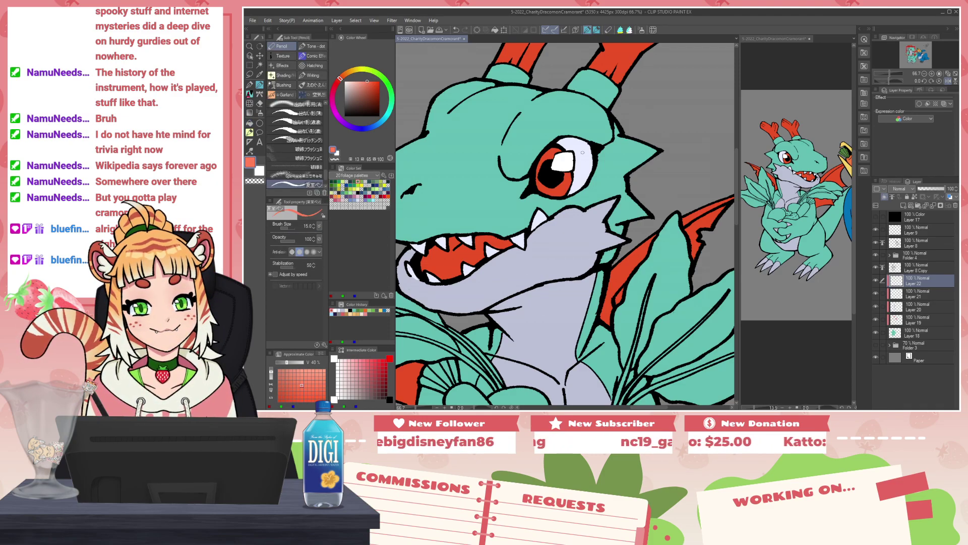
pyautogui.press(']')
pyautogui.press(']')
pyautogui.press(']')
pyautogui.press(']')
pyautogui.press(']')
pyautogui.press(']')
pyautogui.press(']')
pyautogui.moveTo(564, 186)
pyautogui.mouseDown()
pyautogui.moveTo(545, 190)
pyautogui.moveTo(565, 190)
pyautogui.moveTo(555, 190)
pyautogui.mouseUp()
pyautogui.hotkey('ctrl', 'z')
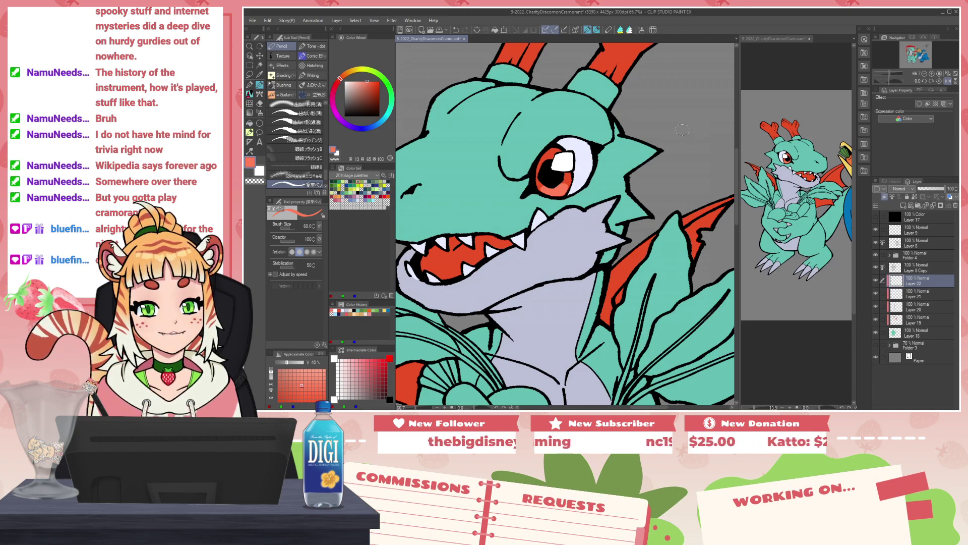
pyautogui.scroll(-6, 623, 151)
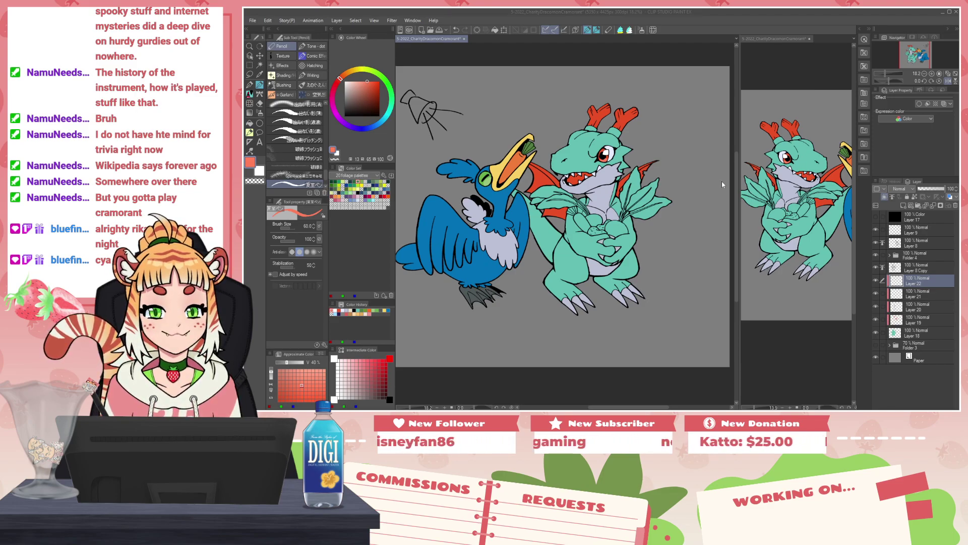
pyautogui.scroll(3, 610, 177)
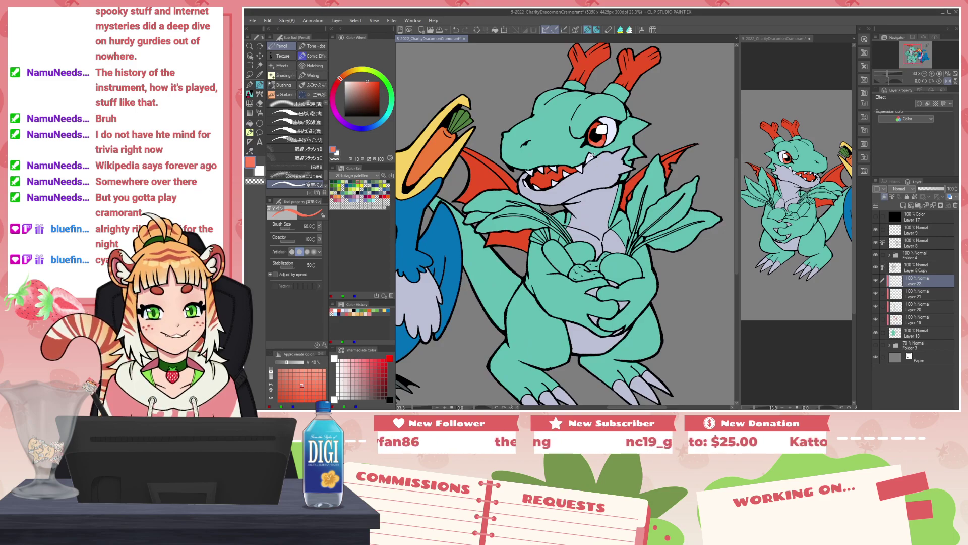
# Step: Sample the near-white of the teeth and fill the dragon's hand and foot claws with it
pyautogui.keyDown('alt'); pyautogui.click(593, 157); pyautogui.keyUp('alt')
pyautogui.moveTo(606, 297); pyautogui.dragTo(592, 247)
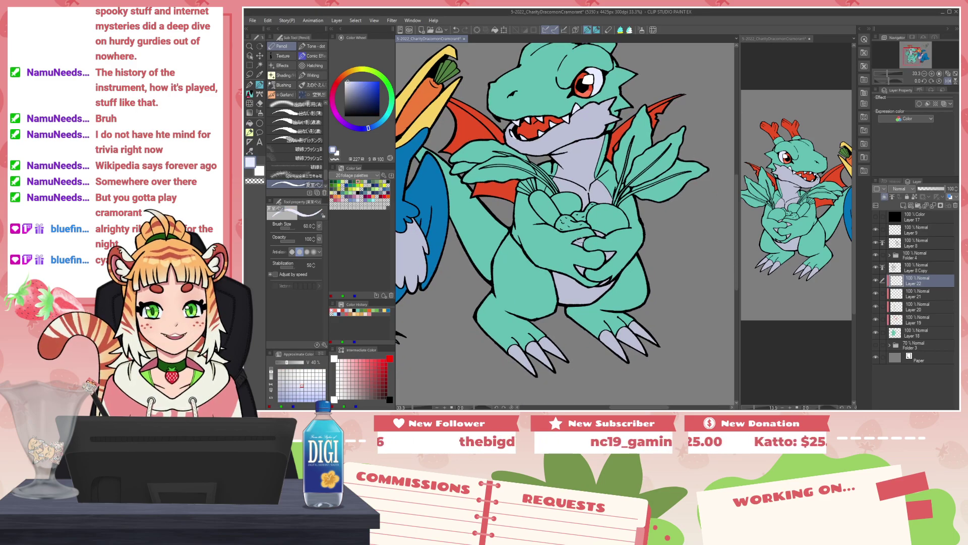
pyautogui.press('g')
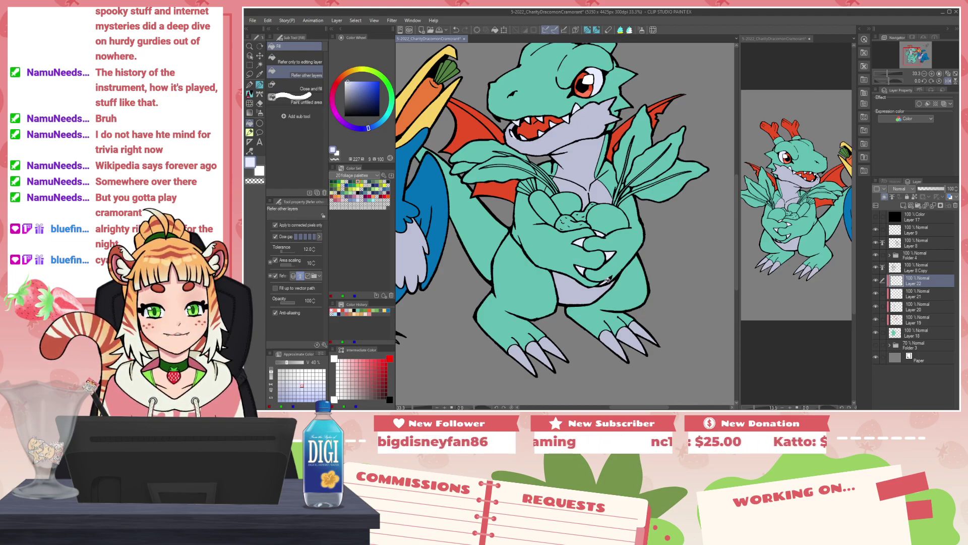
pyautogui.click(627, 336)
pyautogui.click(627, 337)
pyautogui.click(644, 331)
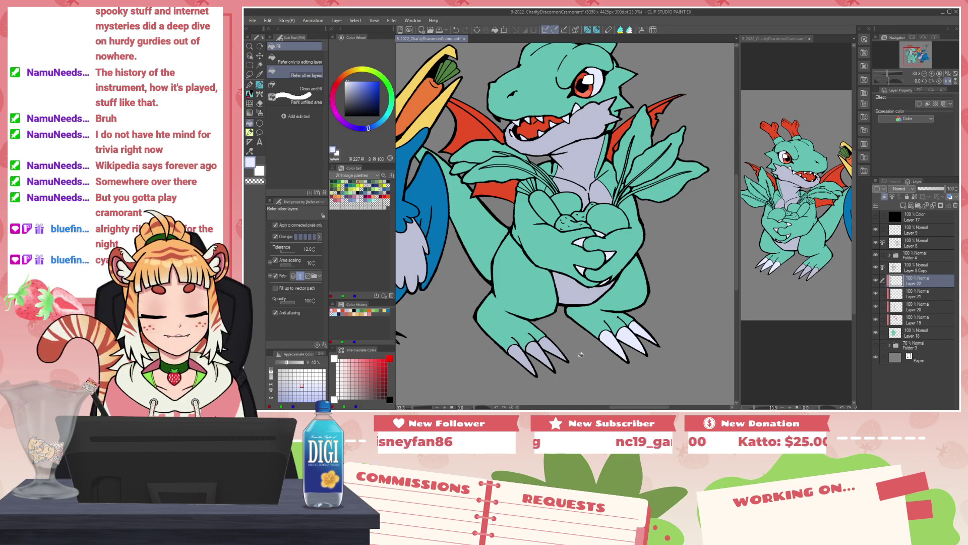
pyautogui.click(522, 359)
pyautogui.click(550, 347)
pyautogui.scroll(-2, 685, 330)
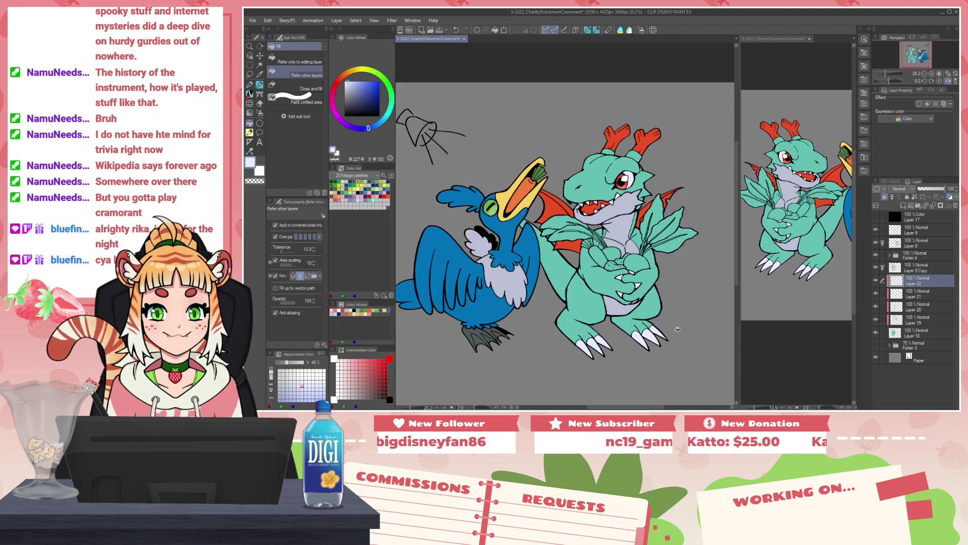
# Step: Choose a warm cream and recolour the dragon's jaw, neck, chest and belly with it on Layer 20
pyautogui.press('Return')
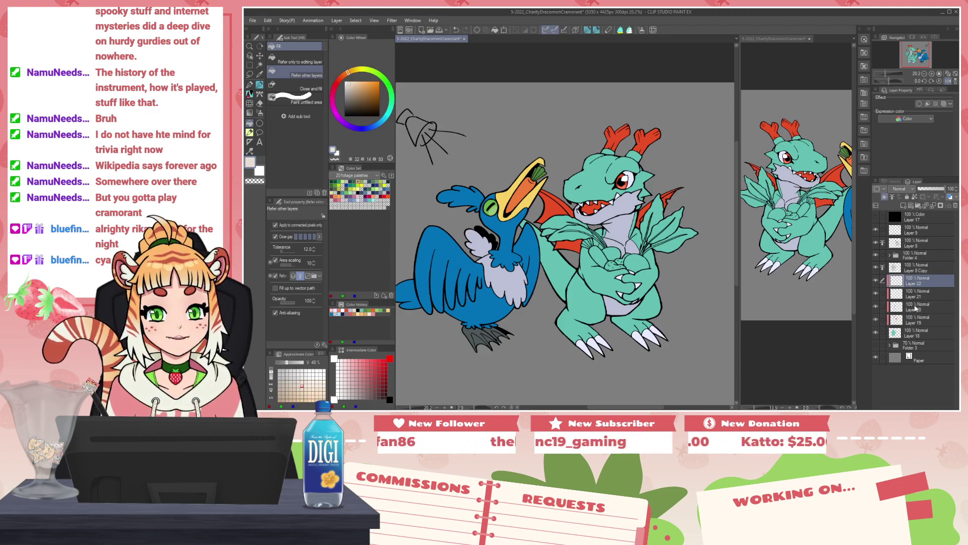
pyautogui.click(897, 294)
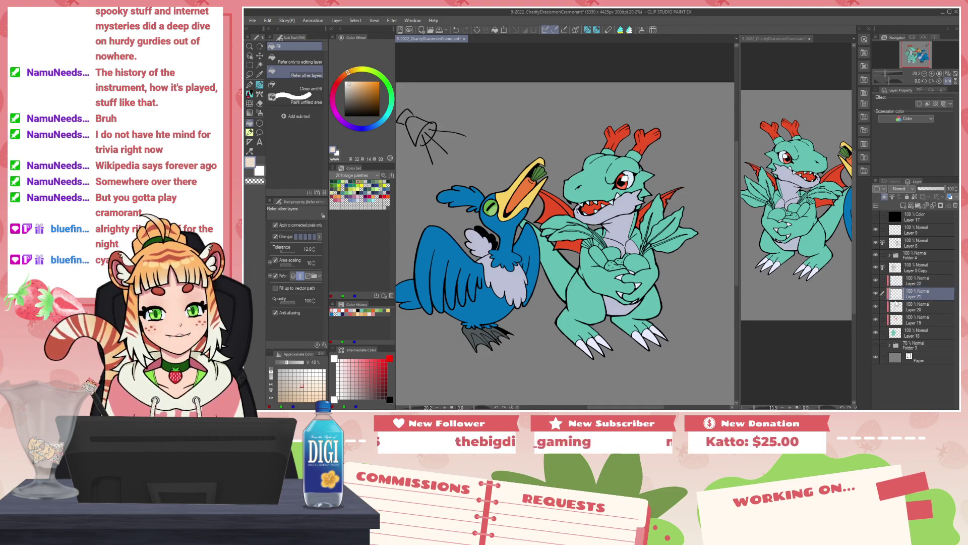
pyautogui.click(903, 306)
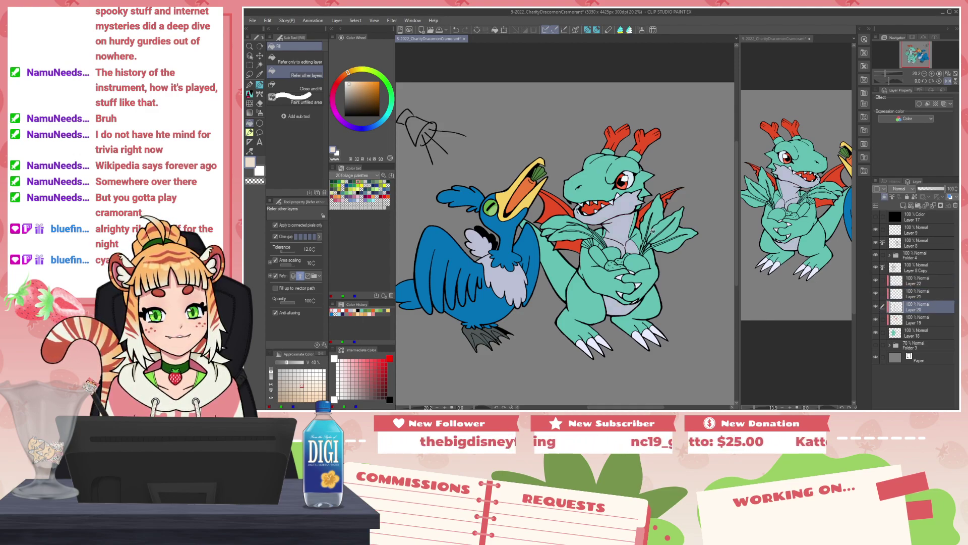
pyautogui.click(624, 227)
pyautogui.click(616, 211)
pyautogui.click(617, 243)
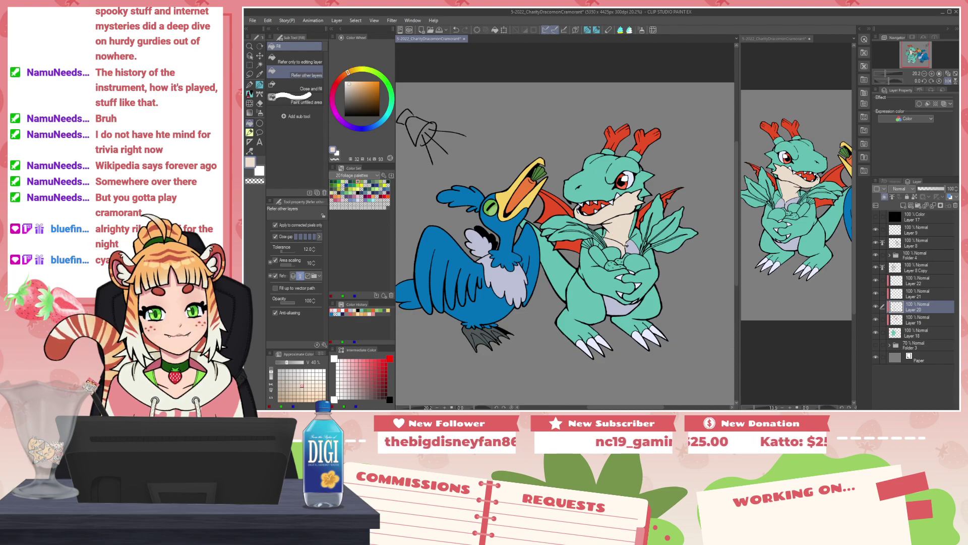
pyautogui.click(620, 306)
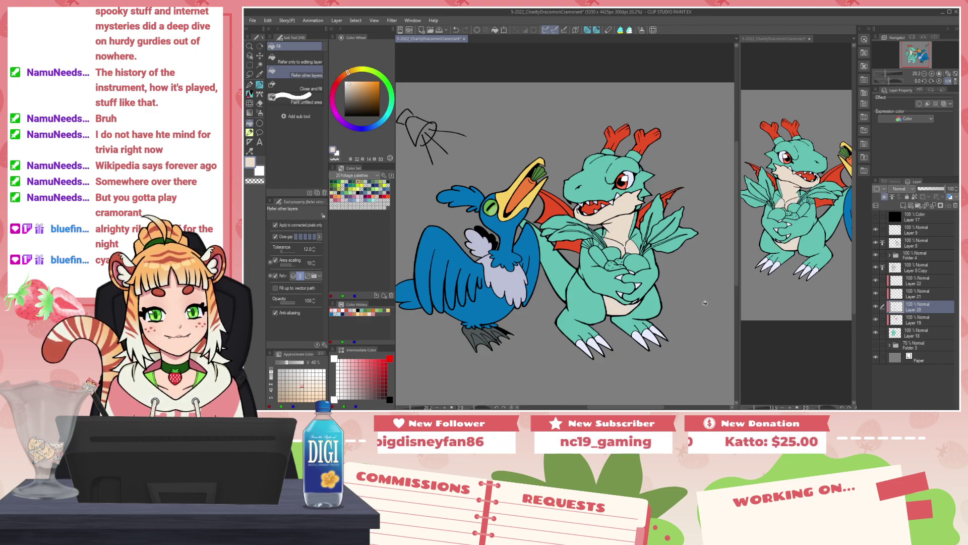
pyautogui.scroll(-1, 705, 301)
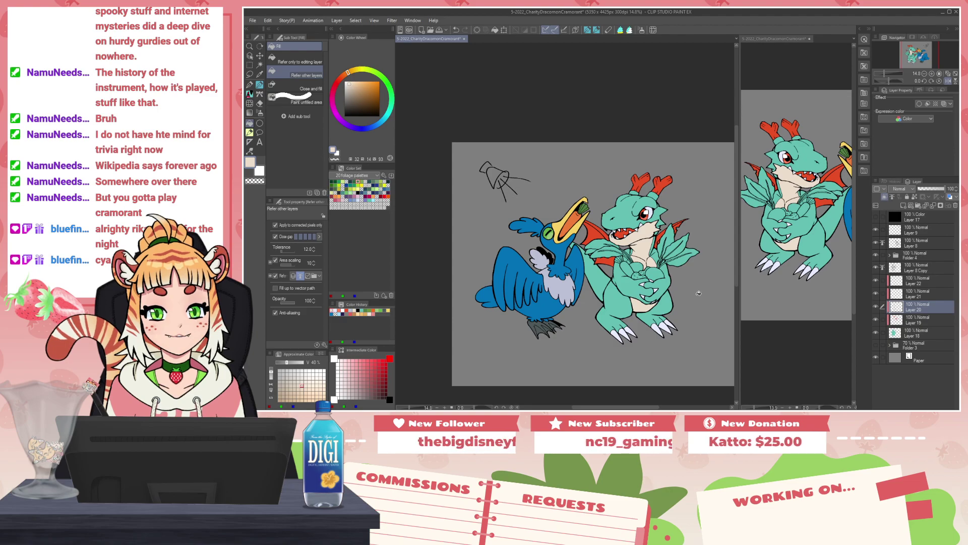
# Step: Add a new layer above Layer 22, sample the orange carrot in the bird's beak and fill the dragon's carrot with it
pyautogui.click(908, 283)
pyautogui.click(904, 206)
pyautogui.scroll(4, 567, 251)
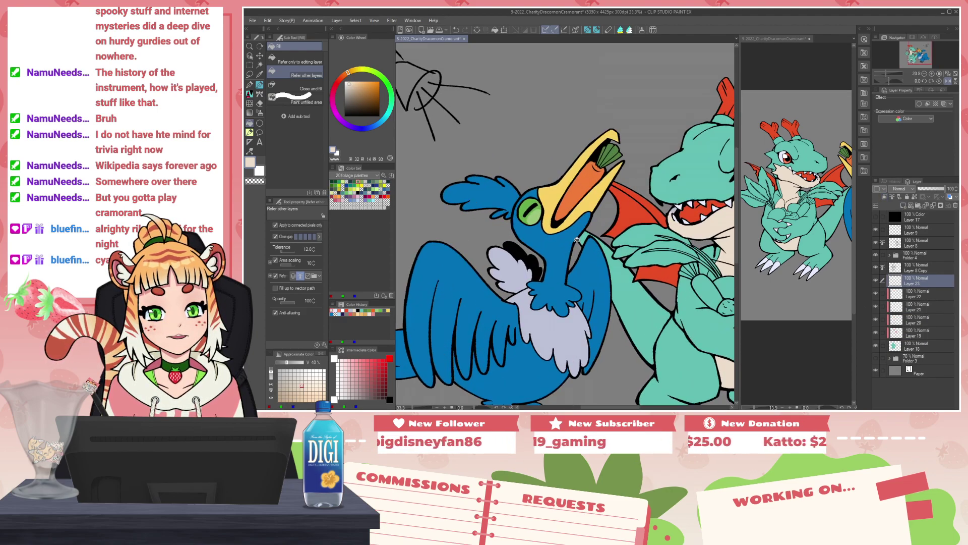
pyautogui.keyDown('alt'); pyautogui.click(584, 185); pyautogui.keyUp('alt')
pyautogui.moveTo(627, 242); pyautogui.dragTo(514, 225)
pyautogui.click(589, 273)
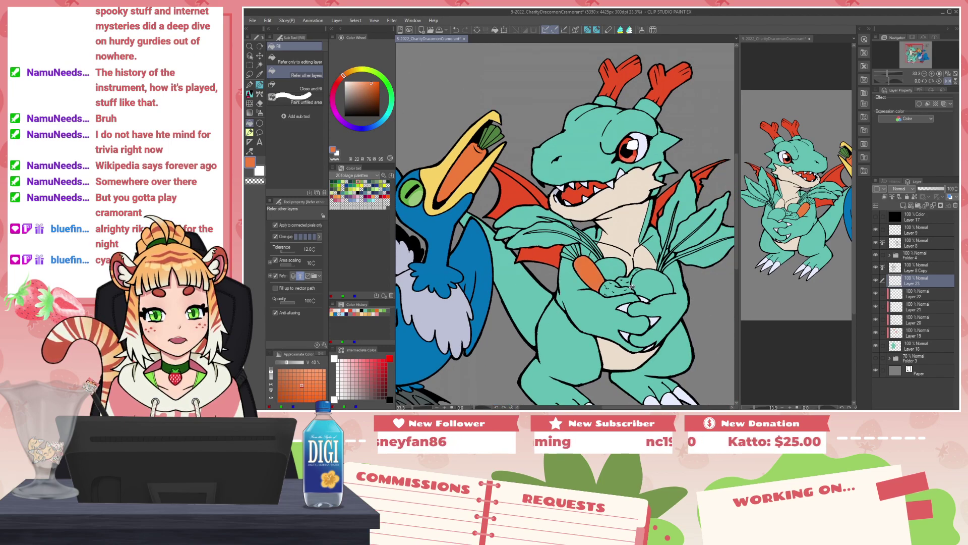
# Step: Dull the orange to a muted brown and fill the potatoes in the dragon's arms with it
pyautogui.moveTo(371, 91); pyautogui.dragTo(364, 89)
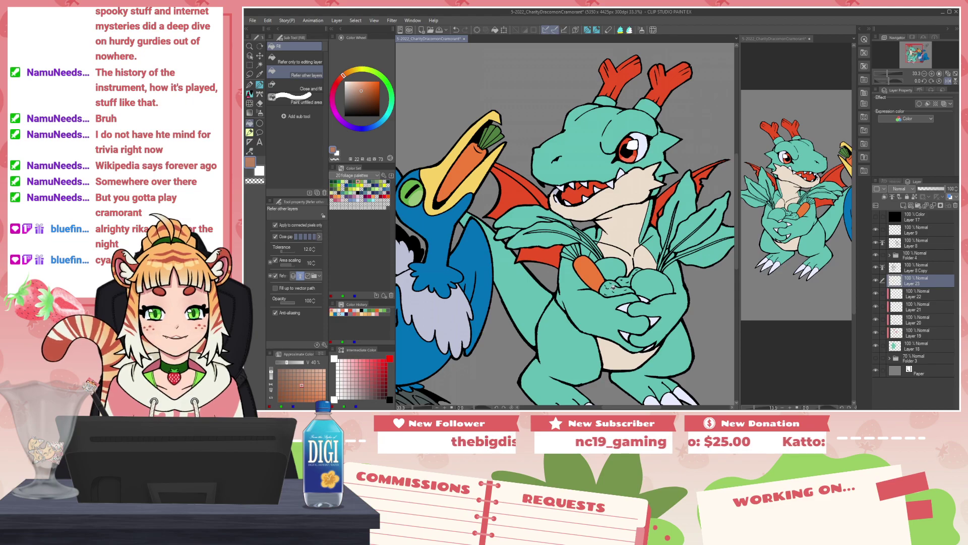
pyautogui.click(611, 285)
pyautogui.click(628, 279)
pyautogui.click(617, 292)
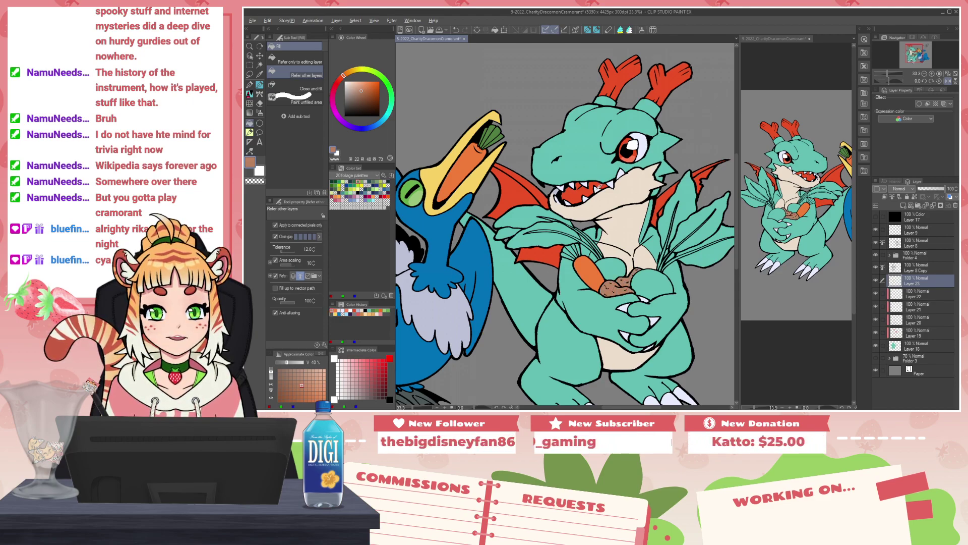
# Step: Try the near-white of the dragon's teeth on the two round vegetables and undo both fills
pyautogui.keyDown('alt'); pyautogui.click(596, 187); pyautogui.keyUp('alt')
pyautogui.click(610, 267)
pyautogui.click(653, 288)
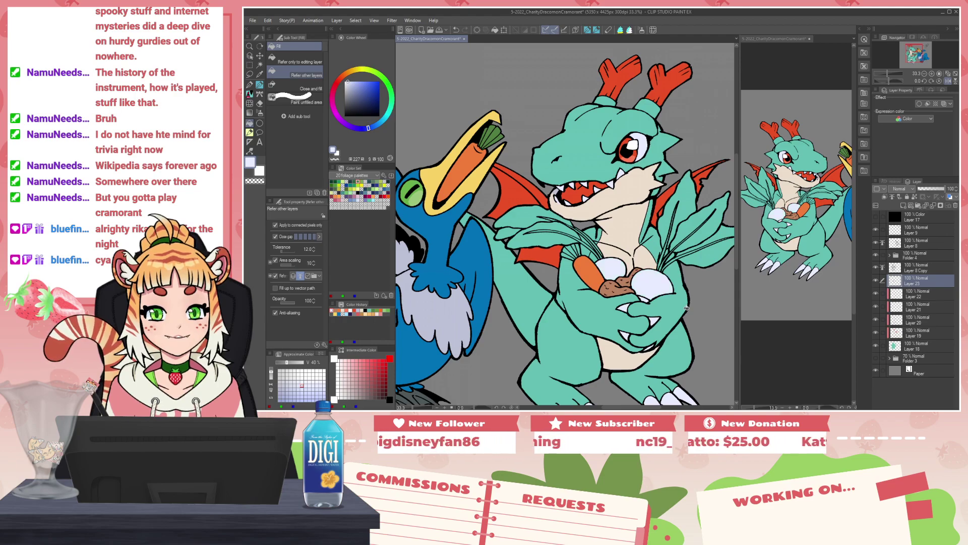
pyautogui.hotkey('ctrl', 'z')
pyautogui.hotkey('ctrl', 'z')
pyautogui.press('Escape')
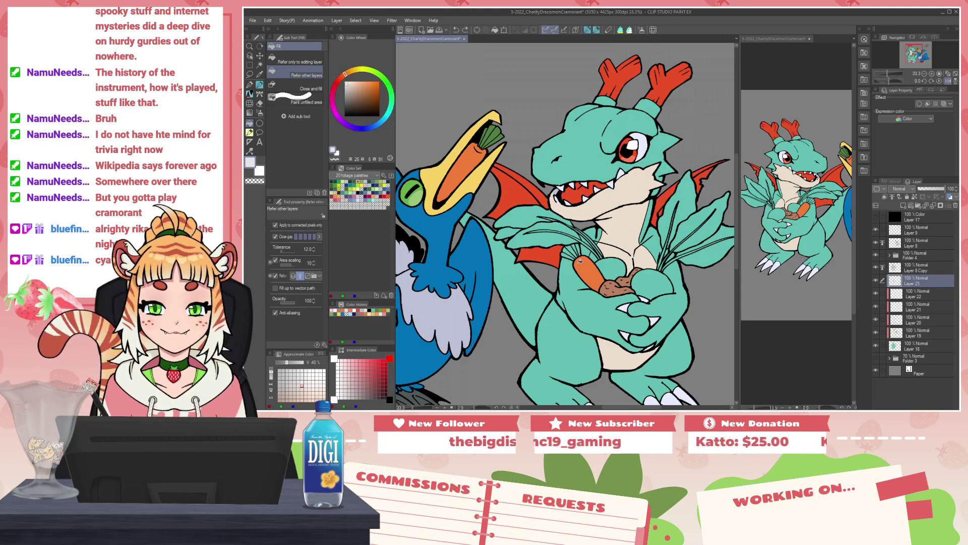
# Step: Fill the two round vegetables with a warm off-white and check the values with the greyscale layer temporarily shown
pyautogui.click(623, 269)
pyautogui.click(652, 283)
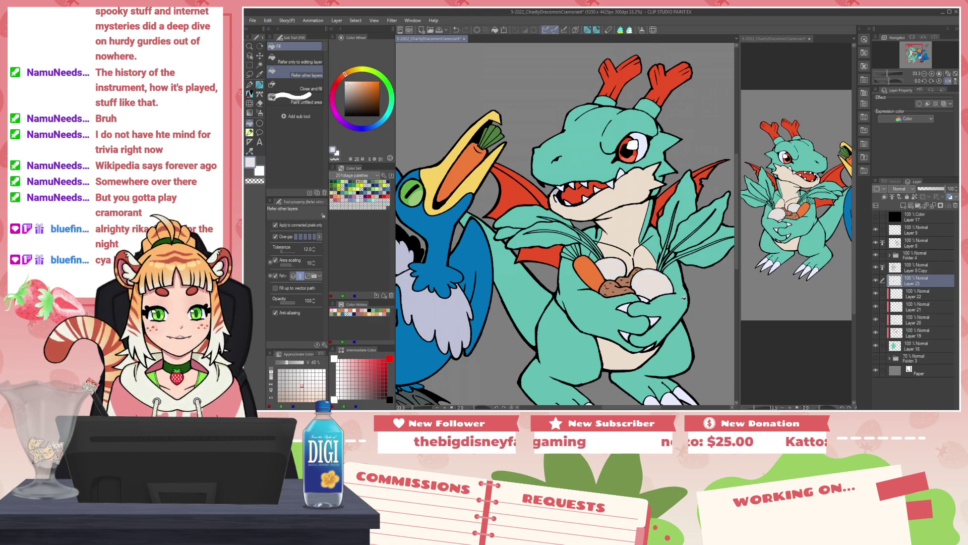
pyautogui.click(875, 217)
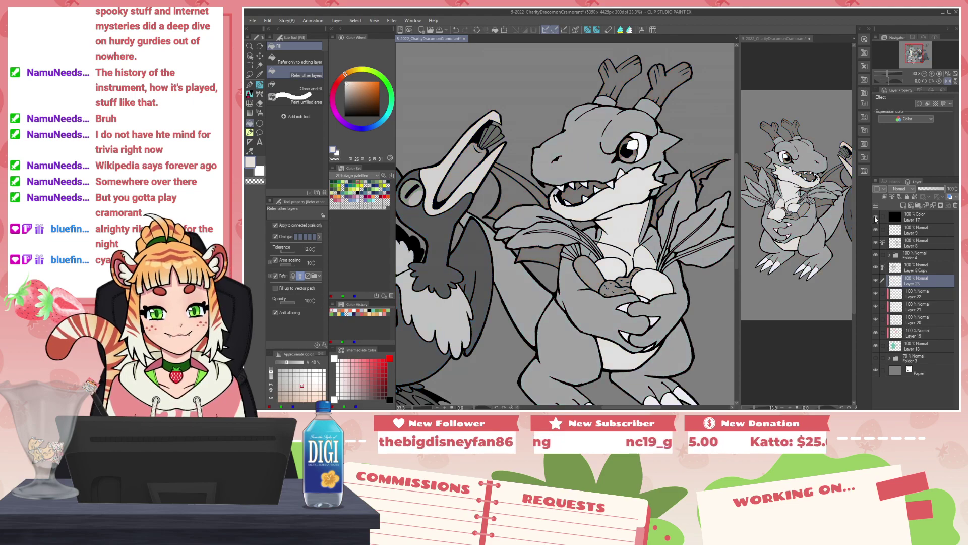
pyautogui.click(876, 217)
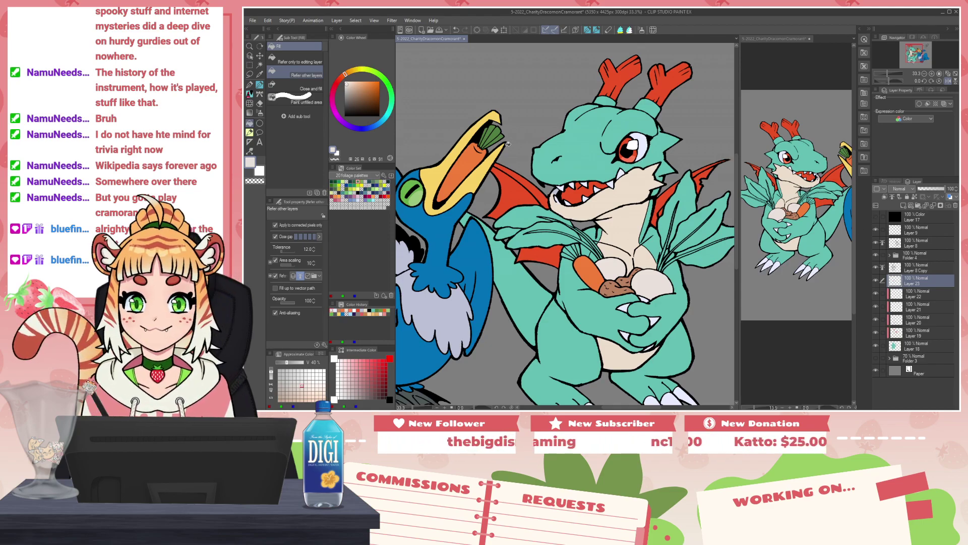
# Step: Sample the green of the carrot top in the bird's beak and fill the leaves and stems above the dragon's carrot
pyautogui.keyDown('alt'); pyautogui.click(498, 132); pyautogui.keyUp('alt')
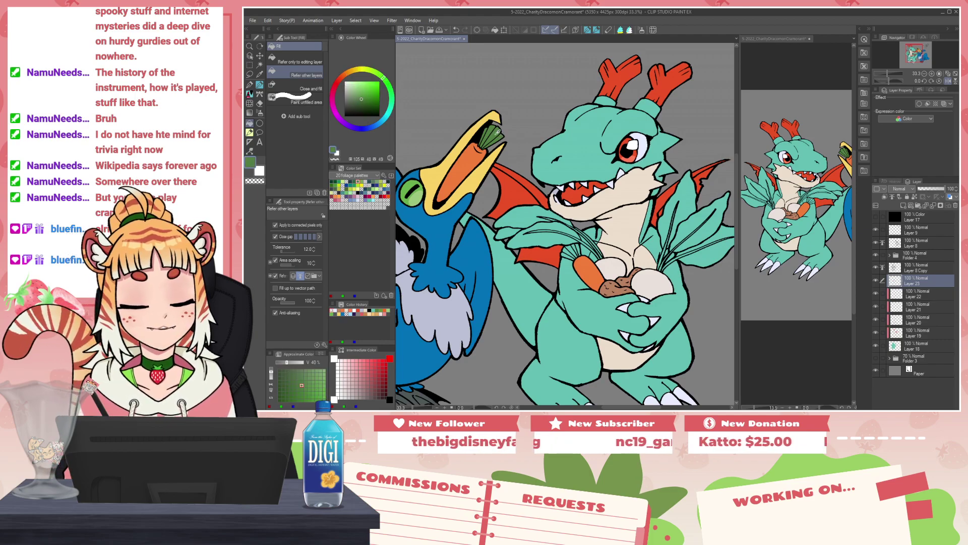
pyautogui.click(546, 237)
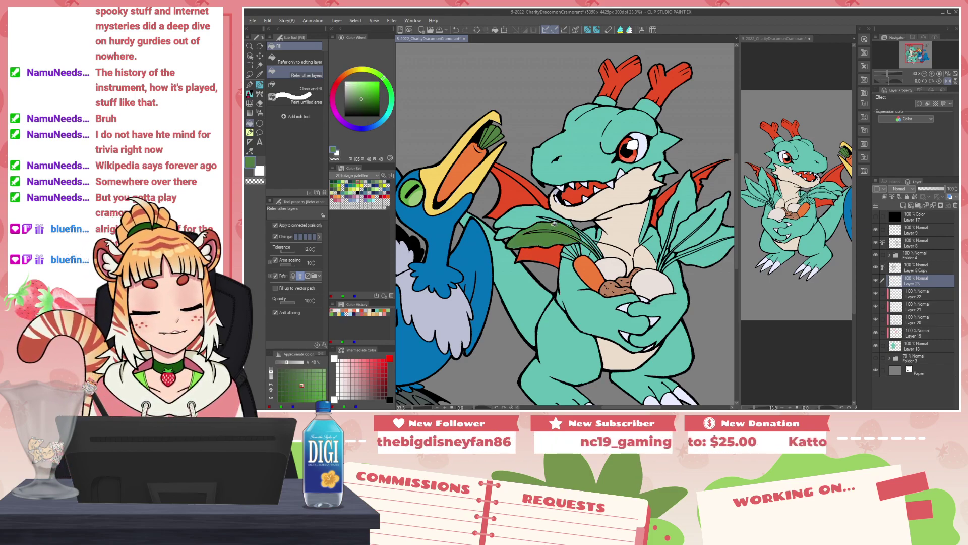
pyautogui.click(530, 216)
pyautogui.click(507, 231)
pyautogui.click(573, 225)
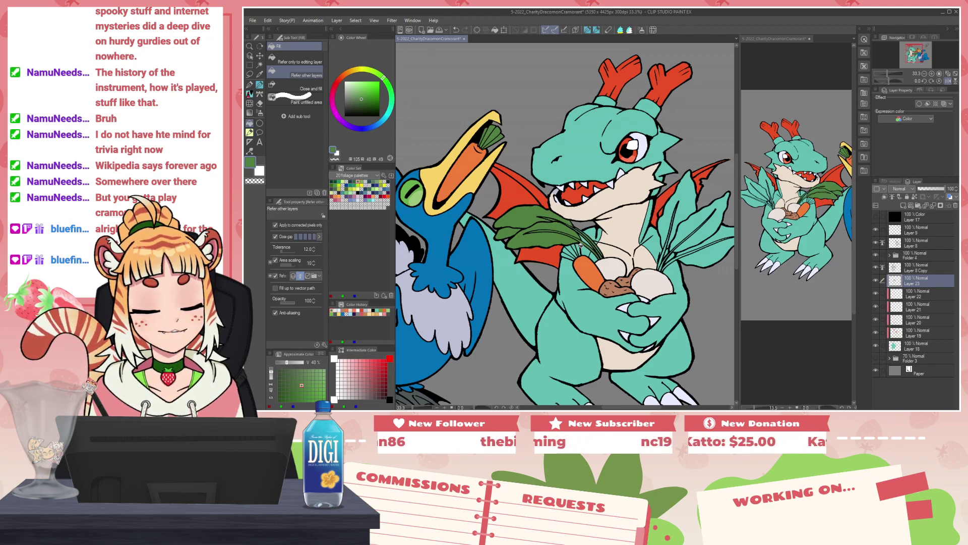
pyautogui.click(578, 248)
pyautogui.click(572, 252)
pyautogui.click(567, 254)
pyautogui.click(568, 248)
# Step: Fill the leaves and stems of the round vegetables with the same green and mirror the canvas view
pyautogui.moveTo(676, 231); pyautogui.dragTo(621, 216)
pyautogui.click(612, 207)
pyautogui.click(628, 218)
pyautogui.click(621, 228)
pyautogui.click(630, 224)
pyautogui.click(632, 238)
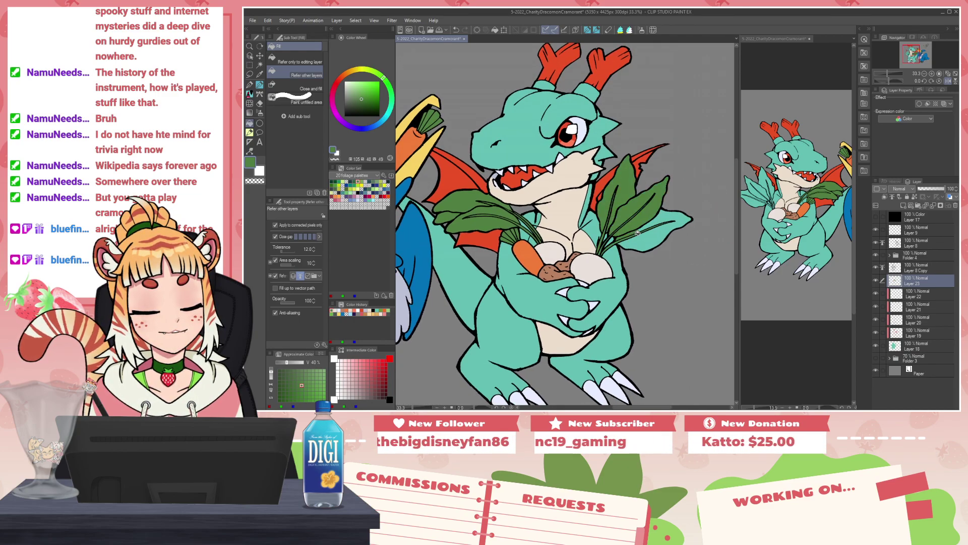
pyautogui.click(656, 221)
pyautogui.click(655, 238)
pyautogui.click(638, 236)
pyautogui.scroll(-4, 678, 238)
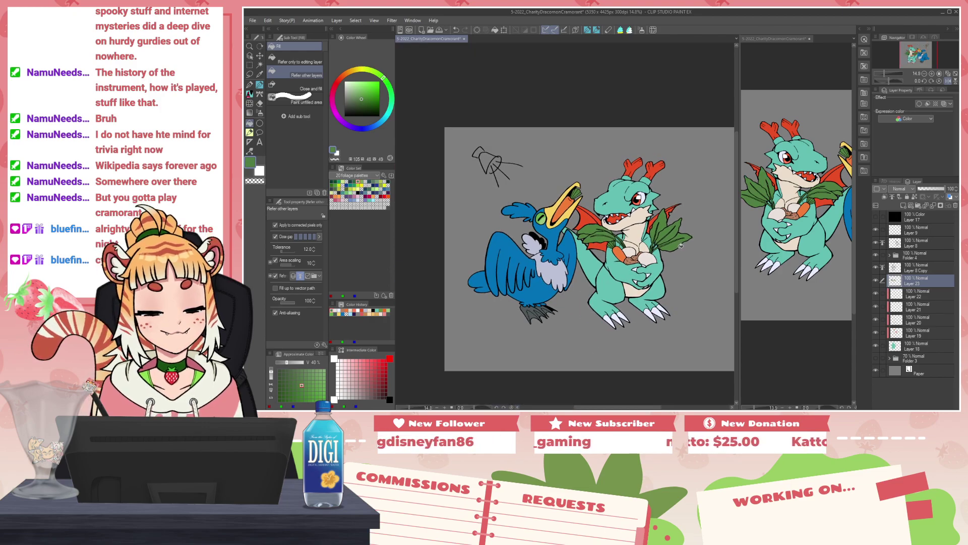
pyautogui.scroll(1, 656, 220)
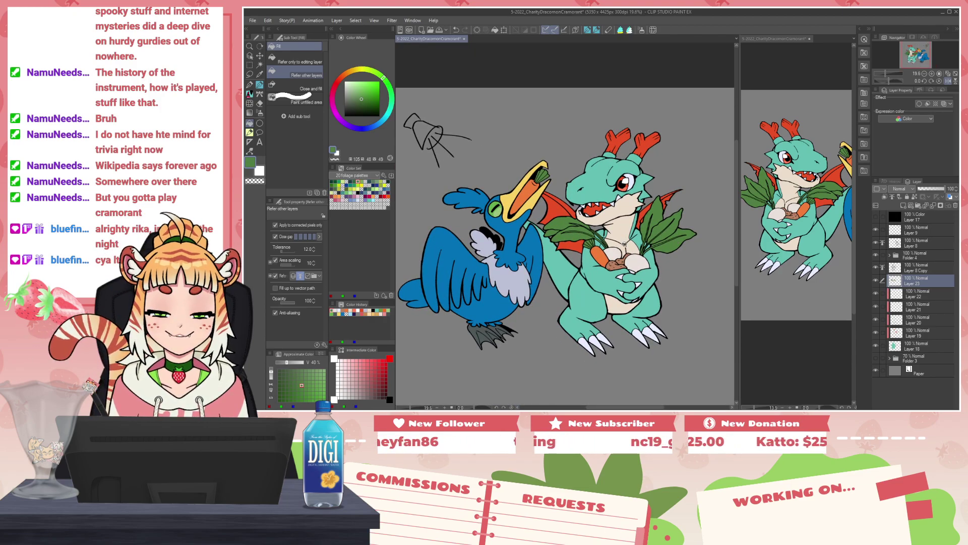
pyautogui.scroll(-1, 624, 243)
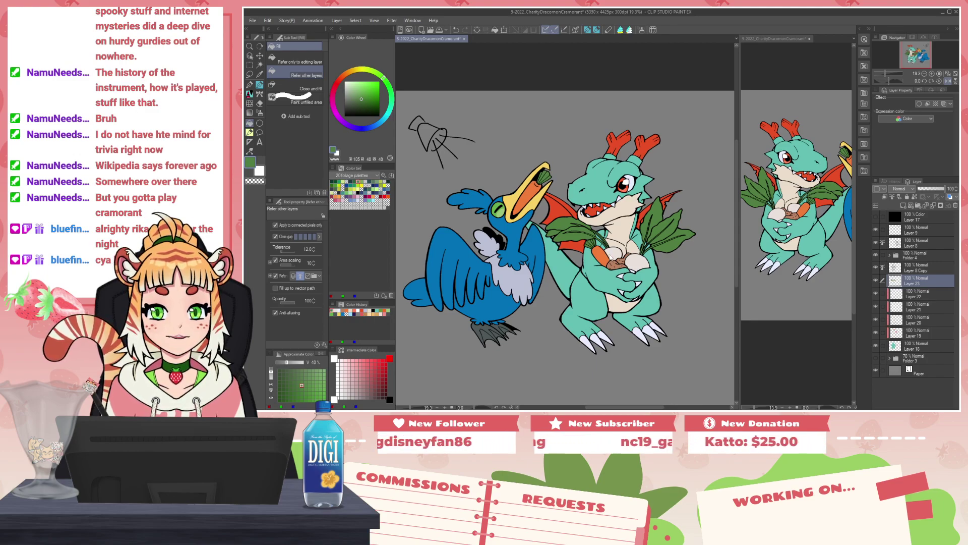
pyautogui.press('h')
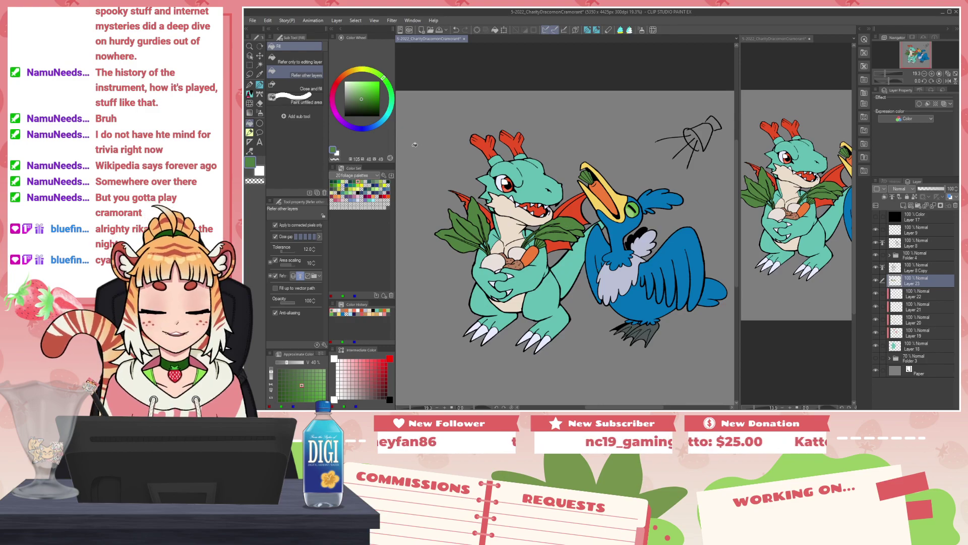
# Step: Try a black stroke on the dragon with a comic effect brush at size 200 and undo it
pyautogui.click(260, 85)
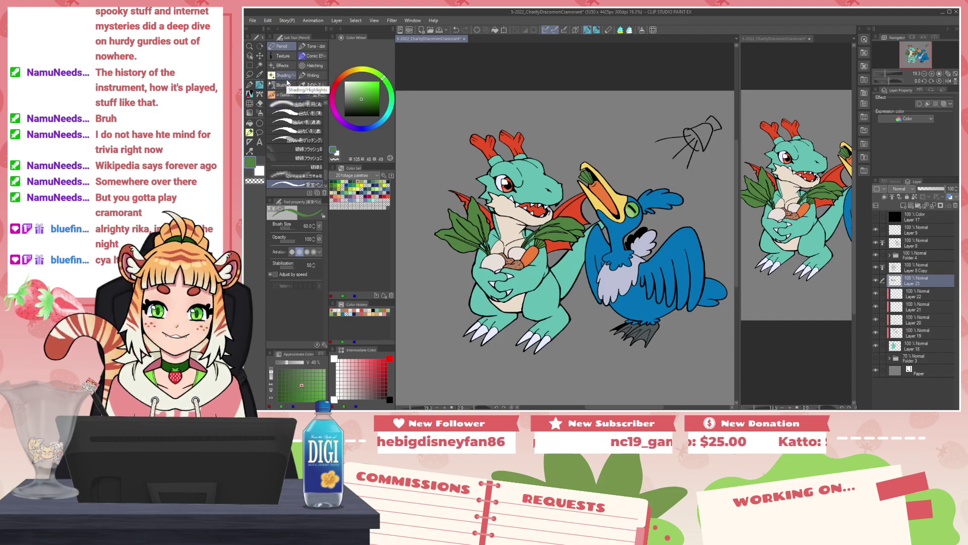
pyautogui.click(312, 56)
pyautogui.scroll(-2, 293, 139)
pyautogui.click(293, 160)
pyautogui.click(346, 114)
pyautogui.moveTo(346, 114); pyautogui.dragTo(344, 117)
pyautogui.moveTo(567, 288); pyautogui.dragTo(571, 260)
pyautogui.hotkey('ctrl', 'z')
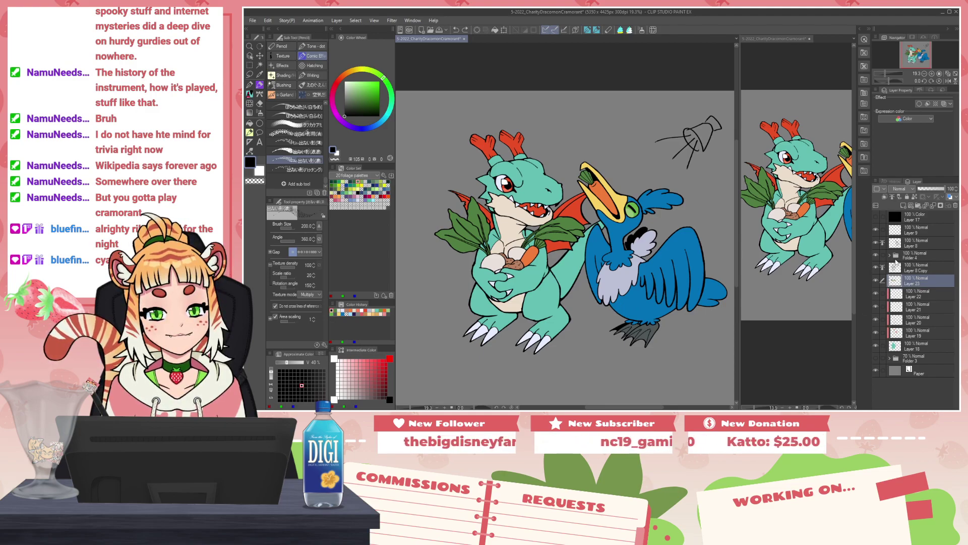
# Step: Group the dragon's line art and colour layers, from Layer 8 Copy to Layer 18, into a folder named Dracomon and collapse it
pyautogui.click(914, 268)
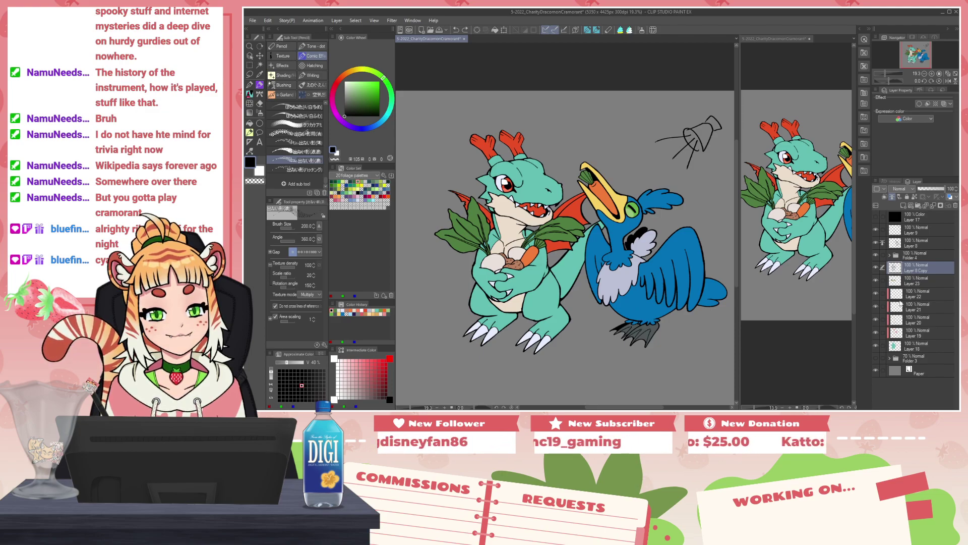
pyautogui.keyDown('shift'); pyautogui.click(916, 349); pyautogui.keyUp('shift')
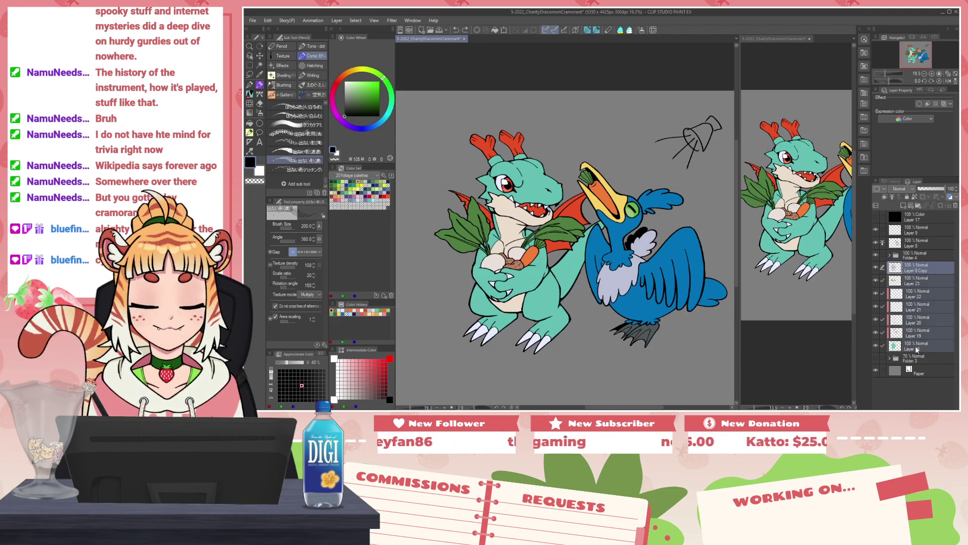
pyautogui.hotkey('ctrl', 'g')
pyautogui.doubleClick(910, 268)
pyautogui.write('Draco')
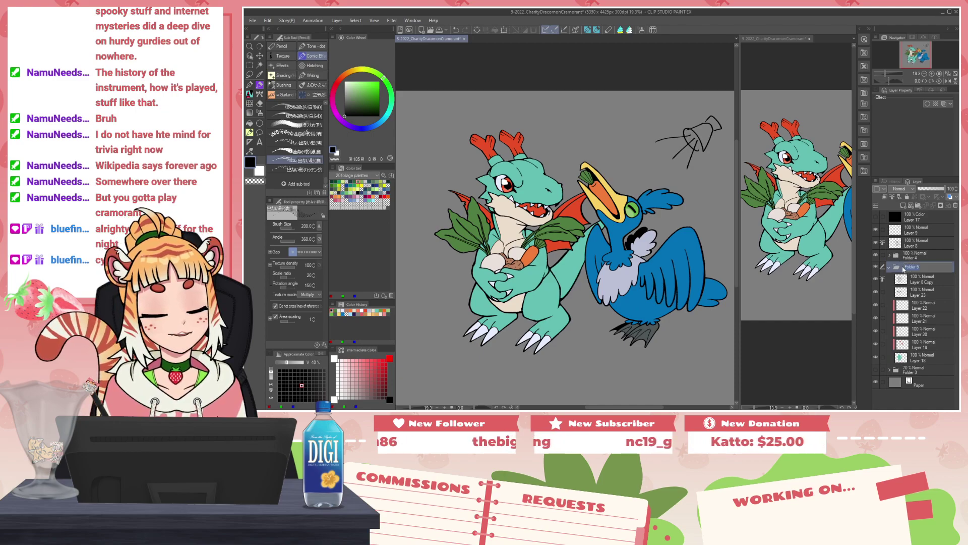
pyautogui.write('mon')
pyautogui.press('Return')
pyautogui.click(890, 268)
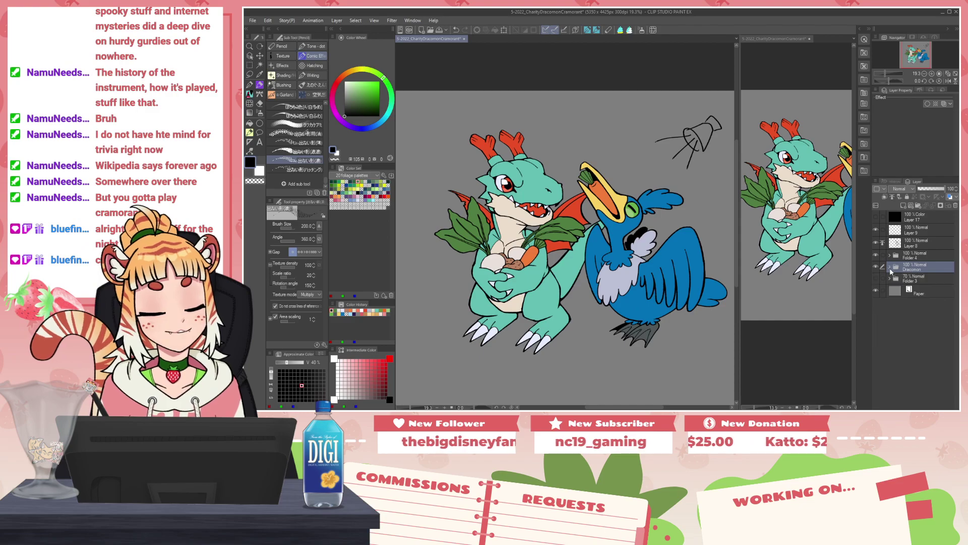
# Step: Rename the bird's layer folder, Folder 4, as Cramorant
pyautogui.doubleClick(899, 256)
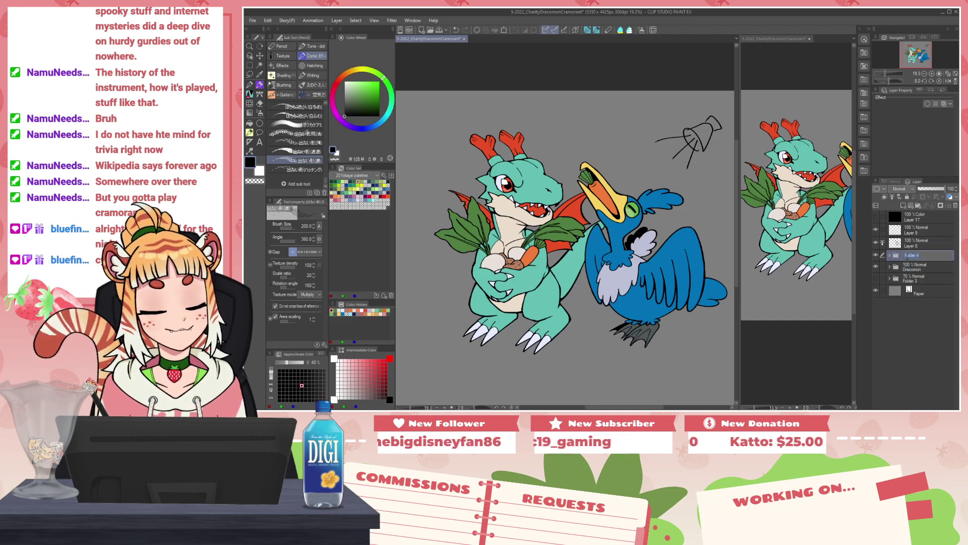
pyautogui.write('Cram')
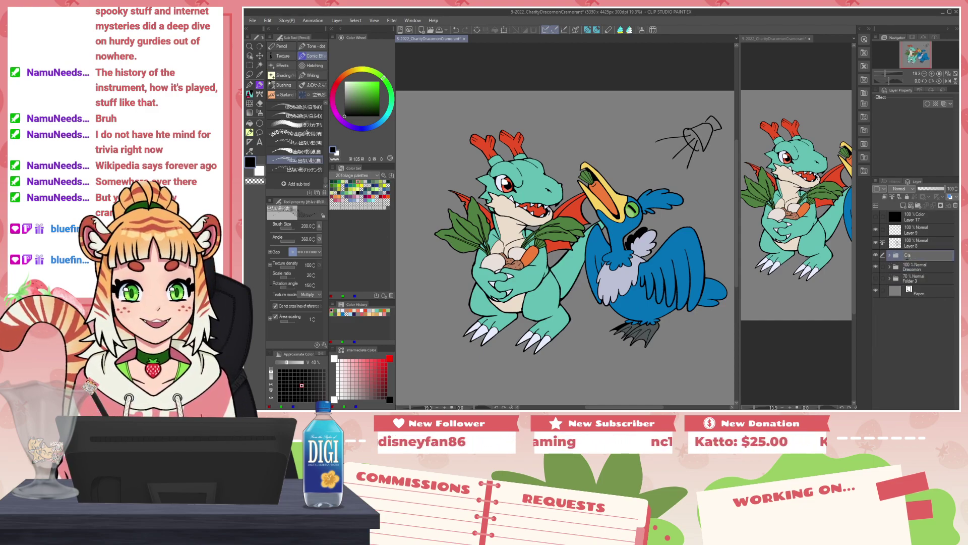
pyautogui.write('orant')
pyautogui.press('Return')
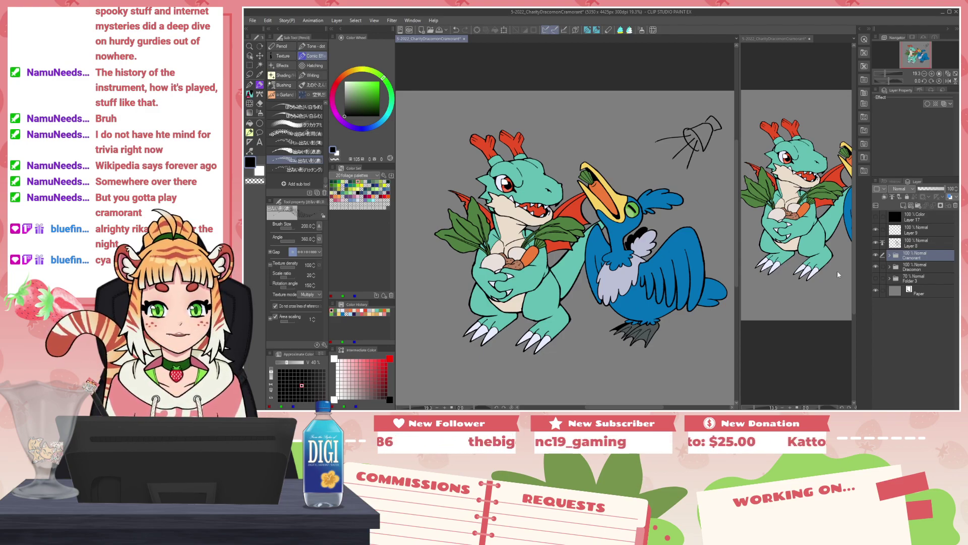
# Step: Close the second view of the drawing so that only the main canvas stays open
pyautogui.scroll(3, 585, 305)
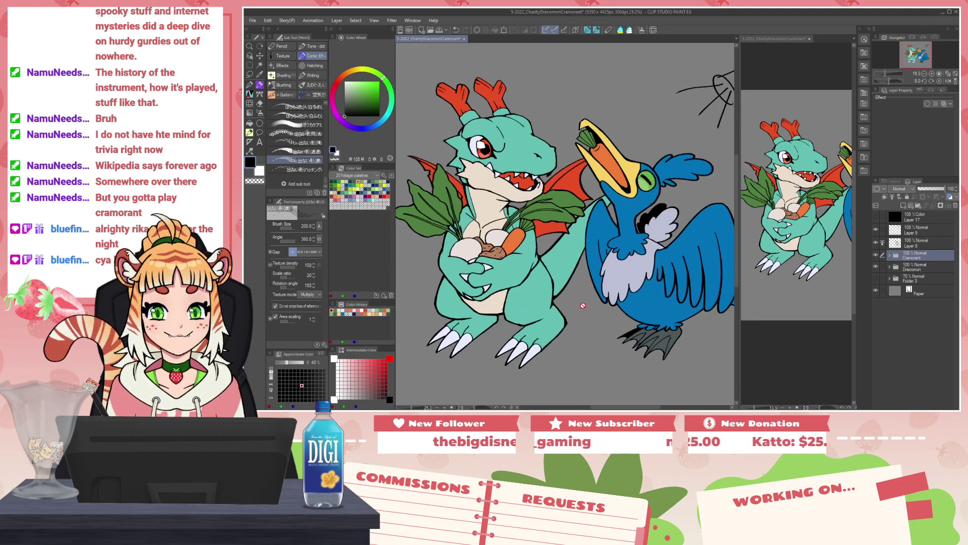
pyautogui.scroll(-1, 581, 305)
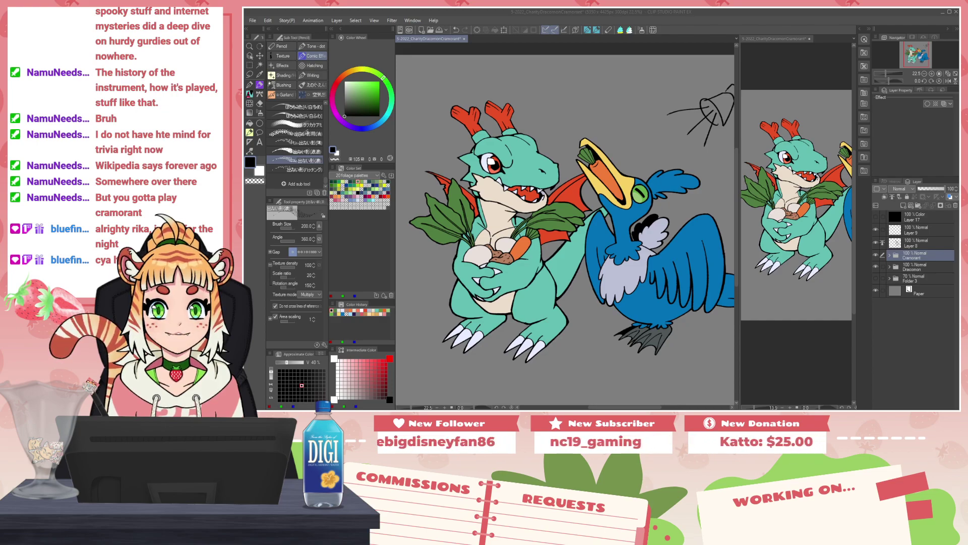
pyautogui.hotkey('alt', 'Tab')
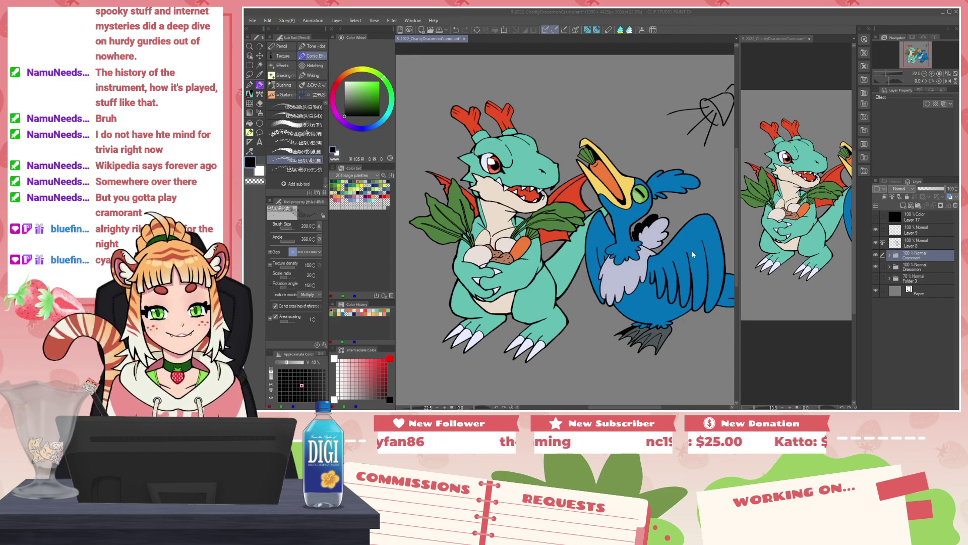
pyautogui.click(809, 39)
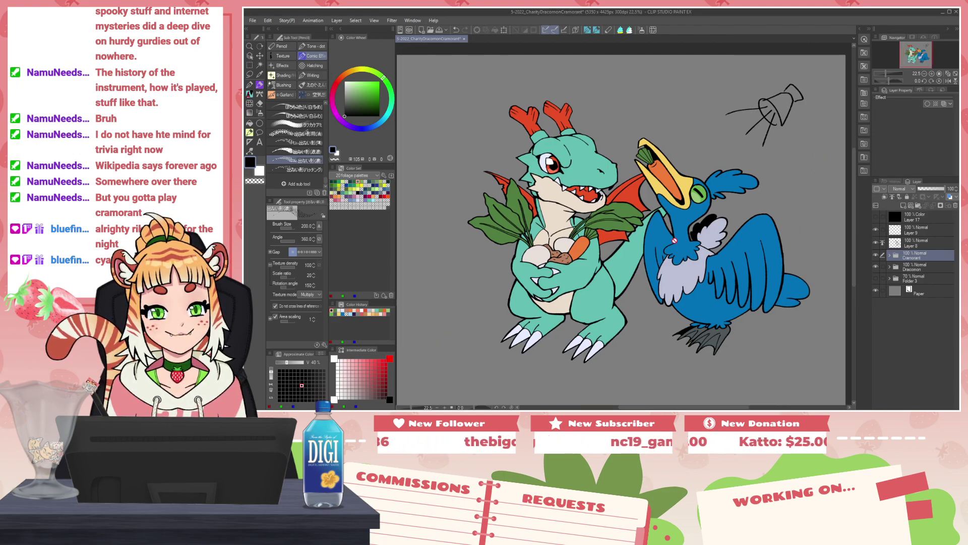
# Step: Group the Cramorant and Dracomon folders into one new parent folder and collapse it
pyautogui.keyDown('ctrl'); pyautogui.click(927, 266); pyautogui.keyUp('ctrl')
pyautogui.hotkey('ctrl', 'g')
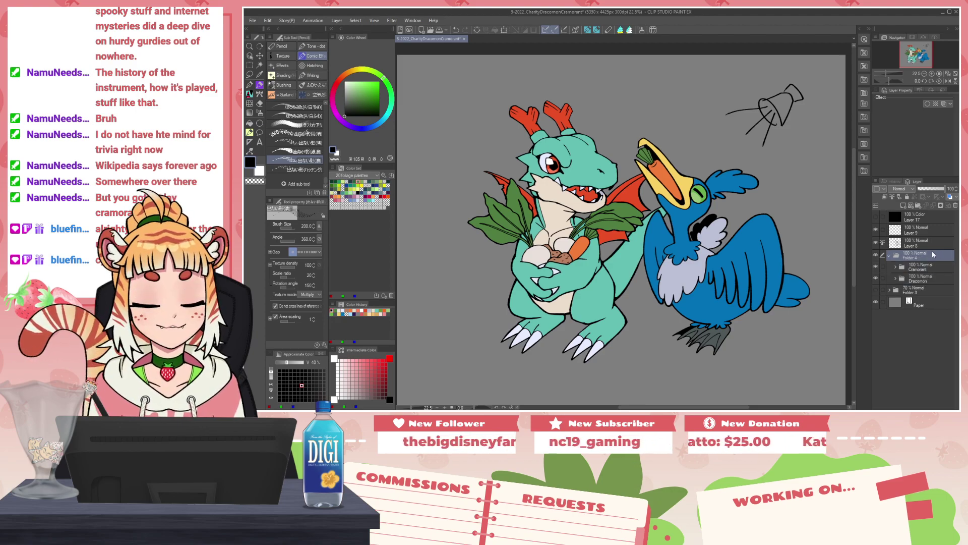
pyautogui.click(890, 255)
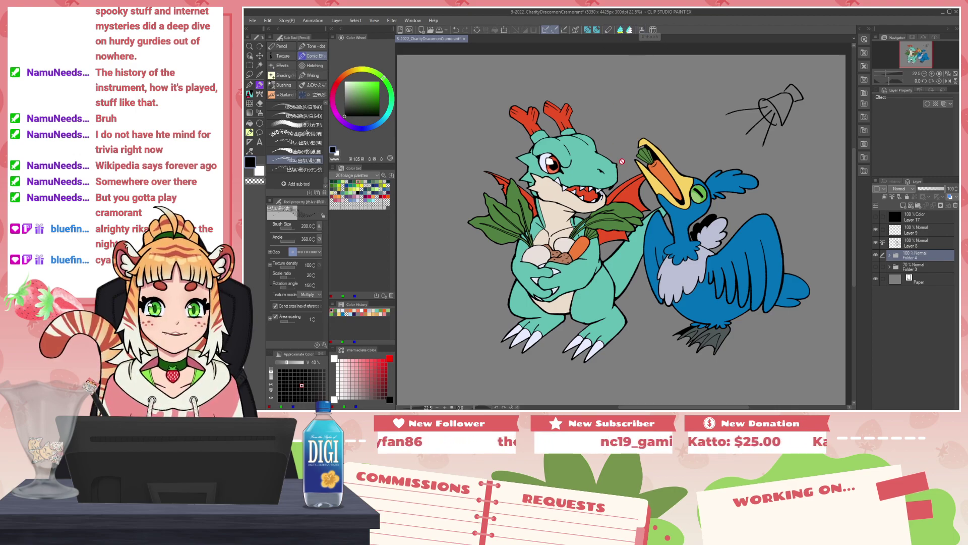
# Step: Set the drawing colour to a muted purple for the shading
pyautogui.press('g')
pyautogui.press('g')
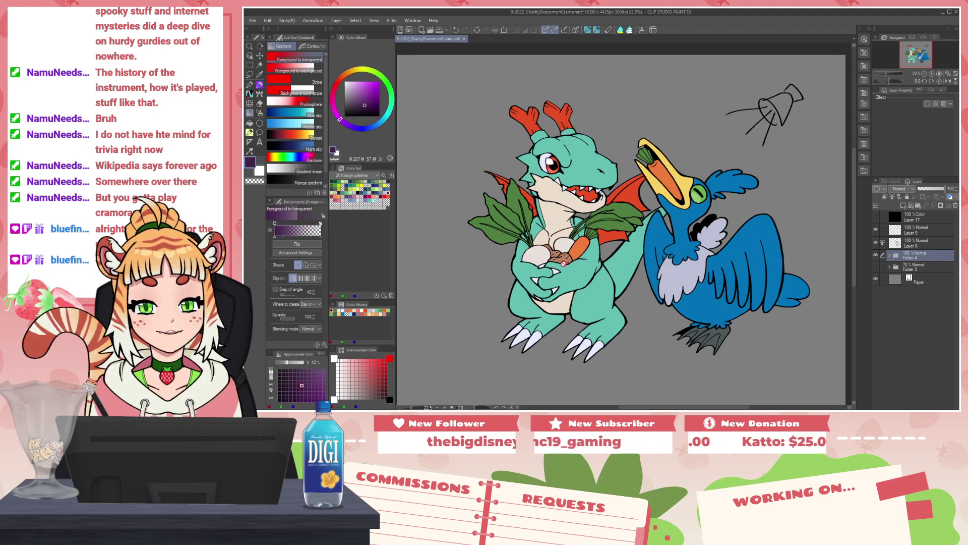
pyautogui.click(342, 199)
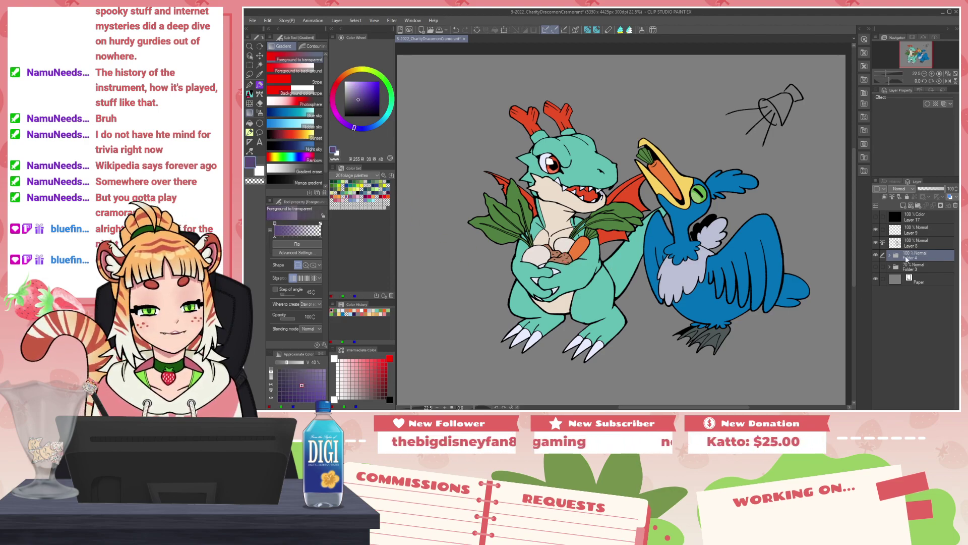
# Step: Add a new layer above the grouped character folder and try filling it with the muted purple
pyautogui.click(903, 205)
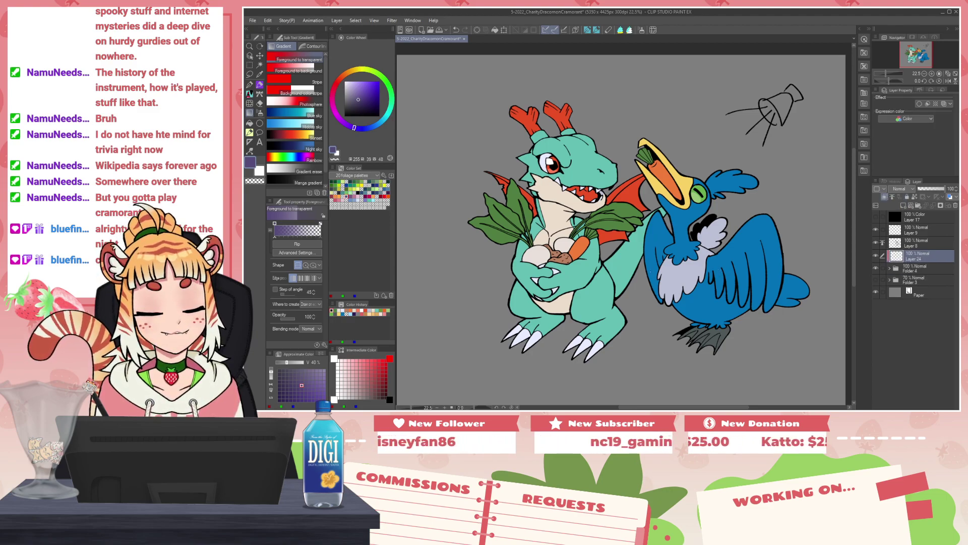
pyautogui.press('g')
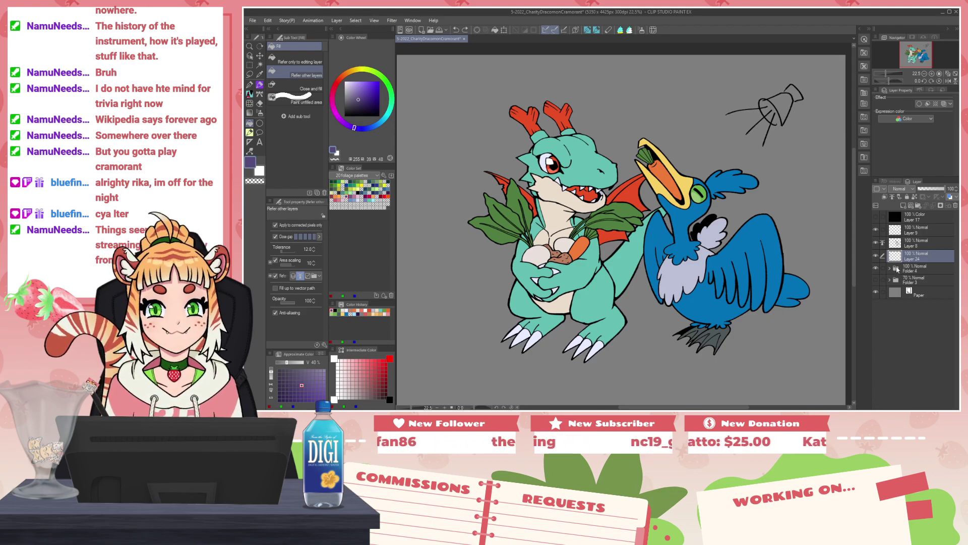
pyautogui.click(716, 310)
pyautogui.hotkey('ctrl', 'z')
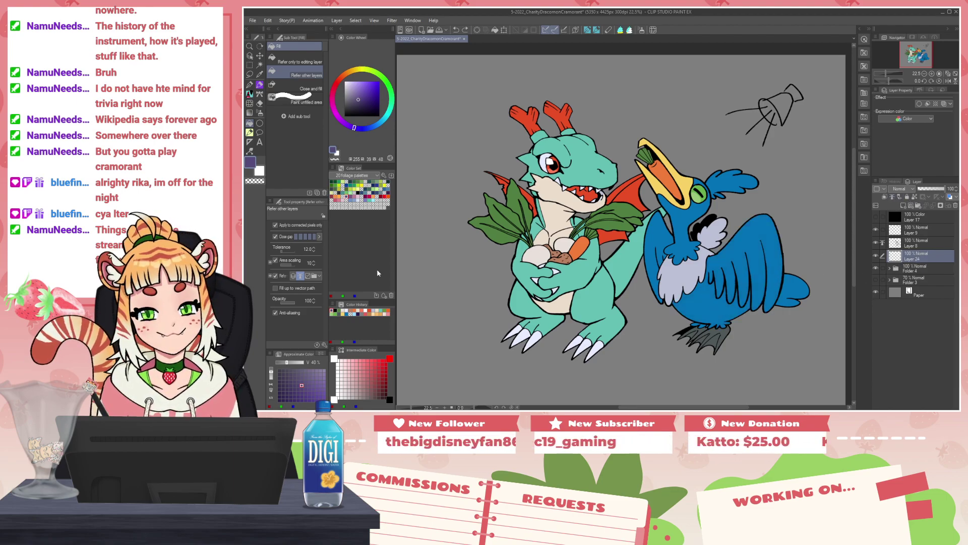
pyautogui.click(271, 276)
pyautogui.click(584, 267)
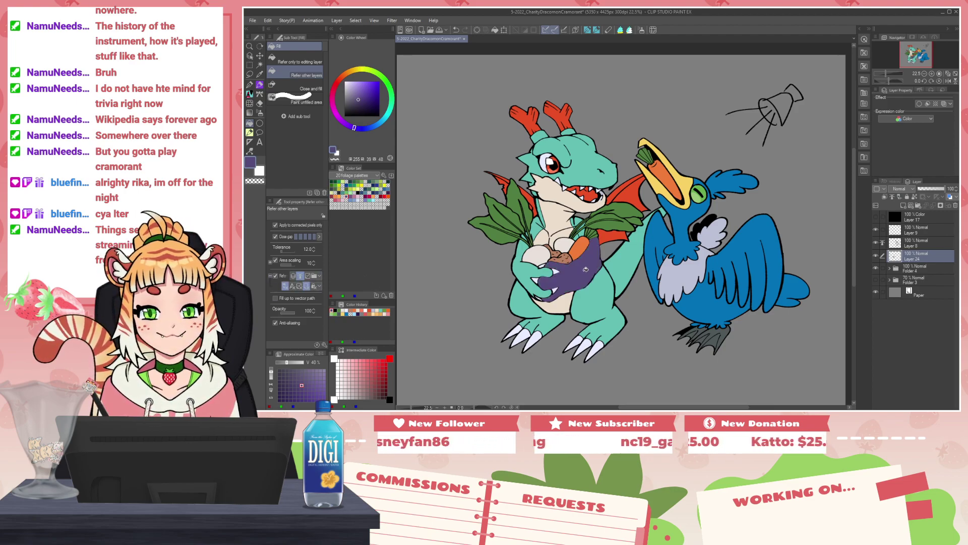
pyautogui.hotkey('ctrl', 'z')
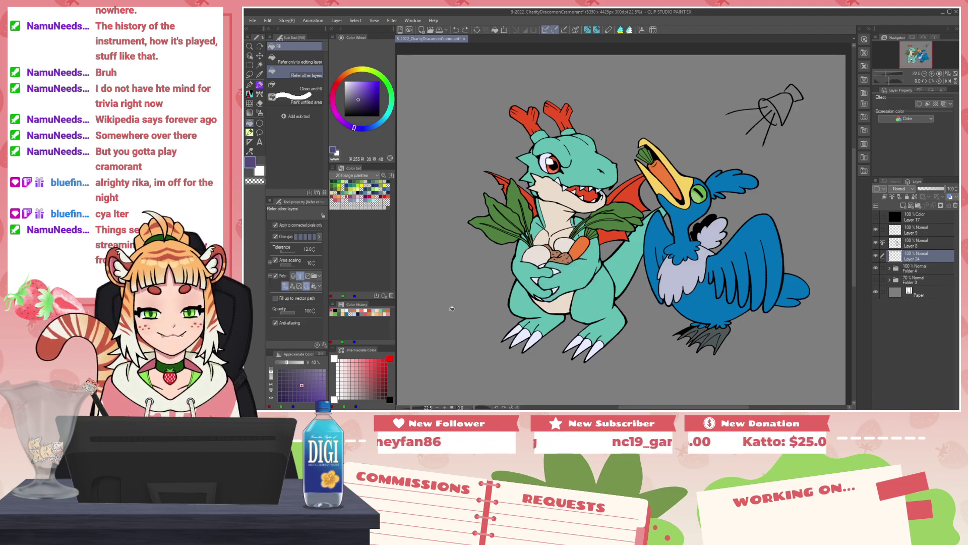
# Step: Turn off the fill's multiple-layer reference, fill the whole new layer with purple and set its blending mode to Multiply
pyautogui.click(276, 276)
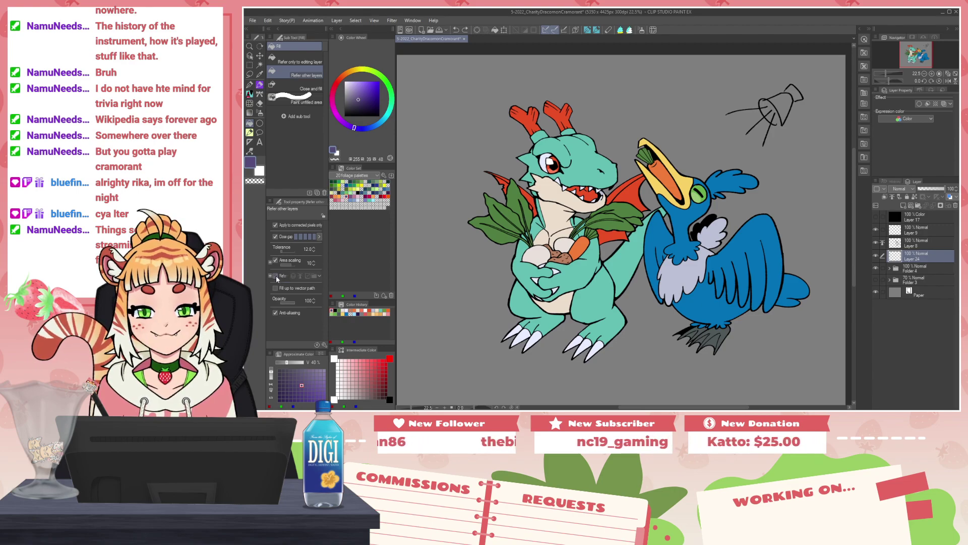
pyautogui.click(746, 330)
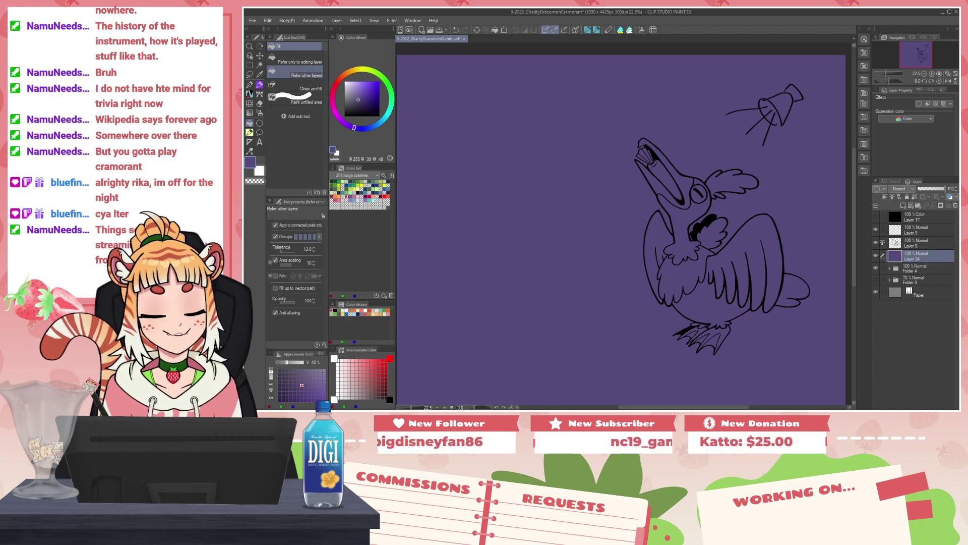
pyautogui.click(913, 189)
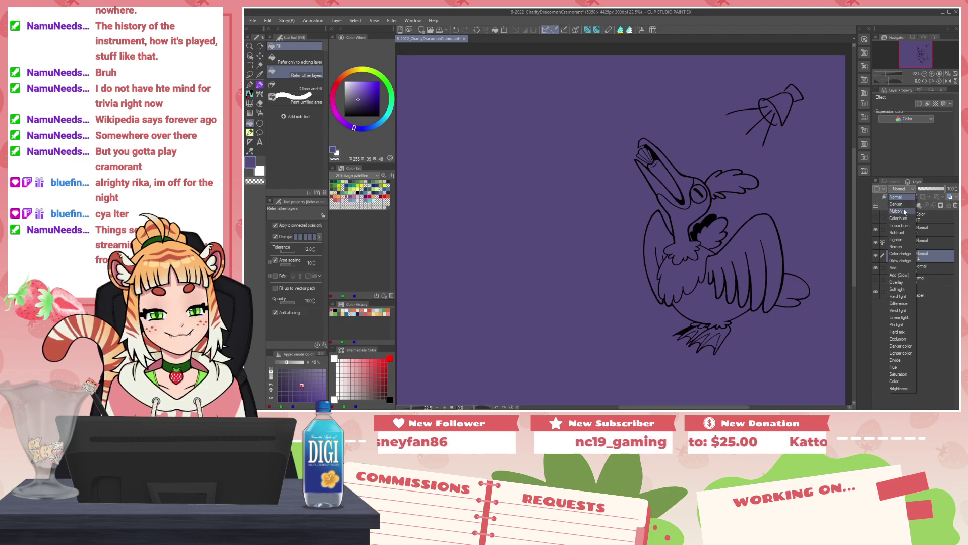
pyautogui.click(905, 212)
# Step: Try to move the Dracomon line art (Layer 8 Copy) out of its folder to above the Multiply layer
pyautogui.click(921, 247)
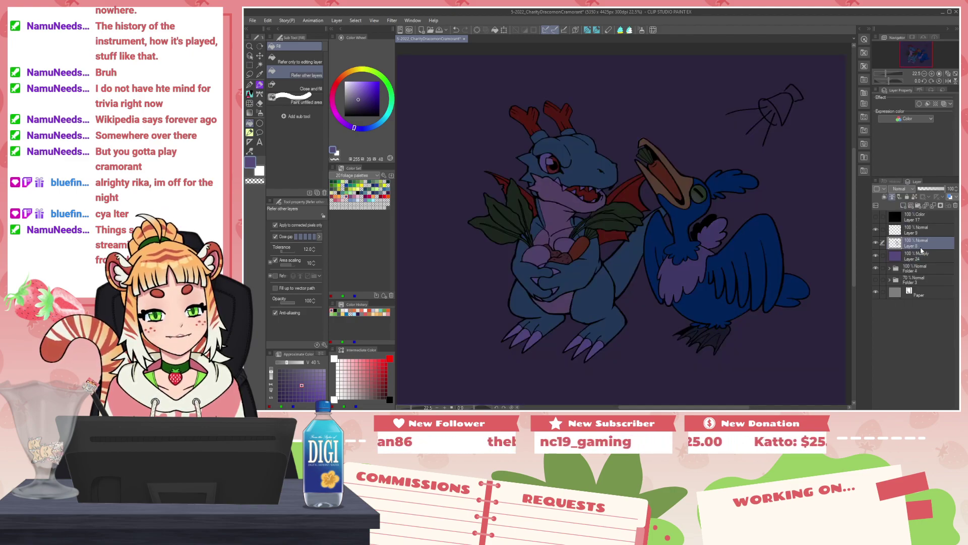
pyautogui.click(889, 269)
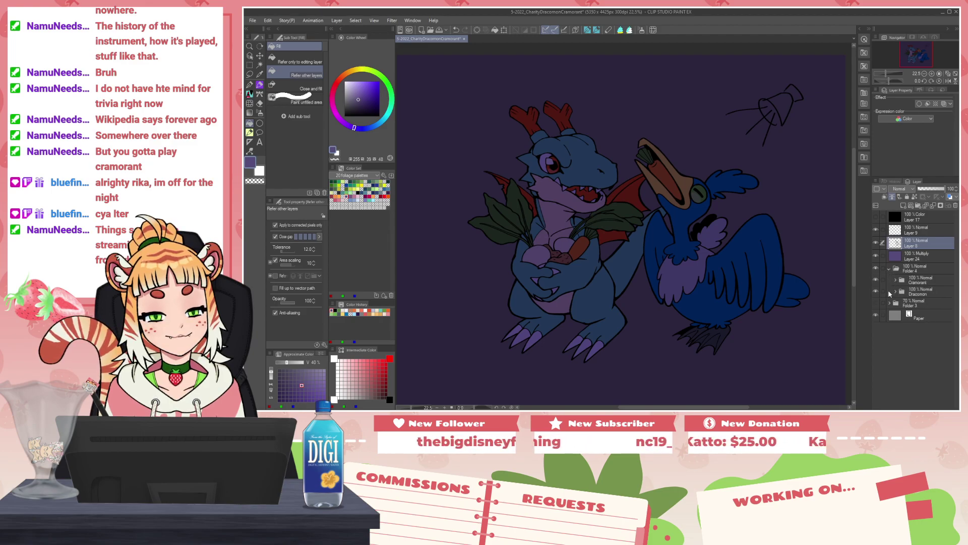
pyautogui.click(894, 291)
pyautogui.click(907, 306)
pyautogui.moveTo(908, 306); pyautogui.dragTo(910, 253)
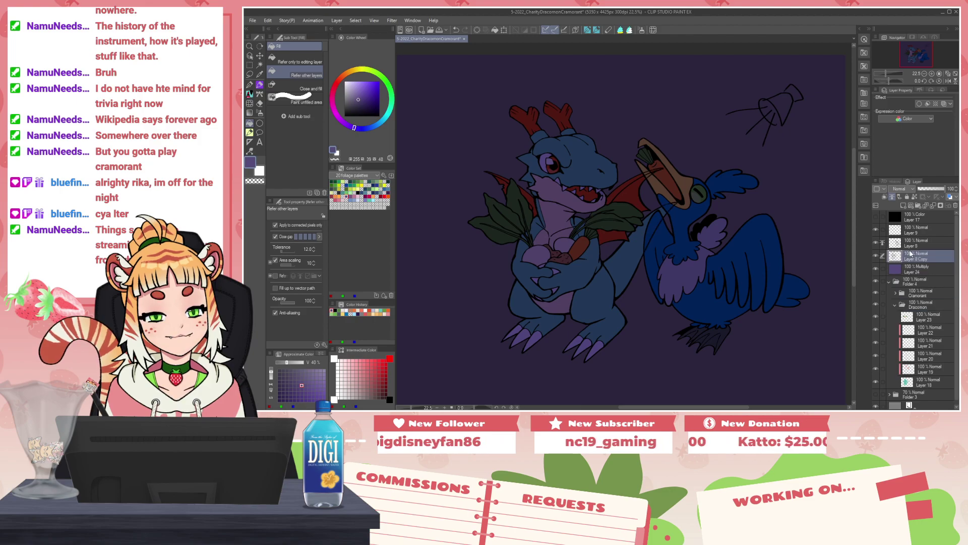
pyautogui.hotkey('ctrl', 'z')
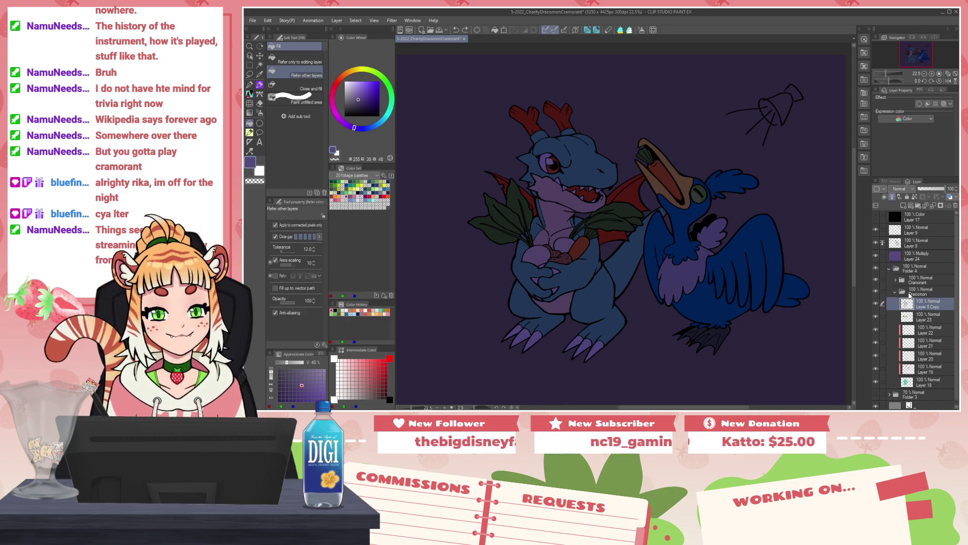
# Step: Clip the purple Multiply layer to the grouped character folder below it
pyautogui.click(905, 255)
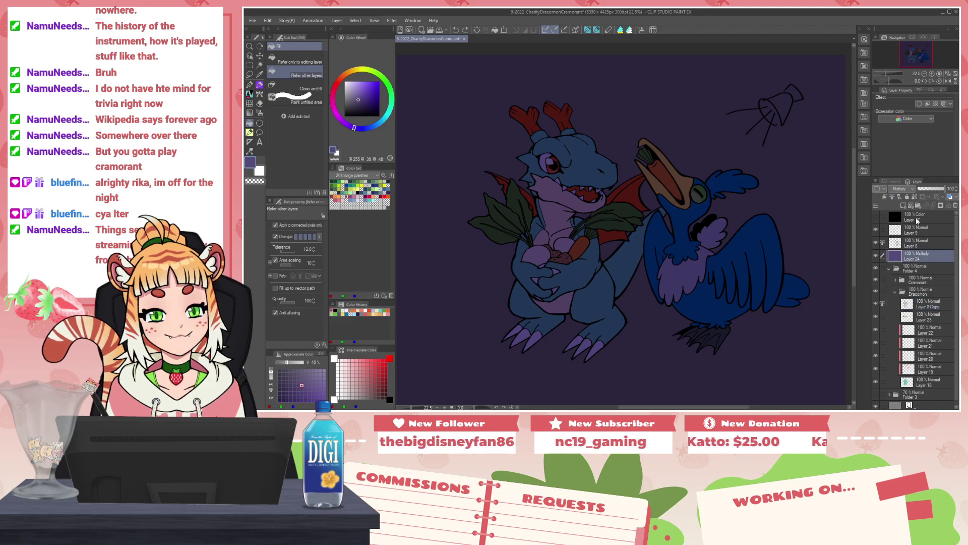
pyautogui.click(907, 246)
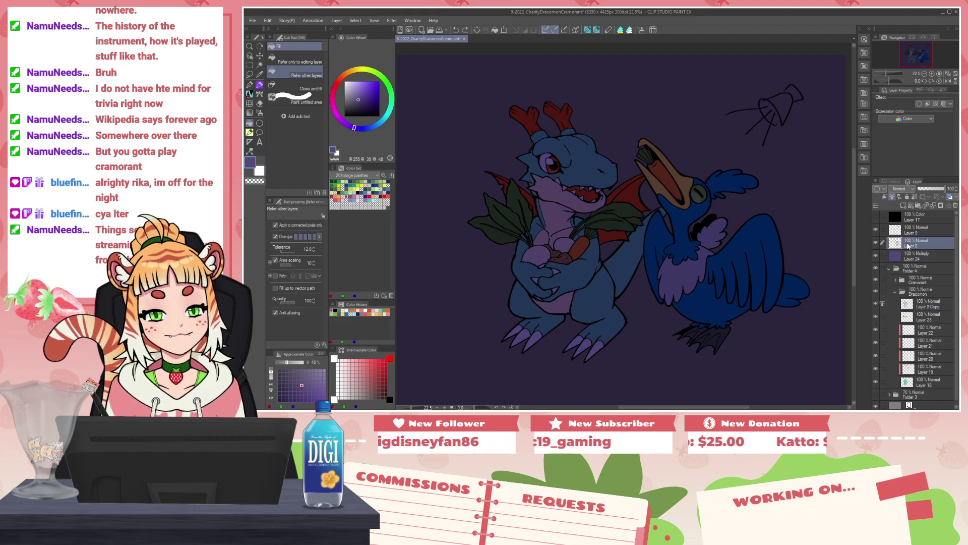
pyautogui.click(894, 256)
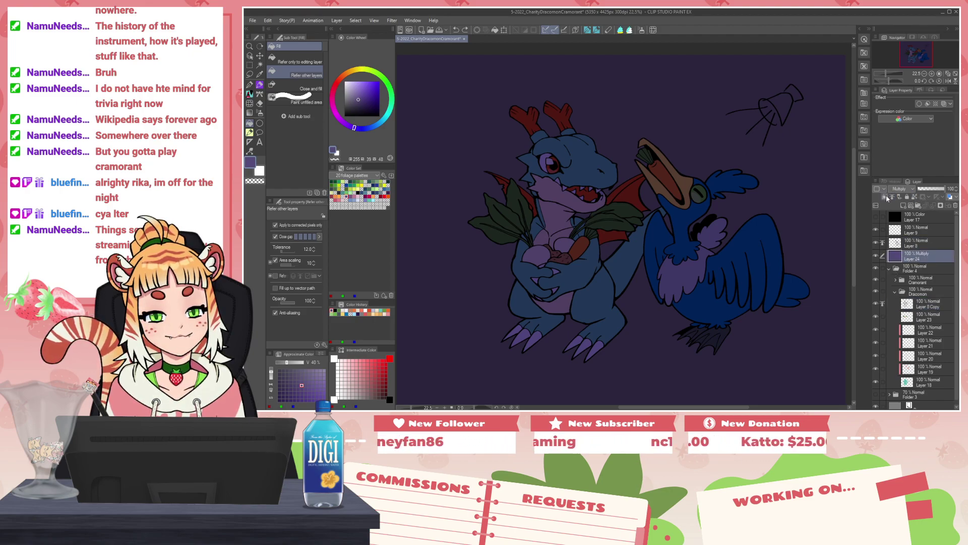
pyautogui.click(886, 197)
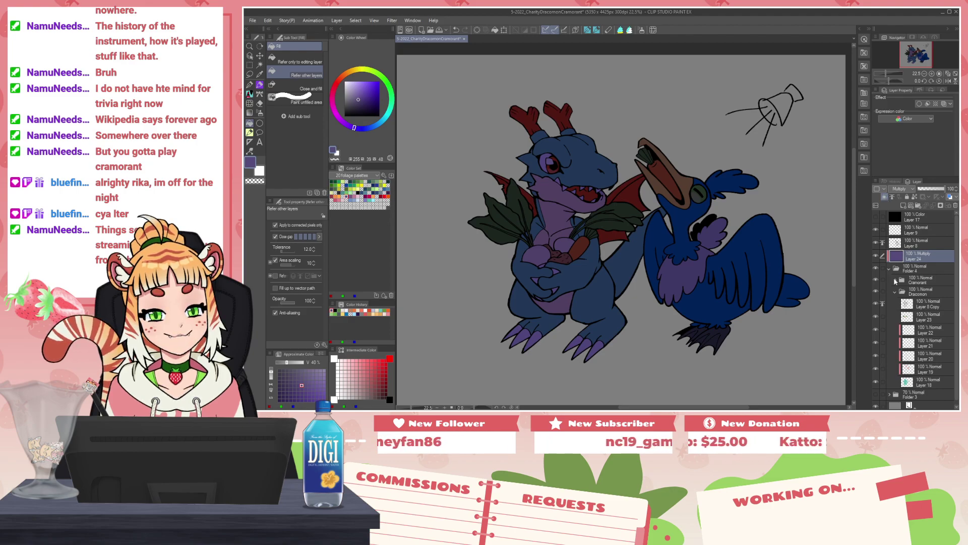
# Step: Move the Cramorant line art (Layer 8) to the top of the Cramorant folder and collapse both character folders
pyautogui.click(899, 246)
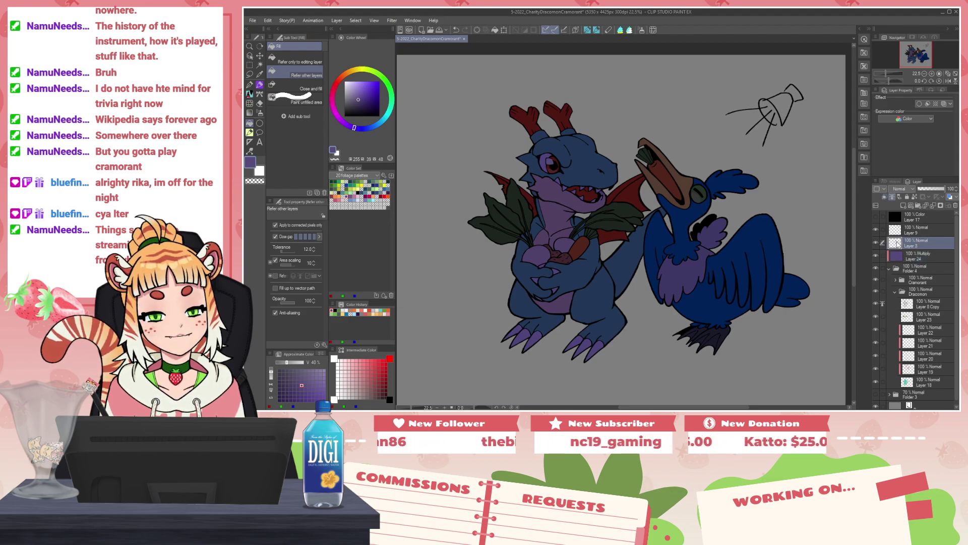
pyautogui.click(895, 279)
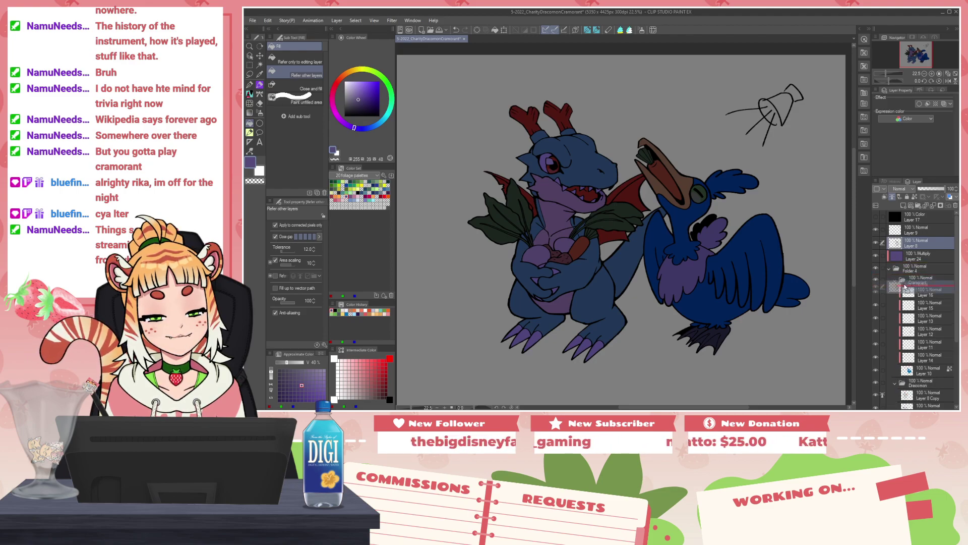
pyautogui.moveTo(906, 304); pyautogui.dragTo(905, 287)
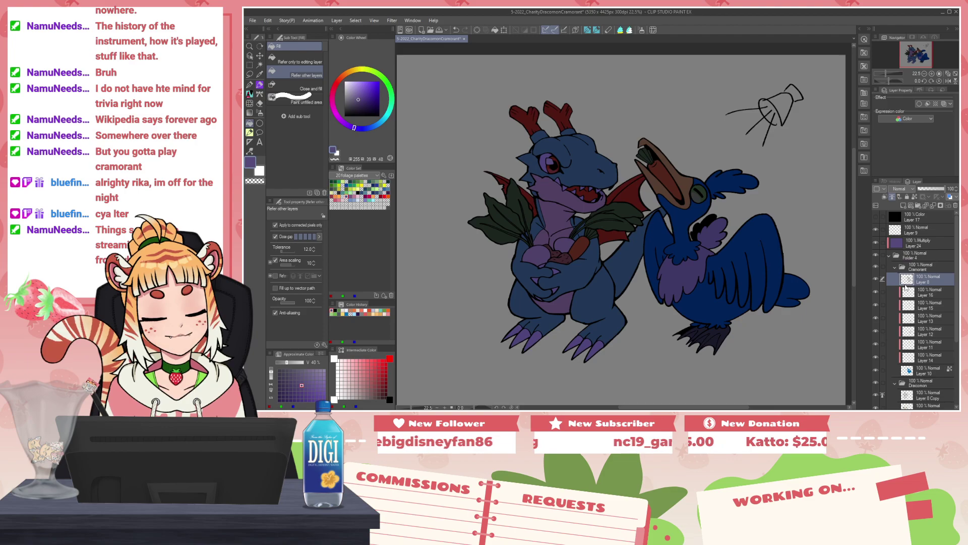
pyautogui.click(896, 268)
pyautogui.click(896, 278)
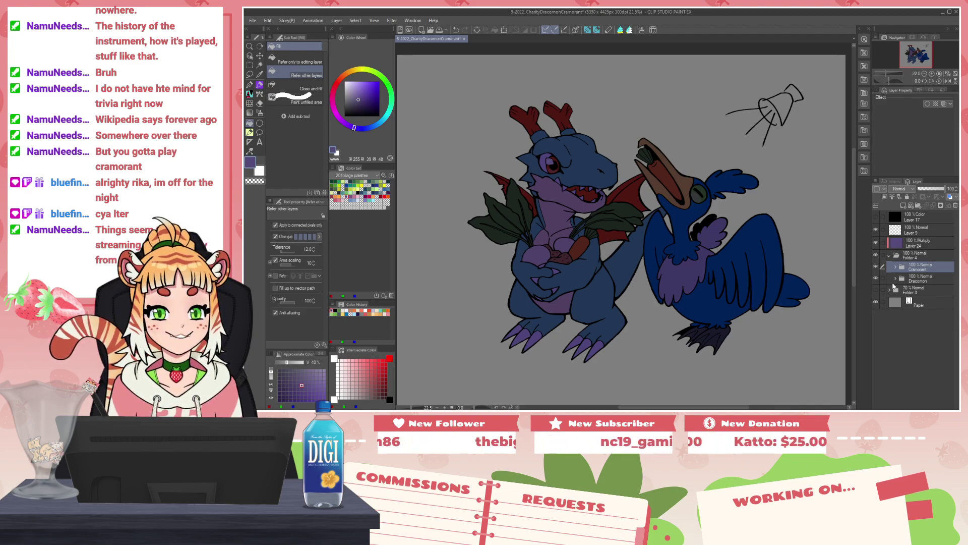
# Step: Toggle the purple Multiply layer's visibility to compare the characters with and without the shading
pyautogui.click(876, 243)
pyautogui.click(876, 243)
pyautogui.click(875, 243)
pyautogui.click(876, 243)
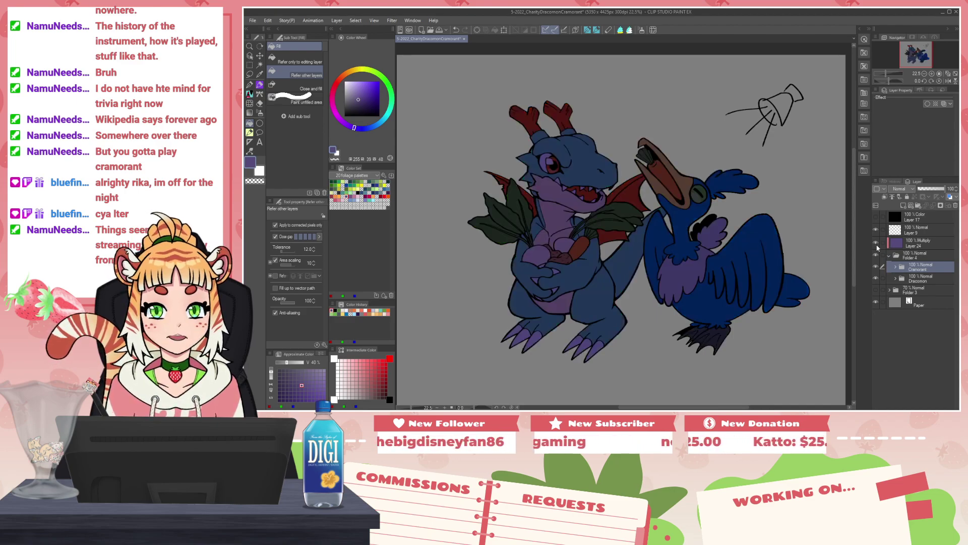
pyautogui.click(875, 244)
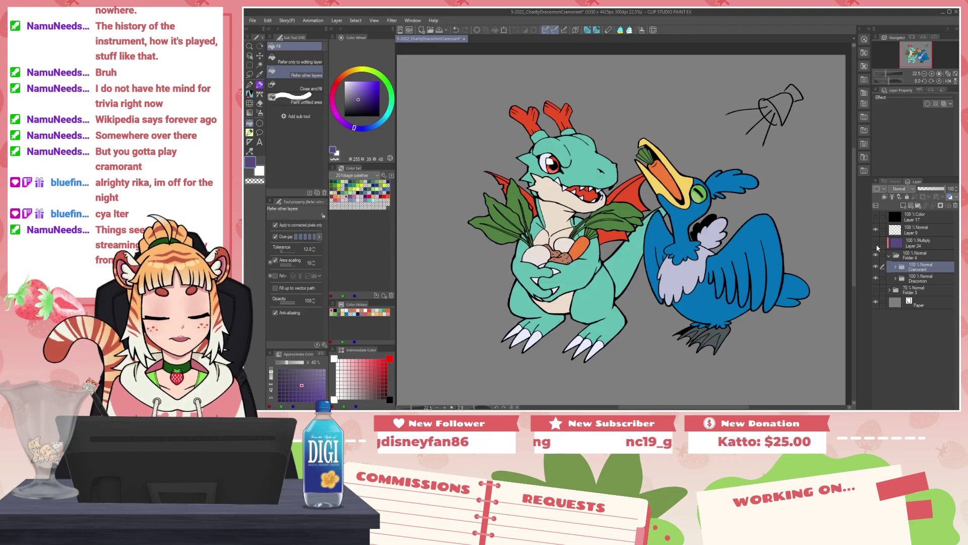
pyautogui.click(876, 244)
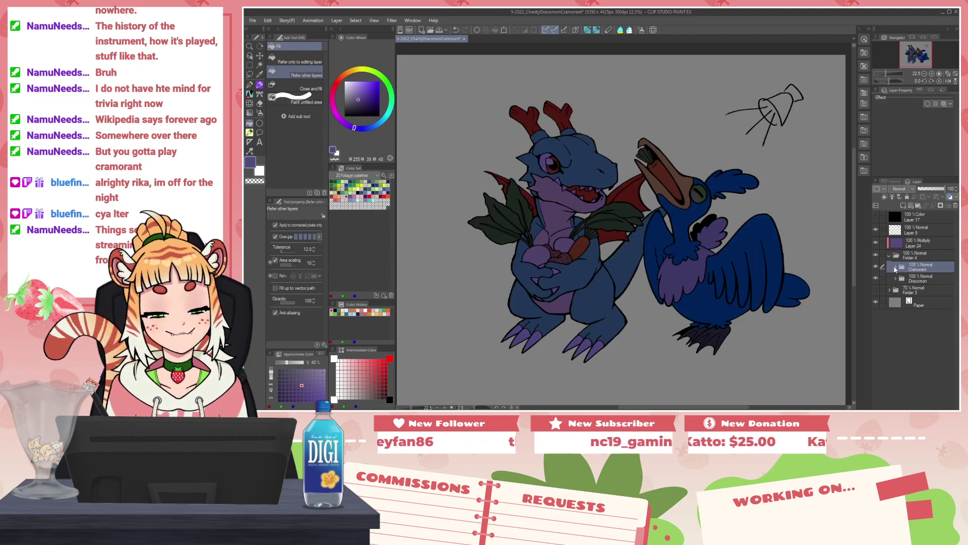
# Step: Delete the purple Multiply layer above the grouped character folder
pyautogui.click(890, 256)
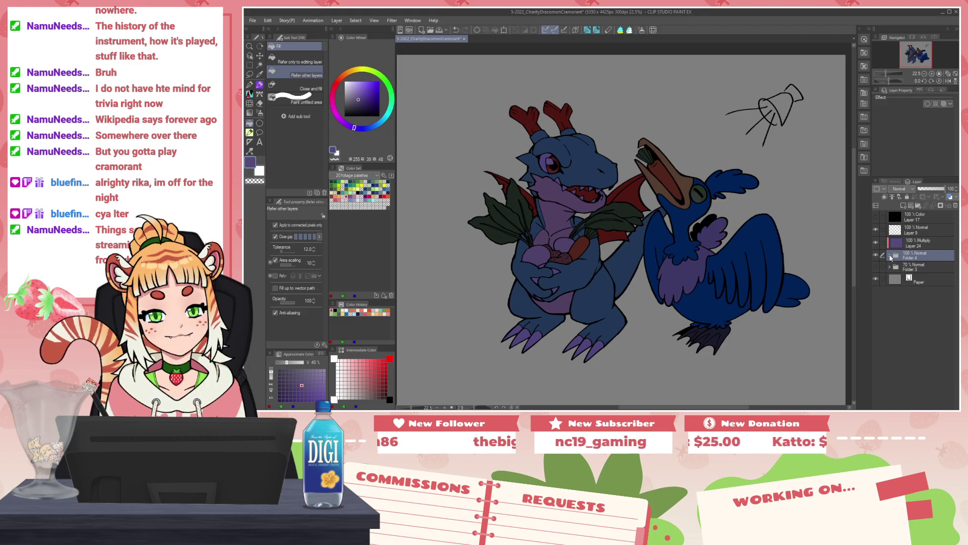
pyautogui.click(890, 256)
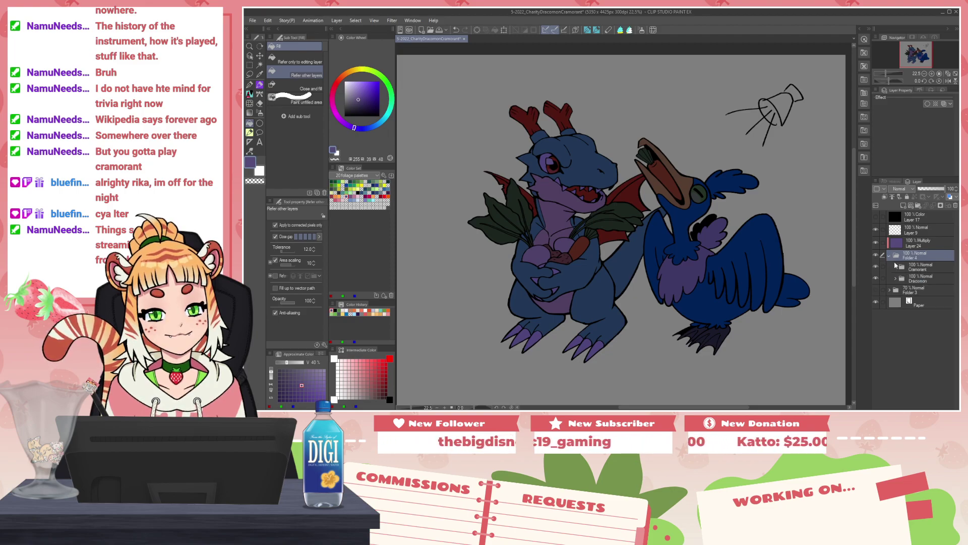
pyautogui.click(910, 243)
pyautogui.click(956, 206)
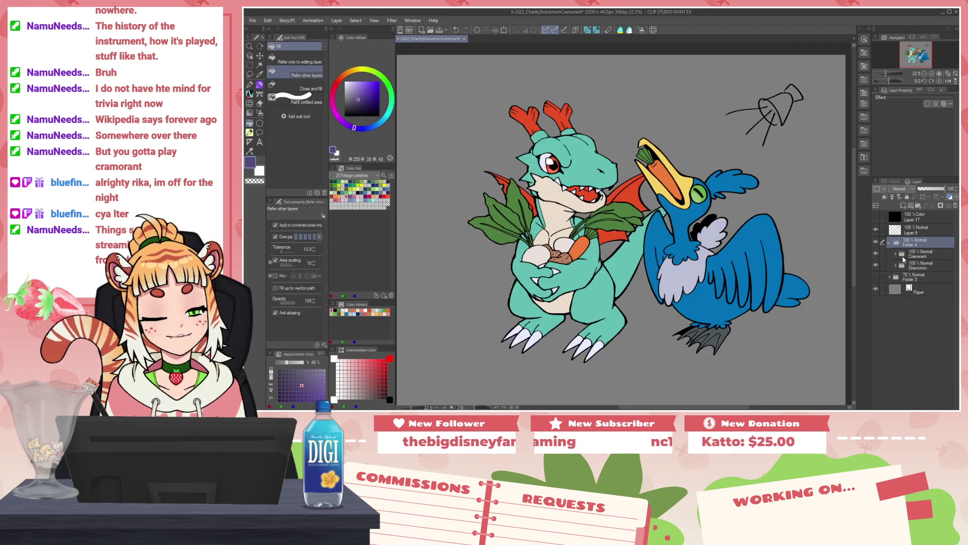
# Step: Move Layer 8 Copy and Layer 8, the two characters' line art, out of their folders to above Folder 4
pyautogui.click(895, 254)
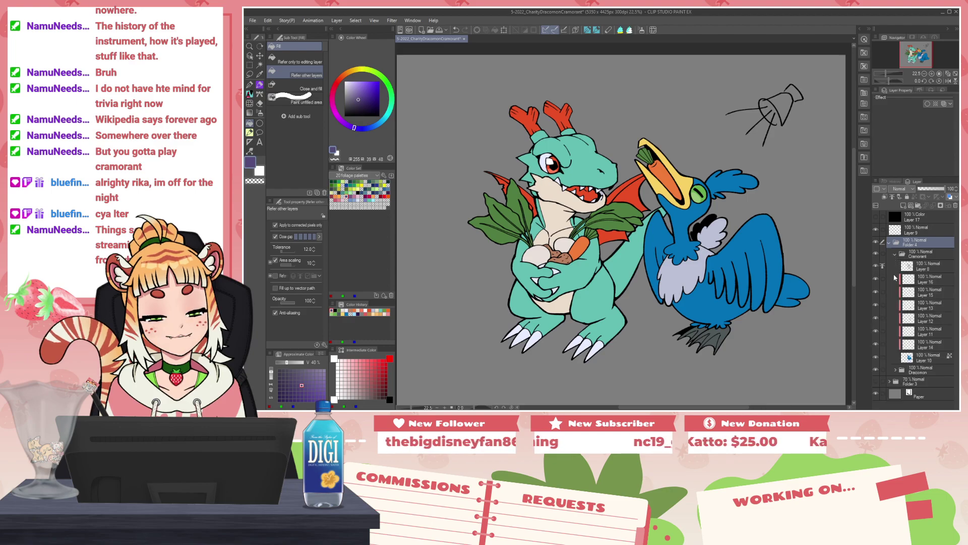
pyautogui.click(894, 368)
pyautogui.click(908, 362)
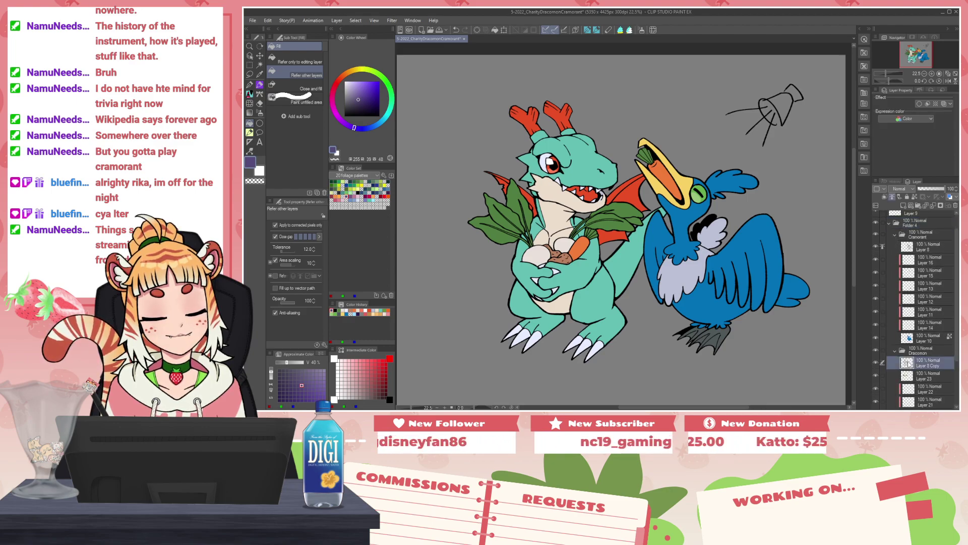
pyautogui.moveTo(908, 362); pyautogui.dragTo(939, 231)
pyautogui.click(928, 281)
pyautogui.moveTo(928, 273); pyautogui.dragTo(935, 233)
# Step: Identify the Dracomon line art by toggling Layer 8 Copy, and erase its stray lines crossing Cramorant's open beak
pyautogui.scroll(2, 717, 206)
pyautogui.click(908, 247)
pyautogui.click(876, 247)
pyautogui.click(876, 247)
pyautogui.scroll(1, 646, 189)
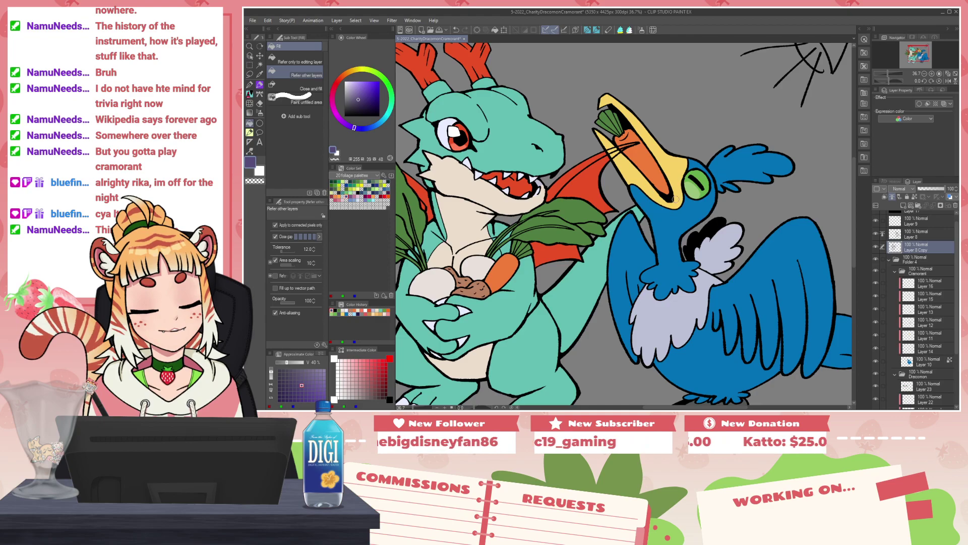
pyautogui.moveTo(612, 146)
pyautogui.mouseDown()
pyautogui.moveTo(620, 157)
pyautogui.moveTo(616, 147)
pyautogui.moveTo(639, 144)
pyautogui.mouseUp()
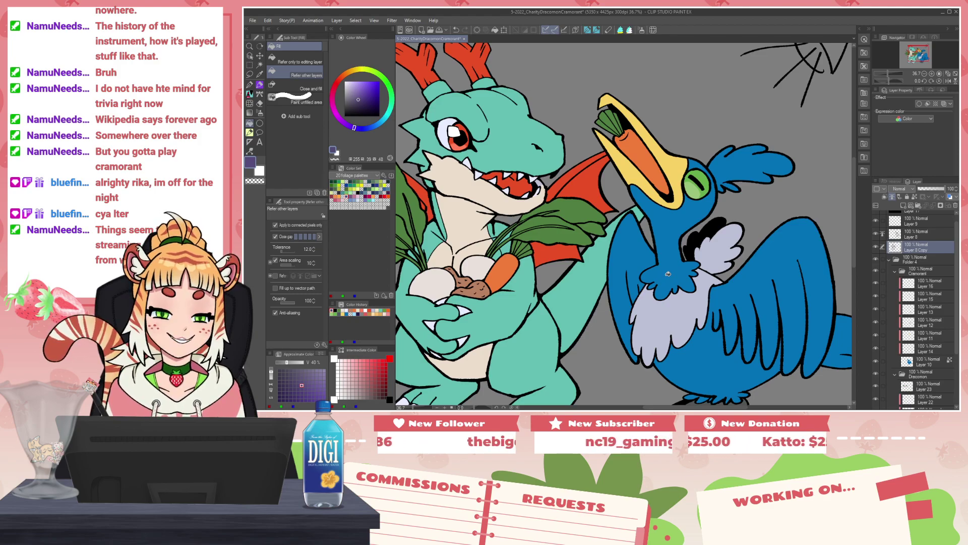
# Step: Fill the miscoloured tip of Dracomon's lower jaw on Layer 20 with the cream sampled from the jaw
pyautogui.keyDown('alt'); pyautogui.click(534, 202); pyautogui.keyUp('alt')
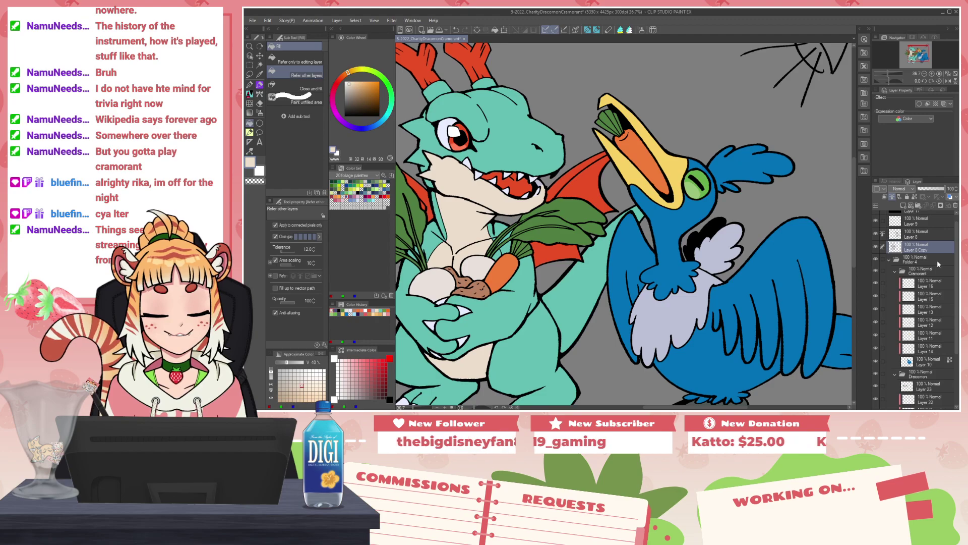
pyautogui.click(896, 272)
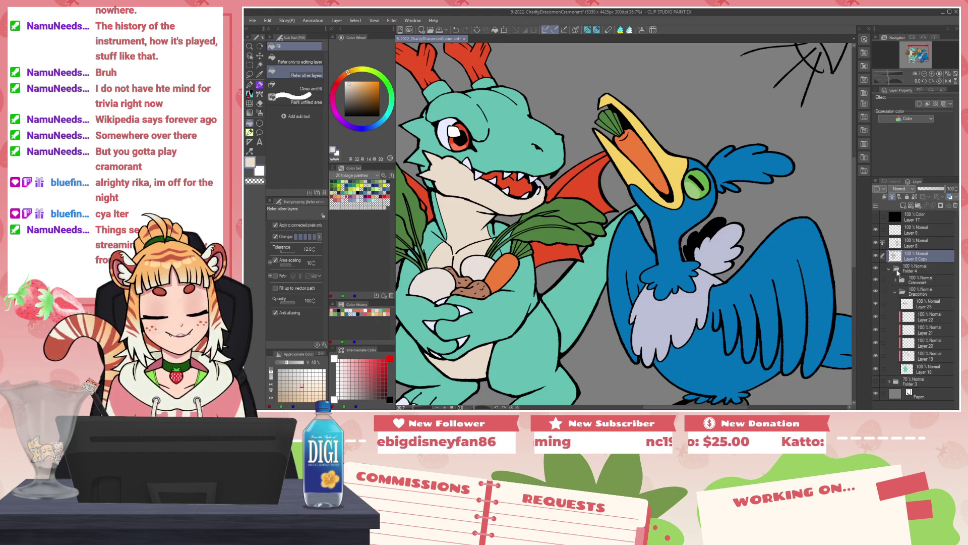
pyautogui.click(895, 291)
pyautogui.moveTo(609, 201); pyautogui.dragTo(548, 194)
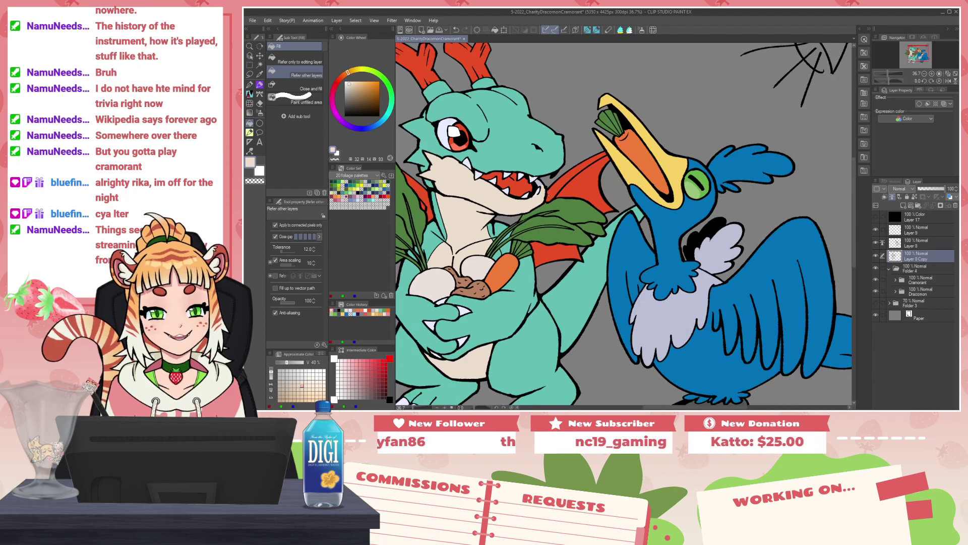
pyautogui.scroll(7, 527, 185)
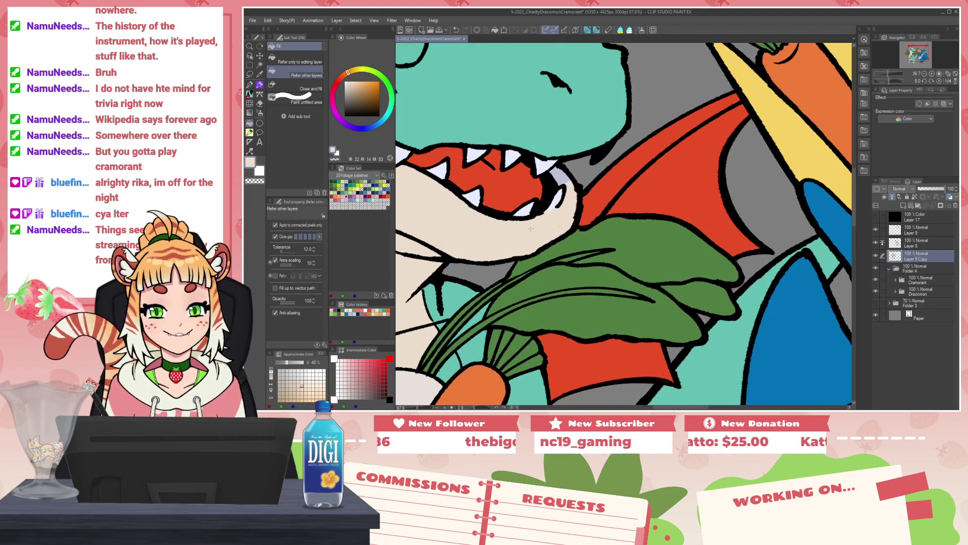
pyautogui.keyDown('ctrl'); pyautogui.keyDown('shift'); pyautogui.click(531, 228); pyautogui.keyUp('shift'); pyautogui.keyUp('ctrl')
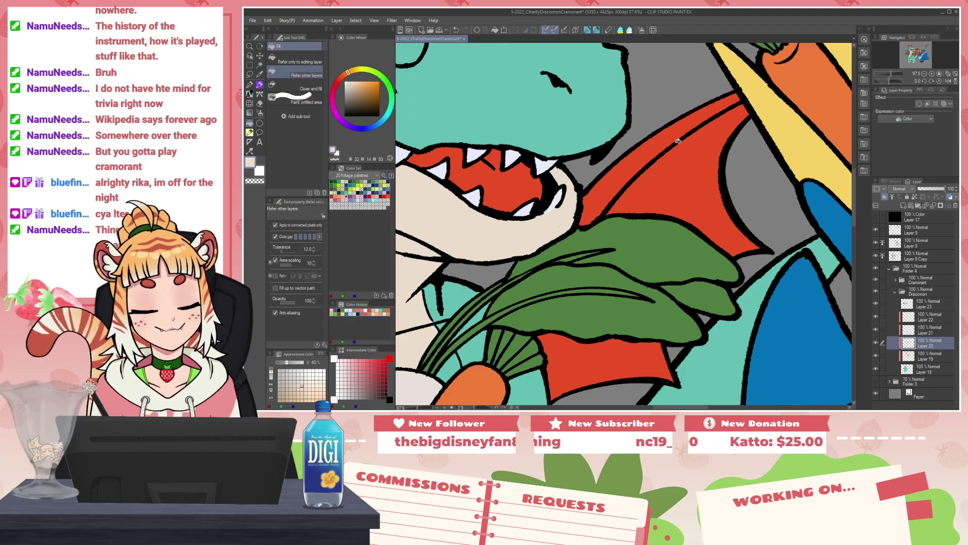
pyautogui.scroll(-5, 679, 142)
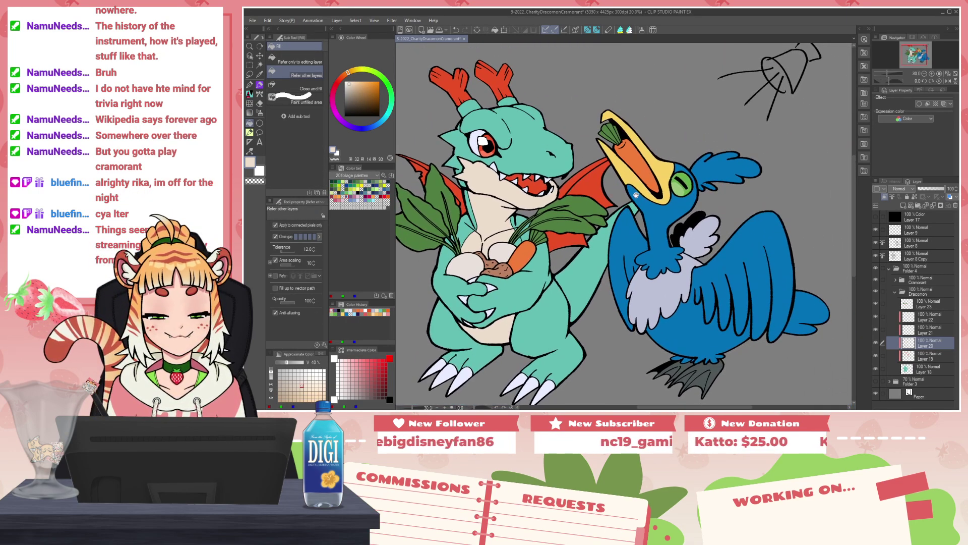
pyautogui.moveTo(636, 195); pyautogui.dragTo(633, 187)
# Step: Collapse the character folders and Folder 4, and add a new raster layer directly above Folder 4
pyautogui.click(901, 290)
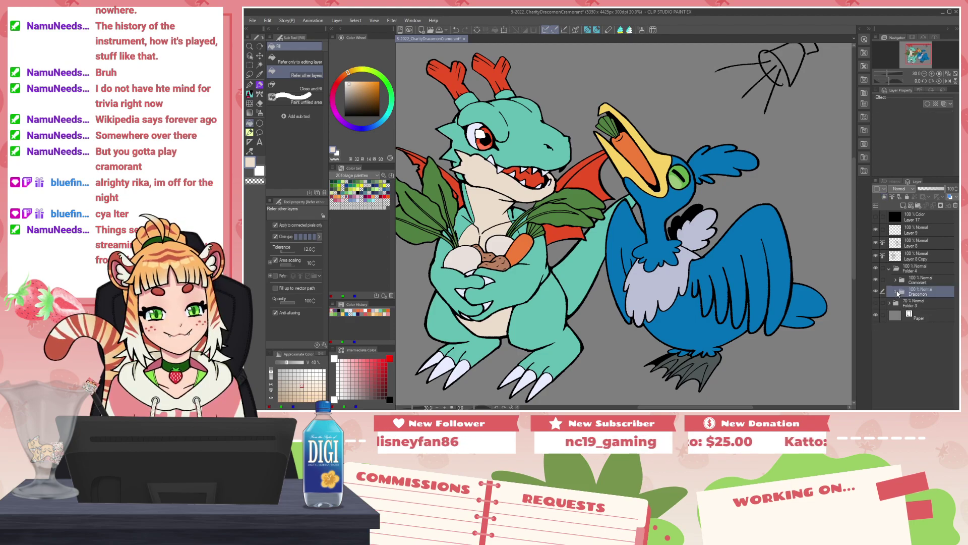
pyautogui.click(900, 283)
pyautogui.click(895, 280)
pyautogui.click(895, 280)
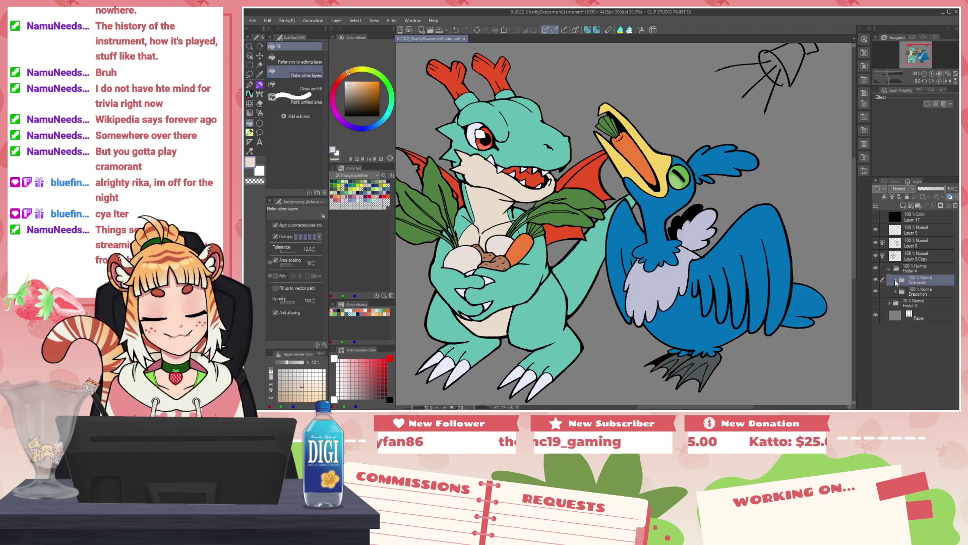
pyautogui.click(889, 269)
pyautogui.click(877, 206)
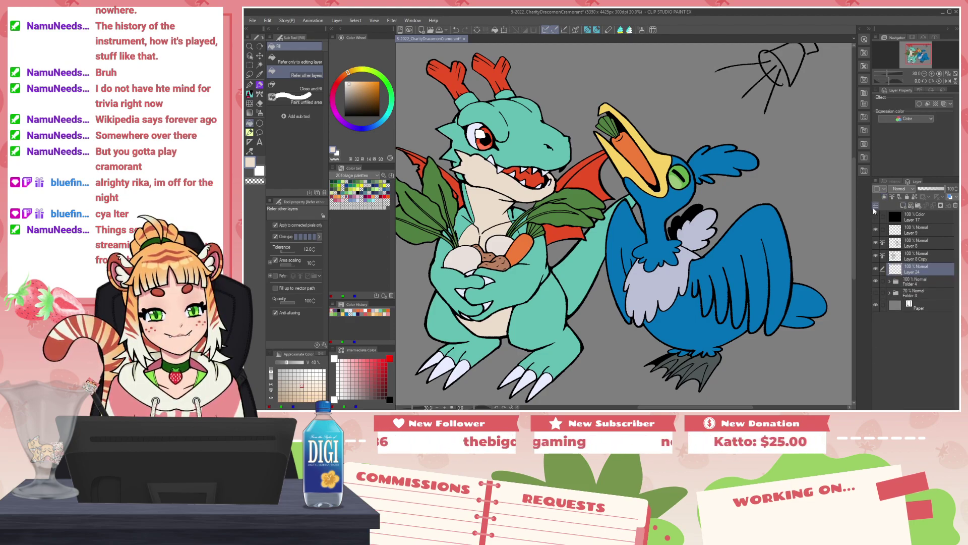
# Step: Fill the whole new layer above Folder 4 with the dark purple from the colour set
pyautogui.press('g')
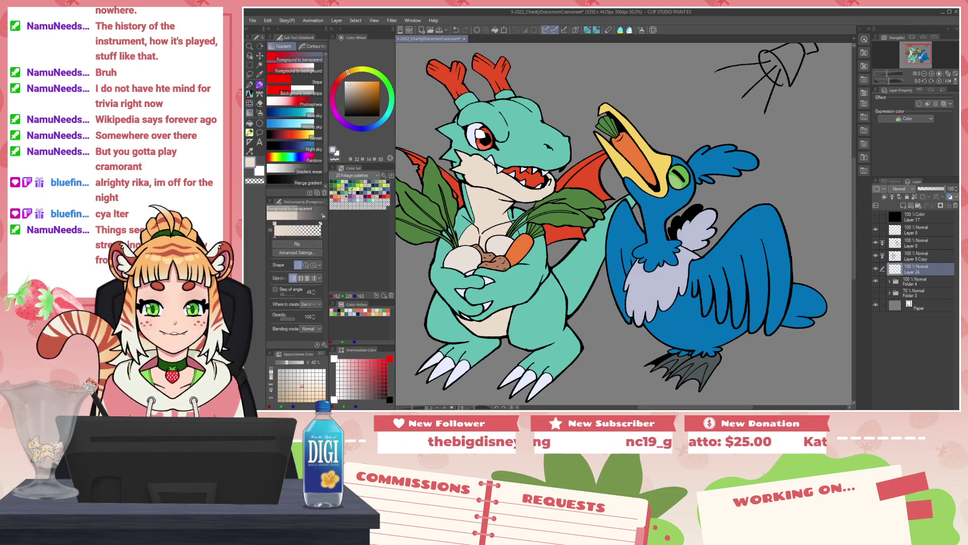
pyautogui.click(347, 196)
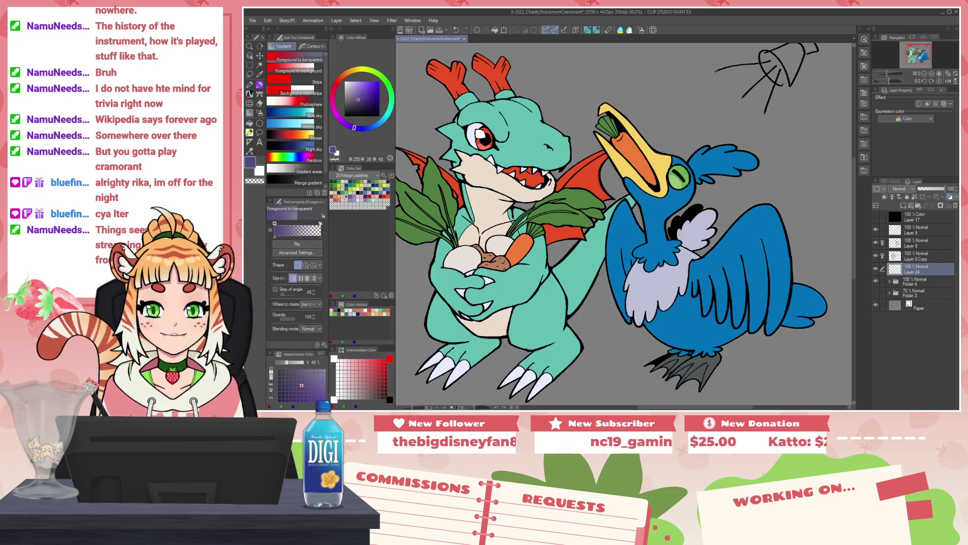
pyautogui.press('g')
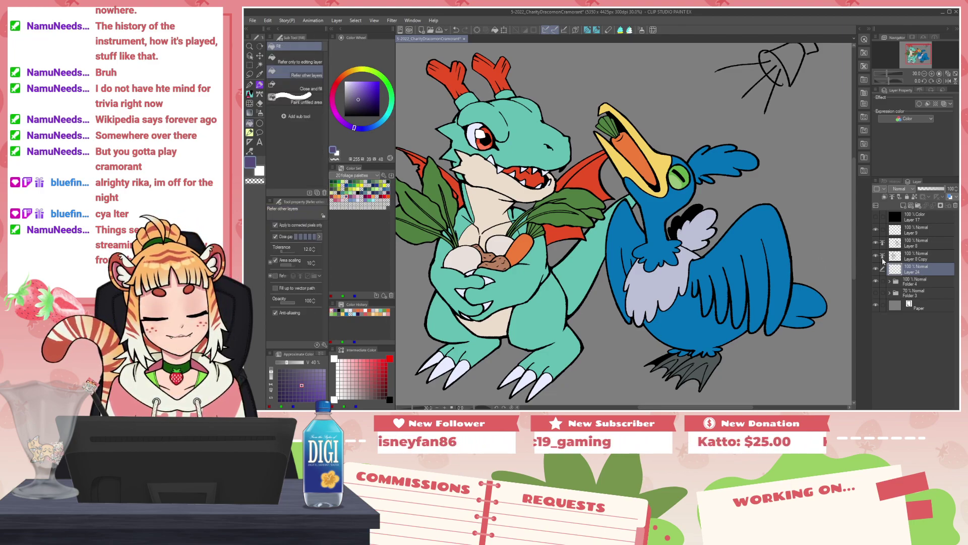
pyautogui.click(585, 175)
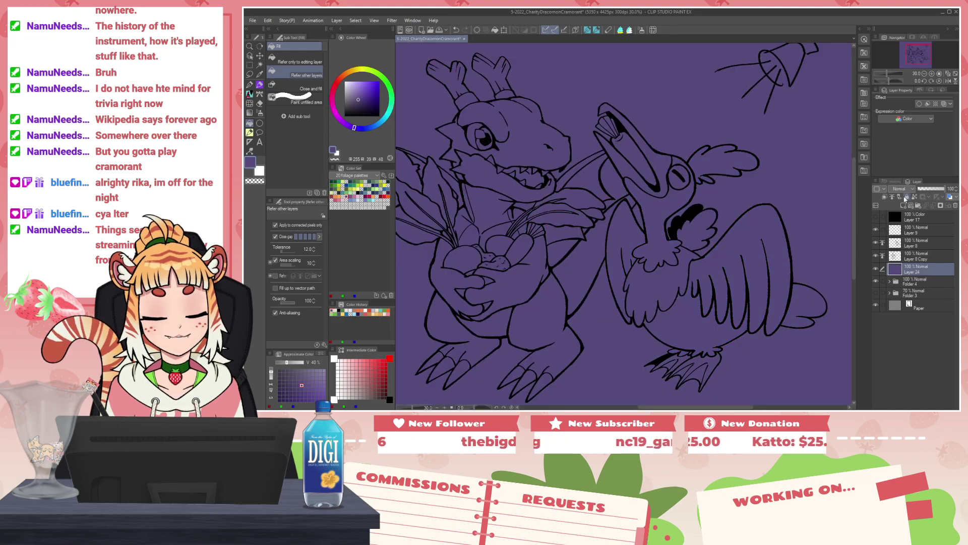
# Step: Clip the purple layer to Folder 4 and set it to Multiply at 50% opacity
pyautogui.click(902, 190)
pyautogui.click(897, 210)
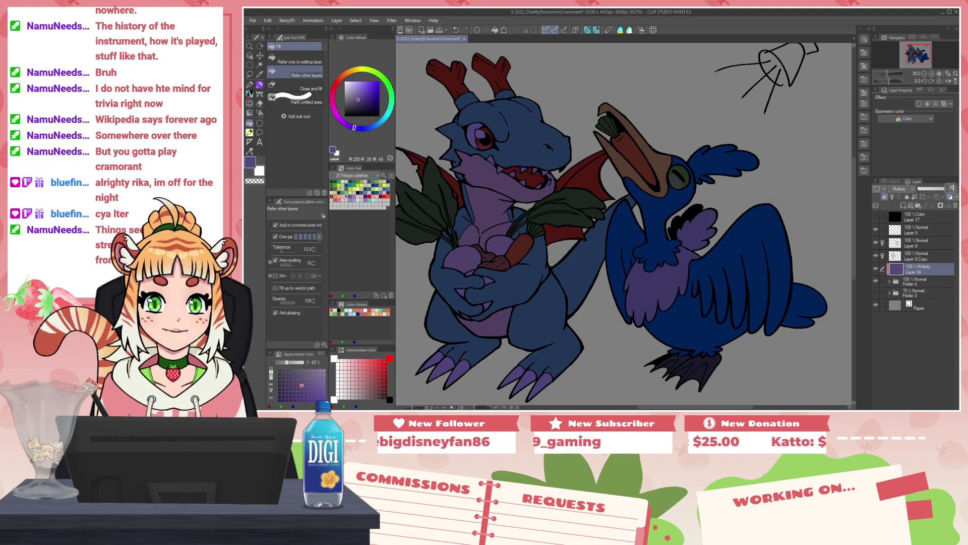
pyautogui.write('50')
pyautogui.press('Return')
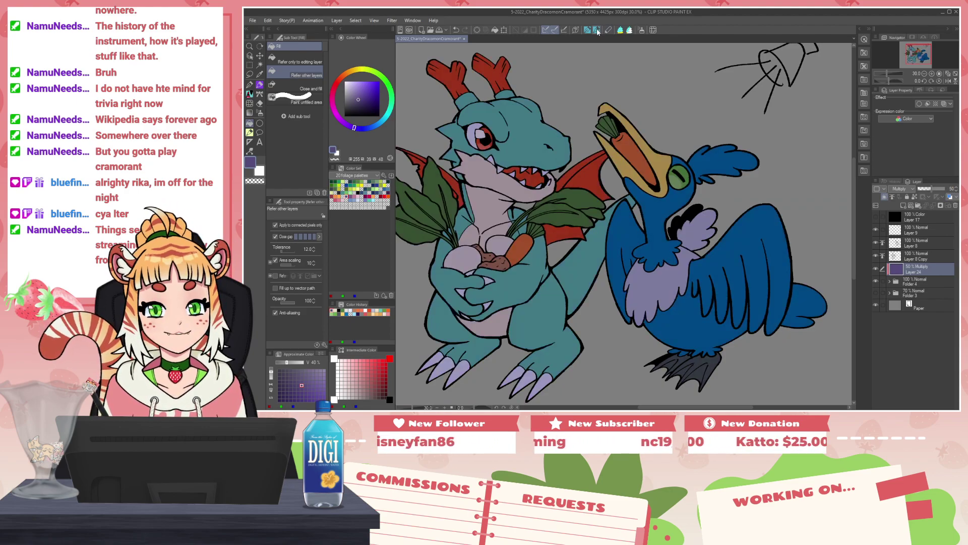
# Step: Switch to the Pencil tool to work on the shading of Dracomon's head
pyautogui.press('p')
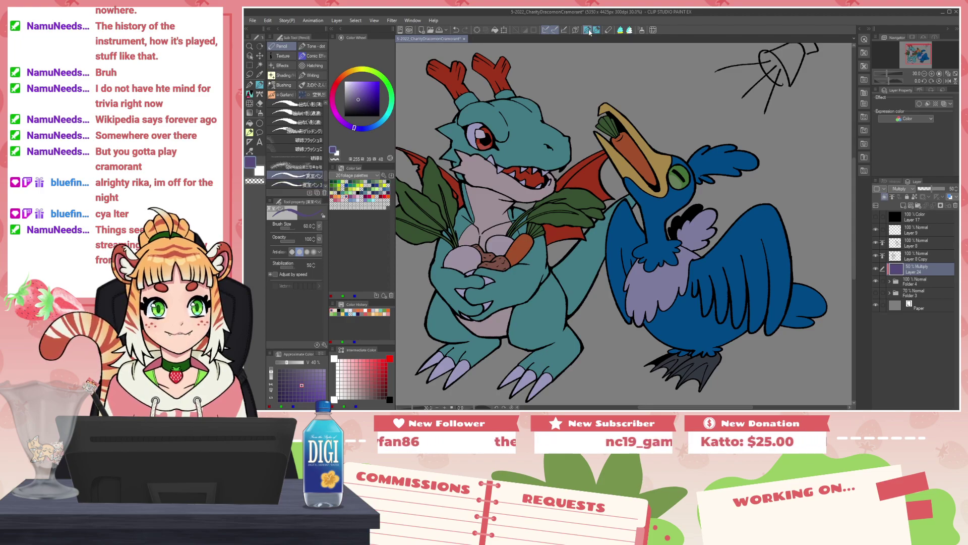
pyautogui.scroll(2, 517, 120)
pyautogui.moveTo(518, 120); pyautogui.dragTo(604, 174)
pyautogui.moveTo(549, 103); pyautogui.dragTo(569, 121)
pyautogui.press('c')
pyautogui.hotkey('ctrl', 'z')
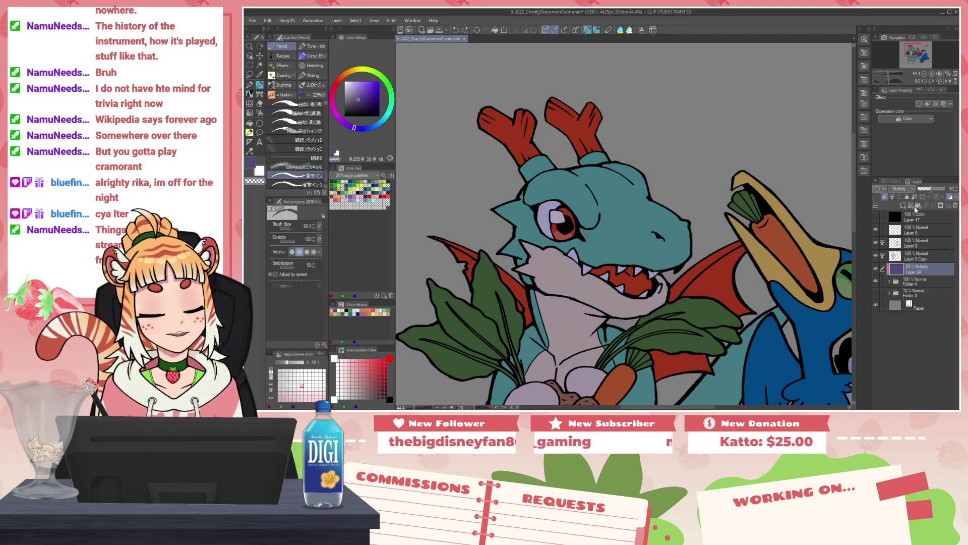
# Step: Add a layer mask to the purple Multiply layer and mask the shading off Dracomon's antlers and brow with transparent pencil strokes
pyautogui.click(940, 205)
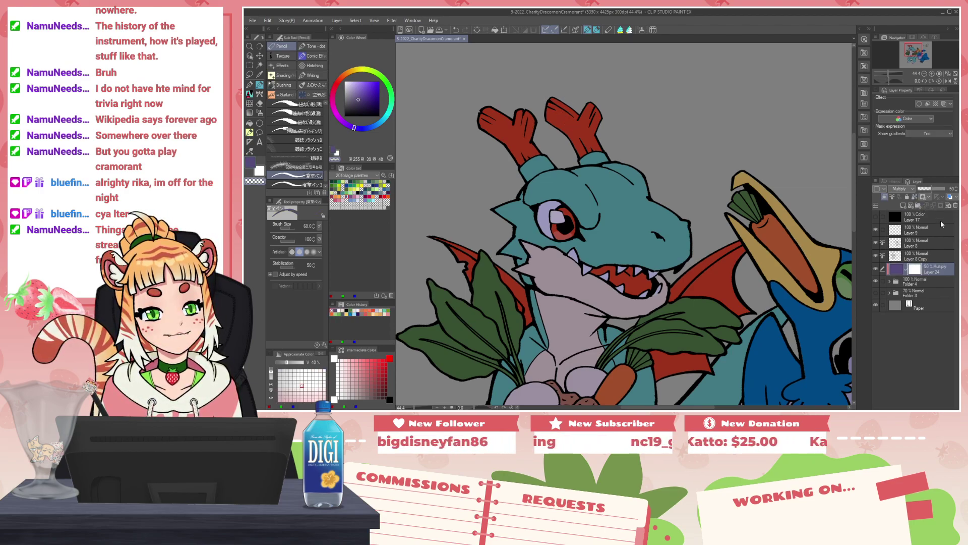
pyautogui.press('c')
pyautogui.moveTo(548, 106)
pyautogui.mouseDown()
pyautogui.moveTo(575, 118)
pyautogui.moveTo(564, 113)
pyautogui.mouseUp()
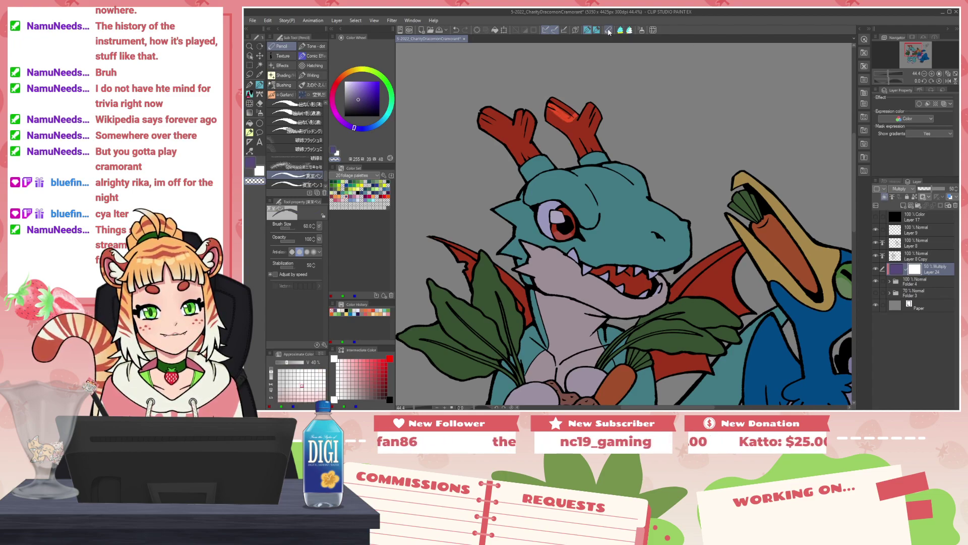
pyautogui.press('.')
pyautogui.moveTo(543, 101)
pyautogui.mouseDown()
pyautogui.moveTo(572, 122)
pyautogui.moveTo(577, 114)
pyautogui.moveTo(557, 105)
pyautogui.moveTo(570, 119)
pyautogui.moveTo(562, 98)
pyautogui.moveTo(576, 103)
pyautogui.moveTo(585, 134)
pyautogui.moveTo(597, 98)
pyautogui.moveTo(589, 128)
pyautogui.moveTo(601, 146)
pyautogui.moveTo(589, 122)
pyautogui.moveTo(586, 142)
pyautogui.moveTo(604, 159)
pyautogui.moveTo(590, 133)
pyautogui.moveTo(594, 107)
pyautogui.moveTo(583, 138)
pyautogui.moveTo(592, 112)
pyautogui.moveTo(579, 136)
pyautogui.moveTo(549, 106)
pyautogui.moveTo(566, 120)
pyautogui.moveTo(580, 104)
pyautogui.moveTo(577, 125)
pyautogui.moveTo(478, 113)
pyautogui.moveTo(507, 127)
pyautogui.moveTo(490, 104)
pyautogui.moveTo(498, 123)
pyautogui.moveTo(528, 118)
pyautogui.moveTo(525, 106)
pyautogui.moveTo(536, 141)
pyautogui.moveTo(529, 113)
pyautogui.moveTo(526, 132)
pyautogui.moveTo(536, 116)
pyautogui.moveTo(508, 114)
pyautogui.moveTo(510, 130)
pyautogui.moveTo(499, 117)
pyautogui.moveTo(529, 144)
pyautogui.moveTo(524, 136)
pyautogui.moveTo(538, 170)
pyautogui.moveTo(552, 155)
pyautogui.moveTo(531, 169)
pyautogui.moveTo(552, 166)
pyautogui.moveTo(548, 177)
pyautogui.moveTo(585, 215)
pyautogui.moveTo(540, 177)
pyautogui.moveTo(589, 217)
pyautogui.moveTo(552, 171)
pyautogui.moveTo(588, 198)
pyautogui.mouseUp()
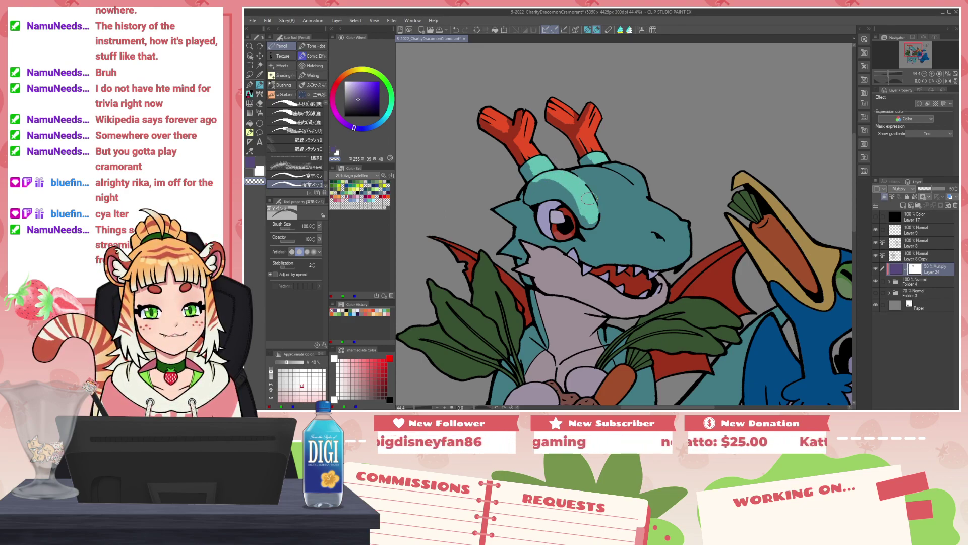
# Step: Mask the shading off the ridge of Dracomon's snout, the tongue and the front of the lower jaw
pyautogui.moveTo(597, 223)
pyautogui.mouseDown()
pyautogui.moveTo(671, 259)
pyautogui.moveTo(687, 254)
pyautogui.moveTo(681, 232)
pyautogui.mouseUp()
pyautogui.moveTo(598, 214)
pyautogui.mouseDown()
pyautogui.moveTo(634, 238)
pyautogui.moveTo(663, 241)
pyautogui.moveTo(641, 243)
pyautogui.mouseUp()
pyautogui.moveTo(641, 285)
pyautogui.mouseDown()
pyautogui.moveTo(631, 283)
pyautogui.moveTo(639, 291)
pyautogui.moveTo(653, 275)
pyautogui.mouseUp()
pyautogui.press('[')
pyautogui.press('[')
pyautogui.press('[')
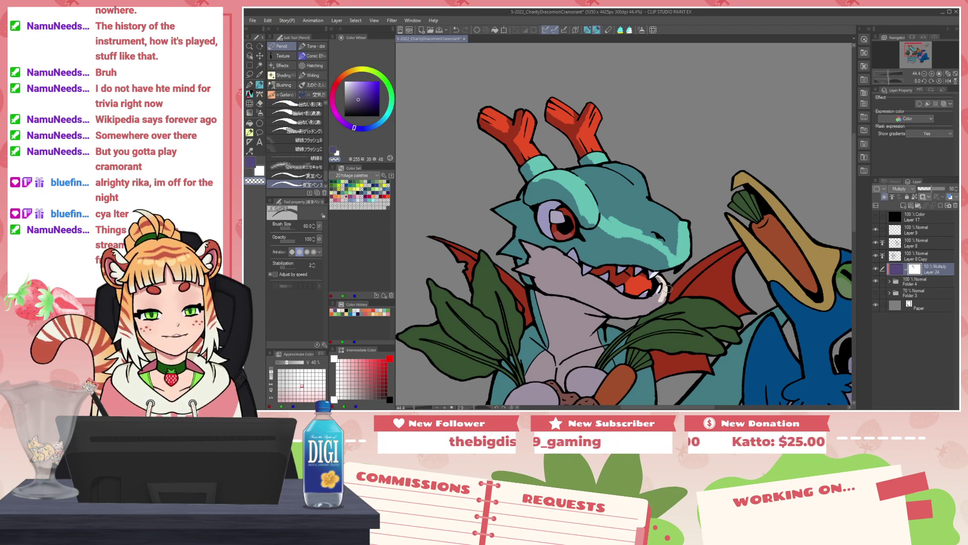
pyautogui.moveTo(627, 307)
pyautogui.mouseDown()
pyautogui.moveTo(661, 297)
pyautogui.moveTo(628, 308)
pyautogui.moveTo(664, 298)
pyautogui.moveTo(614, 313)
pyautogui.moveTo(641, 316)
pyautogui.moveTo(663, 296)
pyautogui.moveTo(624, 312)
pyautogui.moveTo(647, 304)
pyautogui.moveTo(609, 312)
pyautogui.mouseUp()
pyautogui.press('c')
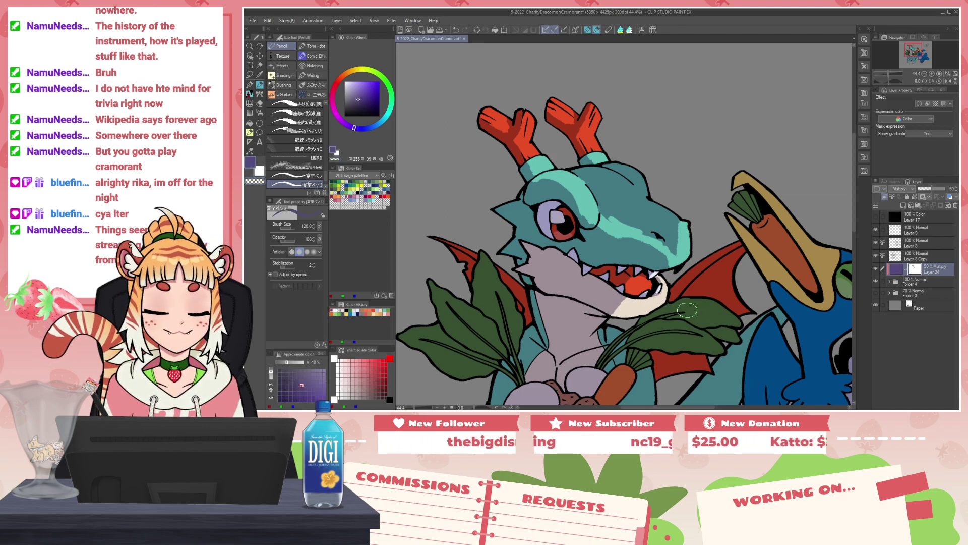
# Step: Extend the lit area over the top of Dracomon's head and across the snout, adjusting the brush size as needed
pyautogui.press('c')
pyautogui.moveTo(598, 197); pyautogui.dragTo(611, 215)
pyautogui.press(']')
pyautogui.press(']')
pyautogui.moveTo(585, 176)
pyautogui.mouseDown()
pyautogui.moveTo(631, 192)
pyautogui.moveTo(596, 171)
pyautogui.moveTo(643, 222)
pyautogui.moveTo(635, 227)
pyautogui.moveTo(586, 175)
pyautogui.mouseUp()
pyautogui.moveTo(621, 214)
pyautogui.mouseDown()
pyautogui.moveTo(672, 248)
pyautogui.moveTo(650, 201)
pyautogui.moveTo(676, 220)
pyautogui.moveTo(646, 184)
pyautogui.moveTo(624, 168)
pyautogui.moveTo(605, 171)
pyautogui.moveTo(649, 215)
pyautogui.moveTo(632, 179)
pyautogui.mouseUp()
pyautogui.press('[')
pyautogui.press('[')
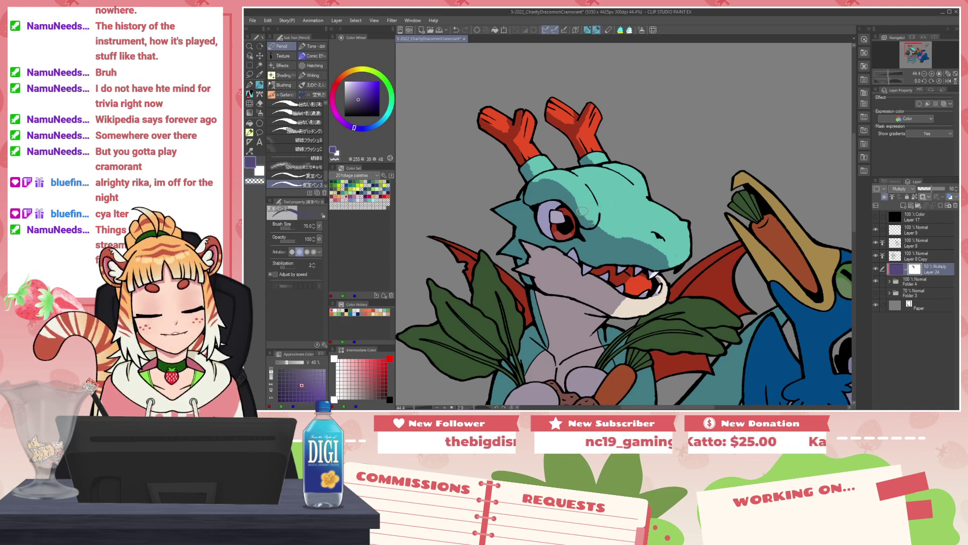
# Step: Touch up the shading mask around Dracomon's nostril and mask the shading off the teeth
pyautogui.press('c')
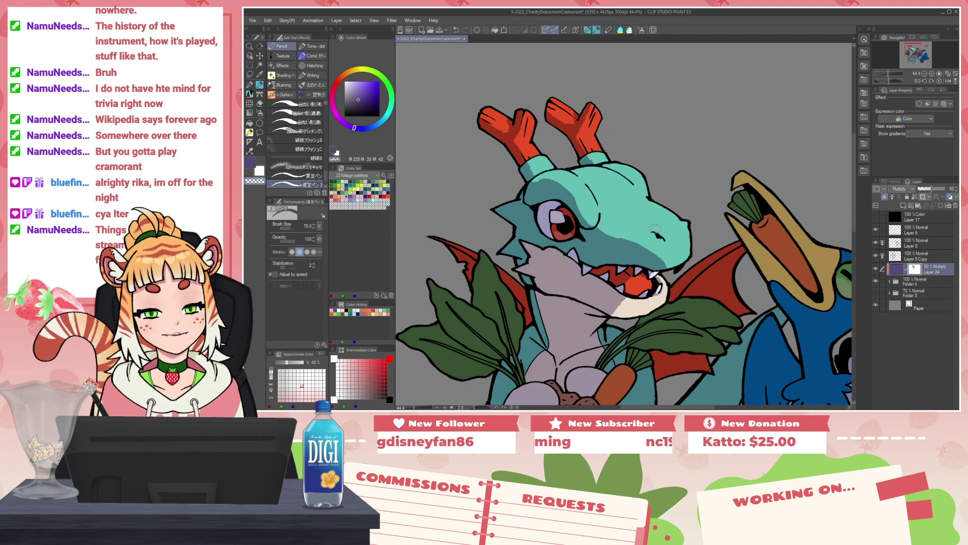
pyautogui.press('x')
pyautogui.press('x')
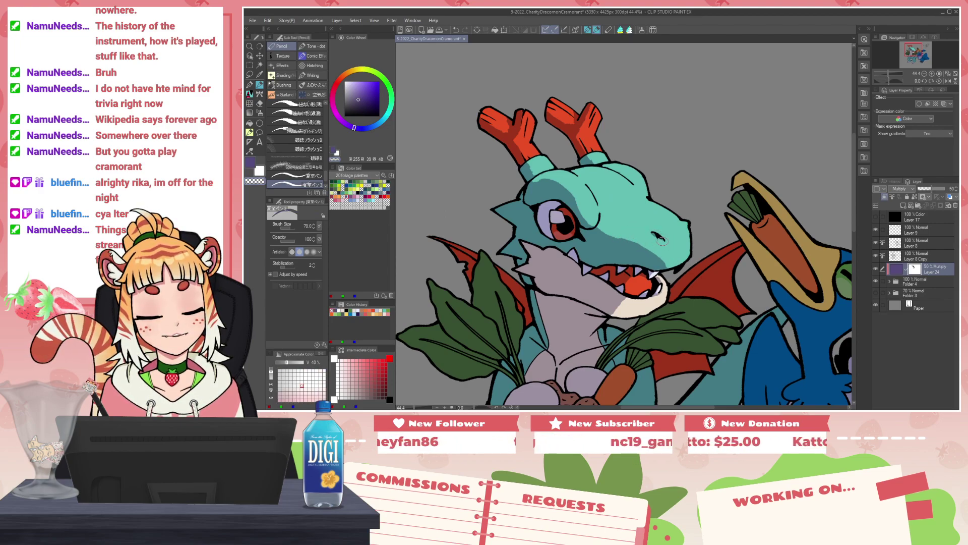
pyautogui.press('x')
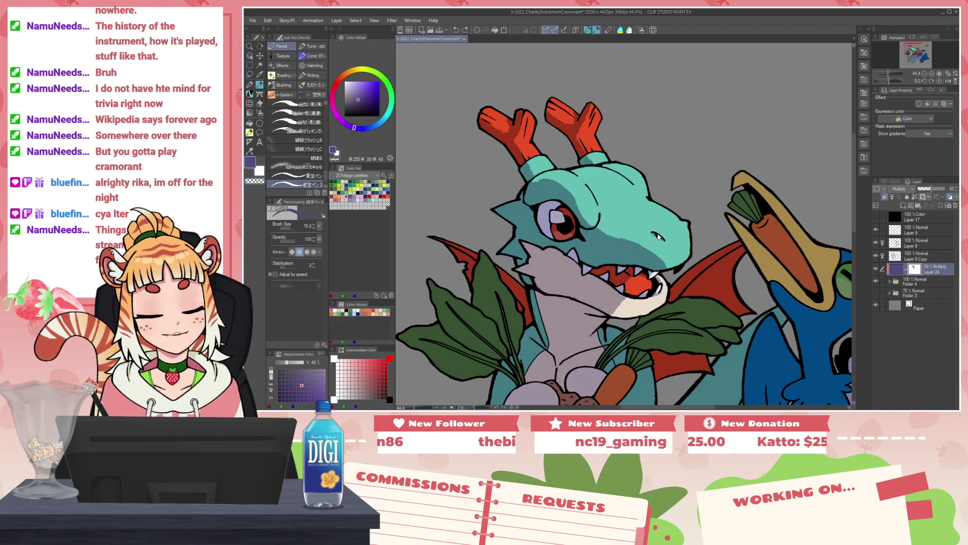
pyautogui.press('x')
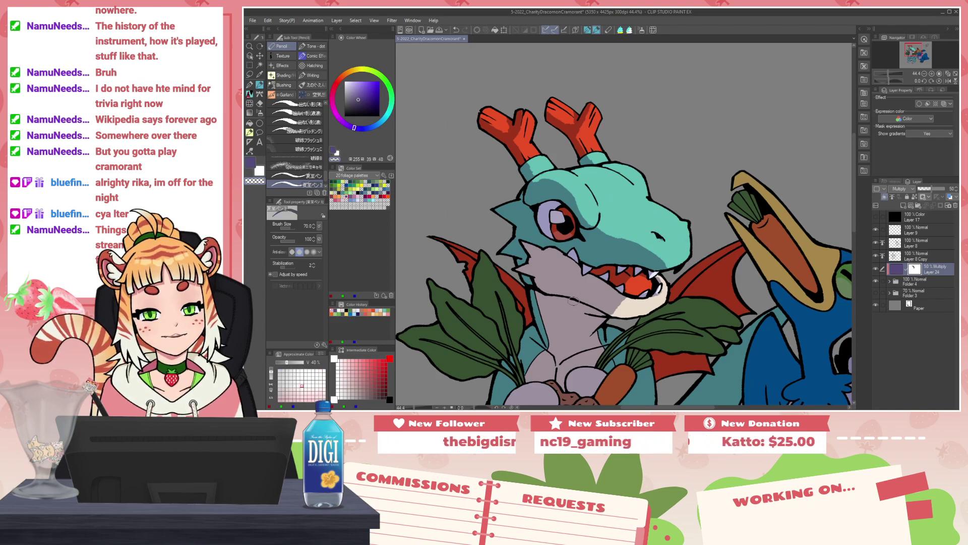
pyautogui.press('x')
pyautogui.press('x')
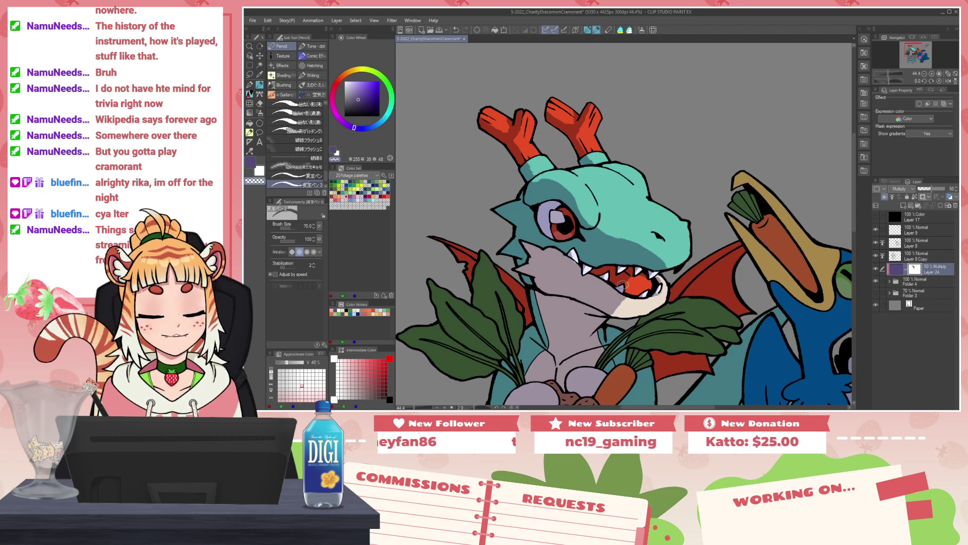
# Step: Mask the shading off Dracomon's cheek and along the lower jaw, adjusting the brush size as needed
pyautogui.moveTo(528, 246)
pyautogui.mouseDown()
pyautogui.moveTo(560, 259)
pyautogui.moveTo(552, 252)
pyautogui.moveTo(534, 267)
pyautogui.mouseUp()
pyautogui.press('[')
pyautogui.press('[')
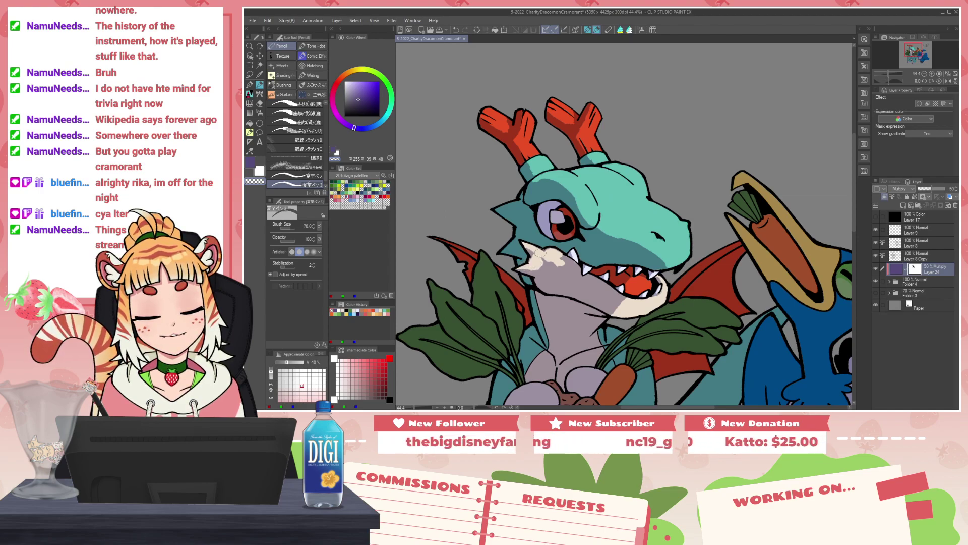
pyautogui.moveTo(545, 273); pyautogui.dragTo(638, 315)
pyautogui.press('c')
pyautogui.moveTo(589, 292); pyautogui.dragTo(621, 309)
pyautogui.press(']')
pyautogui.moveTo(546, 265)
pyautogui.mouseDown()
pyautogui.moveTo(553, 281)
pyautogui.moveTo(619, 306)
pyautogui.mouseUp()
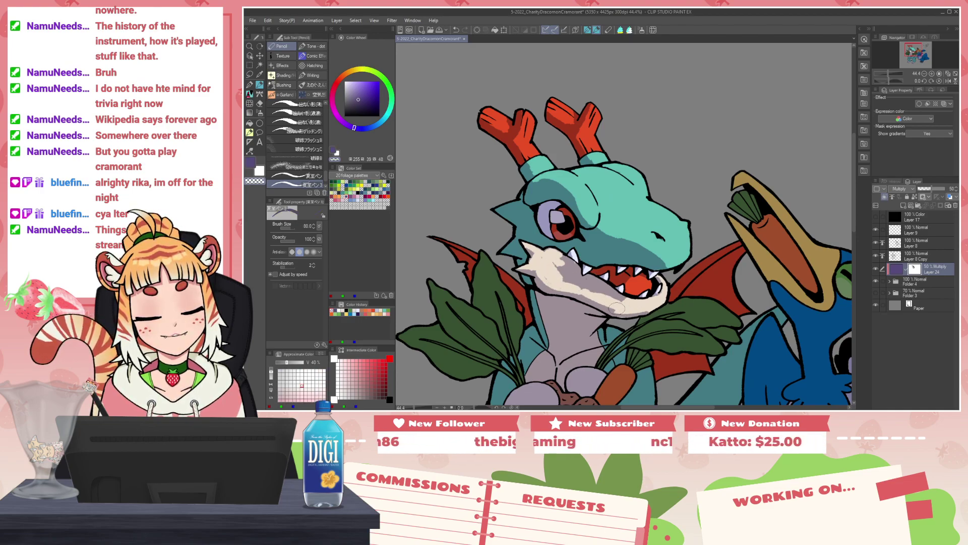
# Step: Refine the shadow edge under Dracomon's lower jaw with a smaller brush and clear the remaining shading from the cheek
pyautogui.press('[')
pyautogui.press('[')
pyautogui.keyDown('alt'); pyautogui.click(609, 310); pyautogui.keyUp('alt')
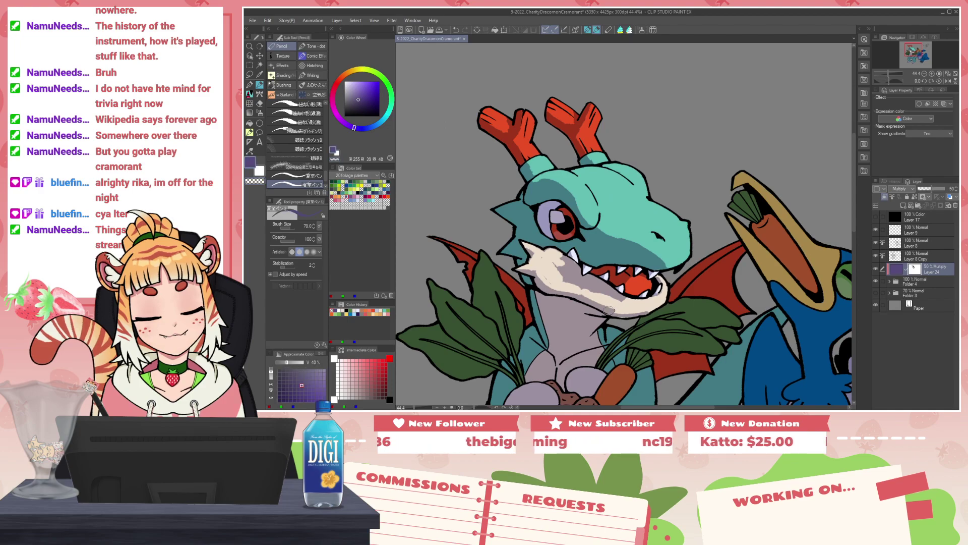
pyautogui.keyDown('alt'); pyautogui.click(644, 314); pyautogui.keyUp('alt')
pyautogui.keyDown('alt'); pyautogui.click(647, 316); pyautogui.keyUp('alt')
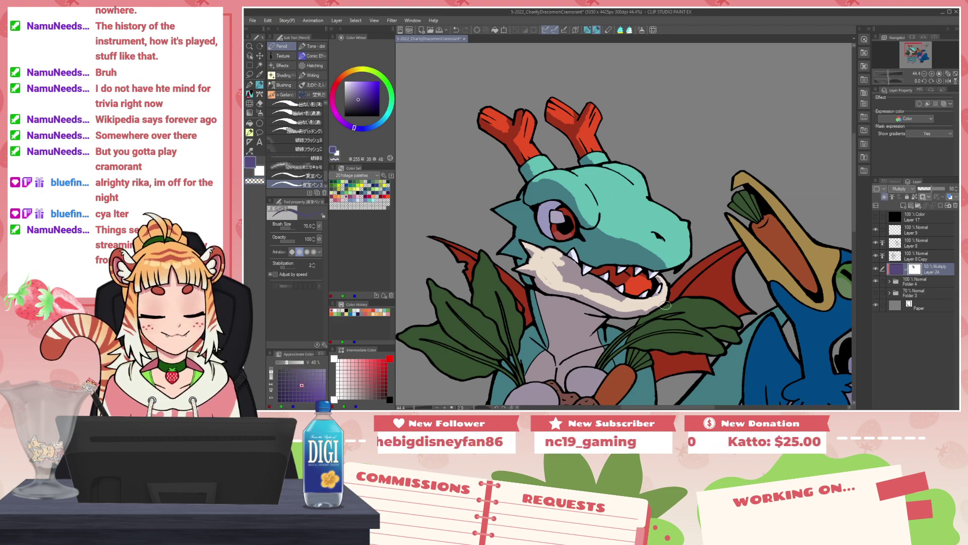
pyautogui.keyDown('alt'); pyautogui.click(579, 278); pyautogui.keyUp('alt')
pyautogui.moveTo(541, 263)
pyautogui.mouseDown()
pyautogui.moveTo(561, 287)
pyautogui.moveTo(544, 265)
pyautogui.moveTo(591, 291)
pyautogui.moveTo(555, 265)
pyautogui.moveTo(578, 274)
pyautogui.mouseUp()
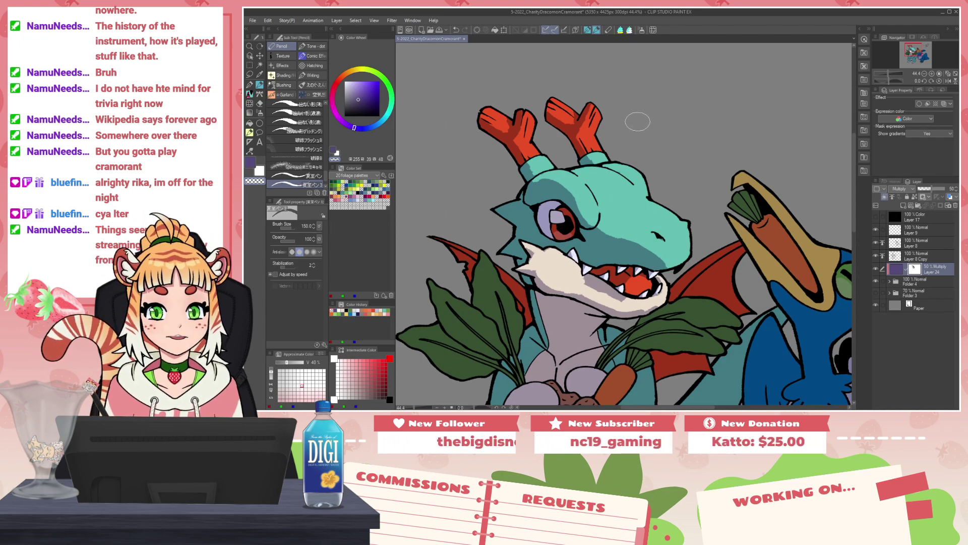
# Step: Mask the shading off Dracomon's head spines and eye, and touch up the top edge of the cheek
pyautogui.scroll(-5, 640, 123)
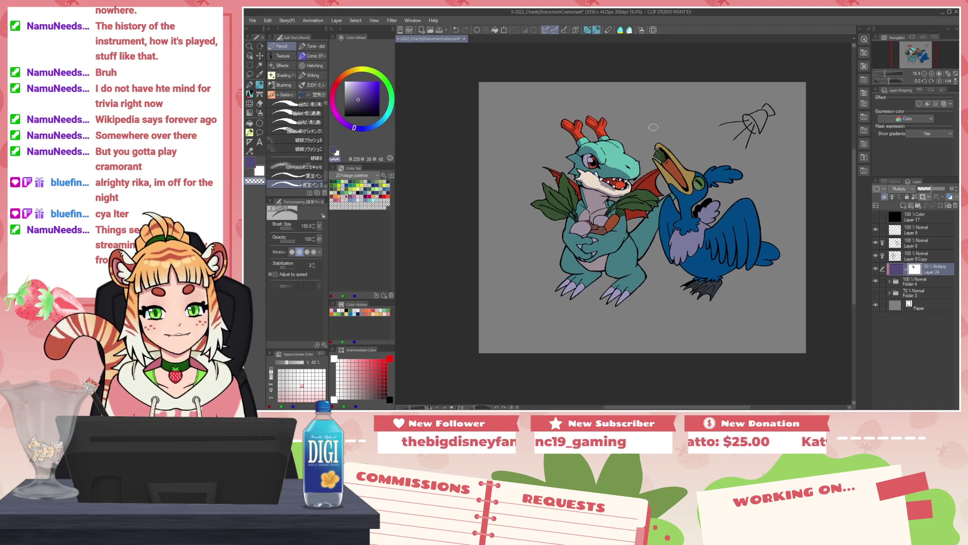
pyautogui.scroll(5, 639, 125)
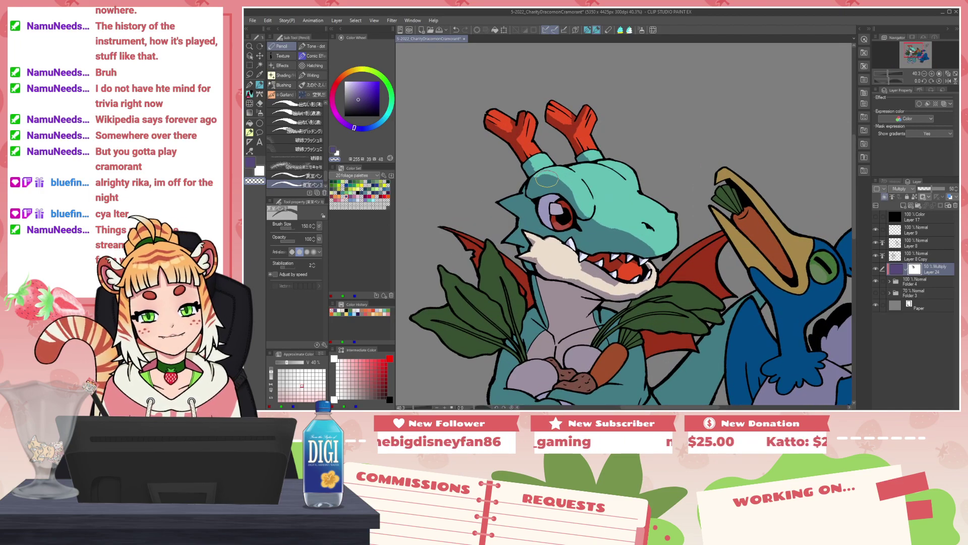
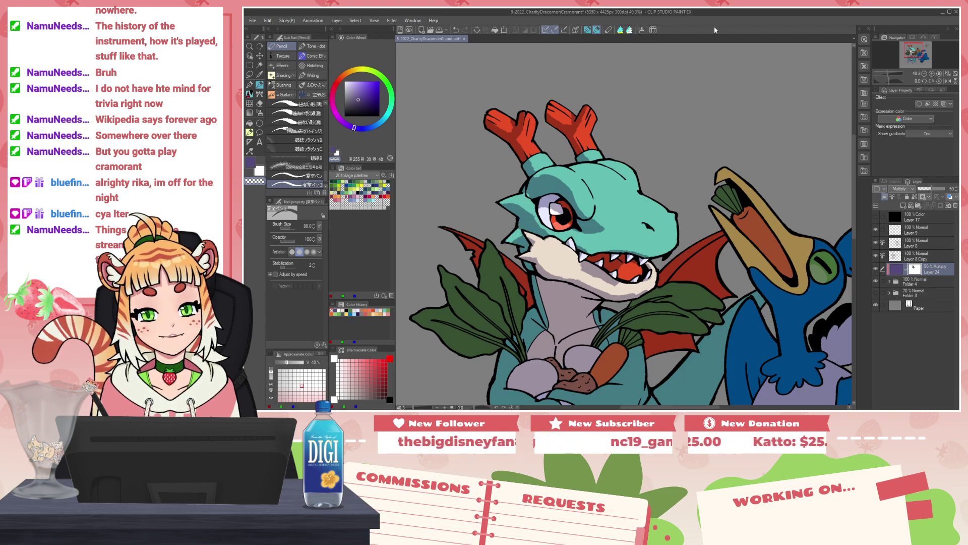
pyautogui.scroll(-2, 729, 45)
pyautogui.scroll(4, 611, 151)
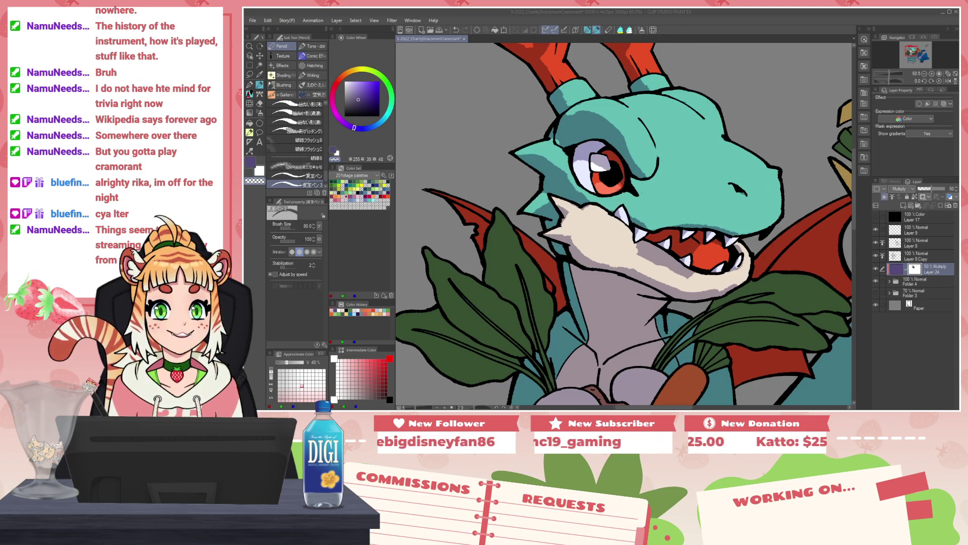
pyautogui.click(585, 206)
pyautogui.press('c')
pyautogui.moveTo(583, 202); pyautogui.dragTo(589, 204)
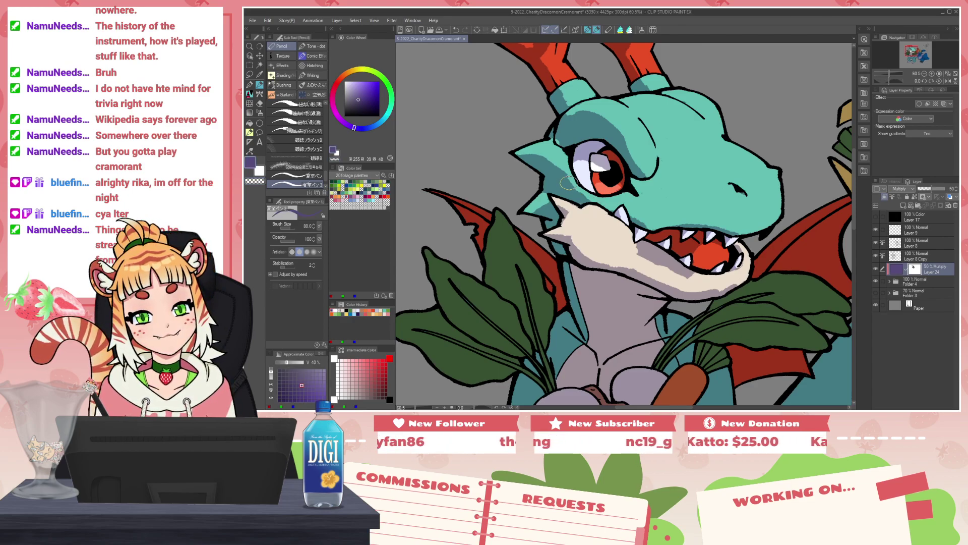
# Step: Clean up the shading mask over the white and the highlight of Dracomon's eye
pyautogui.press('c')
pyautogui.moveTo(572, 170); pyautogui.dragTo(599, 199)
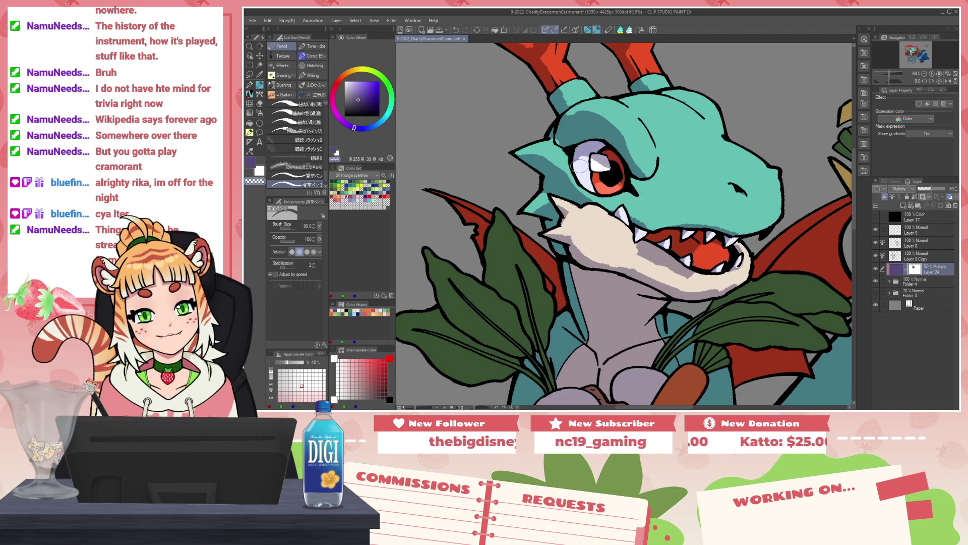
pyautogui.moveTo(583, 164); pyautogui.dragTo(639, 177)
pyautogui.hotkey('ctrl', 'z')
pyautogui.press('c')
pyautogui.press('c')
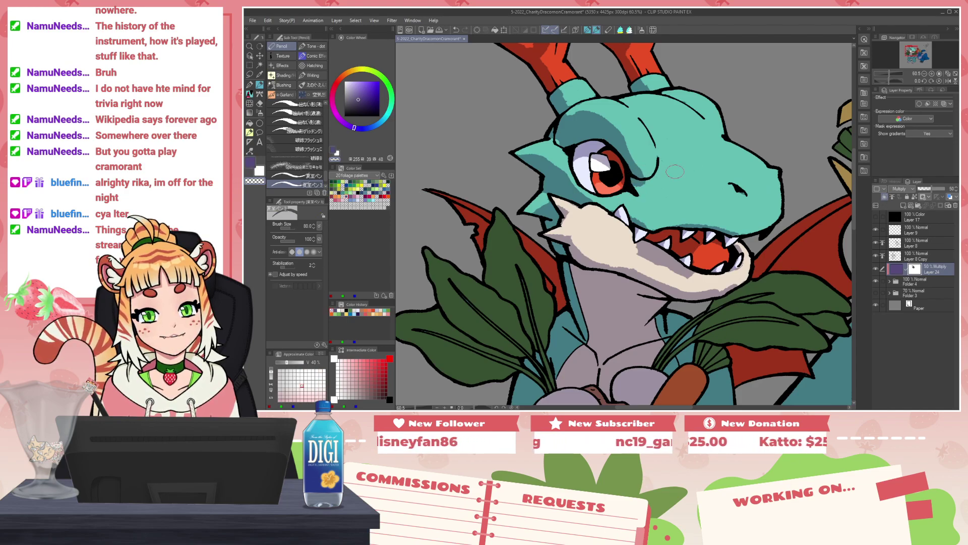
# Step: Rework the shadow edge along the chin and underside of Dracomon's lower jaw, undoing unwanted strokes
pyautogui.moveTo(777, 236)
pyautogui.mouseDown()
pyautogui.moveTo(690, 278)
pyautogui.moveTo(711, 184)
pyautogui.moveTo(697, 203)
pyautogui.mouseUp()
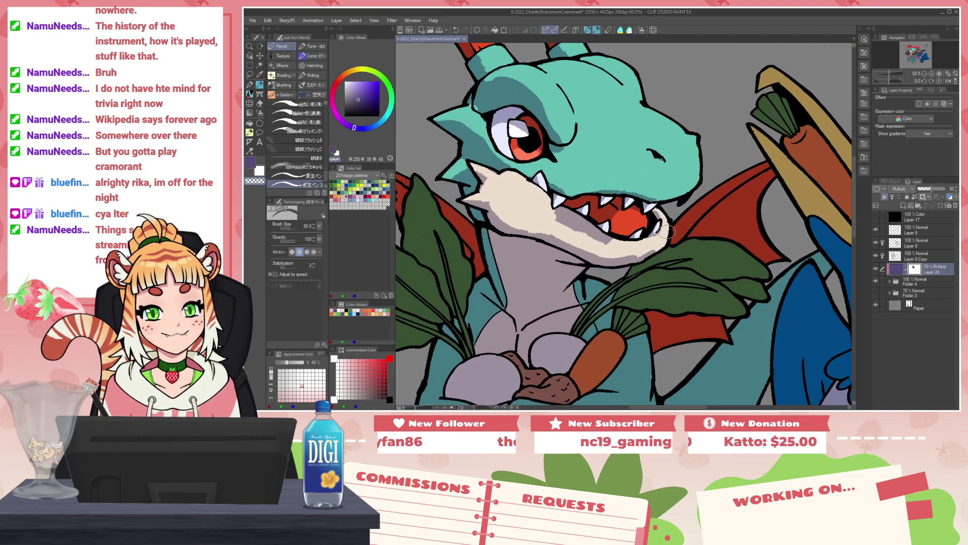
pyautogui.press('c')
pyautogui.moveTo(659, 231)
pyautogui.mouseDown()
pyautogui.moveTo(605, 233)
pyautogui.moveTo(669, 231)
pyautogui.moveTo(583, 246)
pyautogui.moveTo(563, 215)
pyautogui.moveTo(615, 243)
pyautogui.moveTo(551, 213)
pyautogui.moveTo(611, 242)
pyautogui.mouseUp()
pyautogui.hotkey('ctrl', 'z')
pyautogui.press('c')
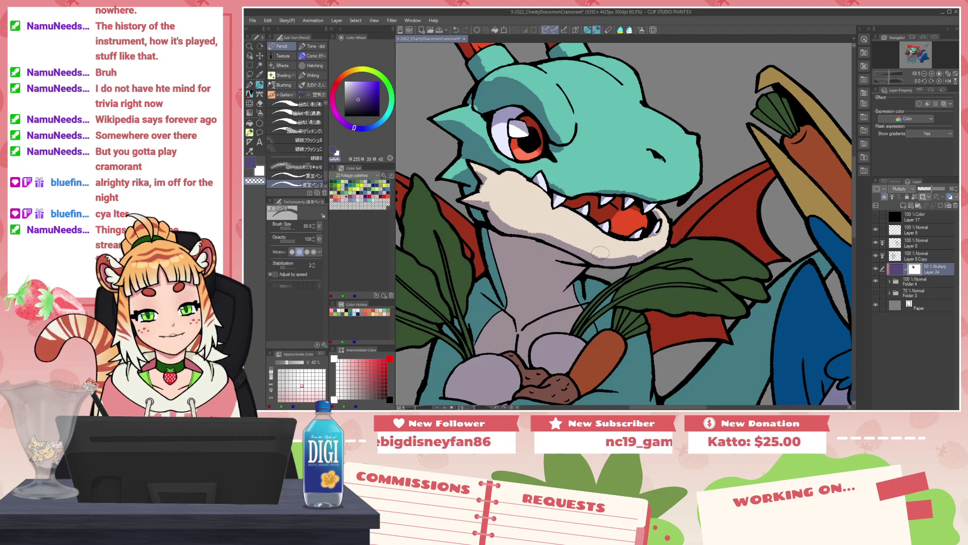
pyautogui.press('c')
pyautogui.moveTo(576, 248); pyautogui.dragTo(614, 262)
pyautogui.hotkey('ctrl', 'z')
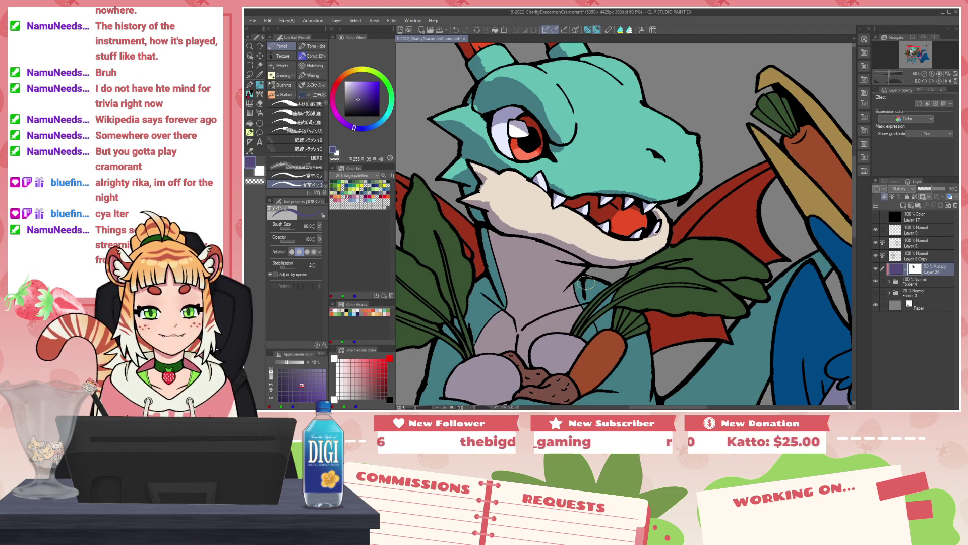
# Step: Mask the shading off Dracomon's neck and shoulder and the held turnip and carrot with a larger brush
pyautogui.press(']')
pyautogui.press('c')
pyautogui.moveTo(597, 281)
pyautogui.mouseDown()
pyautogui.moveTo(534, 293)
pyautogui.moveTo(548, 293)
pyautogui.moveTo(534, 303)
pyautogui.moveTo(584, 304)
pyautogui.moveTo(569, 308)
pyautogui.moveTo(565, 298)
pyautogui.moveTo(597, 274)
pyautogui.moveTo(539, 292)
pyautogui.moveTo(554, 312)
pyautogui.moveTo(603, 314)
pyautogui.moveTo(582, 269)
pyautogui.moveTo(565, 276)
pyautogui.moveTo(563, 295)
pyautogui.moveTo(608, 284)
pyautogui.moveTo(580, 323)
pyautogui.mouseUp()
pyautogui.scroll(-3, 560, 285)
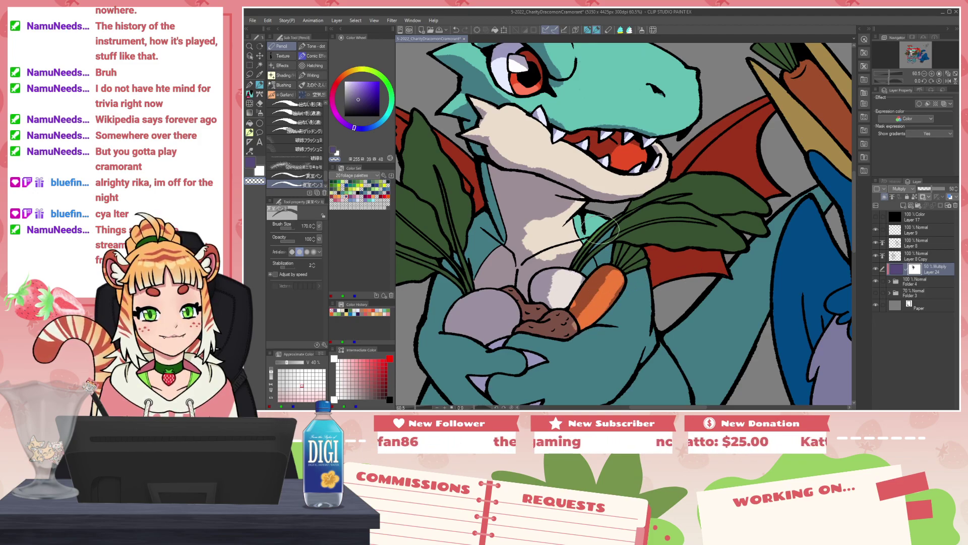
# Step: Mask the shading off Dracomon's upper arm beside the carrot and off the tail
pyautogui.moveTo(630, 283); pyautogui.dragTo(649, 327)
pyautogui.moveTo(729, 312); pyautogui.dragTo(639, 289)
pyautogui.moveTo(580, 328)
pyautogui.mouseDown()
pyautogui.moveTo(602, 315)
pyautogui.moveTo(718, 177)
pyautogui.moveTo(737, 172)
pyautogui.moveTo(587, 310)
pyautogui.mouseUp()
pyautogui.moveTo(590, 348)
pyautogui.mouseDown()
pyautogui.moveTo(675, 249)
pyautogui.moveTo(613, 323)
pyautogui.moveTo(596, 318)
pyautogui.moveTo(606, 366)
pyautogui.moveTo(659, 290)
pyautogui.moveTo(618, 337)
pyautogui.mouseUp()
pyautogui.moveTo(645, 302)
pyautogui.mouseDown()
pyautogui.moveTo(610, 325)
pyautogui.moveTo(650, 269)
pyautogui.moveTo(607, 333)
pyautogui.moveTo(680, 219)
pyautogui.moveTo(649, 295)
pyautogui.moveTo(615, 308)
pyautogui.mouseUp()
pyautogui.moveTo(678, 216); pyautogui.dragTo(670, 220)
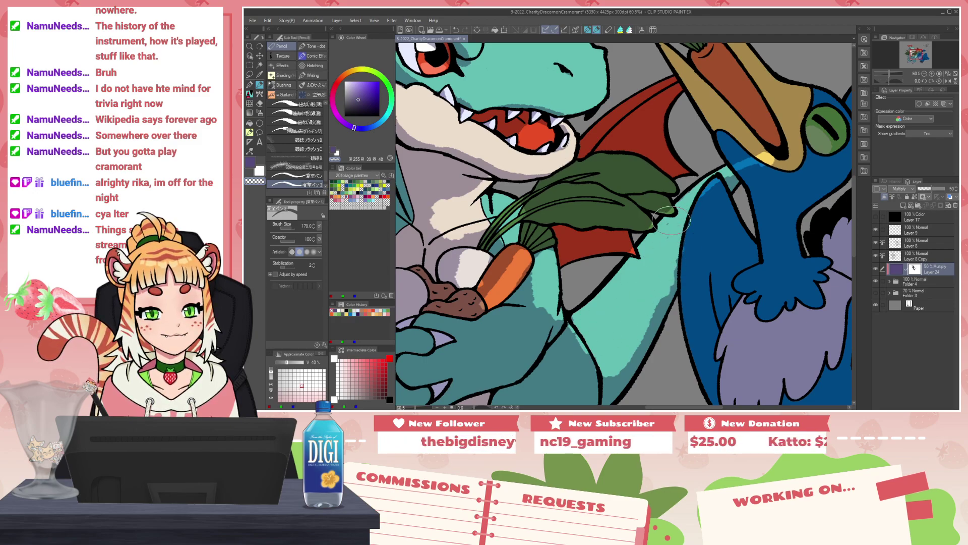
# Step: Paint the shadow back along the outer edge of Dracomon's tail, facing Cramorant
pyautogui.press('c')
pyautogui.moveTo(688, 268); pyautogui.dragTo(609, 376)
pyautogui.moveTo(663, 302); pyautogui.dragTo(607, 369)
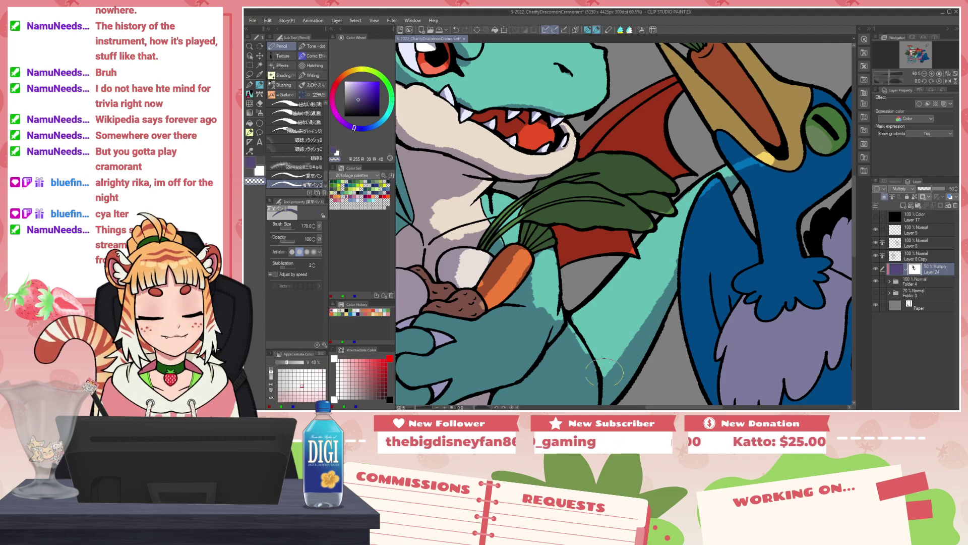
pyautogui.moveTo(670, 263); pyautogui.dragTo(652, 329)
# Step: Mask the shading off the upper part of Cramorant's wing nearest Dracomon's tail
pyautogui.moveTo(728, 179)
pyautogui.mouseDown()
pyautogui.moveTo(716, 186)
pyautogui.moveTo(731, 169)
pyautogui.moveTo(714, 181)
pyautogui.moveTo(706, 229)
pyautogui.mouseUp()
pyautogui.press('c')
pyautogui.press('c')
pyautogui.moveTo(718, 188); pyautogui.dragTo(702, 234)
pyautogui.moveTo(710, 214)
pyautogui.mouseDown()
pyautogui.moveTo(744, 260)
pyautogui.moveTo(747, 250)
pyautogui.mouseUp()
pyautogui.moveTo(717, 189)
pyautogui.mouseDown()
pyautogui.moveTo(746, 248)
pyautogui.moveTo(699, 225)
pyautogui.moveTo(734, 261)
pyautogui.moveTo(701, 213)
pyautogui.moveTo(710, 259)
pyautogui.moveTo(707, 209)
pyautogui.moveTo(750, 270)
pyautogui.moveTo(705, 204)
pyautogui.moveTo(741, 256)
pyautogui.moveTo(717, 201)
pyautogui.moveTo(740, 245)
pyautogui.mouseUp()
pyautogui.press('c')
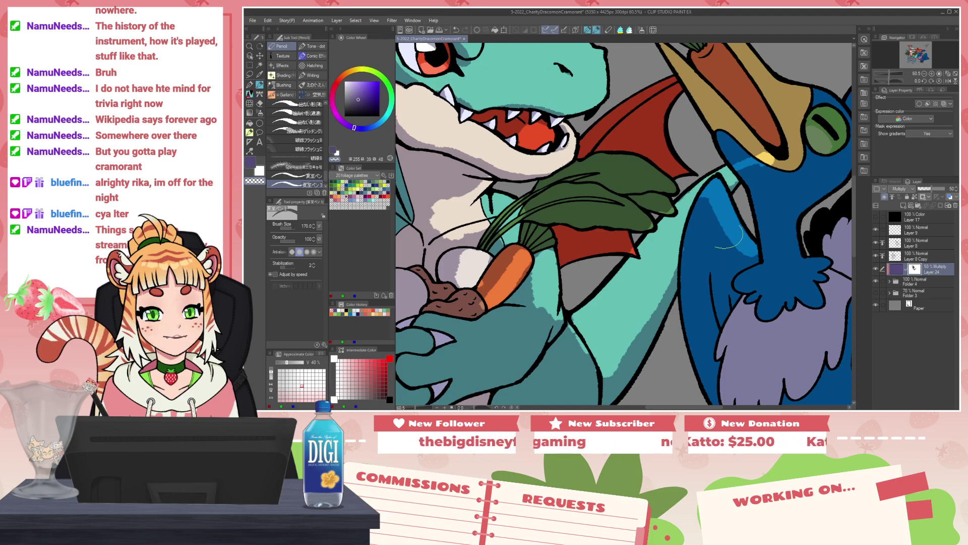
# Step: Refine the shadow edge on Dracomon's tail and start the lit area along the adjoining thigh with a smaller brush
pyautogui.press('c')
pyautogui.moveTo(694, 282)
pyautogui.mouseDown()
pyautogui.moveTo(699, 301)
pyautogui.moveTo(677, 239)
pyautogui.mouseUp()
pyautogui.press('c')
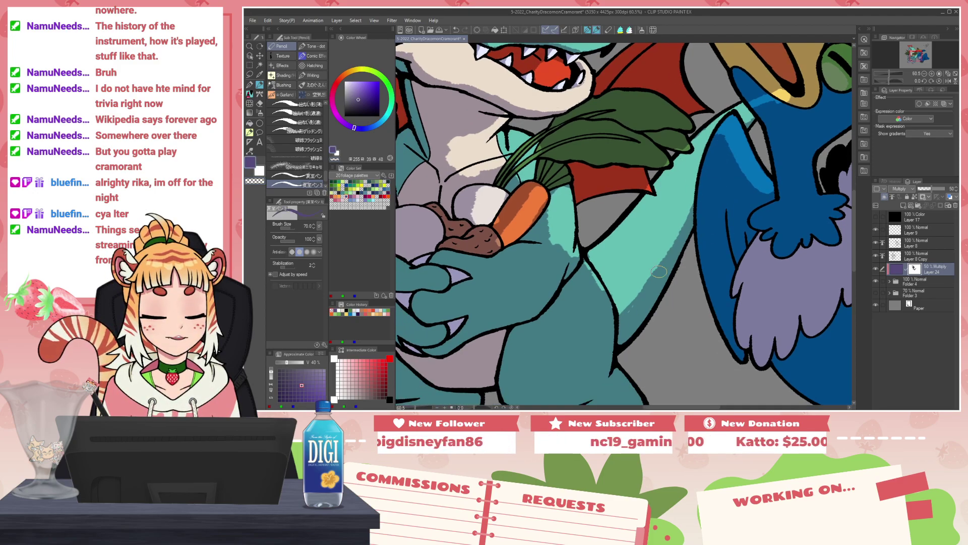
pyautogui.press('c')
pyautogui.moveTo(590, 267); pyautogui.dragTo(607, 310)
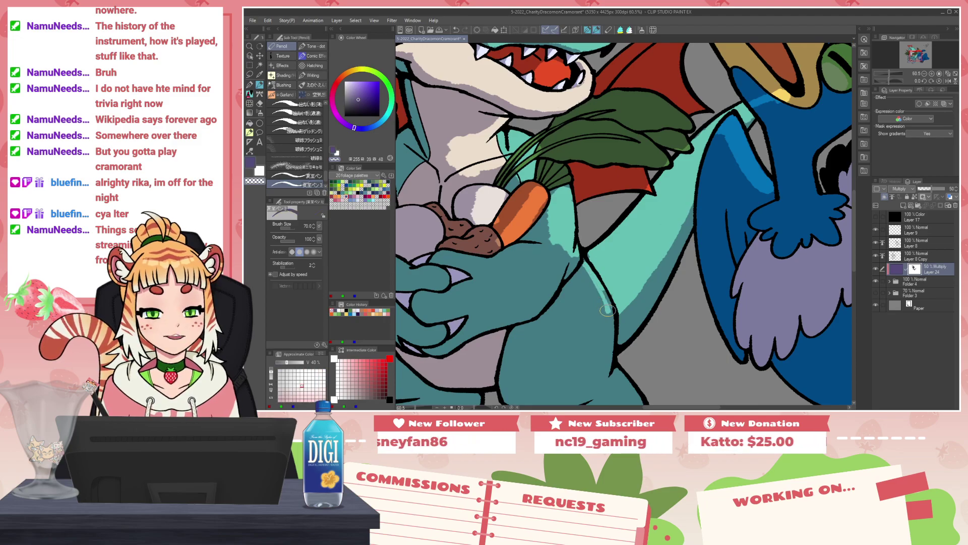
pyautogui.moveTo(620, 351); pyautogui.dragTo(635, 252)
# Step: Enlarge the brush to 150 and mask the shading off Dracomon's thigh beside the tail
pyautogui.press(']')
pyautogui.press(']')
pyautogui.press(']')
pyautogui.press(']')
pyautogui.moveTo(597, 176); pyautogui.dragTo(563, 287)
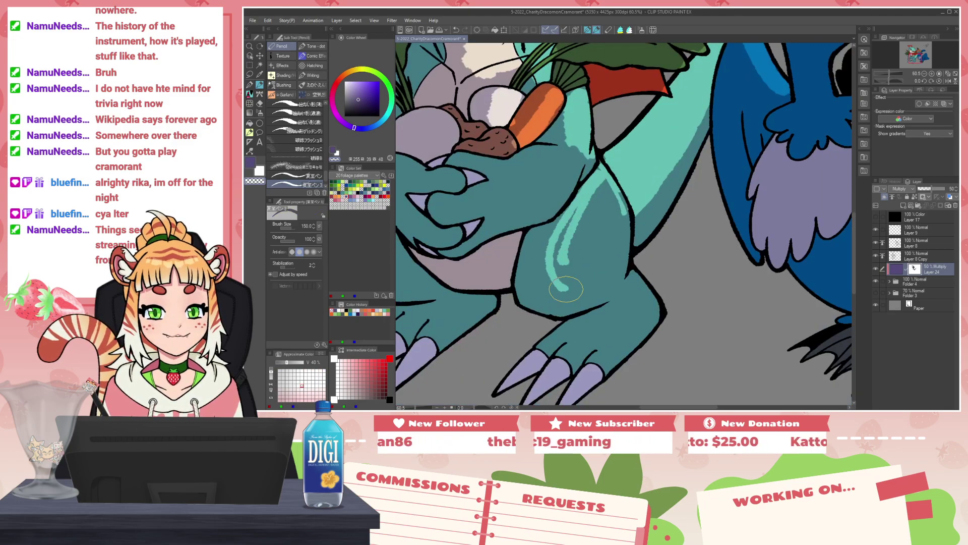
pyautogui.moveTo(549, 233); pyautogui.dragTo(619, 256)
# Step: Enlarge the brush to 250 and extend the lit area over the thigh, lower leg, foot and claws
pyautogui.press(']')
pyautogui.press(']')
pyautogui.press(']')
pyautogui.moveTo(591, 200)
pyautogui.mouseDown()
pyautogui.moveTo(590, 265)
pyautogui.moveTo(579, 254)
pyautogui.moveTo(576, 211)
pyautogui.moveTo(564, 224)
pyautogui.moveTo(606, 202)
pyautogui.moveTo(605, 189)
pyautogui.moveTo(589, 221)
pyautogui.moveTo(588, 271)
pyautogui.moveTo(619, 206)
pyautogui.moveTo(642, 269)
pyautogui.moveTo(637, 236)
pyautogui.moveTo(650, 257)
pyautogui.moveTo(568, 368)
pyautogui.moveTo(644, 291)
pyautogui.moveTo(600, 314)
pyautogui.mouseUp()
pyautogui.moveTo(531, 365); pyautogui.dragTo(607, 283)
pyautogui.moveTo(607, 283)
pyautogui.mouseDown()
pyautogui.moveTo(569, 320)
pyautogui.moveTo(635, 260)
pyautogui.mouseUp()
pyautogui.moveTo(594, 288); pyautogui.dragTo(566, 324)
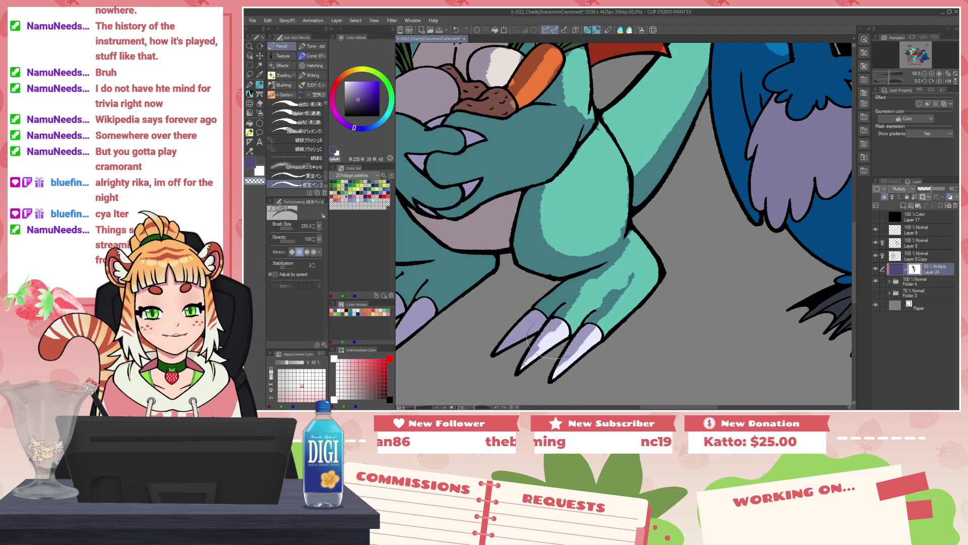
# Step: Mask the shading off Cramorant's crest, beak, eye and chest feathers, adjusting the brush size up to 200
pyautogui.scroll(-3, 554, 239)
pyautogui.scroll(-4, 552, 241)
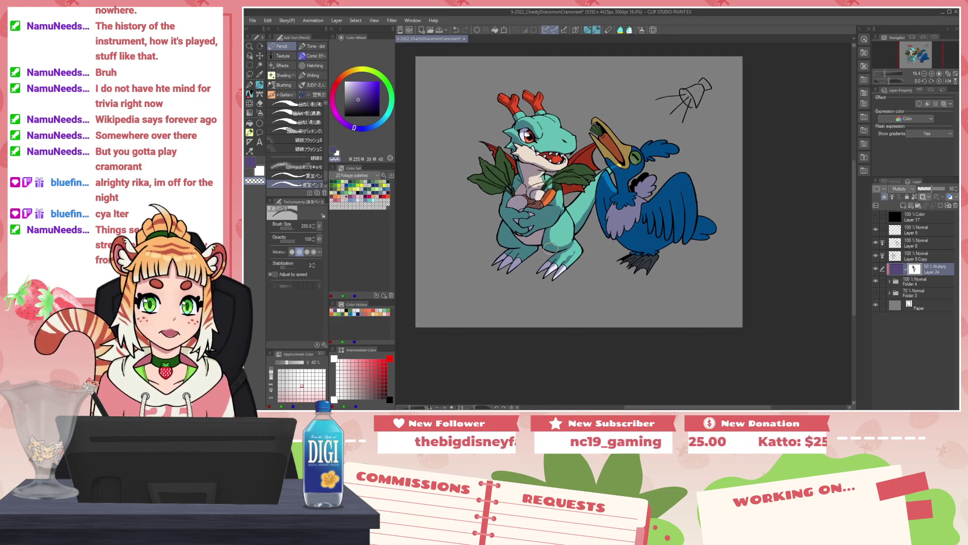
pyautogui.moveTo(678, 142); pyautogui.dragTo(666, 191)
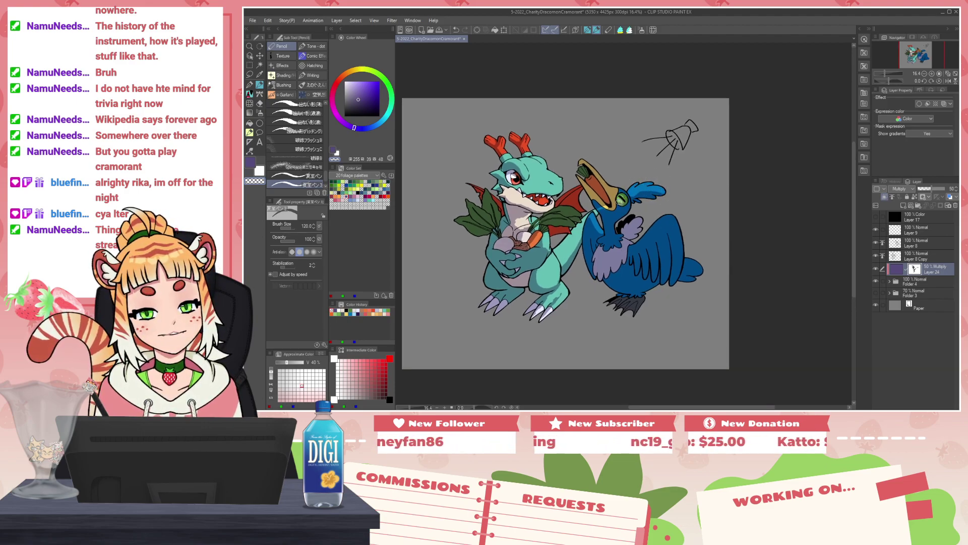
pyautogui.press('c')
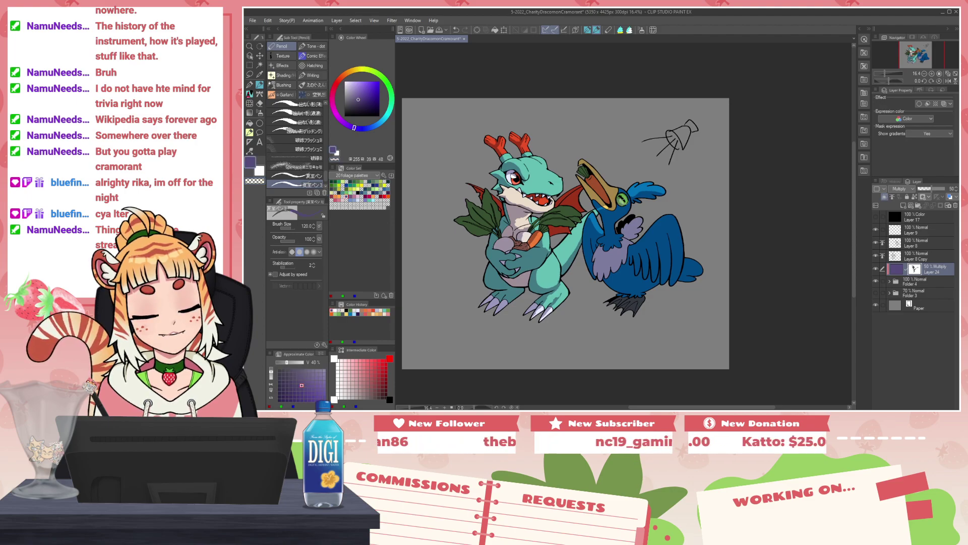
pyautogui.press('c')
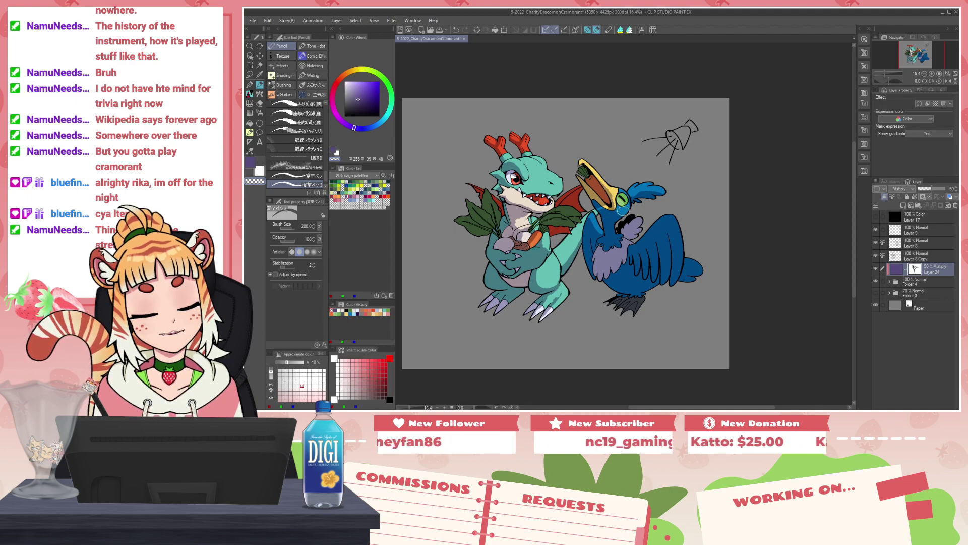
pyautogui.press('c')
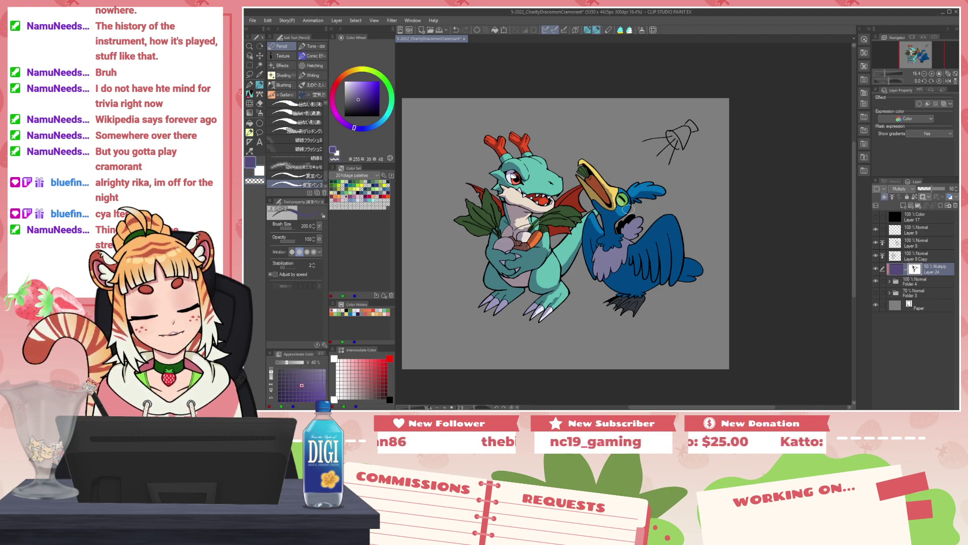
pyautogui.press('c')
pyautogui.moveTo(617, 211)
pyautogui.mouseDown()
pyautogui.moveTo(613, 233)
pyautogui.moveTo(620, 214)
pyautogui.moveTo(643, 207)
pyautogui.moveTo(622, 236)
pyautogui.moveTo(638, 215)
pyautogui.moveTo(651, 227)
pyautogui.moveTo(629, 236)
pyautogui.moveTo(662, 235)
pyautogui.moveTo(625, 239)
pyautogui.moveTo(632, 245)
pyautogui.moveTo(615, 238)
pyautogui.moveTo(616, 261)
pyautogui.moveTo(630, 243)
pyautogui.mouseUp()
pyautogui.press('c')
pyautogui.press('c')
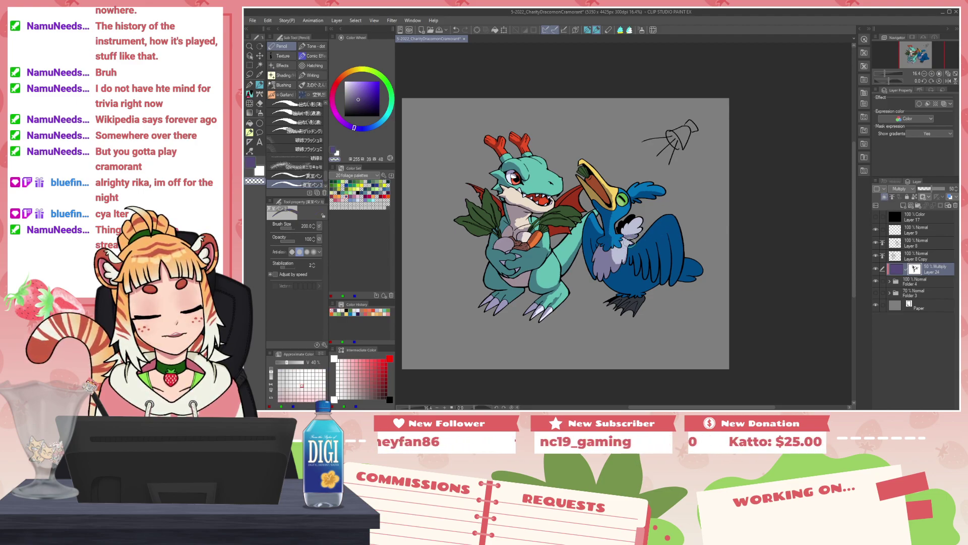
# Step: Mask the shading off Cramorant's tail and the top edge of its spread wing
pyautogui.scroll(-1, 704, 223)
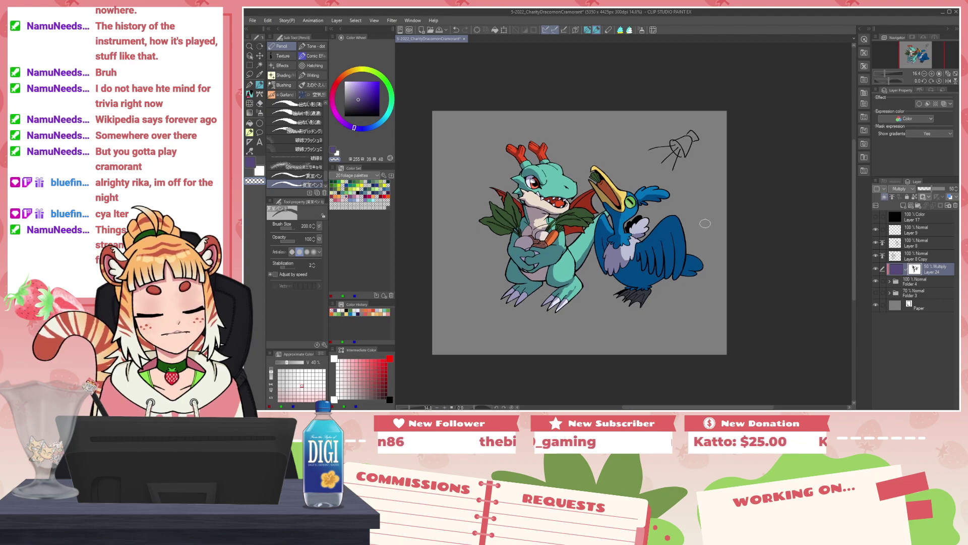
pyautogui.scroll(5, 678, 273)
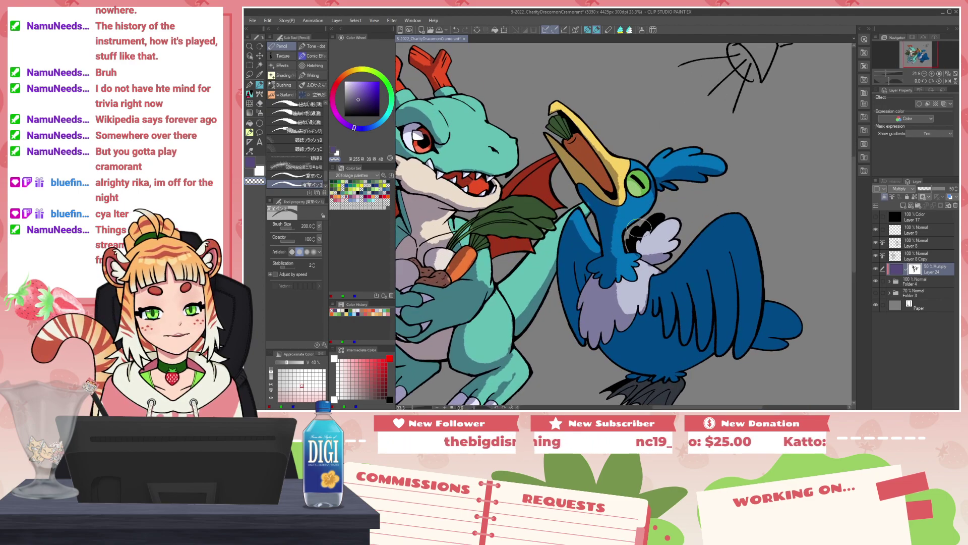
pyautogui.moveTo(722, 250)
pyautogui.mouseDown()
pyautogui.moveTo(710, 230)
pyautogui.moveTo(693, 268)
pyautogui.moveTo(731, 259)
pyautogui.moveTo(729, 245)
pyautogui.moveTo(709, 256)
pyautogui.mouseUp()
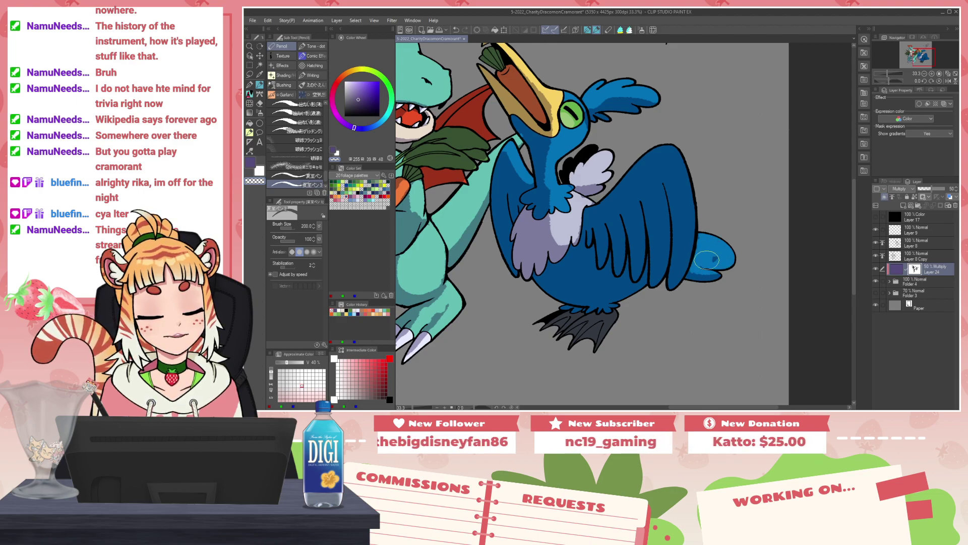
pyautogui.moveTo(591, 208)
pyautogui.mouseDown()
pyautogui.moveTo(695, 156)
pyautogui.moveTo(596, 210)
pyautogui.moveTo(652, 154)
pyautogui.mouseUp()
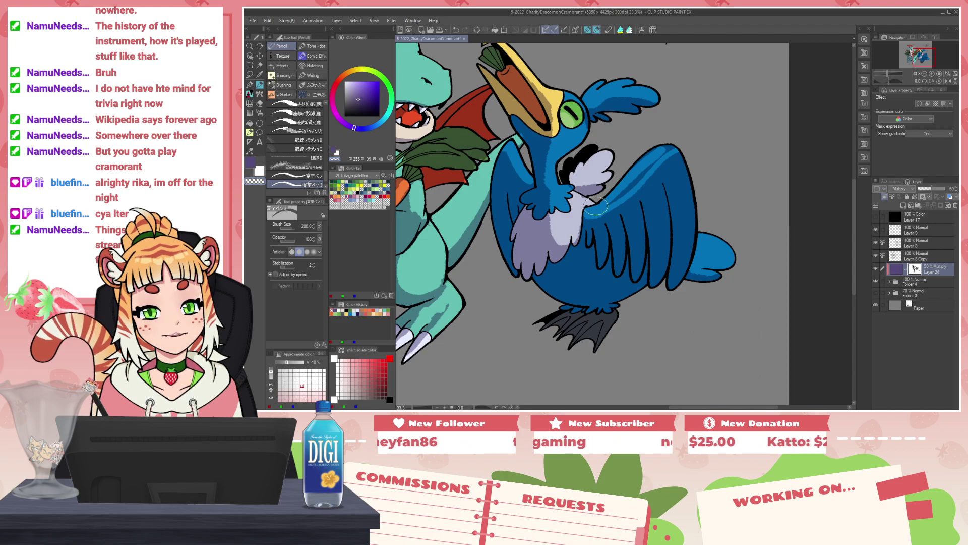
pyautogui.moveTo(604, 195)
pyautogui.mouseDown()
pyautogui.moveTo(669, 145)
pyautogui.moveTo(634, 182)
pyautogui.mouseUp()
pyautogui.moveTo(671, 157)
pyautogui.mouseDown()
pyautogui.moveTo(685, 146)
pyautogui.moveTo(693, 178)
pyautogui.moveTo(678, 167)
pyautogui.mouseUp()
# Step: Adjust the shadow on the wing's outer edge and widen the lit area over its inner feathers
pyautogui.press('c')
pyautogui.moveTo(687, 202); pyautogui.dragTo(679, 181)
pyautogui.press('c')
pyautogui.moveTo(582, 223); pyautogui.dragTo(625, 207)
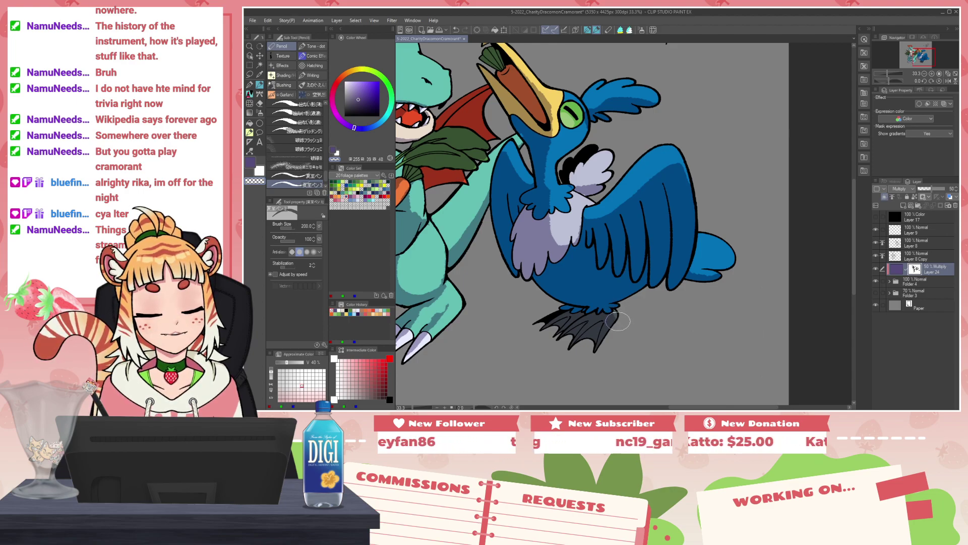
pyautogui.scroll(-2, 637, 210)
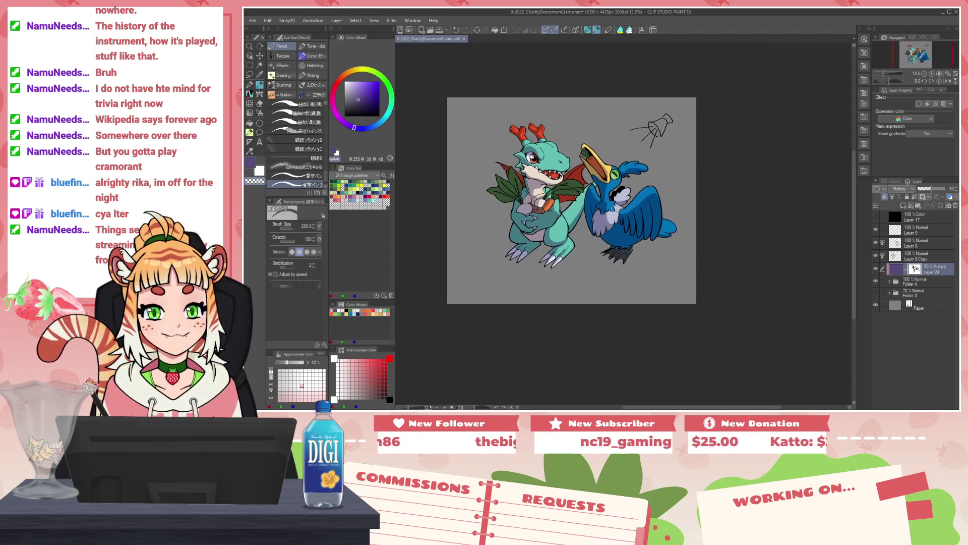
# Step: Refine the shadow edge along Dracomon's upper lip below the nostril with brush size 70
pyautogui.scroll(1, 612, 206)
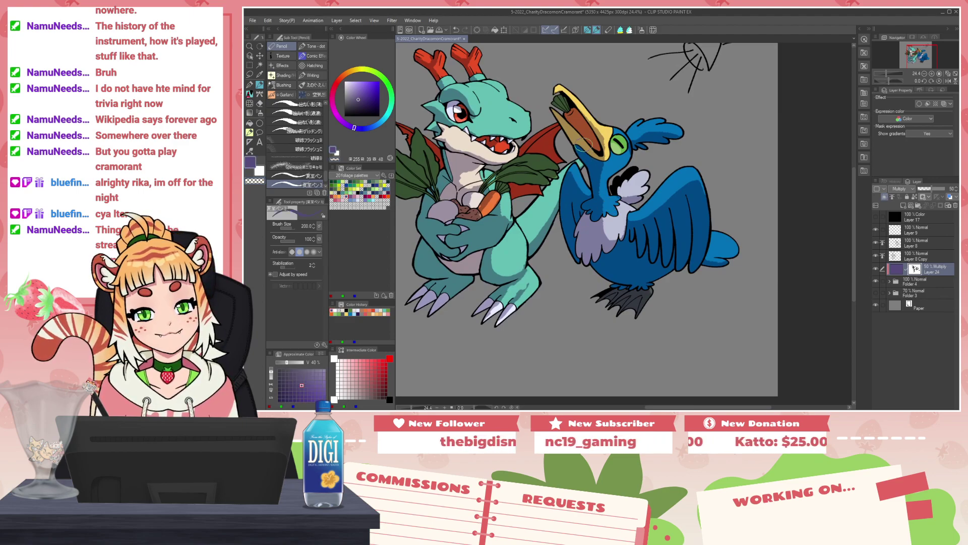
pyautogui.moveTo(561, 253); pyautogui.dragTo(599, 344)
pyautogui.press('c')
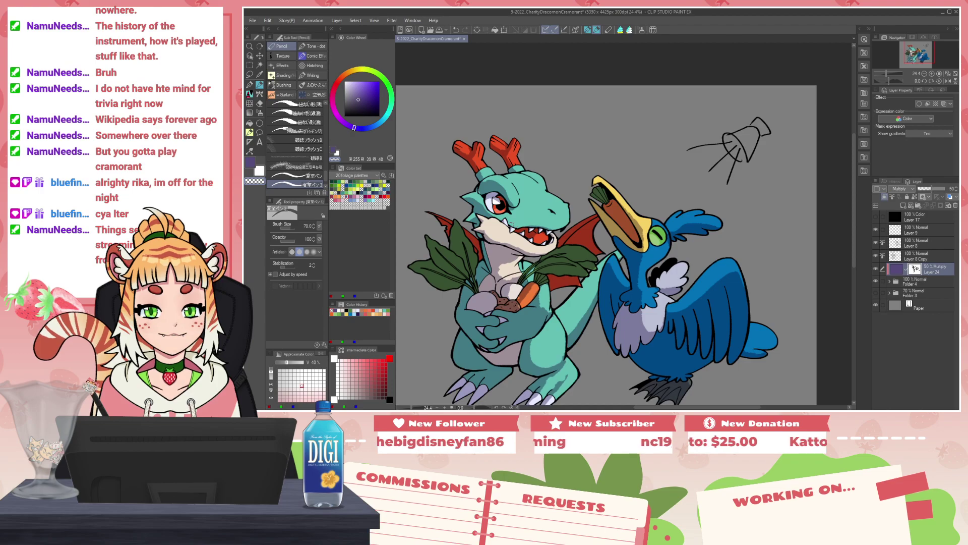
pyautogui.keyDown('alt'); pyautogui.click(513, 224); pyautogui.keyUp('alt')
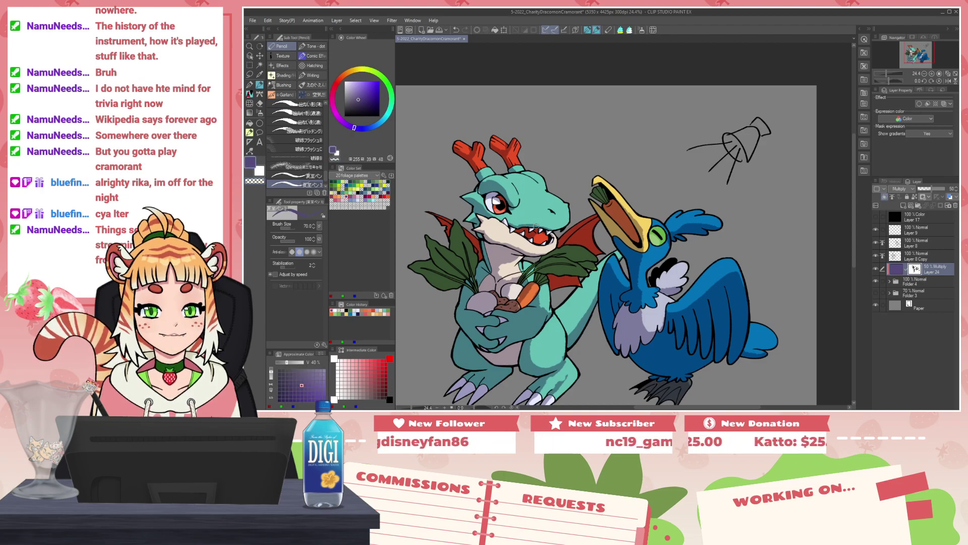
pyautogui.keyDown('alt'); pyautogui.click(536, 223); pyautogui.keyUp('alt')
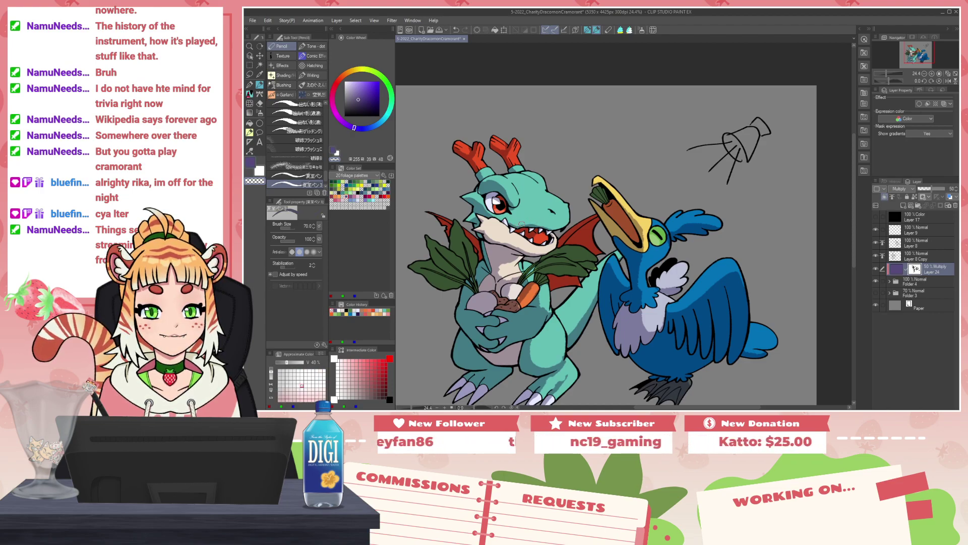
pyautogui.keyDown('alt'); pyautogui.click(518, 226); pyautogui.keyUp('alt')
pyautogui.keyDown('alt'); pyautogui.click(538, 223); pyautogui.keyUp('alt')
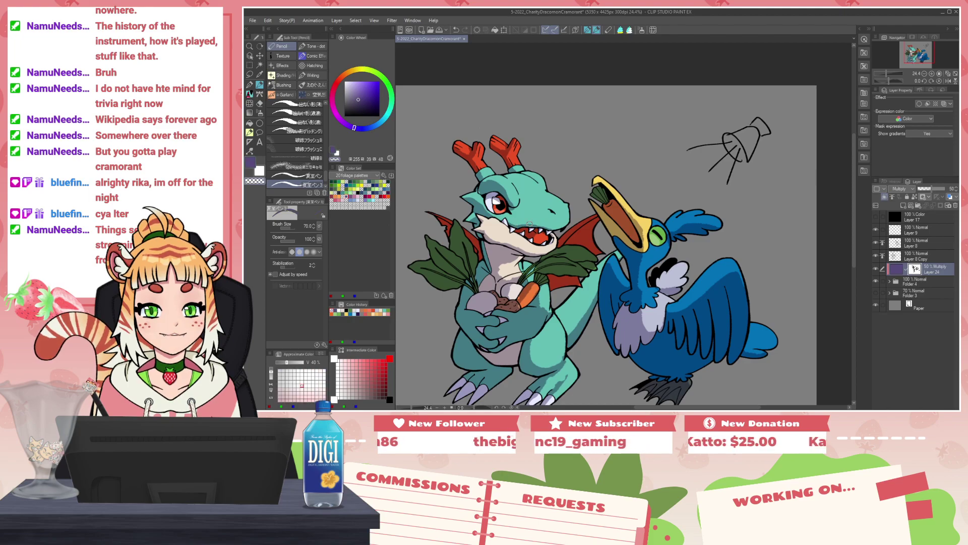
# Step: Enlarge the brush to 250 and rework the shading over Dracomon's lower body and thighs
pyautogui.moveTo(576, 351); pyautogui.dragTo(621, 263)
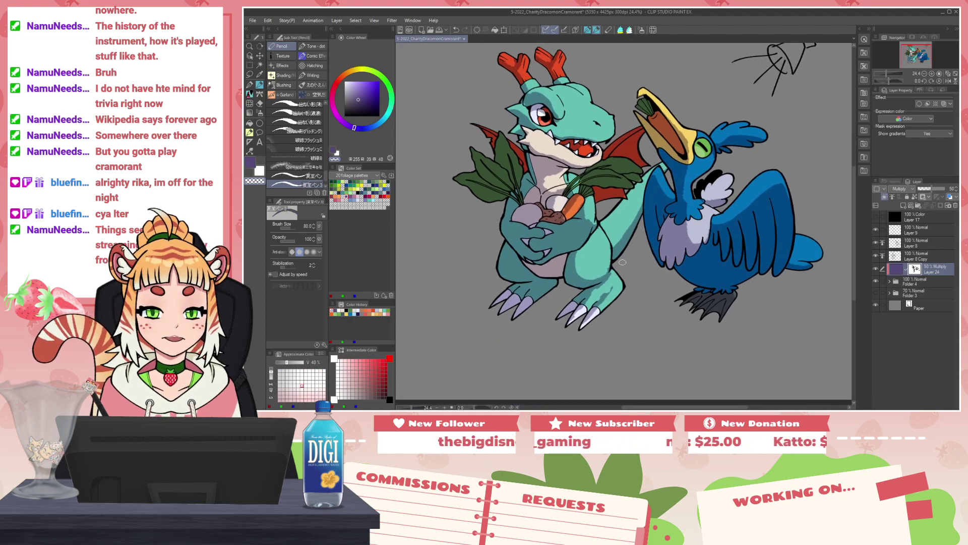
pyautogui.press(']')
pyautogui.press(']')
pyautogui.press(']')
pyautogui.press(']')
pyautogui.press('c')
pyautogui.moveTo(557, 284); pyautogui.dragTo(559, 283)
pyautogui.press('c')
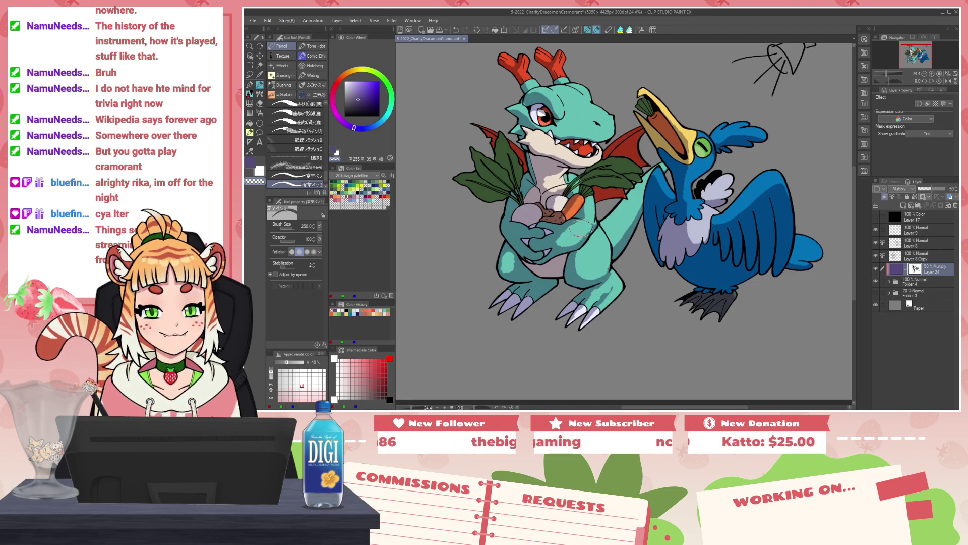
# Step: Reduce the brush to 170, mask the shading off Dracomon's arm and the turnips it holds, and undo the last stroke
pyautogui.press('[')
pyautogui.press('[')
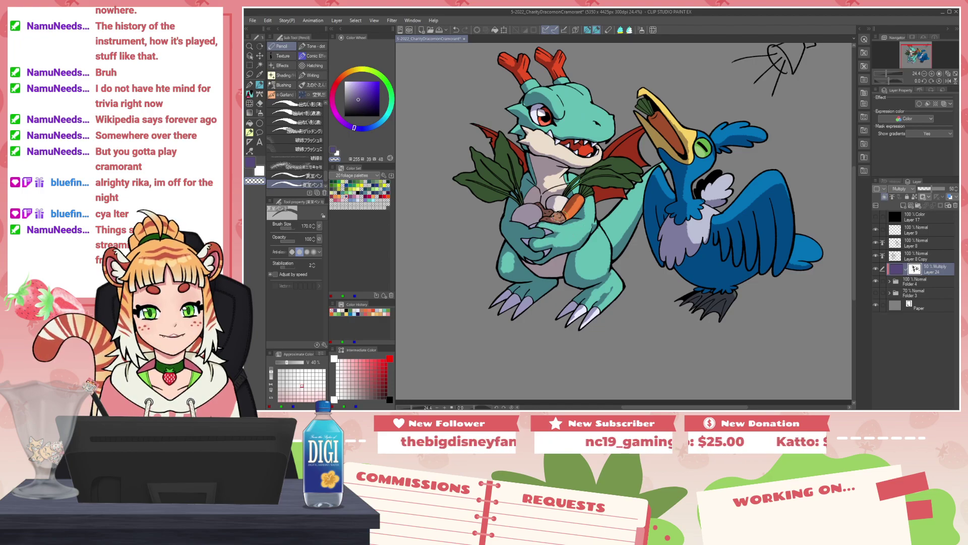
pyautogui.press('c')
pyautogui.press('c')
pyautogui.press('c')
pyautogui.press('c')
pyautogui.moveTo(536, 208)
pyautogui.mouseDown()
pyautogui.moveTo(524, 202)
pyautogui.moveTo(535, 200)
pyautogui.mouseUp()
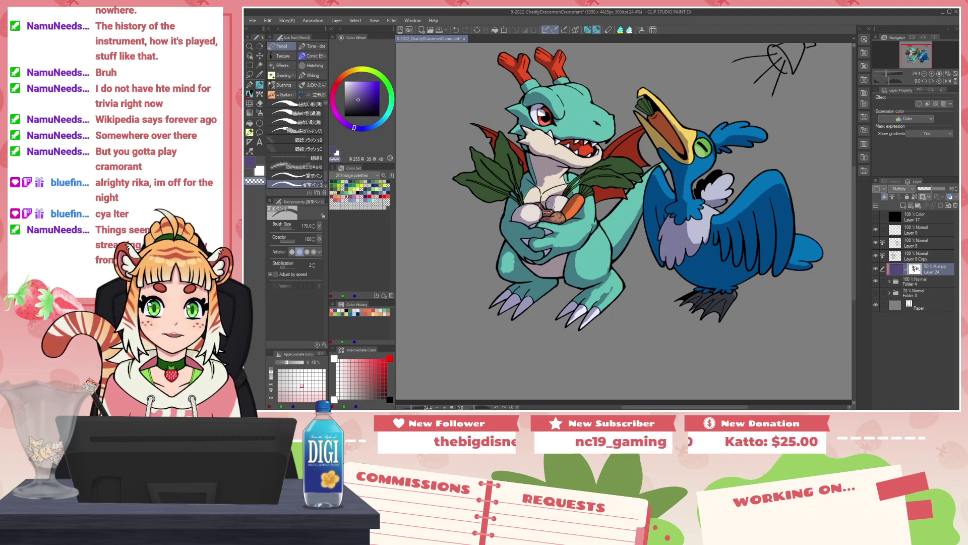
pyautogui.hotkey('ctrl', 'z')
# Step: Reduce the brush to 60 and start masking the shading off the leaves below Dracomon's jaw
pyautogui.moveTo(646, 95); pyautogui.dragTo(611, 134)
pyautogui.scroll(2, 602, 231)
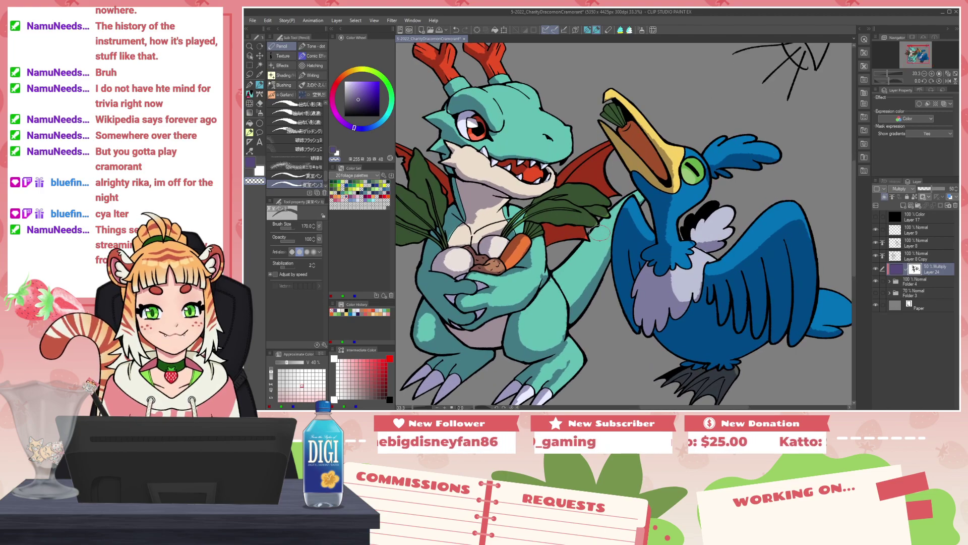
pyautogui.moveTo(561, 215); pyautogui.dragTo(612, 228)
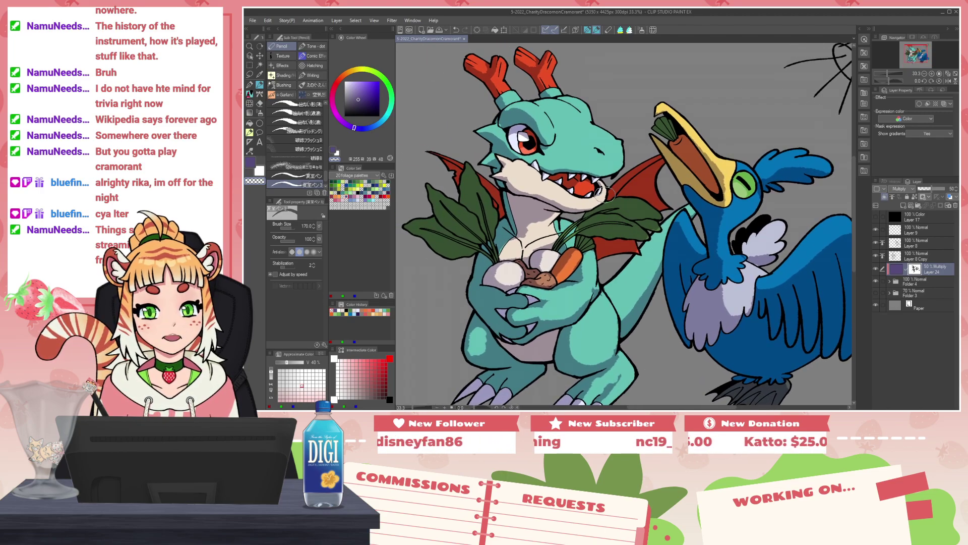
pyautogui.scroll(6, 603, 196)
pyautogui.press('[')
pyautogui.press('[')
pyautogui.press('[')
pyautogui.press('[')
pyautogui.press('[')
pyautogui.press('[')
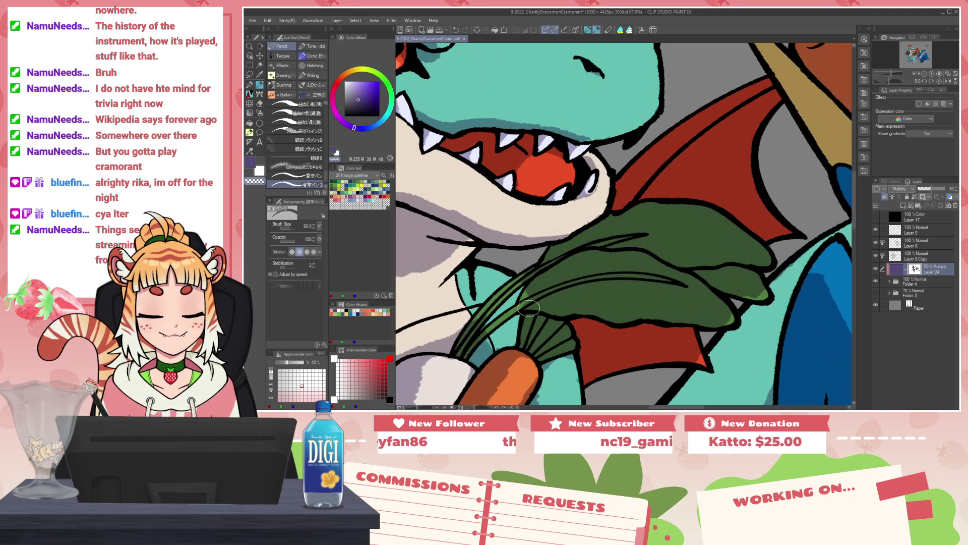
pyautogui.moveTo(648, 299)
pyautogui.mouseDown()
pyautogui.moveTo(515, 248)
pyautogui.moveTo(655, 282)
pyautogui.mouseUp()
# Step: Enlarge the brush to 170 and clear the shading from the carrot-side leaves and the red wing behind them
pyautogui.press(']')
pyautogui.press(']')
pyautogui.press(']')
pyautogui.press(']')
pyautogui.press(']')
pyautogui.press(']')
pyautogui.moveTo(551, 238)
pyautogui.mouseDown()
pyautogui.moveTo(612, 254)
pyautogui.moveTo(612, 241)
pyautogui.moveTo(565, 227)
pyautogui.moveTo(629, 253)
pyautogui.moveTo(638, 213)
pyautogui.moveTo(499, 233)
pyautogui.moveTo(522, 218)
pyautogui.moveTo(497, 235)
pyautogui.moveTo(608, 184)
pyautogui.moveTo(628, 190)
pyautogui.moveTo(604, 222)
pyautogui.moveTo(701, 238)
pyautogui.moveTo(571, 155)
pyautogui.moveTo(712, 63)
pyautogui.moveTo(573, 149)
pyautogui.moveTo(566, 165)
pyautogui.moveTo(611, 166)
pyautogui.moveTo(661, 132)
pyautogui.moveTo(617, 165)
pyautogui.moveTo(710, 203)
pyautogui.moveTo(676, 156)
pyautogui.moveTo(660, 159)
pyautogui.moveTo(687, 120)
pyautogui.moveTo(708, 199)
pyautogui.moveTo(718, 192)
pyautogui.moveTo(693, 161)
pyautogui.moveTo(664, 152)
pyautogui.moveTo(689, 169)
pyautogui.moveTo(590, 298)
pyautogui.moveTo(532, 300)
pyautogui.moveTo(542, 301)
pyautogui.moveTo(535, 353)
pyautogui.moveTo(549, 312)
pyautogui.moveTo(636, 307)
pyautogui.moveTo(588, 302)
pyautogui.moveTo(620, 308)
pyautogui.moveTo(639, 330)
pyautogui.moveTo(558, 341)
pyautogui.moveTo(572, 317)
pyautogui.moveTo(600, 338)
pyautogui.mouseUp()
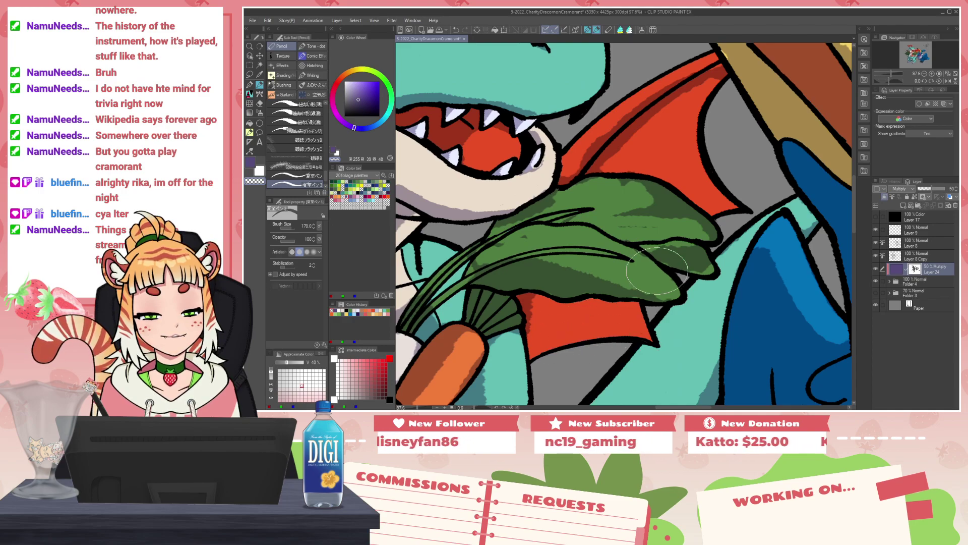
# Step: Reduce the brush to 100 and refine the lit areas on the turnip leaves and the wing at Dracomon's other side
pyautogui.scroll(-8, 657, 272)
pyautogui.scroll(3, 655, 272)
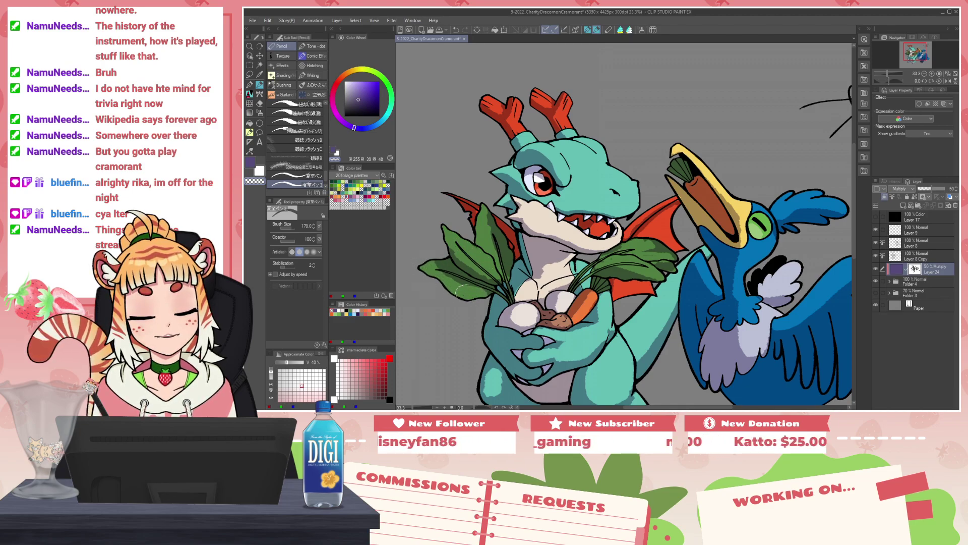
pyautogui.press('[')
pyautogui.press('[')
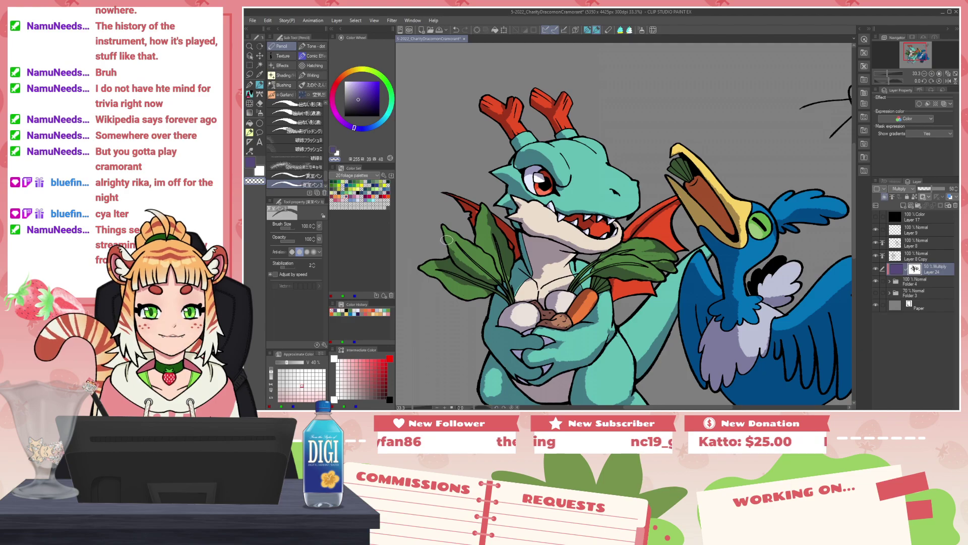
pyautogui.press('c')
pyautogui.moveTo(448, 238); pyautogui.dragTo(485, 277)
pyautogui.press('c')
pyautogui.moveTo(447, 234); pyautogui.dragTo(486, 271)
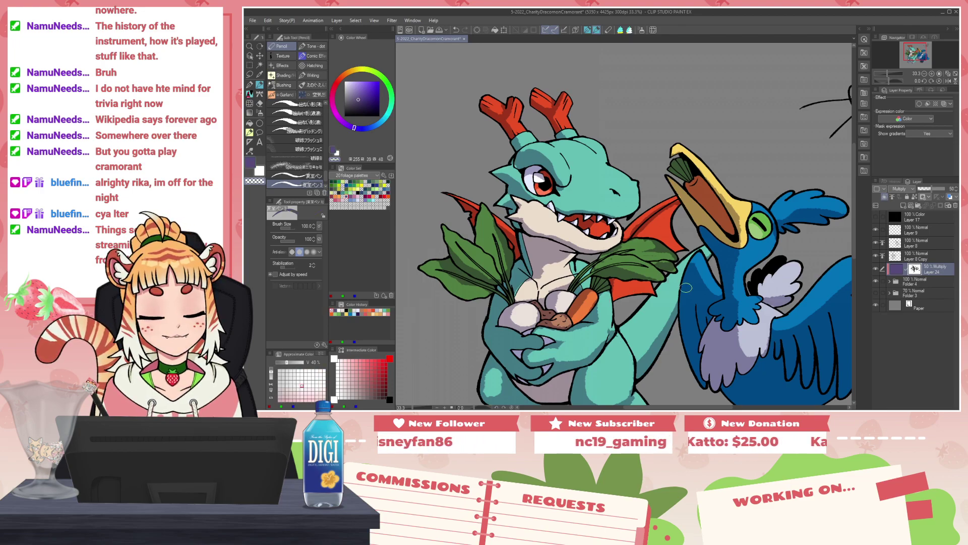
# Step: Reduce the brush to 60 and touch up the lit area on Cramorant's lower tail feathers
pyautogui.moveTo(676, 351); pyautogui.dragTo(639, 304)
pyautogui.moveTo(597, 331); pyautogui.dragTo(631, 287)
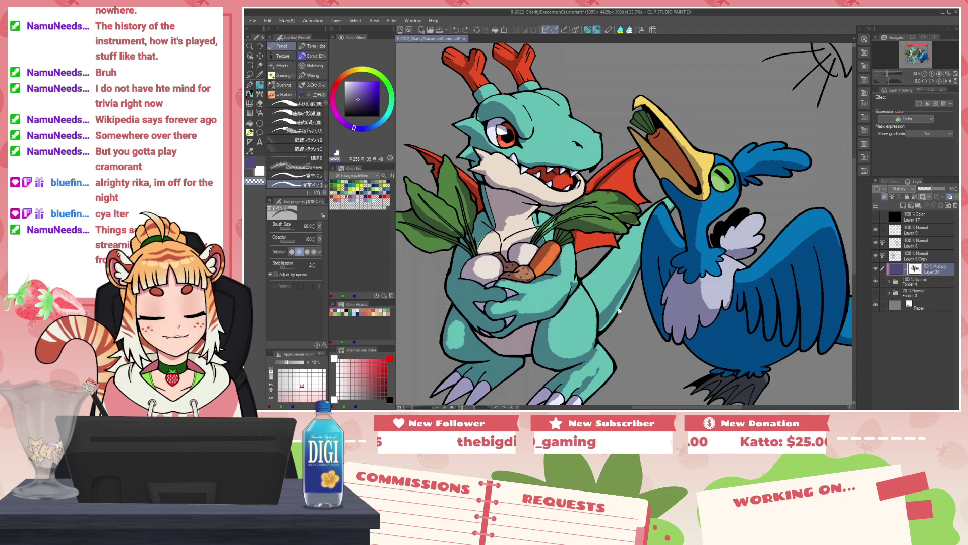
pyautogui.moveTo(699, 296); pyautogui.dragTo(613, 309)
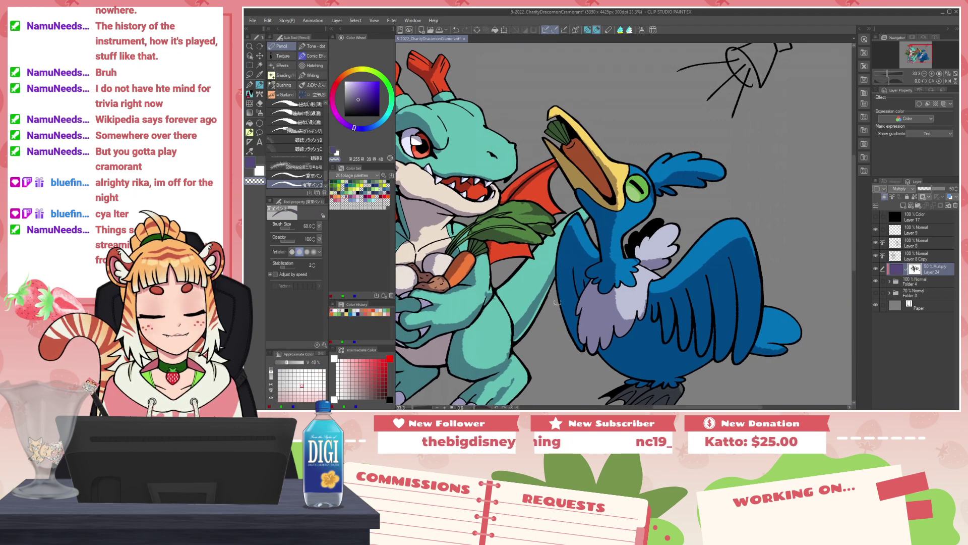
pyautogui.moveTo(695, 366); pyautogui.dragTo(600, 320)
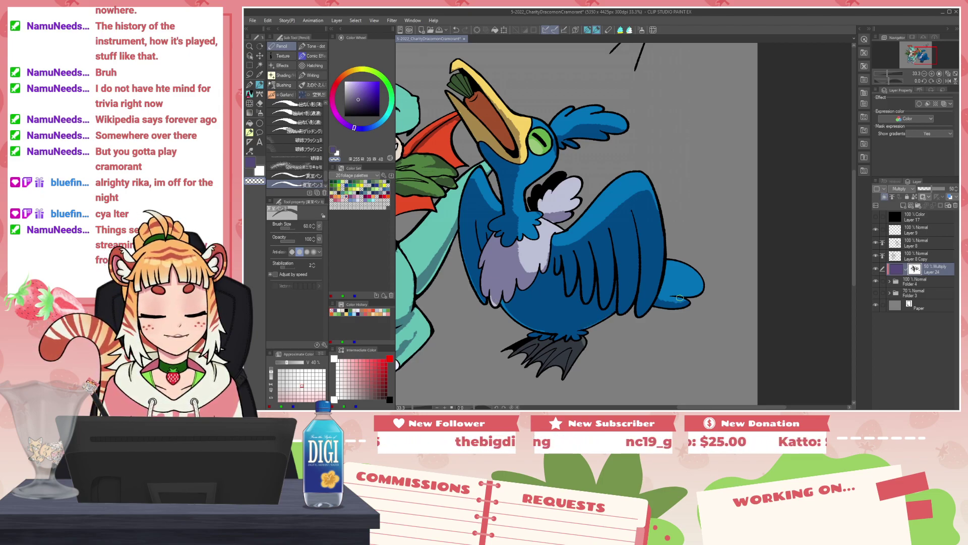
pyautogui.press('c')
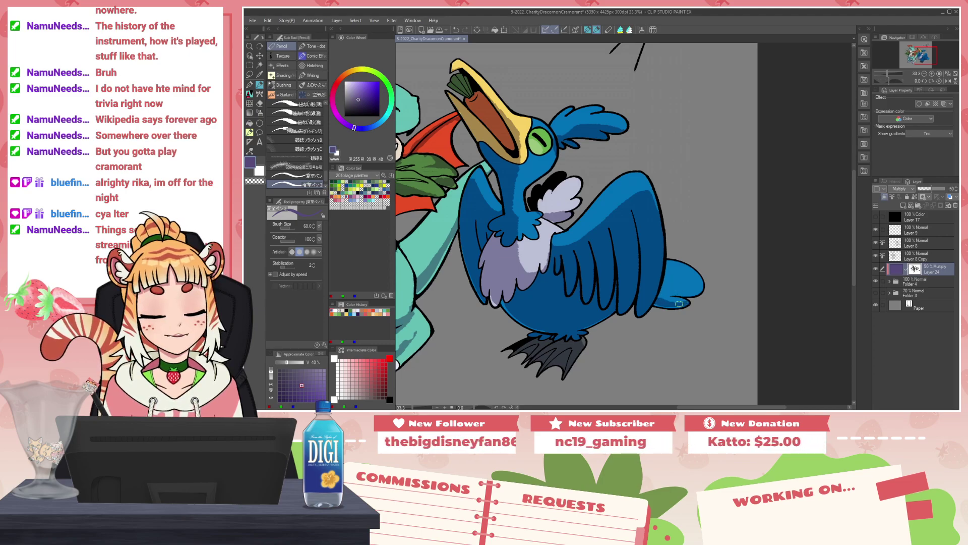
pyautogui.press('c')
# Step: Mask the shading off the lit parts of Cramorant's webbed feet, alternating between painting and erasing
pyautogui.press('c')
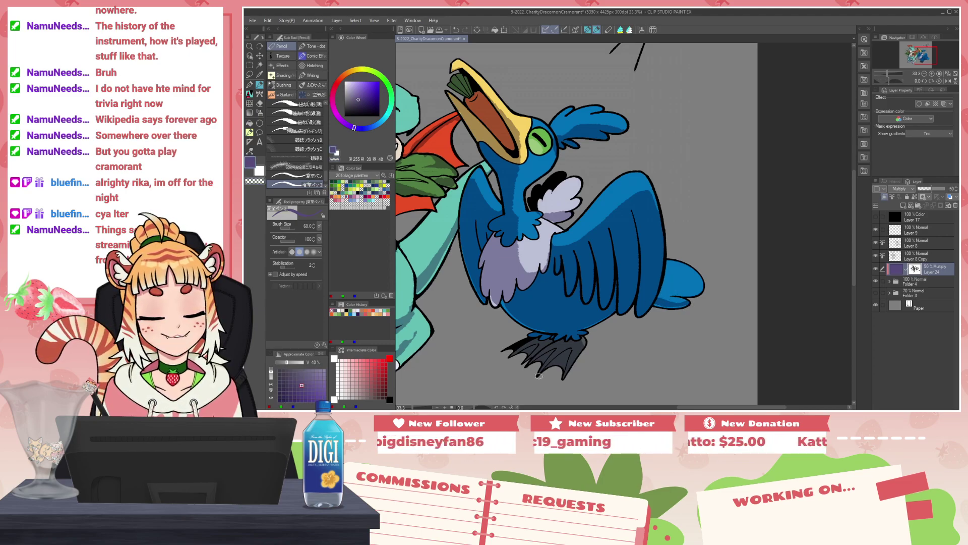
pyautogui.press('c')
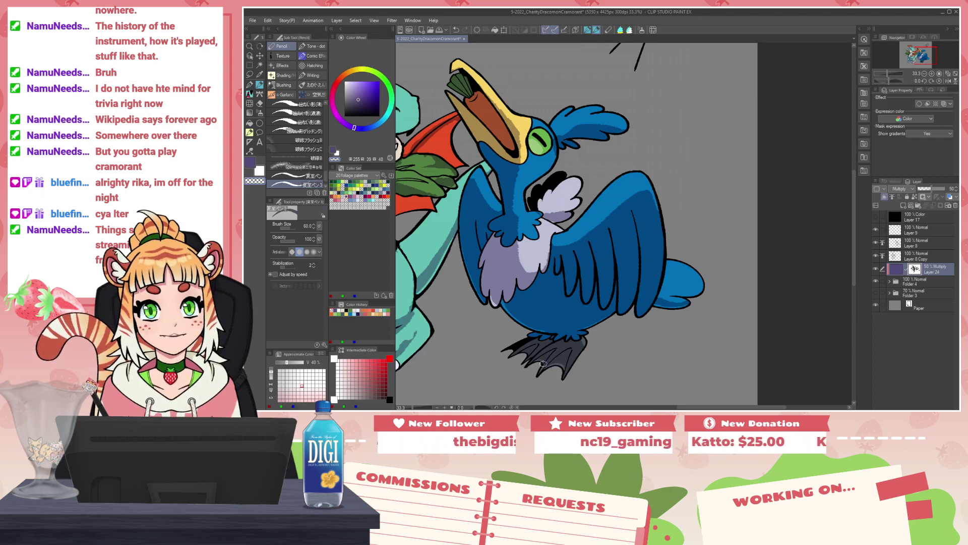
pyautogui.press('c')
pyautogui.press('c')
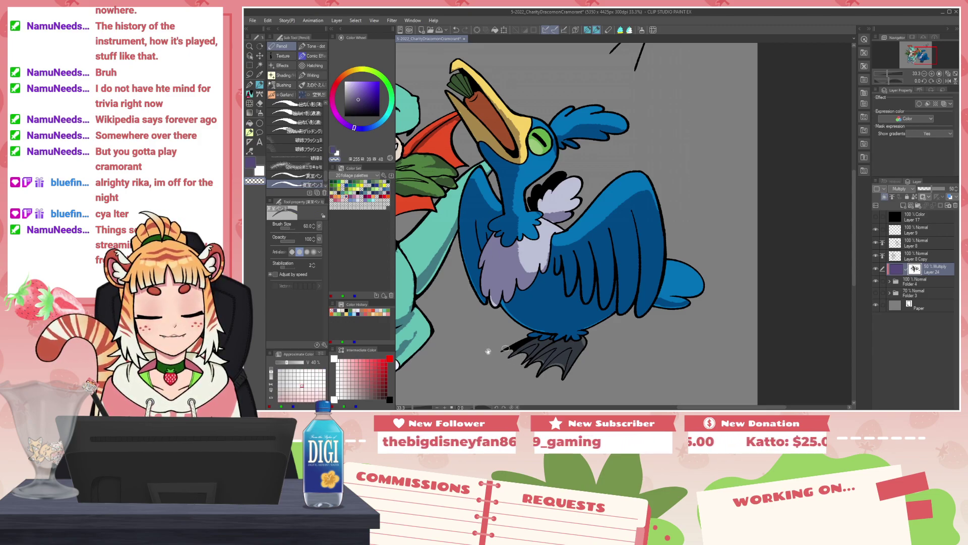
# Step: Touch up the shading on the foot and claws of Dracomon's leg nearest Cramorant
pyautogui.moveTo(499, 348); pyautogui.dragTo(670, 299)
pyautogui.press('c')
pyautogui.moveTo(579, 289); pyautogui.dragTo(582, 288)
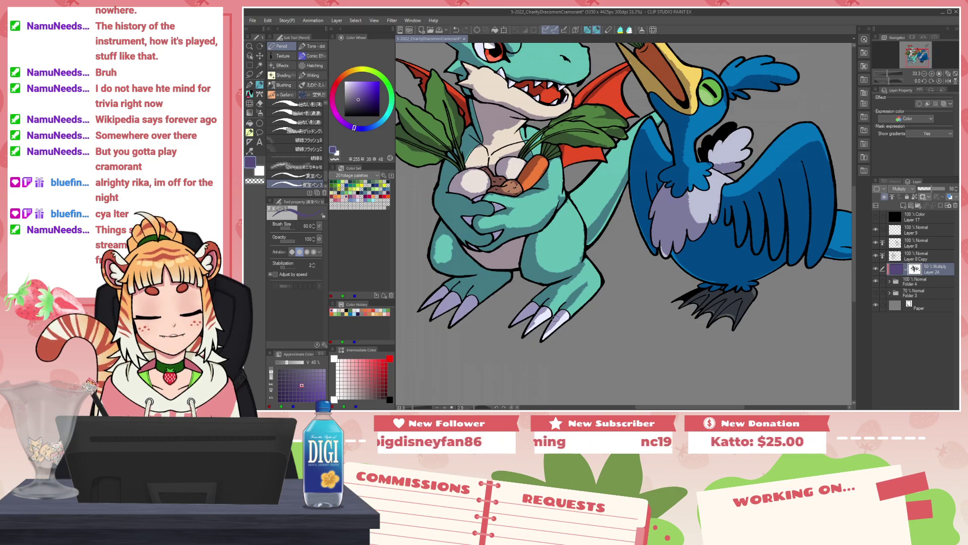
pyautogui.press('c')
pyautogui.moveTo(549, 335)
pyautogui.mouseDown()
pyautogui.moveTo(557, 323)
pyautogui.moveTo(546, 338)
pyautogui.mouseUp()
pyautogui.press('c')
# Step: Refine the shadow edge over the top of that foot and its toes
pyautogui.moveTo(586, 281); pyautogui.dragTo(566, 300)
pyautogui.keyDown('alt'); pyautogui.click(566, 300); pyautogui.keyUp('alt')
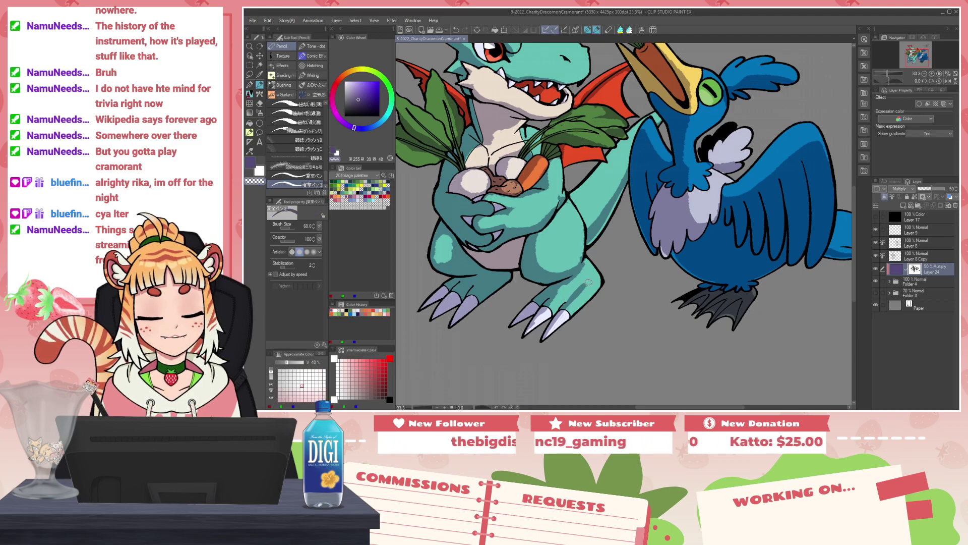
pyautogui.keyDown('alt'); pyautogui.click(575, 291); pyautogui.keyUp('alt')
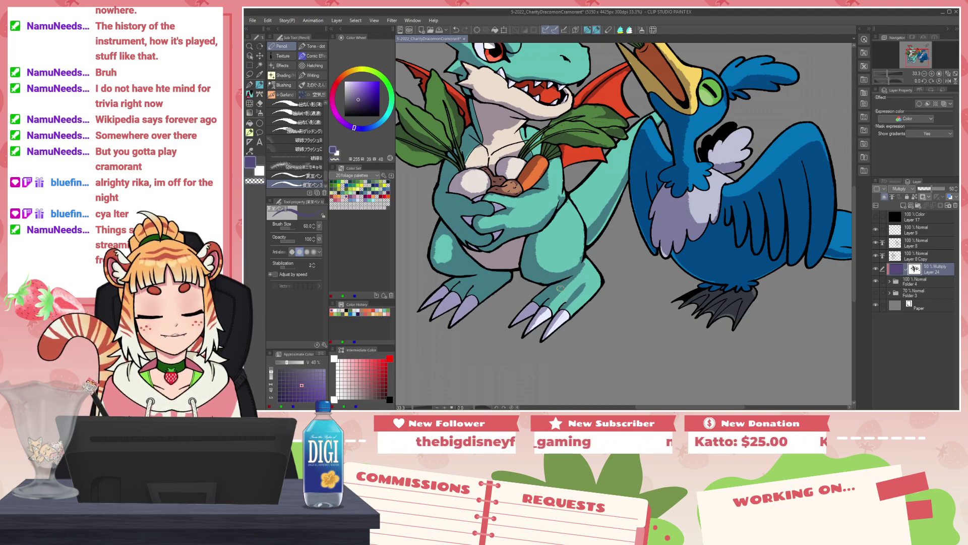
pyautogui.keyDown('alt'); pyautogui.click(570, 272); pyautogui.keyUp('alt')
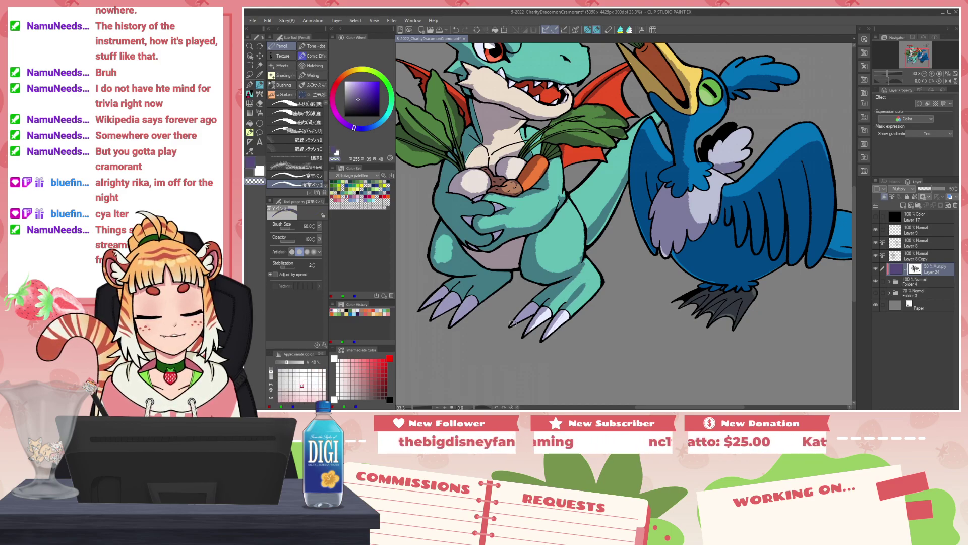
pyautogui.keyDown('alt'); pyautogui.click(553, 285); pyautogui.keyUp('alt')
pyautogui.keyDown('alt'); pyautogui.click(507, 327); pyautogui.keyUp('alt')
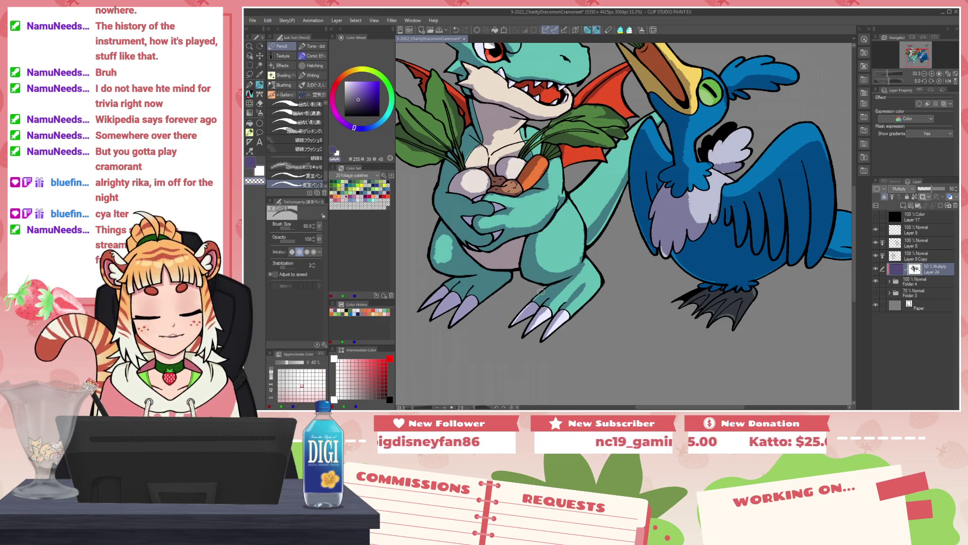
# Step: Enlarge the brush to 100 and reshape the lit area on the thigh of Dracomon's leg farther from Cramorant
pyautogui.moveTo(541, 291); pyautogui.dragTo(631, 279)
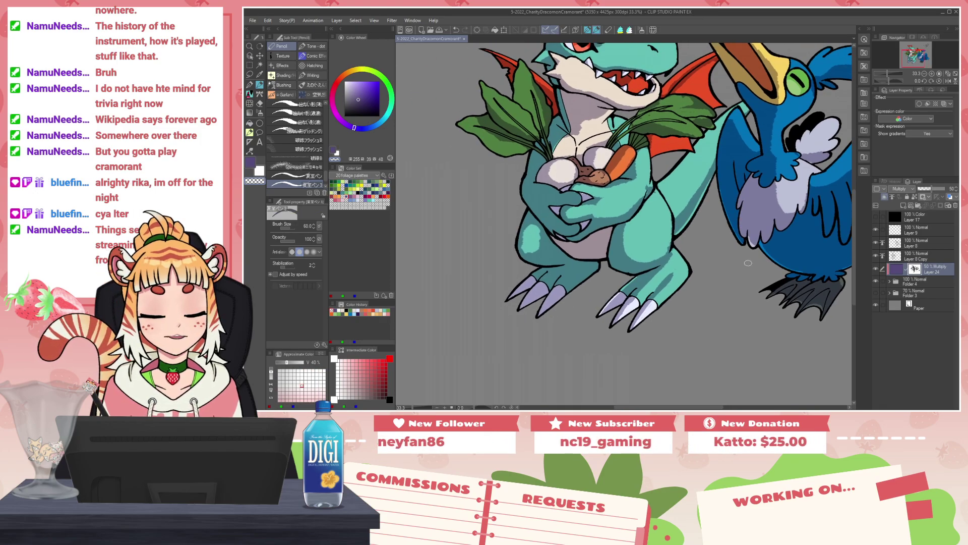
pyautogui.hotkey('ctrl', '0')
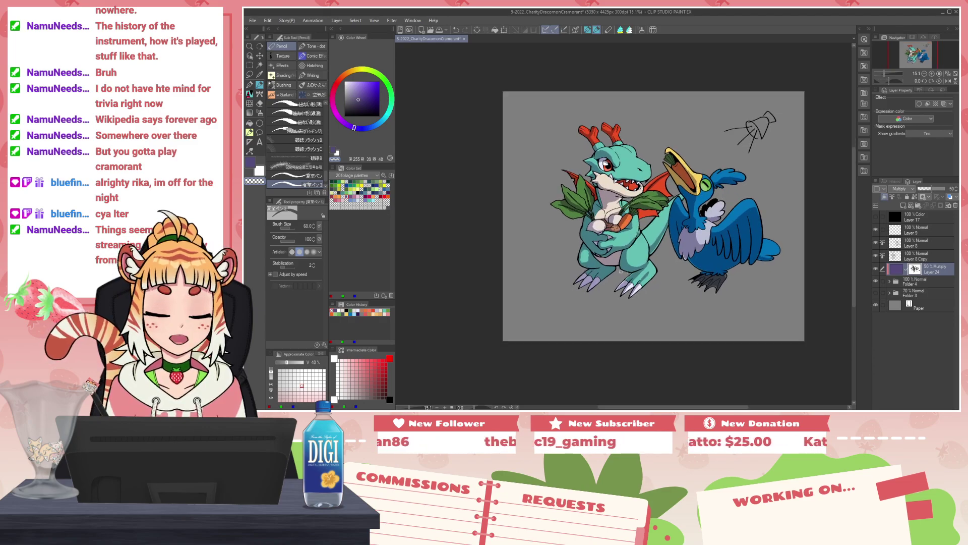
pyautogui.scroll(3, 626, 273)
pyautogui.press('c')
pyautogui.moveTo(557, 234); pyautogui.dragTo(553, 251)
pyautogui.press('c')
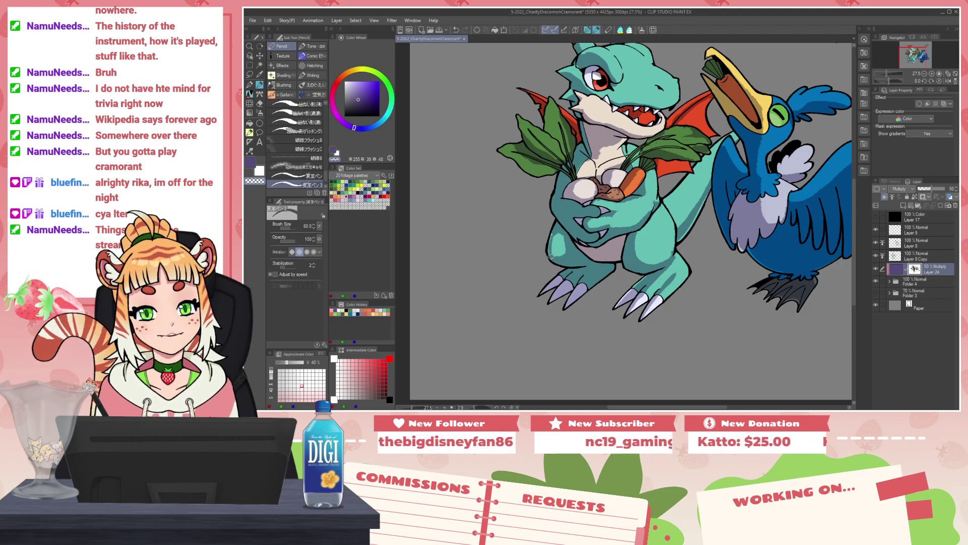
pyautogui.press('c')
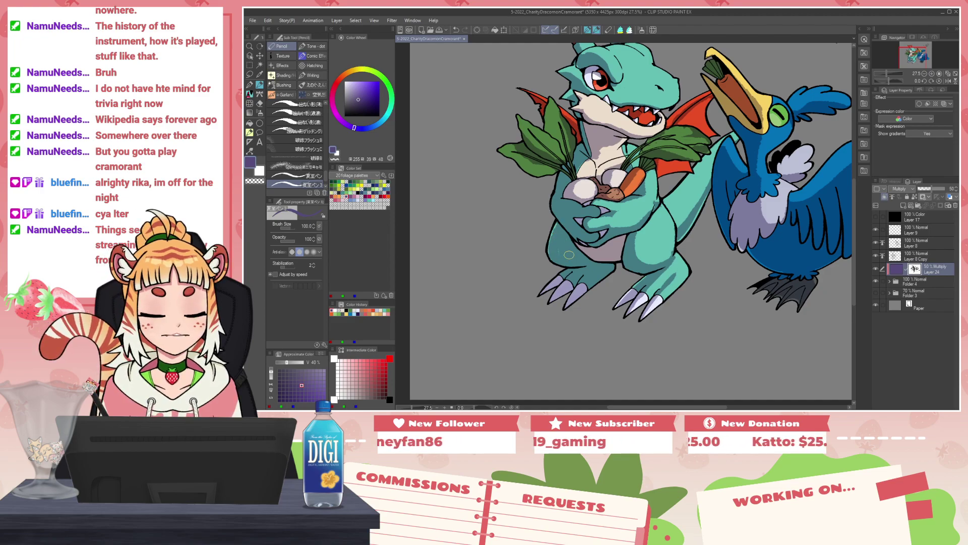
pyautogui.press('c')
pyautogui.moveTo(555, 247)
pyautogui.mouseDown()
pyautogui.moveTo(553, 222)
pyautogui.moveTo(547, 257)
pyautogui.moveTo(558, 223)
pyautogui.moveTo(554, 254)
pyautogui.moveTo(557, 227)
pyautogui.moveTo(565, 266)
pyautogui.mouseUp()
pyautogui.press('c')
pyautogui.press('c')
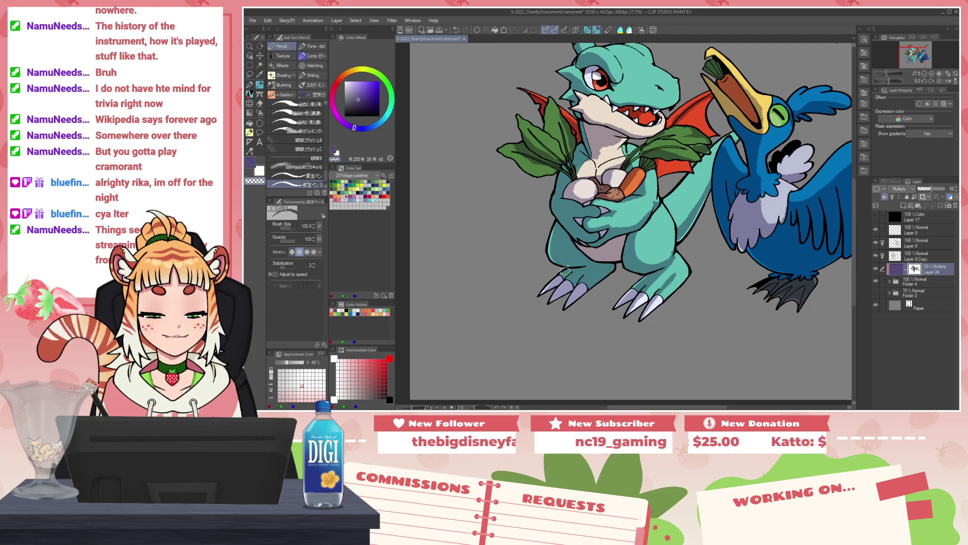
# Step: Refine the shading on the foot and claws below that thigh, alternating between painting and erasing
pyautogui.press('c')
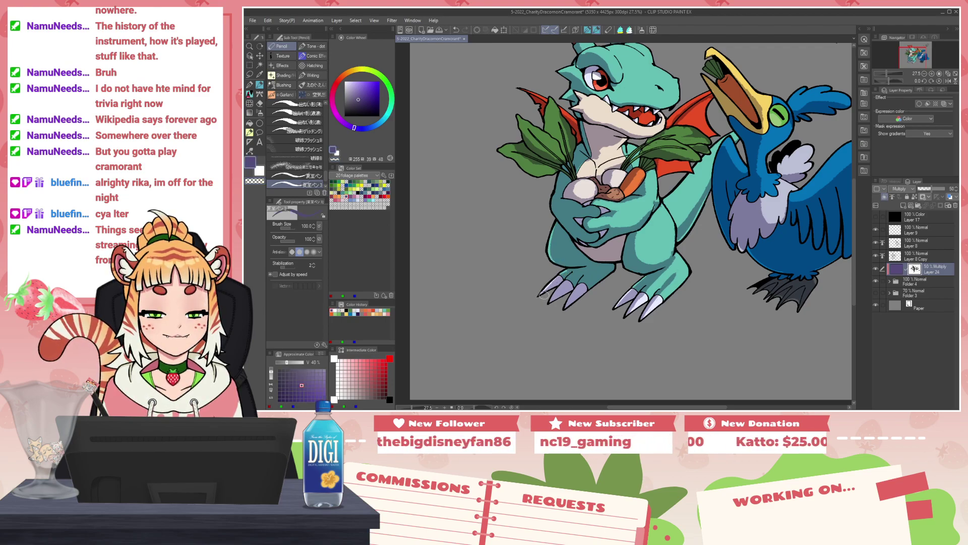
pyautogui.press('c')
pyautogui.press('c')
pyautogui.press('c')
pyautogui.press('c')
pyautogui.press('c')
pyautogui.press('c')
pyautogui.press('c')
pyautogui.press('c')
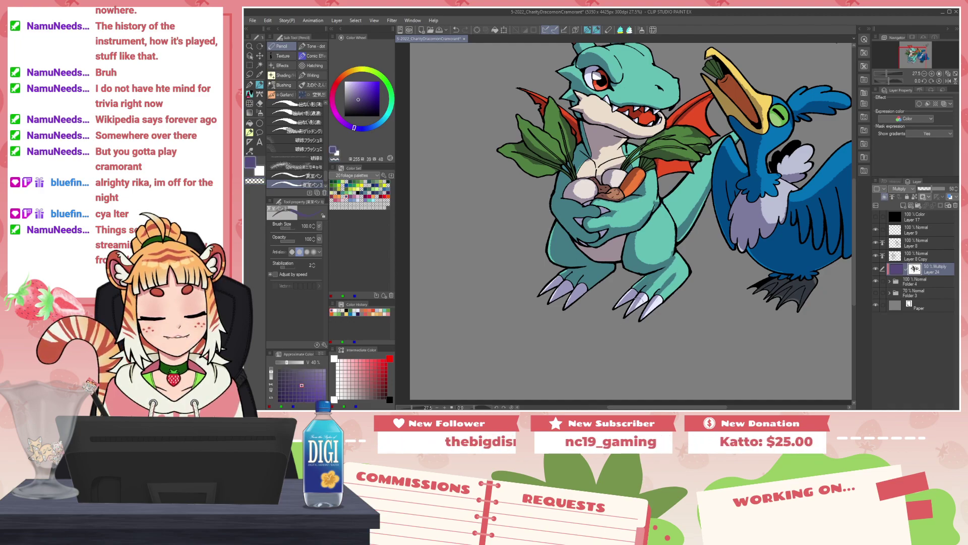
# Step: Reduce the brush to 60 and refine the shading on Dracomon's lower wing, below the leaves nearest Cramorant
pyautogui.press('c')
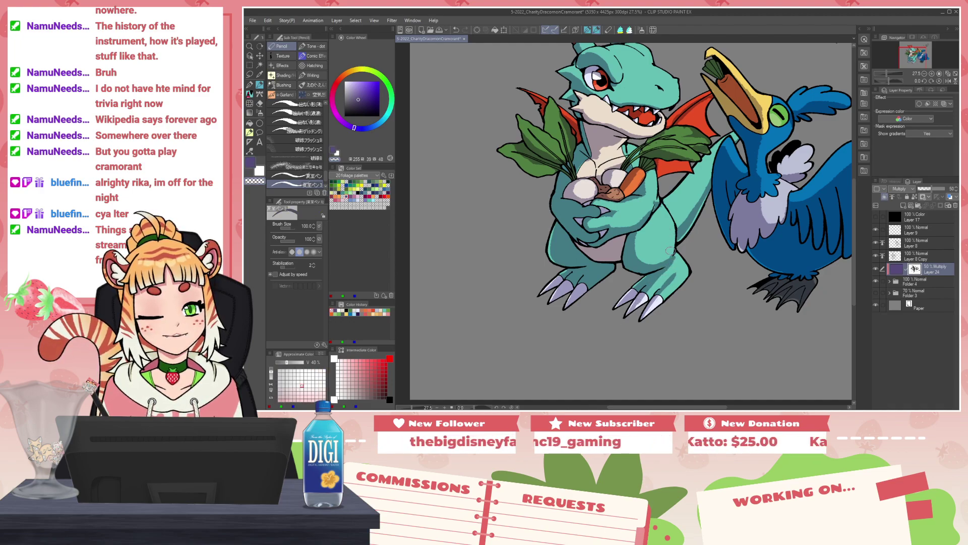
pyautogui.moveTo(711, 205); pyautogui.dragTo(675, 301)
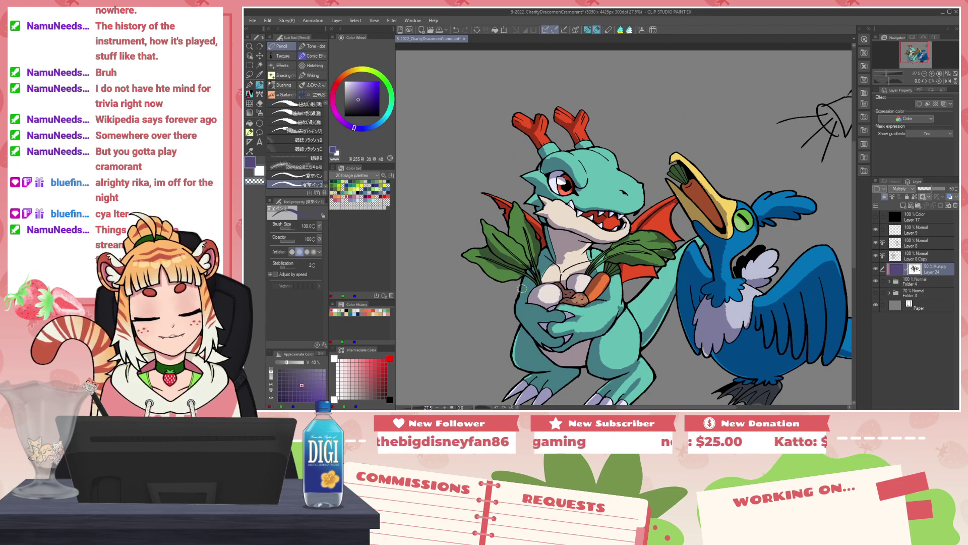
pyautogui.press('c')
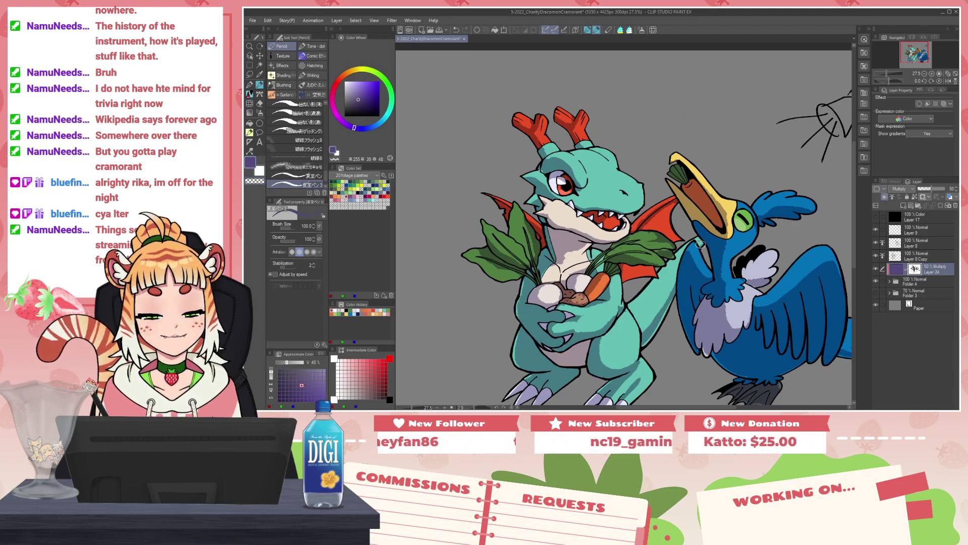
pyautogui.press('c')
pyautogui.moveTo(623, 269); pyautogui.dragTo(646, 272)
pyautogui.press('c')
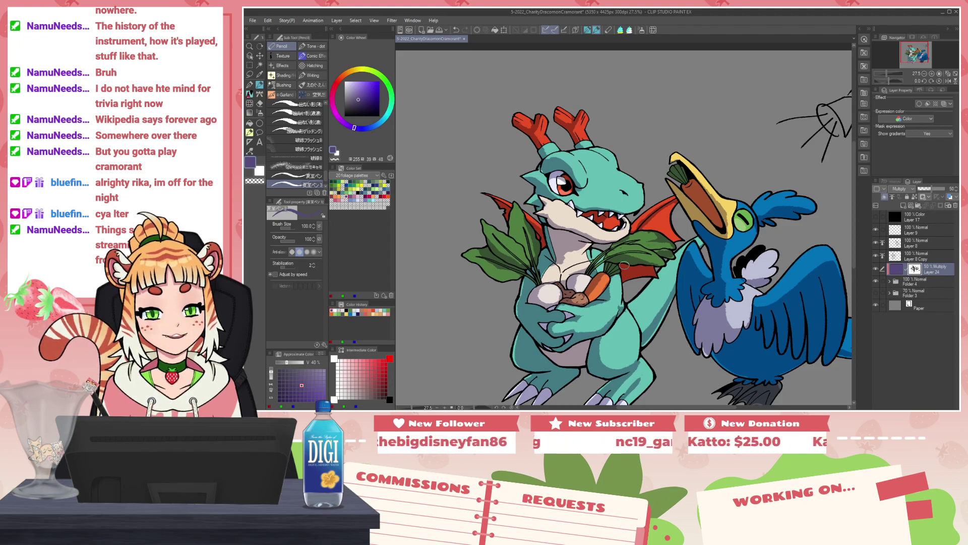
pyautogui.press('c')
pyautogui.moveTo(625, 278); pyautogui.dragTo(651, 276)
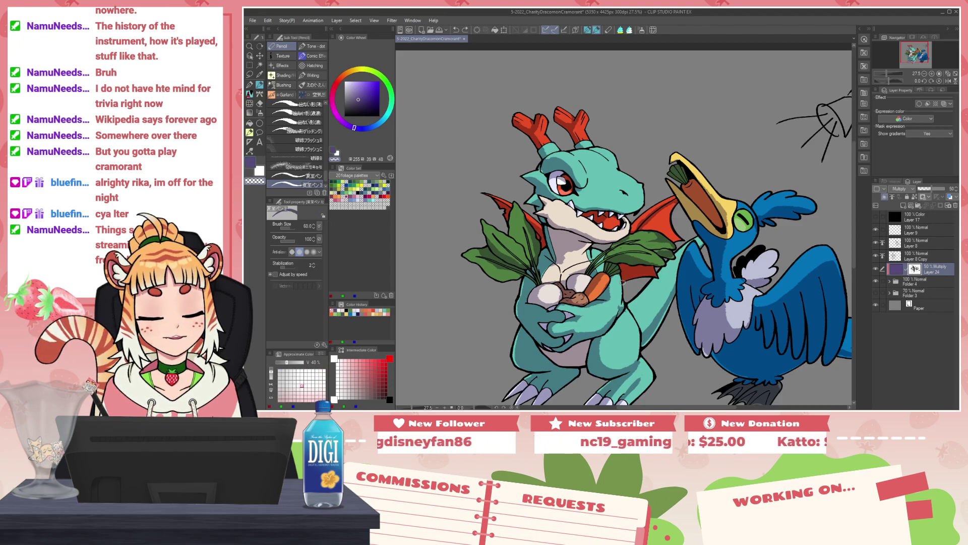
pyautogui.press('c')
pyautogui.moveTo(656, 276); pyautogui.dragTo(647, 275)
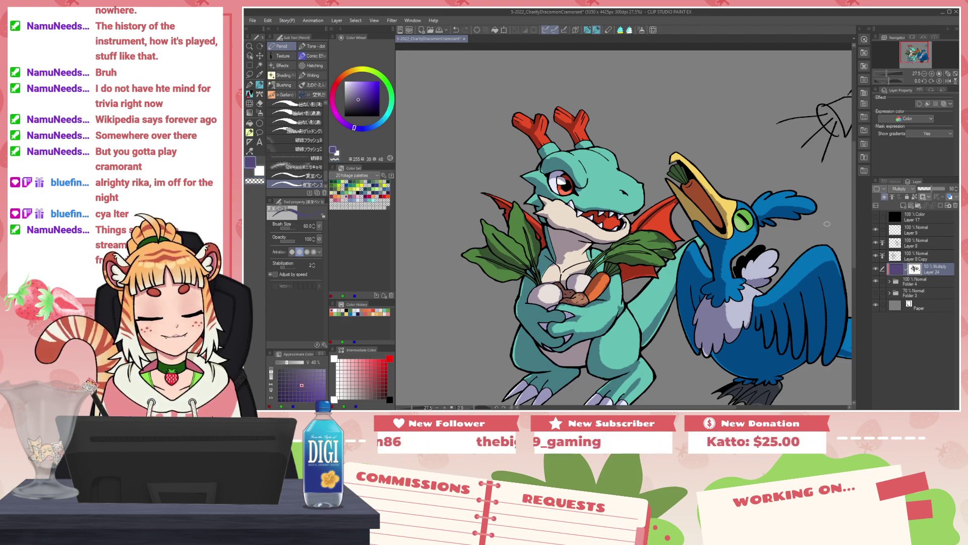
# Step: Refine the shading on the upright leaves of the bunch Dracomon holds farther from Cramorant
pyautogui.scroll(-3, 688, 270)
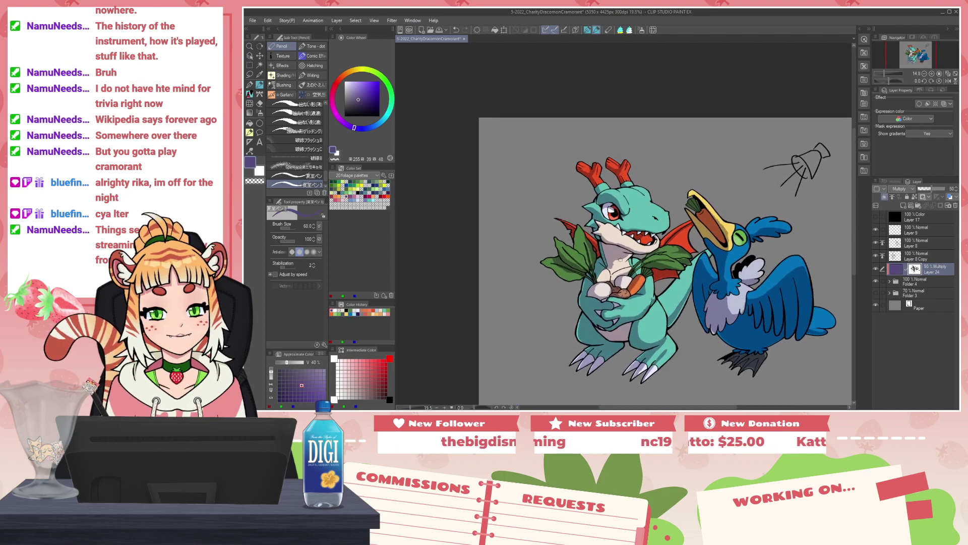
pyautogui.scroll(7, 570, 222)
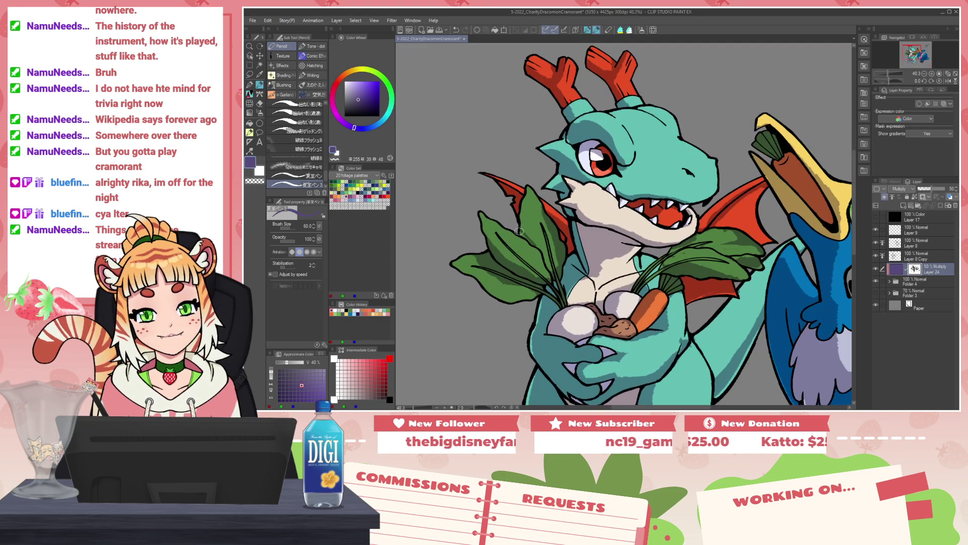
pyautogui.press('c')
pyautogui.moveTo(545, 253); pyautogui.dragTo(543, 251)
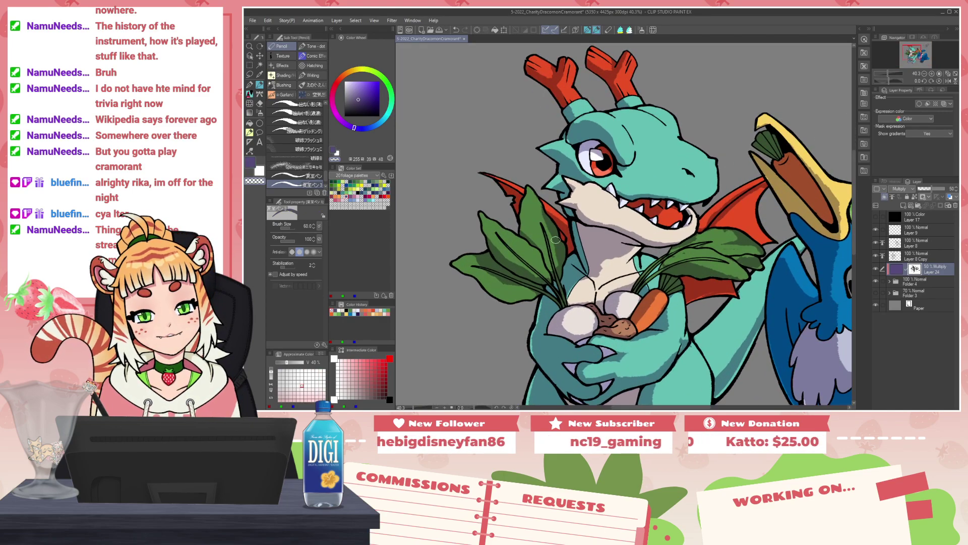
pyautogui.moveTo(541, 209); pyautogui.dragTo(549, 231)
# Step: Enlarge the brush and rework the shadow edges across the base and lower outer leaves of that bunch
pyautogui.press(']')
pyautogui.press(']')
pyautogui.press(']')
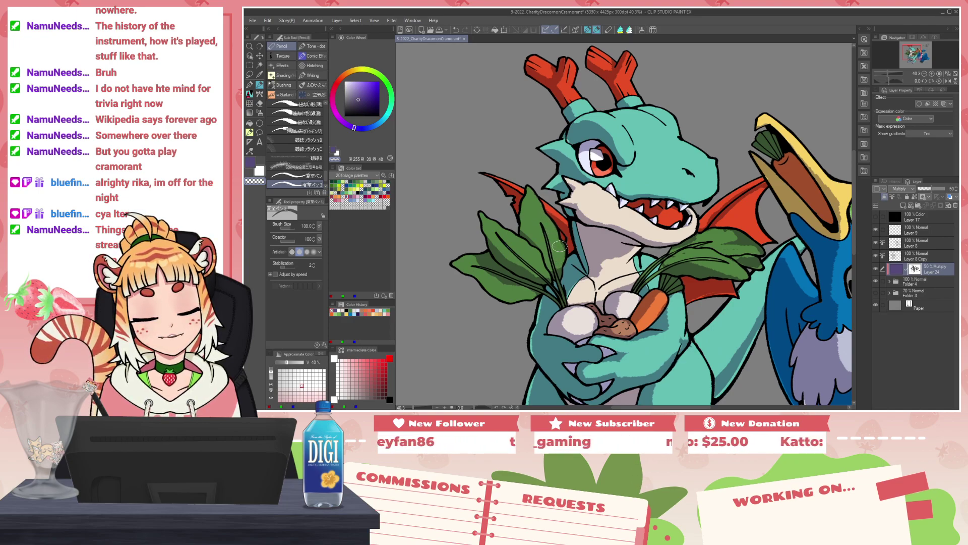
pyautogui.press('c')
pyautogui.moveTo(550, 266)
pyautogui.mouseDown()
pyautogui.moveTo(558, 272)
pyautogui.moveTo(553, 261)
pyautogui.mouseUp()
pyautogui.press('c')
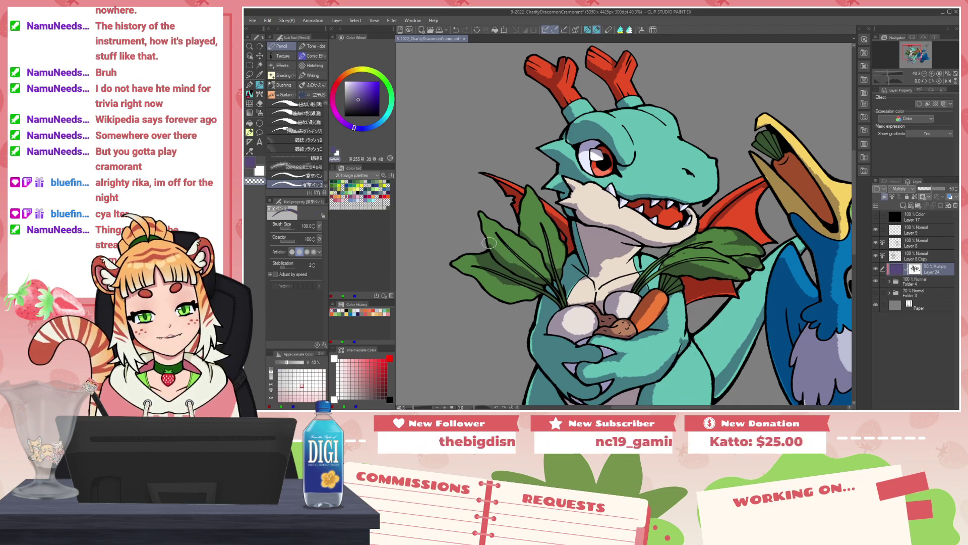
pyautogui.press('c')
pyautogui.moveTo(499, 261); pyautogui.dragTo(543, 274)
pyautogui.press('c')
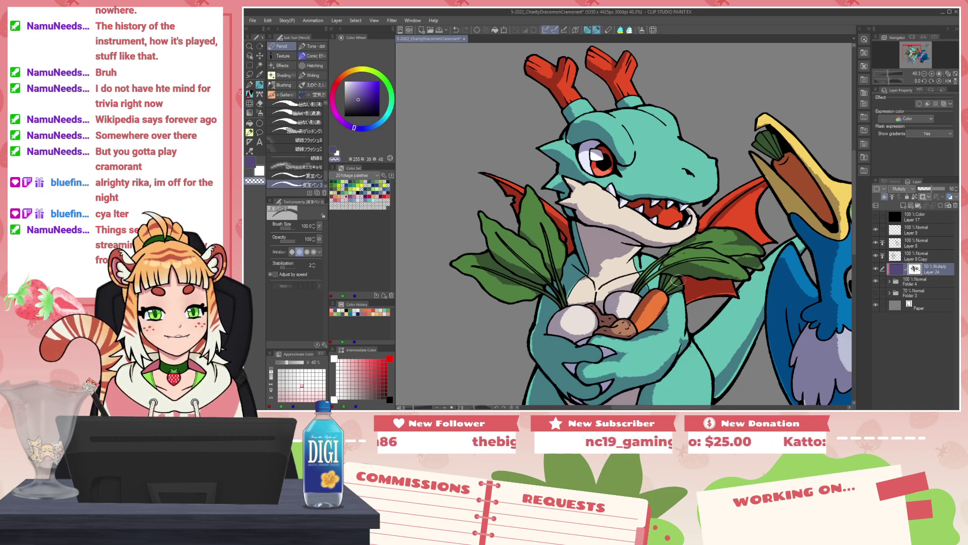
# Step: Refine the shading from Cramorant's lower beak down to its neck with a size 60 brush
pyautogui.moveTo(802, 255)
pyautogui.mouseDown()
pyautogui.moveTo(761, 250)
pyautogui.moveTo(626, 273)
pyautogui.mouseUp()
pyautogui.moveTo(613, 184); pyautogui.dragTo(648, 228)
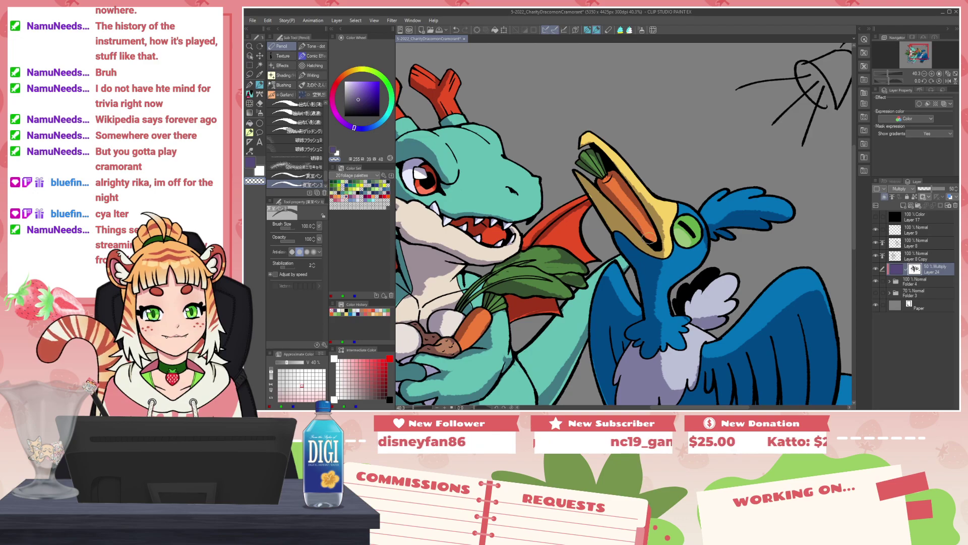
pyautogui.press('c')
pyautogui.press('[')
pyautogui.press('[')
pyautogui.press('c')
pyautogui.moveTo(579, 176)
pyautogui.mouseDown()
pyautogui.moveTo(634, 265)
pyautogui.moveTo(648, 315)
pyautogui.mouseUp()
pyautogui.press('c')
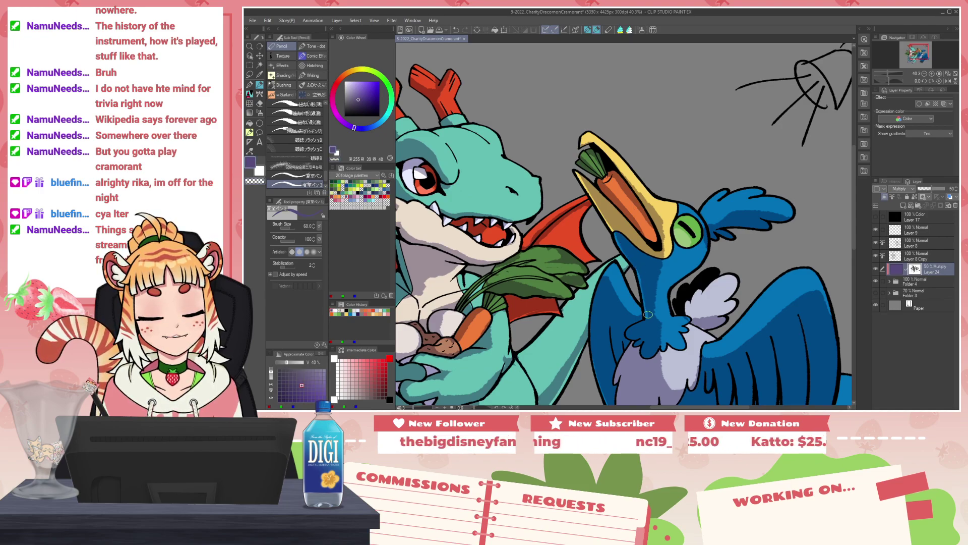
# Step: Reshape the shadow along Cramorant's throat and the side of its neck facing Dracomon
pyautogui.press('c')
pyautogui.moveTo(639, 273); pyautogui.dragTo(645, 314)
pyautogui.moveTo(621, 245)
pyautogui.mouseDown()
pyautogui.moveTo(638, 271)
pyautogui.moveTo(637, 263)
pyautogui.mouseUp()
pyautogui.press('c')
pyautogui.moveTo(649, 339); pyautogui.dragTo(640, 272)
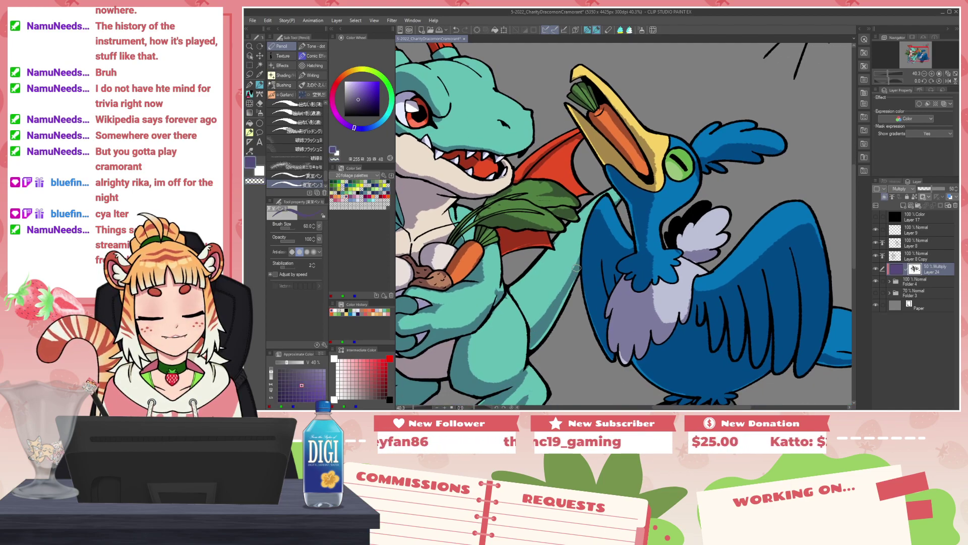
# Step: Touch up the shading on Dracomon's hands and claws beneath the held vegetables
pyautogui.press('c')
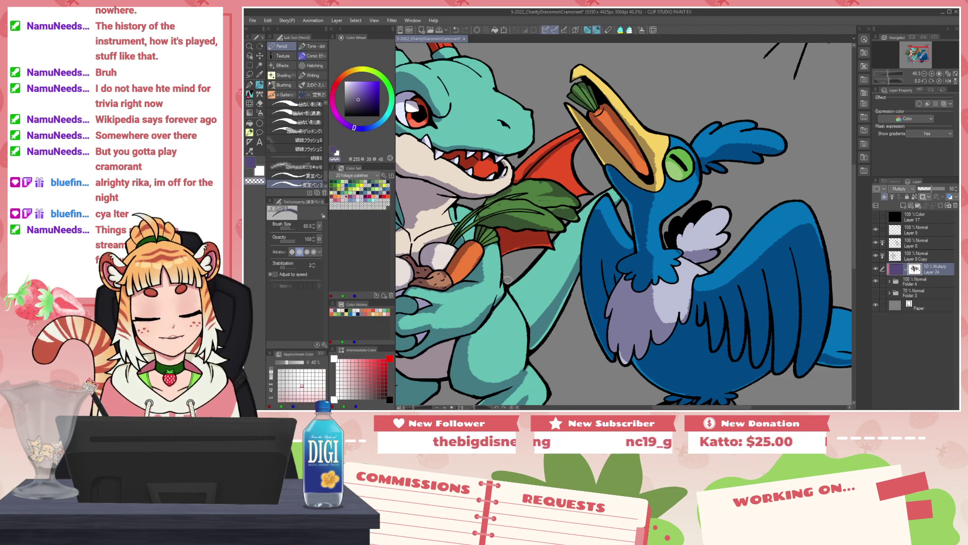
pyautogui.moveTo(454, 333); pyautogui.dragTo(607, 286)
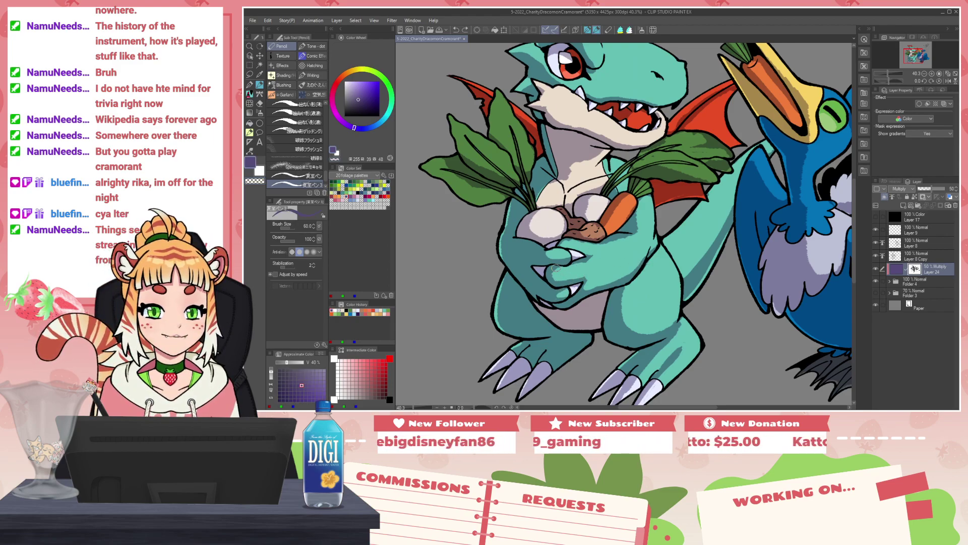
pyautogui.press('c')
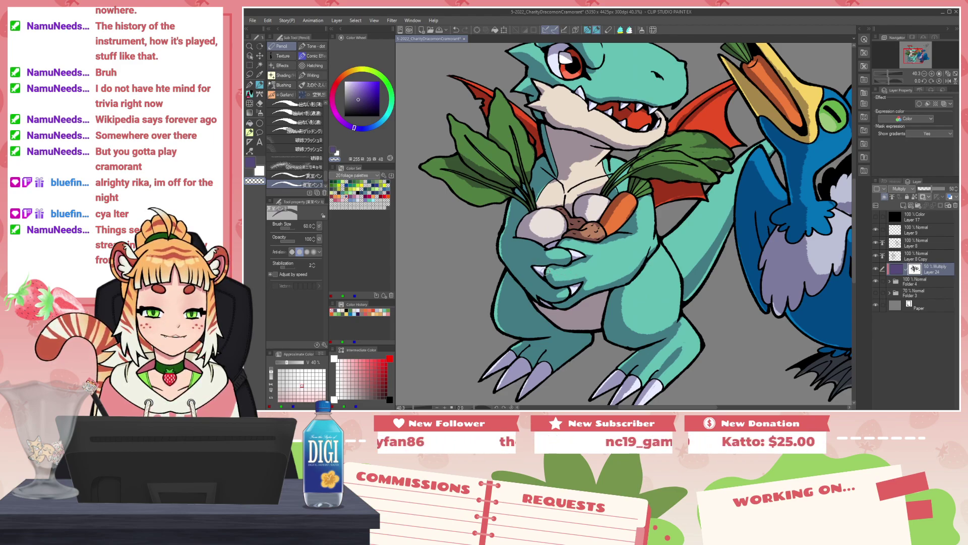
pyautogui.press('c')
pyautogui.moveTo(535, 265)
pyautogui.mouseDown()
pyautogui.moveTo(553, 257)
pyautogui.moveTo(559, 279)
pyautogui.moveTo(571, 273)
pyautogui.mouseUp()
pyautogui.press('c')
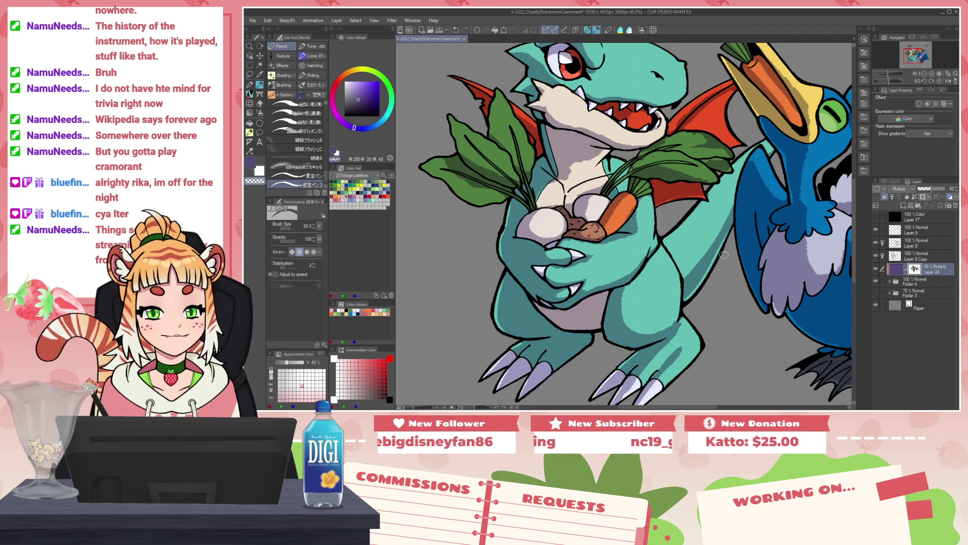
# Step: Enlarge the brush to 150 and rework the lit area down the outer edge of Cramorant's spread wing
pyautogui.scroll(-5, 722, 254)
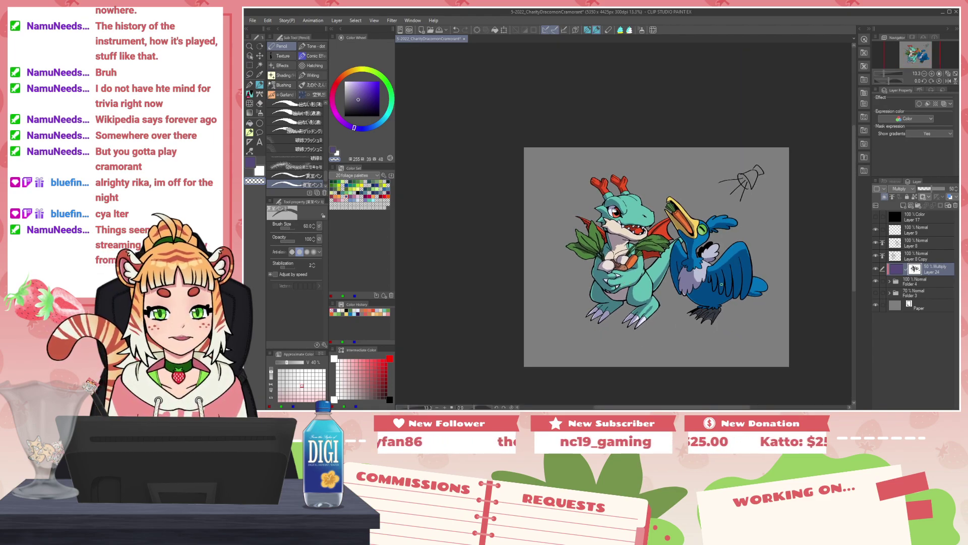
pyautogui.scroll(3, 721, 284)
pyautogui.moveTo(698, 210); pyautogui.dragTo(708, 260)
pyautogui.press('c')
pyautogui.press(']')
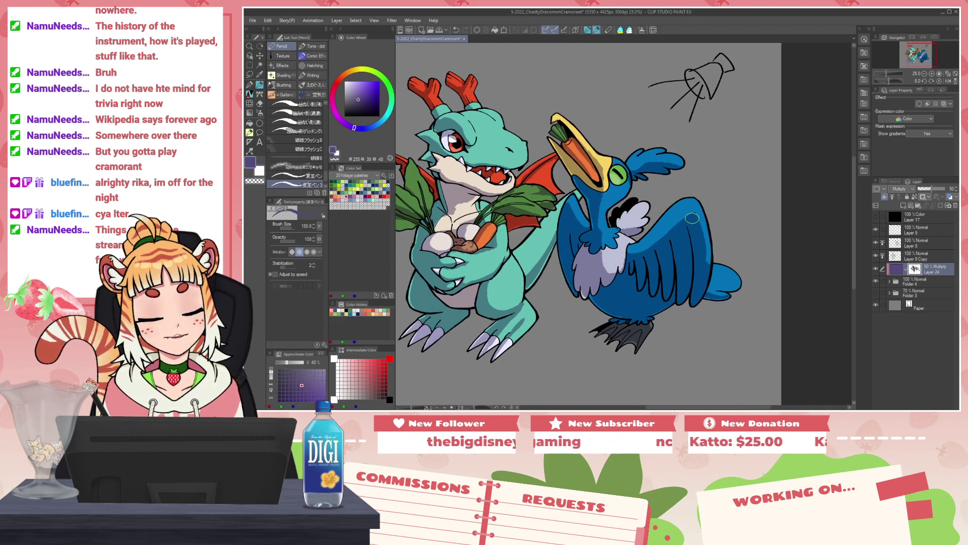
pyautogui.press('c')
pyautogui.moveTo(699, 219)
pyautogui.mouseDown()
pyautogui.moveTo(707, 258)
pyautogui.moveTo(709, 243)
pyautogui.moveTo(698, 300)
pyautogui.mouseUp()
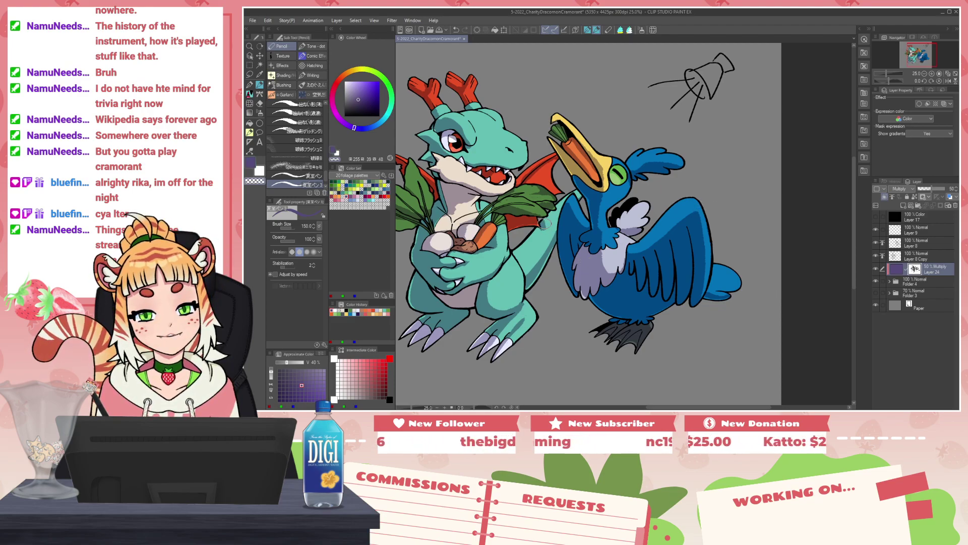
pyautogui.press('c')
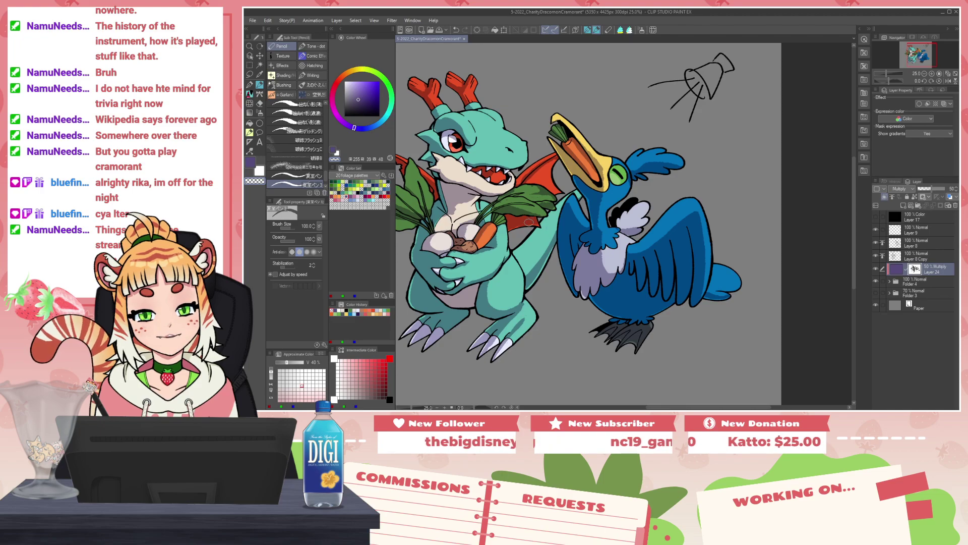
# Step: Set the brush to 150 and refine the shading on Dracomon's leaves nearest Cramorant
pyautogui.press('c')
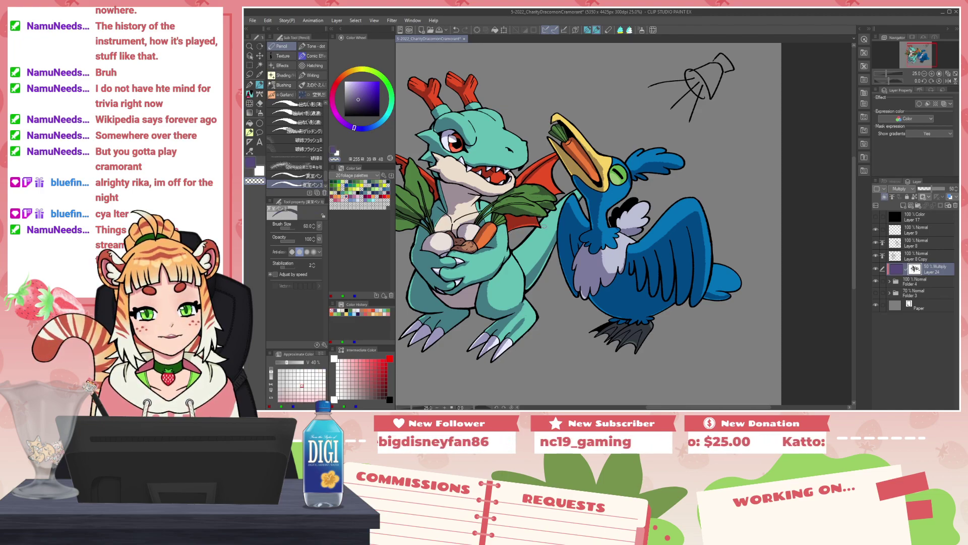
pyautogui.moveTo(545, 209); pyautogui.dragTo(595, 250)
pyautogui.press(']')
pyautogui.press(']')
pyautogui.press(']')
pyautogui.press(']')
pyautogui.press(']')
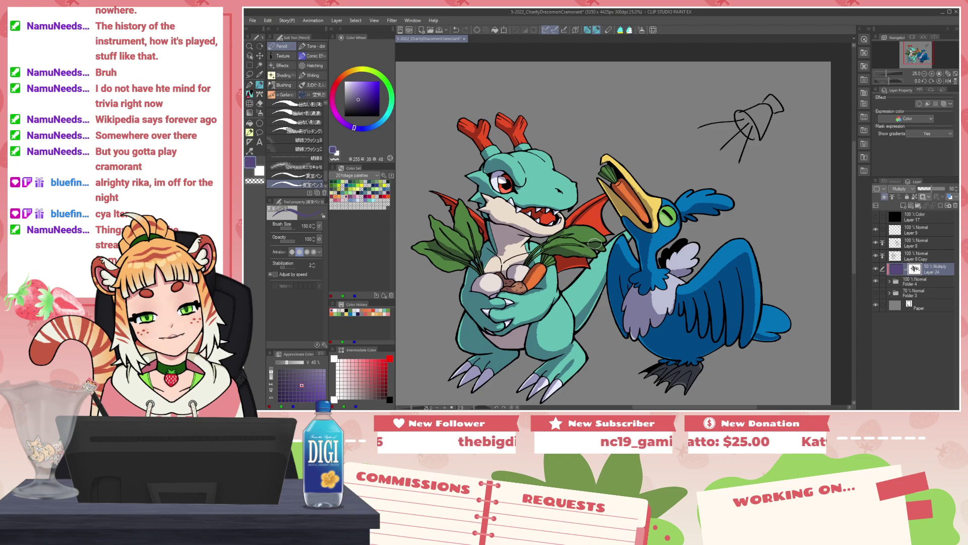
pyautogui.press('c')
pyautogui.moveTo(560, 250)
pyautogui.mouseDown()
pyautogui.moveTo(587, 249)
pyautogui.moveTo(574, 238)
pyautogui.moveTo(549, 247)
pyautogui.mouseUp()
pyautogui.press('c')
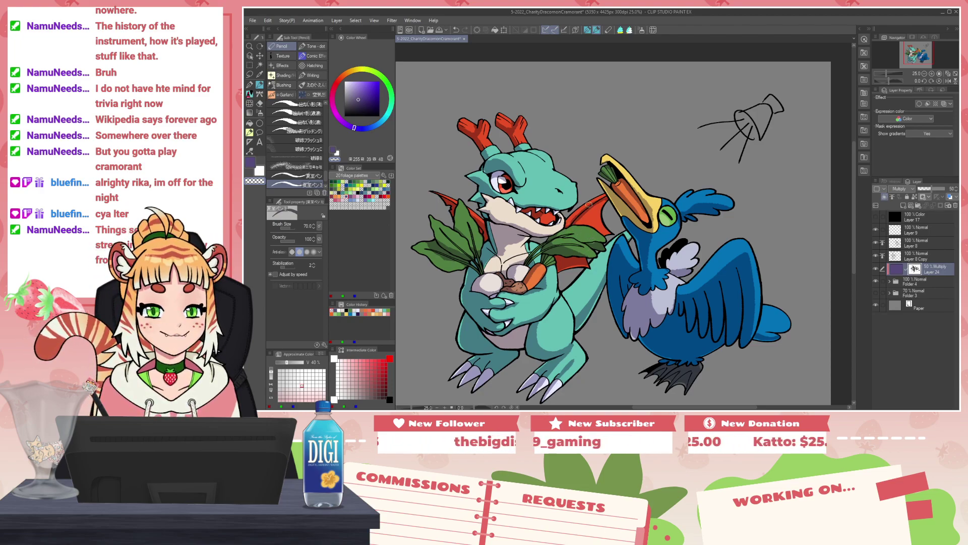
# Step: Extend the shading over Dracomon's upper wing membrane beside Cramorant's beak with a size 70 brush
pyautogui.press('c')
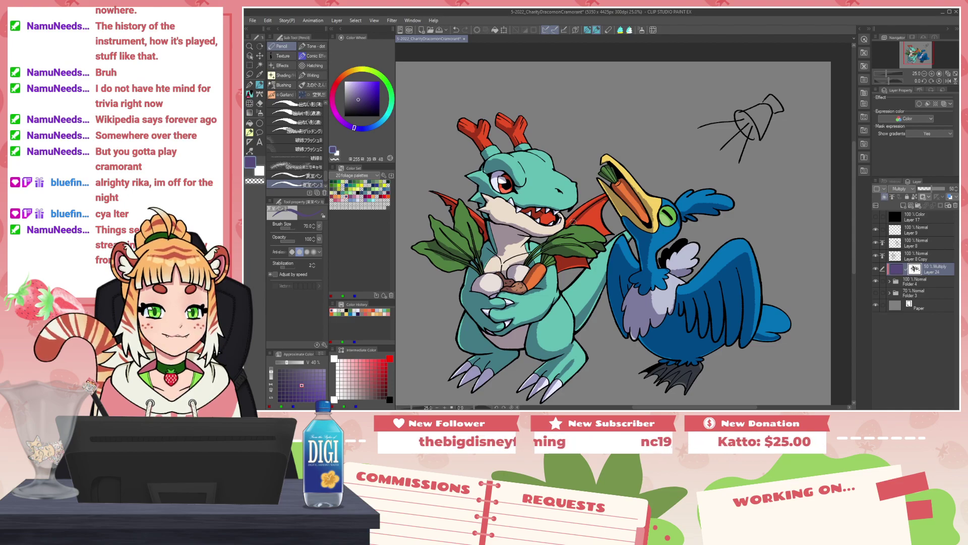
pyautogui.press('c')
pyautogui.moveTo(604, 203); pyautogui.dragTo(591, 211)
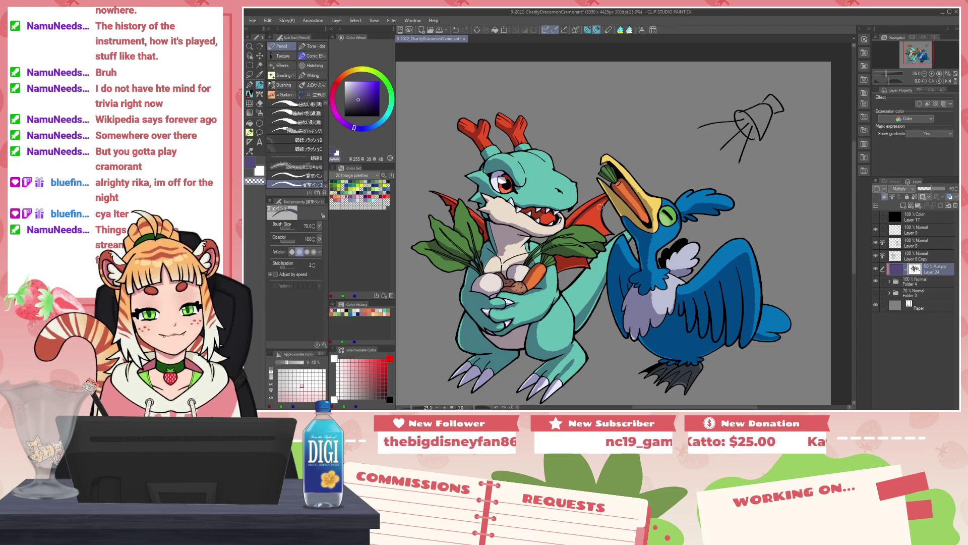
pyautogui.press(']')
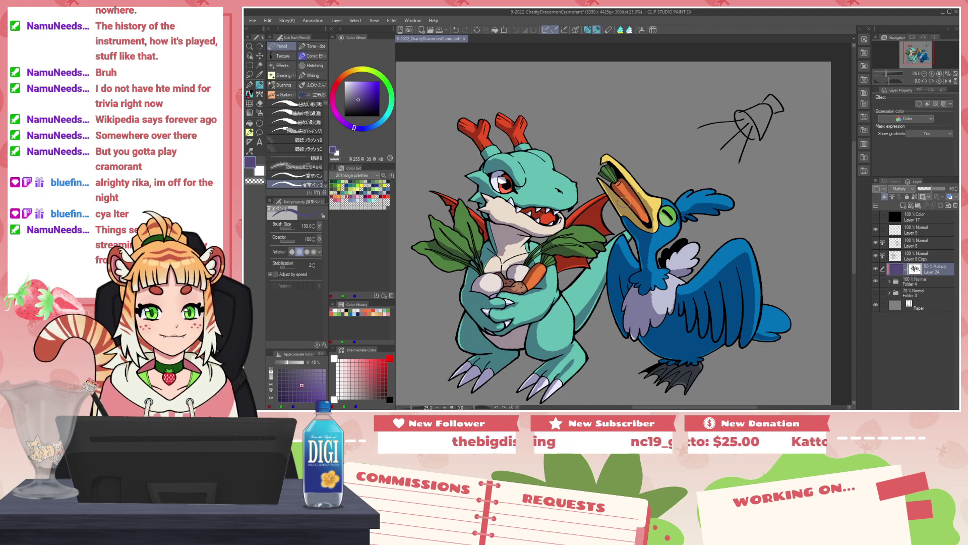
# Step: Try to refine the shading on Dracomon's horns with a size 60 brush
pyautogui.scroll(2, 479, 141)
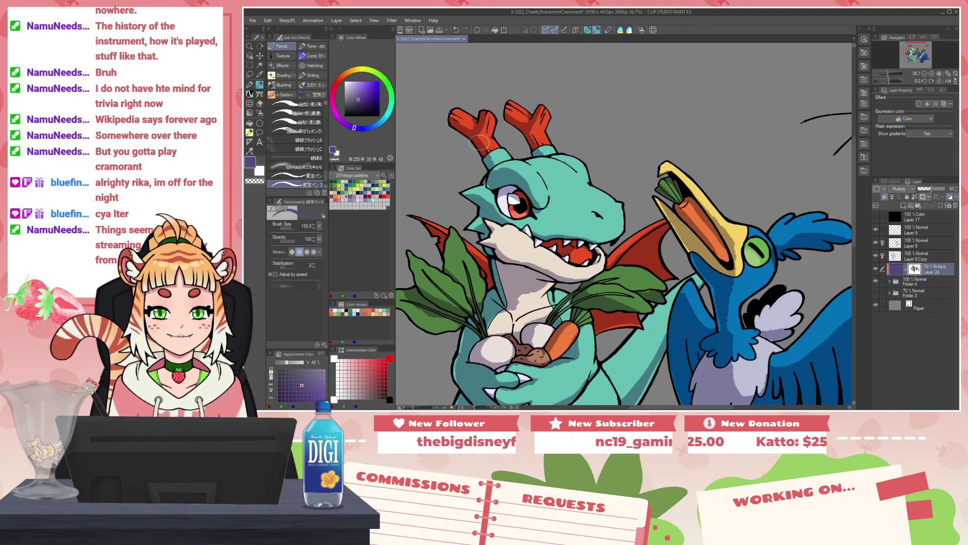
pyautogui.press('[')
pyautogui.press('[')
pyautogui.press('[')
pyautogui.press('c')
pyautogui.moveTo(451, 128); pyautogui.dragTo(472, 142)
pyautogui.hotkey('ctrl', 'z')
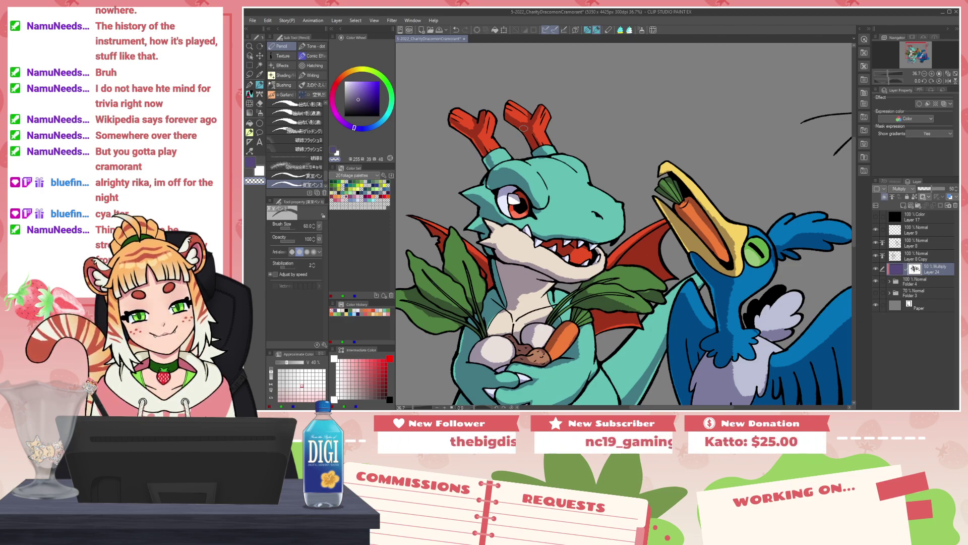
pyautogui.keyDown('alt'); pyautogui.click(536, 150); pyautogui.keyUp('alt')
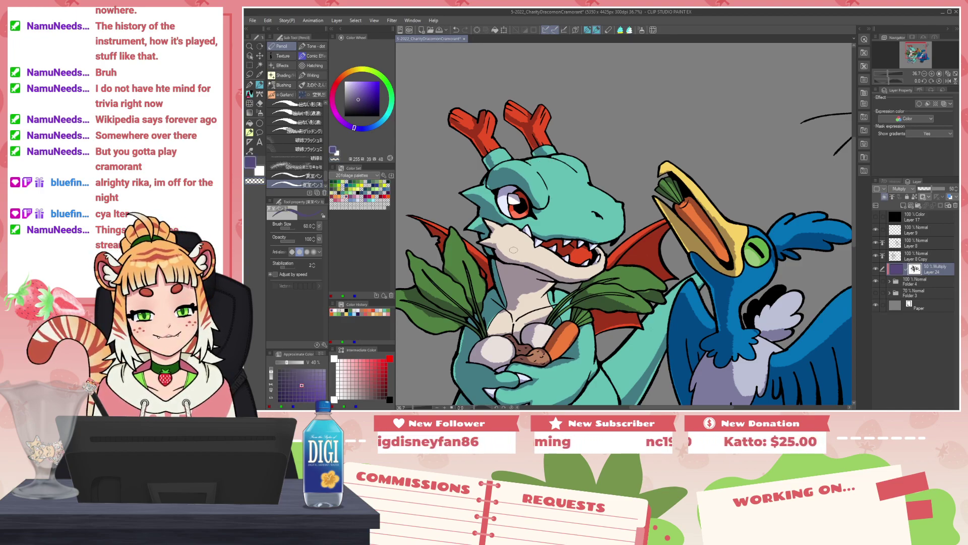
# Step: Switch to Layer 23 in the Dracomon folder by picking it from the held leaves on the canvas
pyautogui.scroll(-5, 513, 249)
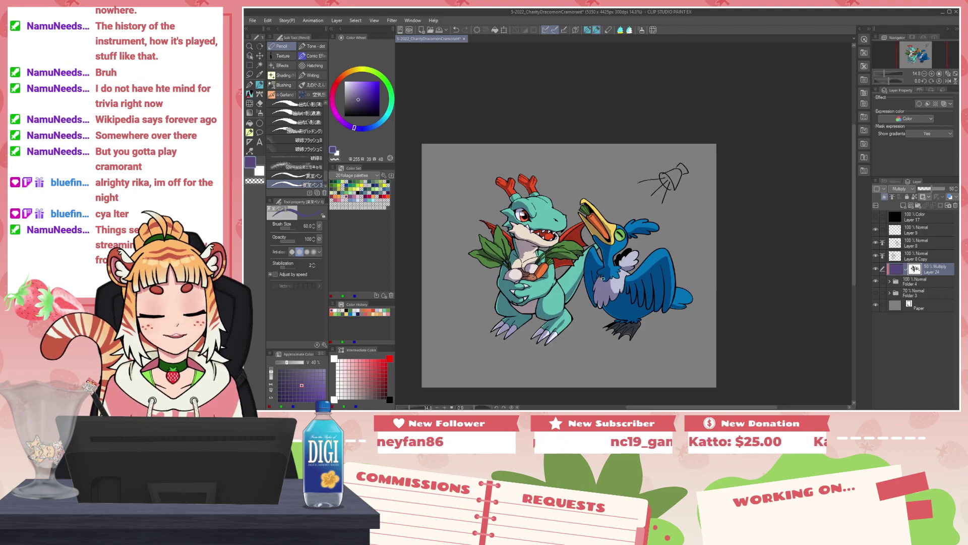
pyautogui.scroll(3, 594, 276)
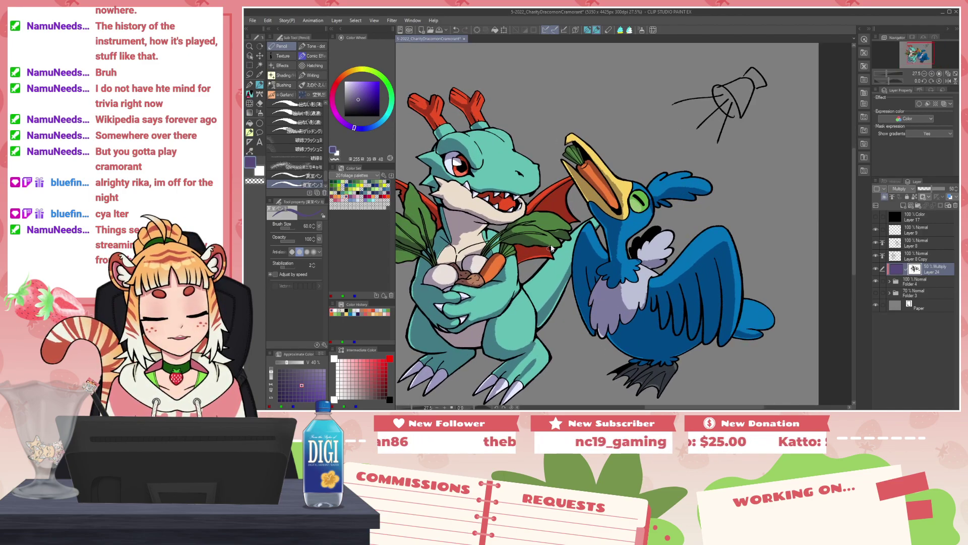
pyautogui.keyDown('ctrl'); pyautogui.keyDown('shift'); pyautogui.click(555, 221); pyautogui.keyUp('shift'); pyautogui.keyUp('ctrl')
pyautogui.moveTo(616, 262); pyautogui.dragTo(668, 254)
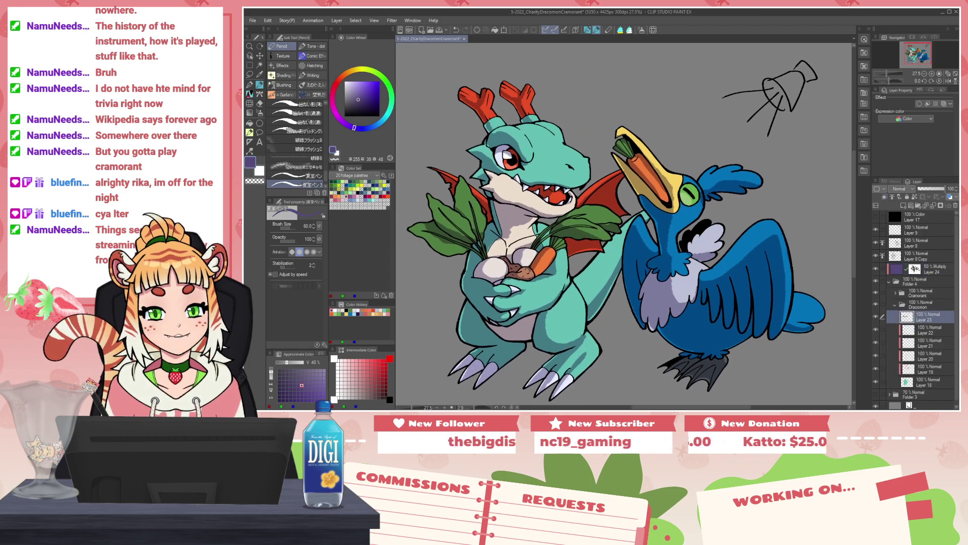
# Step: Set up the Soft airbrush at size 600 with a light yellow-green and lock the transparent pixels of Layer 23
pyautogui.click(642, 31)
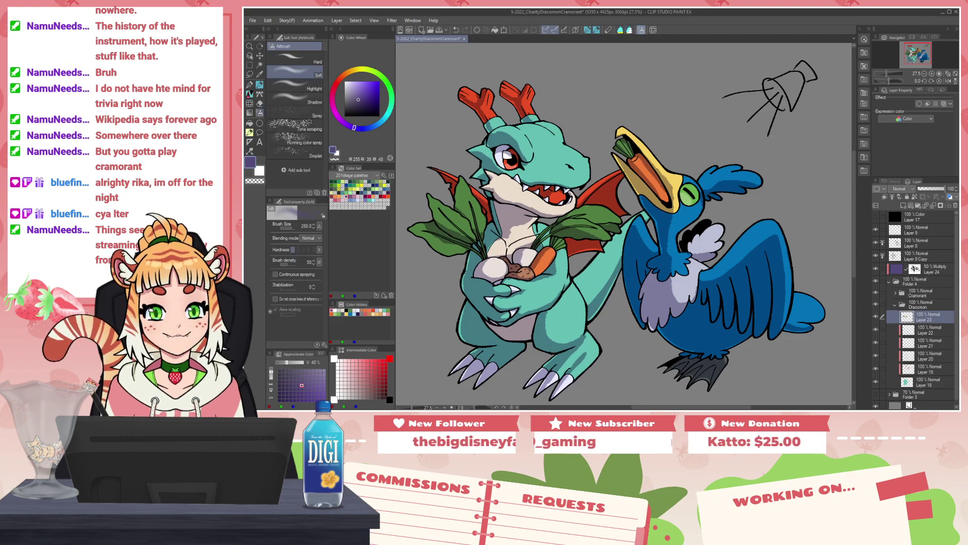
pyautogui.click(381, 181)
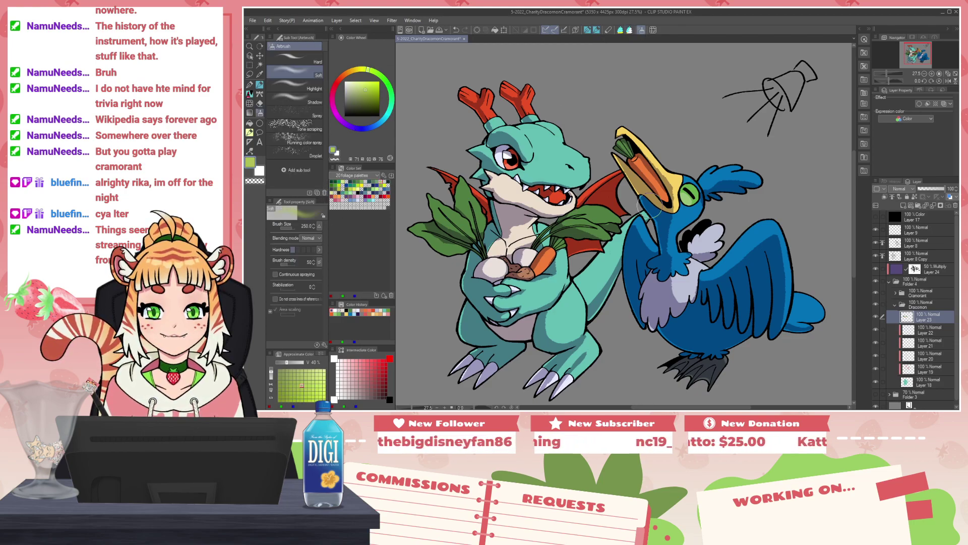
pyautogui.click(914, 197)
pyautogui.moveTo(602, 210); pyautogui.dragTo(599, 234)
pyautogui.hotkey('ctrl', 'z')
pyautogui.hotkey('ctrl', 'z')
pyautogui.press(']')
pyautogui.press(']')
pyautogui.press(']')
pyautogui.press(']')
pyautogui.press('x')
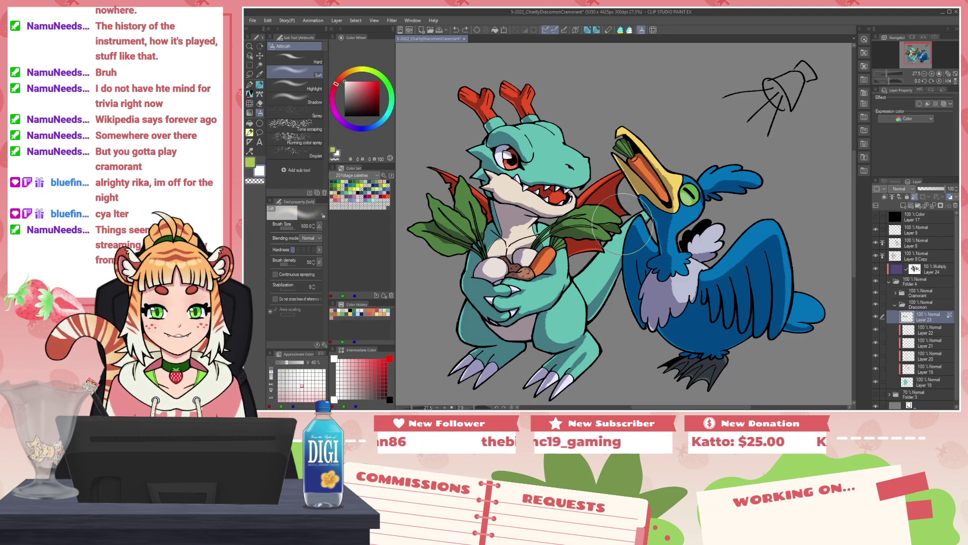
# Step: Try to airbrush light yellow-green over Dracomon's leaves, blending it back with the green sampled from the leaves
pyautogui.keyDown('alt'); pyautogui.click(595, 213); pyautogui.keyUp('alt')
pyautogui.press('x')
pyautogui.moveTo(618, 214); pyautogui.dragTo(591, 230)
pyautogui.press('x')
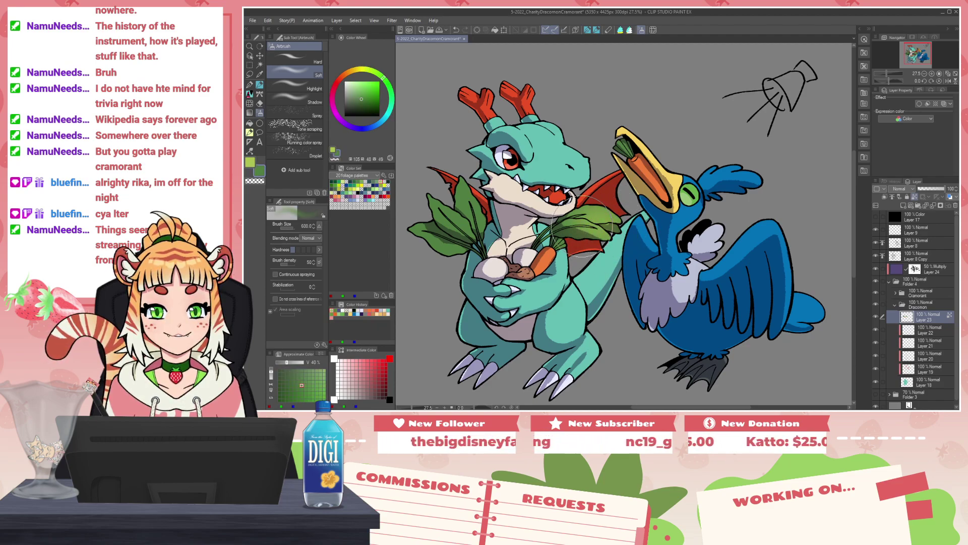
pyautogui.press('x')
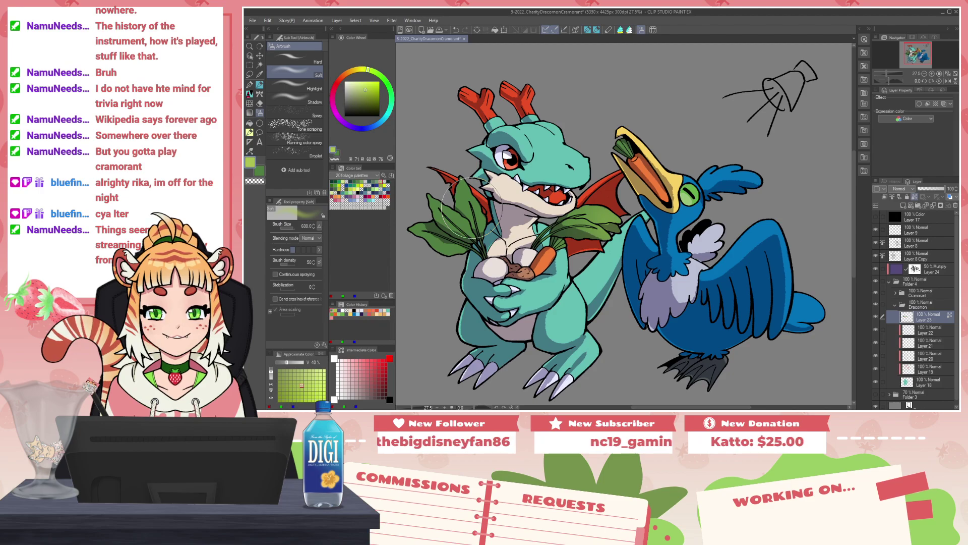
pyautogui.moveTo(445, 195); pyautogui.dragTo(406, 225)
pyautogui.press('x')
pyautogui.moveTo(465, 185)
pyautogui.mouseDown()
pyautogui.moveTo(424, 242)
pyautogui.moveTo(460, 242)
pyautogui.mouseUp()
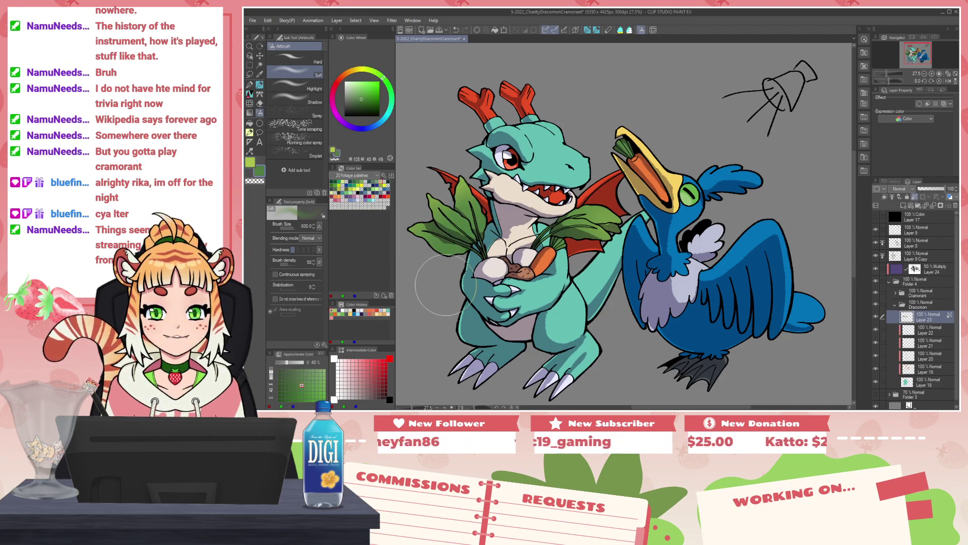
# Step: Undo the light green airbrushing on the leaves
pyautogui.hotkey('ctrl', 'z')
pyautogui.hotkey('ctrl', 'z')
pyautogui.hotkey('ctrl', 'z')
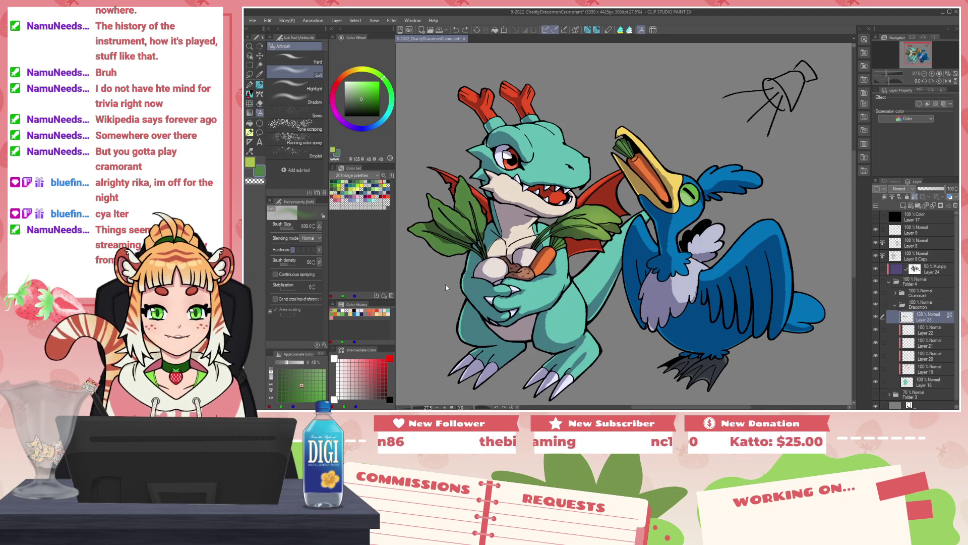
pyautogui.hotkey('ctrl', 'z')
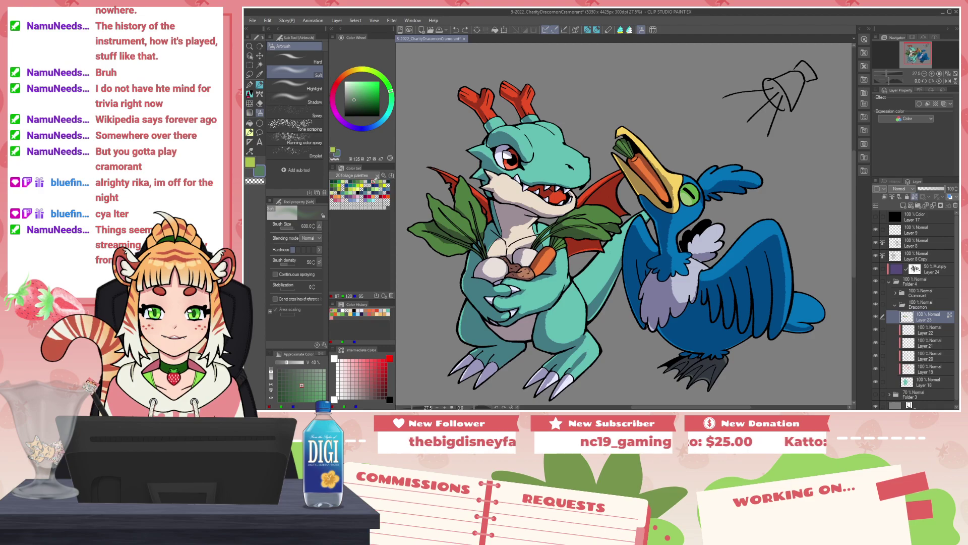
# Step: Airbrush a darker green from the foliage palette over both bunches of leaves, using the sampled leaf green as the second colour
pyautogui.press('x')
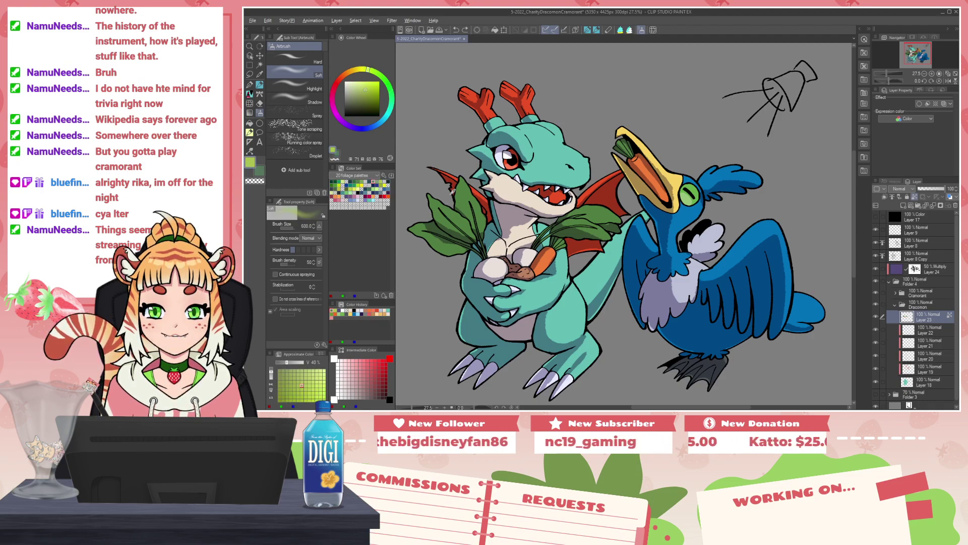
pyautogui.keyDown('alt'); pyautogui.click(462, 199); pyautogui.keyUp('alt')
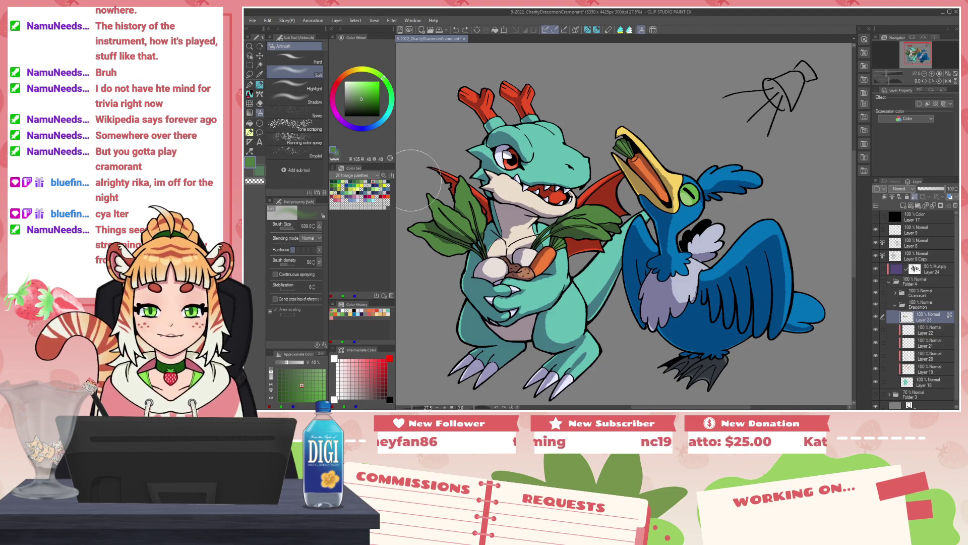
pyautogui.click(359, 181)
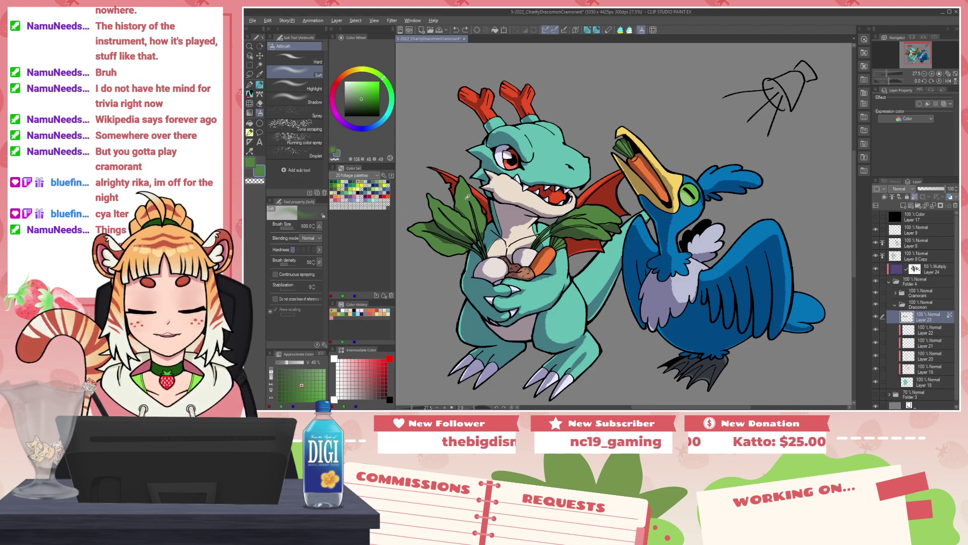
pyautogui.click(355, 179)
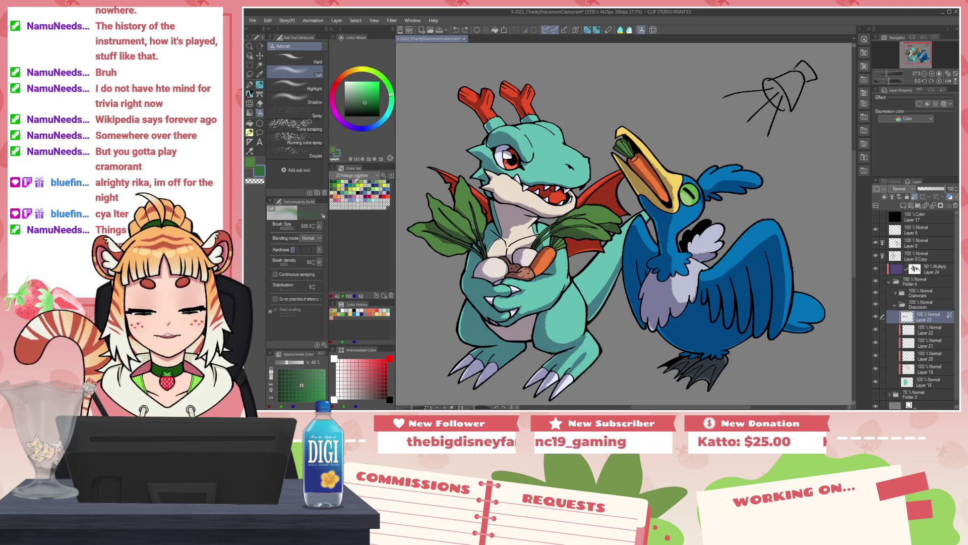
pyautogui.keyDown('alt'); pyautogui.click(594, 207); pyautogui.keyUp('alt')
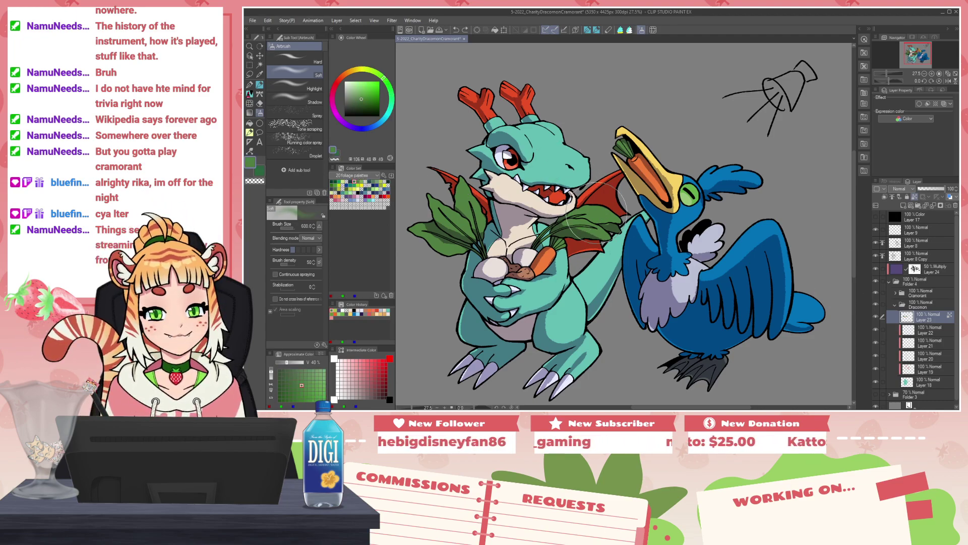
pyautogui.keyDown('alt'); pyautogui.click(437, 211); pyautogui.keyUp('alt')
pyautogui.moveTo(454, 178)
pyautogui.mouseDown()
pyautogui.moveTo(413, 214)
pyautogui.moveTo(442, 175)
pyautogui.moveTo(422, 225)
pyautogui.moveTo(433, 205)
pyautogui.moveTo(432, 249)
pyautogui.mouseUp()
pyautogui.moveTo(634, 221)
pyautogui.mouseDown()
pyautogui.moveTo(618, 200)
pyautogui.moveTo(591, 232)
pyautogui.mouseUp()
pyautogui.press('x')
pyautogui.moveTo(436, 245)
pyautogui.mouseDown()
pyautogui.moveTo(474, 212)
pyautogui.moveTo(459, 233)
pyautogui.moveTo(462, 255)
pyautogui.moveTo(467, 227)
pyautogui.mouseUp()
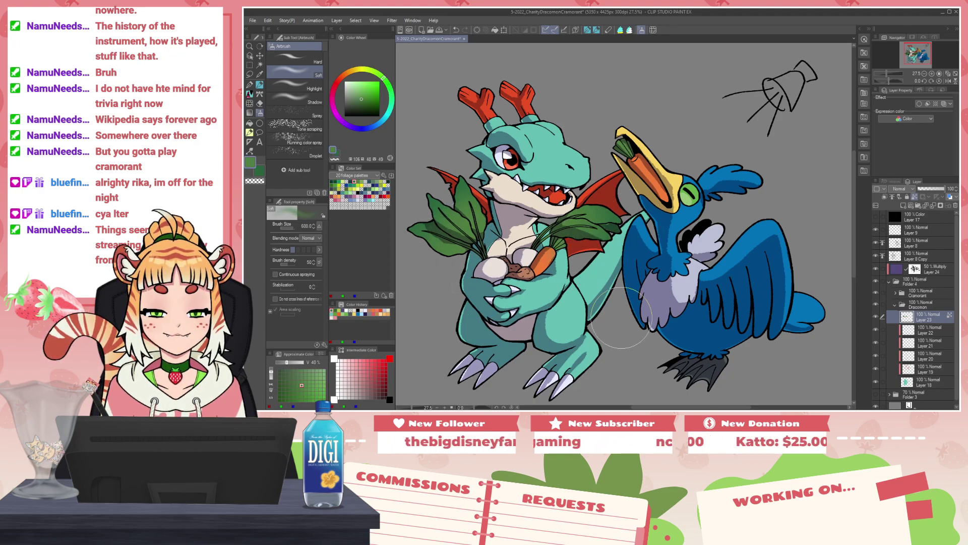
# Step: Lock the transparent pixels of Layer 18 and airbrush a darker teal over Dracomon's body at size 800
pyautogui.click(928, 382)
pyautogui.keyDown('alt'); pyautogui.click(557, 164); pyautogui.keyUp('alt')
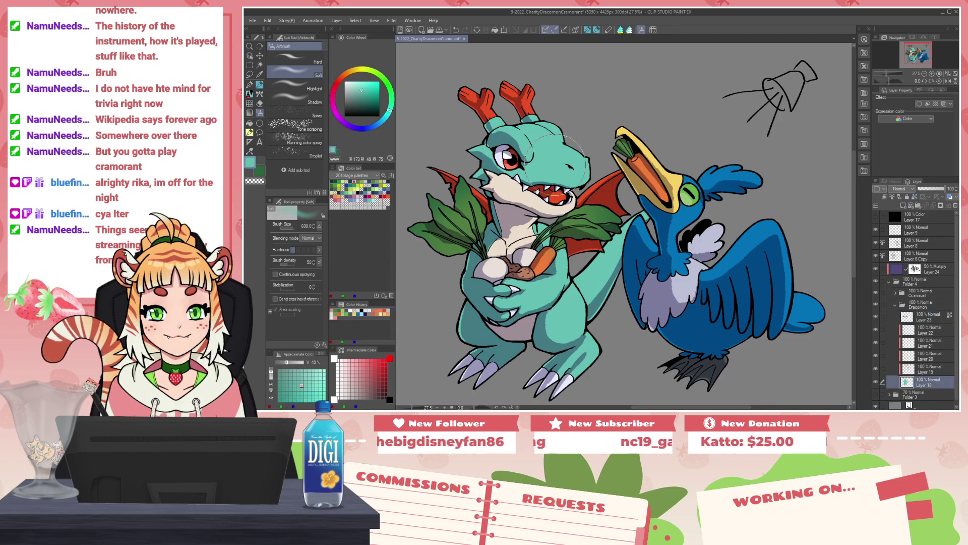
pyautogui.click(363, 93)
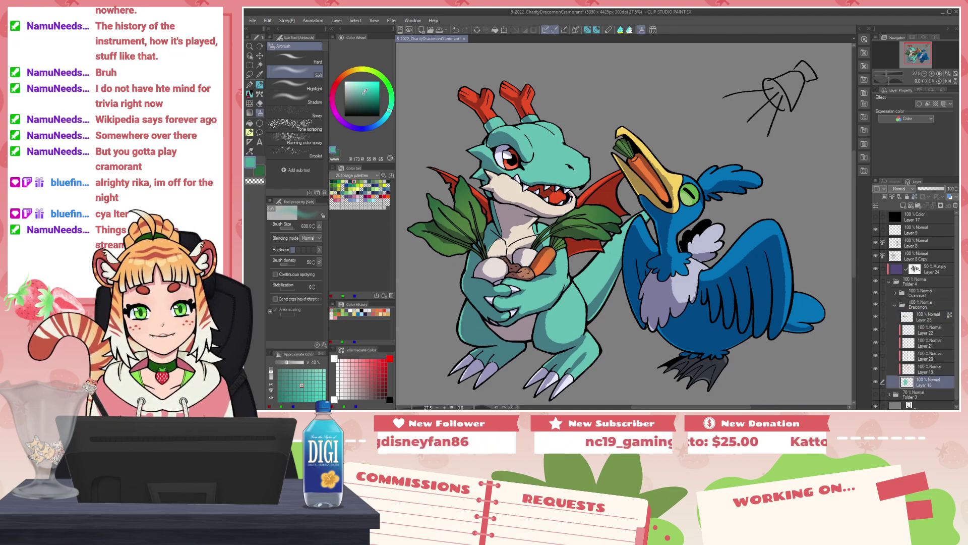
pyautogui.press(']')
pyautogui.press(']')
pyautogui.moveTo(524, 104); pyautogui.dragTo(489, 135)
pyautogui.hotkey('ctrl', 'z')
pyautogui.click(914, 197)
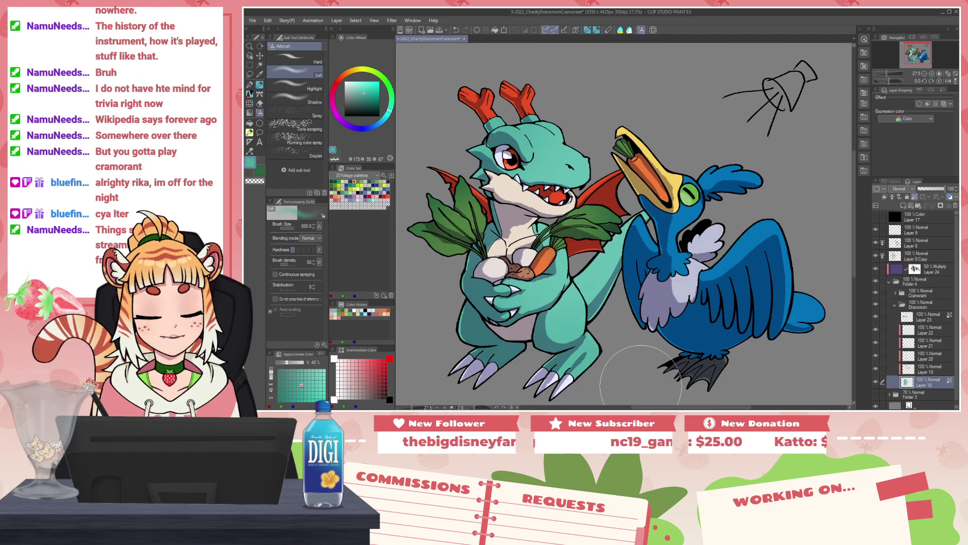
# Step: Switch to Cramorant's blue base layer and airbrush a darker shade of its sampled blue over the wings and body
pyautogui.keyDown('ctrl'); pyautogui.keyDown('shift'); pyautogui.click(774, 276); pyautogui.keyUp('shift'); pyautogui.keyUp('ctrl')
pyautogui.keyDown('alt'); pyautogui.click(774, 276); pyautogui.keyUp('alt')
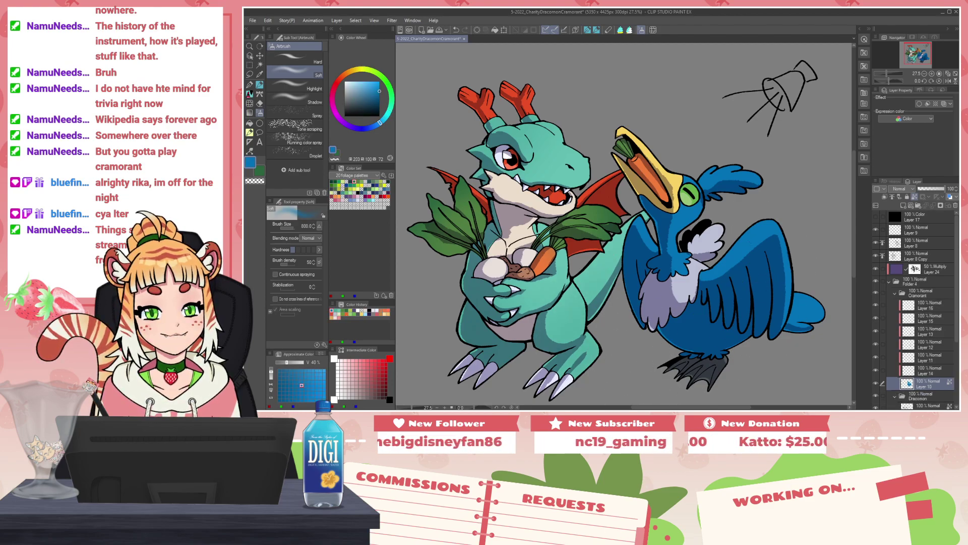
pyautogui.moveTo(382, 90); pyautogui.dragTo(379, 98)
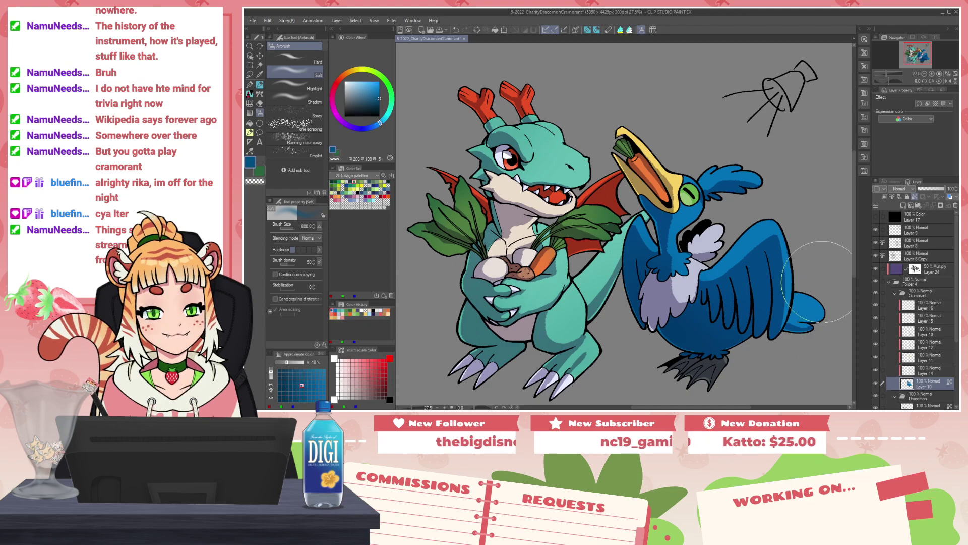
pyautogui.scroll(-4, 703, 257)
pyautogui.scroll(5, 696, 265)
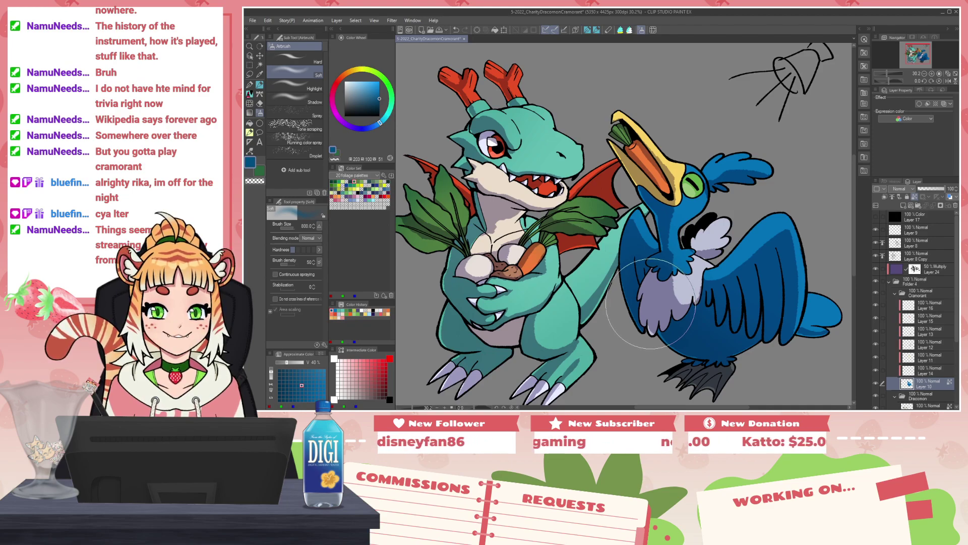
# Step: Group Layer 8 and Layer 8 Copy into a new folder, collapsing that folder and the Cramorant folder
pyautogui.scroll(4, 472, 247)
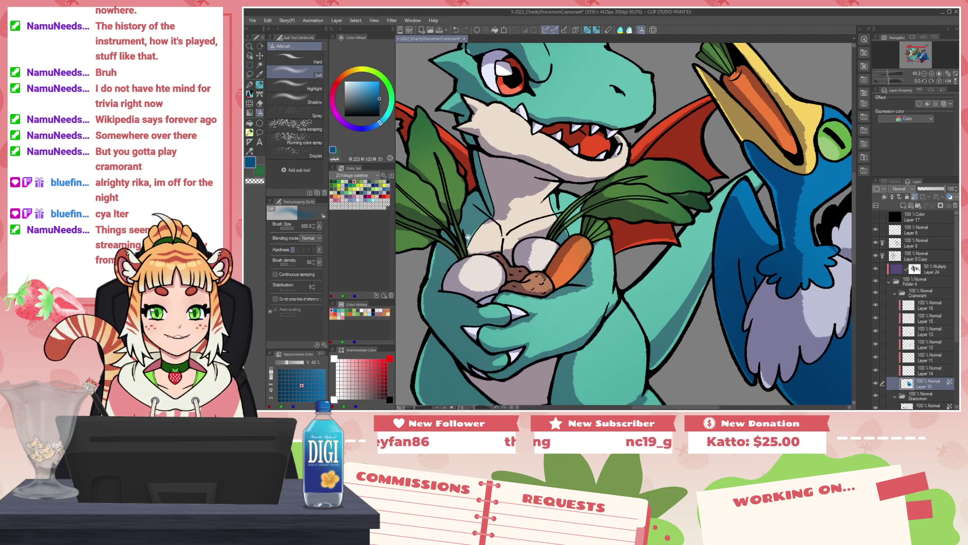
pyautogui.moveTo(470, 241); pyautogui.dragTo(601, 268)
pyautogui.keyDown('alt'); pyautogui.click(553, 140); pyautogui.keyUp('alt')
pyautogui.moveTo(530, 158); pyautogui.dragTo(620, 219)
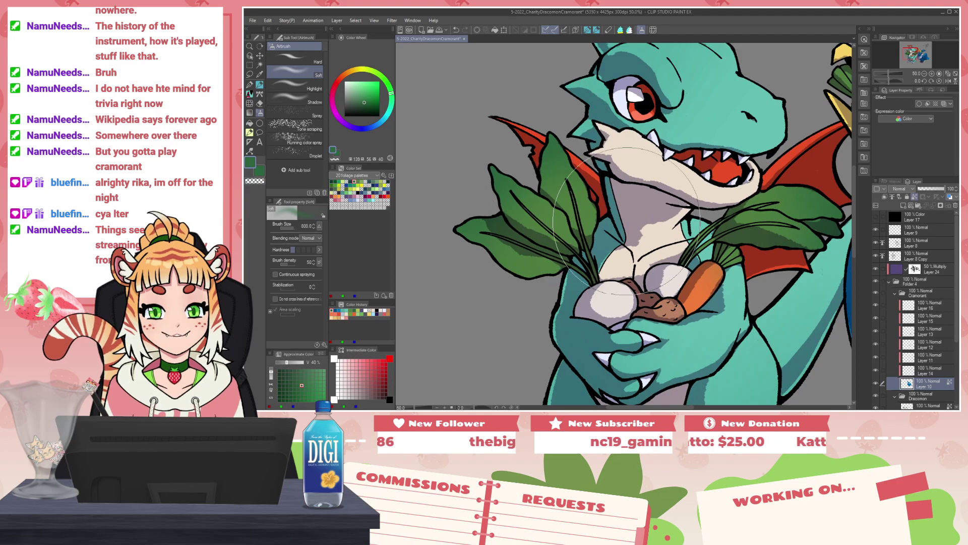
pyautogui.click(894, 294)
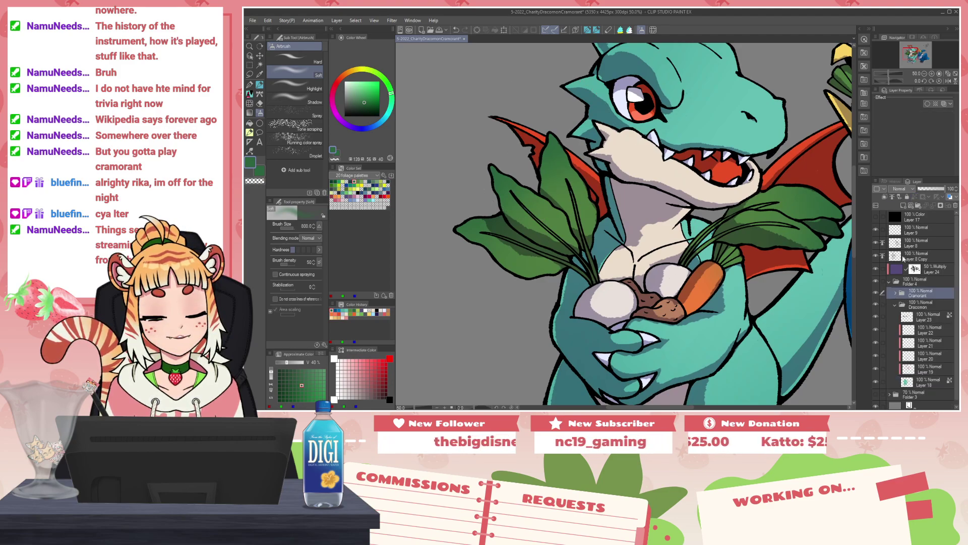
pyautogui.click(903, 258)
pyautogui.keyDown('ctrl'); pyautogui.click(919, 246); pyautogui.keyUp('ctrl')
pyautogui.hotkey('ctrl', 'g')
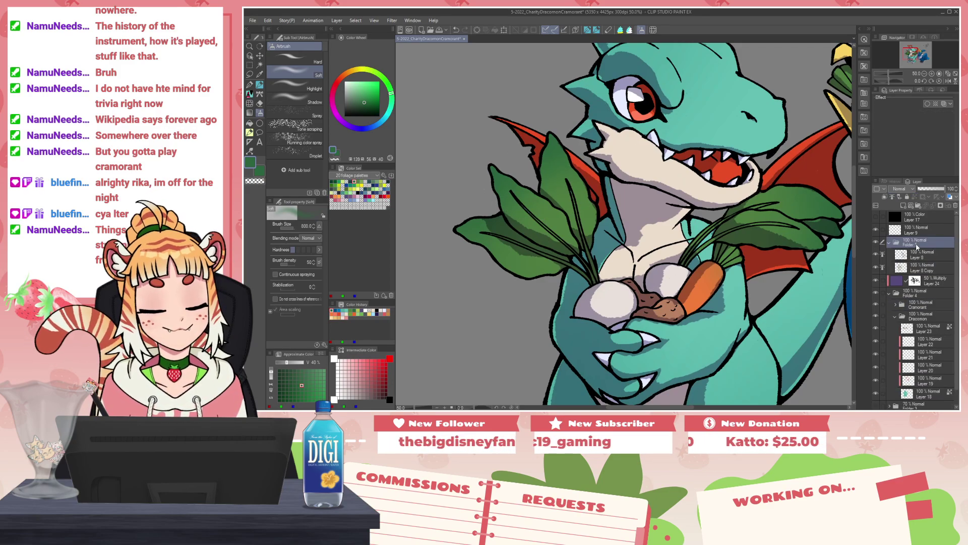
pyautogui.click(891, 244)
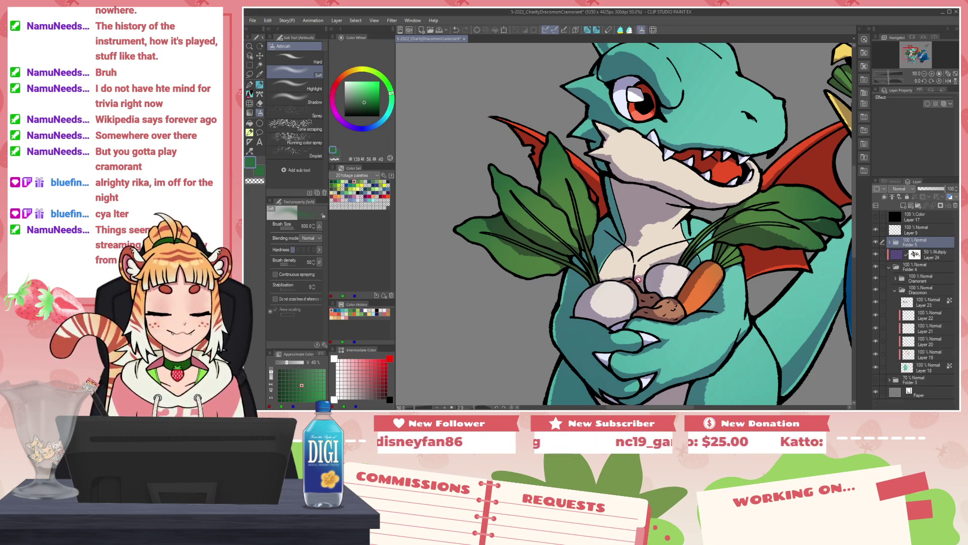
# Step: Add a new layer above the line-art folder and clip it to the folder
pyautogui.scroll(-3, 606, 286)
pyautogui.scroll(3, 643, 264)
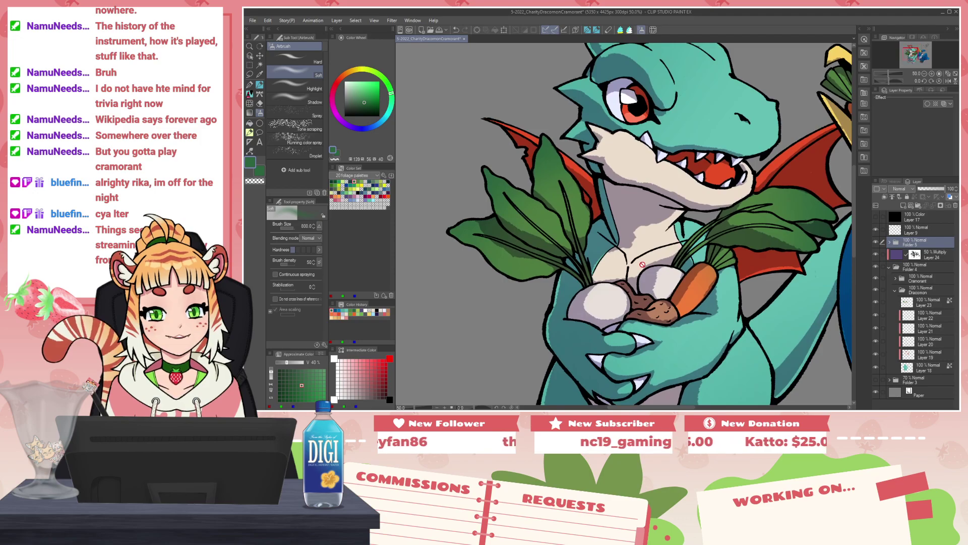
pyautogui.scroll(-2, 642, 264)
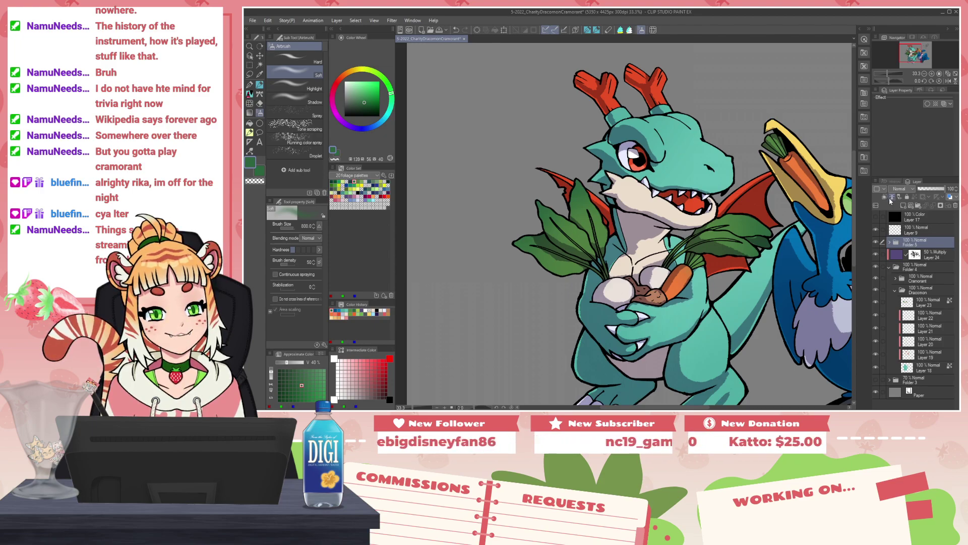
pyautogui.click(904, 206)
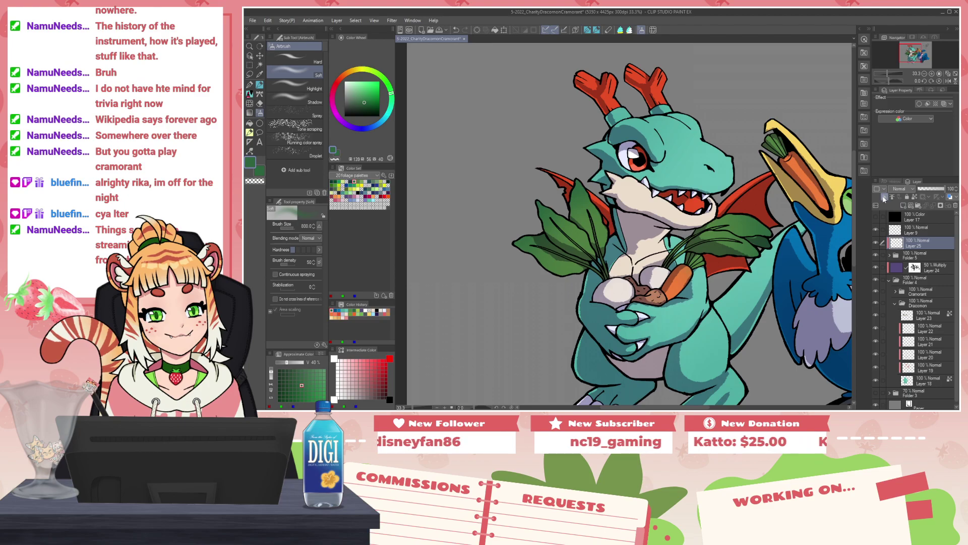
# Step: Recolour the outlines around Dracomon's head in a dark teal sampled from its skin, using a size 100 pencil brush
pyautogui.scroll(1, 701, 174)
pyautogui.keyDown('alt'); pyautogui.click(621, 129); pyautogui.keyUp('alt')
pyautogui.moveTo(721, 140); pyautogui.dragTo(696, 150)
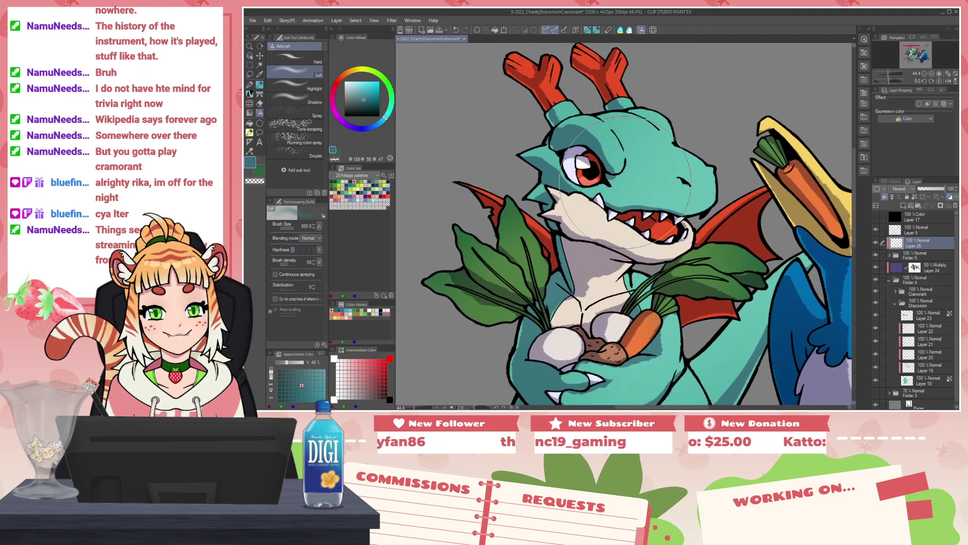
pyautogui.press('p')
pyautogui.moveTo(659, 116); pyautogui.dragTo(676, 141)
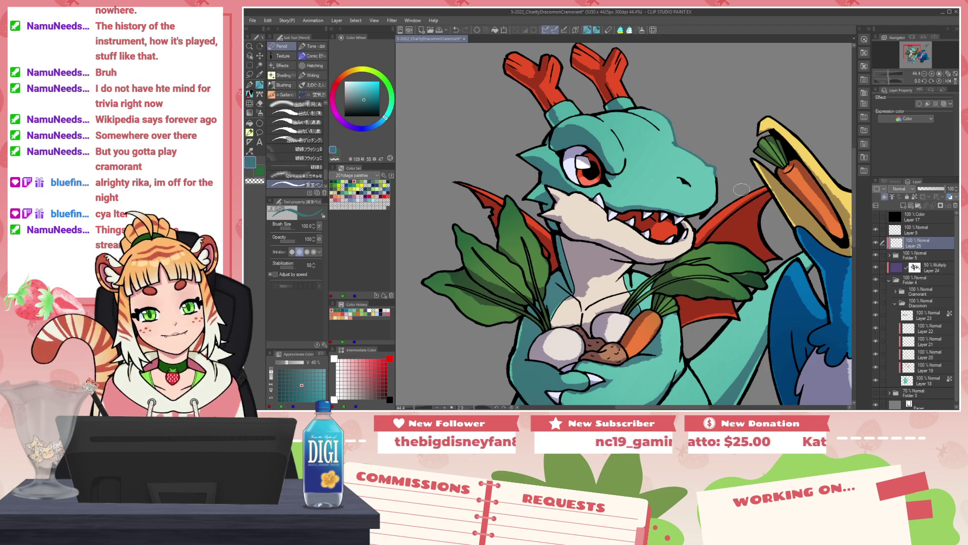
pyautogui.moveTo(760, 325); pyautogui.dragTo(676, 270)
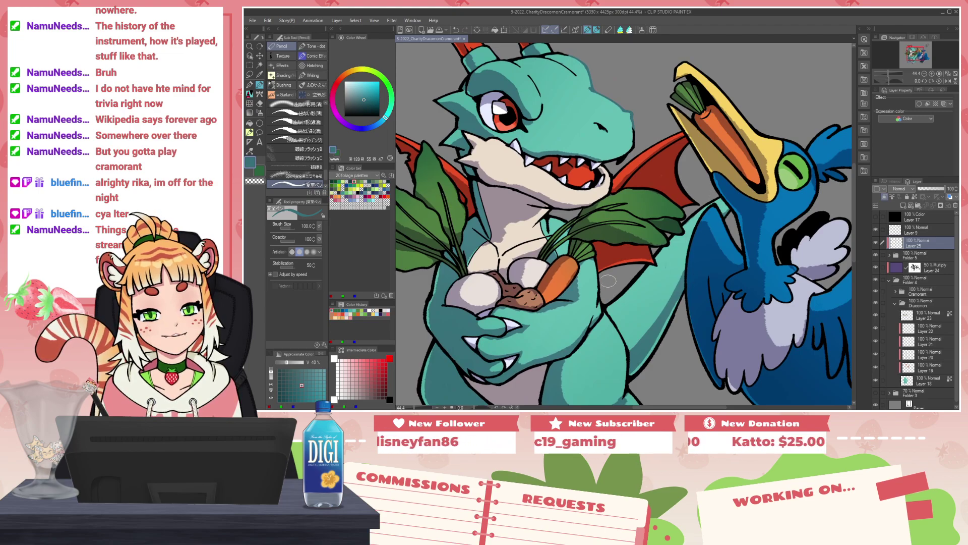
pyautogui.moveTo(647, 338); pyautogui.dragTo(670, 252)
pyautogui.moveTo(648, 221); pyautogui.dragTo(656, 354)
pyautogui.moveTo(586, 138); pyautogui.dragTo(598, 219)
# Step: Tint Dracomon's horn outlines in red sampled from the horn and the adjoining head outline in sampled teal, erasing the overspill
pyautogui.keyDown('alt'); pyautogui.click(498, 139); pyautogui.keyUp('alt')
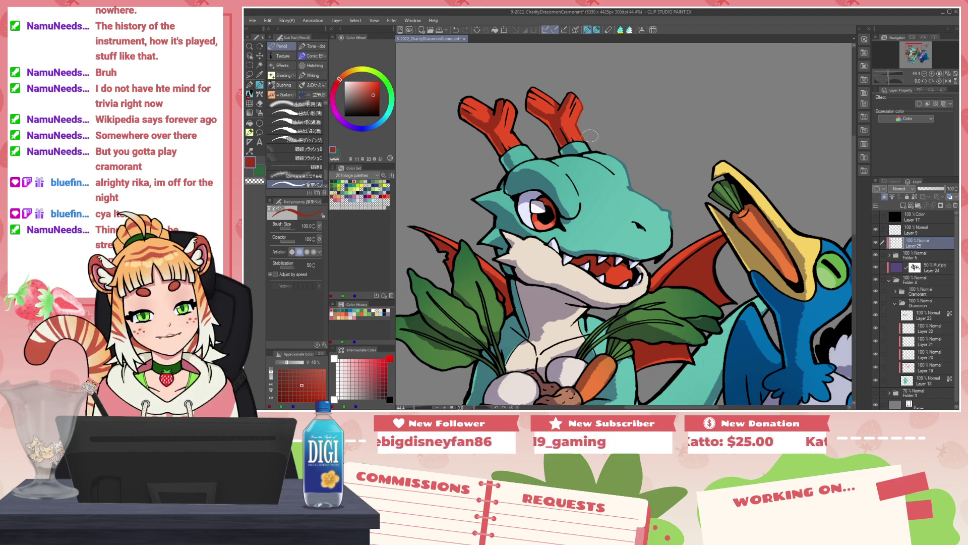
pyautogui.keyDown('alt'); pyautogui.click(628, 166); pyautogui.keyUp('alt')
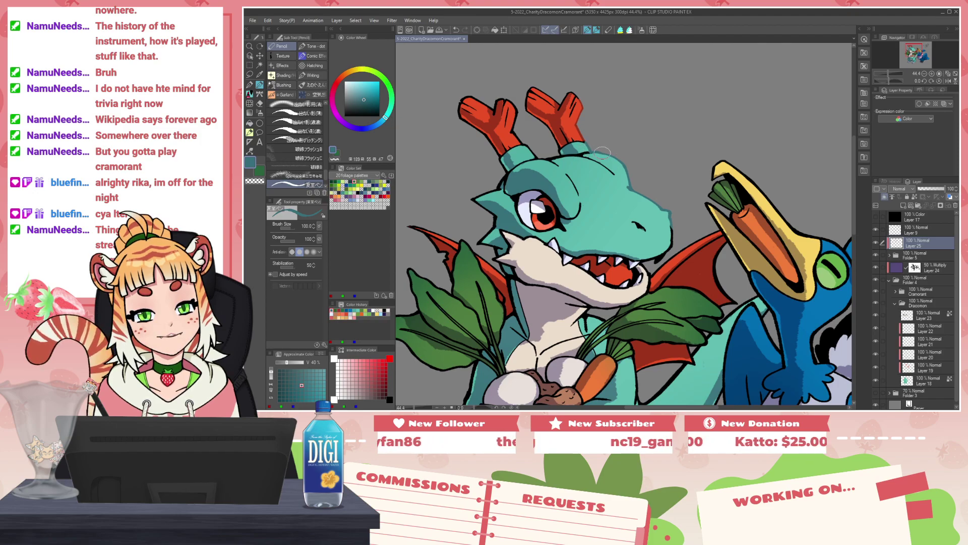
pyautogui.press('c')
pyautogui.moveTo(589, 152); pyautogui.dragTo(594, 157)
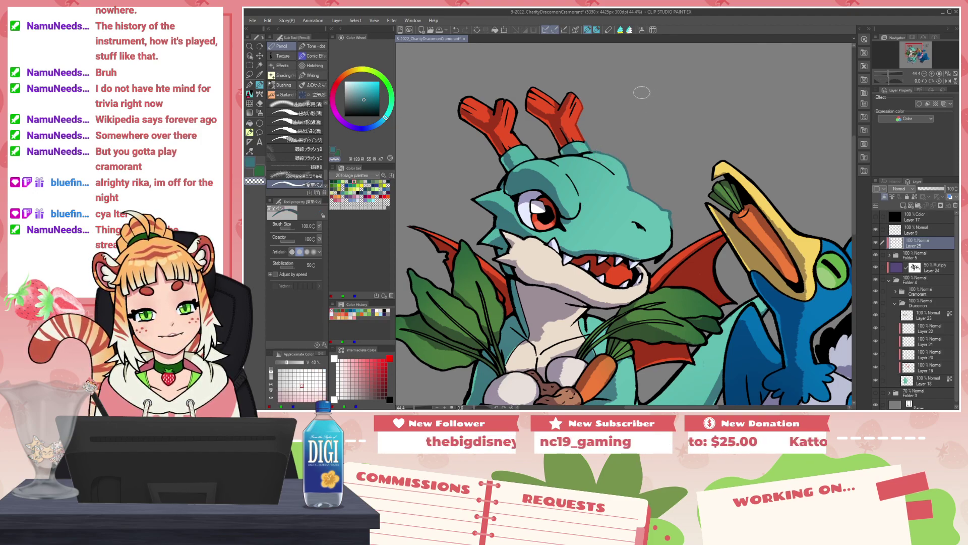
# Step: Touch up the outlines where the horns meet the head, alternating sampled red and teal, with brush size 50 for the last red
pyautogui.keyDown('alt'); pyautogui.click(581, 129); pyautogui.keyUp('alt')
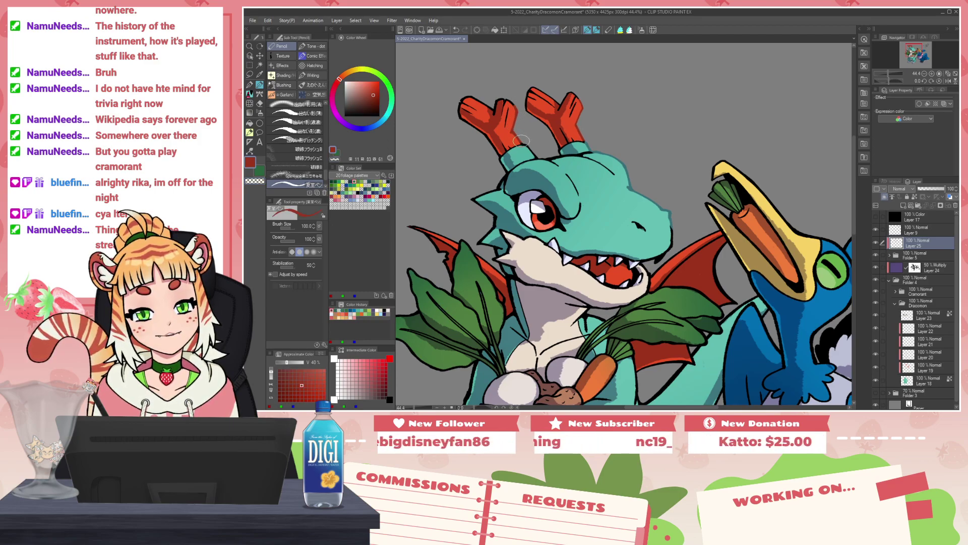
pyautogui.keyDown('alt'); pyautogui.click(591, 143); pyautogui.keyUp('alt')
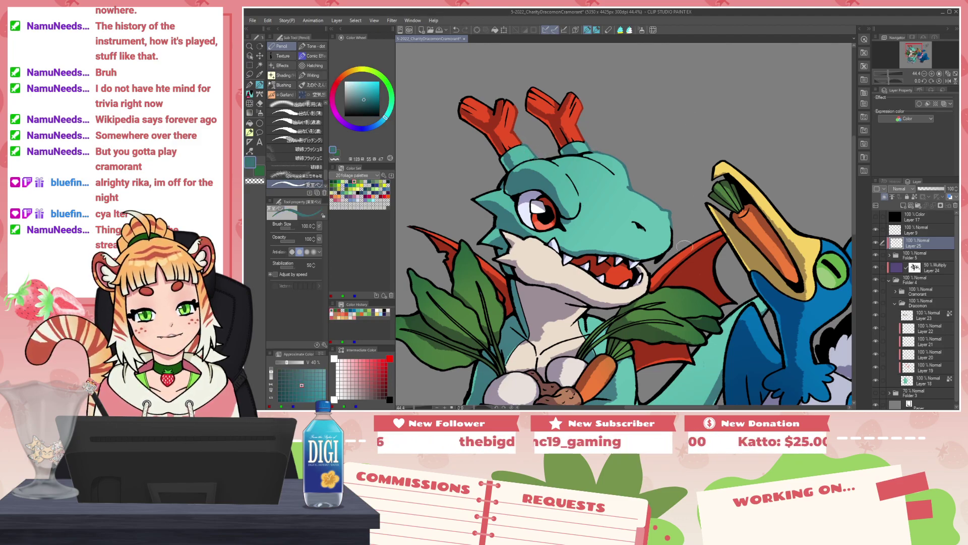
pyautogui.moveTo(677, 327); pyautogui.dragTo(667, 244)
pyautogui.scroll(-4, 550, 230)
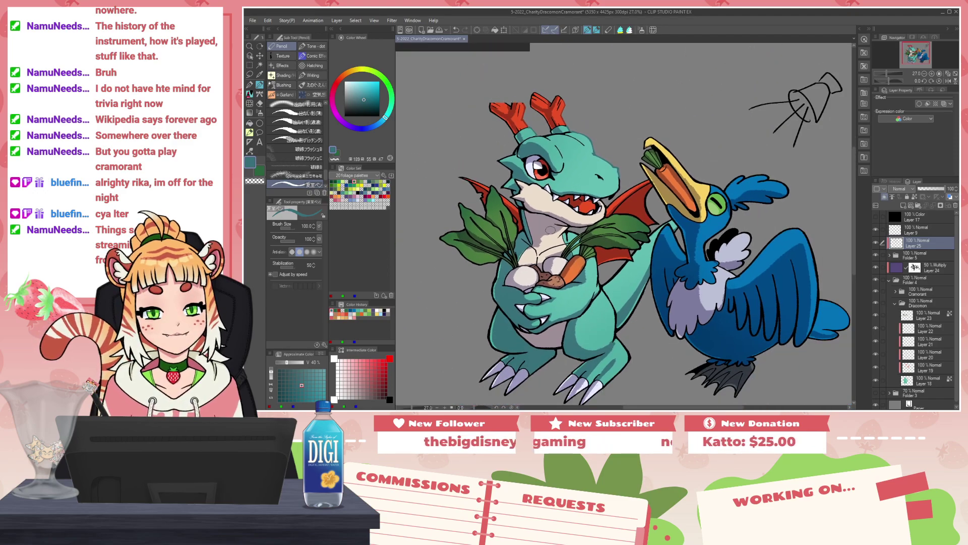
pyautogui.scroll(-1, 550, 230)
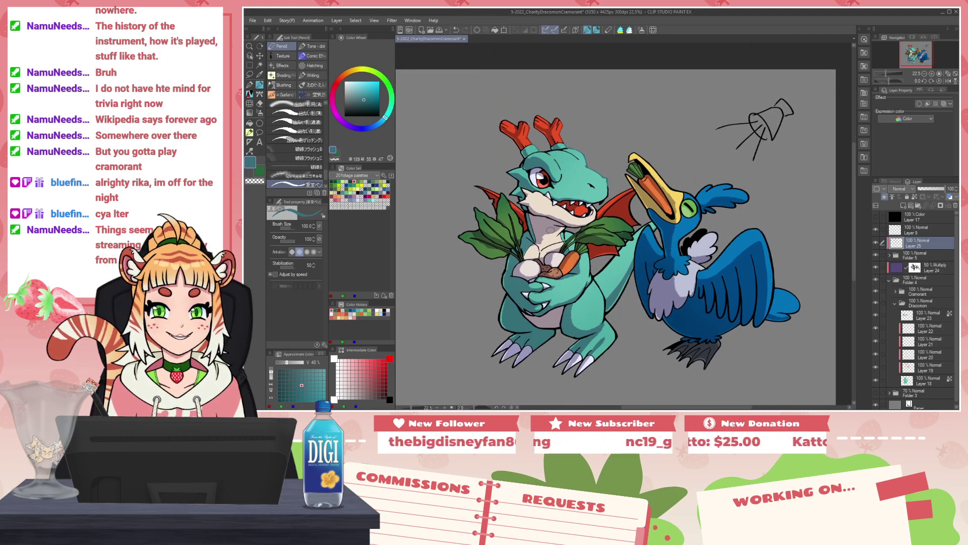
pyautogui.scroll(4, 550, 230)
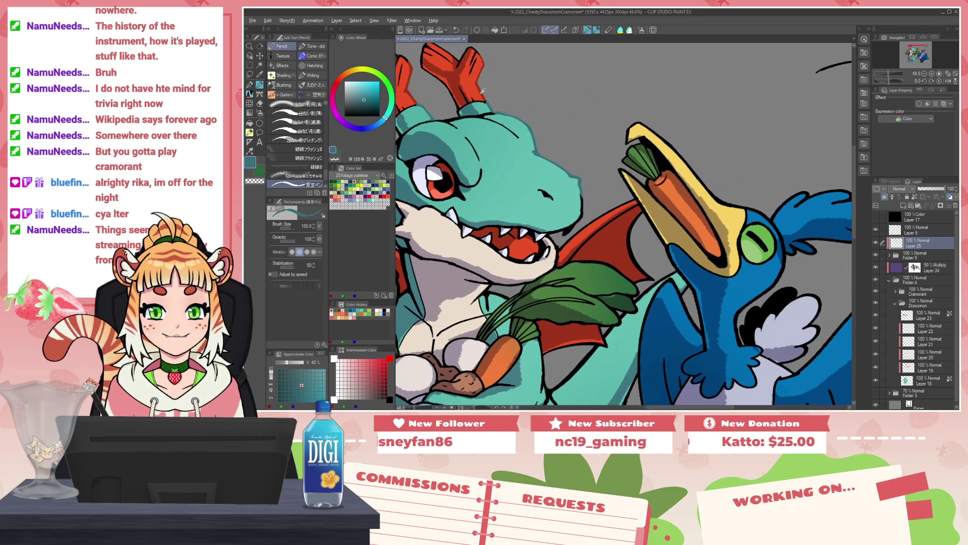
pyautogui.keyDown('alt'); pyautogui.click(483, 91); pyautogui.keyUp('alt')
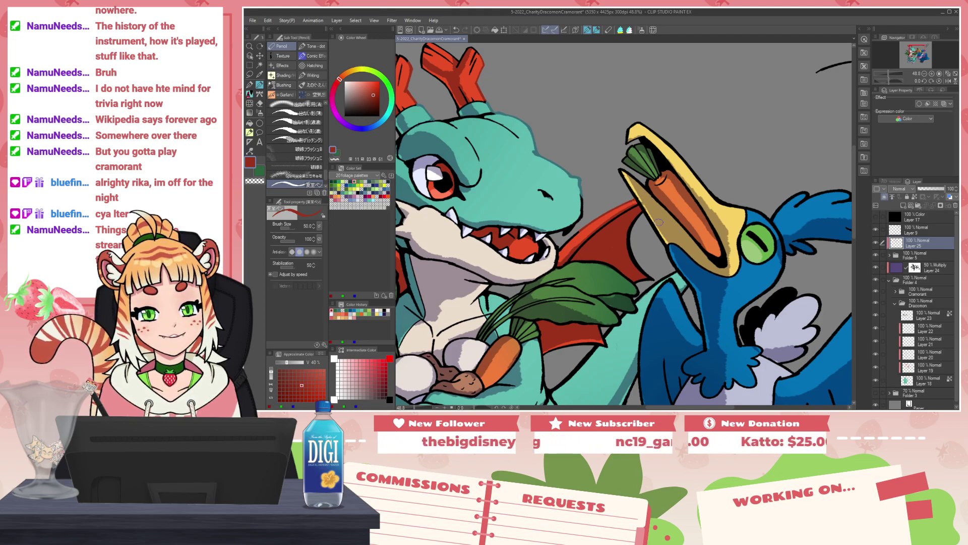
# Step: Tint the outline of Cramorant's beak in ochre sampled from its shading with a size 80 brush, and switch to transparent for cleanup
pyautogui.keyDown('alt'); pyautogui.click(721, 226); pyautogui.keyUp('alt')
pyautogui.moveTo(657, 134)
pyautogui.mouseDown()
pyautogui.moveTo(701, 180)
pyautogui.moveTo(649, 128)
pyautogui.moveTo(735, 212)
pyautogui.mouseUp()
pyautogui.press(']')
pyautogui.press('c')
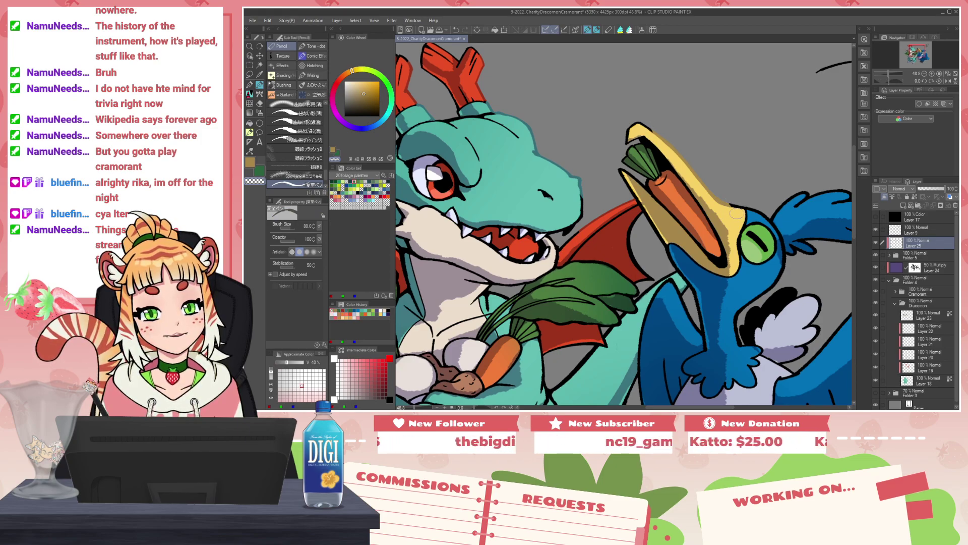
# Step: Check the values of the artwork in grayscale by temporarily showing the Color-mode Layer 17
pyautogui.scroll(-5, 806, 154)
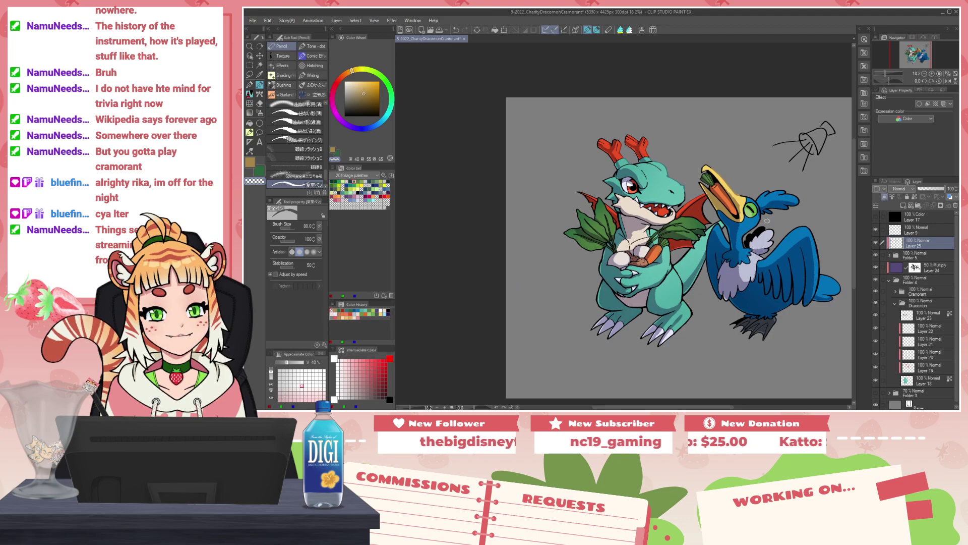
pyautogui.scroll(5, 728, 199)
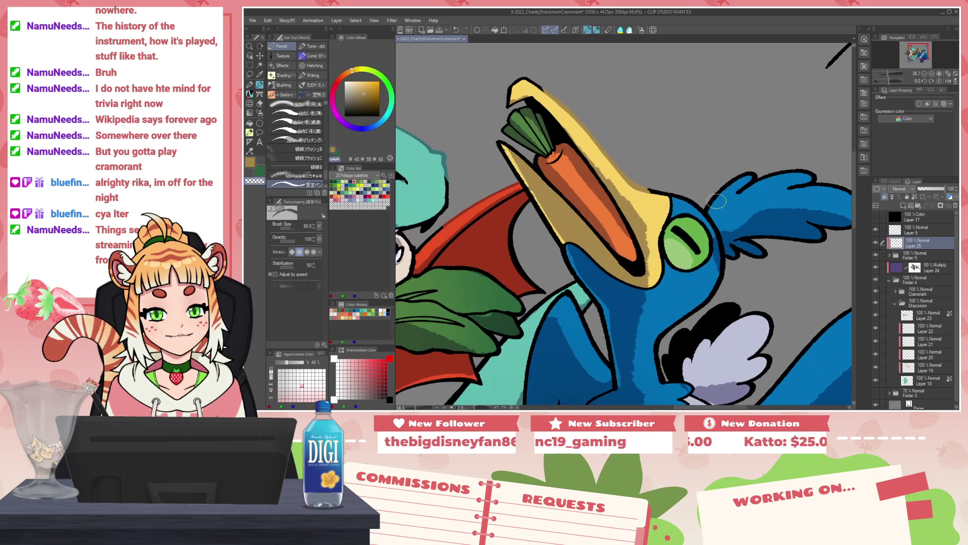
pyautogui.click(876, 218)
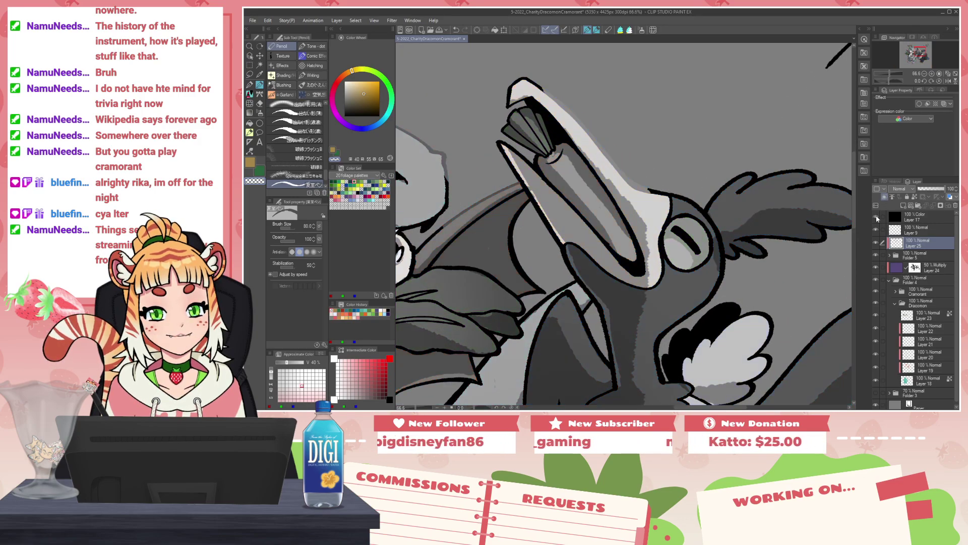
pyautogui.click(877, 218)
pyautogui.scroll(-5, 690, 245)
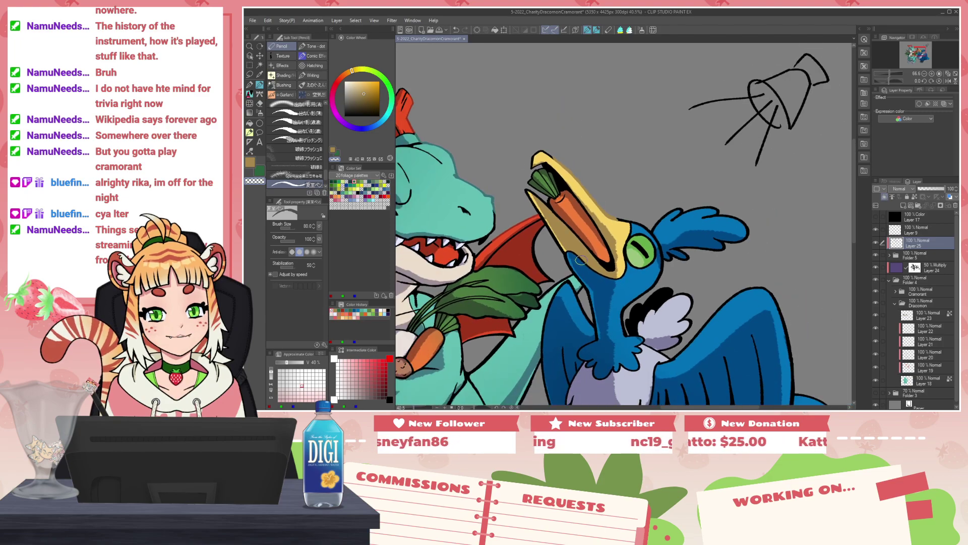
# Step: Recolour the outlines of Cramorant's head crest, wings and body in blue sampled from its feathers, using a size 80 brush
pyautogui.keyDown('alt'); pyautogui.click(666, 243); pyautogui.keyUp('alt')
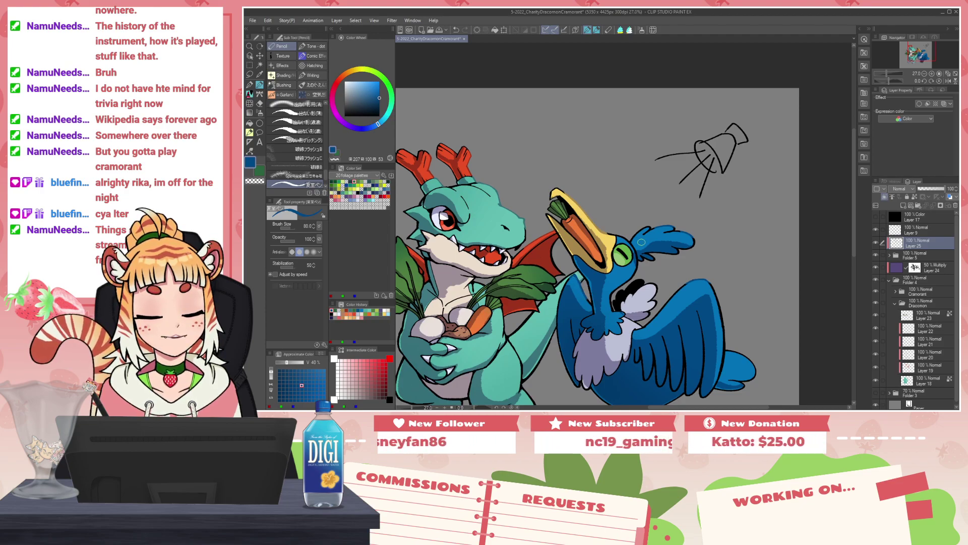
pyautogui.moveTo(715, 356); pyautogui.dragTo(712, 272)
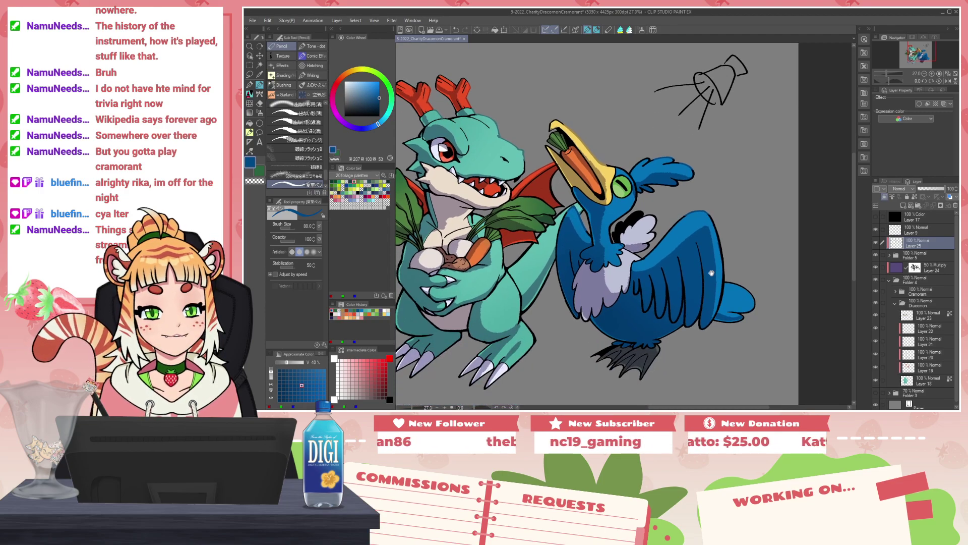
pyautogui.scroll(-3, 625, 281)
pyautogui.scroll(5, 619, 272)
pyautogui.moveTo(525, 237); pyautogui.dragTo(658, 202)
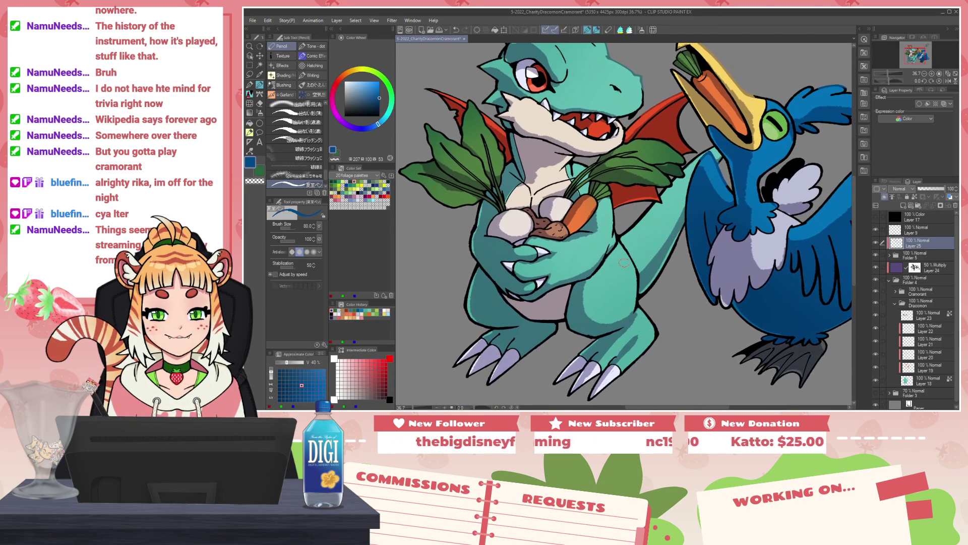
pyautogui.moveTo(605, 225); pyautogui.dragTo(589, 291)
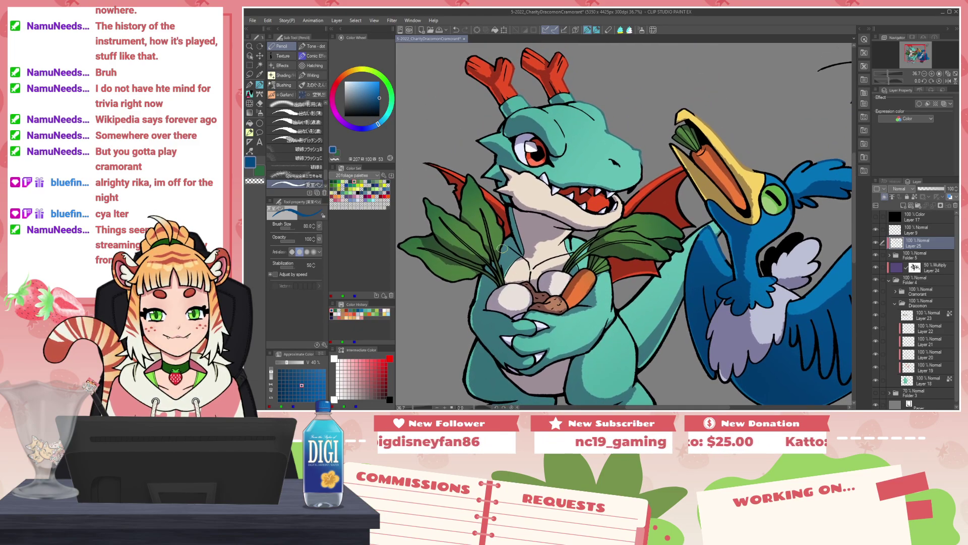
# Step: Try tinting the centre vein of Dracomon's turnip leaf in a dark slate blue
pyautogui.scroll(3, 505, 253)
pyautogui.keyDown('alt'); pyautogui.click(503, 268); pyautogui.keyUp('alt')
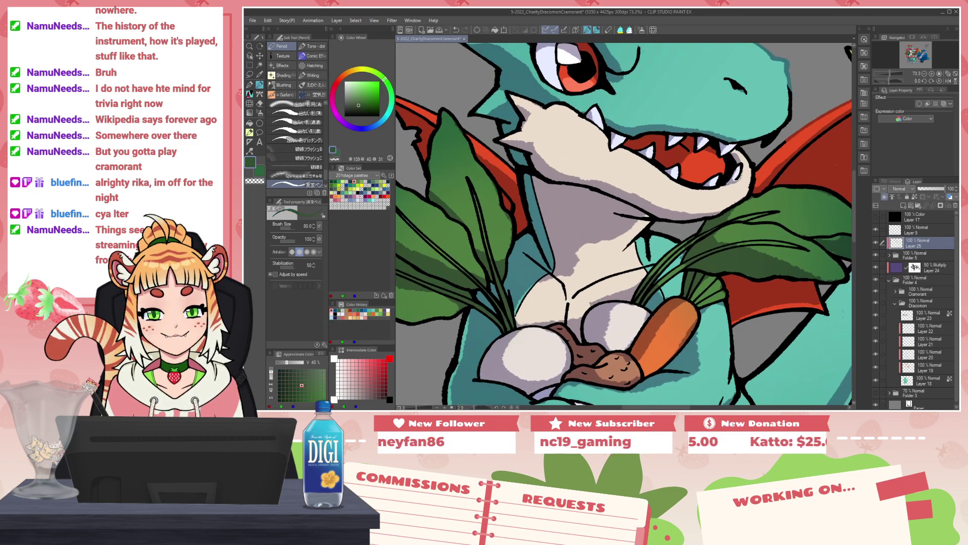
pyautogui.click(350, 182)
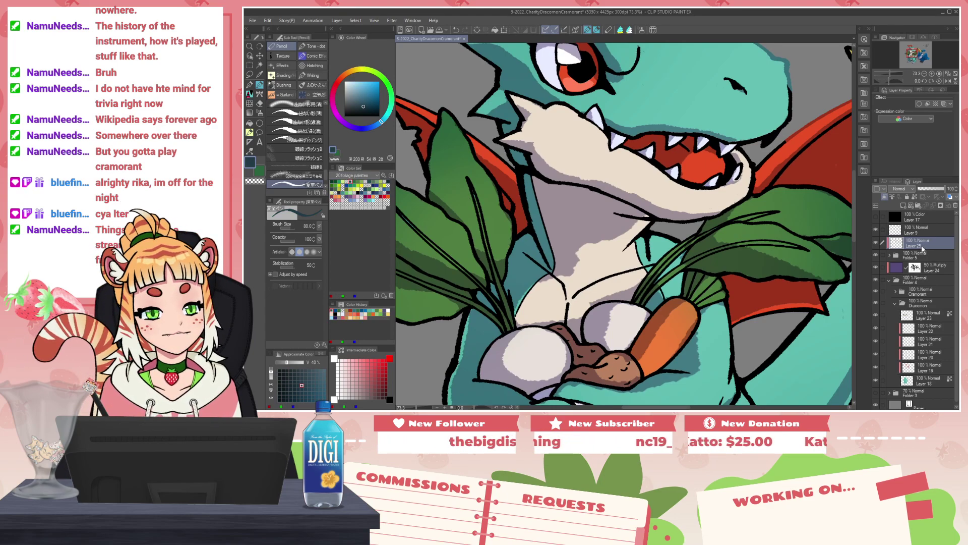
pyautogui.moveTo(467, 177); pyautogui.dragTo(489, 259)
pyautogui.moveTo(473, 195)
pyautogui.mouseDown()
pyautogui.moveTo(497, 274)
pyautogui.moveTo(479, 212)
pyautogui.mouseUp()
pyautogui.press('x')
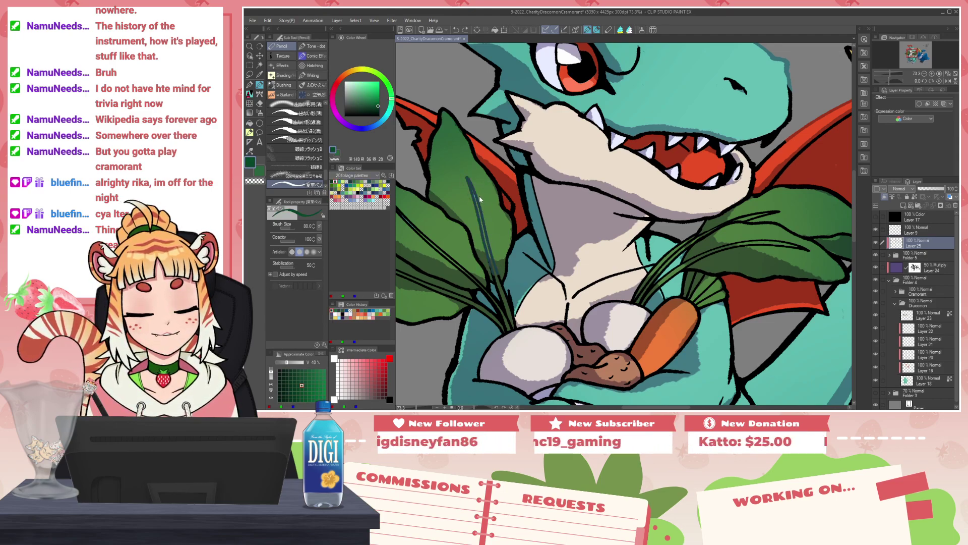
# Step: Recolour the turnip leaf's centre vein in a dark bluish green and reduce the brush to size 30
pyautogui.click(332, 181)
pyautogui.press('[')
pyautogui.moveTo(469, 176); pyautogui.dragTo(490, 265)
pyautogui.moveTo(479, 192); pyautogui.dragTo(498, 277)
pyautogui.press('[')
pyautogui.press('[')
pyautogui.press('[')
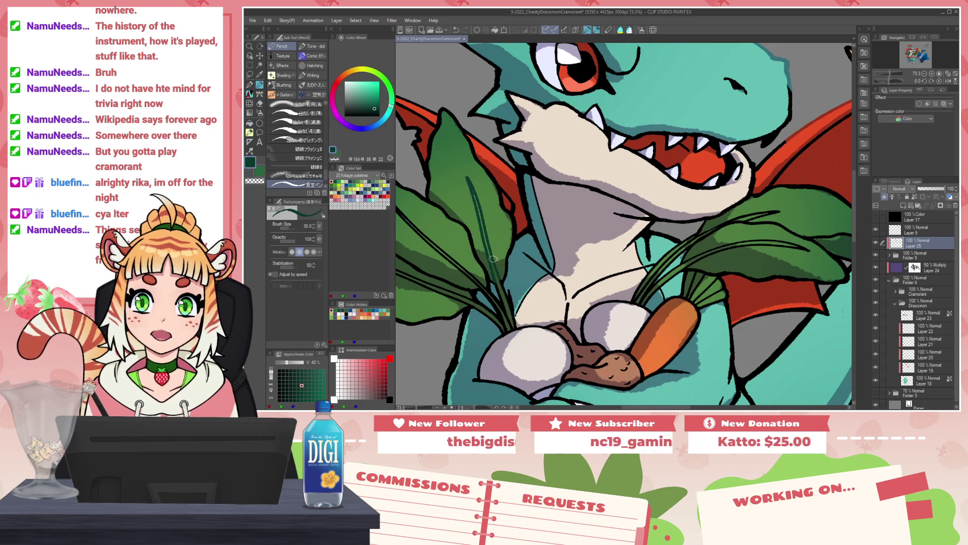
# Step: Tint the veins of the other turnip leaves in this bunch dark bluish green with a size 60 brush
pyautogui.moveTo(491, 236); pyautogui.dragTo(554, 214)
pyautogui.moveTo(450, 172); pyautogui.dragTo(491, 217)
pyautogui.hotkey('ctrl', 'z')
pyautogui.press(']')
pyautogui.press(']')
pyautogui.press(']')
pyautogui.moveTo(448, 172); pyautogui.dragTo(547, 262)
pyautogui.moveTo(490, 252); pyautogui.dragTo(522, 248)
pyautogui.moveTo(437, 227); pyautogui.dragTo(535, 265)
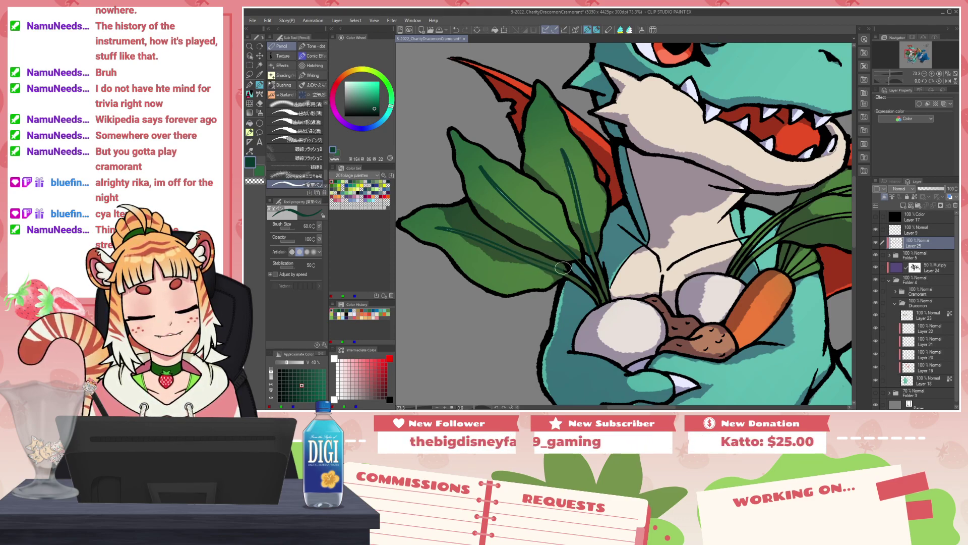
# Step: Tint the outer outlines of the turnip leaves in green sampled from their shading, using a size 120 brush
pyautogui.keyDown('alt'); pyautogui.click(477, 220); pyautogui.keyUp('alt')
pyautogui.moveTo(448, 130); pyautogui.dragTo(522, 169)
pyautogui.hotkey('ctrl', 'z')
pyautogui.press(']')
pyautogui.press(']')
pyautogui.press(']')
pyautogui.press(']')
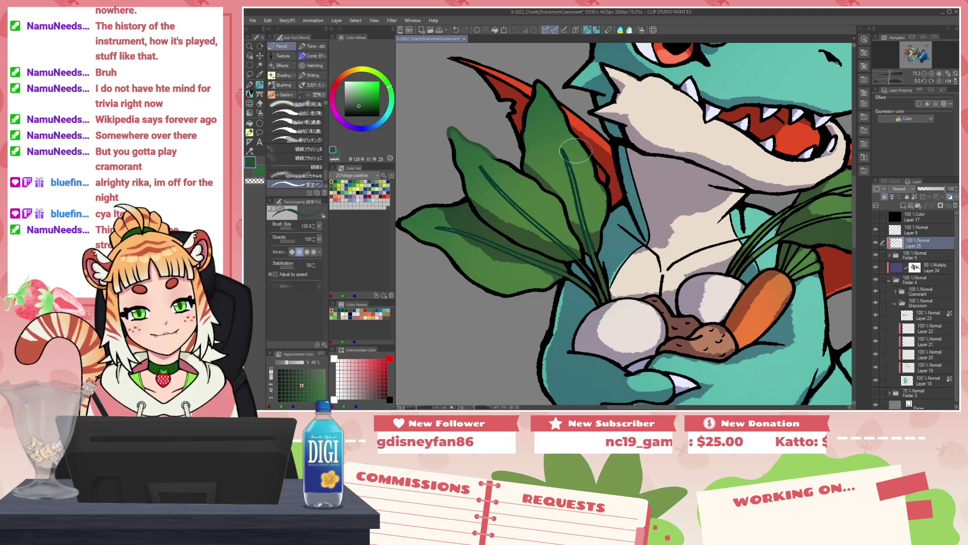
pyautogui.moveTo(486, 155); pyautogui.dragTo(498, 170)
pyautogui.moveTo(415, 222)
pyautogui.mouseDown()
pyautogui.moveTo(472, 192)
pyautogui.moveTo(484, 171)
pyautogui.mouseUp()
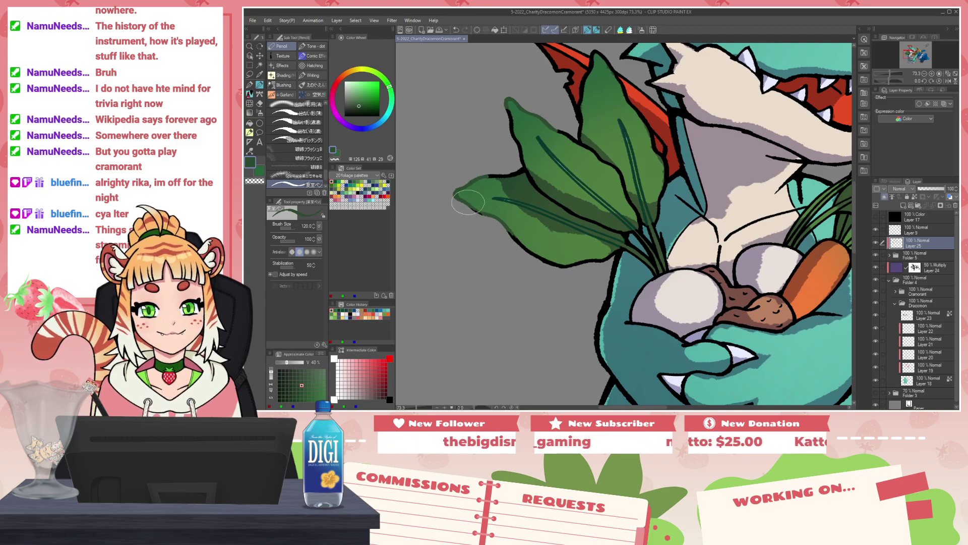
# Step: Tint the outer outlines of the leaf bunch beside Dracomon's wing in the same green with a size 70 brush
pyautogui.moveTo(763, 281); pyautogui.dragTo(526, 296)
pyautogui.moveTo(717, 281); pyautogui.dragTo(648, 311)
pyautogui.press('[')
pyautogui.press('[')
pyautogui.press('[')
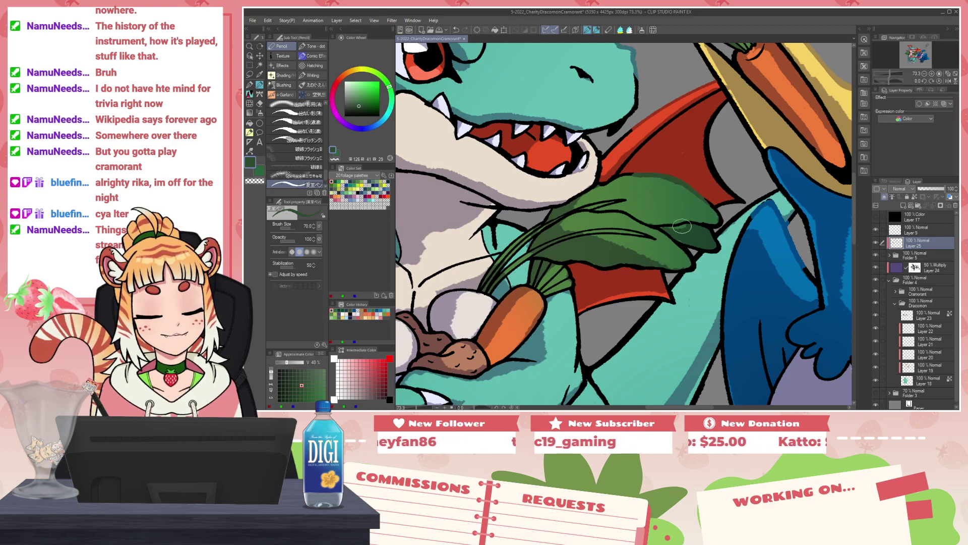
# Step: Tint the inner lines of the bunch beside the wing in dark green sampled from the finished veins, reducing the brush to size 30
pyautogui.moveTo(548, 278); pyautogui.dragTo(795, 225)
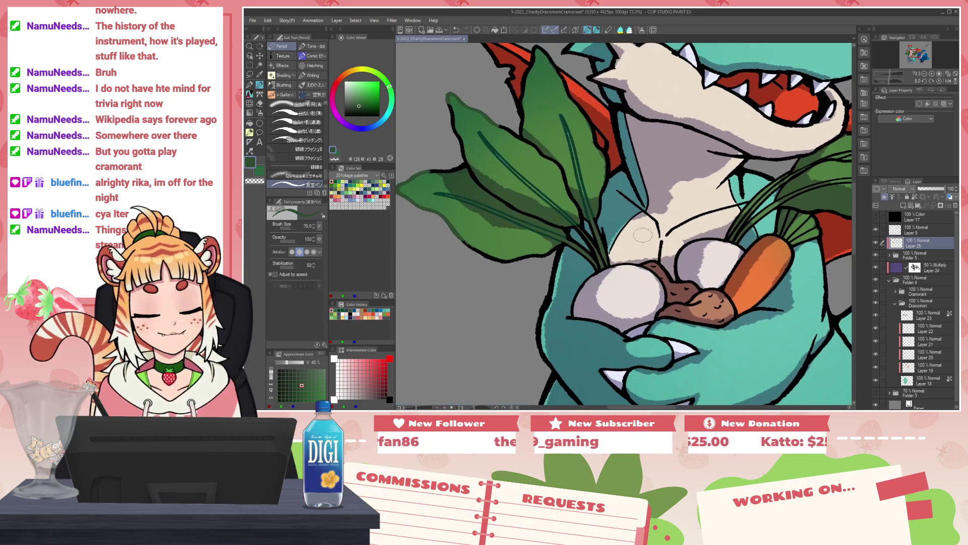
pyautogui.keyDown('alt'); pyautogui.click(572, 214); pyautogui.keyUp('alt')
pyautogui.moveTo(735, 238); pyautogui.dragTo(477, 265)
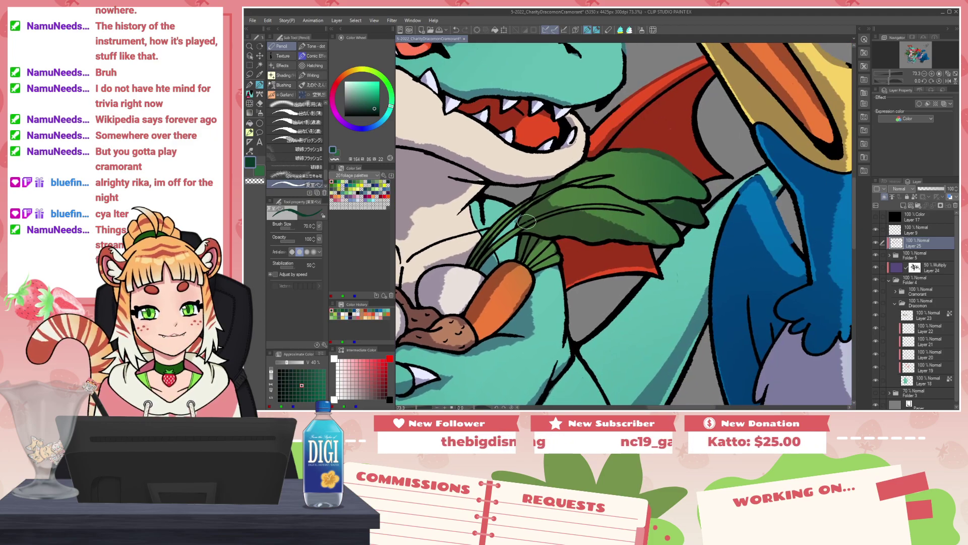
pyautogui.moveTo(525, 225)
pyautogui.mouseDown()
pyautogui.moveTo(578, 211)
pyautogui.moveTo(643, 213)
pyautogui.mouseUp()
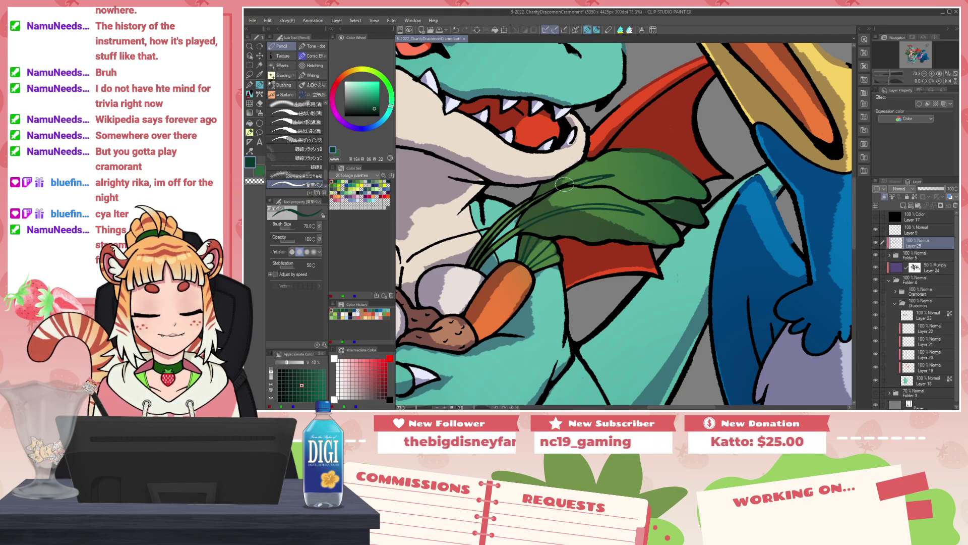
pyautogui.press('[')
pyautogui.press('[')
pyautogui.press('[')
pyautogui.press('[')
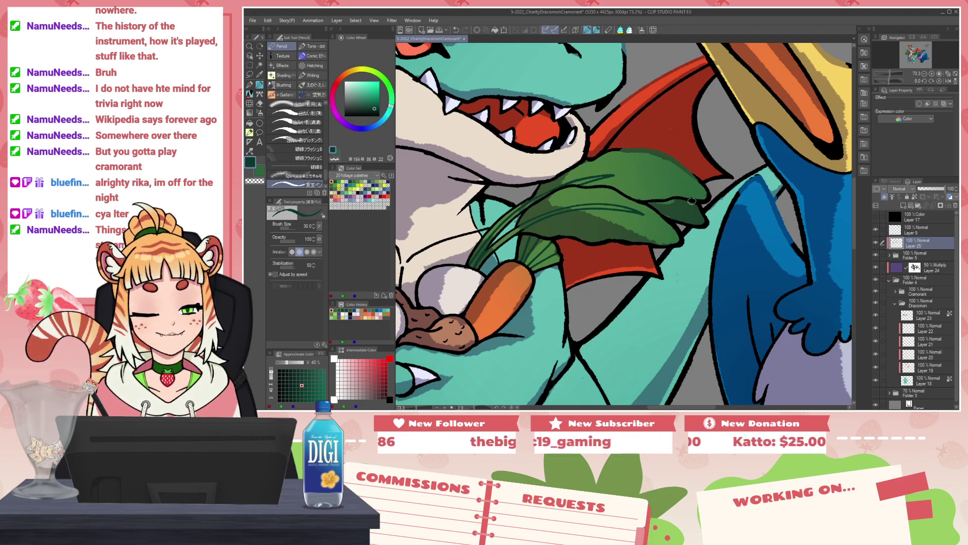
# Step: Tint the turnip stem lines and the carrot top in Cramorant's beak dark green with a size 30 brush, erasing the overspill
pyautogui.moveTo(477, 293); pyautogui.dragTo(762, 247)
pyautogui.moveTo(599, 217); pyautogui.dragTo(596, 326)
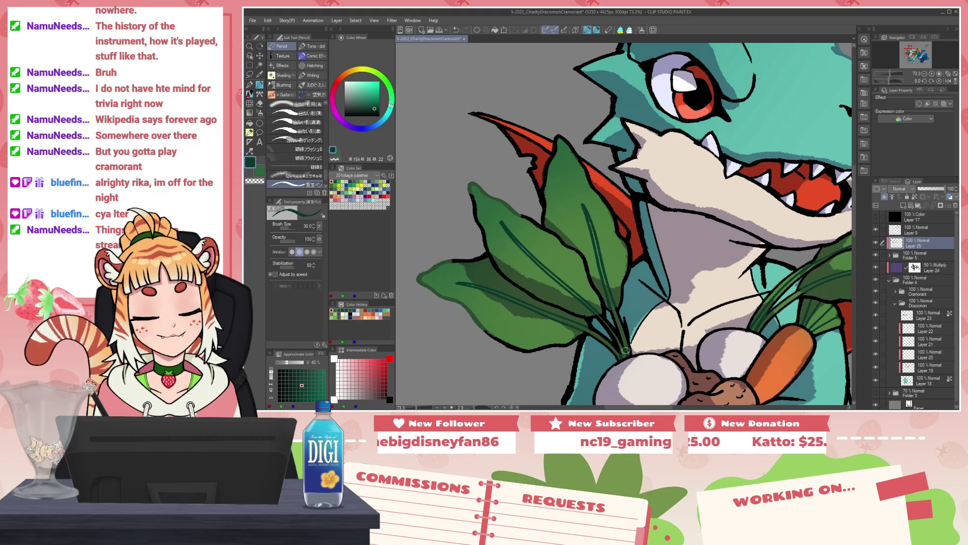
pyautogui.moveTo(721, 295); pyautogui.dragTo(453, 215)
pyautogui.moveTo(696, 90); pyautogui.dragTo(467, 356)
pyautogui.moveTo(433, 200); pyautogui.dragTo(456, 200)
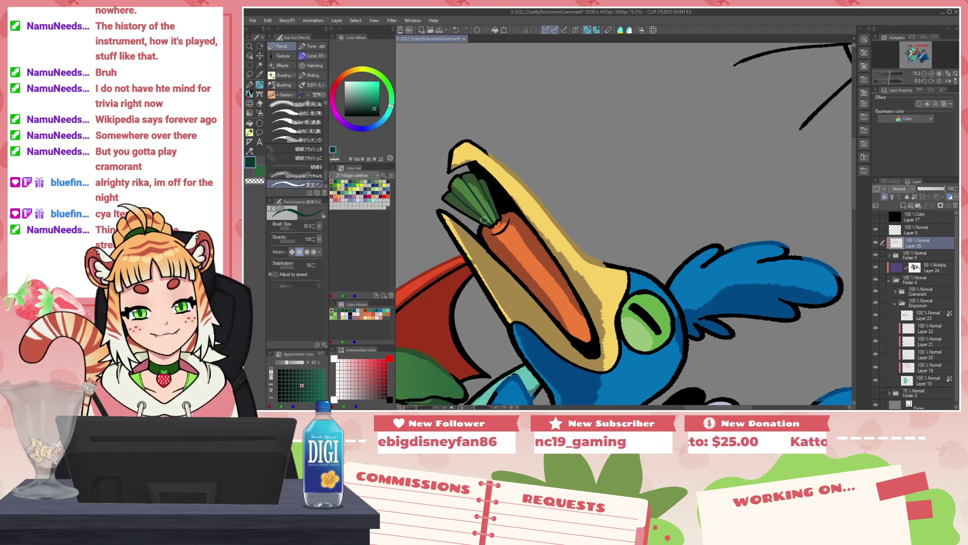
pyautogui.press('c')
pyautogui.moveTo(484, 221); pyautogui.dragTo(492, 228)
# Step: Add a new layer above the Multiply shading layer, set it to Overlay at 50% opacity and choose white as the drawing colour
pyautogui.scroll(-6, 494, 226)
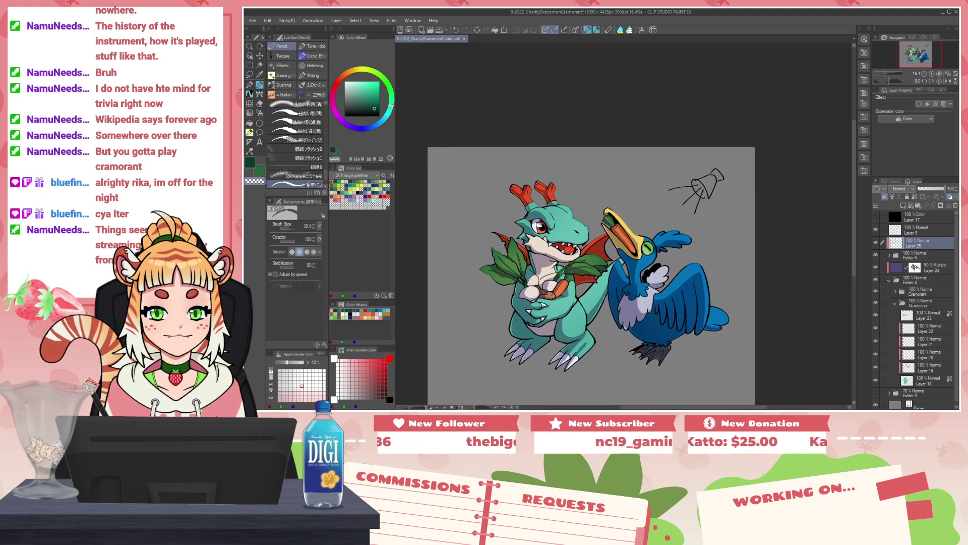
pyautogui.scroll(2, 589, 337)
pyautogui.scroll(1, 648, 298)
pyautogui.moveTo(707, 267); pyautogui.dragTo(745, 279)
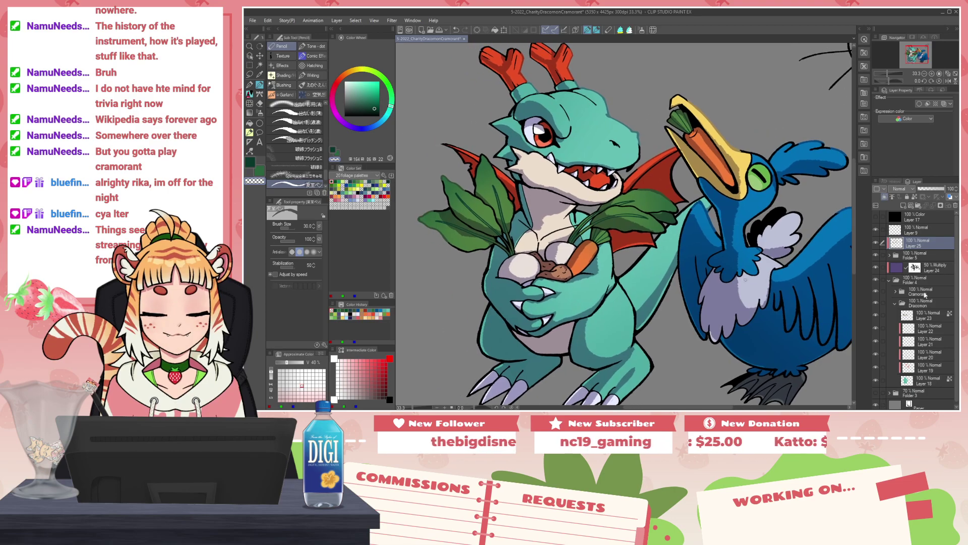
pyautogui.click(919, 267)
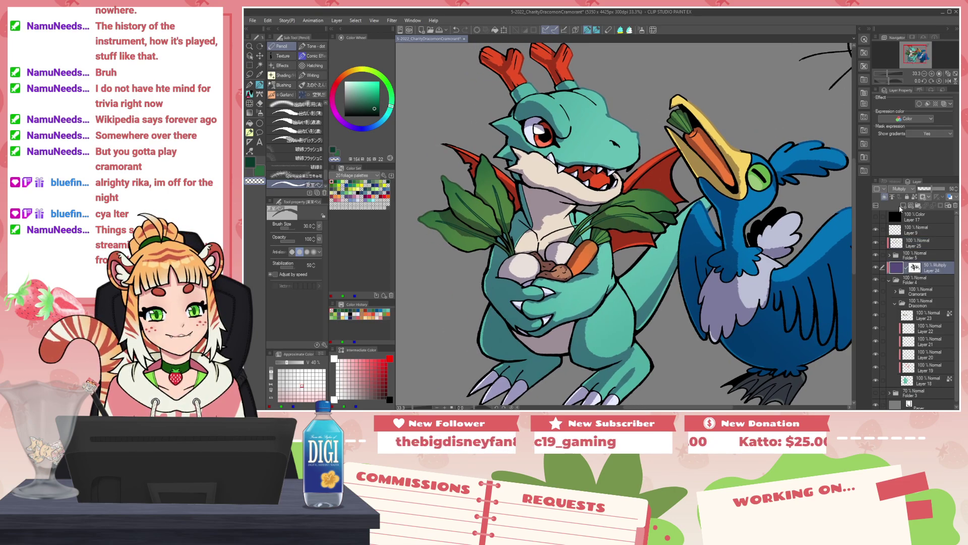
pyautogui.click(903, 206)
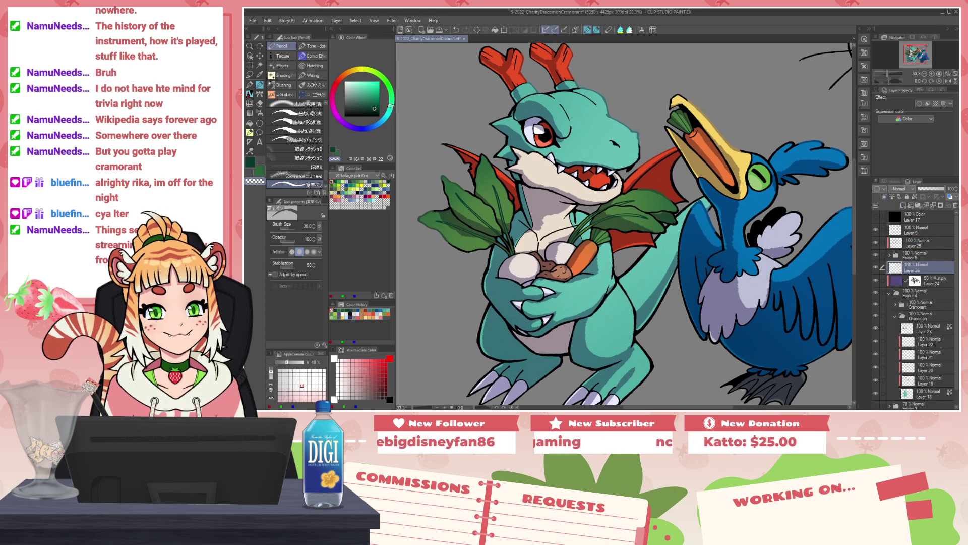
pyautogui.moveTo(355, 89); pyautogui.dragTo(324, 44)
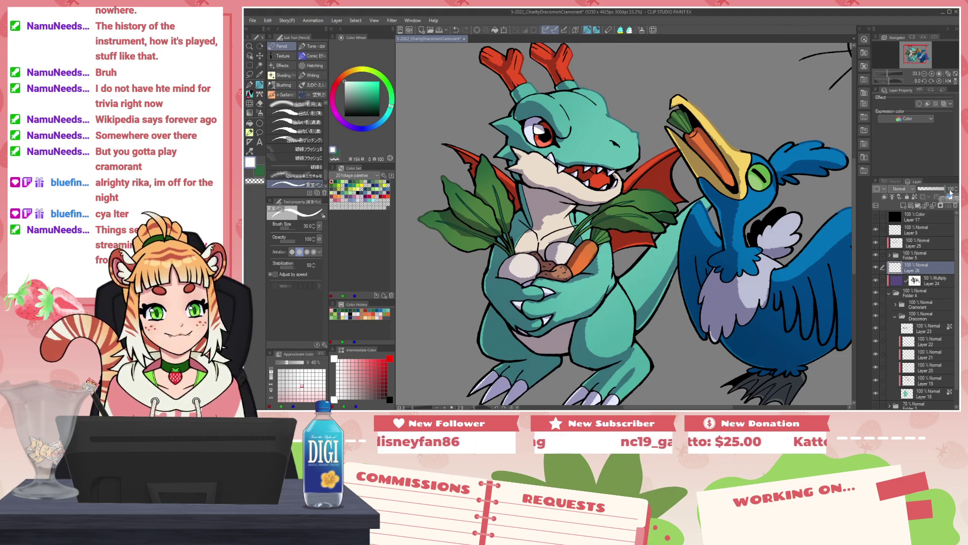
pyautogui.moveTo(945, 191); pyautogui.dragTo(931, 190)
pyautogui.click(911, 189)
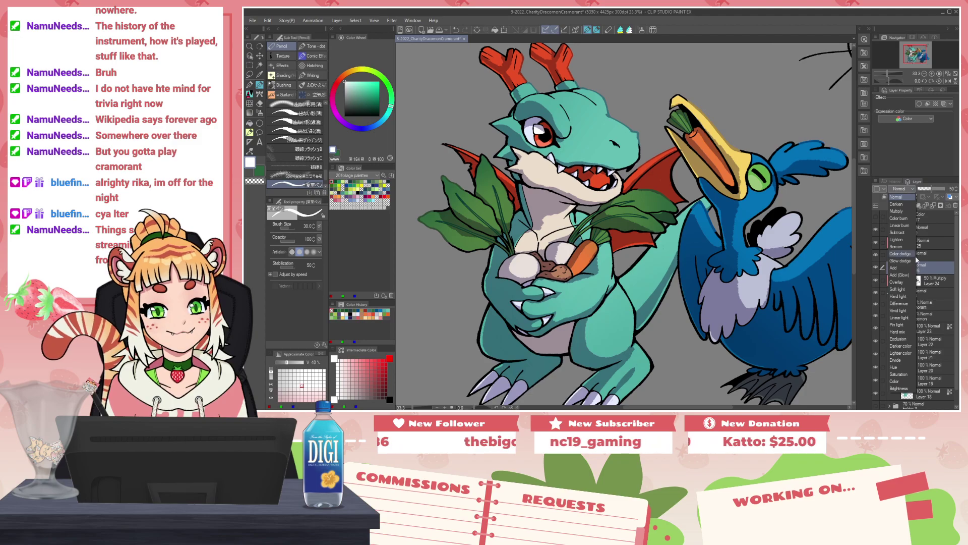
pyautogui.click(903, 283)
pyautogui.scroll(3, 599, 176)
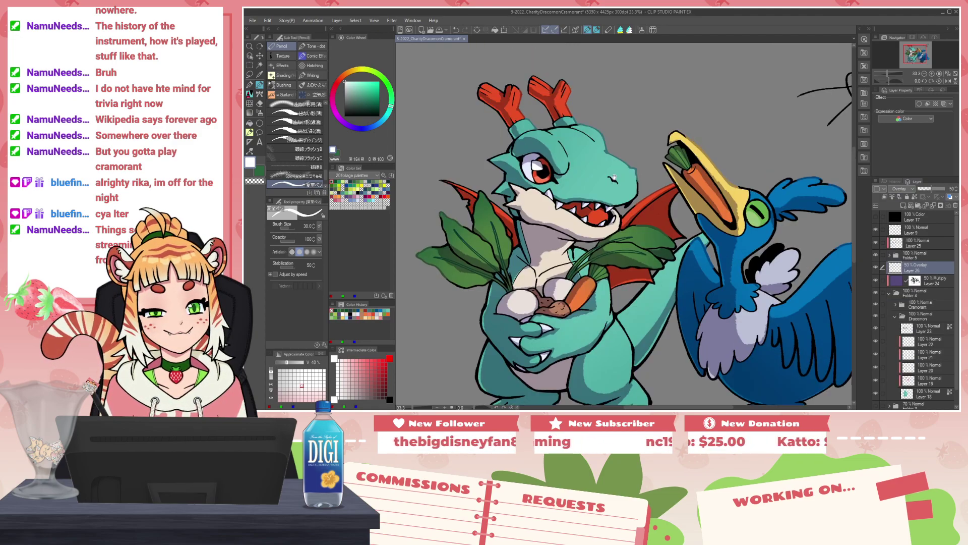
# Step: Paint a white highlight on Dracomon's head with a size 70 brush and clip the Overlay layer to the layer below
pyautogui.moveTo(580, 178)
pyautogui.mouseDown()
pyautogui.moveTo(593, 181)
pyautogui.moveTo(588, 167)
pyautogui.mouseUp()
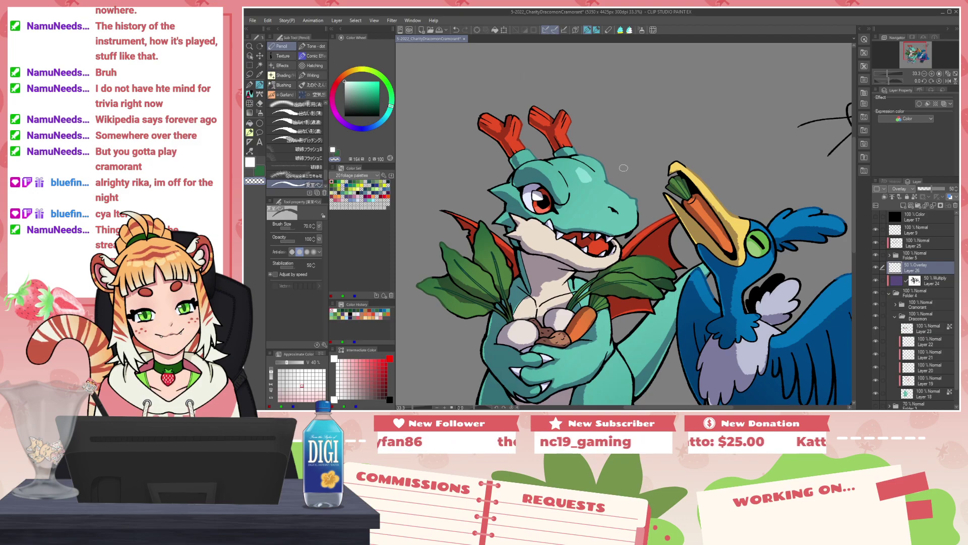
pyautogui.press('c')
pyautogui.moveTo(599, 162); pyautogui.dragTo(606, 175)
pyautogui.hotkey('ctrl', 'z')
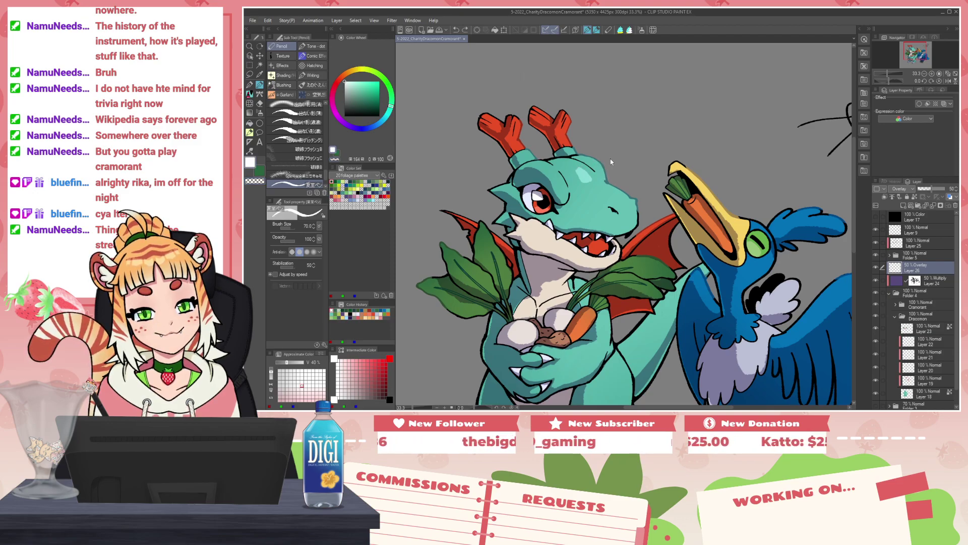
pyautogui.click(885, 197)
# Step: Paint white overlay highlights on Cramorant's beak, crest and wings with the brush at sizes 40 and 70
pyautogui.press('[')
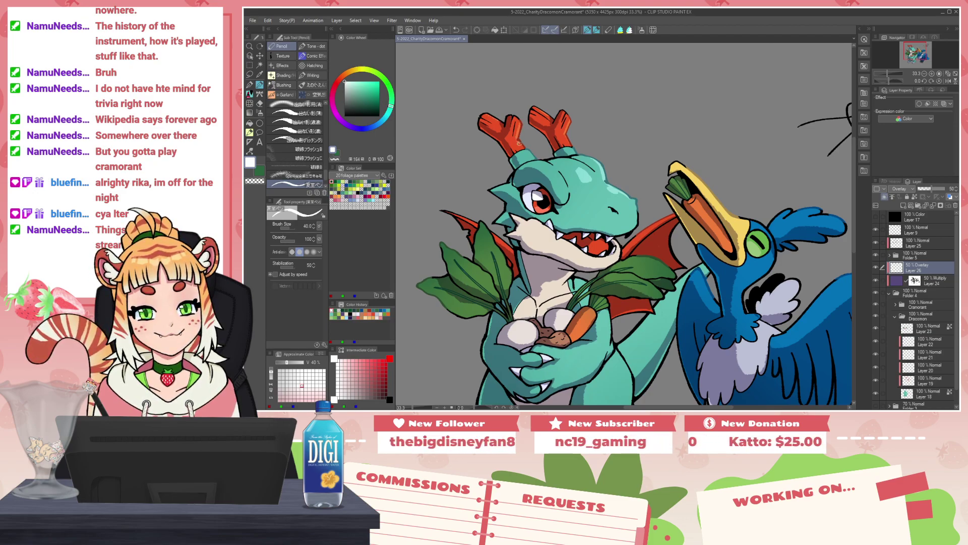
pyautogui.moveTo(776, 274); pyautogui.dragTo(650, 245)
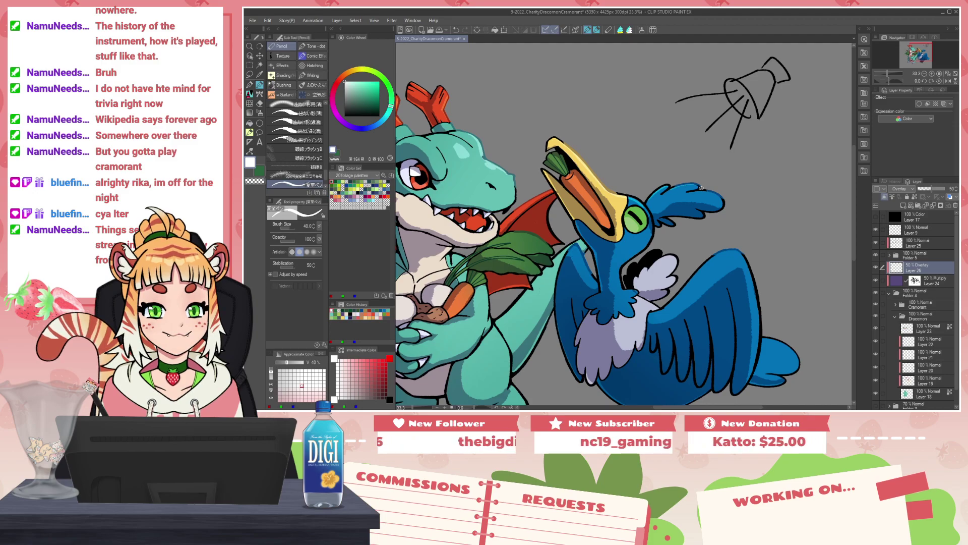
pyautogui.moveTo(745, 266); pyautogui.dragTo(710, 239)
pyautogui.press(']')
pyautogui.press(']')
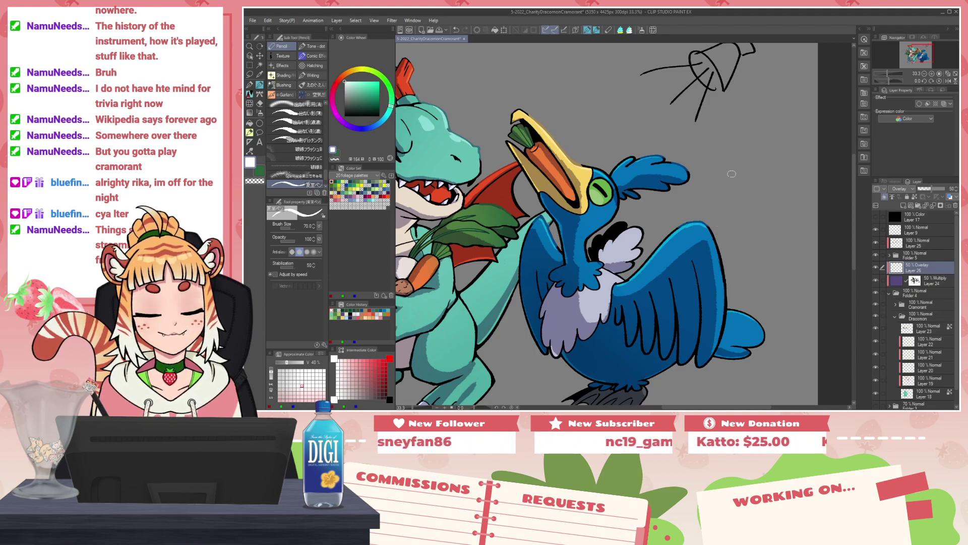
# Step: Paint white overlay highlights on Dracomon's arms and legs with a size 70 brush, trimming their edges with transparent colour
pyautogui.scroll(-6, 734, 174)
pyautogui.scroll(7, 605, 242)
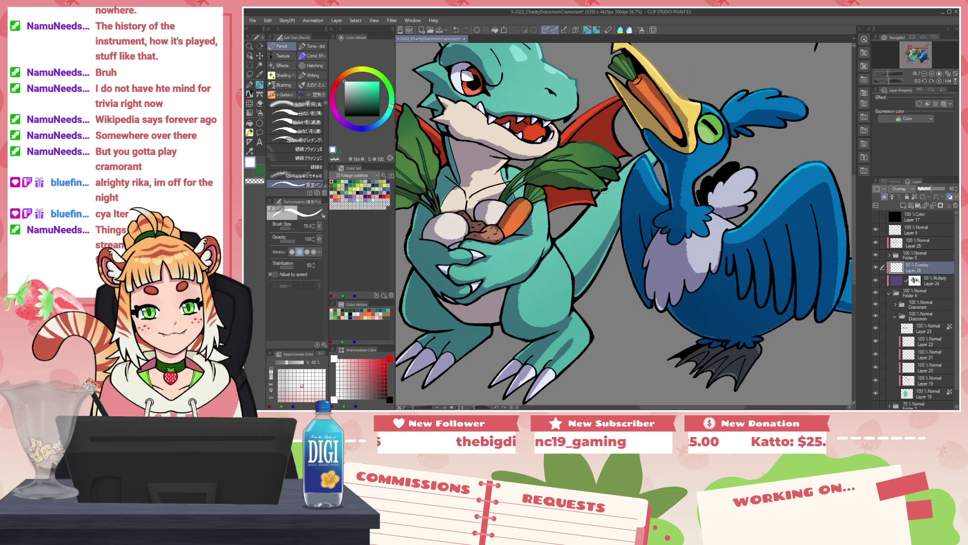
pyautogui.press('c')
pyautogui.moveTo(661, 153); pyautogui.dragTo(654, 146)
pyautogui.press('c')
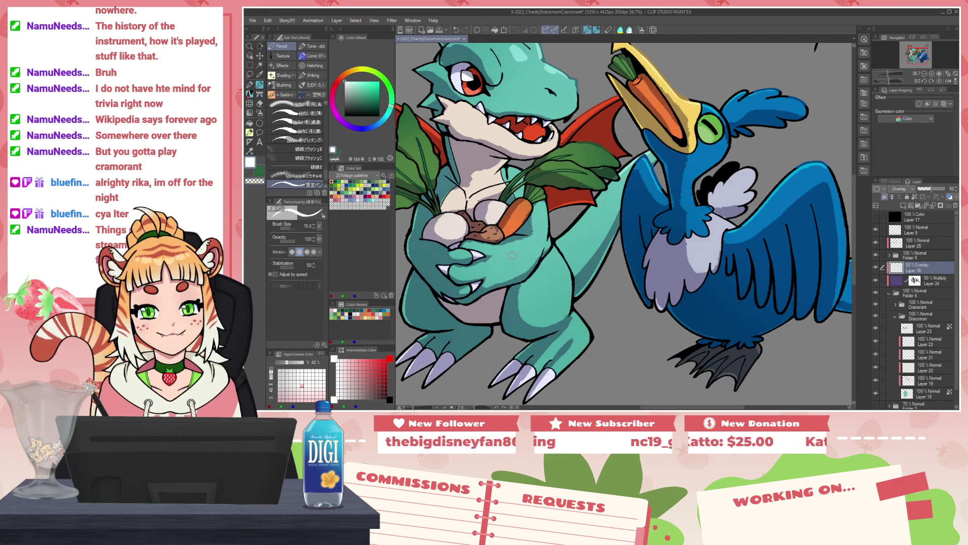
pyautogui.moveTo(515, 261); pyautogui.dragTo(521, 252)
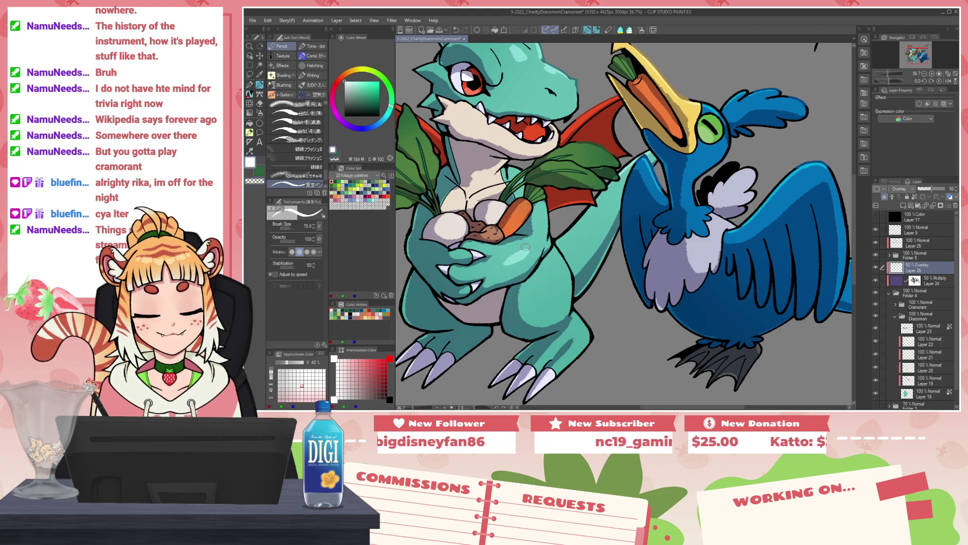
pyautogui.press('c')
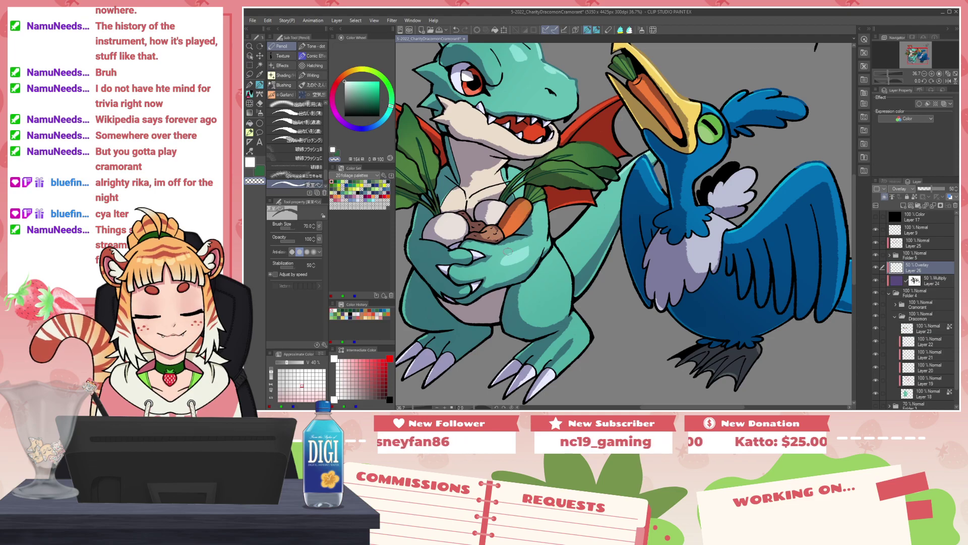
pyautogui.press('c')
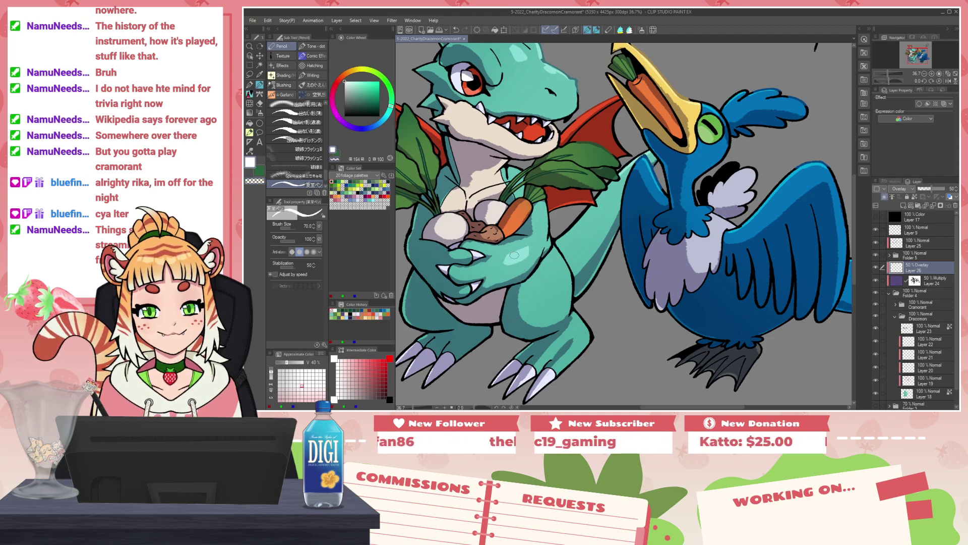
pyautogui.press('c')
pyautogui.press('c')
pyautogui.moveTo(561, 260); pyautogui.dragTo(571, 303)
pyautogui.hotkey('ctrl', 'z')
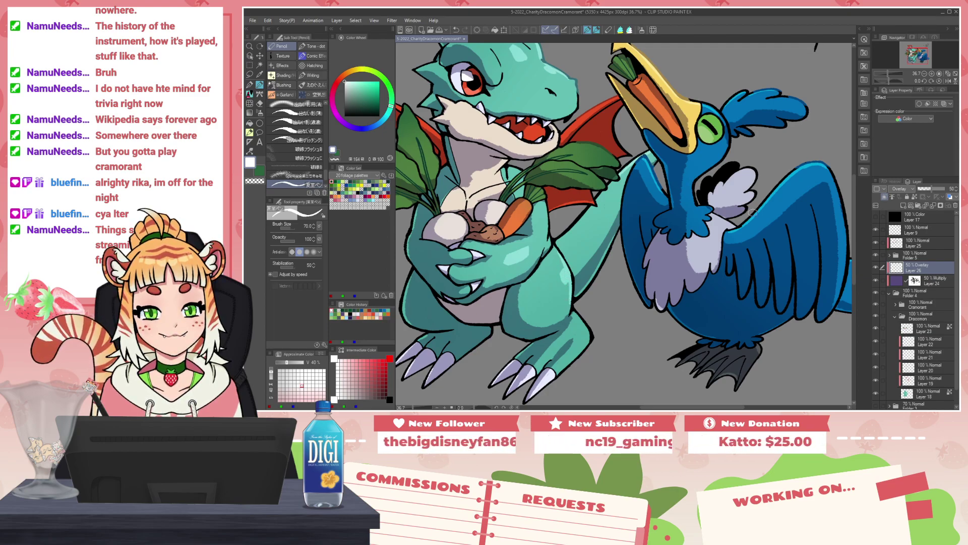
# Step: Reduce the brush to size 40 and check the highlights on Cramorant and across the whole artwork
pyautogui.moveTo(748, 210); pyautogui.dragTo(648, 249)
pyautogui.press('[')
pyautogui.press('[')
pyautogui.press('[')
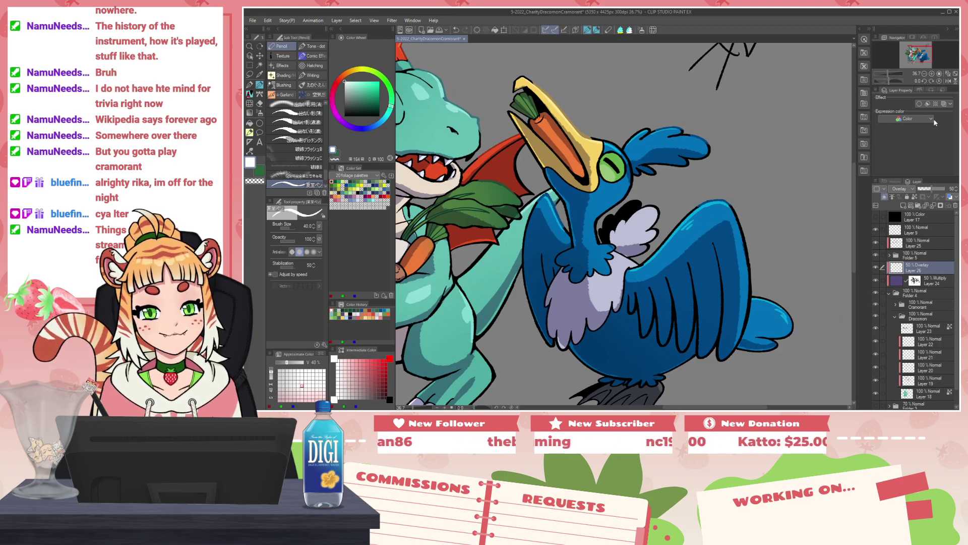
pyautogui.scroll(-2, 797, 189)
pyautogui.moveTo(704, 230); pyautogui.dragTo(669, 237)
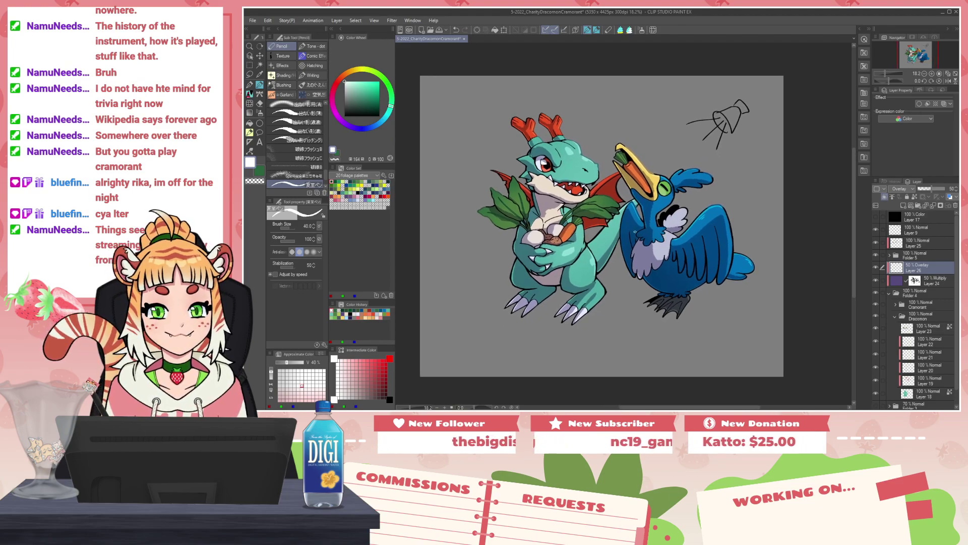
pyautogui.scroll(1, 598, 232)
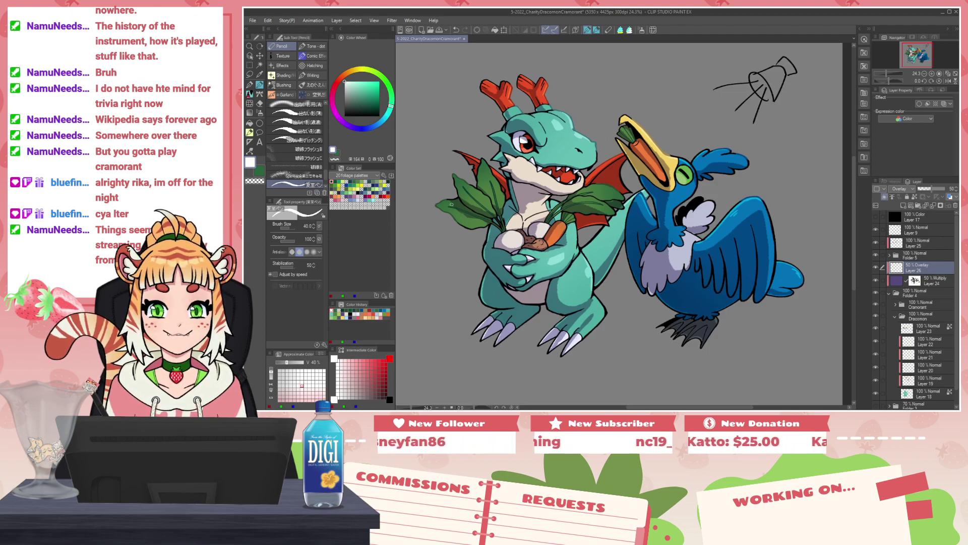
# Step: Outline the white glint in Dracomon's eye in lavender blue on Layer 25 with a size 25 brush, switching to transparent colour for cleanup
pyautogui.click(366, 200)
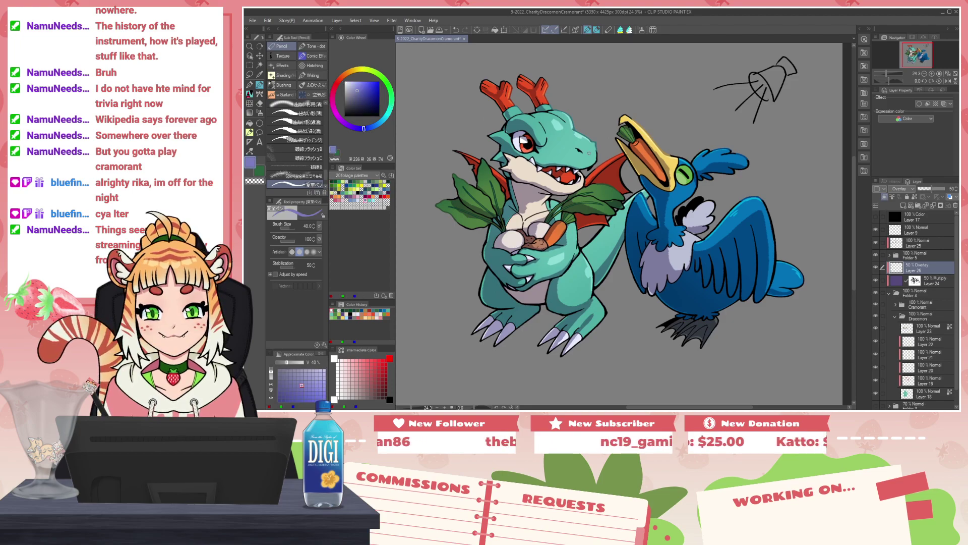
pyautogui.scroll(2, 558, 133)
pyautogui.click(919, 244)
pyautogui.scroll(5, 534, 135)
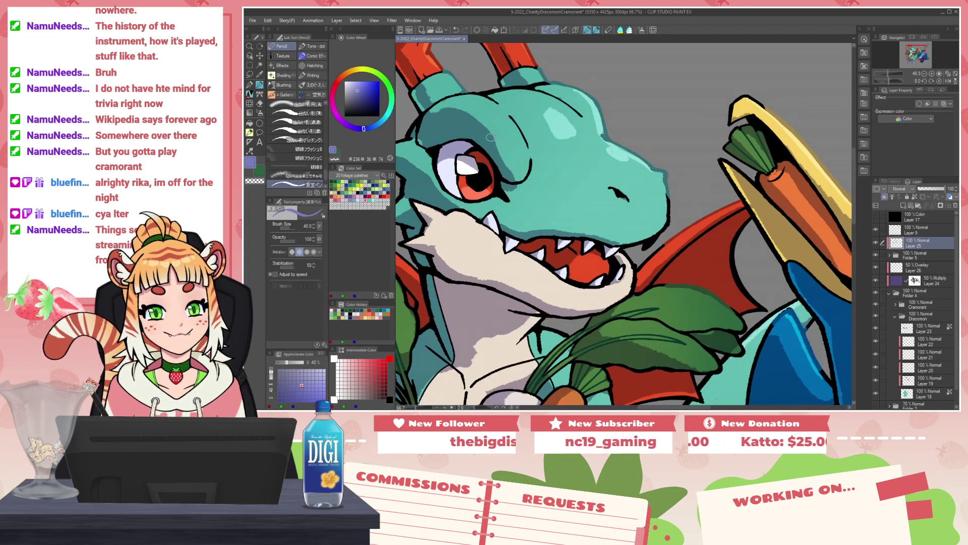
pyautogui.moveTo(515, 166); pyautogui.dragTo(690, 206)
pyautogui.press('[')
pyautogui.press('[')
pyautogui.moveTo(604, 204); pyautogui.dragTo(612, 202)
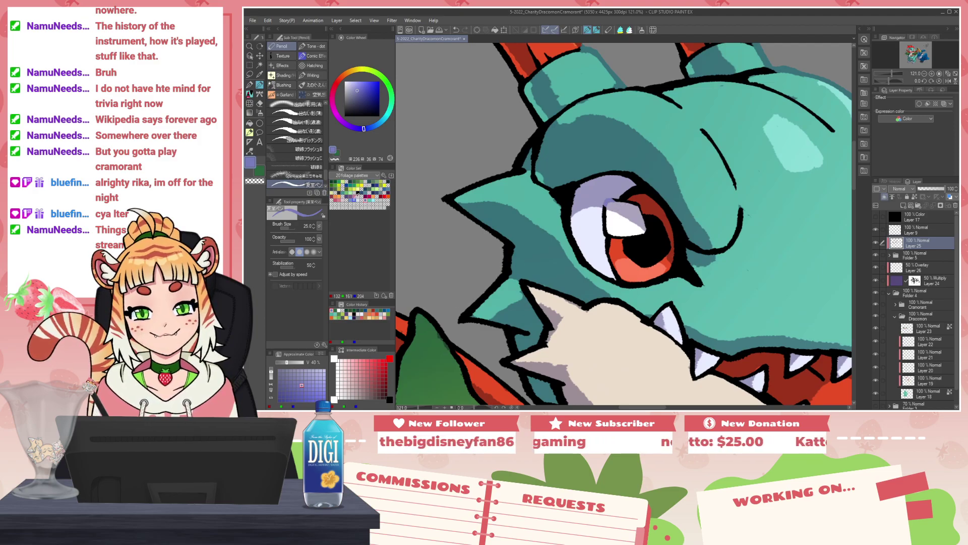
pyautogui.moveTo(608, 203)
pyautogui.mouseDown()
pyautogui.moveTo(605, 232)
pyautogui.moveTo(635, 236)
pyautogui.moveTo(608, 235)
pyautogui.moveTo(649, 227)
pyautogui.moveTo(644, 234)
pyautogui.moveTo(636, 203)
pyautogui.moveTo(640, 212)
pyautogui.moveTo(611, 200)
pyautogui.moveTo(635, 203)
pyautogui.mouseUp()
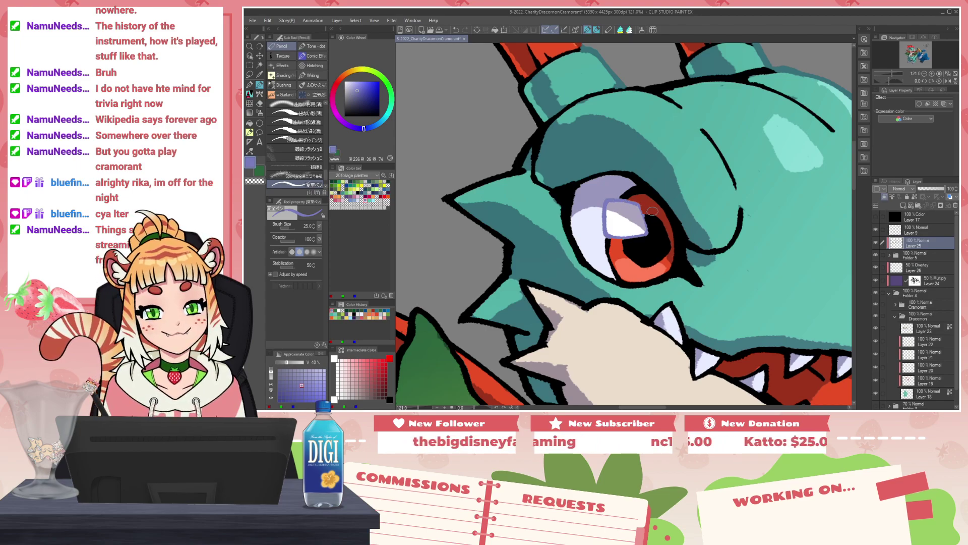
pyautogui.press('c')
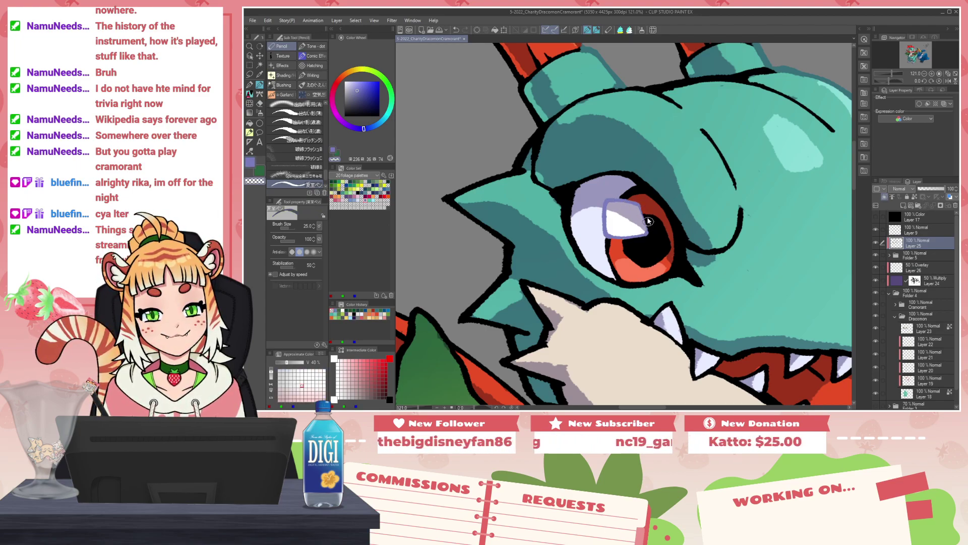
# Step: Add another layer above the Overlay highlight layer and clip it to the layer below
pyautogui.scroll(-6, 649, 222)
pyautogui.moveTo(731, 263); pyautogui.dragTo(642, 199)
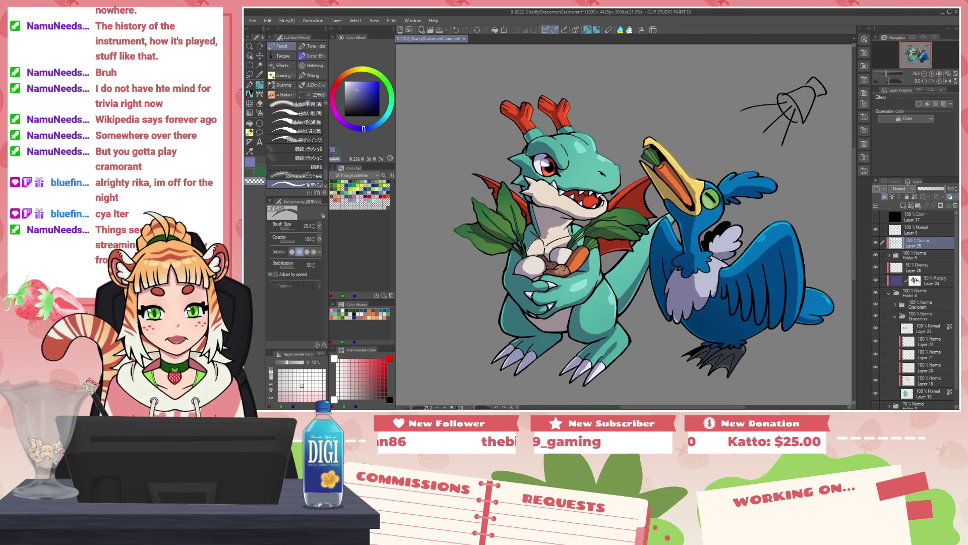
pyautogui.moveTo(614, 313); pyautogui.dragTo(583, 313)
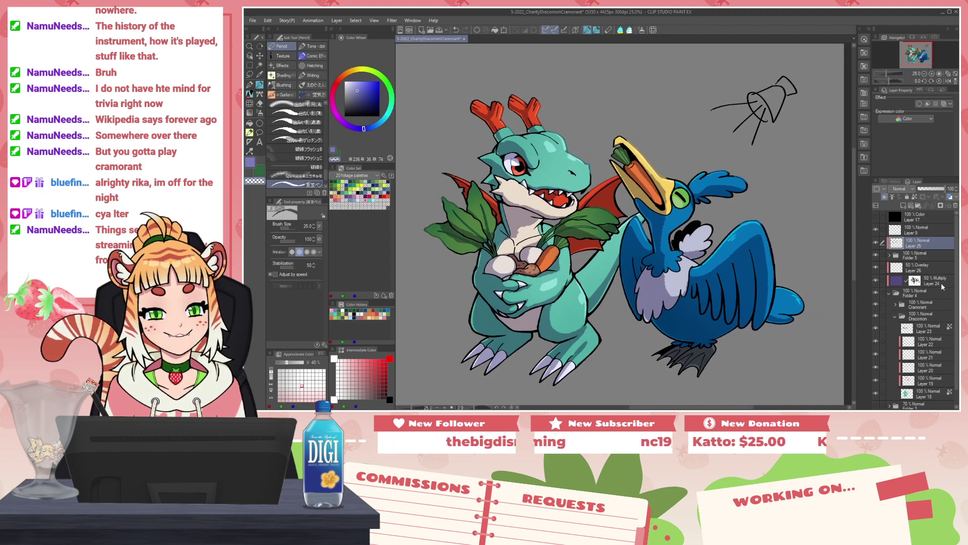
pyautogui.click(925, 273)
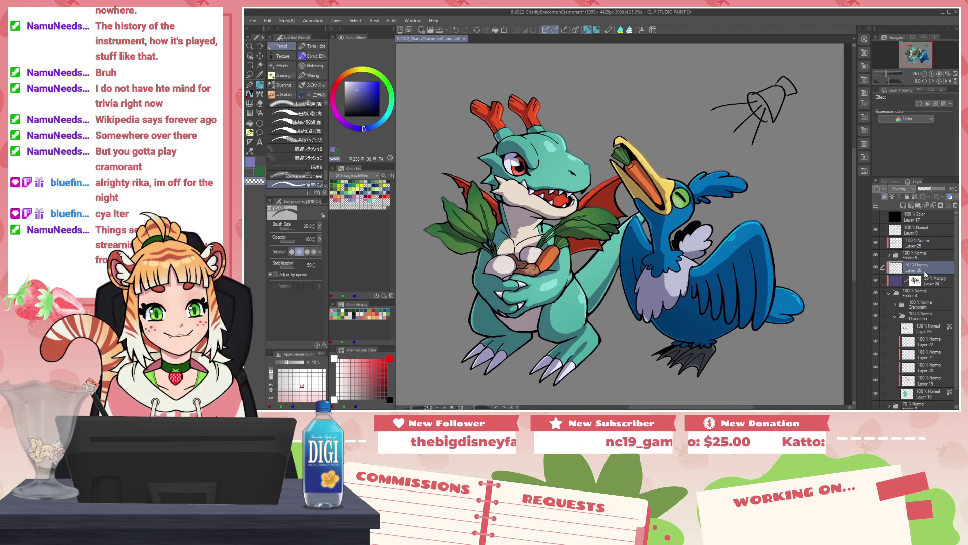
pyautogui.click(903, 207)
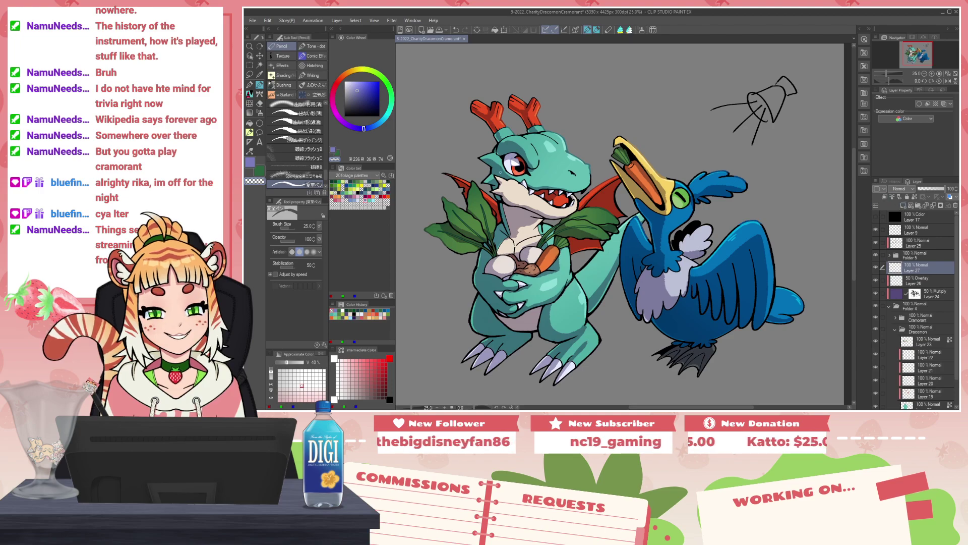
pyautogui.click(886, 197)
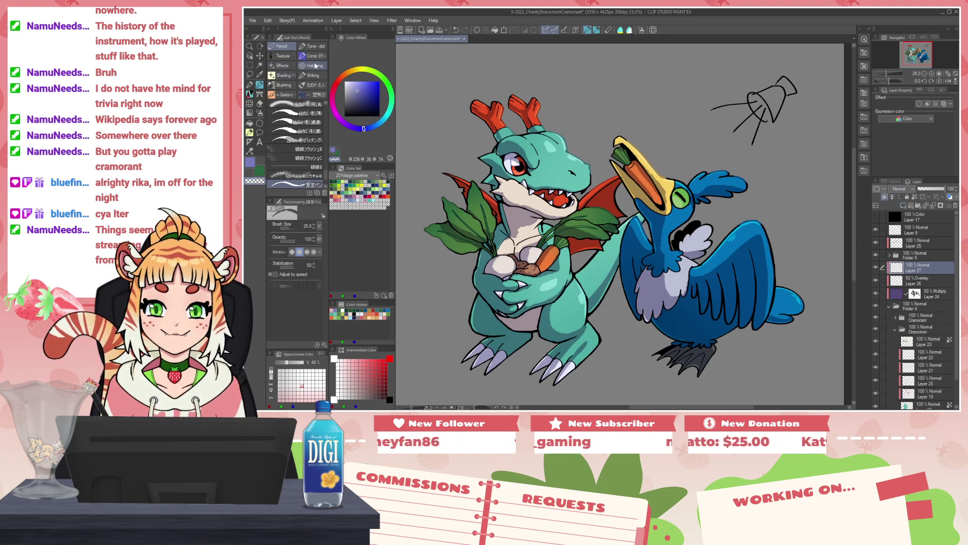
# Step: Choose a textured comic brush, set the drawing colour to black and enlarge the brush to size 250
pyautogui.click(282, 66)
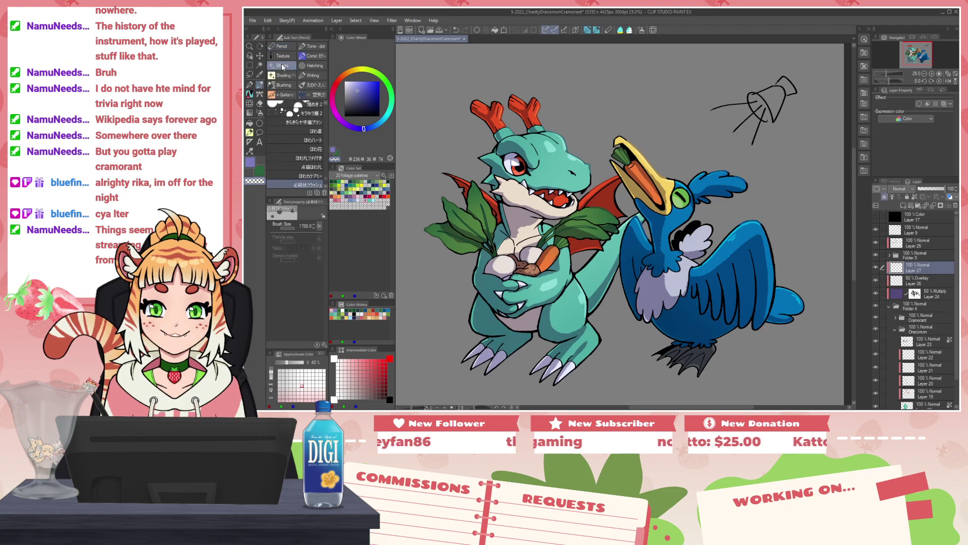
pyautogui.click(312, 55)
pyautogui.click(291, 159)
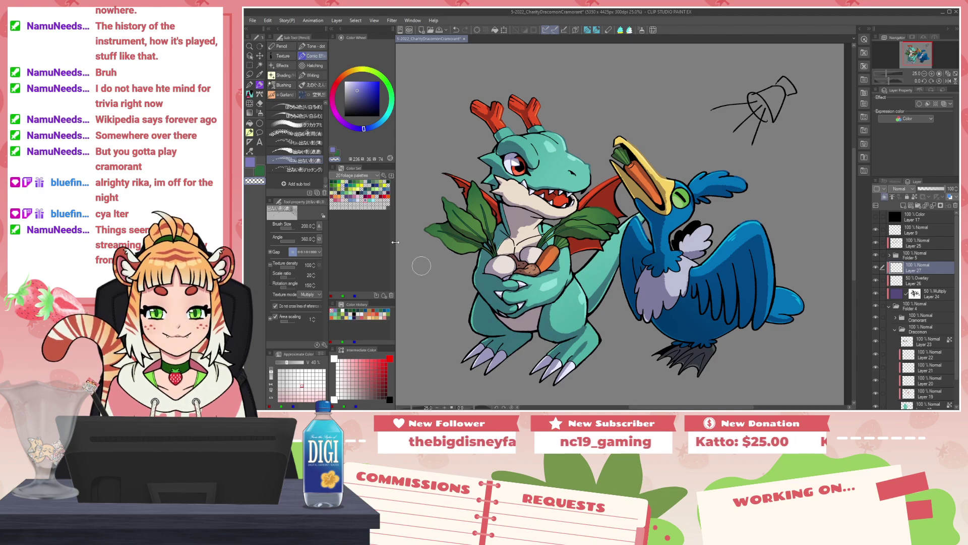
pyautogui.moveTo(370, 89); pyautogui.dragTo(305, 137)
pyautogui.press(']')
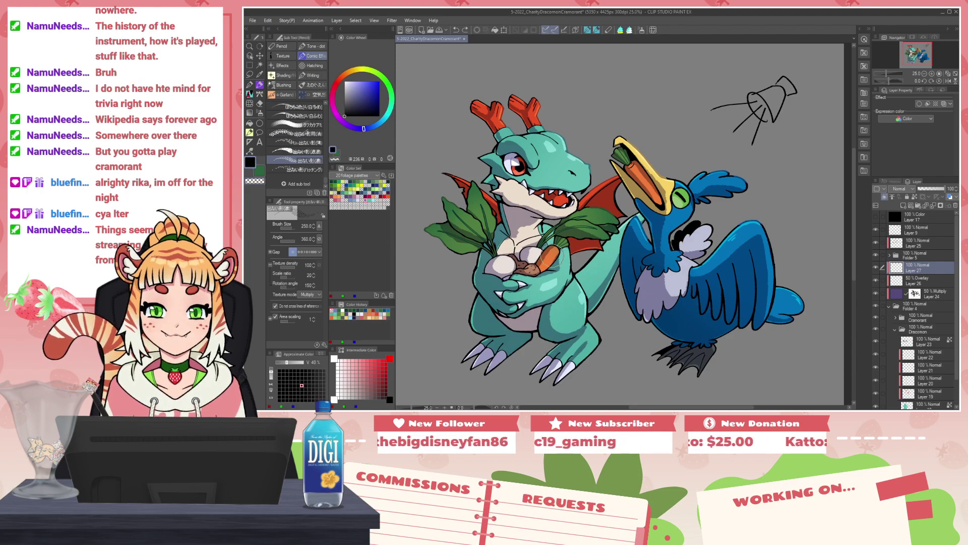
pyautogui.scroll(2, 544, 293)
pyautogui.moveTo(496, 308); pyautogui.dragTo(555, 351)
pyautogui.hotkey('ctrl', 'z')
pyautogui.click(297, 151)
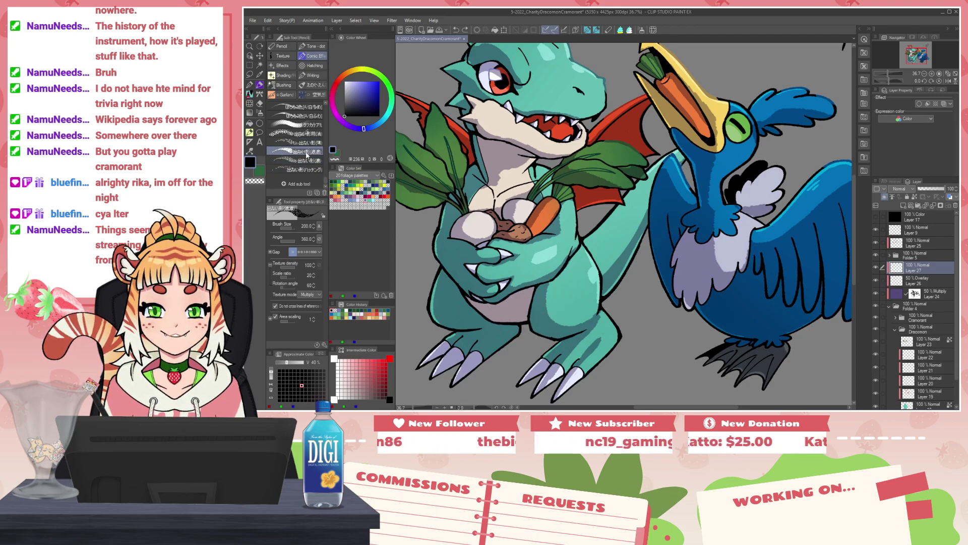
pyautogui.click(298, 142)
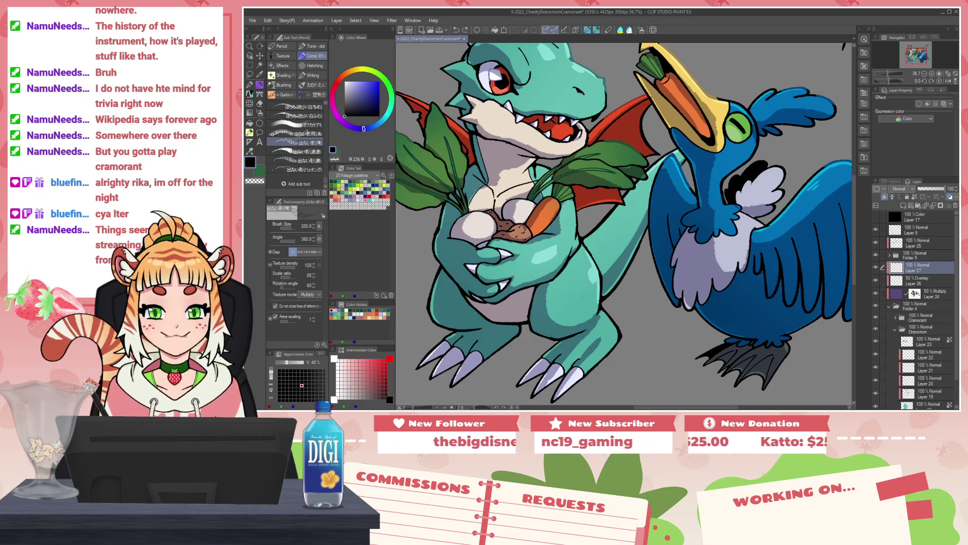
pyautogui.click(297, 133)
# Step: Hatch black shadows across Dracomon's lower belly and inner legs on Layer 27 with the hatching comic brush at size 100
pyautogui.click(296, 169)
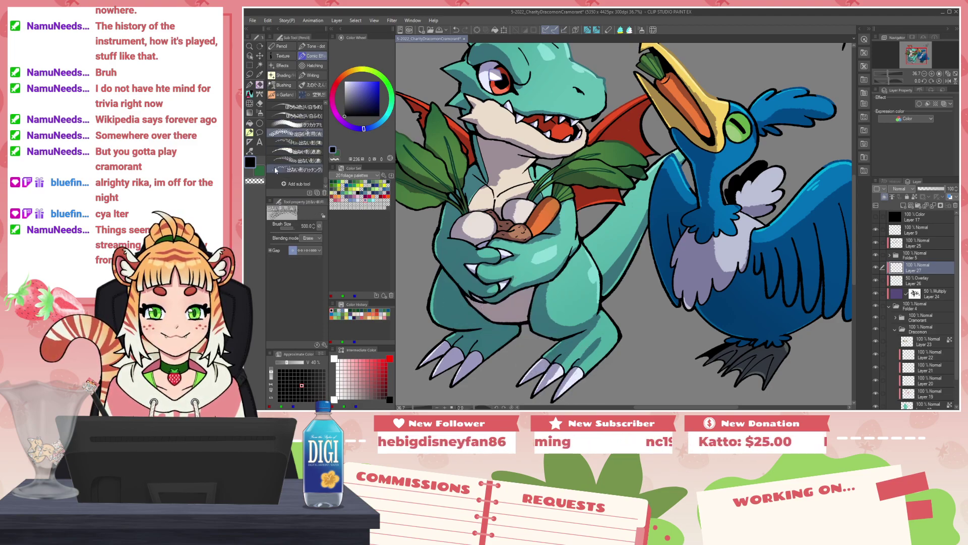
pyautogui.moveTo(524, 315); pyautogui.dragTo(547, 344)
pyautogui.hotkey('ctrl', 'z')
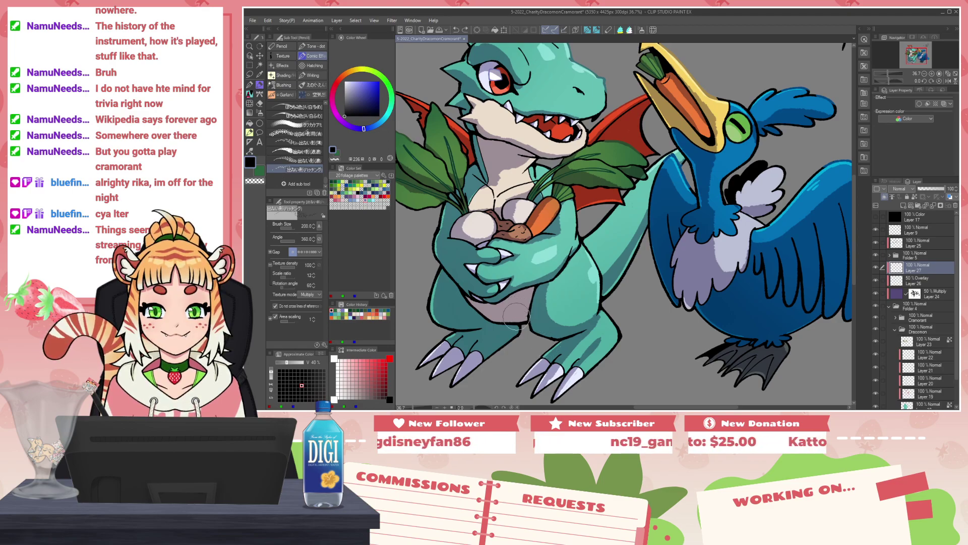
pyautogui.press('[')
pyautogui.press('[')
pyautogui.press('[')
pyautogui.press('[')
pyautogui.moveTo(485, 322)
pyautogui.mouseDown()
pyautogui.moveTo(446, 290)
pyautogui.moveTo(466, 306)
pyautogui.moveTo(454, 282)
pyautogui.moveTo(490, 335)
pyautogui.moveTo(481, 324)
pyautogui.moveTo(514, 329)
pyautogui.moveTo(470, 301)
pyautogui.moveTo(503, 317)
pyautogui.moveTo(506, 300)
pyautogui.moveTo(533, 292)
pyautogui.moveTo(550, 332)
pyautogui.moveTo(537, 291)
pyautogui.moveTo(556, 333)
pyautogui.moveTo(537, 310)
pyautogui.moveTo(563, 332)
pyautogui.mouseUp()
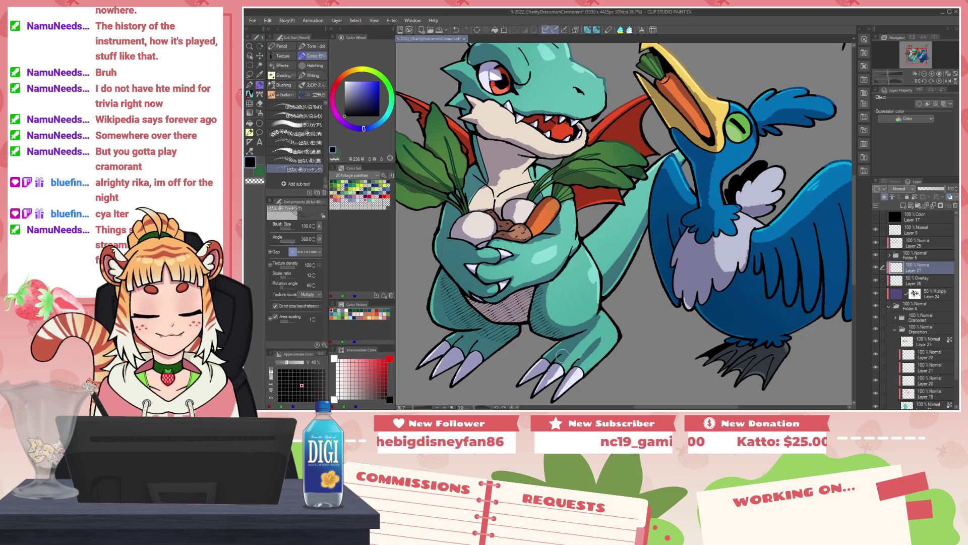
# Step: Hatch the shadowed areas on Dracomon's shoulder and on Cramorant's wing beside Dracomon's tail with the size 100 hatching brush
pyautogui.moveTo(508, 194)
pyautogui.mouseDown()
pyautogui.moveTo(514, 253)
pyautogui.moveTo(480, 228)
pyautogui.moveTo(476, 244)
pyautogui.mouseUp()
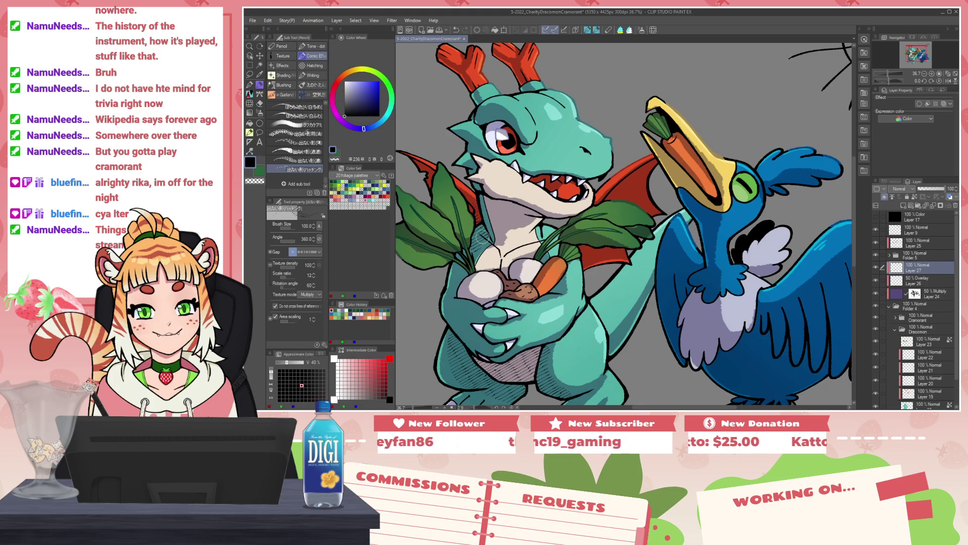
pyautogui.moveTo(533, 173); pyautogui.dragTo(498, 148)
pyautogui.moveTo(604, 227); pyautogui.dragTo(587, 220)
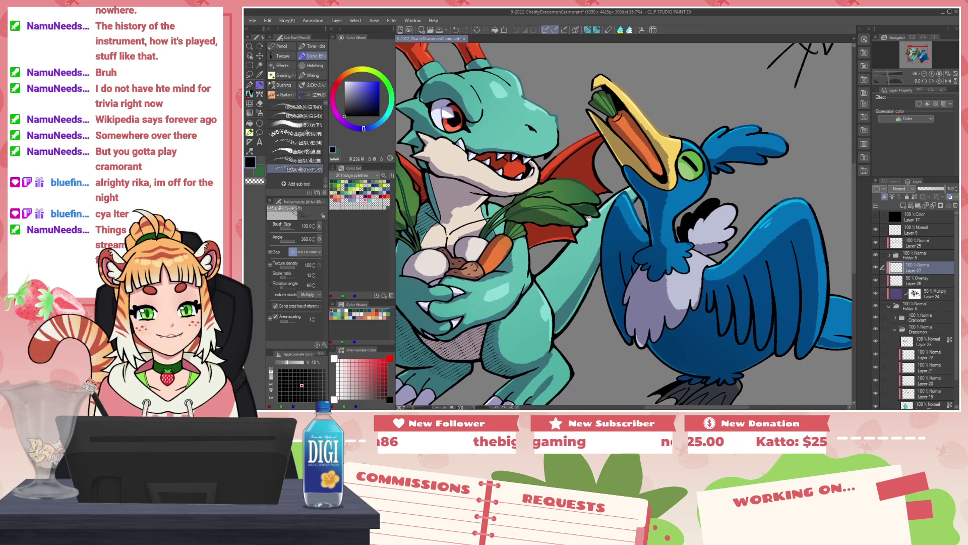
pyautogui.moveTo(672, 245); pyautogui.dragTo(603, 241)
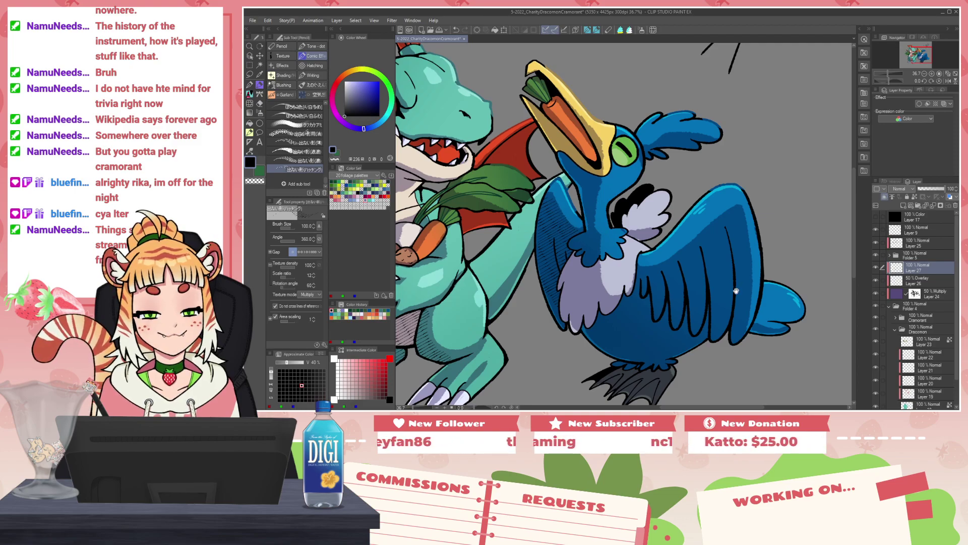
pyautogui.moveTo(737, 289); pyautogui.dragTo(696, 258)
pyautogui.moveTo(644, 286); pyautogui.dragTo(648, 295)
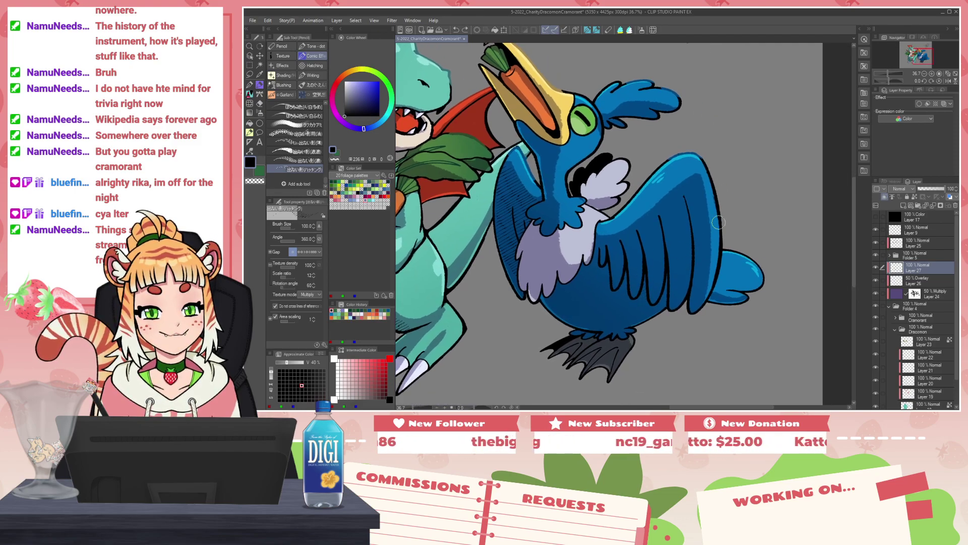
pyautogui.moveTo(605, 242); pyautogui.dragTo(643, 307)
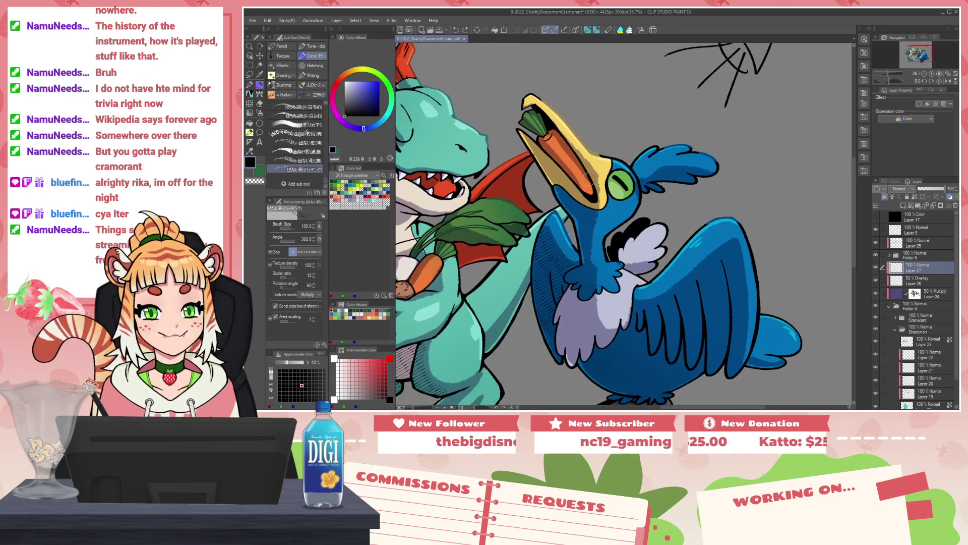
# Step: Add black hatching to the shadow on Dracomon's neck below the jaw
pyautogui.moveTo(532, 237); pyautogui.dragTo(685, 217)
pyautogui.moveTo(588, 308); pyautogui.dragTo(607, 268)
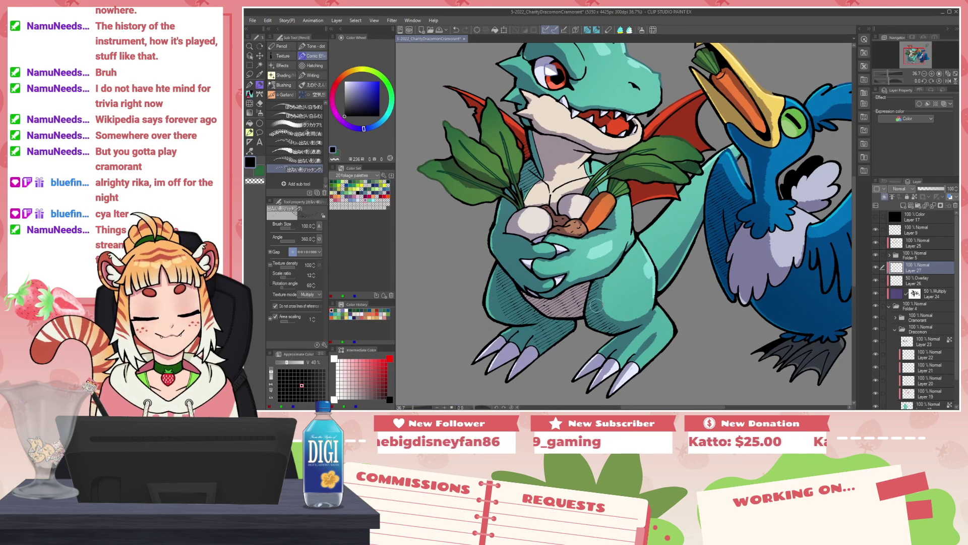
pyautogui.scroll(-3, 642, 258)
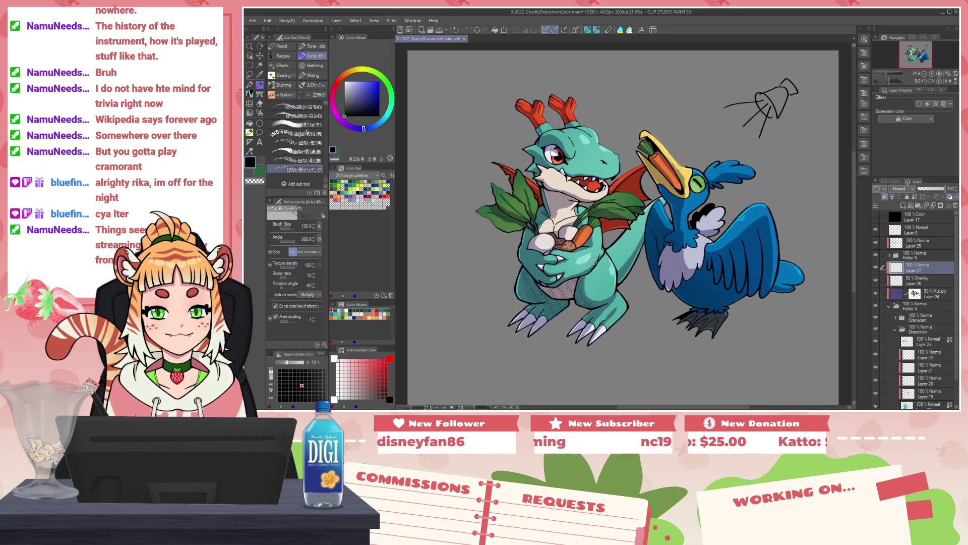
pyautogui.moveTo(620, 209); pyautogui.dragTo(607, 238)
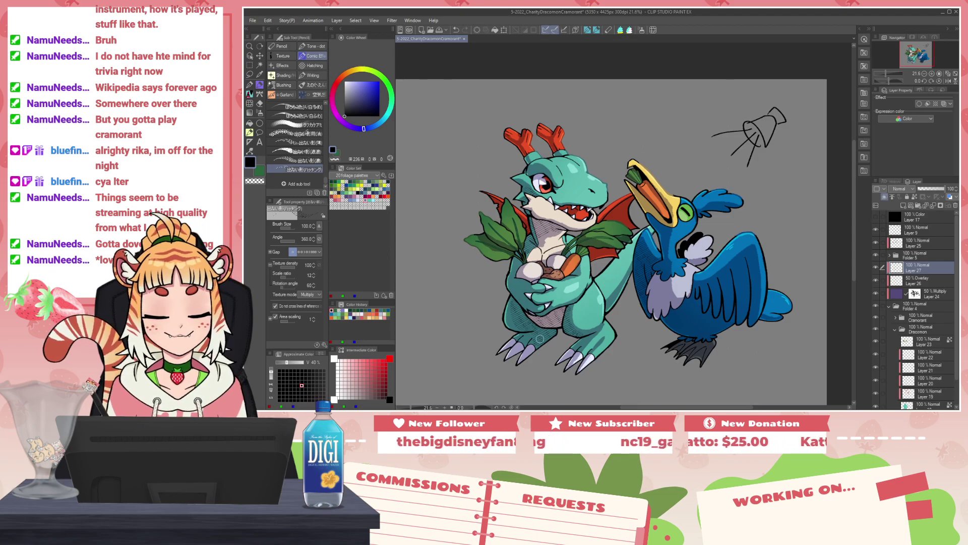
pyautogui.scroll(3, 539, 339)
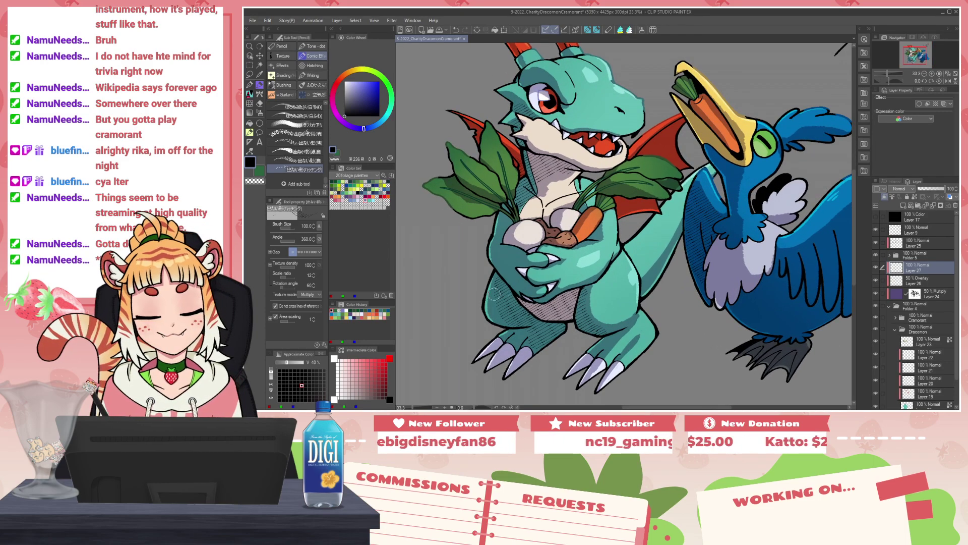
# Step: Choose the textured erasing brush at size 170 and review the hatching on both characters
pyautogui.click(295, 133)
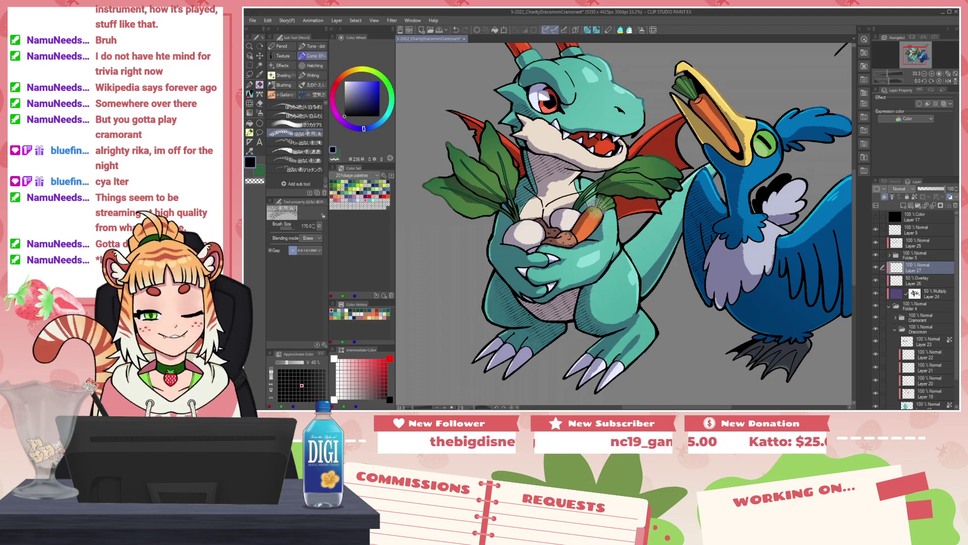
pyautogui.moveTo(619, 136); pyautogui.dragTo(591, 249)
pyautogui.scroll(-5, 632, 184)
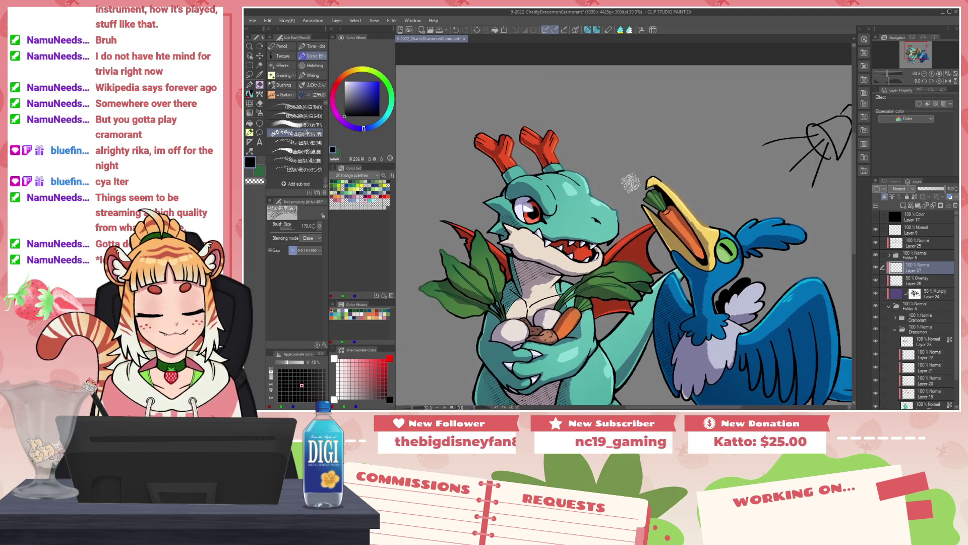
pyautogui.moveTo(767, 268); pyautogui.dragTo(703, 261)
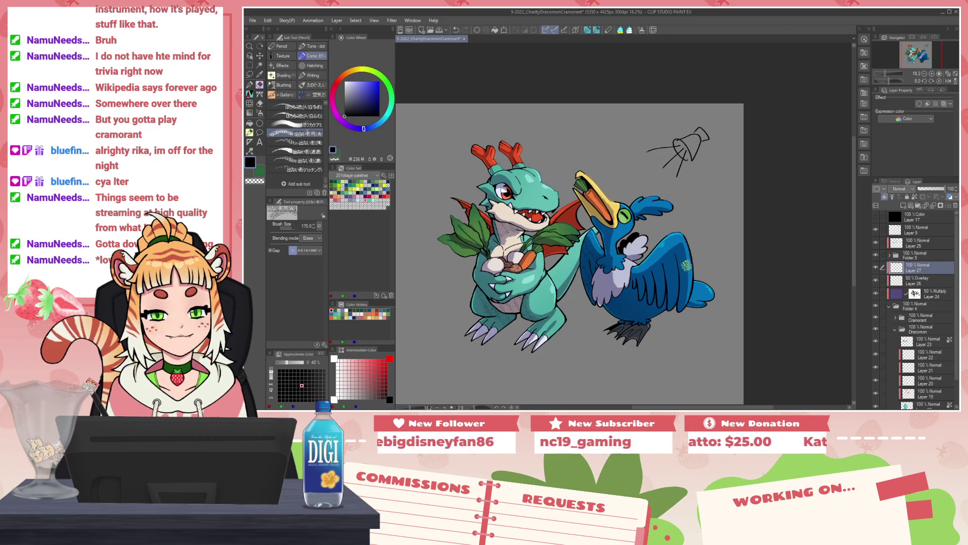
pyautogui.scroll(1, 686, 265)
# Step: Hatch Cramorant's lower belly with the size 100 hatching brush, return to the size 170 textured erasing brush and check the whole artwork
pyautogui.click(297, 169)
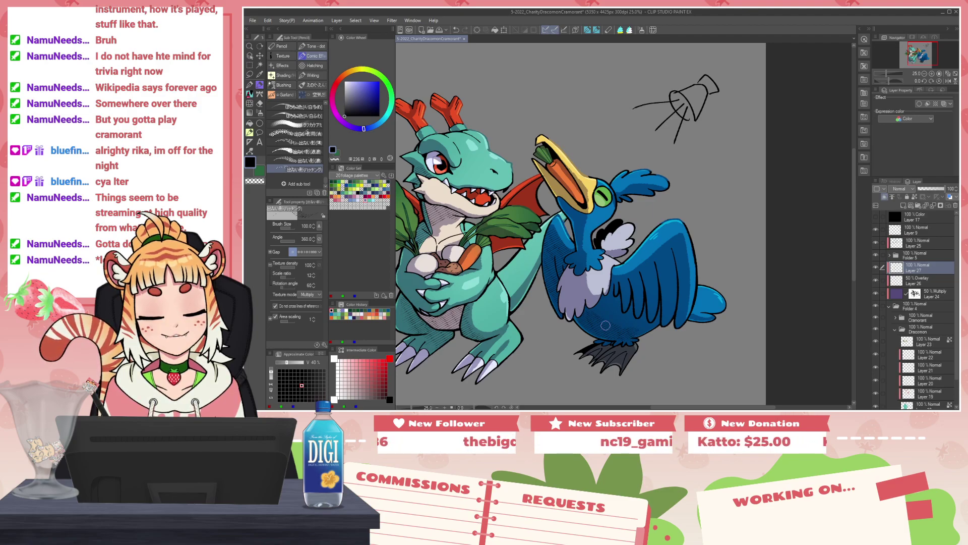
pyautogui.click(297, 134)
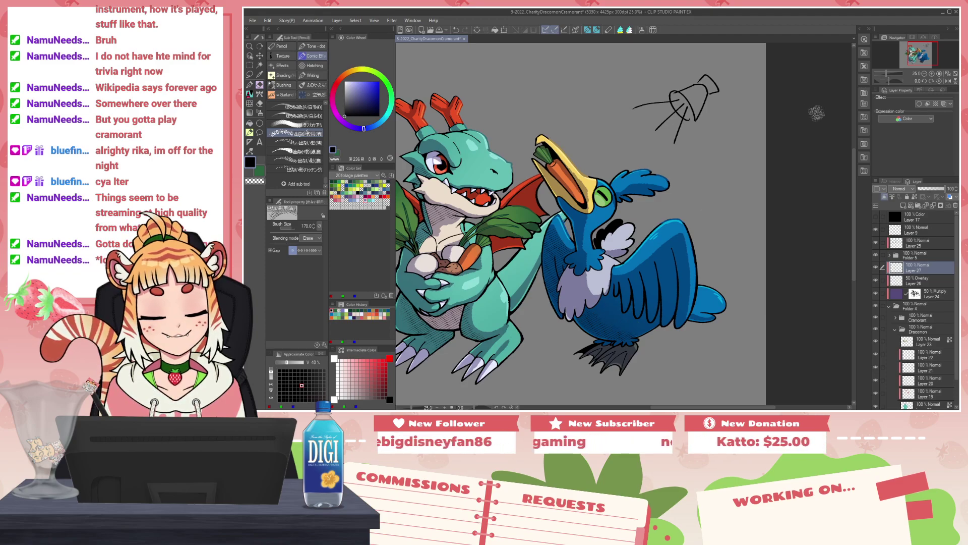
pyautogui.scroll(-1, 645, 141)
pyautogui.scroll(1, 588, 201)
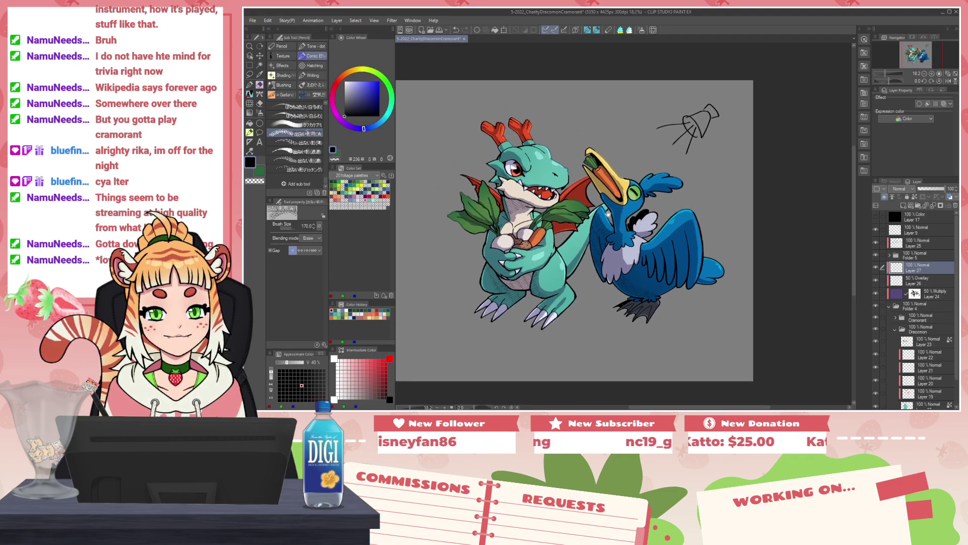
pyautogui.scroll(1, 580, 233)
pyautogui.scroll(1, 575, 234)
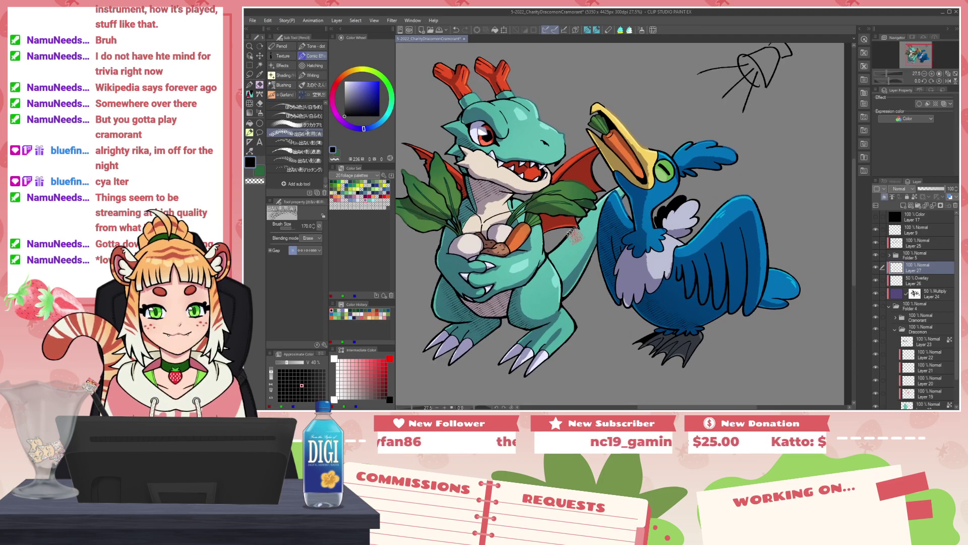
pyautogui.scroll(-1, 572, 233)
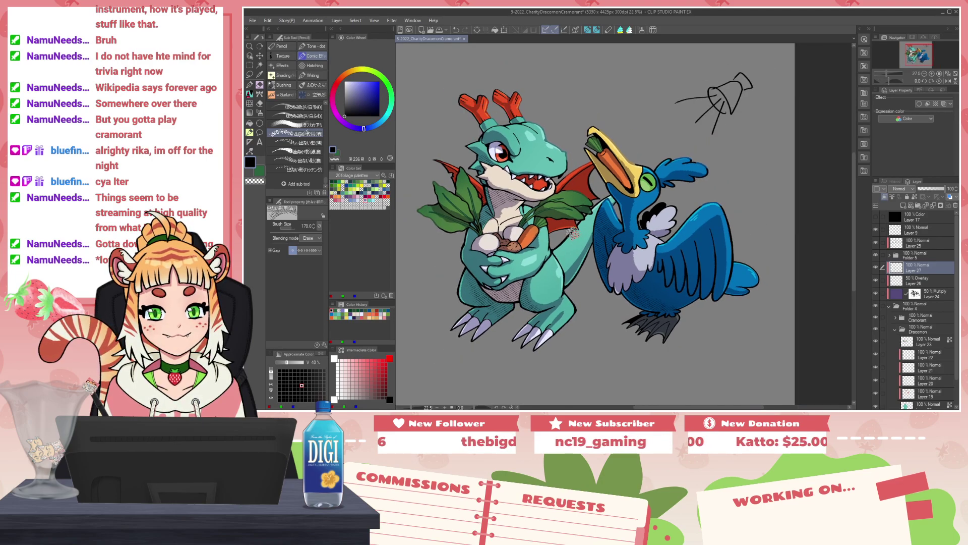
# Step: Add a layer above the hatching layer in Overlay mode at 50% opacity and choose the Soft airbrush in white
pyautogui.click(903, 205)
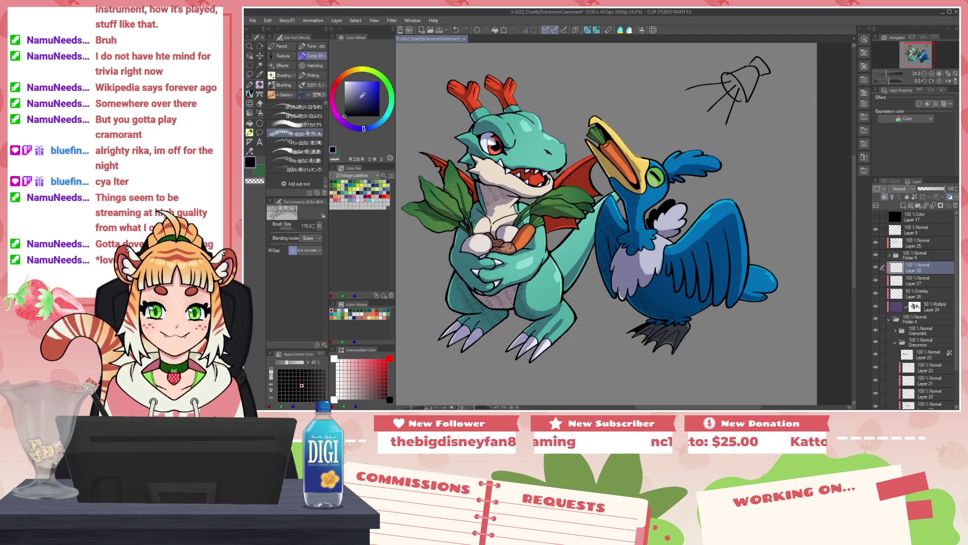
pyautogui.click(643, 30)
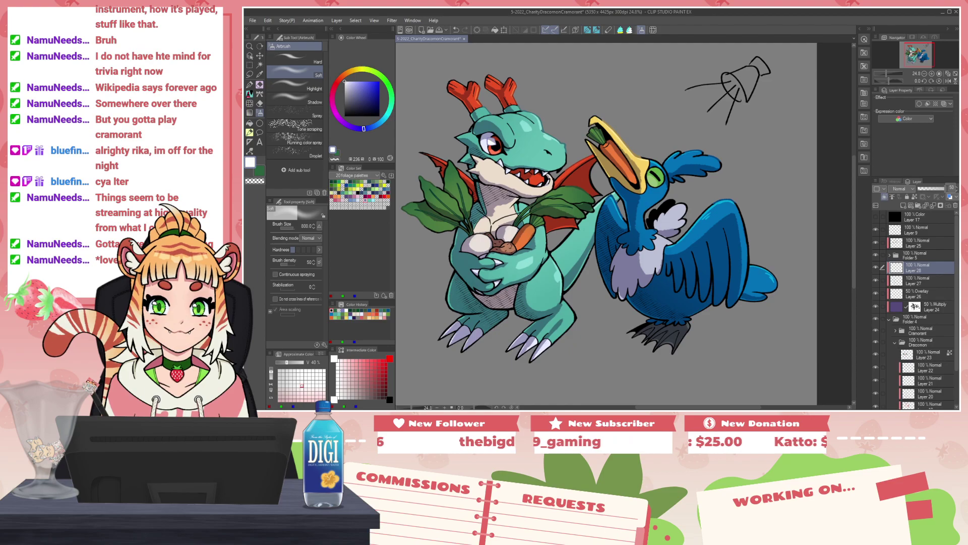
pyautogui.click(900, 189)
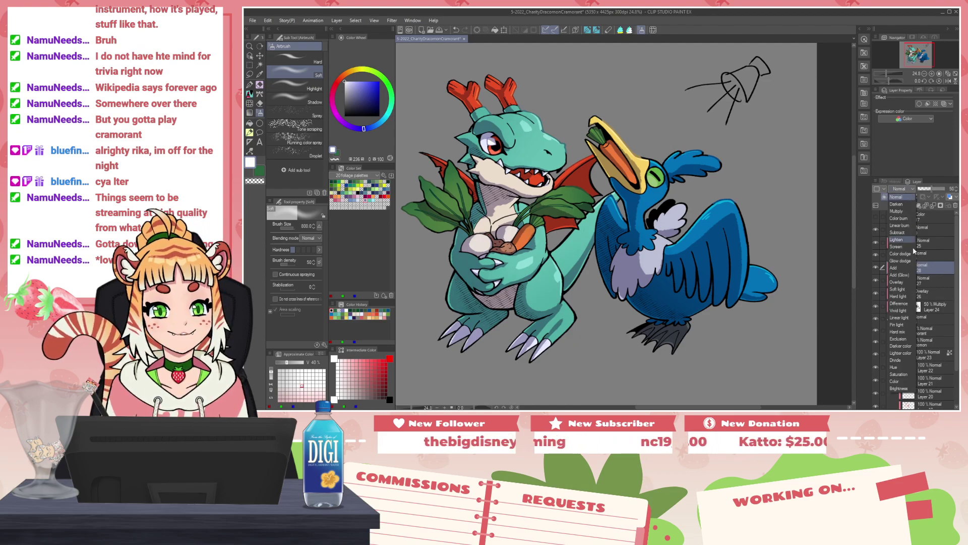
pyautogui.click(897, 282)
# Step: Airbrush soft white light over the upper parts of both characters, using brush sizes 1200 and 700
pyautogui.press(']')
pyautogui.press(']')
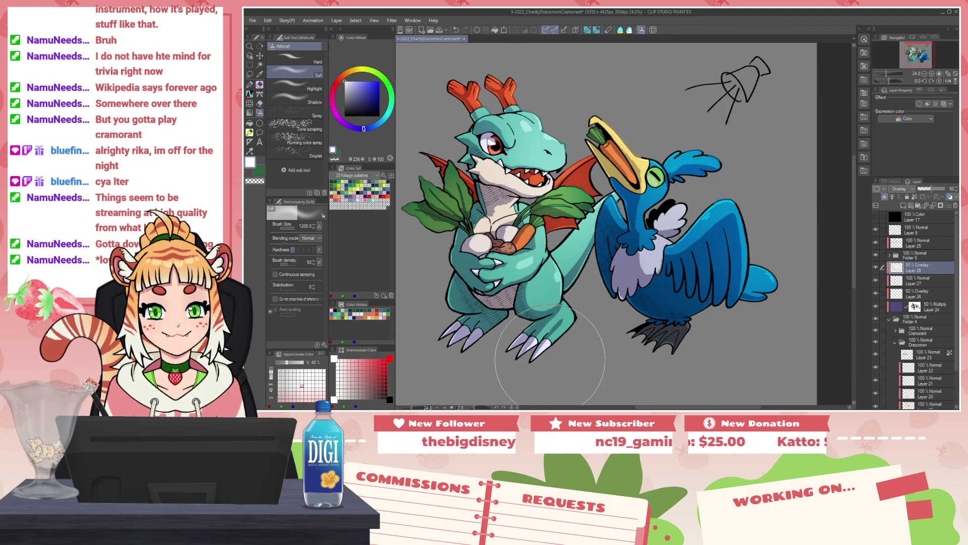
pyautogui.press('[')
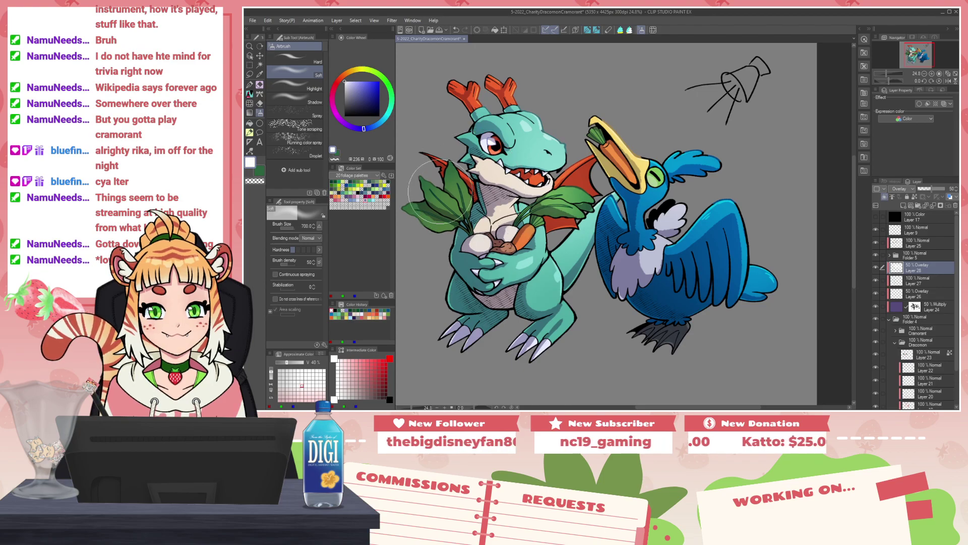
pyautogui.press('[')
pyautogui.moveTo(601, 283); pyautogui.dragTo(645, 302)
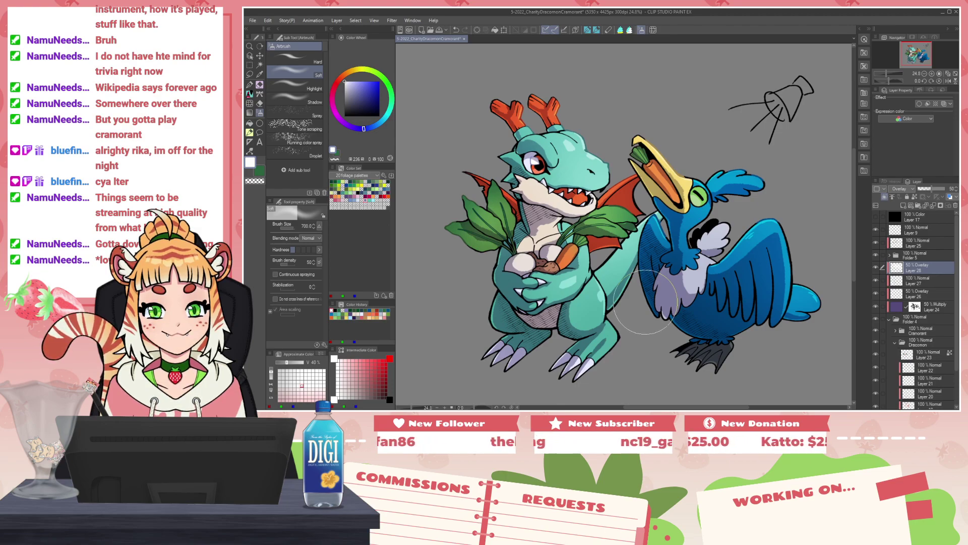
# Step: Select the mask of the Multiply shadow layer, set a pencil brush to size 80 and try a stroke on Dracomon's neck shadow
pyautogui.click(922, 309)
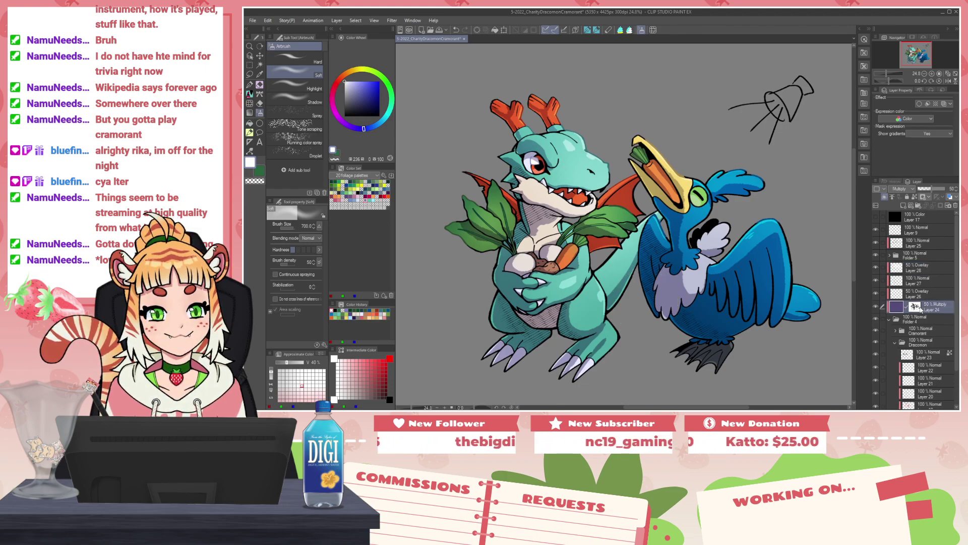
pyautogui.press('p')
pyautogui.scroll(5, 527, 211)
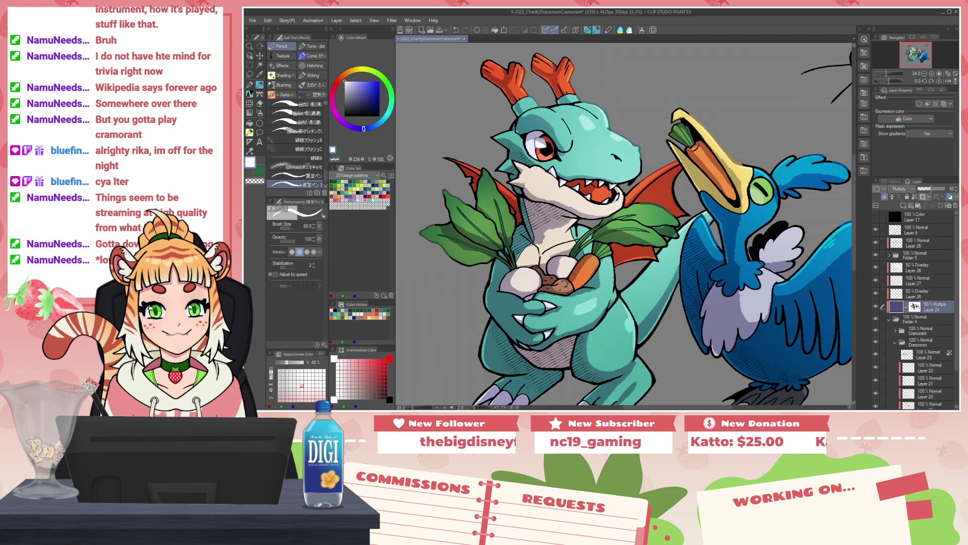
pyautogui.press('[')
pyautogui.press('[')
pyautogui.press('[')
pyautogui.press('c')
pyautogui.moveTo(546, 247); pyautogui.dragTo(564, 234)
pyautogui.hotkey('ctrl', 'z')
# Step: Reshape the shadow below Dracomon's jaw on the Multiply layer's mask, alternating between dark green and transparent colour
pyautogui.press('c')
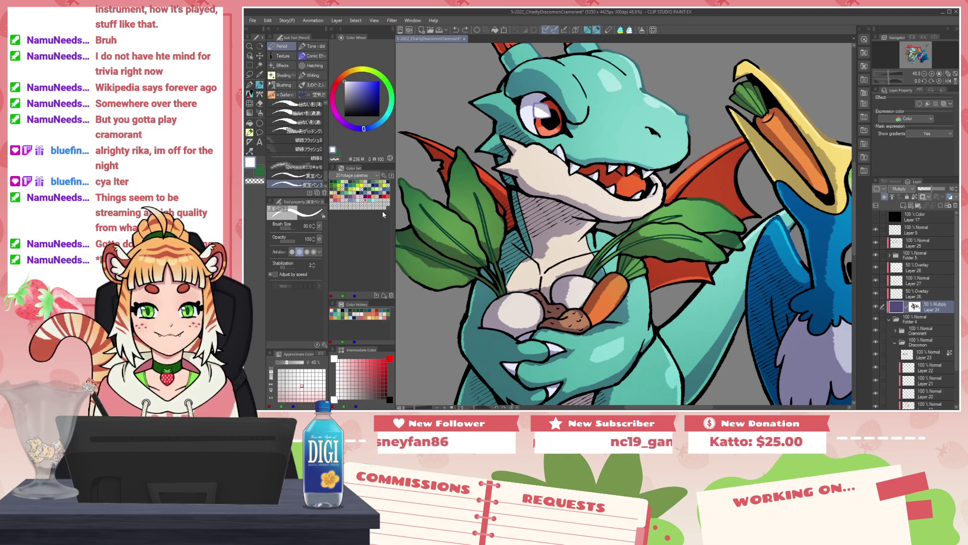
pyautogui.click(335, 181)
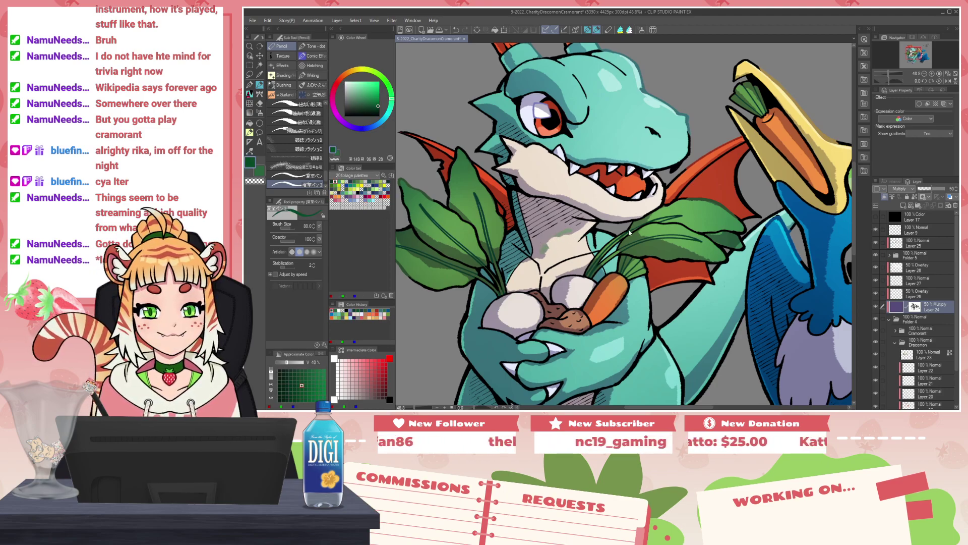
pyautogui.click(921, 309)
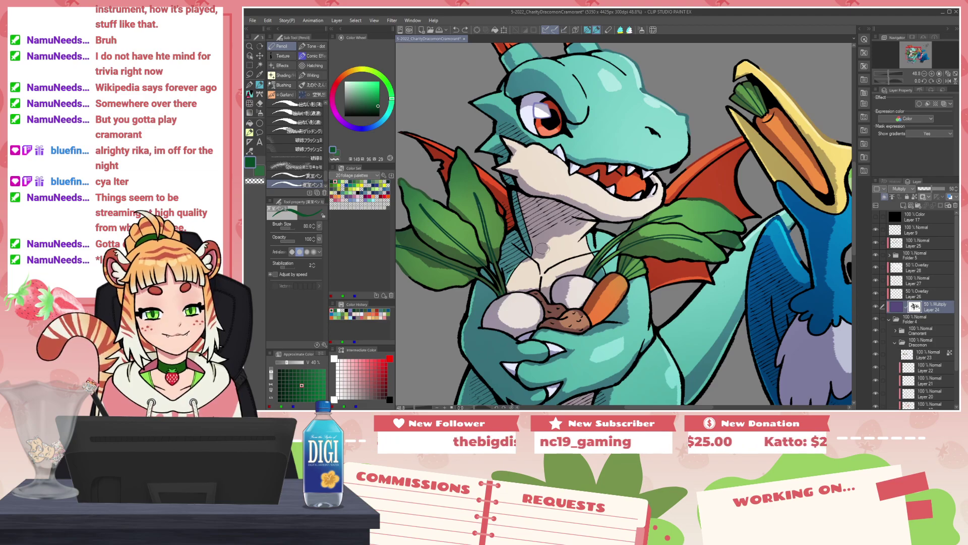
pyautogui.press('c')
pyautogui.moveTo(592, 218); pyautogui.dragTo(584, 233)
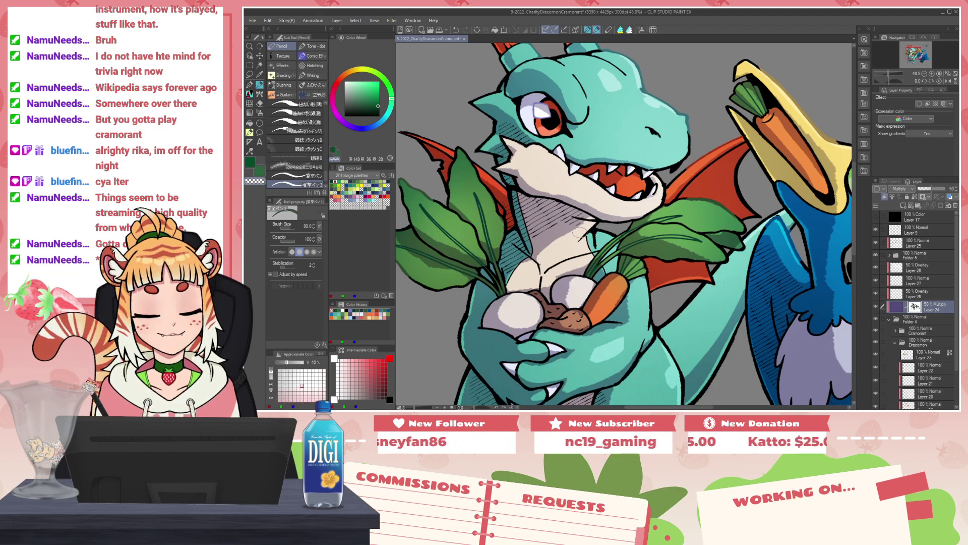
pyautogui.press('c')
pyautogui.scroll(-5, 584, 209)
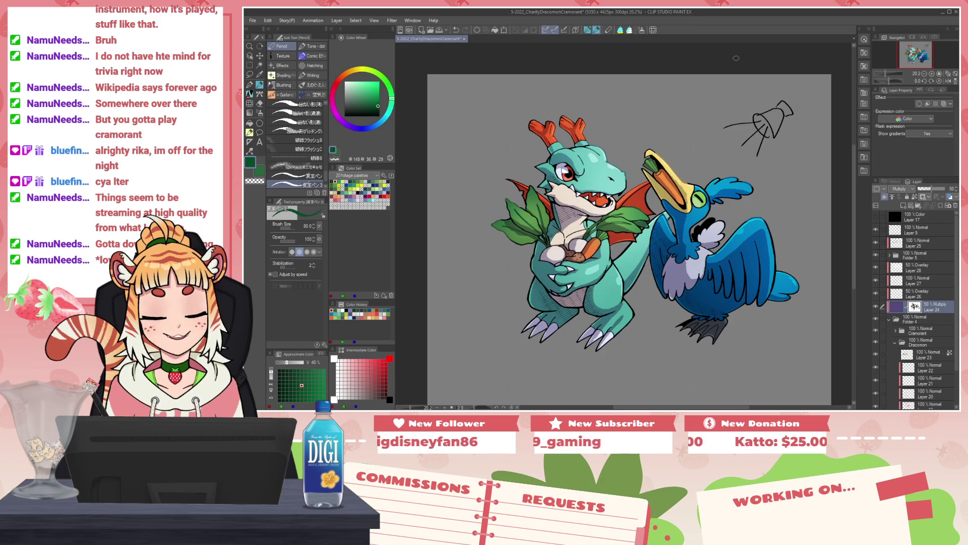
# Step: Turn on the Layer color effect for the hatching layer, Layer 27
pyautogui.click(878, 281)
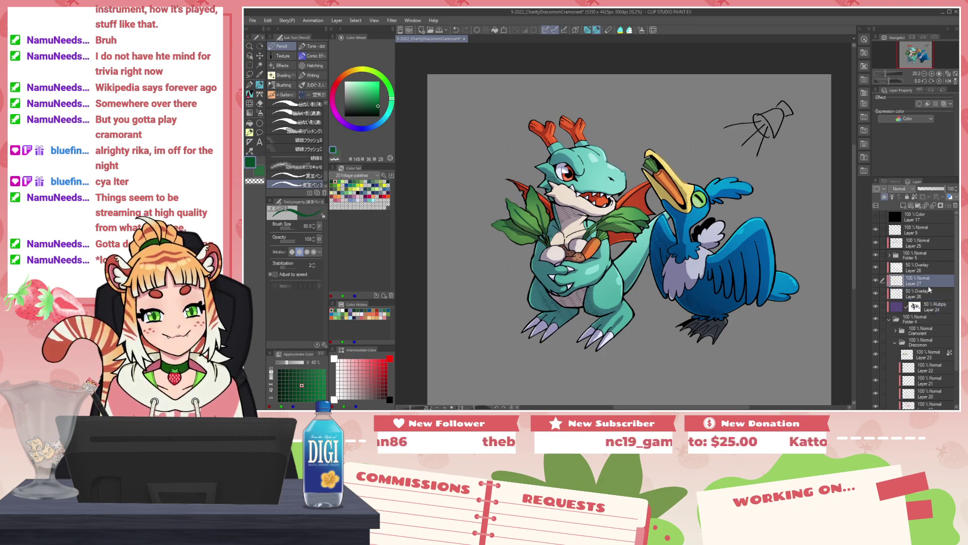
pyautogui.scroll(-2, 773, 296)
pyautogui.scroll(3, 774, 297)
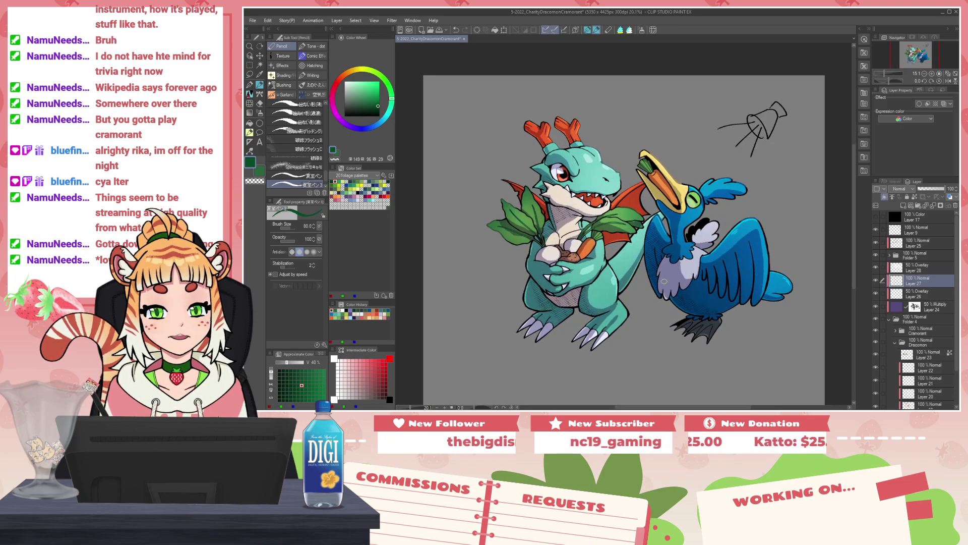
pyautogui.scroll(3, 553, 218)
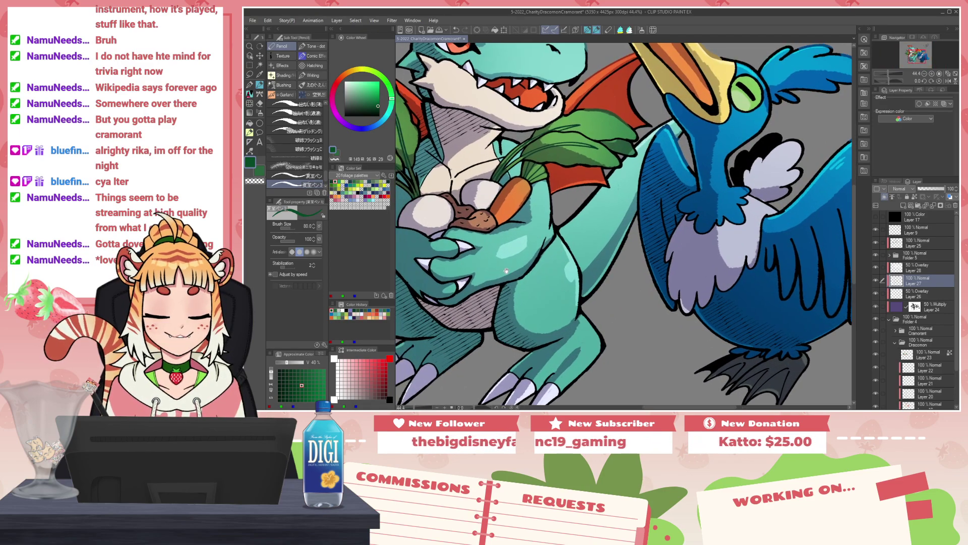
pyautogui.scroll(-1, 676, 320)
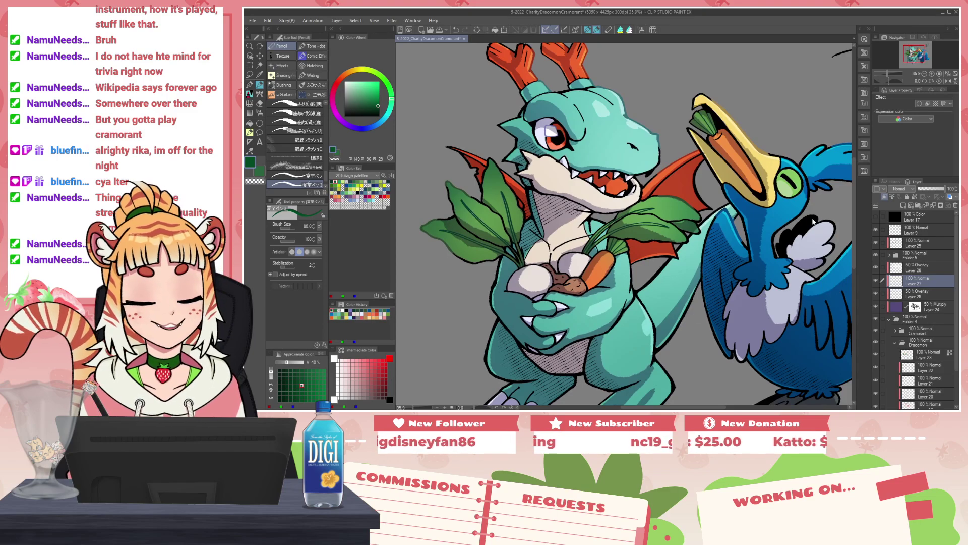
pyautogui.hotkey('ctrl', 'b')
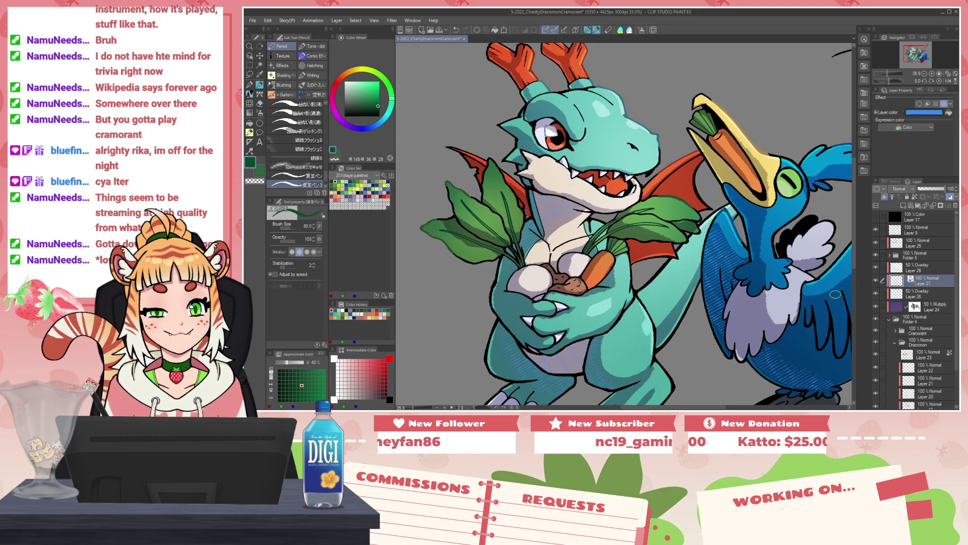
pyautogui.hotkey('ctrl', '0')
# Step: Set the hatching layer's layer color to purple, R117 G87 B125, sampled from the colour palette
pyautogui.click(348, 195)
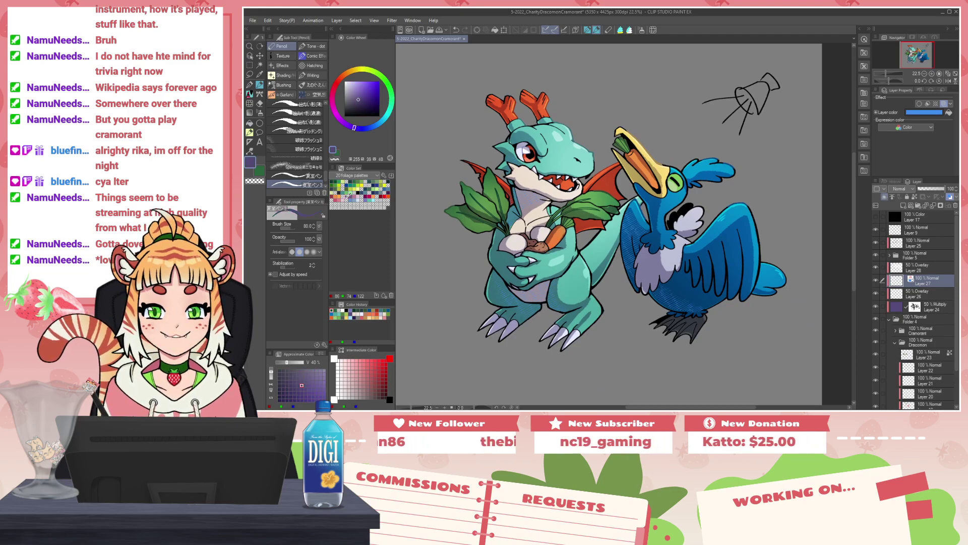
pyautogui.click(924, 112)
pyautogui.click(560, 65)
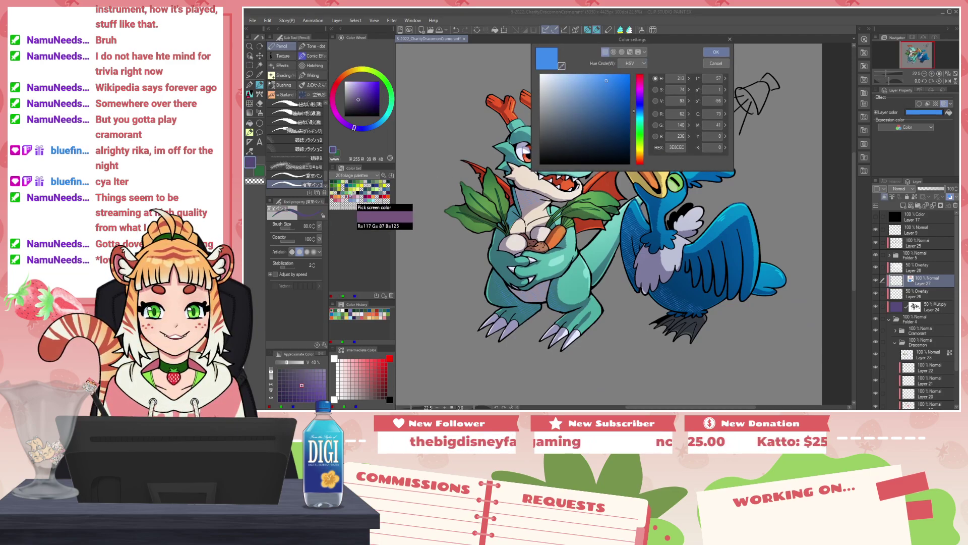
pyautogui.click(356, 205)
pyautogui.click(715, 52)
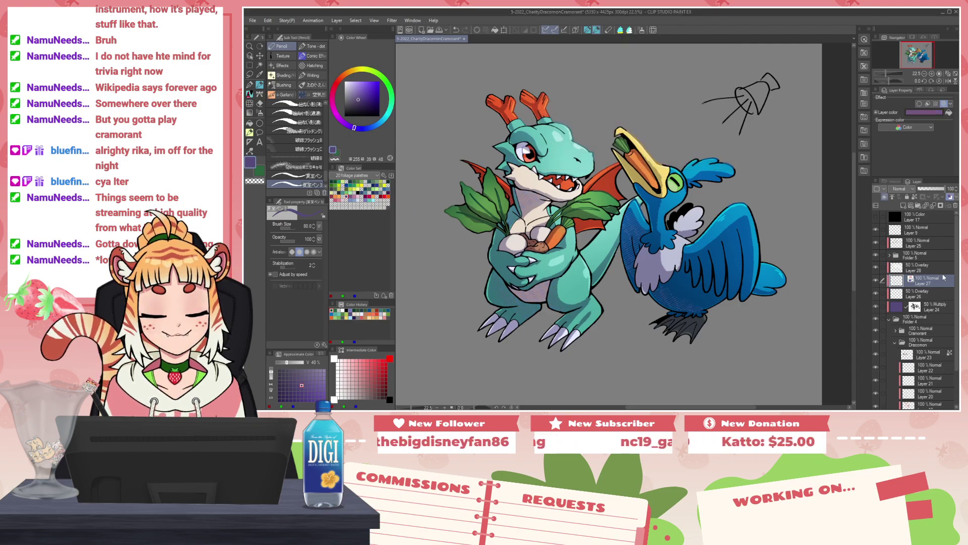
# Step: Change the hatching layer's blending mode to Multiply
pyautogui.click(906, 190)
pyautogui.click(908, 214)
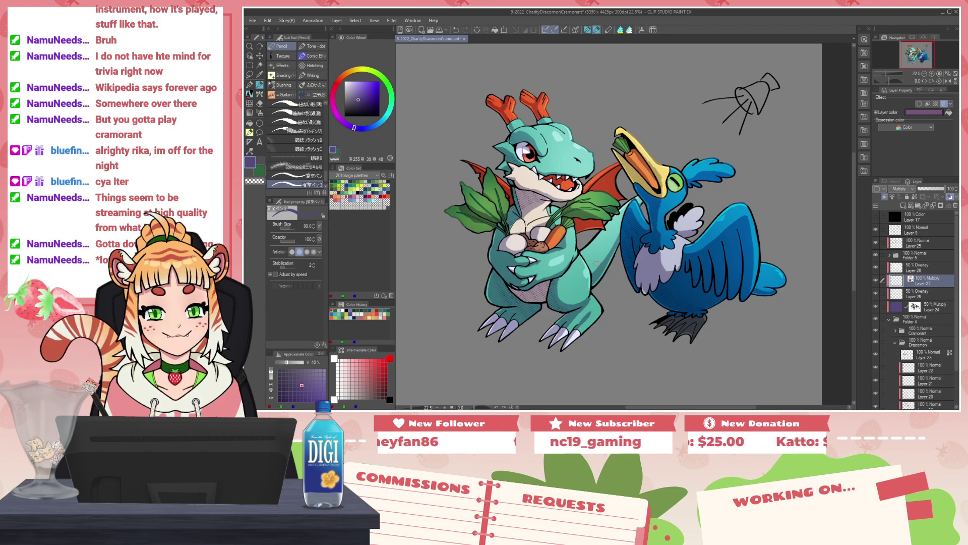
pyautogui.scroll(1, 541, 252)
pyautogui.scroll(1, 540, 252)
pyautogui.scroll(-1, 539, 253)
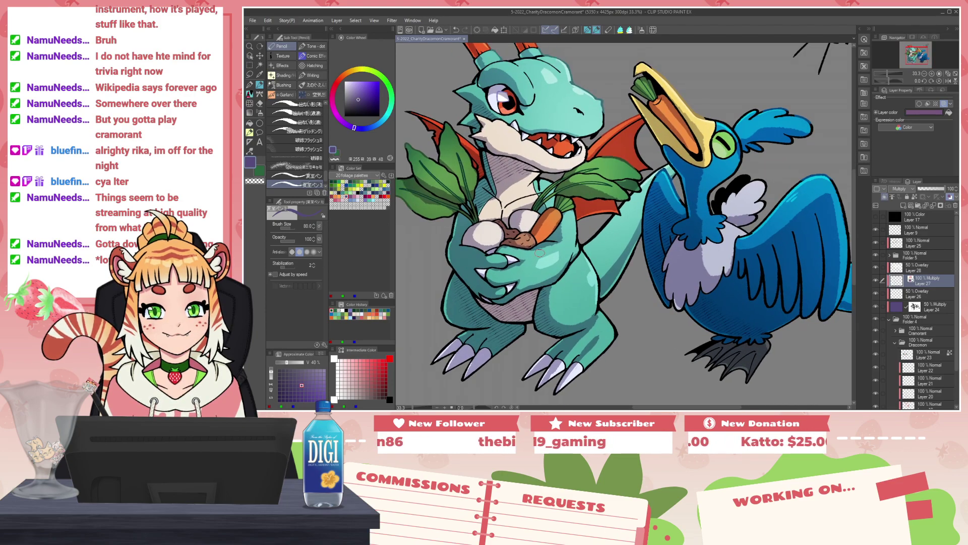
pyautogui.press('Tab')
pyautogui.scroll(-2, 544, 253)
pyautogui.press('Tab')
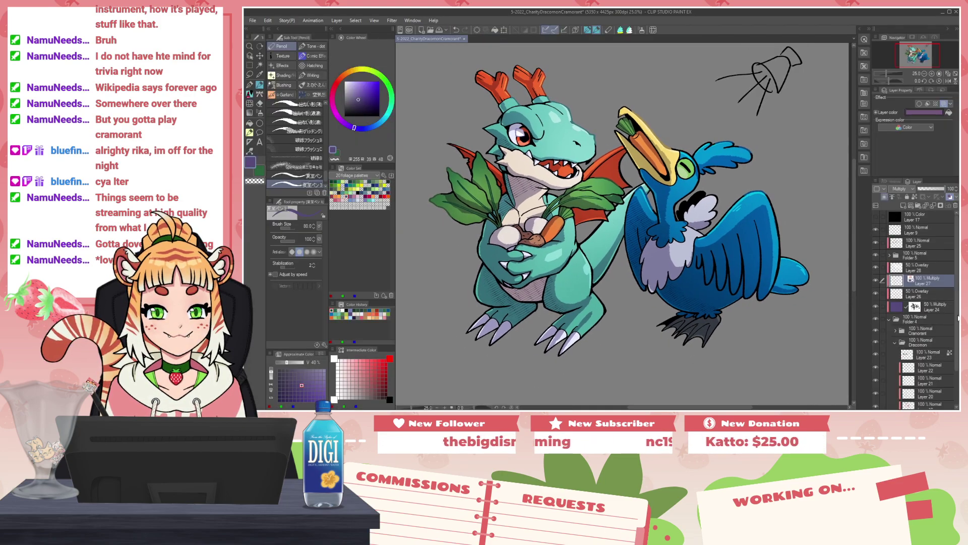
# Step: Hide the lamp sketch on Layer 9 and move all the artwork layers and folders slightly left and down on the canvas
pyautogui.click(875, 230)
pyautogui.scroll(-1, 711, 236)
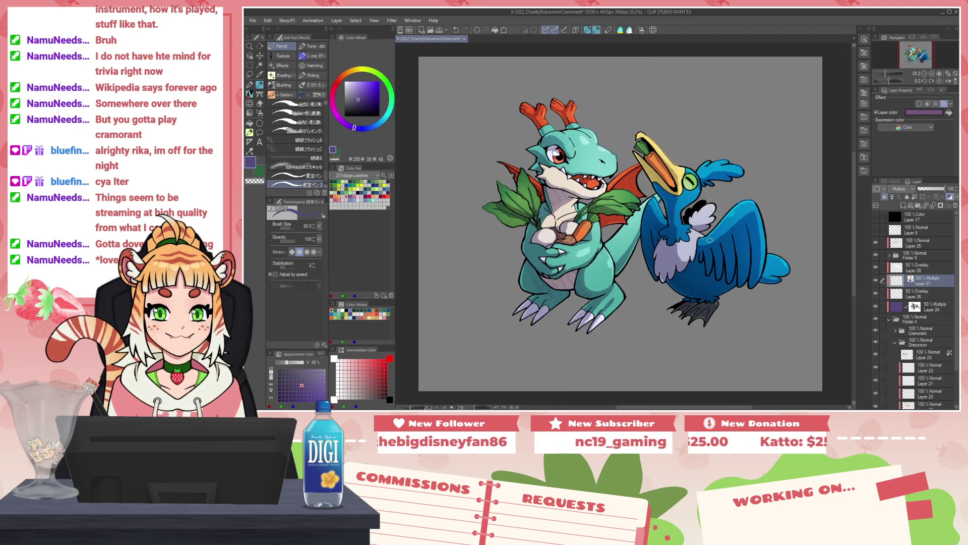
pyautogui.click(260, 56)
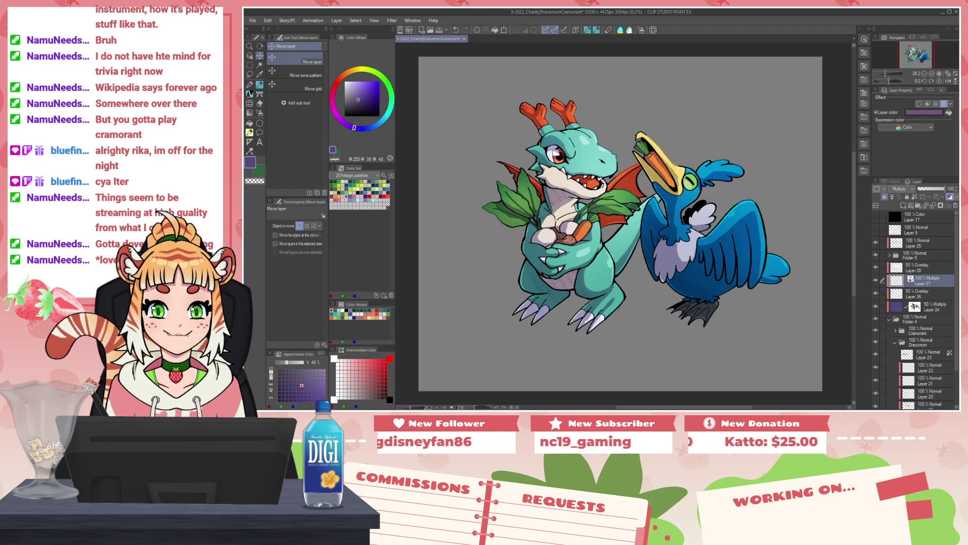
pyautogui.click(919, 242)
pyautogui.scroll(-1, 922, 283)
pyautogui.scroll(-2, 925, 332)
pyautogui.click(890, 277)
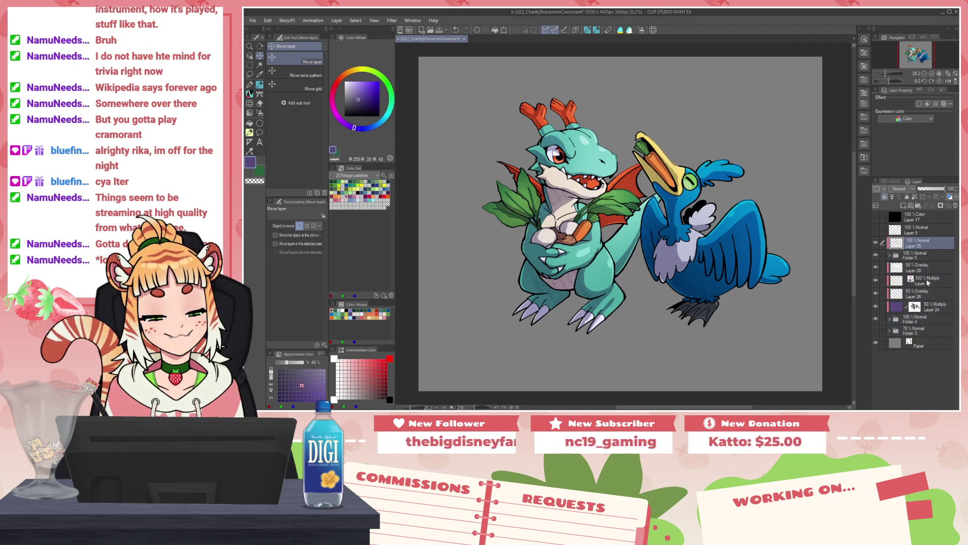
pyautogui.keyDown('shift'); pyautogui.click(933, 316); pyautogui.keyUp('shift')
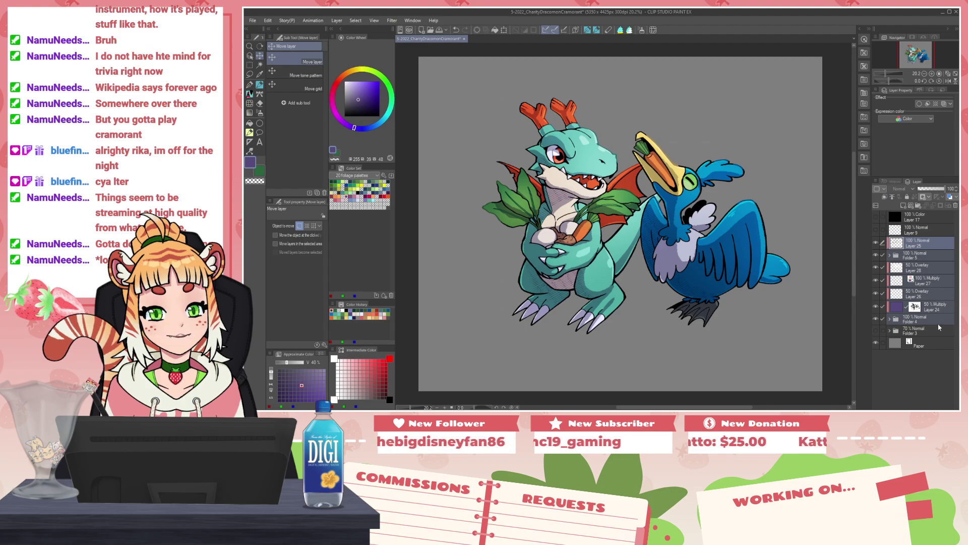
pyautogui.keyDown('shift'); pyautogui.click(939, 328); pyautogui.keyUp('shift')
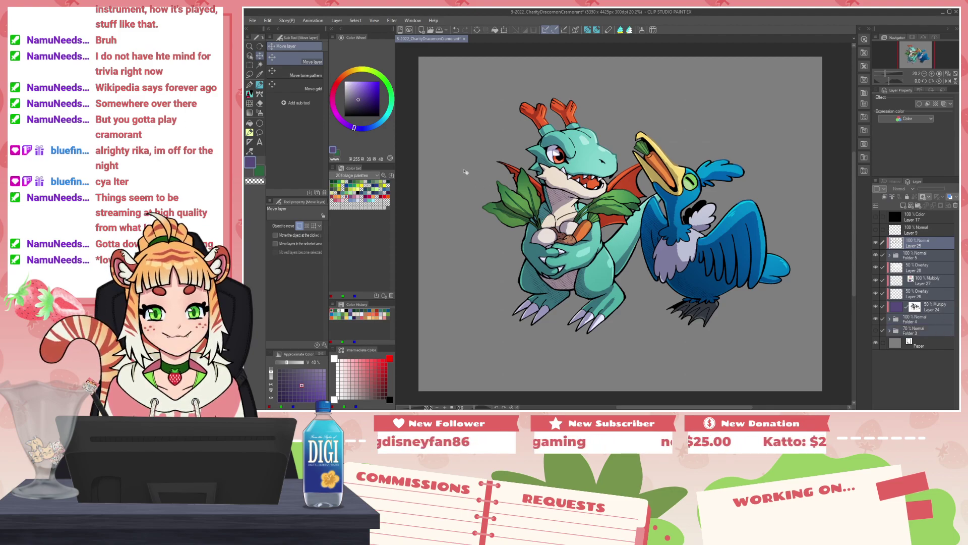
pyautogui.moveTo(606, 242); pyautogui.dragTo(591, 247)
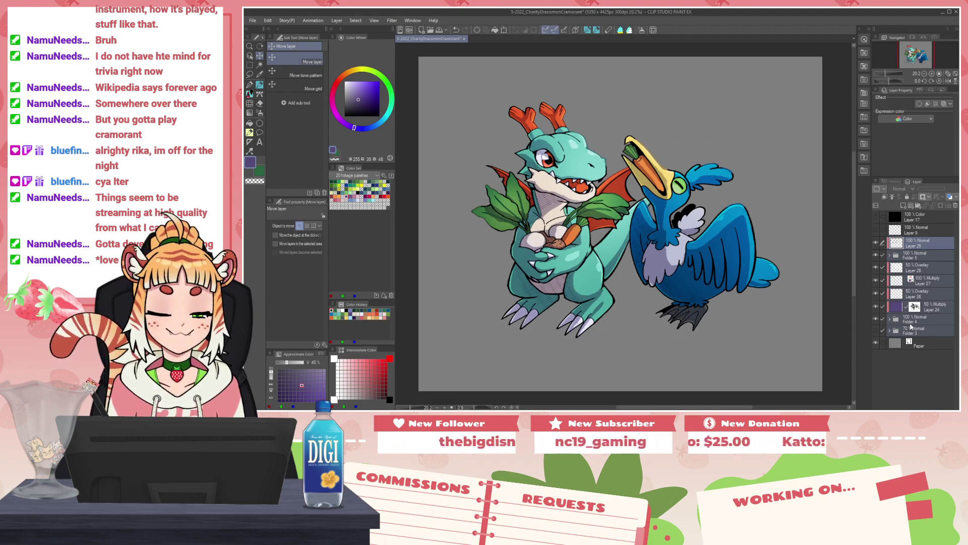
# Step: Expand Folder 5 and add a new raster layer above the line art on Layer 8
pyautogui.click(912, 271)
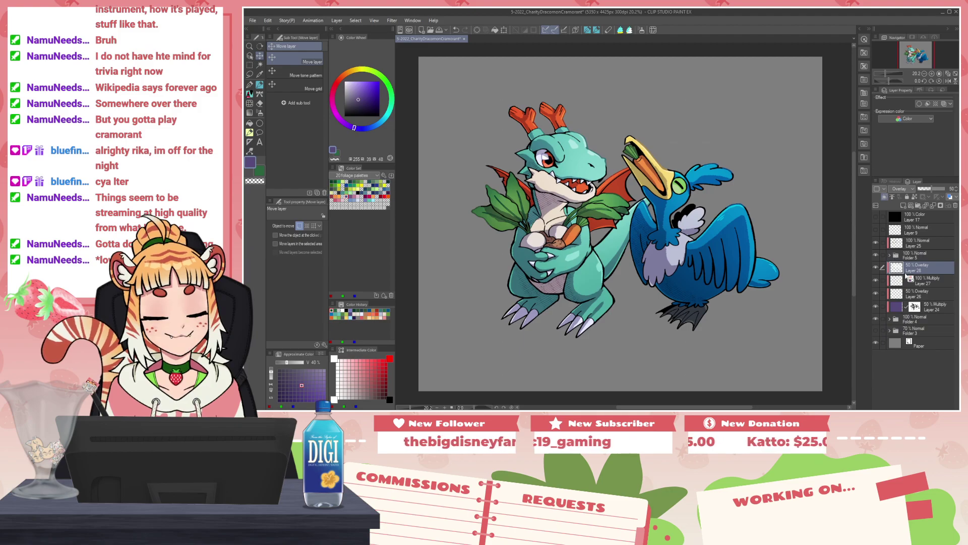
pyautogui.scroll(5, 668, 154)
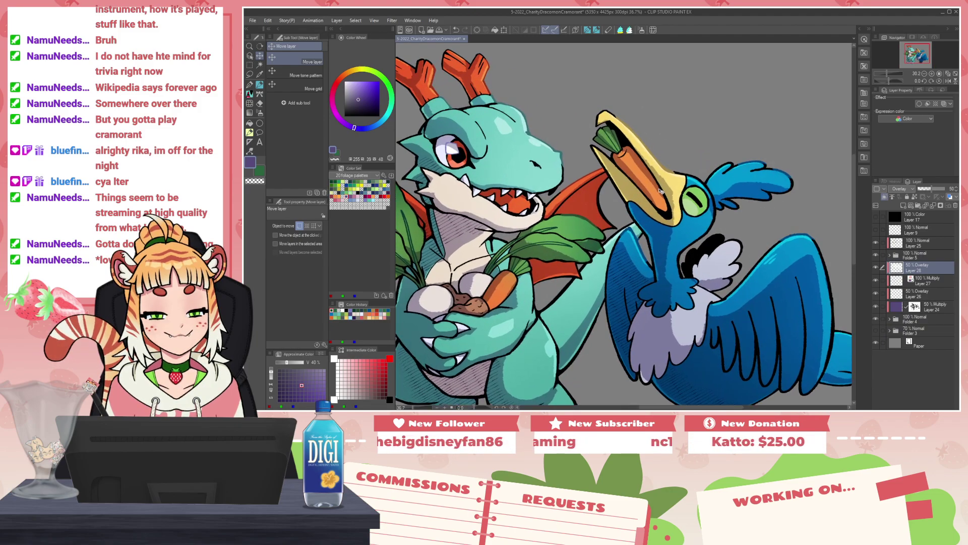
pyautogui.scroll(1, 663, 195)
pyautogui.click(908, 243)
pyautogui.click(889, 255)
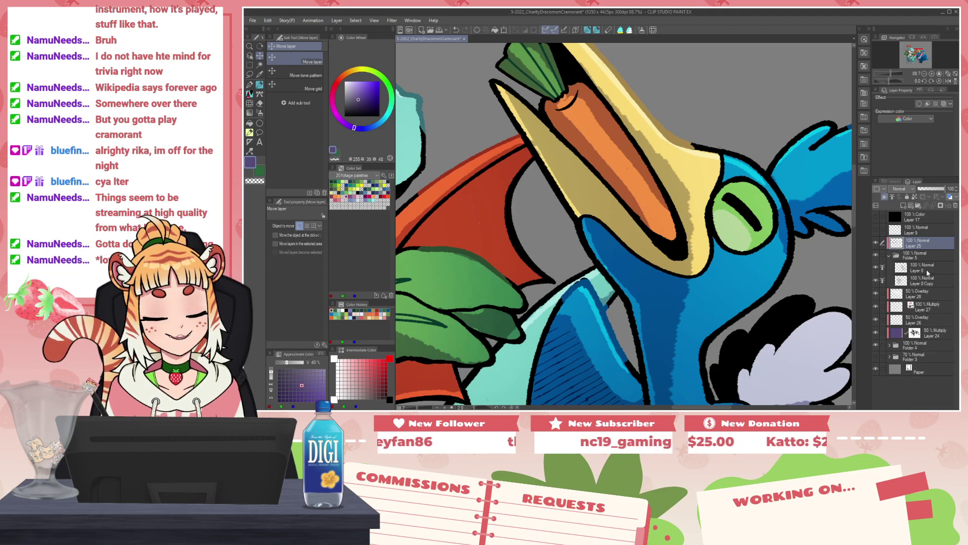
pyautogui.click(926, 269)
pyautogui.click(903, 206)
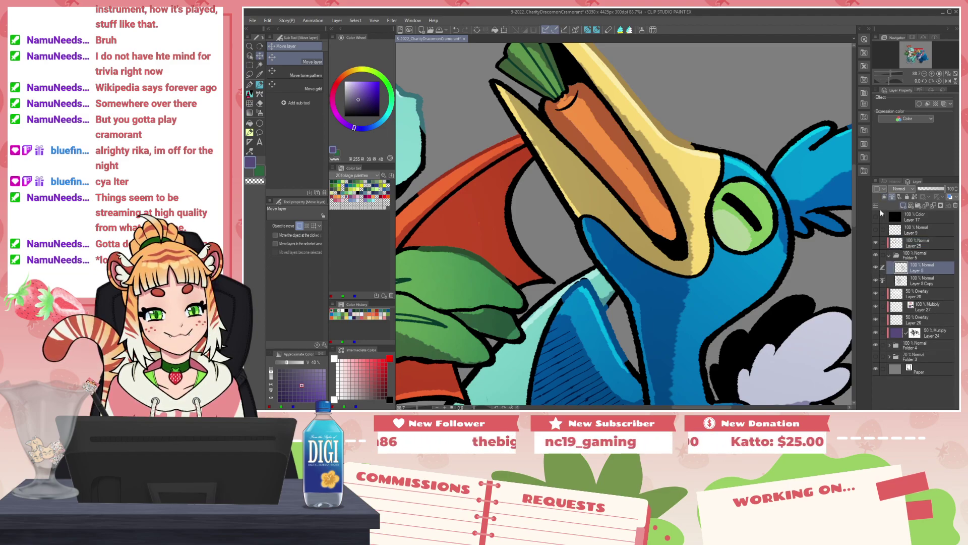
# Step: Draw thin curved black texture lines across the carrot in Cramorant's beak with a size 10 pencil
pyautogui.press('p')
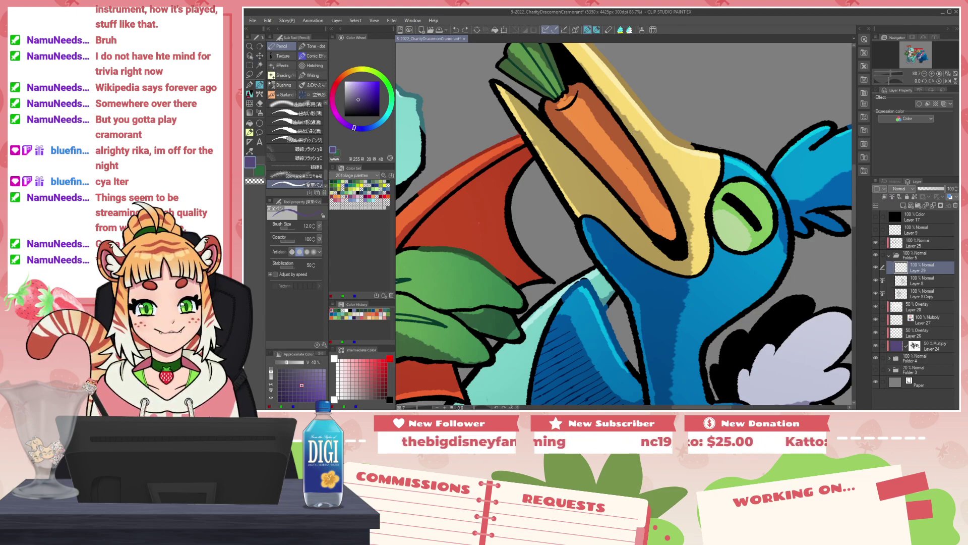
pyautogui.click(344, 116)
pyautogui.moveTo(561, 124); pyautogui.dragTo(599, 100)
pyautogui.hotkey('ctrl', 'z')
pyautogui.press(']')
pyautogui.press(']')
pyautogui.press(']')
pyautogui.press('[')
pyautogui.press('[')
pyautogui.press('[')
pyautogui.press('[')
pyautogui.moveTo(560, 129); pyautogui.dragTo(593, 107)
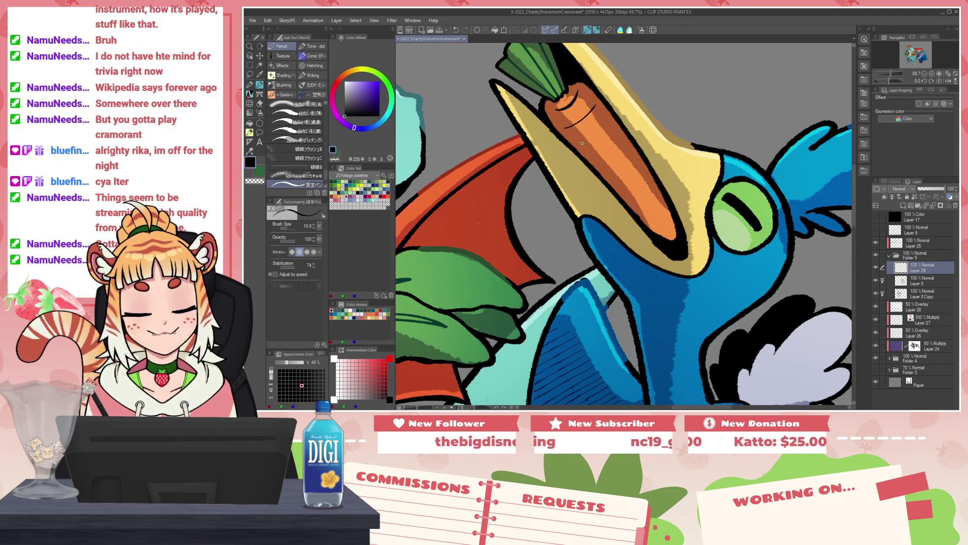
pyautogui.moveTo(568, 132); pyautogui.dragTo(595, 112)
pyautogui.moveTo(581, 147); pyautogui.dragTo(612, 124)
pyautogui.hotkey('ctrl', 'z')
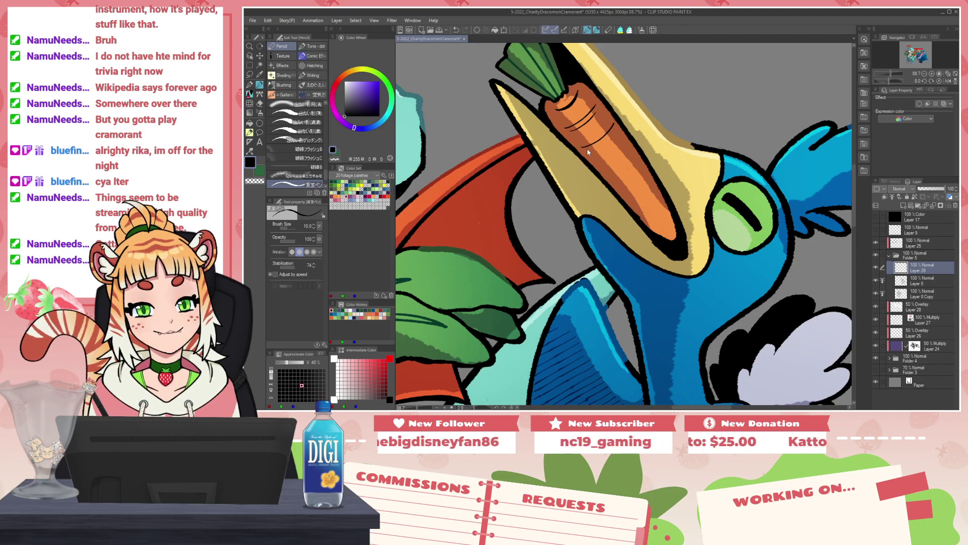
pyautogui.moveTo(598, 163); pyautogui.dragTo(614, 151)
pyautogui.hotkey('ctrl', 'z')
pyautogui.moveTo(613, 186)
pyautogui.mouseDown()
pyautogui.moveTo(639, 166)
pyautogui.moveTo(623, 196)
pyautogui.moveTo(664, 200)
pyautogui.moveTo(655, 208)
pyautogui.moveTo(662, 199)
pyautogui.moveTo(656, 208)
pyautogui.moveTo(662, 200)
pyautogui.moveTo(672, 222)
pyautogui.mouseUp()
pyautogui.hotkey('ctrl', 'z')
pyautogui.hotkey('ctrl', 'z')
pyautogui.hotkey('ctrl', 'z')
pyautogui.hotkey('ctrl', 'z')
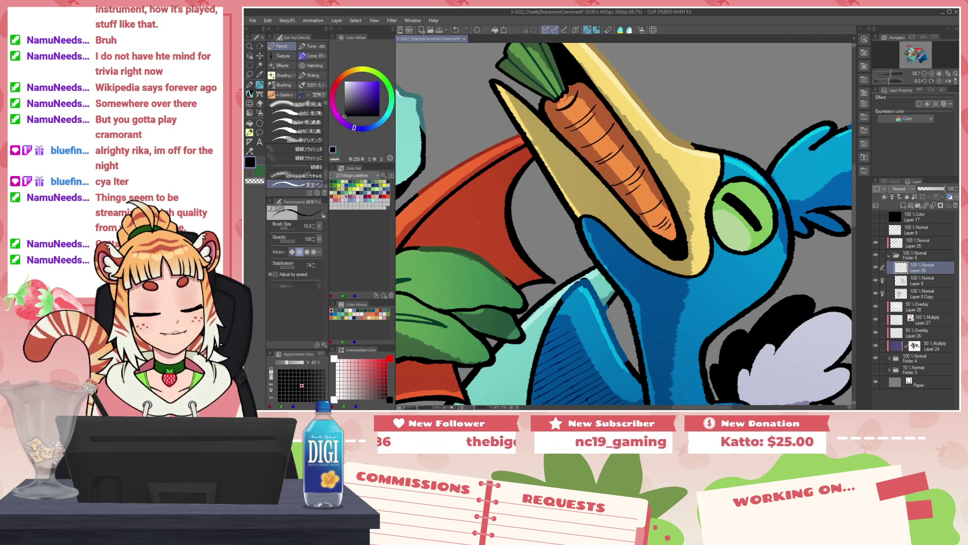
# Step: Draw matching black texture lines across the carrot in Dracomon's arms
pyautogui.scroll(-5, 605, 188)
pyautogui.moveTo(483, 233); pyautogui.dragTo(616, 217)
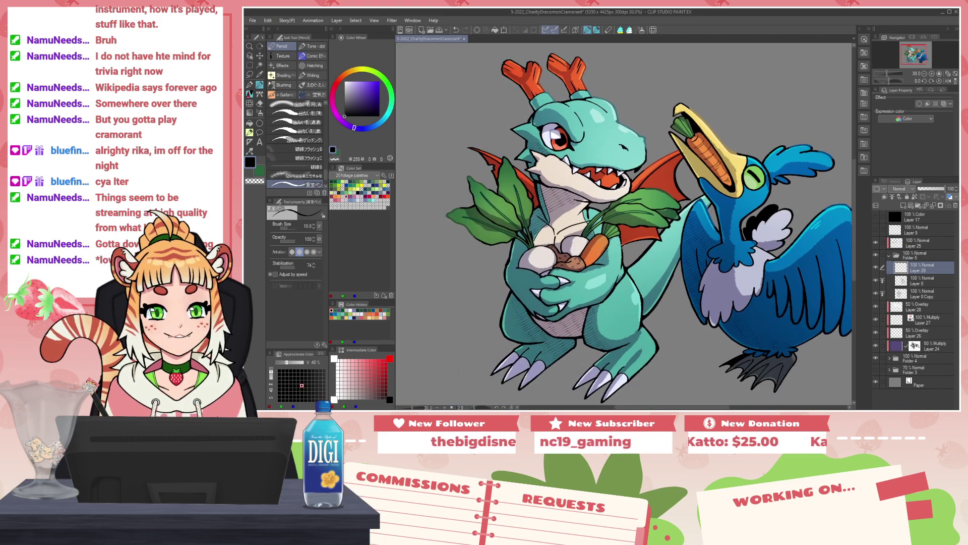
pyautogui.scroll(2, 614, 259)
pyautogui.scroll(3, 614, 259)
pyautogui.moveTo(551, 191); pyautogui.dragTo(577, 223)
pyautogui.hotkey('ctrl', 'z')
pyautogui.moveTo(548, 194)
pyautogui.mouseDown()
pyautogui.moveTo(578, 217)
pyautogui.moveTo(572, 194)
pyautogui.moveTo(583, 213)
pyautogui.moveTo(551, 211)
pyautogui.moveTo(570, 231)
pyautogui.moveTo(538, 228)
pyautogui.moveTo(552, 258)
pyautogui.moveTo(526, 280)
pyautogui.moveTo(515, 258)
pyautogui.moveTo(524, 280)
pyautogui.mouseUp()
pyautogui.hotkey('ctrl', 'z')
pyautogui.hotkey('ctrl', 'z')
pyautogui.hotkey('ctrl', 'z')
pyautogui.hotkey('ctrl', 'z')
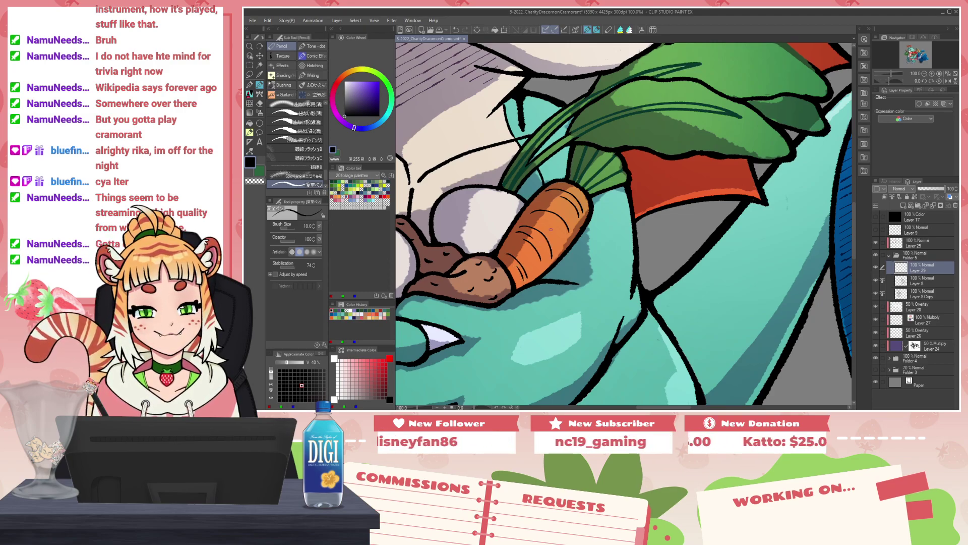
# Step: Paint white highlights on both carrots on the 50% Overlay layer, Layer 28
pyautogui.scroll(-8, 562, 230)
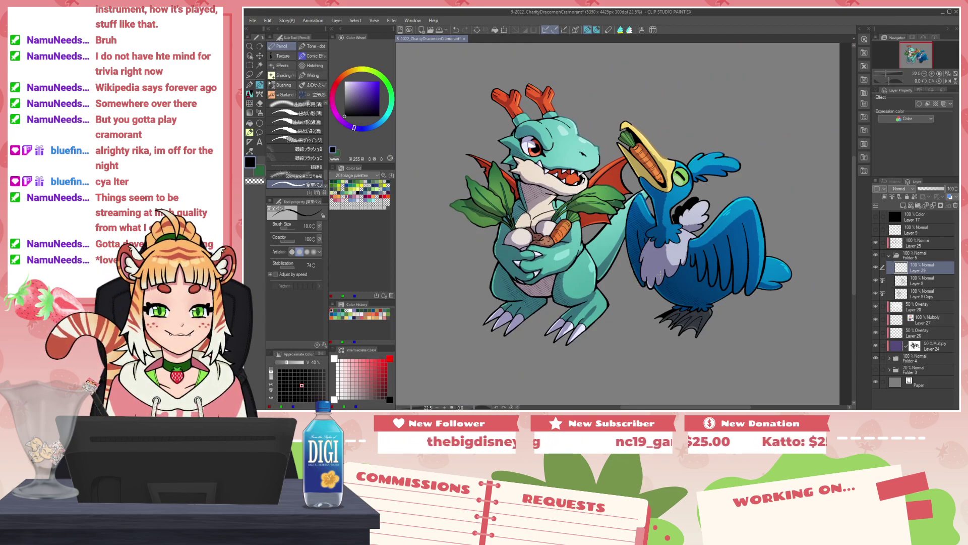
pyautogui.scroll(4, 570, 263)
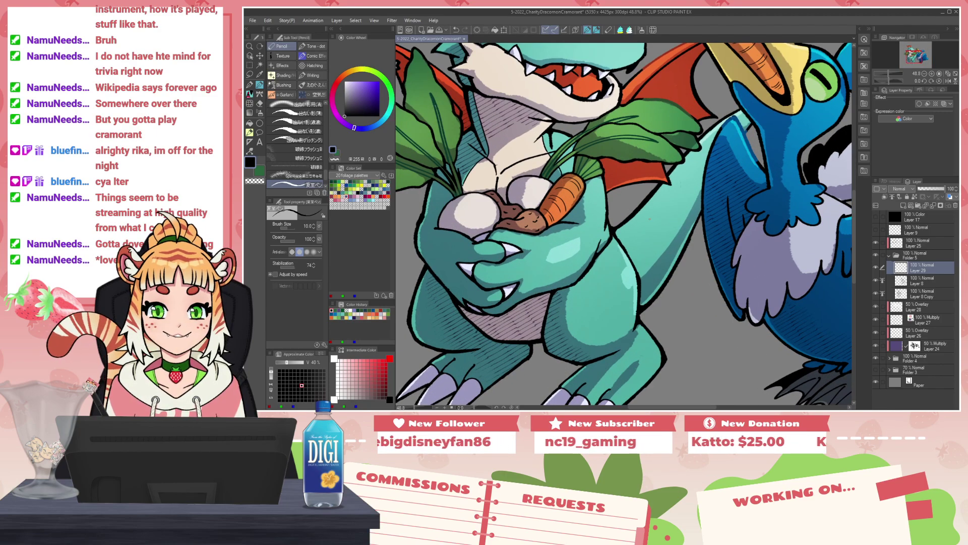
pyautogui.scroll(-2, 649, 219)
pyautogui.scroll(1, 650, 219)
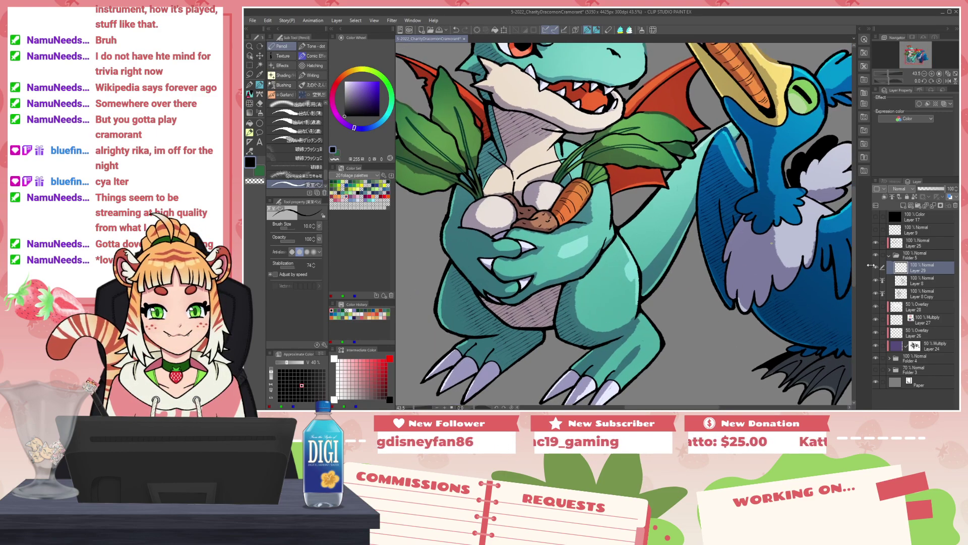
pyautogui.click(914, 309)
pyautogui.scroll(3, 605, 191)
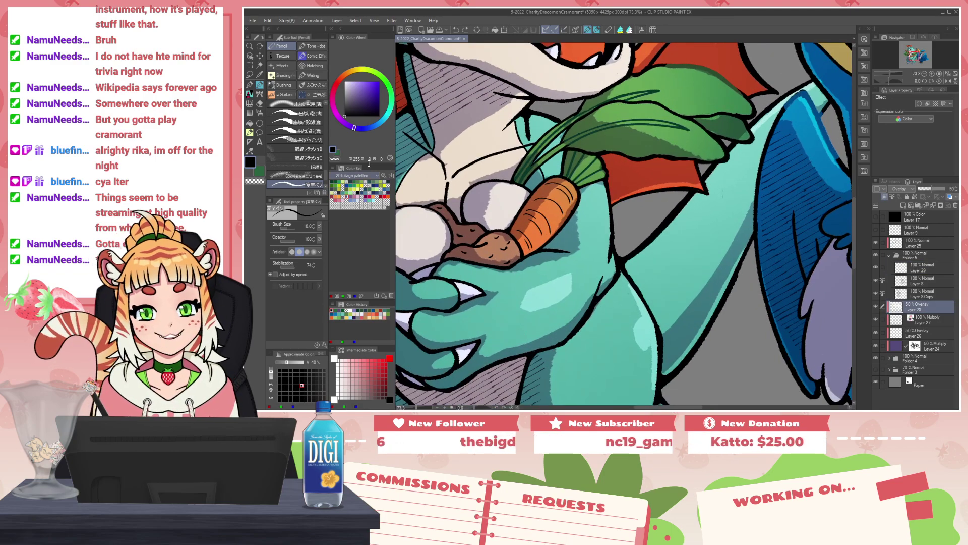
pyautogui.click(345, 81)
pyautogui.moveTo(543, 201); pyautogui.dragTo(558, 212)
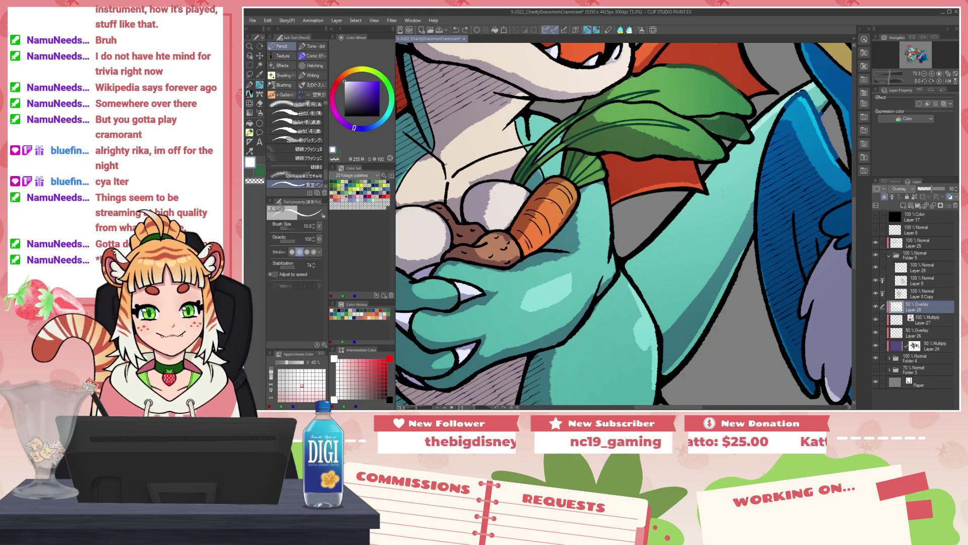
pyautogui.moveTo(750, 97); pyautogui.dragTo(521, 282)
pyautogui.moveTo(579, 156); pyautogui.dragTo(586, 189)
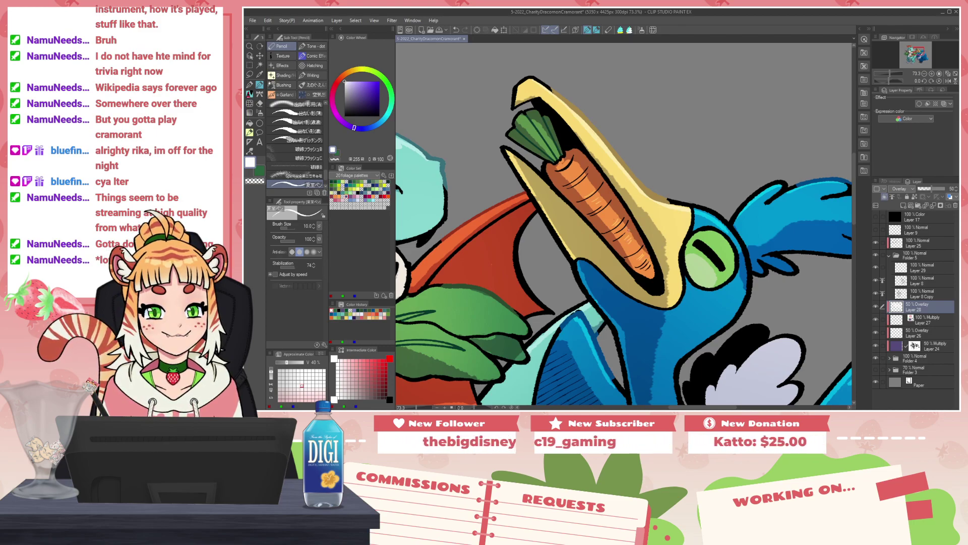
# Step: Paint white highlights with a size 30 pencil on the leaves Dracomon is holding
pyautogui.scroll(-6, 590, 217)
pyautogui.moveTo(499, 241); pyautogui.dragTo(668, 191)
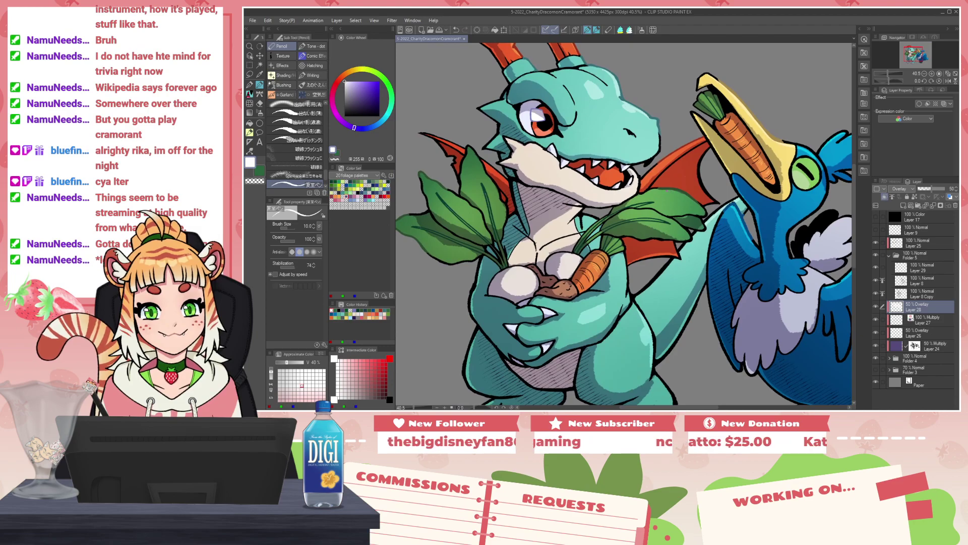
pyautogui.press(']')
pyautogui.press(']')
pyautogui.press(']')
pyautogui.press(']')
pyautogui.press(']')
pyautogui.moveTo(470, 149); pyautogui.dragTo(480, 170)
pyautogui.hotkey('ctrl', 'z')
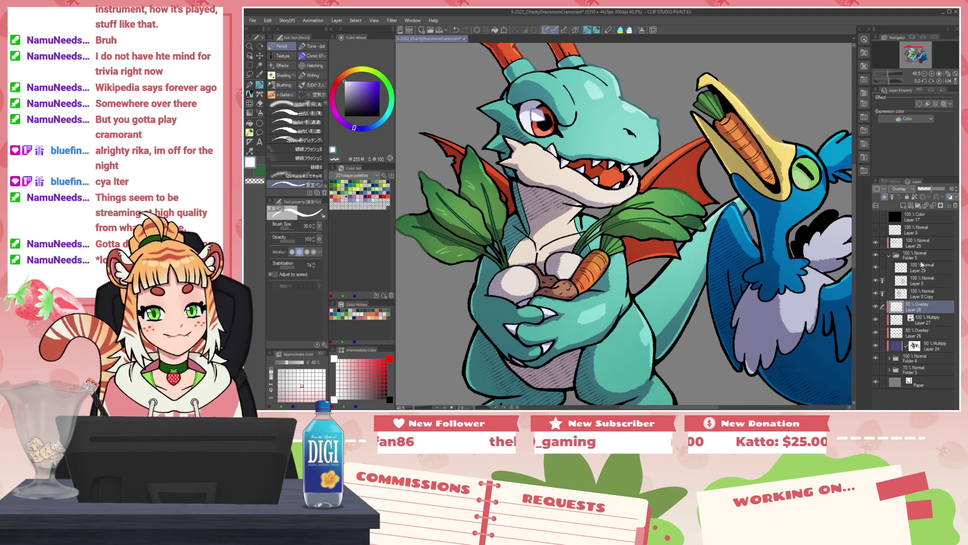
# Step: Compare the artwork with Layer 28's vegetable highlights hidden and shown, and review both figures up close and as a whole
pyautogui.scroll(5, 701, 209)
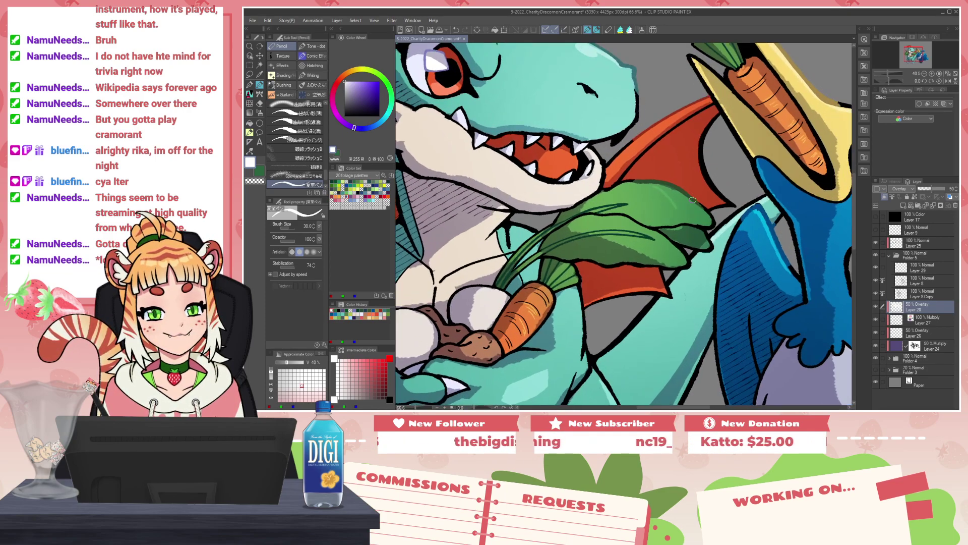
pyautogui.scroll(-5, 690, 206)
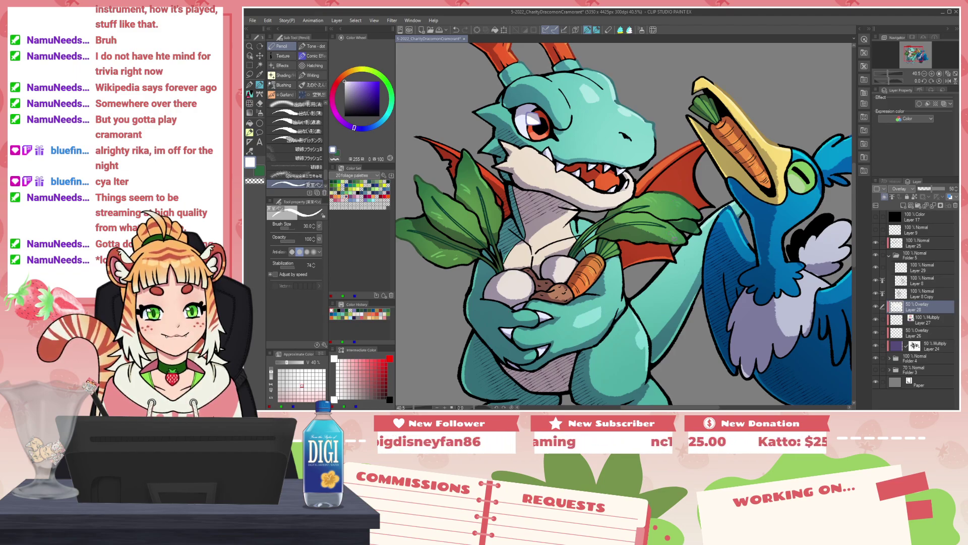
pyautogui.click(876, 306)
pyautogui.click(876, 307)
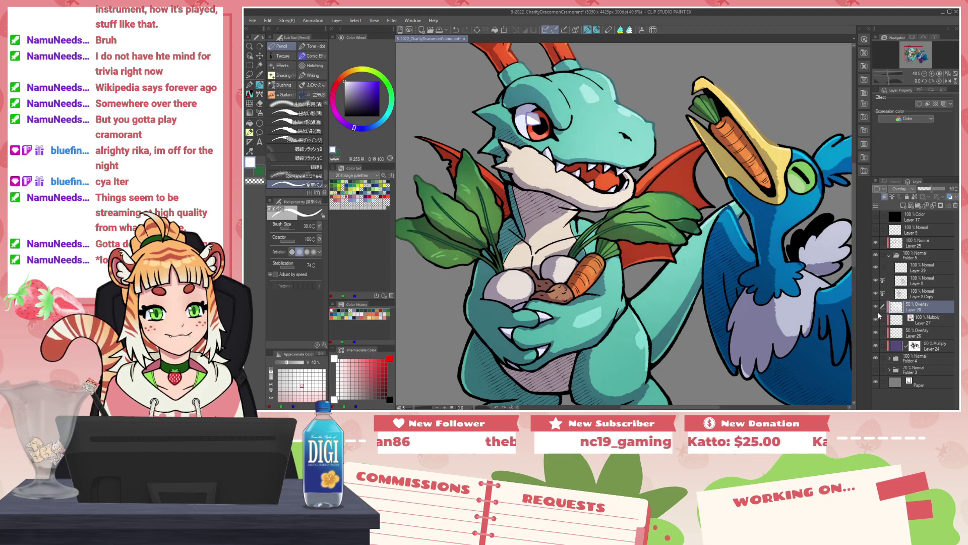
pyautogui.click(876, 307)
pyautogui.click(876, 307)
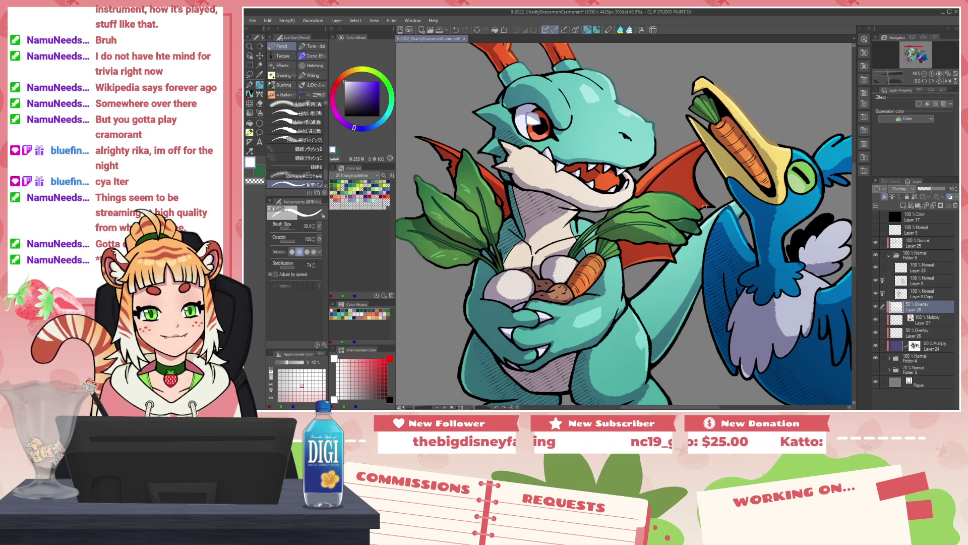
pyautogui.scroll(-5, 690, 211)
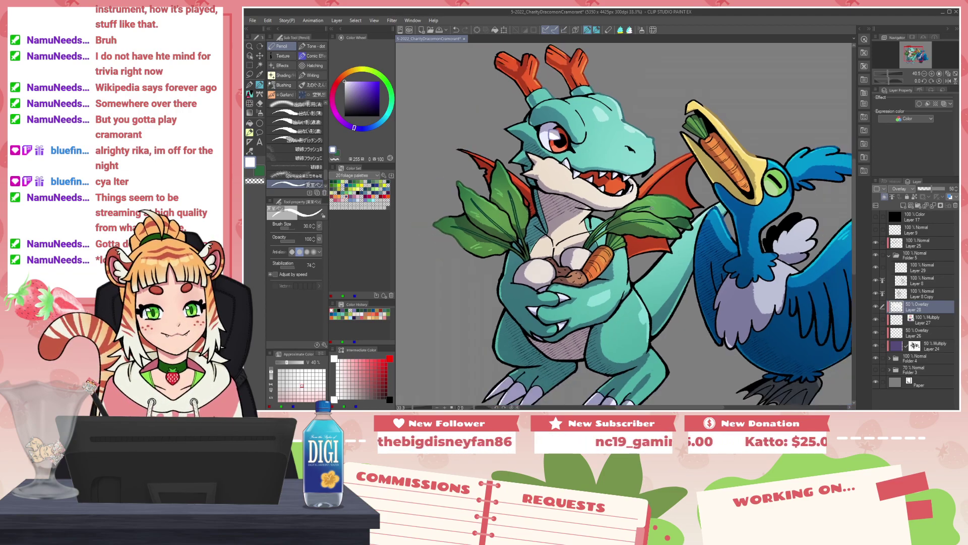
pyautogui.scroll(-1, 633, 250)
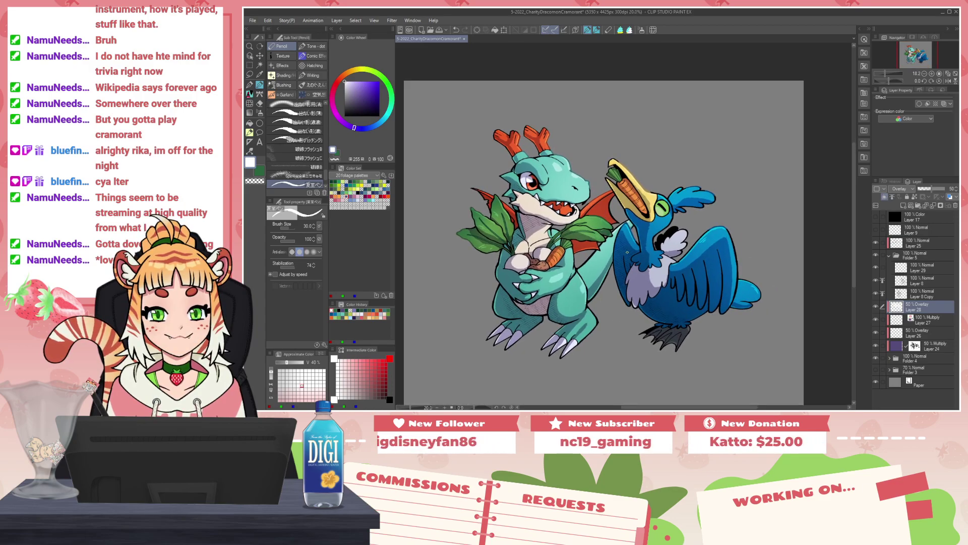
pyautogui.scroll(2, 626, 252)
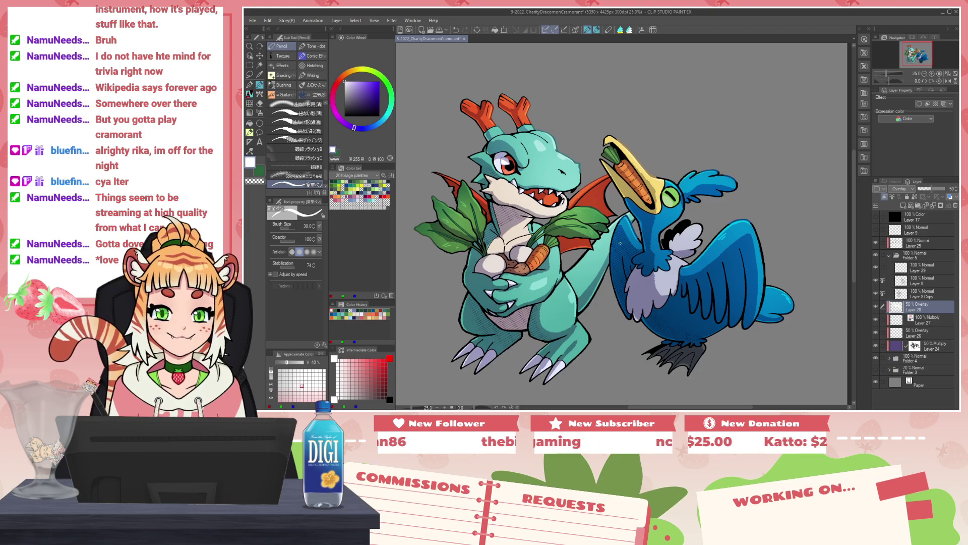
pyautogui.scroll(1, 620, 243)
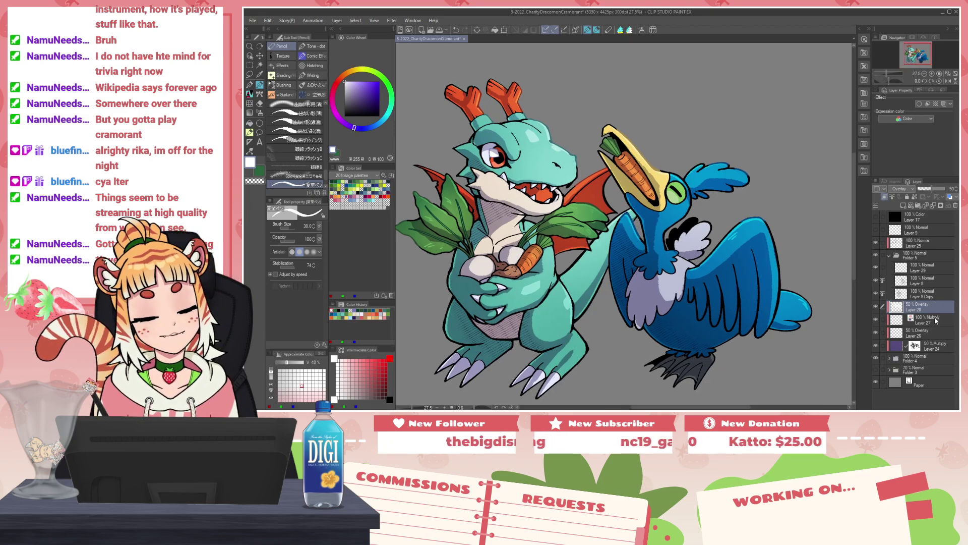
# Step: Select the 50% Overlay layer, Layer 26, and choose a yellow-green from the foliage color set
pyautogui.click(930, 333)
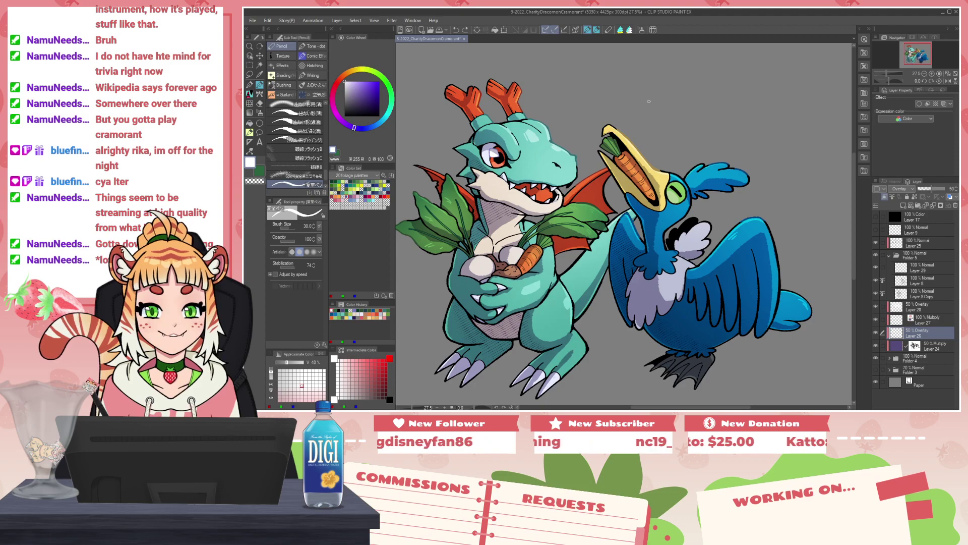
pyautogui.scroll(-4, 558, 149)
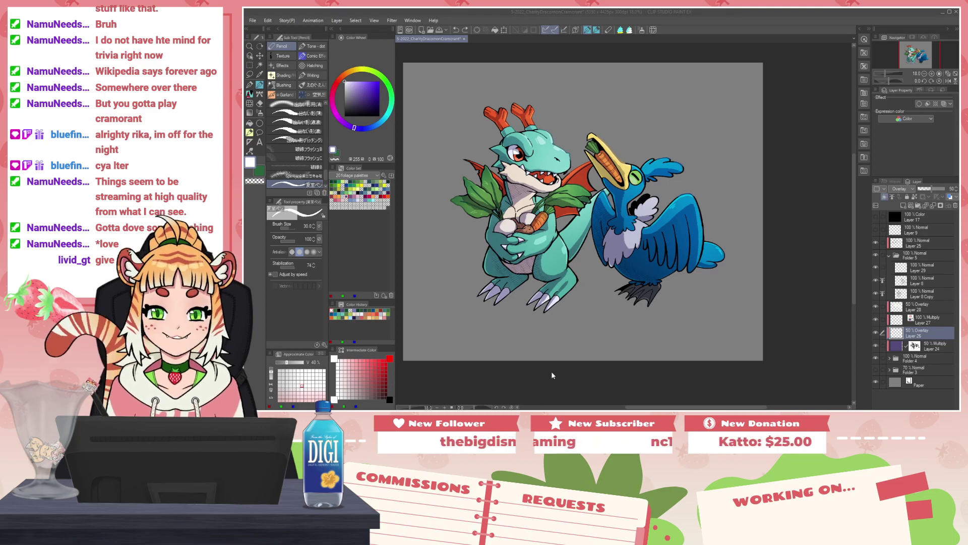
pyautogui.click(345, 191)
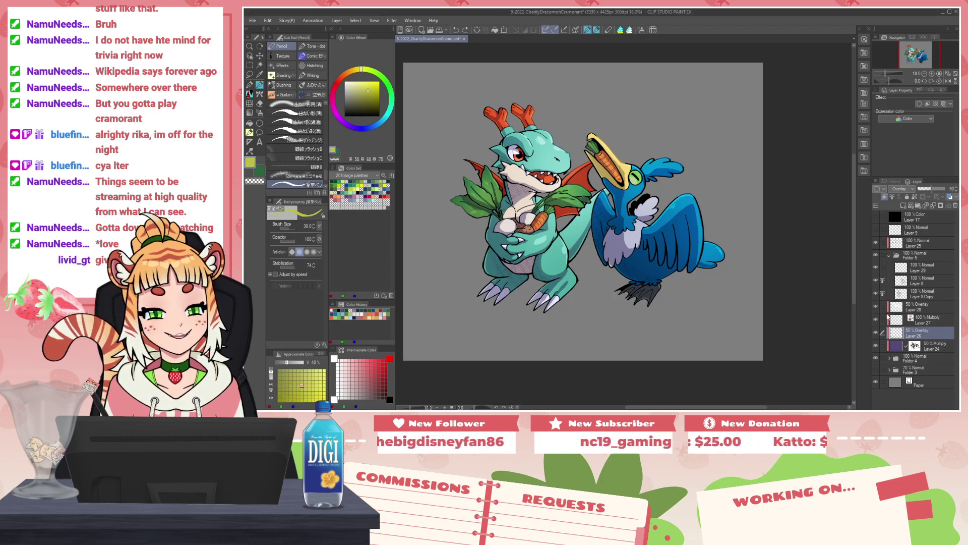
# Step: Collapse Folder 5, select the layer directly above it, and compare the artwork with that layer hidden and shown
pyautogui.click(890, 256)
pyautogui.click(918, 245)
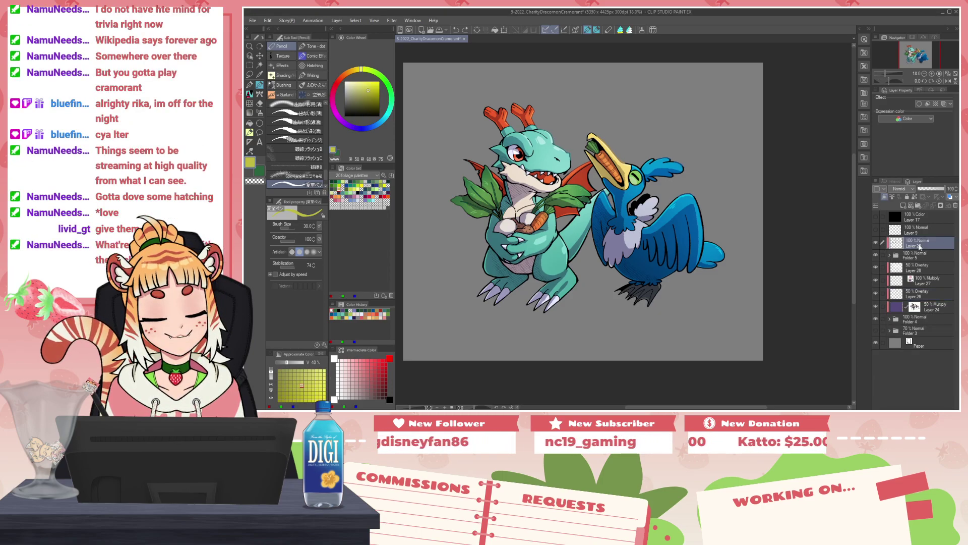
pyautogui.click(876, 242)
pyautogui.click(876, 243)
pyautogui.click(875, 241)
pyautogui.click(876, 241)
pyautogui.click(876, 241)
pyautogui.click(876, 241)
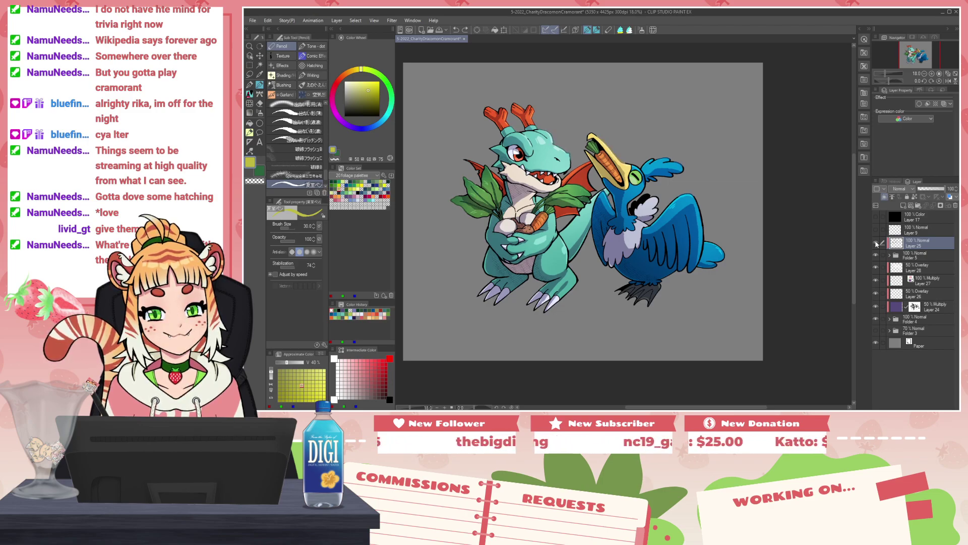
# Step: Add a clipped Normal layer above Layer 28 and airbrush a soft yellow-green tint over the figures' feet at size 1000
pyautogui.click(923, 269)
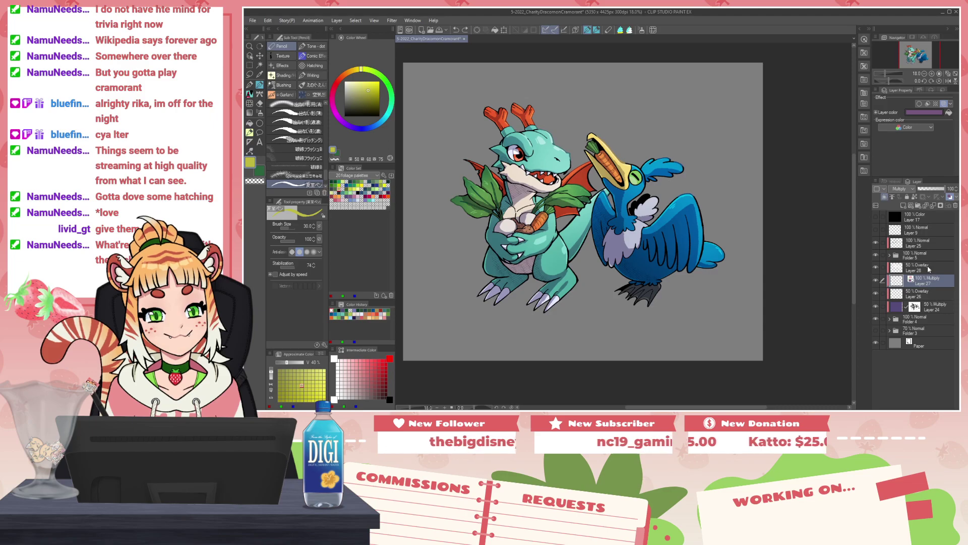
pyautogui.click(903, 205)
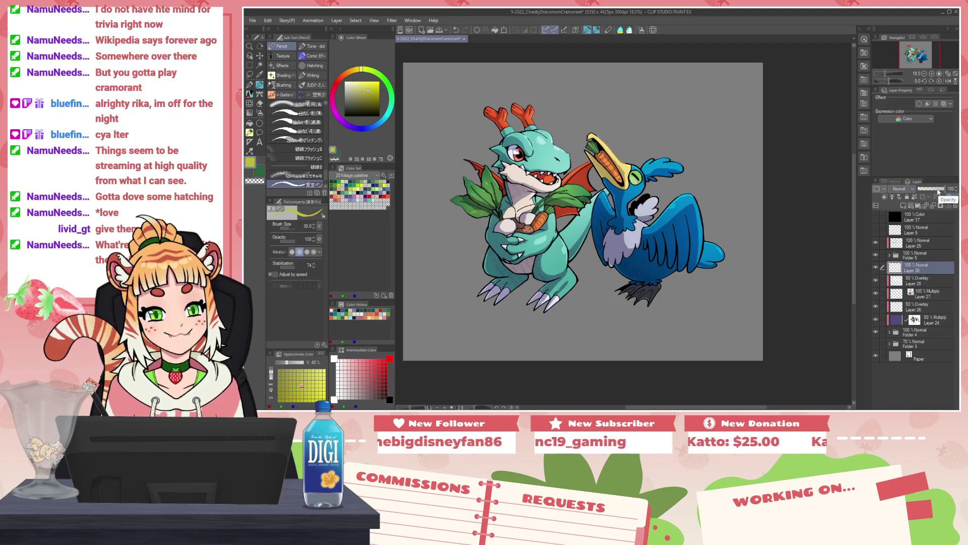
pyautogui.click(641, 30)
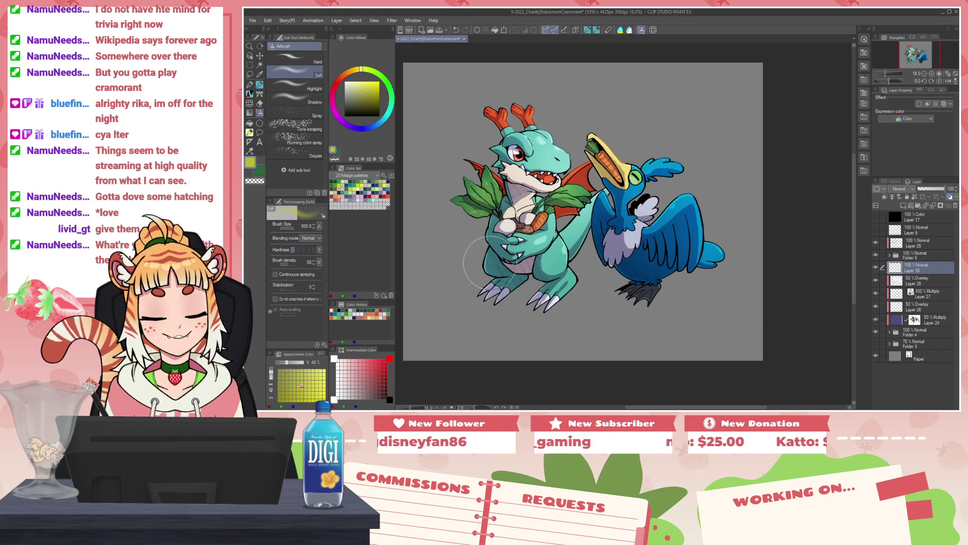
pyautogui.hotkey('ctrl', 'z')
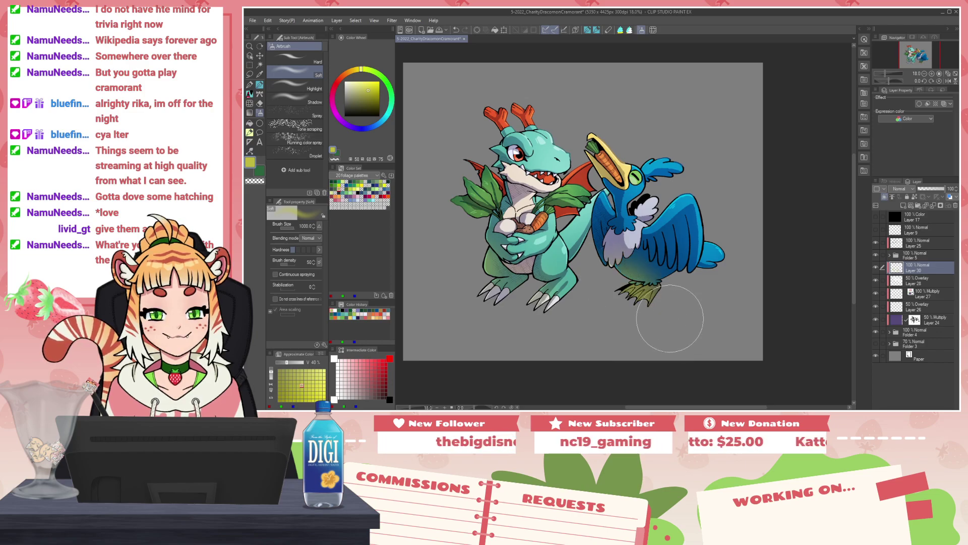
pyautogui.moveTo(615, 263)
pyautogui.mouseDown()
pyautogui.moveTo(659, 309)
pyautogui.moveTo(644, 302)
pyautogui.moveTo(625, 246)
pyautogui.moveTo(650, 263)
pyautogui.moveTo(633, 252)
pyautogui.moveTo(634, 288)
pyautogui.moveTo(613, 234)
pyautogui.moveTo(632, 260)
pyautogui.mouseUp()
pyautogui.press('c')
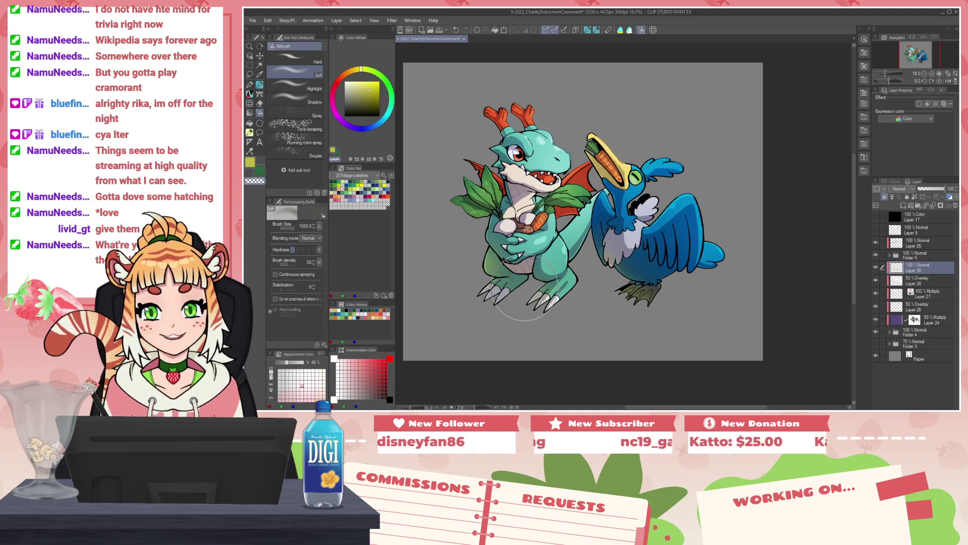
# Step: Refine the tint on Dracomon's and Cramorant's feet and lower bodies, alternating the soft airbrush between yellow-green and transparent
pyautogui.press('c')
pyautogui.moveTo(510, 294); pyautogui.dragTo(537, 295)
pyautogui.press('c')
pyautogui.moveTo(509, 252)
pyautogui.mouseDown()
pyautogui.moveTo(527, 262)
pyautogui.moveTo(506, 248)
pyautogui.moveTo(557, 270)
pyautogui.mouseUp()
pyautogui.press('c')
pyautogui.moveTo(477, 259)
pyautogui.mouseDown()
pyautogui.moveTo(485, 244)
pyautogui.moveTo(510, 268)
pyautogui.mouseUp()
pyautogui.press('c')
pyautogui.moveTo(508, 230)
pyautogui.mouseDown()
pyautogui.moveTo(508, 257)
pyautogui.moveTo(570, 273)
pyautogui.mouseUp()
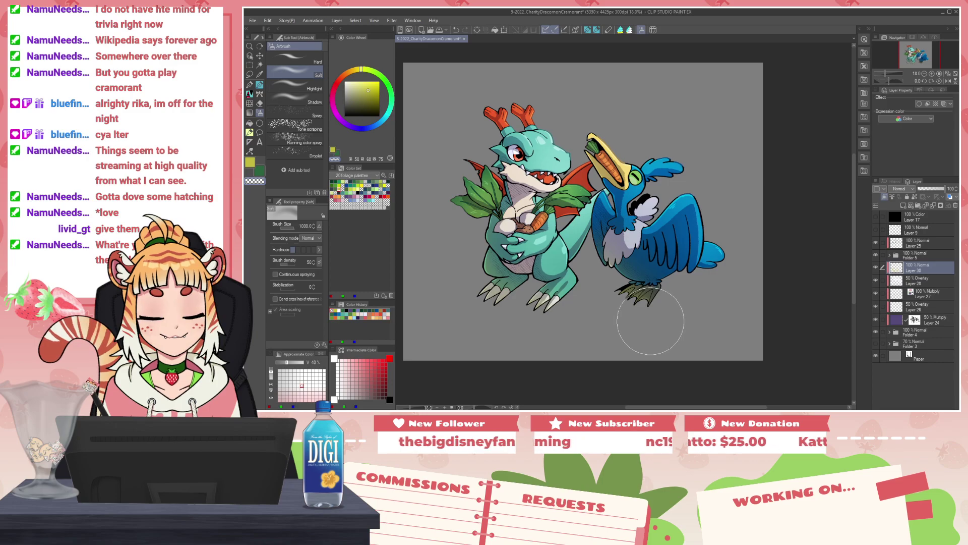
pyautogui.press('c')
pyautogui.moveTo(627, 258)
pyautogui.mouseDown()
pyautogui.moveTo(601, 263)
pyautogui.moveTo(634, 235)
pyautogui.moveTo(677, 285)
pyautogui.mouseUp()
pyautogui.press('c')
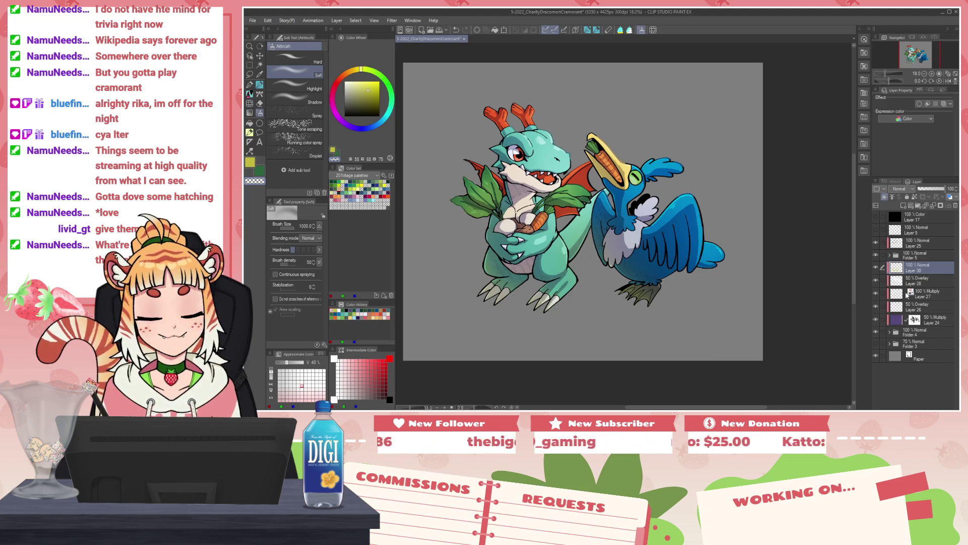
# Step: Retouch the shading around Cramorant's beak and neck on the 50% Multiply layer, Layer 24, with a size 80 pencil
pyautogui.click(903, 322)
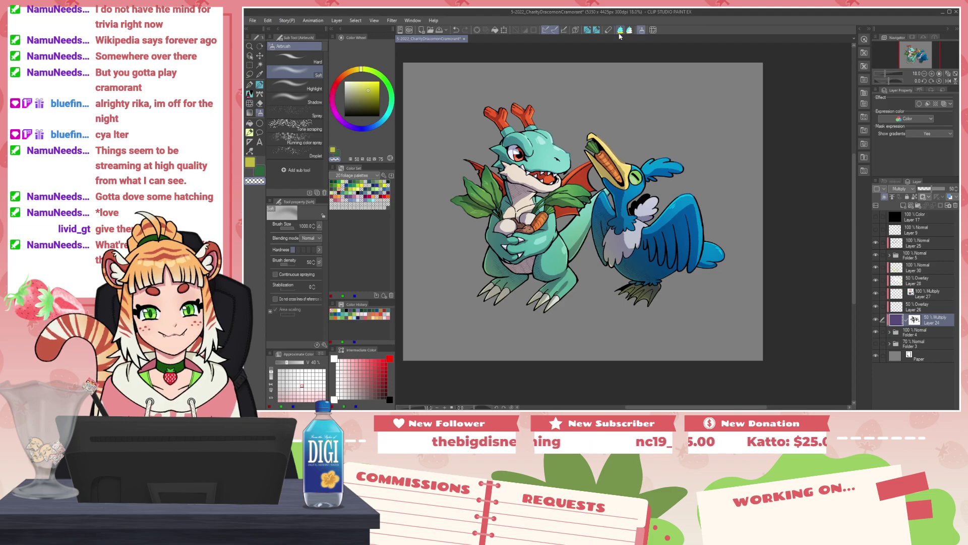
pyautogui.press('p')
pyautogui.scroll(2, 647, 140)
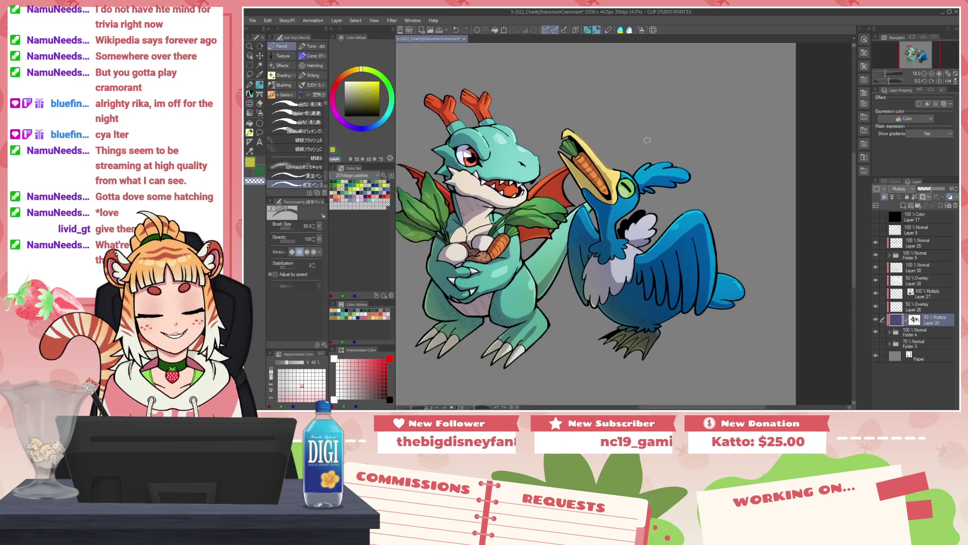
pyautogui.scroll(4, 647, 140)
pyautogui.keyDown('alt'); pyautogui.click(586, 239); pyautogui.keyUp('alt')
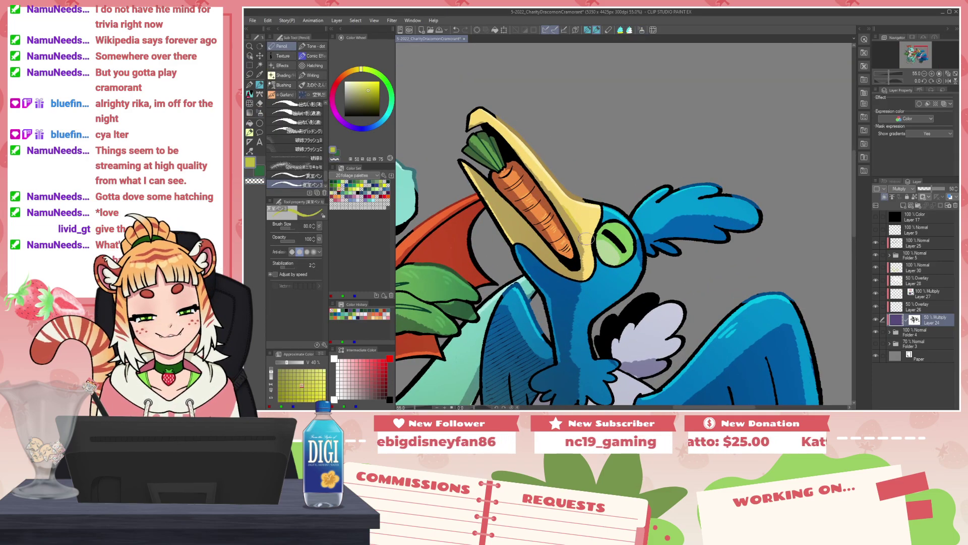
pyautogui.press('c')
pyautogui.moveTo(549, 182); pyautogui.dragTo(588, 242)
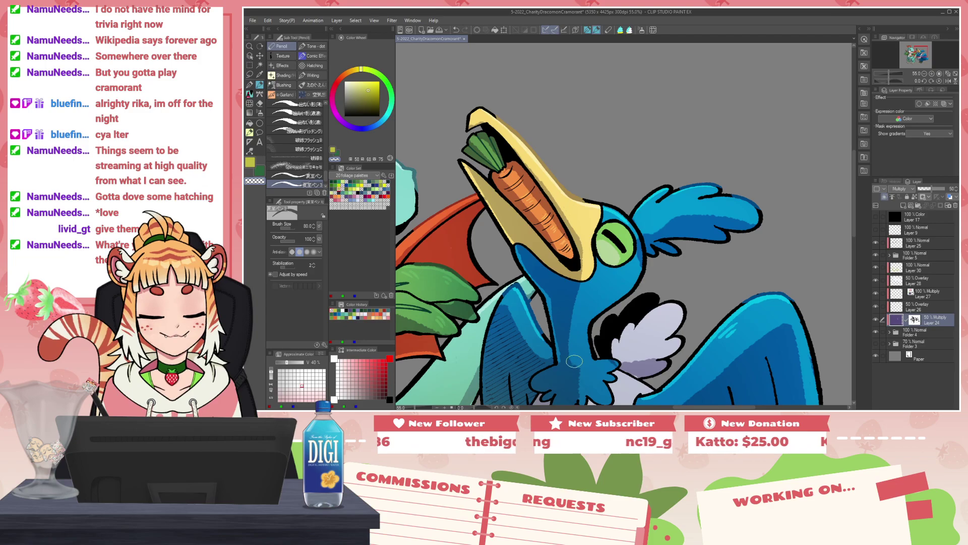
pyautogui.moveTo(575, 358); pyautogui.dragTo(567, 299)
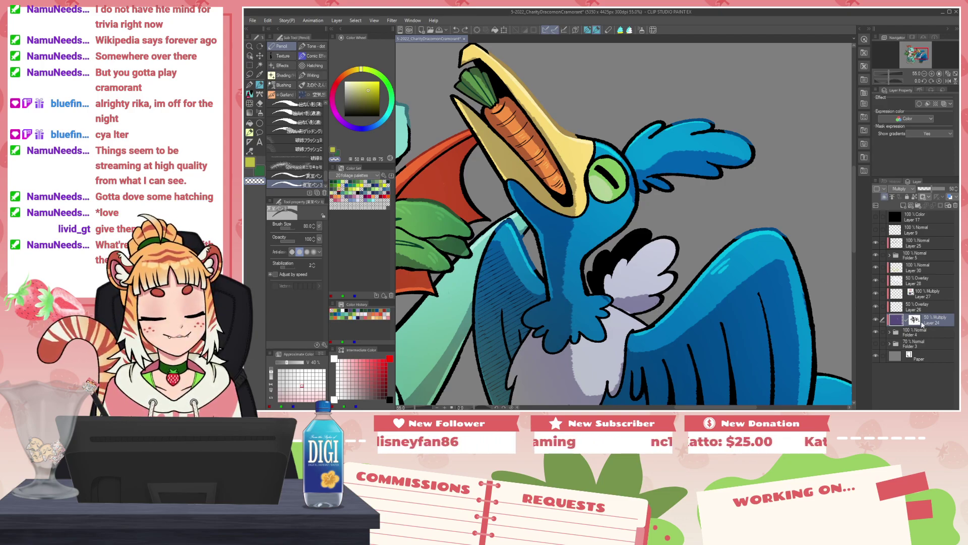
# Step: Select Layer 24's mask and try a shading touch-up beneath Cramorant's neck feathers with a size 60 pencil
pyautogui.click(916, 321)
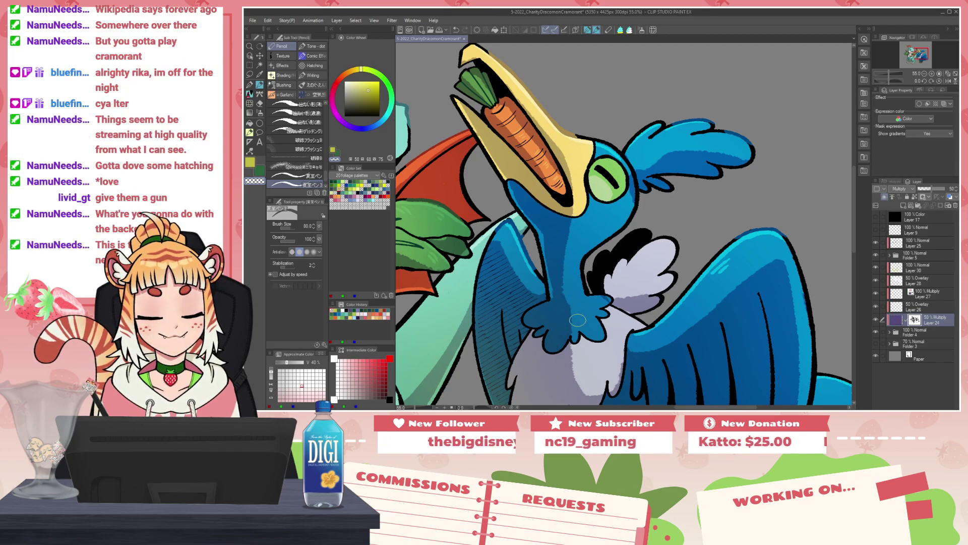
pyautogui.press('c')
pyautogui.press('[')
pyautogui.press('[')
pyautogui.moveTo(571, 342); pyautogui.dragTo(588, 341)
pyautogui.hotkey('ctrl', 'z')
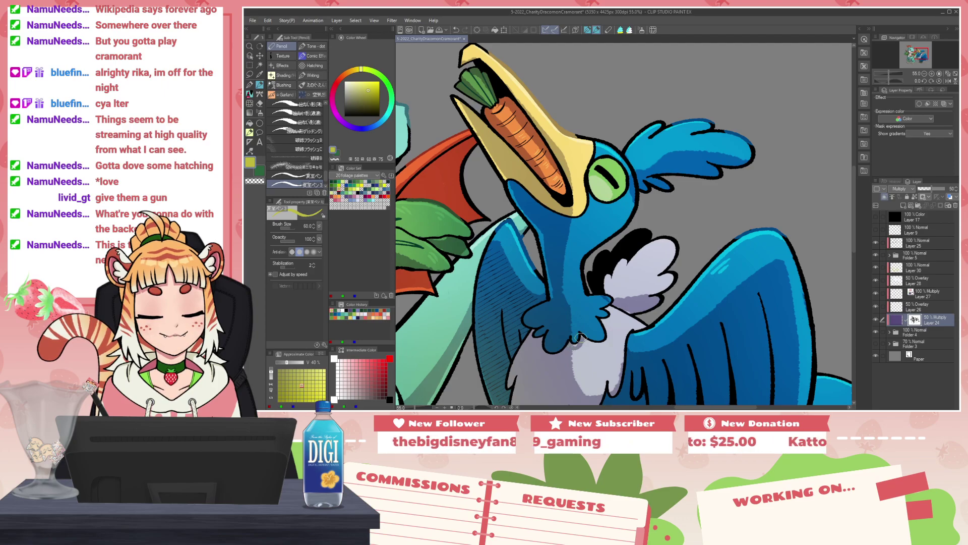
pyautogui.press('c')
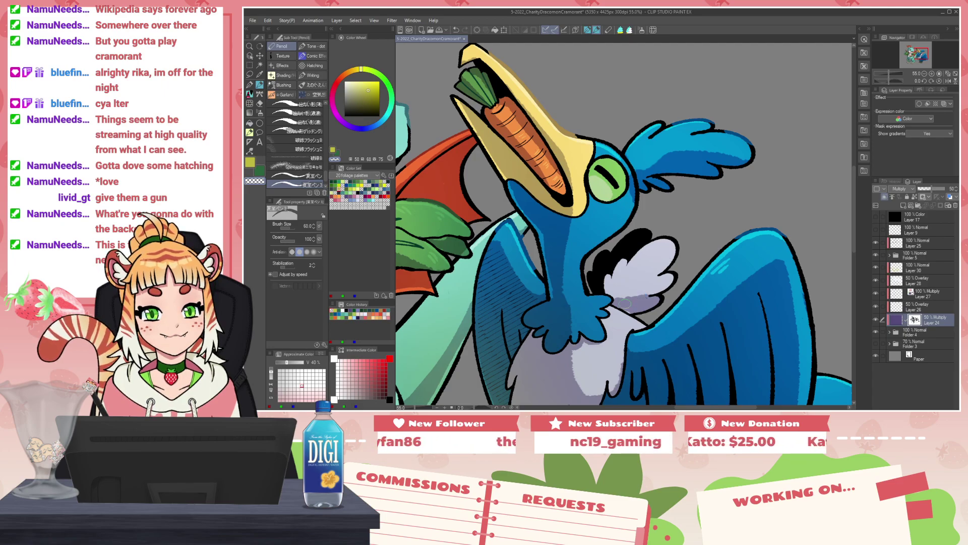
# Step: Rework the shadow edge on the white feather tuft beside Cramorant's neck, undoing the unwanted strokes
pyautogui.press('c')
pyautogui.moveTo(624, 306)
pyautogui.mouseDown()
pyautogui.moveTo(658, 293)
pyautogui.moveTo(621, 298)
pyautogui.moveTo(693, 271)
pyautogui.moveTo(620, 300)
pyautogui.moveTo(666, 295)
pyautogui.moveTo(616, 297)
pyautogui.moveTo(675, 285)
pyautogui.mouseUp()
pyautogui.press('c')
pyautogui.press('c')
pyautogui.hotkey('ctrl', 'z')
pyautogui.hotkey('ctrl', 'z')
pyautogui.moveTo(616, 298)
pyautogui.mouseDown()
pyautogui.moveTo(680, 285)
pyautogui.moveTo(616, 299)
pyautogui.mouseUp()
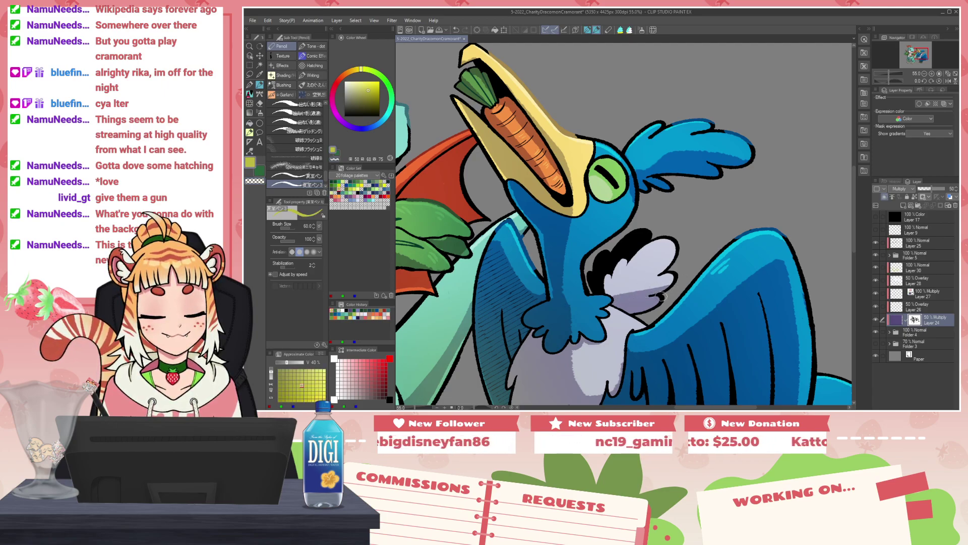
# Step: Touch up the shadow on Cramorant's neck ruff and white chest feathers in Layer 24's mask
pyautogui.moveTo(584, 354)
pyautogui.mouseDown()
pyautogui.moveTo(571, 280)
pyautogui.moveTo(568, 318)
pyautogui.mouseUp()
pyautogui.press('c')
pyautogui.moveTo(564, 281); pyautogui.dragTo(571, 325)
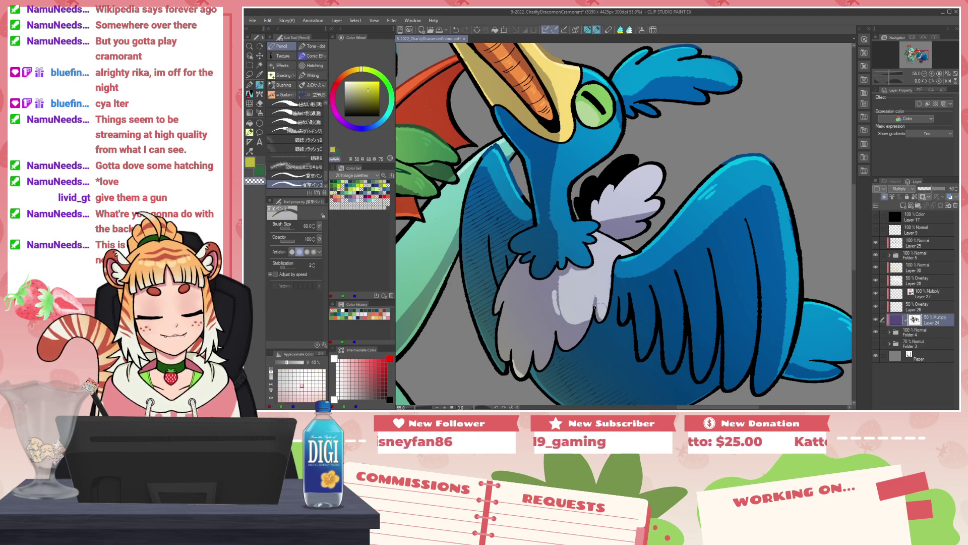
pyautogui.scroll(-3, 599, 272)
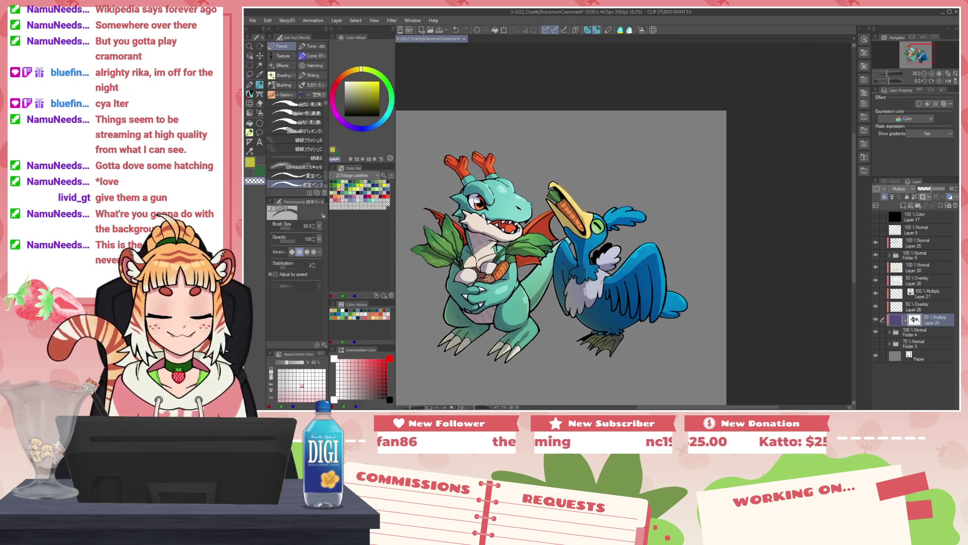
pyautogui.scroll(2, 606, 284)
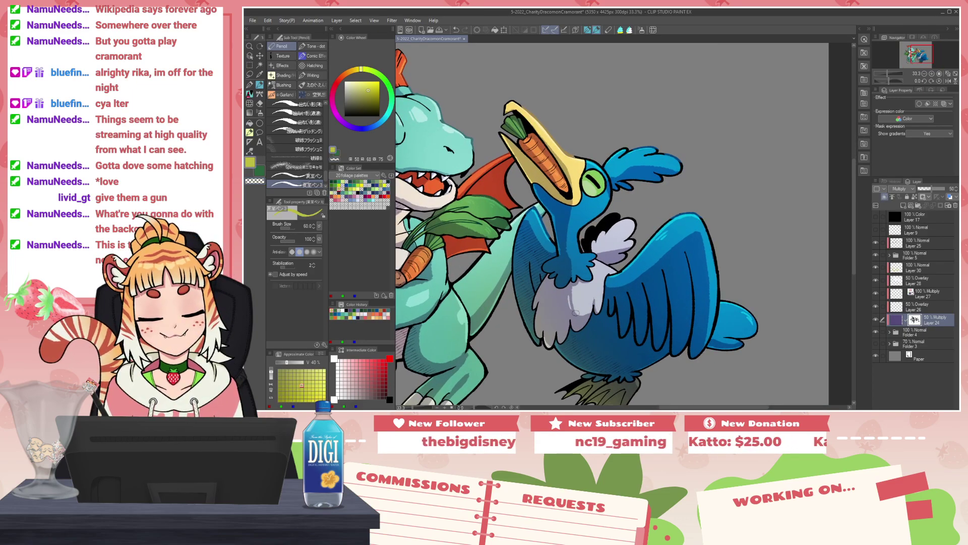
# Step: Refine the mask shading on Cramorant's upper chest and lower wing, and hide the palettes to view the whole artwork
pyautogui.press('c')
pyautogui.moveTo(574, 289); pyautogui.dragTo(585, 316)
pyautogui.press('c')
pyautogui.moveTo(662, 340); pyautogui.dragTo(712, 311)
pyautogui.scroll(-3, 649, 314)
pyautogui.press('Tab')
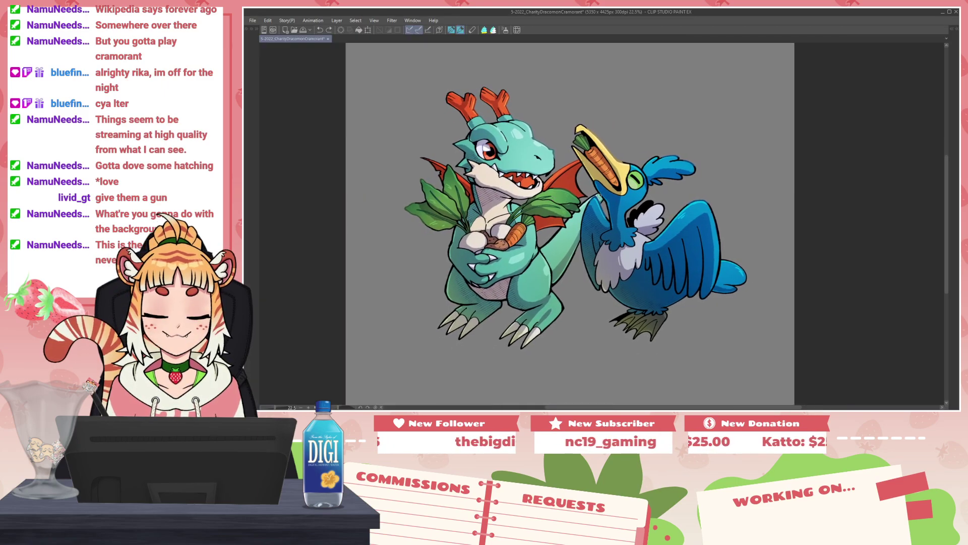